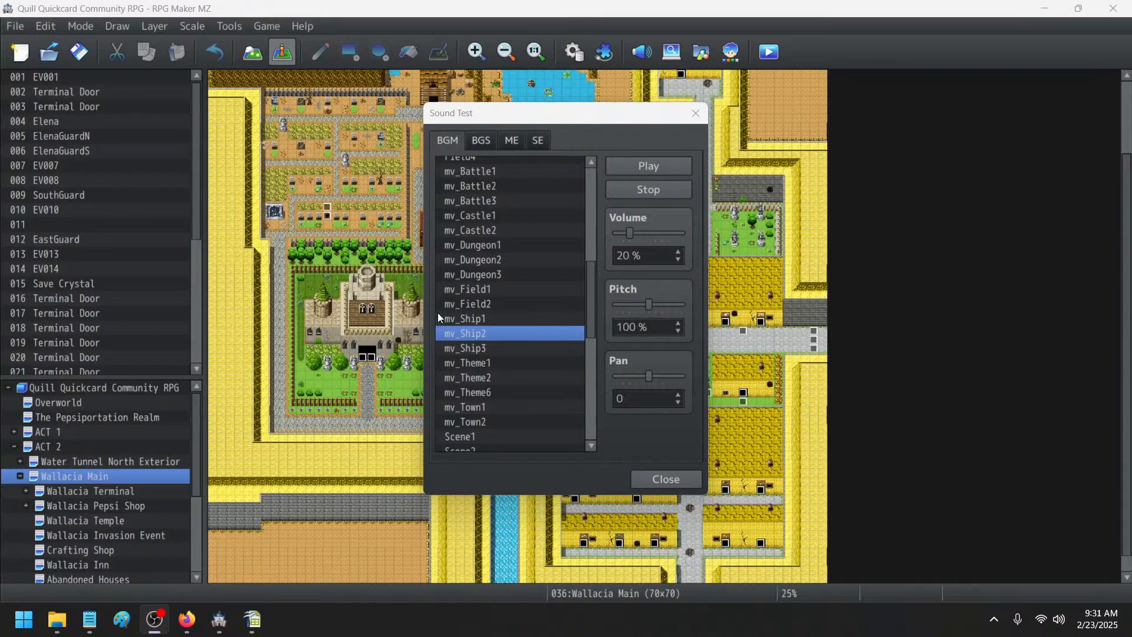
- Stop the mv_Ship2 music playback and close the Sound Test
click(667, 187)
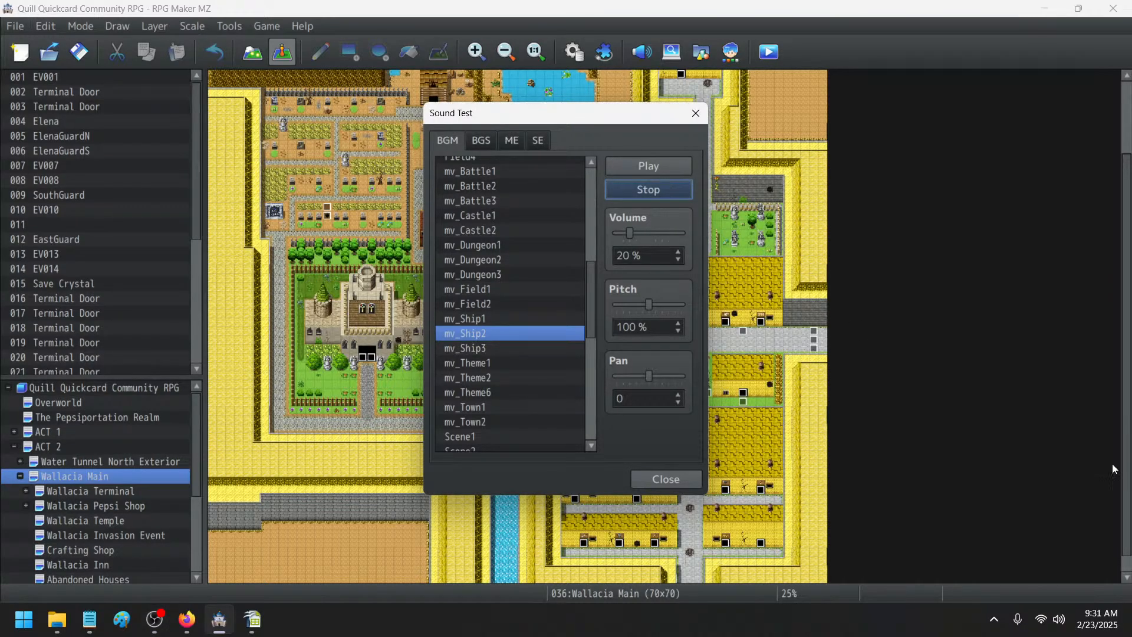
click(667, 479)
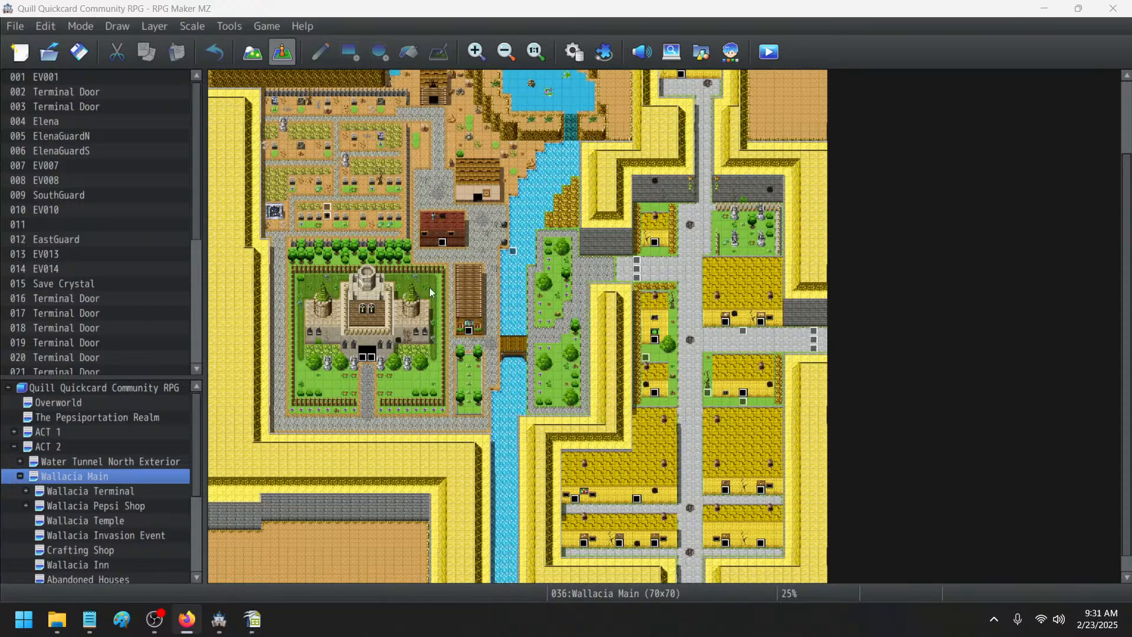
- Examine the Wallacia Main map, comparing the castle and graveyard side with the eastern city streets and their building events
scroll(430, 290, up, 2)
click(429, 161)
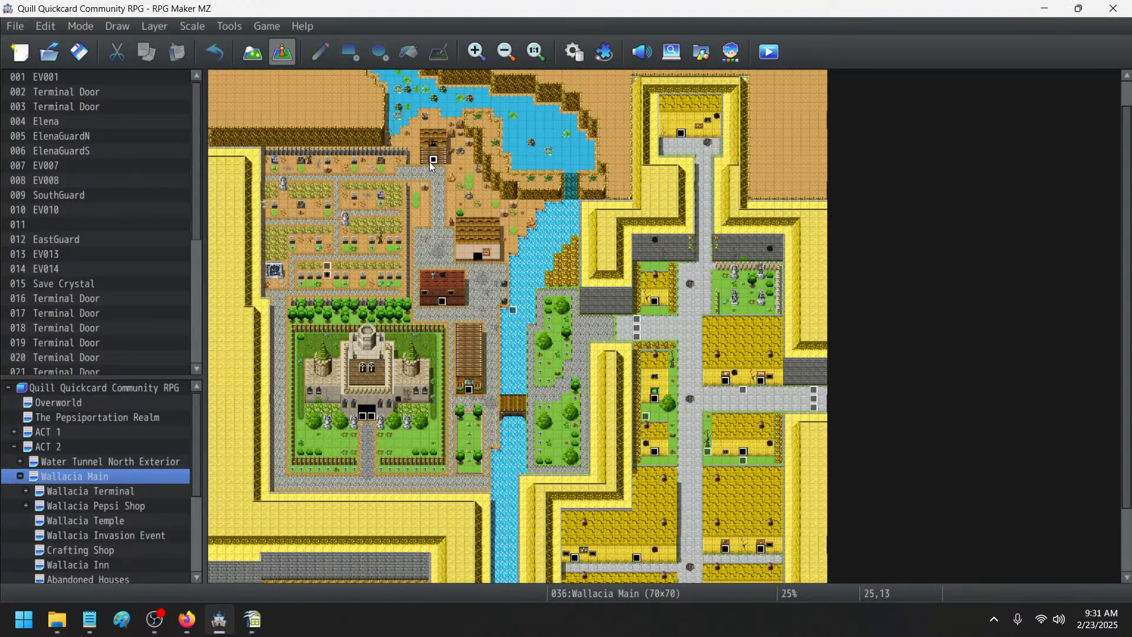
click(479, 258)
scroll(761, 388, up, 1)
scroll(761, 388, down, 2)
scroll(762, 388, up, 2)
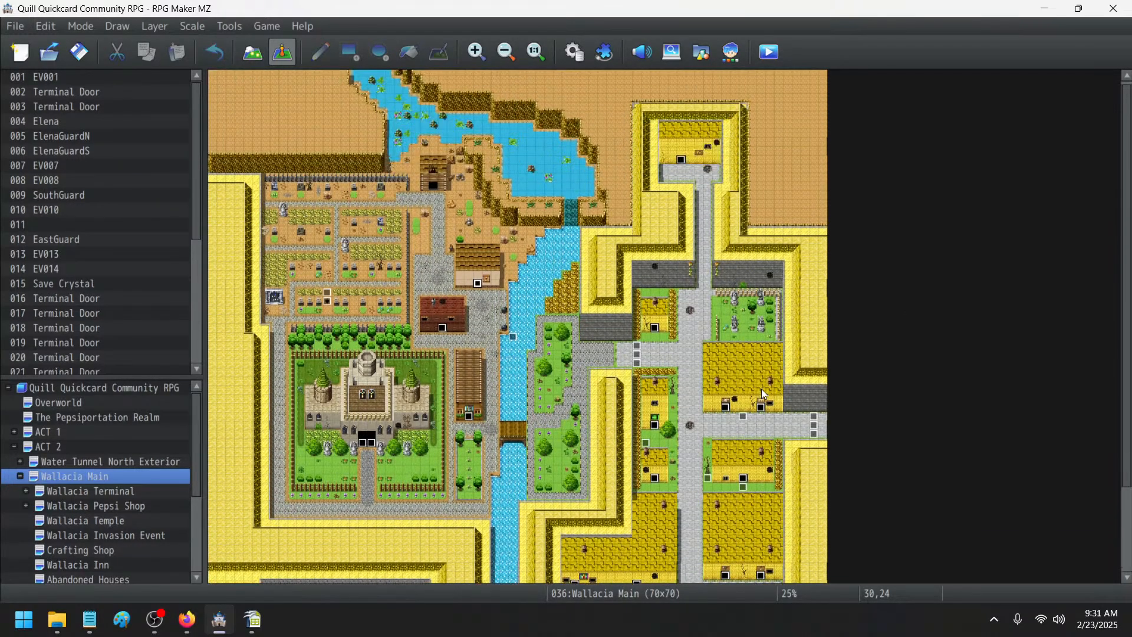
scroll(684, 254, down, 4)
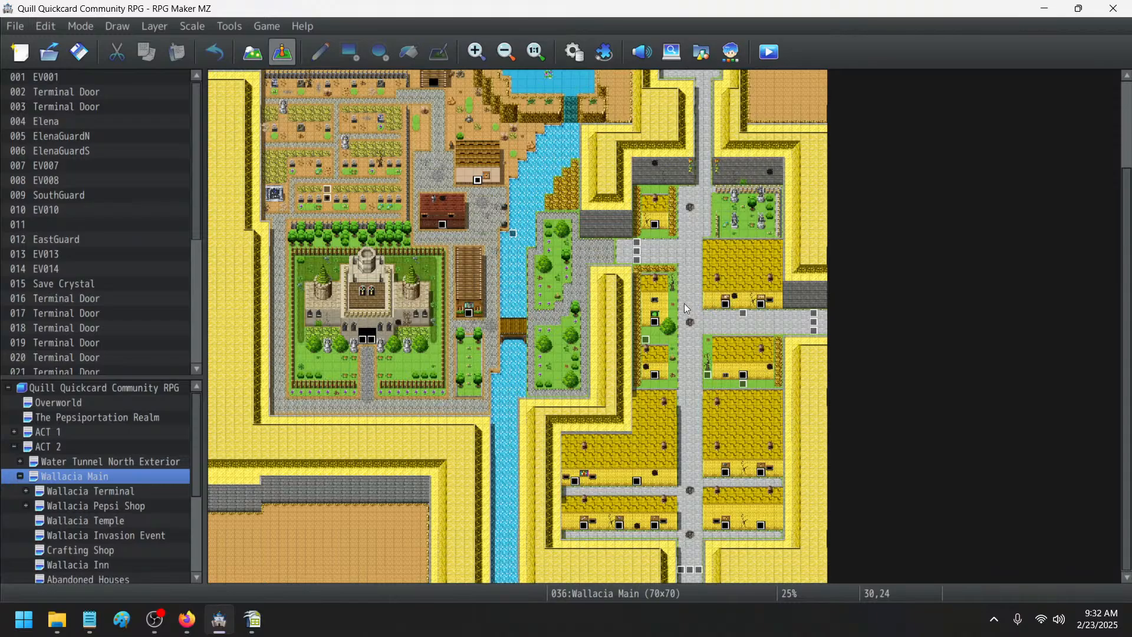
scroll(685, 300, up, 4)
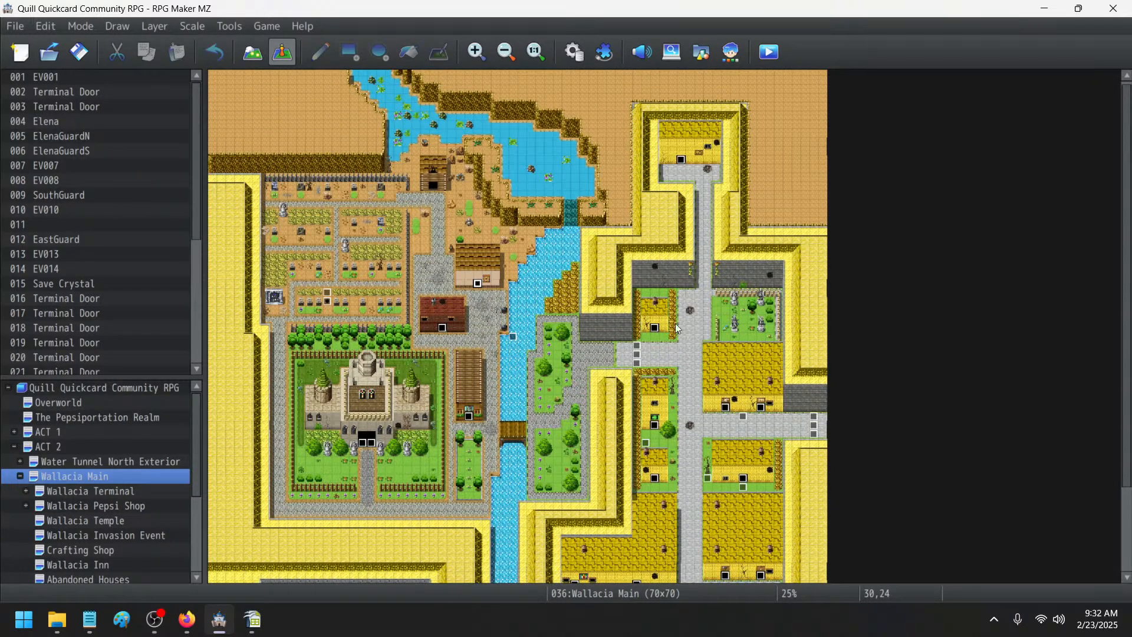
scroll(678, 329, down, 4)
scroll(712, 268, up, 4)
scroll(709, 362, down, 4)
scroll(709, 362, up, 4)
scroll(710, 362, down, 2)
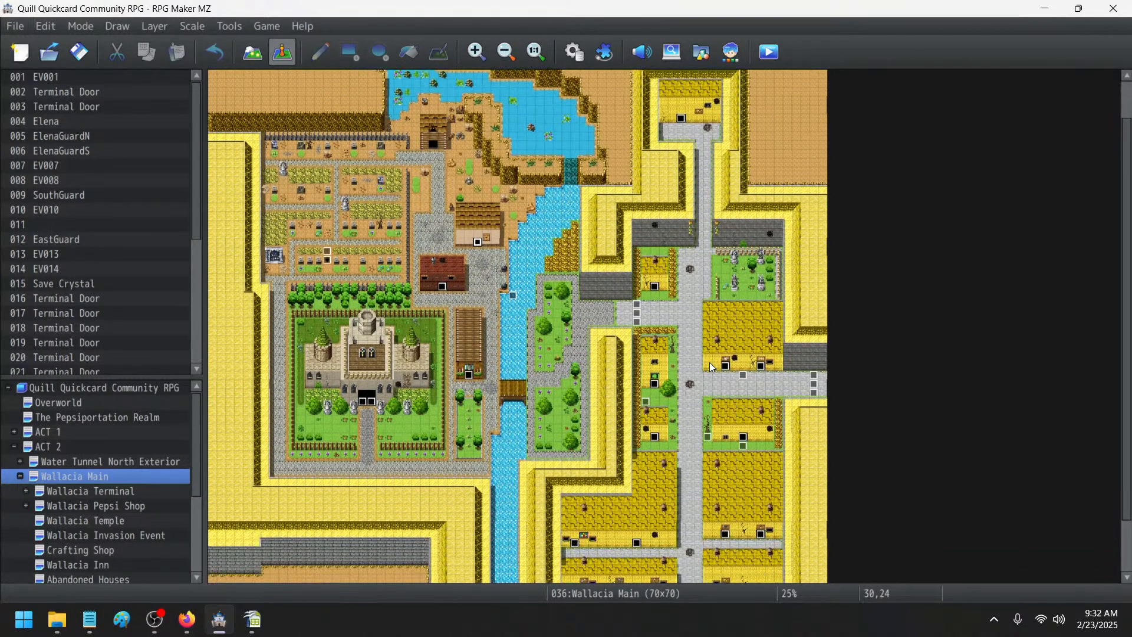
scroll(618, 351, down, 3)
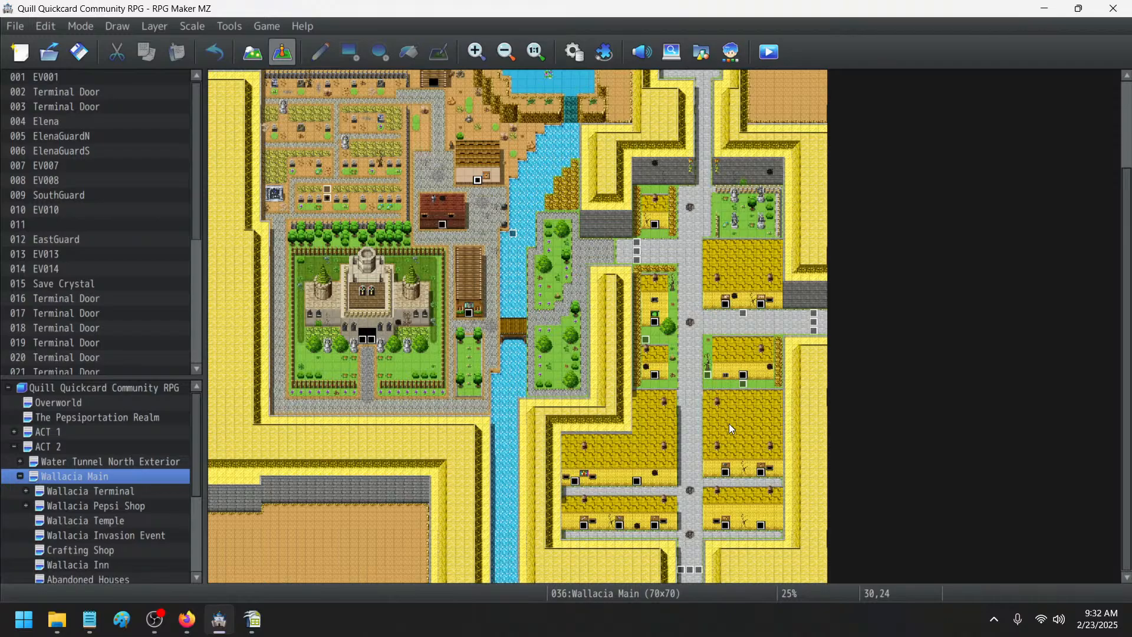
scroll(730, 429, up, 5)
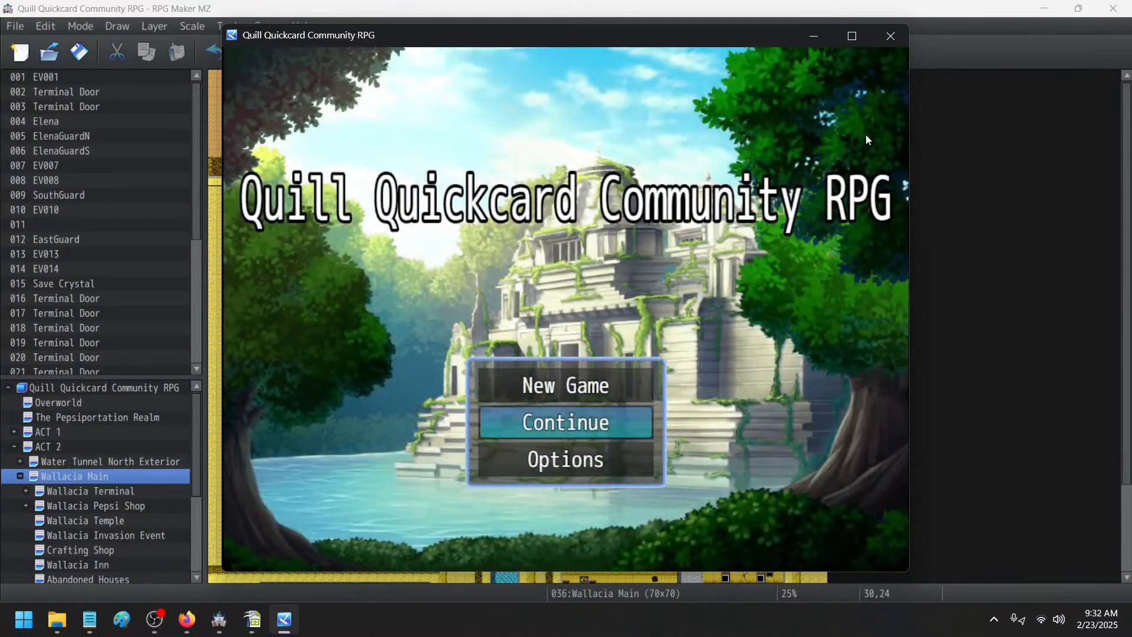
- Continue the playtest from save File 1 and maximize the game window on the road south of the castle
key(Return)
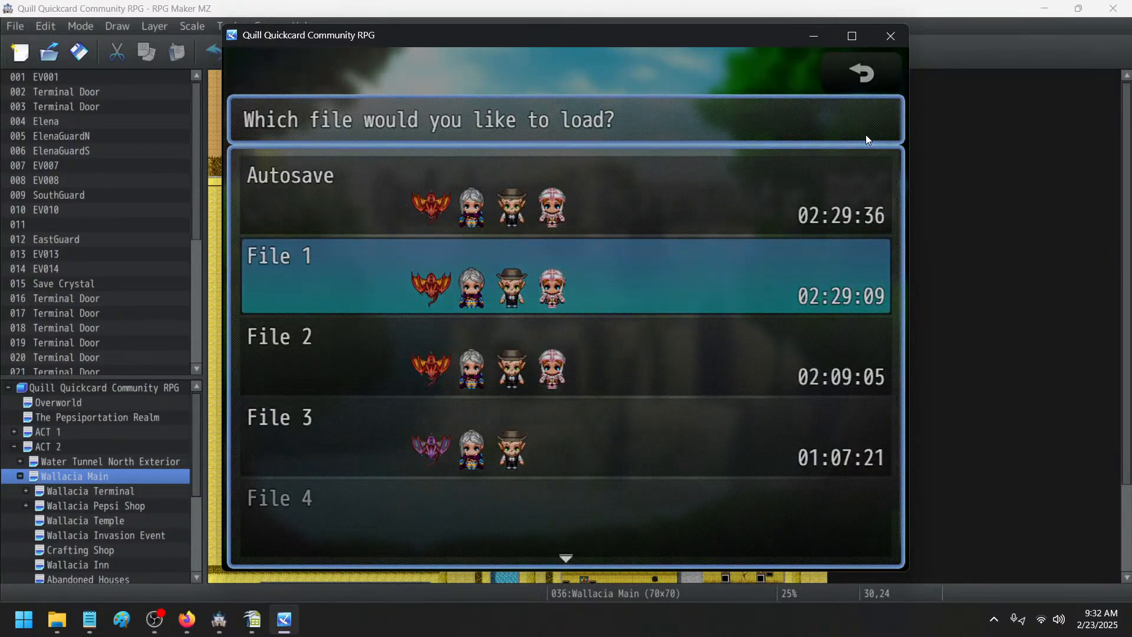
key(Return)
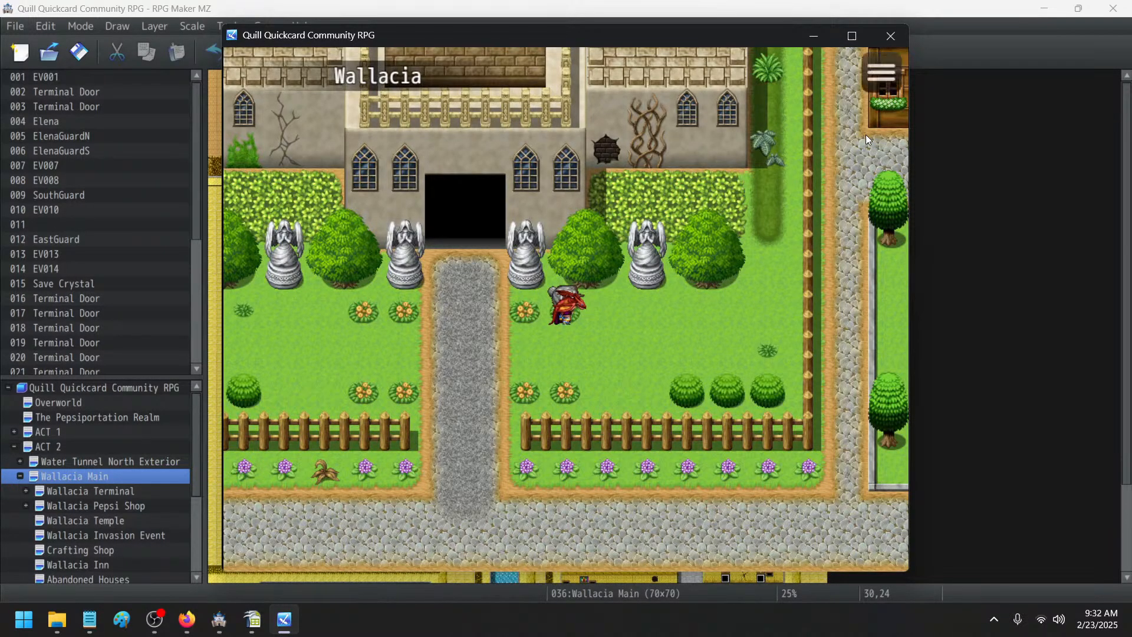
key(Left)
key(Down)
key(Right)
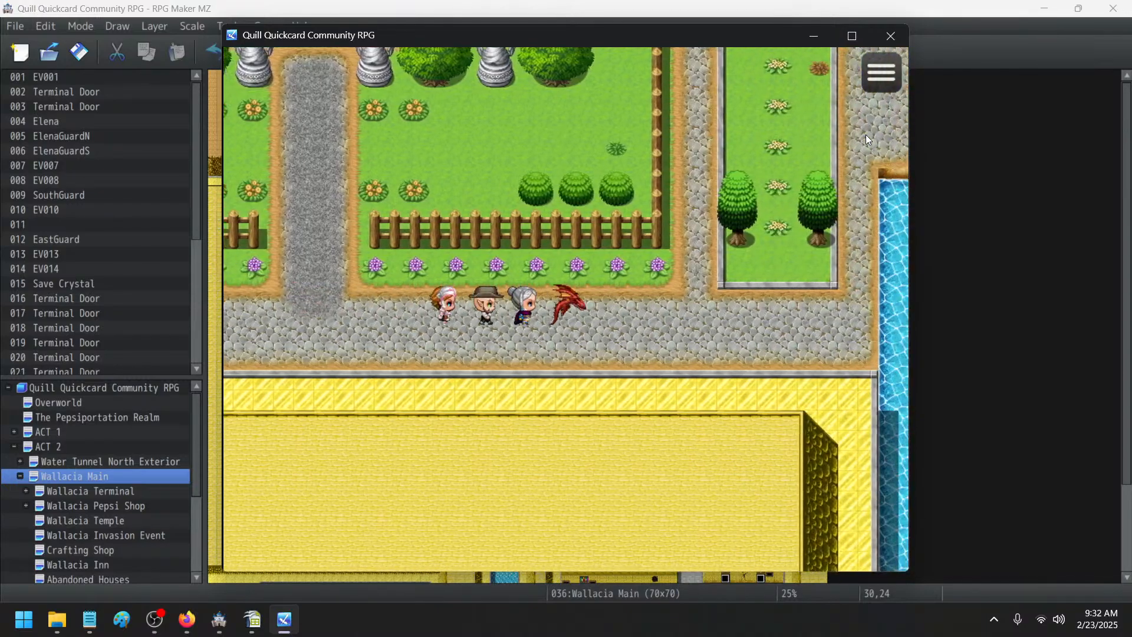
click(851, 35)
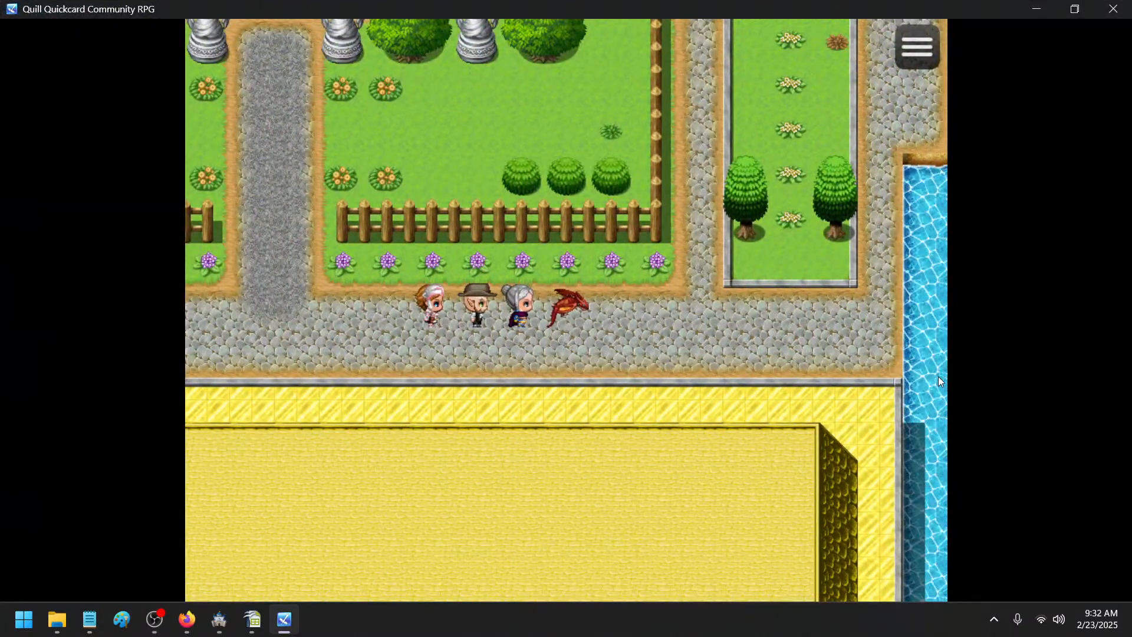
- Walk the party north past the castle and the brick house into the doorway of the damaged log cabin
key(Right)
key(Up)
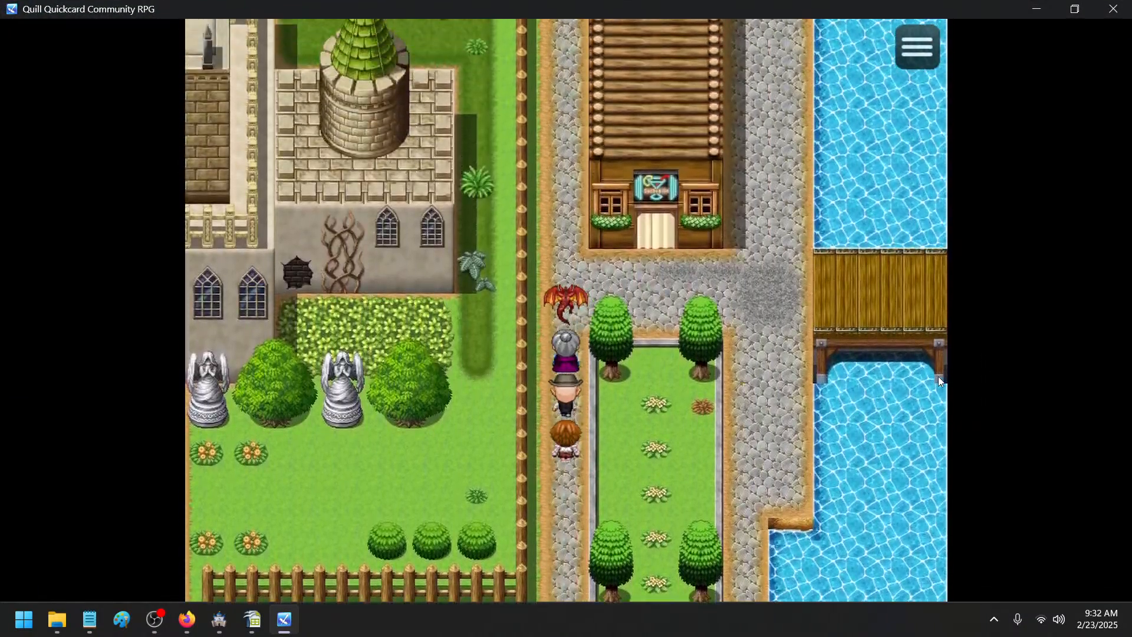
key(Left)
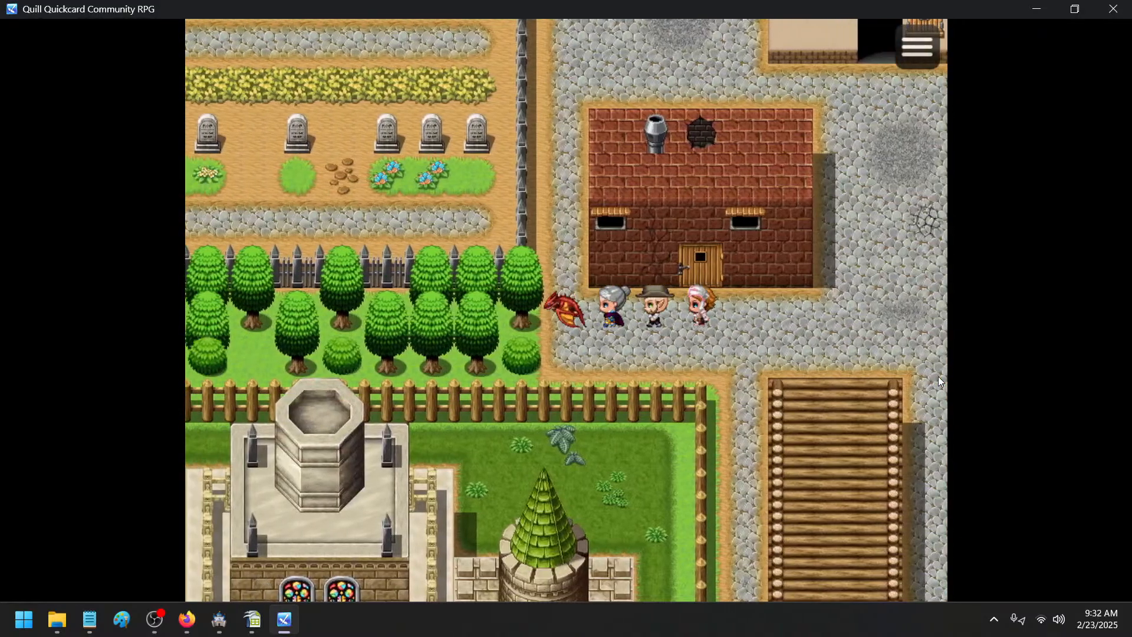
key(Up)
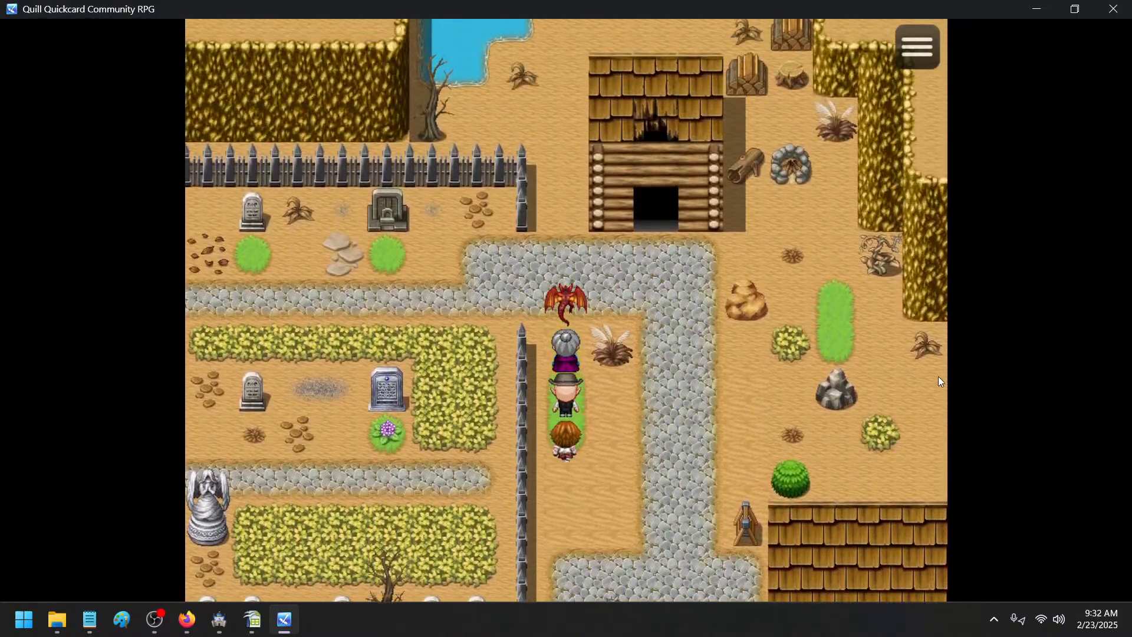
key(Right)
key(Up)
key(Left)
key(Up)
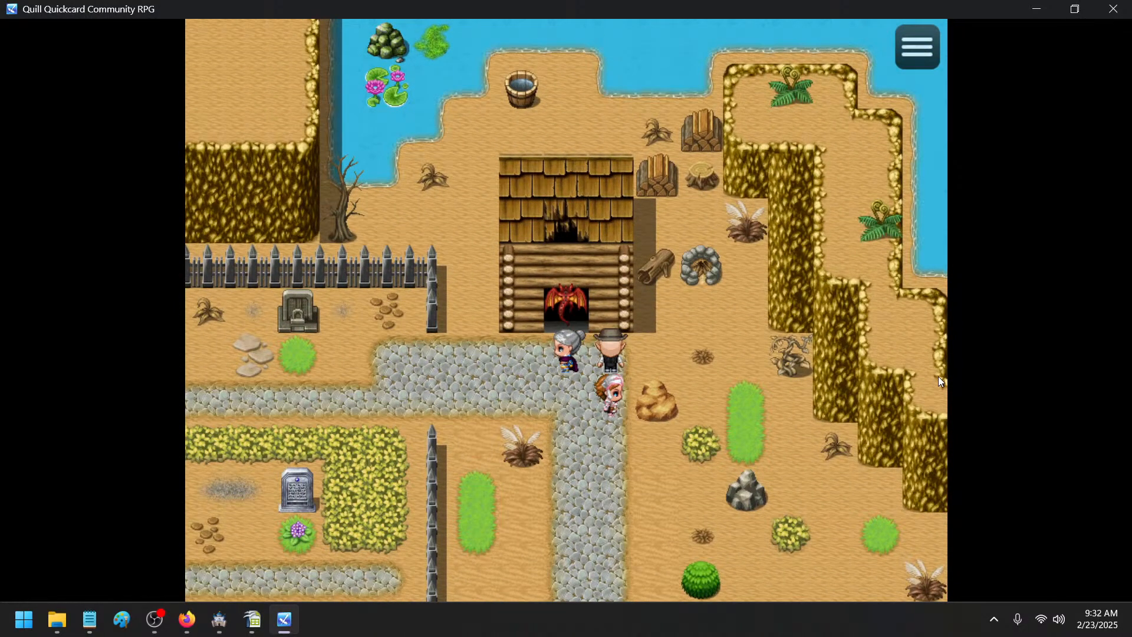
- Walk the party around behind the log cabin to the water's edge and back to the front path
key(Down)
key(Left)
key(Up)
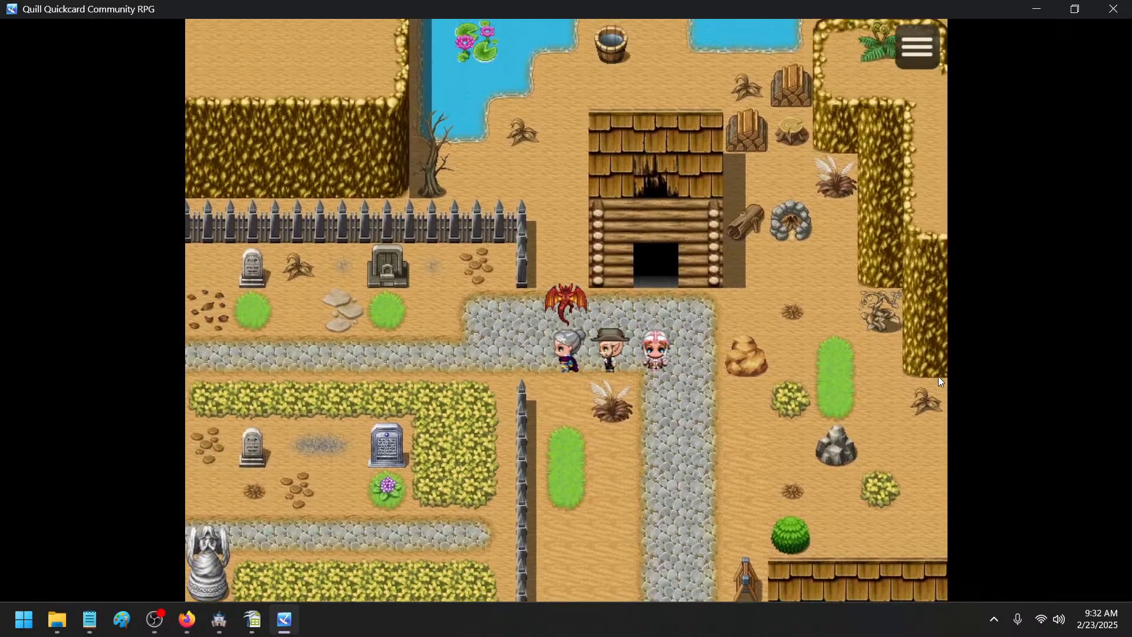
key(Right)
key(Left)
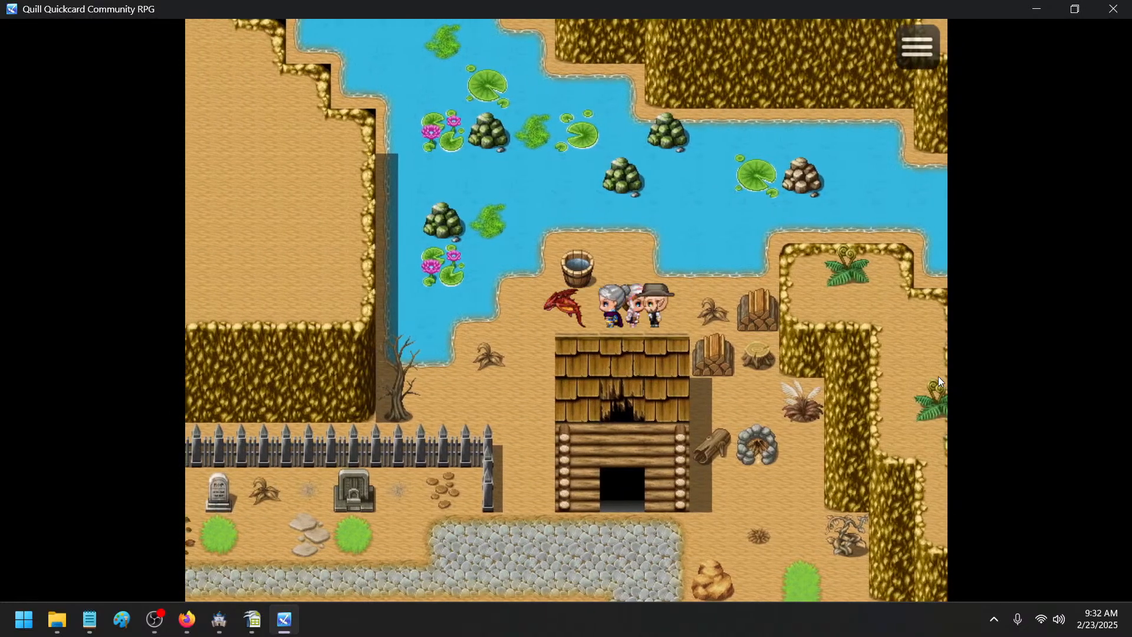
key(Down)
key(Down)
key(Right)
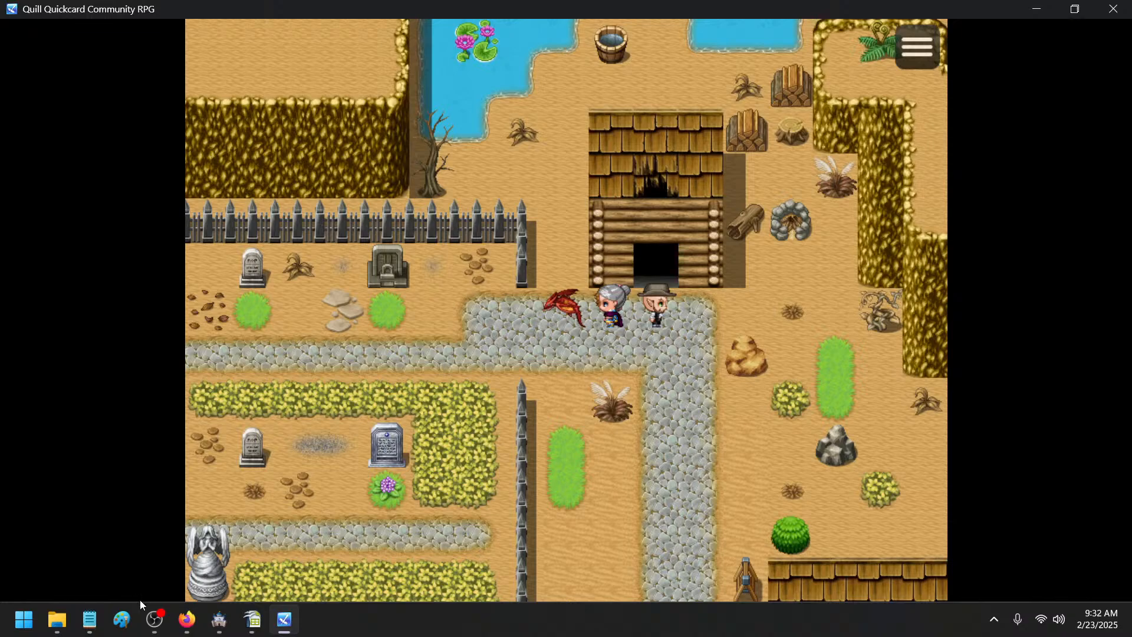
- Switch to the project notes in Notepad and delete the standalone "Wallacia" heading above the story paragraphs
mouse_move(92, 632)
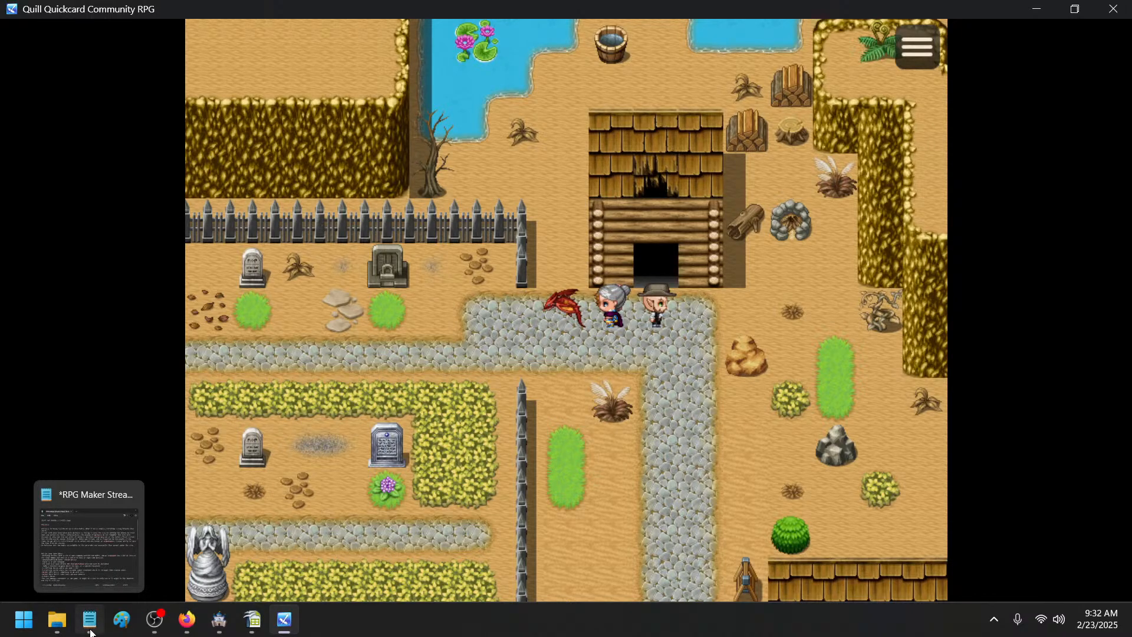
click(90, 631)
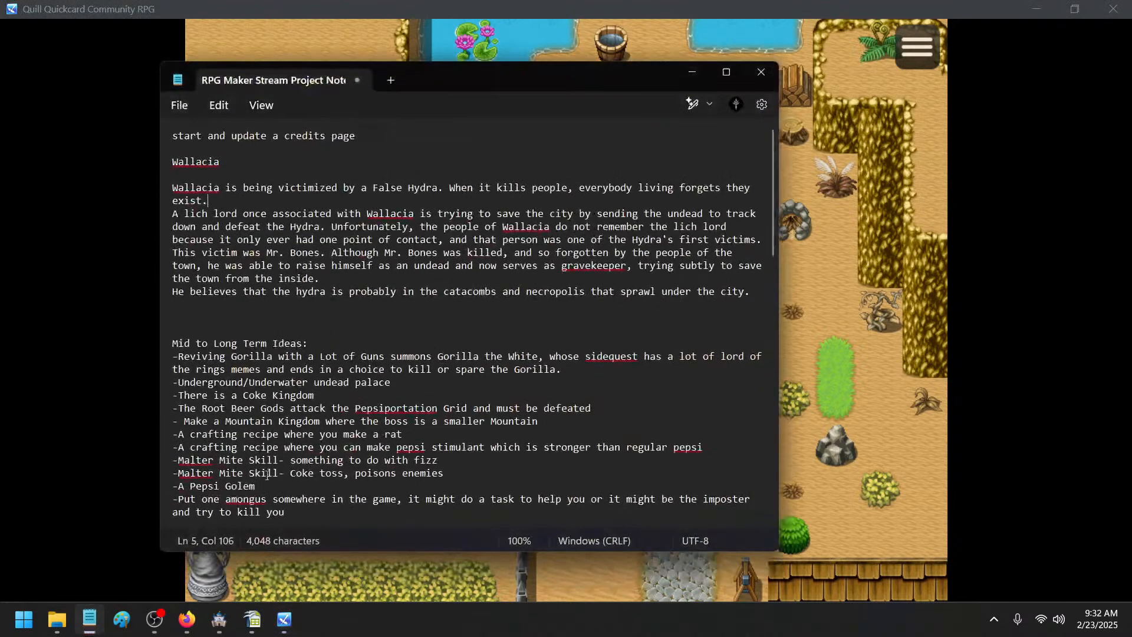
drag(221, 162, 81, 155)
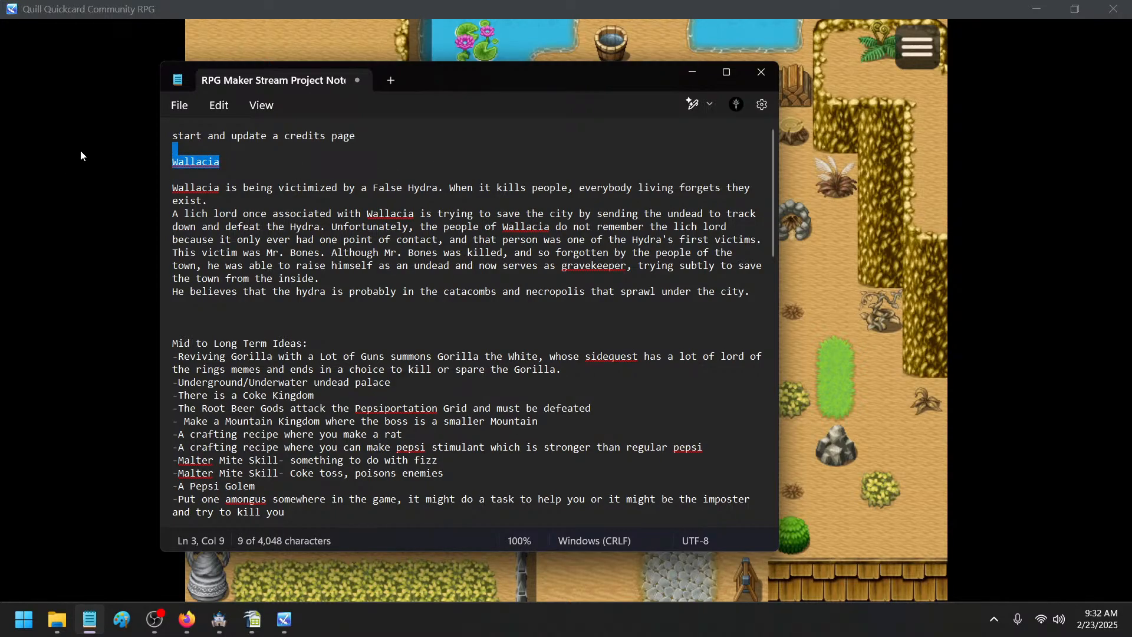
key(BackSpace)
- Review the story paragraphs about the False Hydra, the lich lord and the gravekeeper, and return to the game
click(239, 188)
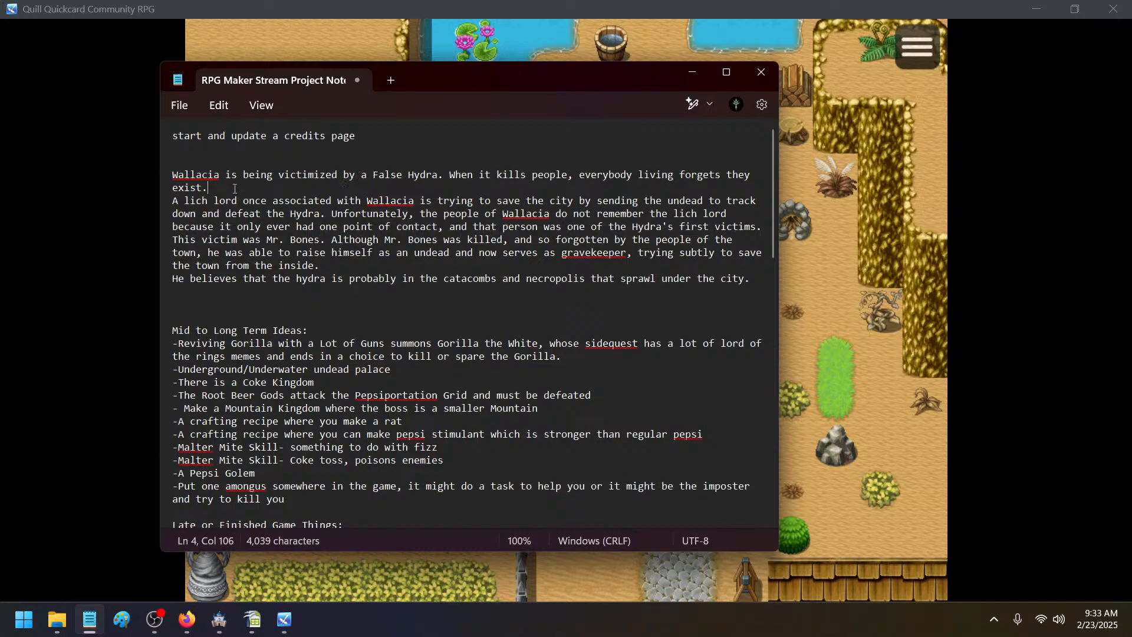
click(256, 201)
drag(174, 242, 217, 254)
click(380, 241)
click(378, 279)
click(529, 265)
click(693, 73)
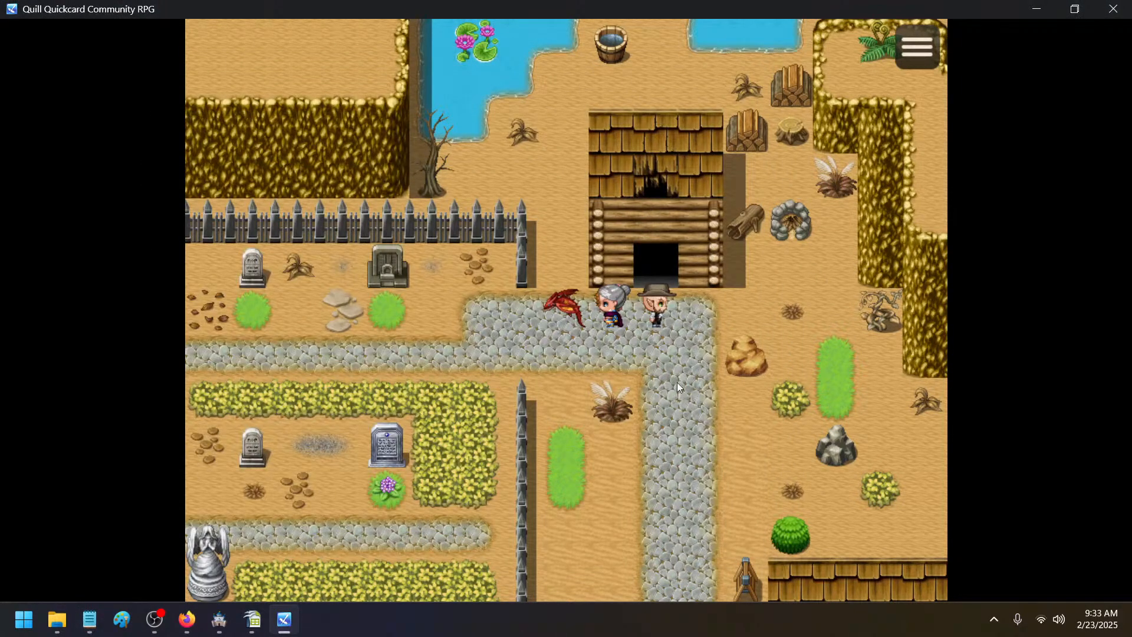
- Walk the party through the graveyard to inspect its paths, the large monument and the rows of gravestones
key(Right)
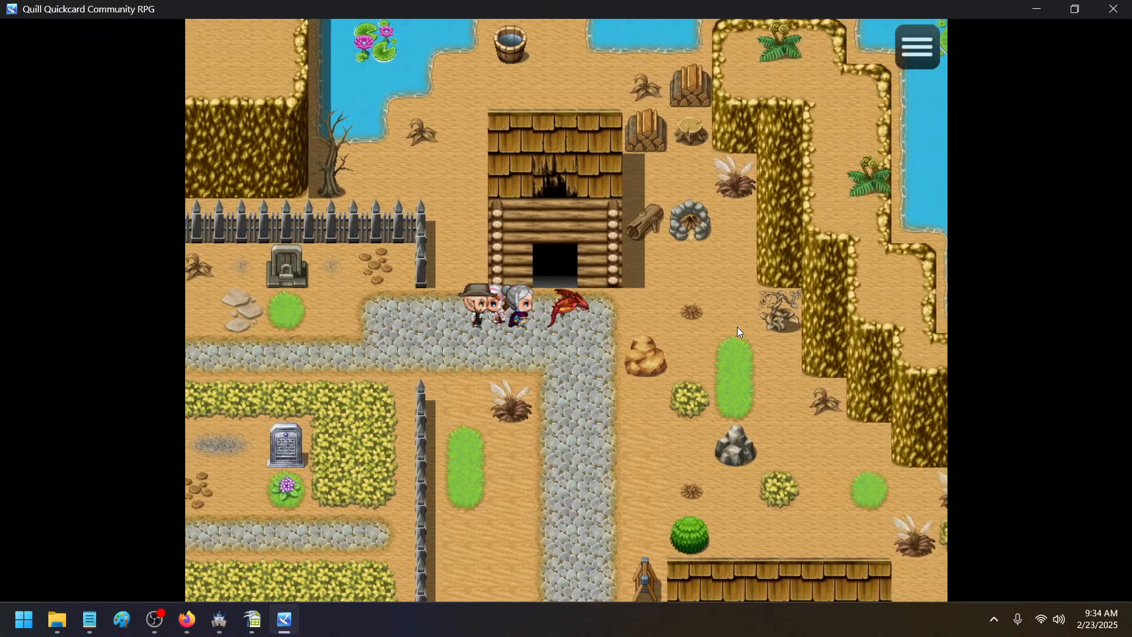
key(Left)
key(Down)
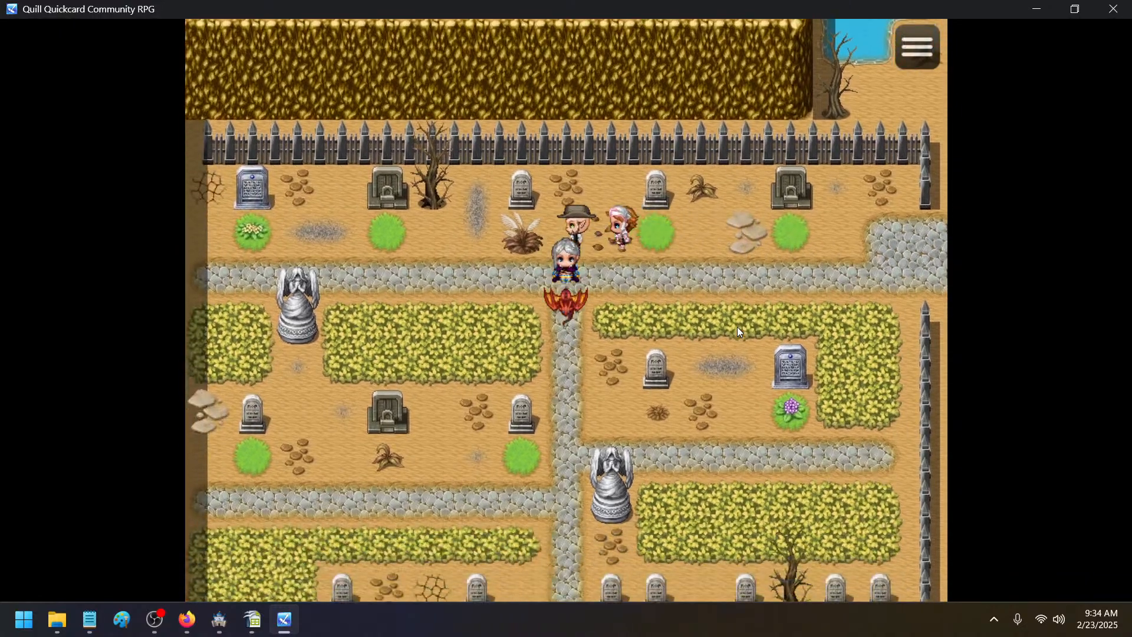
key(Left)
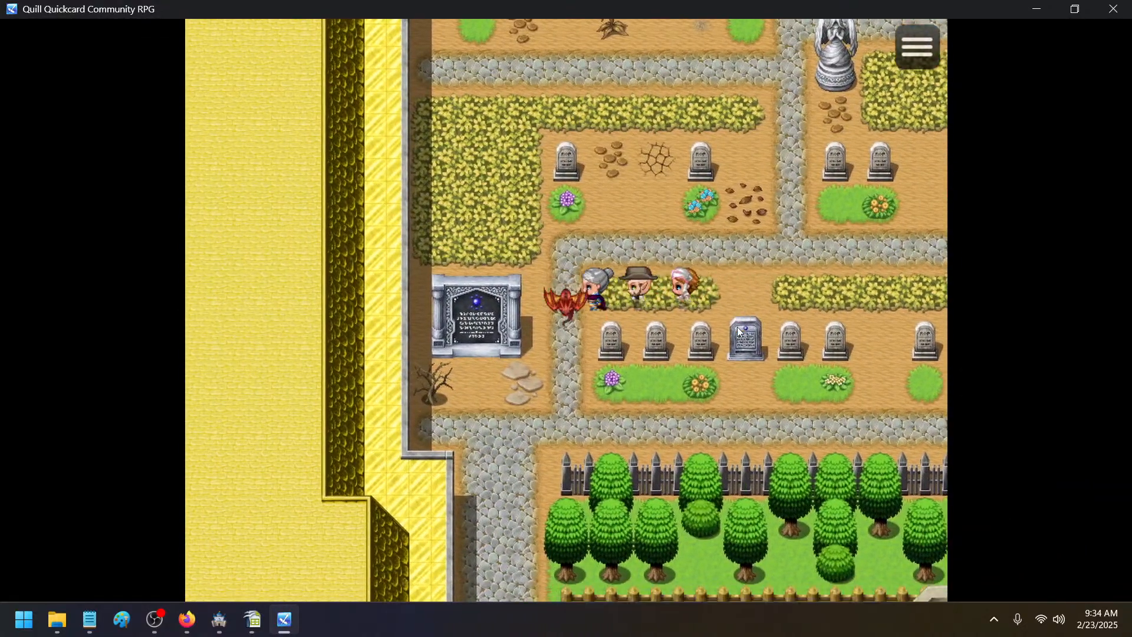
key(Up)
key(Left)
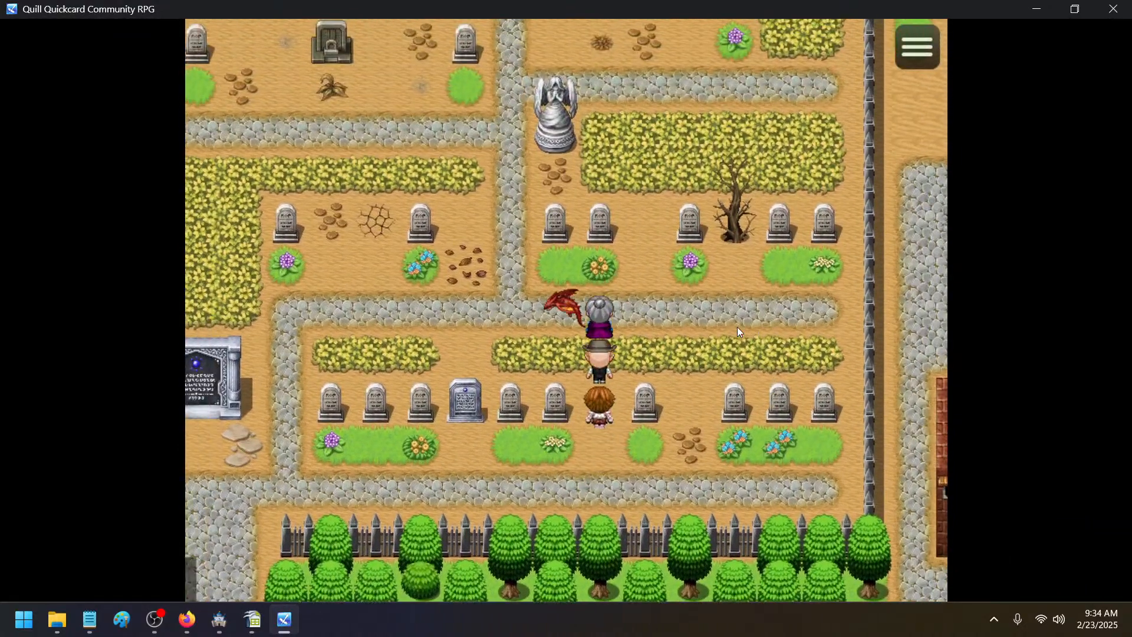
key(Down)
key(Right)
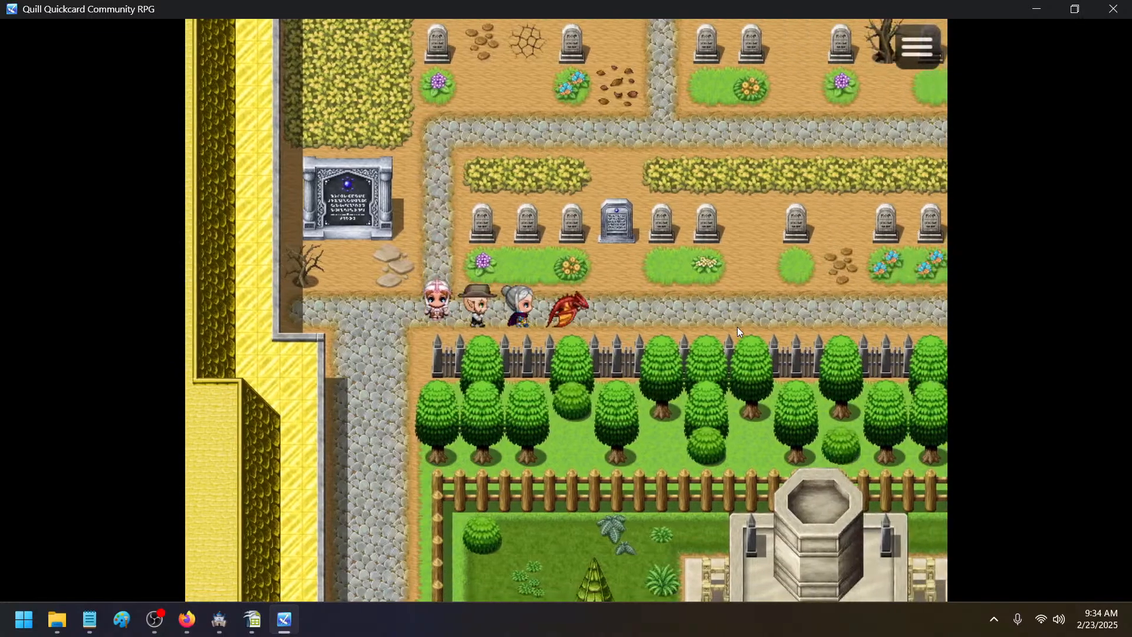
key(Up)
key(Right)
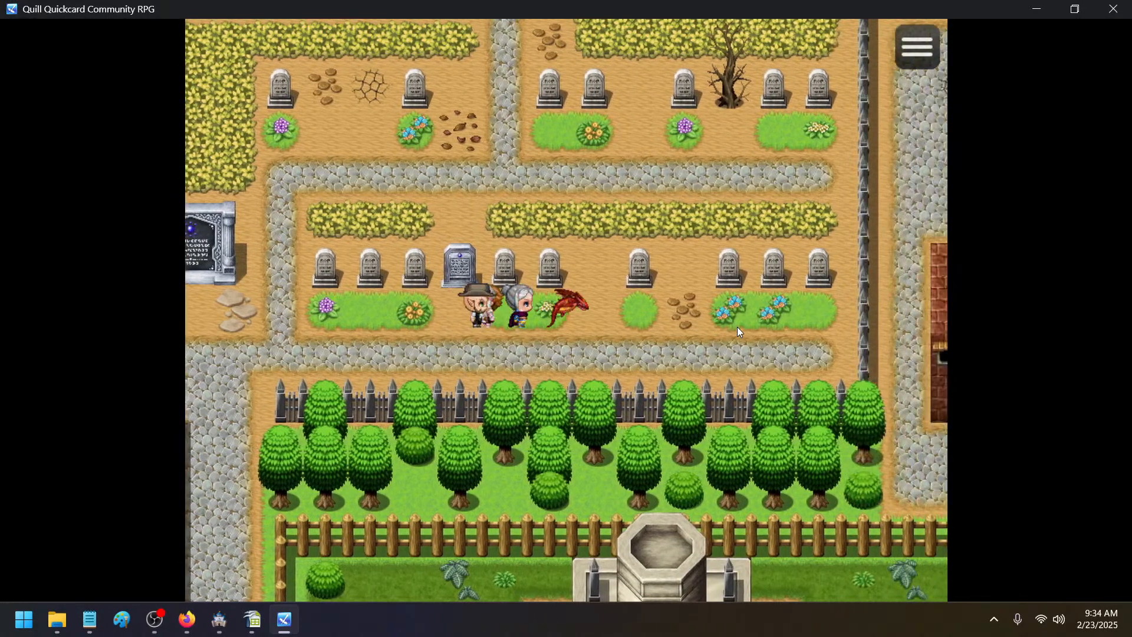
key(Up)
- Toggle the "Gravestone can move" switch (0144) in the debug switch list and return to the map
key(F9)
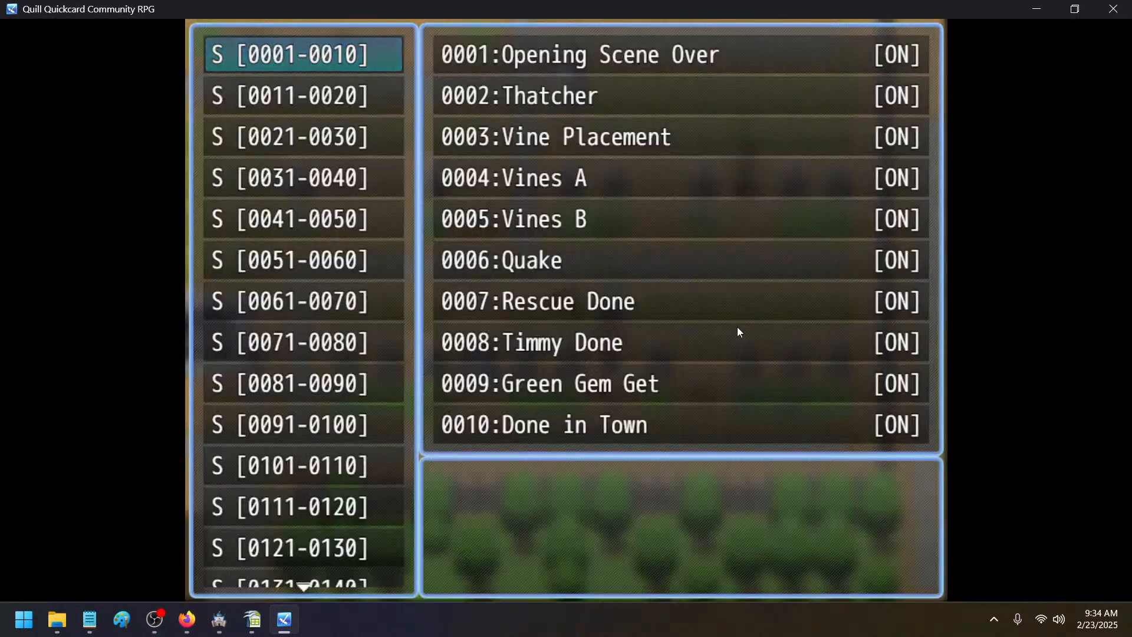
key(Down)
key(Down)
key(Down)
key(Down)
key(Down)
key(Down)
key(Down)
key(Down)
key(Down)
key(Down)
key(Down)
key(Down)
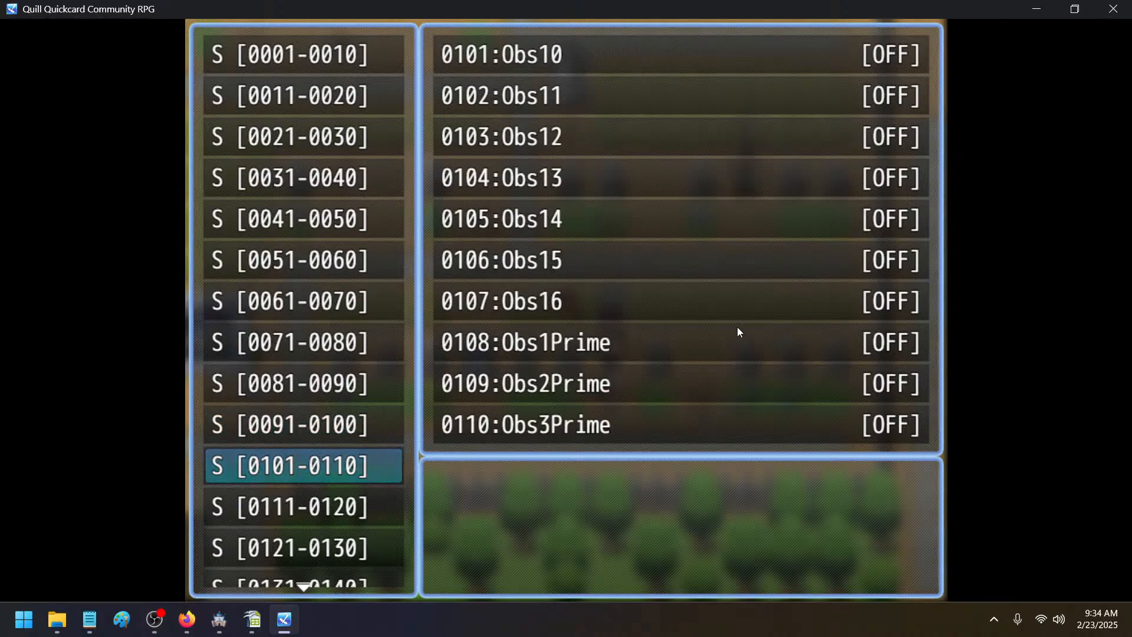
key(Return)
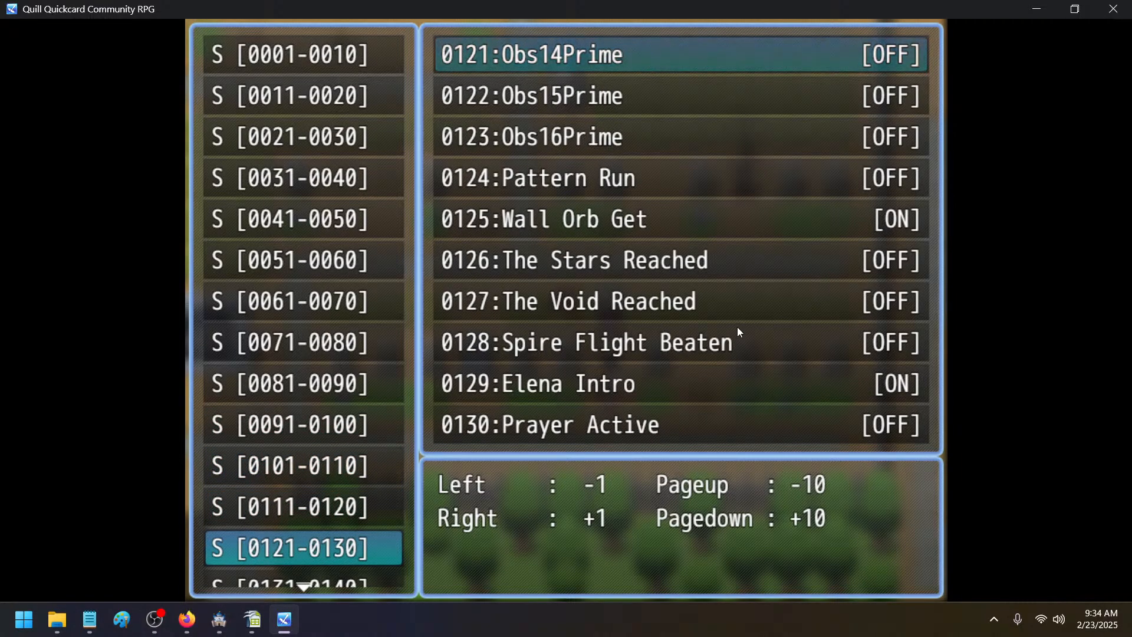
key(Escape)
key(Down)
key(Return)
key(Escape)
key(Down)
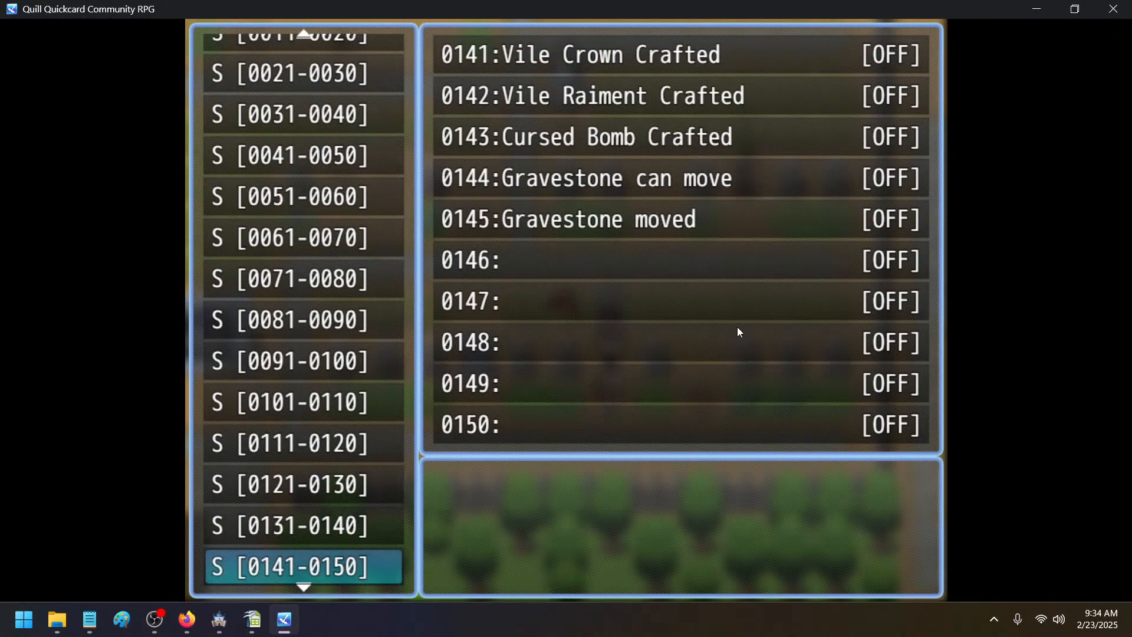
key(Return)
key(Down)
key(Down)
key(Down)
key(Return)
key(Escape)
key(Escape)
key(Escape)
key(Escape)
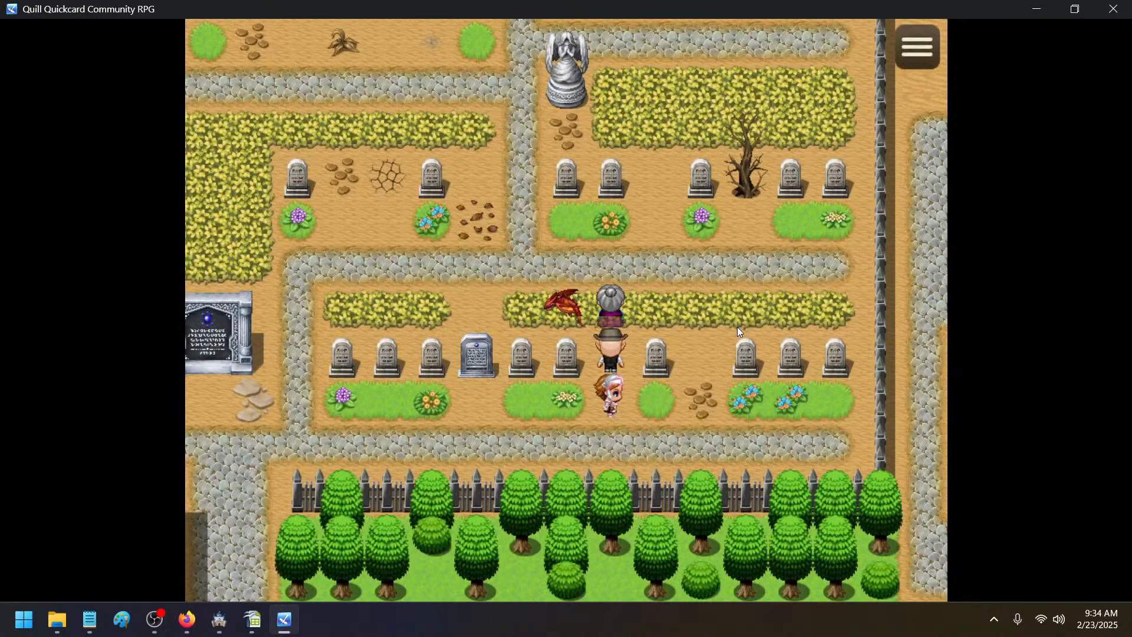
- Walk the party in front of the large blue gravestone in the lower row and push it back toward the hedge
key(Down)
key(Down)
key(Down)
key(Down)
key(Down)
key(Left)
key(Left)
key(Left)
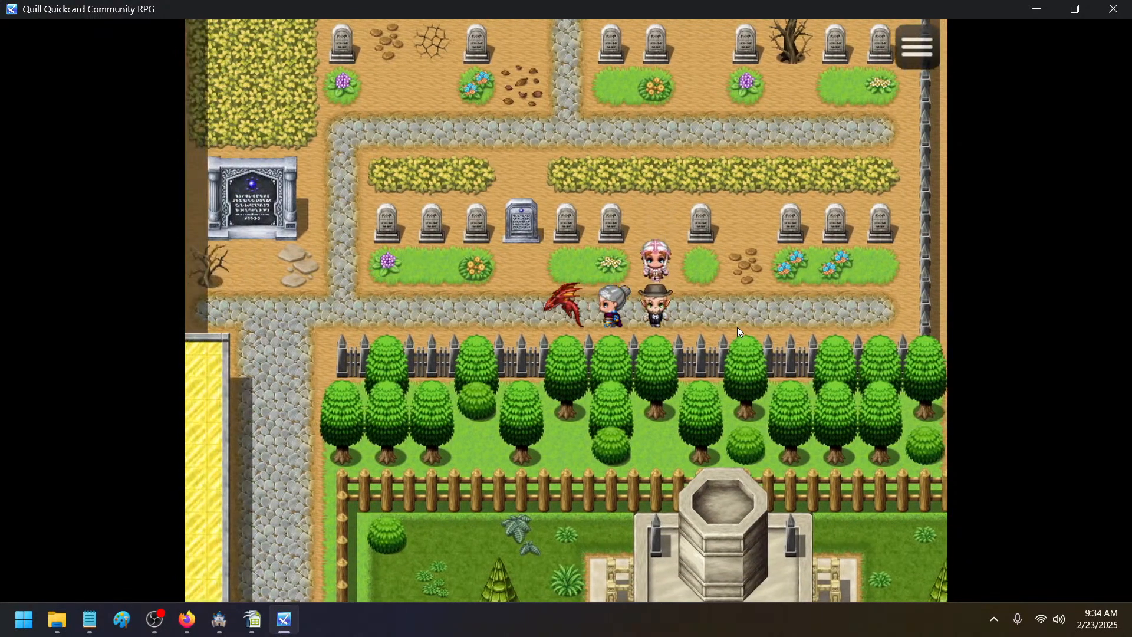
key(Up)
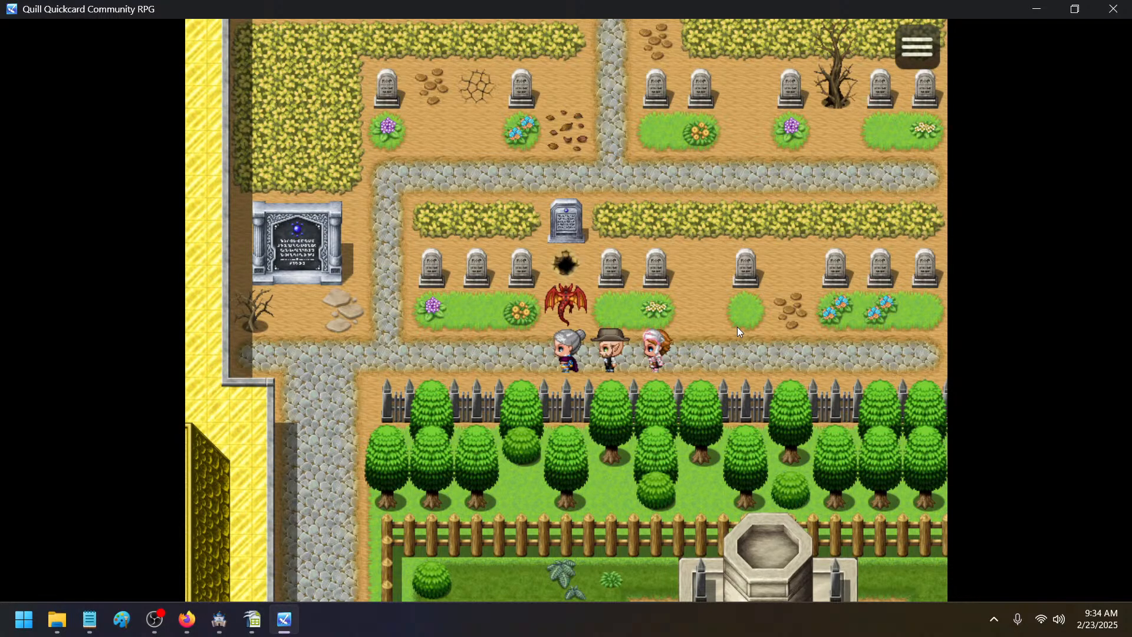
- Lead the party out of the graveyard and down the stone path beside the yellow outer wall
key(Left)
key(Left)
key(Left)
key(Left)
key(Left)
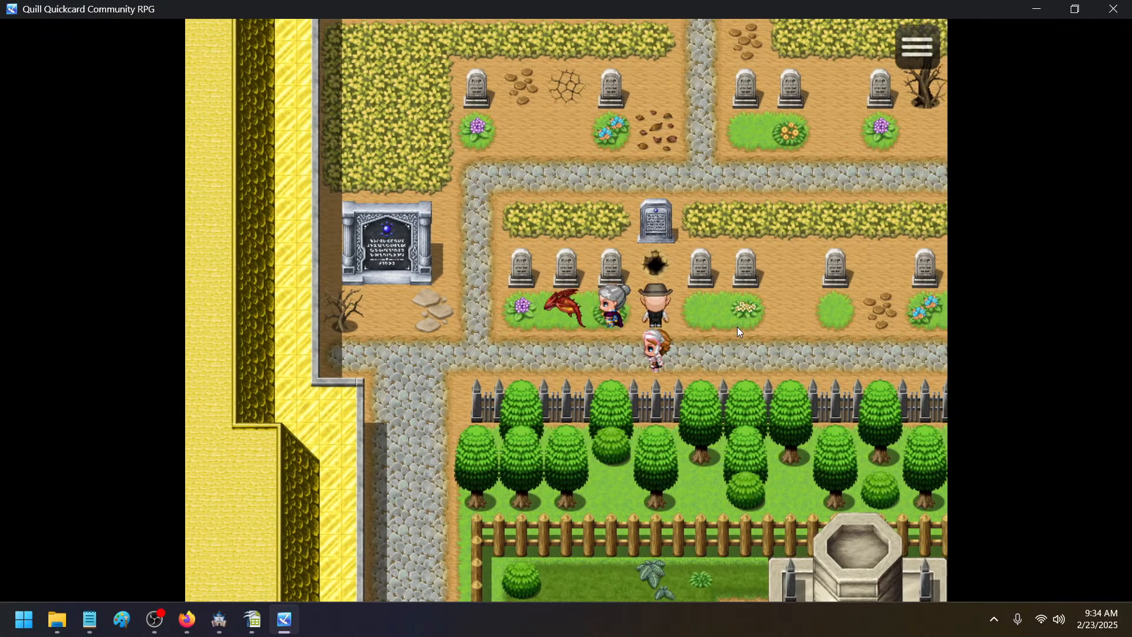
key(Down)
key(Down)
key(Down)
key(Down)
key(Down)
key(Down)
key(Down)
key(Down)
key(Down)
key(Down)
key(Down)
key(Down)
key(Down)
key(Down)
key(Down)
key(Down)
key(Down)
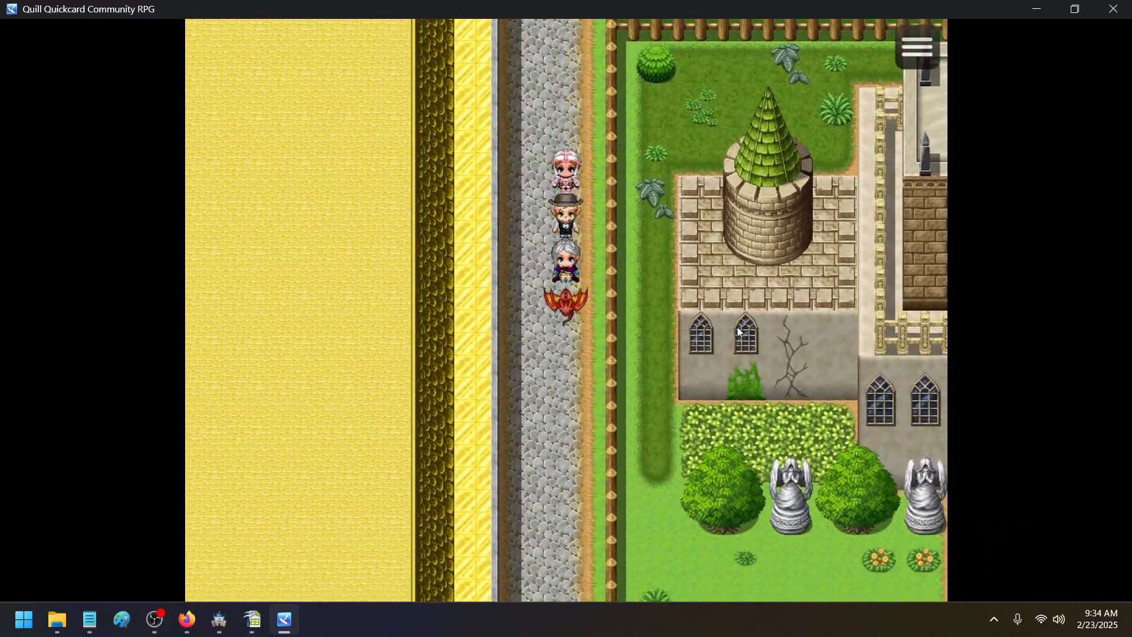
- Walk the party around the fenced lawn into the temple and go through the entrance priestess's dialogue
key(Down)
key(Down)
key(Down)
key(Right)
key(Right)
key(Right)
key(Right)
key(Right)
key(Right)
key(Right)
key(Right)
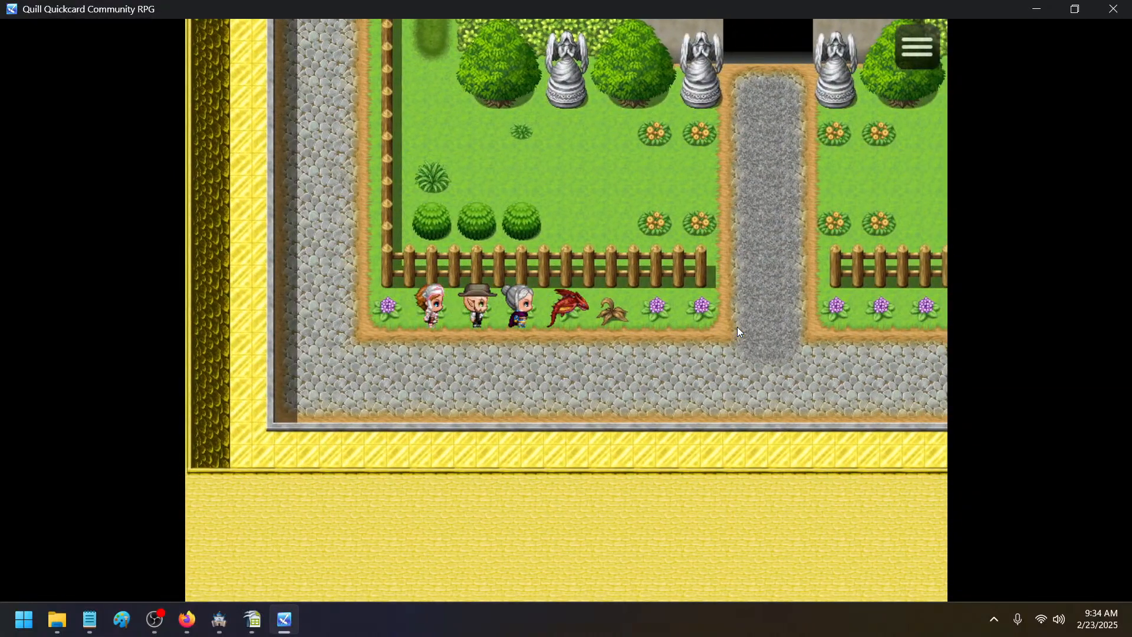
key(Right)
key(Up)
key(Up)
key(Up)
key(Up)
key(Up)
key(Up)
key(Up)
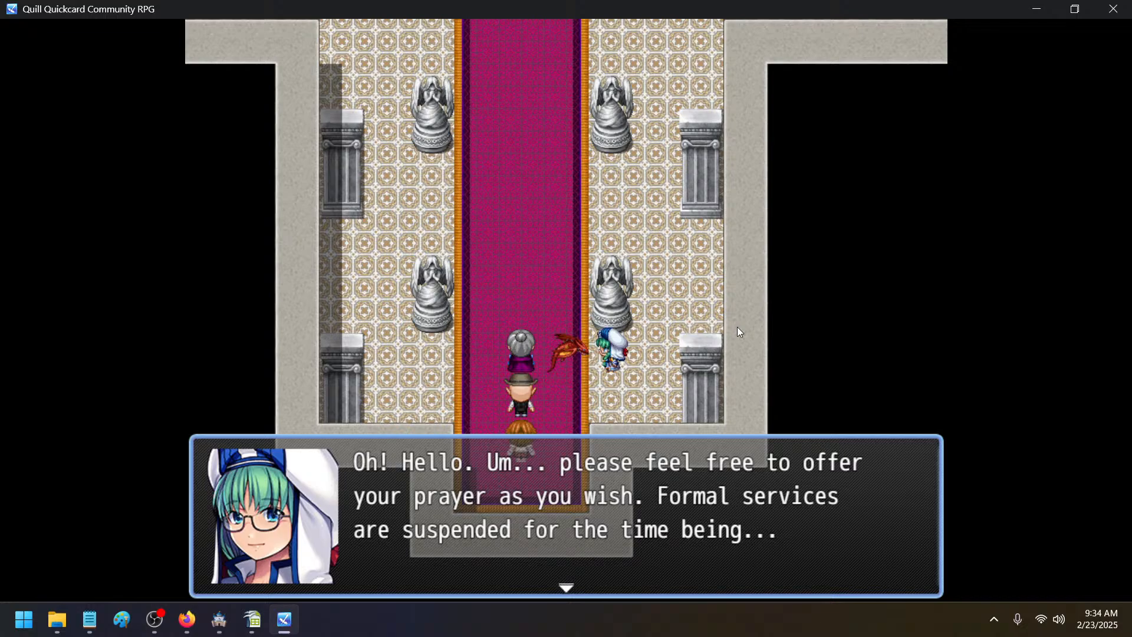
key(Return)
- Walk the party up the aisle into the temple's west wing and interact with the figure praying at the statue
key(Right)
key(Up)
key(Up)
key(Up)
key(Up)
key(Up)
key(Up)
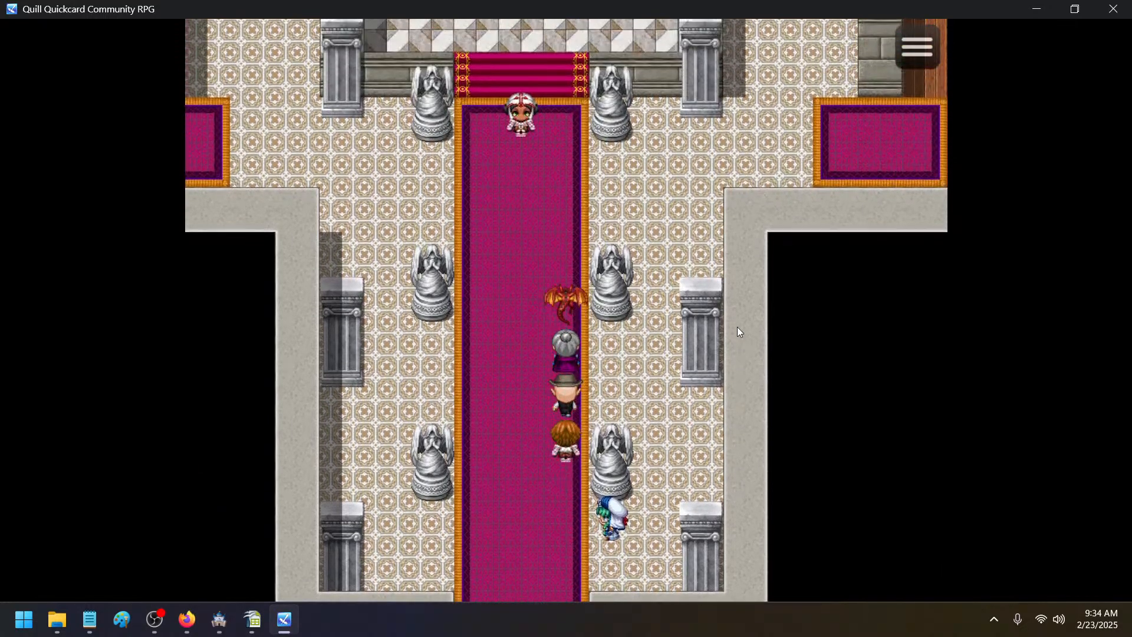
key(Left)
key(Left)
key(Left)
key(Left)
key(Left)
key(Left)
key(Up)
key(Up)
key(Up)
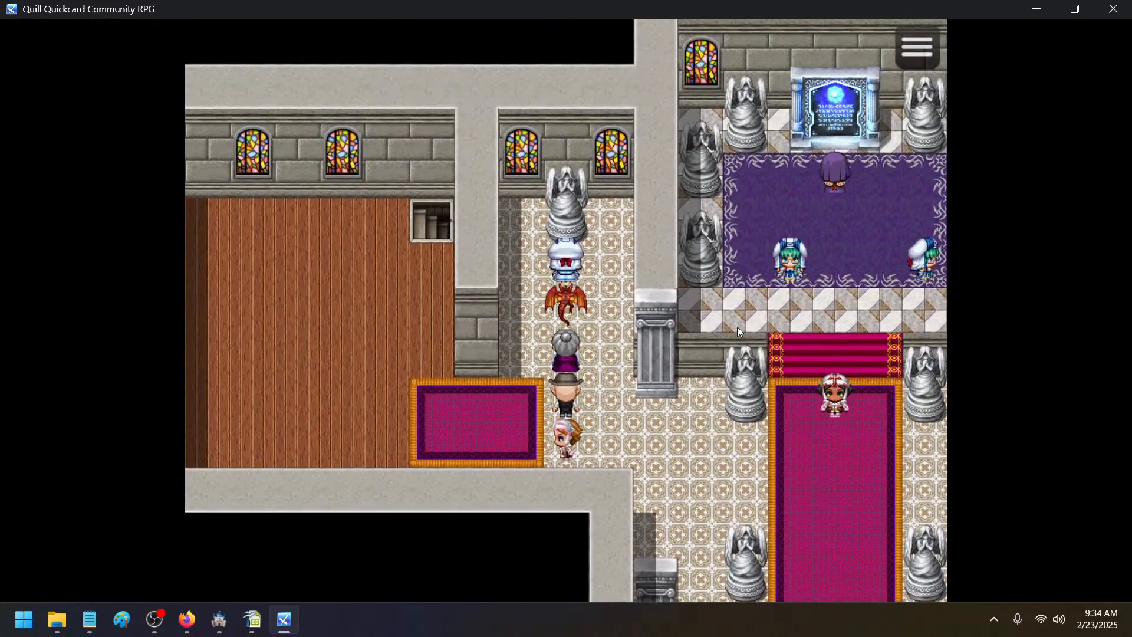
key(Return)
key(Return)
- Walk the party across the aisle to inspect the temple's east wing, then turn back toward the central carpet
key(Down)
key(Down)
key(Down)
key(Down)
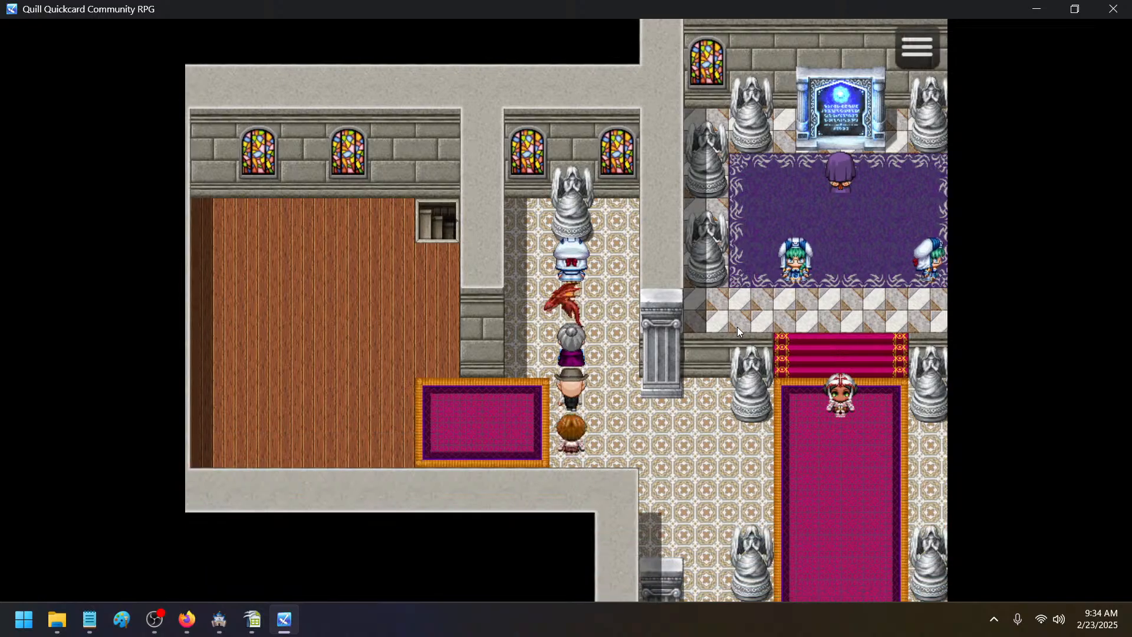
key(Right)
key(Right)
key(Right)
key(Right)
key(Right)
key(Right)
key(Right)
key(Right)
key(Right)
key(Right)
key(Right)
key(Right)
key(Right)
key(Right)
key(Right)
key(Right)
key(Right)
key(Right)
key(Right)
key(Right)
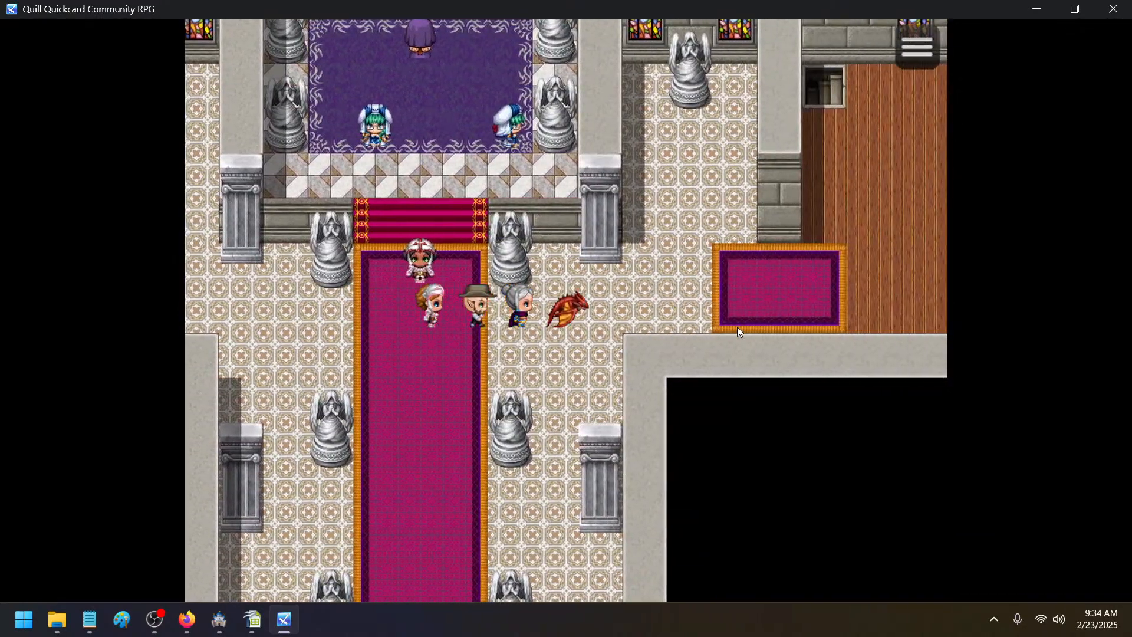
key(Left)
key(Left)
key(Left)
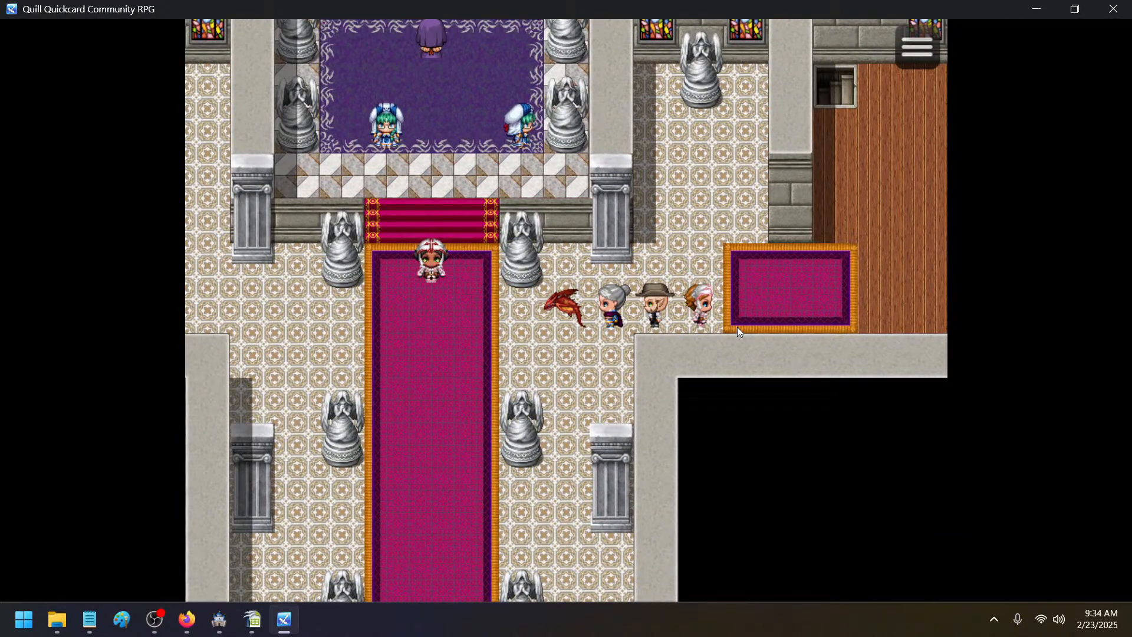
- Walk the party up the steps onto the purple altar carpet and talk to the green-haired priestesses
key(Left)
key(Left)
key(Up)
key(Up)
key(Up)
key(Up)
key(Right)
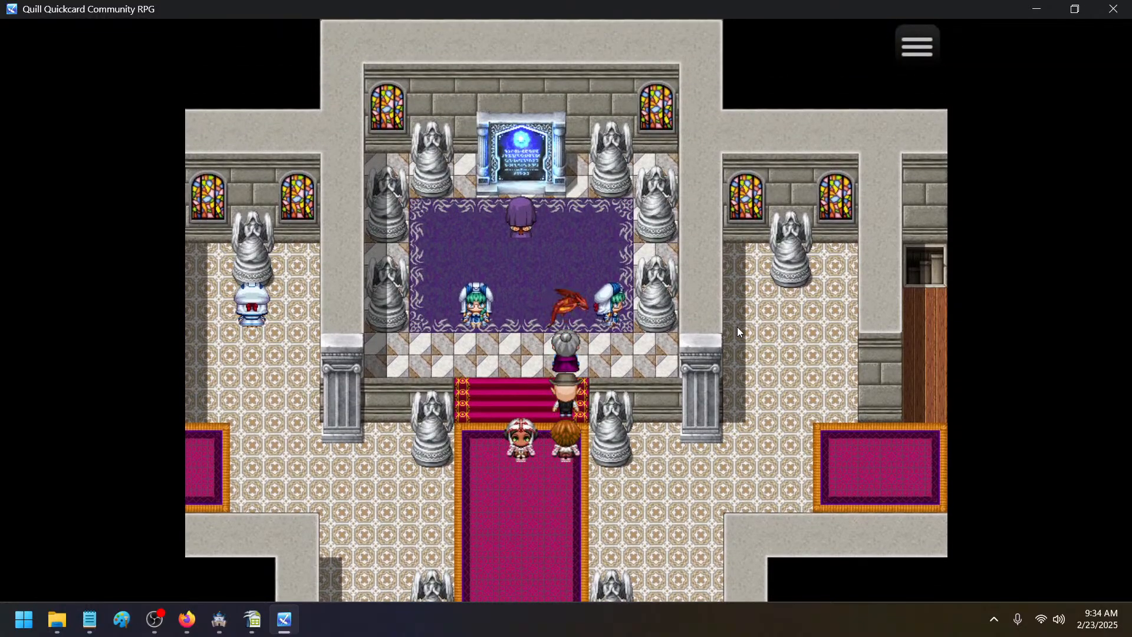
key(Return)
key(Return)
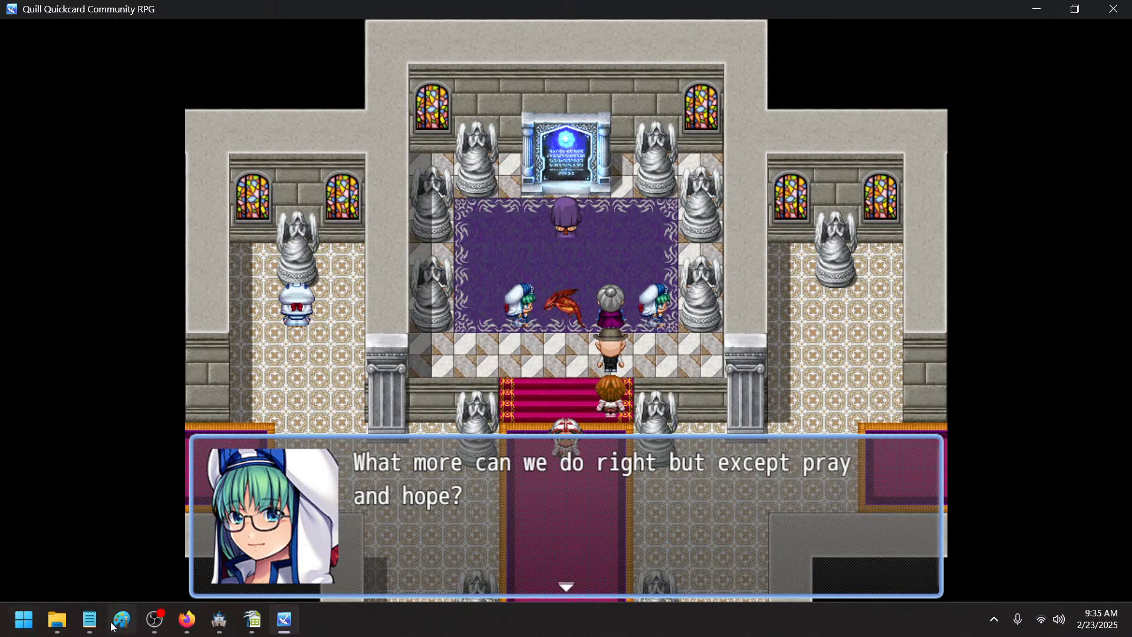
- Add the line "temple priestess change text to right now" above the credits reminder in the Notepad project notes, and return to the game
click(89, 619)
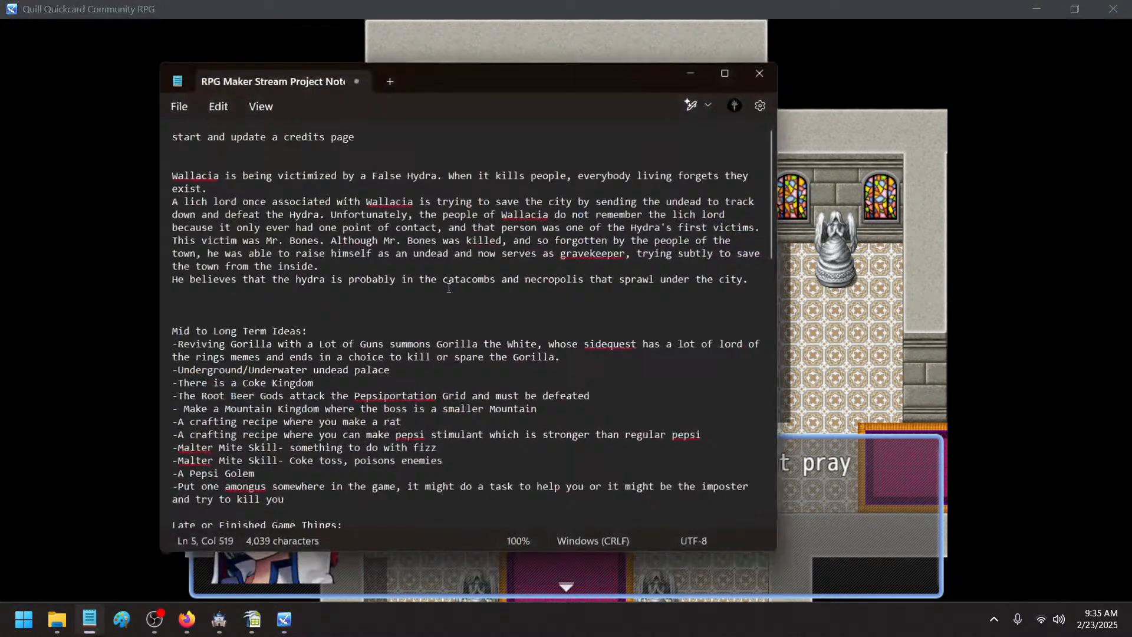
click(177, 140)
key(Return)
key(Return)
key(Return)
key(Up)
key(Up)
key(Up)
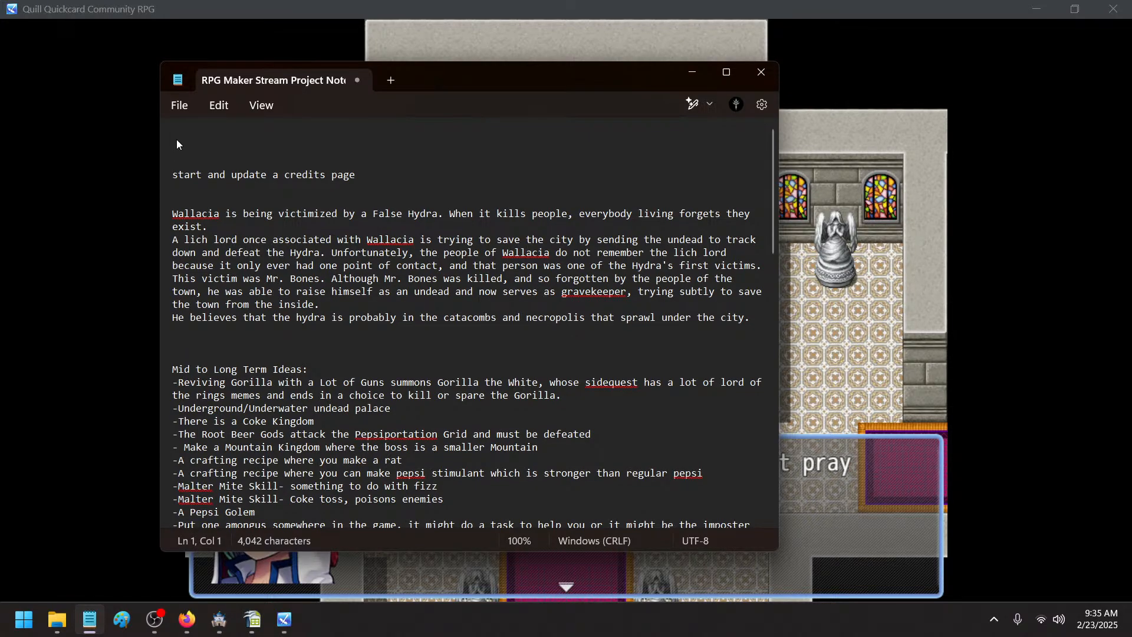
text(temple prie)
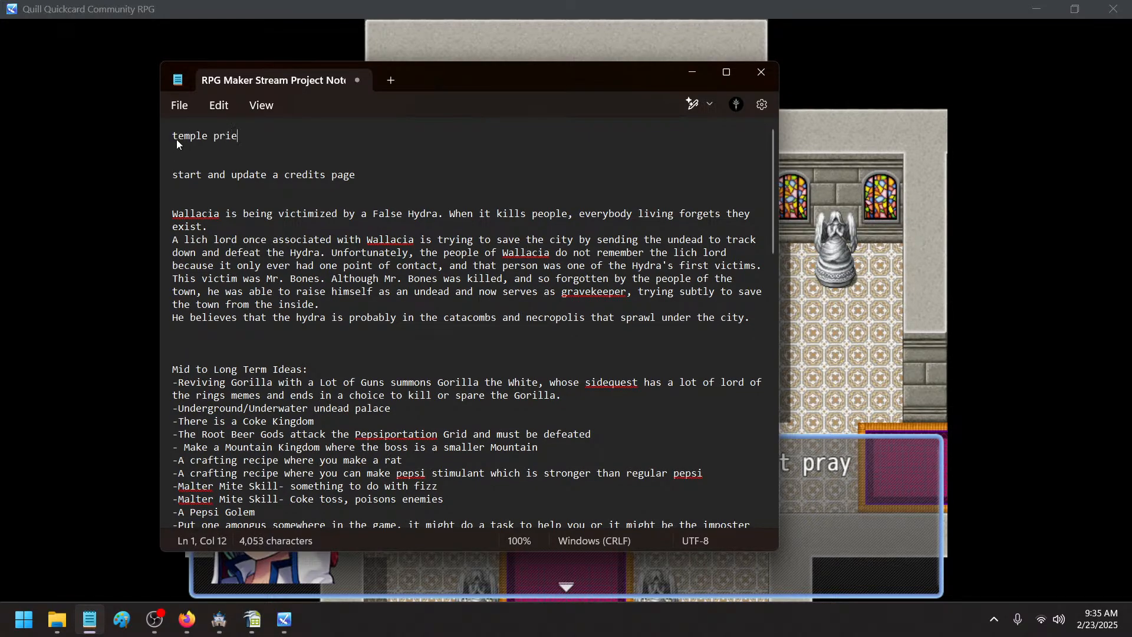
text(stess change text to)
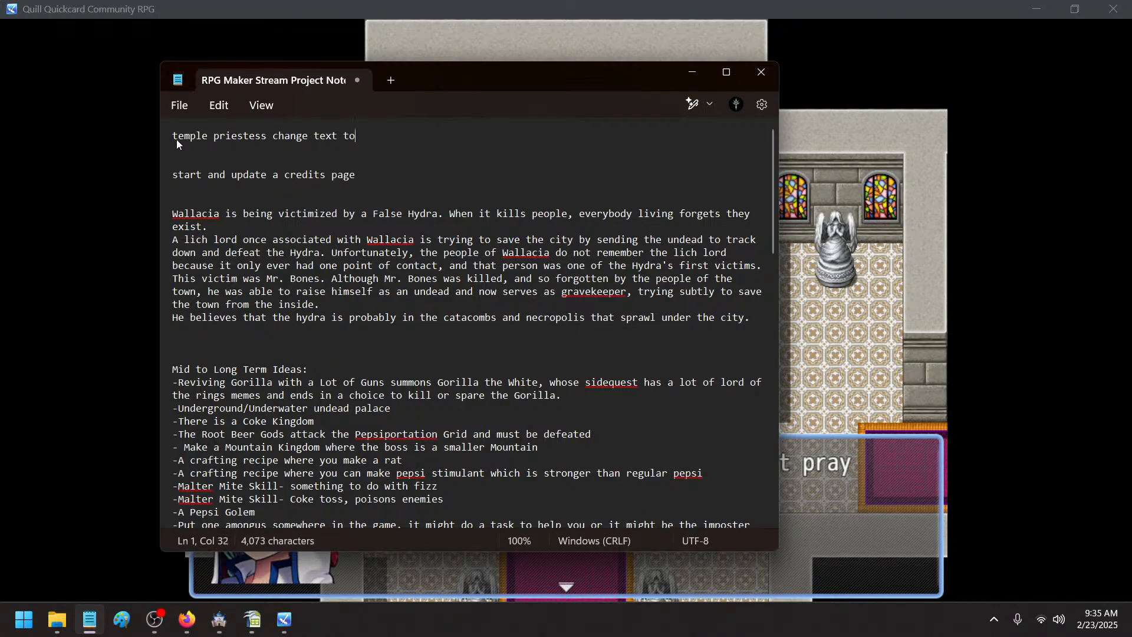
text( right now)
click(690, 76)
click(585, 249)
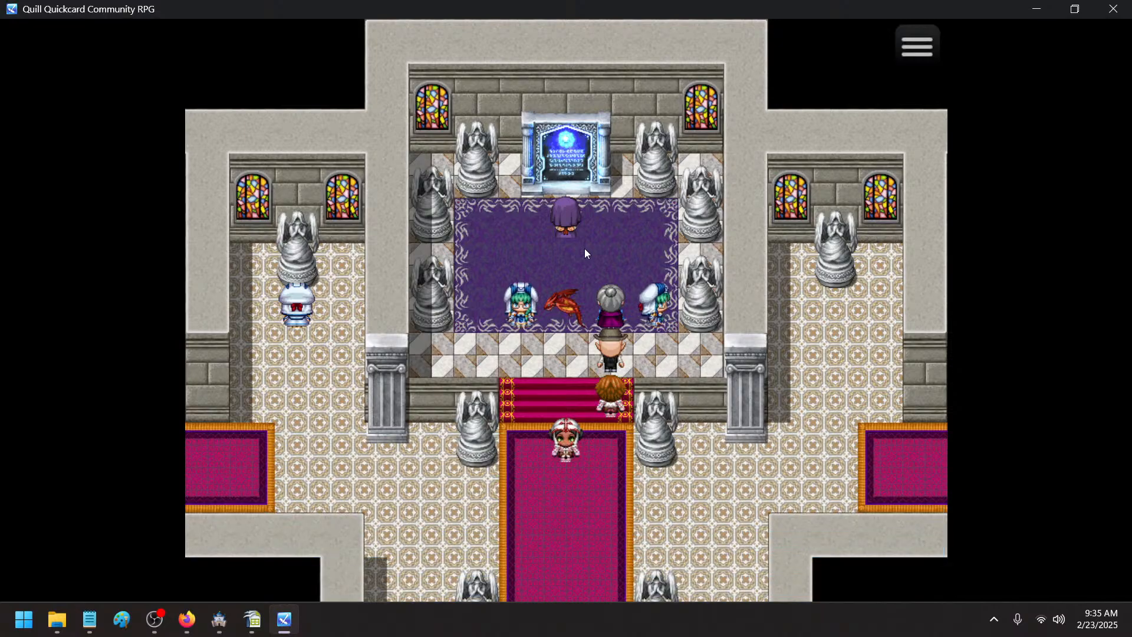
- Lead the party out of the temple and back up to the hedge row behind the gravestones in the graveyard
click(585, 253)
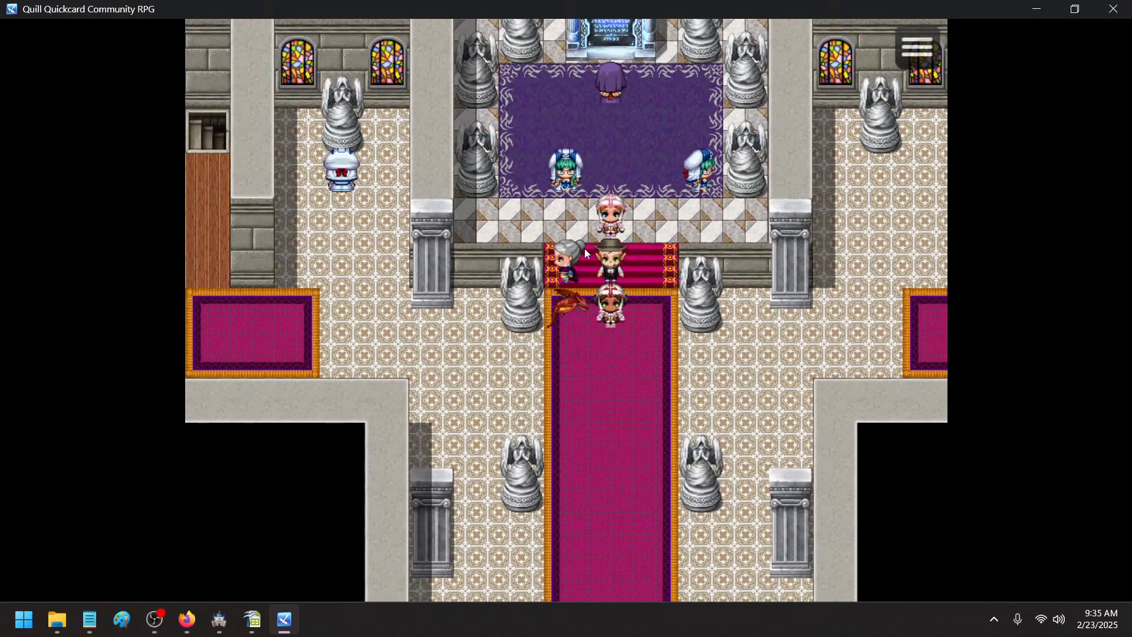
click(586, 253)
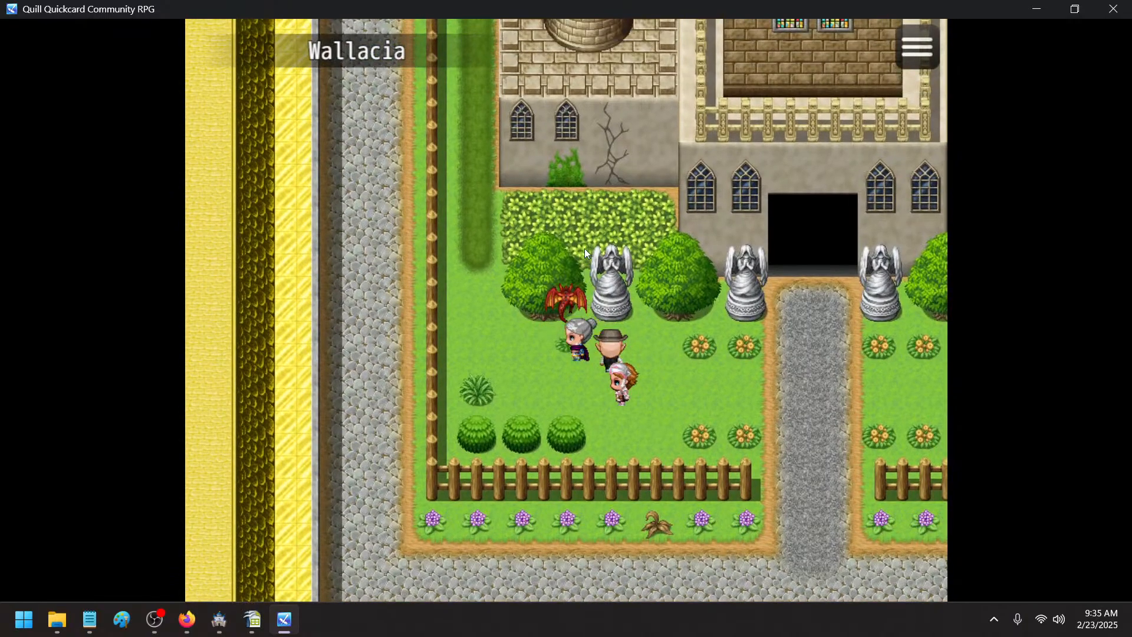
key(ctrl+Up)
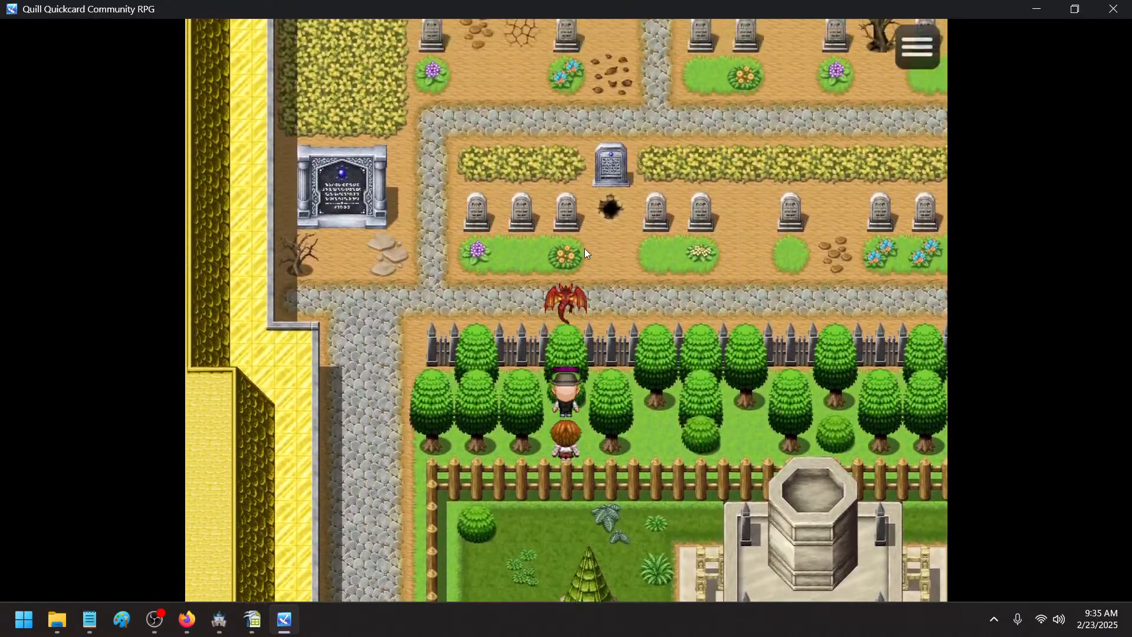
key(Right)
key(Up)
key(Left)
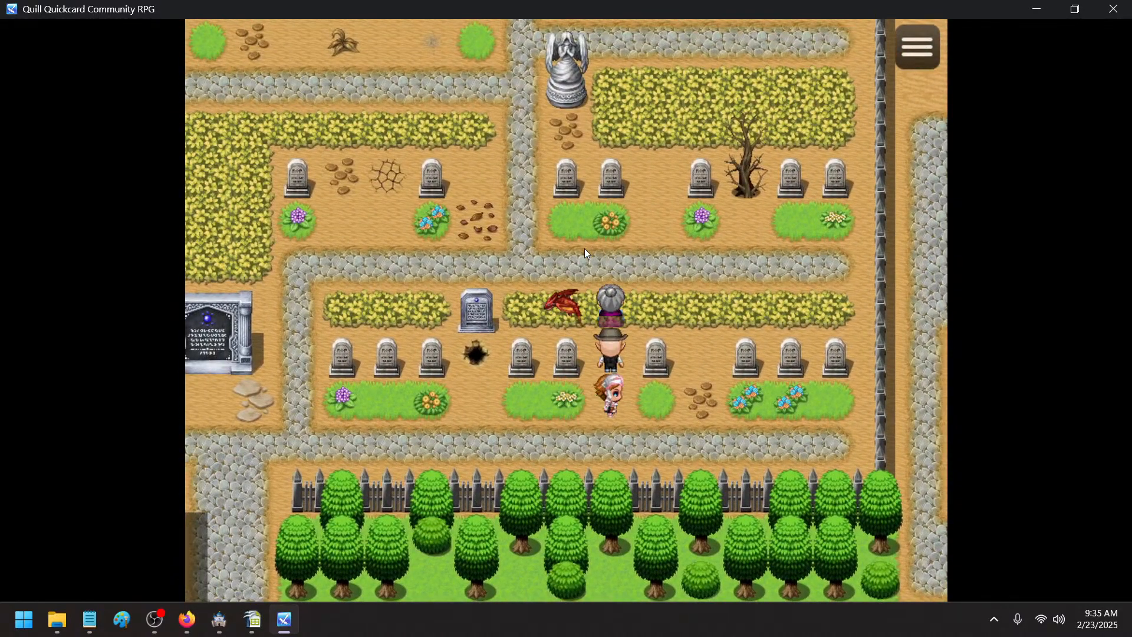
- Walk the party back and forth along the hedge to examine the relocated gravestone and the hole in front of it
key(Left)
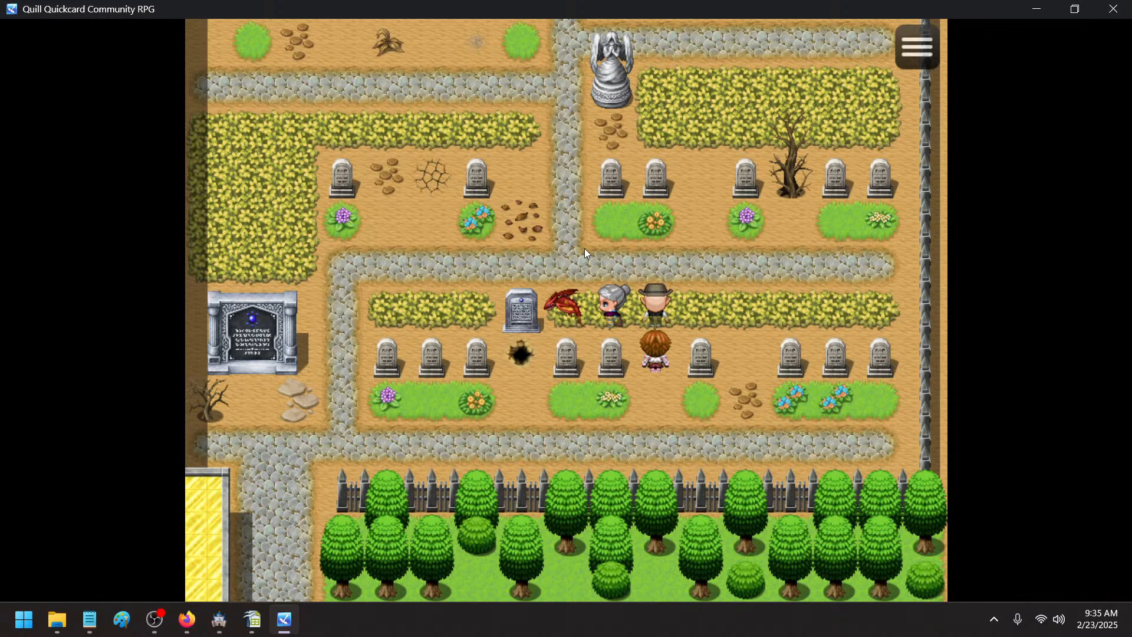
key(Right)
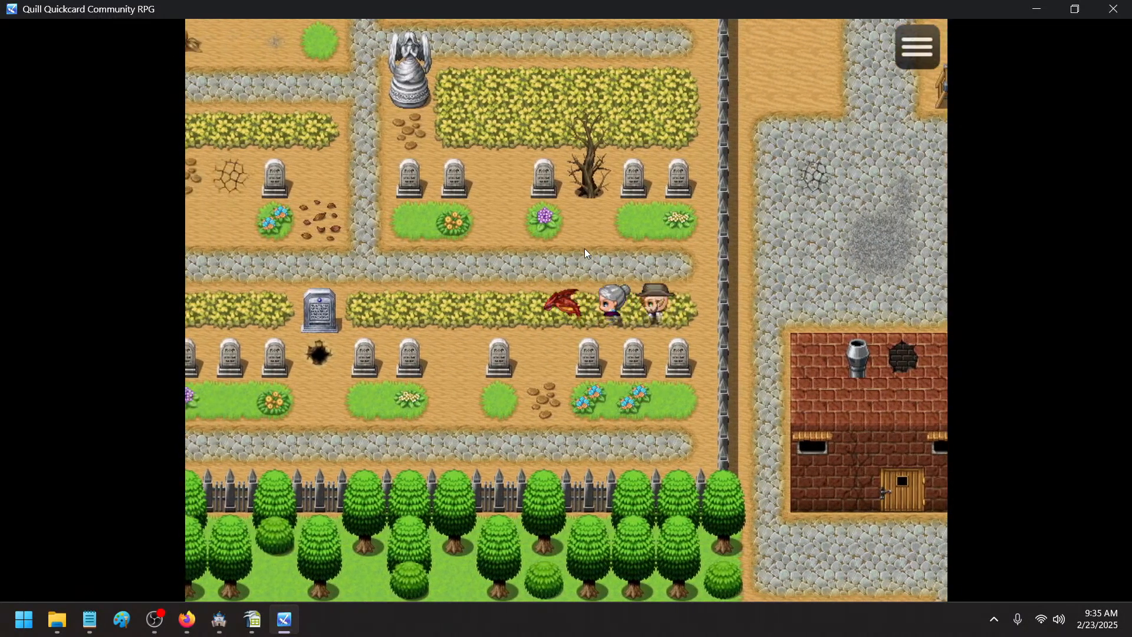
key(Left)
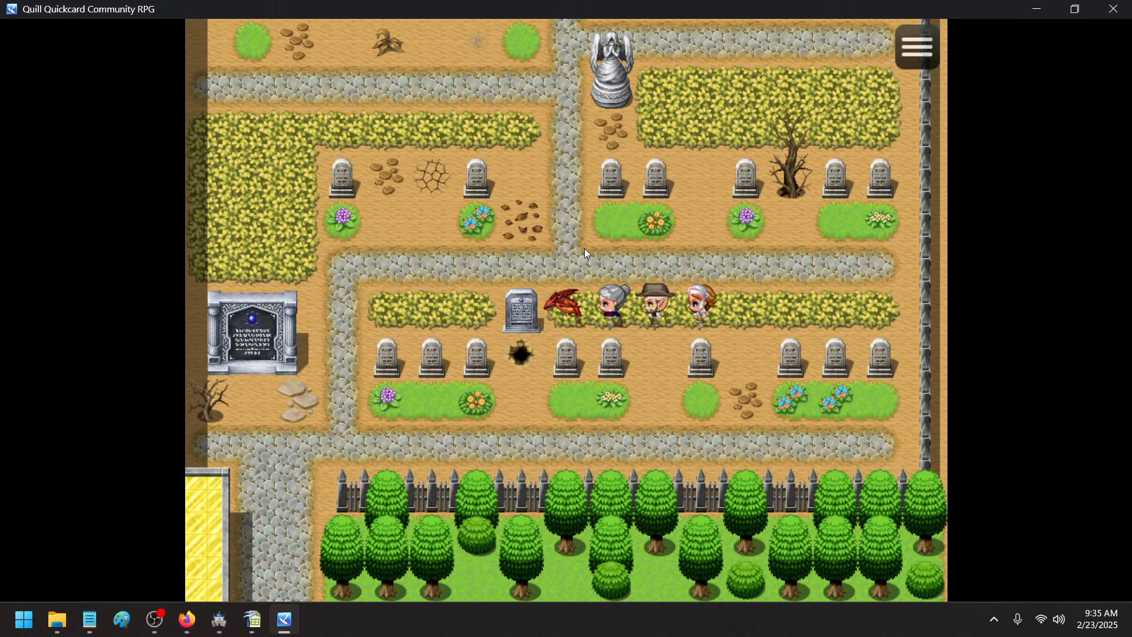
key(Right)
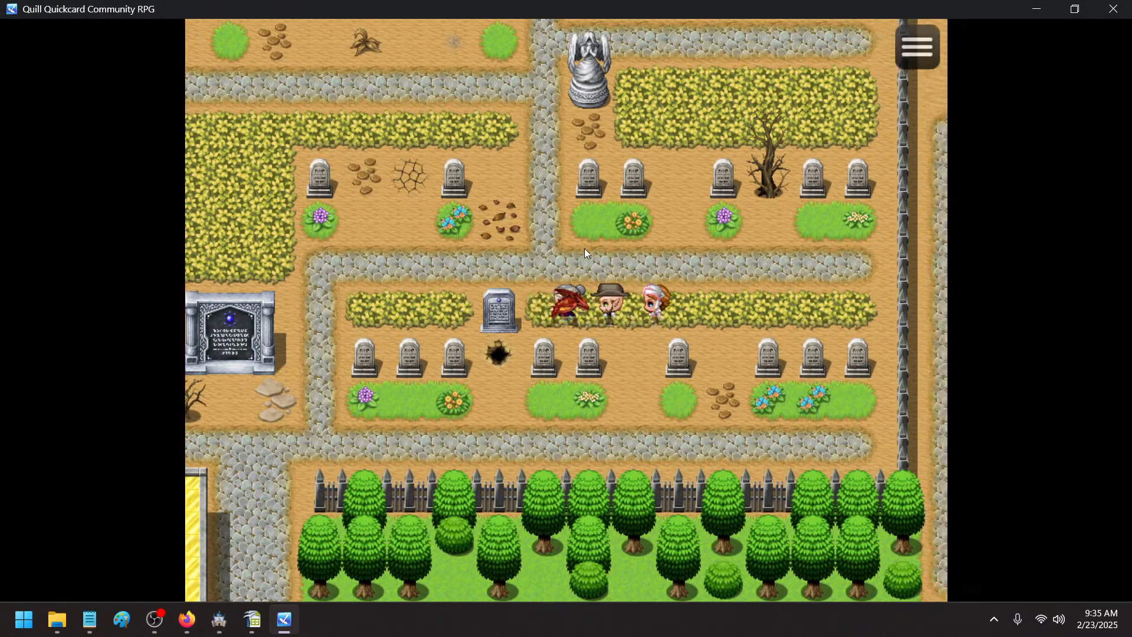
key(Left)
key(Left)
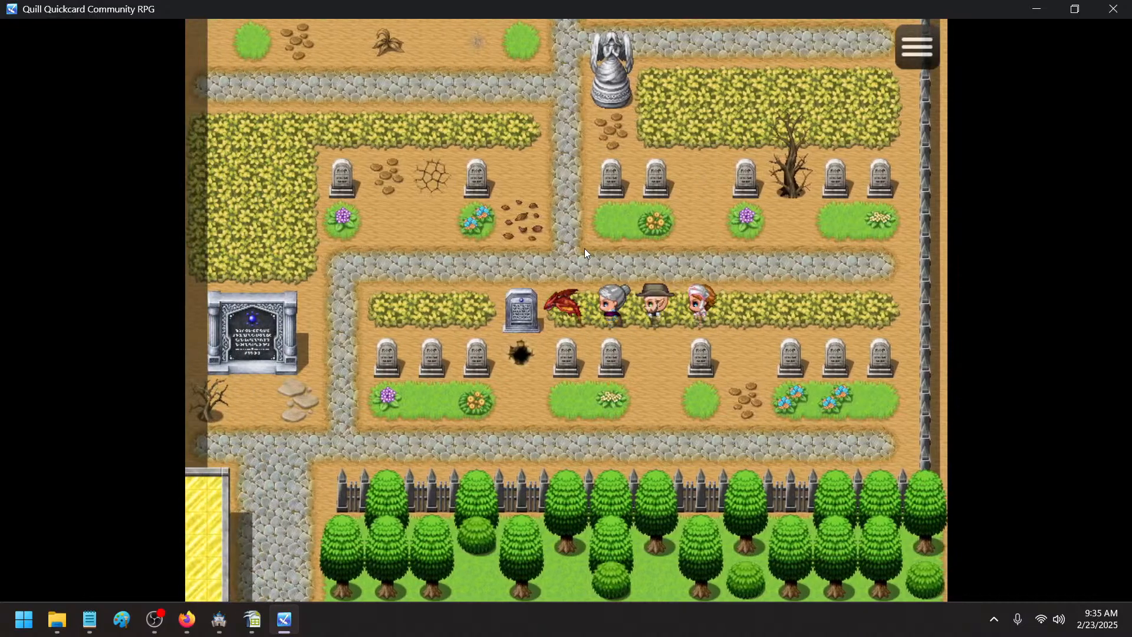
- Lead the party out of the graveyard through the northern gap in the fence and down the stone road to the brick house
key(Up)
key(Down)
key(Right)
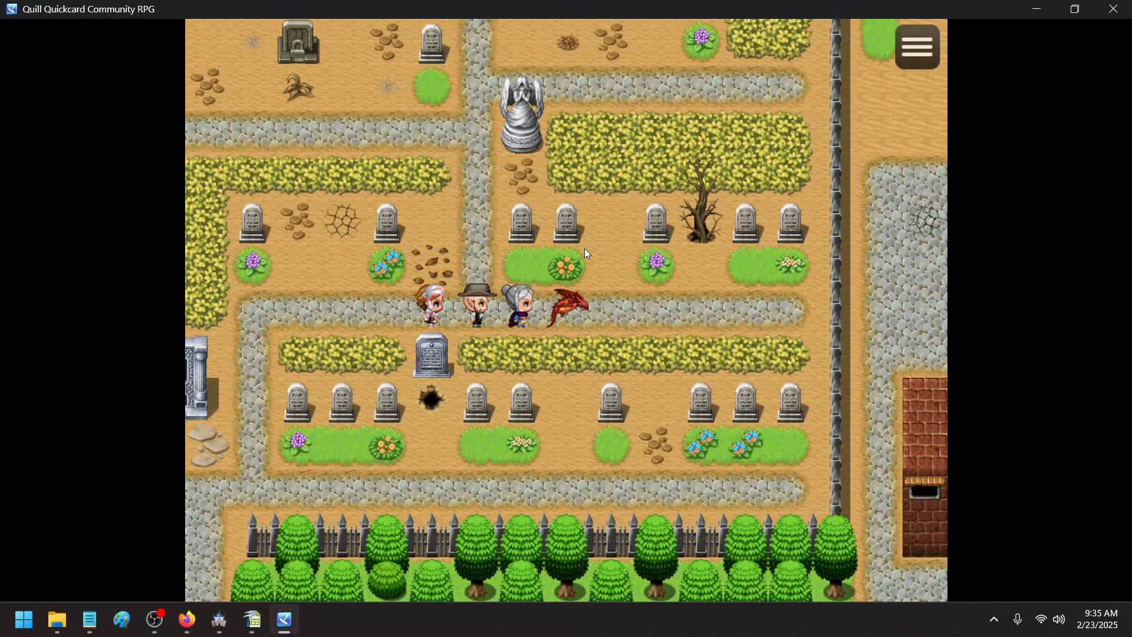
key(Down)
key(Right)
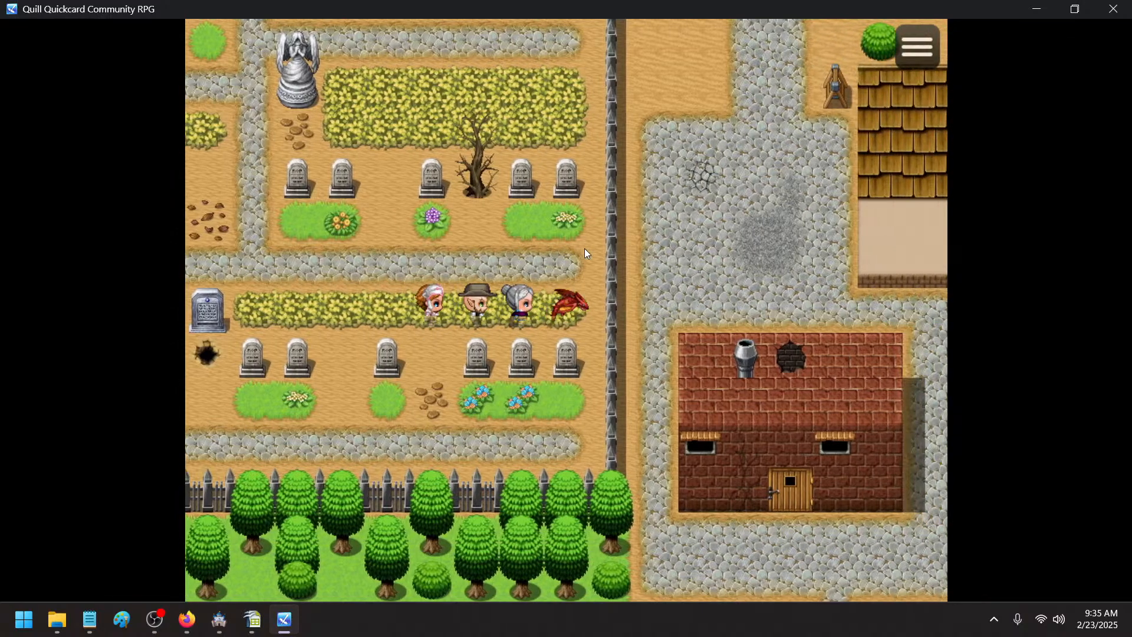
key(Up)
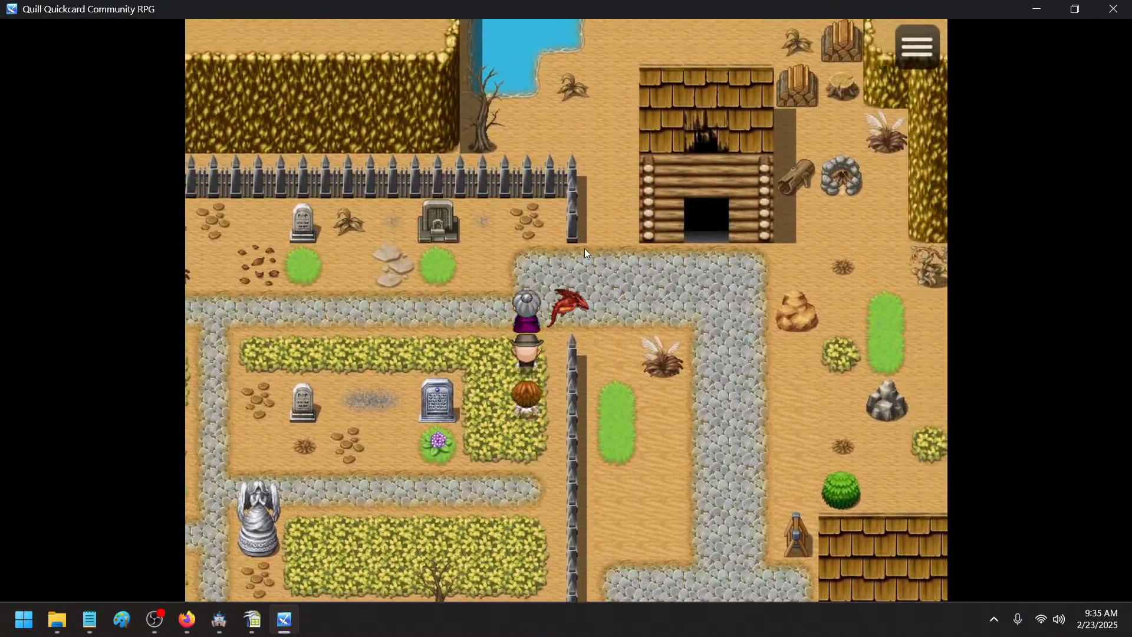
key(Right)
key(Down)
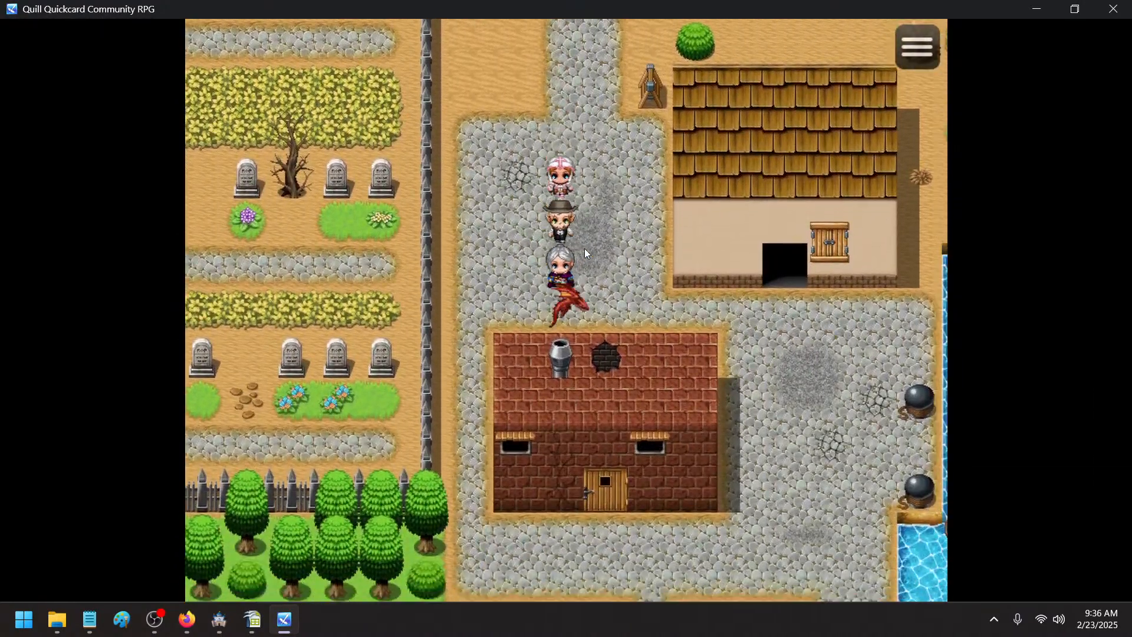
- Walk the party up and down the stone road between the brick house and the burnt log cabin
key(Right)
key(Left)
key(Up)
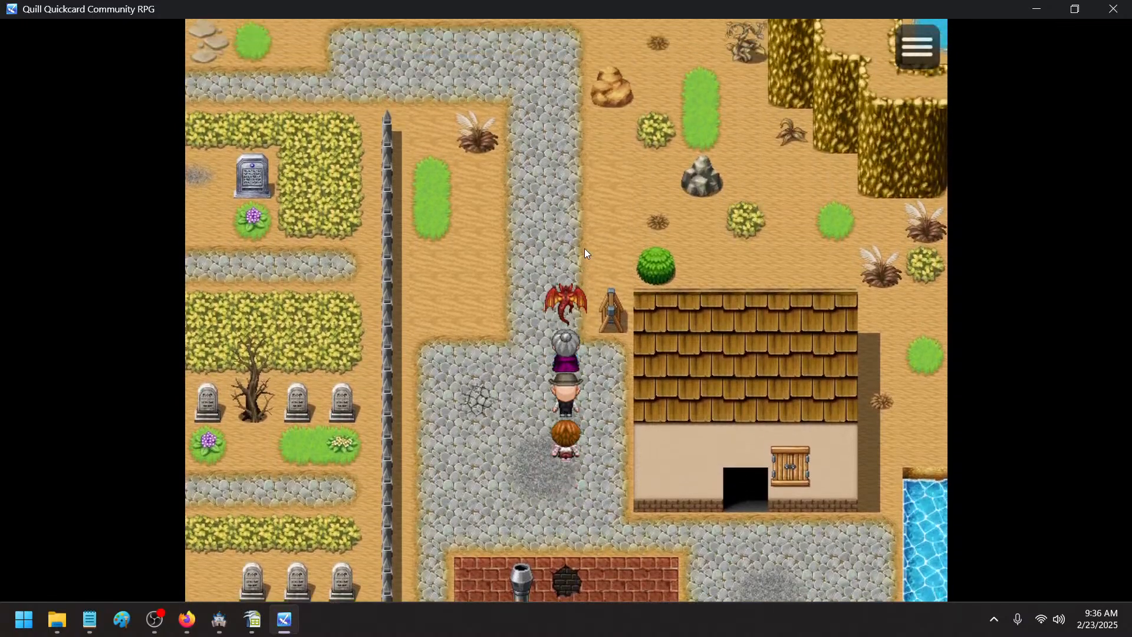
key(Up)
key(Down)
key(Up)
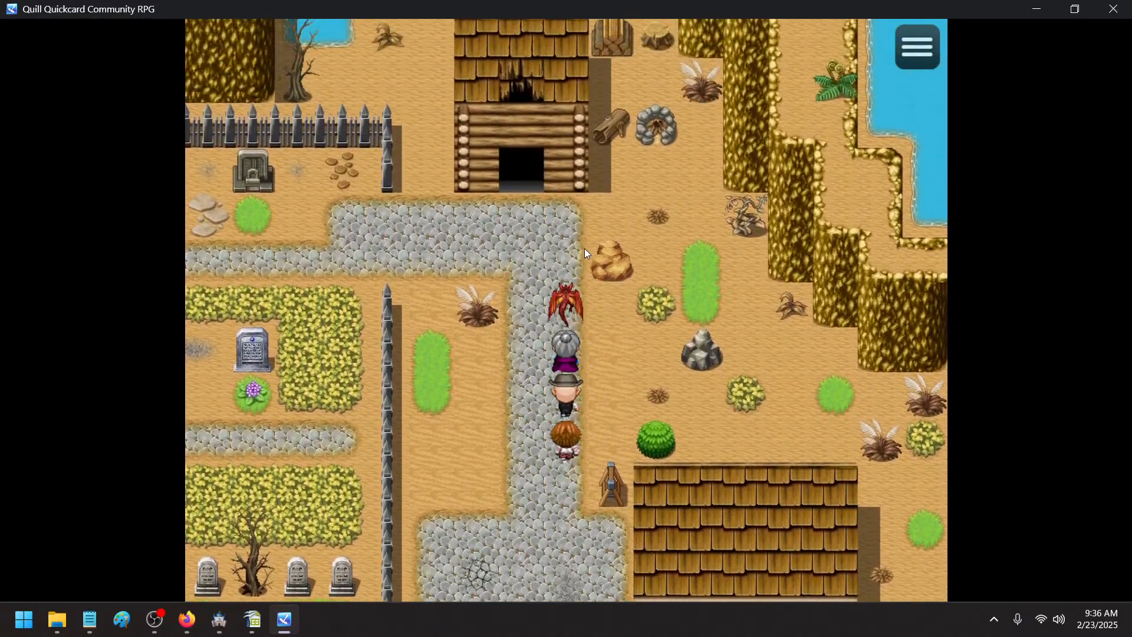
key(Down)
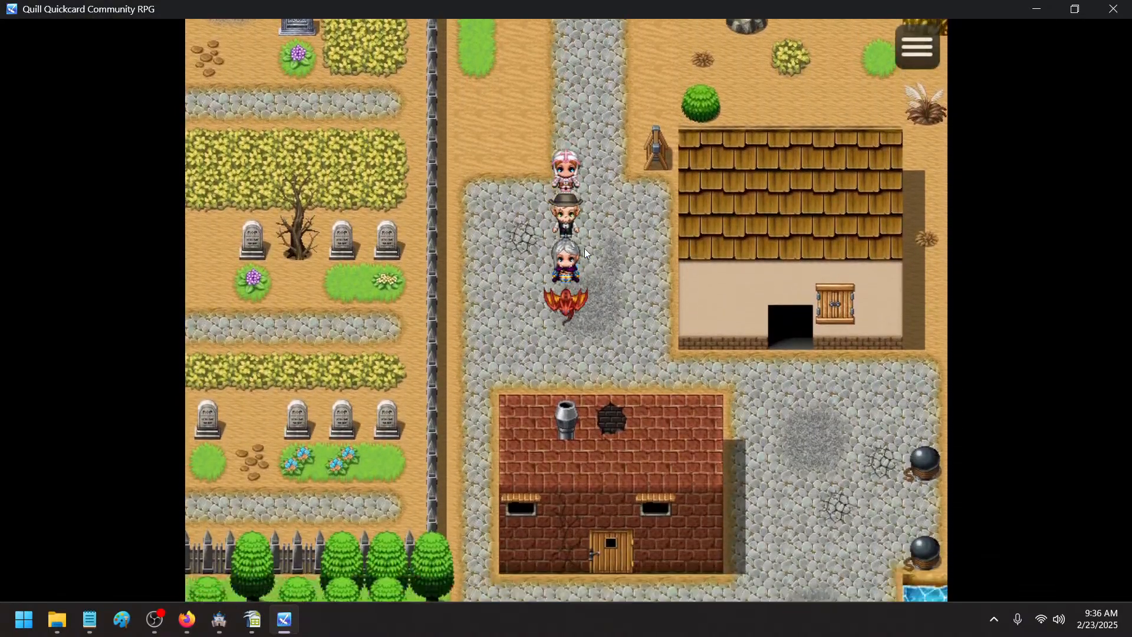
- Take the party around to the brick house's door, go inside and talk to the woman in the room with the blue bed
key(Right)
key(Down)
key(Left)
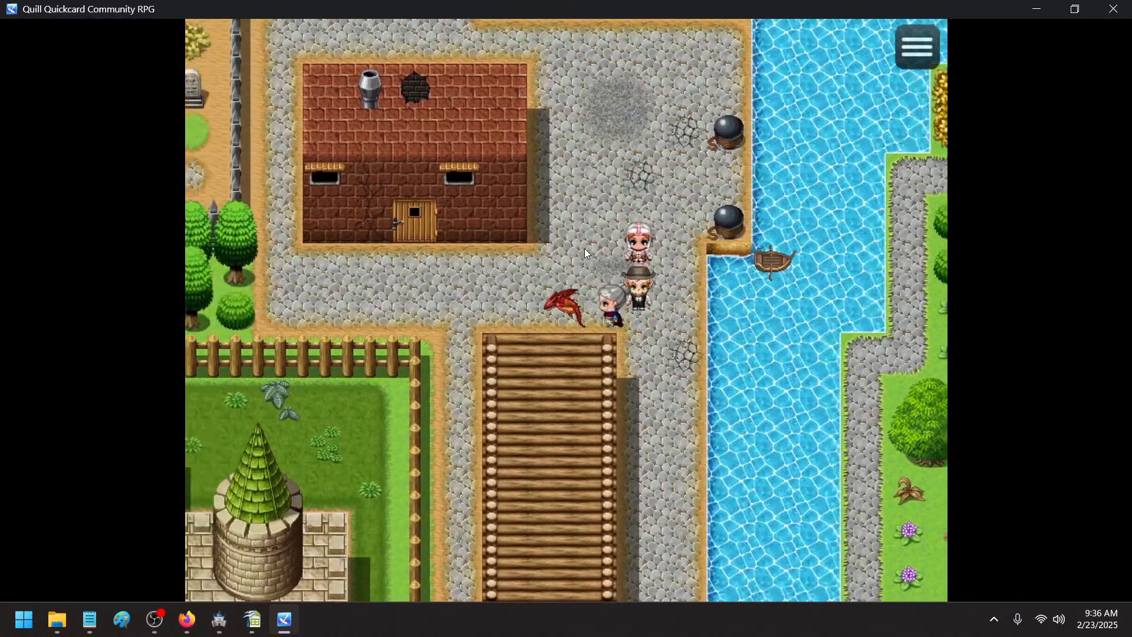
key(Up)
key(Up)
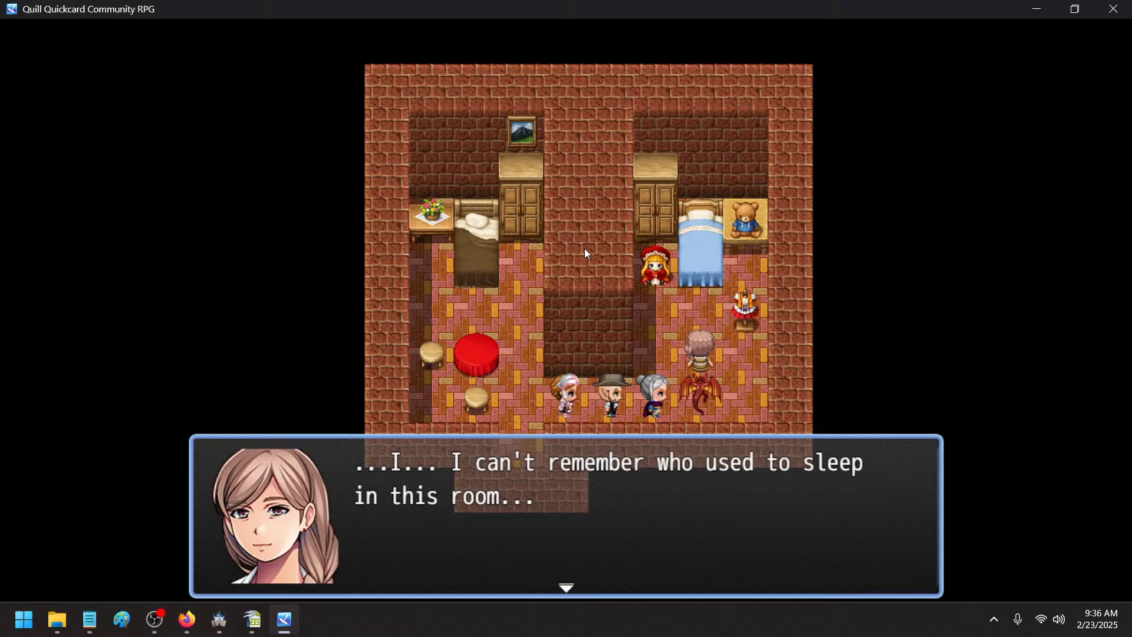
key(Return)
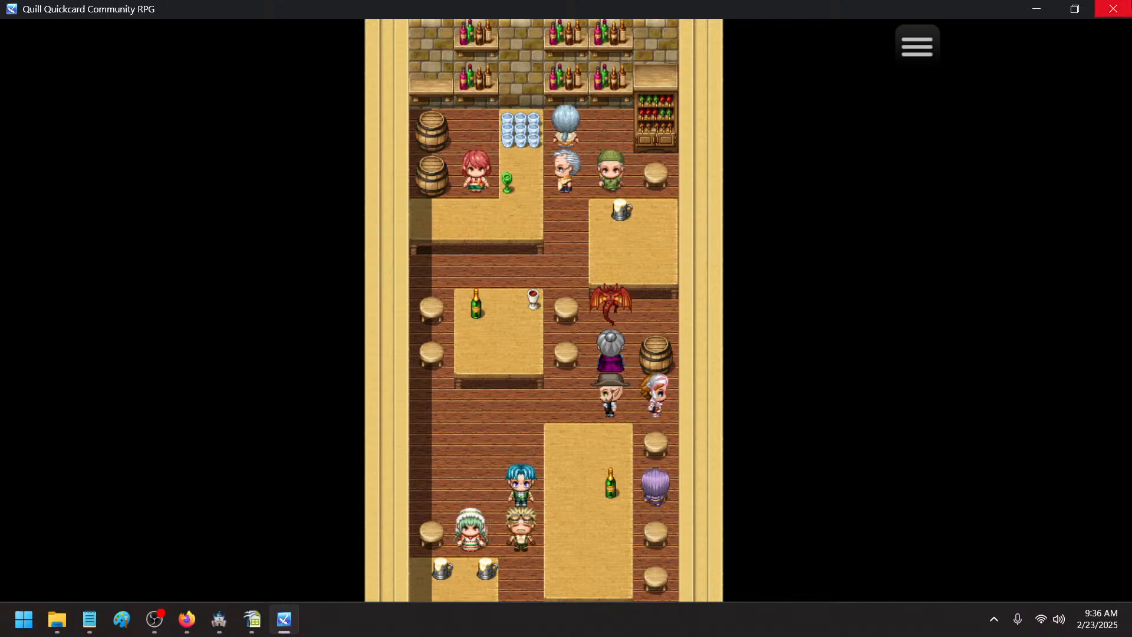
- Close the playtest and open the Tavern map in RPG Maker MZ, enlarged to 67%
click(1114, 8)
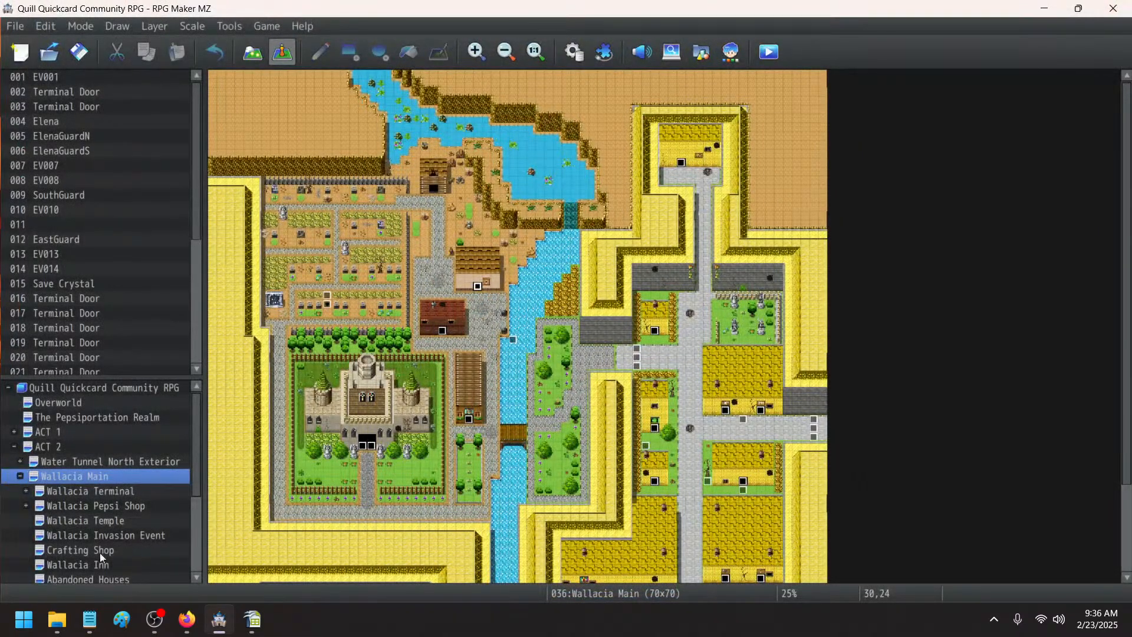
scroll(114, 454, down, 3)
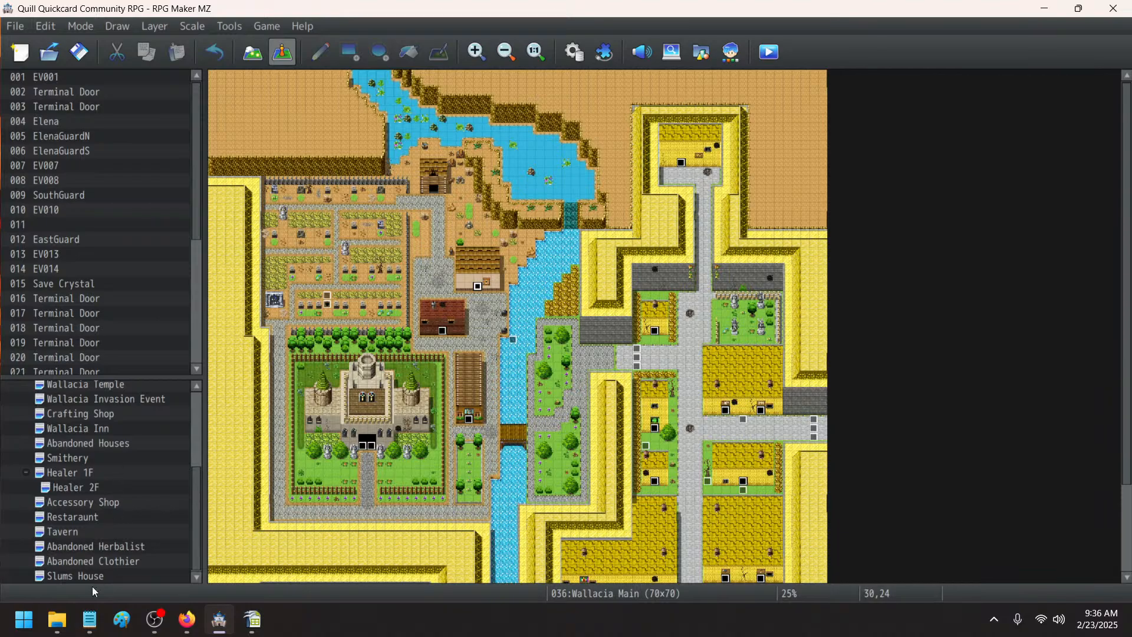
click(75, 531)
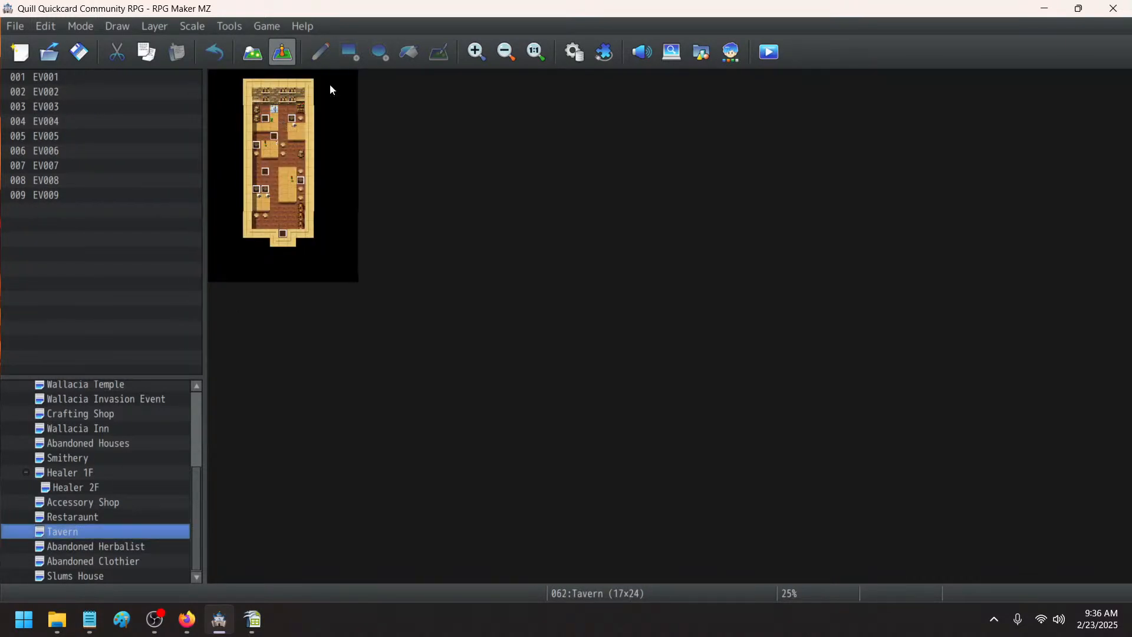
click(469, 50)
click(469, 50)
click(469, 50)
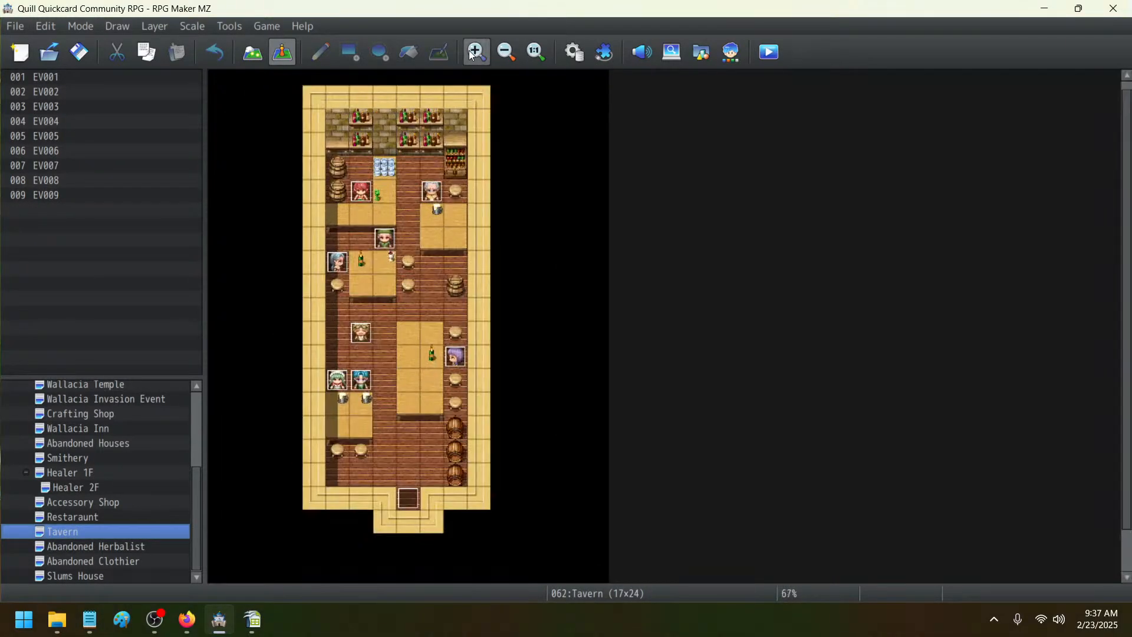
- Set the autonomous movement of the passed-out man's event EV007 to Fixed
double_click(372, 329)
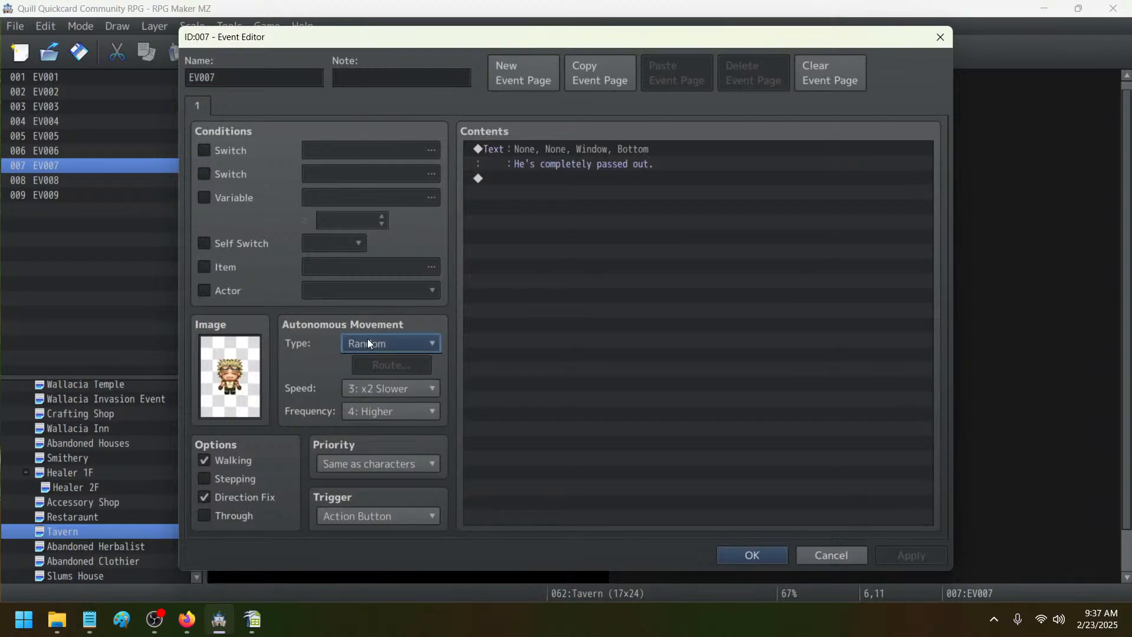
click(367, 341)
click(366, 361)
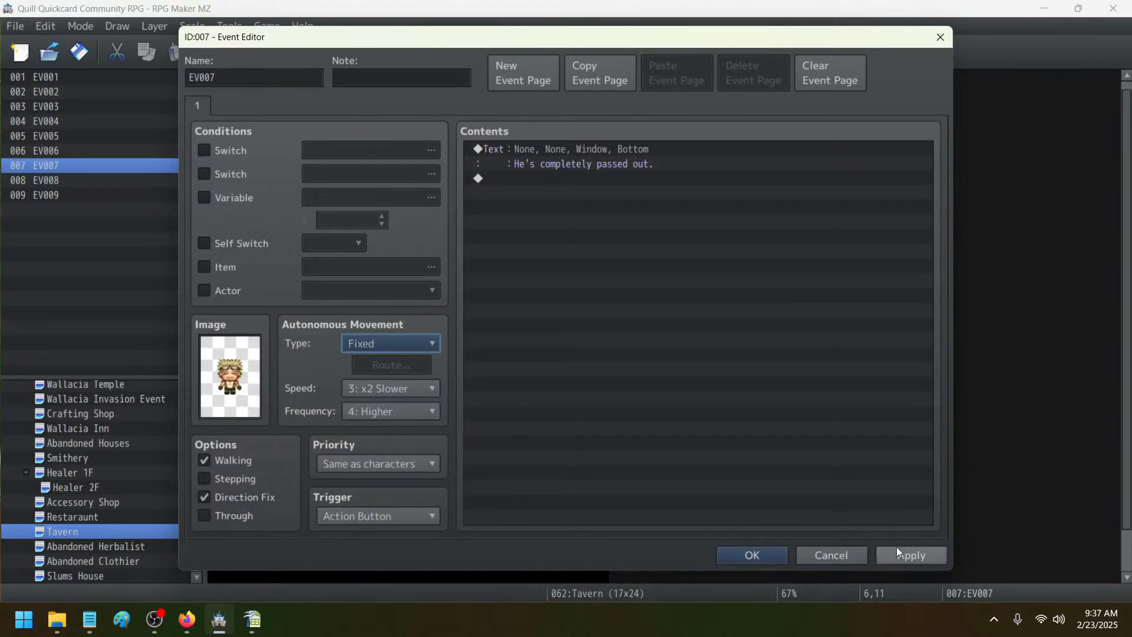
click(751, 555)
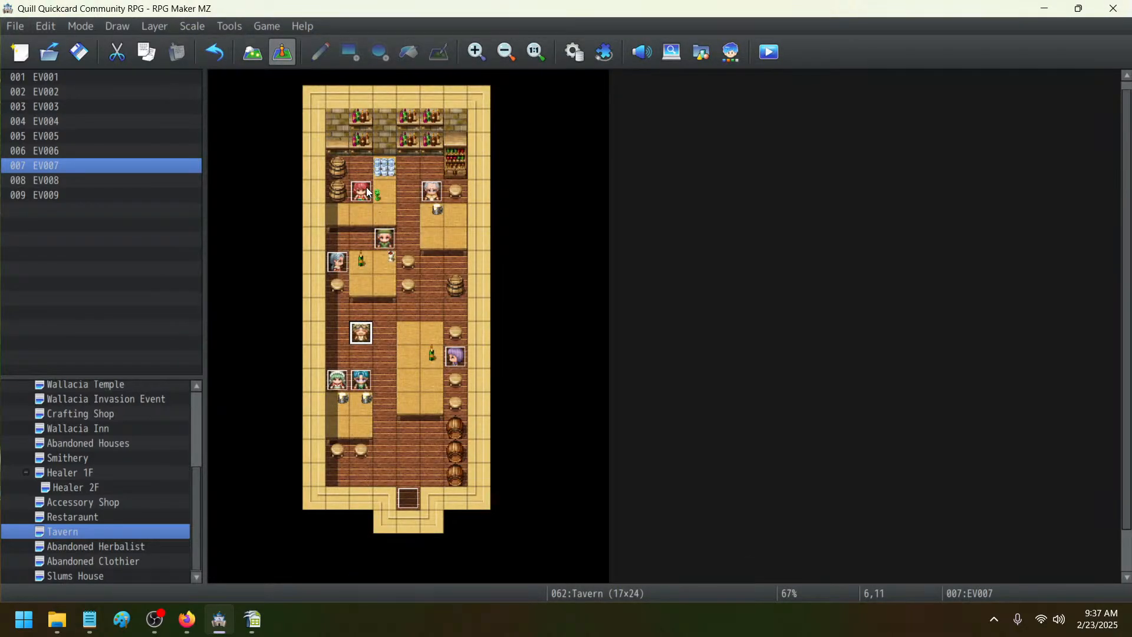
- Check the "Just leave me alone" patron's event EV004, and set the green-haired woman's event EV008 to Fixed autonomous movement
double_click(342, 266)
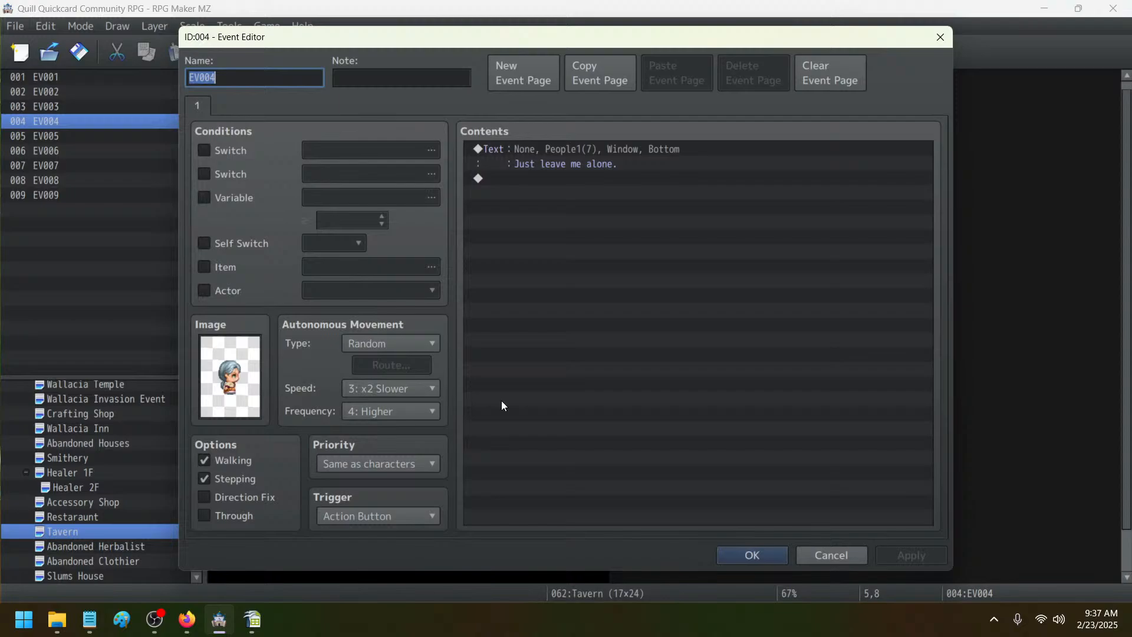
click(798, 555)
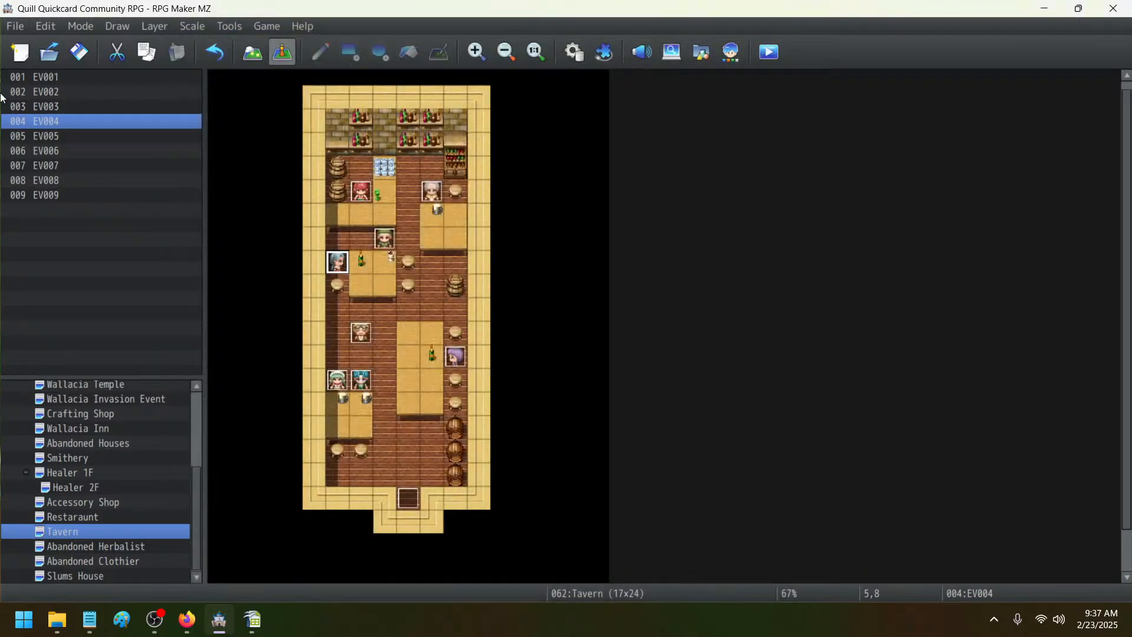
double_click(330, 380)
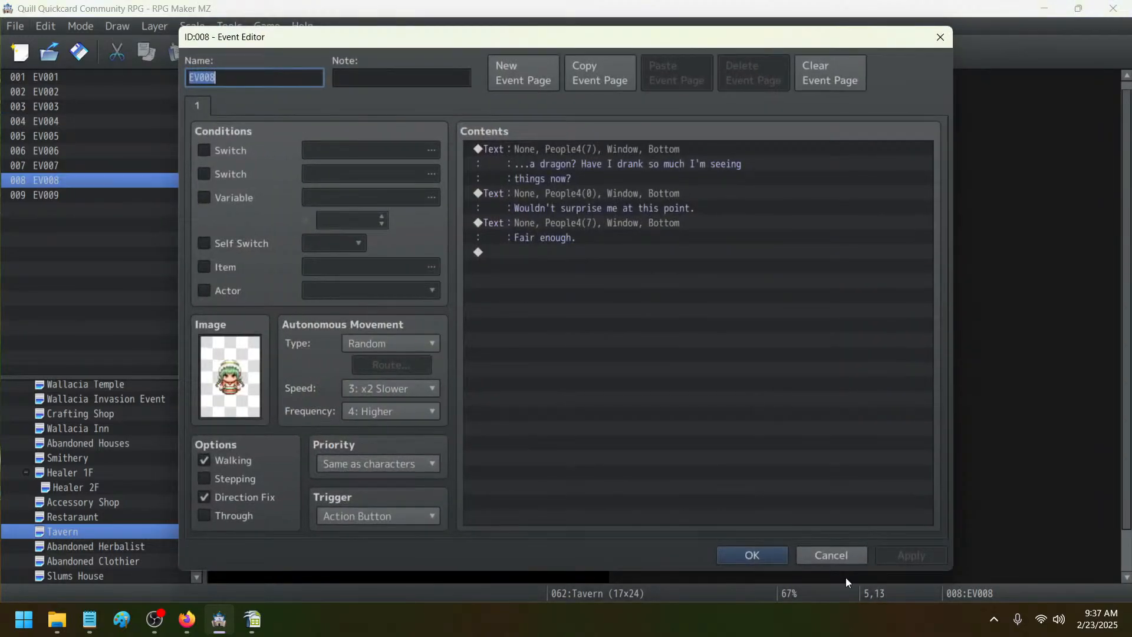
click(344, 342)
click(366, 360)
click(750, 556)
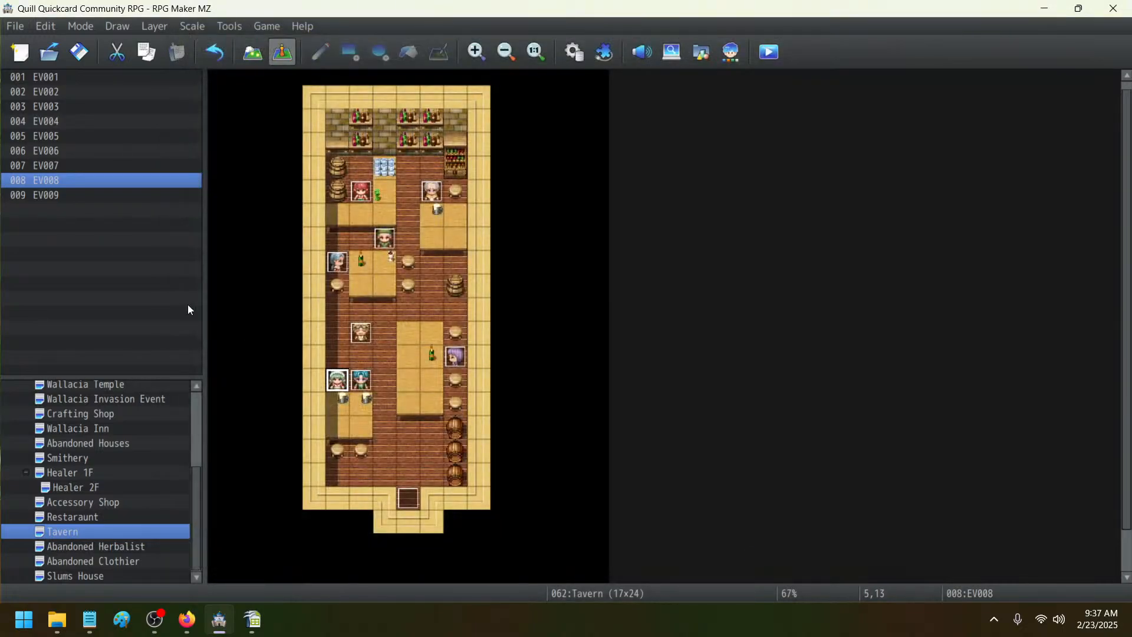
- Set the autonomous movement of EV009, the teal-haired patron beside the green-haired woman, to Fixed
double_click(353, 380)
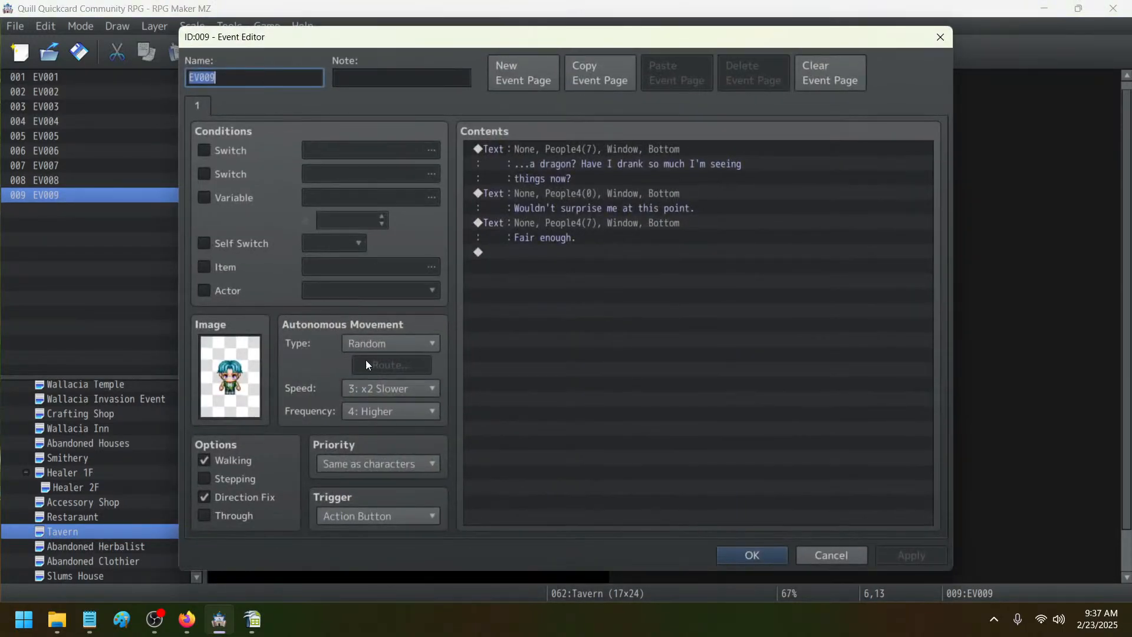
click(374, 344)
click(377, 362)
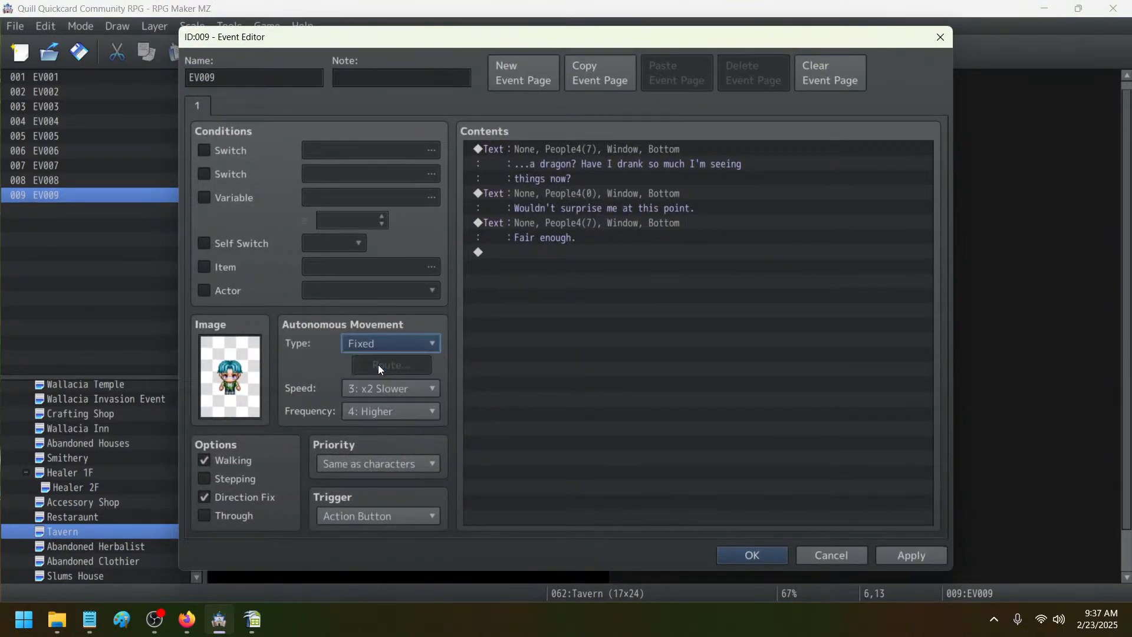
click(742, 555)
- Set the autonomous movement of the "Just leave me alone" patron's event EV004 to Fixed
double_click(340, 272)
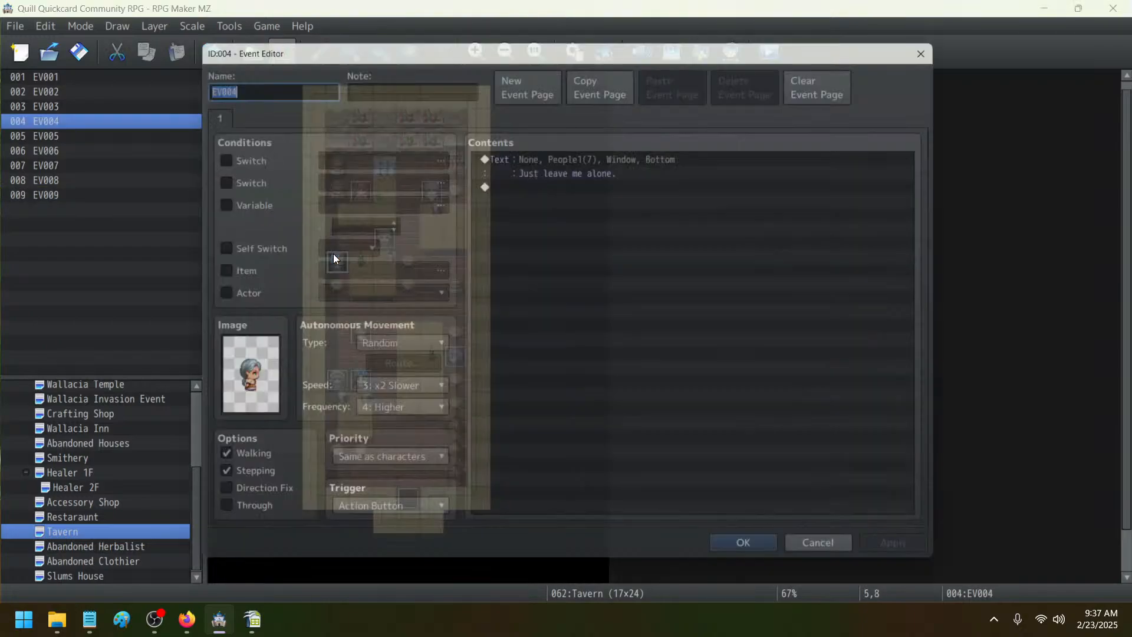
click(392, 344)
click(394, 360)
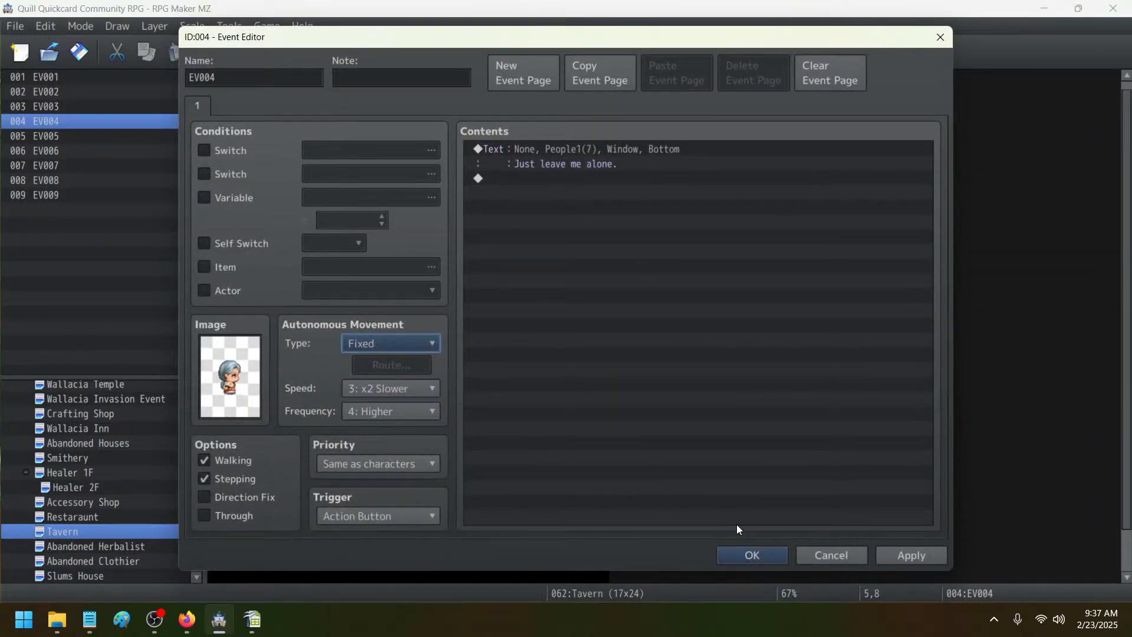
click(744, 554)
- Set the autonomous movement of EV001, the green-capped patron above the upper-left table, to Fixed
double_click(379, 240)
click(393, 346)
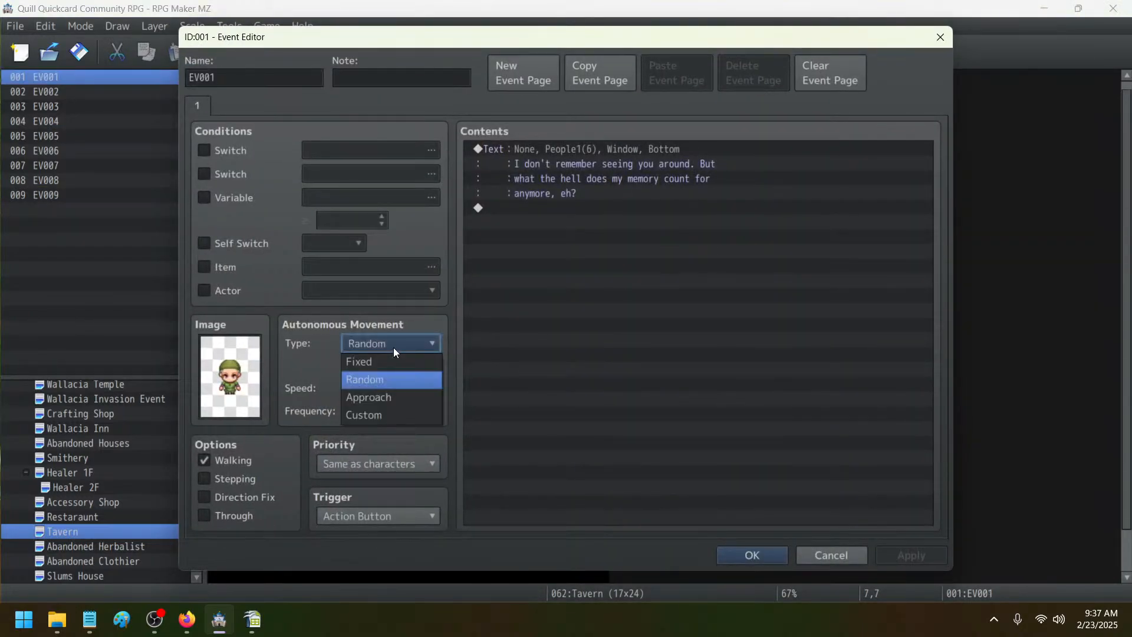
click(381, 365)
click(761, 554)
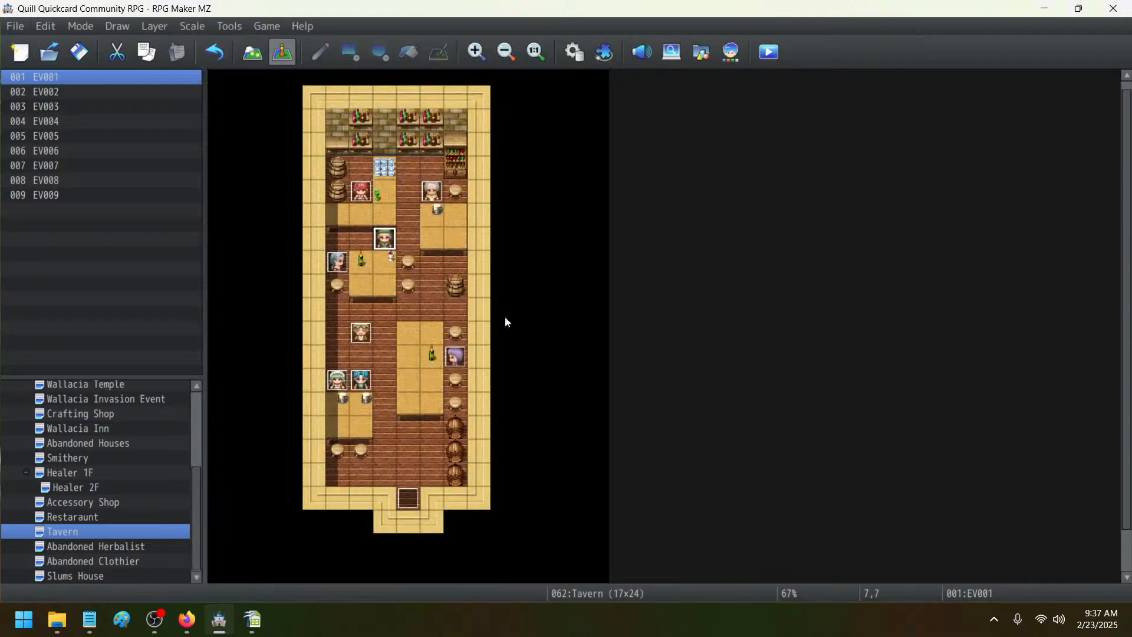
- Set the autonomous movement of EV002, the red-haired woman behind the bar counter, to Fixed
double_click(361, 194)
click(387, 347)
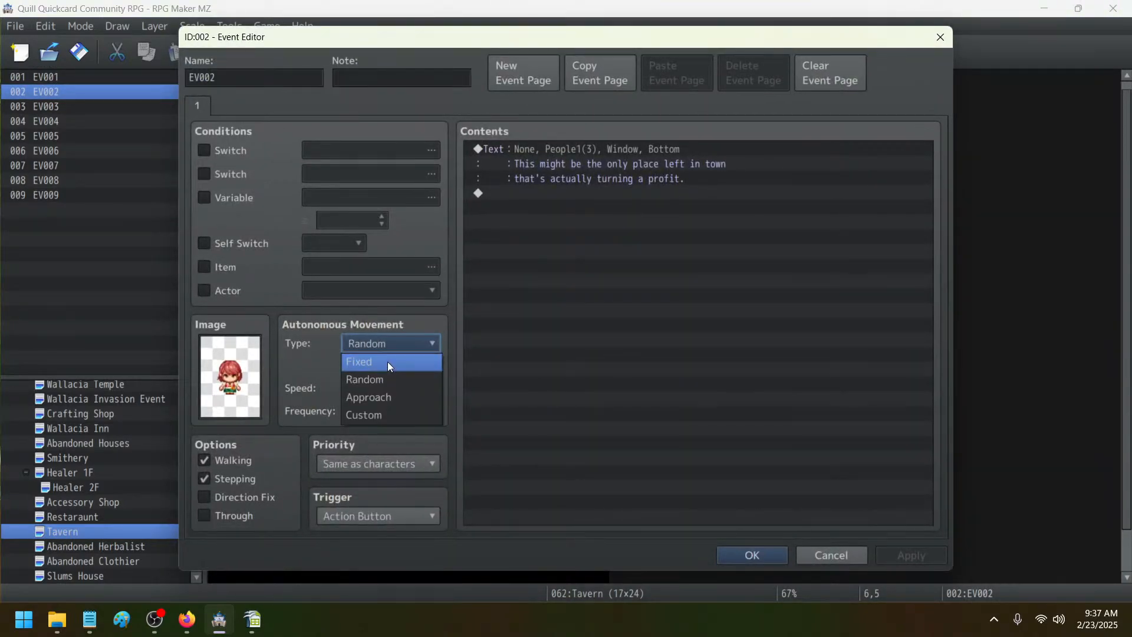
click(388, 362)
click(752, 555)
- Set the autonomous movement of EV005, the grey-haired patron at the upper-right table, to Fixed
click(440, 202)
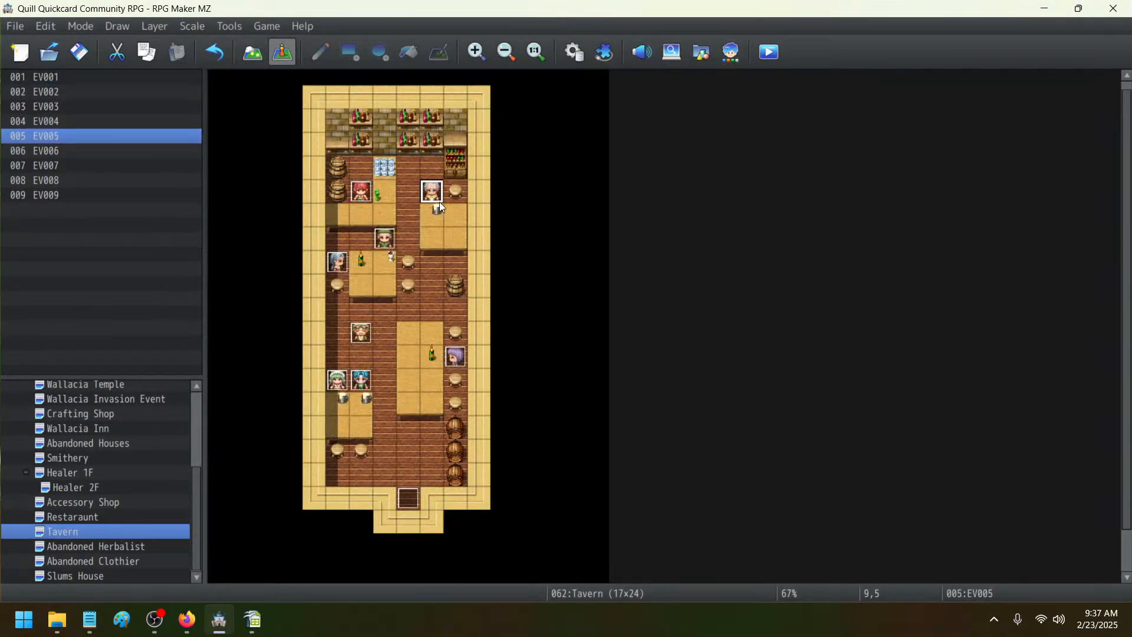
double_click(440, 201)
click(367, 342)
click(370, 356)
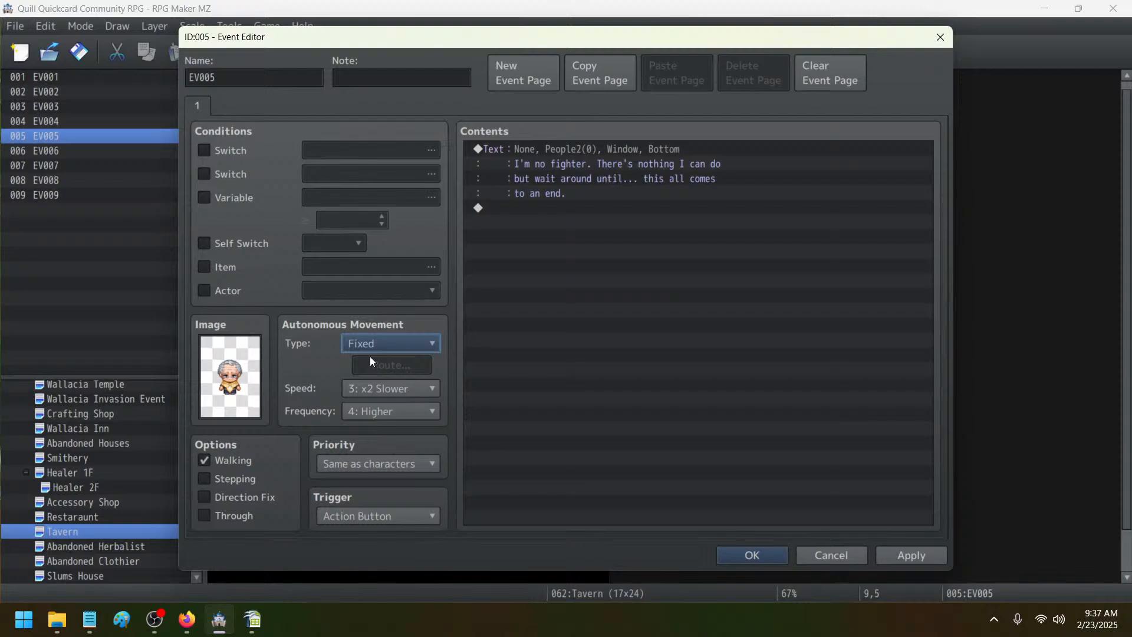
click(770, 561)
- Set the autonomous movement of EV006, the purple-haired patron beside the long table, to Fixed
double_click(455, 359)
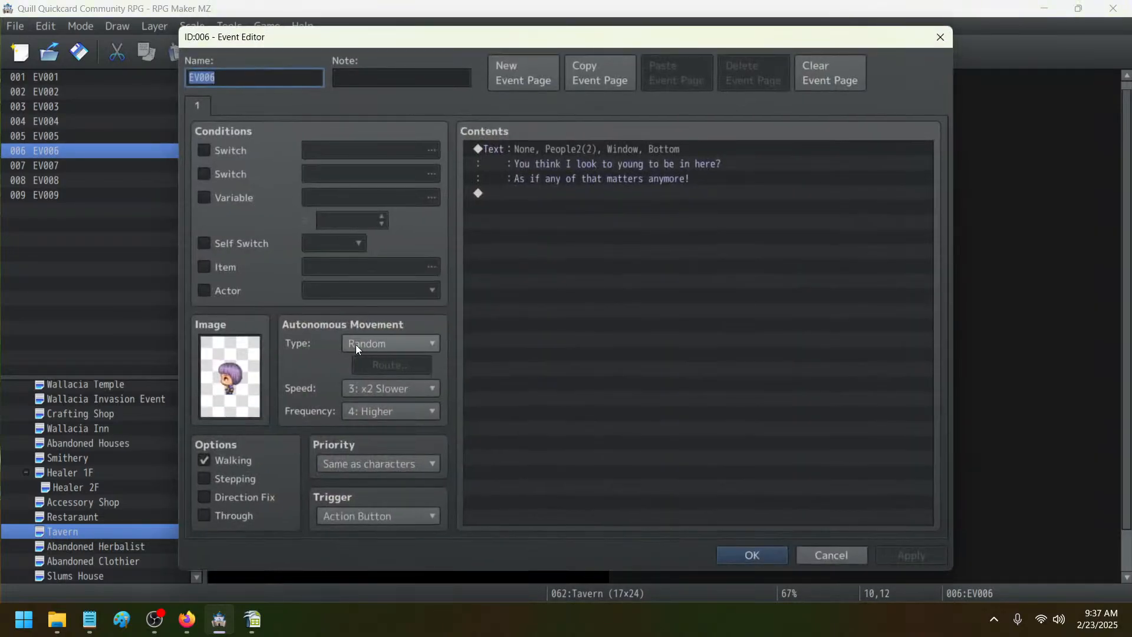
click(356, 344)
click(364, 362)
click(763, 551)
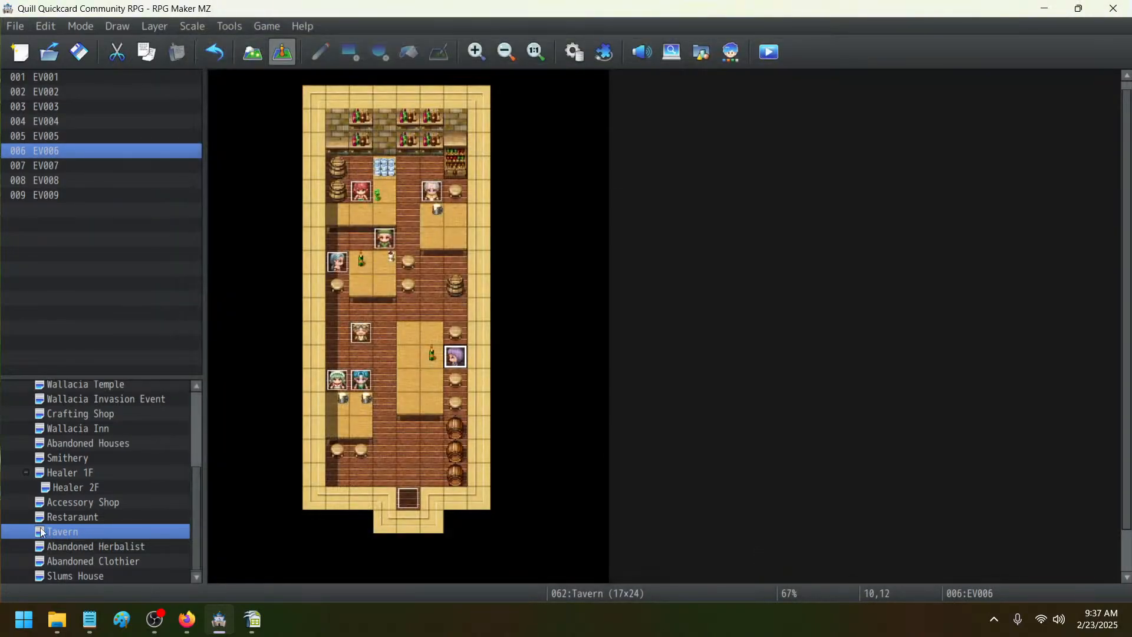
- Check the Slums House and Abandoned Clothier maps, and review the movement type of the helmeted guard EV001 in Abandoned Herbalist
click(84, 576)
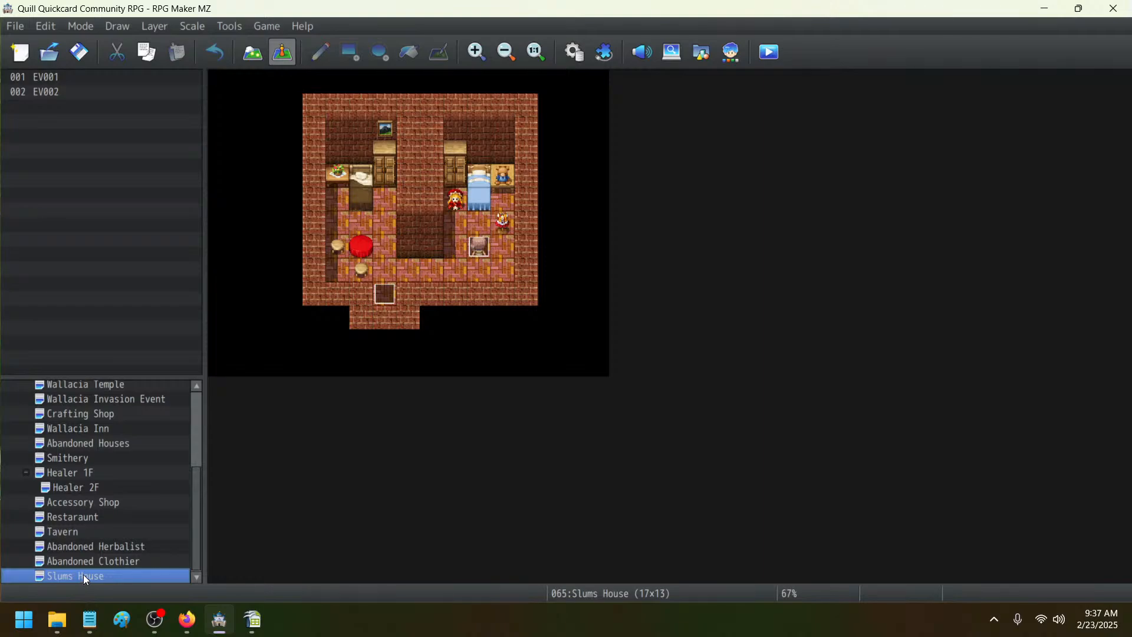
click(90, 562)
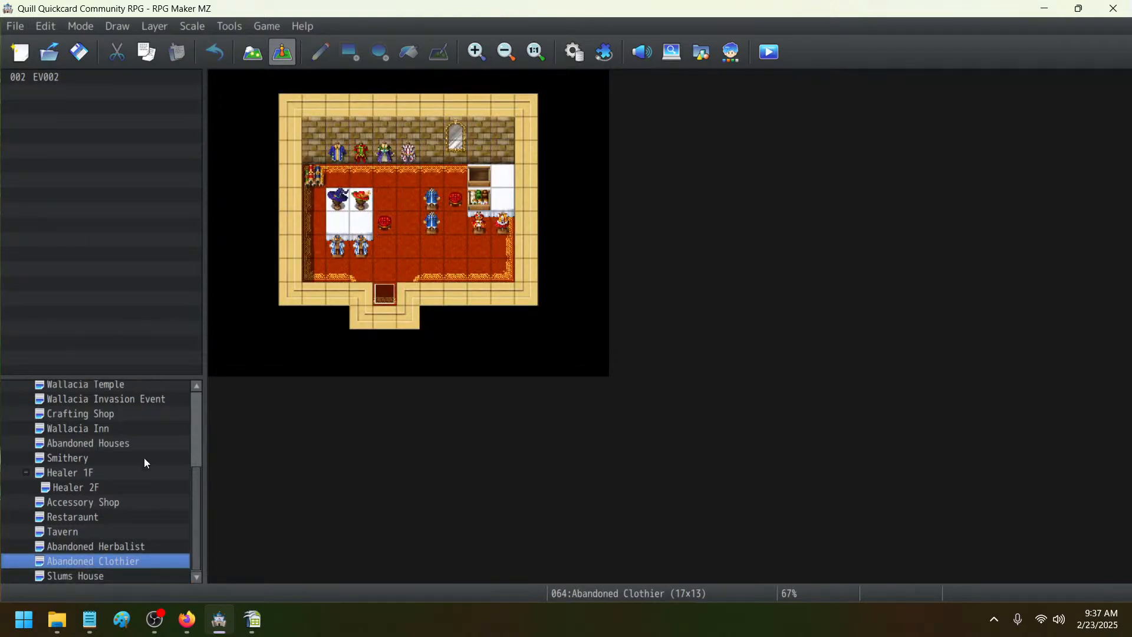
click(110, 548)
double_click(460, 208)
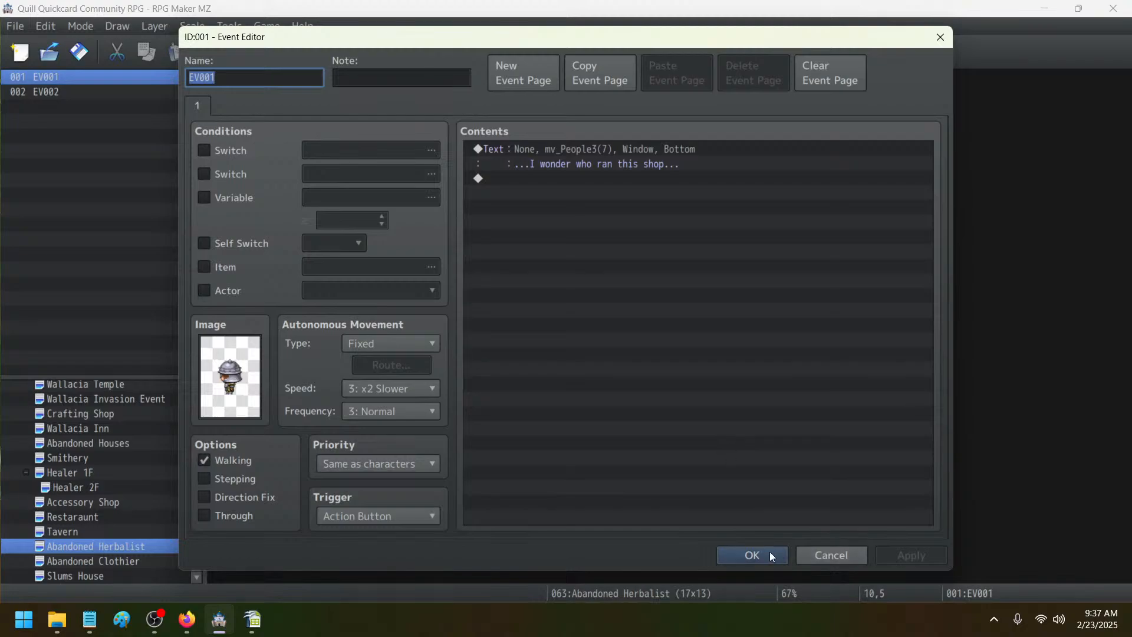
click(754, 553)
- Set the autonomous movement of EV002, the blond cook in the Restaraunt map's kitchen, to Fixed
click(84, 535)
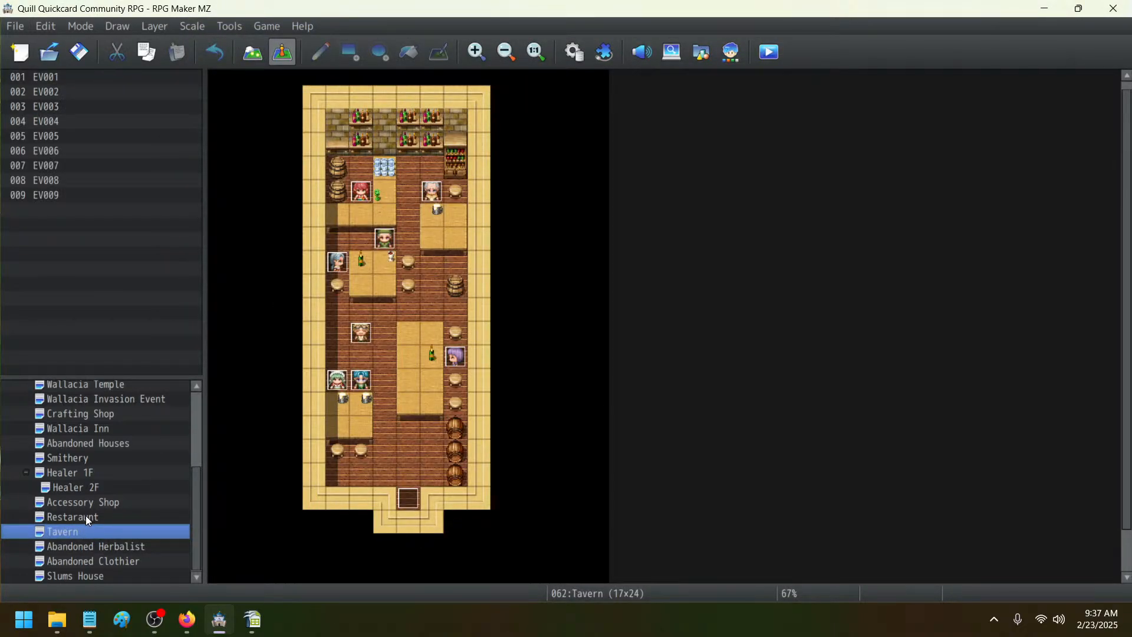
click(86, 516)
double_click(384, 216)
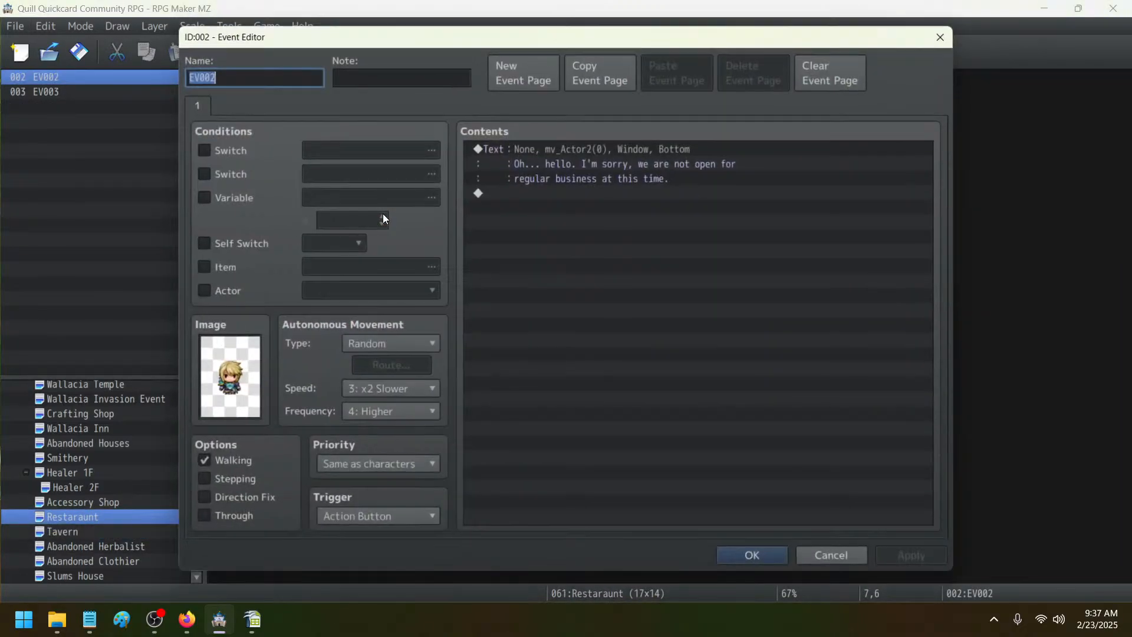
click(382, 343)
click(377, 362)
click(752, 557)
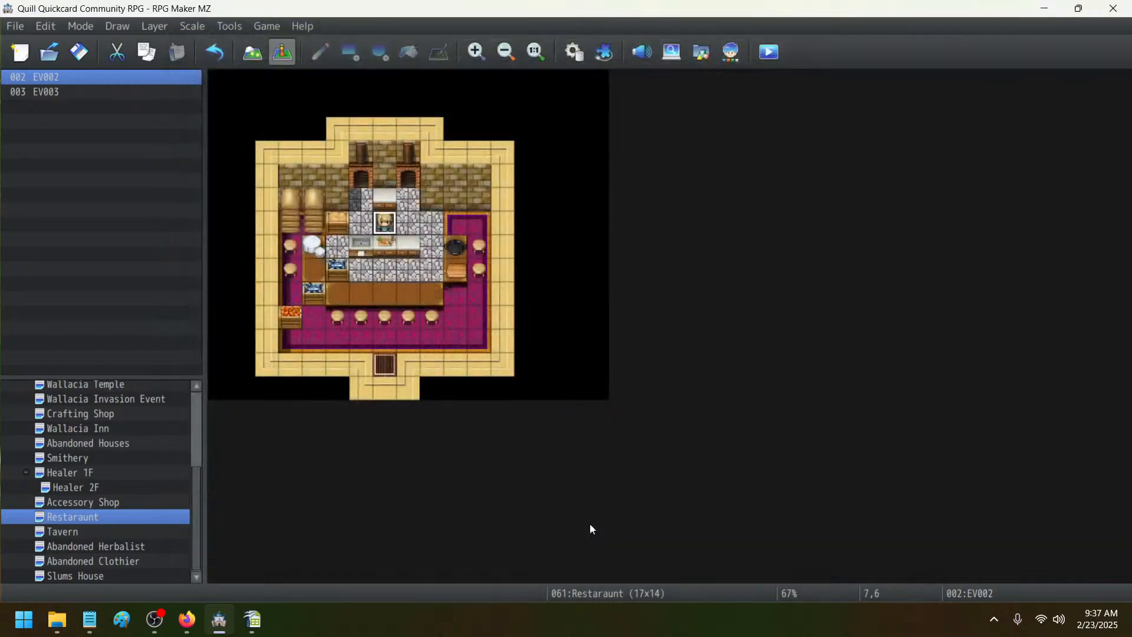
- Review the event settings of the Accessory Shop's shopkeeper EV001 and of EV002 beside the operating table in Healer 2F
click(80, 504)
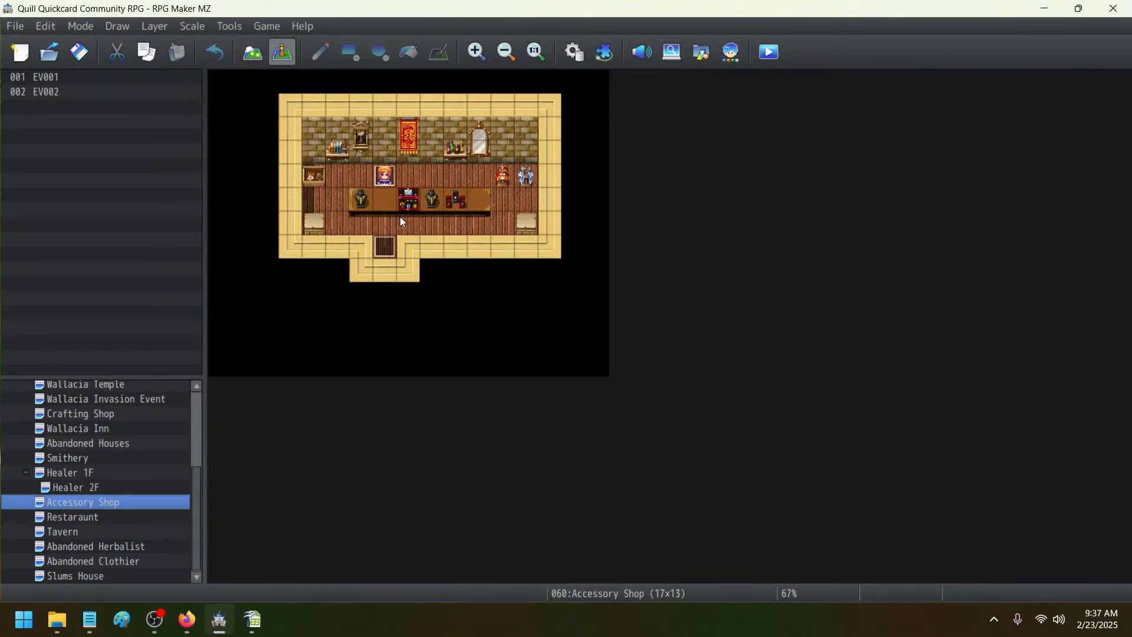
double_click(386, 172)
click(787, 556)
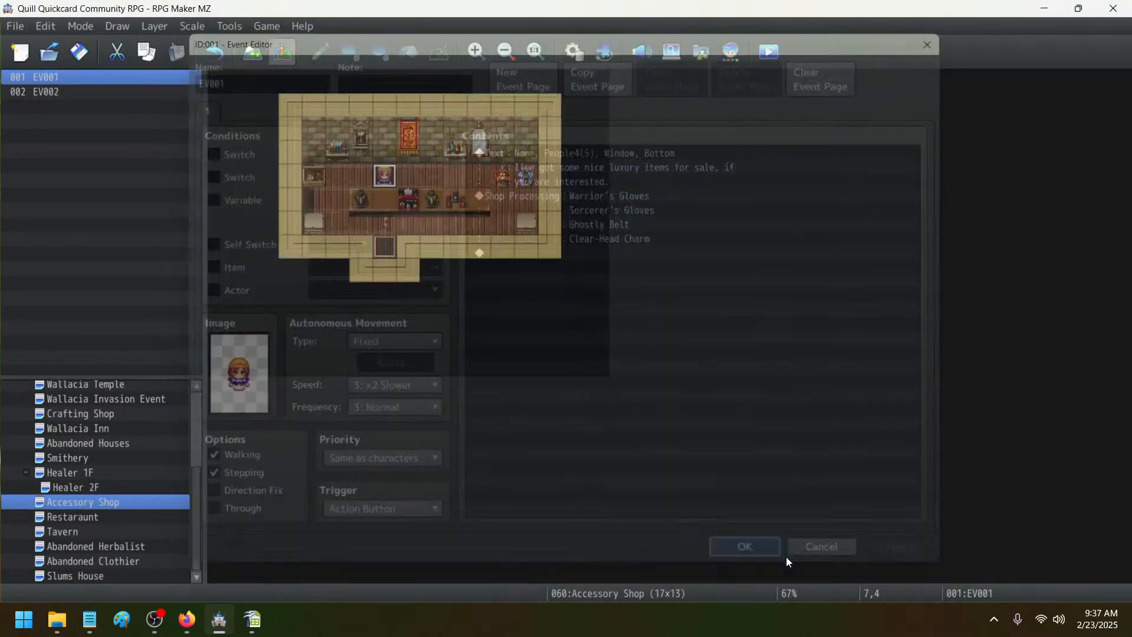
click(69, 488)
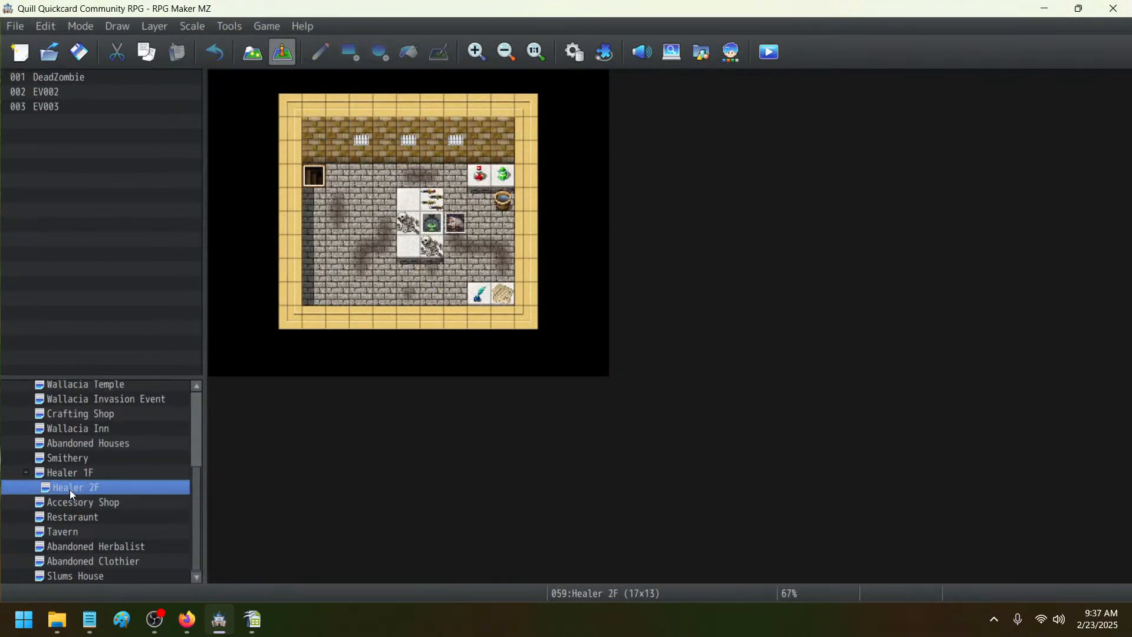
double_click(454, 226)
click(750, 556)
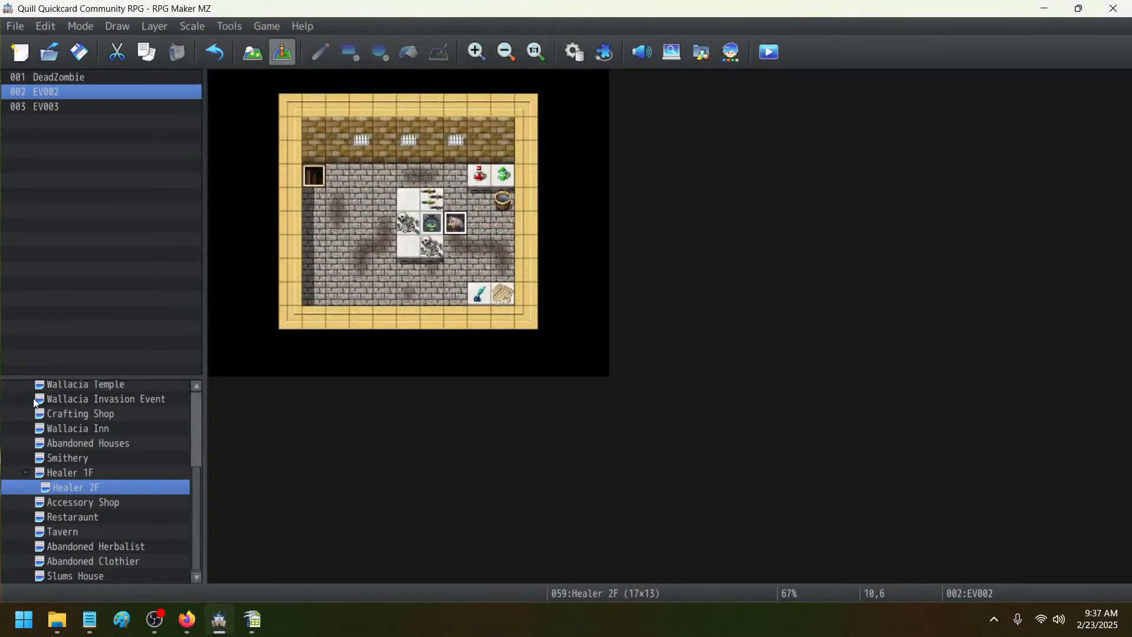
- Review the autonomous movement of the three healers on the Healer 1F map, including EV004 and EV005
click(88, 474)
double_click(314, 222)
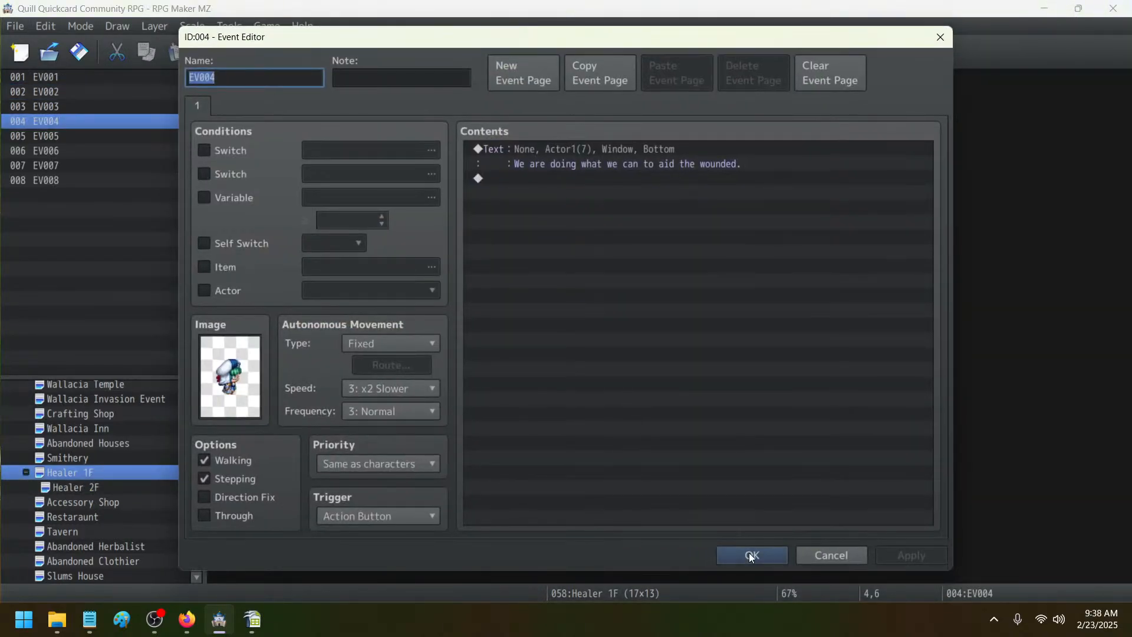
click(752, 555)
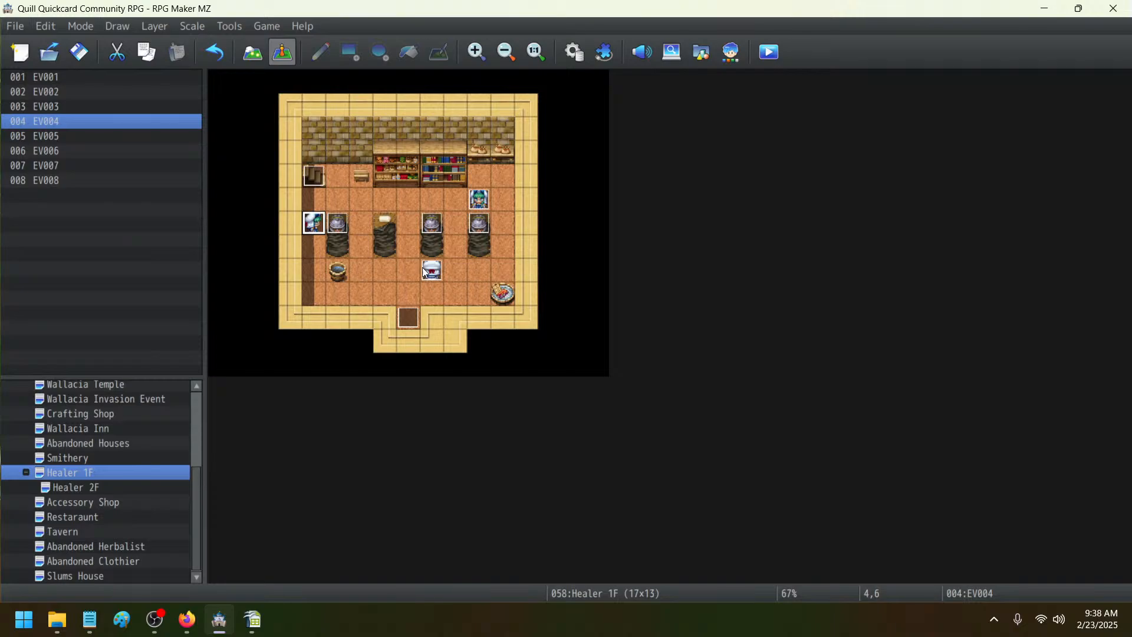
double_click(426, 271)
click(736, 549)
double_click(479, 201)
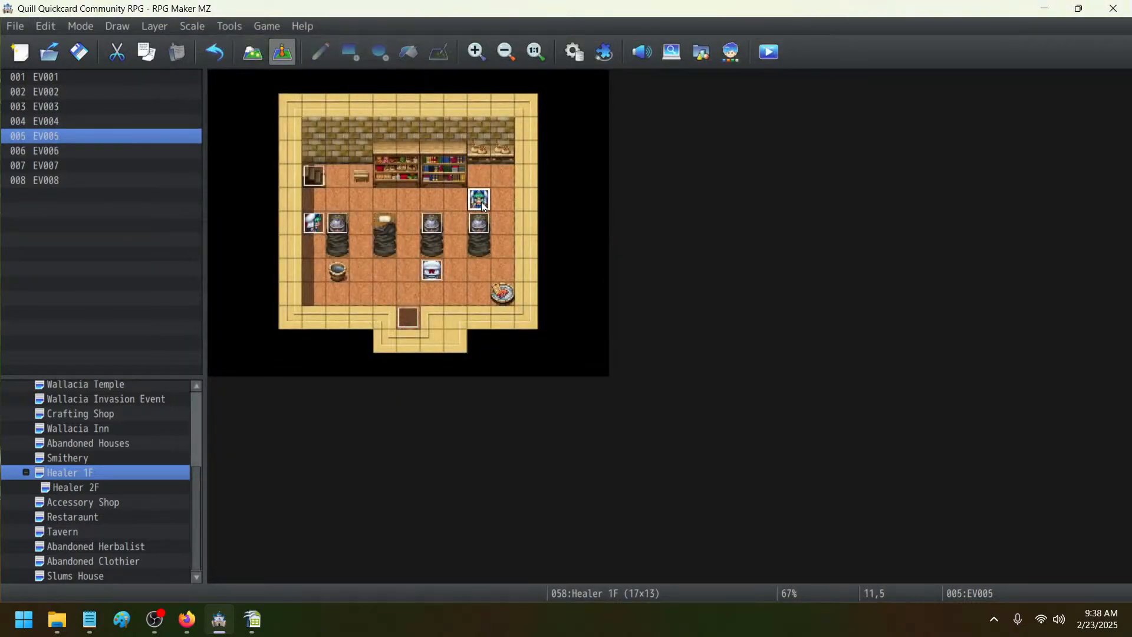
click(775, 548)
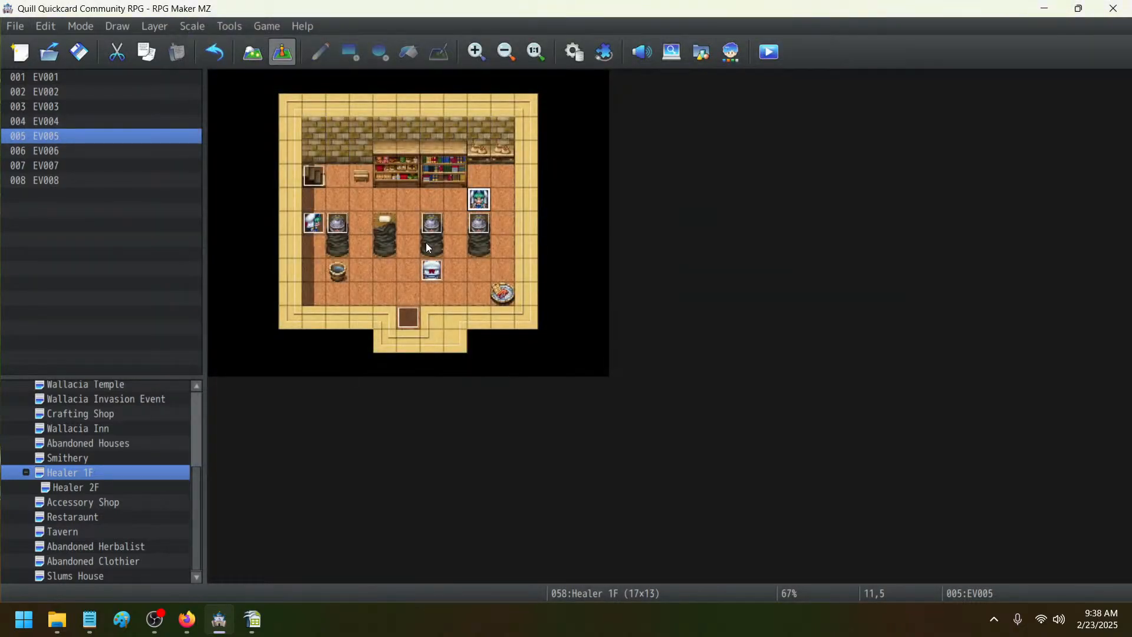
- Review the autonomous movement of the bedridden patients EV002, EV003 and EV001 on the Healer 1F map
double_click(479, 227)
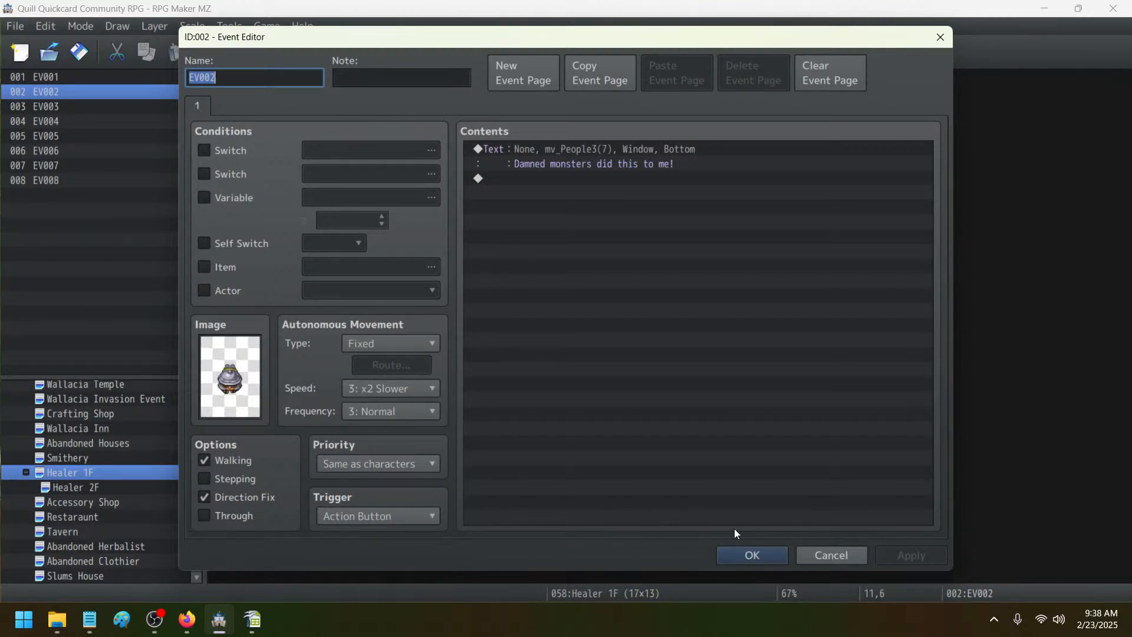
click(751, 553)
double_click(441, 230)
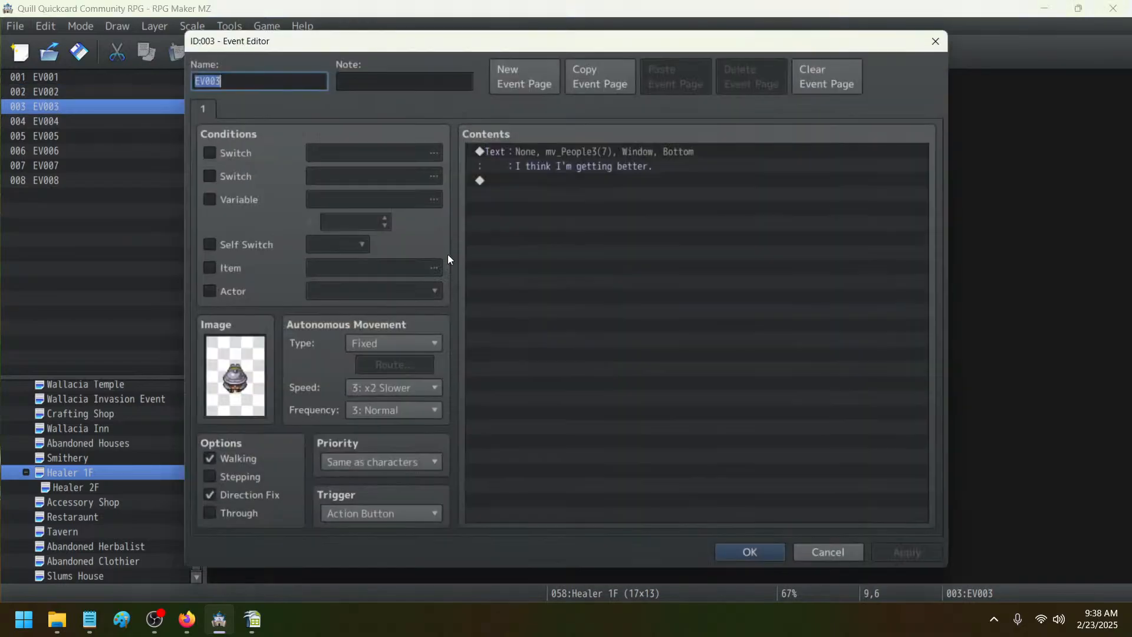
click(744, 554)
double_click(339, 229)
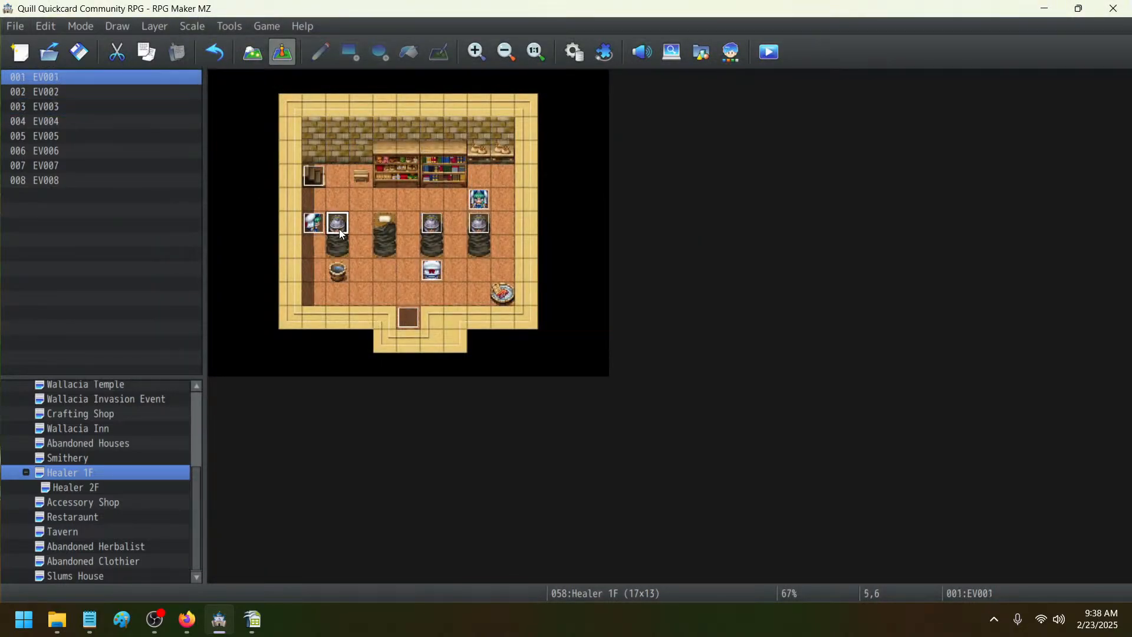
click(757, 554)
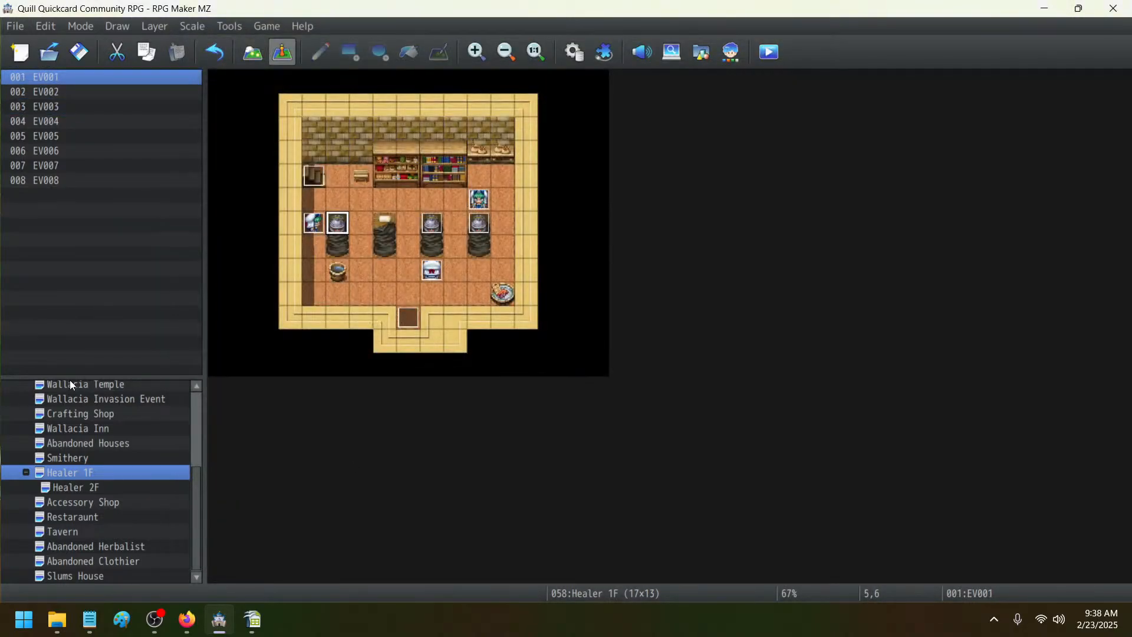
- Review the movement and shop settings of the two guards, EV001 and EV002, on the Smithery map
click(86, 458)
double_click(368, 221)
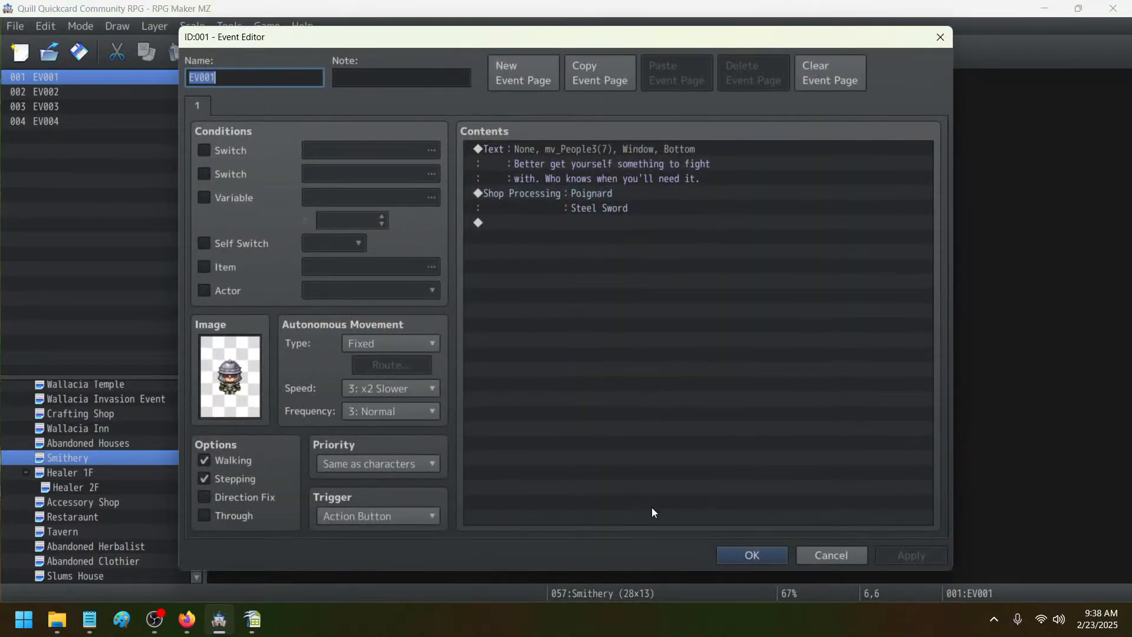
click(760, 556)
double_click(670, 182)
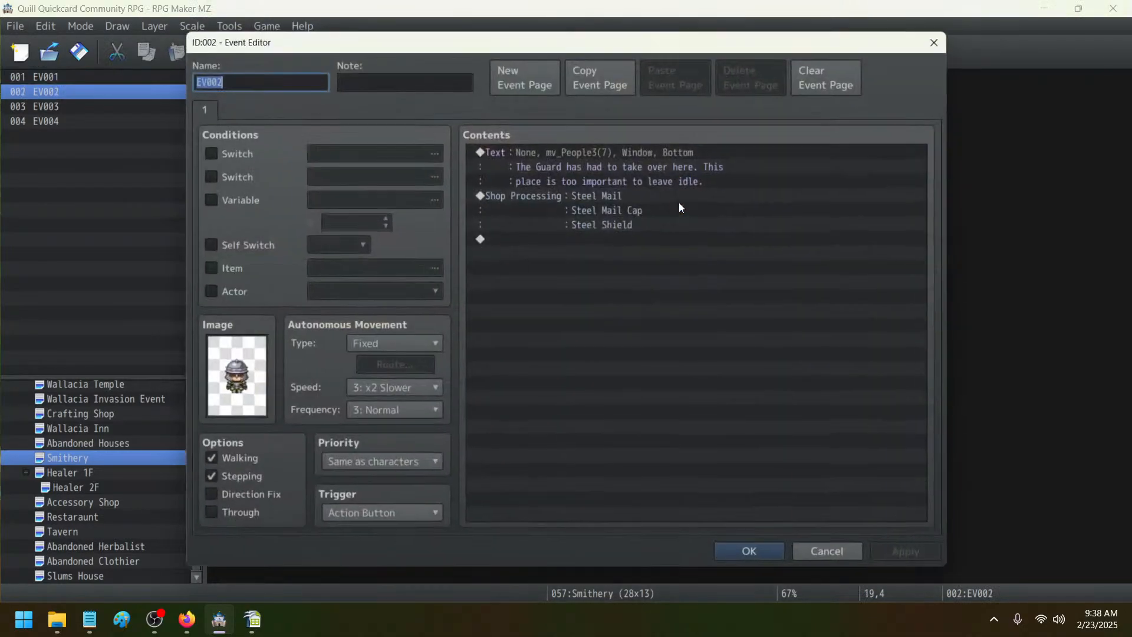
click(767, 555)
- Check the Abandoned Houses map, then start a playtest and continue the saved game in Wallacia
click(69, 440)
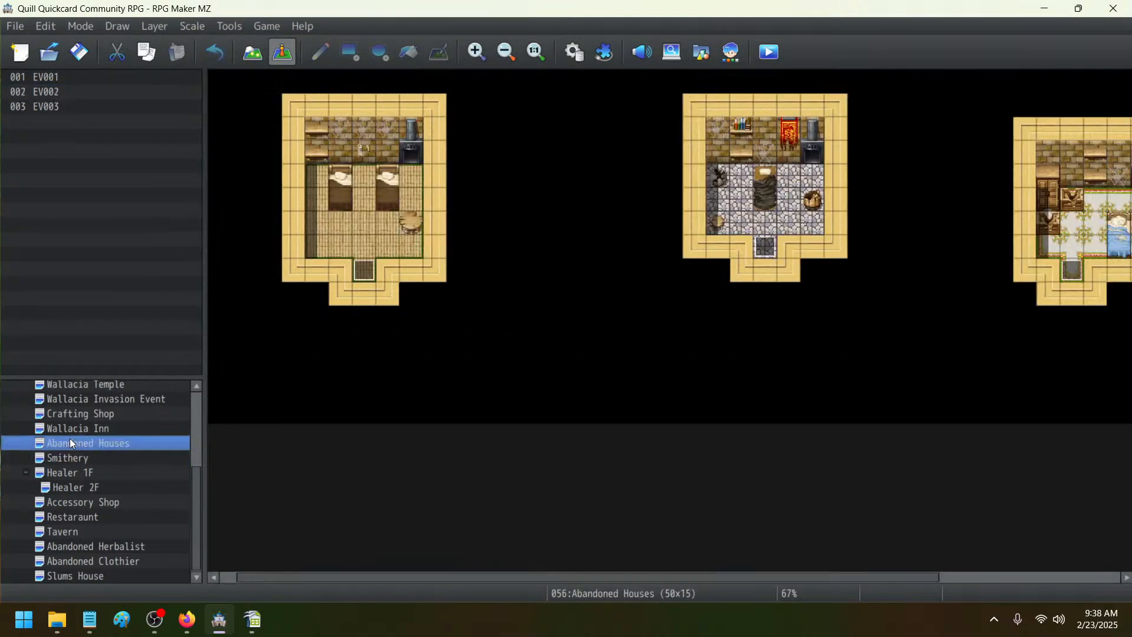
scroll(70, 437, up, 2)
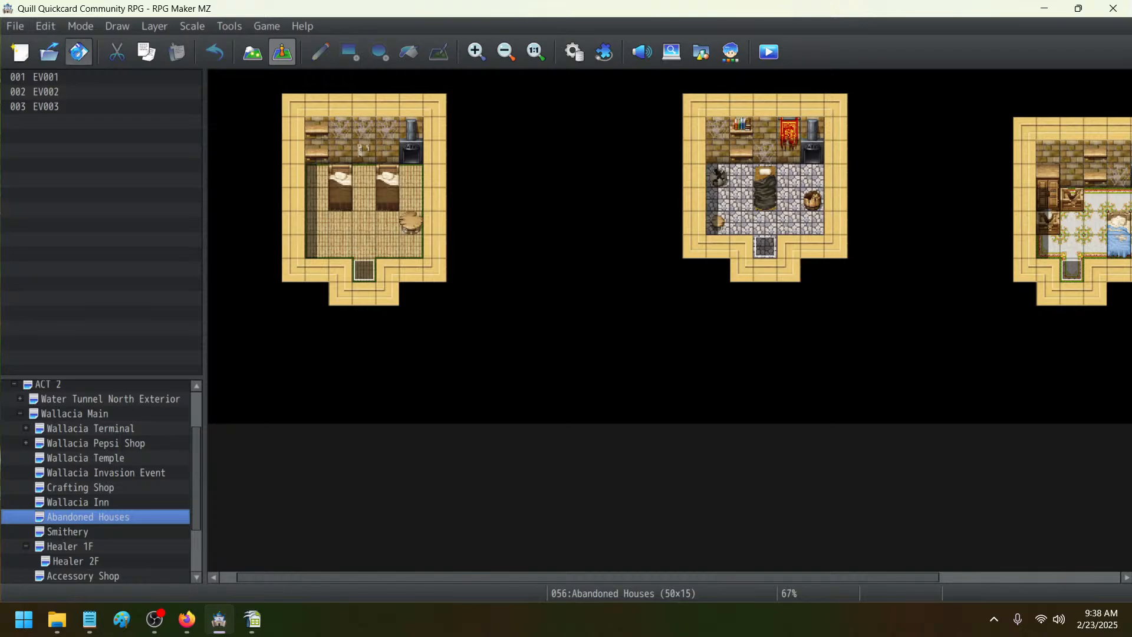
click(772, 51)
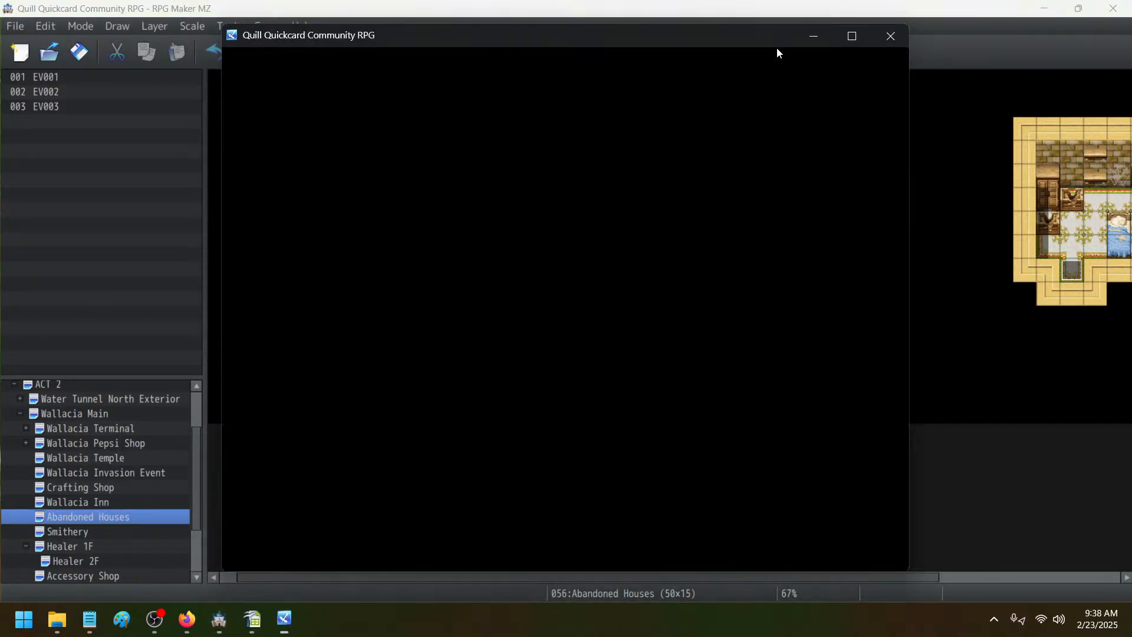
key(Return)
key(Return)
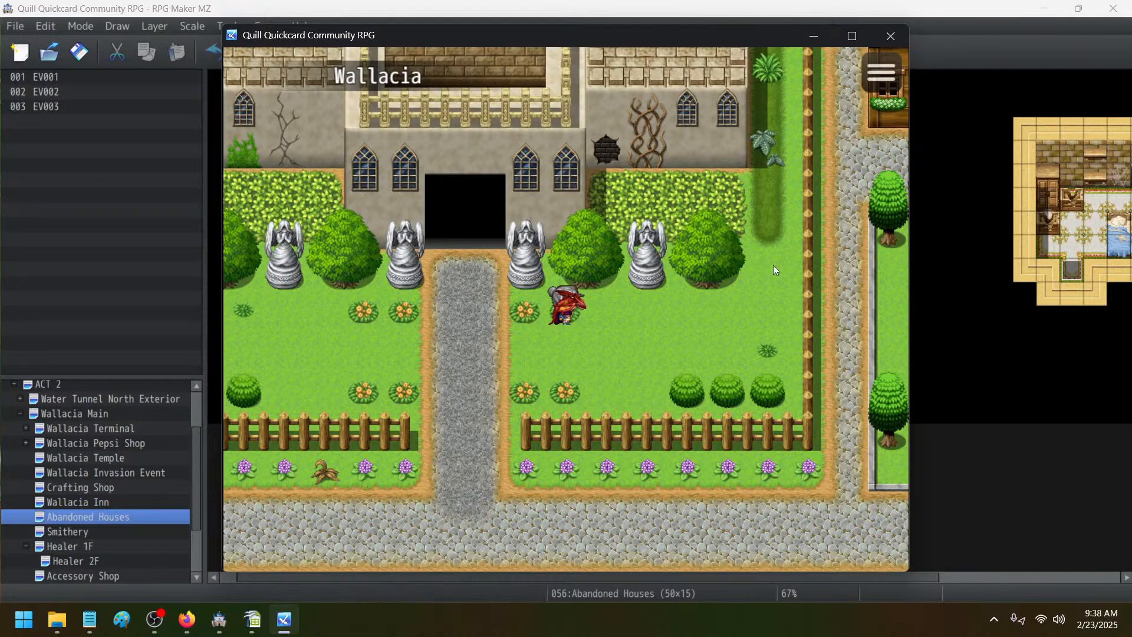
- Walk the party from the statue garden to the Tavern beside the canal and enter it
key(Right)
key(Up)
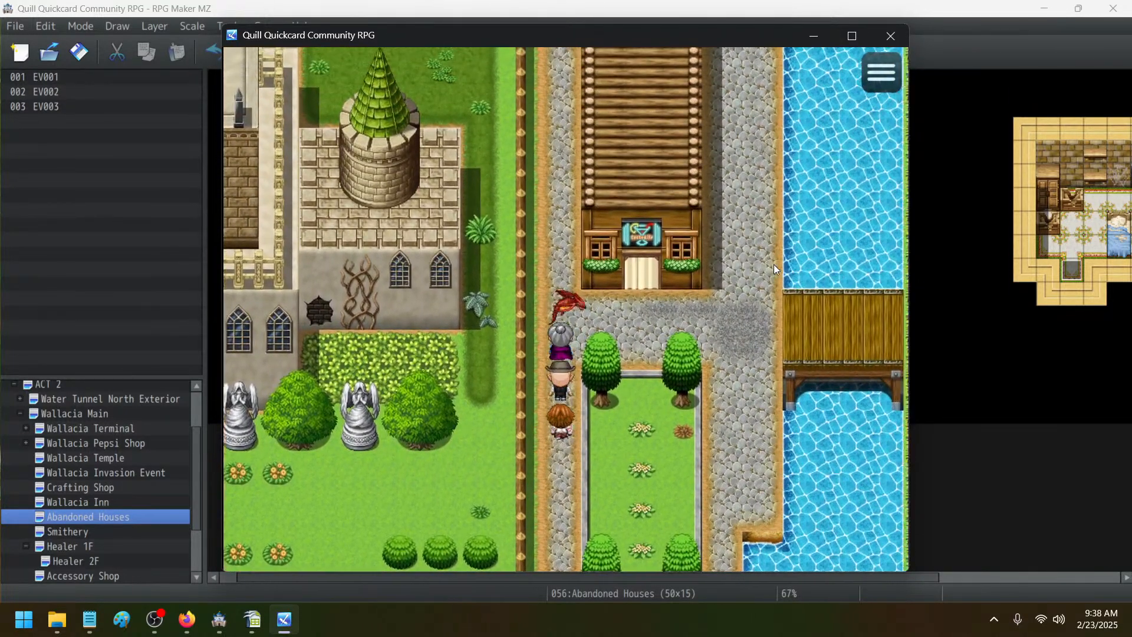
key(Right)
key(Up)
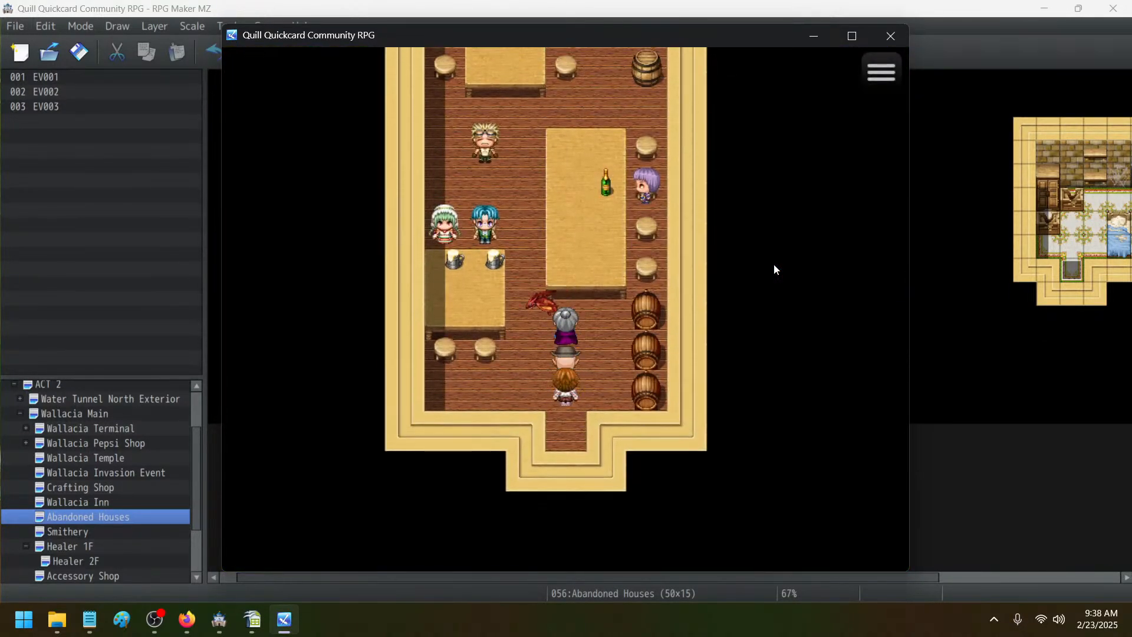
- Talk to the blond patron wearing goggles in the middle of the Tavern and close his message
key(Up)
key(Left)
key(Return)
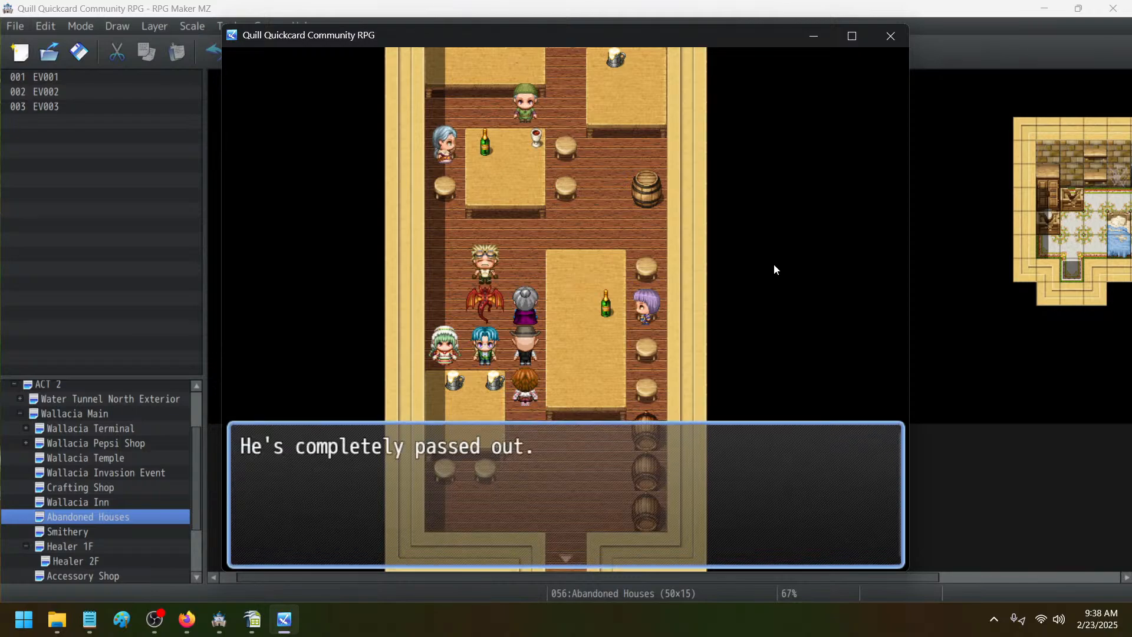
key(Return)
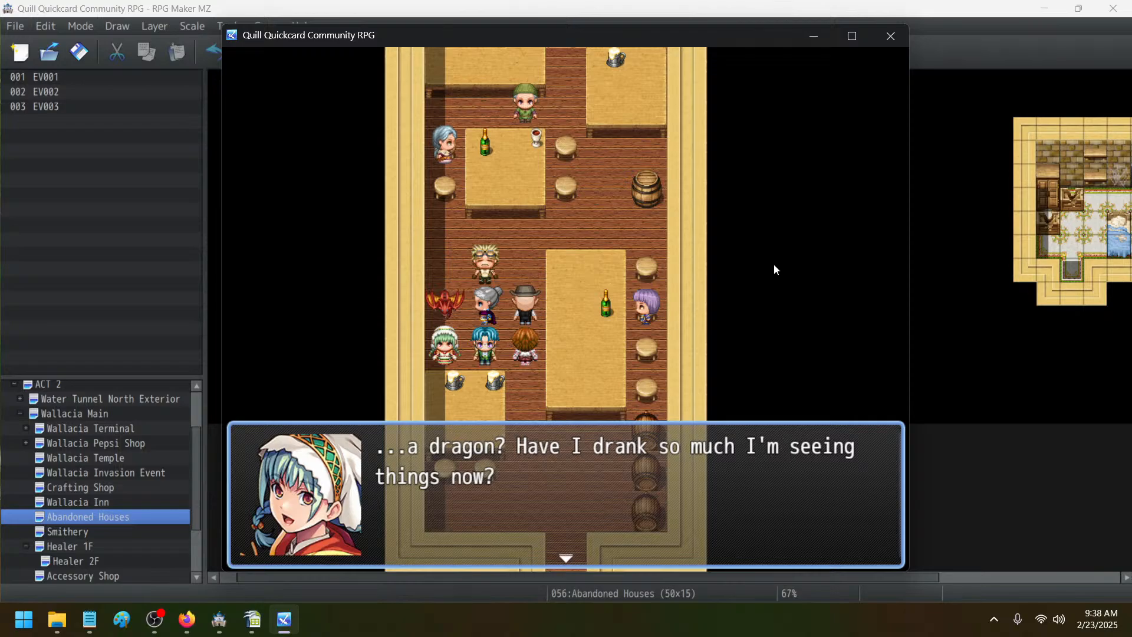
- Read through the conversation of the green-haired and blue-haired couple at the lower table, triggering it from each of them
key(Return)
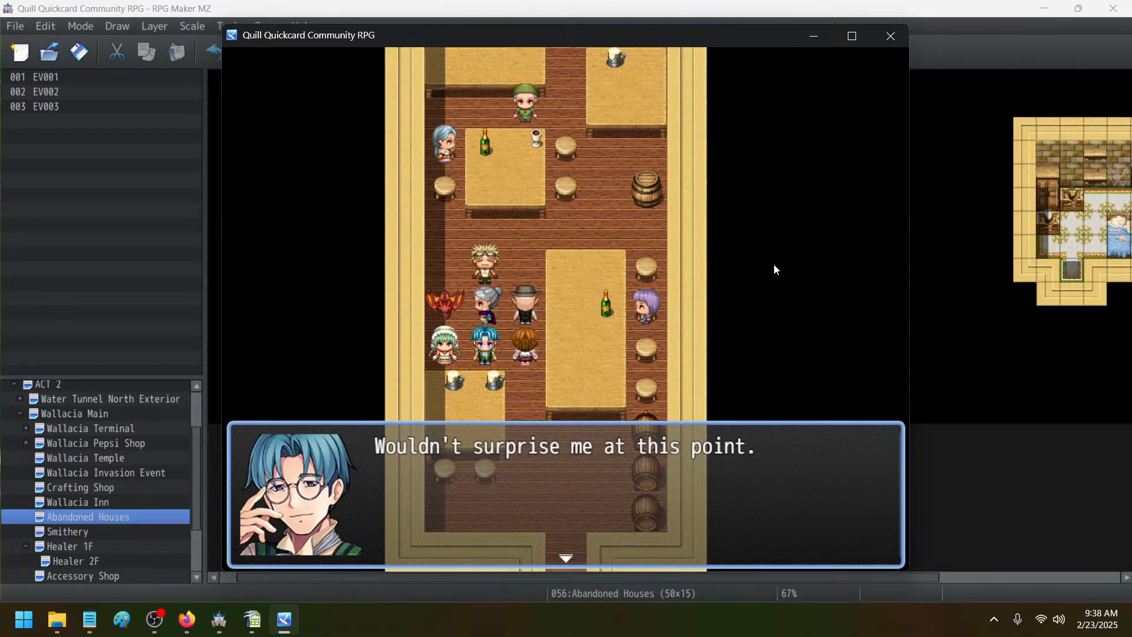
key(Return)
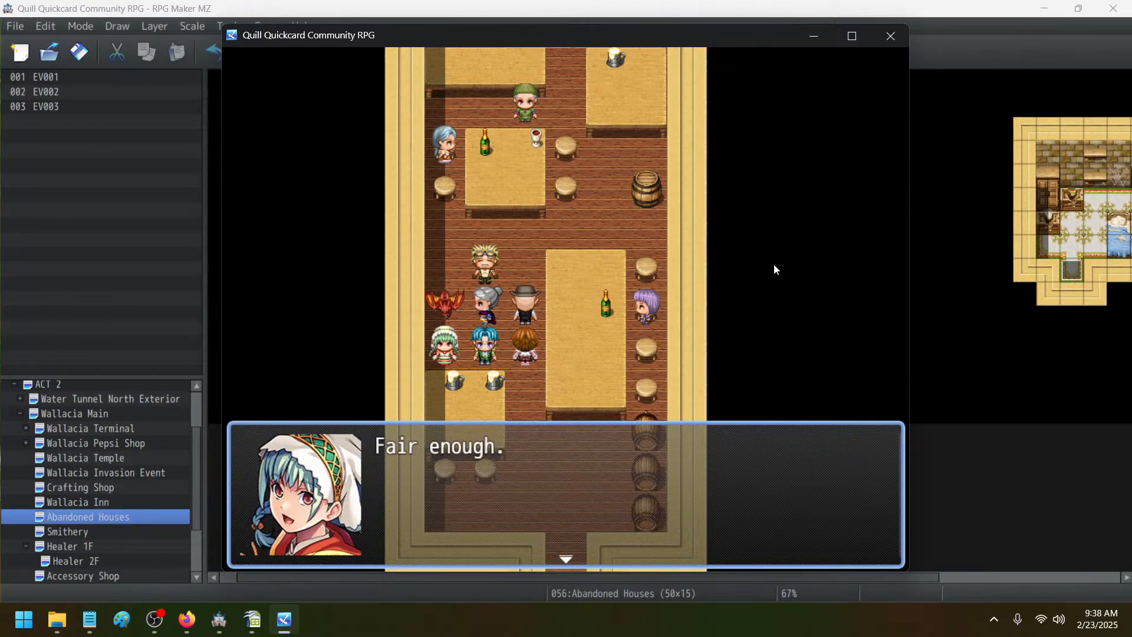
key(Return)
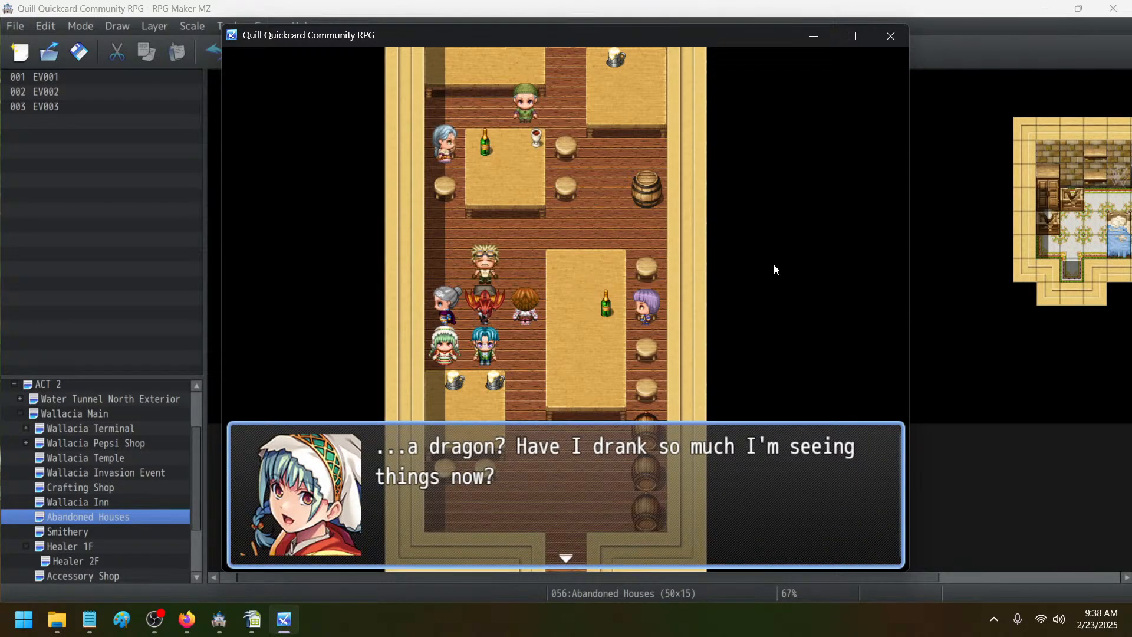
key(Return)
key(Return)
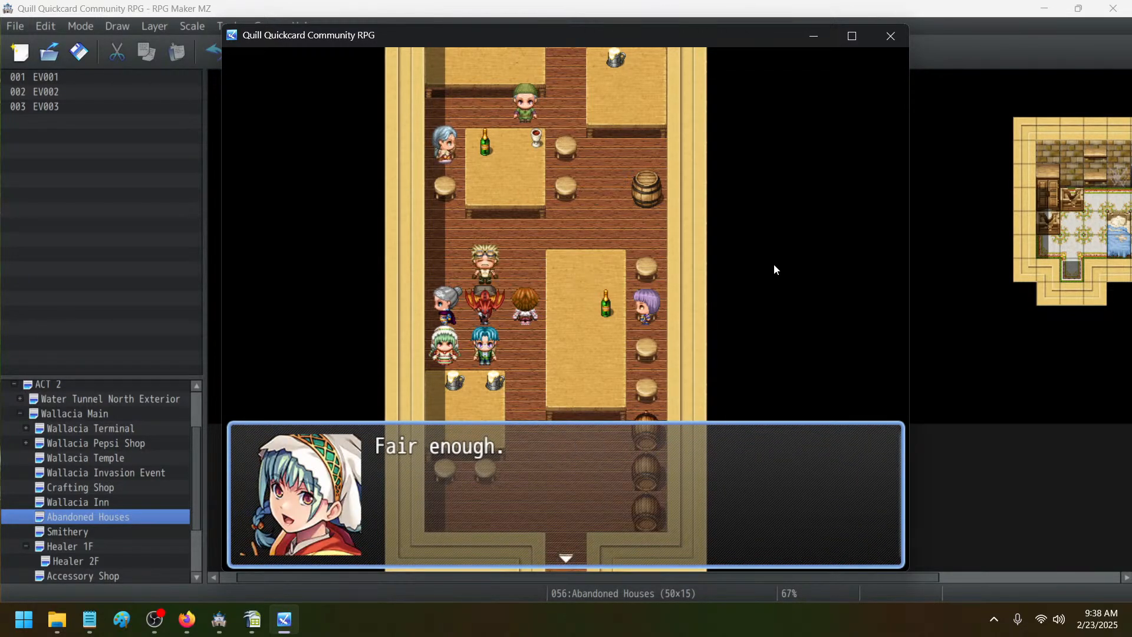
key(Return)
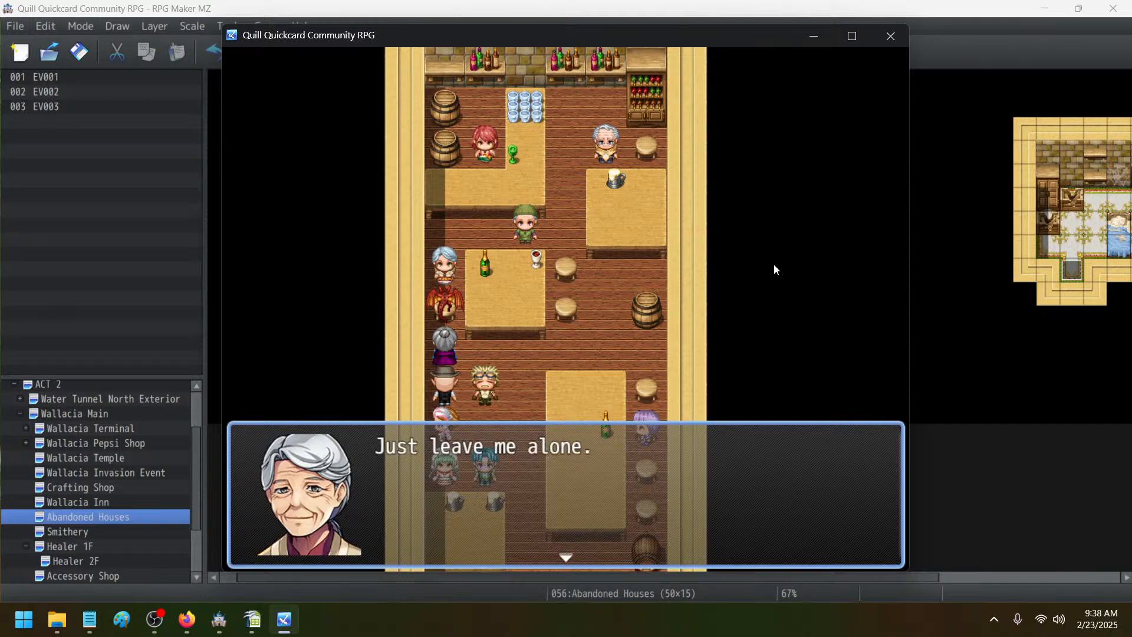
- Read the messages of the remaining Tavern patrons: the grey-haired woman, purple-haired youth, green-capped man, red-haired barmaid and bespectacled old man
key(Return)
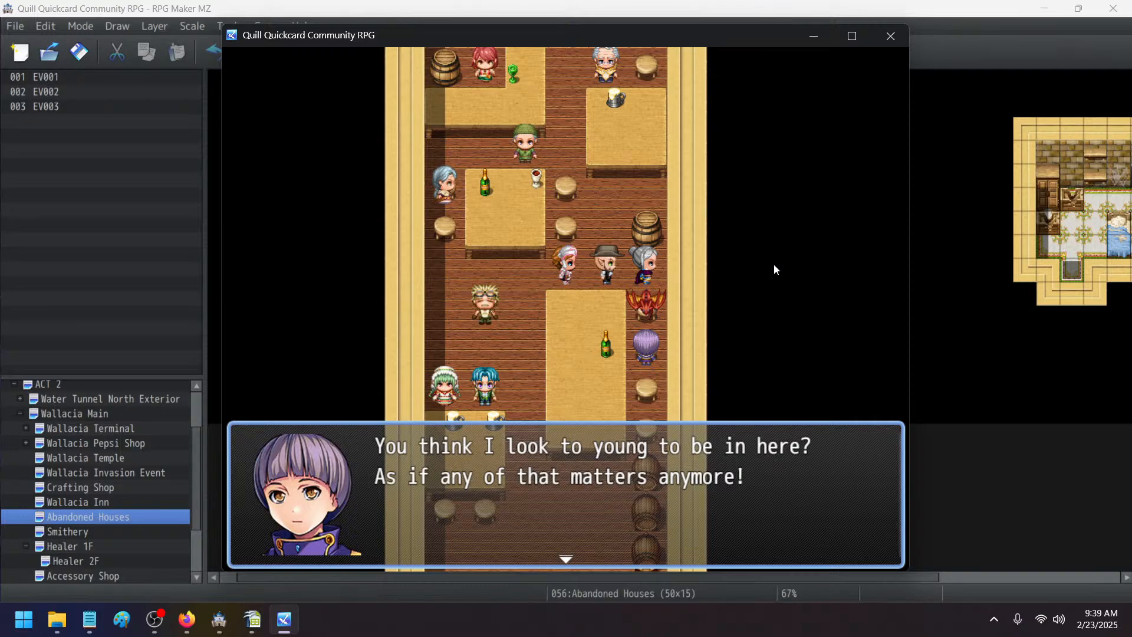
key(Return)
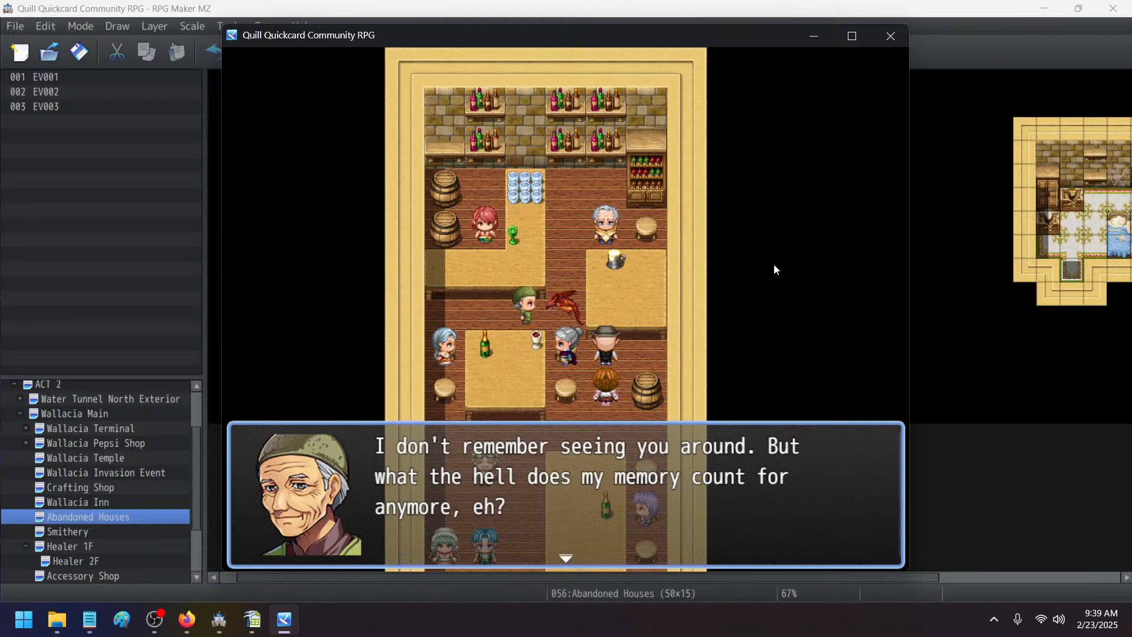
key(Return)
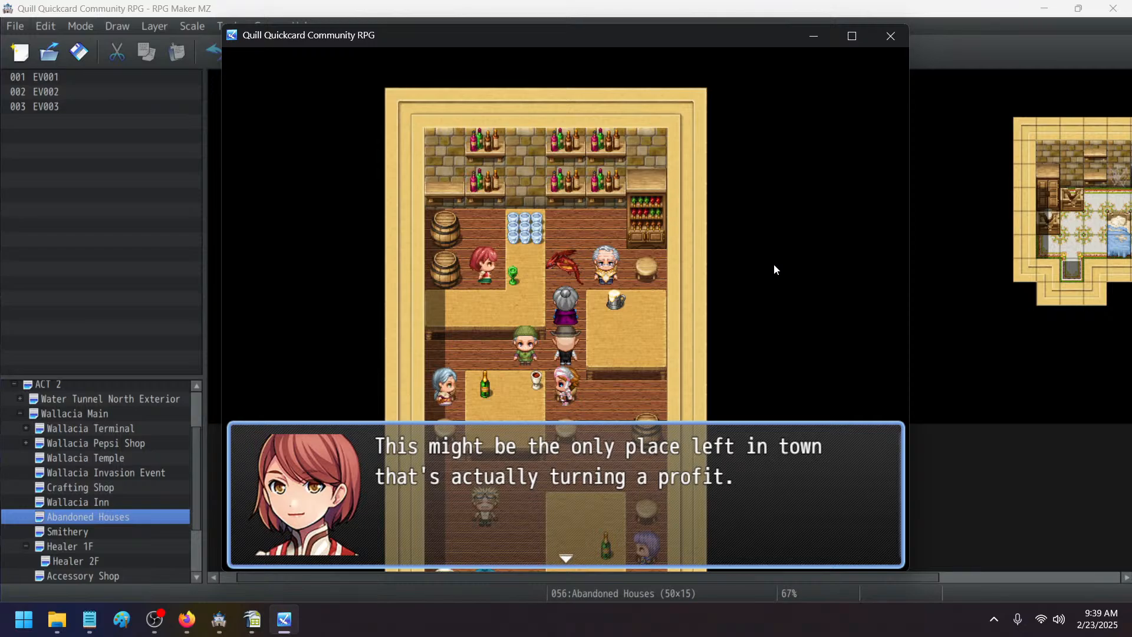
key(Return)
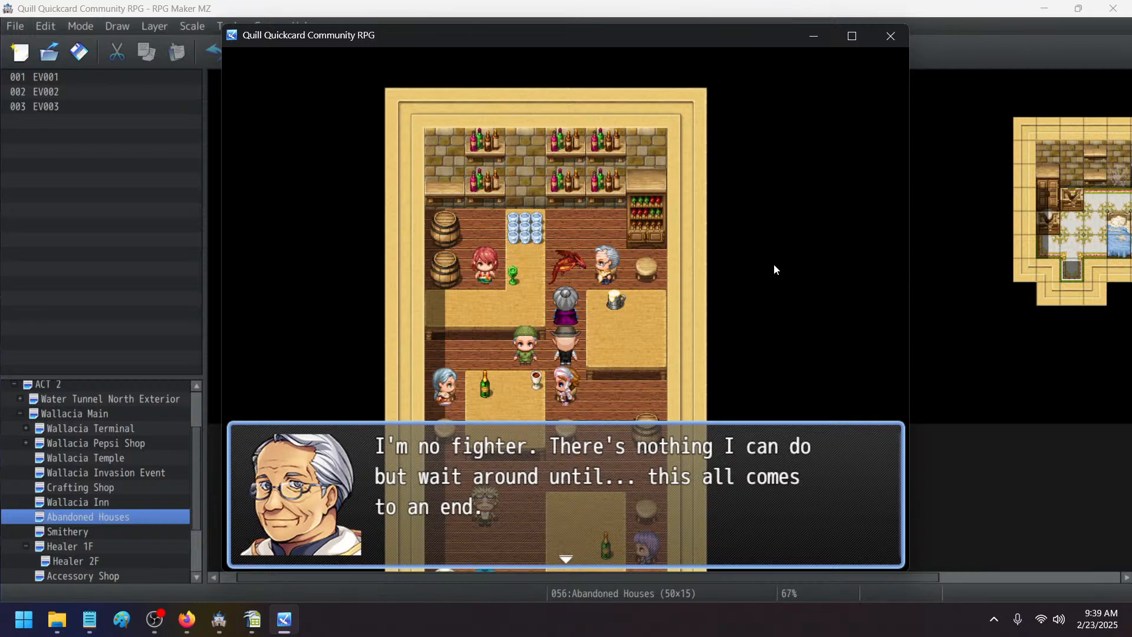
key(Return)
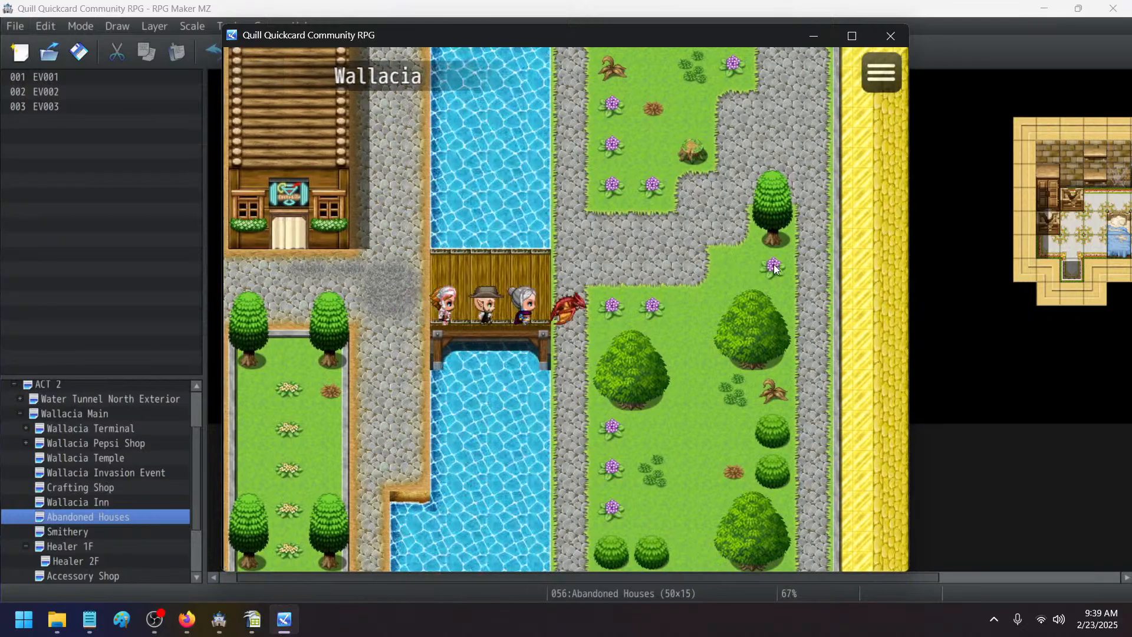
- Walk the party from the canal bridge to the yellow house with the cracked wall, west of the statue garden
key(Up)
key(Right)
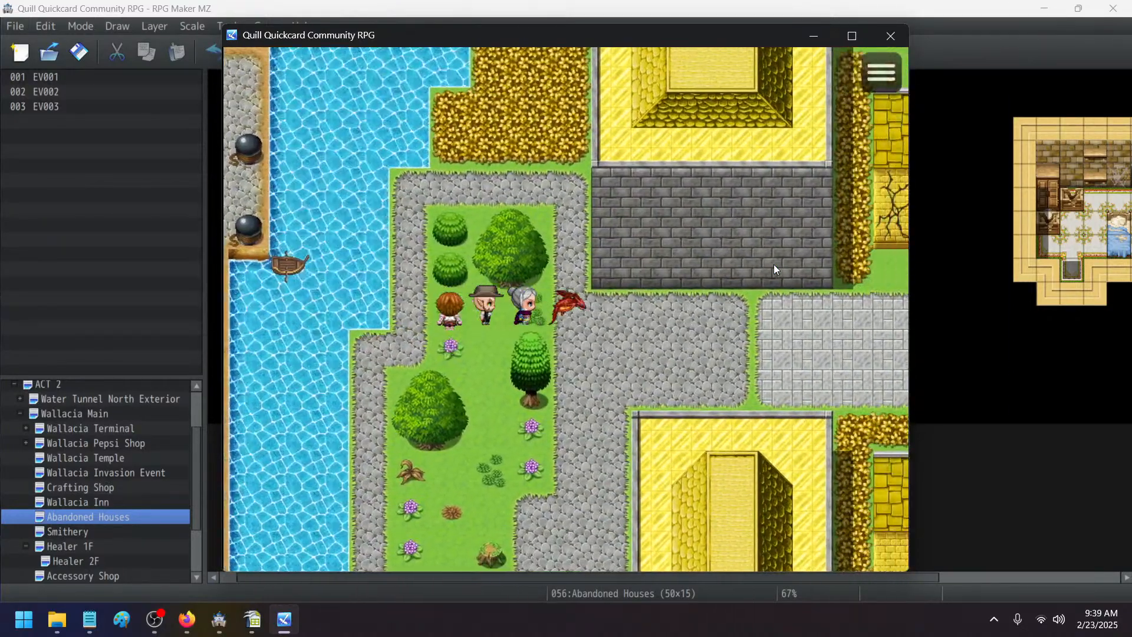
key(Up)
key(Right)
key(Up)
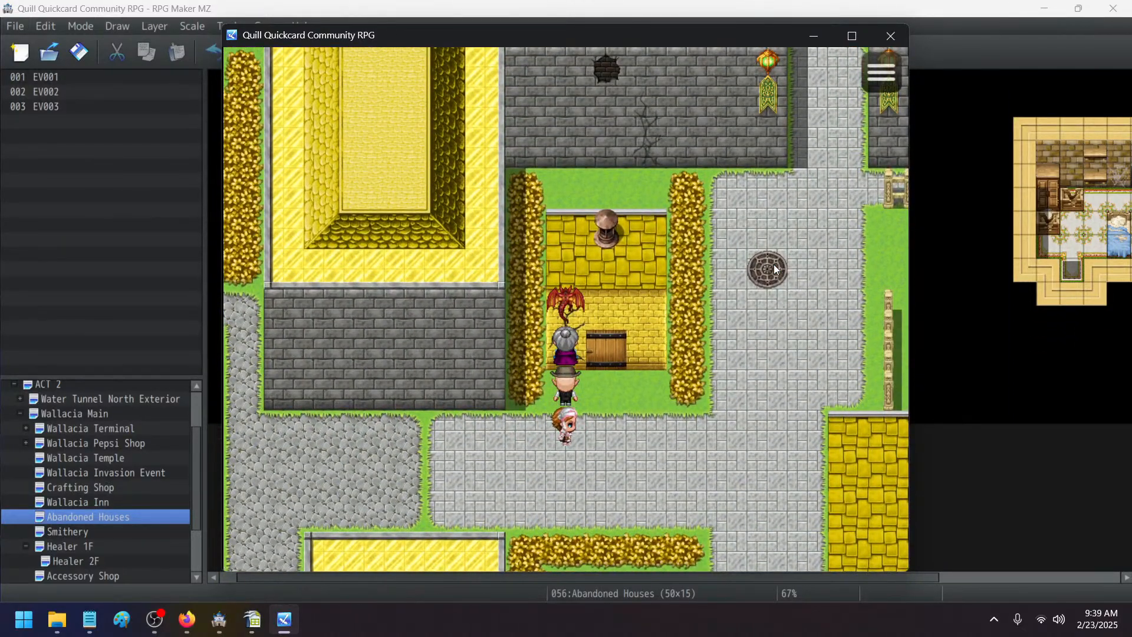
- Test whether the party can walk over the cracked wall beside the wooden door and onto the adjoining hedge
key(Down)
key(Up)
key(Right)
key(Down)
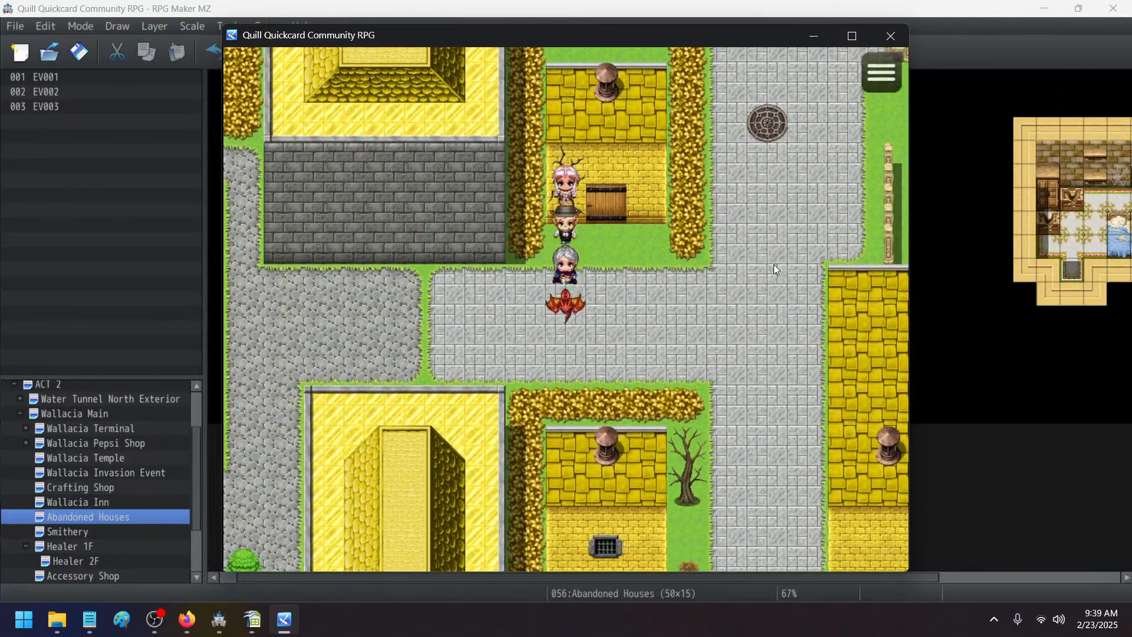
key(Right)
key(Up)
key(Left)
key(Up)
key(Down)
key(Down)
key(Down)
key(Down)
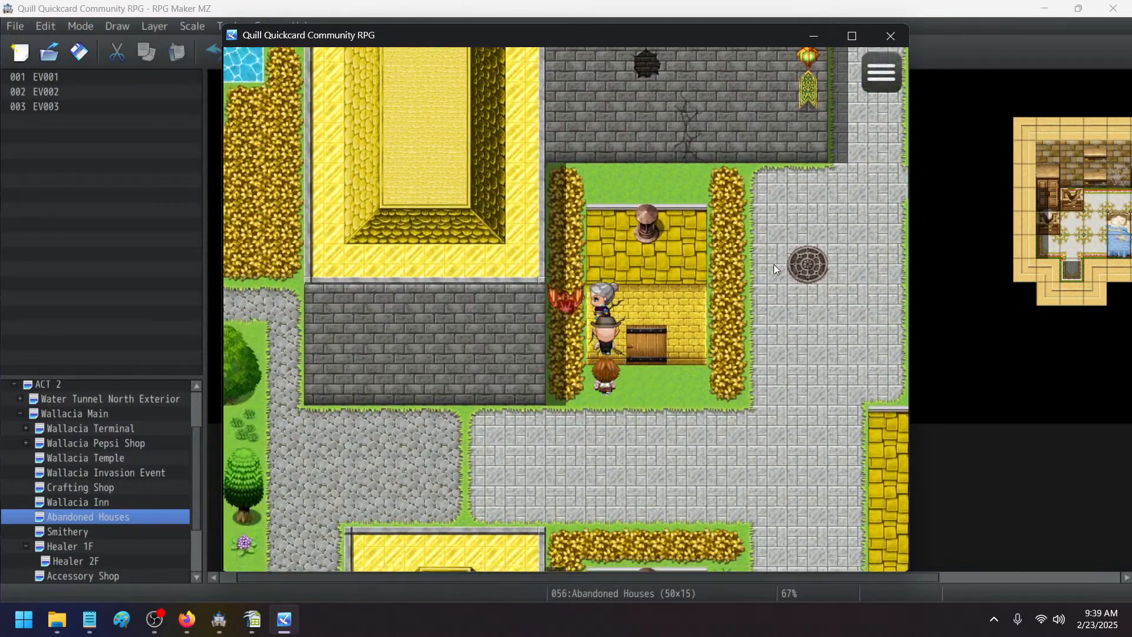
key(Left)
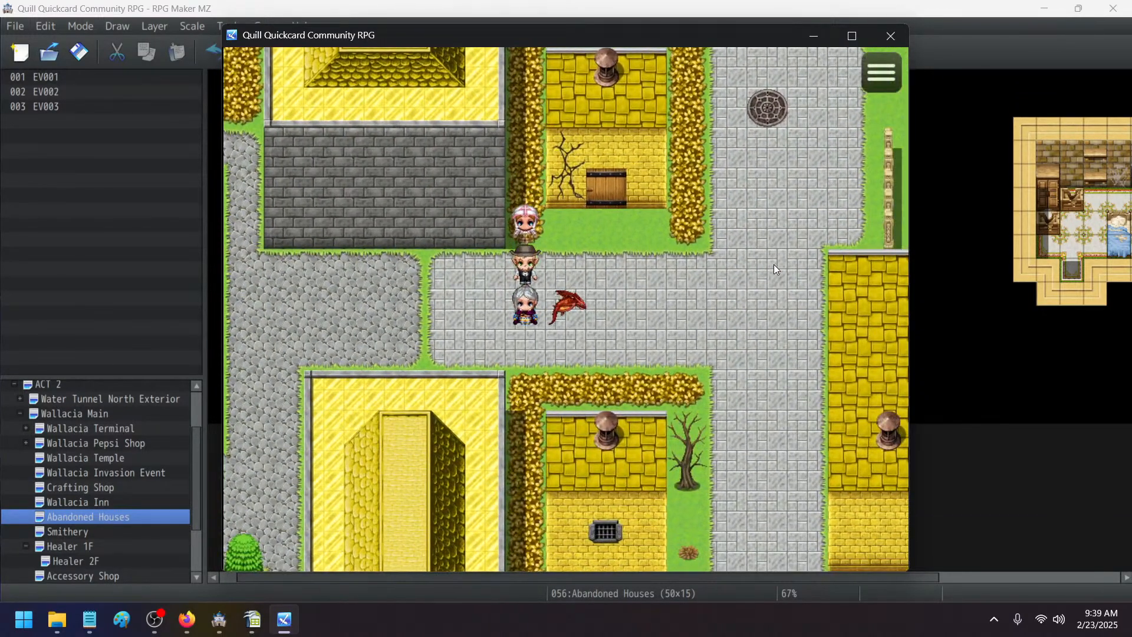
- Switch to the project notes in Notepad and add the line "fix the cracks in the outdoor tileset to not allow passage"
click(89, 619)
key(Return)
text(f)
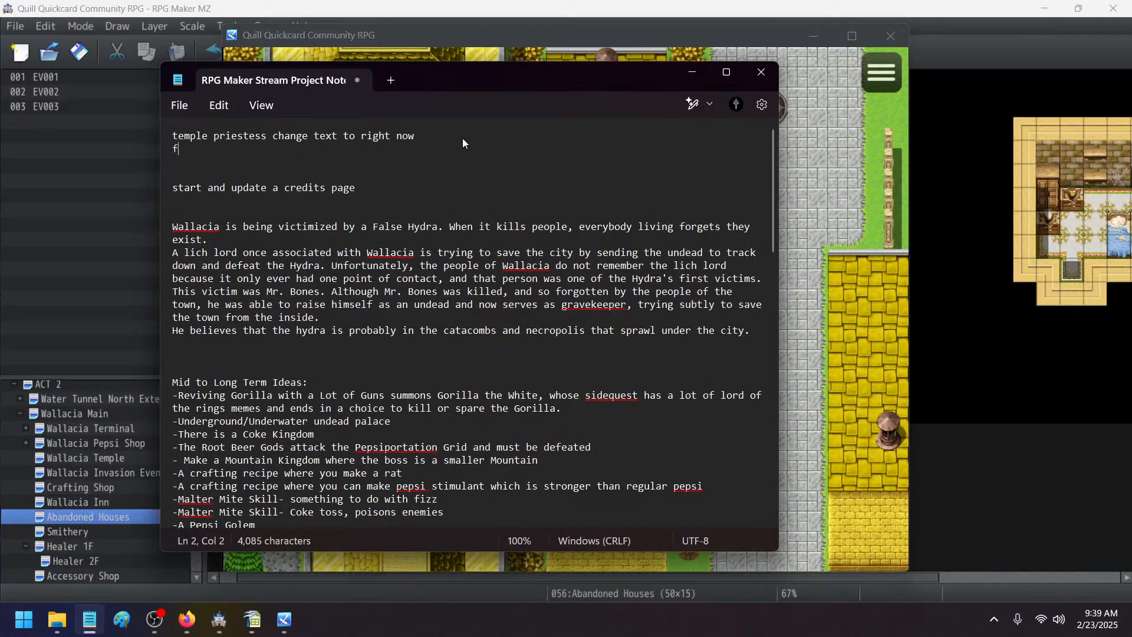
text(ix the cracks in t)
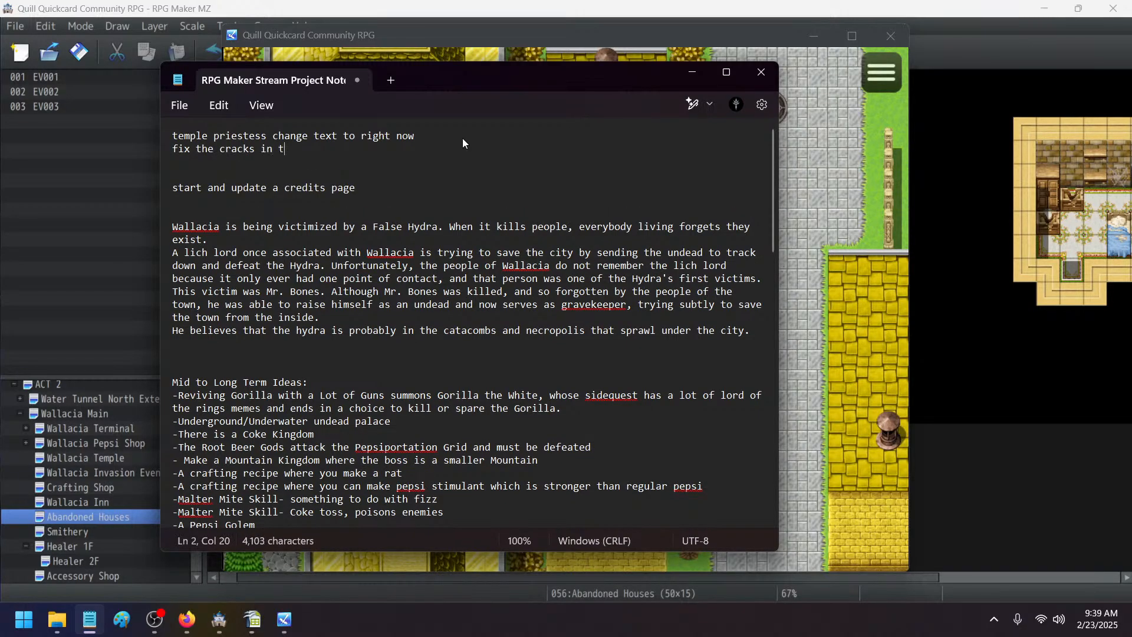
text(he outdoor ti)
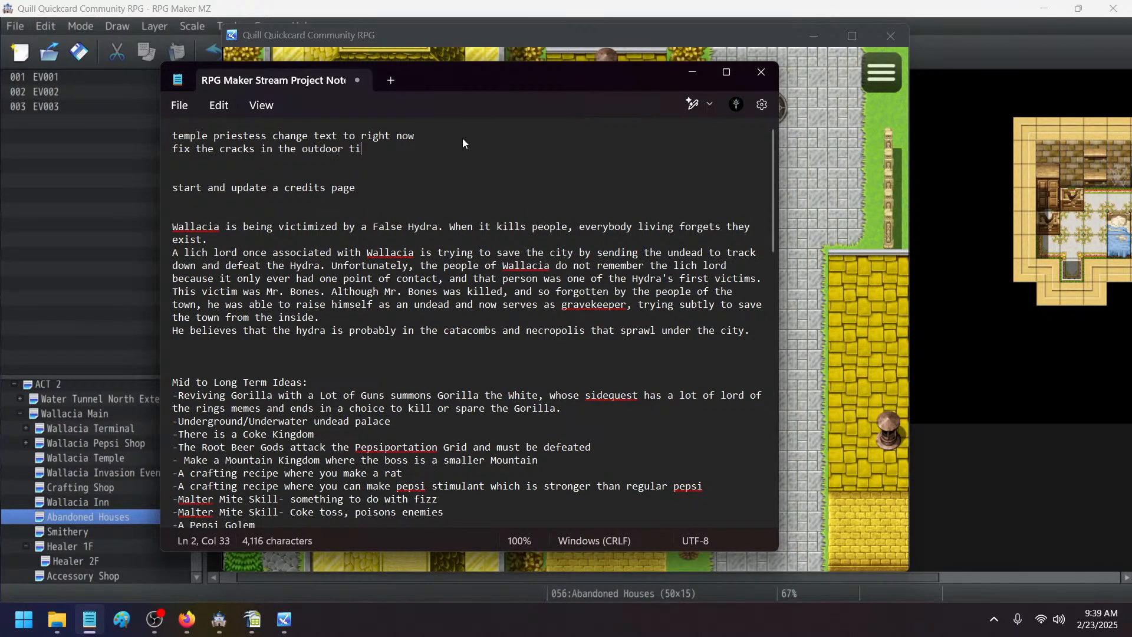
text(leset to no)
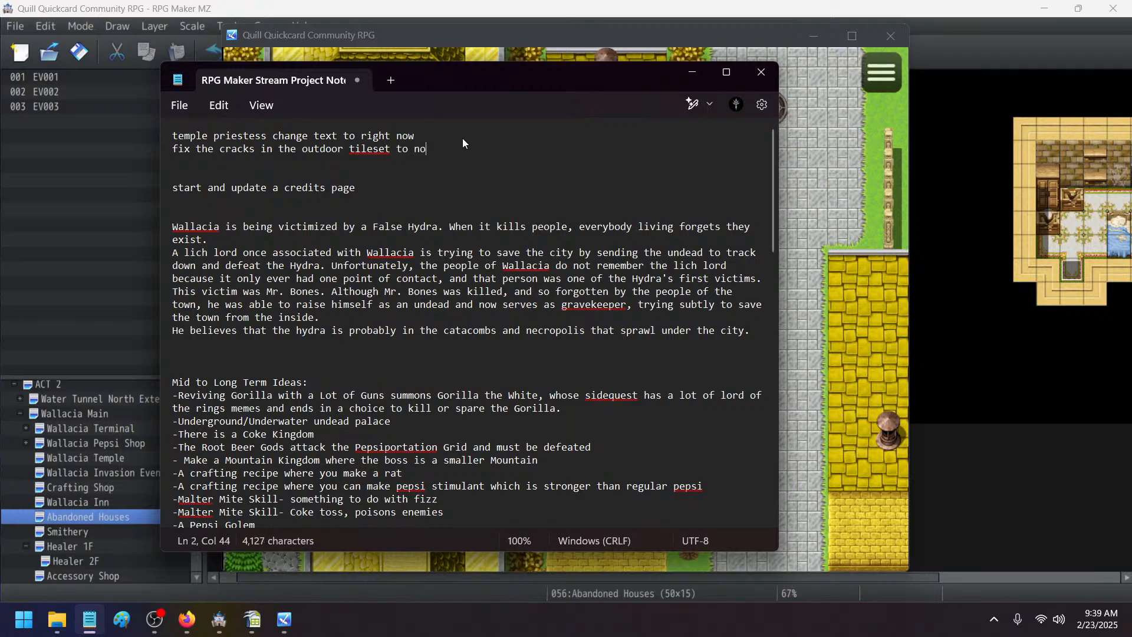
text(t allow passagfe)
key(BackSpace)
key(BackSpace)
text(e)
- Return to the running Quill Quickcard Community RPG playtest and maximize its window
click(641, 2)
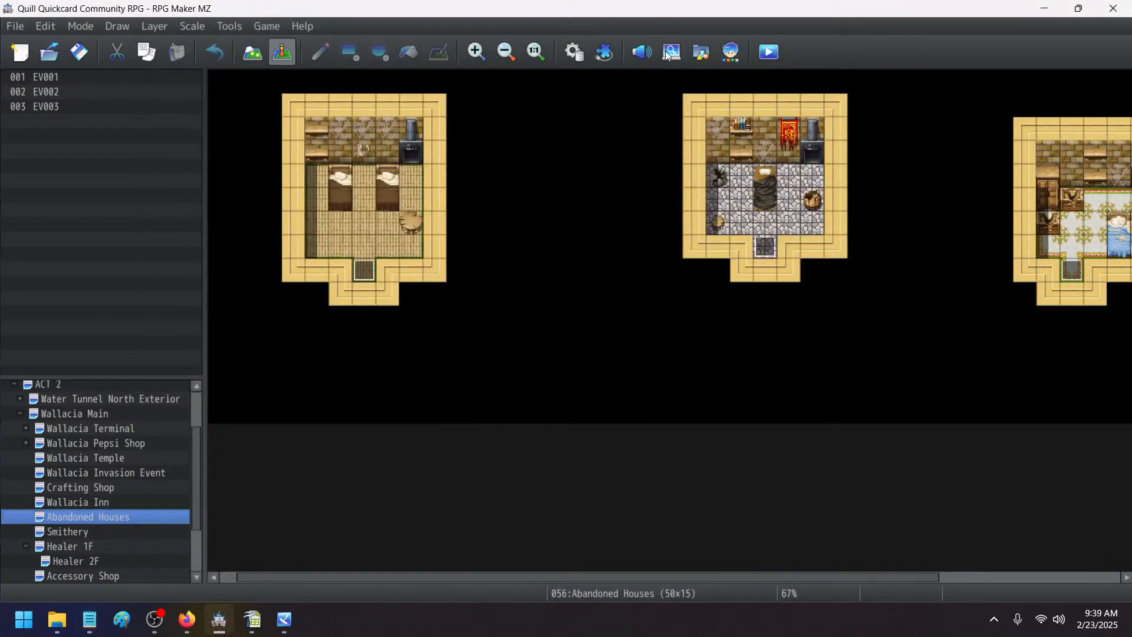
click(219, 619)
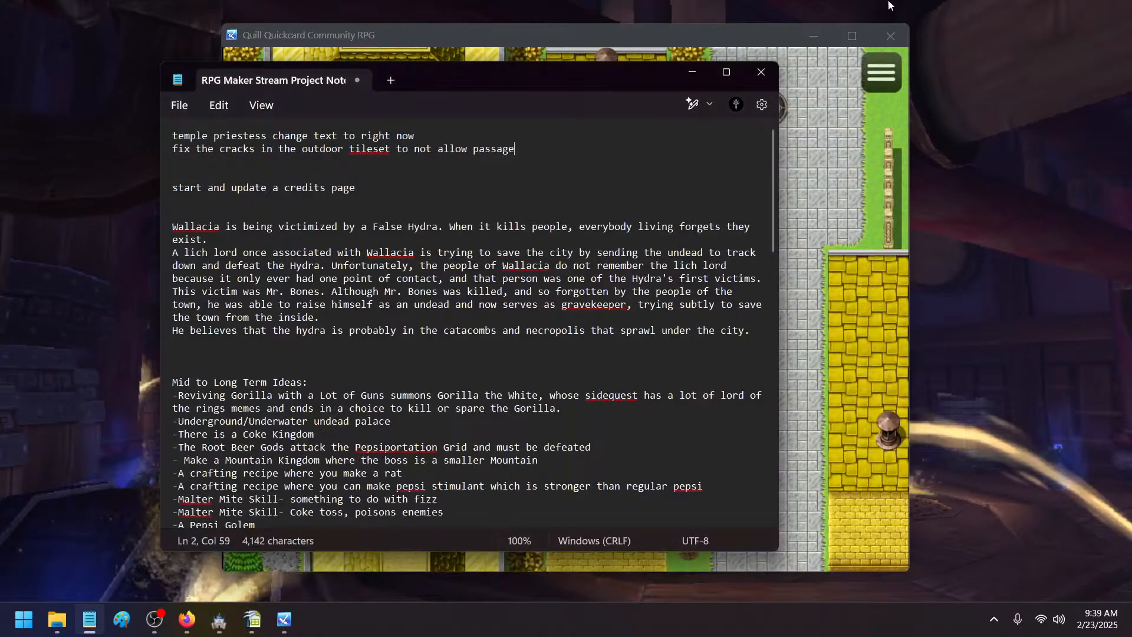
click(250, 620)
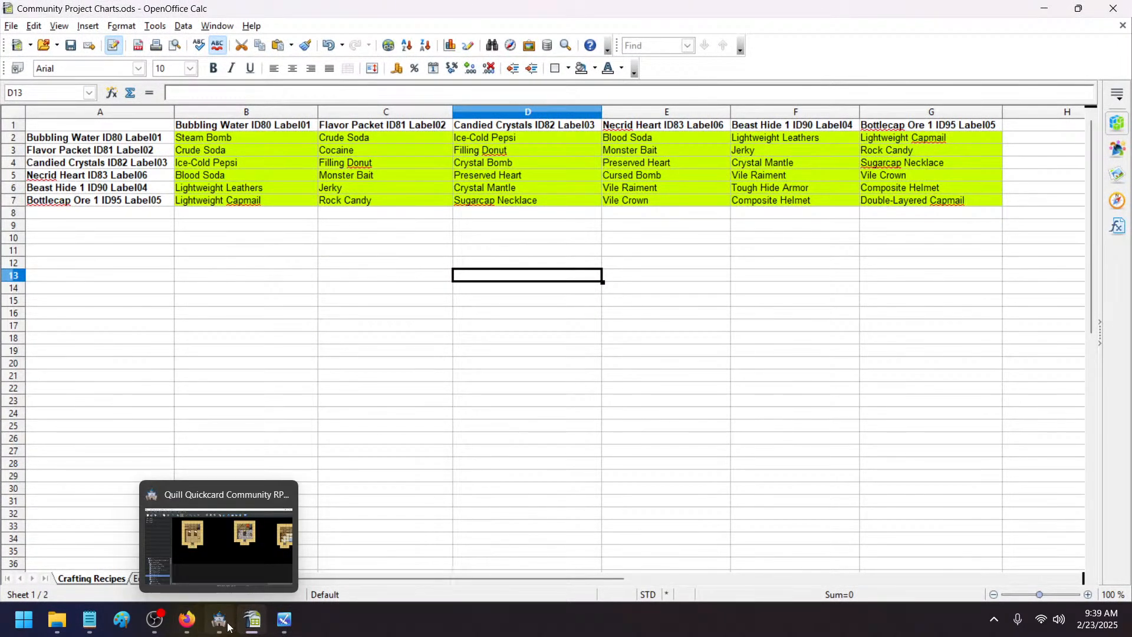
click(219, 619)
click(284, 619)
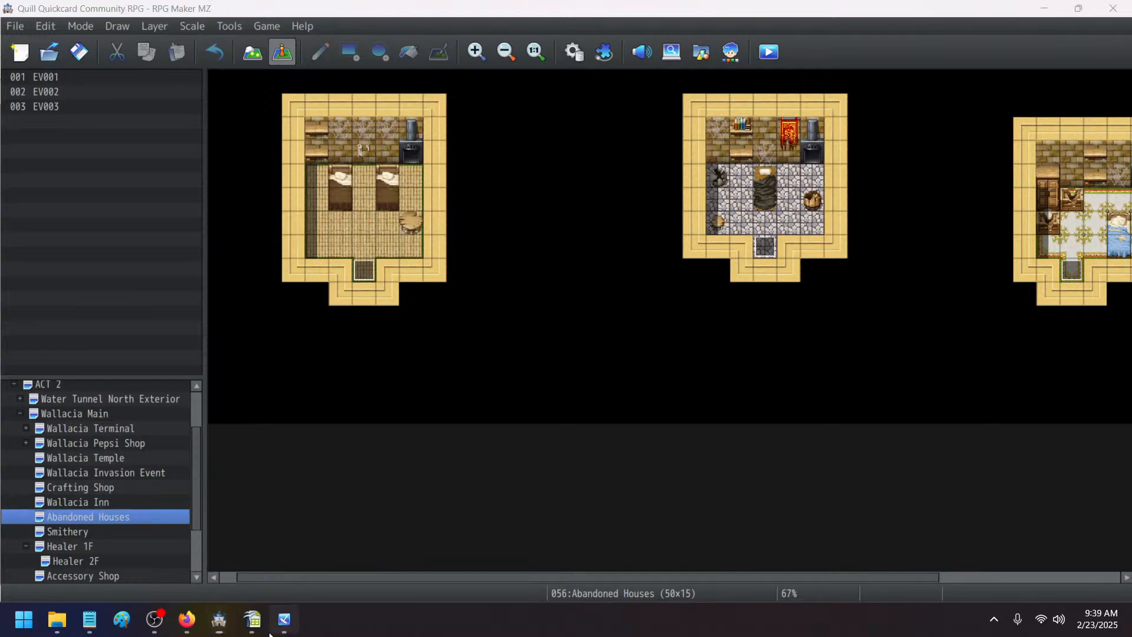
click(852, 36)
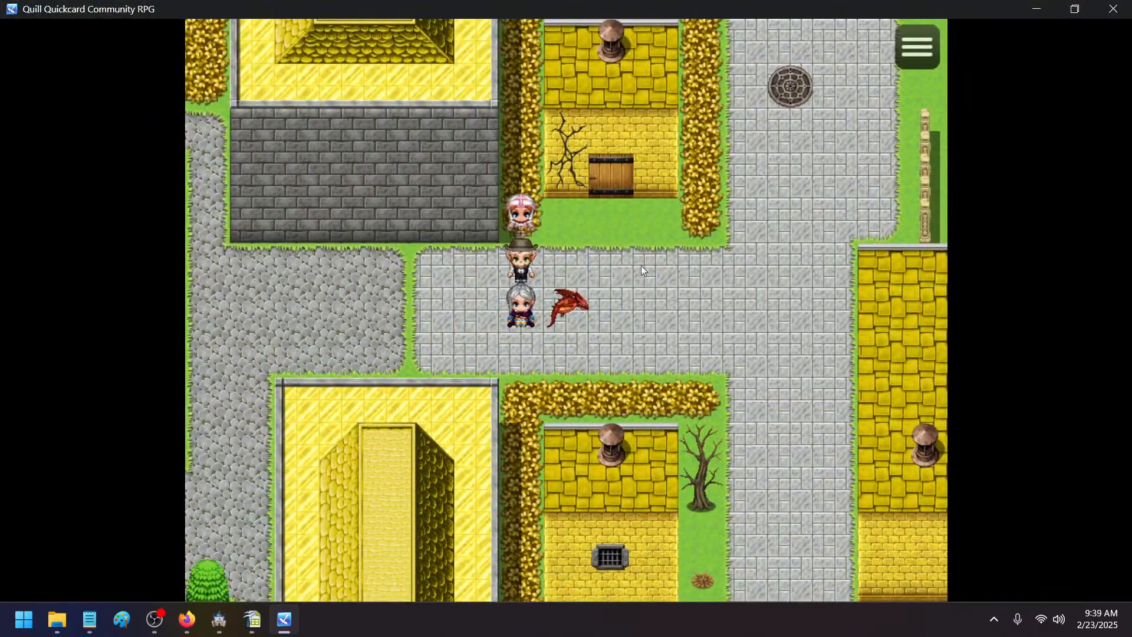
- Walk the party to the cracked house's wooden door, try to open it and close the message
key(Up)
key(Up)
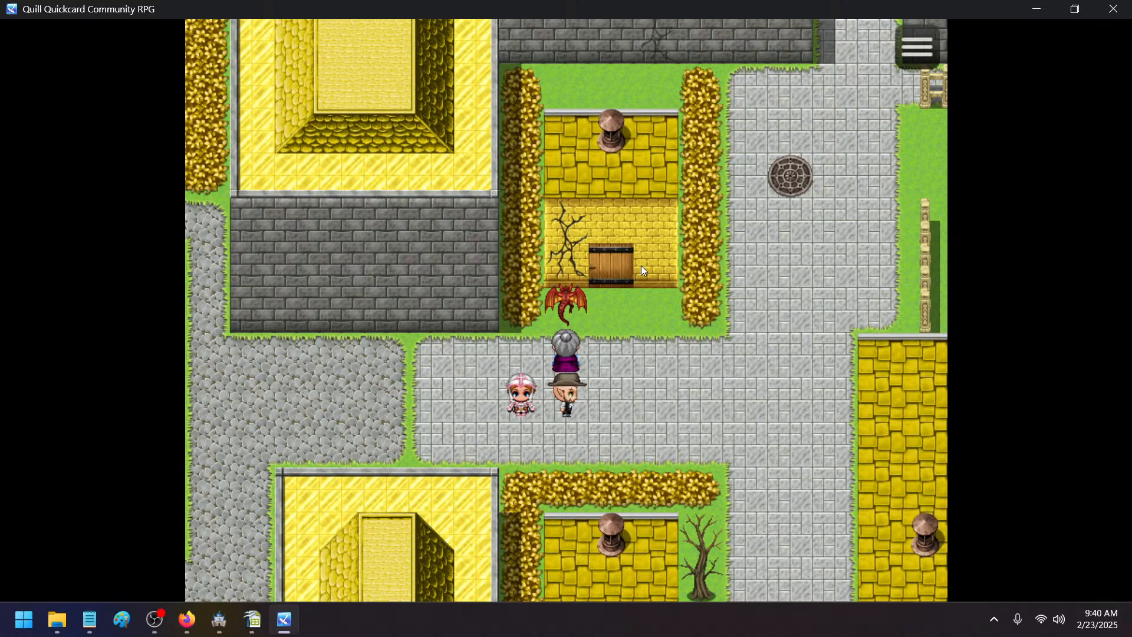
key(Right)
key(Up)
key(space)
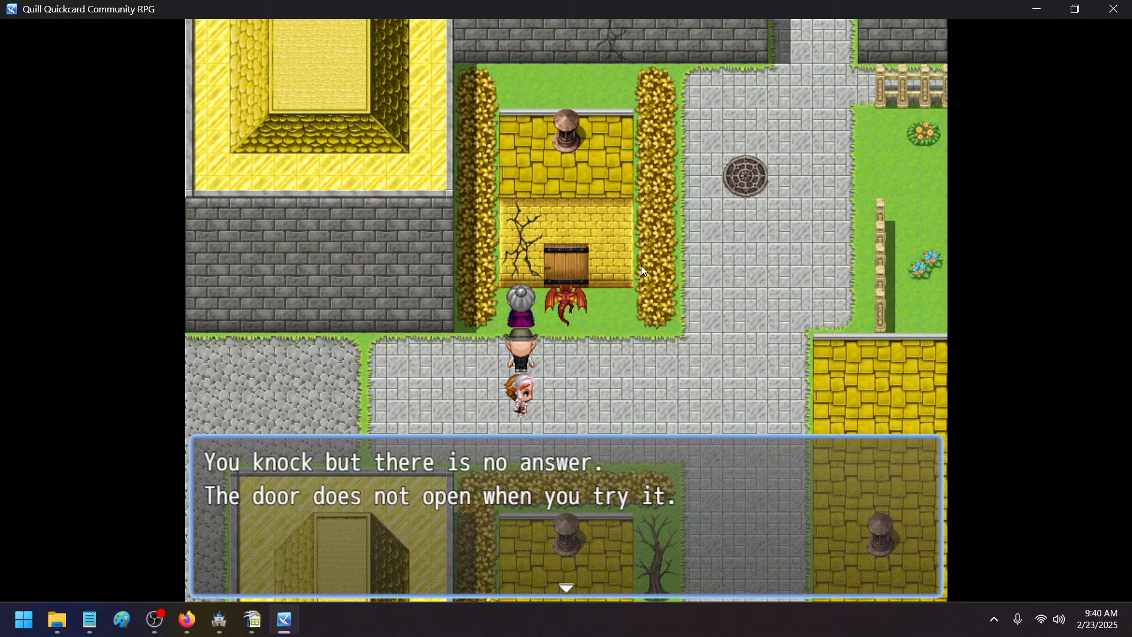
key(space)
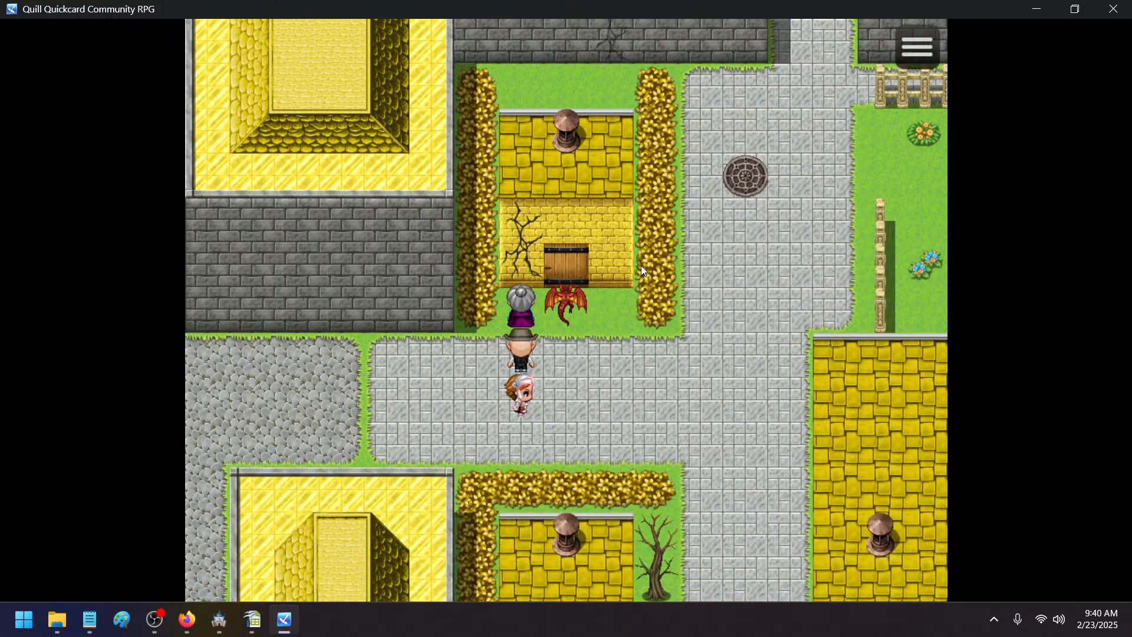
- Walk the party past the statue garden and south to the healer's house with the green cross, and enter it
key(Right)
key(Up)
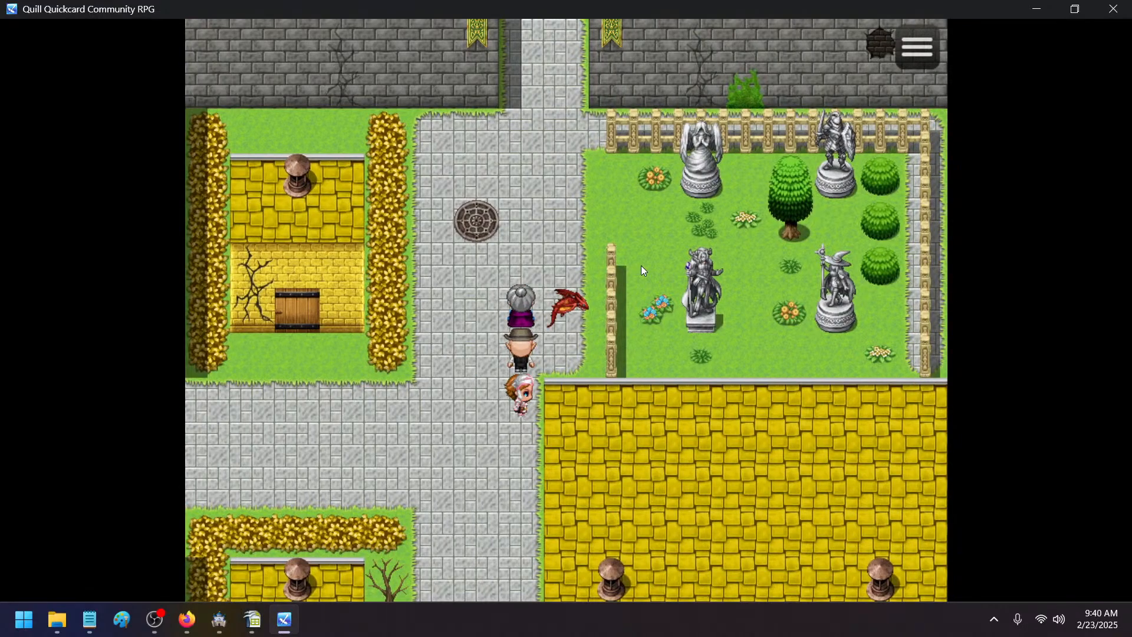
key(Right)
key(Left)
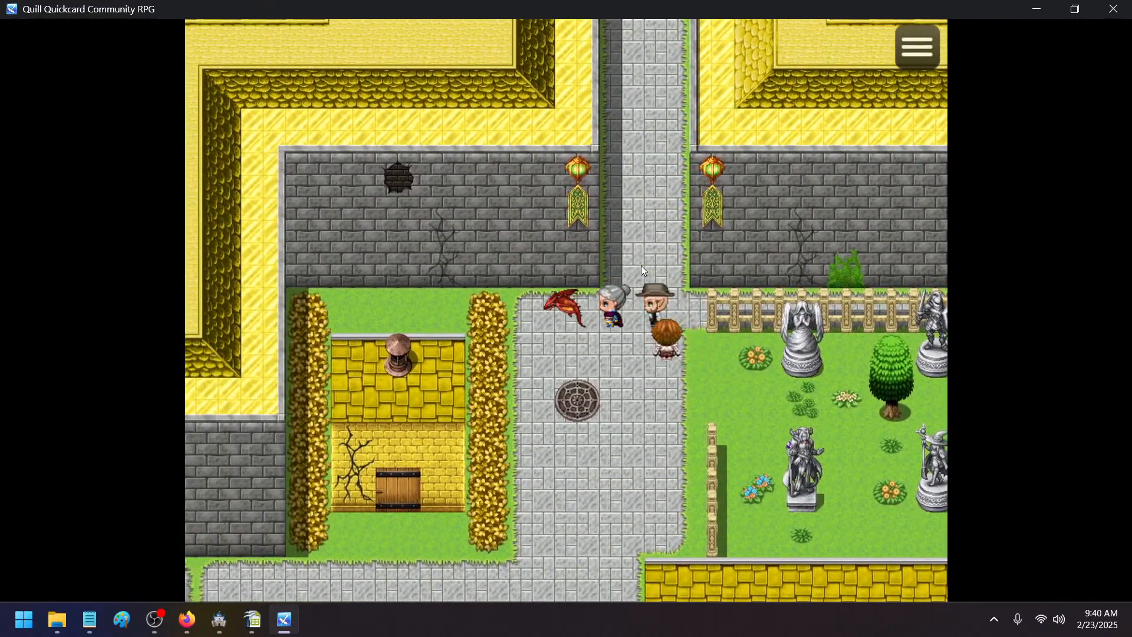
key(Down)
key(Down)
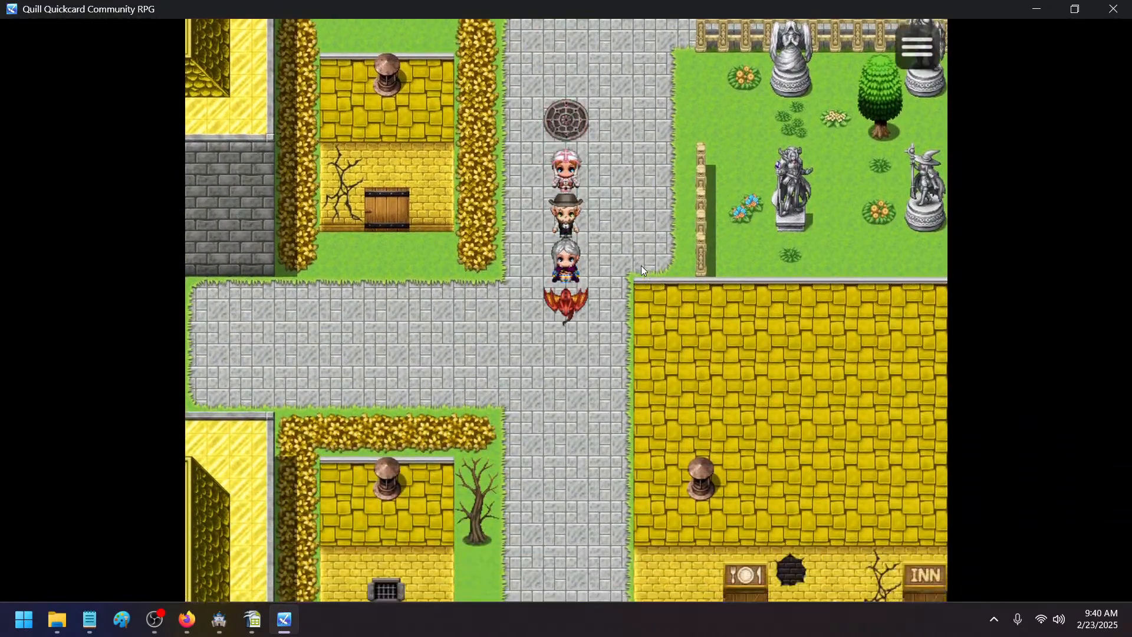
key(Left)
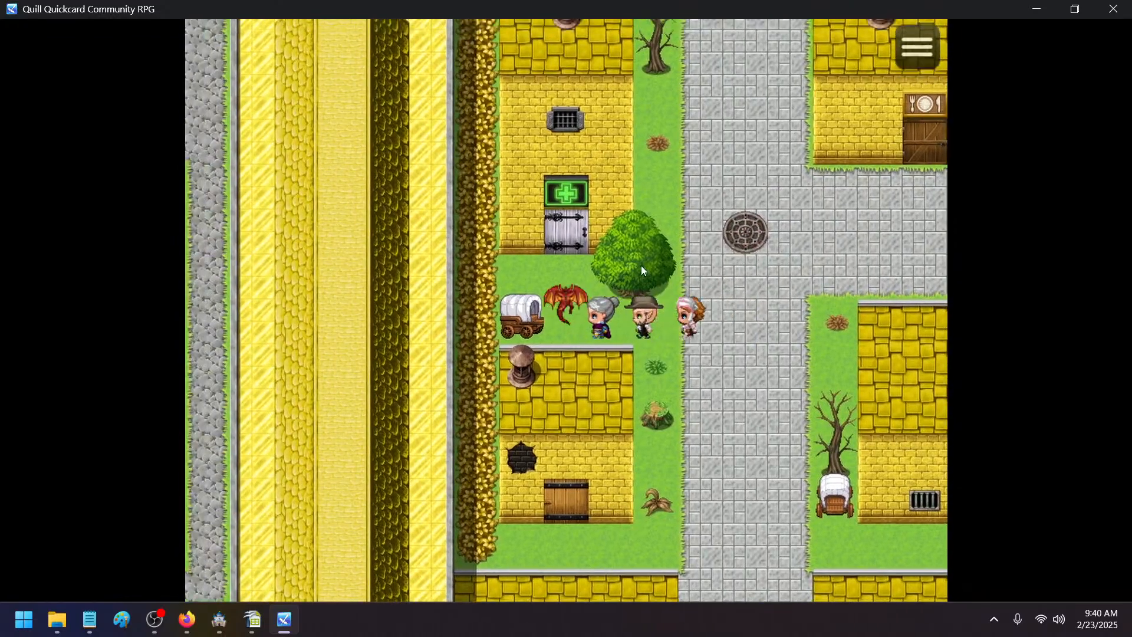
key(Up)
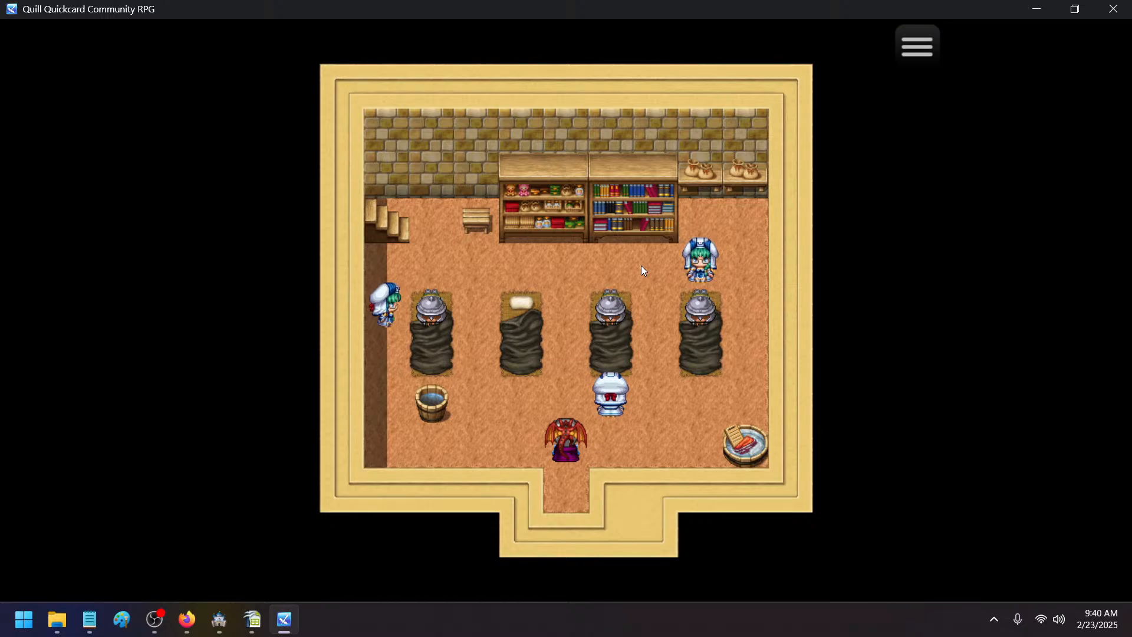
- Talk to the priestess standing below the beds, near the healer's entrance
key(Up)
key(Right)
key(Return)
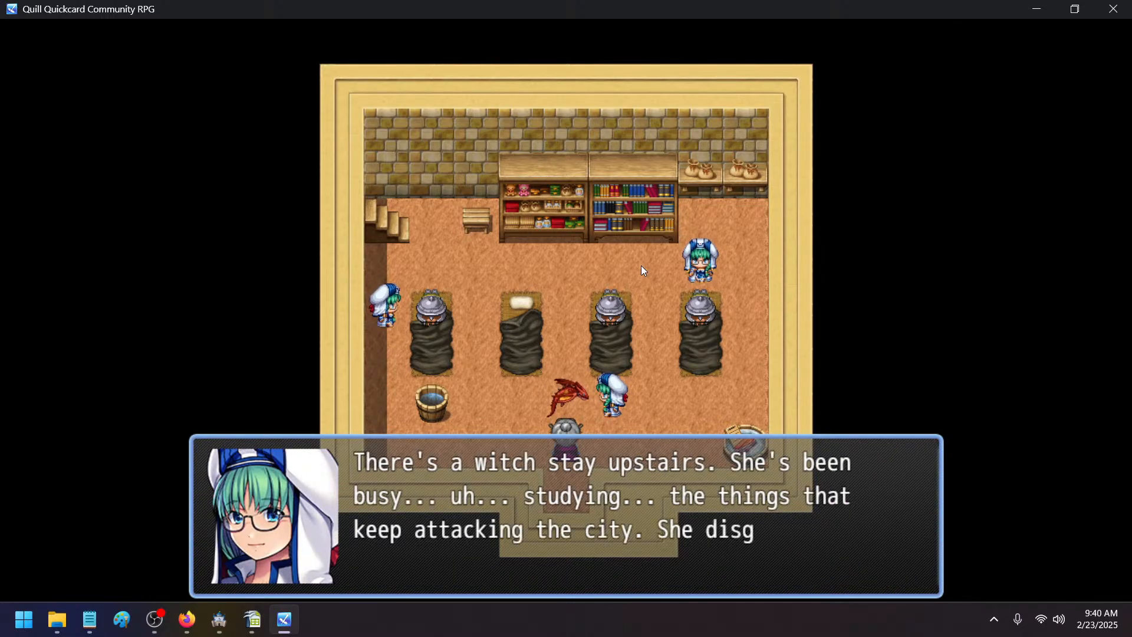
- Add the line "healer priestess dialogue fix to staying" to the project notes in Notepad and minimize them
click(84, 634)
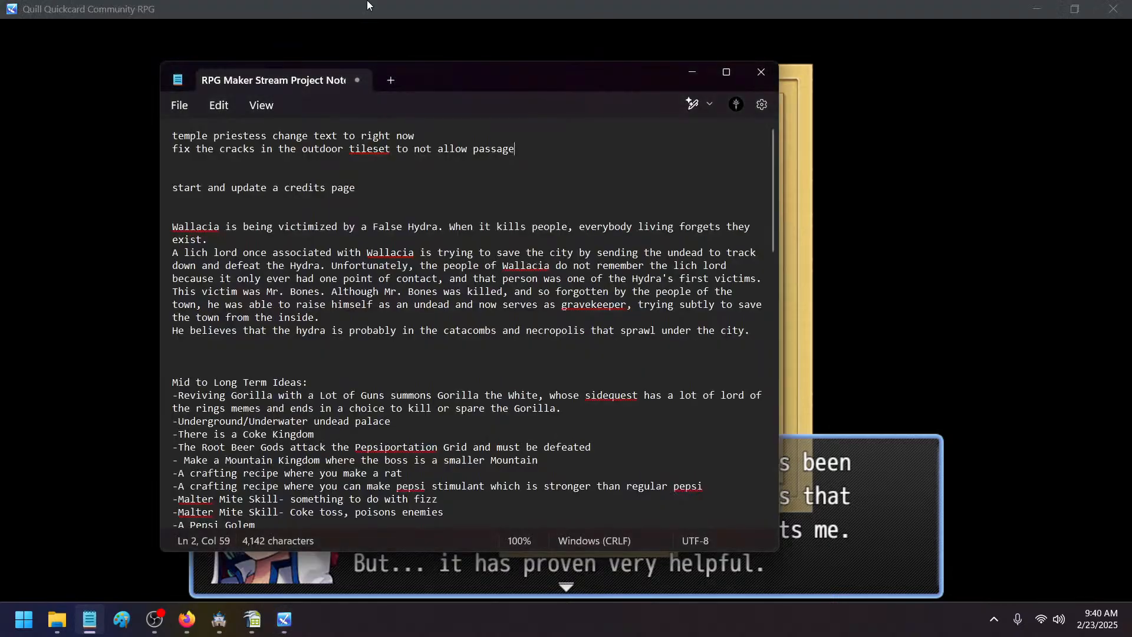
key(Return)
text(heal)
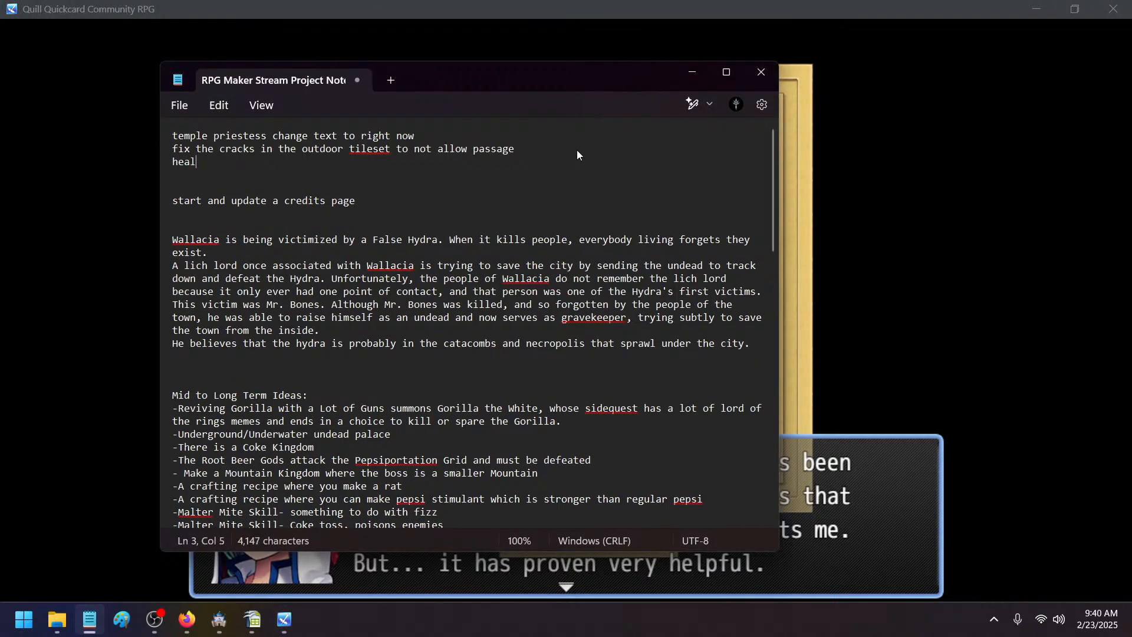
text(er prie)
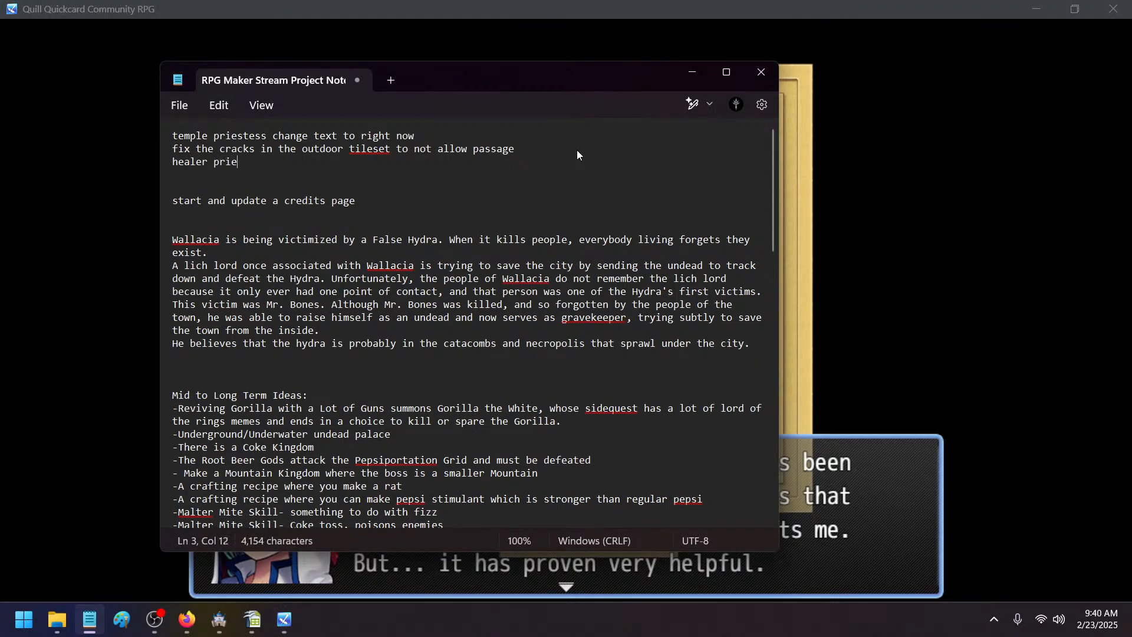
text(stess dialogue fix to staying)
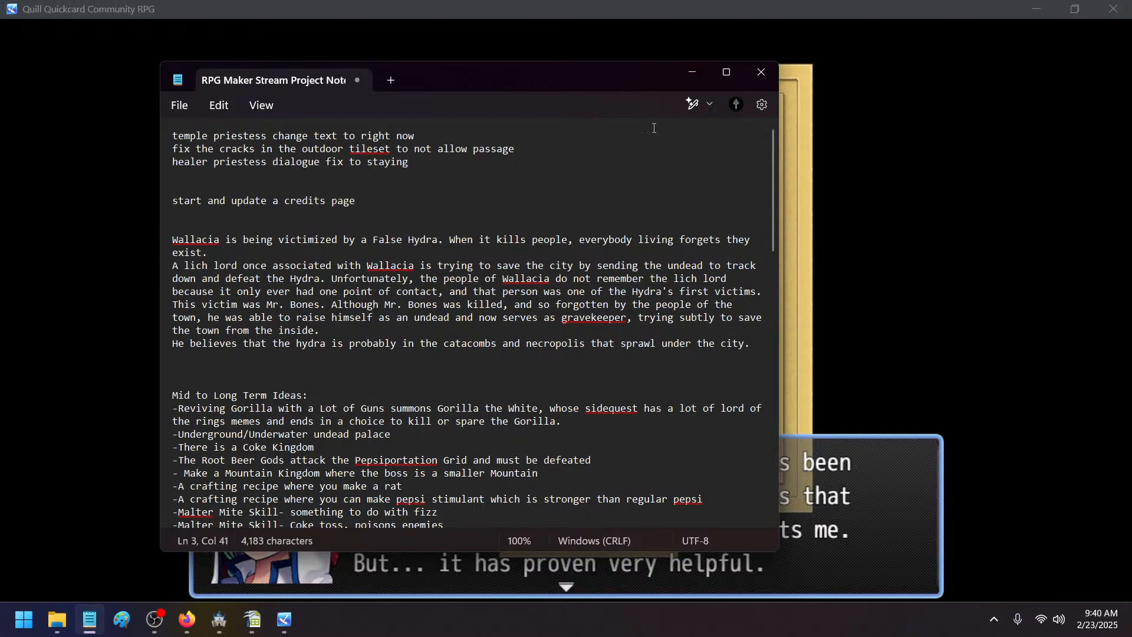
click(693, 73)
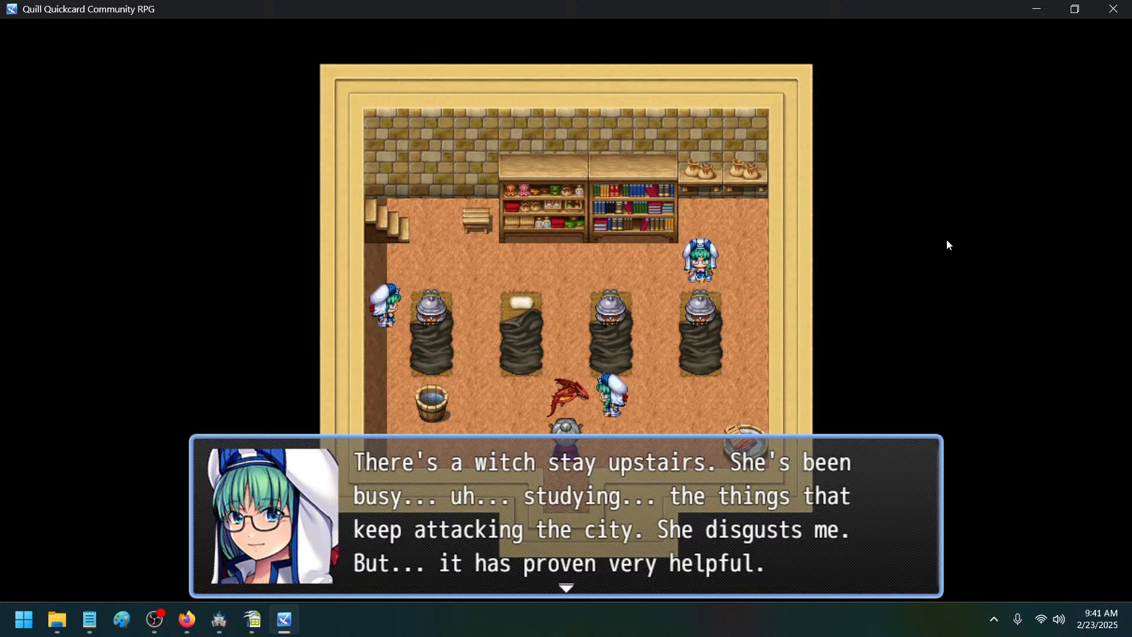
- Close the open message and talk to the other two priestesses beside the outer beds
key(Return)
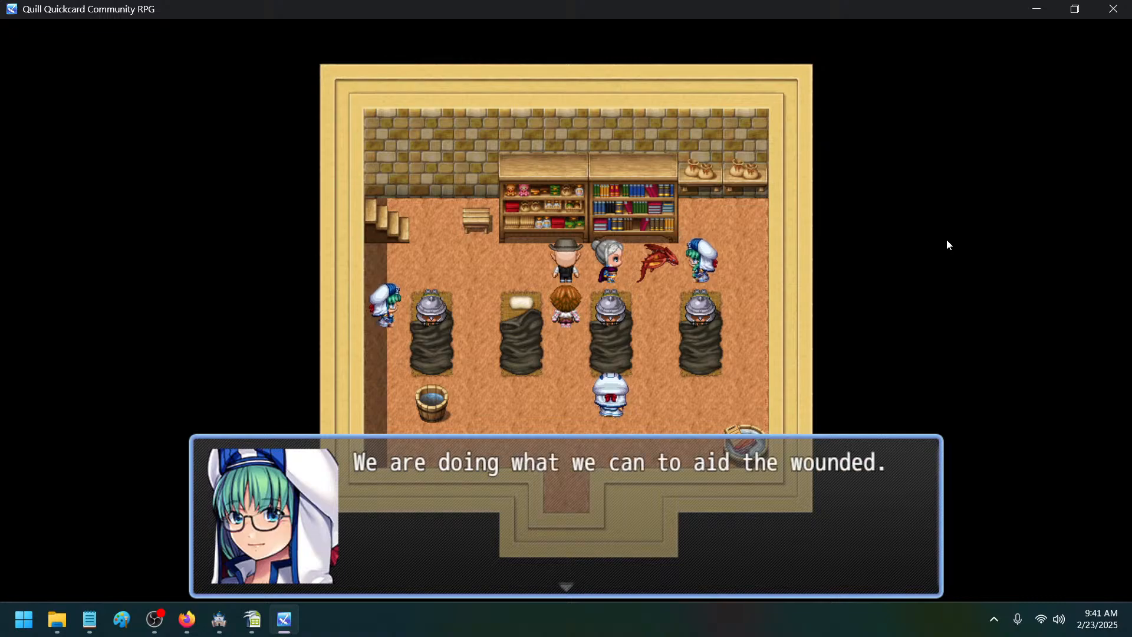
key(Return)
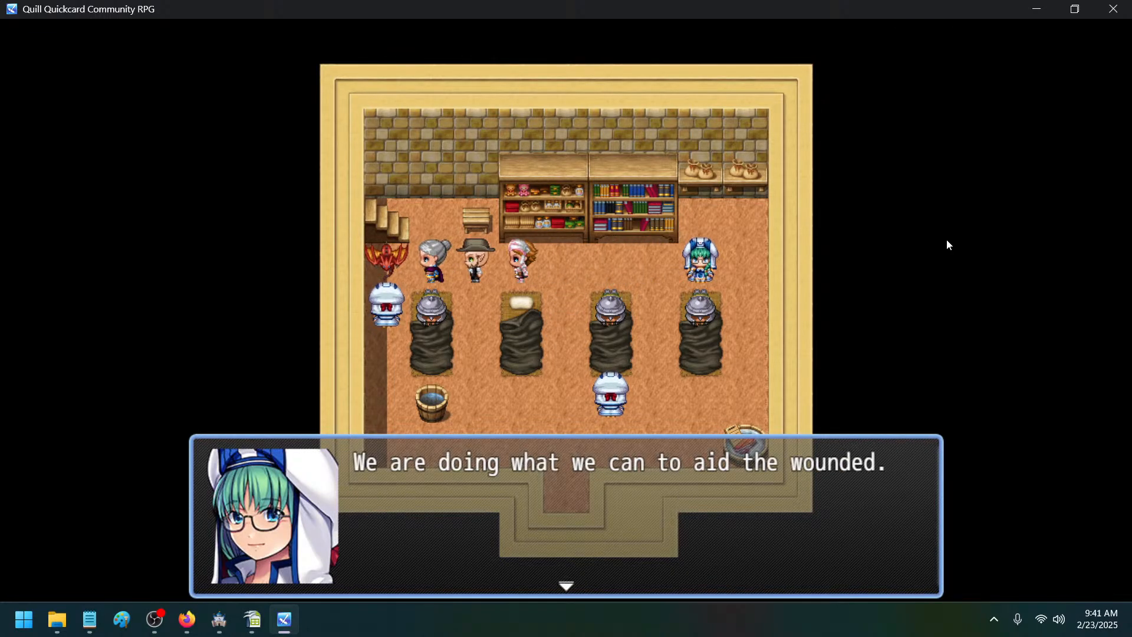
- Close the priestess's message, talk to the wounded soldiers in the beds, and take the stairs down to the basement
key(Return)
key(Return)
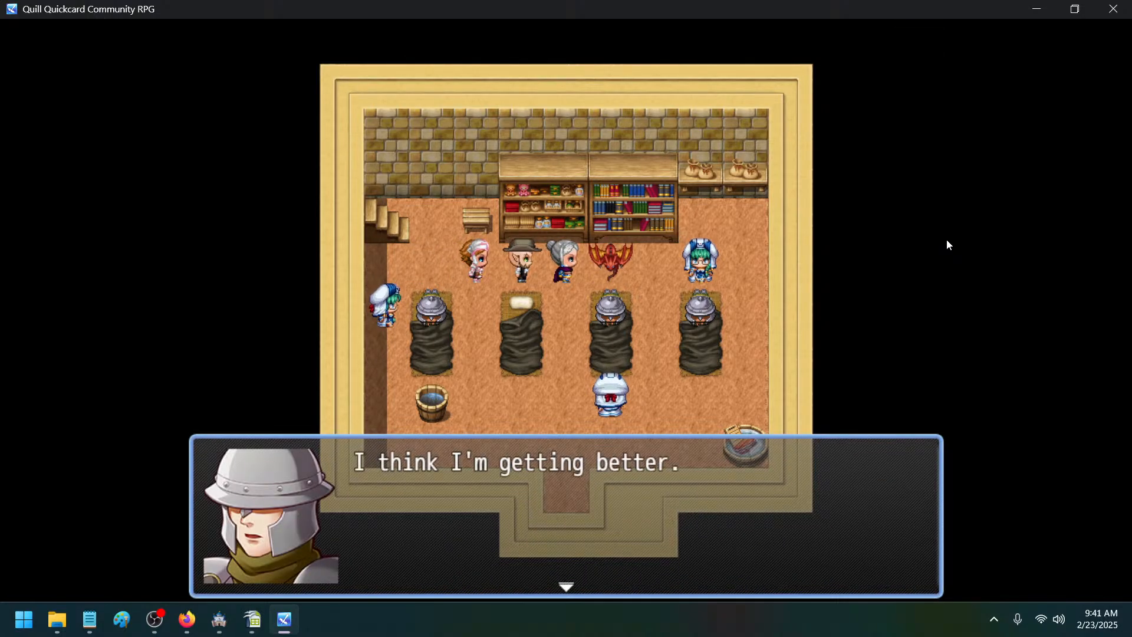
key(Return)
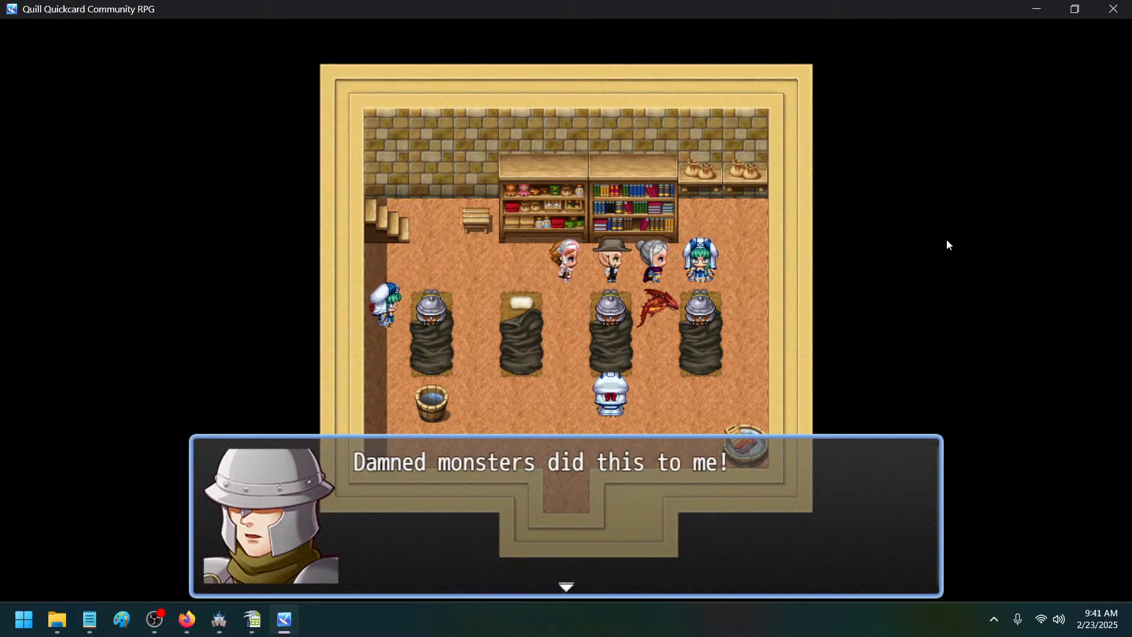
key(Return)
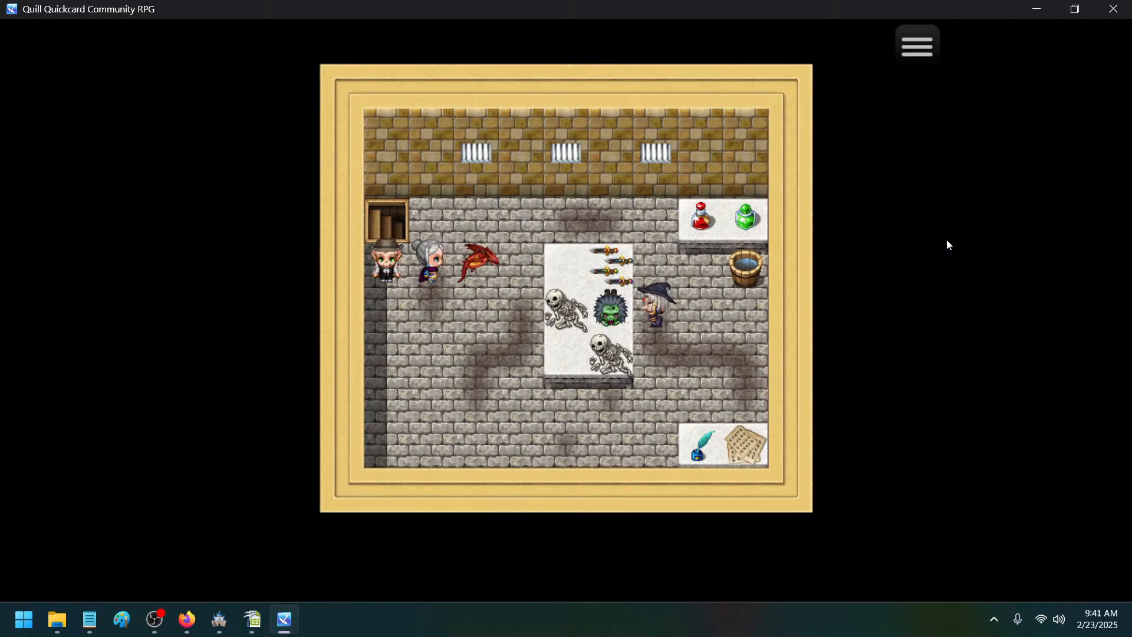
- Walk the party through the basement around the table of skeletons and talk to the witch beside it
key(Down)
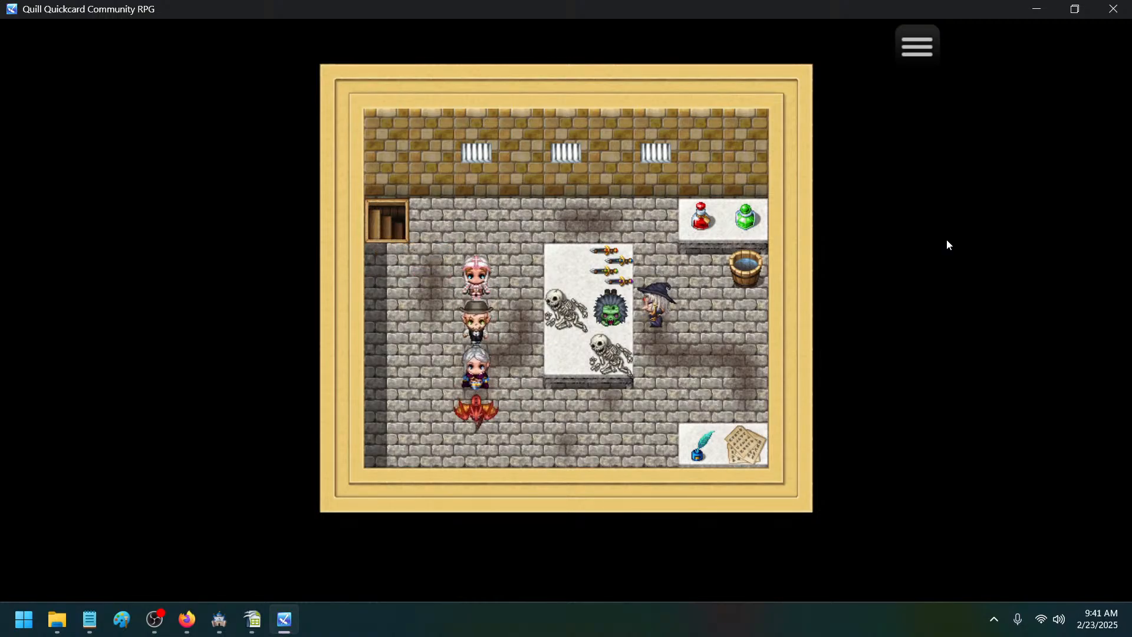
key(Right)
key(Up)
key(Right)
key(Up)
key(Up)
key(Left)
key(Left)
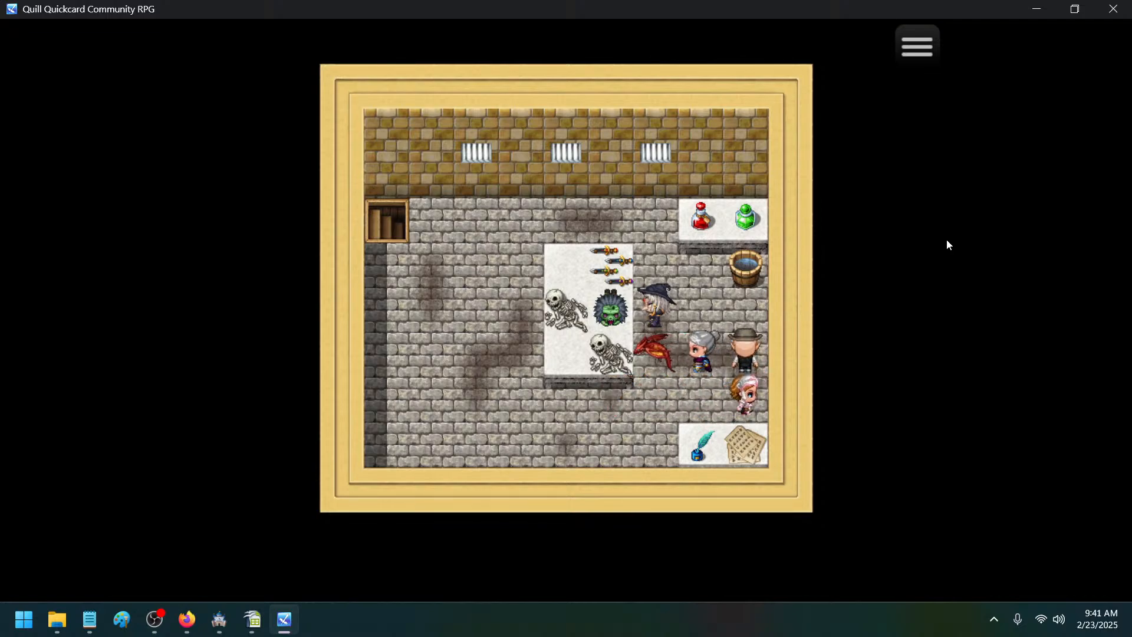
key(Up)
key(Return)
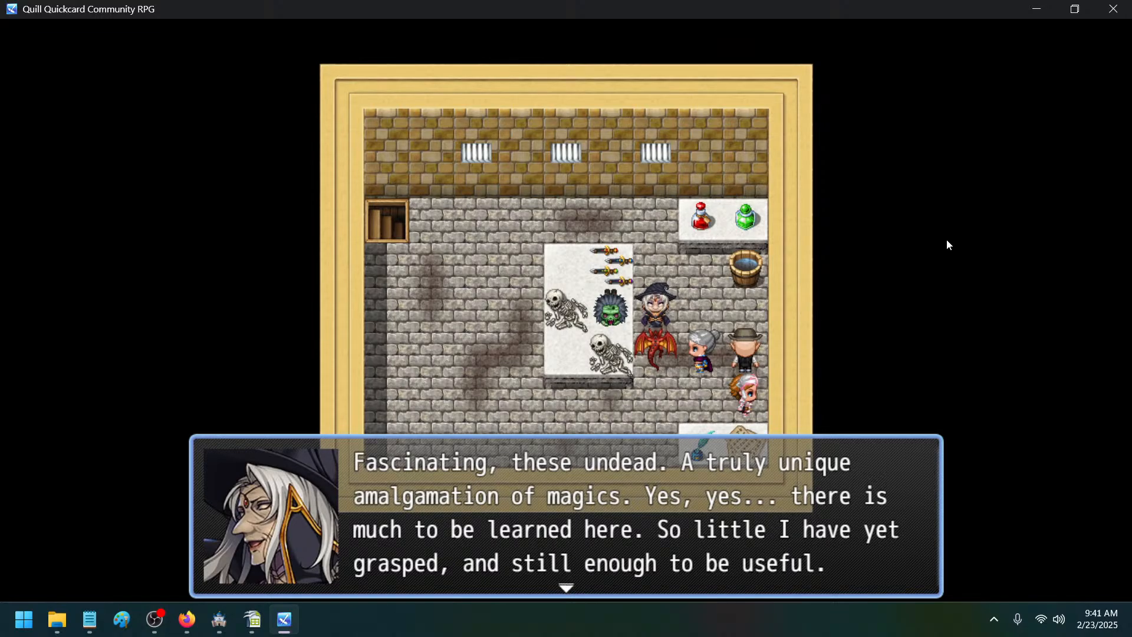
- Advance the witch's dialogue to her scroll offer, ask "Tell me about the spells", and look through the remaining choices
key(Return)
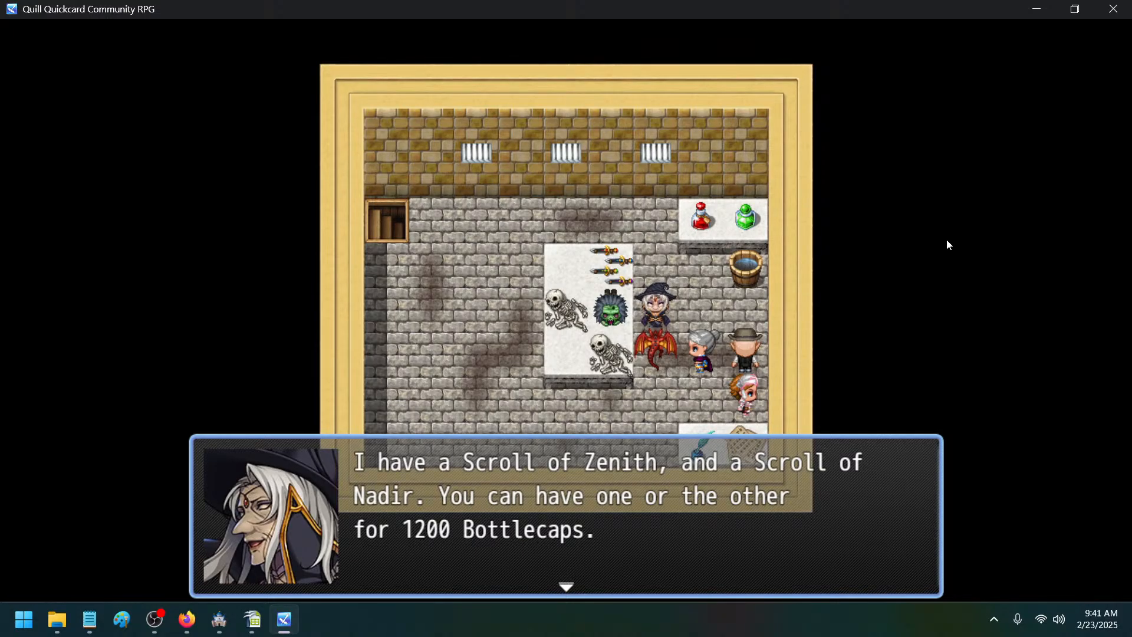
key(Return)
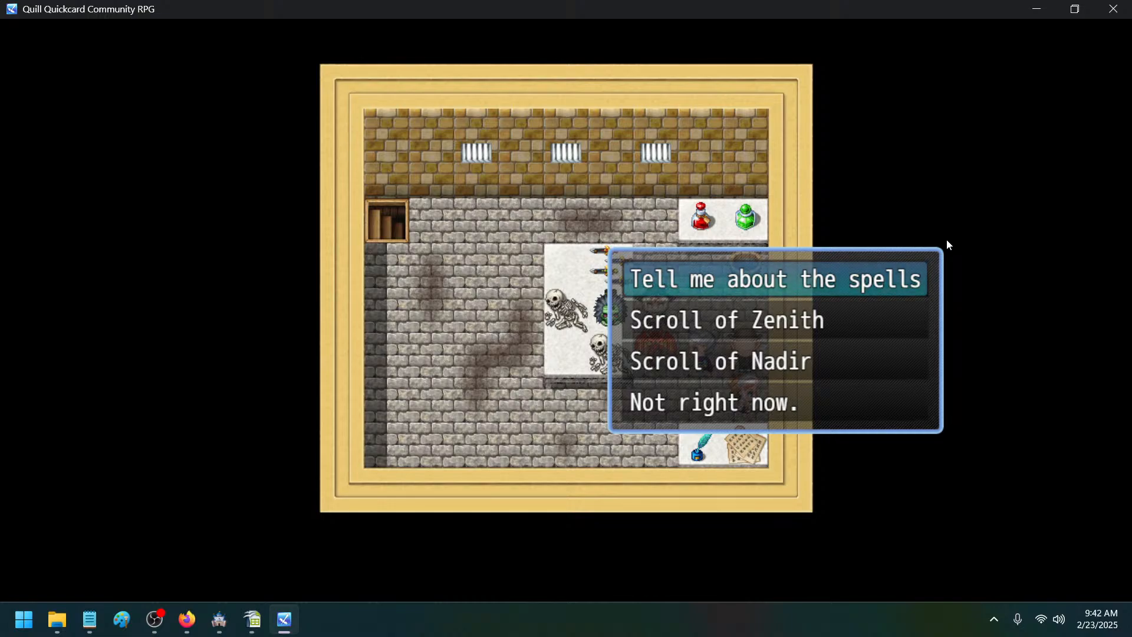
key(Return)
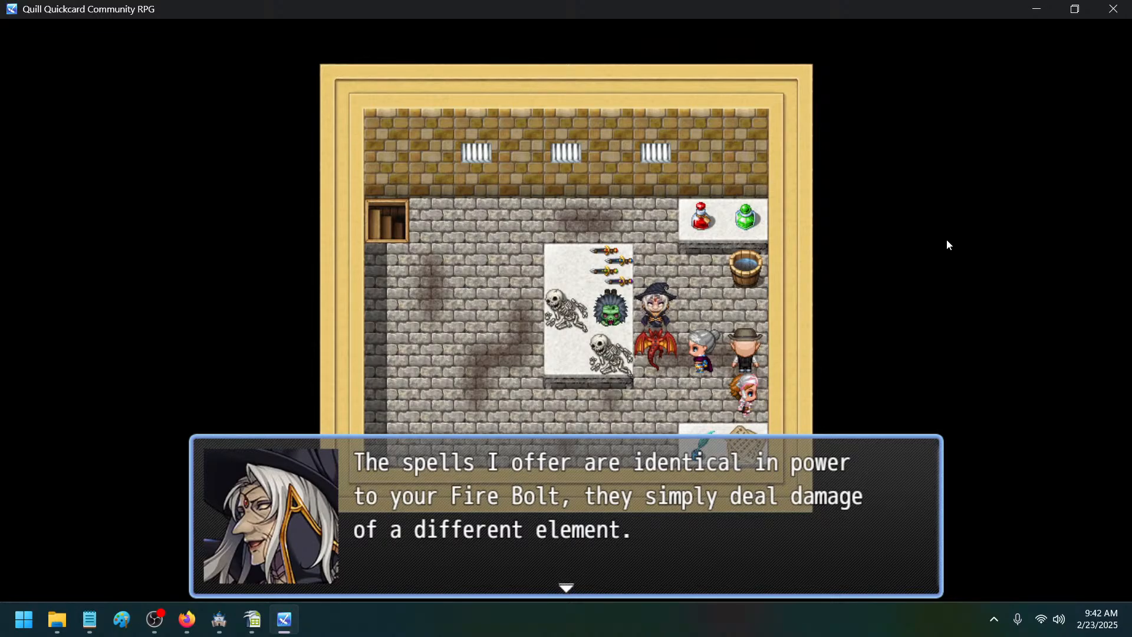
key(Return)
key(Down)
key(Down)
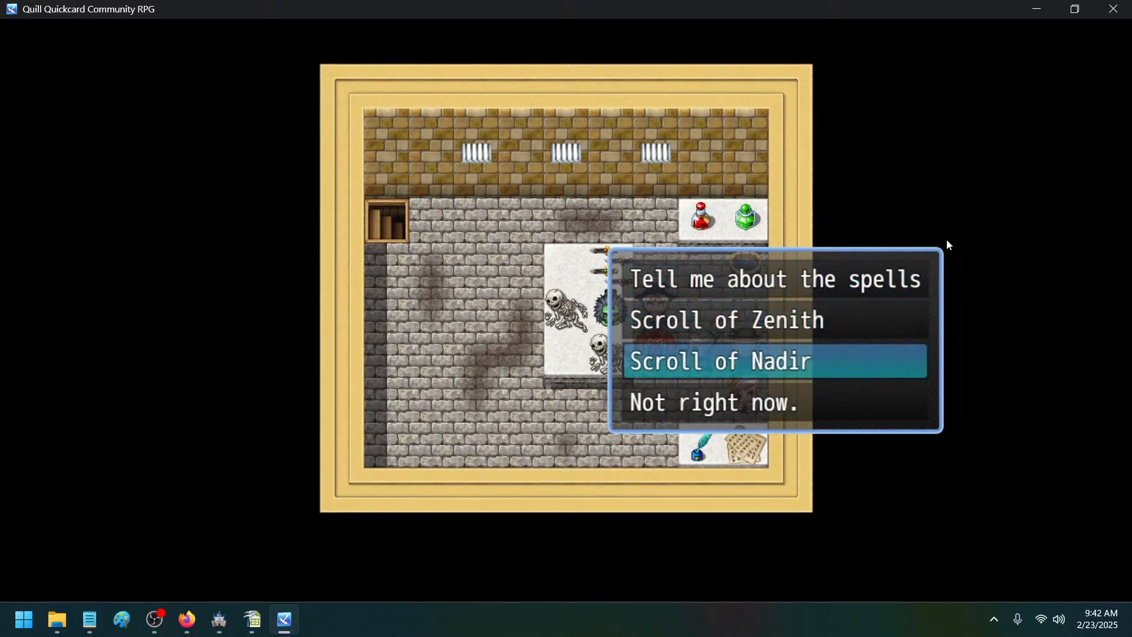
key(Down)
key(Down)
key(Down)
key(Down)
- Add the line "change witch explanation text" to the project notes in Notepad and minimize them
click(84, 628)
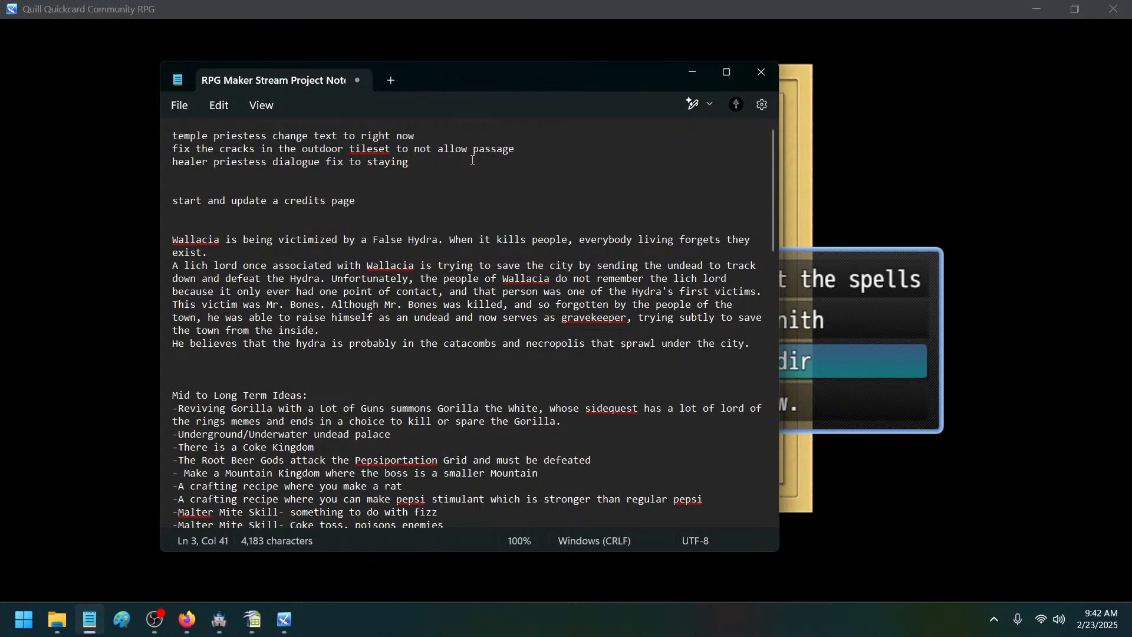
key(Return)
text(change wit)
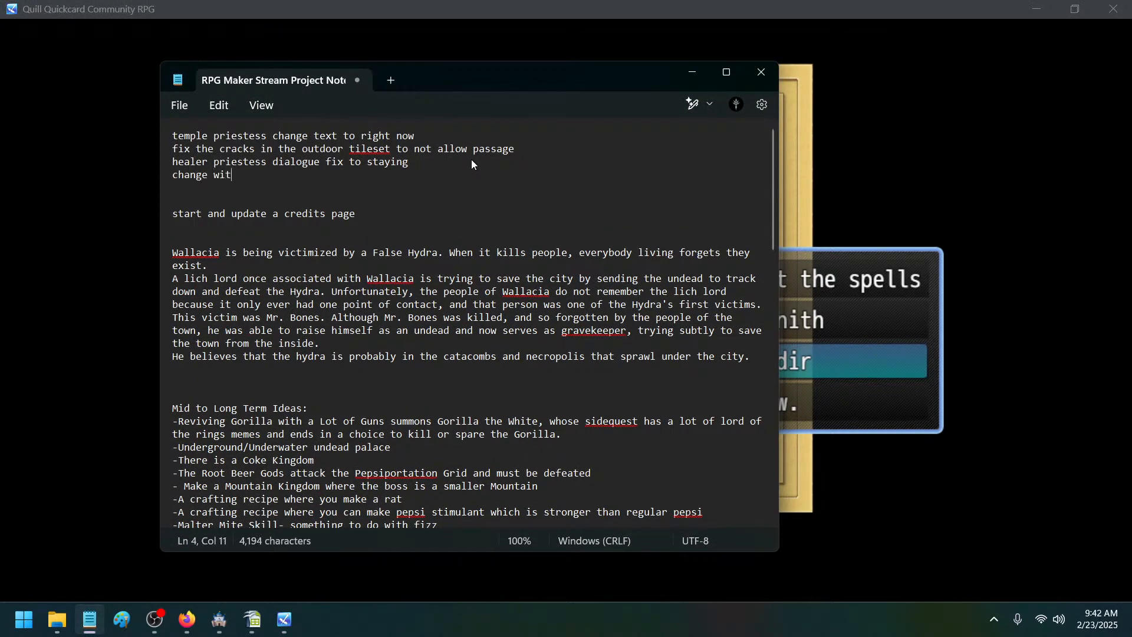
text(ch explanation t)
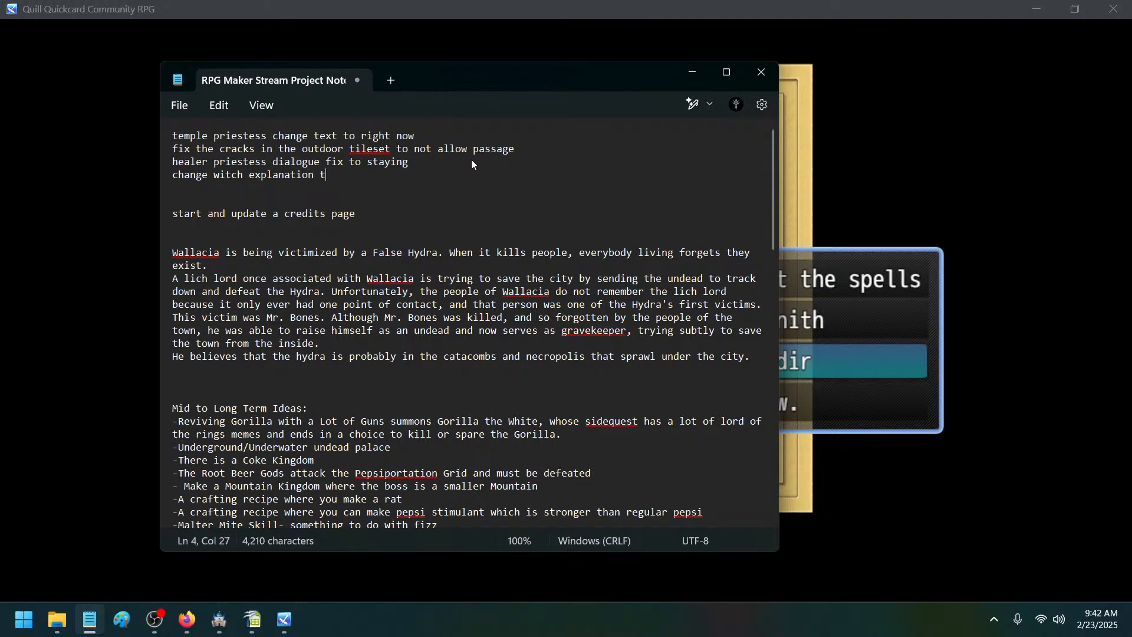
text(ext)
click(694, 71)
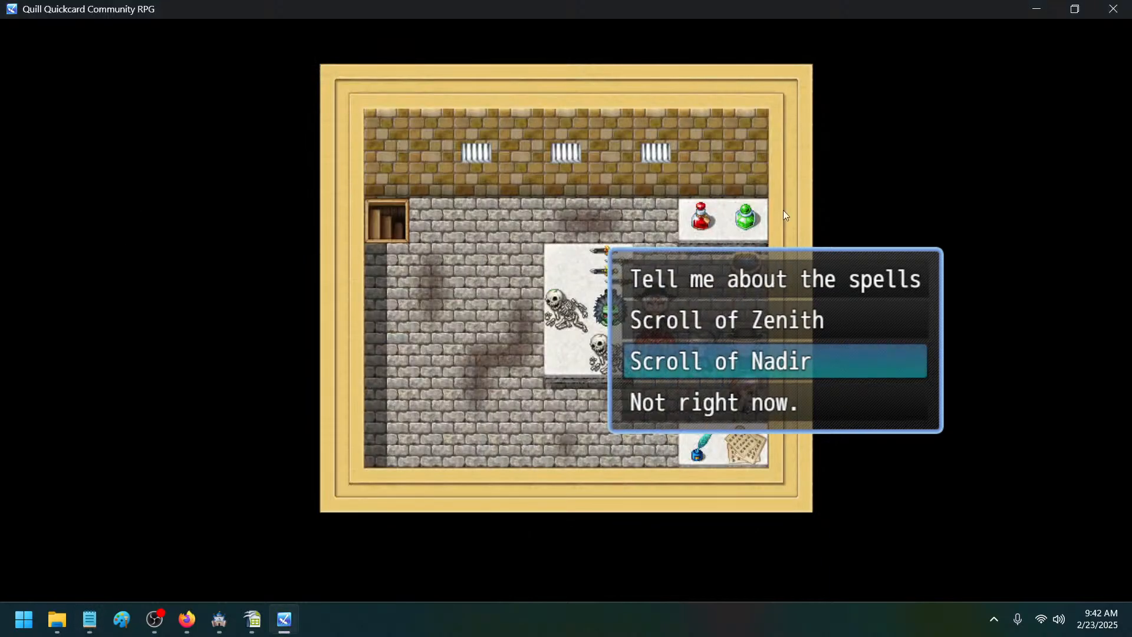
- Decline the witch's scroll offer with "Not right now." and close her reply
key(Down)
key(Return)
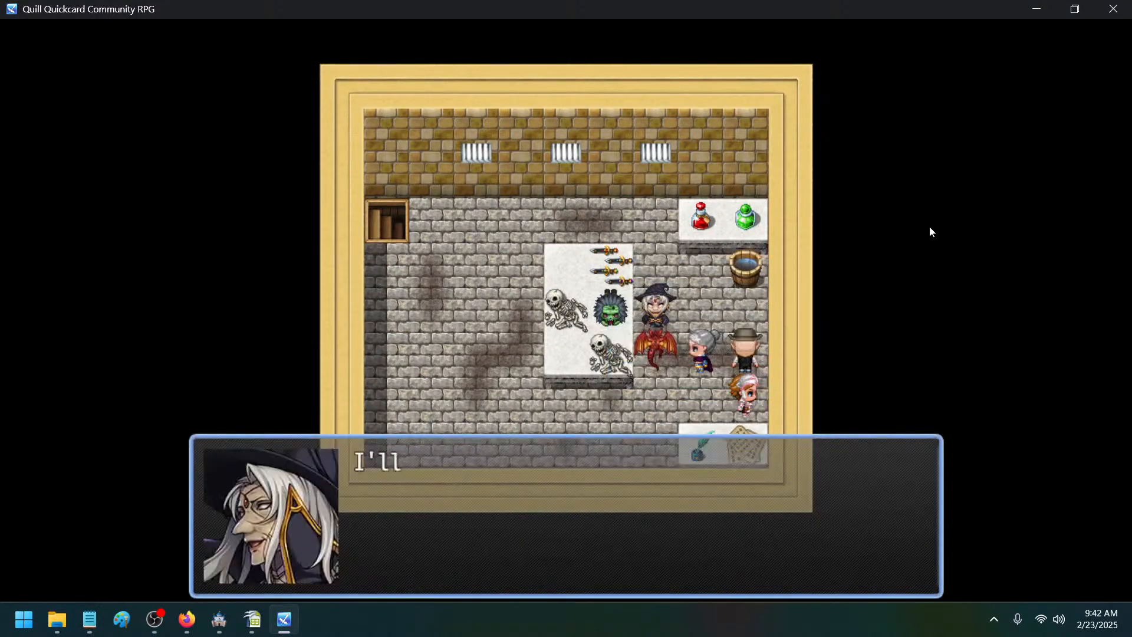
key(Return)
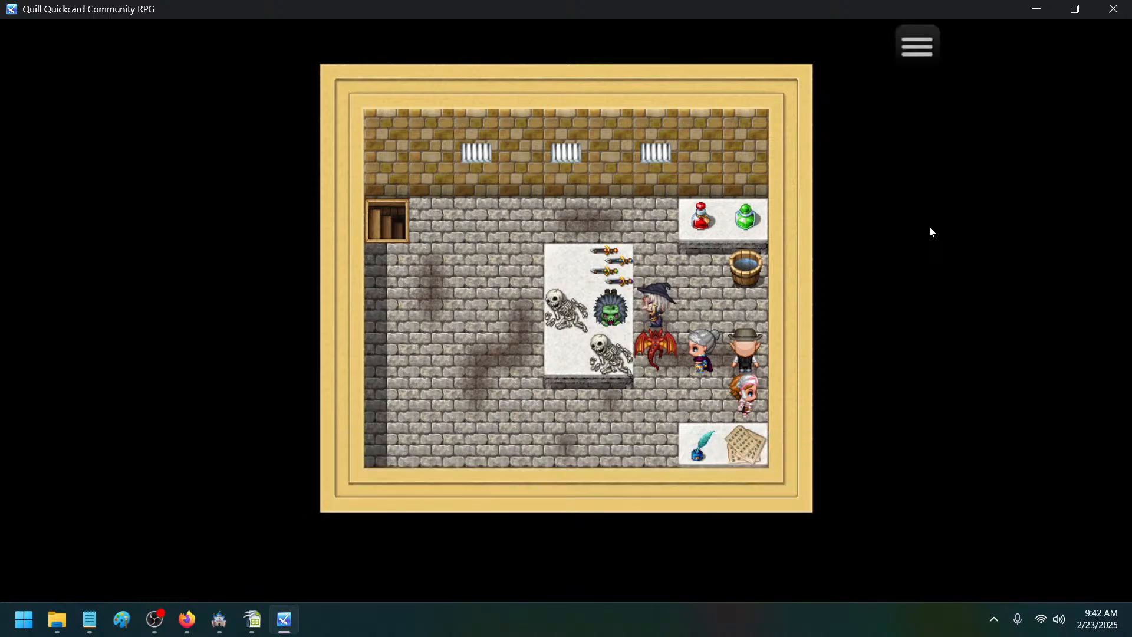
- Walk the party around the skeleton table to the potion table, and return up the stairs to the healer's room
key(Down)
key(Left)
key(Up)
key(Right)
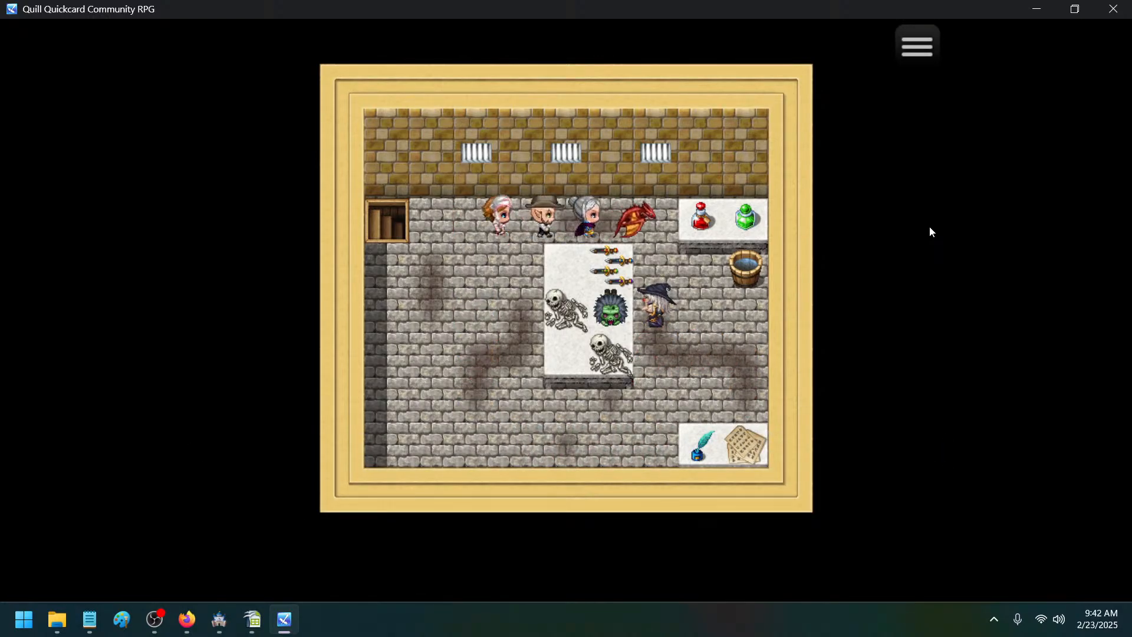
key(Right)
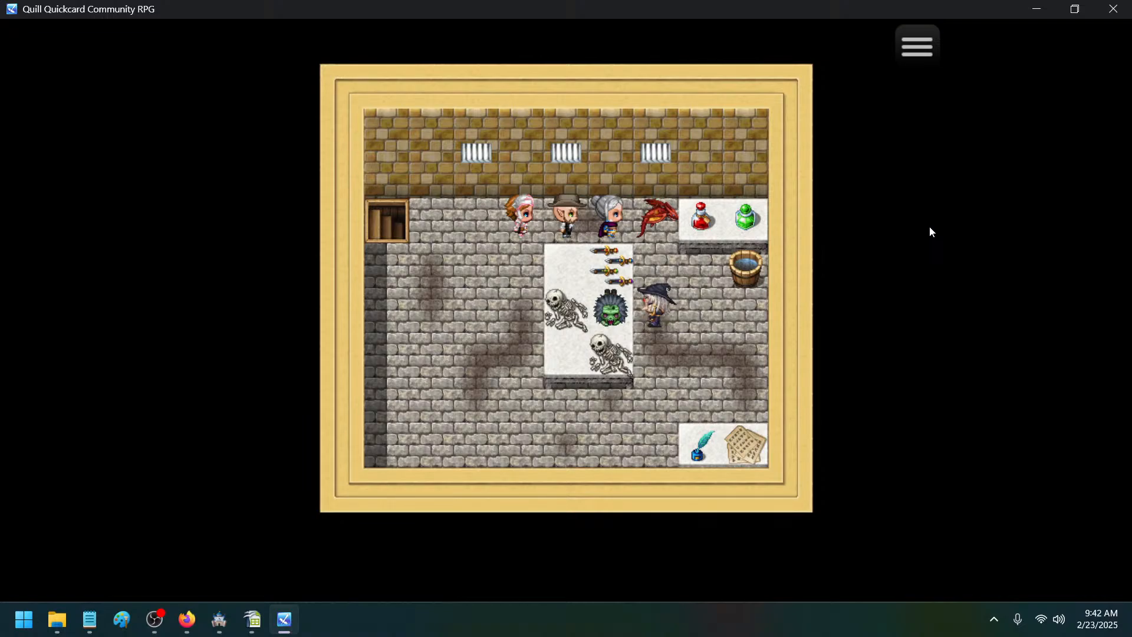
key(Left)
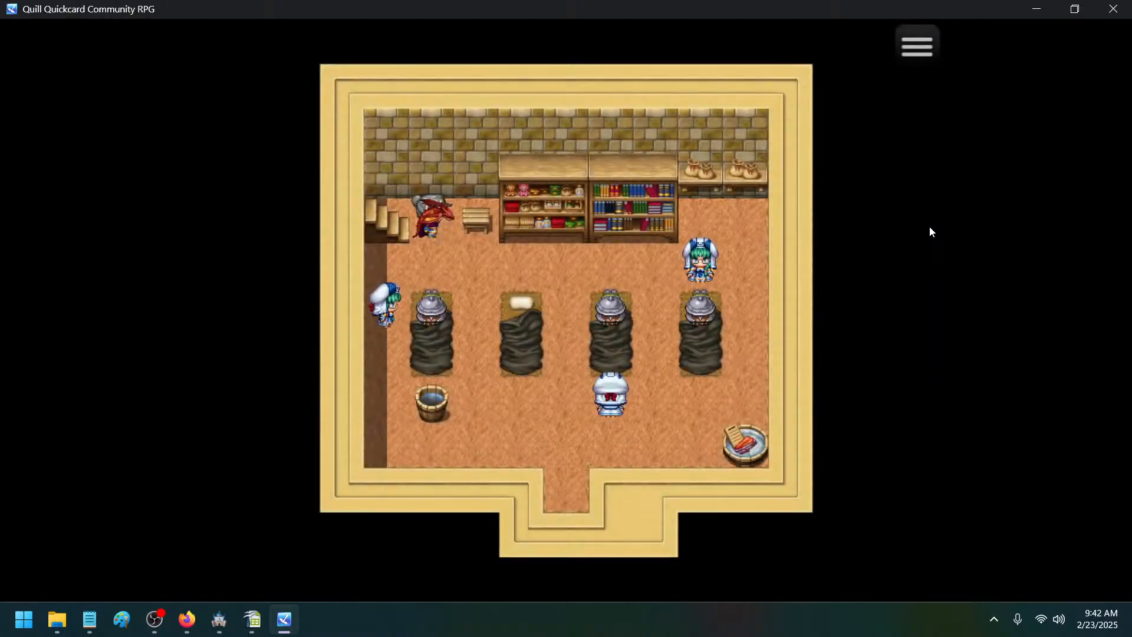
- Walk the party between the beds and past the water bucket, and leave the healer's house
key(Right)
key(Down)
key(Up)
key(Right)
key(Right)
key(Down)
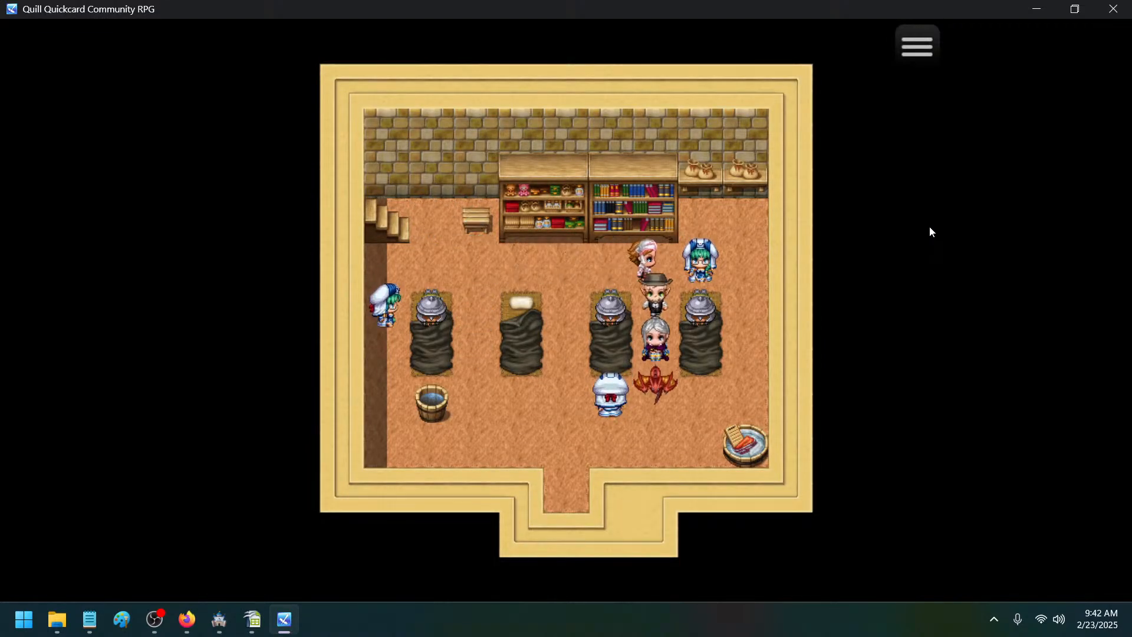
key(Right)
key(Left)
key(Left)
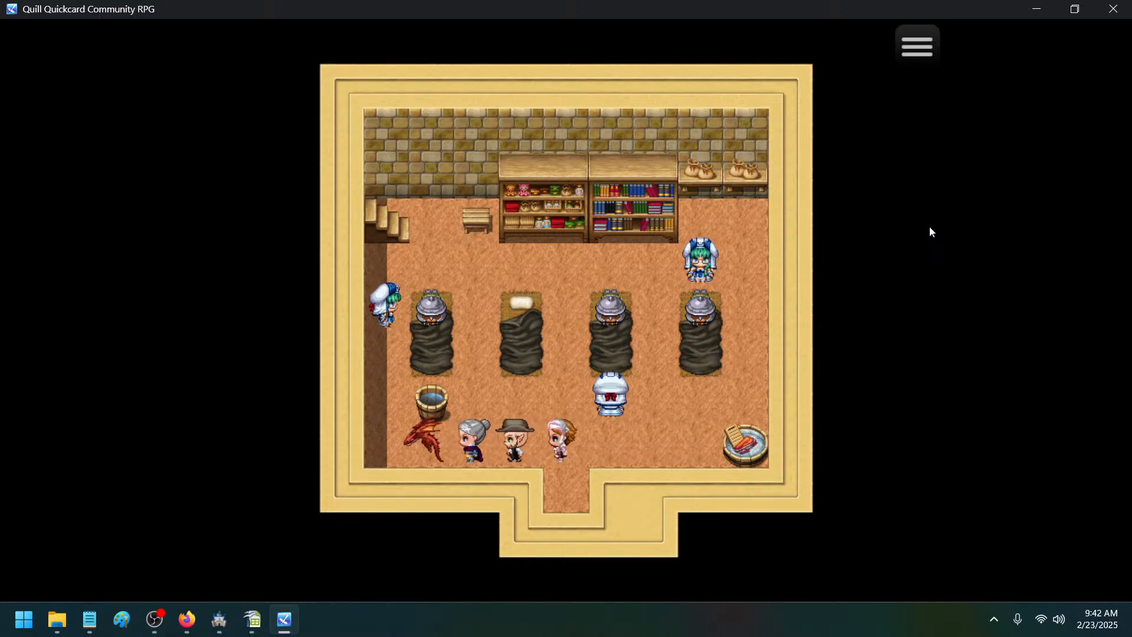
key(Right)
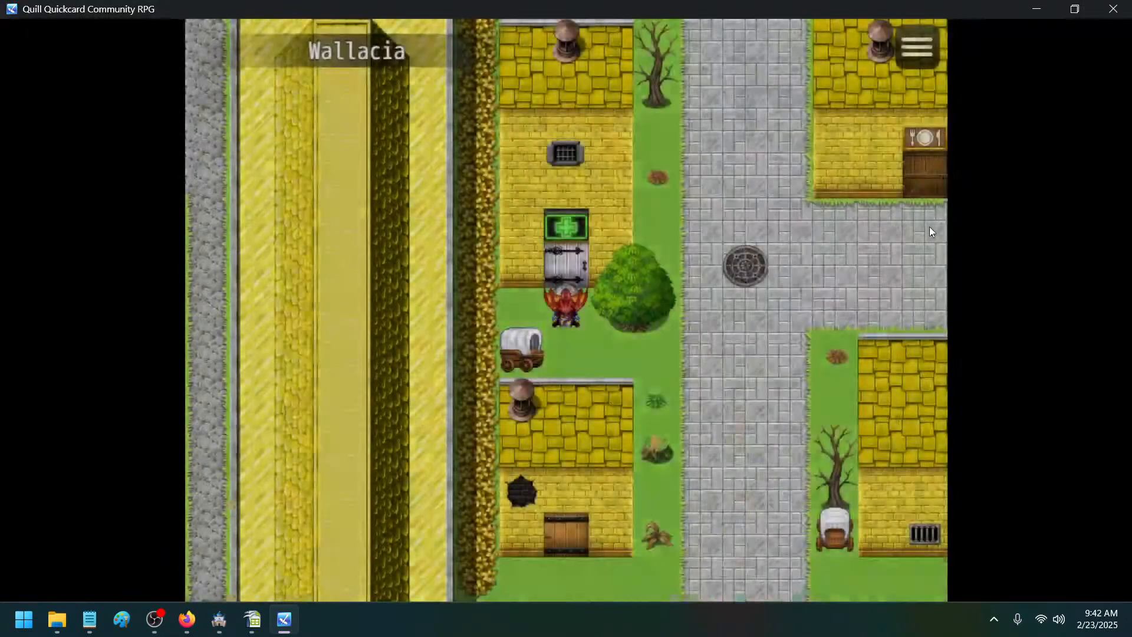
- Walk the party east across the street to the restaurant with the plate-and-cutlery sign and enter it
key(Down)
key(Right)
key(Up)
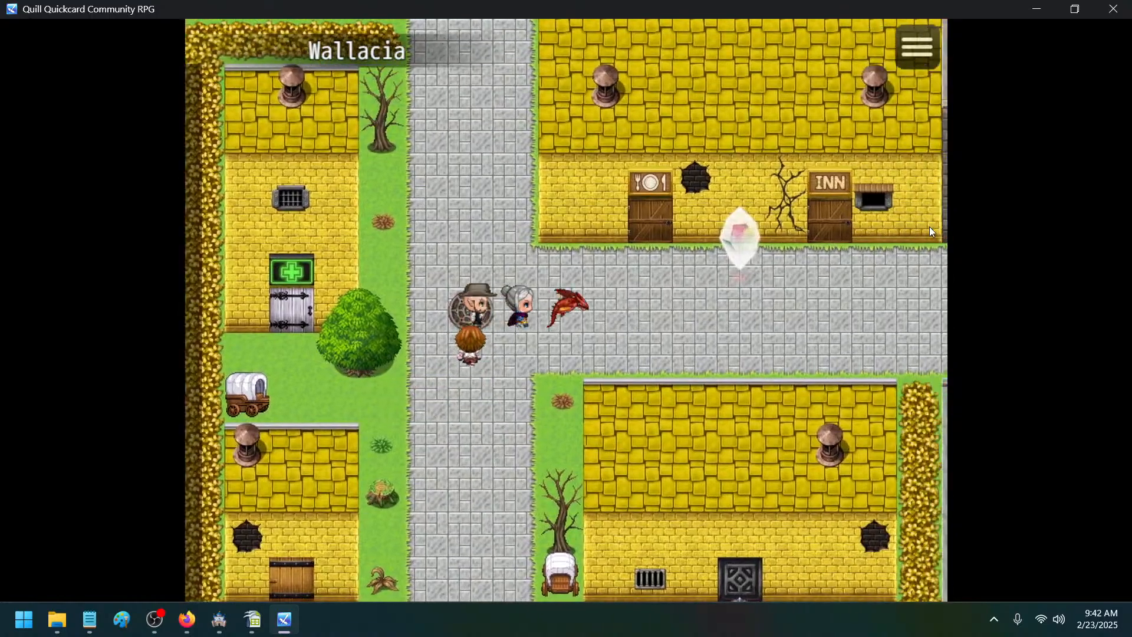
key(Right)
key(Up)
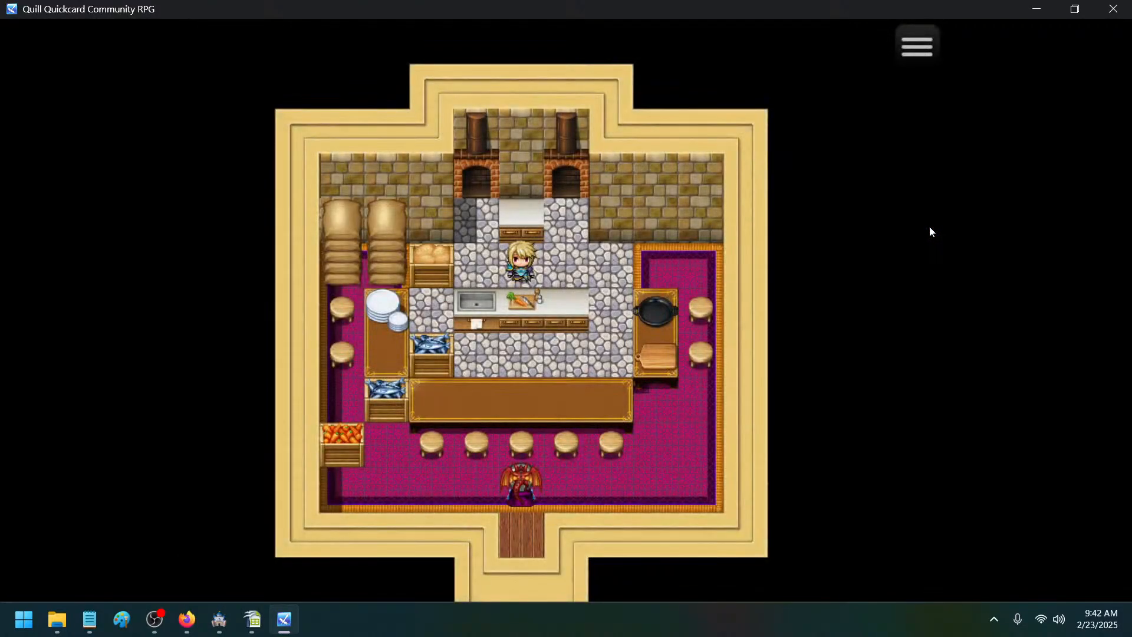
- Walk the party around the counter, talk to the blond cook, and leave to try the inn's door
key(Right)
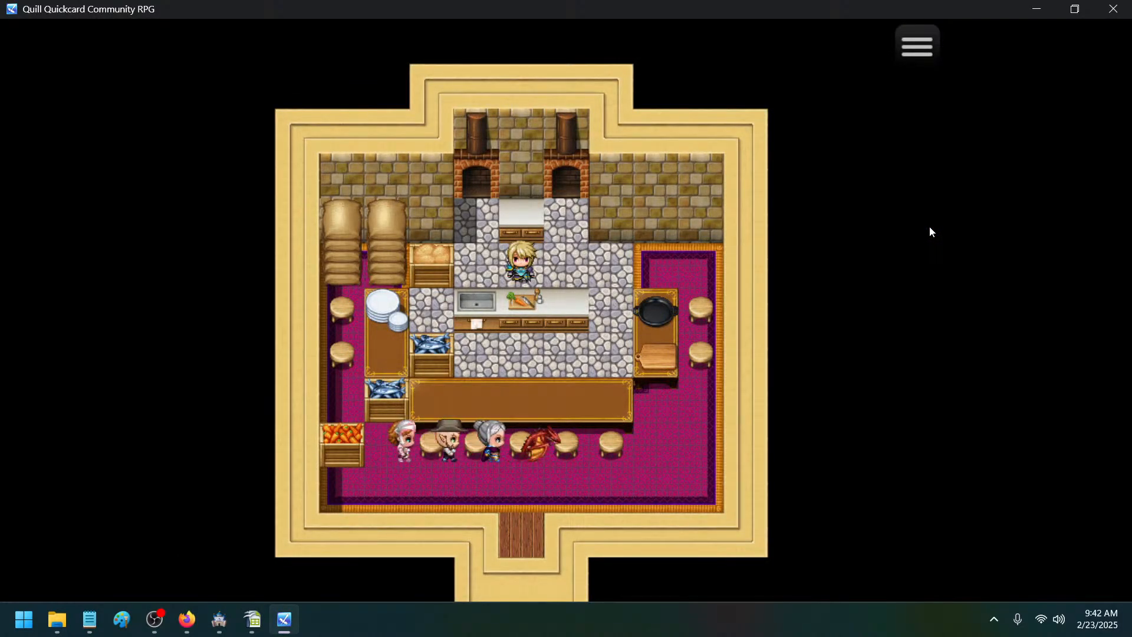
key(Up)
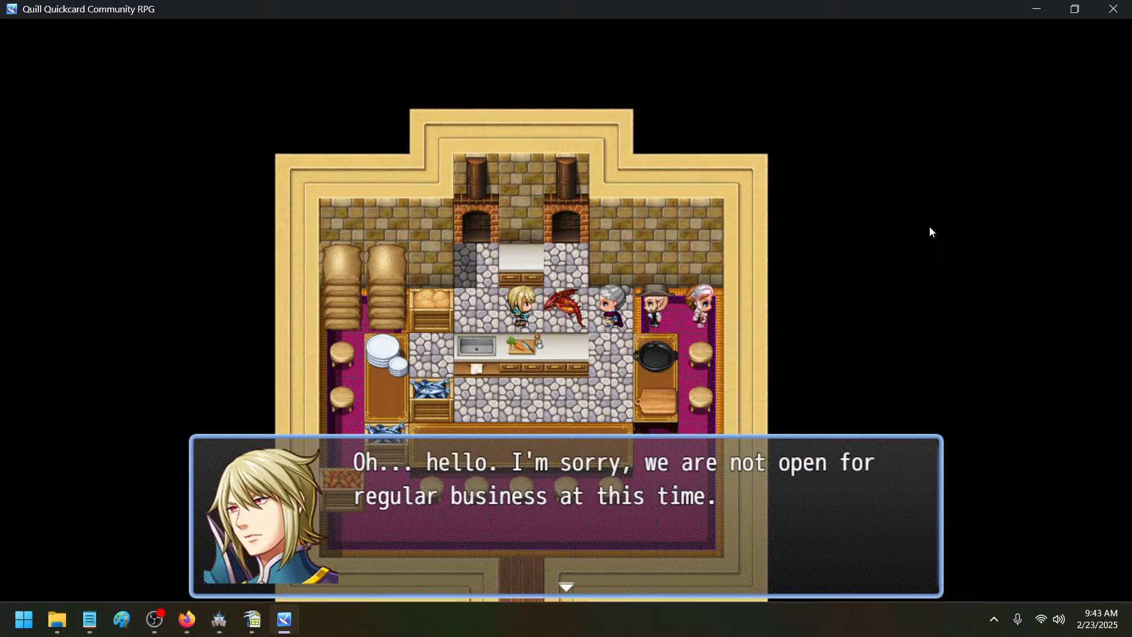
key(Return)
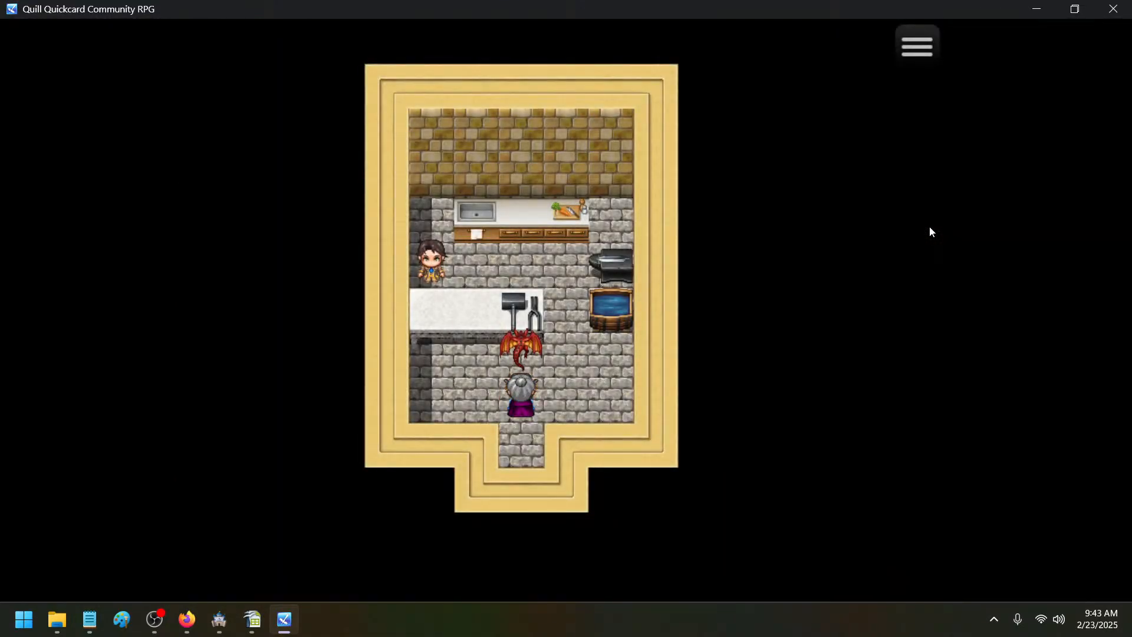
- Add the line "fix door leading to inn" to the project notes in Notepad and return to the game
click(83, 626)
key(Return)
text(fix )
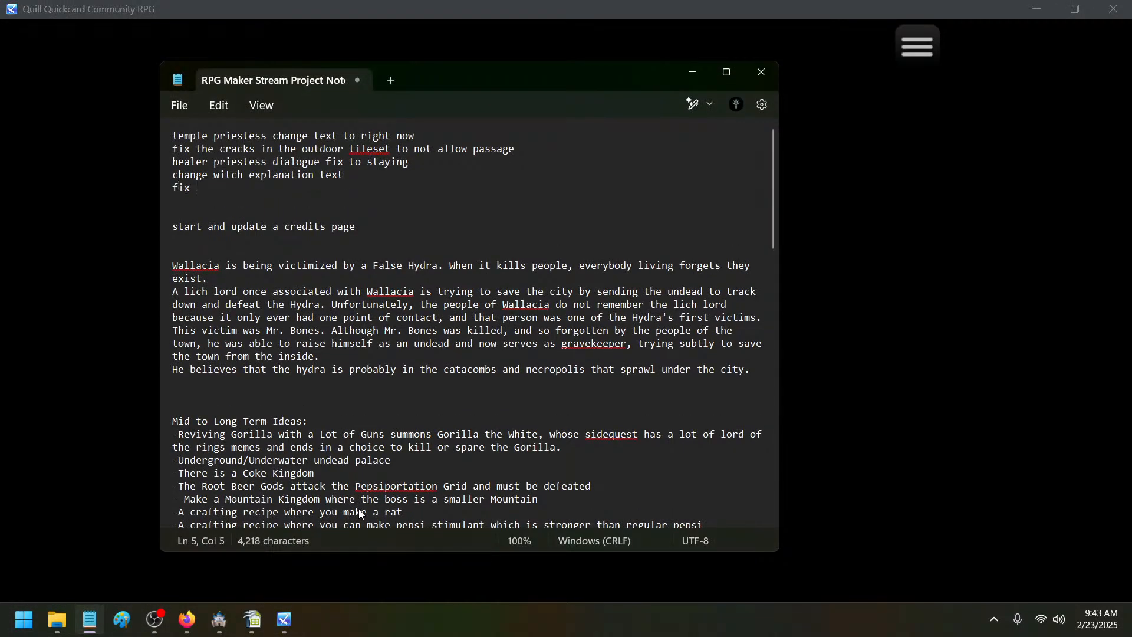
text(door leading to inn)
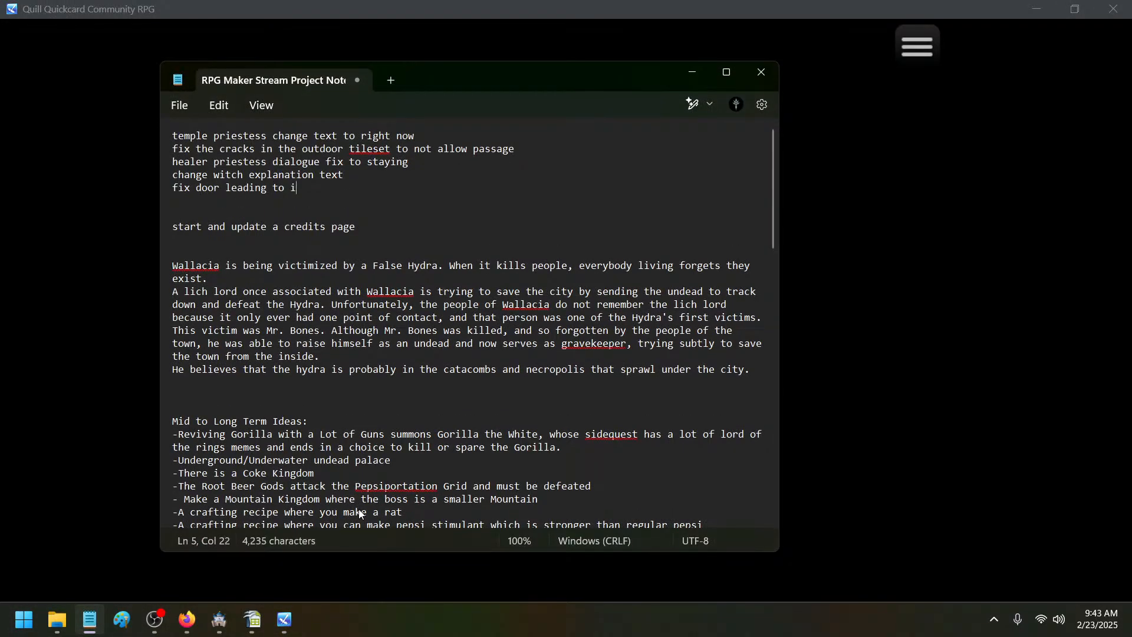
click(930, 323)
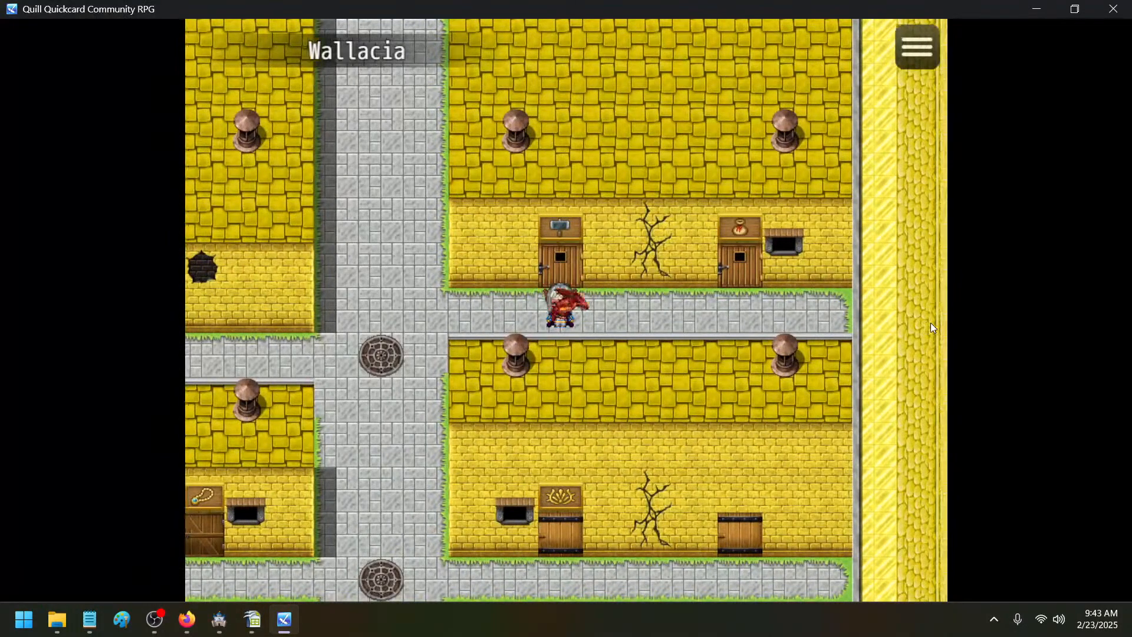
- Walk the party to the storeroom with the dark metal door and talk to the soldier guarding it
key(Up)
key(Left)
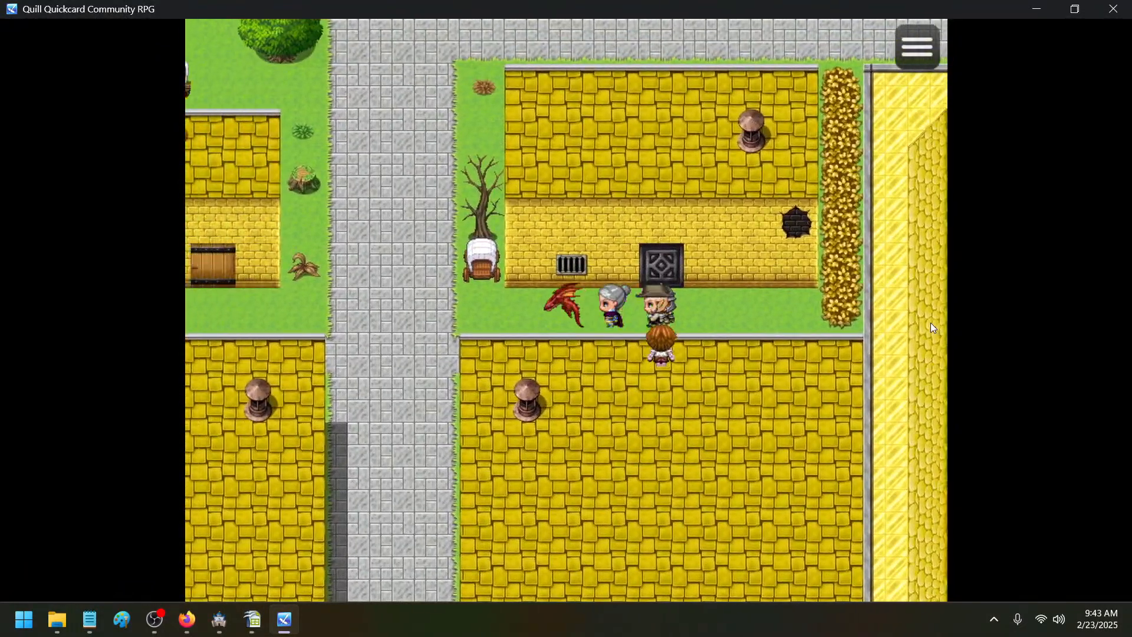
key(Right)
key(Return)
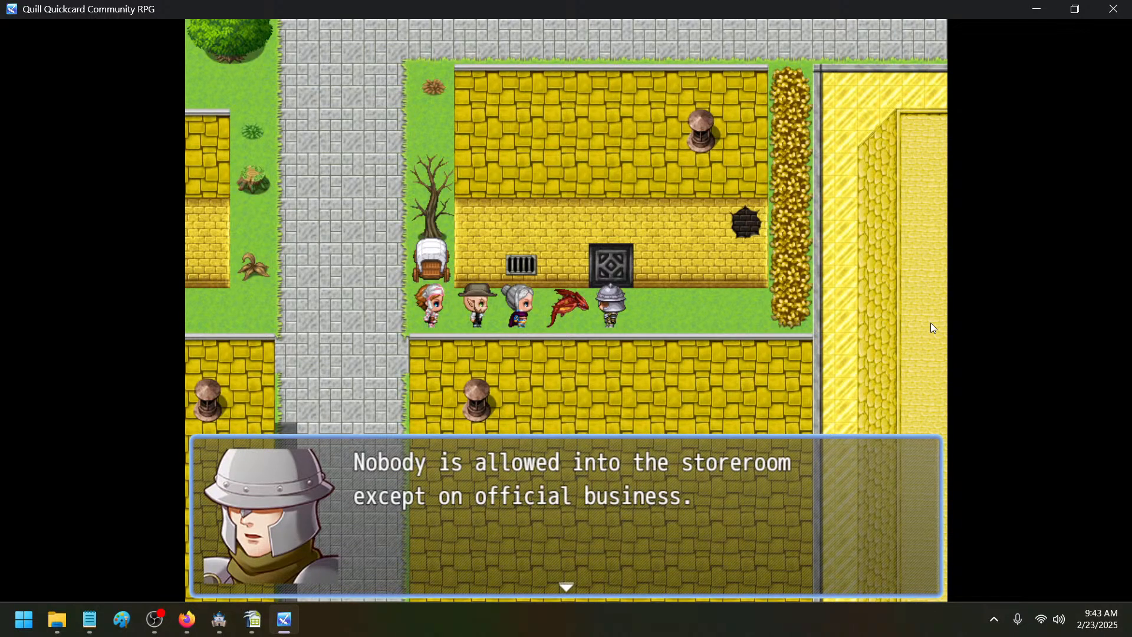
key(Return)
- Walk the party west across the street to the small house with the plain wooden door, and enter and explore it
key(Left)
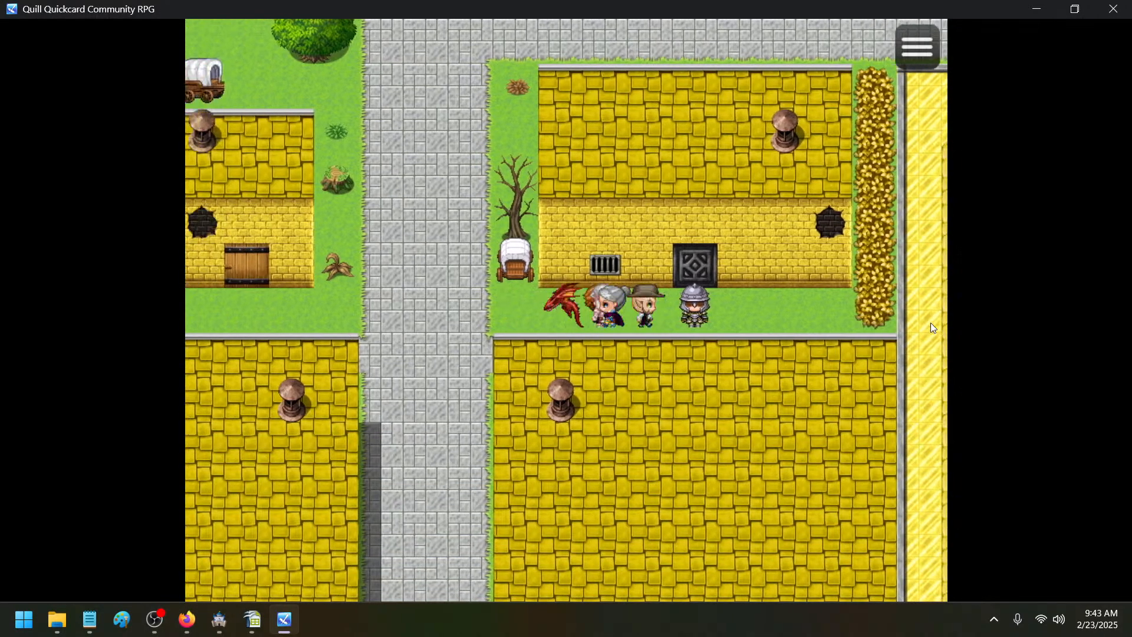
key(Left)
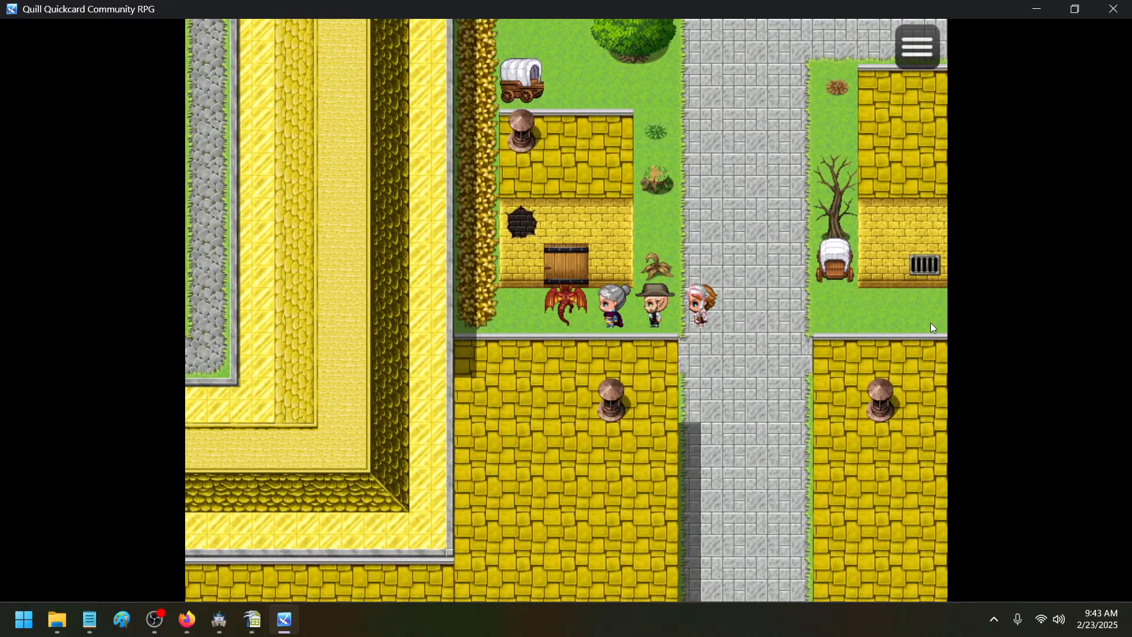
key(Up)
key(Up)
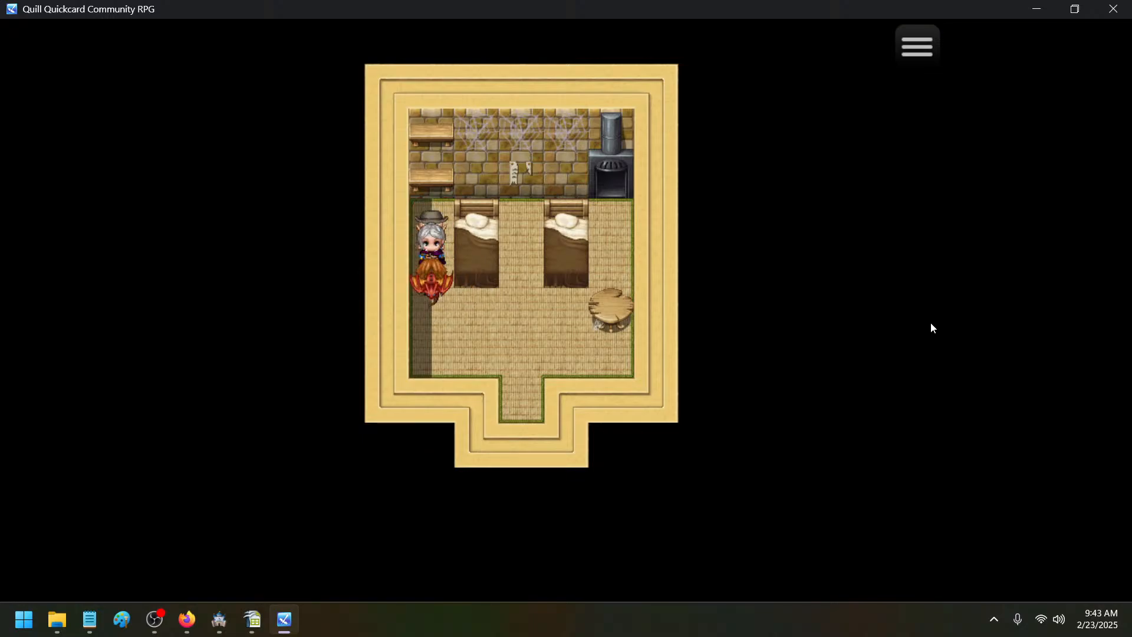
- Walk the party between the two beds, check the stone wall there, and leave the small house for the street
key(Right)
key(Up)
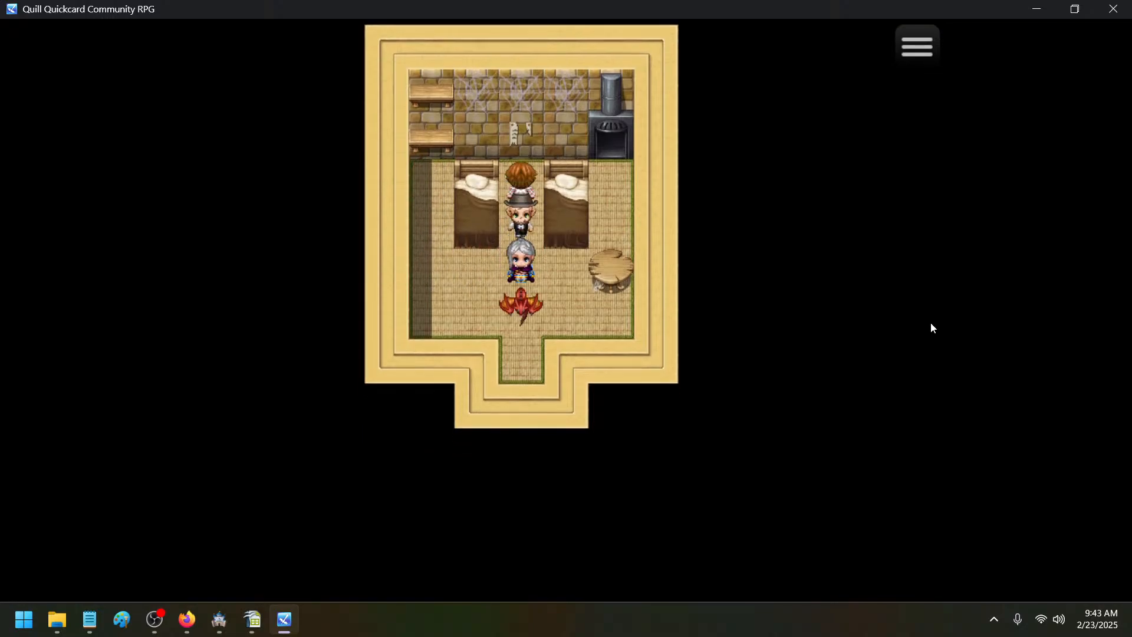
key(Down)
key(Right)
key(Down)
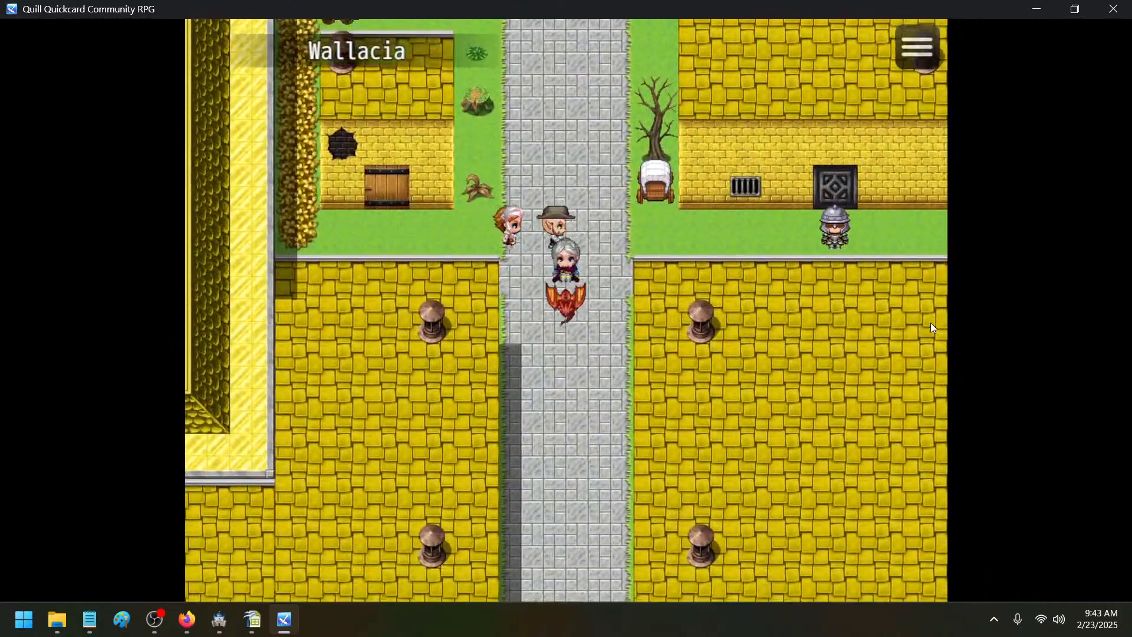
- Walk the party west to the item shop, enter it, and talk to the bald shopkeeper to start trading
key(Left)
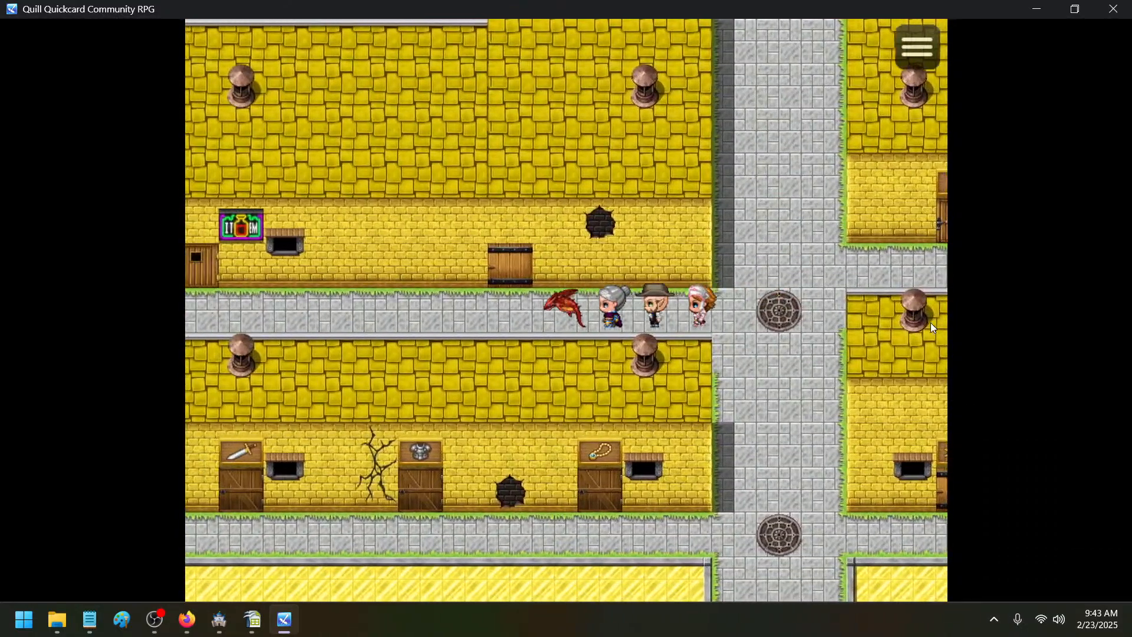
key(Up)
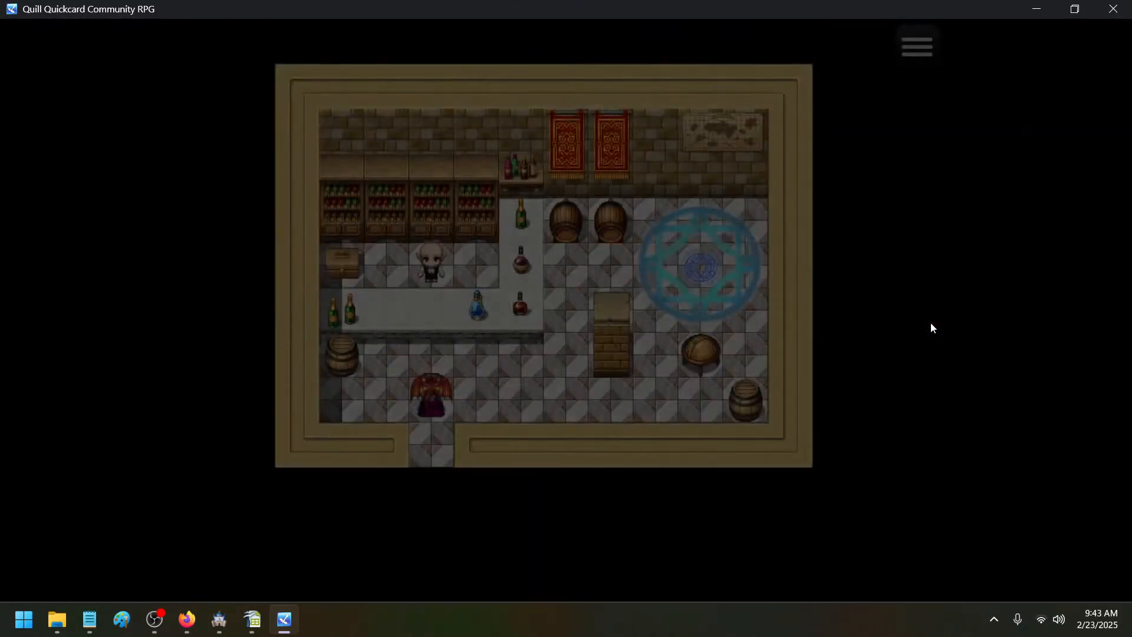
key(Up)
key(Return)
key(Return)
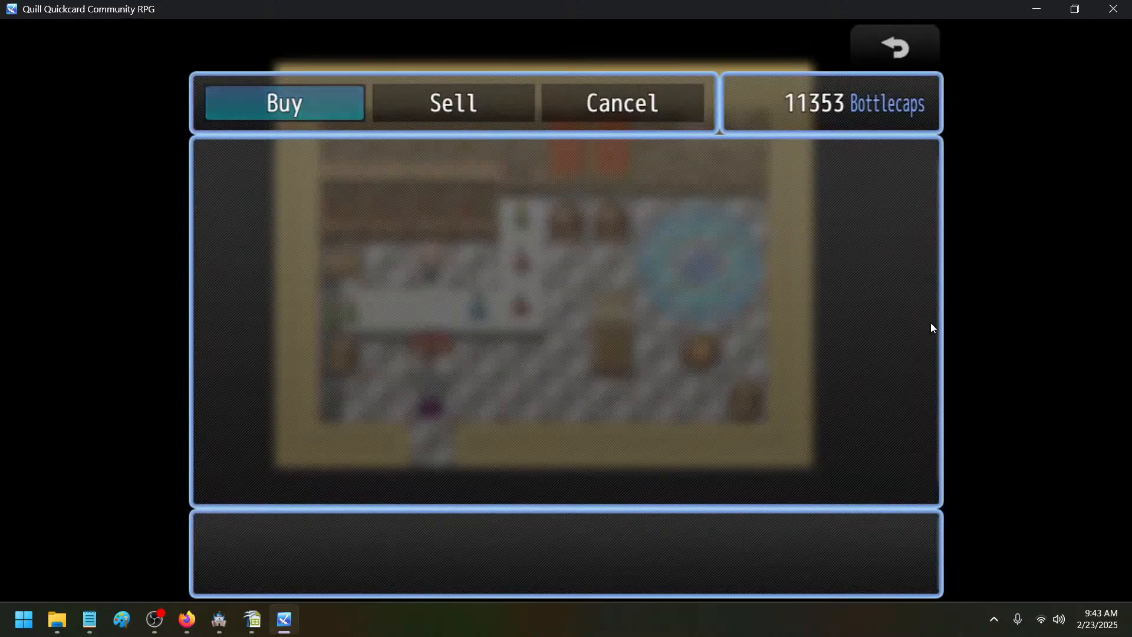
- Examine the drinks the item shop sells, from Bottle of Pepsi to Crystal Pepsi, and close the shop
key(Return)
key(Down)
key(Down)
key(Down)
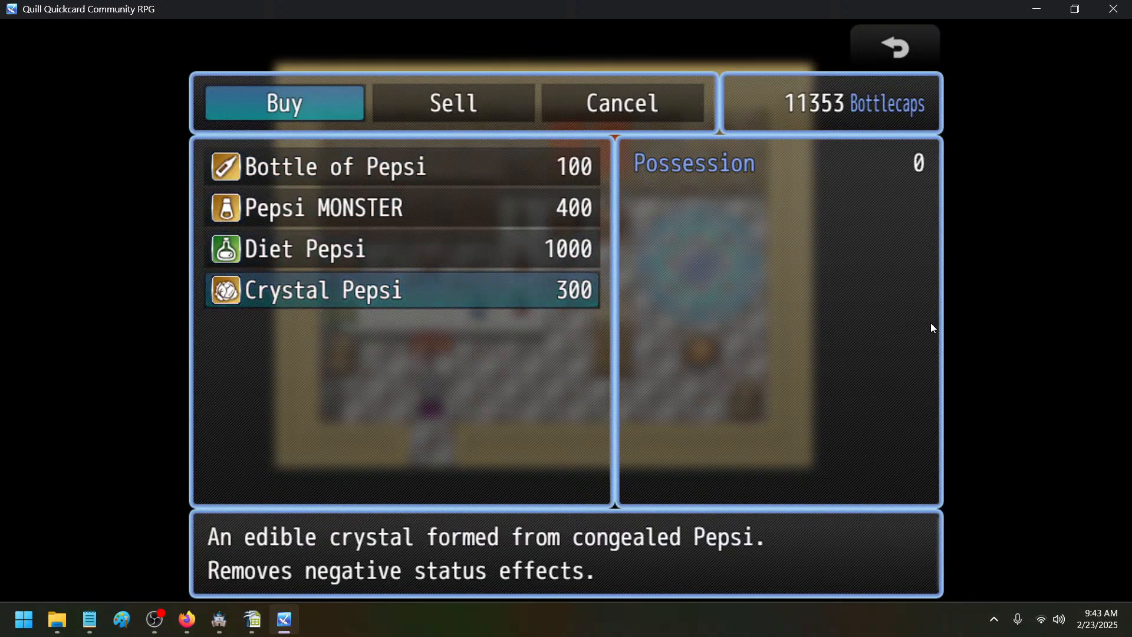
key(Escape)
key(Escape)
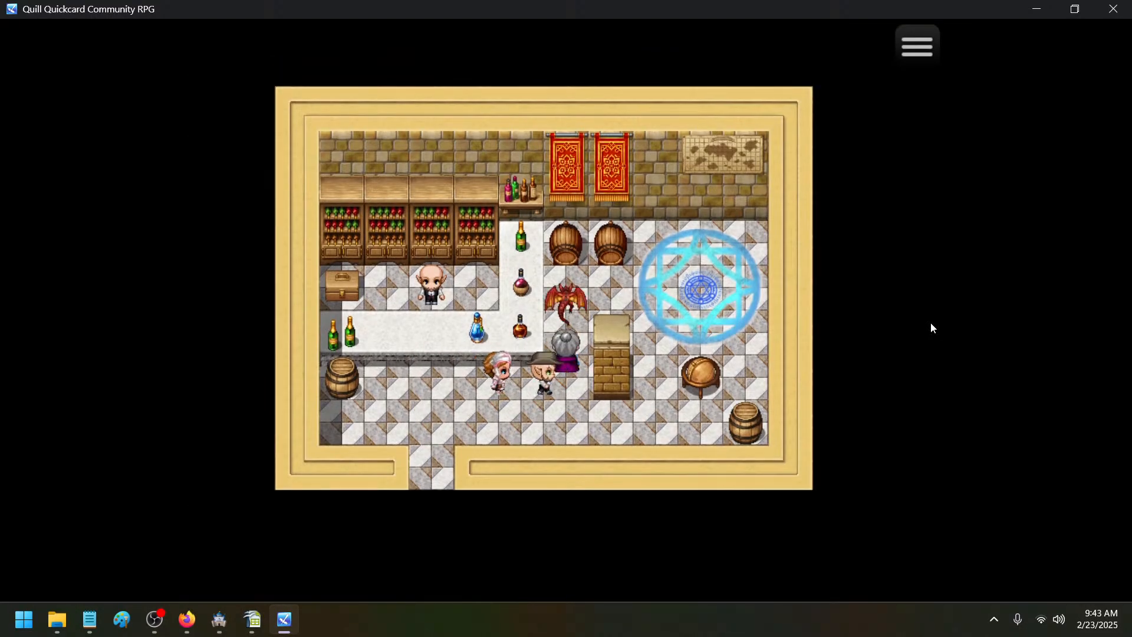
- Use the blue magic circle to reach The Pepsiportation Grid, return through the golden castle, and walk to the item shop's exit
key(Right)
key(Return)
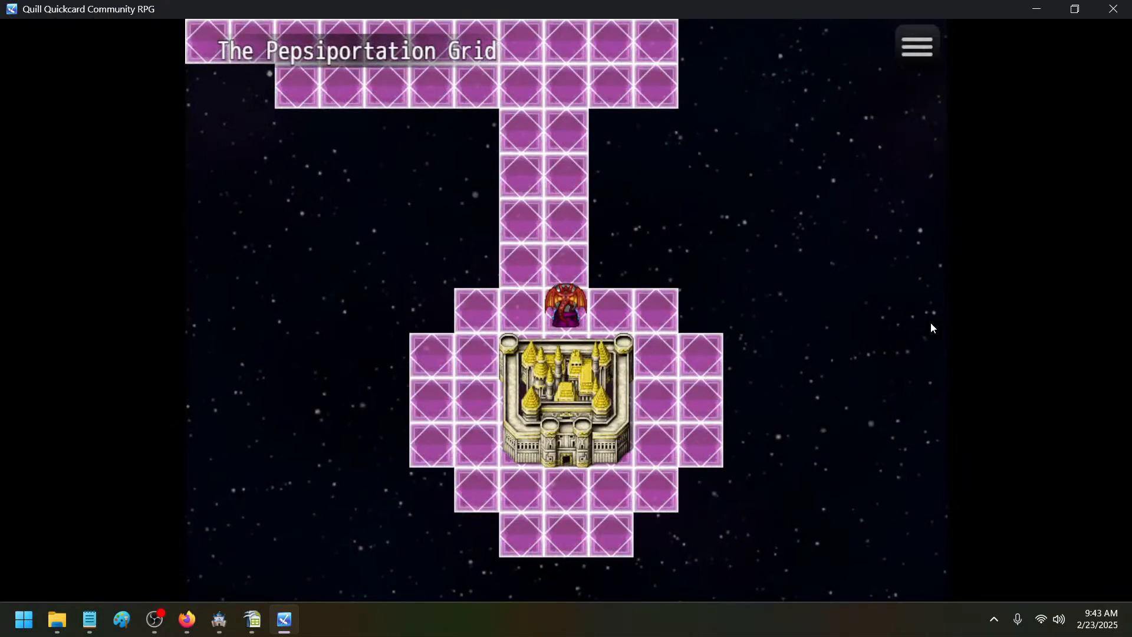
key(Down)
key(Return)
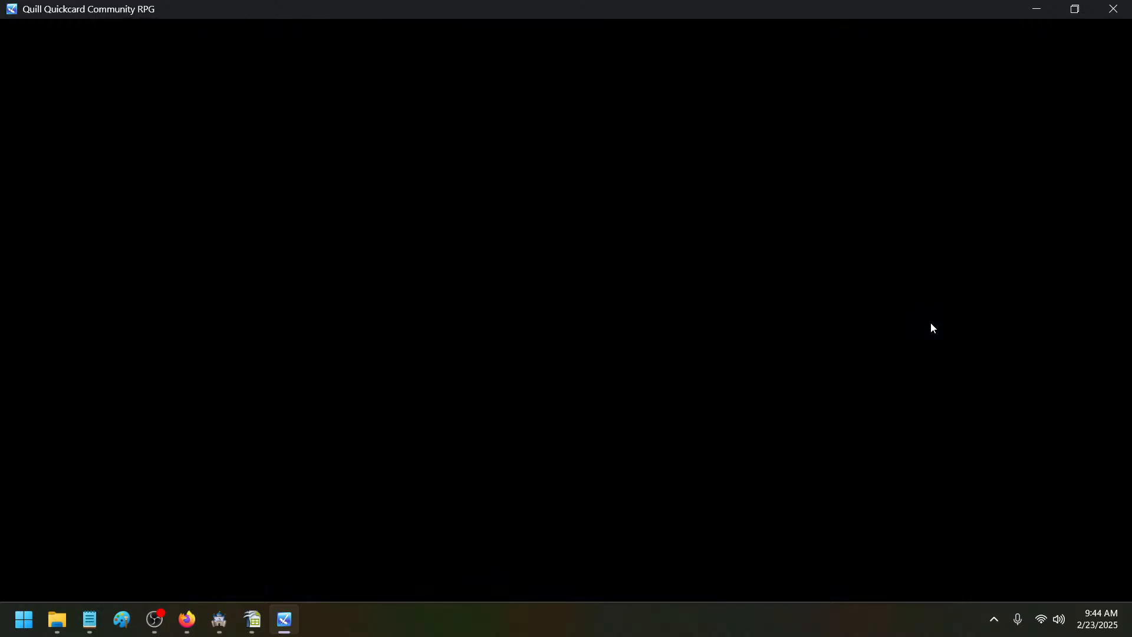
key(Left)
key(Down)
key(Left)
key(Down)
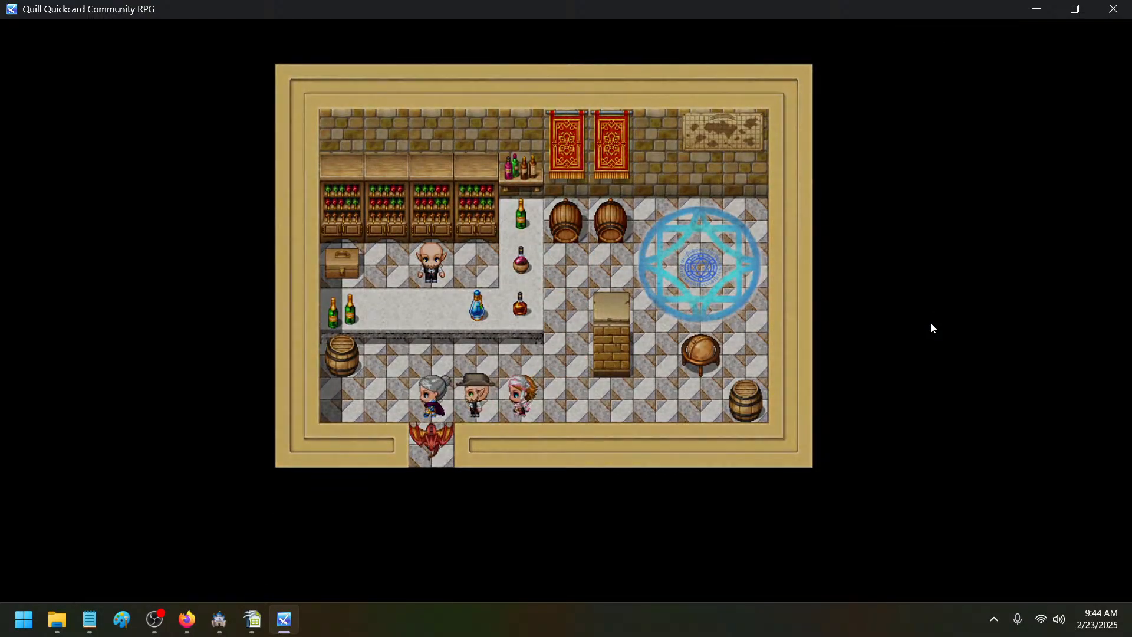
- Enter the house with the plain wooden door east of the item shop, walk around its bed, and leave
key(Right)
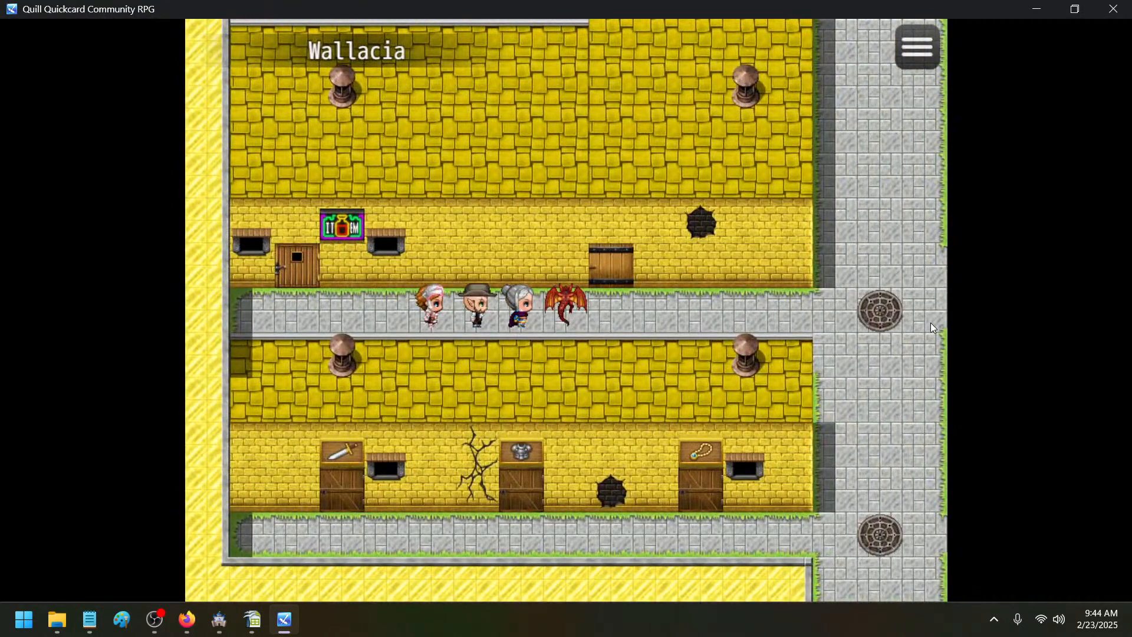
key(Right)
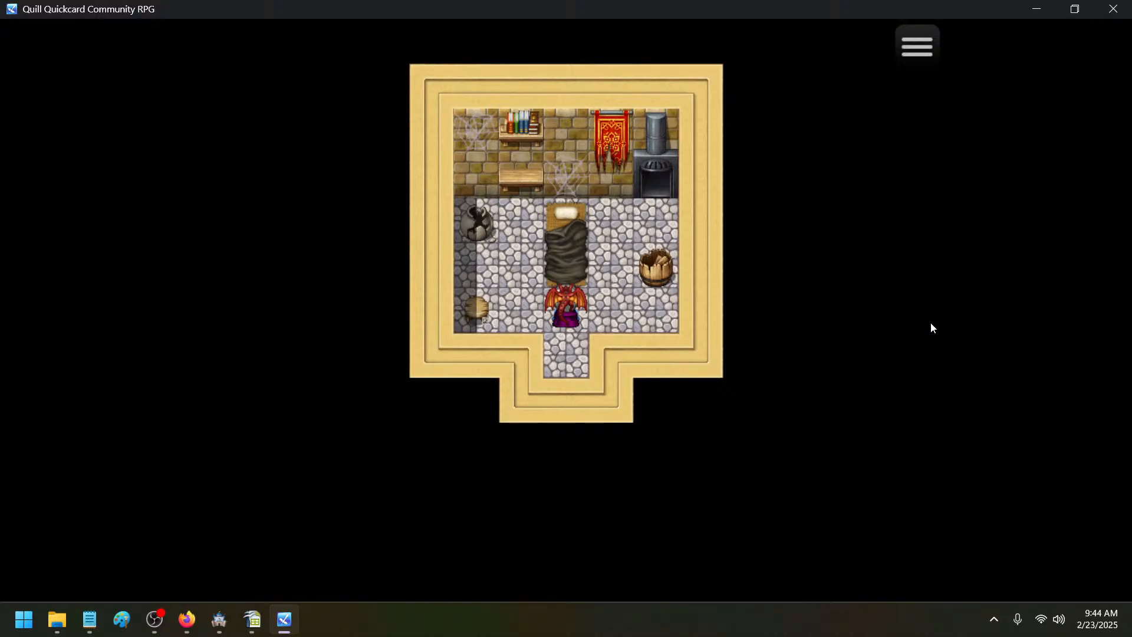
key(Left)
key(Right)
key(Right)
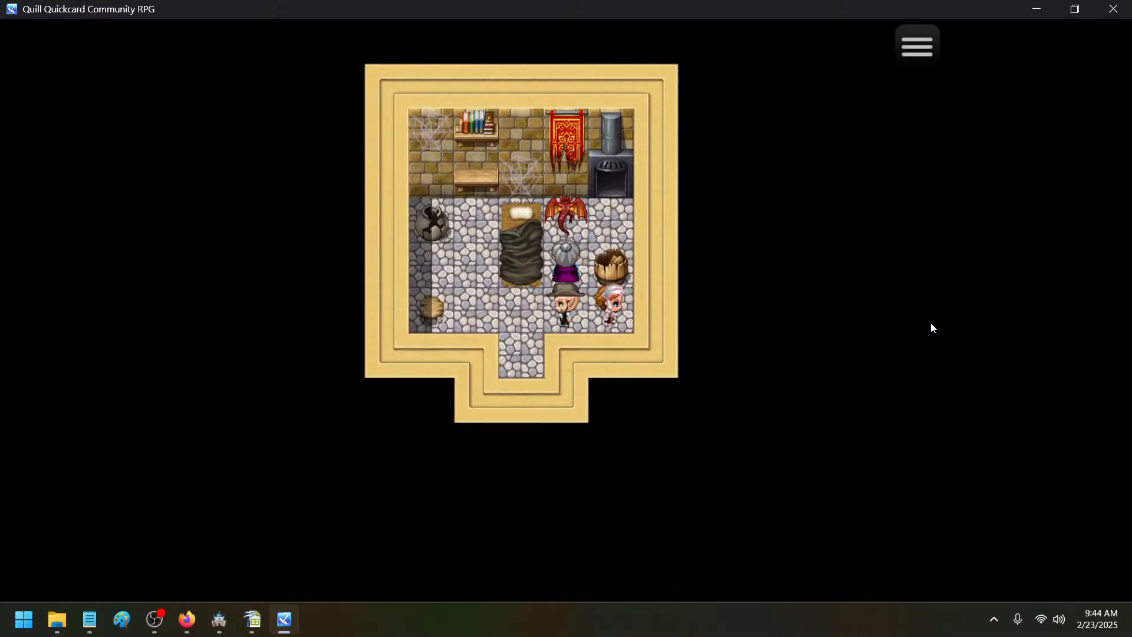
key(Down)
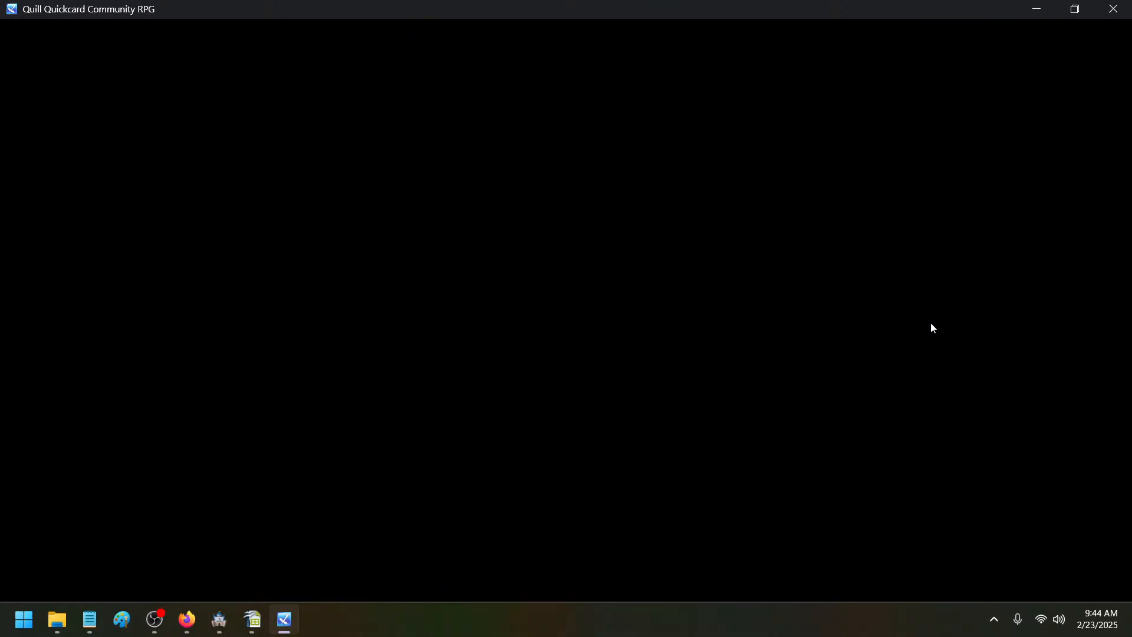
- Walk the party east to the crafting shop with the hammer sign, talk to the shopkeeper, and choose Shop
key(Right)
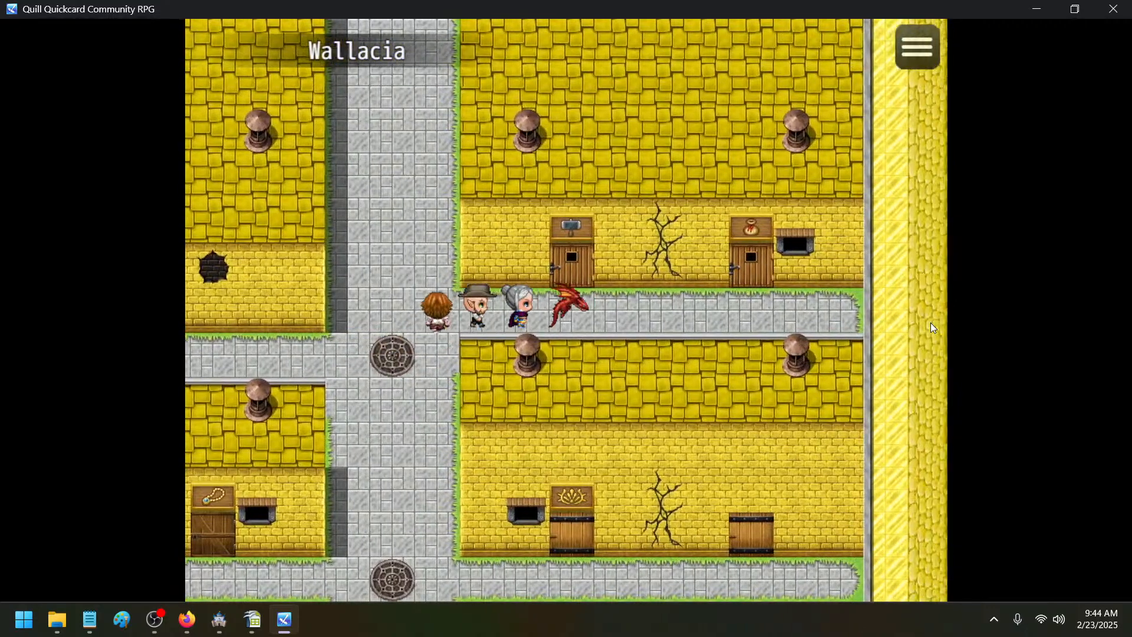
key(Up)
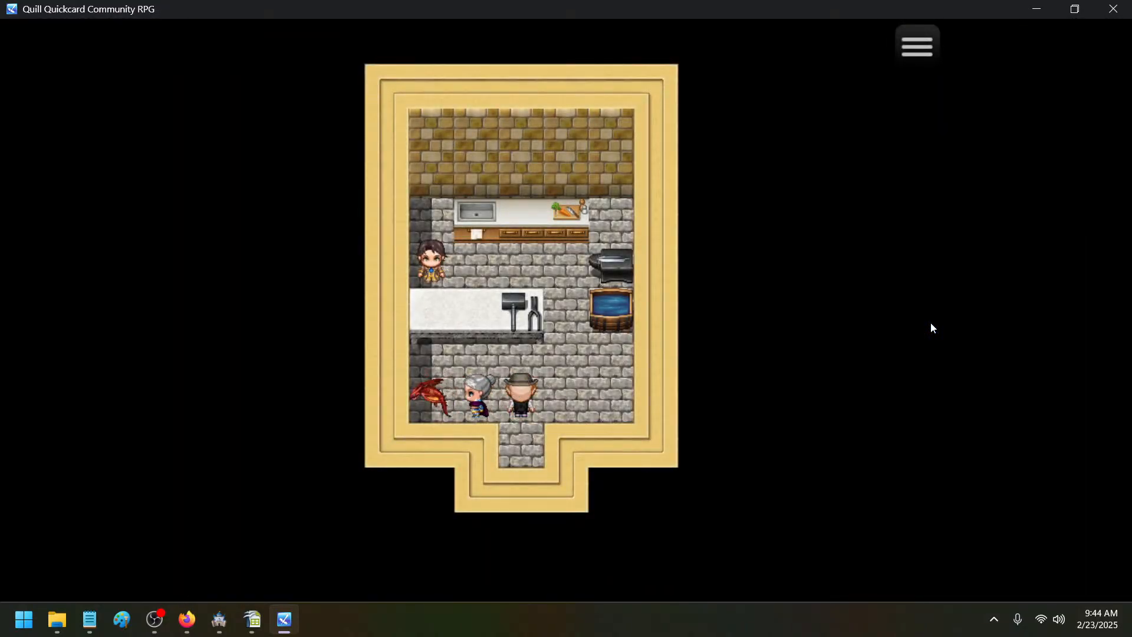
key(Up)
key(Return)
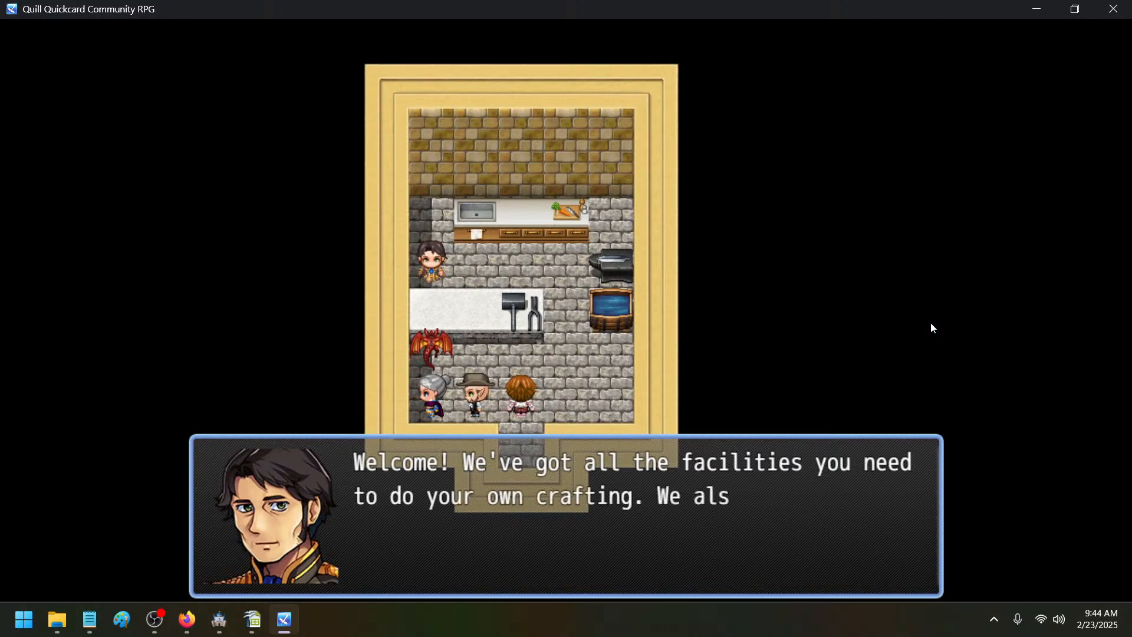
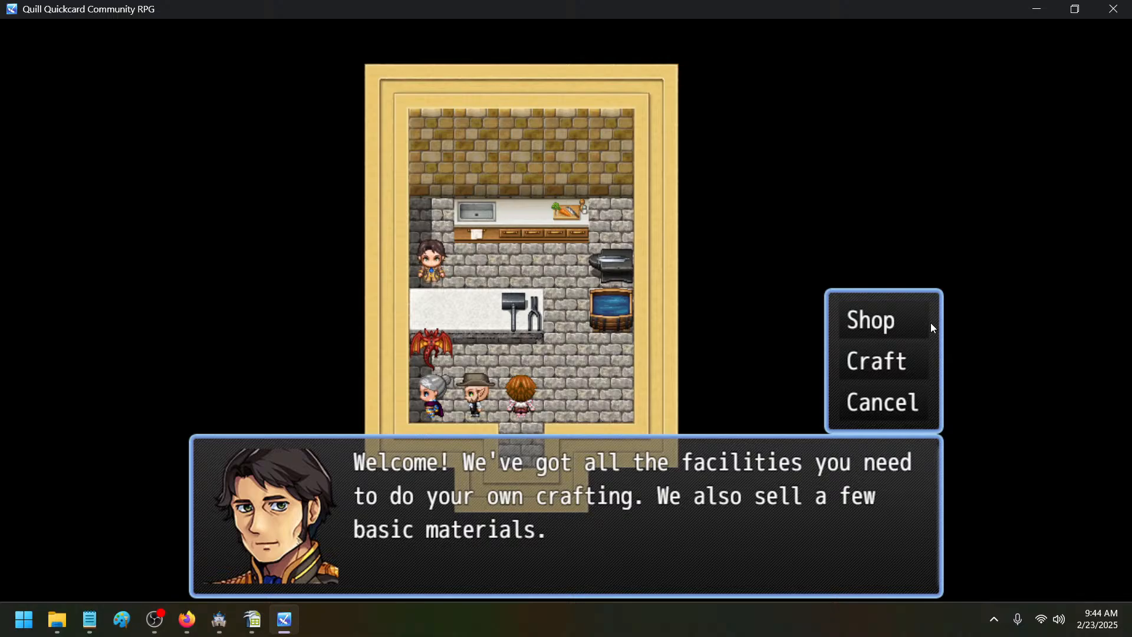
click(855, 323)
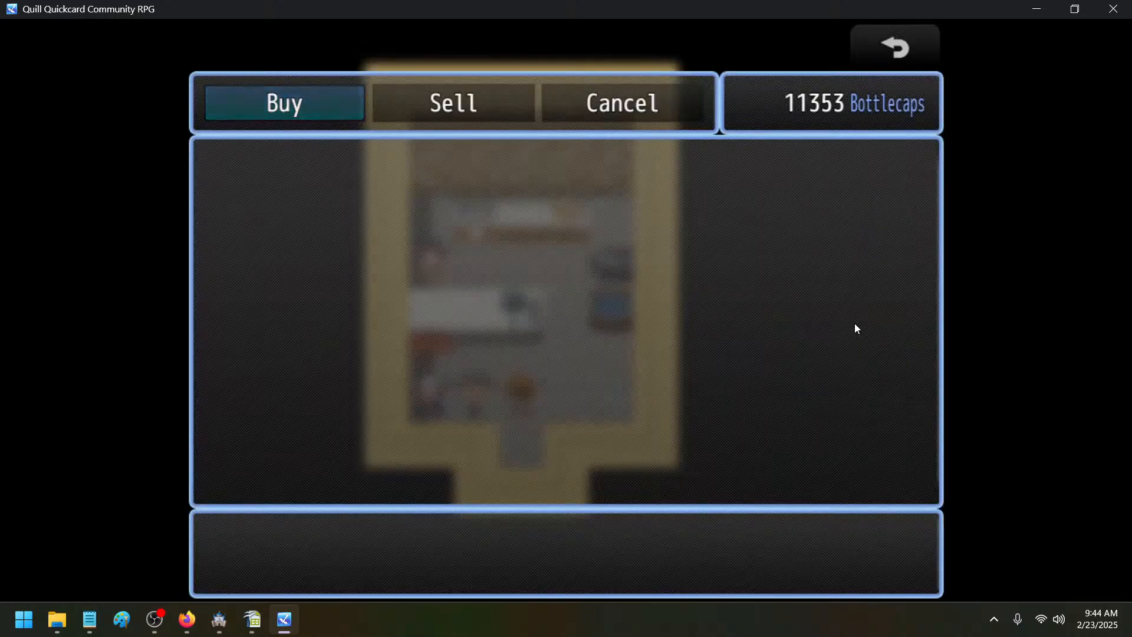
- Add the line "change crafting shop to default to shop" to the project notes in Notepad and return to the game
click(89, 619)
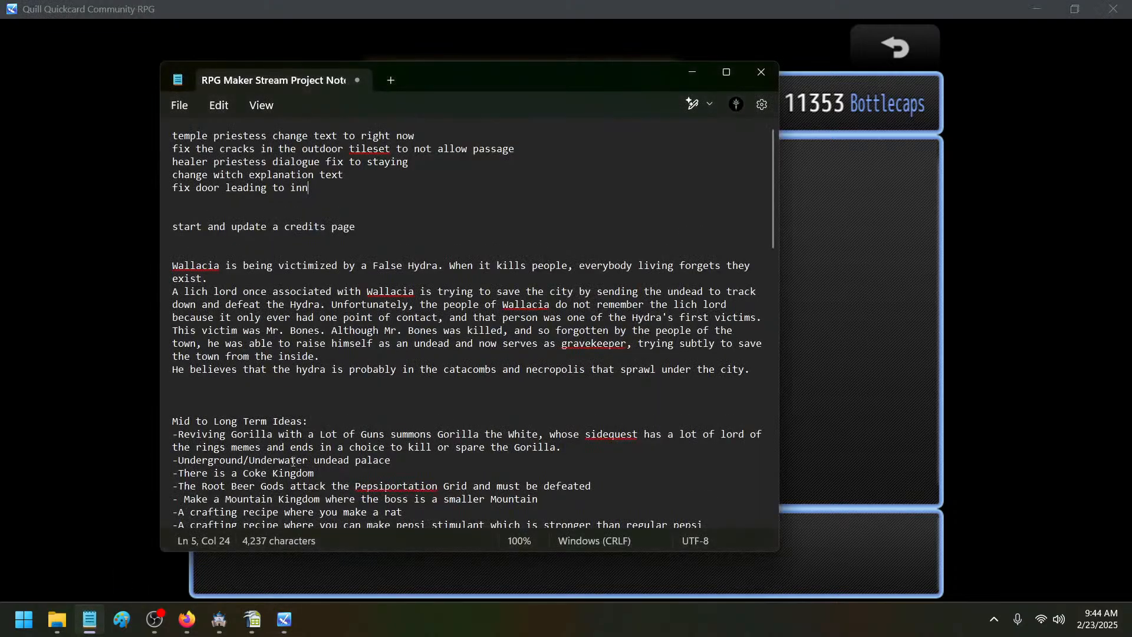
key(Return)
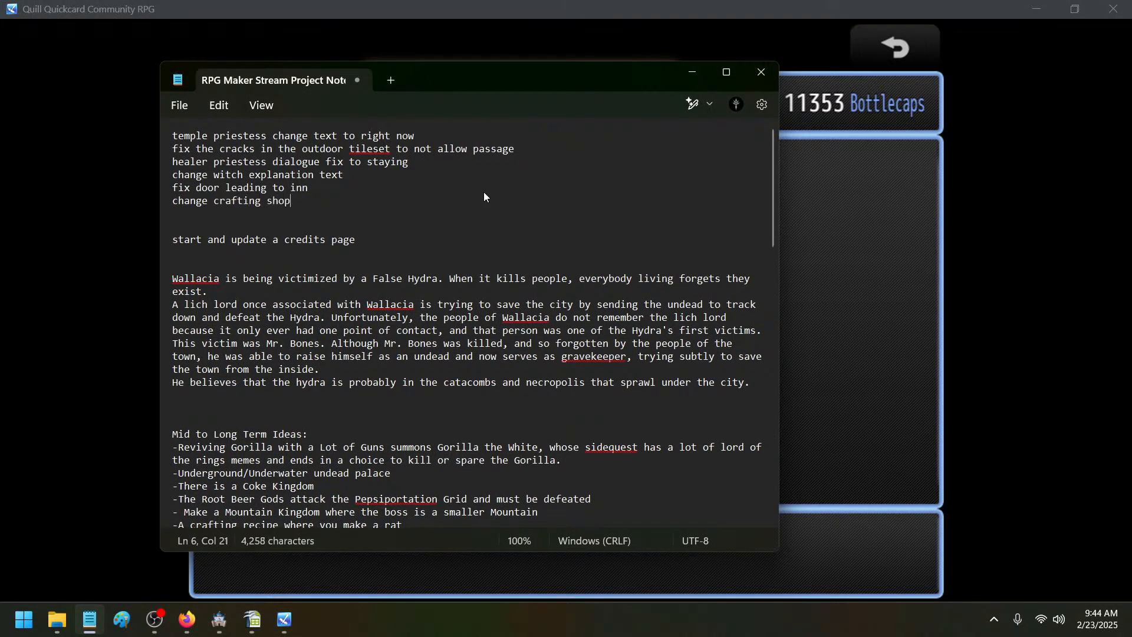
text(change crafting shop to defau)
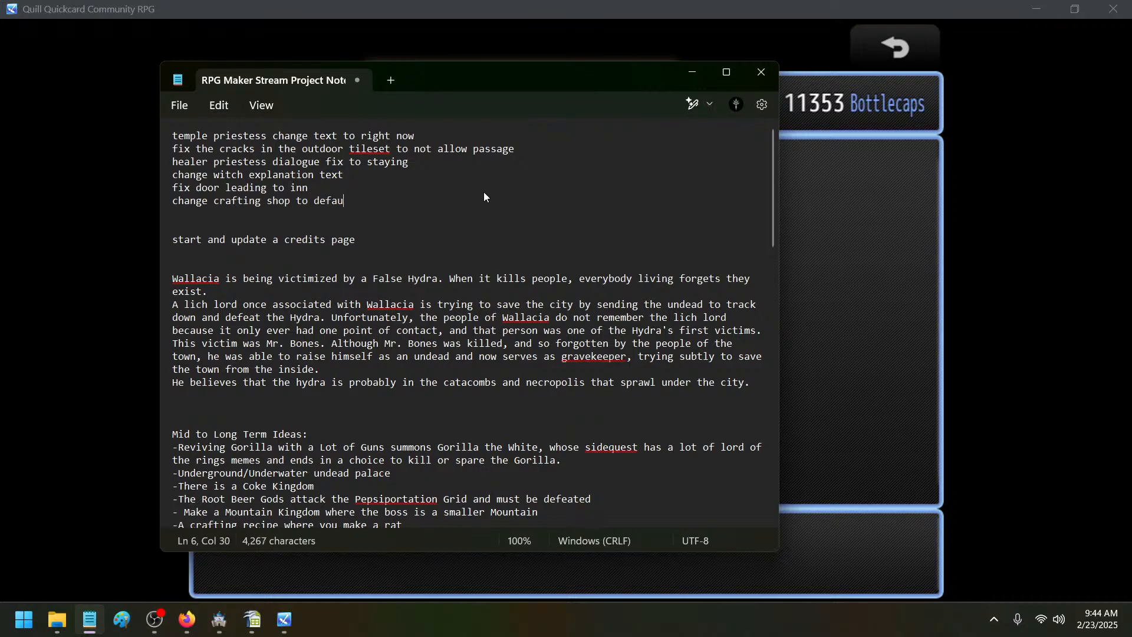
text(lt to shop)
click(858, 183)
- Examine the Bubbling Water and Flavor Packet in the crafting shop's goods, and end the conversation
key(Return)
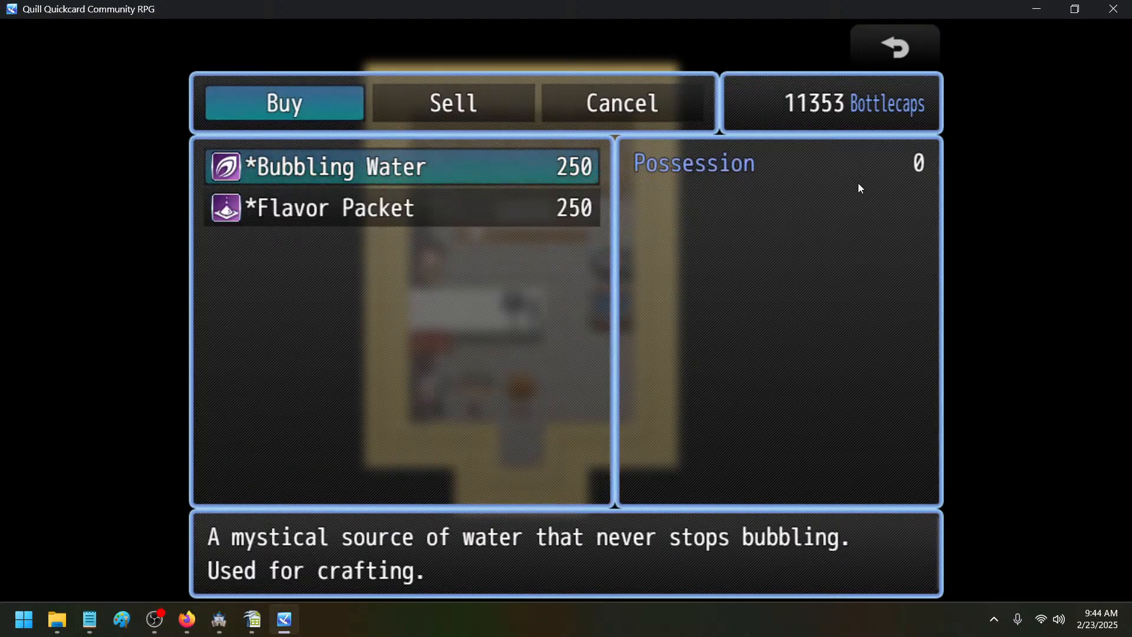
key(Down)
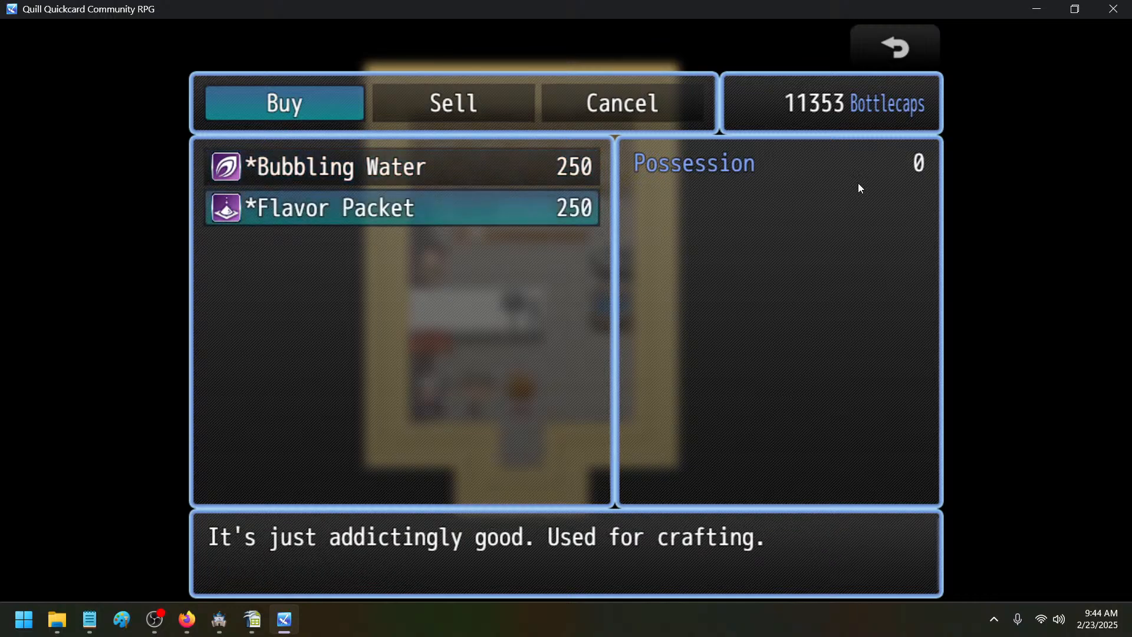
key(Up)
key(Escape)
key(Escape)
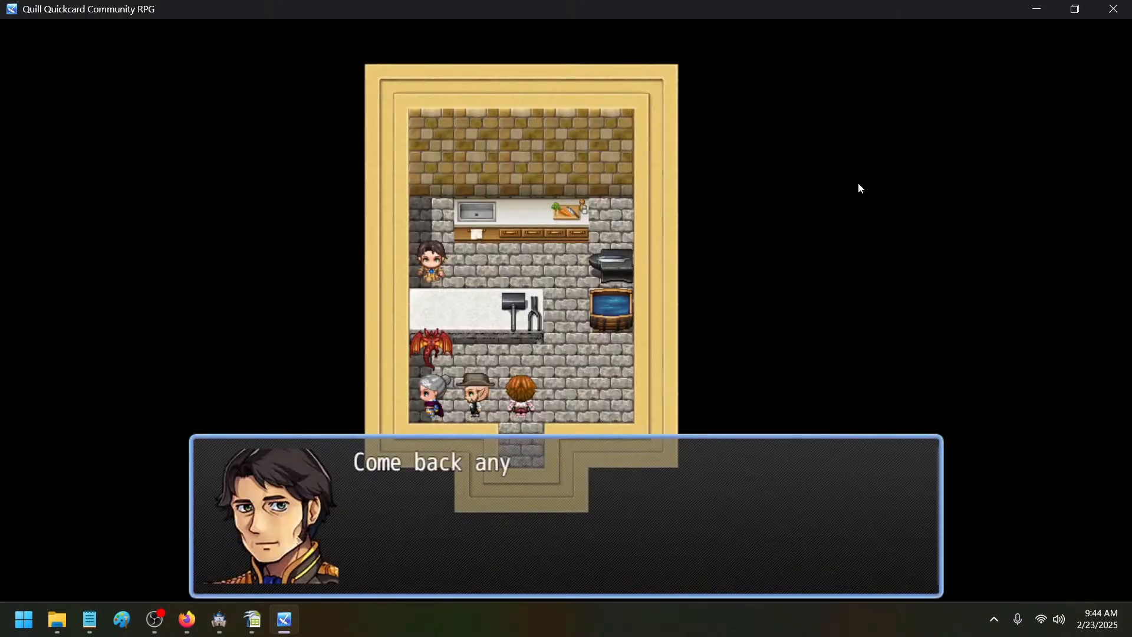
key(Return)
key(Return)
key(Return)
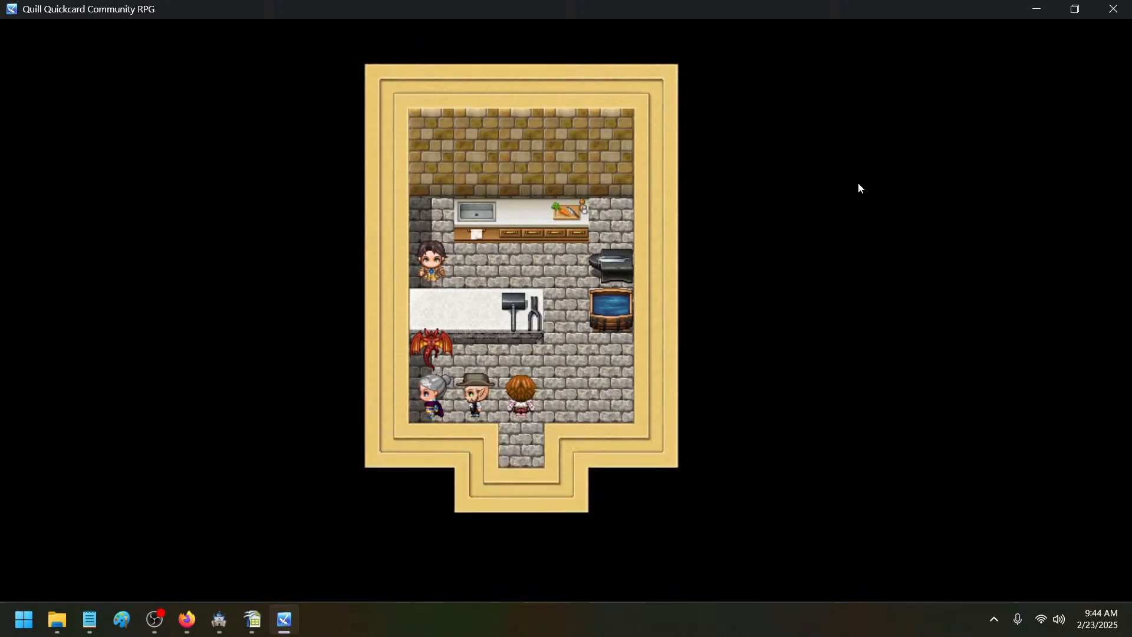
- Talk to the crafting shopkeeper again, choose Craft, and browse the party's crafting materials
key(Escape)
key(Return)
key(Return)
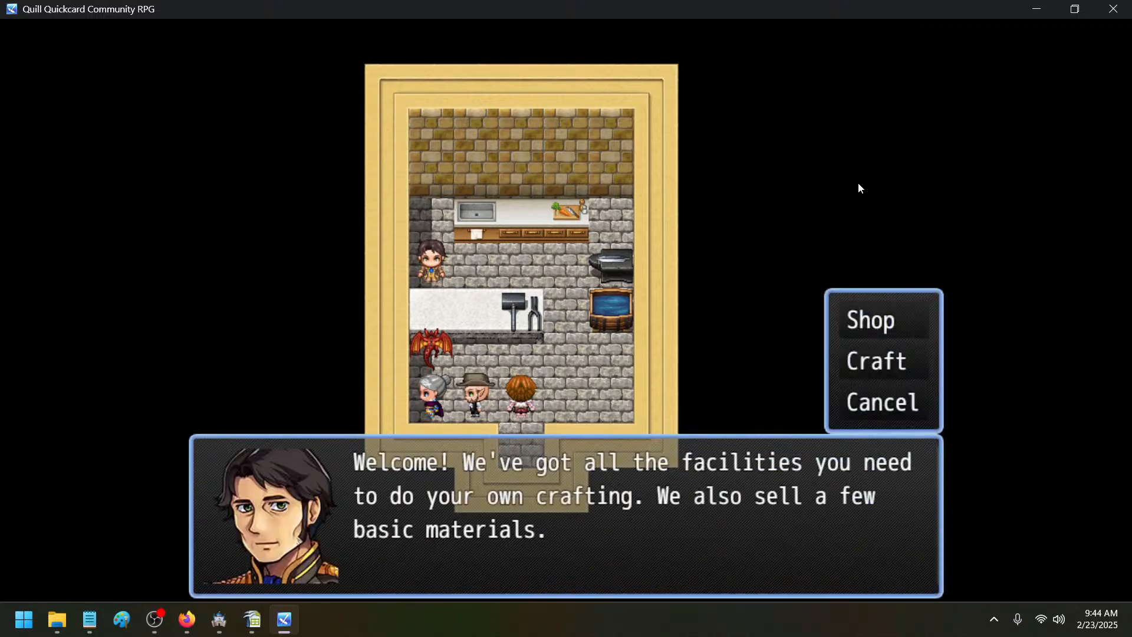
key(Down)
key(Return)
key(Down)
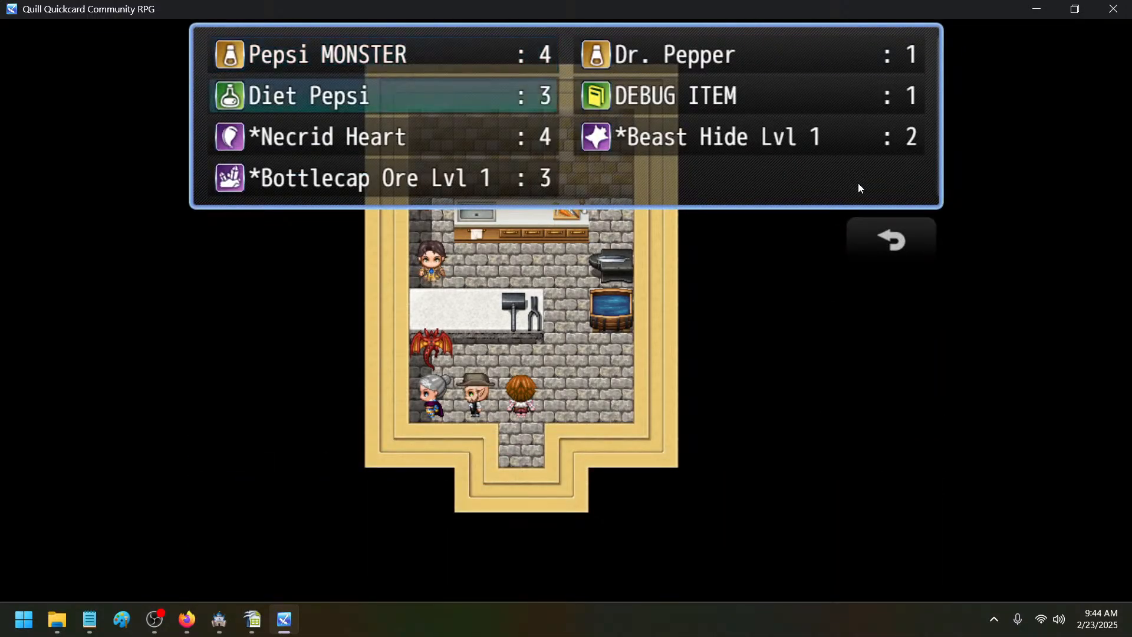
key(Down)
key(Down)
key(Up)
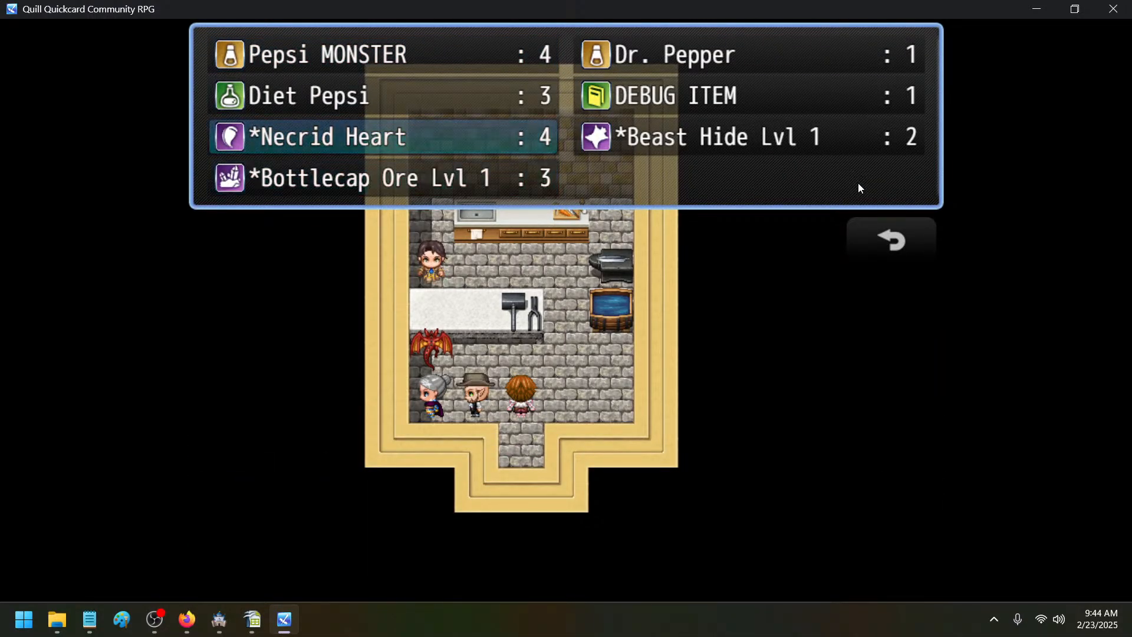
- Craft a new item using Bottlecap Ore Lvl 1 and dismiss the recipe and farewell messages
key(Up)
key(Up)
key(Down)
key(Down)
key(Down)
key(Return)
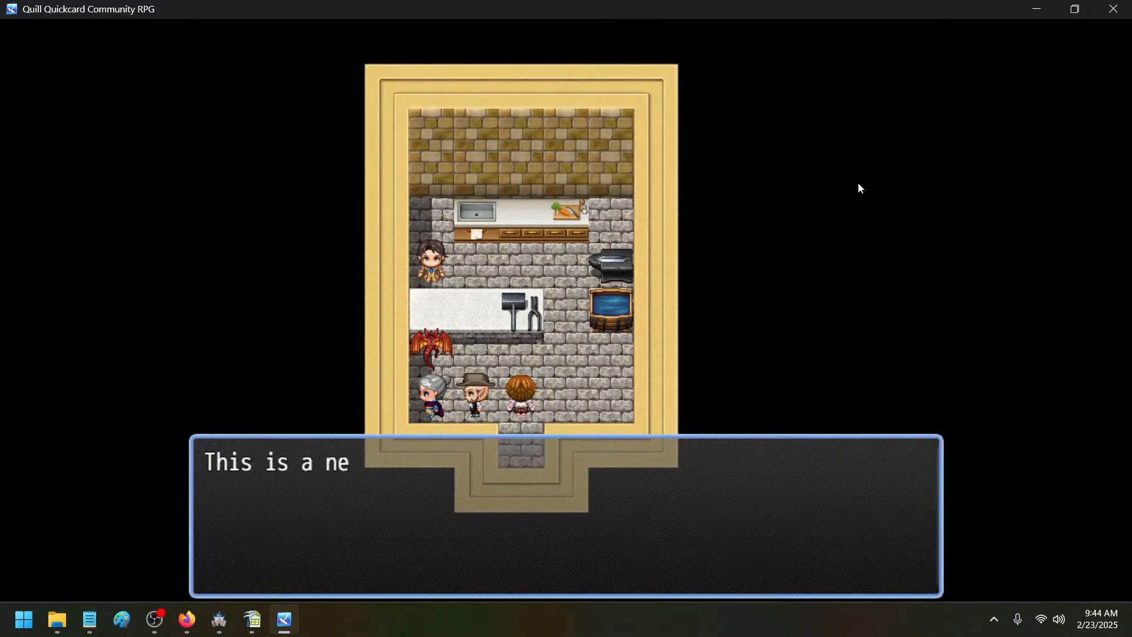
key(Return)
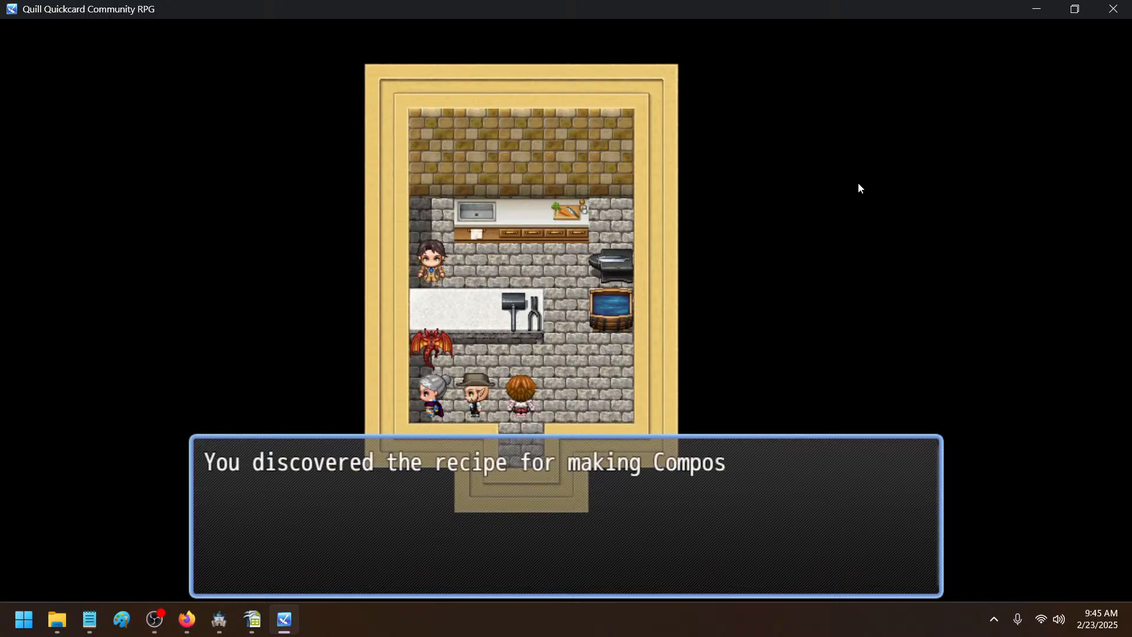
key(Return)
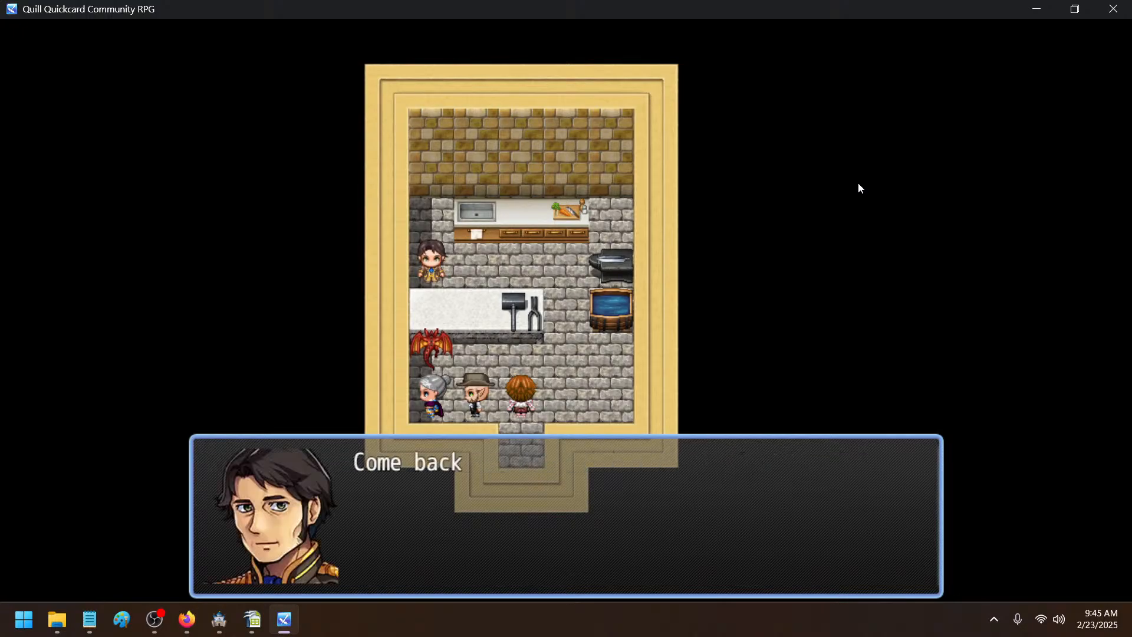
key(Return)
- Equip Thatcher with the Composite Helmet in the head slot and return to the crafting shop
key(Escape)
key(Down)
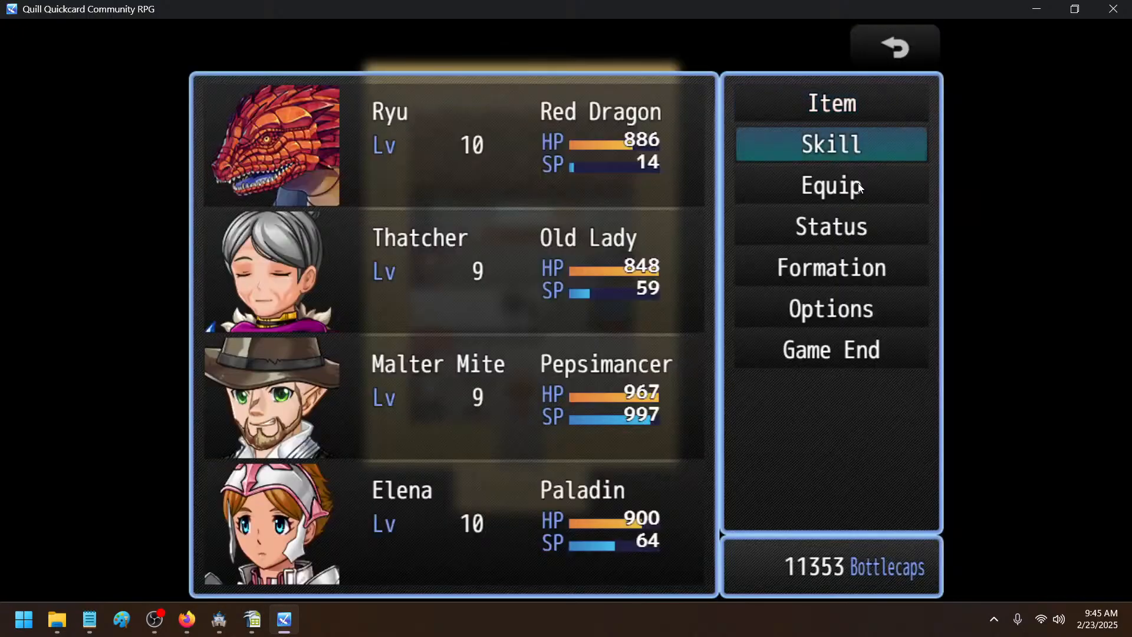
key(Down)
key(Return)
key(Up)
key(Down)
key(Up)
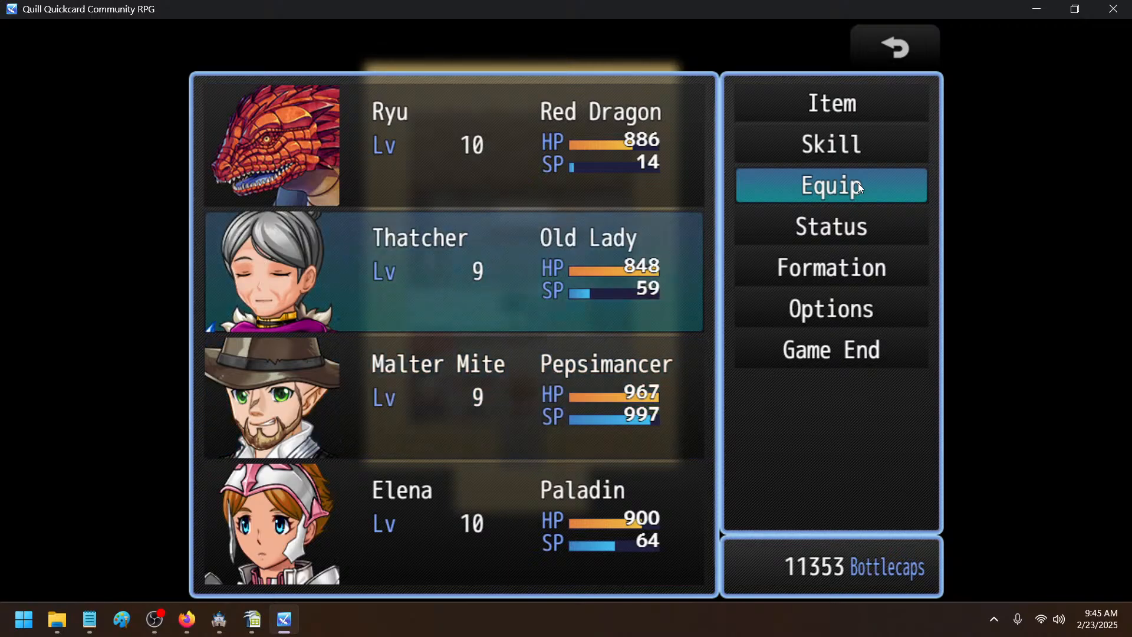
key(Return)
key(Return)
key(Down)
key(Down)
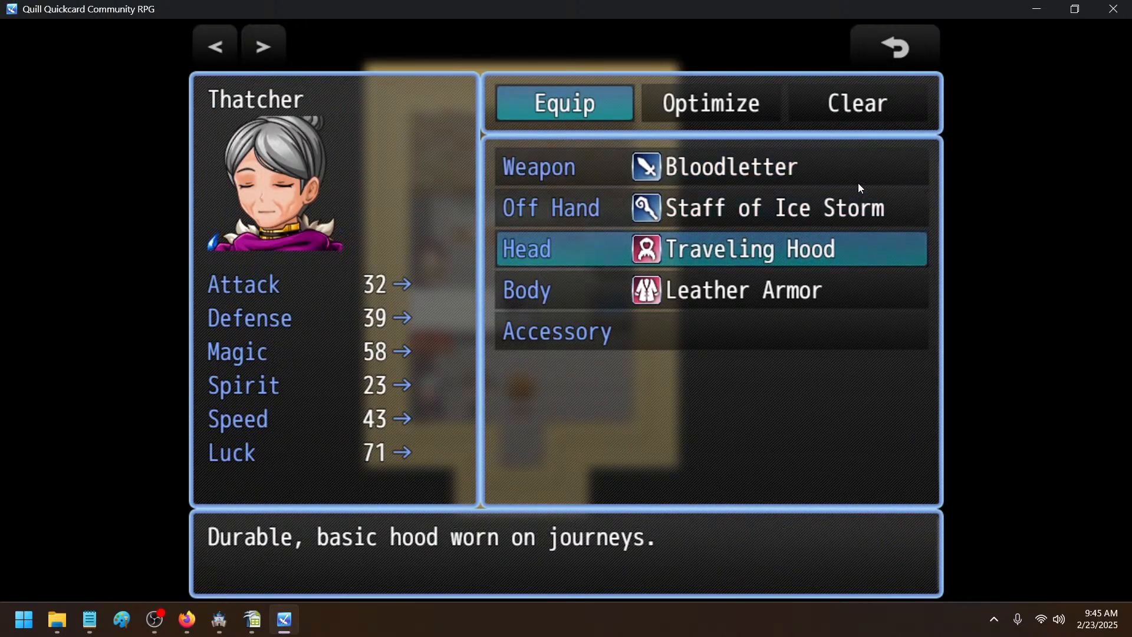
key(Return)
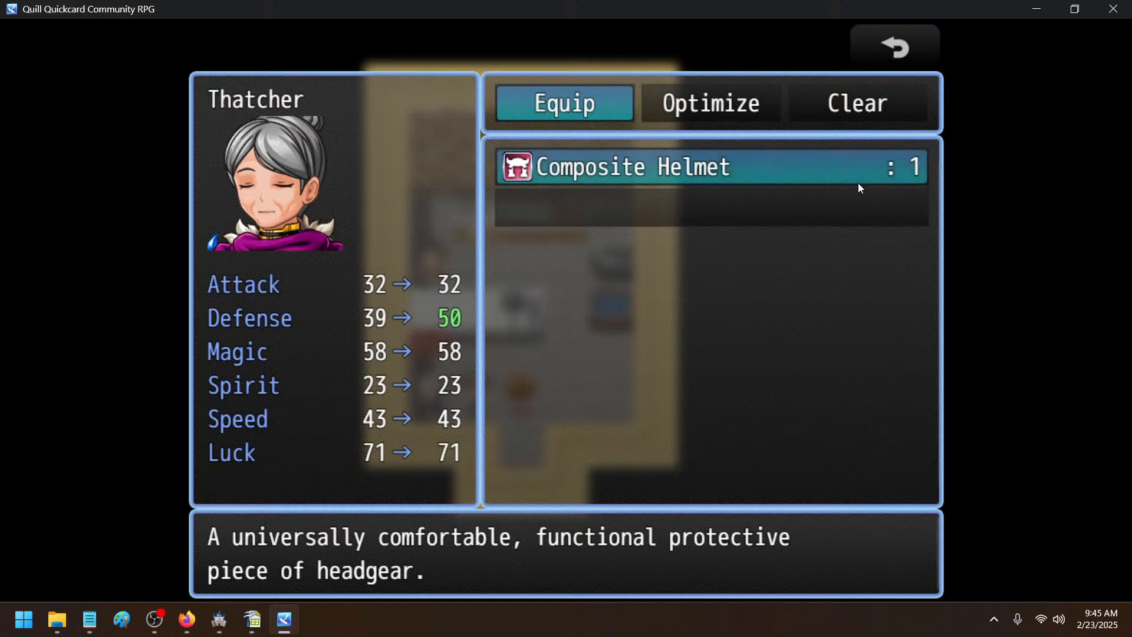
key(Return)
key(Escape)
key(Escape)
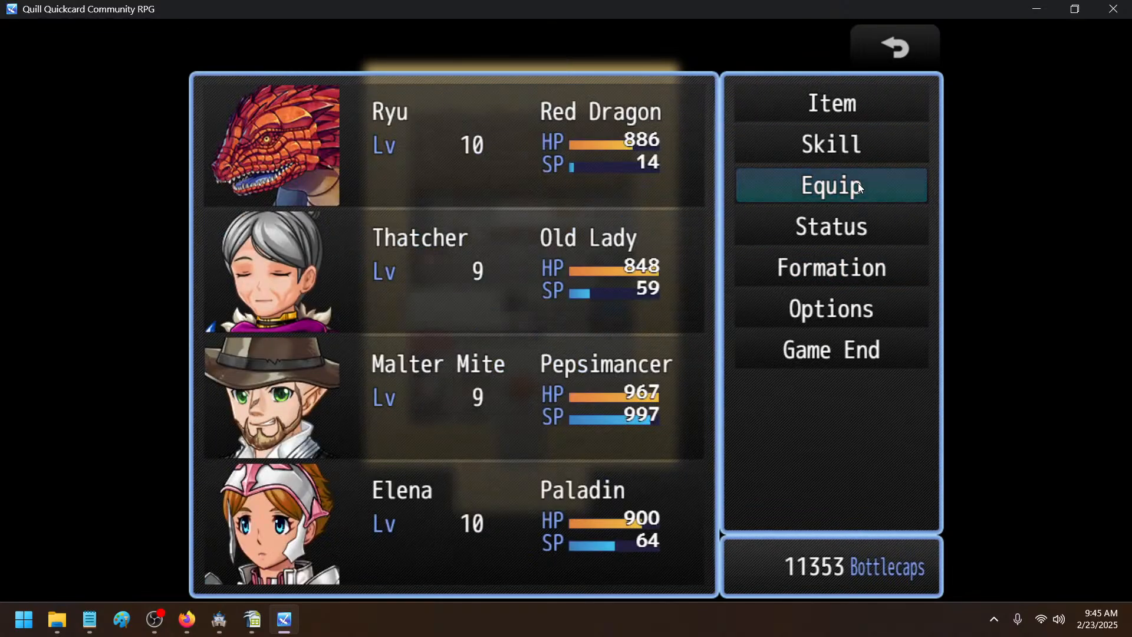
key(Escape)
- Leave the crafting shop, enter the neighbouring shop with the potted plants, and talk to the guard inside
key(Down)
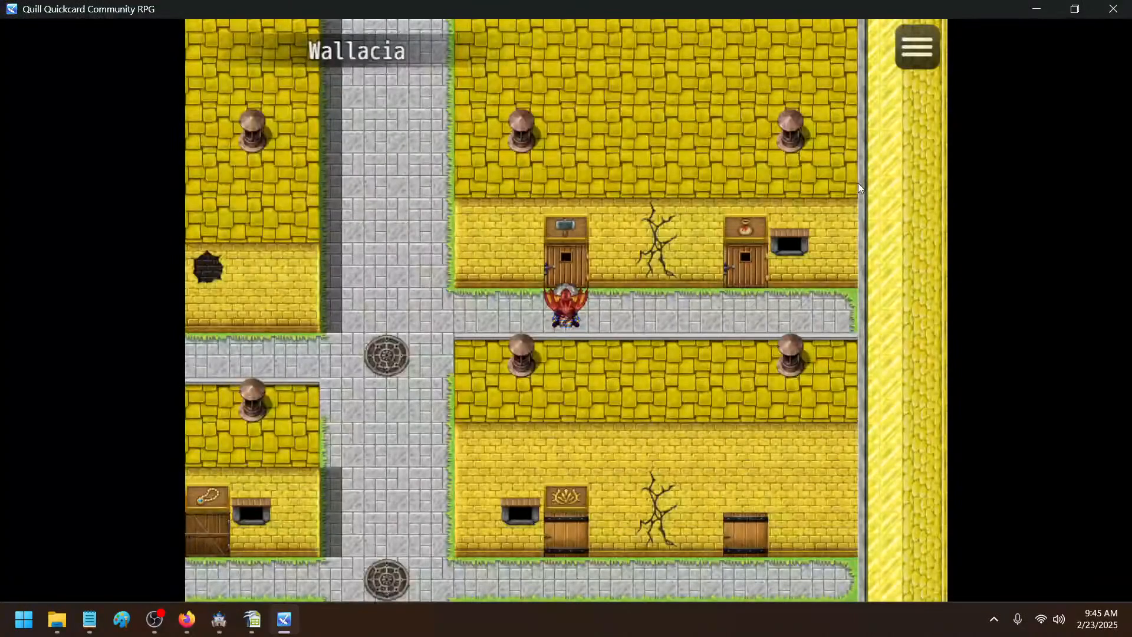
key(Up)
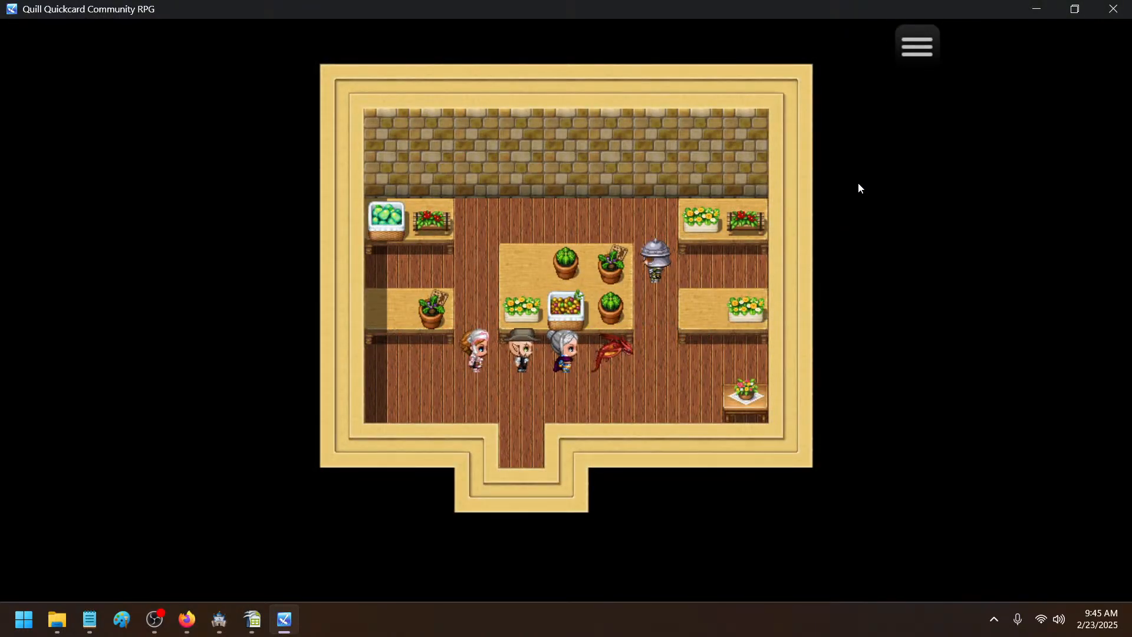
key(Right)
key(Up)
key(Return)
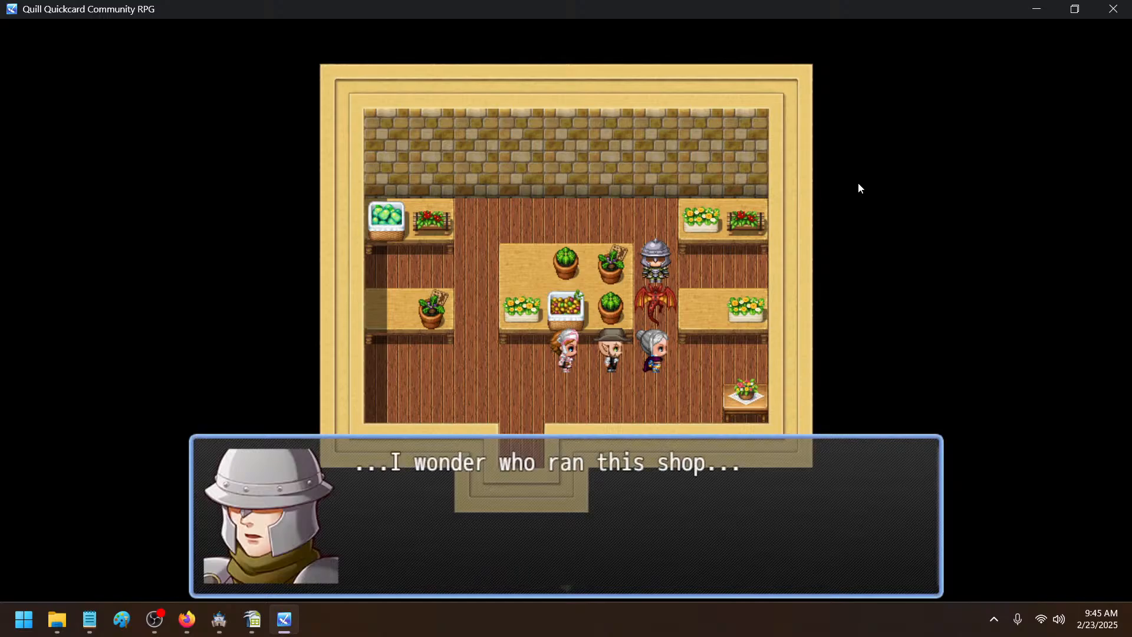
key(Return)
- Leave the plant shop and walk through Wallacia into the weapon shop marked with a sword sign
key(Down)
key(Left)
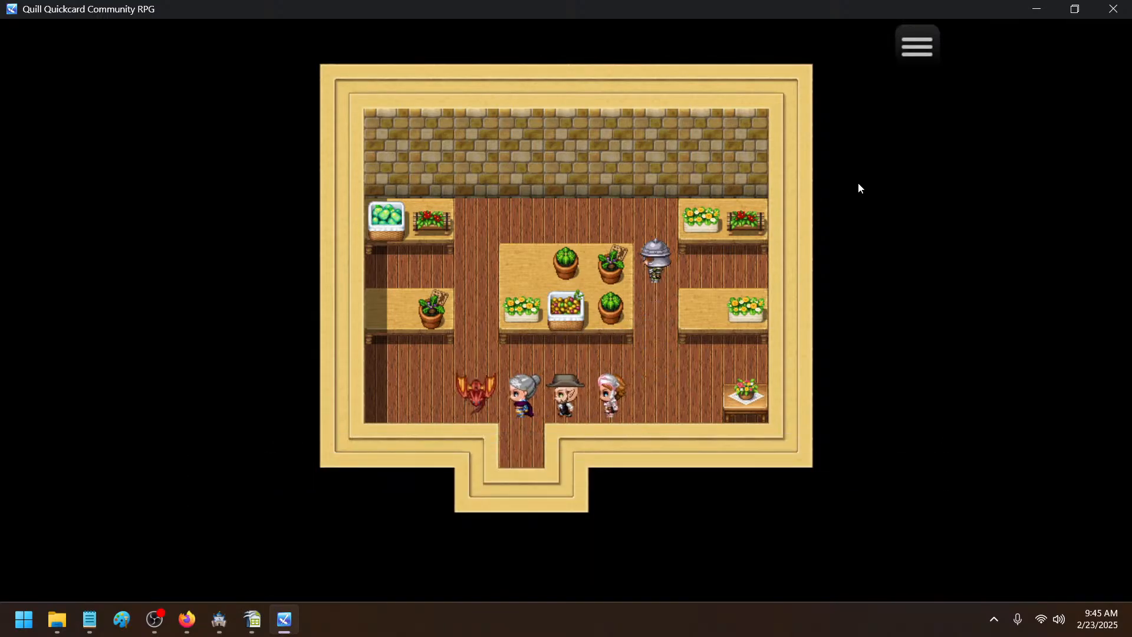
key(Right)
key(Down)
key(Left)
key(Left)
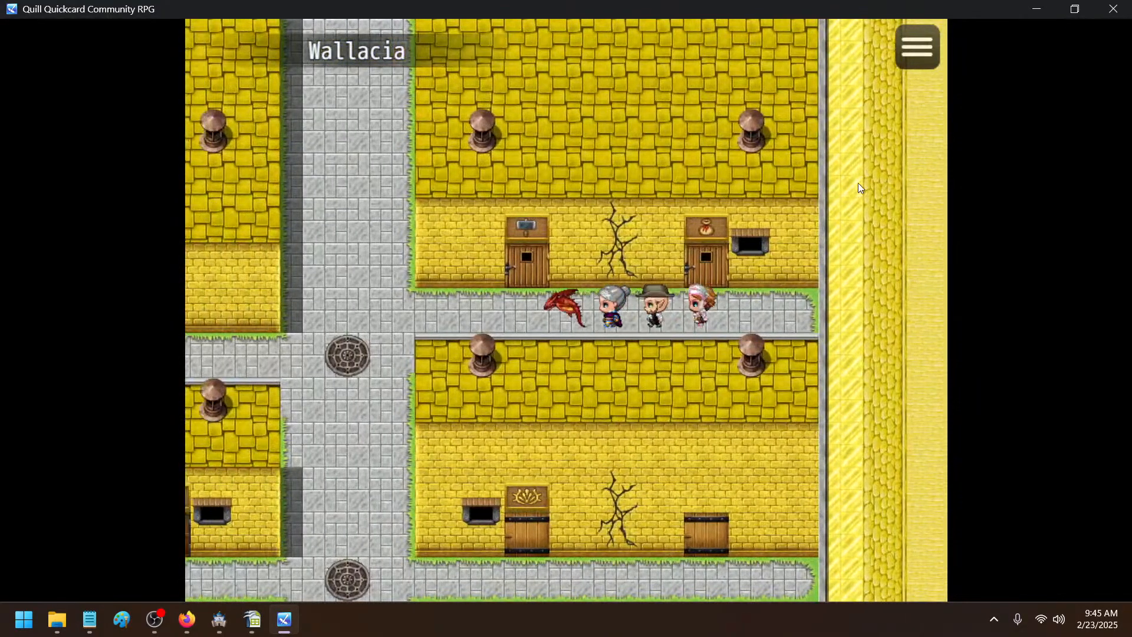
key(Down)
key(Left)
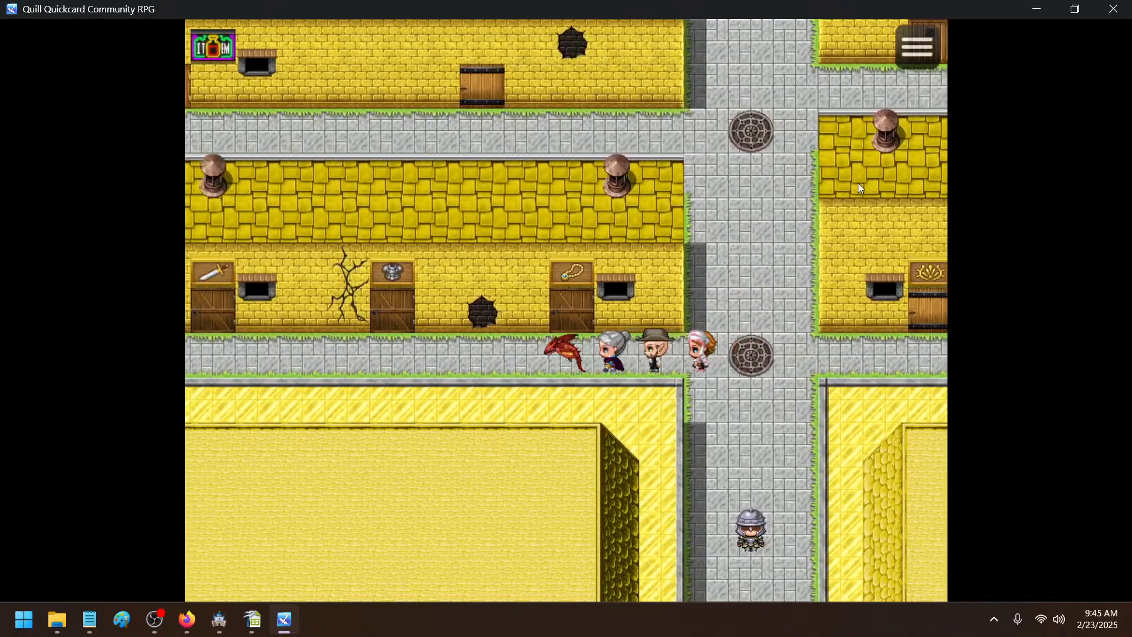
key(Left)
key(Up)
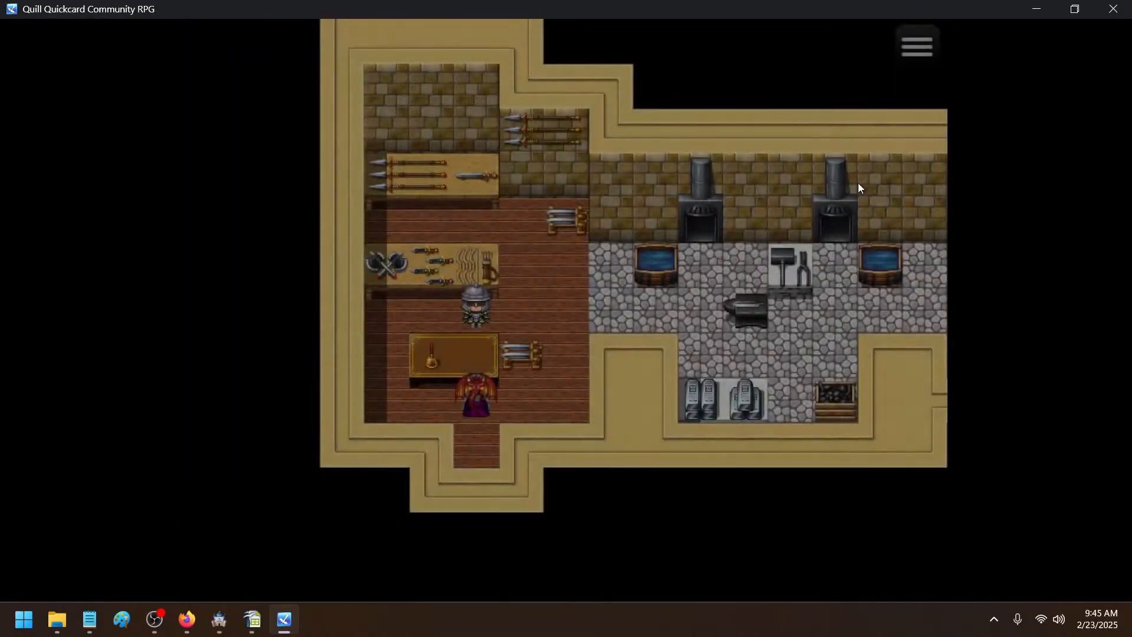
- Walk around the weapon shop's counter, talk to the guard there, and open the goods for sale
key(Up)
key(Right)
key(Left)
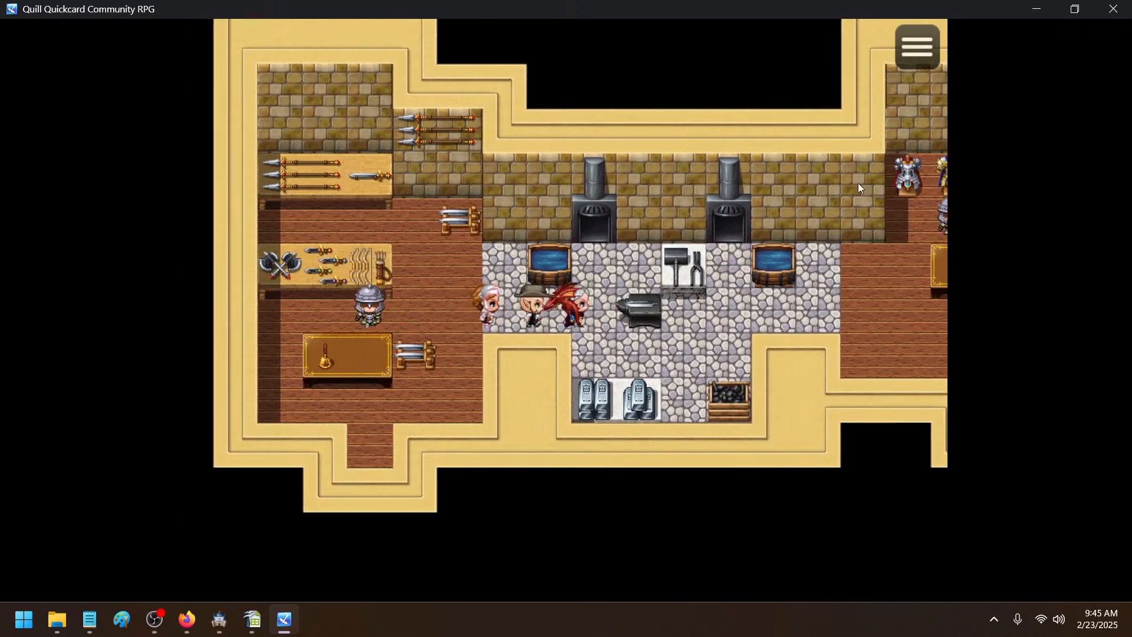
key(Return)
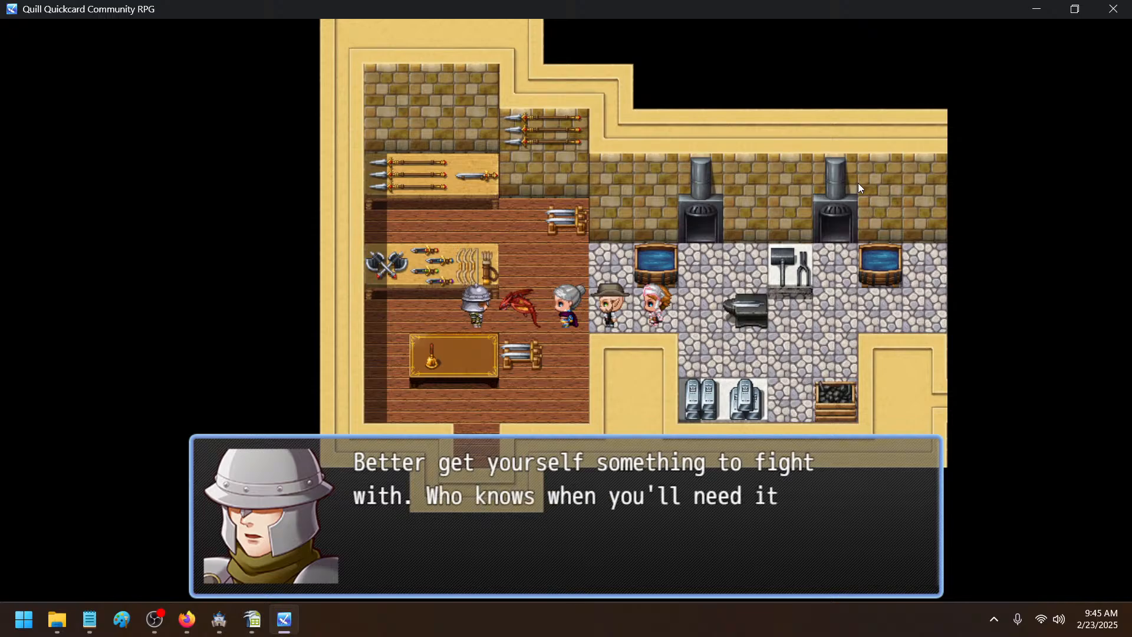
key(Return)
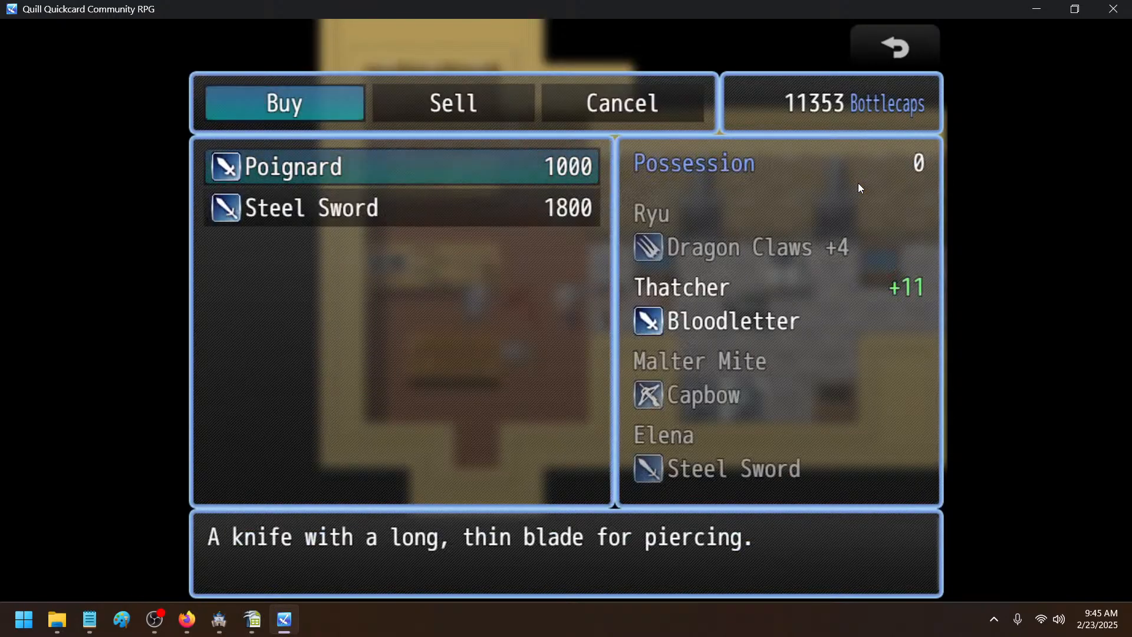
- Compare the Poignard and Steel Sword among the weapon shop's goods and close the shop
key(Down)
key(Up)
key(Down)
key(Escape)
key(Return)
key(Up)
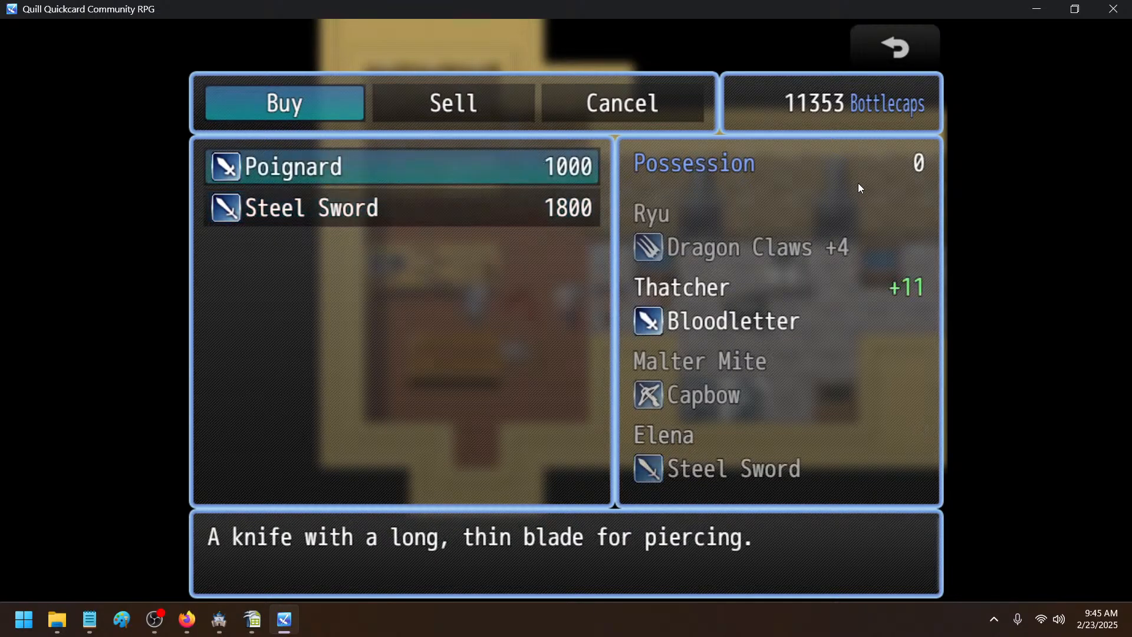
key(Escape)
key(Escape)
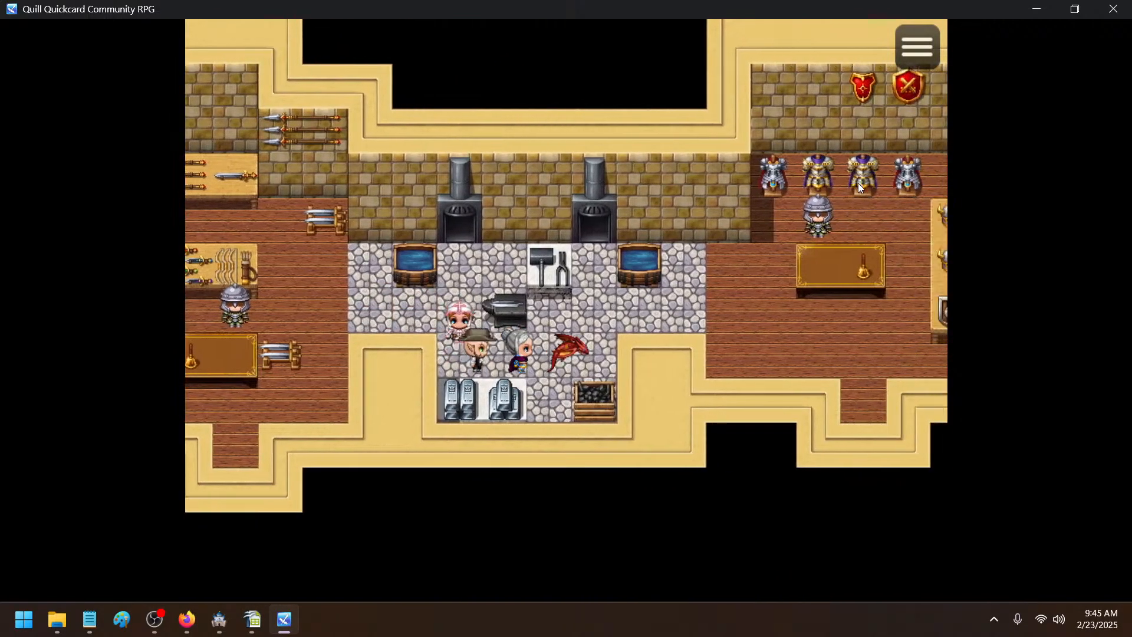
- Cross the forge to the armor counter, talk to the guard there, and open the armor for sale
key(Up)
key(Right)
key(Up)
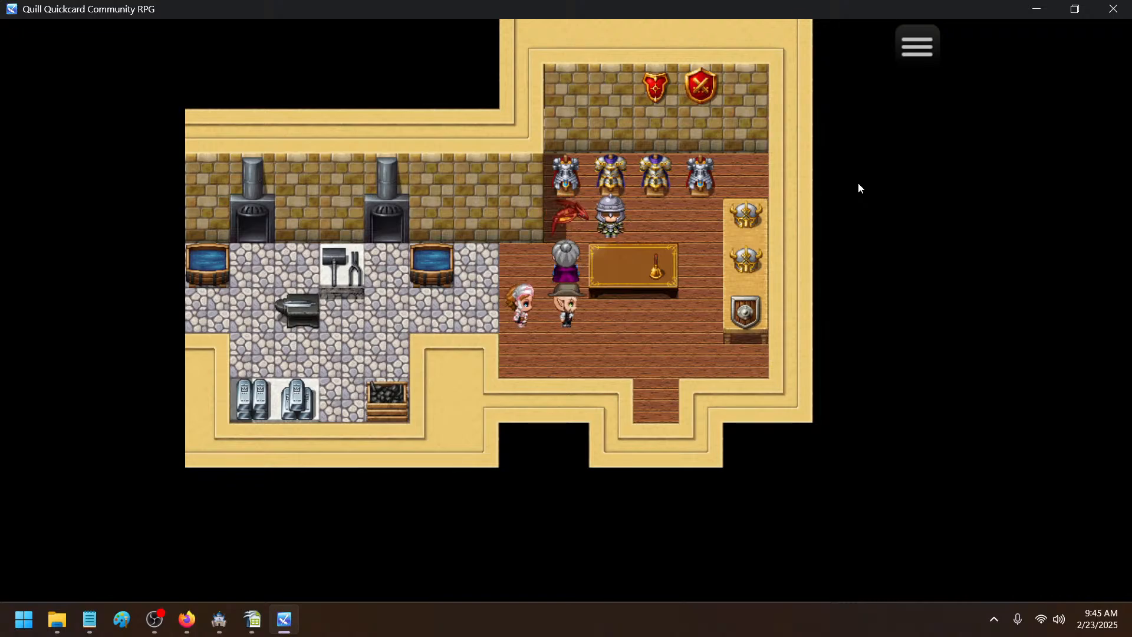
key(Down)
key(Right)
key(Up)
key(Return)
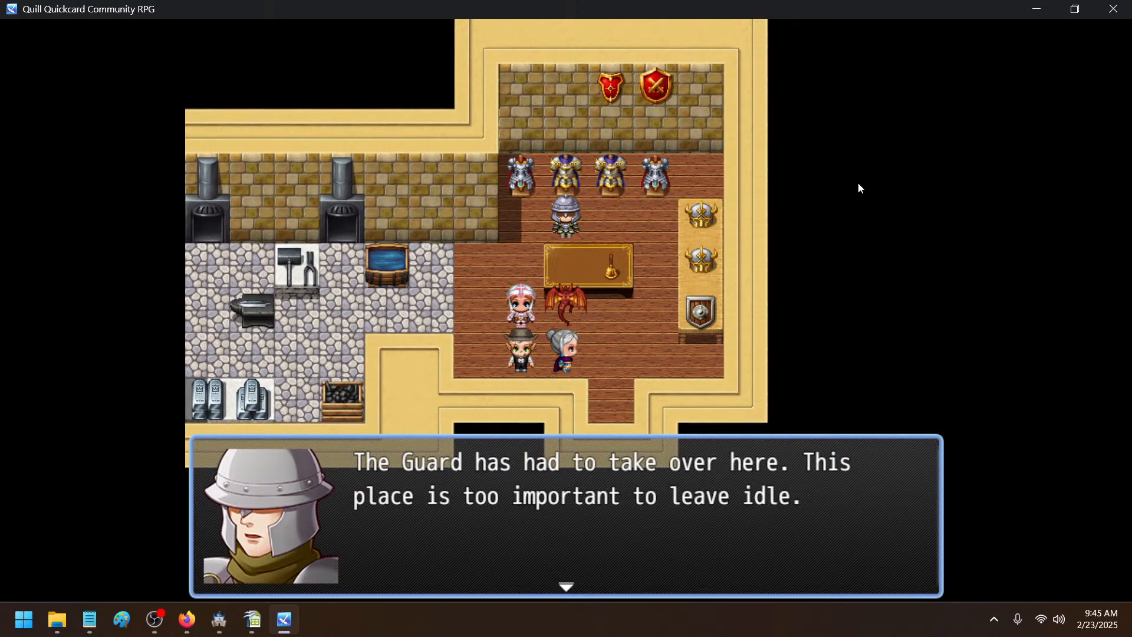
key(Return)
key(Return)
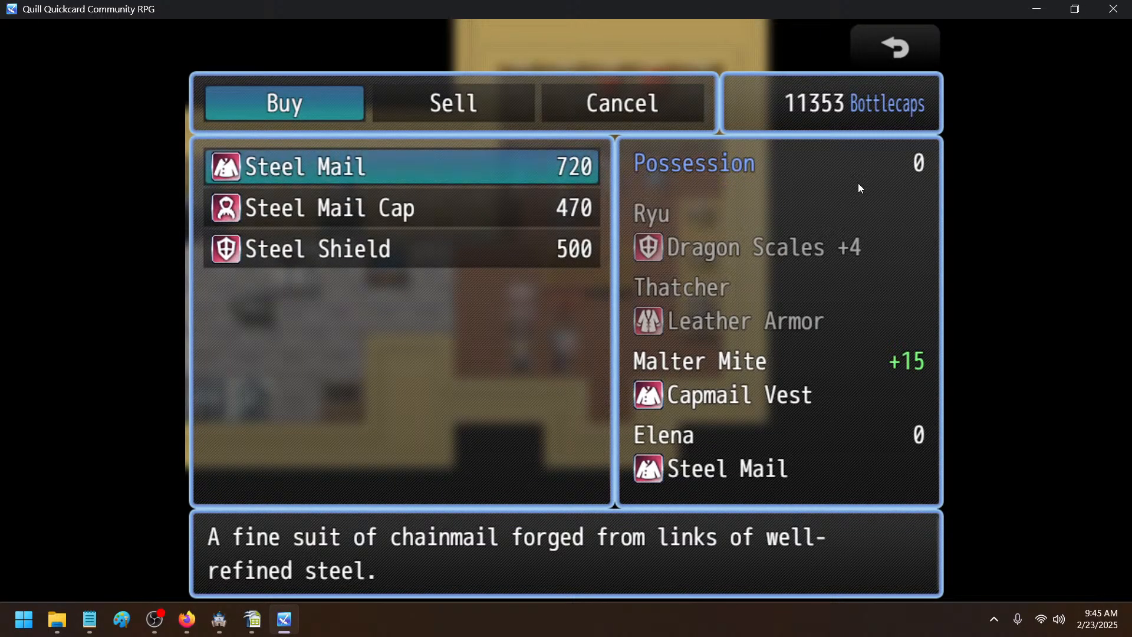
- Buy one Steel Shield for 500 Bottlecaps and leave the armor shop's trade screen
key(Down)
key(Down)
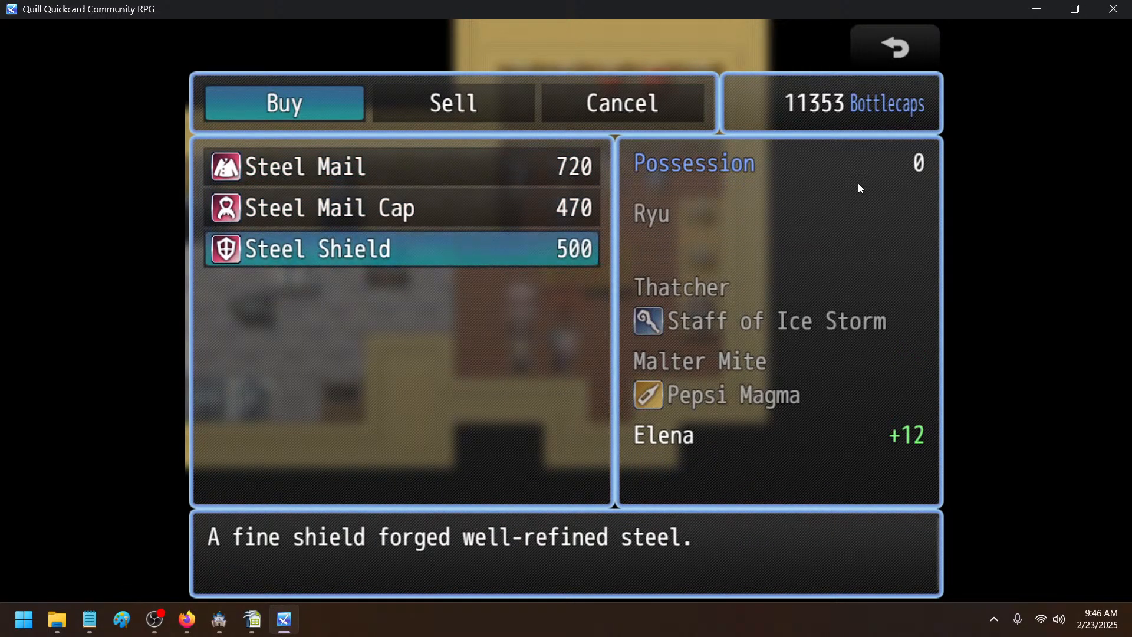
key(Return)
key(Return)
key(Escape)
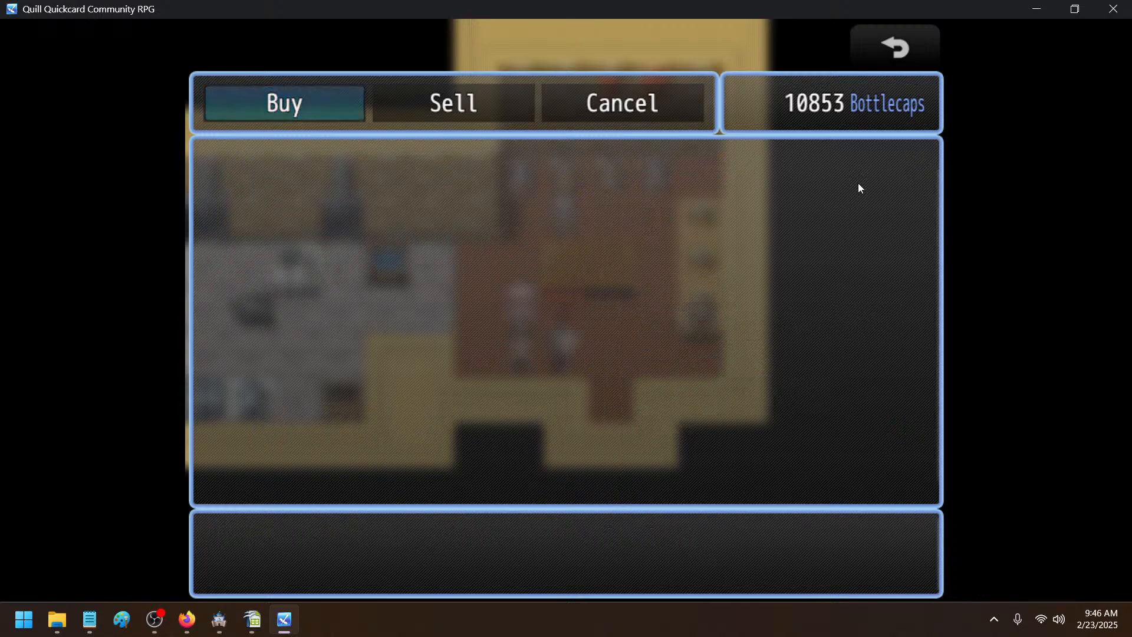
key(Escape)
- Equip Elena with the Steel Shield in the Off Hand slot
key(Escape)
key(Down)
key(Down)
key(Return)
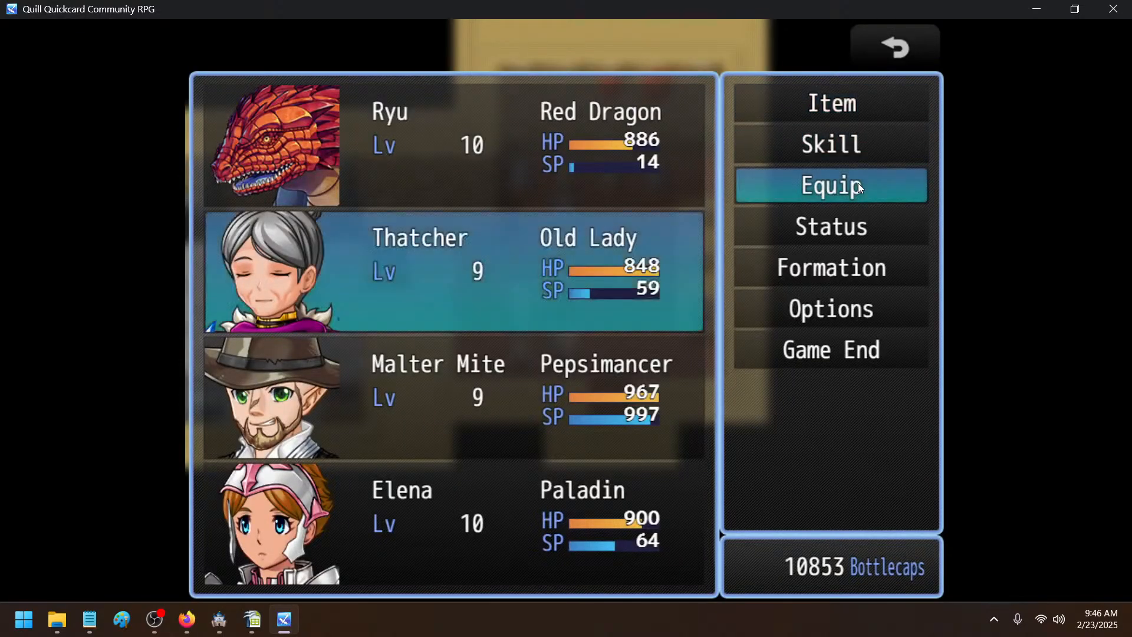
key(Up)
key(Up)
key(Up)
key(Down)
key(Return)
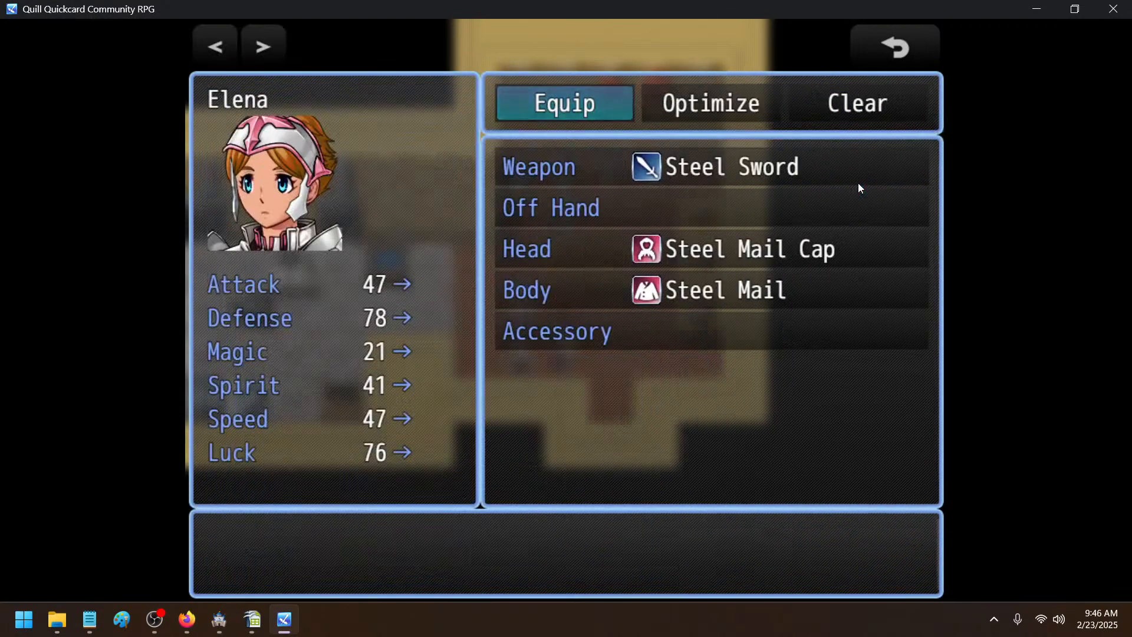
key(Down)
key(Return)
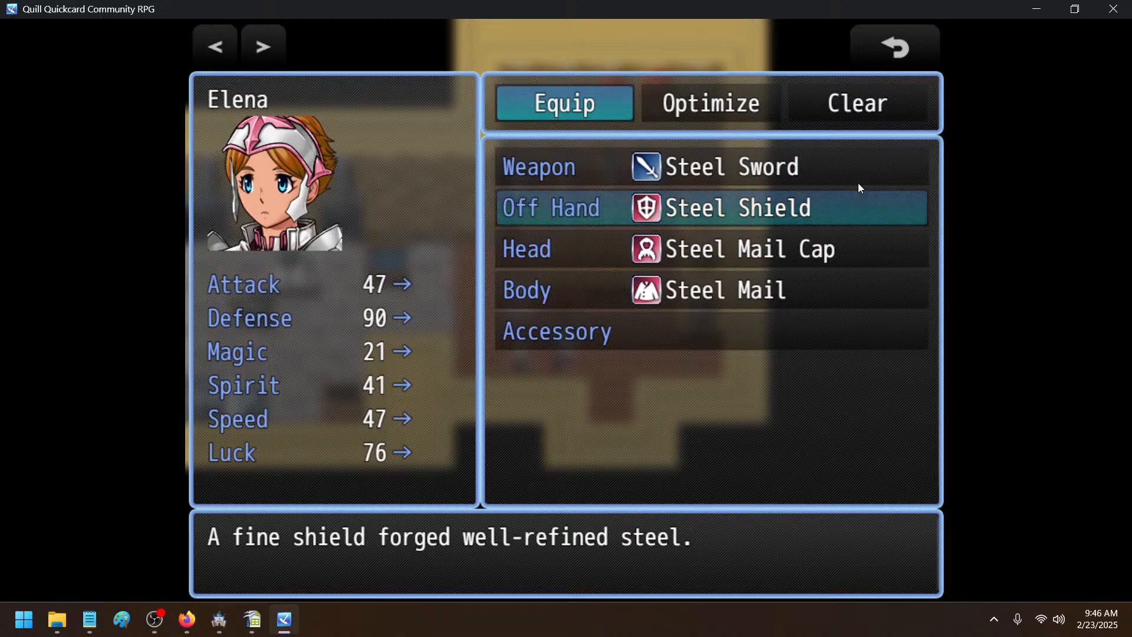
key(Escape)
key(Escape)
- Exit the forge through the weapon shop's door, re-enter through the armor shop's door, and head back out
key(Up)
key(Left)
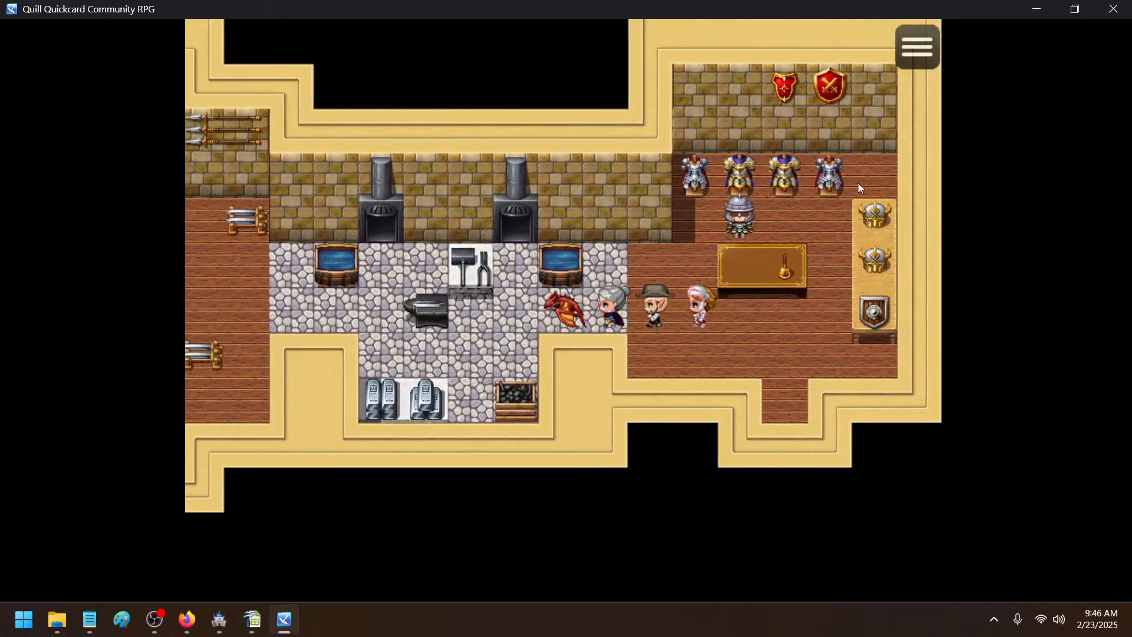
key(Right)
key(Down)
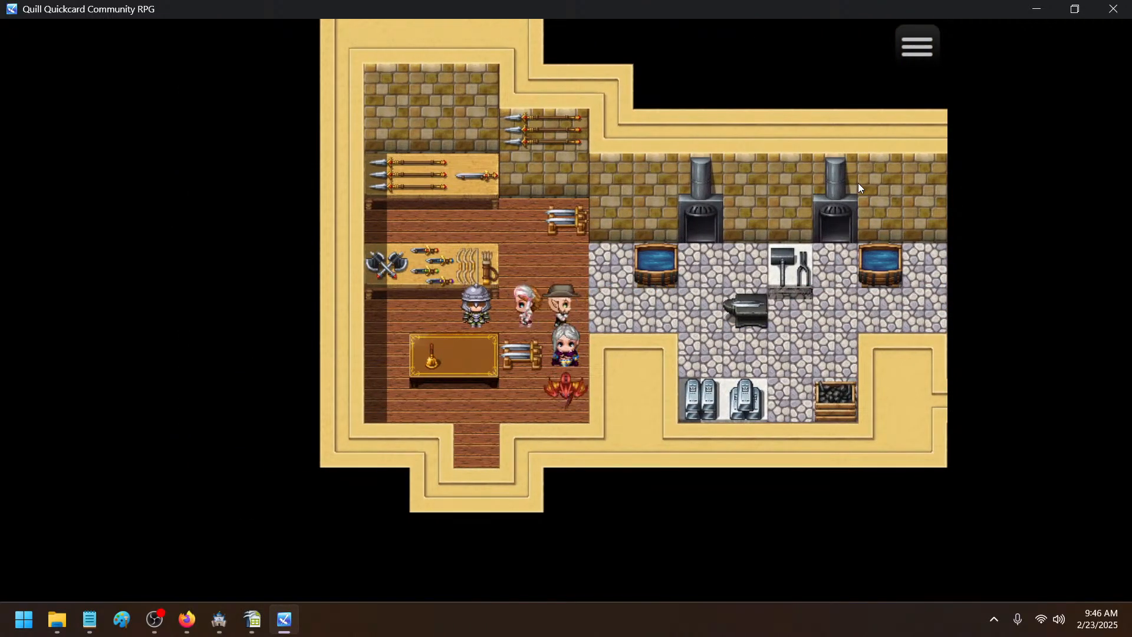
key(Left)
key(Down)
key(Right)
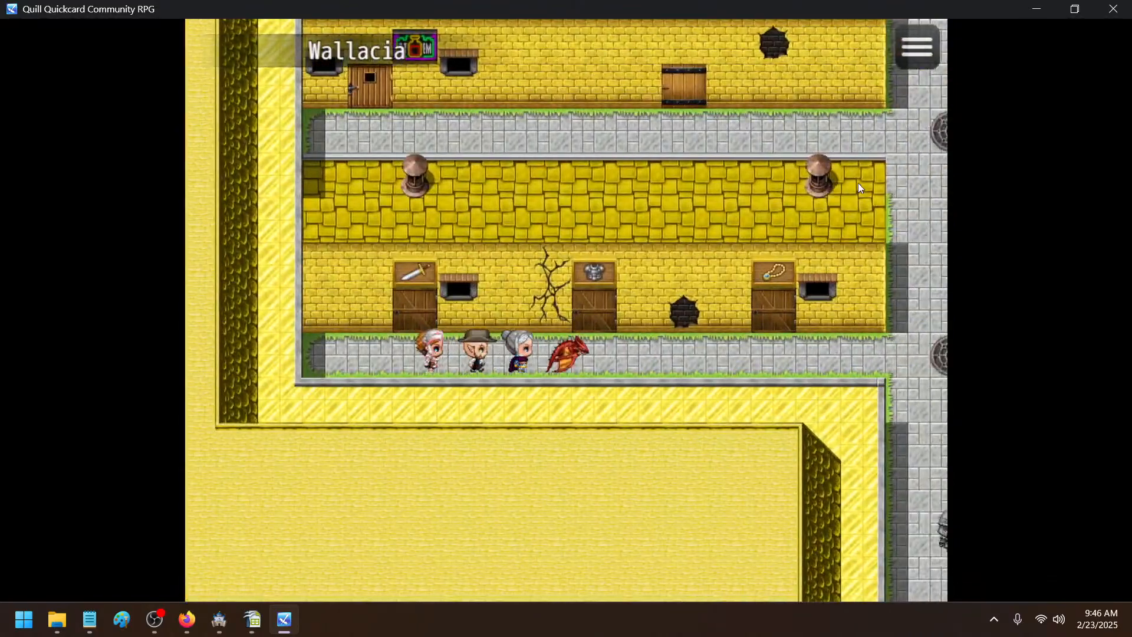
key(Up)
key(Down)
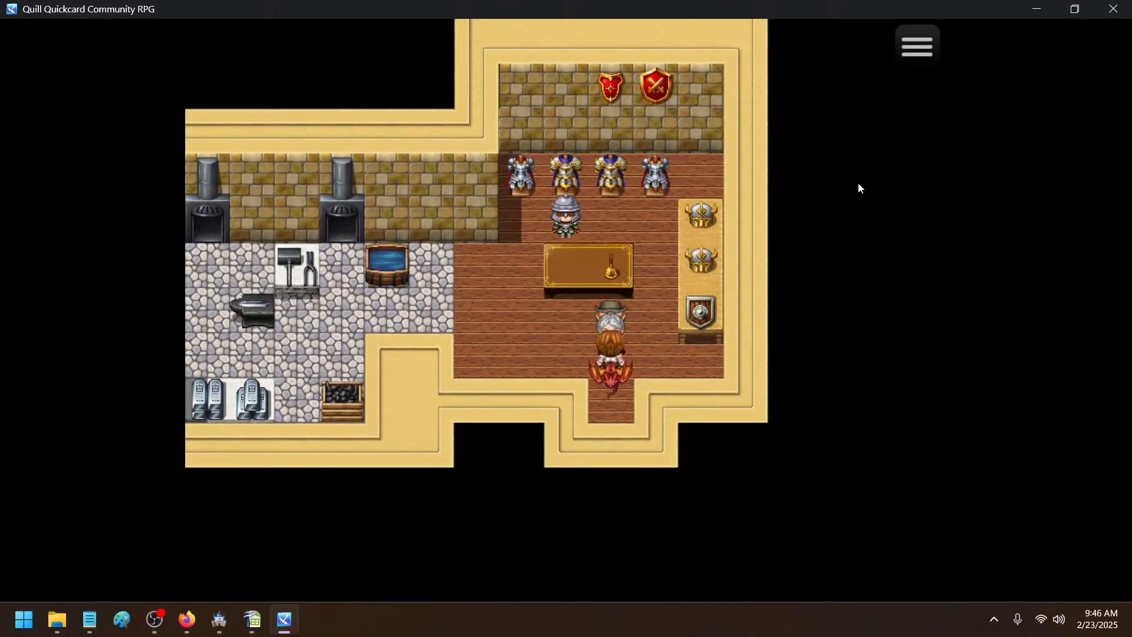
- Enter the accessory shop, talk to the shopkeeper, and examine the Sorcerer's Gloves, Ghostly Belt and Clear-Head Charm for sale
key(Right)
key(Up)
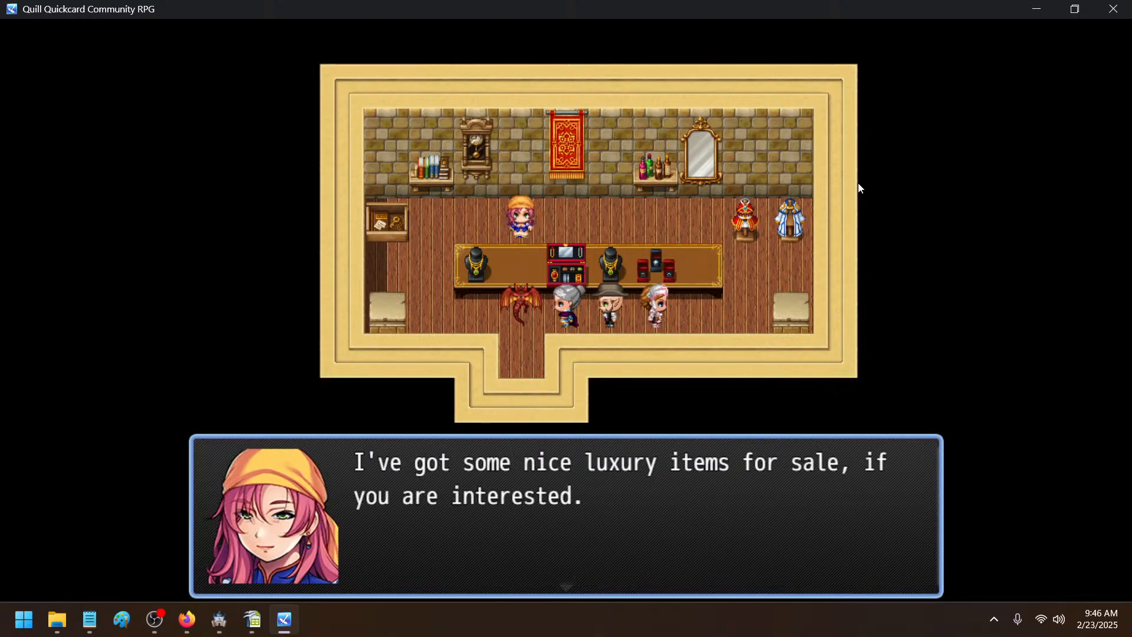
key(Return)
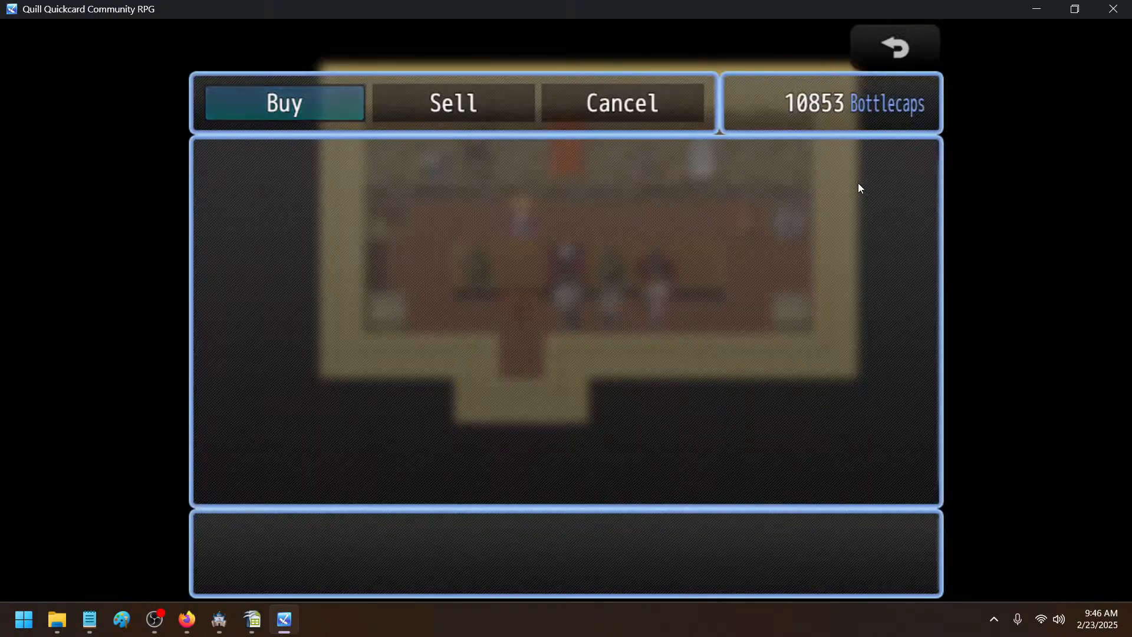
key(Return)
key(Down)
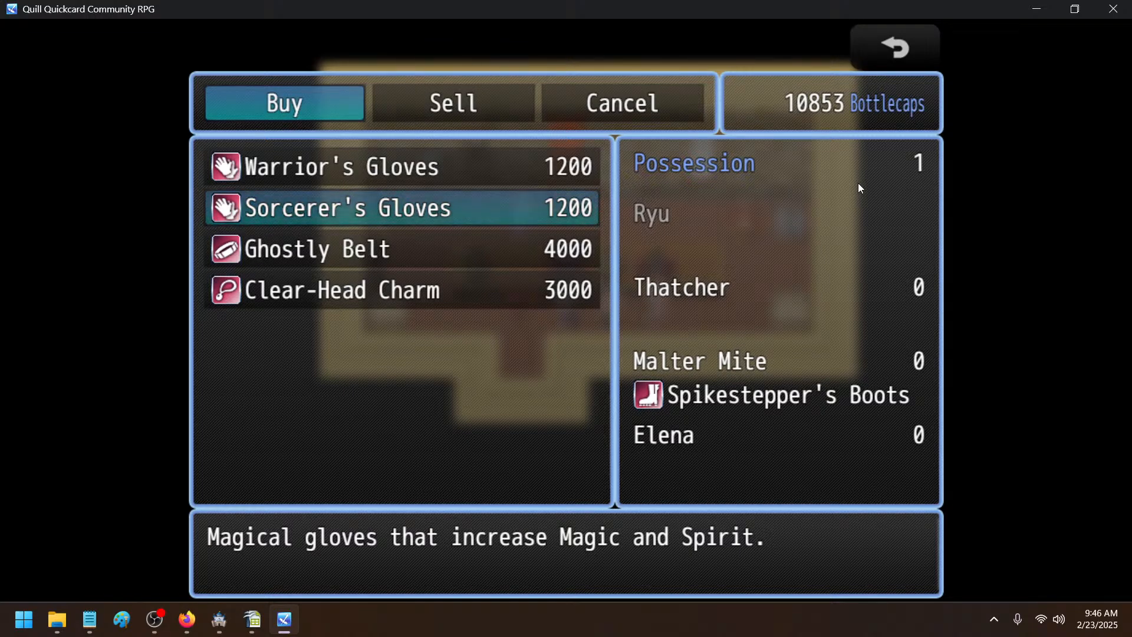
key(Down)
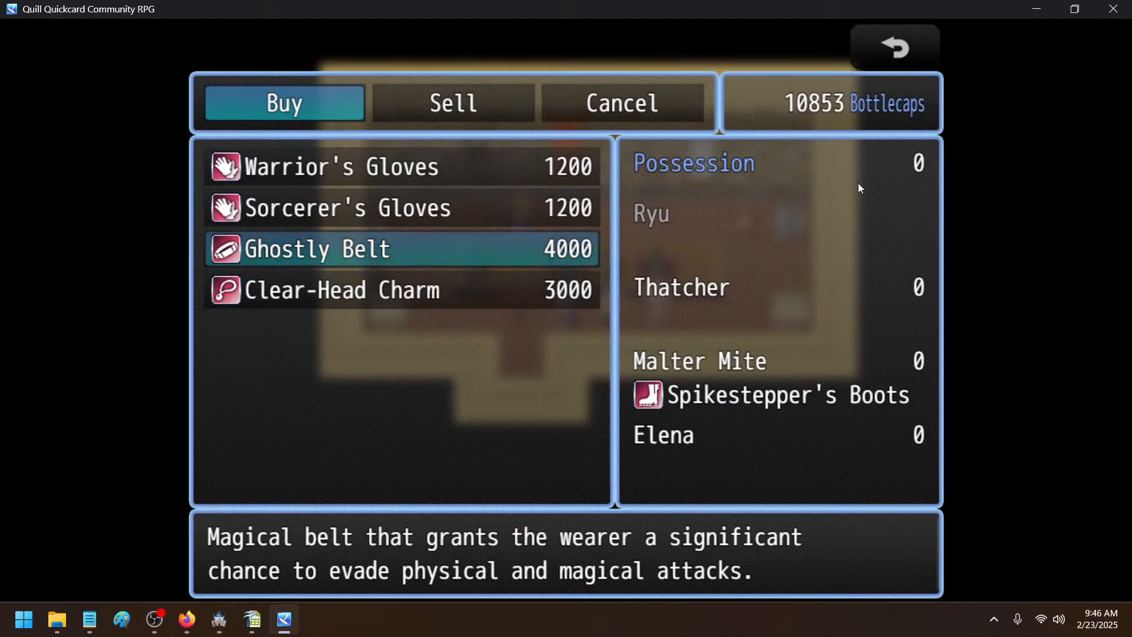
key(Down)
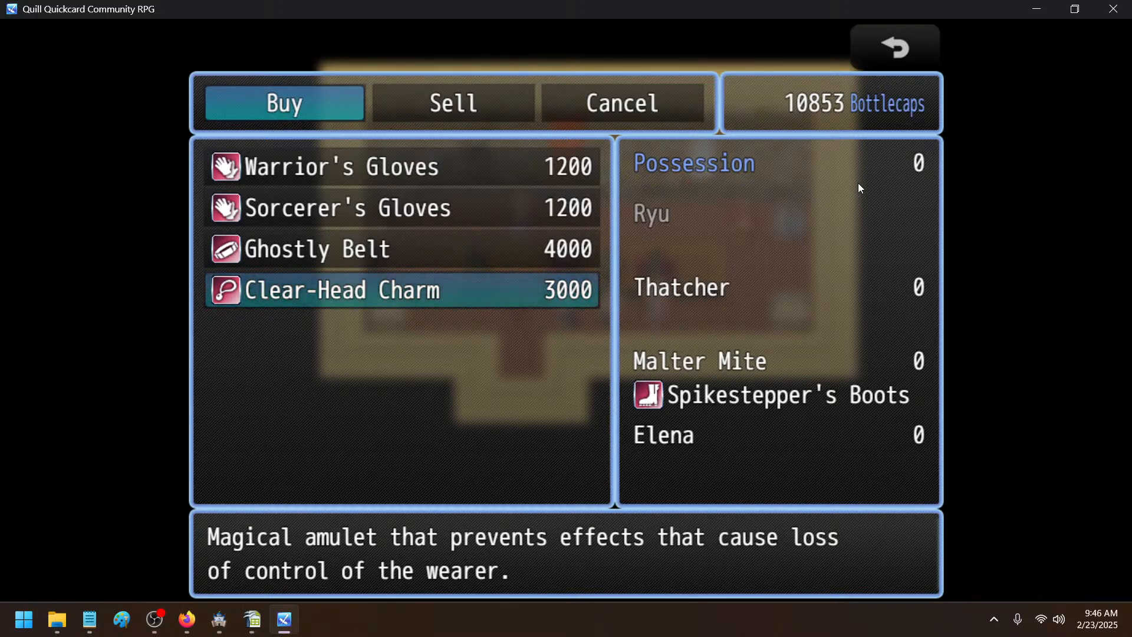
key(Escape)
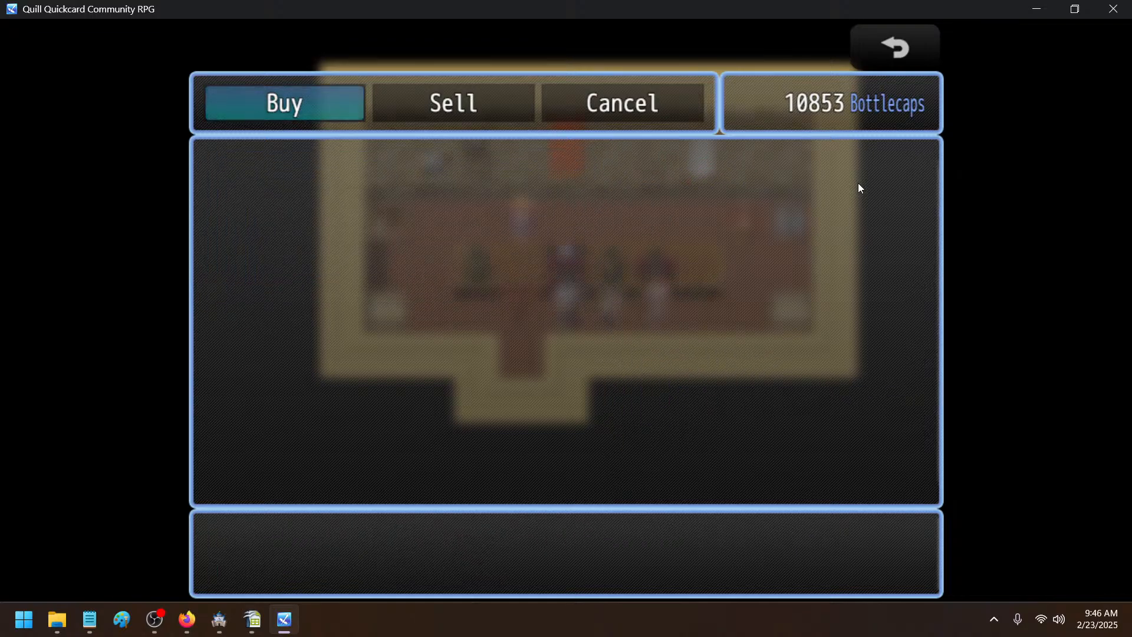
- Leave the accessory shop, enter the clothier's shop across the main street, look around inside, and head back out
key(Escape)
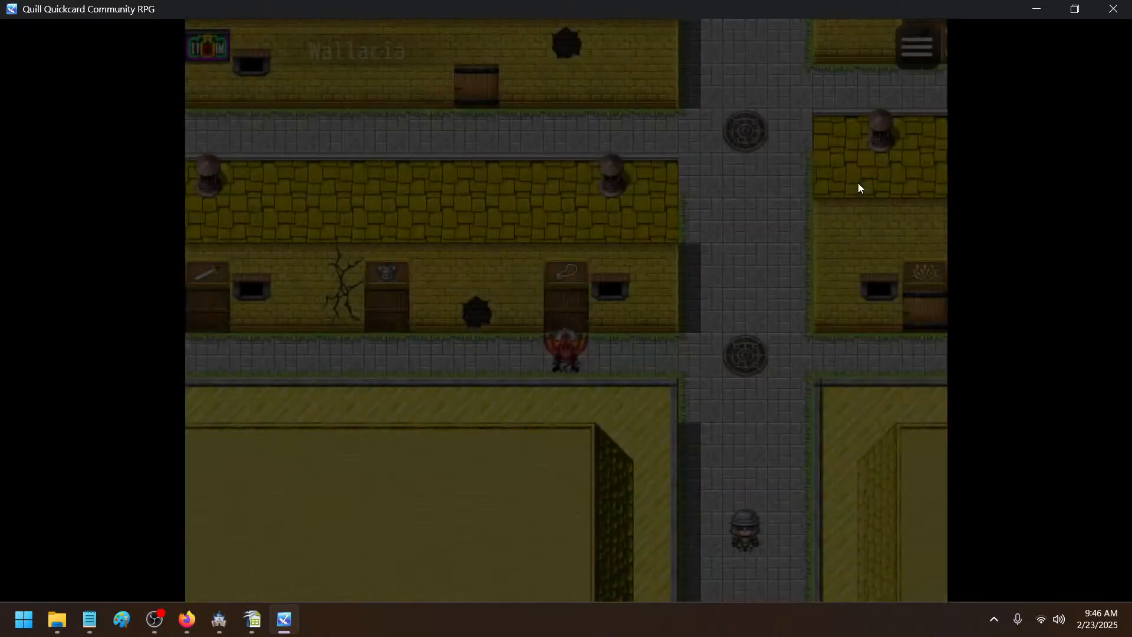
key(Right)
key(Up)
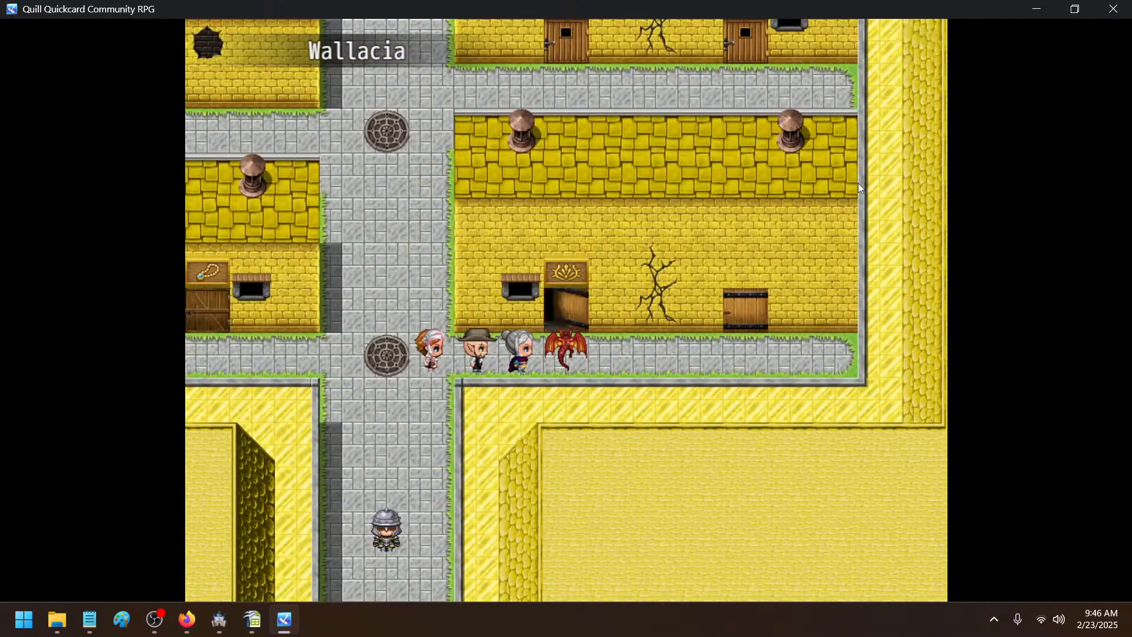
key(Right)
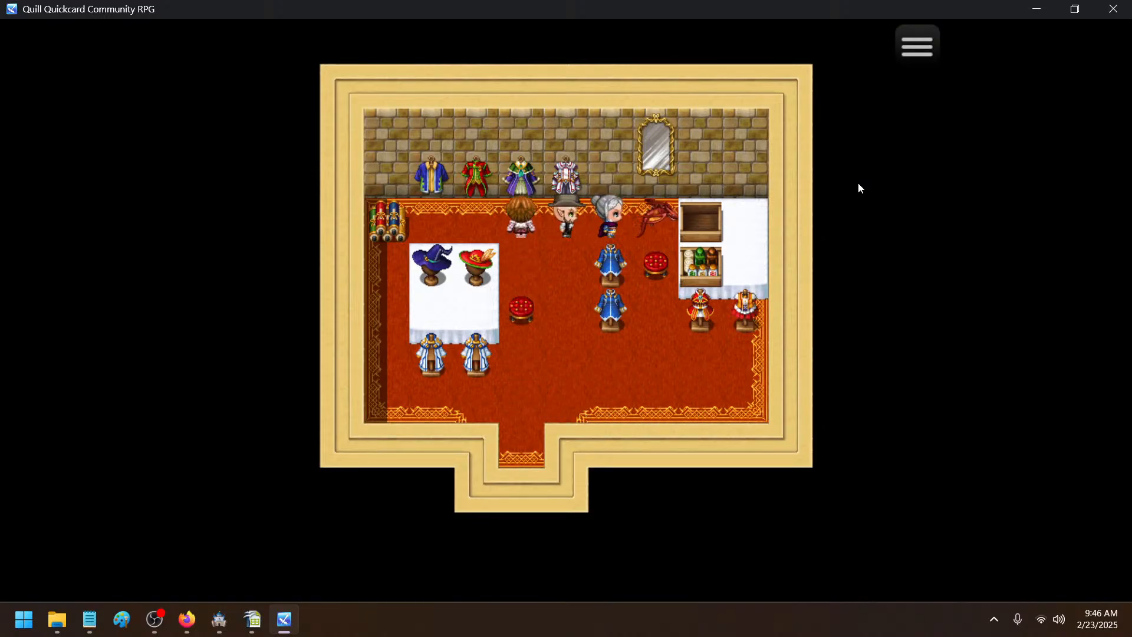
key(Down)
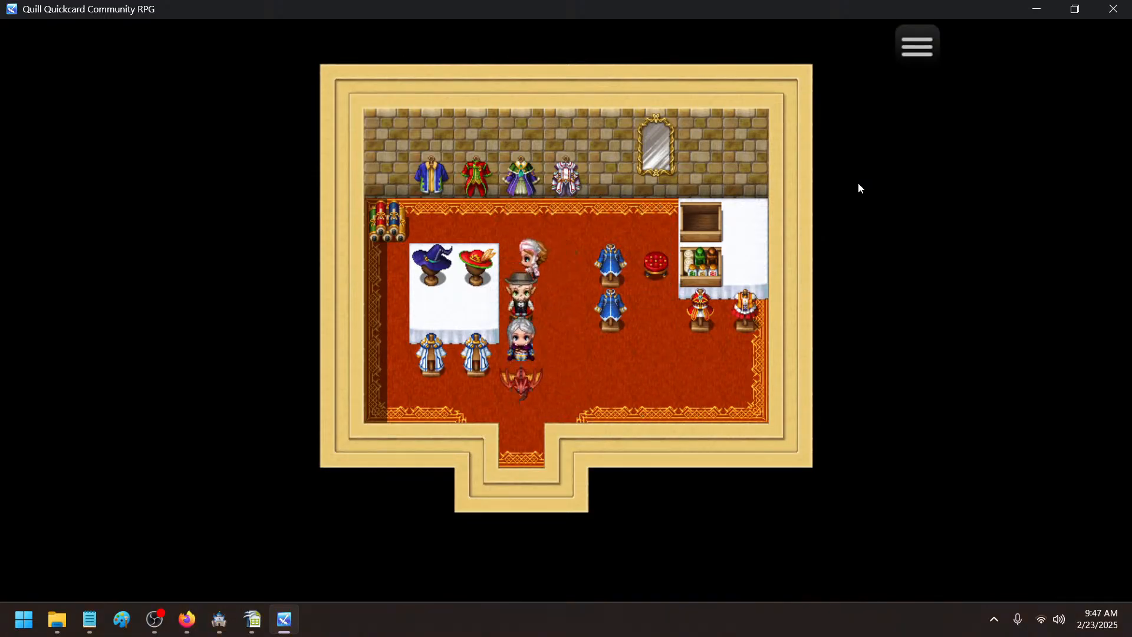
key(Right)
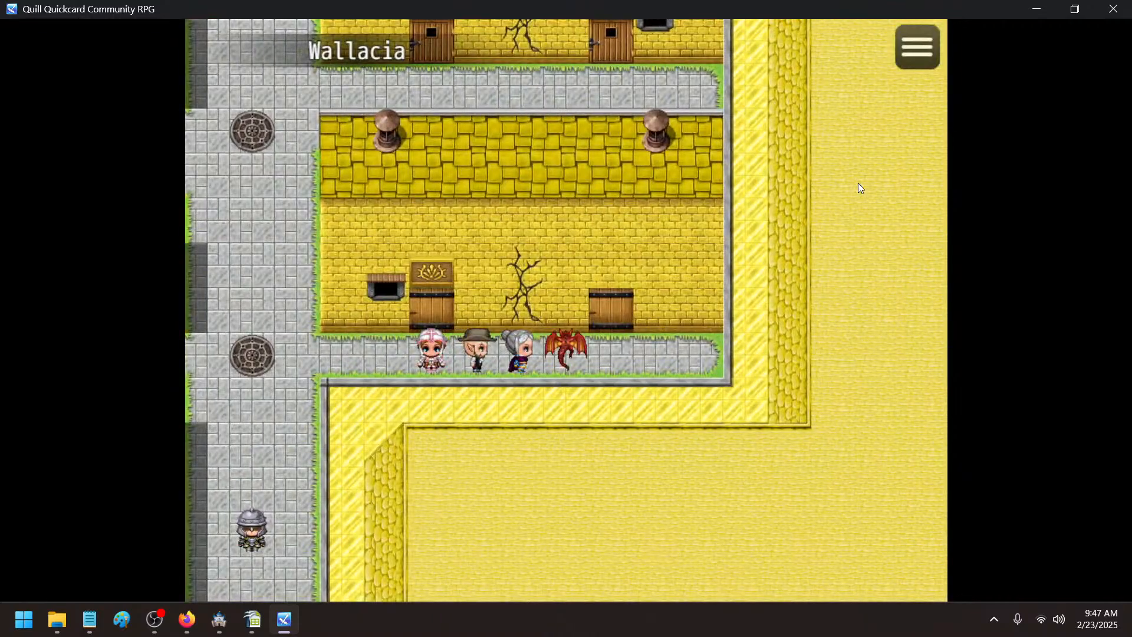
- Enter the plain-doored house beside the clothier's shop, walk around its bed, and return outside
key(Up)
key(Up)
key(Right)
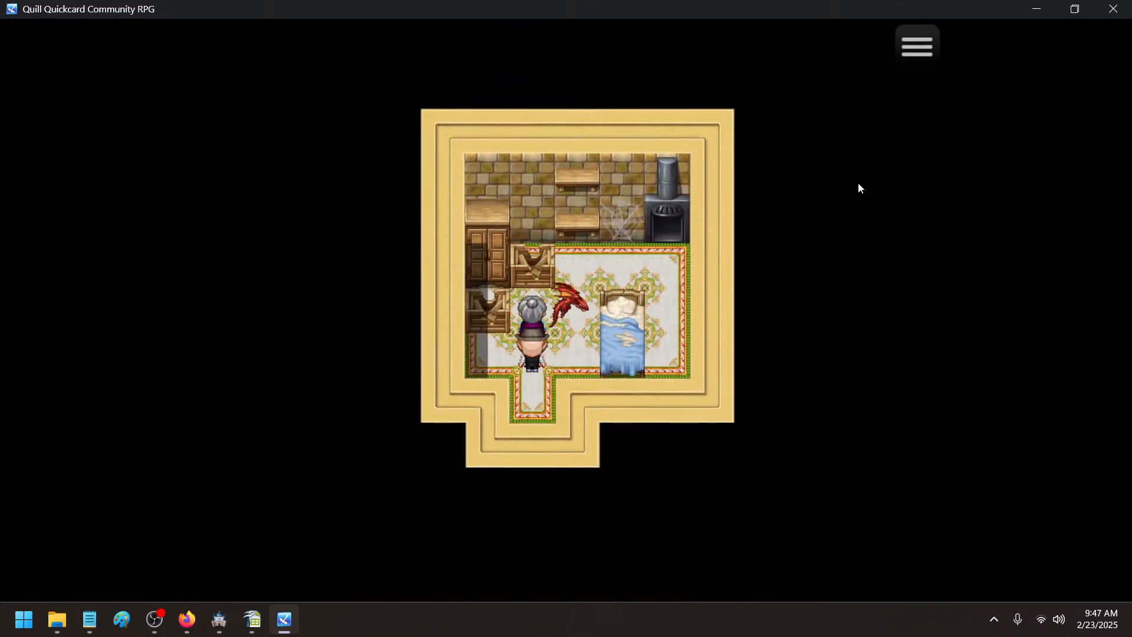
key(Left)
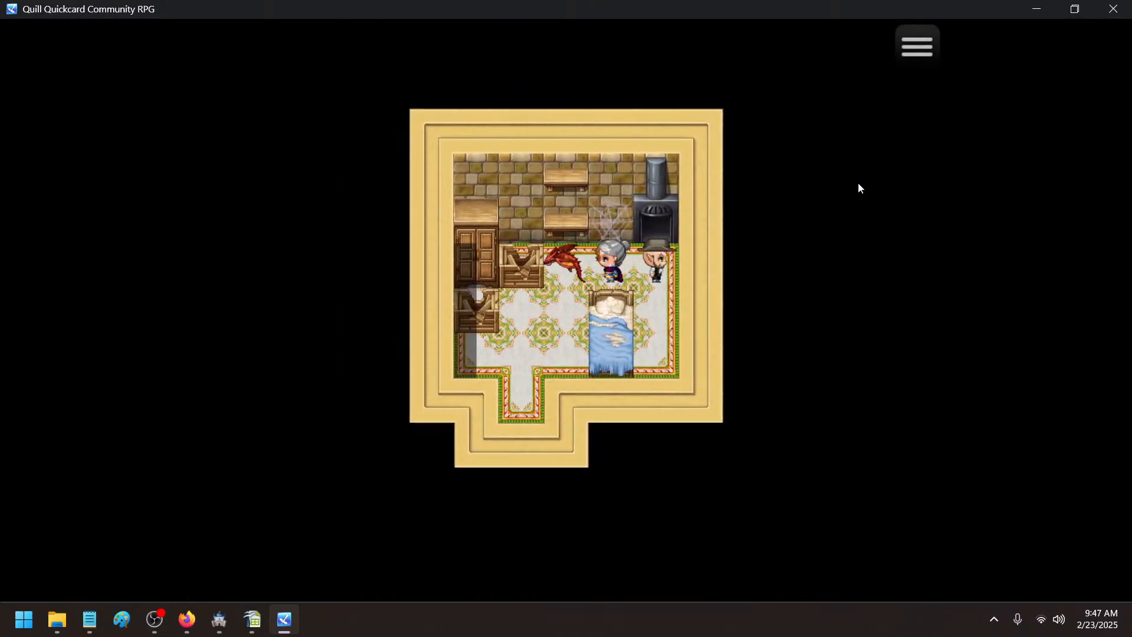
key(Down)
key(Left)
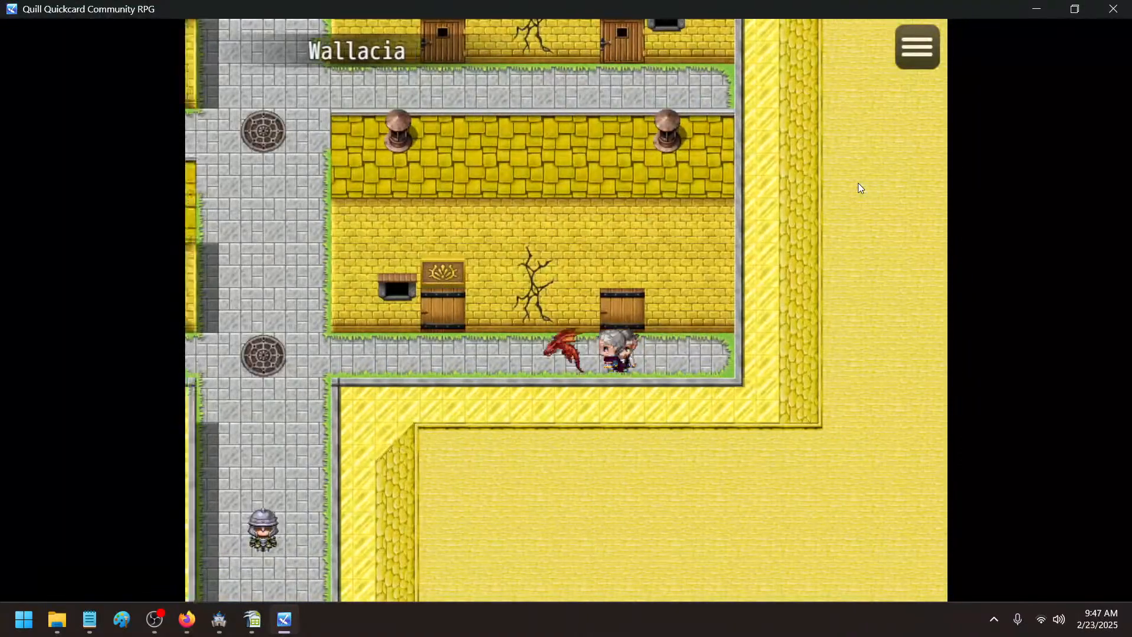
- Walk north to the save crystal near the inn and save the game to File 1
key(Up)
key(Up)
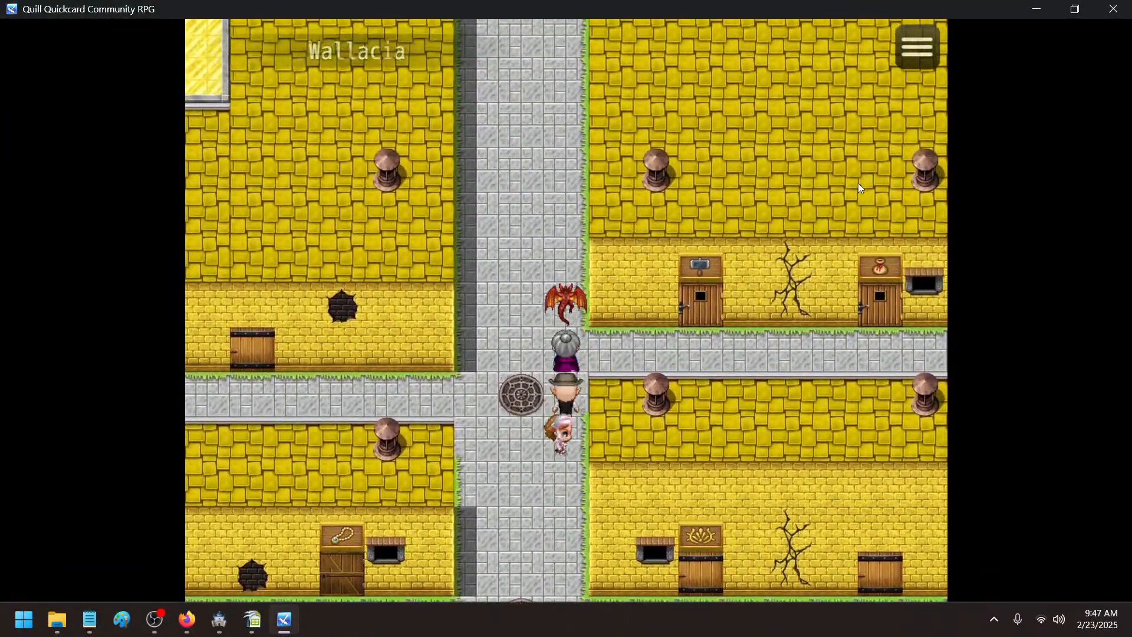
key(Up)
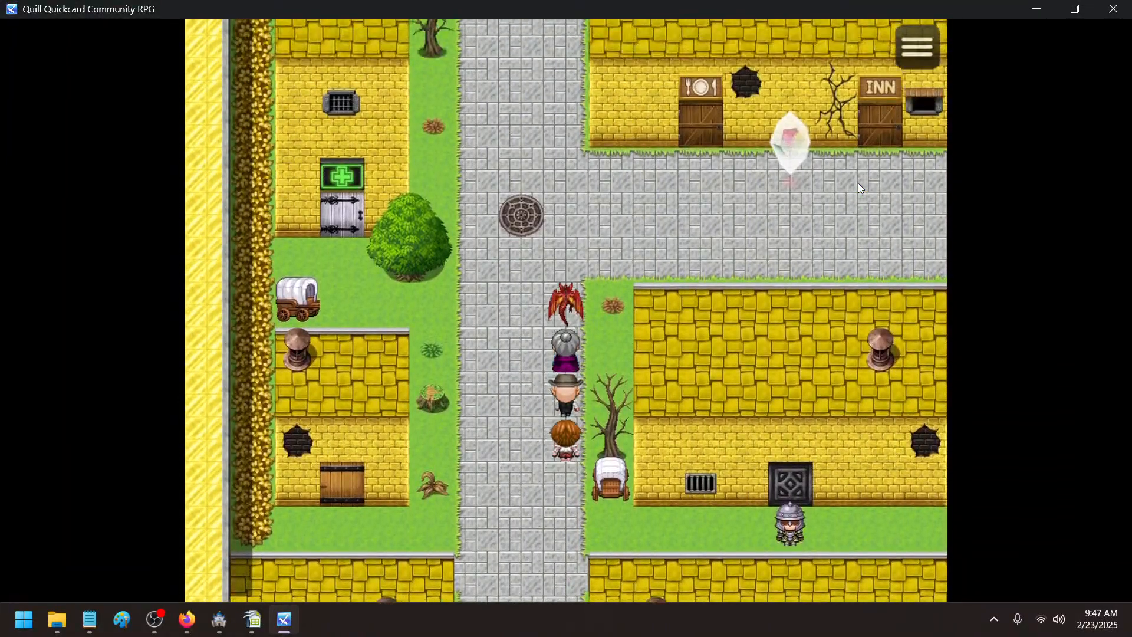
key(Right)
key(Right)
key(Return)
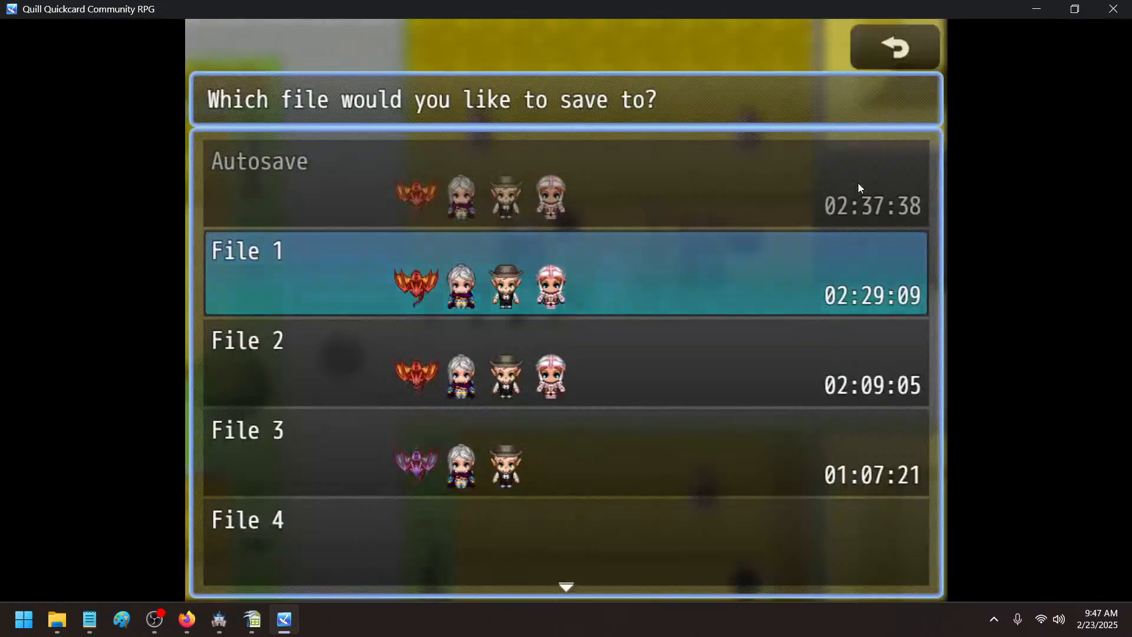
key(Return)
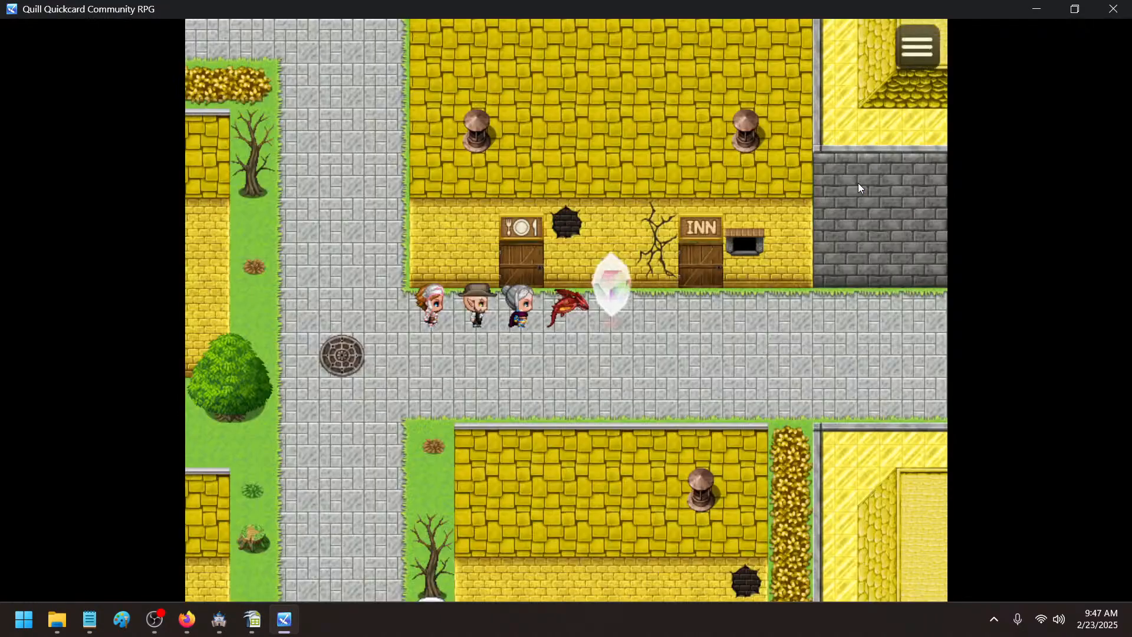
- Close the playtest, put the notes away, and open the inn's door event on the Wallacia Main map
click(1109, 7)
click(694, 73)
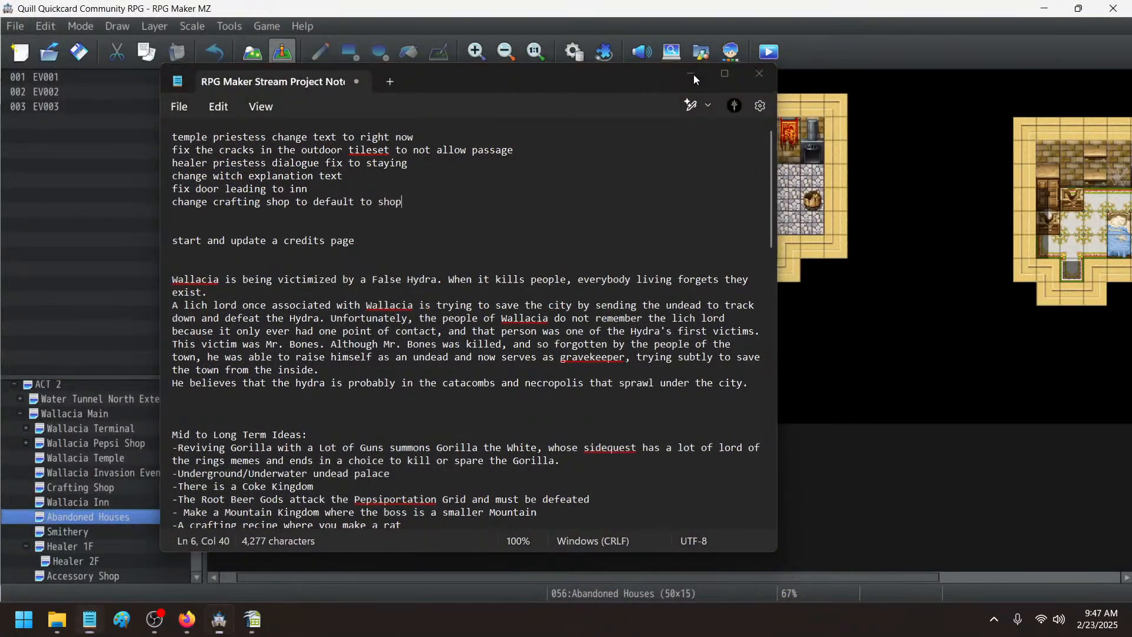
click(64, 414)
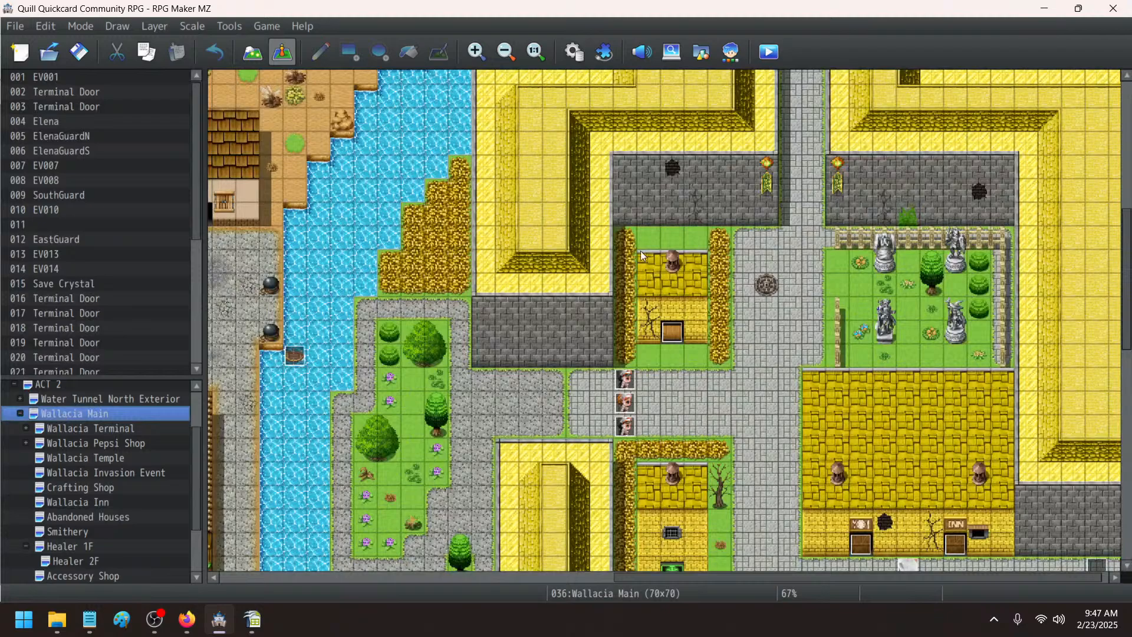
scroll(1126, 373, down, 3)
double_click(948, 399)
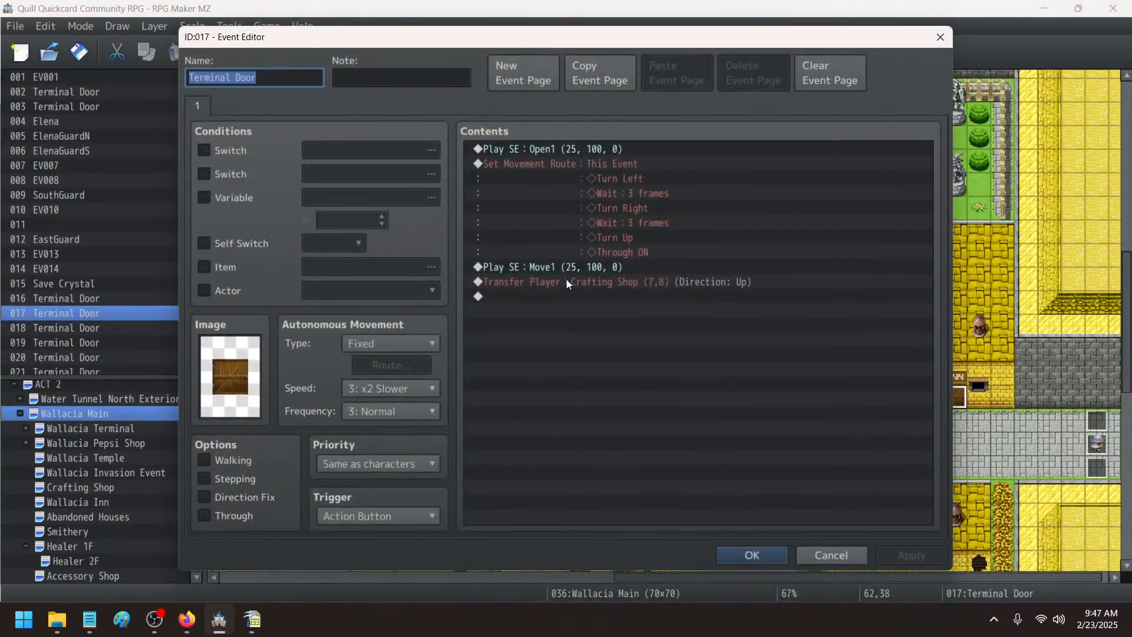
- Set the inn door's Transfer Player destination to Wallacia Inn (8,10) and apply the event changes
double_click(566, 281)
double_click(673, 267)
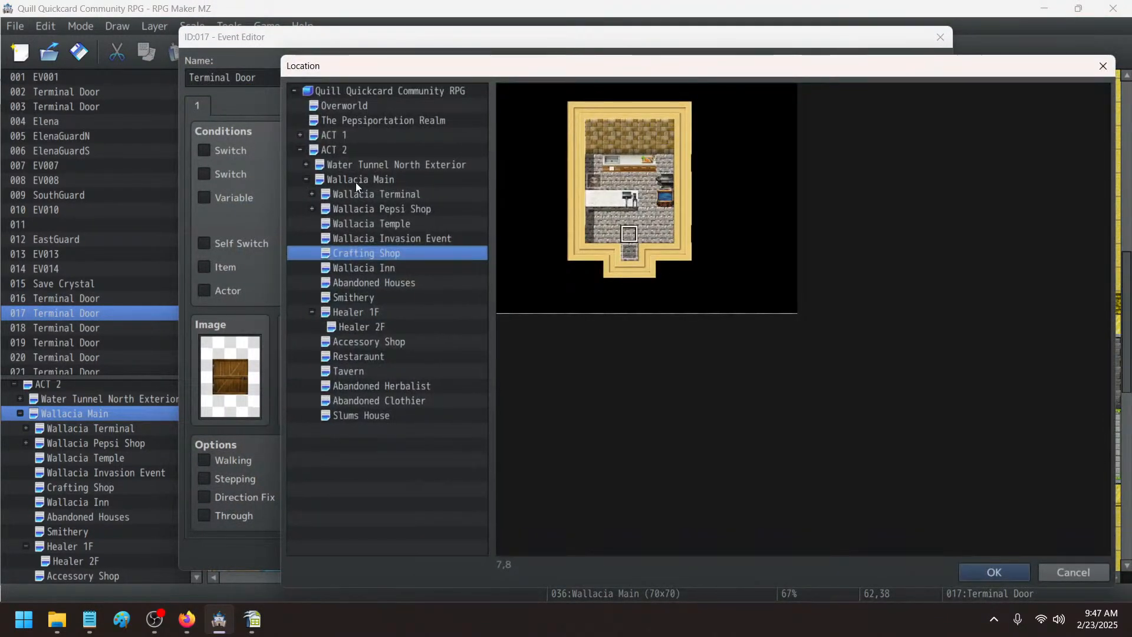
click(366, 281)
click(367, 268)
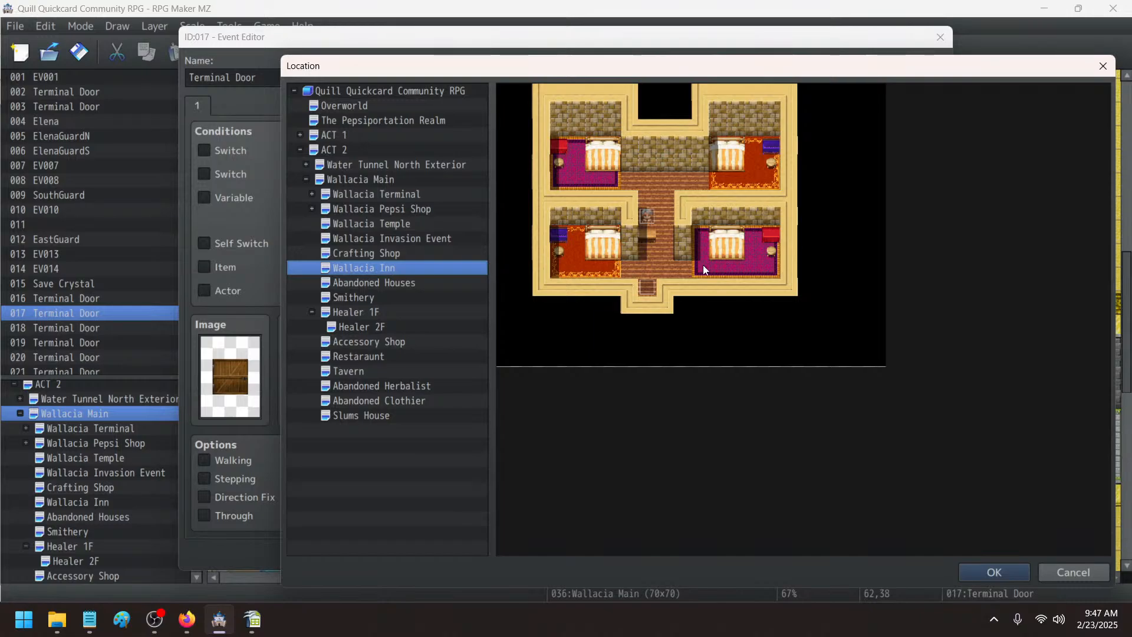
click(647, 269)
double_click(649, 270)
click(692, 433)
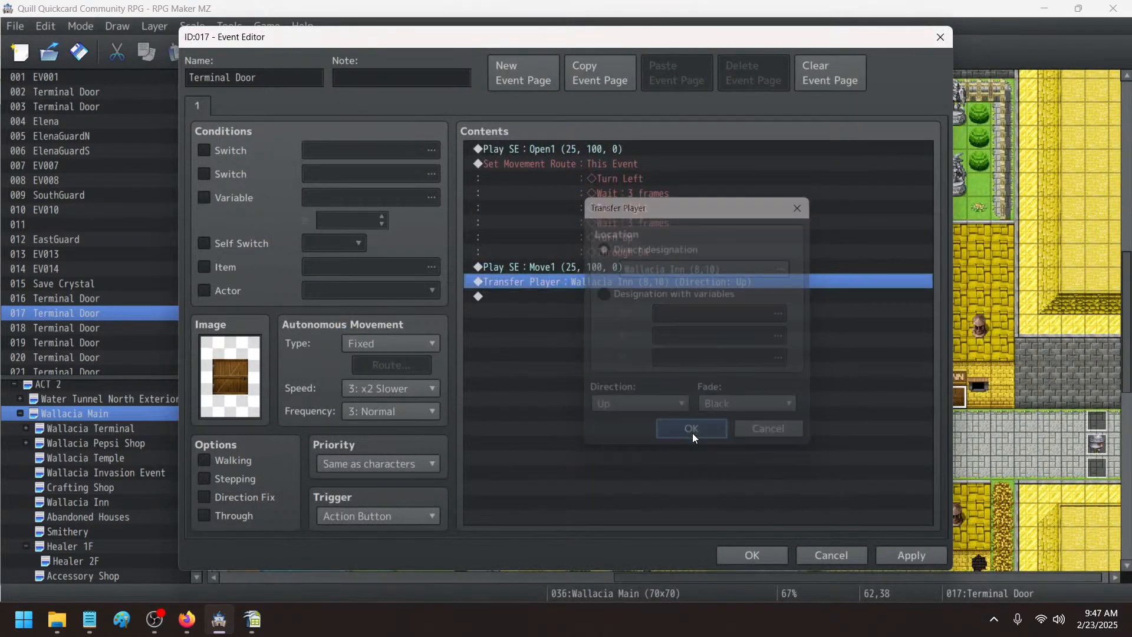
click(932, 556)
click(751, 555)
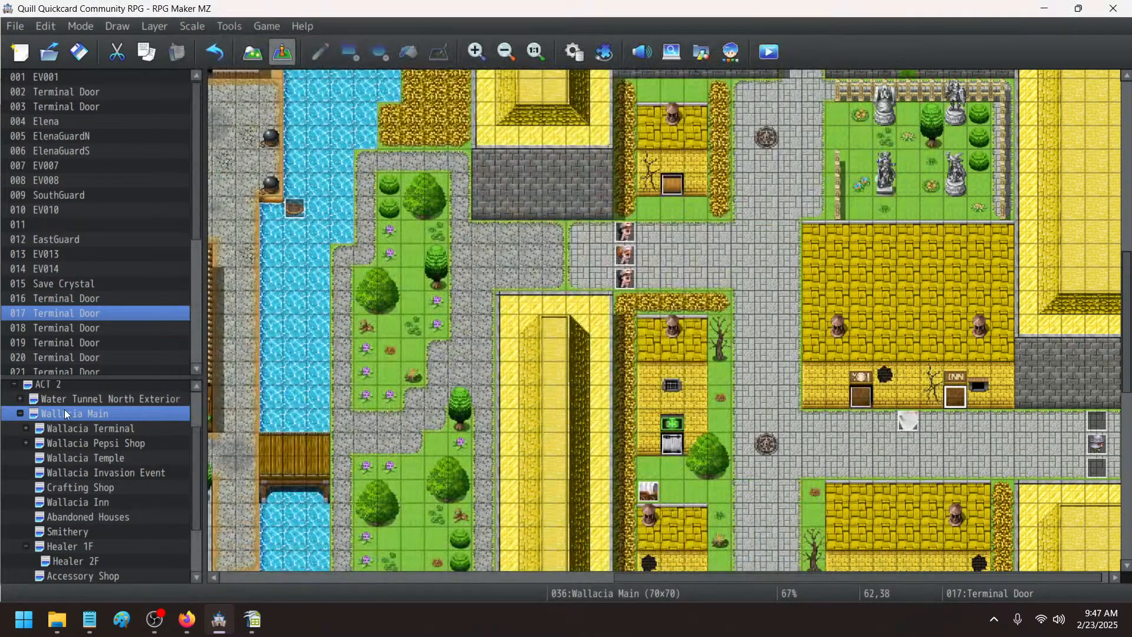
- Check that the Wallacia Inn exit event transfers the player to Wallacia Main (62,39), just outside the inn door
click(83, 502)
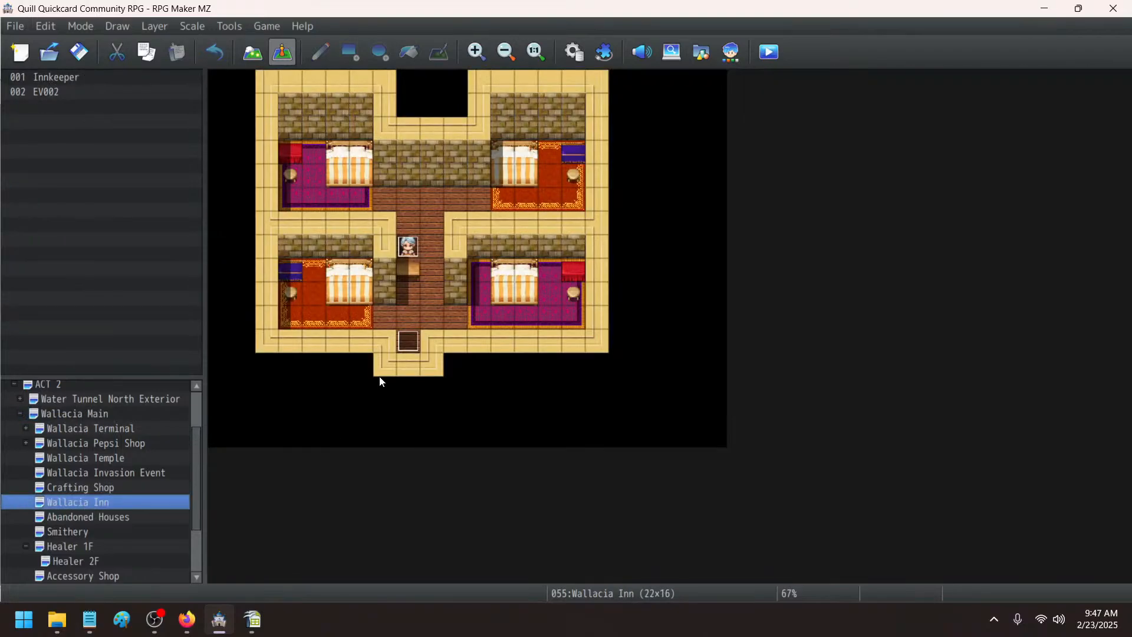
double_click(412, 347)
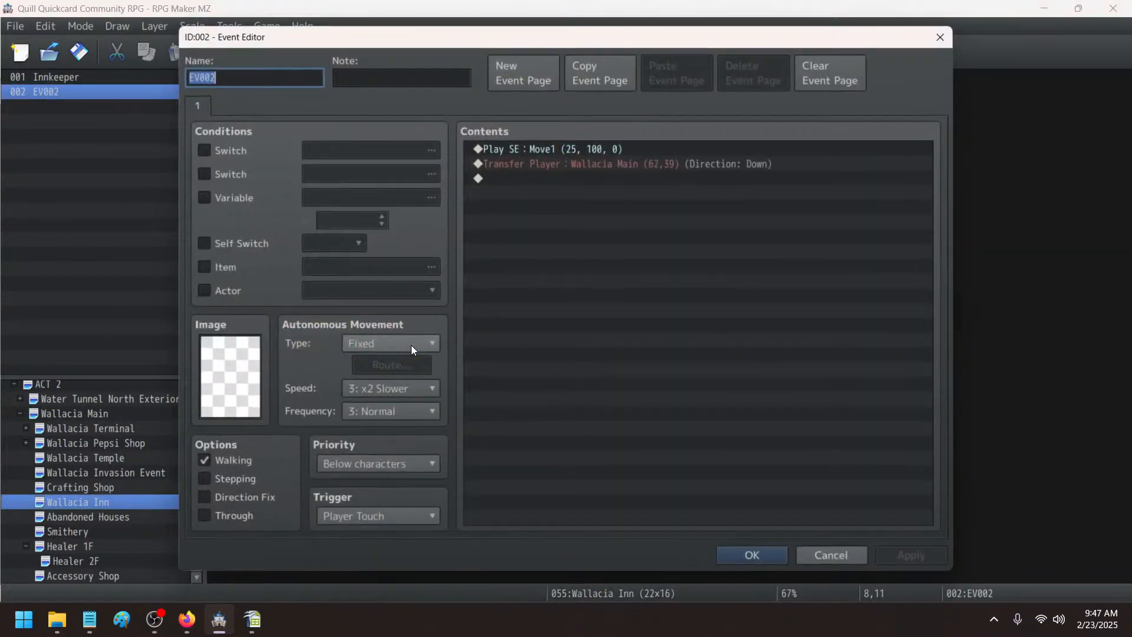
double_click(639, 162)
click(674, 270)
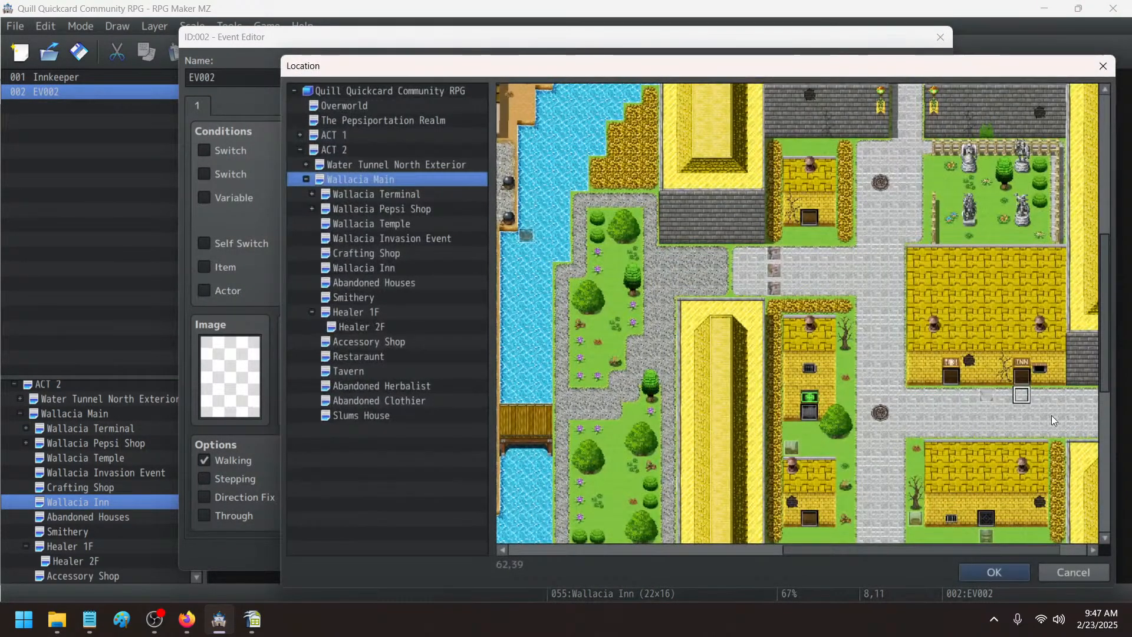
double_click(1021, 391)
click(719, 435)
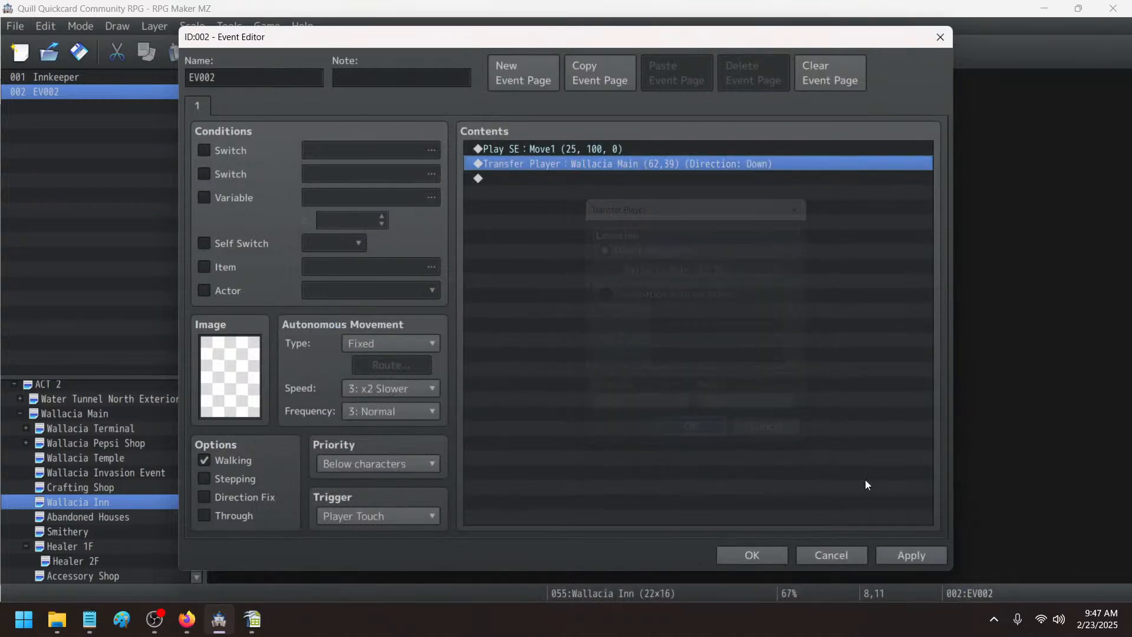
click(908, 553)
click(752, 555)
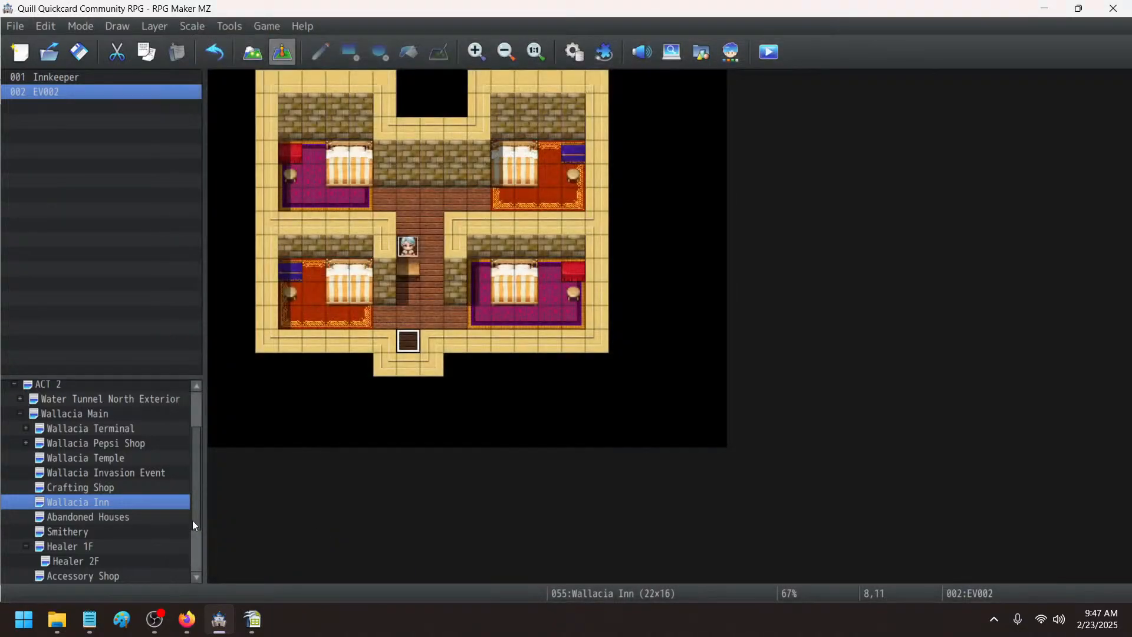
- On the Healer 1F map, correct EV006's dialogue to read "There's a witch staying upstairs" and apply the event
click(70, 546)
double_click(432, 268)
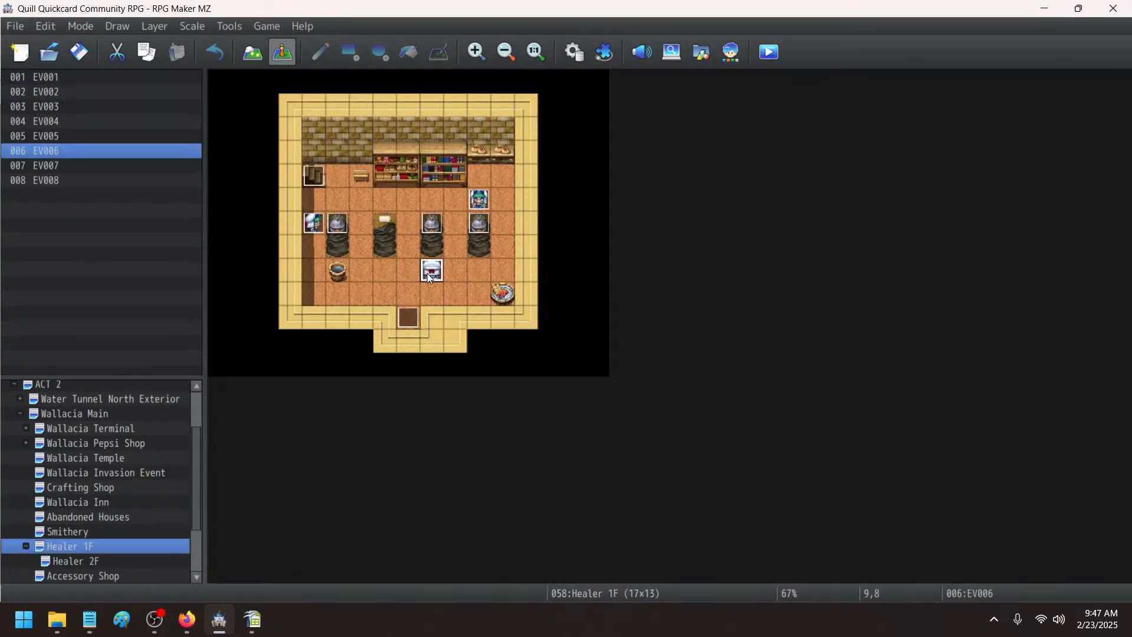
double_click(652, 148)
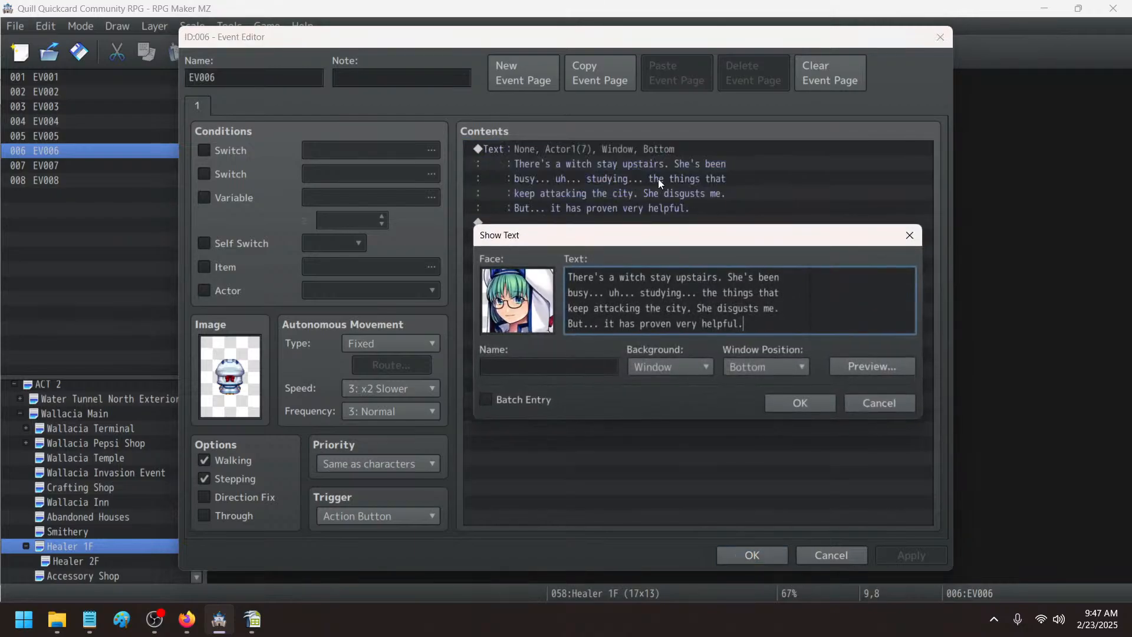
click(675, 280)
text(ing)
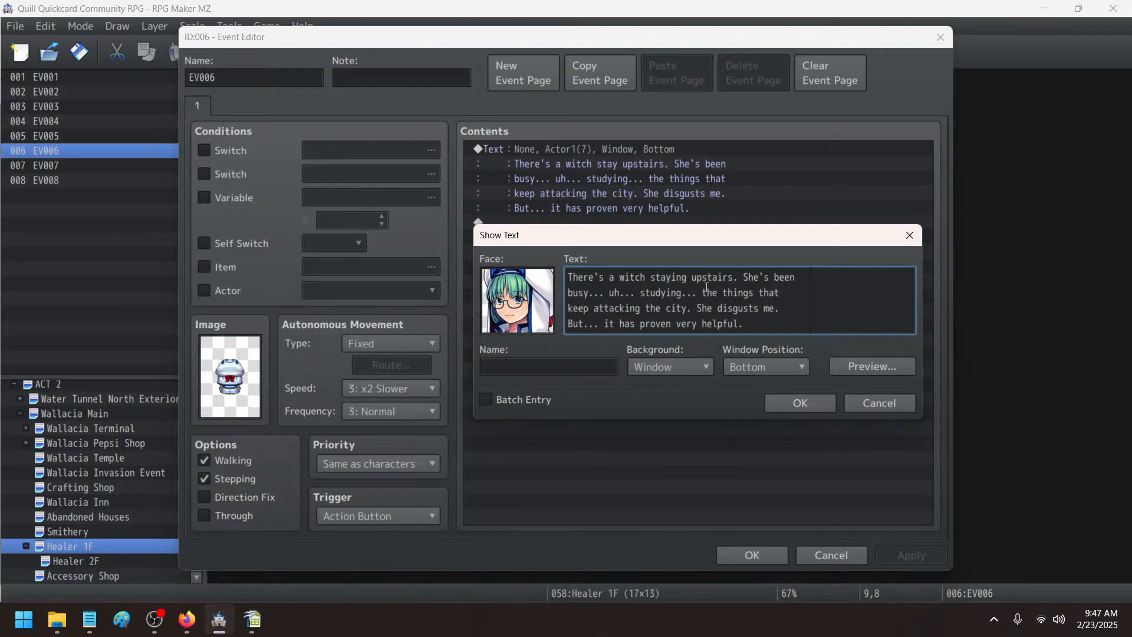
click(790, 401)
click(902, 553)
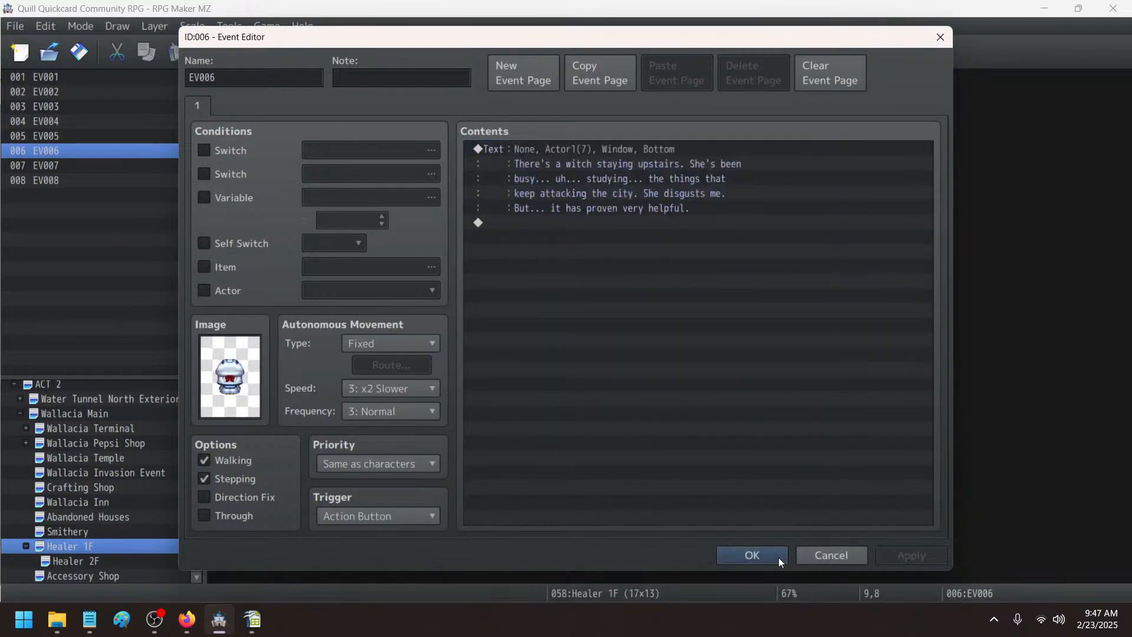
click(756, 557)
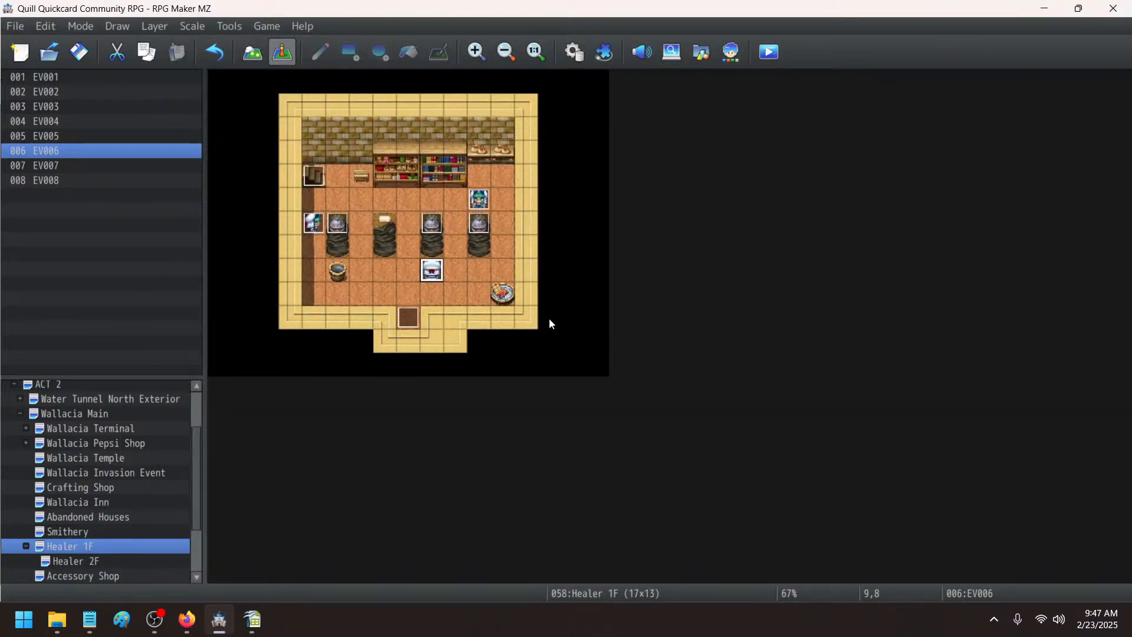
- Add "...I was training and..." and "...I took an arrow to the knee." to the dialogue of EV001, the westernmost bedridden soldier
double_click(334, 224)
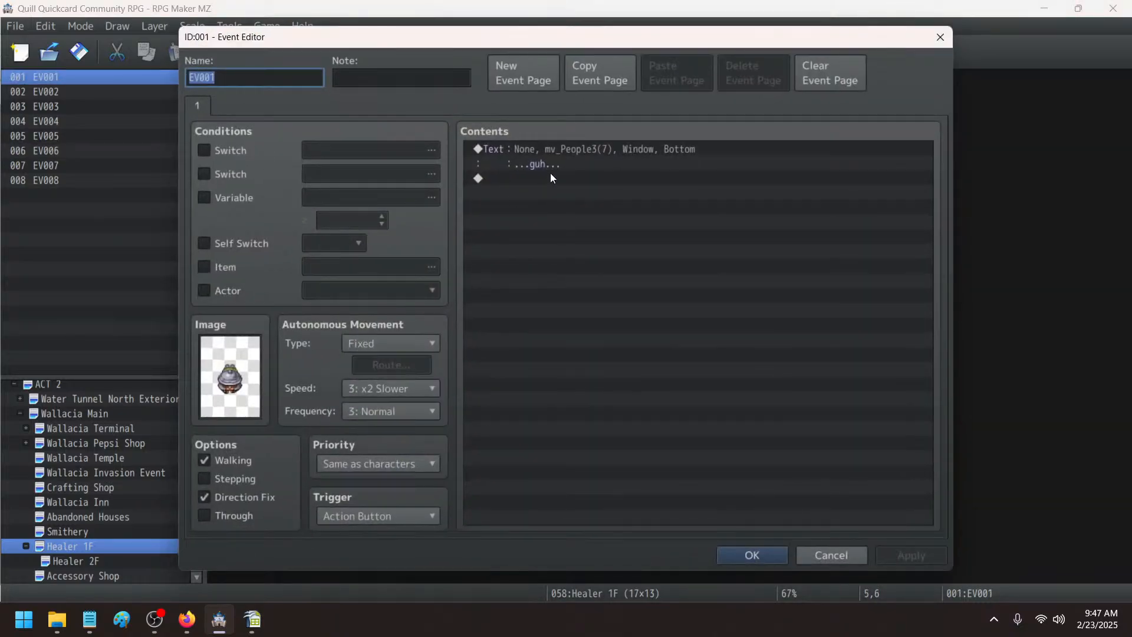
double_click(550, 150)
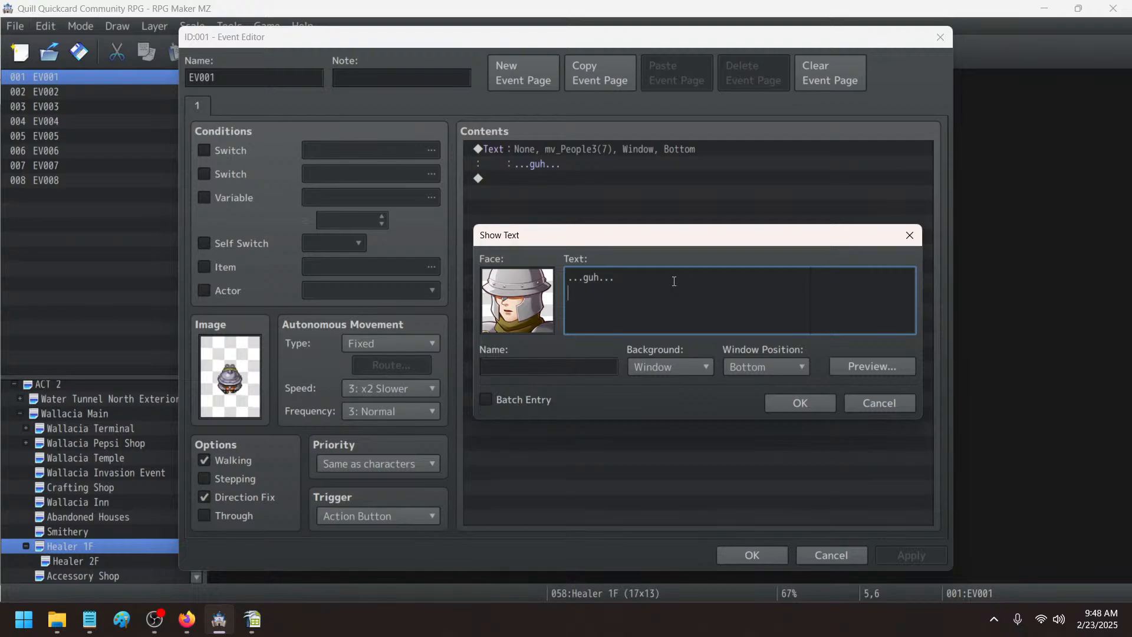
text(...I was trainin)
key(BackSpace)
key(BackSpace)
key(BackSpace)
text(ning and)
text(...I took a)
text(n arrow to the kn ee)
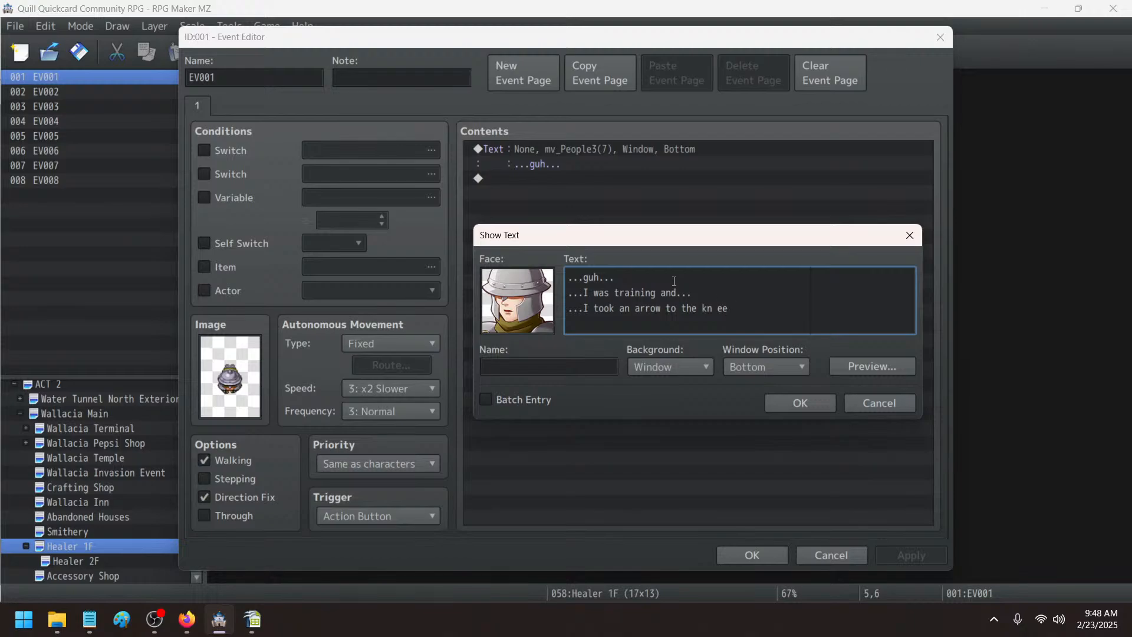
text(.)
- Finish the soldier's dialogue with "I don't know if I'll be able to adventure anymore." and apply the event
text( I don't know it)
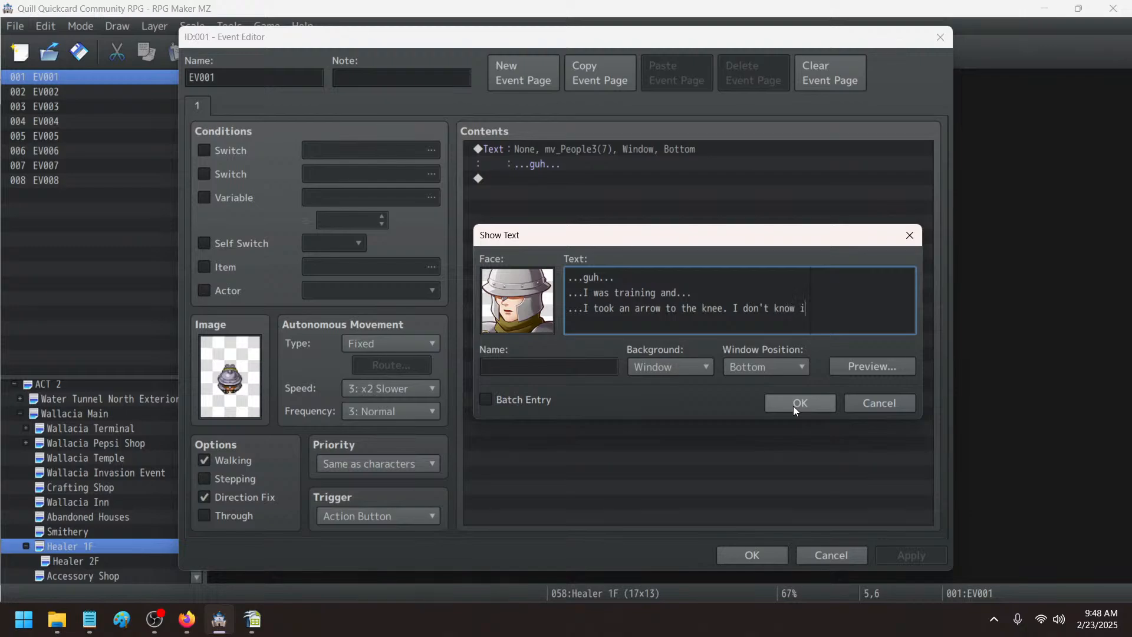
key(BackSpace)
key(BackSpace)
key(BackSpace)
key(Return)
text(if I'll be able to adventure adn)
key(BackSpace)
key(BackSpace)
text(nymore.)
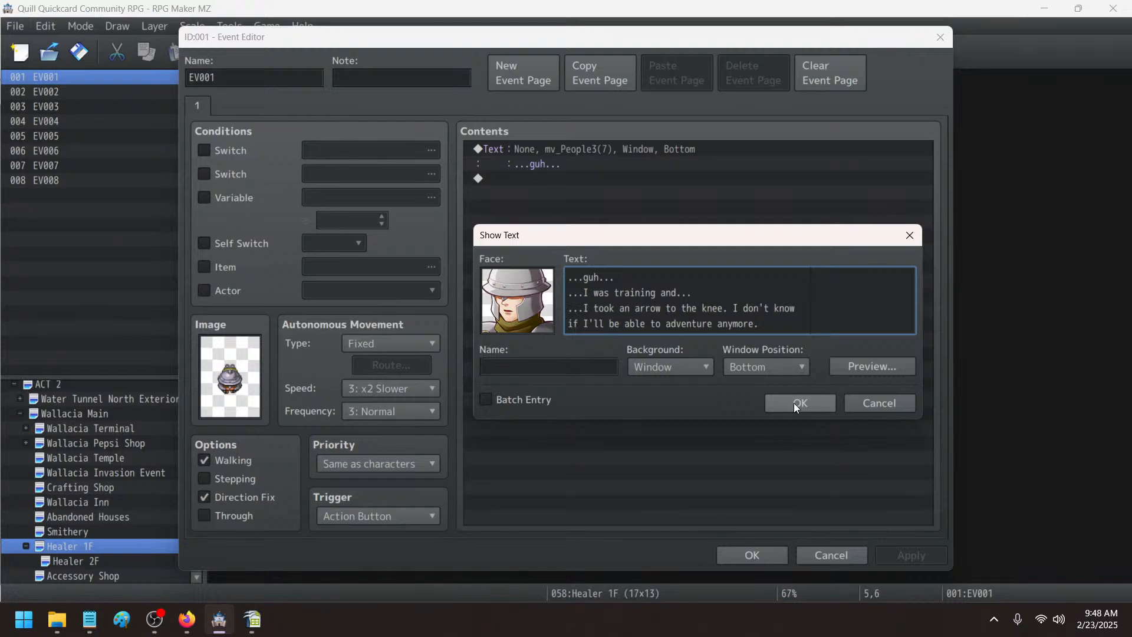
click(794, 402)
click(887, 561)
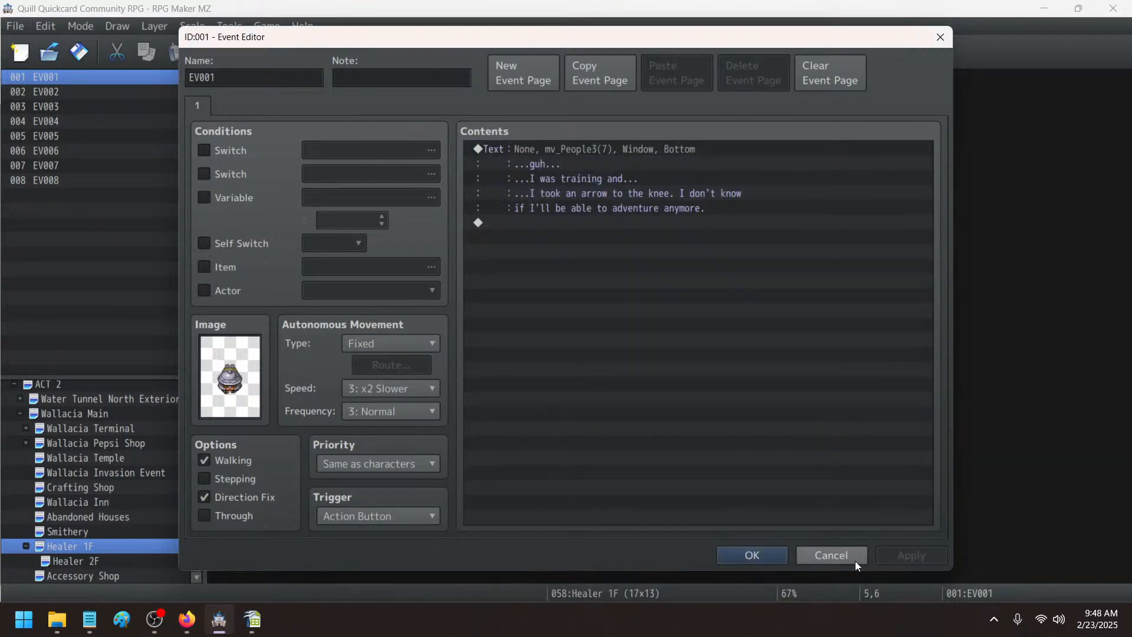
- Close the soldier's event and delete the "fix door leading to inn" and "healer priestess dialogue fix to staying" lines from the Notepad project notes
click(759, 555)
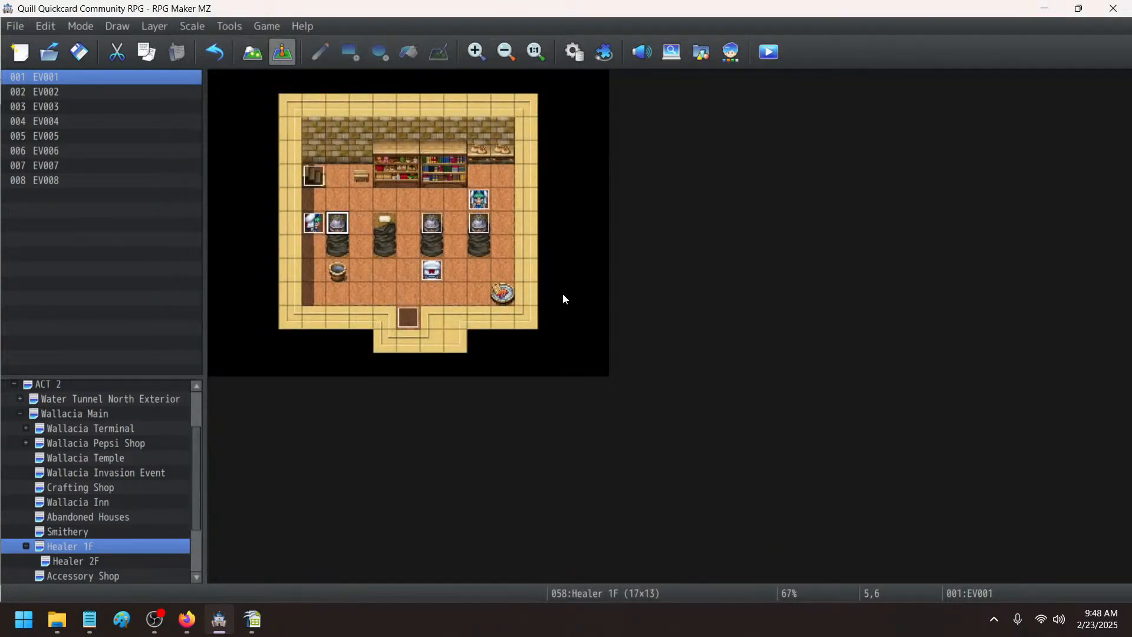
click(94, 623)
drag(436, 206, 180, 207)
drag(309, 189, 133, 185)
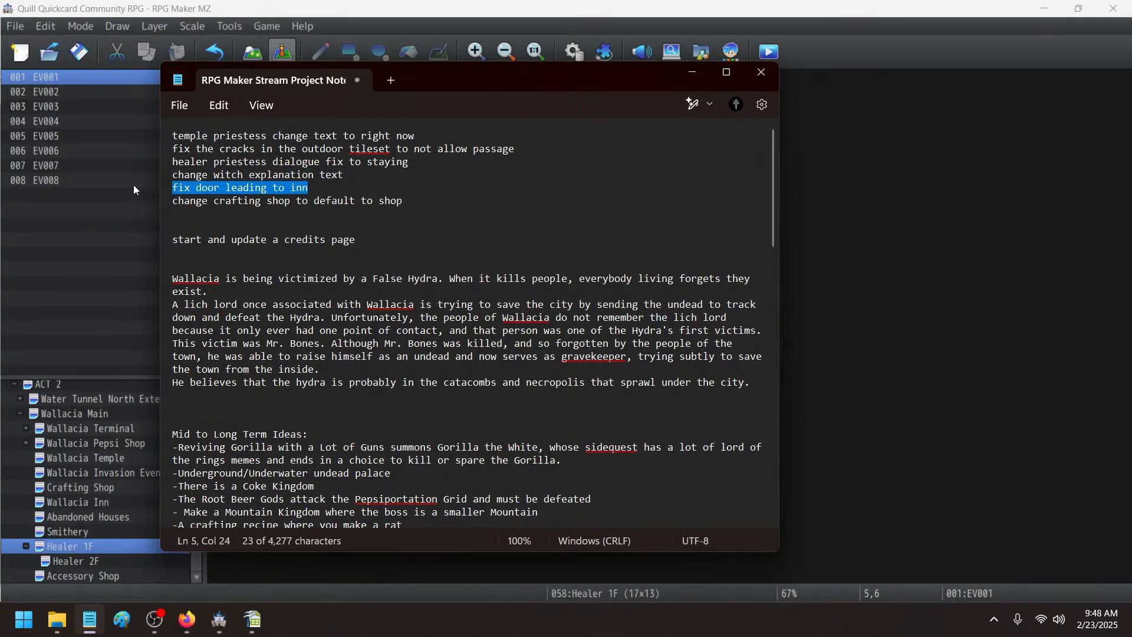
key(BackSpace)
key(BackSpace)
drag(420, 169, 158, 161)
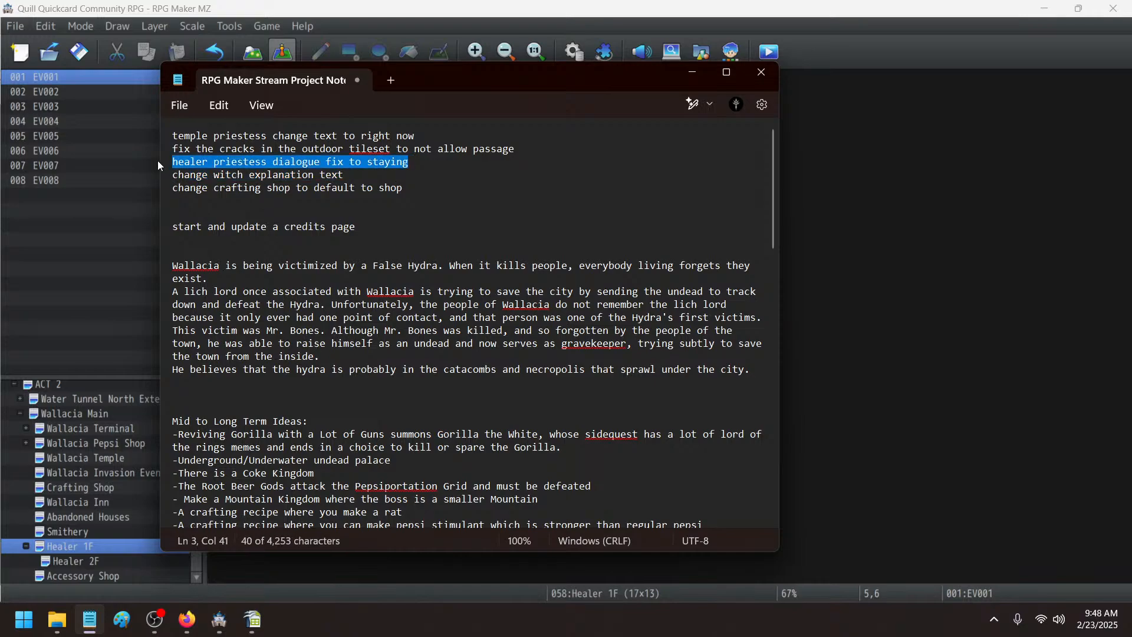
key(BackSpace)
key(BackSpace)
- Back in RPG Maker MZ, set the default of EV001's Shop/Craft/Cancel choices on Wallacia's Crafting Shop map to Choice #1 and apply the event
key(alt+Tab)
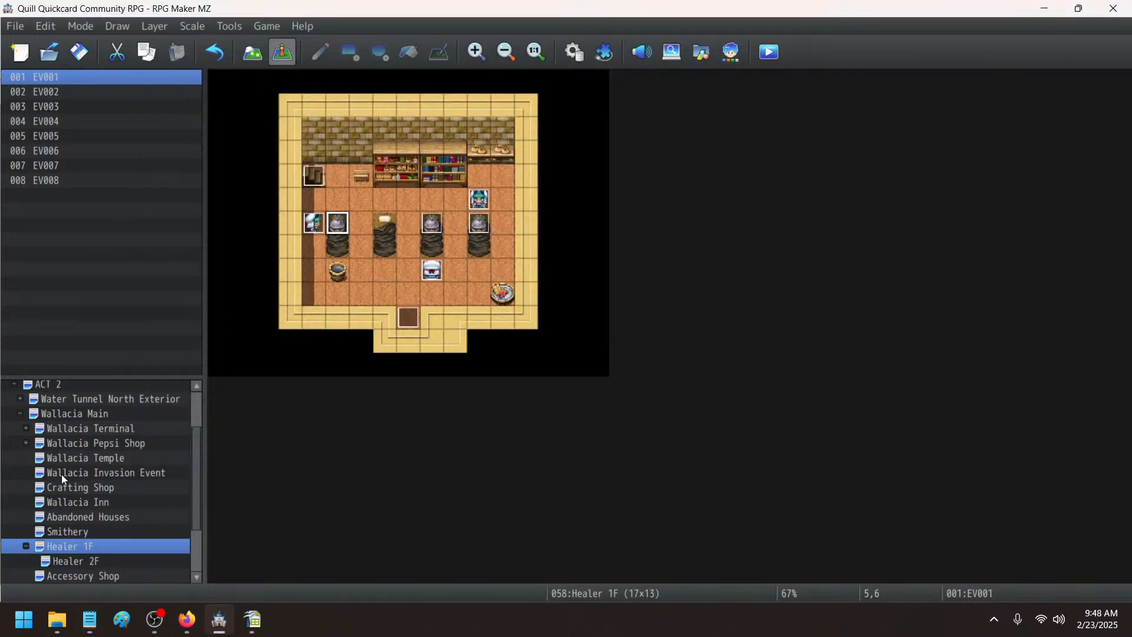
click(79, 491)
double_click(345, 191)
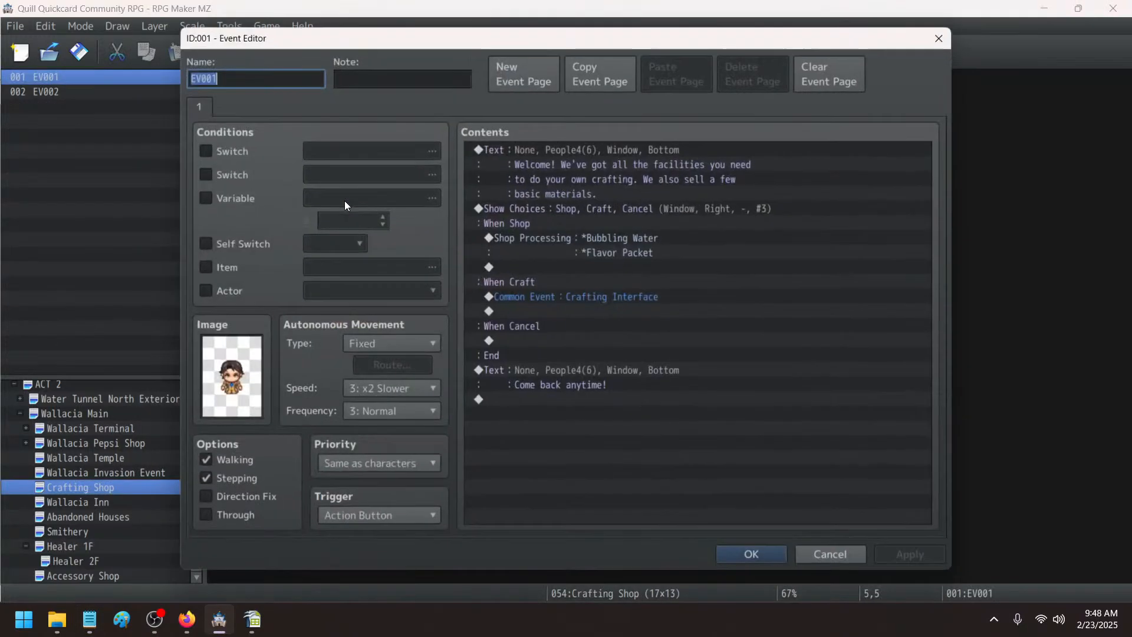
double_click(568, 207)
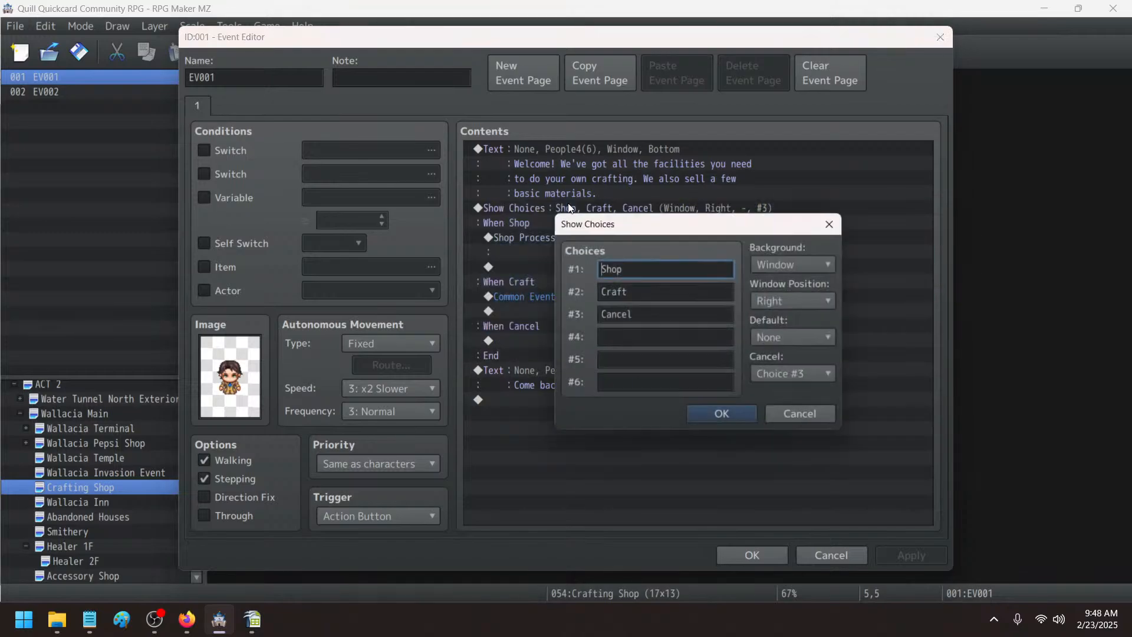
click(791, 338)
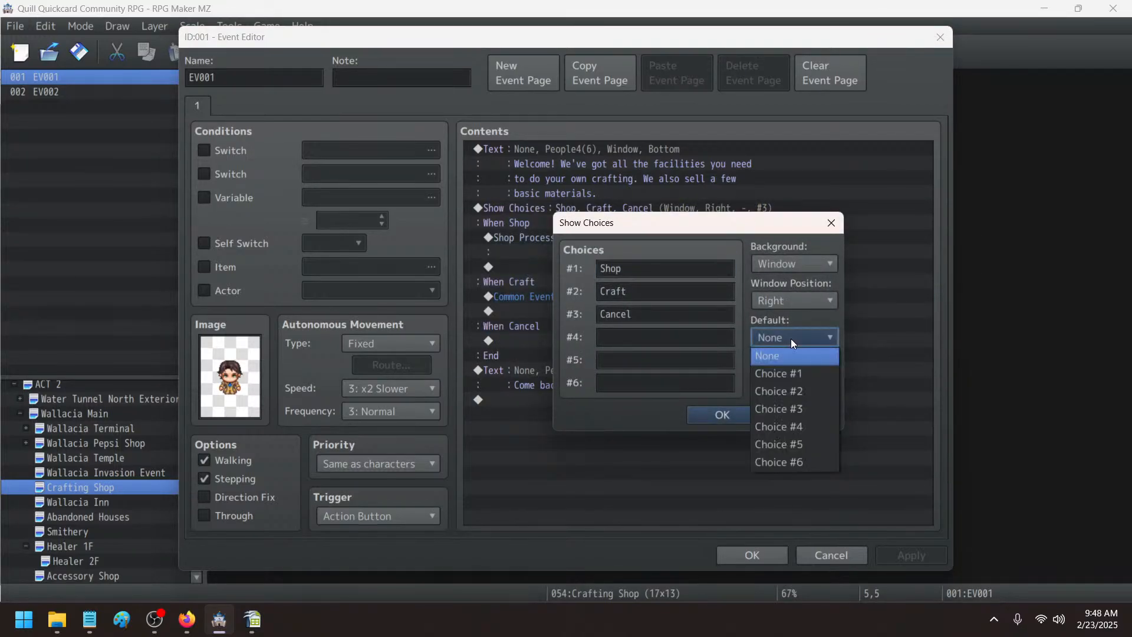
click(794, 375)
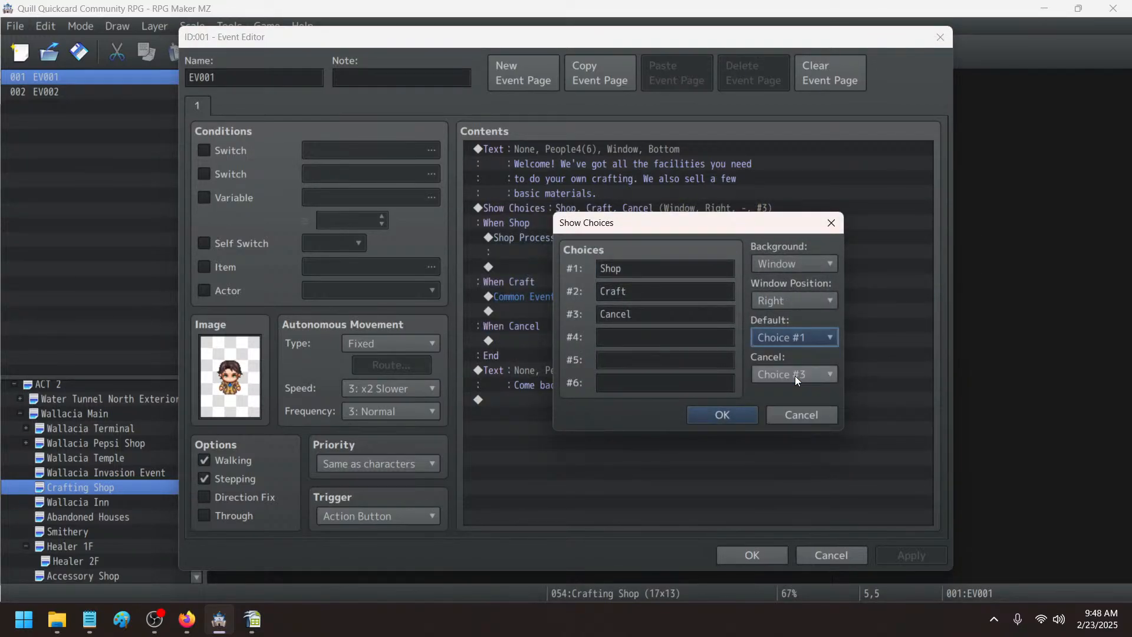
click(715, 411)
click(890, 556)
click(753, 555)
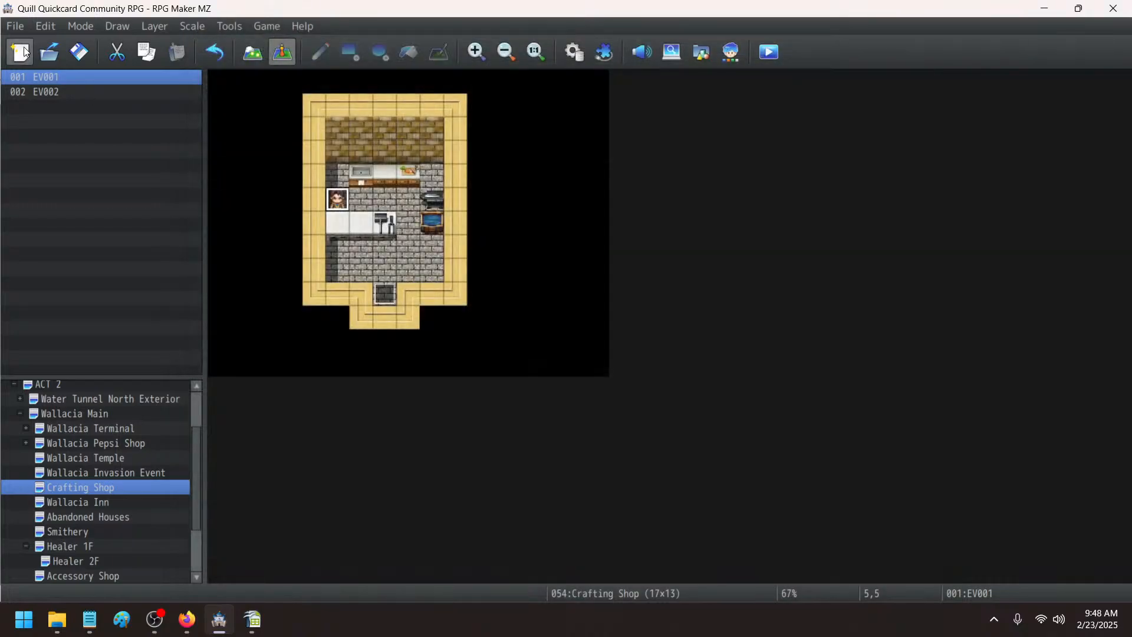
- Expand ACT 1 in the map tree and open the Crafting Shop map under Chill Town
scroll(196, 468, up, 2)
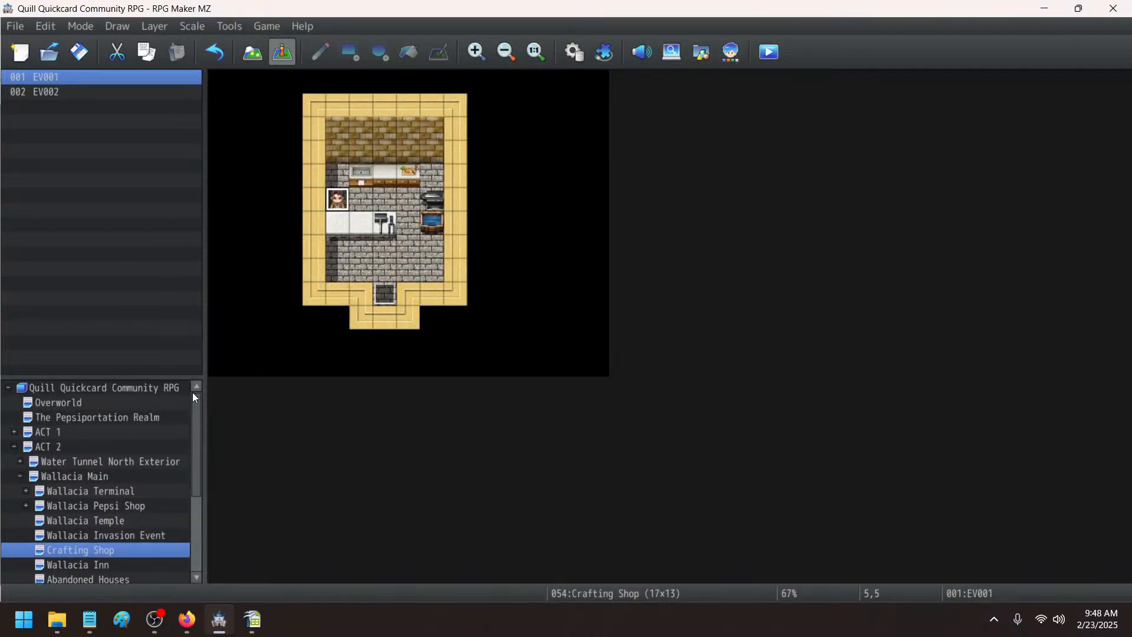
click(16, 434)
scroll(88, 459, down, 6)
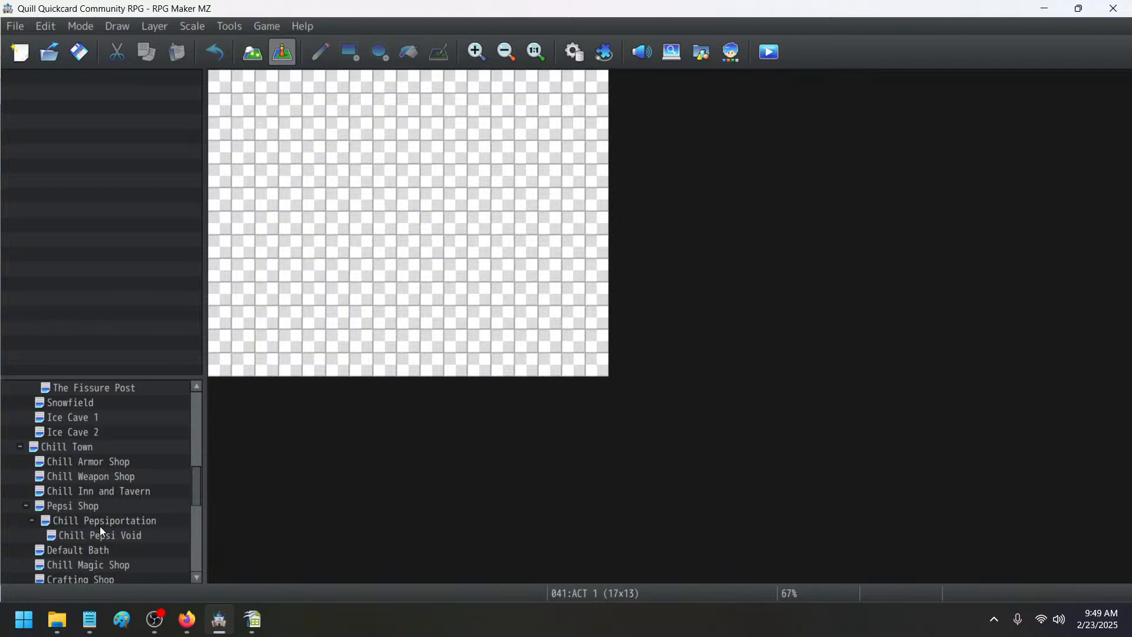
scroll(100, 526, down, 1)
click(100, 535)
click(103, 551)
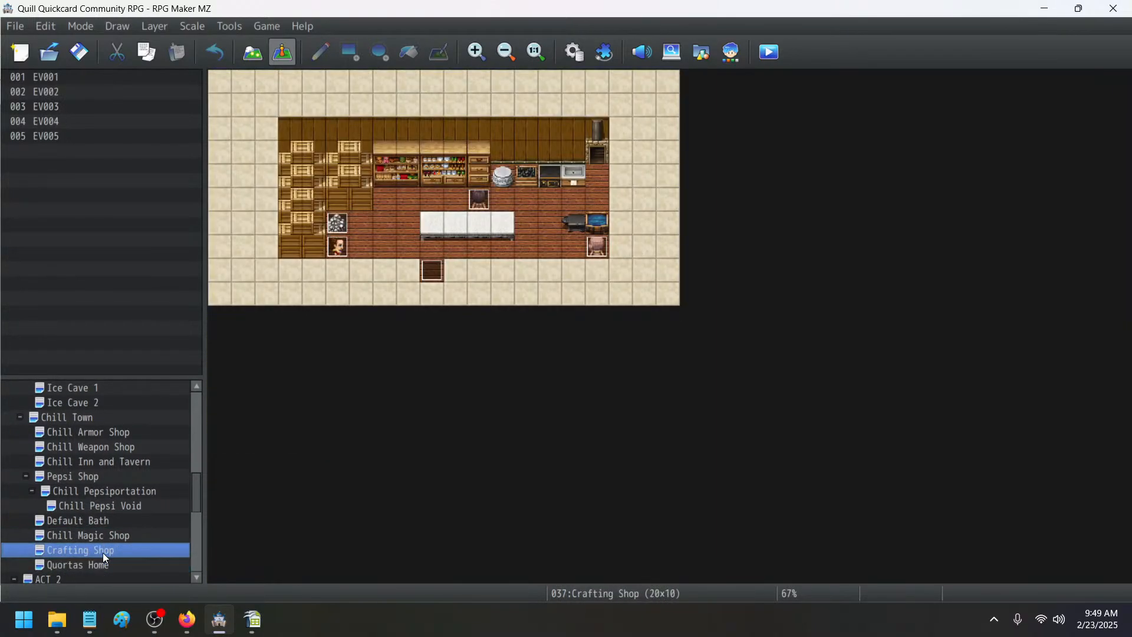
- Check the default choice of the closing Yes/No crafting prompt on page 2 of EV002, the shopkeeper behind the counter
double_click(479, 197)
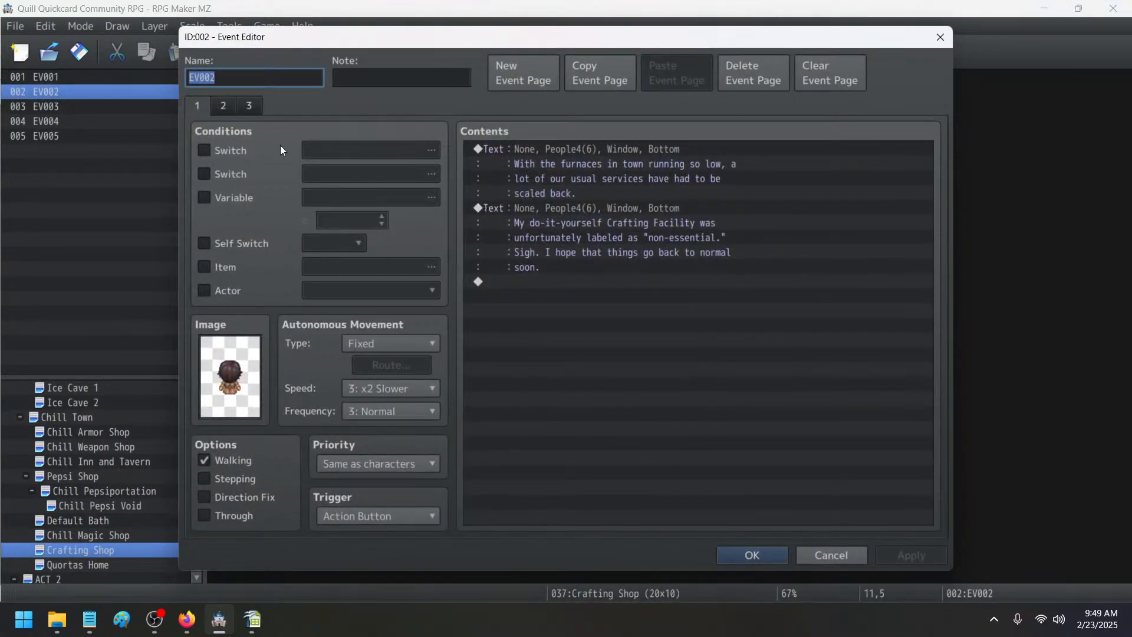
click(224, 109)
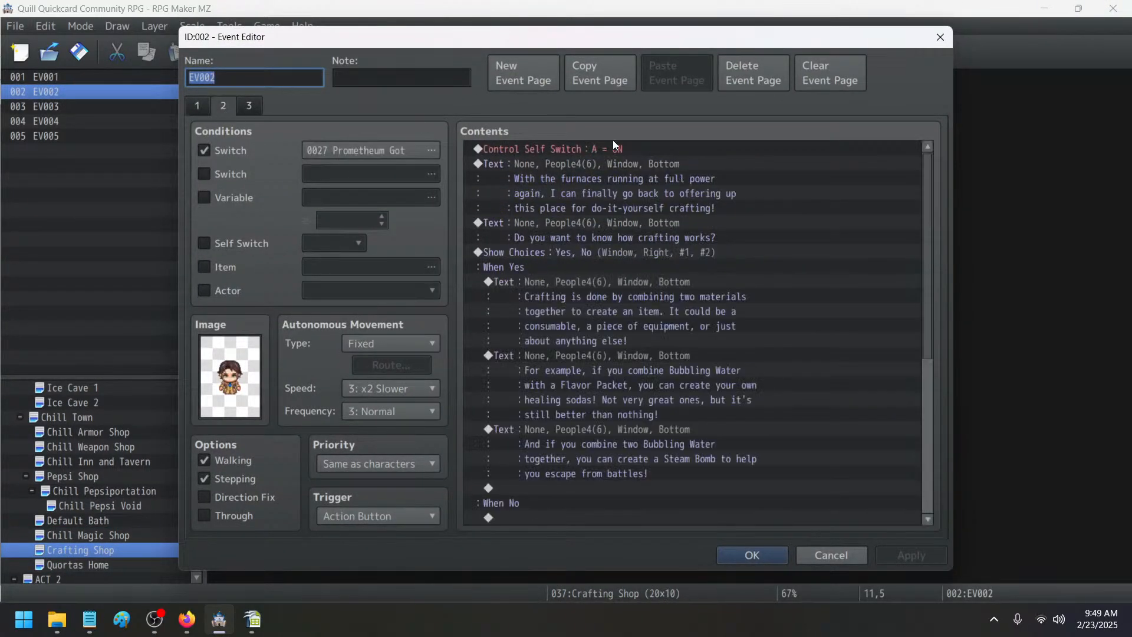
click(614, 222)
scroll(614, 240, down, 4)
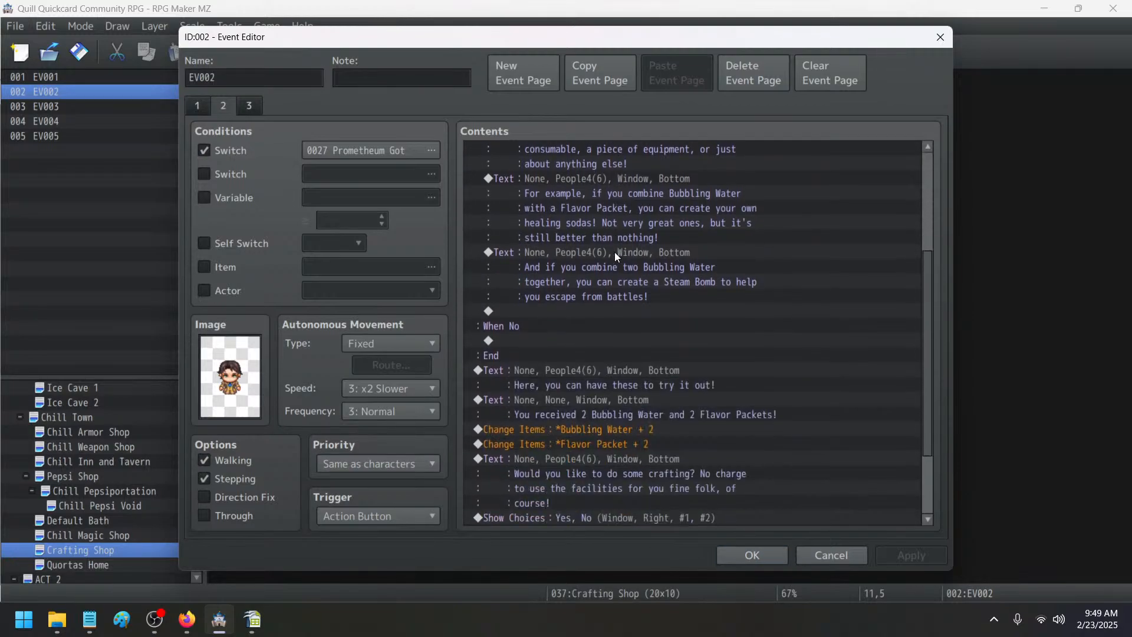
scroll(614, 252, down, 2)
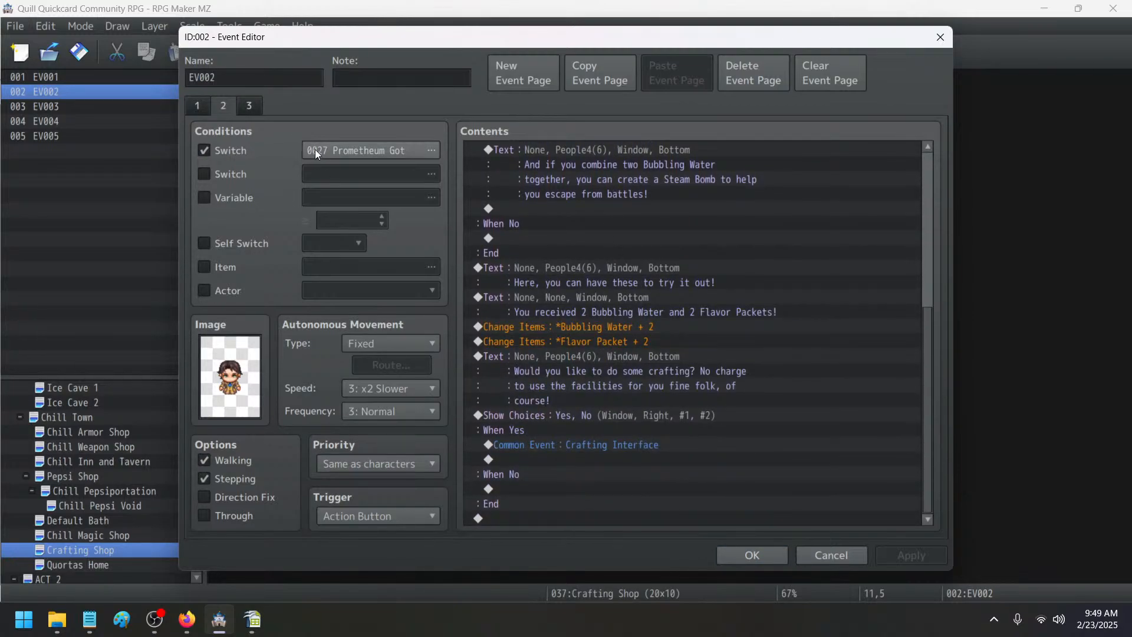
double_click(607, 418)
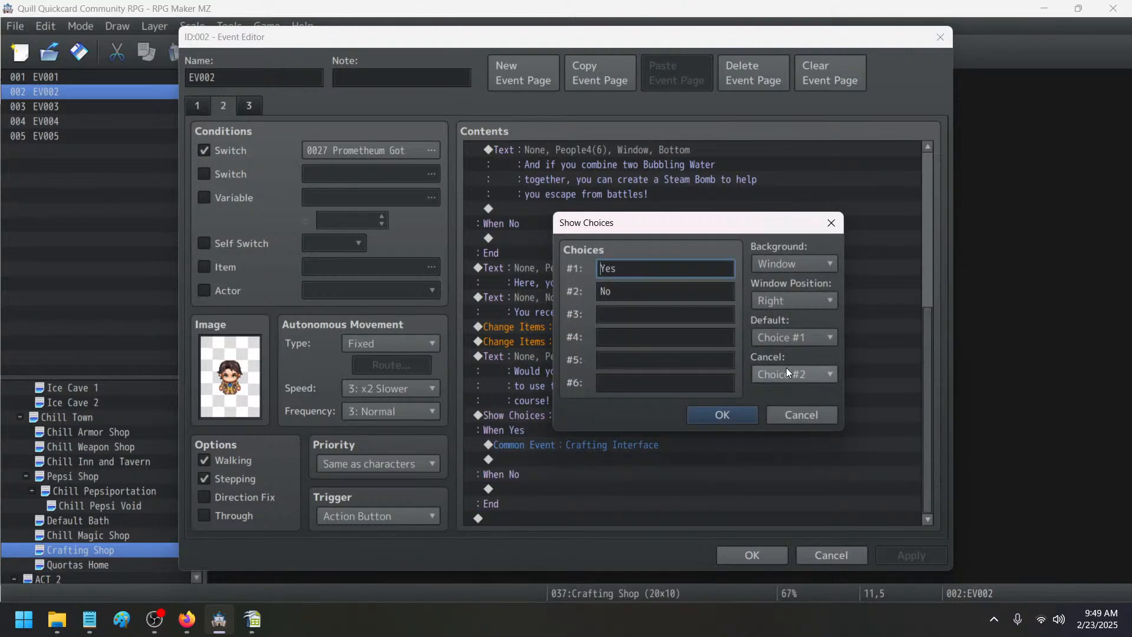
click(712, 413)
- Check the default choice of the Yes/No crafting prompt on page 3 of EV002 and apply the event
click(248, 106)
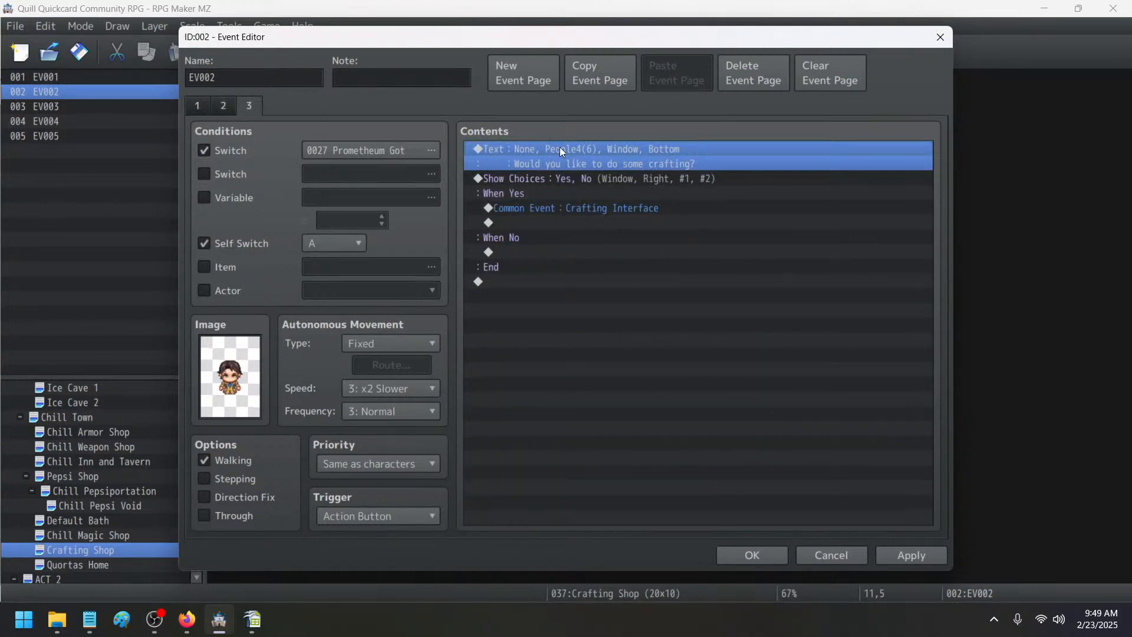
double_click(561, 175)
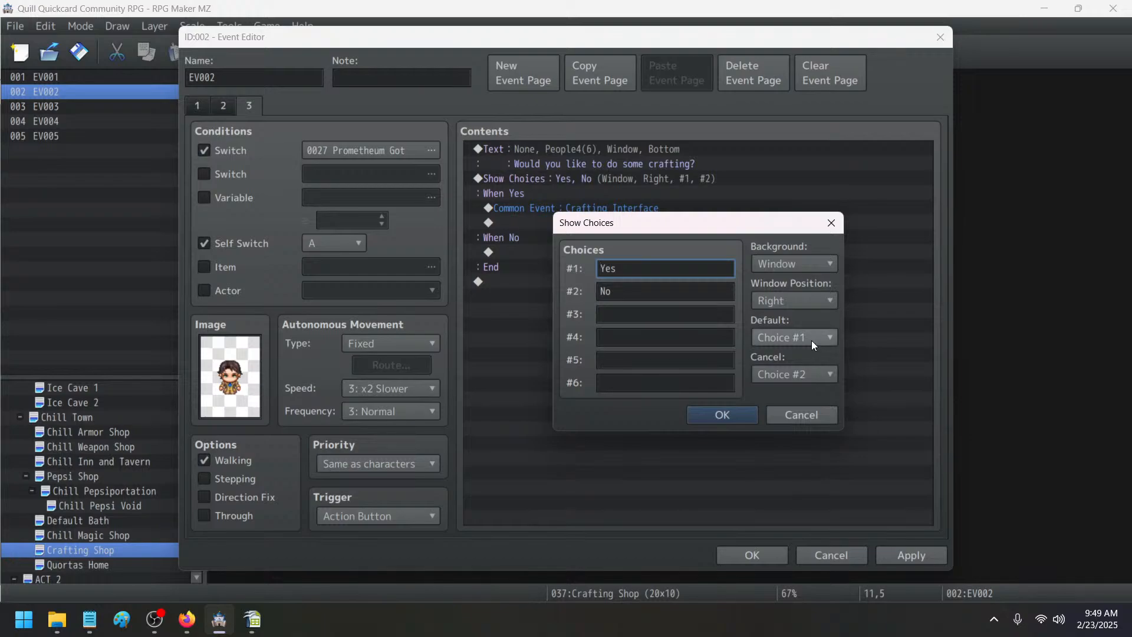
click(742, 415)
click(899, 553)
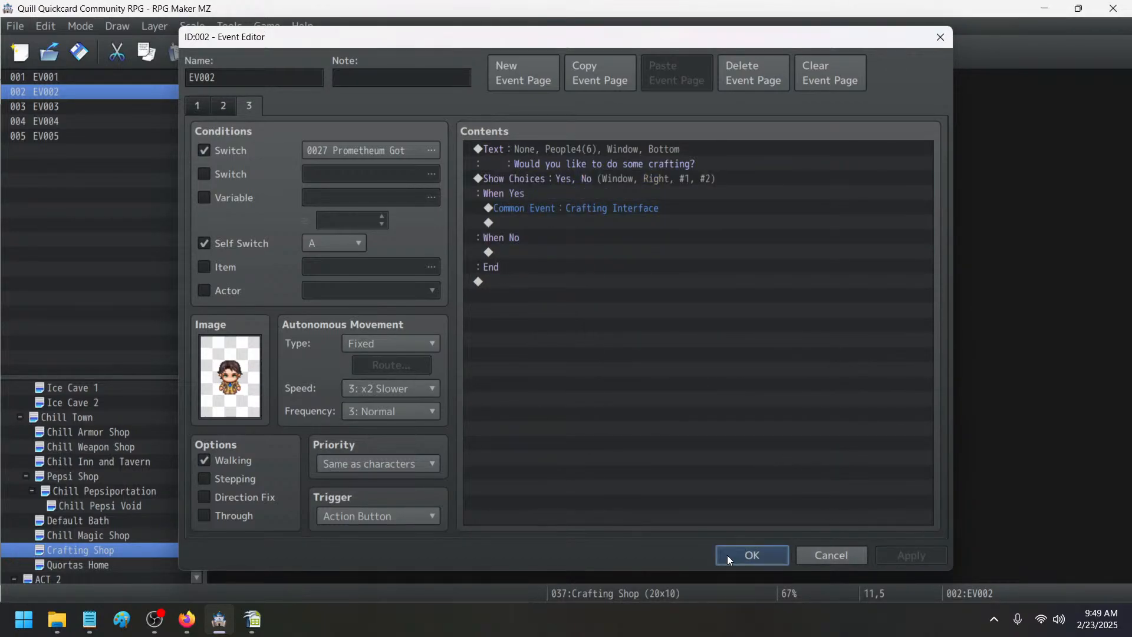
- Close the crafting event and open the witch's event EV002 on the Healer 2F map
click(727, 554)
scroll(98, 476, up, 5)
scroll(98, 476, up, 2)
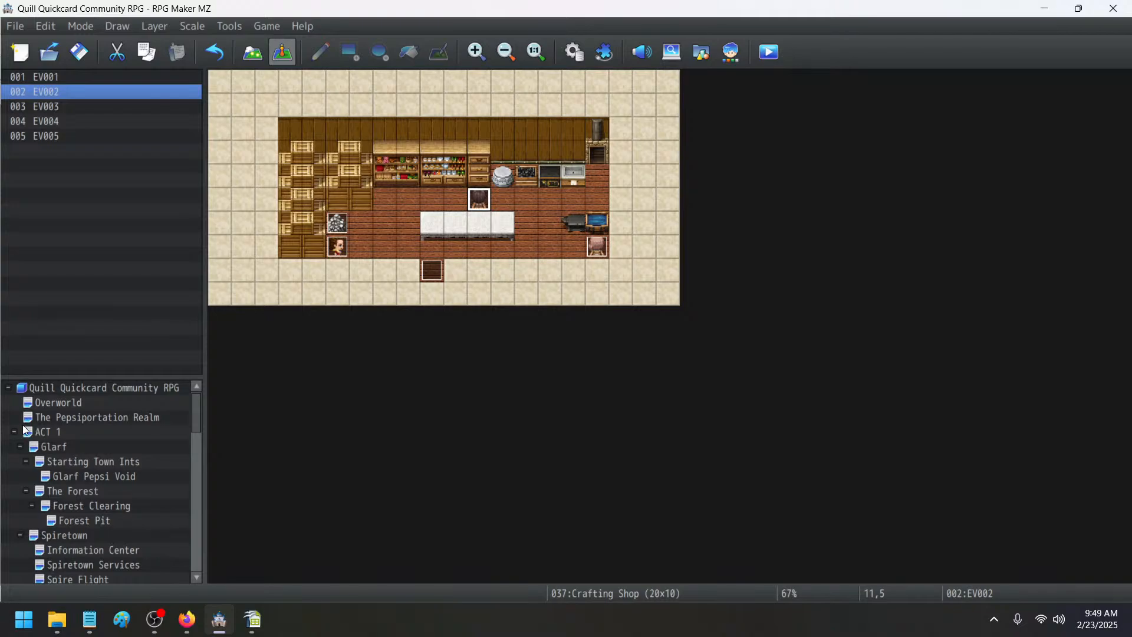
double_click(18, 432)
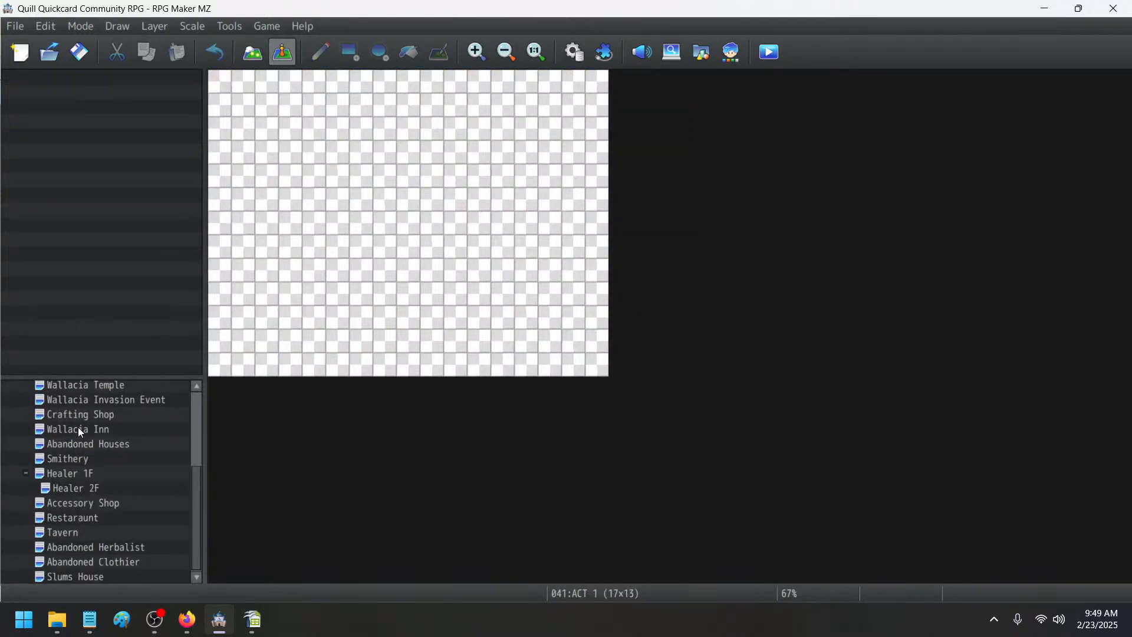
click(79, 489)
double_click(455, 224)
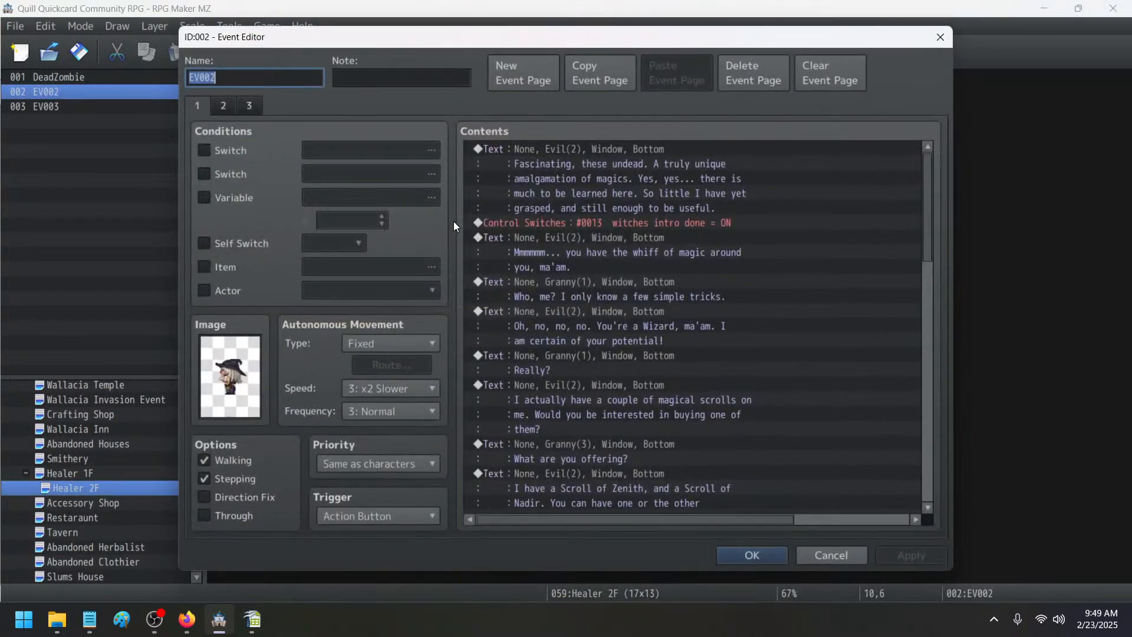
- Replace the witch's spell explanation with "Zenith is a spell that hits all of your enemies and will deal lots of extra damage to the undead."
scroll(585, 235, down, 3)
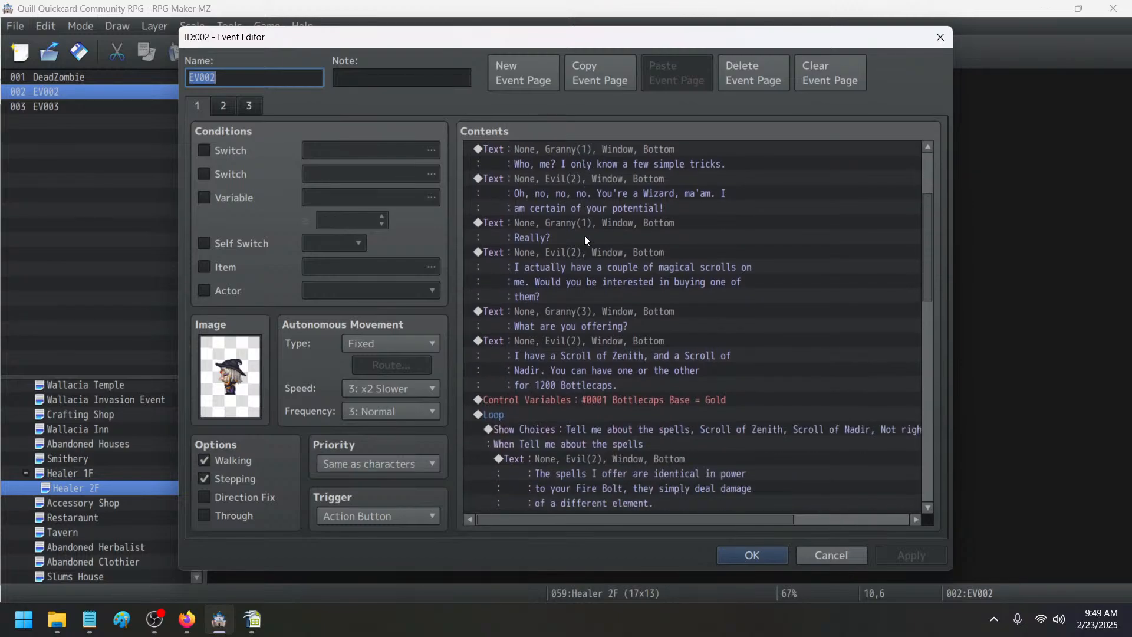
scroll(600, 400, down, 2)
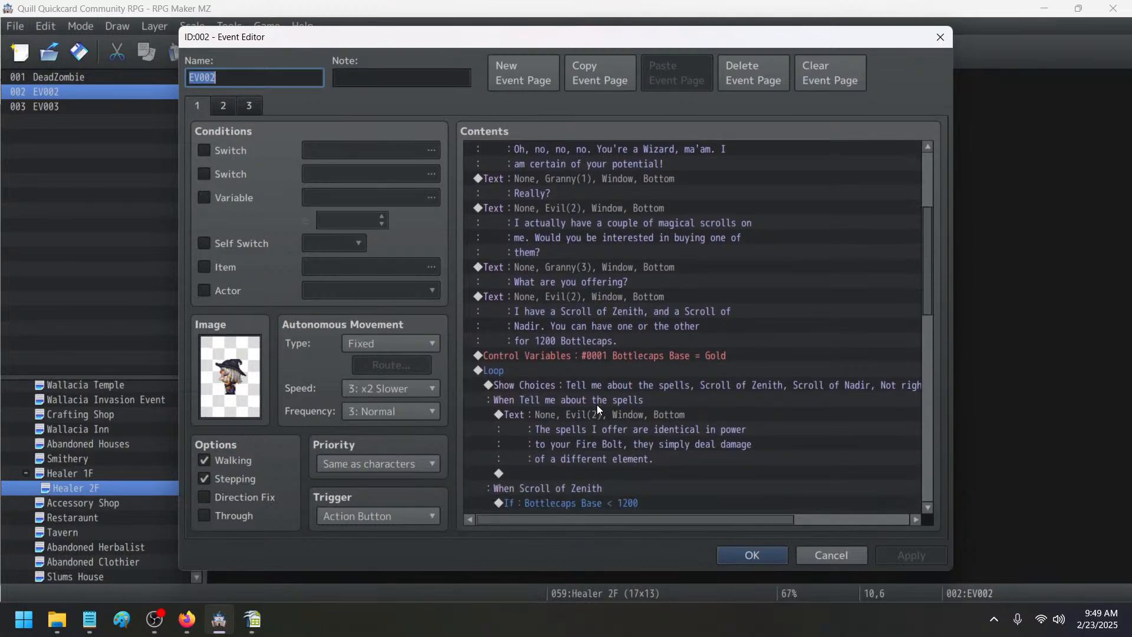
double_click(570, 413)
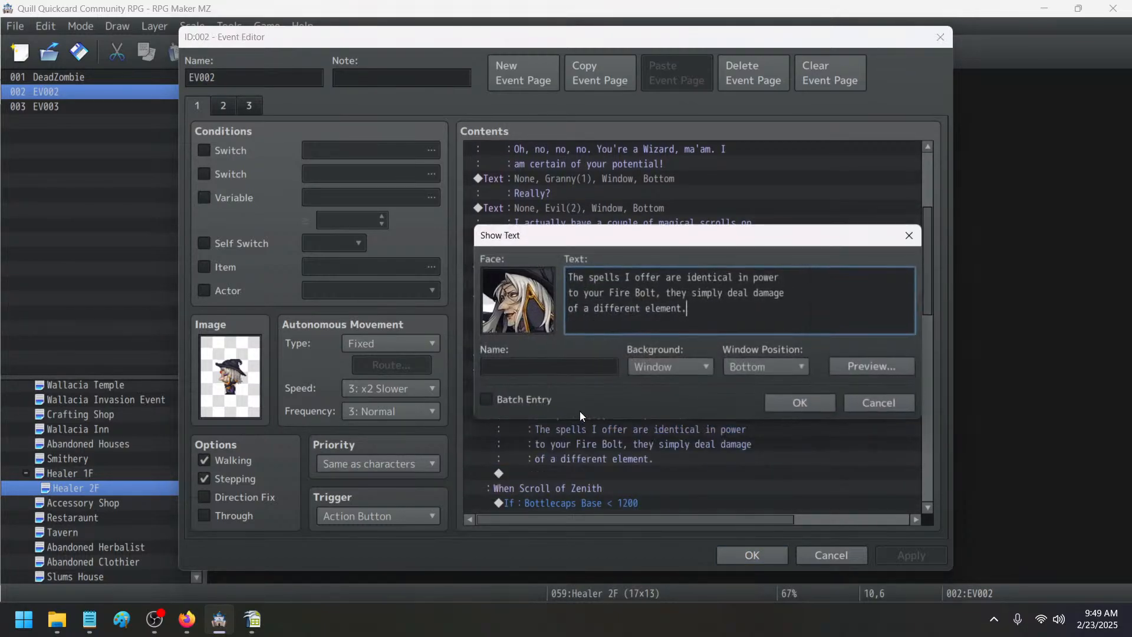
drag(728, 324, 451, 250)
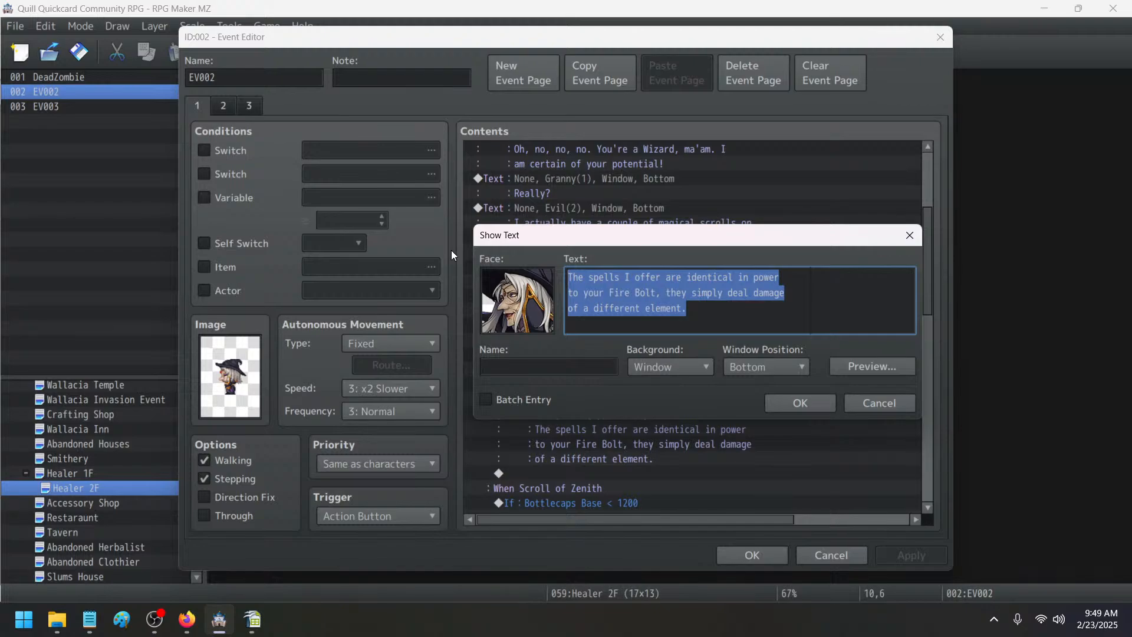
text(Zenith )
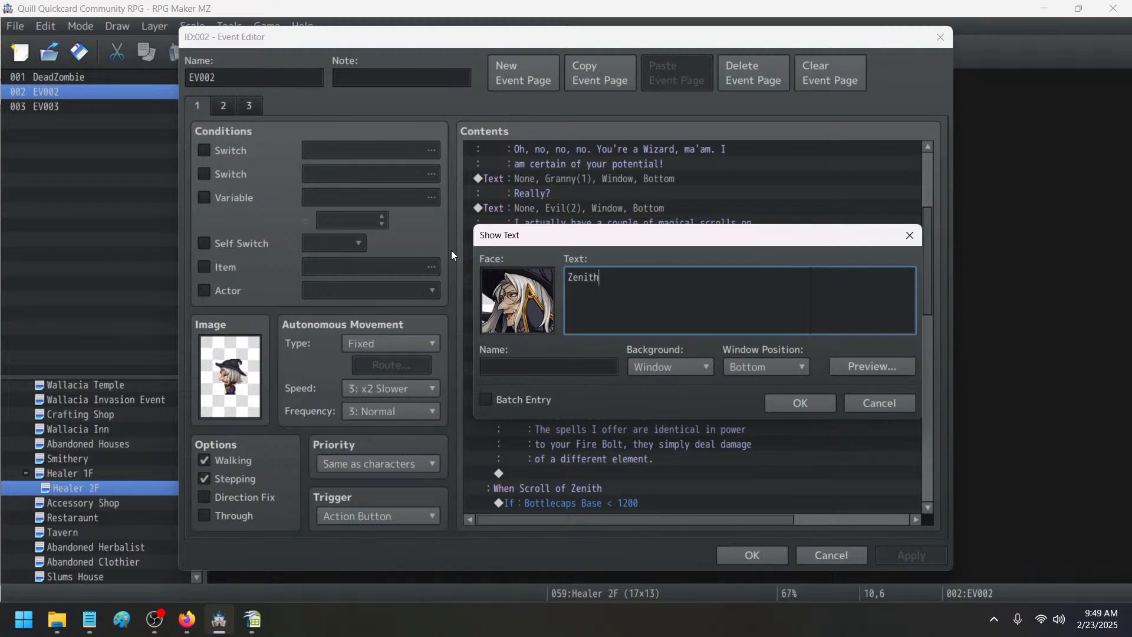
text(is a spell that hits all of your)
key(Return)
text(en)
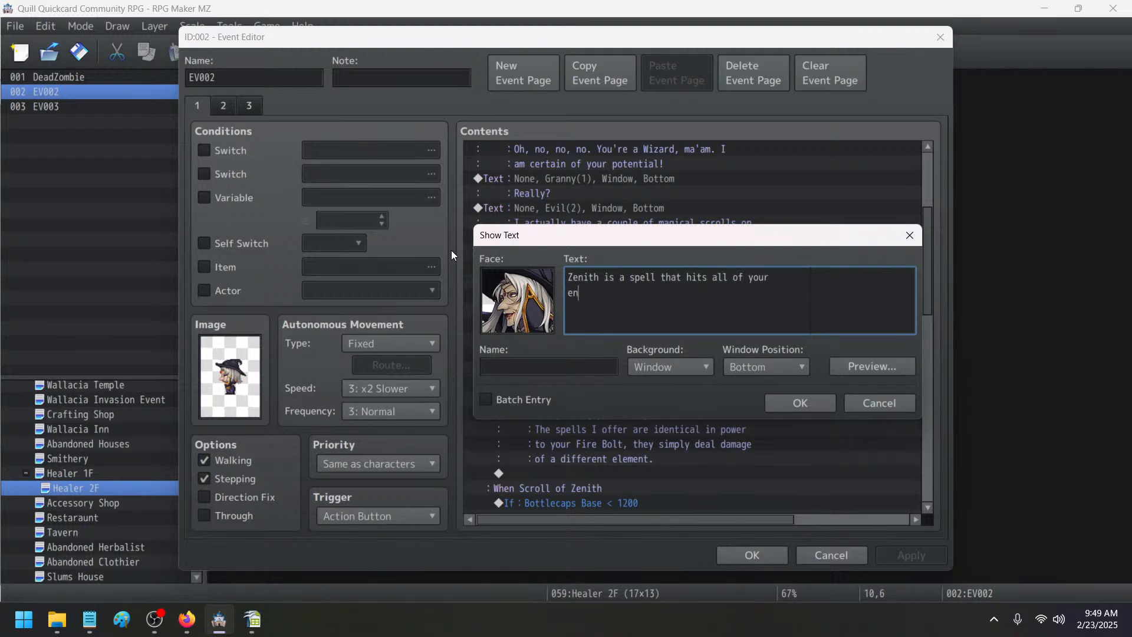
text(emies and will deal lots of extra dama)
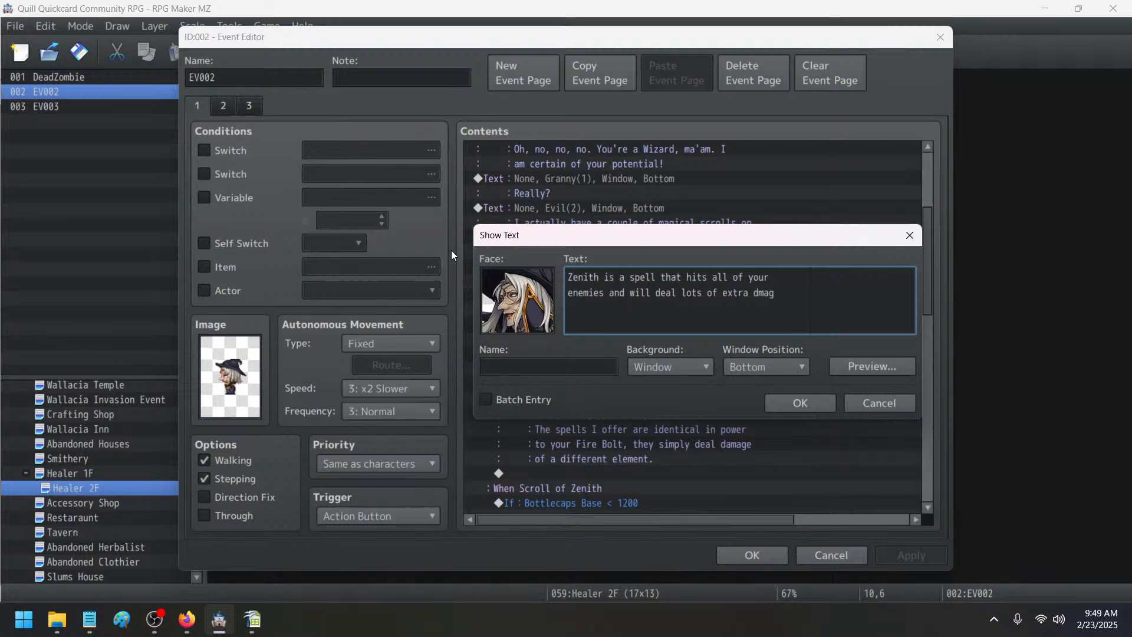
text(ge to)
key(Return)
text(the undead.)
click(769, 402)
- Duplicate the Zenith message and change the copy to "Nadir is the same, except it is most effective against holy and sacred beings."
key(ctrl+c)
key(ctrl+v)
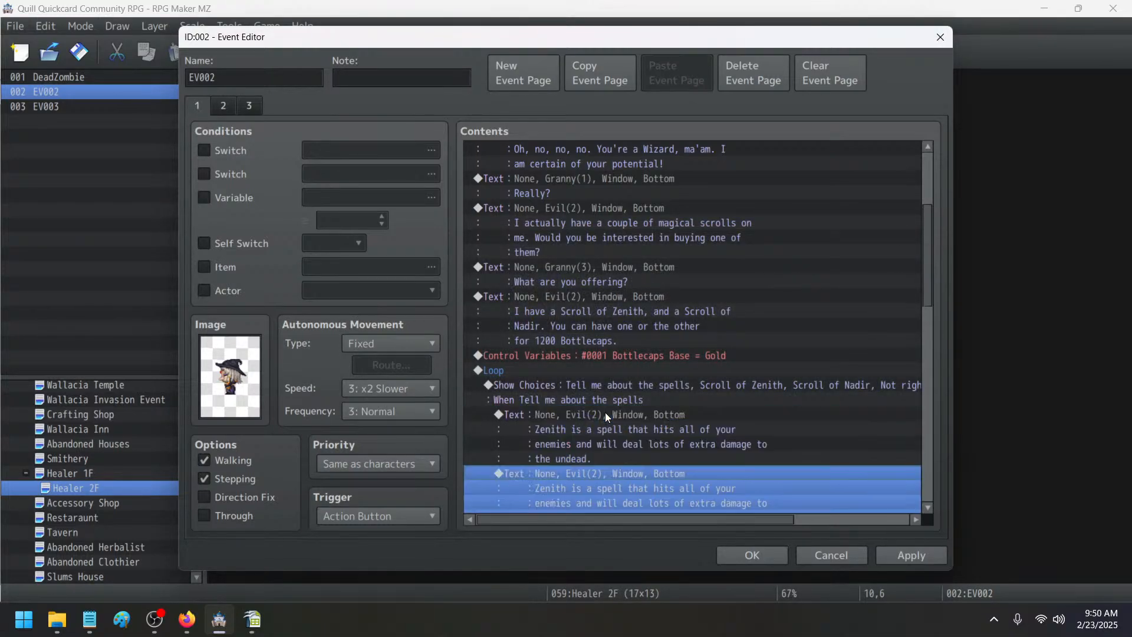
double_click(602, 473)
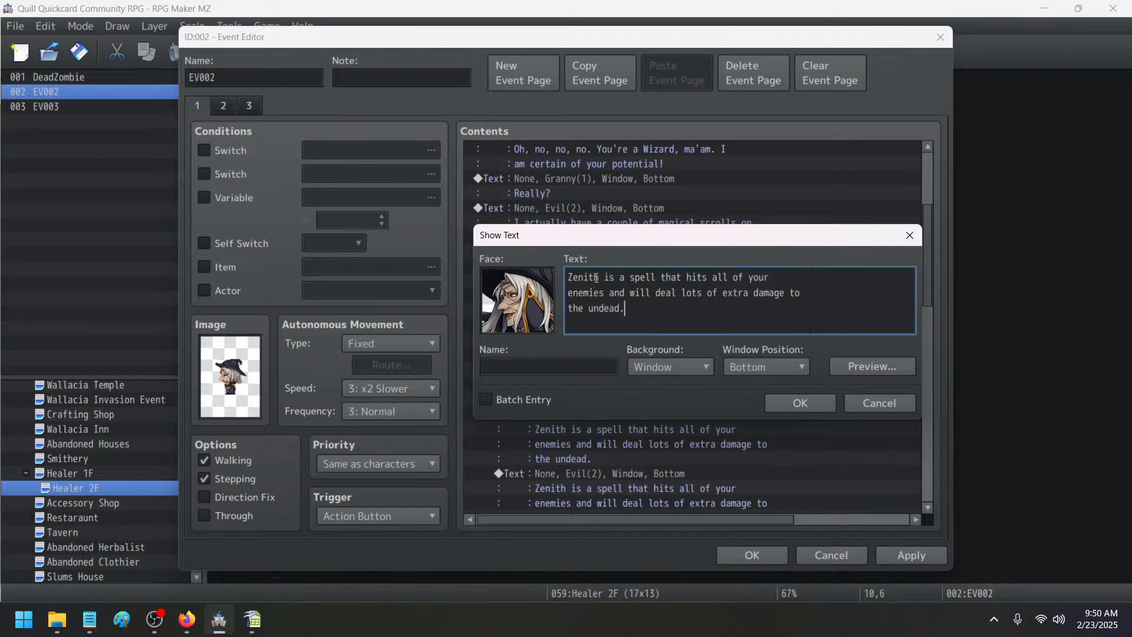
key(ctrl+a)
text(Nadir)
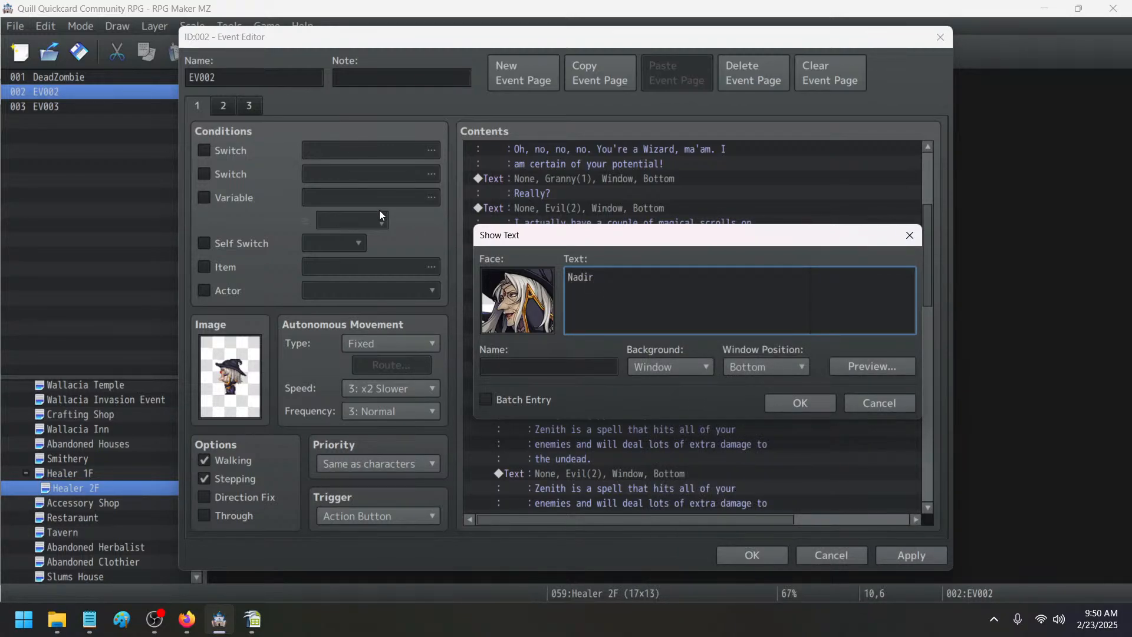
text( is the same, except it is most)
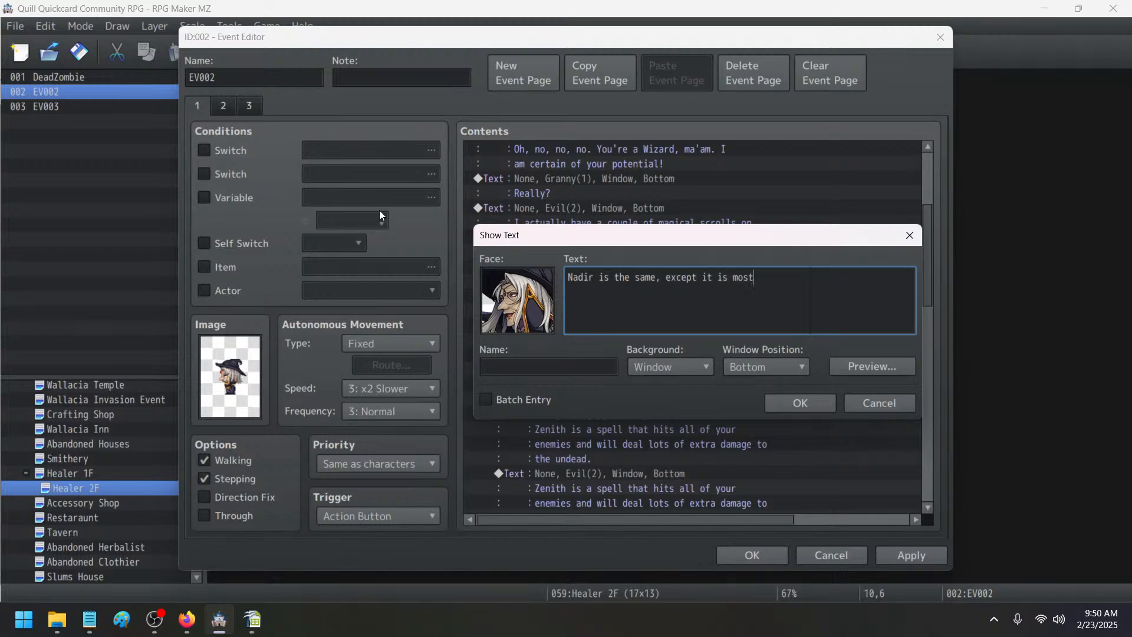
key(Return)
text(effective against holy an)
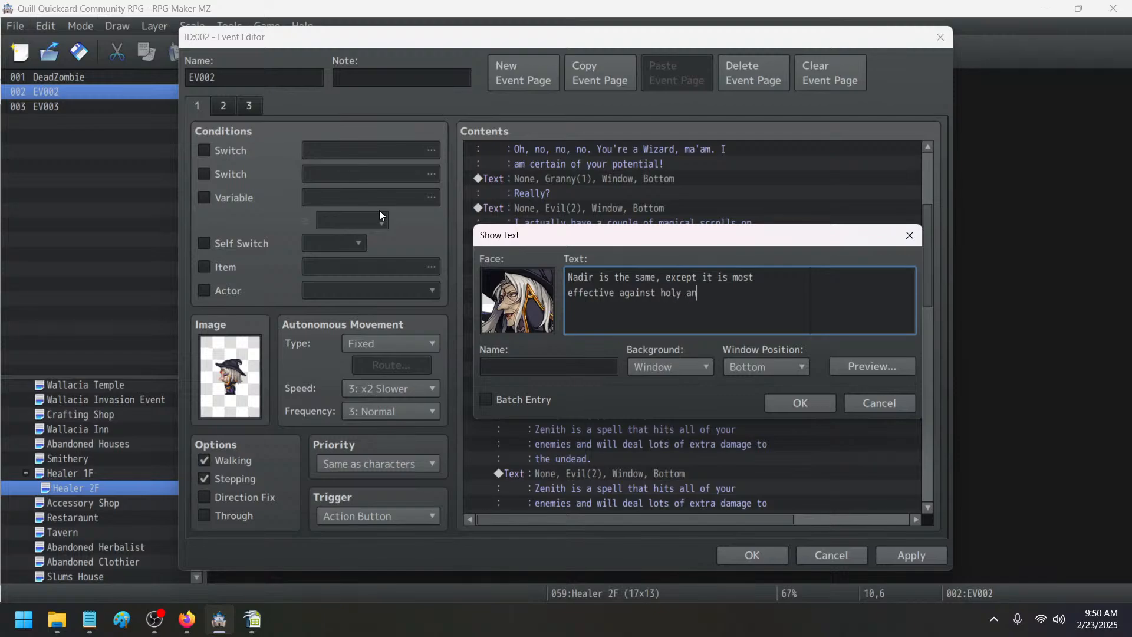
text(d sacred beings.)
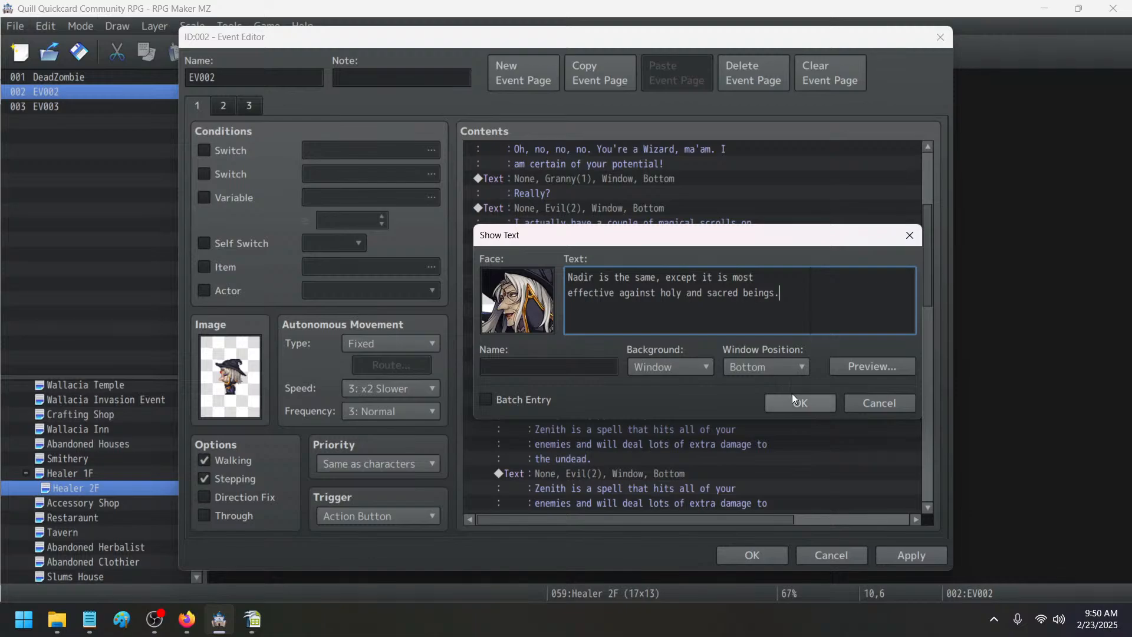
click(796, 403)
click(915, 555)
- Copy the Zenith and Nadir messages to event page 2, replacing the old message under "Tell me about the spells"
click(608, 416)
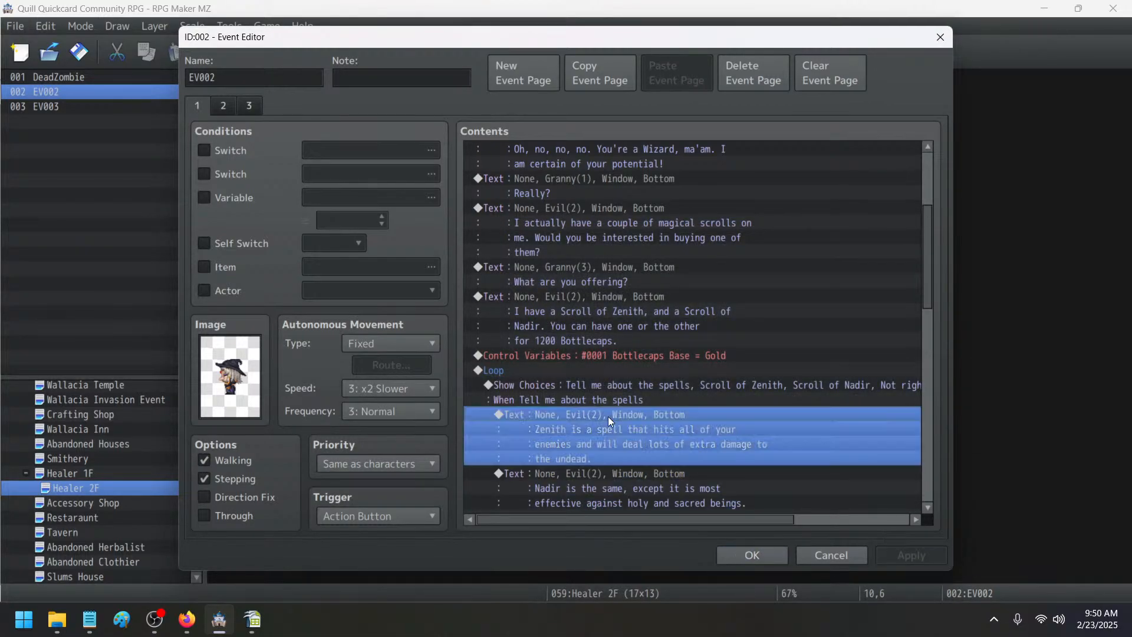
shift+click(624, 478)
scroll(661, 391, down, 13)
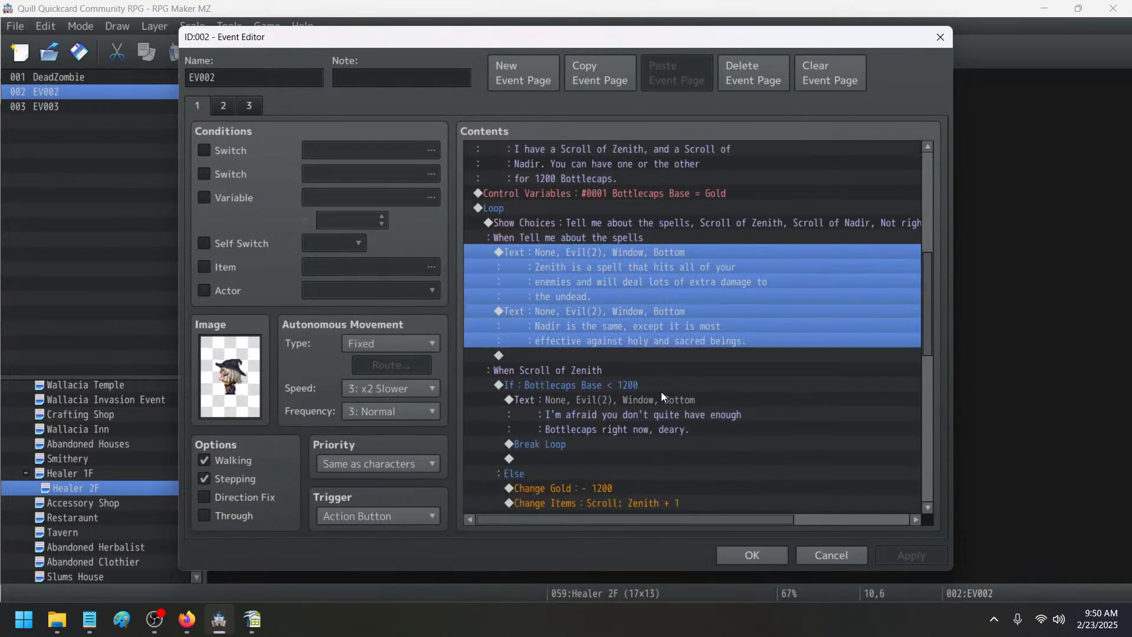
scroll(660, 392, down, 3)
click(660, 391)
click(234, 110)
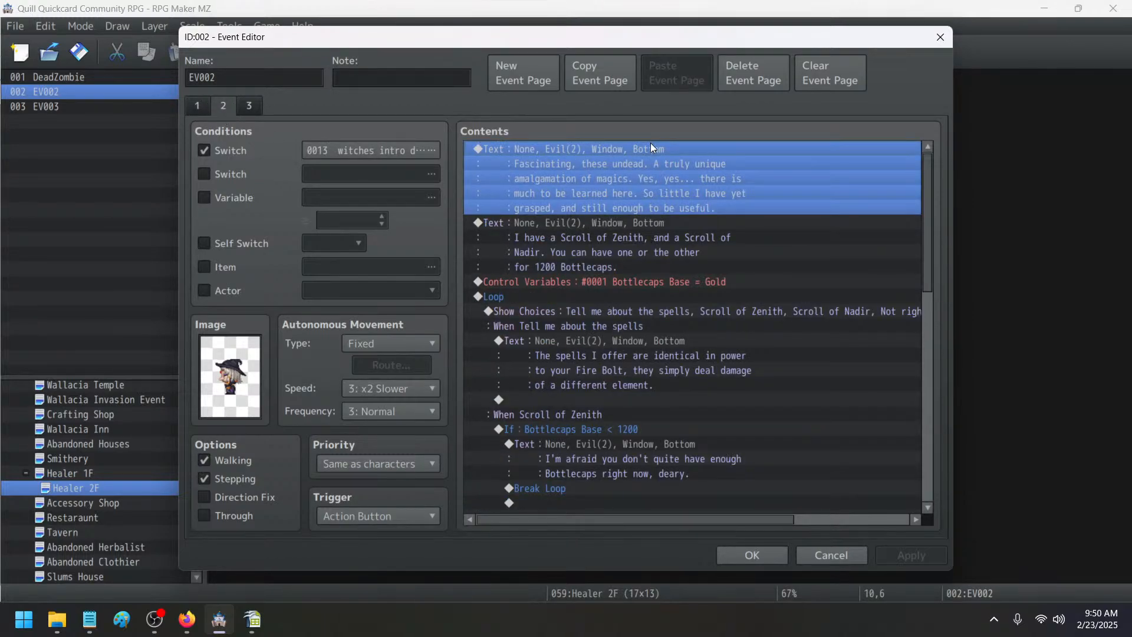
click(642, 350)
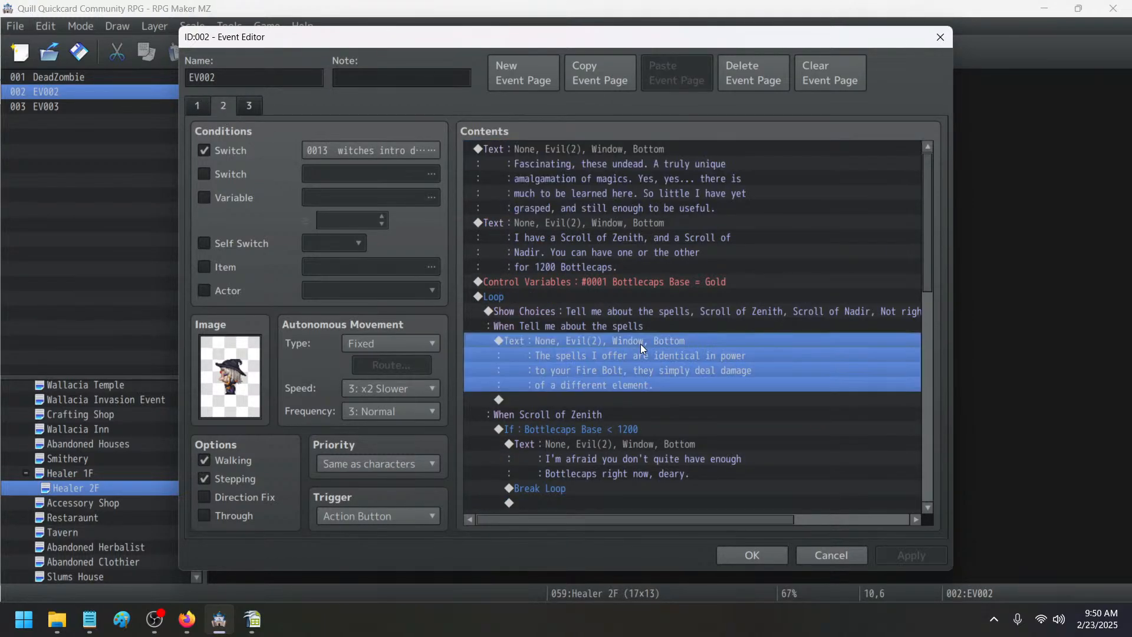
key(Delete)
key(ctrl+v)
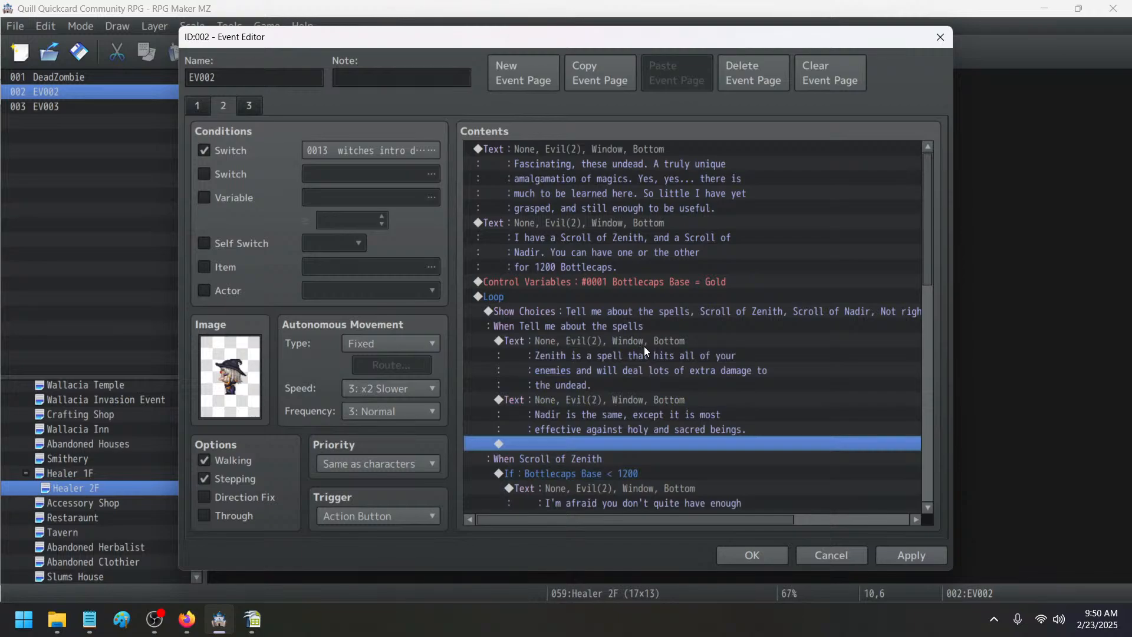
- Check the rest of page 2 and page 3 of the witch's event, and save its changes
scroll(645, 352, down, 8)
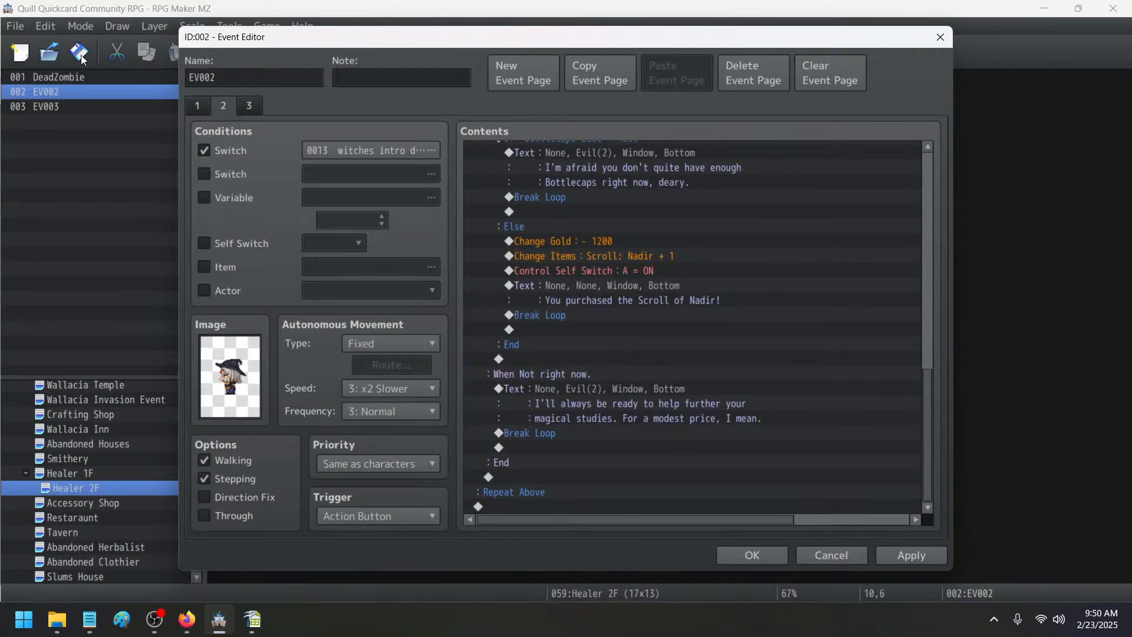
click(247, 107)
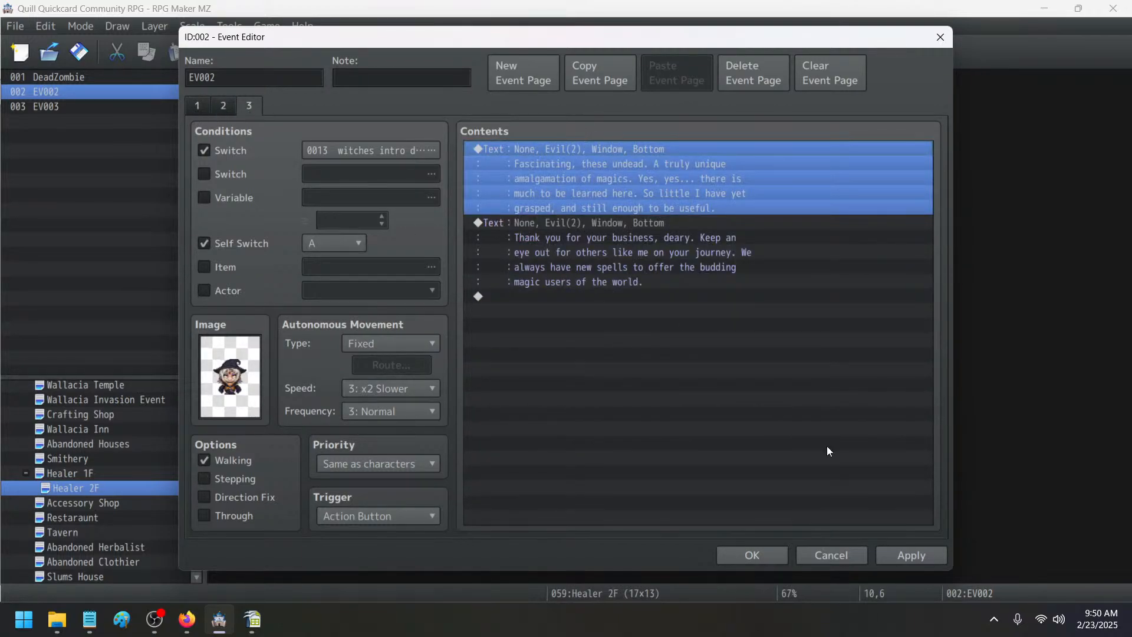
click(915, 558)
click(747, 555)
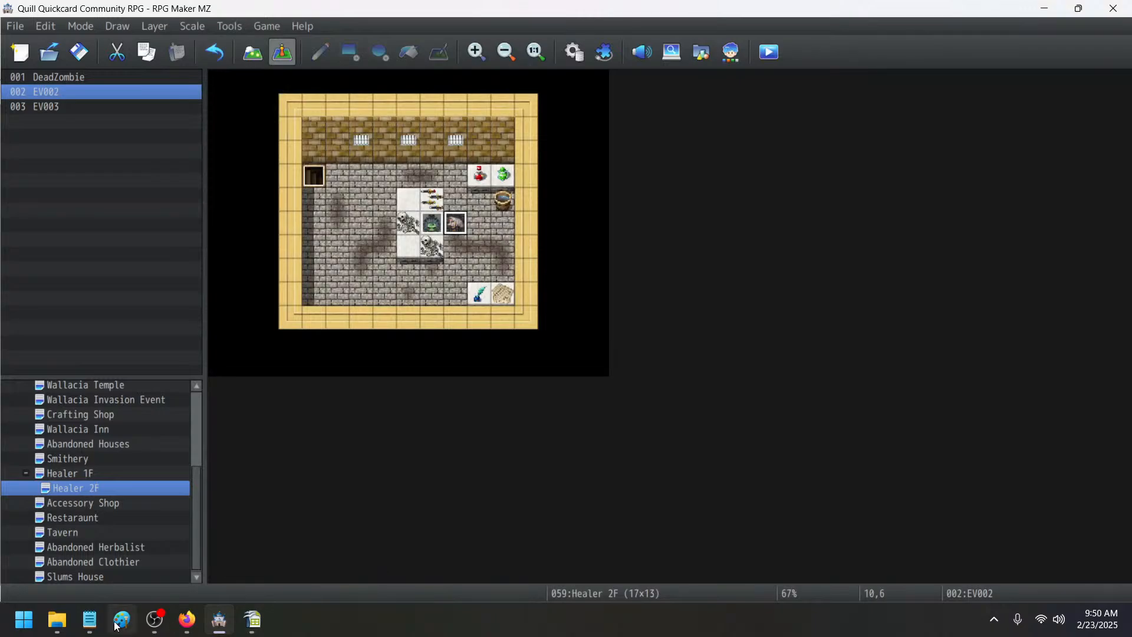
- Switch to the Notepad project notes and delete the tasks "change witch explanation text" and "change crafting shop to default to shop"
click(90, 620)
drag(365, 161, 176, 166)
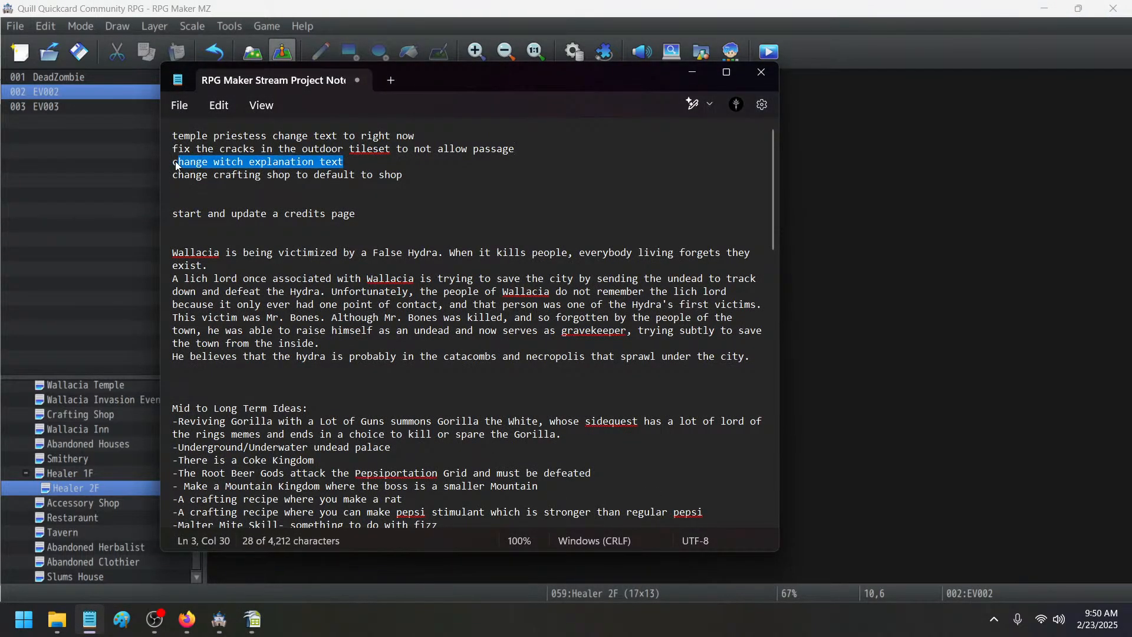
key(shift+Down)
key(shift+End)
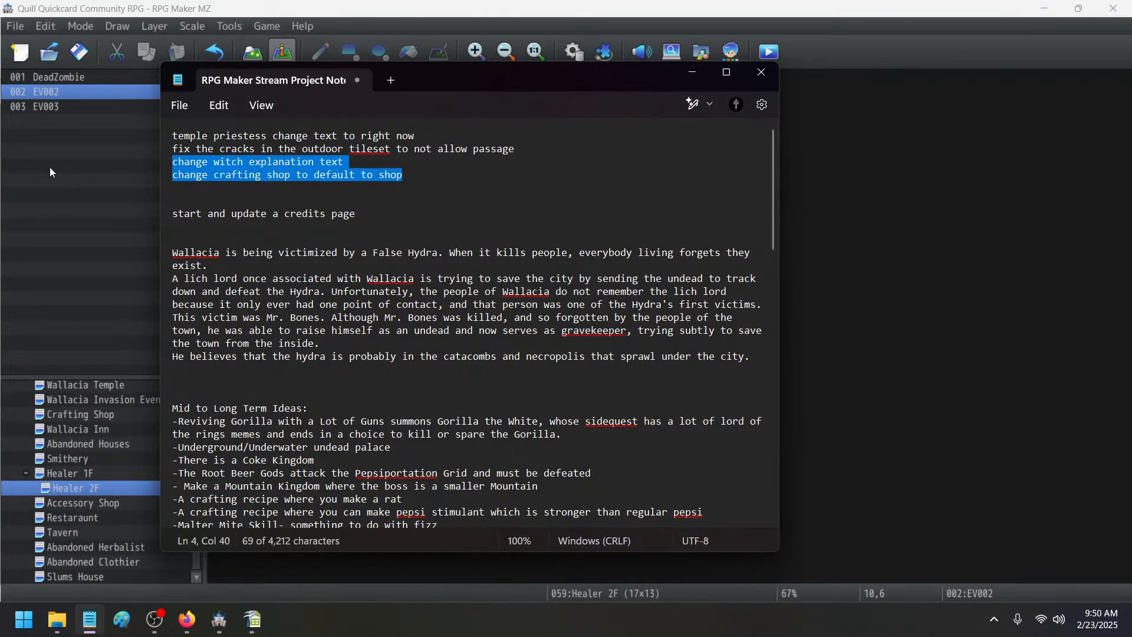
key(BackSpace)
- Switch back to RPG Maker MZ and open the Wallacia Temple map
key(alt+Tab)
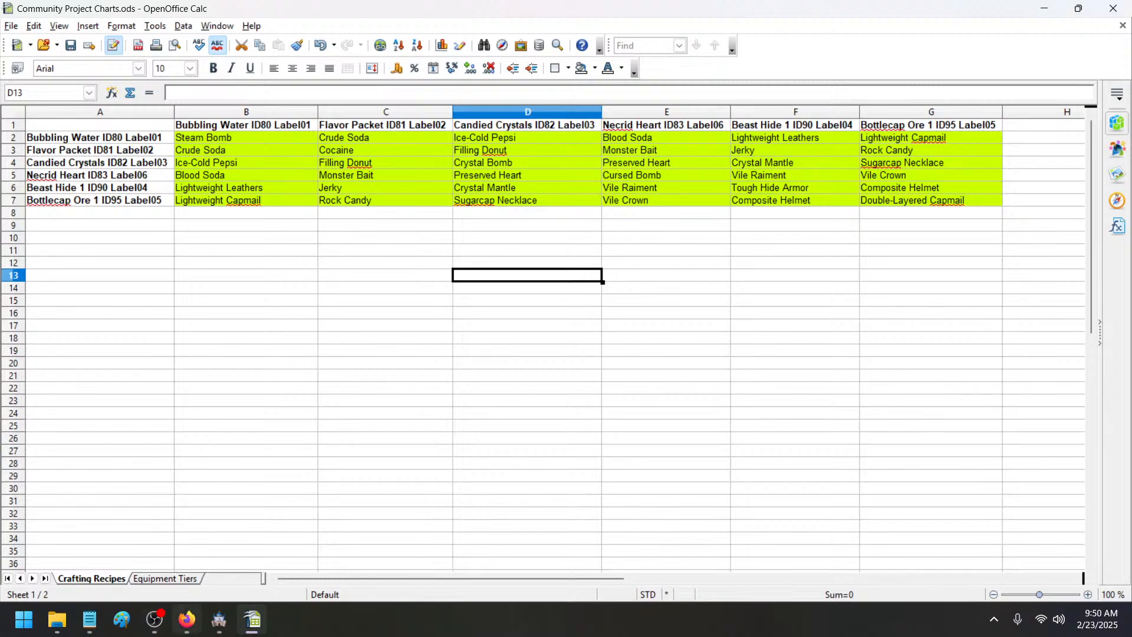
click(229, 632)
scroll(113, 465, up, 3)
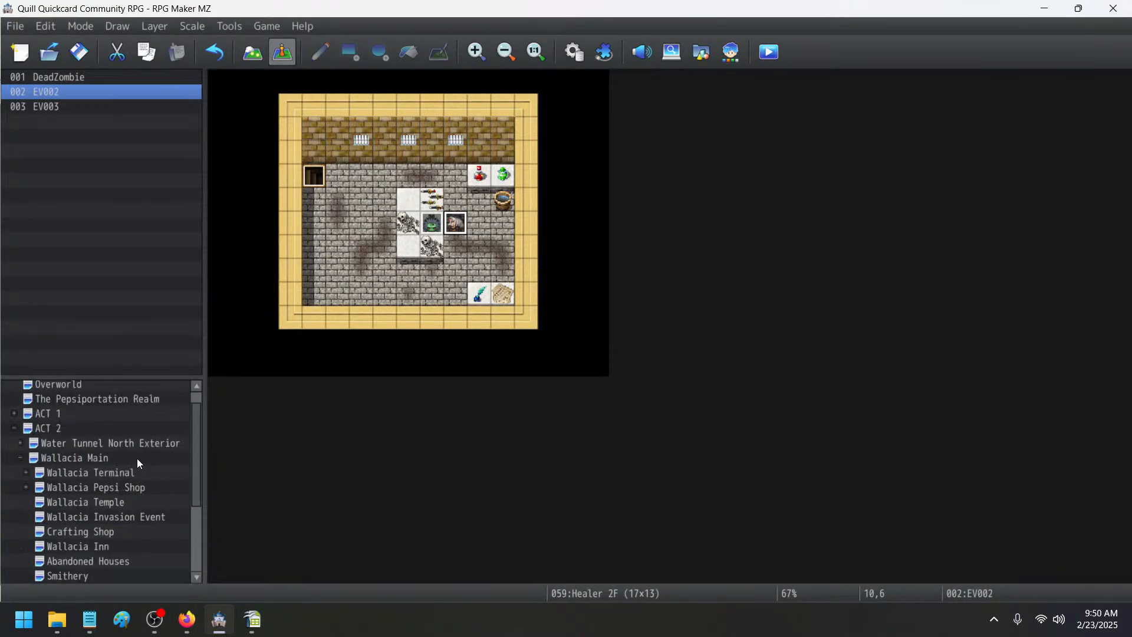
click(88, 516)
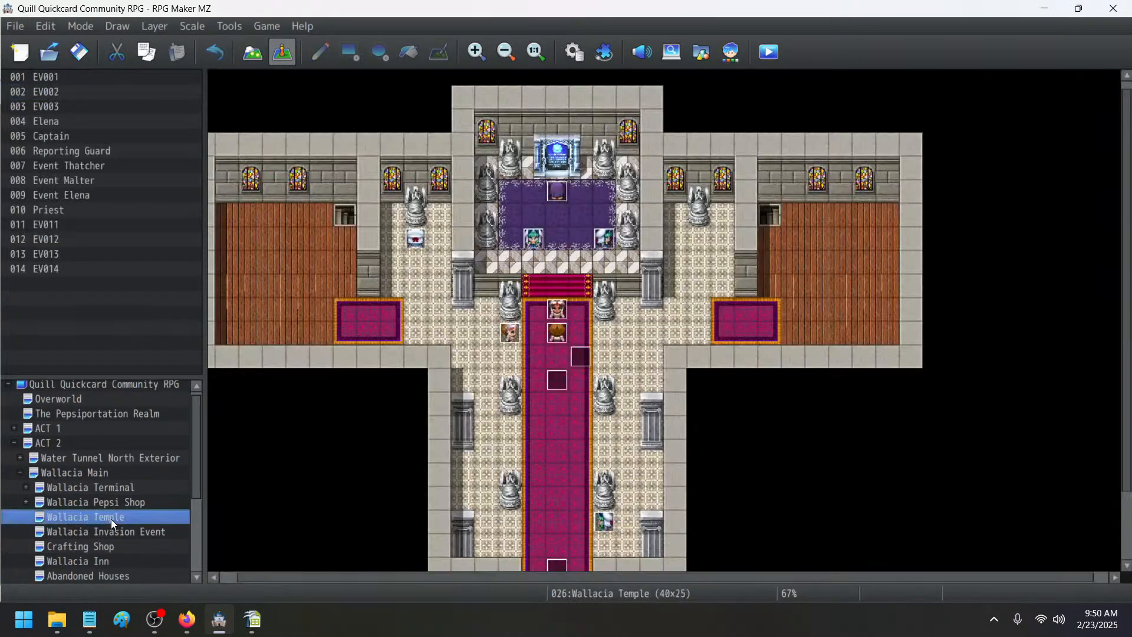
- Change "prayer" to "prayers" in the message of EV013, the priestess near the temple entrance, and save the event
scroll(589, 402, down, 1)
scroll(591, 406, down, 1)
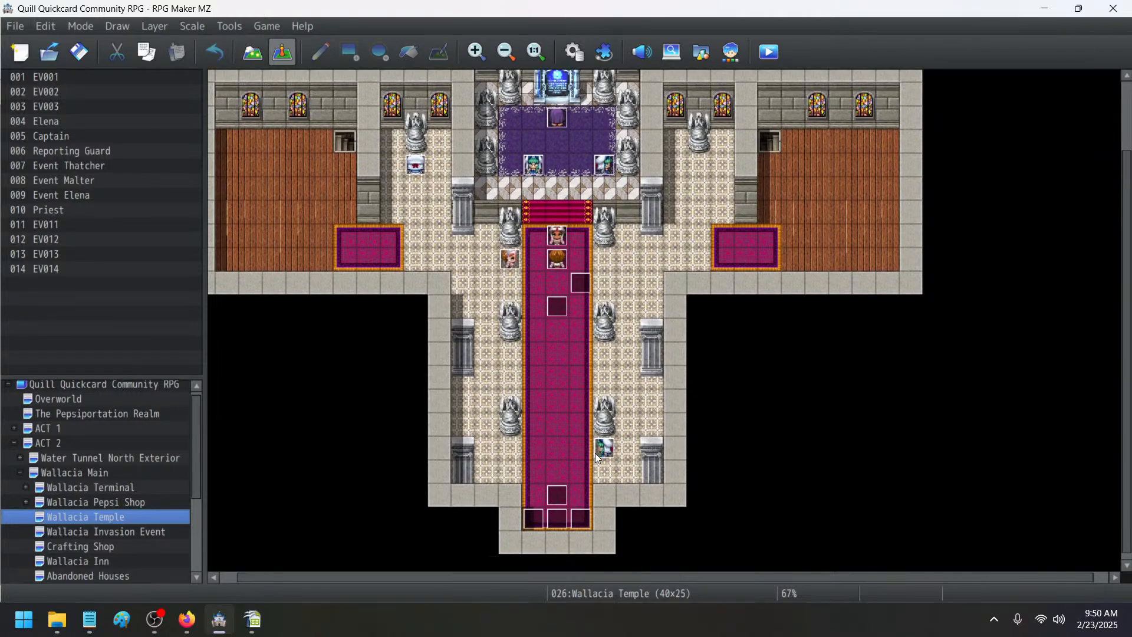
double_click(597, 452)
double_click(572, 145)
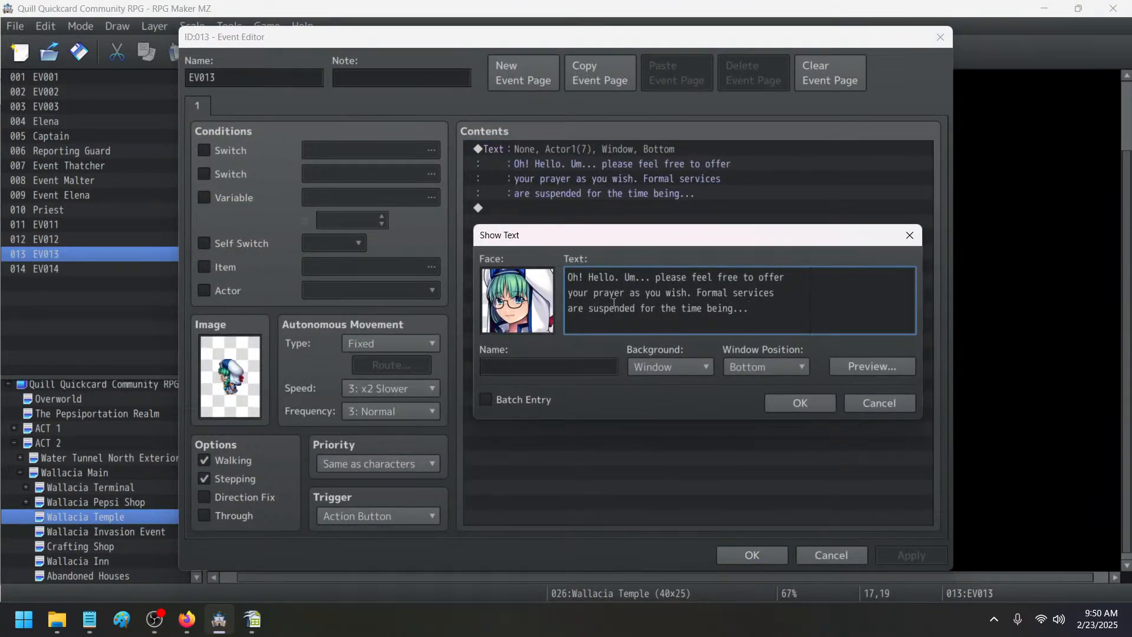
click(622, 294)
key(Right)
text(s)
click(800, 402)
click(752, 556)
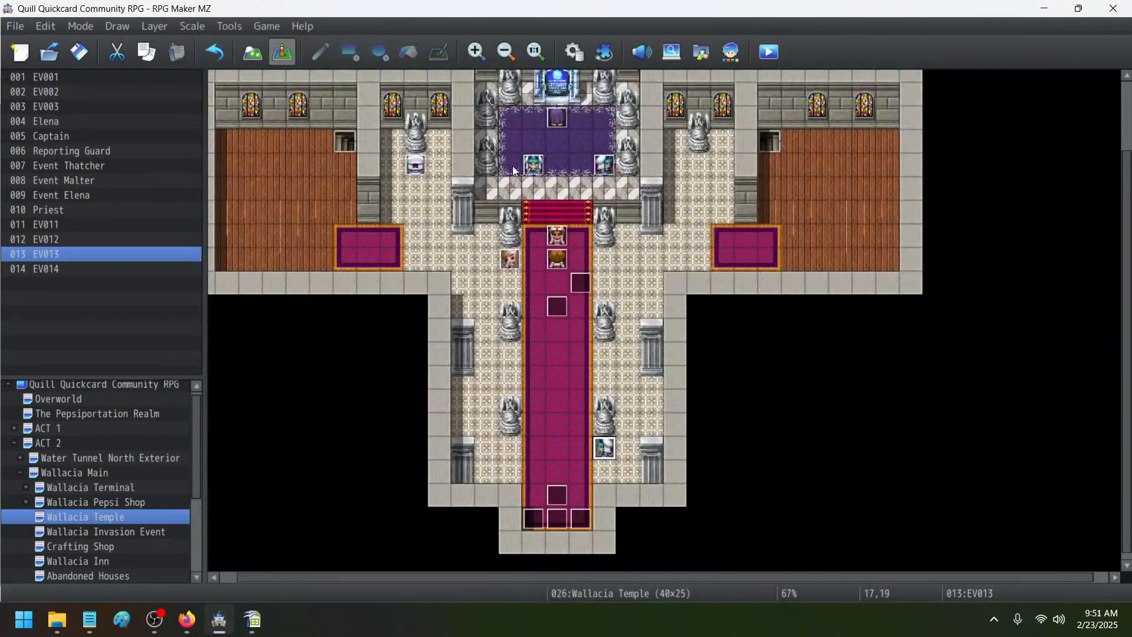
- Correct the message of EV011, the priestess near the altar, to "What more can we do right now except pray and hope?" and apply it
double_click(531, 165)
double_click(610, 148)
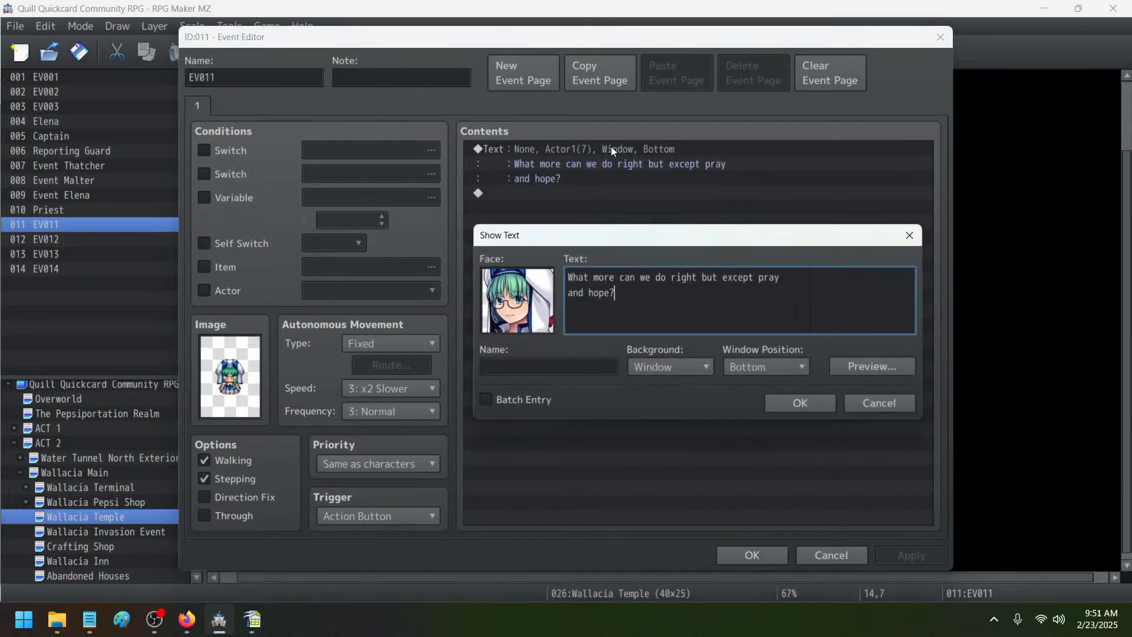
click(700, 279)
text(now)
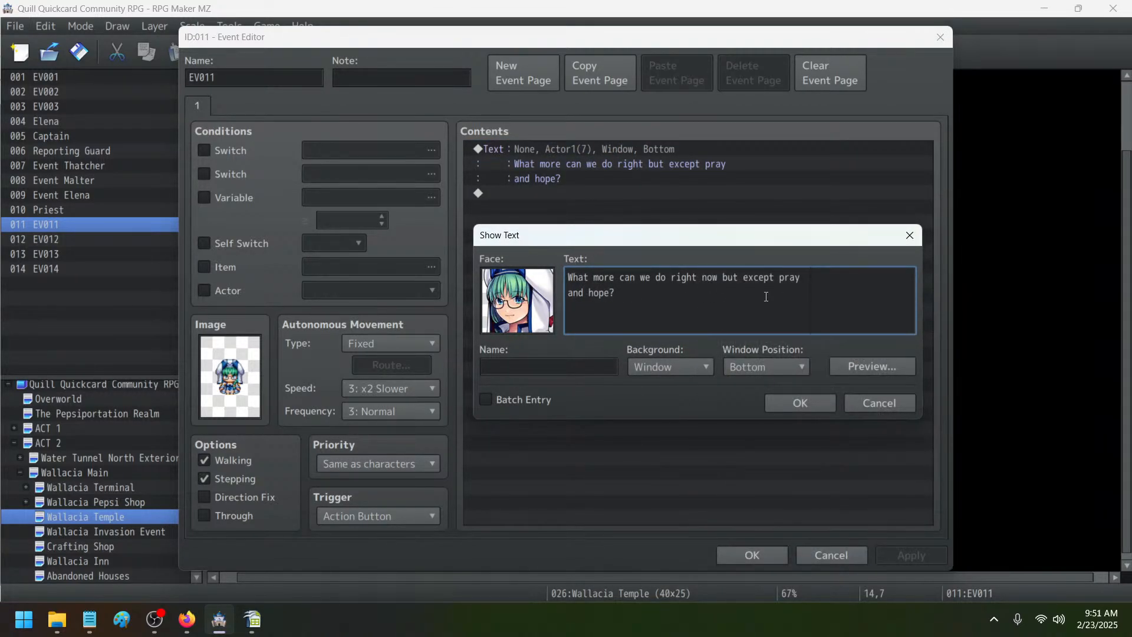
click(745, 278)
key(BackSpace)
key(BackSpace)
key(BackSpace)
key(BackSpace)
click(795, 401)
click(930, 559)
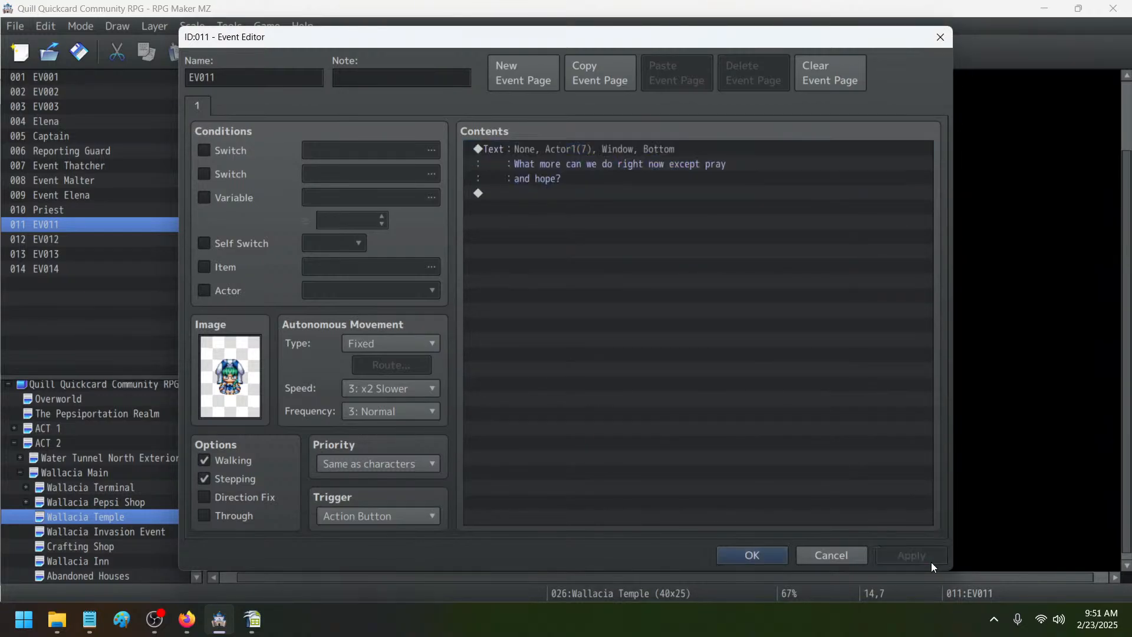
- Save the EV011 event and open the Outside tileset in the database
click(737, 562)
click(575, 52)
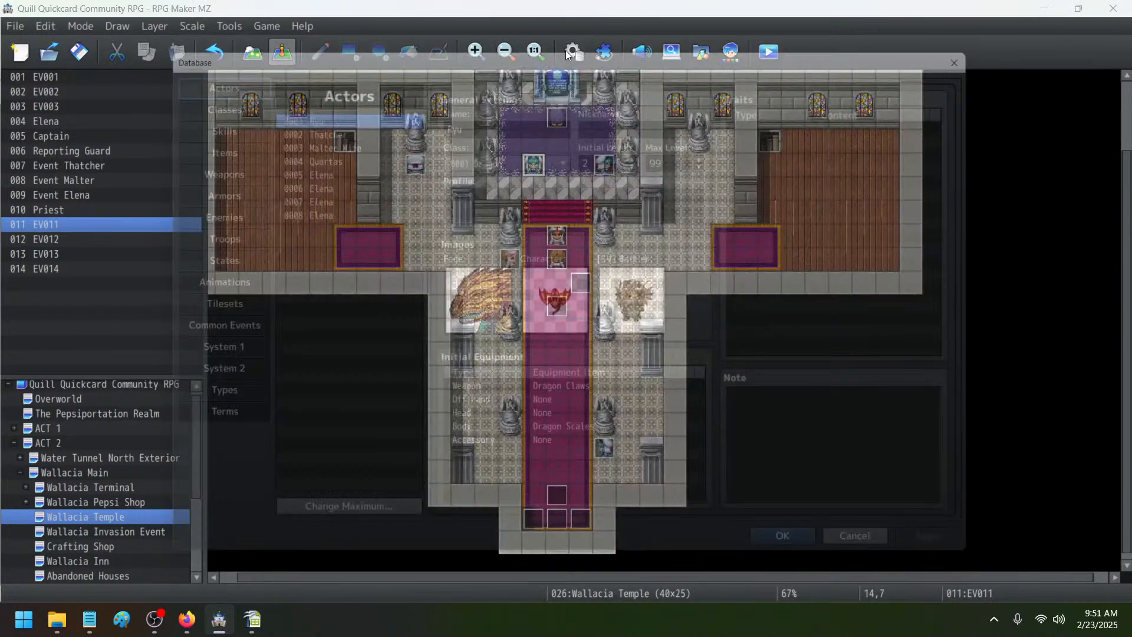
click(189, 303)
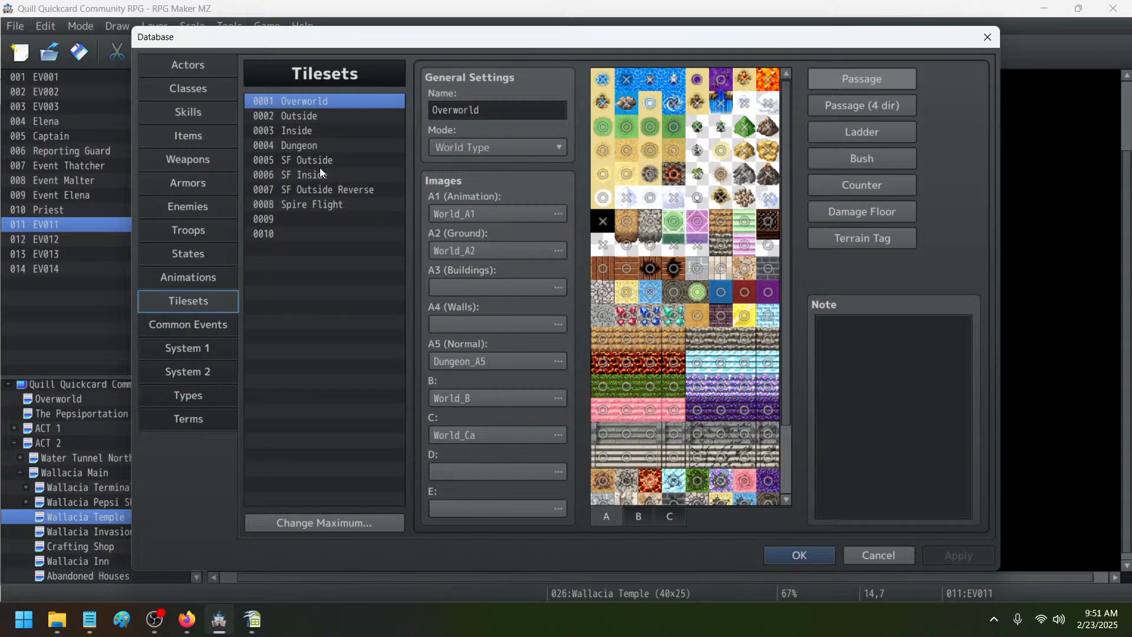
click(319, 118)
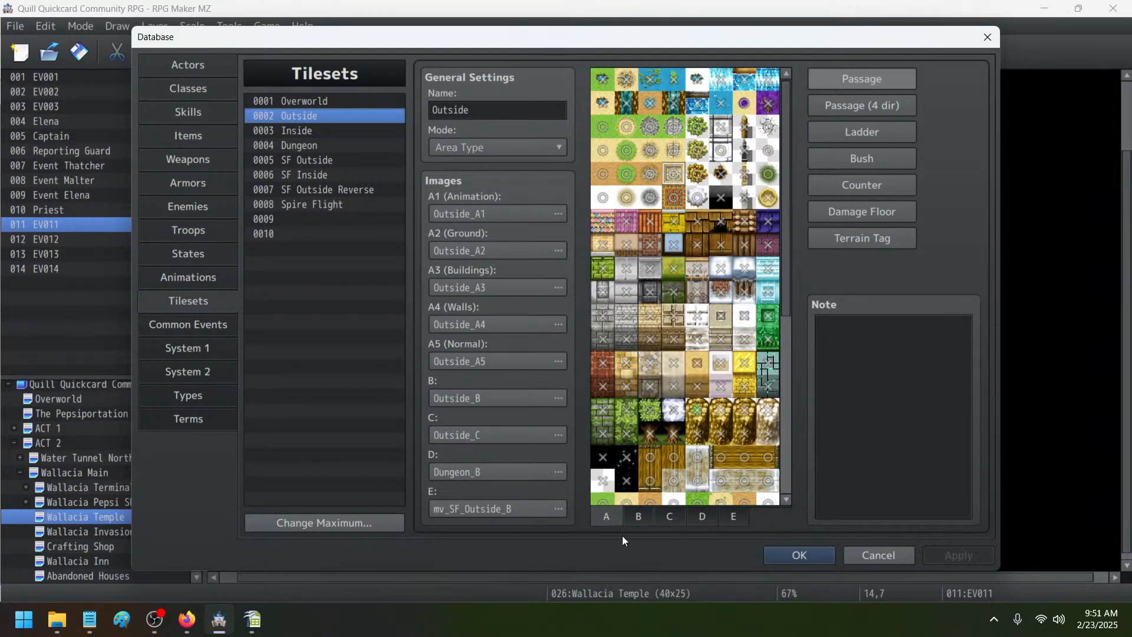
- Examine sheets B, C and D of the Outside tileset for crack tiles, checking both regular and four-direction passage settings
click(649, 518)
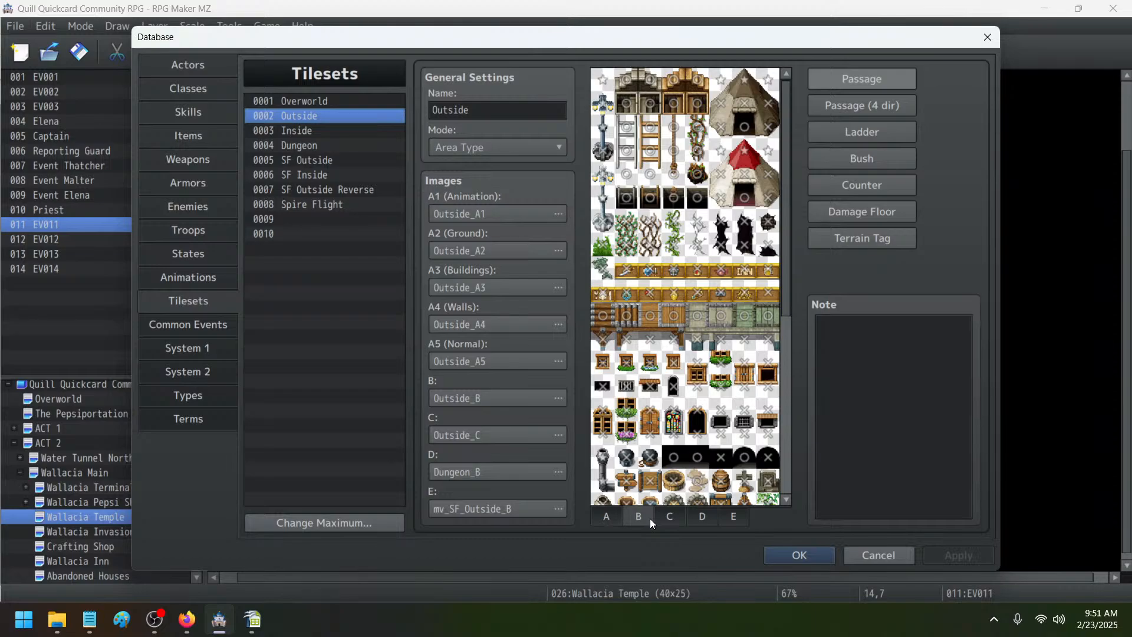
click(672, 516)
click(712, 515)
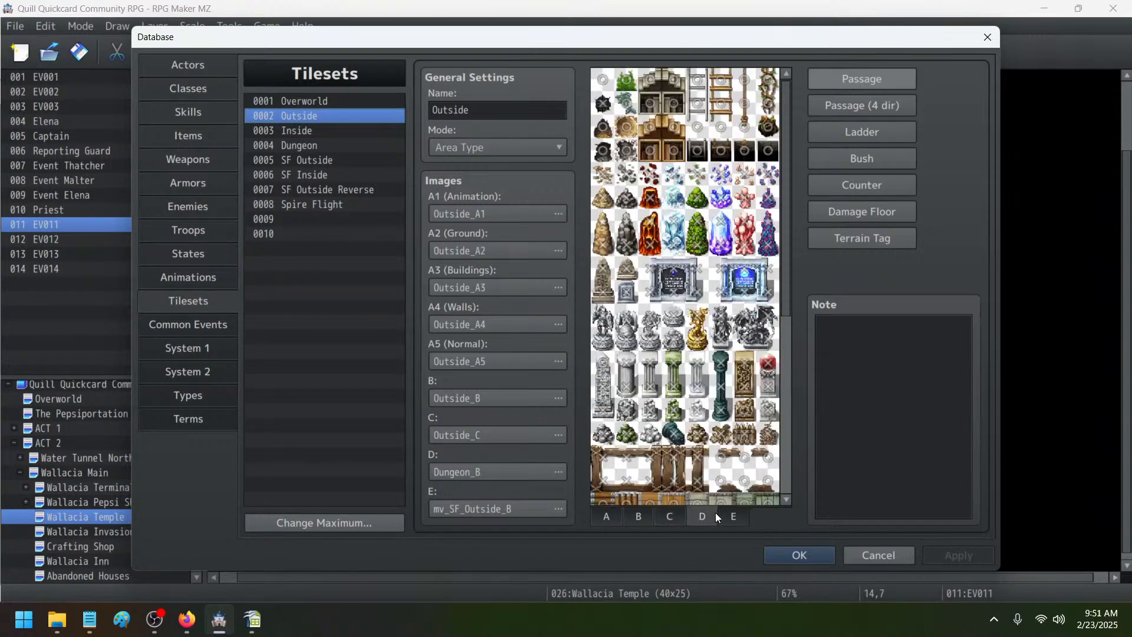
drag(787, 197, 701, 540)
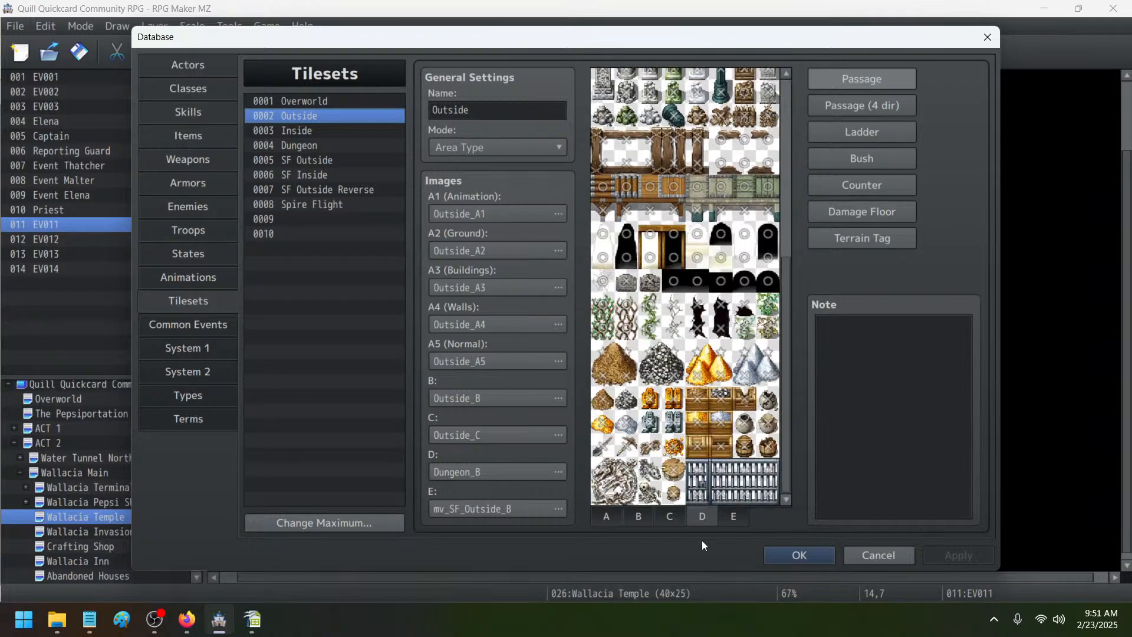
click(671, 517)
scroll(738, 351, down, 5)
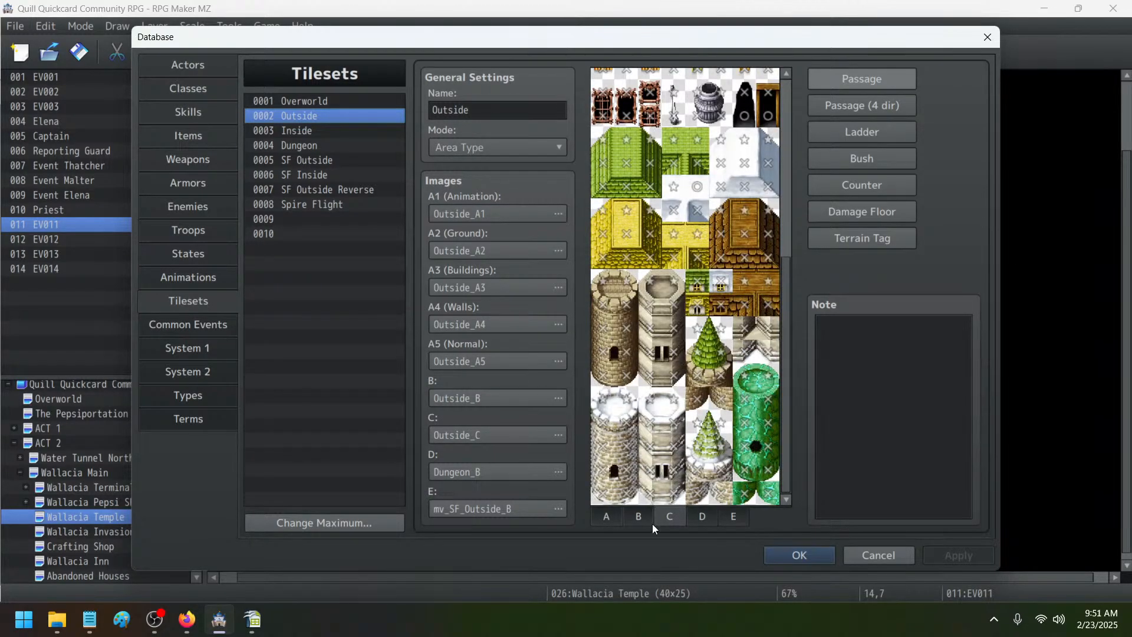
click(640, 517)
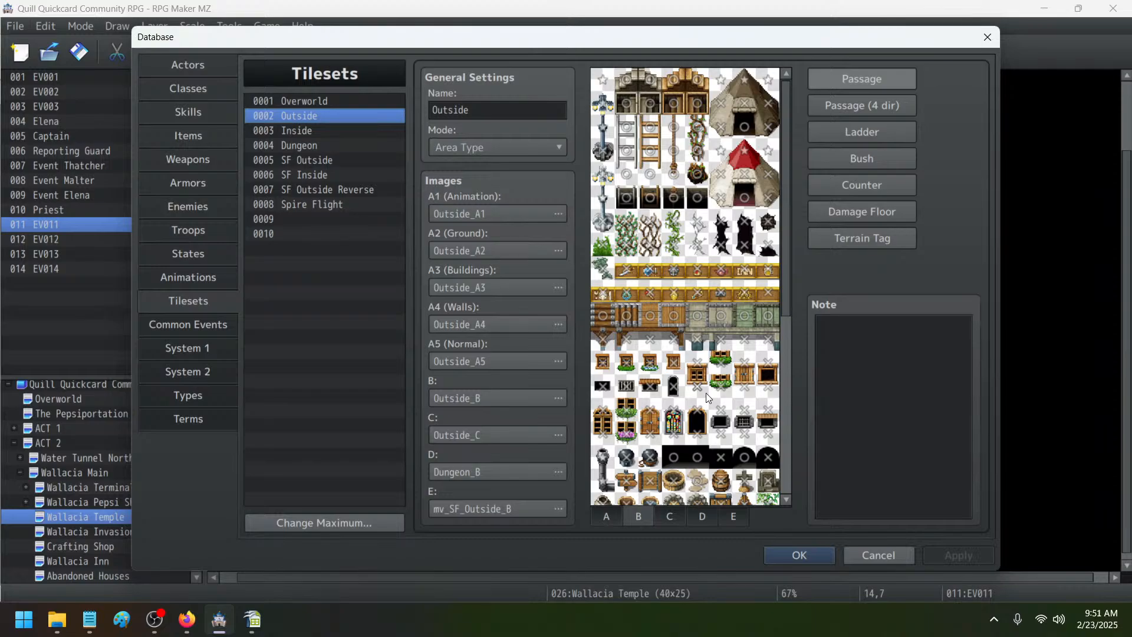
click(891, 110)
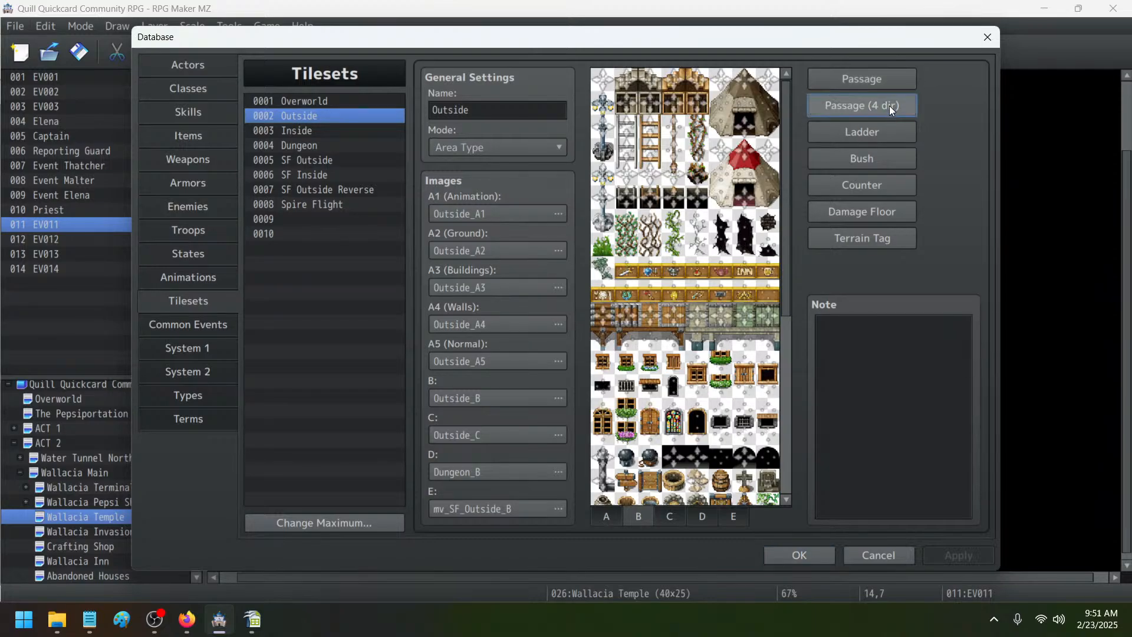
click(667, 518)
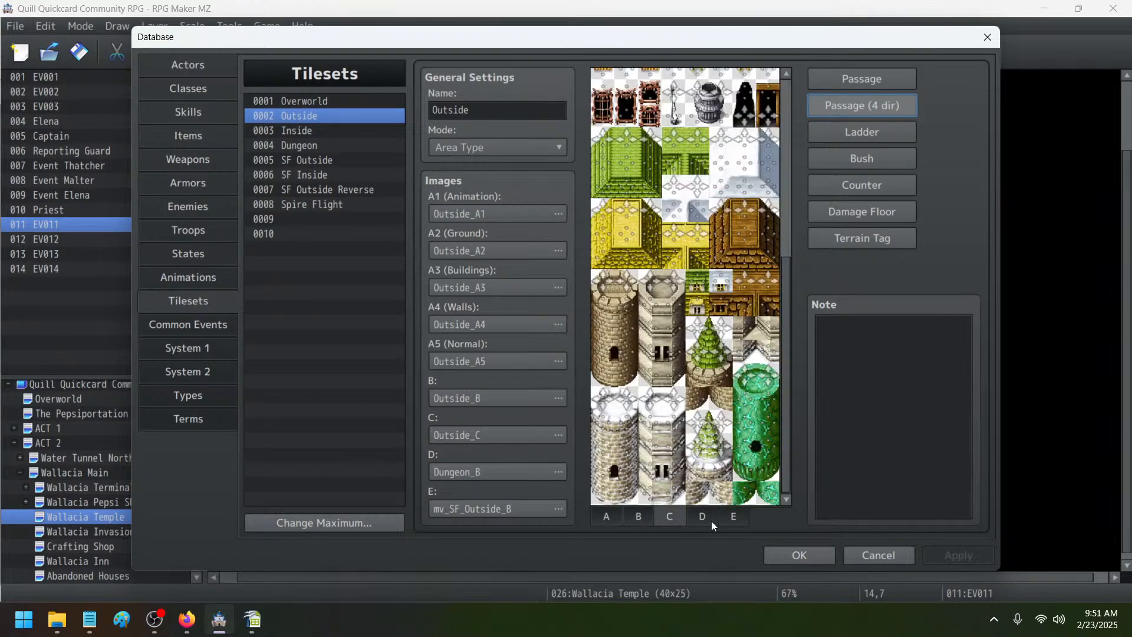
click(711, 521)
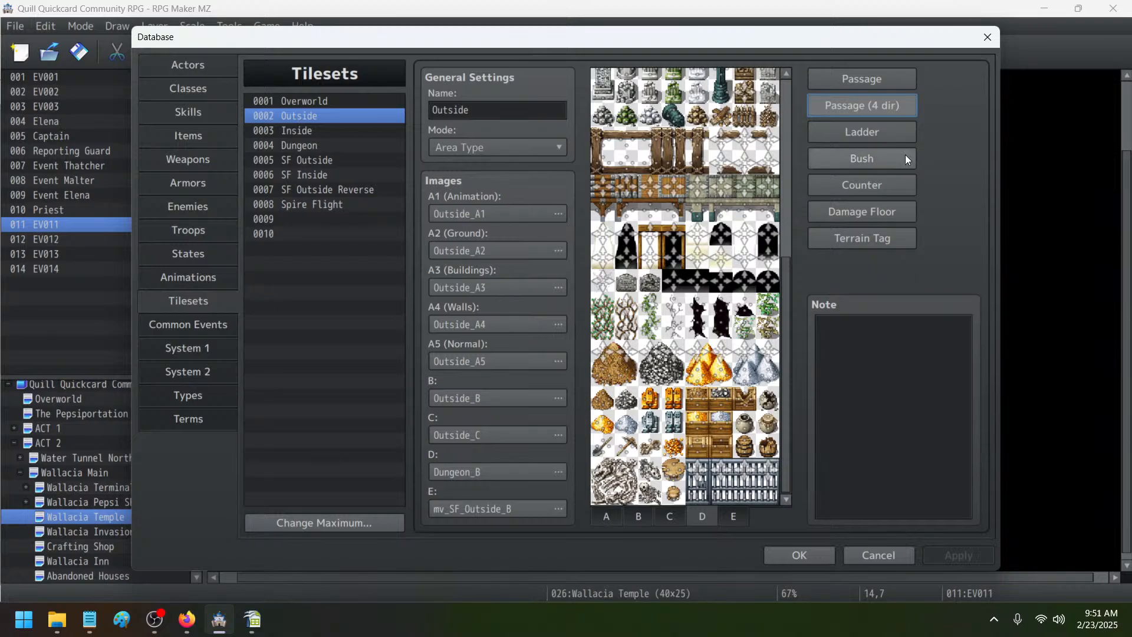
click(865, 78)
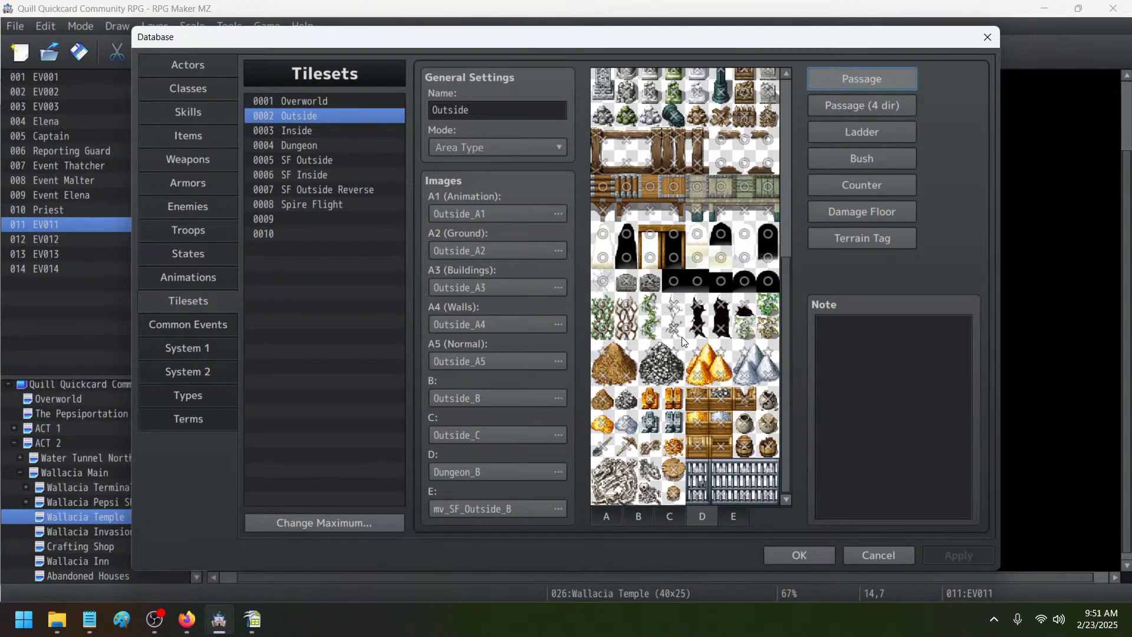
- Check the SF Outside Reverse and SF Outside tilesets for the passage settings of crack tiles
click(383, 189)
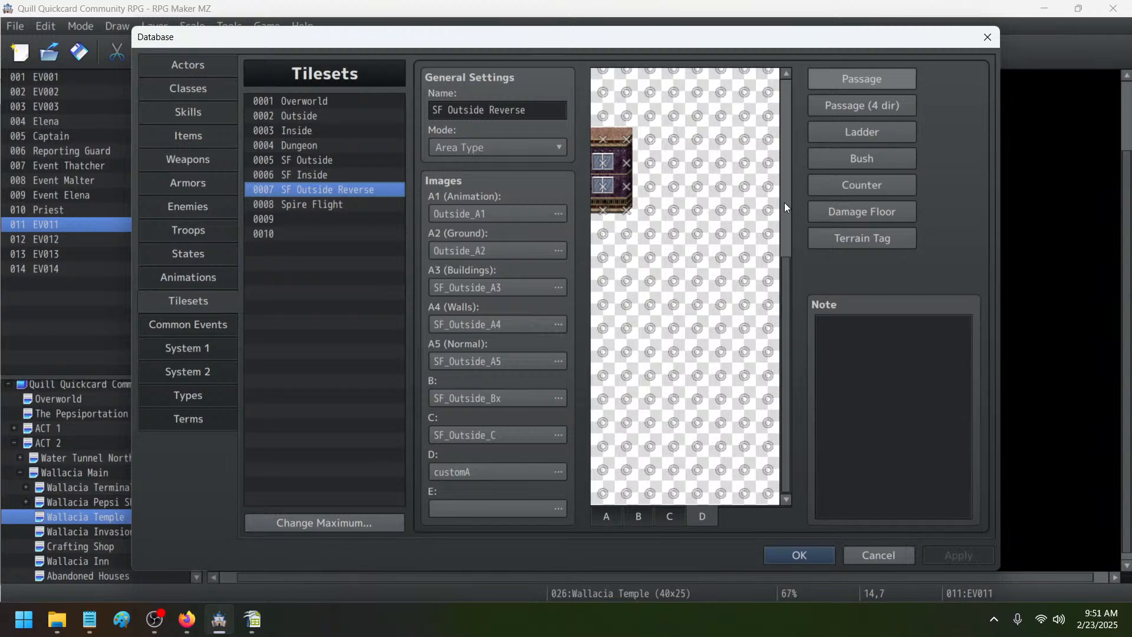
click(331, 161)
click(642, 517)
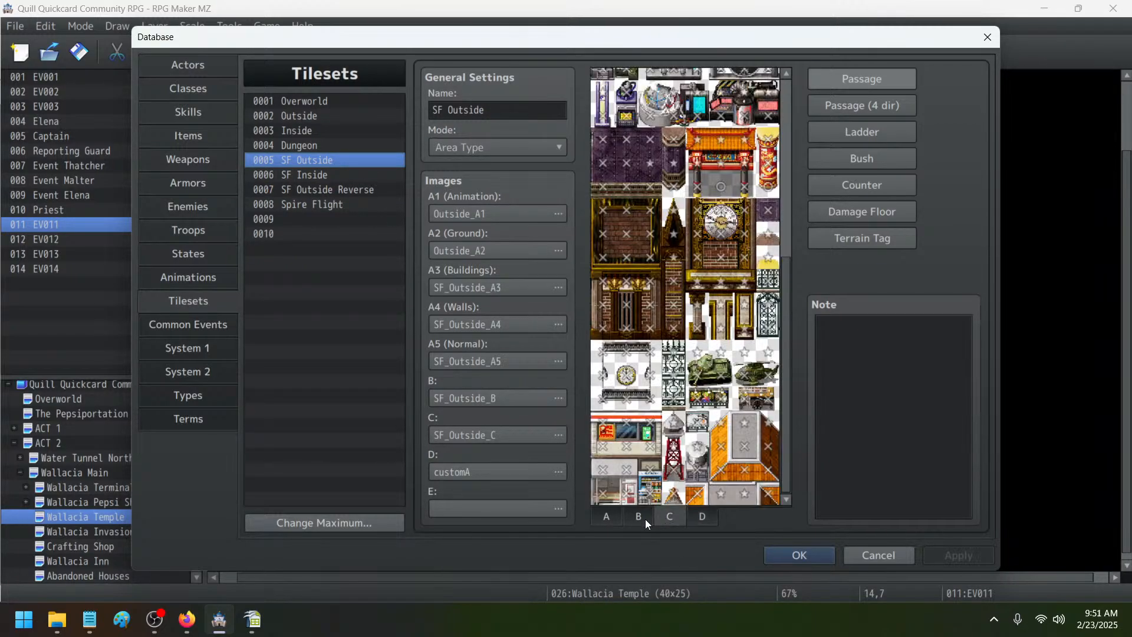
click(617, 522)
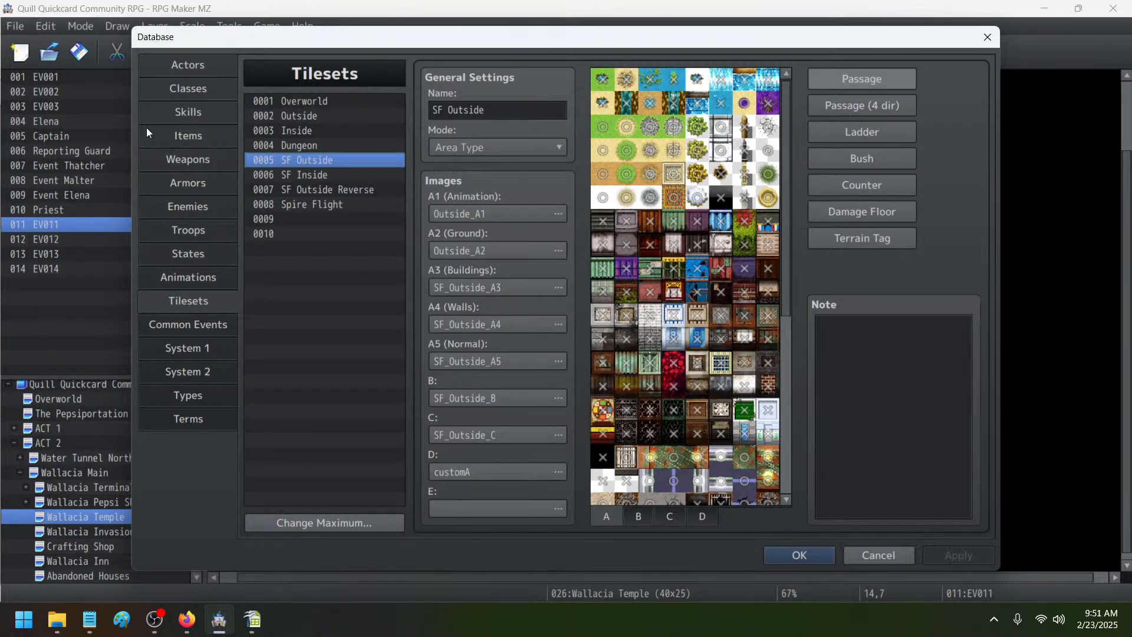
- Set the wall crack tiles on sheet E of the Outside tileset to impassable and save the database changes
click(305, 116)
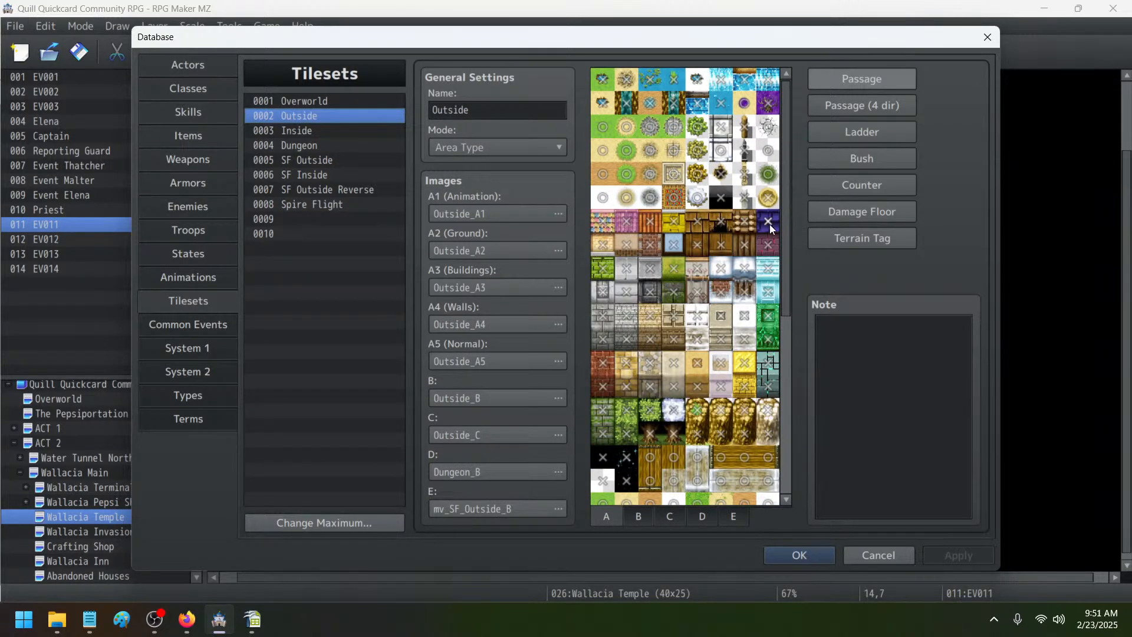
drag(785, 197, 781, 458)
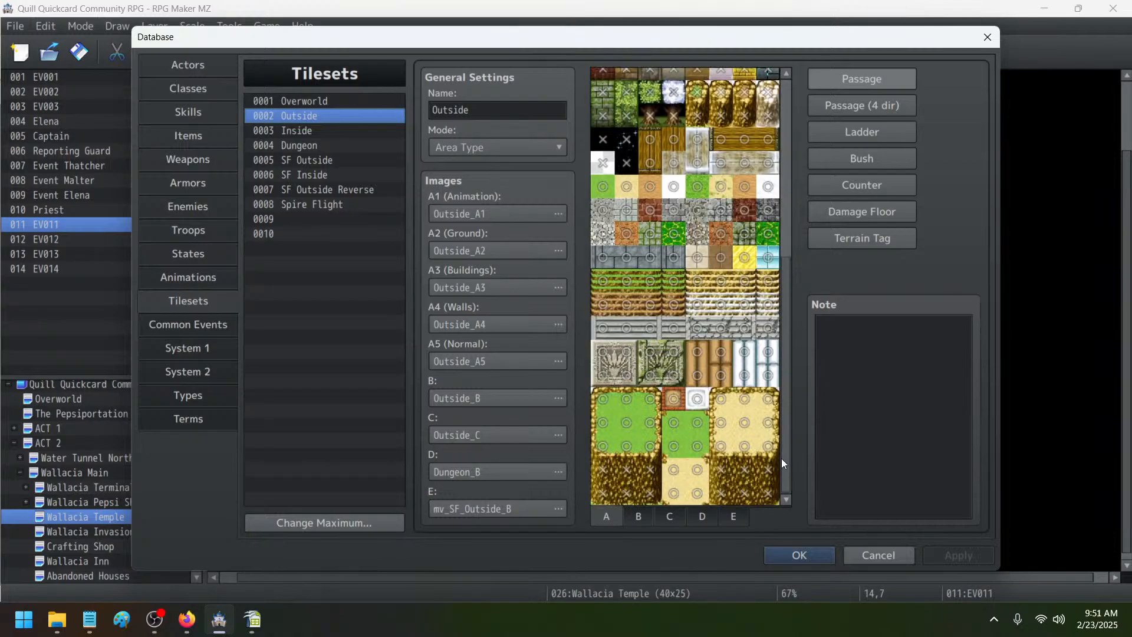
click(639, 517)
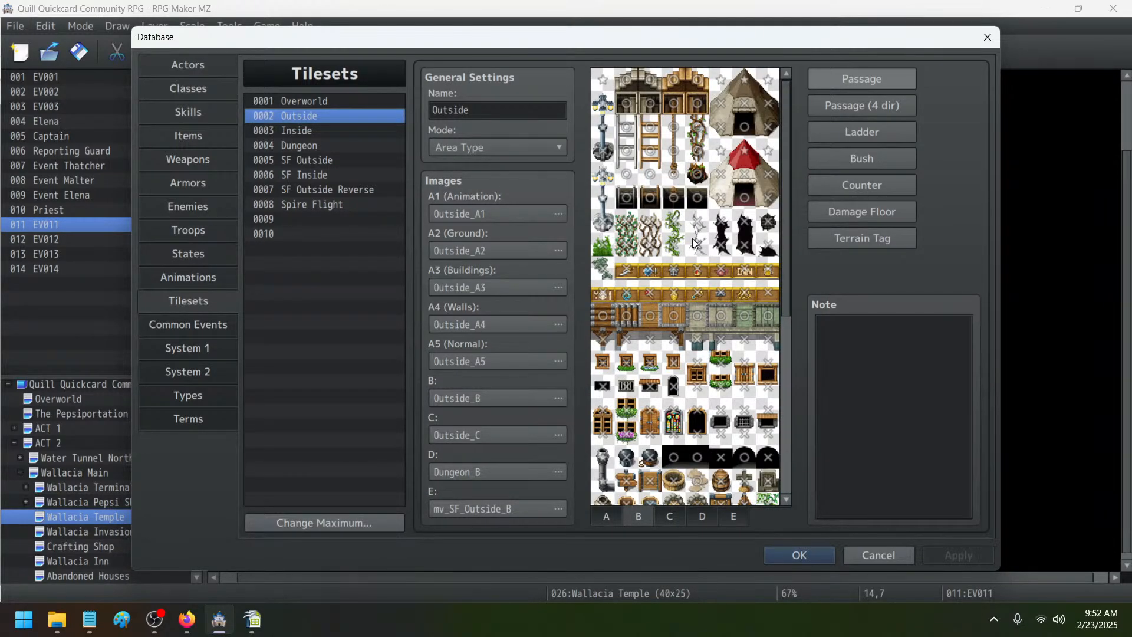
drag(783, 214, 799, 140)
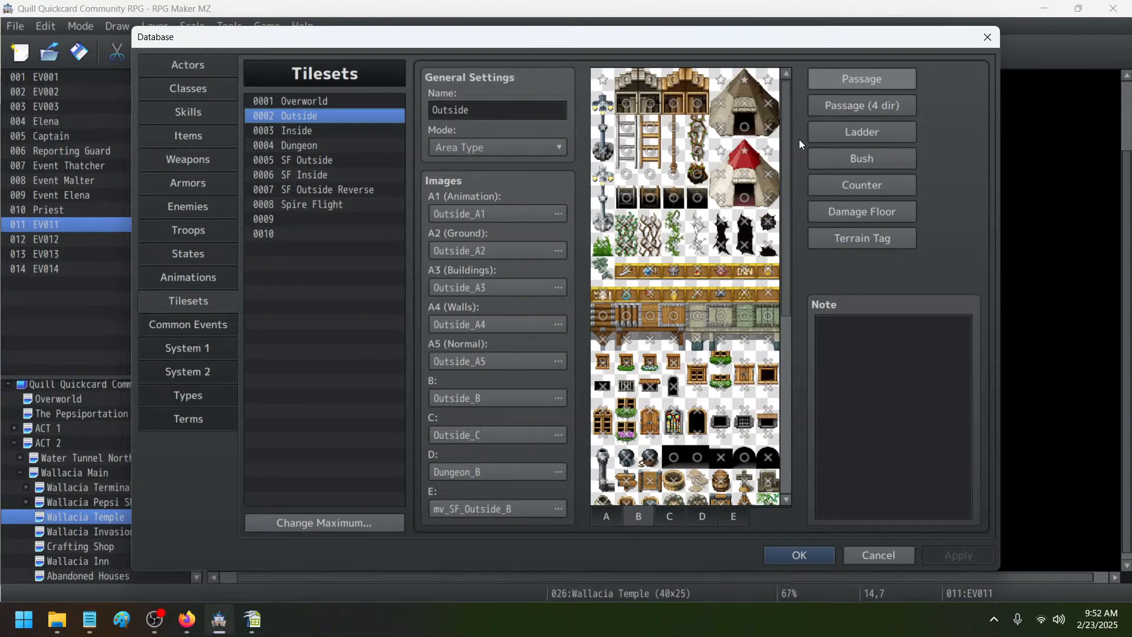
click(733, 515)
drag(785, 182, 787, 360)
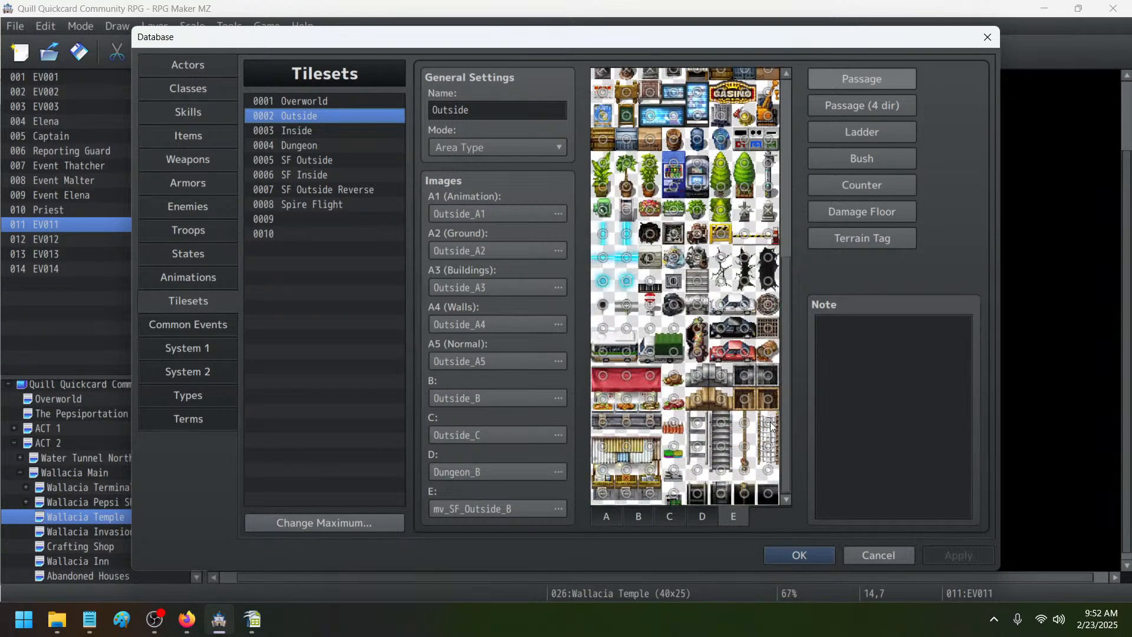
mouse_move(735, 273)
mouse_down()
mouse_move(724, 284)
mouse_move(746, 262)
mouse_move(747, 286)
mouse_move(768, 287)
mouse_up()
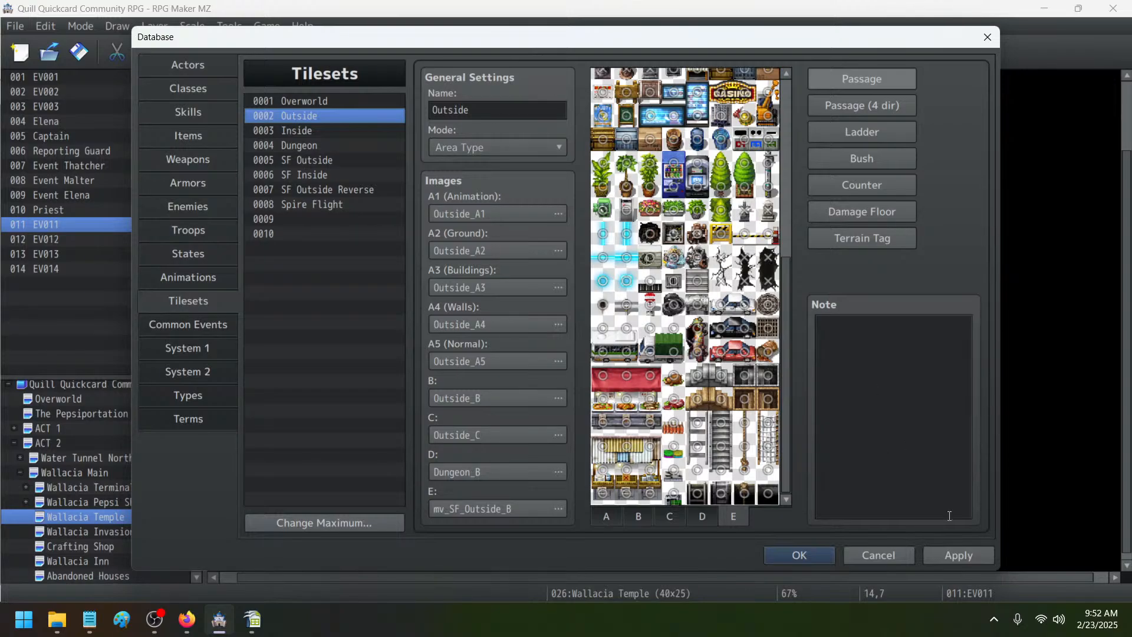
click(969, 553)
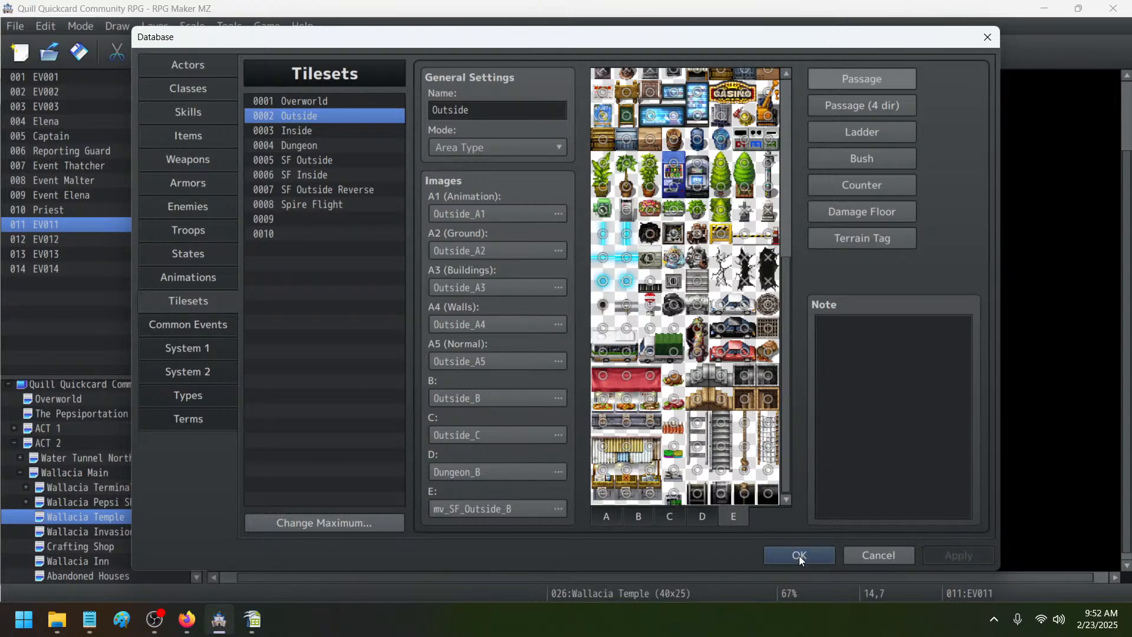
click(798, 556)
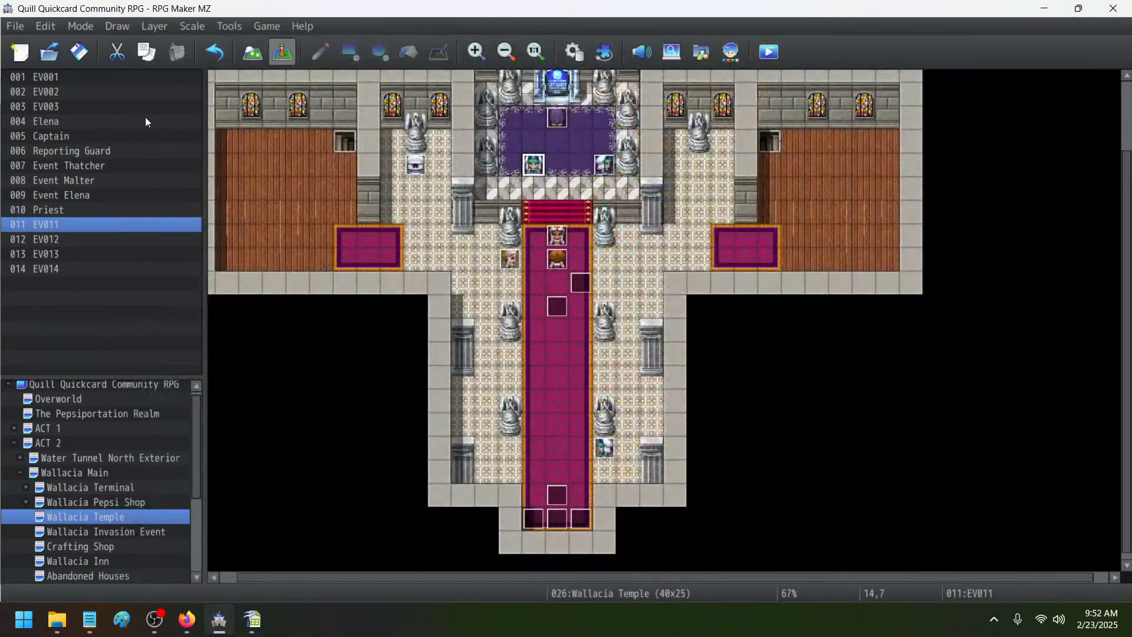
- In the Notepad project notes, delete the temple priestess and outdoor tileset cracks tasks, save the file, and return to RPG Maker MZ
click(90, 619)
drag(186, 182, 131, 98)
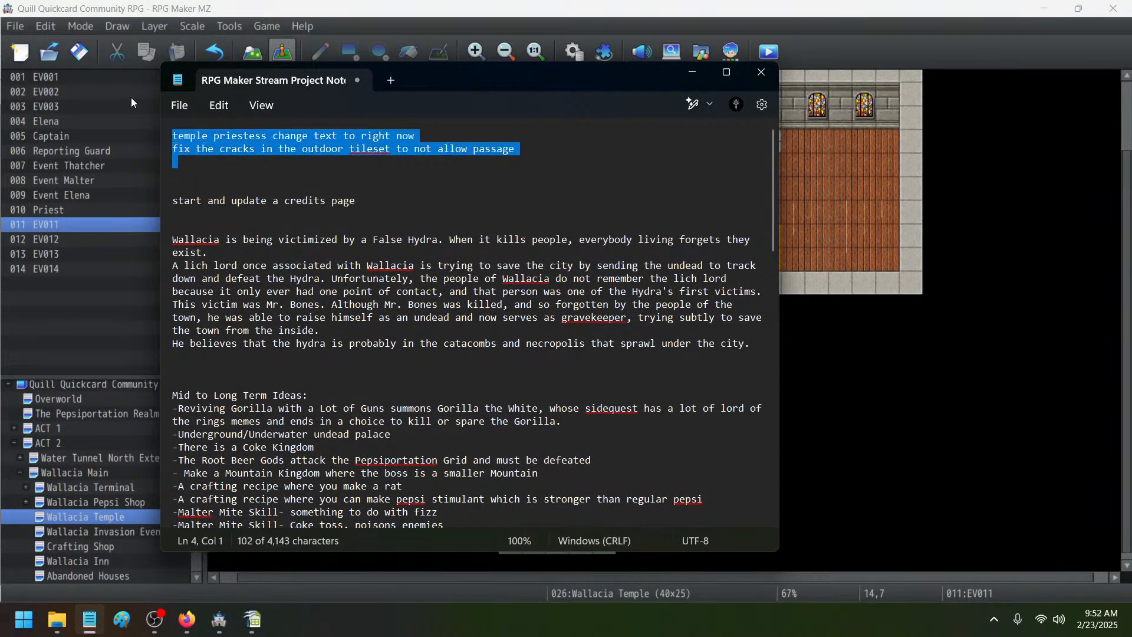
key(BackSpace)
click(180, 106)
click(197, 209)
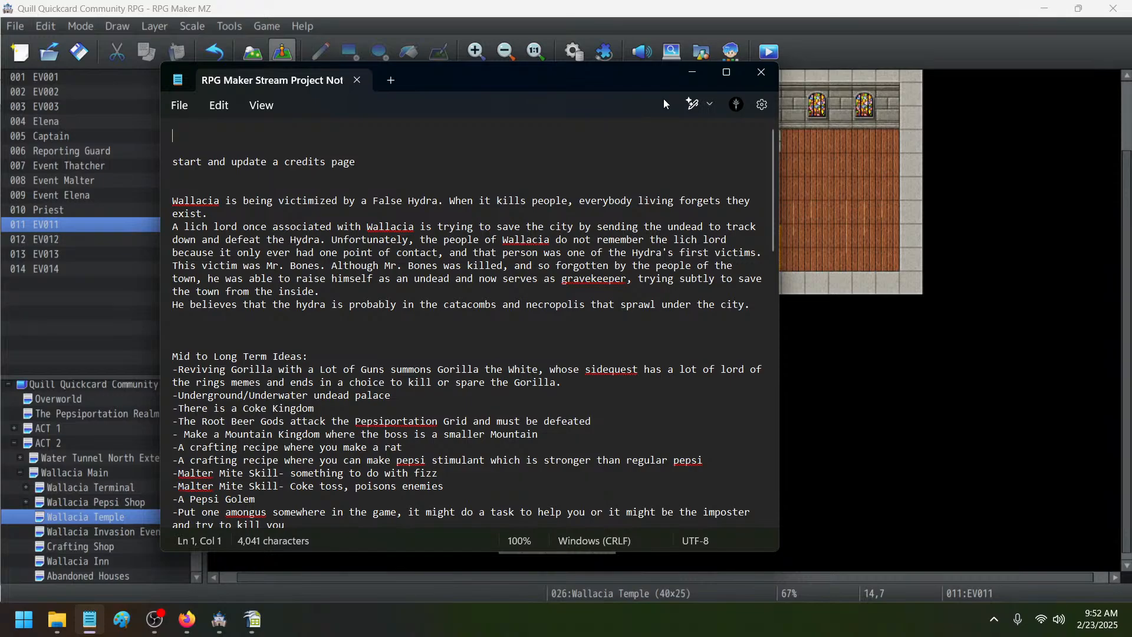
click(693, 70)
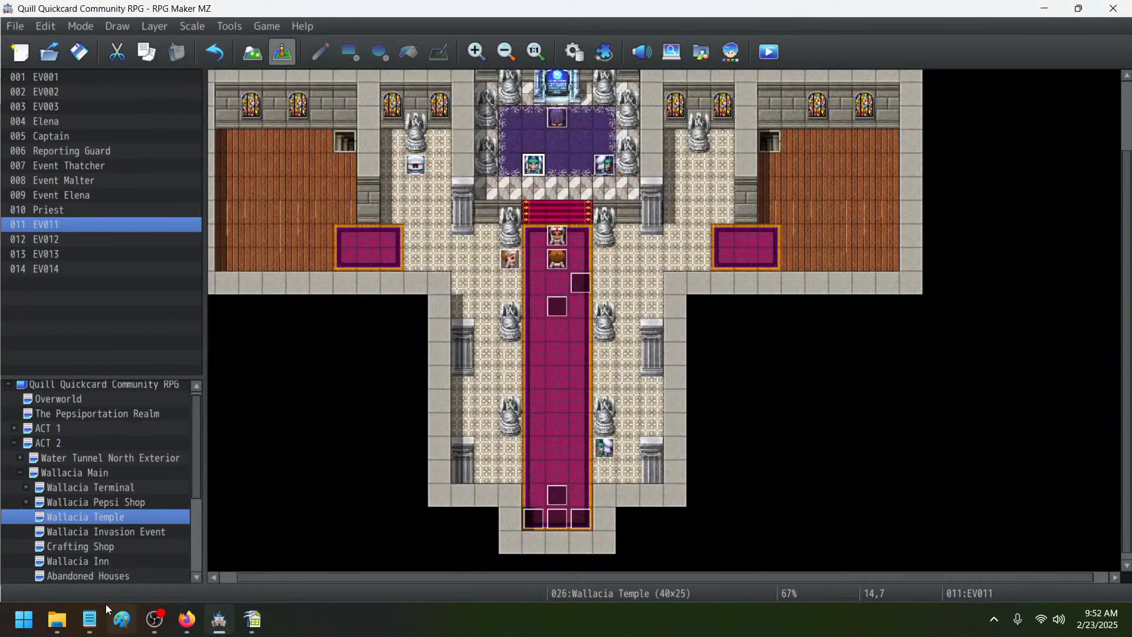
- Open the Overworld map and look over the islands around the walled city
click(69, 399)
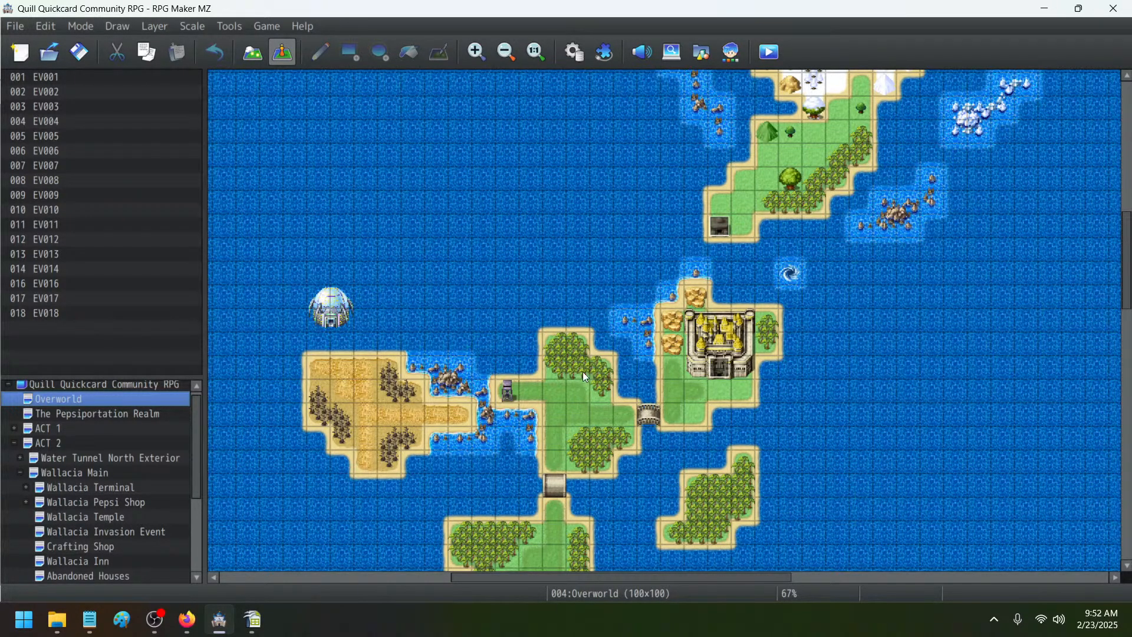
scroll(701, 378, down, 3)
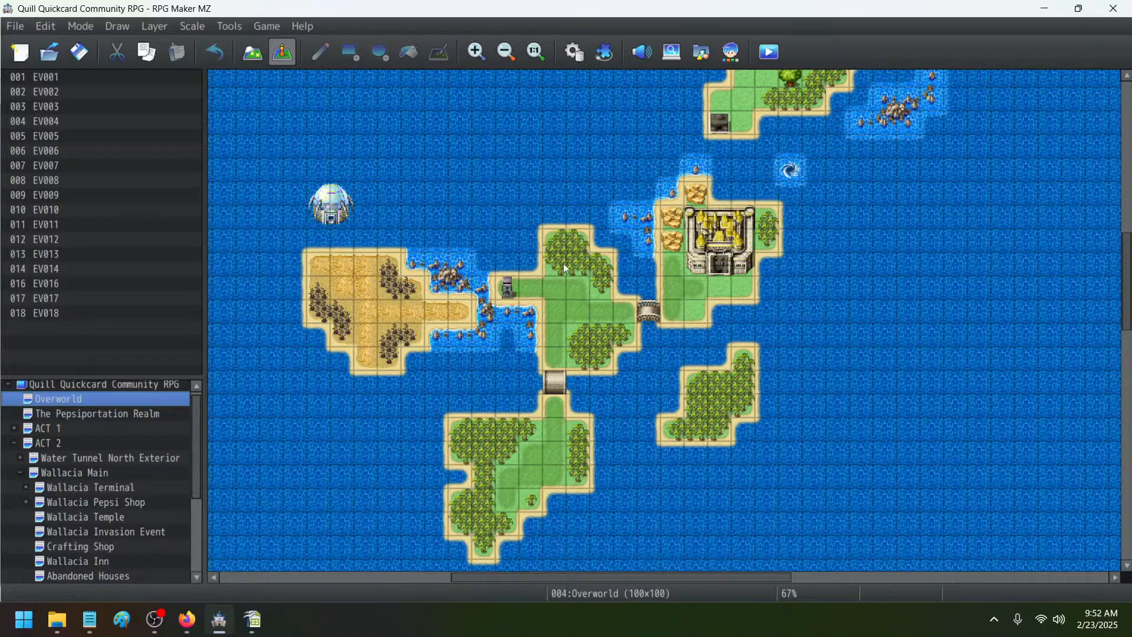
click(745, 265)
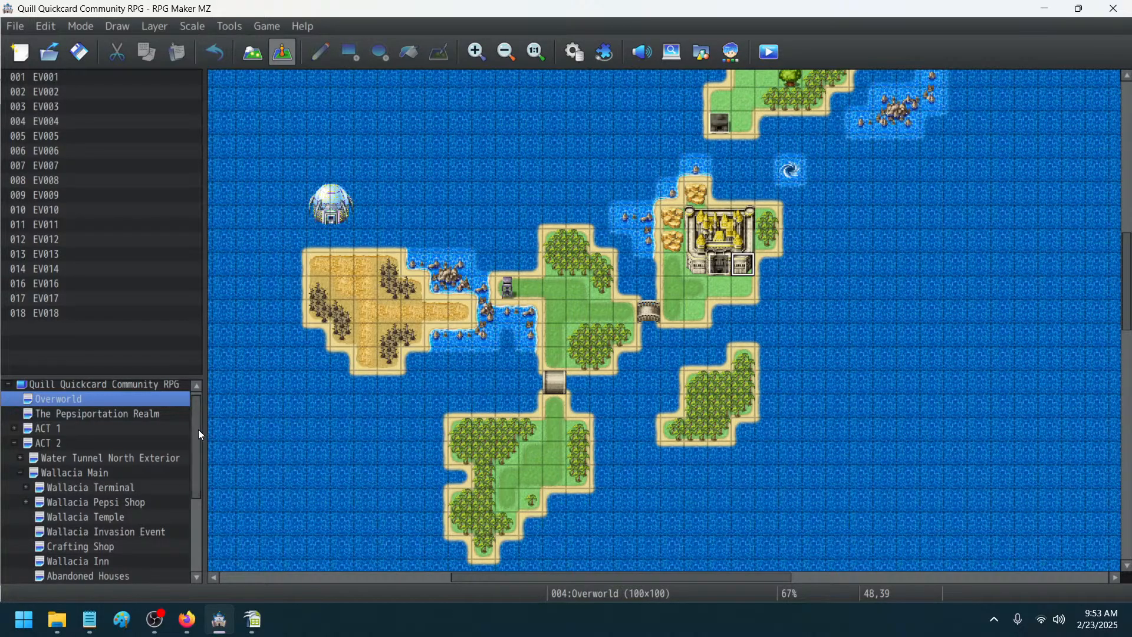
drag(198, 429, 198, 555)
scroll(125, 543, up, 4)
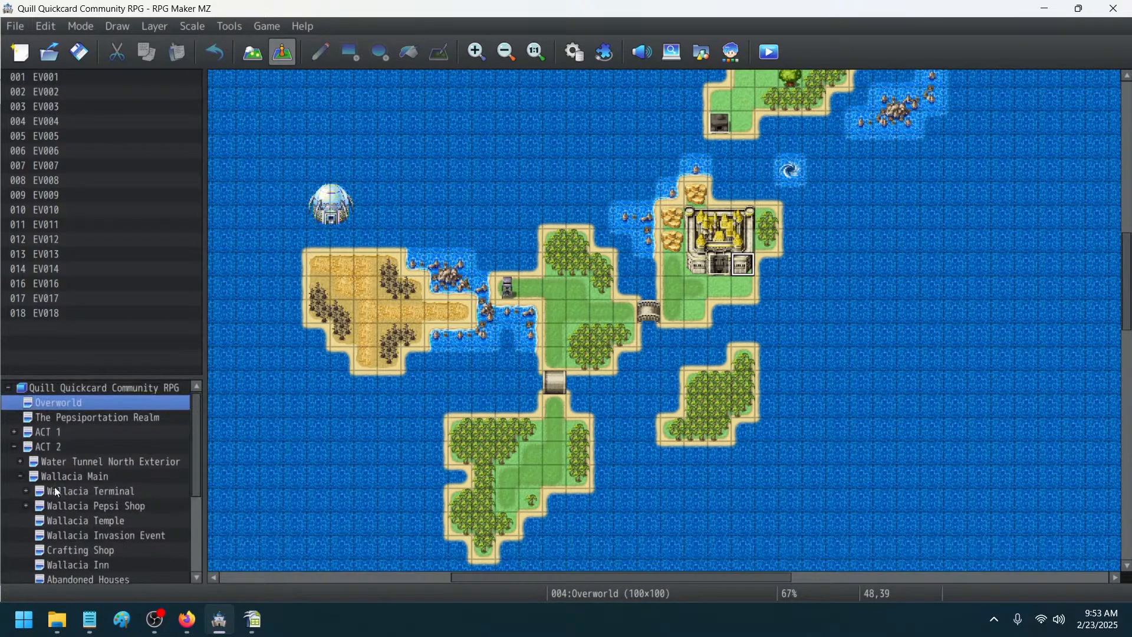
- Create a new map directly under the project root with the Overworld tileset, 100 tiles wide and 100 tiles high
click(13, 447)
click(59, 387)
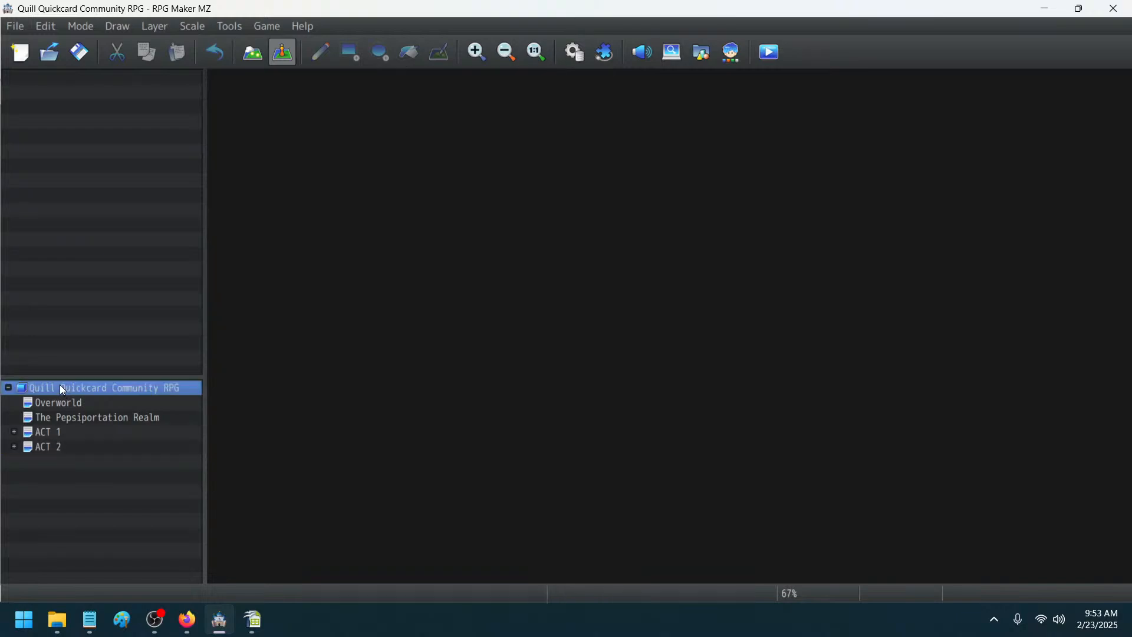
right_click(59, 384)
click(93, 408)
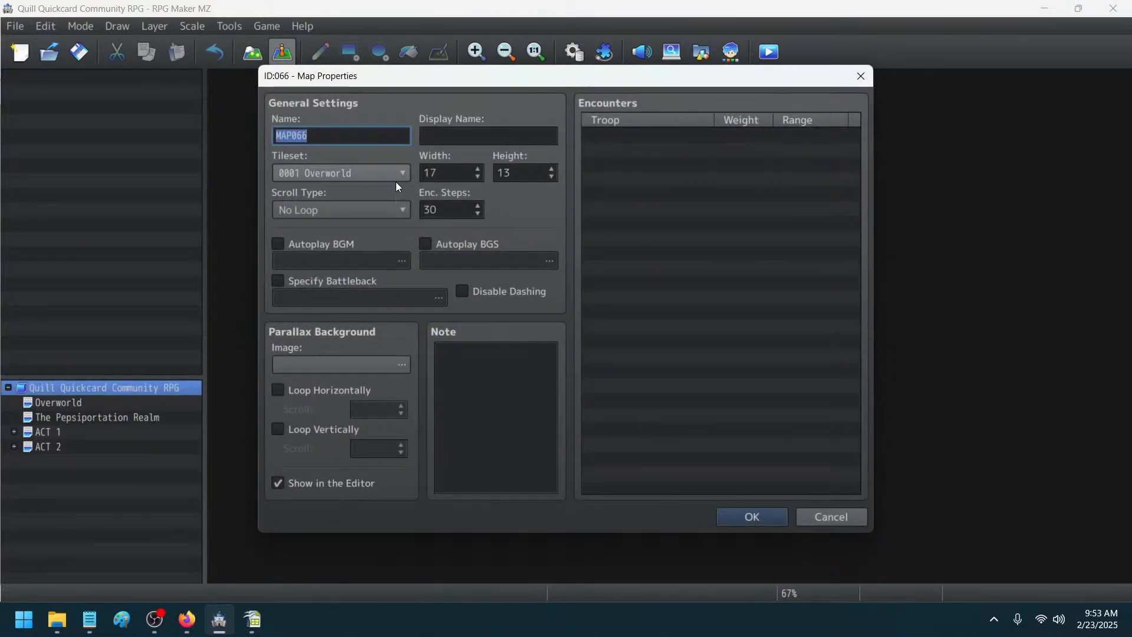
double_click(449, 172)
text(100)
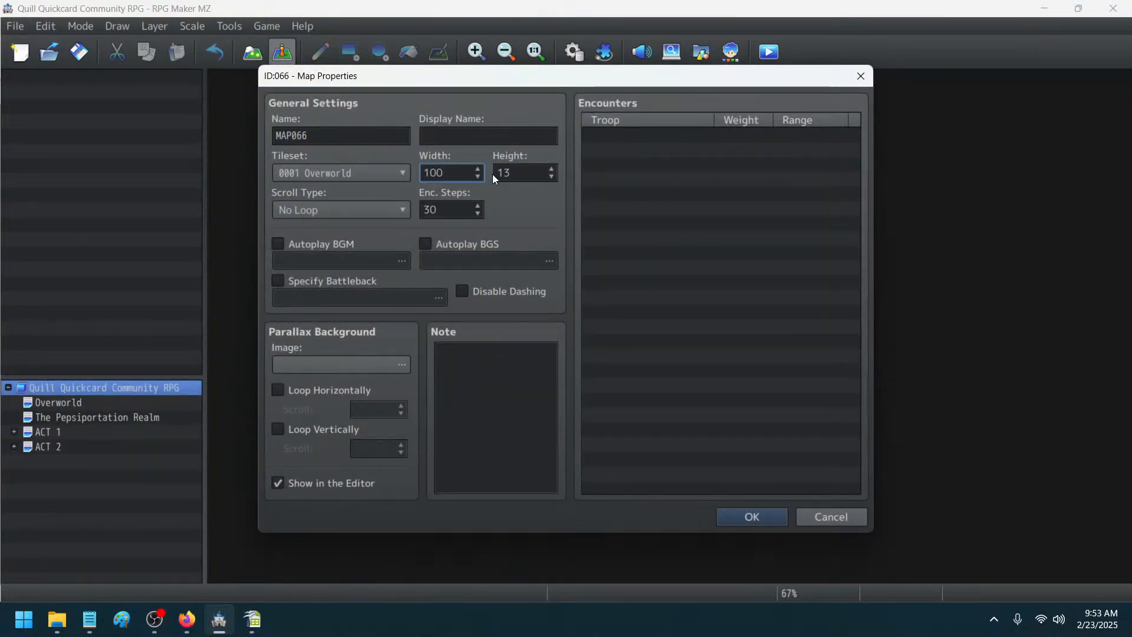
double_click(526, 178)
text(100)
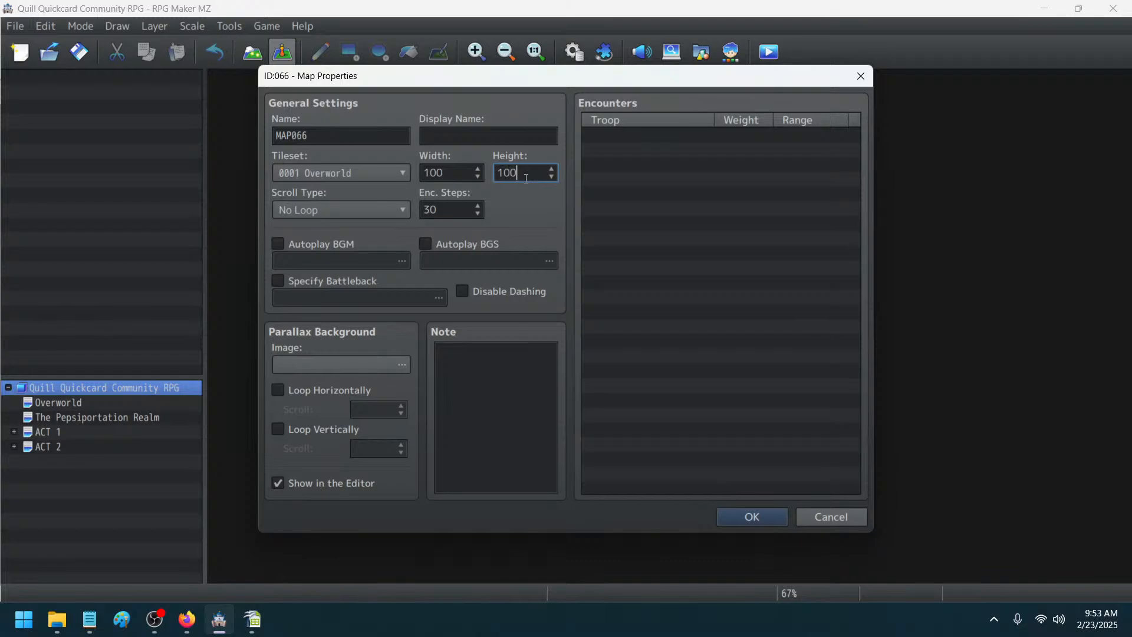
click(747, 519)
right_click(112, 461)
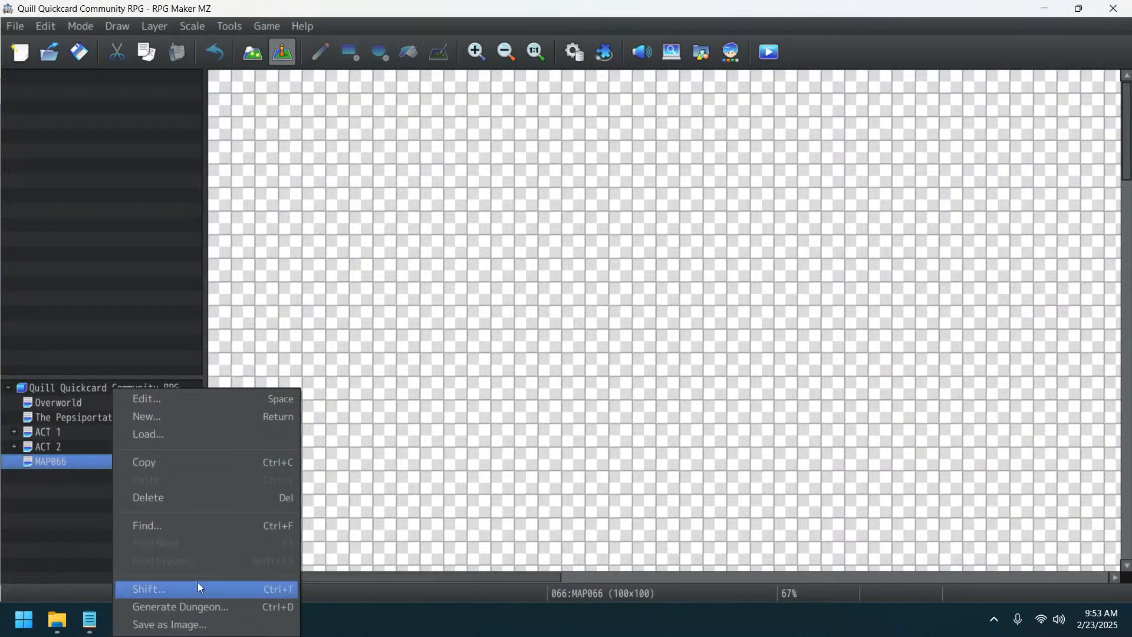
click(199, 607)
click(586, 138)
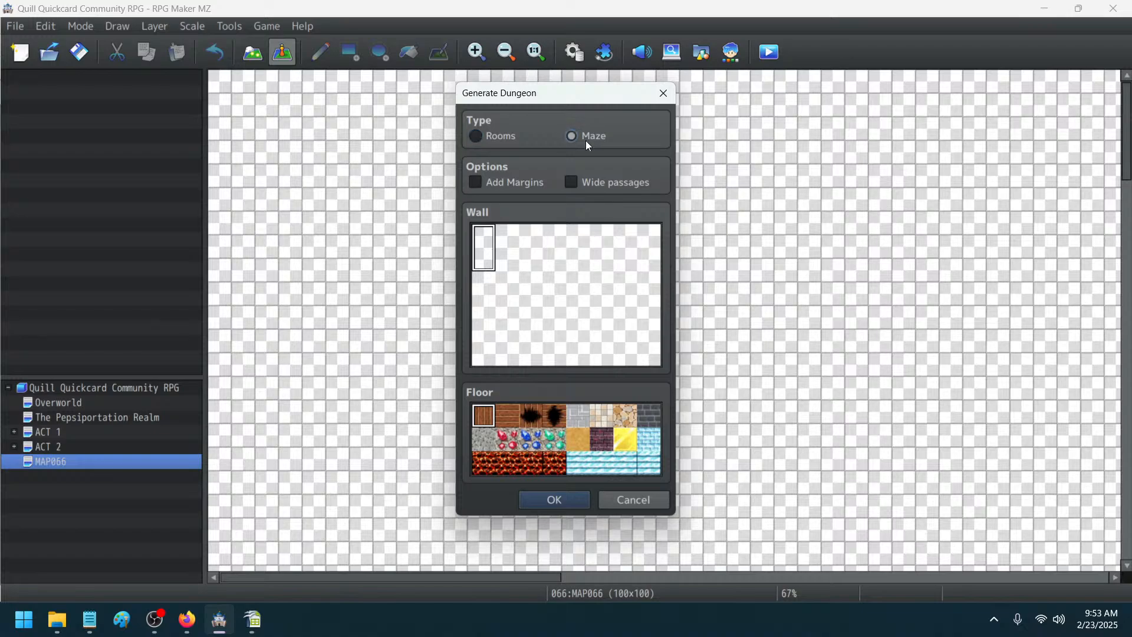
click(592, 183)
click(602, 415)
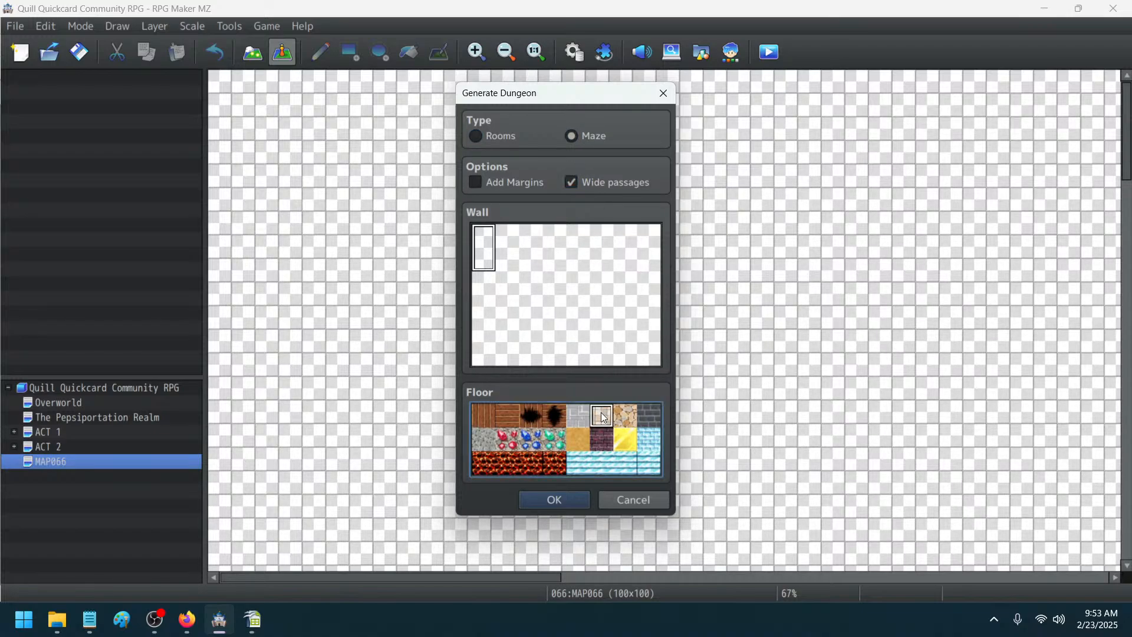
click(634, 499)
- Change the tileset of the new map MAP066 to 0004 Dungeon in its map properties
right_click(155, 458)
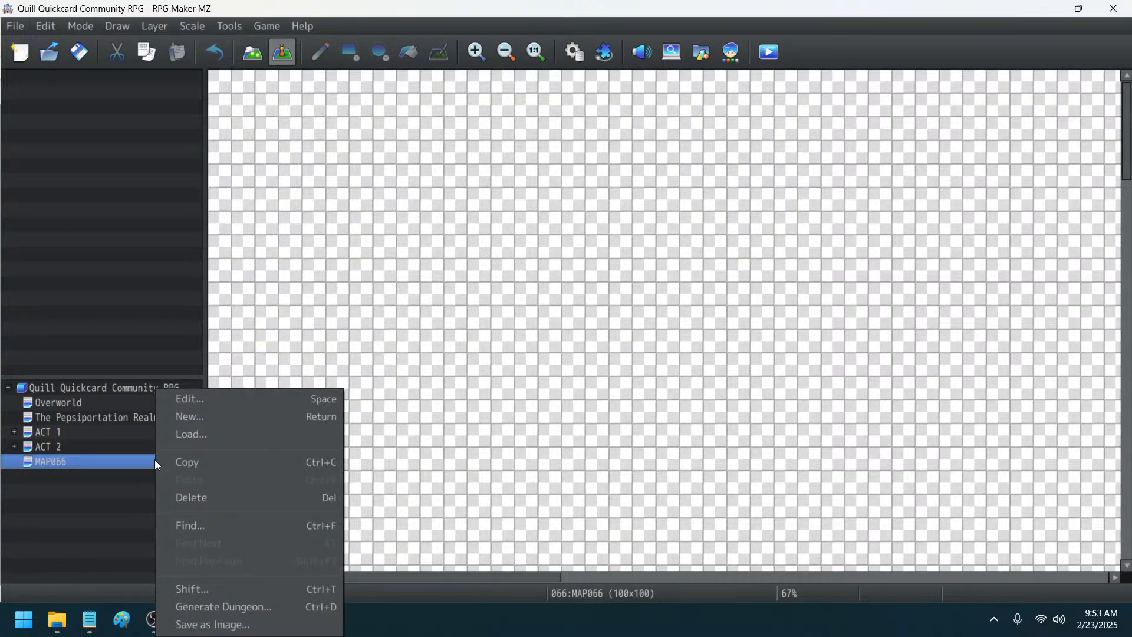
click(189, 395)
click(343, 180)
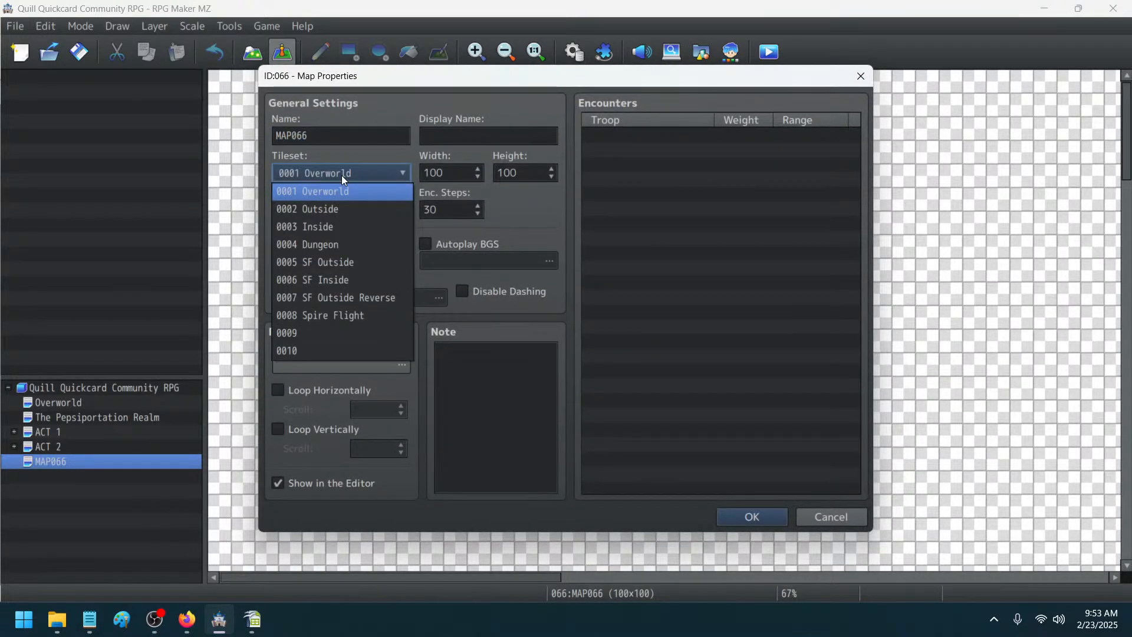
click(343, 244)
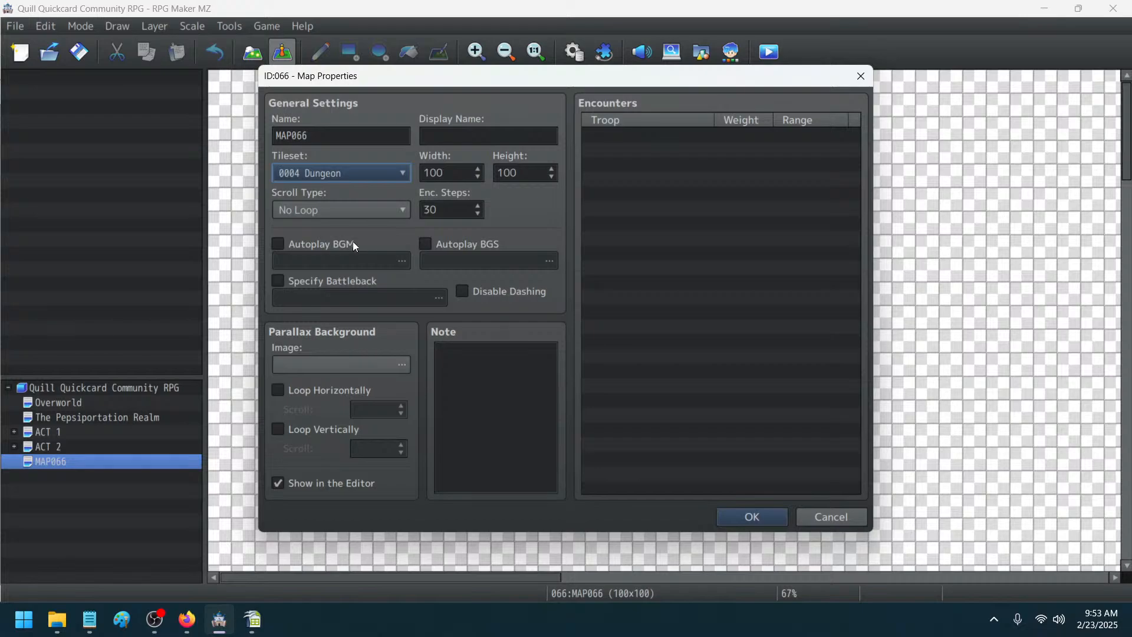
click(739, 514)
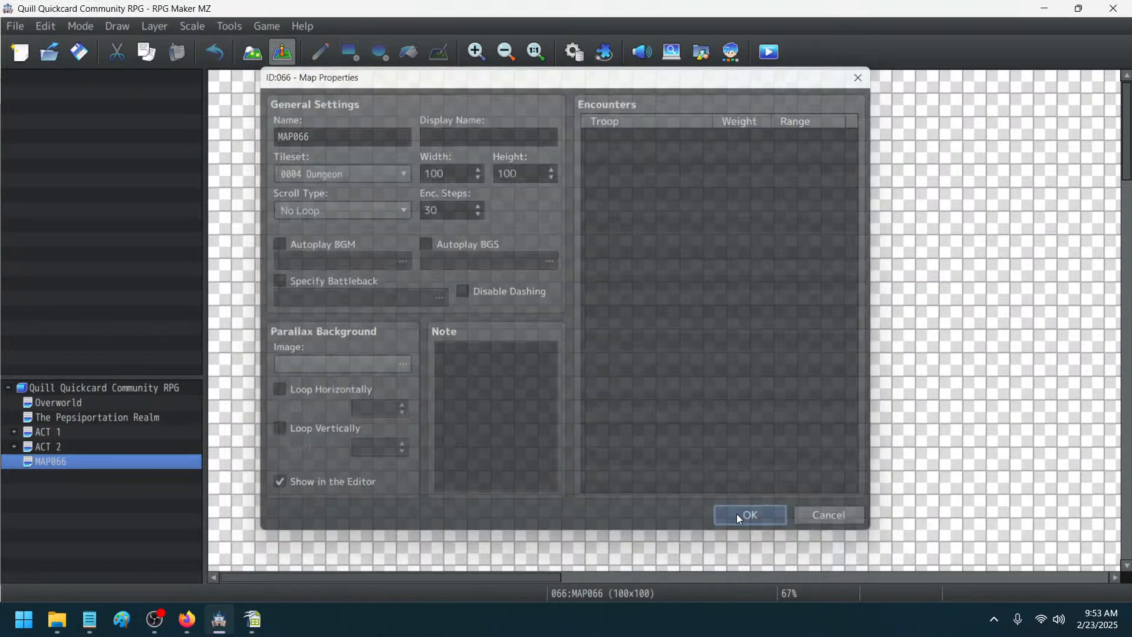
- Generate a maze dungeon with wide passages on MAP066, using the orange lava-rock wall and the grey rough stone floor
right_click(160, 465)
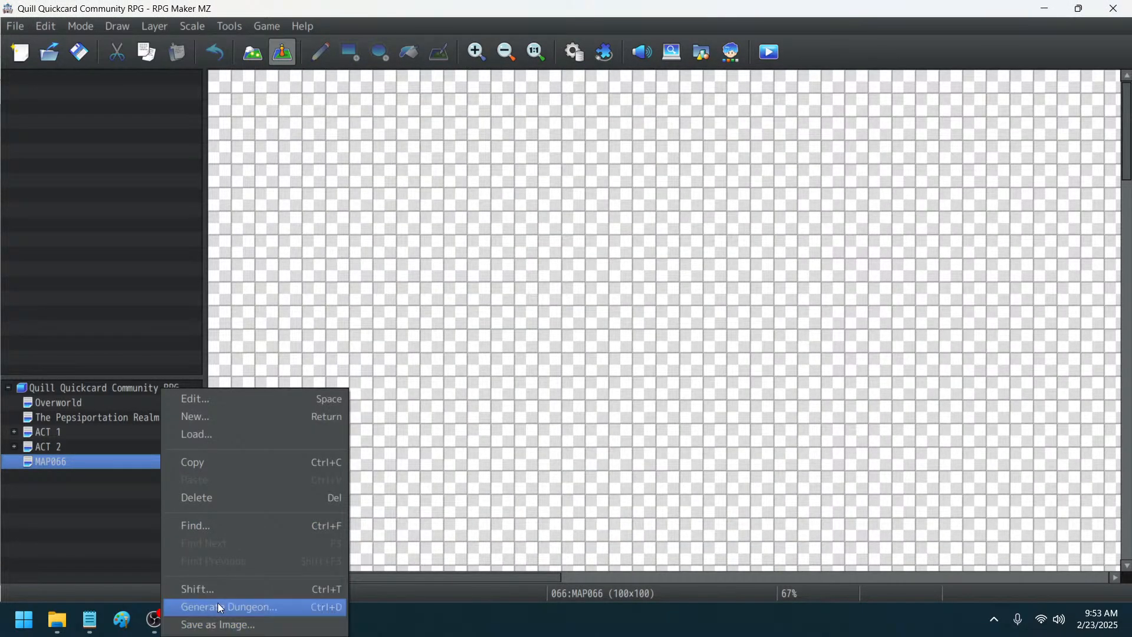
click(217, 604)
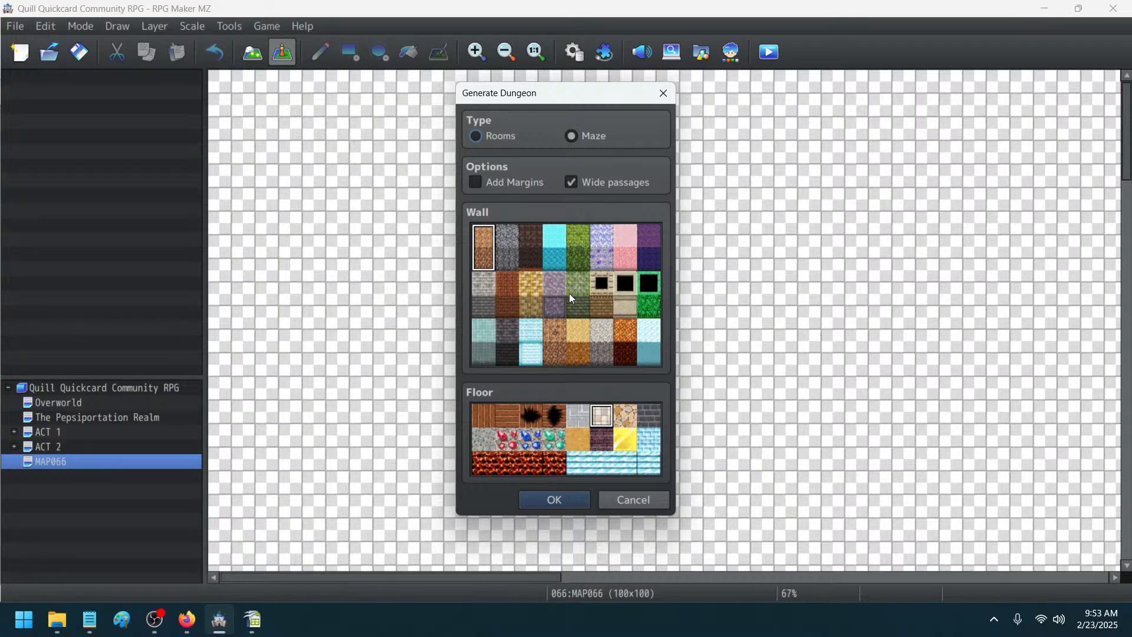
click(628, 355)
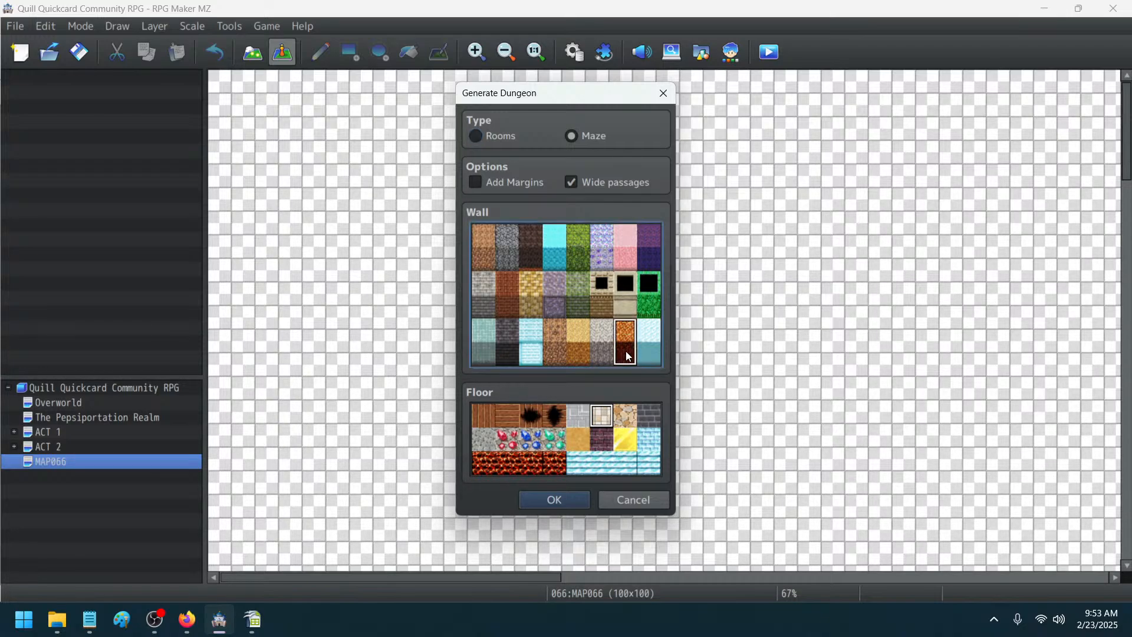
click(477, 446)
click(543, 501)
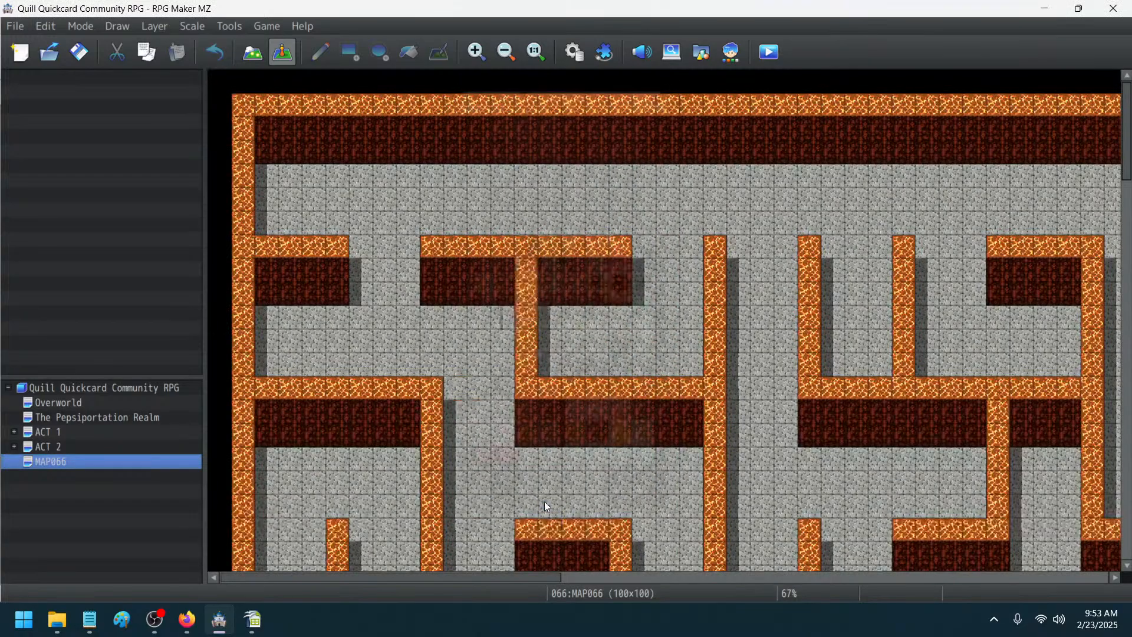
- Examine the layout of the generated maze across the whole map
click(530, 59)
click(511, 51)
click(512, 52)
click(506, 52)
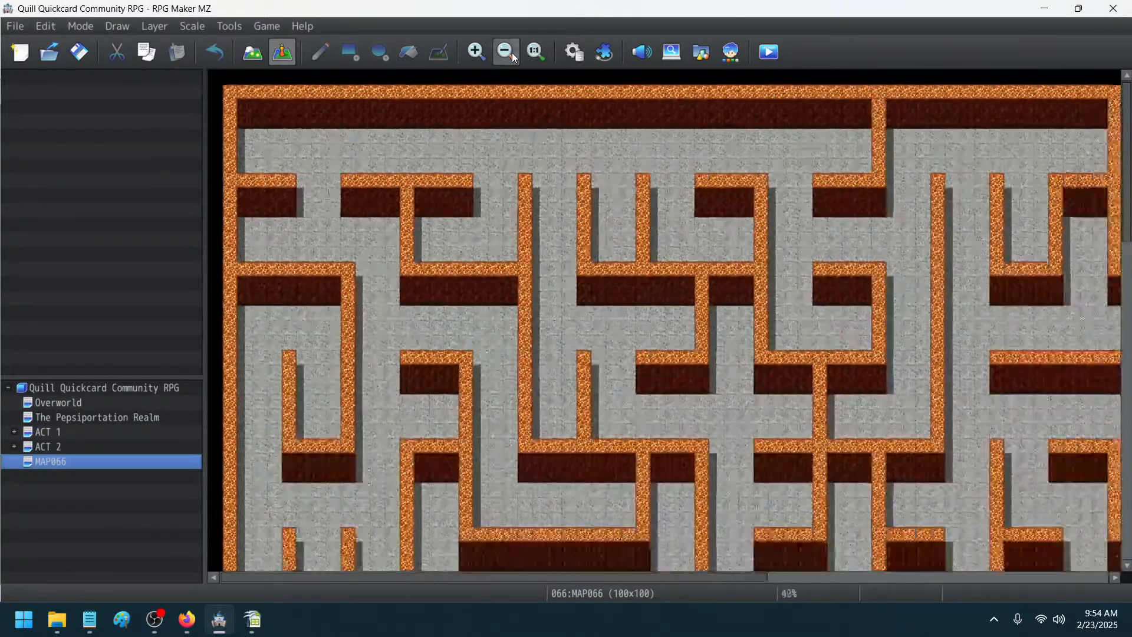
click(506, 52)
click(506, 52)
click(506, 52)
scroll(613, 158, down, 5)
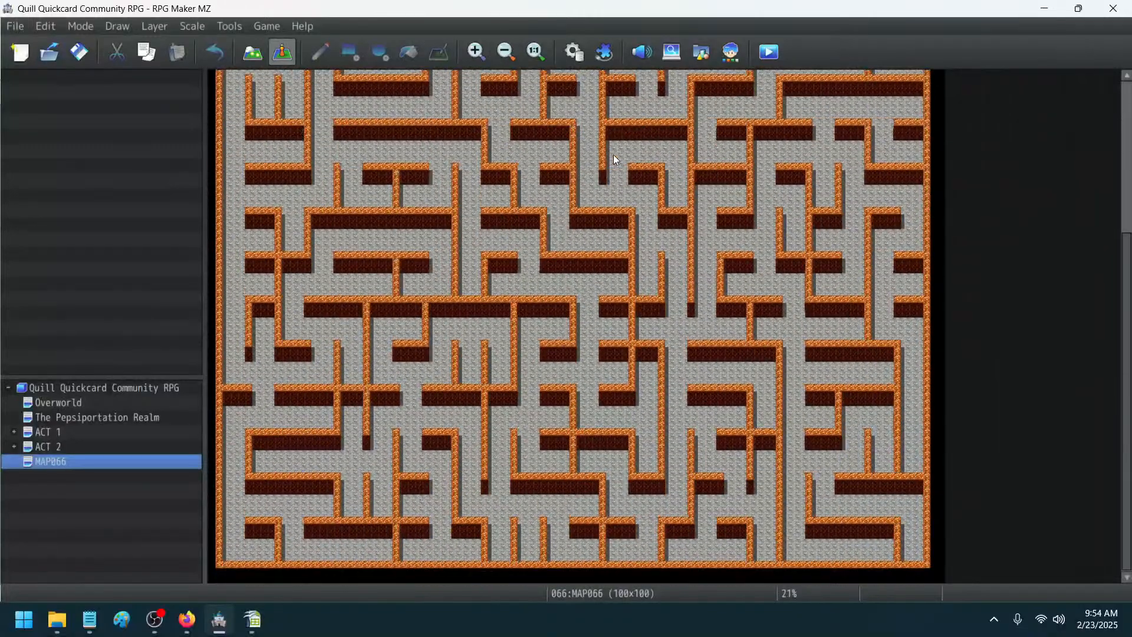
drag(1122, 380, 1122, 227)
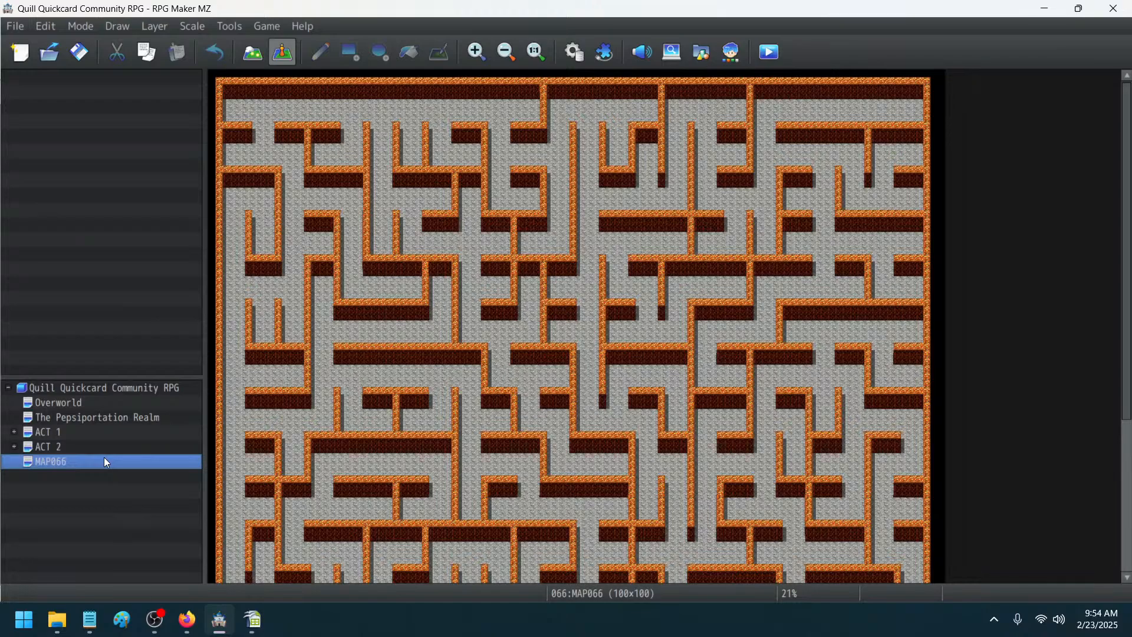
- Delete the maze map MAP066 from the project
key(Delete)
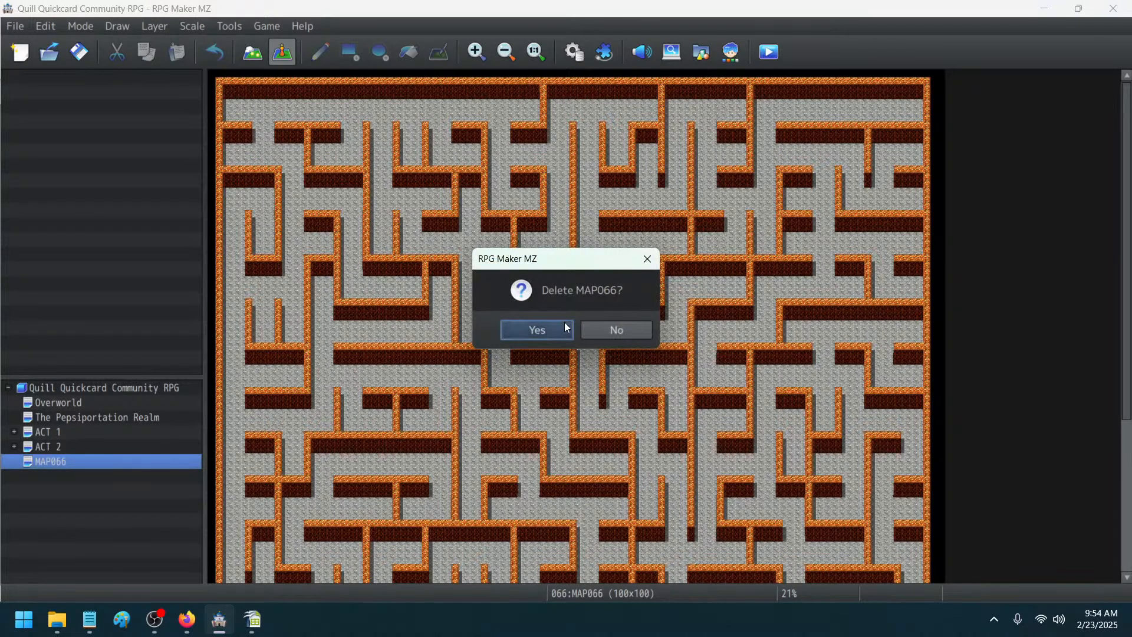
click(565, 326)
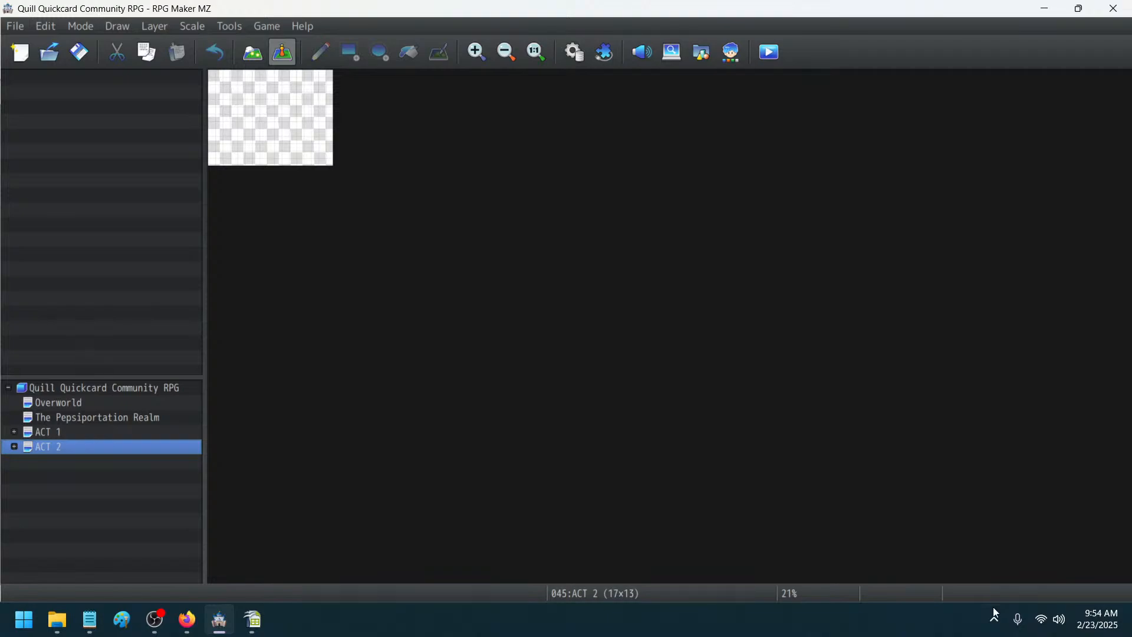
- In the Notepad project notes, copy the "Late or Finished Game Things" section and delete it from above the Later To Do List
click(89, 619)
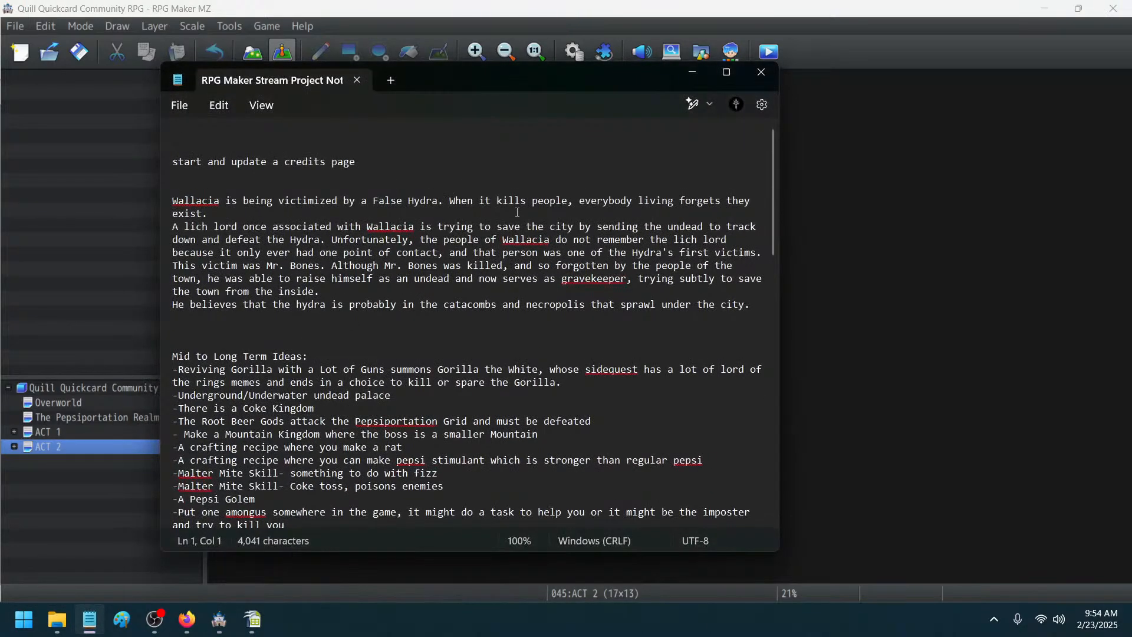
scroll(515, 211, down, 15)
scroll(515, 211, up, 4)
scroll(515, 211, down, 4)
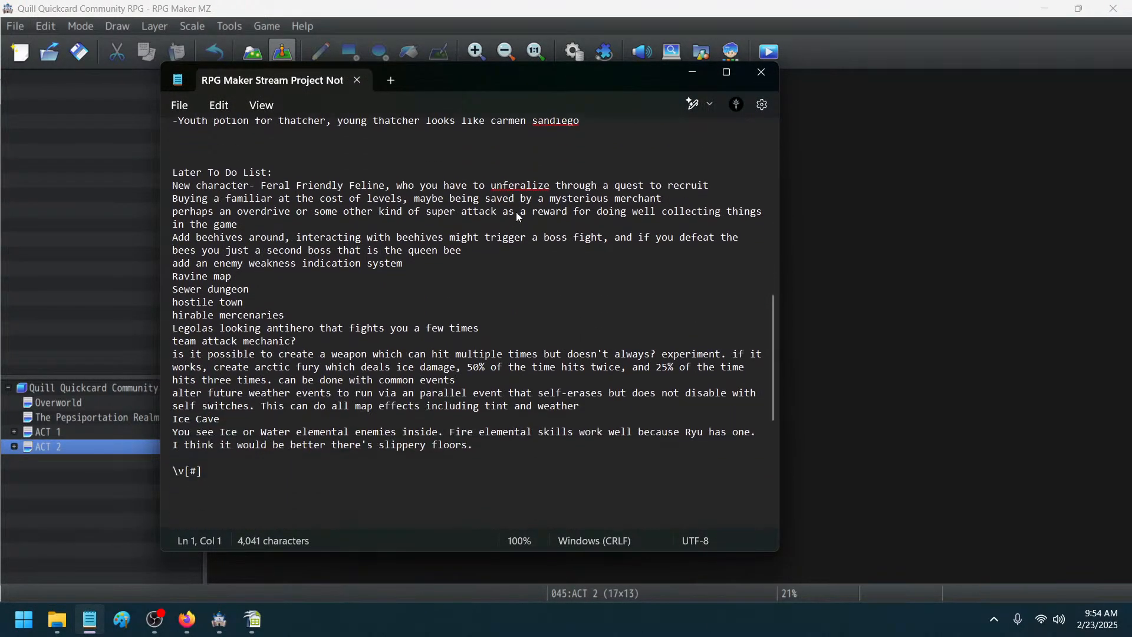
click(504, 425)
click(504, 416)
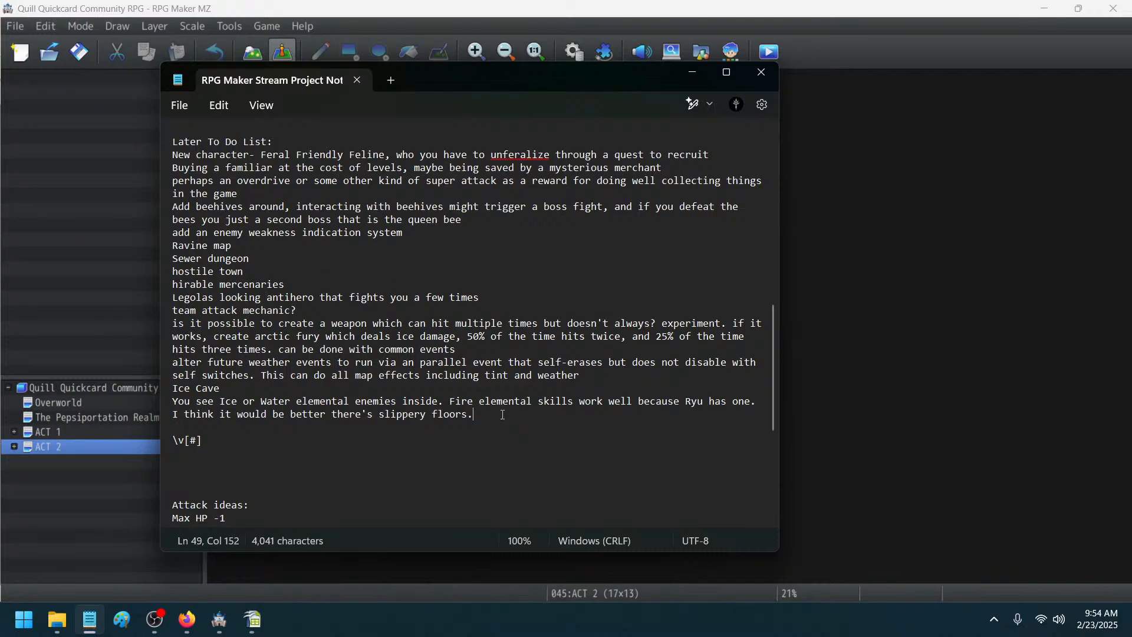
scroll(455, 349, up, 6)
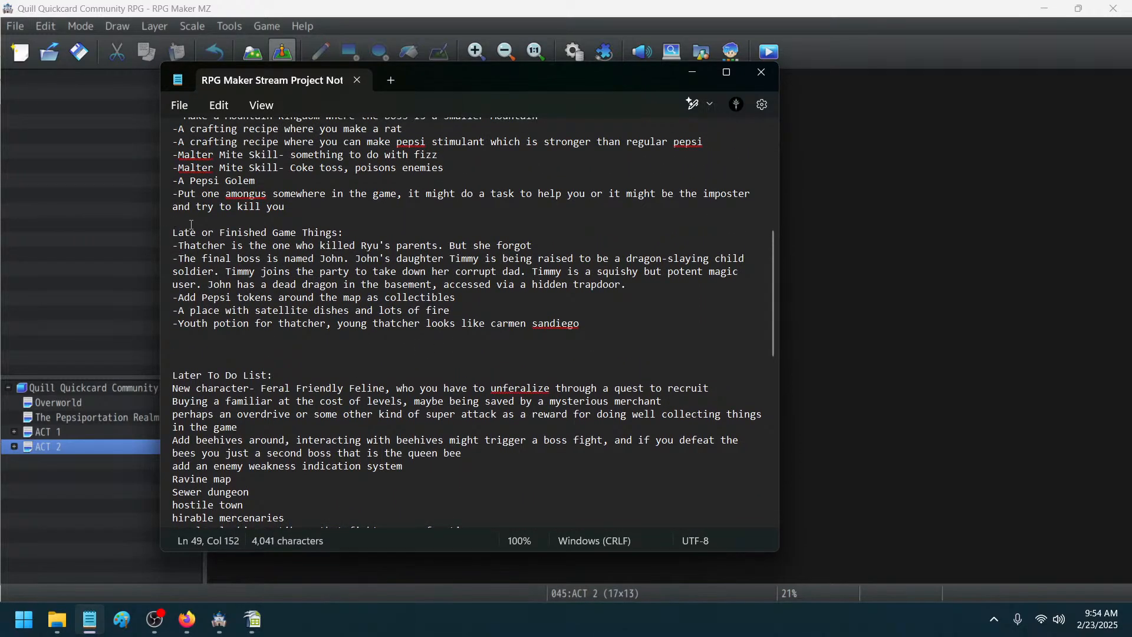
drag(602, 324, 131, 228)
key(ctrl+c)
key(Delete)
- Remove three of the leftover blank lines above the "Later To Do List" heading
key(Down)
key(Down)
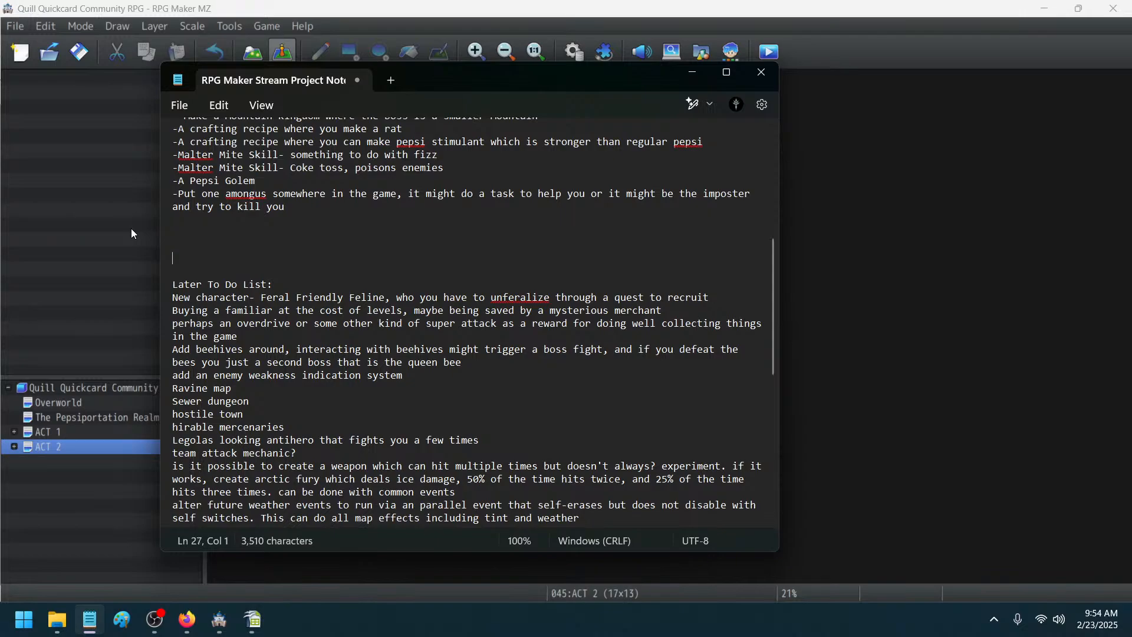
key(BackSpace)
key(BackSpace)
key(BackSpace)
- Paste the "Late or Finished Game Things" section below the Ice Cave entry of the Later To Do List, separated by blank lines
scroll(462, 346, down, 7)
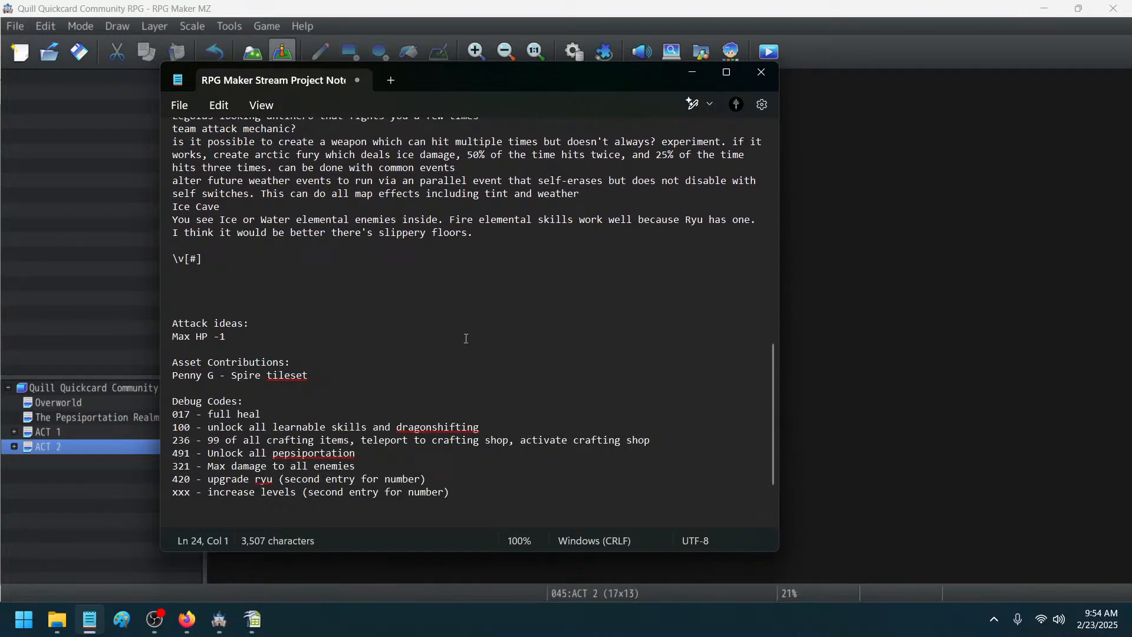
click(501, 233)
key(Return)
key(Return)
key(Return)
key(ctrl+v)
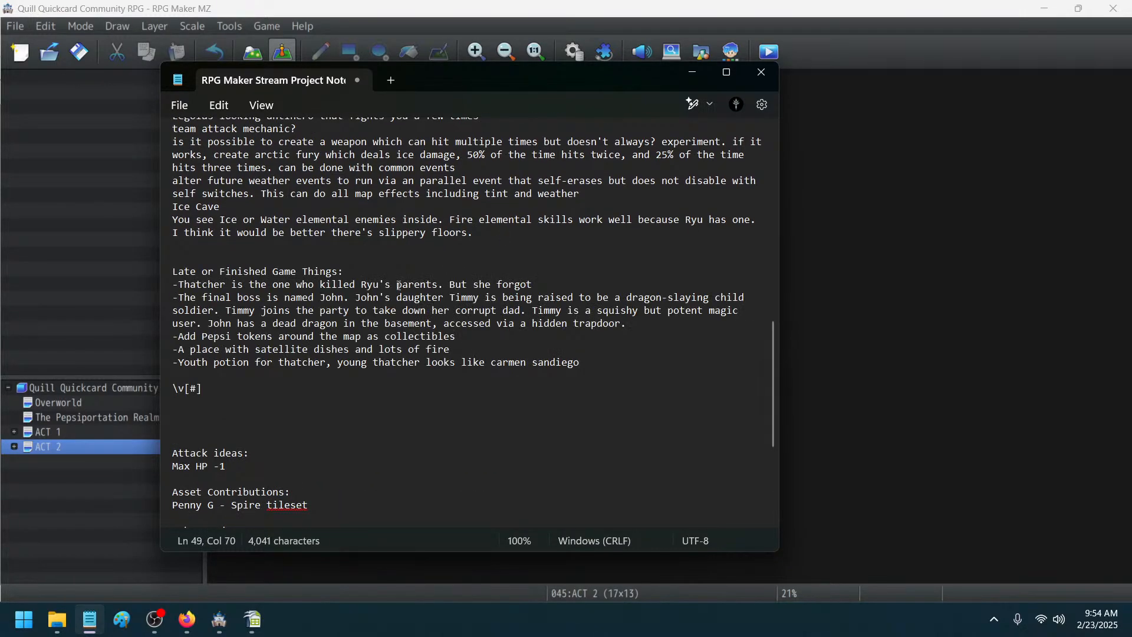
- Below the youth potion idea, add the line "The spire uses a bunch of randomly generated dungeons that you can go through roguelike style"
key(Return)
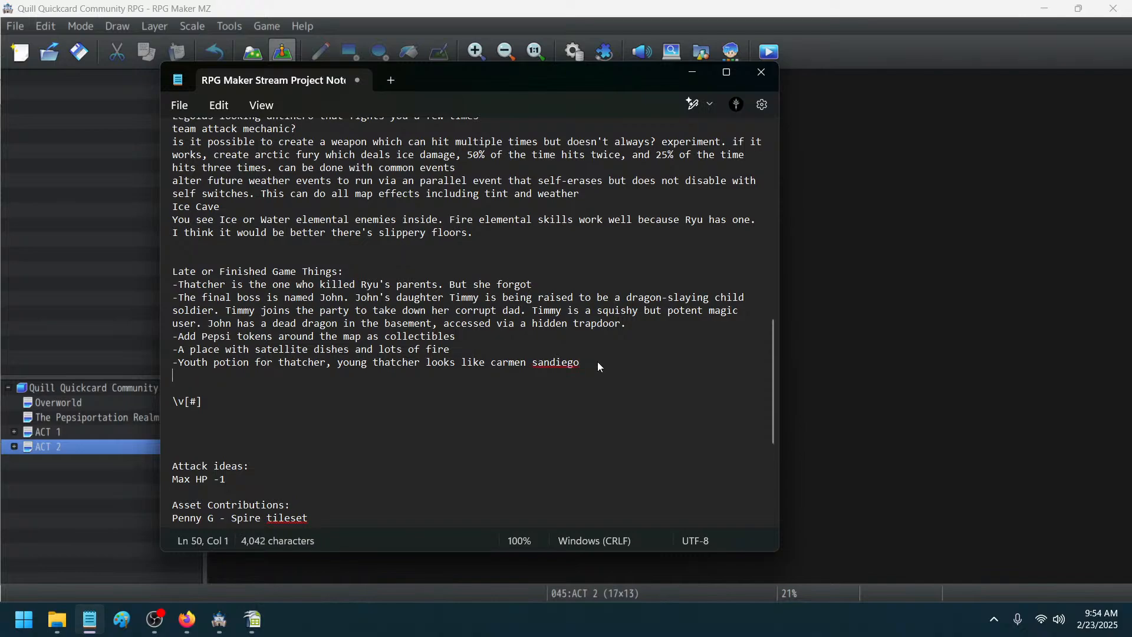
text(The spire uses)
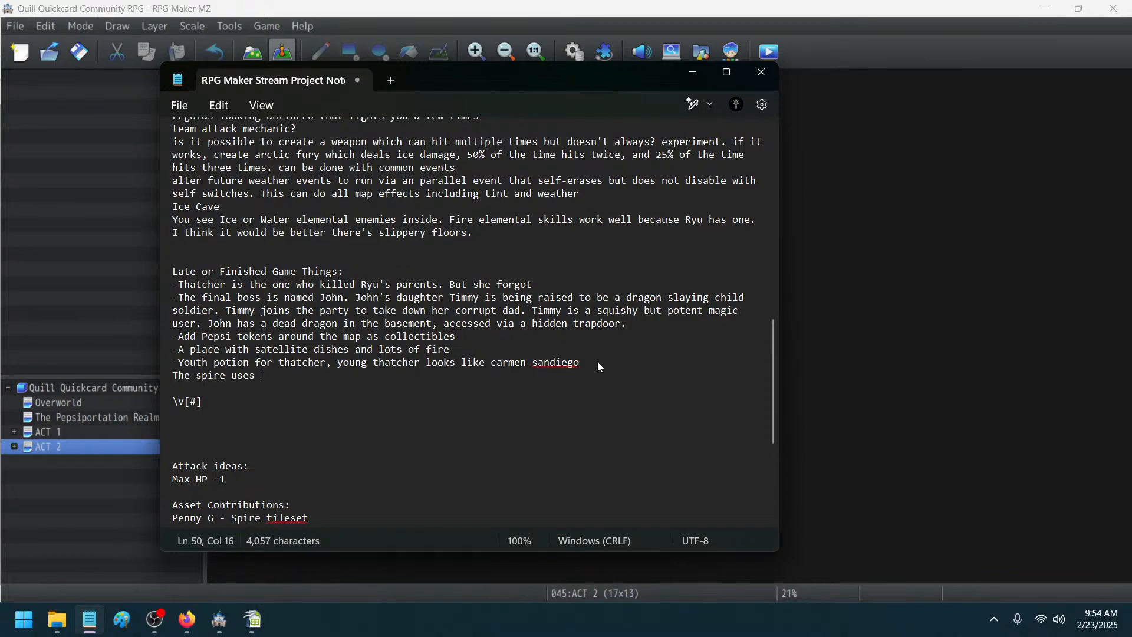
text( a bund)
key(BackSpace)
key(BackSpace)
text(ch )
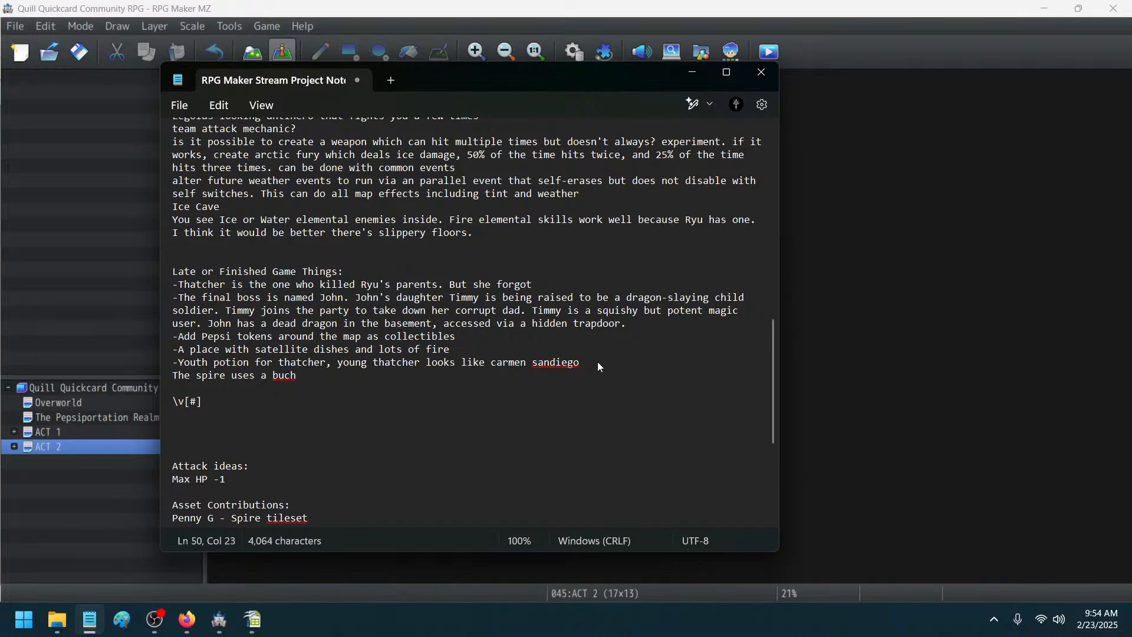
text(of d)
key(BackSpace)
key(BackSpace)
key(BackSpace)
key(BackSpace)
key(BackSpace)
key(BackSpace)
key(BackSpace)
text(nch of randomly generated dungeons)
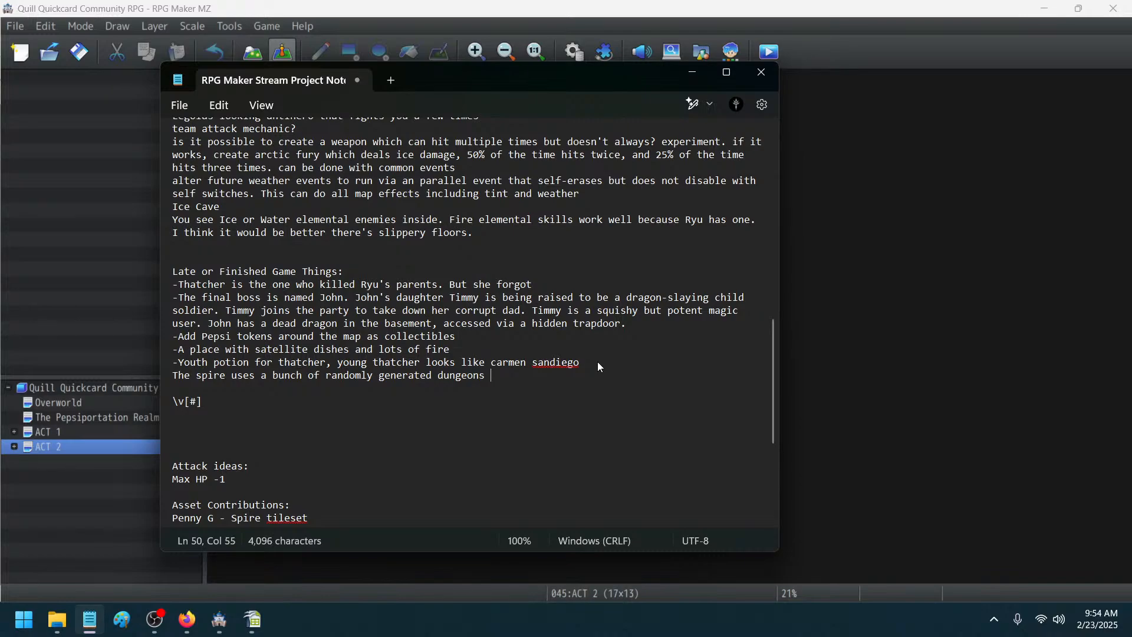
text( that you can go)
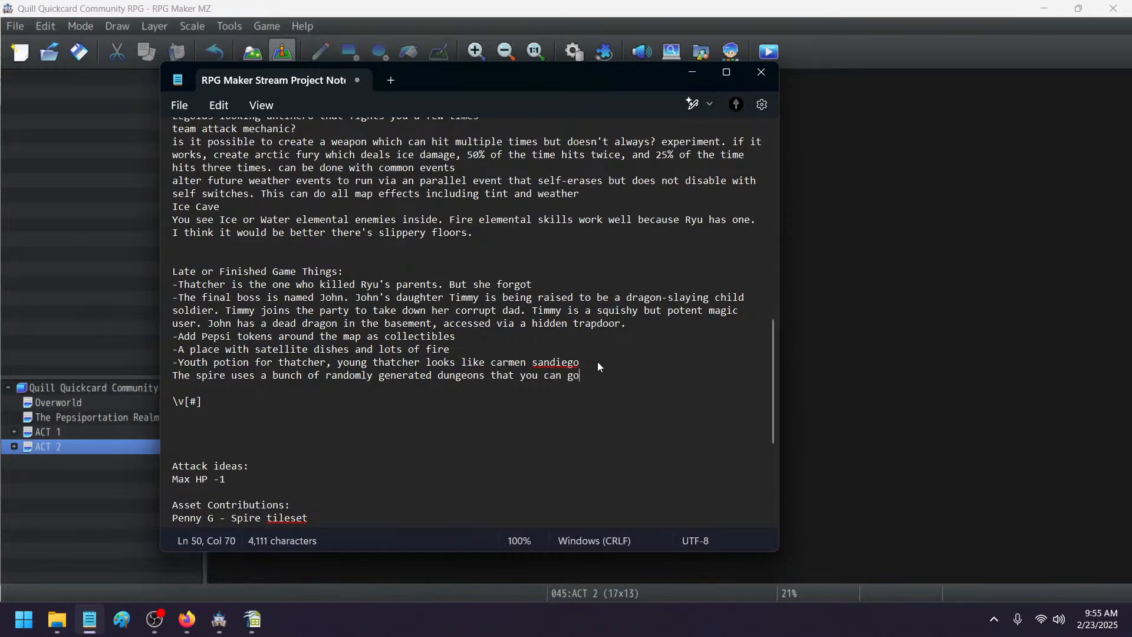
text( through roguelike style)
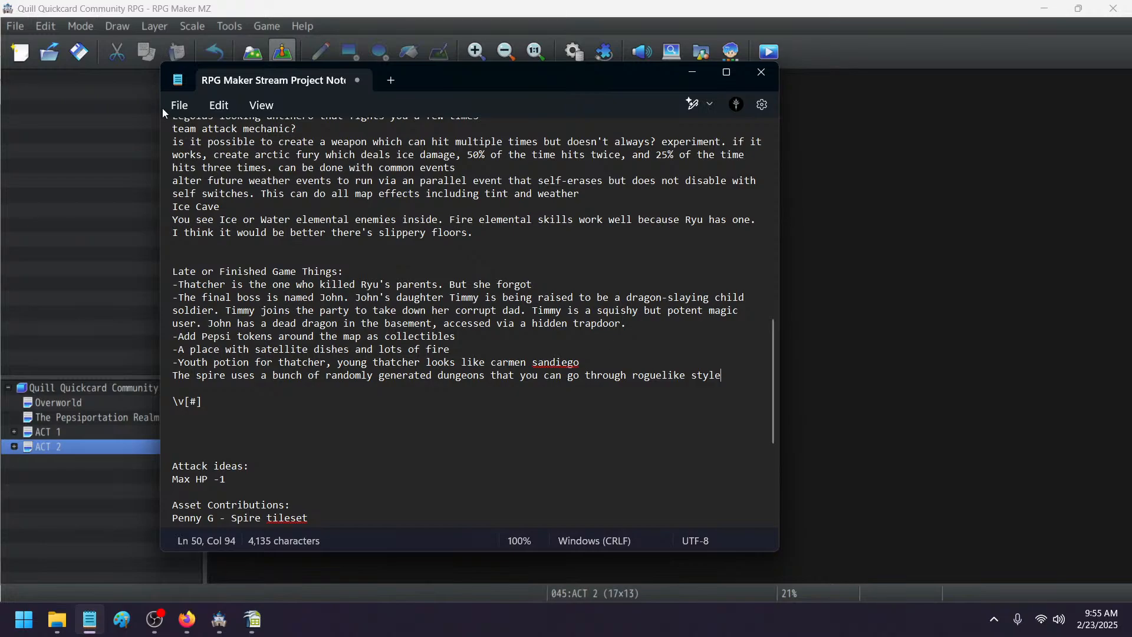
- Save the project notes file and close Notepad to return to RPG Maker MZ
click(179, 105)
click(198, 219)
click(755, 73)
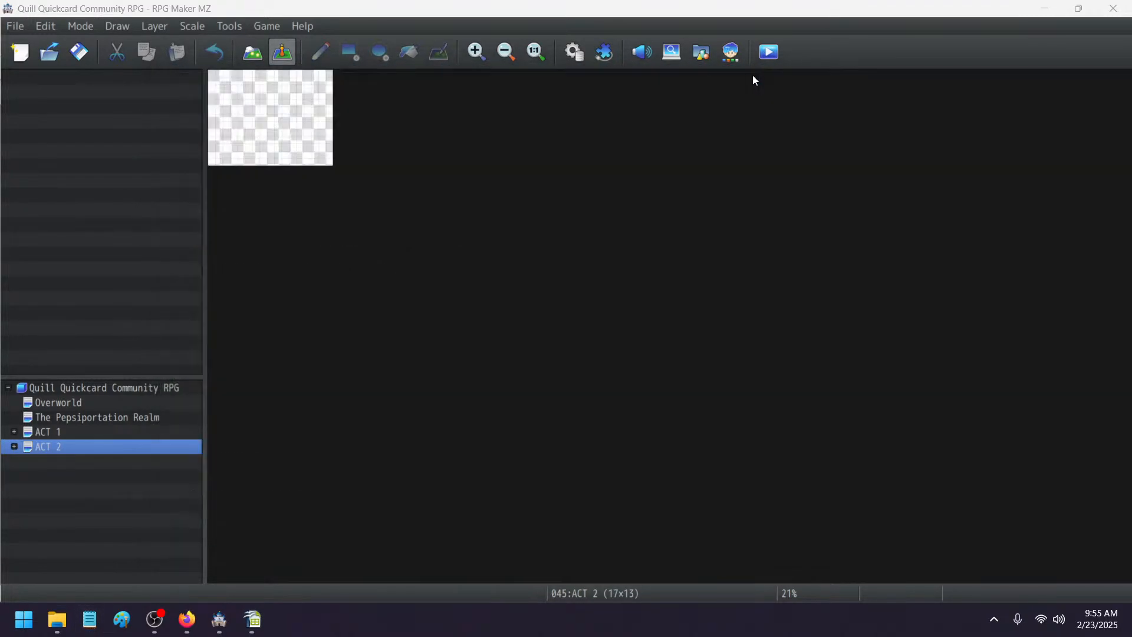
- Expand ACT 2 to review its maps, and inspect the islands around the walled city on the Overworld map
click(14, 447)
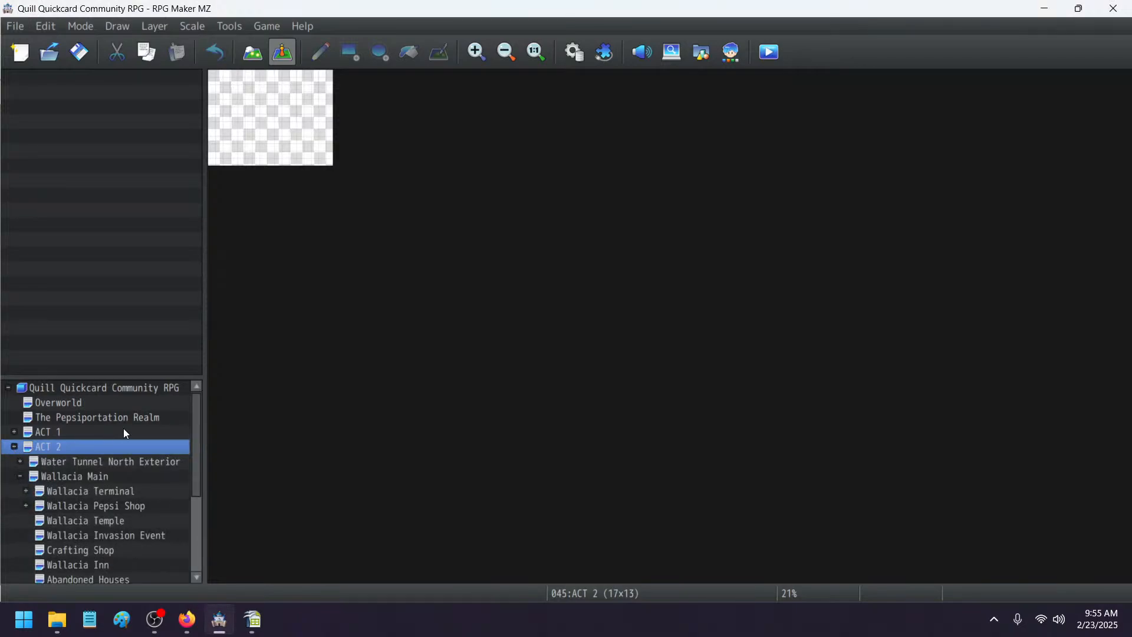
scroll(122, 429, down, 3)
scroll(123, 439, up, 3)
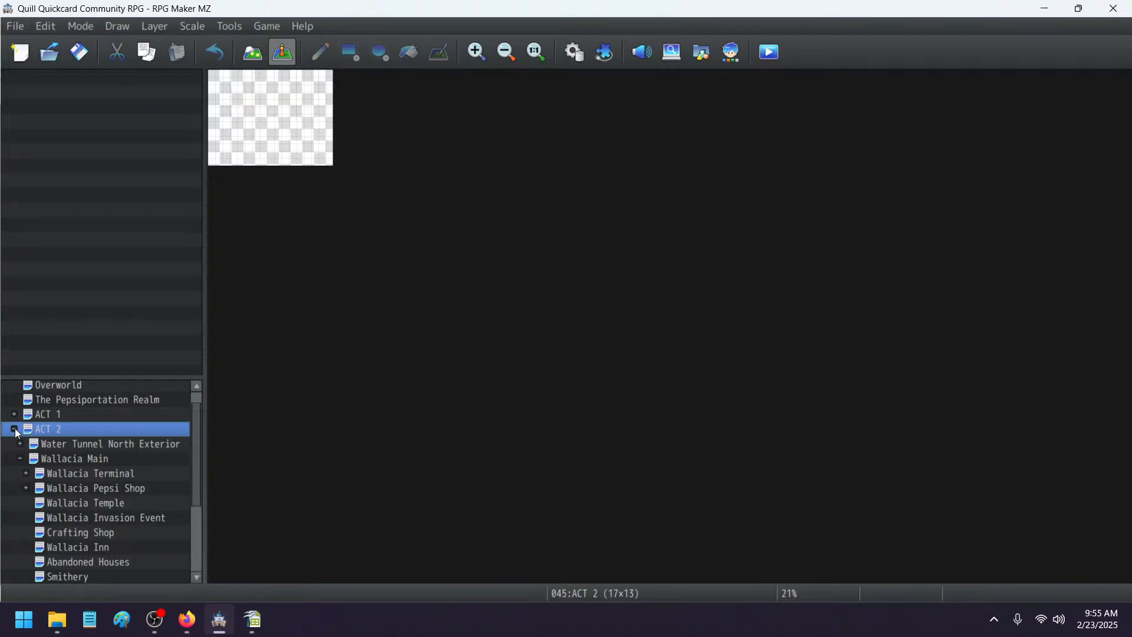
scroll(69, 410, up, 1)
click(69, 404)
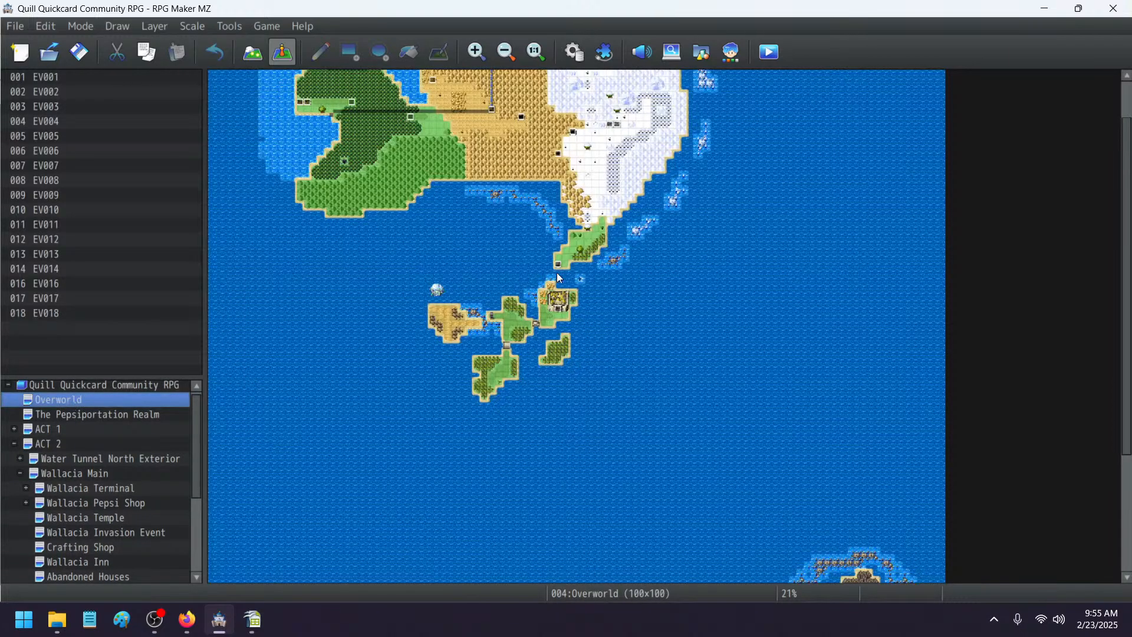
click(475, 62)
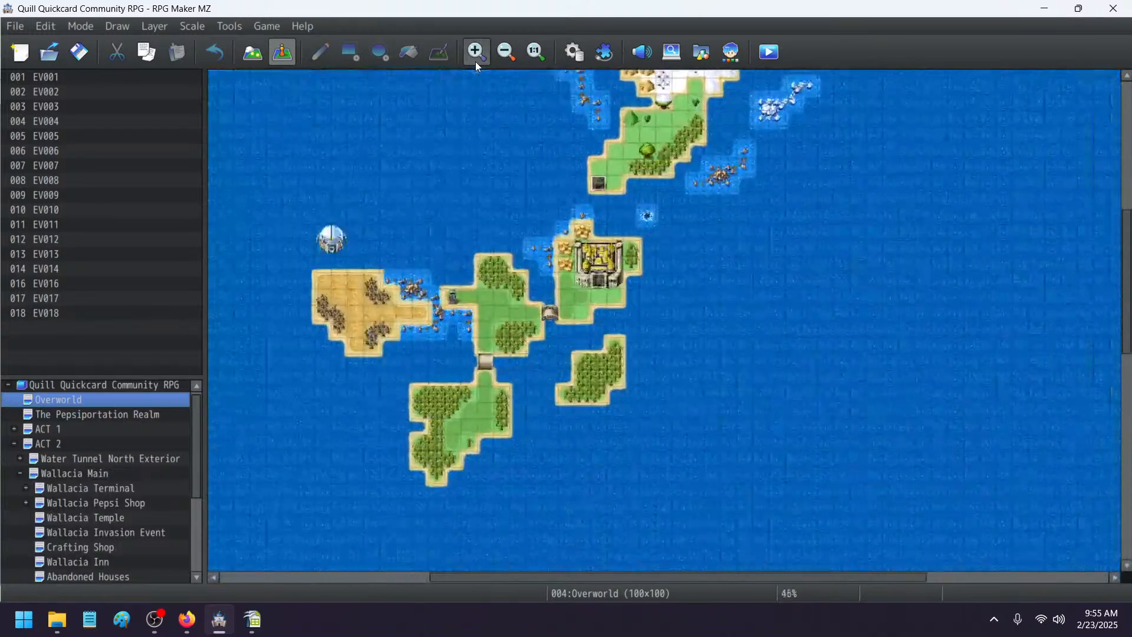
drag(650, 575, 597, 568)
scroll(635, 475, down, 1)
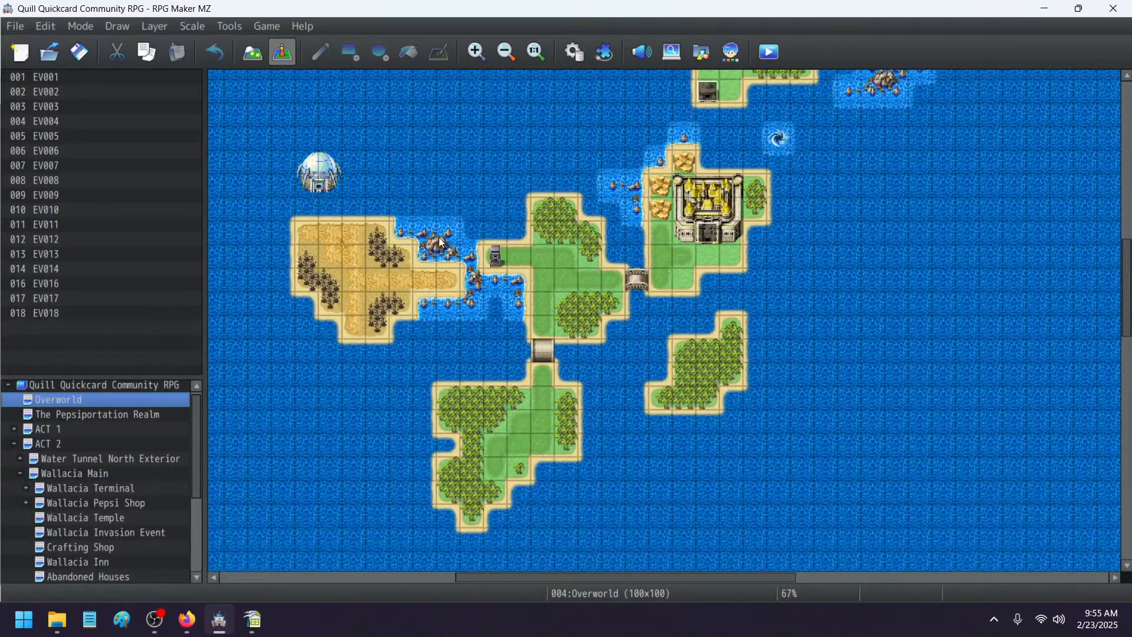
scroll(494, 260, down, 1)
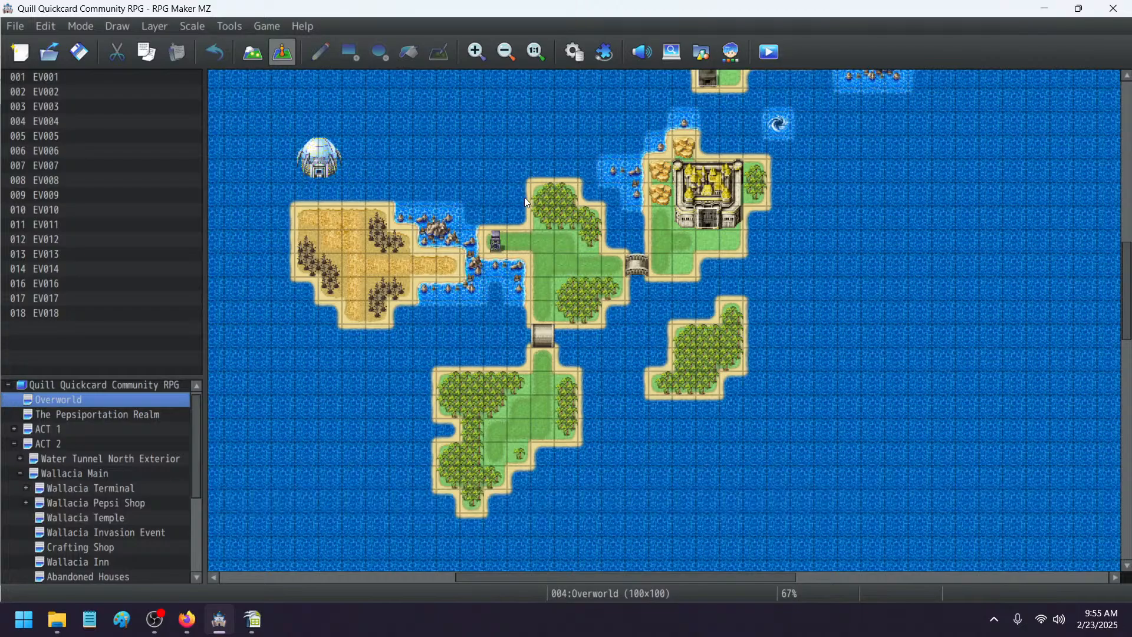
click(499, 257)
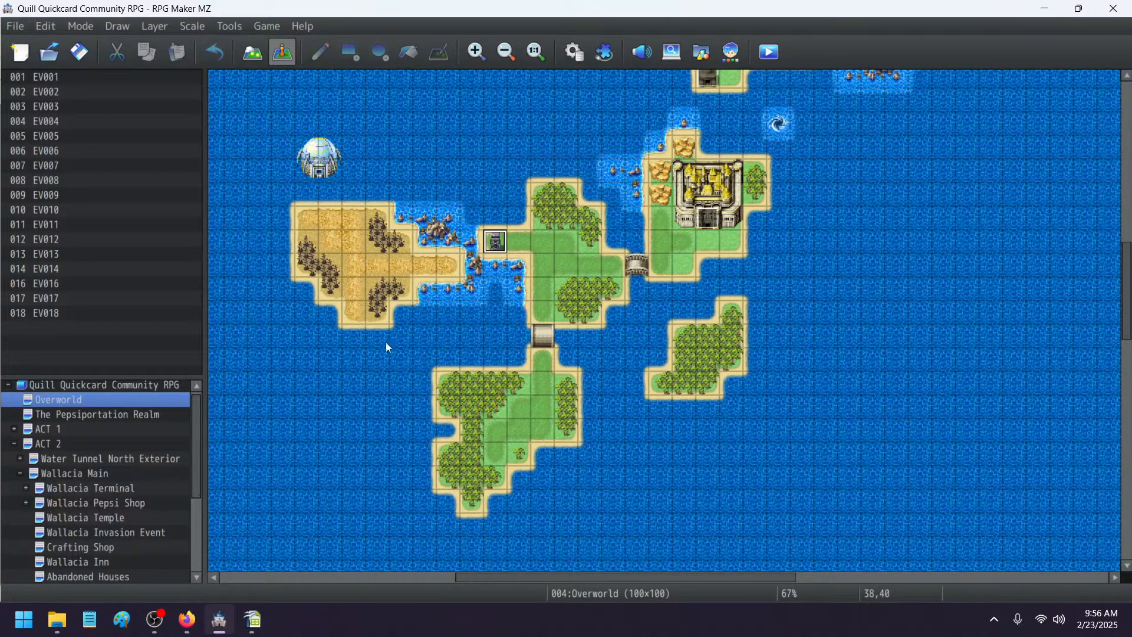
click(704, 180)
click(703, 193)
- Create a new map under ACT 2 named "Mr Bones House" with the 0003 Inside tileset
click(44, 448)
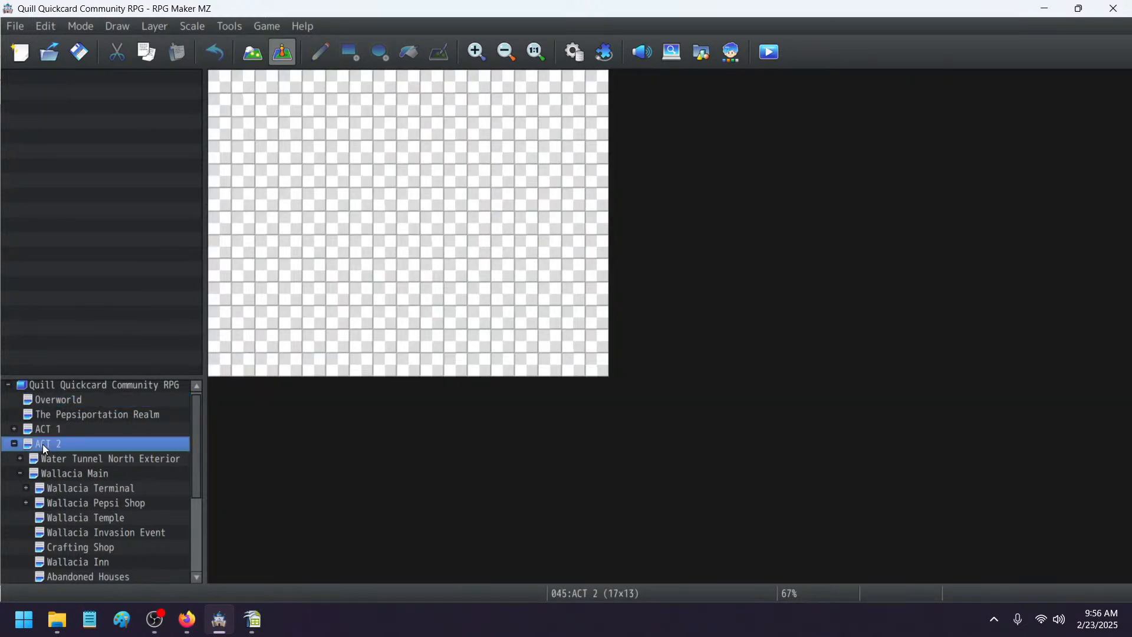
right_click(43, 447)
click(87, 412)
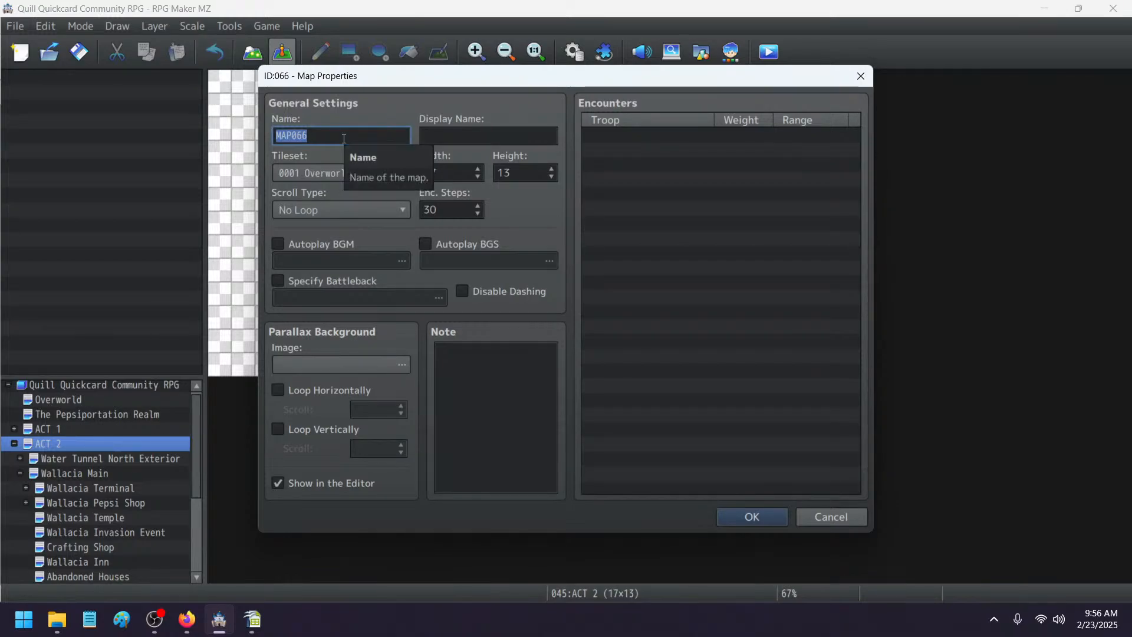
text(Mr Brone)
key(BackSpace)
key(BackSpace)
key(BackSpace)
key(BackSpace)
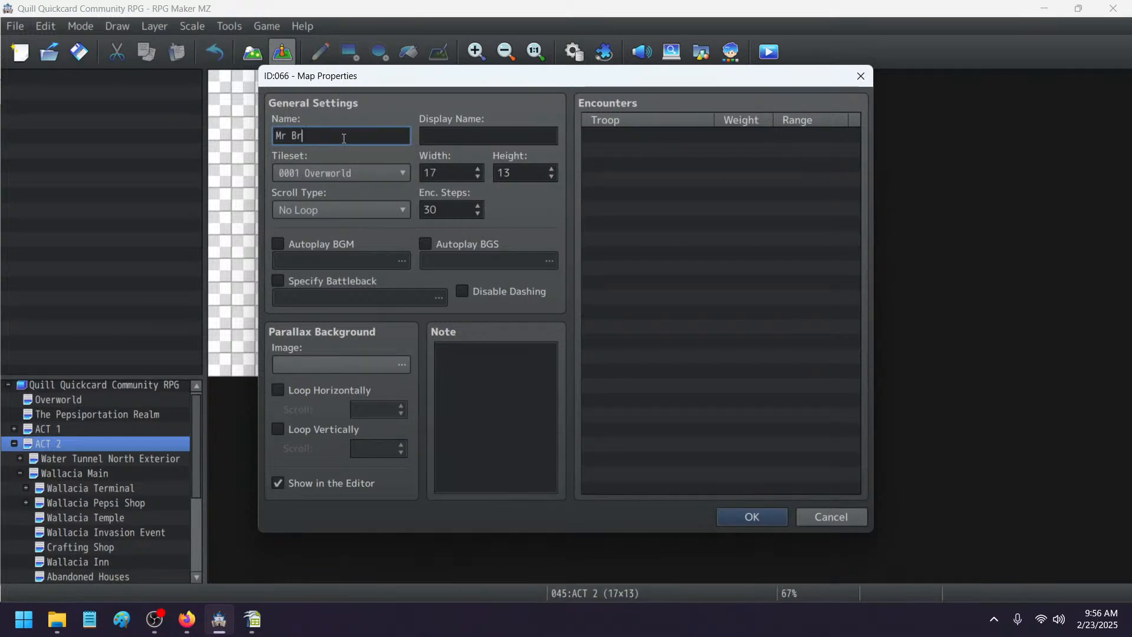
text(ones House)
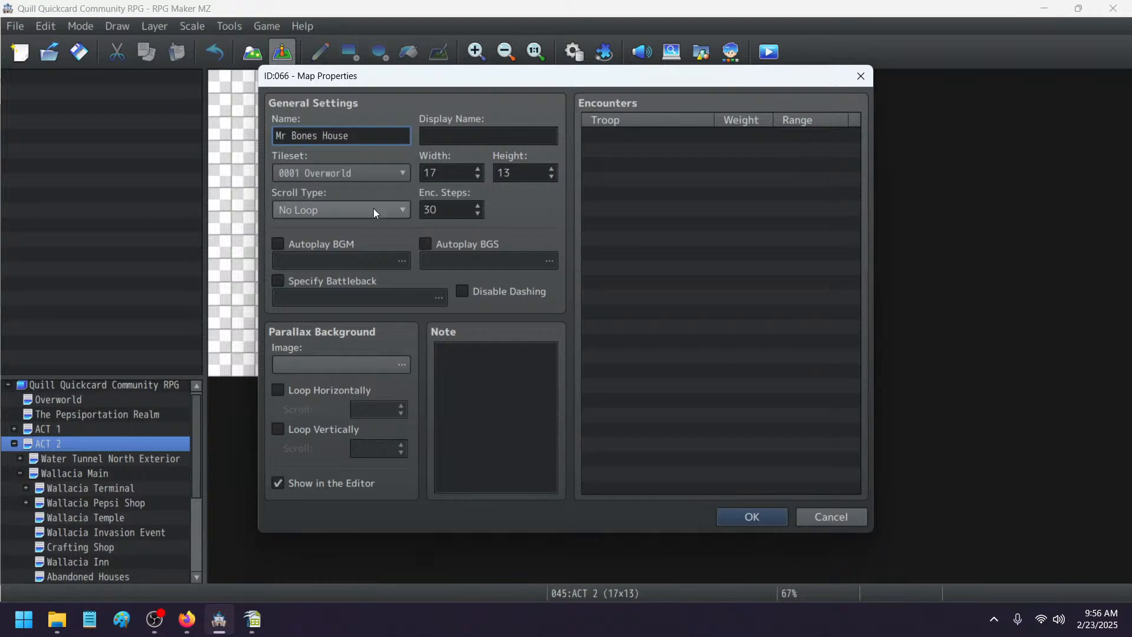
click(362, 171)
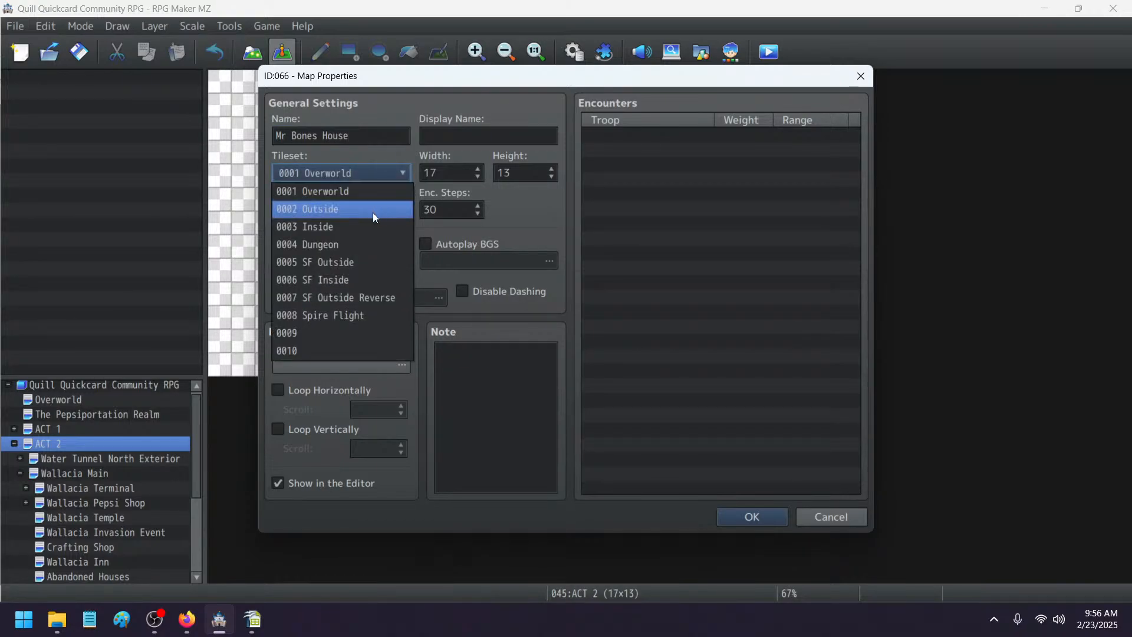
click(320, 228)
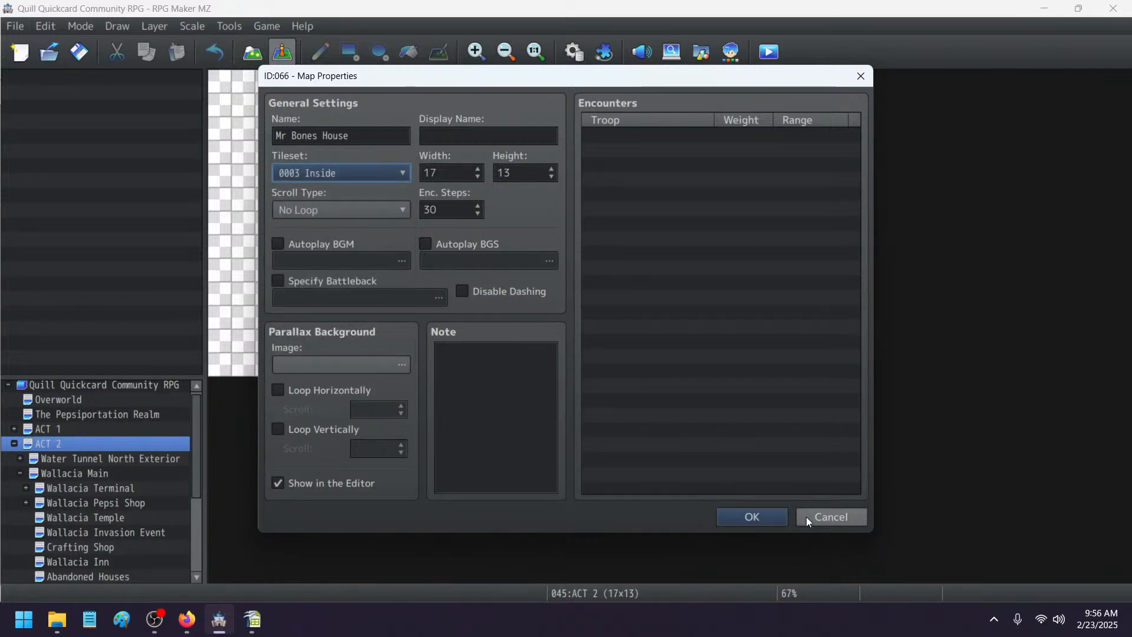
click(733, 518)
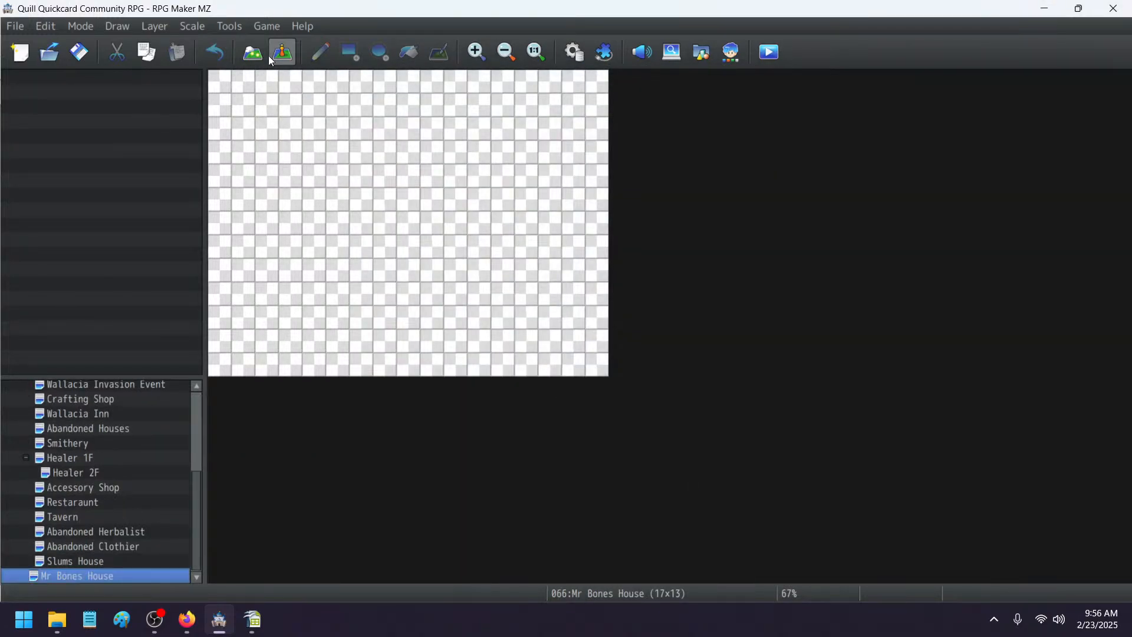
- Inspect the burnt log cabin beside the river in the northern part of the Wallacia Main map
scroll(122, 479, up, 2)
click(94, 415)
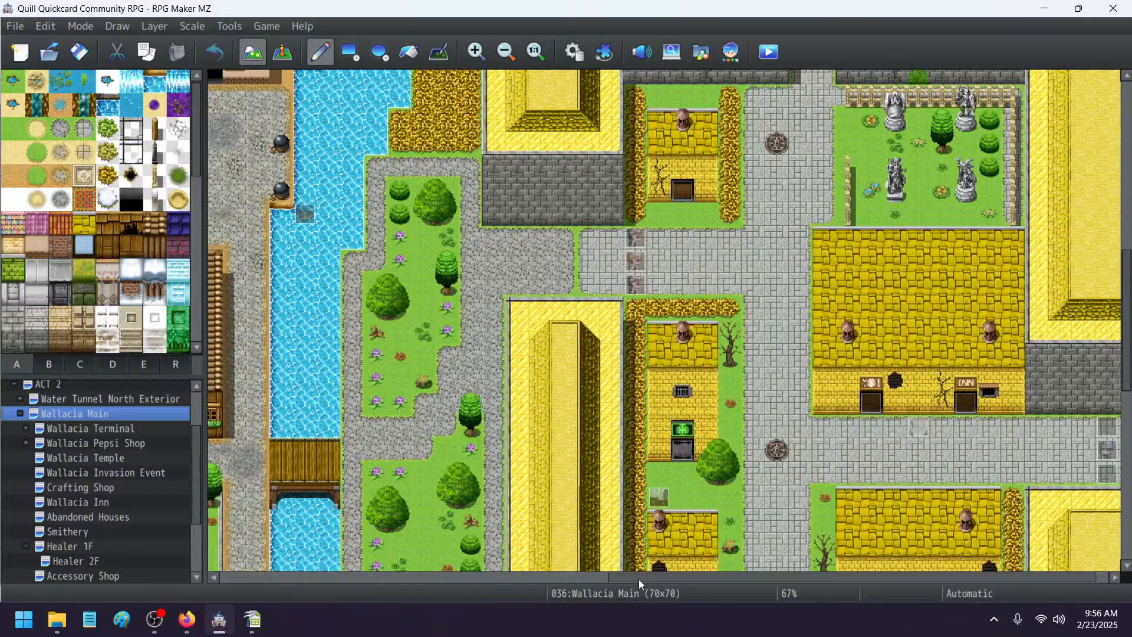
drag(638, 578, 418, 571)
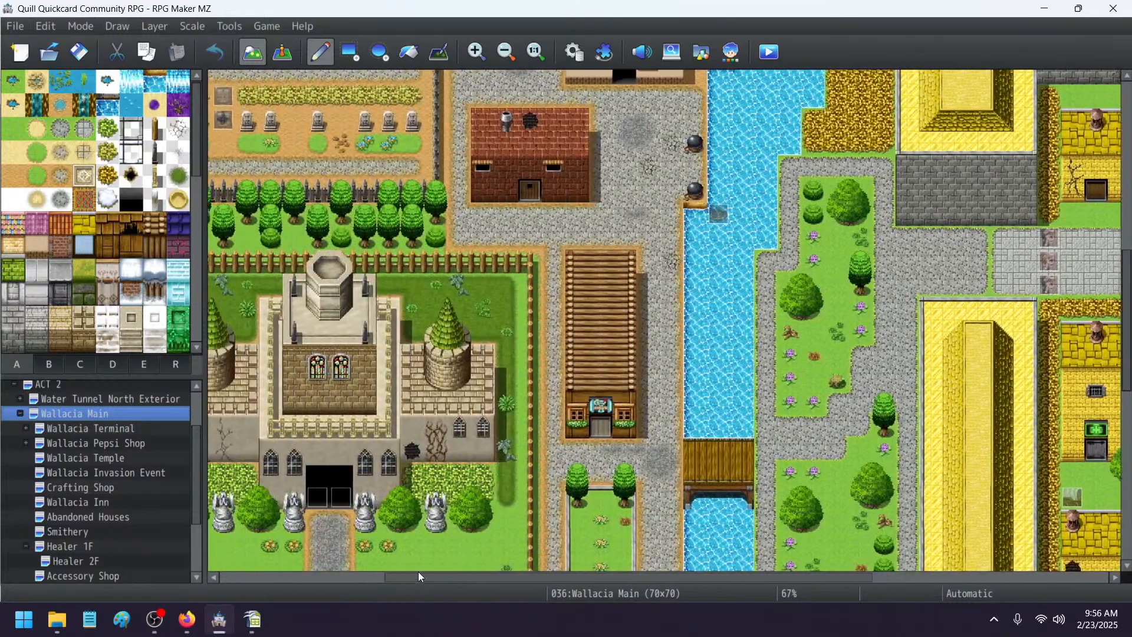
scroll(629, 328, up, 10)
scroll(628, 328, up, 3)
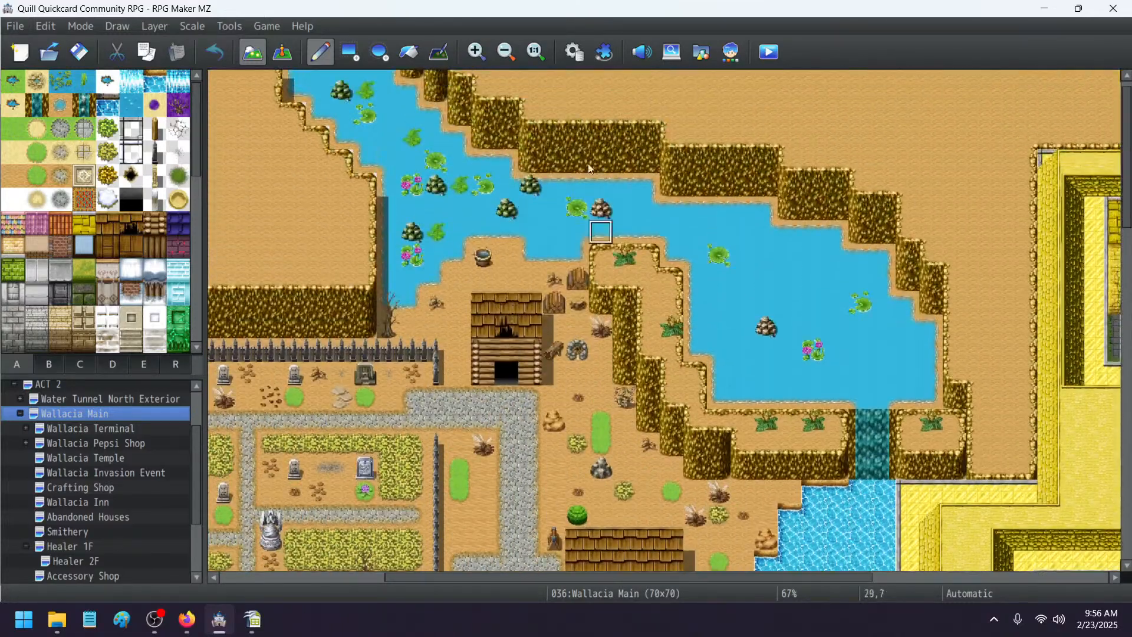
click(472, 57)
click(466, 57)
click(467, 58)
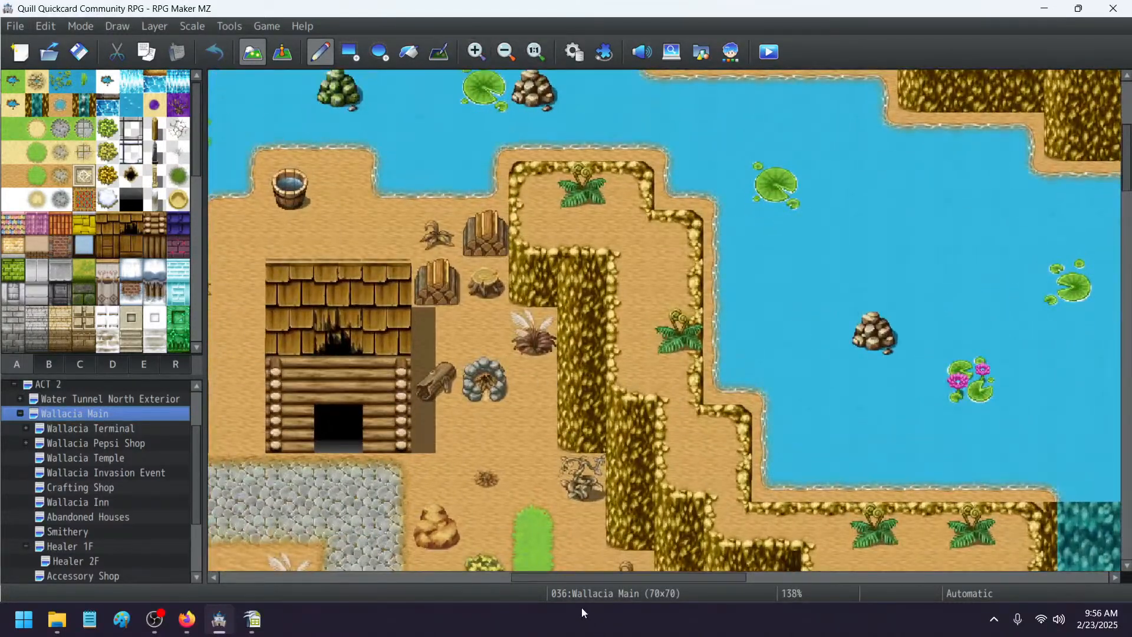
drag(575, 578, 508, 574)
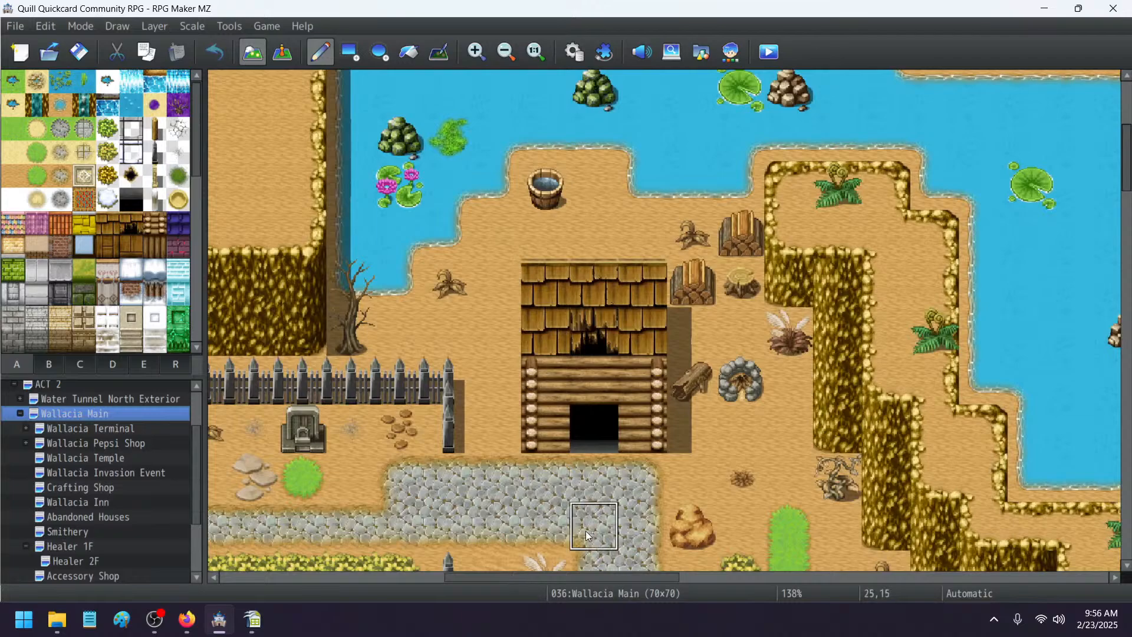
scroll(586, 531, down, 1)
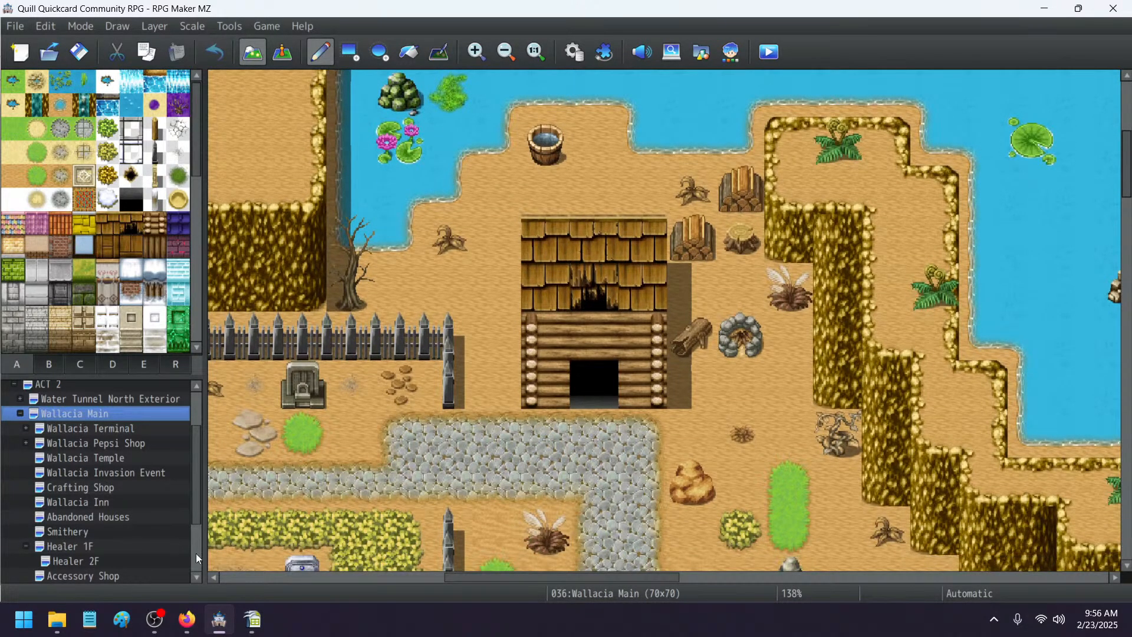
- Move the Mr Bones House map so it is nested under Wallacia Main, after Slums House
mouse_move(187, 620)
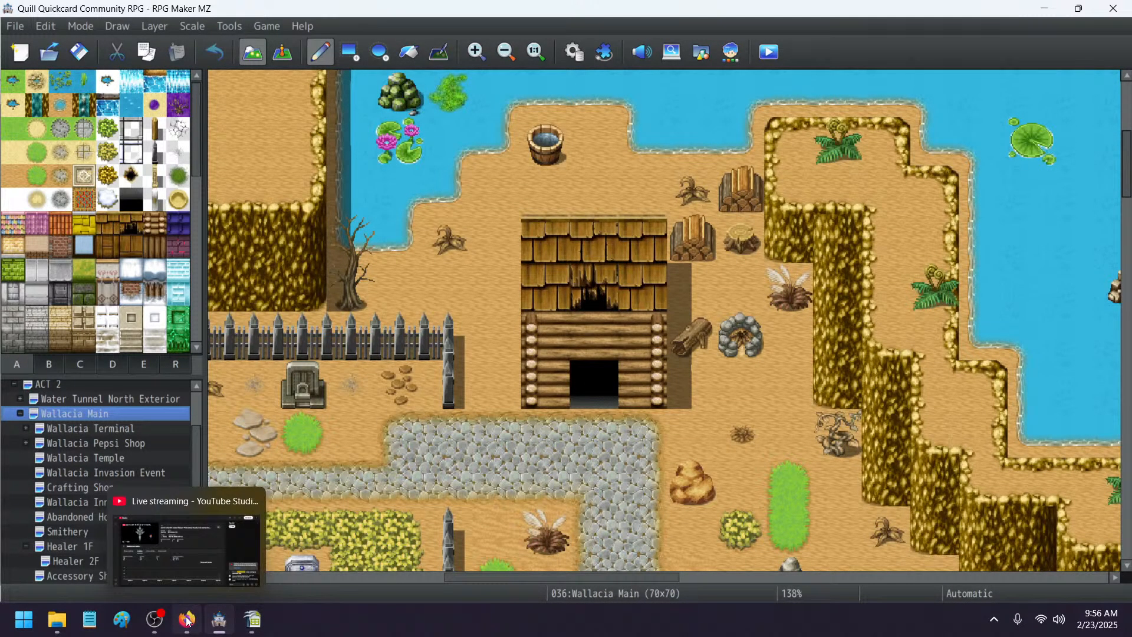
scroll(118, 403, down, 1)
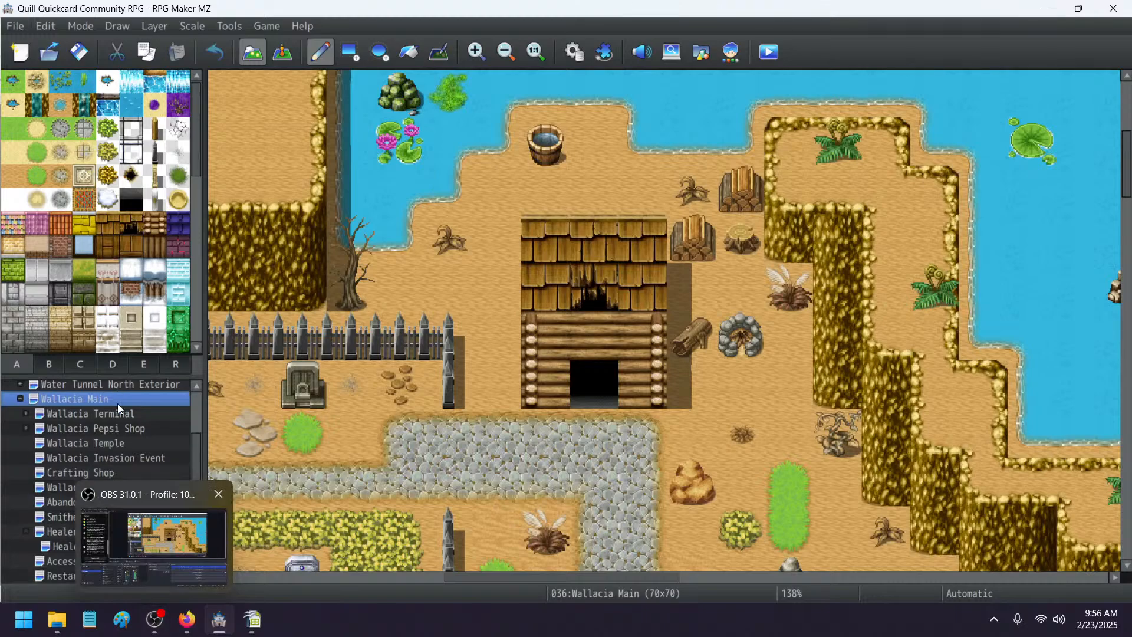
scroll(110, 427, down, 2)
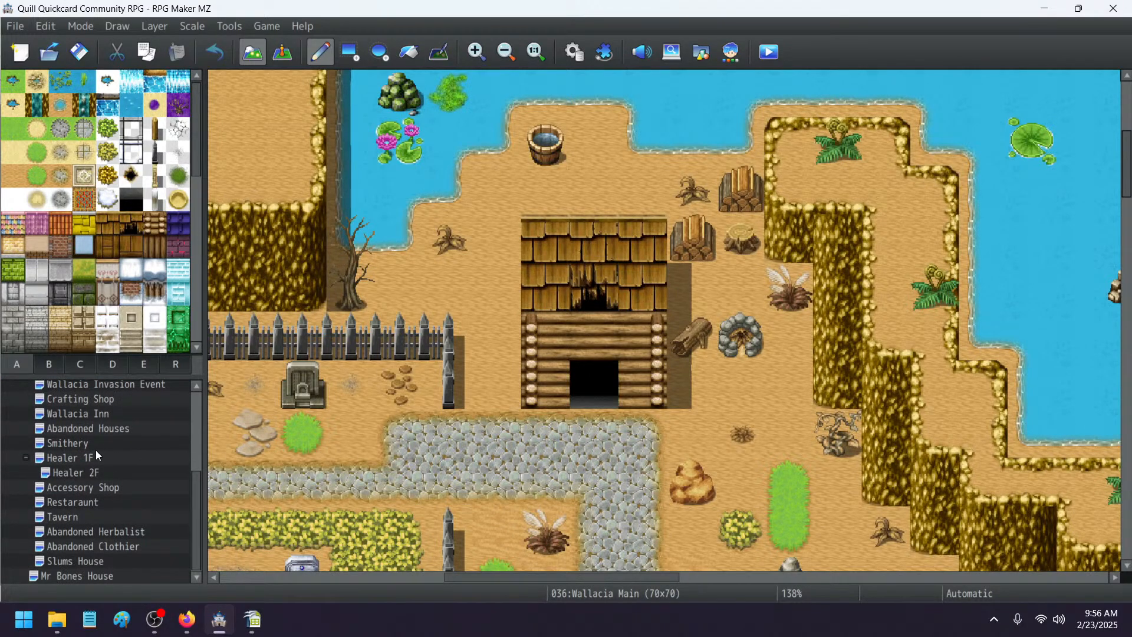
click(83, 576)
scroll(101, 525, up, 3)
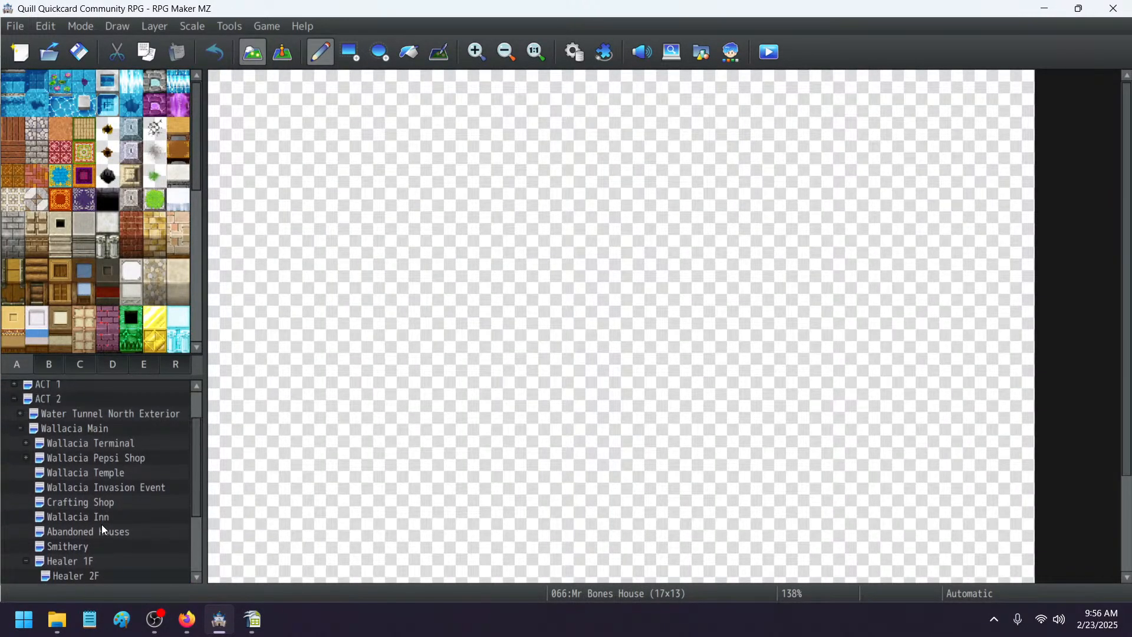
click(32, 427)
scroll(34, 471, down, 3)
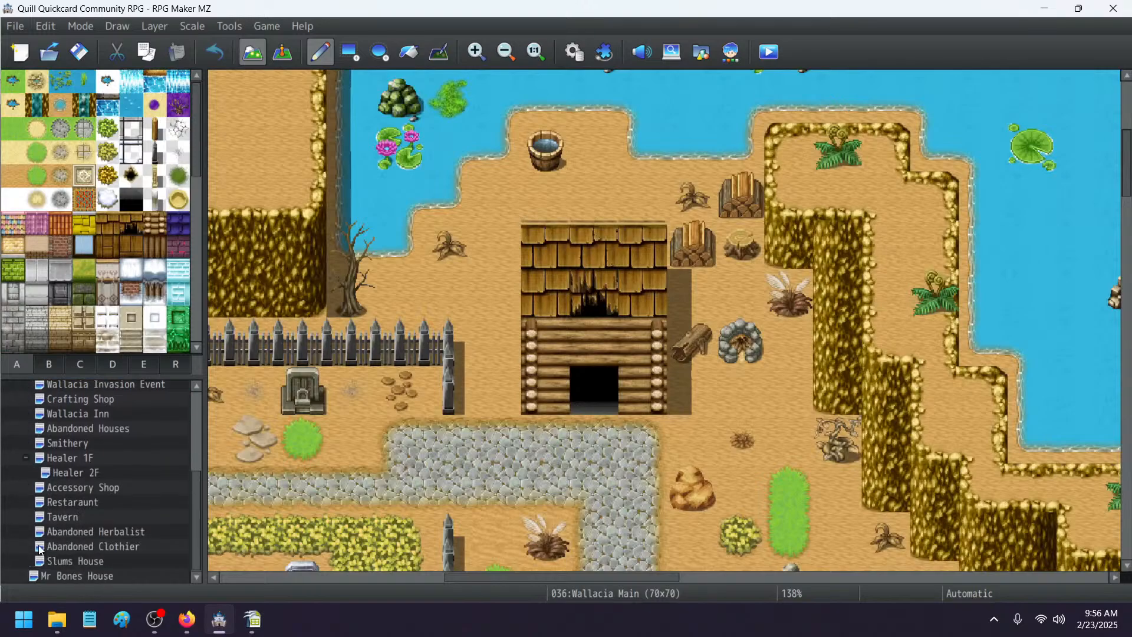
click(35, 575)
scroll(34, 509, up, 2)
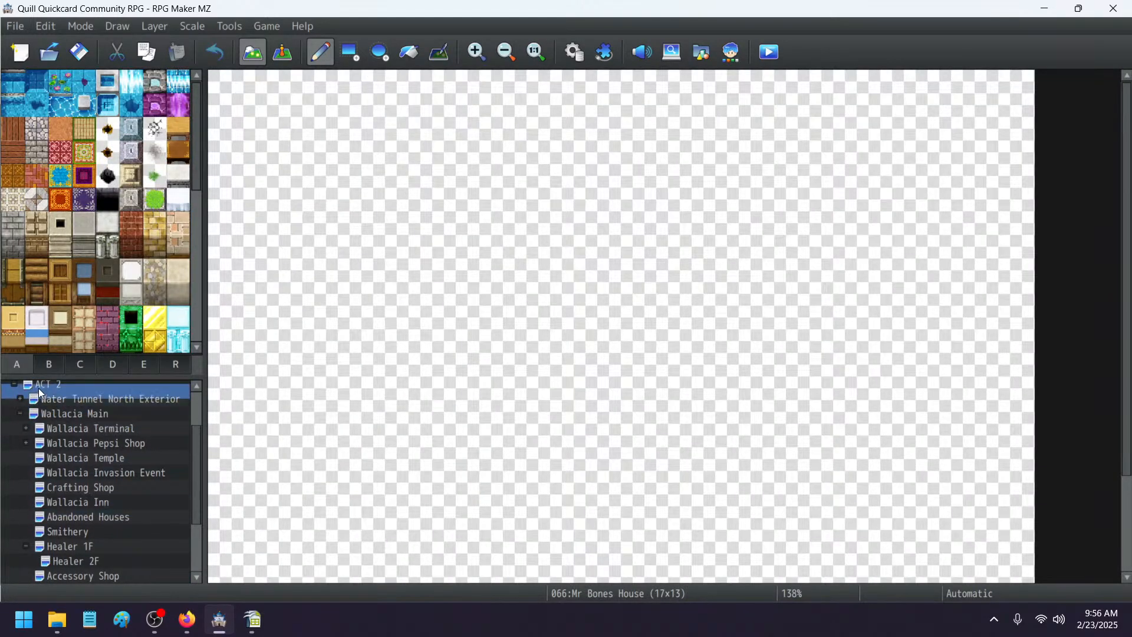
scroll(43, 415, down, 2)
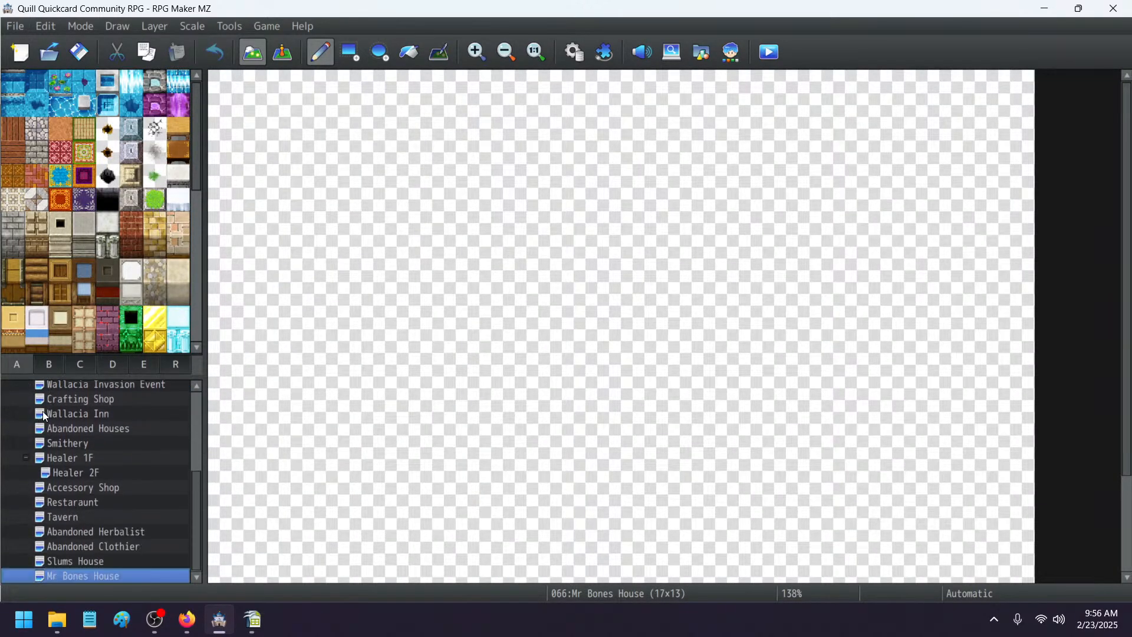
- Paint a 5 by 5 tile floor of plain orange-brown ground in Mr Bones House using the Rectangle tool
click(494, 54)
click(492, 55)
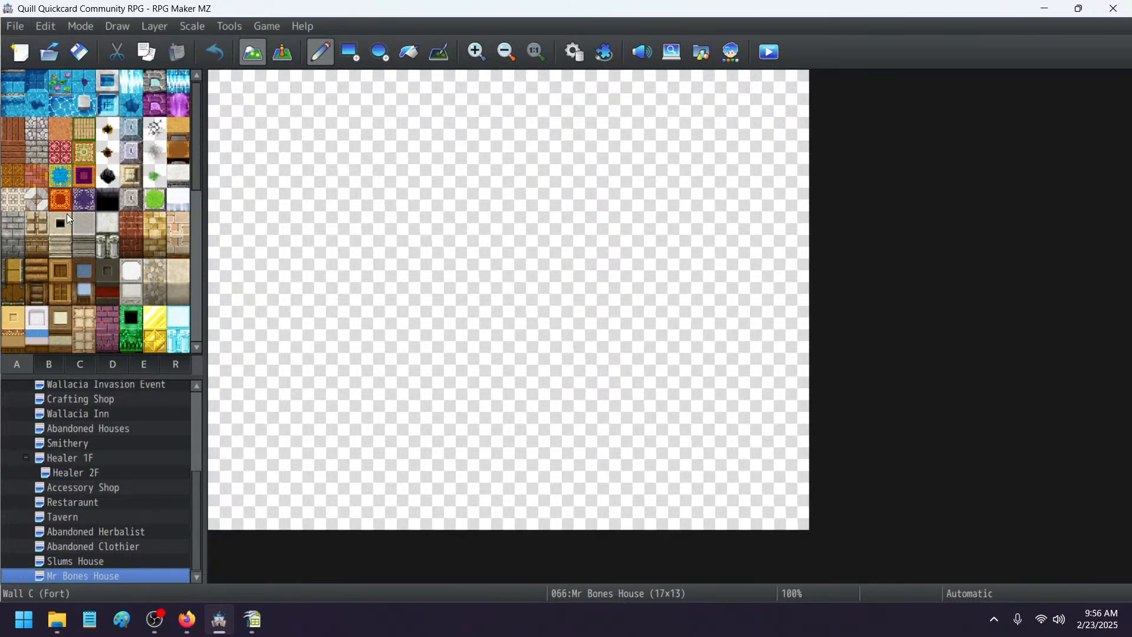
click(41, 270)
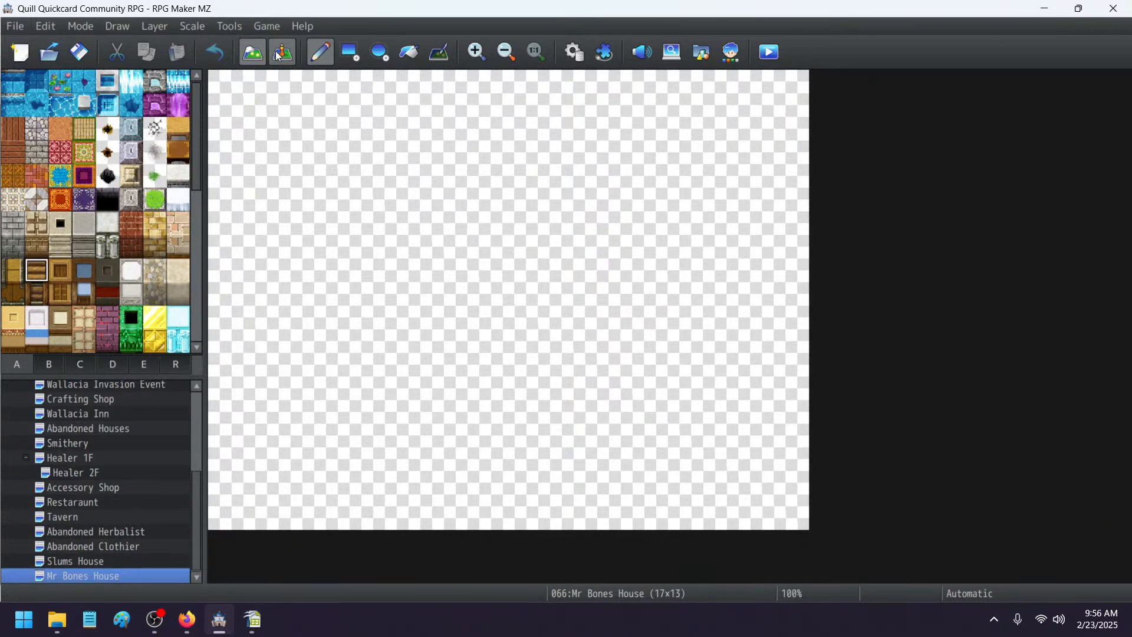
click(340, 52)
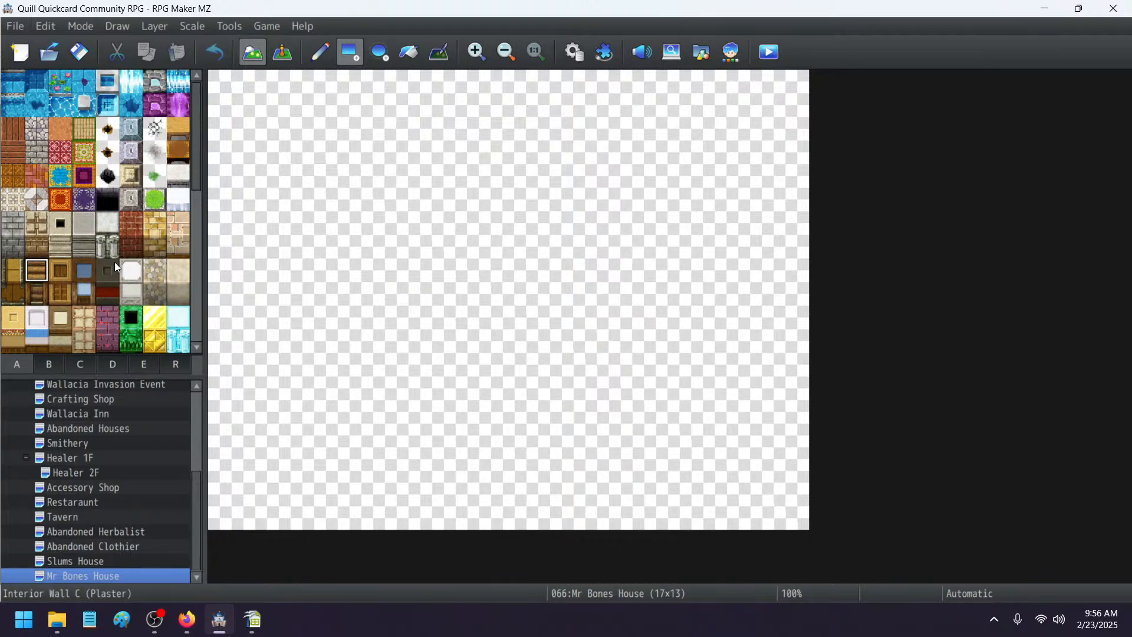
click(64, 129)
click(416, 254)
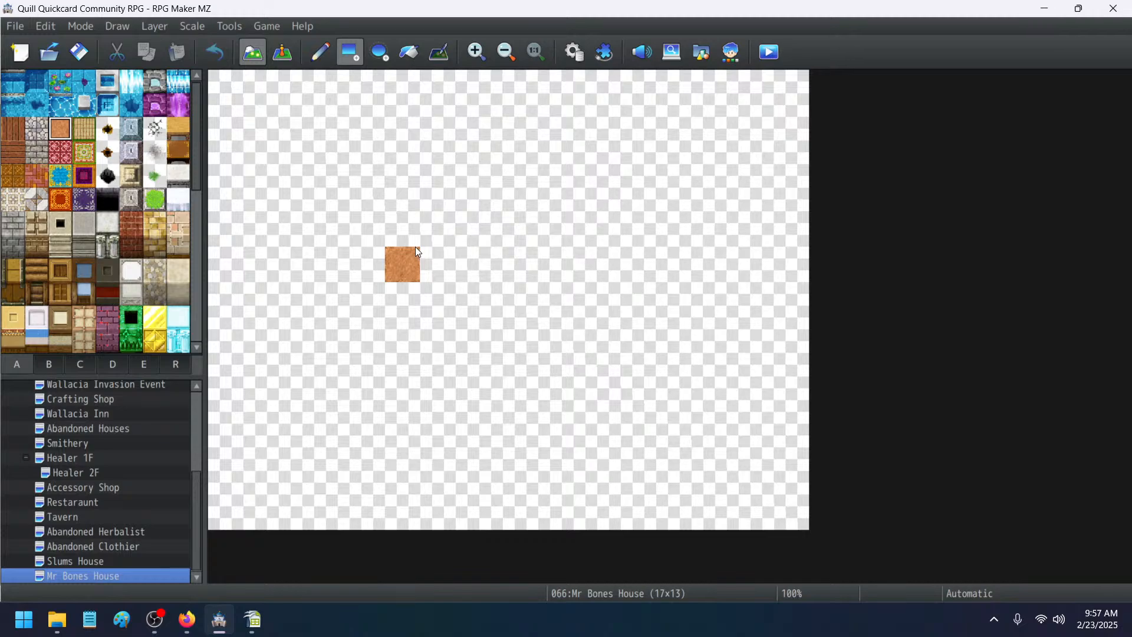
drag(539, 298, 525, 196)
drag(548, 330, 396, 329)
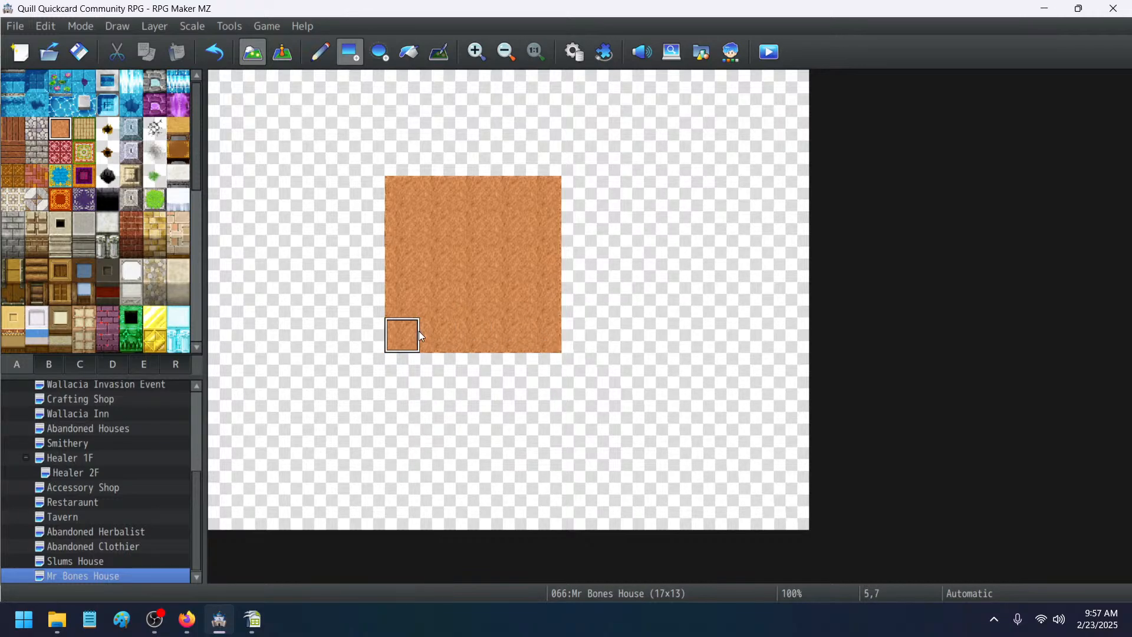
- Try a log wall and then wooden plank ledge tiles across the two rows above the floor
click(37, 292)
mouse_move(394, 157)
mouse_down()
mouse_move(536, 152)
mouse_move(535, 118)
mouse_up()
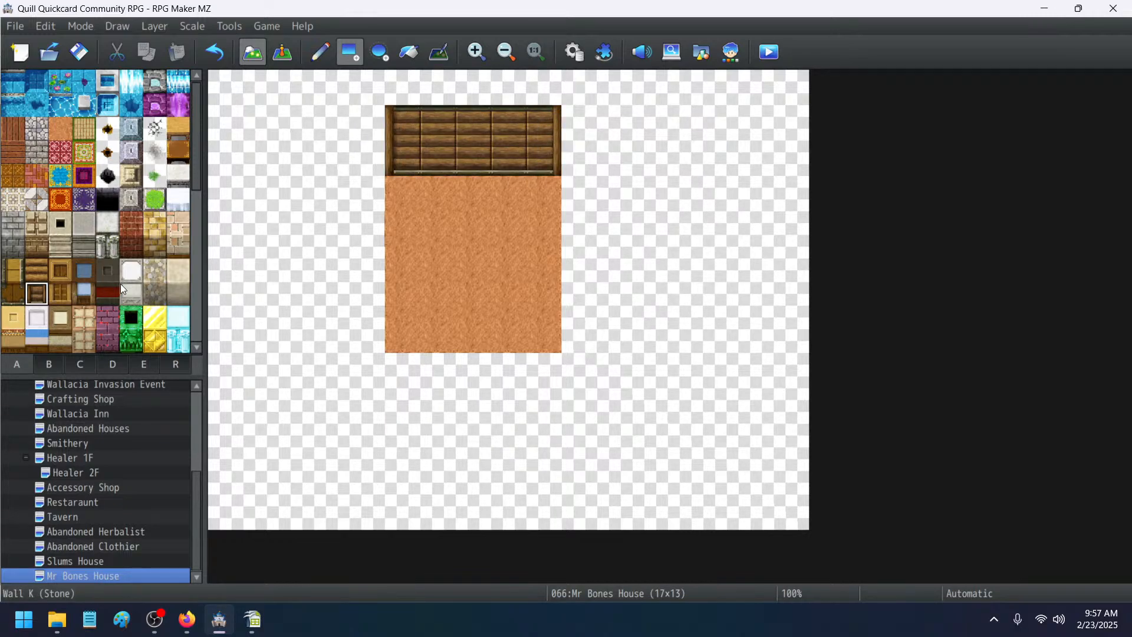
scroll(120, 284, down, 3)
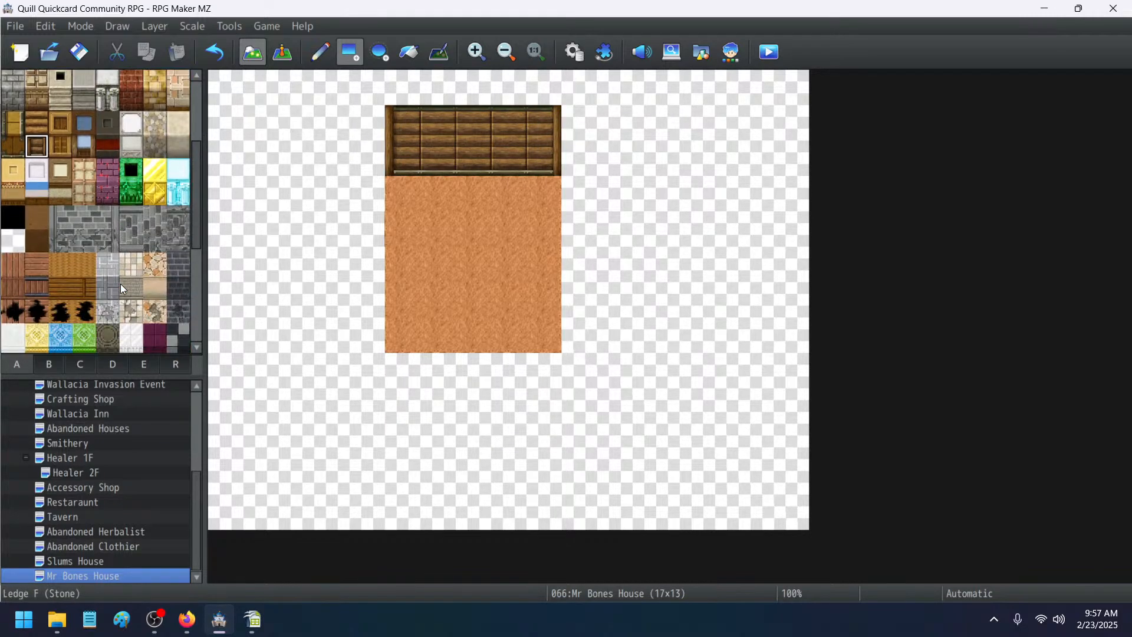
click(30, 292)
click(417, 154)
mouse_move(418, 153)
mouse_down()
mouse_move(518, 125)
mouse_move(552, 158)
mouse_up()
- Compare framed wood-panel and log tiles on the 5 by 2 tile back wall, and finish it with the wood panels
scroll(44, 254, up, 3)
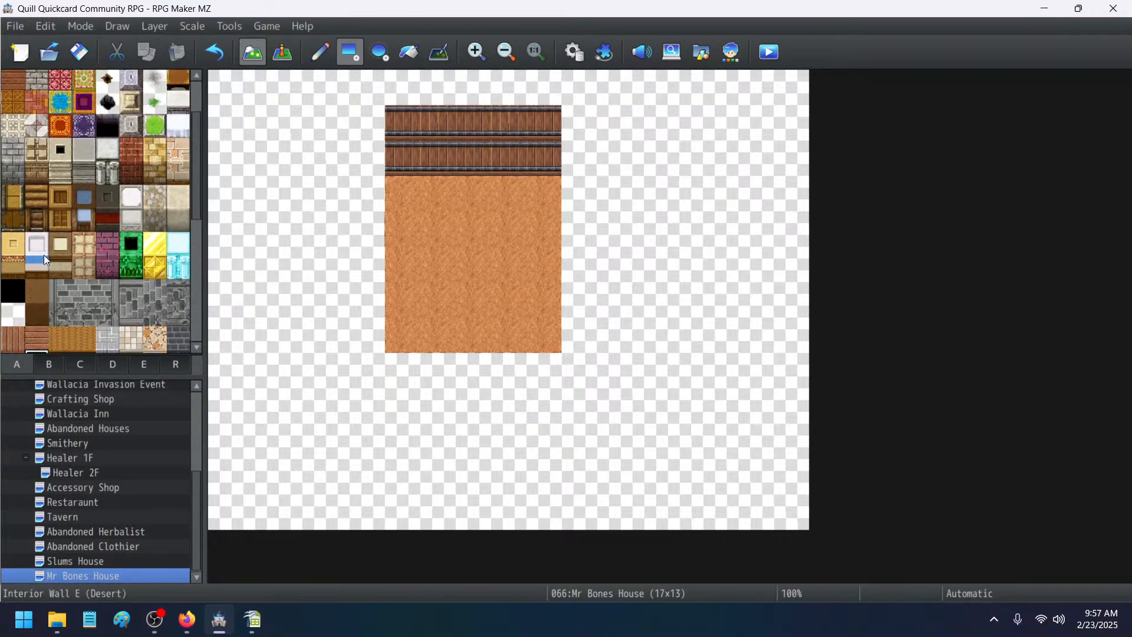
click(62, 220)
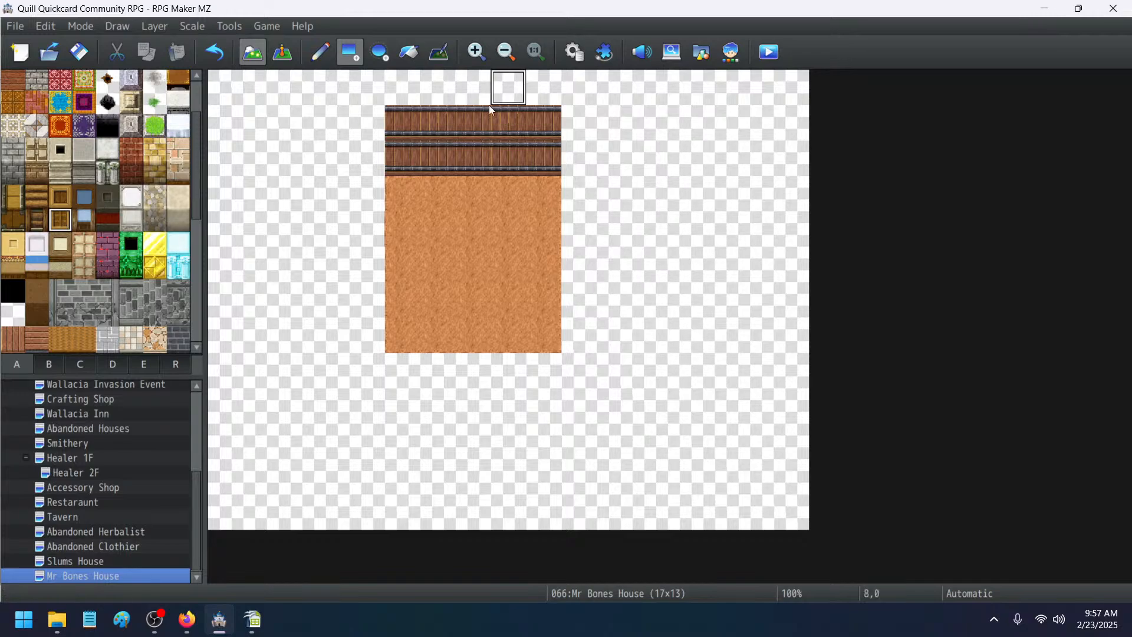
drag(403, 124, 537, 123)
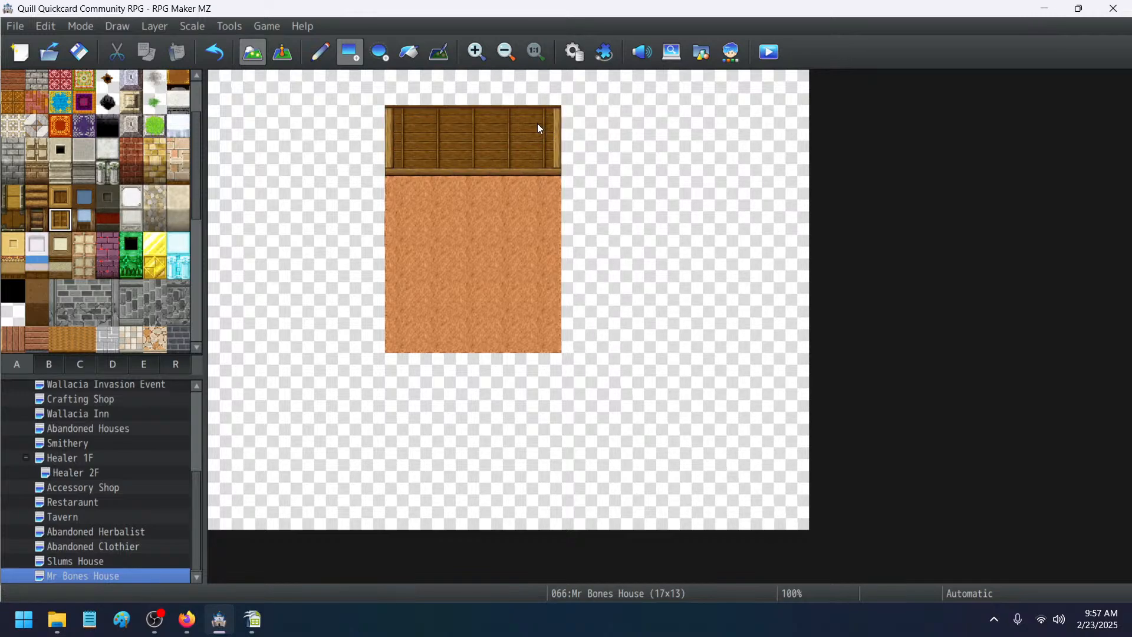
click(37, 220)
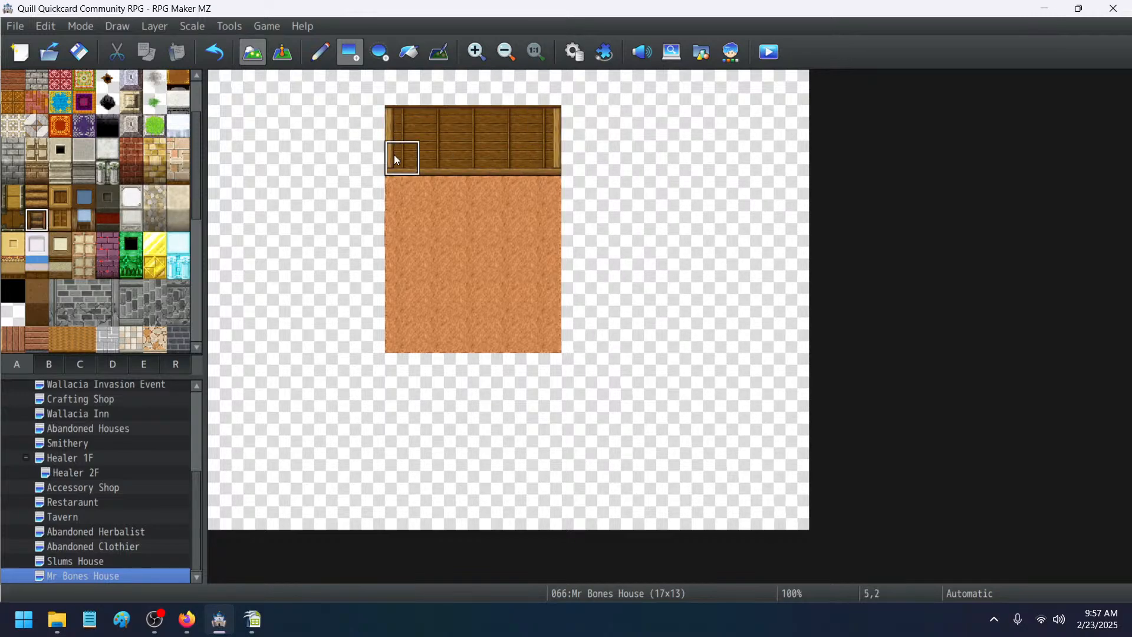
drag(395, 155, 550, 129)
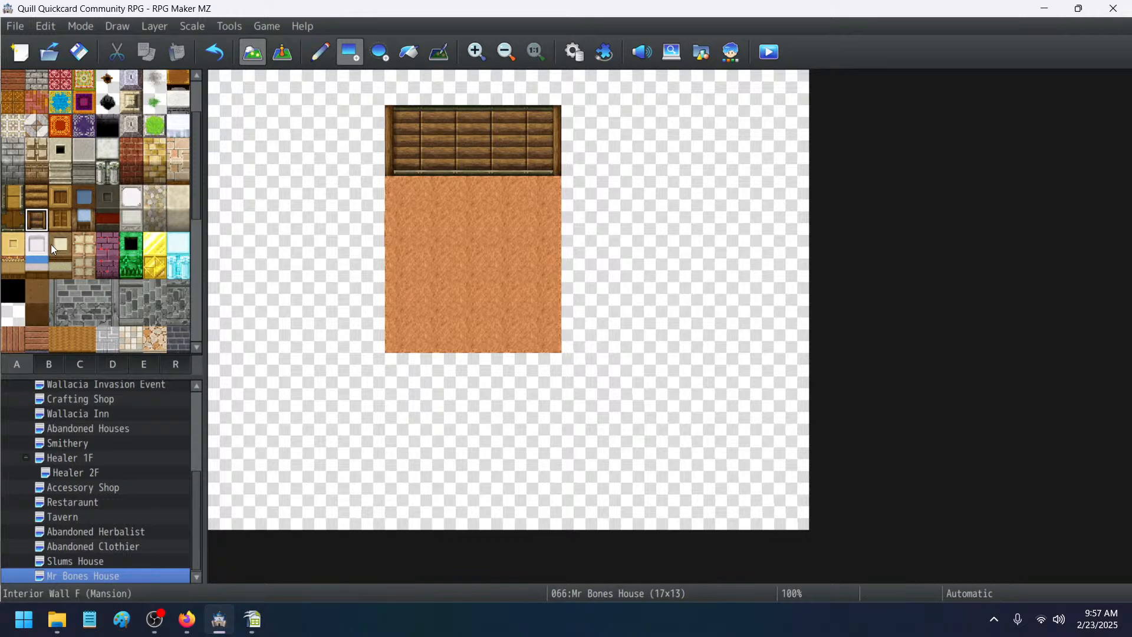
click(65, 221)
mouse_move(424, 144)
mouse_down()
mouse_move(483, 121)
mouse_move(540, 125)
mouse_up()
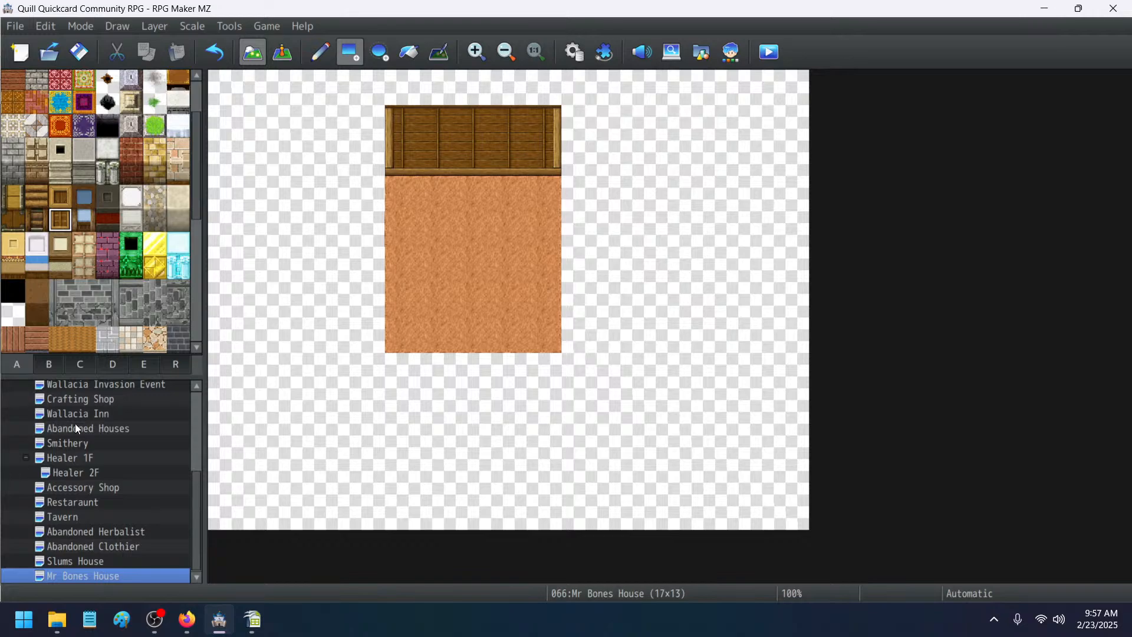
- Place a straw bed in the floor's upper-right corner and a broken crate against the back wall in the second column
click(41, 364)
scroll(124, 271, down, 5)
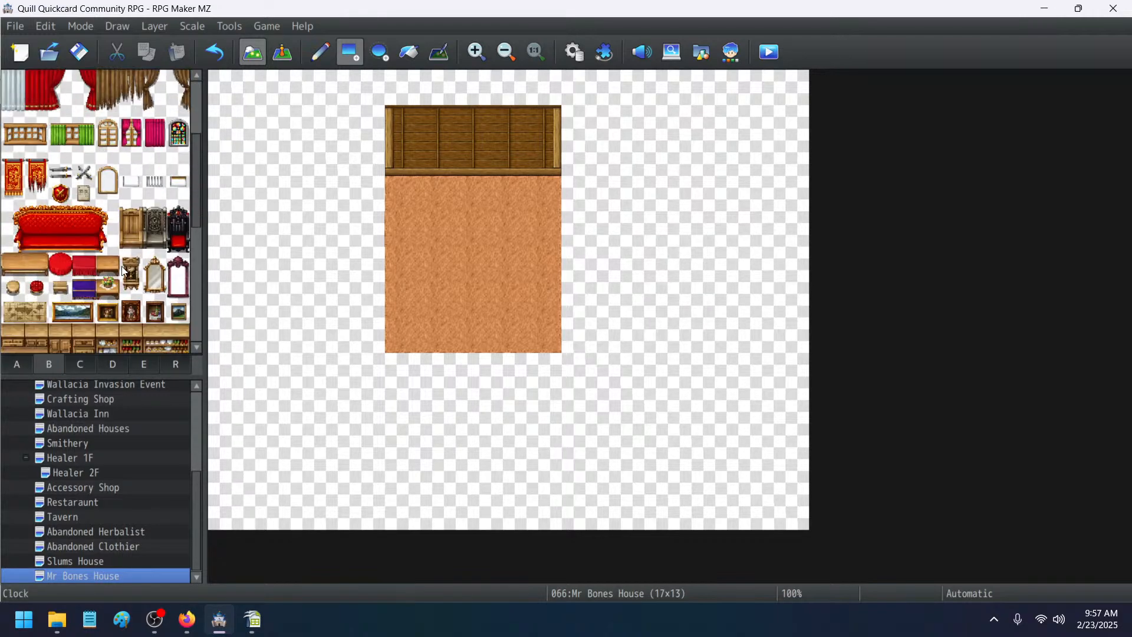
scroll(124, 272, down, 2)
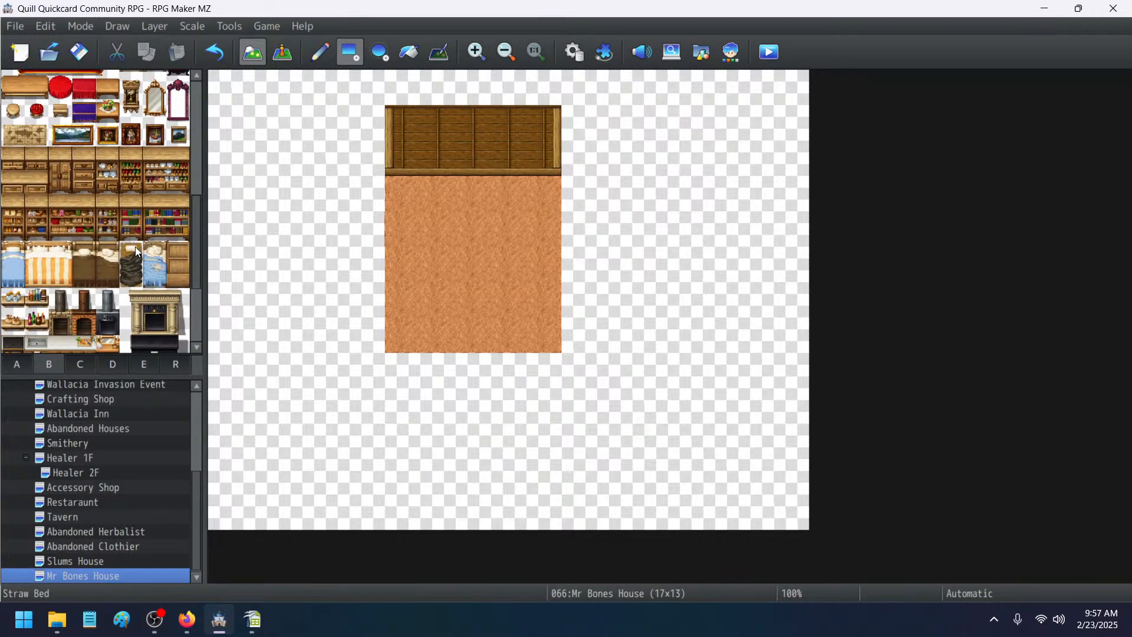
click(136, 278)
click(321, 59)
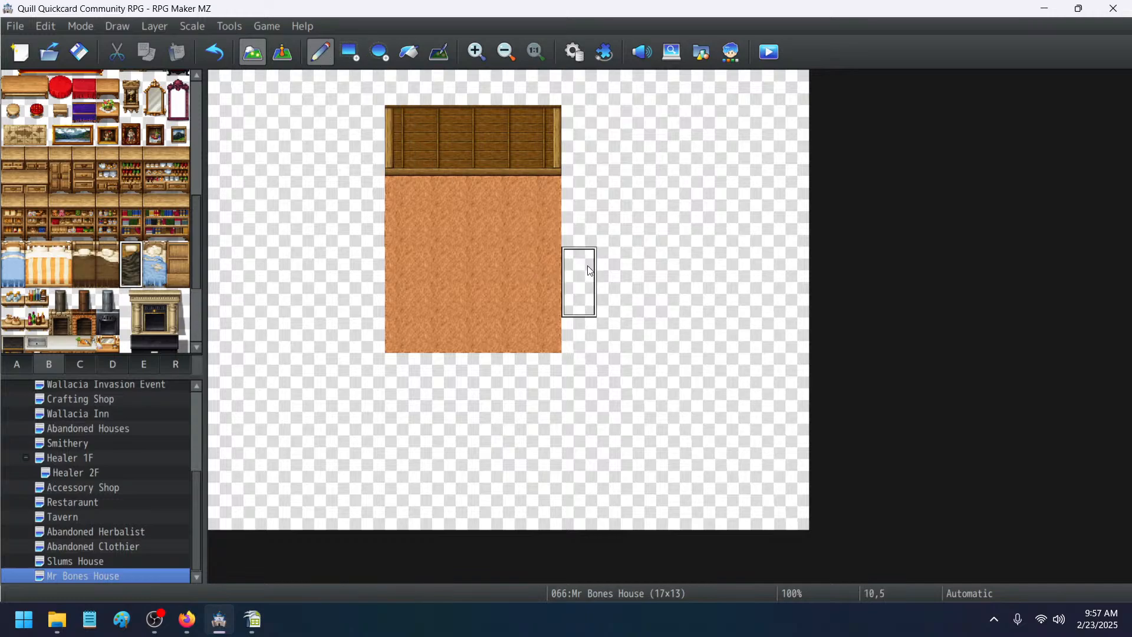
click(546, 203)
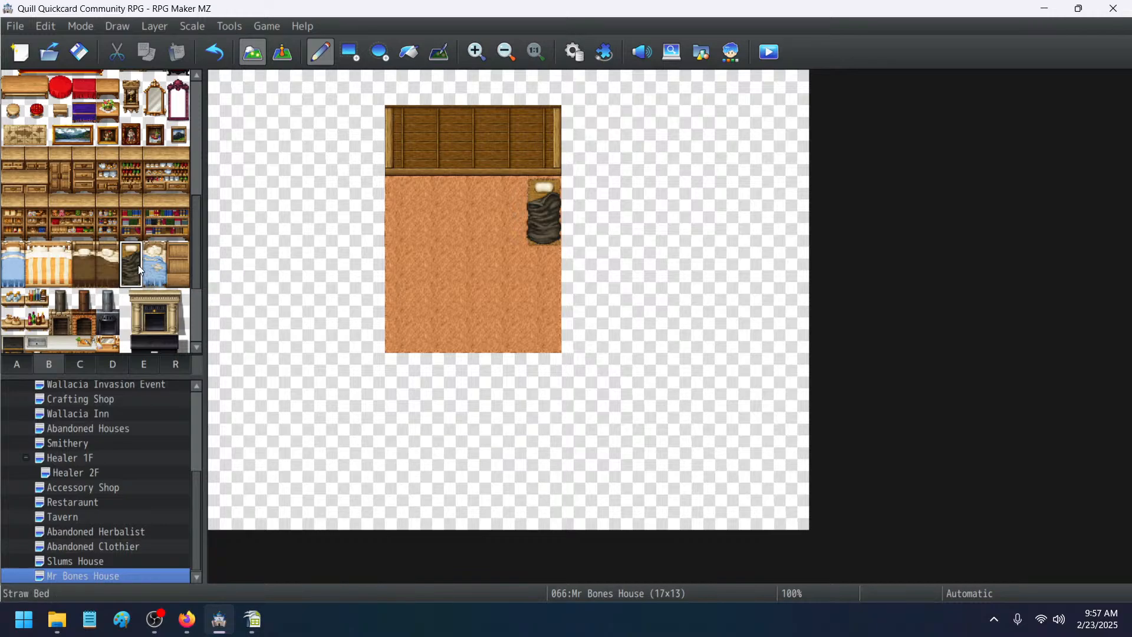
scroll(93, 278, down, 5)
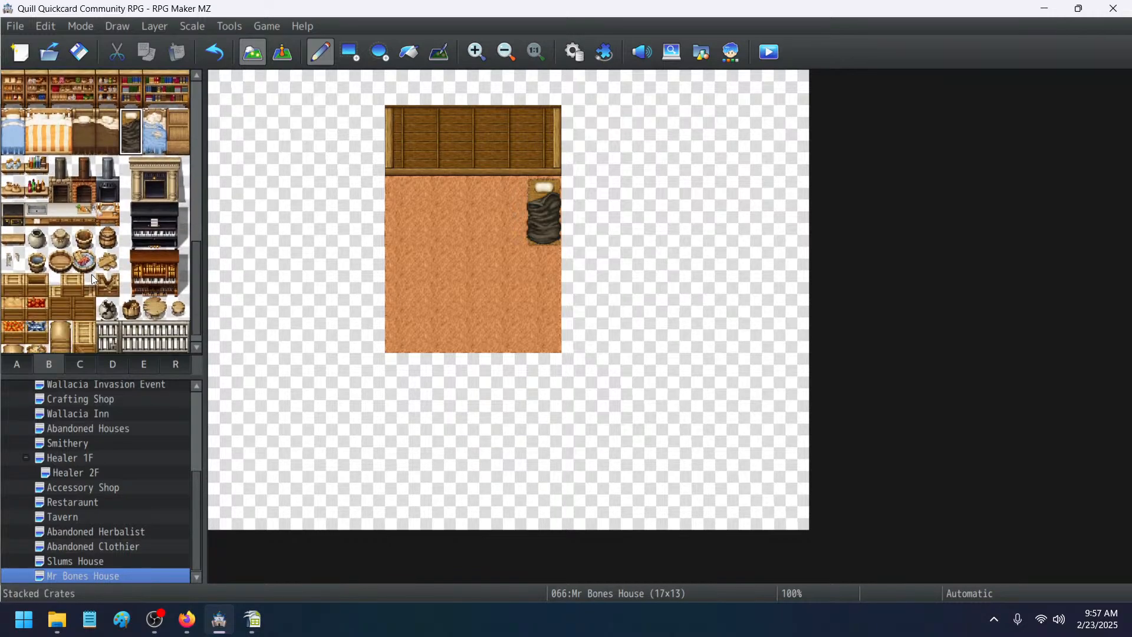
click(107, 285)
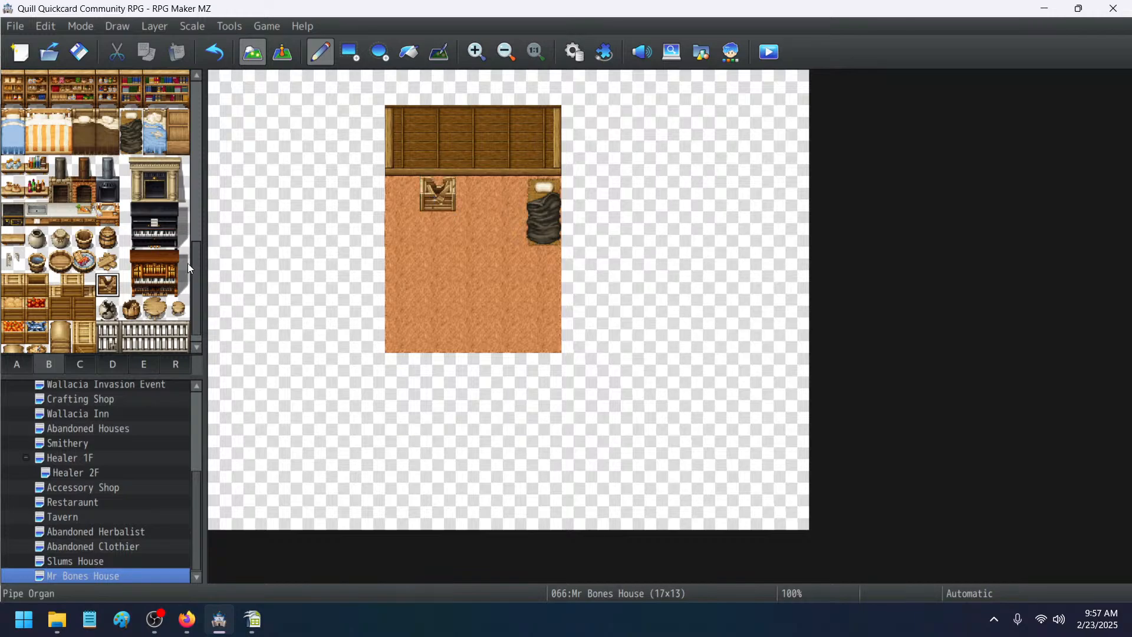
- Place a round wooden table in the centre of the room with a matching stool on each side
click(148, 307)
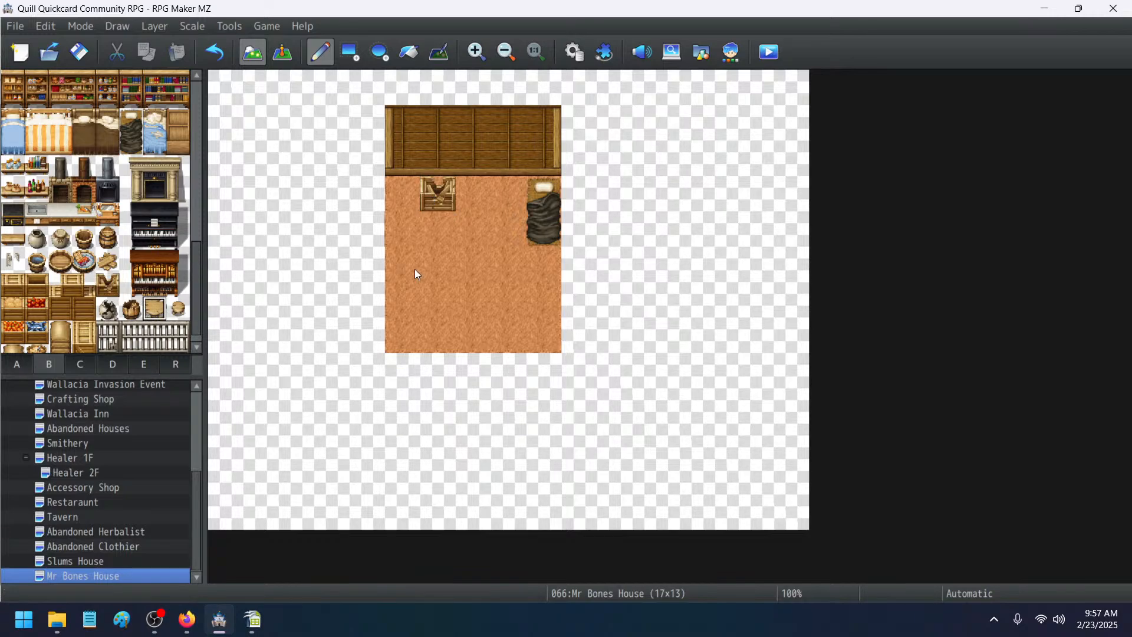
click(472, 262)
click(174, 309)
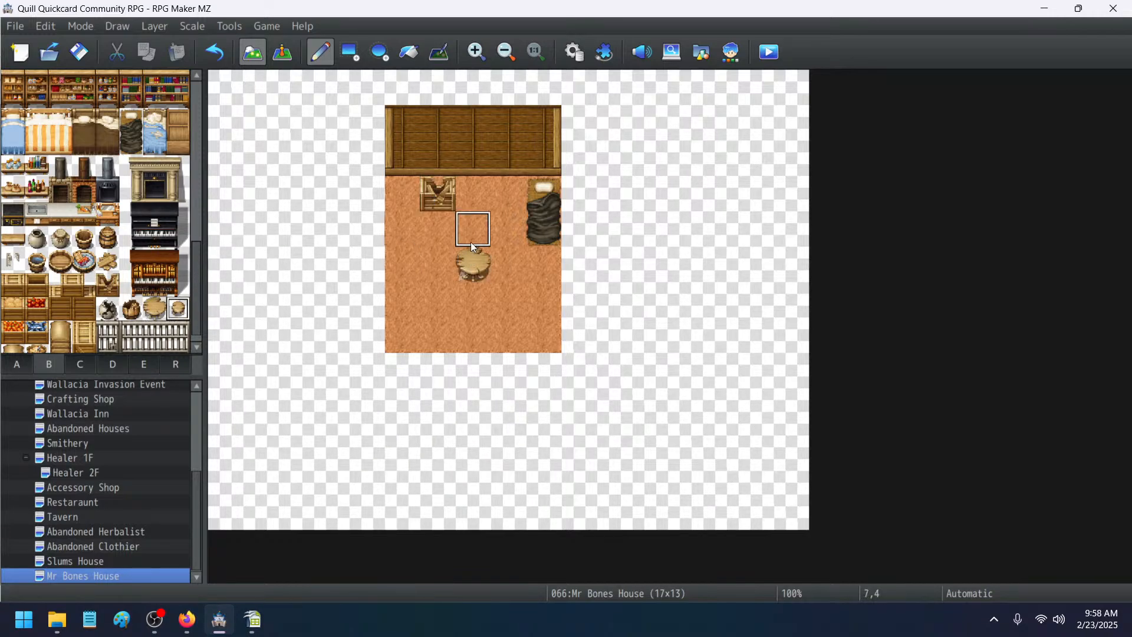
click(439, 266)
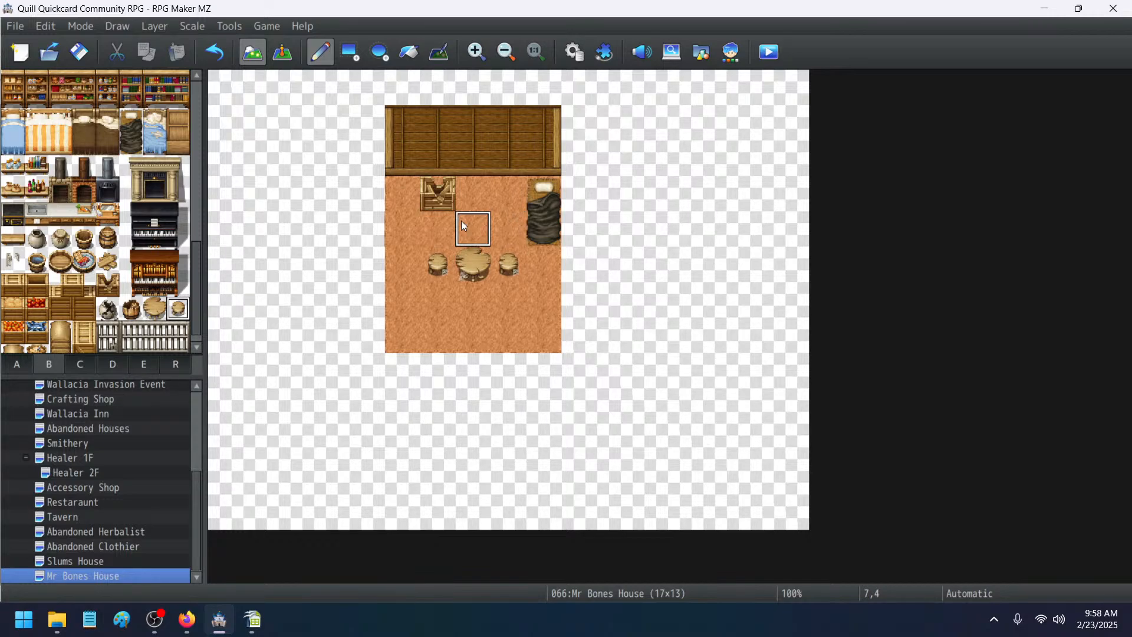
- Add a one-tile entrance of the same orange-brown ground below the middle of the floor's lower edge
click(15, 364)
scroll(94, 185, up, 1)
scroll(93, 185, up, 2)
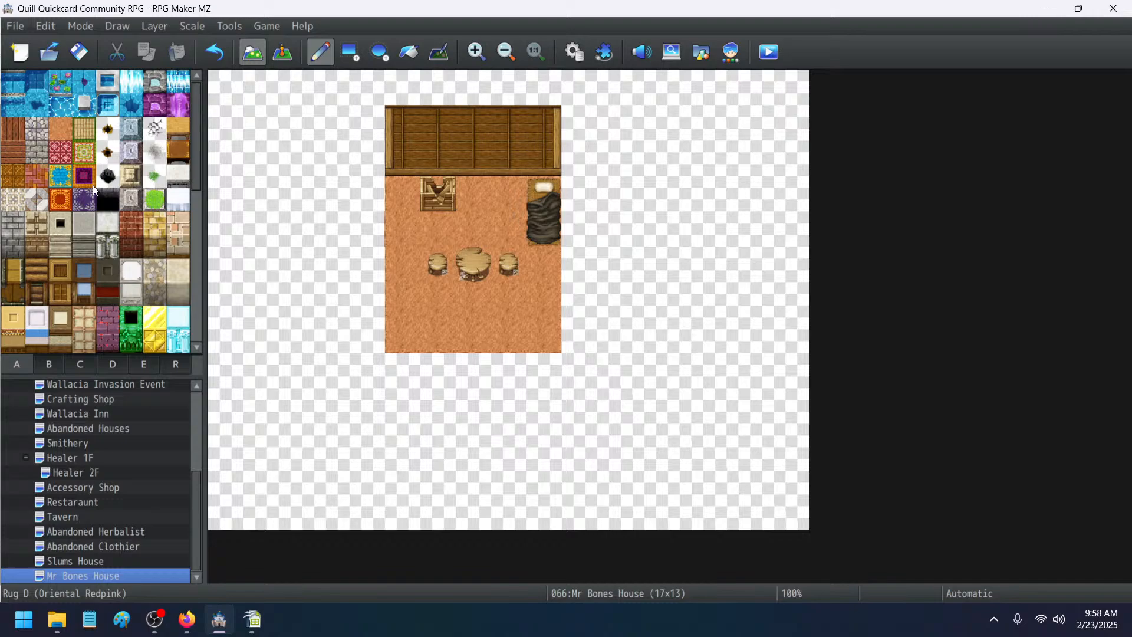
click(62, 126)
click(459, 355)
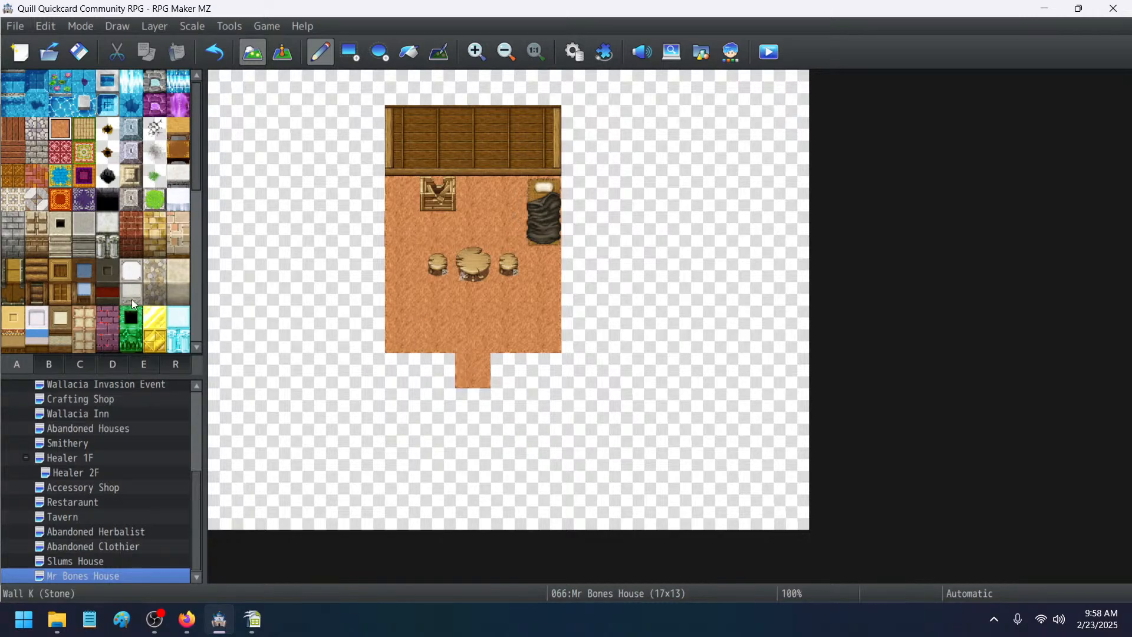
- Try loose wooden planks on the upper back wall in the fourth column, and undo the placement
scroll(118, 297, down, 3)
click(56, 361)
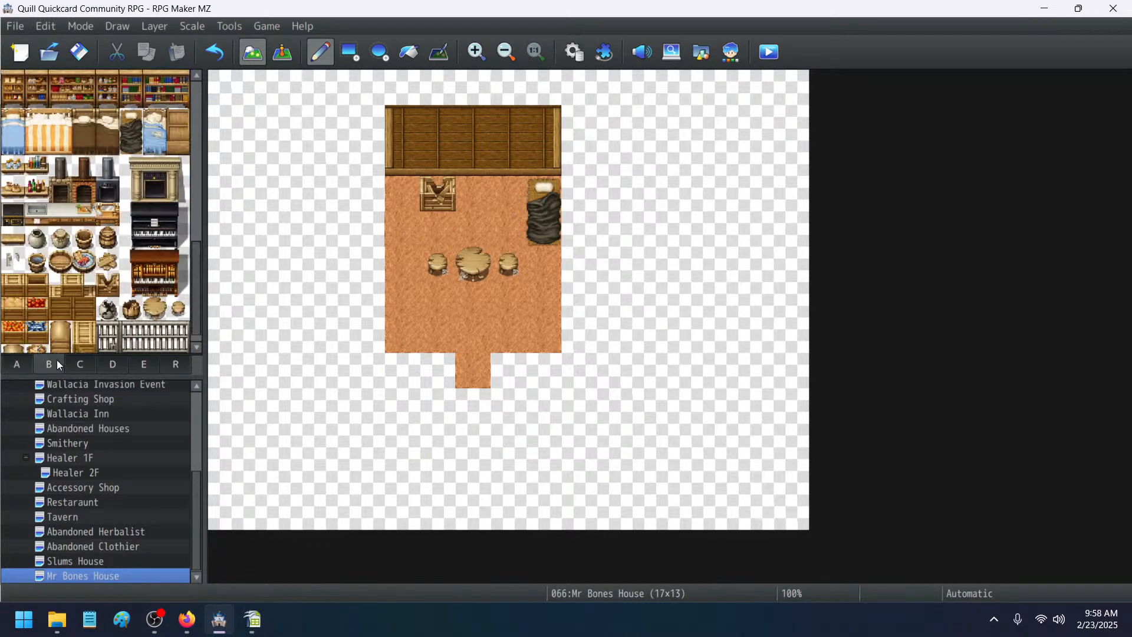
click(108, 263)
click(506, 121)
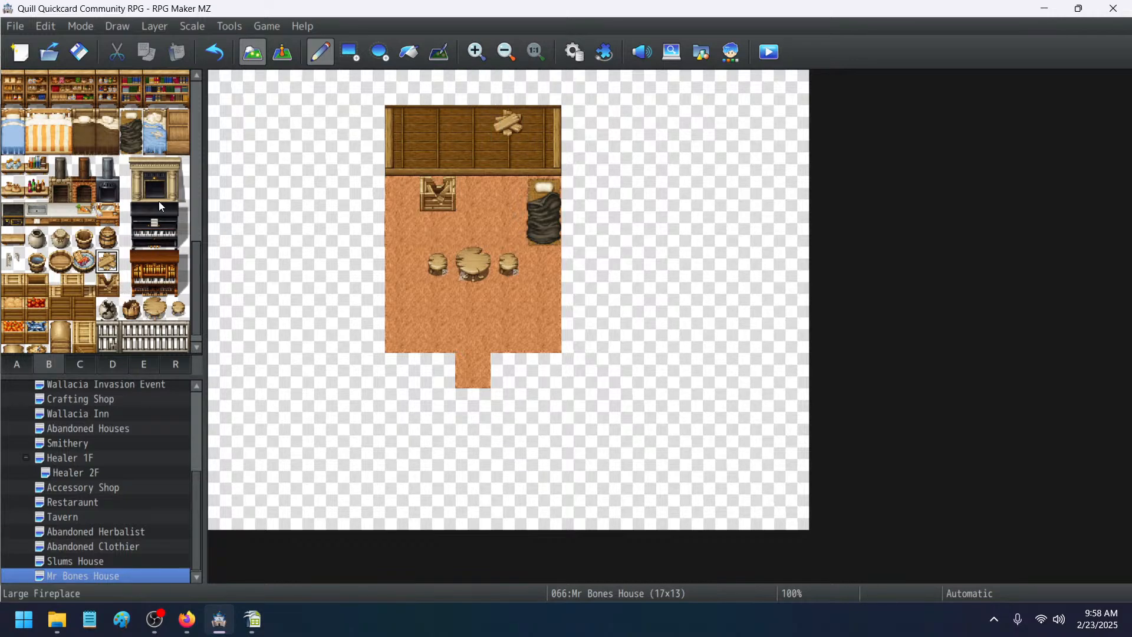
click(219, 59)
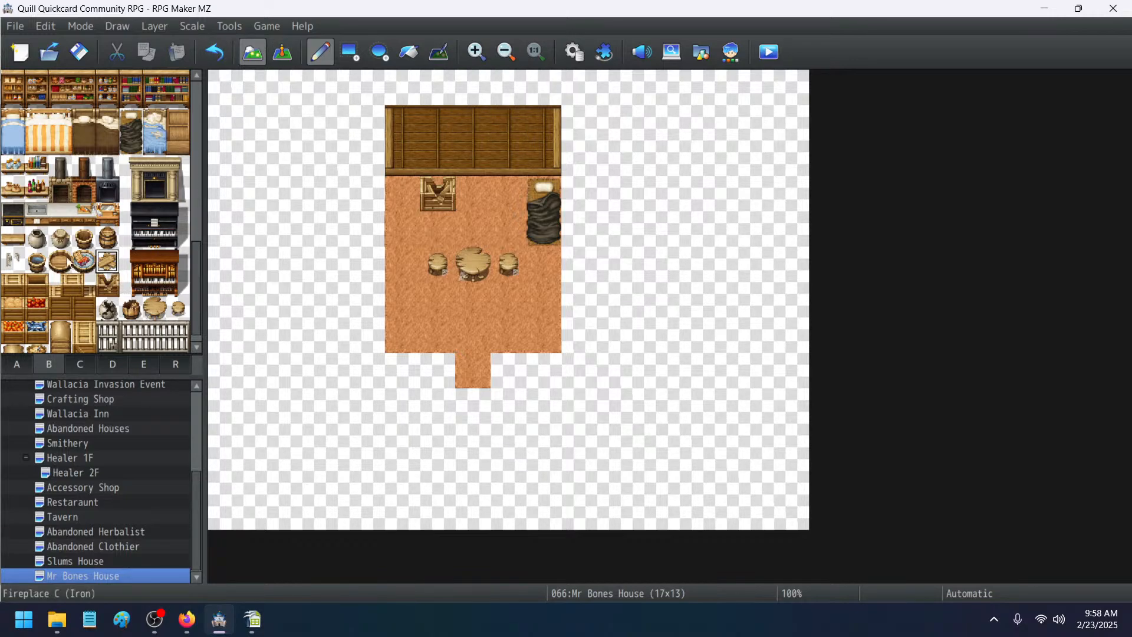
- Hang the small utensils at the back wall's upper-left corner and a broken mirror in its fourth column
click(13, 256)
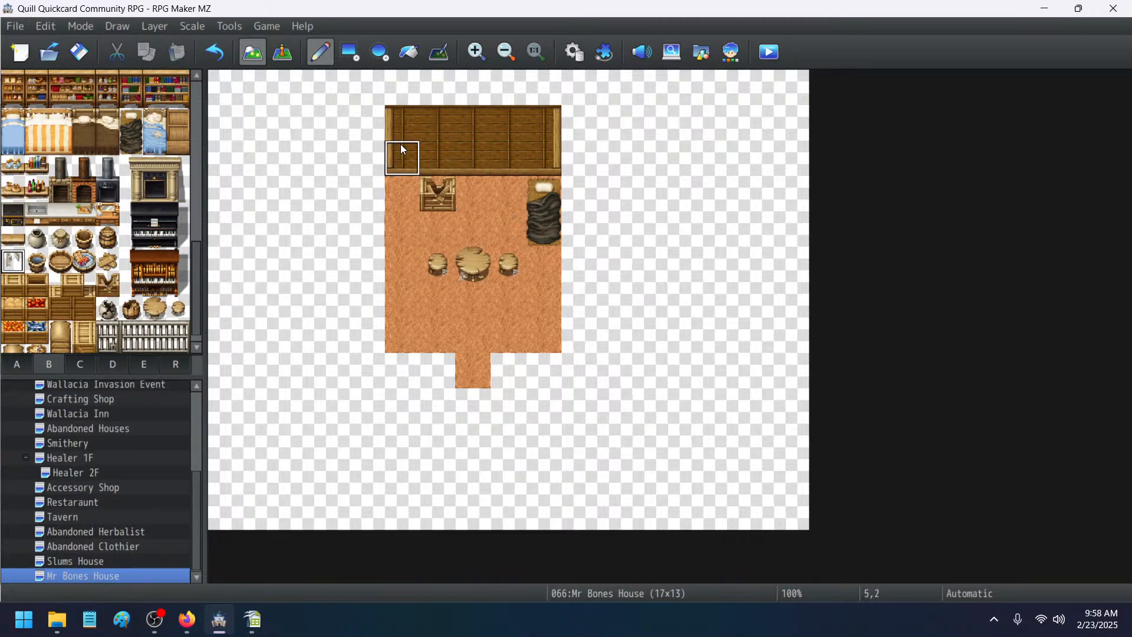
click(404, 126)
click(143, 363)
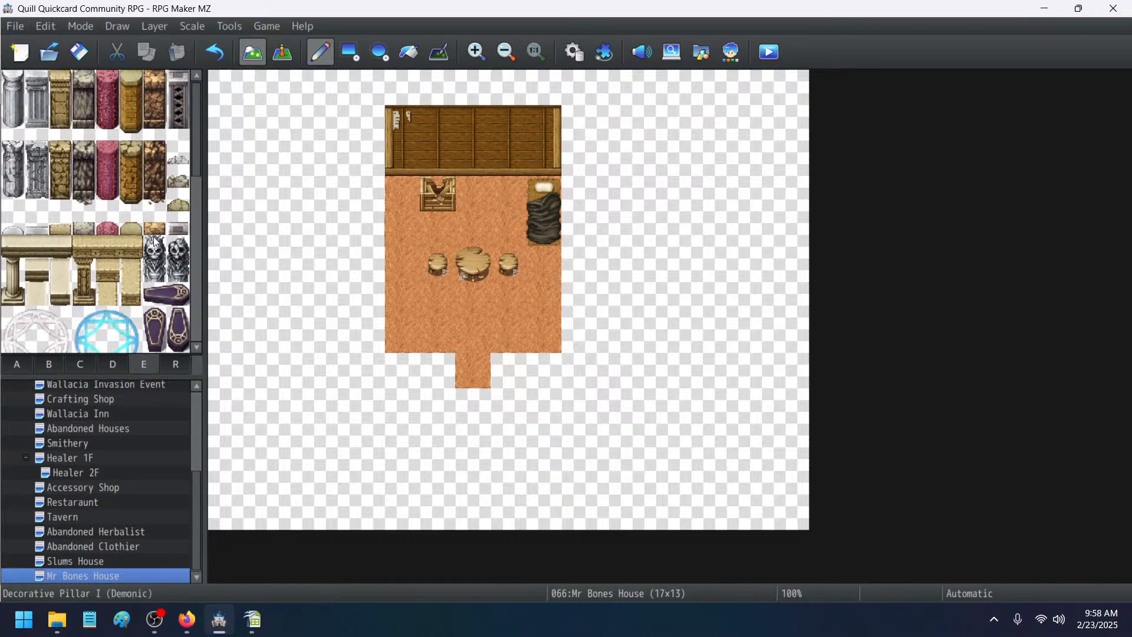
scroll(157, 230, down, 8)
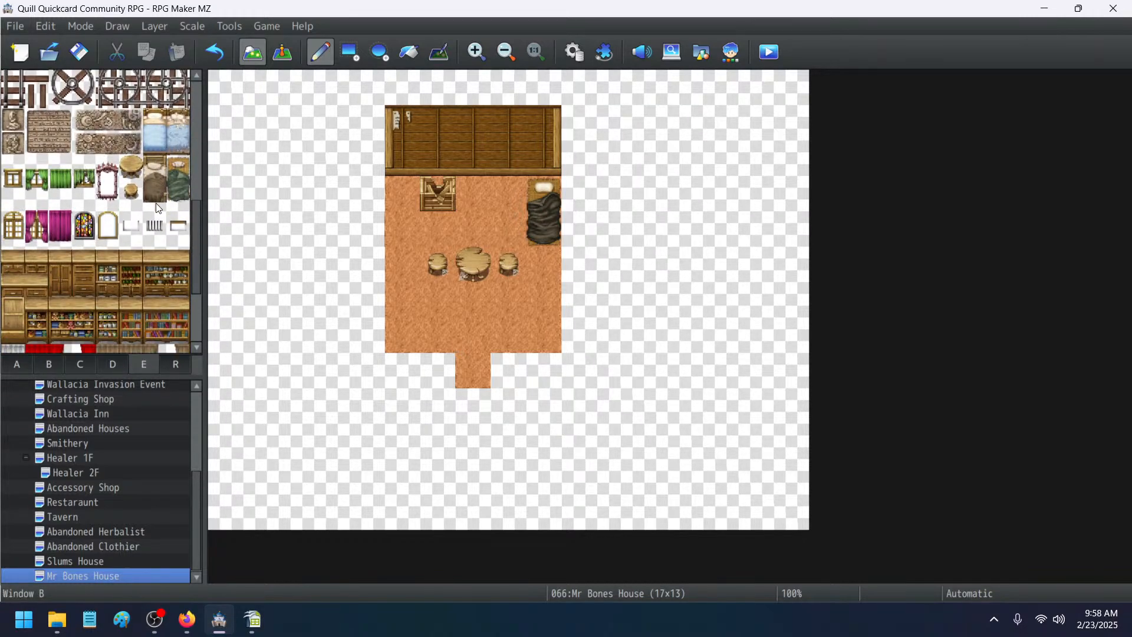
scroll(158, 208, down, 5)
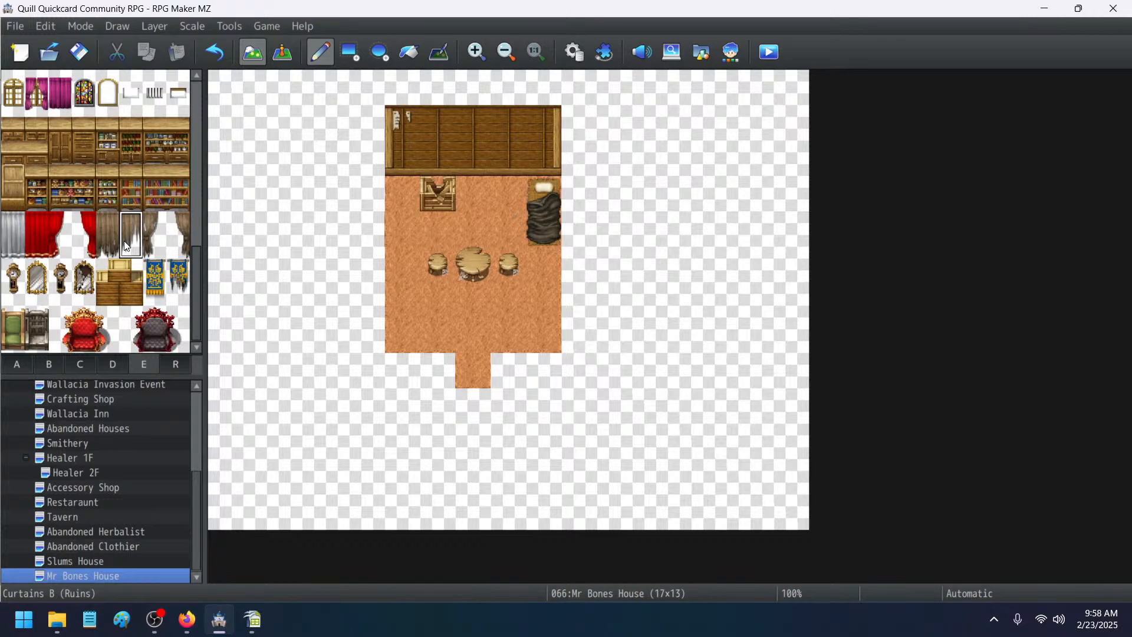
click(84, 282)
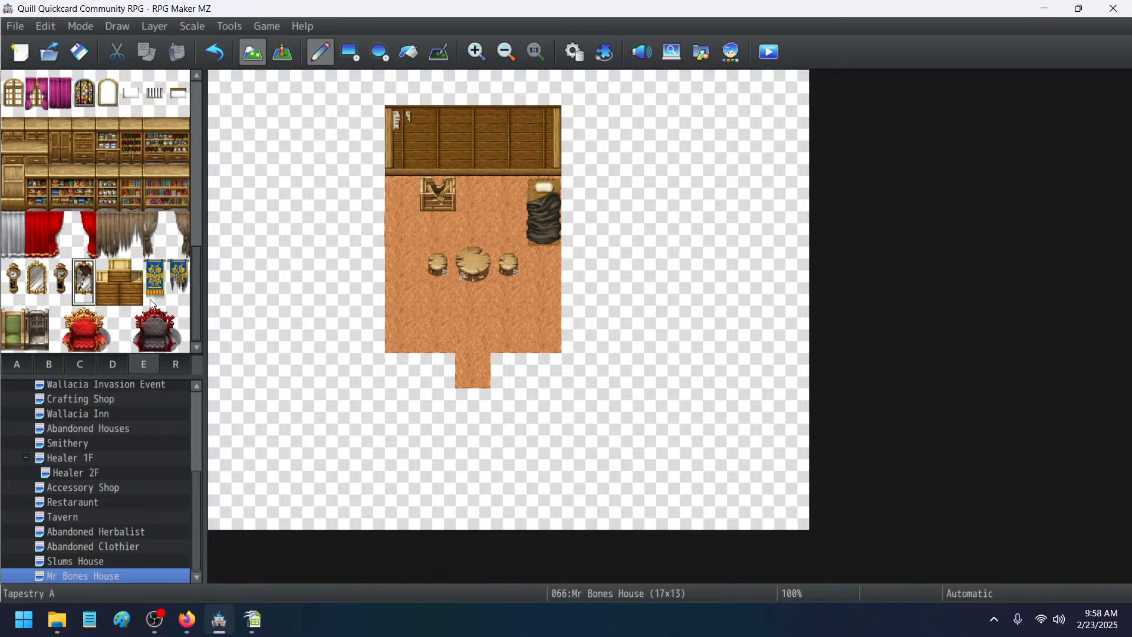
click(520, 118)
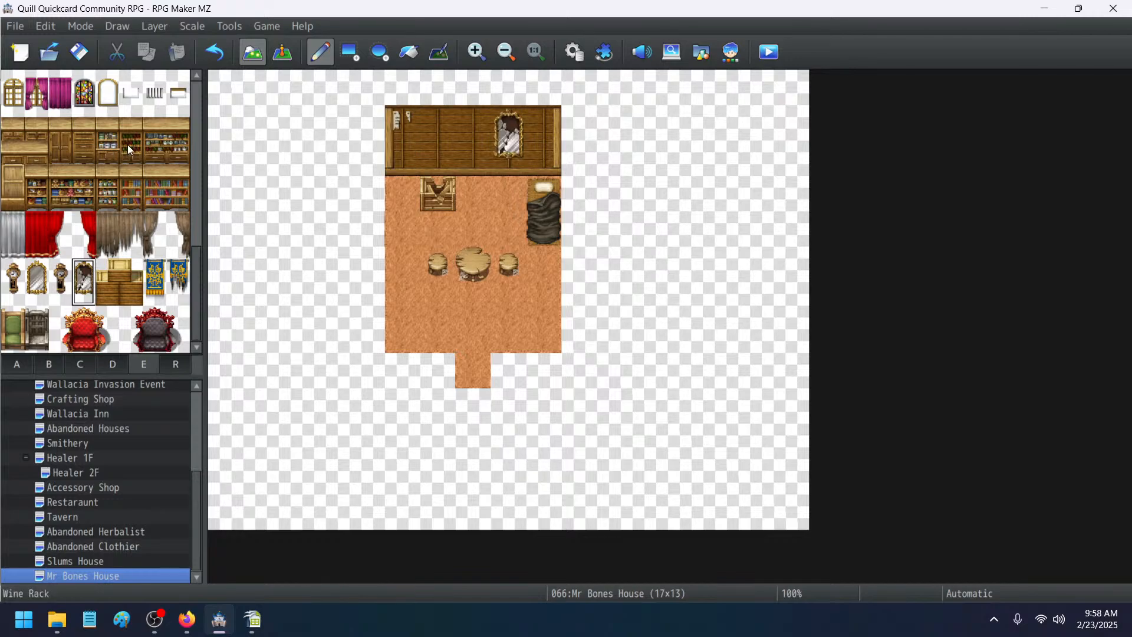
- Try a broken clock in the back wall's second column, and undo the placement
click(61, 281)
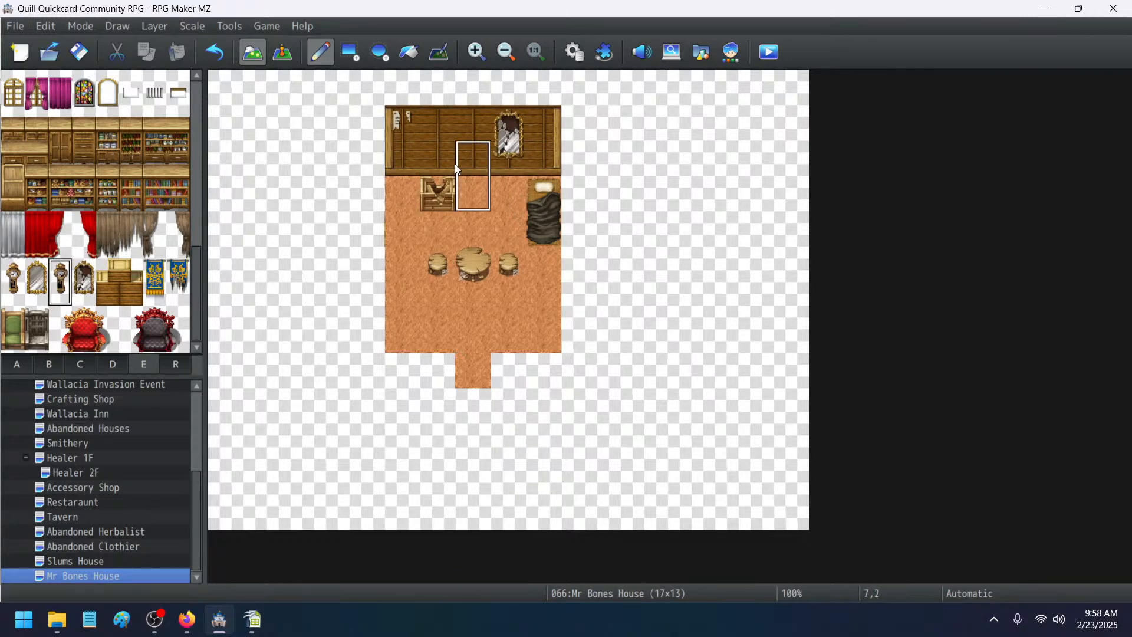
click(437, 137)
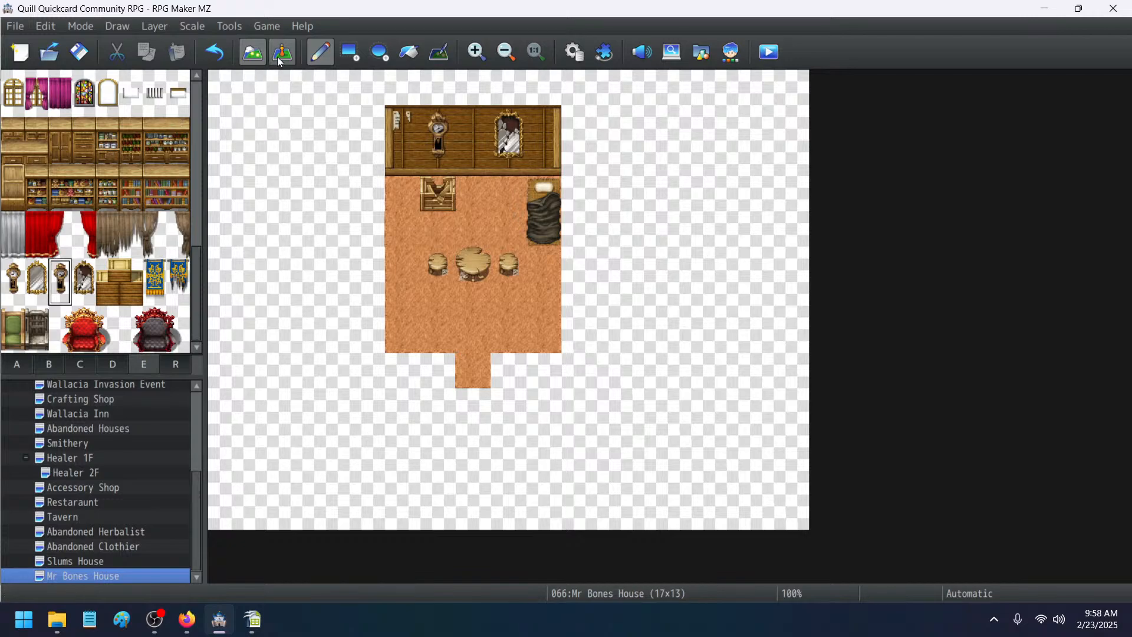
click(202, 57)
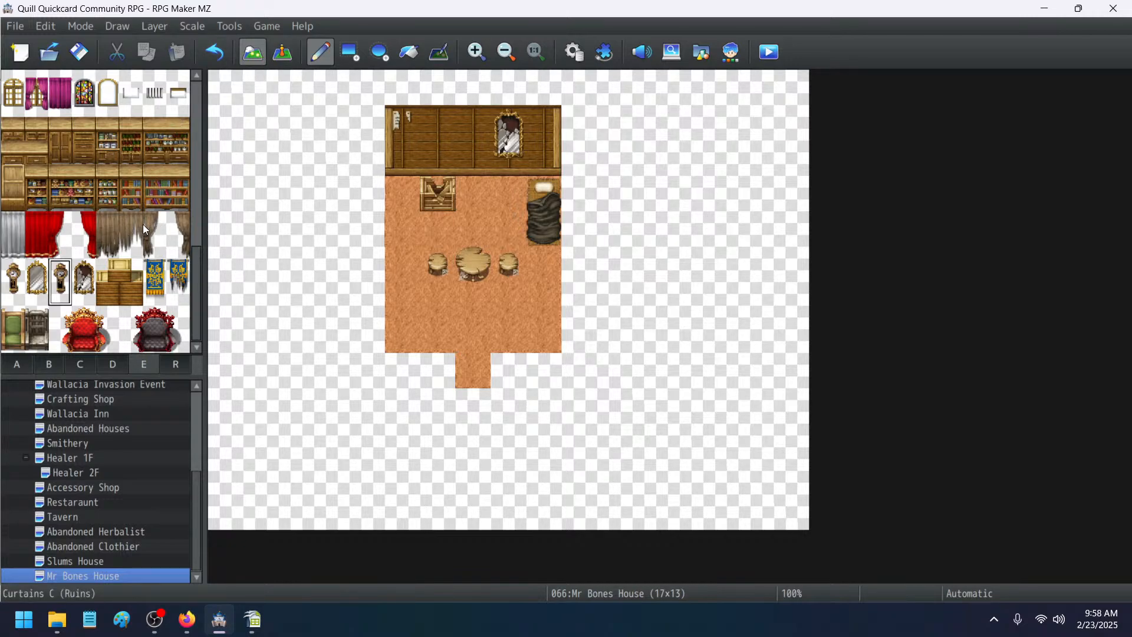
- Hang the ruined Curtains B in the middle column of the back wall
click(132, 235)
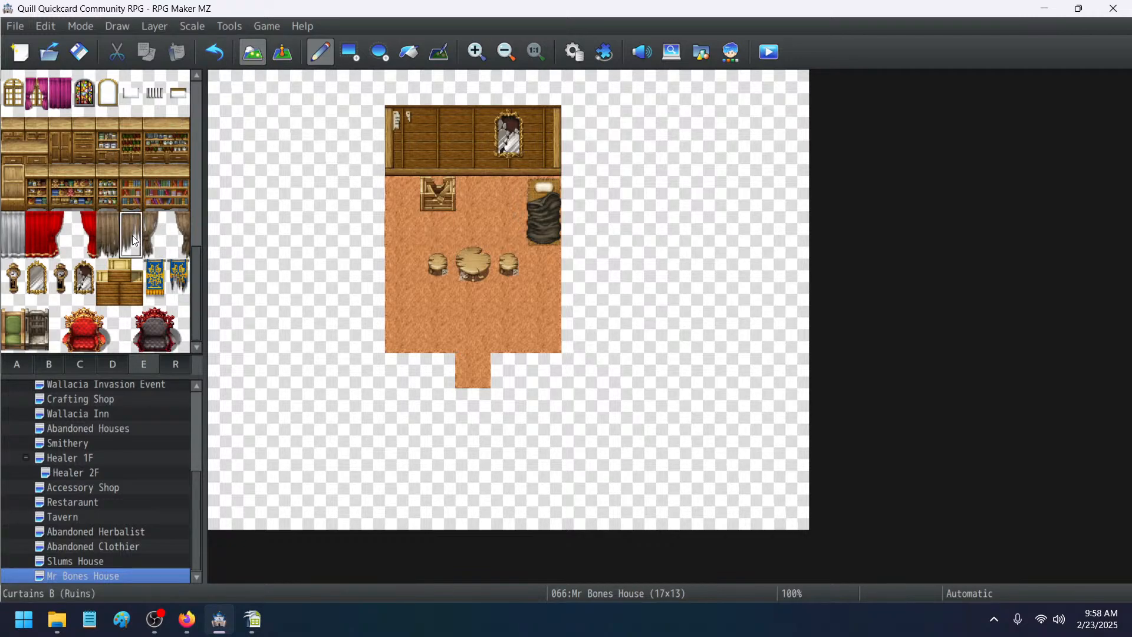
click(475, 132)
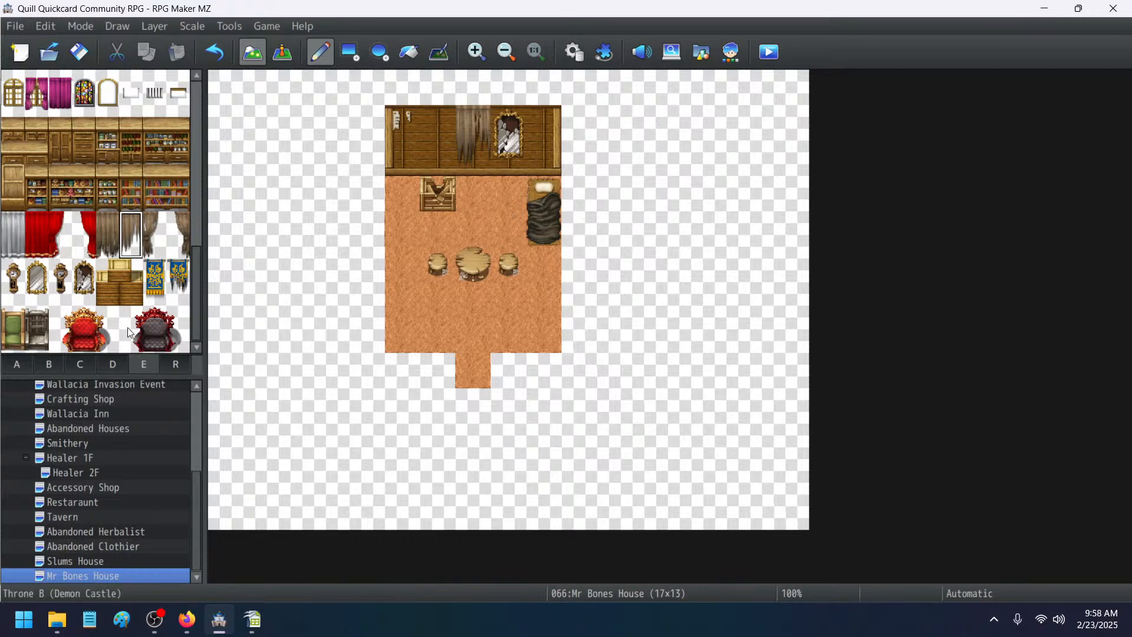
- Add spider webs on the back wall at the second column's upper tile, the lower-left tile and the upper-right tile
scroll(135, 313, up, 3)
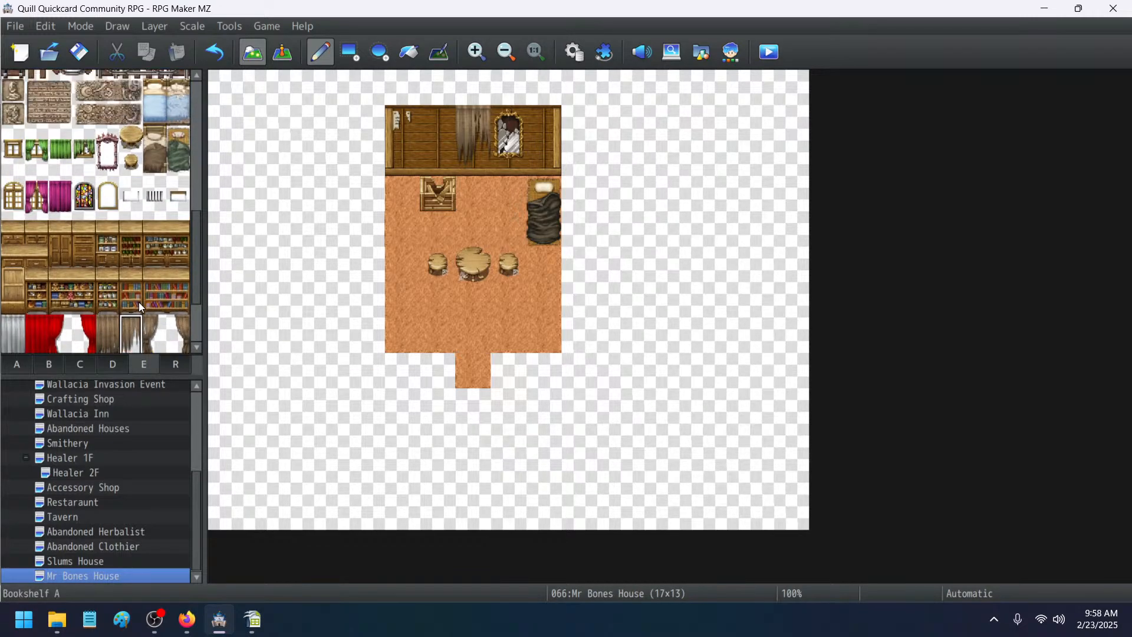
scroll(139, 303, up, 2)
scroll(139, 302, up, 10)
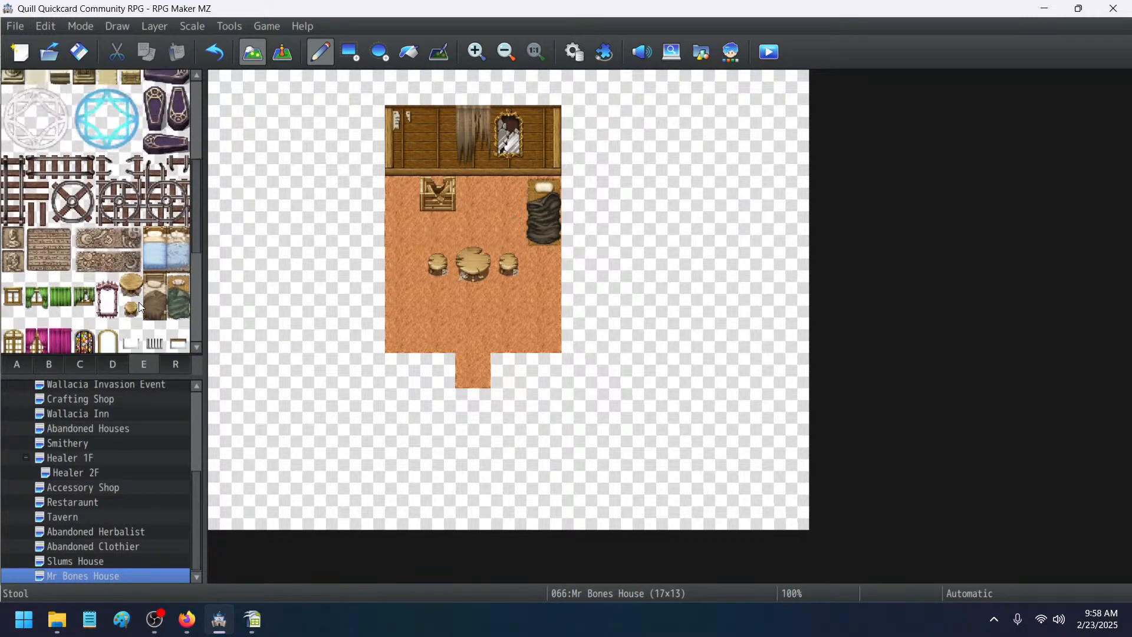
scroll(139, 302, up, 1)
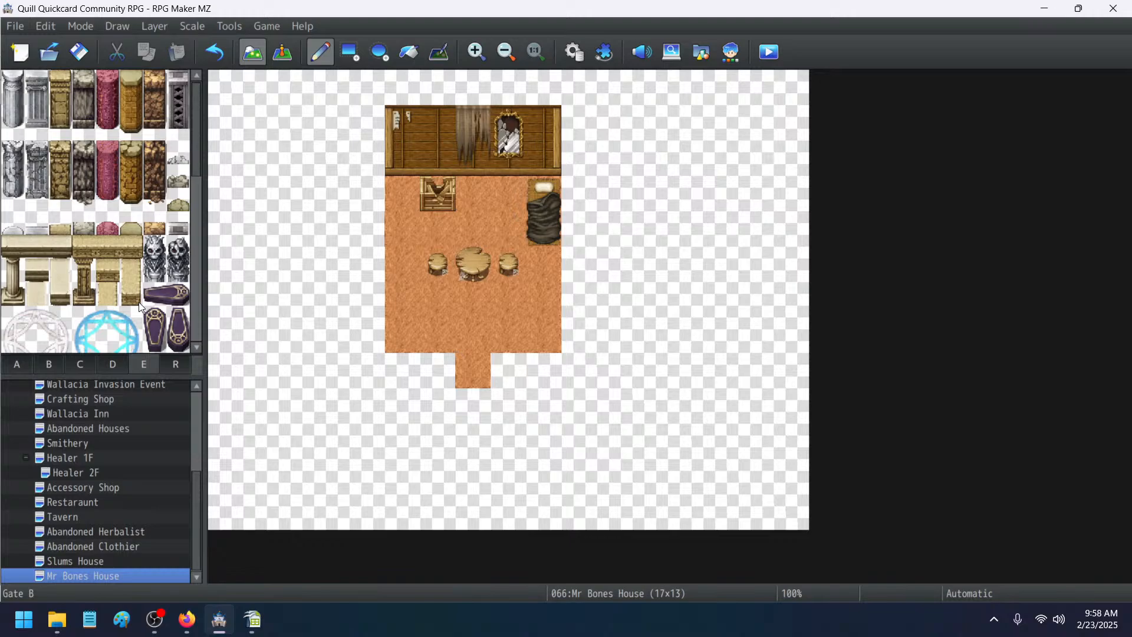
click(110, 364)
scroll(166, 192, down, 9)
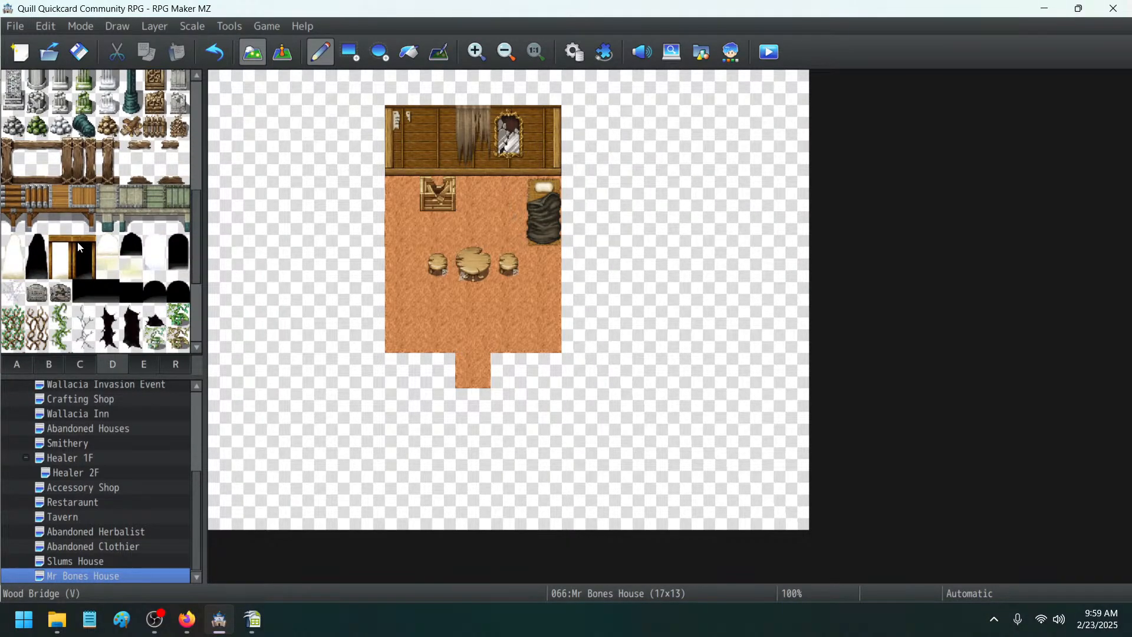
click(14, 300)
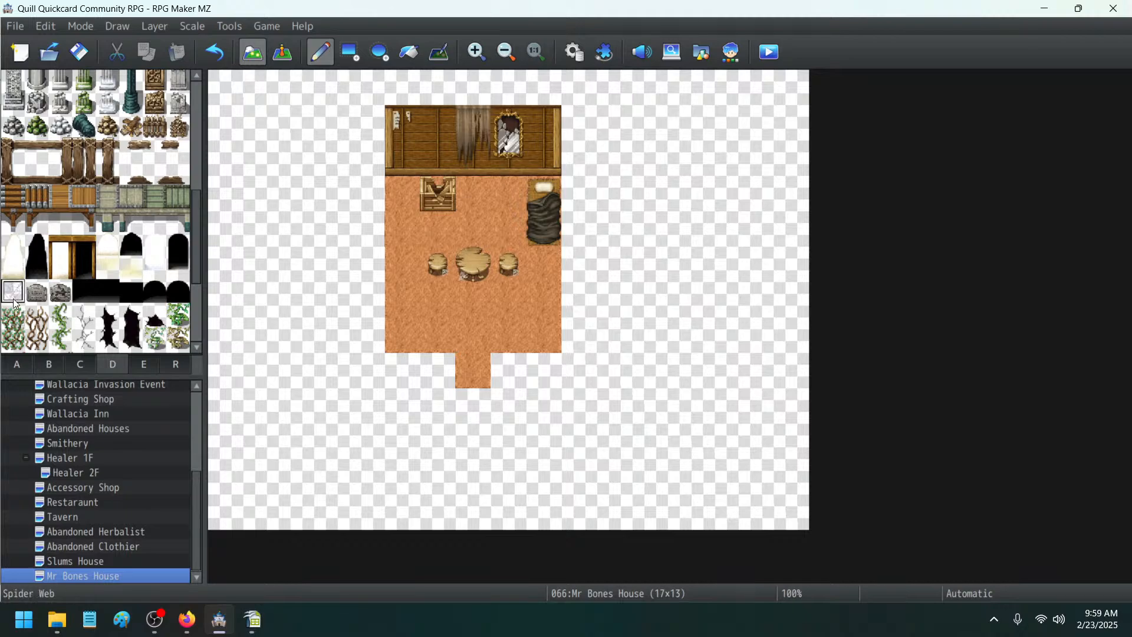
click(438, 123)
click(403, 158)
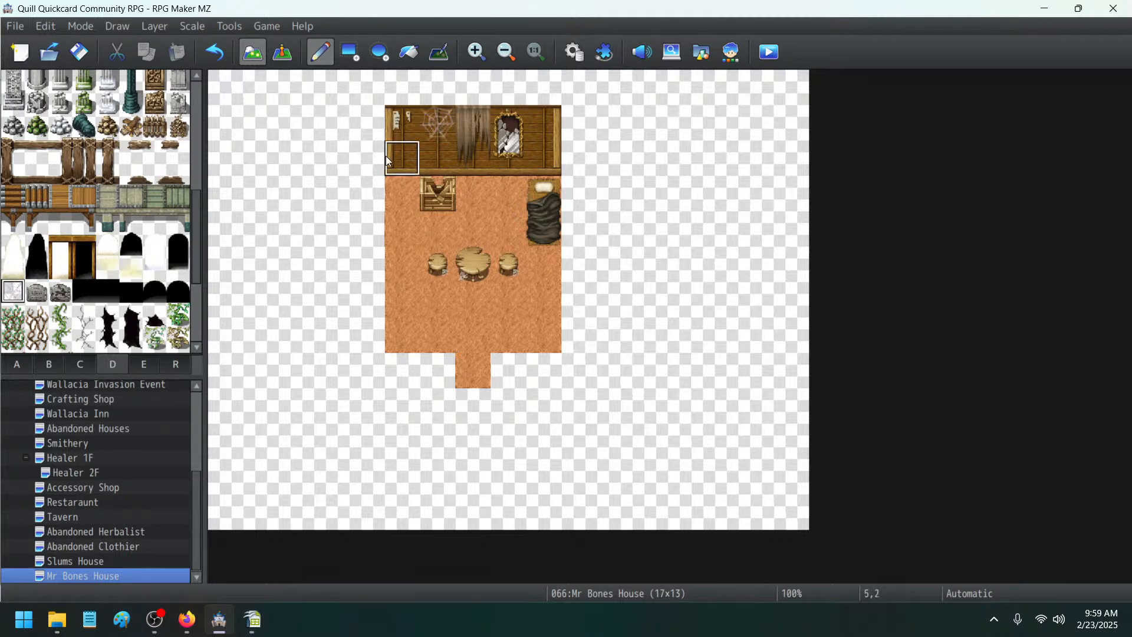
click(560, 132)
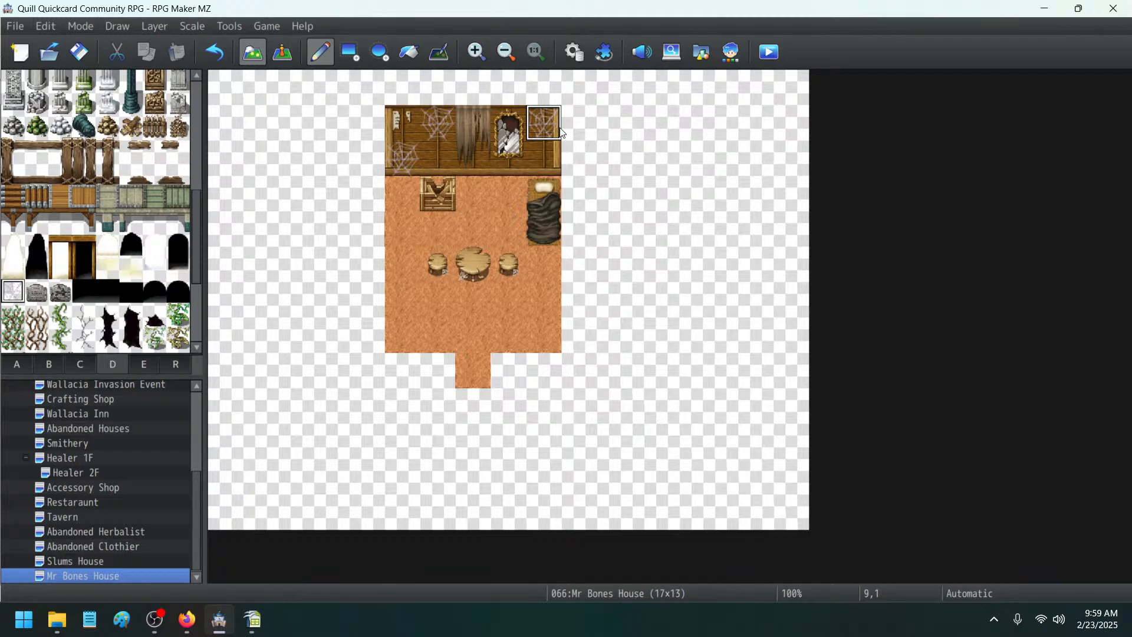
- Place a small dark wall hole on the back wall's lower row, directly above the broken crate
click(67, 363)
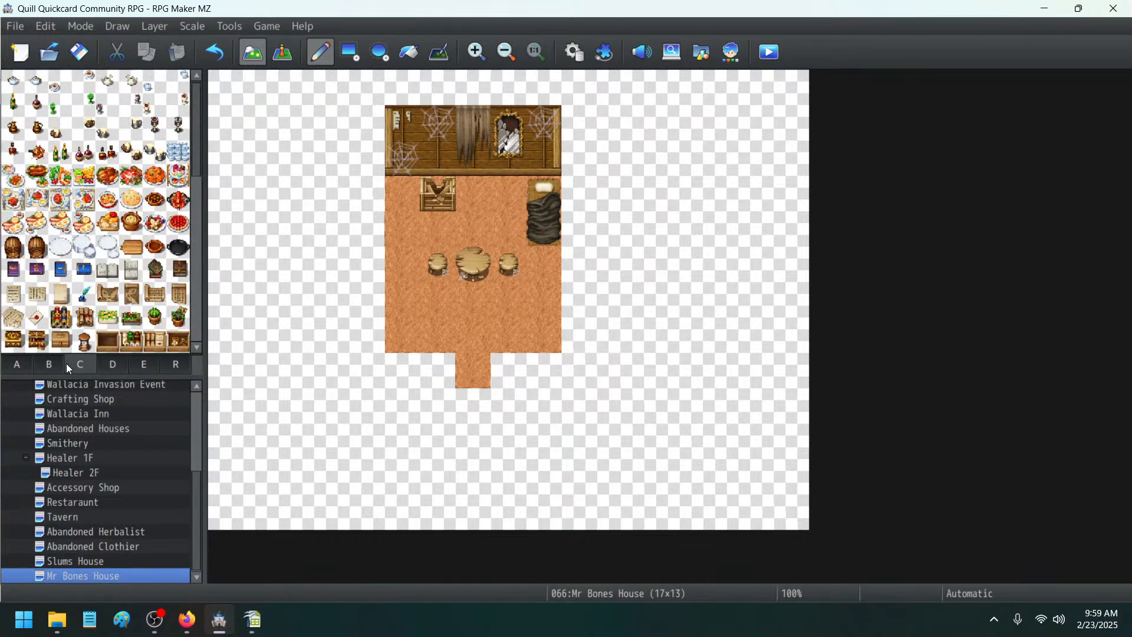
click(112, 363)
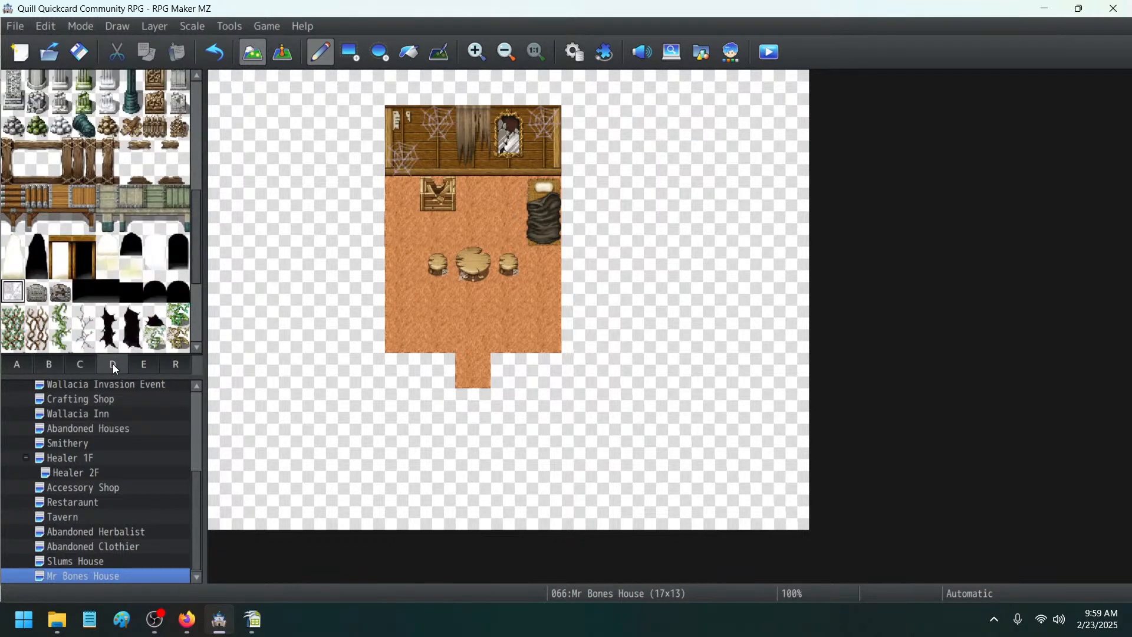
click(155, 316)
click(439, 158)
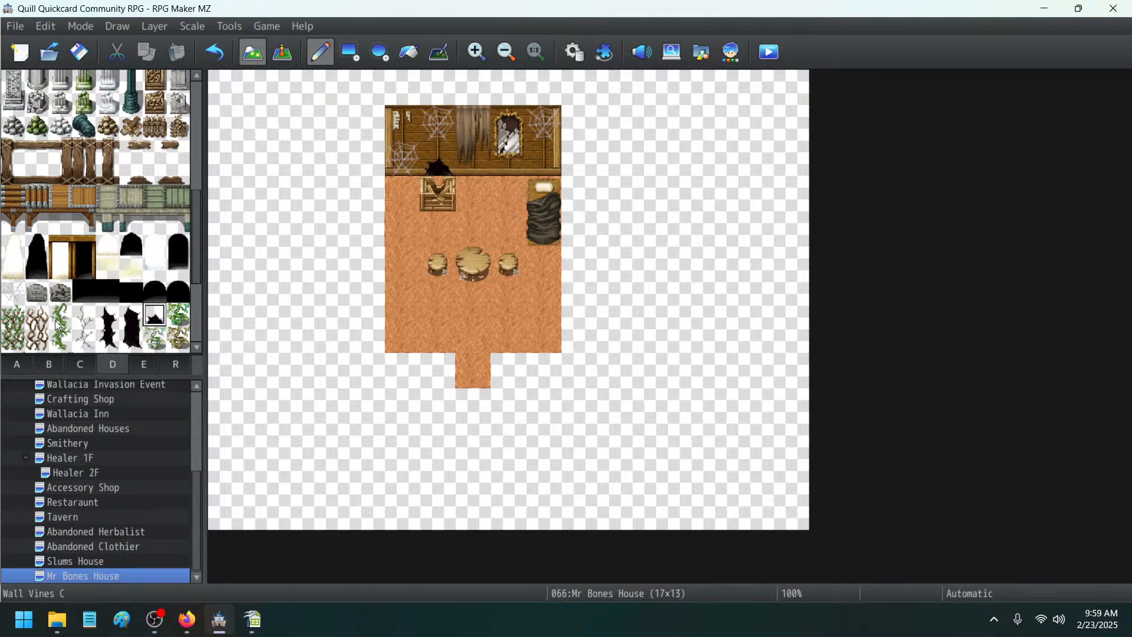
- Place a brown table two tiles tall on the floor's rightmost column, in the room's lower-right corner
scroll(91, 272, up, 3)
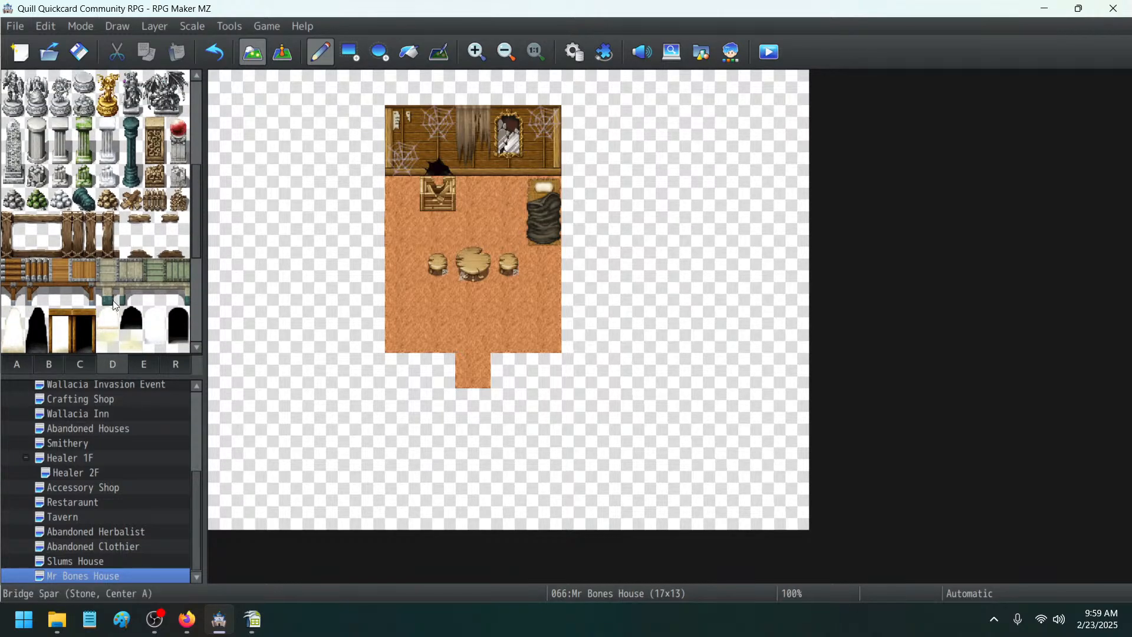
click(72, 363)
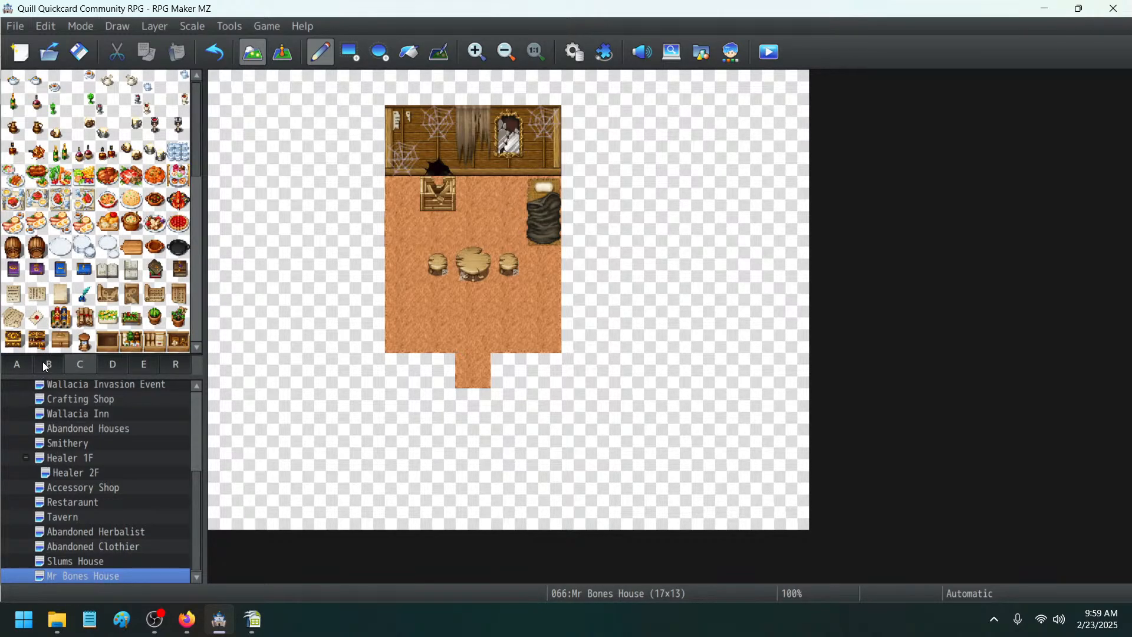
click(45, 363)
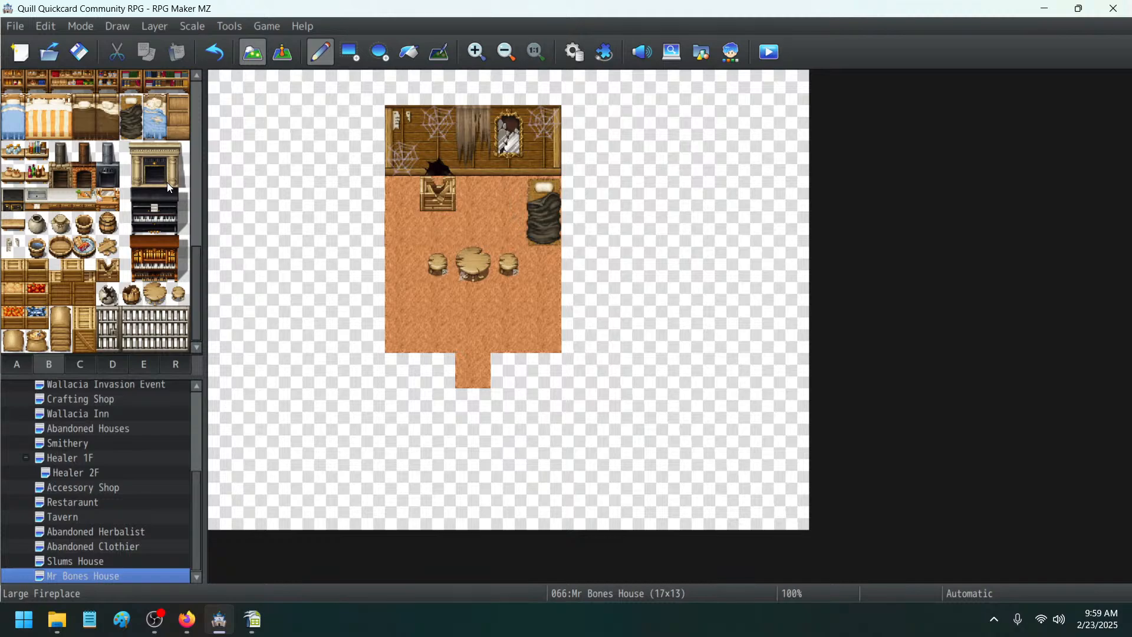
scroll(168, 187, up, 5)
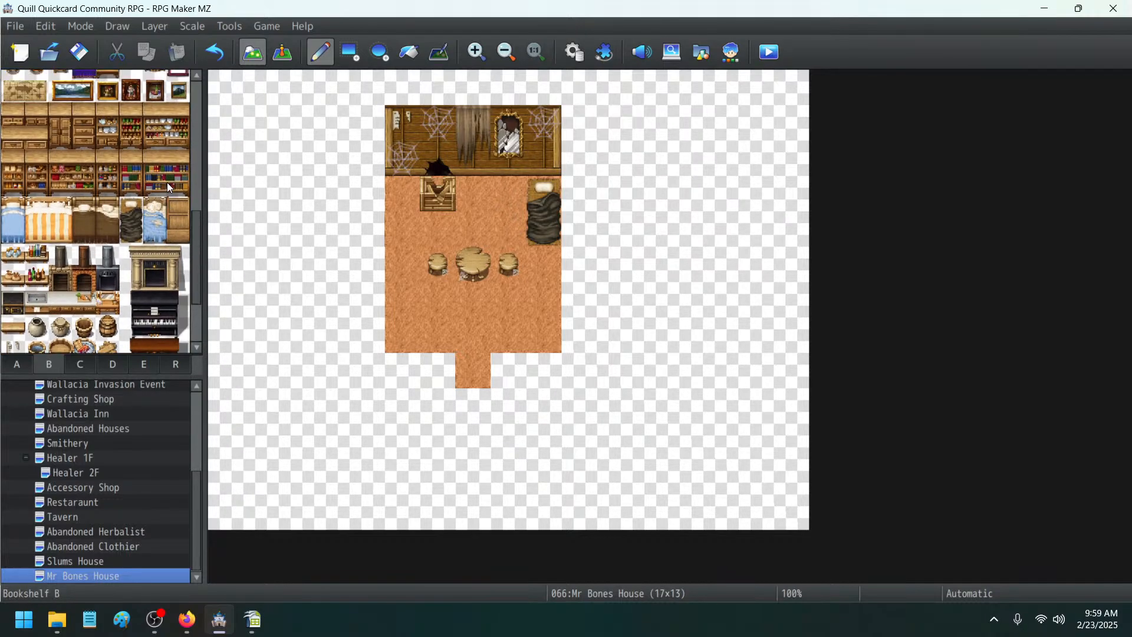
scroll(168, 187, up, 6)
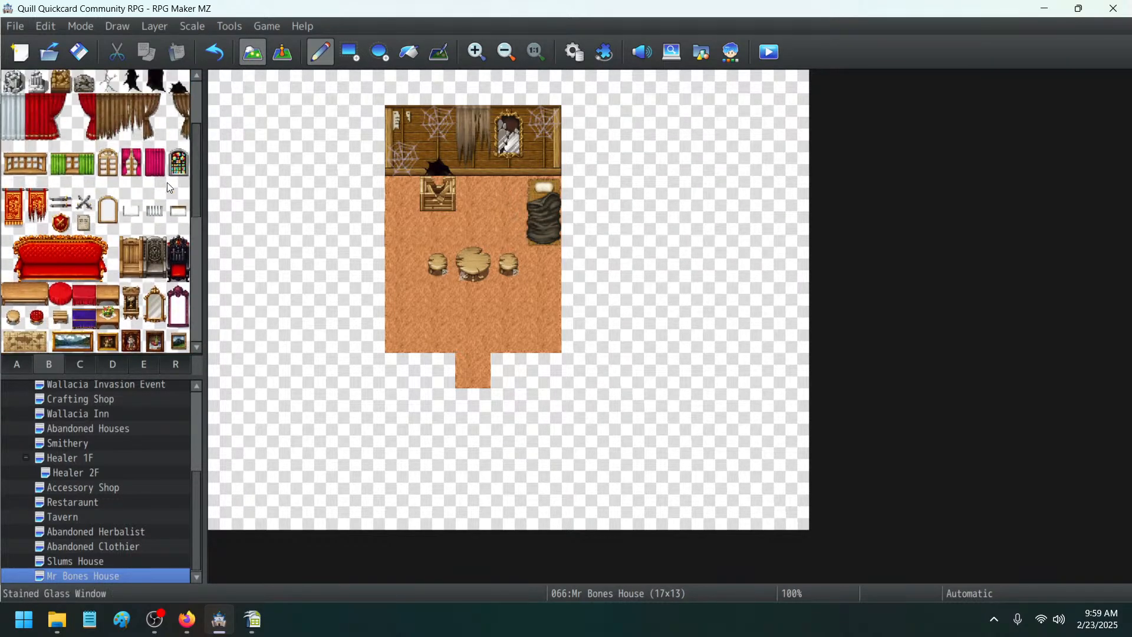
scroll(180, 213, up, 3)
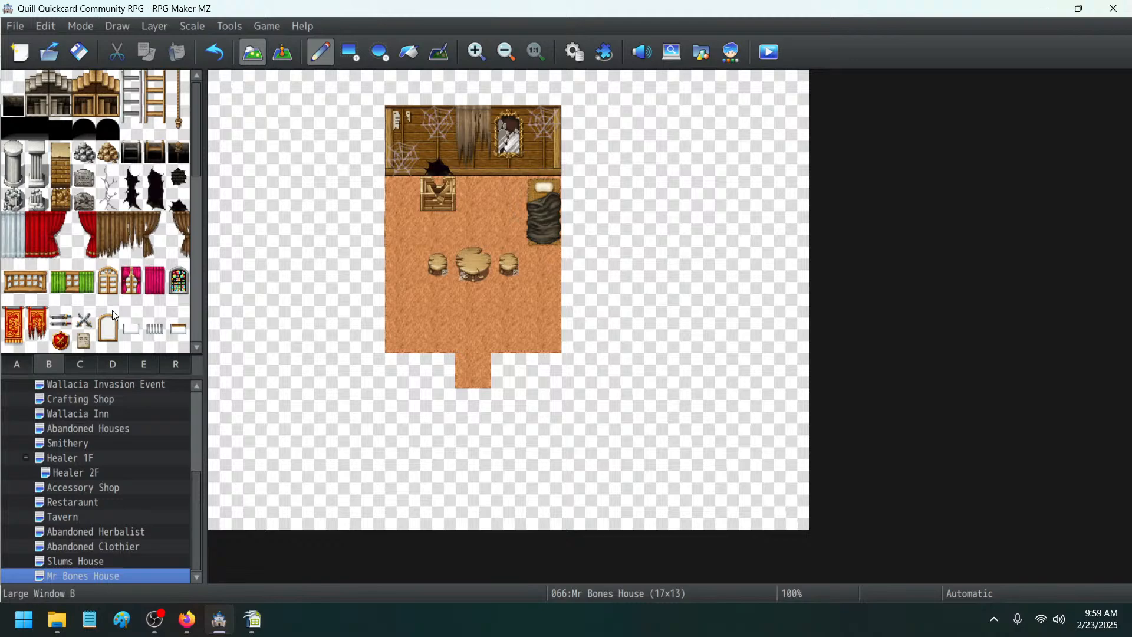
click(82, 362)
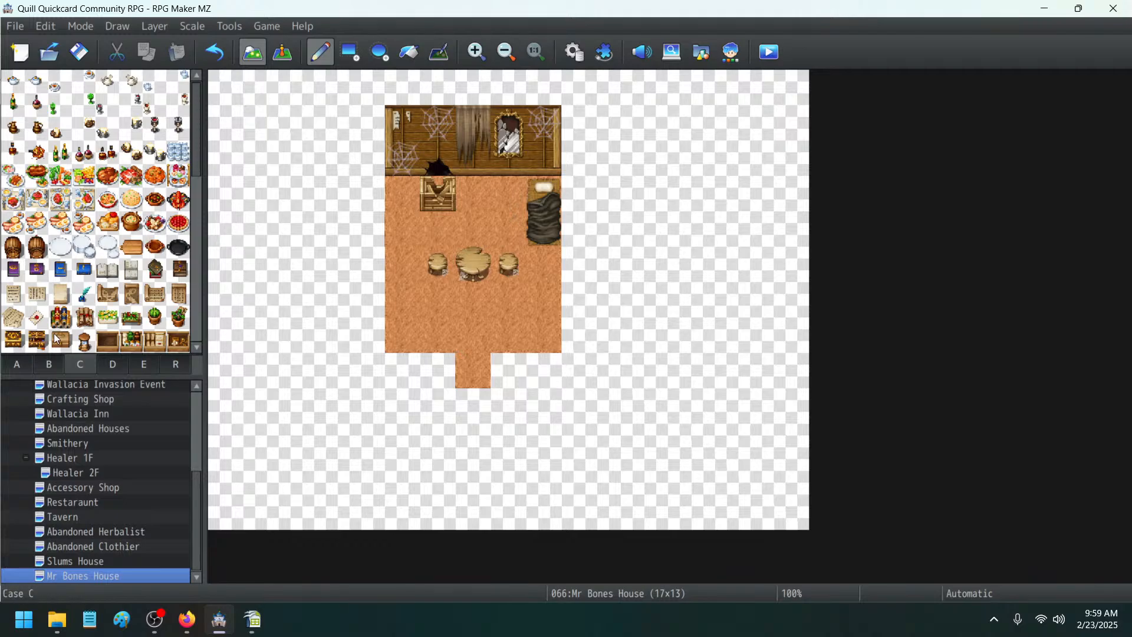
click(19, 364)
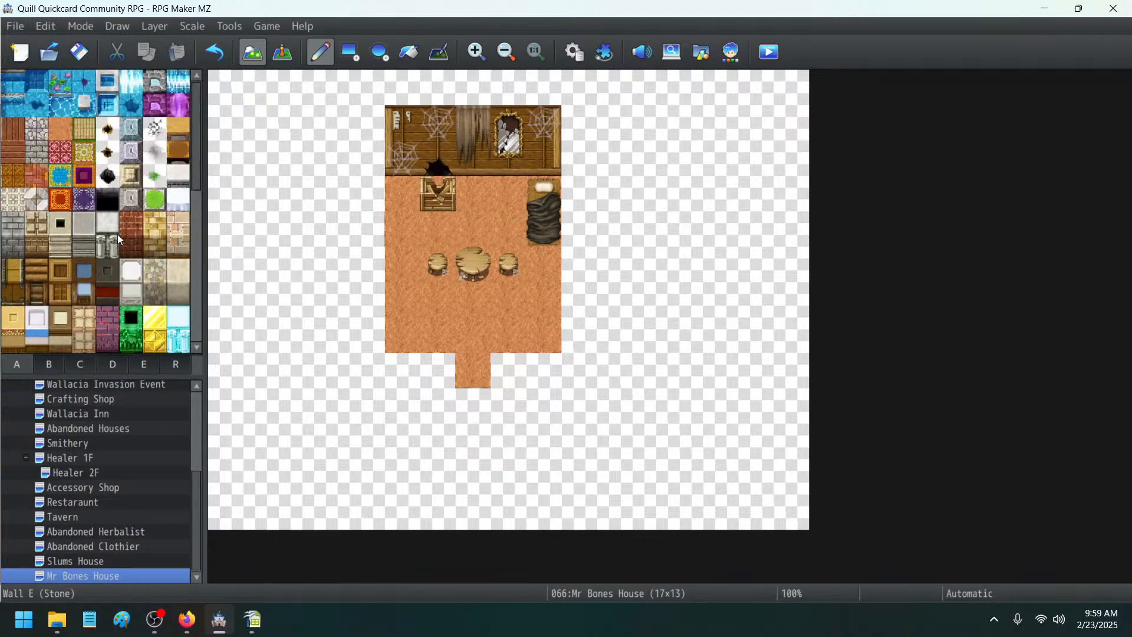
click(179, 150)
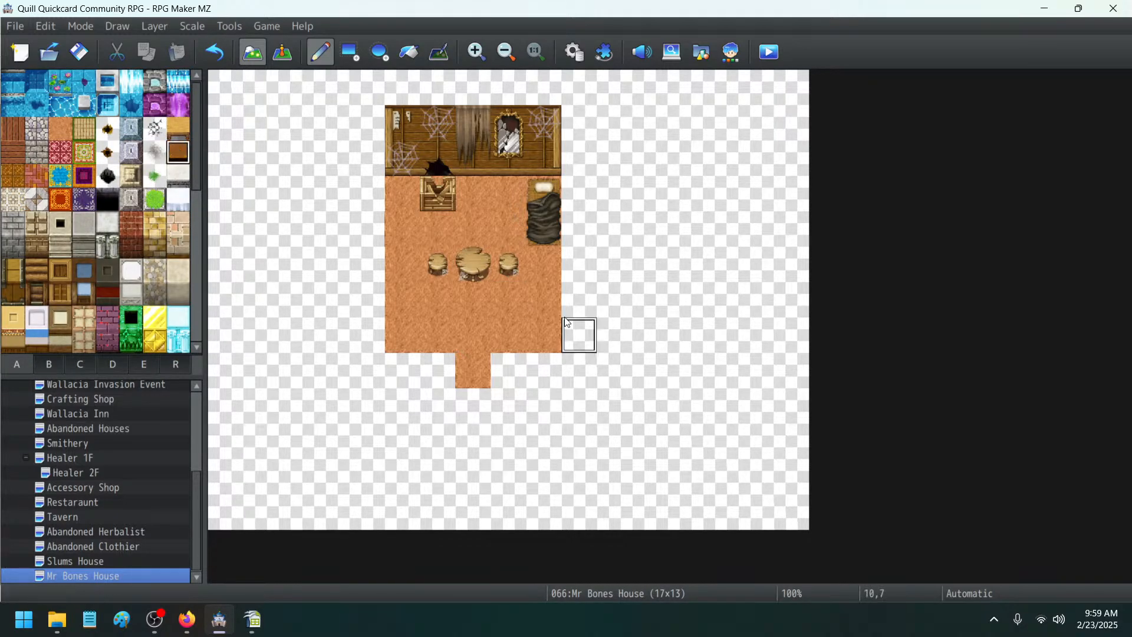
drag(535, 313, 535, 325)
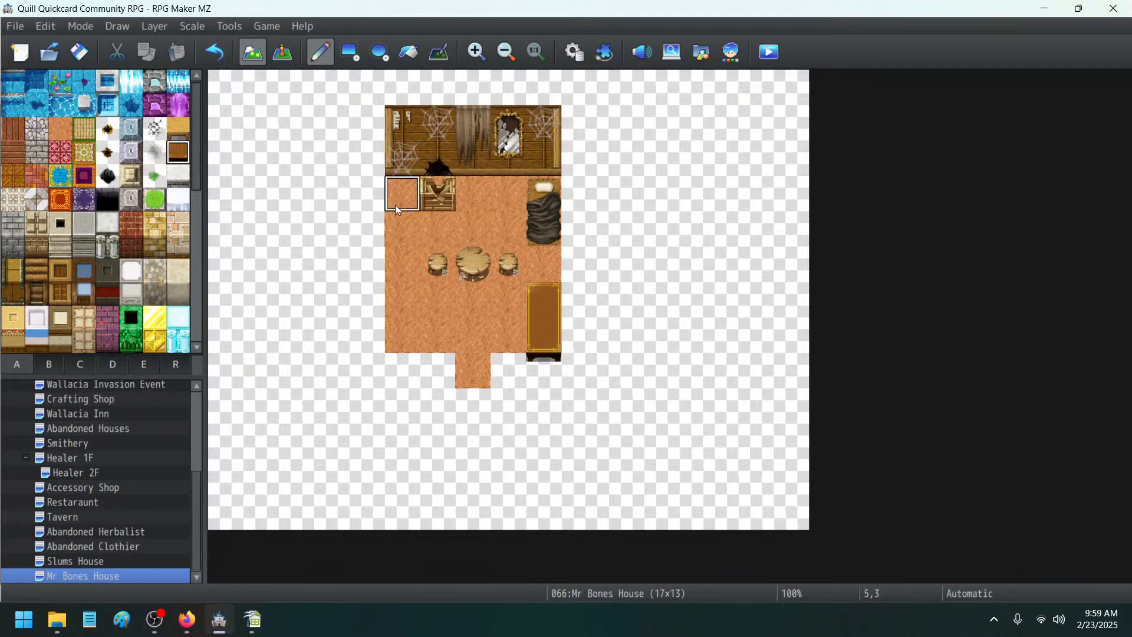
- Lay a parchment map on the table's upper tile and scattered papers on its lower tile
click(67, 363)
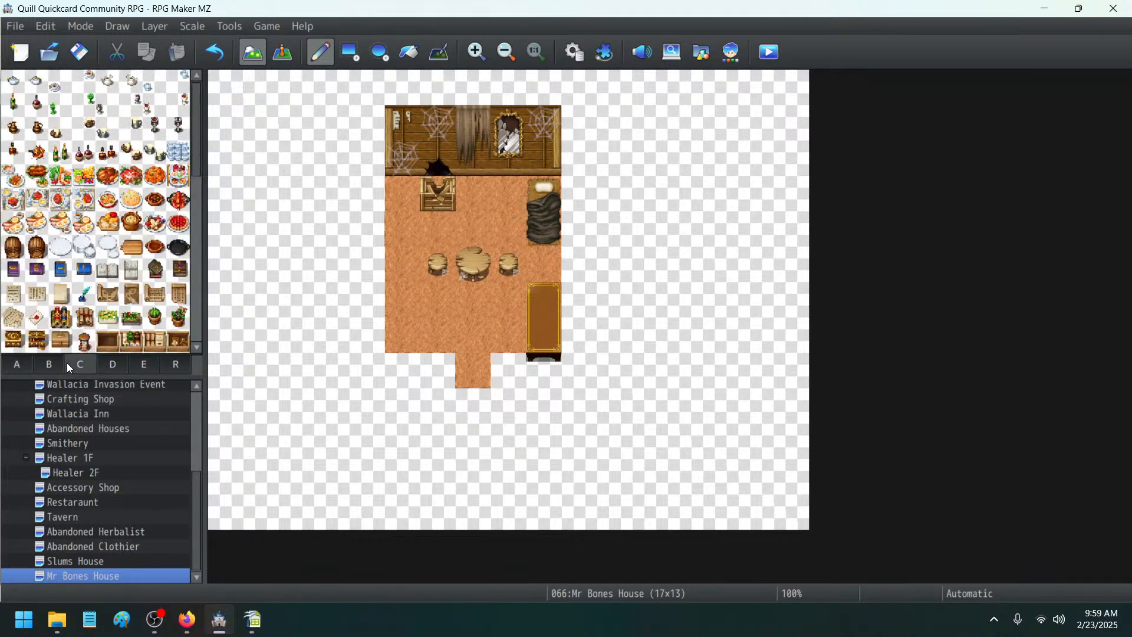
click(133, 298)
click(544, 302)
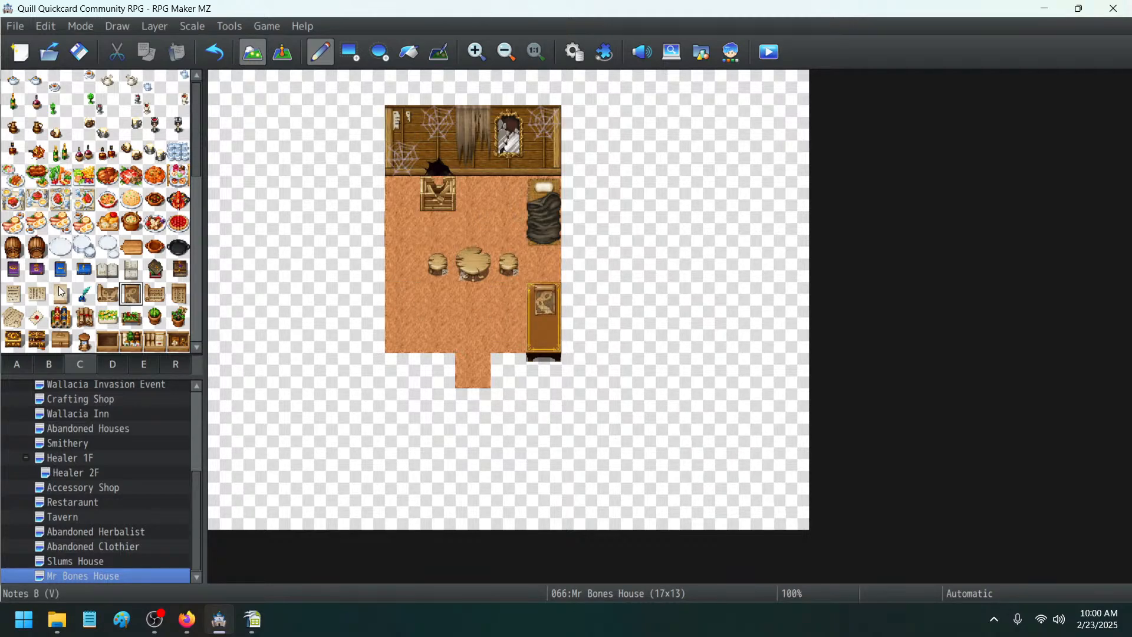
click(22, 322)
click(544, 335)
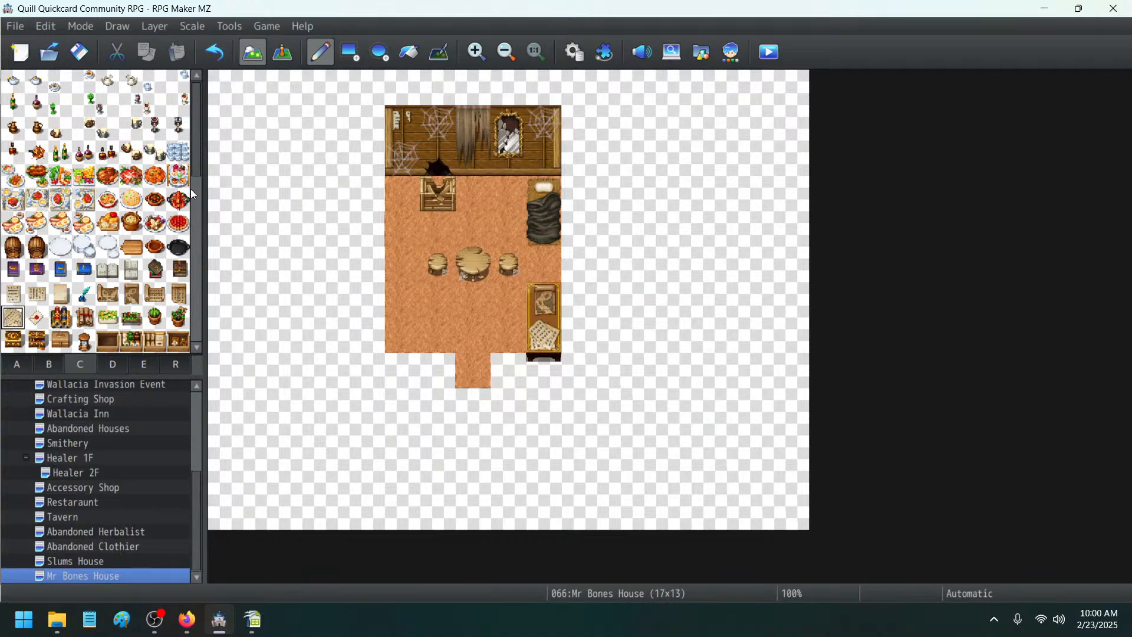
- Frame the room on all sides with Wall I (Log) using filled rectangles, closing it below the entrance tile
click(21, 363)
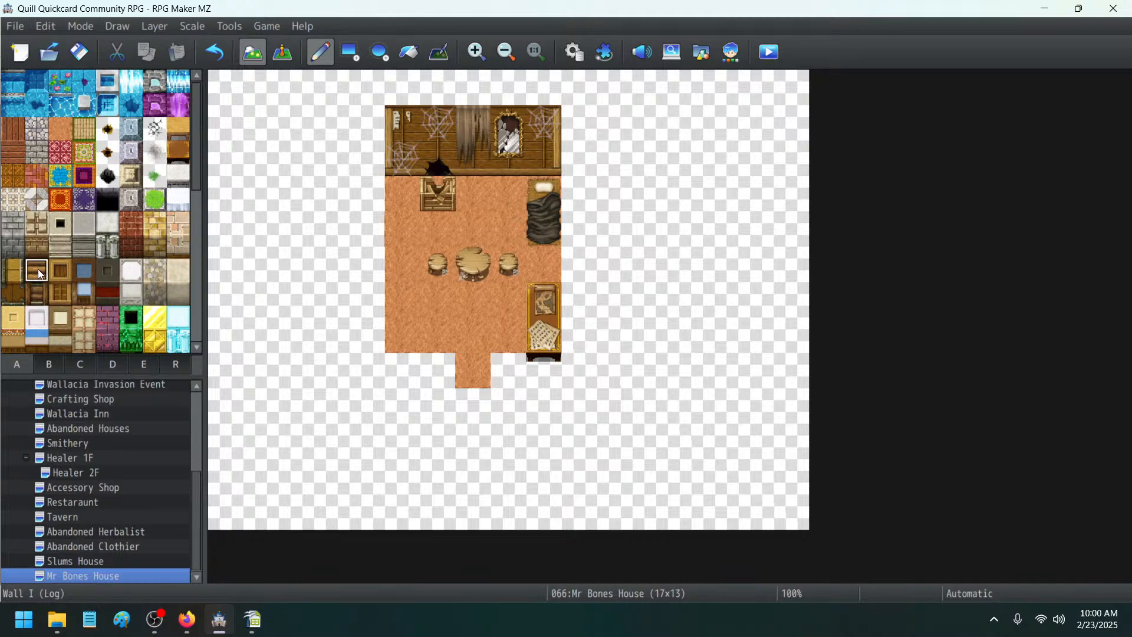
click(350, 52)
drag(368, 83, 582, 83)
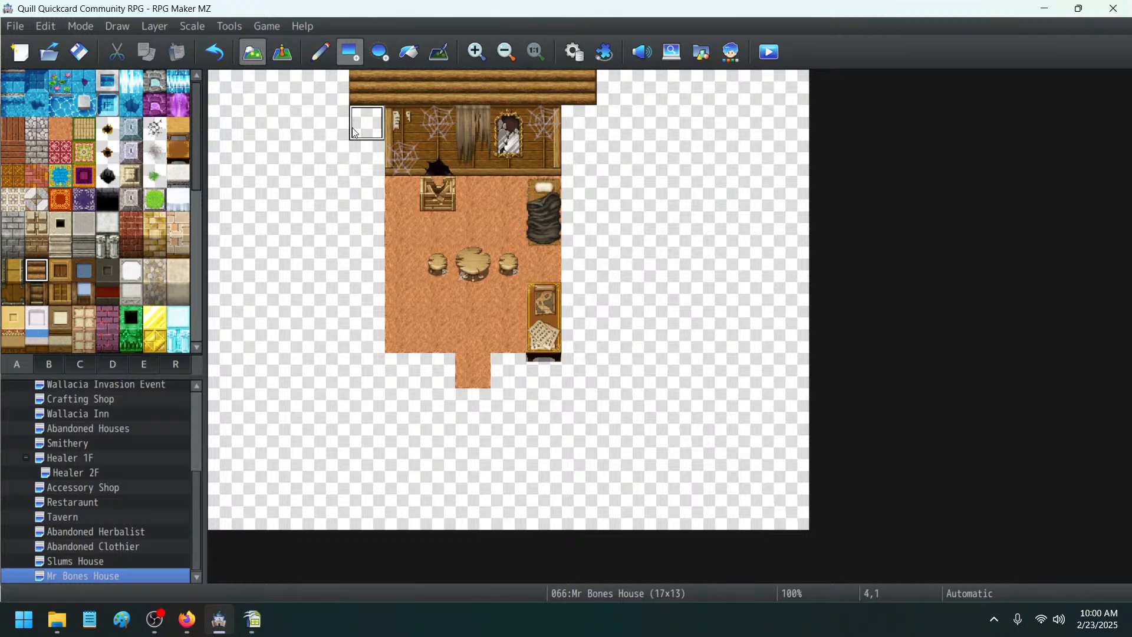
drag(366, 121, 352, 344)
mouse_move(579, 158)
mouse_down()
mouse_move(582, 129)
mouse_move(577, 299)
mouse_up()
mouse_move(507, 370)
mouse_down()
mouse_move(589, 369)
mouse_move(559, 338)
mouse_up()
mouse_move(366, 371)
mouse_down()
mouse_move(444, 373)
mouse_move(438, 406)
mouse_move(508, 402)
mouse_up()
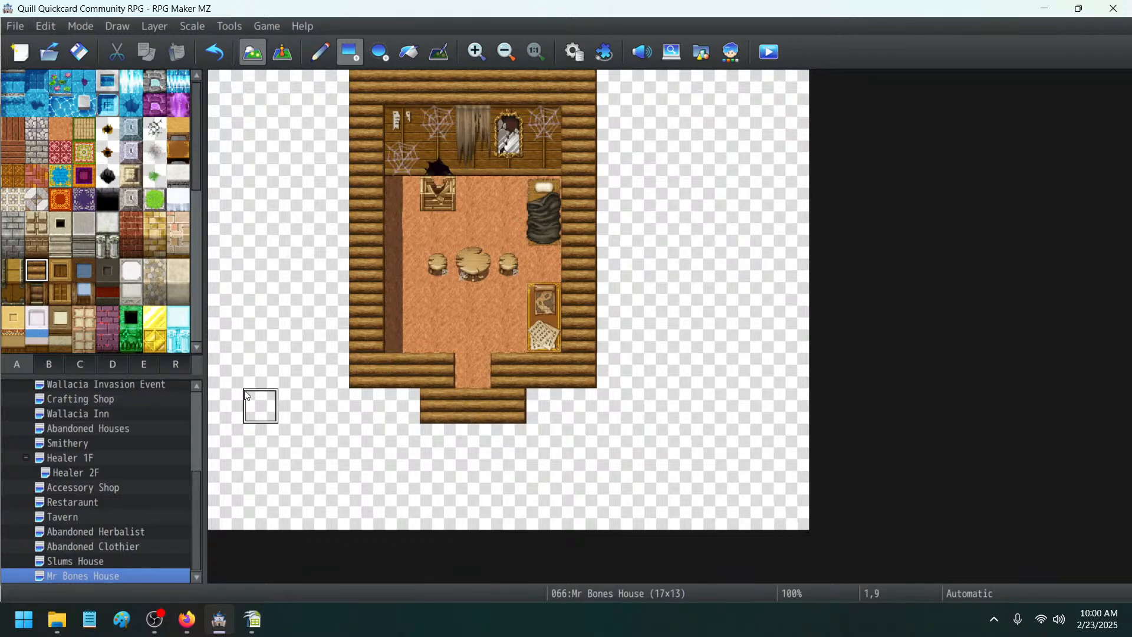
- Flood-fill the empty area outside the log walls with the solid black tile
scroll(127, 145, down, 5)
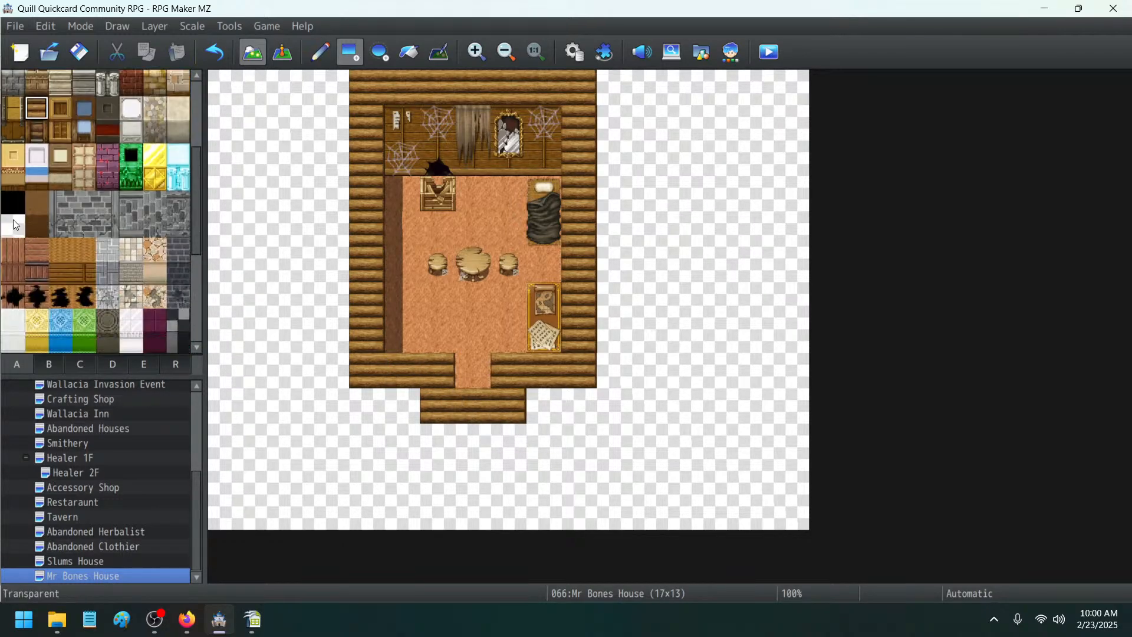
click(408, 52)
click(253, 186)
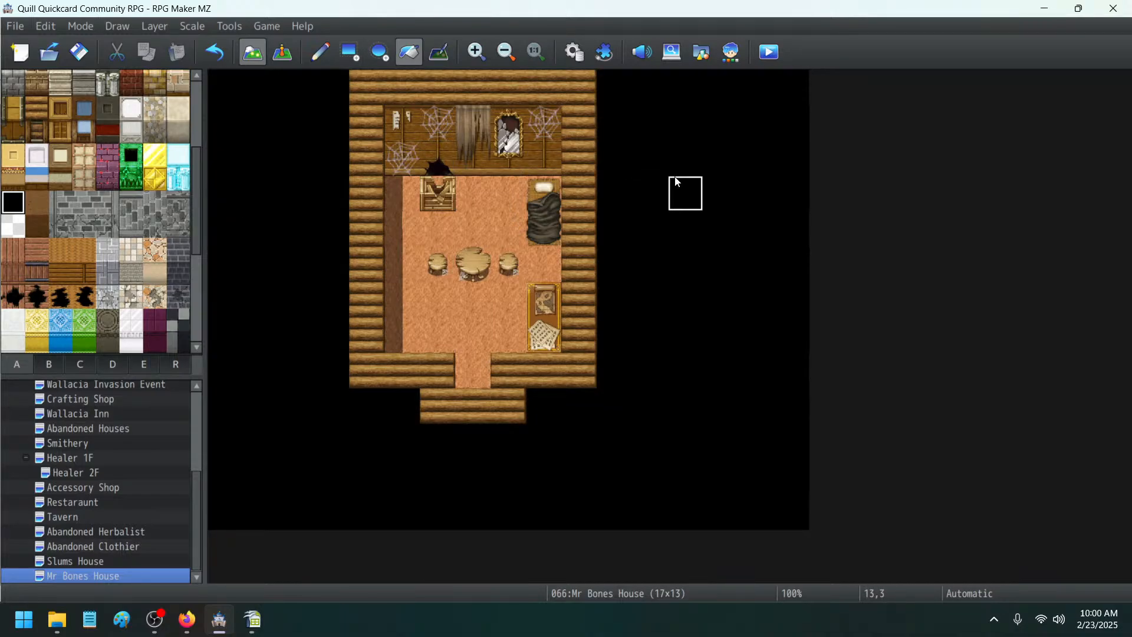
- Copy the exit event from the Slums House doorway and paste it on the Mr Bones House entrance tile at 7,8
click(278, 57)
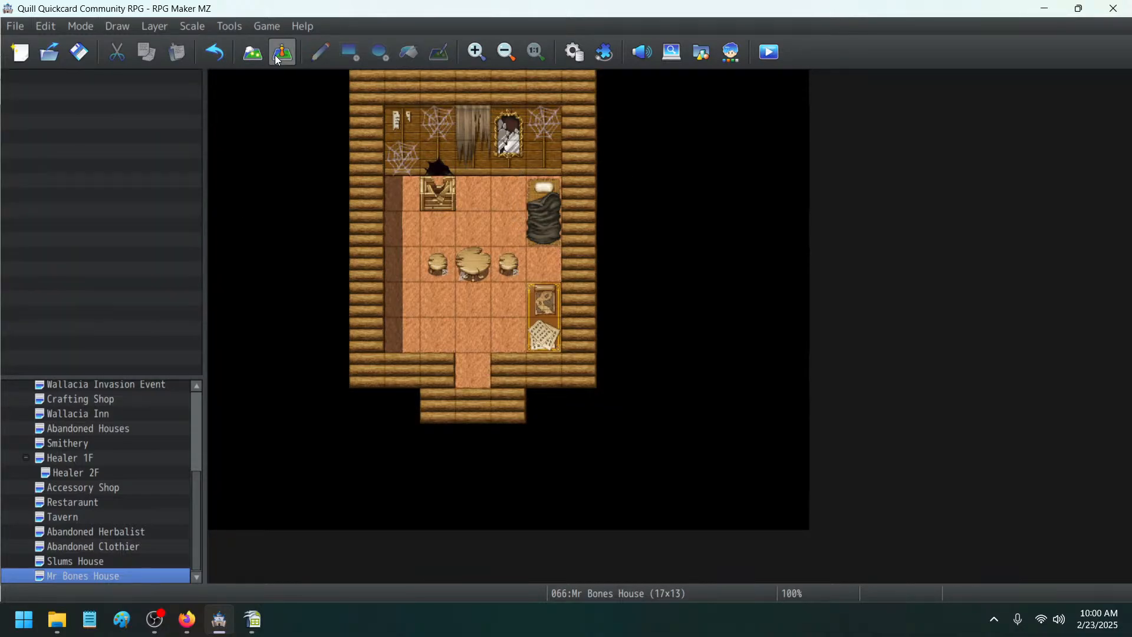
click(100, 560)
click(478, 397)
right_click(479, 398)
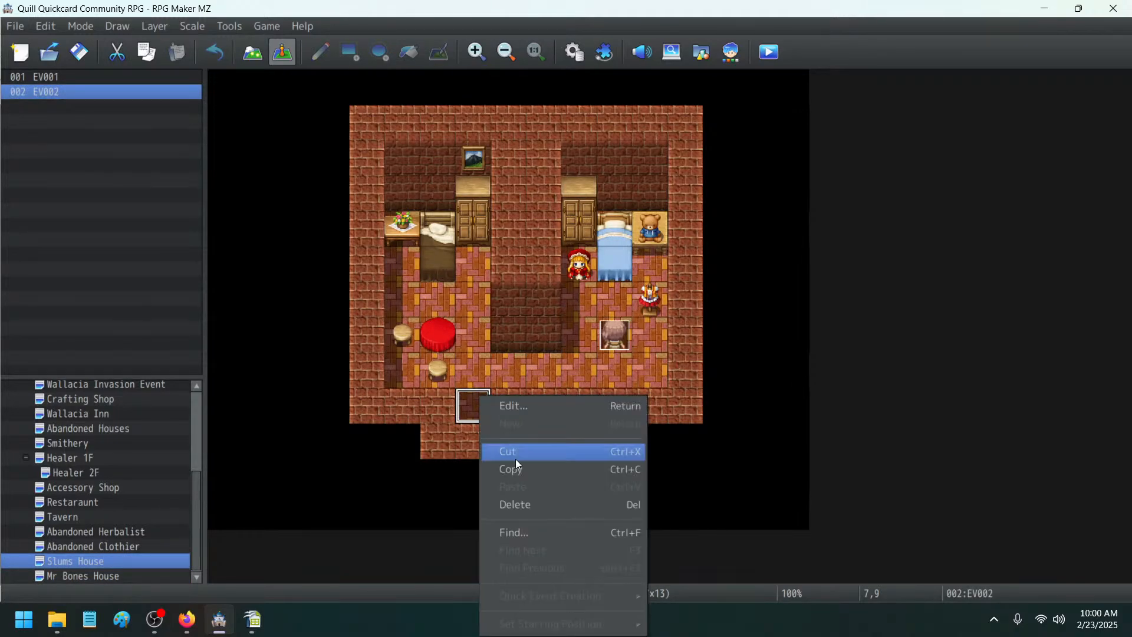
click(516, 465)
click(89, 576)
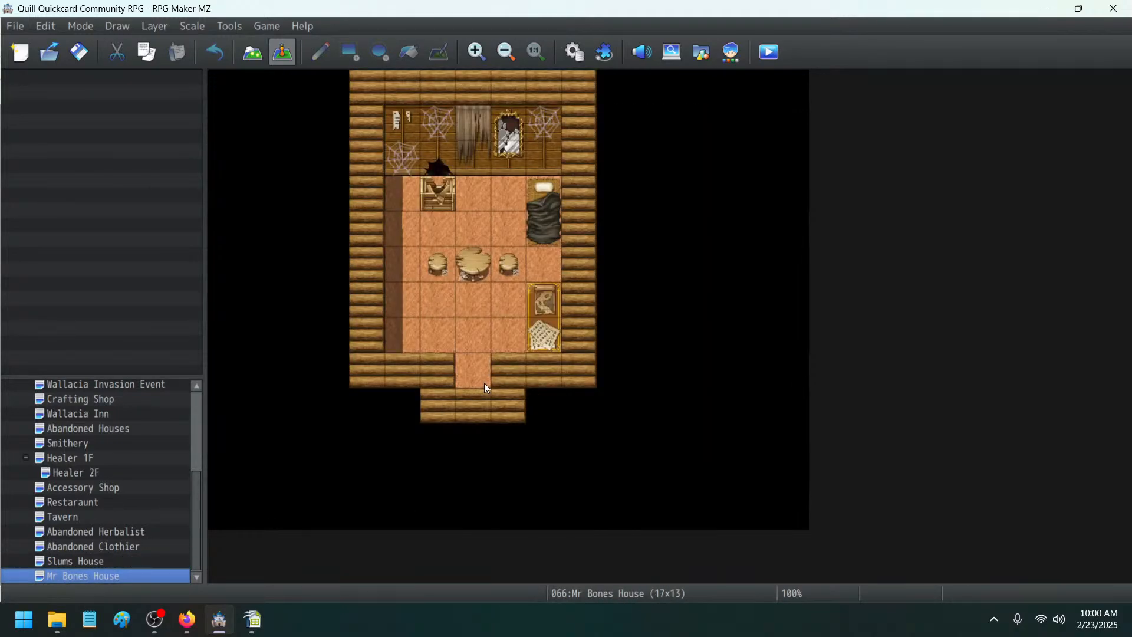
click(475, 368)
right_click(475, 368)
click(511, 461)
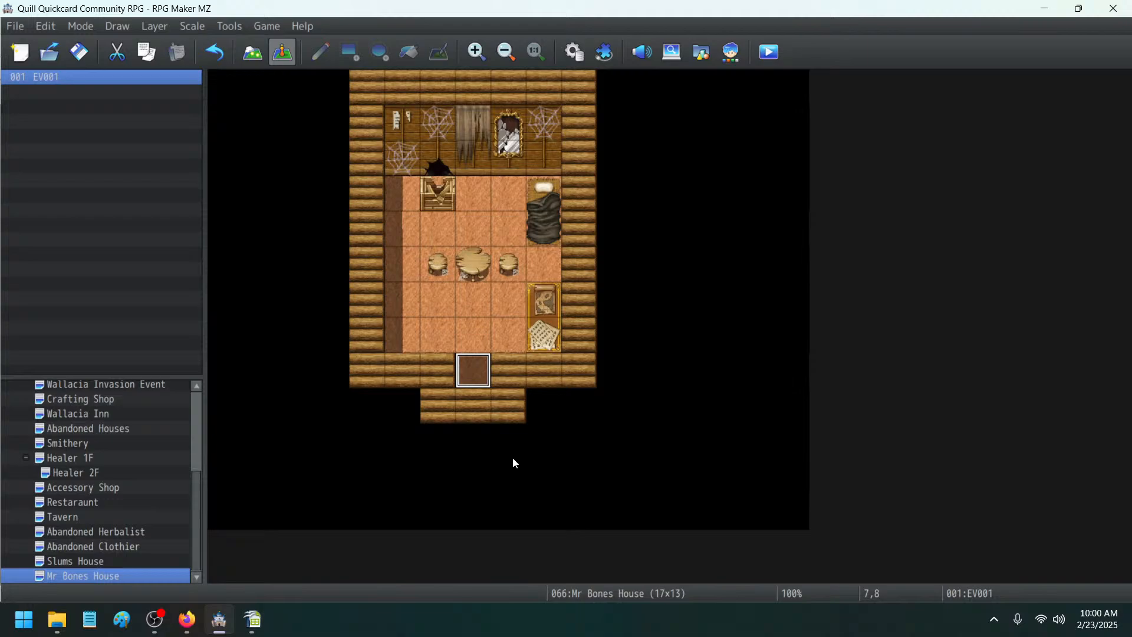
- Set the pasted exit event's player transfer destination to Wallacia Main (25,14), in front of the log hut's doorway
double_click(481, 378)
double_click(749, 160)
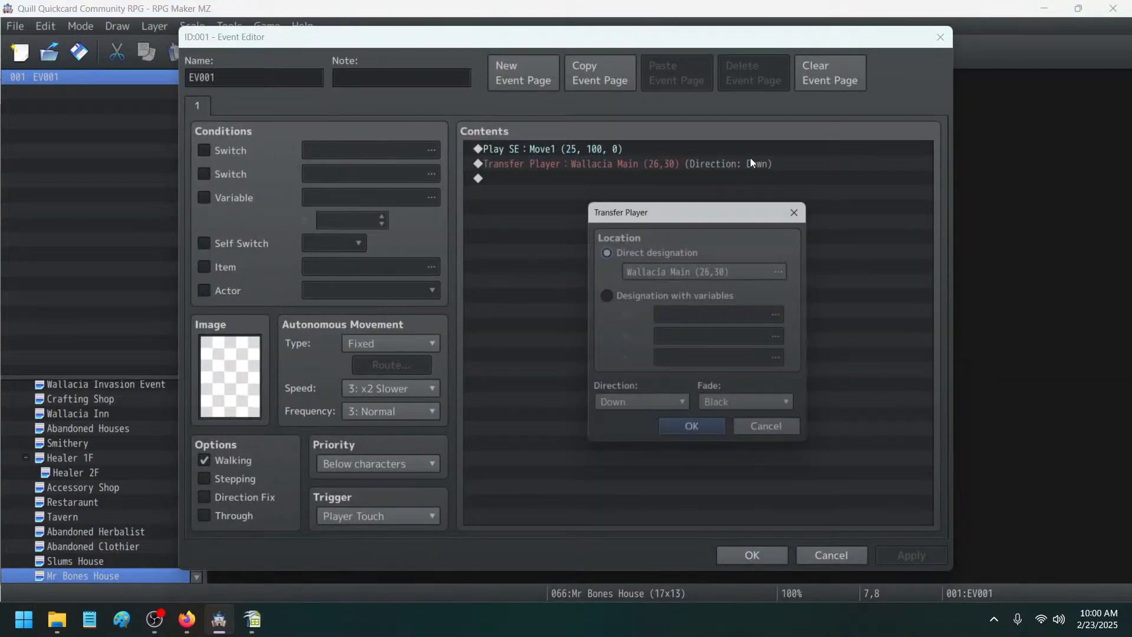
click(723, 269)
click(778, 341)
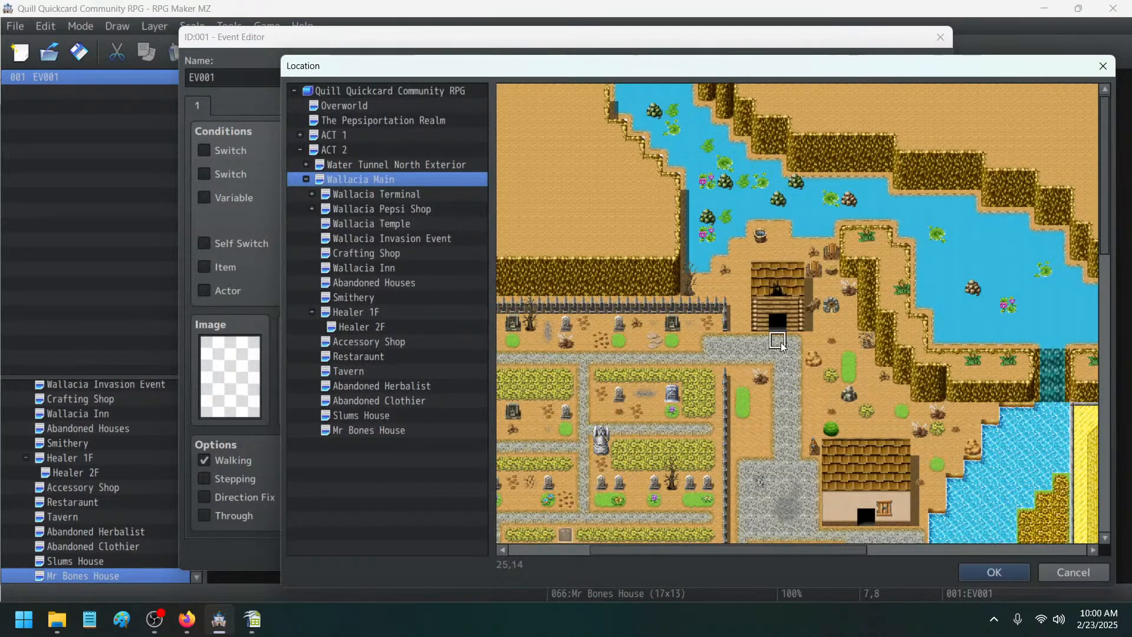
click(780, 342)
click(726, 432)
click(885, 554)
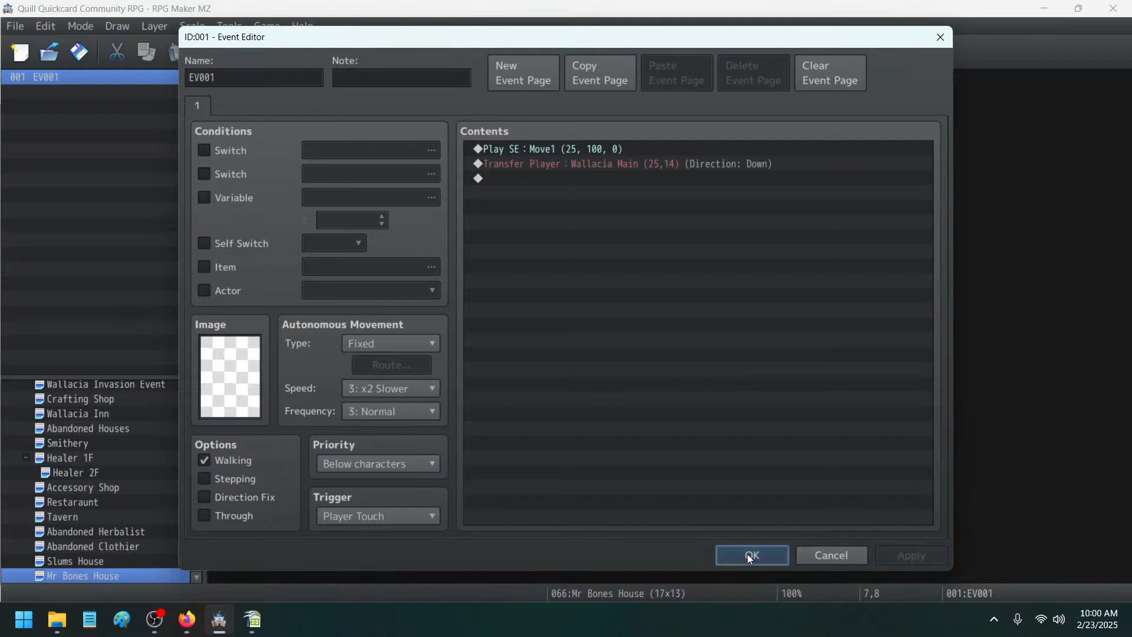
click(751, 555)
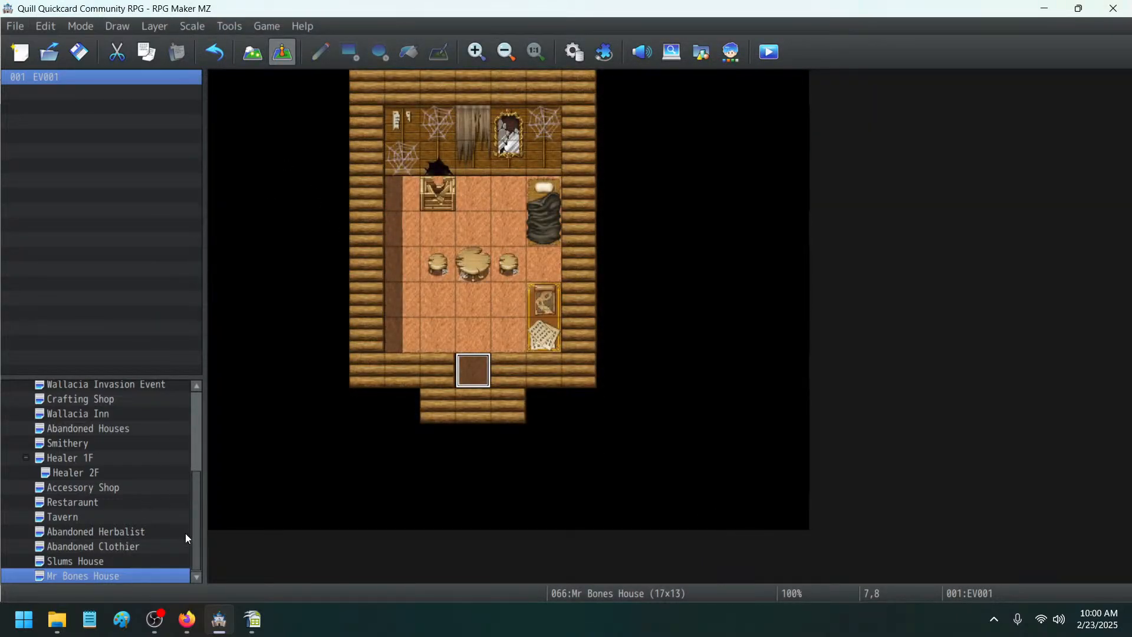
- Open the Wallacia Main map under ACT 2
drag(193, 530, 196, 486)
click(63, 403)
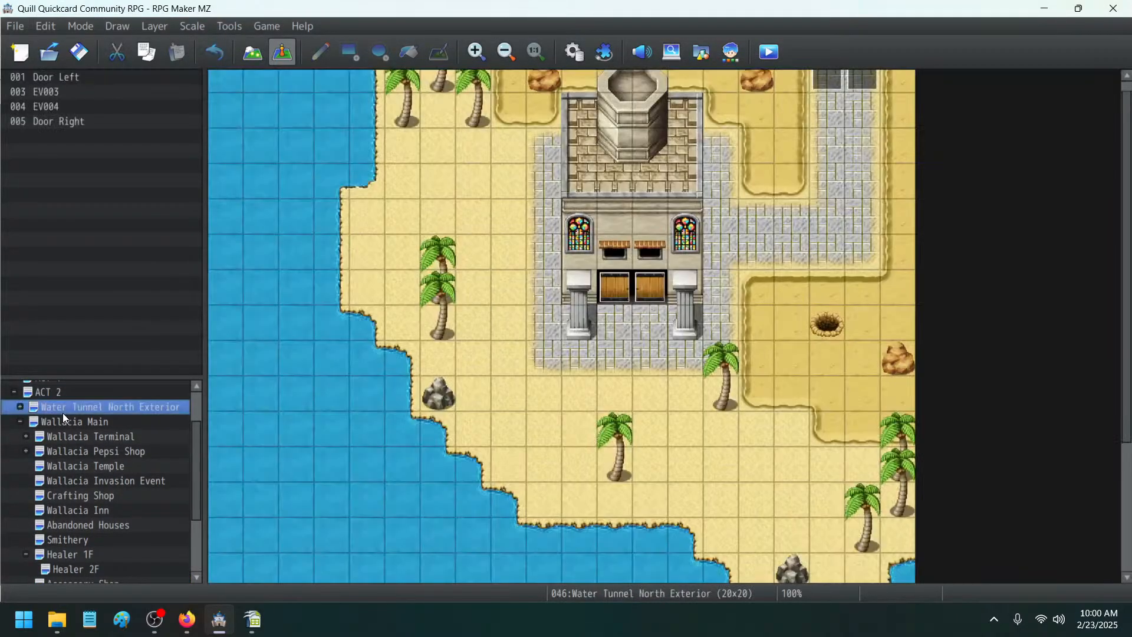
click(62, 412)
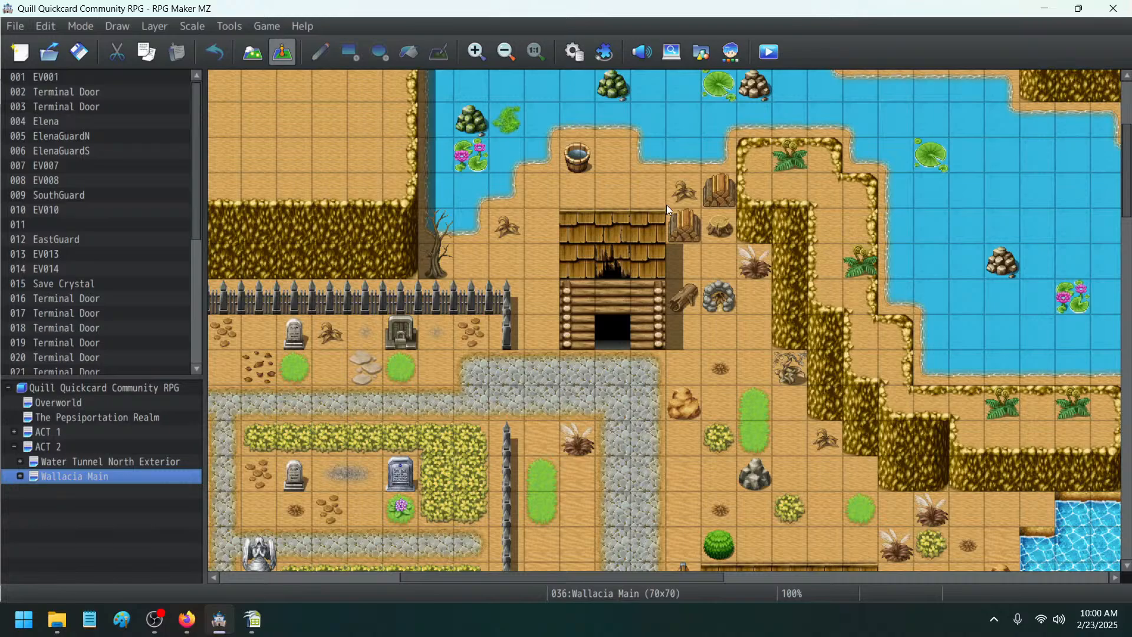
- Fill the log hut's dark doorway on Wallacia Main with the wooden log outer wall tile
click(252, 51)
click(409, 52)
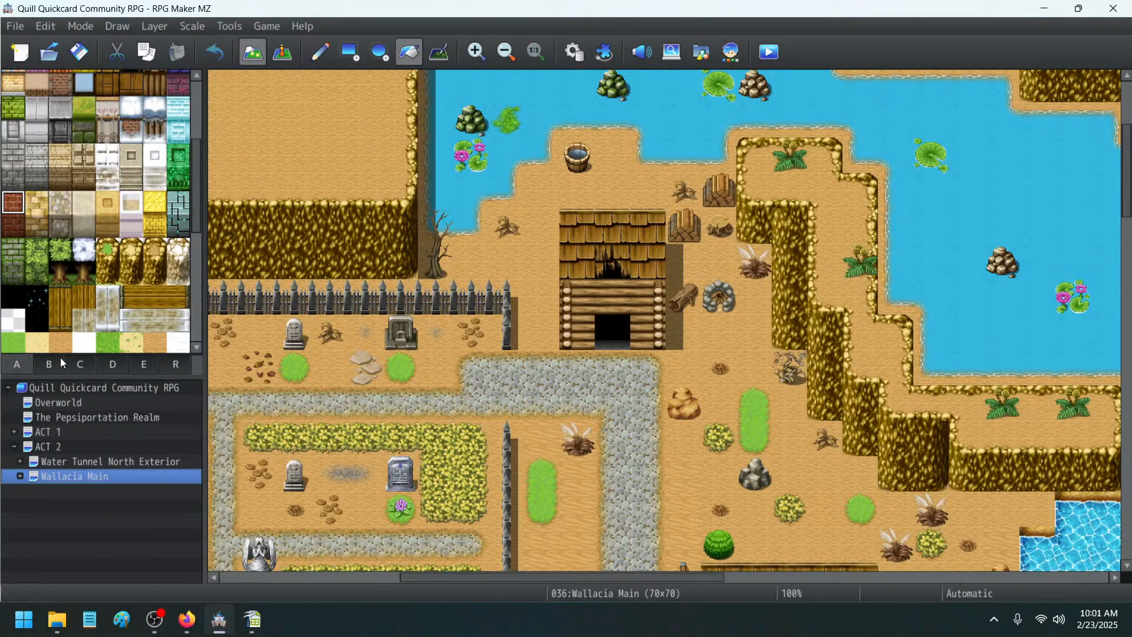
scroll(95, 289, down, 2)
scroll(96, 289, up, 2)
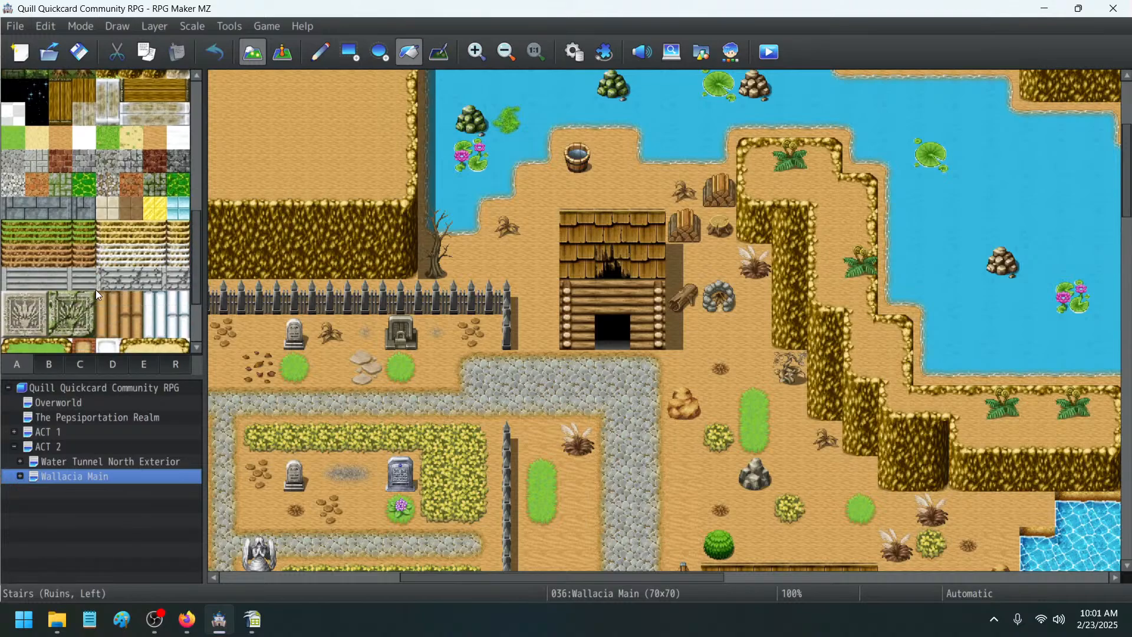
scroll(96, 286, up, 4)
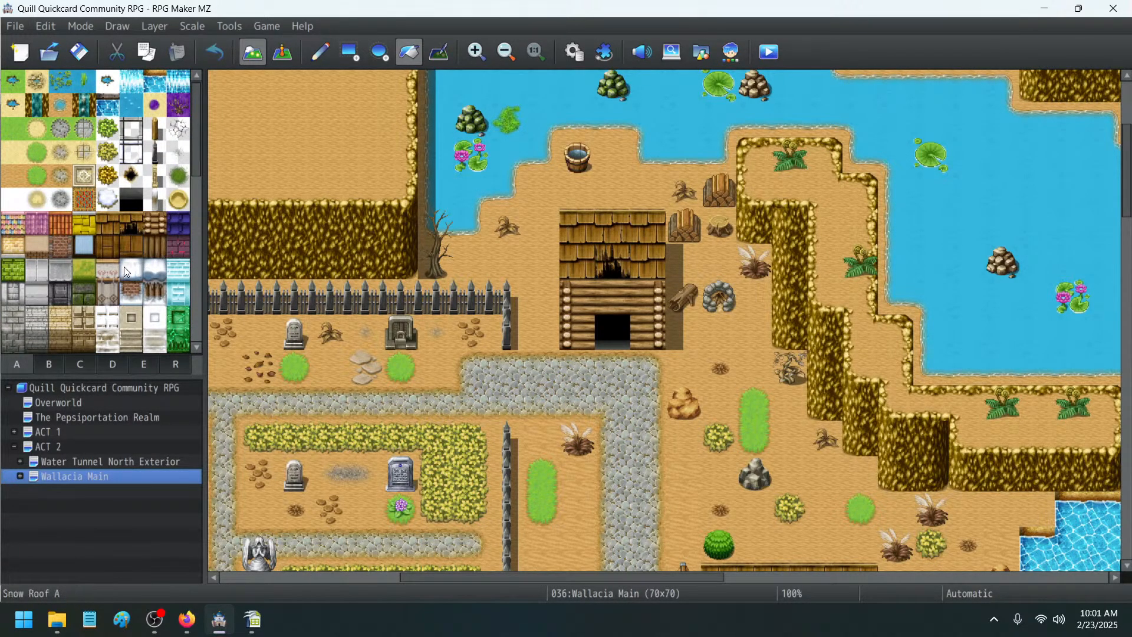
scroll(125, 267, down, 1)
scroll(126, 268, up, 3)
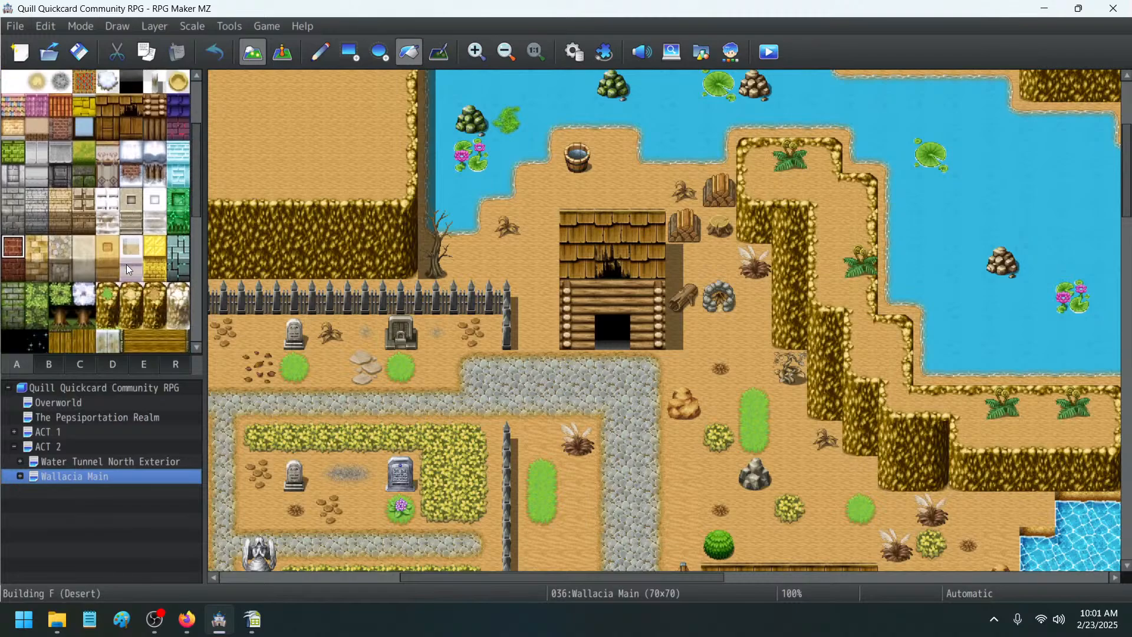
scroll(128, 269, up, 1)
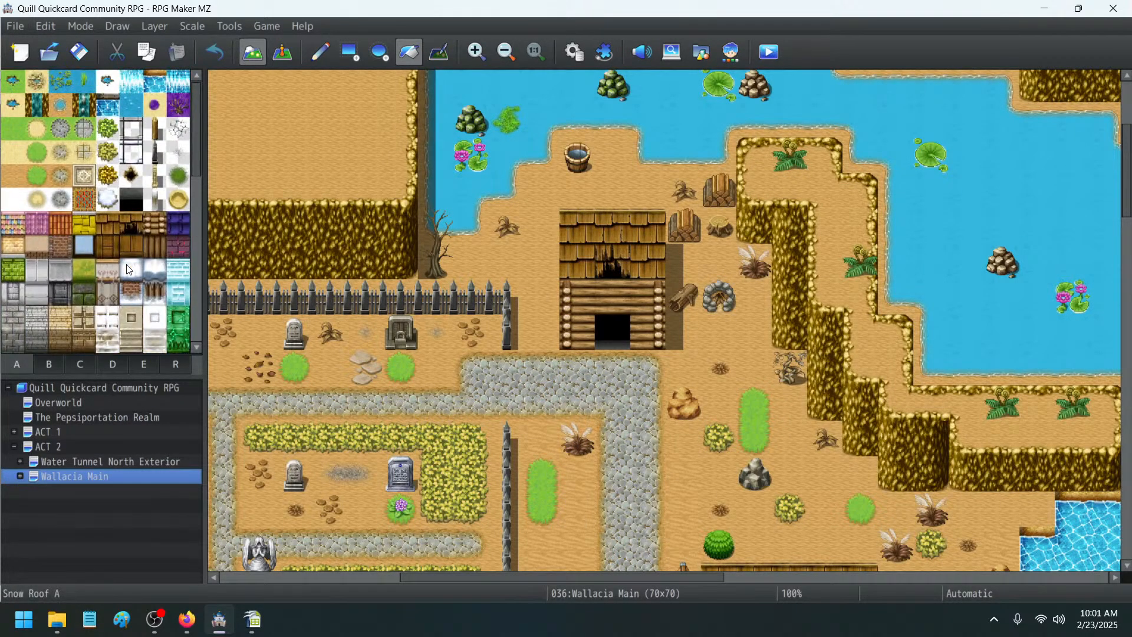
click(151, 245)
click(612, 332)
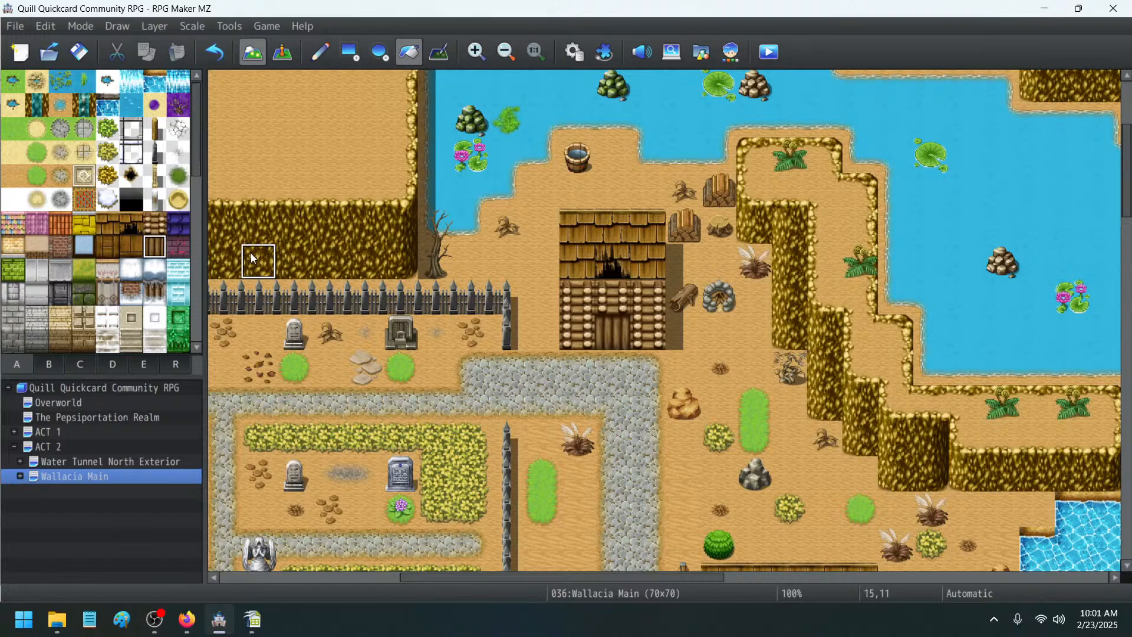
scroll(131, 267, down, 1)
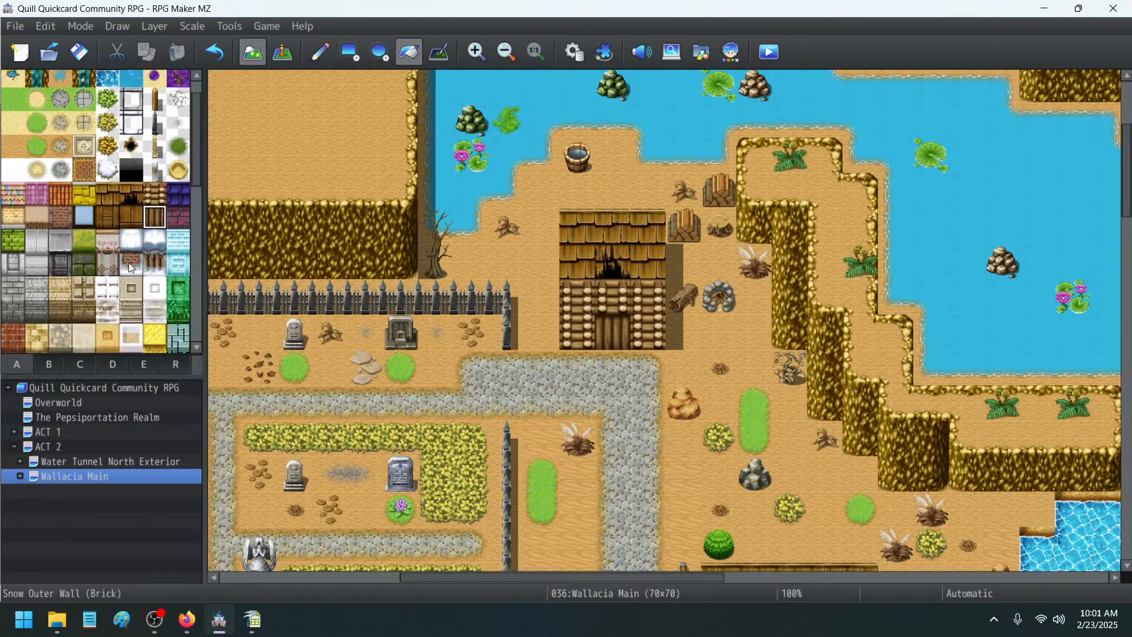
- Look through the map's tile palettes for a different wall tile for the log hut
scroll(142, 267, down, 4)
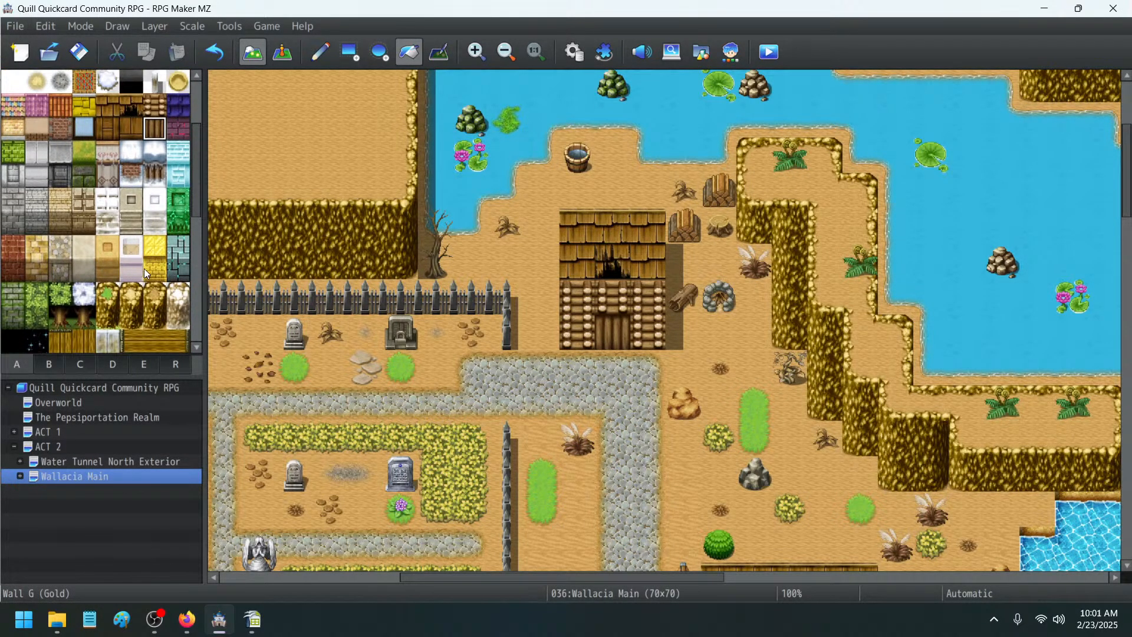
scroll(145, 268, down, 10)
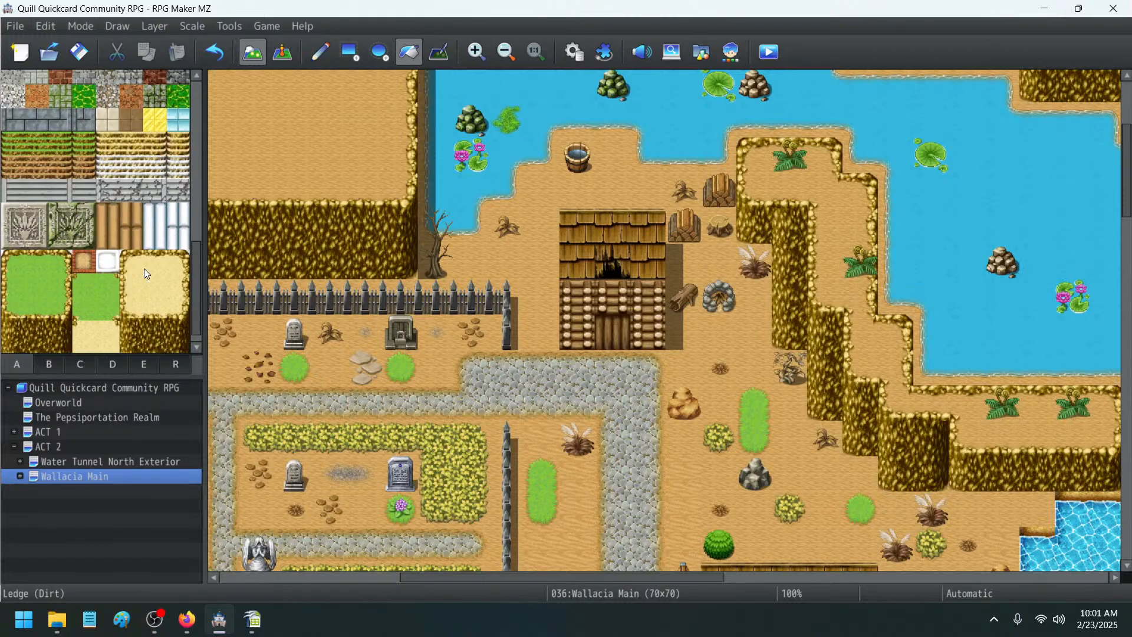
scroll(144, 268, up, 10)
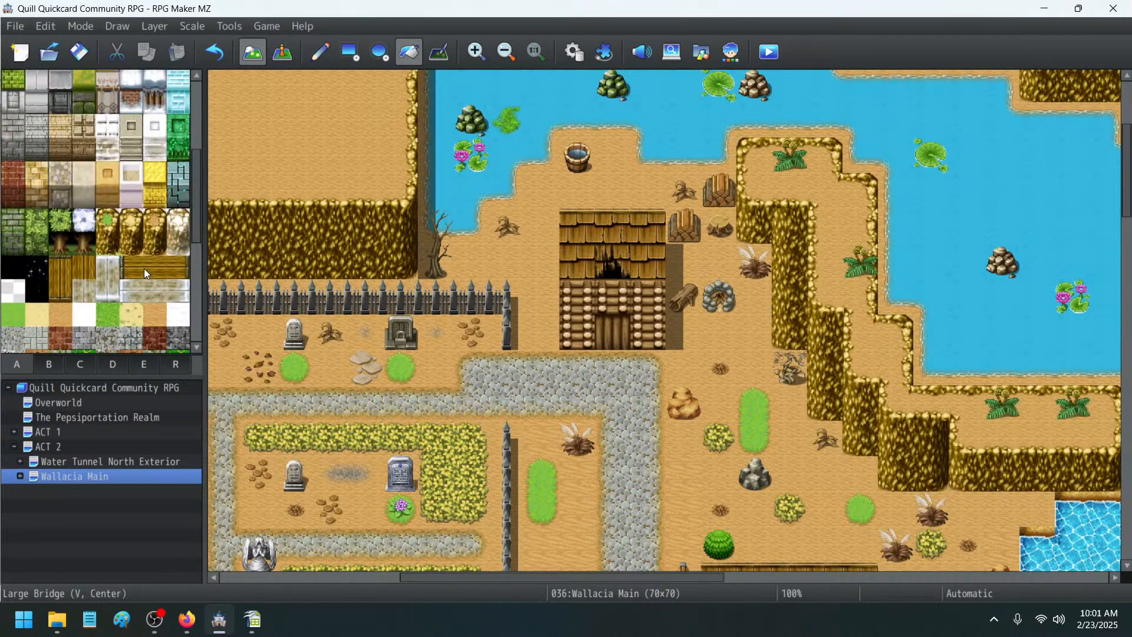
scroll(144, 267, up, 3)
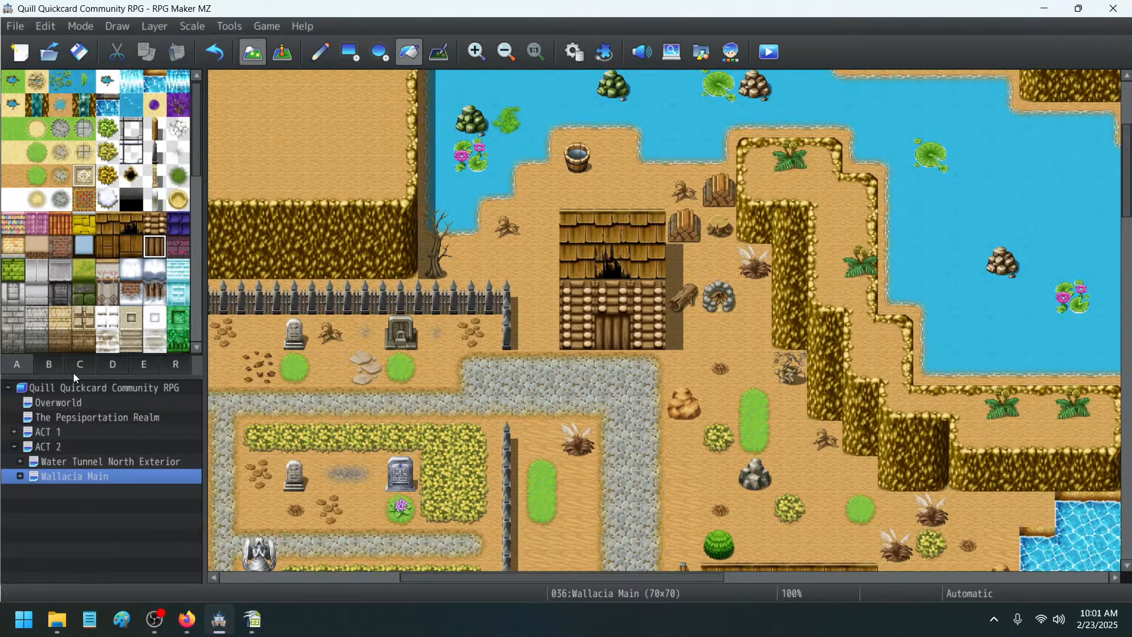
click(48, 365)
scroll(127, 289, down, 10)
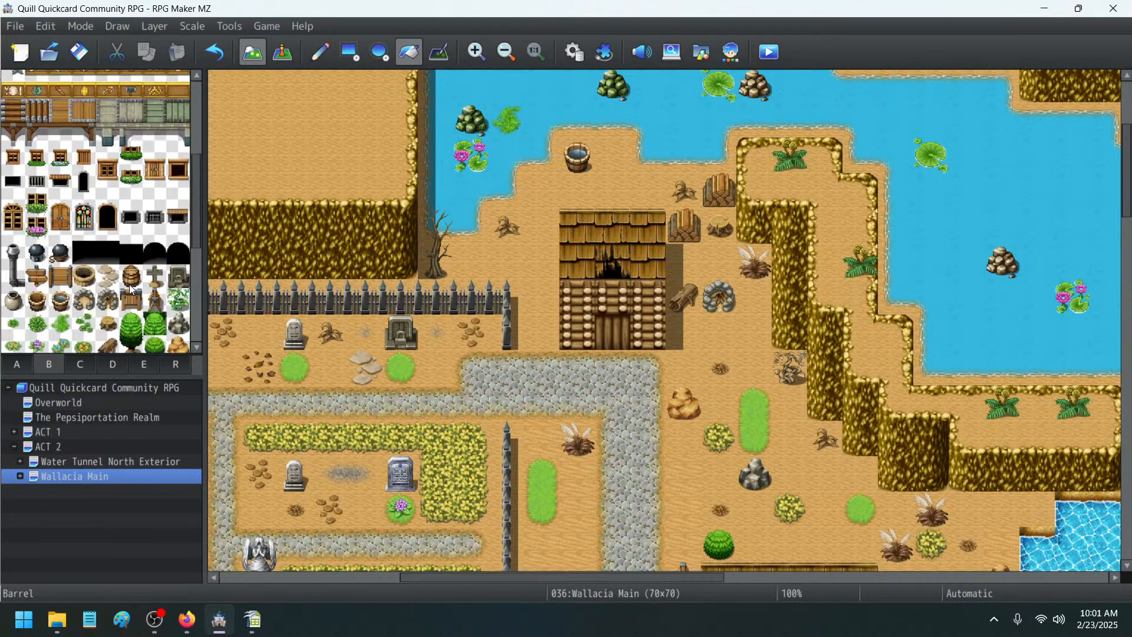
click(80, 363)
click(114, 364)
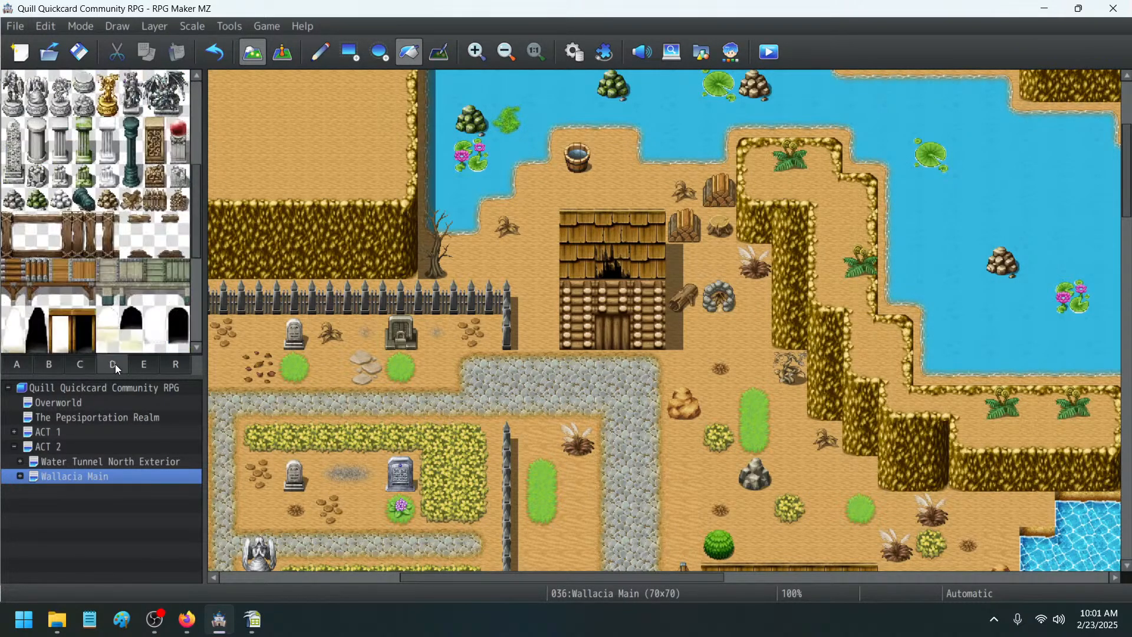
click(151, 364)
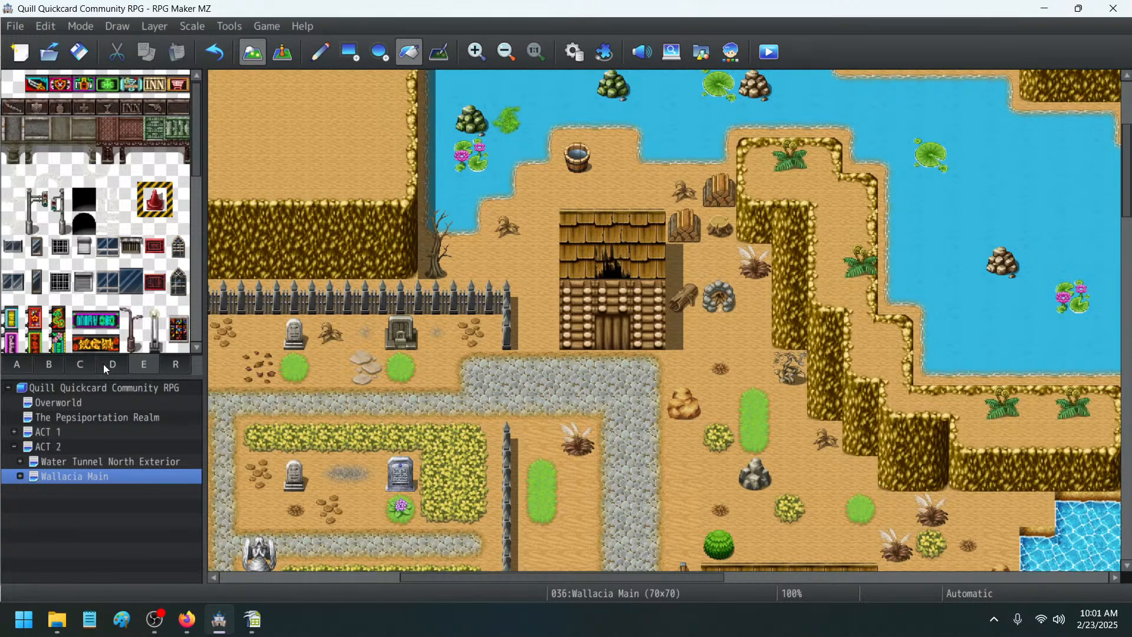
click(24, 366)
click(23, 366)
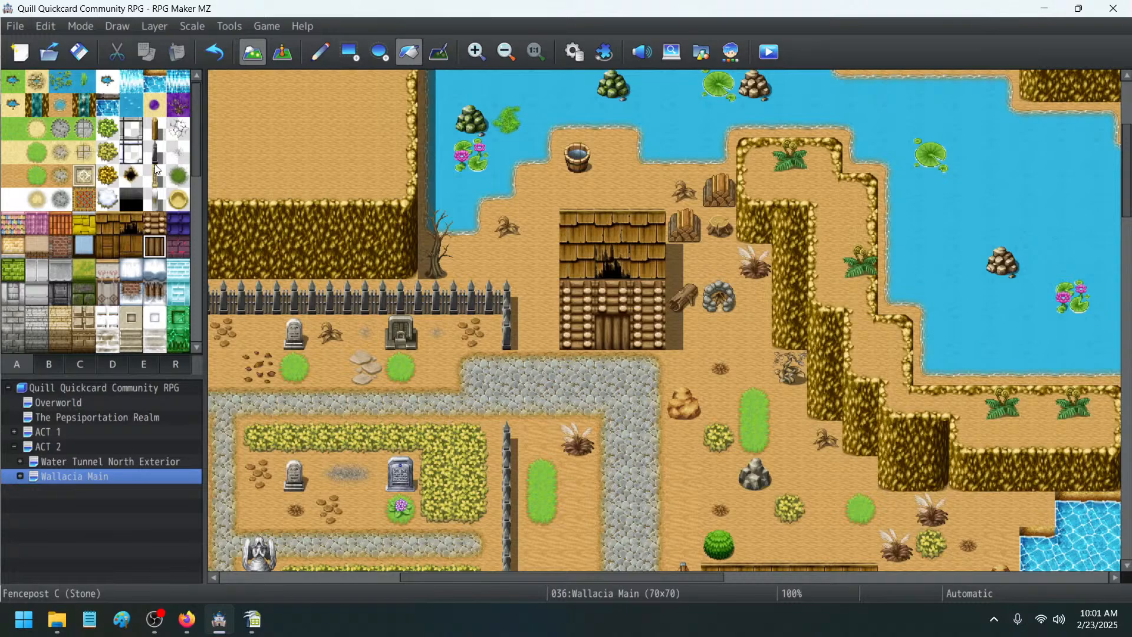
- Try the horizontal wooden plank wall tile on the log hut's front wall
click(111, 246)
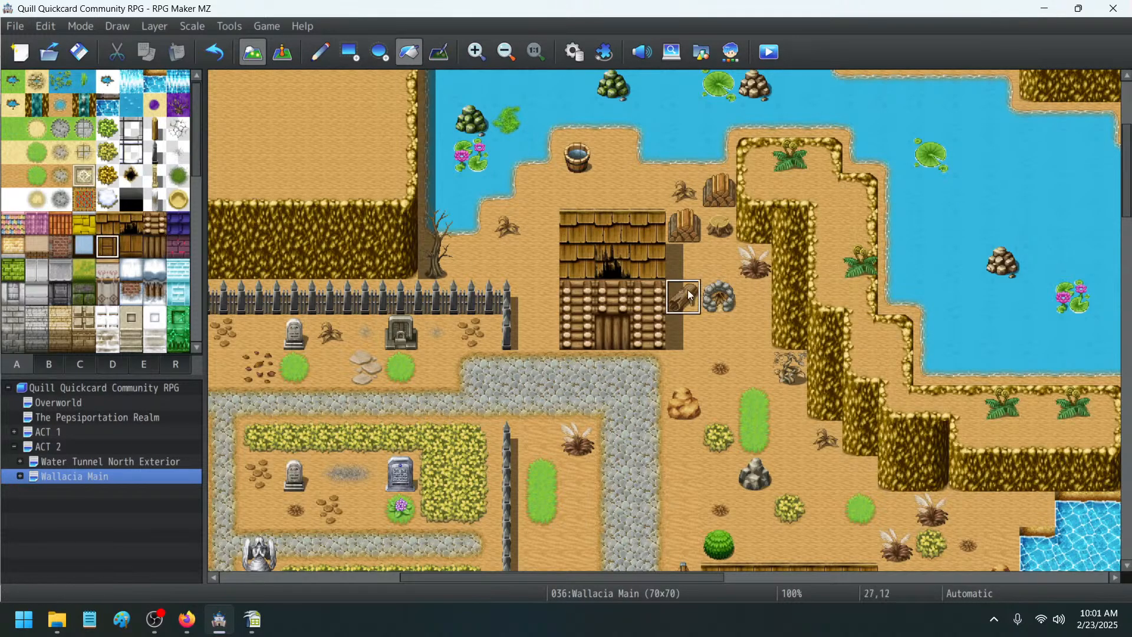
click(595, 301)
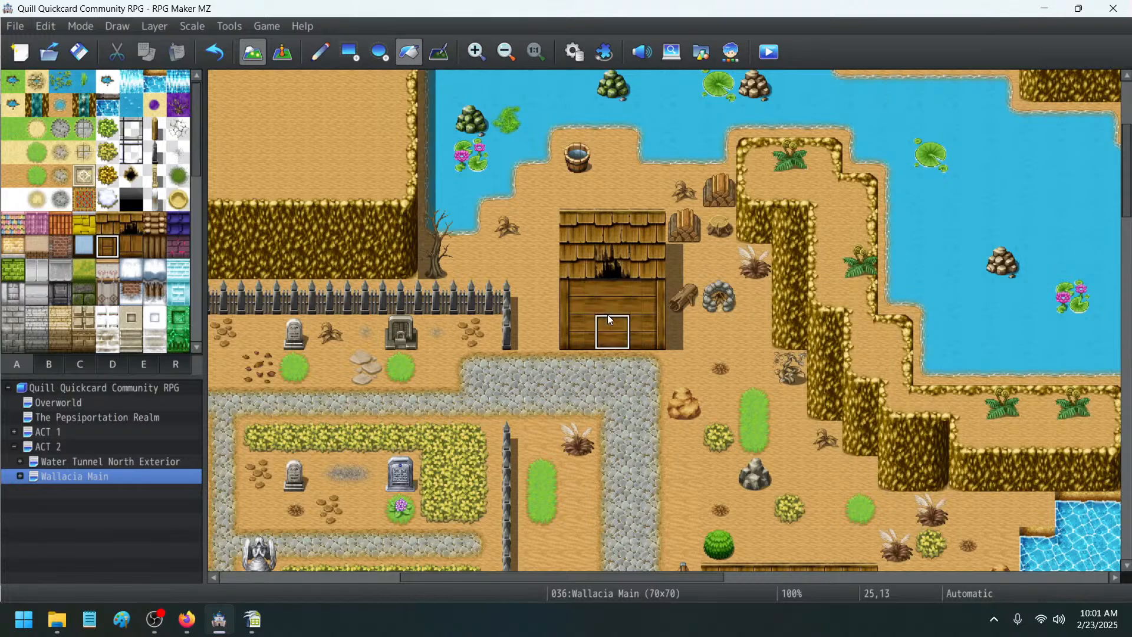
click(607, 314)
- Fill the hut's front wall with the horizontal log tile
scroll(99, 270, down, 3)
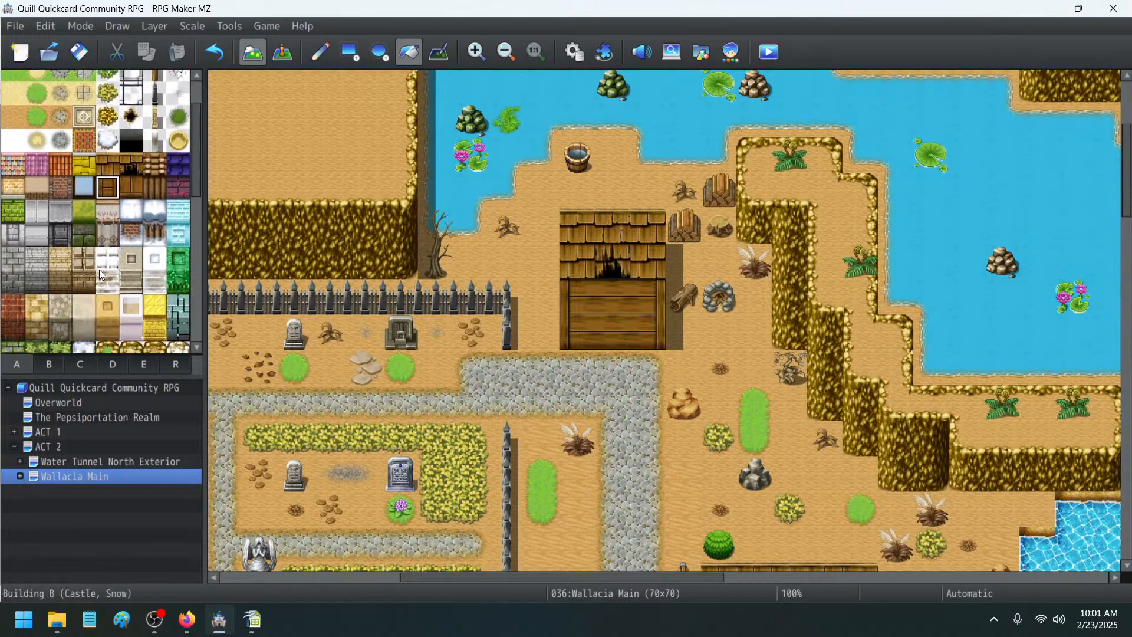
scroll(100, 272, down, 4)
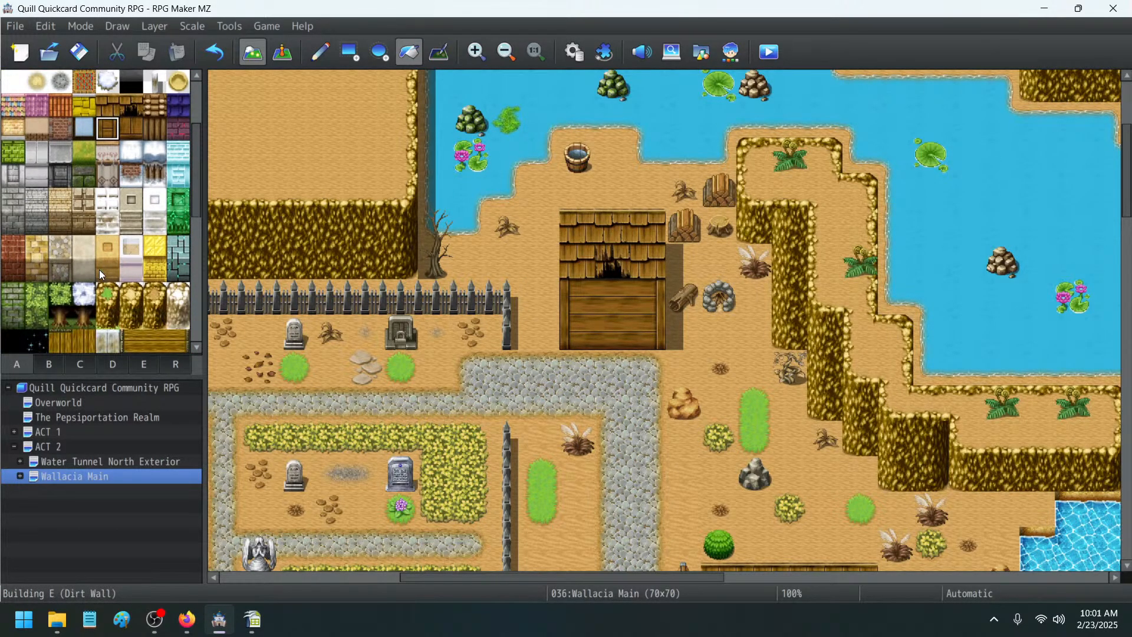
scroll(100, 270, down, 8)
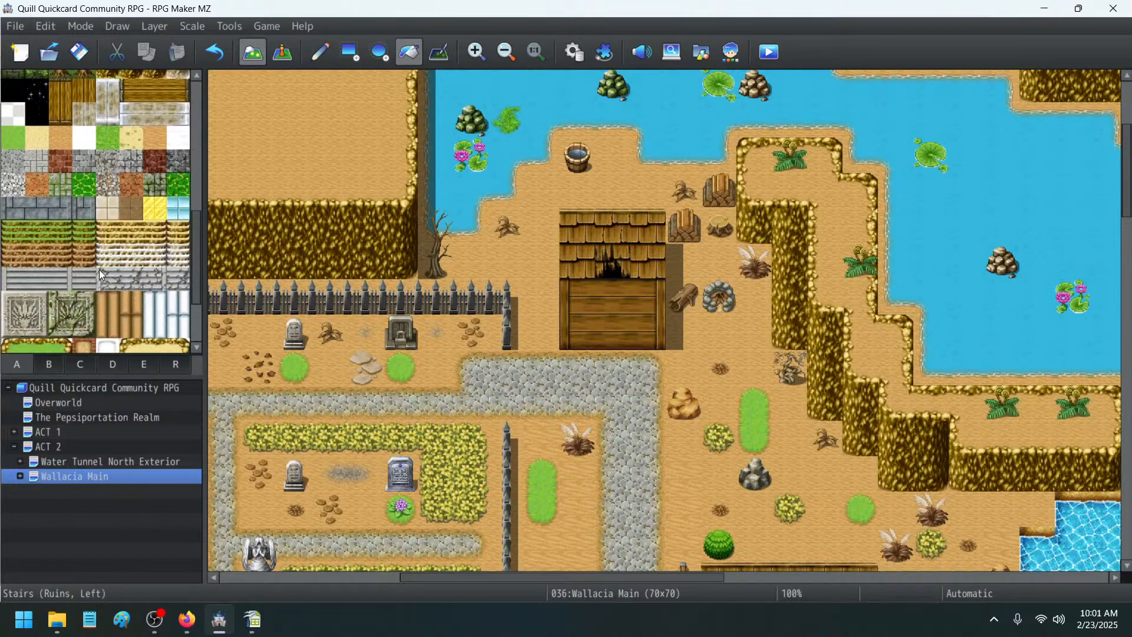
scroll(99, 270, up, 10)
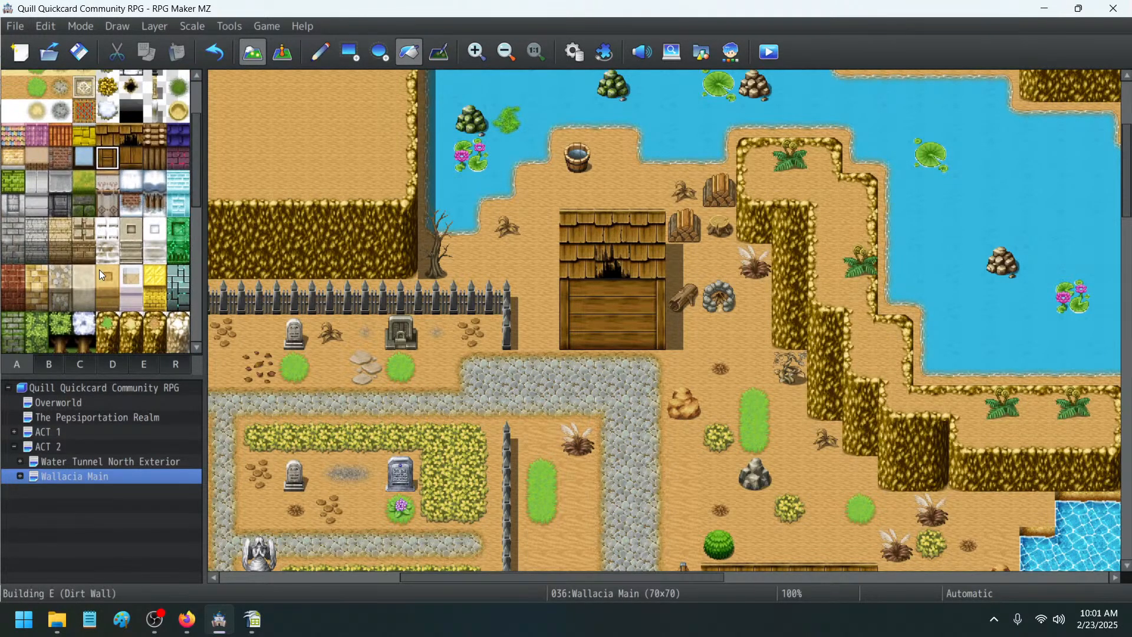
click(155, 149)
click(639, 312)
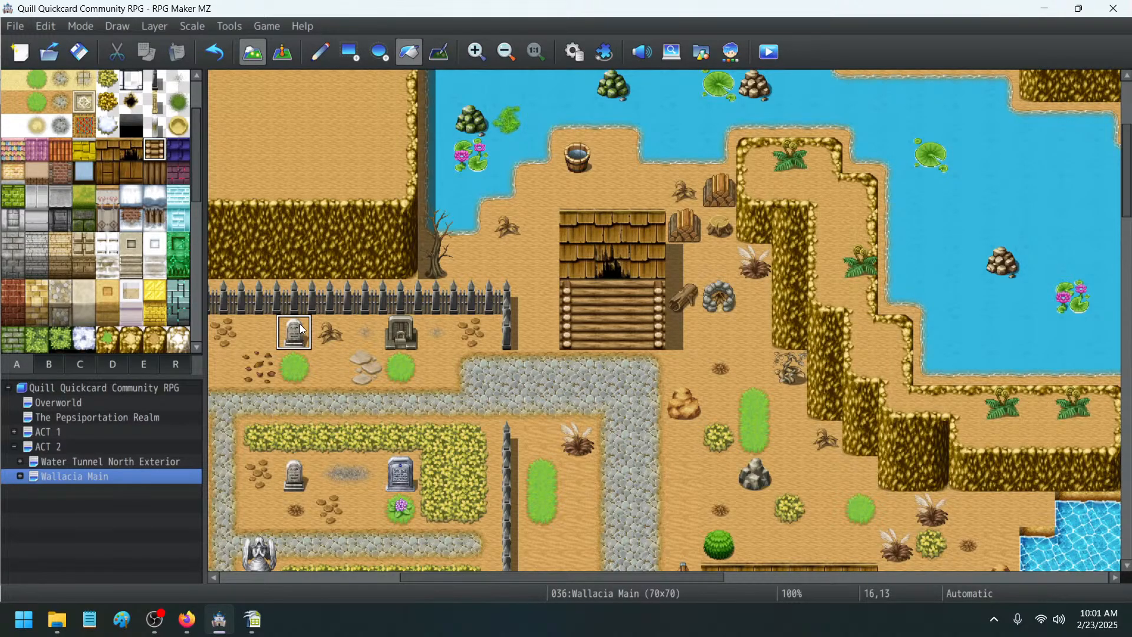
- Place the arched dark entrance tile at 25,13, in the bottom centre of the hut's log wall
click(49, 364)
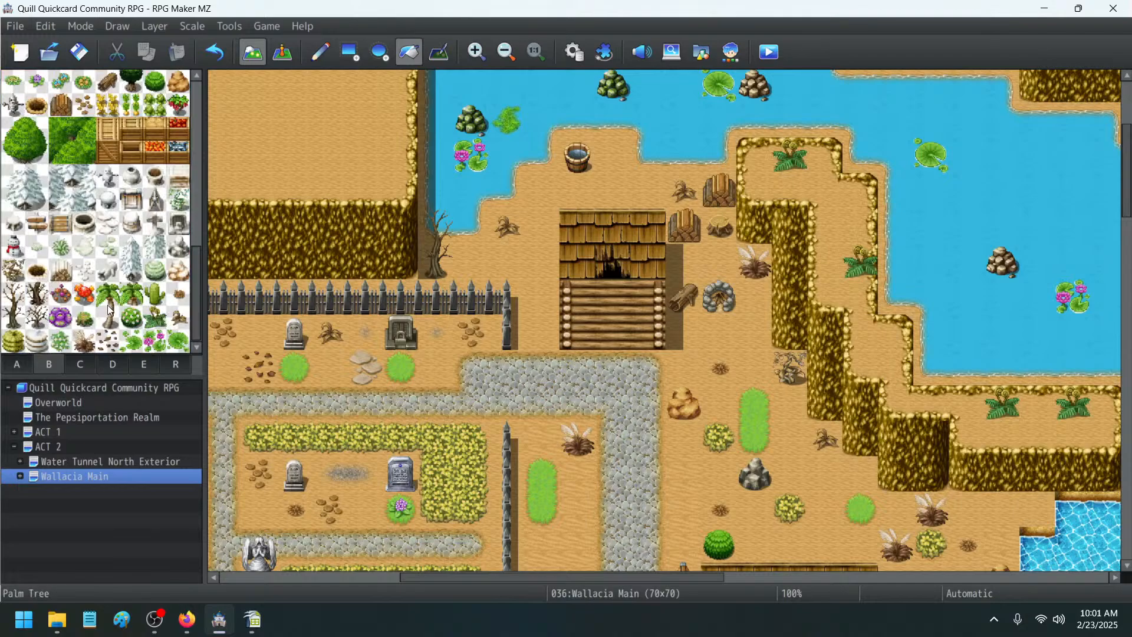
scroll(141, 260, up, 3)
click(164, 207)
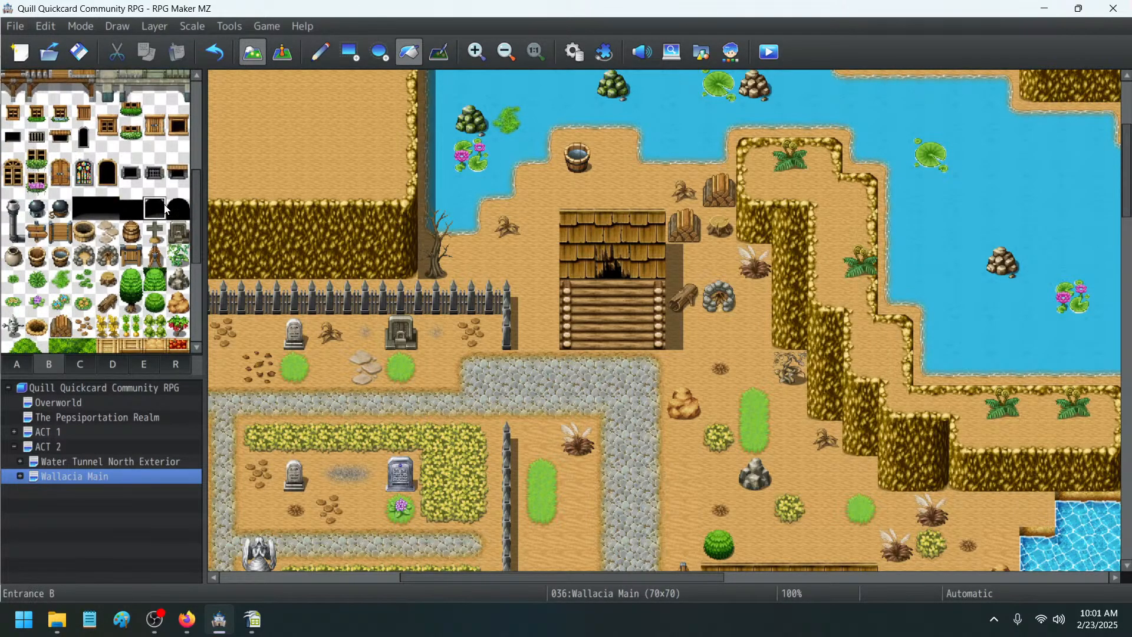
click(322, 55)
click(616, 336)
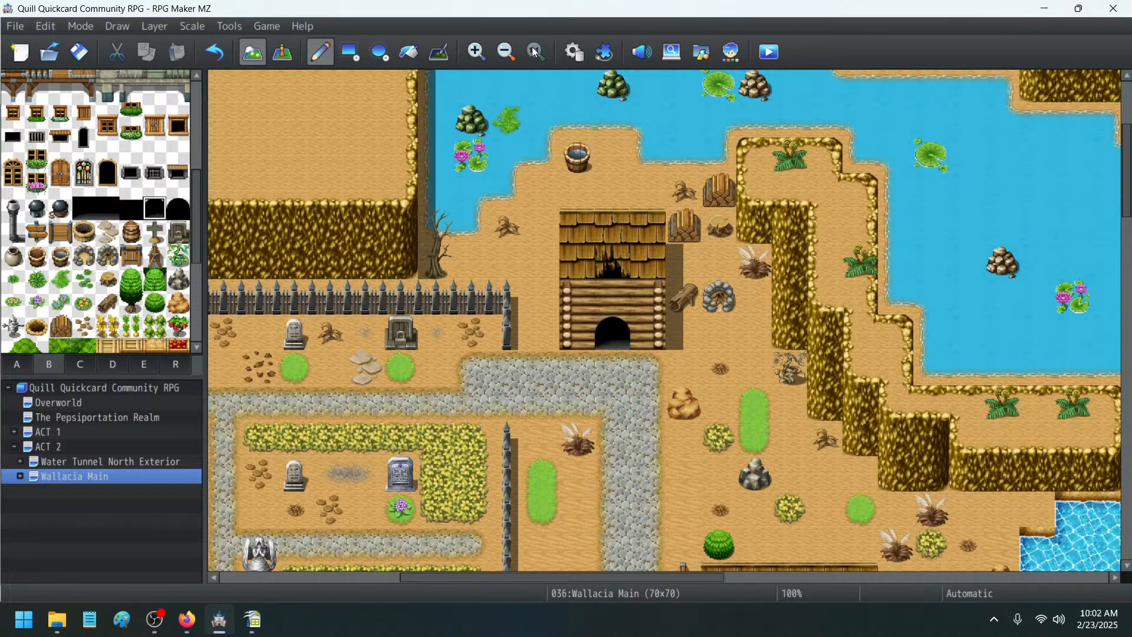
- Copy the Terminal Door event from the red brick house at 26,29 and paste it on the hut's entrance at 25,13
click(271, 58)
scroll(491, 143, down, 5)
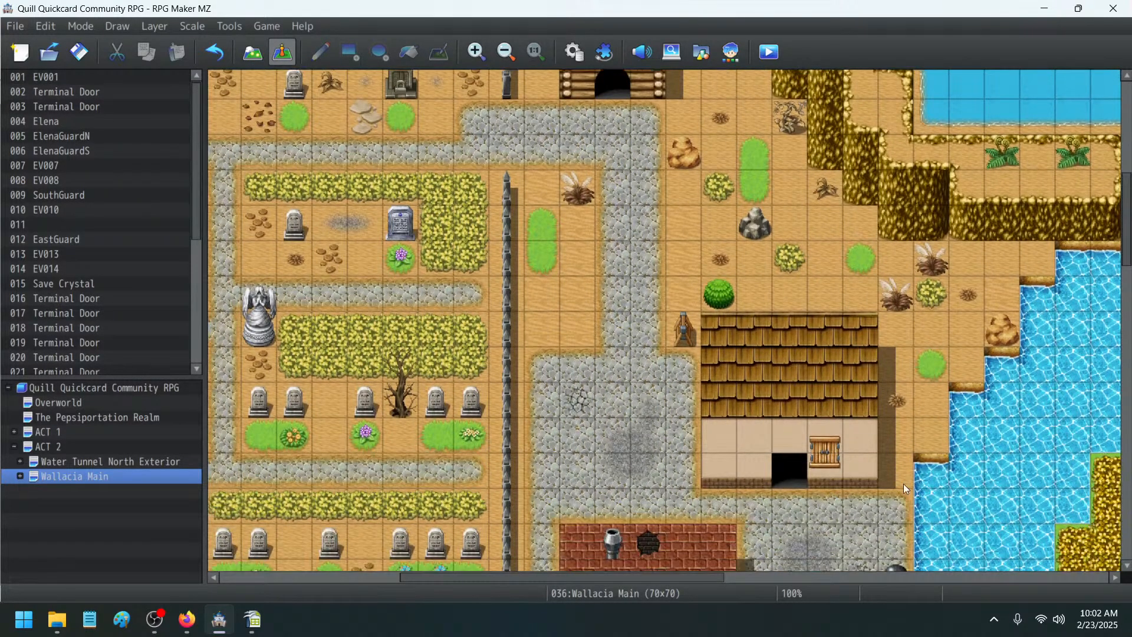
scroll(905, 488, down, 3)
right_click(637, 510)
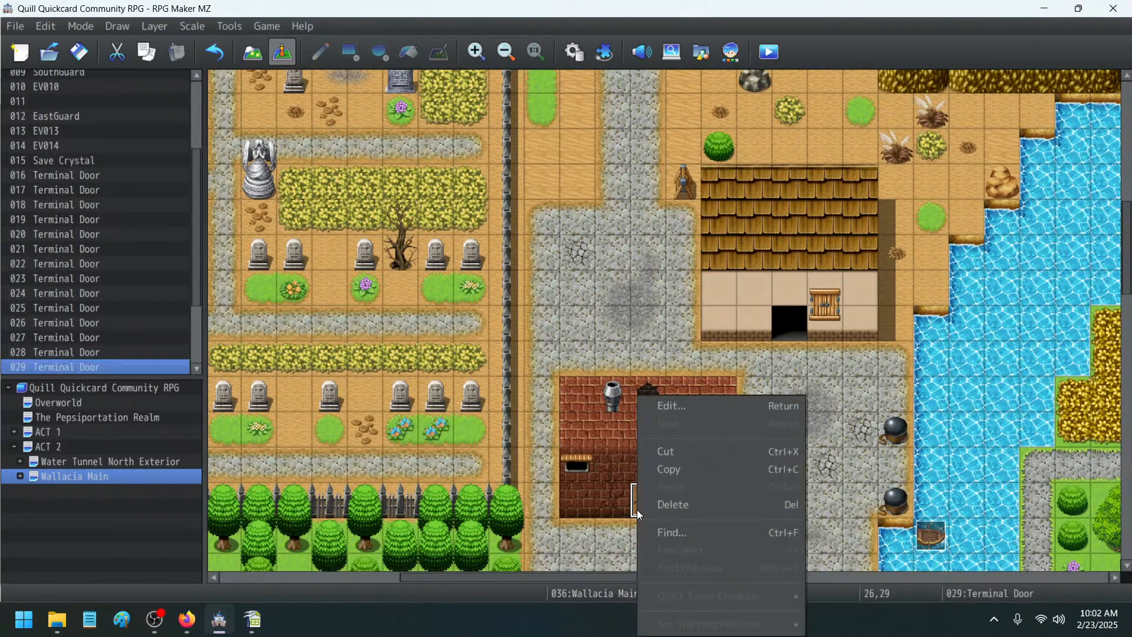
click(671, 473)
scroll(673, 430, up, 5)
right_click(610, 200)
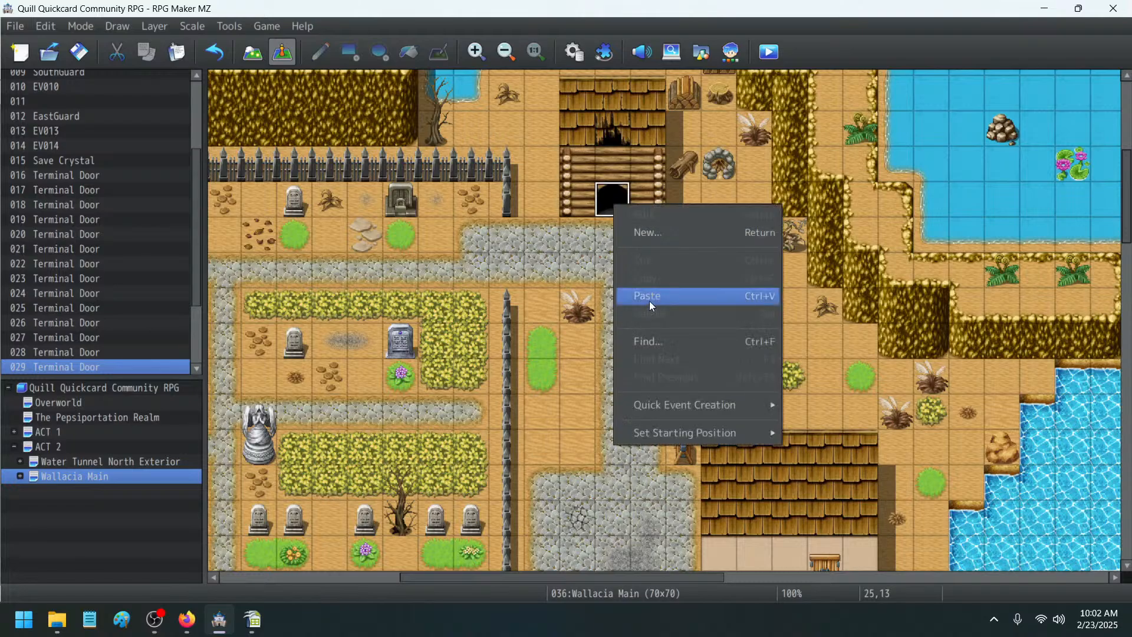
click(650, 300)
- Change the pasted door event's image to the dark arched wooden door from !Door1 and apply it
double_click(603, 193)
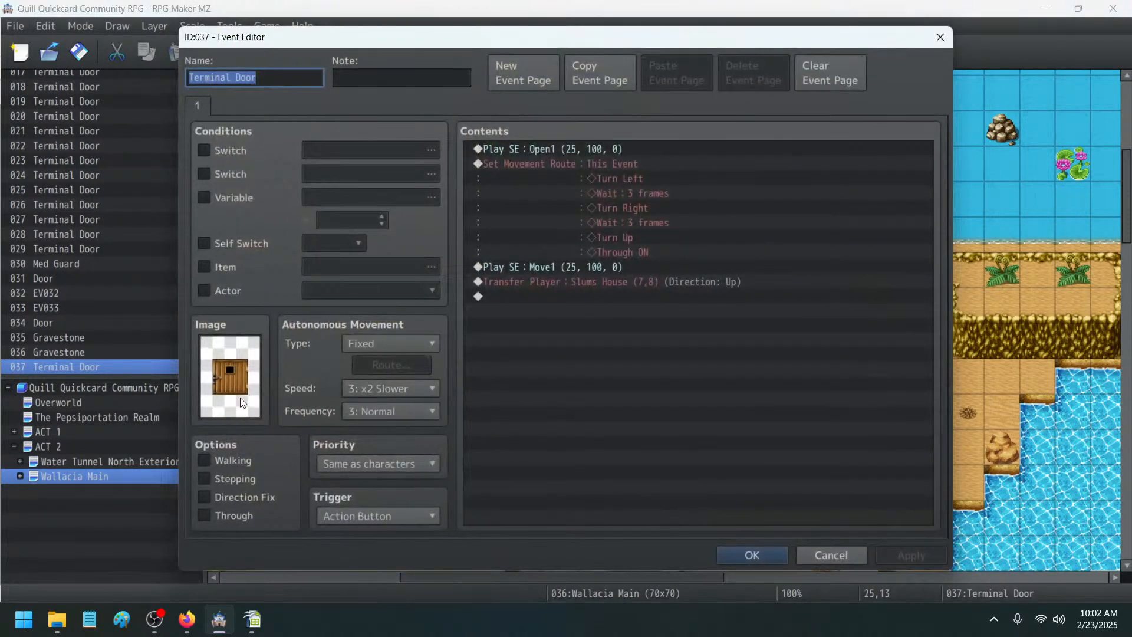
double_click(240, 397)
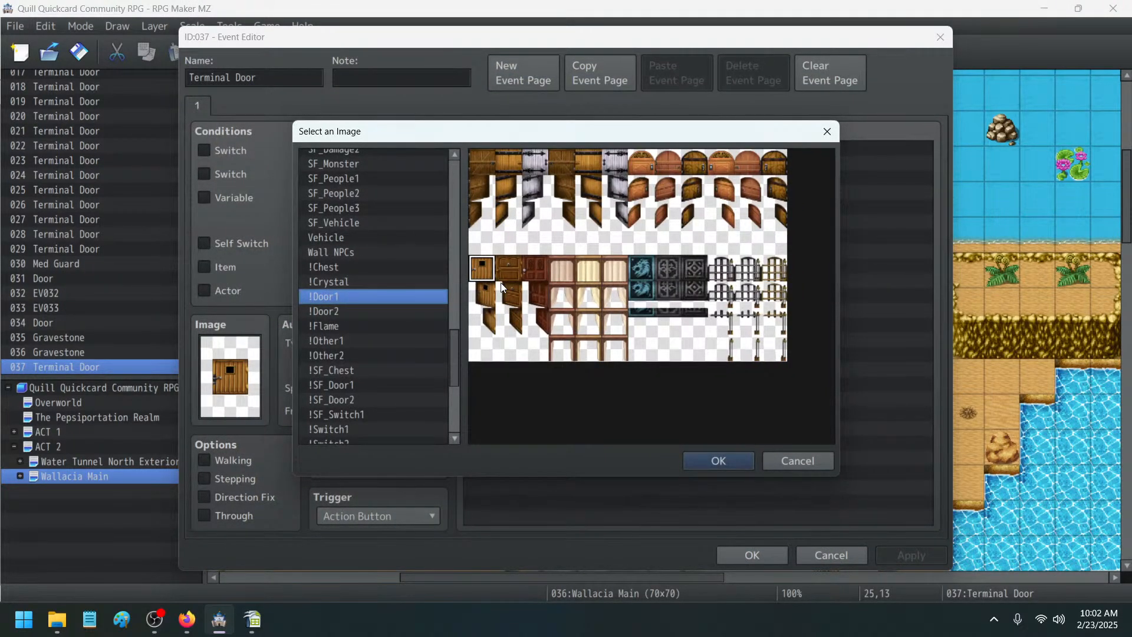
double_click(777, 161)
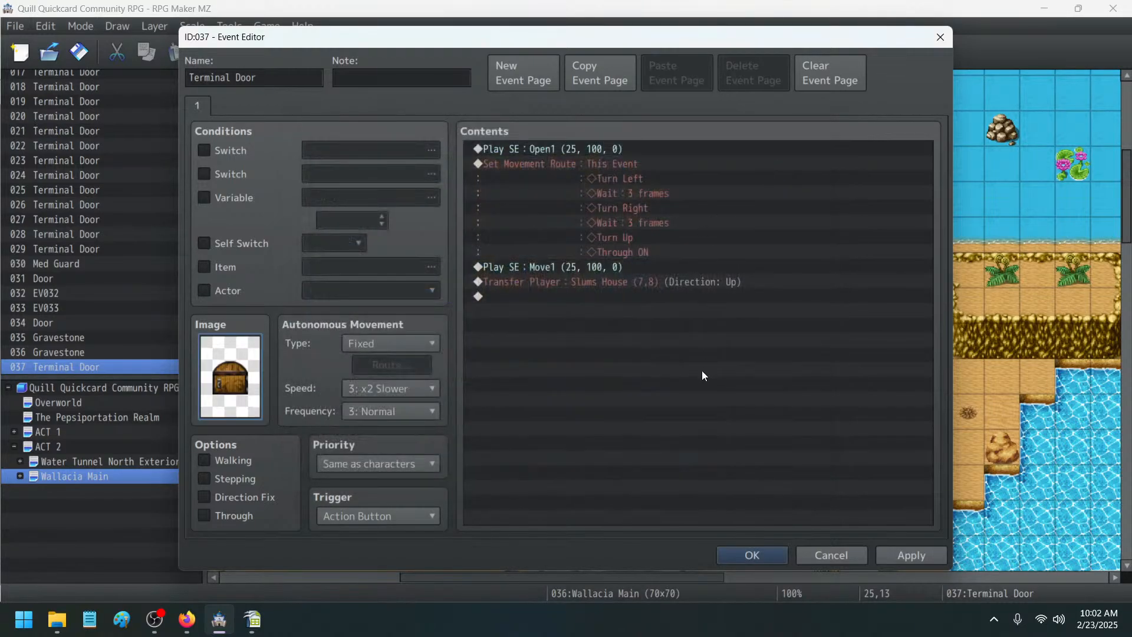
click(886, 552)
- Examine the alternative door graphics in the !Door and mv_!Door image sets, keeping the current door image
double_click(216, 389)
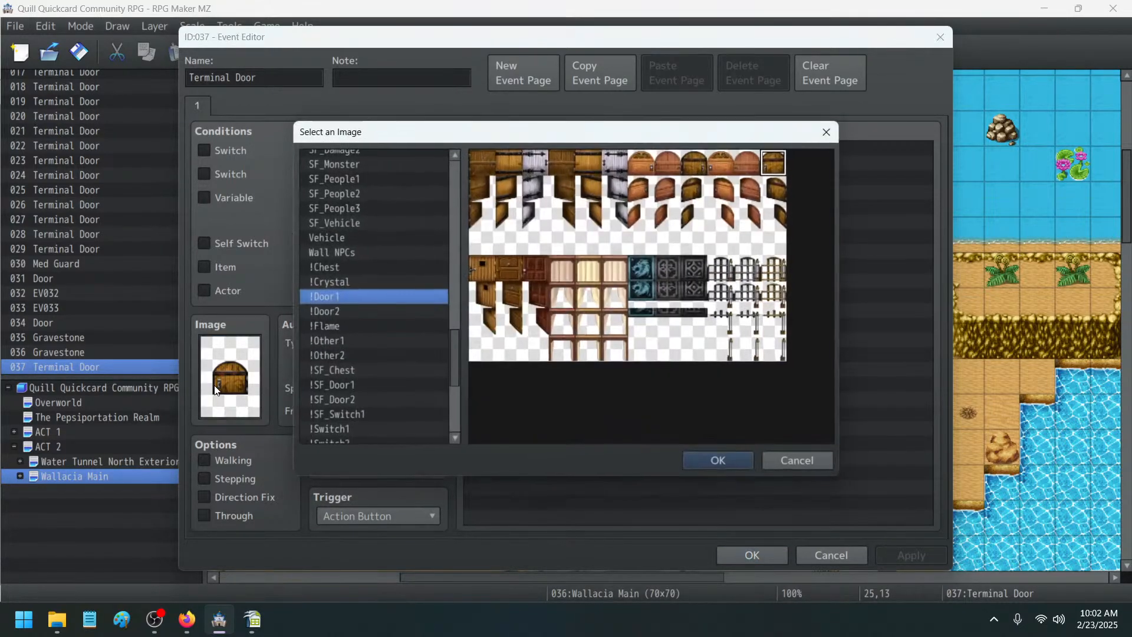
click(339, 309)
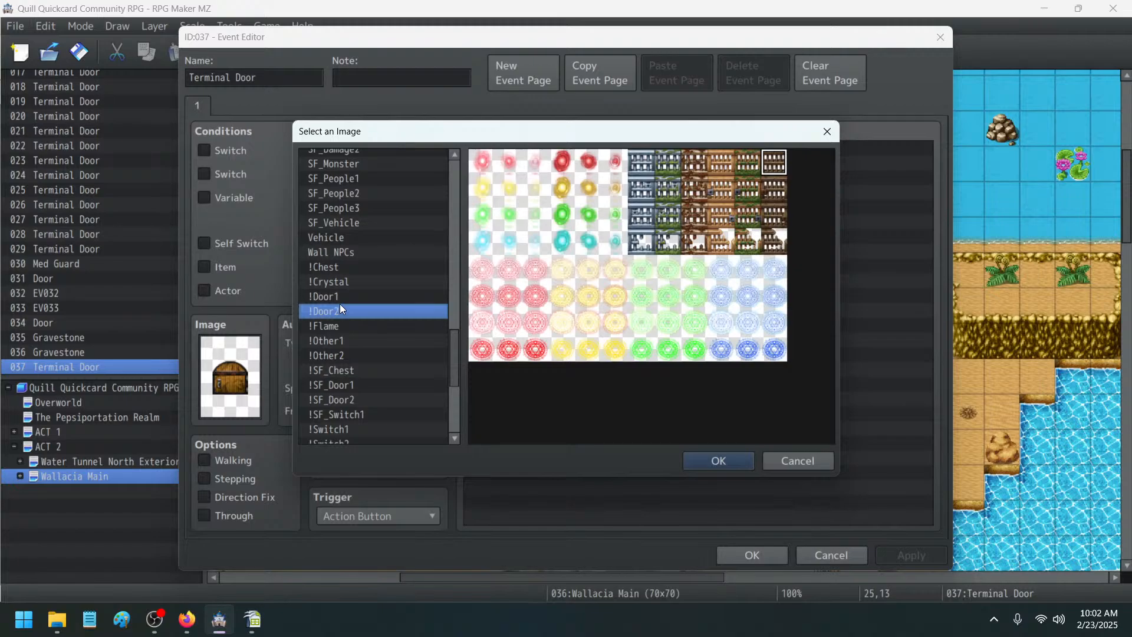
click(342, 299)
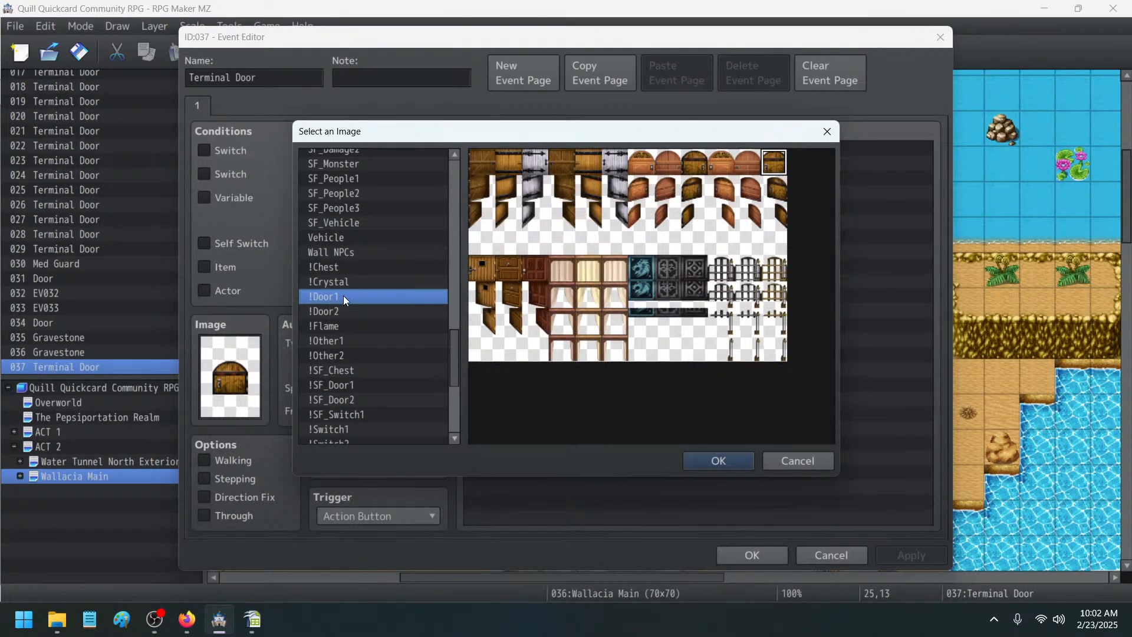
scroll(346, 292, up, 2)
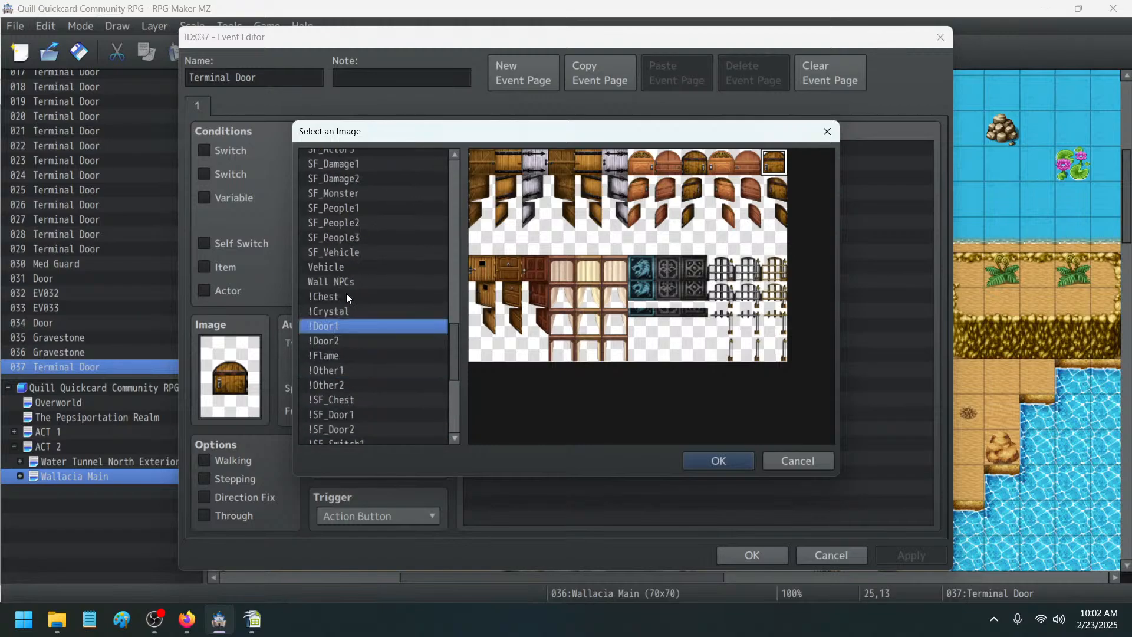
scroll(346, 293, up, 10)
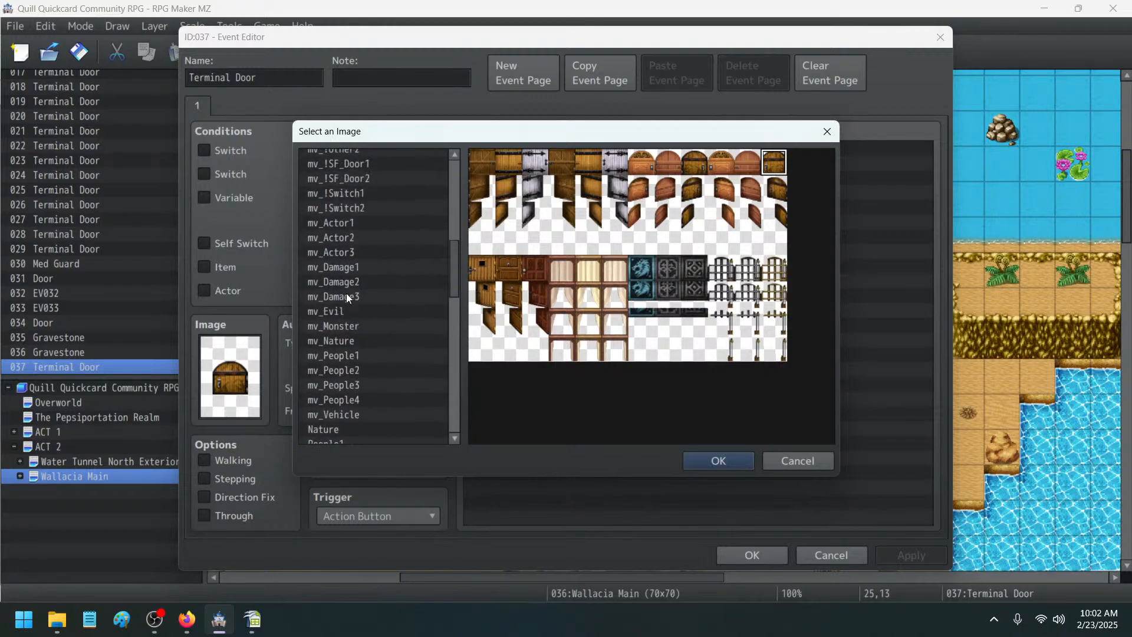
scroll(346, 292, up, 1)
click(344, 237)
click(347, 252)
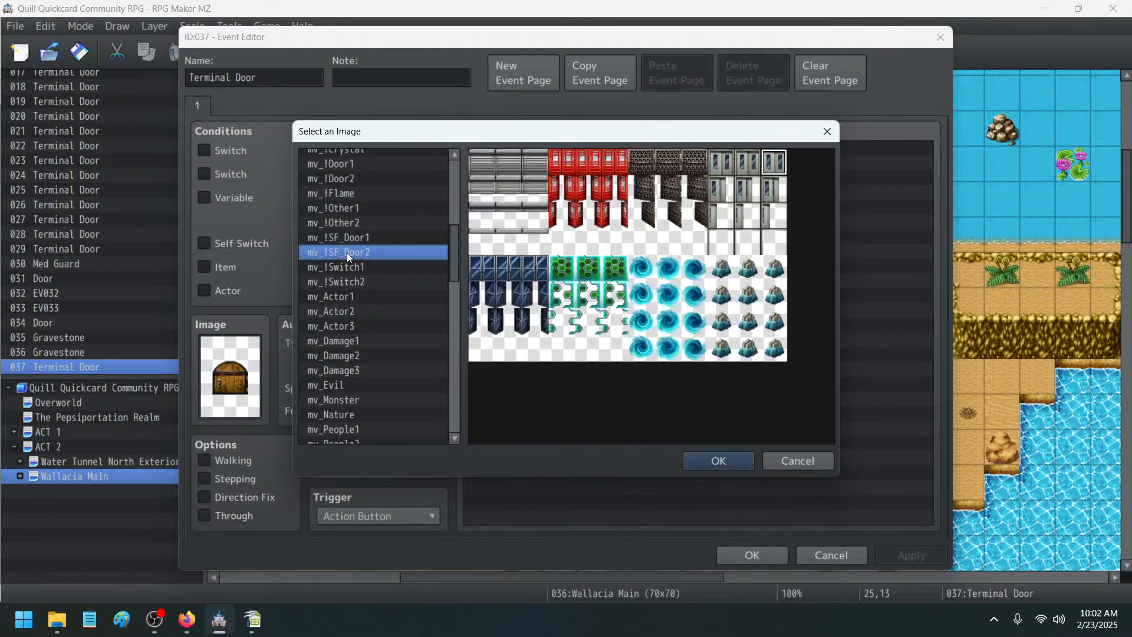
scroll(345, 242, up, 1)
click(347, 206)
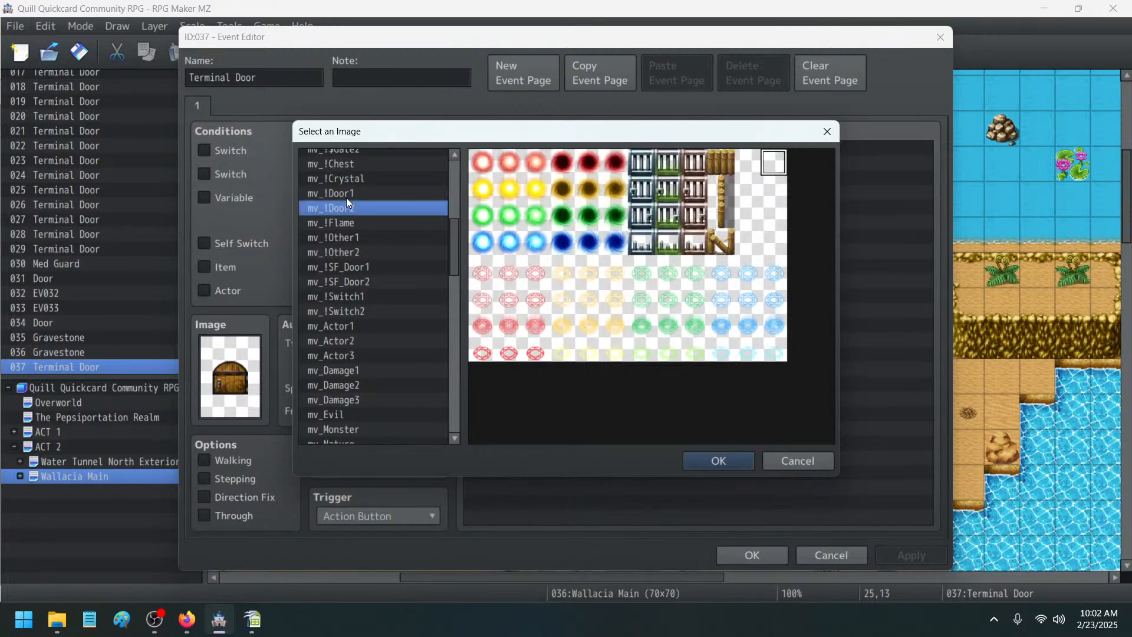
click(348, 193)
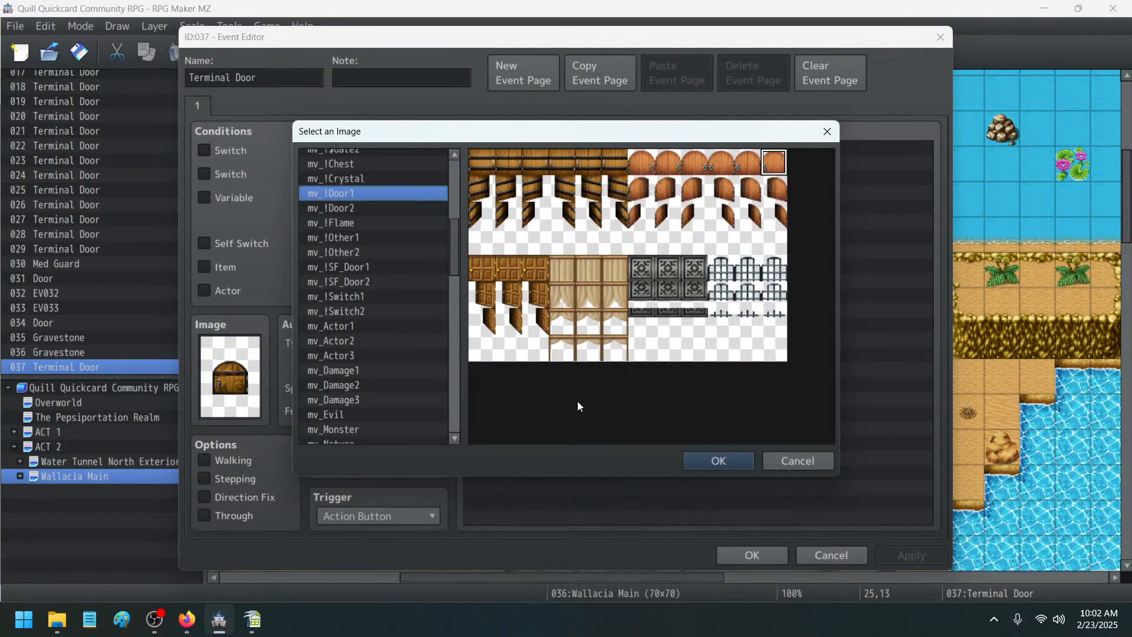
click(822, 459)
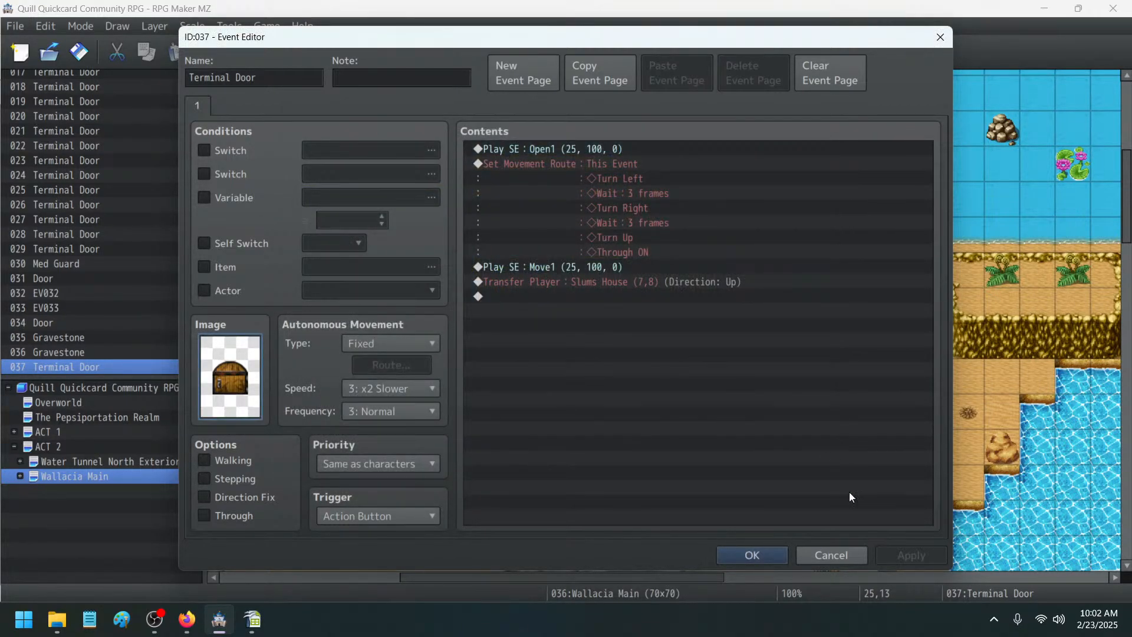
- Set the hut door's Transfer Player destination to Mr Bones House at 7,7 and save the event
double_click(631, 281)
click(687, 270)
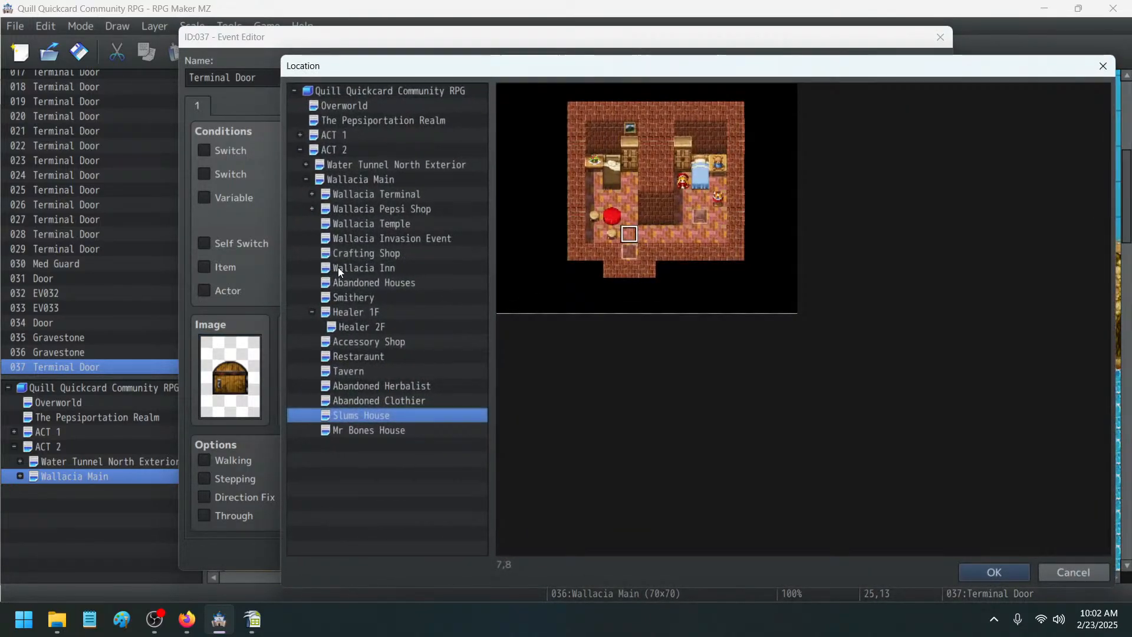
click(372, 430)
double_click(635, 215)
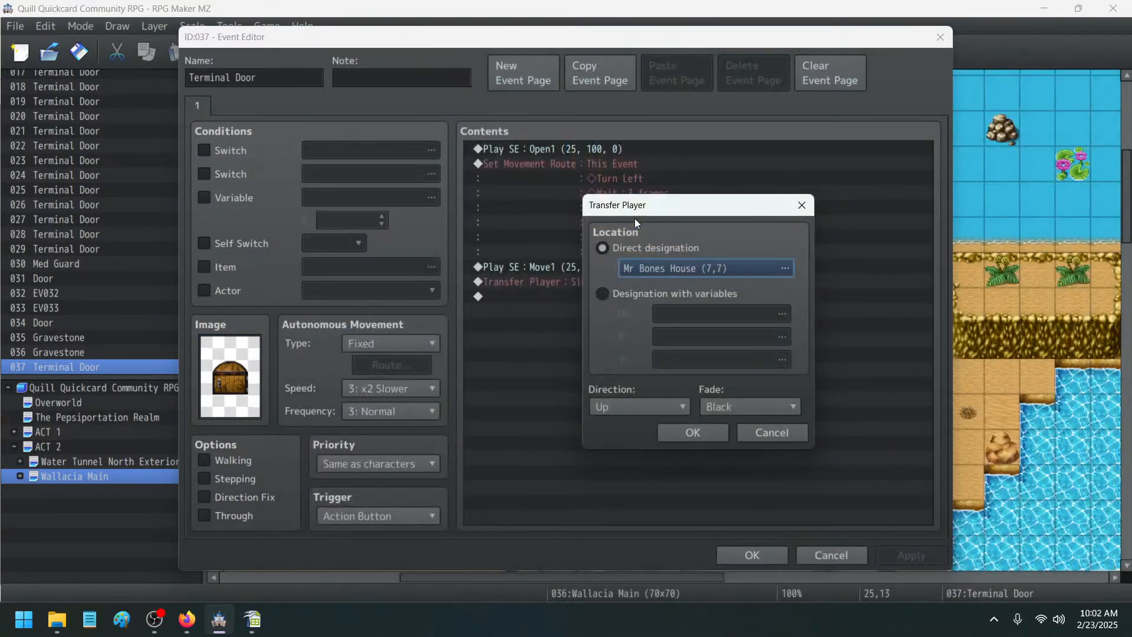
click(714, 433)
click(900, 563)
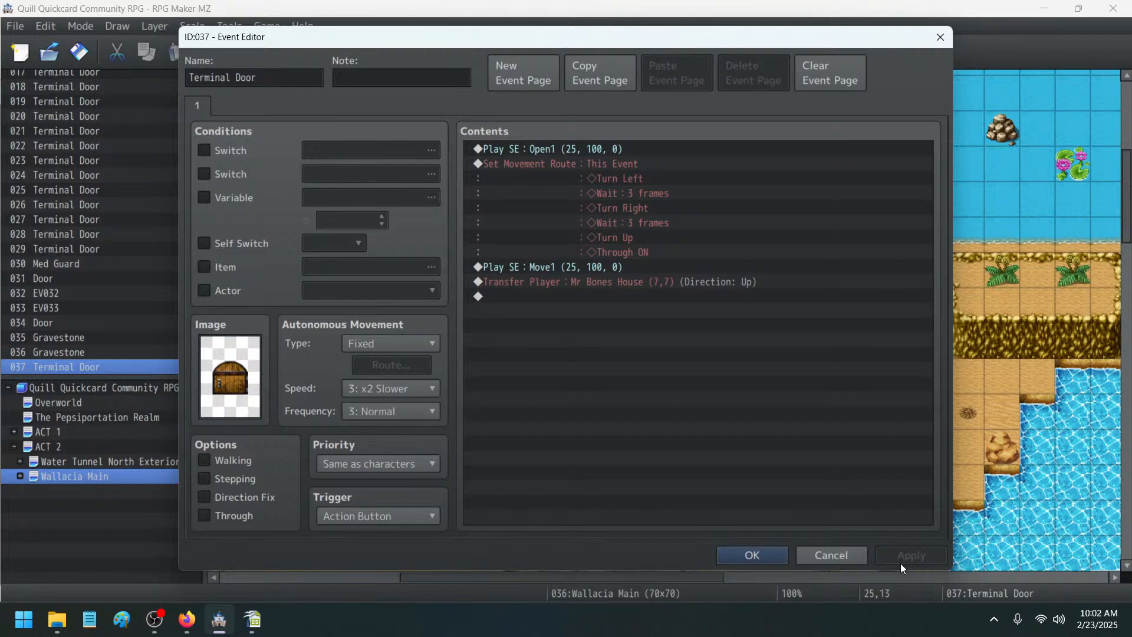
click(746, 553)
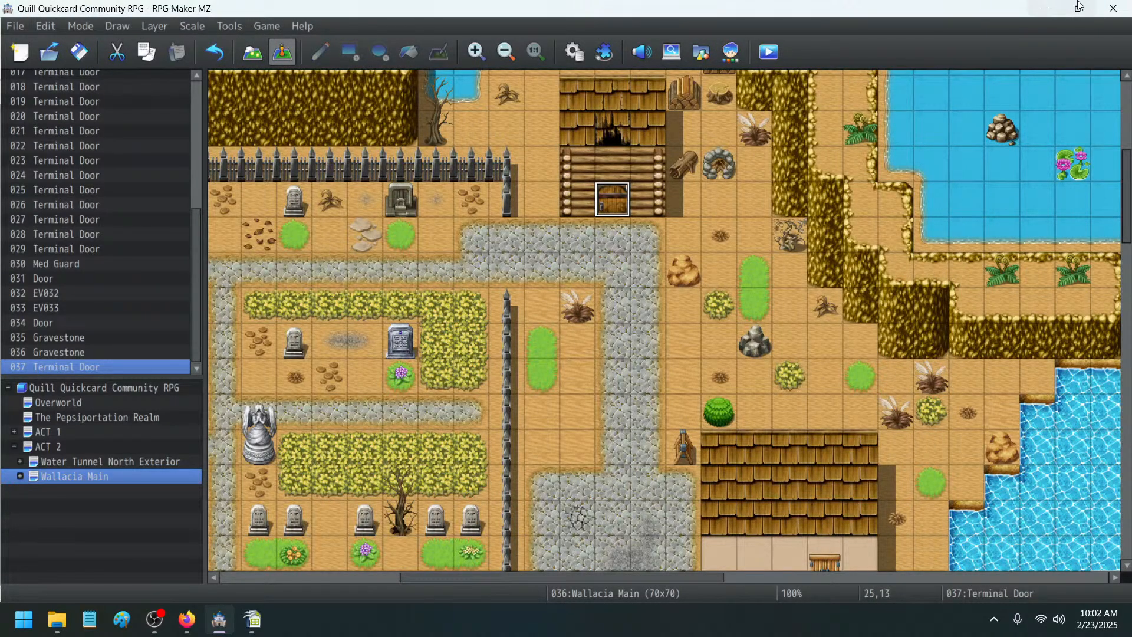
- Playtest the game, walking the party from central Wallacia to the log hut and through its door into Mr Bones House
click(769, 52)
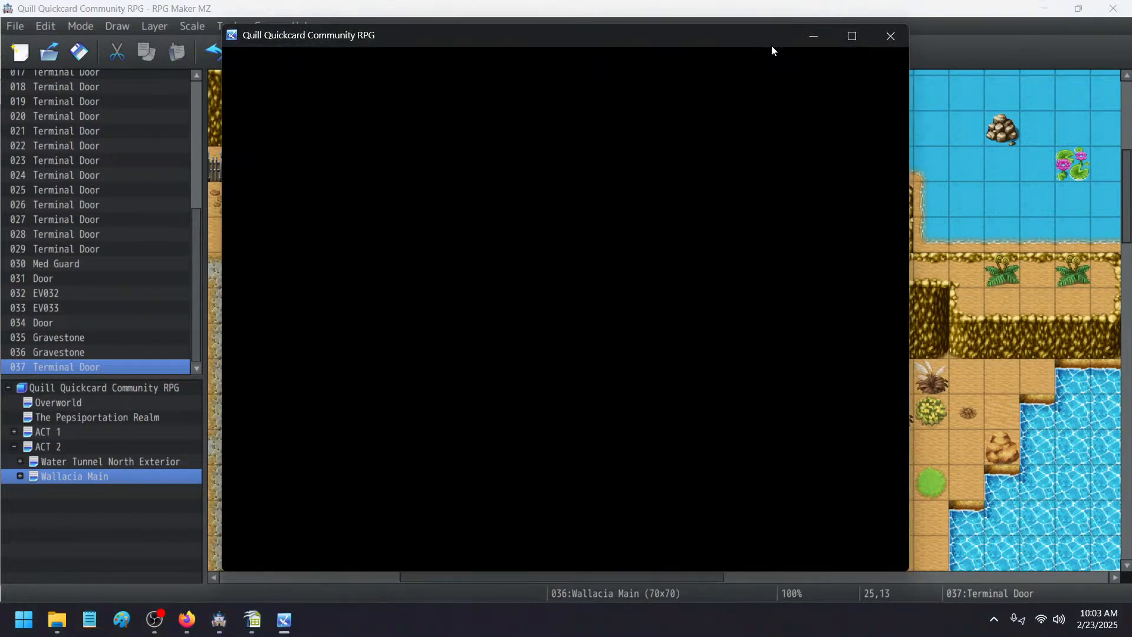
key(Return)
key(Return)
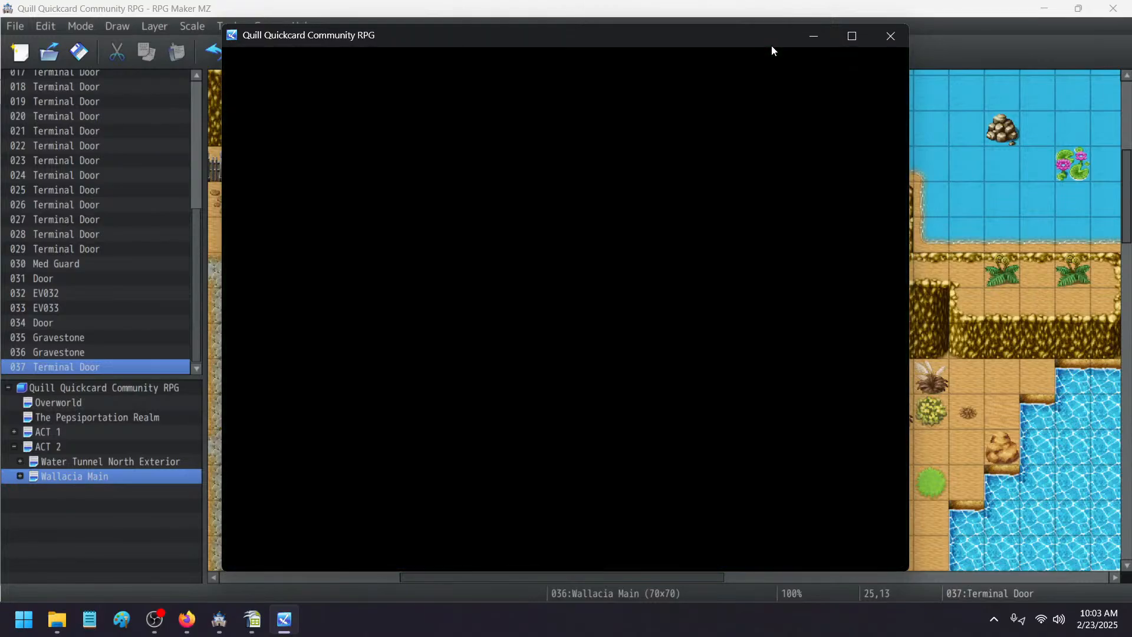
key(Up)
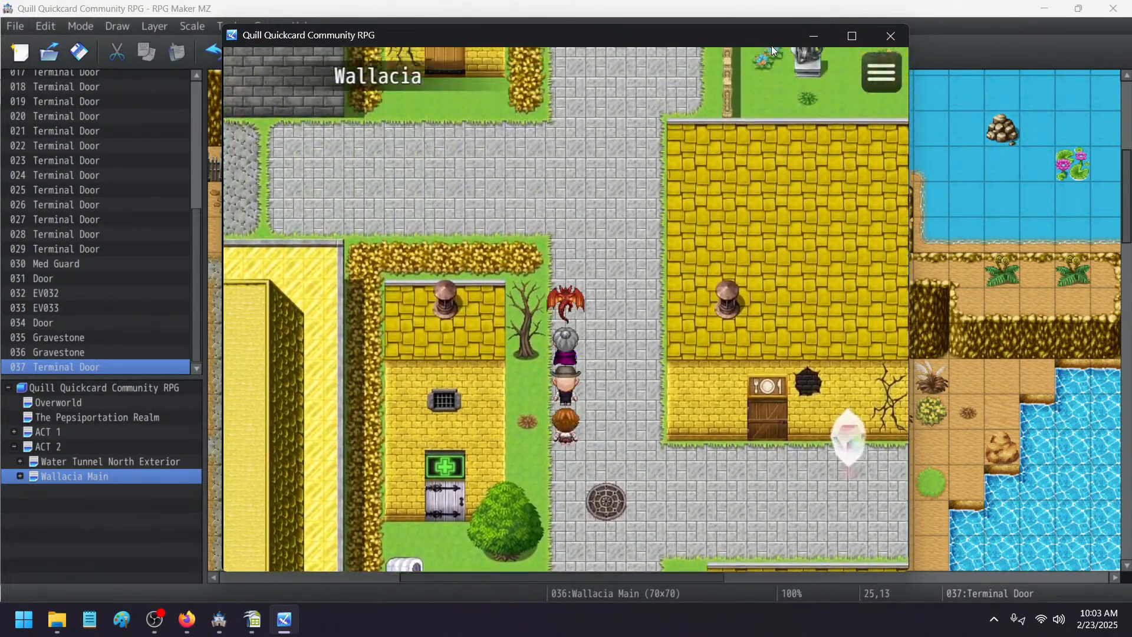
key(Left)
key(Left)
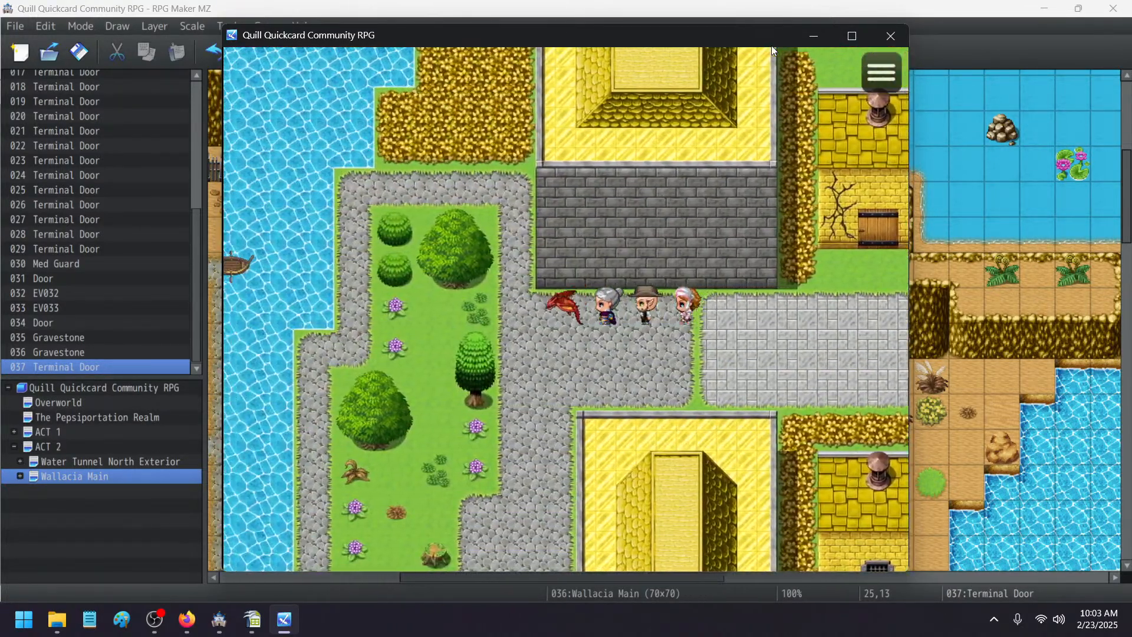
key(Up)
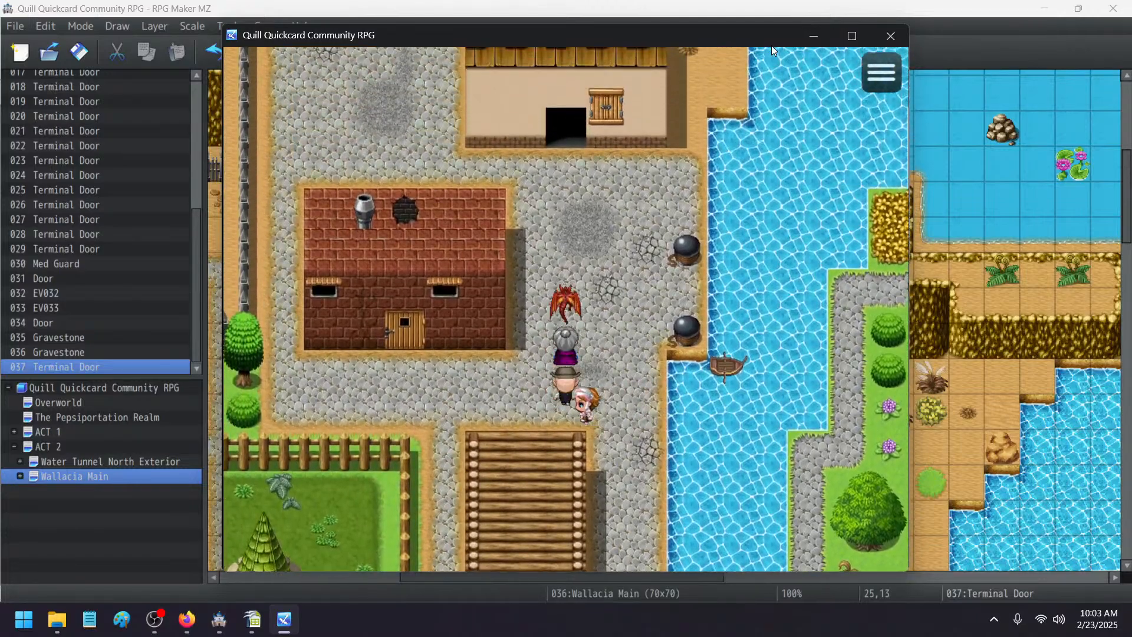
key(Up)
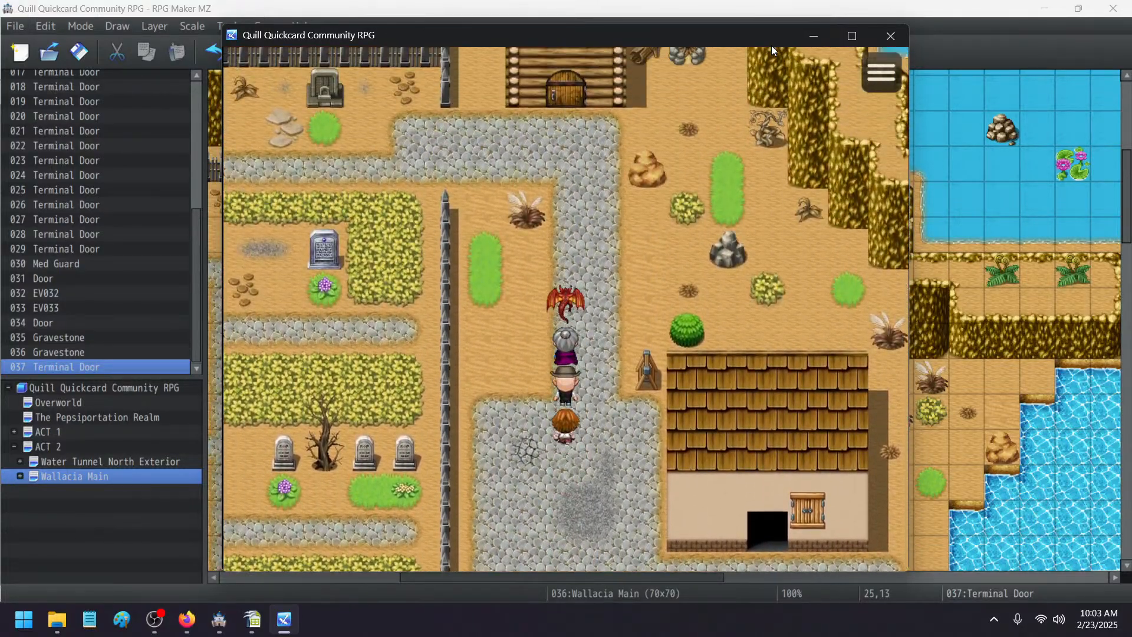
key(Up)
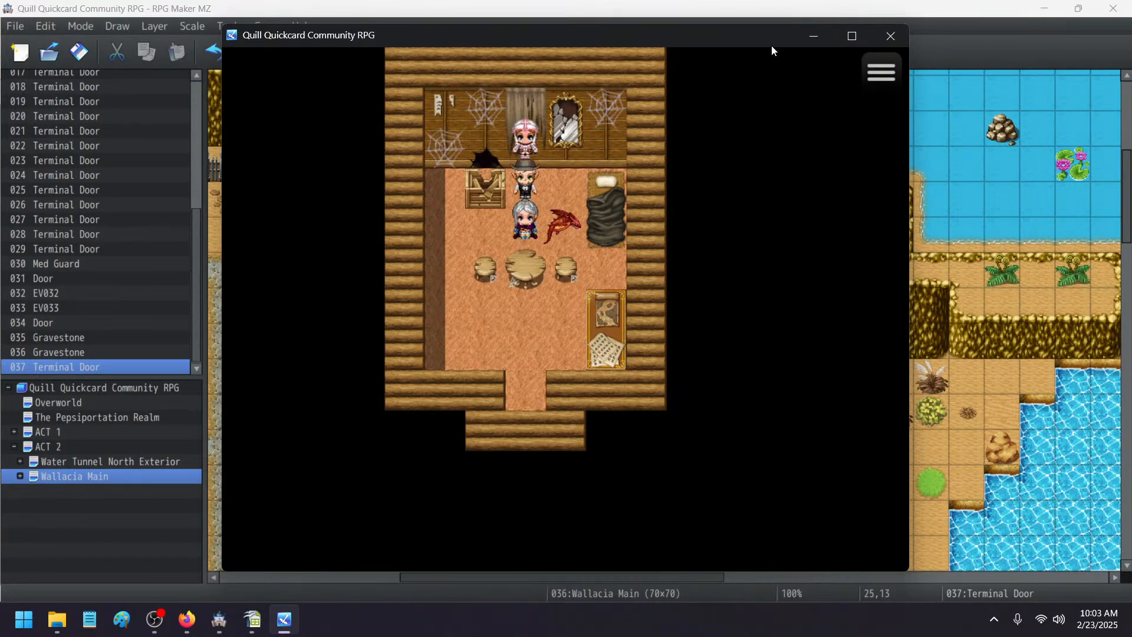
click(901, 34)
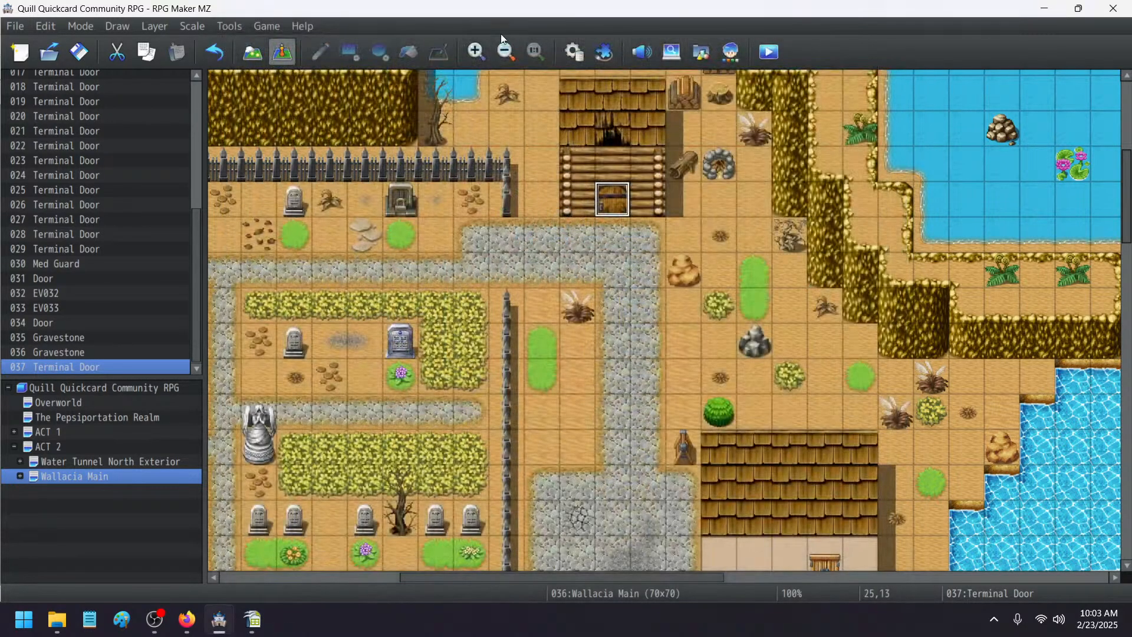
- Make the white wall-crack and upright black hole tiles impassable on sheet D of the Inside tileset in the database
click(580, 54)
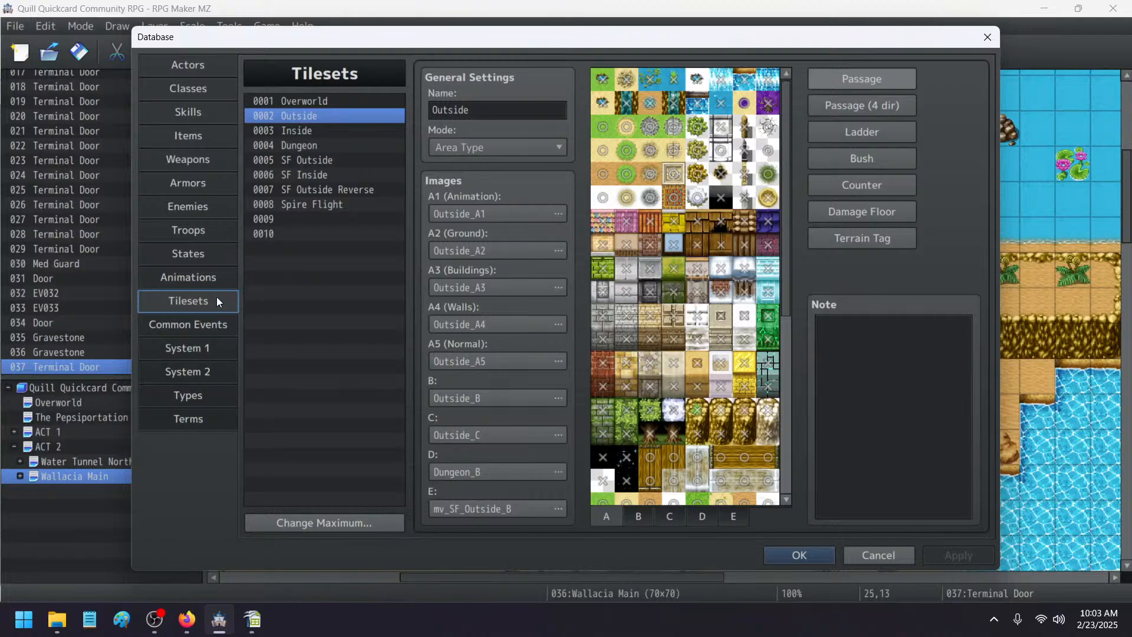
click(310, 131)
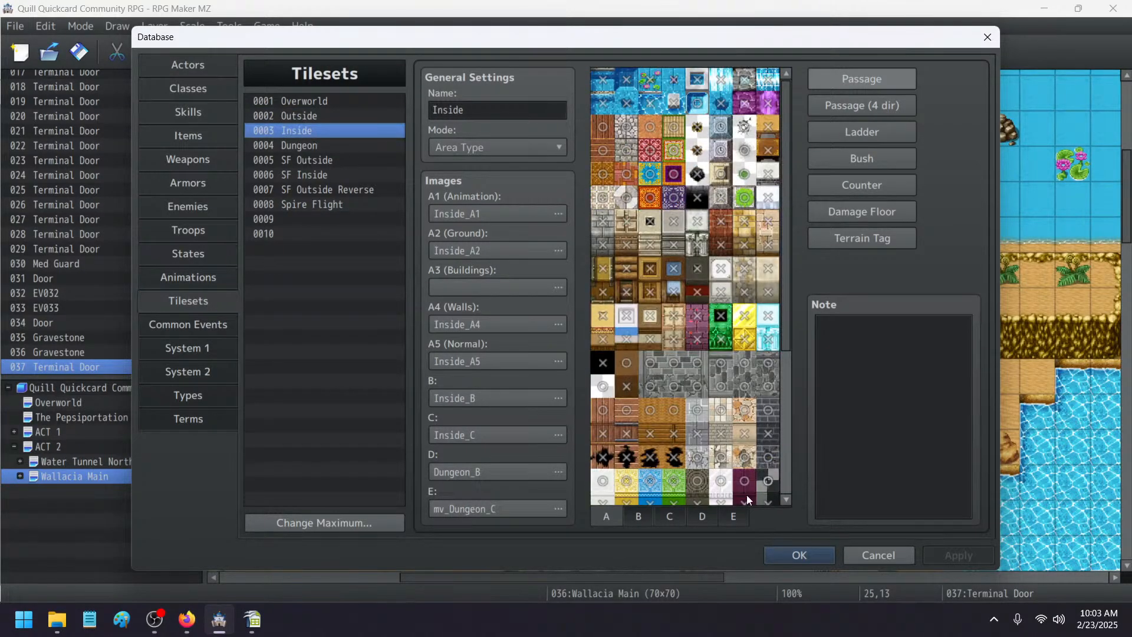
click(701, 519)
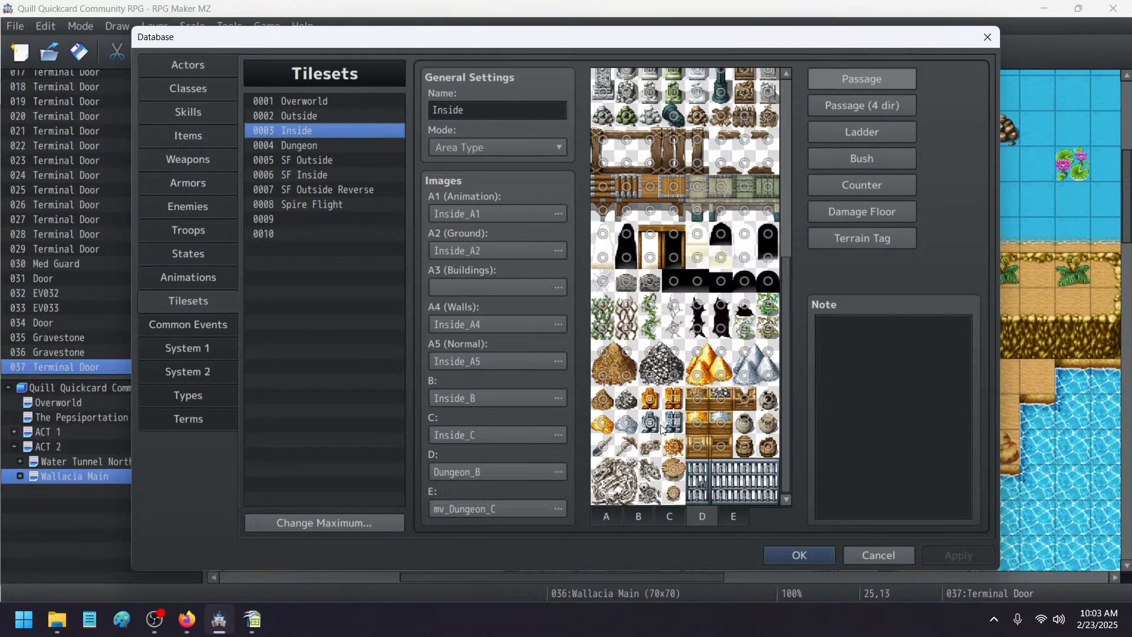
scroll(666, 460, up, 5)
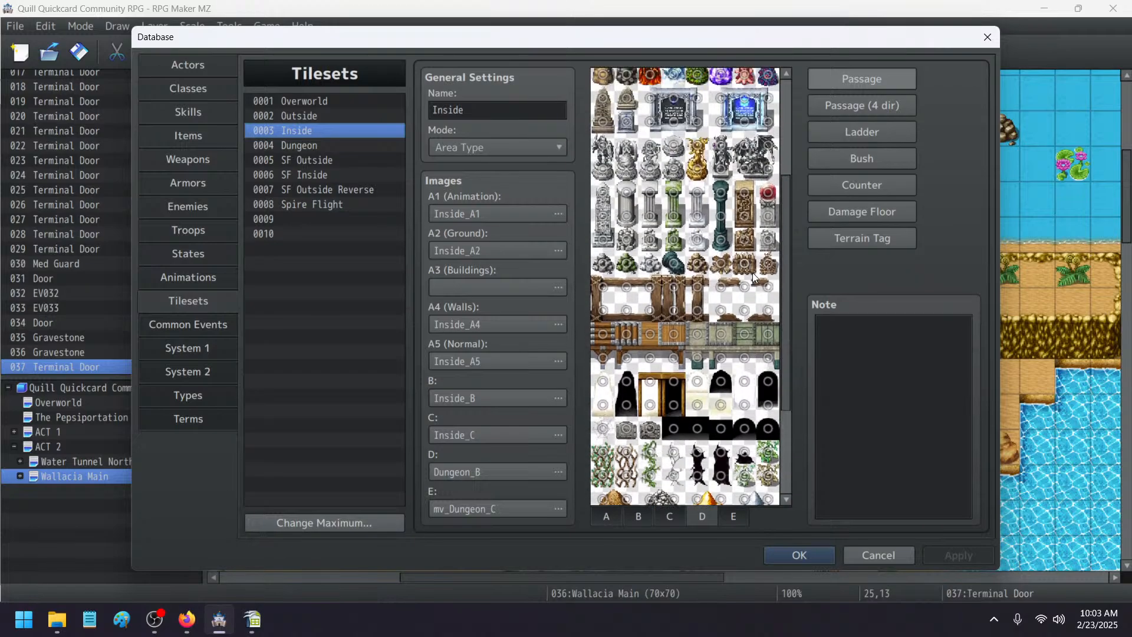
click(673, 454)
click(674, 476)
click(697, 455)
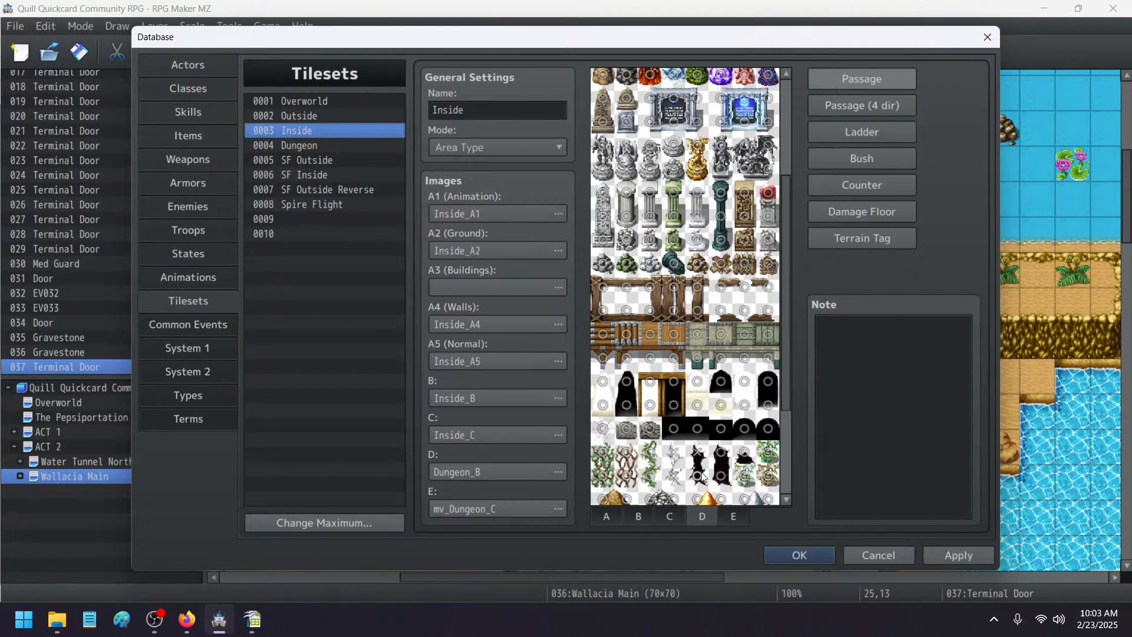
click(700, 475)
- Make the wooden crate, chest, pot and sack tiles near the end of the Inside tileset's sheet D impassable
scroll(754, 335, up, 3)
scroll(754, 335, down, 8)
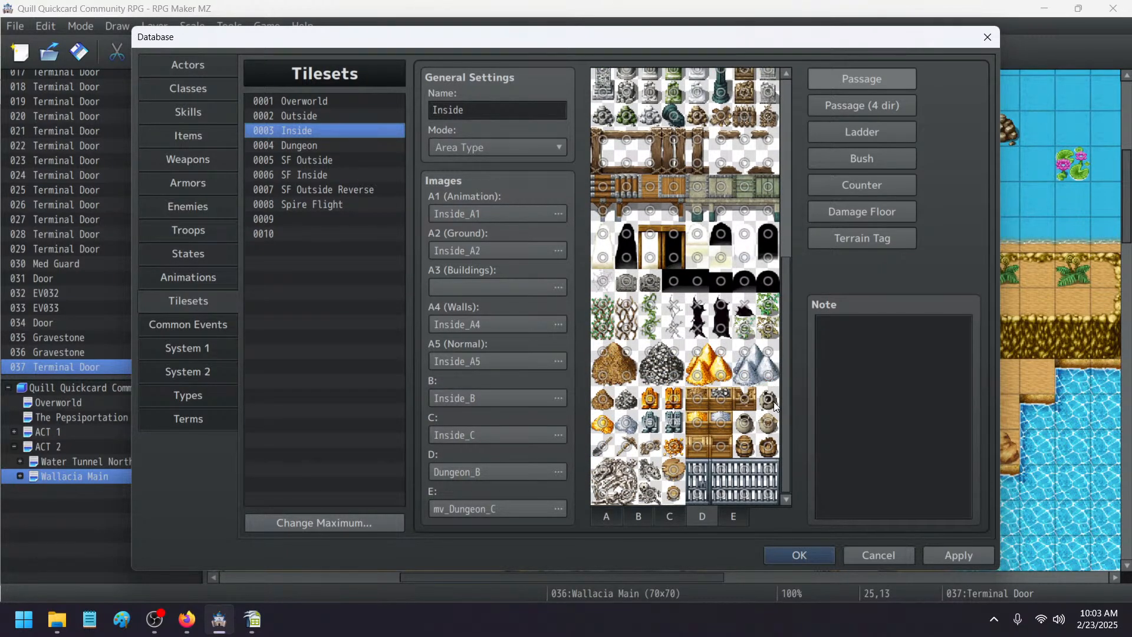
click(745, 399)
click(745, 424)
click(768, 423)
click(768, 446)
click(744, 446)
click(721, 447)
click(697, 446)
click(698, 423)
click(721, 423)
click(721, 400)
click(697, 399)
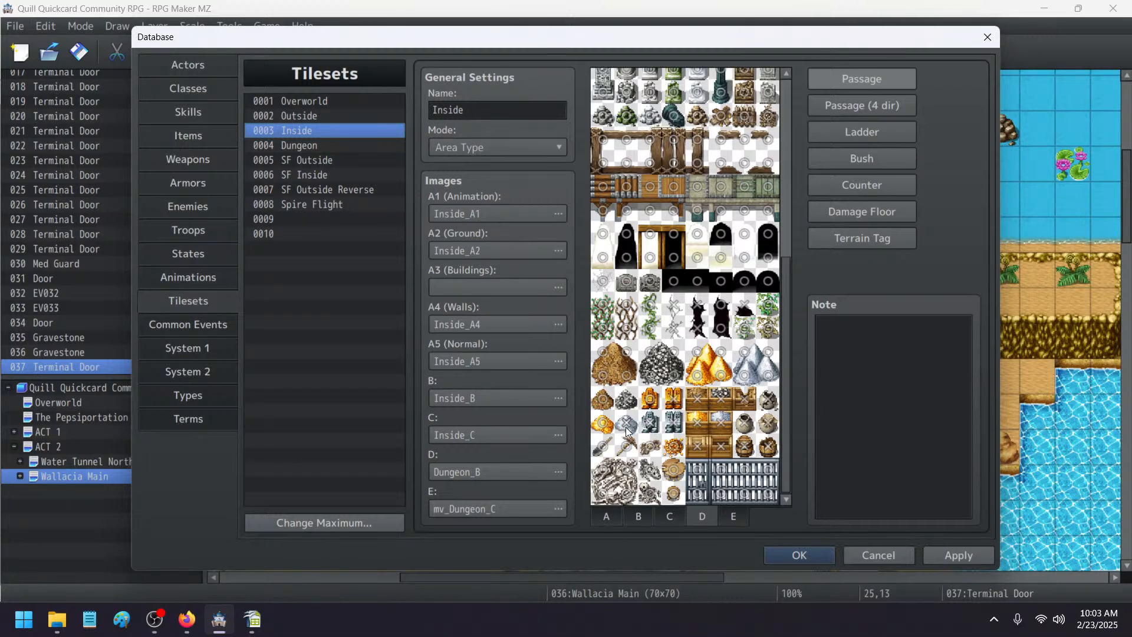
- Make the gold ore, digging tool, bone, skeleton, round table and stool tiles on sheet D impassable
click(602, 422)
click(602, 446)
click(625, 446)
click(649, 445)
click(673, 446)
click(674, 472)
click(674, 491)
click(650, 494)
click(648, 471)
click(624, 470)
click(602, 471)
click(605, 493)
click(630, 492)
- Make the small dirt and rock heaps and the lower halves of the large ore piles on sheet D impassable
click(598, 397)
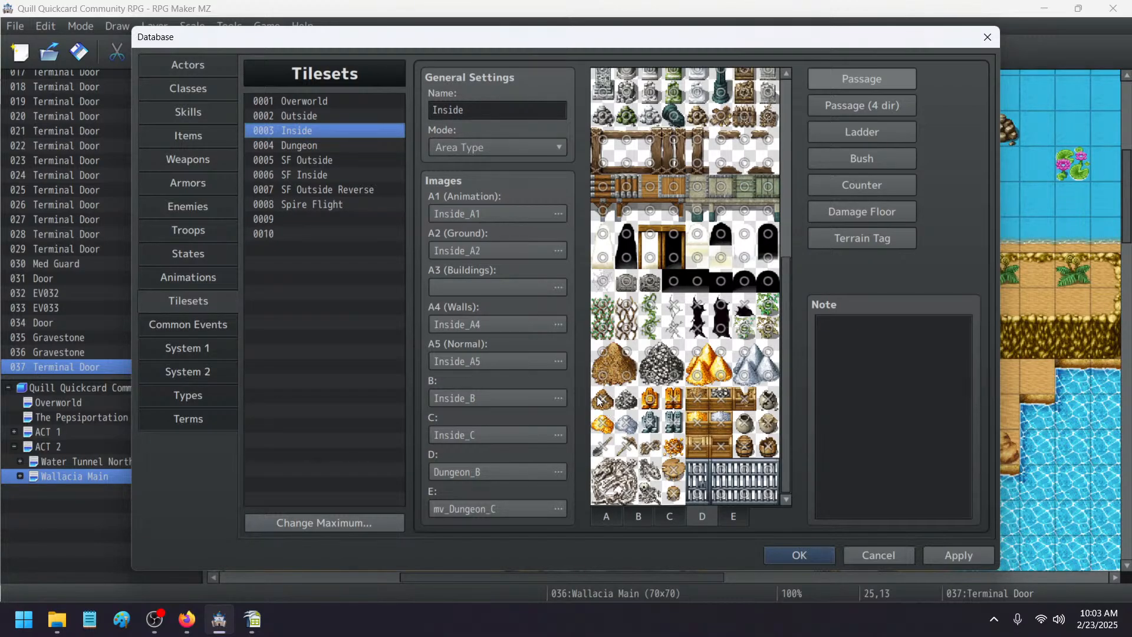
click(625, 401)
click(651, 401)
click(604, 380)
click(625, 378)
click(648, 377)
click(721, 378)
click(744, 378)
click(768, 377)
- Change the passage marks of the upper halves of the large dirt, rock, gold and silver piles on sheet D
click(768, 352)
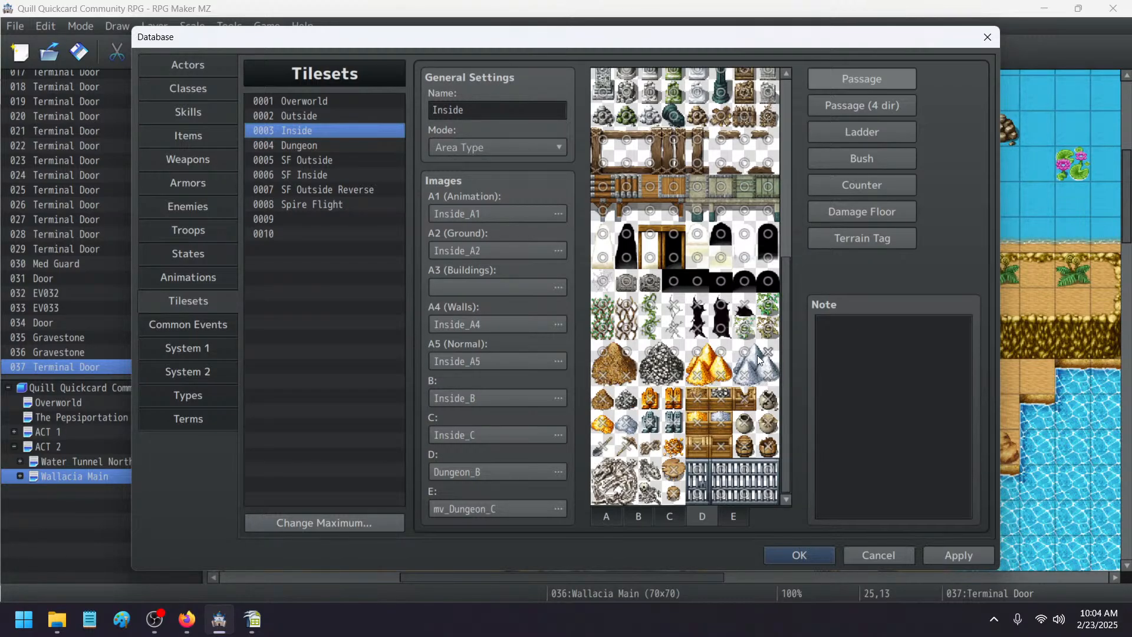
click(768, 352)
double_click(740, 356)
double_click(721, 353)
double_click(703, 353)
click(674, 352)
click(654, 355)
double_click(605, 353)
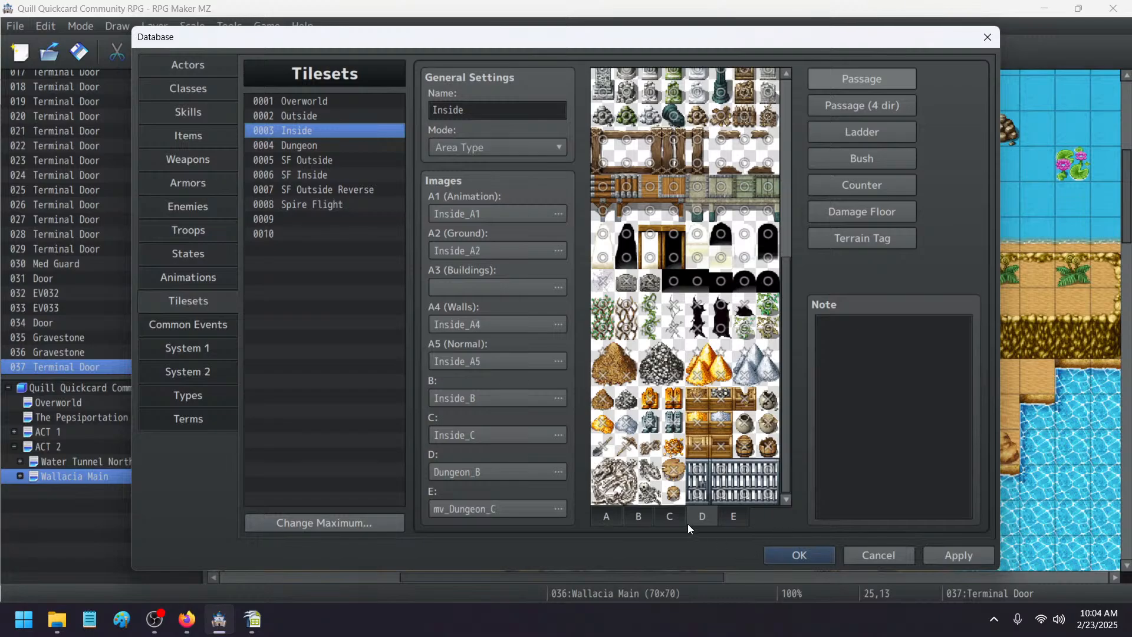
- Check the passage marks on sheets B, C and D of the Inside tileset and apply the database changes
click(670, 516)
scroll(707, 354, up, 10)
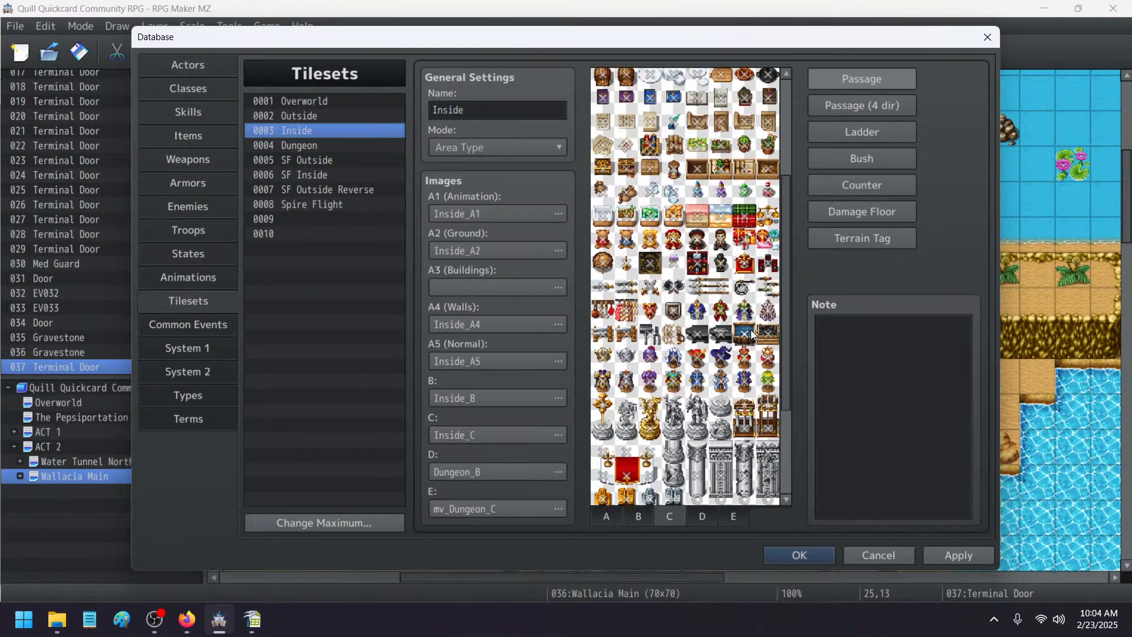
click(644, 517)
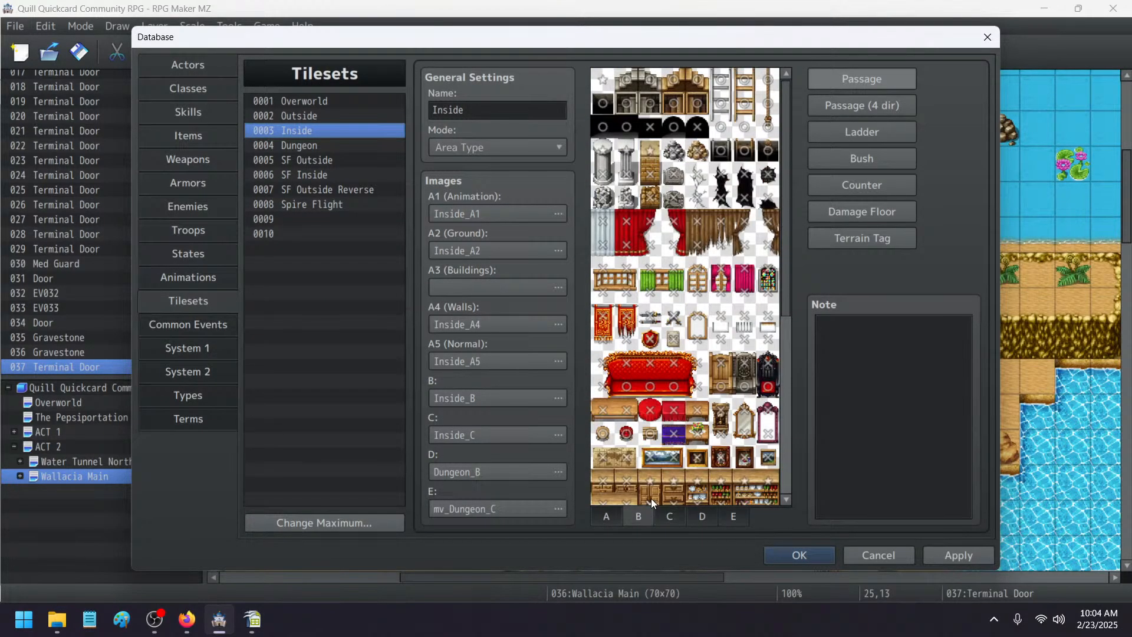
click(688, 517)
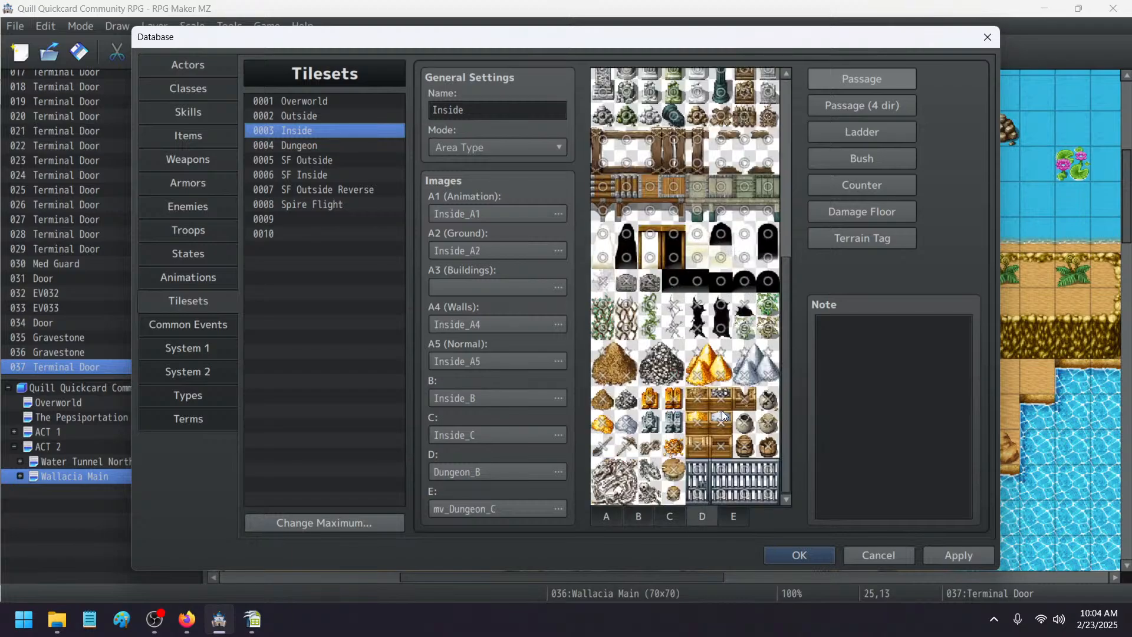
scroll(684, 448, down, 3)
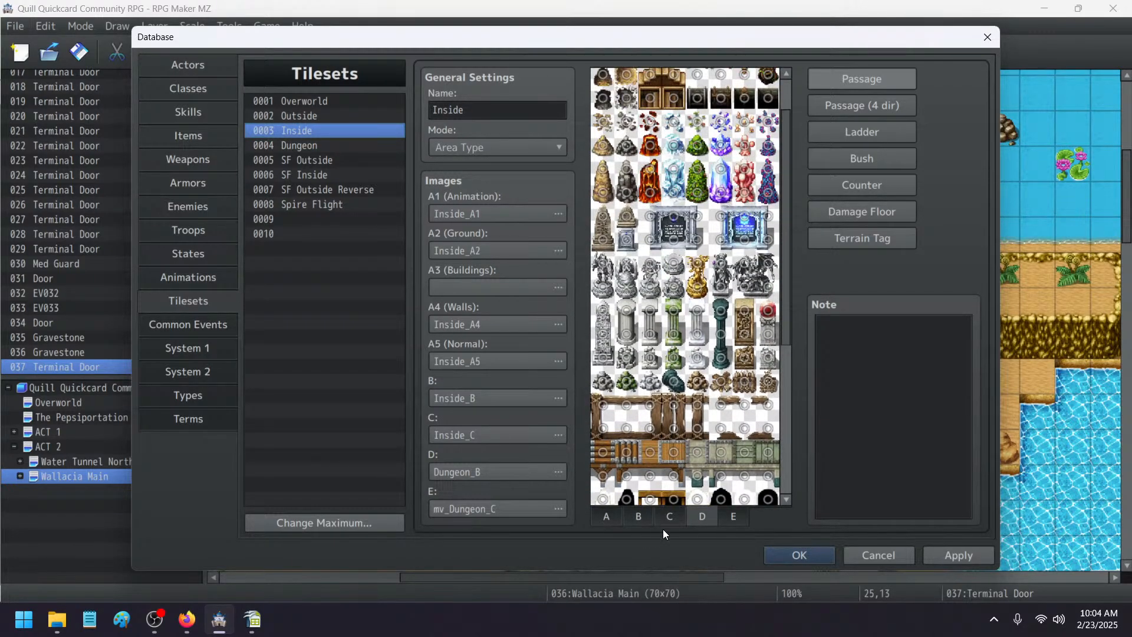
click(668, 517)
scroll(710, 387, down, 5)
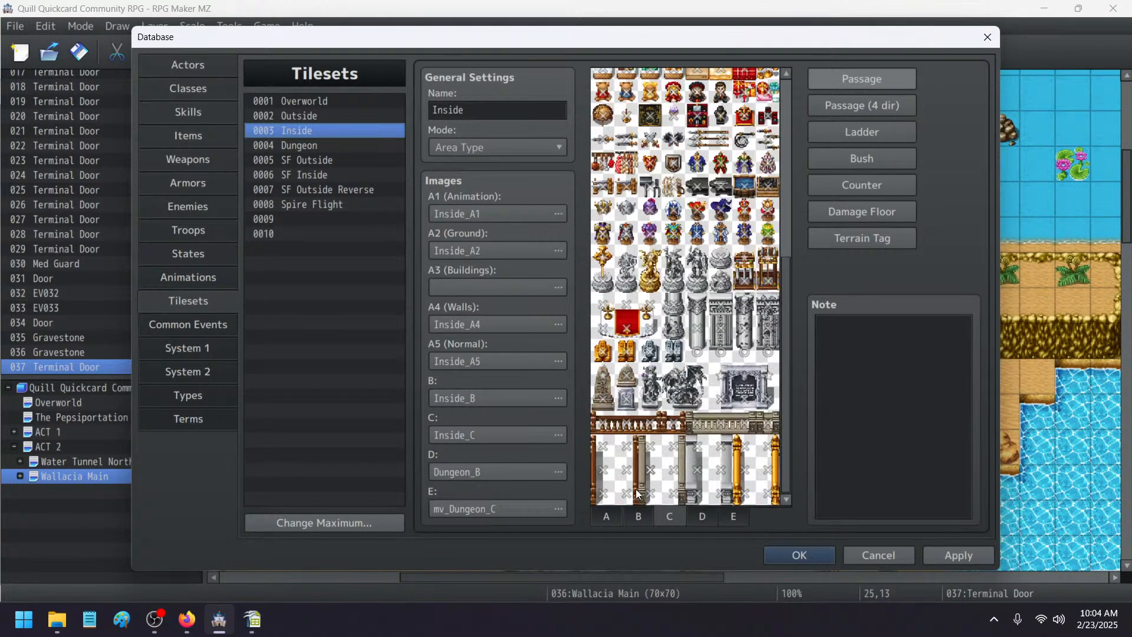
click(629, 517)
scroll(694, 398, down, 5)
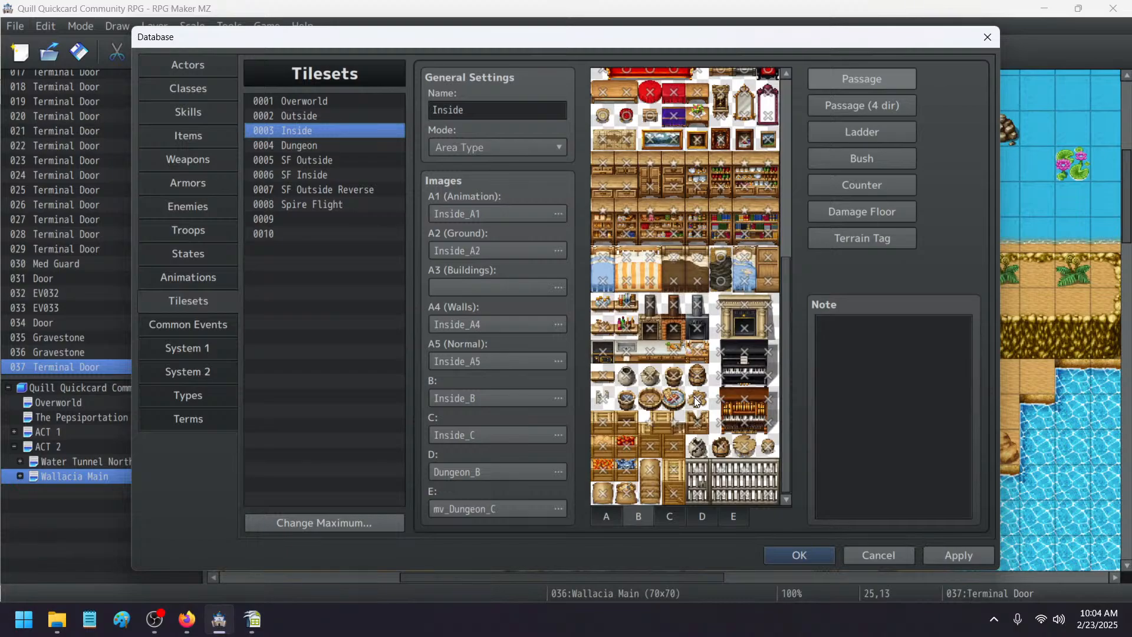
scroll(714, 338, up, 5)
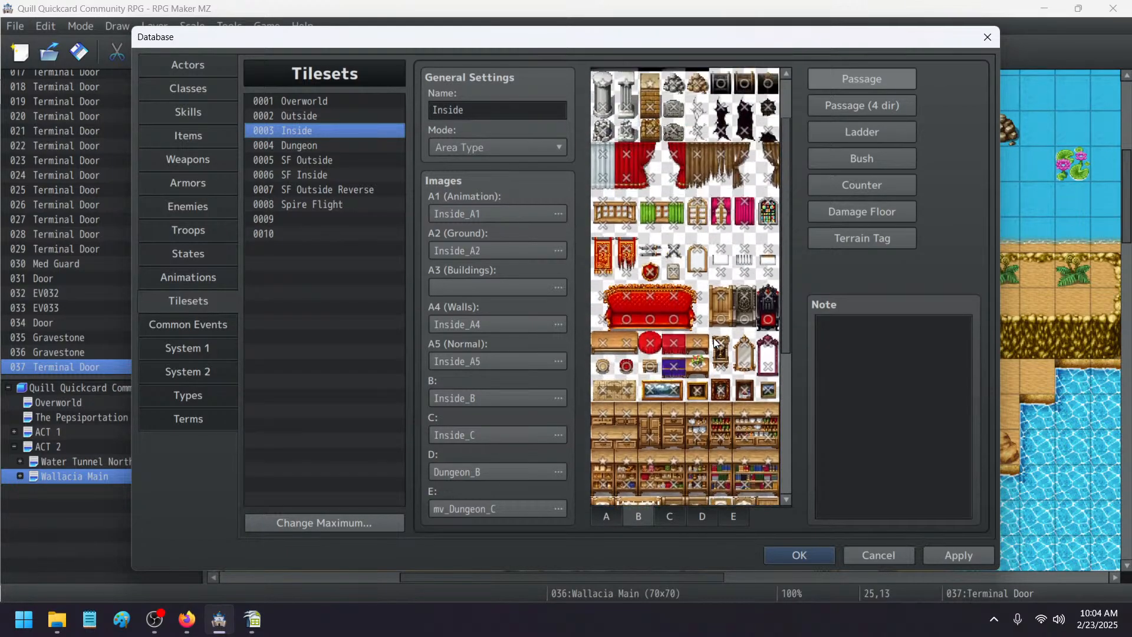
click(964, 557)
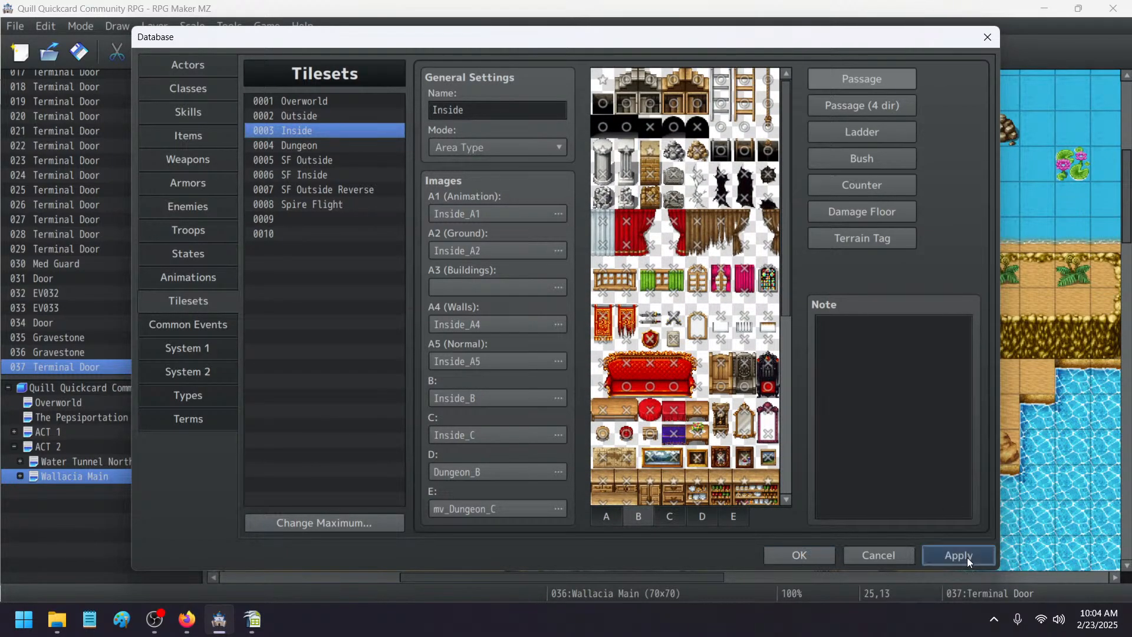
click(799, 555)
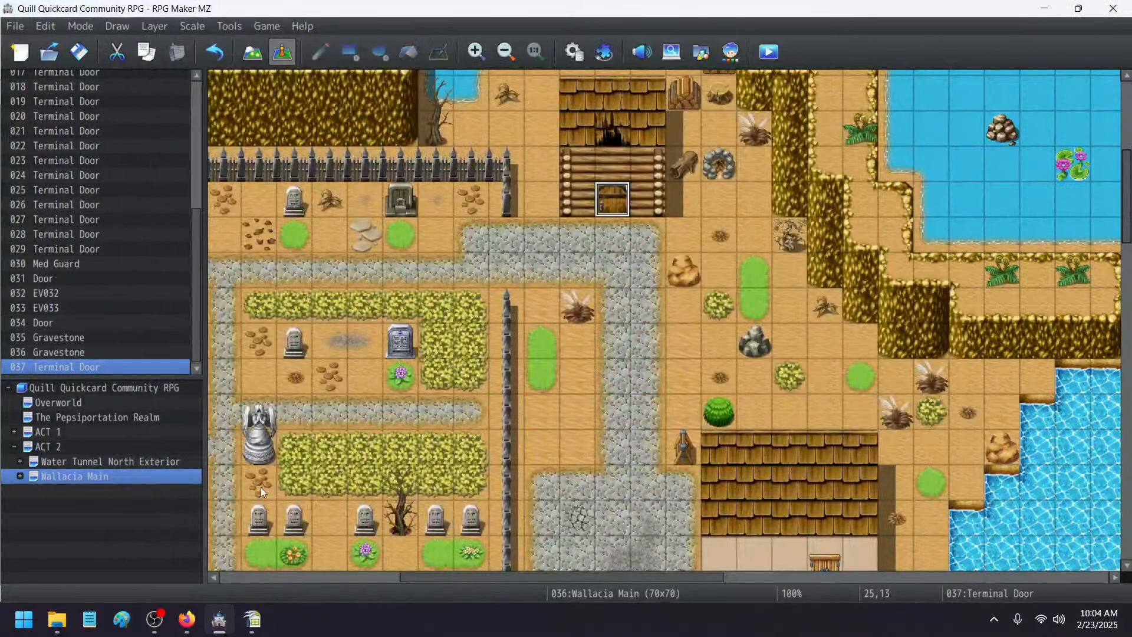
- Open the Mr Bones House map from the Wallacia Main submaps
click(21, 477)
scroll(74, 497, down, 1)
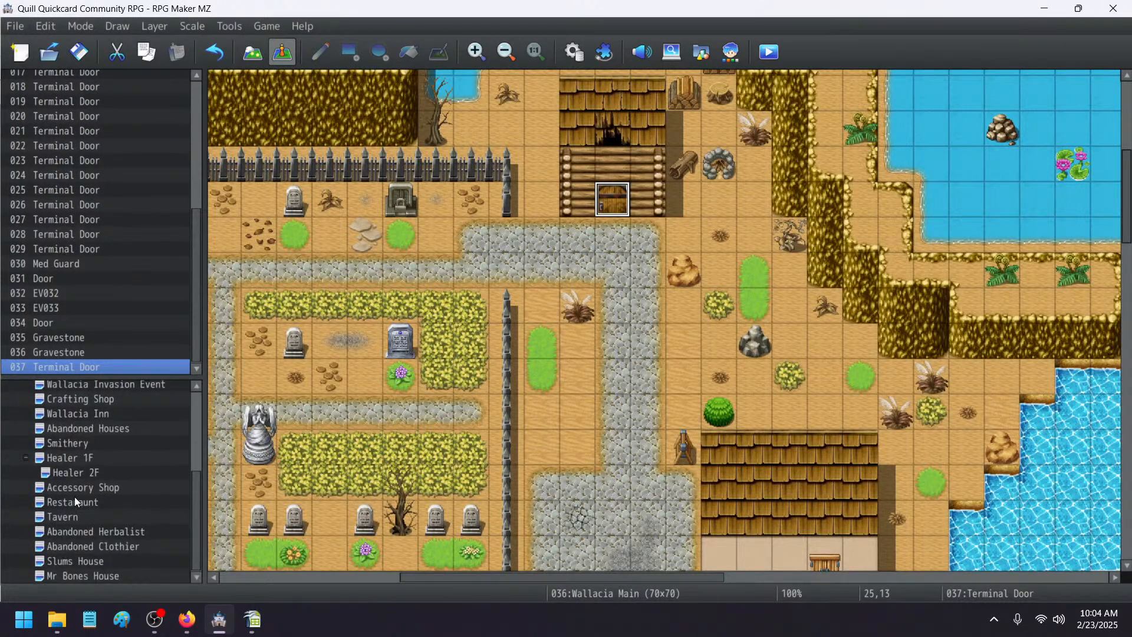
click(70, 577)
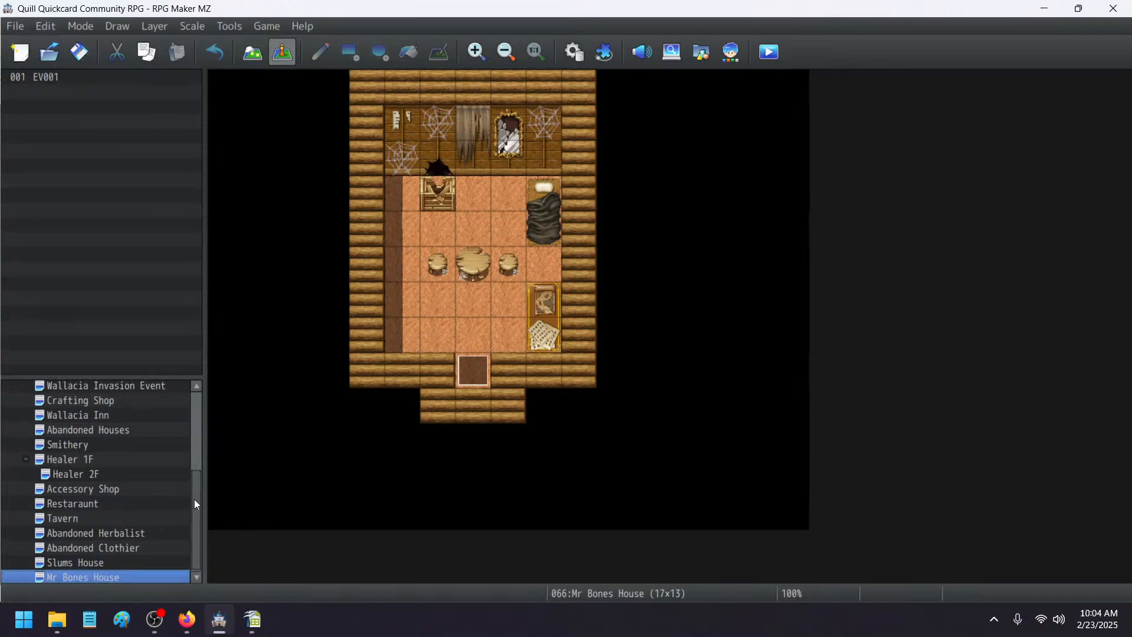
- Collapse the ACT 2 map group and open the Overworld map
drag(193, 499, 189, 412)
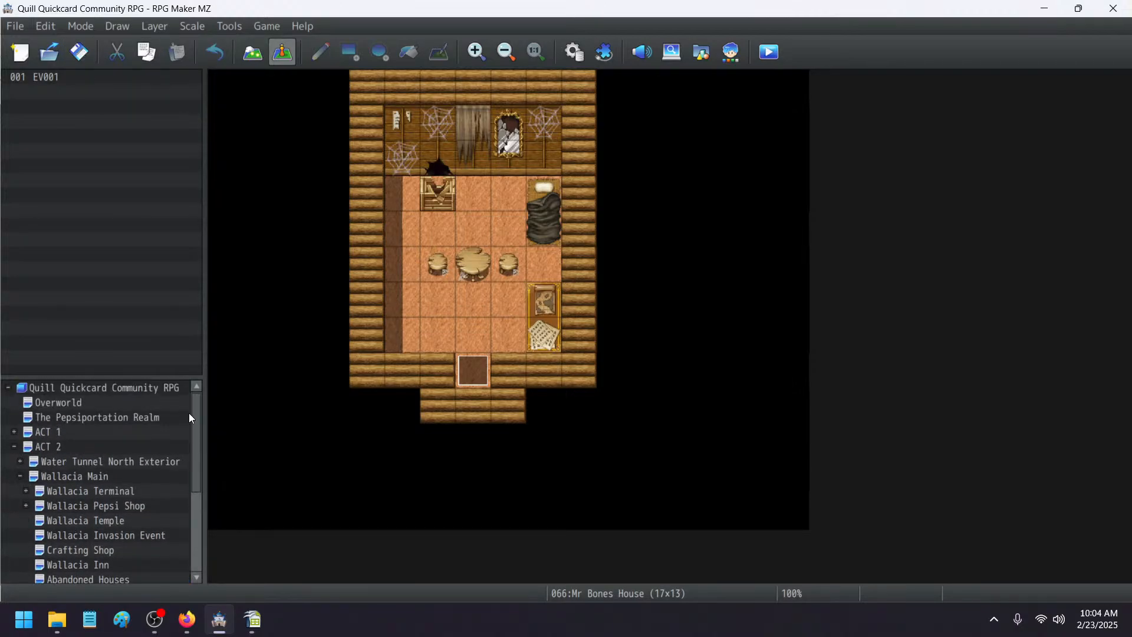
click(20, 448)
click(59, 404)
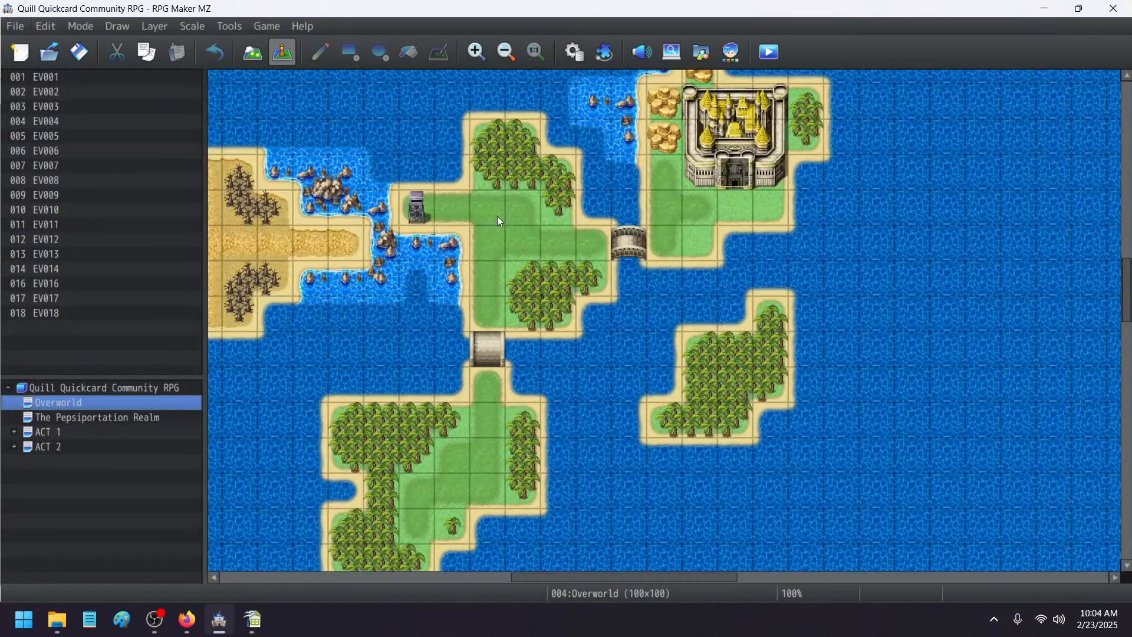
- Examine the Overworld's central and southern islands and browse tile sheets B and C for a settlement tile
click(750, 248)
click(550, 222)
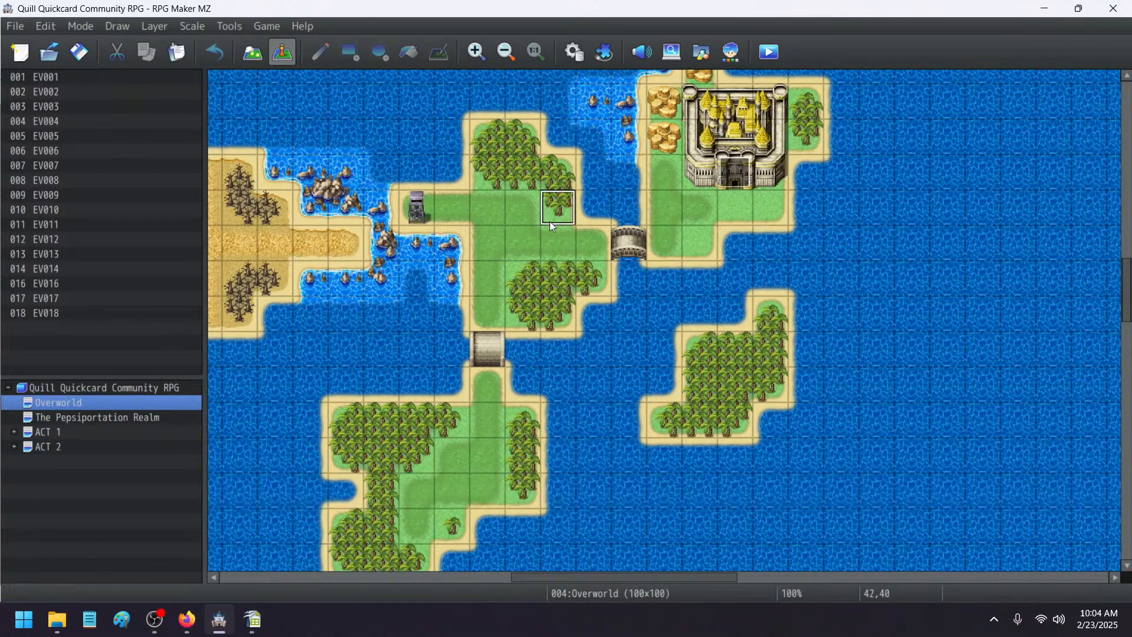
click(425, 210)
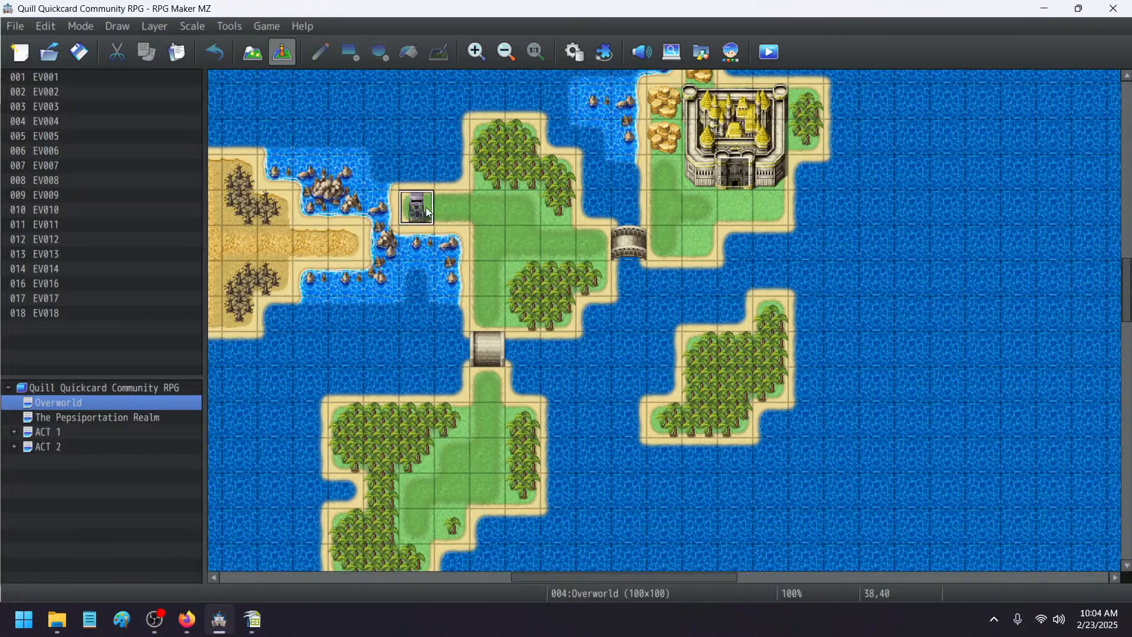
scroll(481, 224, down, 4)
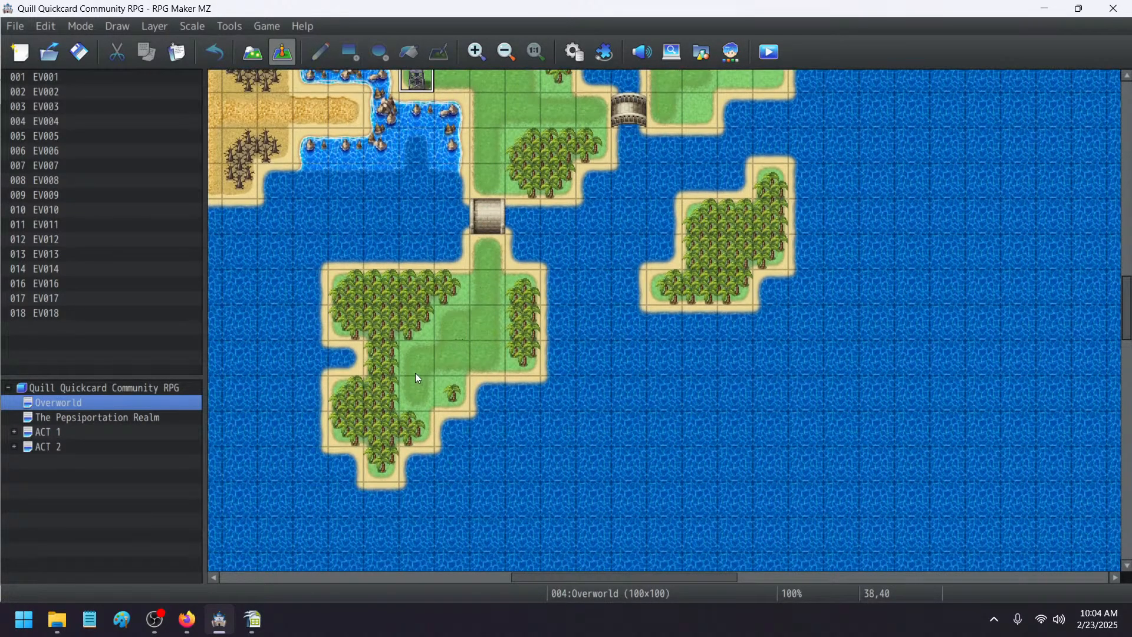
click(415, 371)
click(252, 52)
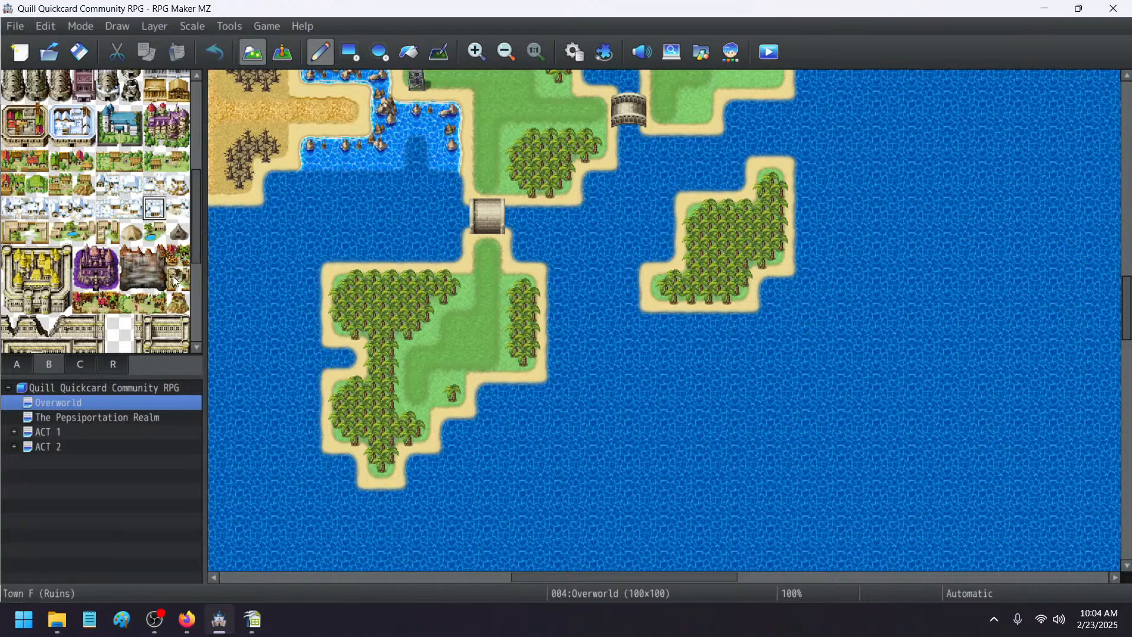
scroll(160, 288, up, 2)
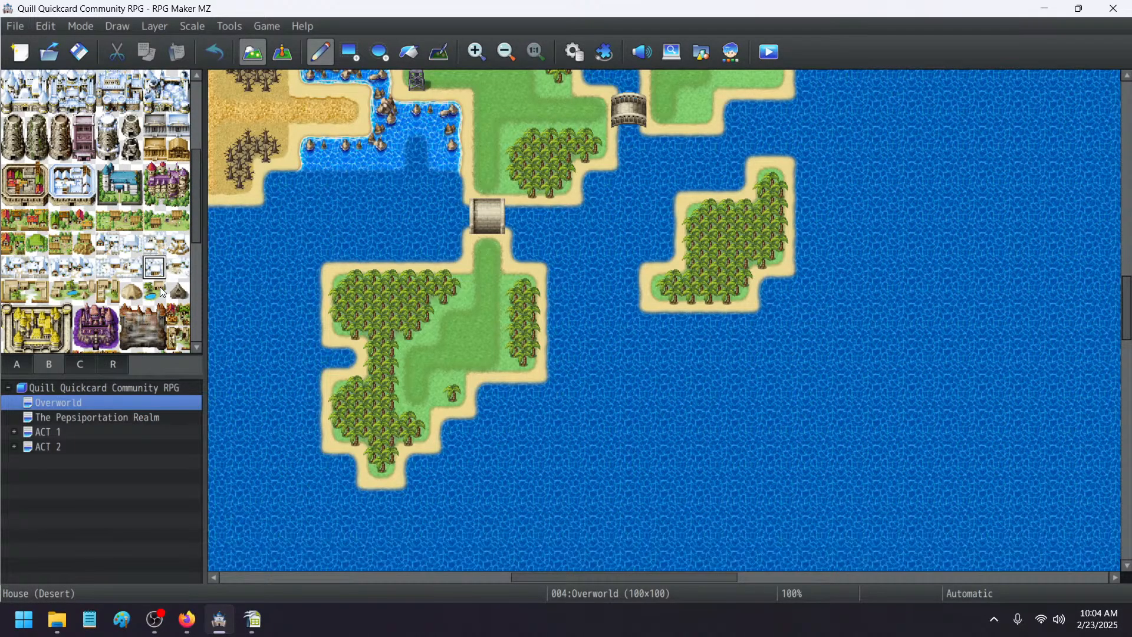
scroll(161, 290, up, 2)
scroll(160, 286, up, 6)
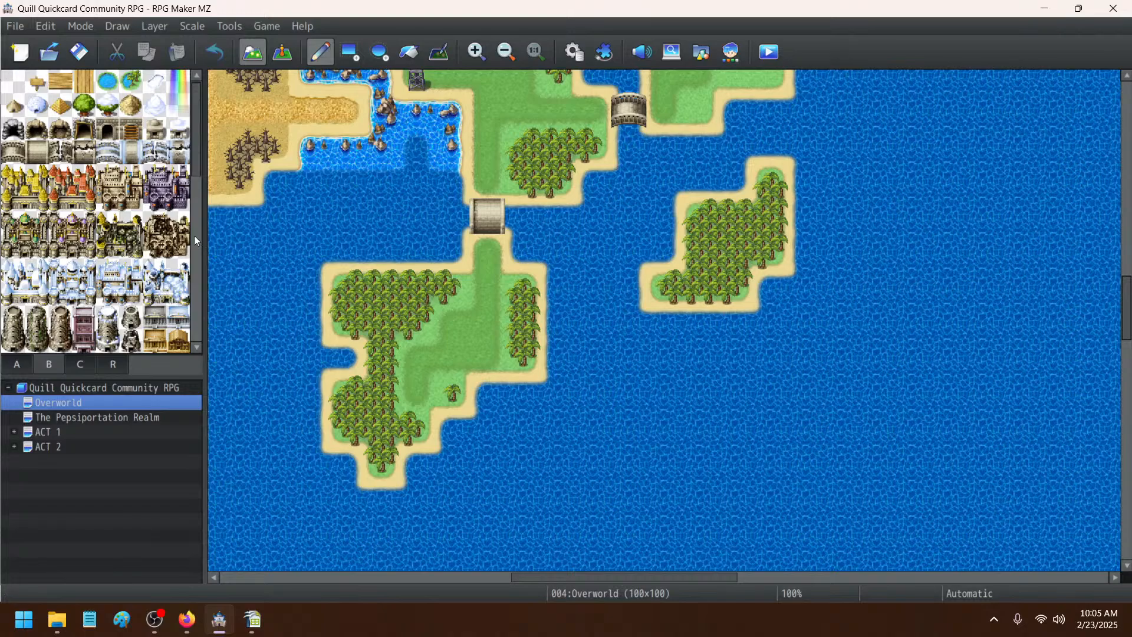
scroll(108, 221, down, 20)
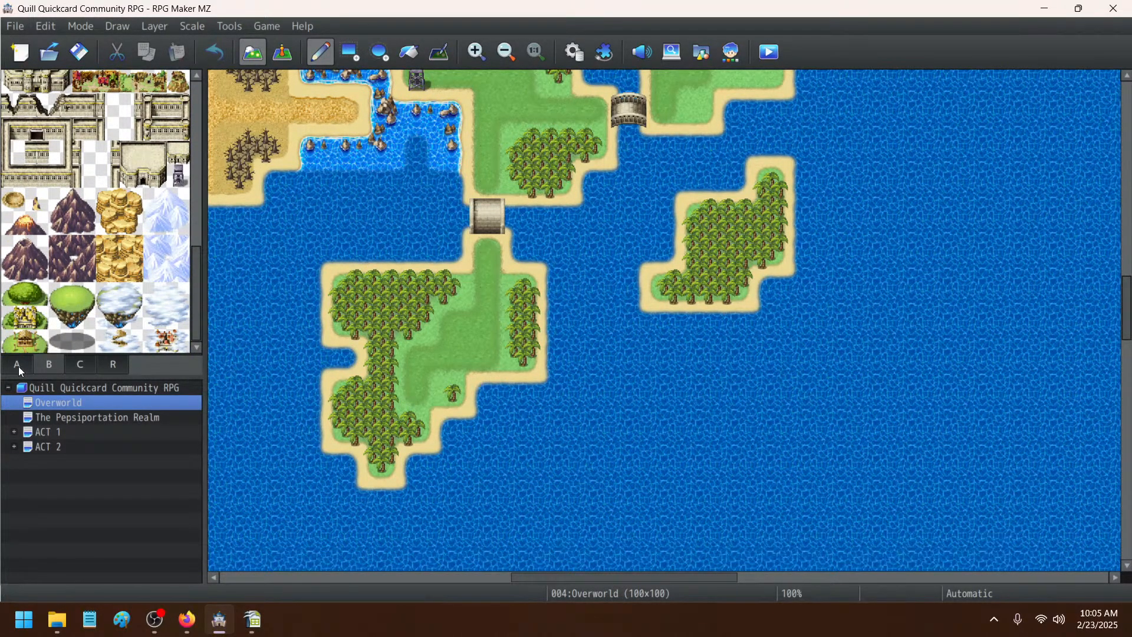
click(83, 366)
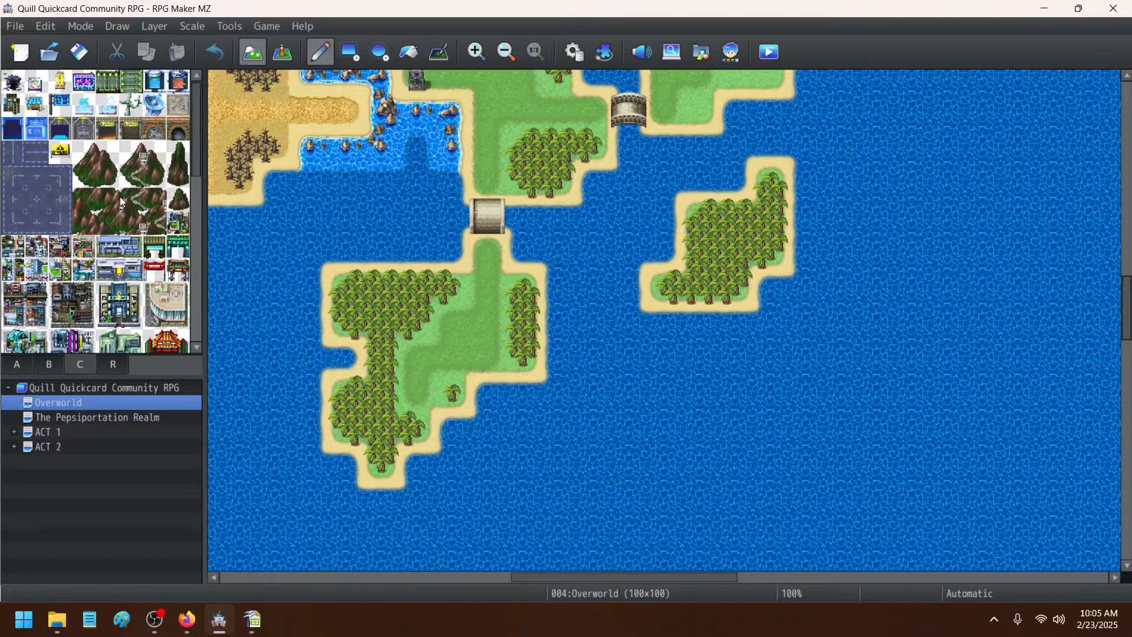
scroll(152, 173, down, 2)
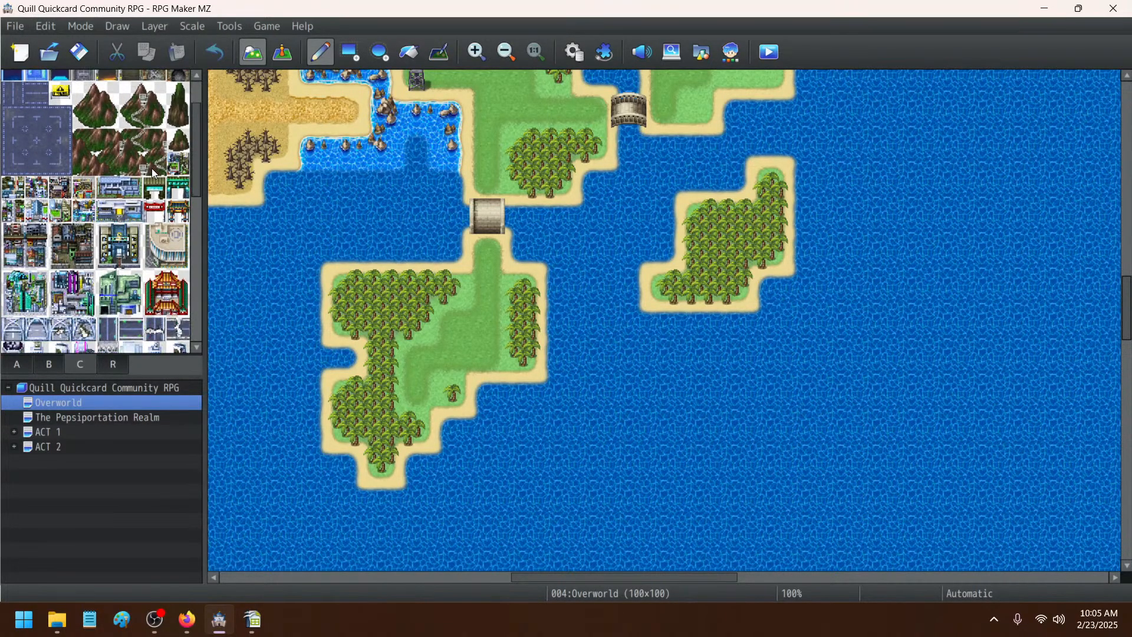
scroll(152, 173, down, 5)
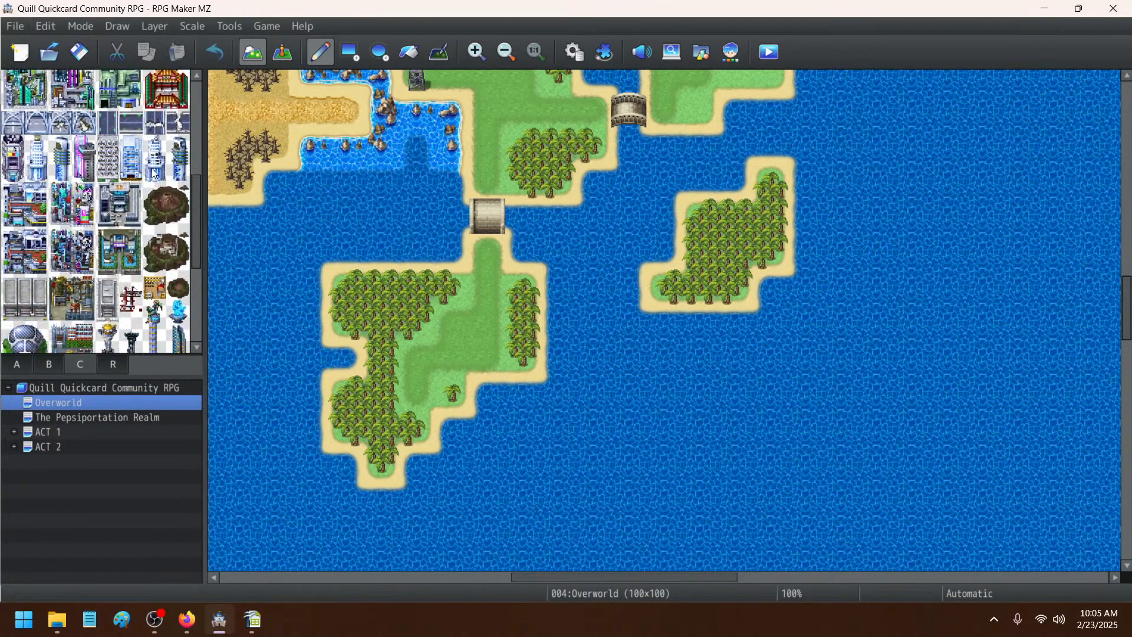
scroll(152, 171, down, 5)
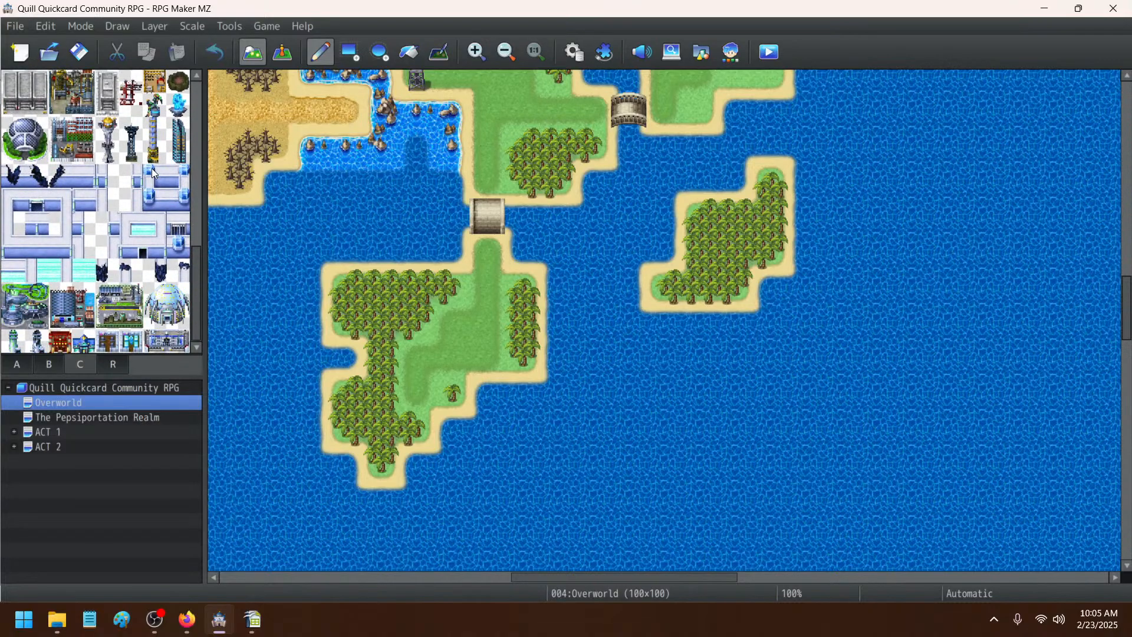
- Review the remaining building and terrain tiles on sheets B and A of the Overworld tileset
click(51, 370)
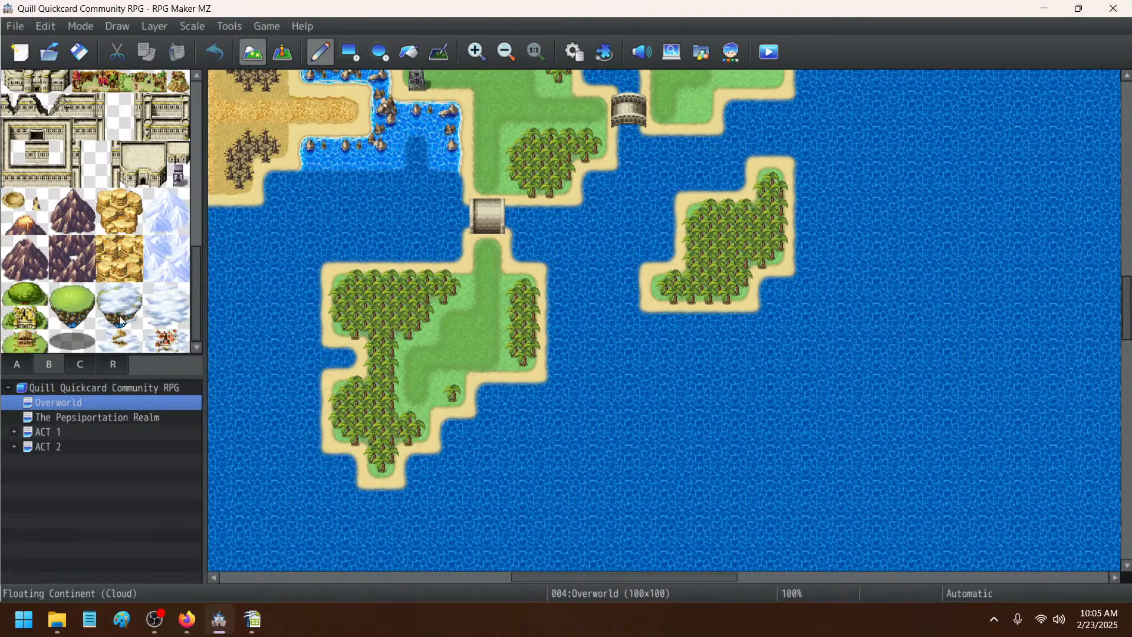
scroll(122, 314, up, 3)
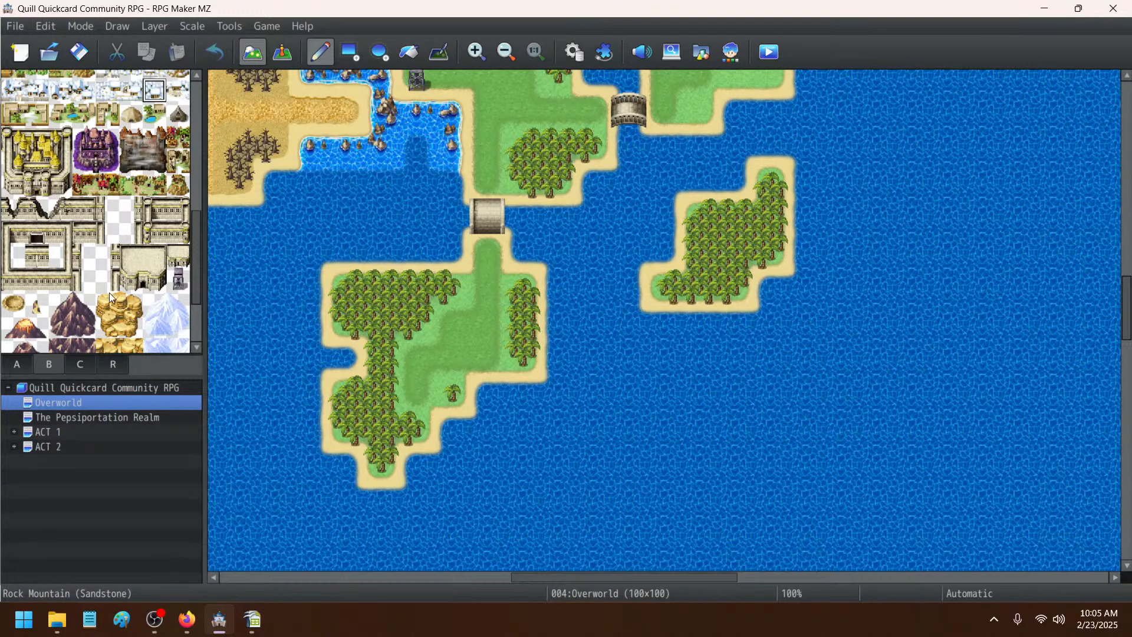
scroll(109, 293, up, 2)
scroll(112, 295, up, 4)
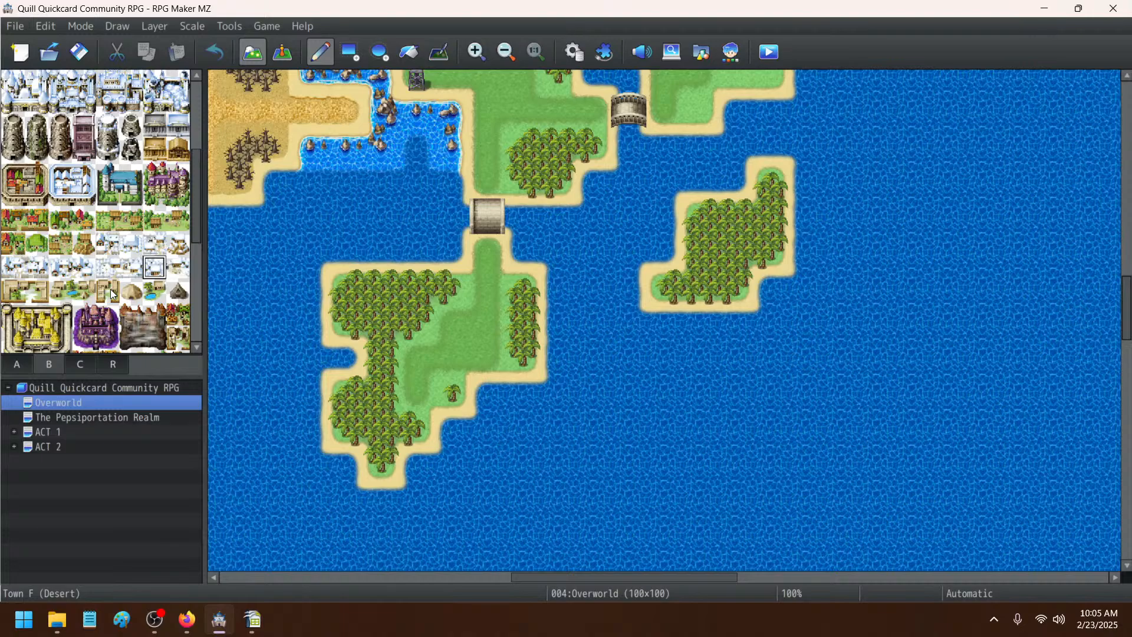
scroll(110, 289, up, 6)
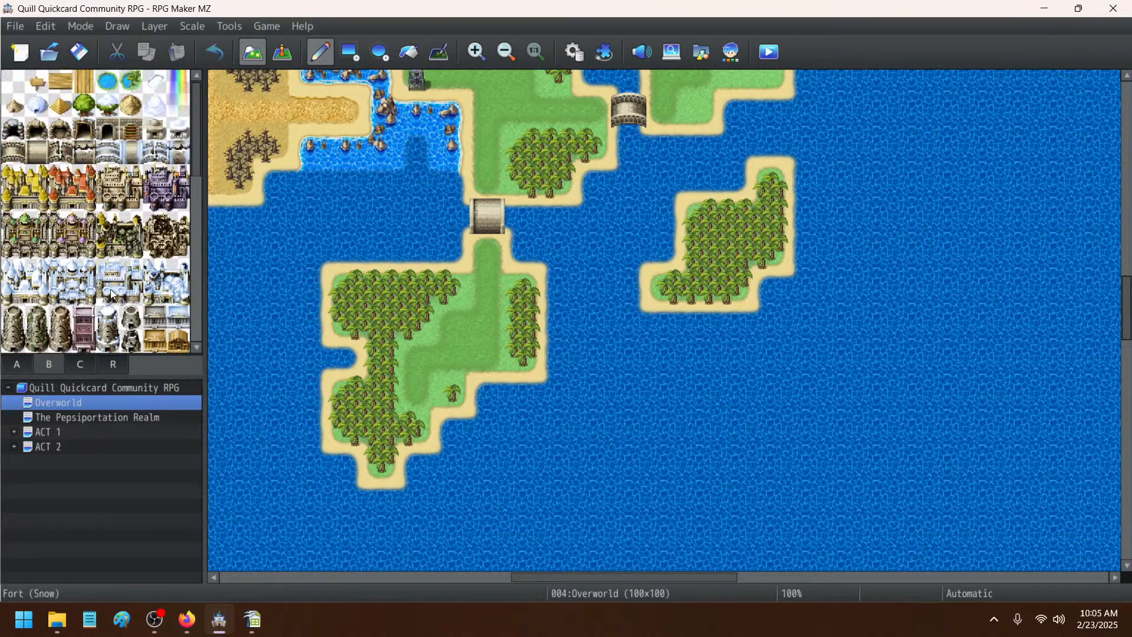
click(27, 357)
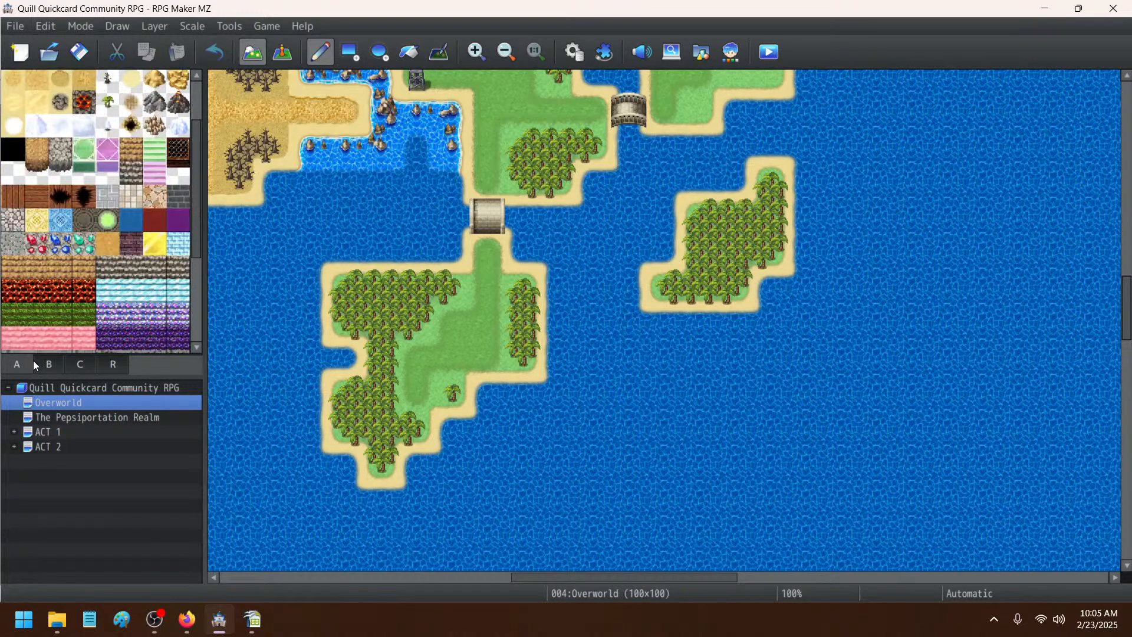
scroll(97, 330, down, 5)
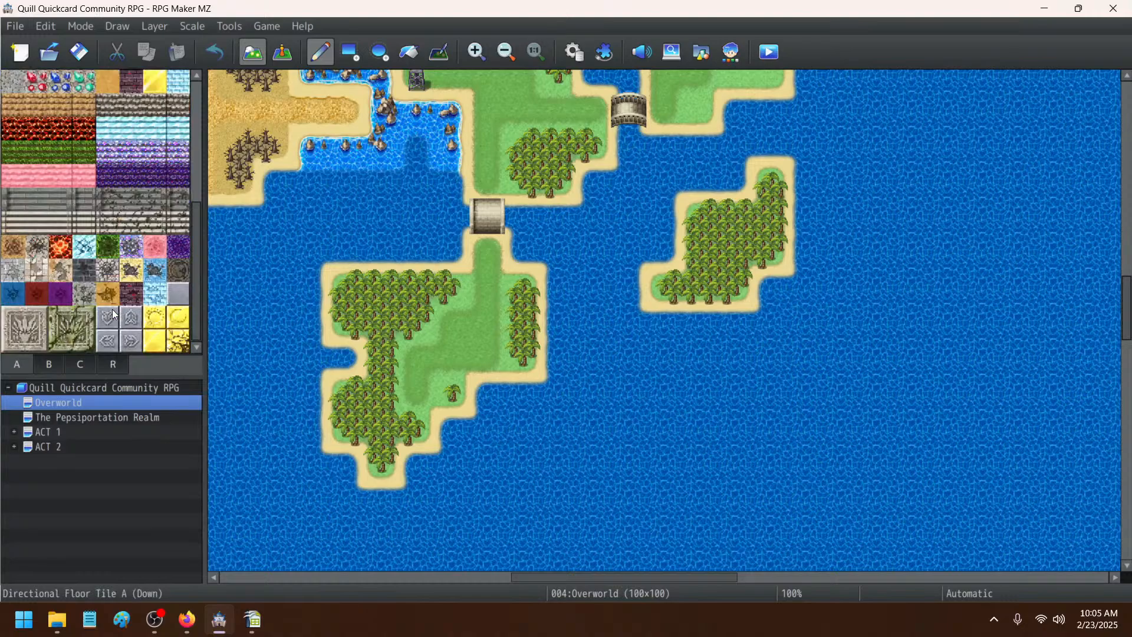
click(39, 370)
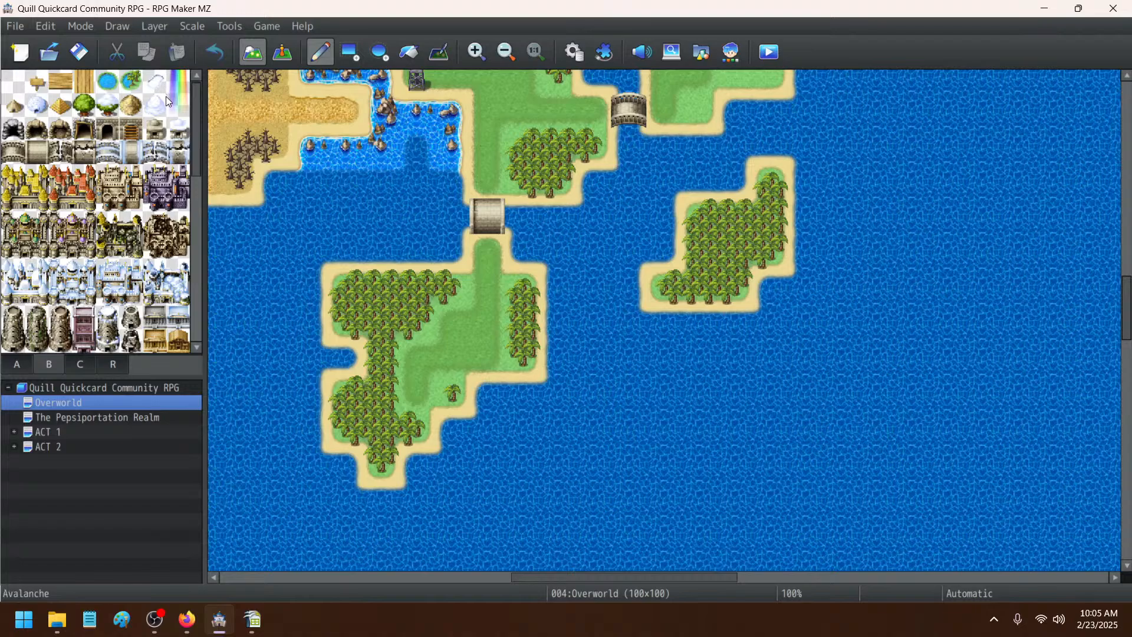
- Place the Pit House tile on the southern island at the lower end of its grass path, beside the lone palm
scroll(349, 202, up, 5)
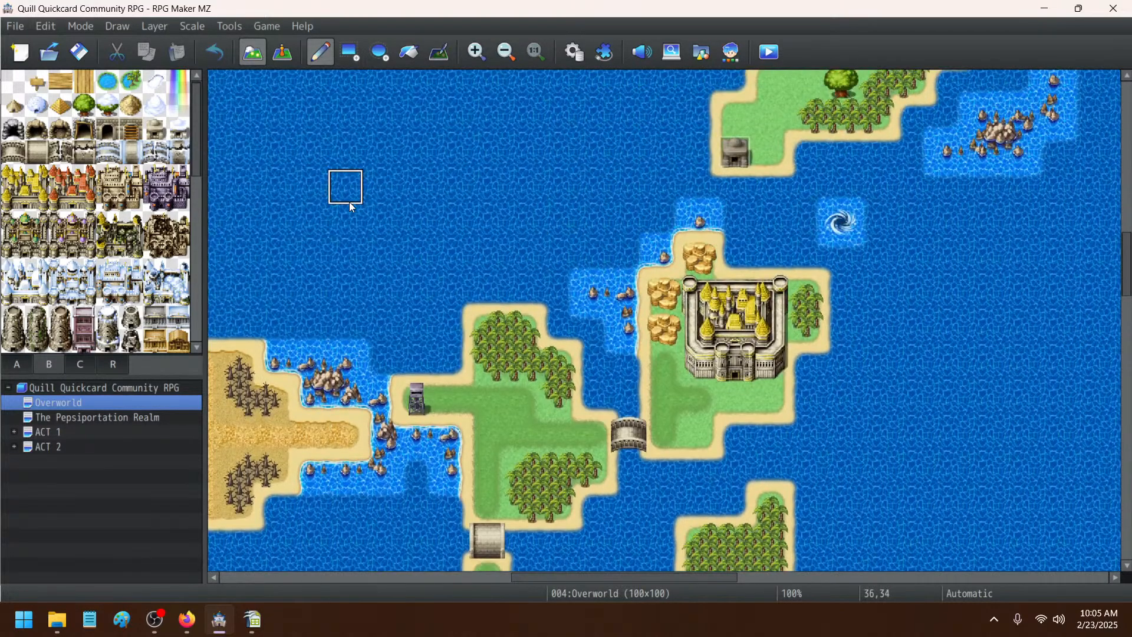
scroll(349, 202, down, 3)
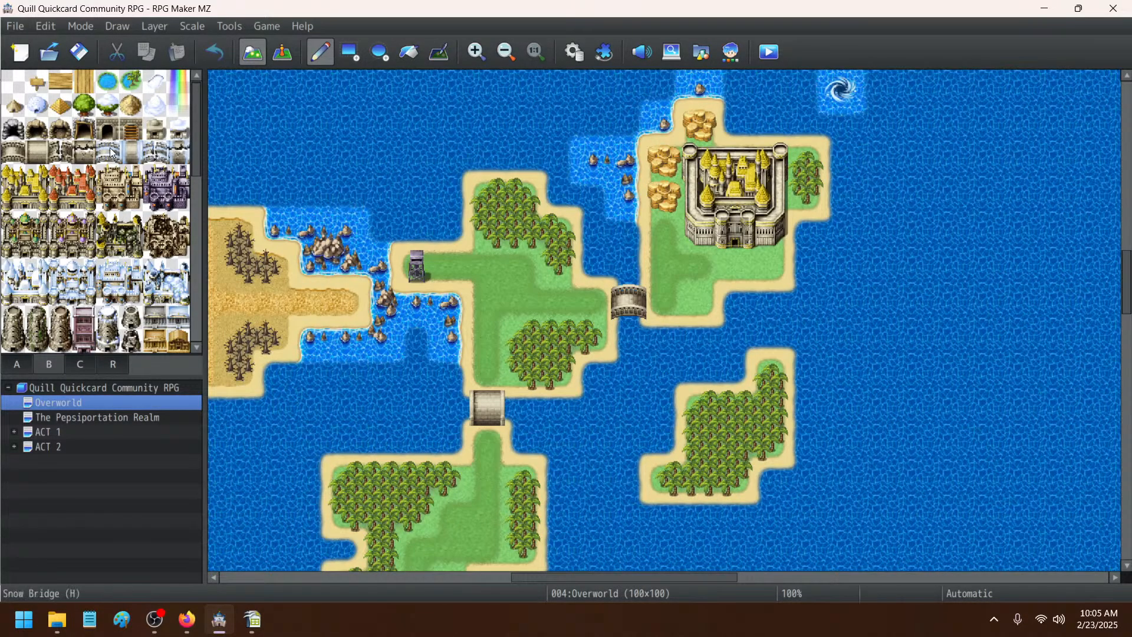
scroll(112, 159, down, 2)
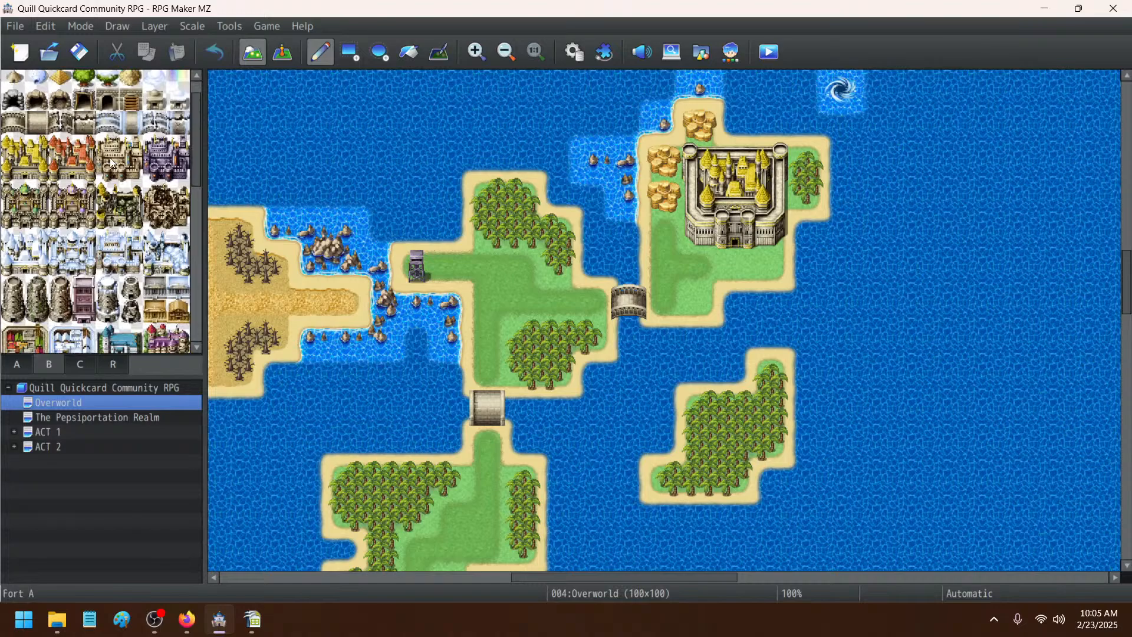
scroll(112, 163, down, 5)
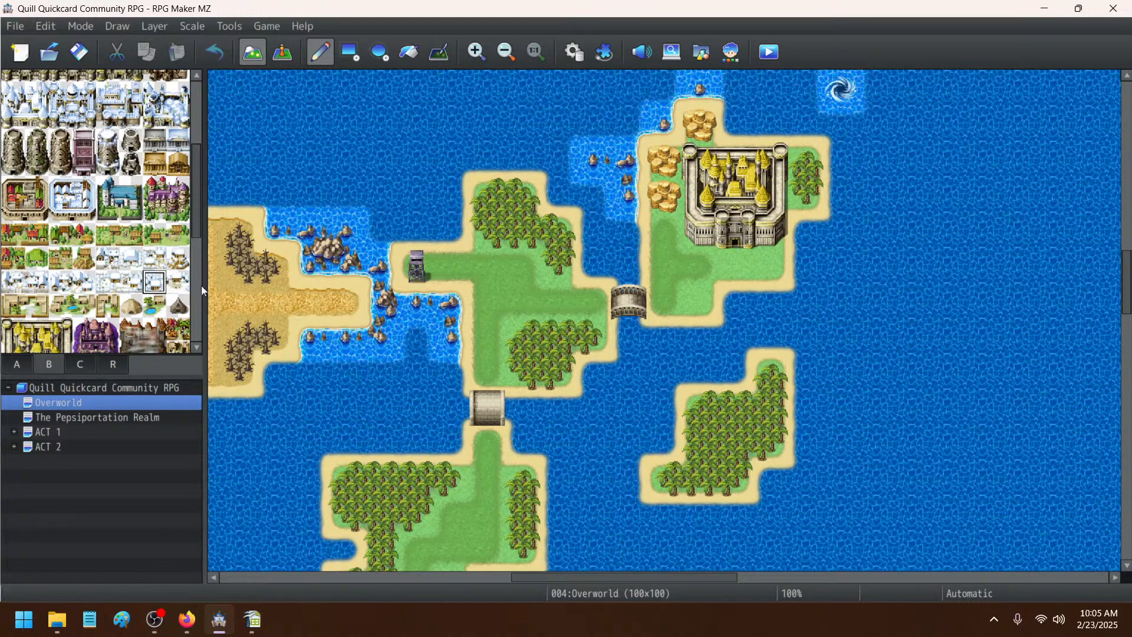
click(178, 305)
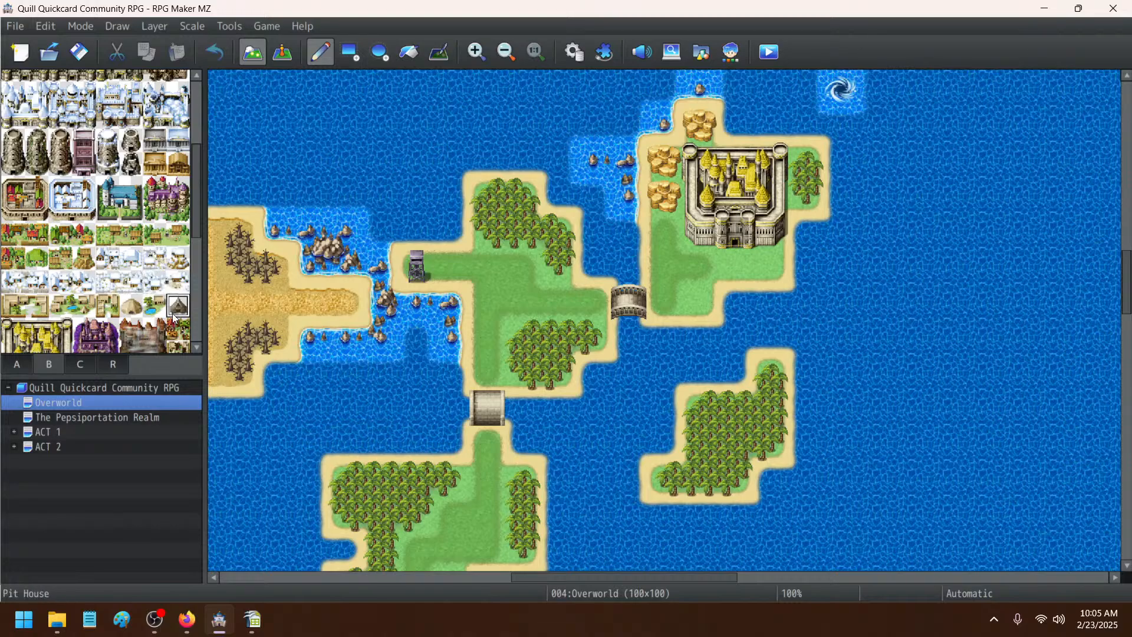
scroll(246, 291, down, 5)
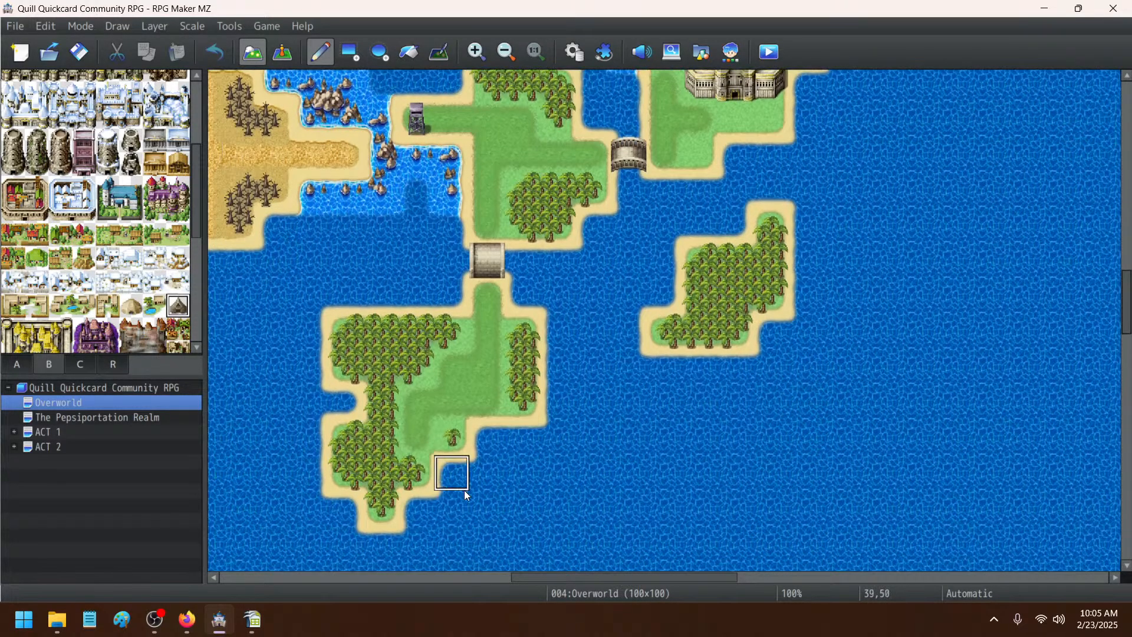
click(416, 437)
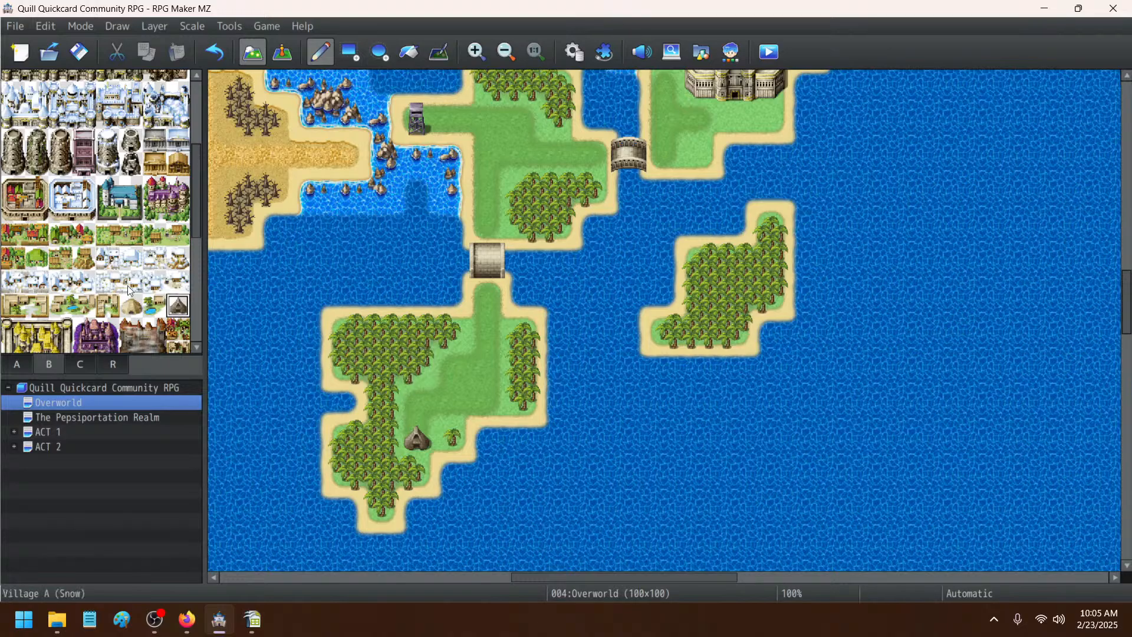
- Try a different settlement tile directly above the Pit House and undo that placement
scroll(127, 285, down, 5)
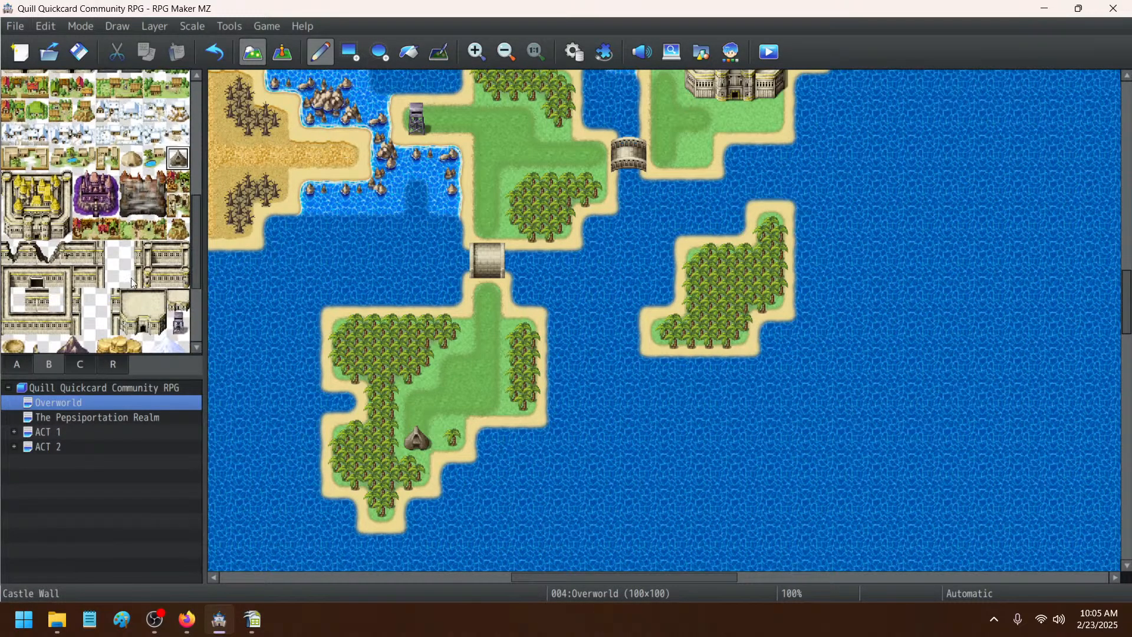
click(170, 234)
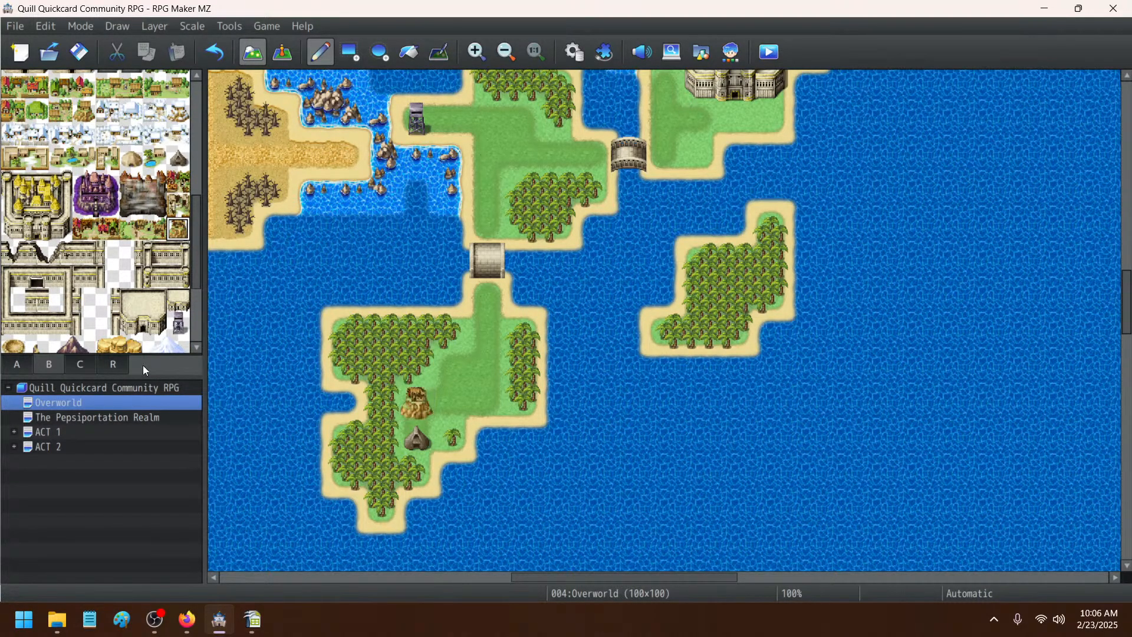
click(215, 52)
- Expand ACT 2 with the Wallacia Main submaps collapsed, and select the ACT 2 map
click(18, 449)
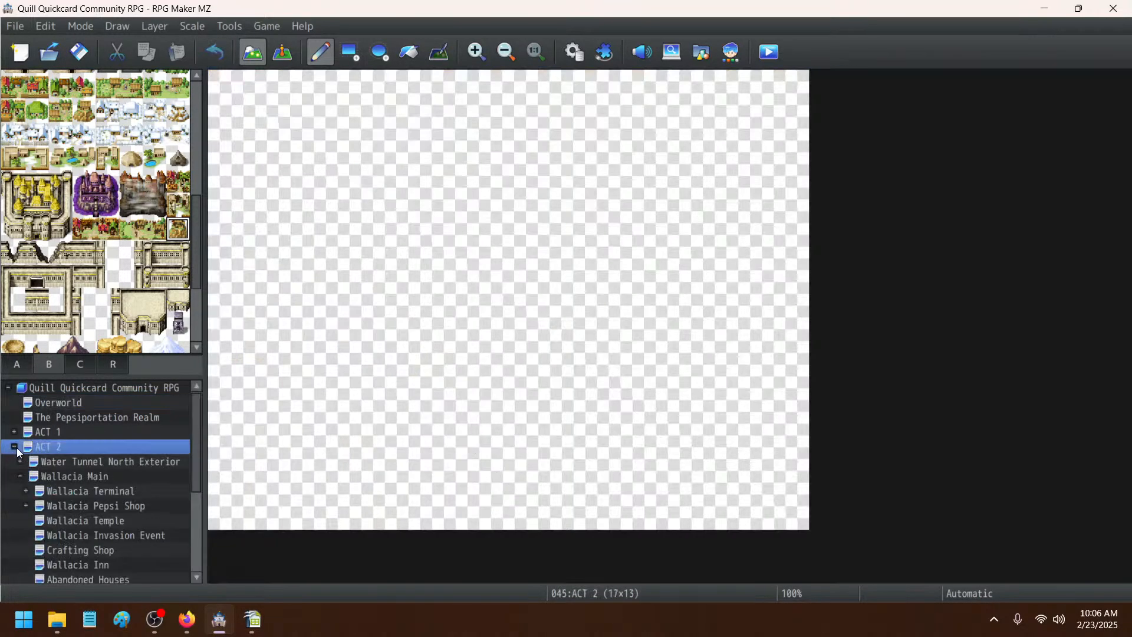
click(20, 477)
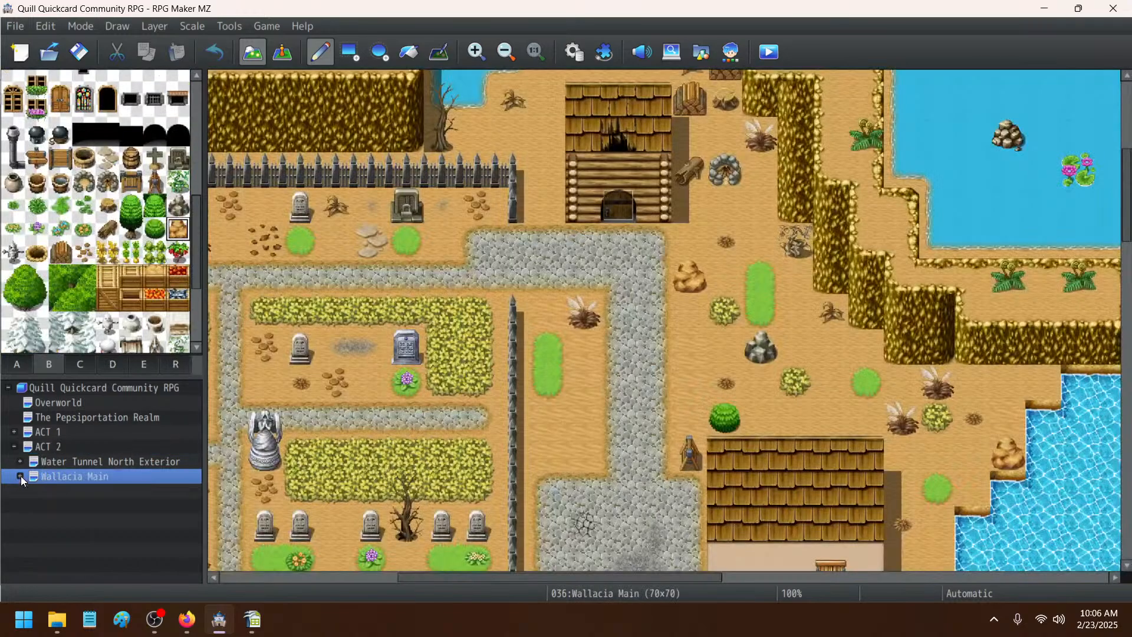
click(45, 443)
right_click(44, 442)
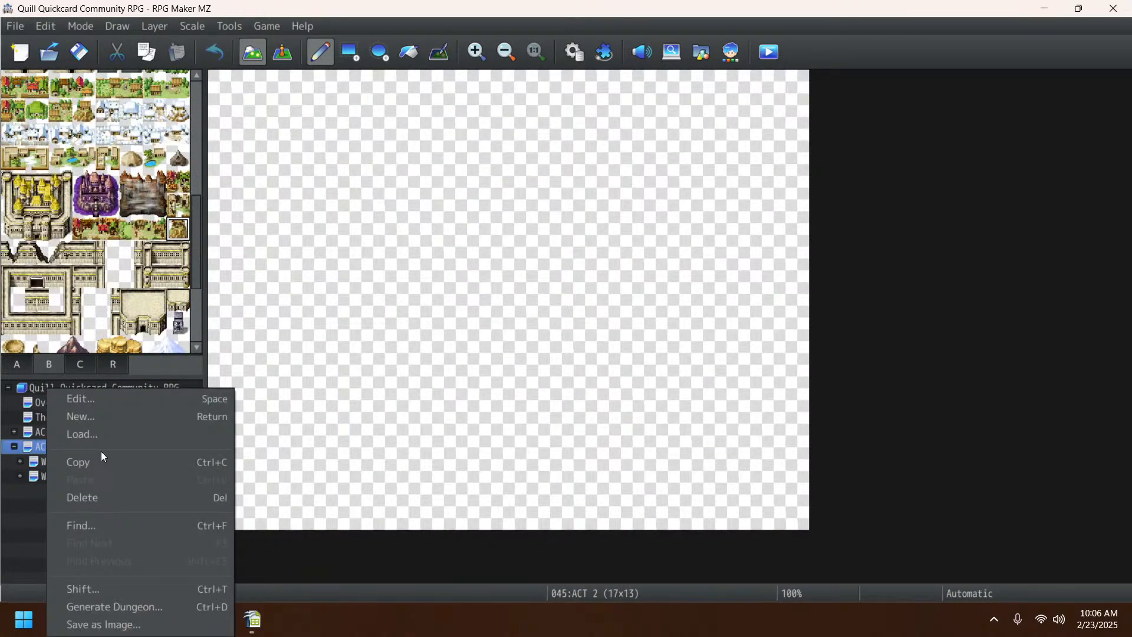
click(117, 401)
click(827, 523)
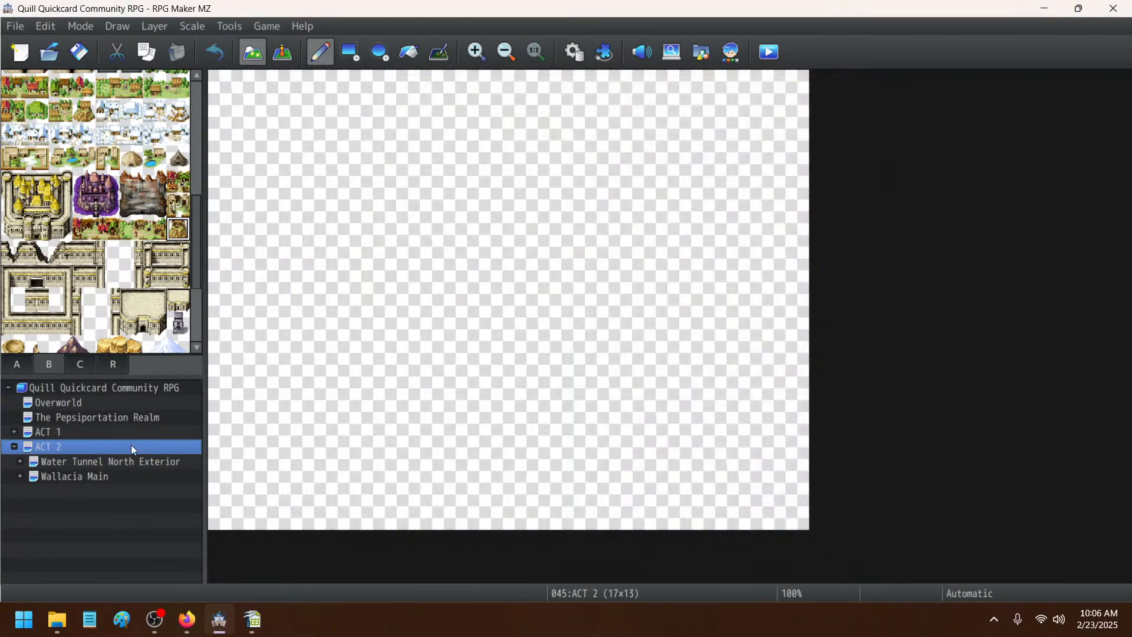
- Start a new map under ACT 2 with the 0002 Outside tileset and the display name Abandoned Temple
right_click(119, 444)
click(156, 416)
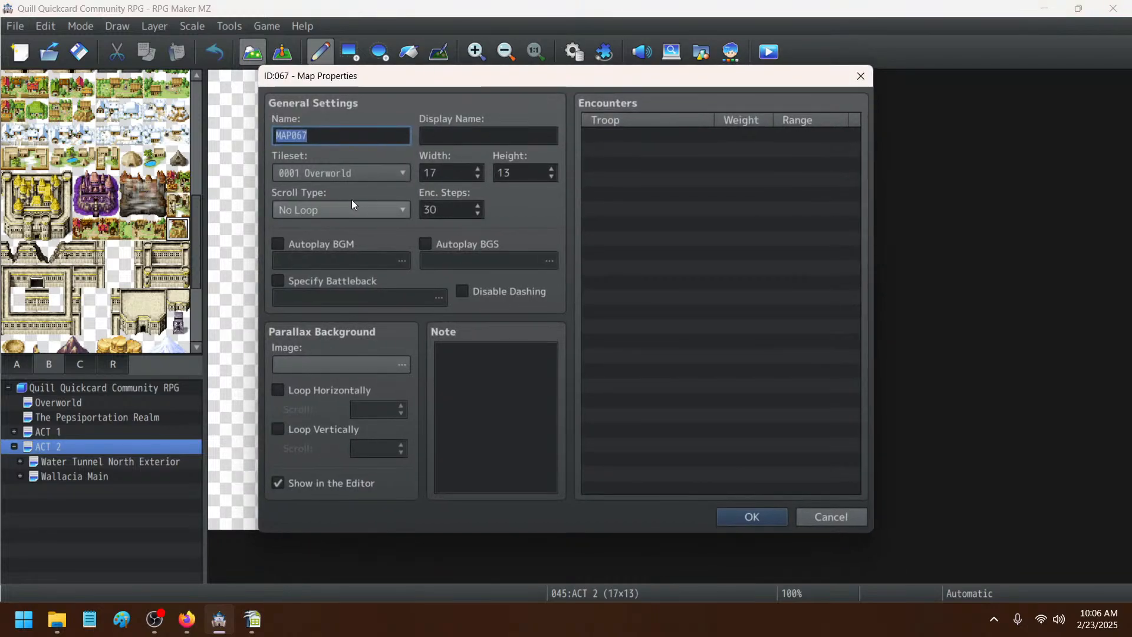
click(348, 175)
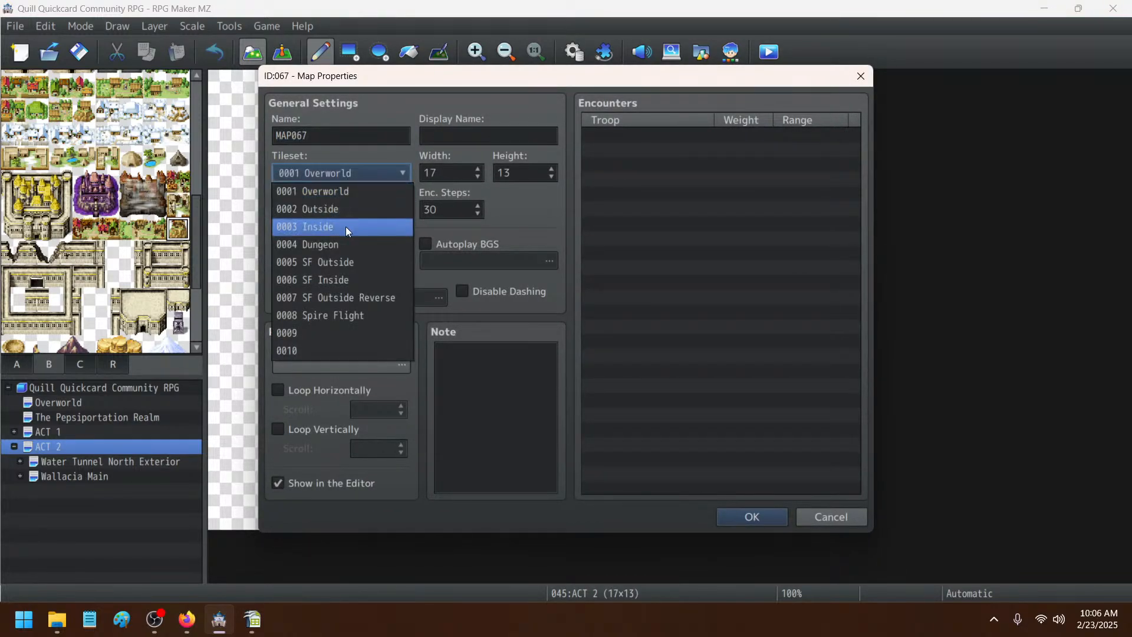
click(337, 210)
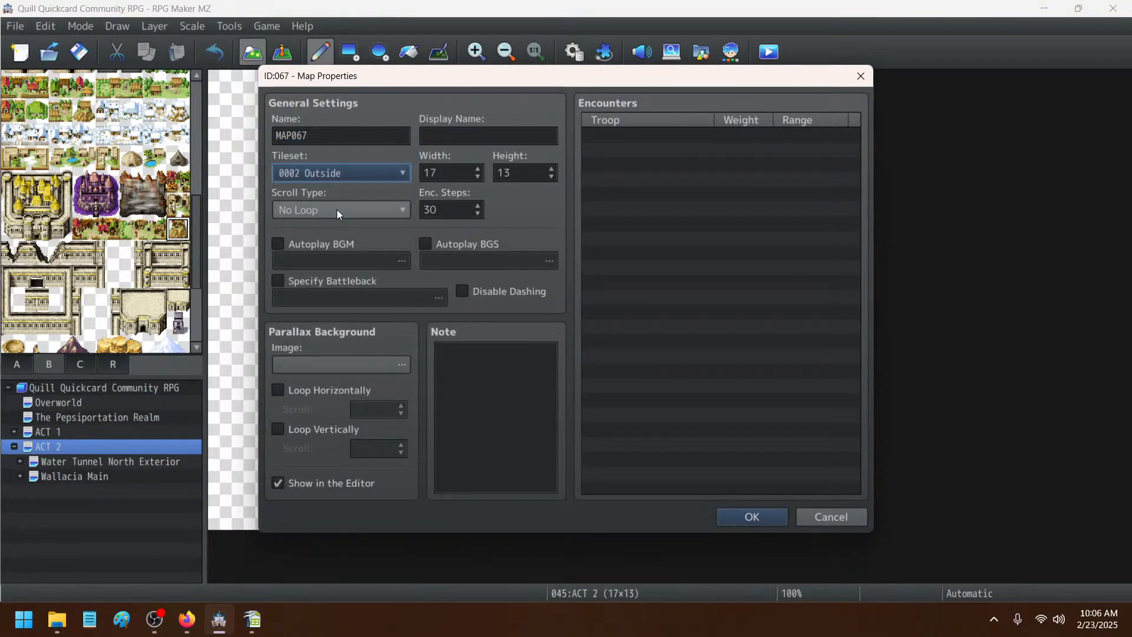
double_click(330, 132)
click(495, 137)
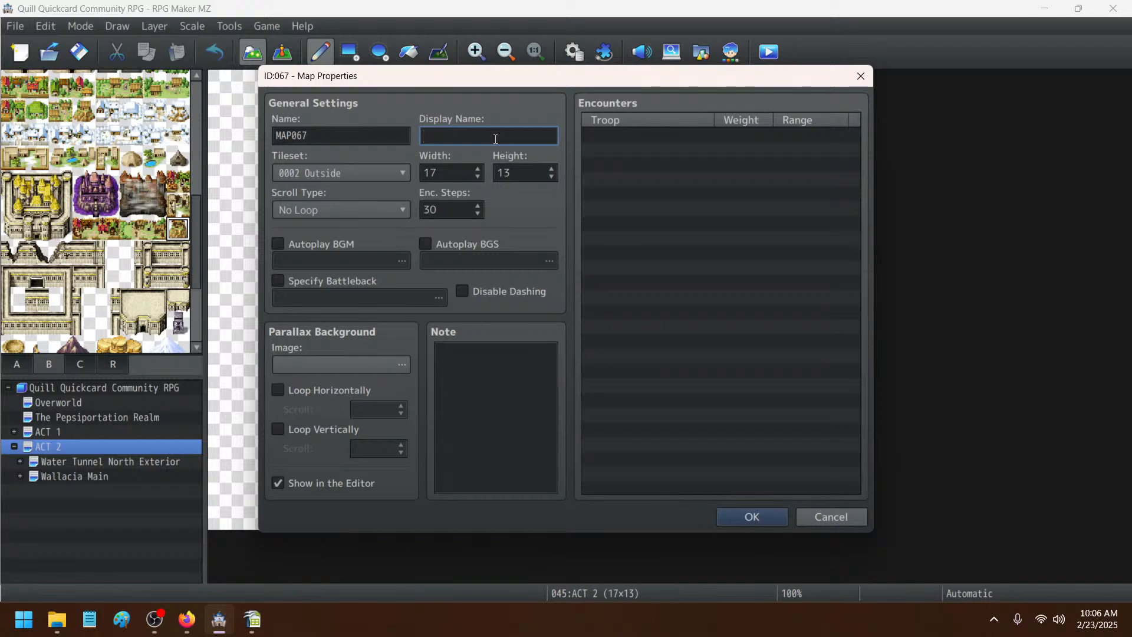
text(Abandoned Temple)
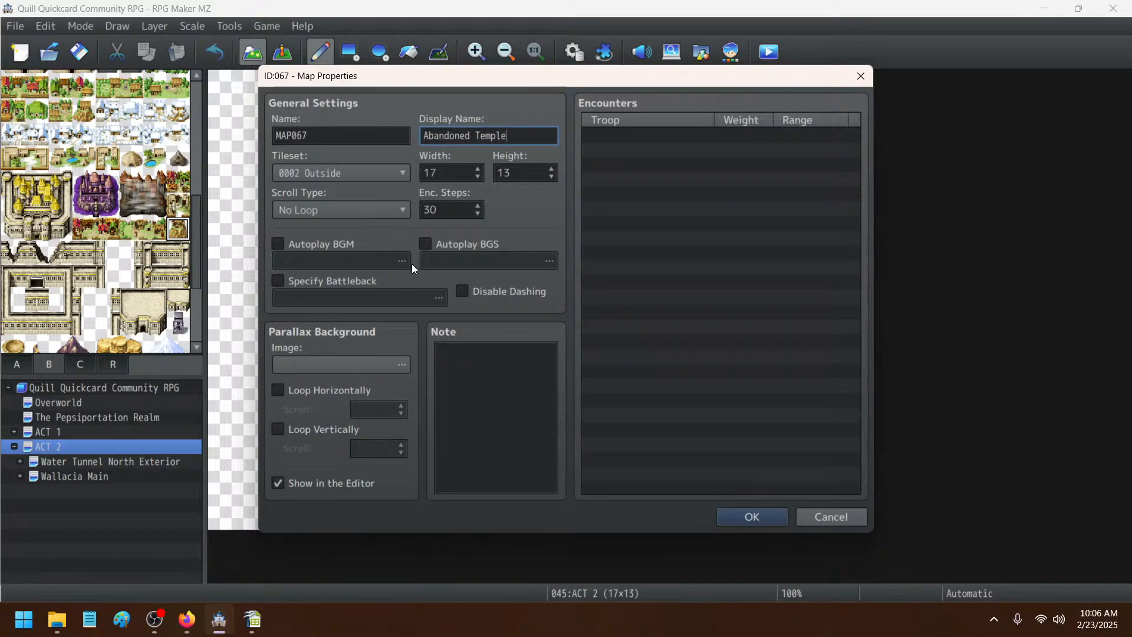
- Enable a specified battleback, autoplay BGS and autoplay BGM for the new map, keeping the BGM at (None) with 15% volume
click(357, 284)
click(439, 242)
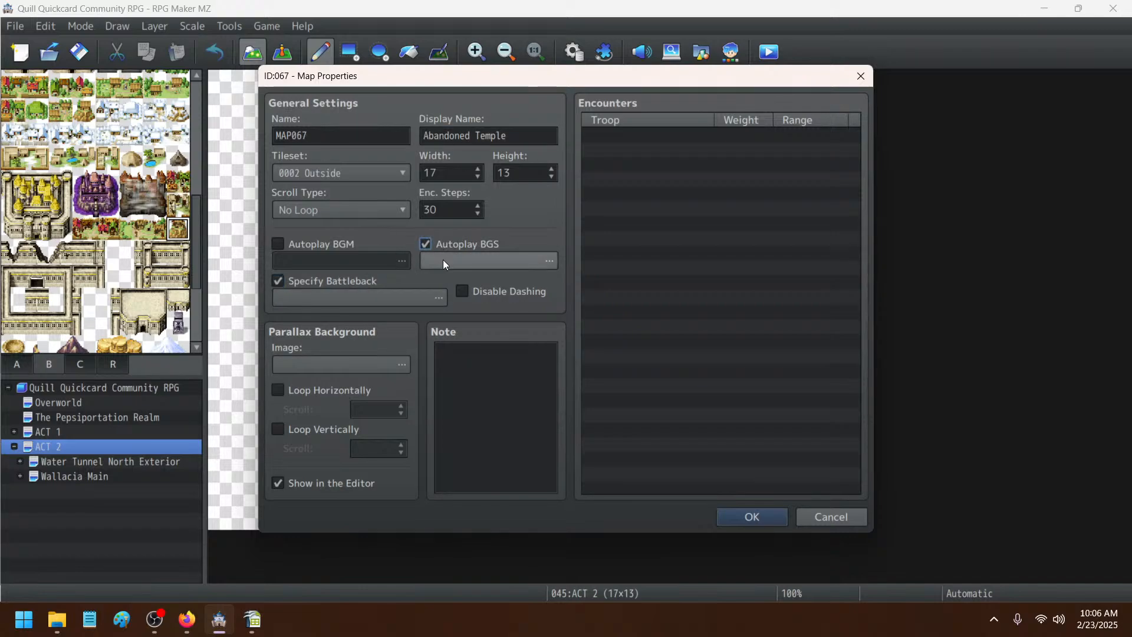
click(340, 244)
click(330, 260)
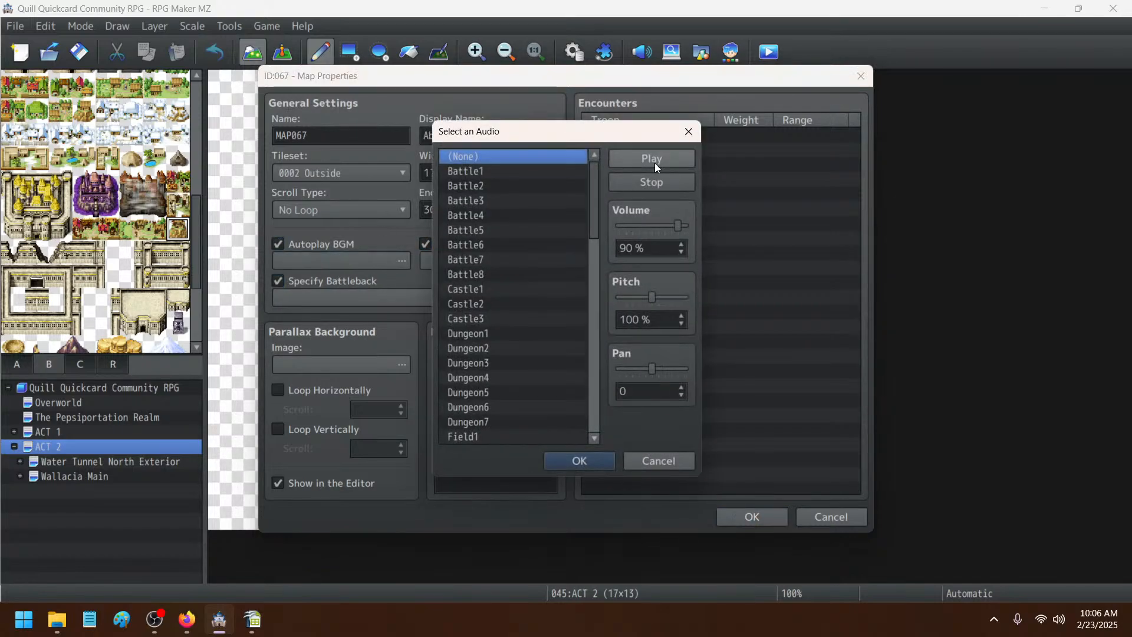
click(635, 227)
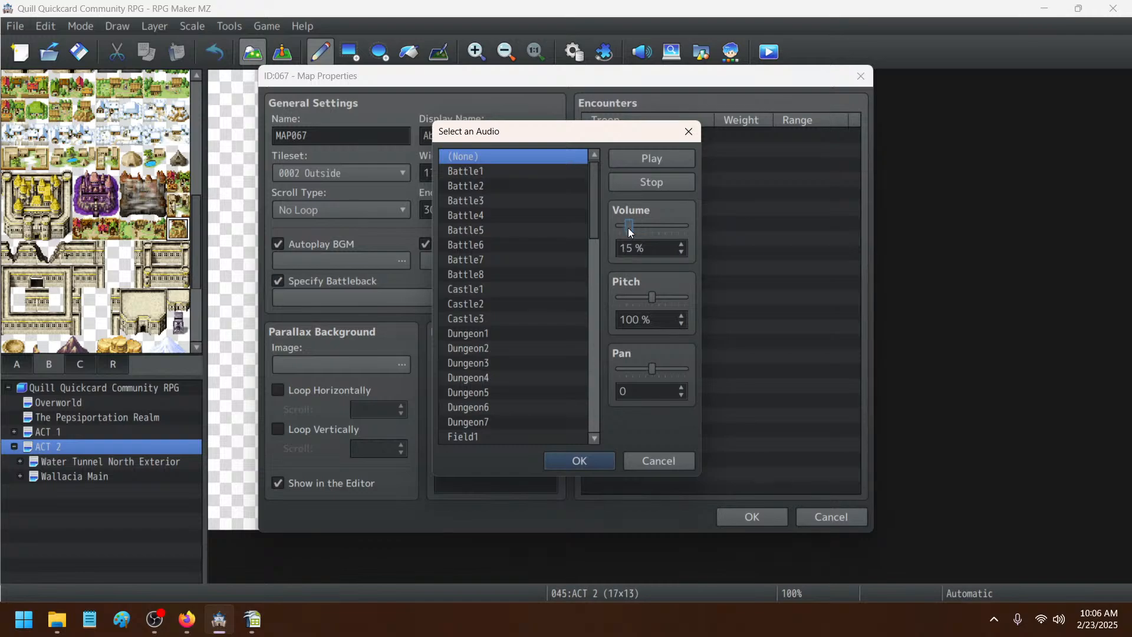
click(579, 461)
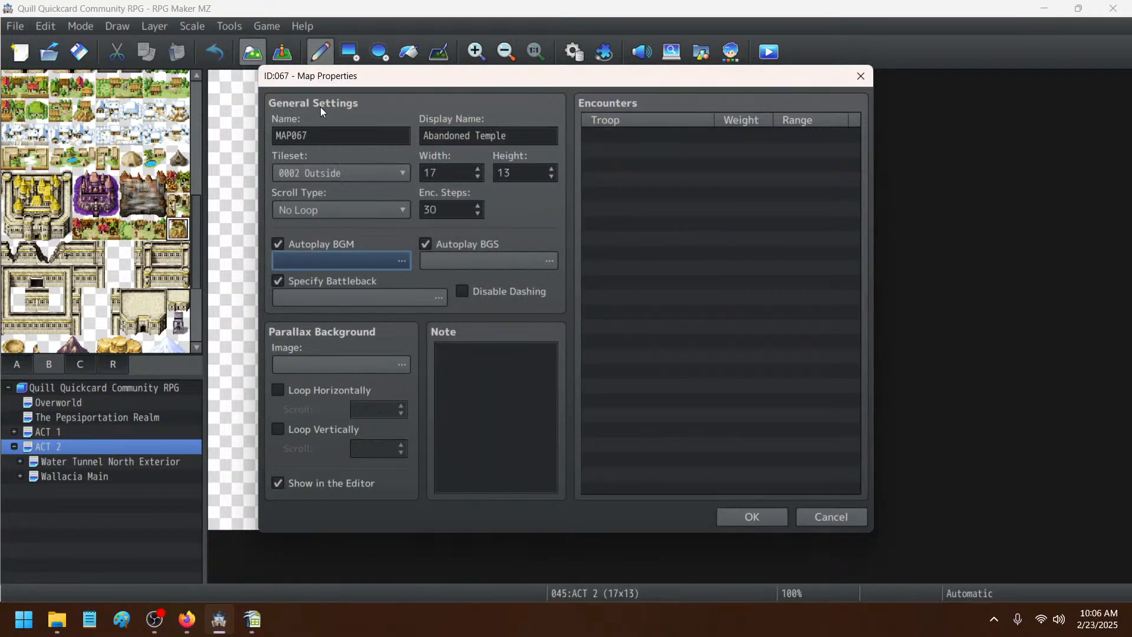
- Name the new map Abandoned Temple and raise its height to 15
double_click(328, 127)
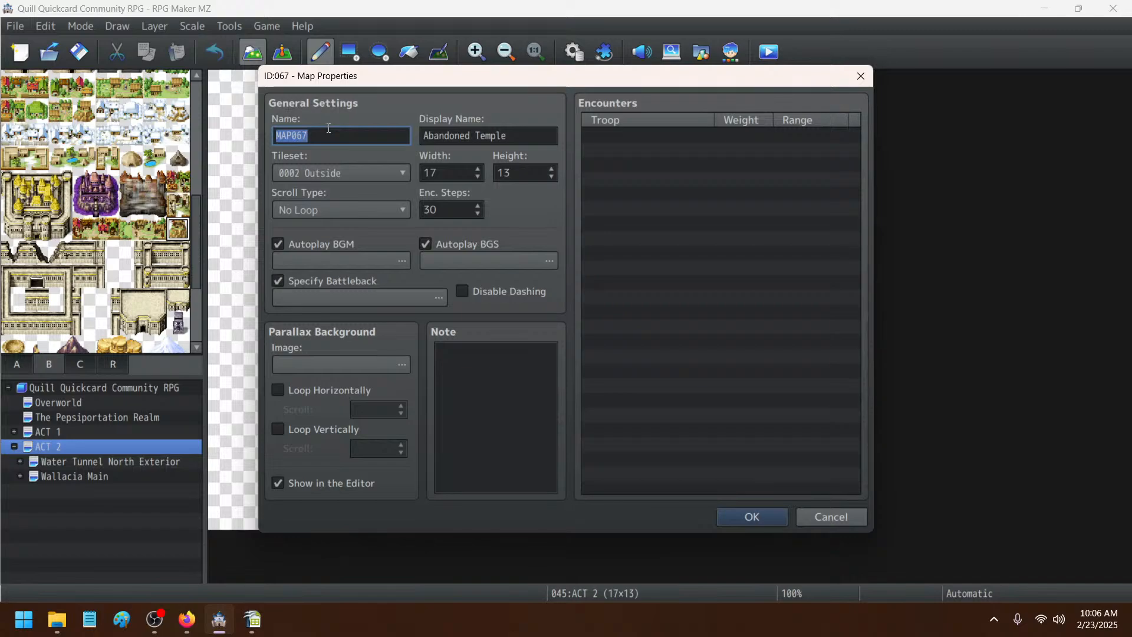
text(Abandoned Temple)
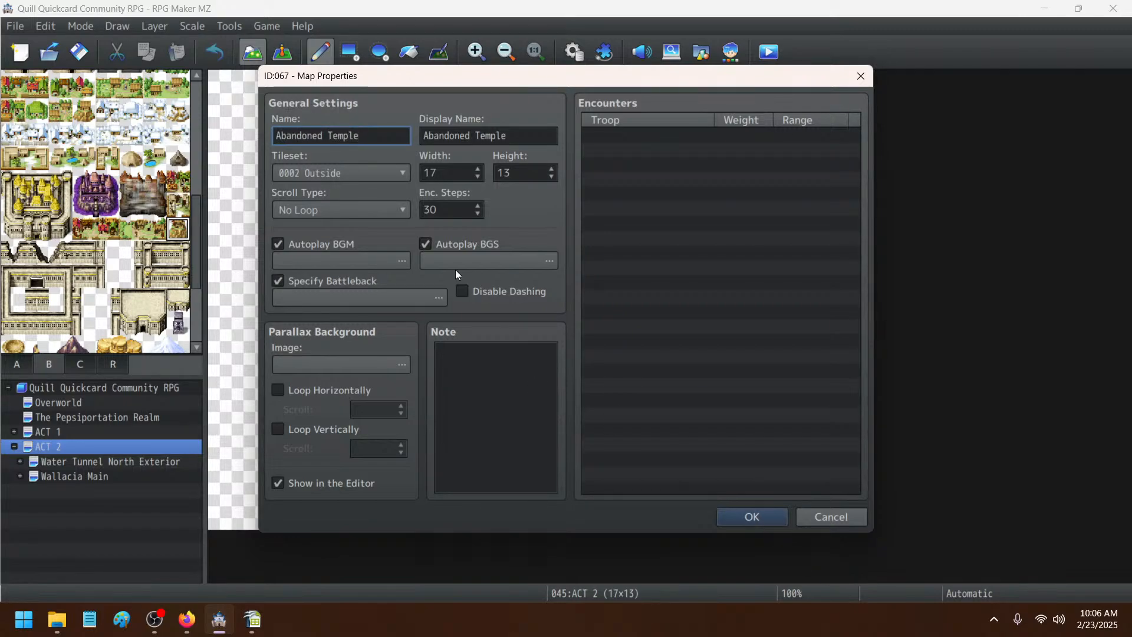
click(549, 169)
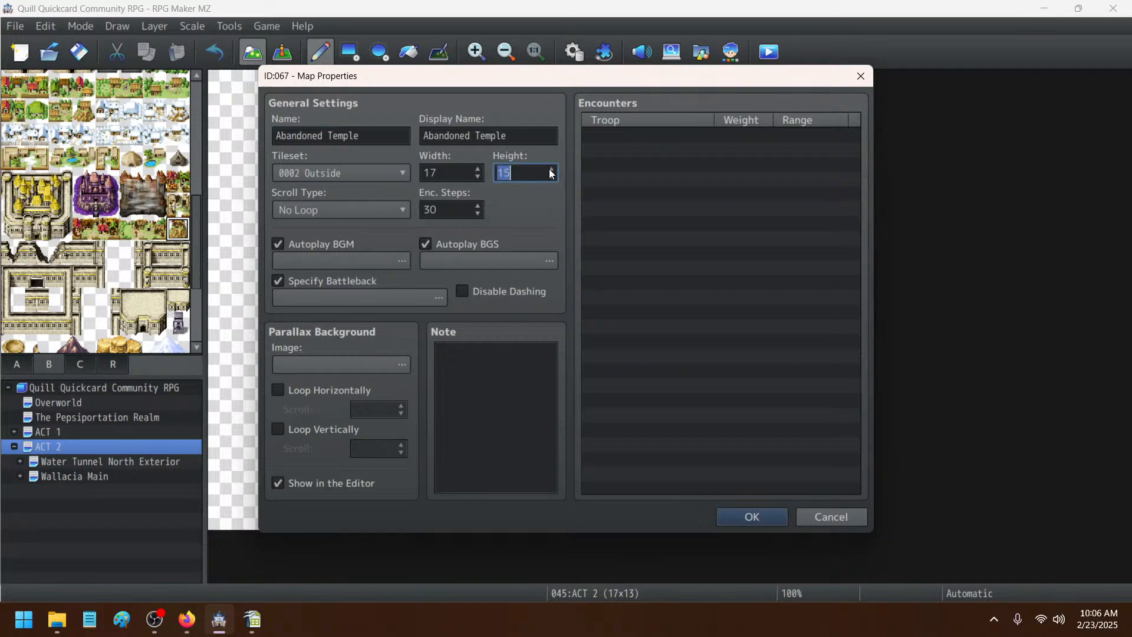
- Set the Abandoned Temple map's width and height to 30 and create the map
drag(550, 169, 550, 169)
drag(475, 174, 477, 173)
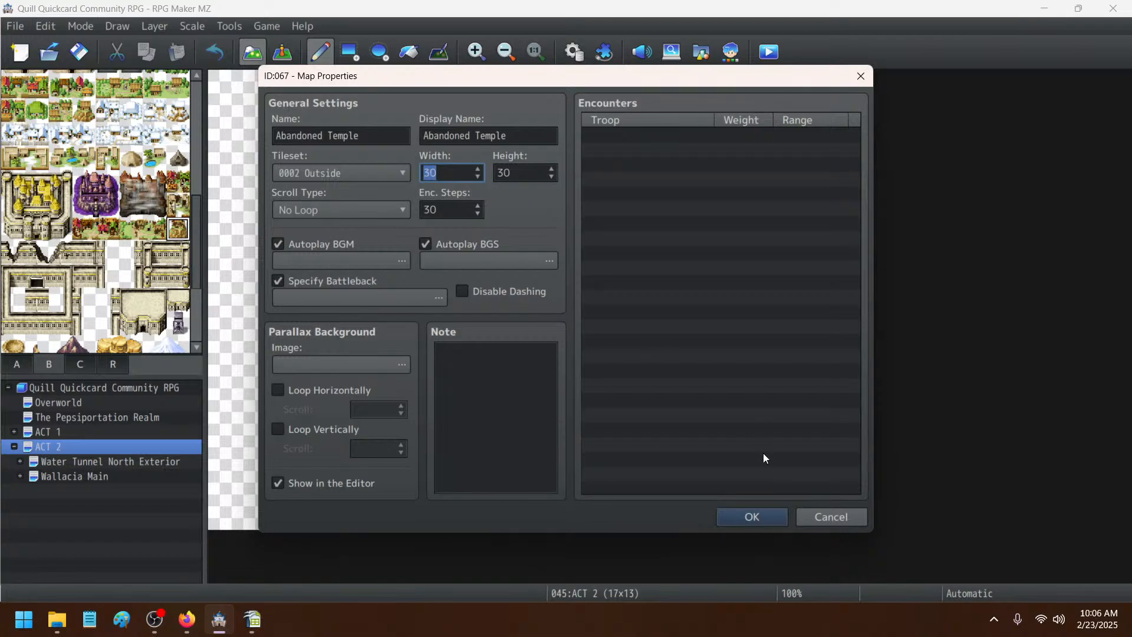
click(752, 517)
- Examine the tiles in sets C, D, E and A for pieces that suit an abandoned temple
click(506, 54)
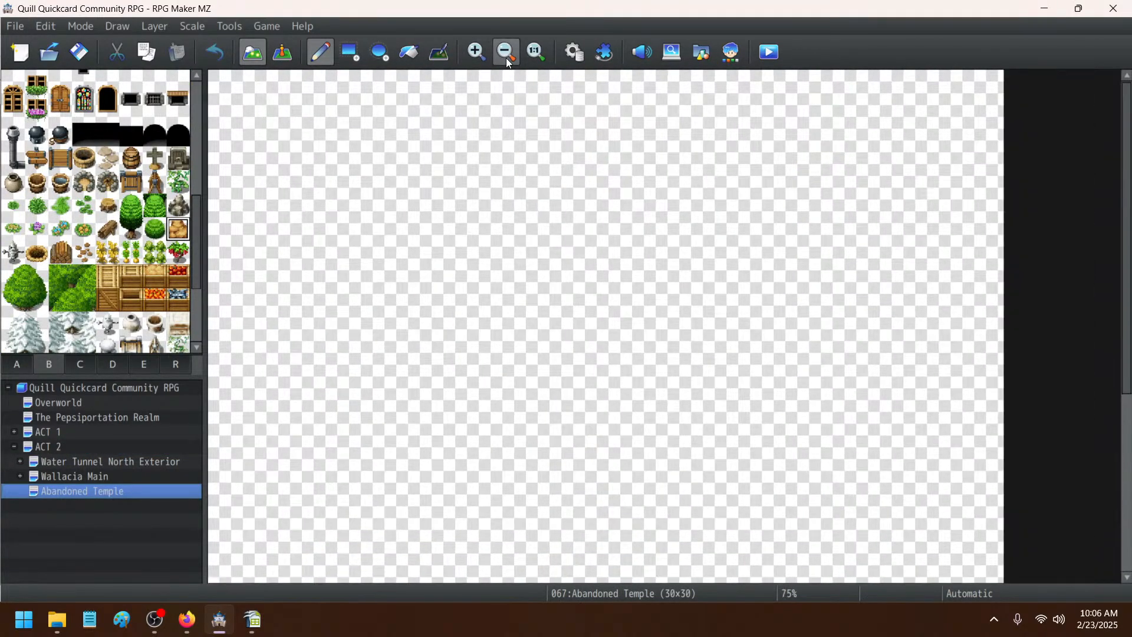
scroll(619, 243, down, 2)
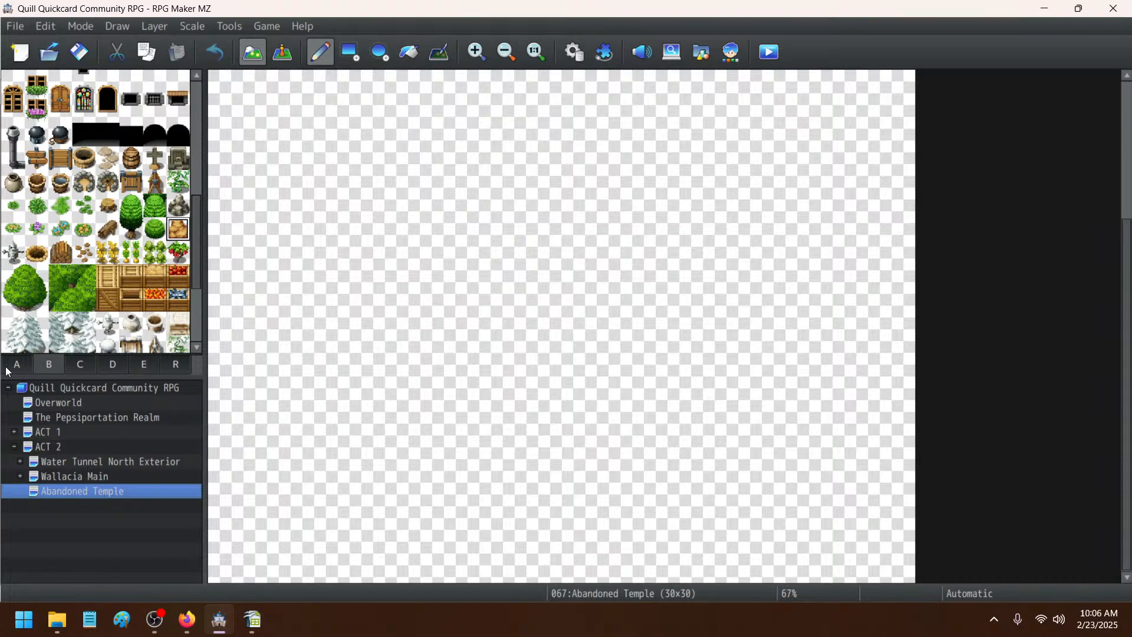
click(72, 365)
scroll(119, 309, up, 5)
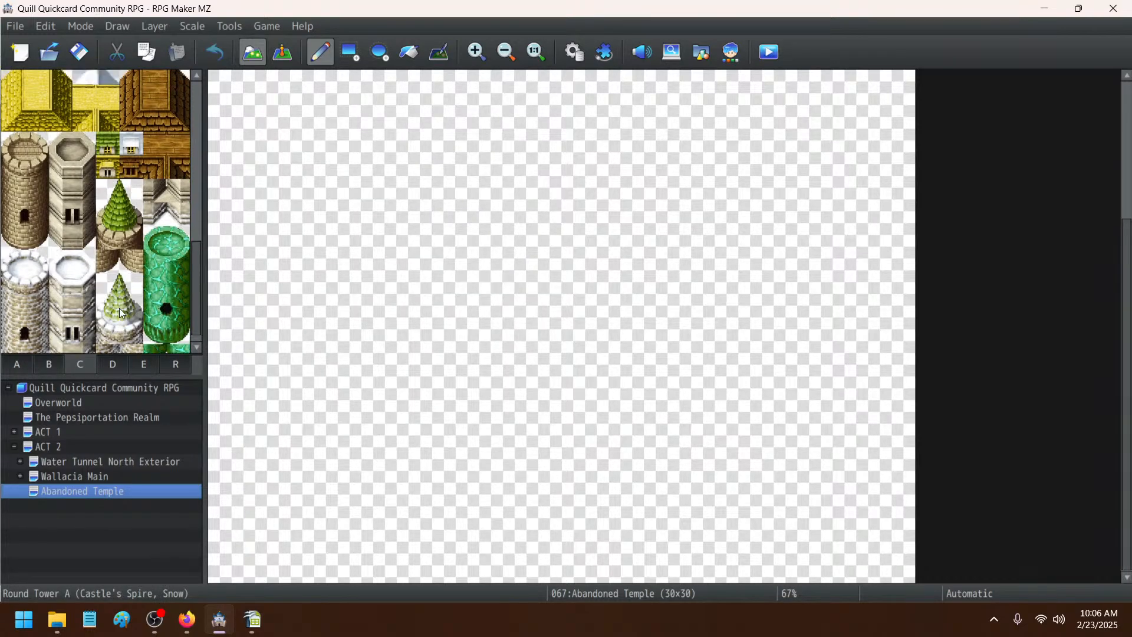
scroll(119, 312, up, 5)
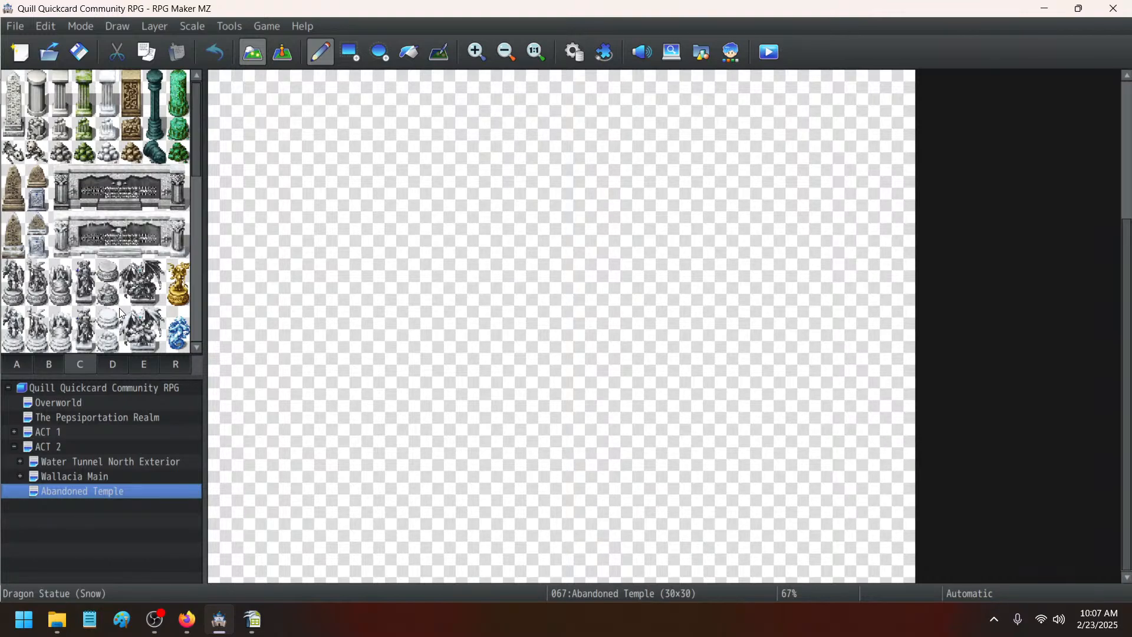
click(125, 368)
scroll(155, 269, down, 5)
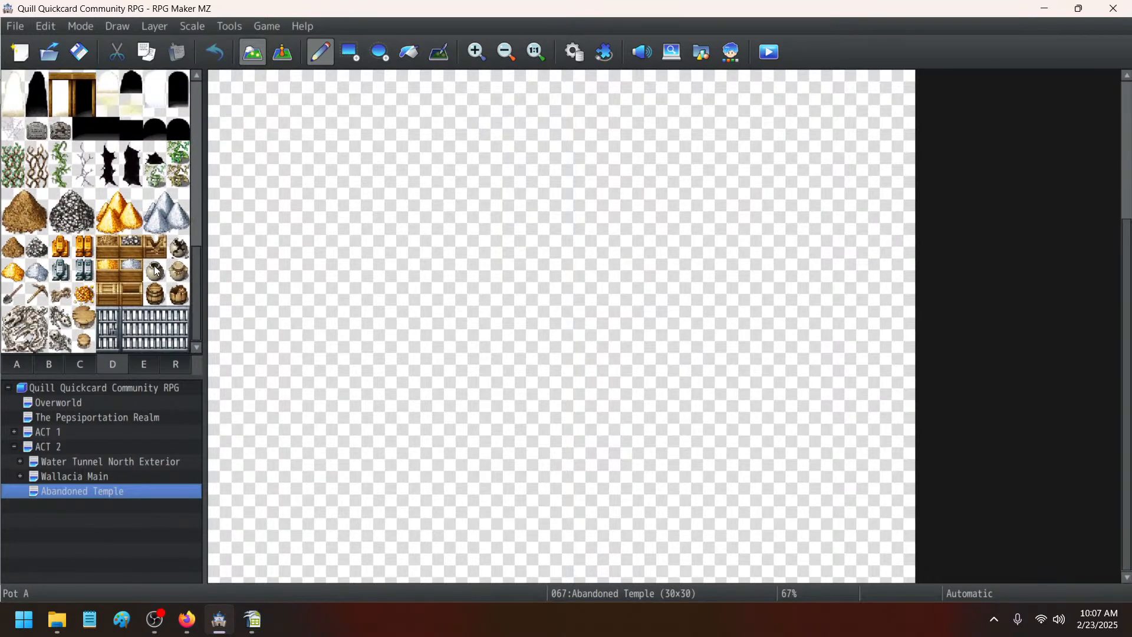
scroll(156, 270, up, 10)
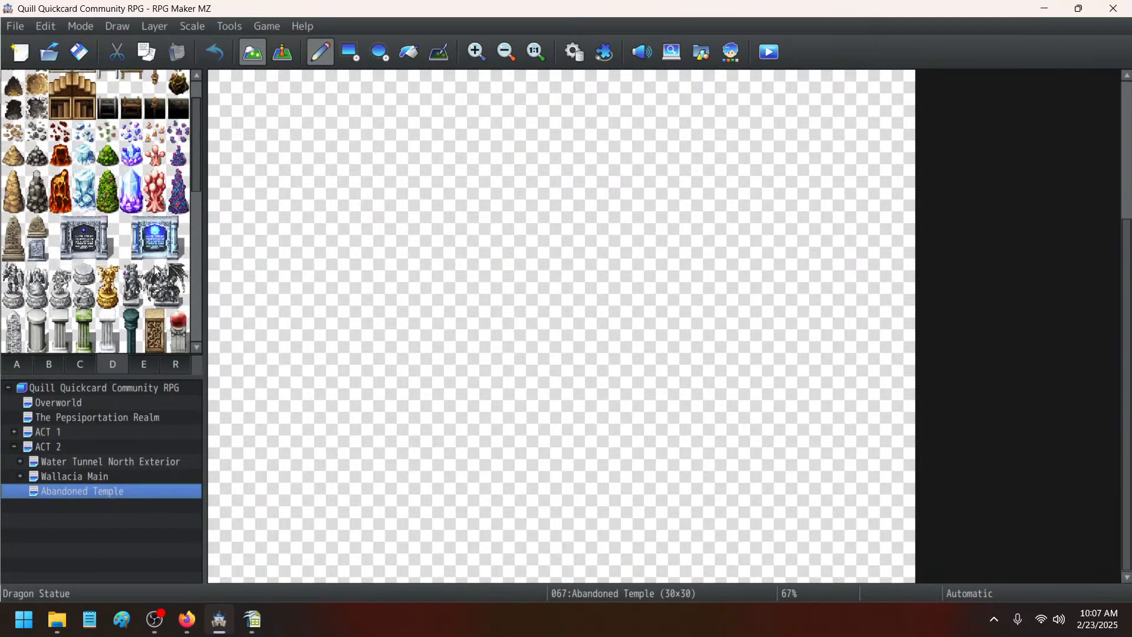
click(145, 362)
scroll(125, 255, down, 4)
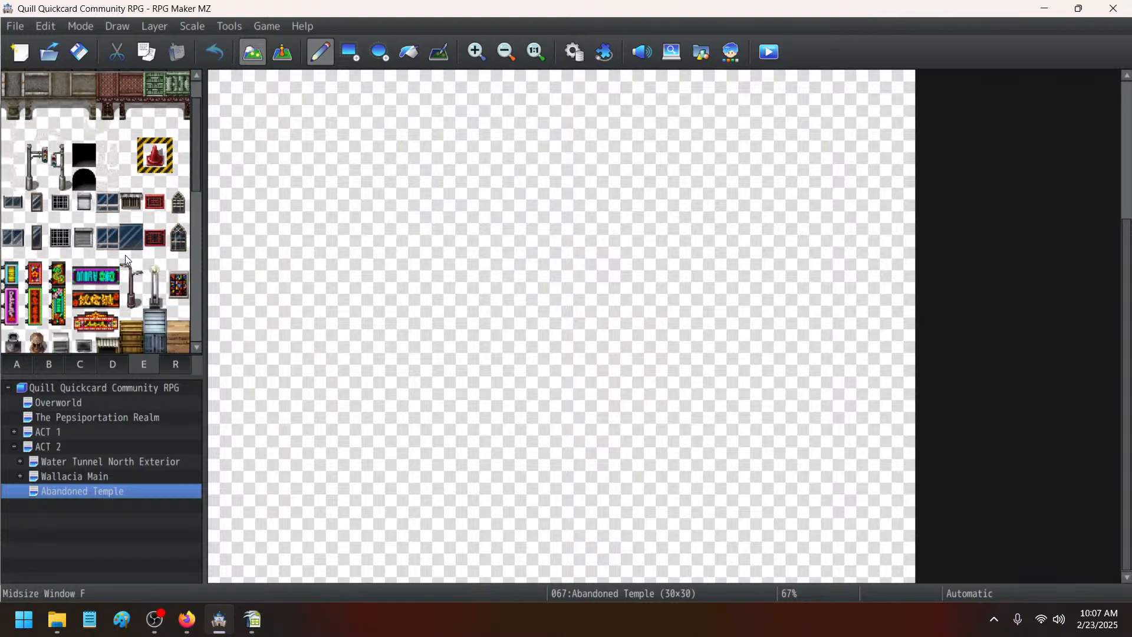
scroll(125, 255, down, 6)
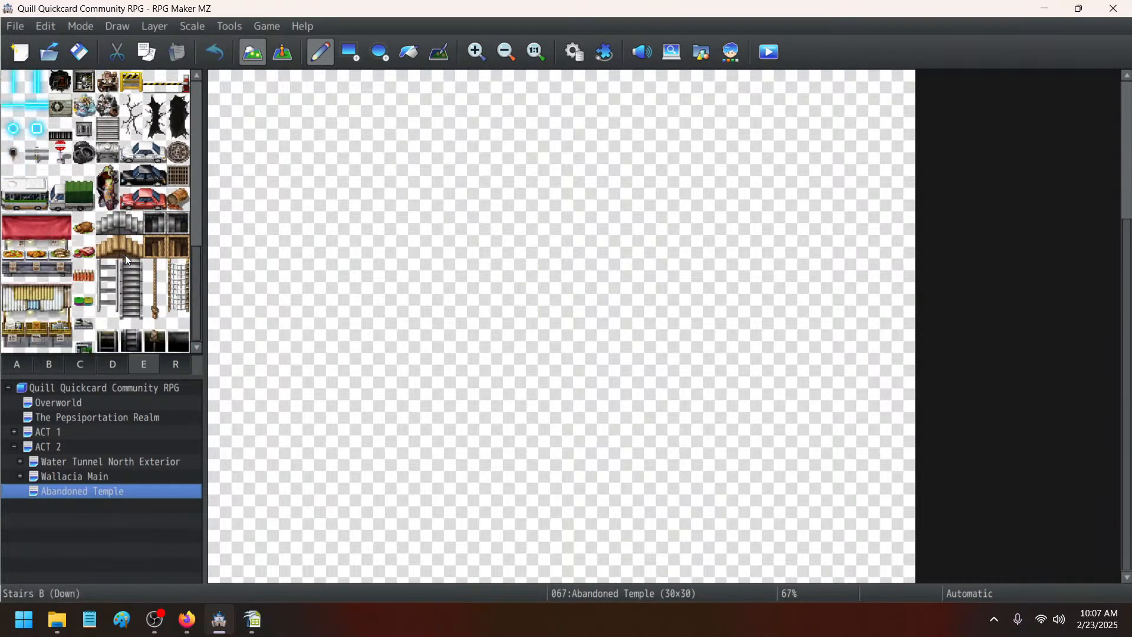
click(27, 367)
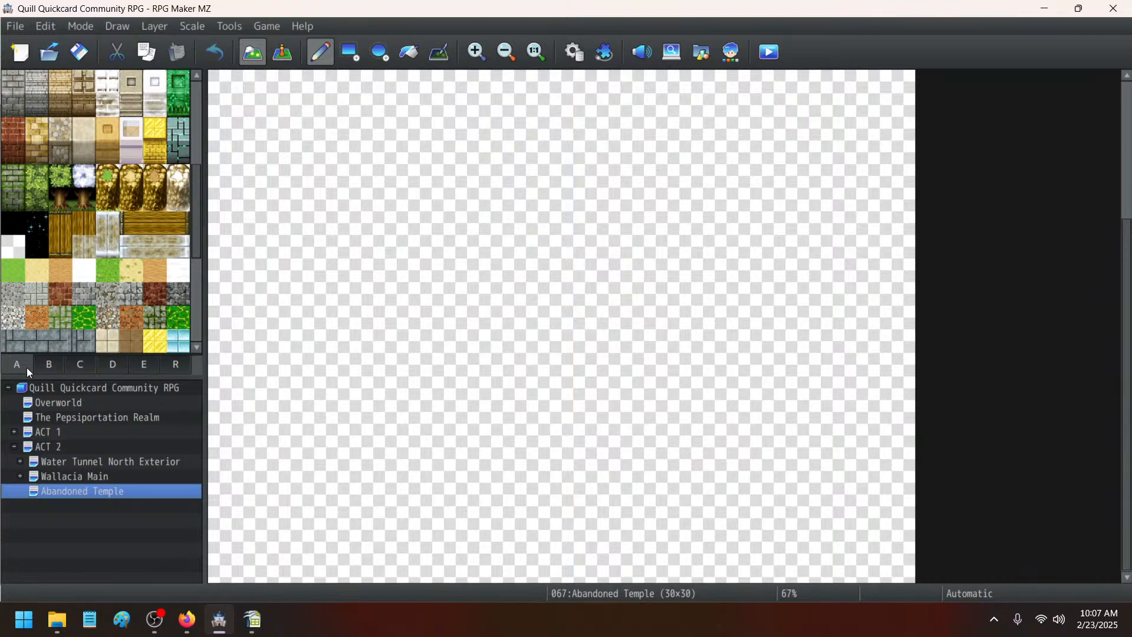
- Open the Abandoned Temple map's properties and bring up the Town tracks in its background music selection
right_click(94, 491)
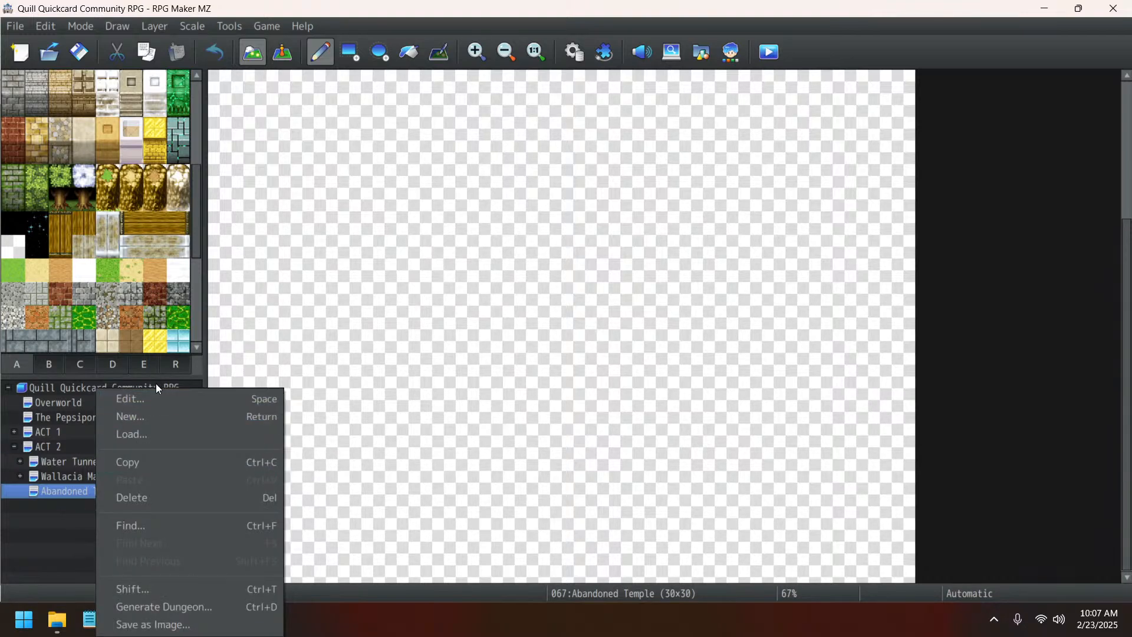
click(158, 399)
click(339, 262)
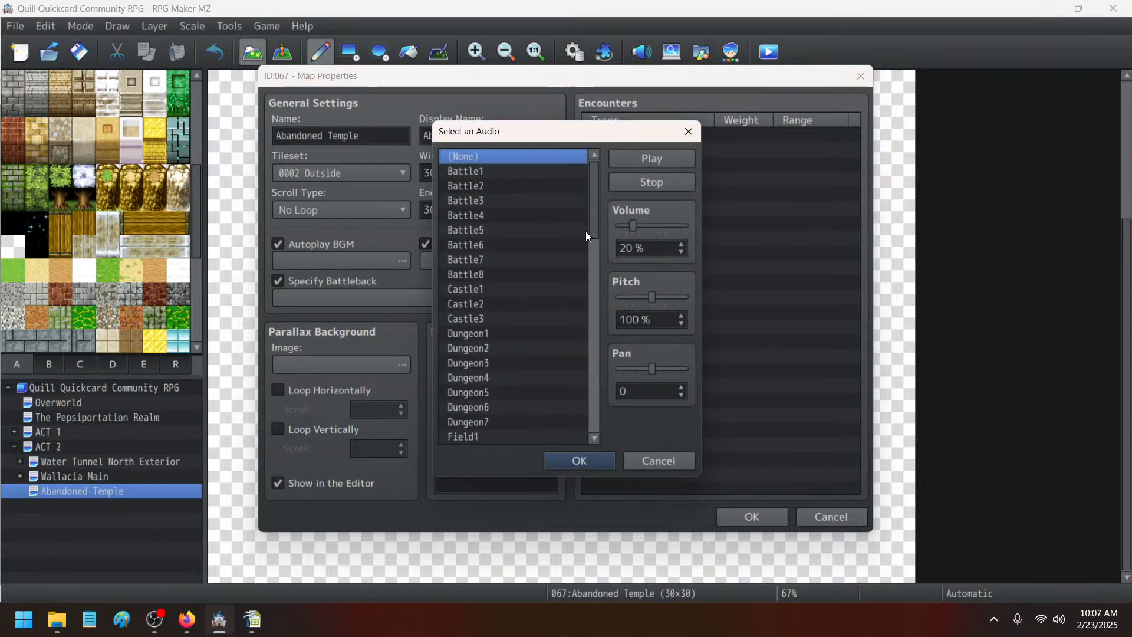
drag(589, 213, 603, 512)
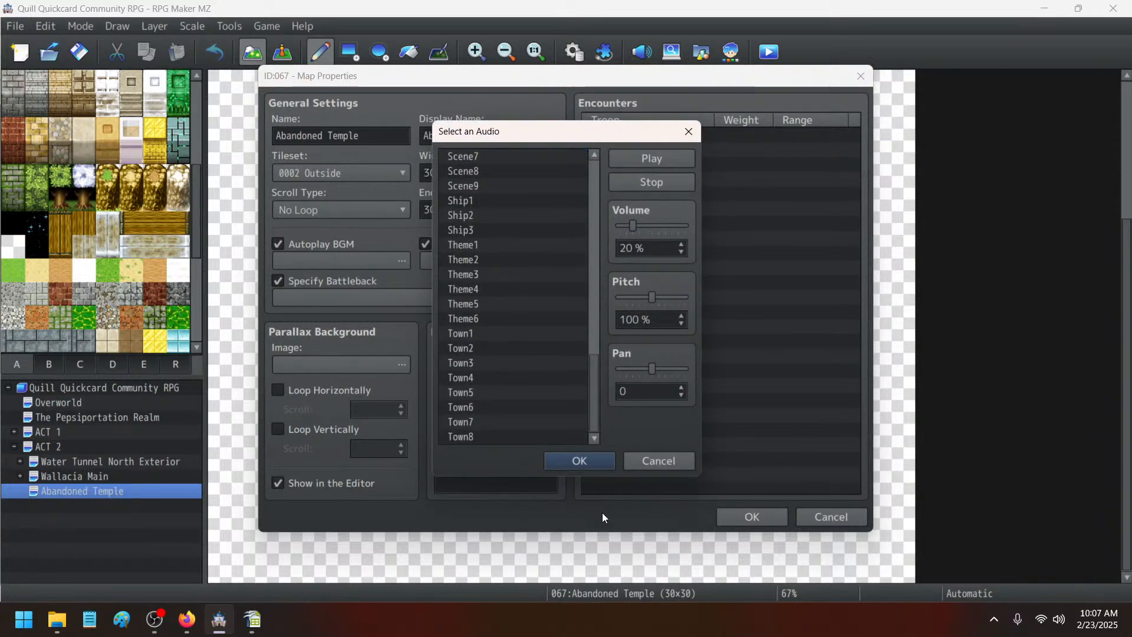
- Compare the Town tracks and Theme6 as background music candidates for the map
click(511, 439)
click(495, 417)
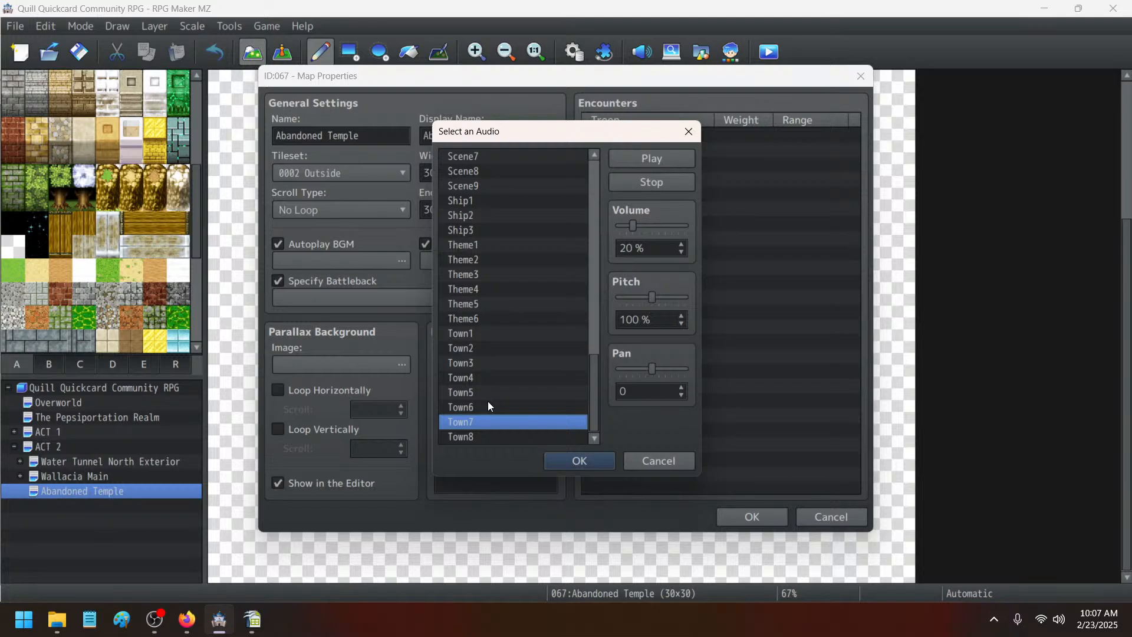
click(487, 411)
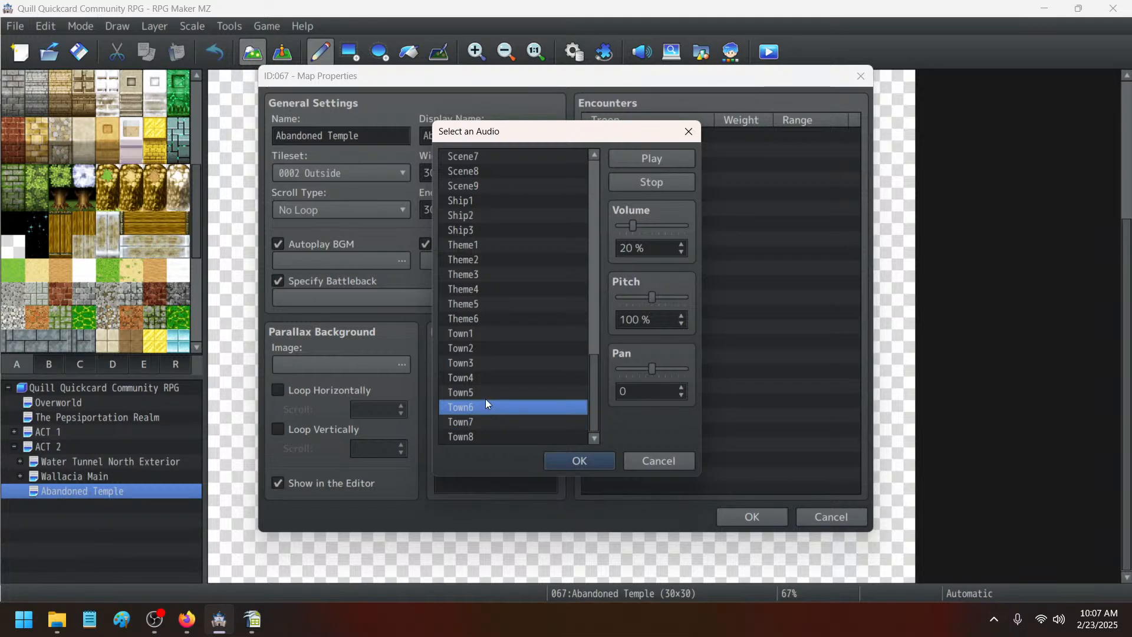
click(486, 399)
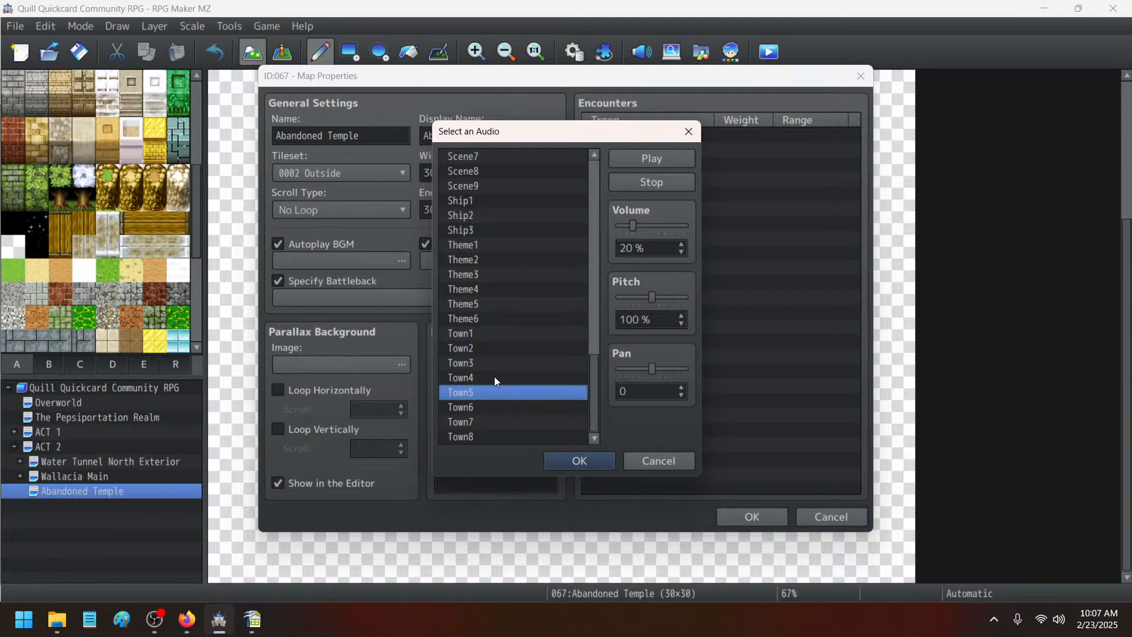
click(494, 379)
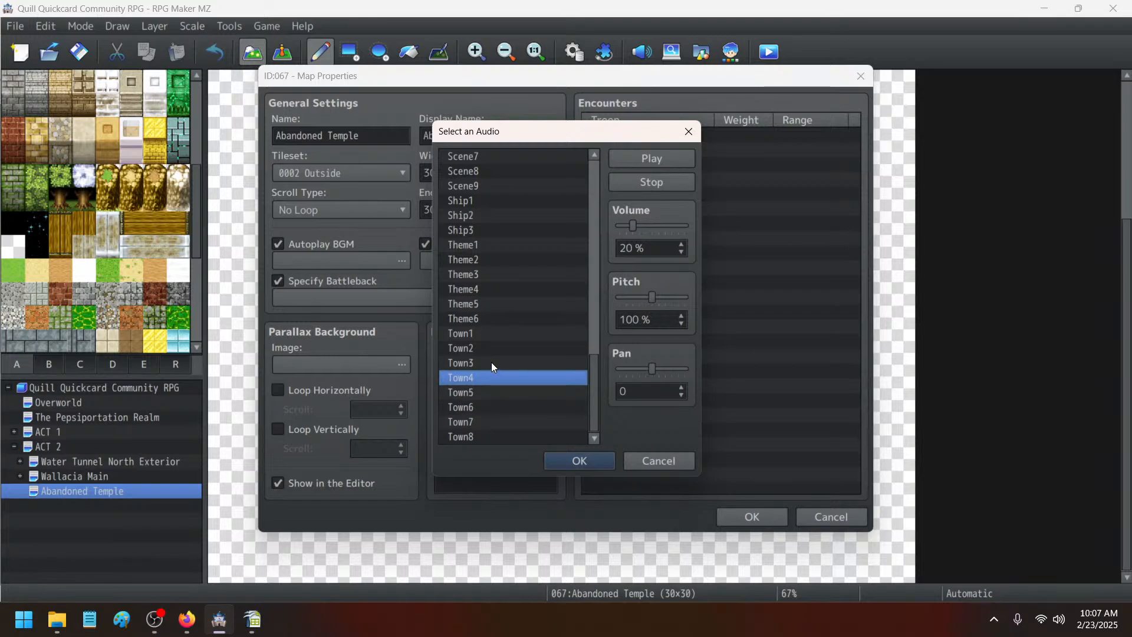
click(492, 363)
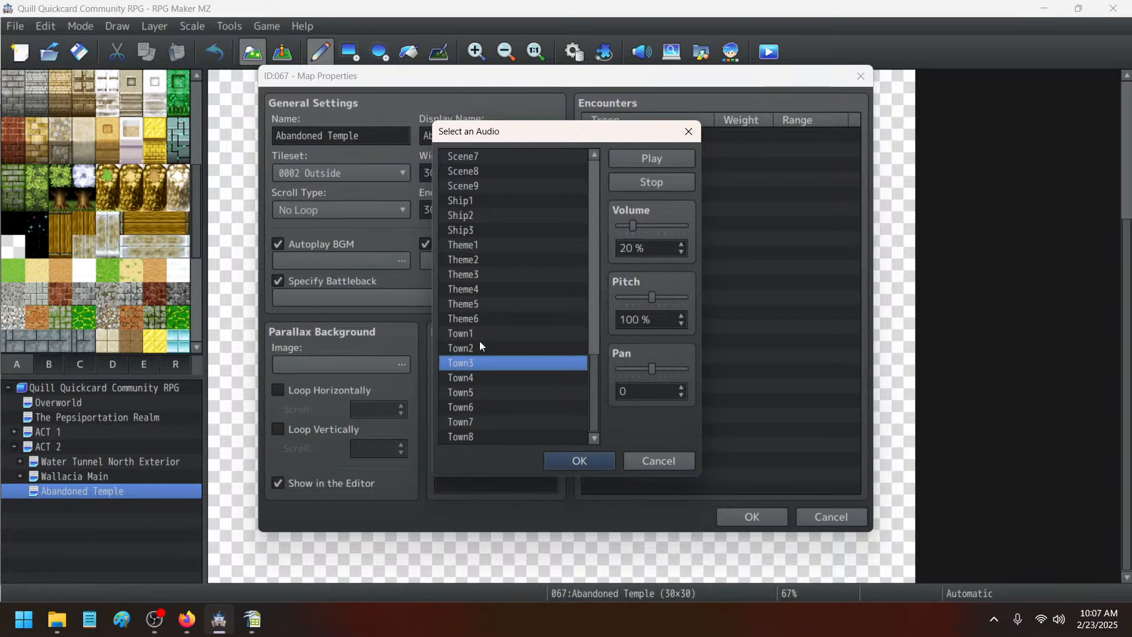
click(481, 335)
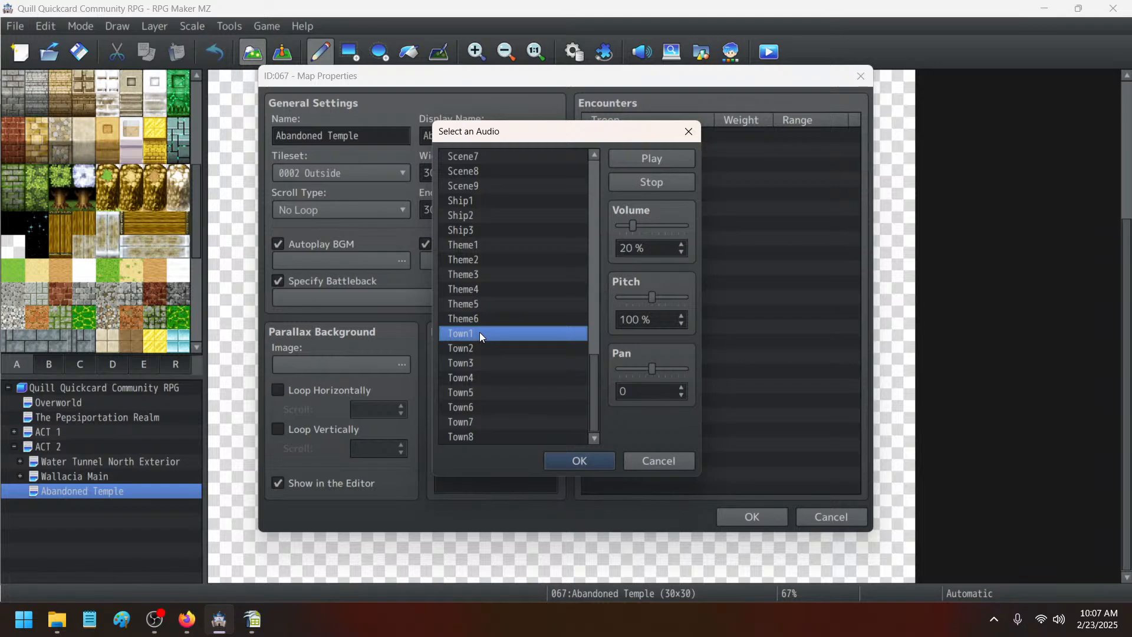
click(479, 317)
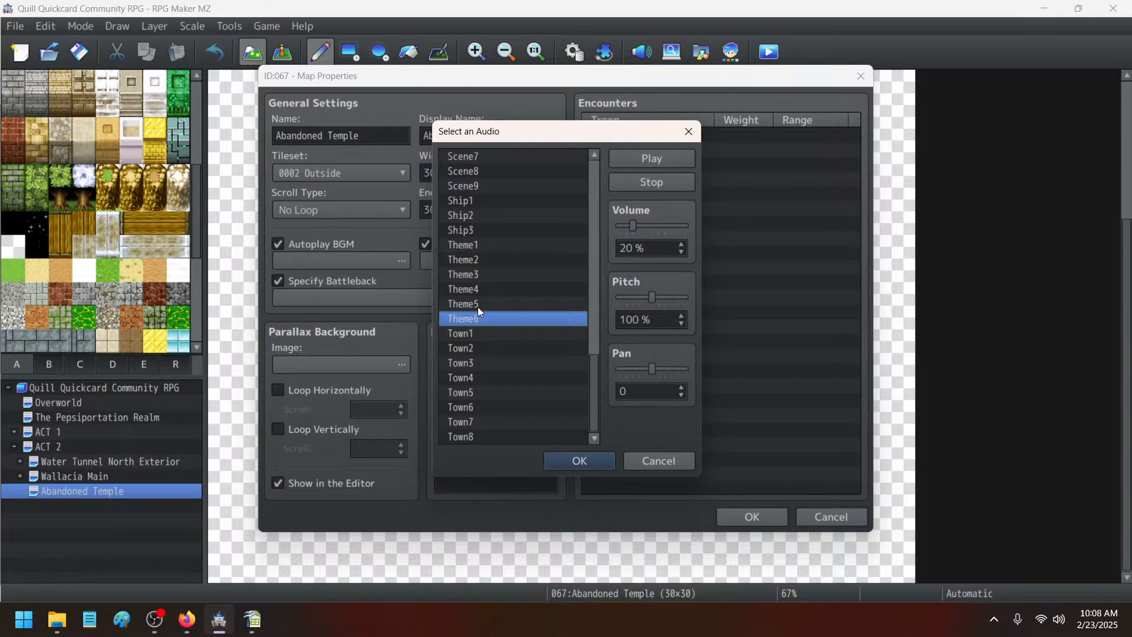
- Try Town3 as the map's background music with its pitch set to 60%
click(487, 362)
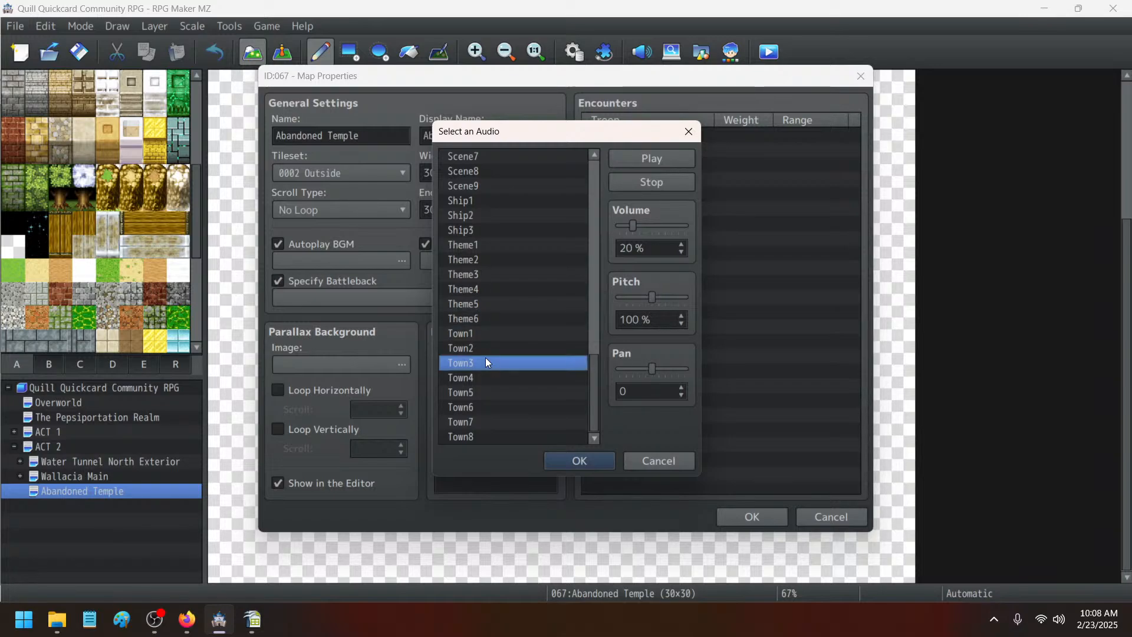
click(681, 323)
click(681, 323)
click(681, 323)
click(681, 323)
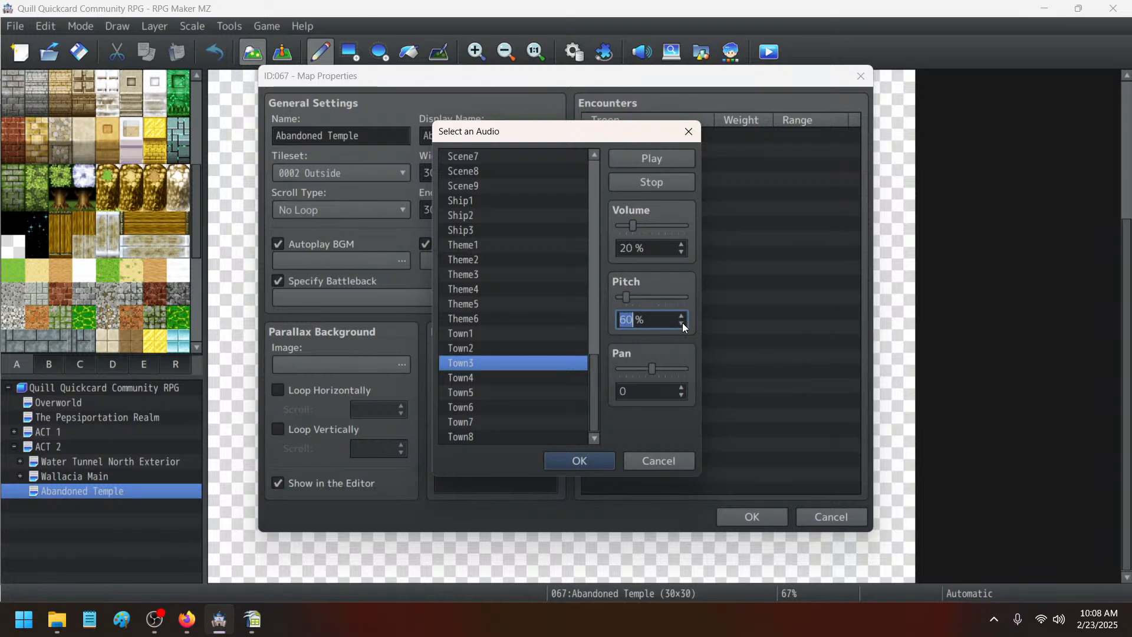
- Set the map's autoplay background music to Theme6 at 90% pitch and apply the map properties
click(519, 320)
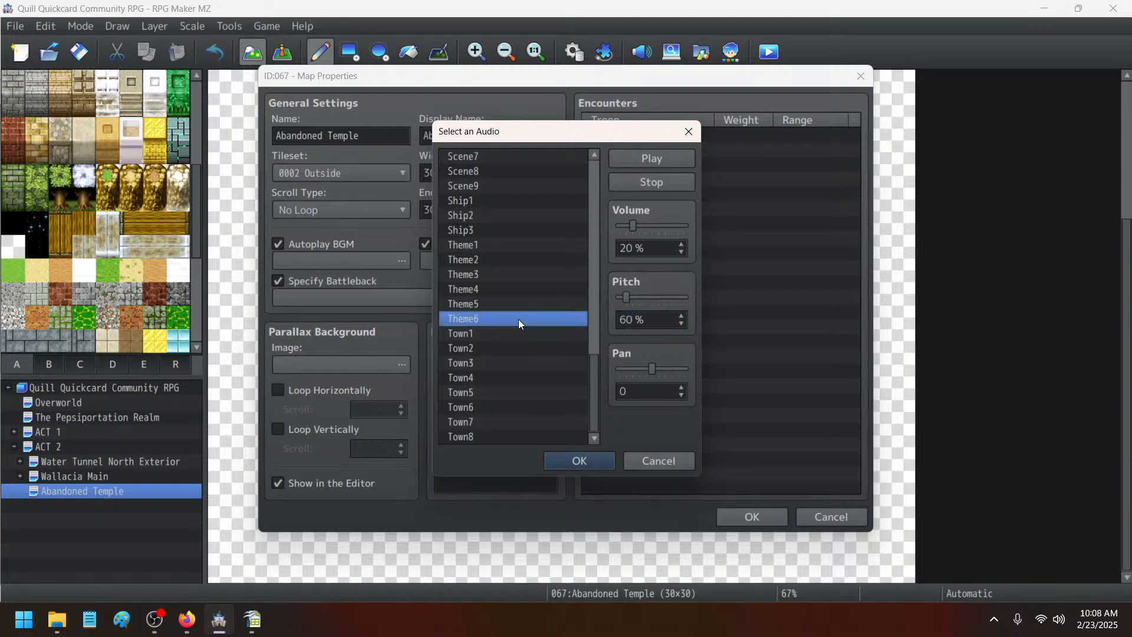
click(682, 316)
click(682, 316)
click(683, 316)
click(683, 316)
click(684, 324)
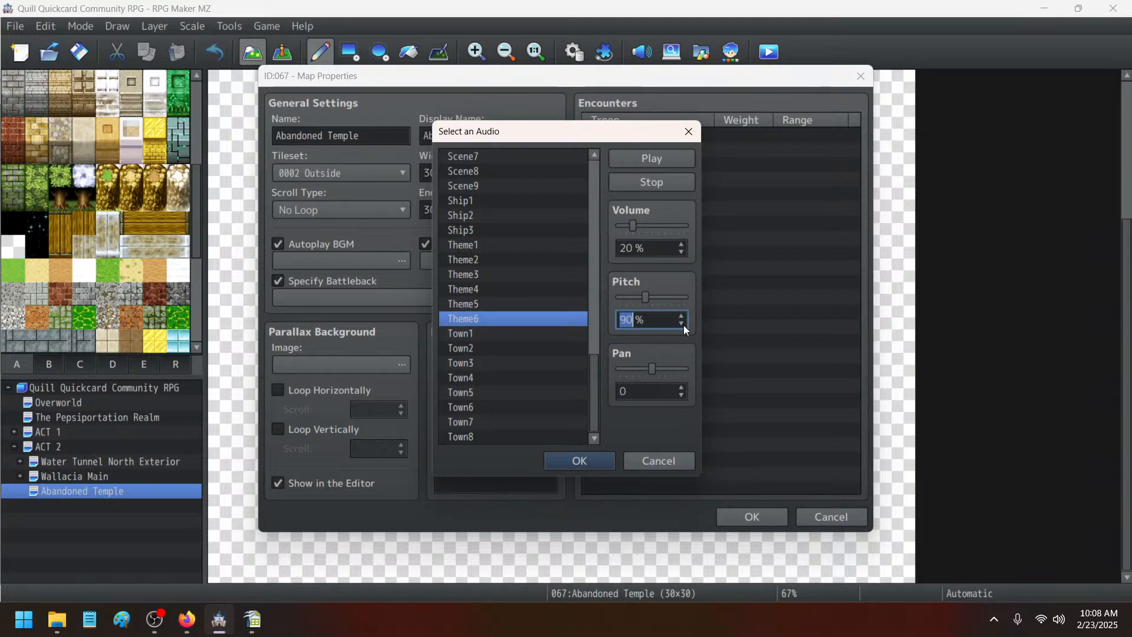
click(578, 464)
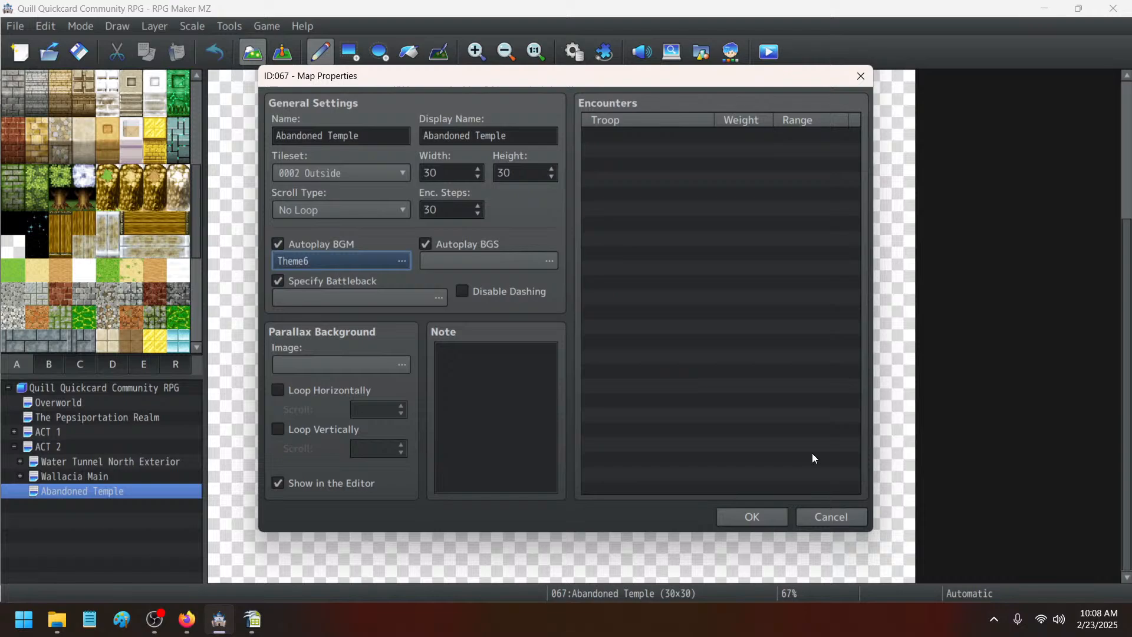
click(752, 518)
- Place a flight of Meadow stairs two tiles wide and three tall at columns 20–21, rows 23–25 of the Abandoned Temple map
click(506, 52)
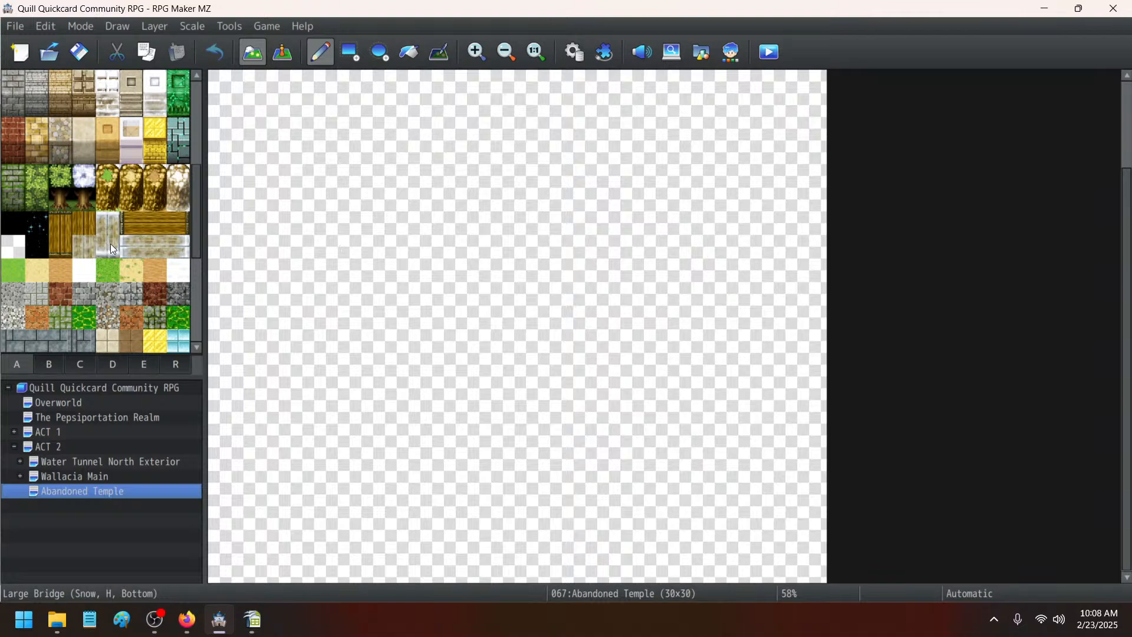
click(44, 199)
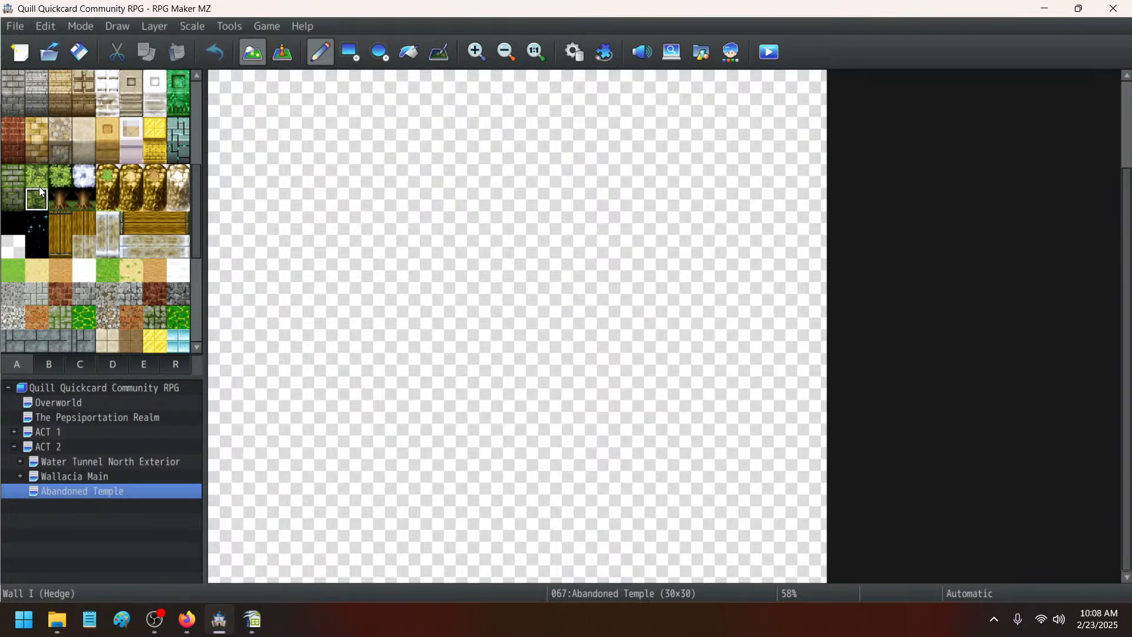
scroll(132, 237, down, 3)
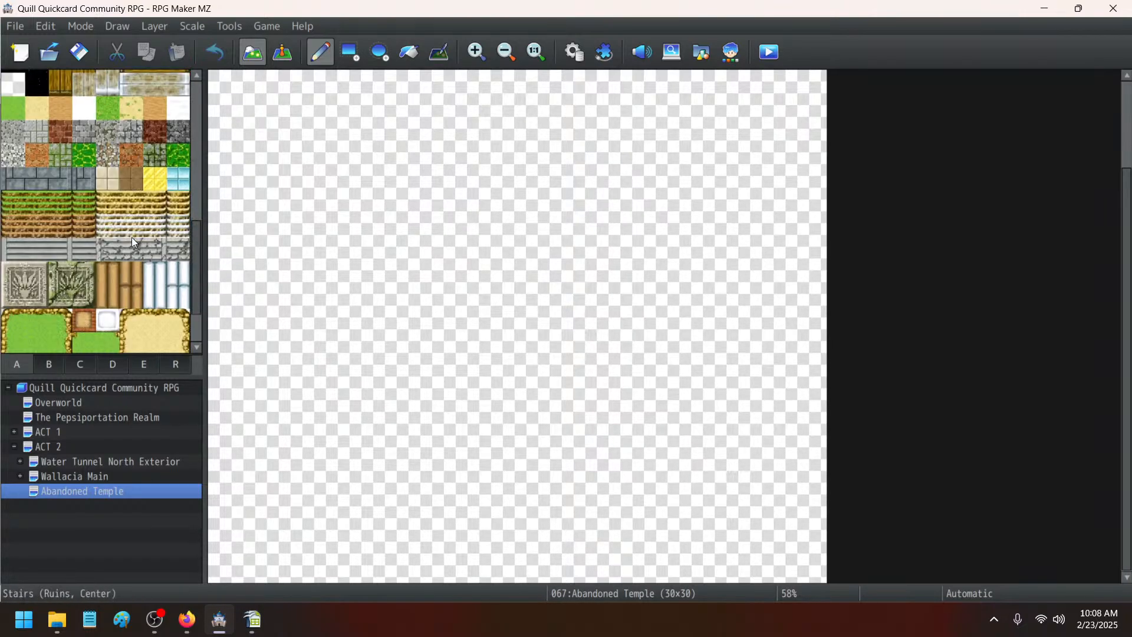
scroll(133, 242, up, 5)
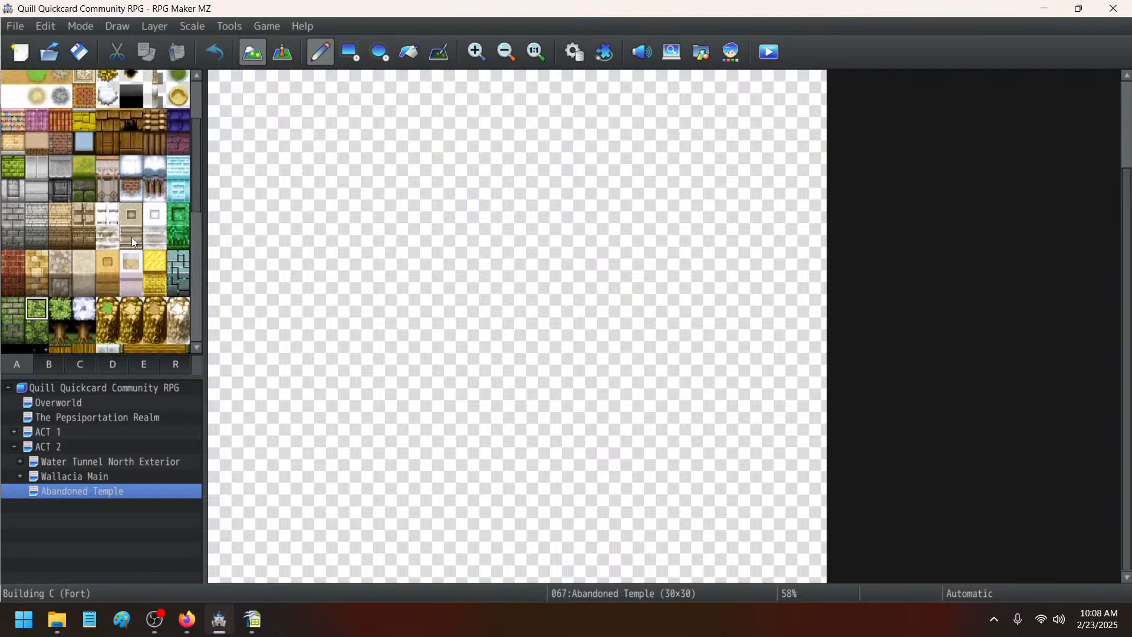
scroll(135, 241, down, 5)
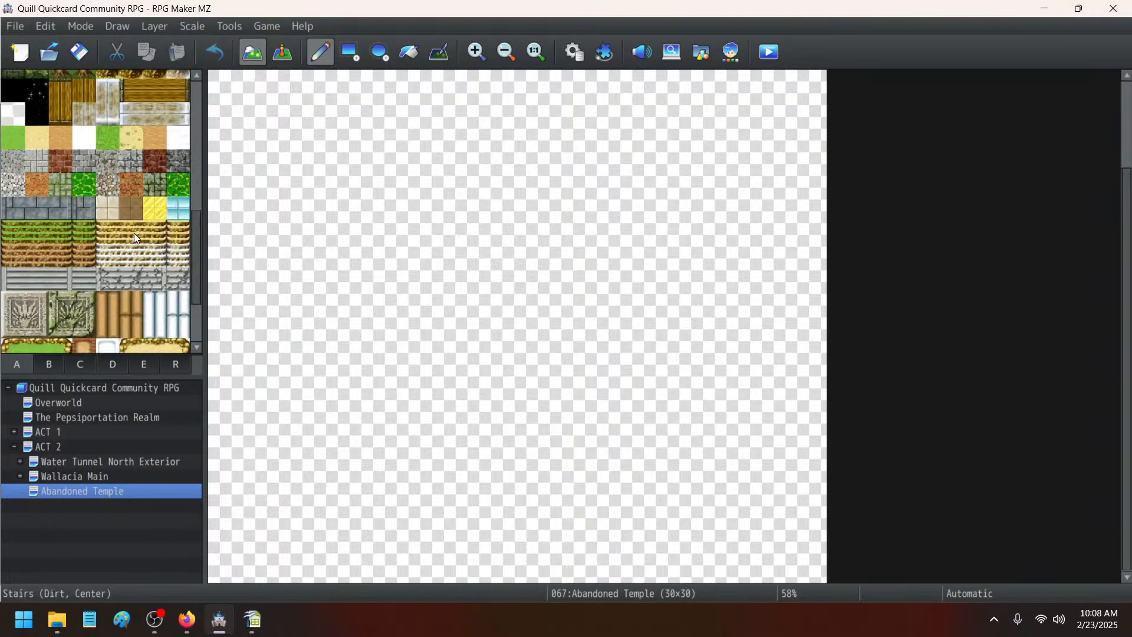
scroll(136, 235, down, 2)
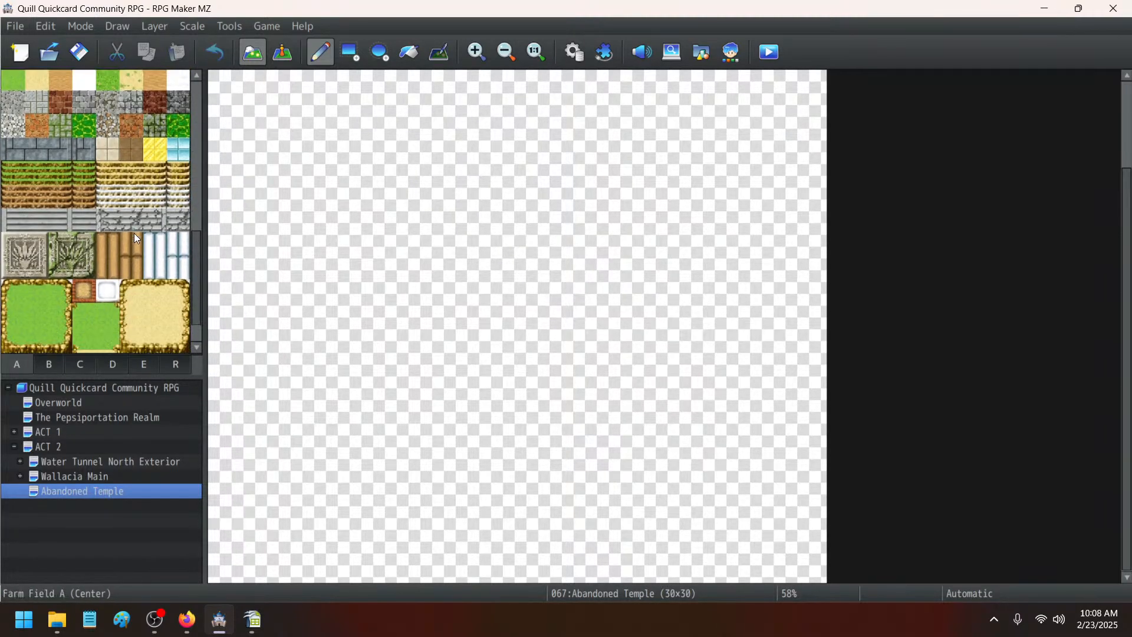
scroll(135, 236, up, 1)
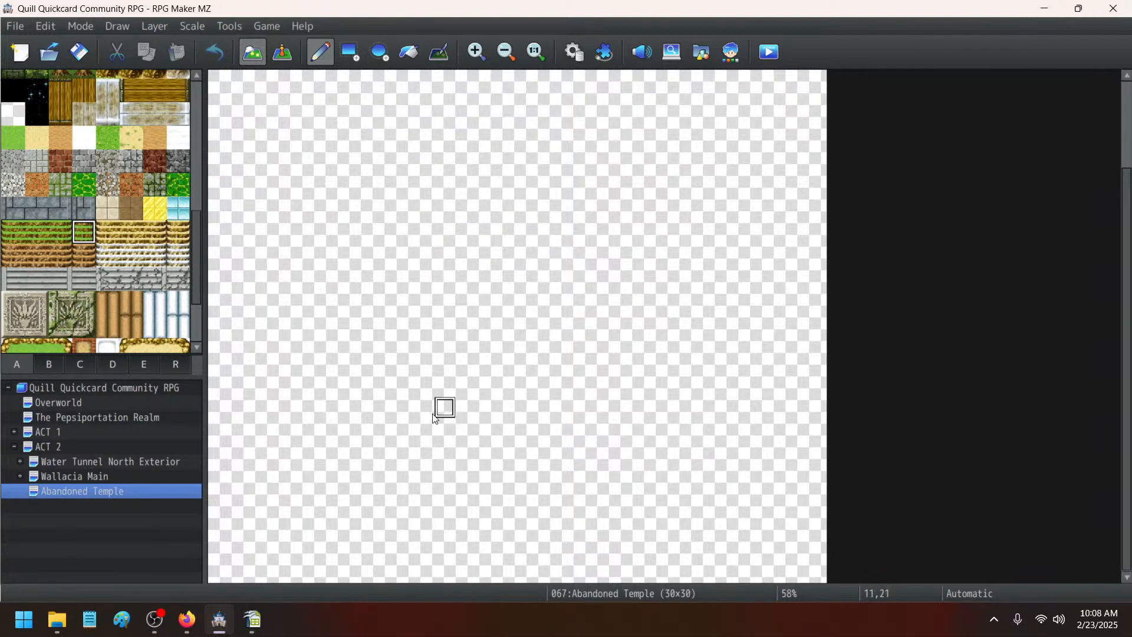
click(21, 235)
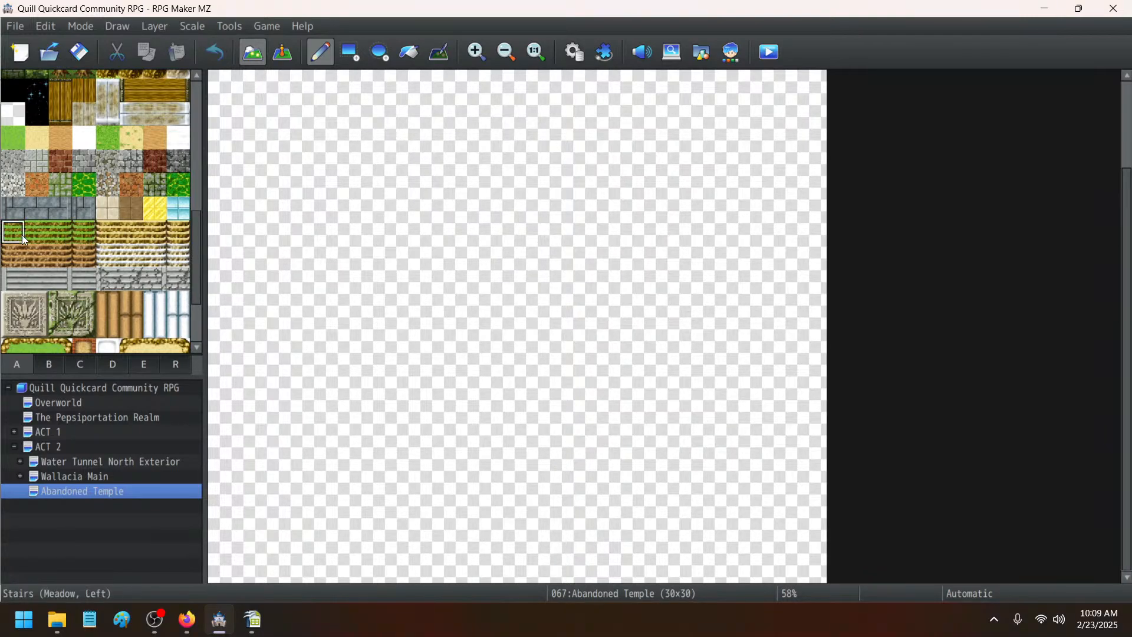
click(631, 490)
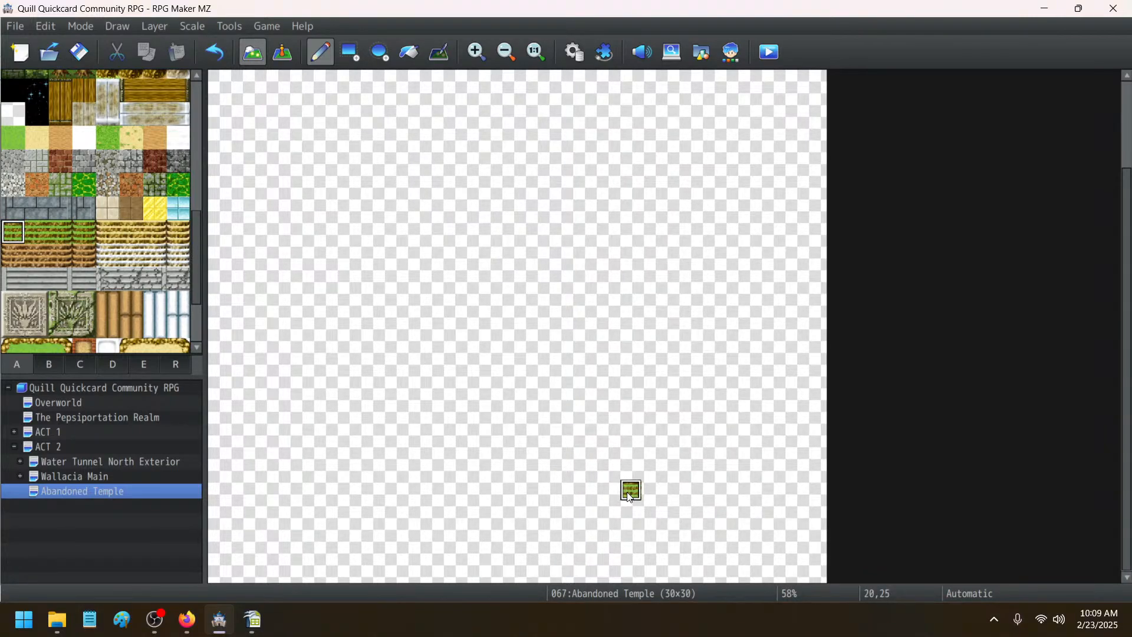
click(63, 233)
drag(645, 482, 650, 445)
click(22, 234)
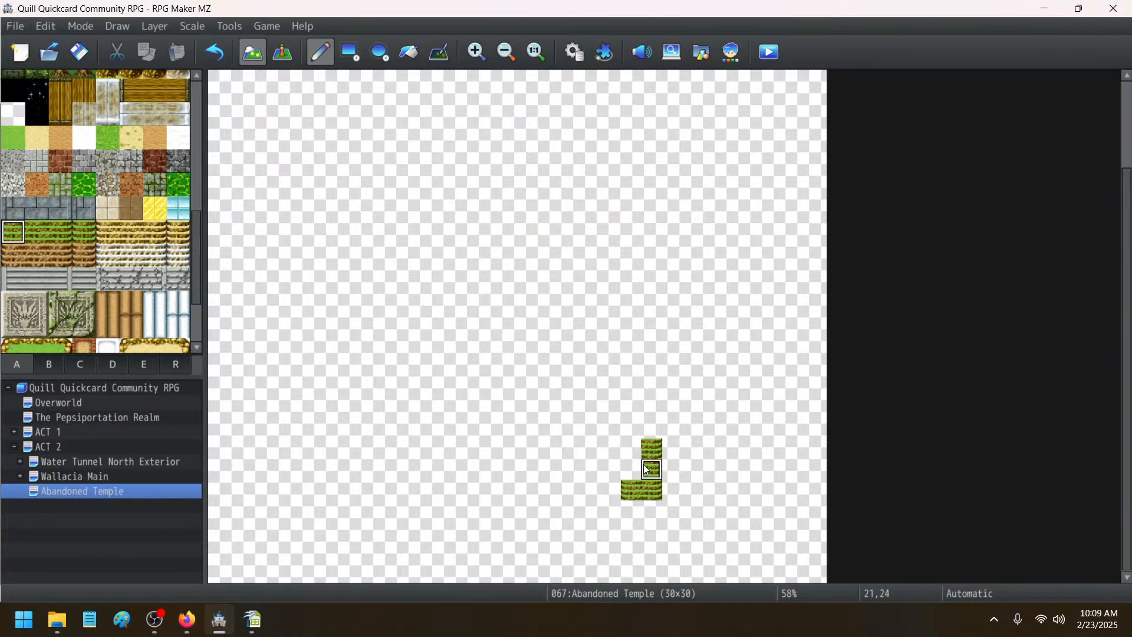
click(631, 449)
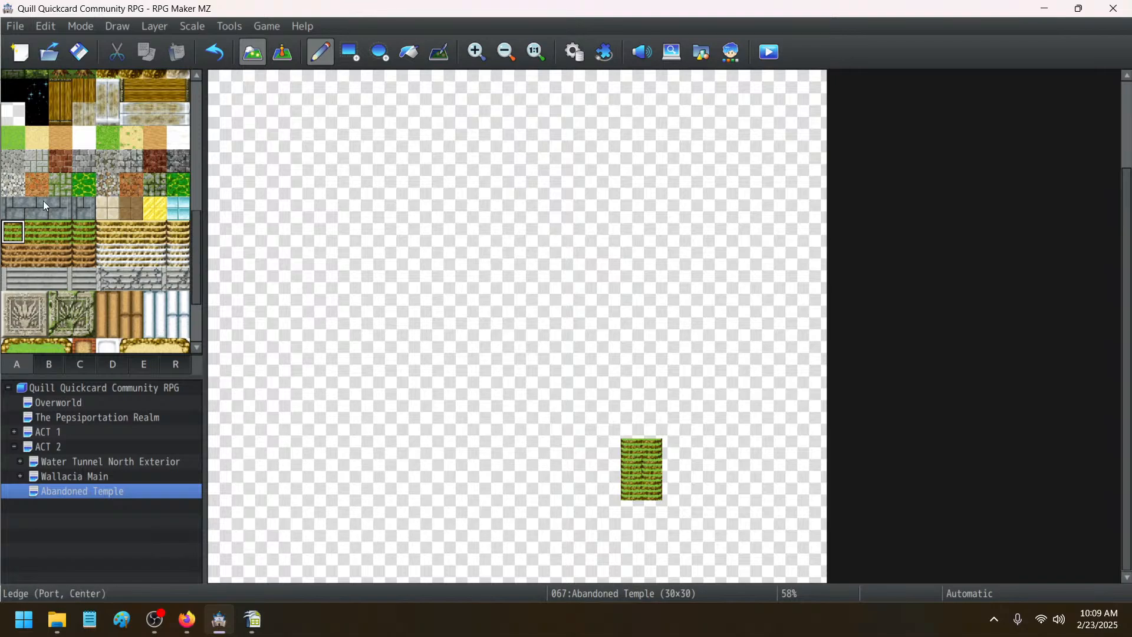
click(69, 233)
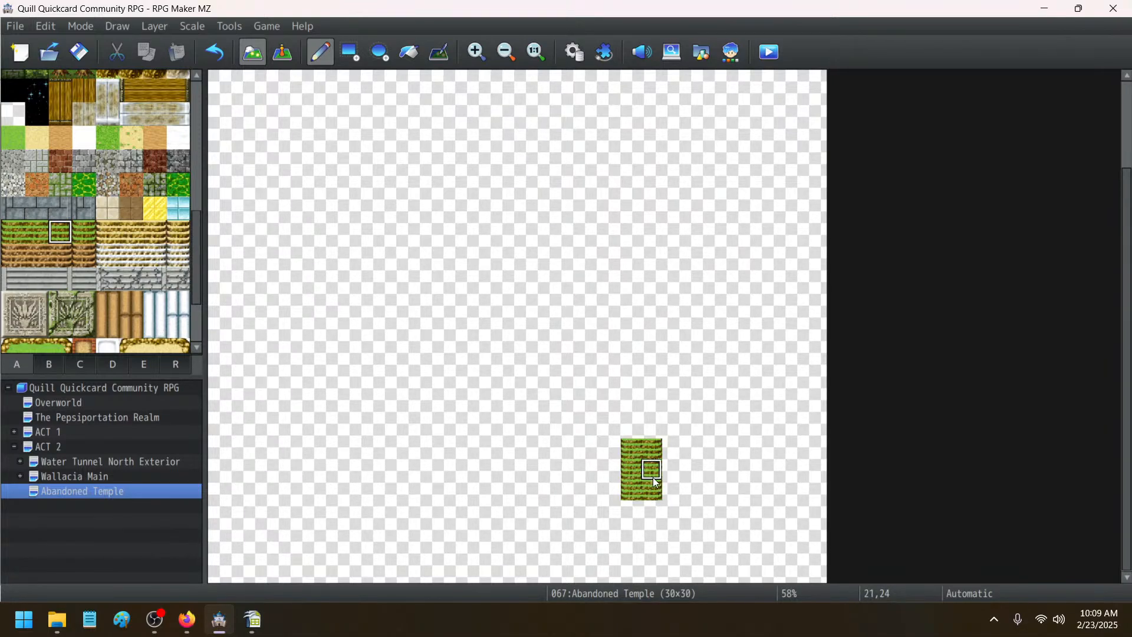
- Paint a winding two-tile-wide Meadow path from the top of the stairs northwest to about column 11, row 17
click(115, 135)
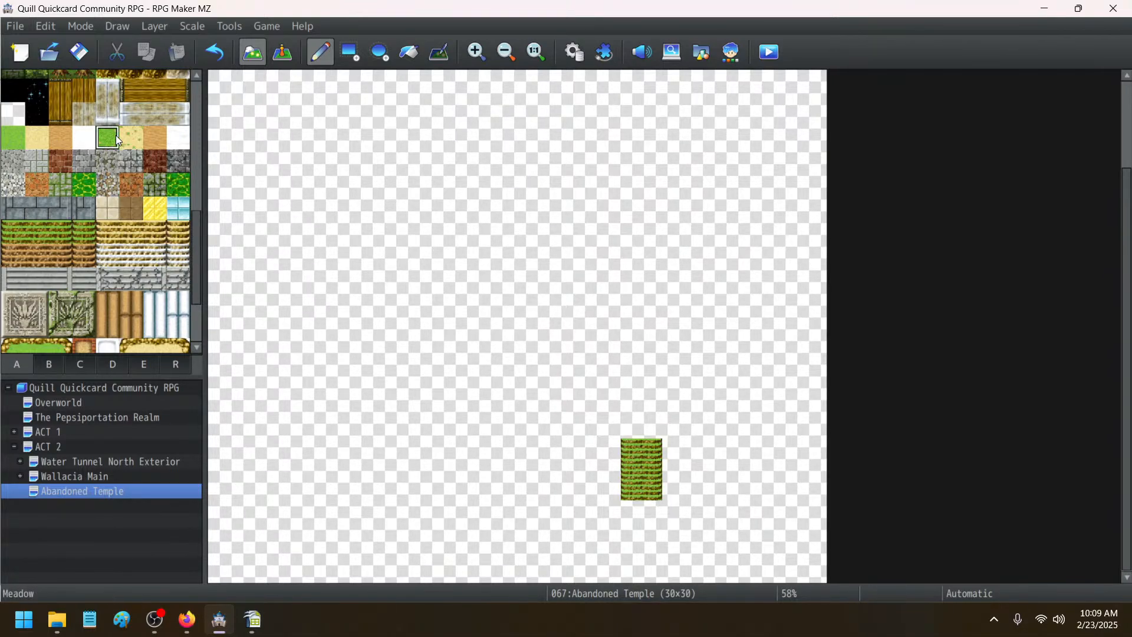
scroll(191, 235, up, 4)
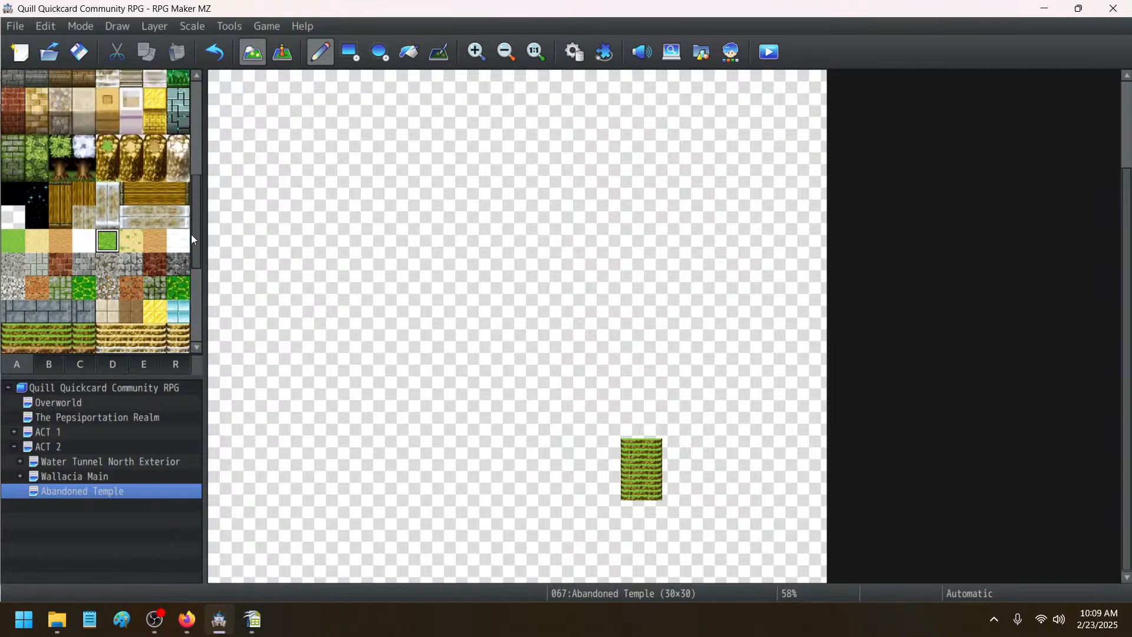
scroll(191, 235, down, 4)
scroll(191, 234, down, 1)
mouse_move(630, 428)
mouse_down()
mouse_move(622, 423)
mouse_move(644, 417)
mouse_move(614, 389)
mouse_move(543, 388)
mouse_move(452, 335)
mouse_move(450, 347)
mouse_up()
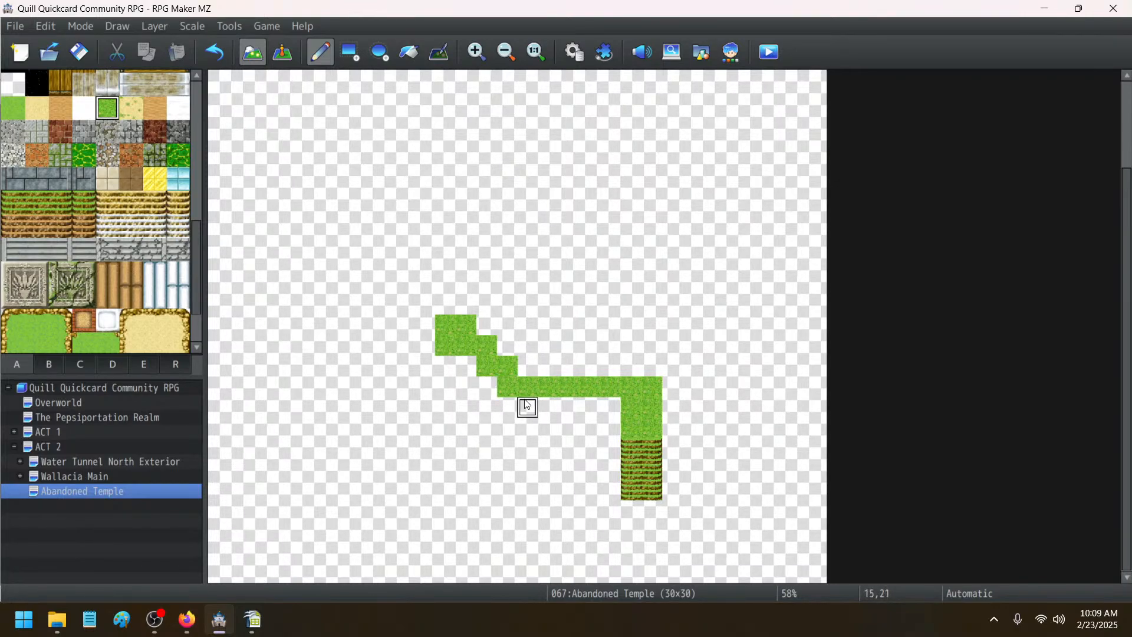
mouse_move(581, 398)
mouse_down()
mouse_move(505, 347)
mouse_move(474, 340)
mouse_move(486, 325)
mouse_up()
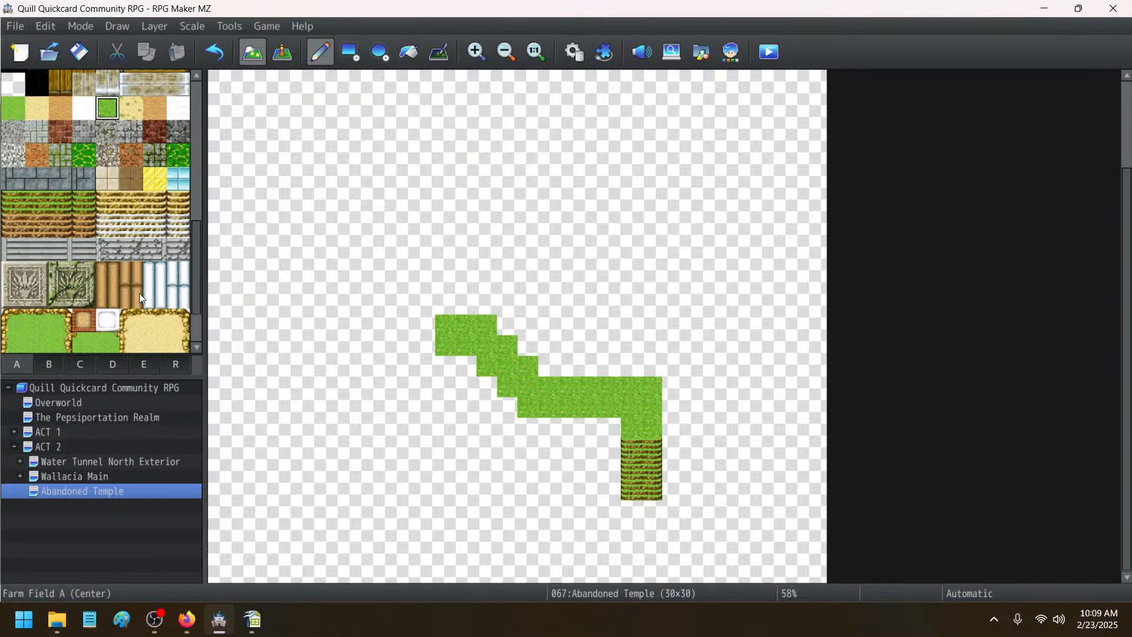
- Add a second flight of Meadow stairs, two tiles wide and three tall, above the path's northwest end at columns 11–12
click(84, 205)
scroll(482, 293, up, 1)
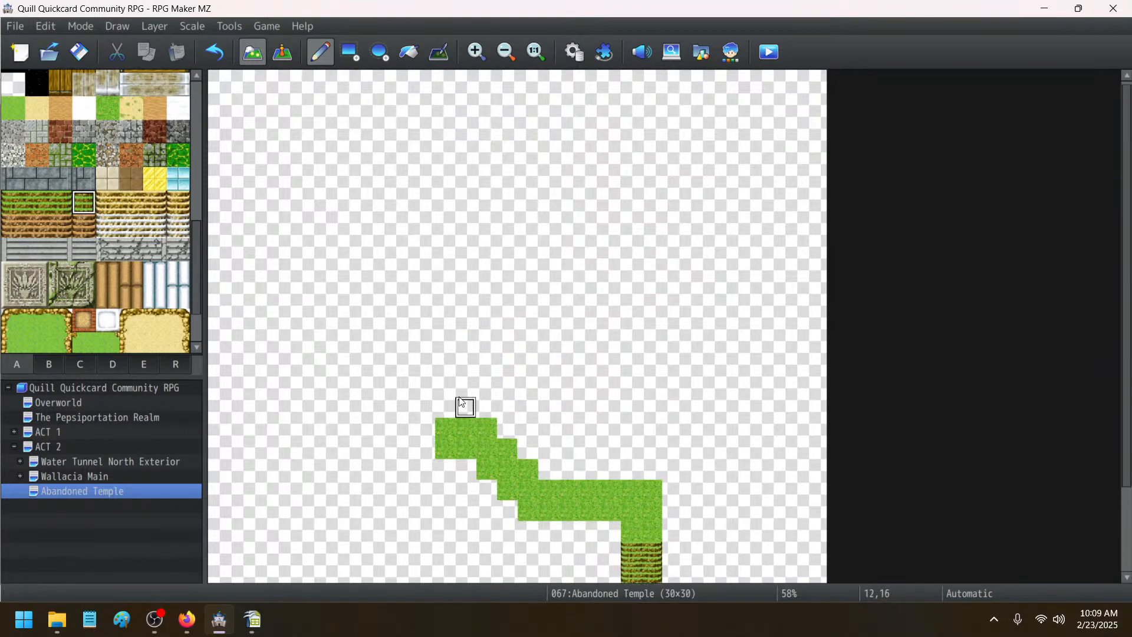
scroll(465, 395, up, 1)
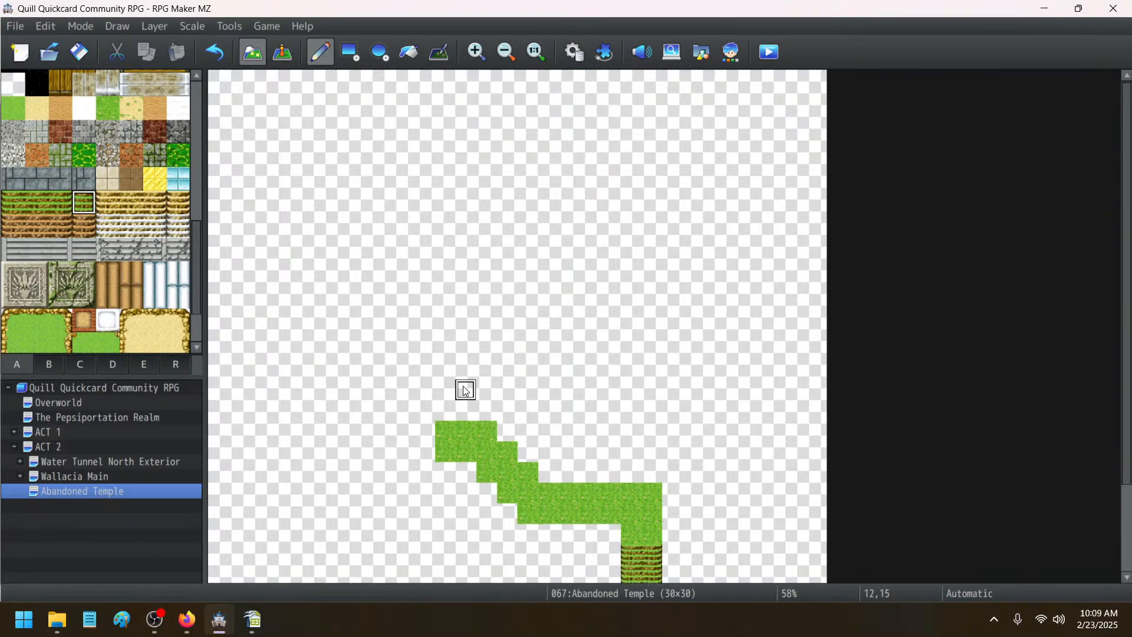
click(59, 205)
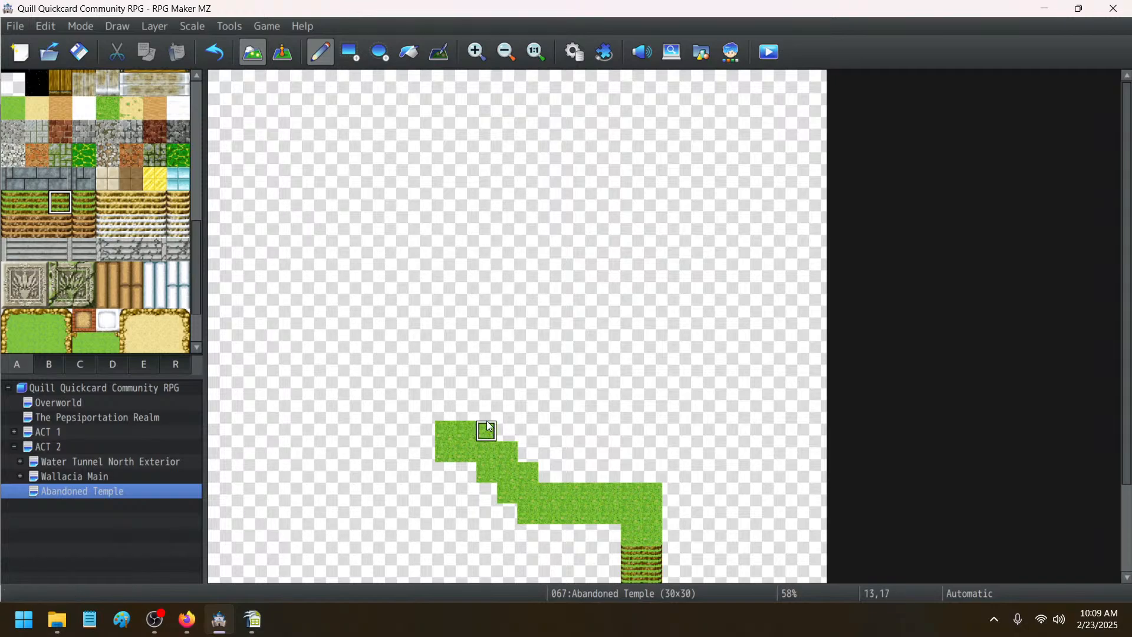
click(466, 410)
drag(465, 396, 466, 367)
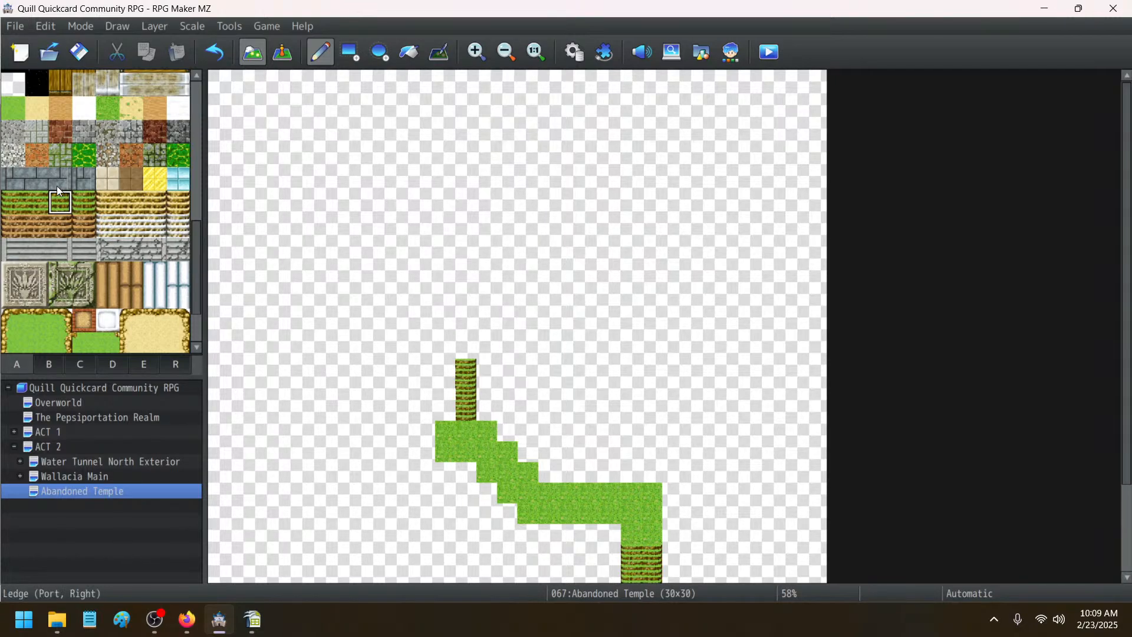
click(13, 202)
drag(445, 411, 445, 367)
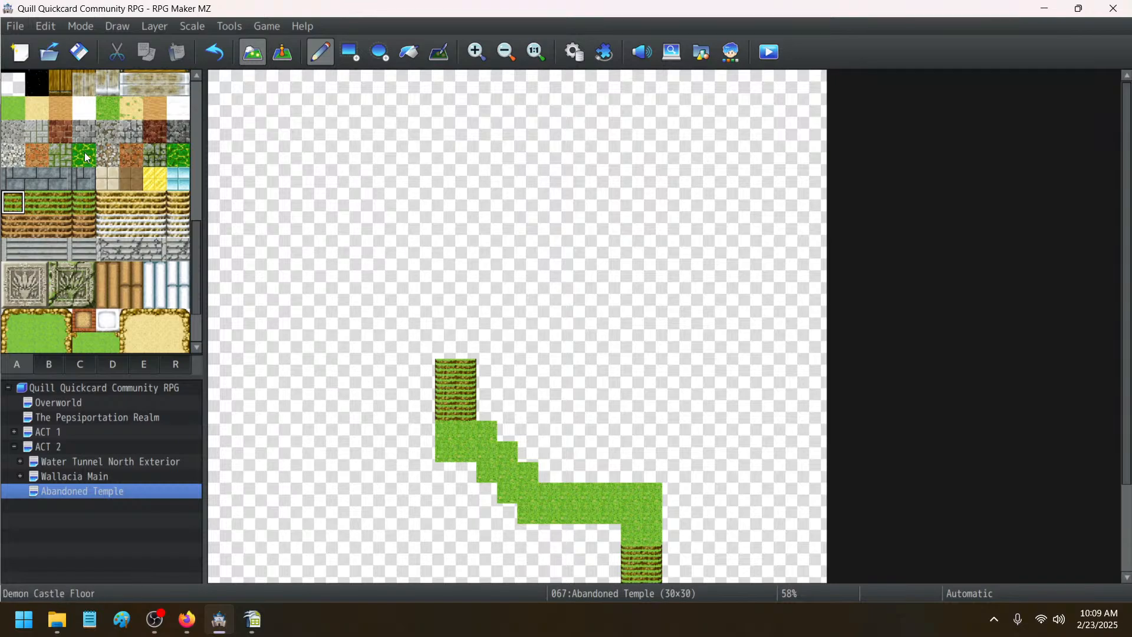
- Extend the Meadow path northeast to about column 18, row 9, and top it with a two-tile-tall column of Meadow stairs
click(112, 114)
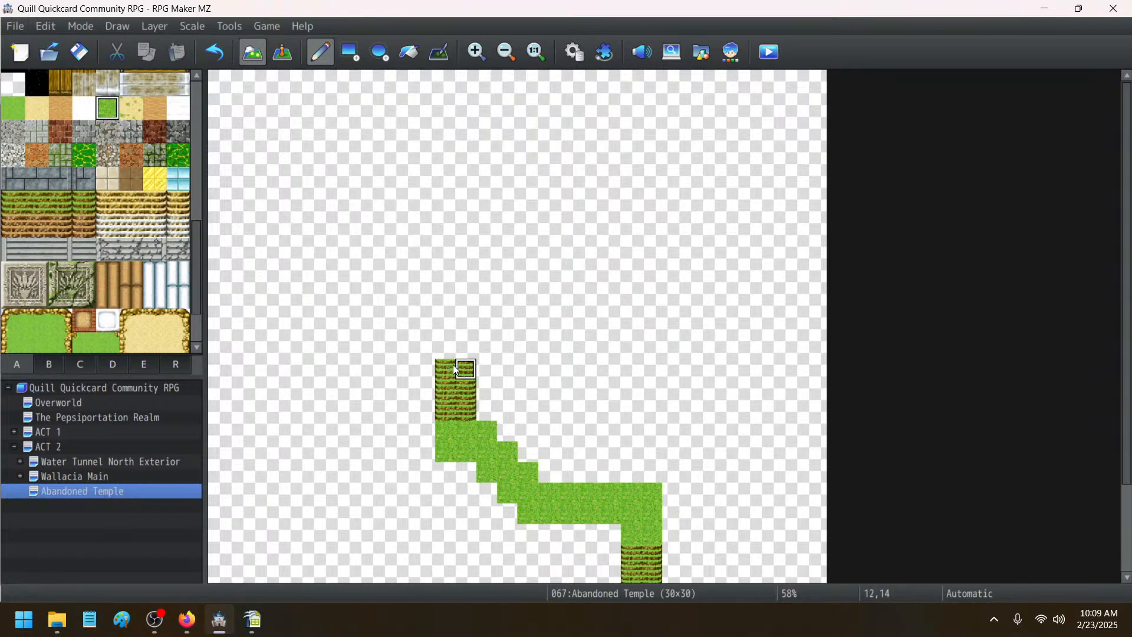
mouse_move(455, 354)
mouse_down()
mouse_move(463, 338)
mouse_move(534, 330)
mouse_move(587, 288)
mouse_up()
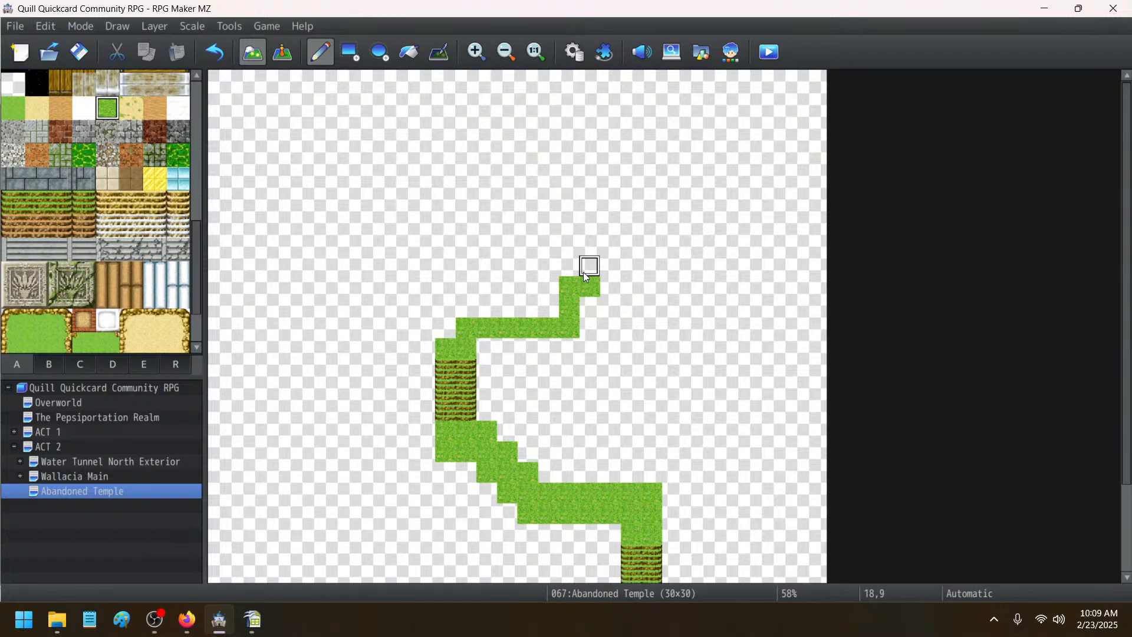
mouse_move(549, 286)
mouse_down()
mouse_move(549, 303)
mouse_move(463, 308)
mouse_move(453, 326)
mouse_up()
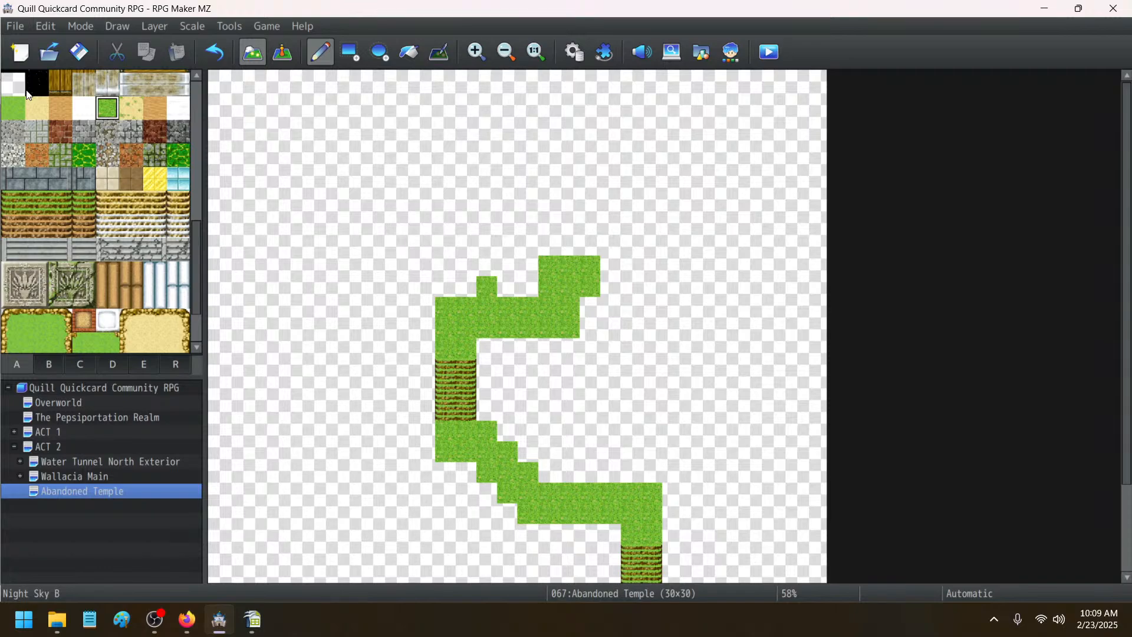
click(78, 204)
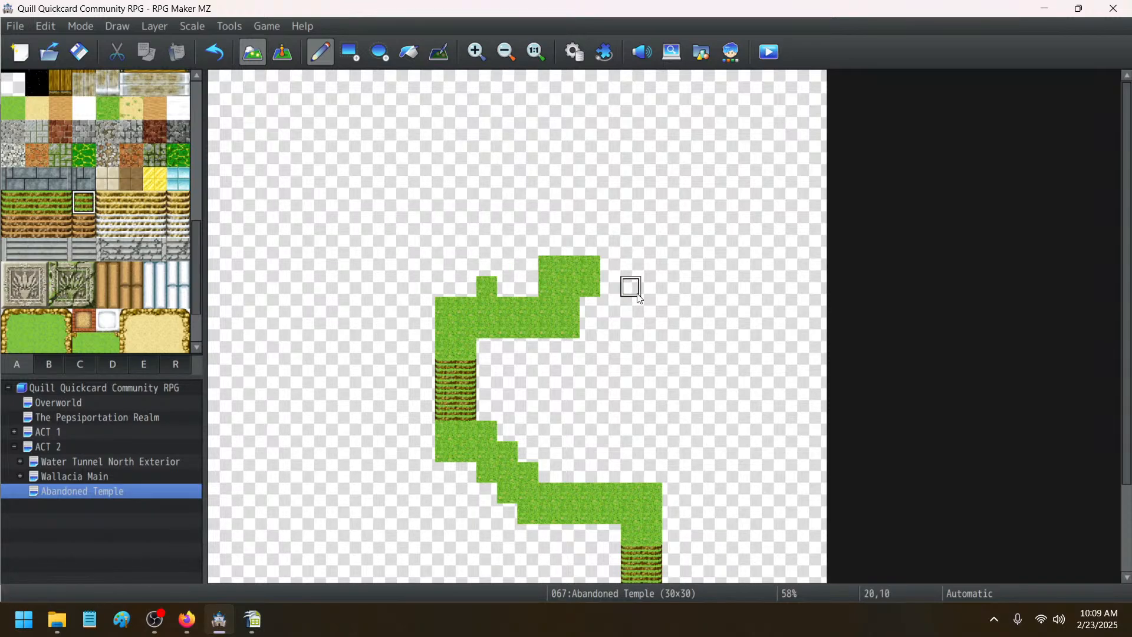
drag(567, 246, 567, 223)
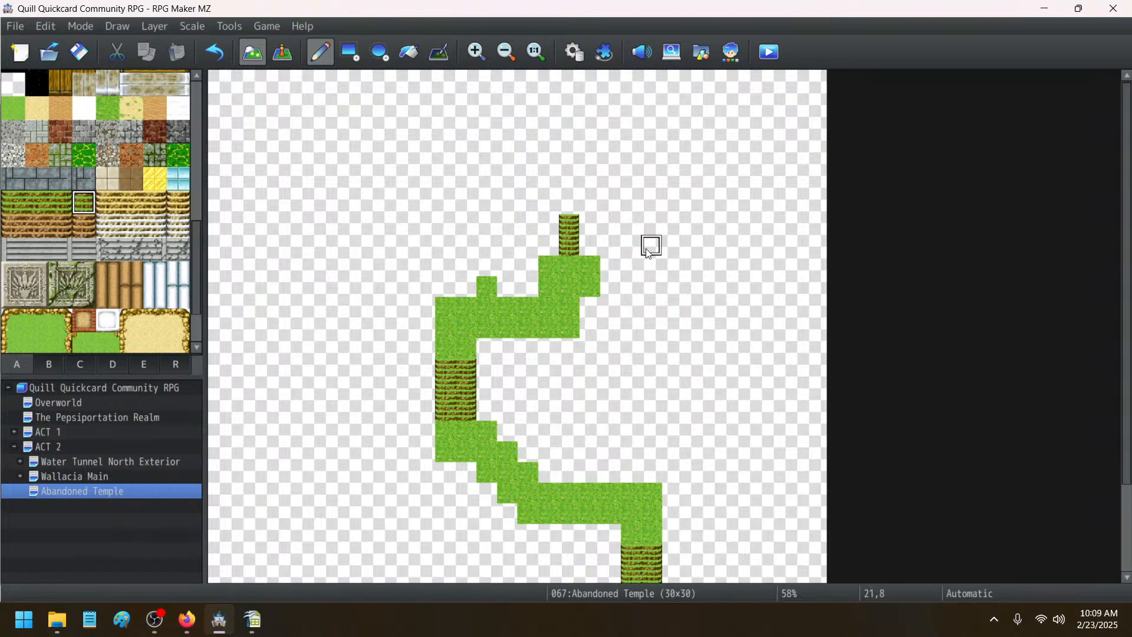
- Check the Overworld map for reference and return to the Abandoned Temple map
scroll(102, 185, up, 6)
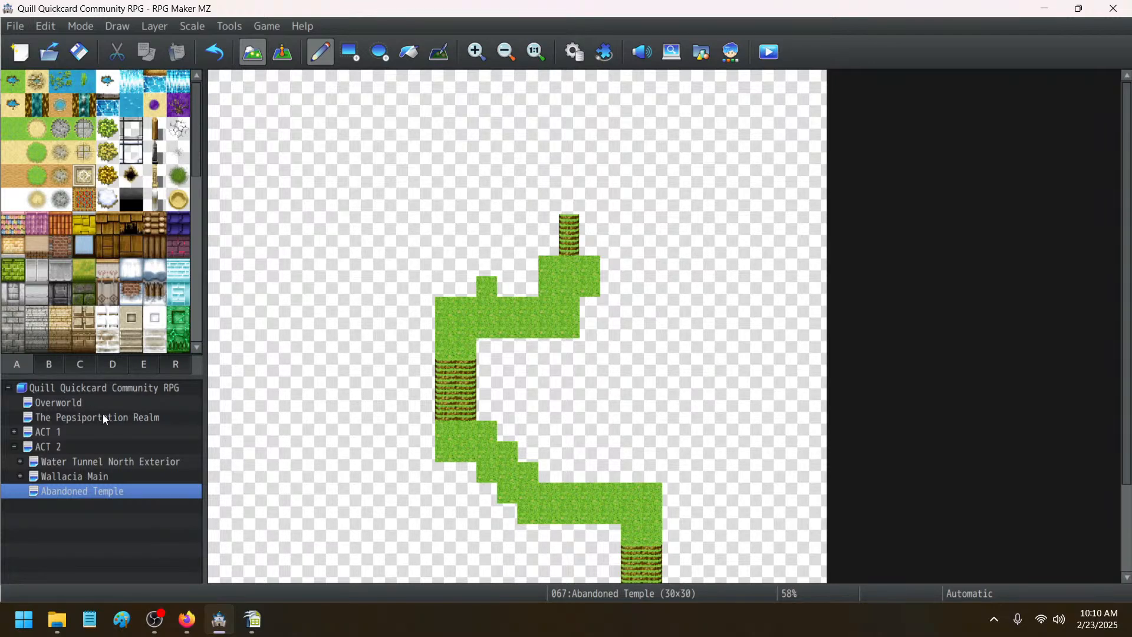
click(42, 317)
click(66, 404)
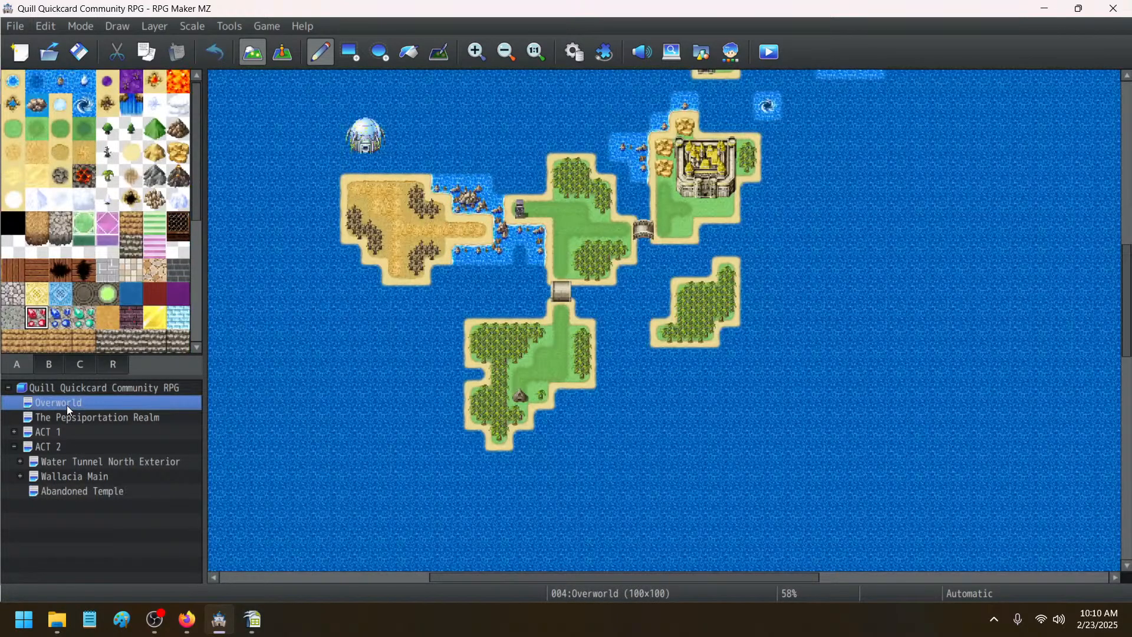
click(81, 490)
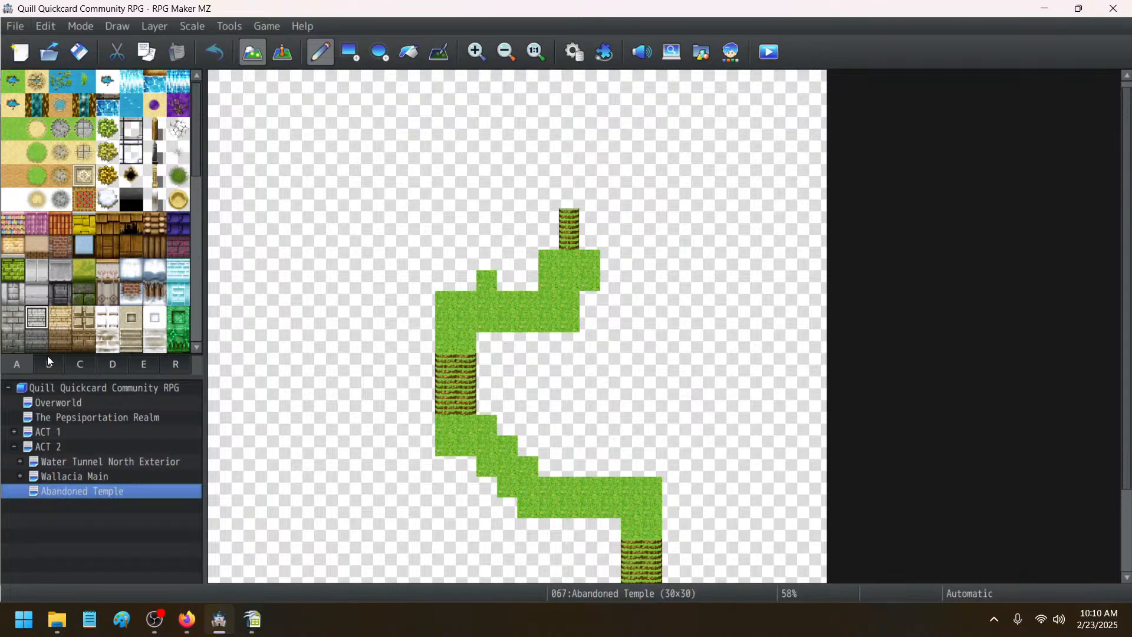
- Draw a rectangle of Wall B (Stone), five tiles wide and three tall, north of the uppermost stairs
click(41, 333)
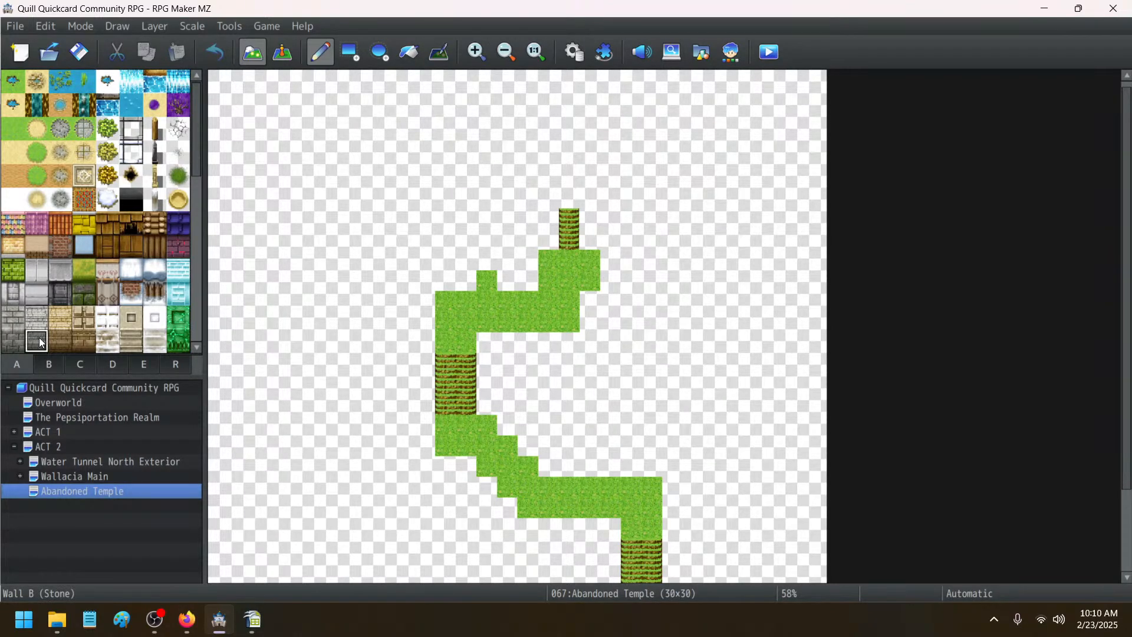
click(341, 57)
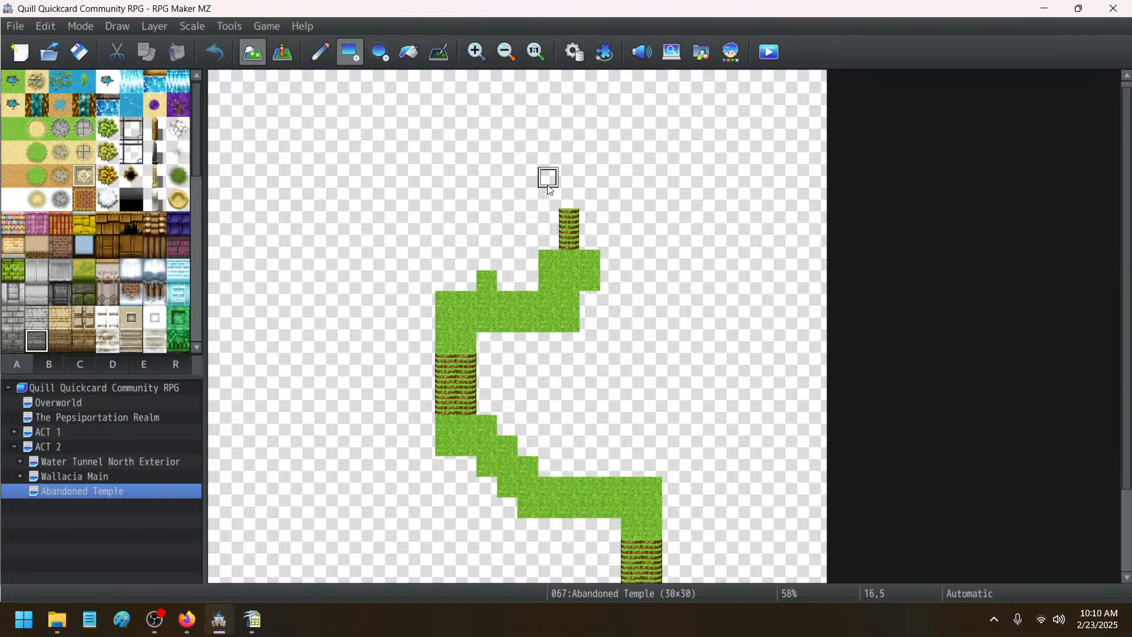
mouse_move(550, 187)
mouse_down()
mouse_move(596, 182)
mouse_move(557, 148)
mouse_up()
click(528, 179)
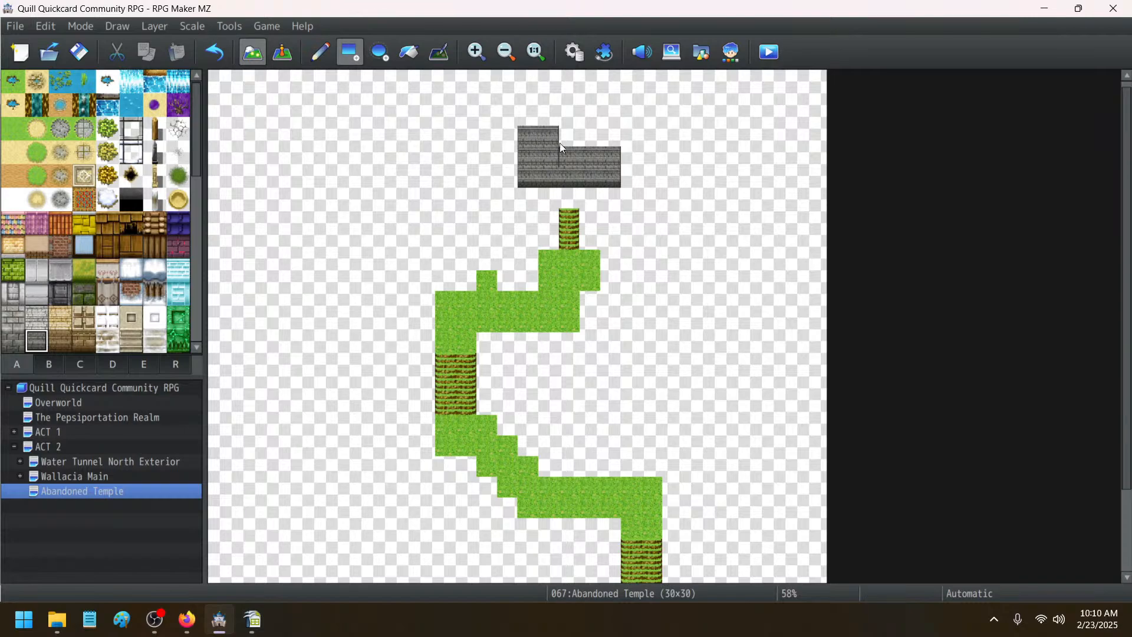
- Repaint the temple's stone block with the framed dark-grey wall tile and add a light-grey roof five tiles wide and three tall above it
click(39, 313)
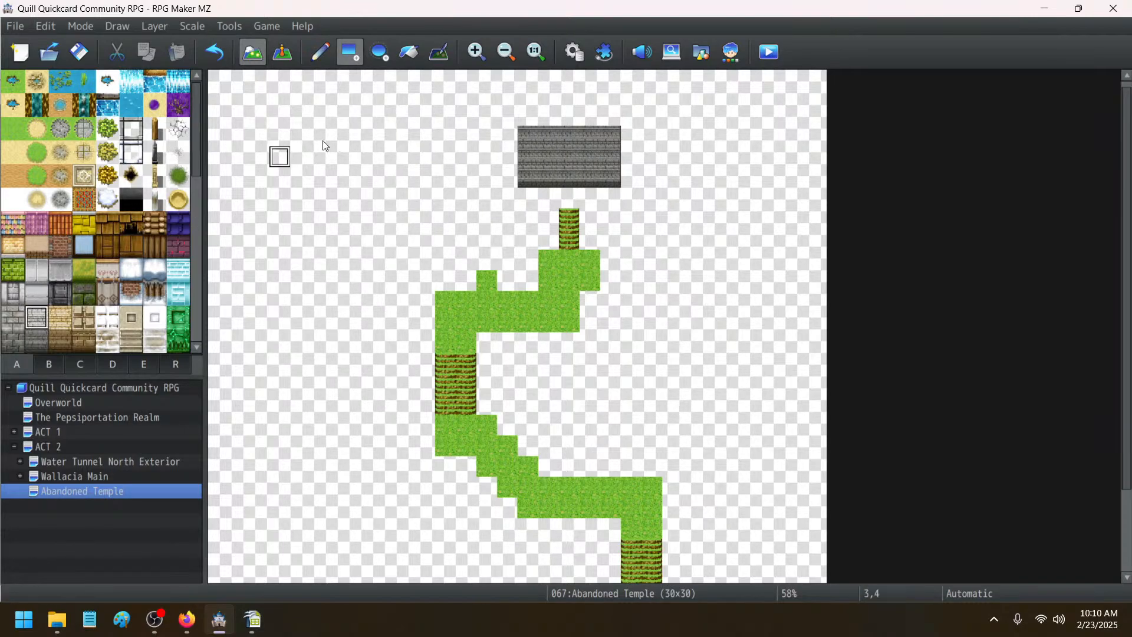
click(60, 293)
click(536, 140)
drag(539, 143, 607, 172)
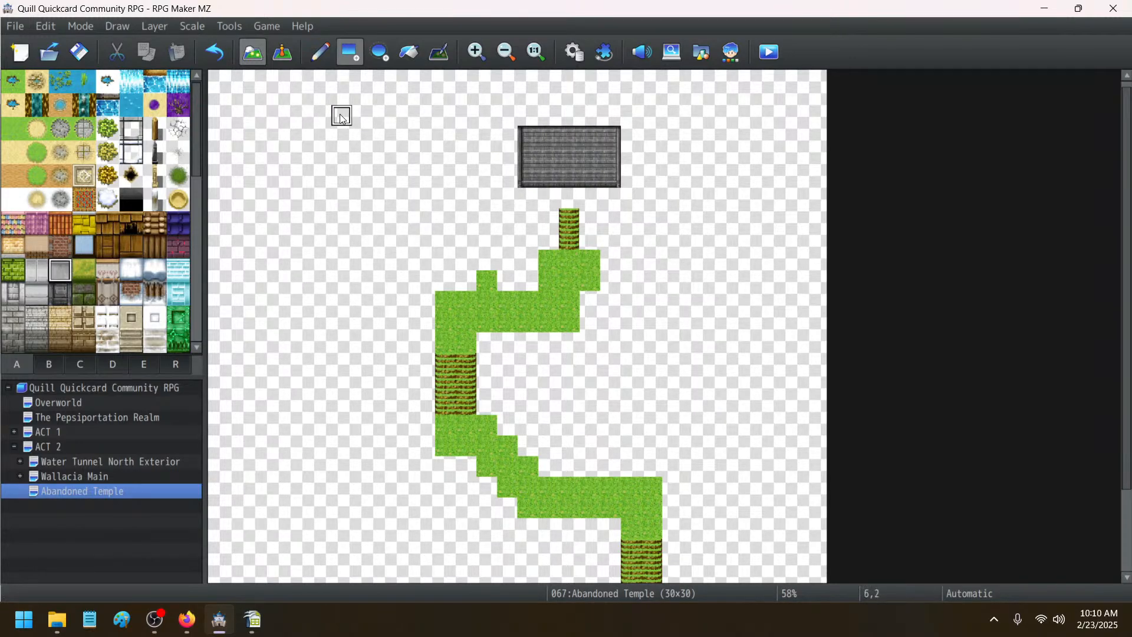
click(534, 115)
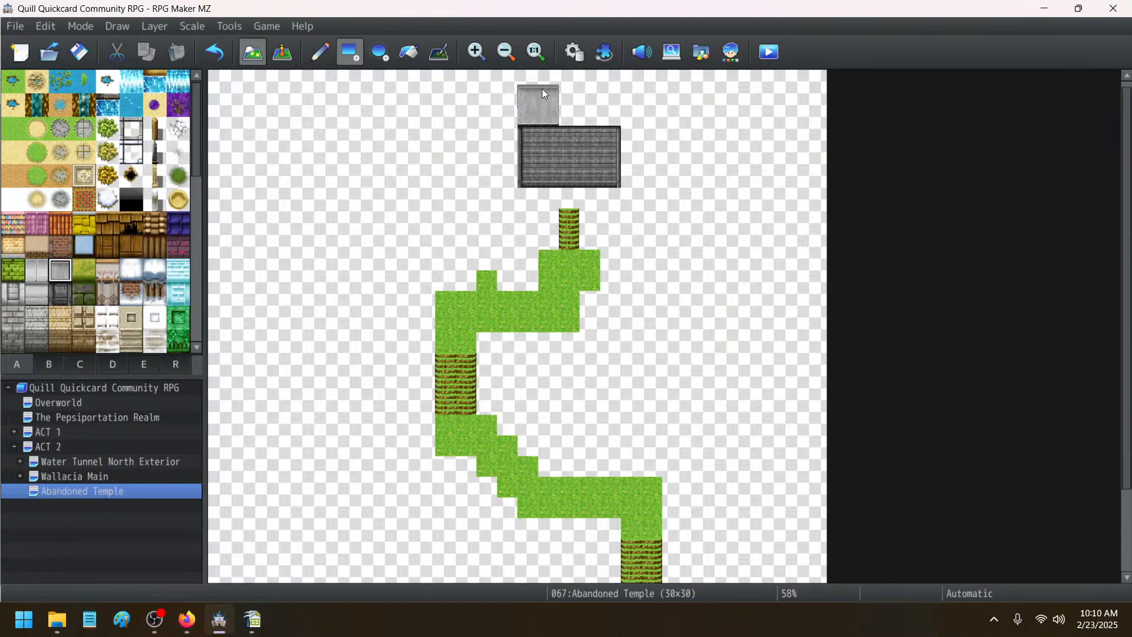
drag(543, 90, 613, 77)
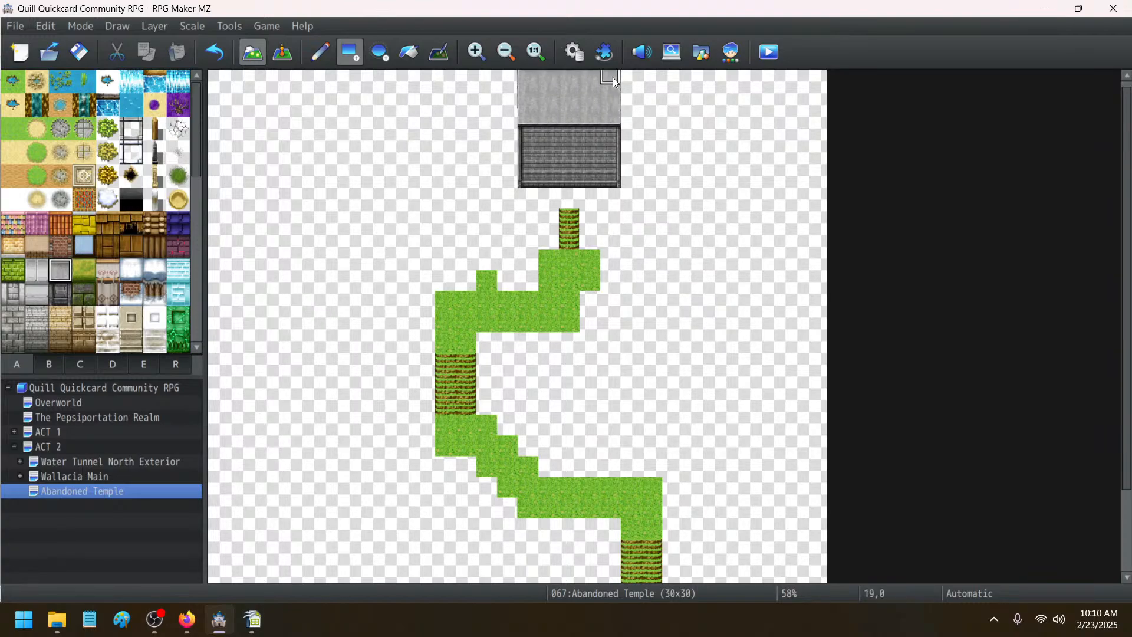
- Surround the temple's base with Meadow ground: a strip along row 6 and short columns on both sides of the wall, at columns 14 and 20
scroll(101, 301, down, 5)
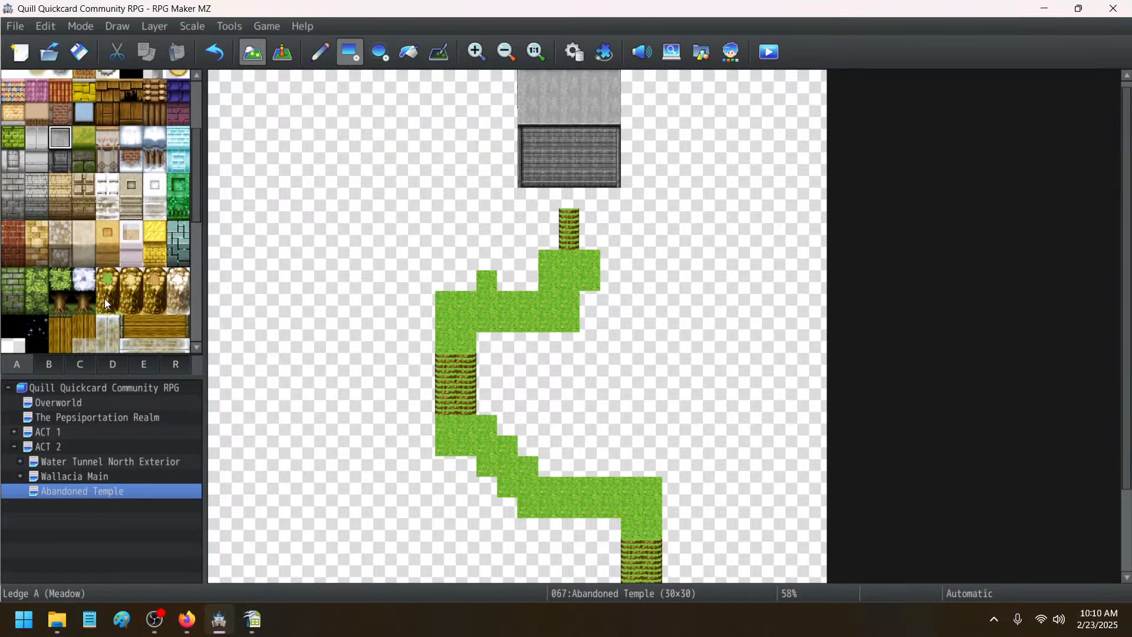
scroll(104, 298, up, 4)
scroll(104, 298, down, 5)
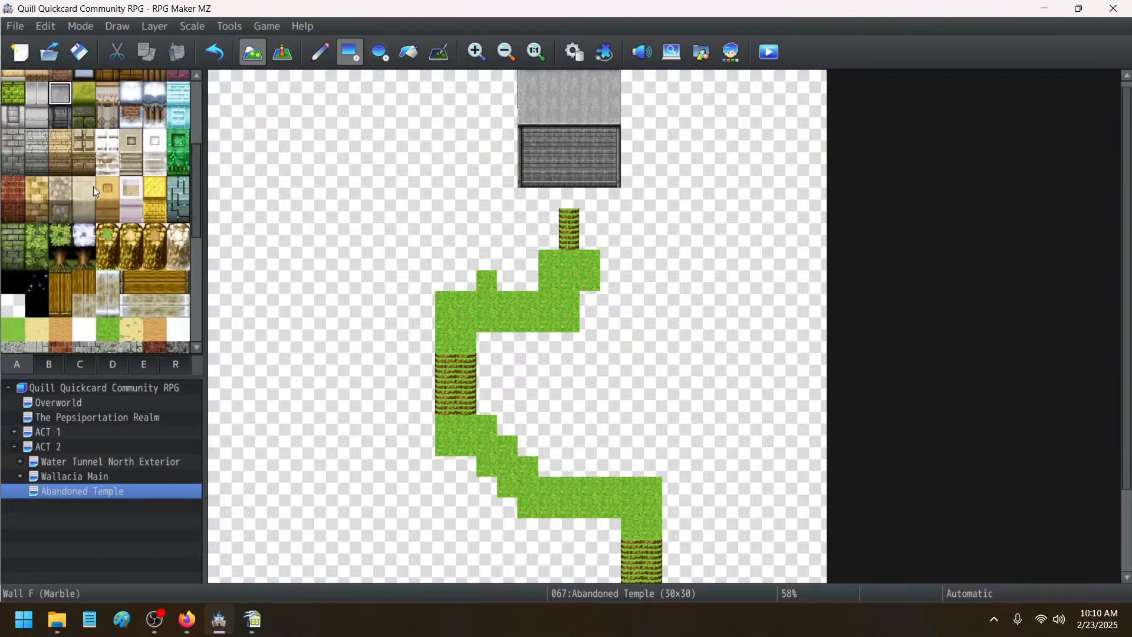
click(118, 236)
click(528, 198)
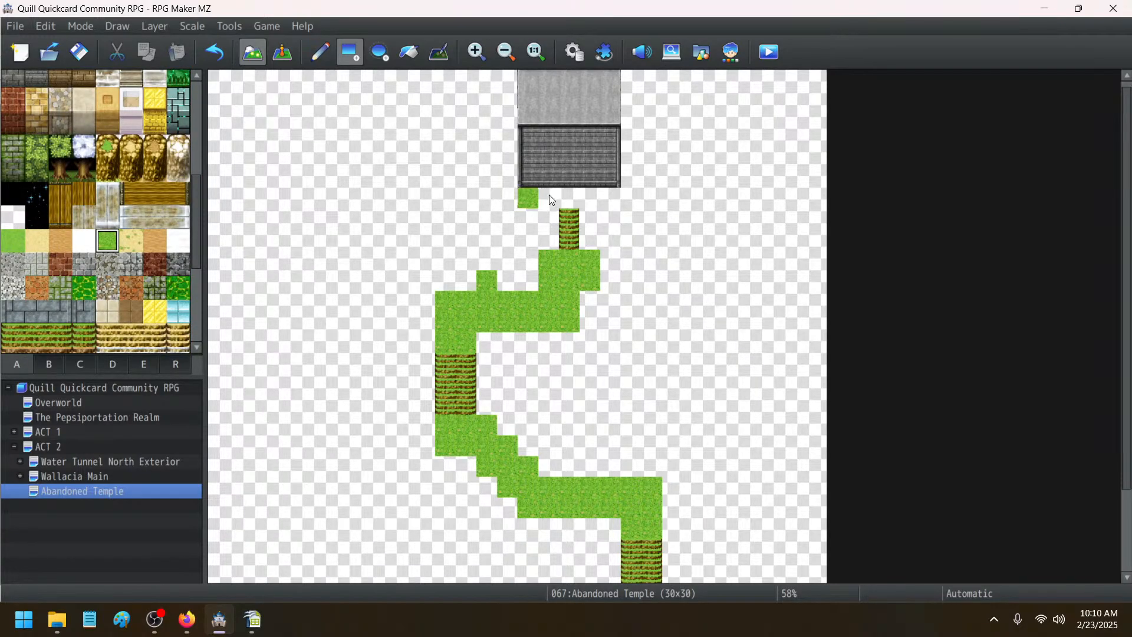
drag(636, 158, 635, 192)
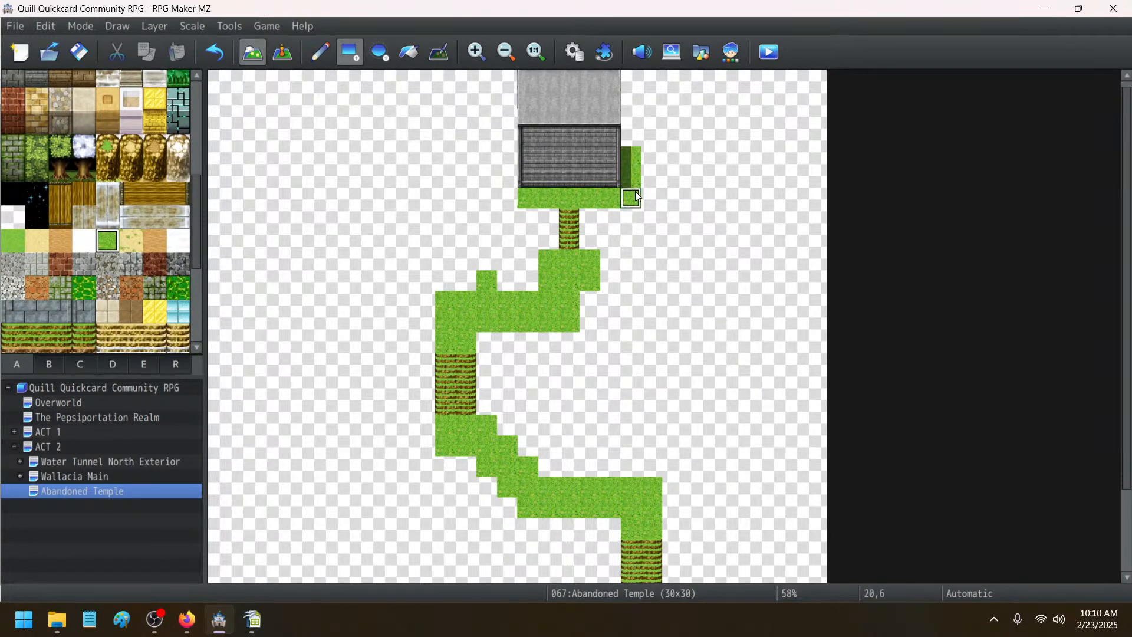
drag(512, 157, 511, 181)
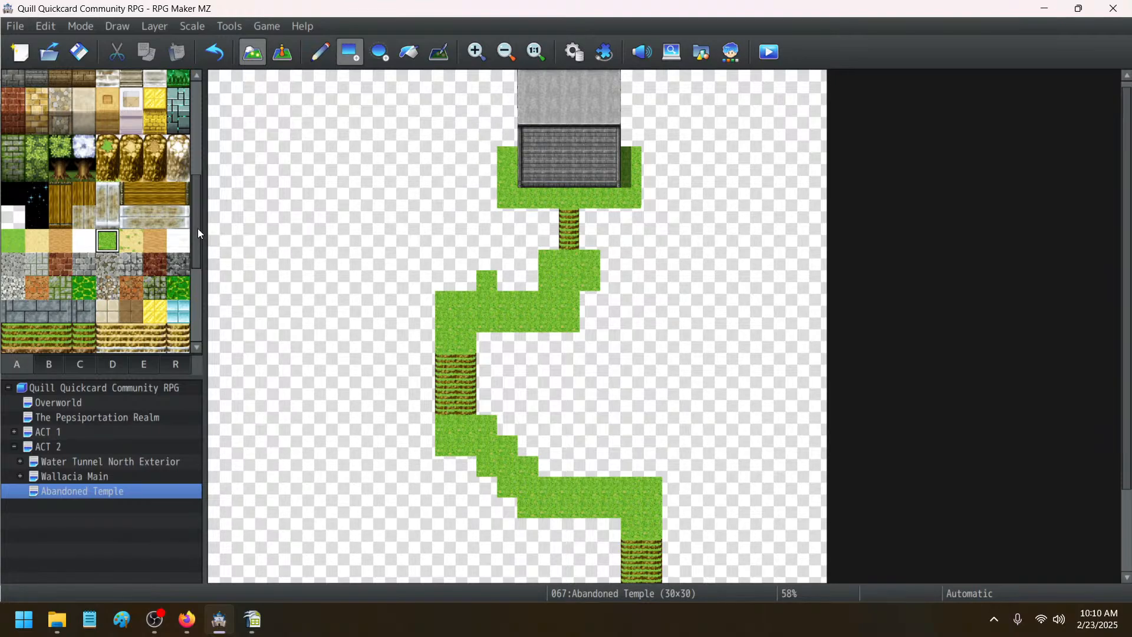
- Add Ledge A (Meadow) cliff walls beside the uppermost stairs and along the path's north edges at row 10, down the diagonal, and at row 19
click(108, 178)
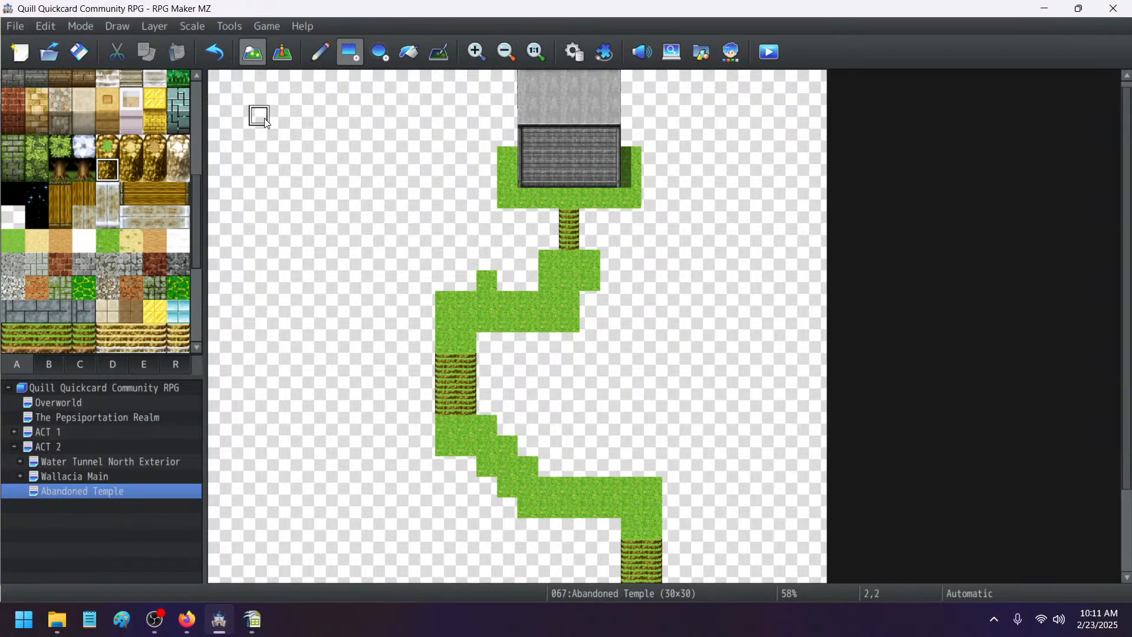
drag(543, 242, 590, 239)
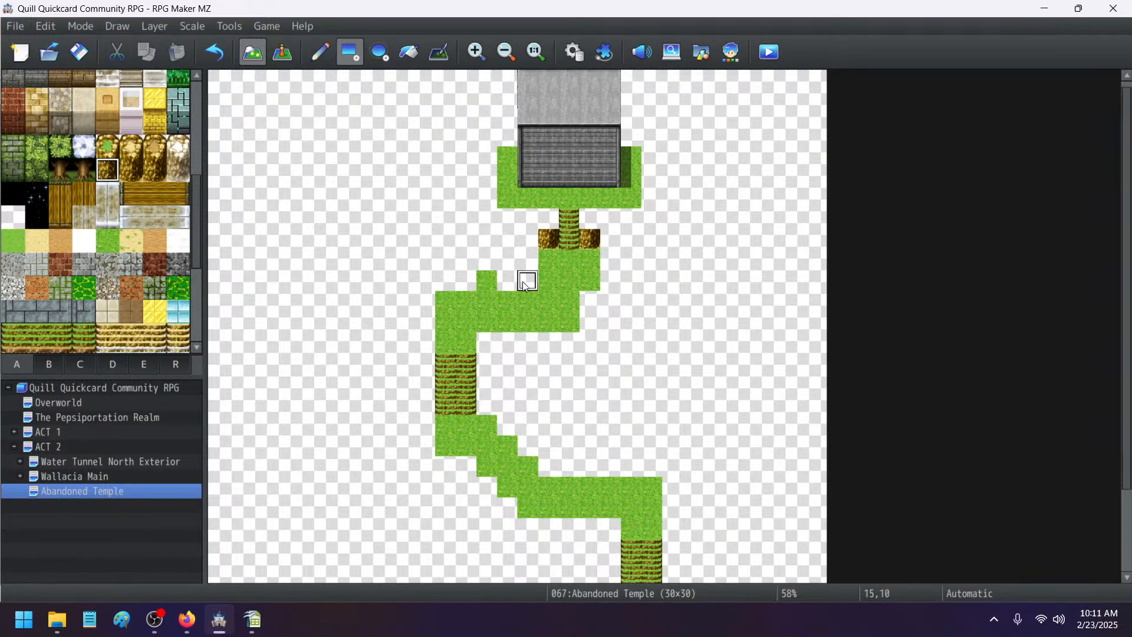
drag(525, 285, 450, 284)
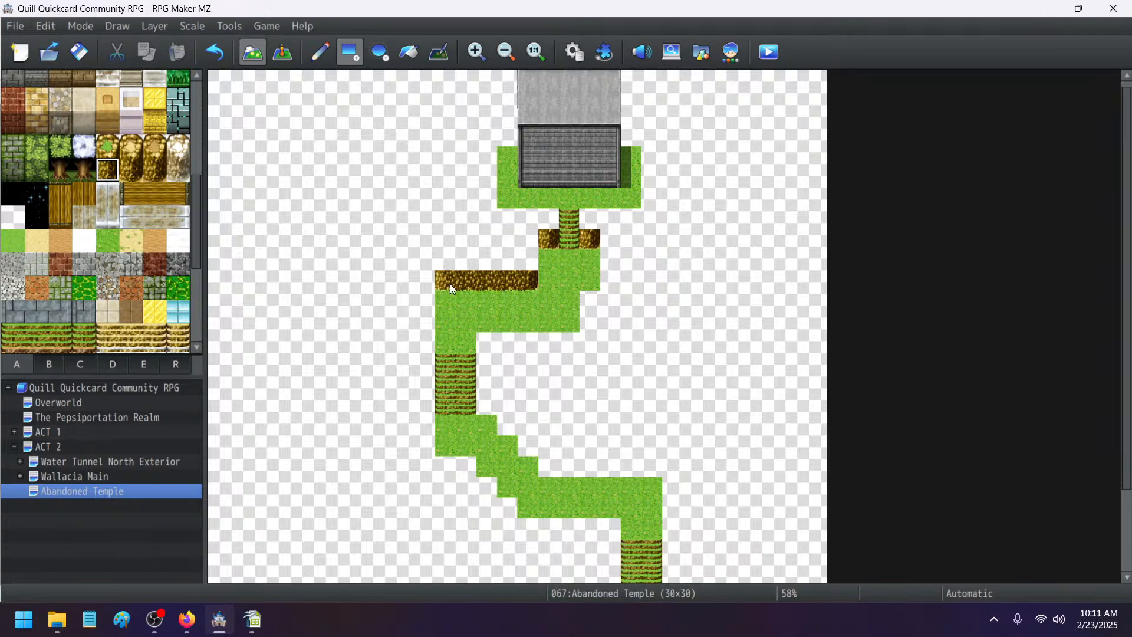
click(487, 404)
click(507, 425)
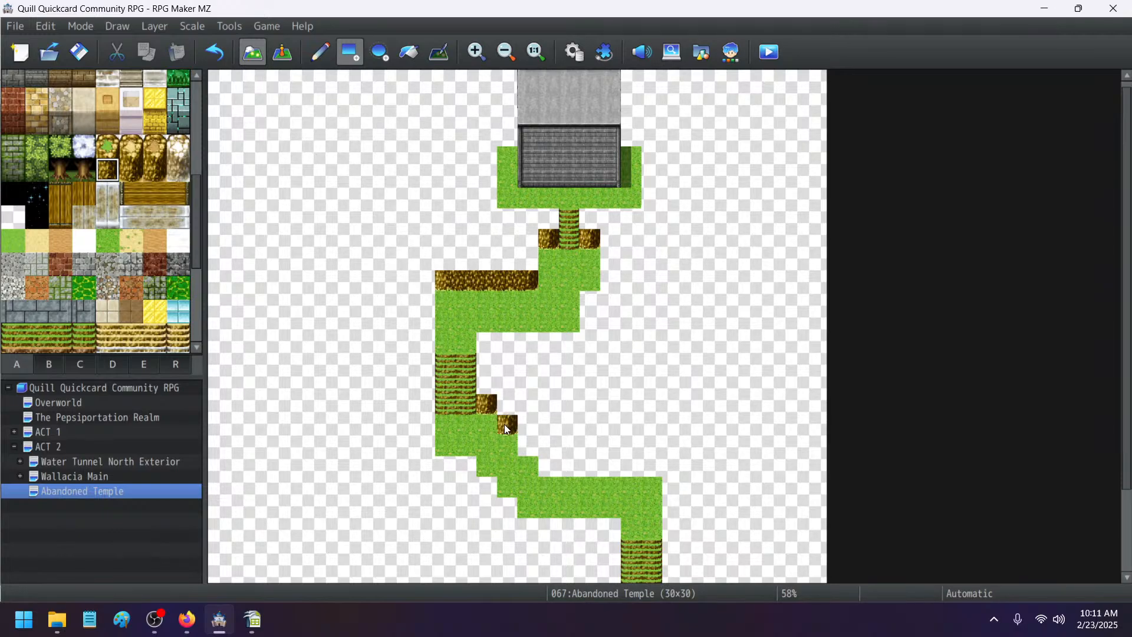
click(528, 445)
click(548, 466)
drag(548, 466, 645, 472)
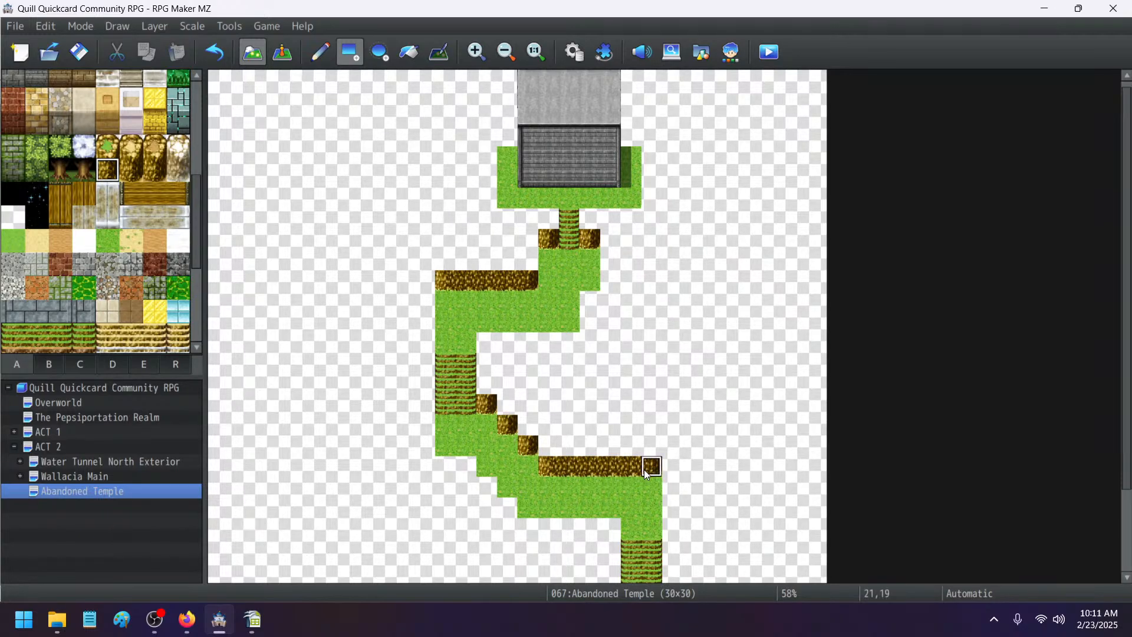
- Extend the path below the lowest stairs with a two-by-two block of Meadow ground
scroll(646, 473, down, 3)
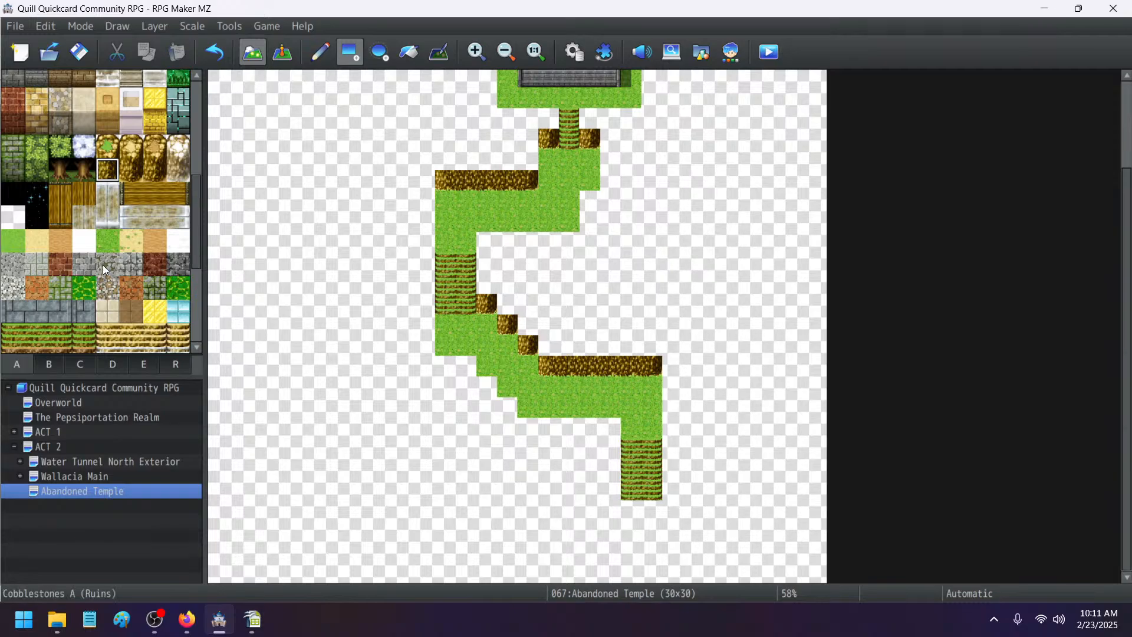
click(109, 247)
click(632, 511)
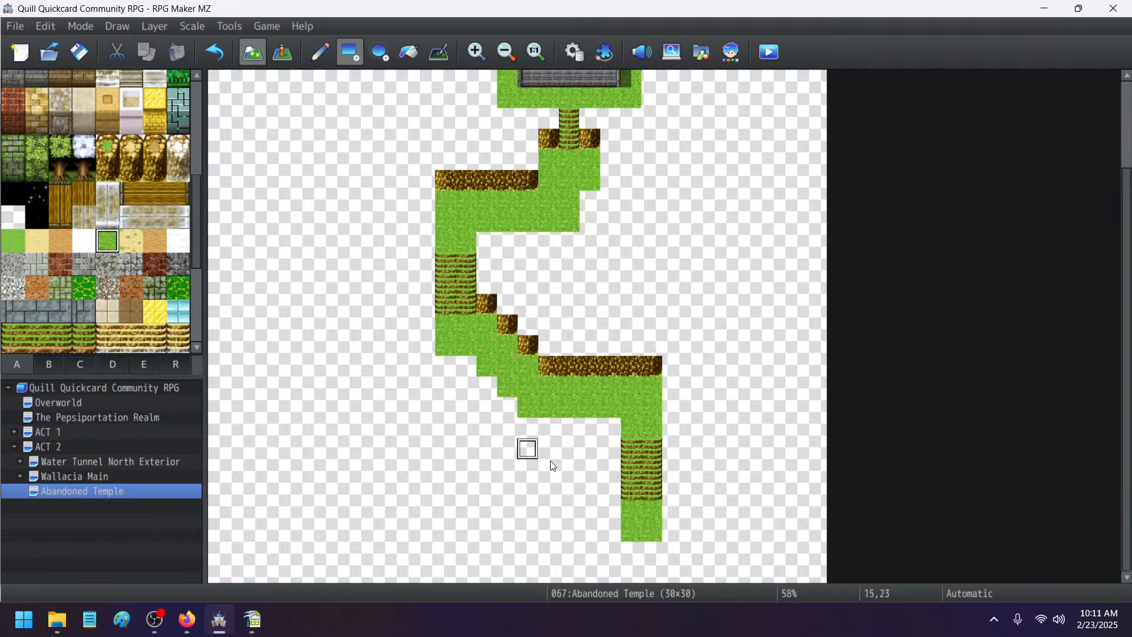
- Flood-fill the map's empty background on Layer 1 with the dense dark-green grass tile
scroll(609, 452, up, 3)
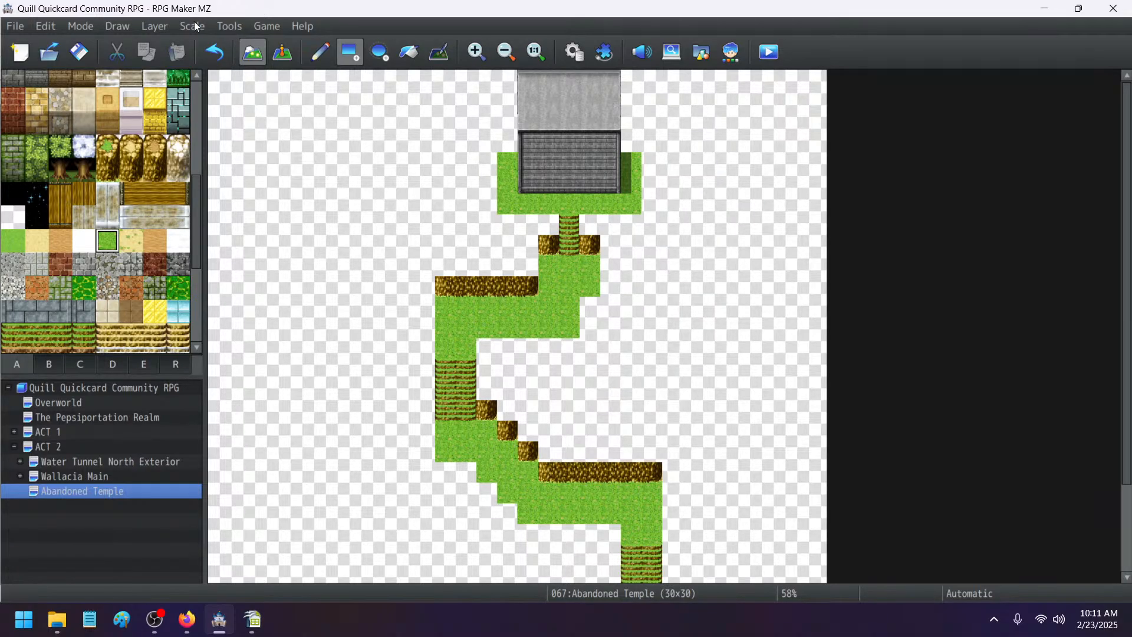
click(164, 29)
click(175, 65)
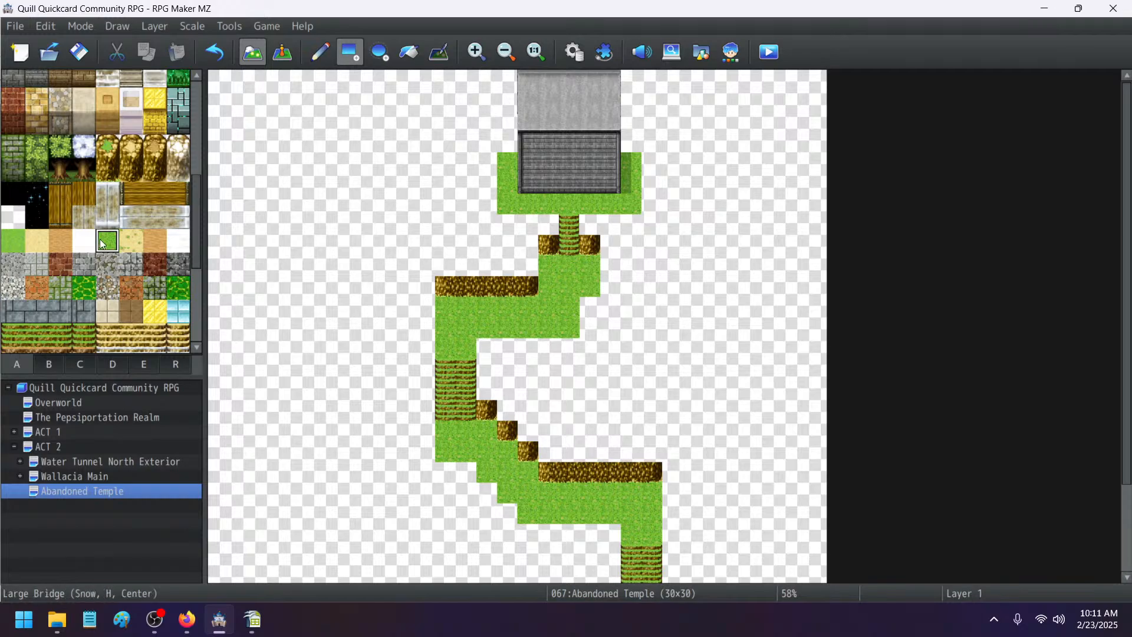
click(179, 289)
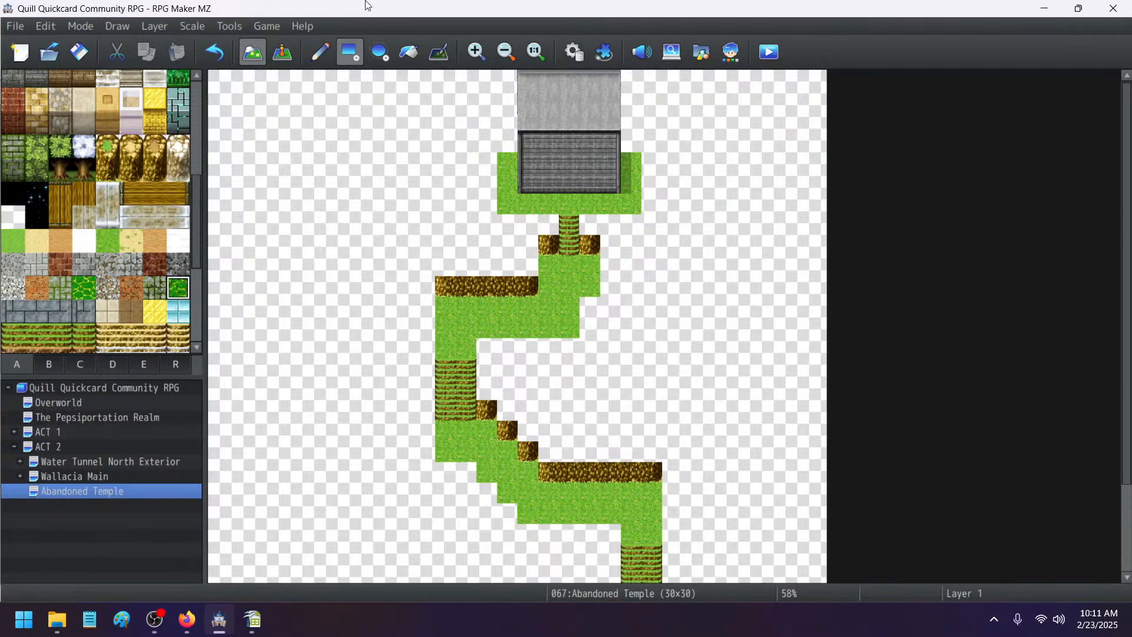
click(407, 52)
click(381, 120)
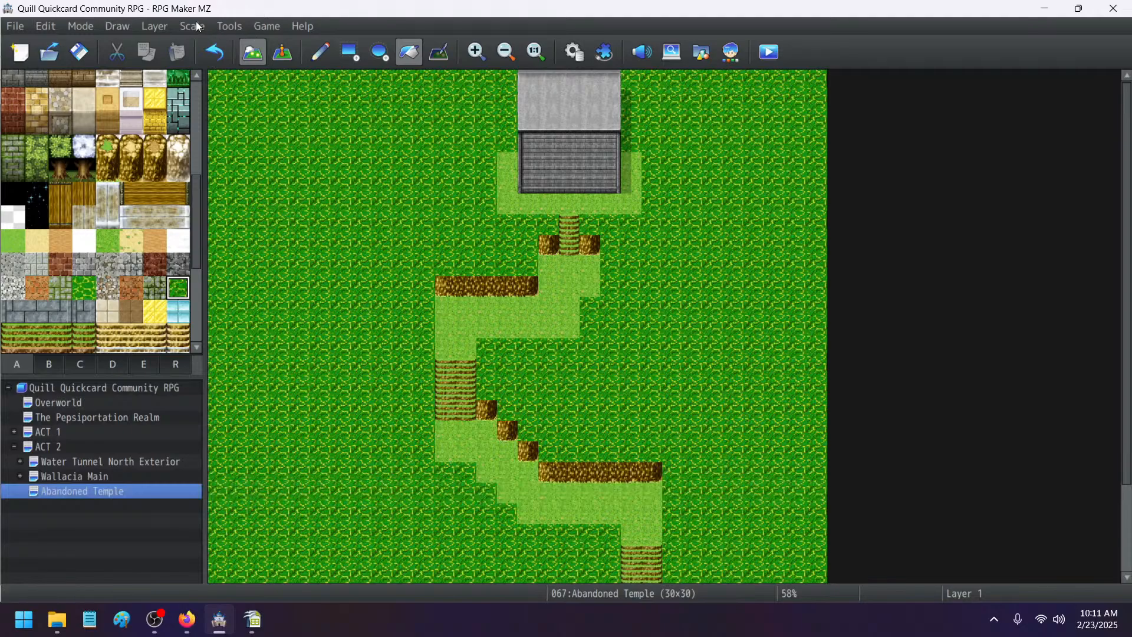
- On Layer 2, draw Meadow ledge tops above the upper cliff walls, from column 11 to the uppermost stairs and one tile on their east side
click(161, 26)
click(173, 81)
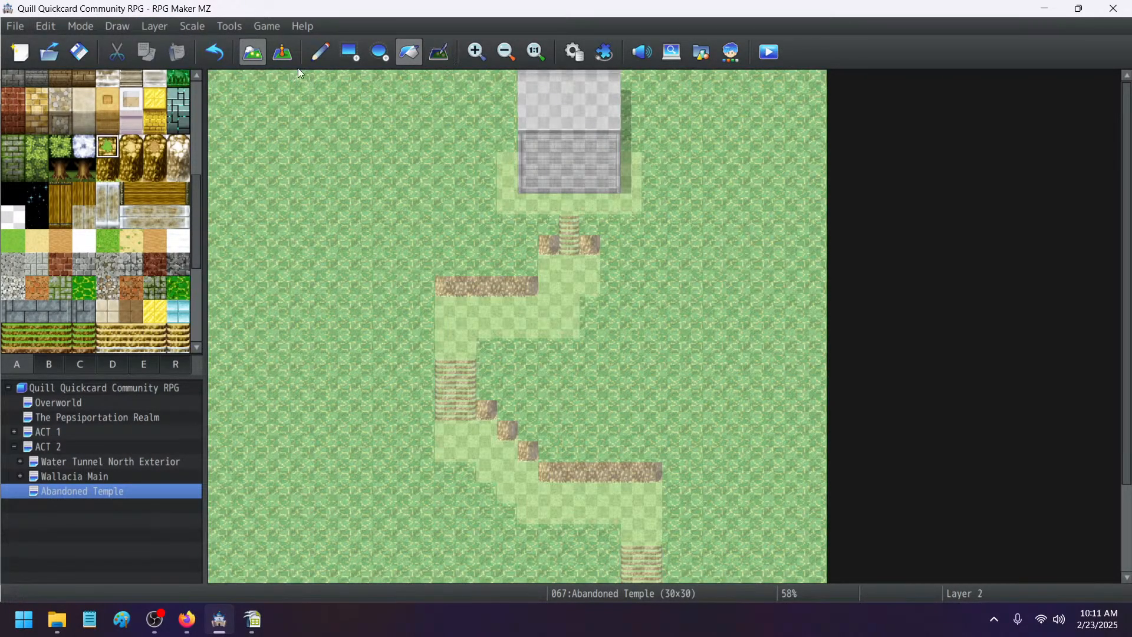
click(350, 53)
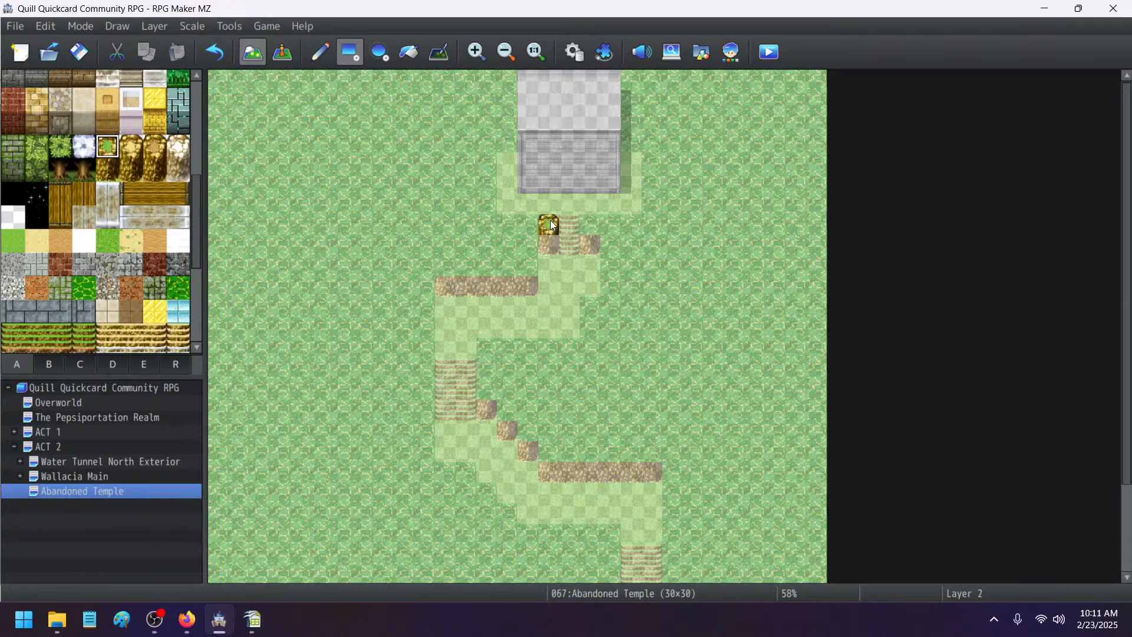
drag(552, 225, 452, 258)
click(597, 226)
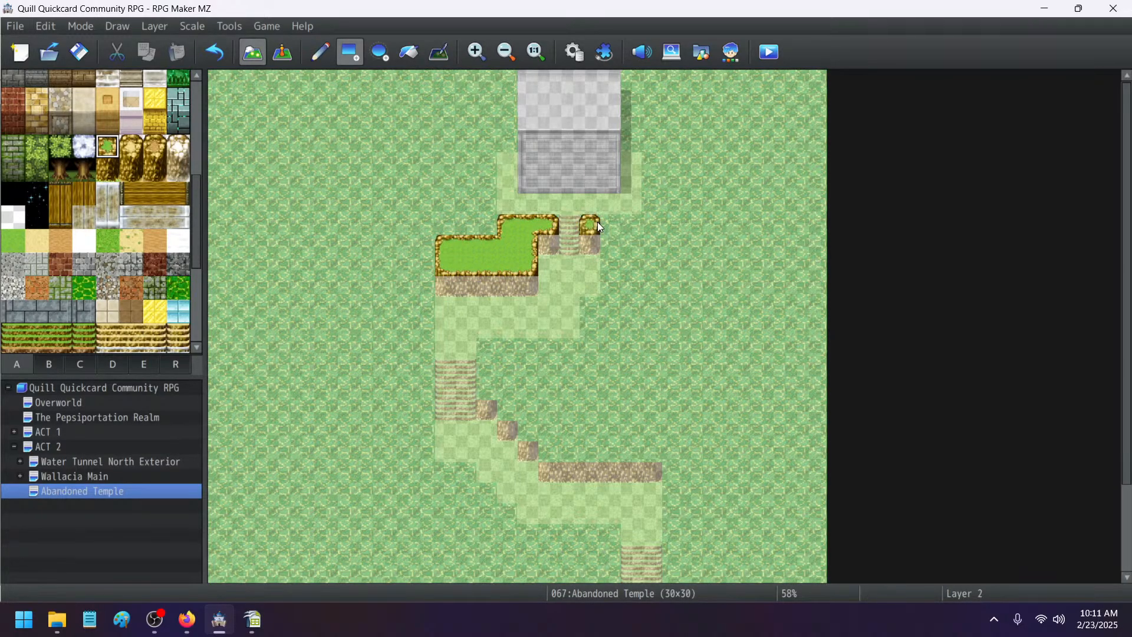
- Draw a Meadow ledge plateau above the lower cliff walls, from the middle stairs down the diagonal to column 21
click(493, 354)
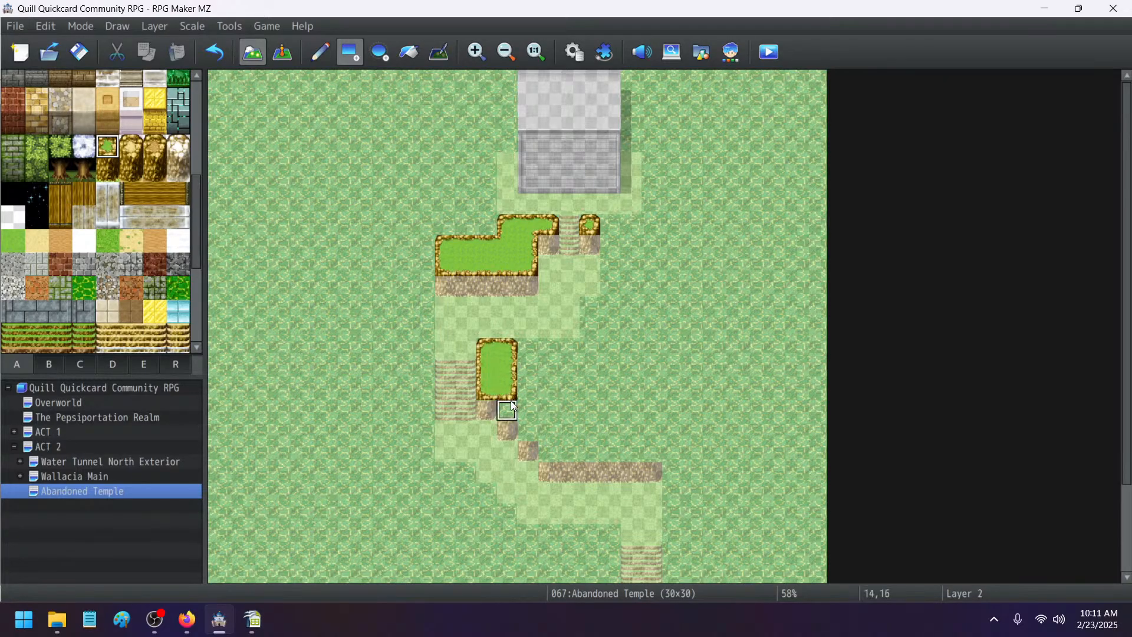
mouse_move(519, 397)
mouse_down()
mouse_move(533, 428)
mouse_move(550, 416)
mouse_up()
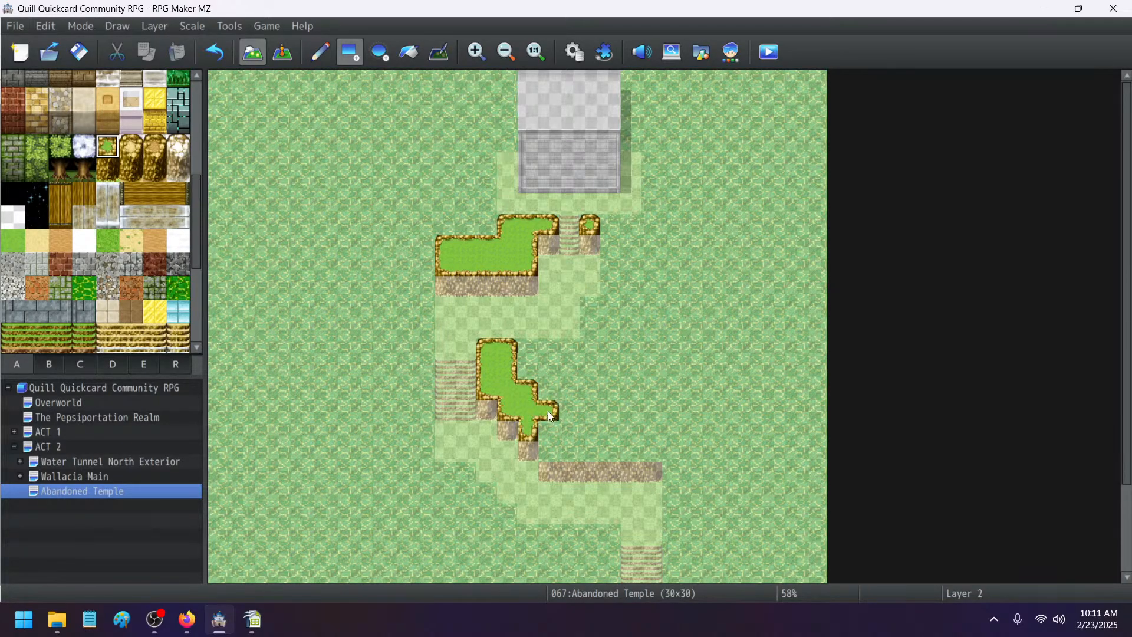
drag(596, 447, 652, 447)
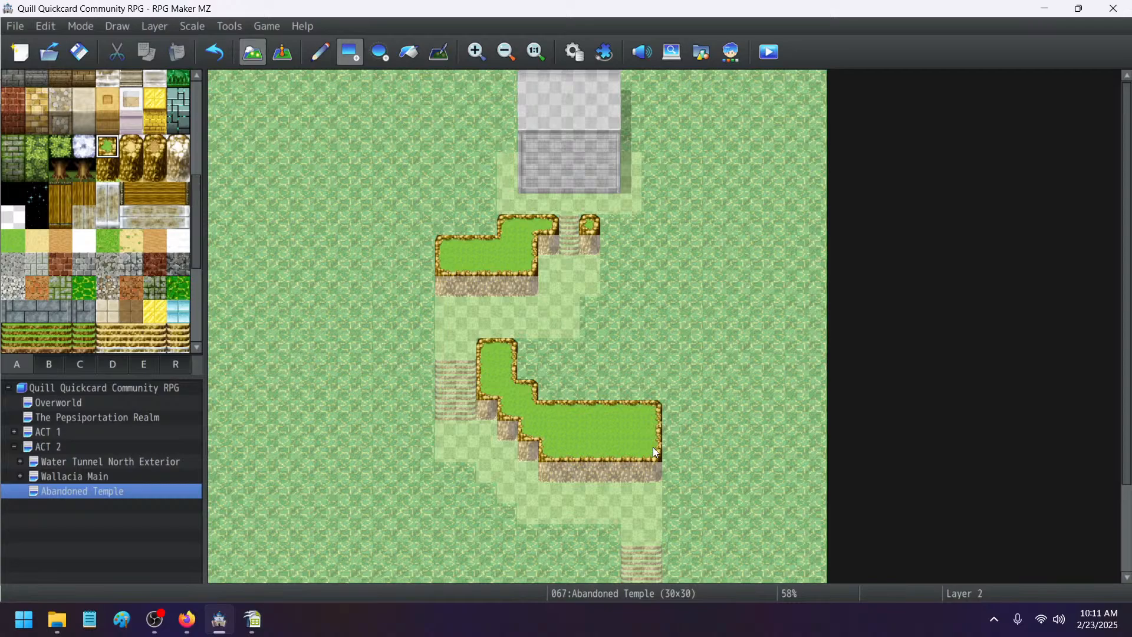
- Edge the path's southwest and west sides with Meadow ledge up to the upper plateau, and join the lower plateau to the ledge east of the uppermost stairs
click(602, 527)
mouse_move(602, 527)
mouse_down()
mouse_move(519, 529)
mouse_move(517, 547)
mouse_move(503, 533)
mouse_move(513, 519)
mouse_move(427, 468)
mouse_move(427, 353)
mouse_up()
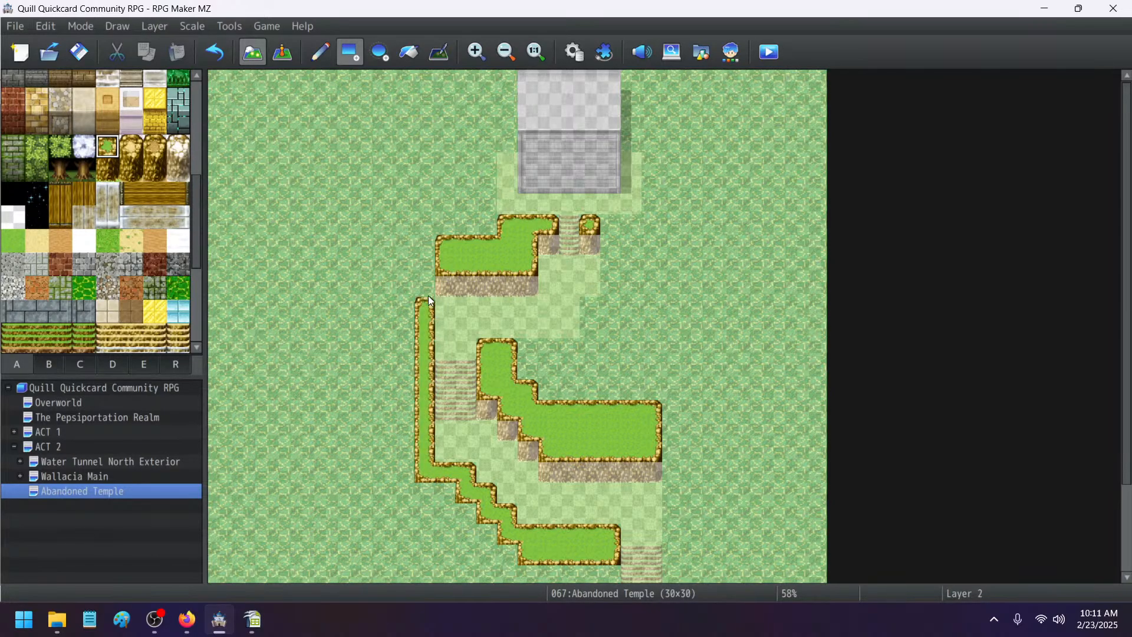
mouse_move(548, 348)
mouse_down()
mouse_move(531, 346)
mouse_move(582, 349)
mouse_move(588, 384)
mouse_move(607, 309)
mouse_up()
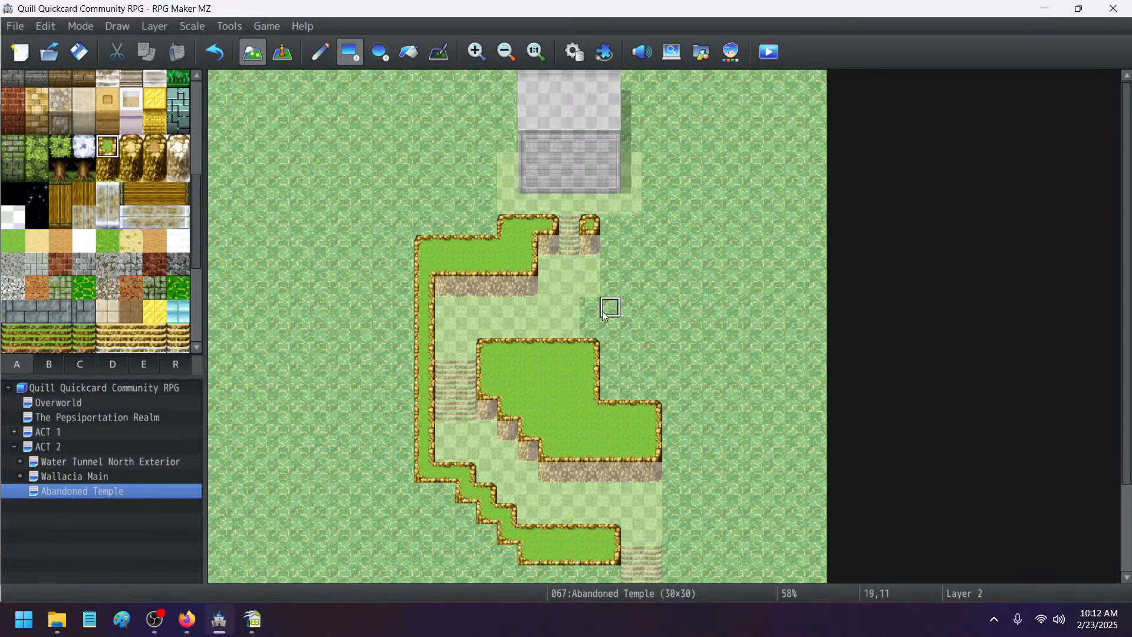
drag(619, 238, 632, 258)
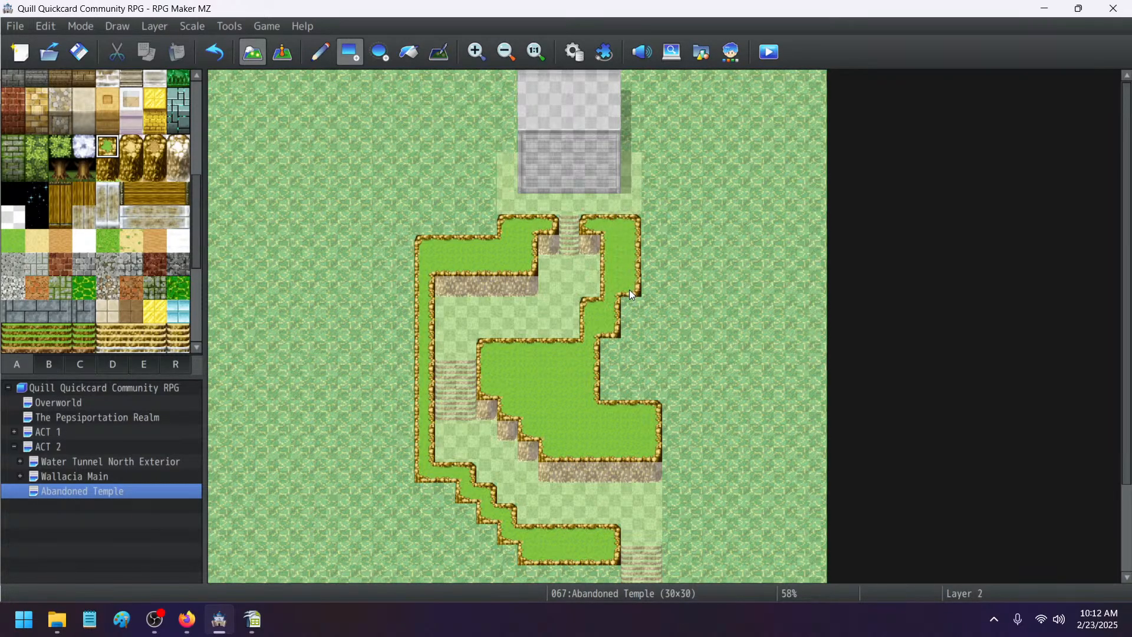
click(631, 296)
- Extend the Meadow ledge north along both the east and west sides of the temple's meadow yard
drag(650, 141, 645, 229)
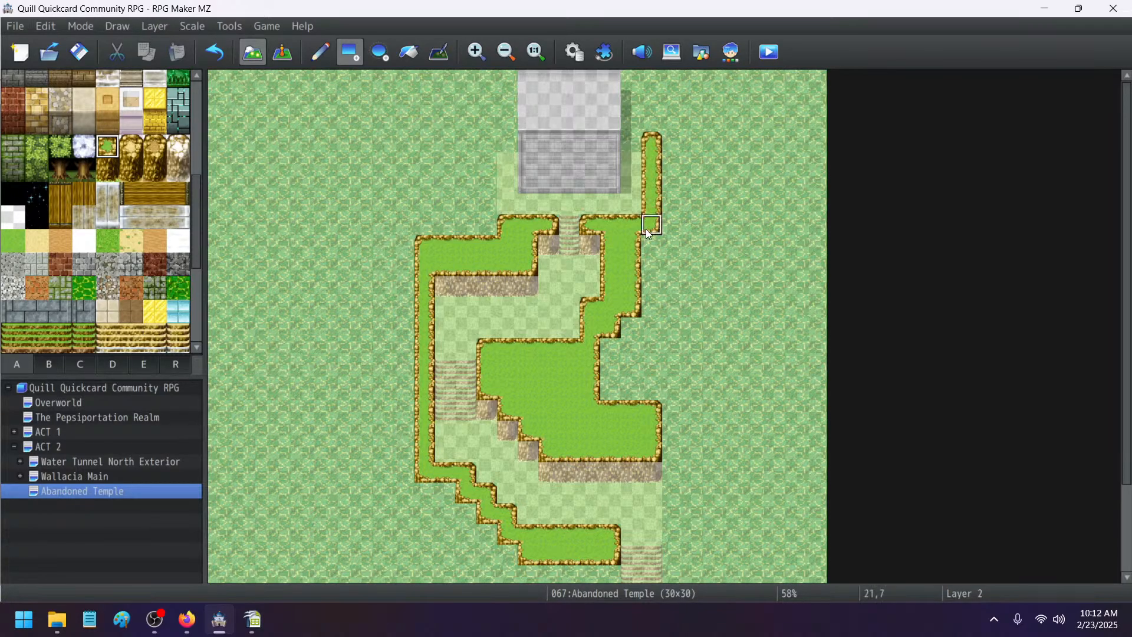
drag(671, 158, 660, 218)
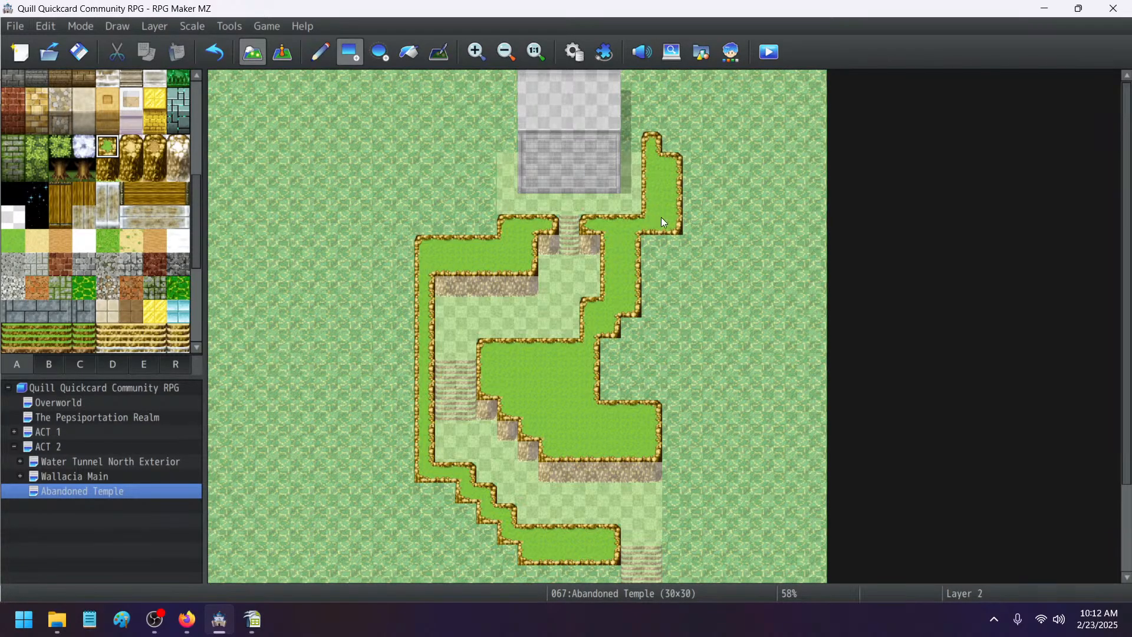
click(672, 145)
click(480, 145)
drag(465, 168, 466, 227)
- Flank the lowest stairs with two-tile-wide Meadow ledge on both sides, connect it to the lower plateau, and close off the path's south end at row 28
scroll(560, 267, down, 3)
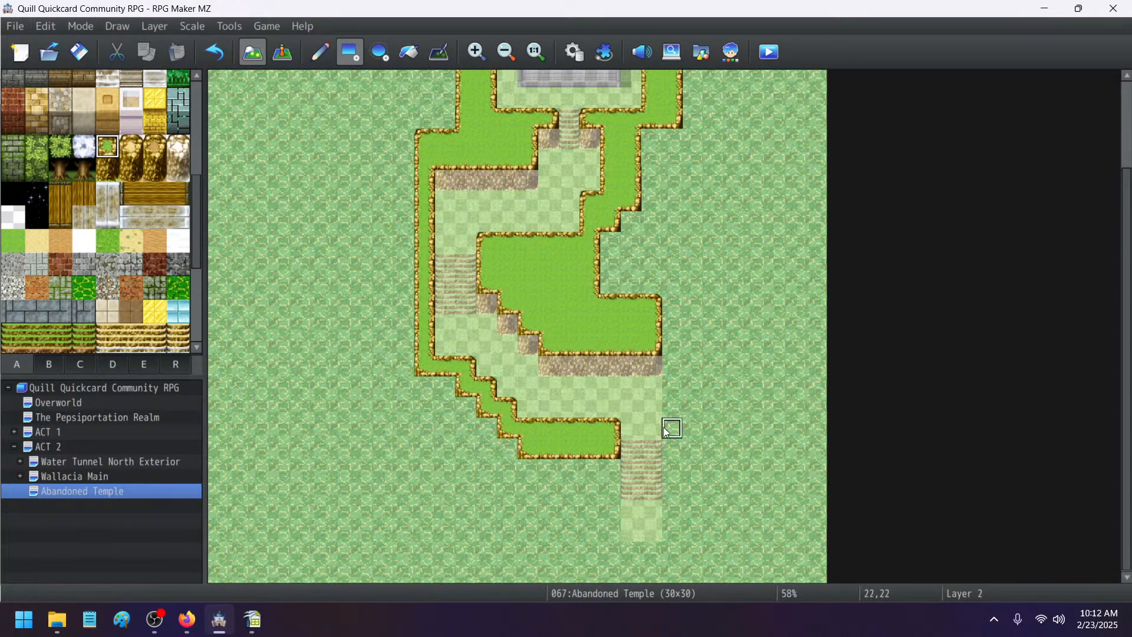
mouse_move(671, 426)
mouse_down()
mouse_move(656, 522)
mouse_move(672, 536)
mouse_up()
drag(693, 427, 691, 551)
click(672, 306)
drag(672, 321, 691, 420)
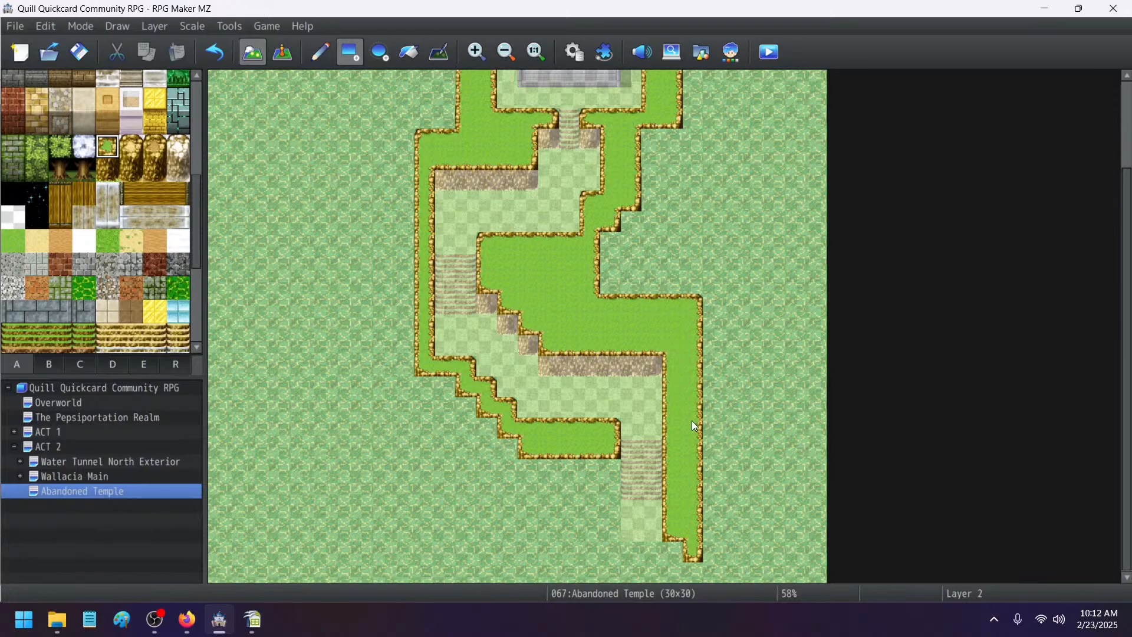
mouse_move(607, 466)
mouse_down()
mouse_move(596, 535)
mouse_move(609, 546)
mouse_up()
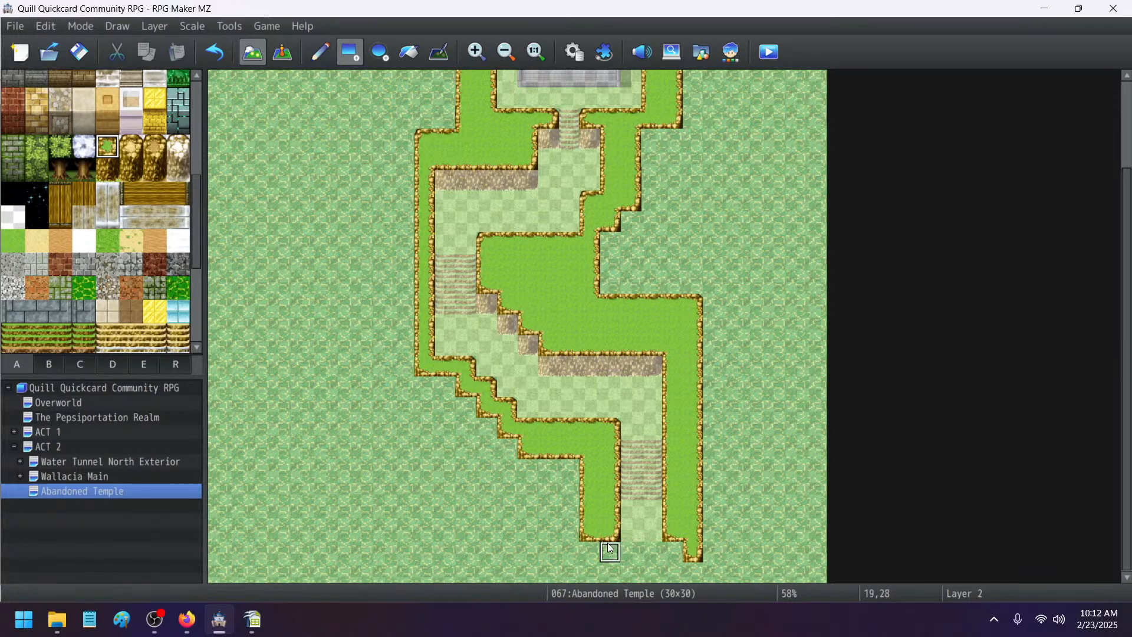
click(666, 552)
click(666, 552)
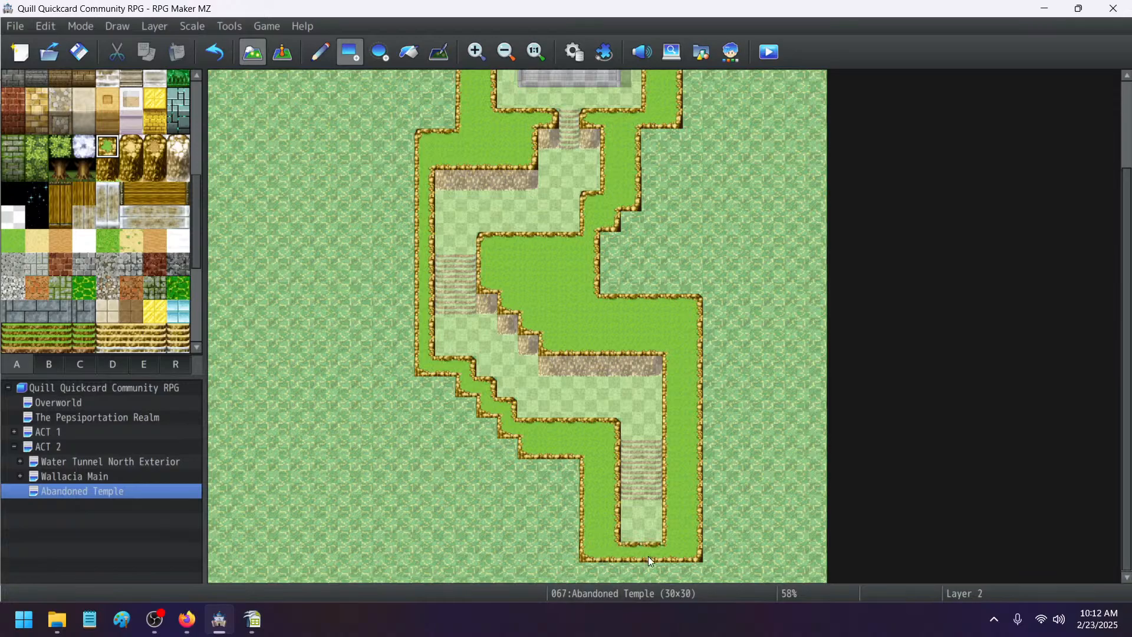
- Extend the Meadow ledge south to the map's bottom edge and widen the path's western ledge by one column
drag(590, 561, 692, 595)
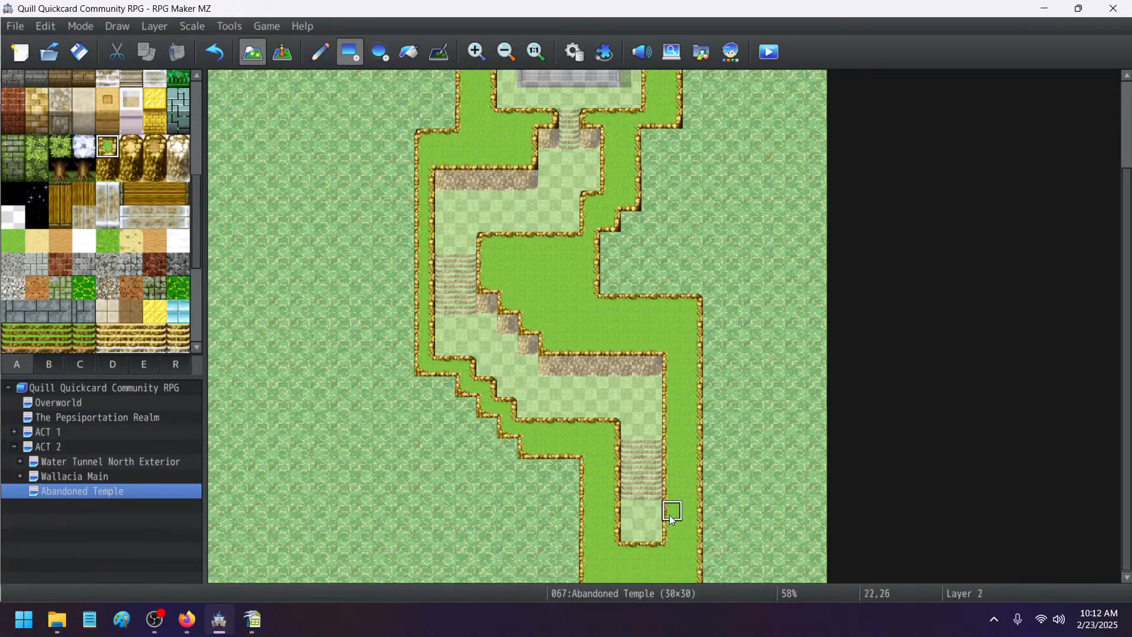
scroll(670, 515, up, 3)
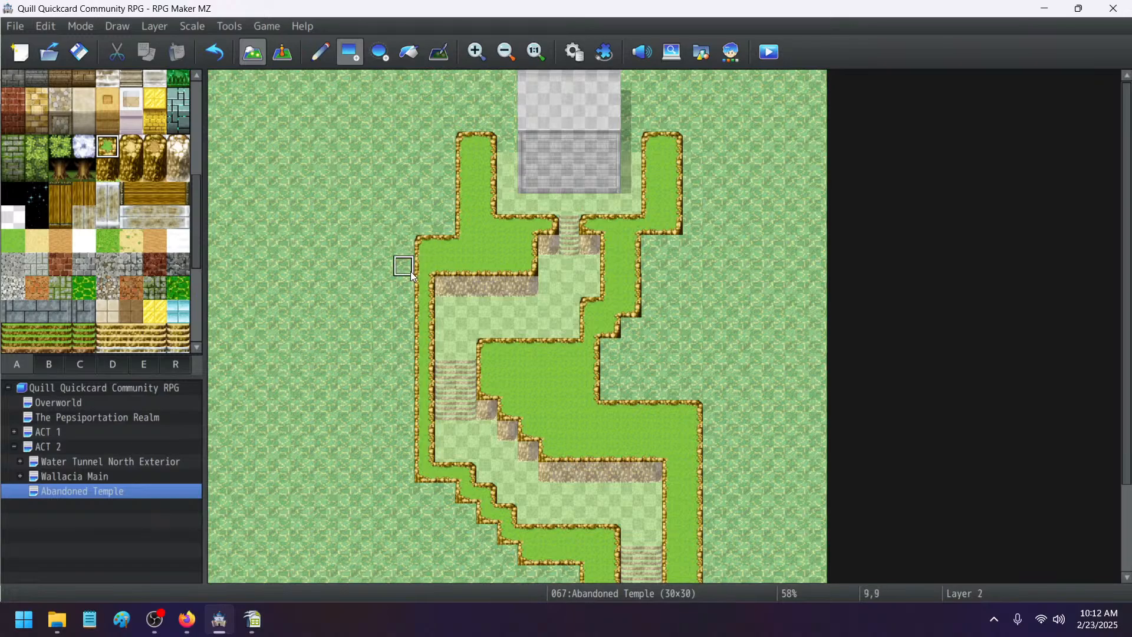
drag(406, 251, 409, 451)
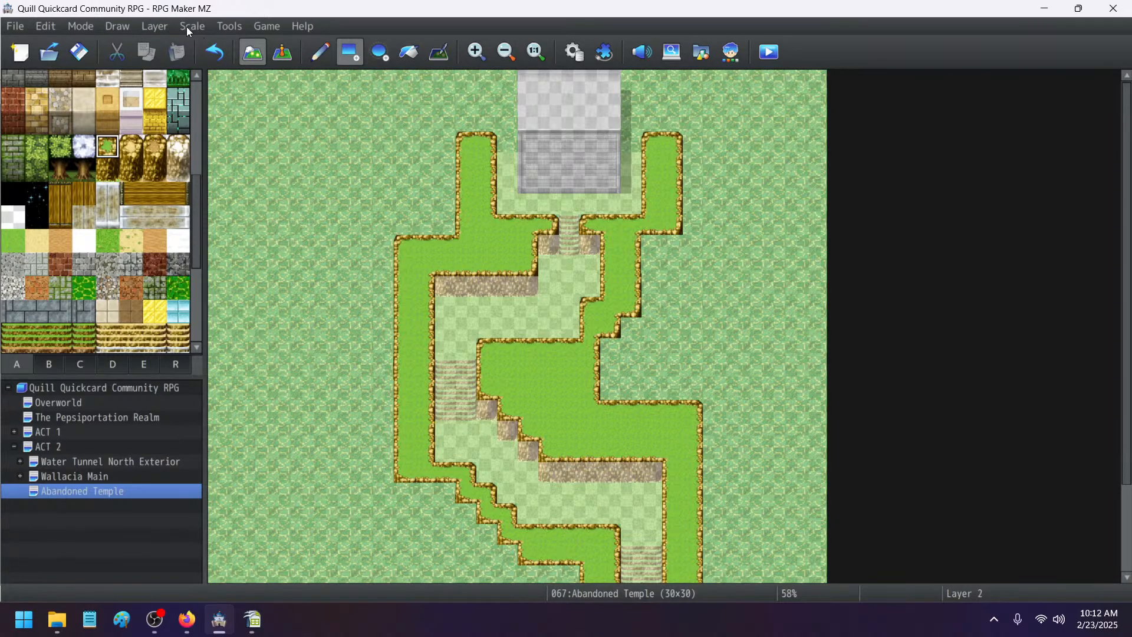
- Place leafy hedge wall faces, one column wide and two tiles tall, on both sides of the temple using the Automatic layer
click(39, 172)
click(155, 26)
click(160, 45)
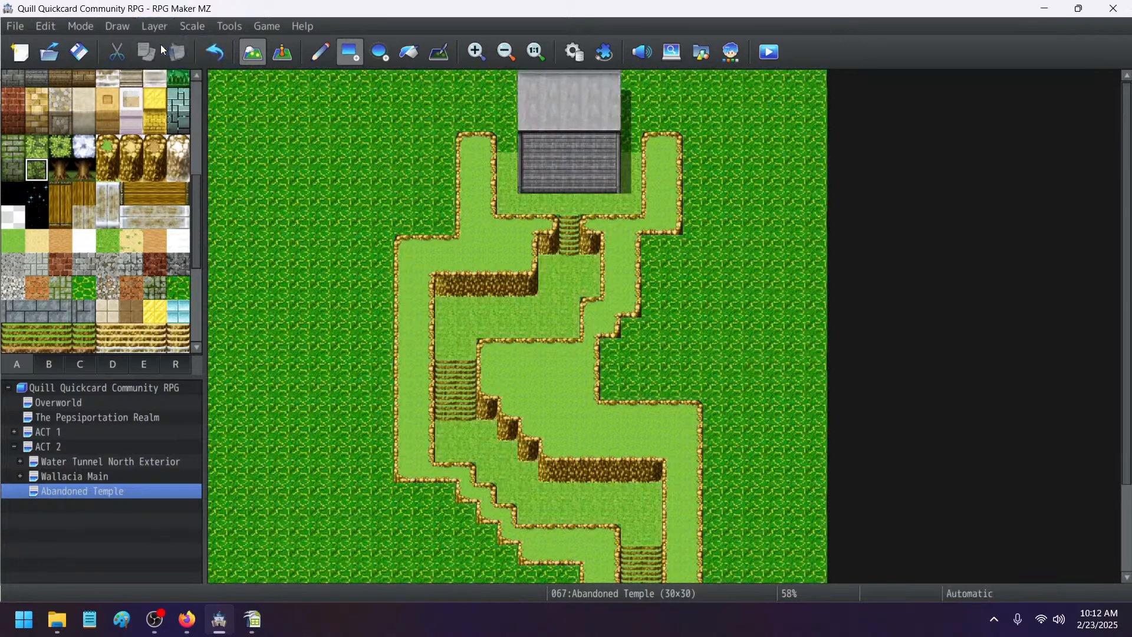
click(630, 124)
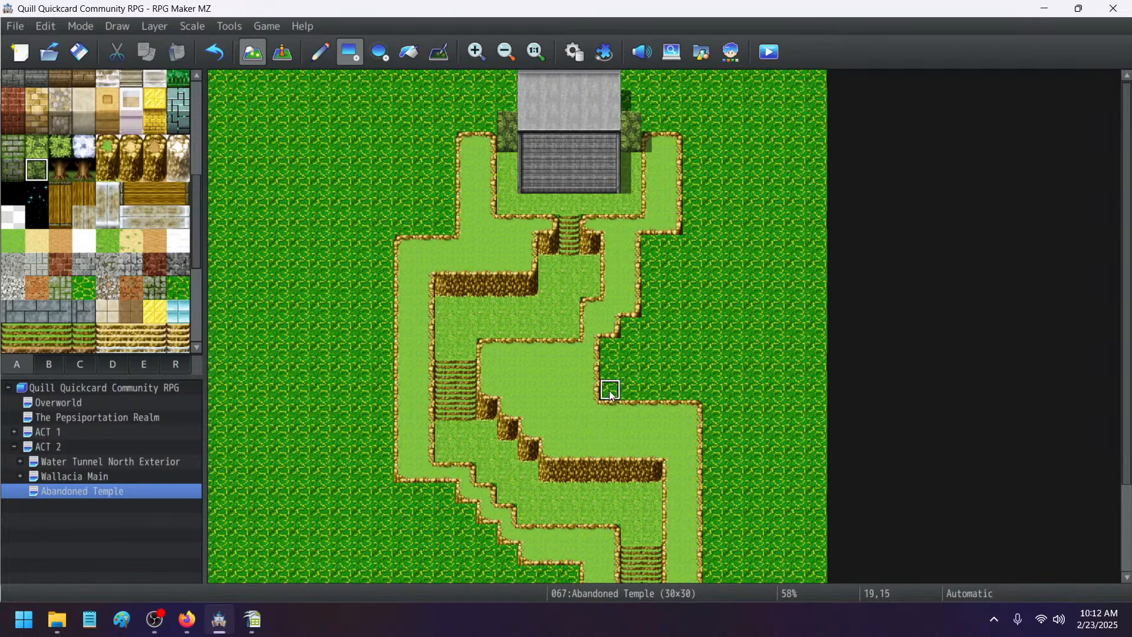
scroll(505, 324, down, 3)
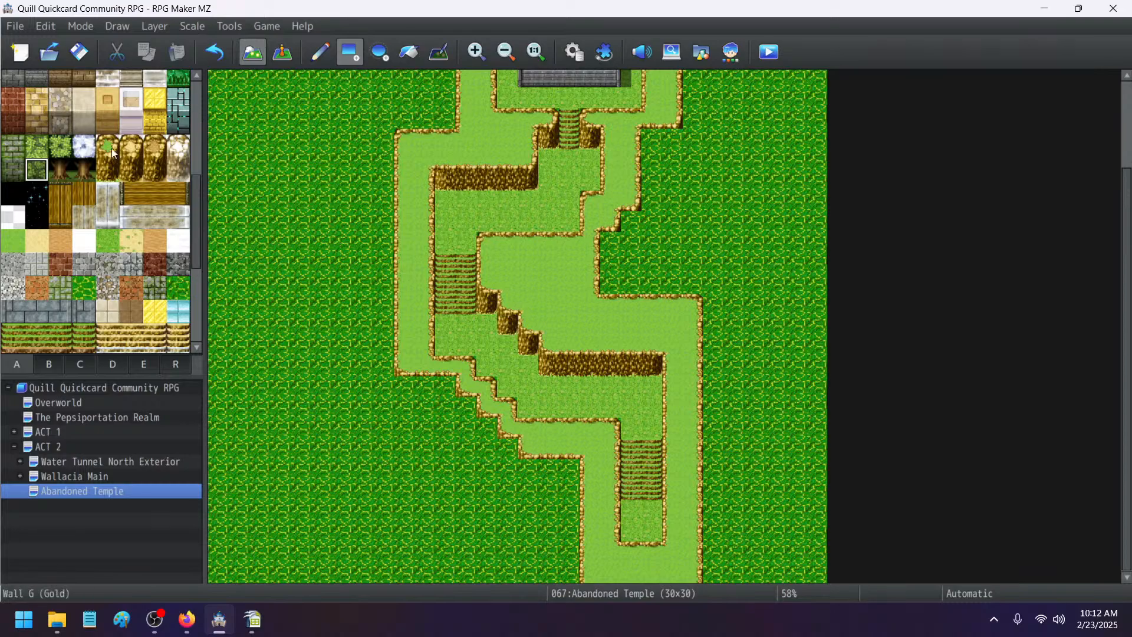
- Flood-fill the whole area outside the ledges with the leafy hedge top tile
click(37, 145)
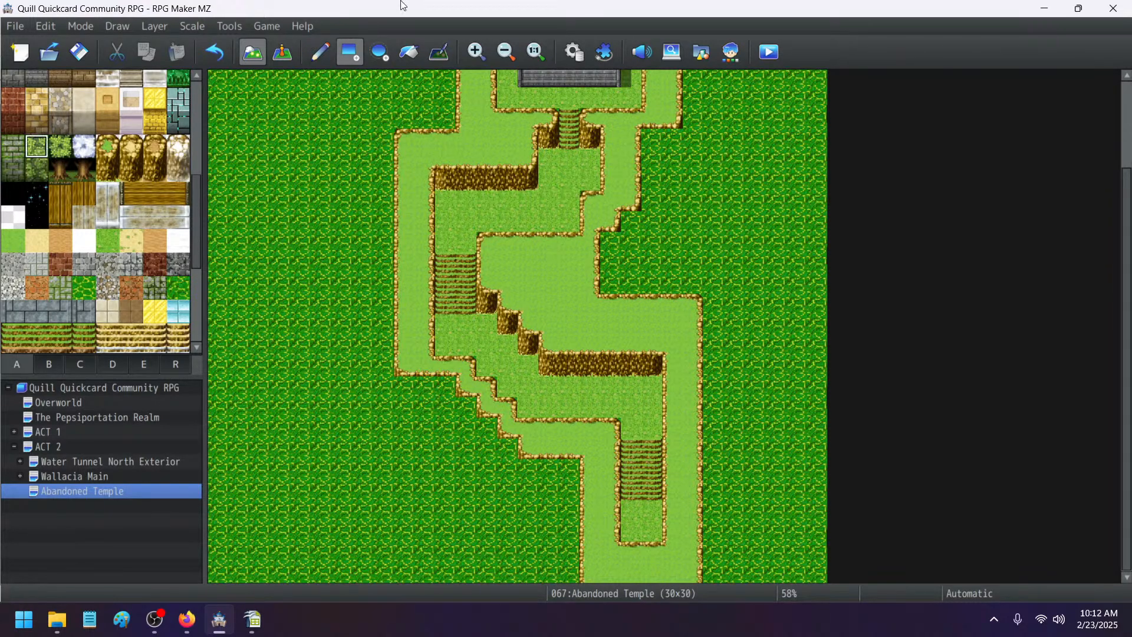
click(409, 52)
click(411, 538)
click(741, 456)
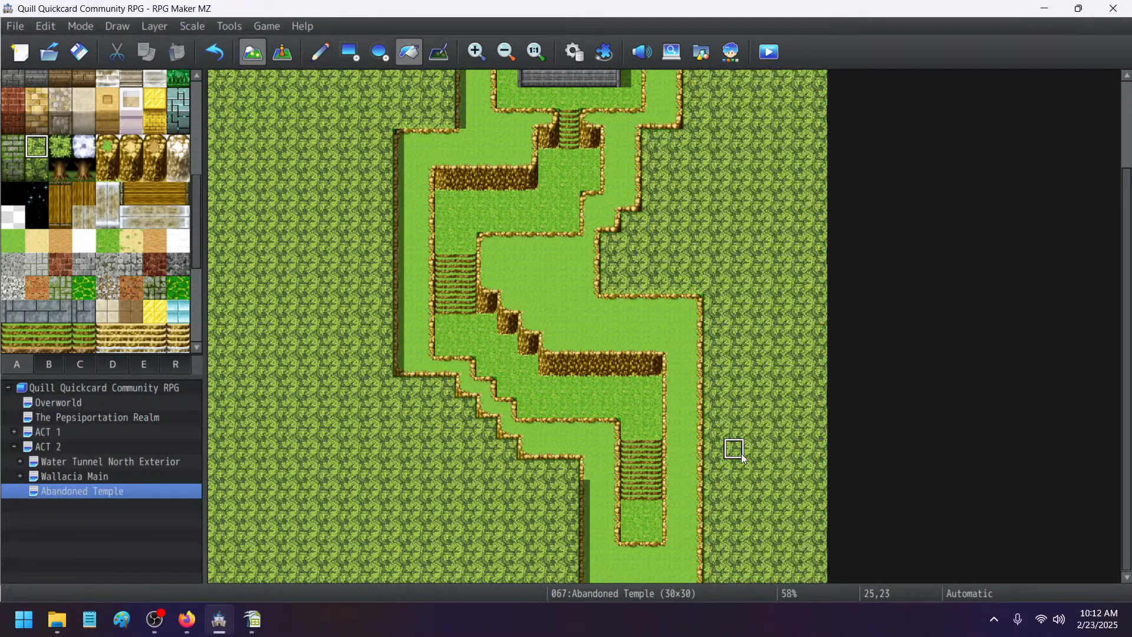
scroll(743, 458, up, 3)
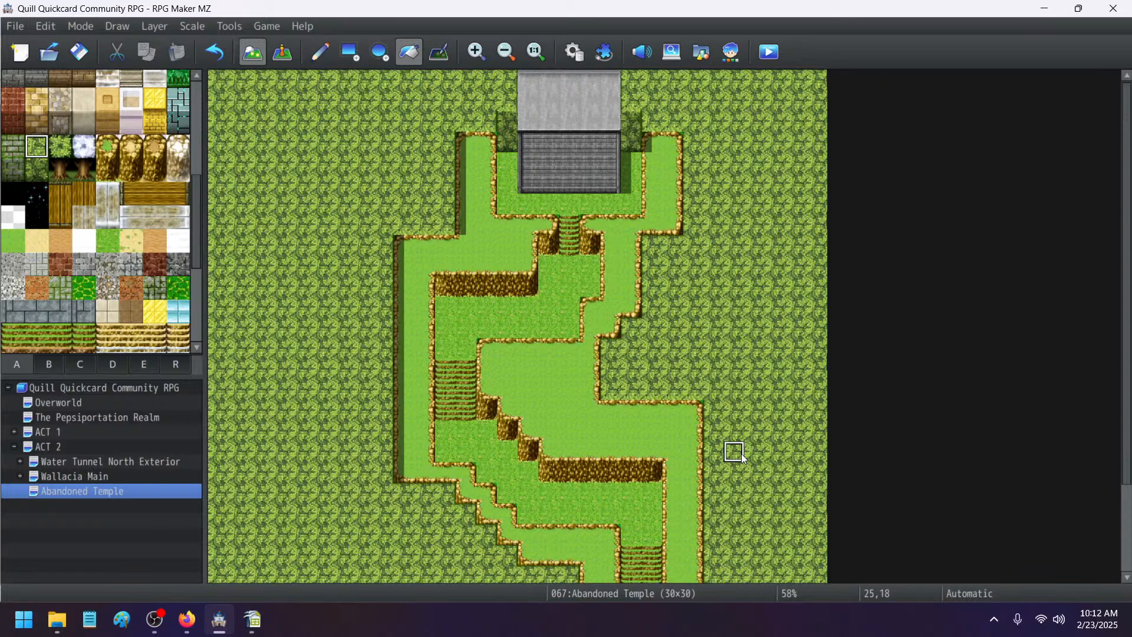
- Try flood-filling the Meadow ledges with the hedge top tile as well, and undo that fill
scroll(501, 359, down, 3)
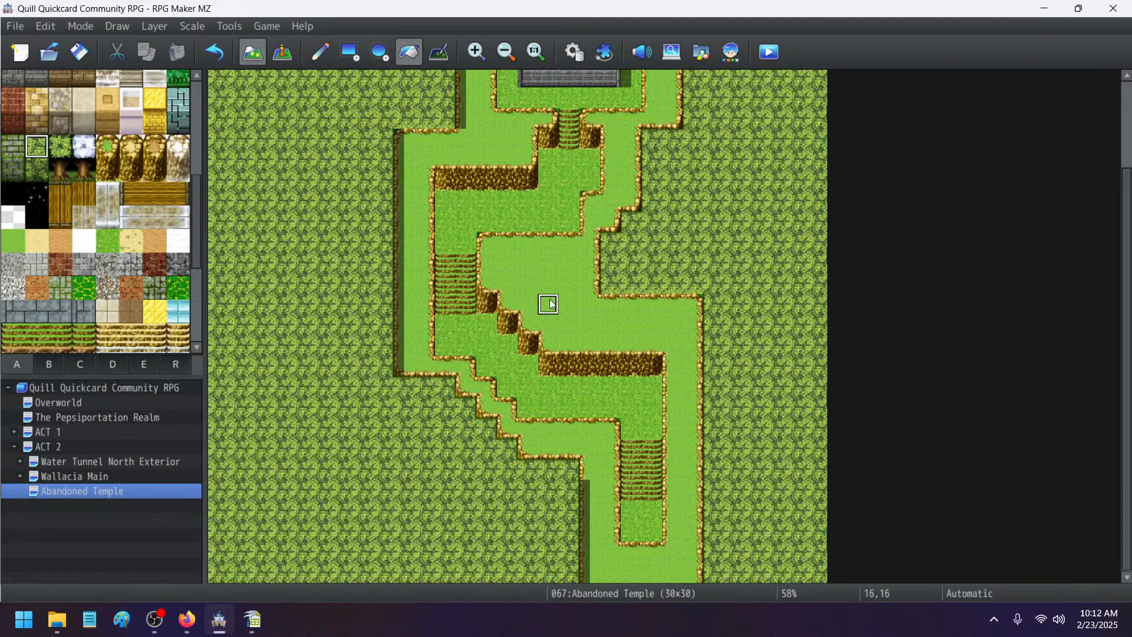
click(551, 300)
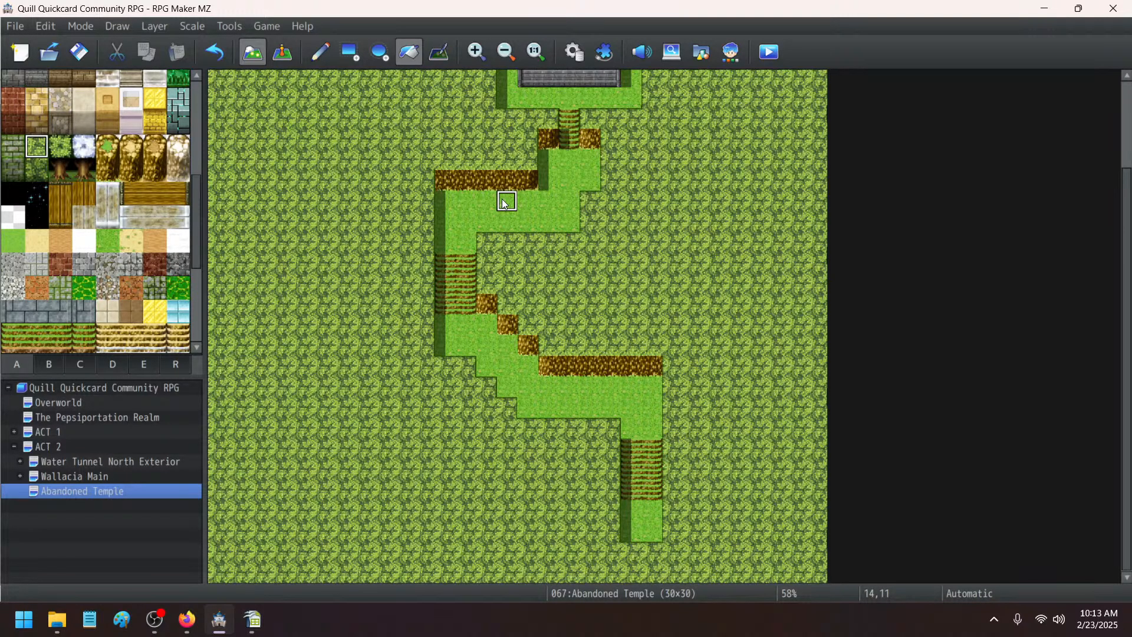
scroll(504, 204, up, 3)
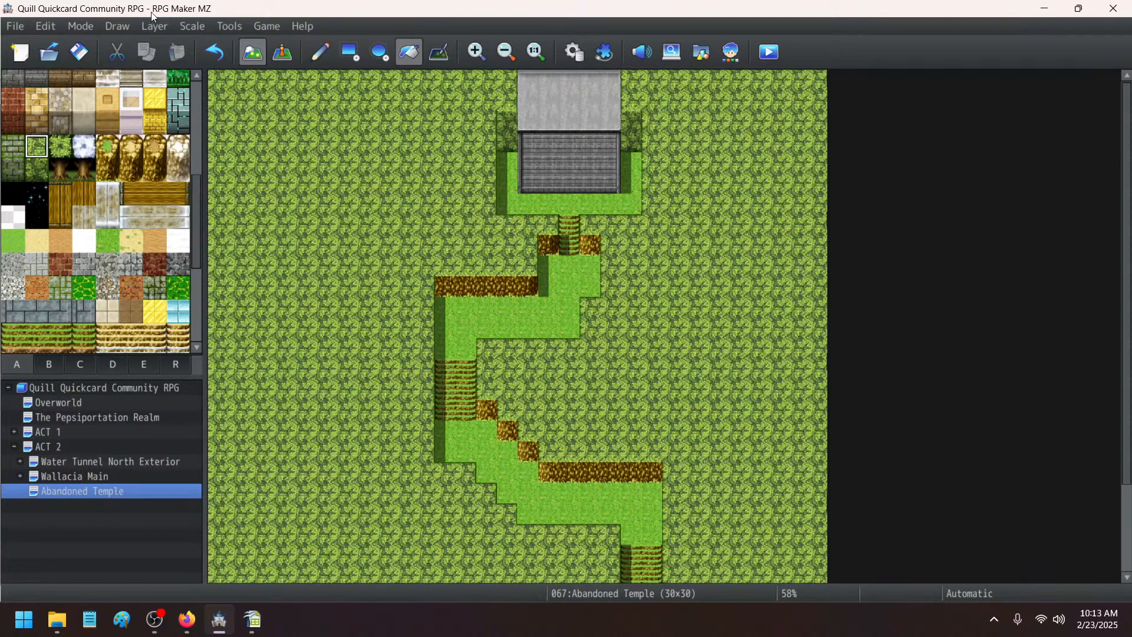
click(218, 59)
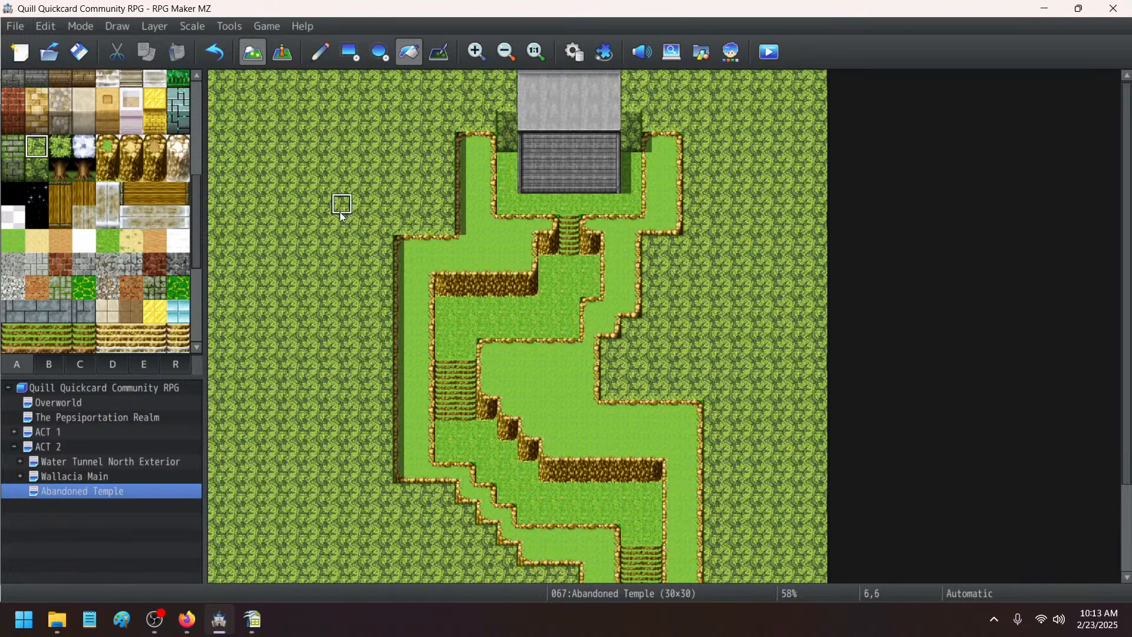
- Draw a two-wide column of Palm Trees on Layer 3 along the path's western ledge, from row 7 down to row 18
scroll(425, 299, down, 4)
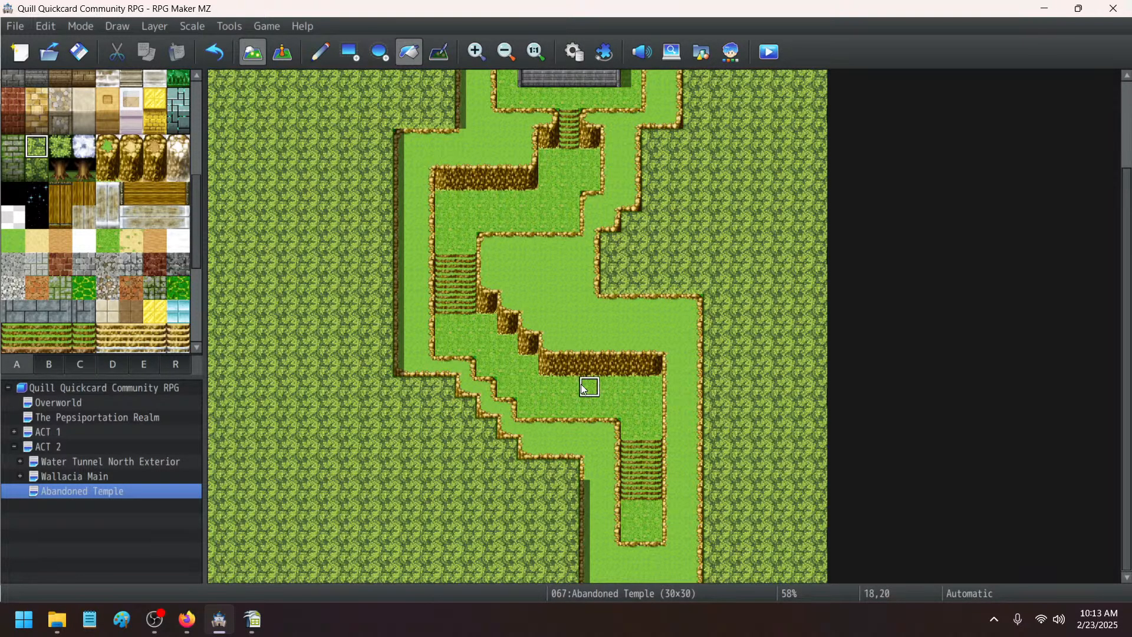
click(46, 366)
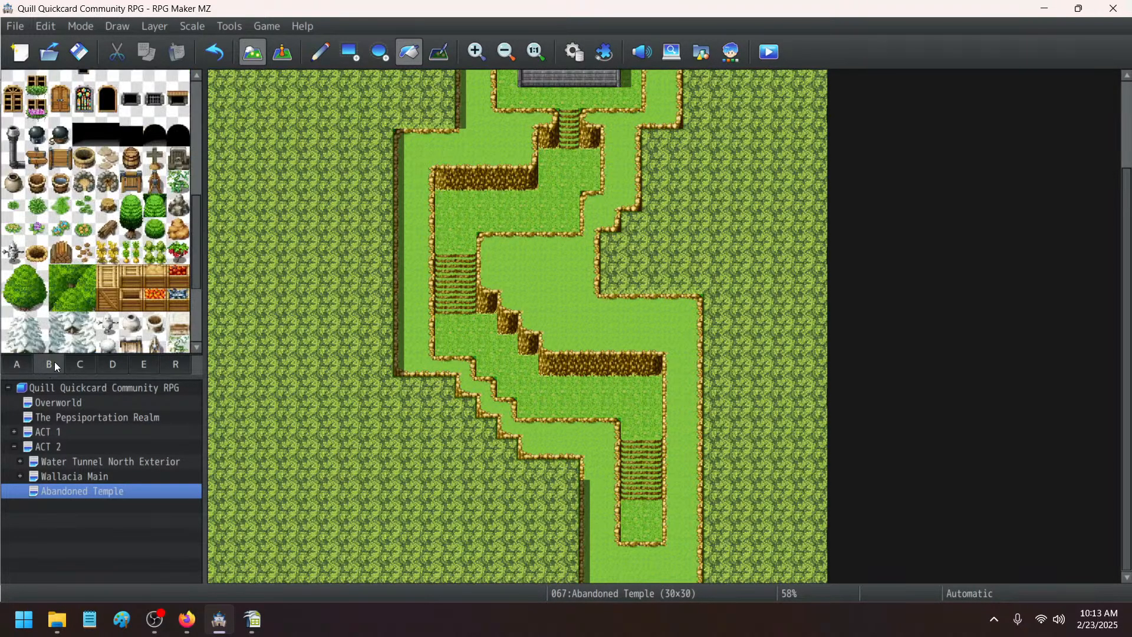
scroll(129, 325, down, 2)
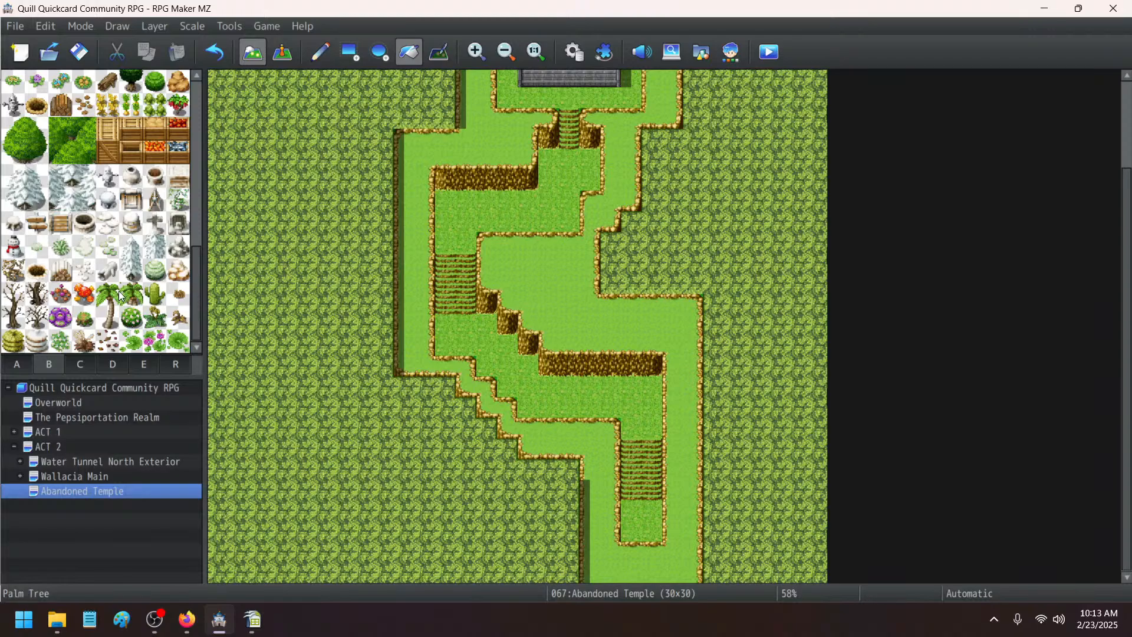
drag(115, 298, 116, 318)
click(320, 52)
click(113, 27)
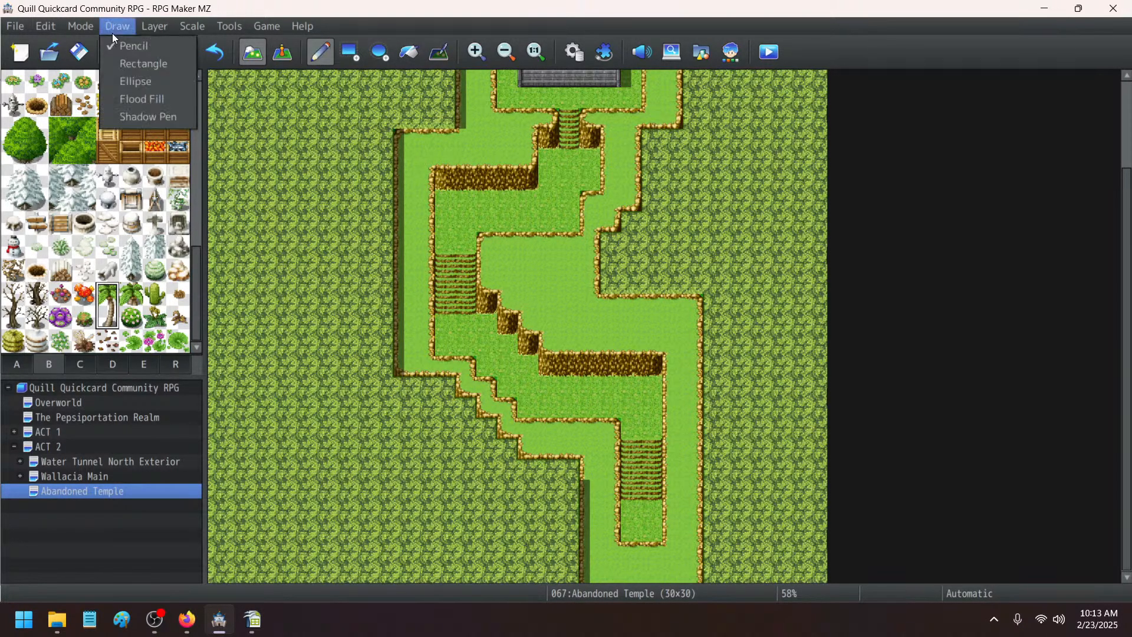
mouse_move(154, 25)
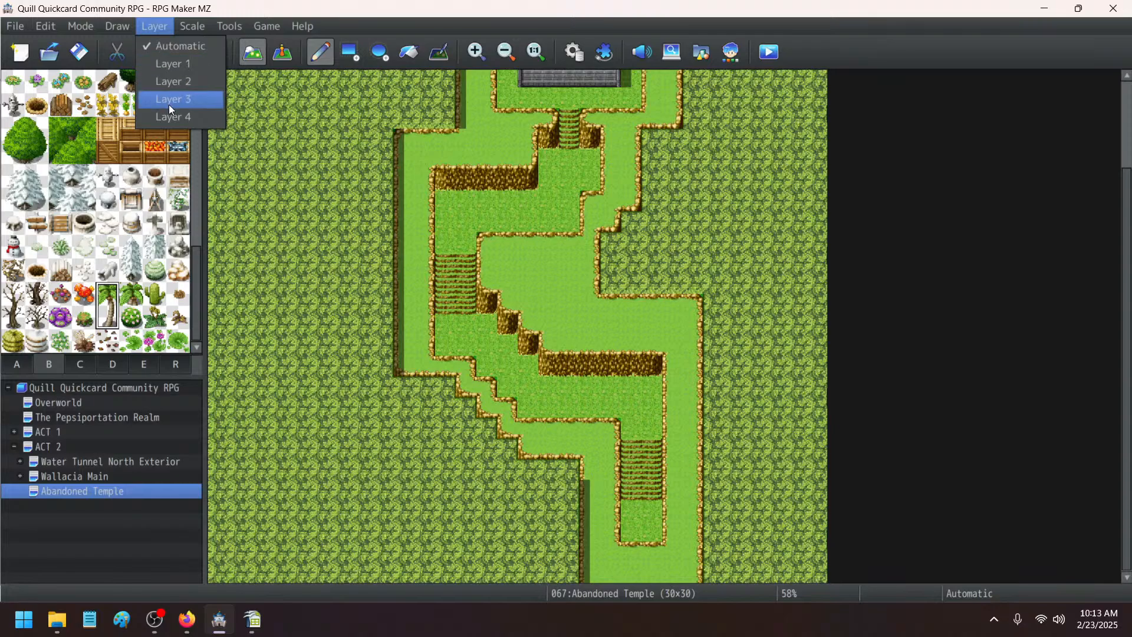
click(169, 99)
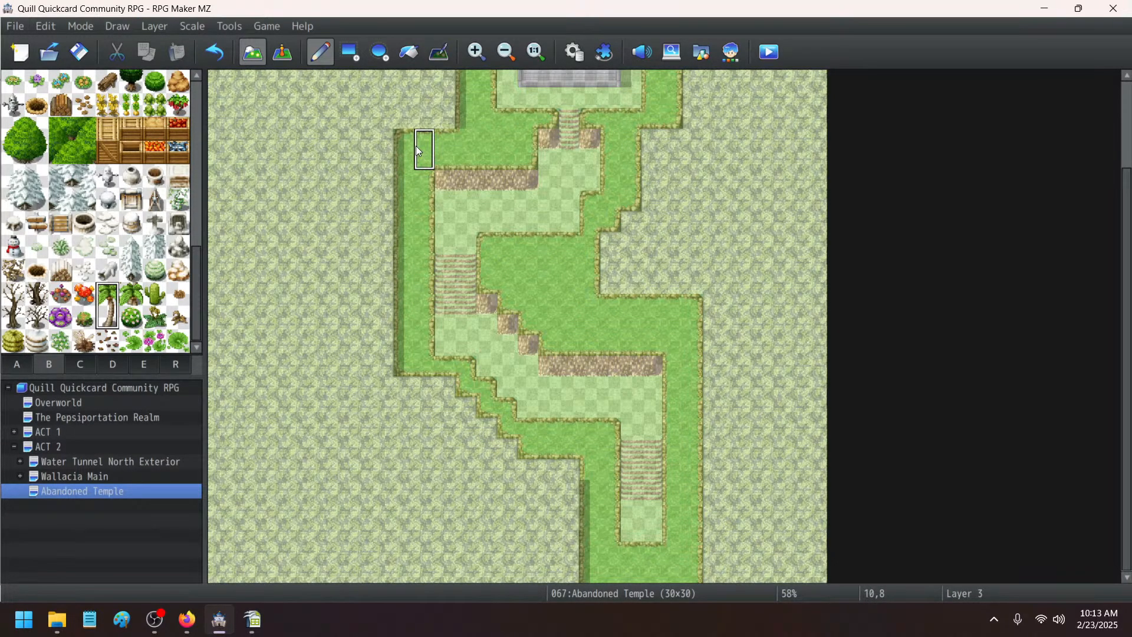
mouse_move(413, 128)
mouse_down()
mouse_move(424, 131)
mouse_move(424, 155)
mouse_move(407, 172)
mouse_move(405, 216)
mouse_move(419, 227)
mouse_move(406, 250)
mouse_move(416, 321)
mouse_move(407, 330)
mouse_move(426, 344)
mouse_up()
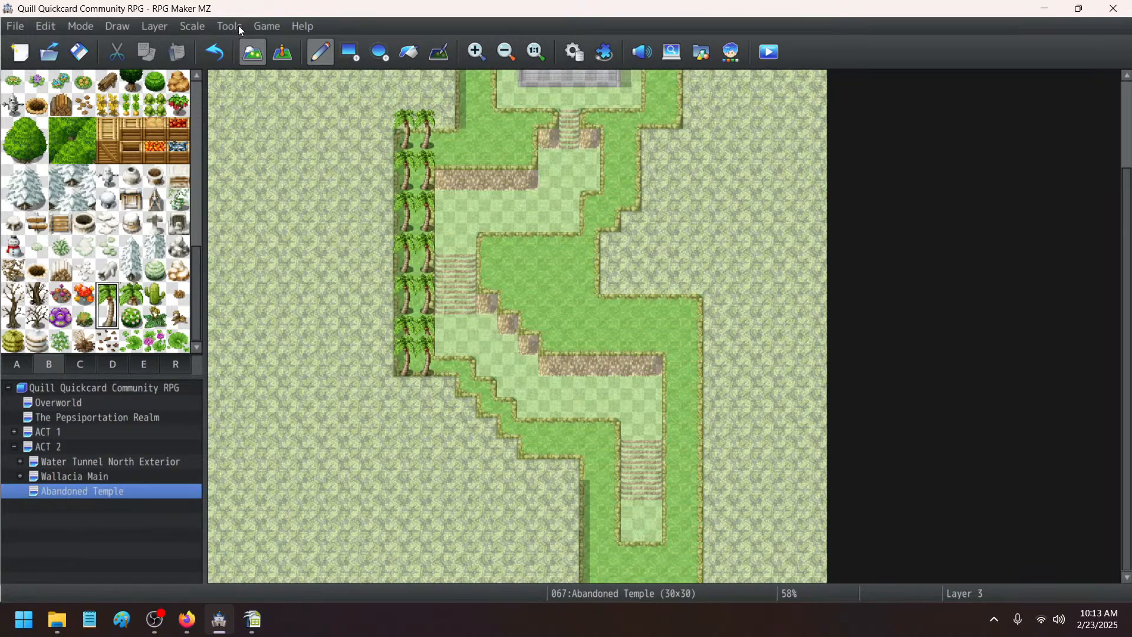
click(229, 55)
- Line the southwest diagonal ledge with Palm Trees down to the lowest stairs, undoing any misplaced ones
drag(446, 345, 487, 377)
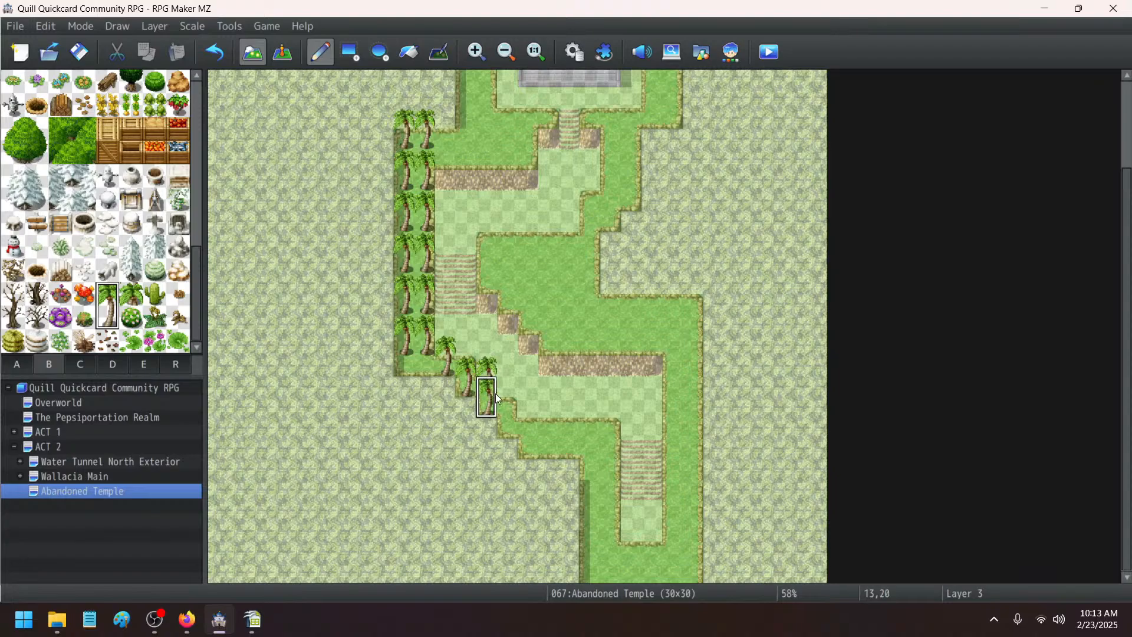
click(213, 54)
mouse_move(532, 407)
mouse_down()
mouse_move(552, 430)
mouse_move(598, 426)
mouse_up()
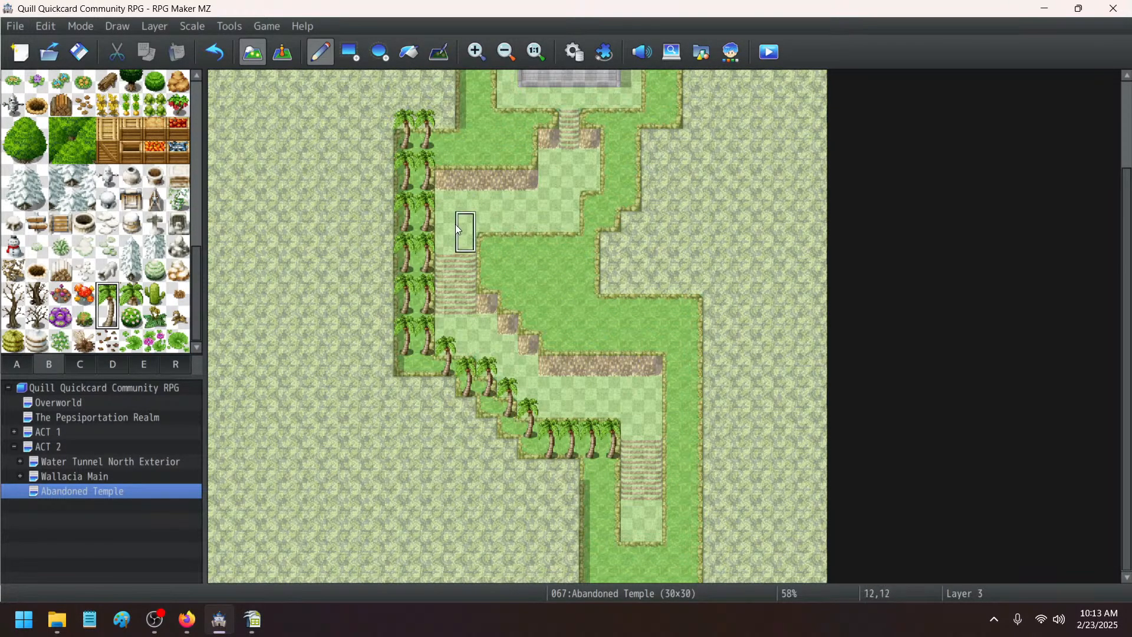
- Cover the middle plateau above the diagonal and lower cliff walls with three rows of Palm Trees, reaching its east edge
mouse_move(485, 247)
mouse_down()
mouse_move(507, 246)
mouse_move(514, 284)
mouse_up()
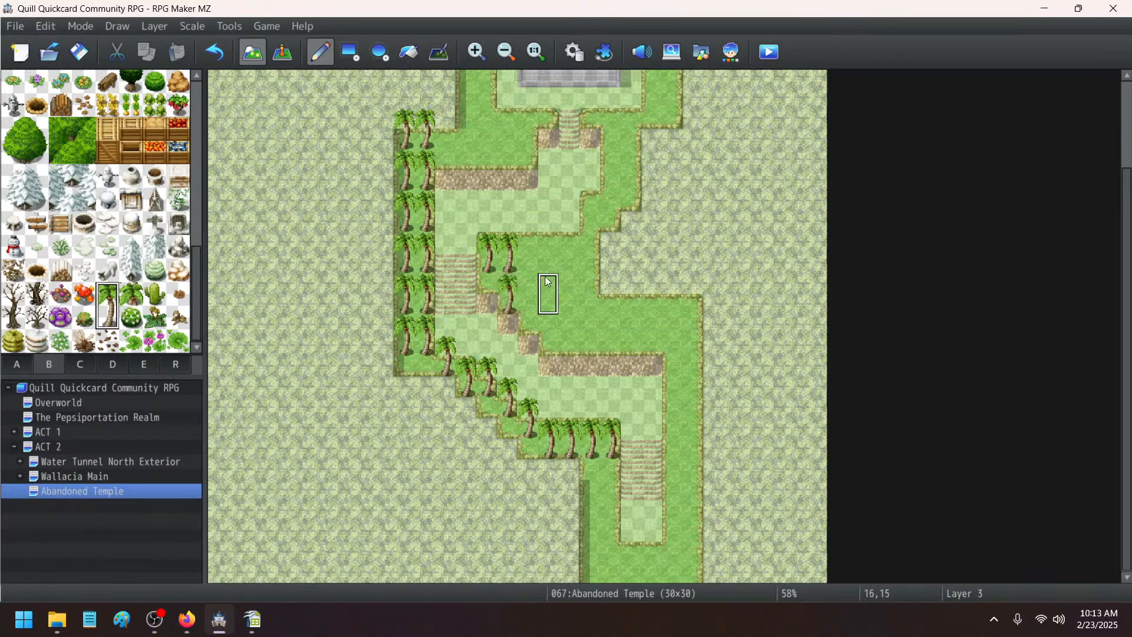
mouse_move(531, 240)
mouse_down()
mouse_move(573, 249)
mouse_move(526, 282)
mouse_move(548, 277)
mouse_move(555, 316)
mouse_move(617, 332)
mouse_up()
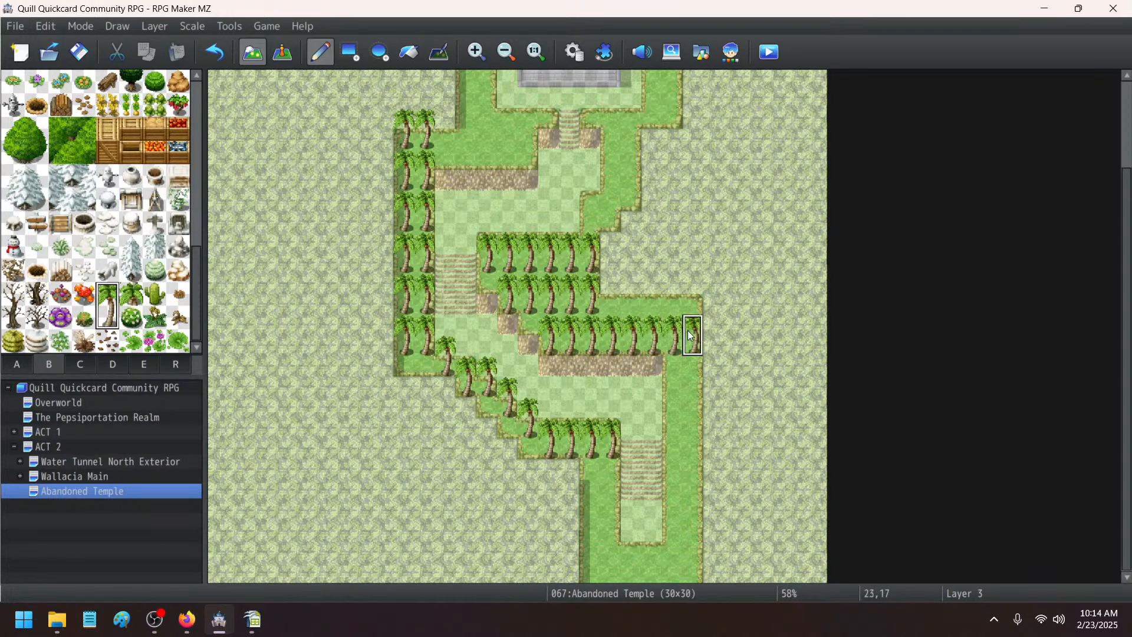
mouse_move(631, 292)
mouse_down()
mouse_move(609, 295)
mouse_move(693, 294)
mouse_up()
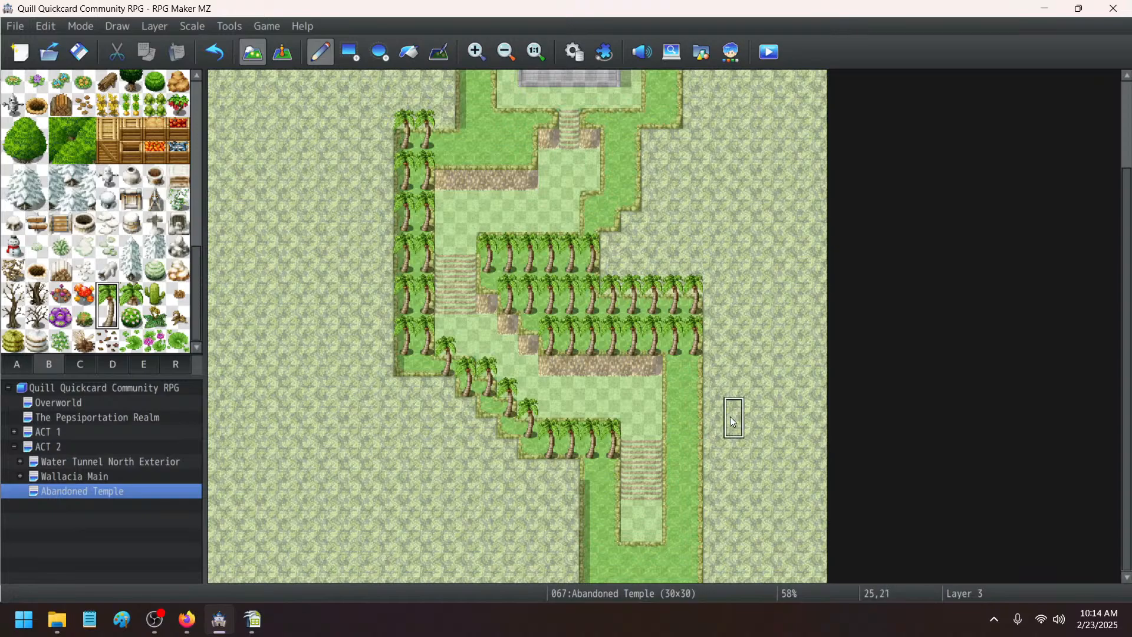
- Place three pairs of Palm Trees up the eastern ledge of the upper path to the uppermost stairs
click(591, 208)
click(615, 204)
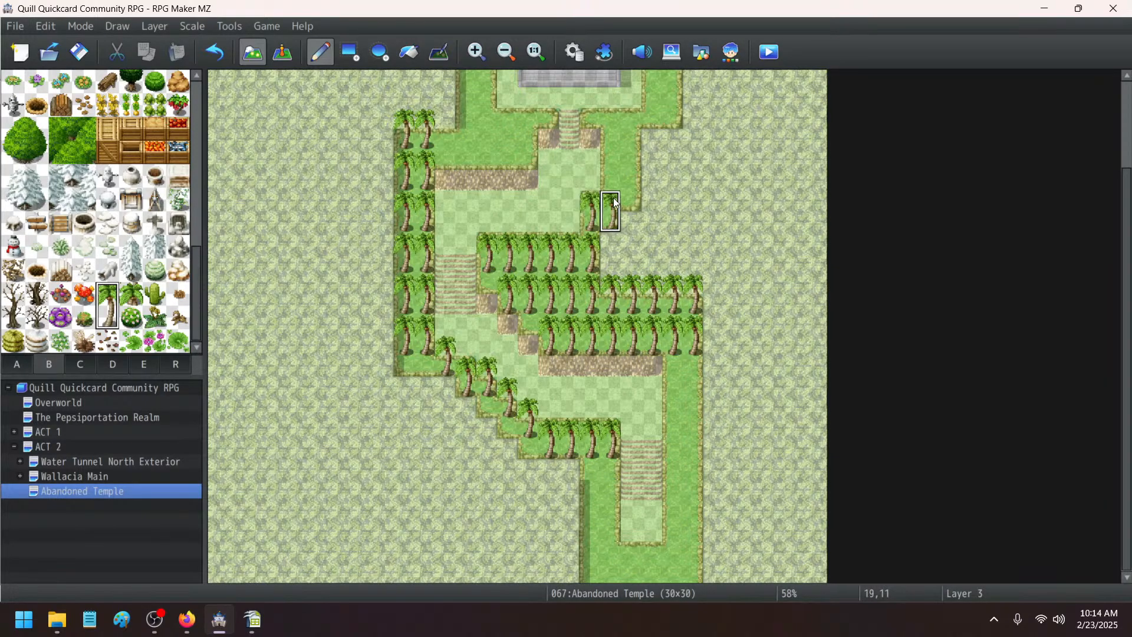
drag(610, 158, 627, 157)
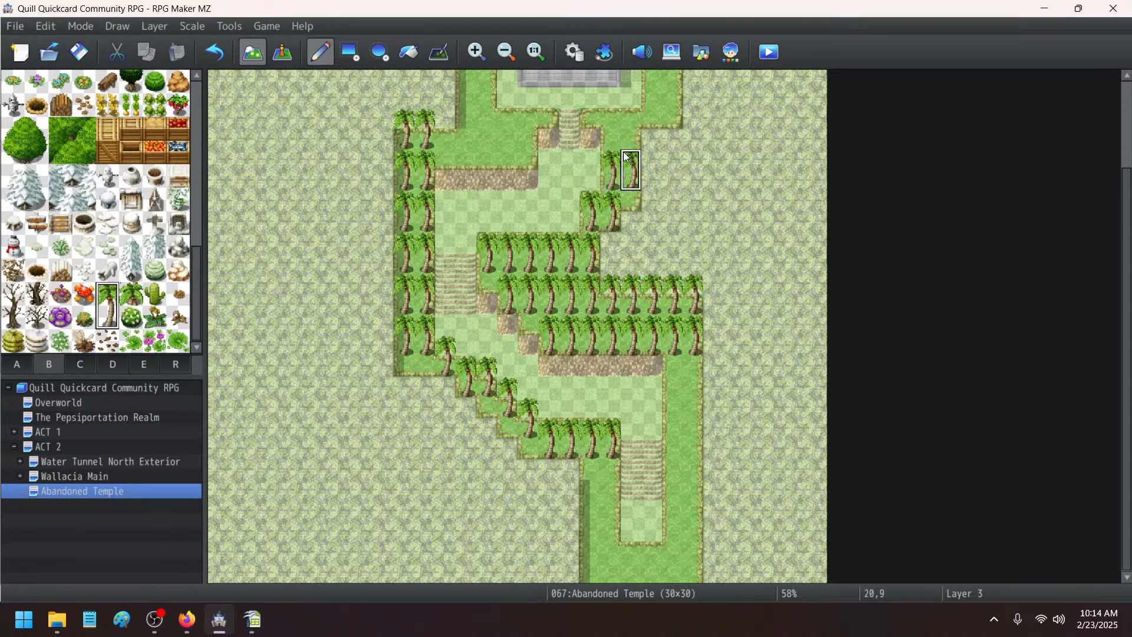
scroll(623, 149, up, 3)
click(613, 223)
click(630, 223)
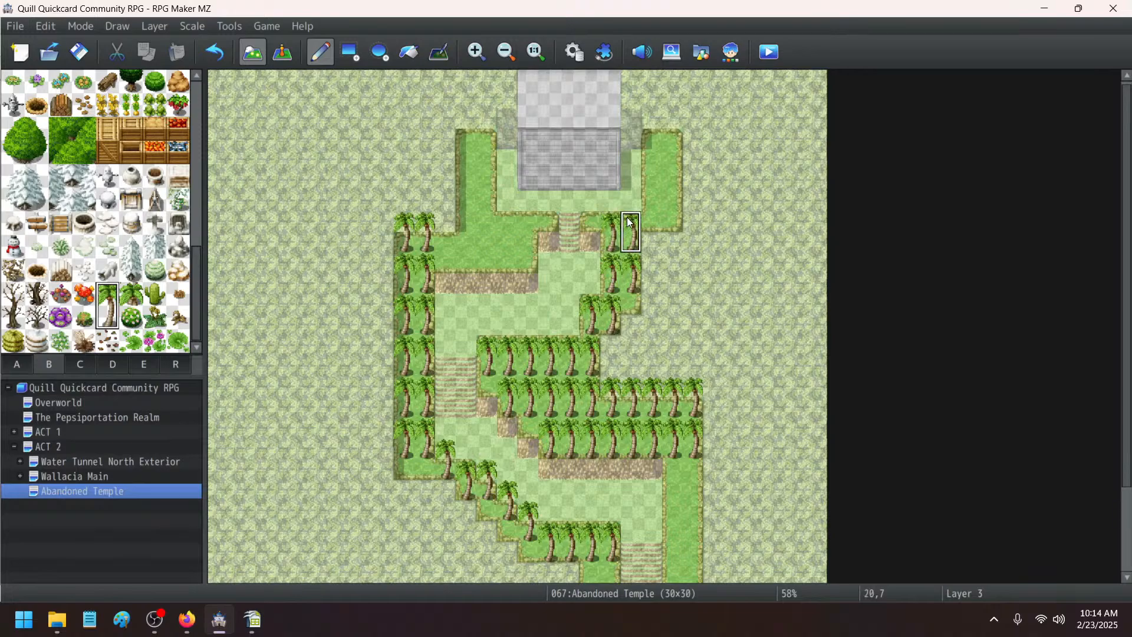
- Stack three pairs of Palm Trees along the ledge east of the temple yard
click(651, 202)
click(672, 202)
click(668, 158)
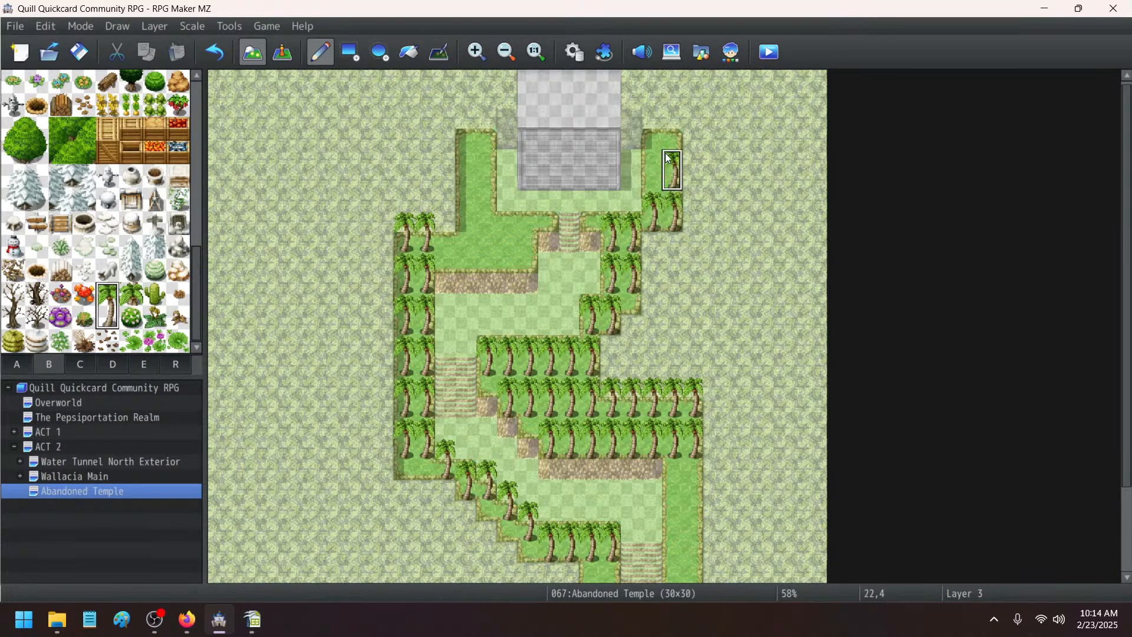
click(653, 159)
click(654, 119)
click(673, 119)
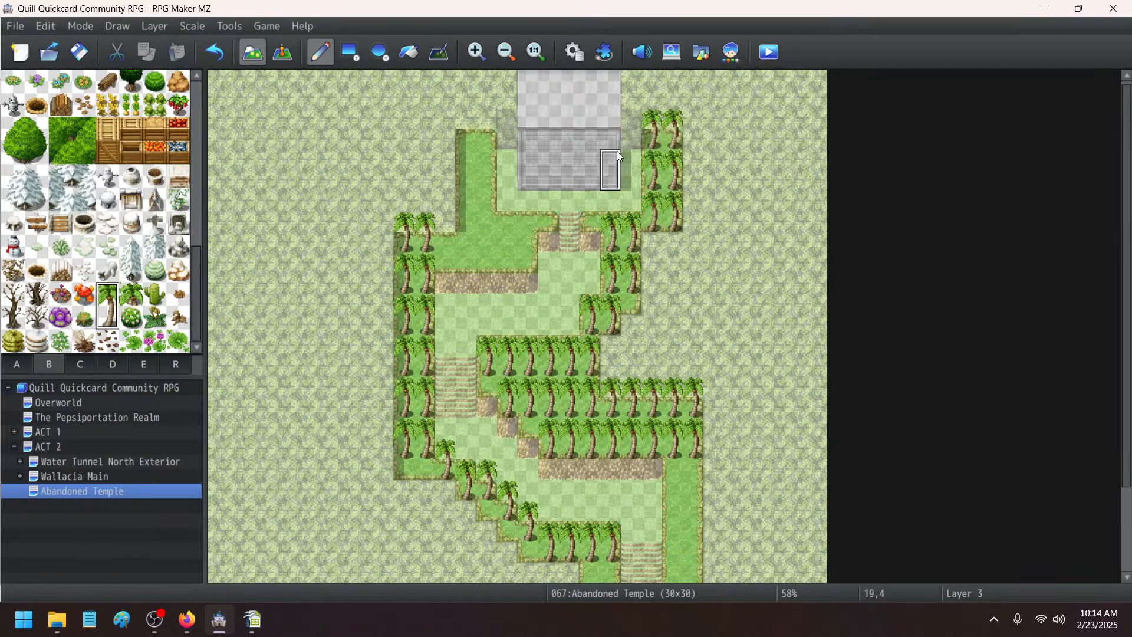
- Stack three pairs of Palm Trees along the ledge west of the temple yard
click(486, 118)
click(466, 121)
click(486, 135)
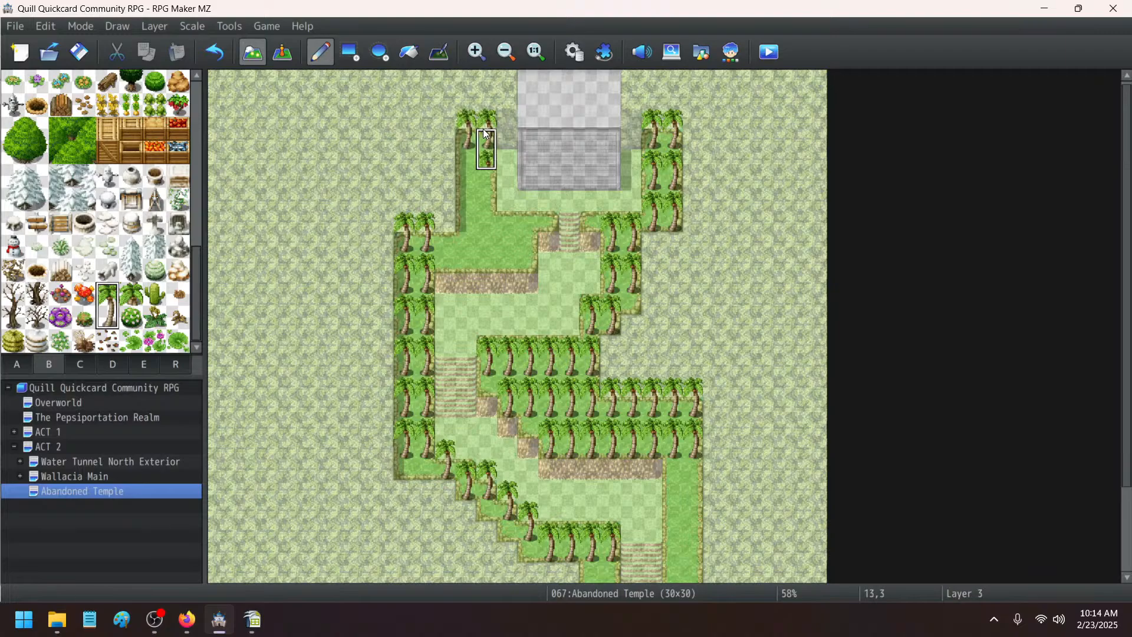
click(485, 170)
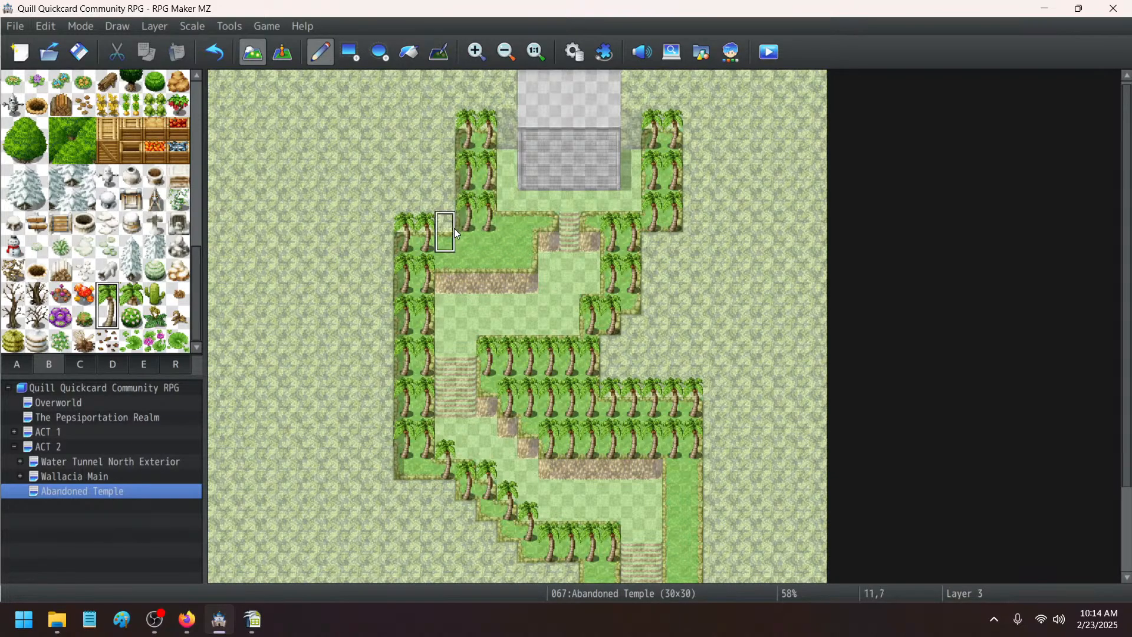
- Fill the upper plateau west of the uppermost stairs with a row of Palm Trees, undoing the ones misplaced on the cliff wall
drag(449, 249, 507, 258)
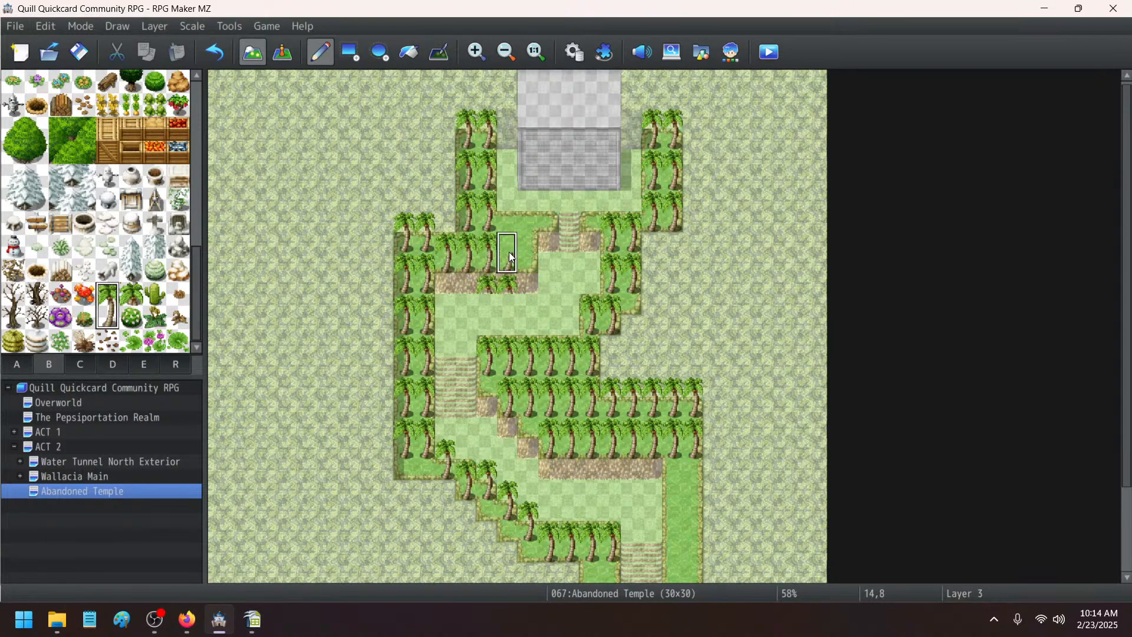
click(215, 53)
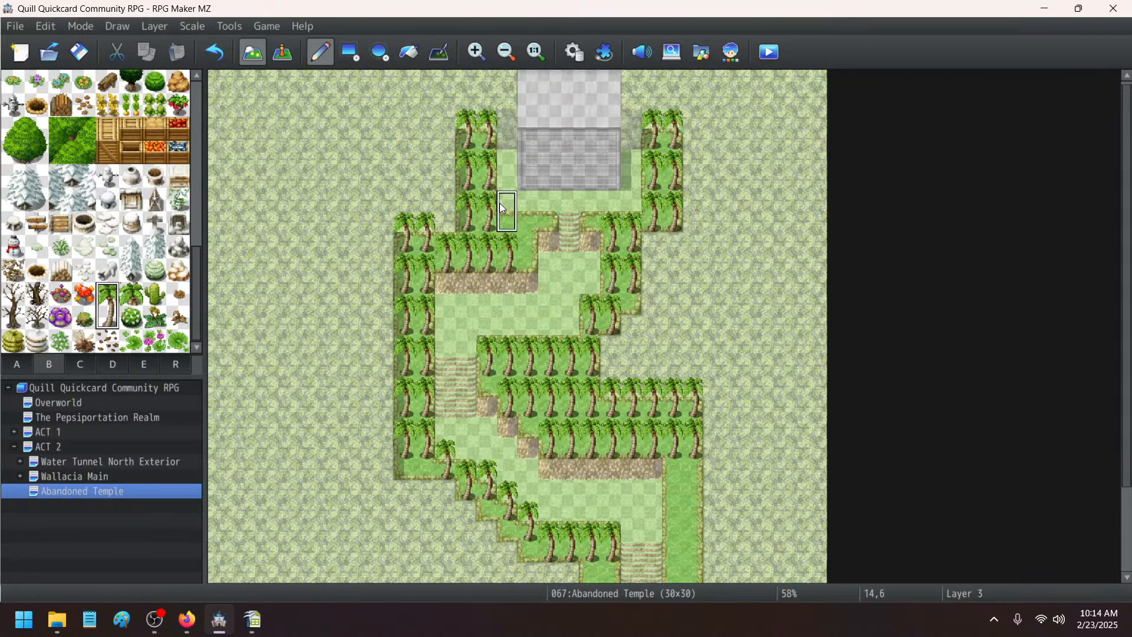
scroll(587, 243, down, 3)
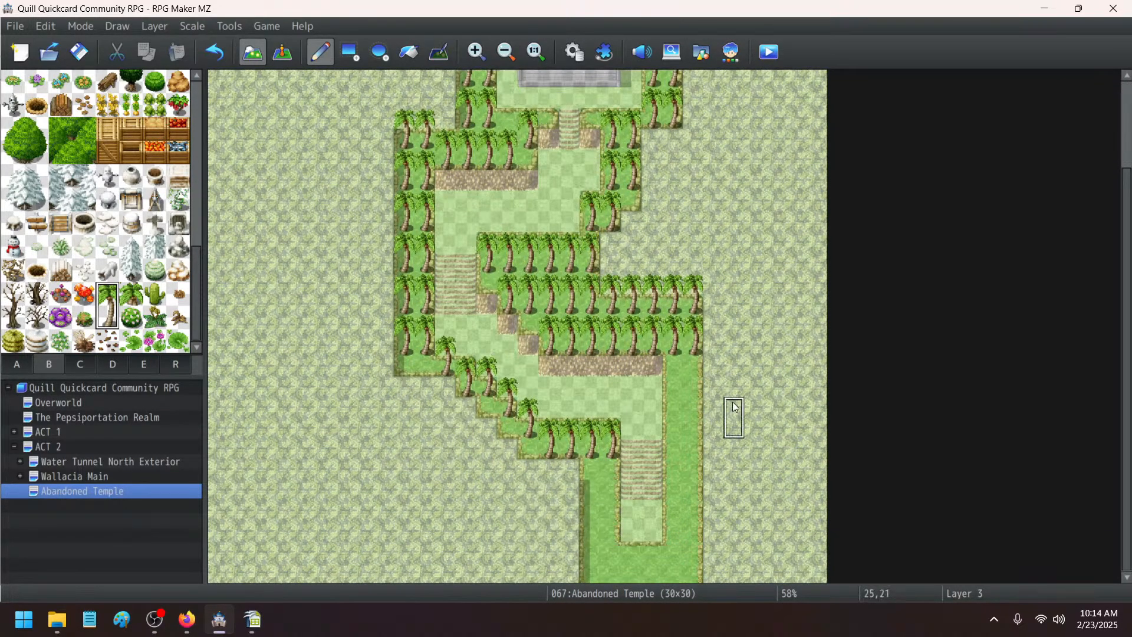
- Fill the ledges west, east and south of the lowest stairs with rectangular blocks of Palm Trees
click(350, 51)
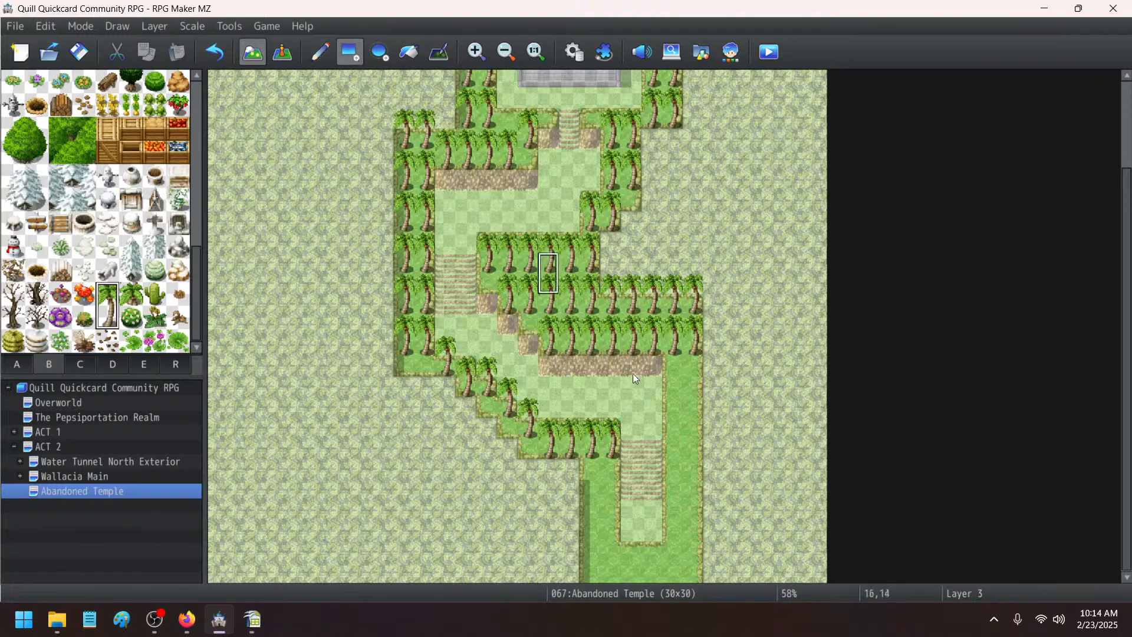
drag(588, 466, 607, 578)
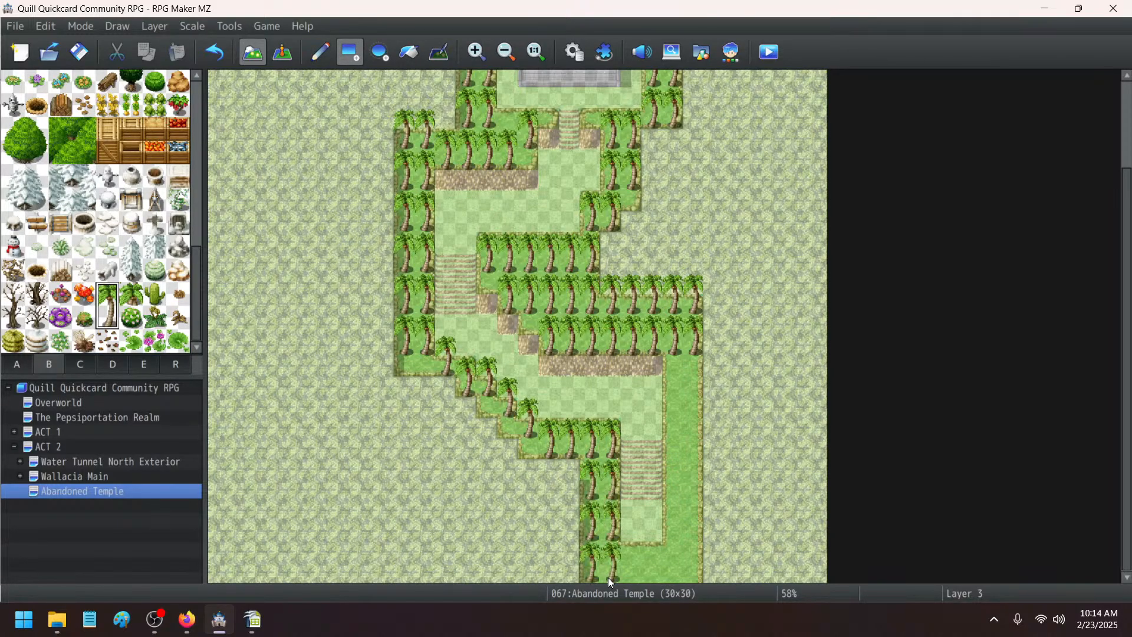
drag(667, 369, 695, 601)
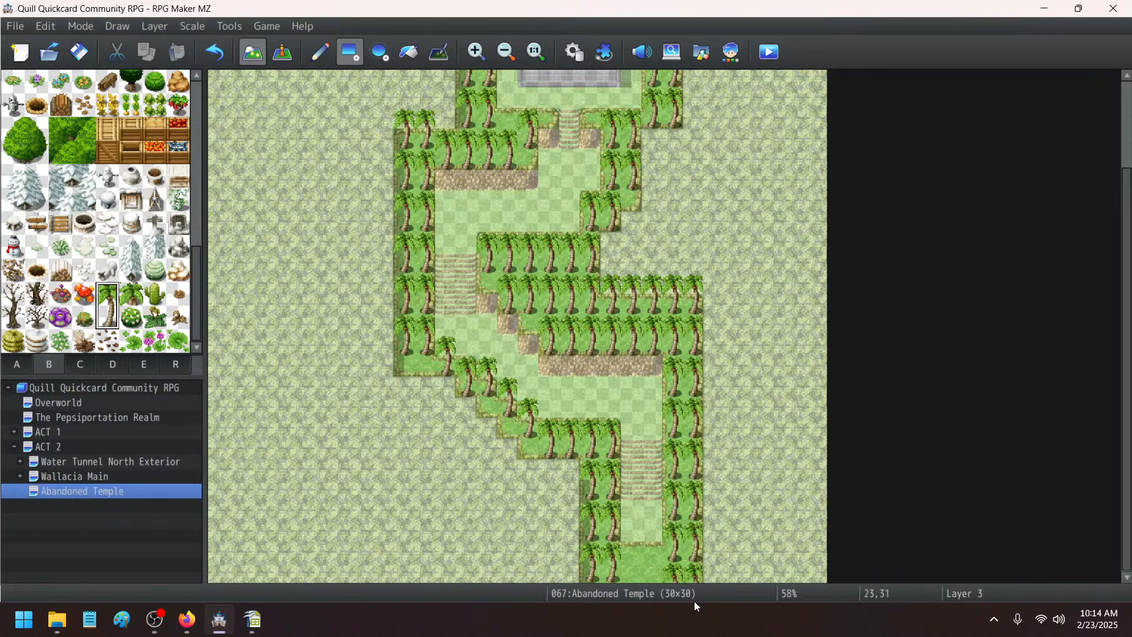
click(625, 554)
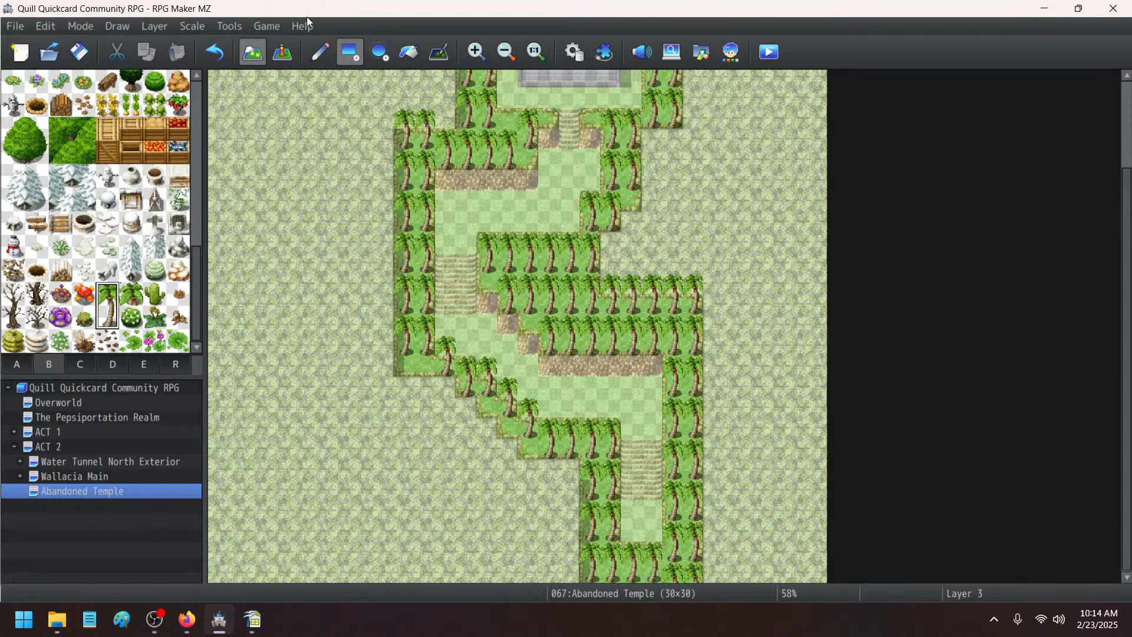
click(283, 52)
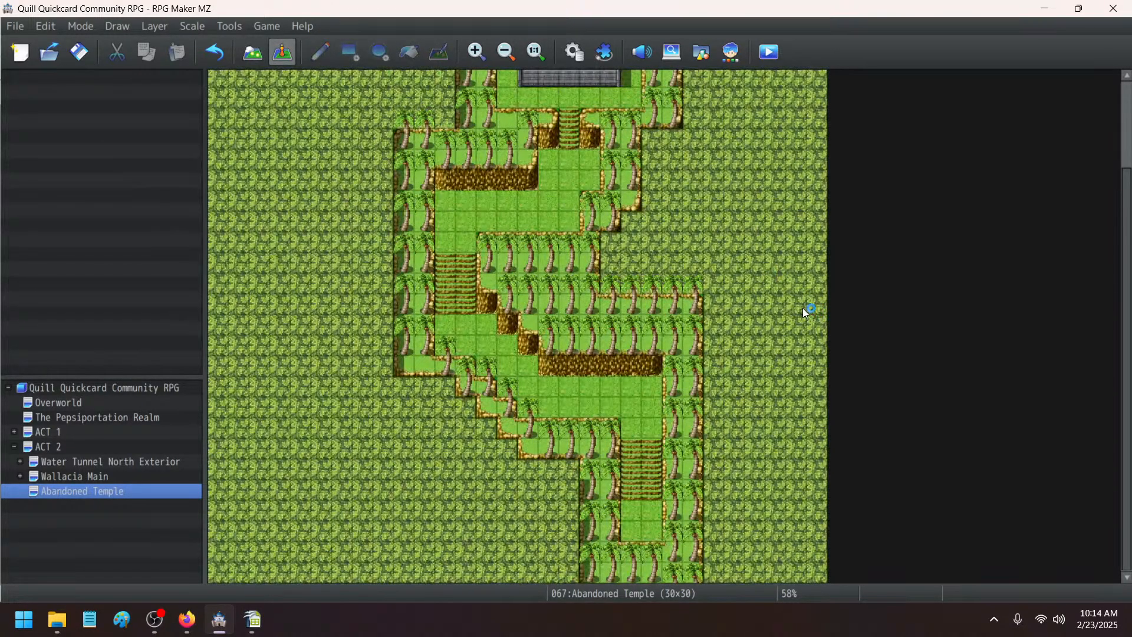
scroll(802, 308, up, 3)
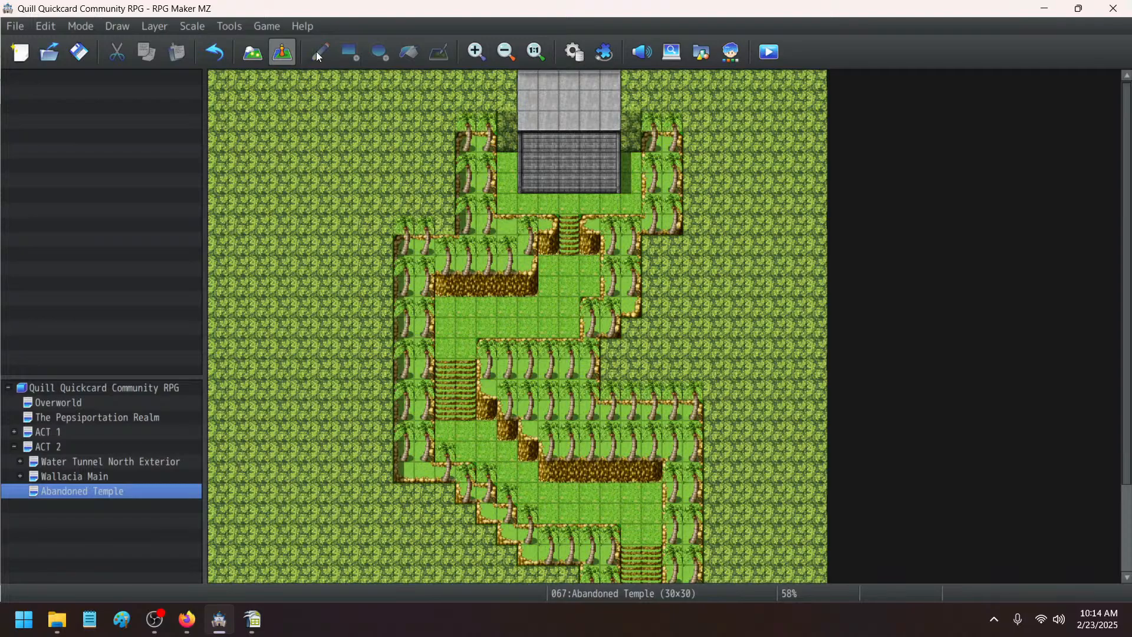
click(193, 26)
mouse_move(151, 27)
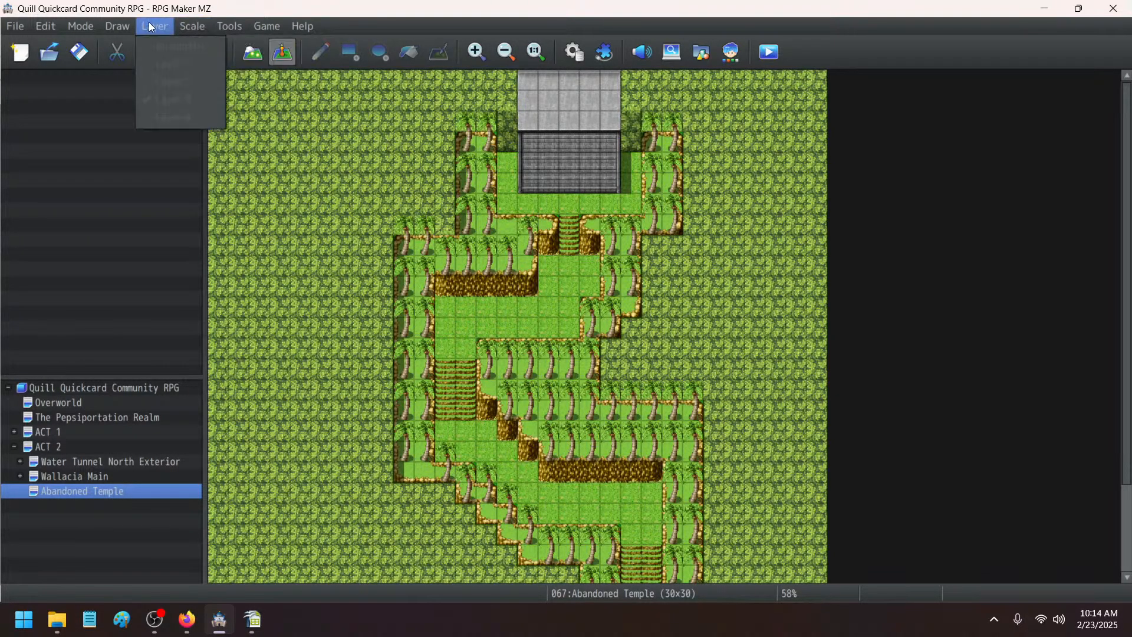
click(192, 26)
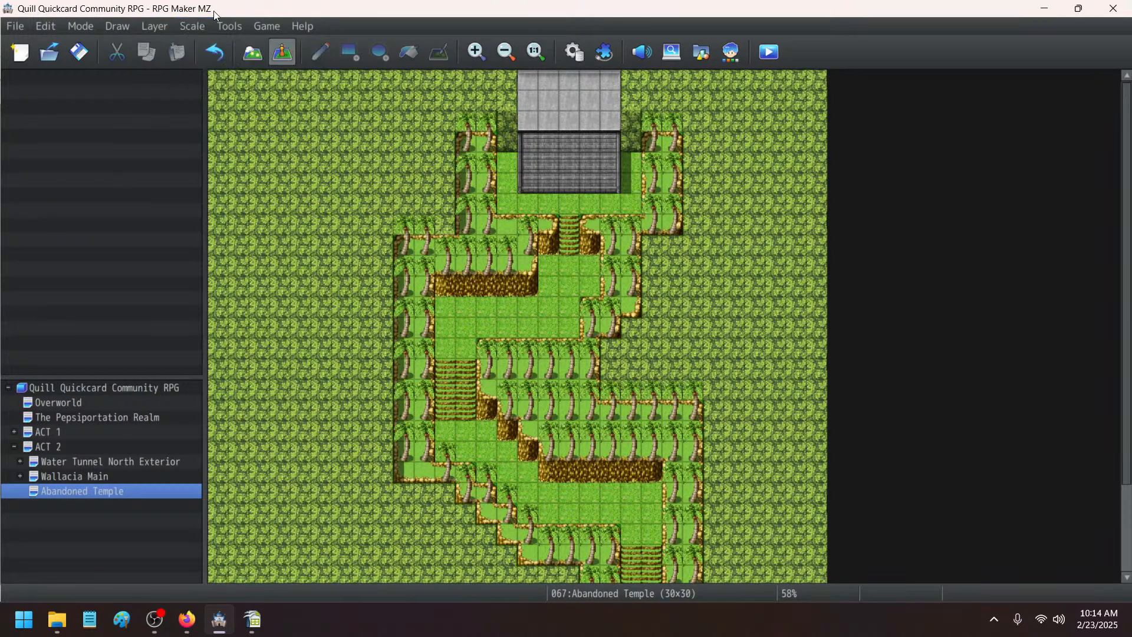
click(246, 62)
- On Layer 1, paint two-tile-high hedge walls behind the northernmost palms on the west plateau, both temple sides and the eastern ledge
click(156, 26)
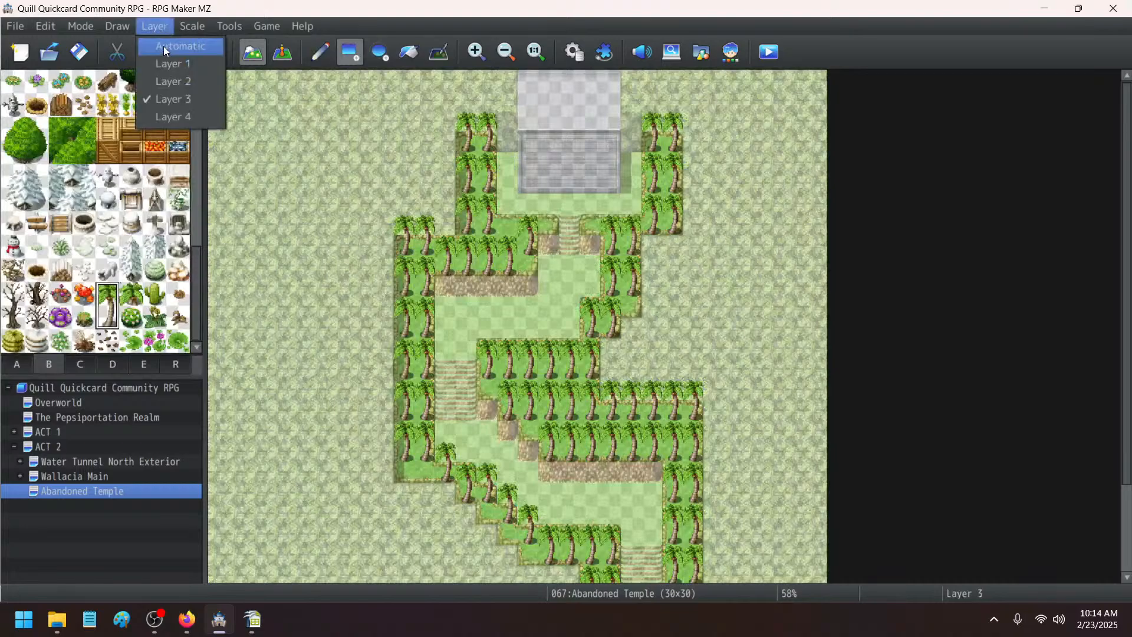
click(172, 81)
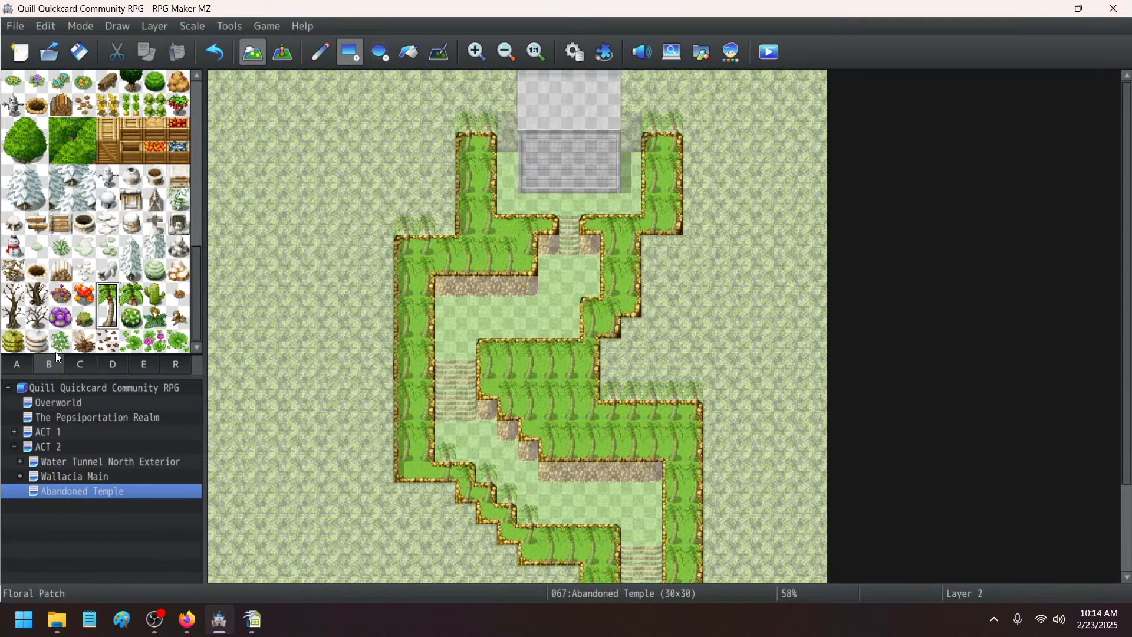
click(17, 364)
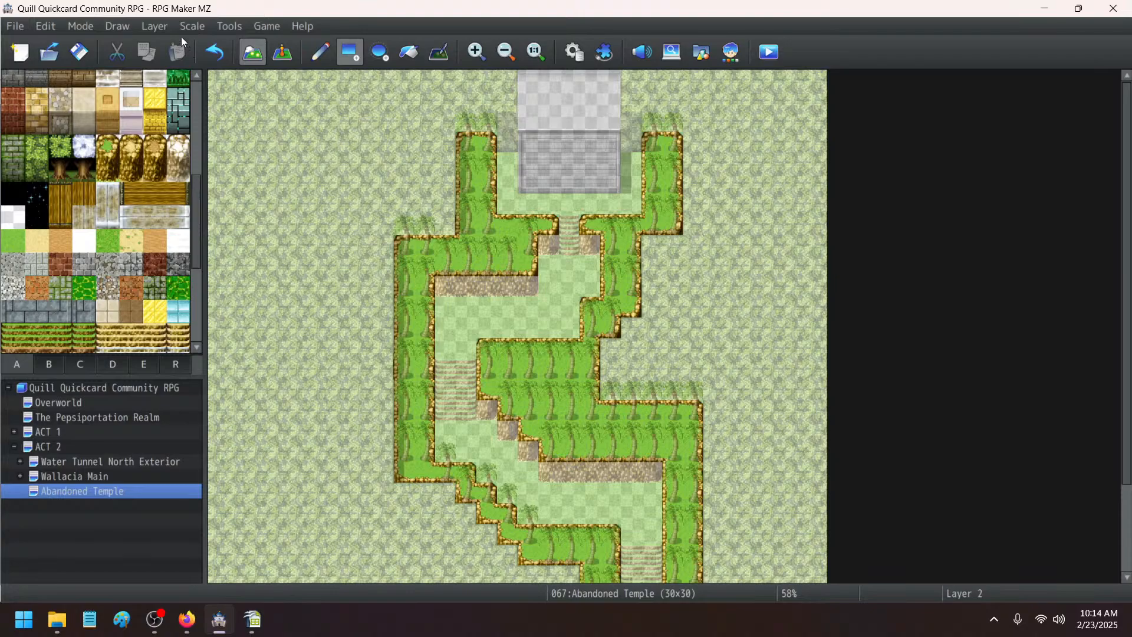
click(162, 24)
click(168, 62)
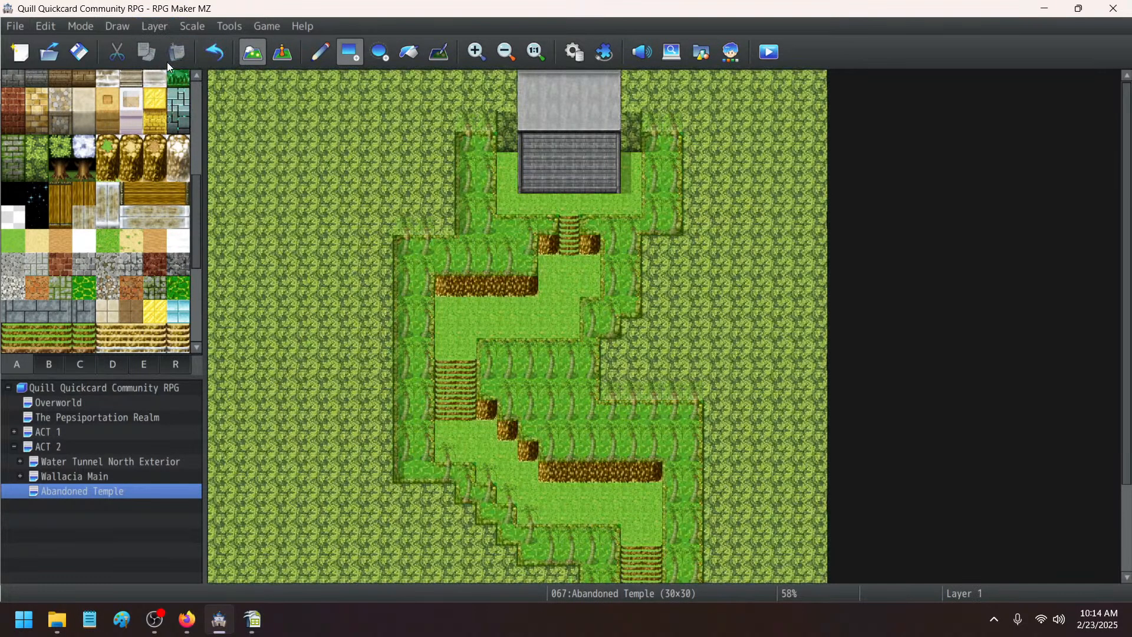
click(40, 169)
mouse_move(419, 232)
mouse_down()
mouse_move(403, 231)
mouse_move(443, 207)
mouse_move(467, 116)
mouse_move(489, 122)
mouse_up()
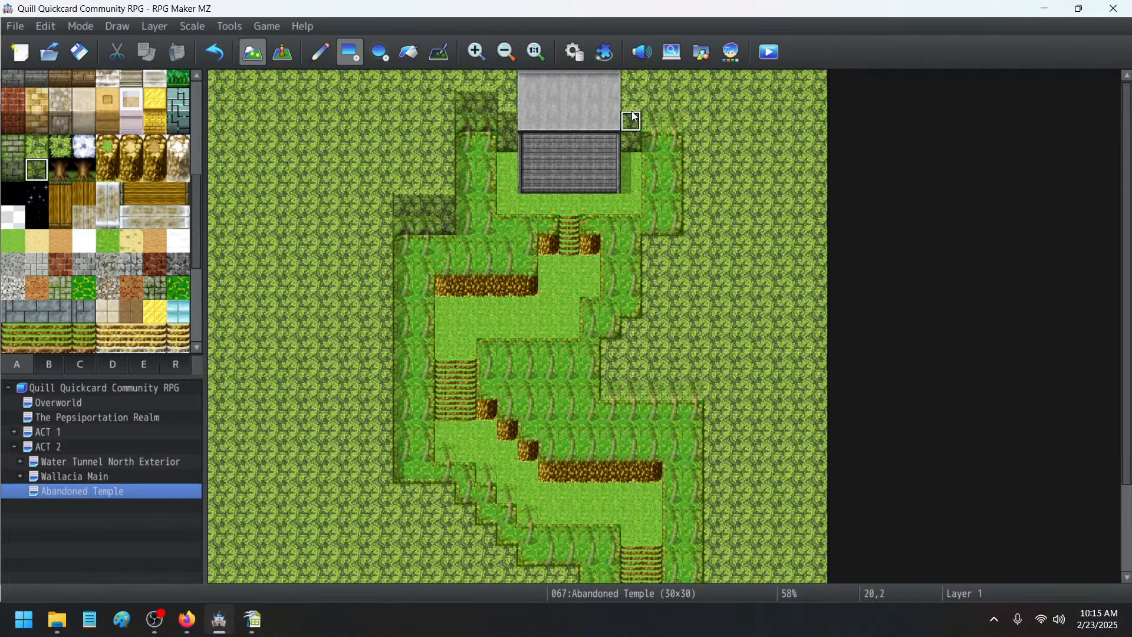
drag(654, 121, 657, 98)
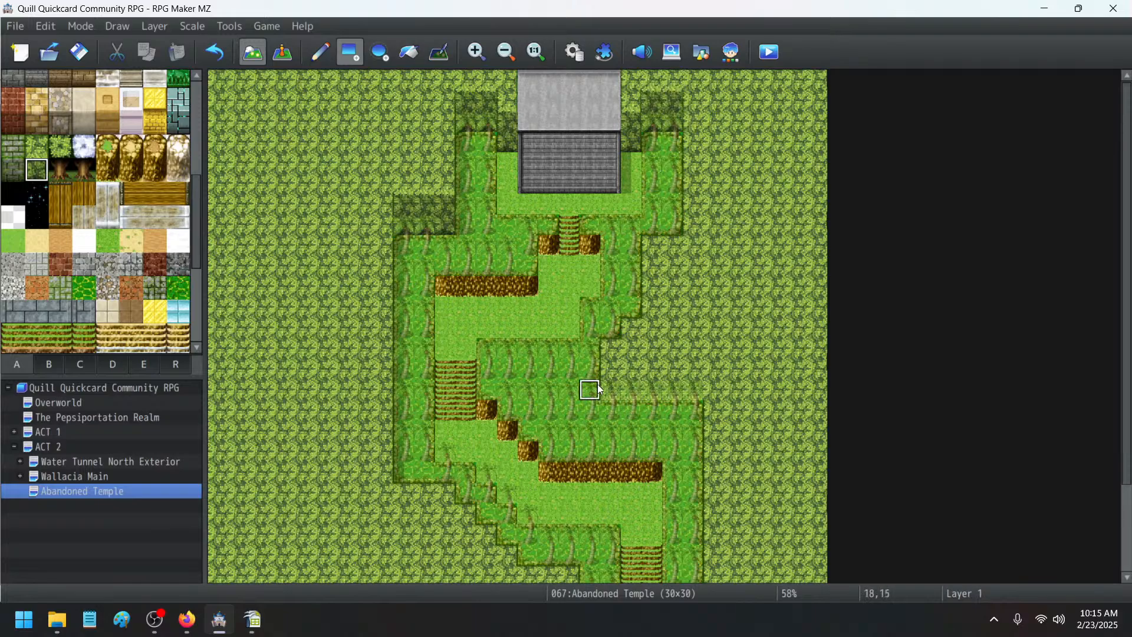
drag(694, 391, 691, 373)
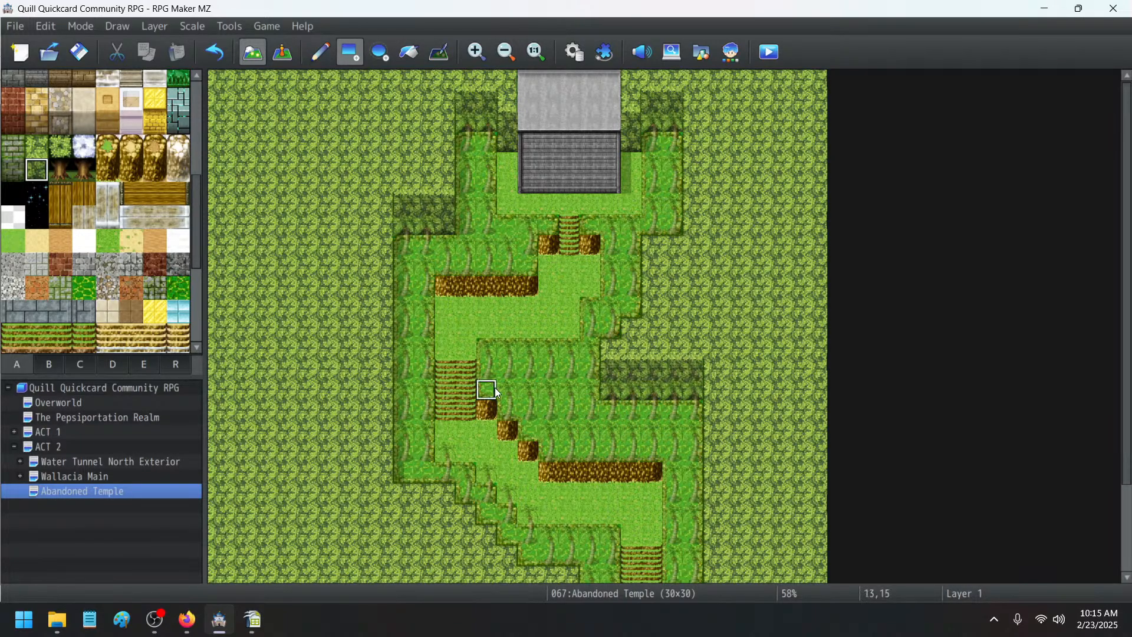
scroll(515, 405, down, 4)
scroll(569, 446, up, 4)
click(274, 54)
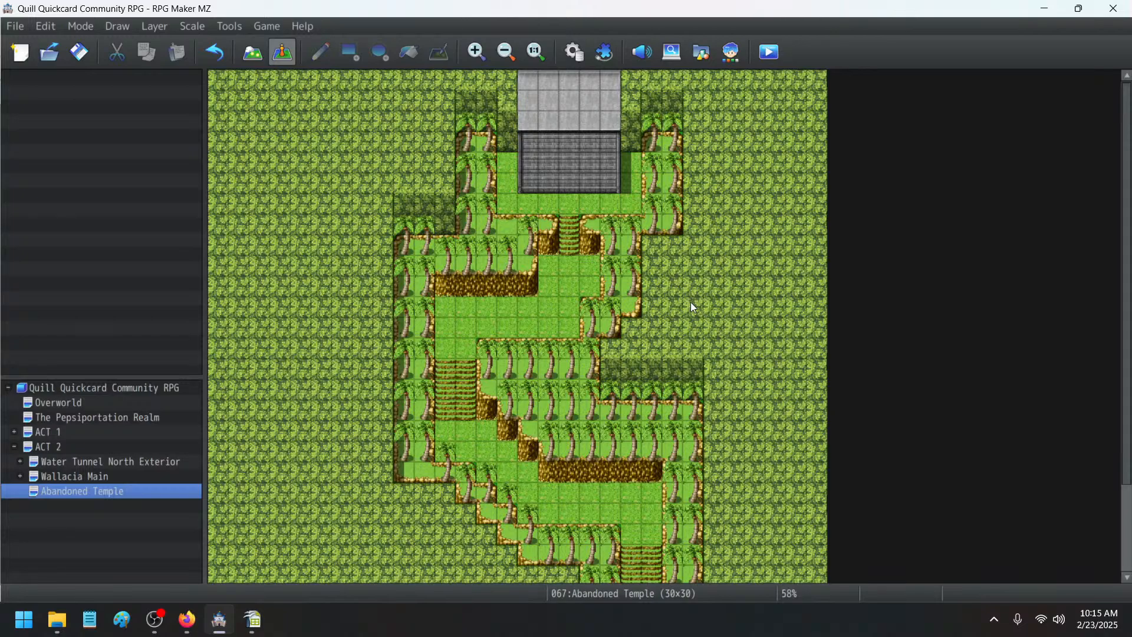
scroll(649, 303, down, 4)
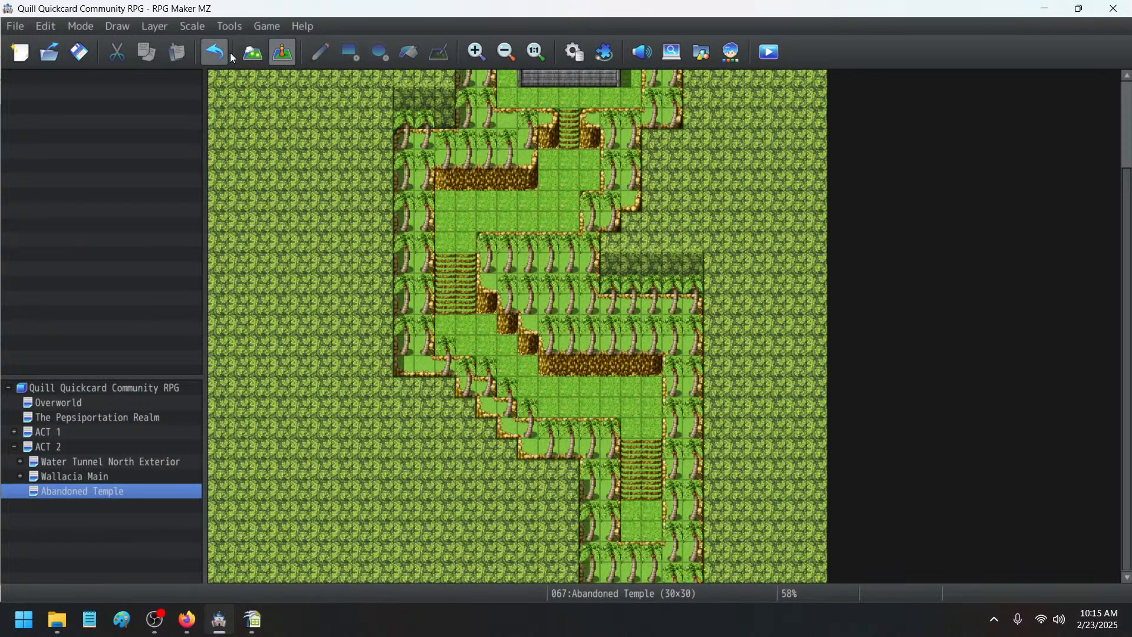
click(252, 54)
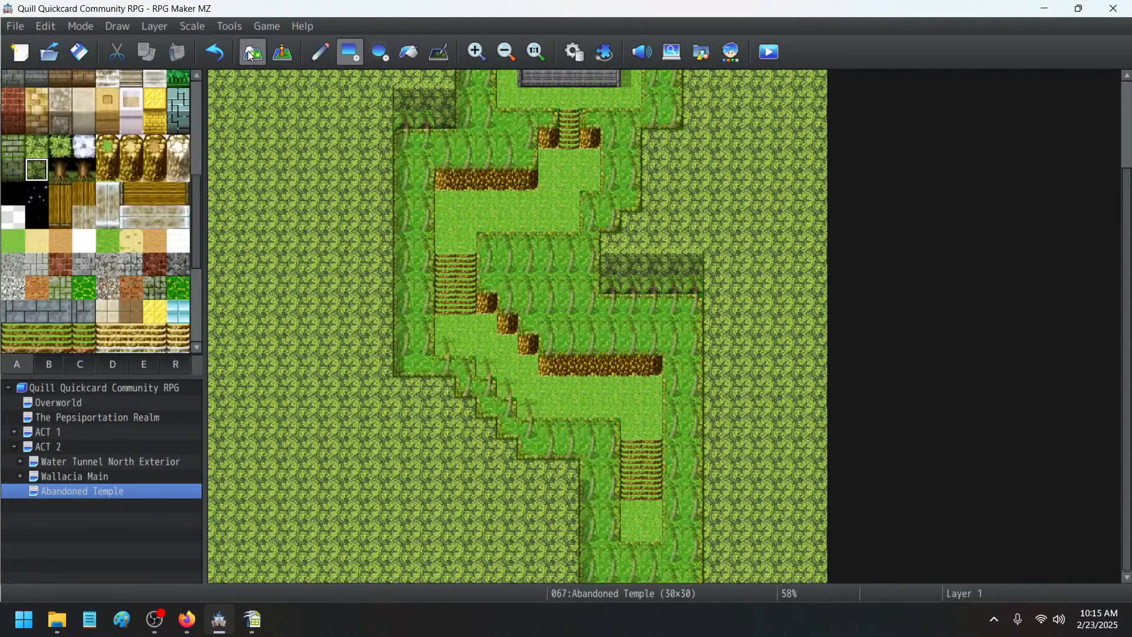
- Set the drawing layer to Automatic and place purple flowers in the ledge gaps near the uppermost stairs, middle stairs and upper eastern ledge
click(207, 27)
click(167, 26)
click(167, 41)
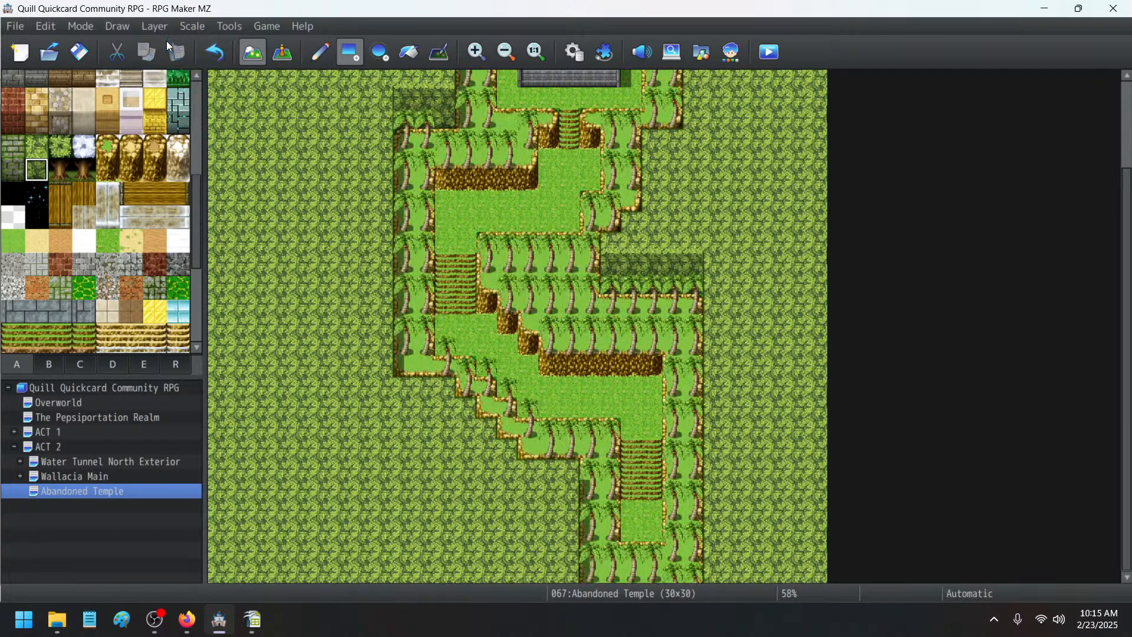
click(55, 364)
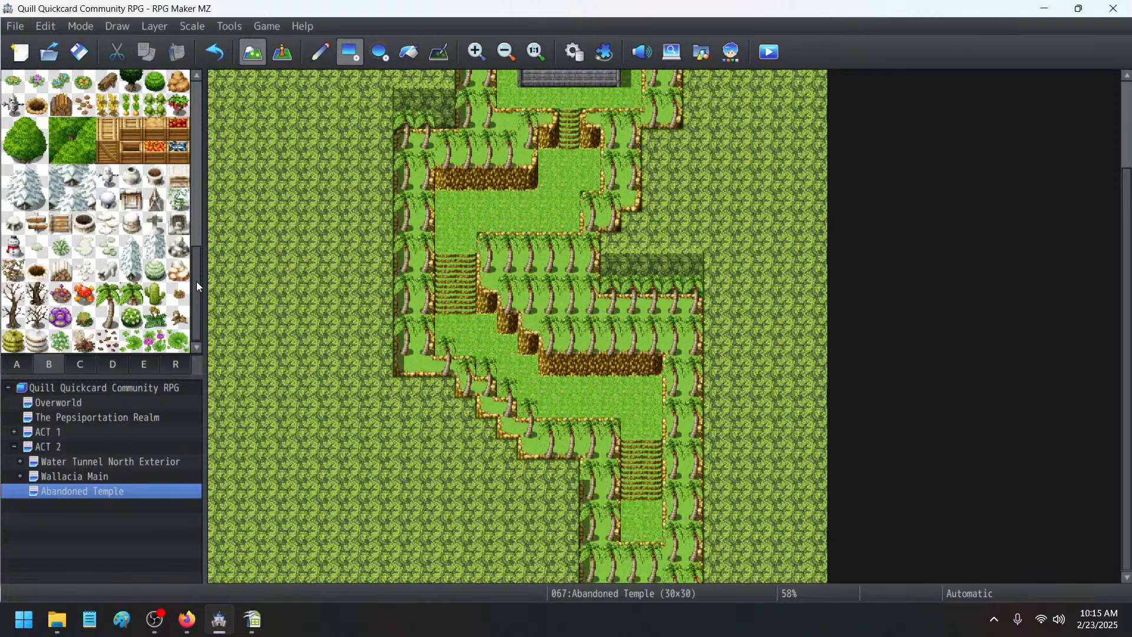
click(54, 317)
click(528, 158)
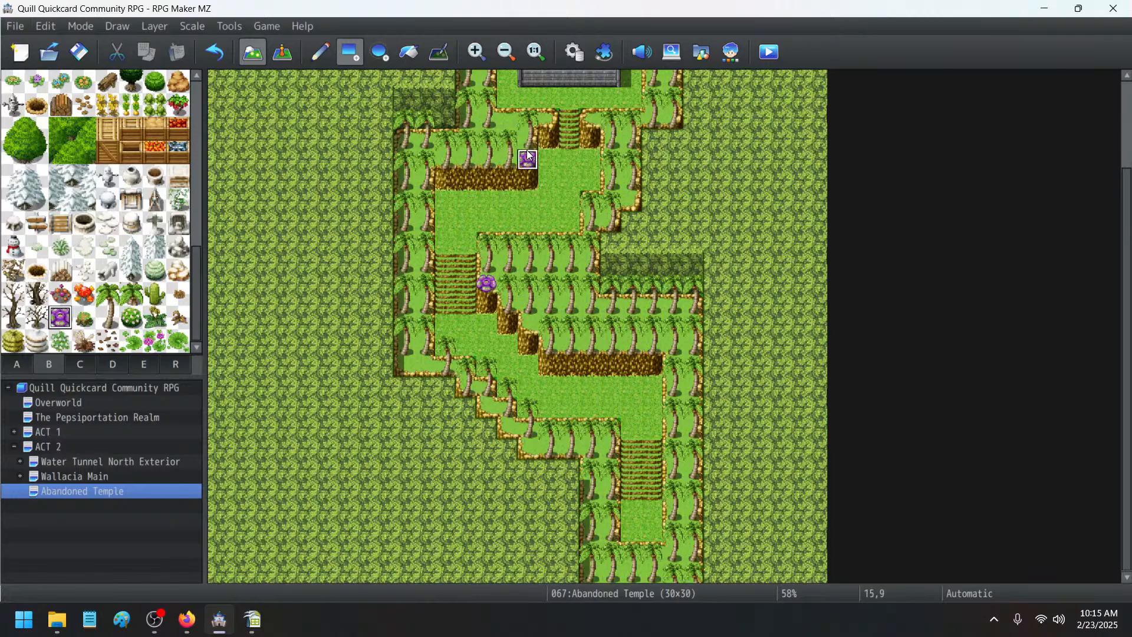
click(507, 118)
click(634, 199)
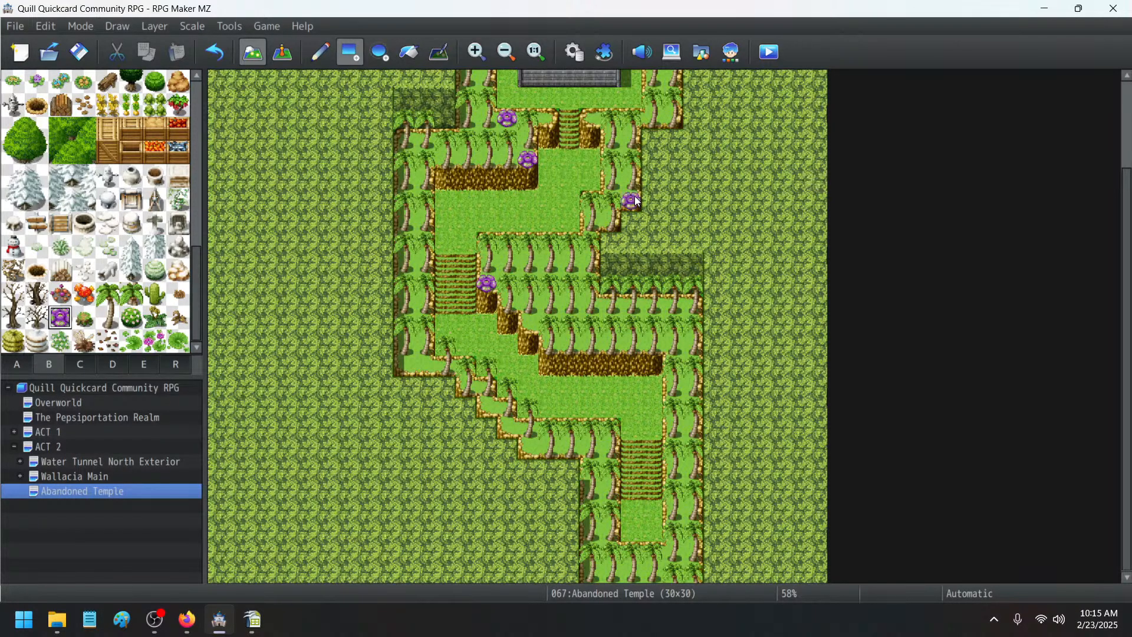
- Place purple flowers down the stepped southwestern ledge, at the upper path's west end and beside the temple's east wall
click(428, 362)
click(492, 405)
click(538, 448)
scroll(593, 420, up, 3)
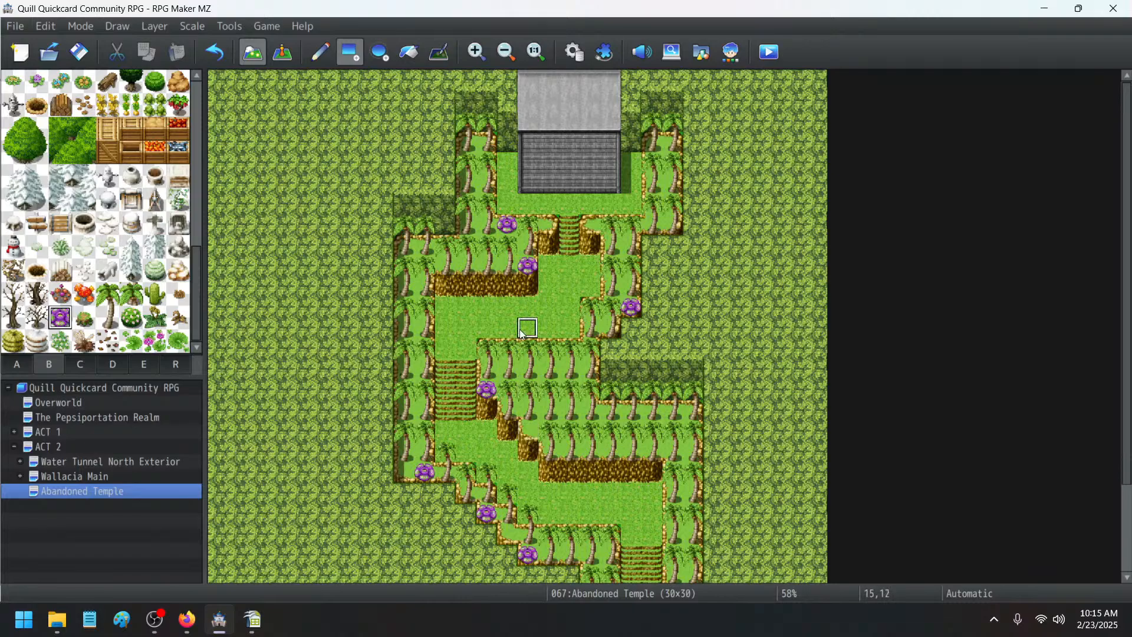
click(445, 306)
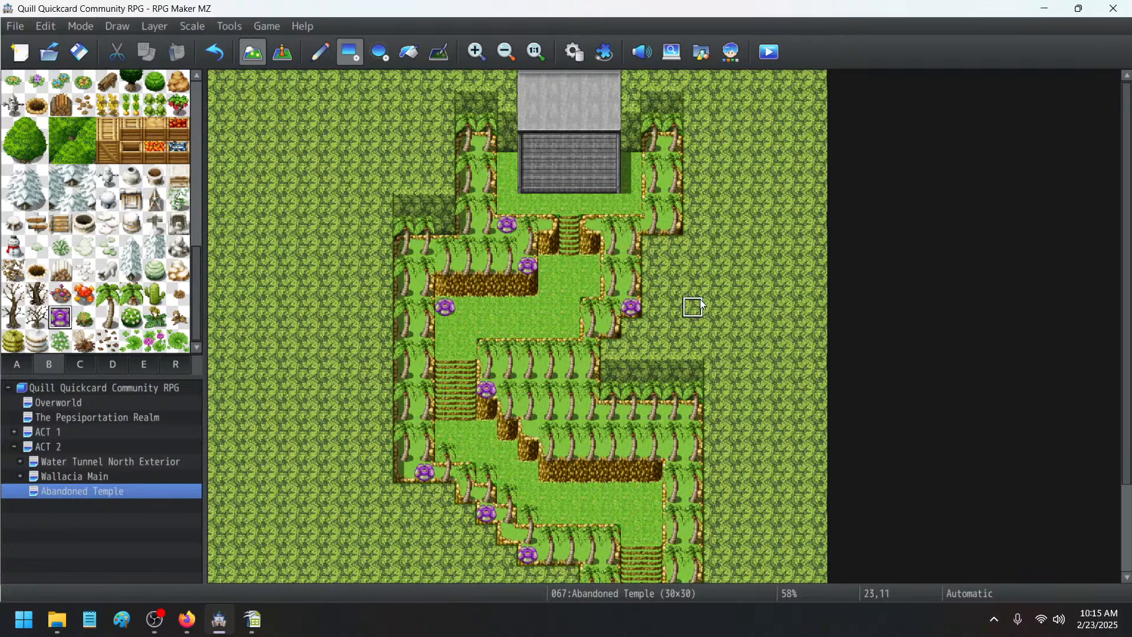
click(623, 177)
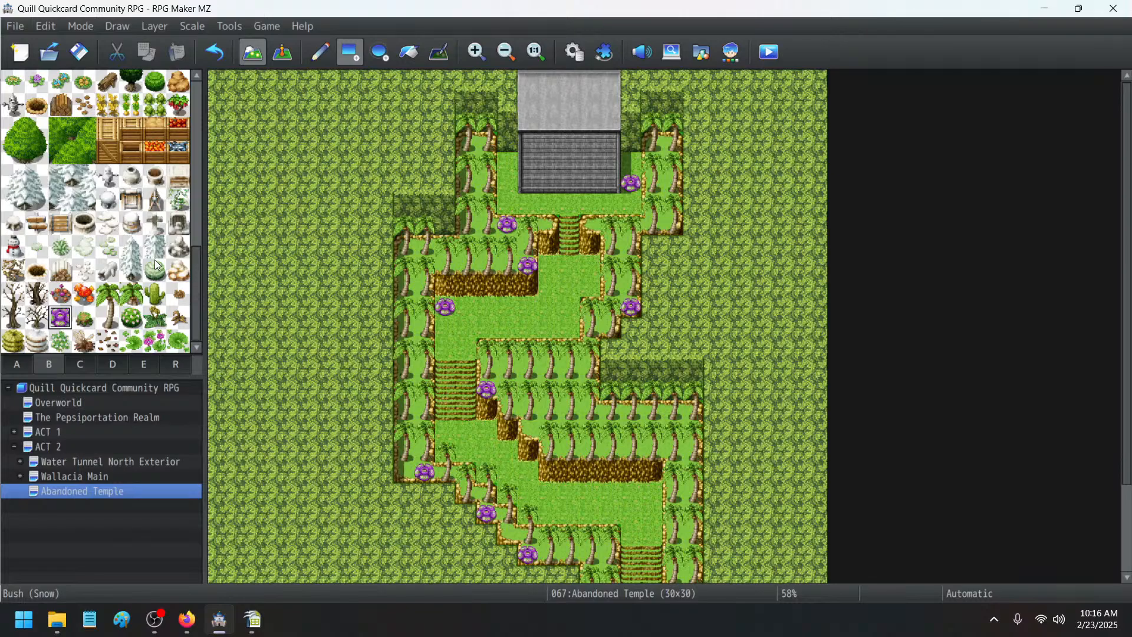
- Place Beanstalk plants beside the temple's west wall, in gaps on the central and southwestern ledges, and at the lower path's east end
scroll(156, 261, up, 5)
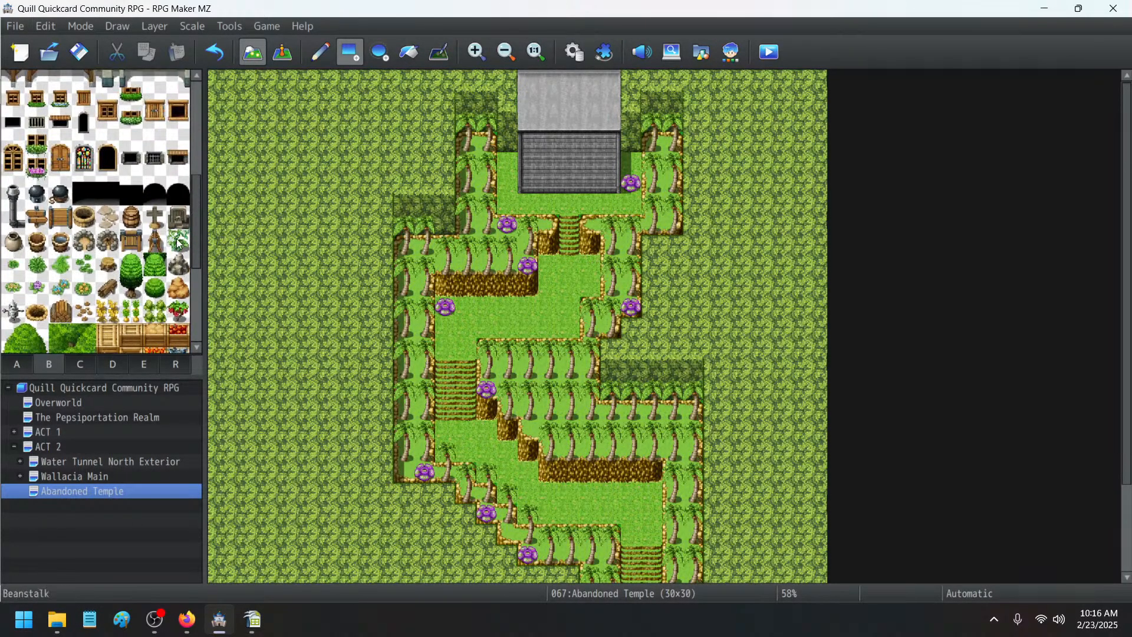
click(178, 240)
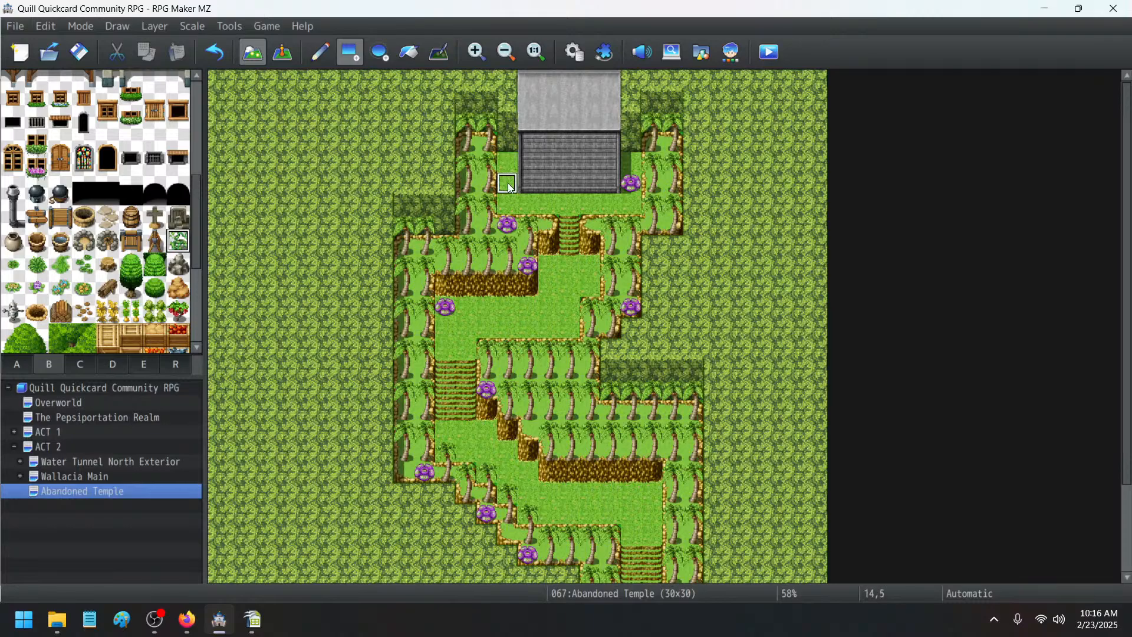
click(529, 425)
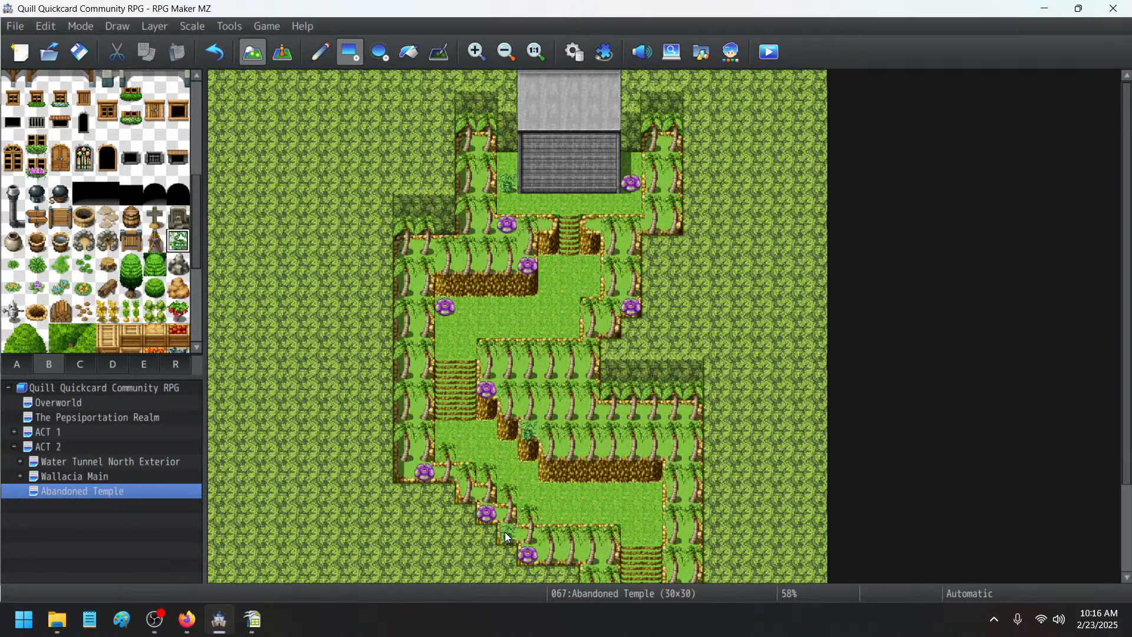
click(403, 472)
click(653, 492)
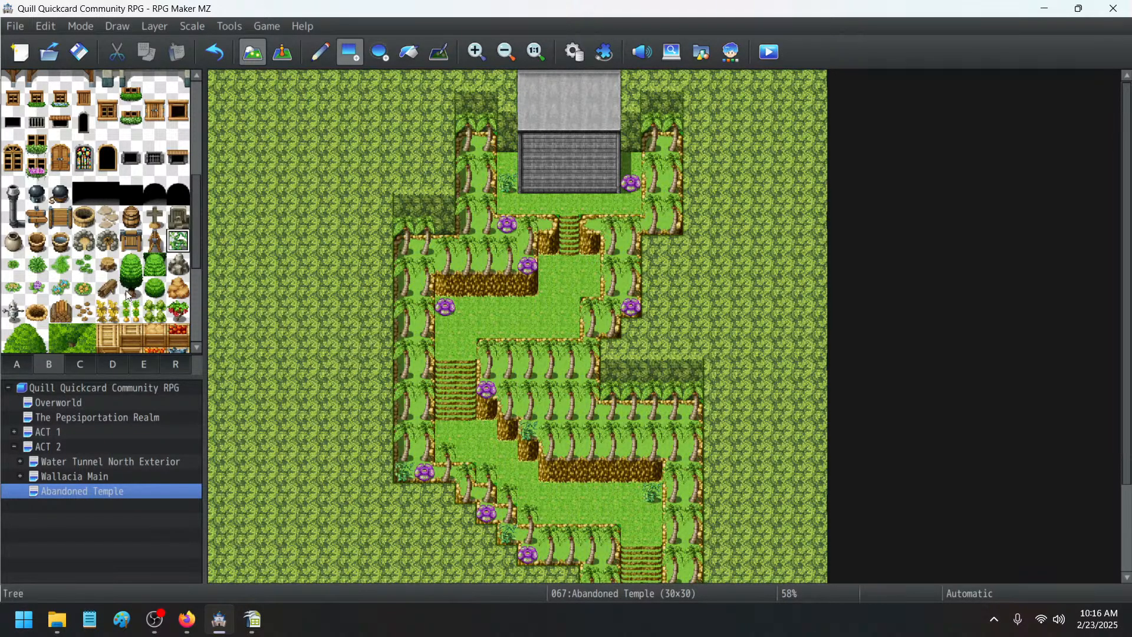
- Scatter Grass D patches across the temple yard, the upper path and the lower paths between the stairs
click(90, 278)
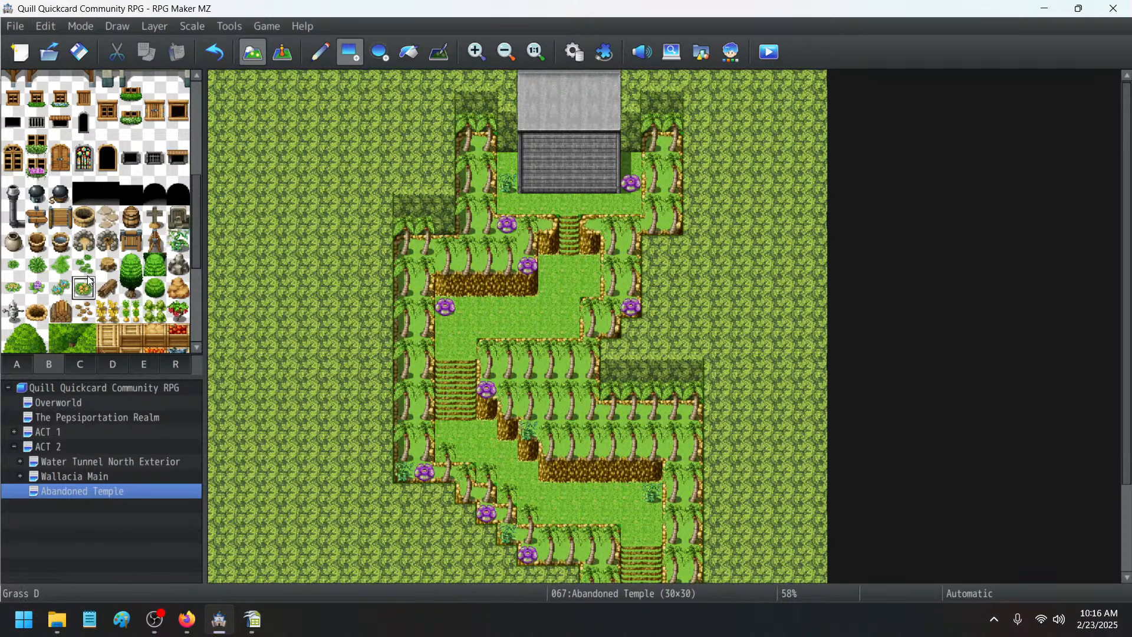
click(85, 267)
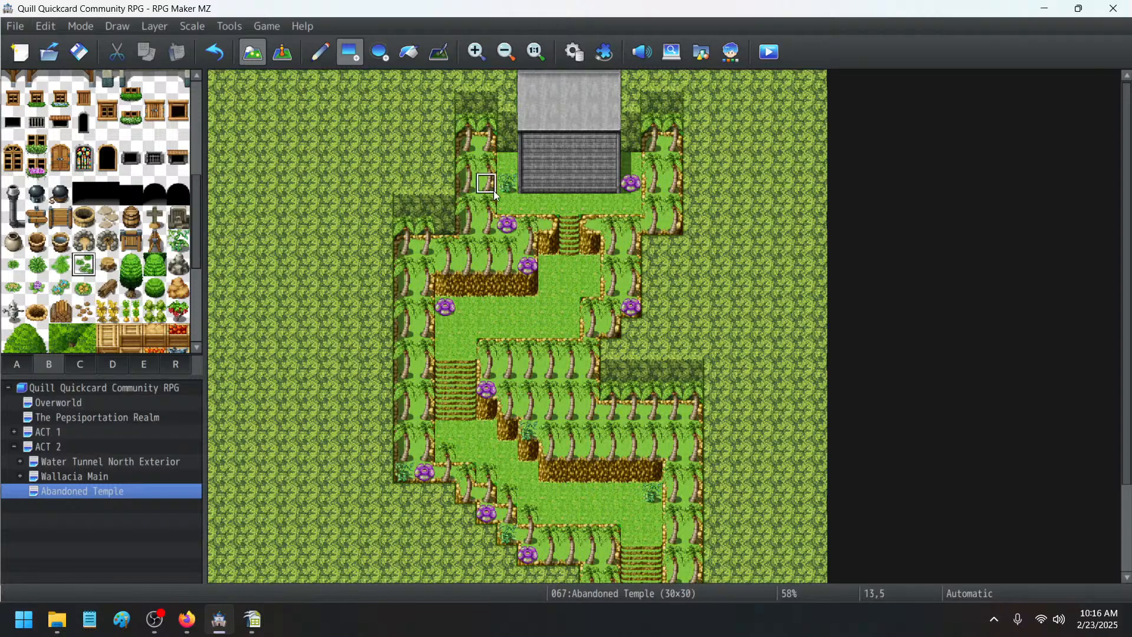
click(530, 198)
click(586, 279)
click(549, 266)
click(557, 305)
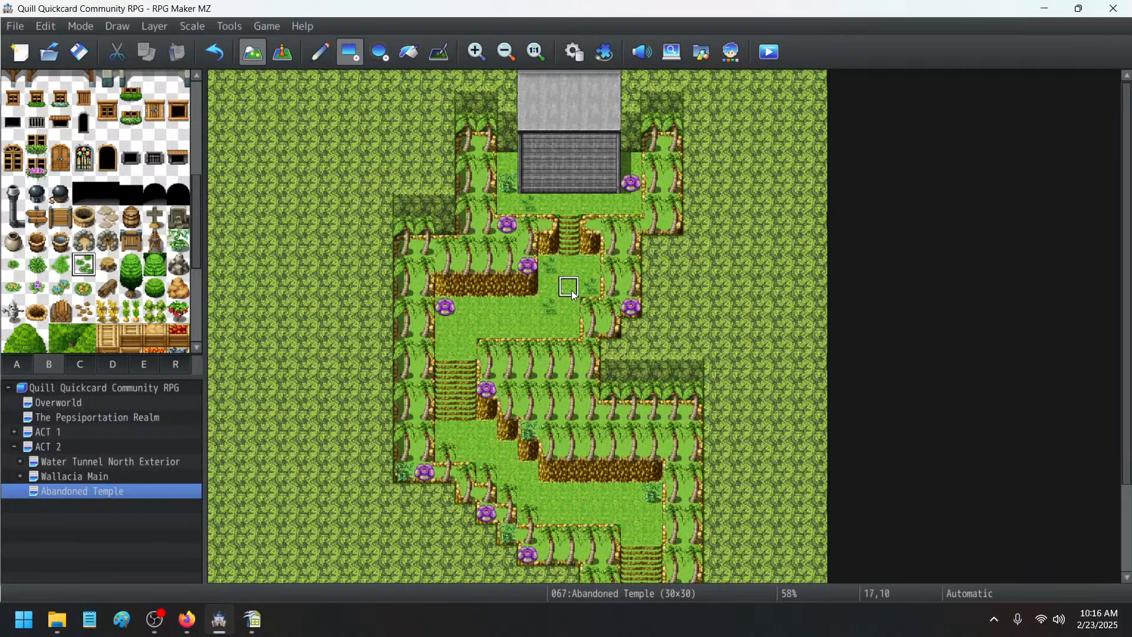
click(521, 311)
click(485, 307)
scroll(530, 328, down, 3)
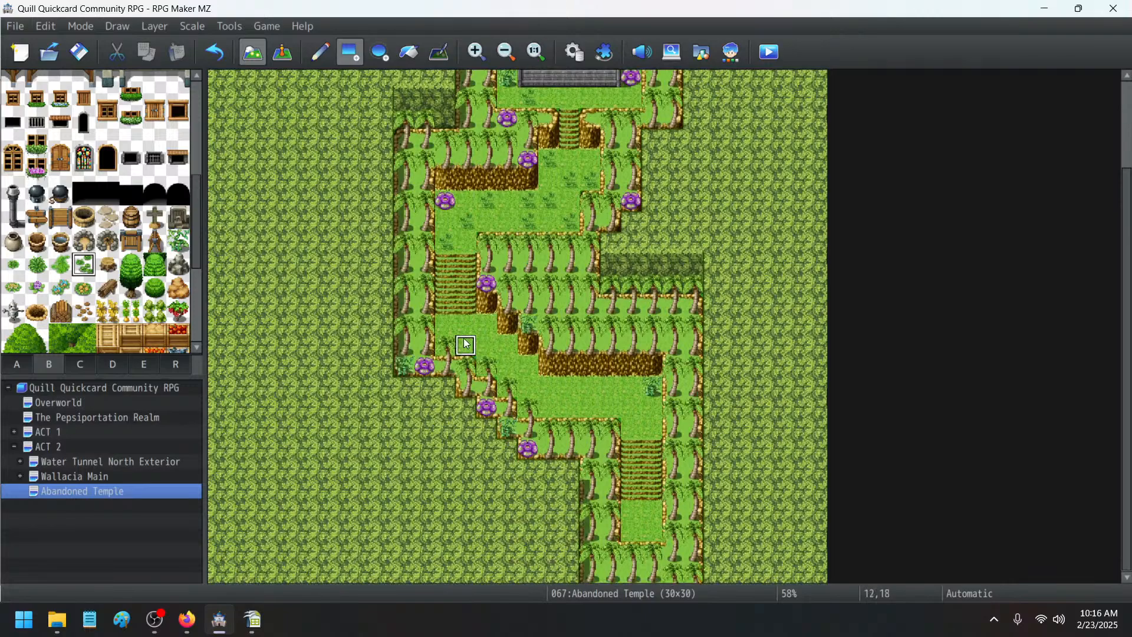
click(503, 347)
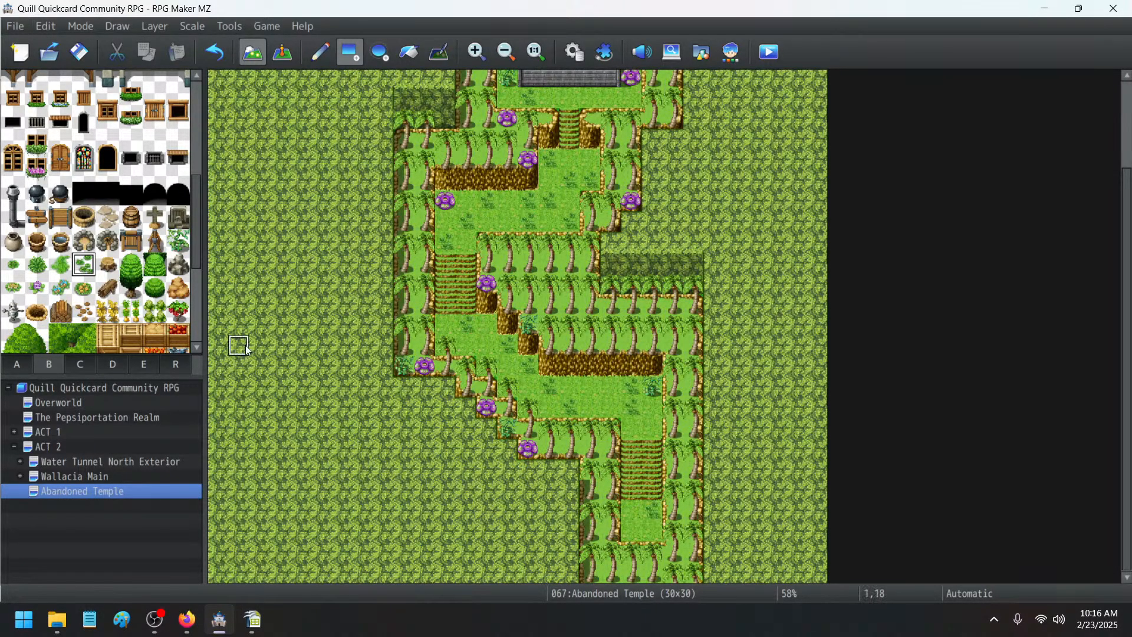
click(13, 266)
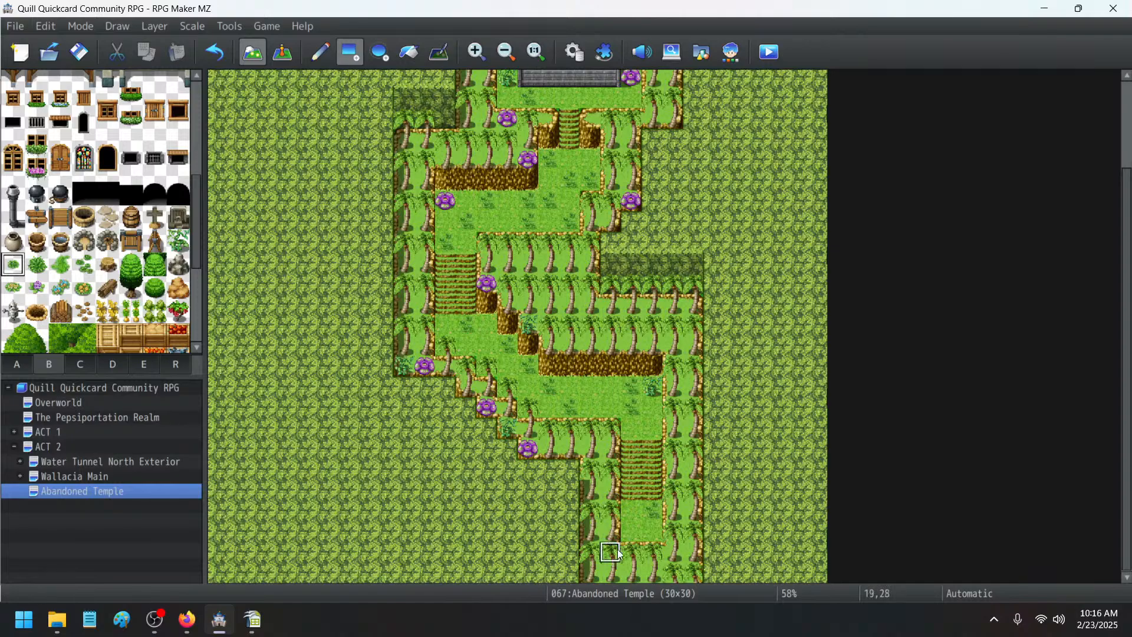
click(60, 265)
click(599, 395)
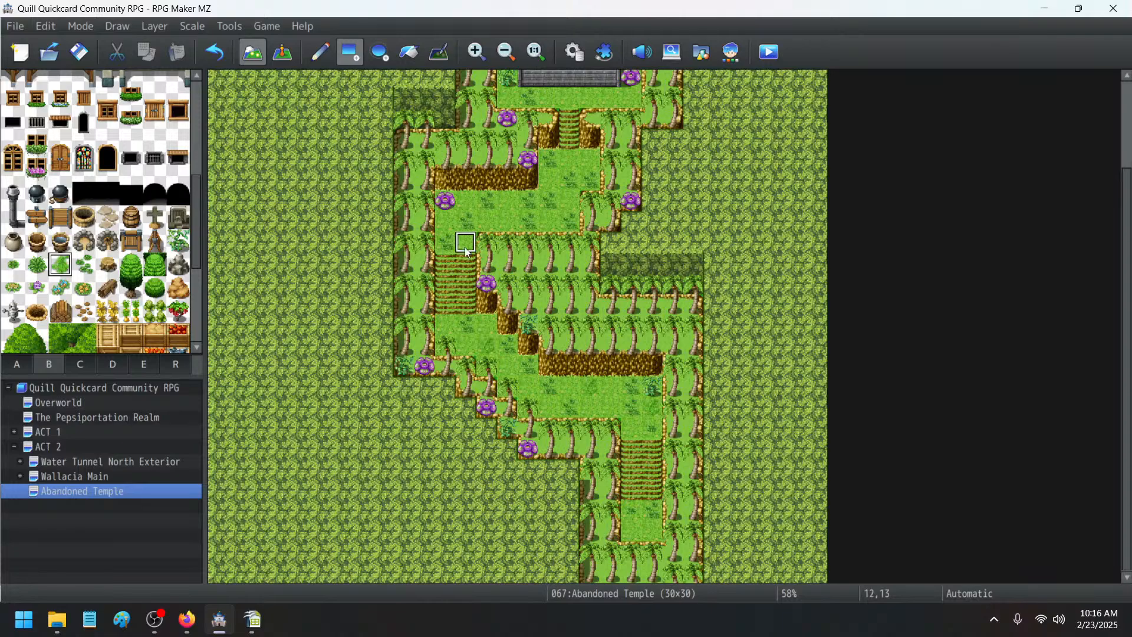
scroll(598, 157, up, 3)
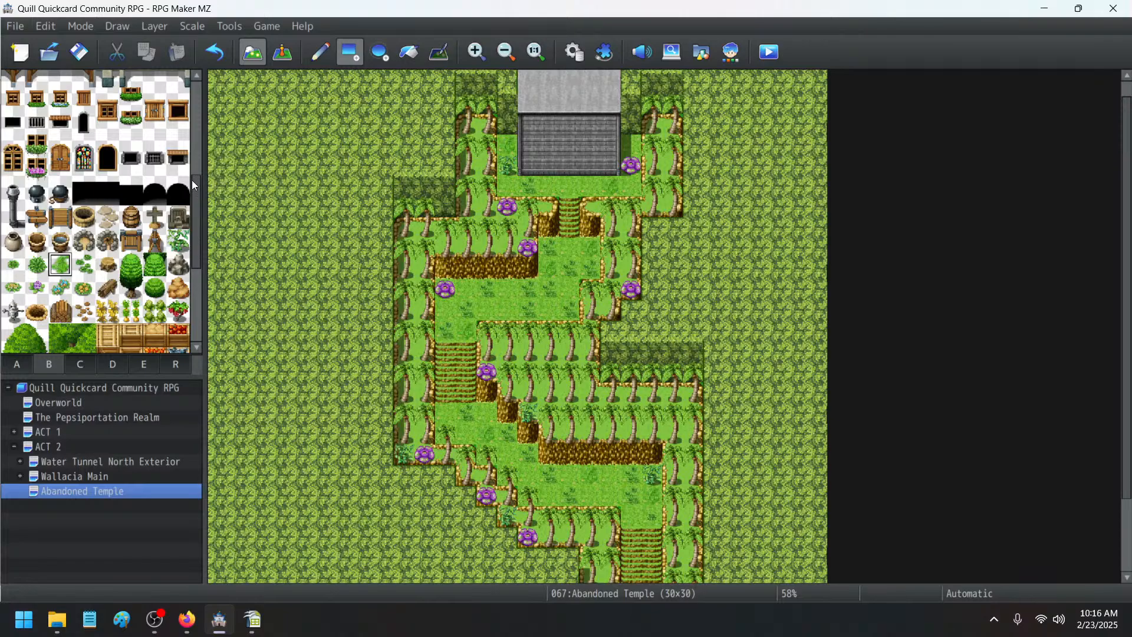
scroll(188, 181, down, 3)
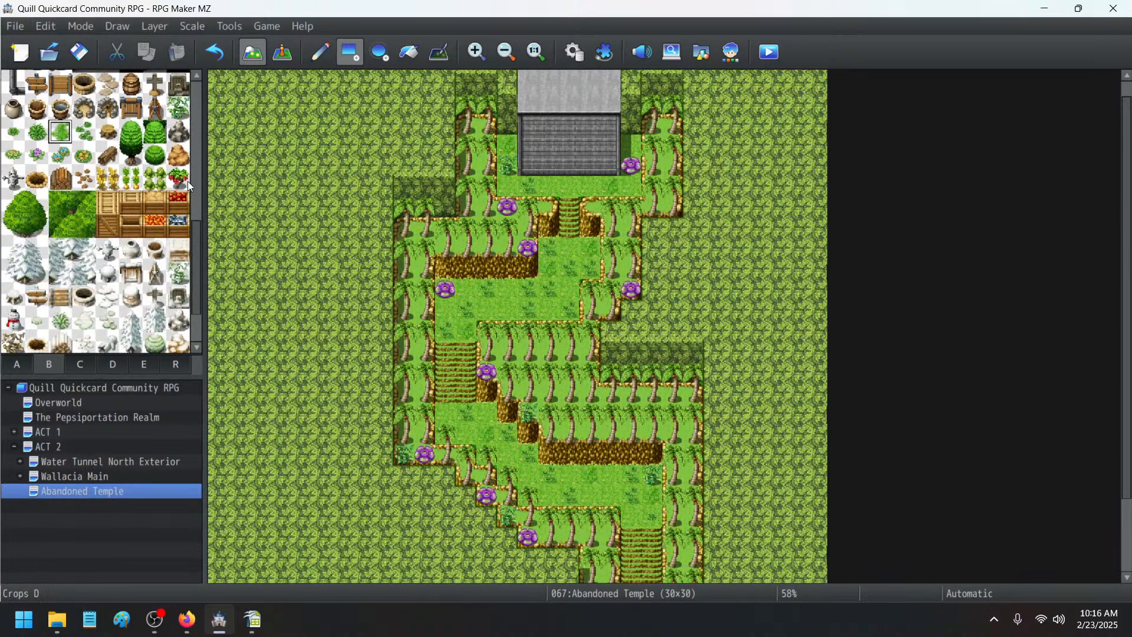
scroll(188, 182, down, 2)
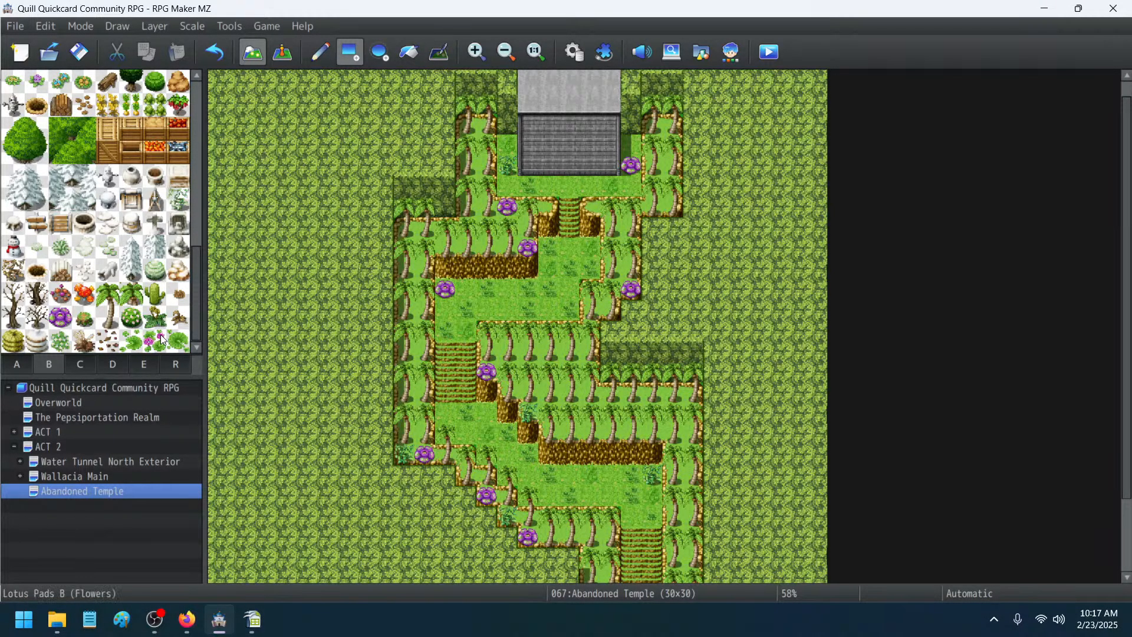
- Place a Broken Stone Pillar B (Moss) and a Stone Pillar B (Moss) on either side of the stairs in front of the temple
click(73, 366)
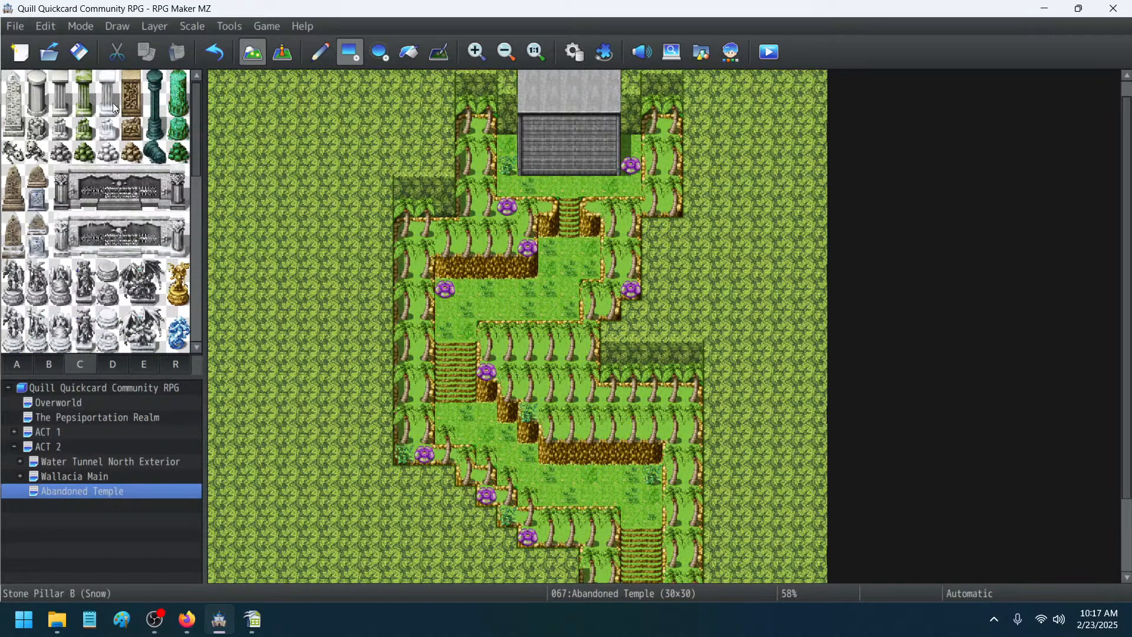
click(85, 159)
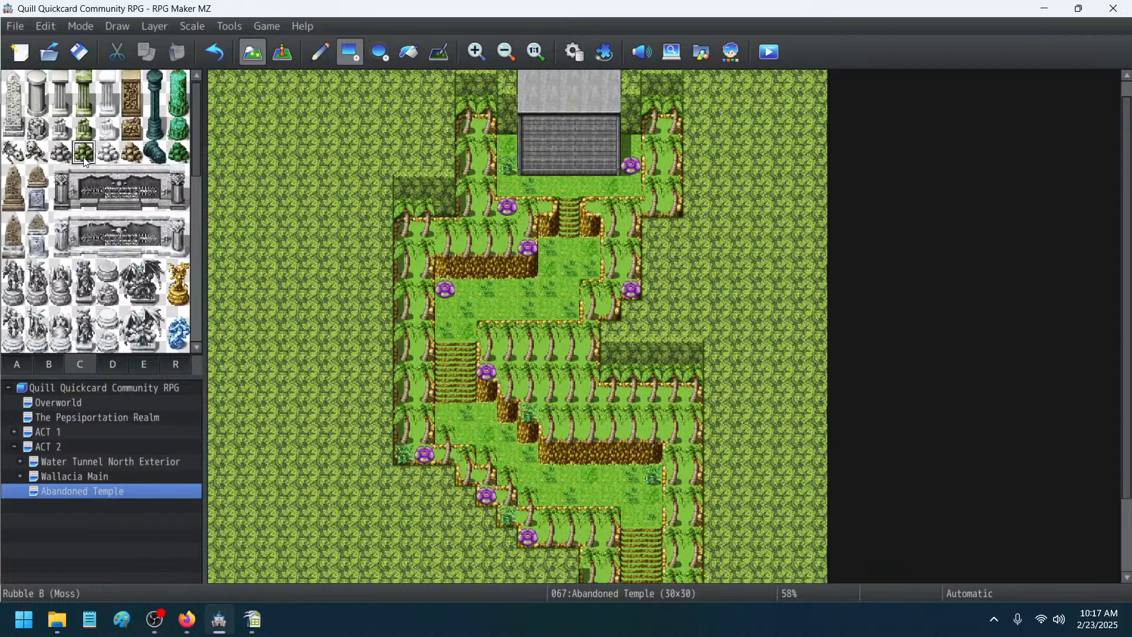
click(82, 130)
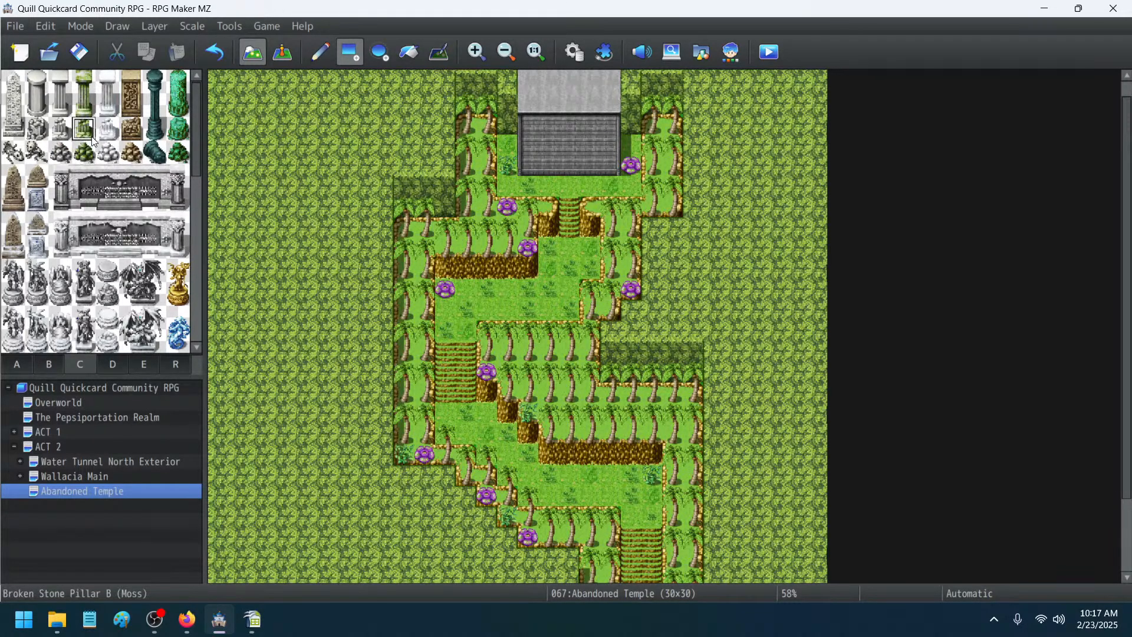
click(320, 52)
click(549, 187)
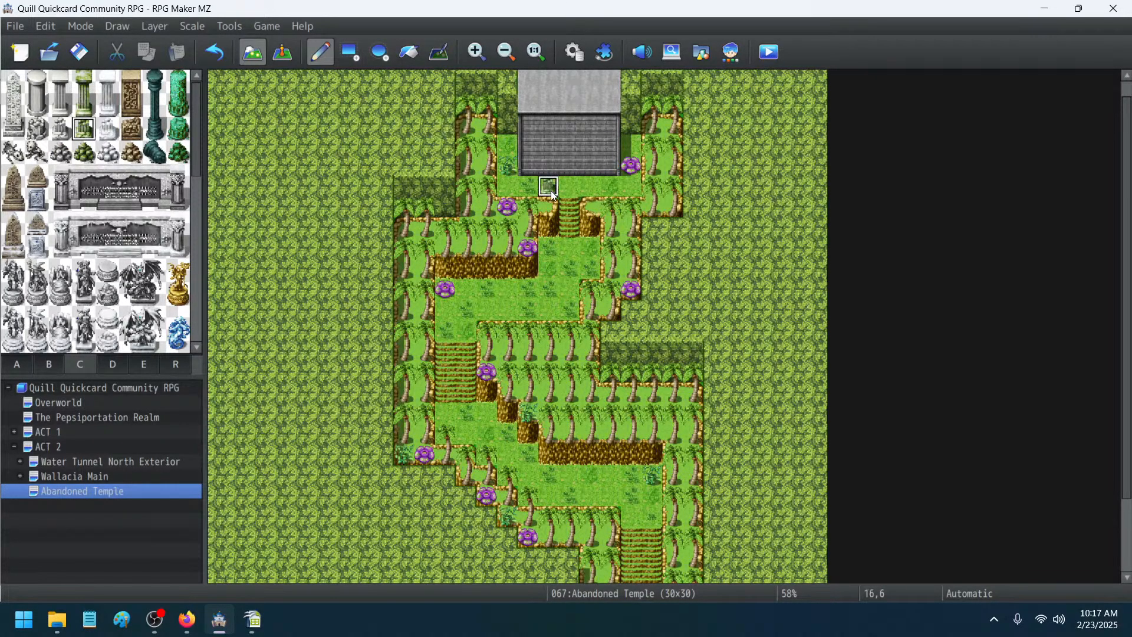
drag(60, 82, 85, 109)
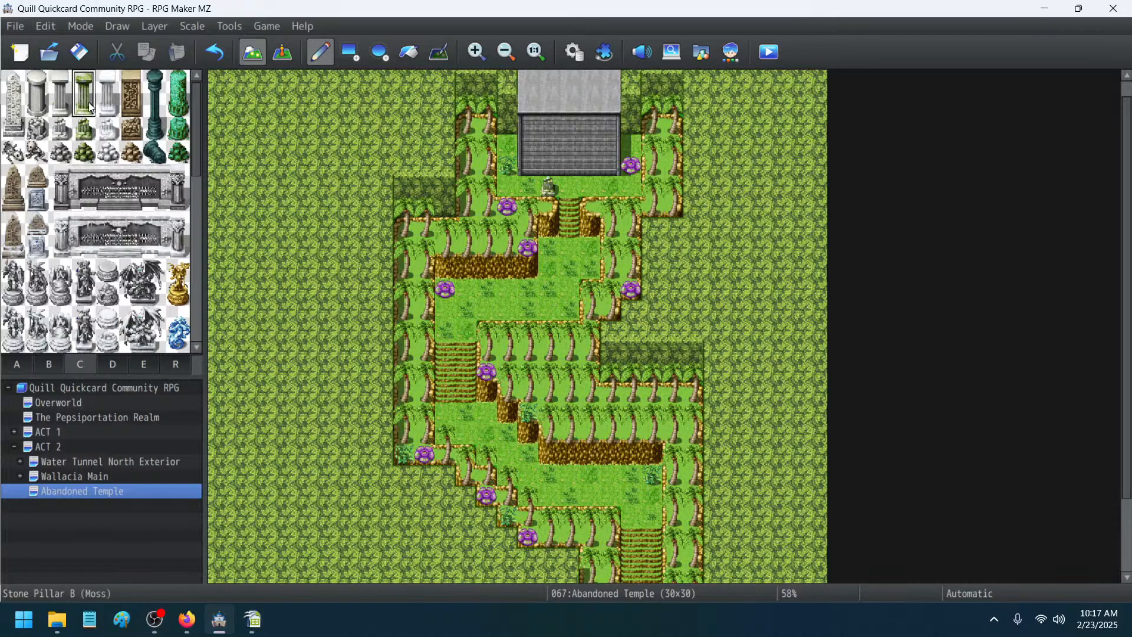
click(595, 155)
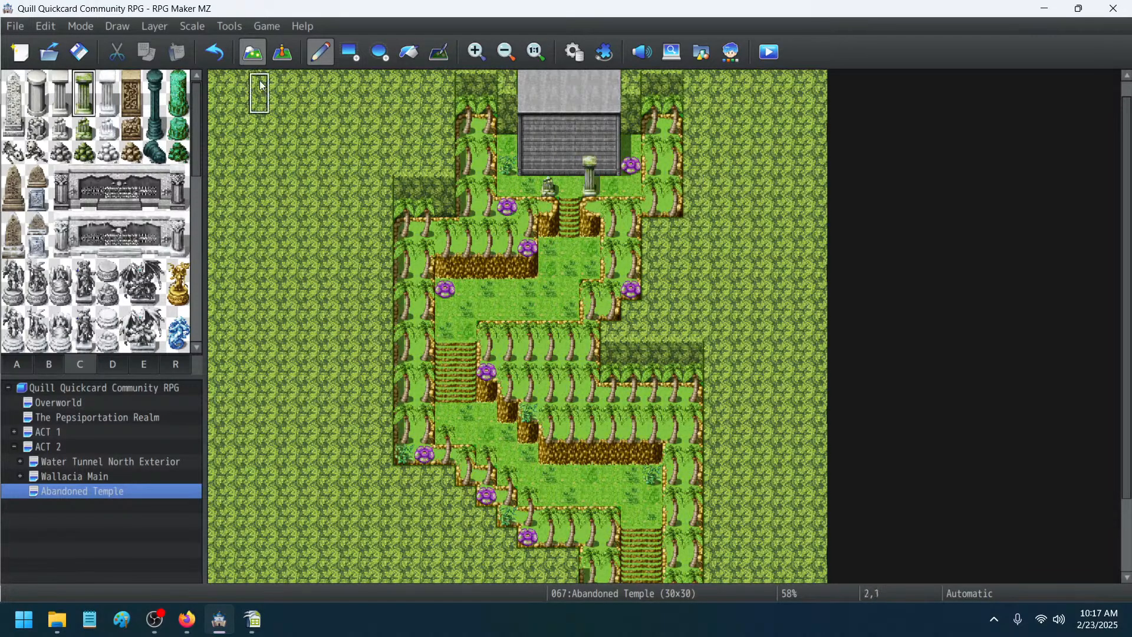
- Place mossy stone pillars at the upper path's west end and beside the central ledge, and broken mossy pillars on the upper and lower paths' eastern parts
click(84, 129)
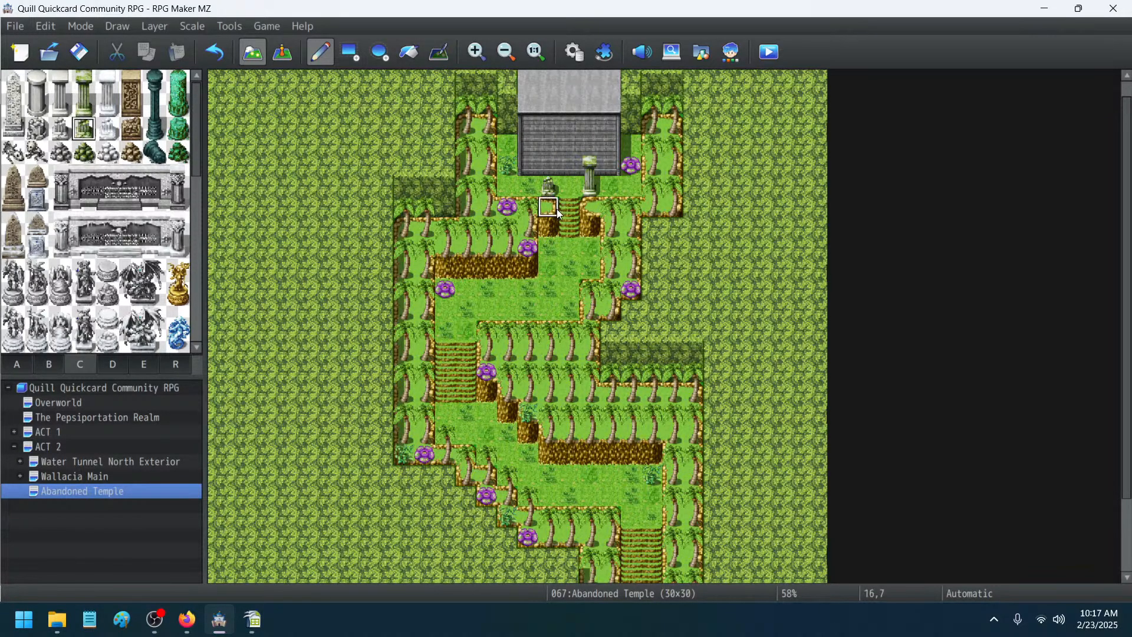
click(545, 269)
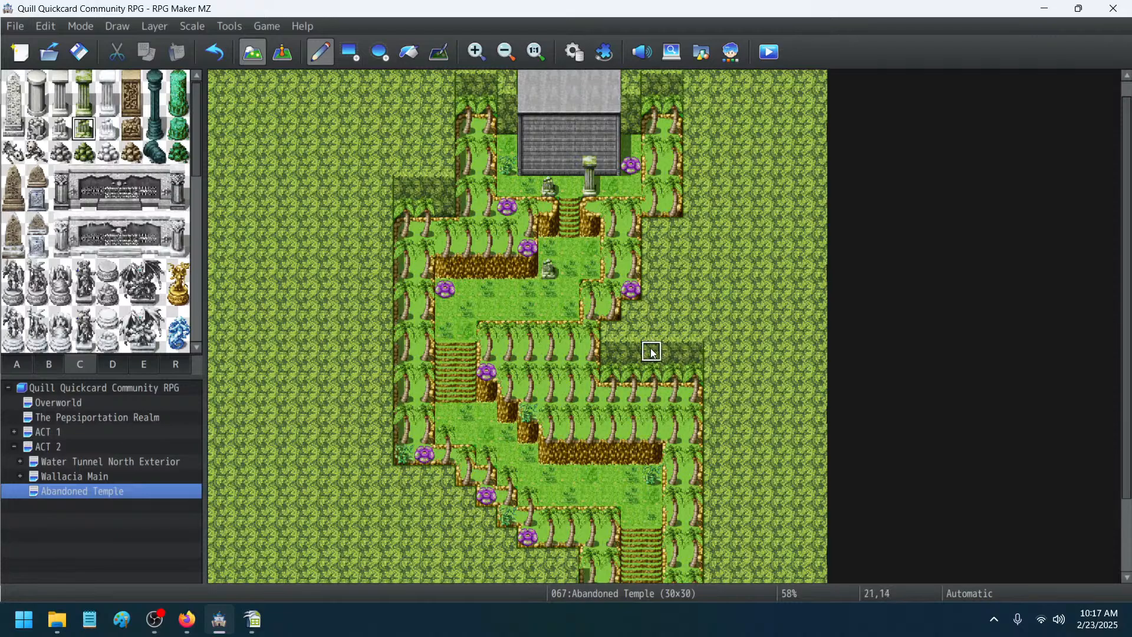
click(86, 88)
click(465, 266)
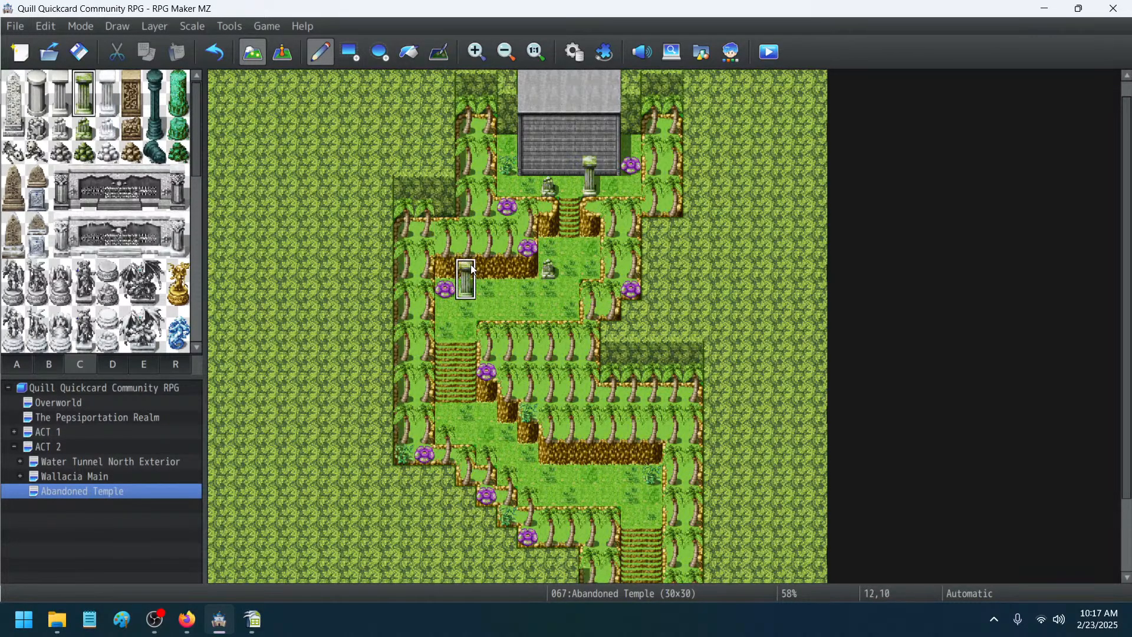
click(508, 404)
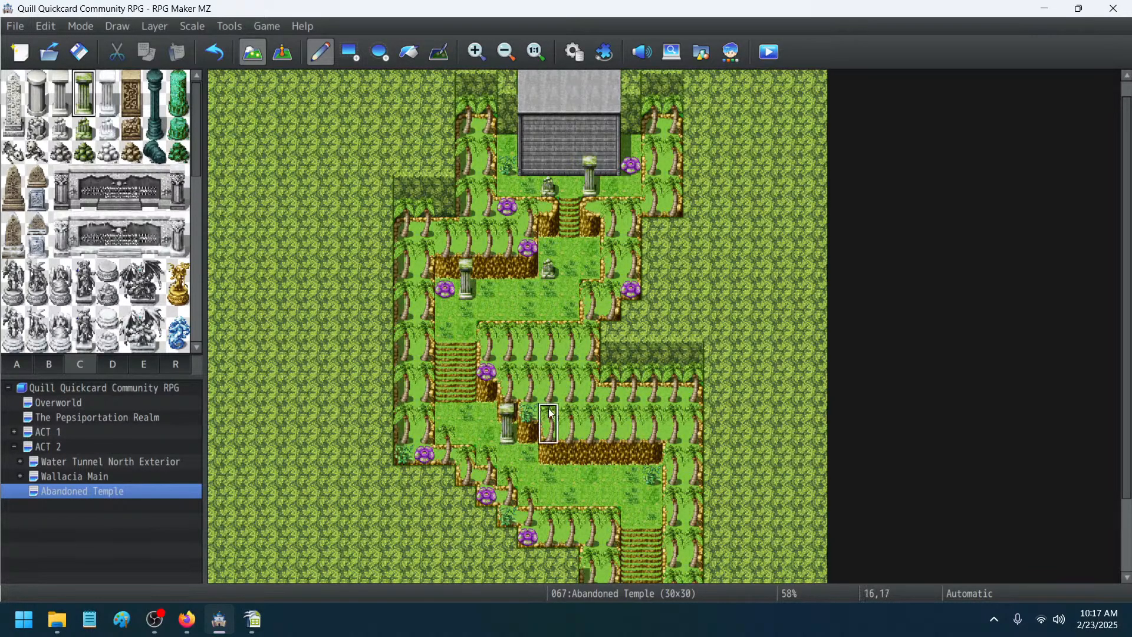
click(83, 128)
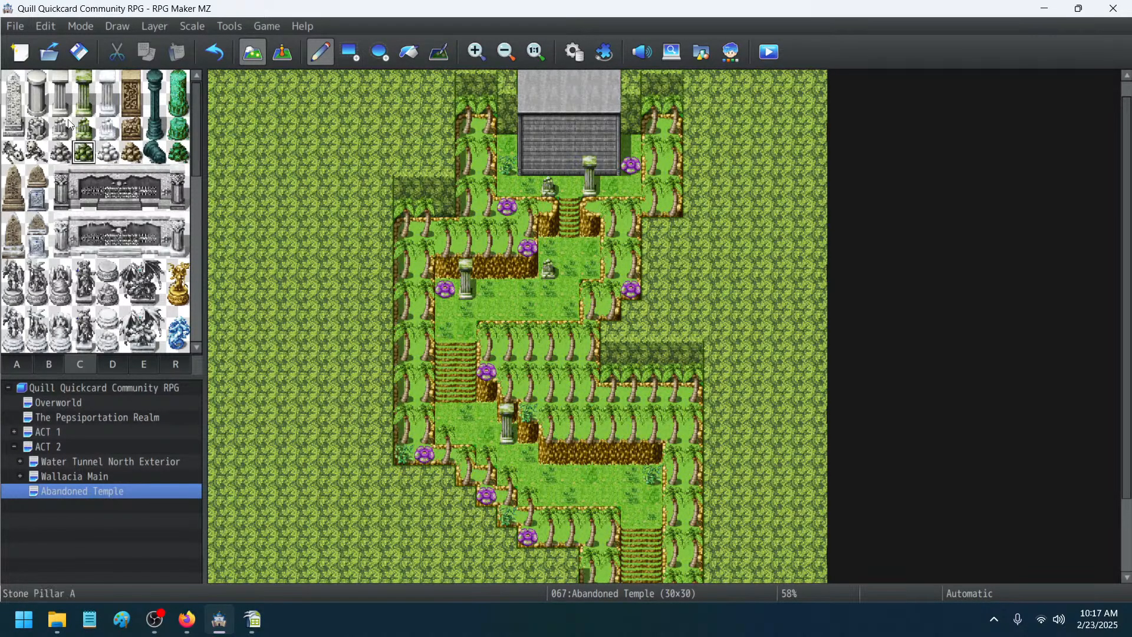
click(611, 475)
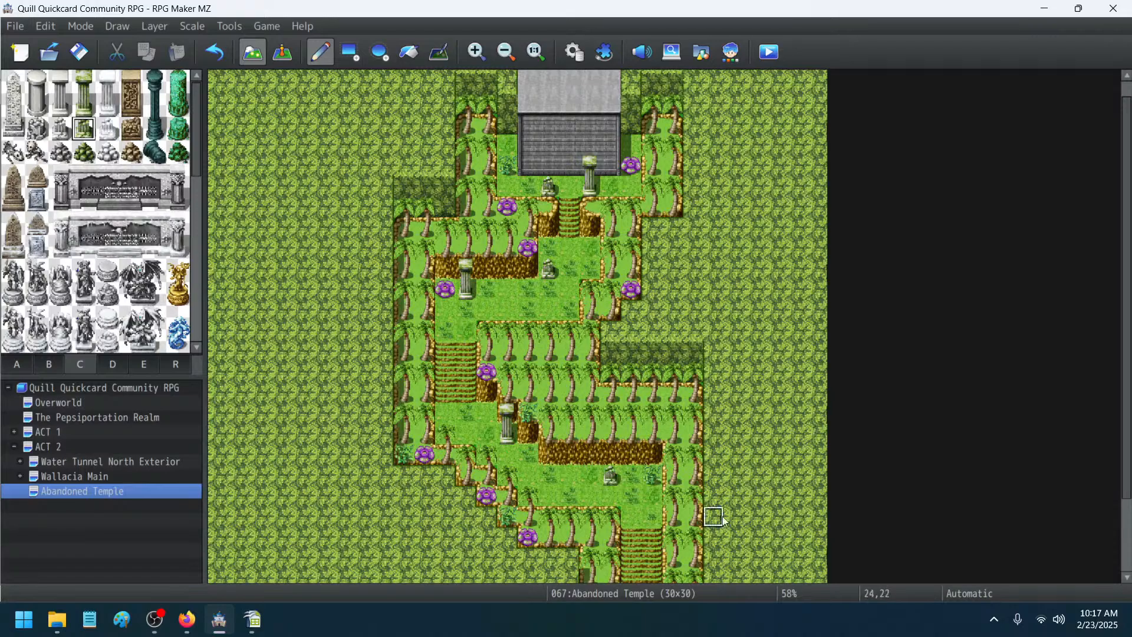
- Place Rubble B (Moss) at both ends of the upper path, at the temple yard's east end and just southeast of the middle stairs
click(84, 152)
click(445, 311)
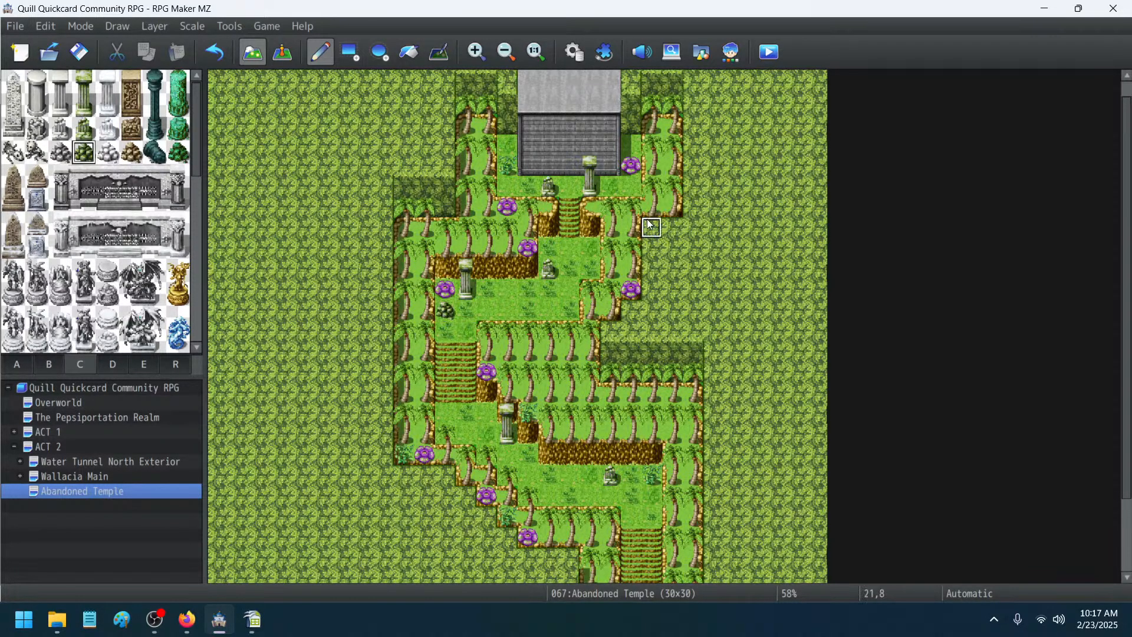
click(631, 186)
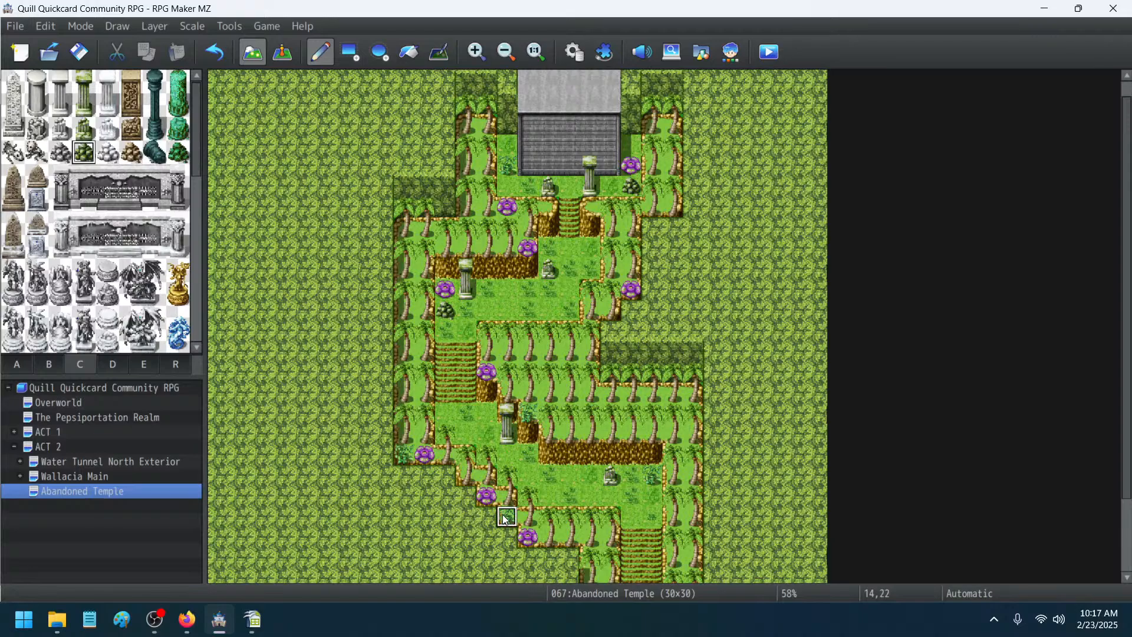
click(506, 517)
click(486, 373)
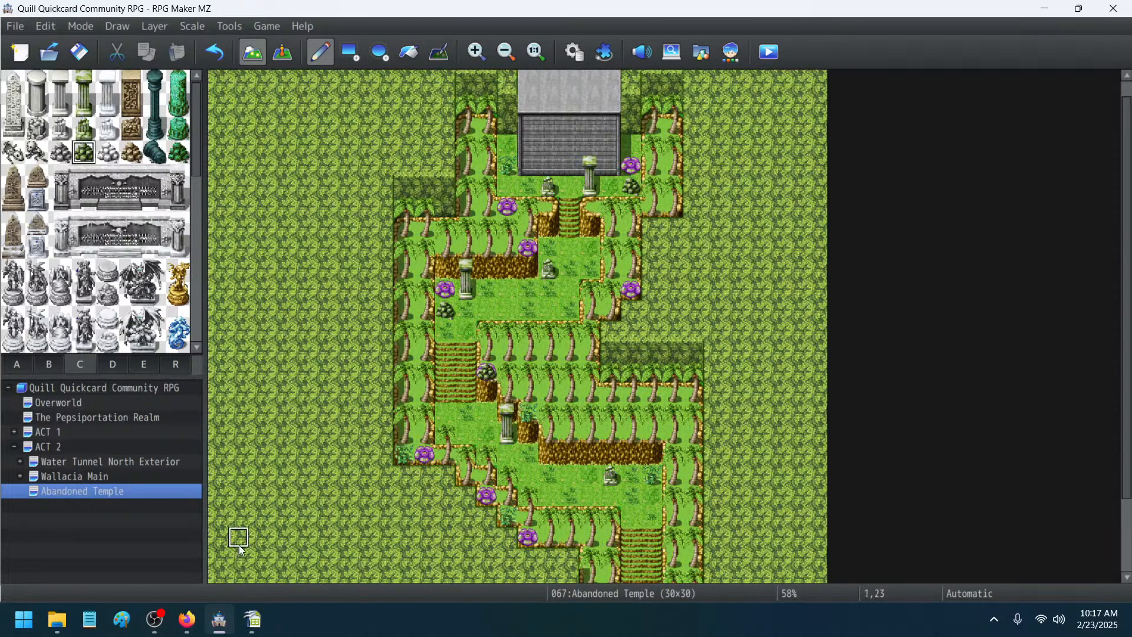
click(215, 52)
click(486, 413)
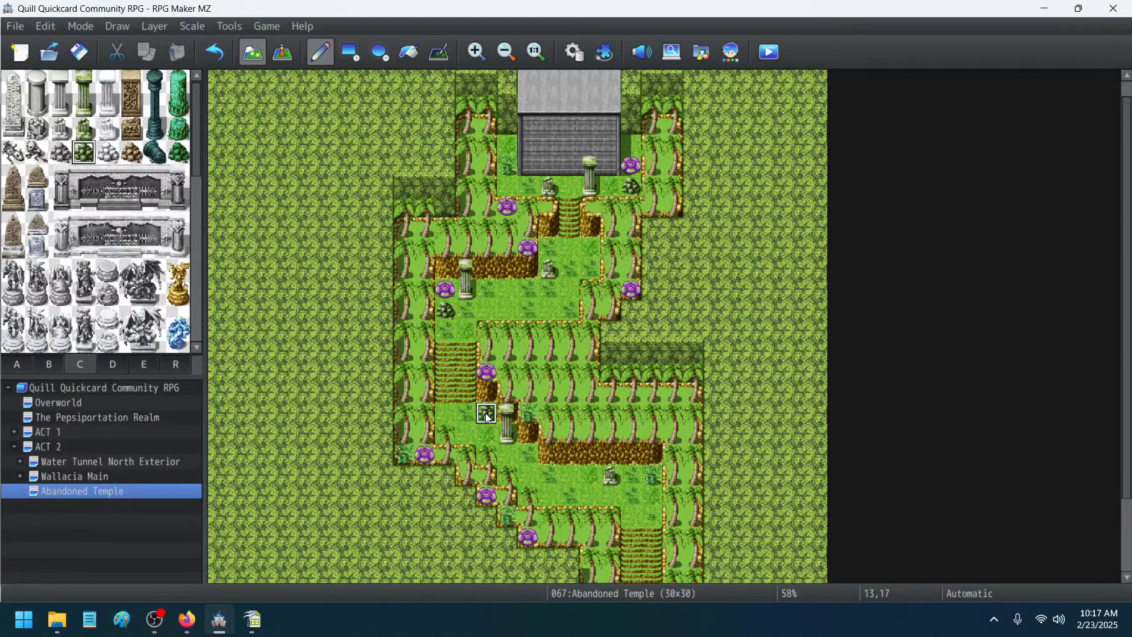
click(569, 311)
- Place one grass tuft on the upper cliff wall and two on the lower cliff wall
drag(195, 163, 196, 112)
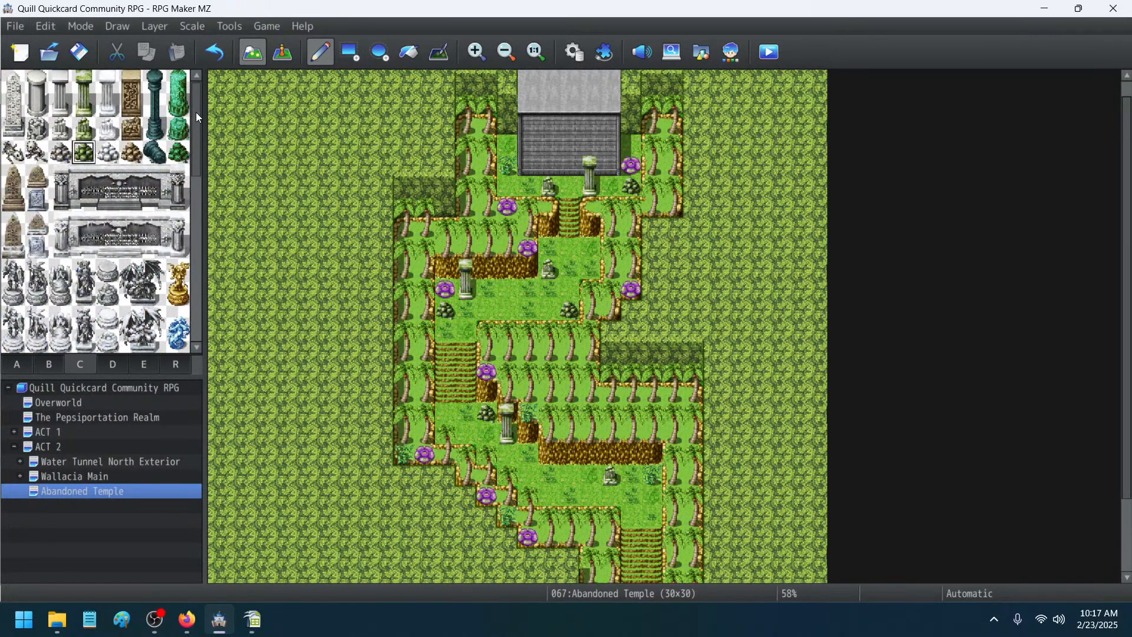
click(109, 364)
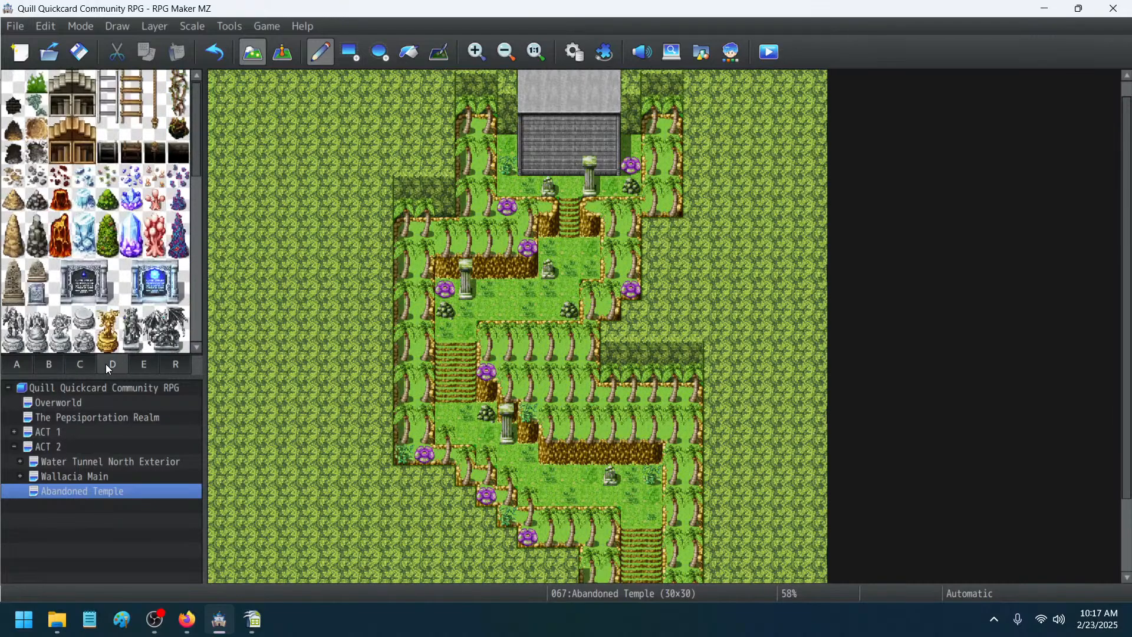
click(36, 88)
click(508, 280)
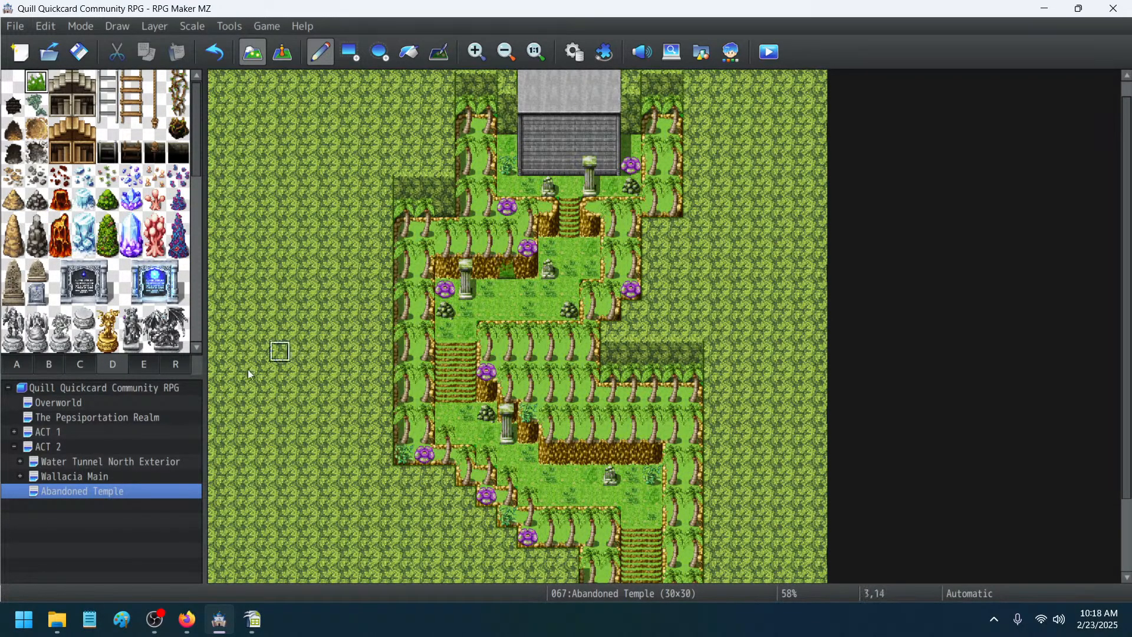
click(572, 454)
click(634, 455)
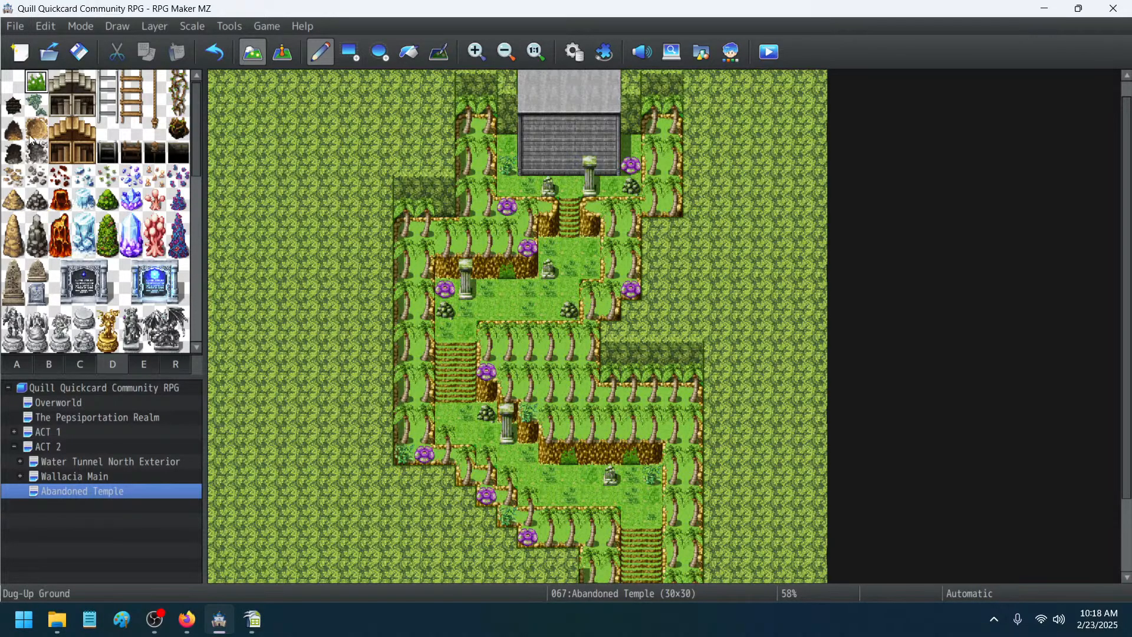
- Place leafy vine patches near the upper path's east end, on the lower path, and below the middle stairs
click(36, 104)
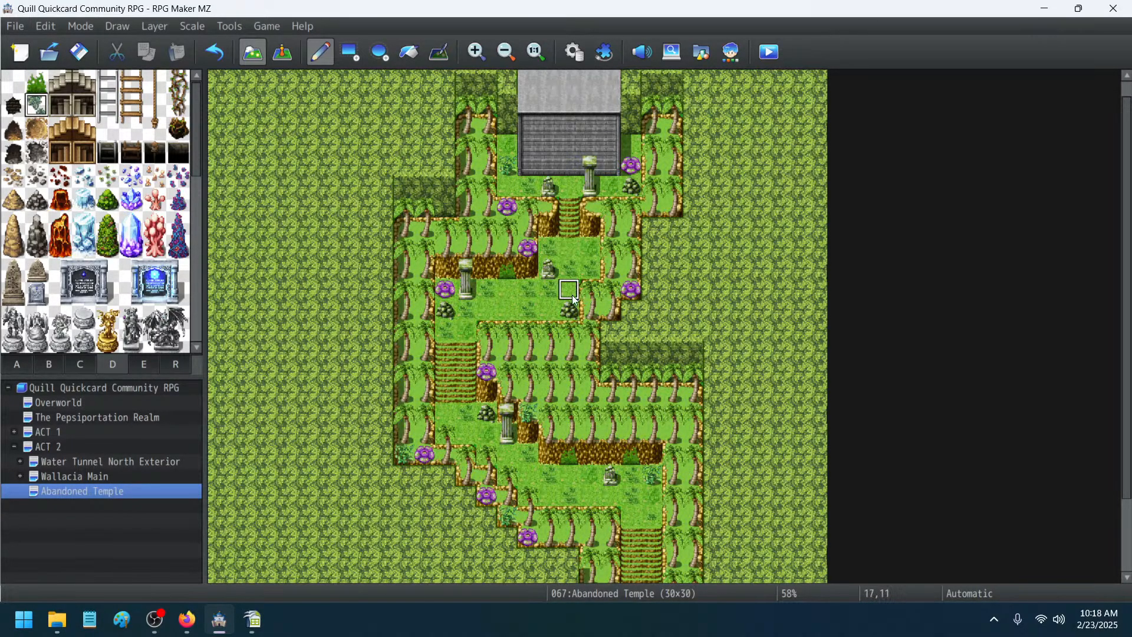
click(549, 310)
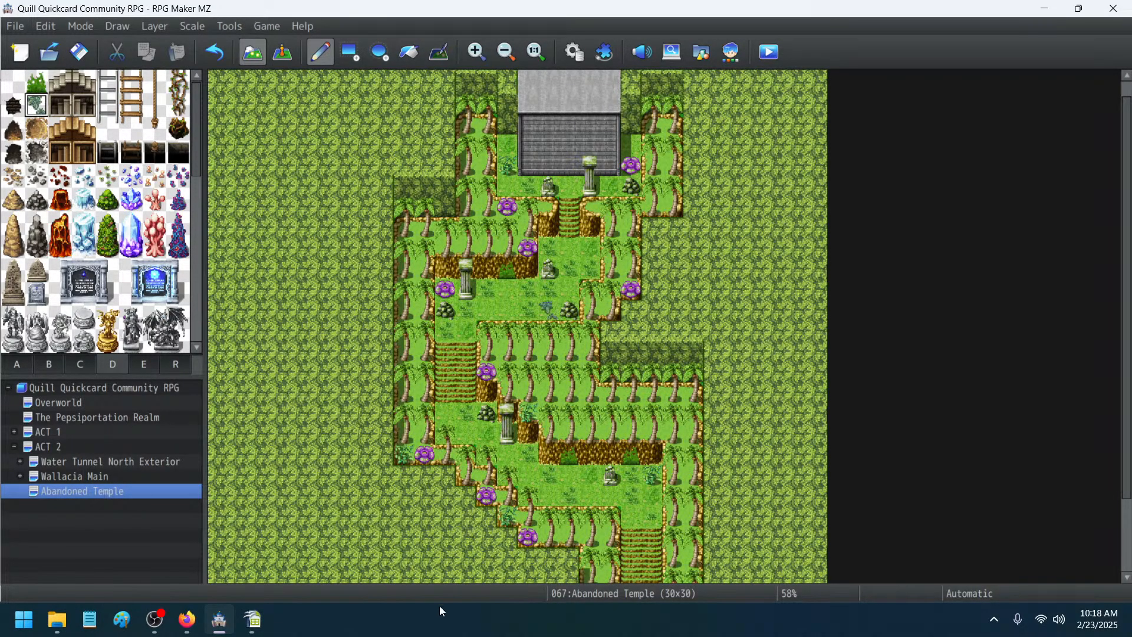
click(569, 474)
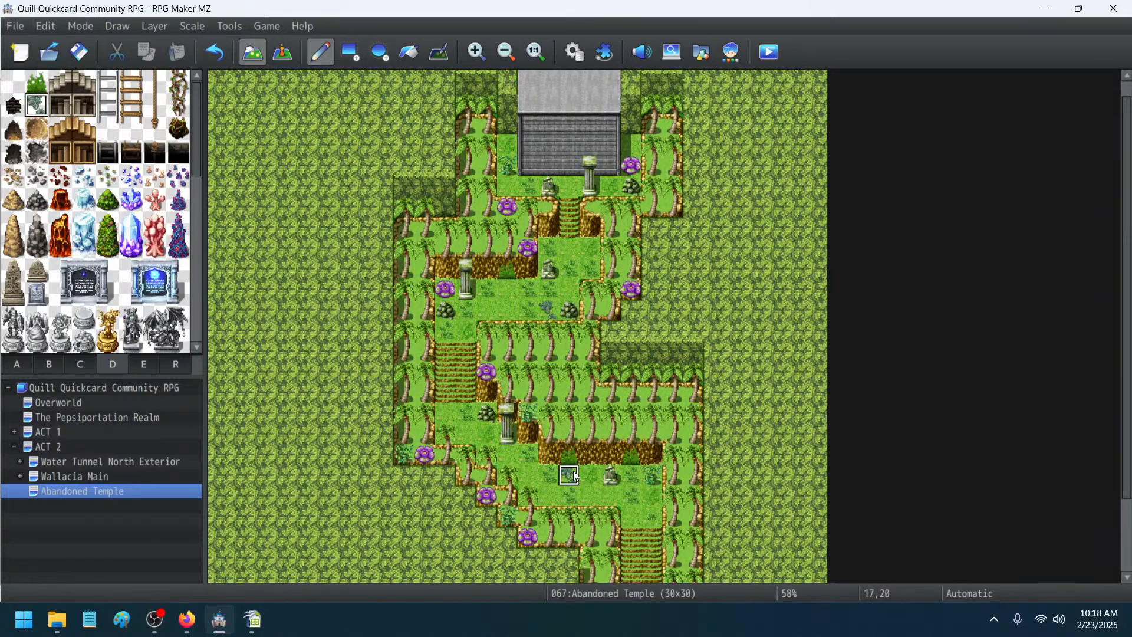
click(443, 417)
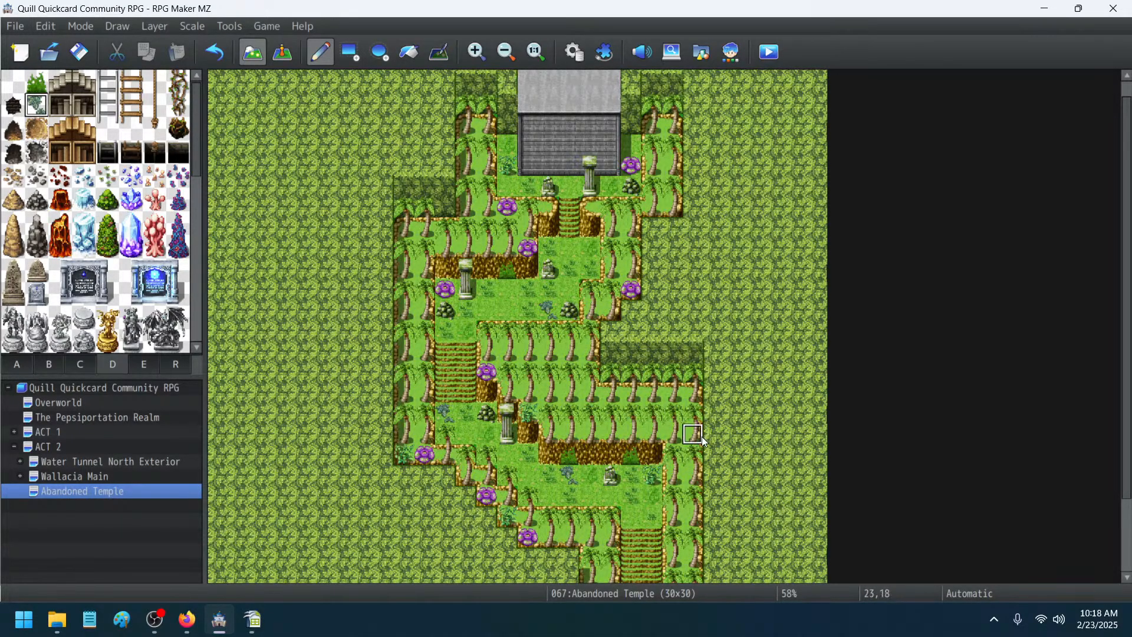
- Inspect the map's Layer 3 and Layer 2 contents in turn, and return the drawing layer to Automatic
click(142, 27)
click(171, 96)
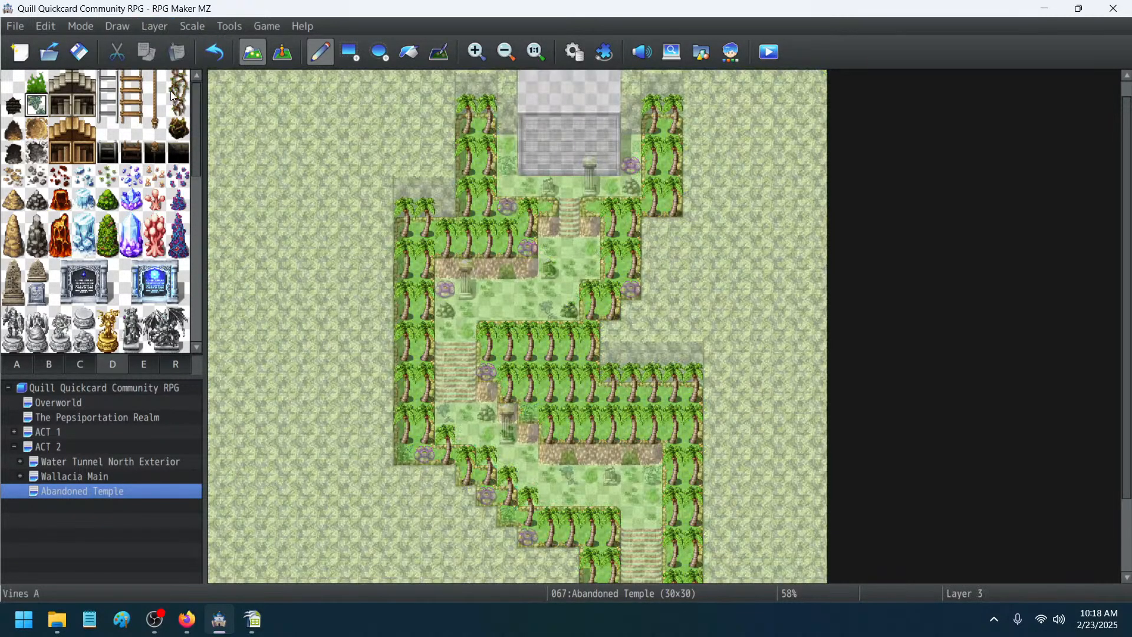
click(158, 27)
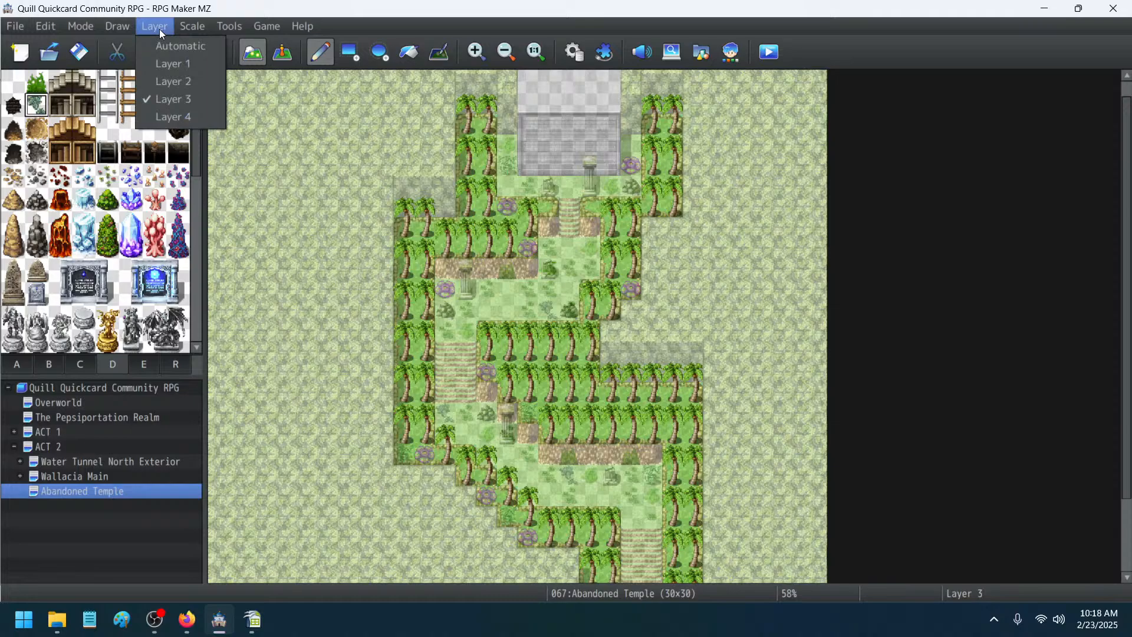
click(169, 81)
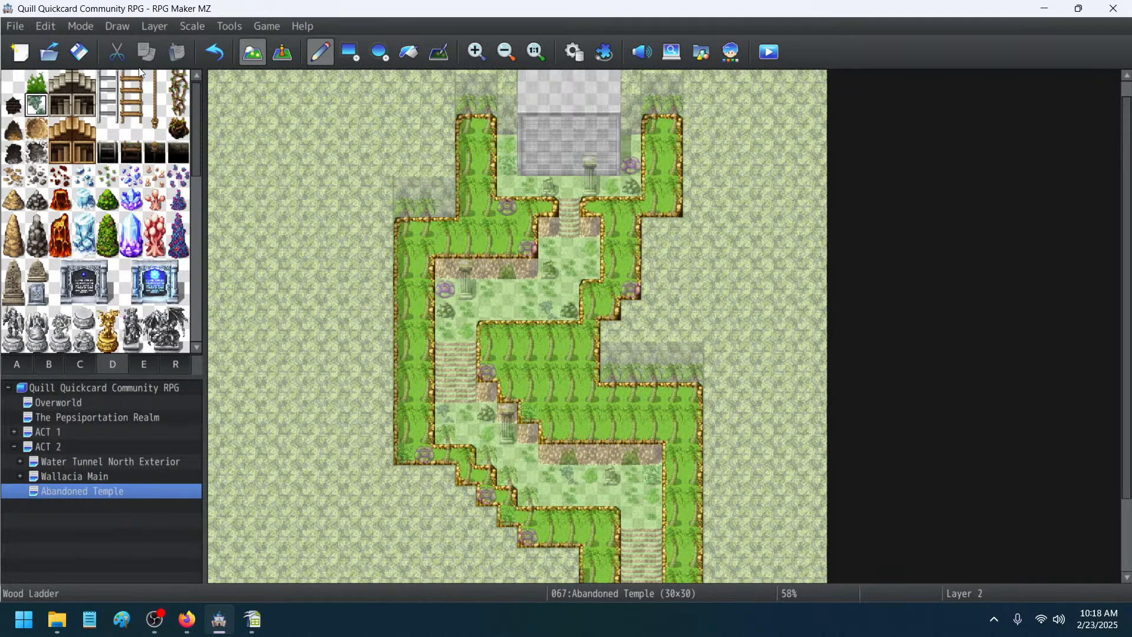
click(142, 26)
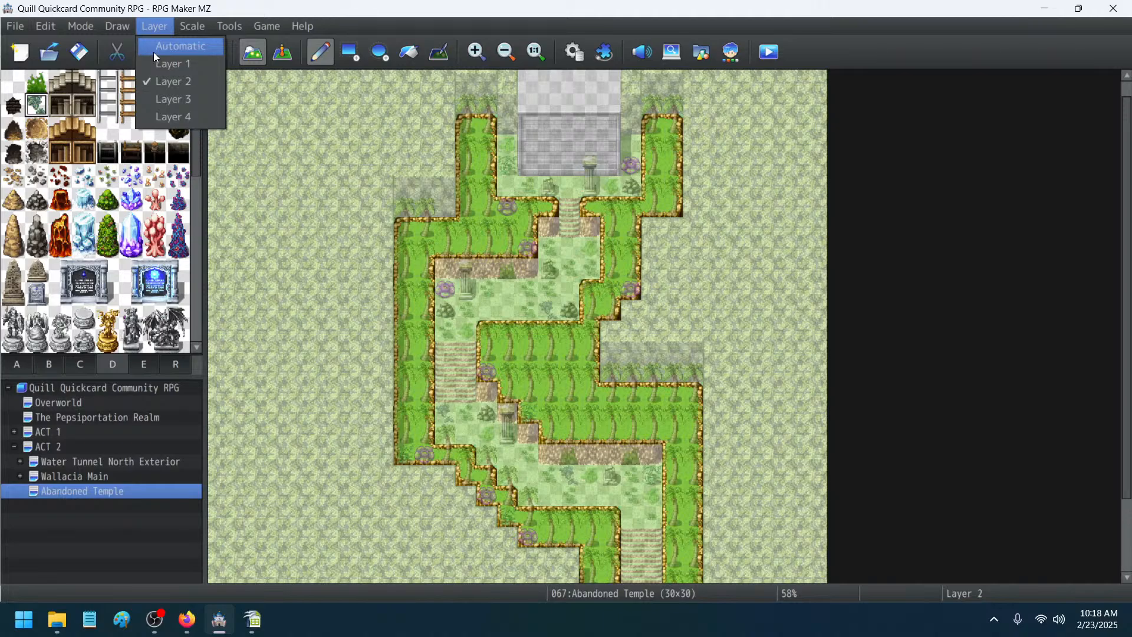
click(154, 56)
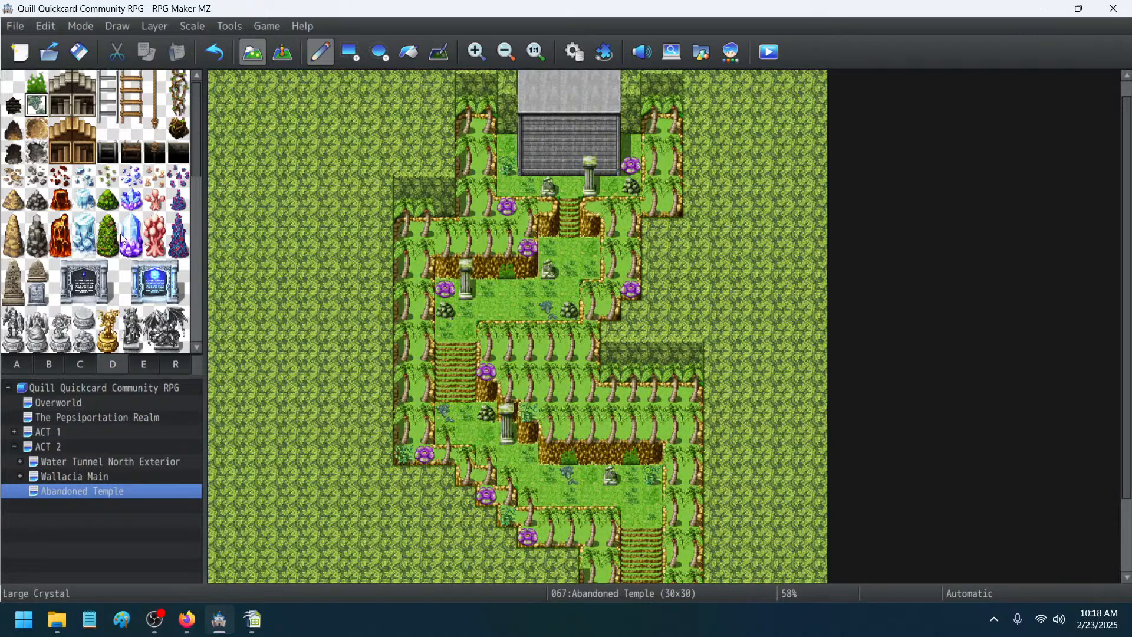
- Place four Middle Window F windows on the temple's front wall, two in the upper row and two lower at its outer edges
click(134, 361)
scroll(126, 311, up, 5)
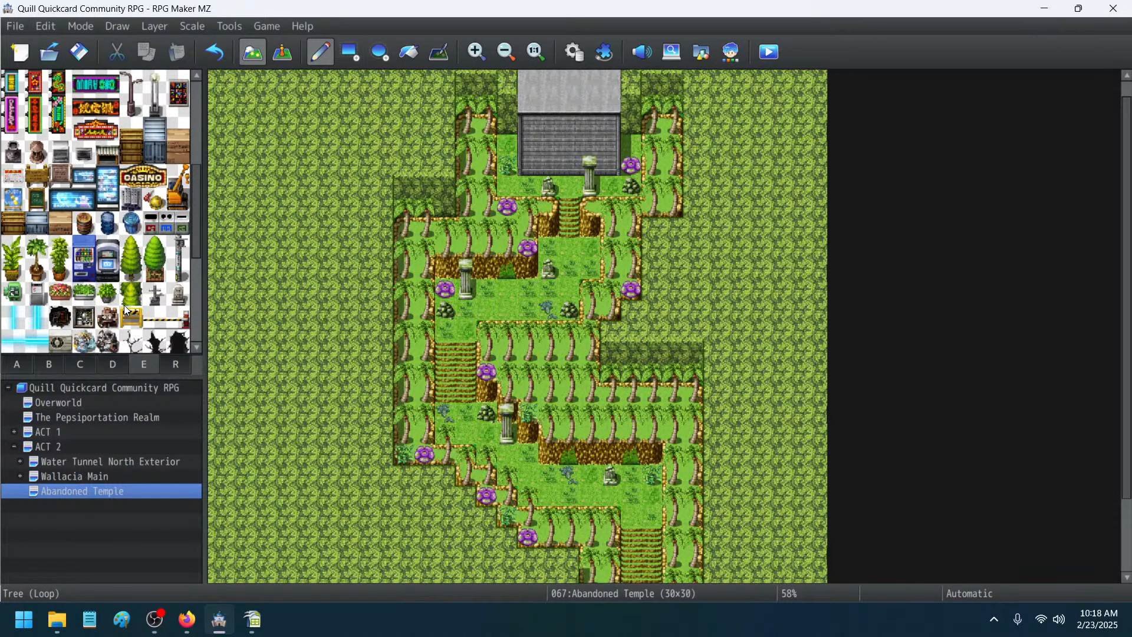
scroll(126, 310, up, 5)
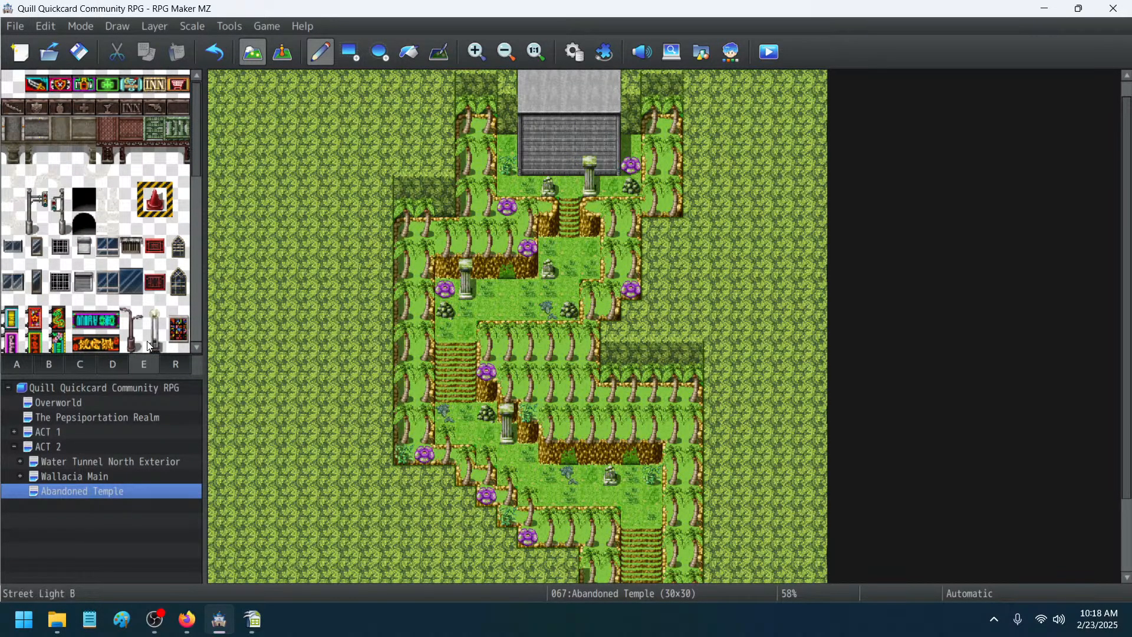
click(117, 362)
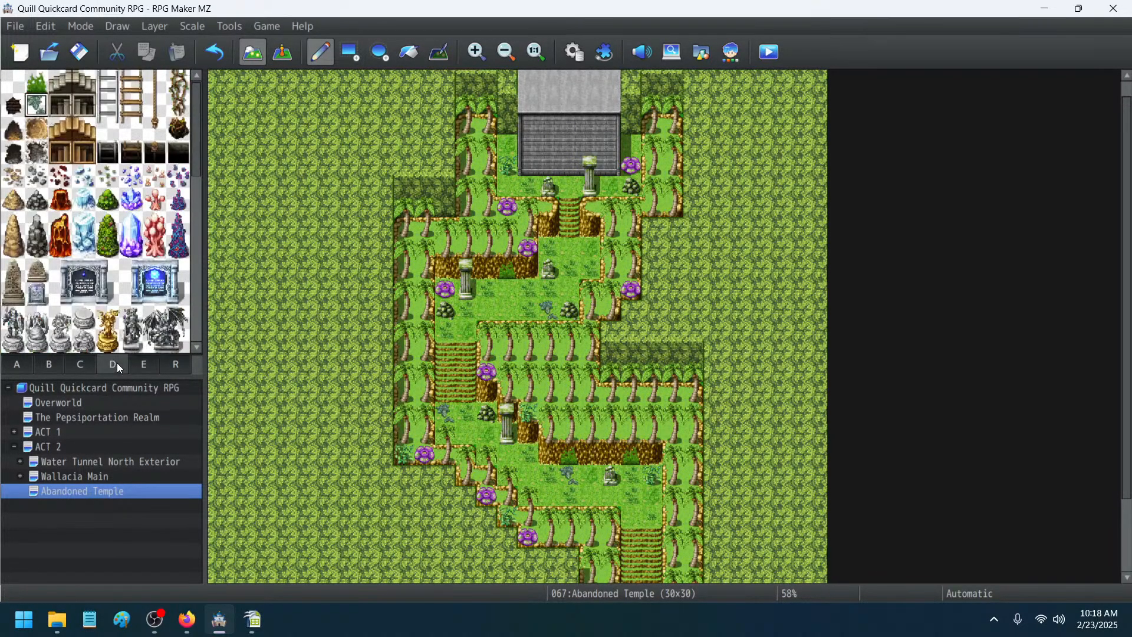
click(84, 366)
click(49, 363)
scroll(105, 313, down, 5)
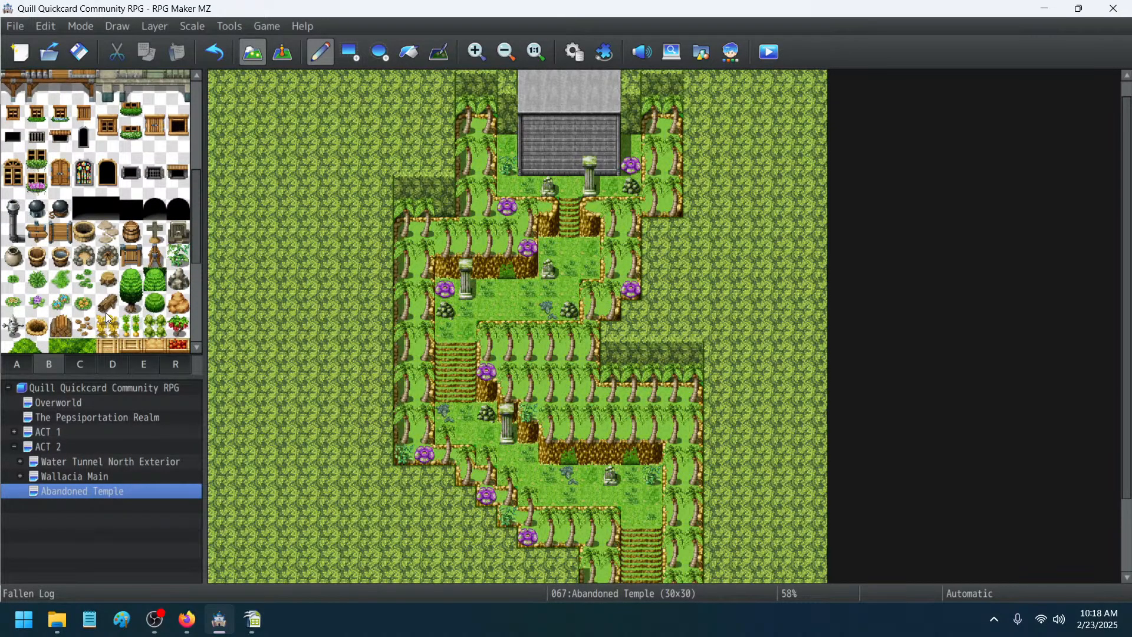
click(92, 129)
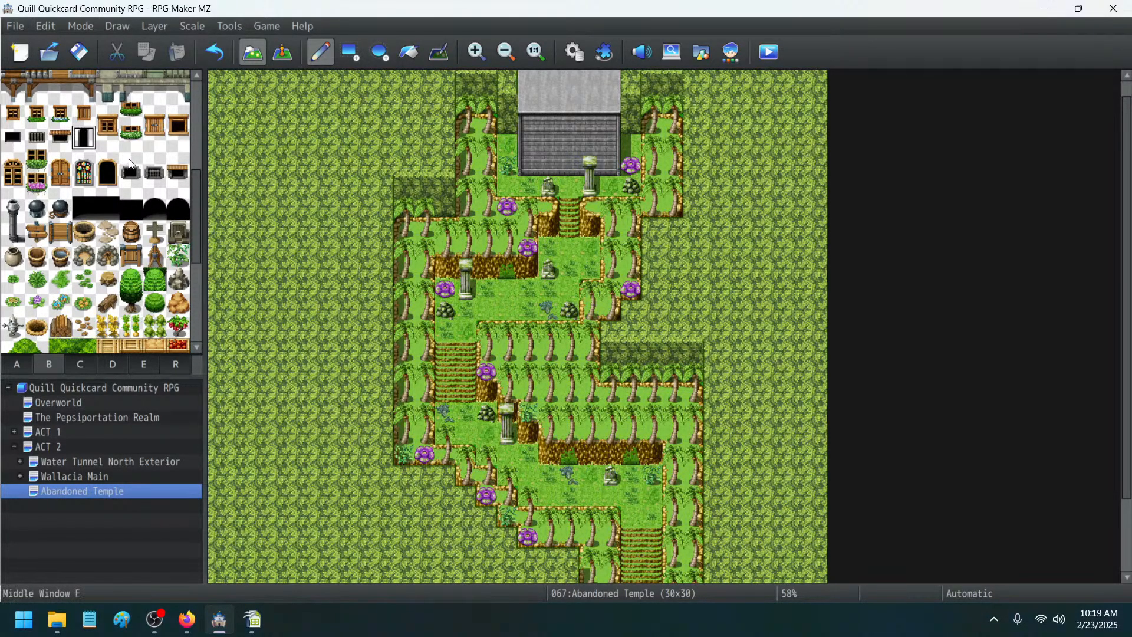
drag(138, 164, 137, 181)
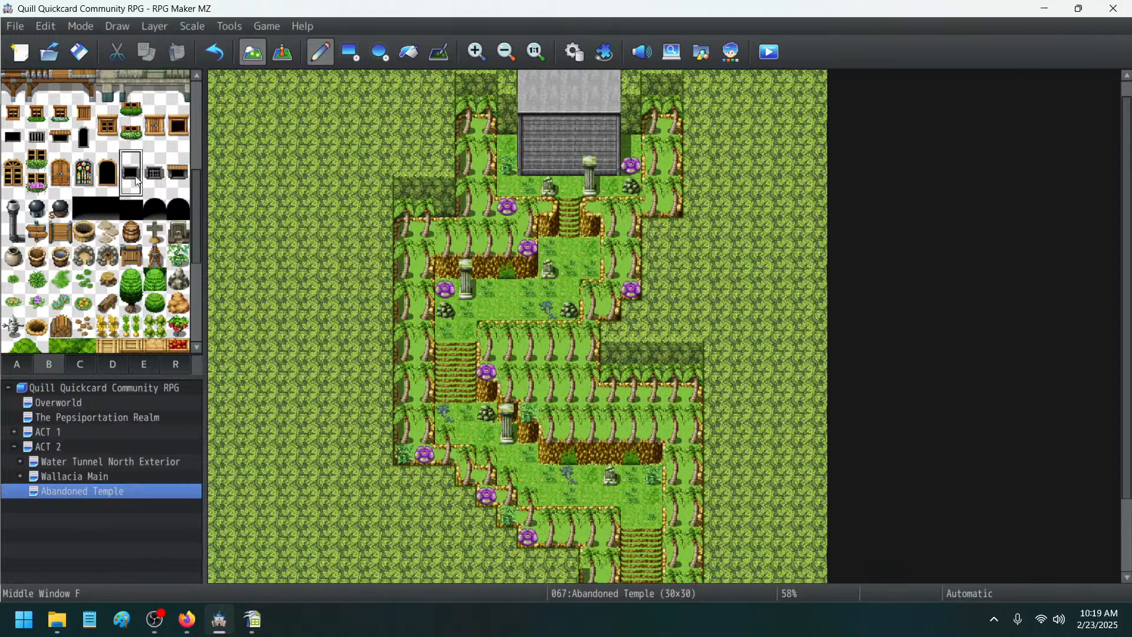
click(541, 136)
click(591, 137)
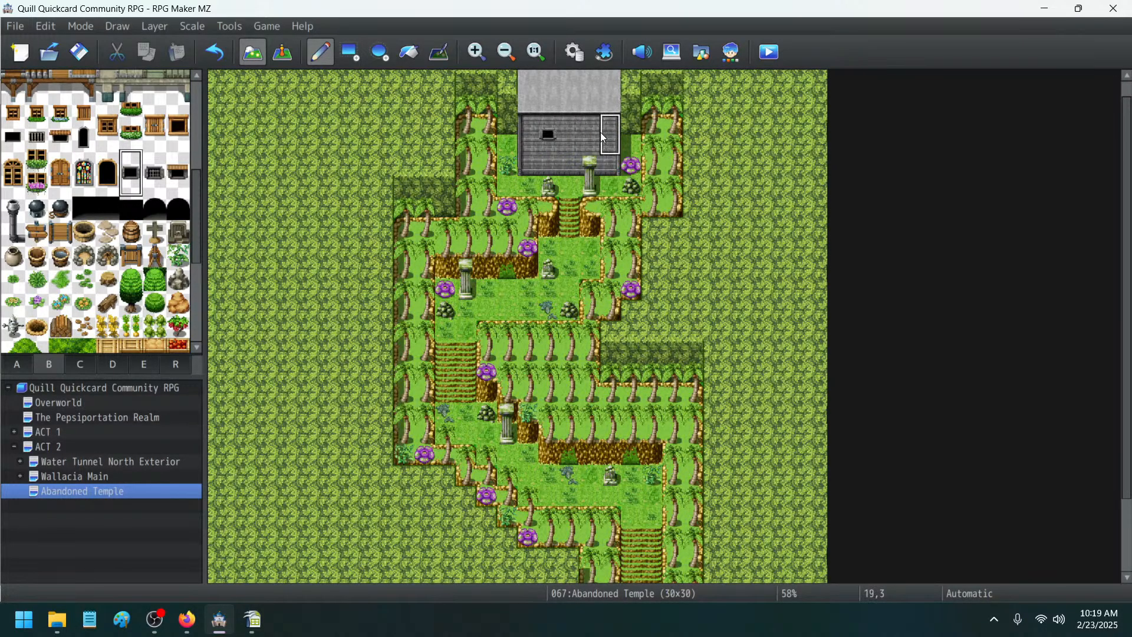
click(609, 149)
click(536, 152)
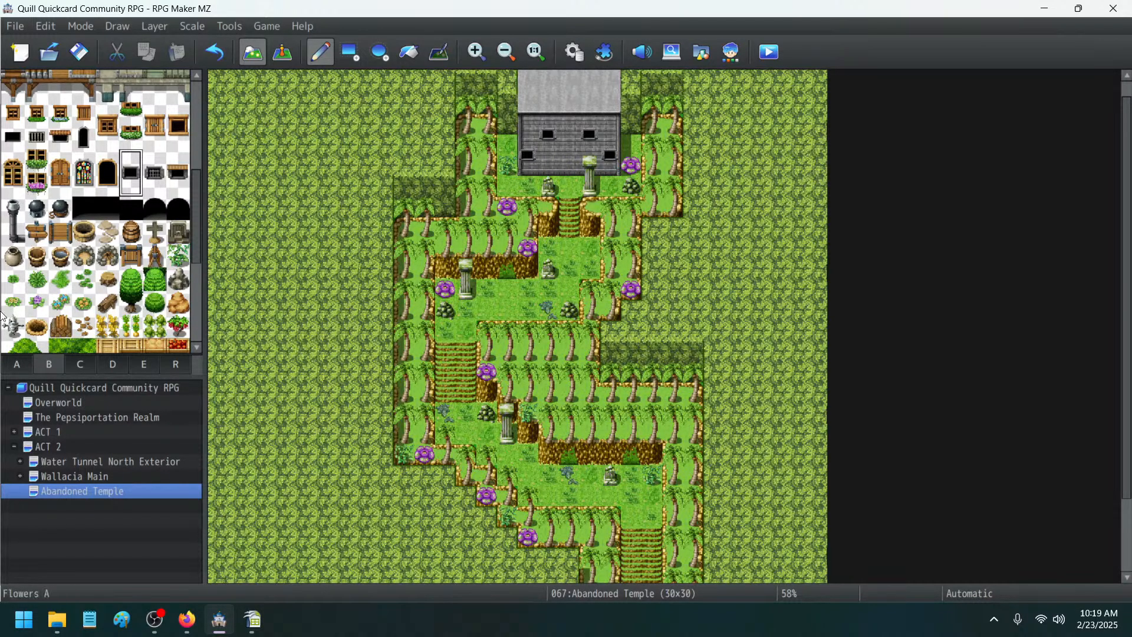
- Place Hole D on the temple's front wall, directly below the upper-left window
scroll(87, 315, up, 5)
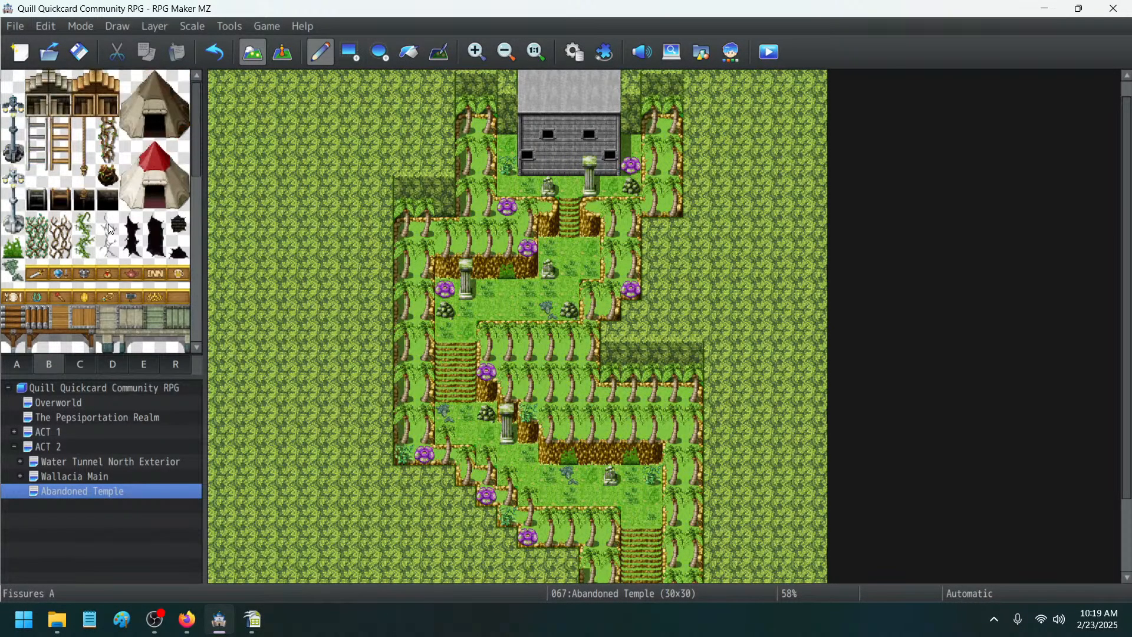
click(178, 224)
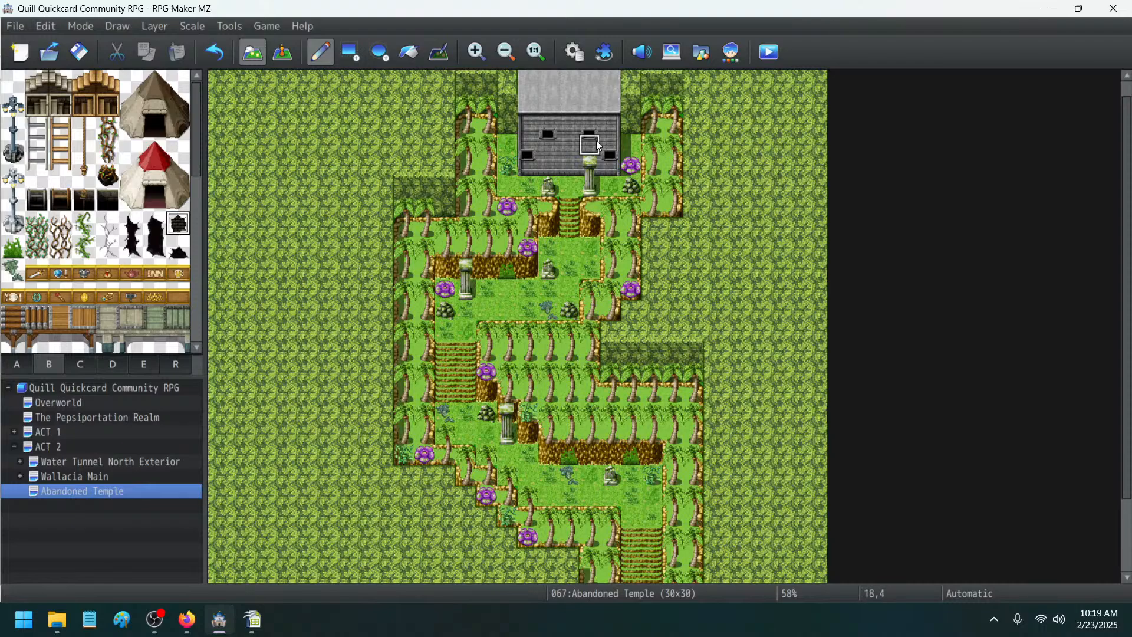
click(554, 155)
- Try the lower fissure tile at two spots along the top of the temple's front wall
click(112, 243)
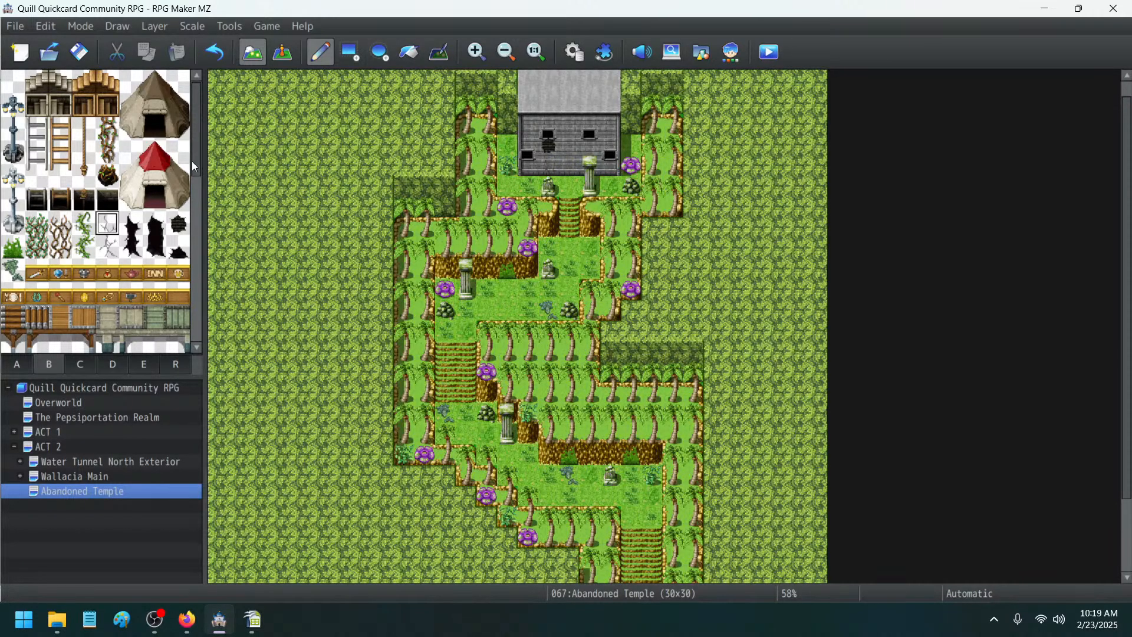
click(108, 246)
click(528, 123)
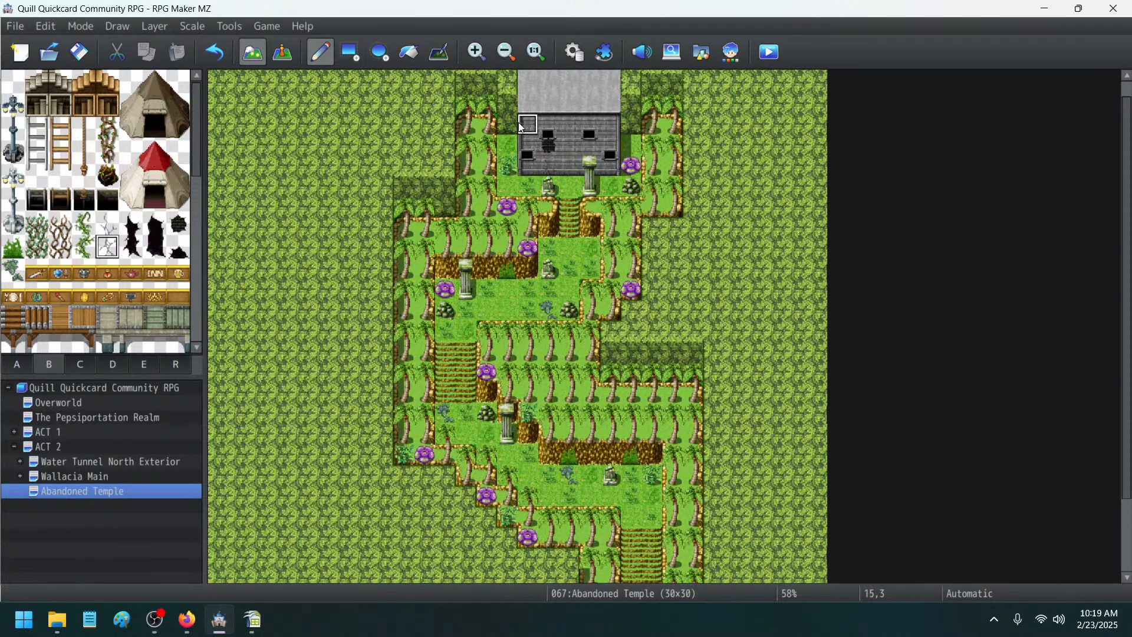
click(572, 122)
- Place Hole D twice on the temple roof, upper left and lower right, and a smaller hole at the front wall's lower-right corner
click(185, 227)
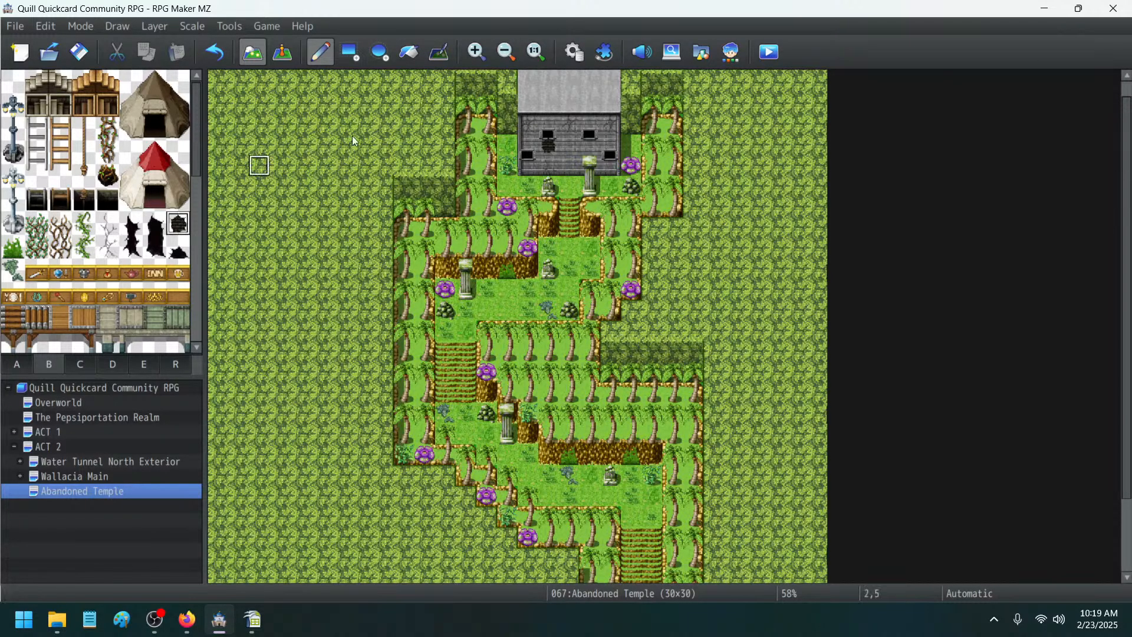
click(555, 92)
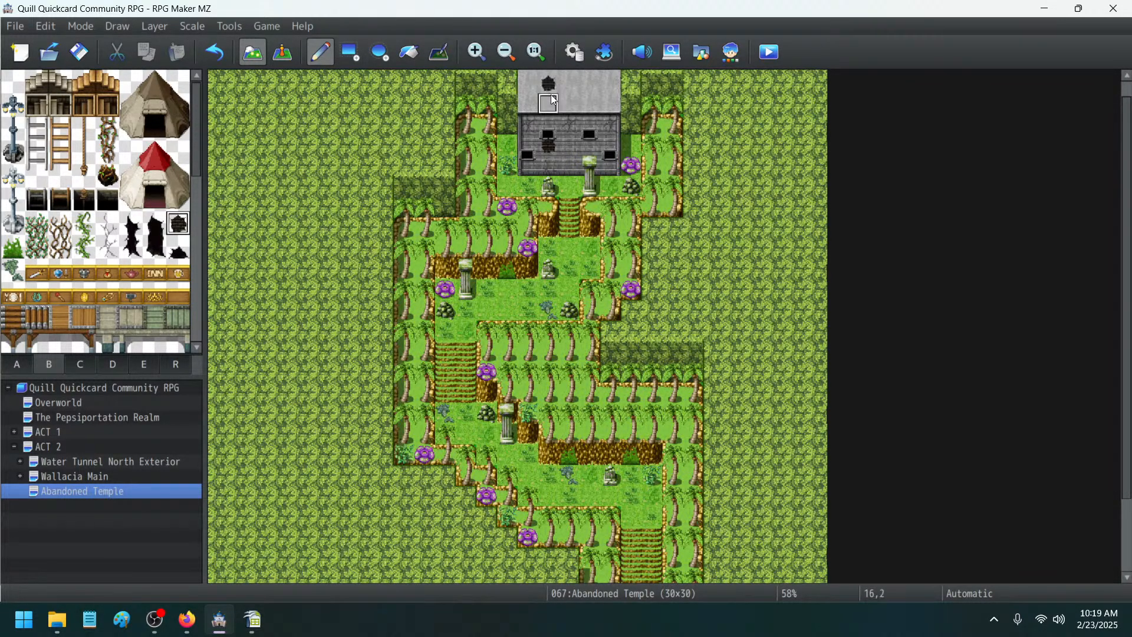
click(178, 246)
click(611, 170)
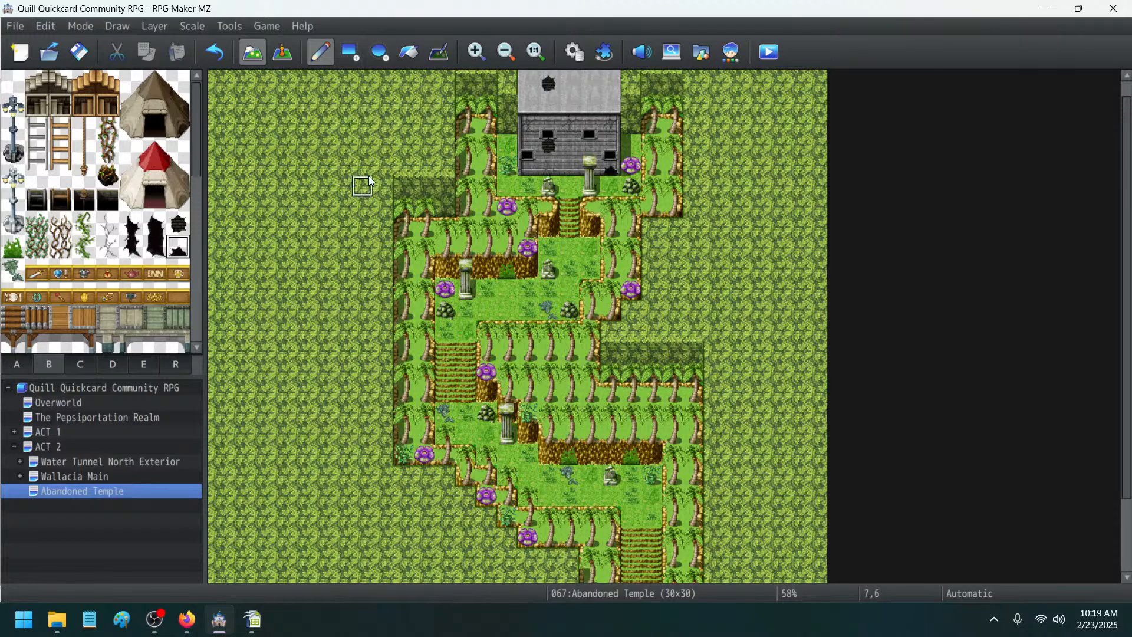
click(178, 223)
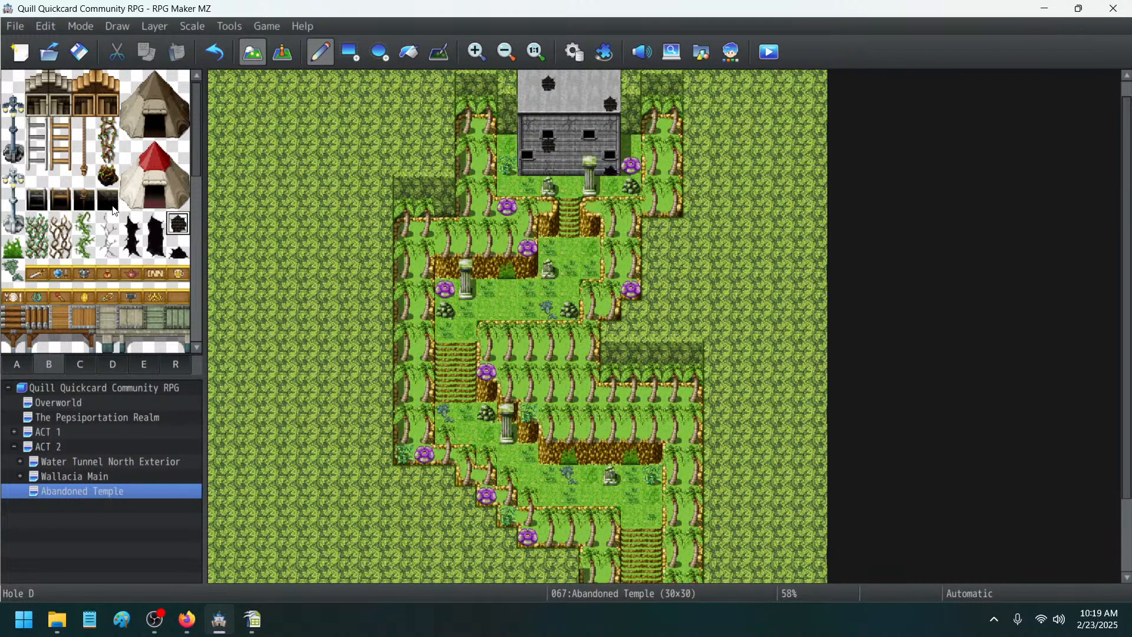
click(85, 226)
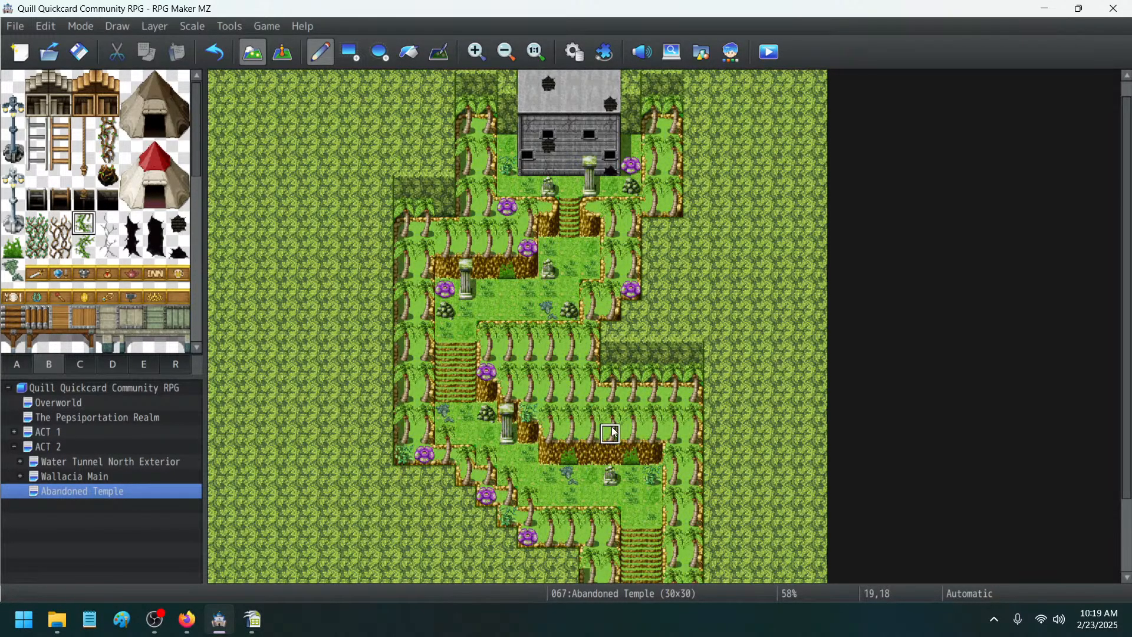
- Examine the blocking event west of the south guard at (53,68) on the Wallacia Main map
click(283, 52)
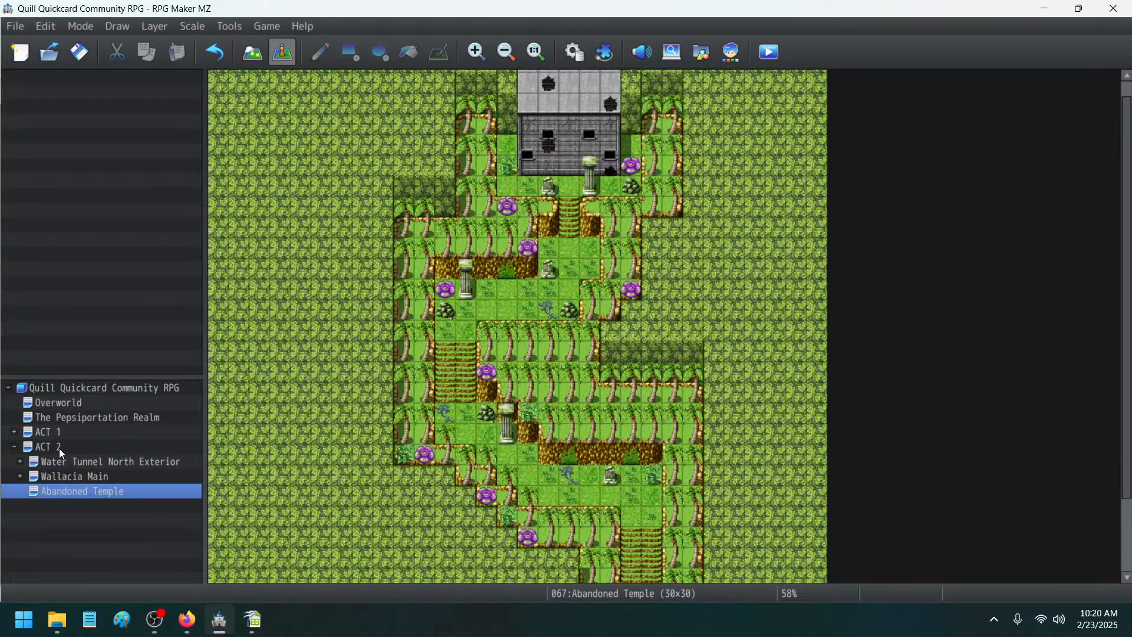
click(61, 476)
scroll(889, 329, down, 12)
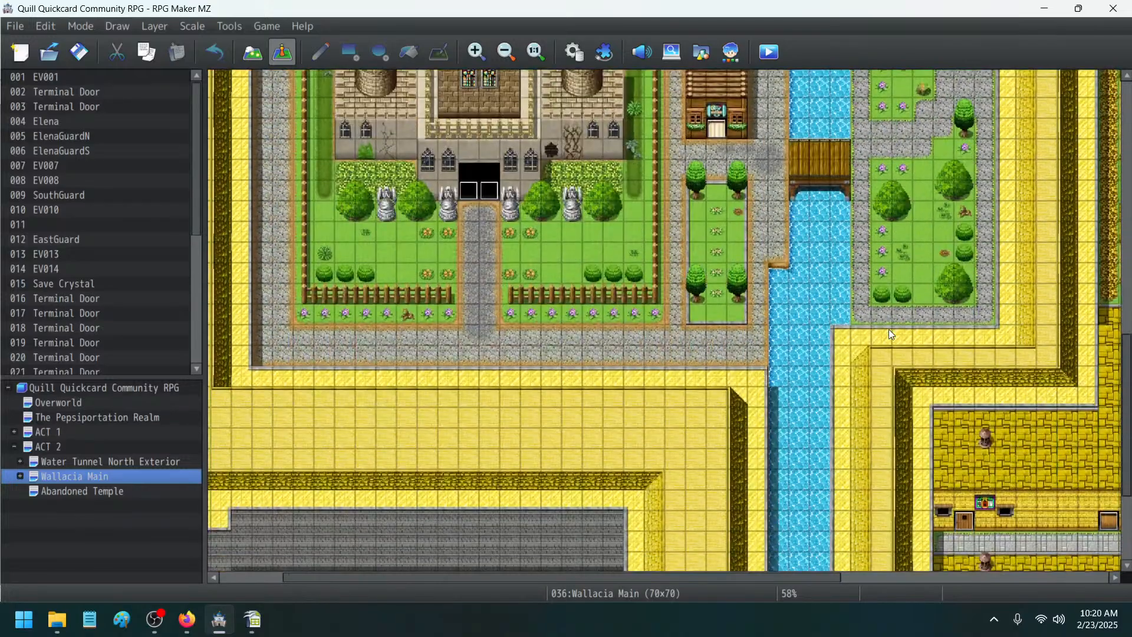
drag(784, 576, 1044, 593)
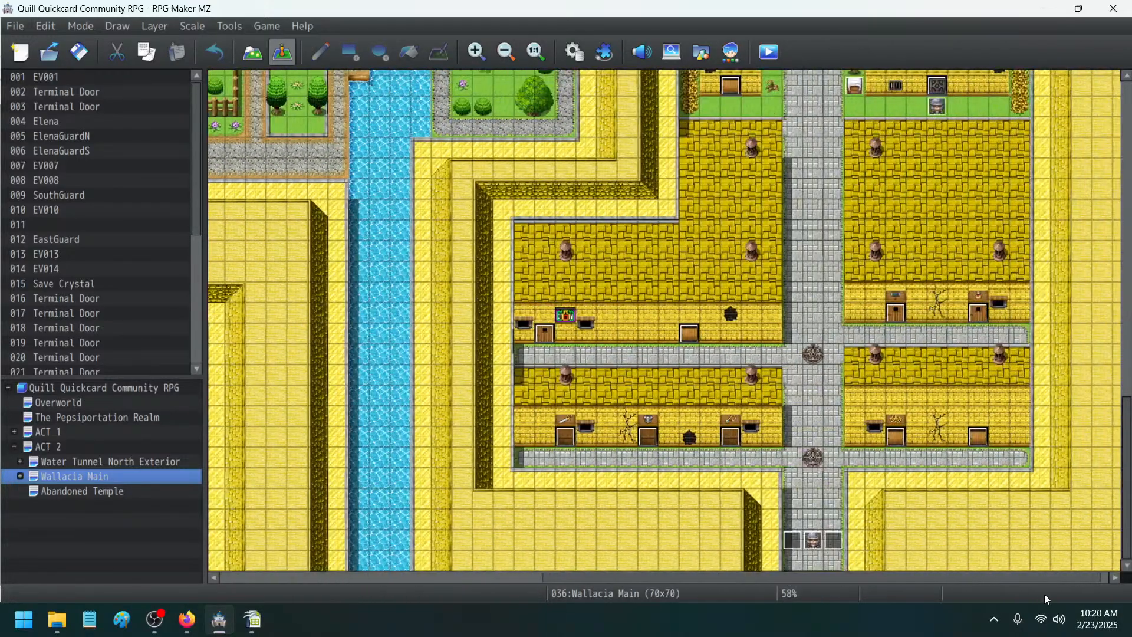
click(790, 541)
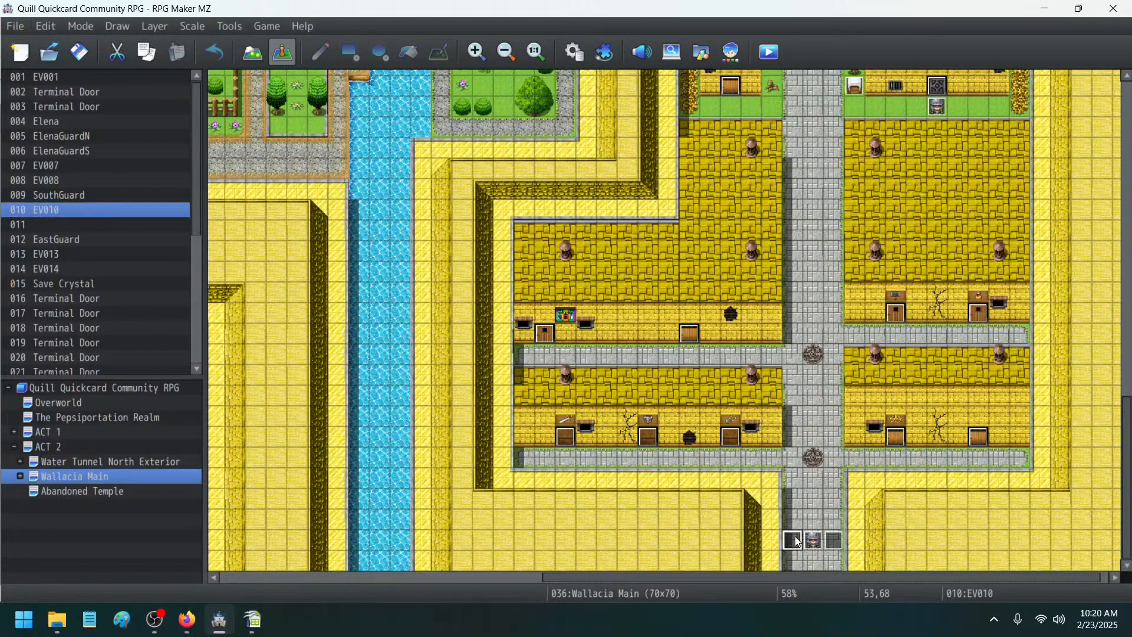
double_click(796, 539)
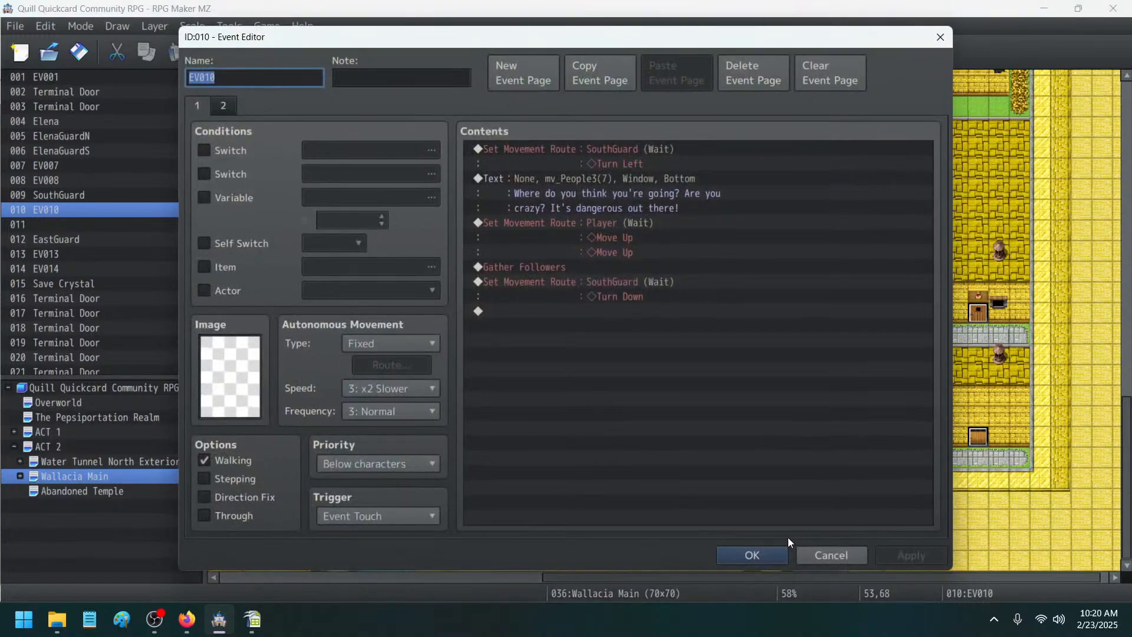
click(747, 548)
- Copy the exit event at (17,0) on Water Tunnel North Exterior and paste it at (53,69) on Wallacia Main's south exit
click(64, 462)
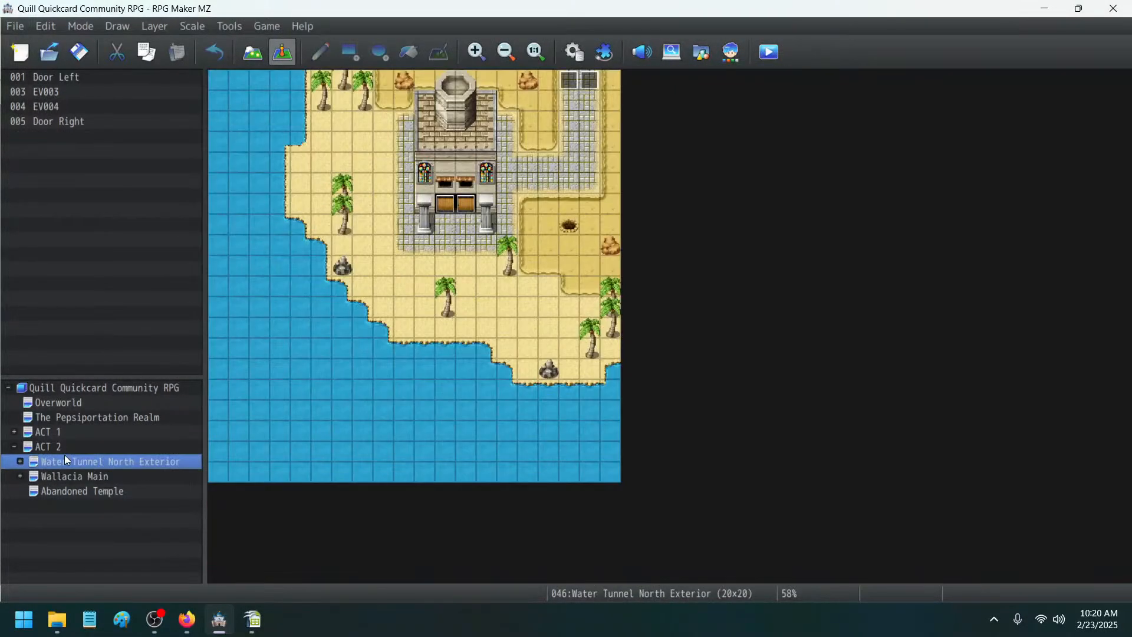
right_click(568, 79)
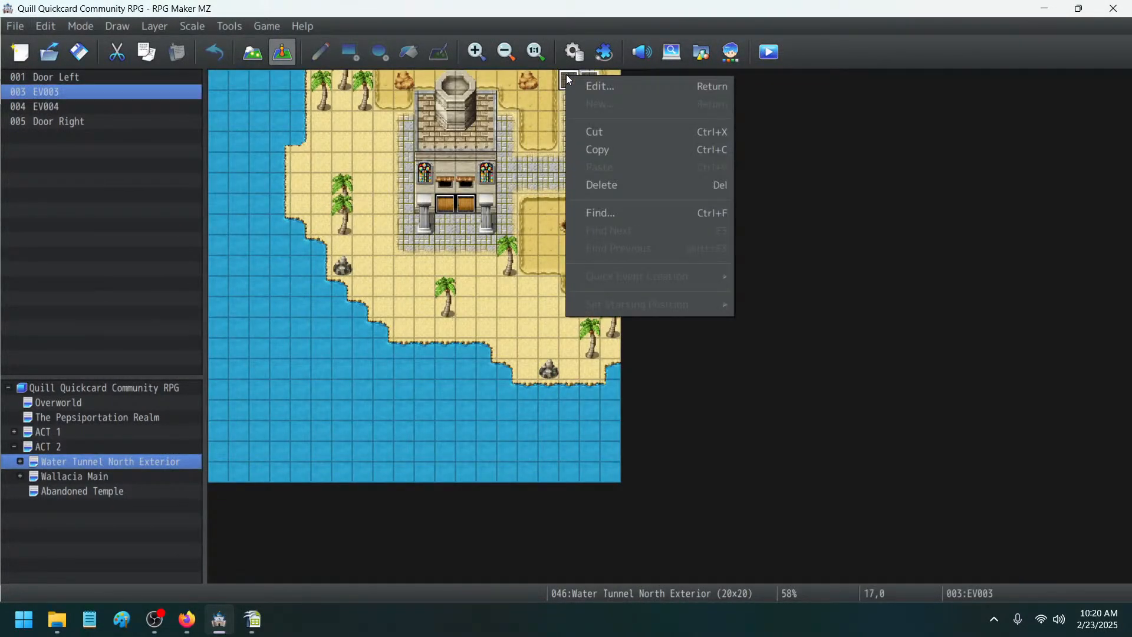
click(579, 150)
click(77, 477)
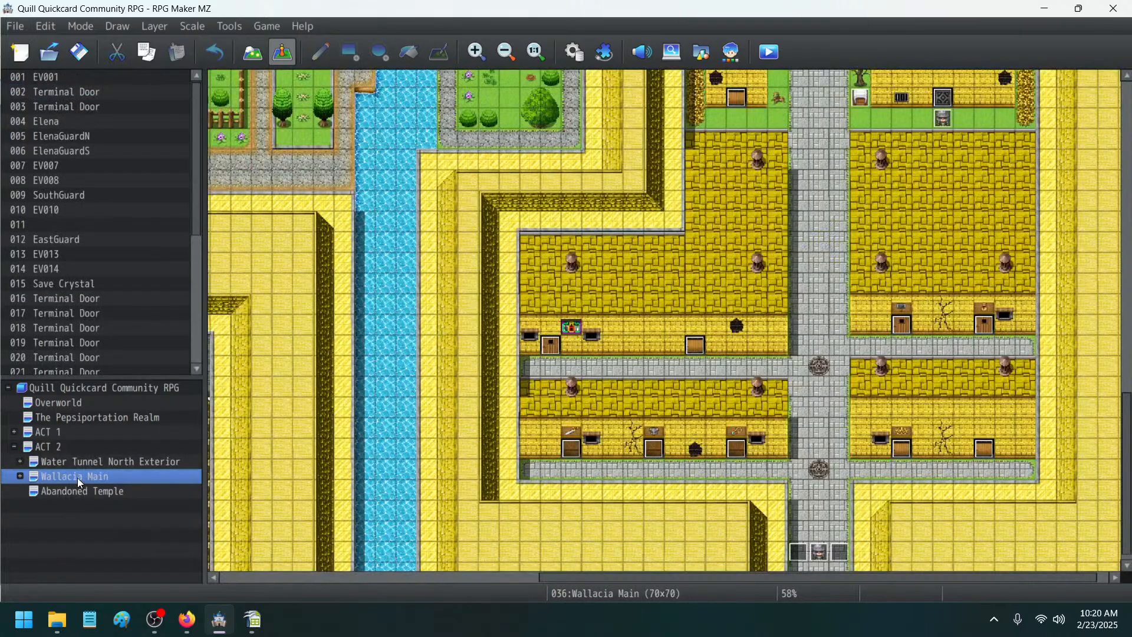
click(806, 564)
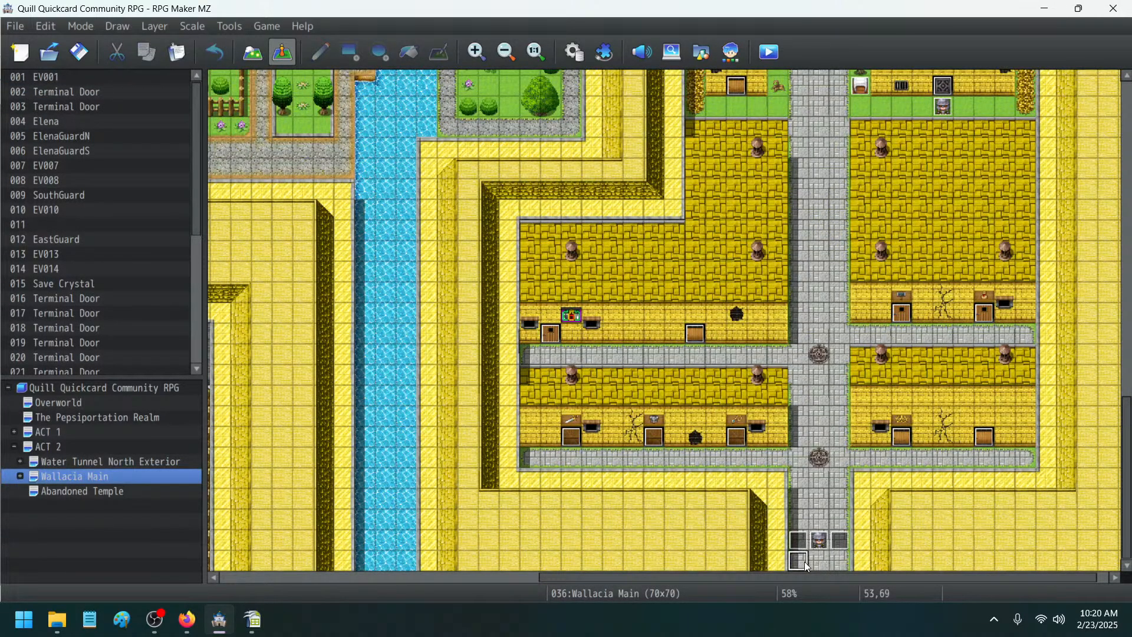
key(ctrl+v)
- Set the pasted event's player transfer to Overworld (47,40) with direction Down
double_click(805, 563)
double_click(618, 159)
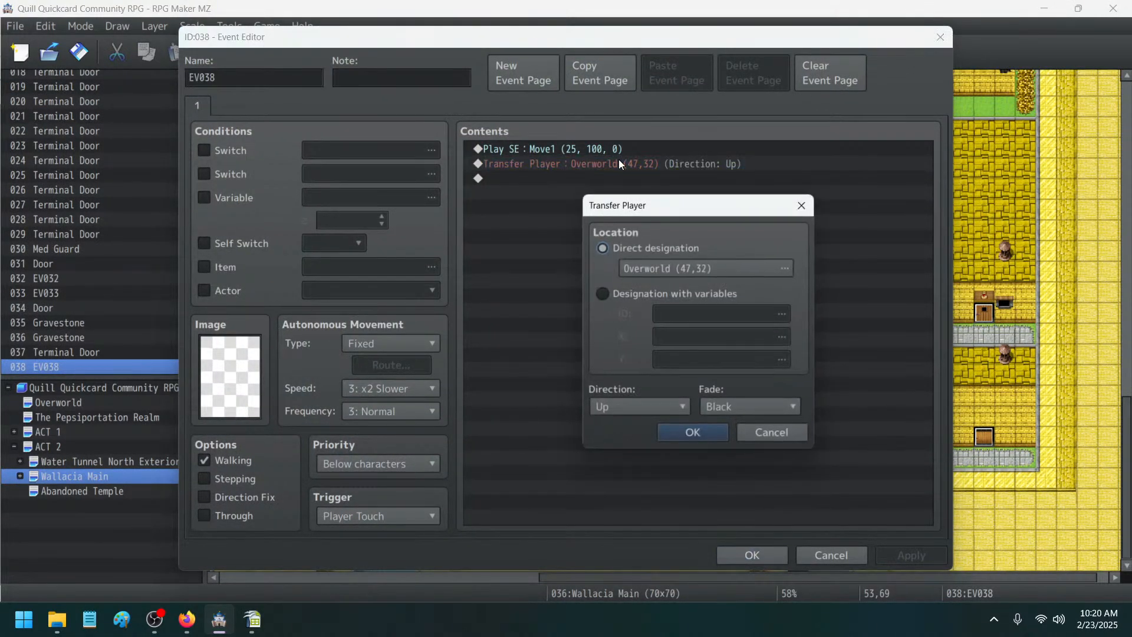
click(686, 260)
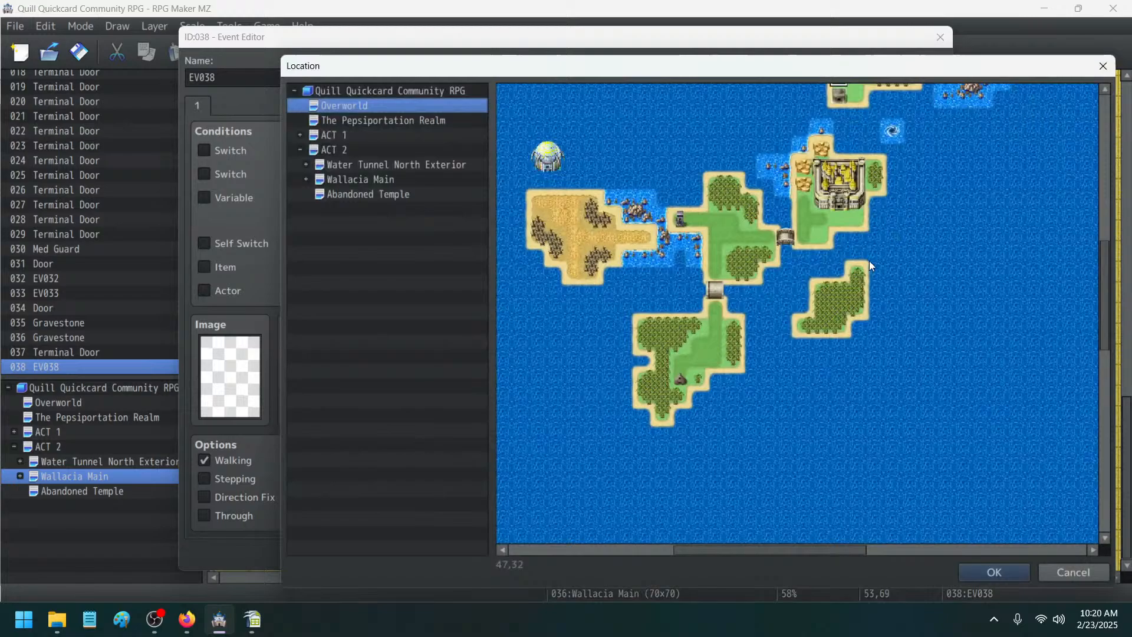
double_click(840, 217)
click(683, 409)
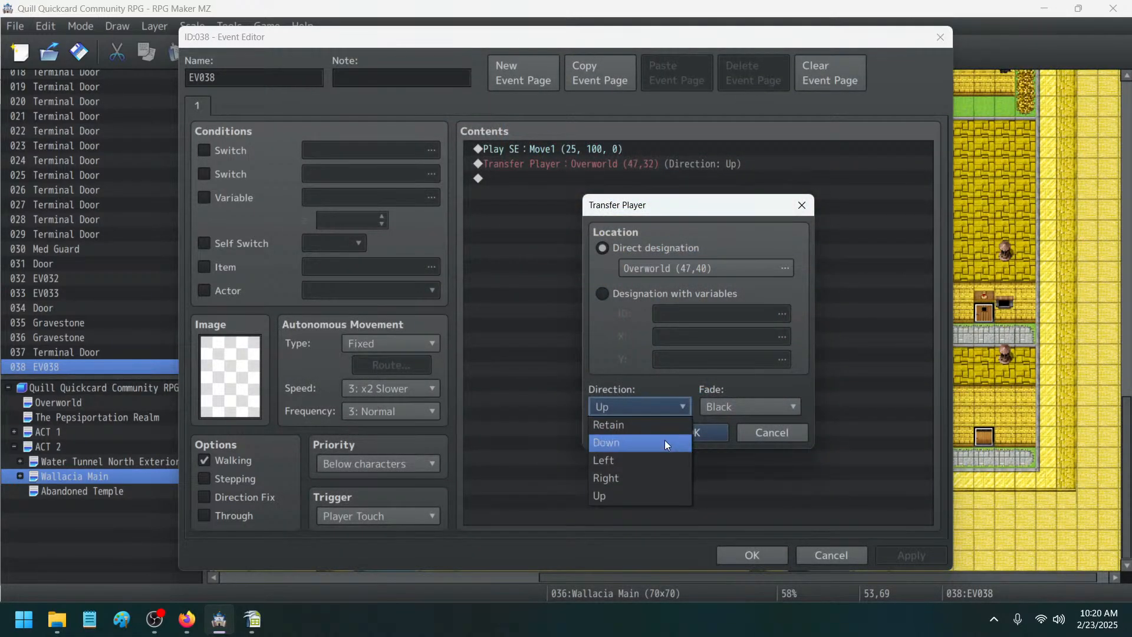
click(664, 441)
click(713, 433)
click(918, 556)
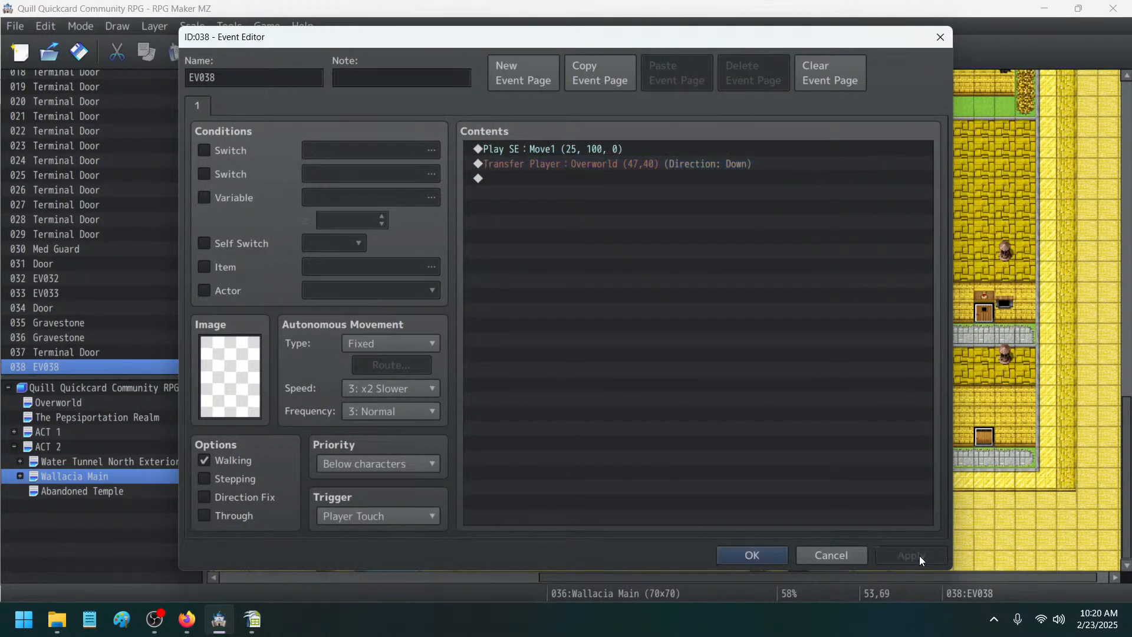
click(781, 551)
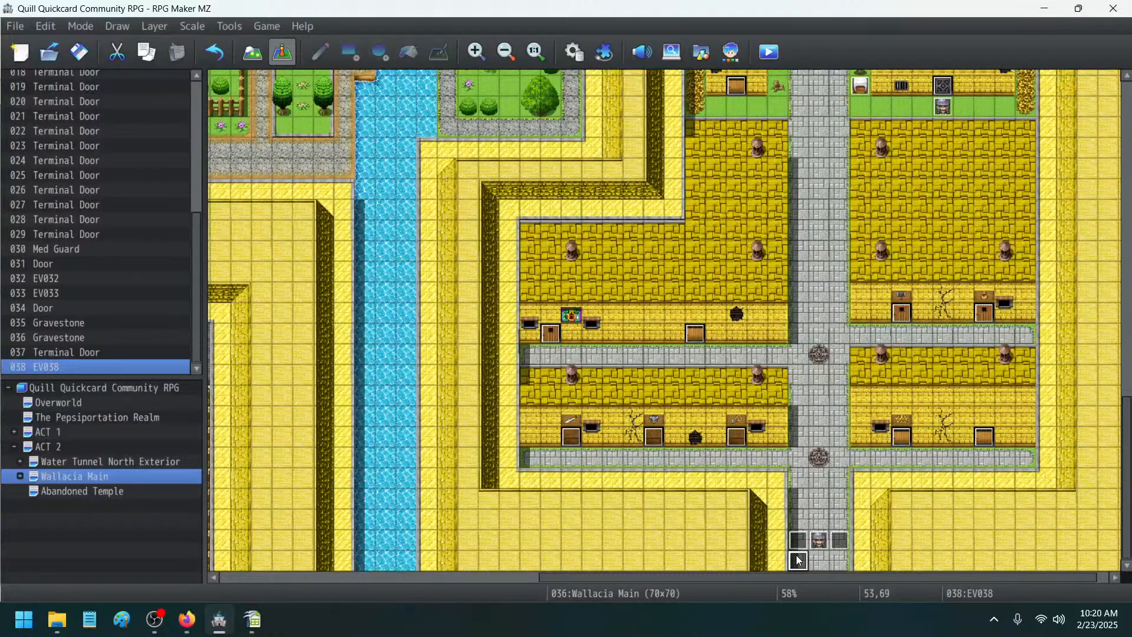
- Paste the transfer event onto the two remaining south-exit cells, (54,69) and (55,69)
key(Right)
key(ctrl+v)
key(Right)
key(ctrl+v)
- Paste the transfer event onto the three cells of Wallacia Main's east exit, (69,39) to (69,41)
scroll(1074, 436, up, 8)
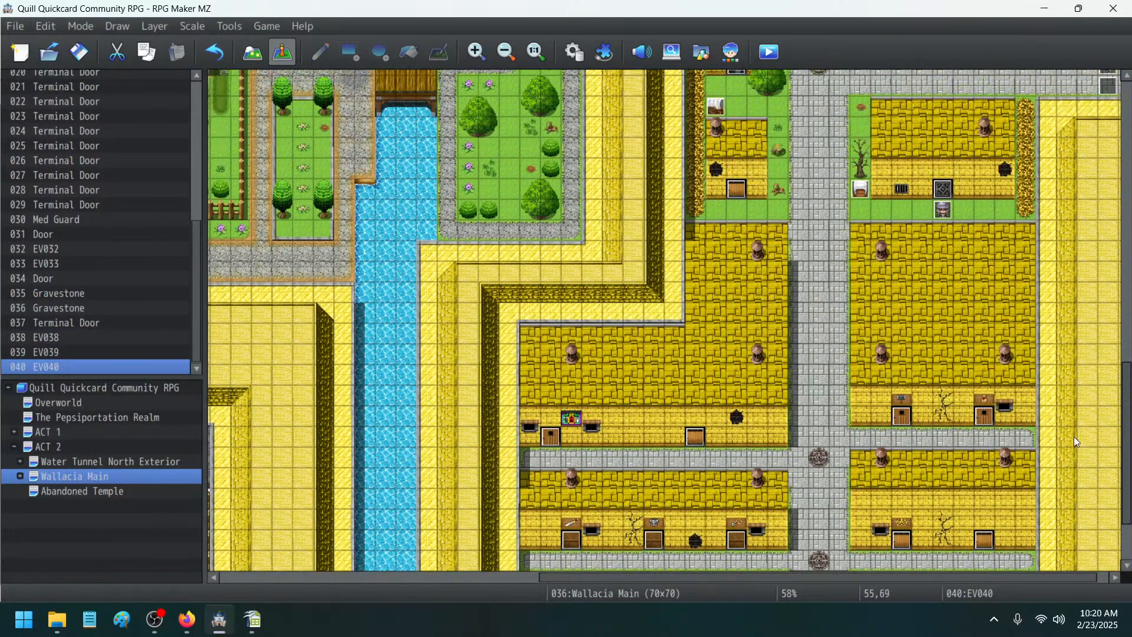
scroll(579, 576, down, 2)
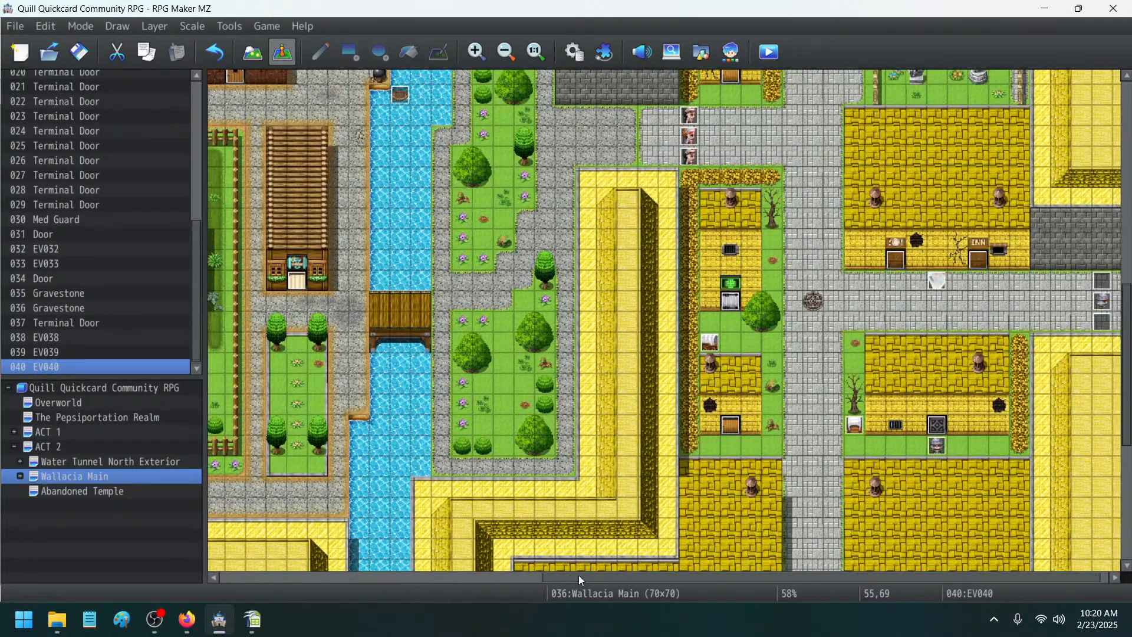
click(1110, 282)
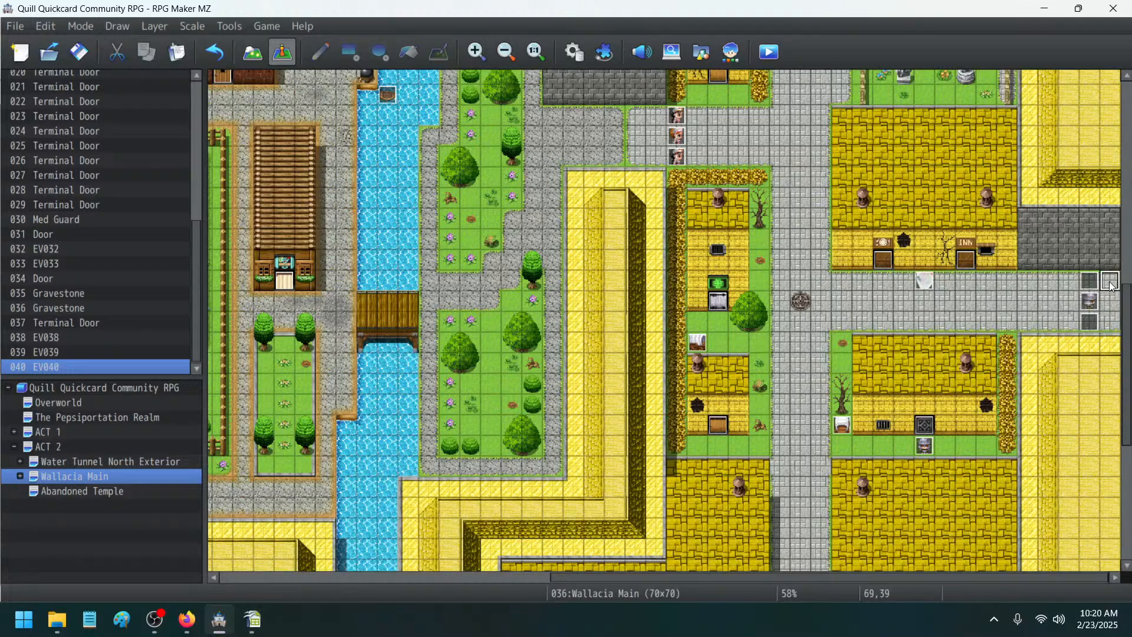
key(ctrl+v)
key(Down)
key(ctrl+v)
key(Down)
key(ctrl+v)
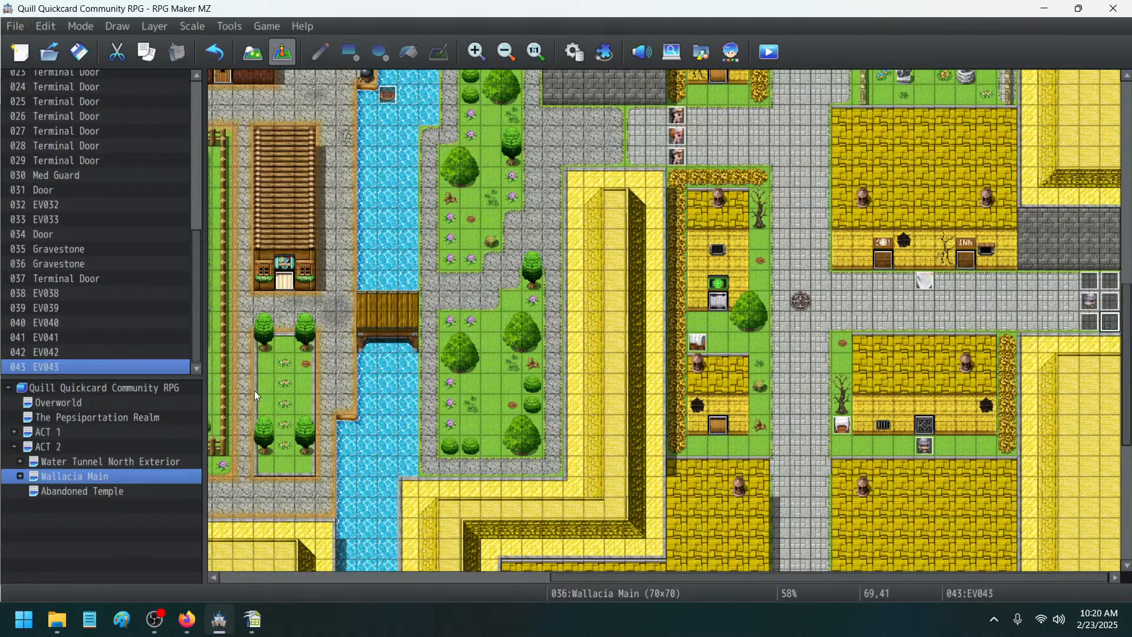
- Copy the Wallacia entrance event at (47,39) on the Overworld and paste it onto the cave at (38,49)
click(44, 403)
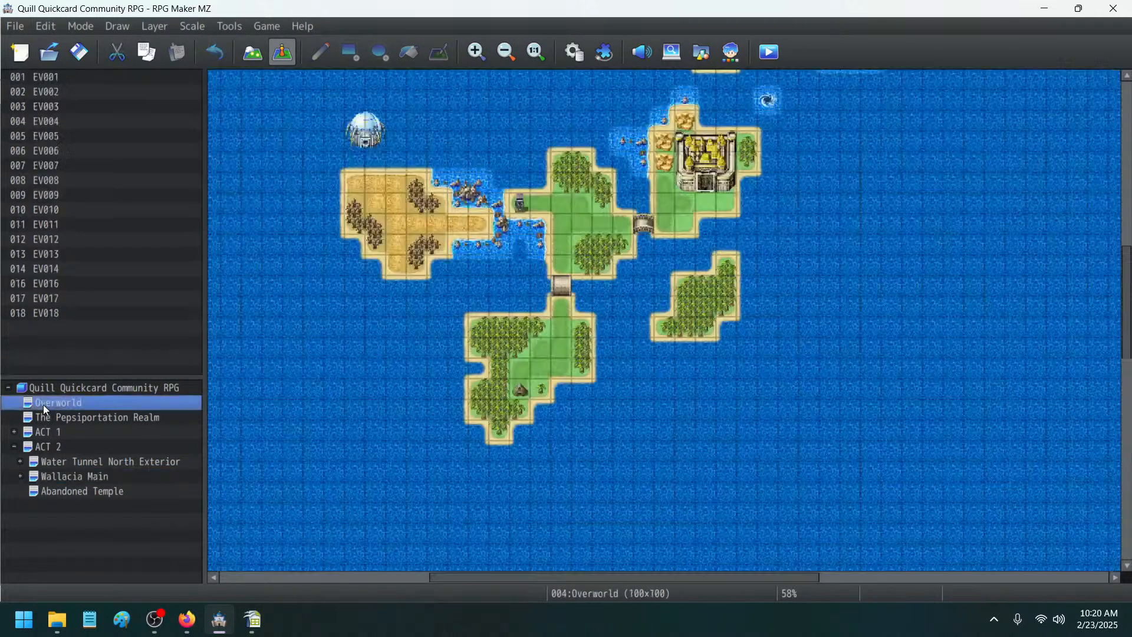
scroll(732, 246, up, 5)
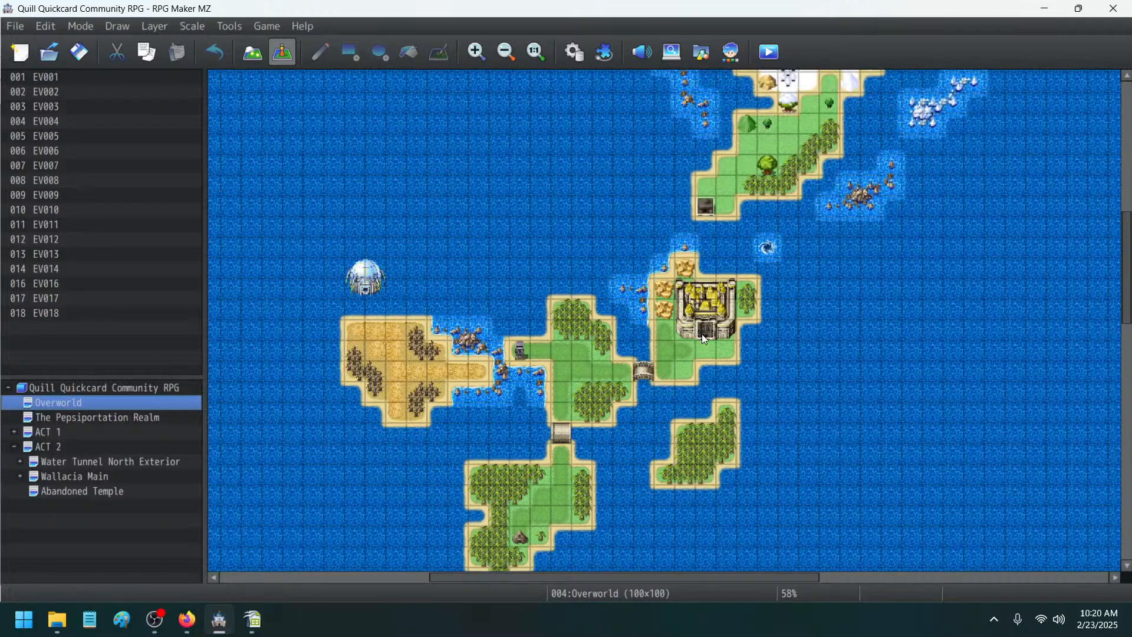
click(703, 336)
scroll(531, 429, down, 1)
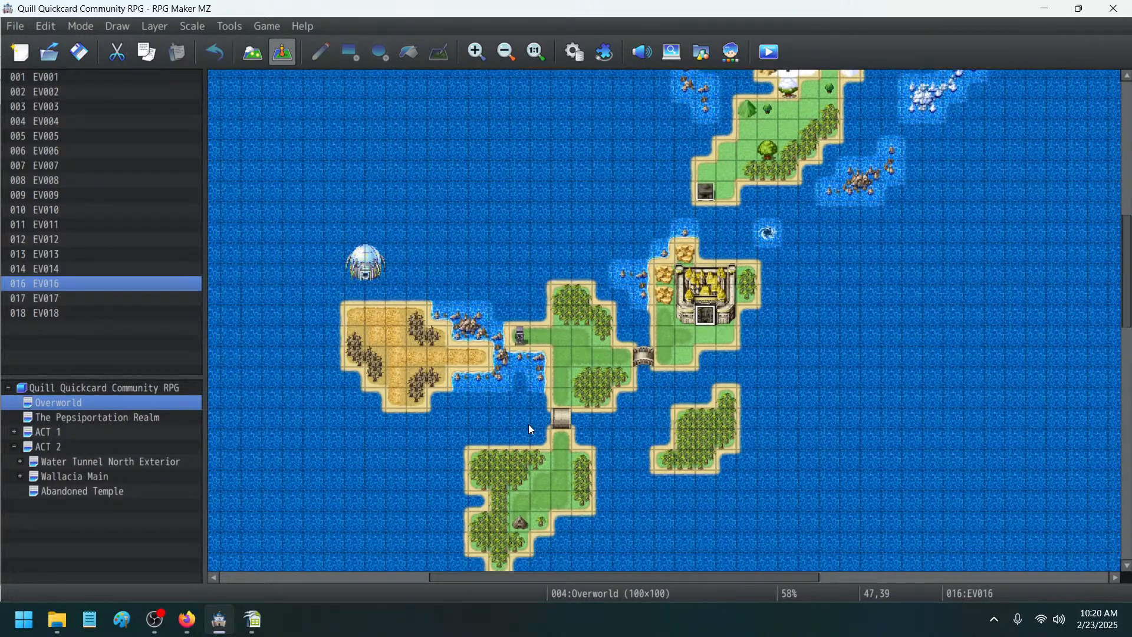
- Set the trigger of the pasted event at Overworld (38,49) to Player Touch
double_click(529, 523)
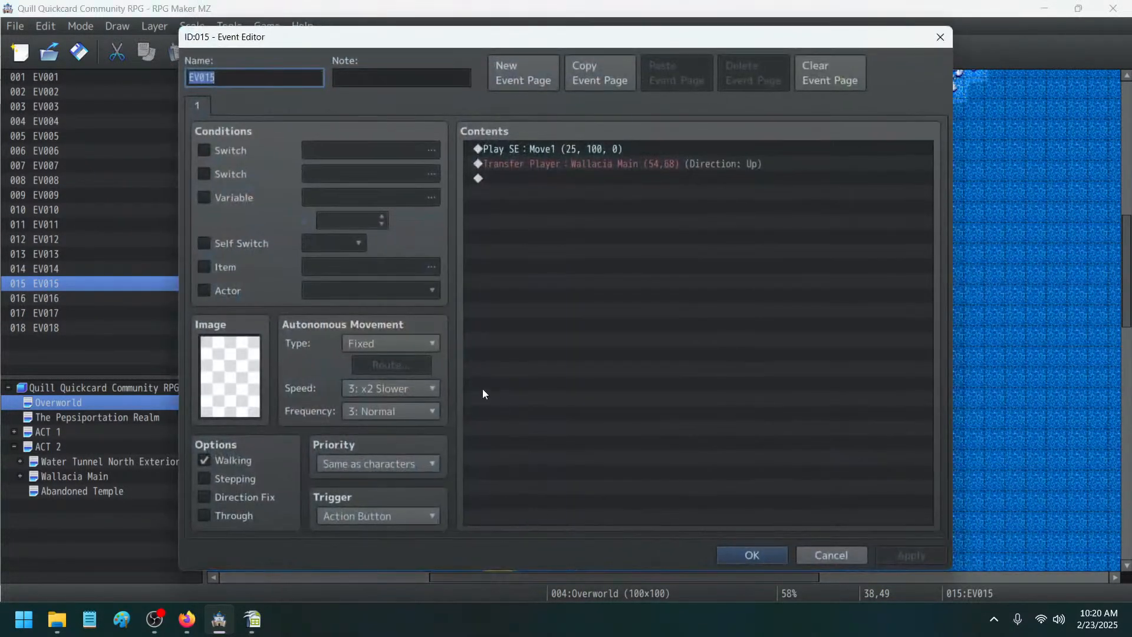
click(370, 517)
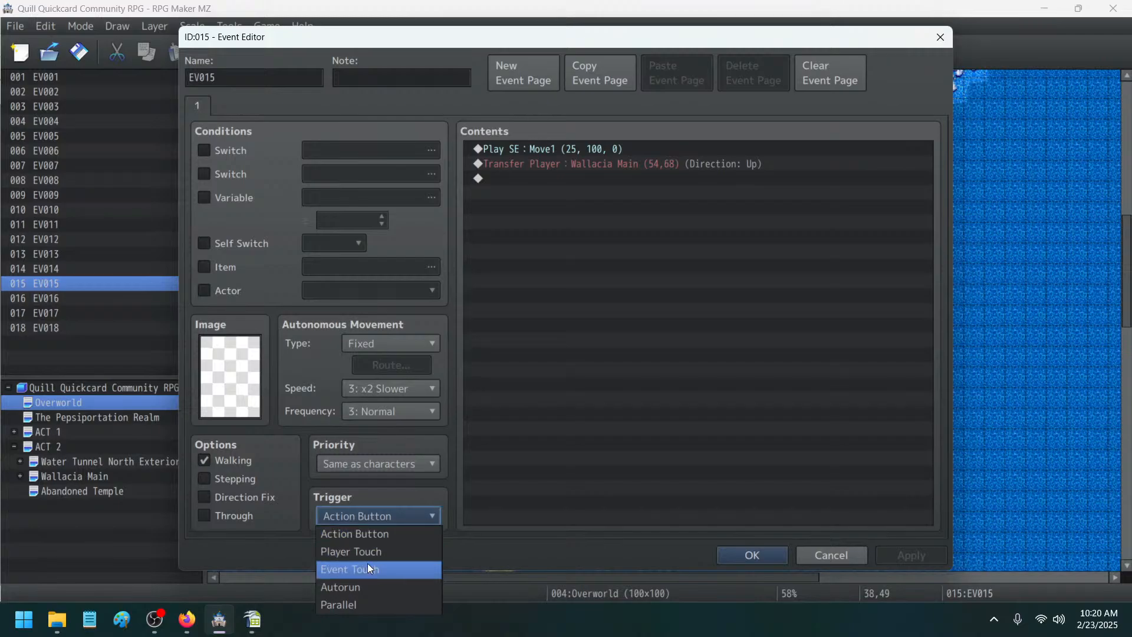
click(367, 552)
- Change the event's player transfer destination to Abandoned Temple (20,26) and save the event
double_click(547, 164)
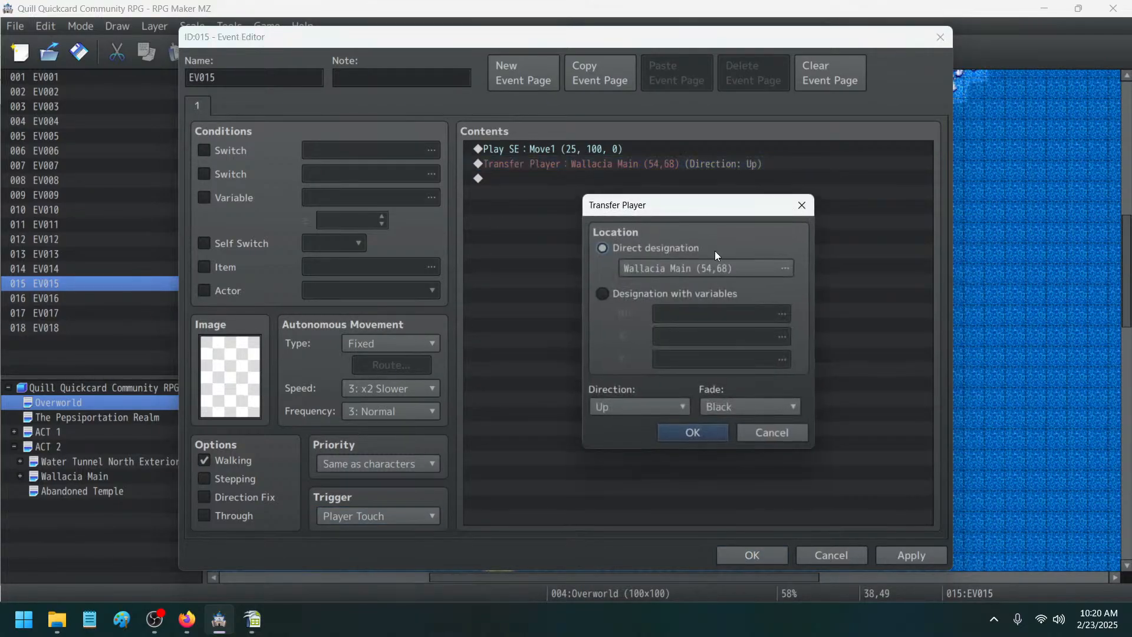
click(709, 271)
click(391, 194)
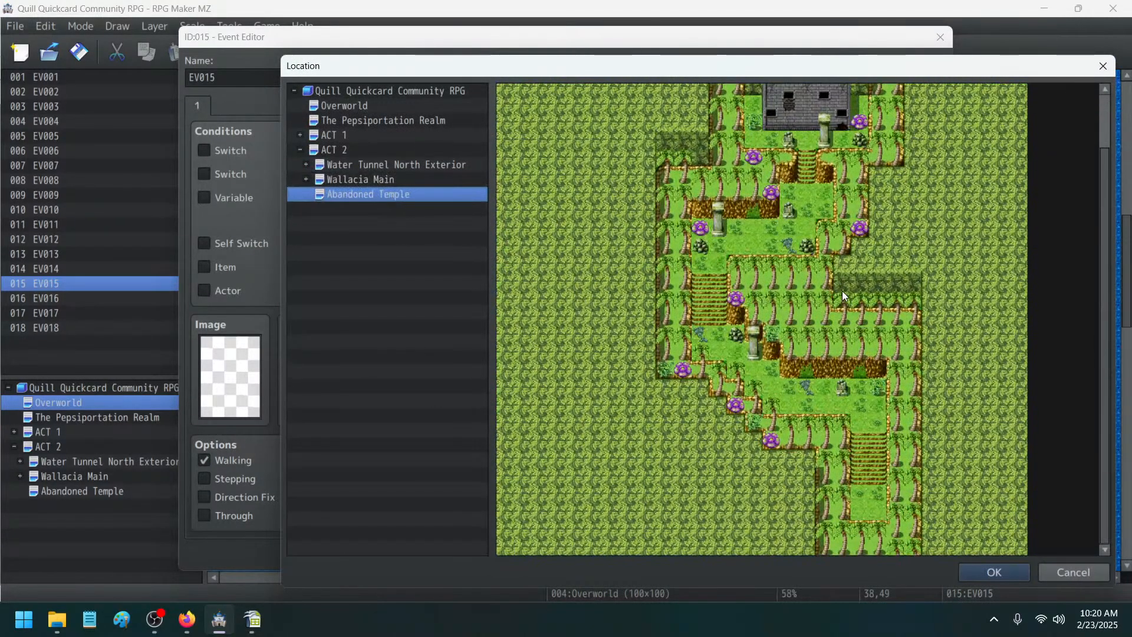
double_click(865, 493)
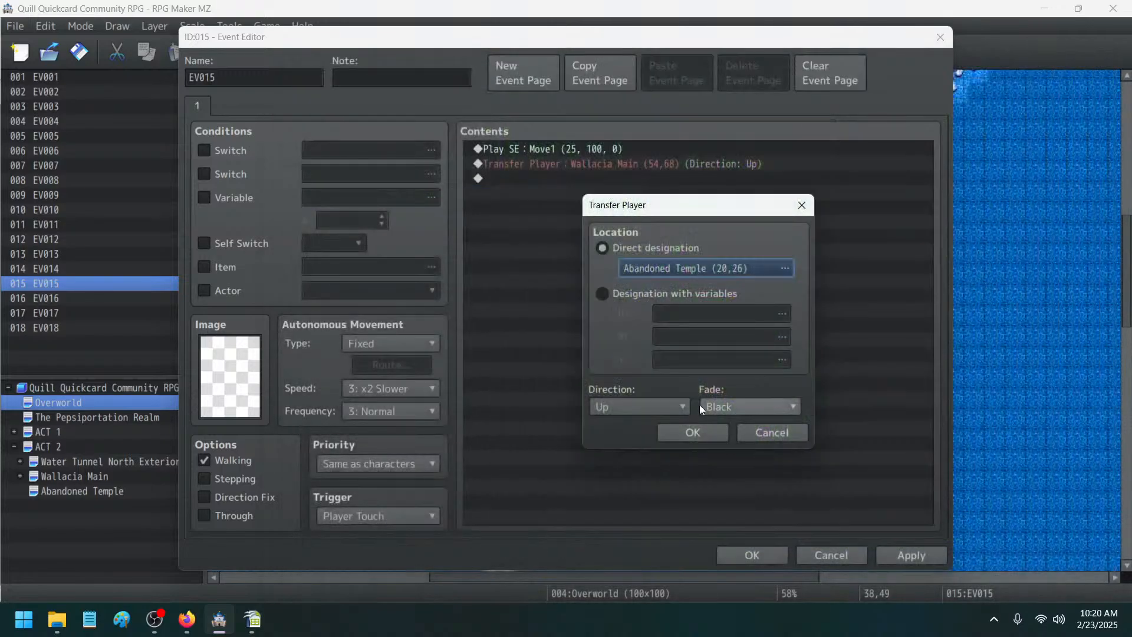
click(692, 432)
click(902, 555)
click(736, 549)
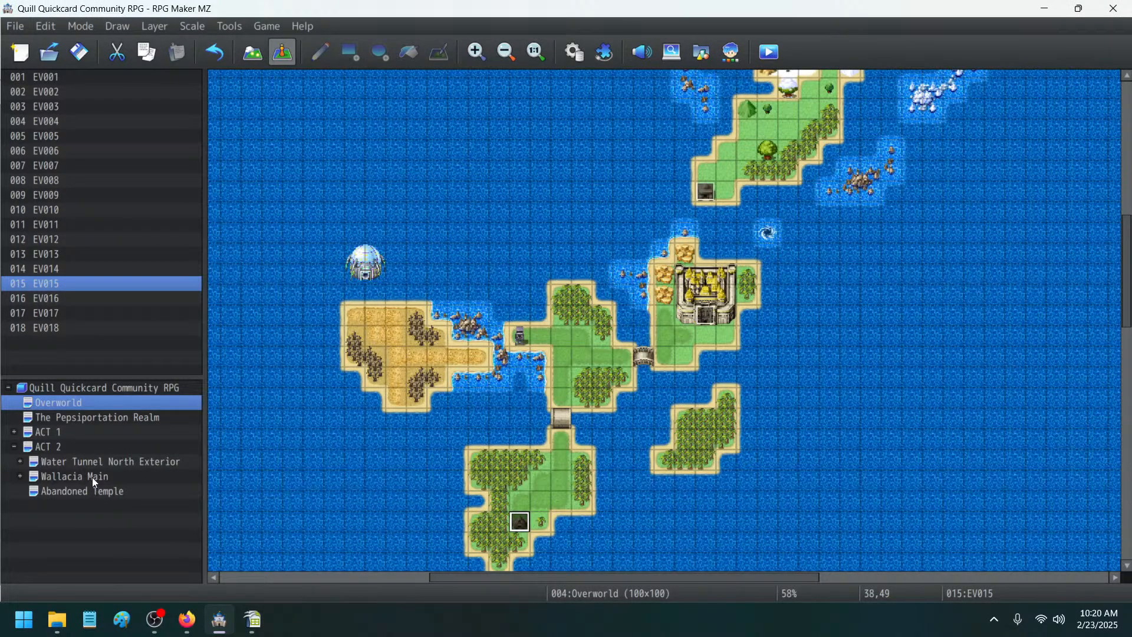
- Copy the exit event at (69,41) on Wallacia Main and paste it at (20,27) on Abandoned Temple
click(92, 477)
right_click(1111, 322)
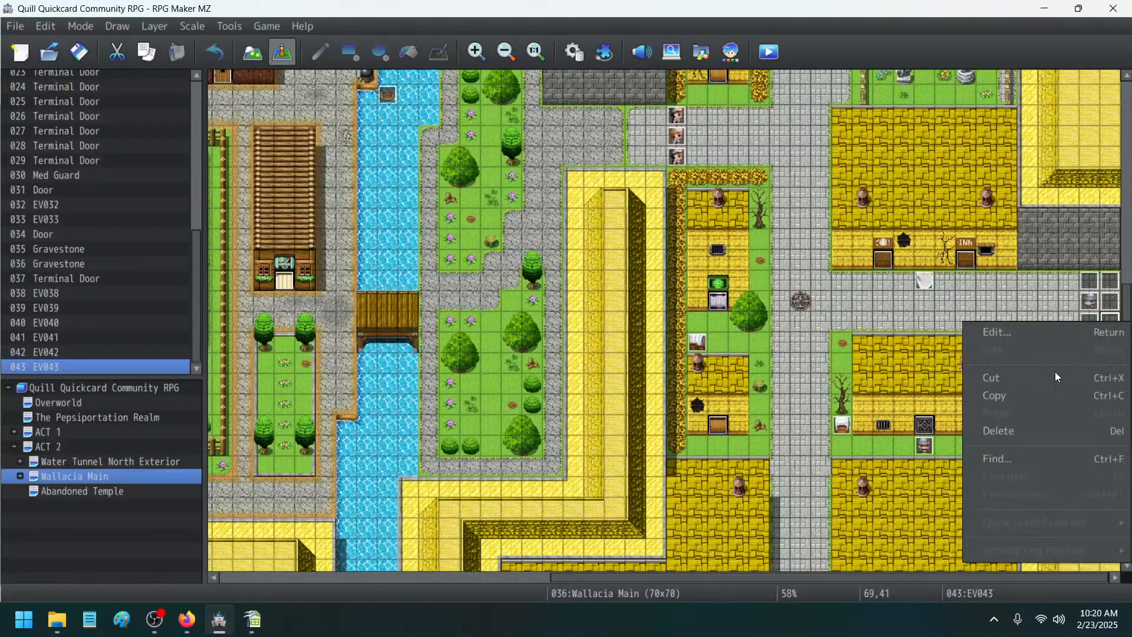
click(1041, 394)
click(93, 490)
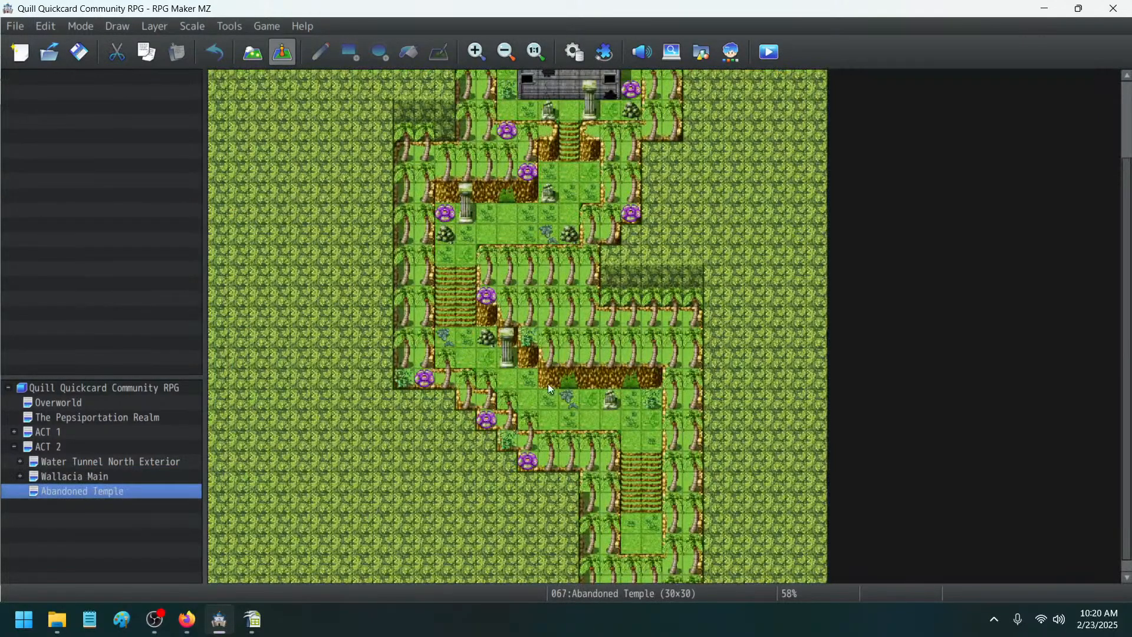
key(ctrl+v)
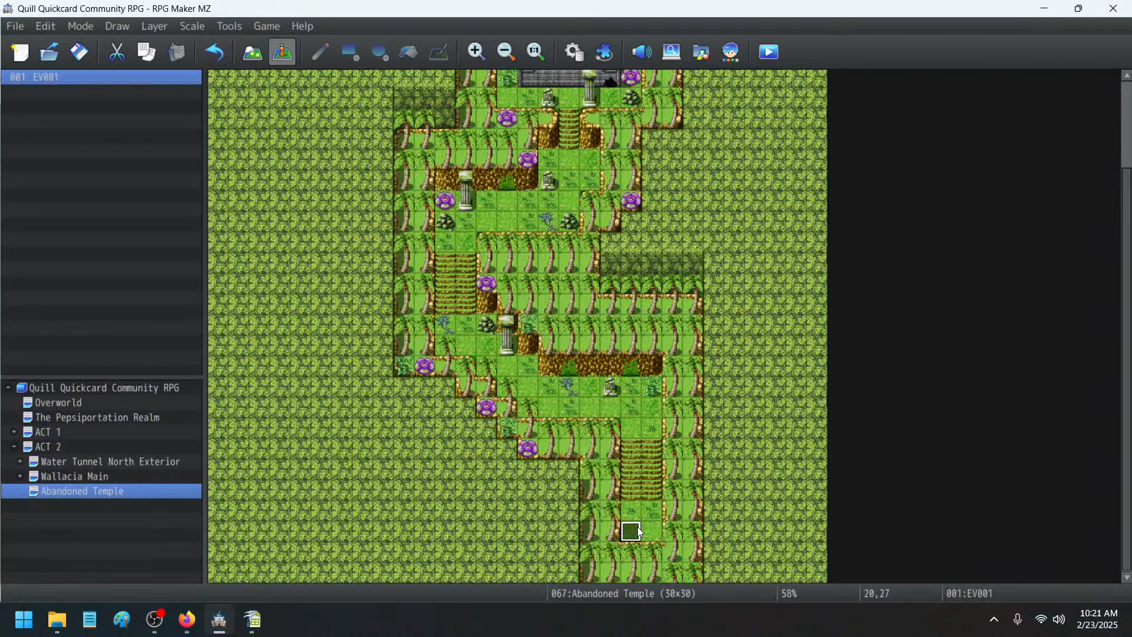
- Set the pasted exit event's player transfer destination to Overworld (38,48)
double_click(638, 526)
click(626, 163)
double_click(627, 163)
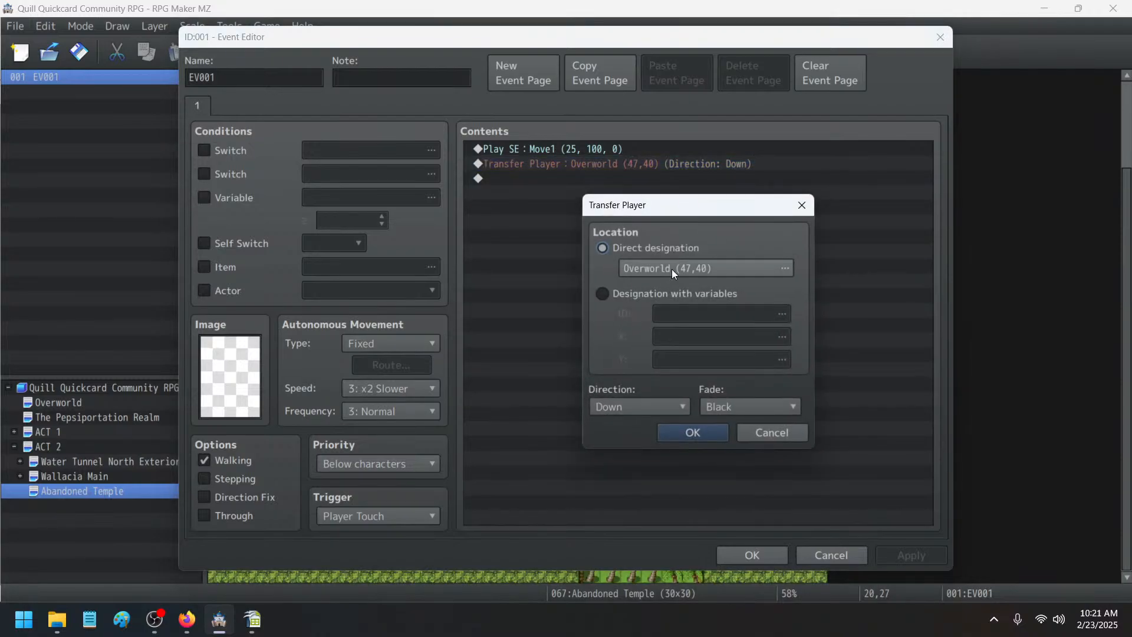
click(670, 270)
click(680, 475)
double_click(679, 476)
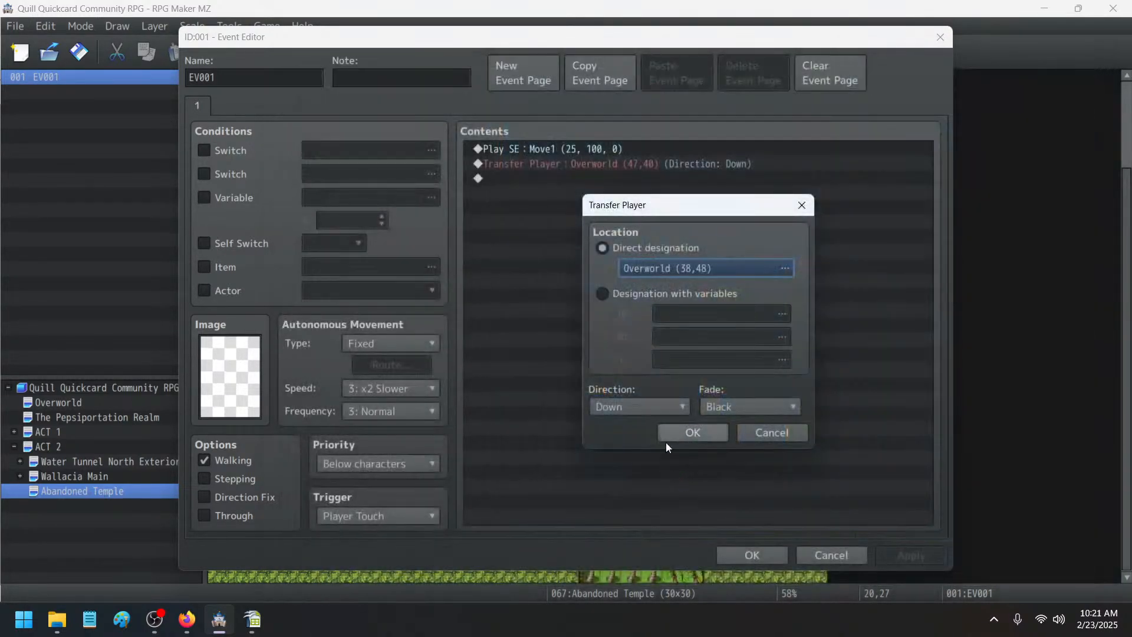
- Set the exit transfer's direction to Up, save the event, and paste the exit event onto the adjacent cell (21,27)
click(661, 407)
click(624, 491)
click(682, 434)
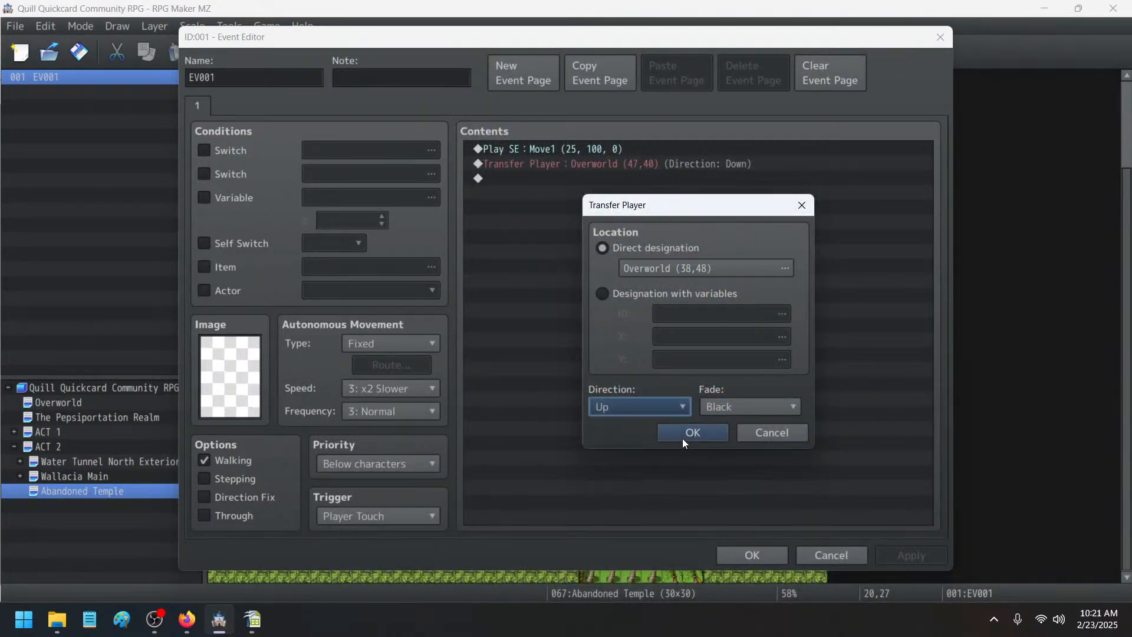
click(878, 555)
click(766, 554)
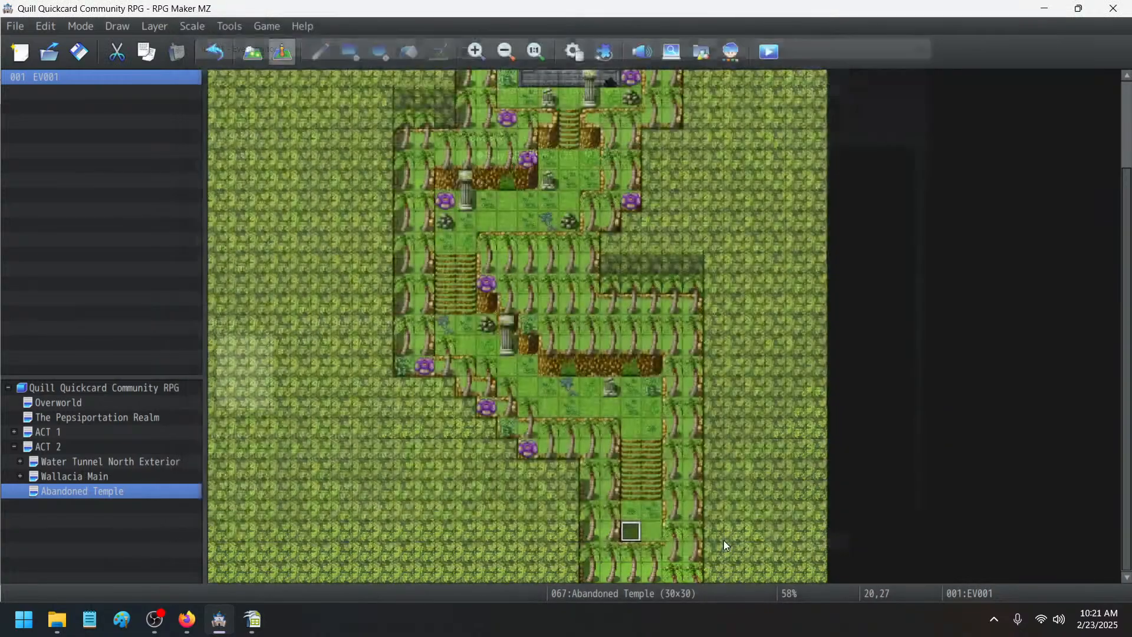
click(651, 531)
key(ctrl+v)
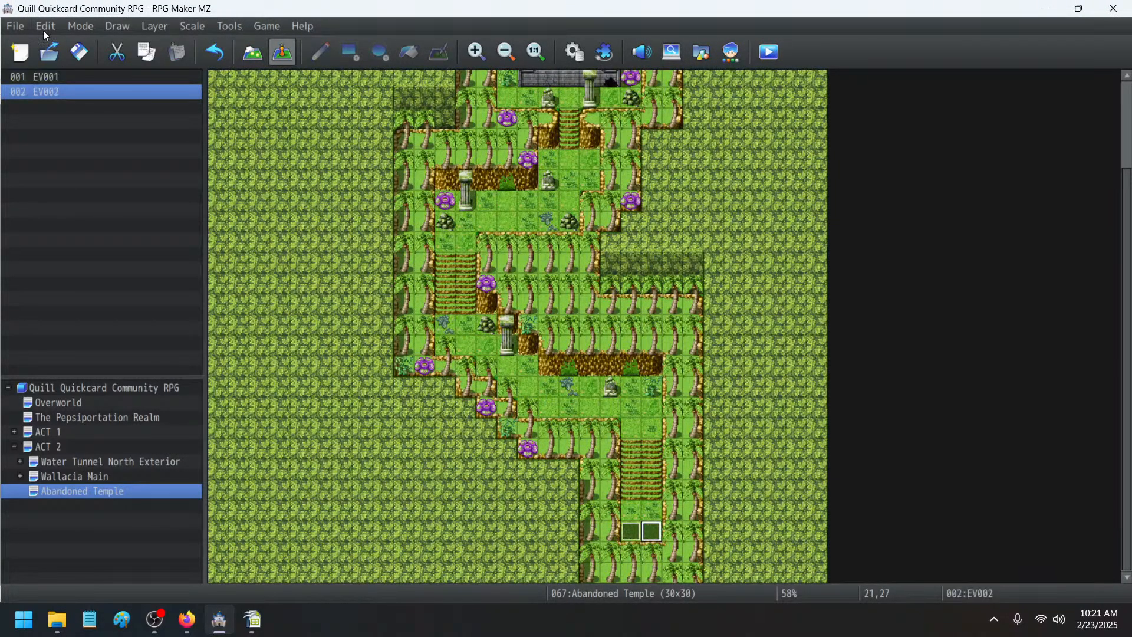
- Playtest the game, leaving Wallacia past the east exit guard and travelling into the Abandoned Temple map
click(775, 60)
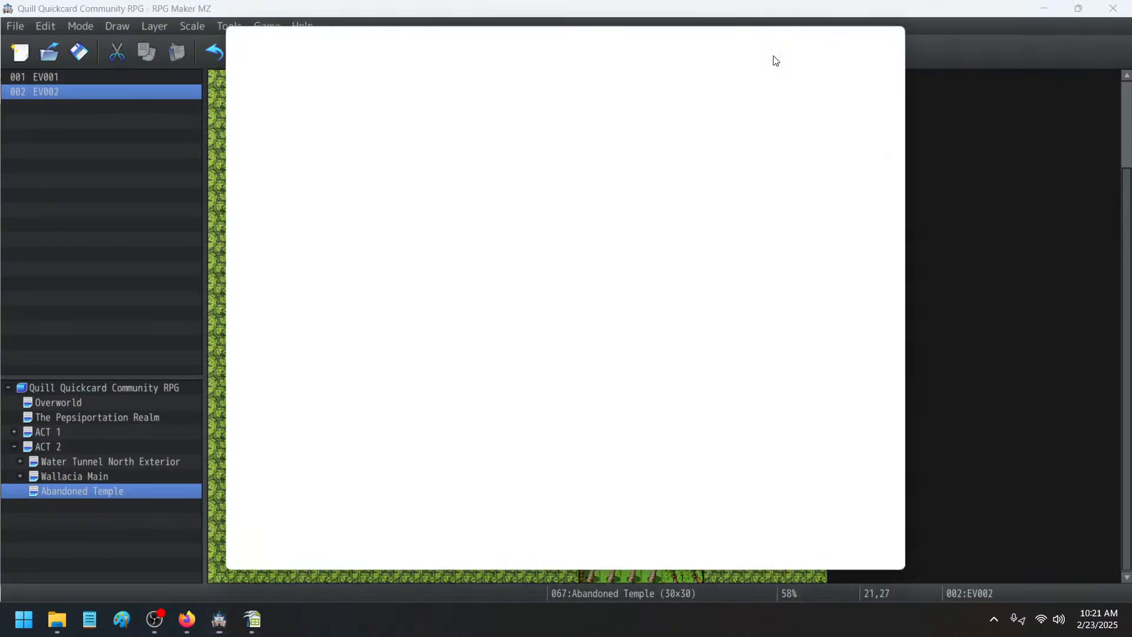
key(Return)
key(Return)
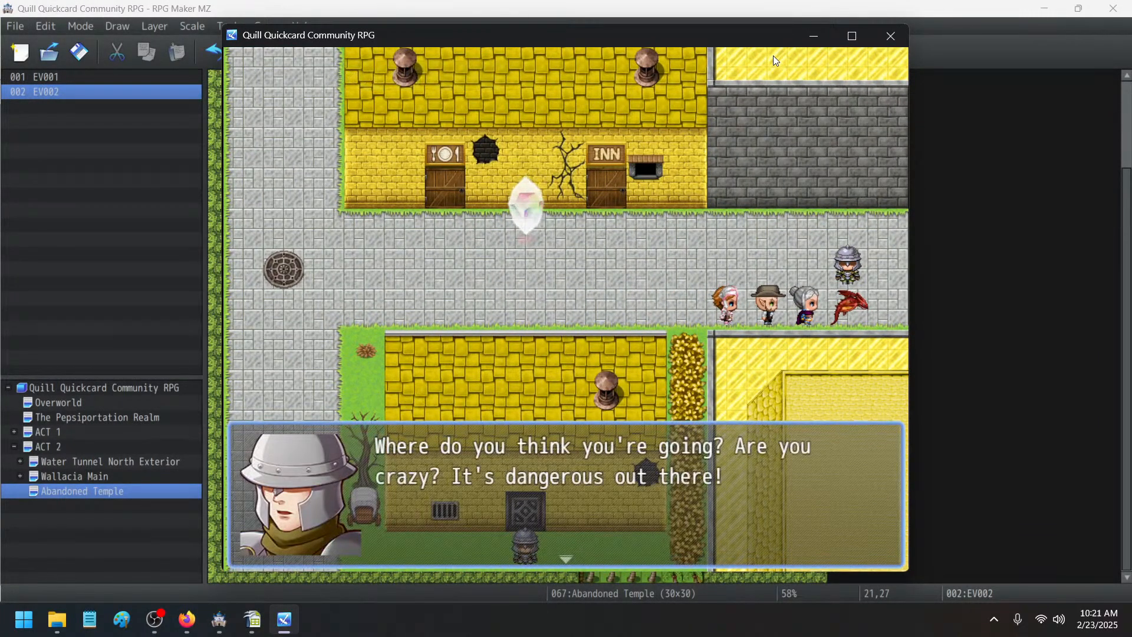
key(Return)
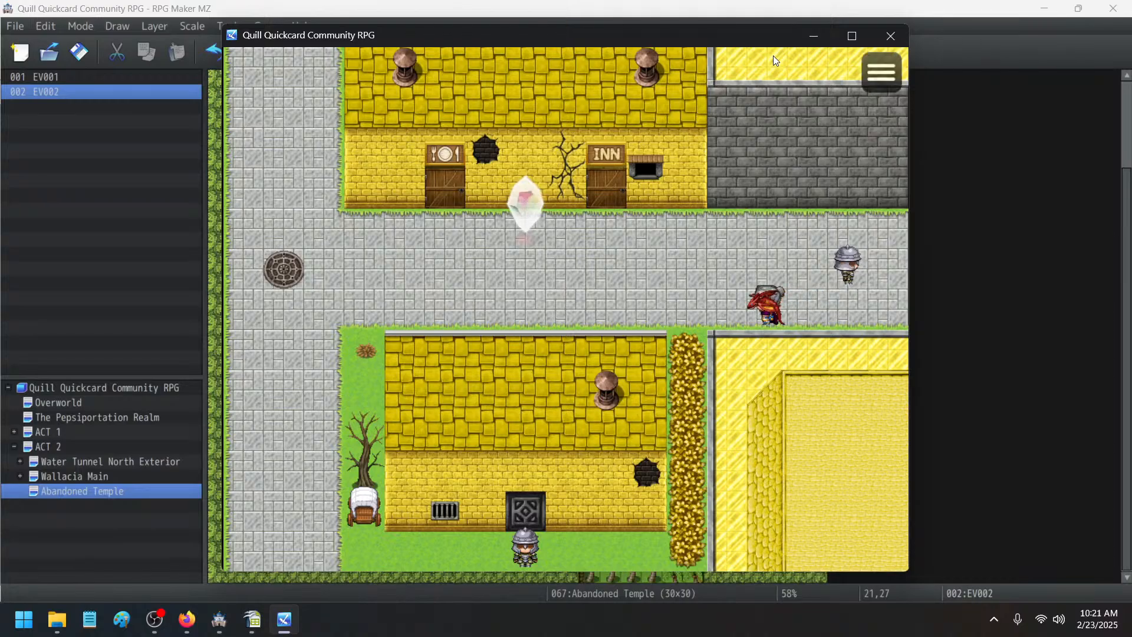
key(Up)
key(Right)
key(Return)
key(Return)
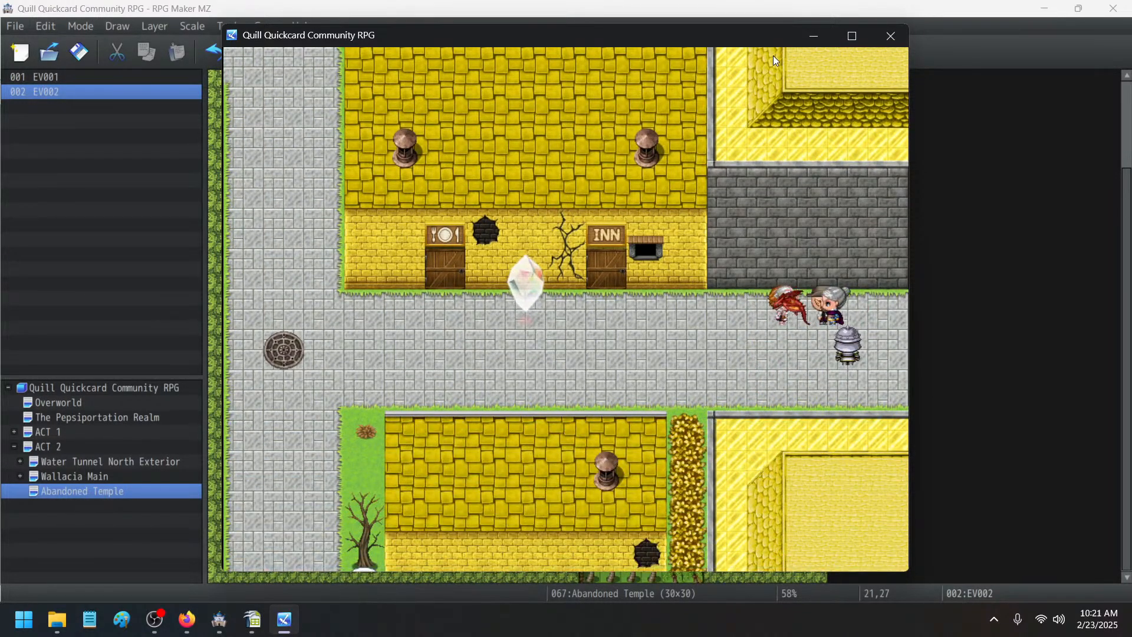
key(Down)
key(Right)
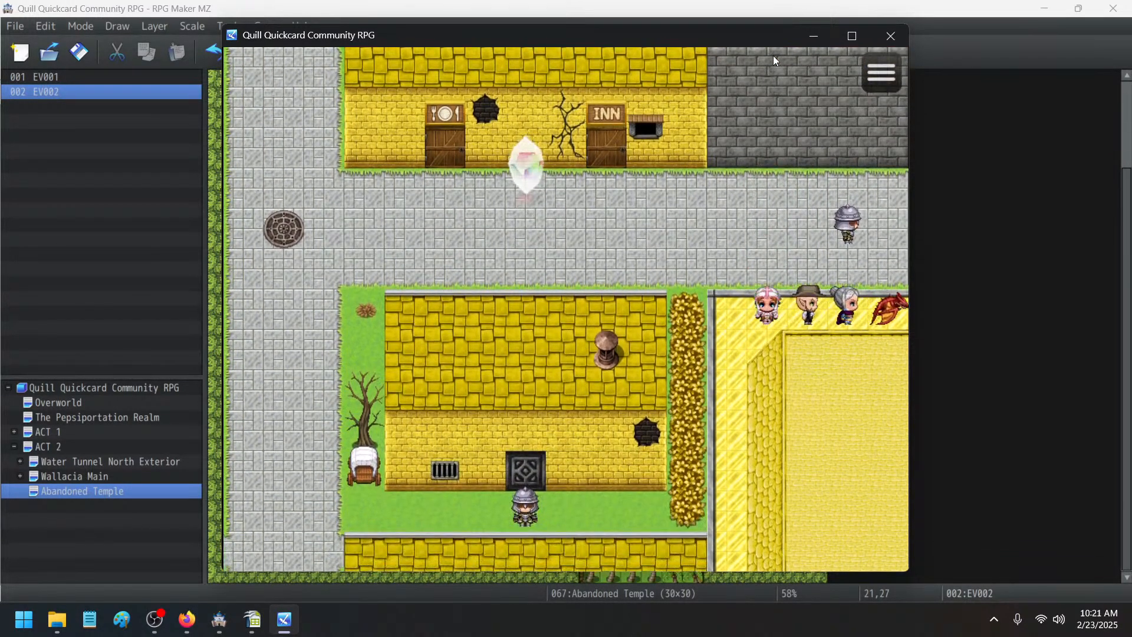
key(Up)
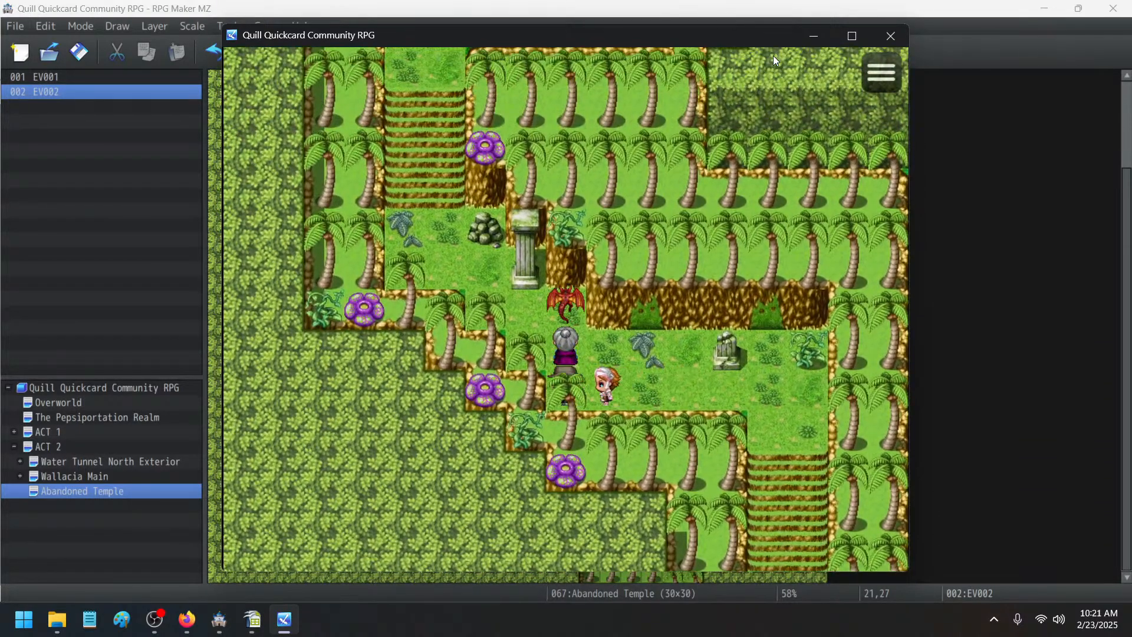
- Maximize the playtest window and walk the party up the temple path to the ruined building
click(852, 36)
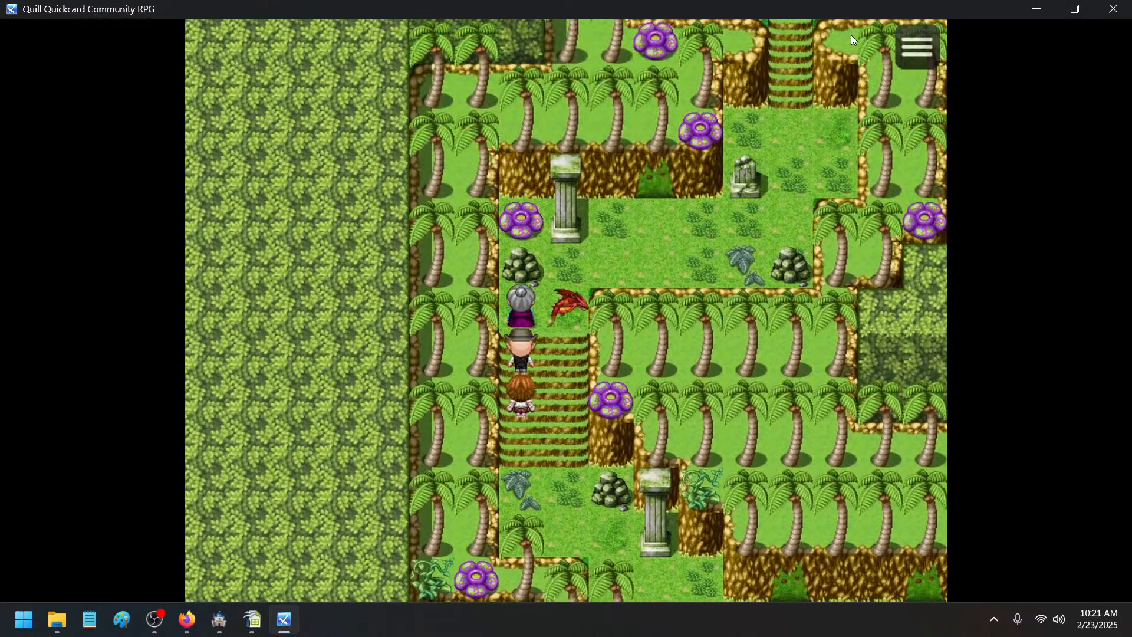
key(Up)
key(Right)
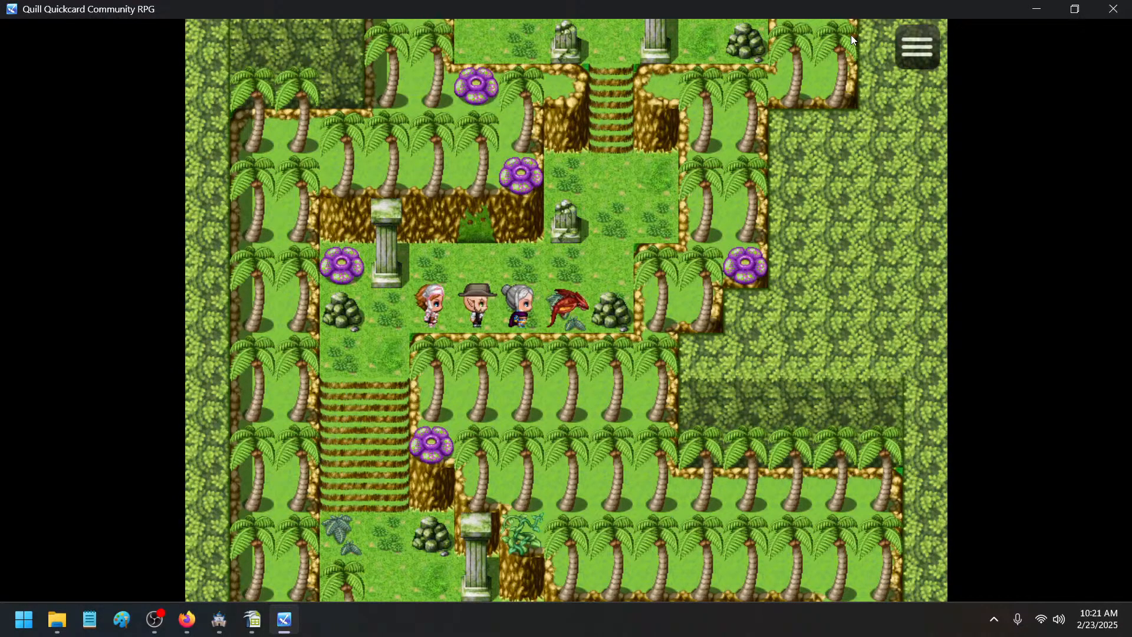
key(Left)
key(Left)
key(Left)
key(Left)
key(Right)
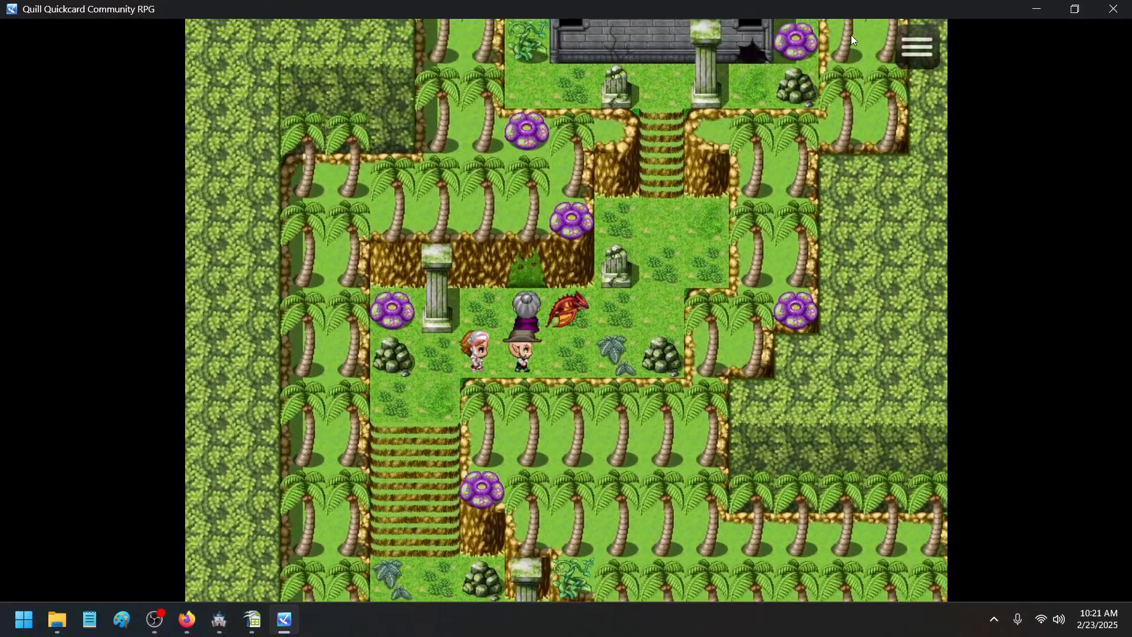
key(Up)
- Walk the party back down the temple path to the lowest stairs to check the map's layout
key(Down)
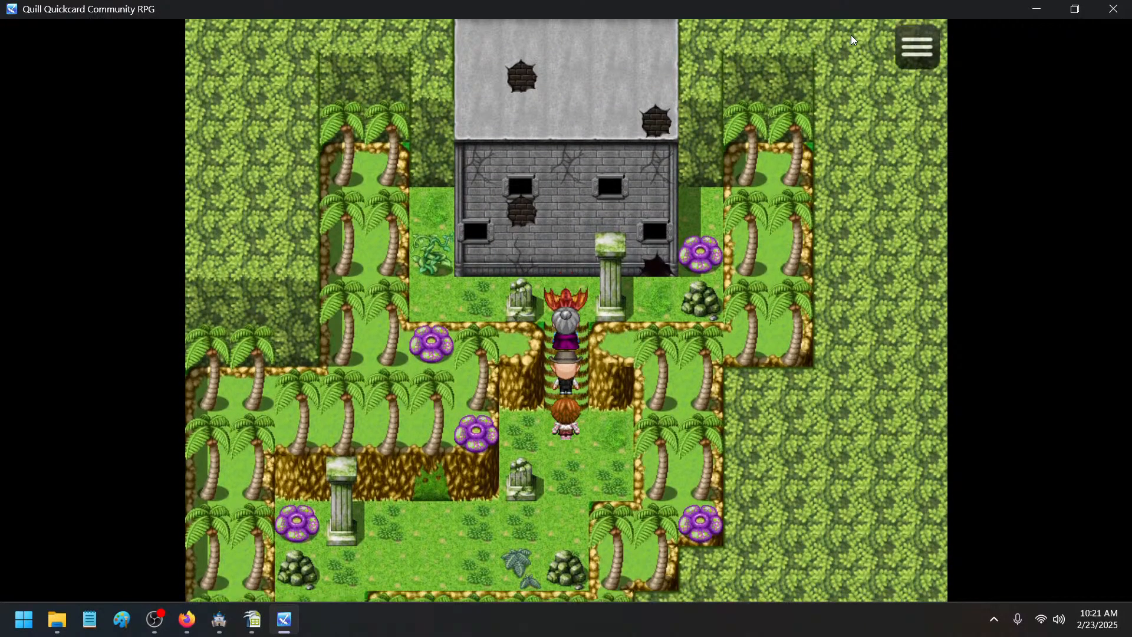
key(Left)
key(Down)
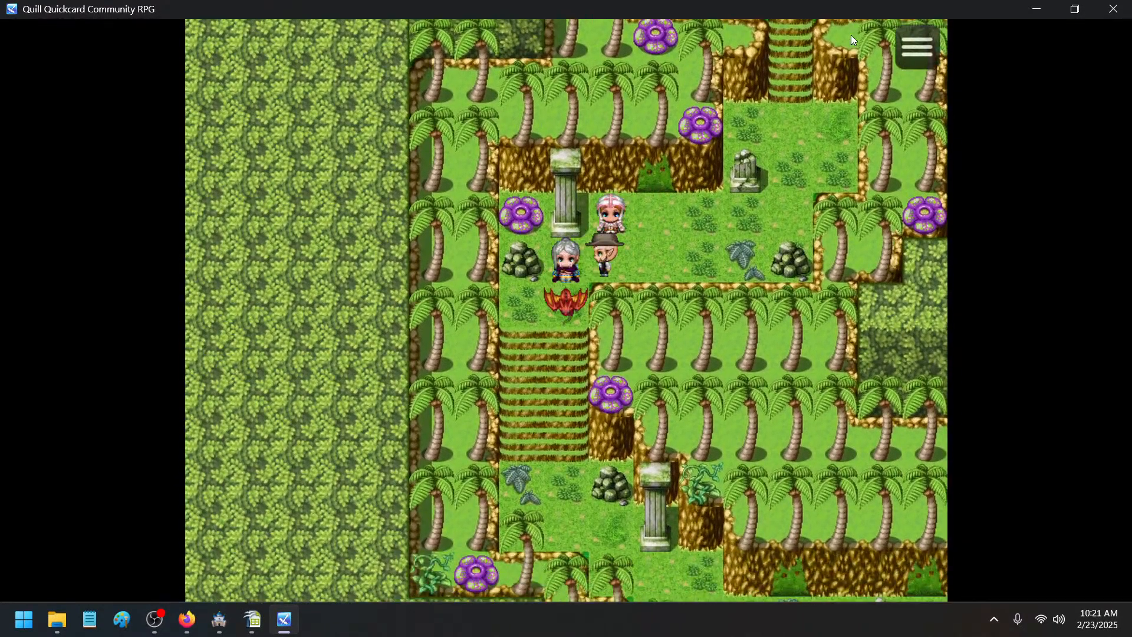
key(Left)
key(Right)
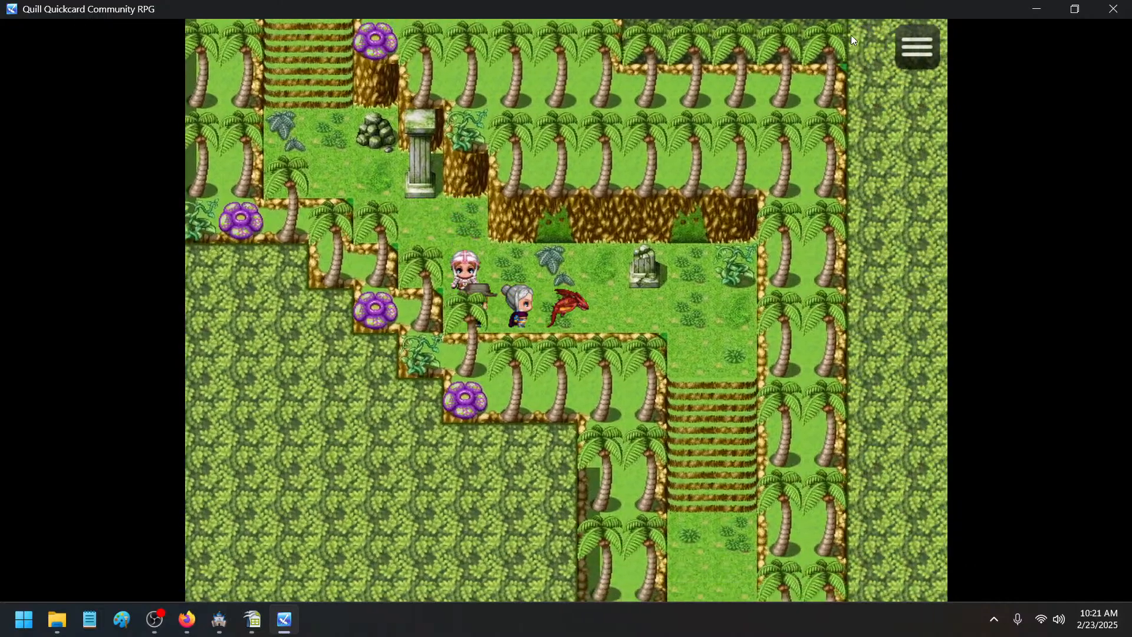
key(Down)
- Walk the party back up to the stairs below the temple building and end the playtest
key(Up)
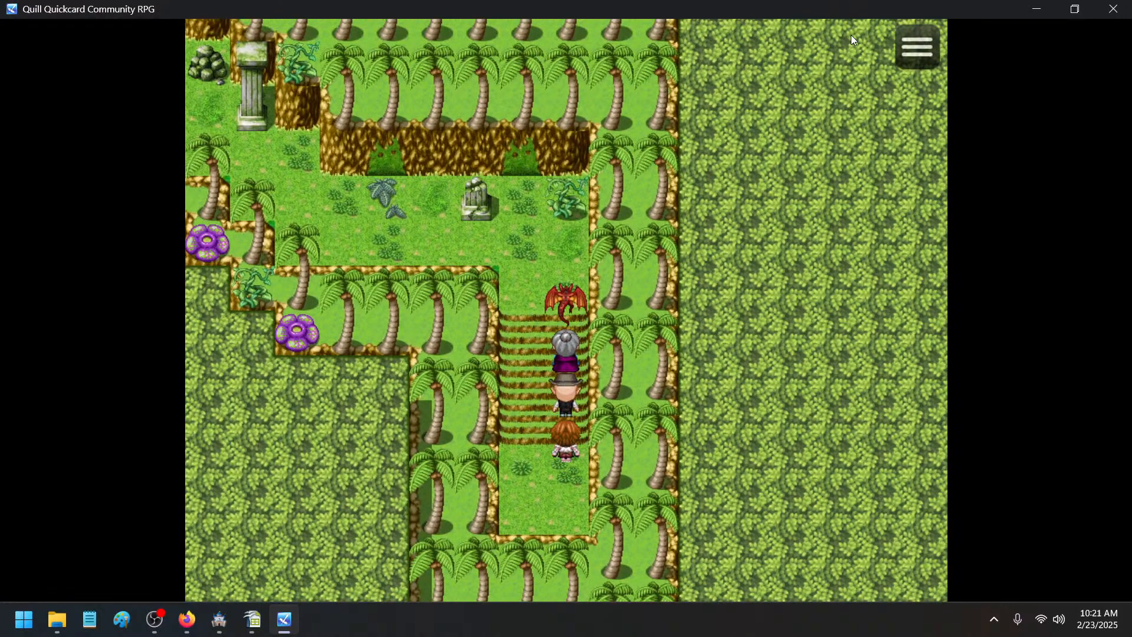
key(Left)
key(Left)
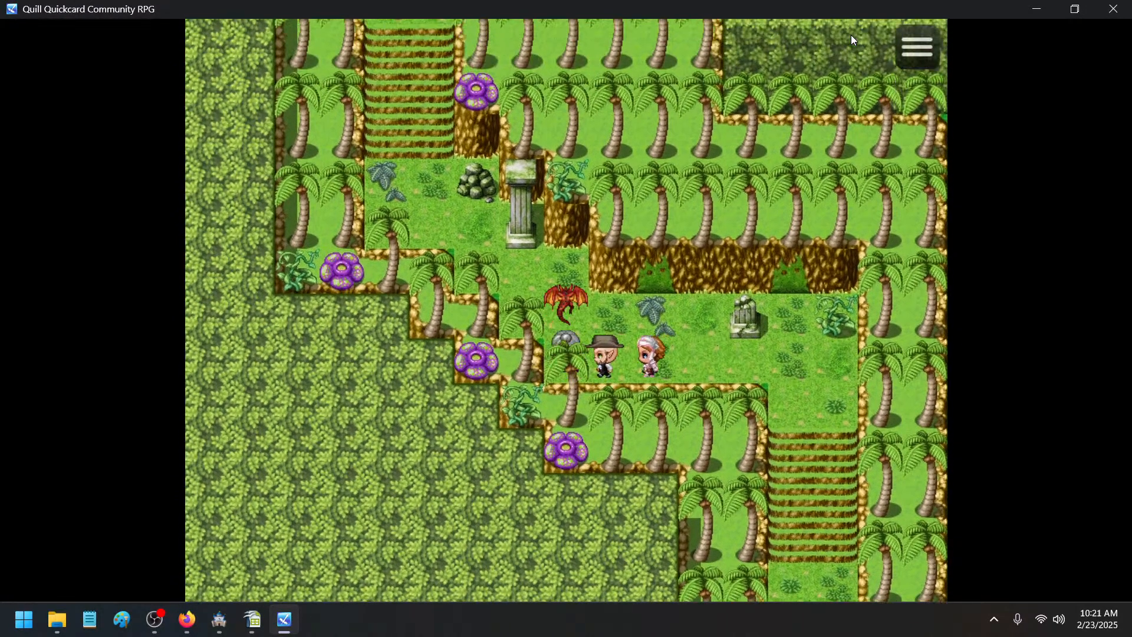
key(Up)
key(Up)
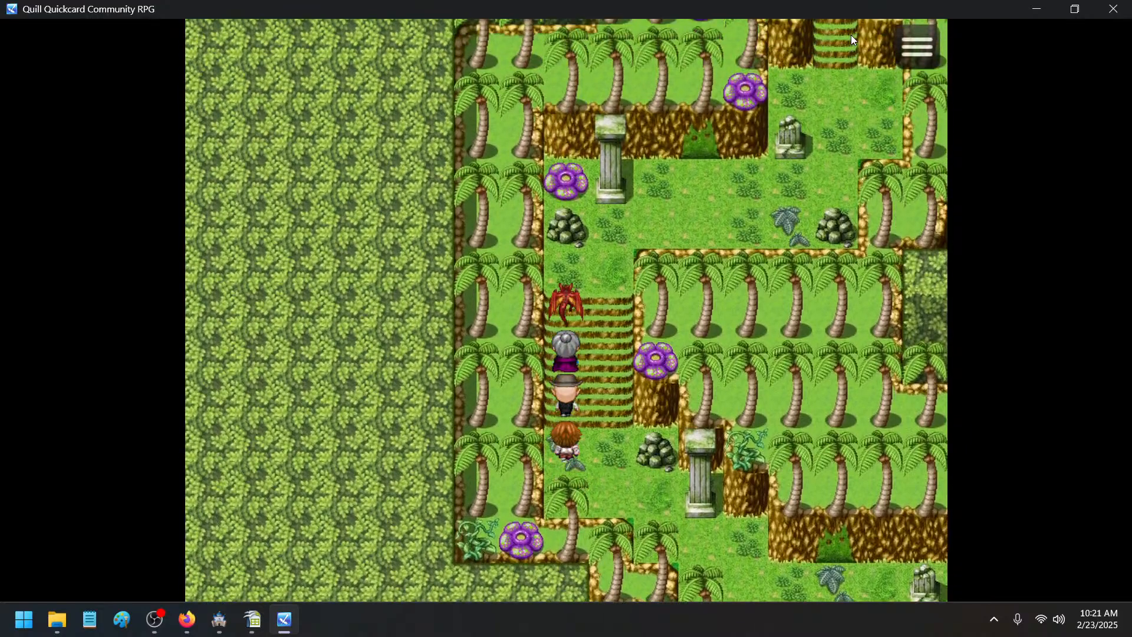
key(Right)
key(Right)
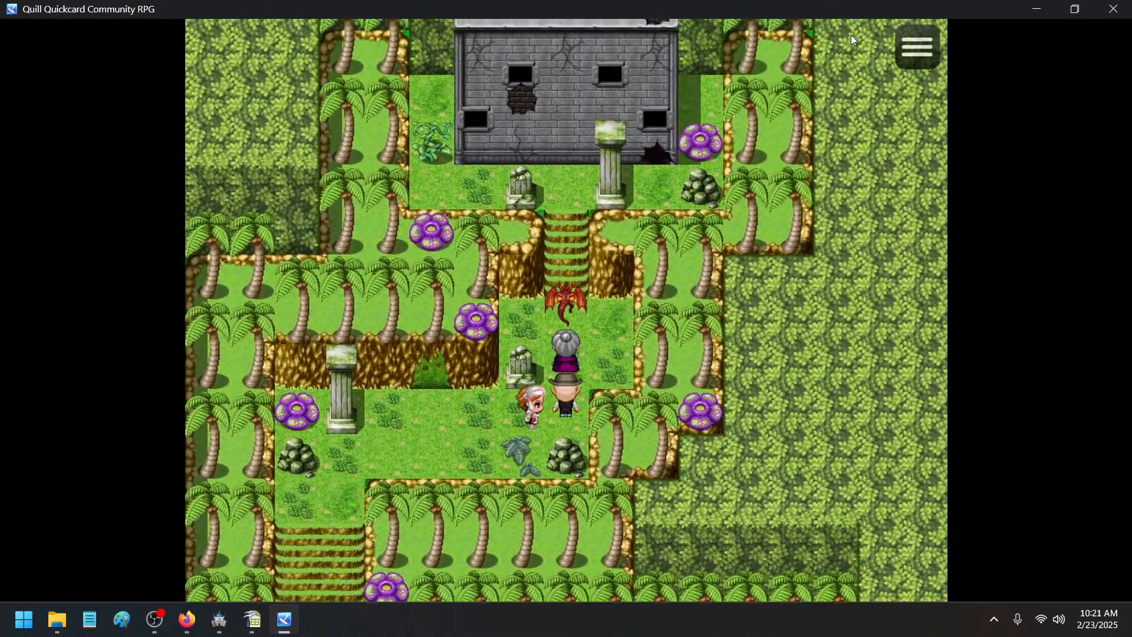
key(Up)
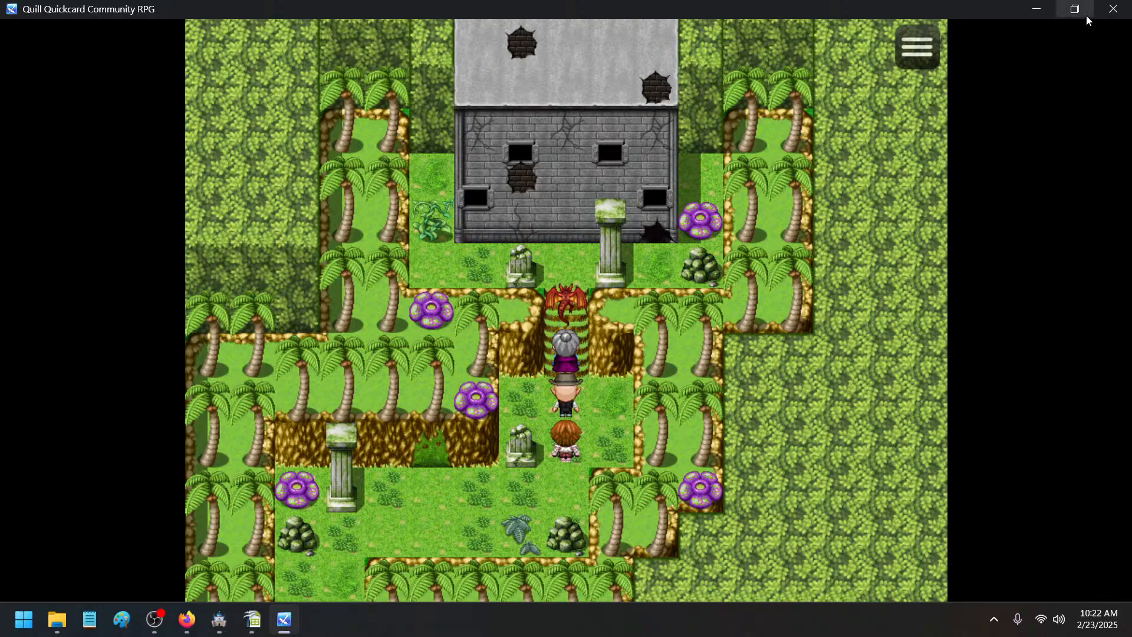
click(1113, 9)
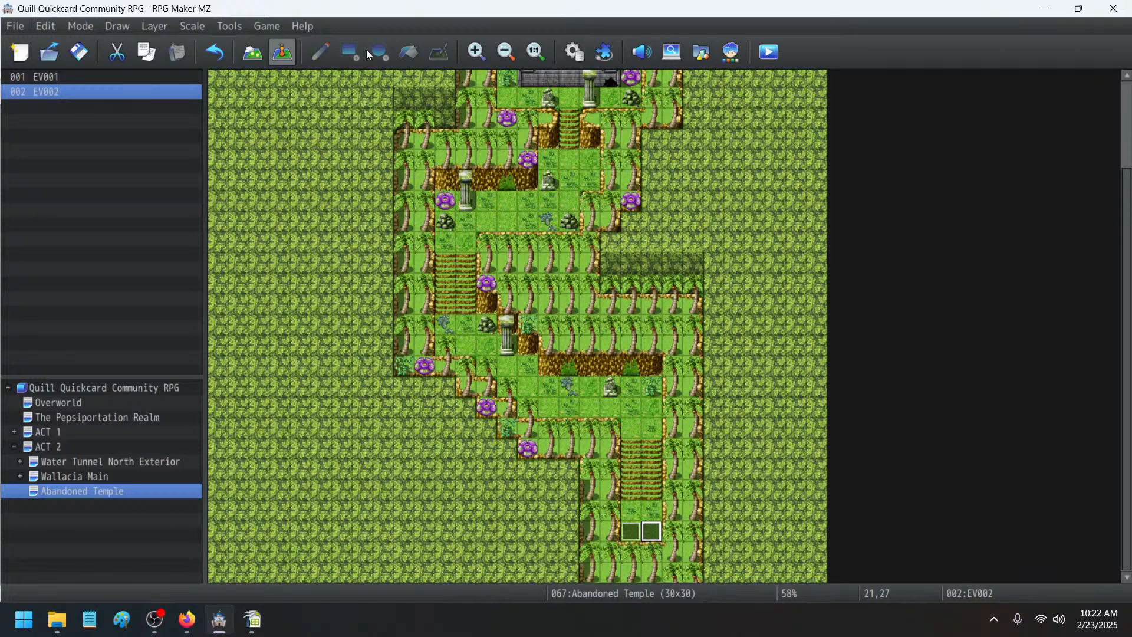
- Return to map editing and thin out the palm trees on the ledges beside the temple path by erasing them with the empty tile
click(255, 56)
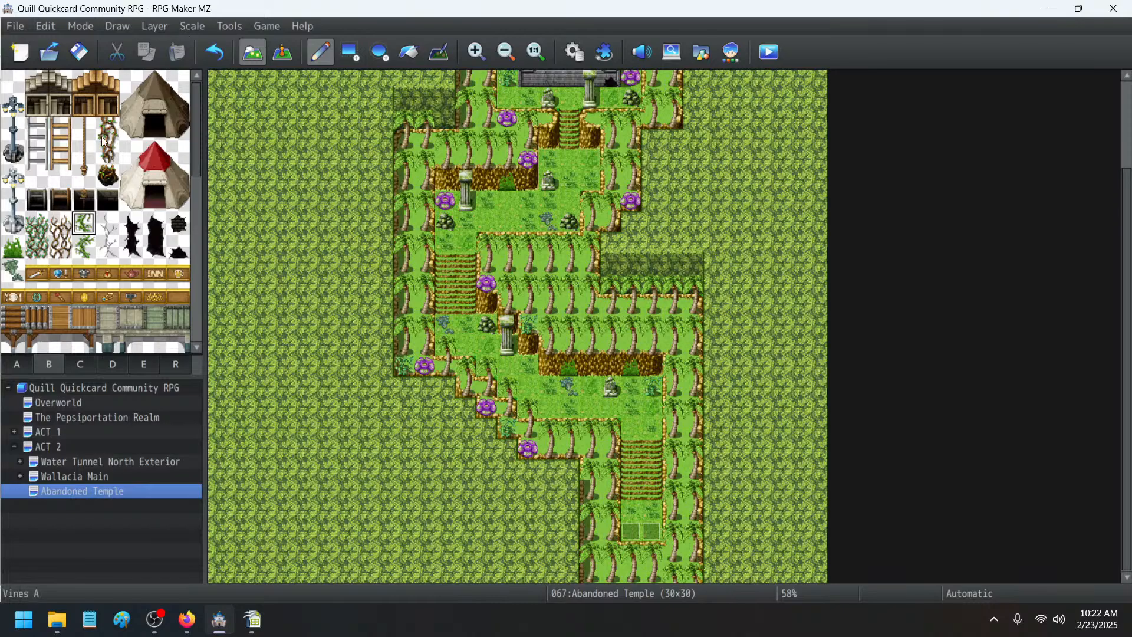
click(41, 370)
key(alt+Tab)
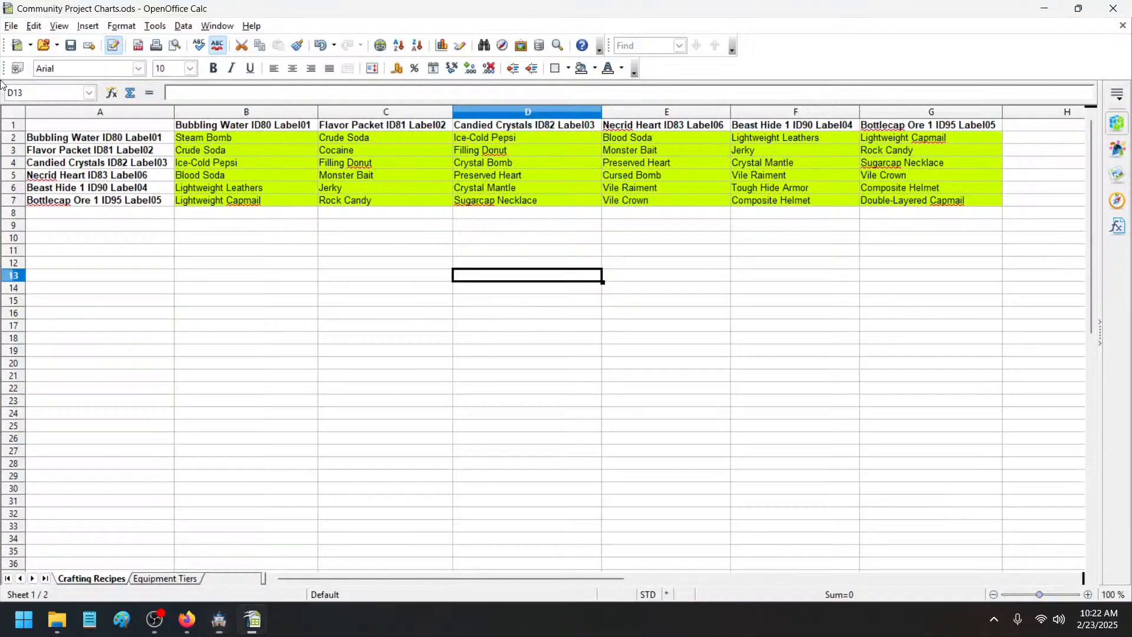
click(219, 620)
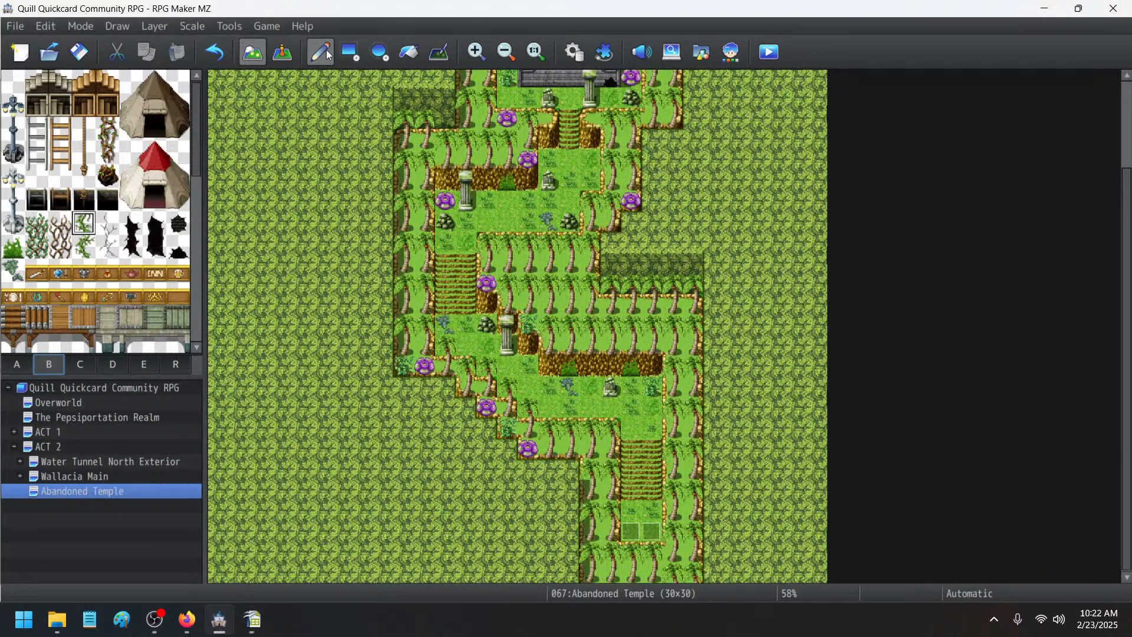
click(587, 445)
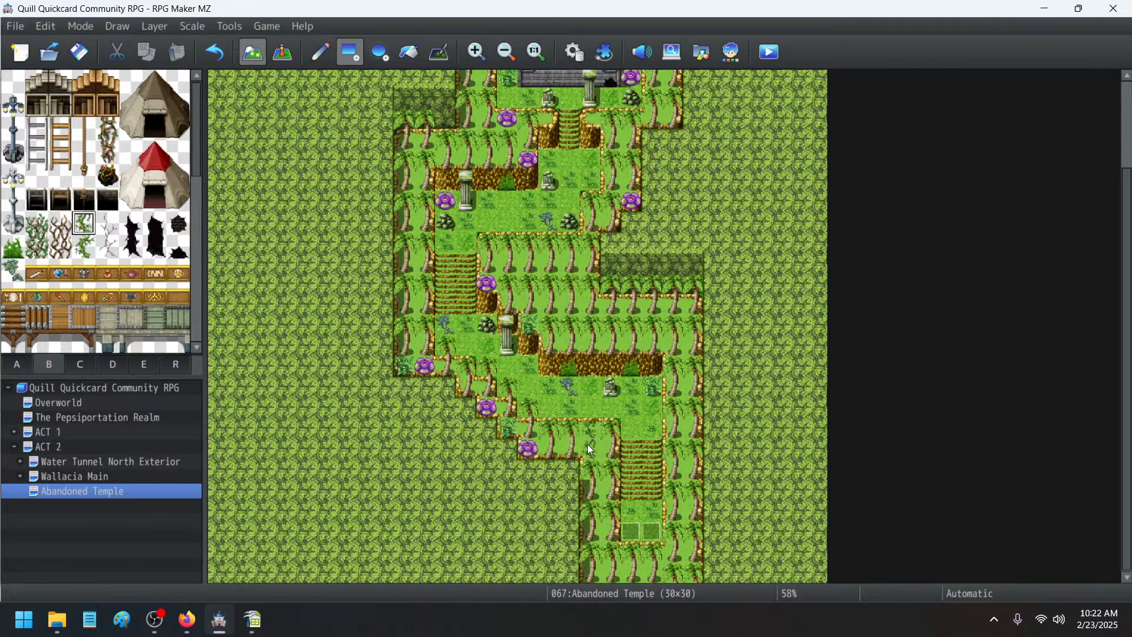
click(216, 54)
click(12, 81)
click(590, 448)
click(611, 471)
click(617, 493)
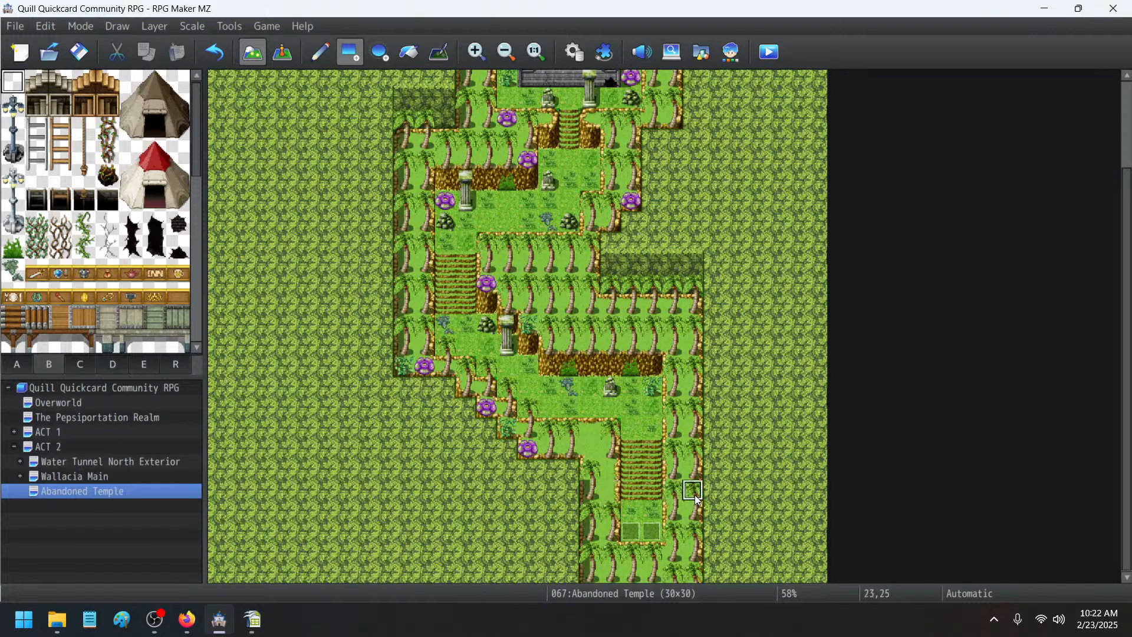
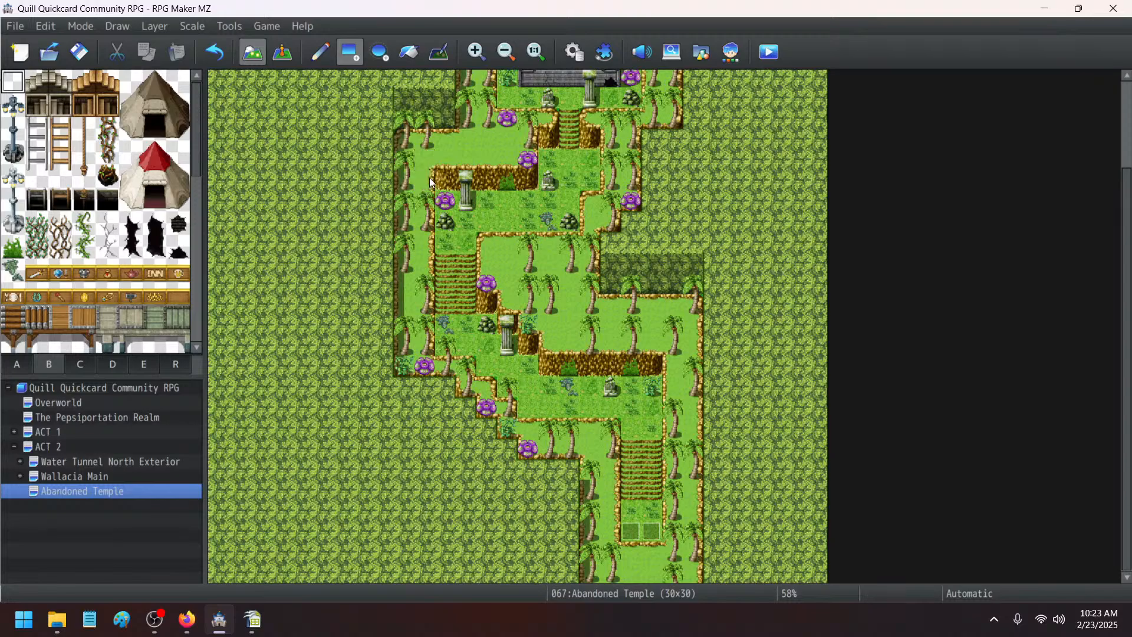
scroll(672, 183, up, 3)
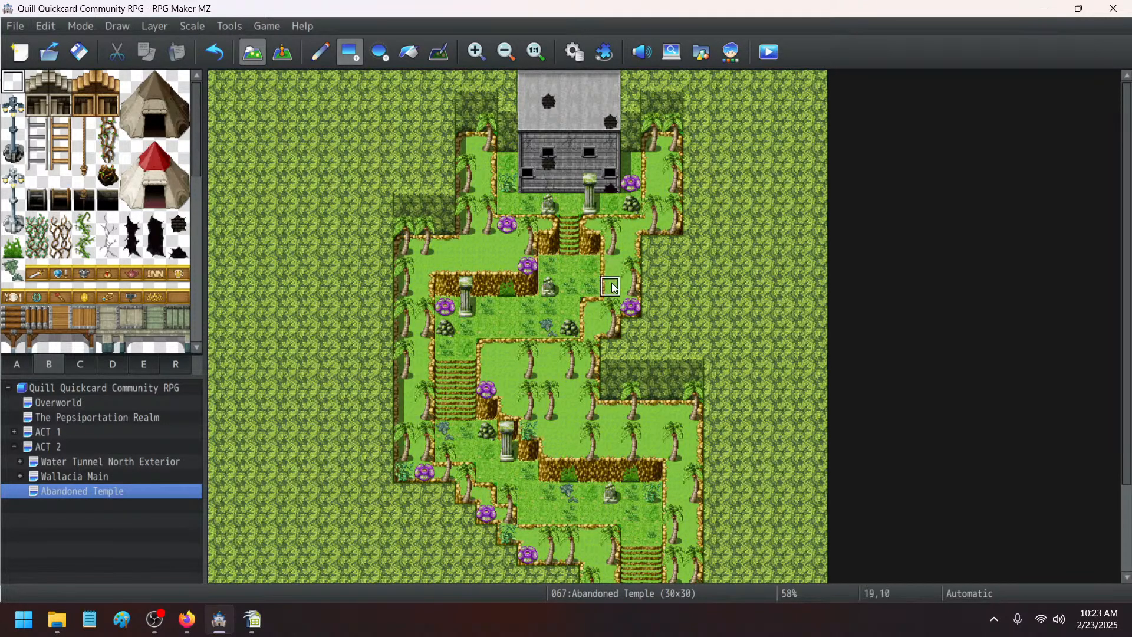
scroll(613, 287, down, 3)
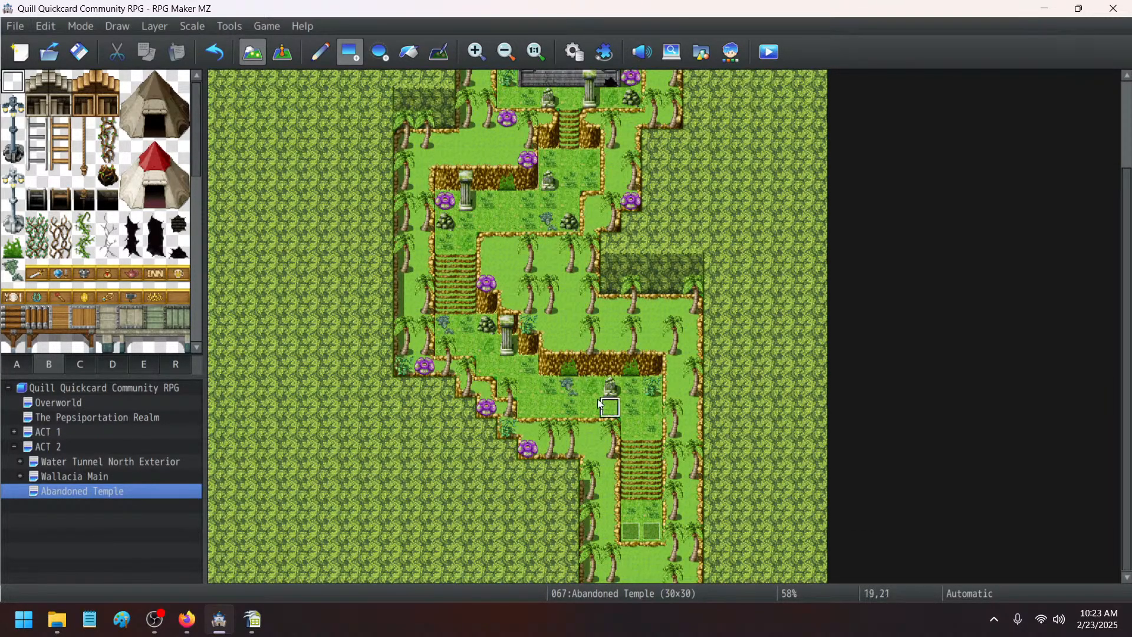
- Scatter small mossy green rocks among the palm trees on the ledges beside the lower, middle and upper path
click(85, 363)
click(114, 363)
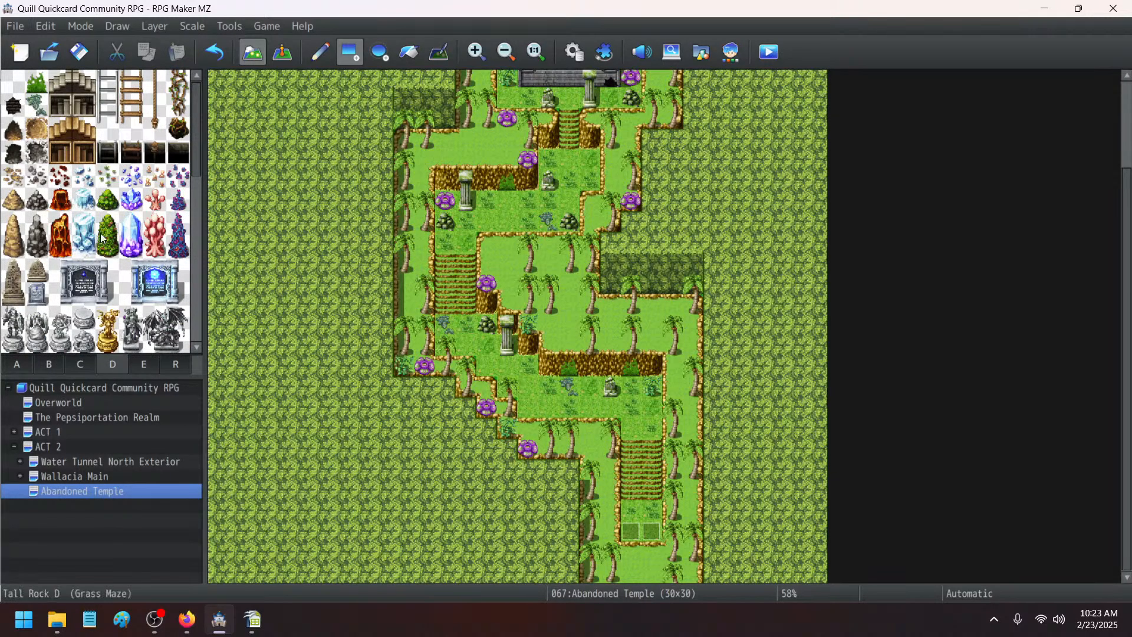
scroll(102, 238, down, 3)
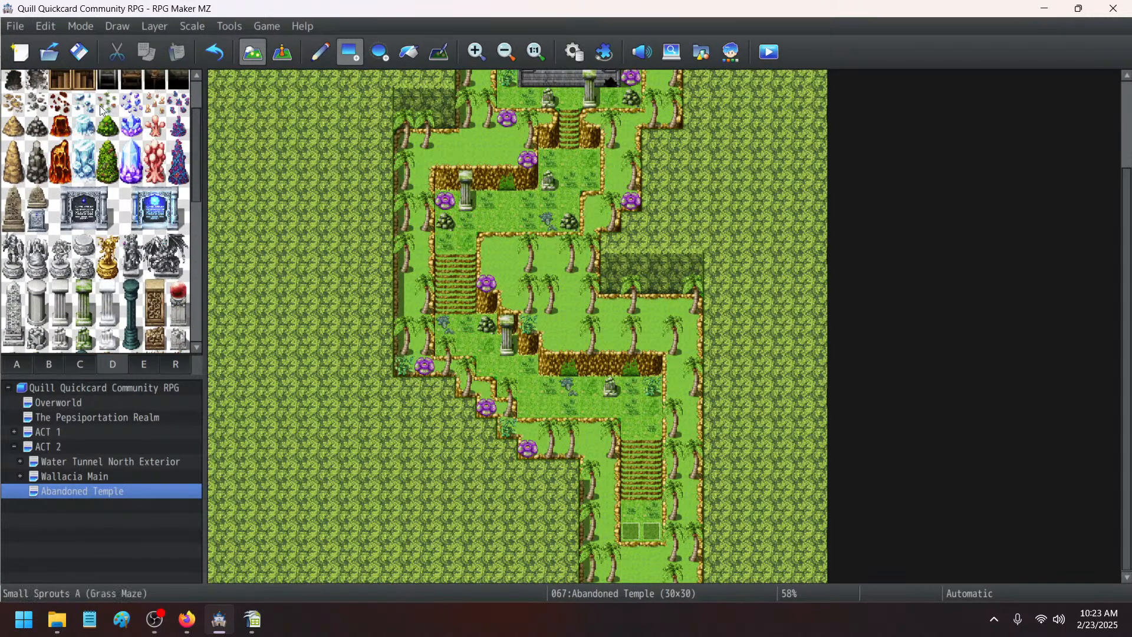
click(107, 126)
click(320, 52)
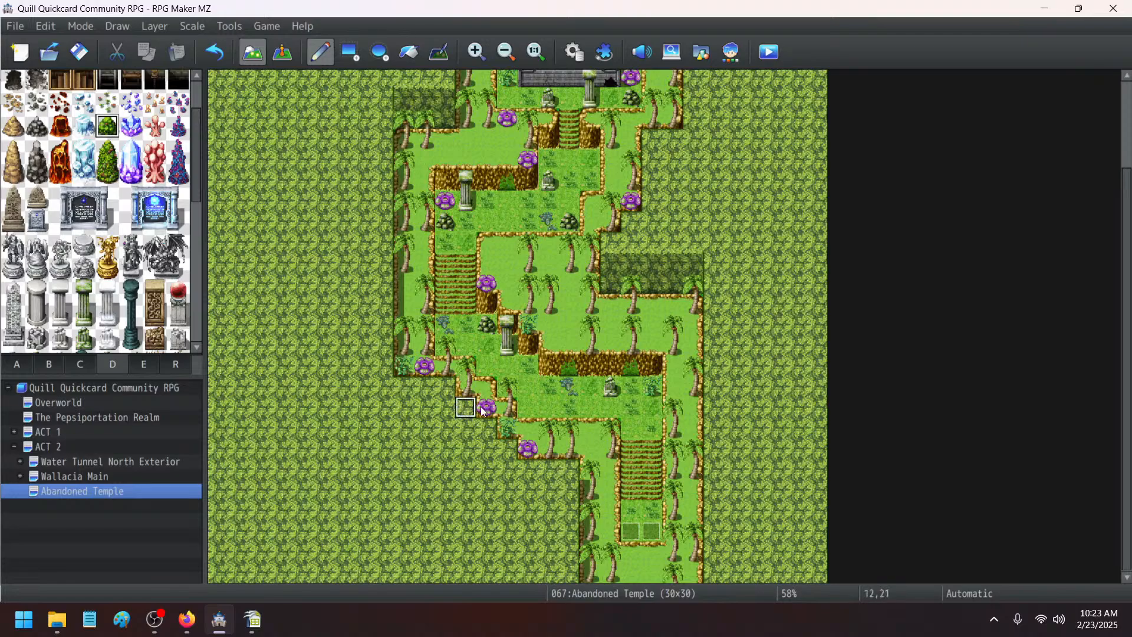
click(589, 450)
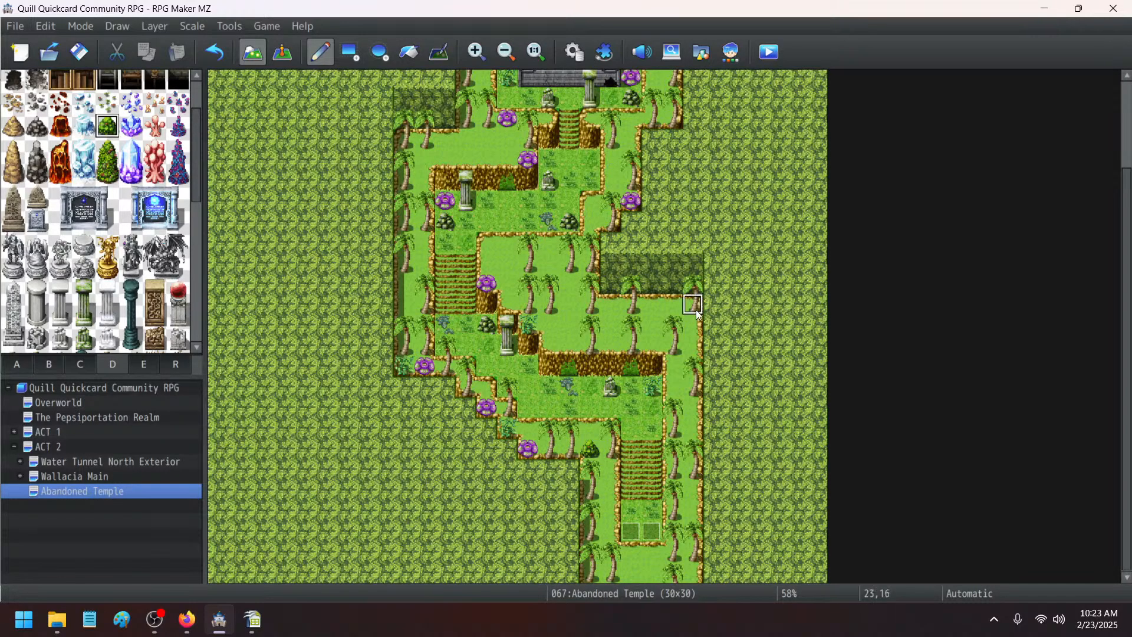
click(651, 324)
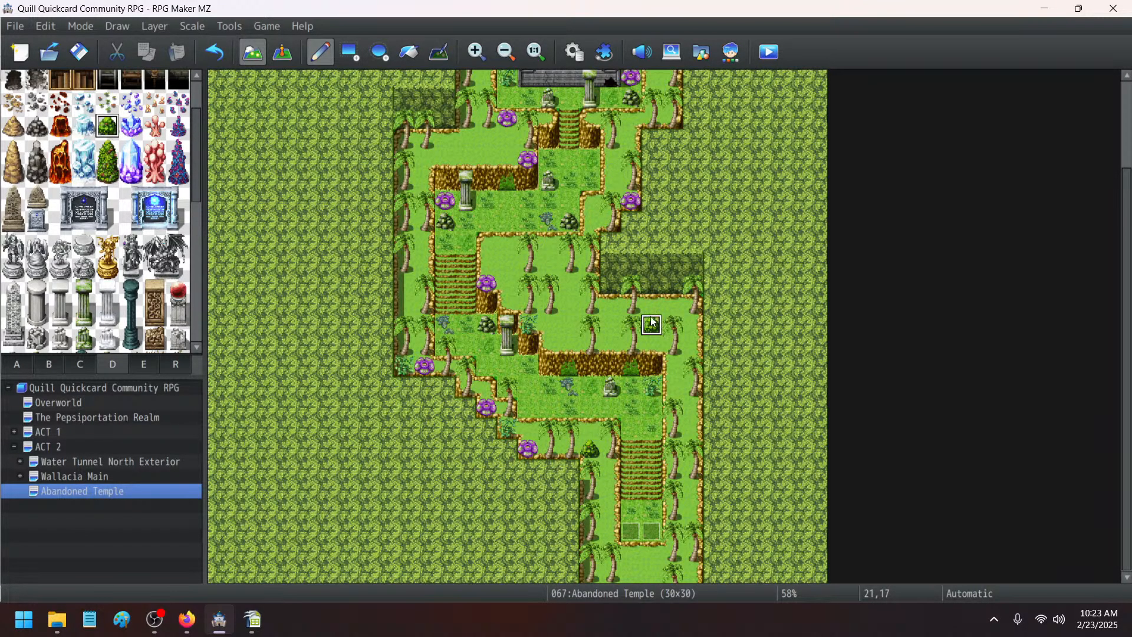
click(560, 331)
click(425, 263)
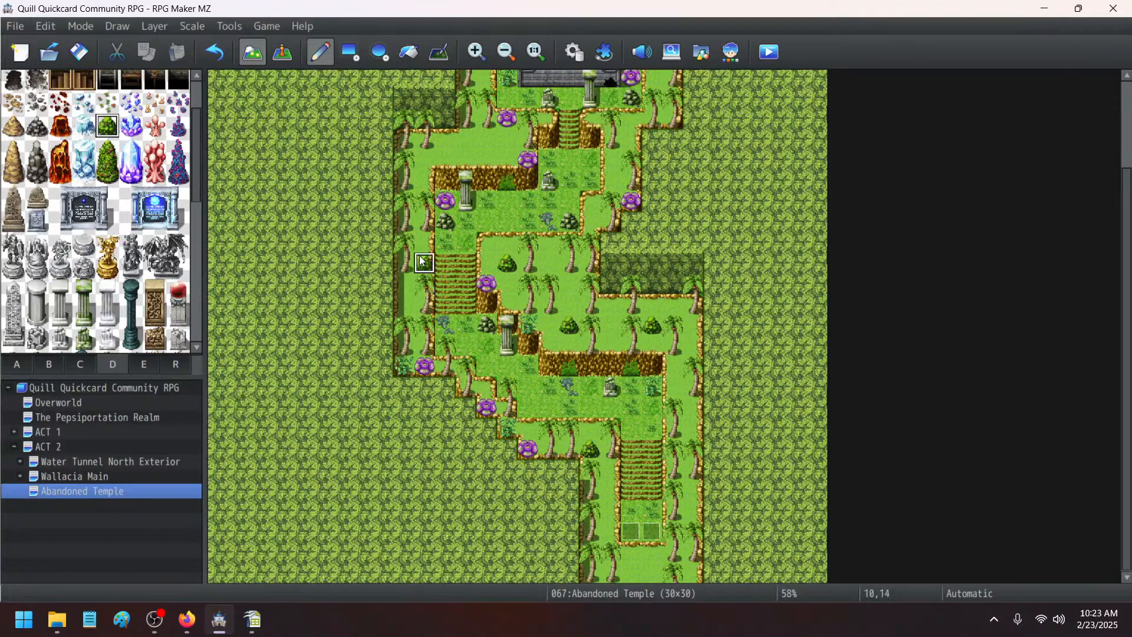
click(474, 147)
- Place two tall mossy pillars on the east ledges and scatter broken mossy pillar stumps among the palms and below the map entrance
scroll(67, 176, up, 1)
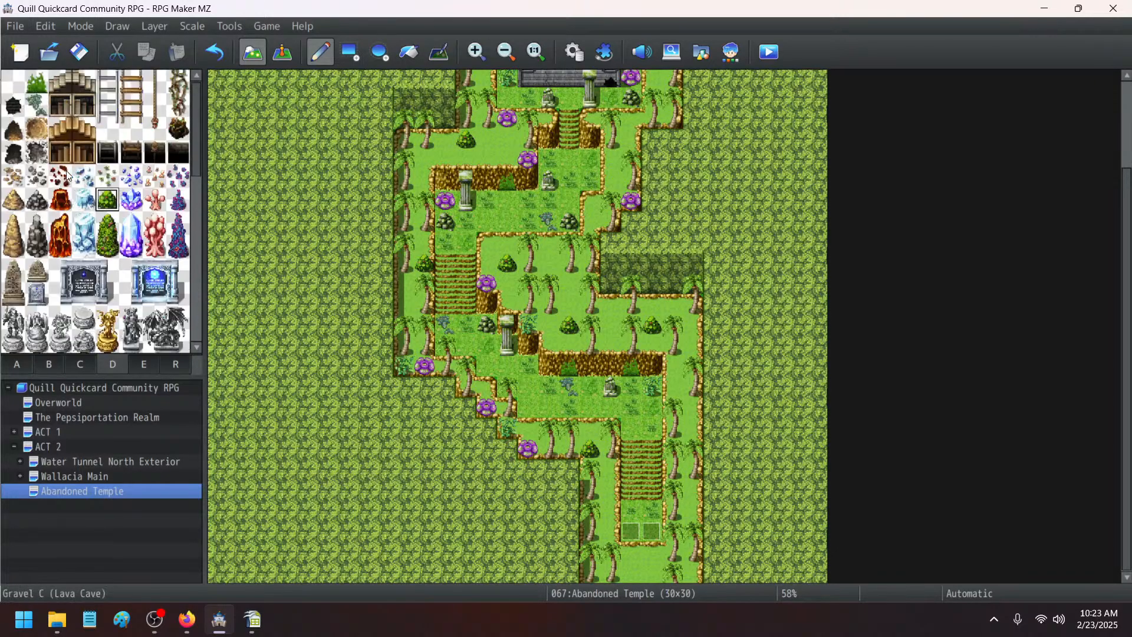
click(77, 364)
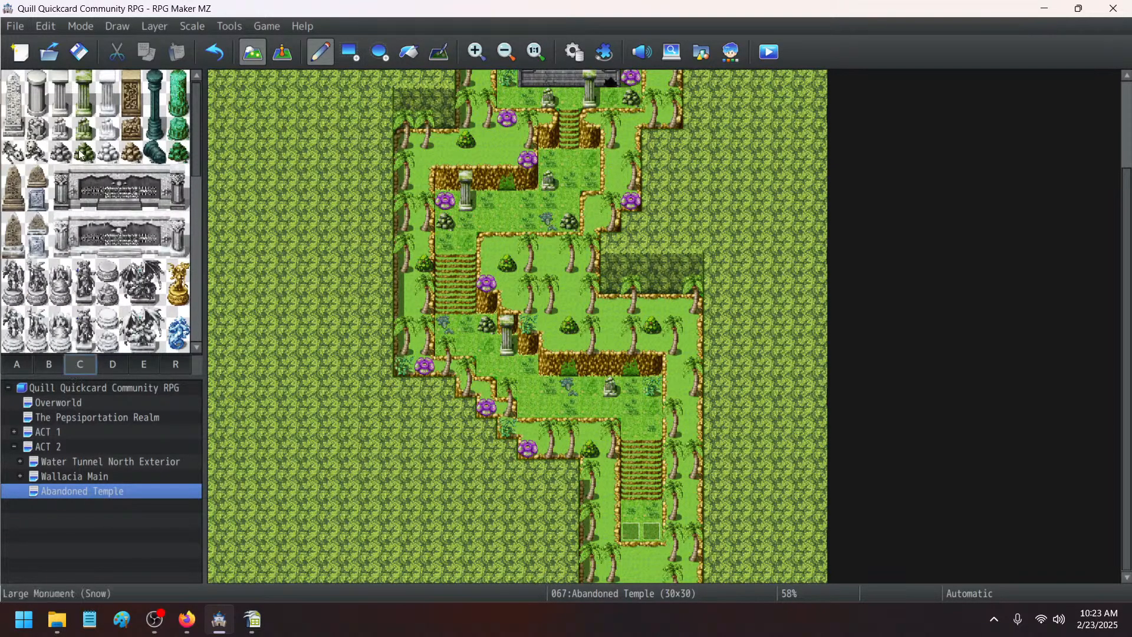
click(85, 80)
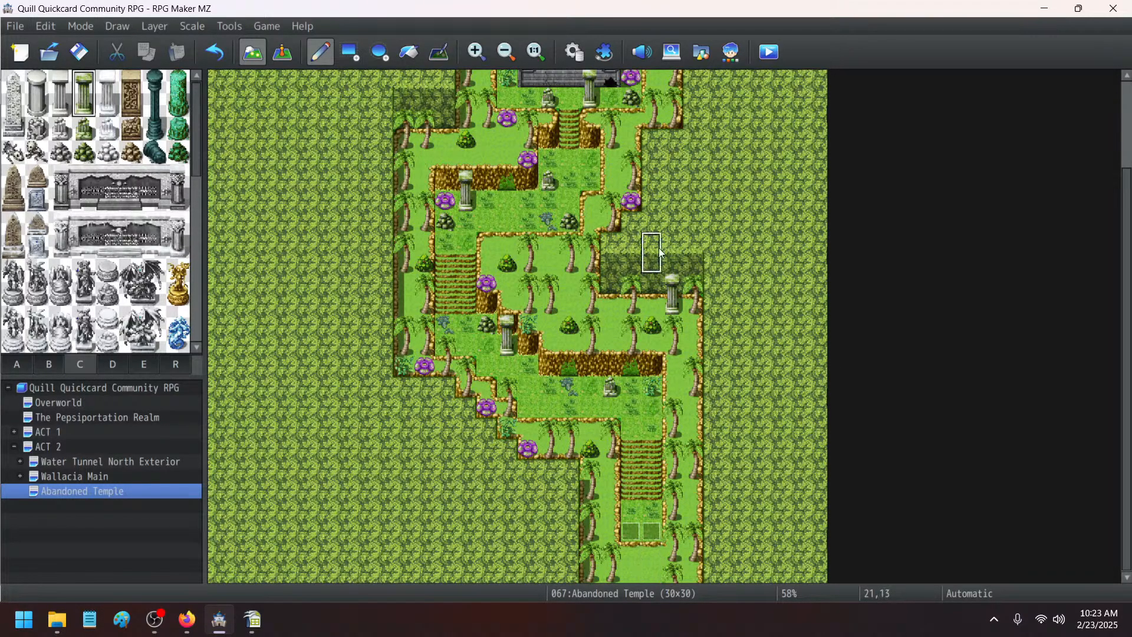
click(616, 171)
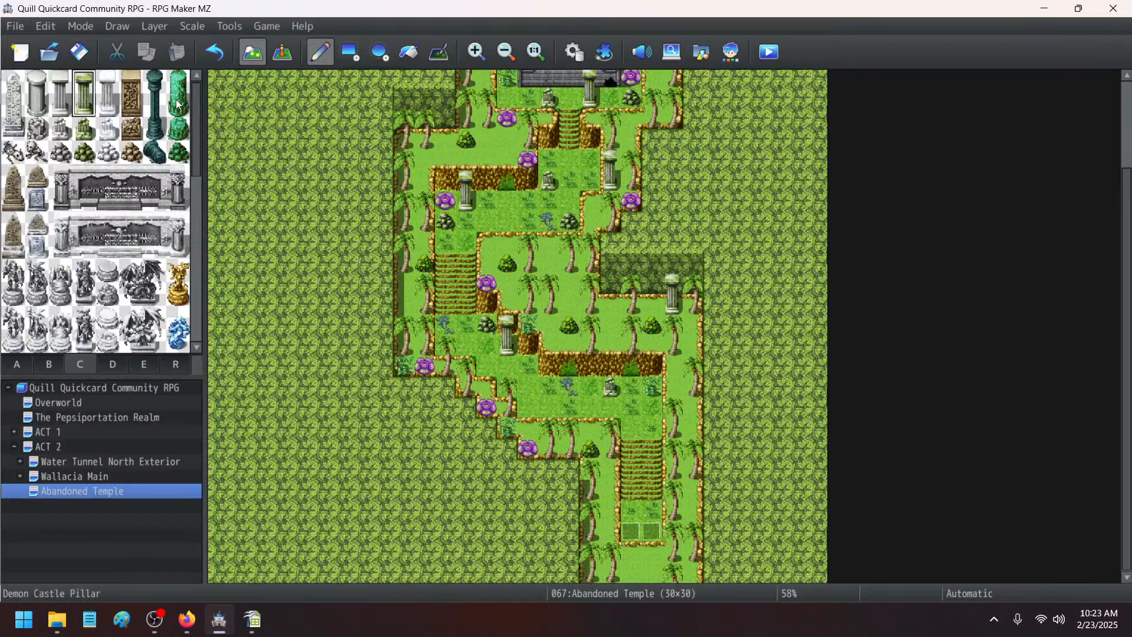
click(84, 128)
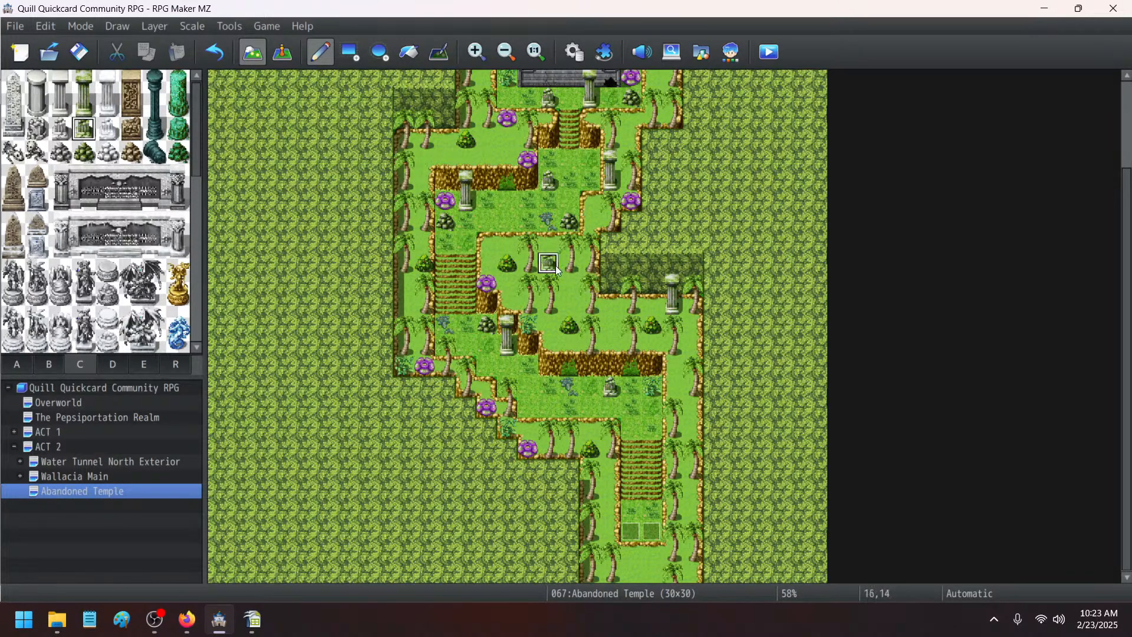
click(405, 303)
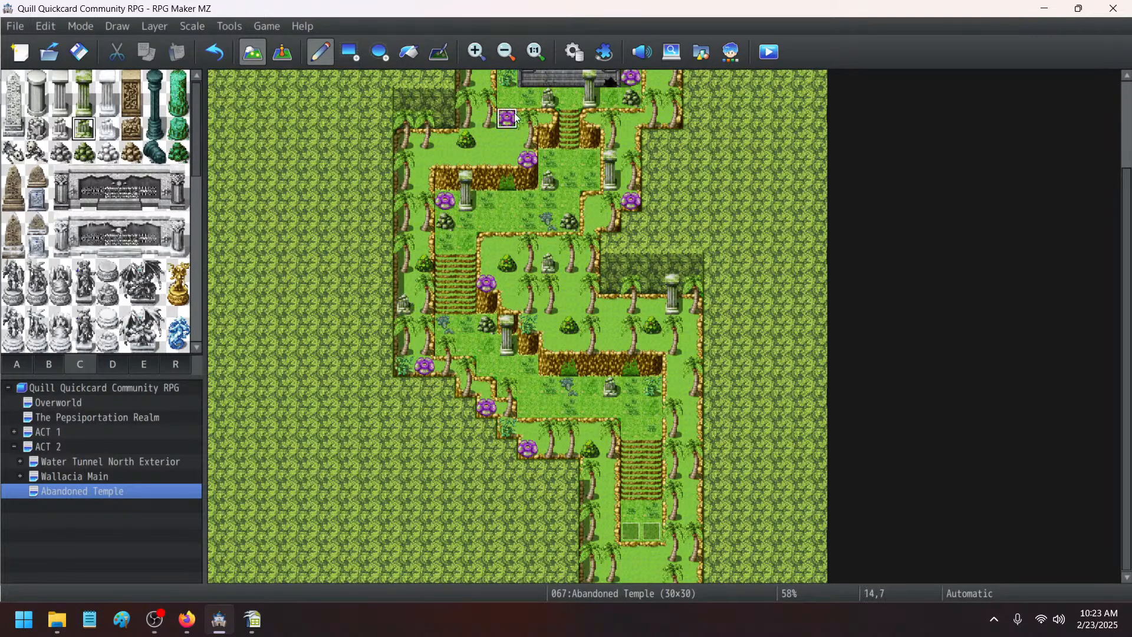
click(507, 140)
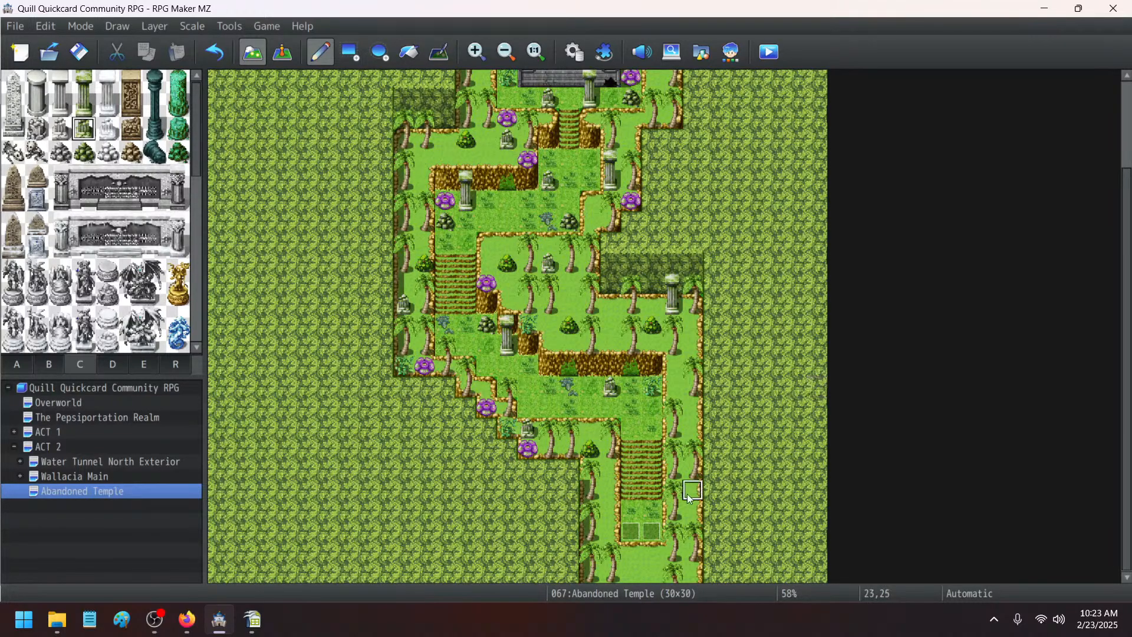
click(637, 553)
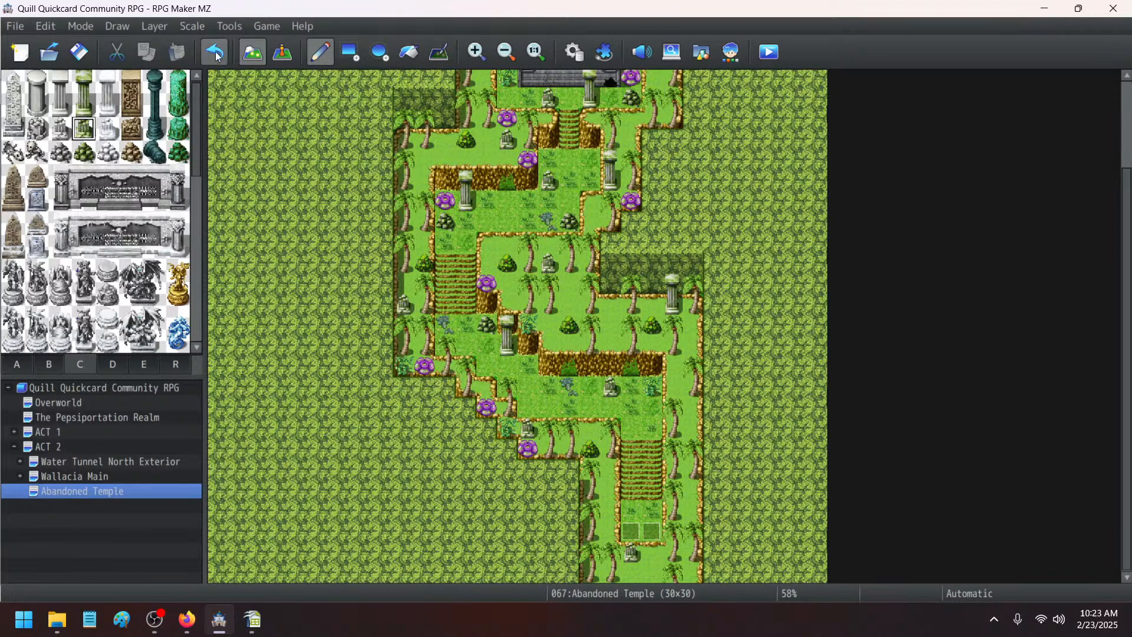
- Playtest the game from the saved file, leaving Wallacia and crossing the Overworld into the Abandoned Temple map
click(773, 51)
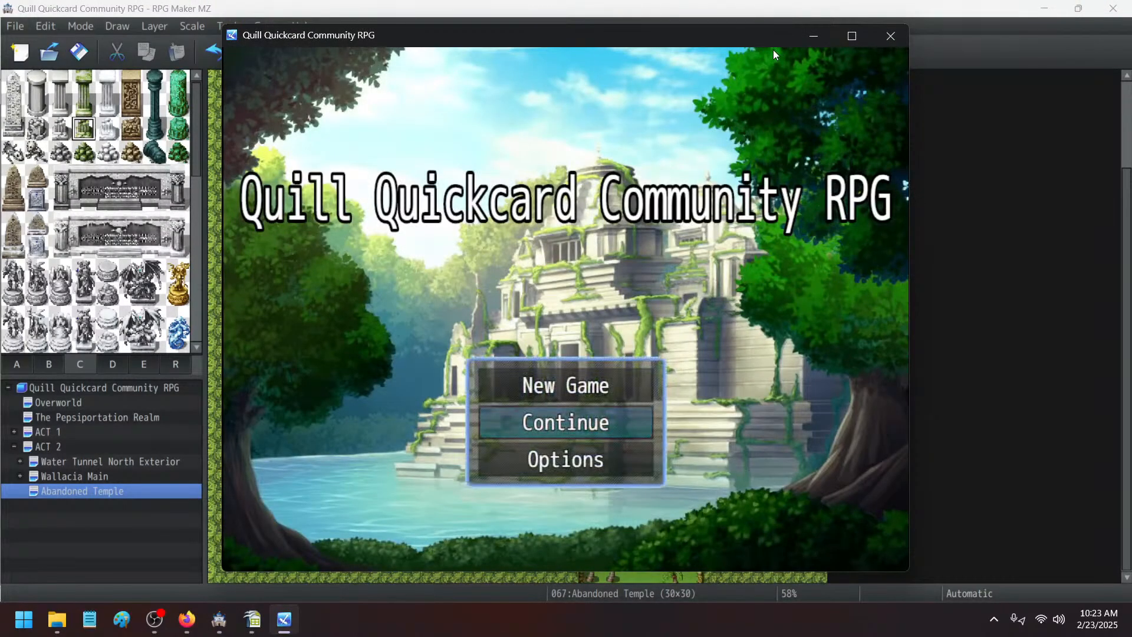
key(Return)
key(Return)
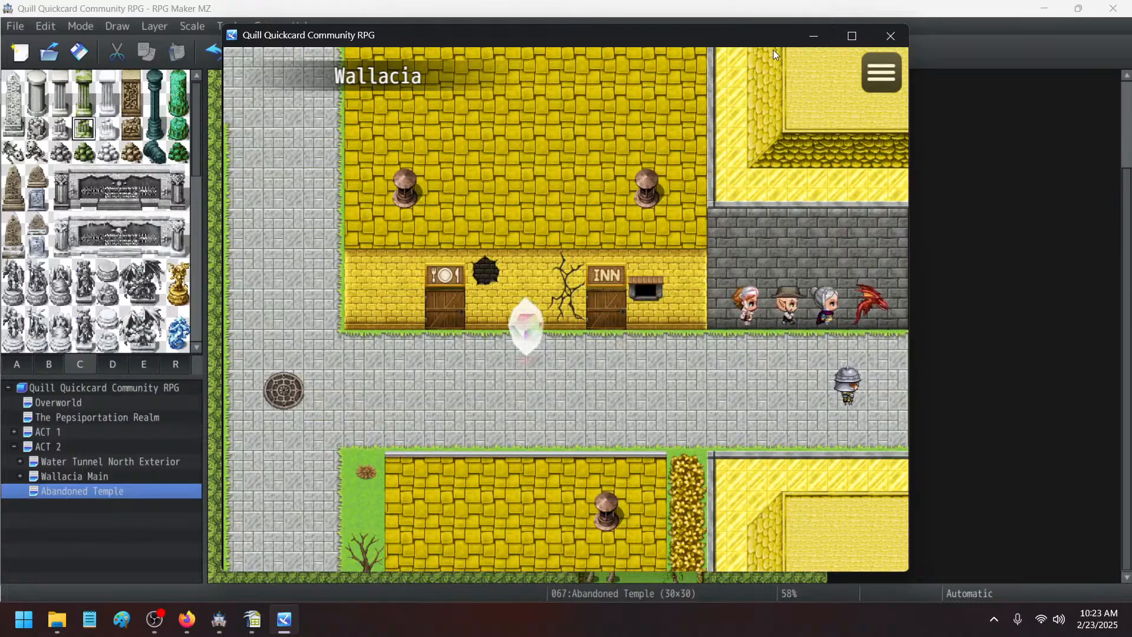
key(Down)
key(Left)
key(Down)
key(Left)
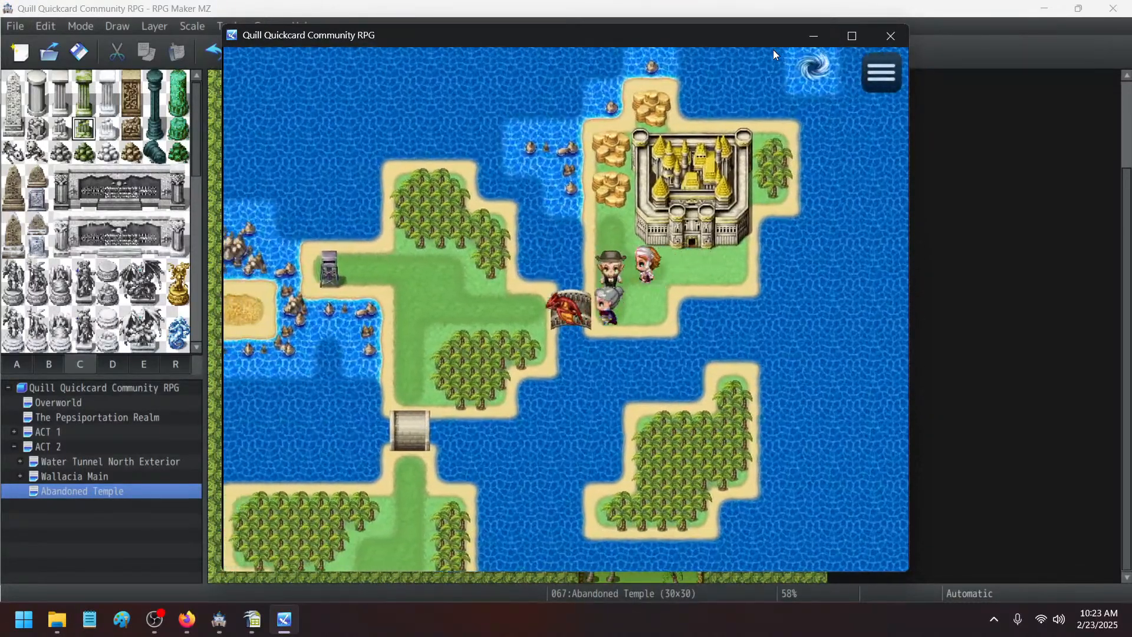
key(Left)
key(Down)
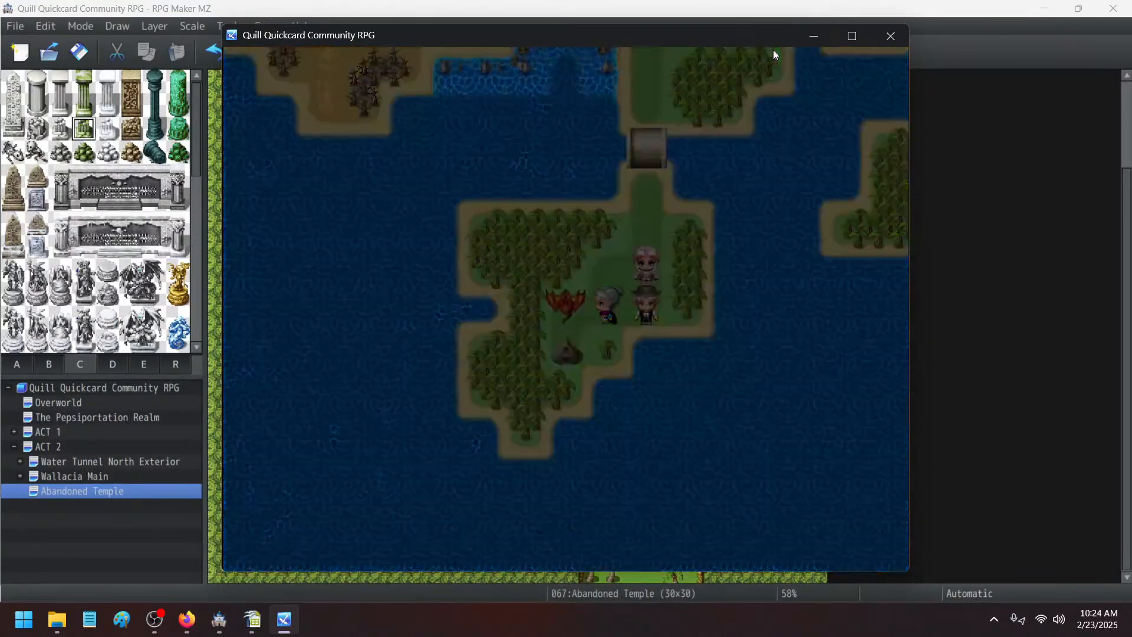
key(Right)
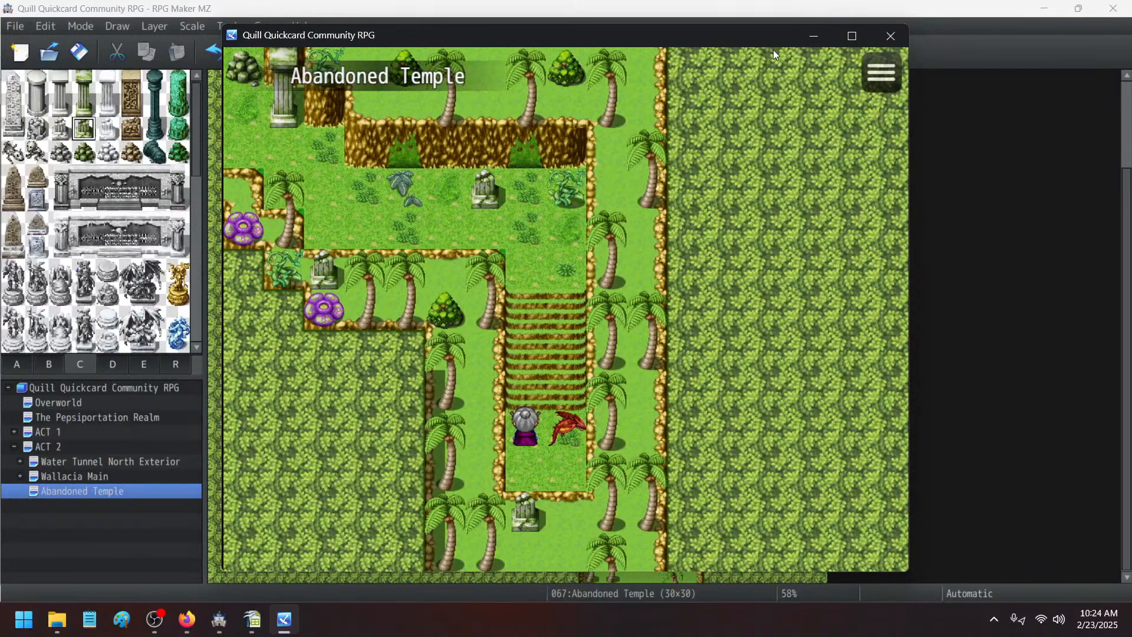
- Walk the party up the first stairs and back and forth along the lowest terrace to check the new decorations
key(Up)
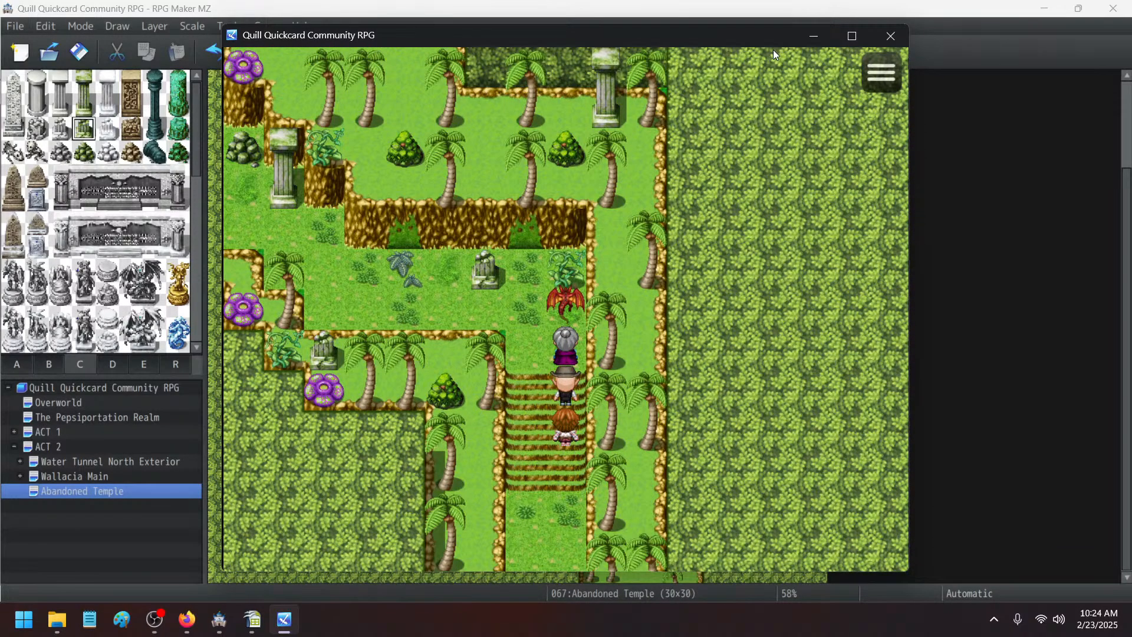
key(Left)
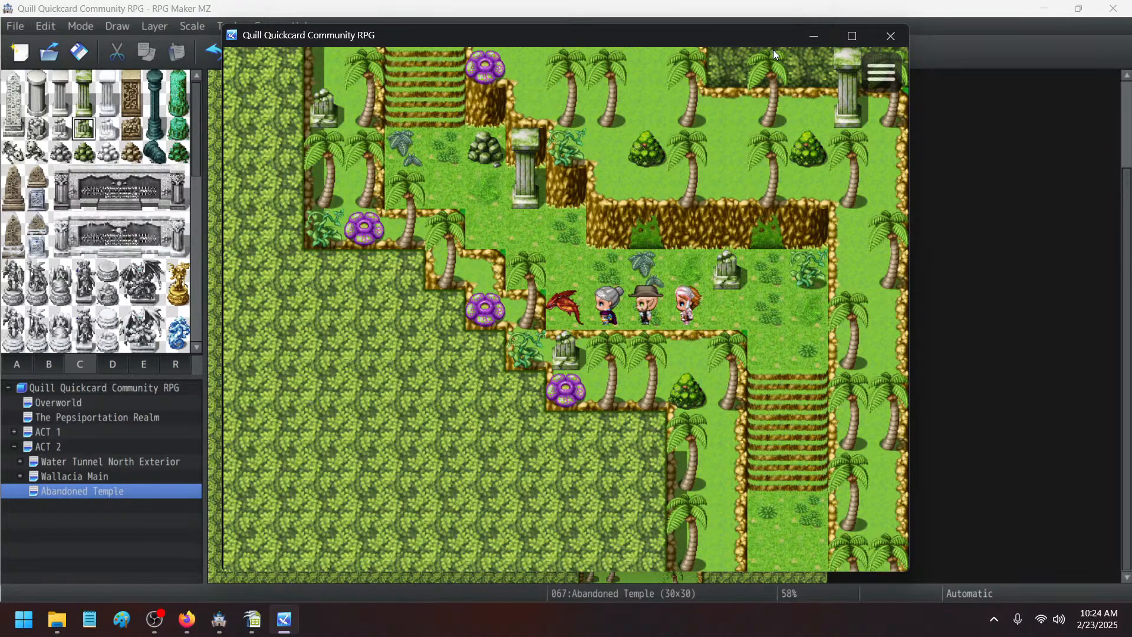
key(Right)
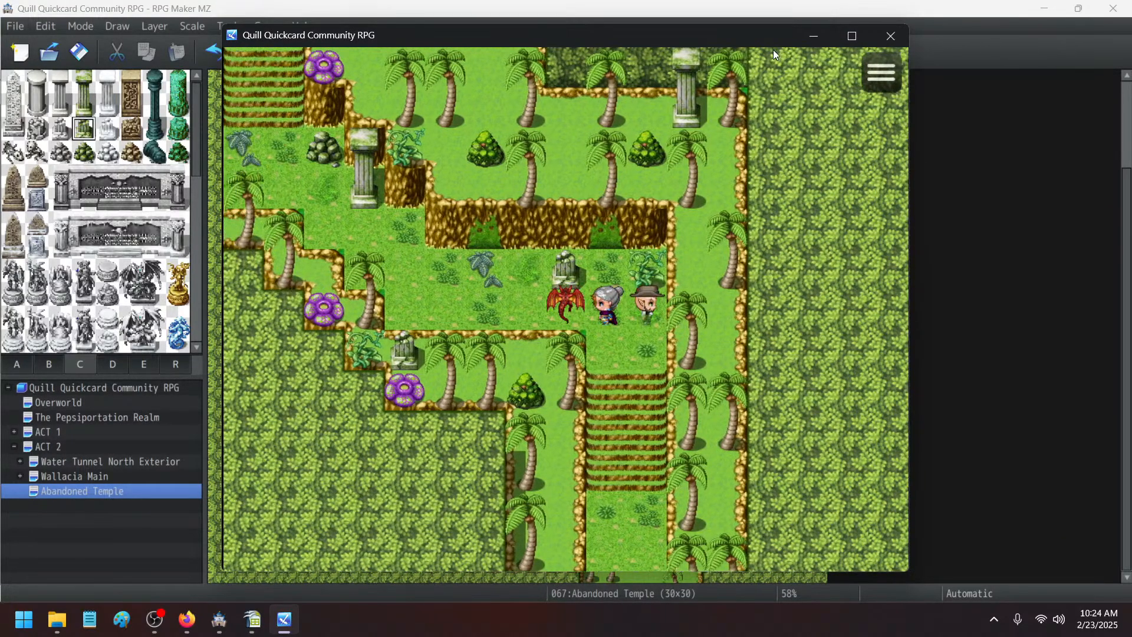
key(Right)
key(Left)
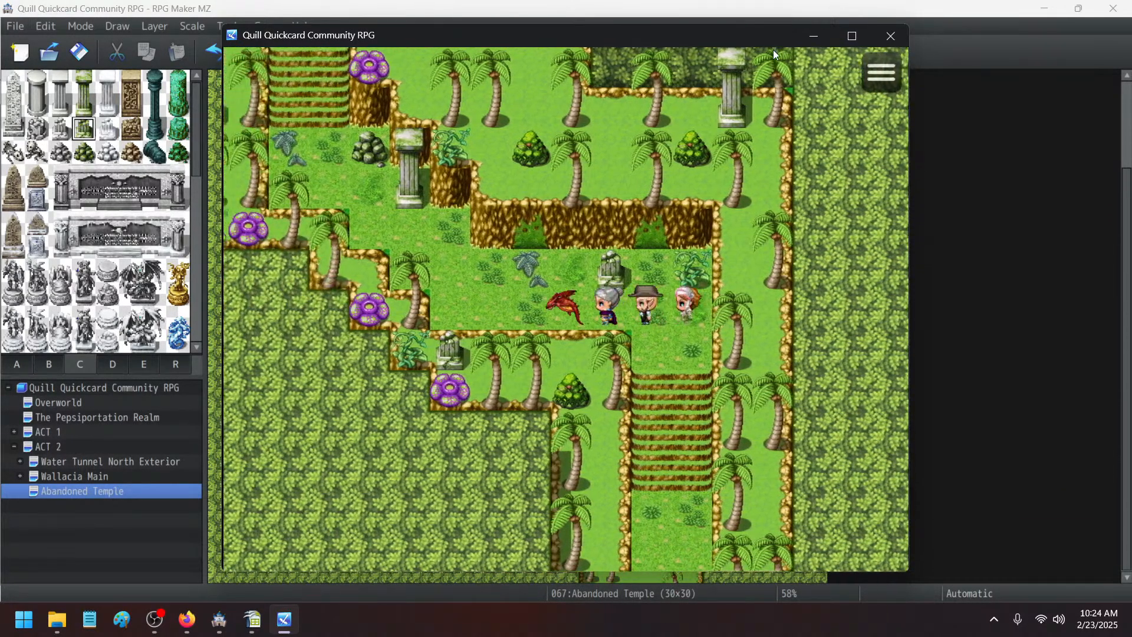
- Walk the party up the second stairs and east along the upper terrace to inspect the thinned palms and pillars
key(Up)
key(Left)
key(Up)
key(Left)
key(Up)
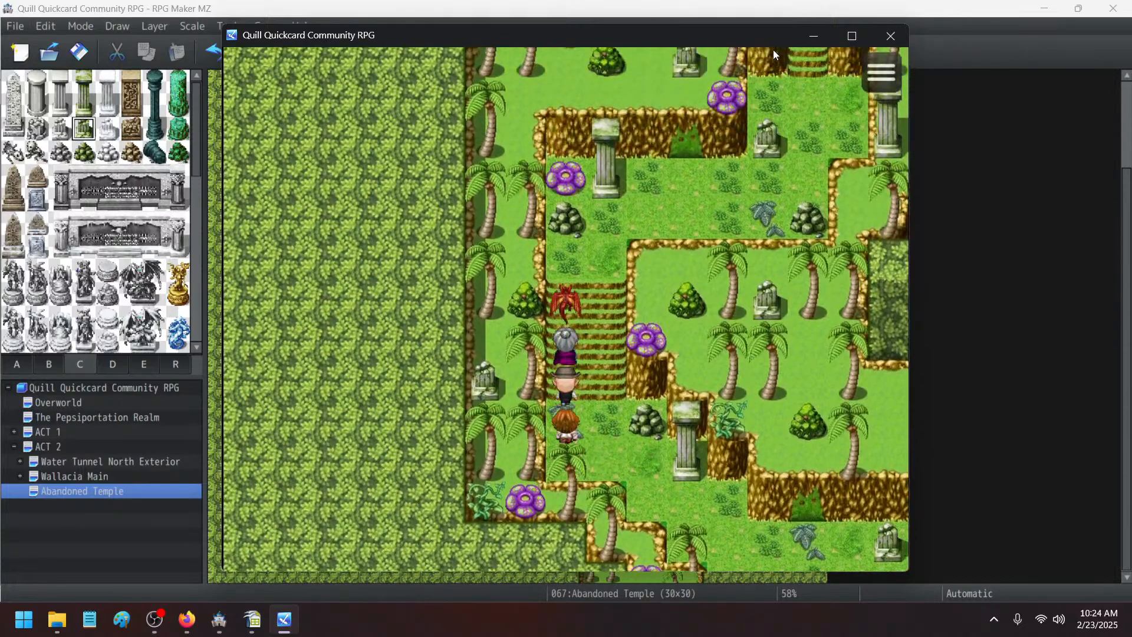
key(Right)
key(Up)
key(Right)
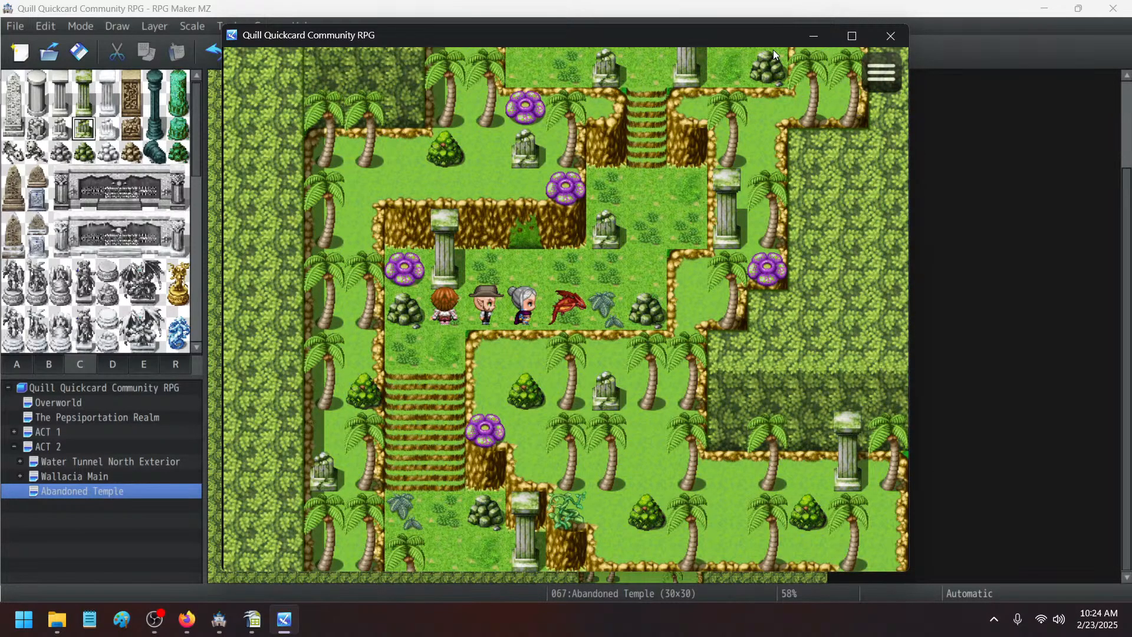
- Walk the party back down the second stairs to the lowest terrace to recheck its scenery
key(Left)
key(Down)
key(Right)
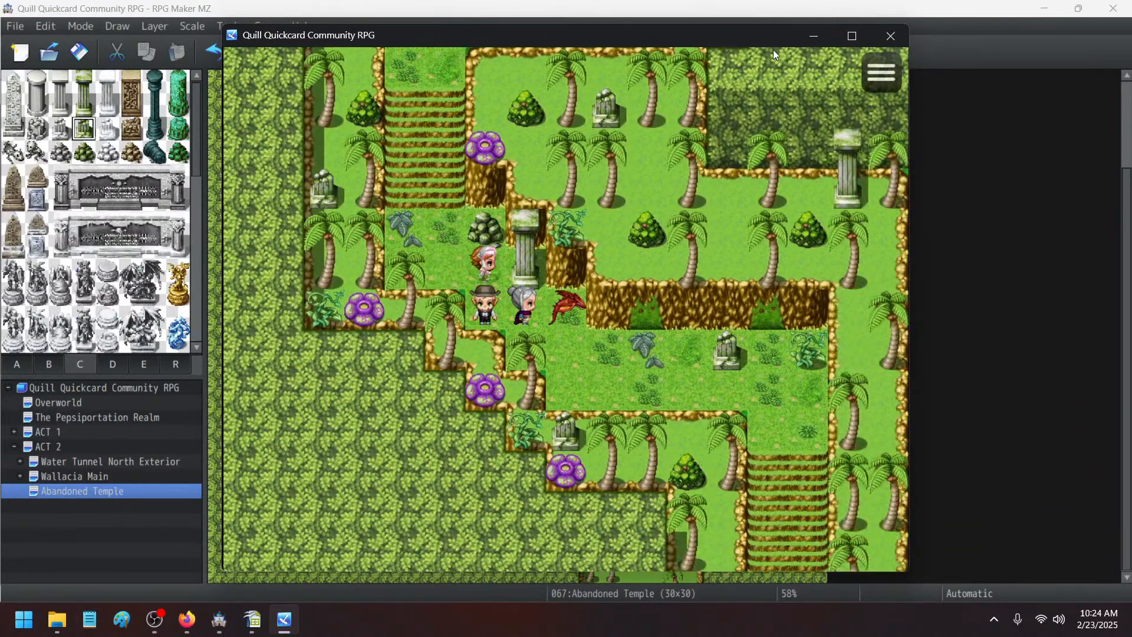
key(Left)
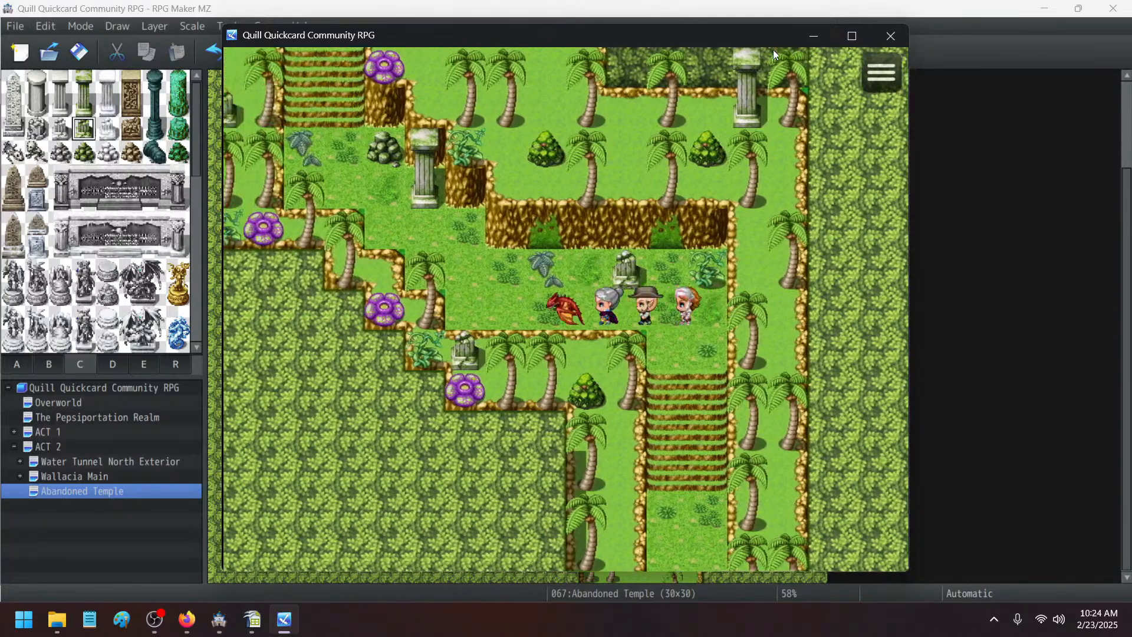
- Walk the party west from the lower terrace and up the wide stairs toward the upper terrace
key(Up)
key(Left)
key(Up)
key(Left)
key(Up)
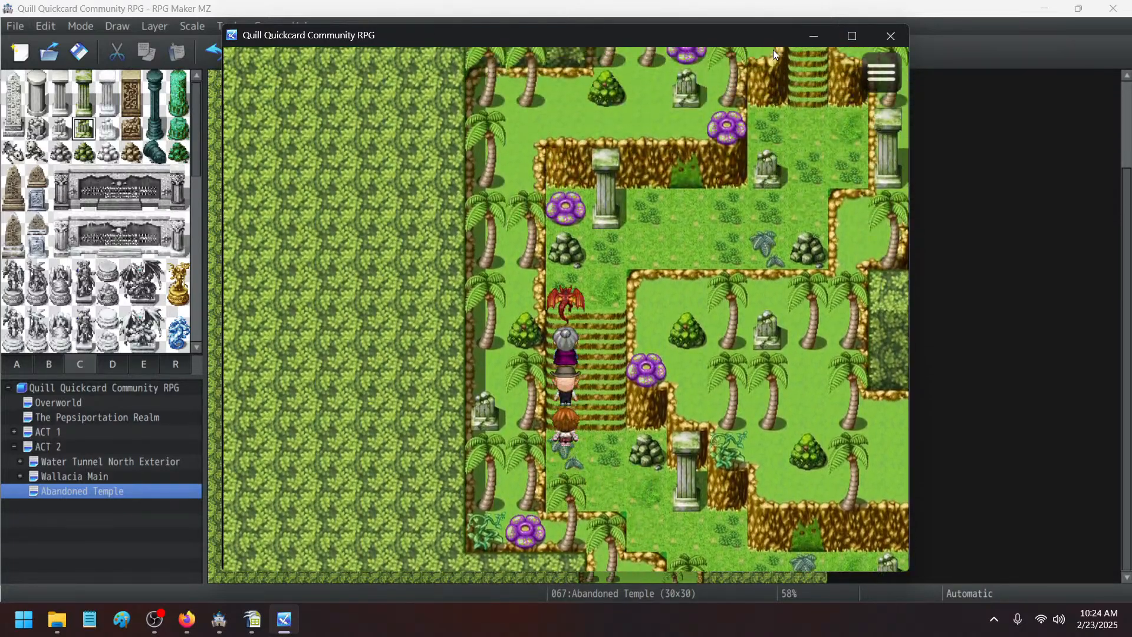
- Walk the party east across the upper terrace and up the narrow stairs to the temple front
key(Right)
key(Up)
key(Right)
key(Up)
key(Right)
key(Up)
key(Up)
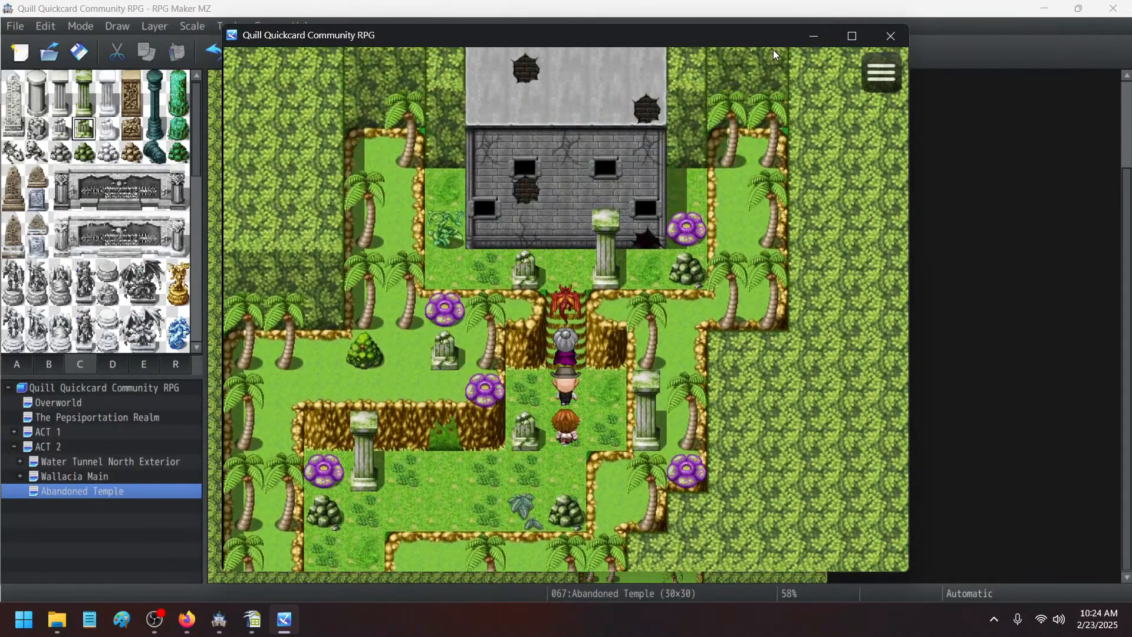
- Walk the party from the temple front back down to the lower terrace to review the scenery
key(Down)
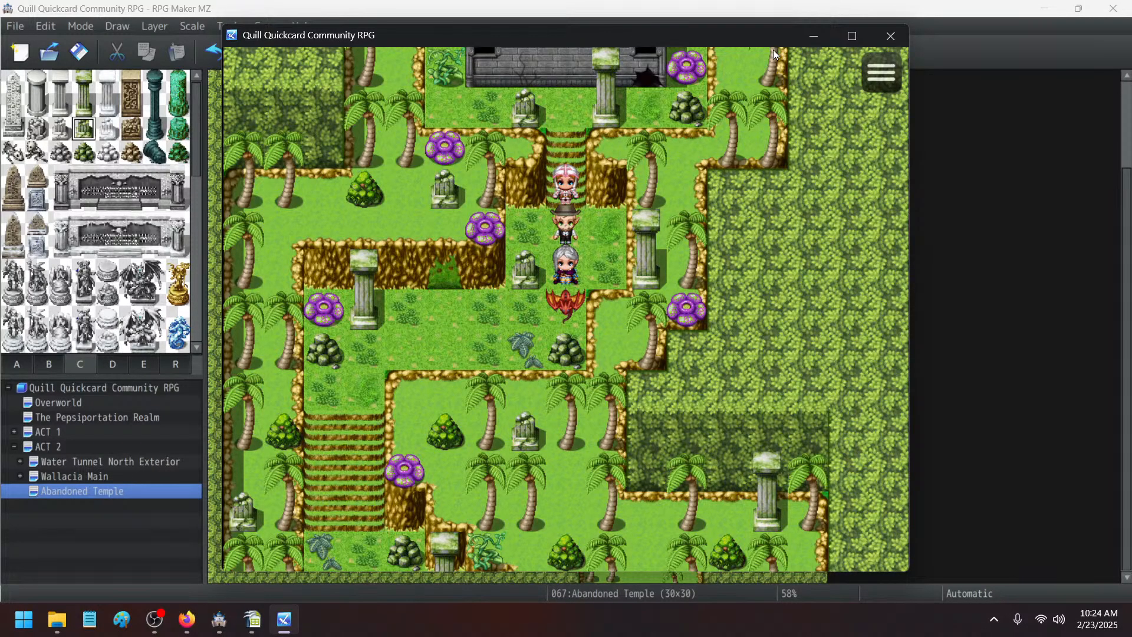
key(Left)
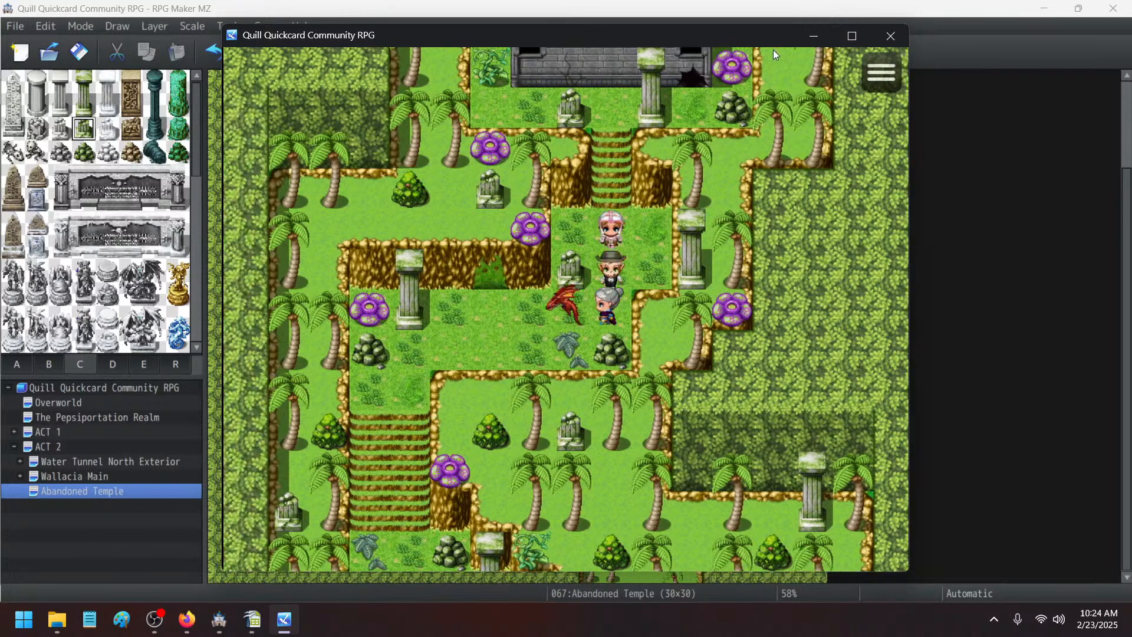
key(Down)
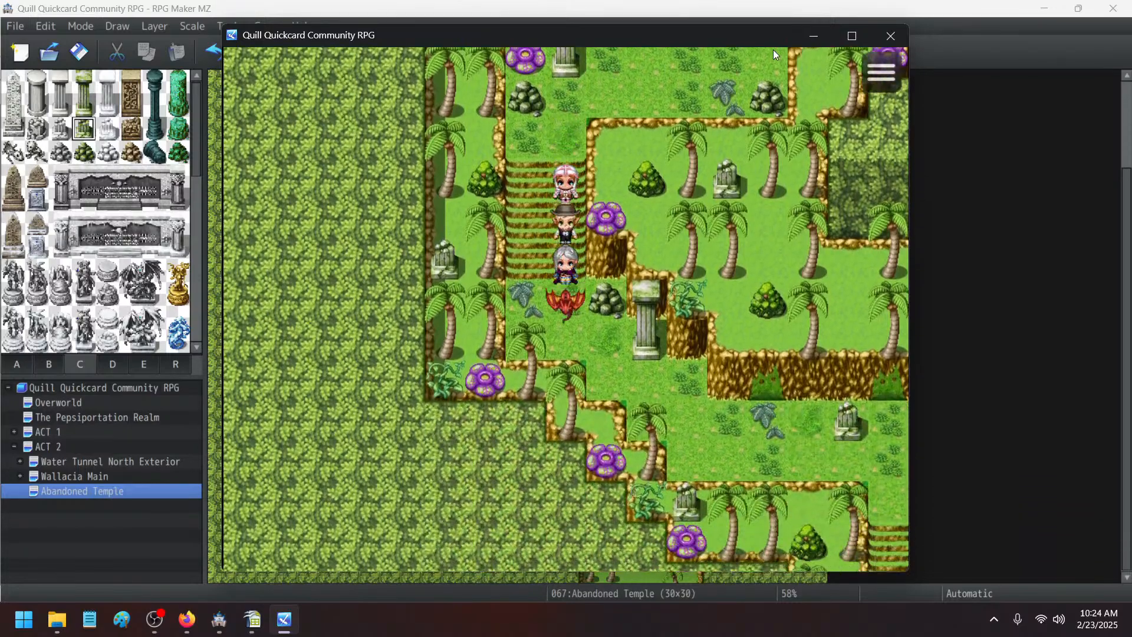
key(Left)
key(Down)
key(Right)
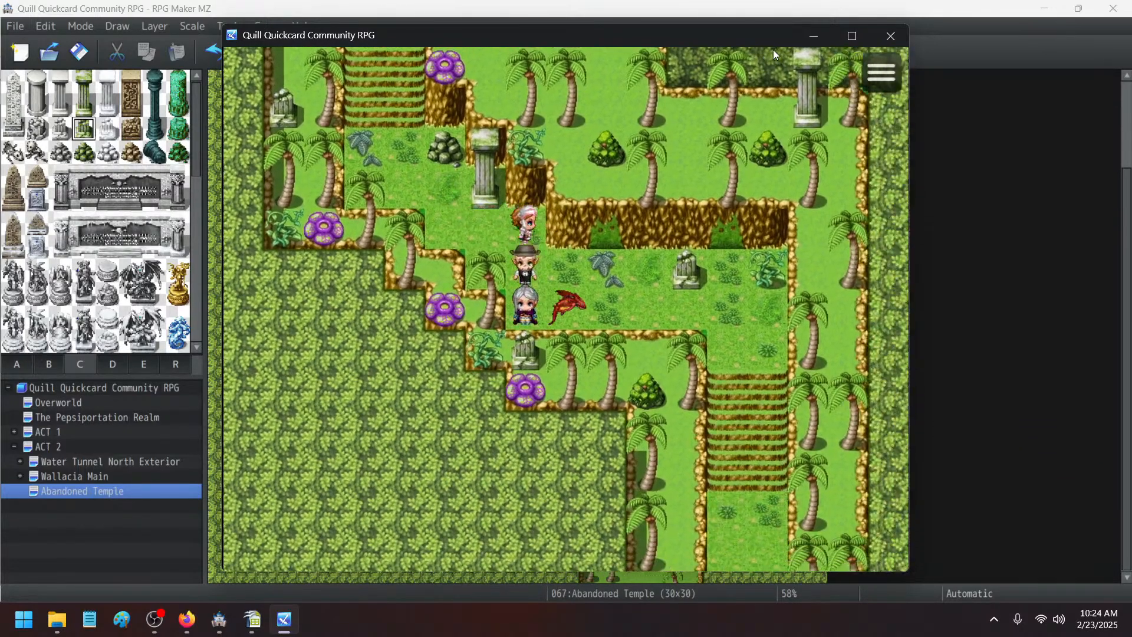
- Retrace the whole route from the lower terrace up both stairways to the temple front, checking the cliffs and decorations
key(Left)
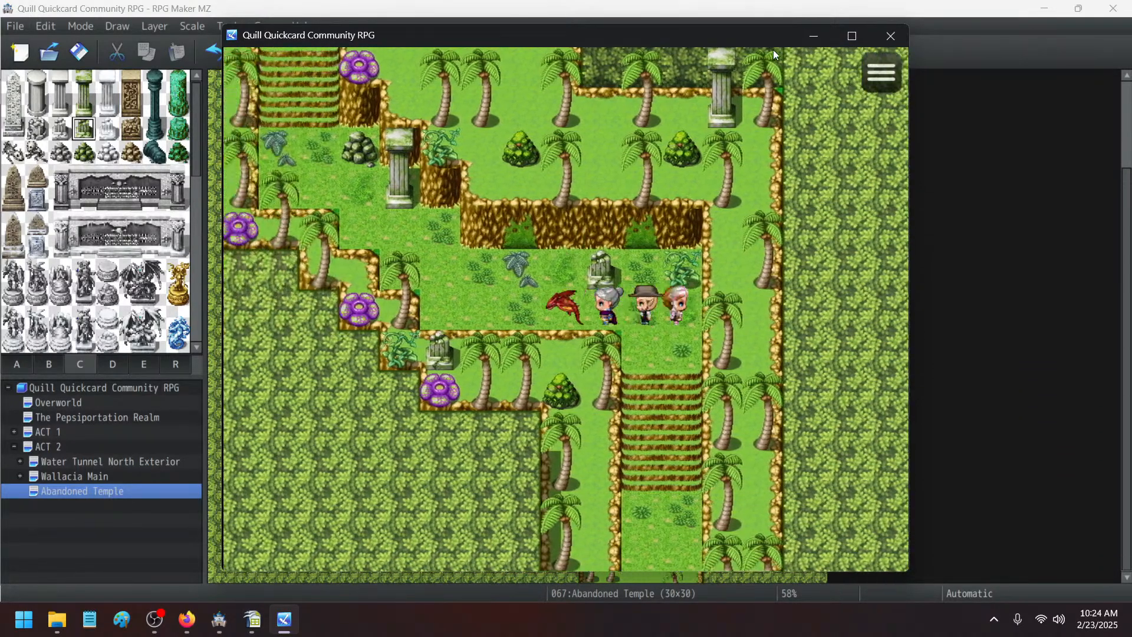
key(Up)
key(Left)
key(Up)
key(Left)
key(Up)
key(Left)
key(Up)
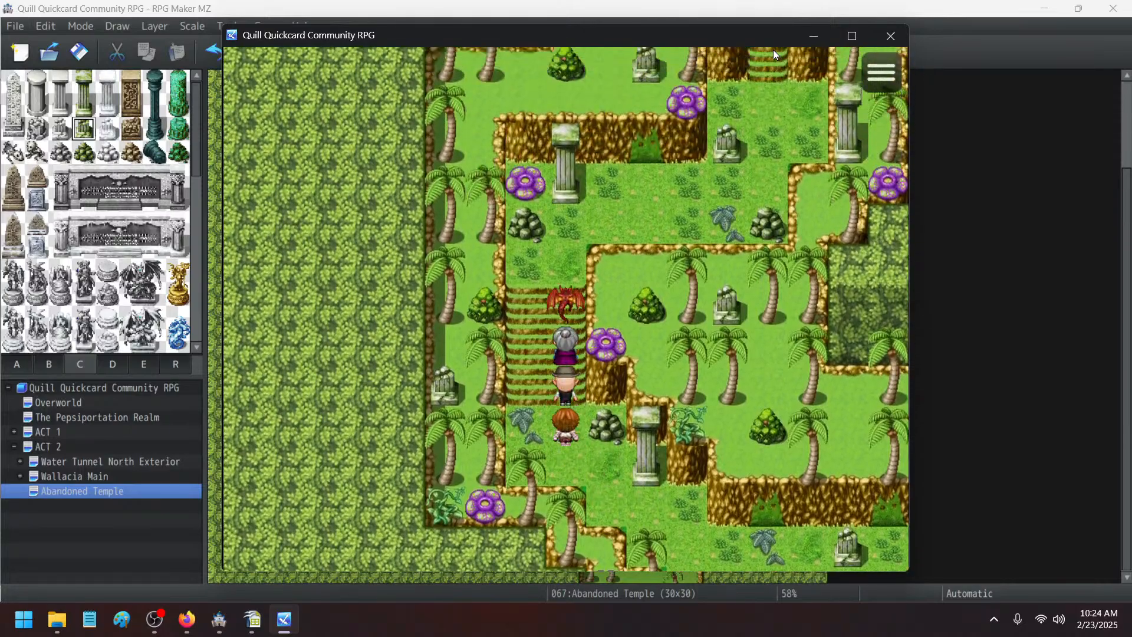
key(Right)
key(Up)
key(Right)
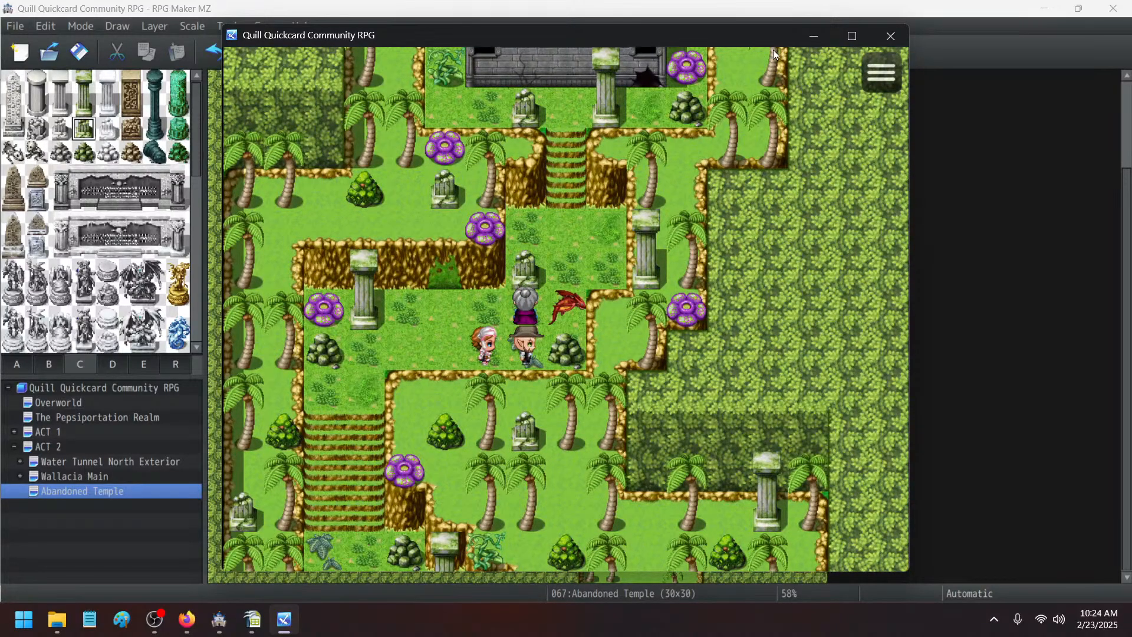
key(Up)
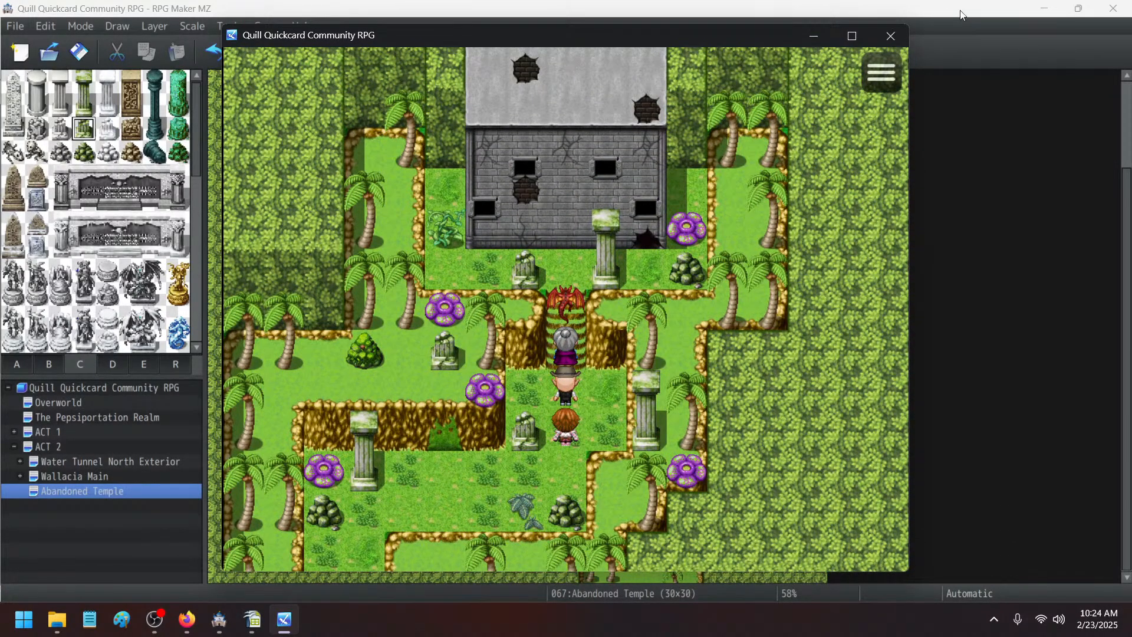
- End the playtest and set the map drawing layer to Layer 2
click(891, 36)
click(154, 26)
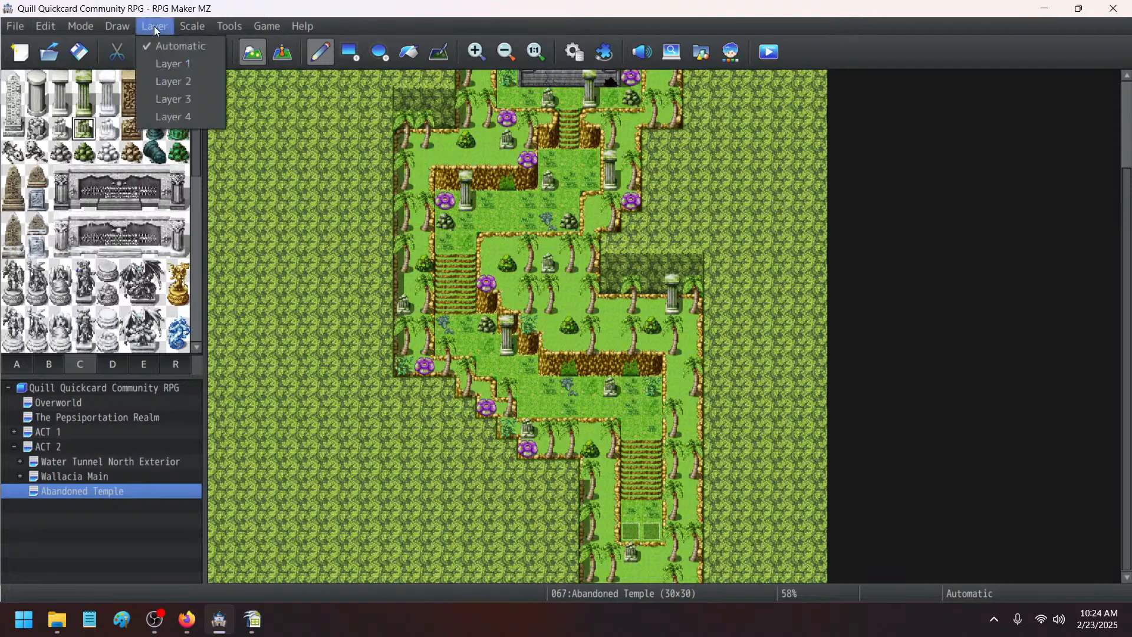
click(163, 62)
click(154, 26)
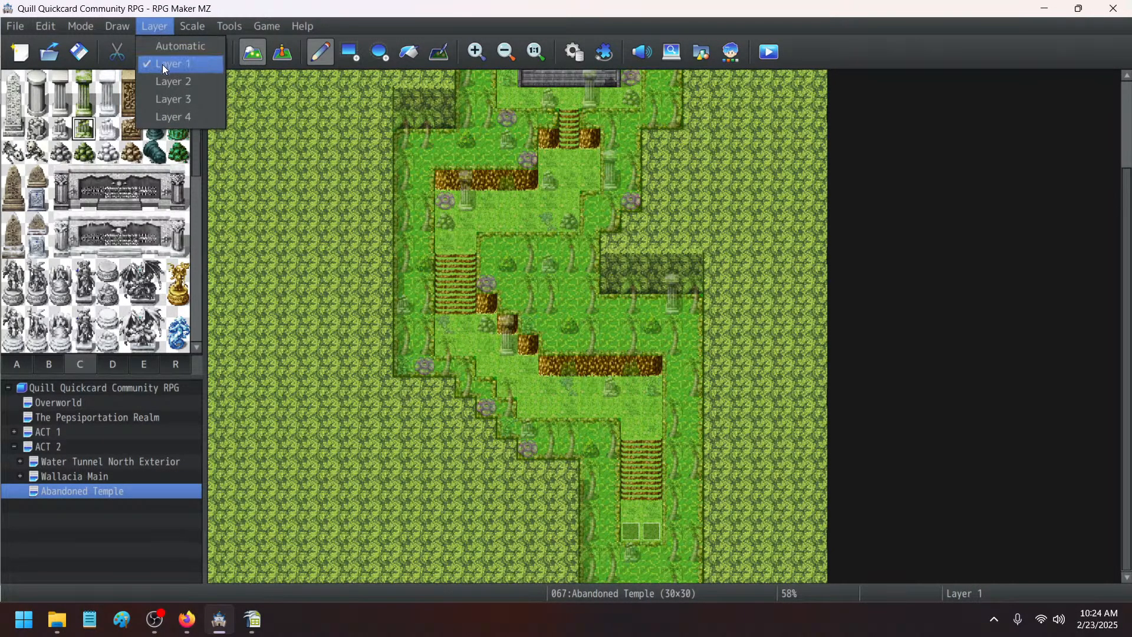
click(165, 81)
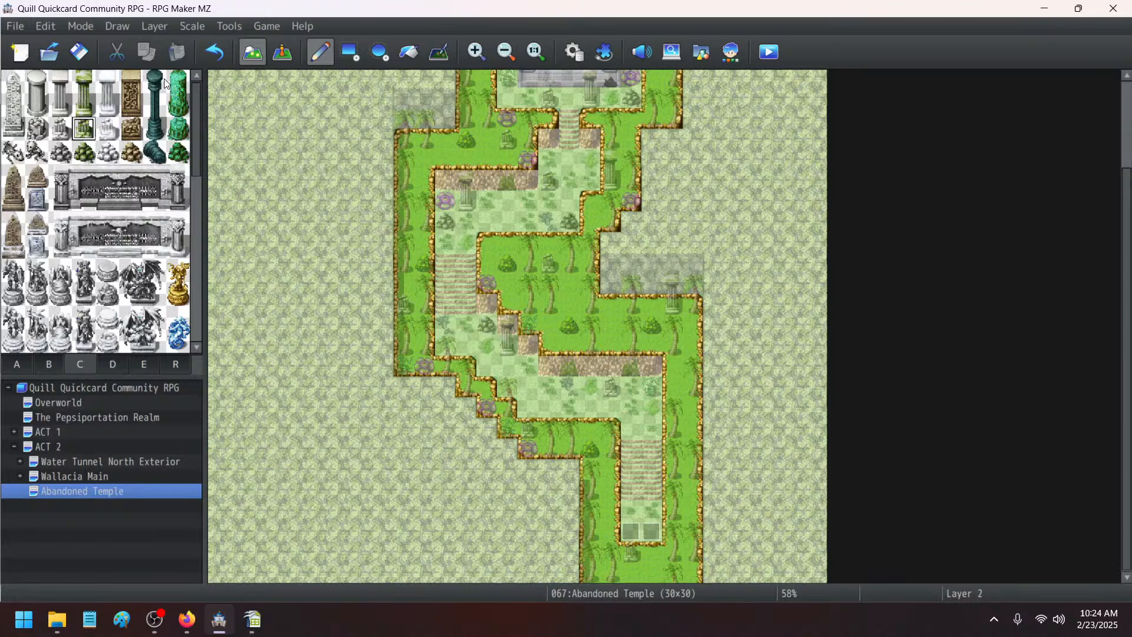
- Paint brown cliff wall tiles on Layer 2 beneath the plateau's outer edges, southeast of the temple and along the stepped southwest side
click(23, 366)
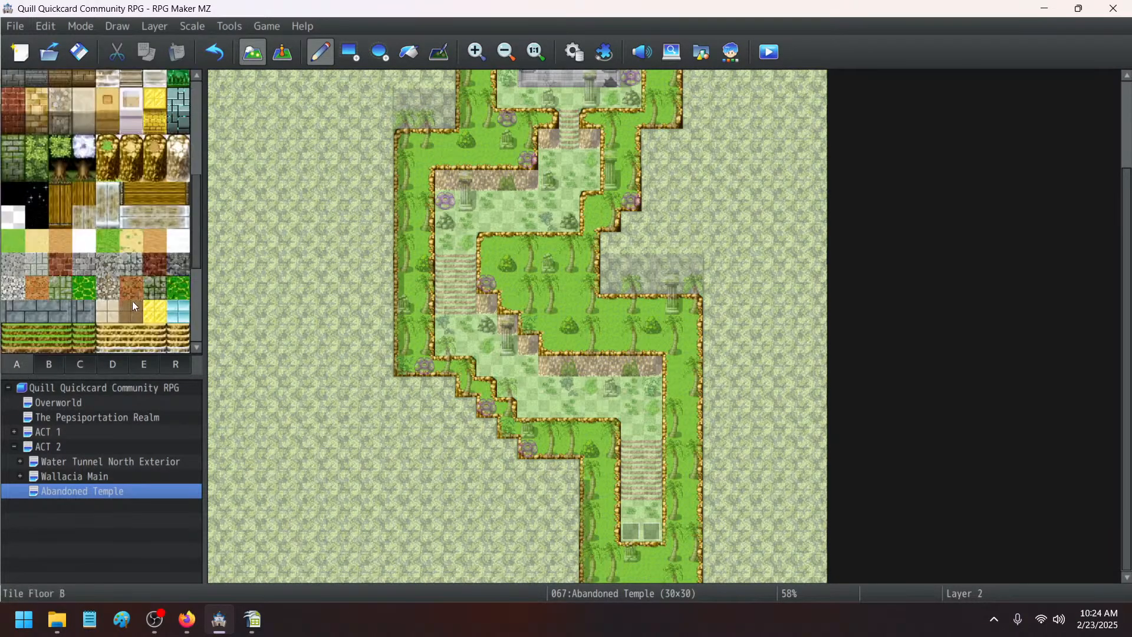
scroll(136, 291, up, 5)
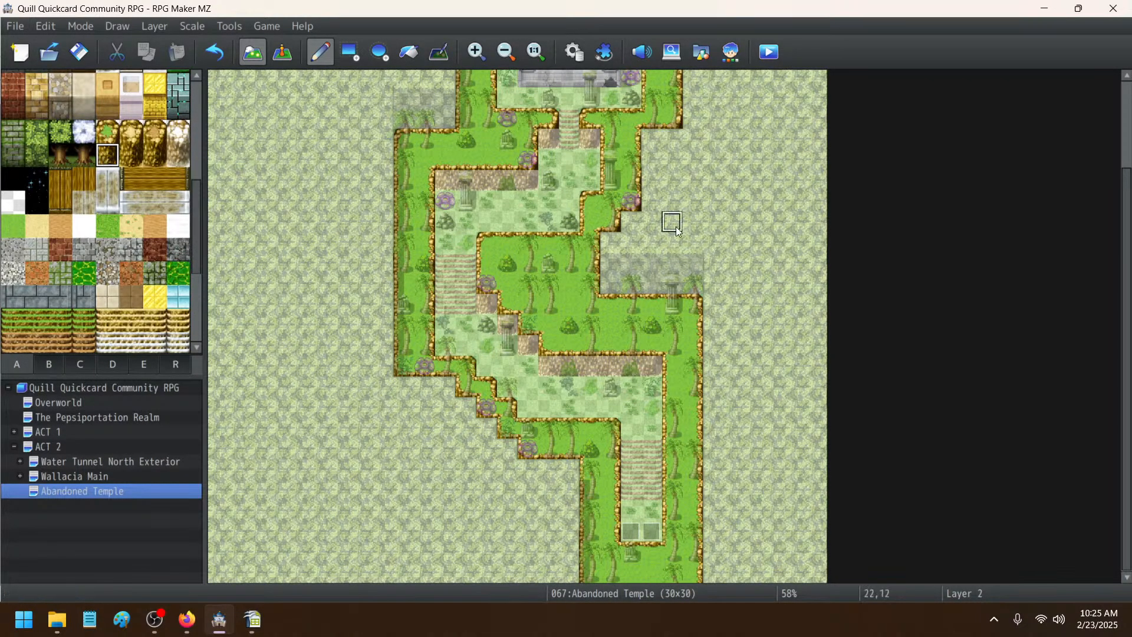
click(634, 227)
click(610, 242)
drag(672, 141, 651, 137)
scroll(671, 226, up, 1)
scroll(527, 342, down, 1)
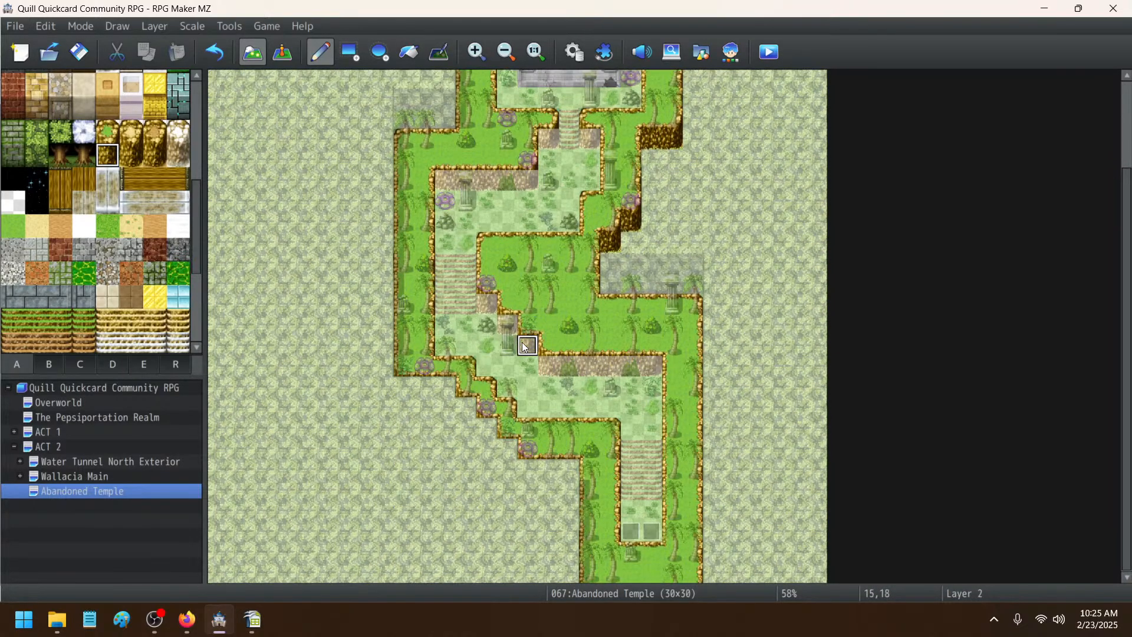
mouse_move(422, 390)
mouse_down()
mouse_move(410, 387)
mouse_move(443, 387)
mouse_move(524, 465)
mouse_move(563, 473)
mouse_up()
scroll(702, 420, up, 3)
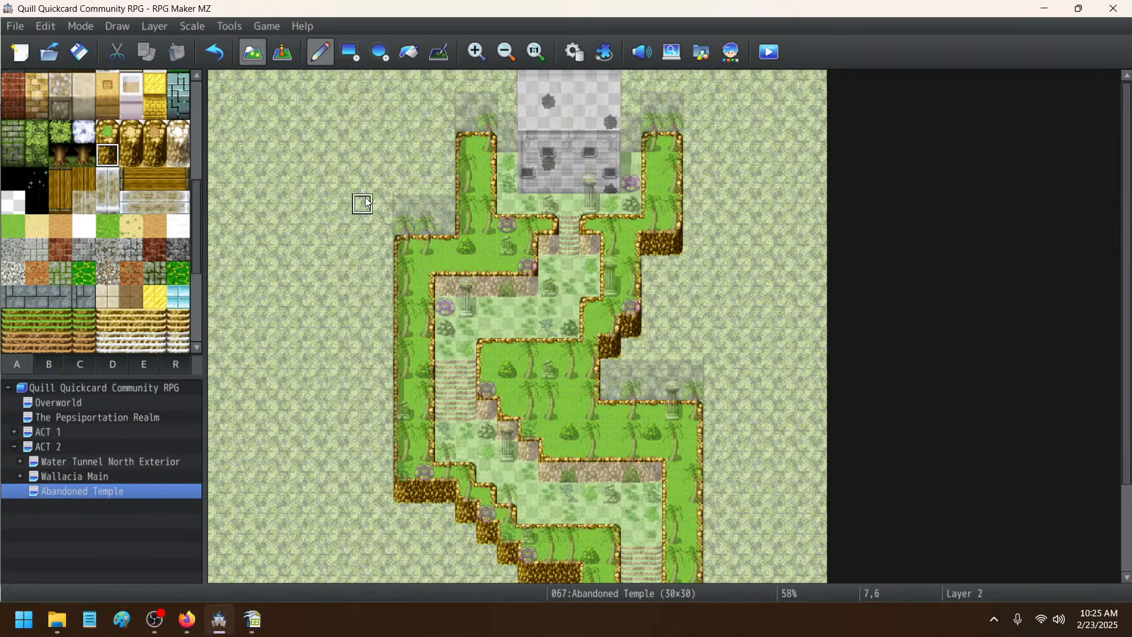
- Set the drawing layer to Layer 1 and look through the A tileset for a terrain tile
click(197, 26)
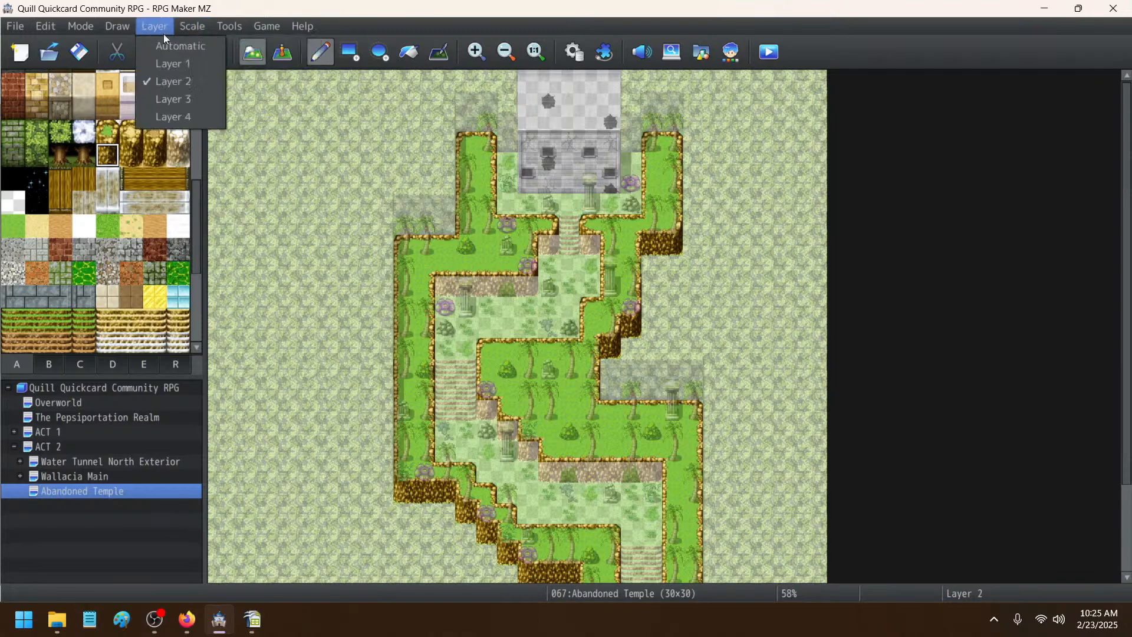
click(168, 65)
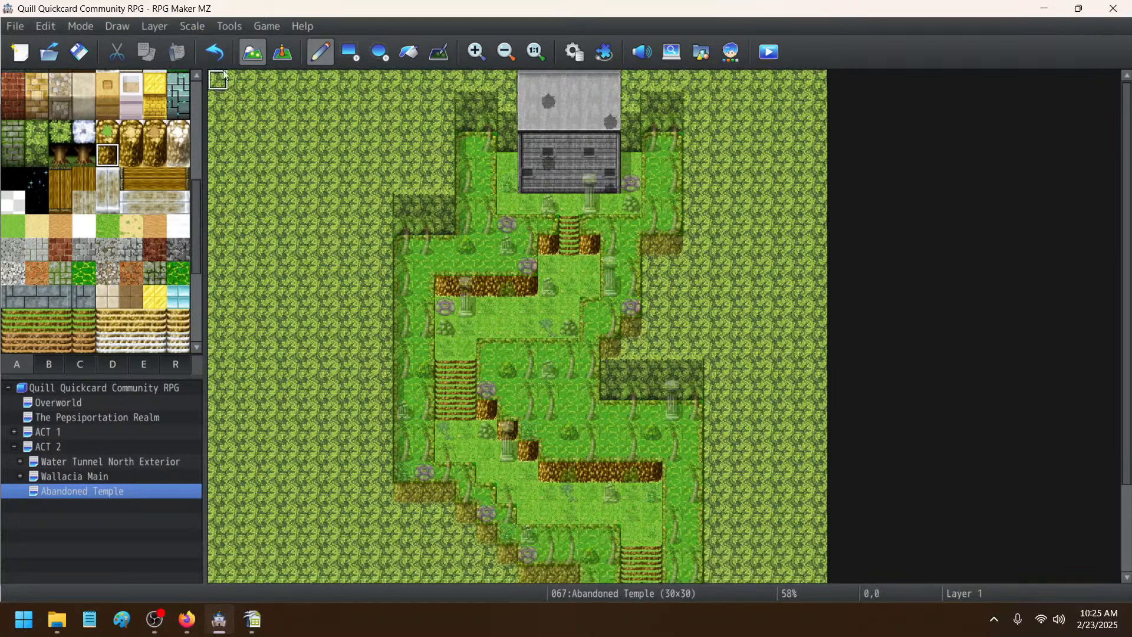
scroll(78, 249, up, 3)
scroll(77, 250, up, 3)
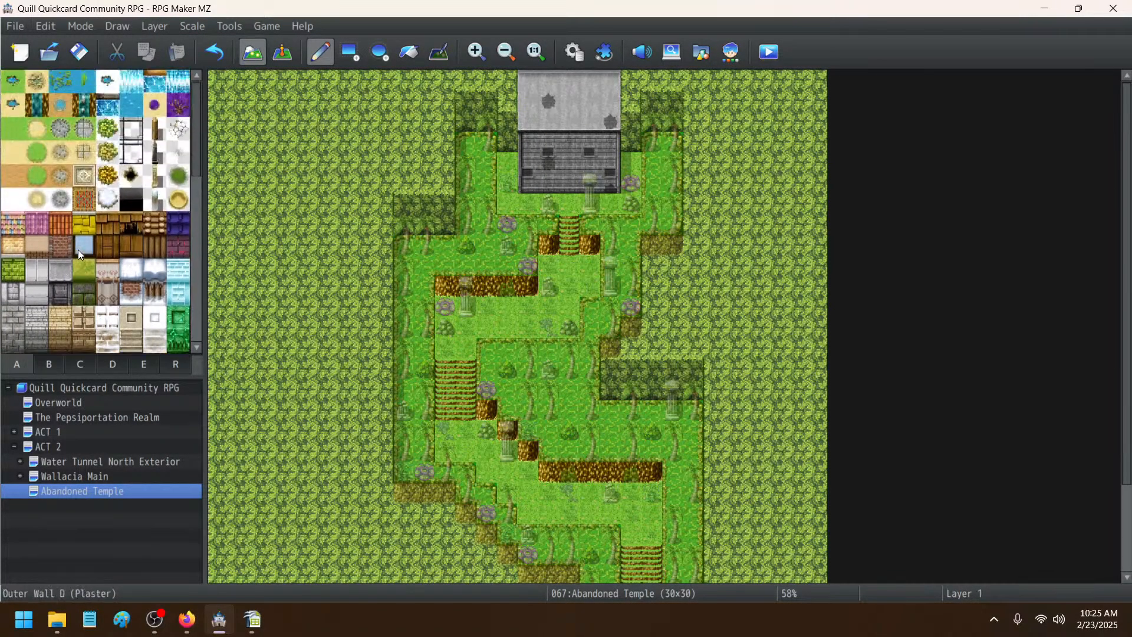
- Paint patches of leafy yellow-green ground cover on Layer 2 along the winding grass path below the temple
click(105, 135)
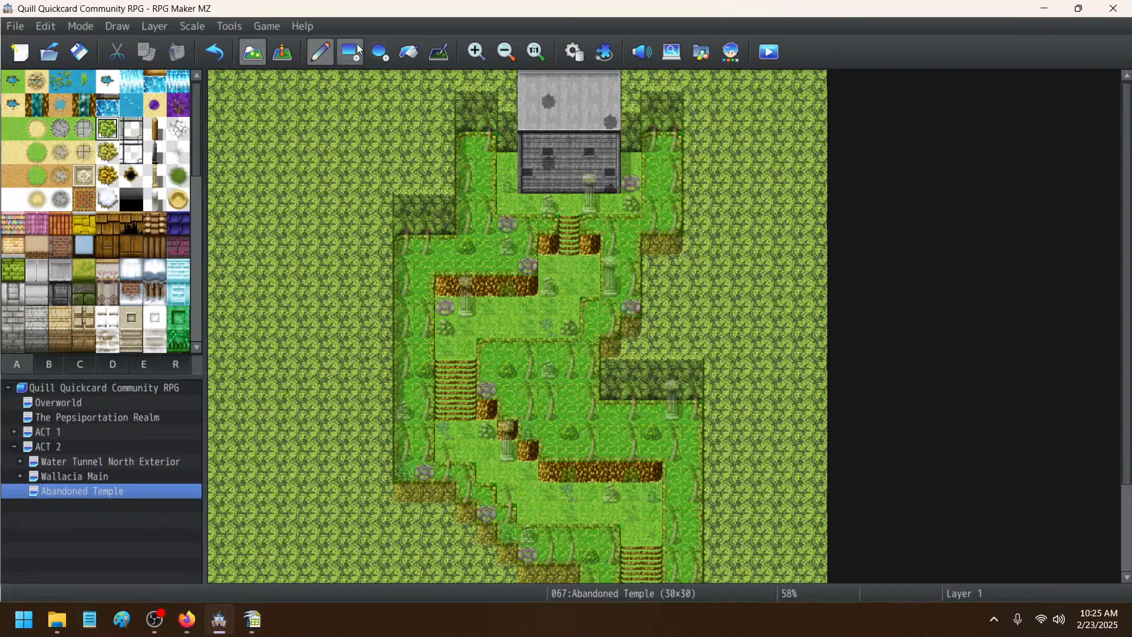
drag(568, 270, 590, 287)
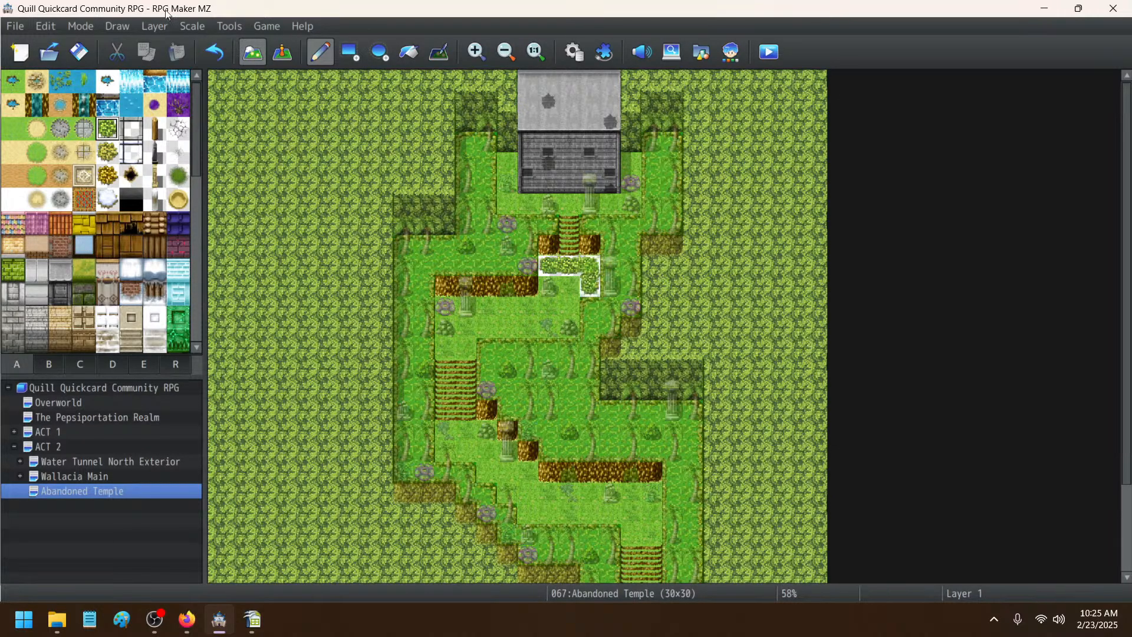
click(207, 57)
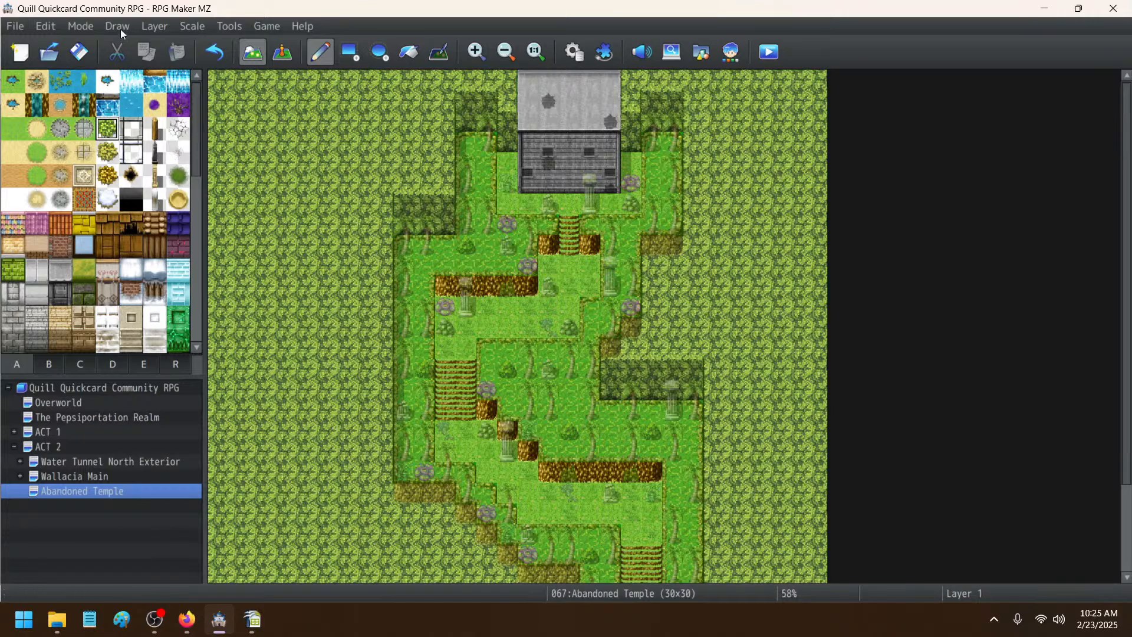
click(146, 26)
click(155, 81)
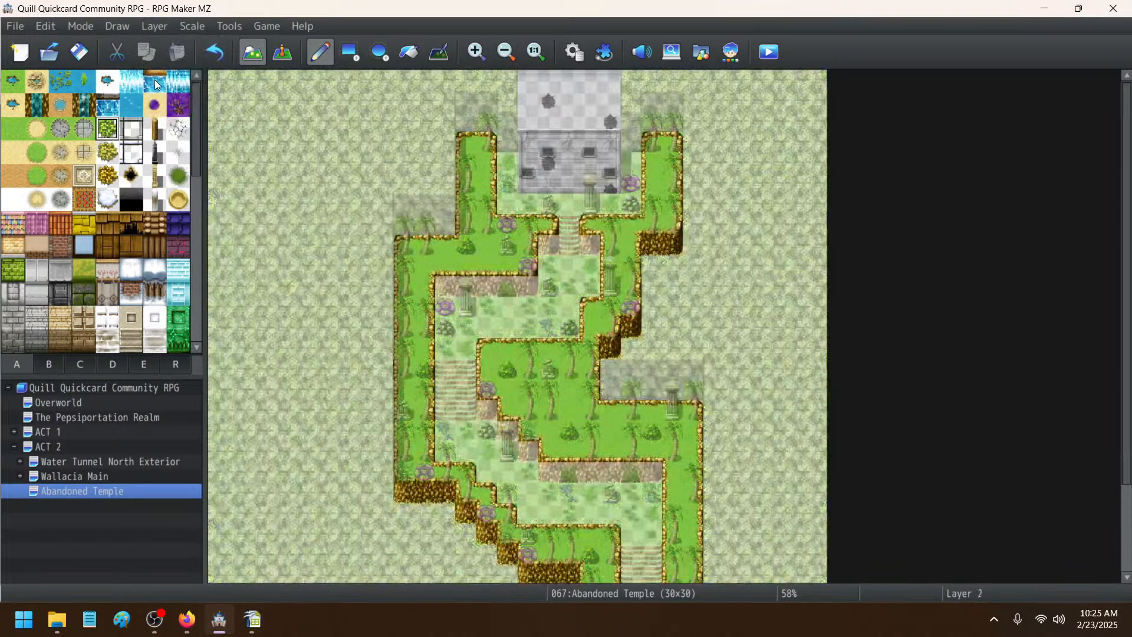
scroll(338, 244, down, 3)
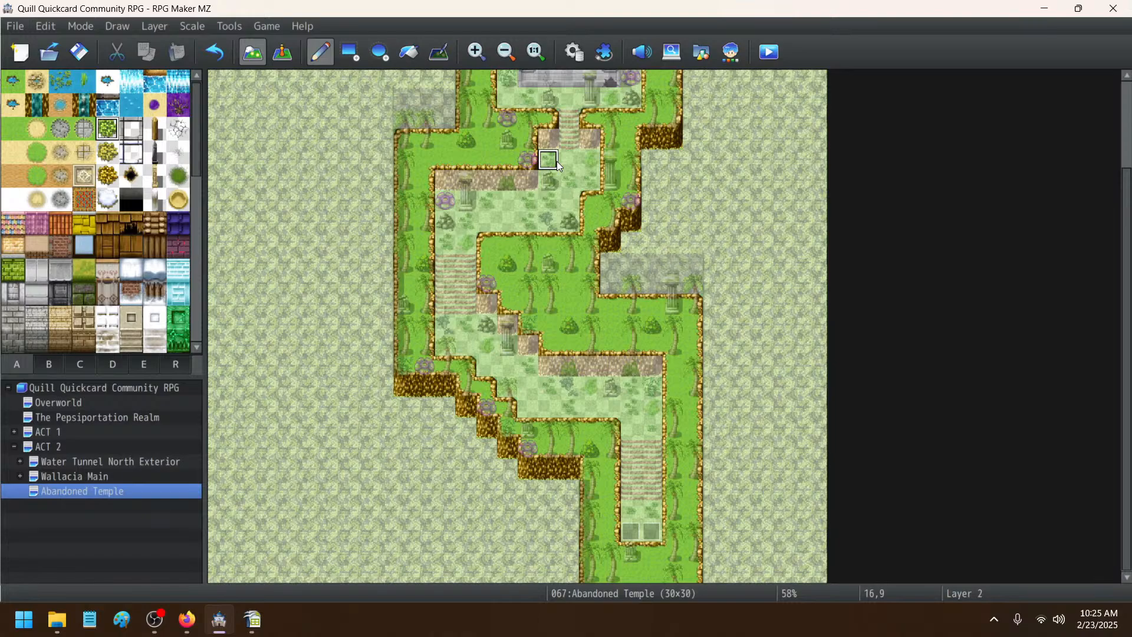
mouse_move(557, 166)
mouse_down()
mouse_move(593, 160)
mouse_move(498, 208)
mouse_move(550, 222)
mouse_move(445, 243)
mouse_up()
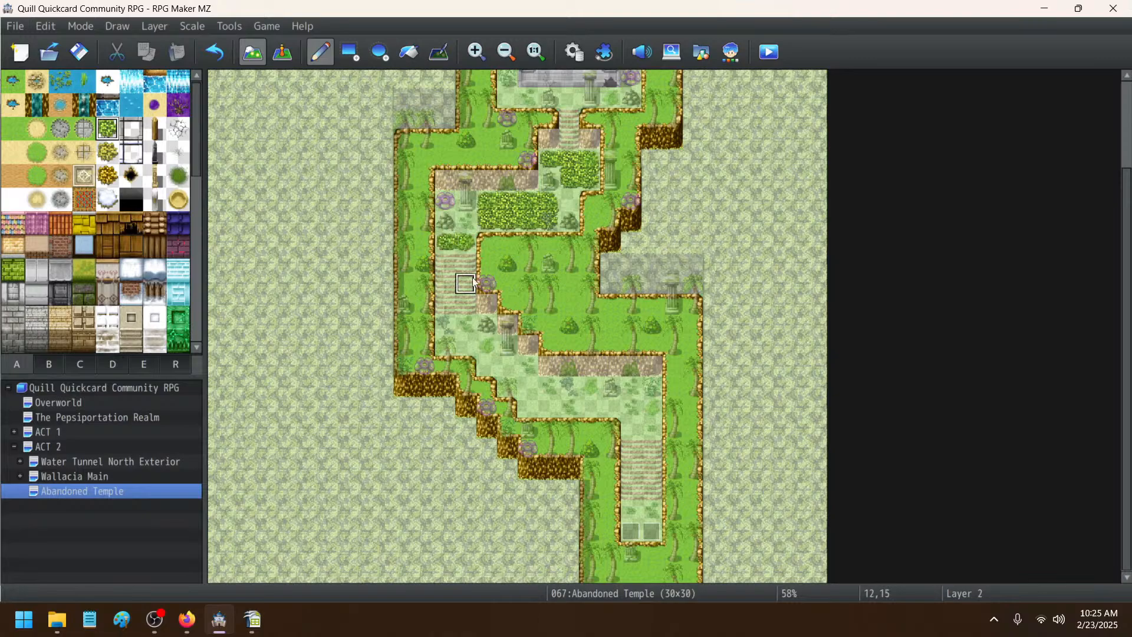
mouse_move(466, 324)
mouse_down()
mouse_move(466, 342)
mouse_move(484, 344)
mouse_up()
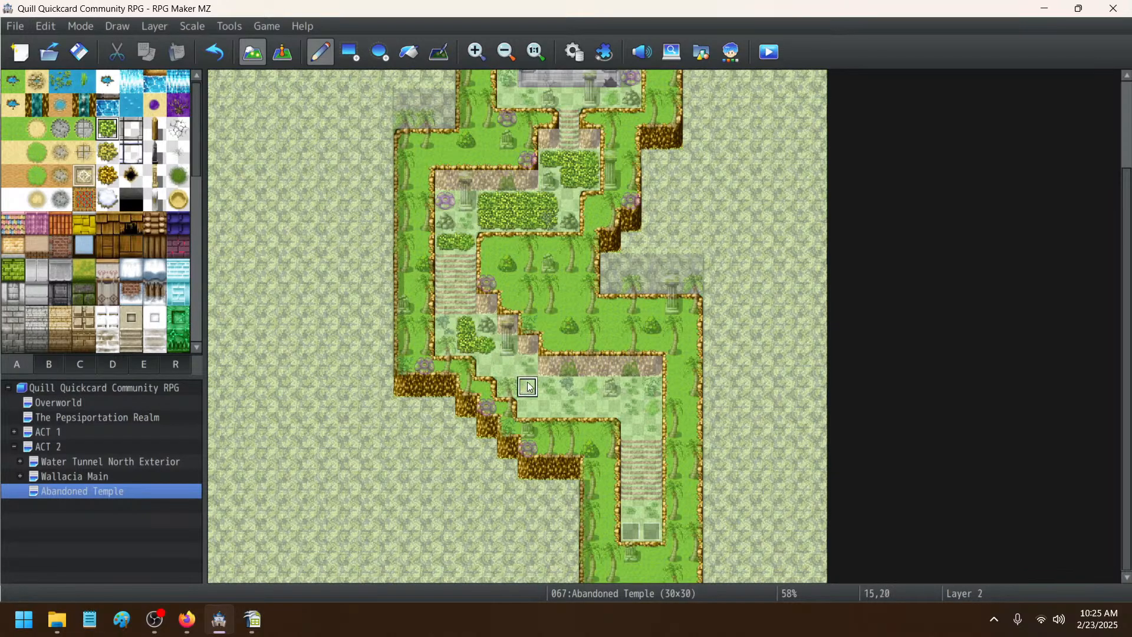
drag(631, 408, 632, 388)
click(650, 407)
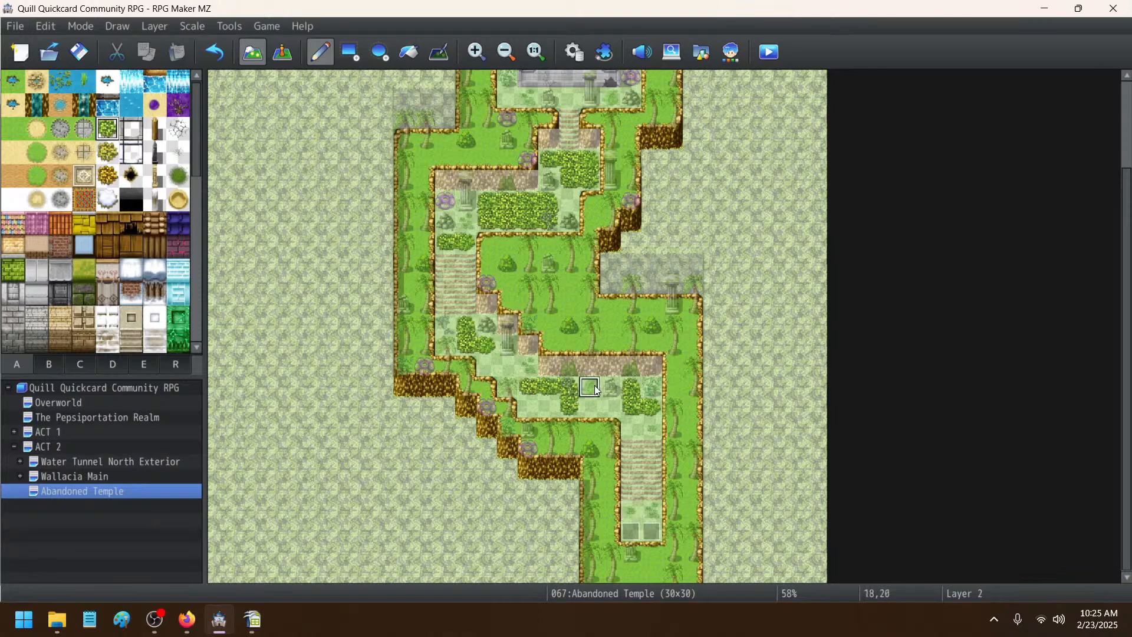
- Add dark green grass patches on Layer 2 in the gaps along the lower path and above the bottom stairs
click(143, 23)
click(153, 64)
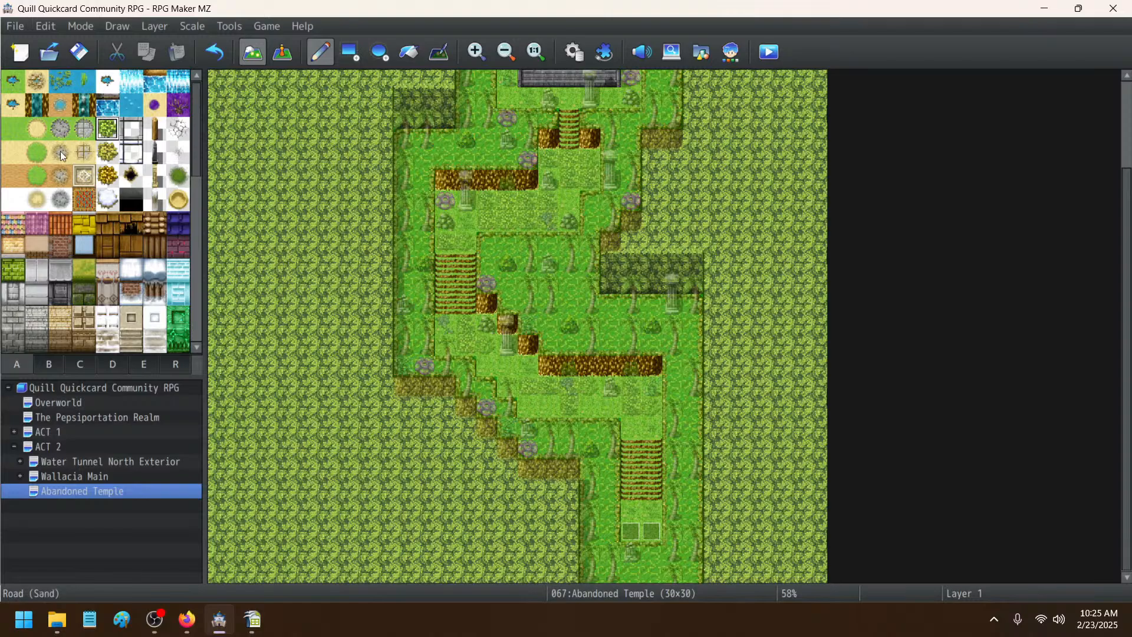
click(179, 176)
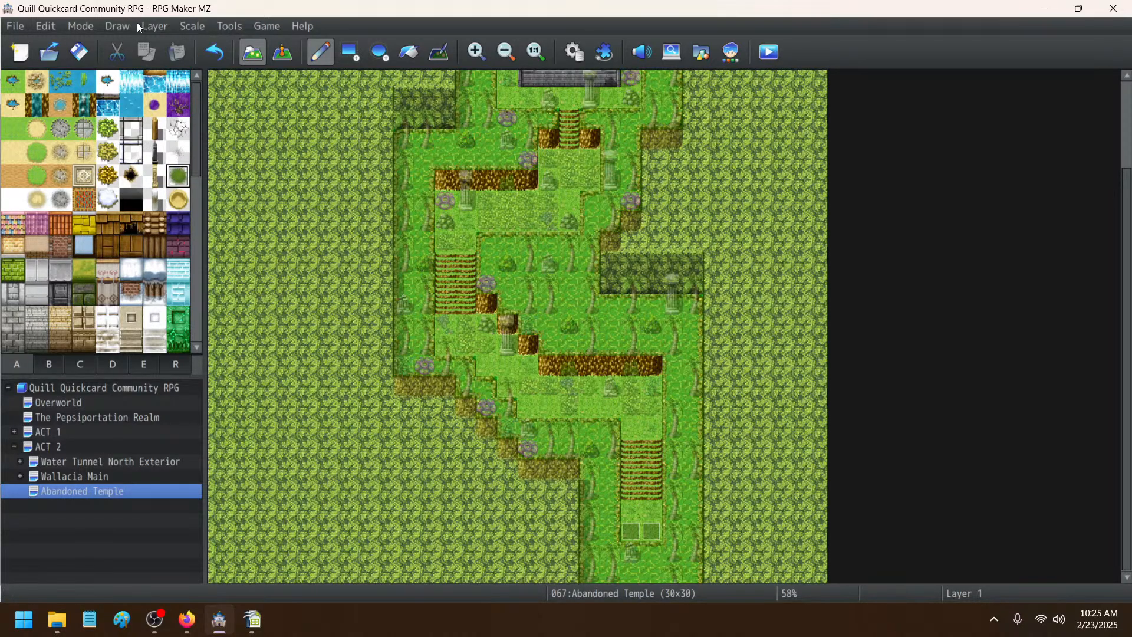
click(152, 26)
click(167, 82)
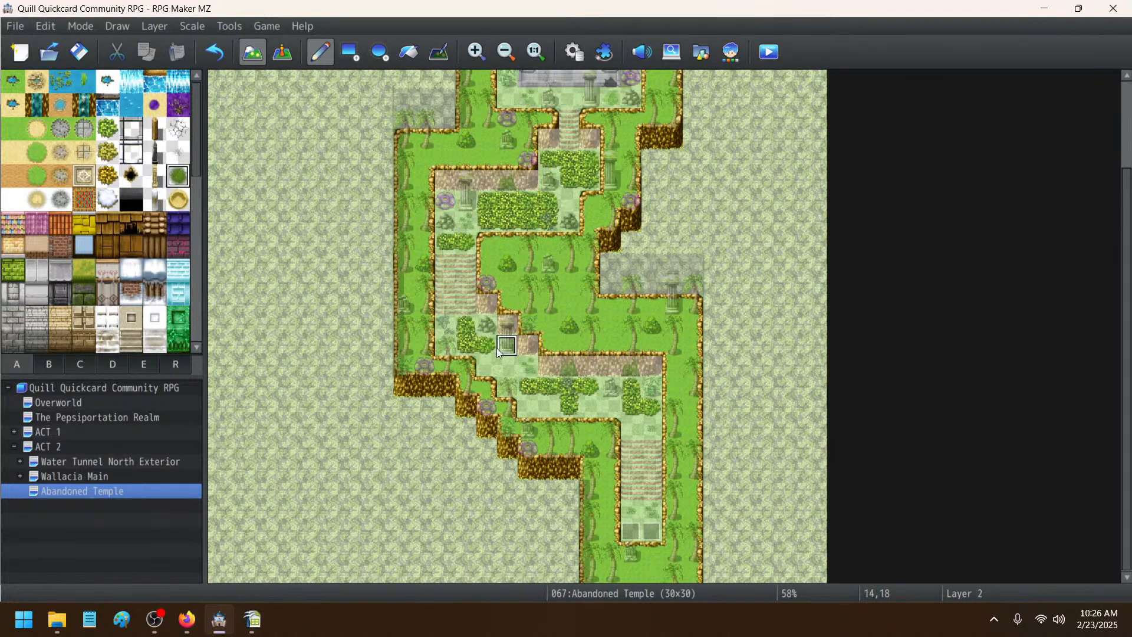
click(504, 367)
click(526, 367)
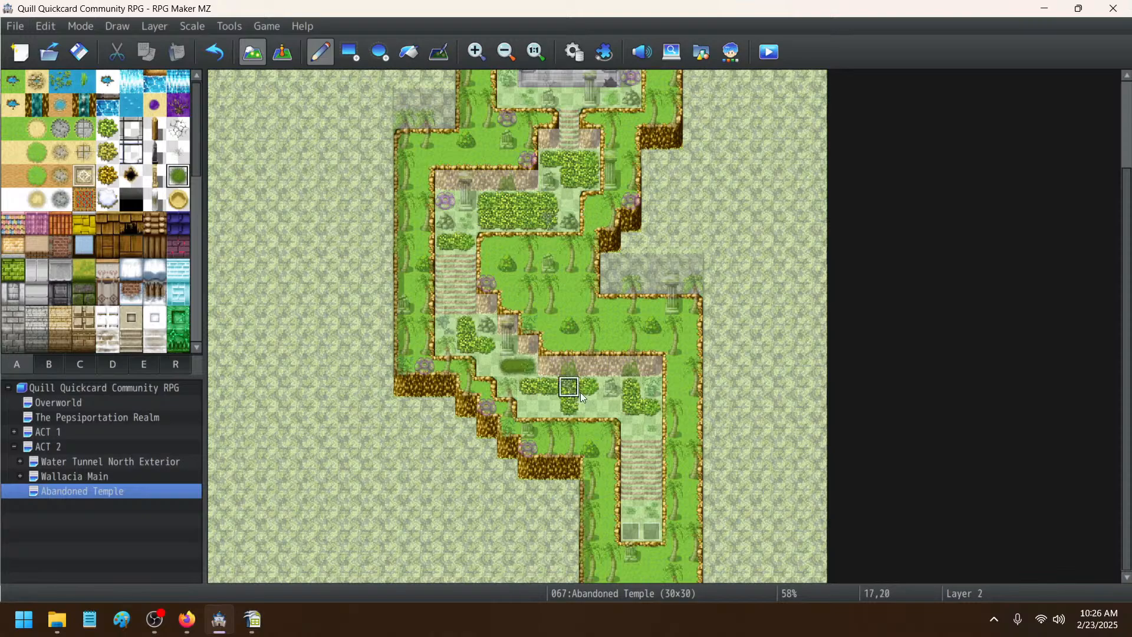
click(610, 408)
click(633, 429)
click(647, 429)
click(651, 386)
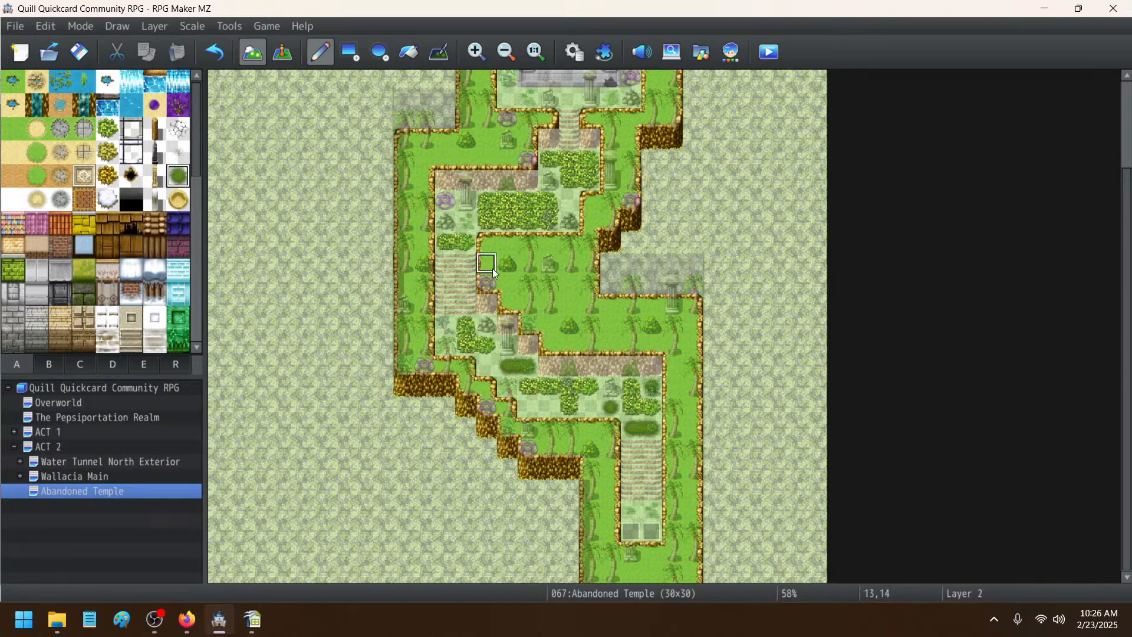
- Paint dark green grass patches on the upper path and around the temple front, and check the map in event mode
click(570, 200)
click(570, 221)
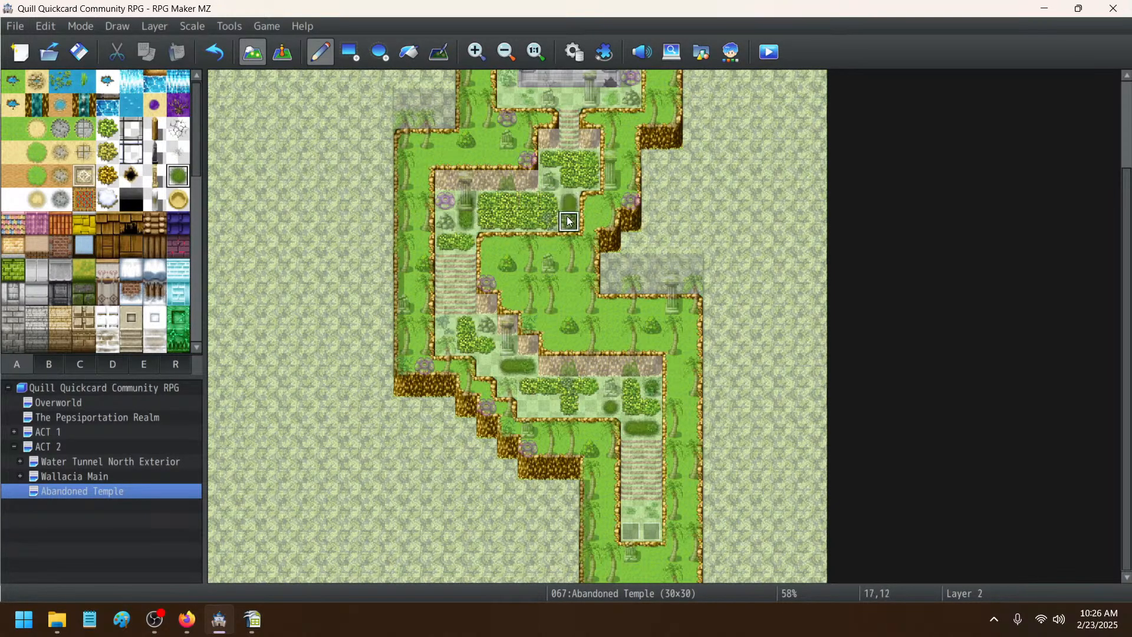
click(549, 180)
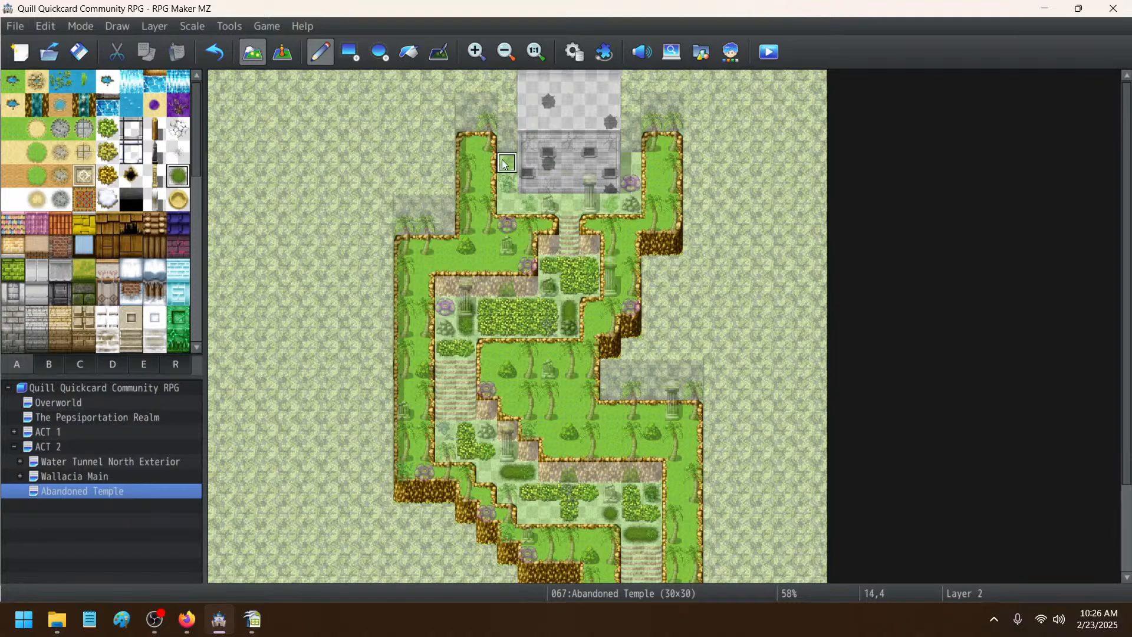
click(614, 204)
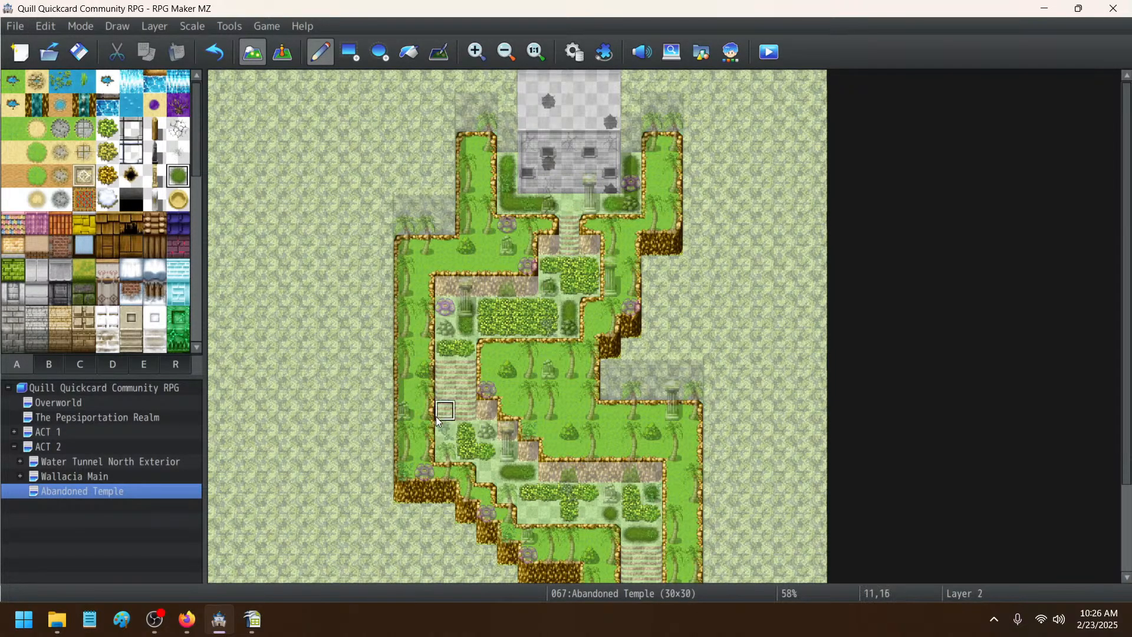
scroll(653, 467, down, 2)
scroll(654, 467, down, 2)
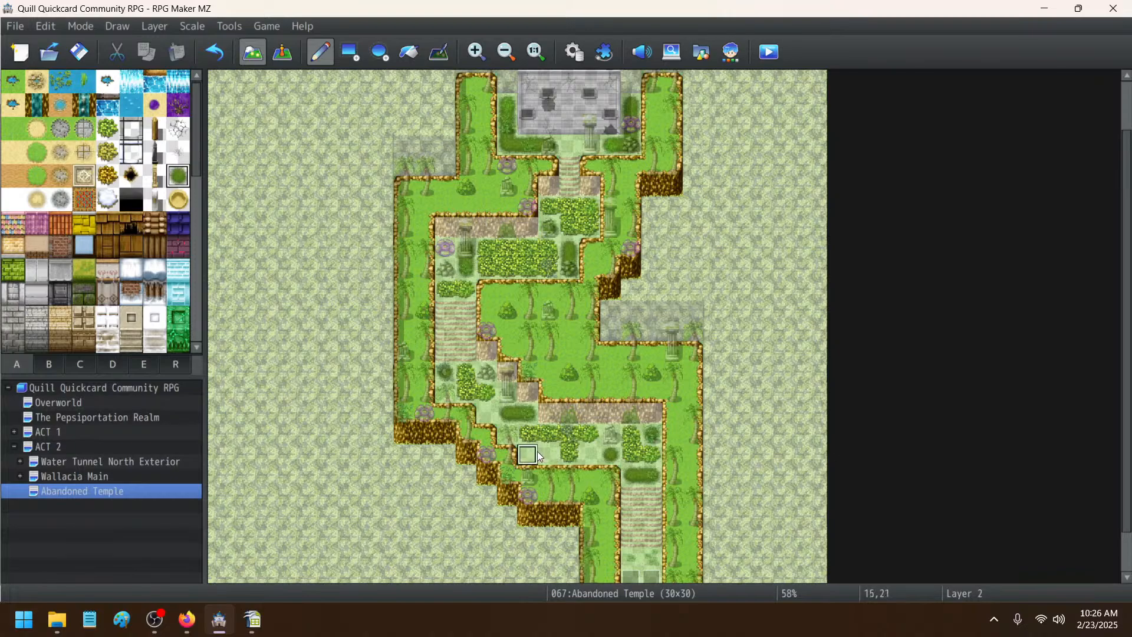
click(282, 52)
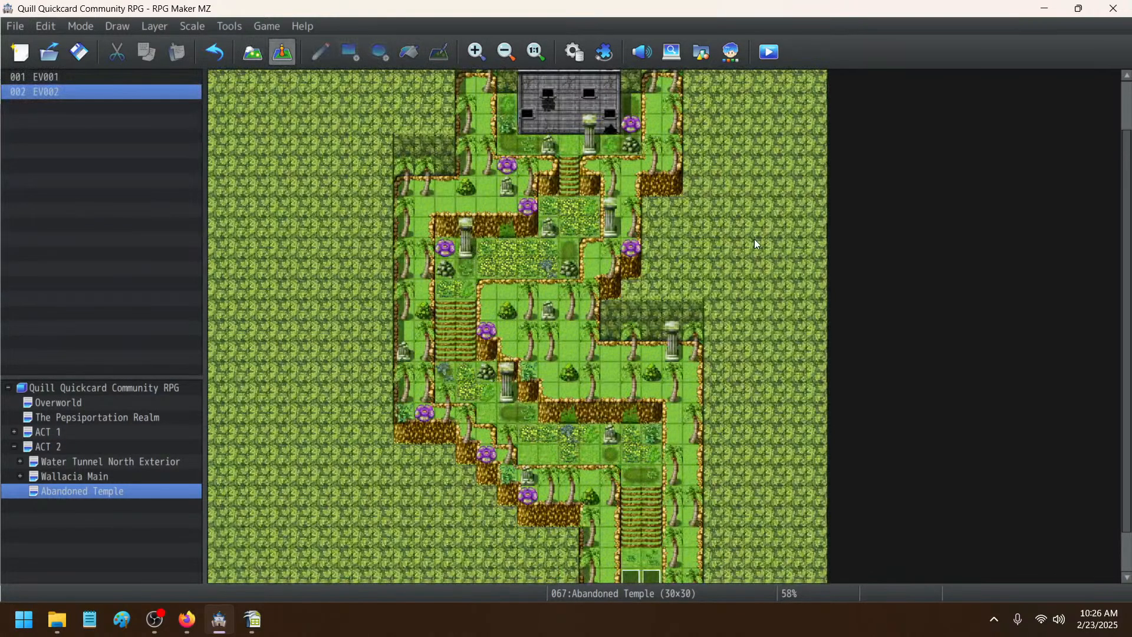
scroll(755, 239, down, 3)
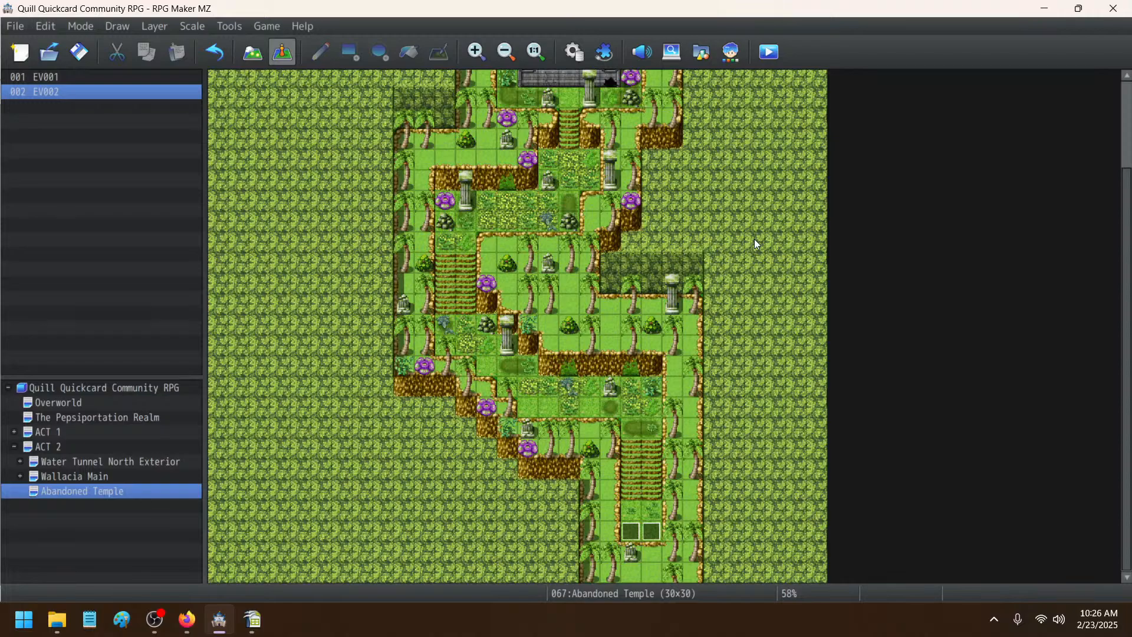
- Place the blue-green leafy plant from tileset B on Layer 3 among the palms on the upper-left ledges
click(172, 28)
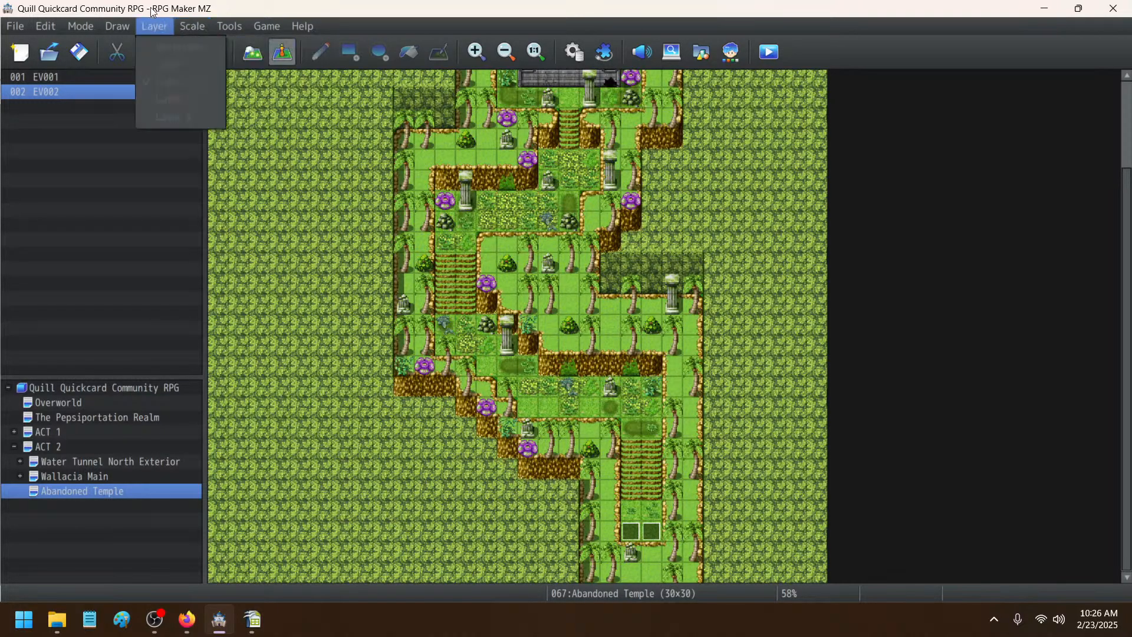
click(320, 52)
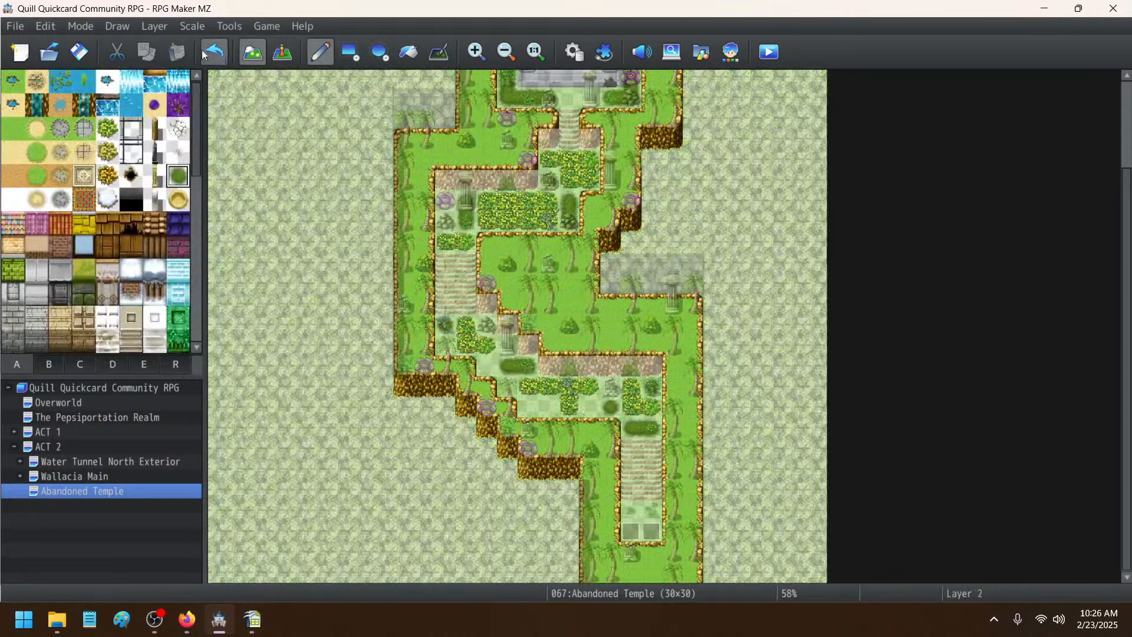
click(154, 26)
click(172, 98)
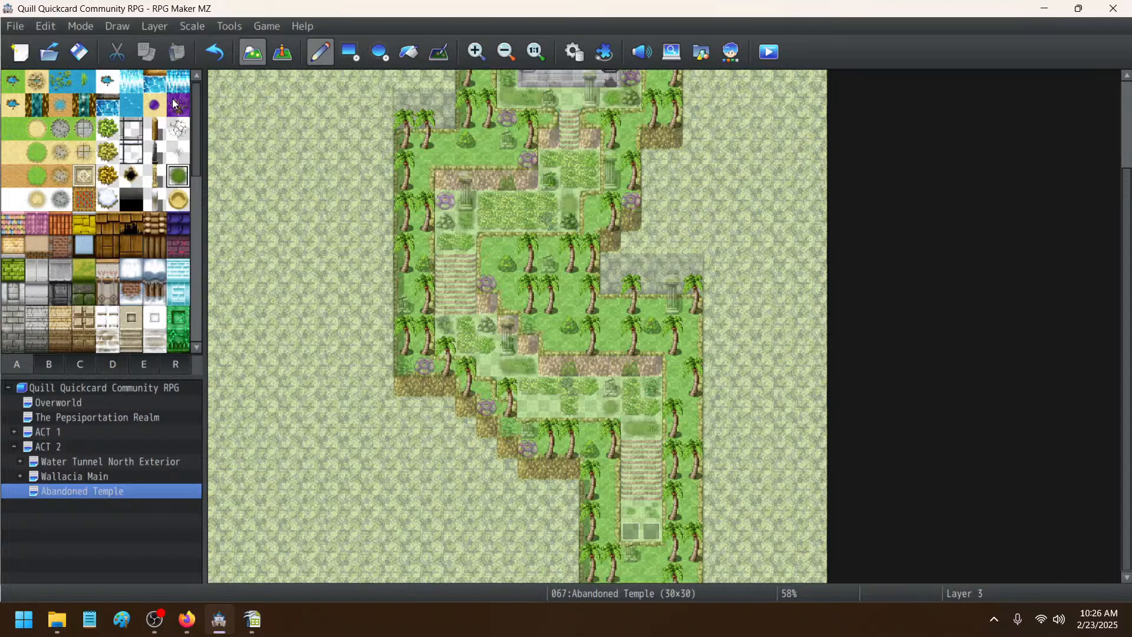
click(62, 364)
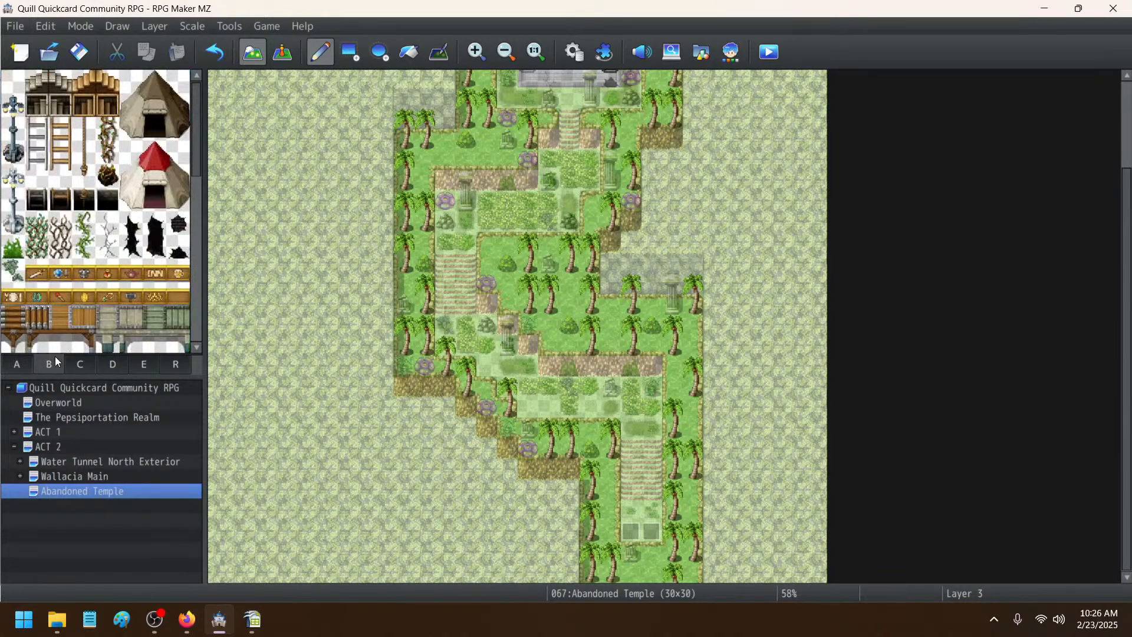
click(80, 364)
click(49, 364)
click(13, 270)
click(444, 158)
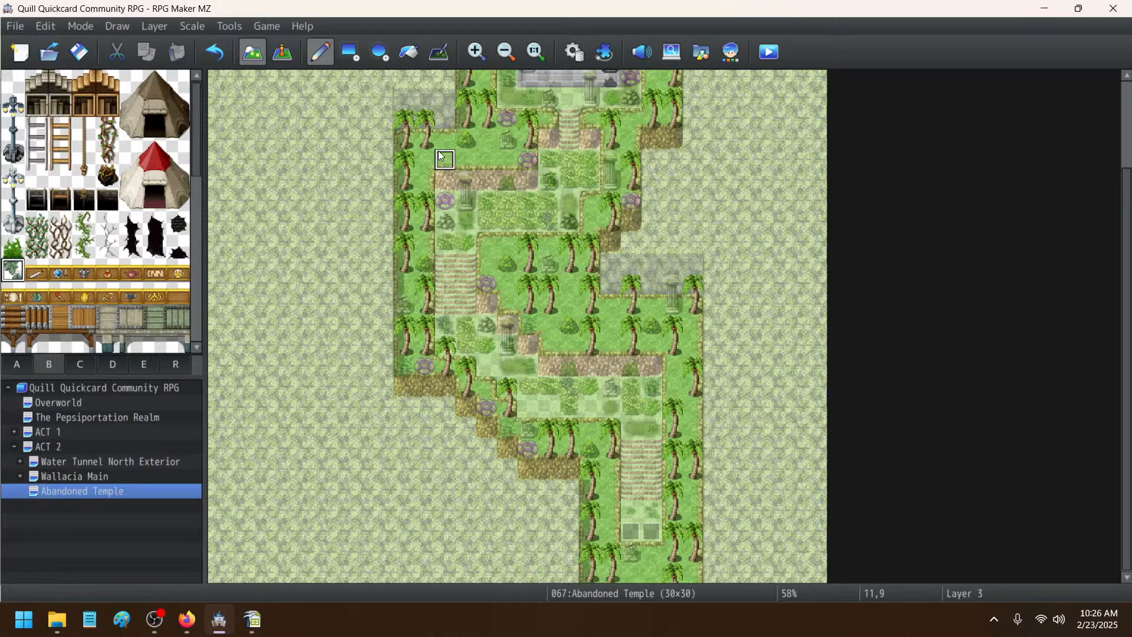
click(420, 183)
click(418, 239)
- Scatter the blue-green leafy plants on Layer 3 across the middle palm terrace and the grass beside the lower stairs
click(506, 242)
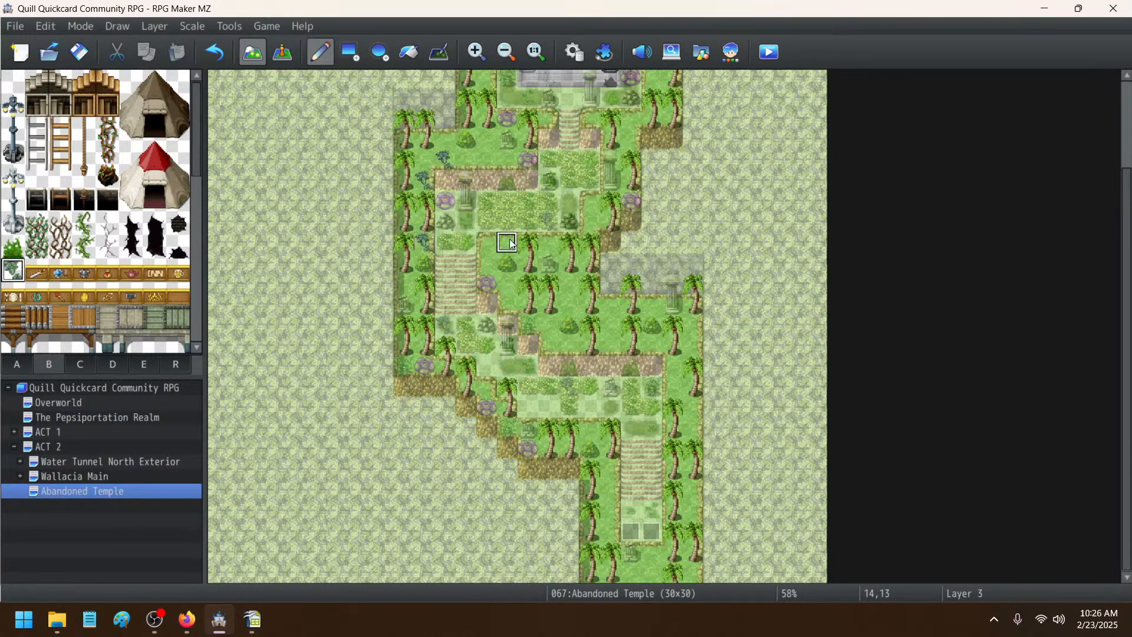
click(493, 261)
click(512, 281)
click(577, 299)
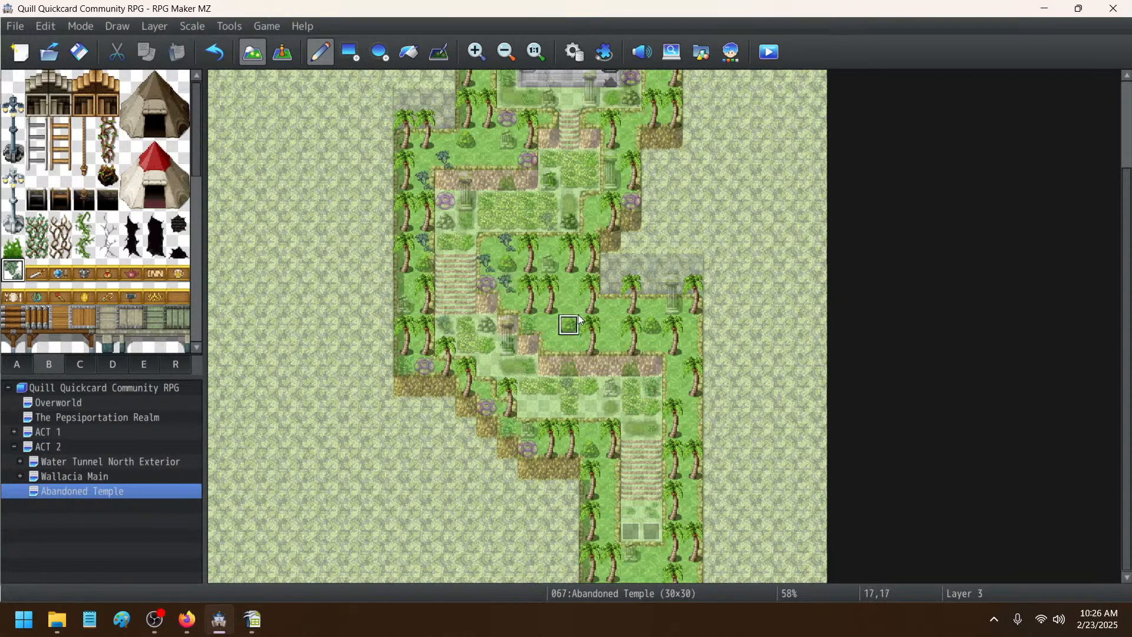
click(613, 324)
click(675, 386)
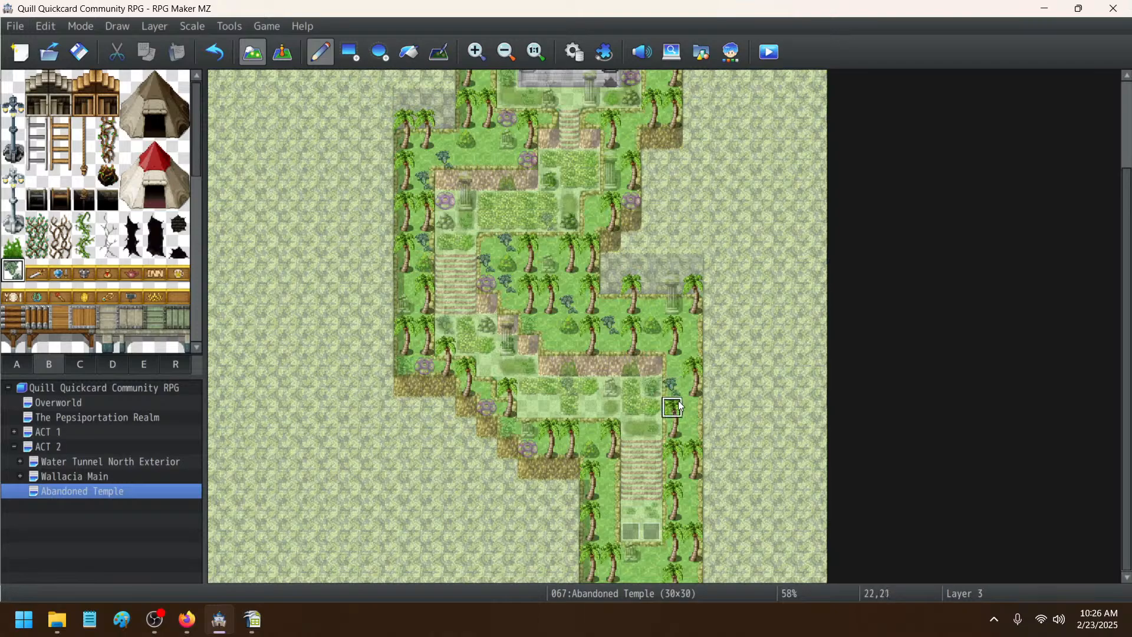
click(692, 411)
click(589, 431)
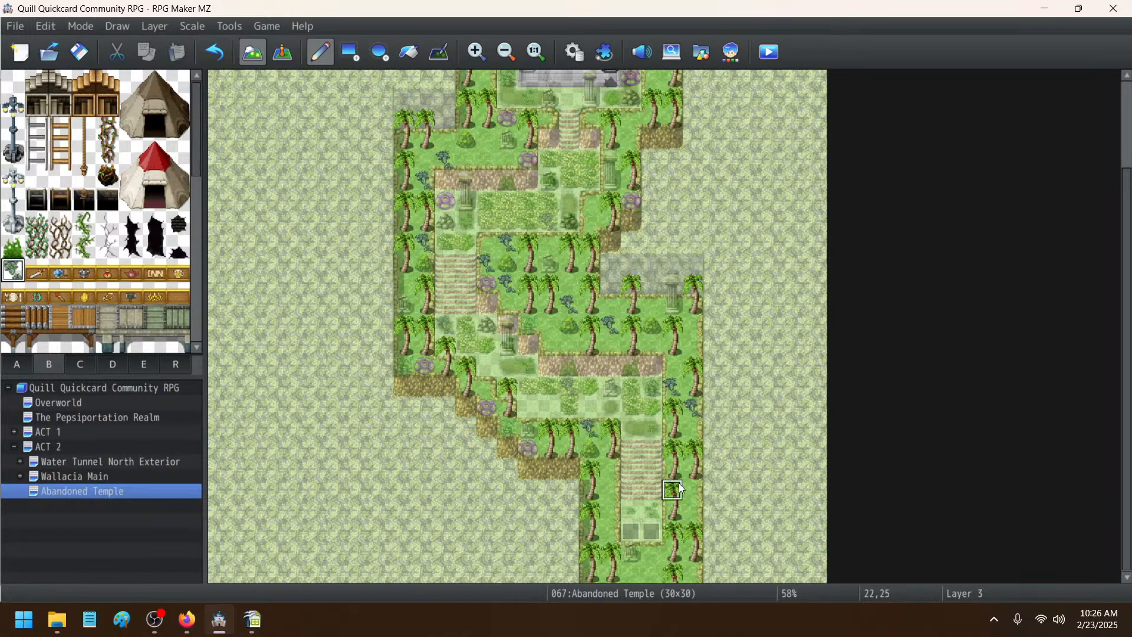
click(695, 493)
click(610, 510)
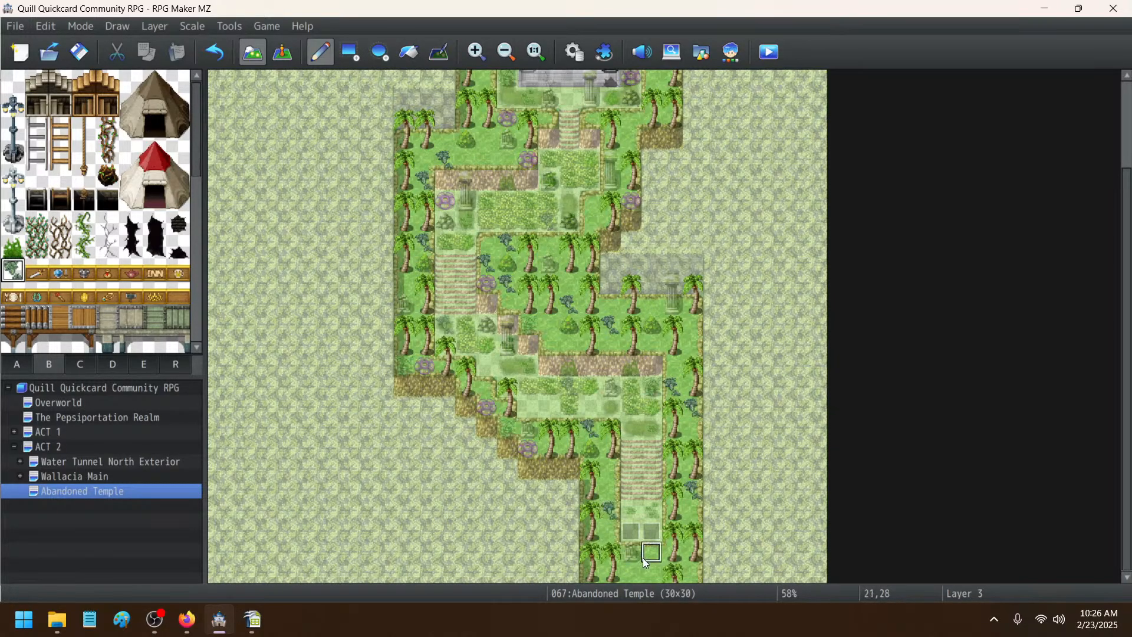
click(652, 551)
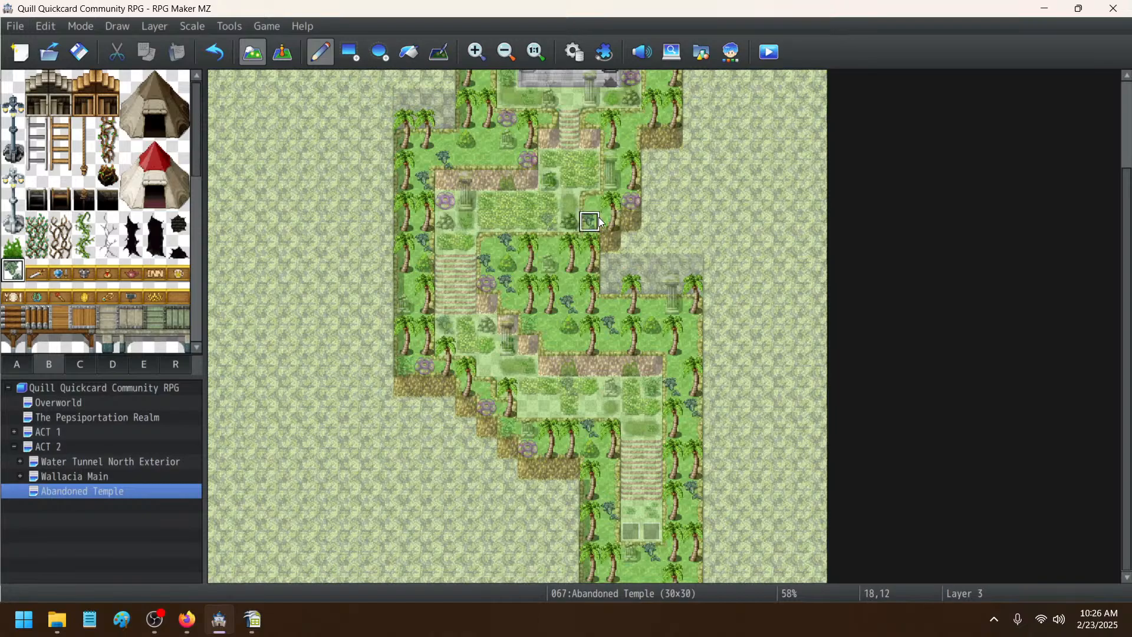
- Add blue-green leafy plants on Layer 3 to the grassy ledges near the temple and its front stairs
scroll(519, 224, up, 3)
click(487, 214)
click(507, 233)
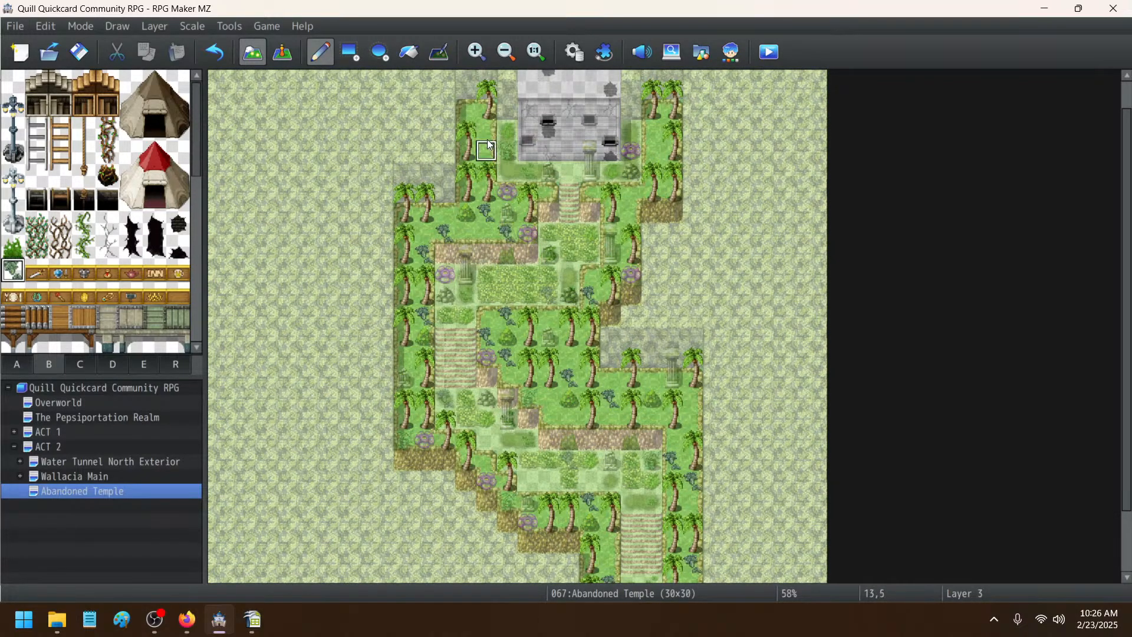
click(651, 150)
click(631, 212)
- In event mode, open event EV013 at the east exit of the Wallacia Main map and view its second page
click(283, 57)
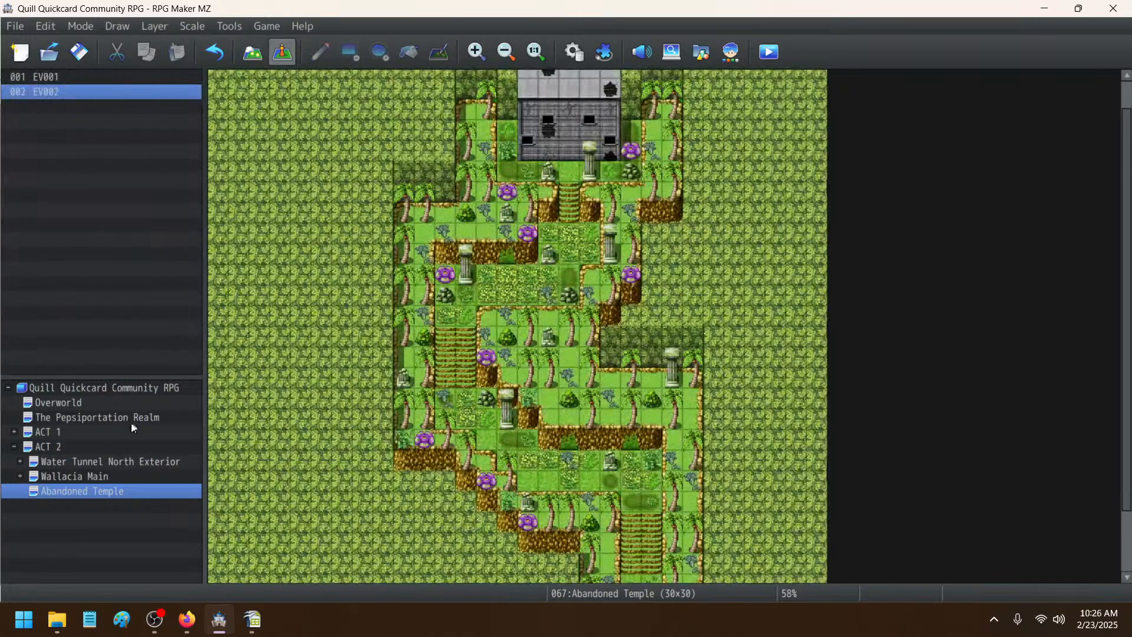
click(86, 476)
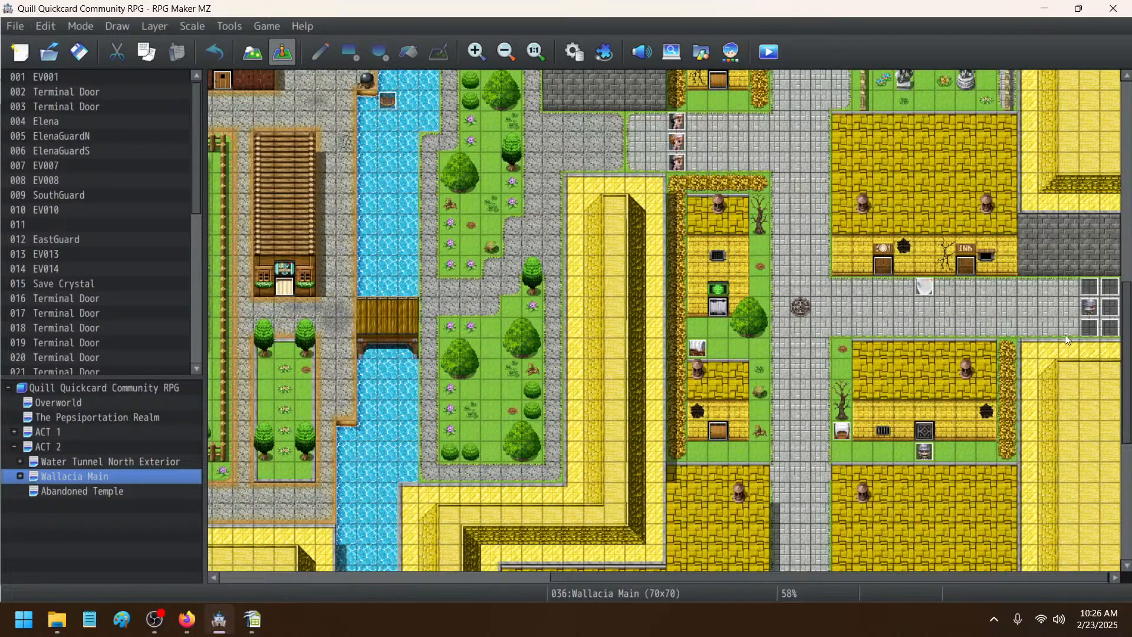
double_click(1092, 321)
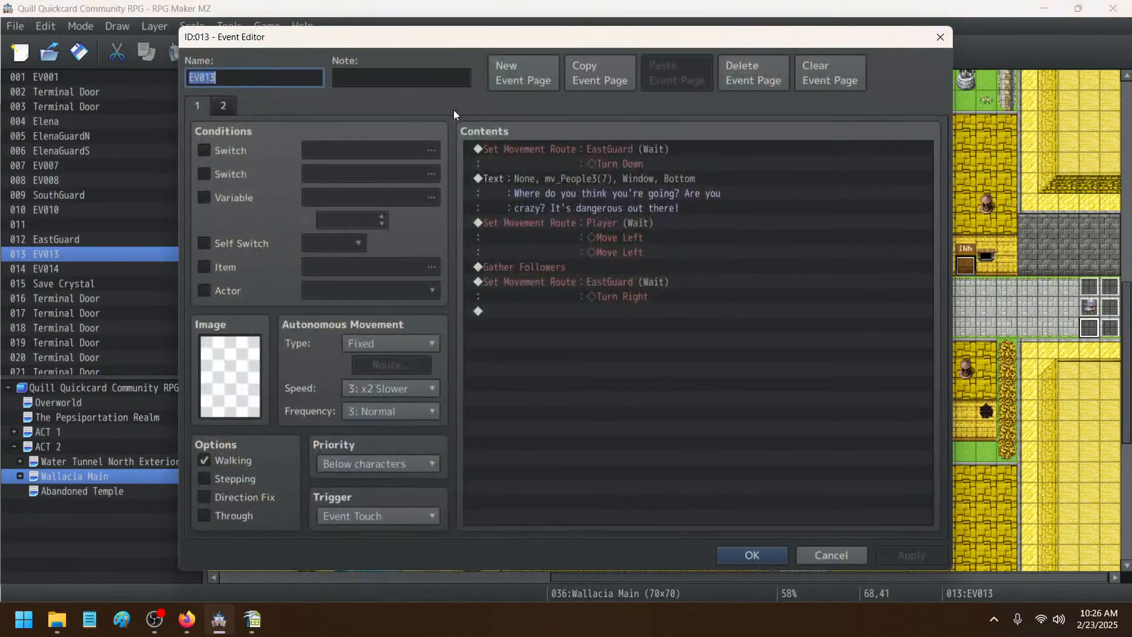
click(222, 106)
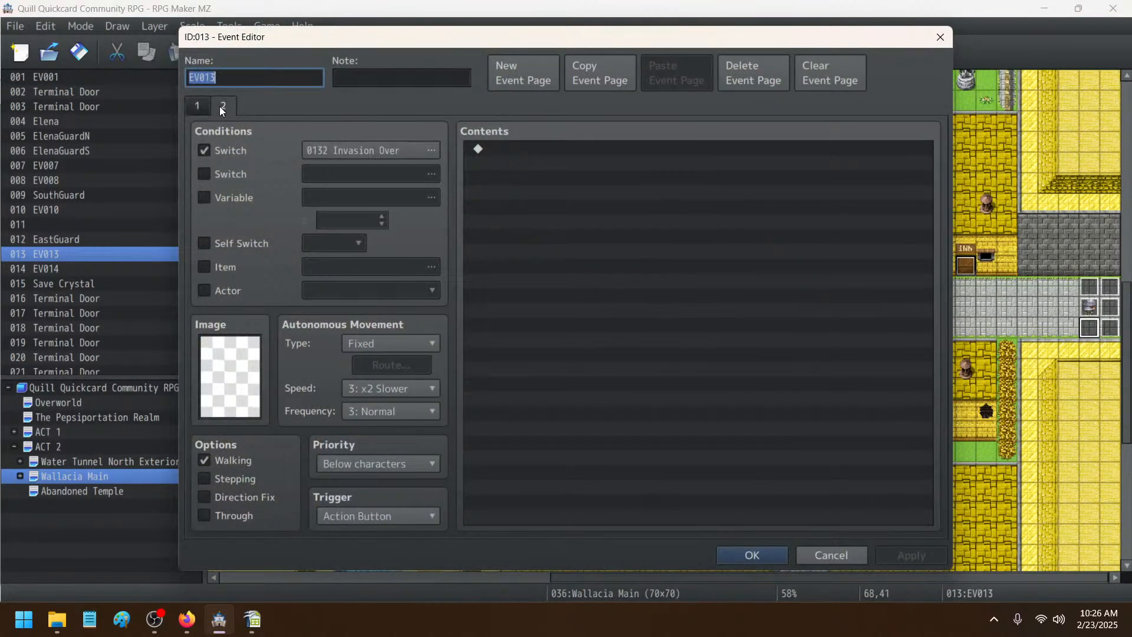
- Close EV013 and check the second page of the neighbouring event EV014 at the east exit
click(762, 552)
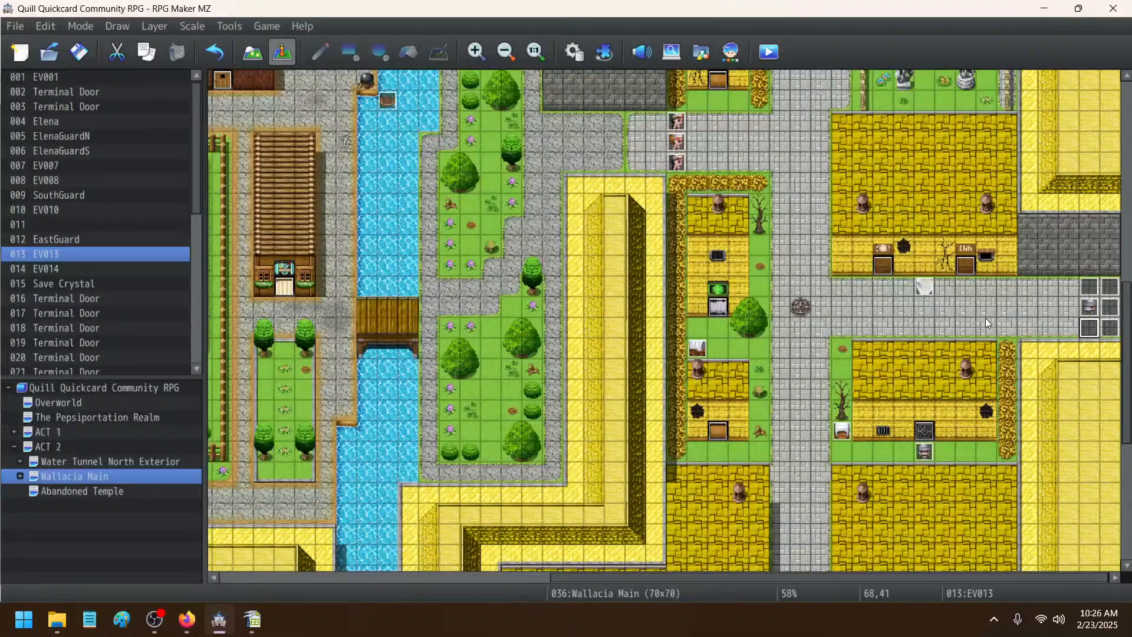
double_click(1088, 287)
click(222, 106)
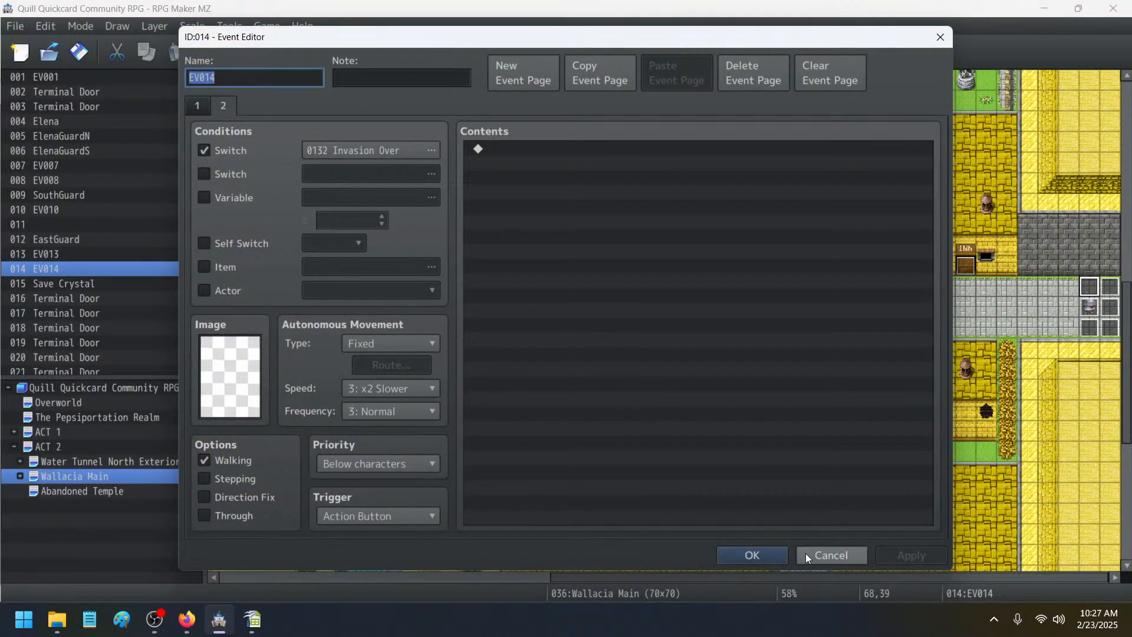
click(775, 555)
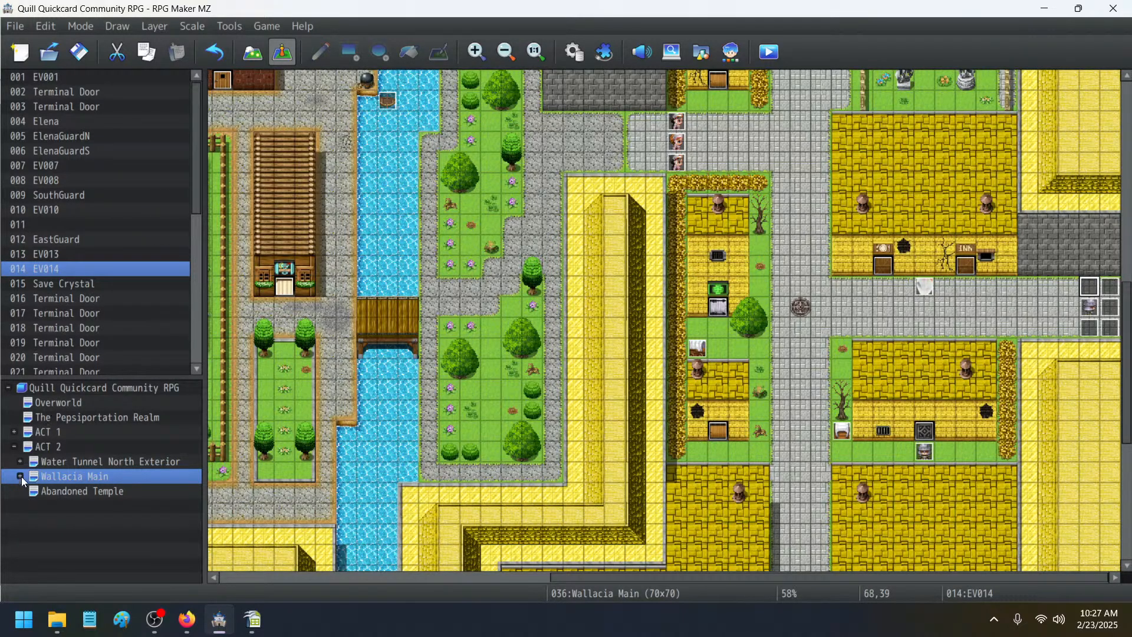
- Examine the closing commands of event EV116 on the Wallacia Invasion Event map to see how the invasion scene ends
click(44, 491)
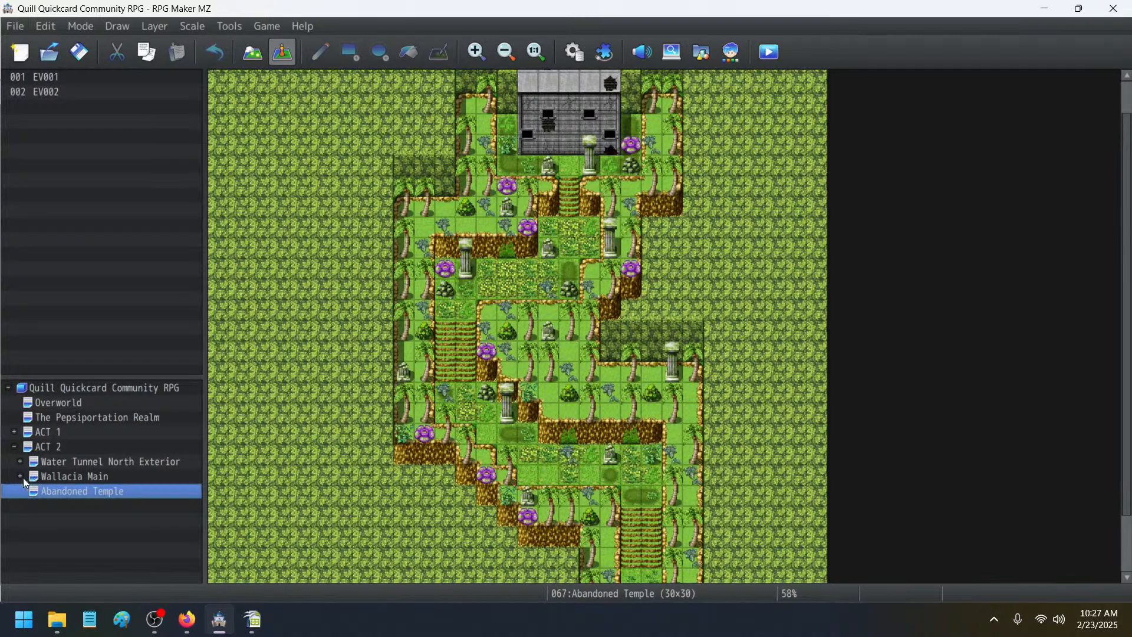
click(23, 477)
click(117, 536)
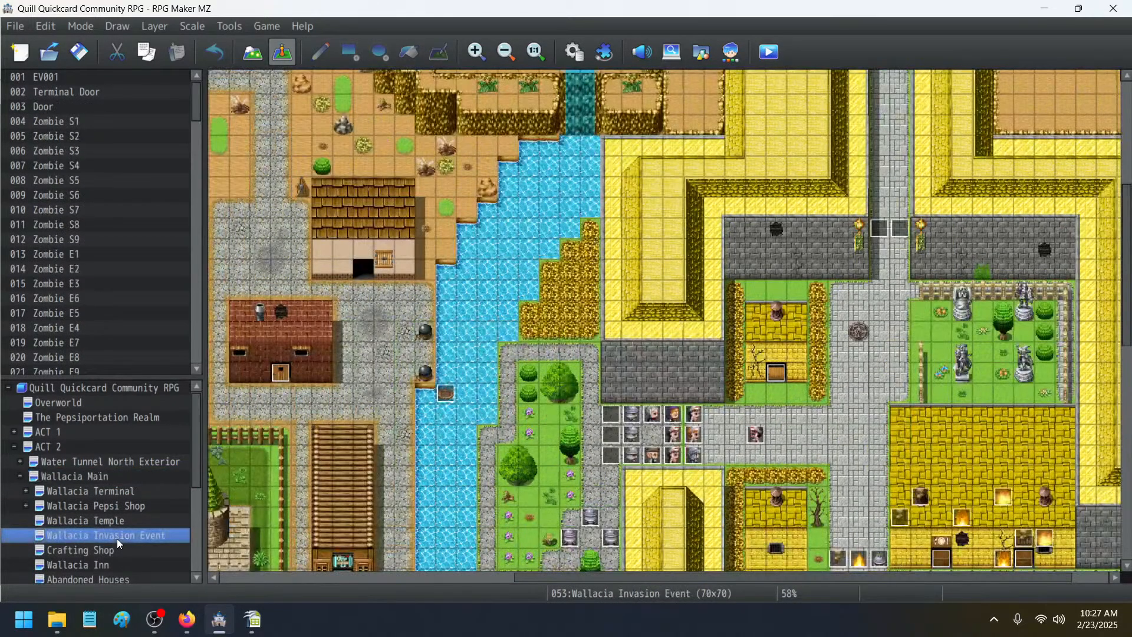
scroll(646, 357, down, 10)
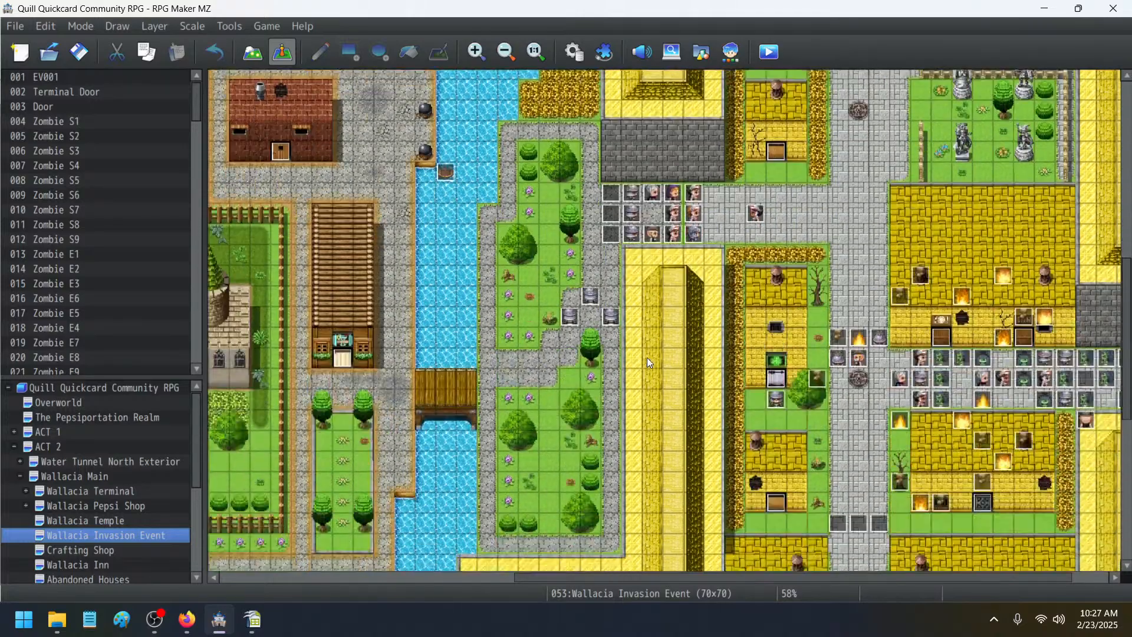
scroll(646, 357, down, 5)
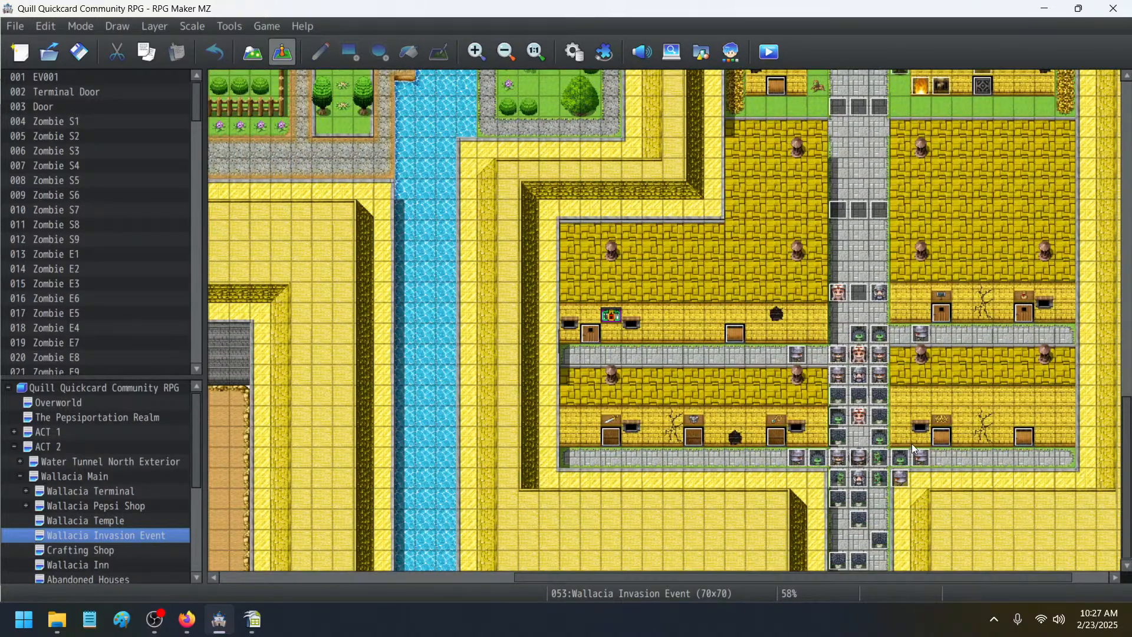
double_click(861, 289)
drag(927, 178, 953, 498)
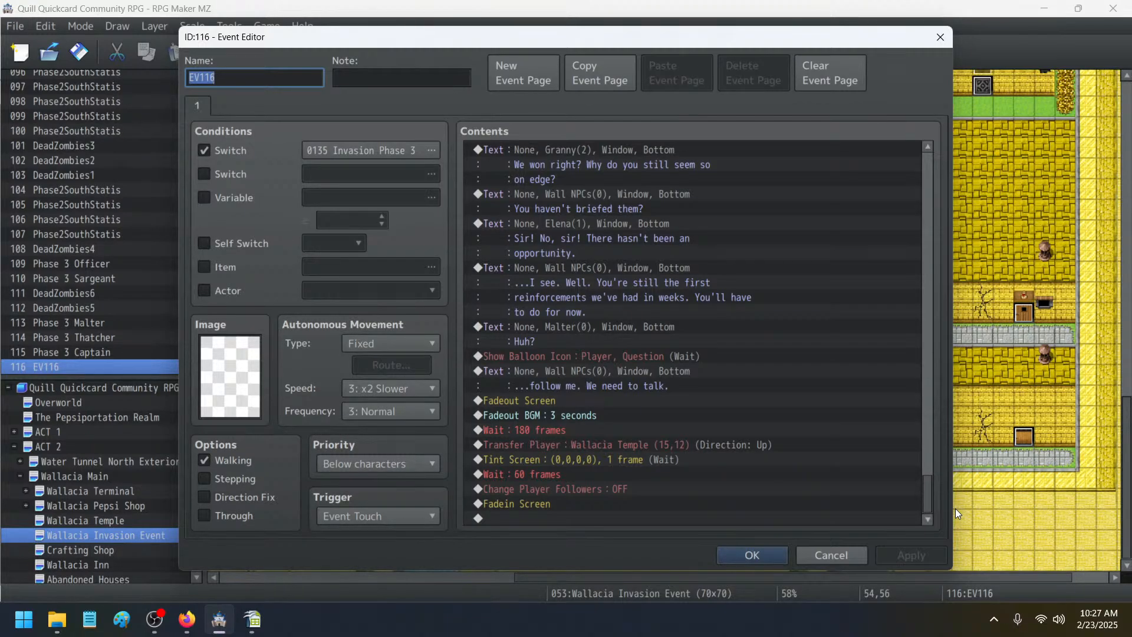
click(763, 550)
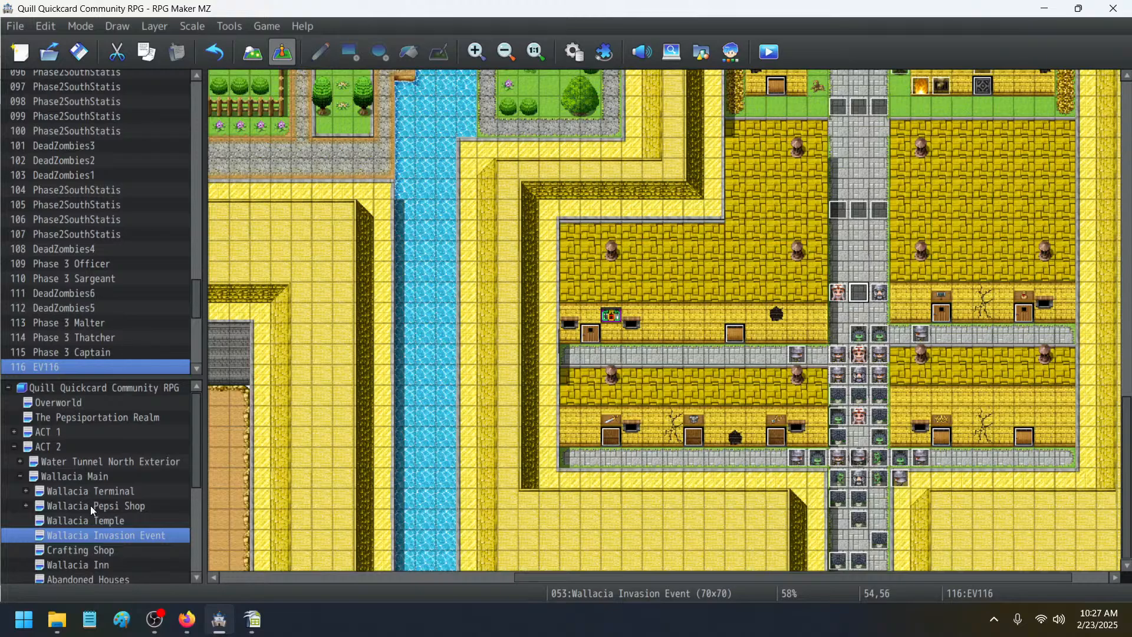
- Open the Captain event on the Wallacia Temple map and examine page 4's switch condition and the final commands of page 3
click(93, 518)
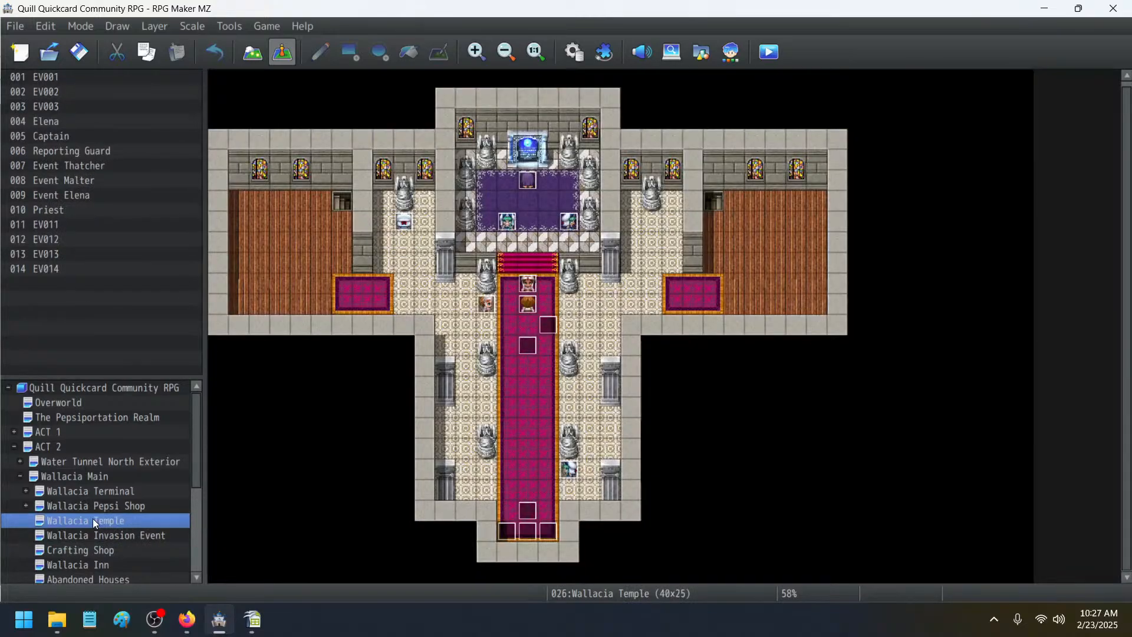
double_click(533, 285)
click(256, 110)
click(276, 107)
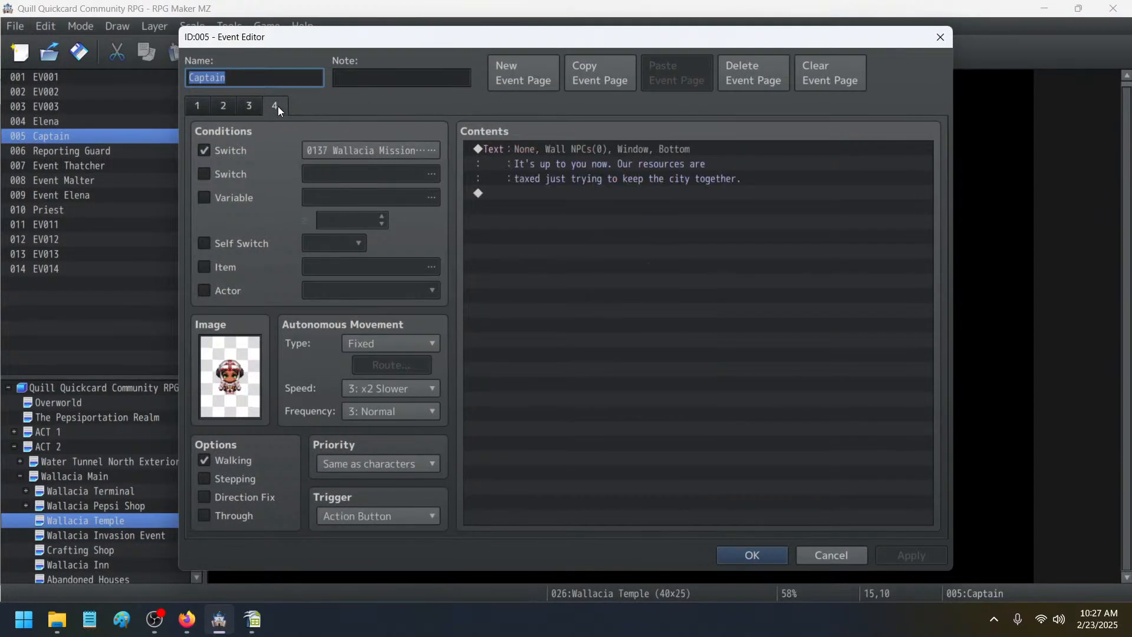
click(337, 149)
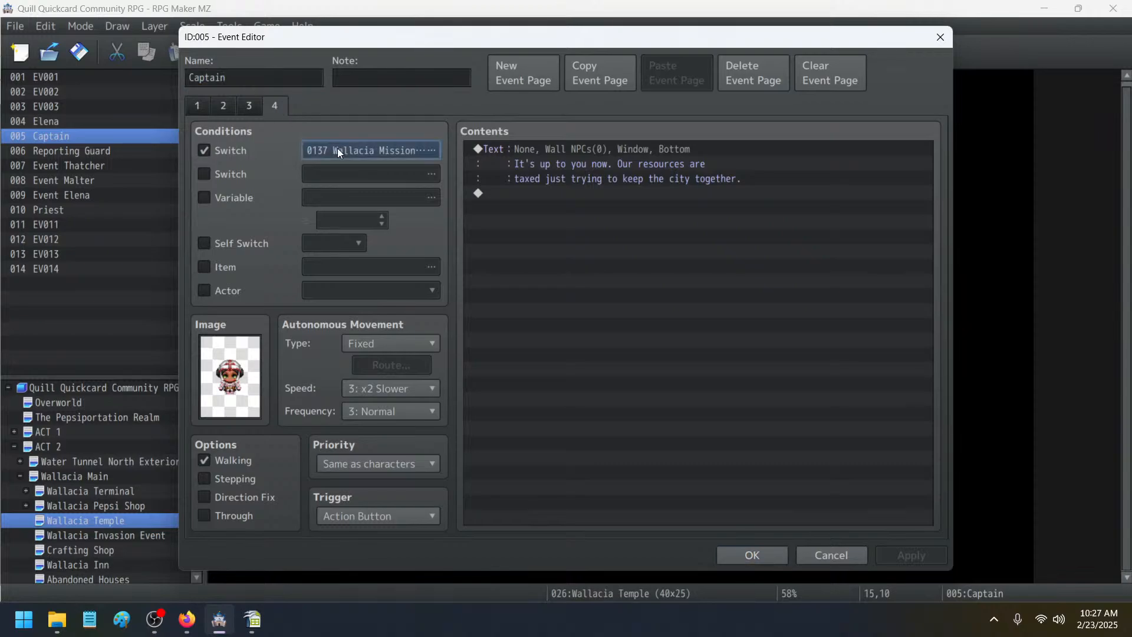
click(620, 487)
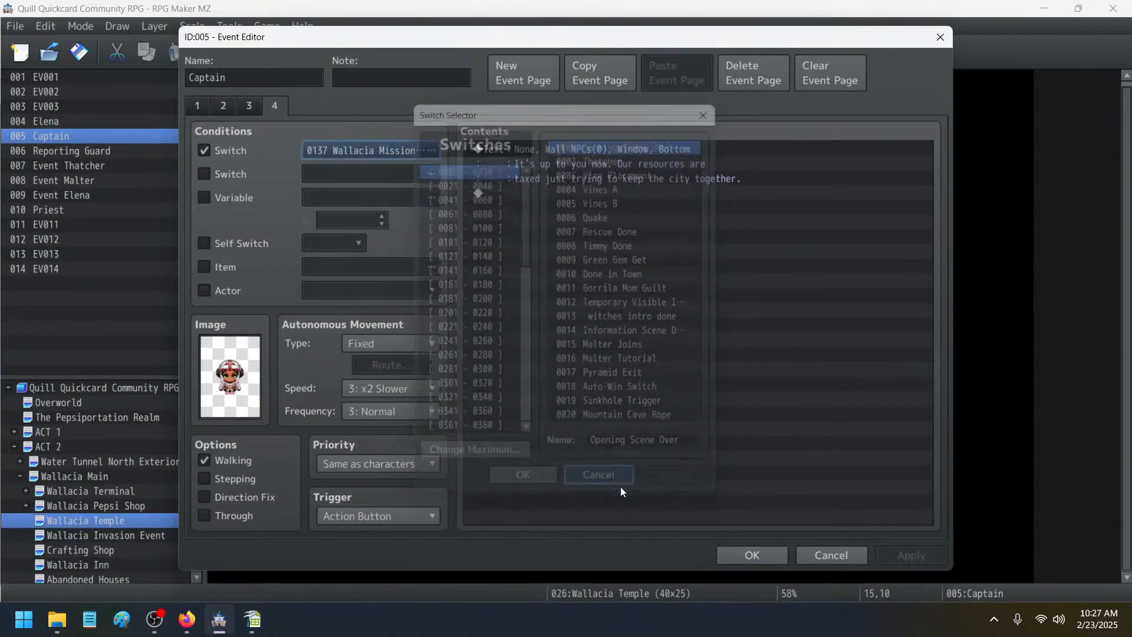
click(247, 105)
scroll(656, 246, down, 17)
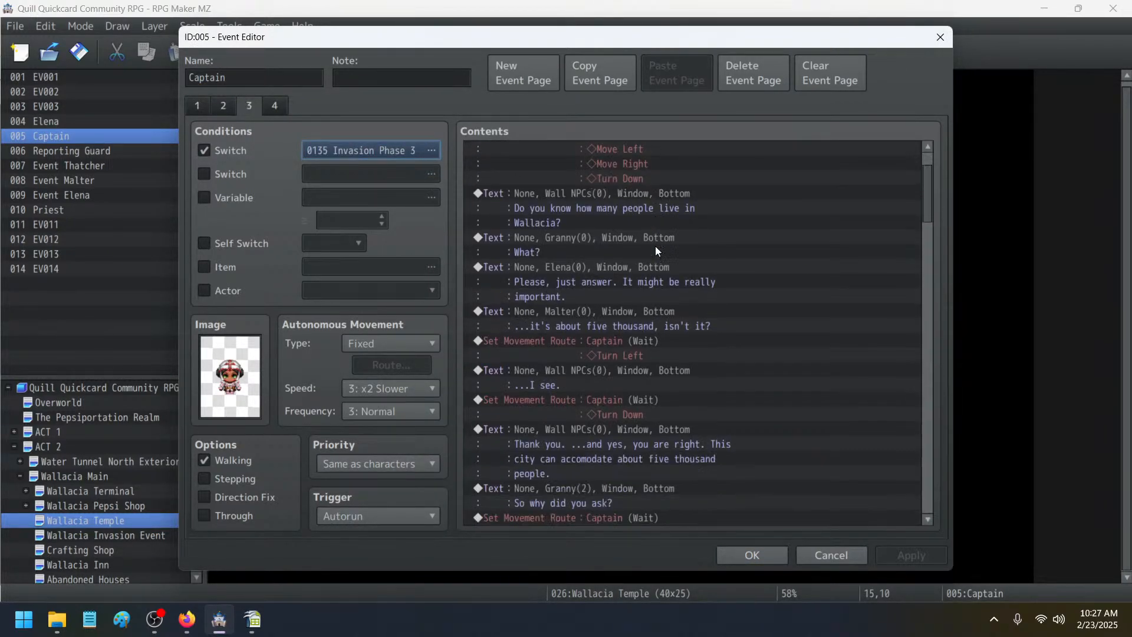
drag(930, 272, 927, 522)
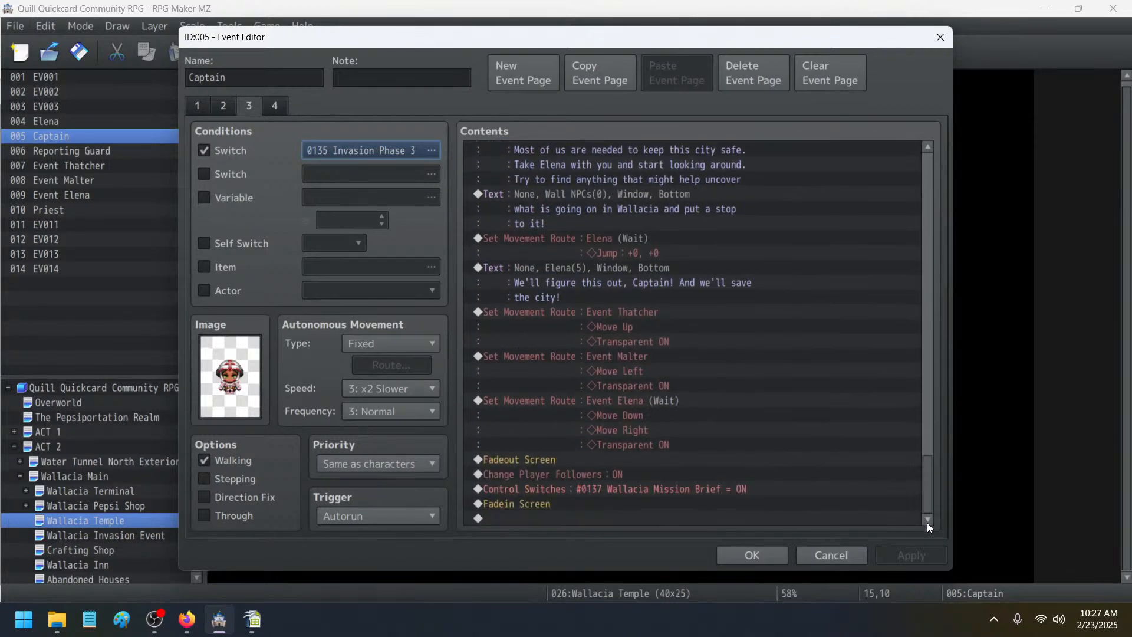
- Change the Control Switches command at the end of the Captain's third page to turn on 0132 Invasion Over
click(641, 484)
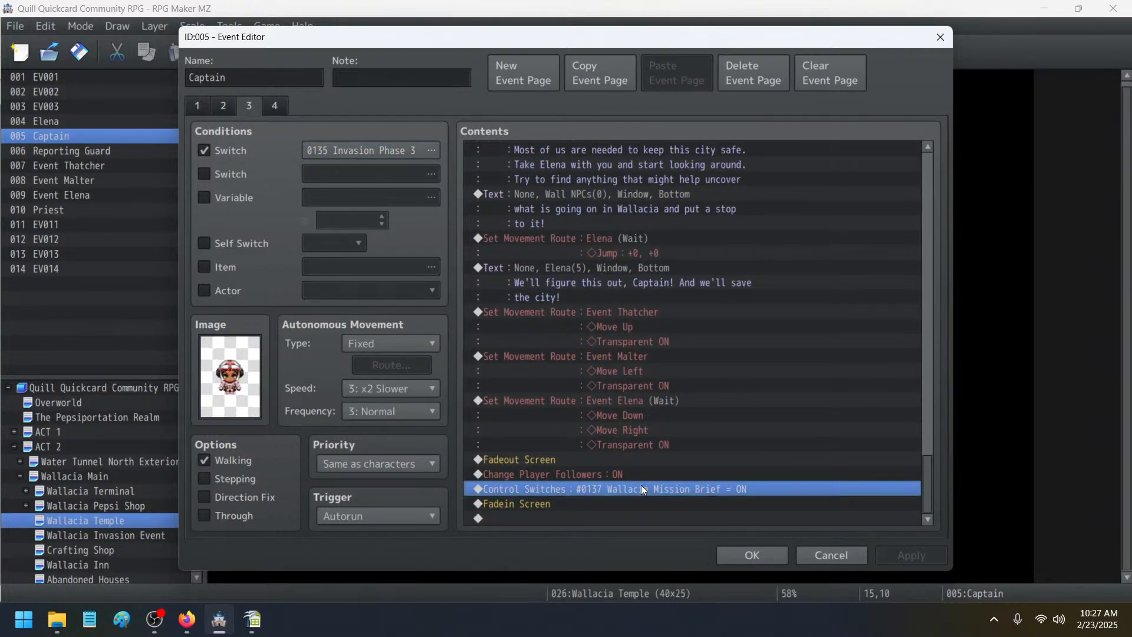
double_click(642, 488)
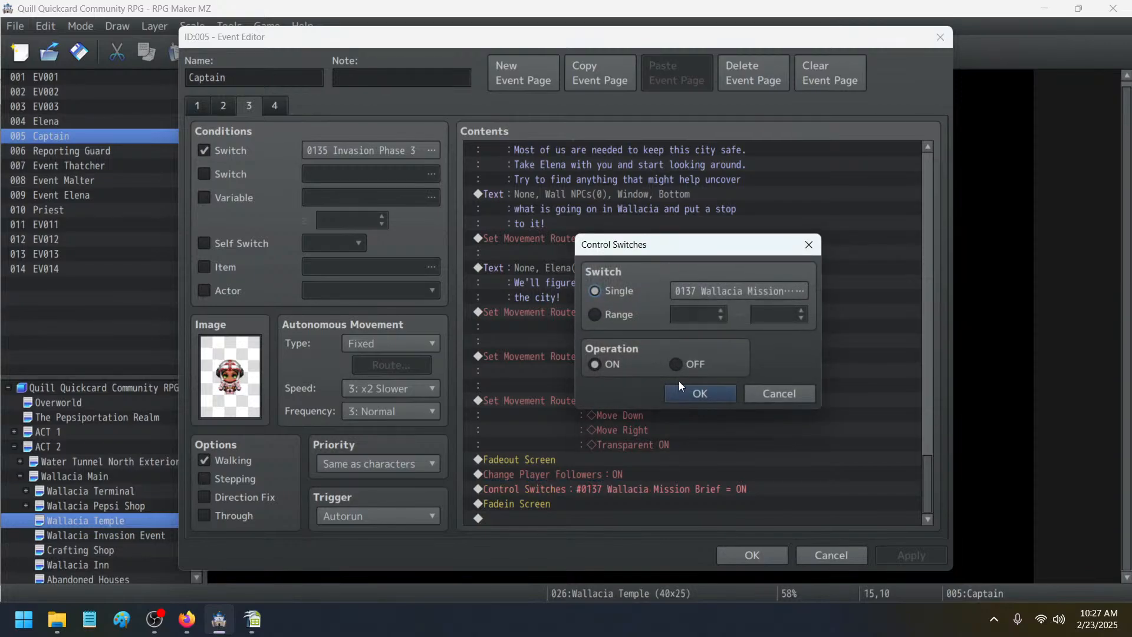
click(707, 297)
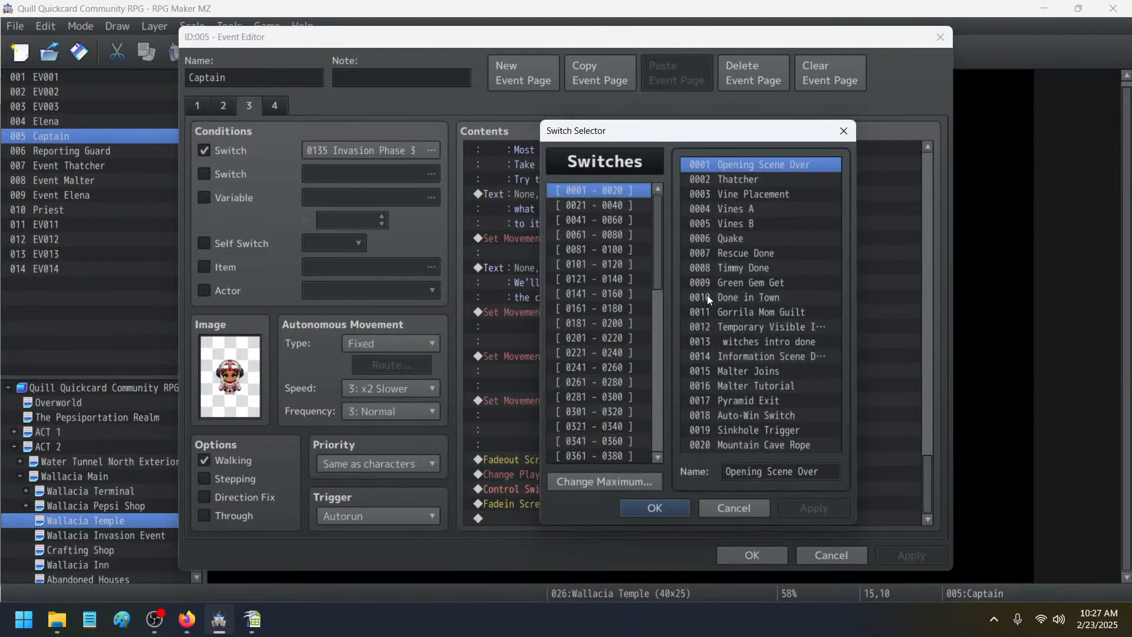
click(607, 250)
click(606, 261)
click(607, 282)
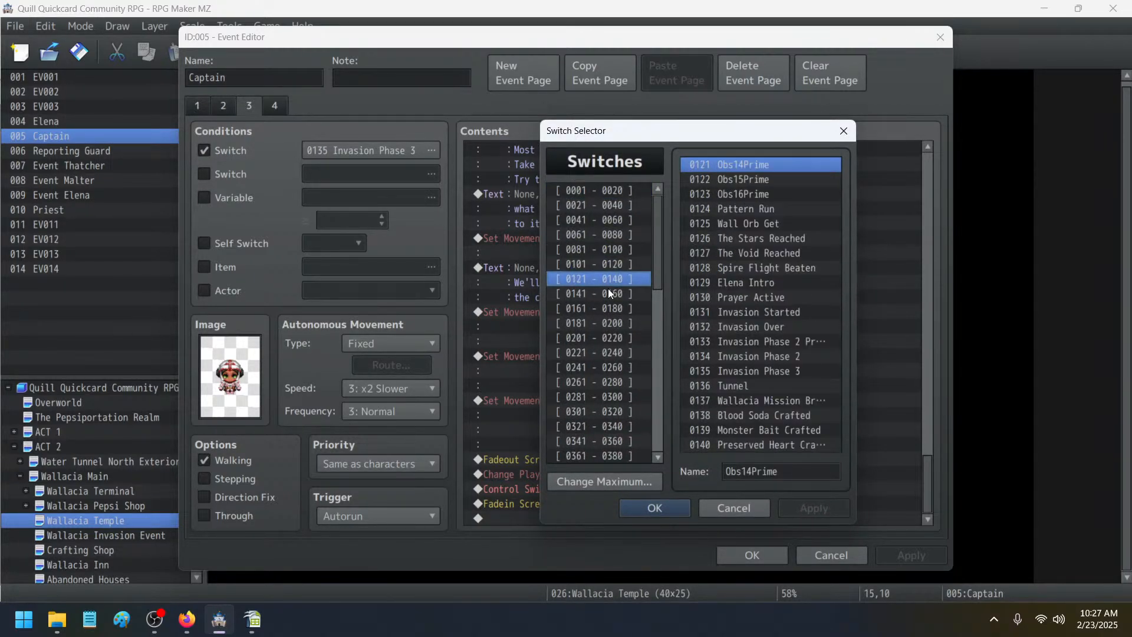
click(607, 301)
click(608, 295)
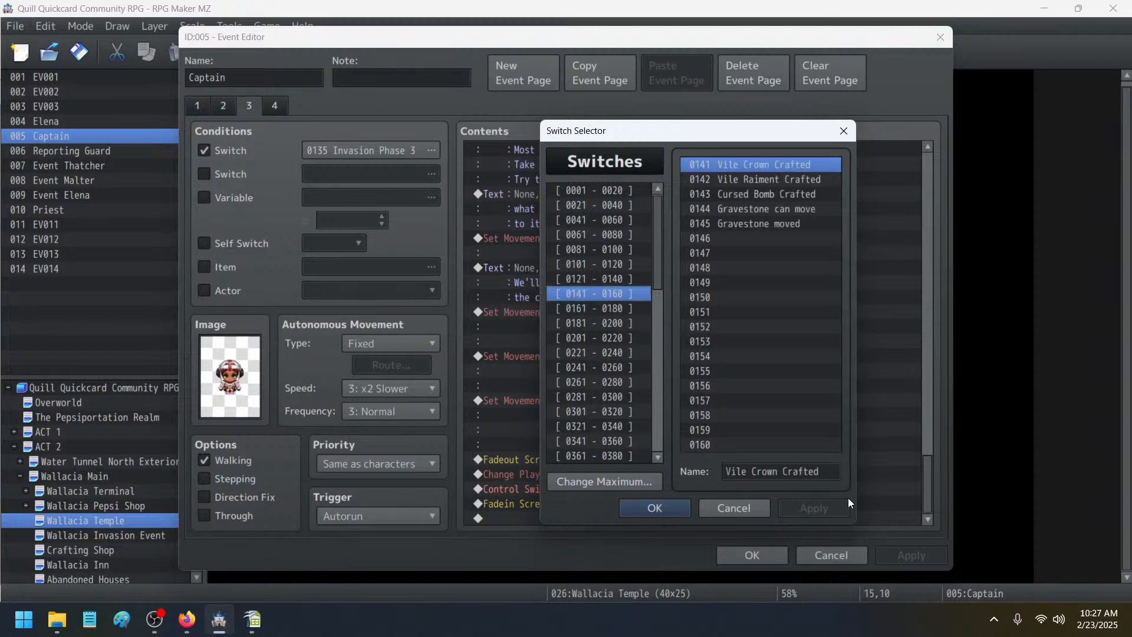
click(621, 279)
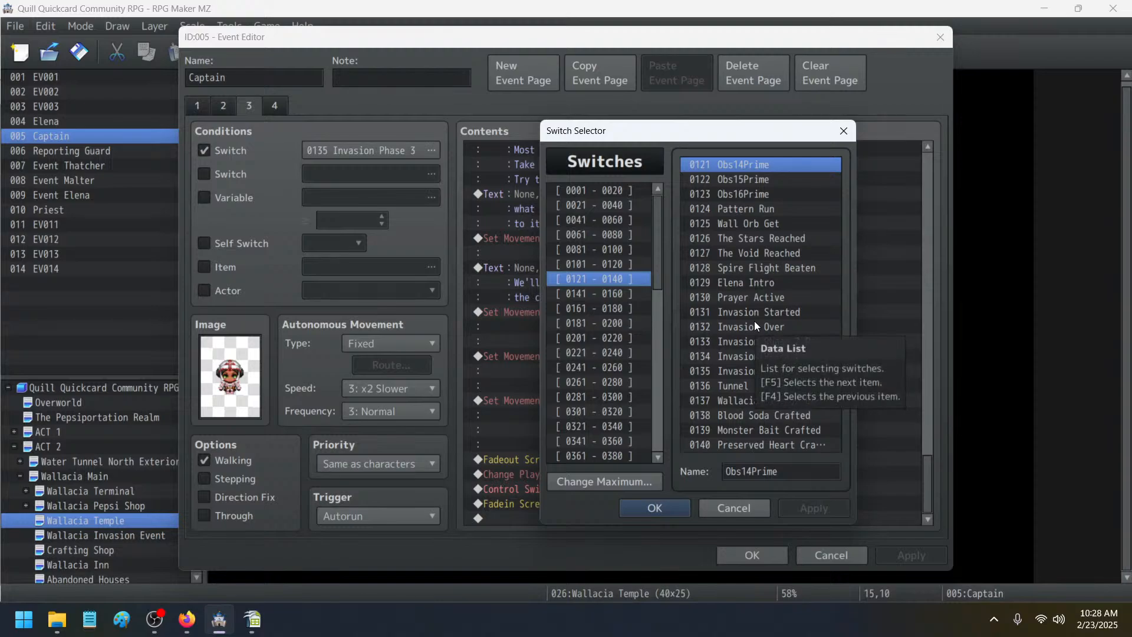
click(757, 401)
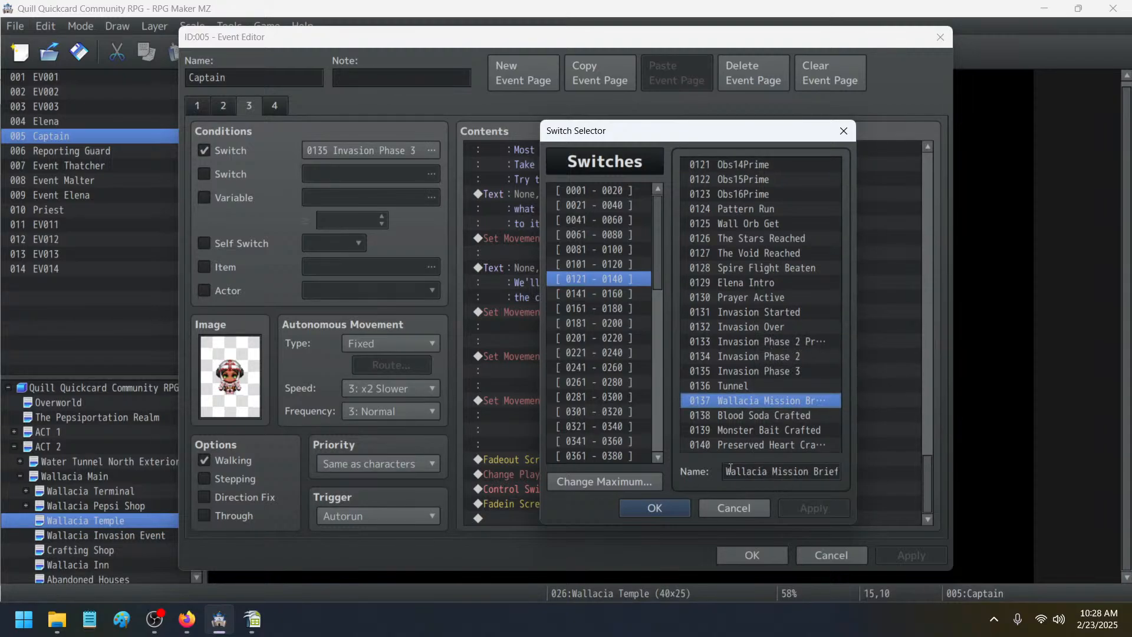
double_click(748, 328)
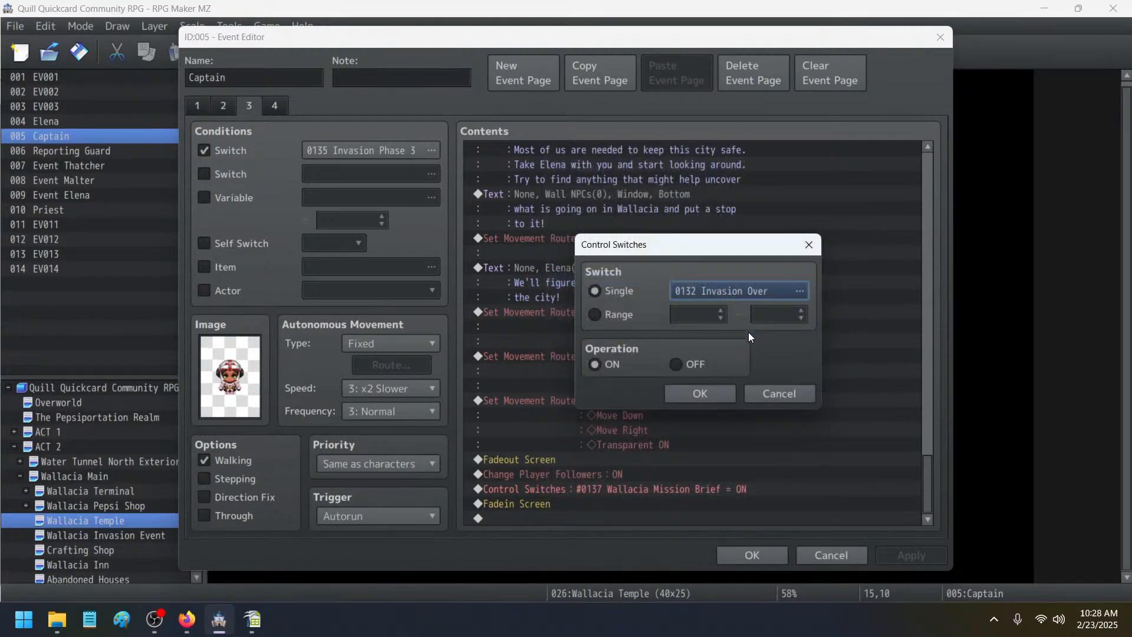
click(702, 394)
click(902, 557)
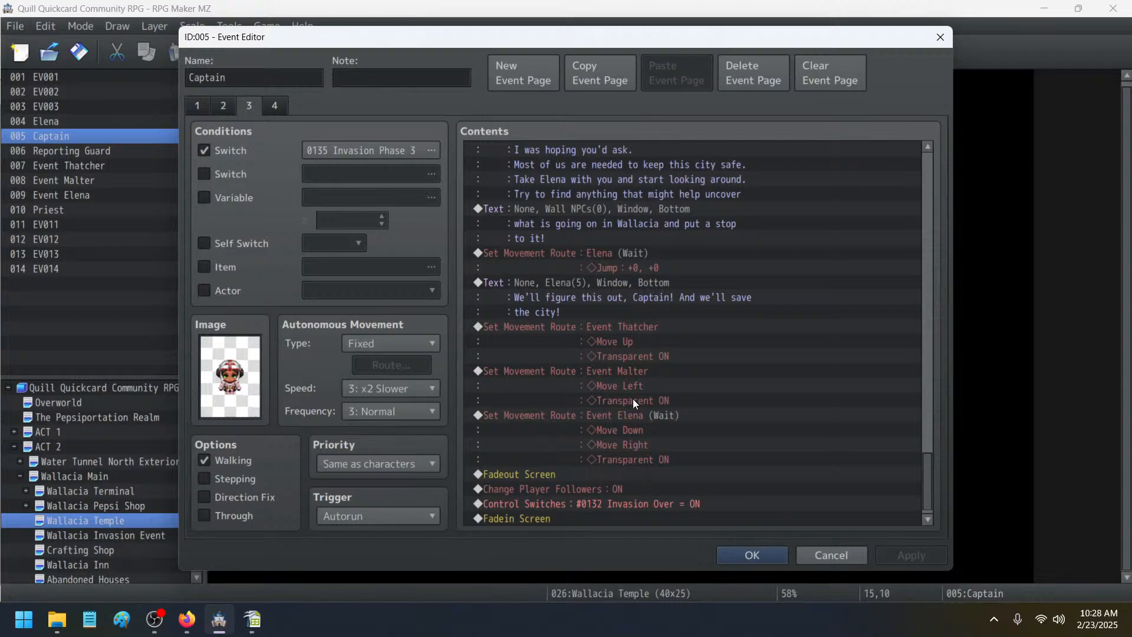
- Set the switch condition of the Captain event's fourth page to 0132 Invasion Over and save the event
click(277, 112)
click(356, 151)
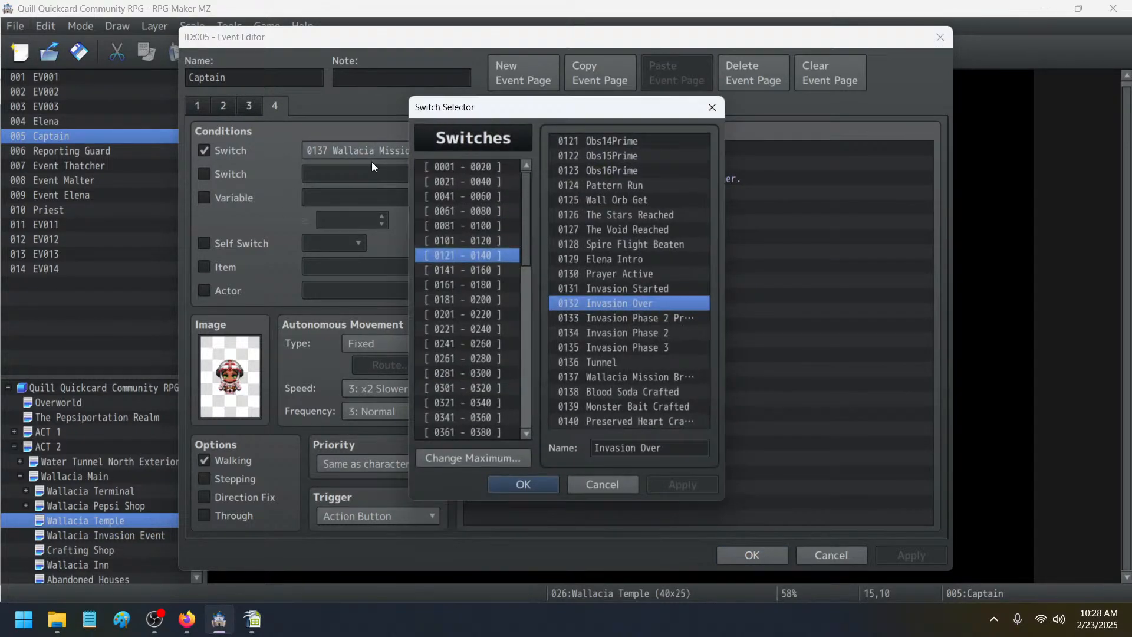
double_click(610, 300)
click(891, 557)
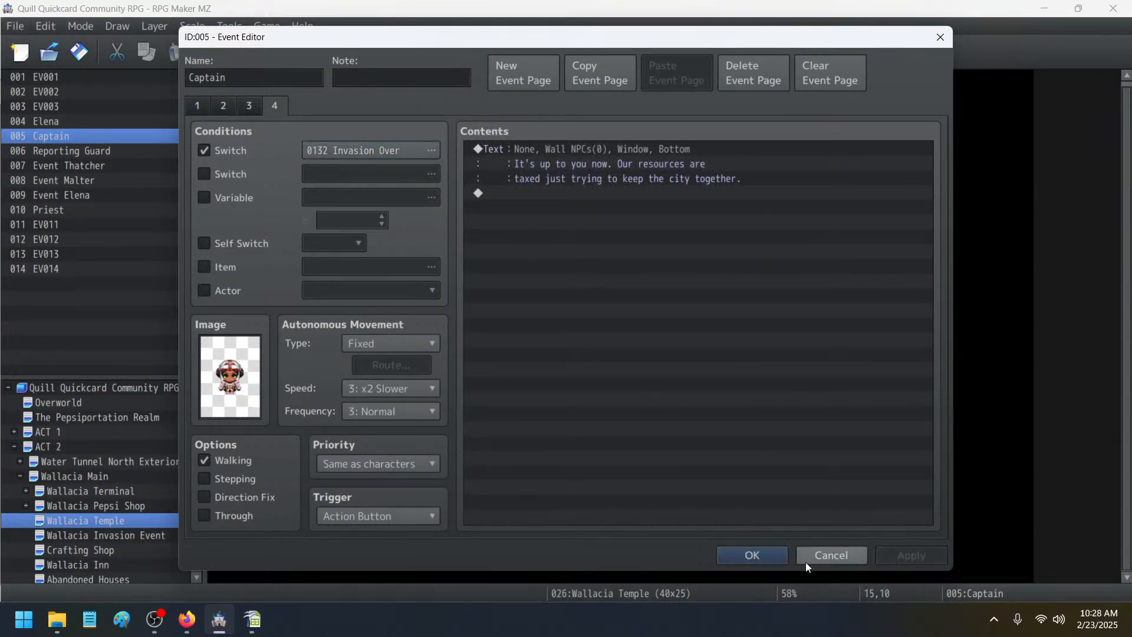
click(753, 556)
- Set the switch condition on the second page of Event Elena to 0132 Invasion Over and save the event
double_click(486, 306)
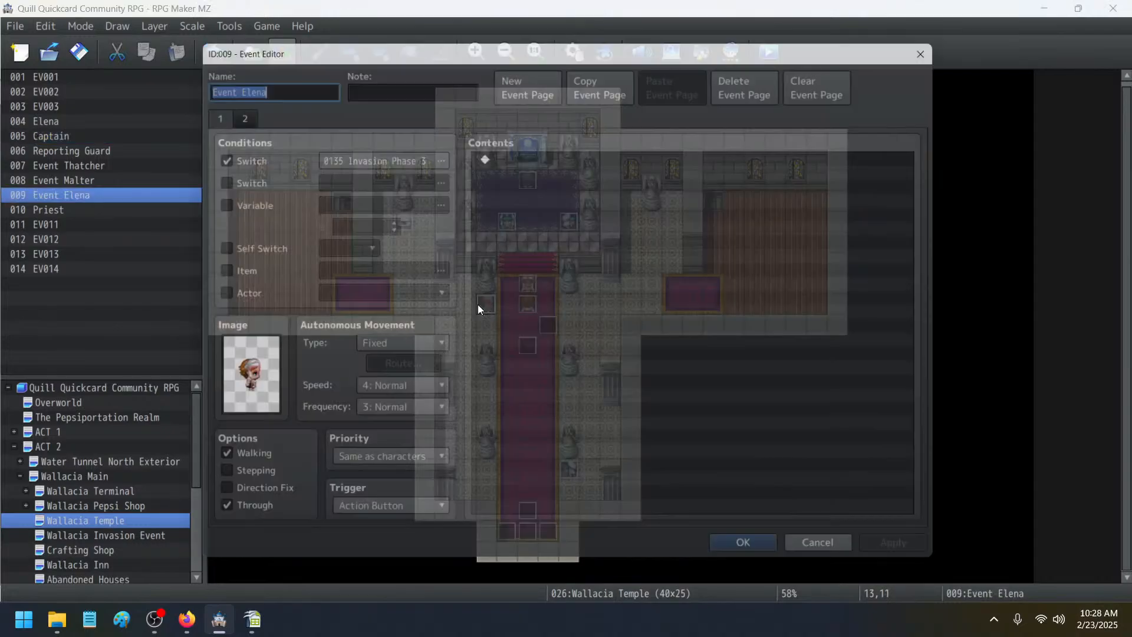
click(217, 110)
click(409, 151)
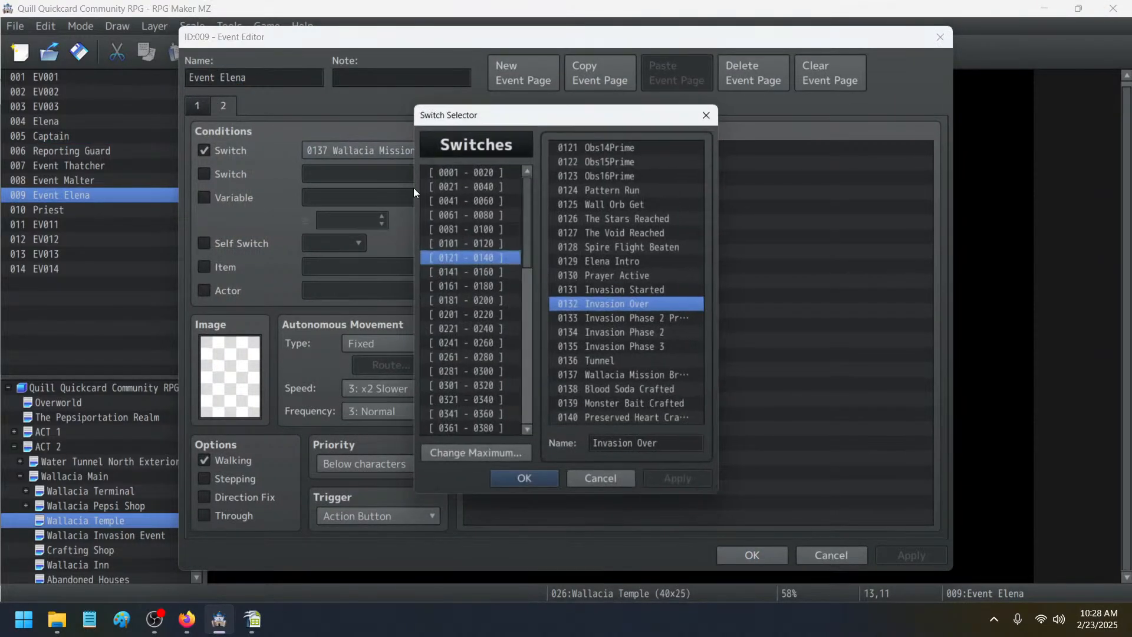
double_click(614, 306)
click(883, 553)
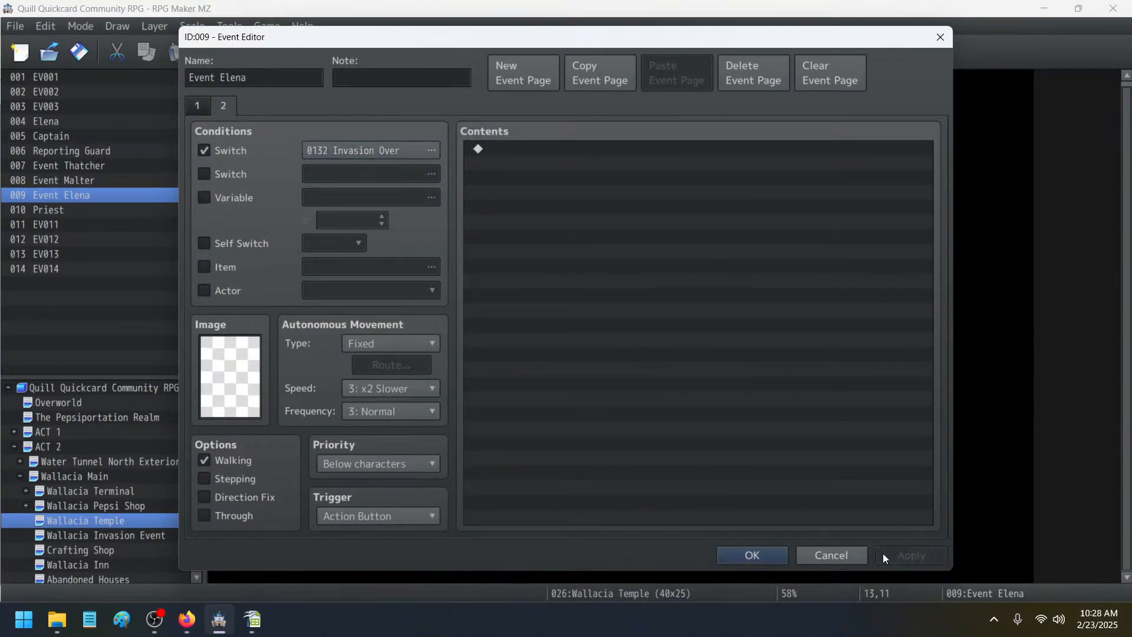
click(766, 554)
- Check the second-page conditions of the Elena and Priest events on the temple map
double_click(529, 304)
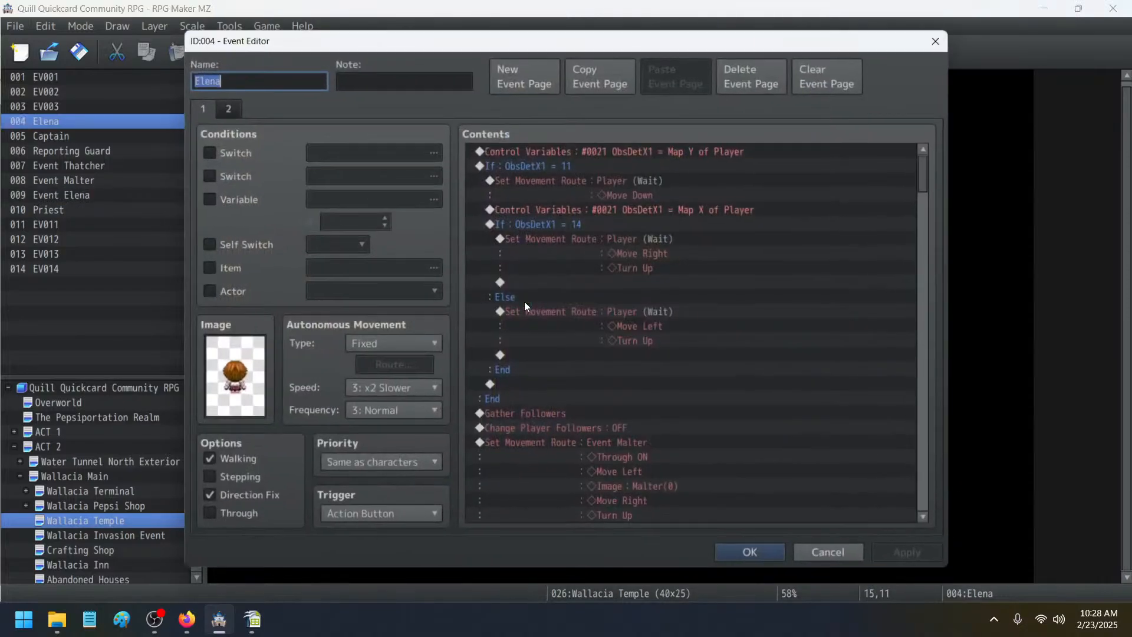
click(222, 106)
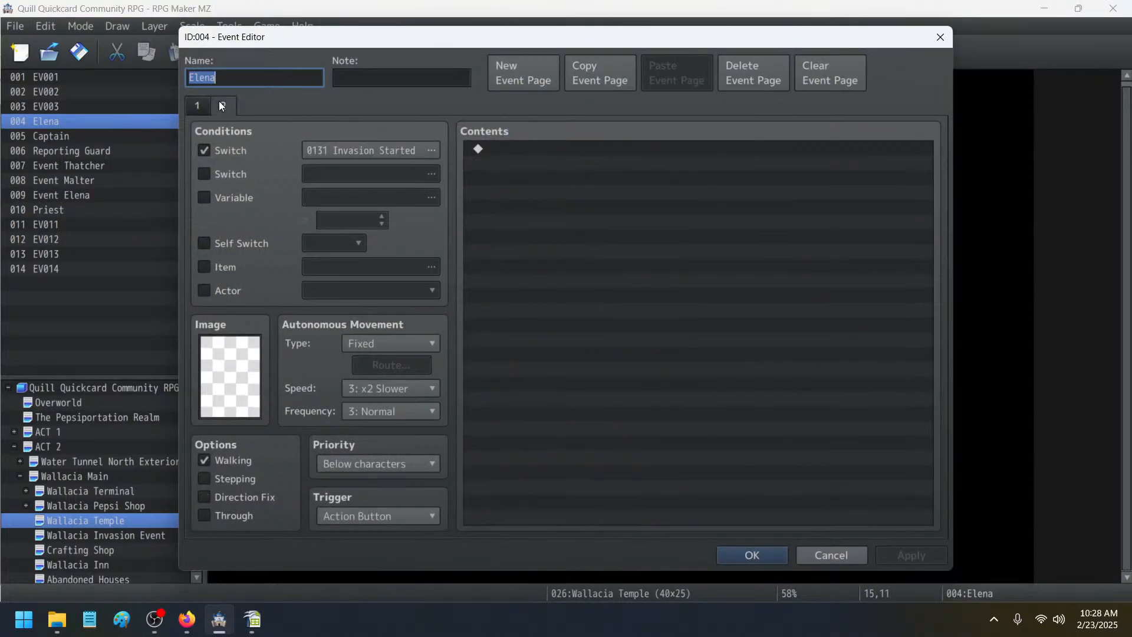
click(769, 555)
double_click(529, 185)
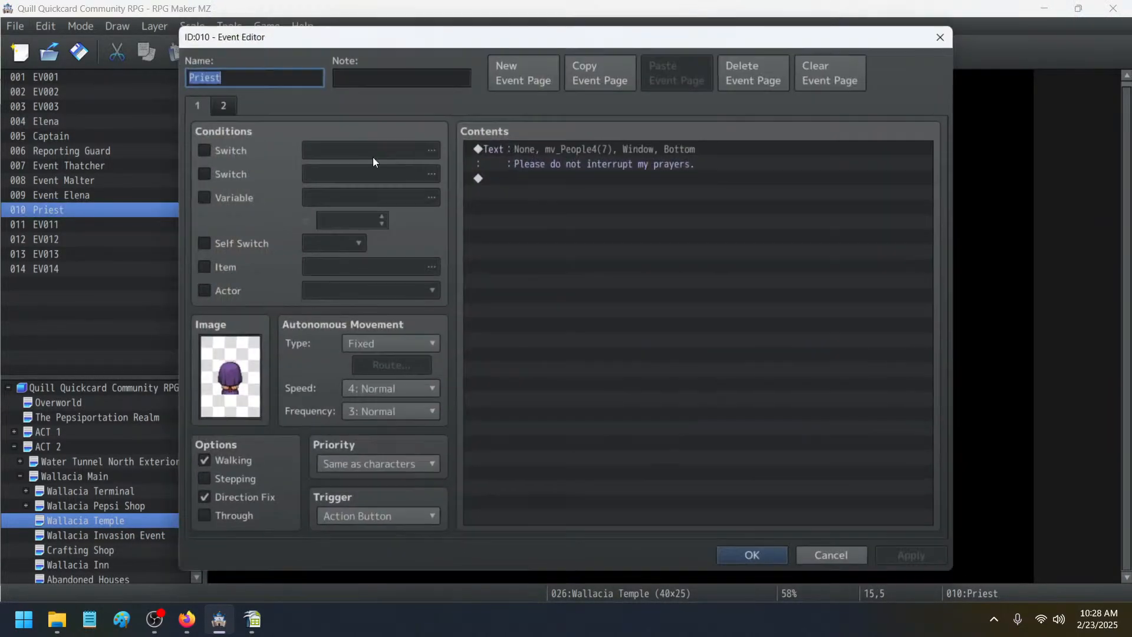
click(231, 106)
click(757, 556)
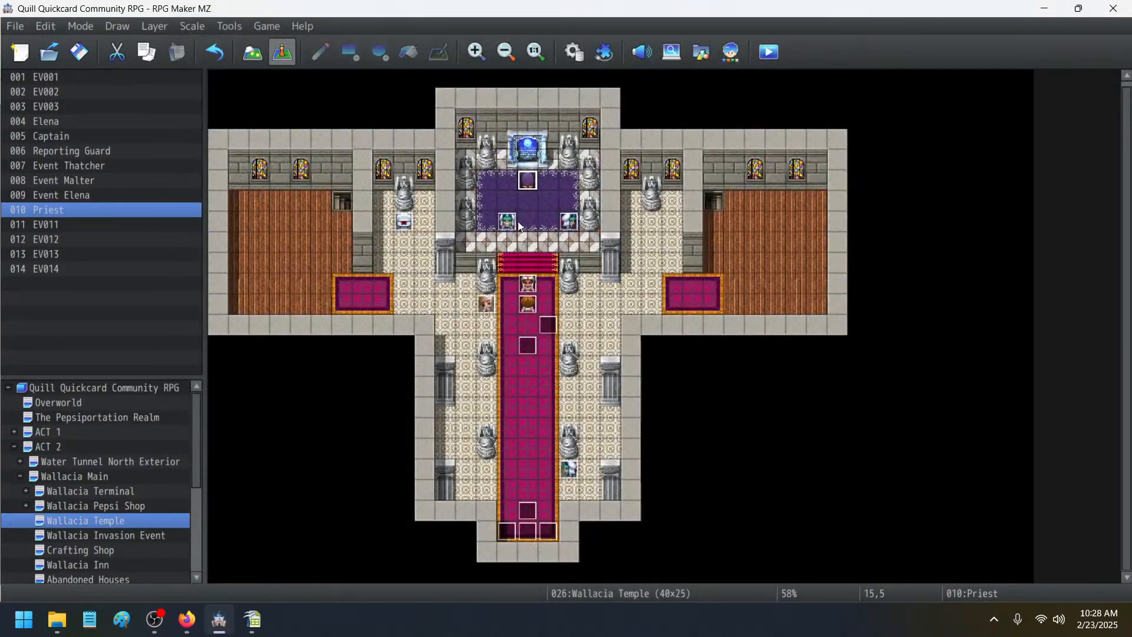
- Save the project, start a playtest and load the File 1 saved game
click(82, 53)
click(759, 55)
key(Return)
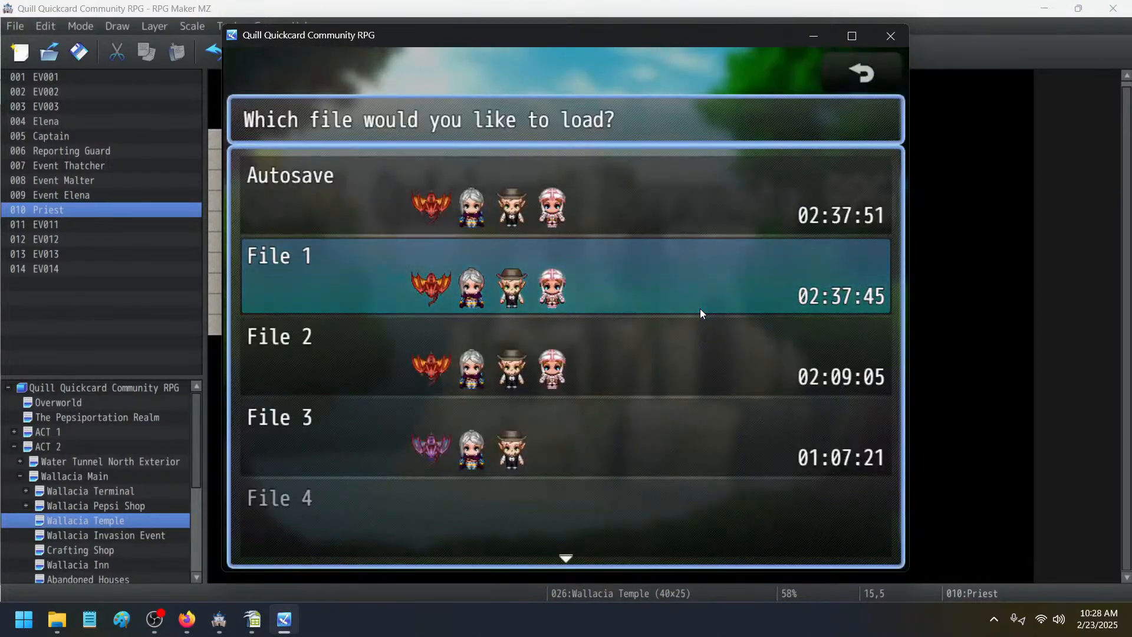
click(701, 309)
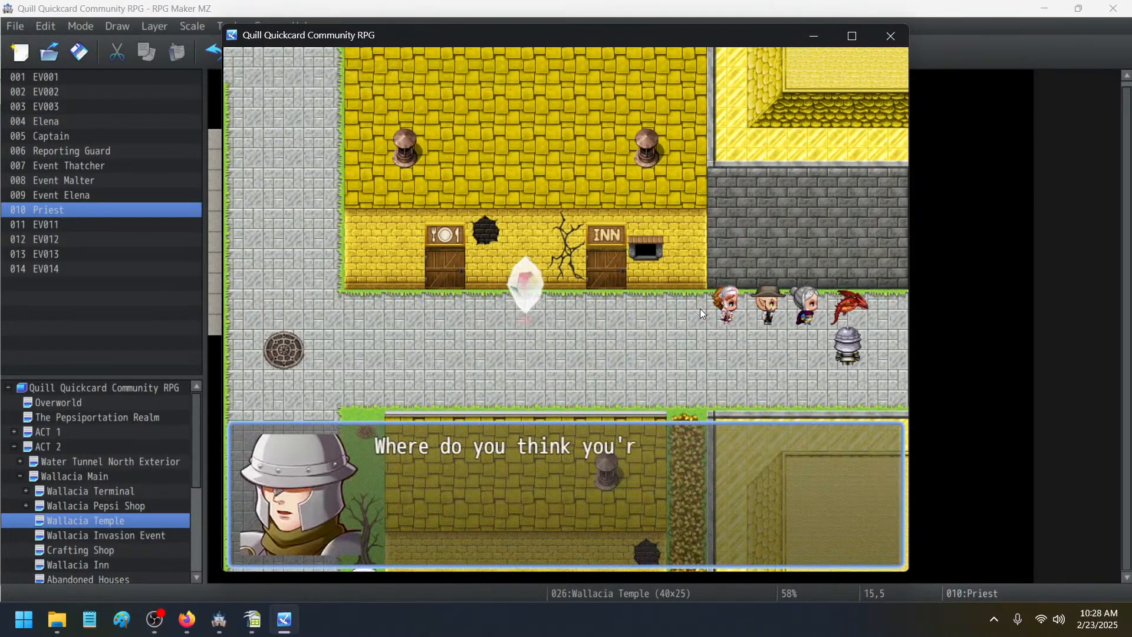
- Dismiss the guard's message, open the playtest debug switch list and enter the 0131-0140 group
click(699, 309)
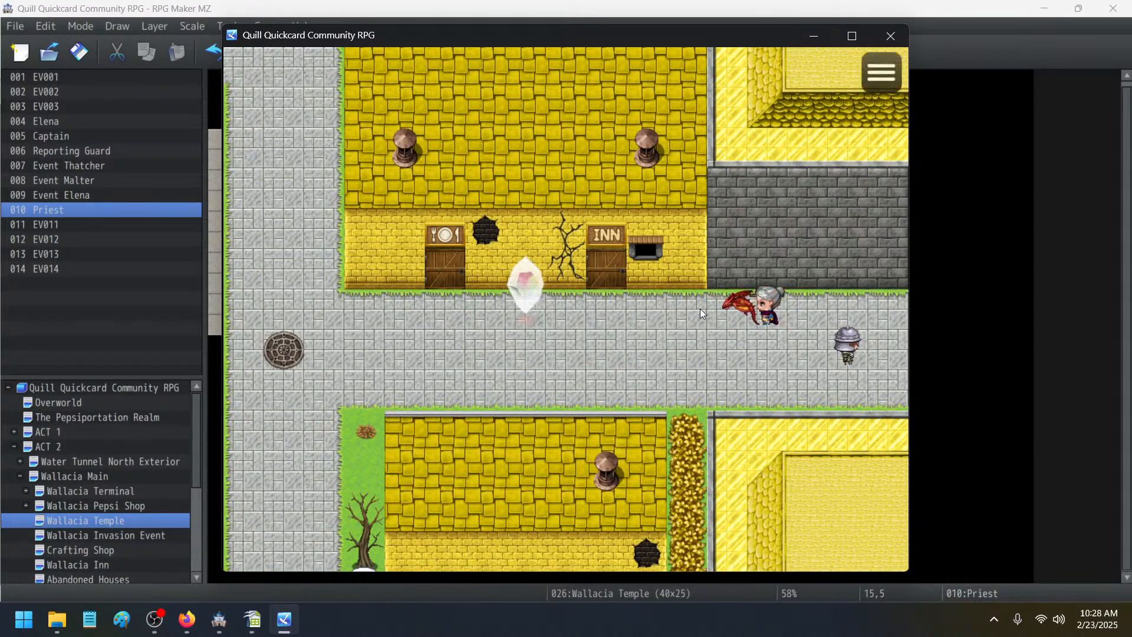
key(F9)
key(Down)
key(Down)
key(Down)
key(Down)
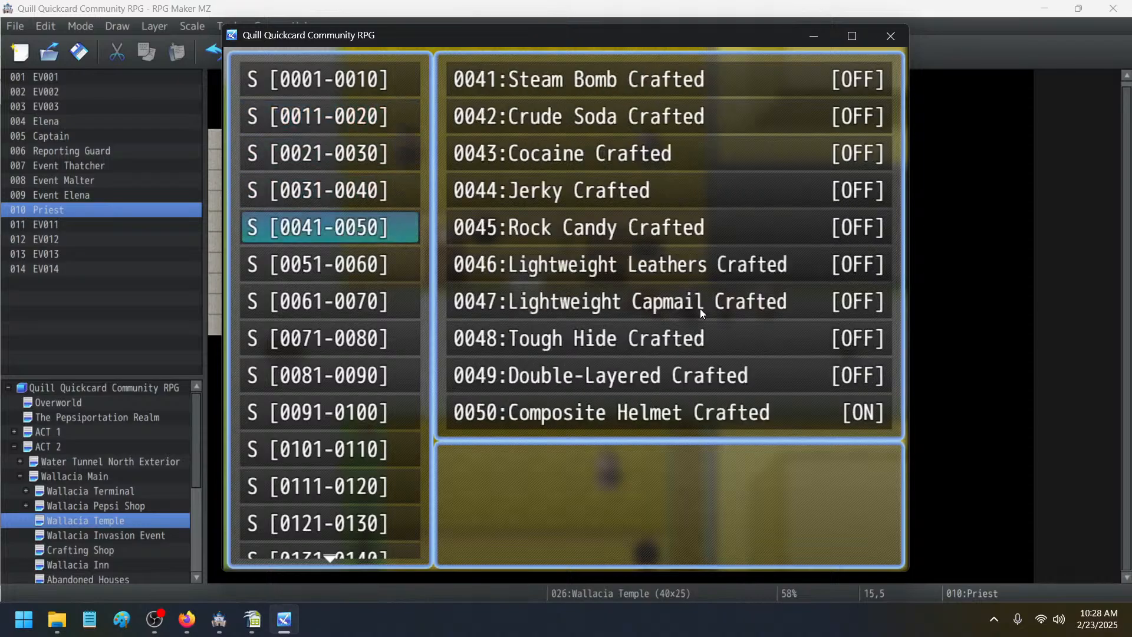
key(Down)
key(Down)
key(Down)
key(Down)
key(Down)
key(Down)
key(Down)
key(Down)
key(Down)
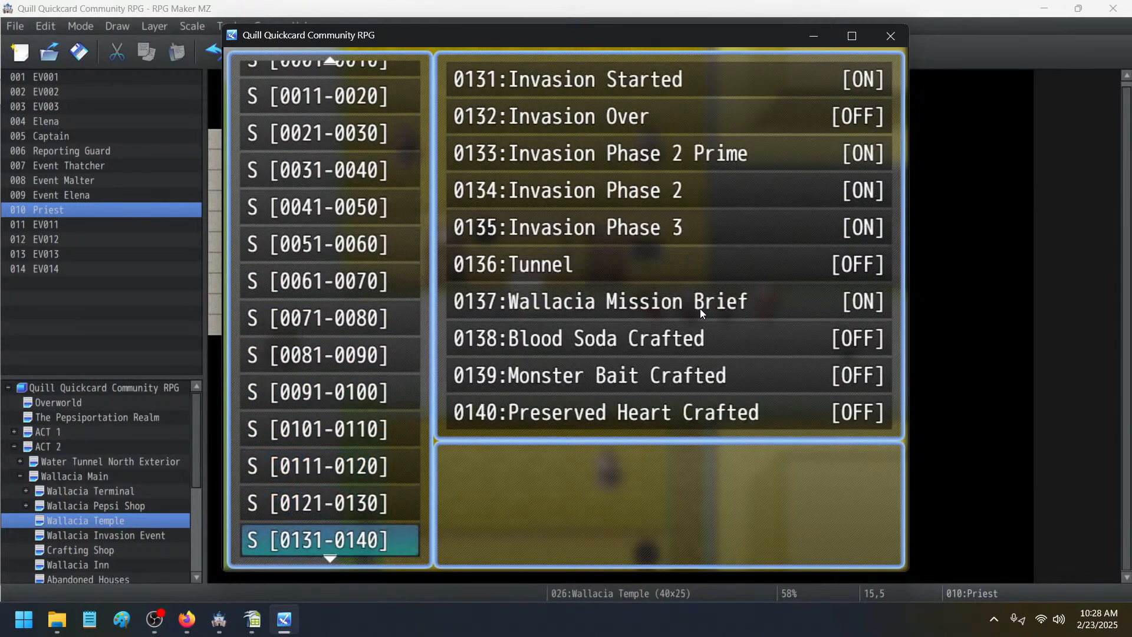
key(Down)
key(Up)
key(Return)
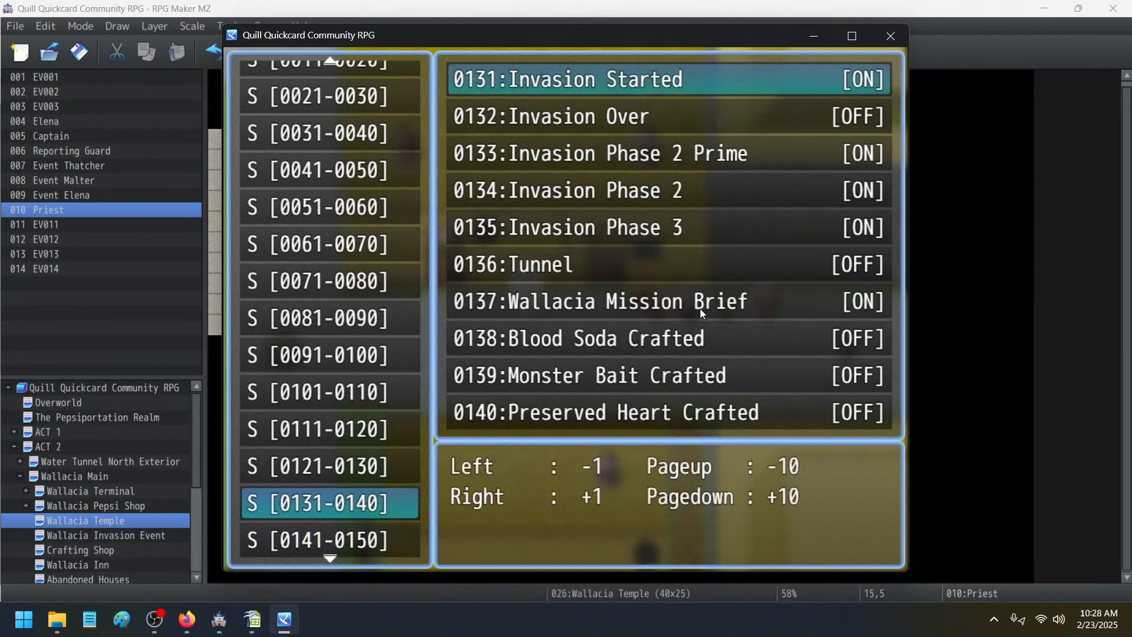
- Turn on switch 0132 Invasion Over in the debug list and return to the Wallacia map
key(Down)
key(Down)
key(Down)
key(Down)
key(Down)
key(Down)
key(Up)
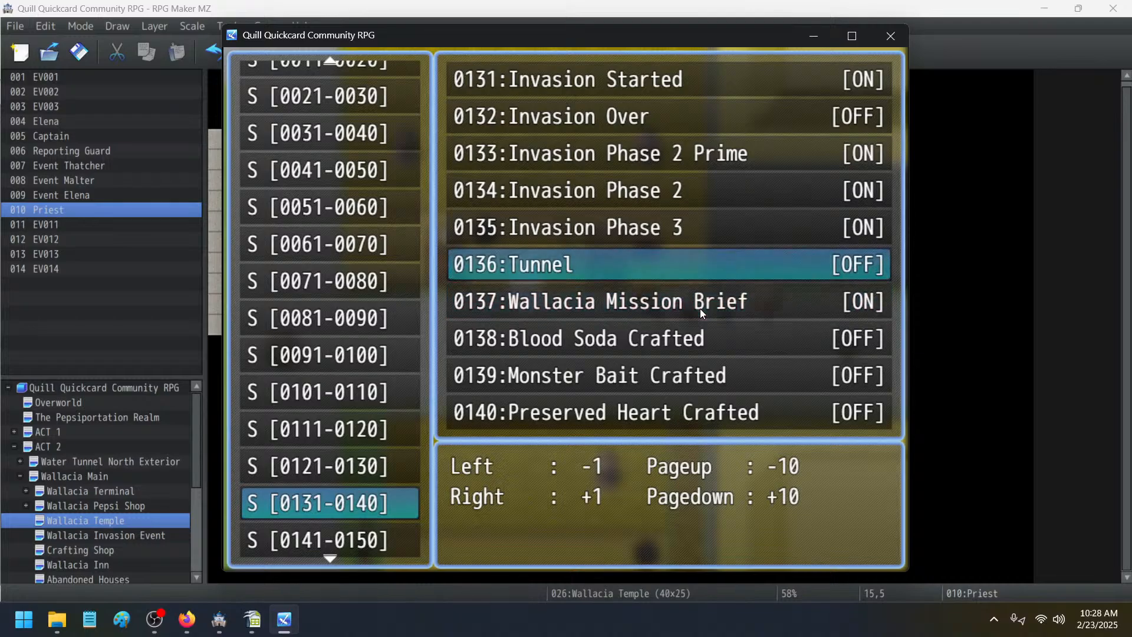
key(Up)
key(Up)
key(Up)
key(Up)
key(Return)
key(Escape)
key(Escape)
key(Escape)
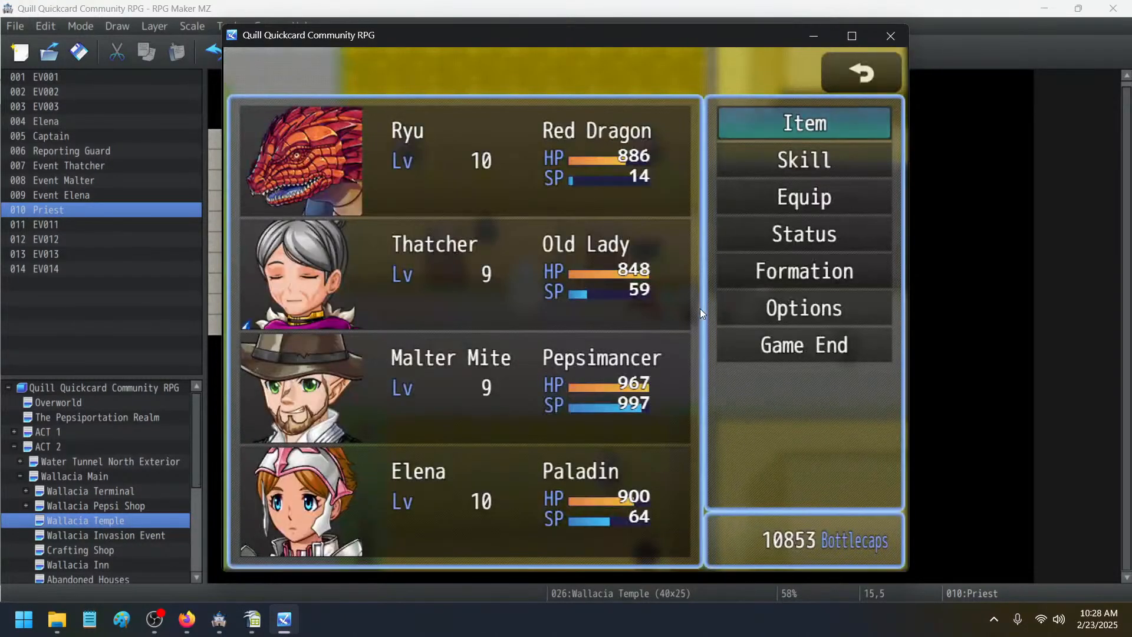
key(Escape)
- Walk the party to the save crystal by the inn and interact with it, continuing past the guard through Wallacia's east exit
key(Right)
key(Left)
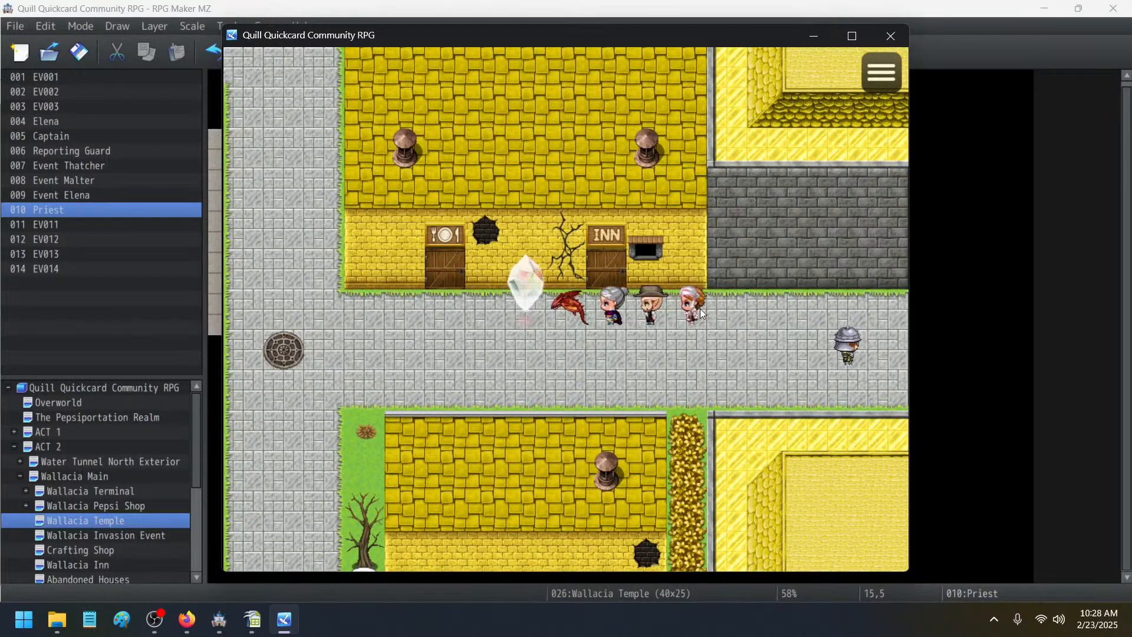
key(Return)
key(Return)
key(Right)
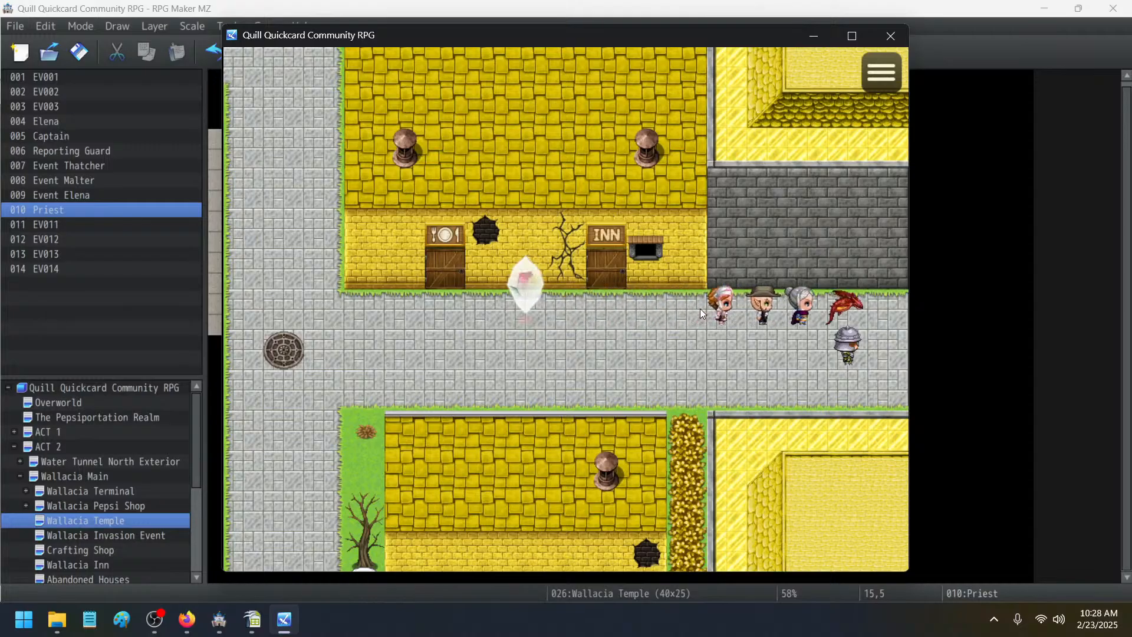
- Cross the overworld bridges to the southern island and enter the Abandoned Temple map
key(Left)
key(Down)
key(Left)
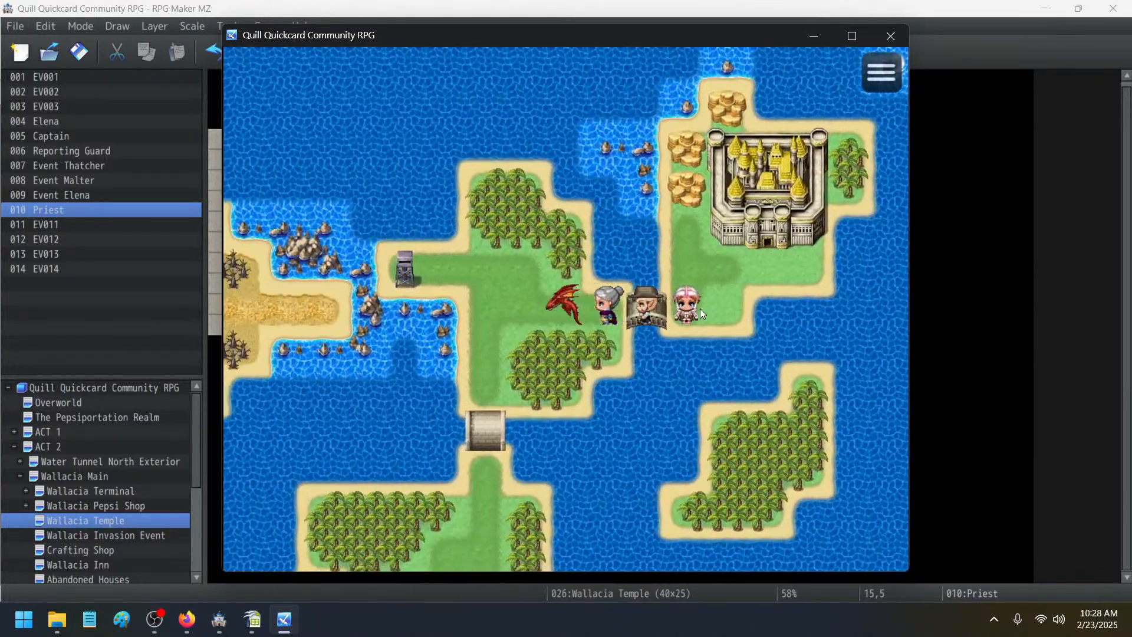
key(Down)
key(Left)
key(Down)
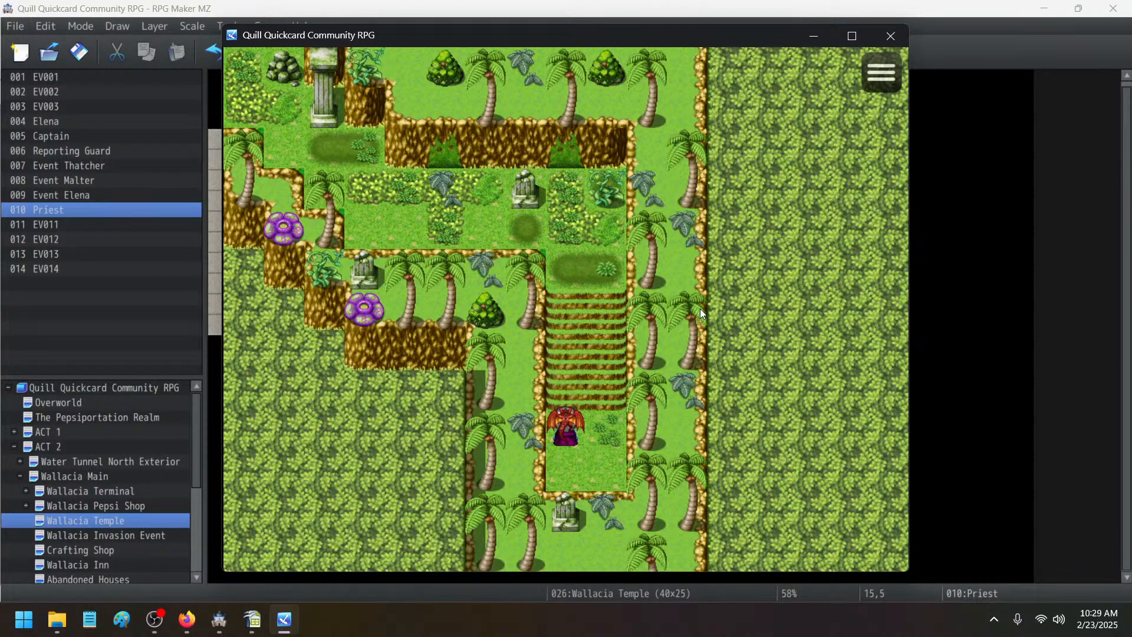
- Walk the party up the jungle path and stairways to the front of the ruined temple building
key(Up)
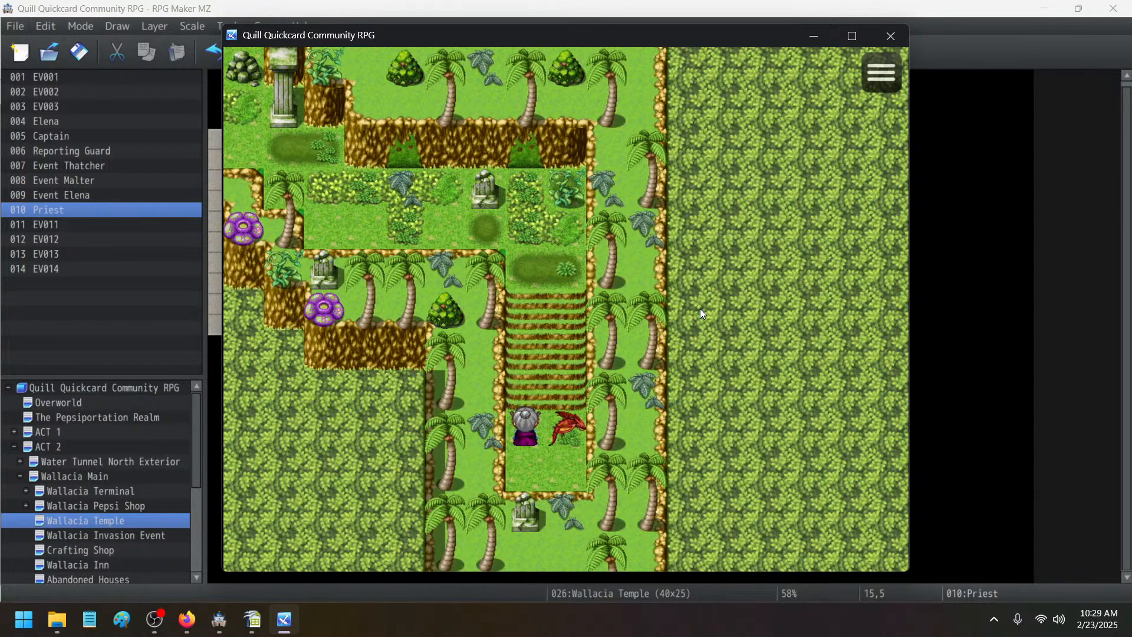
key(Left)
key(Right)
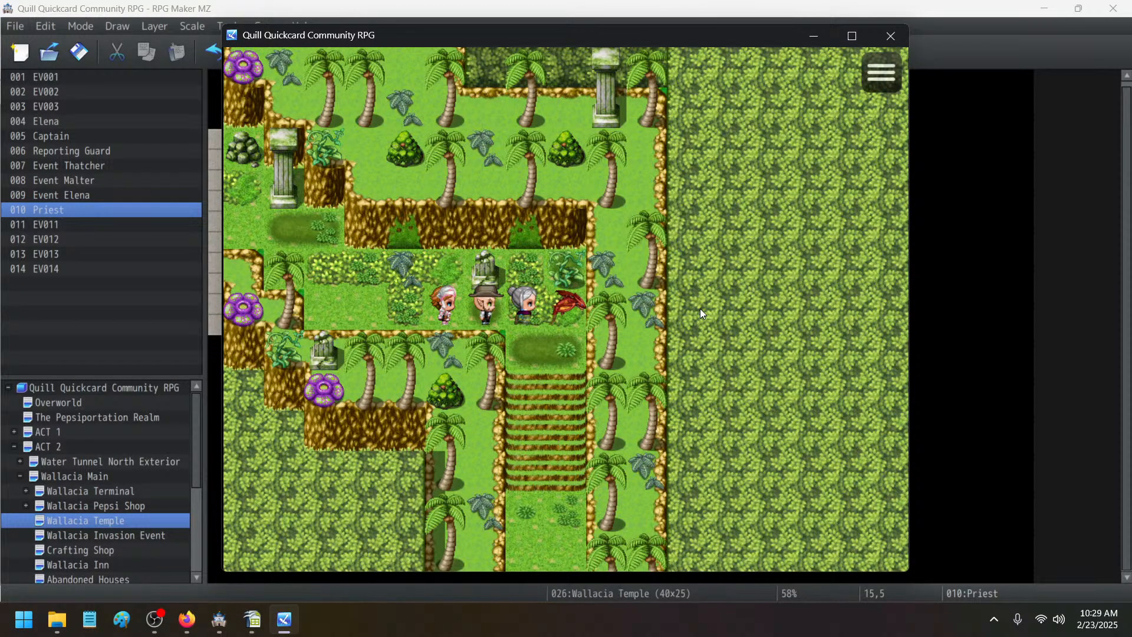
key(Left)
key(Up)
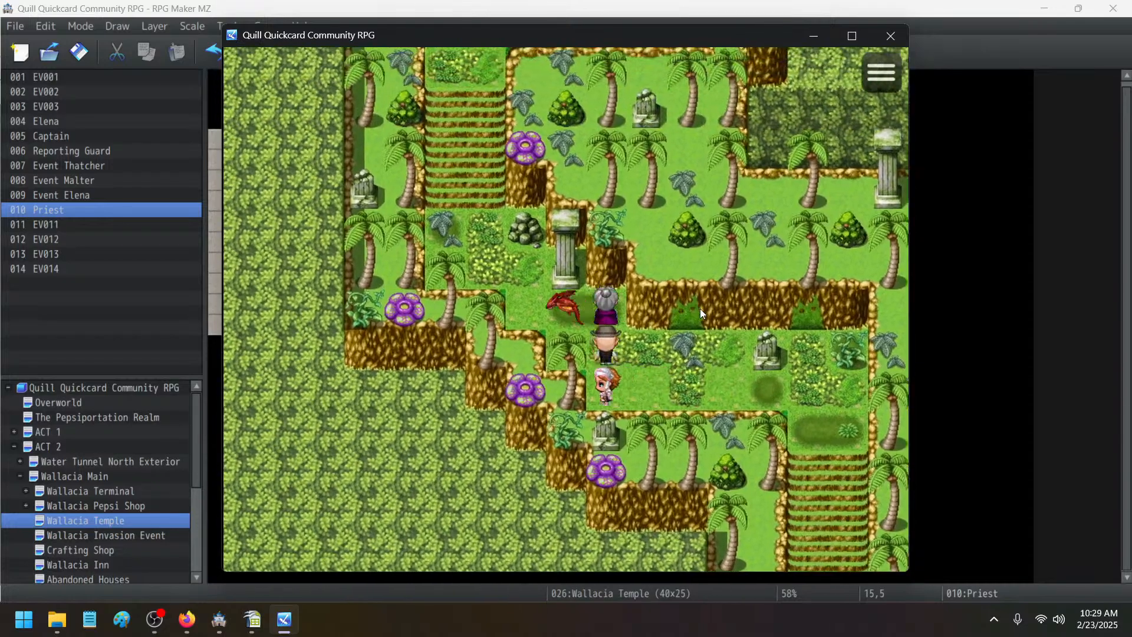
key(Left)
key(Up)
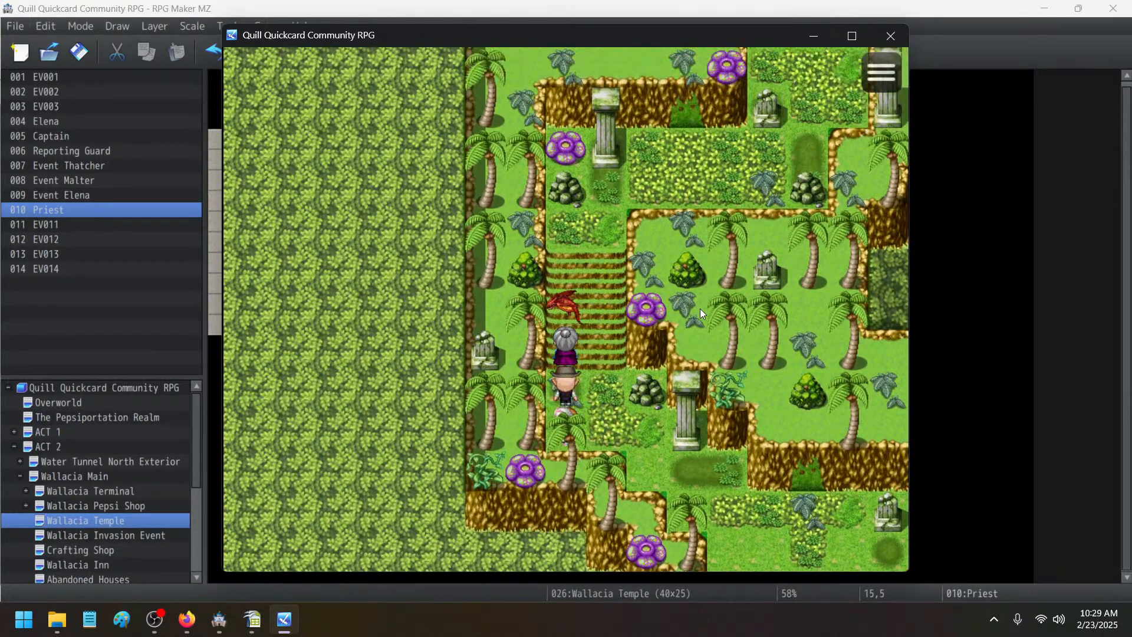
key(Right)
key(Up)
key(Right)
key(Up)
key(Right)
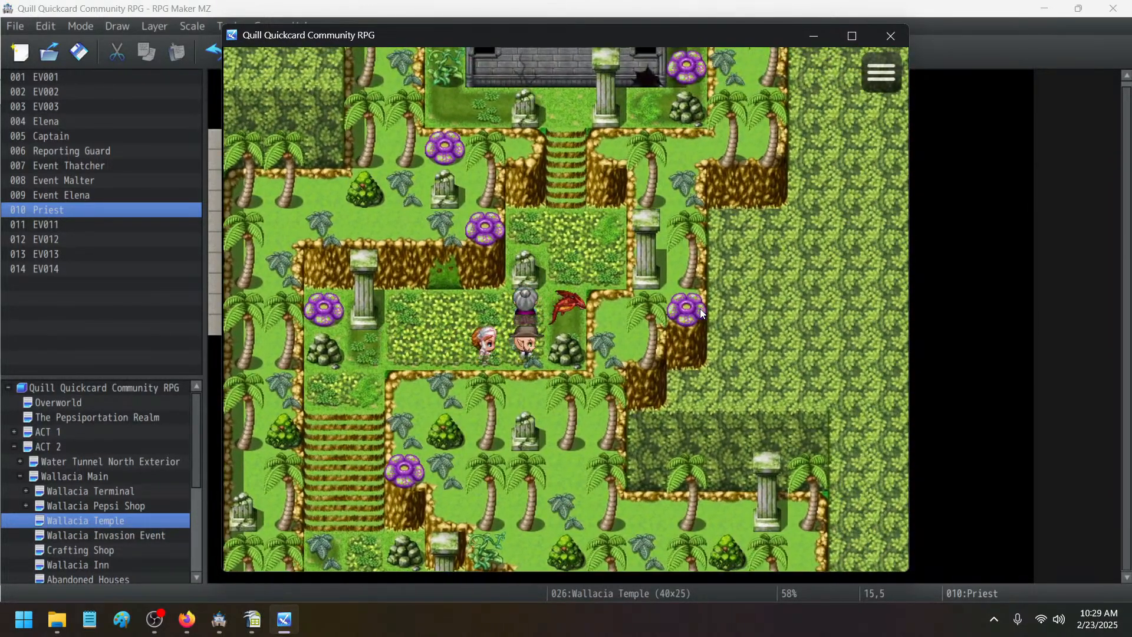
key(Up)
key(Up)
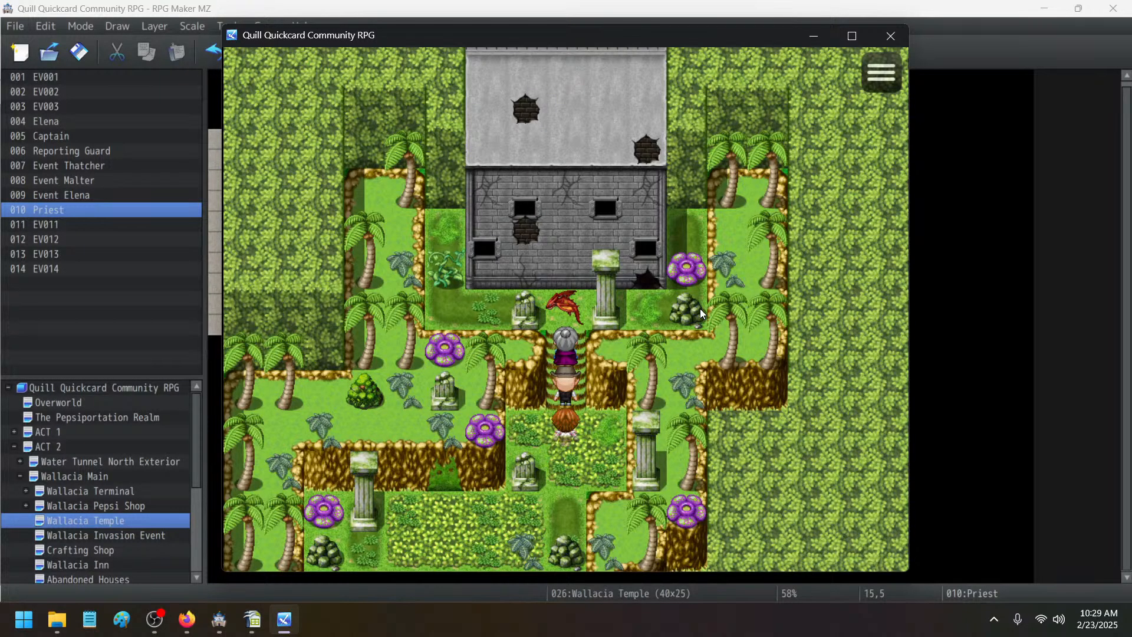
- Walk the party back down the temple path to the overworld and end the playtest
key(Down)
key(Left)
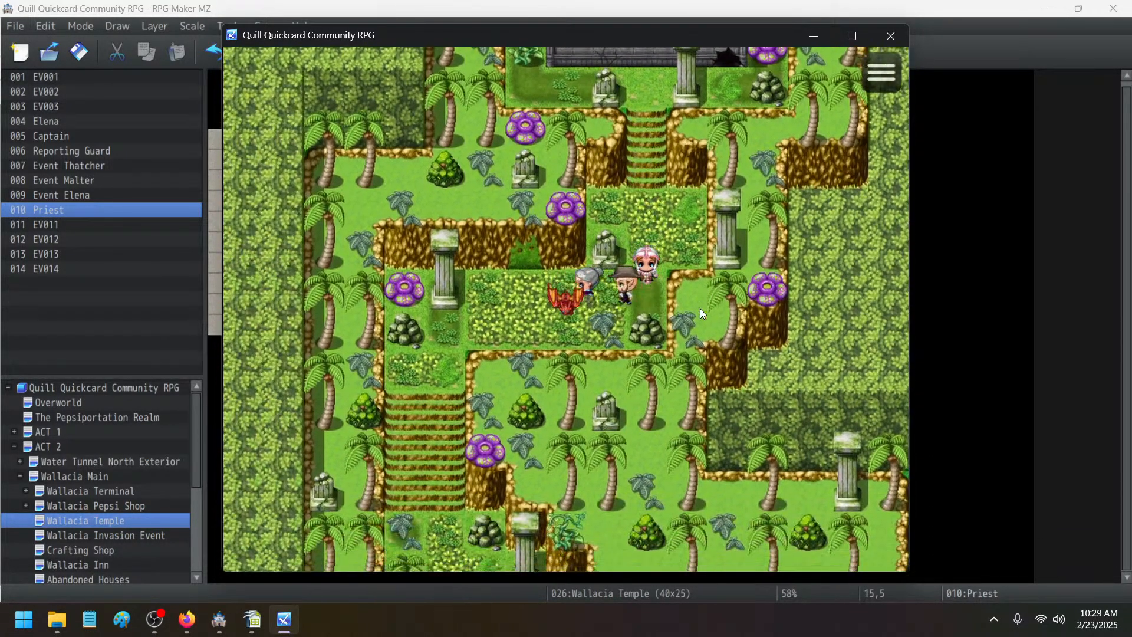
key(Down)
key(Right)
key(Down)
key(Right)
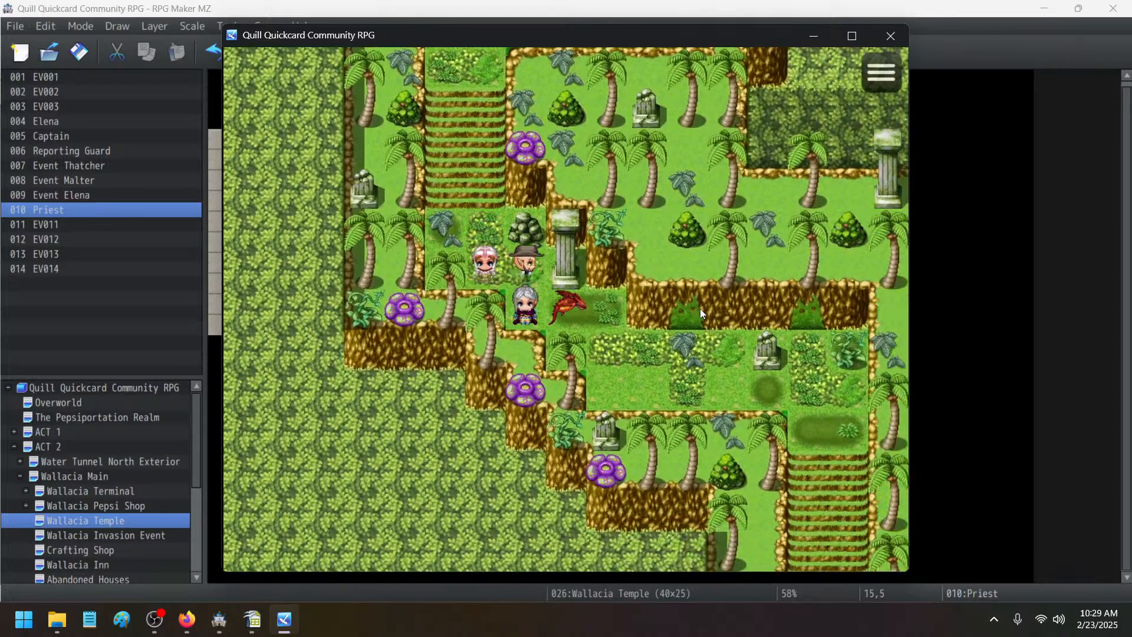
key(Down)
key(Right)
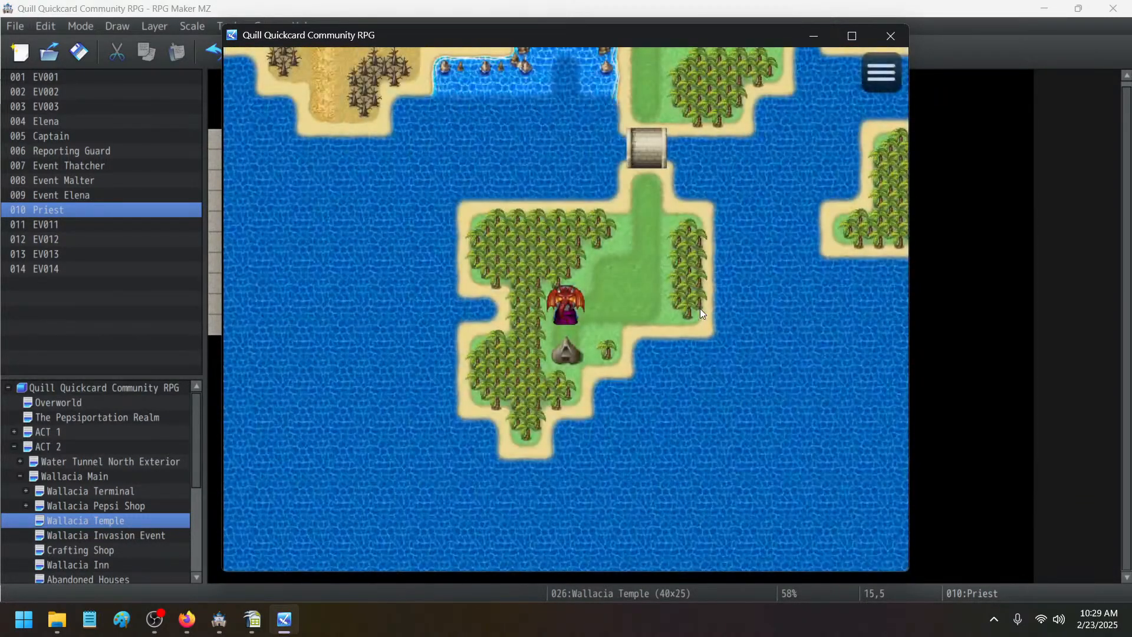
click(890, 36)
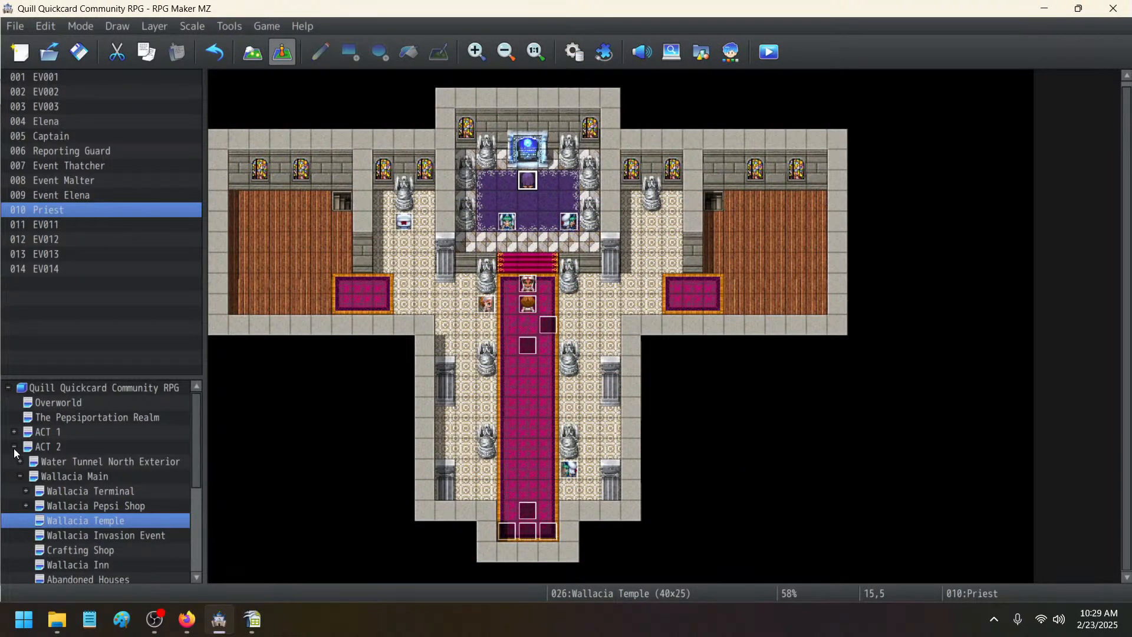
- Set the trigger of the Overworld event that transfers to the Abandoned Temple to Action Button and save the project
click(21, 476)
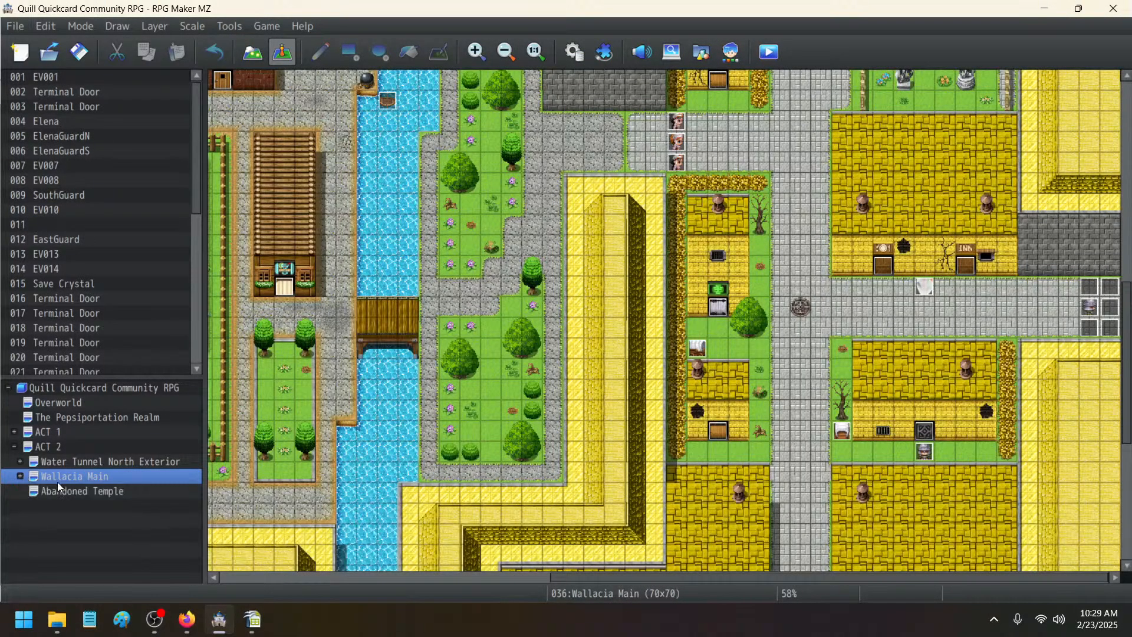
click(58, 490)
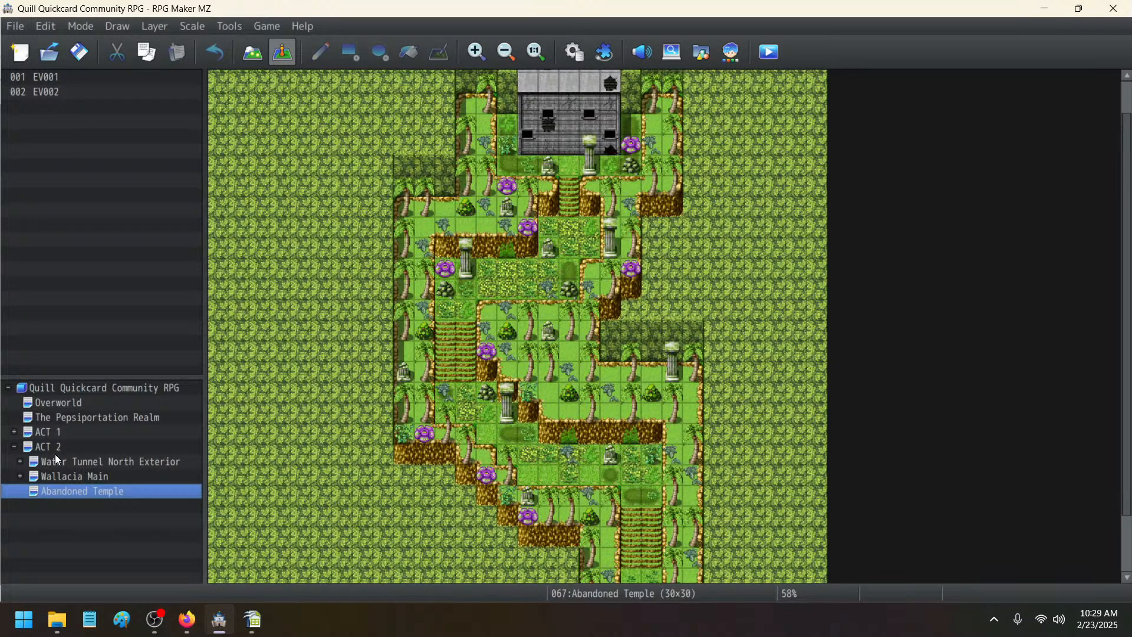
click(58, 402)
double_click(523, 533)
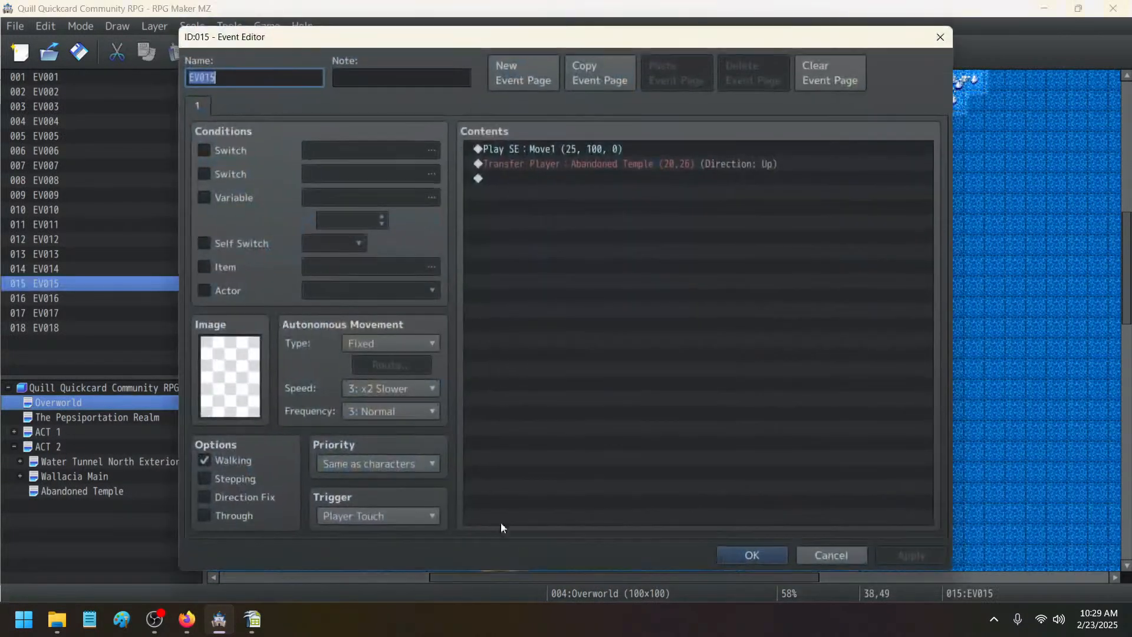
click(372, 517)
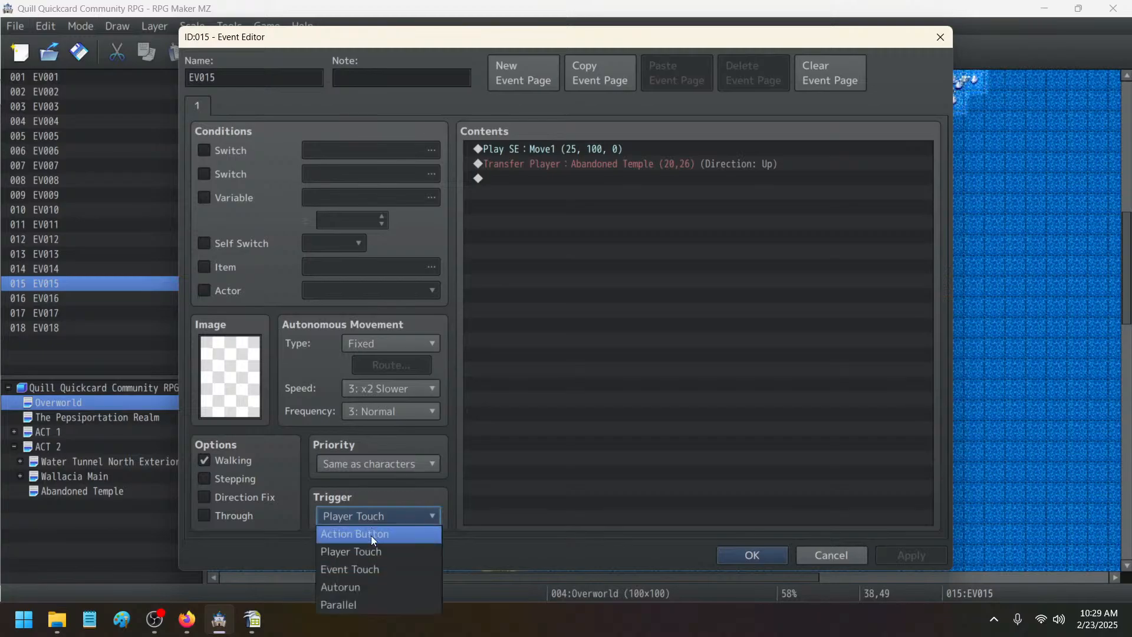
click(371, 534)
click(911, 557)
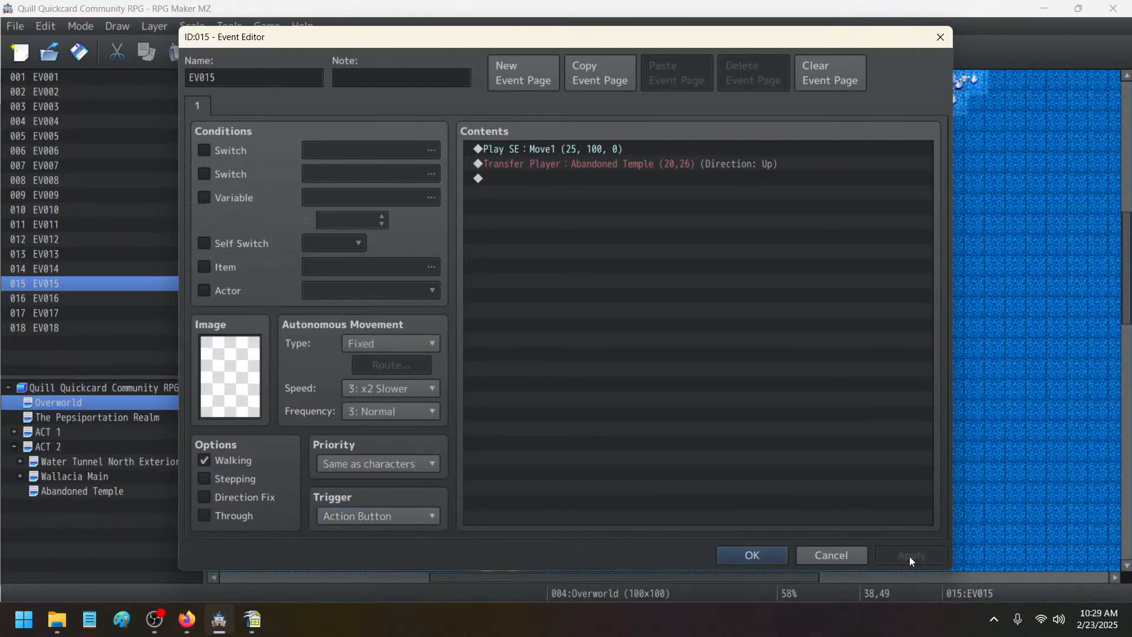
click(769, 561)
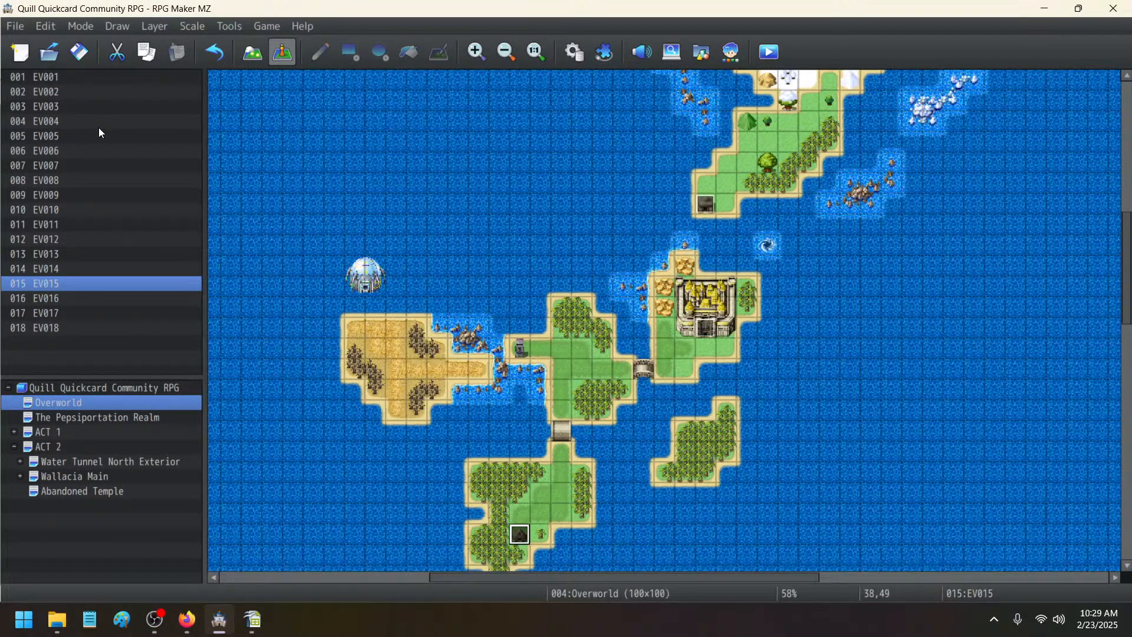
click(79, 50)
- Return to the Abandoned Temple map and examine the database stats of the Zombie Flesh Puddle and the other zombie enemies
click(82, 491)
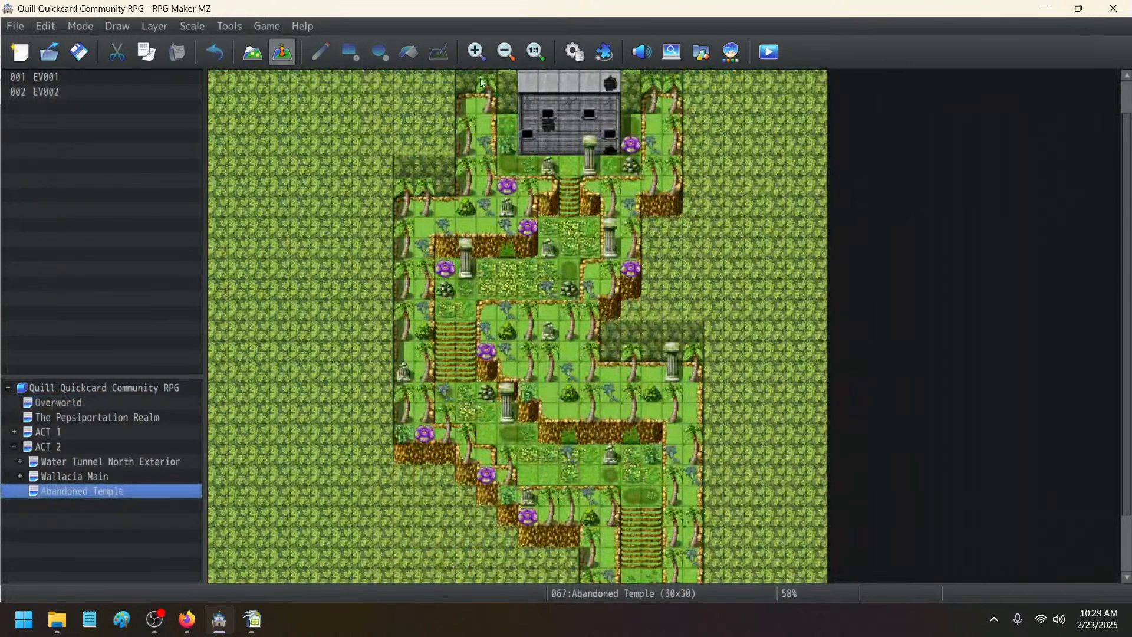
click(573, 52)
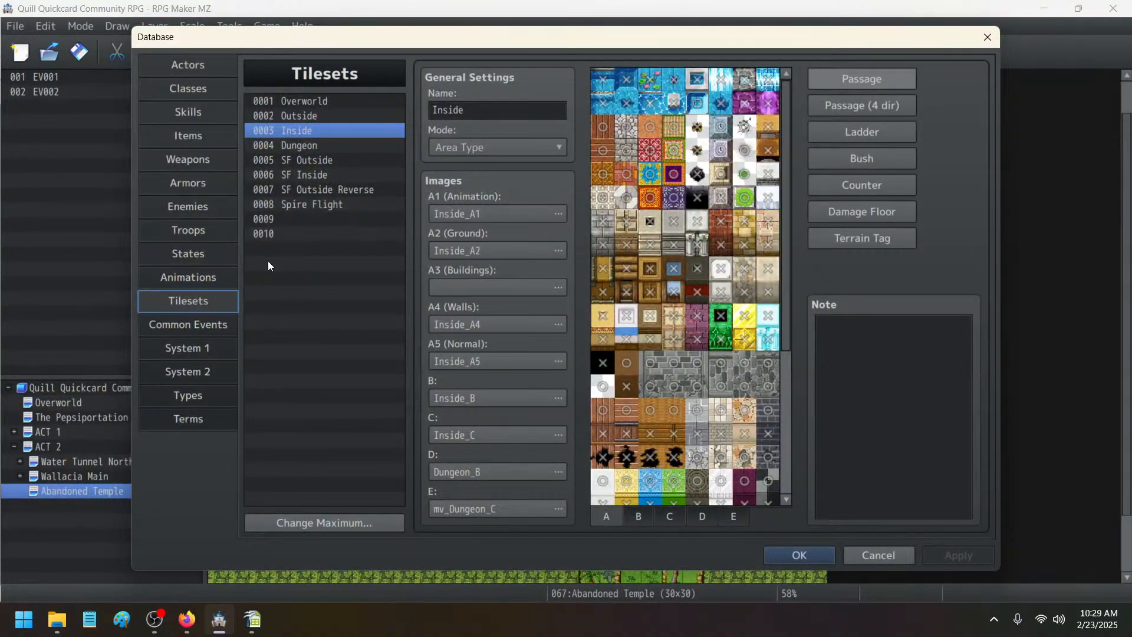
click(185, 206)
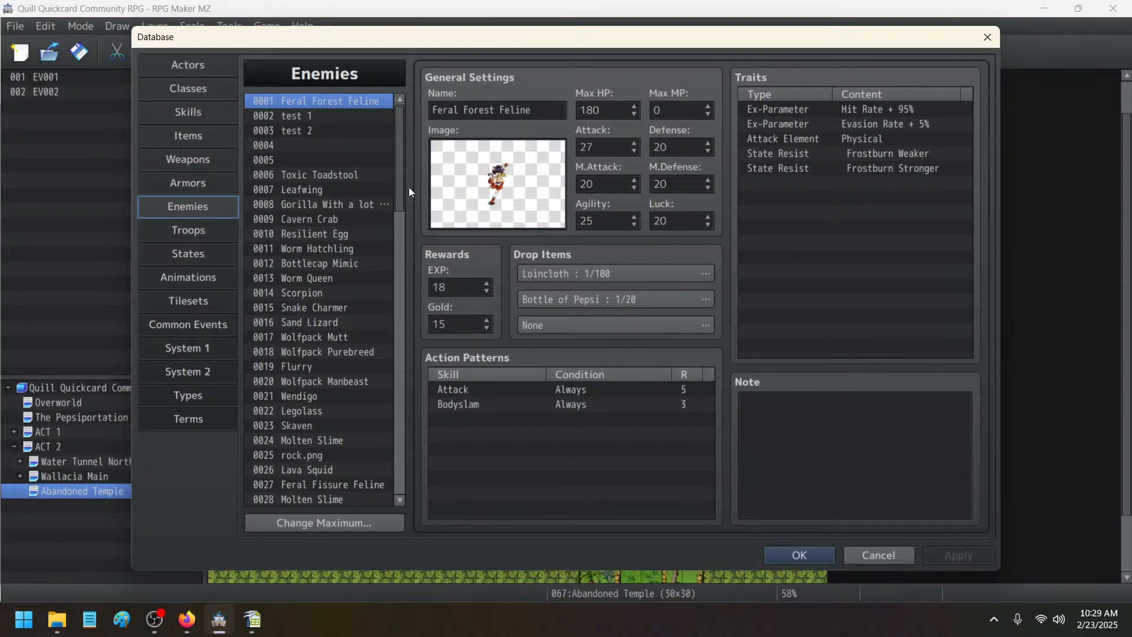
drag(398, 193, 401, 300)
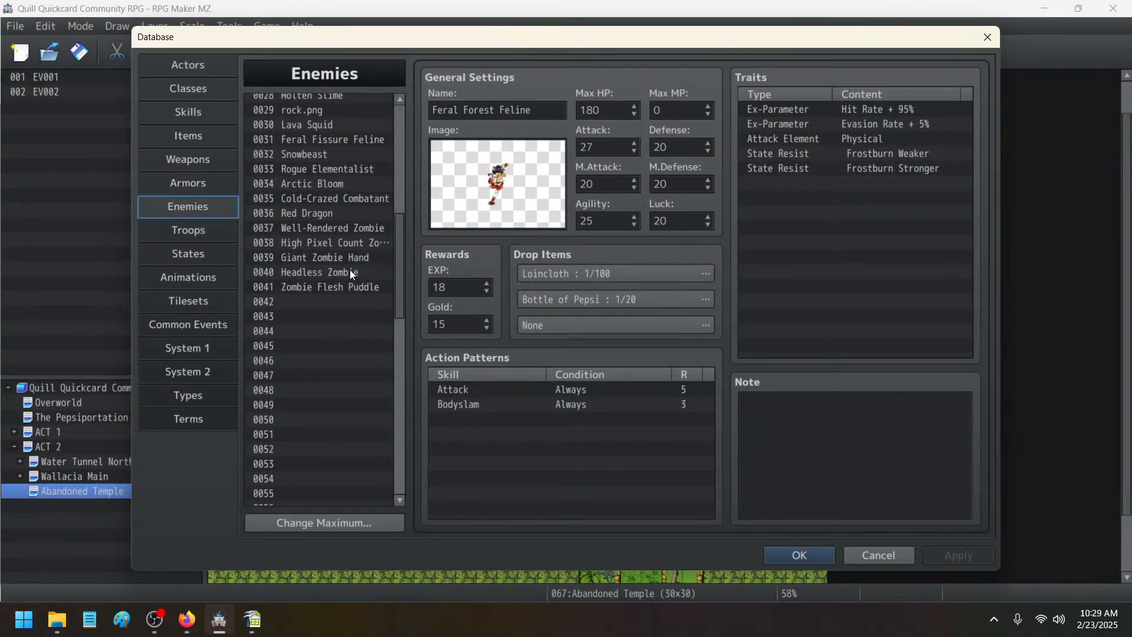
click(348, 289)
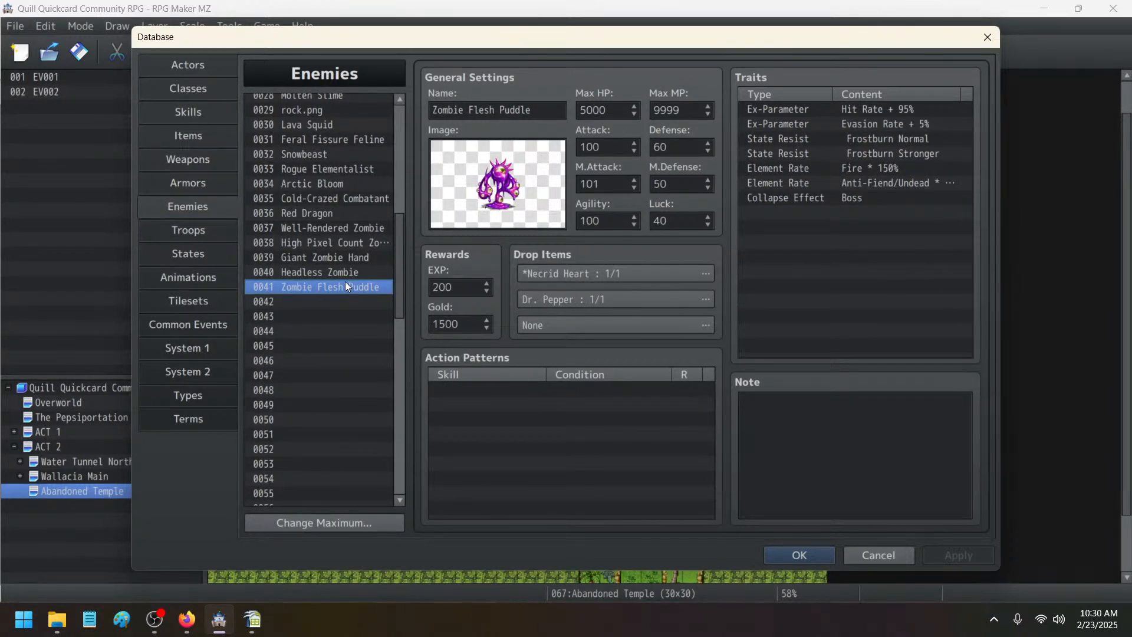
click(344, 273)
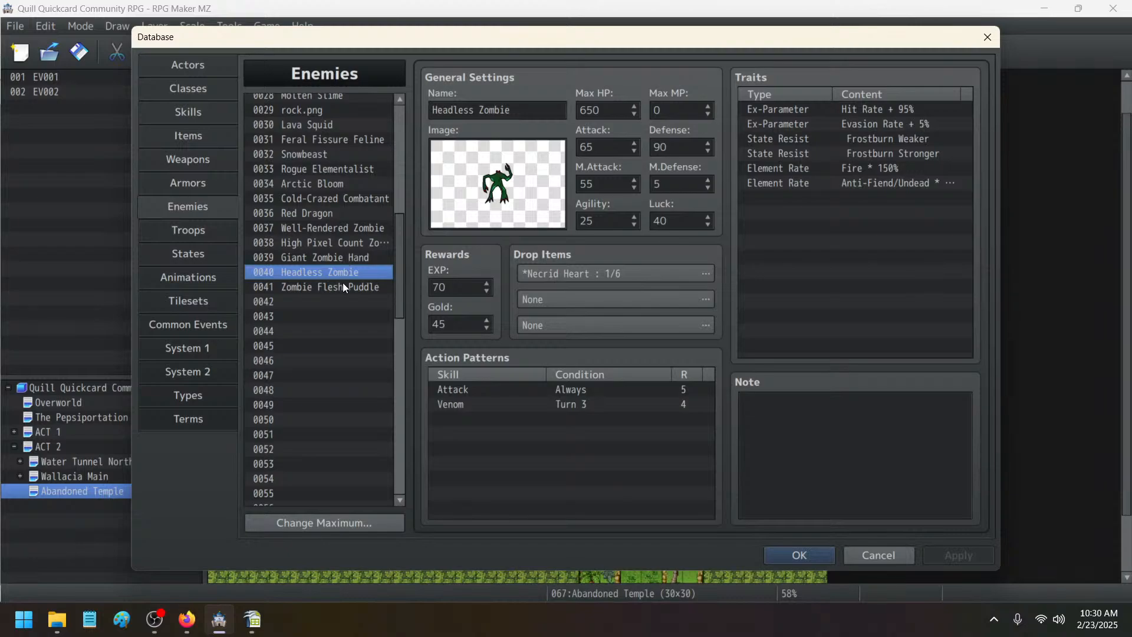
click(344, 286)
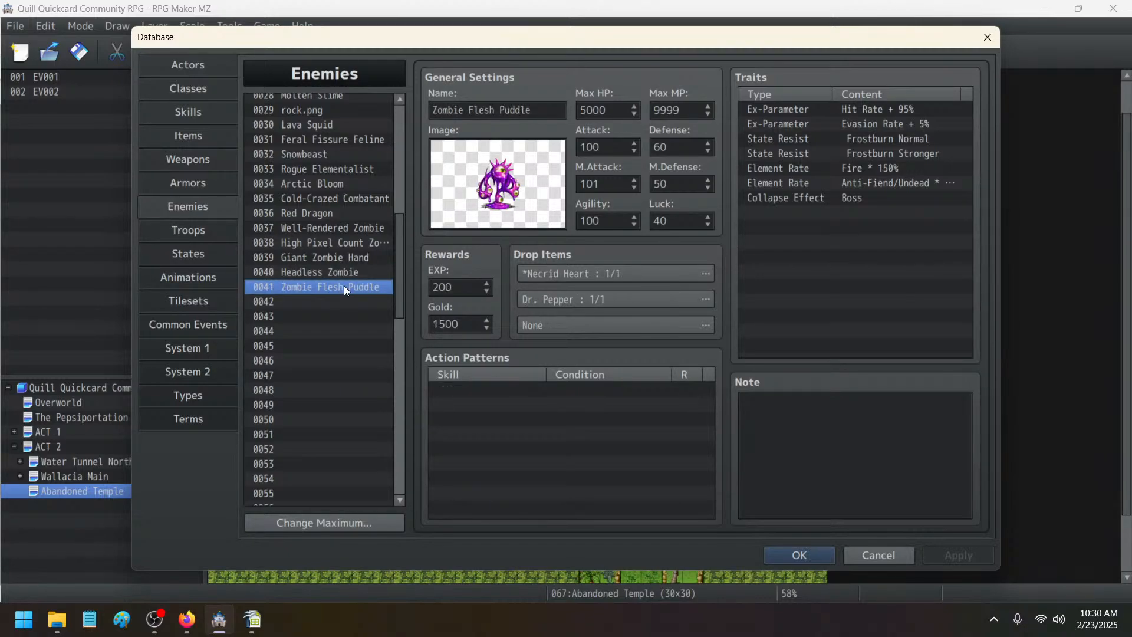
click(325, 275)
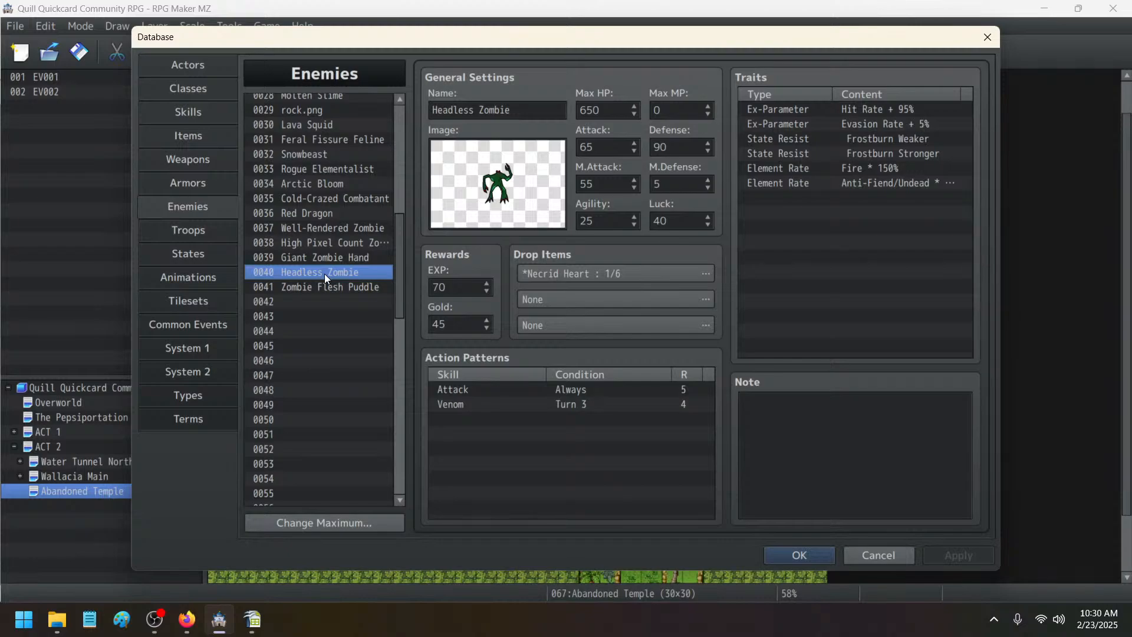
click(324, 262)
click(323, 248)
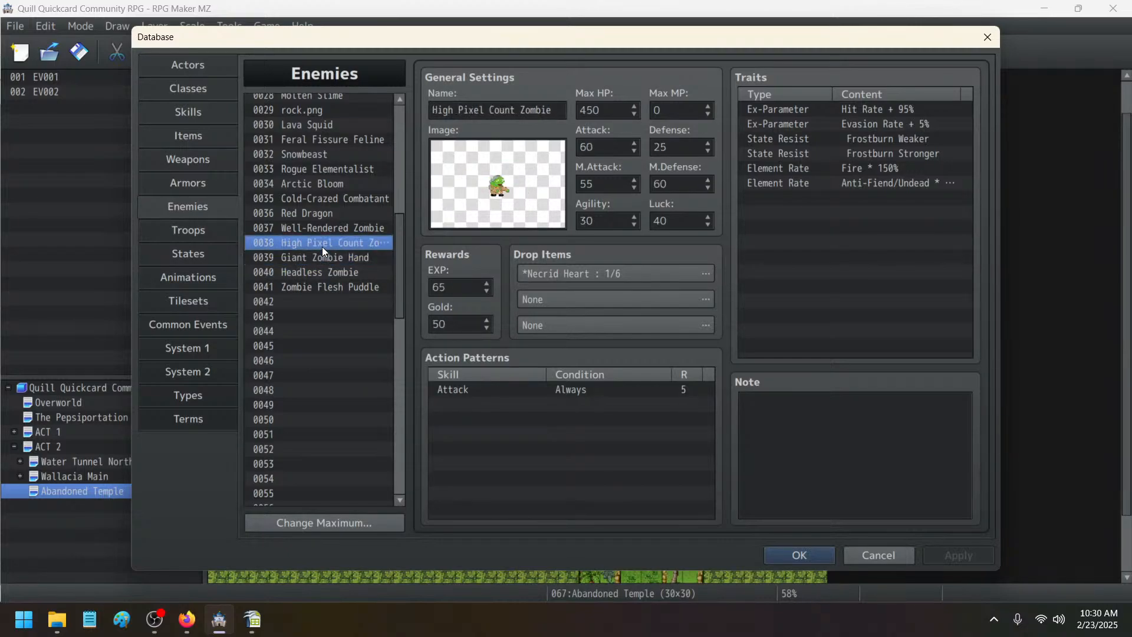
- Duplicate the High Pixel Count Zombie enemy into the empty enemy slot 0042
right_click(319, 249)
click(335, 256)
right_click(327, 299)
click(349, 327)
- Examine the available battler images for enemy 0042, previewing them one by one from Actor1_3 through the mv_ set to Petitdevil
double_click(532, 194)
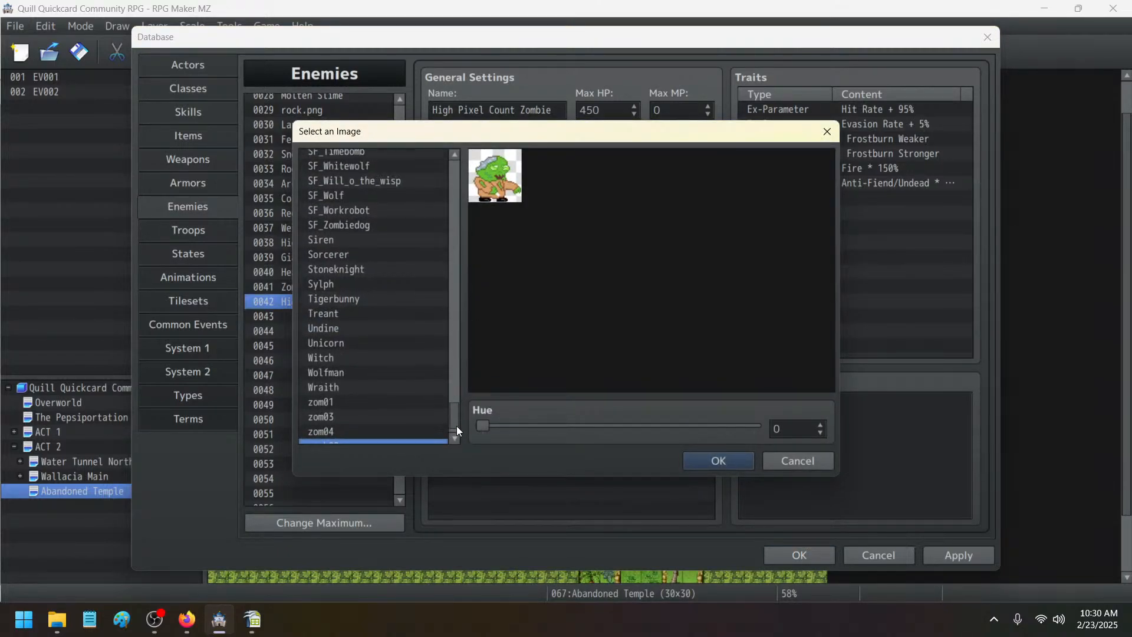
drag(456, 426, 455, 171)
click(399, 170)
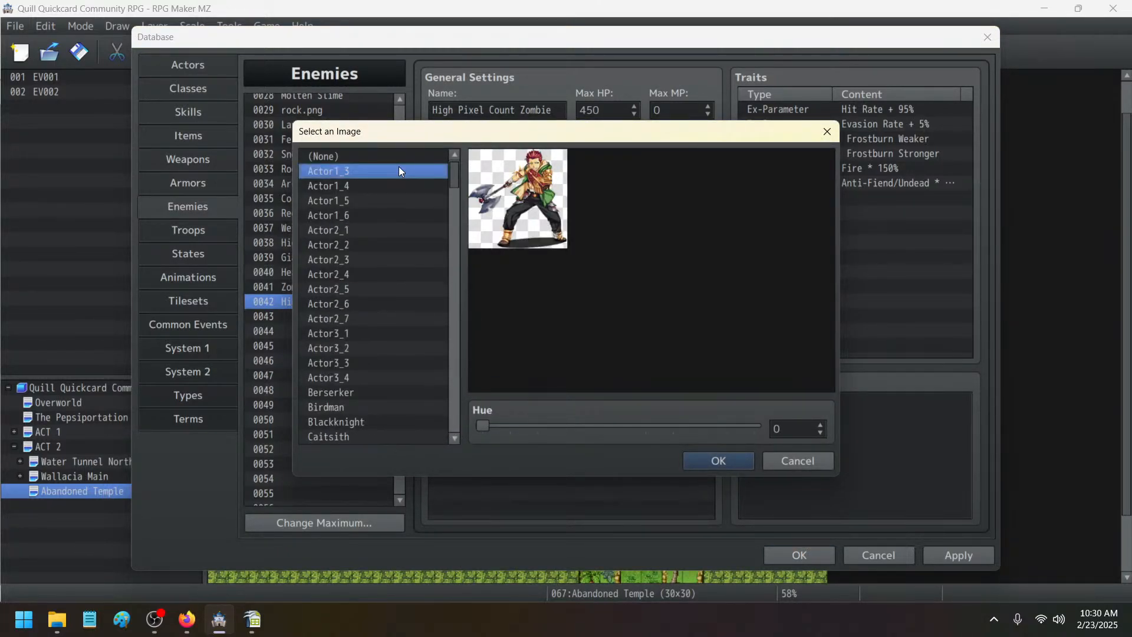
key(Down)
key(Down)
key(Down)
key(Down)
key(Down)
key(Down)
key(Down)
key(Down)
key(Down)
key(Down)
key(Down)
key(Down)
key(Down)
key(Down)
key(Down)
key(Down)
key(Down)
key(Down)
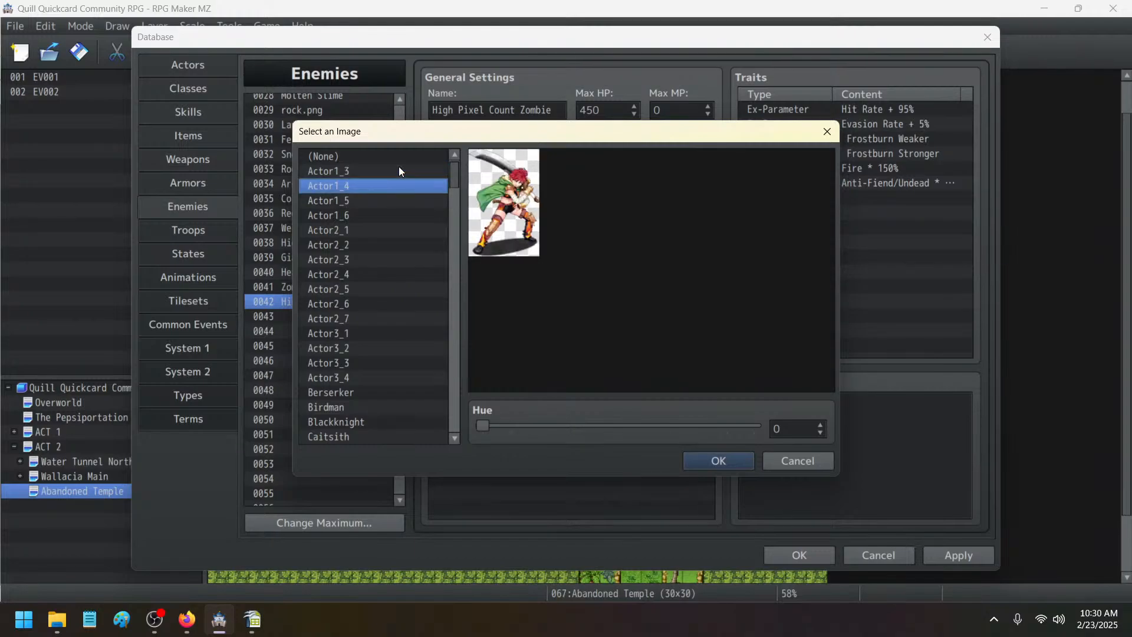
key(Down)
key(Down)
key(Down)
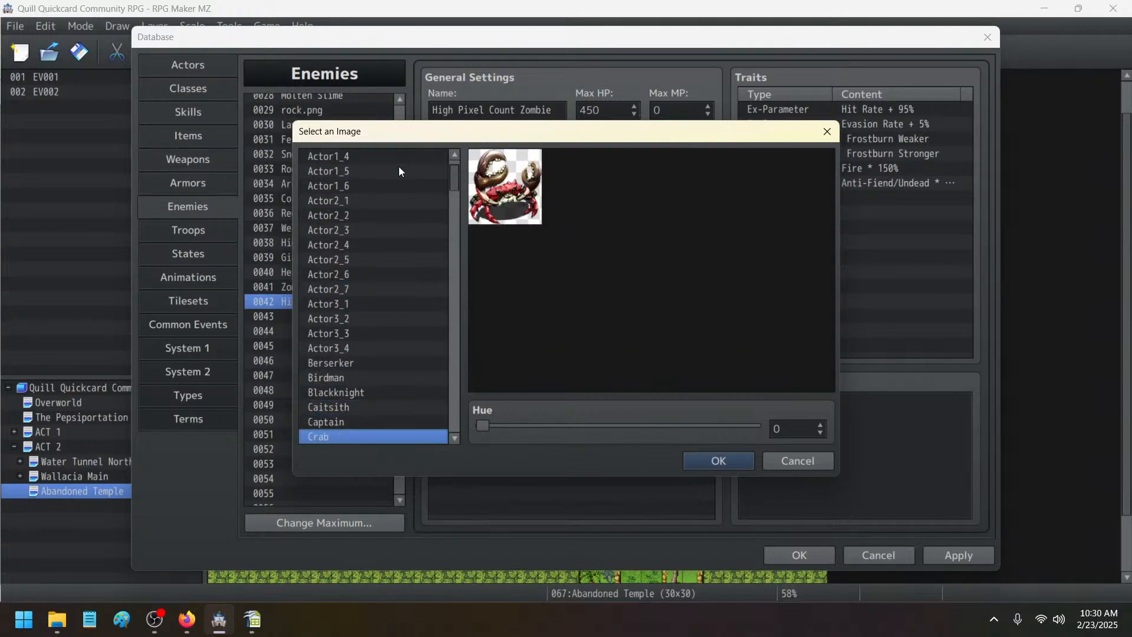
key(Down)
key(Down)
key(Down)
key(Down)
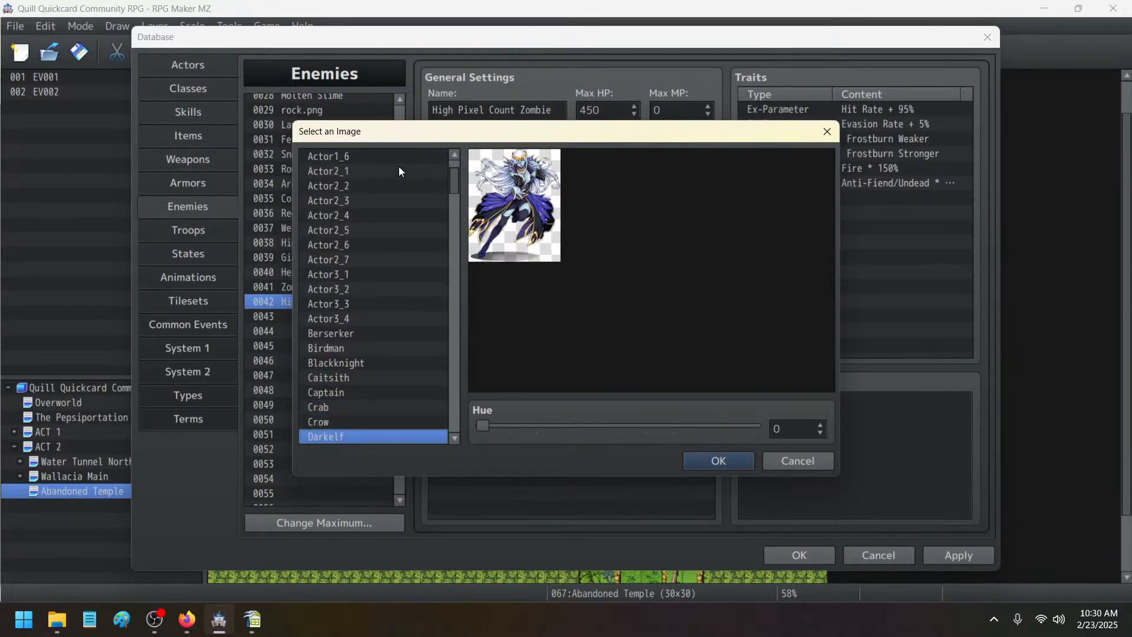
key(Down)
key(Down)
key(Down)
key(Down)
key(Down)
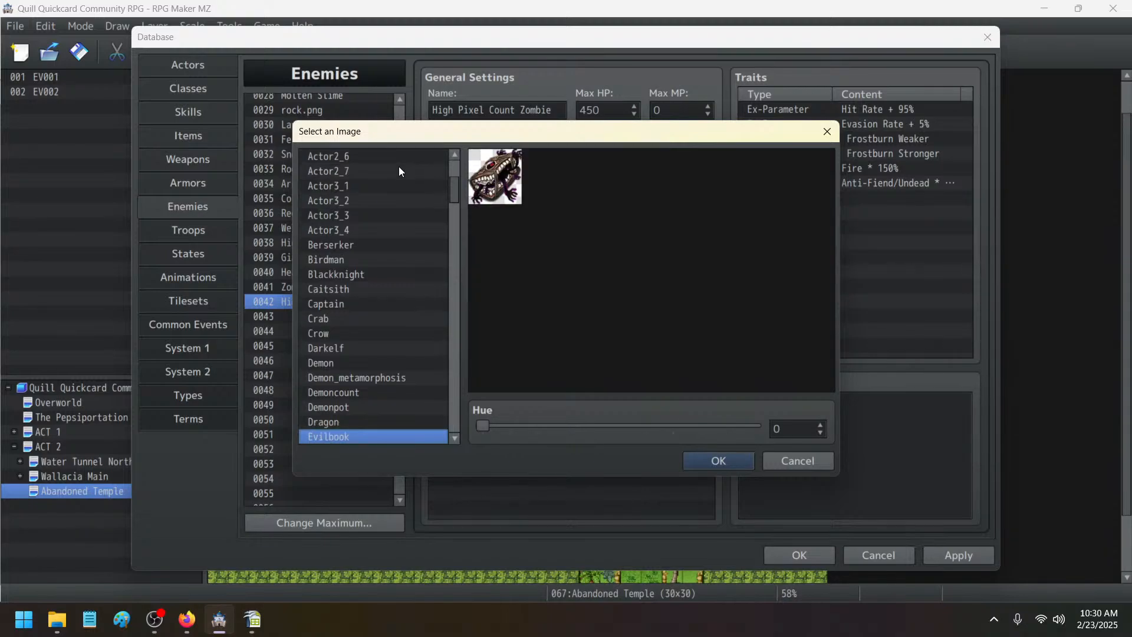
key(Down)
key(Up)
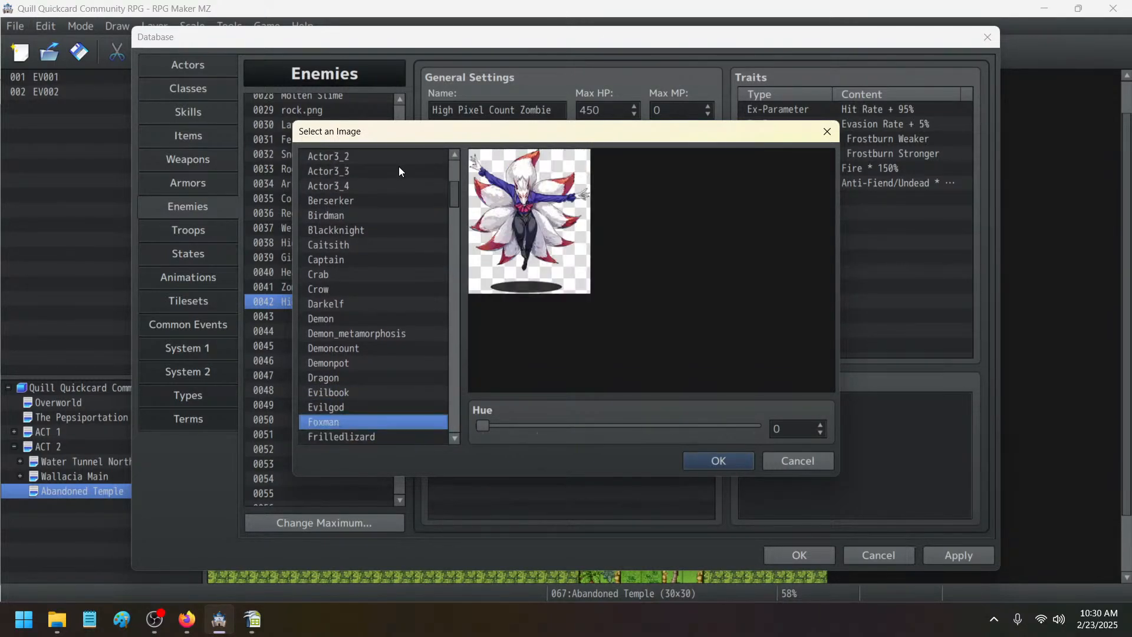
key(Down)
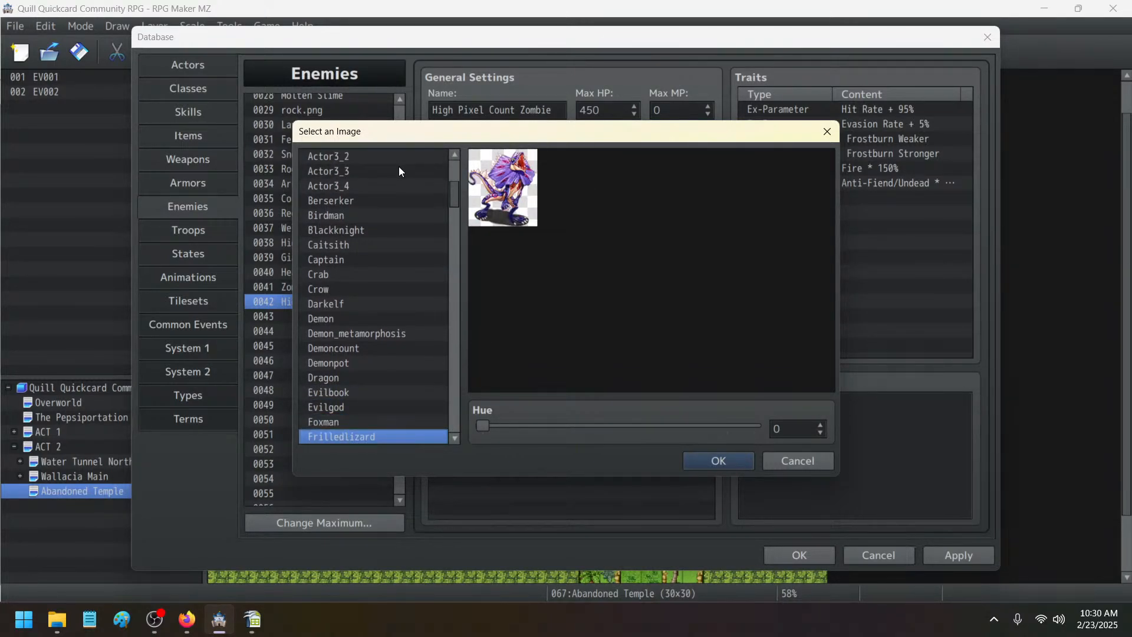
key(Down)
key(Down)
key(Down)
key(Down)
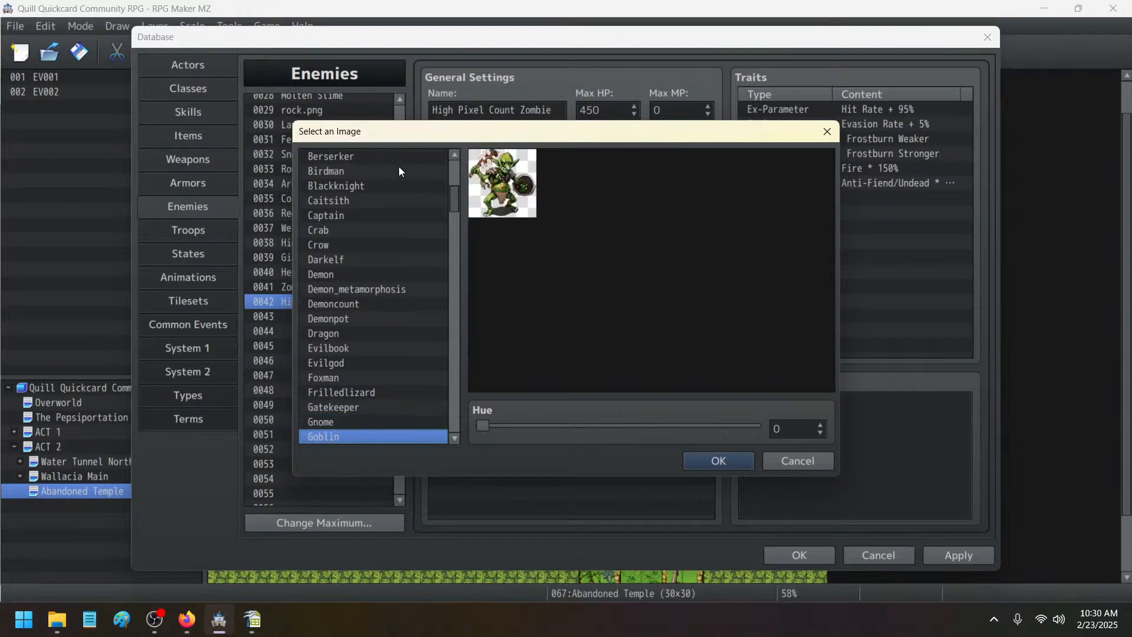
key(Down)
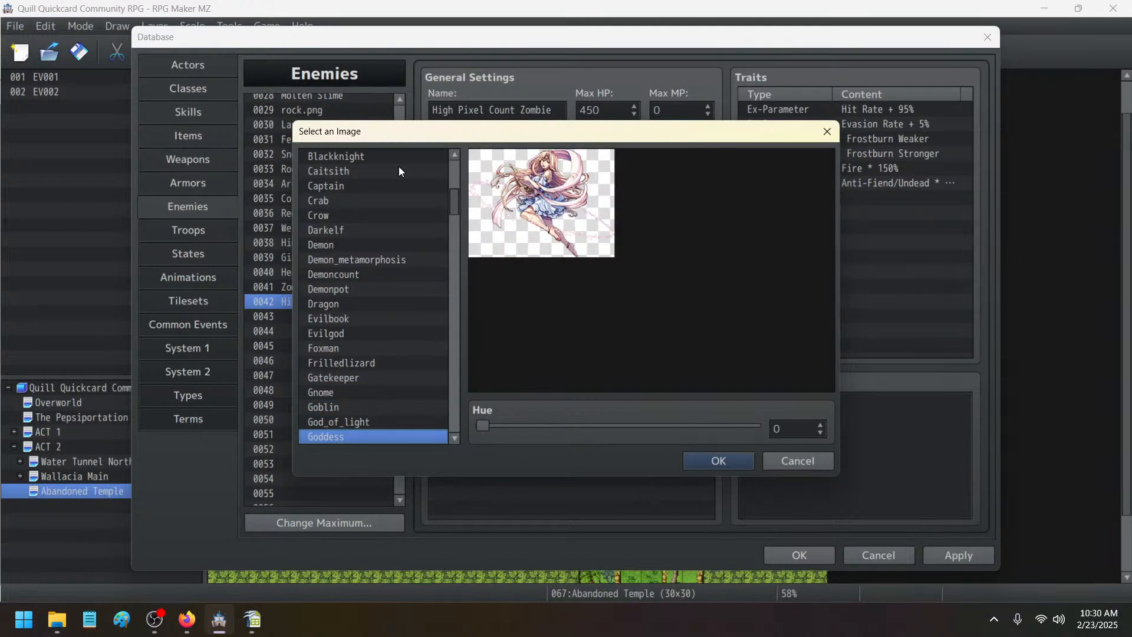
key(Down)
key(Down)
key(Down)
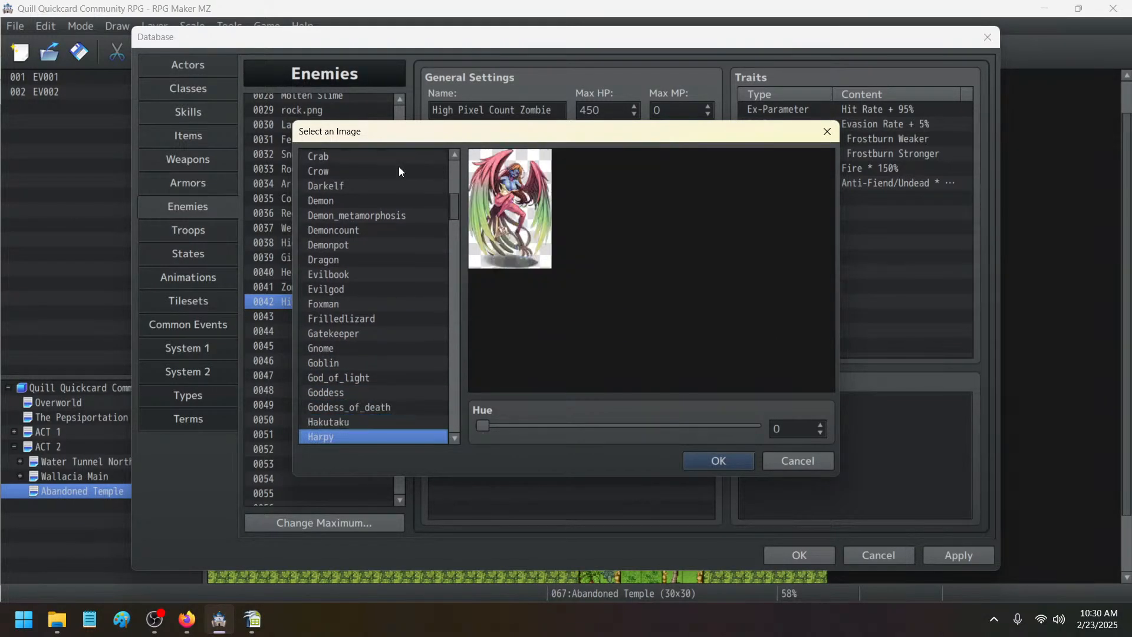
key(Down)
key(Down)
key(Down)
key(Down)
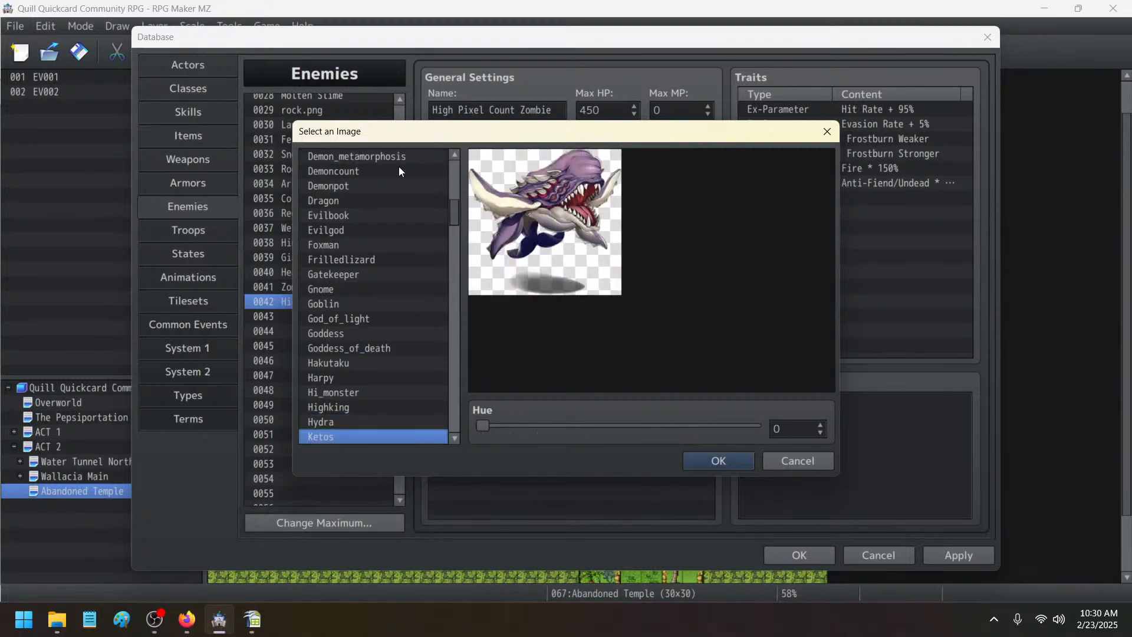
key(Up)
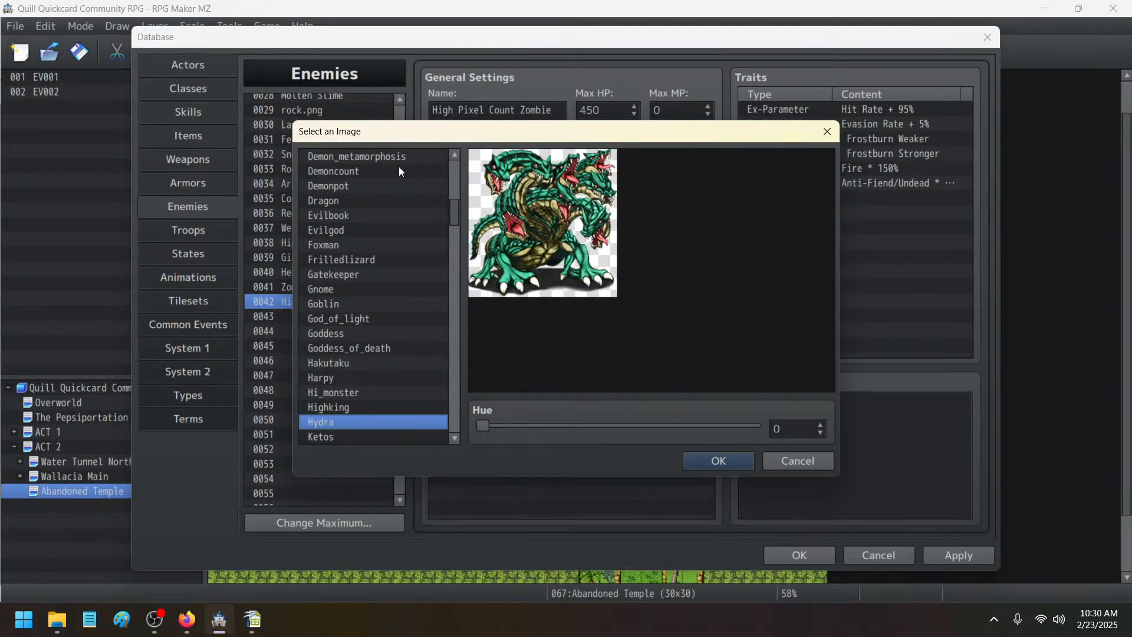
key(Down)
key(Down)
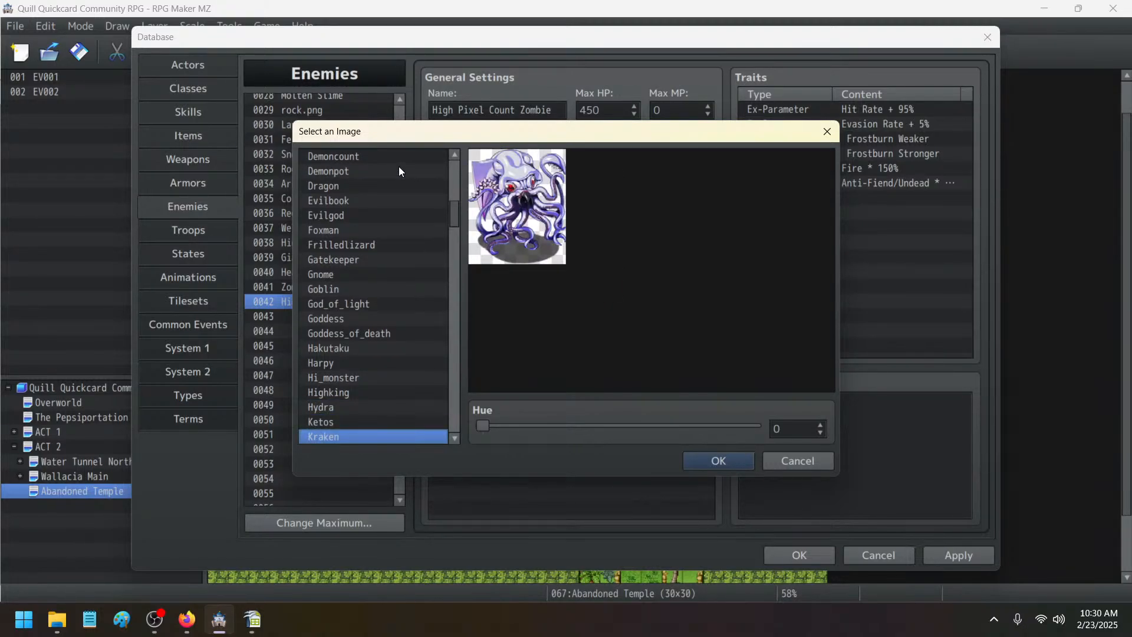
key(Down)
key(Down)
key(Down)
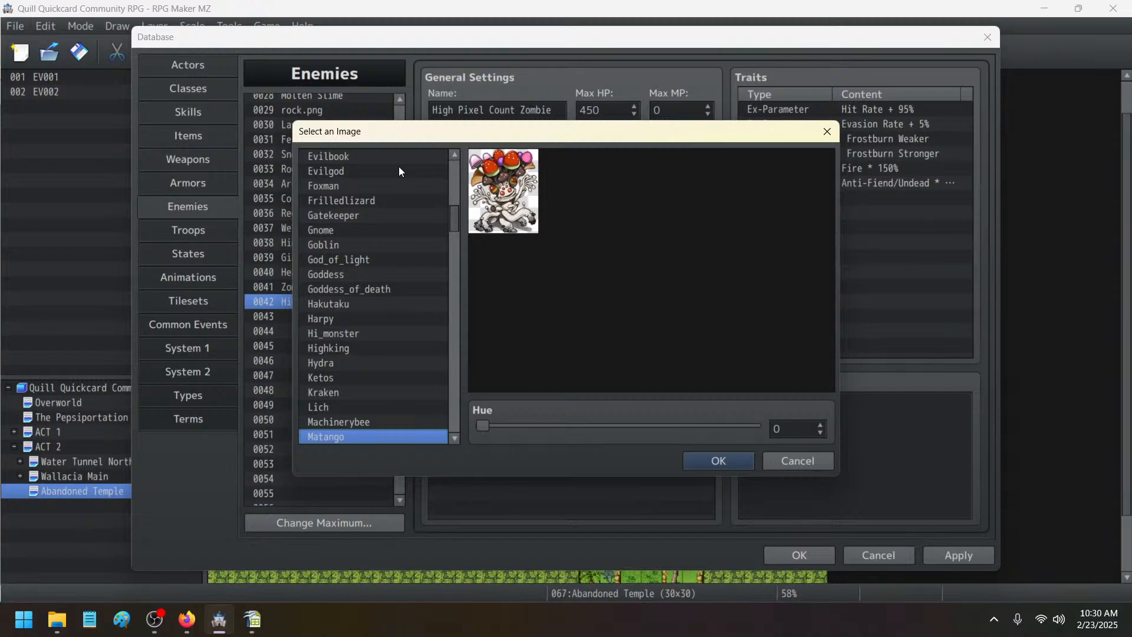
key(Down)
key(Down)
key(Down)
key(Down)
key(Down)
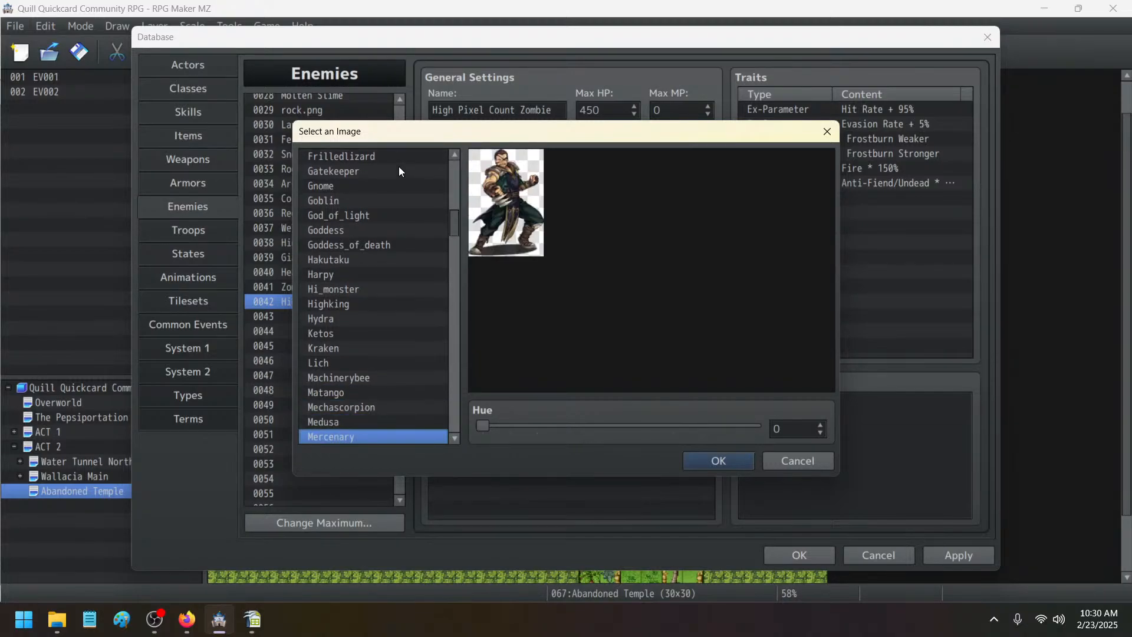
key(Down)
key(Down)
key(Down)
key(Down)
key(Down)
key(Down)
key(Down)
key(Down)
key(Down)
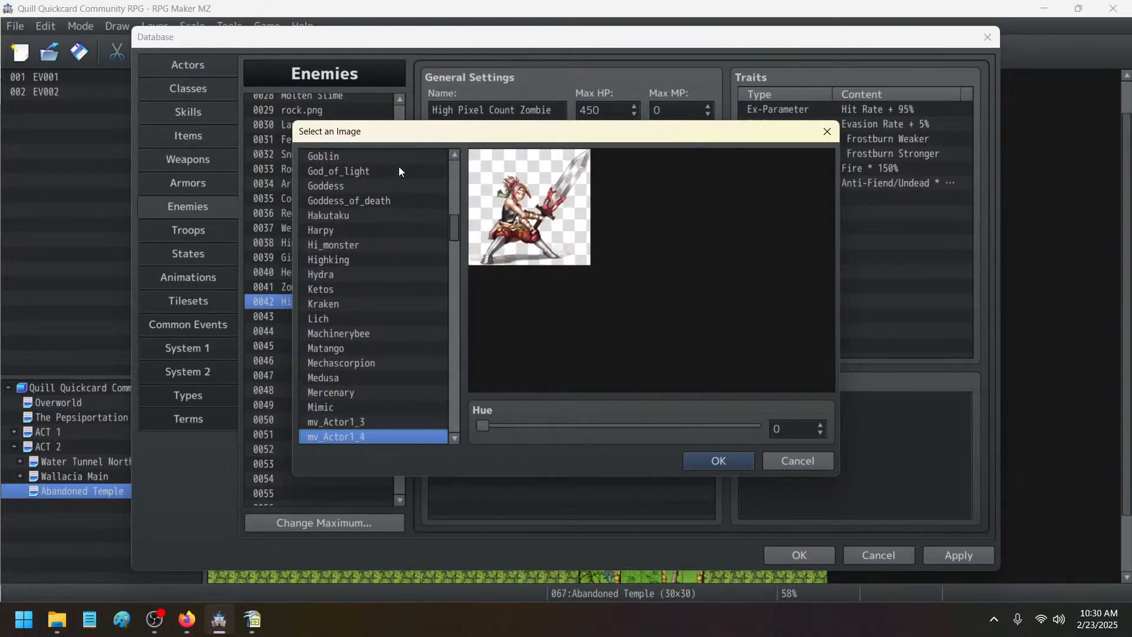
key(Down)
key(Down)
key(Down)
key(Down)
key(Down)
key(Down)
key(Down)
key(Down)
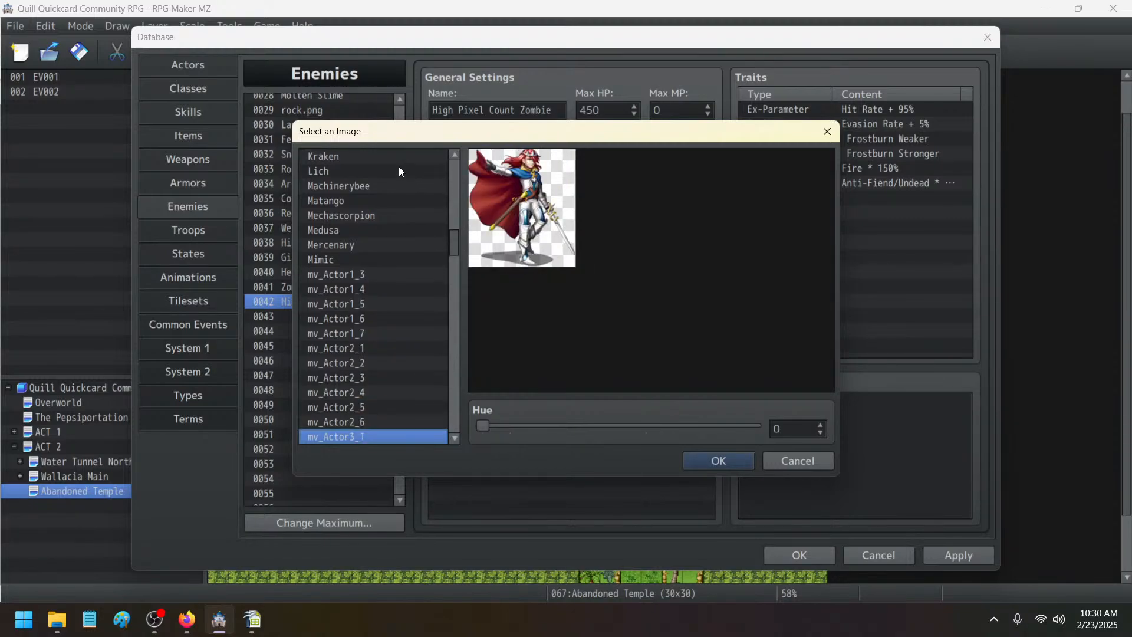
key(Down)
key(Down)
key(Down)
key(Down)
key(Down)
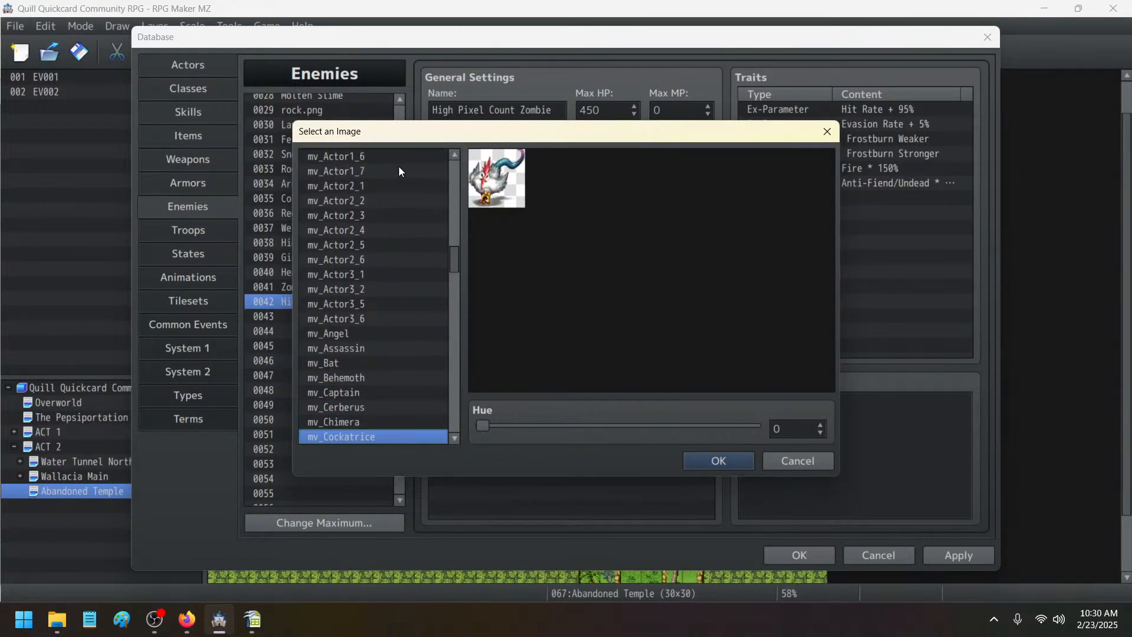
key(Down)
key(Down)
key(Down)
key(Down)
key(Down)
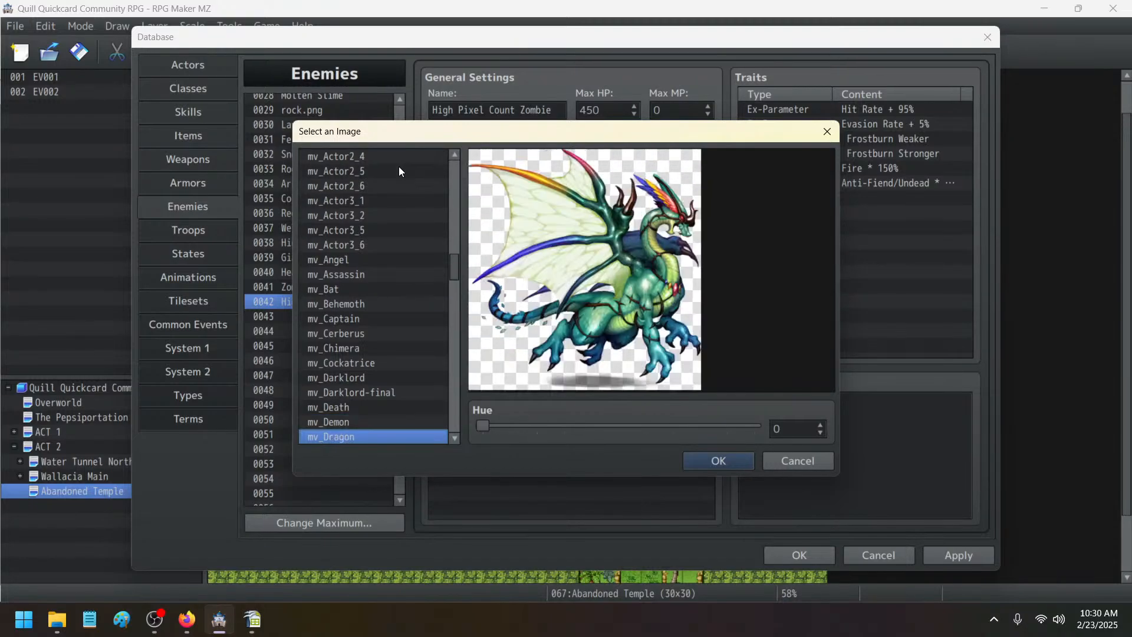
key(Down)
key(Down)
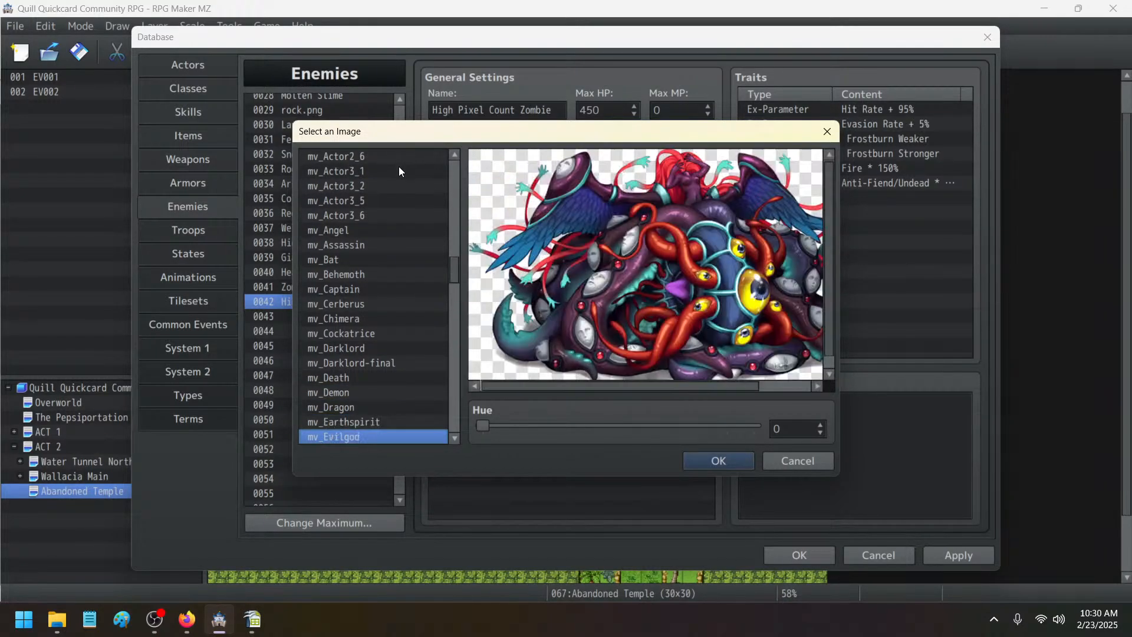
key(Down)
key(Down)
key(Down)
key(Down)
key(Down)
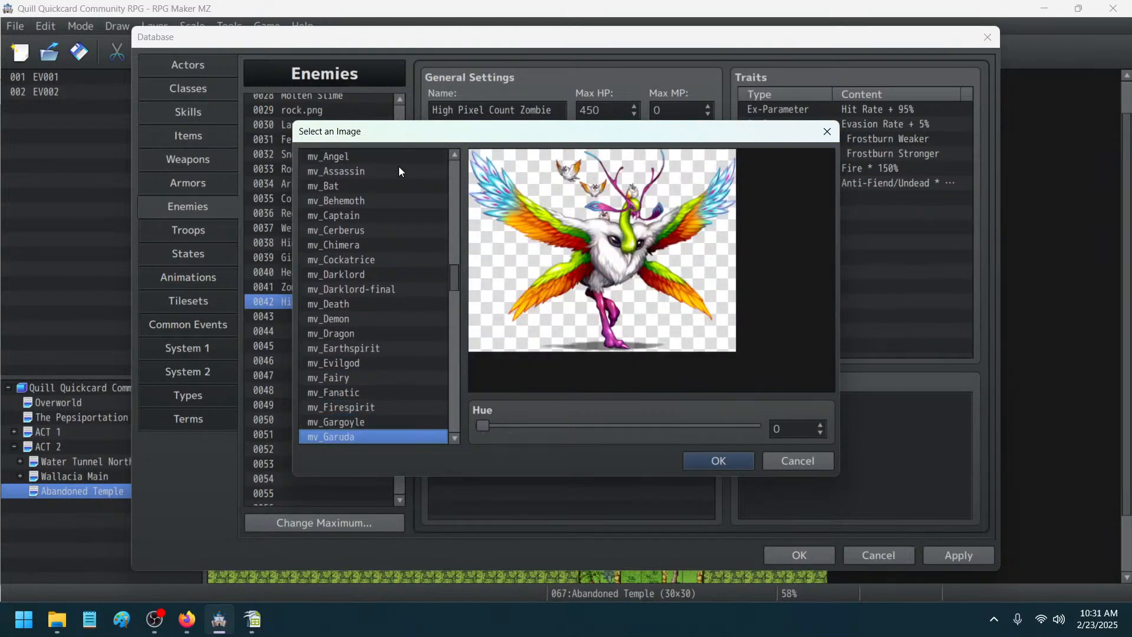
key(Down)
key(Down)
key(Down)
key(Down)
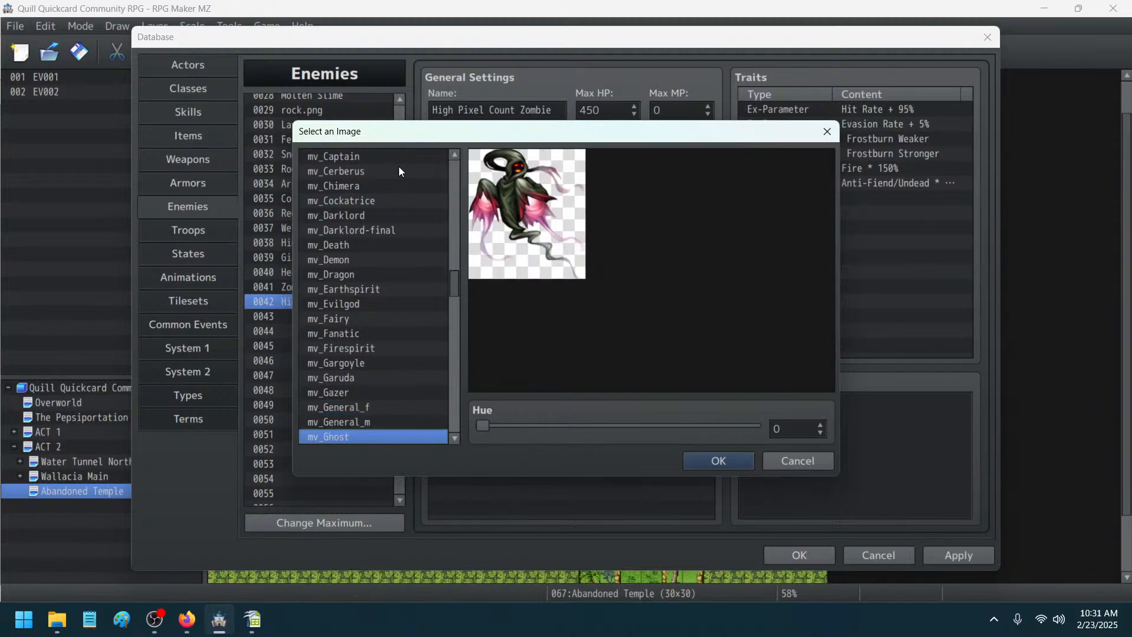
key(Down)
key(Down)
key(Down)
key(Down)
key(Down)
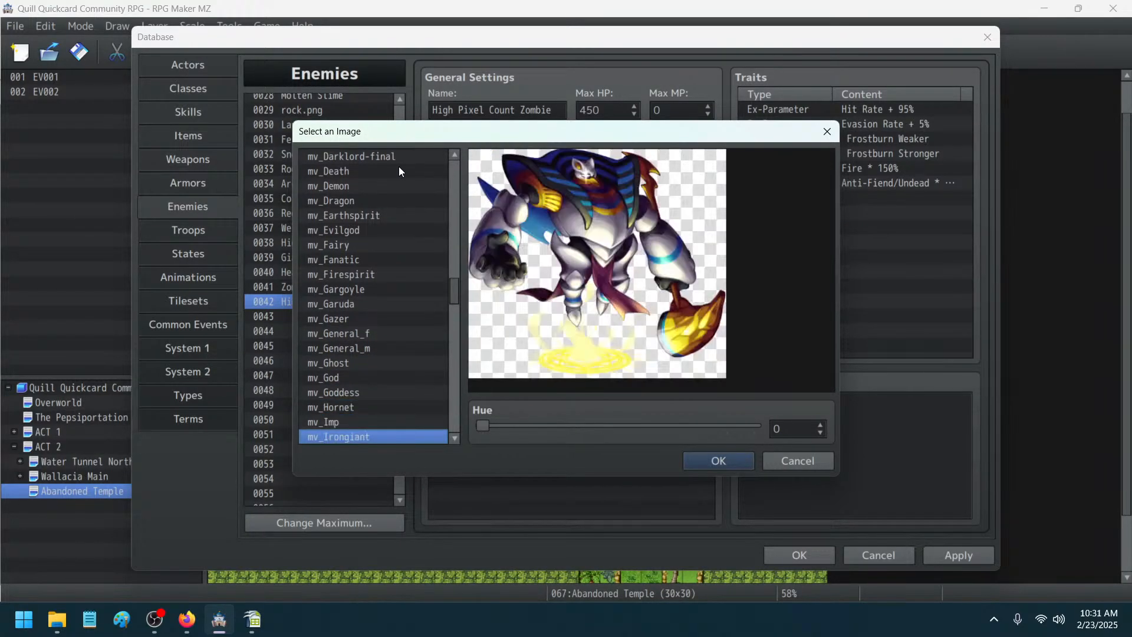
key(Down)
key(Down)
key(Down)
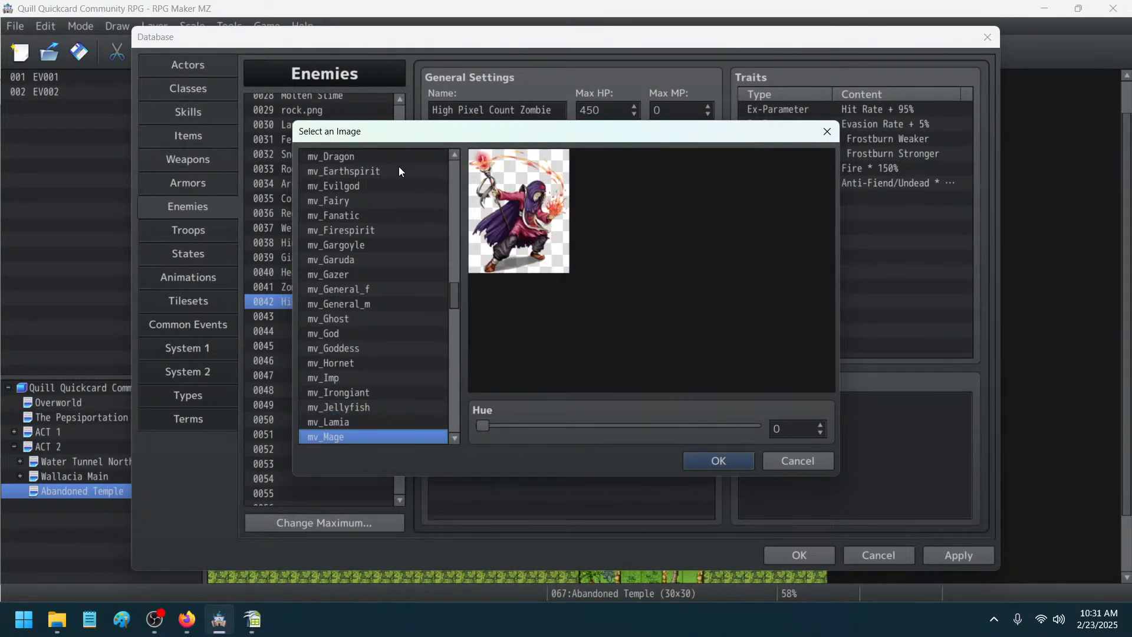
key(Up)
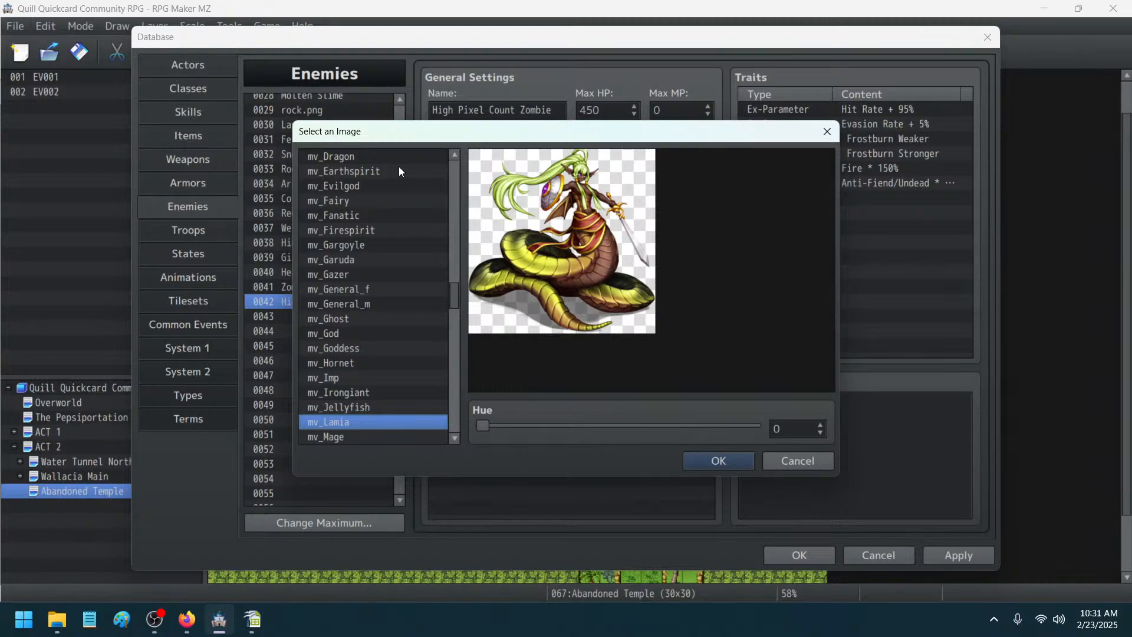
key(Down)
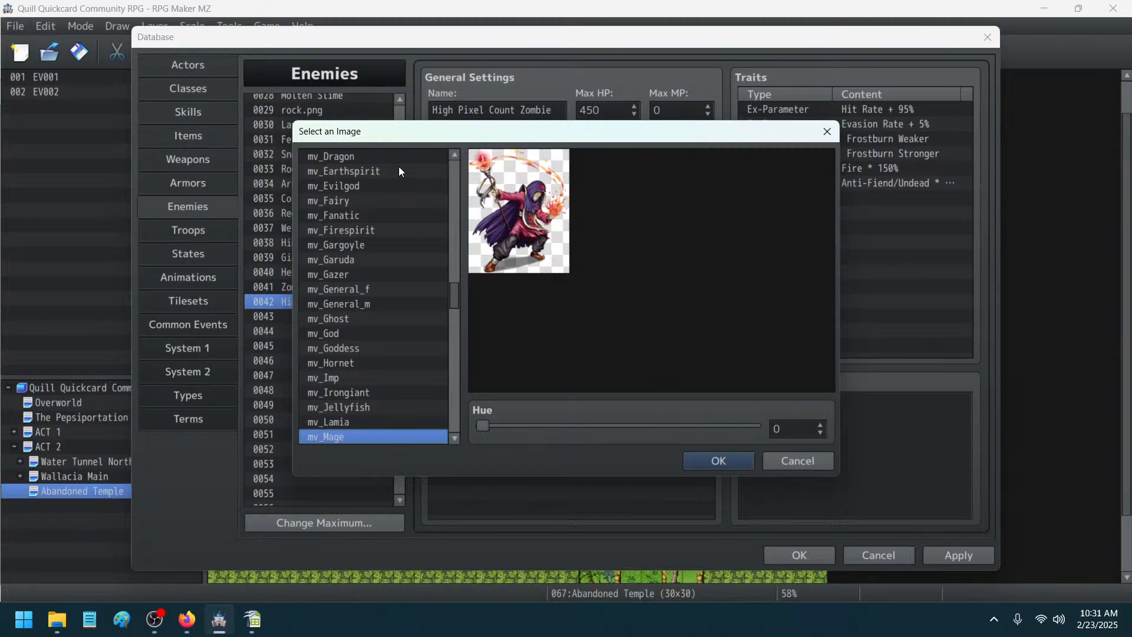
key(Down)
key(Down)
key(Down)
key(Down)
key(Down)
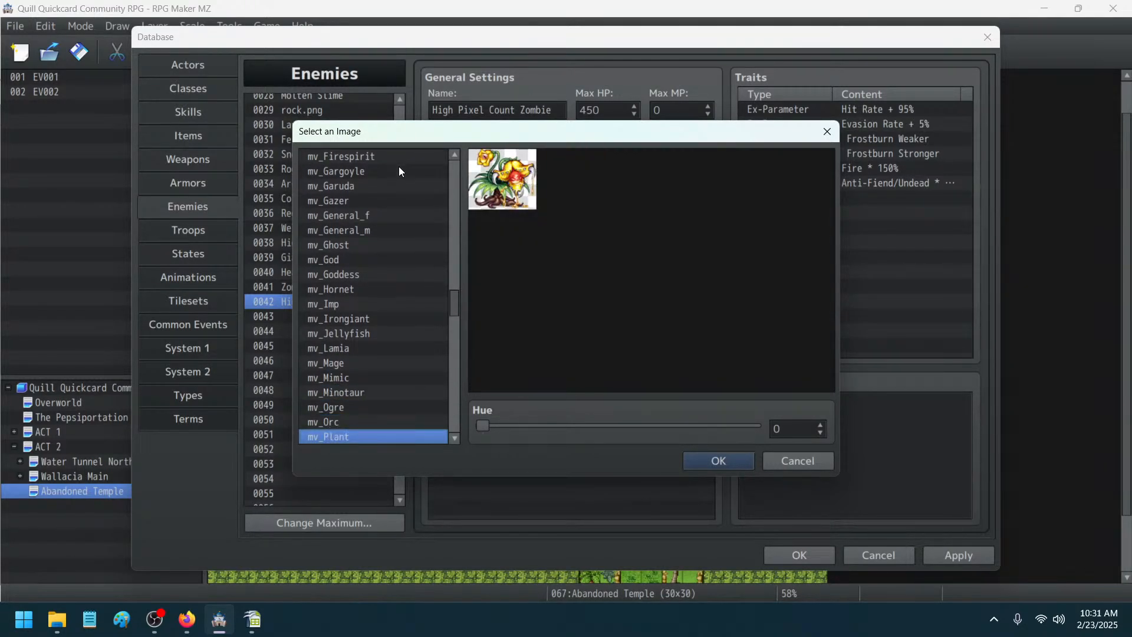
key(Down)
key(Down)
key(Down)
key(Down)
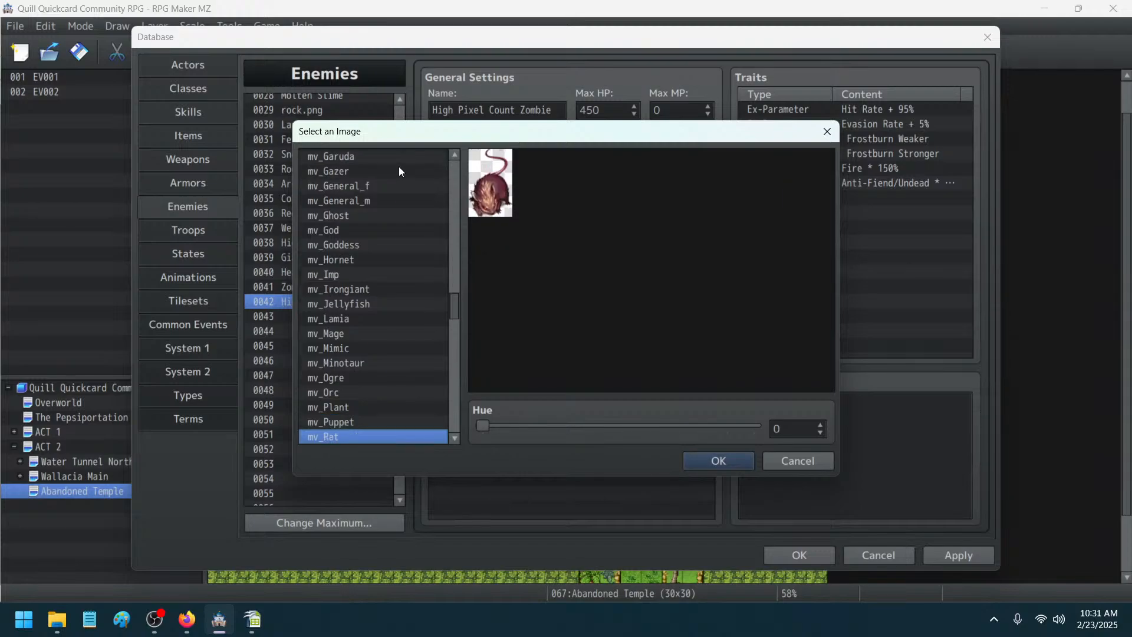
key(Down)
key(Down)
key(Down)
key(Down)
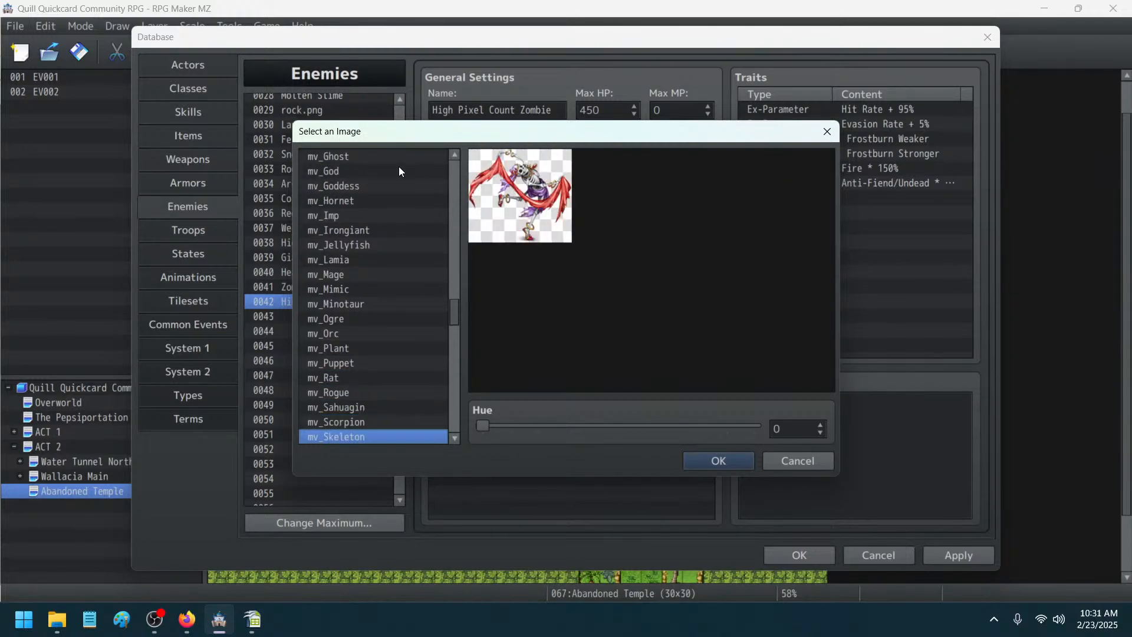
key(Down)
key(Up)
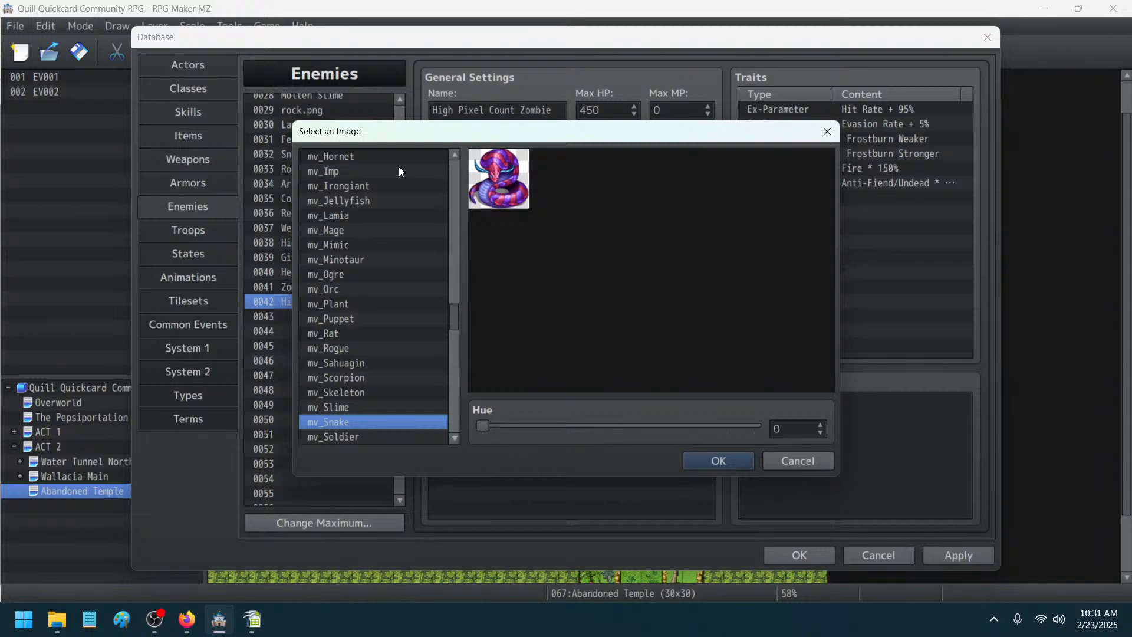
key(Down)
key(Down)
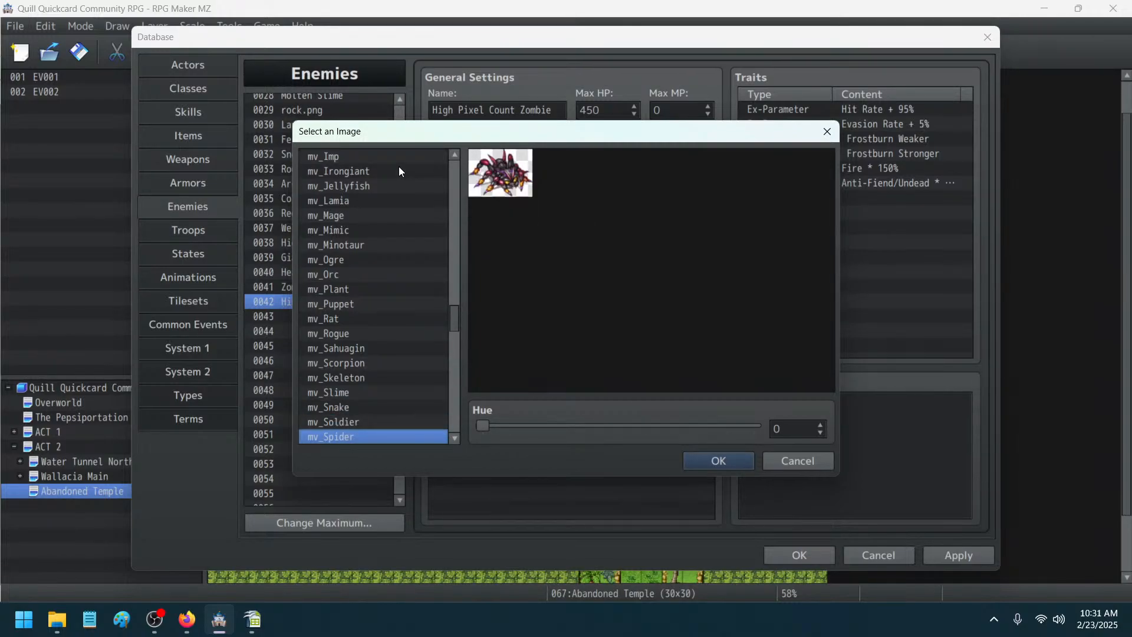
key(Down)
key(Up)
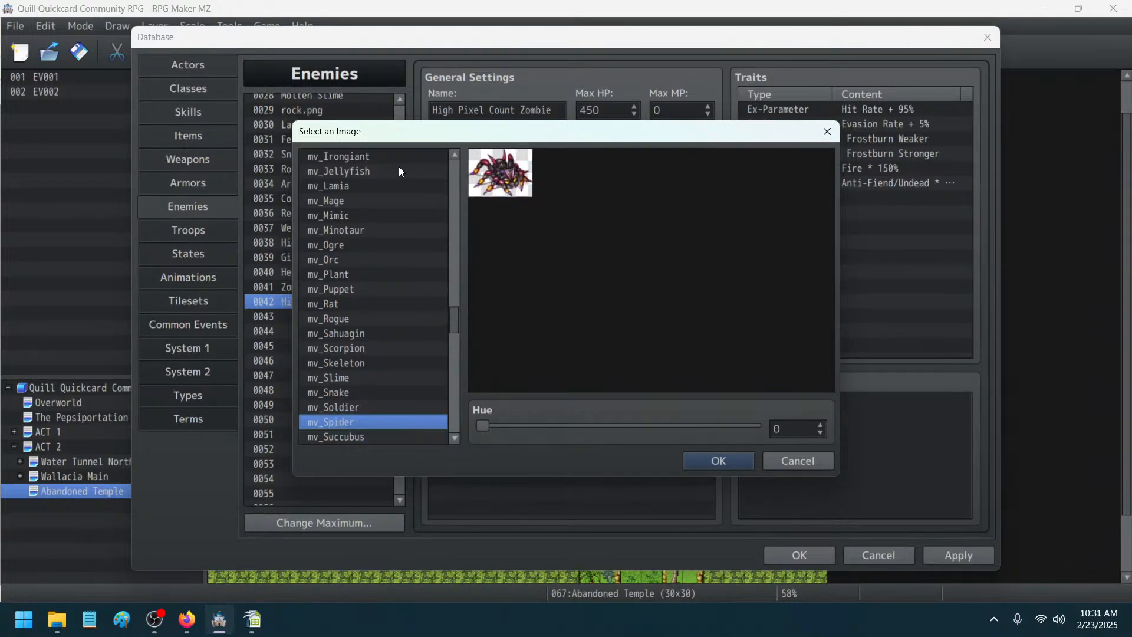
key(Down)
key(Down)
key(Down)
key(Down)
key(Down)
key(Down)
key(Down)
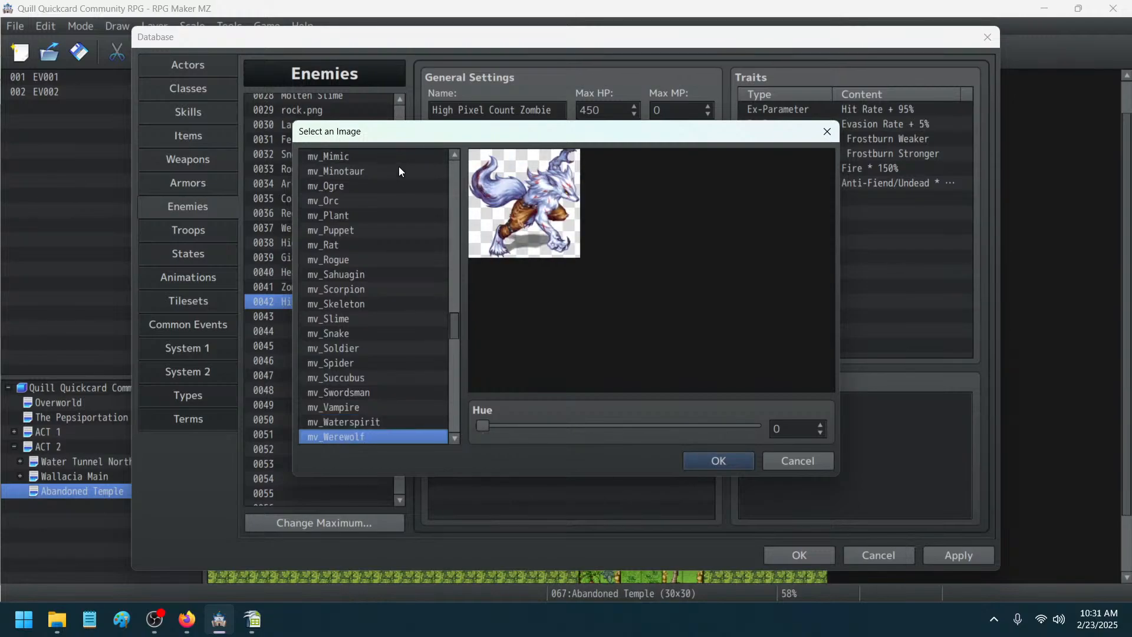
key(Down)
key(Down)
key(Down)
key(Down)
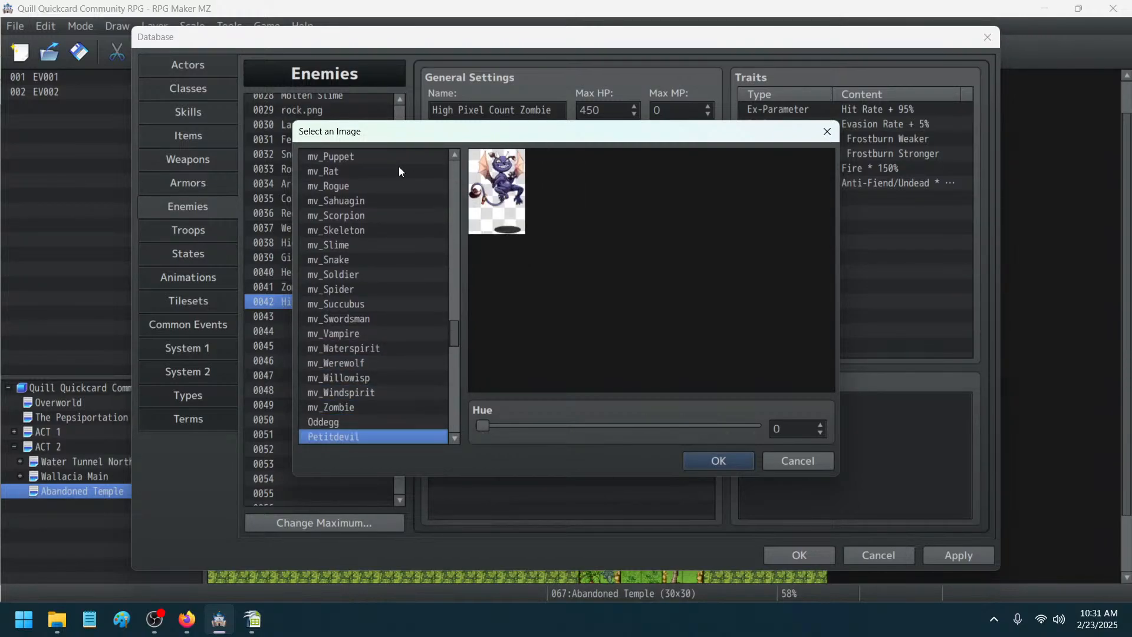
- Examine more battler images for enemy 0042, previewing them one by one from Plasma through the SF_ set to SF_Jiangshi
key(Down)
key(Down)
key(Down)
key(Down)
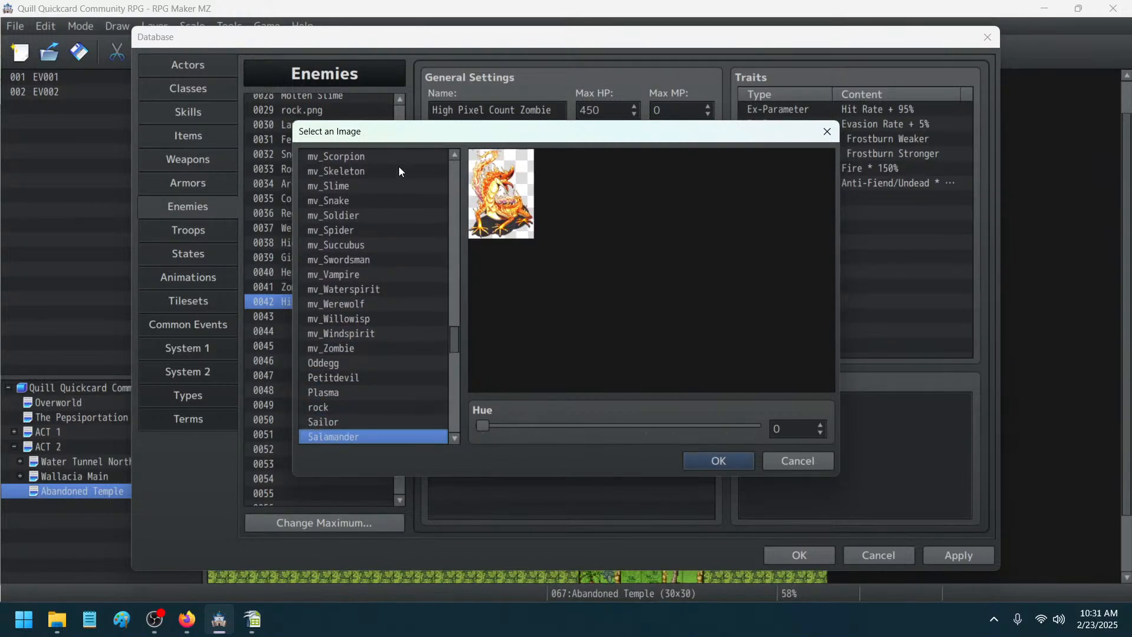
key(Up)
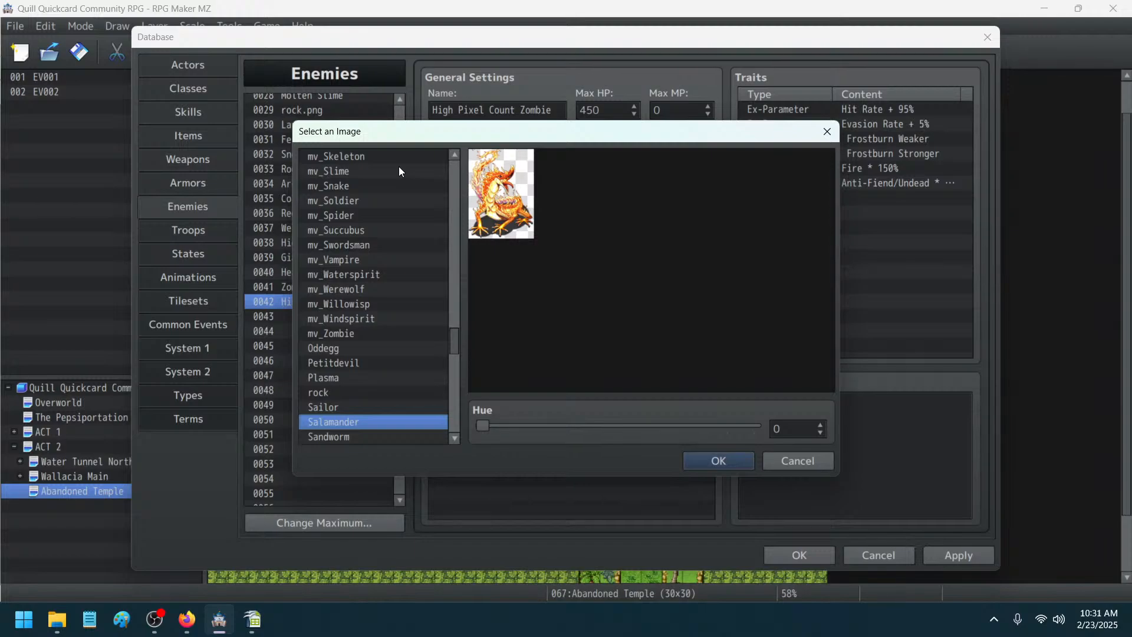
key(Down)
key(Down)
key(Down)
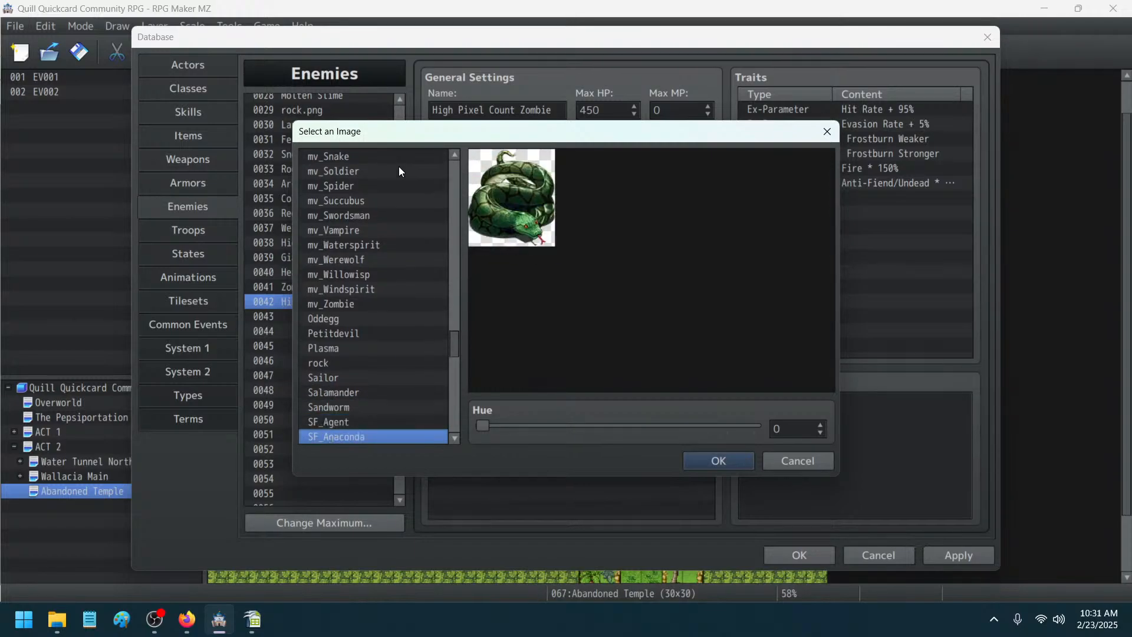
key(Down)
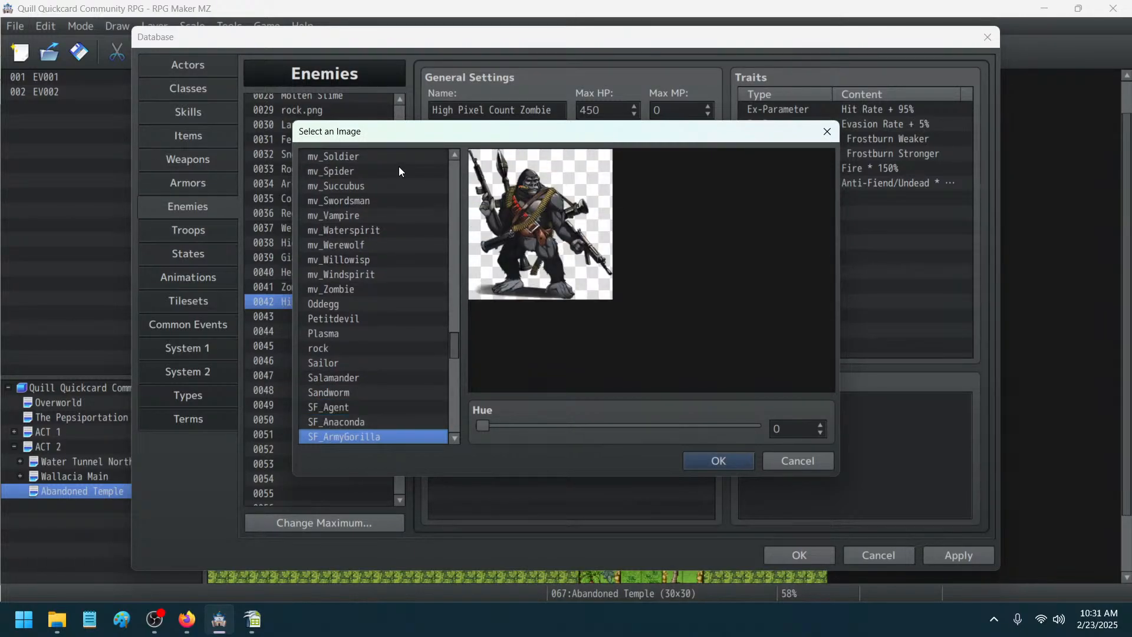
key(Down)
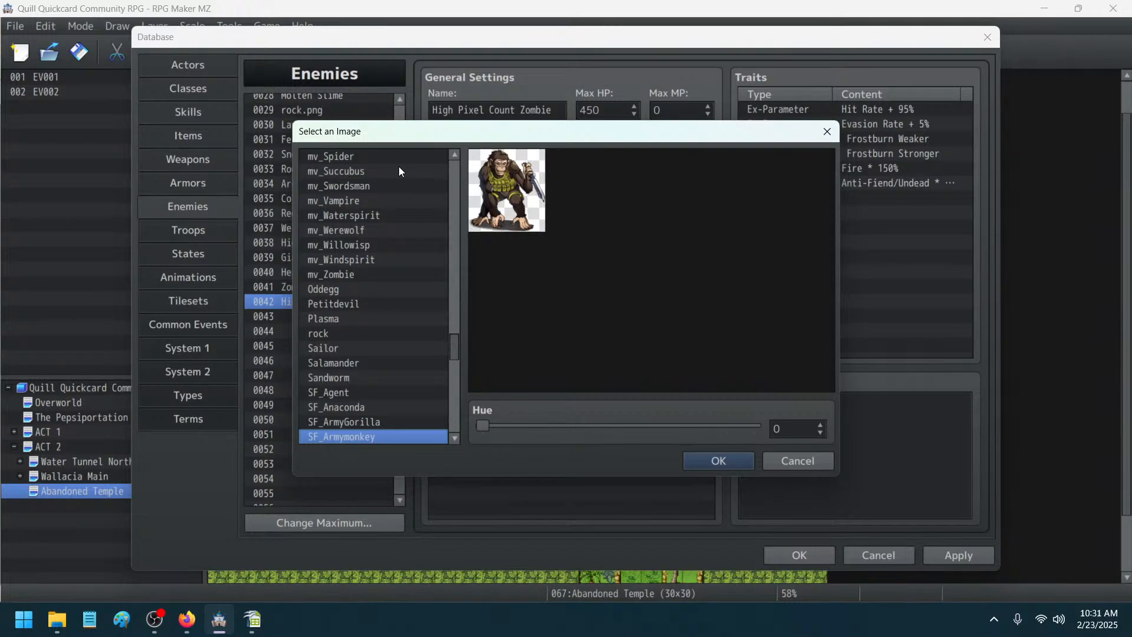
key(Up)
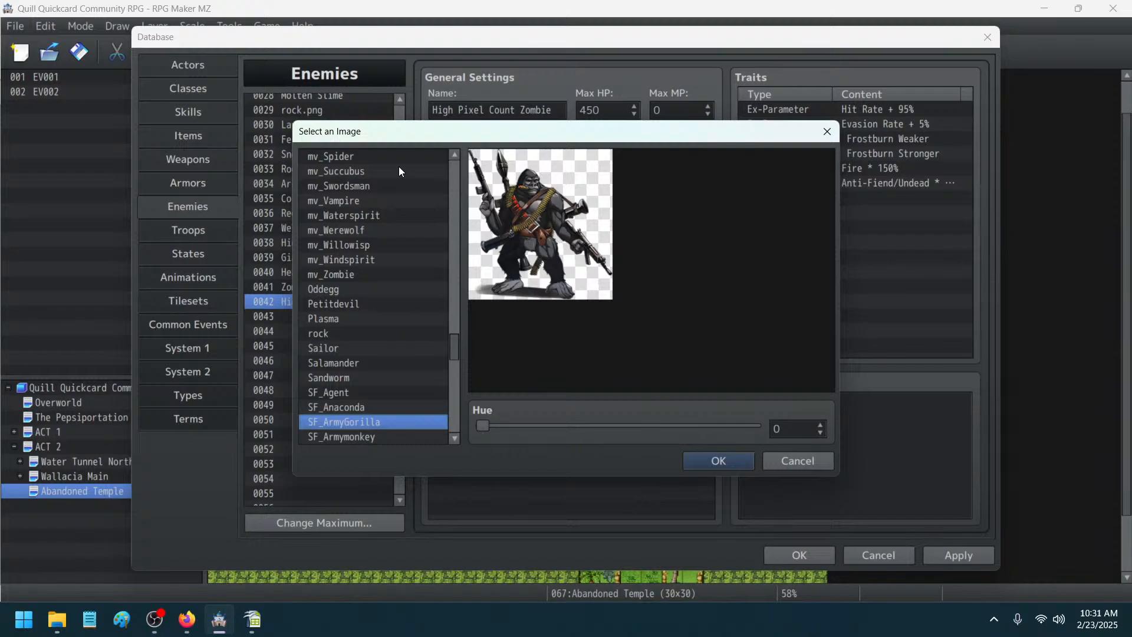
key(Down)
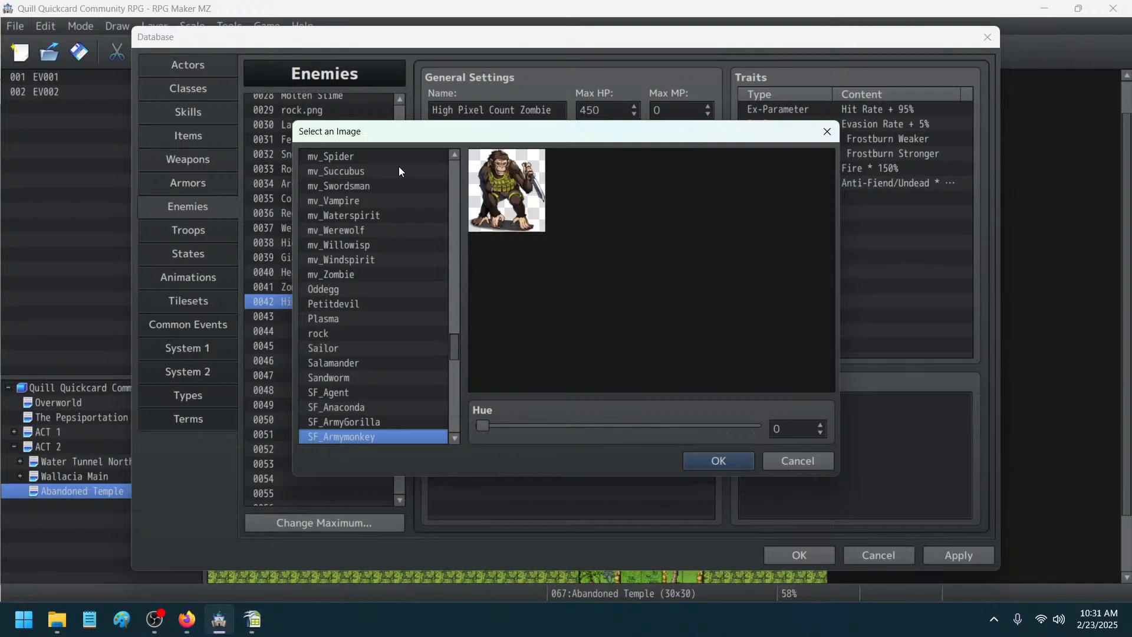
key(Down)
key(Down)
key(Down)
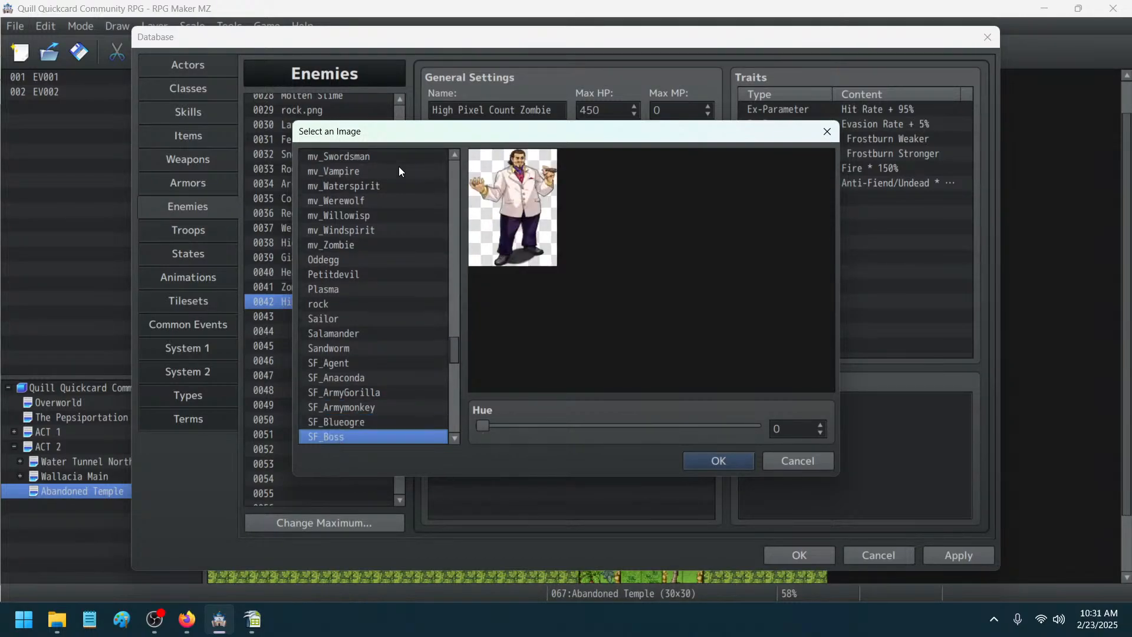
key(Down)
key(Down)
key(Down)
key(Down)
key(Down)
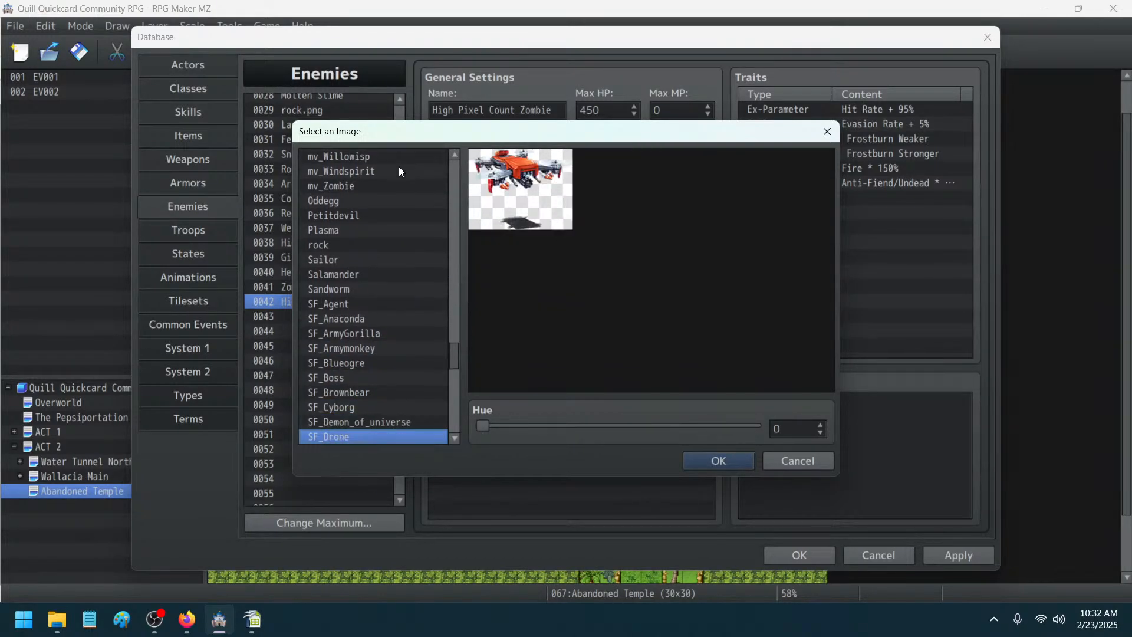
key(Down)
key(Down)
key(Down)
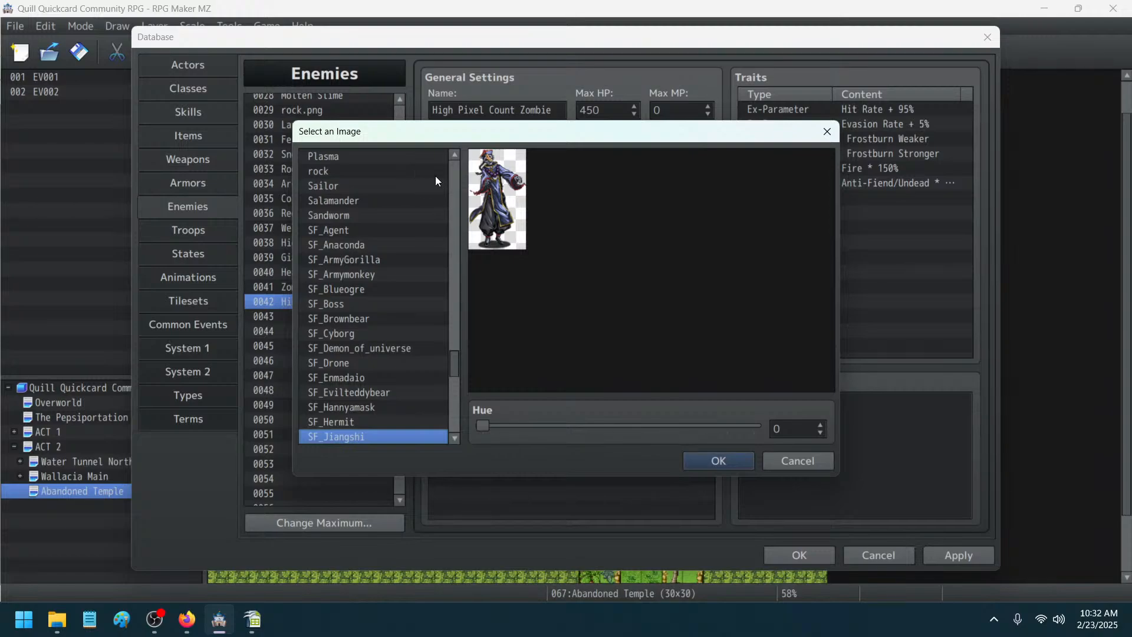
- Set the battler image of enemy 0042 to SF_Armymonkey with hue 0 and apply the database changes
click(330, 289)
click(337, 274)
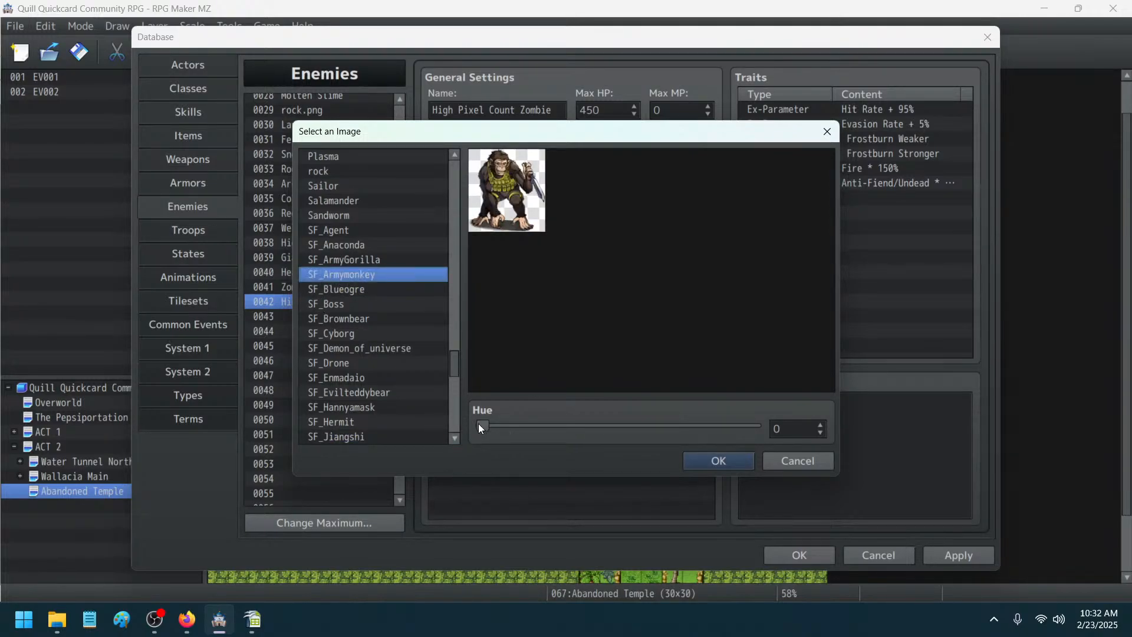
drag(479, 424, 447, 456)
click(735, 463)
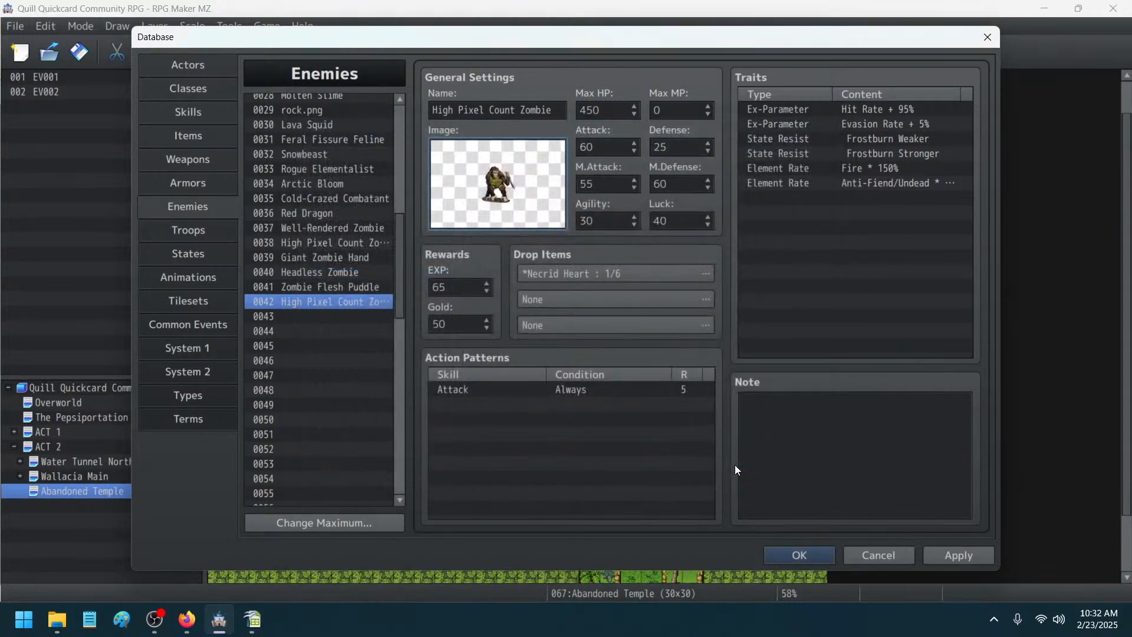
click(961, 554)
- Duplicate enemy 0042 into the empty enemy slot 0043
right_click(345, 304)
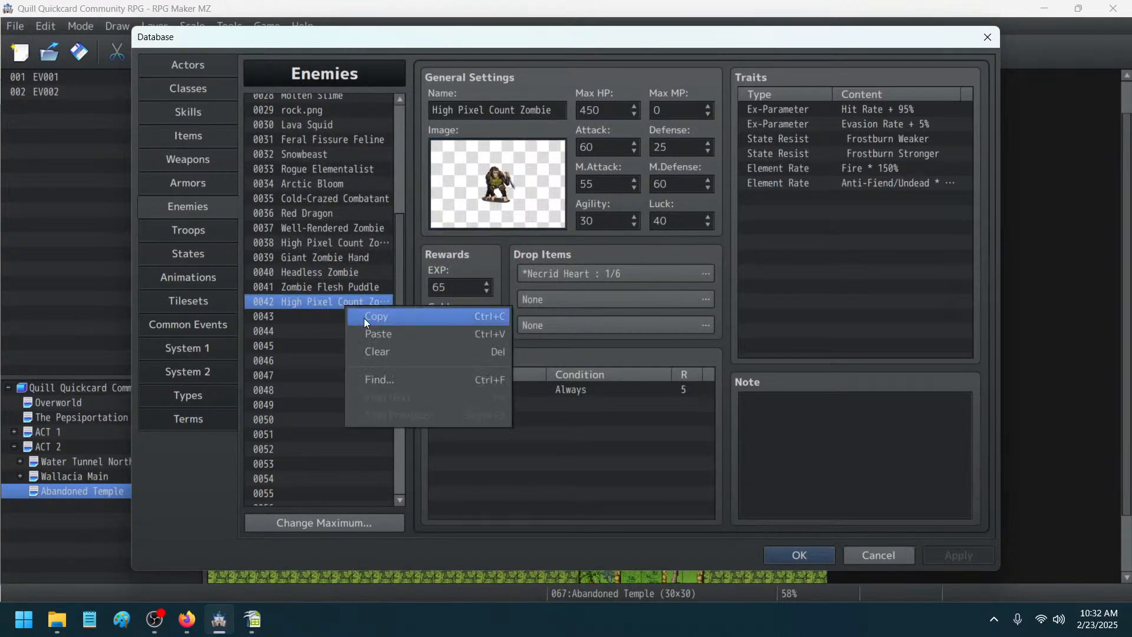
click(363, 318)
click(321, 318)
right_click(320, 322)
click(345, 352)
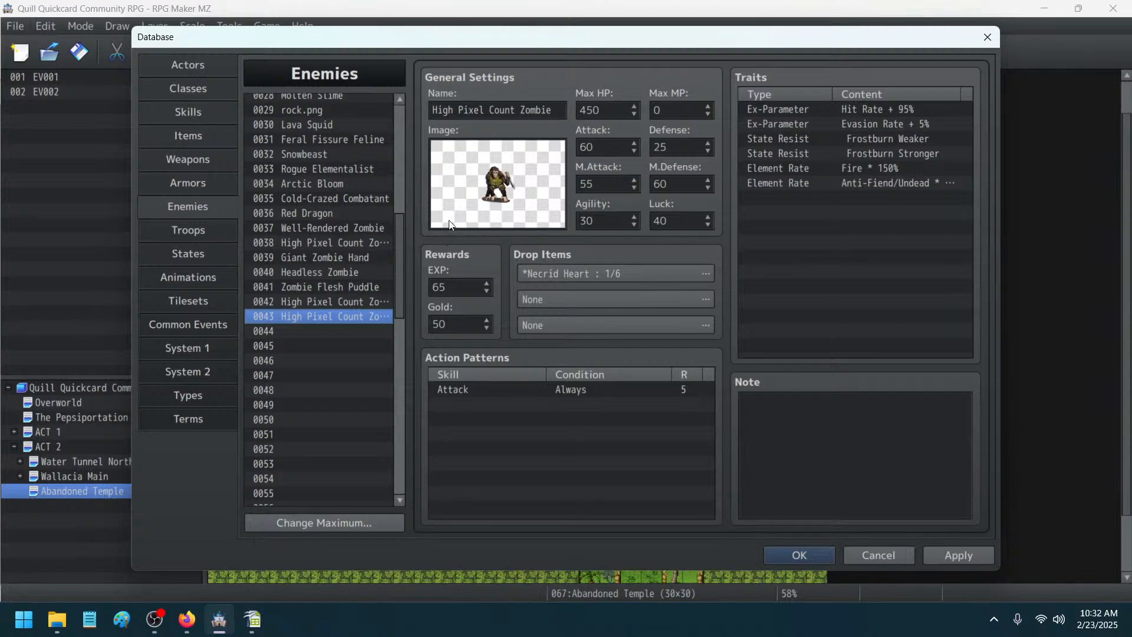
- Set the battler image of enemy 0043 to SF_Anaconda with hue 313 and apply the database changes
double_click(448, 216)
click(366, 268)
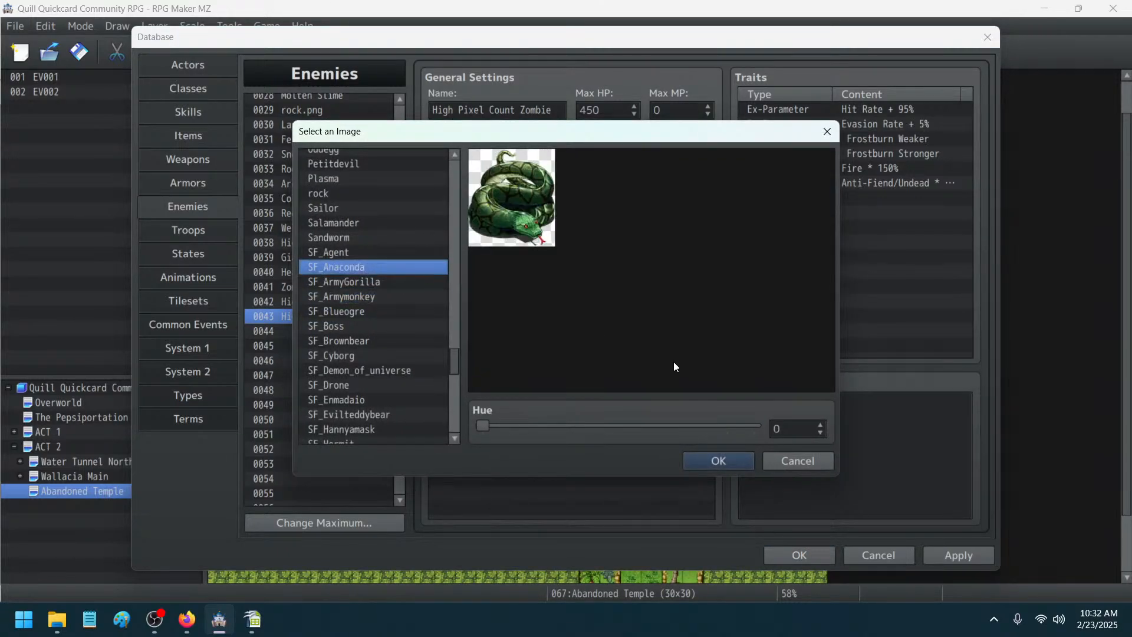
drag(481, 425, 717, 441)
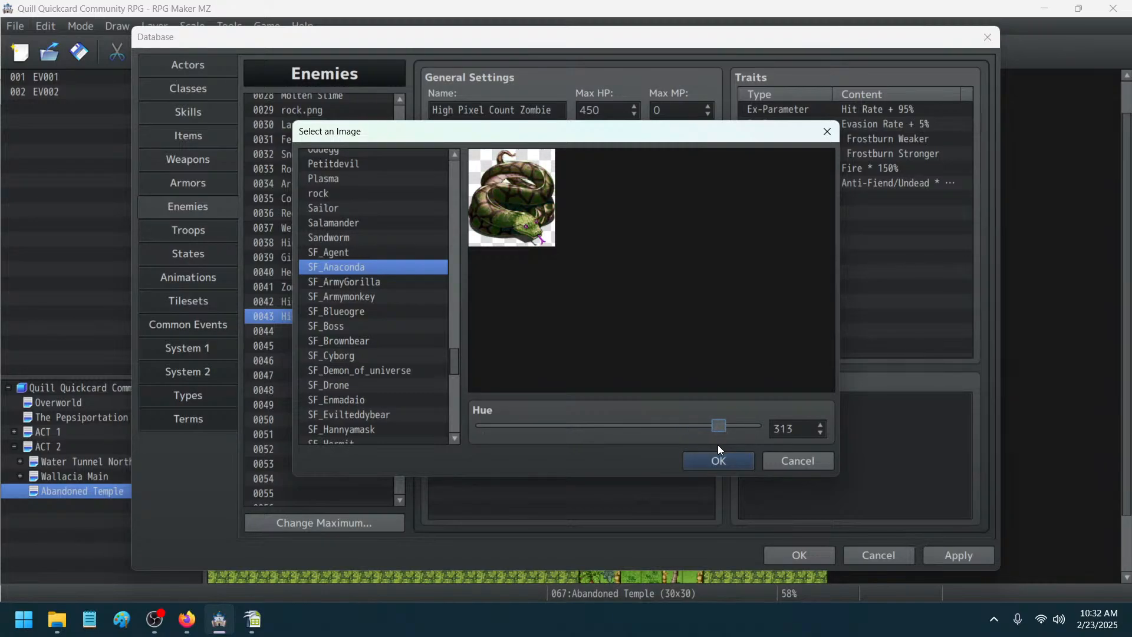
click(719, 460)
click(958, 556)
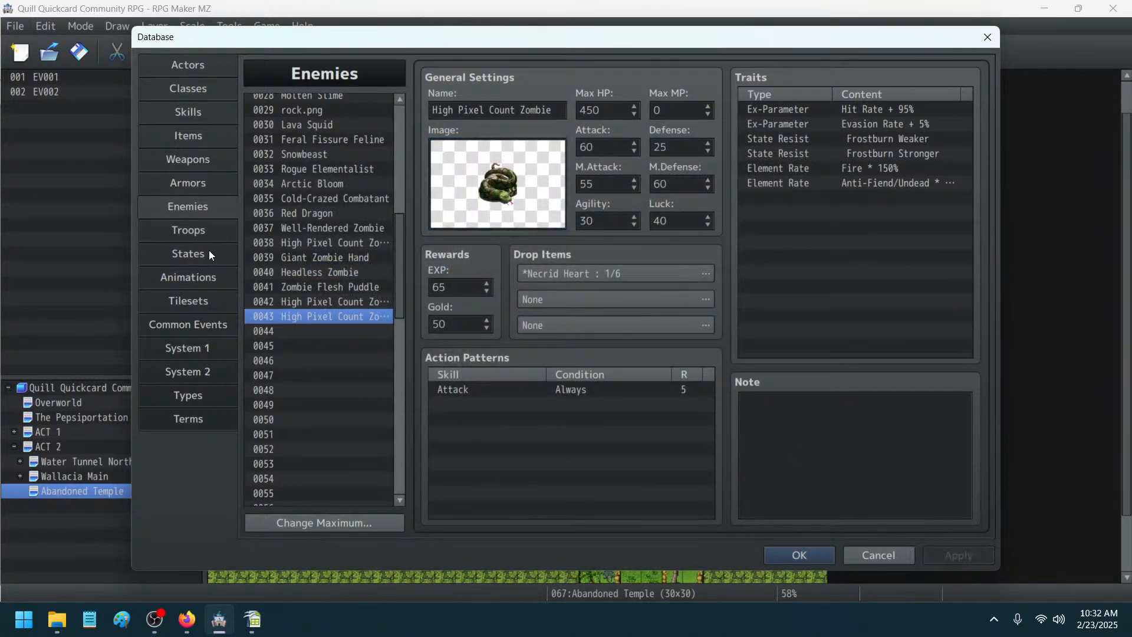
- Rename enemy 0042 as "monkey with knife"
click(306, 307)
key(Tab)
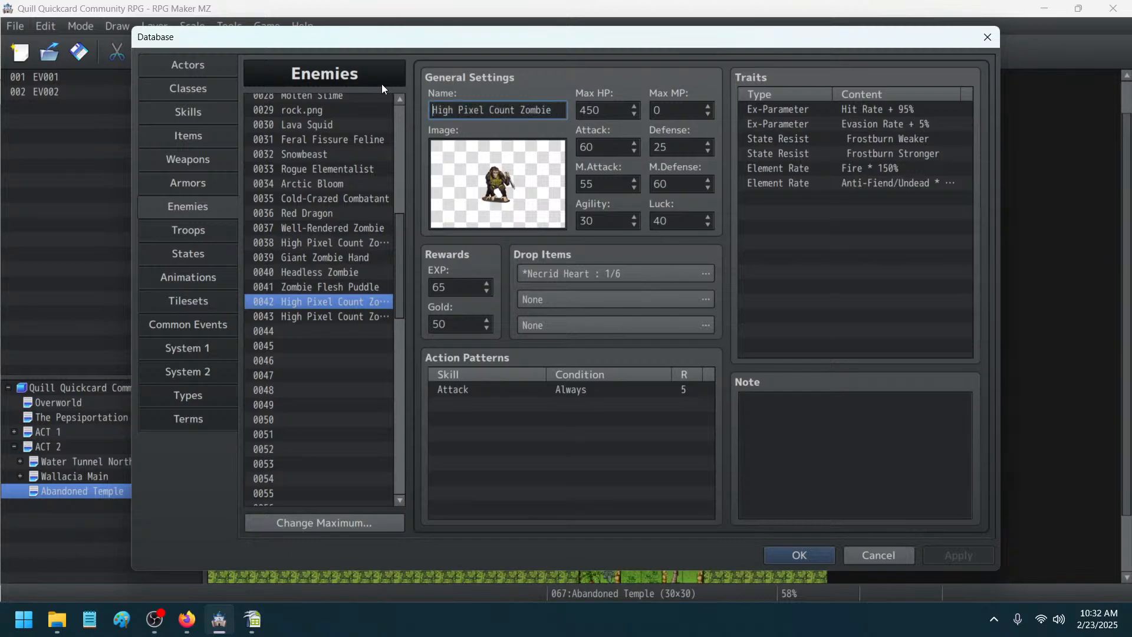
text(monkey)
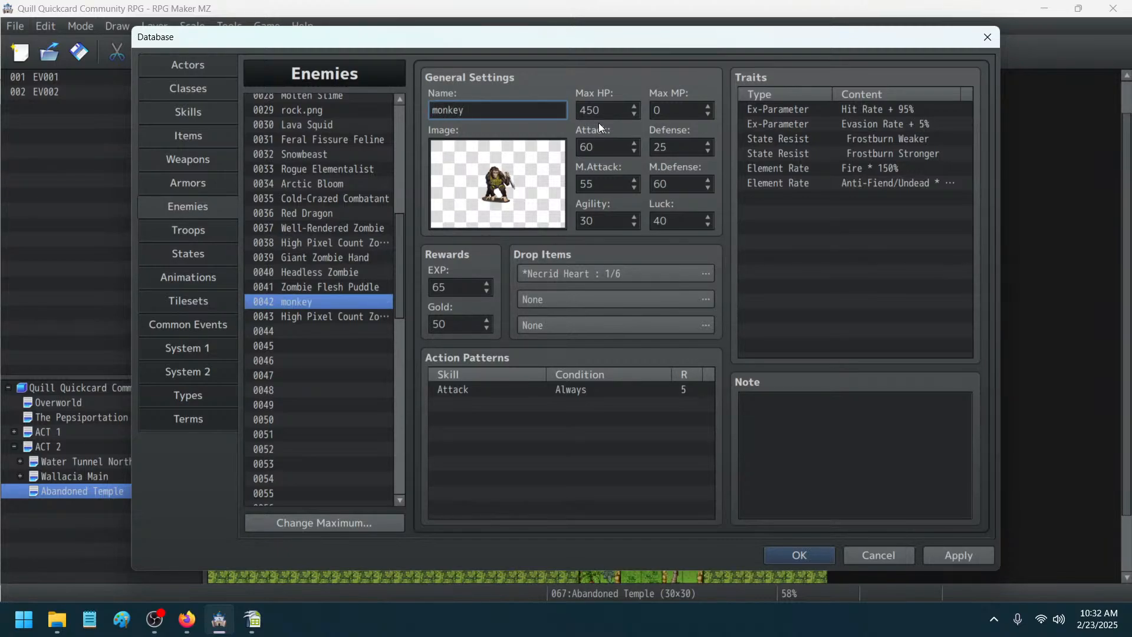
text( with knife)
- Rename enemy 0043 as "anaconda"
click(291, 317)
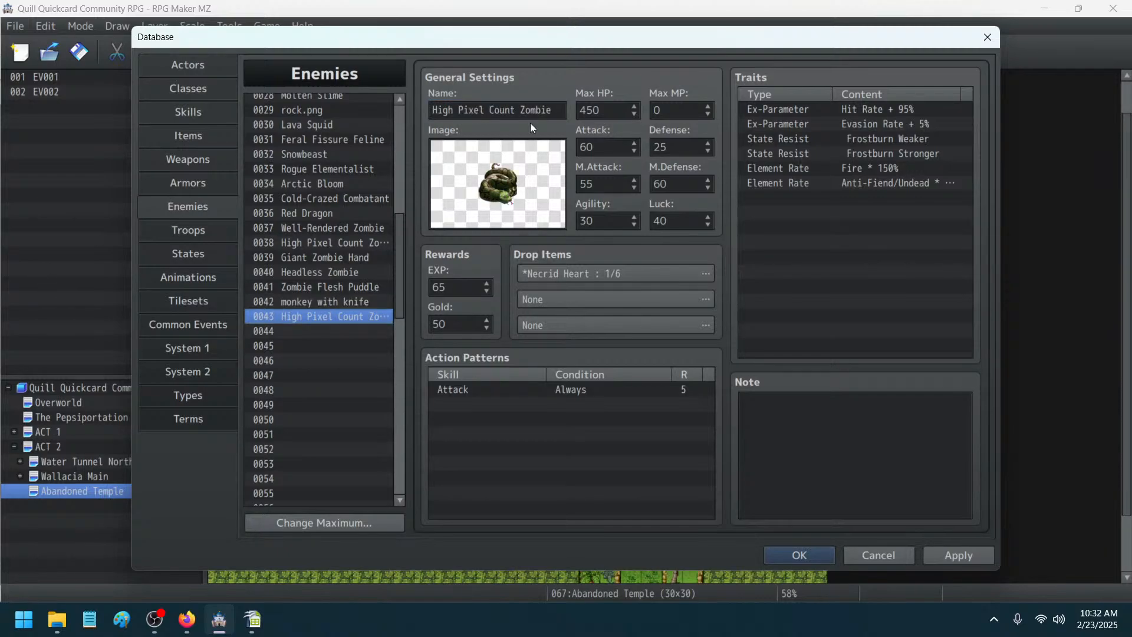
triple_click(561, 110)
text(anaconda)
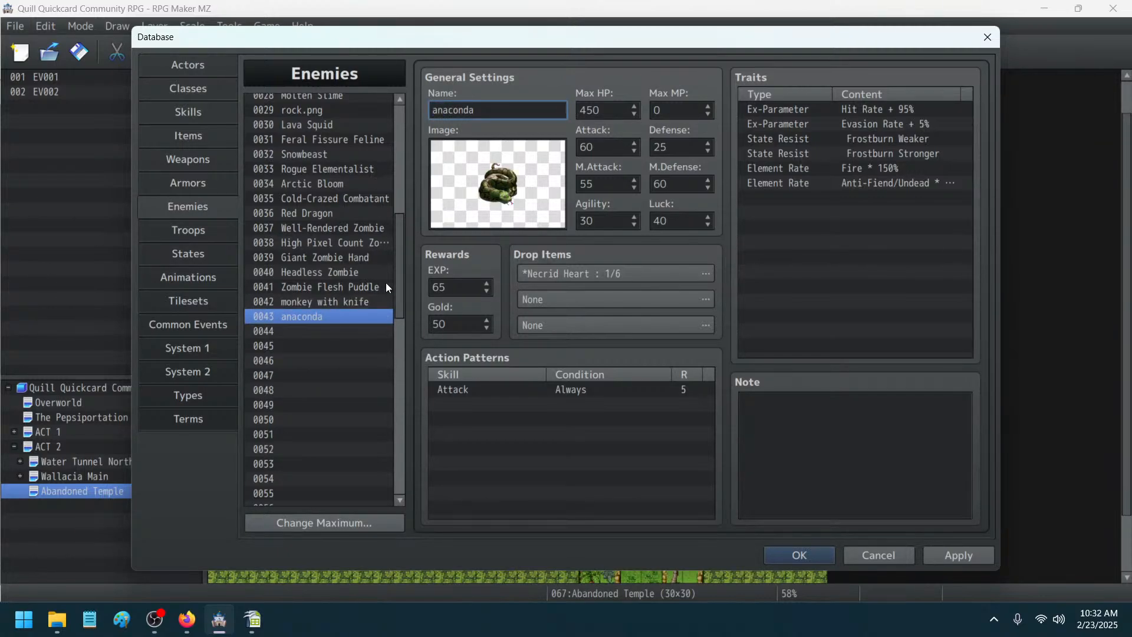
- Duplicate the anaconda enemy into the empty enemy slot 0044
right_click(360, 311)
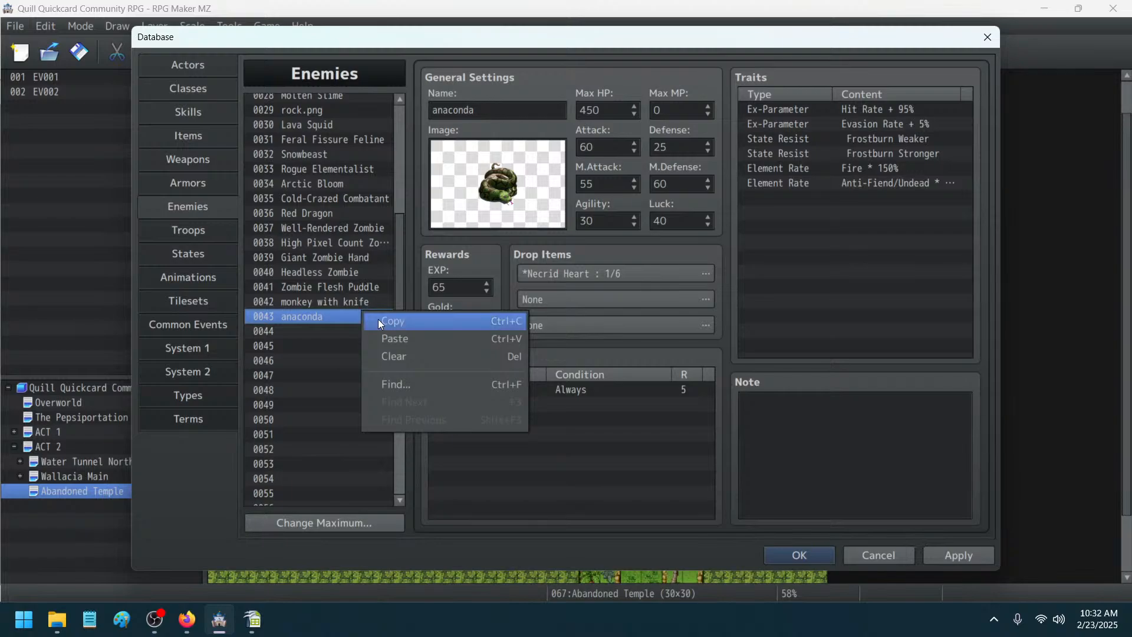
click(377, 320)
click(351, 333)
key(ctrl+v)
- Try the Salamander battler image with hue 0 for enemy 0044
double_click(495, 182)
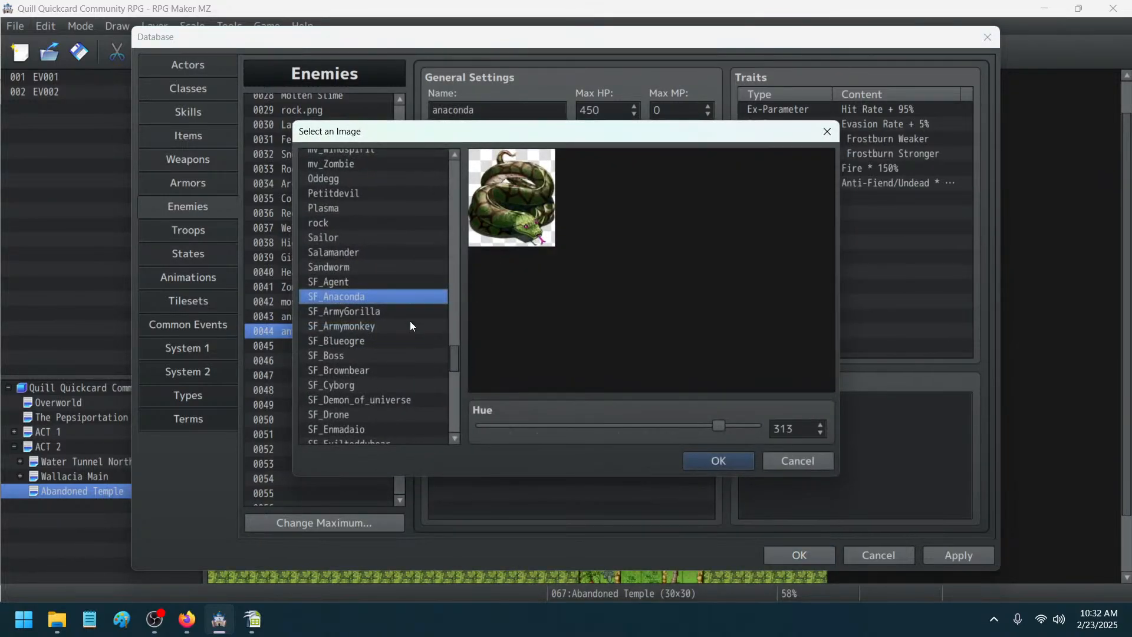
click(327, 260)
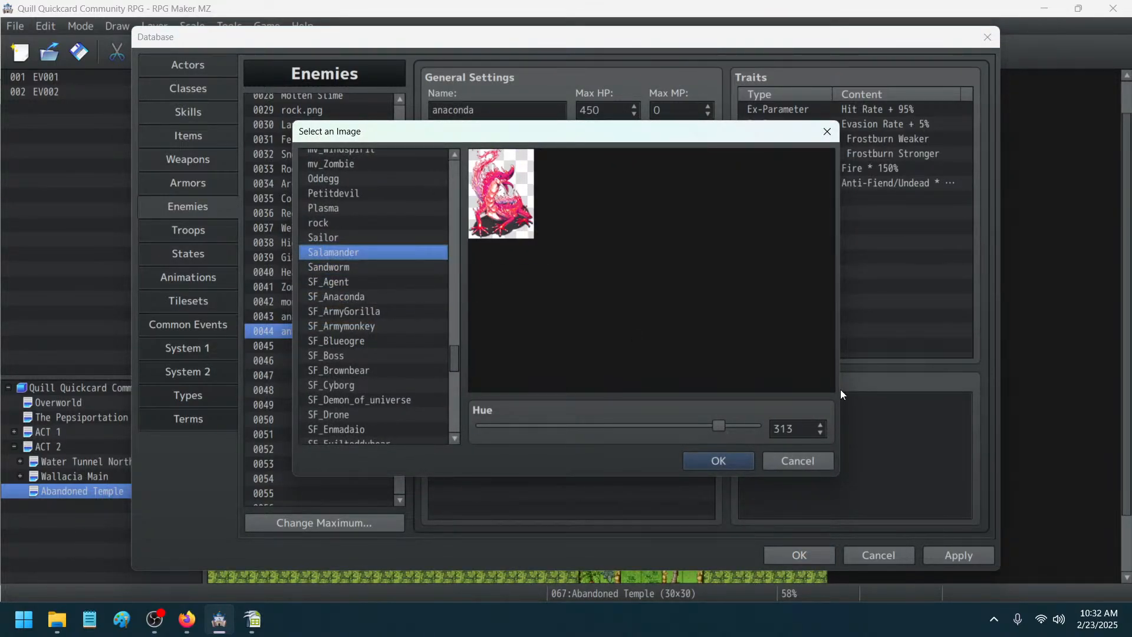
drag(717, 426, 459, 437)
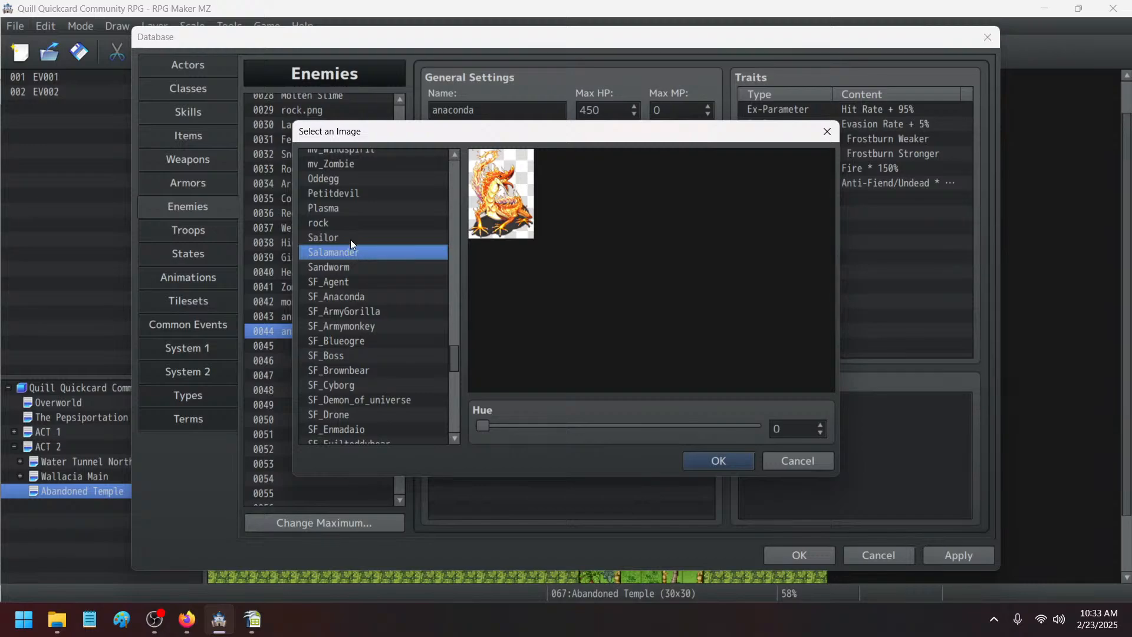
- Examine other battler images for enemy 0044, previewing them one by one backwards from Sailor to mv_Puppet
key(Up)
key(Up)
key(Up)
key(Up)
key(Up)
key(Up)
key(Up)
key(Up)
key(Up)
key(Up)
key(Up)
key(Up)
key(Up)
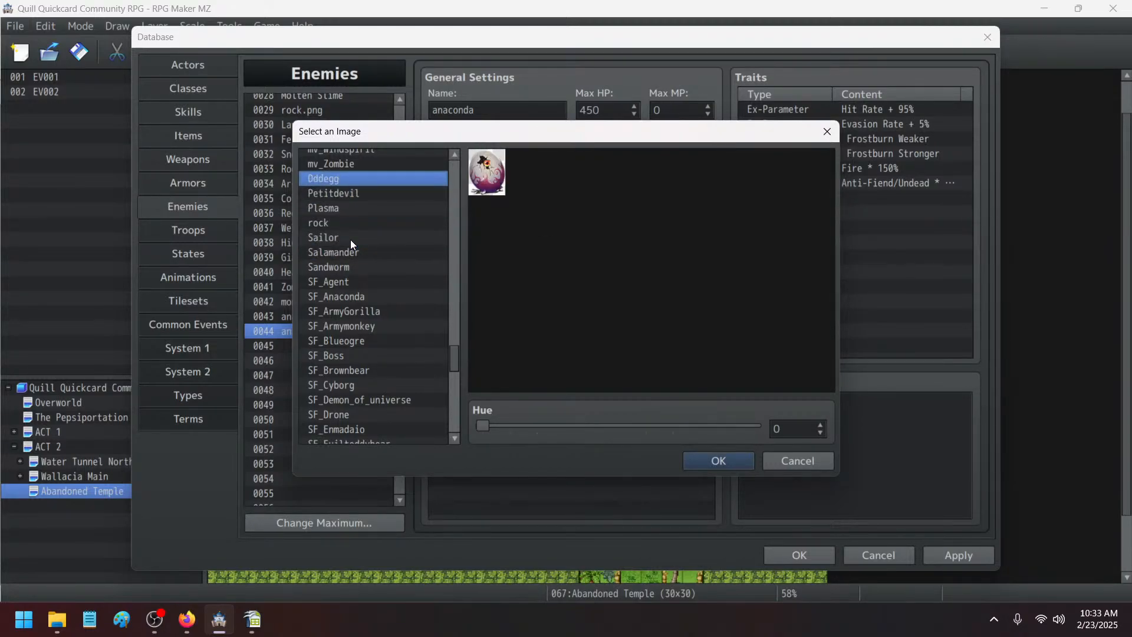
key(Up)
key(Up)
key(Up)
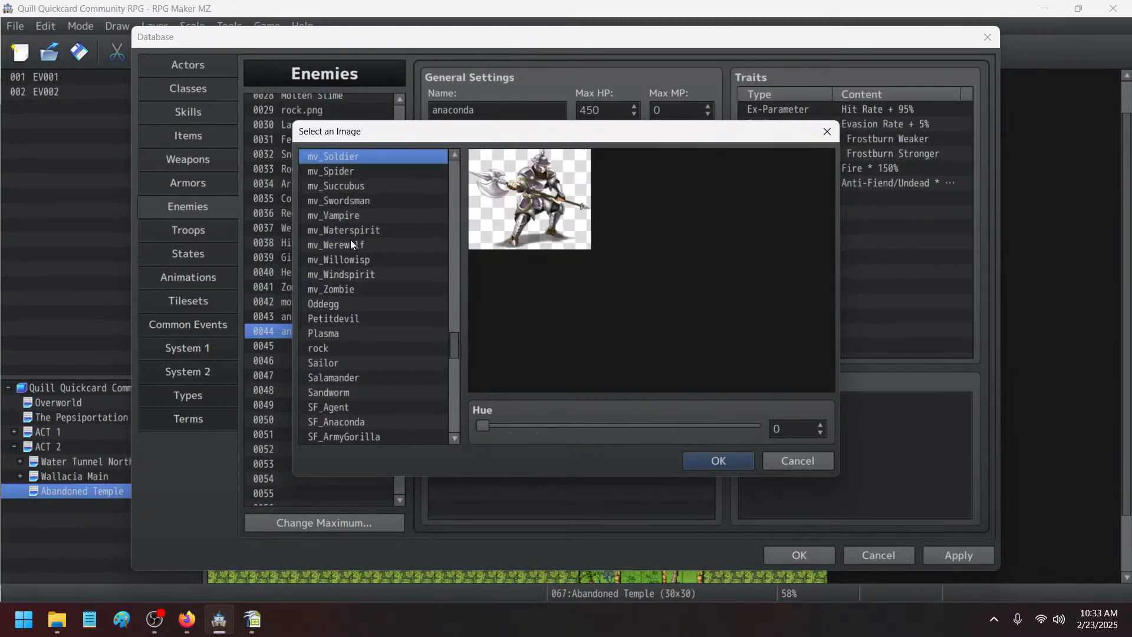
key(Down)
key(Down)
key(Up)
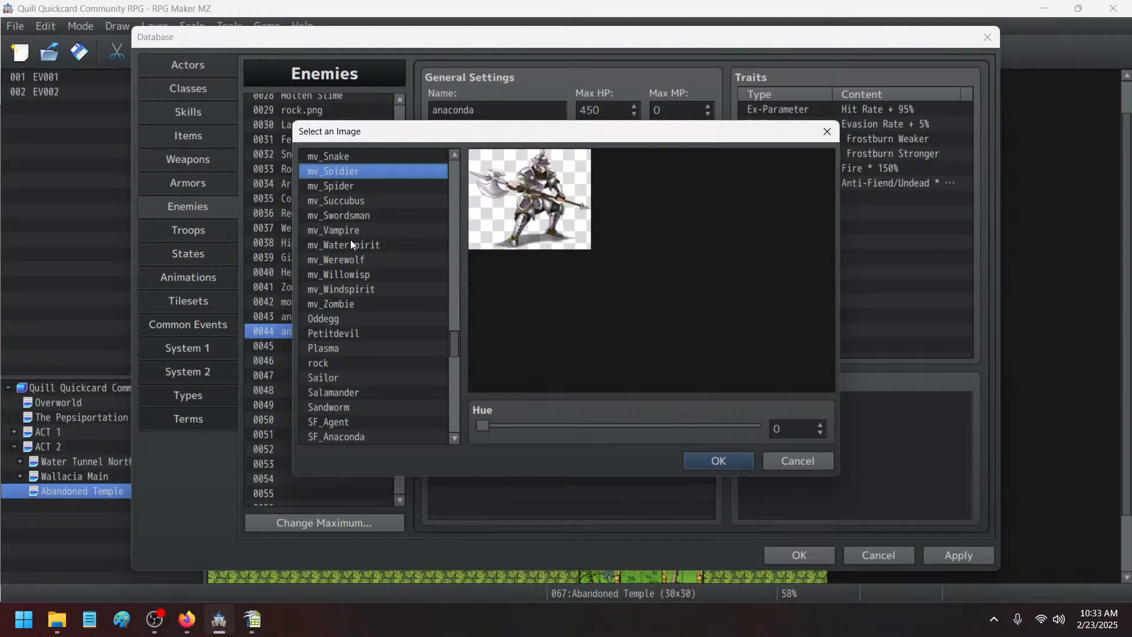
key(Up)
key(Up)
key(Up)
key(Up)
key(Up)
key(Up)
key(Up)
key(Up)
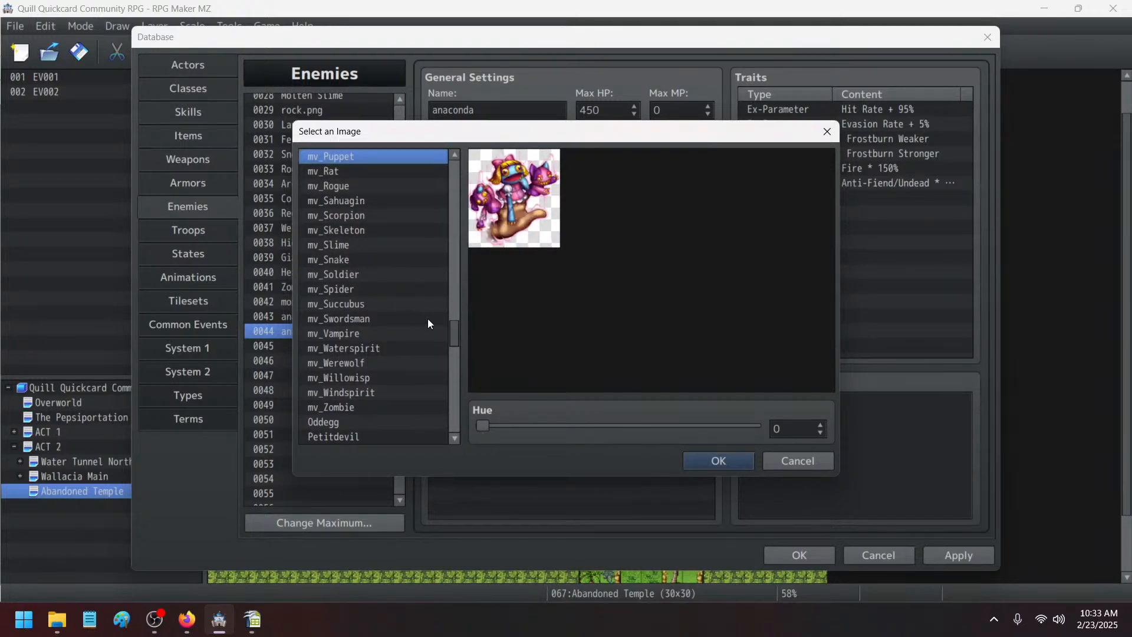
- Set the battler image of enemy 0044 to Frilledlizard with hue 250
drag(455, 329, 463, 206)
click(375, 332)
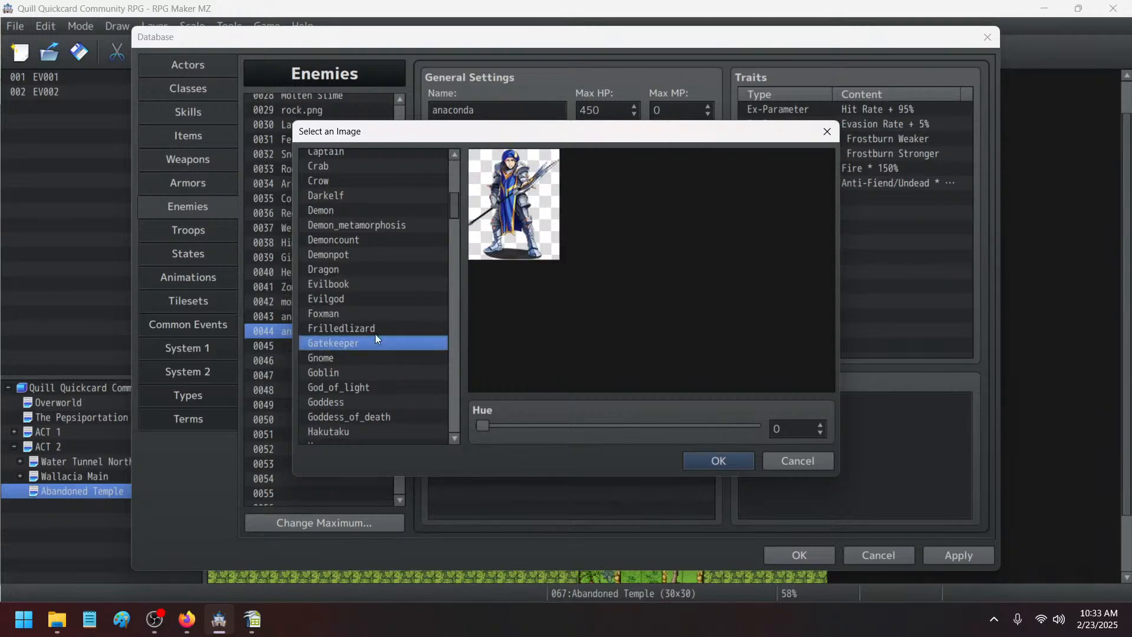
drag(484, 427, 670, 439)
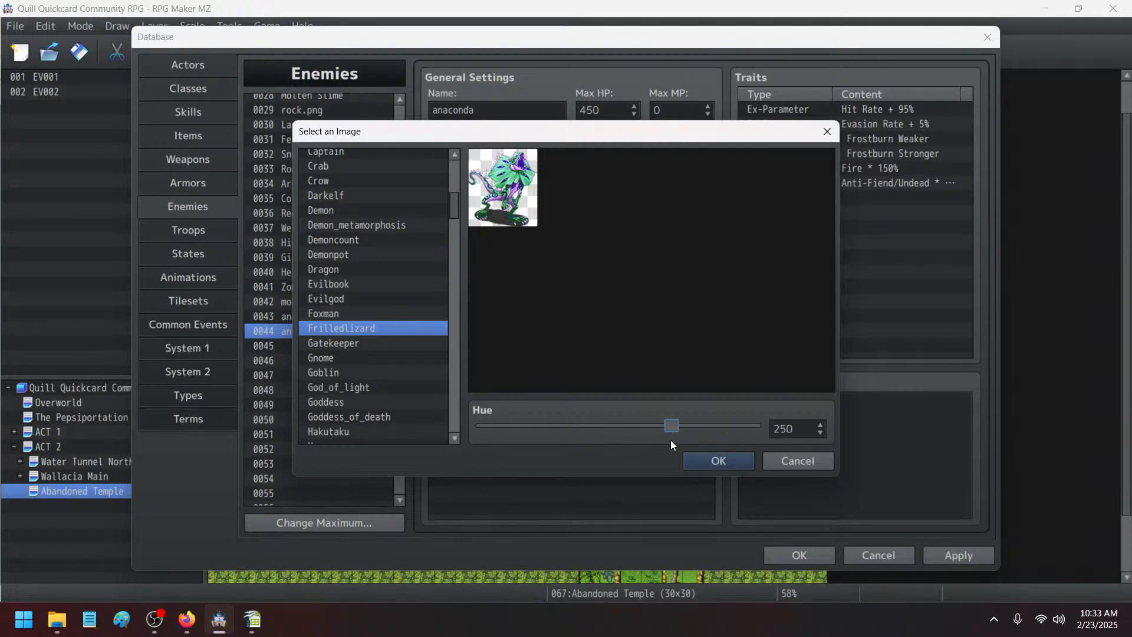
click(738, 460)
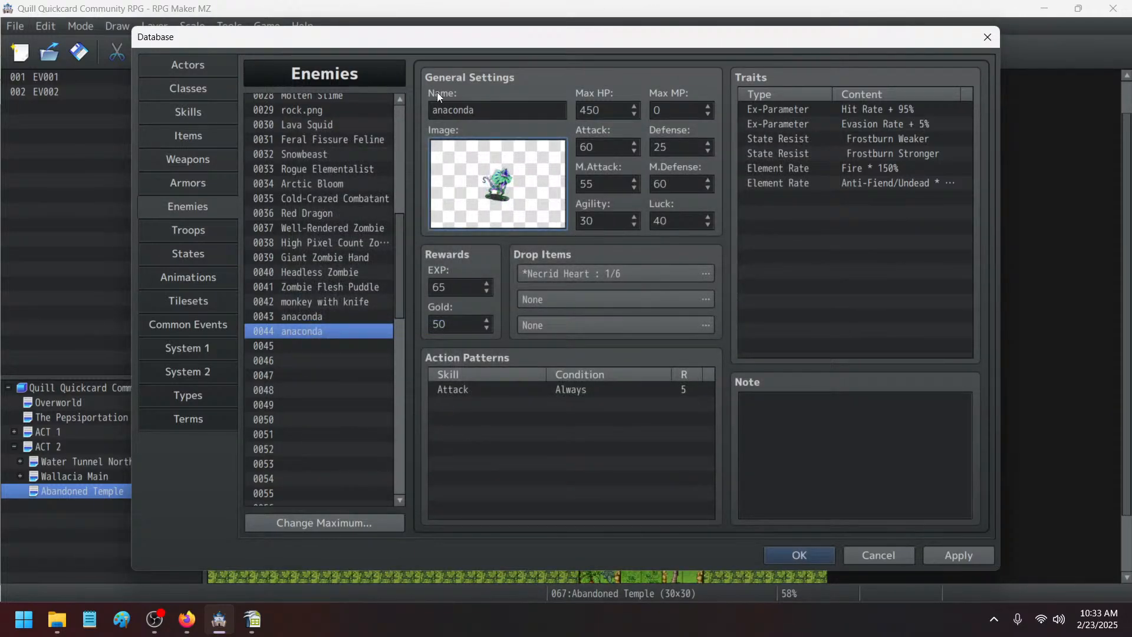
- Rename enemy 0044 as "frilled lizard" and apply the database changes
double_click(504, 112)
text(frilled )
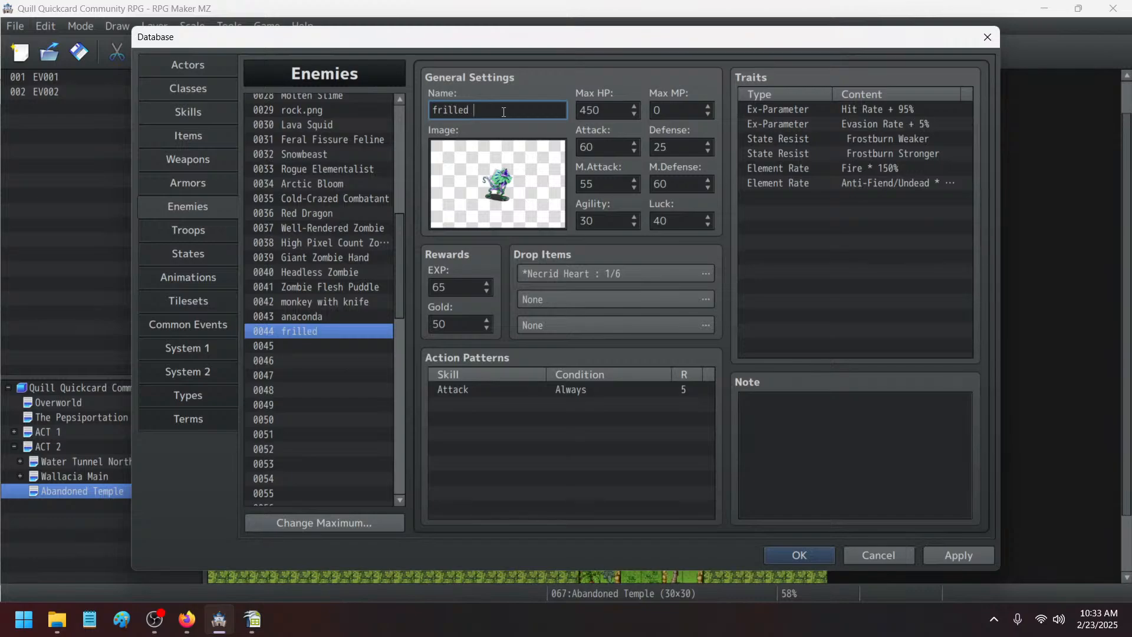
text(lizard)
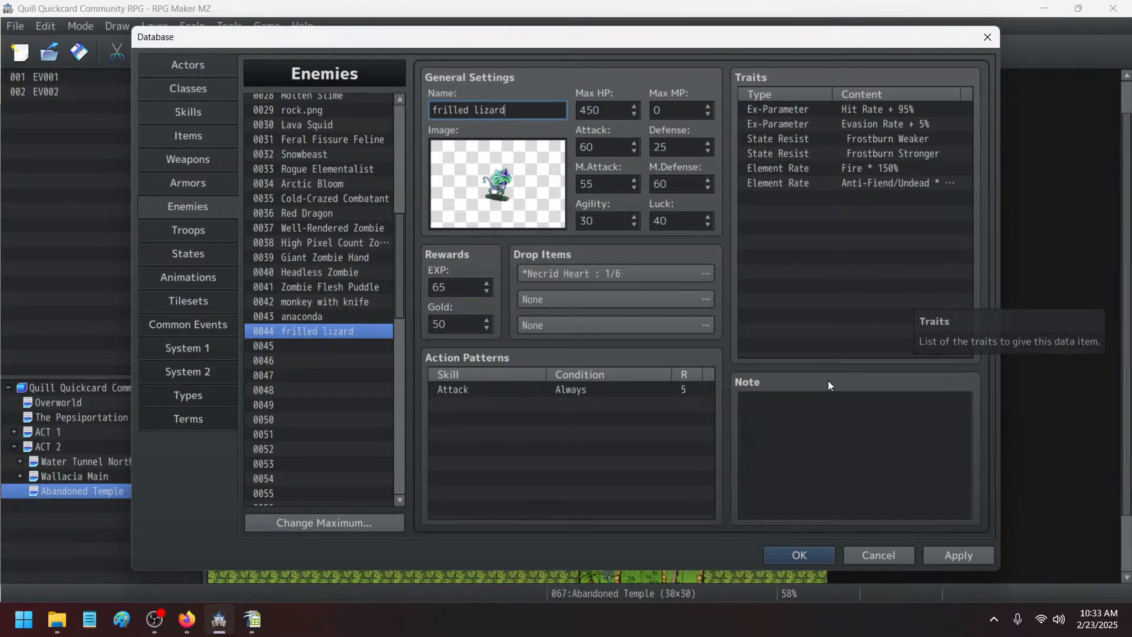
click(961, 561)
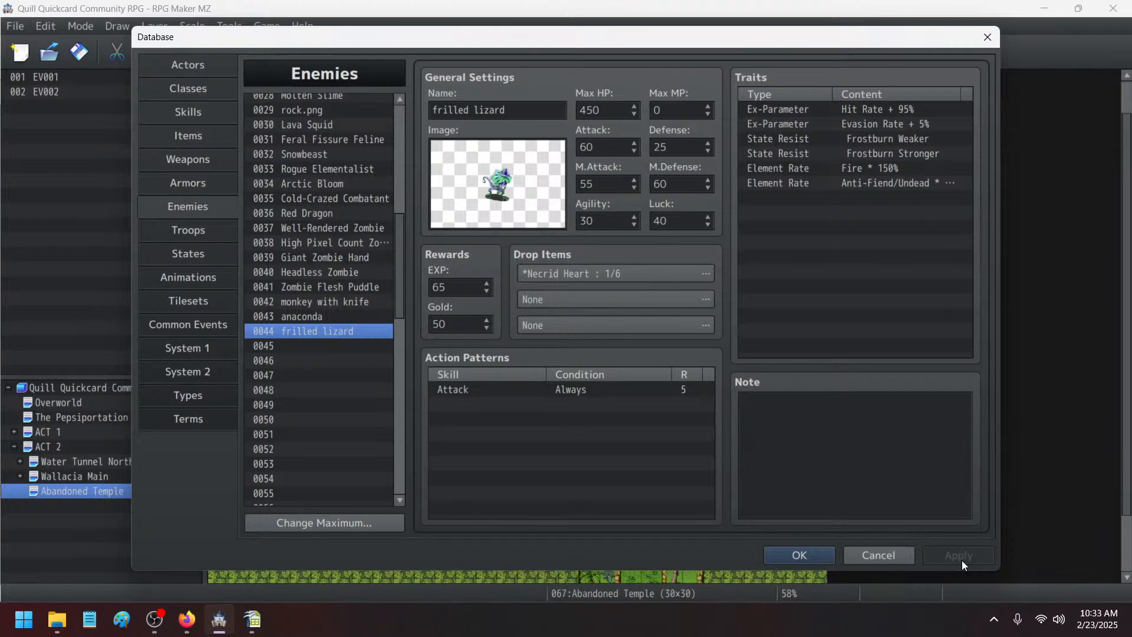
- Remove the Fire and Anti-Fiend/Undead element rate traits from the monkey with knife enemy and apply the change
click(352, 301)
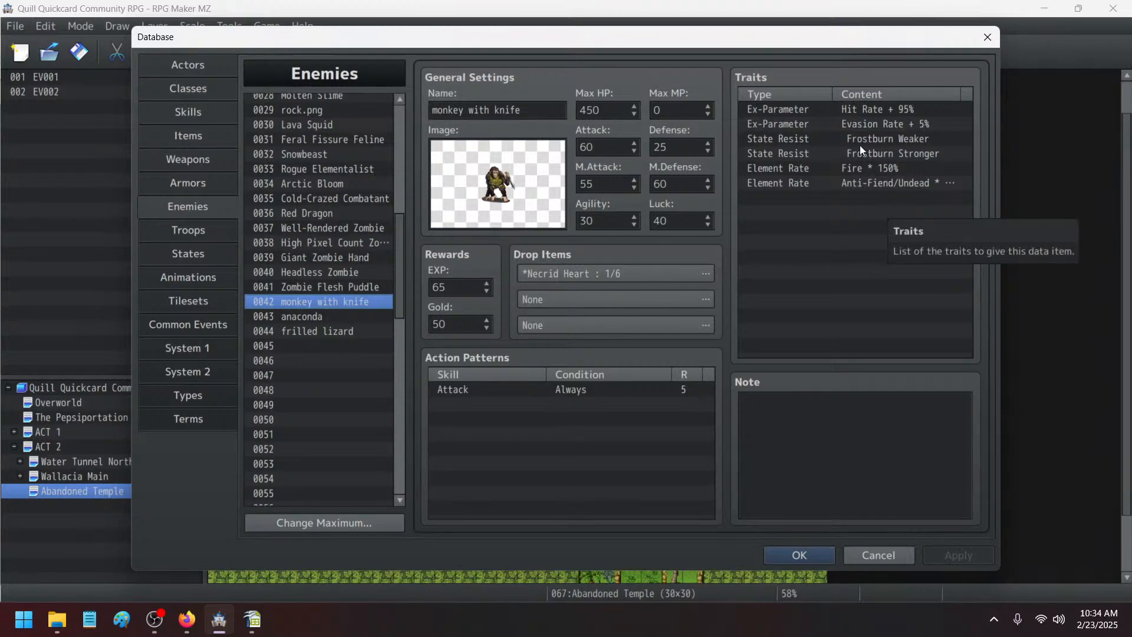
click(865, 168)
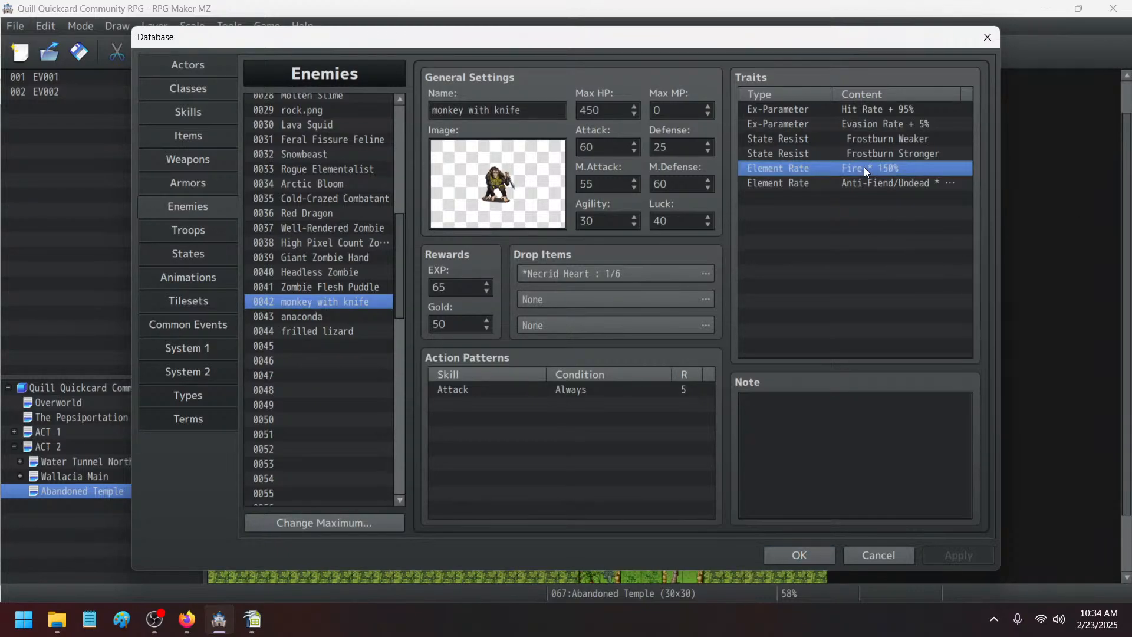
key(Delete)
key(Delete)
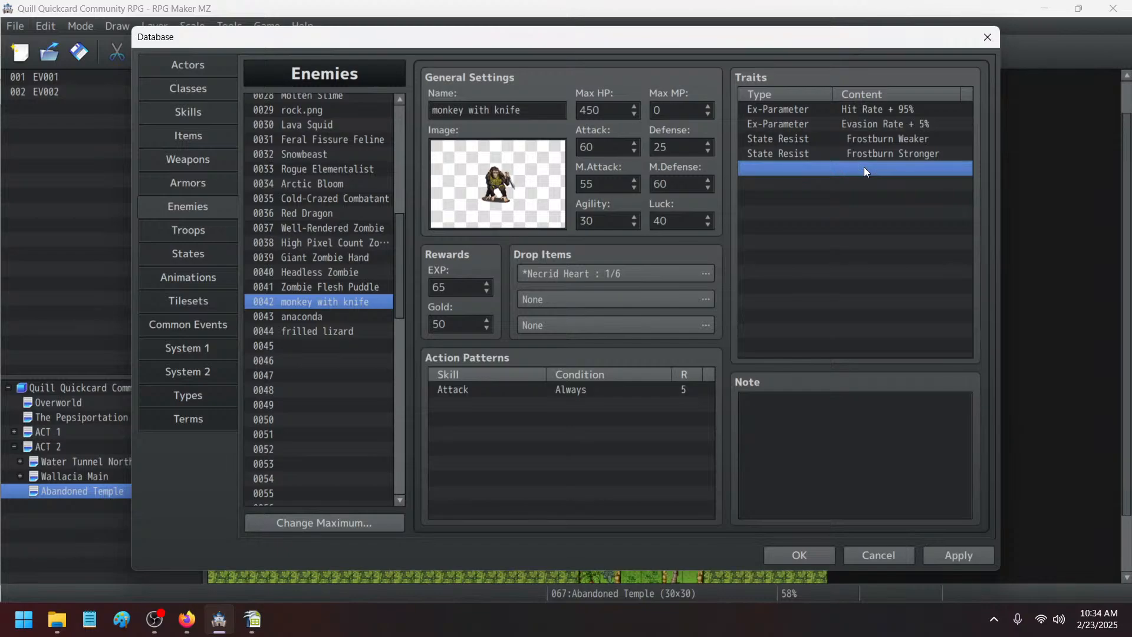
click(966, 555)
- Remove the Fire and Anti-Fiend/Undead element rate traits from the anaconda enemy and apply the change
click(295, 325)
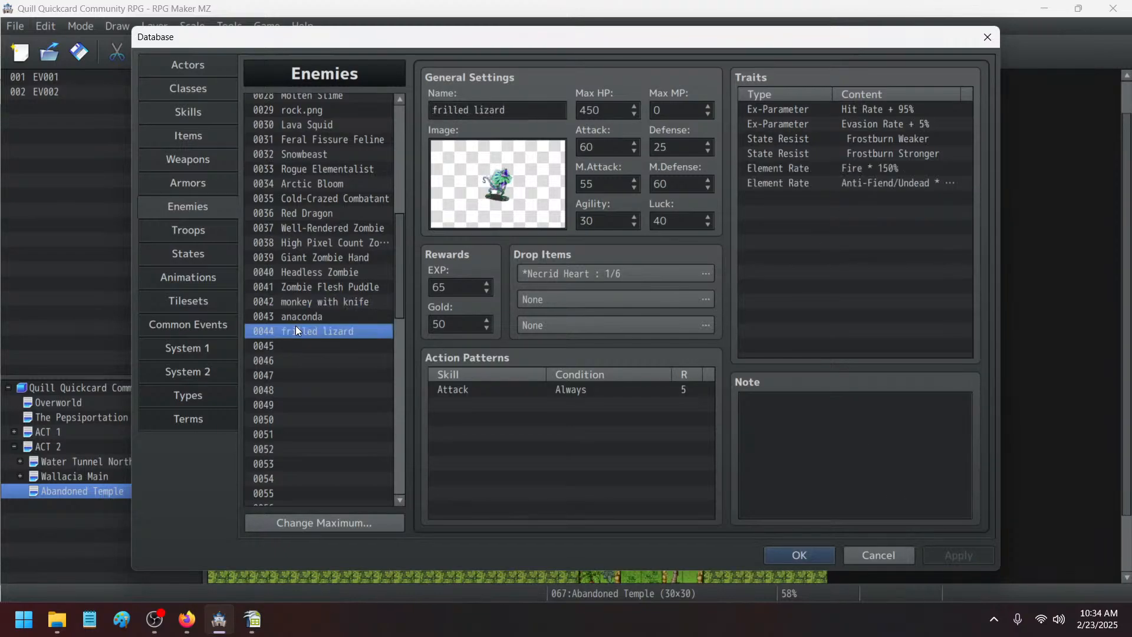
click(296, 321)
click(830, 168)
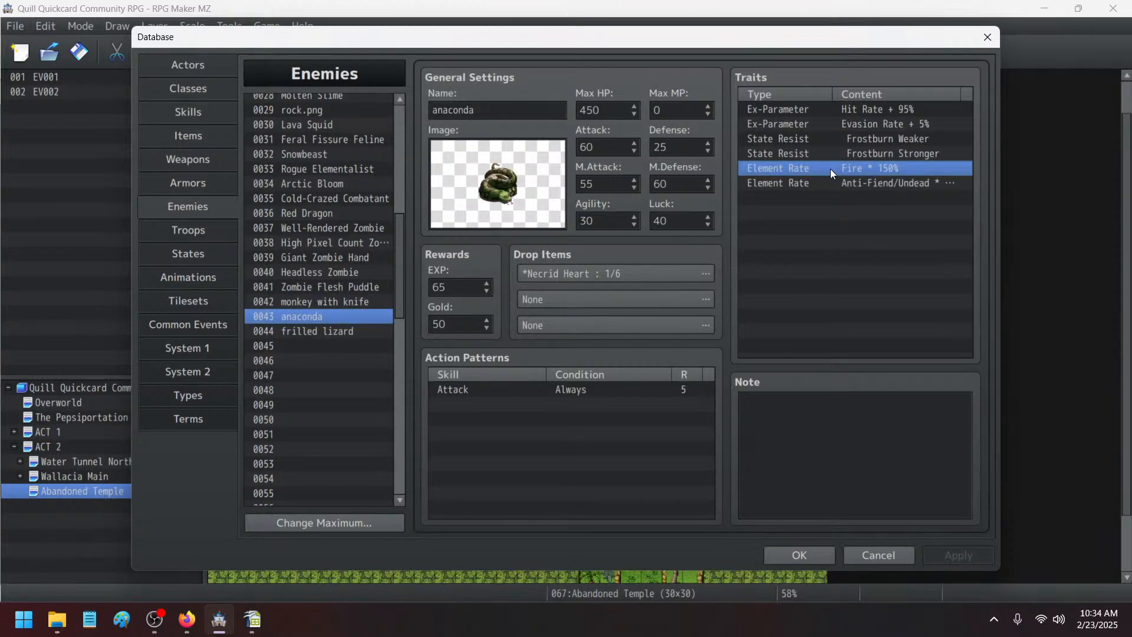
key(Delete)
key(Delete)
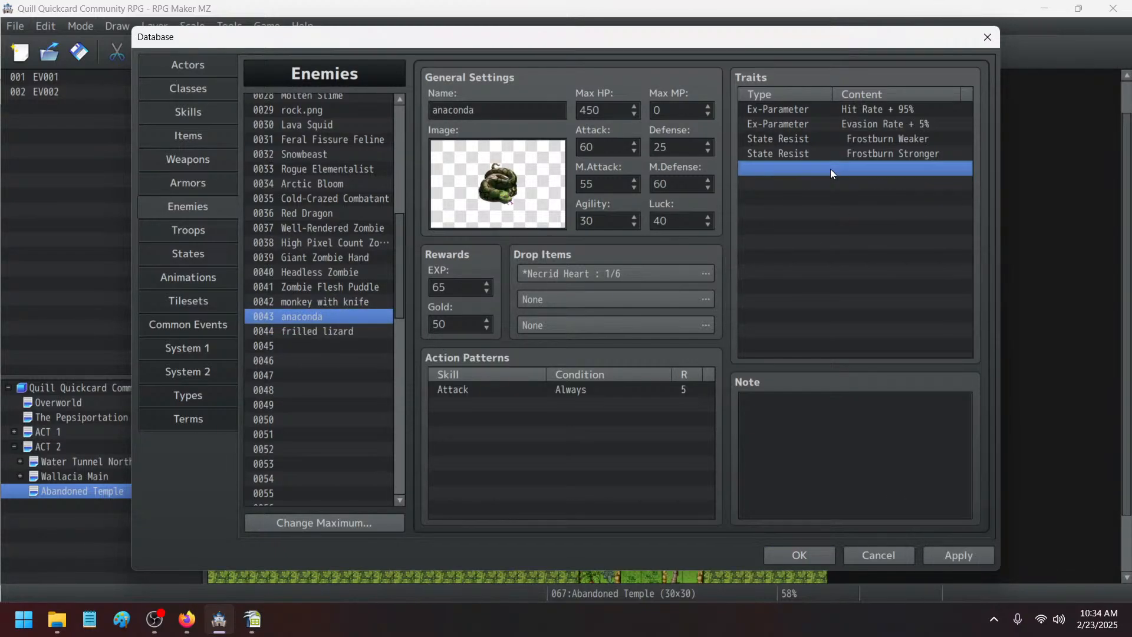
click(968, 558)
- Remove the Fire and Anti-Fiend/Undead element rate traits from the frilled lizard enemy and apply the change
click(292, 329)
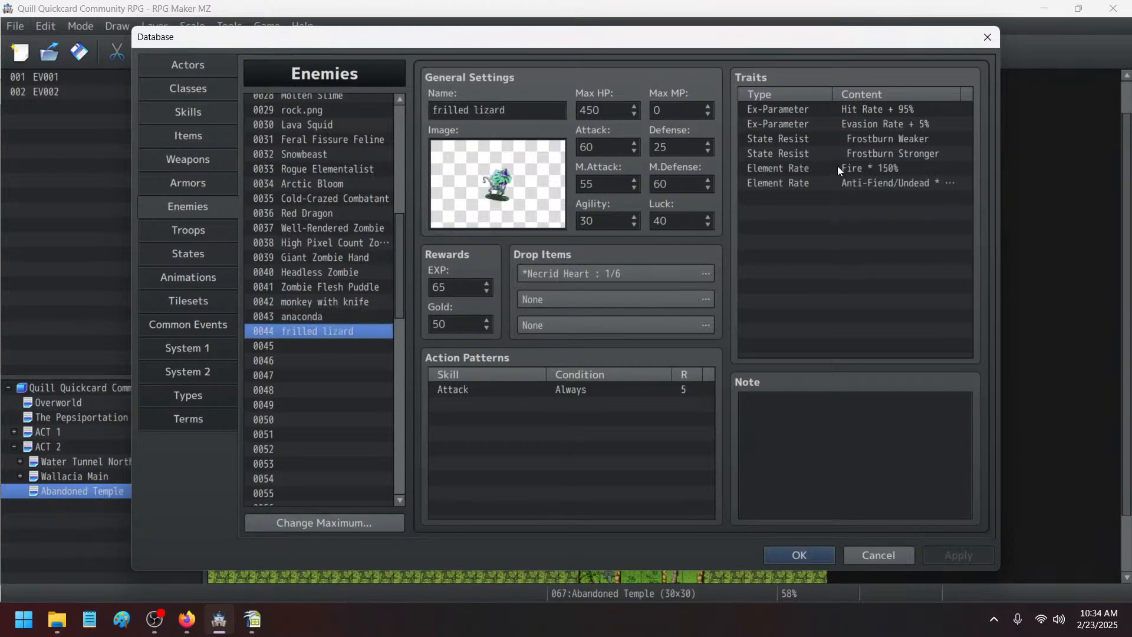
click(836, 168)
key(Delete)
key(Delete)
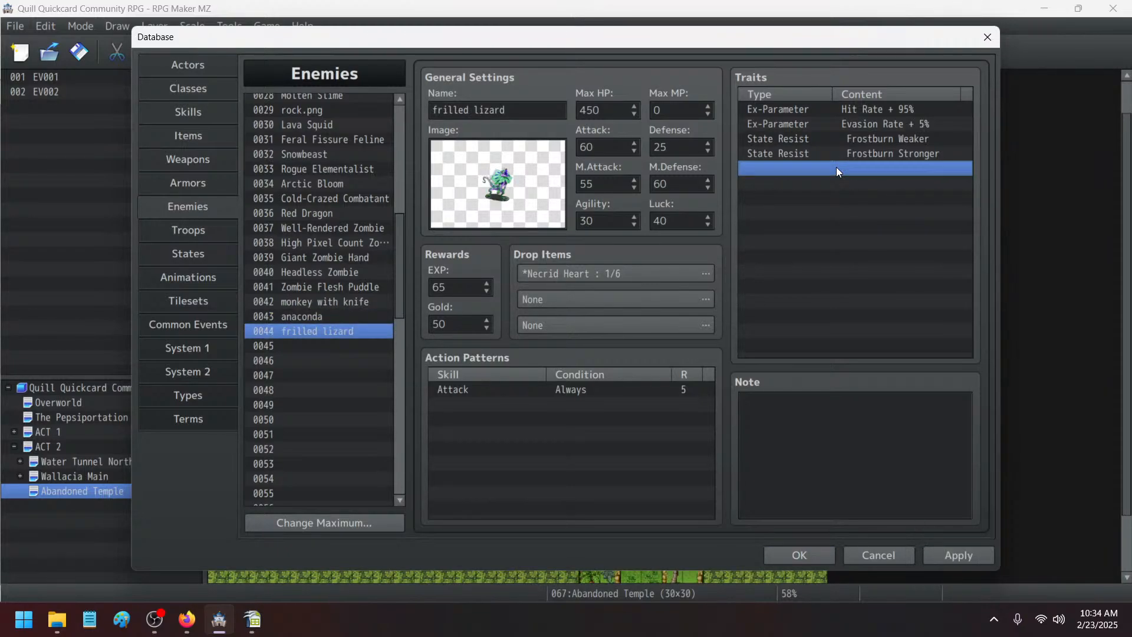
click(944, 553)
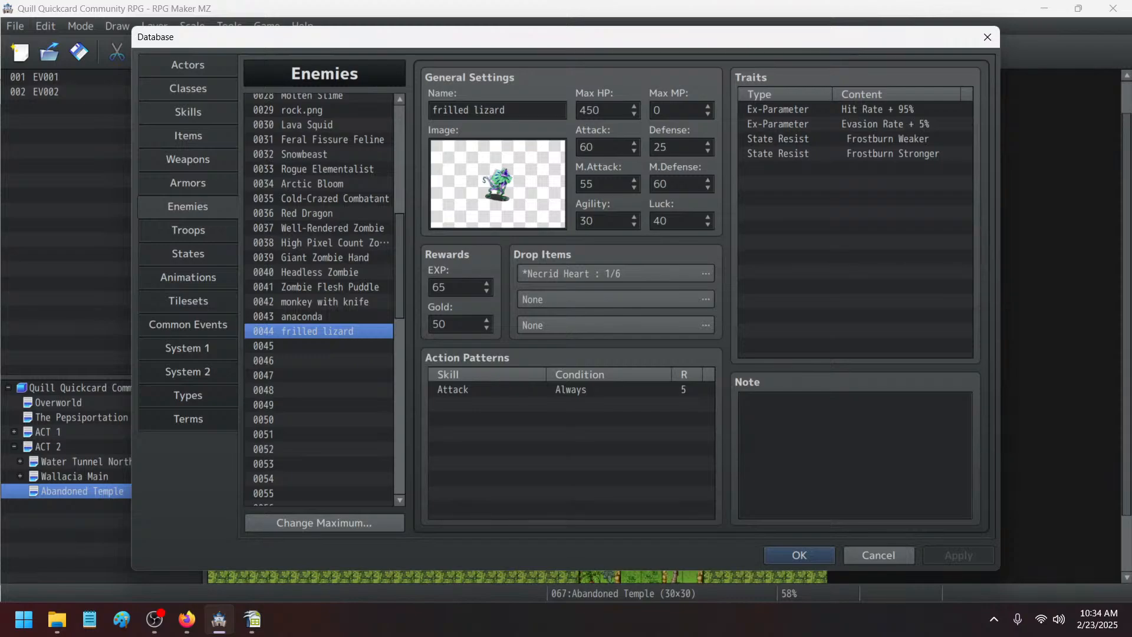
- Examine the settings of the existing Feral Forest Feline and Feral Fissure Feline enemies
key(alt+Tab)
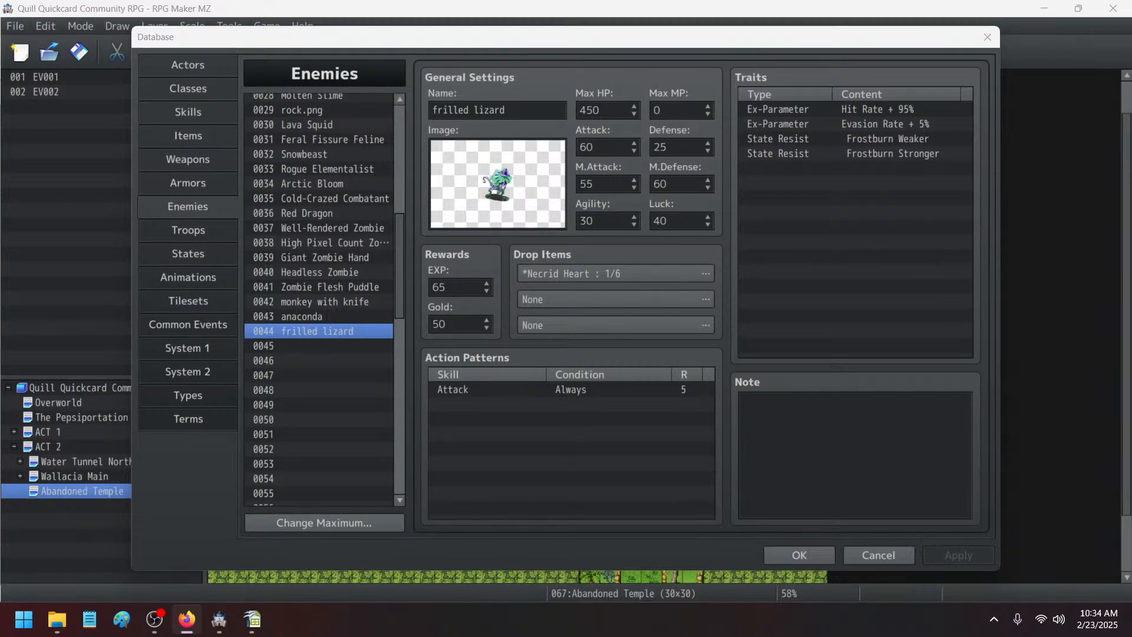
drag(402, 262, 429, 77)
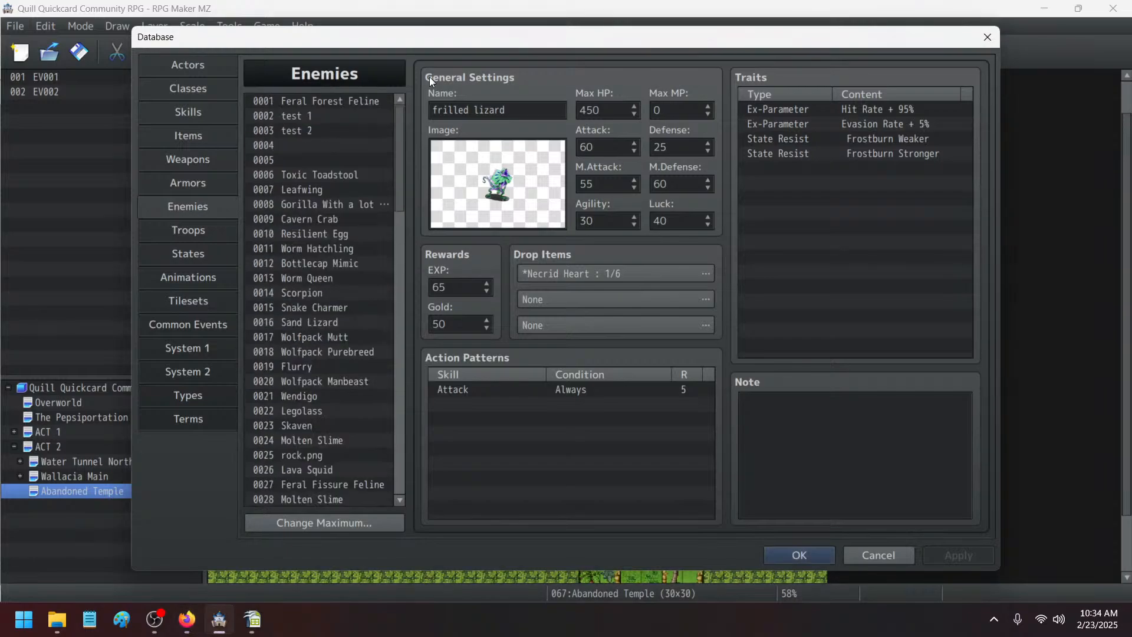
click(384, 104)
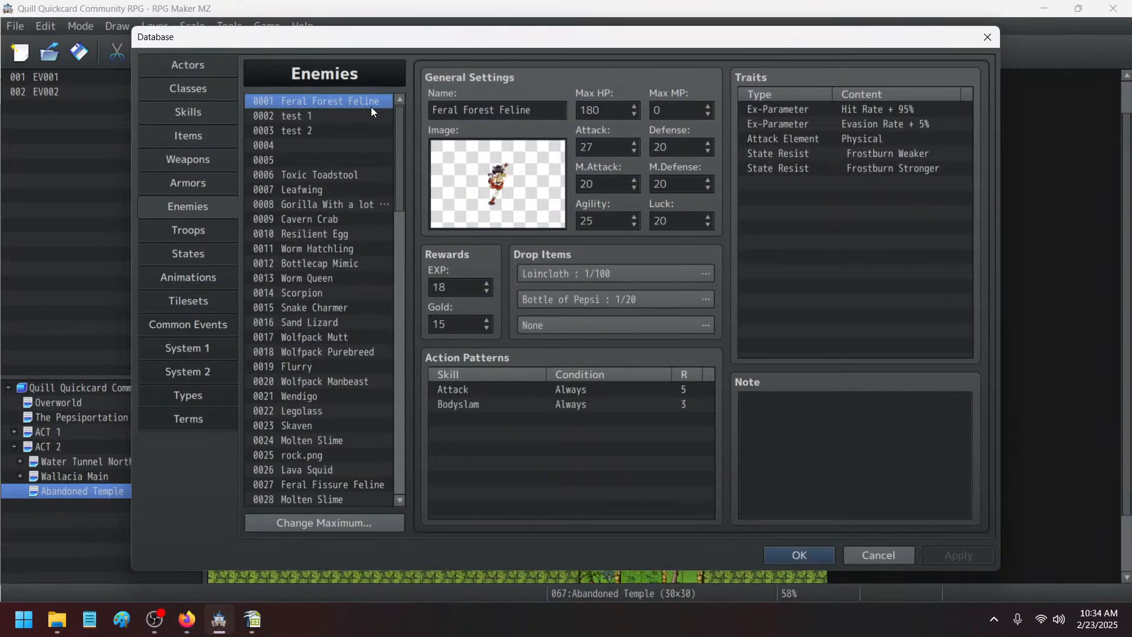
click(344, 491)
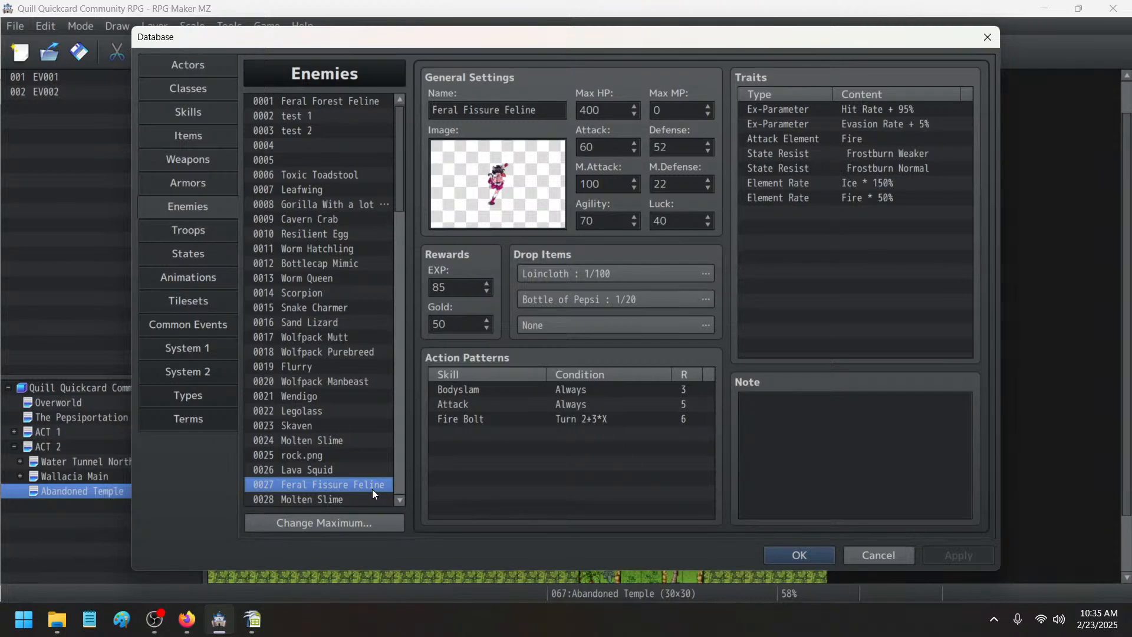
key(alt+Tab)
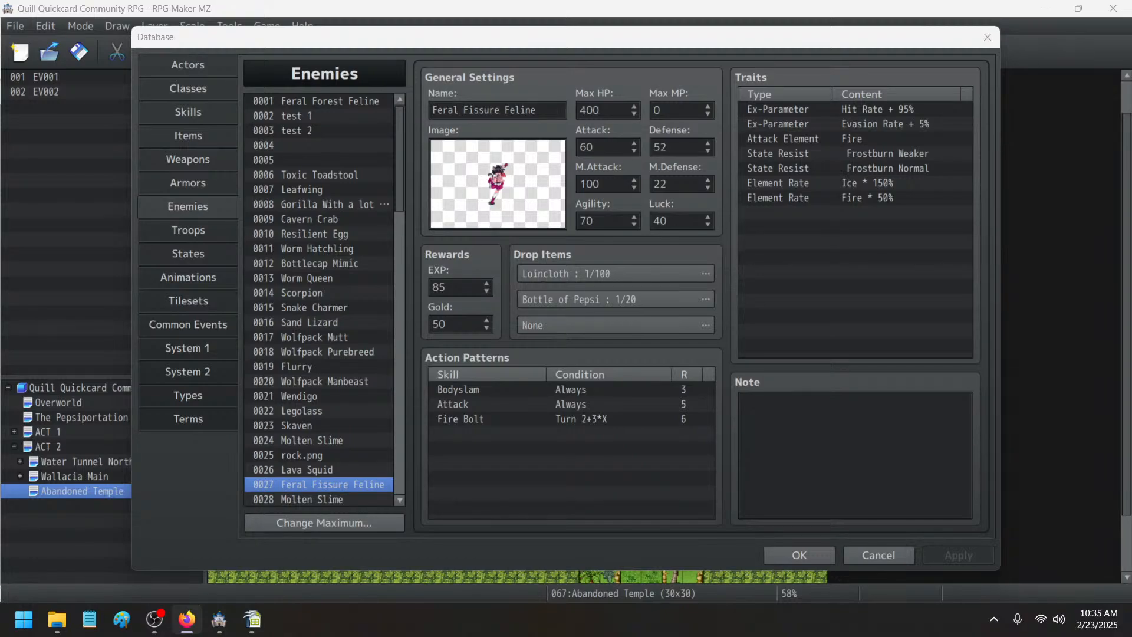
- Copy the frilled lizard enemy into the empty slot 0045
scroll(389, 318, down, 10)
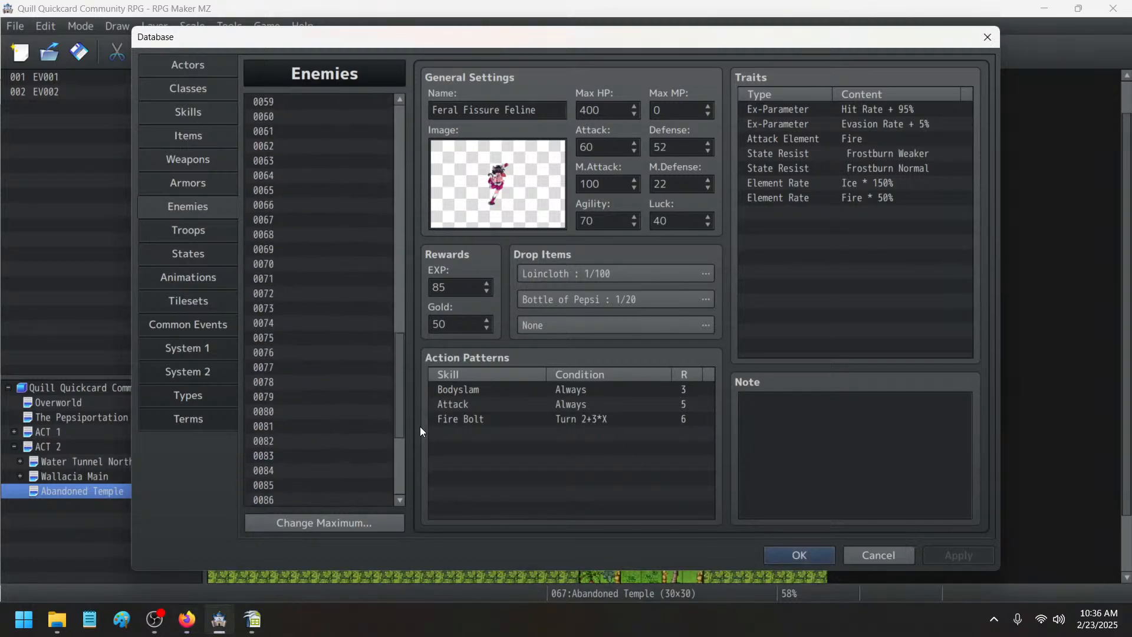
click(325, 289)
right_click(325, 291)
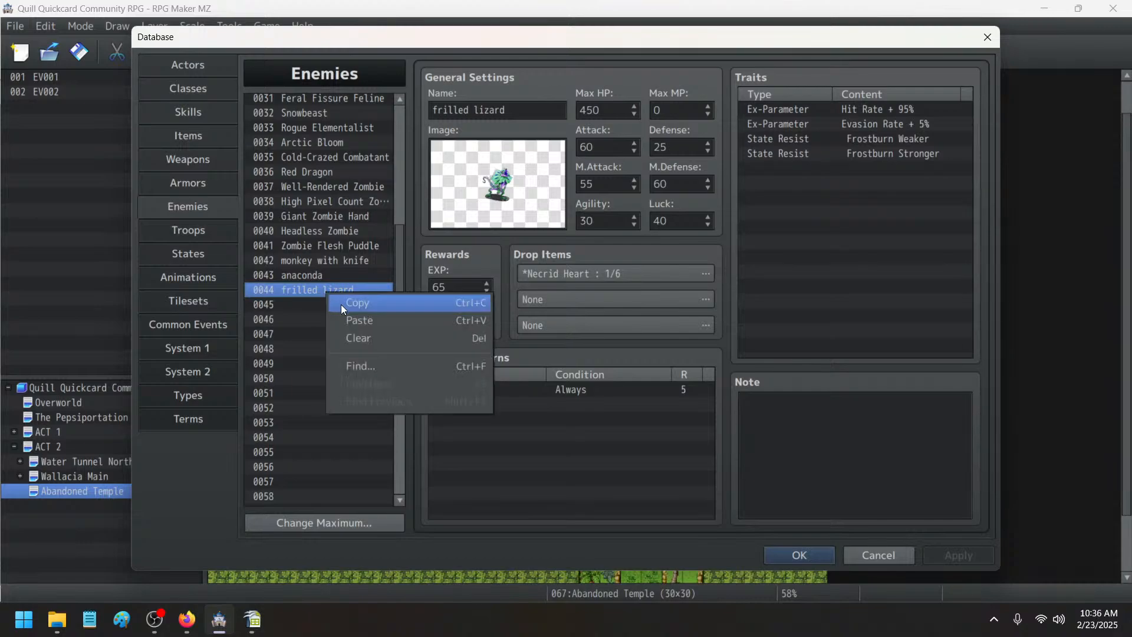
click(341, 304)
click(321, 306)
right_click(322, 306)
click(356, 334)
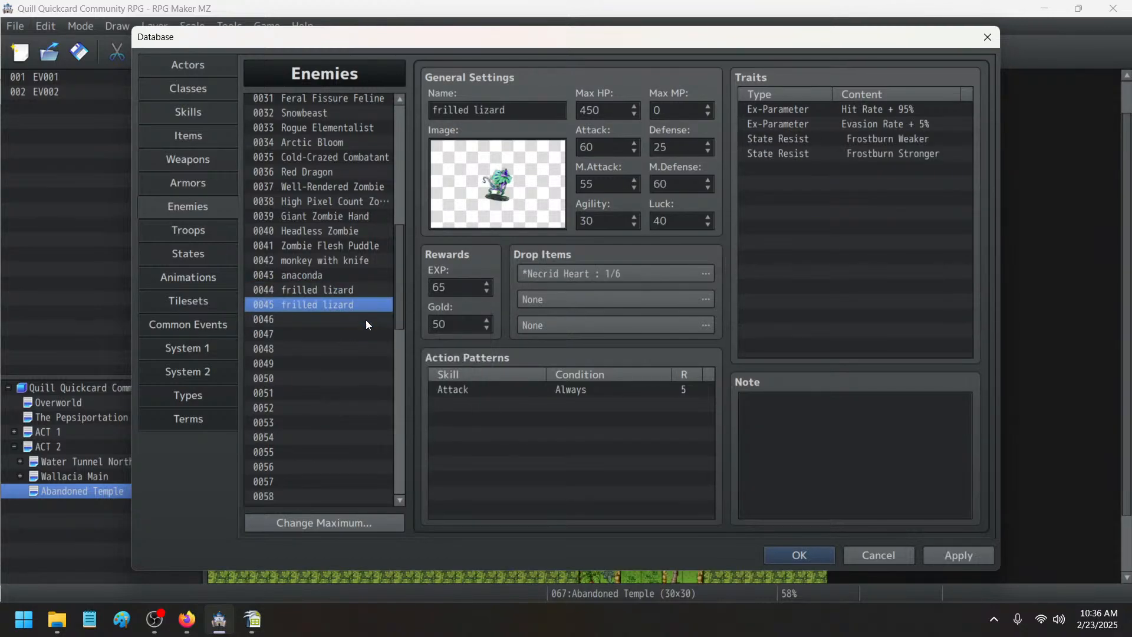
- Rename enemy 0045 as "Crazed Canopy Catboy"
triple_click(527, 109)
text(Cra)
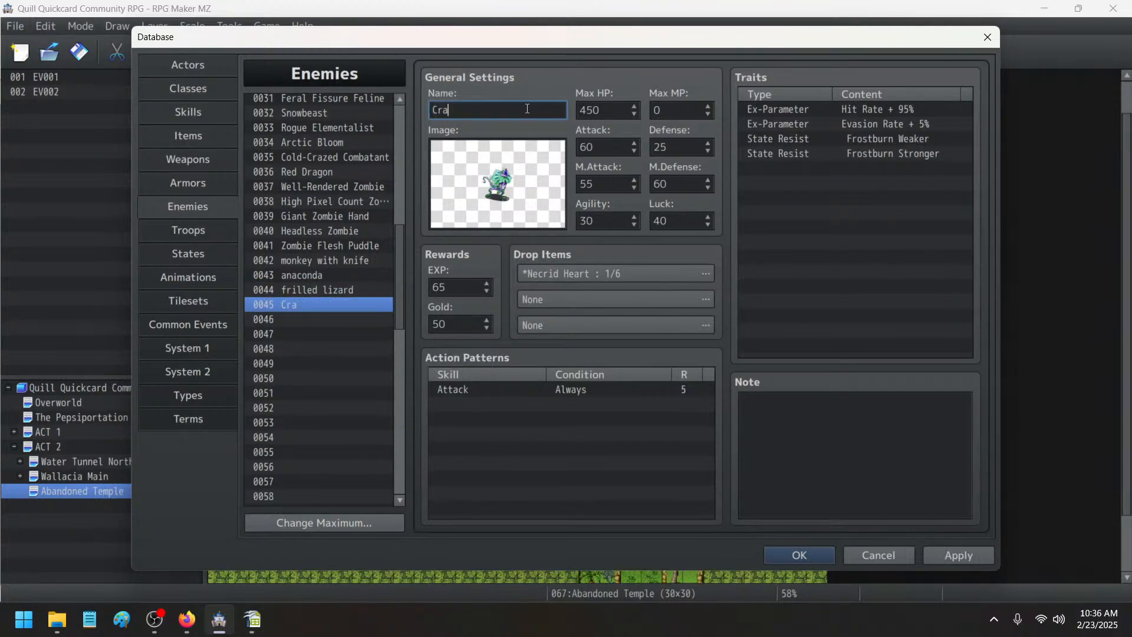
text(zed Canopy C)
text(atboy)
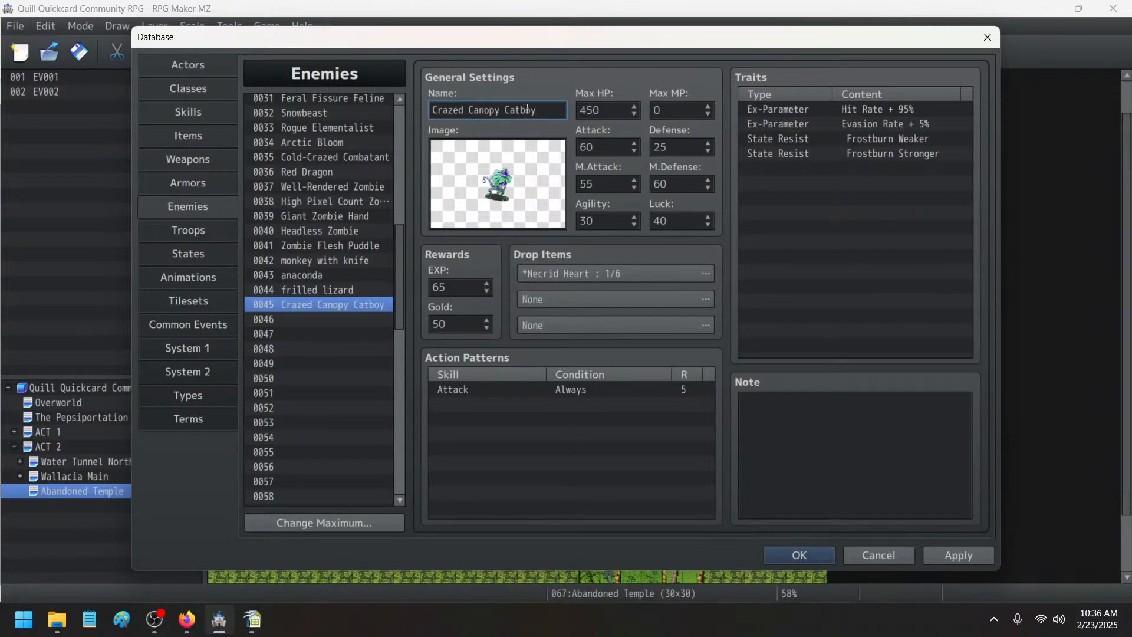
- Set the battler image of Crazed Canopy Catboy to Caitsith with hue 119 and apply the database changes
double_click(520, 177)
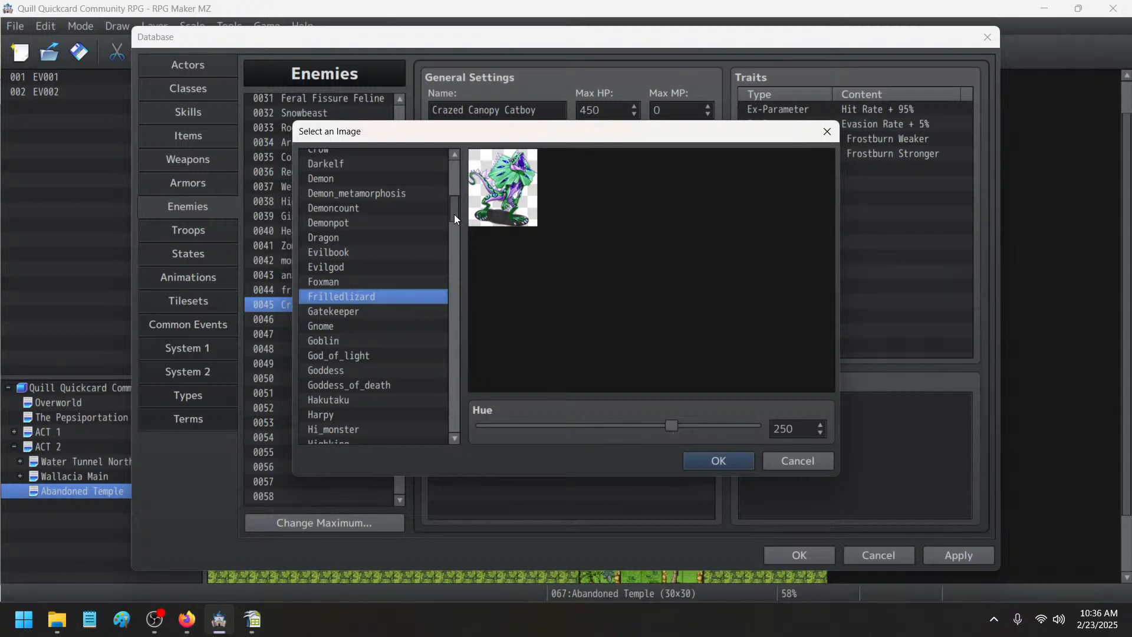
drag(671, 428, 398, 406)
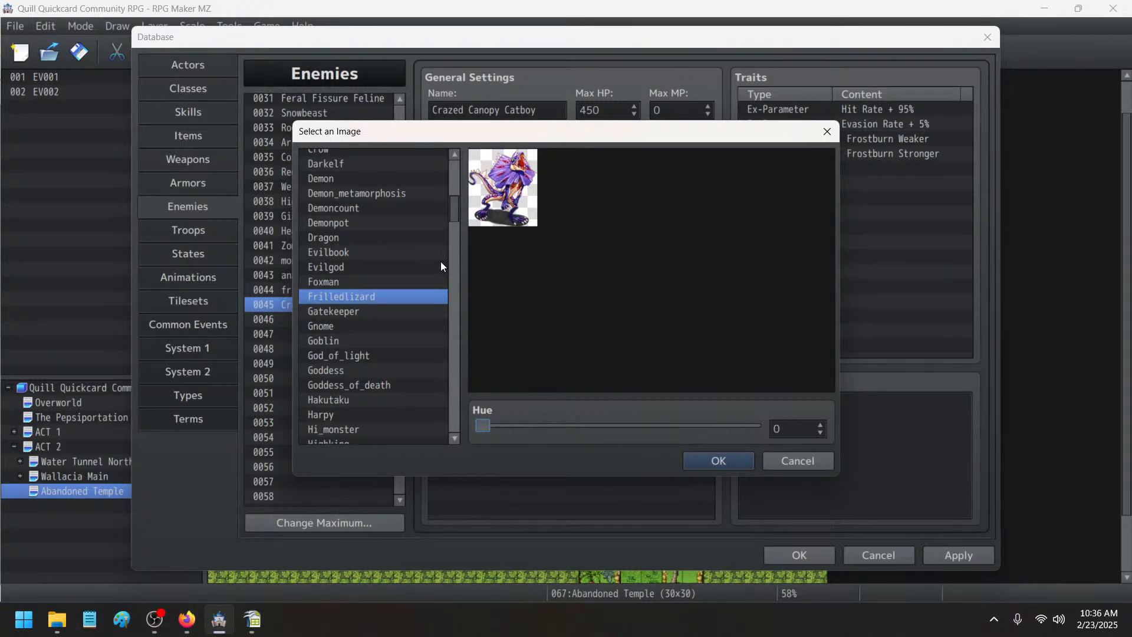
drag(448, 205, 469, 160)
scroll(449, 241, down, 1)
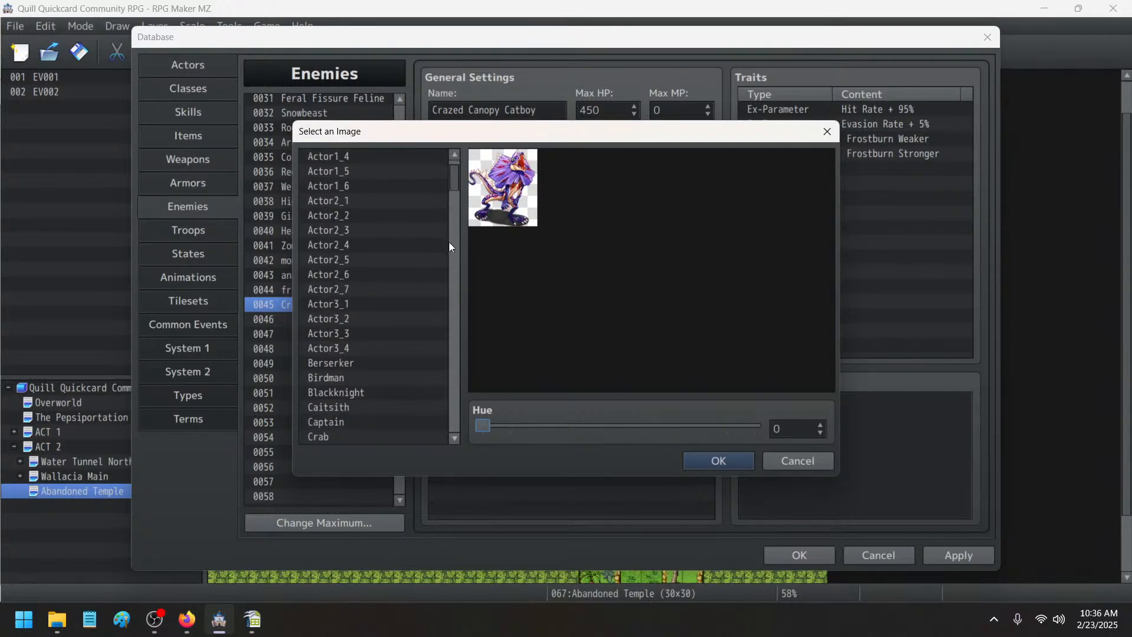
click(335, 407)
drag(486, 421, 567, 424)
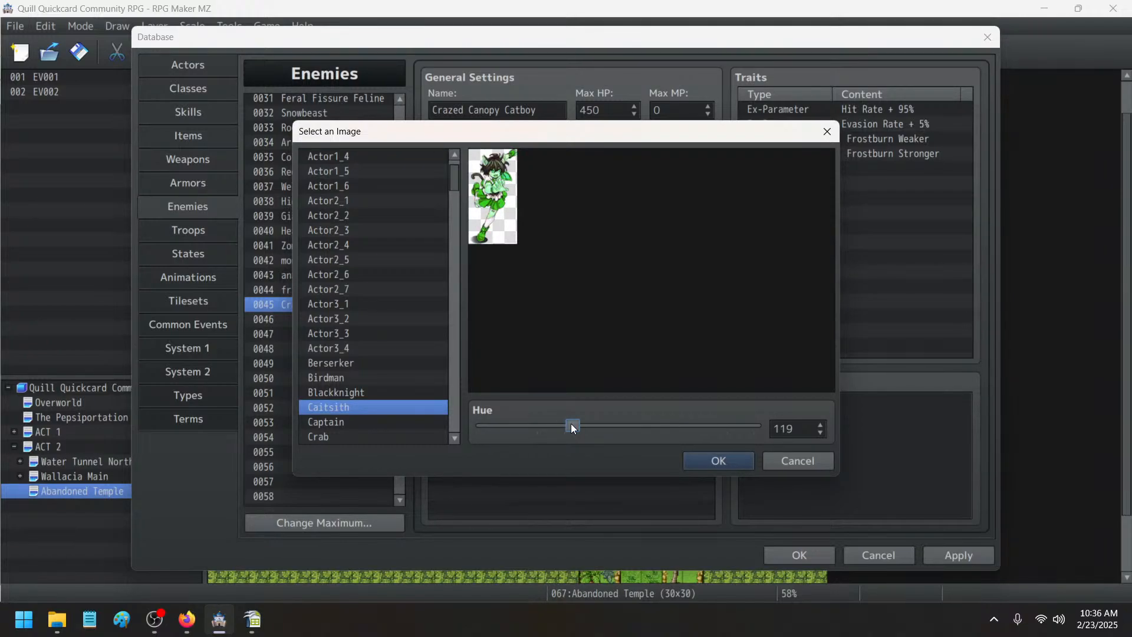
click(718, 461)
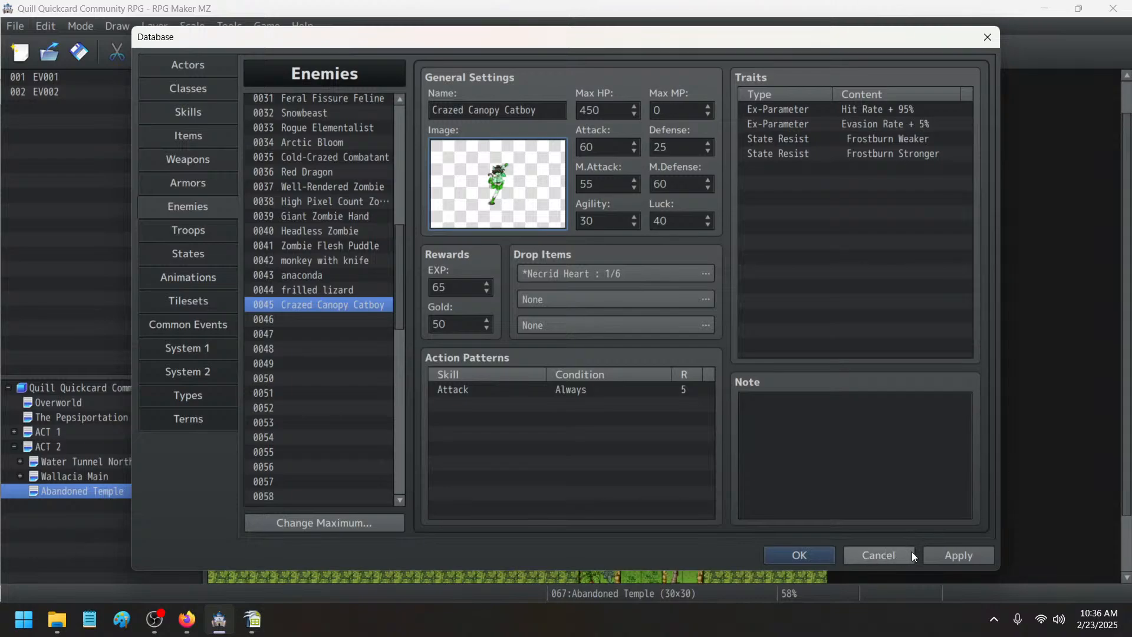
click(960, 556)
- Set the first drop item of Crazed Canopy Catboy and frilled lizard to None
double_click(550, 273)
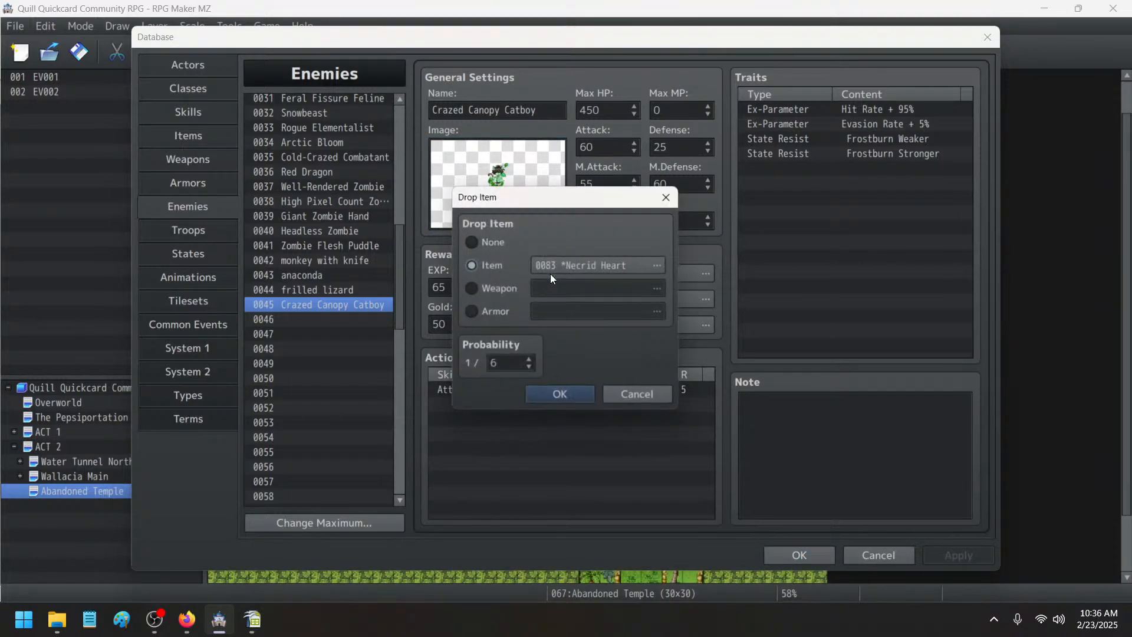
click(490, 241)
click(564, 394)
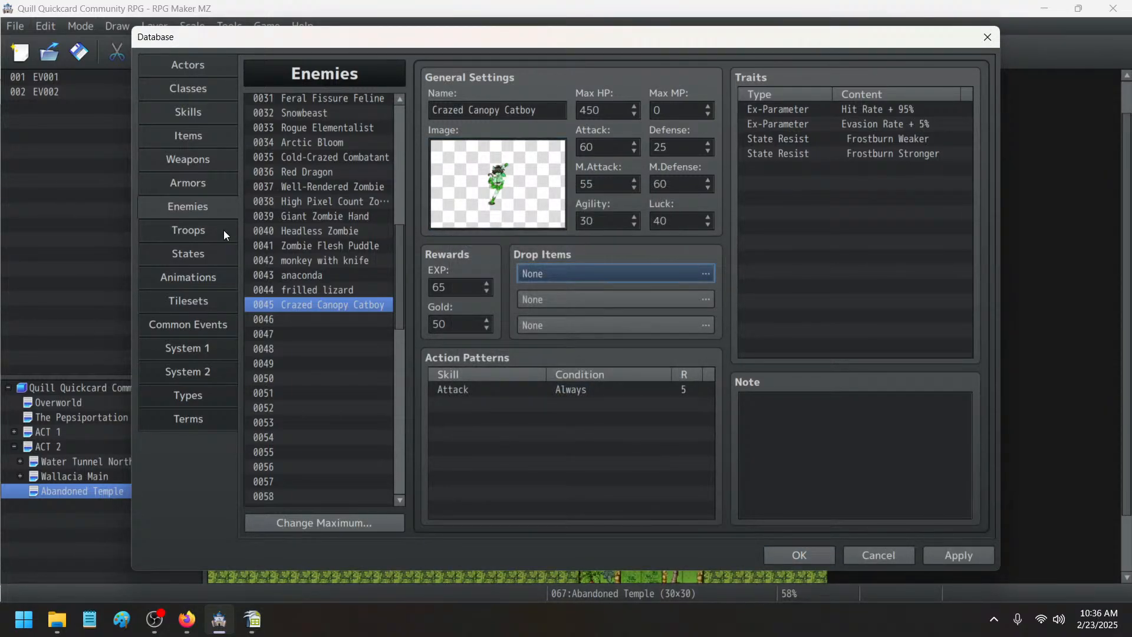
click(297, 289)
double_click(621, 275)
click(482, 242)
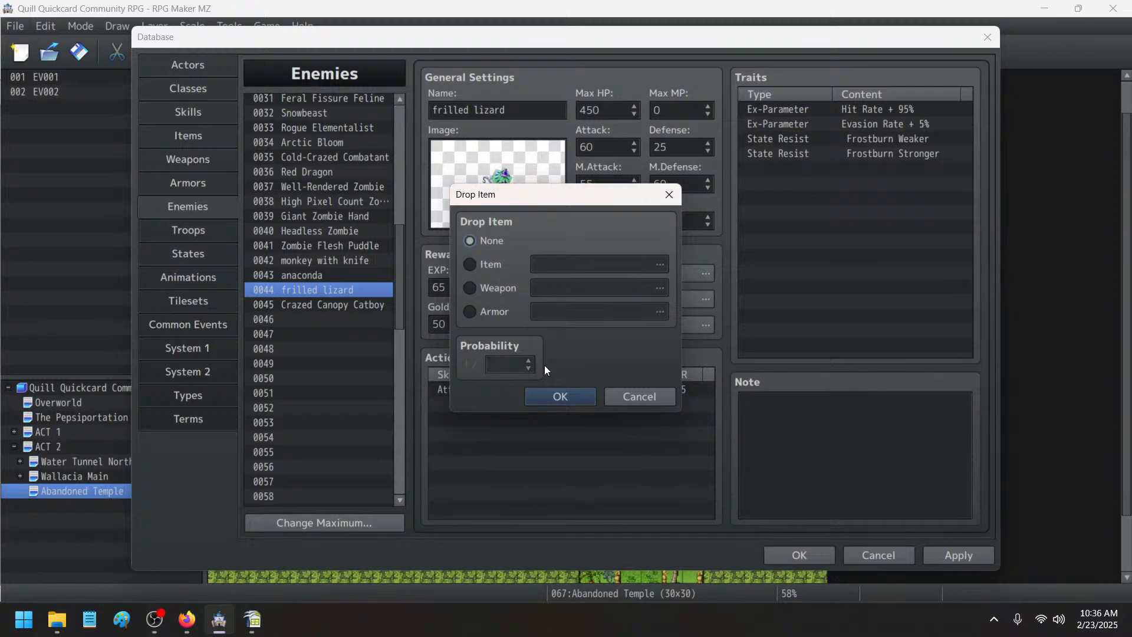
click(557, 394)
- Set the first drop item of anaconda and monkey with knife to None
click(306, 275)
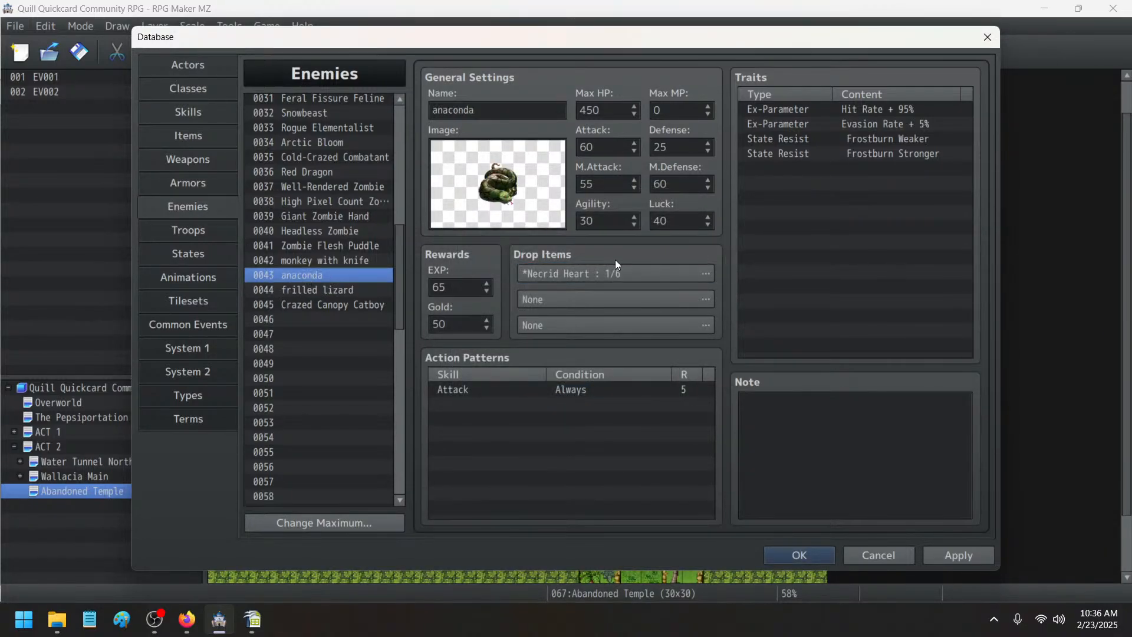
double_click(615, 272)
click(470, 240)
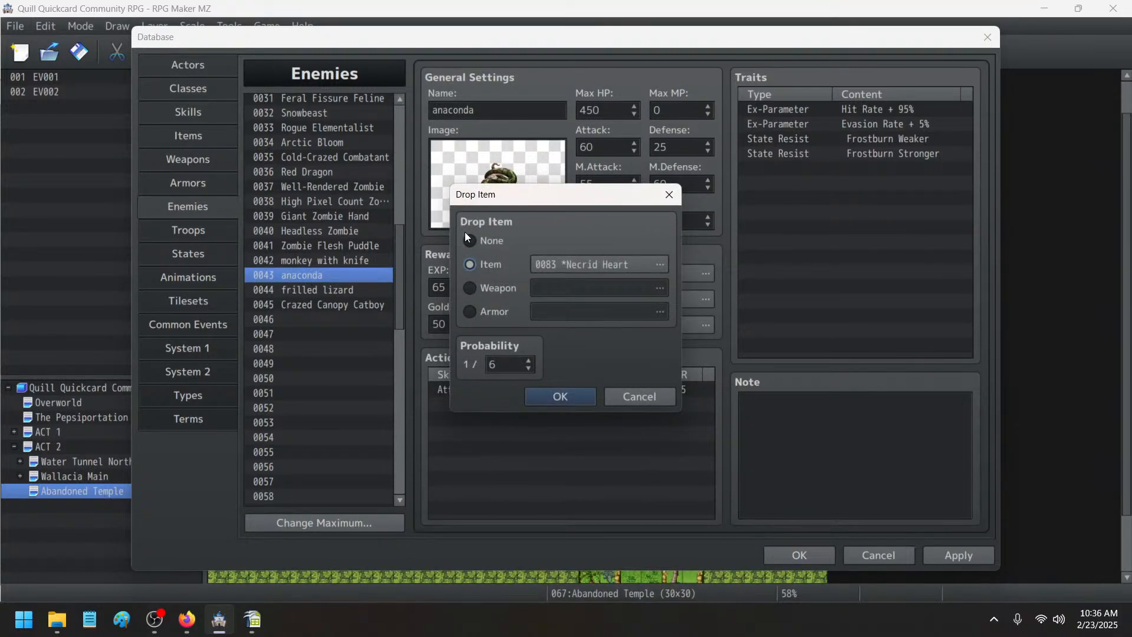
click(560, 396)
click(320, 260)
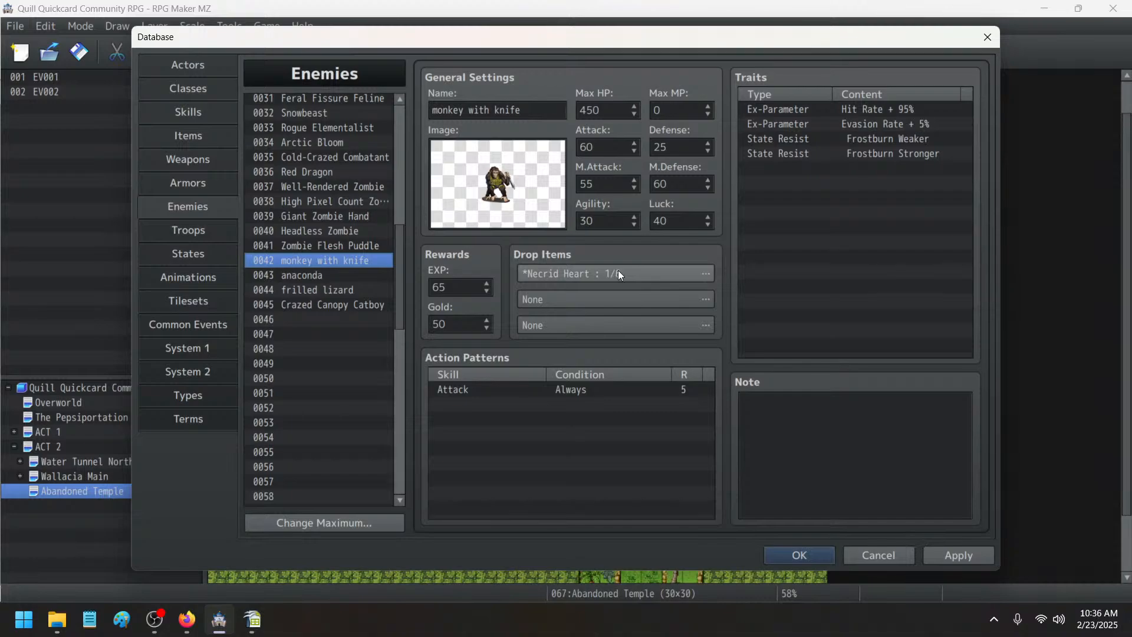
double_click(617, 271)
click(470, 241)
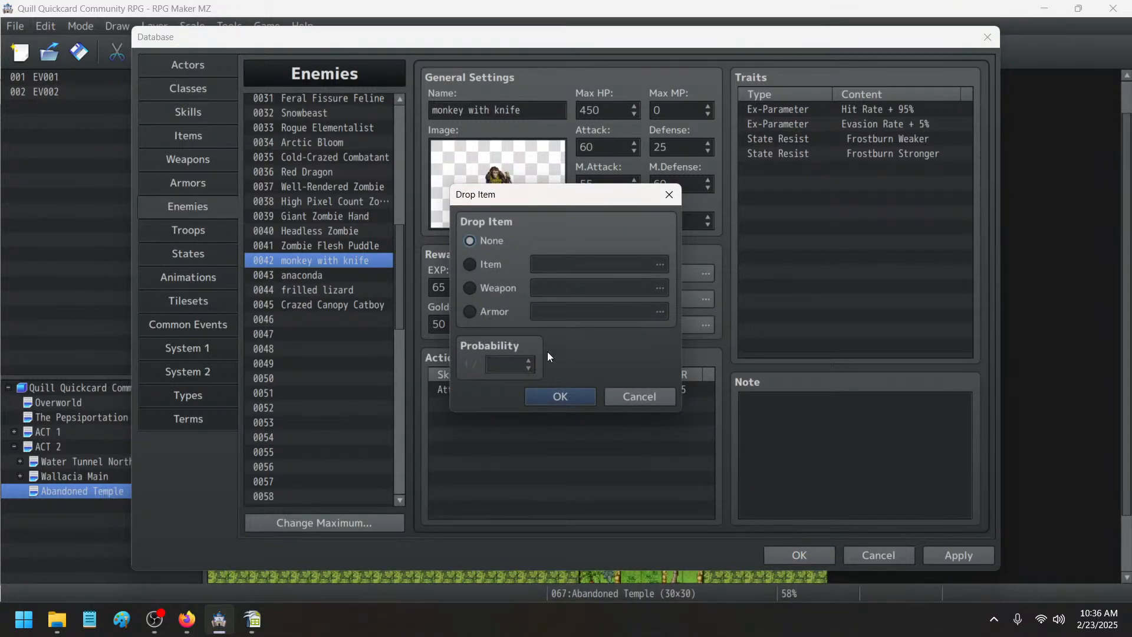
click(554, 392)
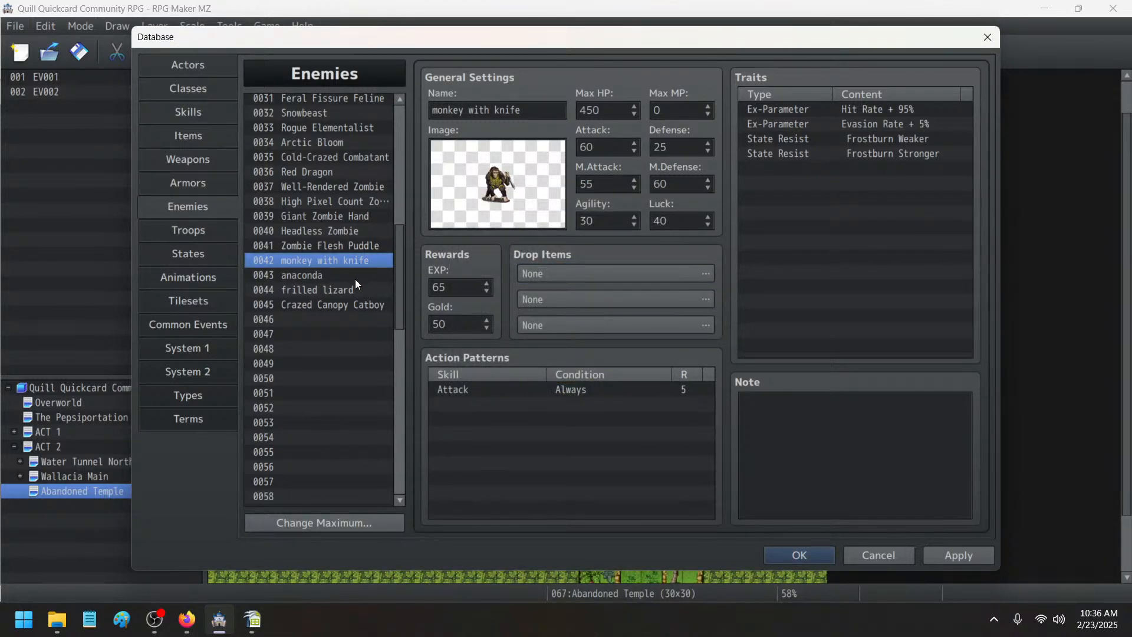
- Check the drop items of the four new enemies, 0042 to 0045, and apply the database changes
click(355, 279)
click(354, 303)
click(348, 291)
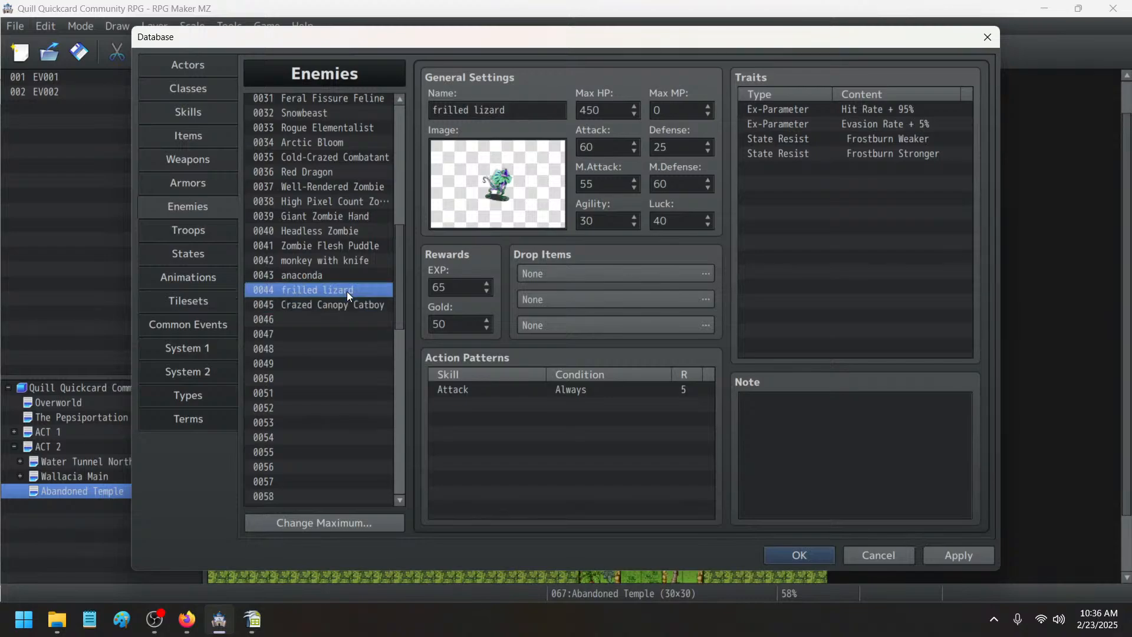
click(343, 273)
click(345, 261)
click(344, 275)
click(344, 303)
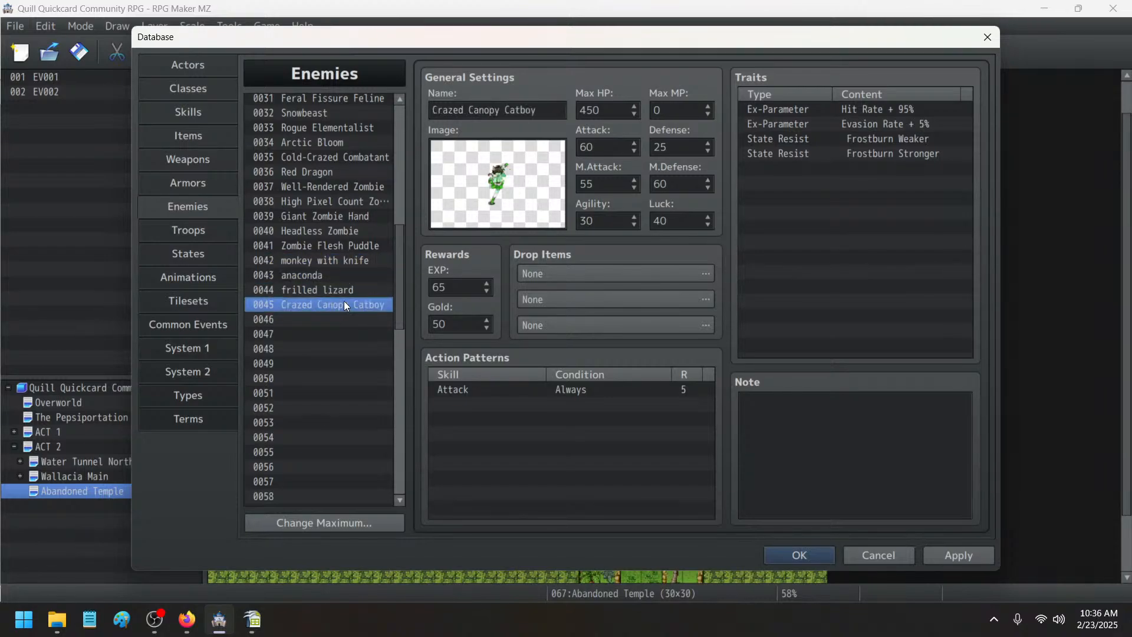
click(344, 289)
click(985, 554)
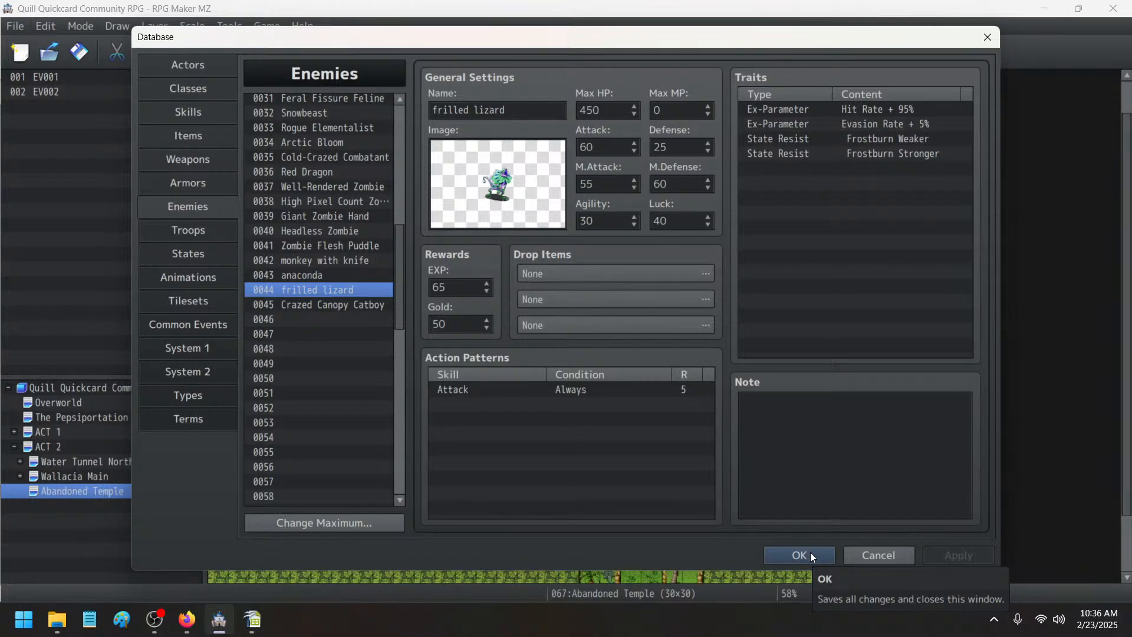
- Review the images and stats of the four new enemies, 0042 to 0045, and close the database
click(361, 258)
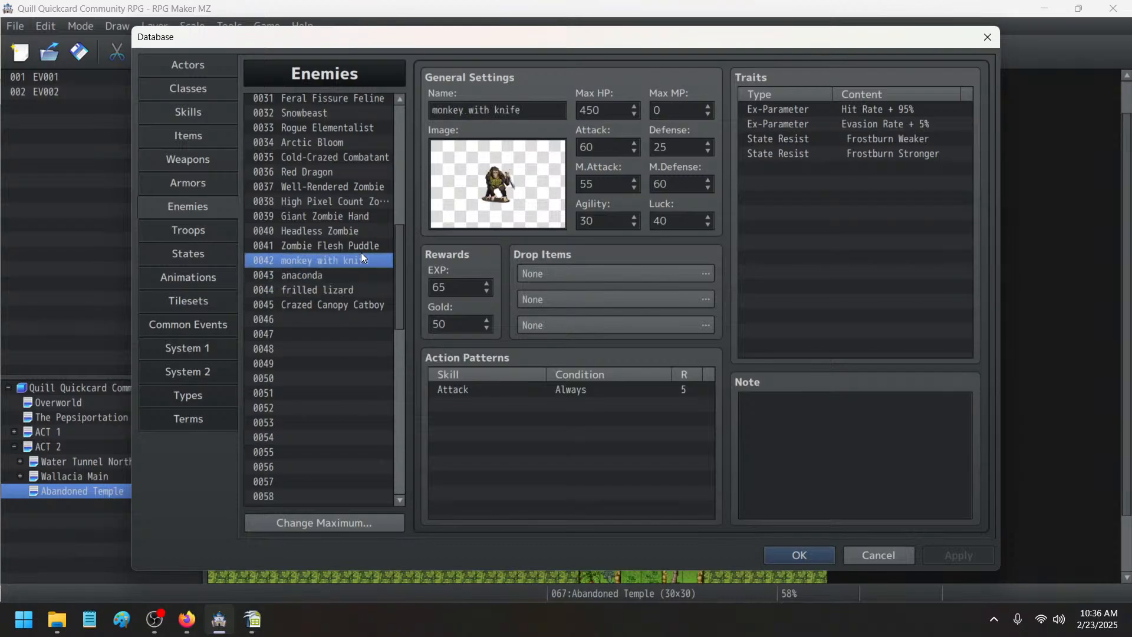
click(354, 275)
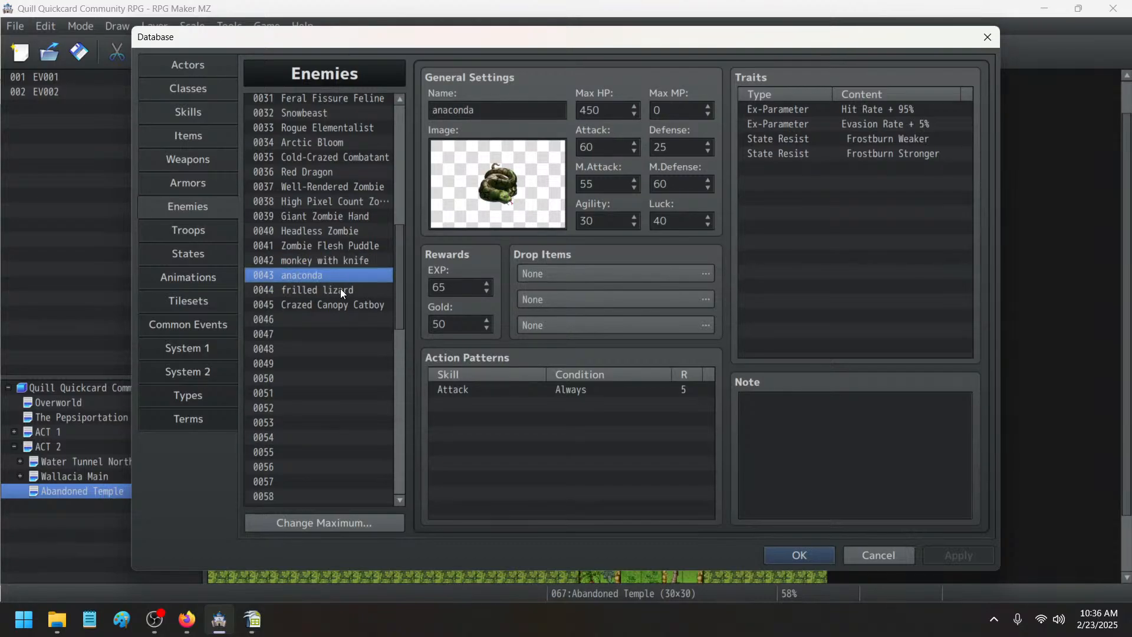
click(341, 289)
click(345, 308)
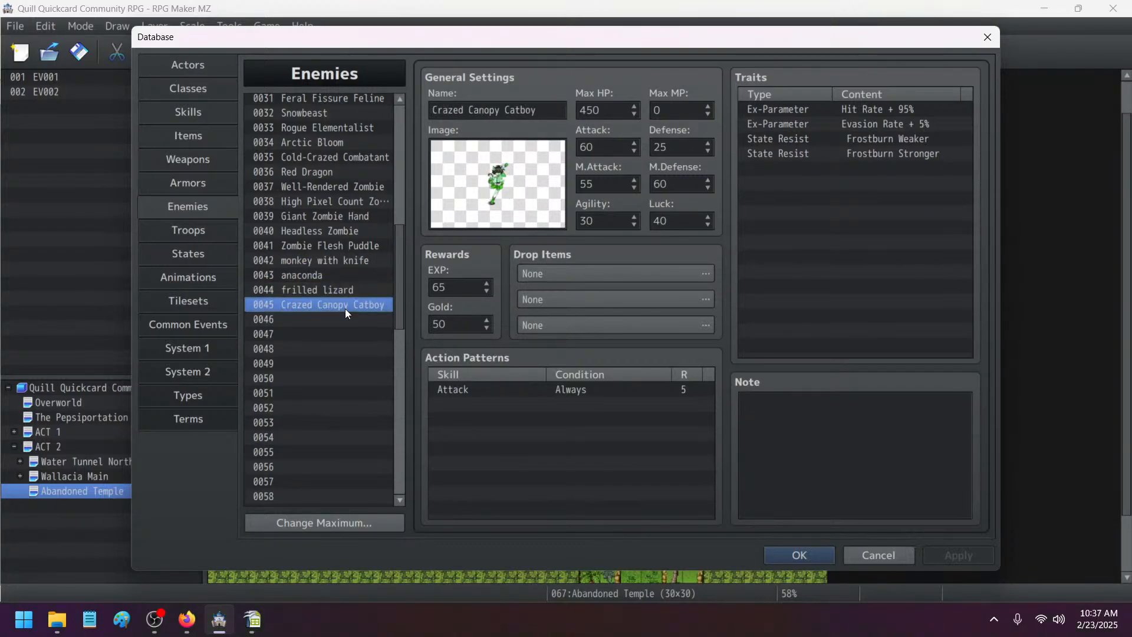
click(799, 555)
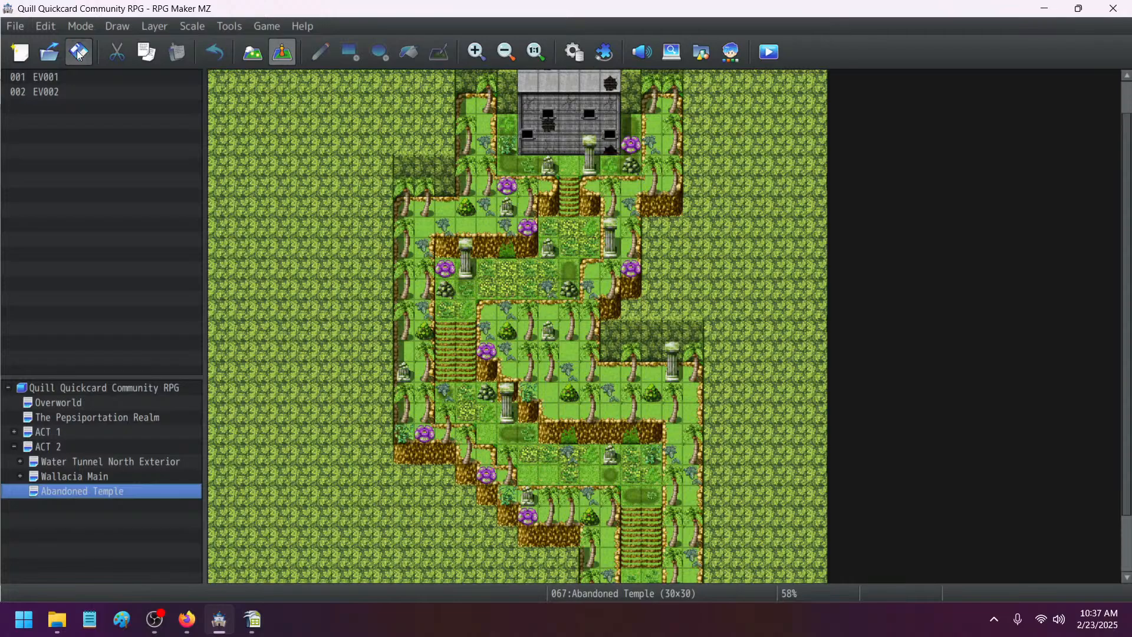
scroll(727, 235, up, 2)
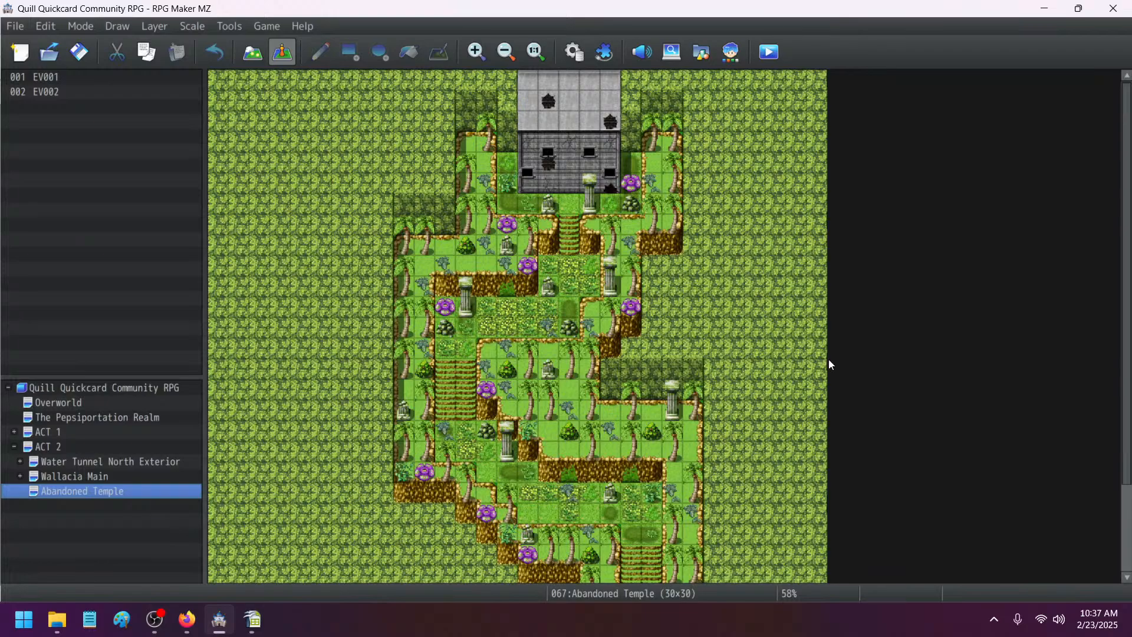
- Reopen the database, compare the monkey with knife, anaconda, frilled lizard and Crazed Canopy Catboy entries, and close it again
click(574, 52)
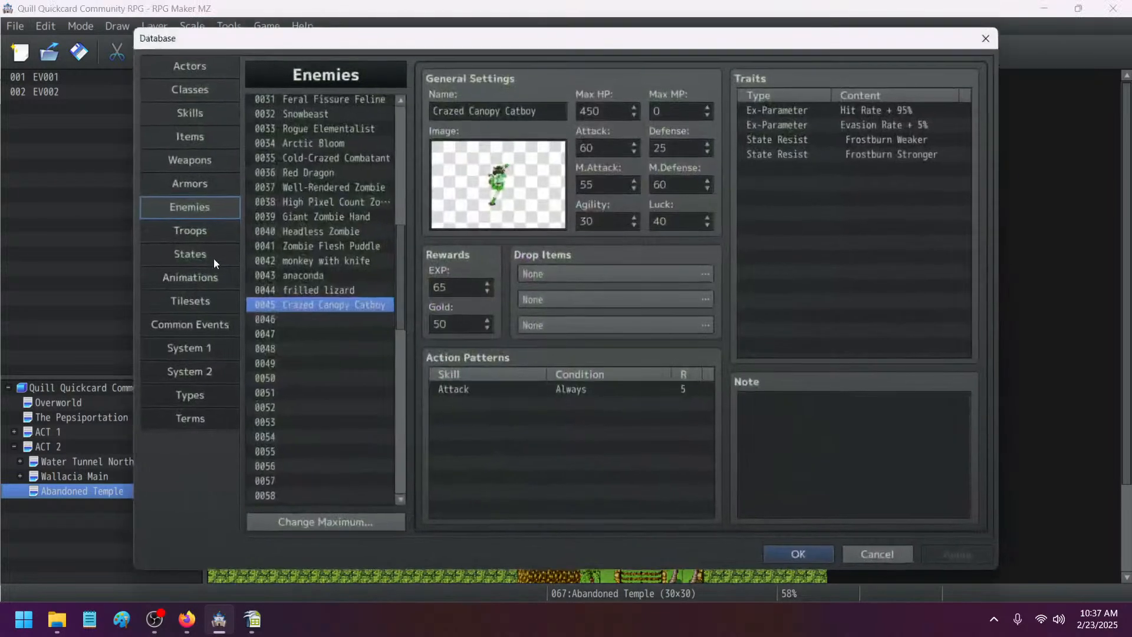
click(323, 275)
click(328, 260)
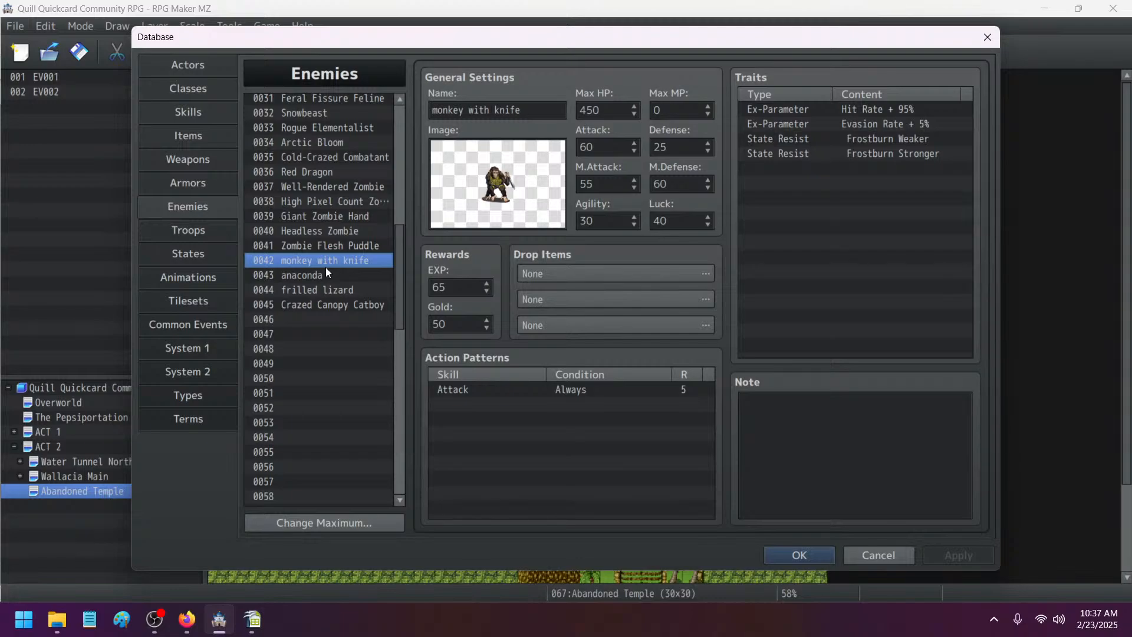
click(318, 274)
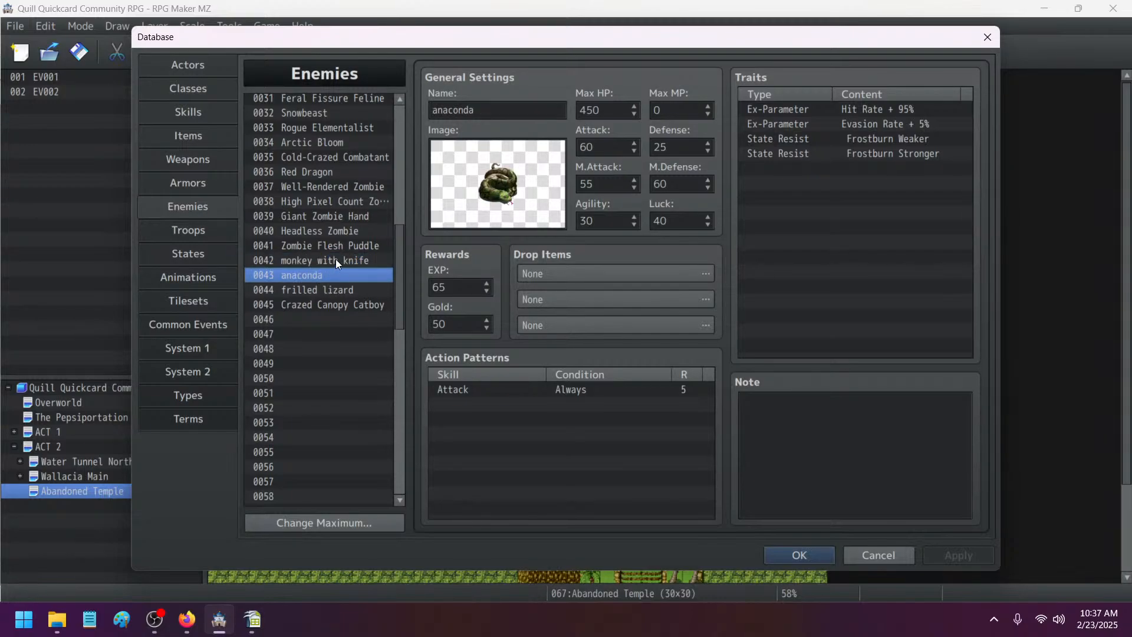
click(335, 260)
click(335, 275)
click(335, 289)
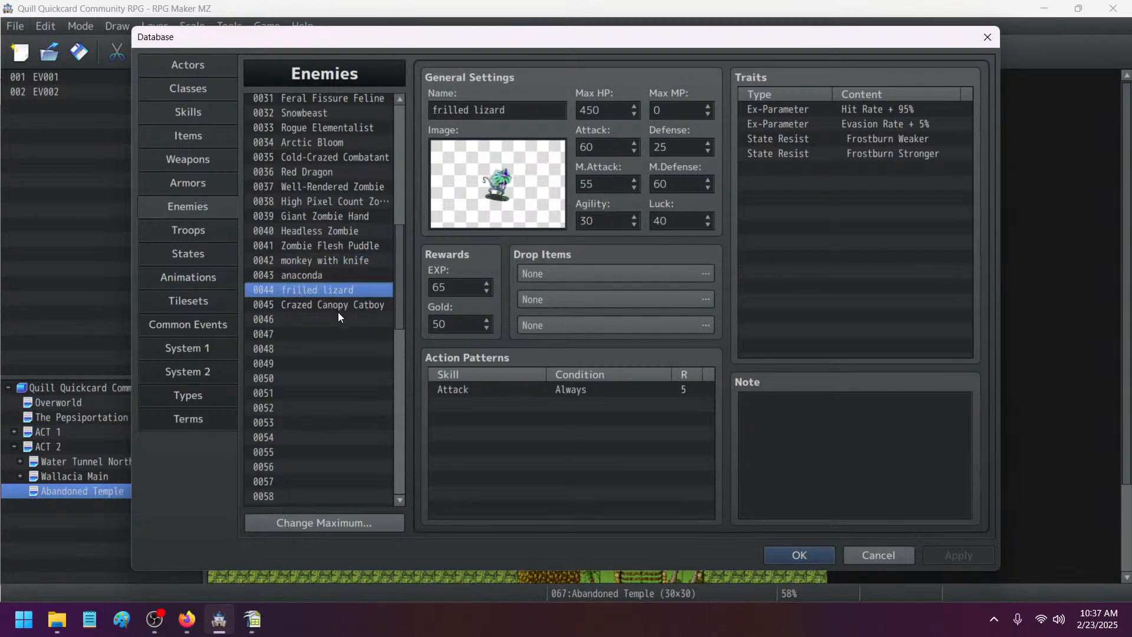
click(340, 305)
click(800, 555)
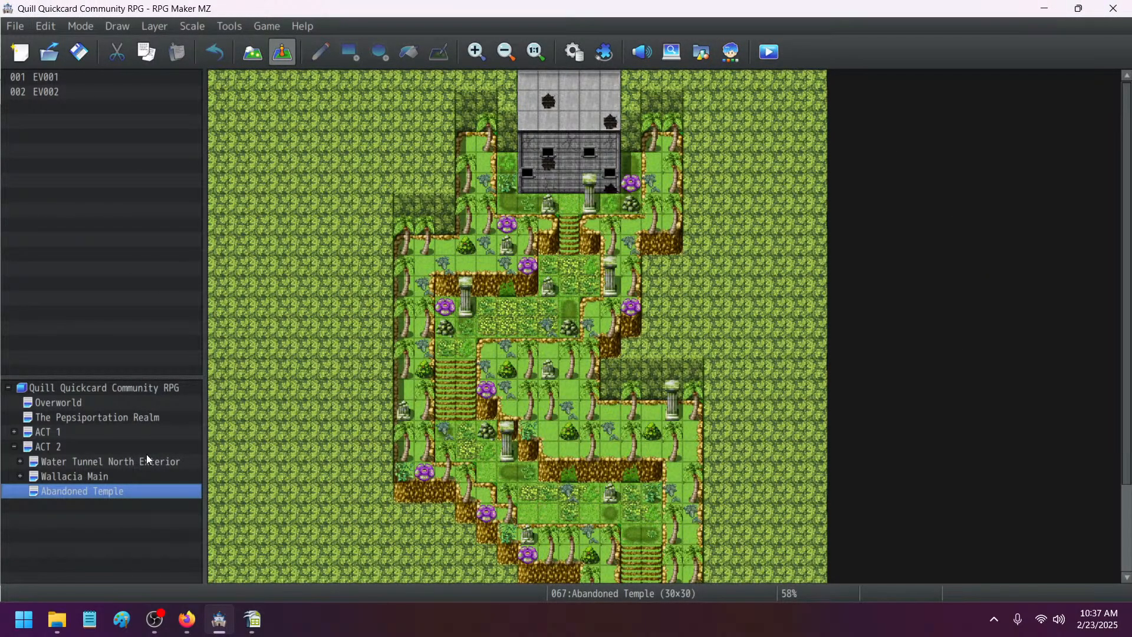
- Create a 20 by 20 map named Temple Interior under Abandoned Temple, with the Specify Battleback option enabled
right_click(143, 493)
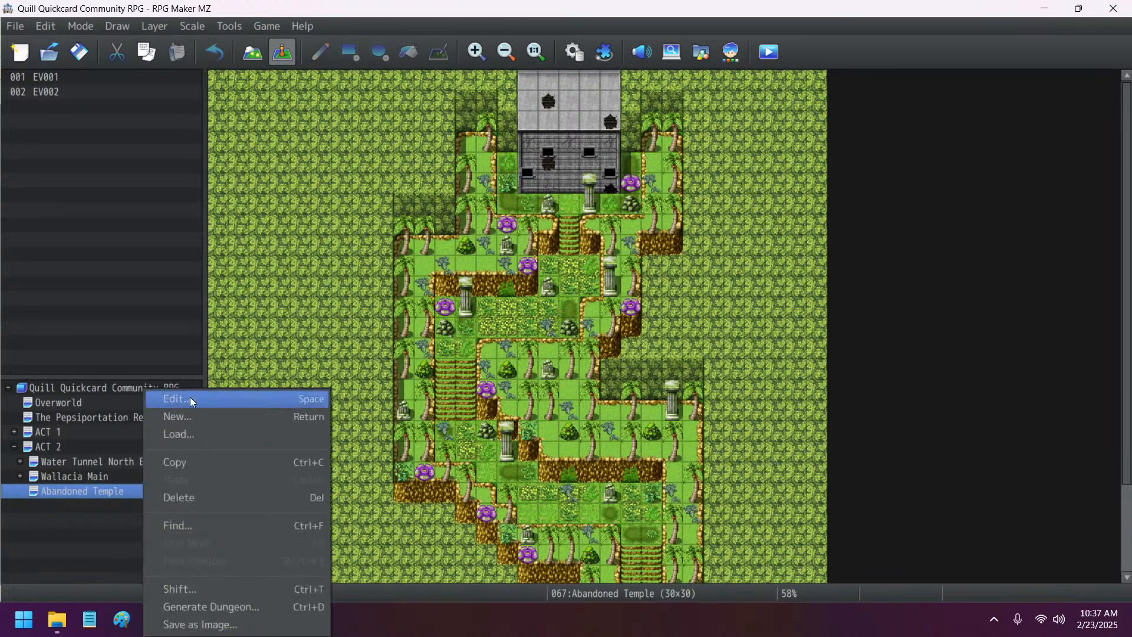
click(192, 416)
triple_click(479, 169)
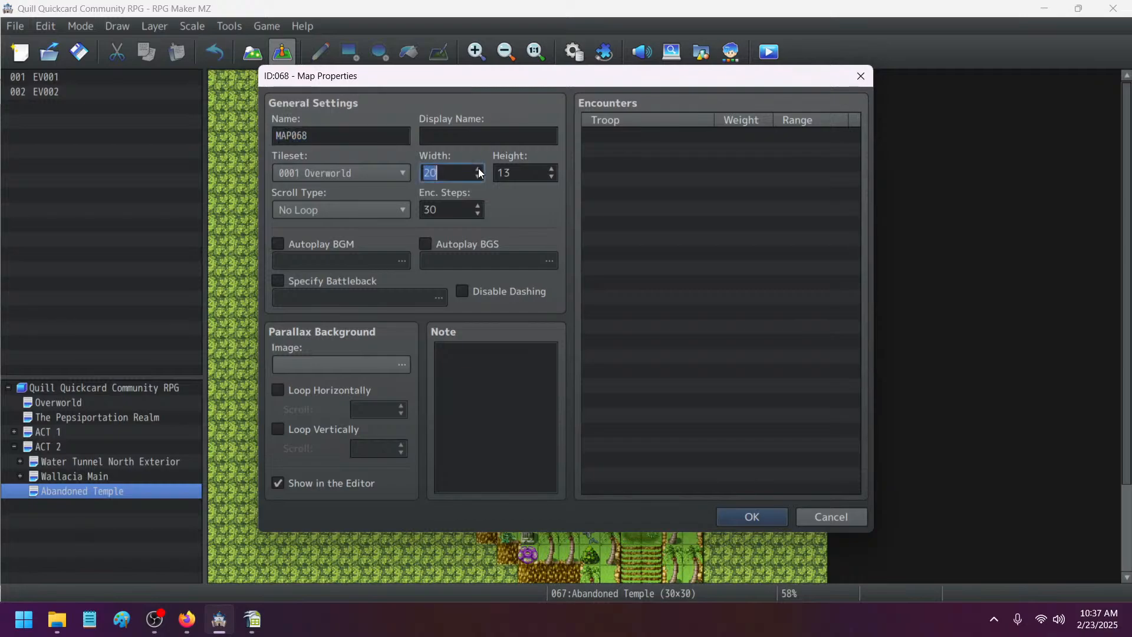
click(555, 169)
triple_click(554, 168)
triple_click(554, 169)
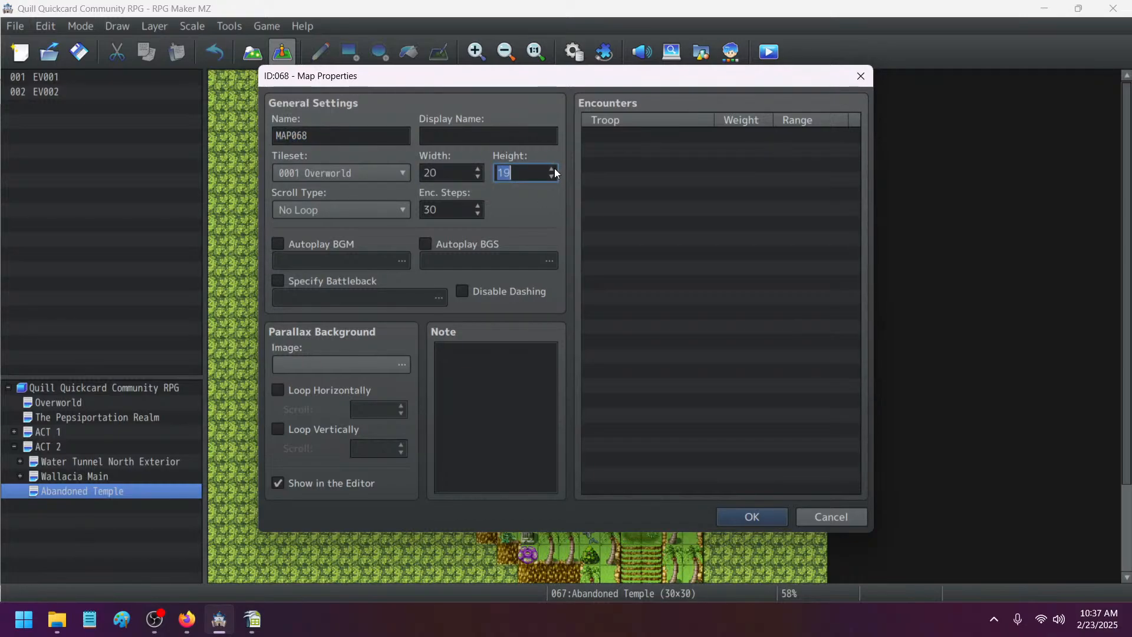
click(554, 169)
click(331, 283)
double_click(362, 135)
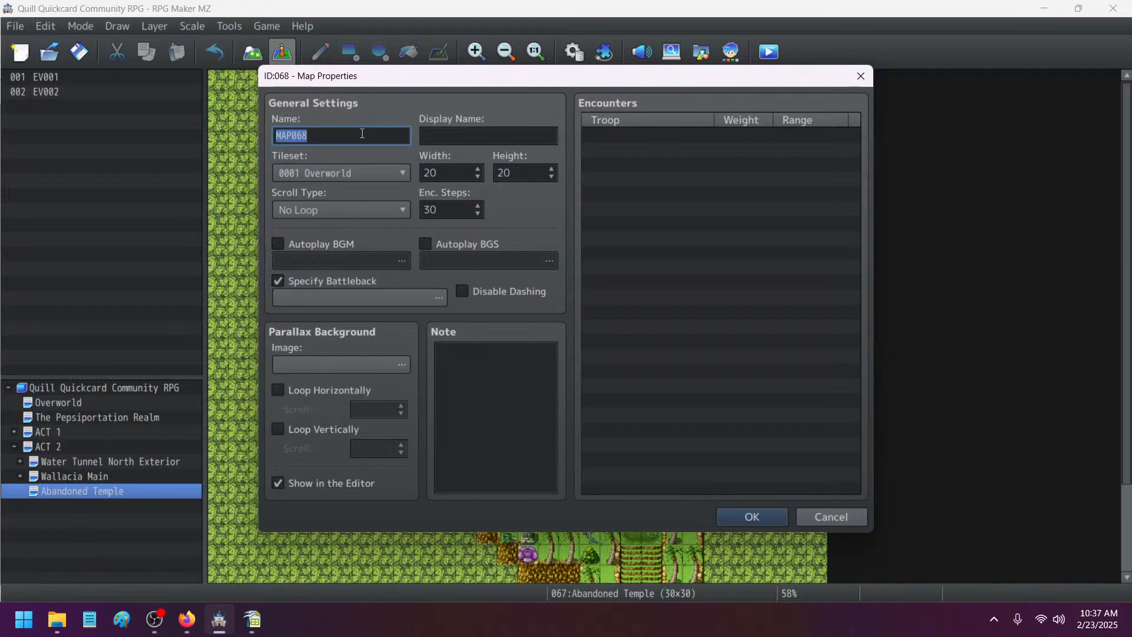
text(Temple Interior)
click(755, 518)
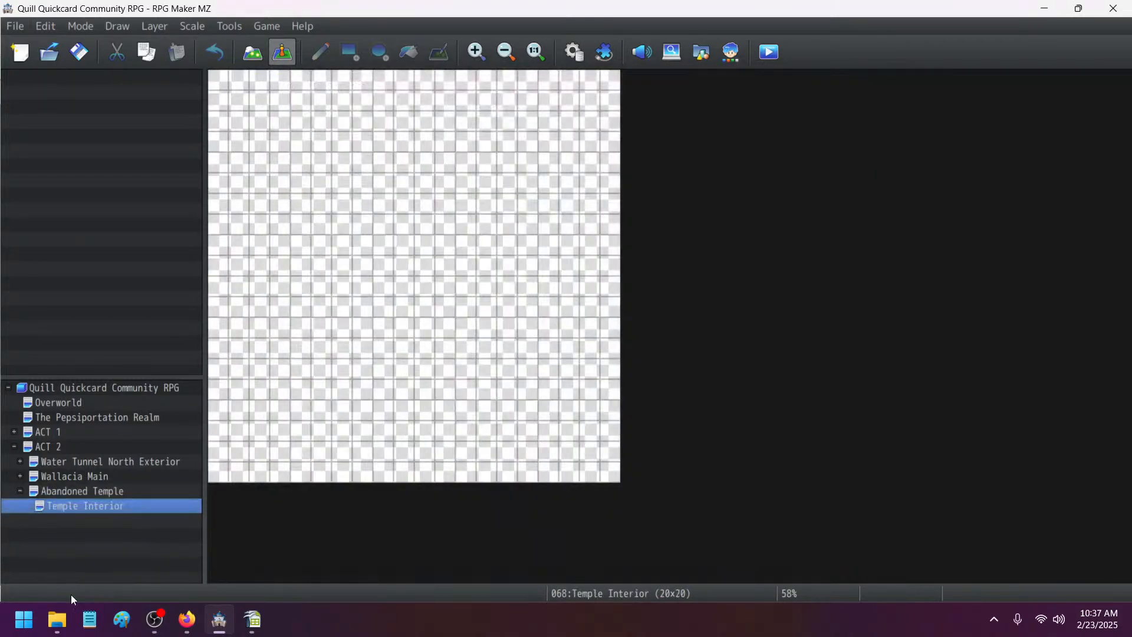
- Switch to Notepad and add the line "monkey ability gorilla tactics" at the start of the project notes, then minimize them
click(56, 619)
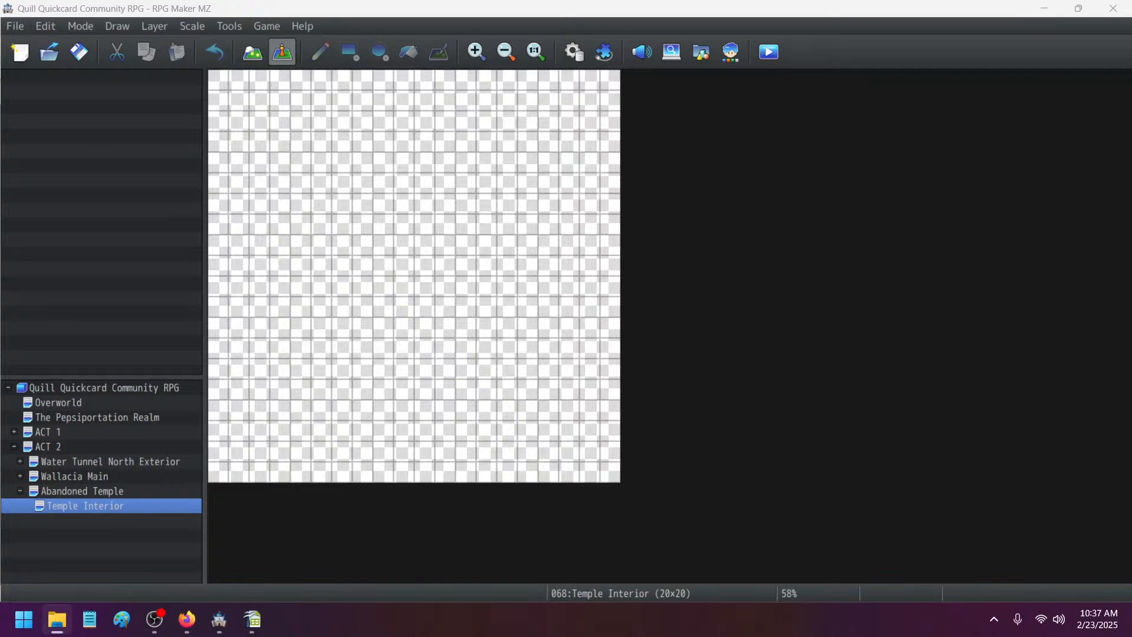
click(89, 619)
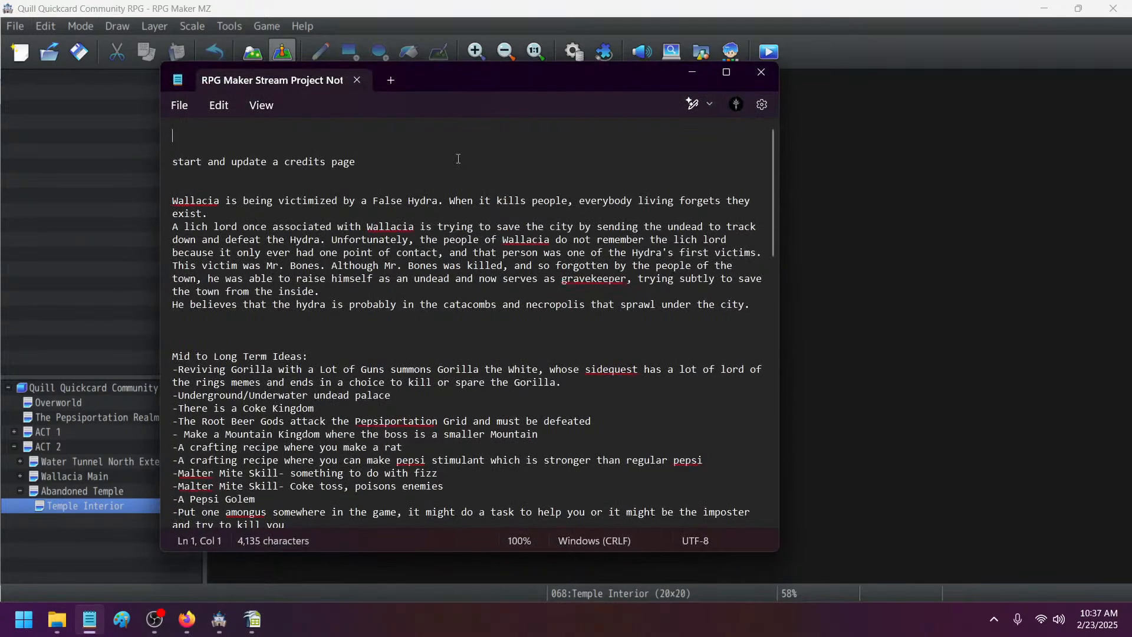
text(monkey a)
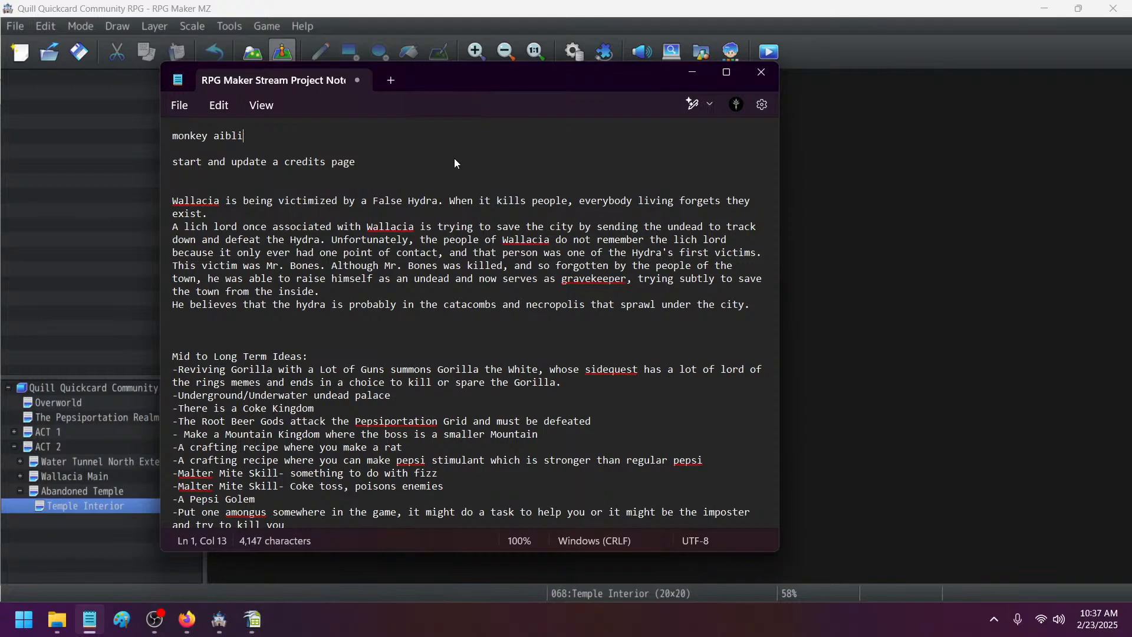
text(bility gorilla taxcti)
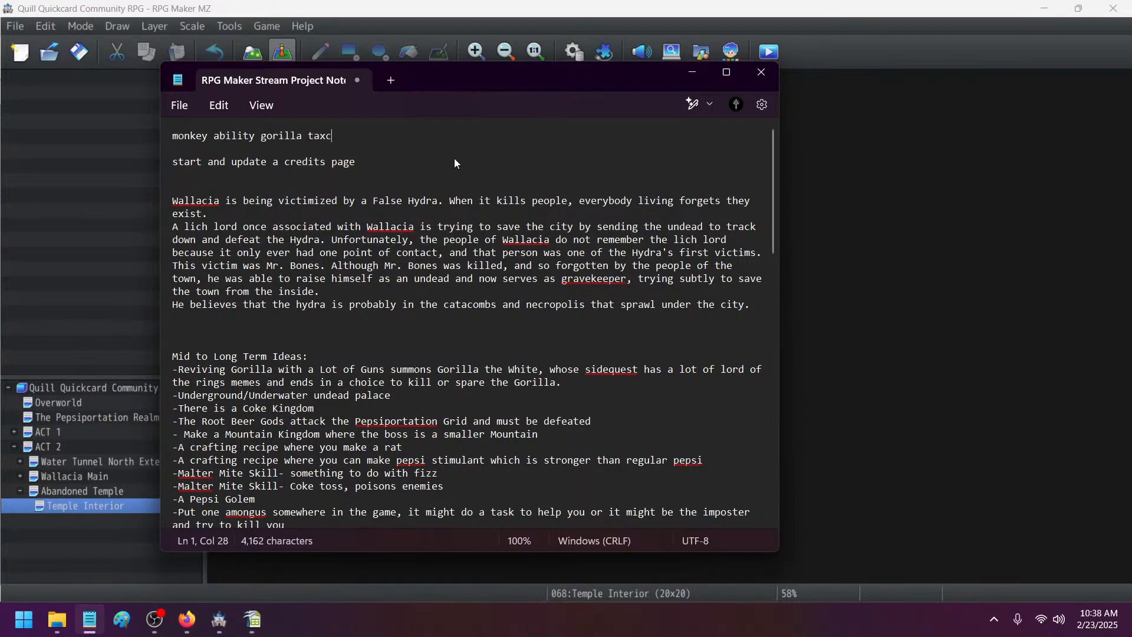
key(BackSpace)
key(BackSpace)
key(BackSpace)
key(BackSpace)
text(ctics)
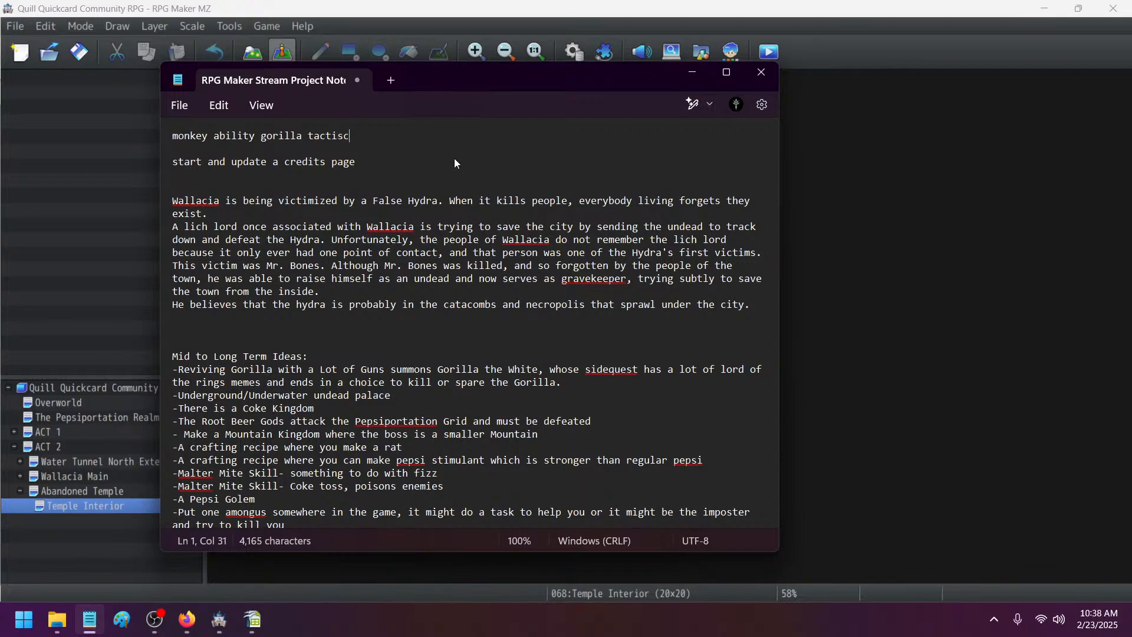
key(BackSpace)
key(BackSpace)
text(cs)
click(694, 73)
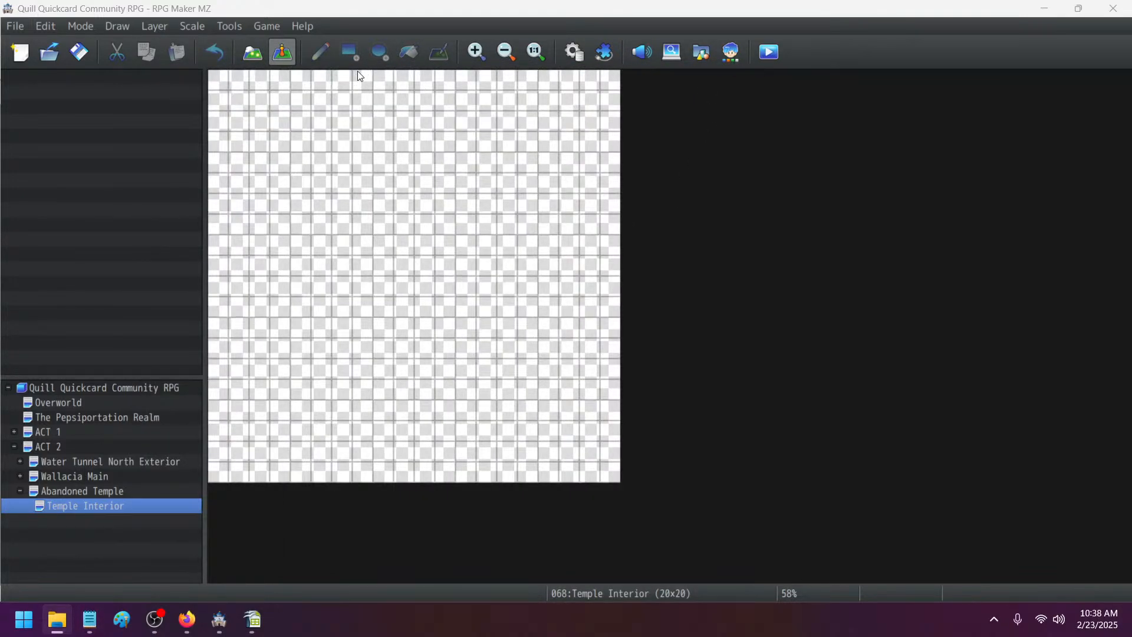
- Change the tileset of the Temple Interior map to 0004 Dungeon, leaving its battleback images at None
right_click(94, 503)
click(119, 404)
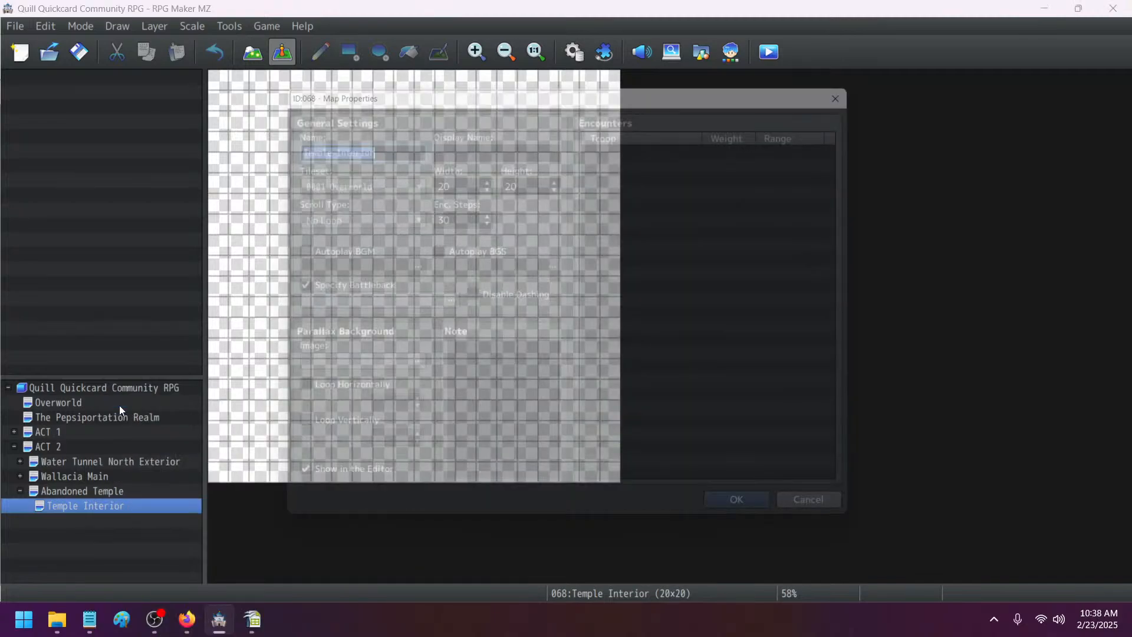
click(327, 301)
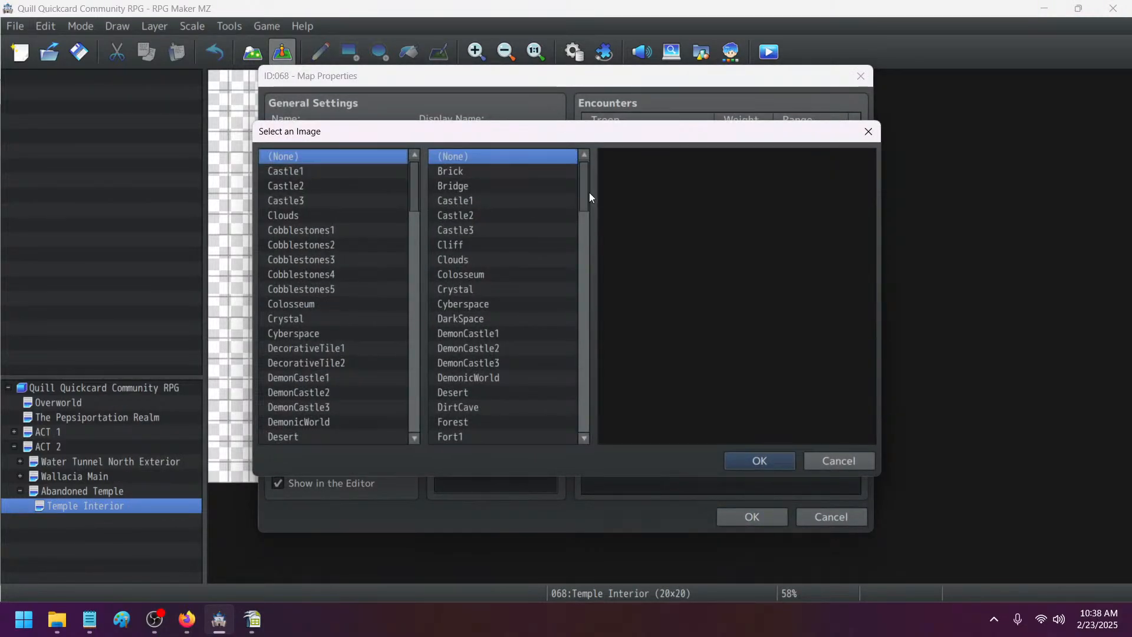
click(759, 460)
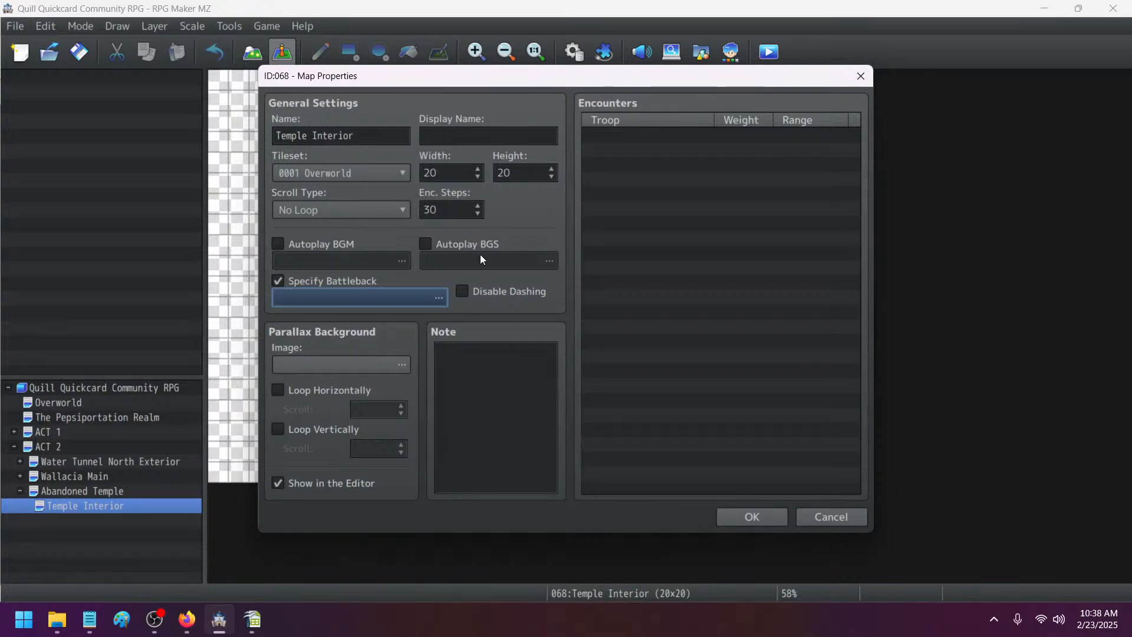
click(362, 171)
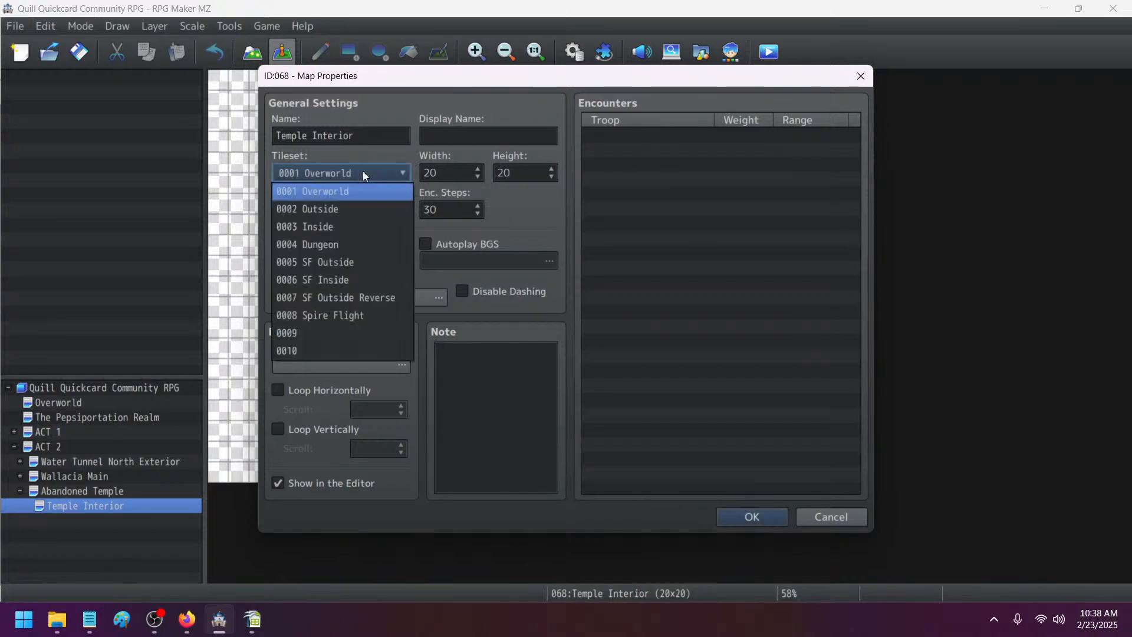
click(341, 243)
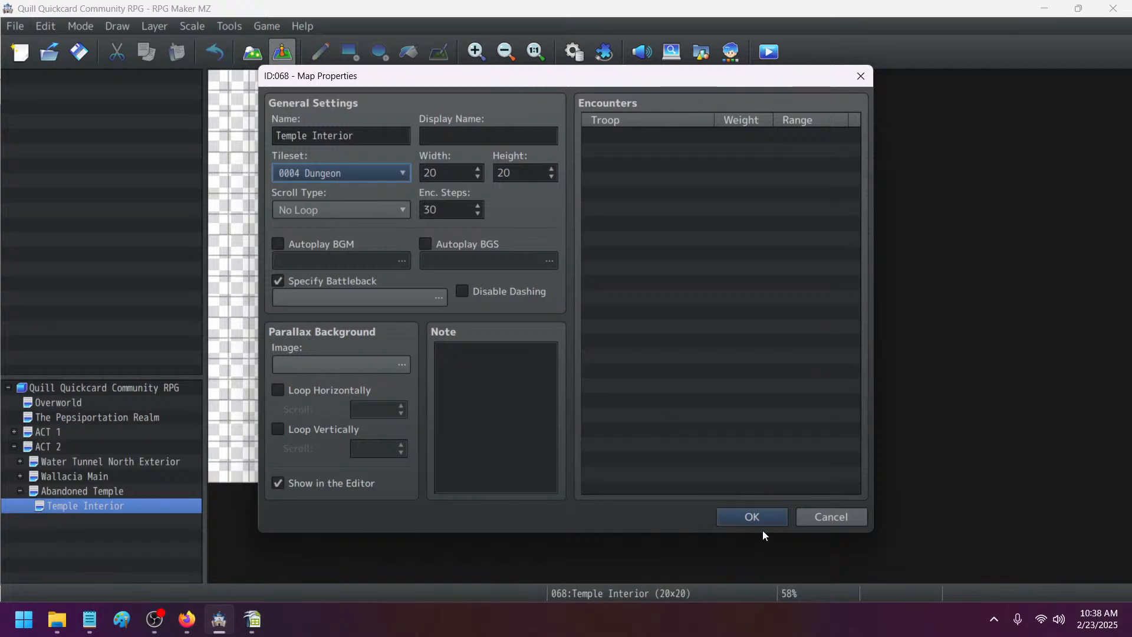
click(753, 517)
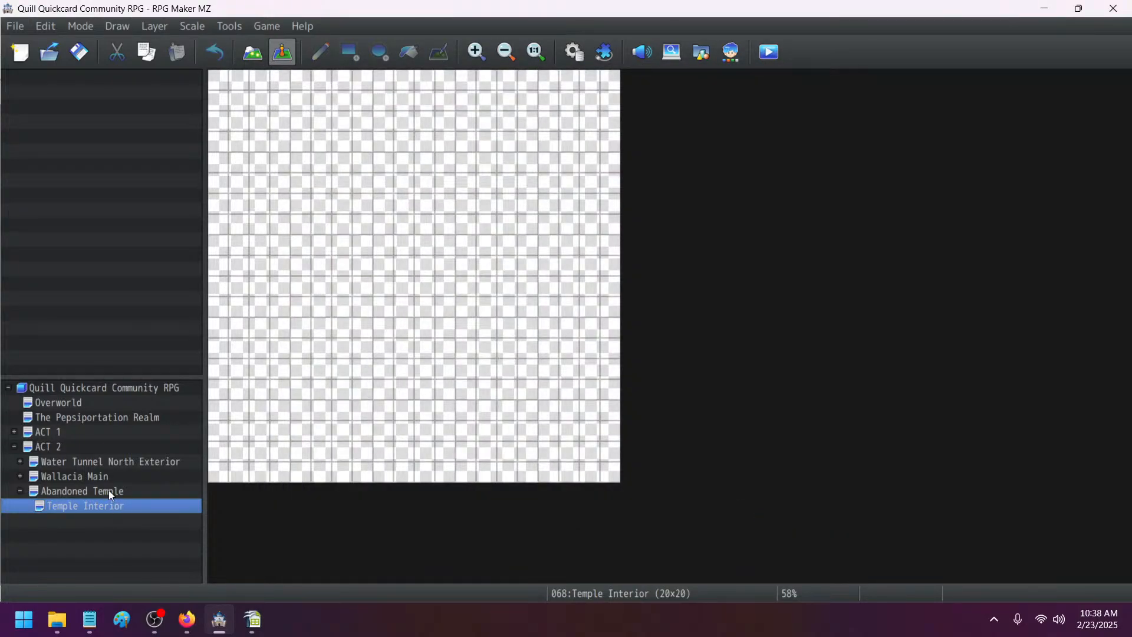
- Open the battleback choice in the Abandoned Temple map properties and select Cobblestones5 as the ground image
right_click(108, 490)
click(147, 394)
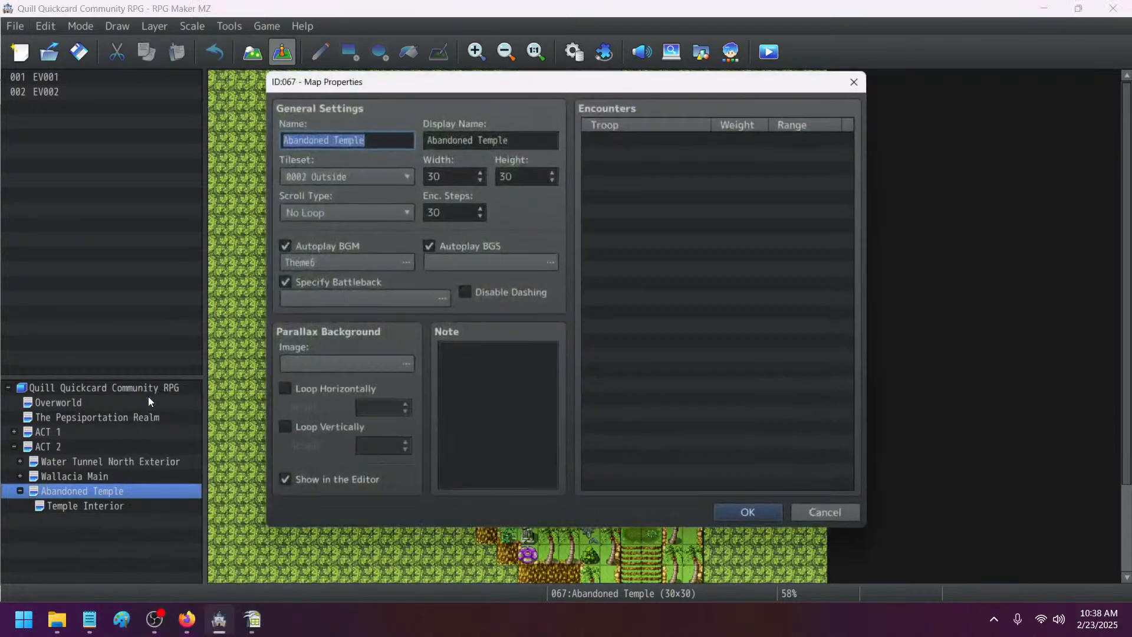
click(340, 301)
click(330, 289)
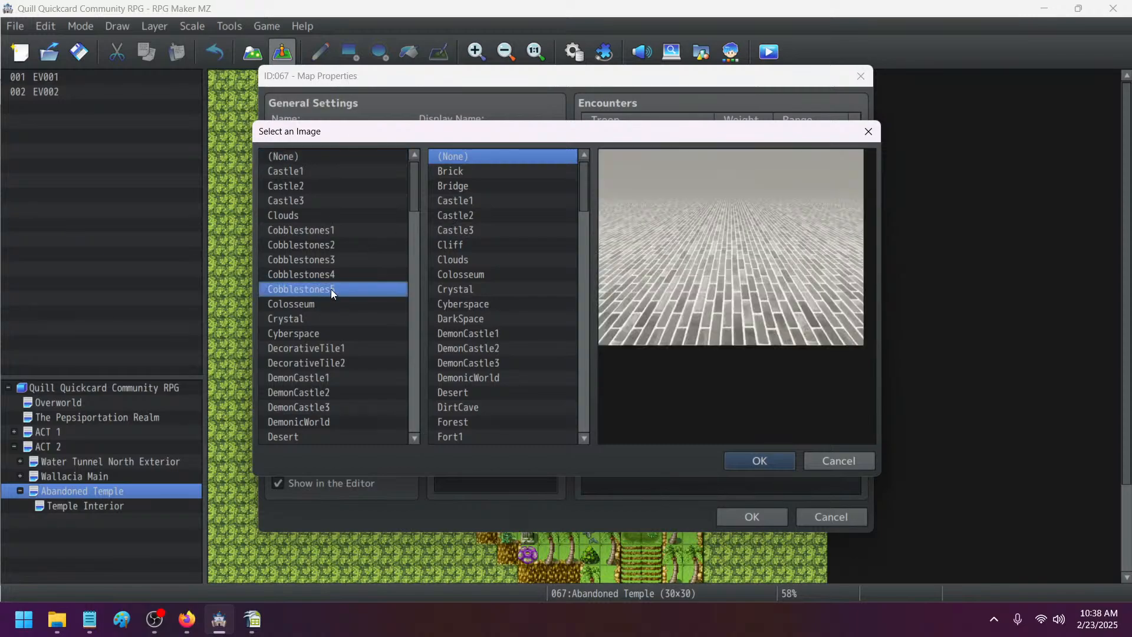
- Try Cyberspace, Grassland, GrassMaze, Fort2 and Fort1 as the battleback's wall image behind the Cobblestones5 ground
click(521, 303)
scroll(521, 306, down, 3)
scroll(523, 311, down, 3)
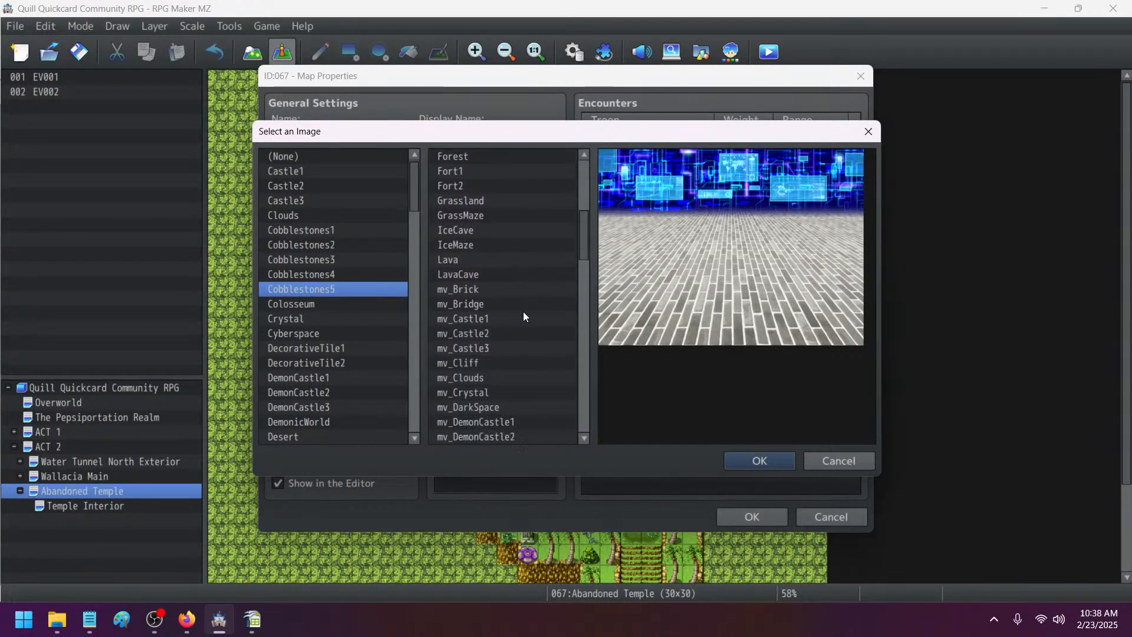
scroll(523, 312, down, 10)
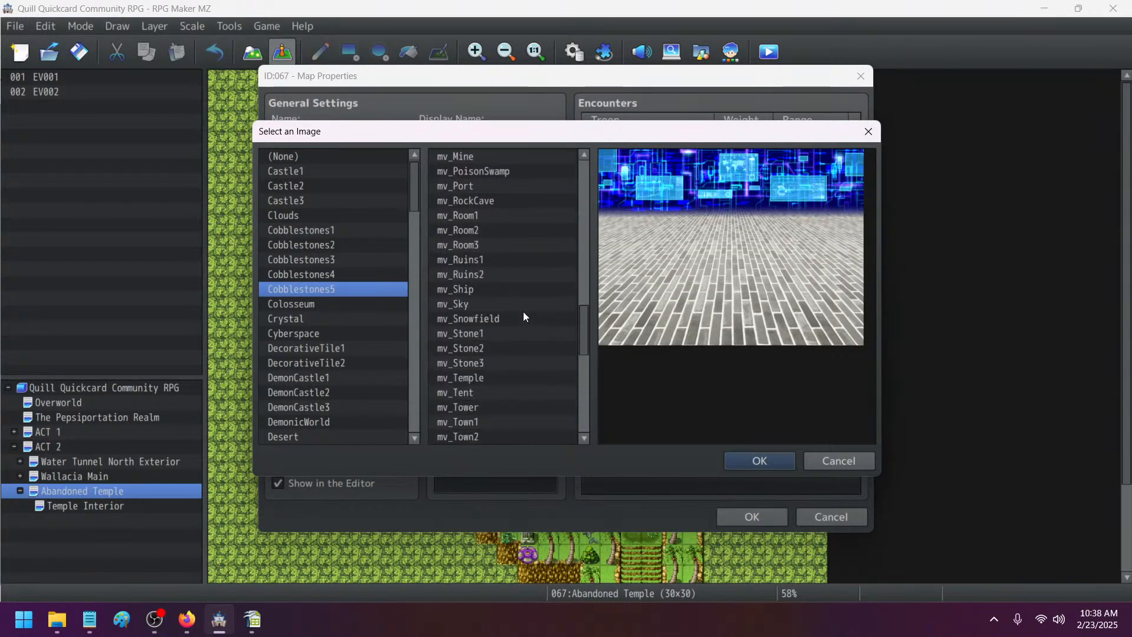
drag(583, 349, 580, 214)
click(505, 356)
click(504, 370)
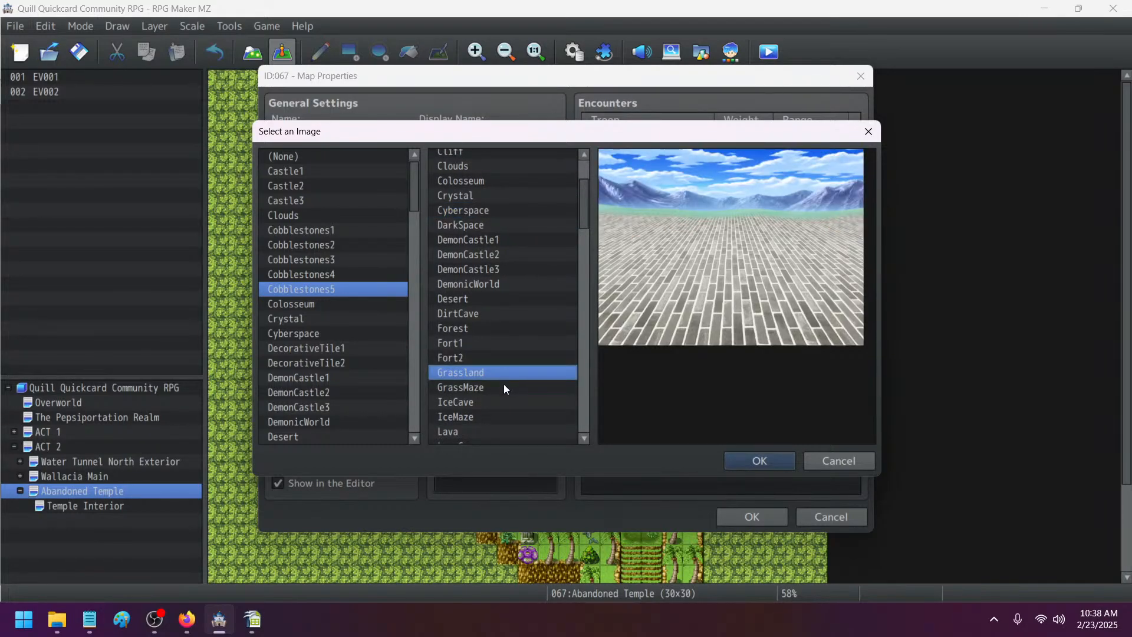
click(504, 388)
click(500, 371)
click(496, 357)
click(493, 342)
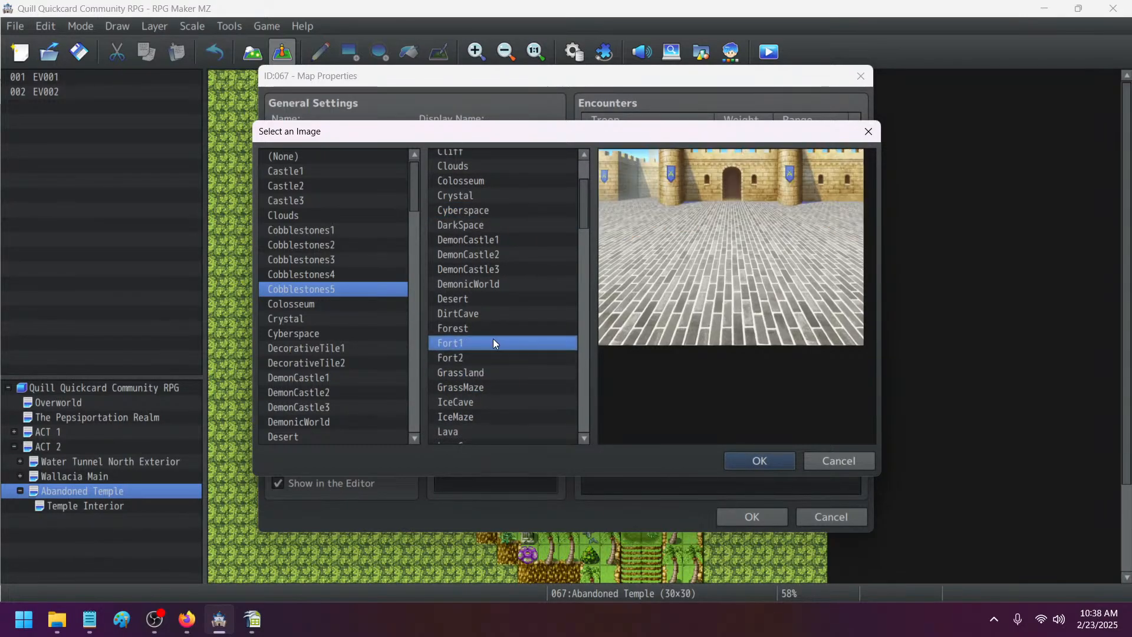
- Compare mv_Grassland with mv_GrassMaze and choose mv_GrassMaze as the battleback's wall image
drag(579, 206, 580, 272)
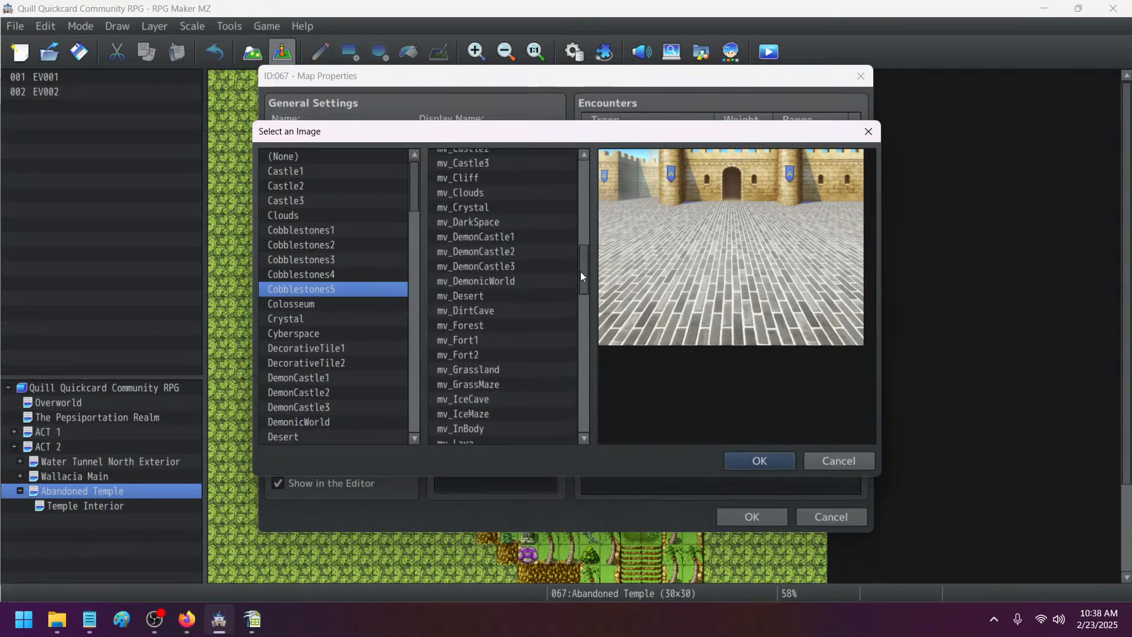
click(515, 381)
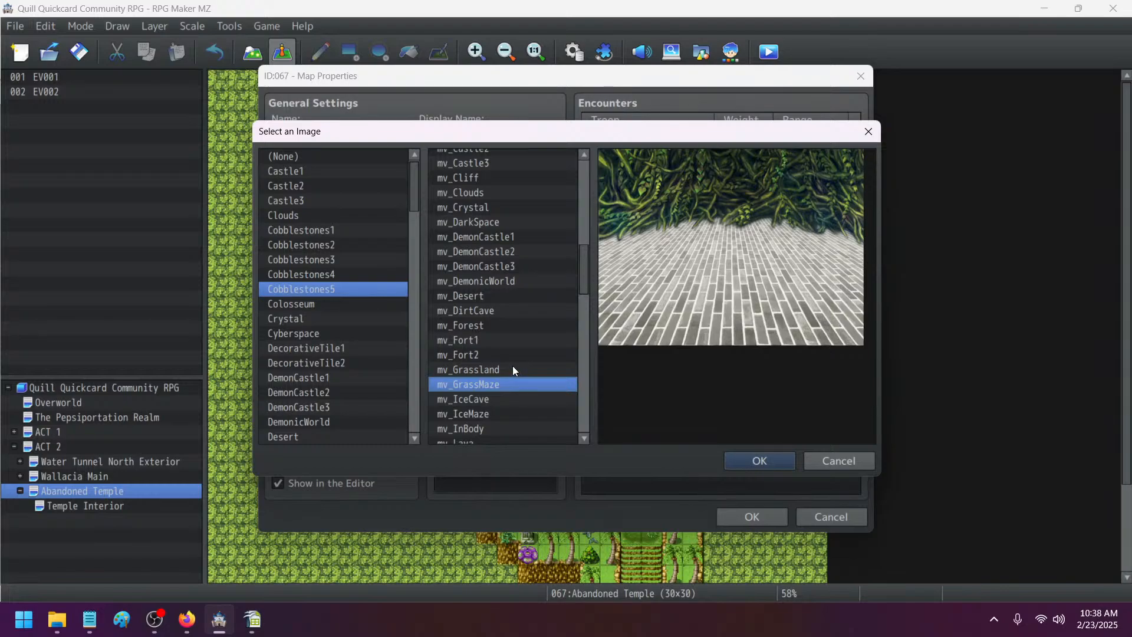
click(512, 369)
click(508, 386)
- Try Fort1, Grassland, GrassMaze, Ground2 and Ground1 as the ground image in front of the mv_GrassMaze wall
scroll(342, 326, down, 3)
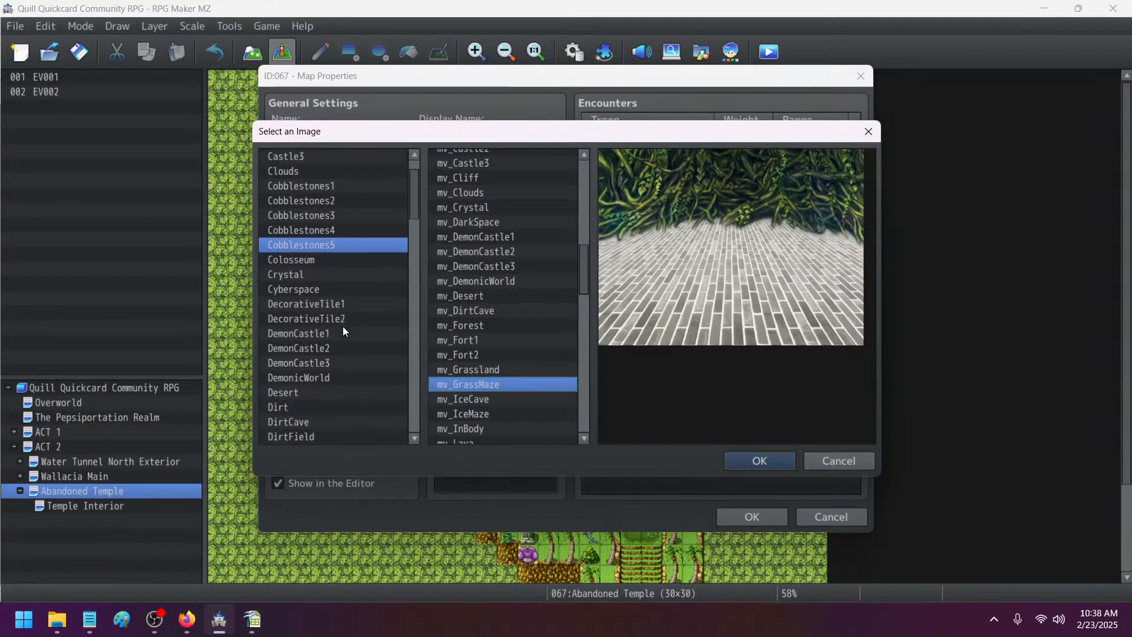
click(325, 392)
scroll(325, 396, down, 3)
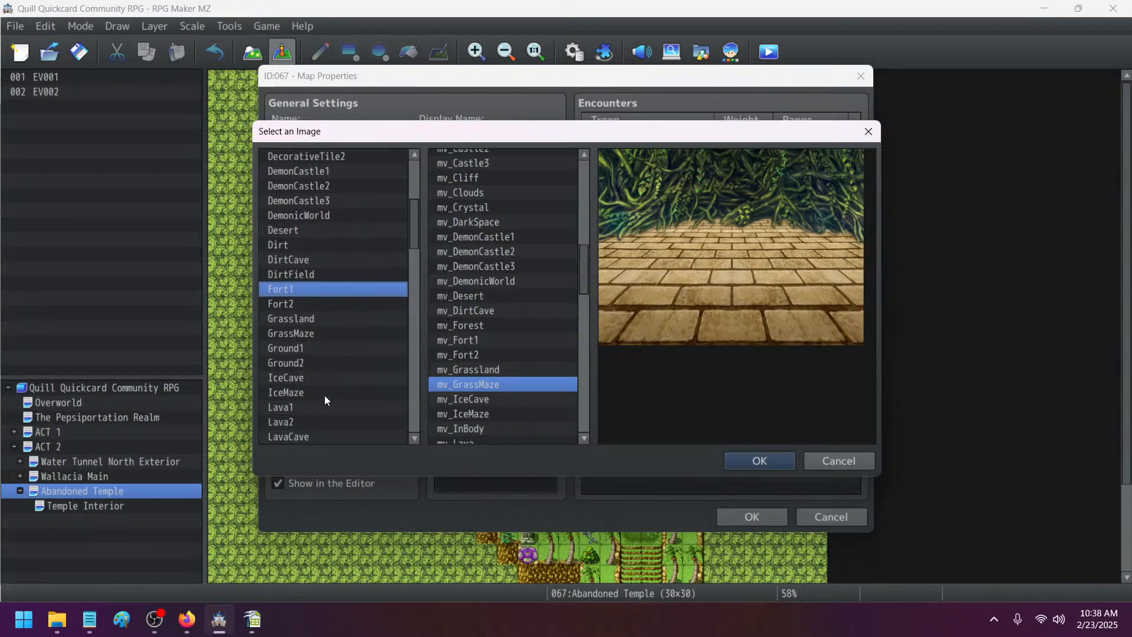
click(313, 321)
click(313, 333)
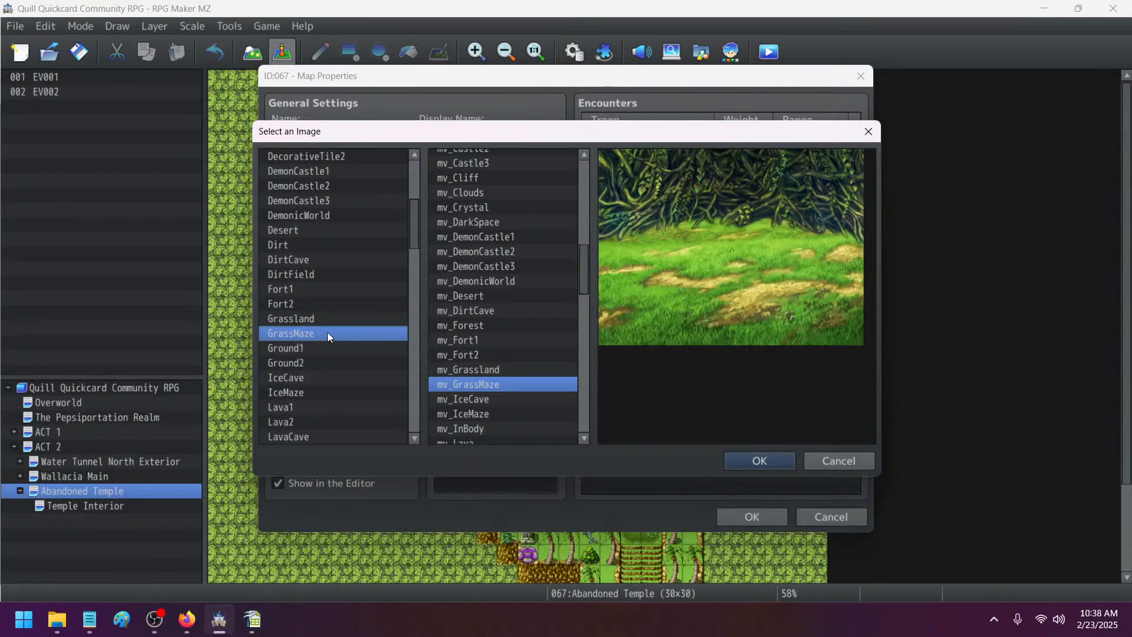
click(320, 362)
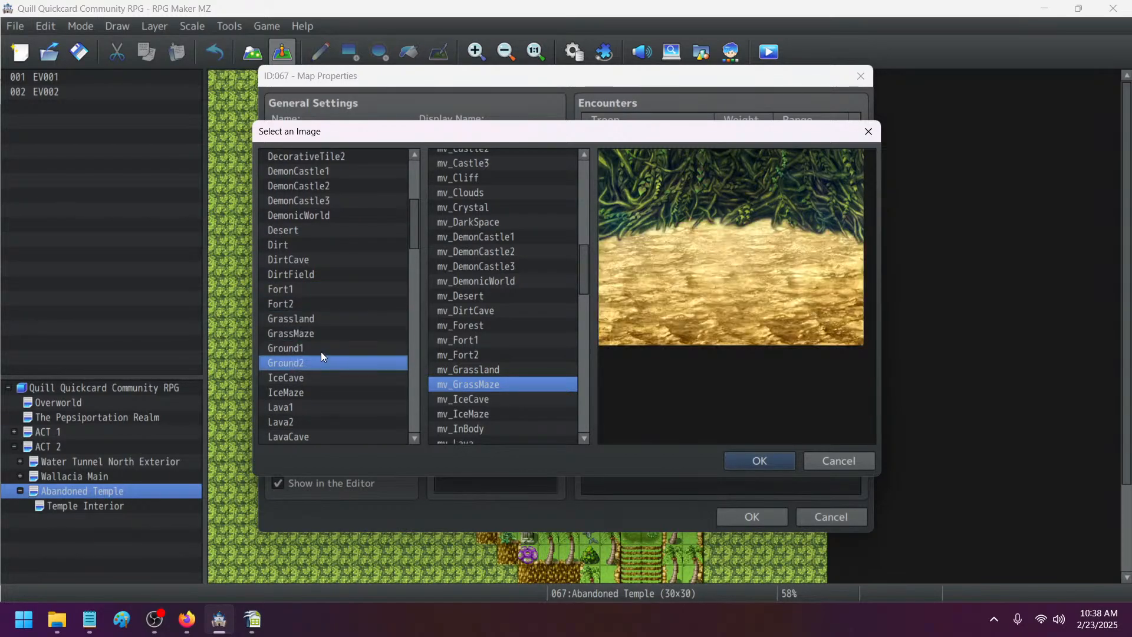
click(329, 349)
scroll(348, 349, down, 3)
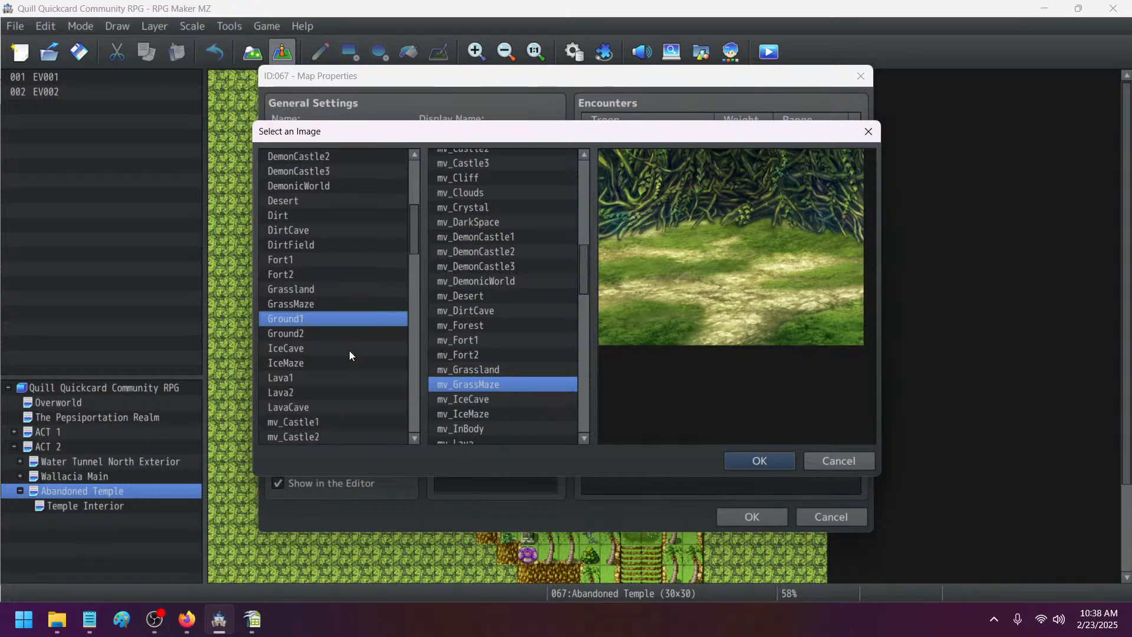
- Try mv_Grassland, mv_GrassMaze and mv_GrassMazePool as the battleback's ground image
scroll(350, 352, down, 4)
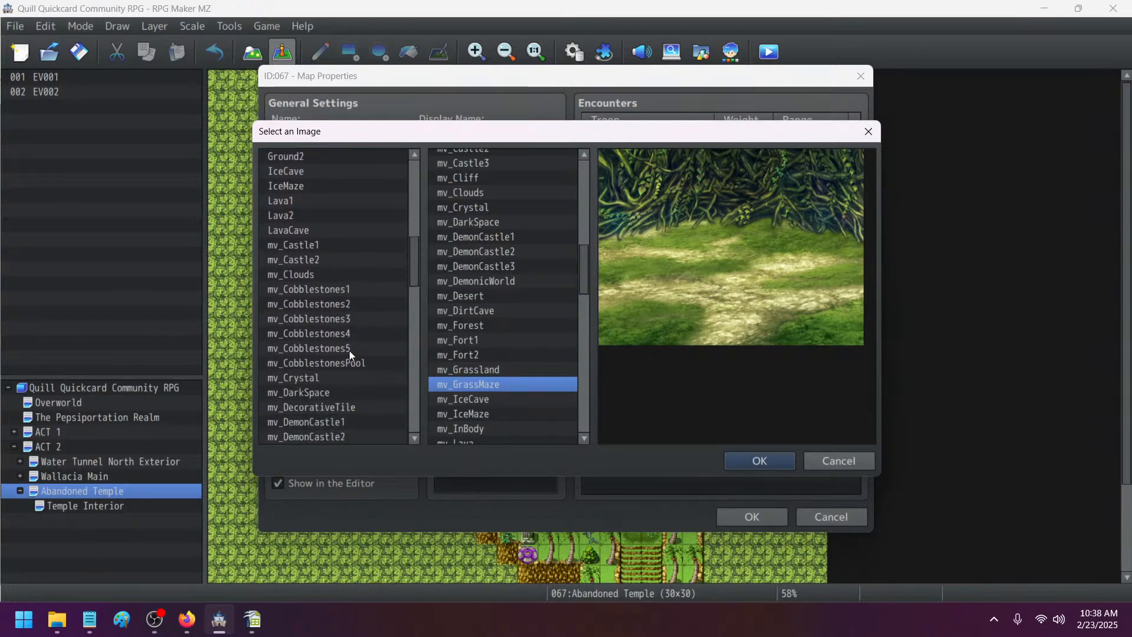
scroll(349, 354, down, 2)
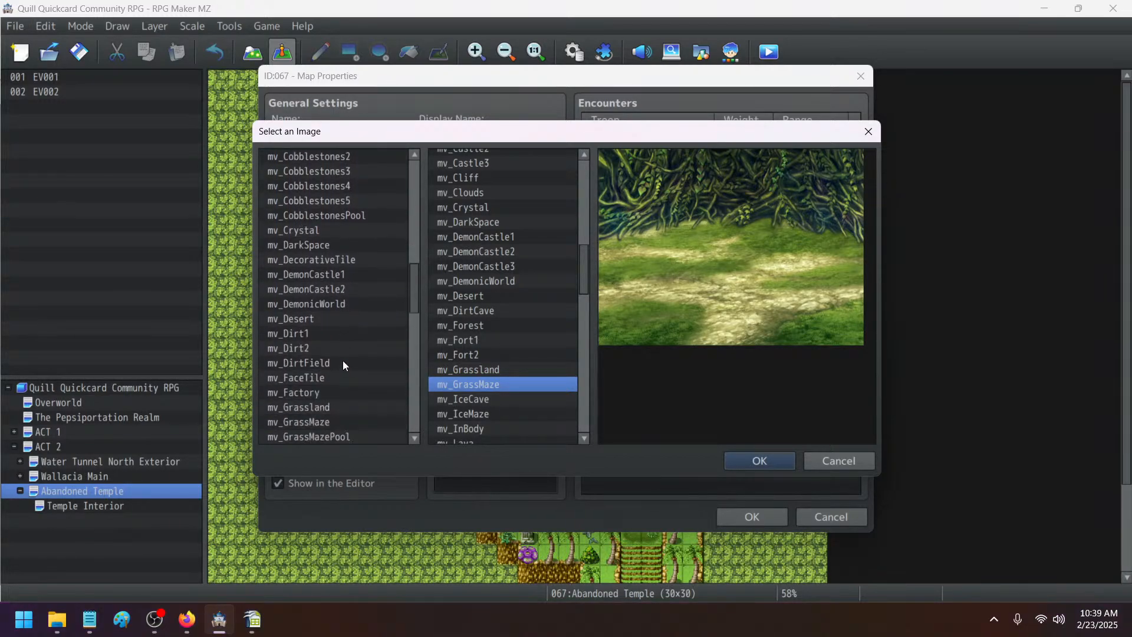
click(325, 407)
click(322, 422)
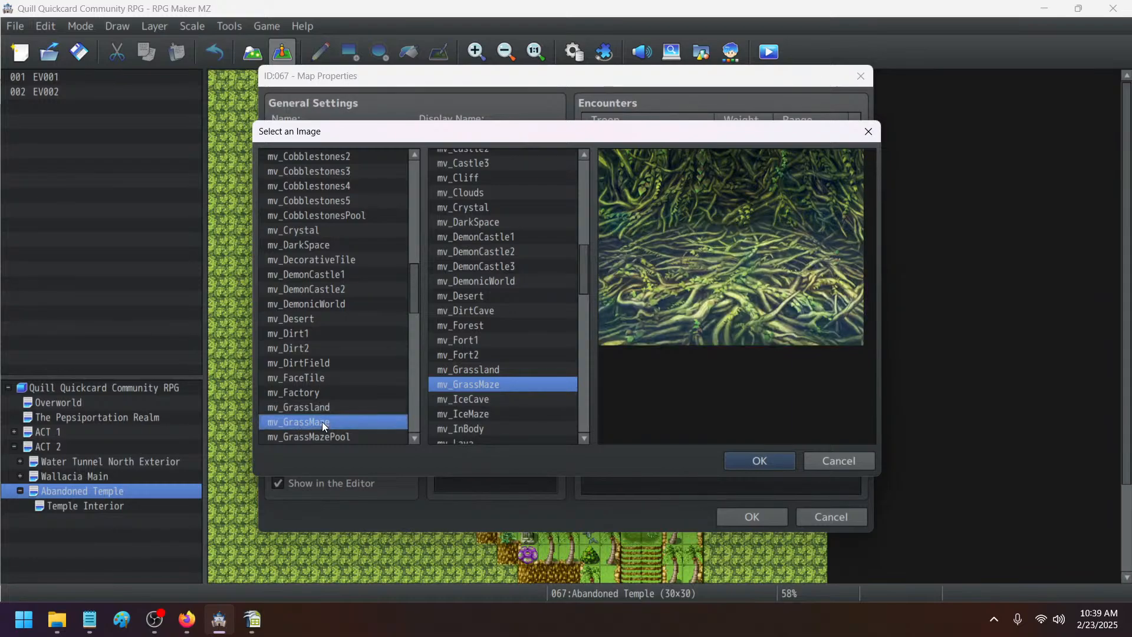
click(324, 407)
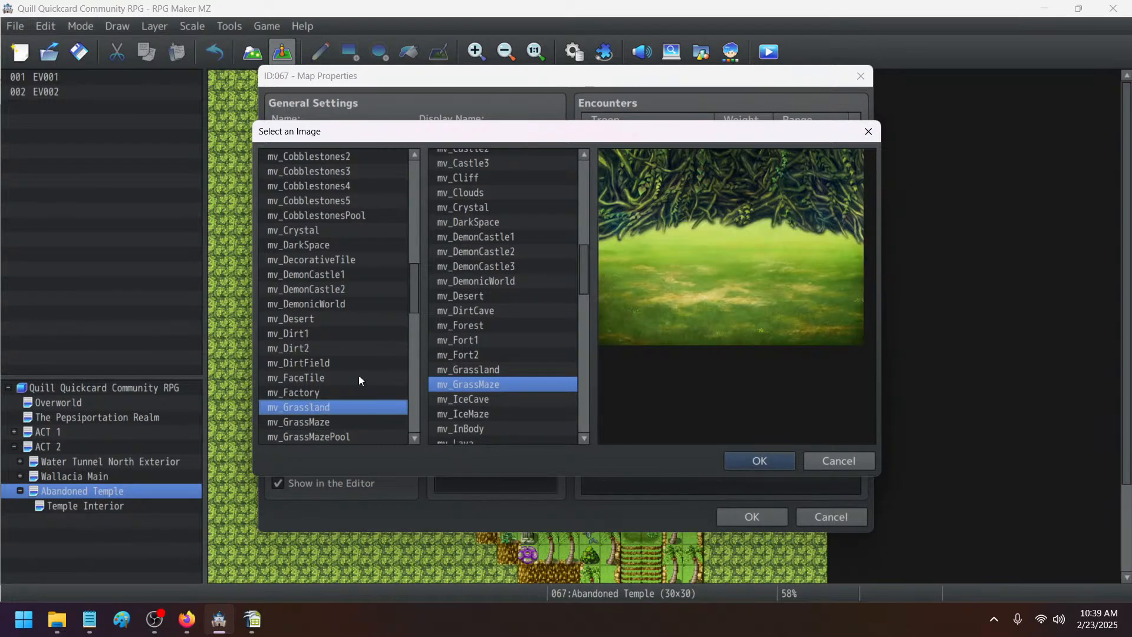
scroll(358, 375, down, 2)
click(327, 334)
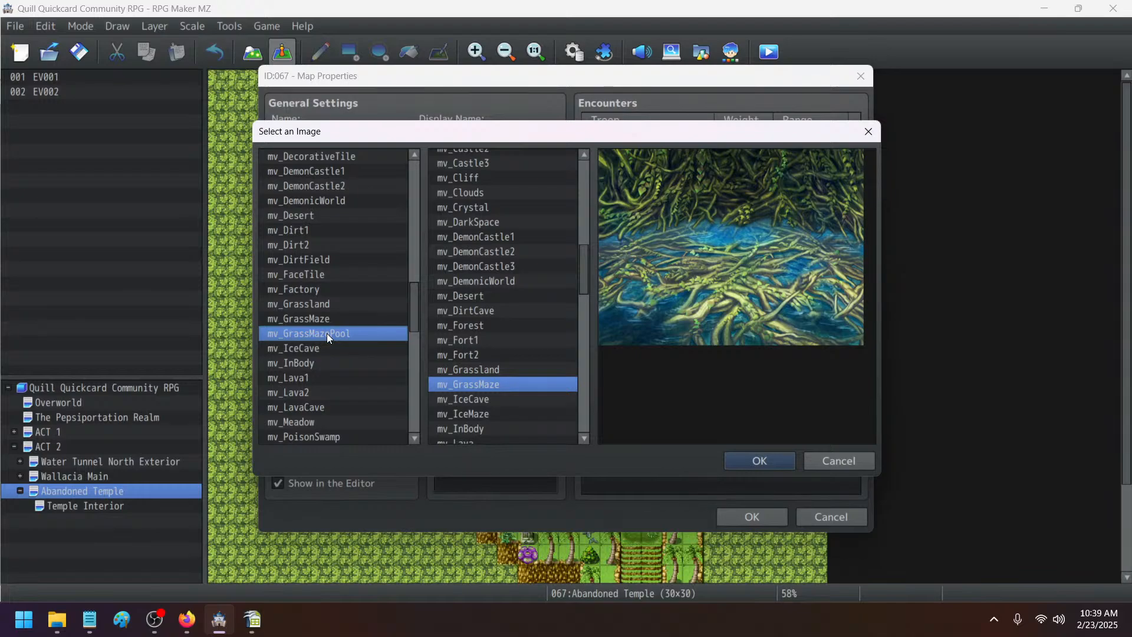
- Choose mv_Meadow as the battleback's ground image and apply the Abandoned Temple map properties
scroll(328, 334, down, 1)
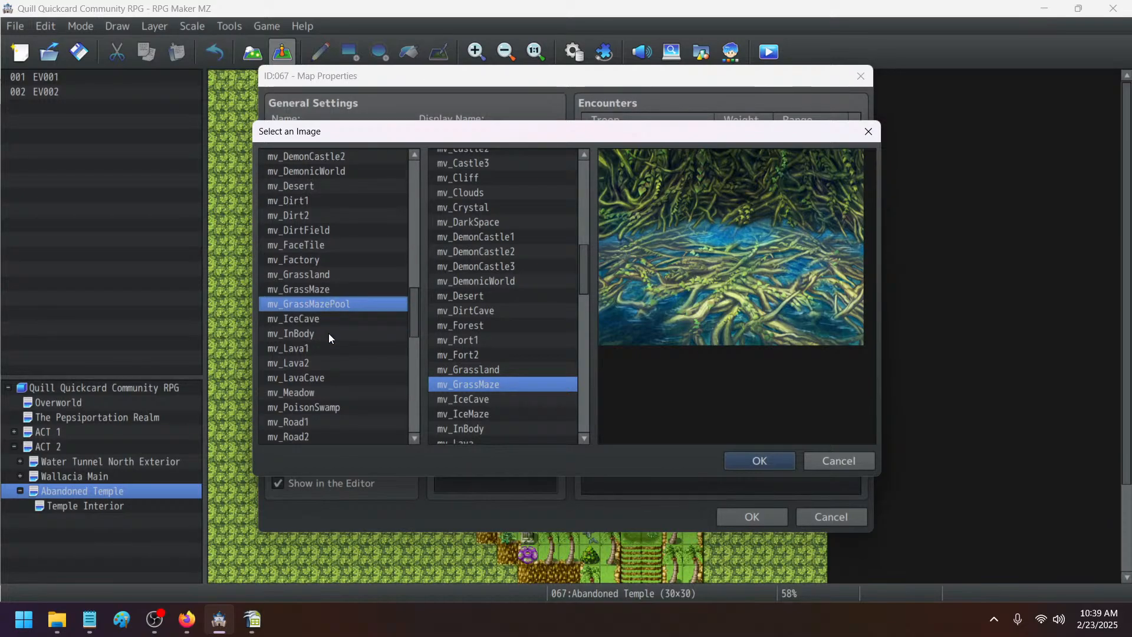
click(326, 394)
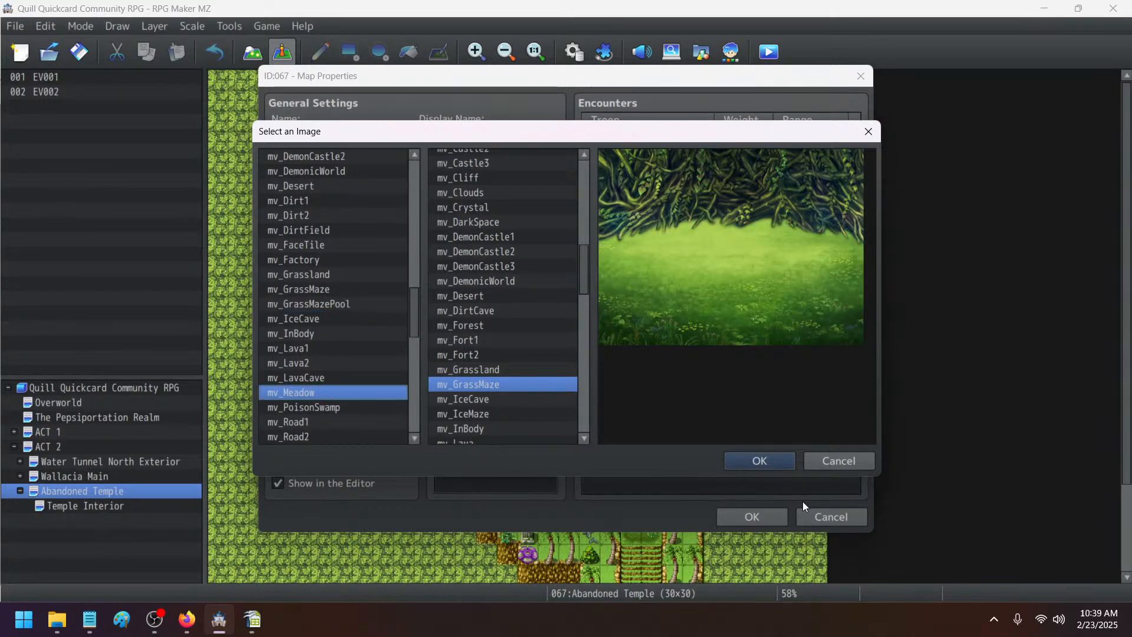
click(778, 463)
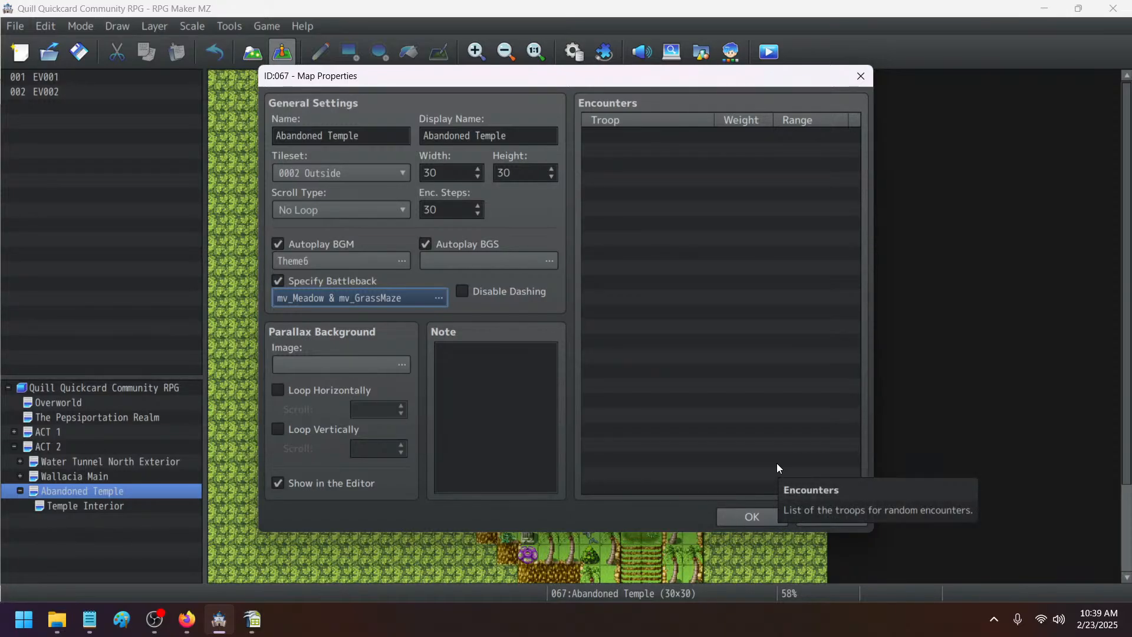
click(738, 518)
- Switch to Notepad and add the lines "cat boy uses claws" and "snake uses suffocate (paralysis)" below the monkey ability note
click(90, 620)
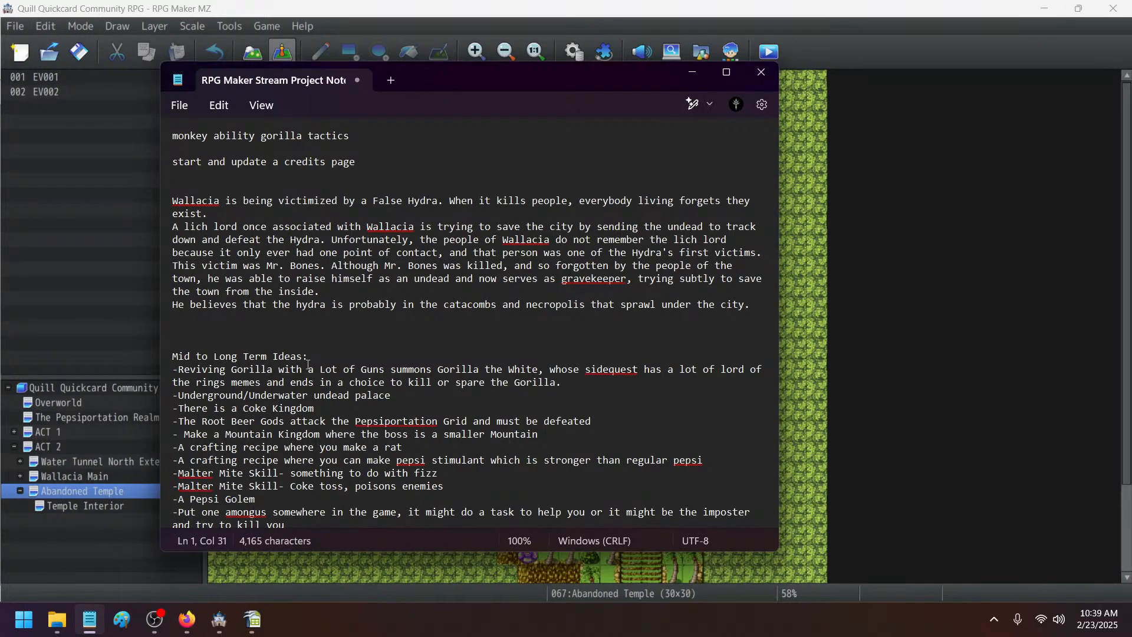
key(Return)
text(cat bo)
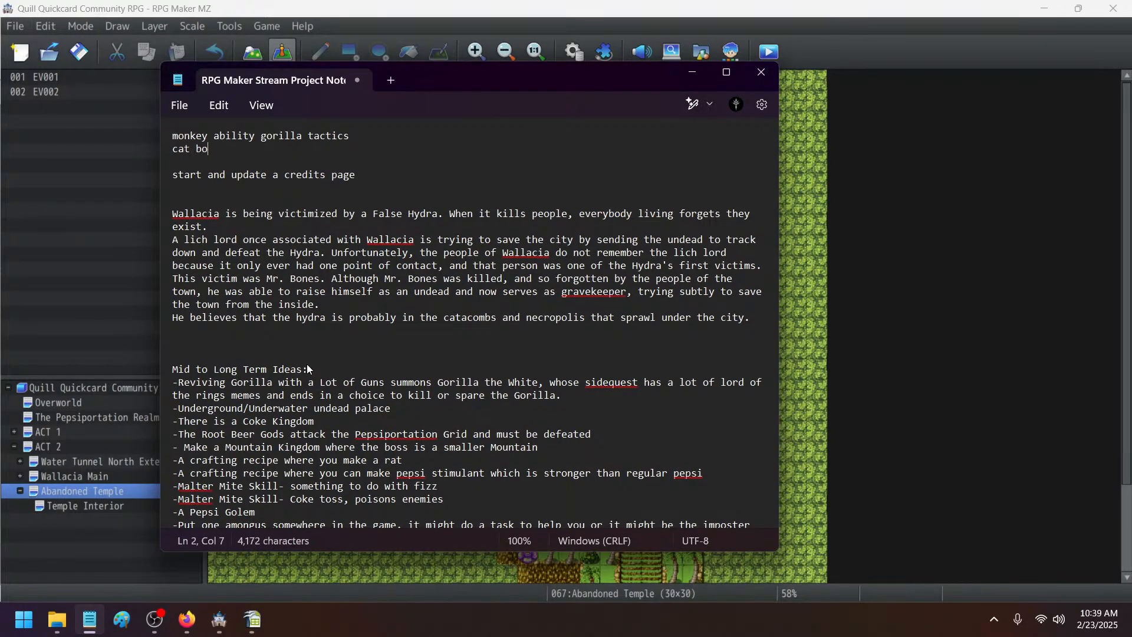
text(y uses clas)
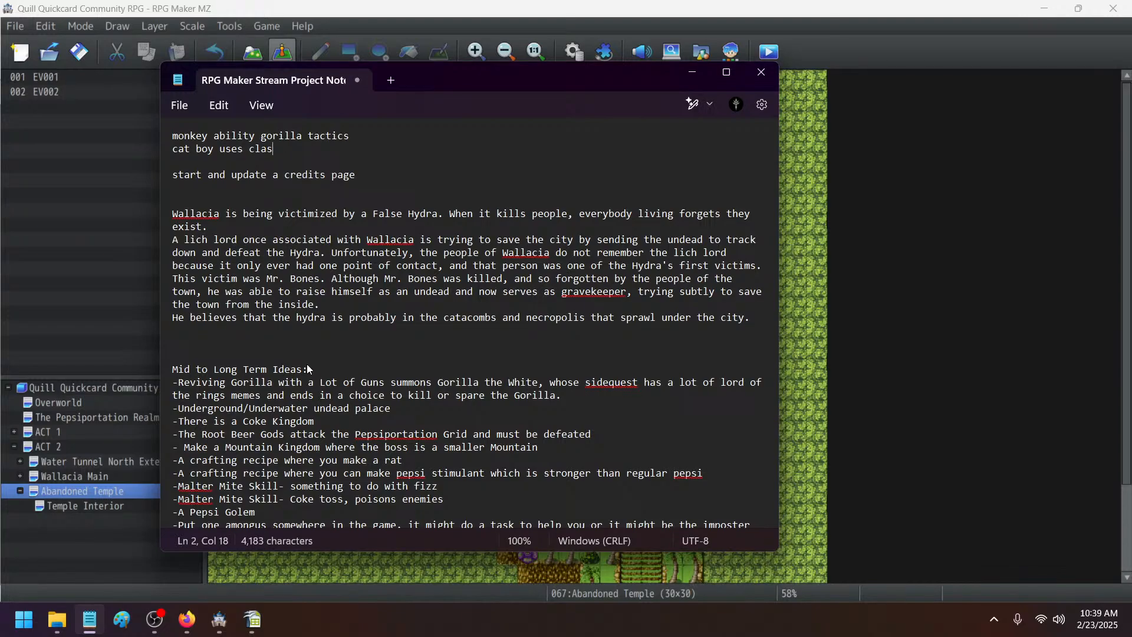
key(BackSpace)
text(ws)
key(Return)
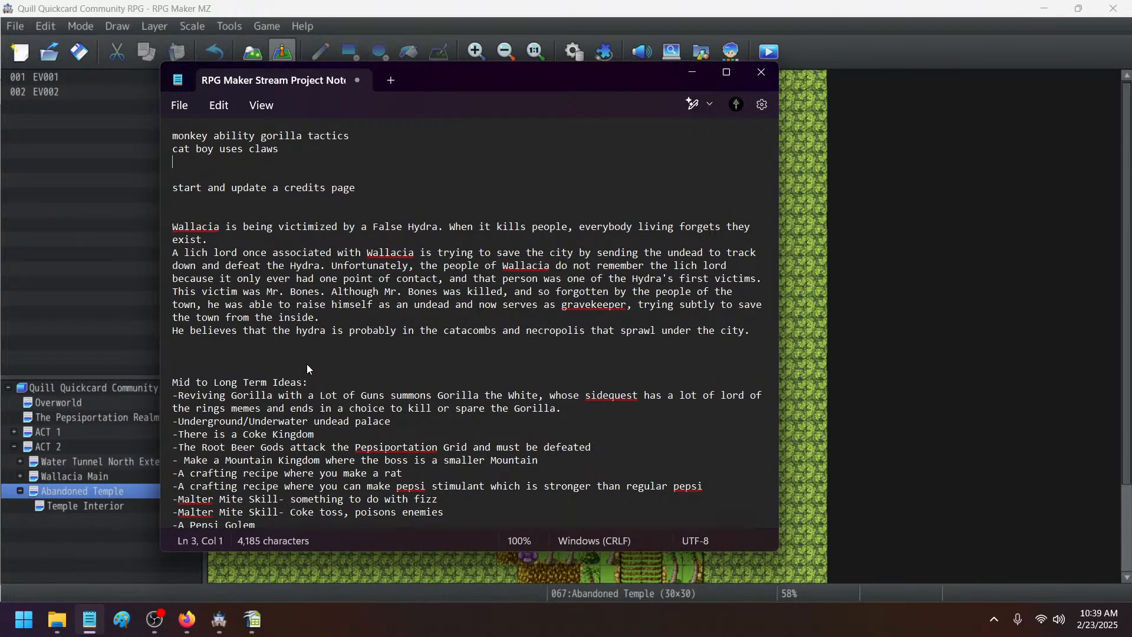
text(snake uses suff)
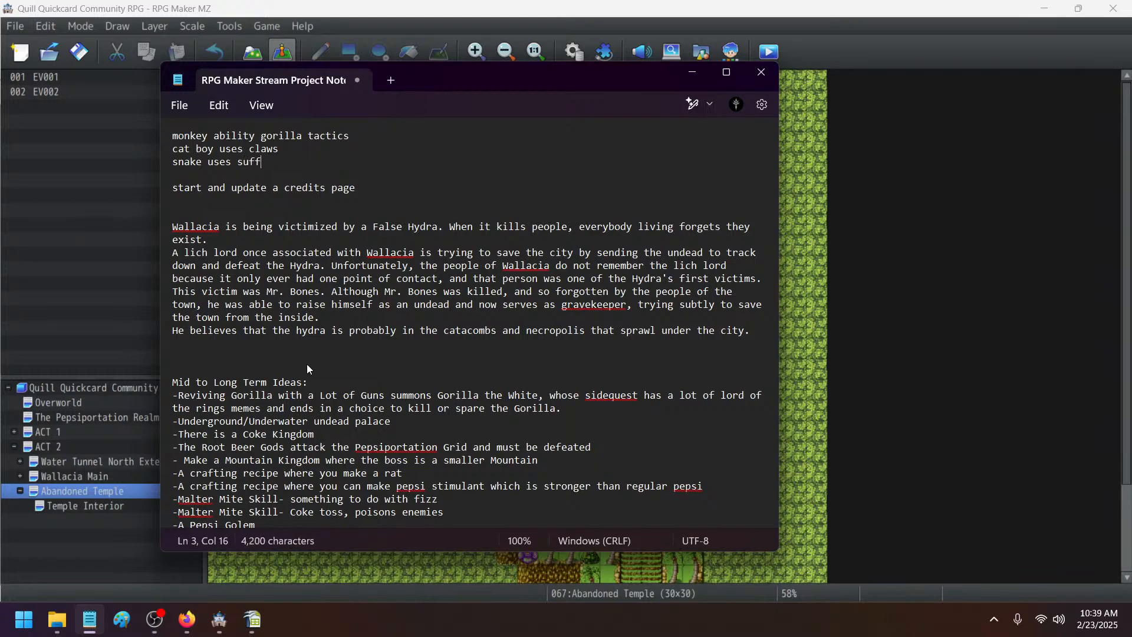
text(ocate ()
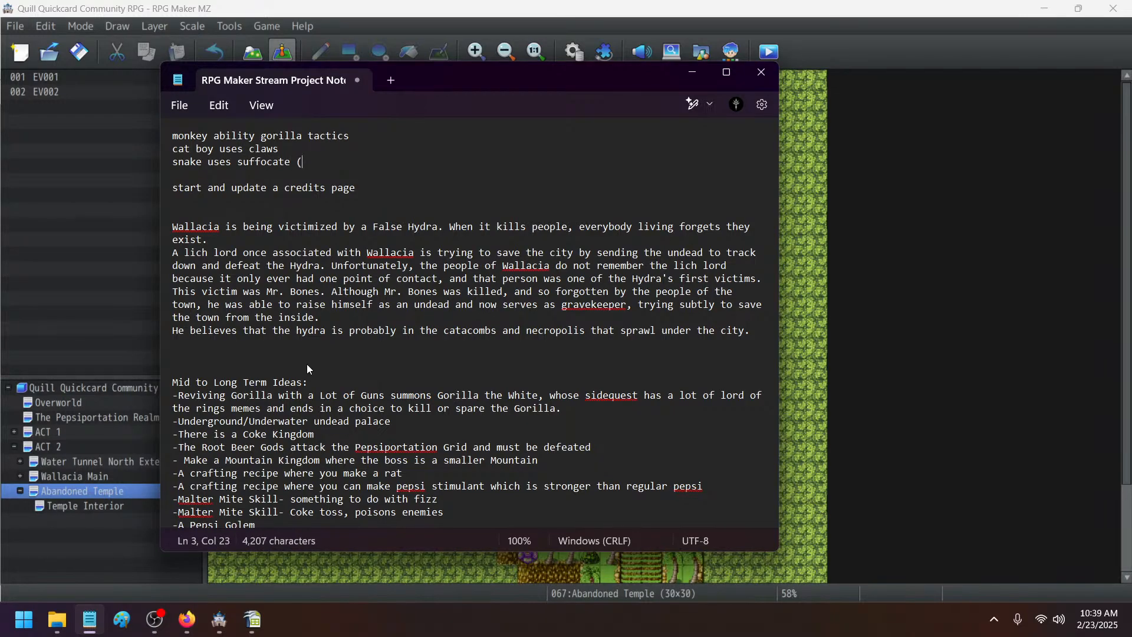
text(paralysis))
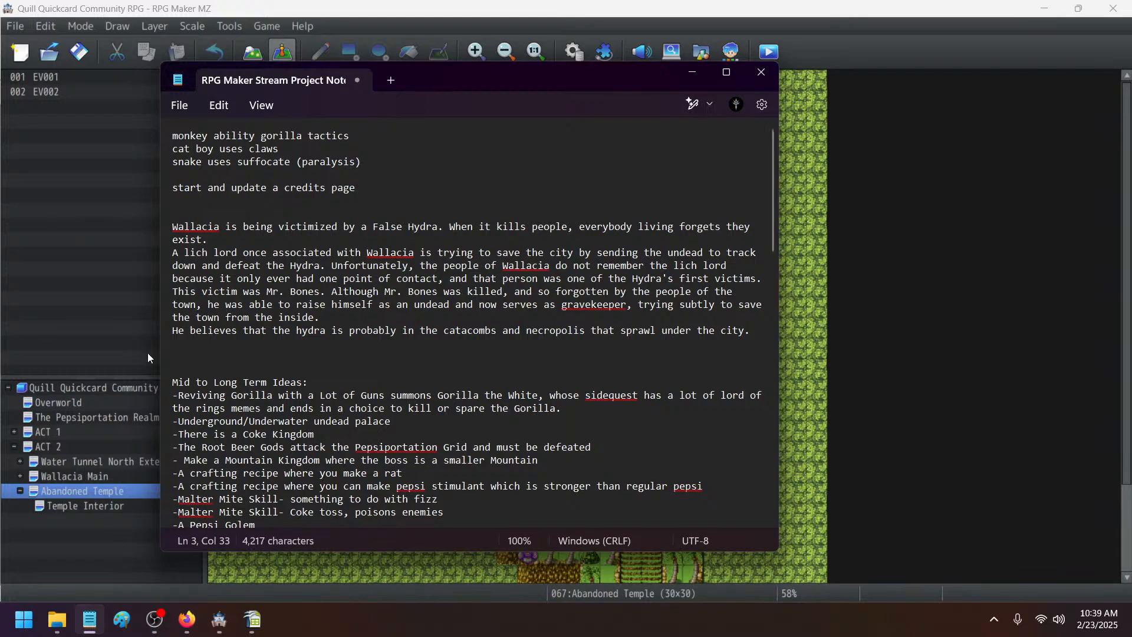
- Append "(self buff)" to the monkey ability line and "(double attack)" to the cat boy line
click(401, 137)
text((self b)
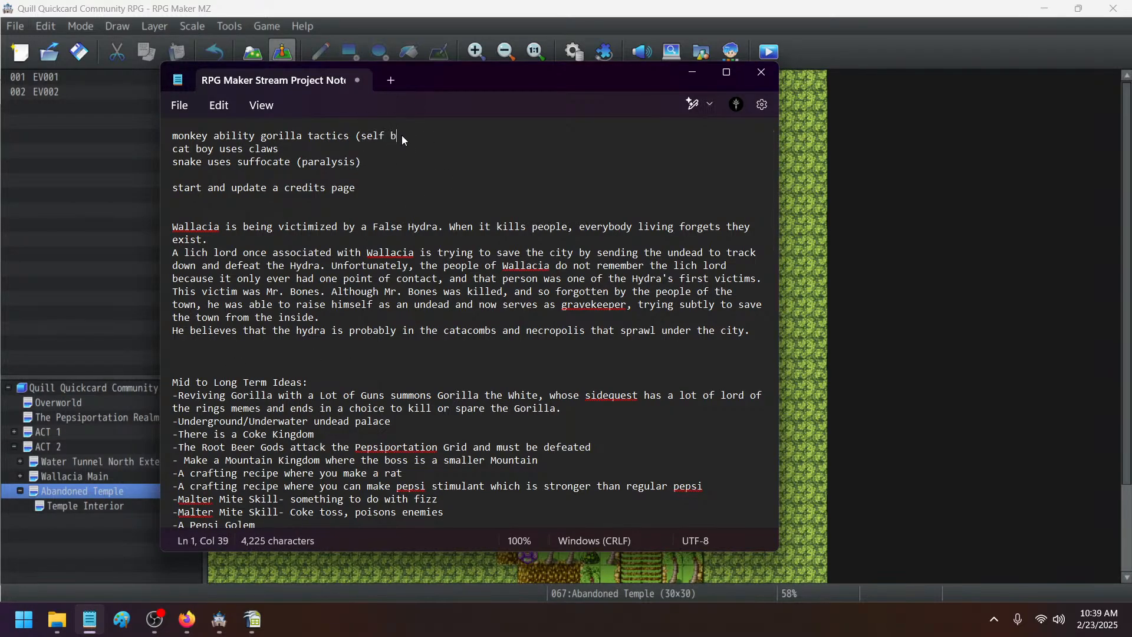
text(uff))
click(344, 150)
text(()
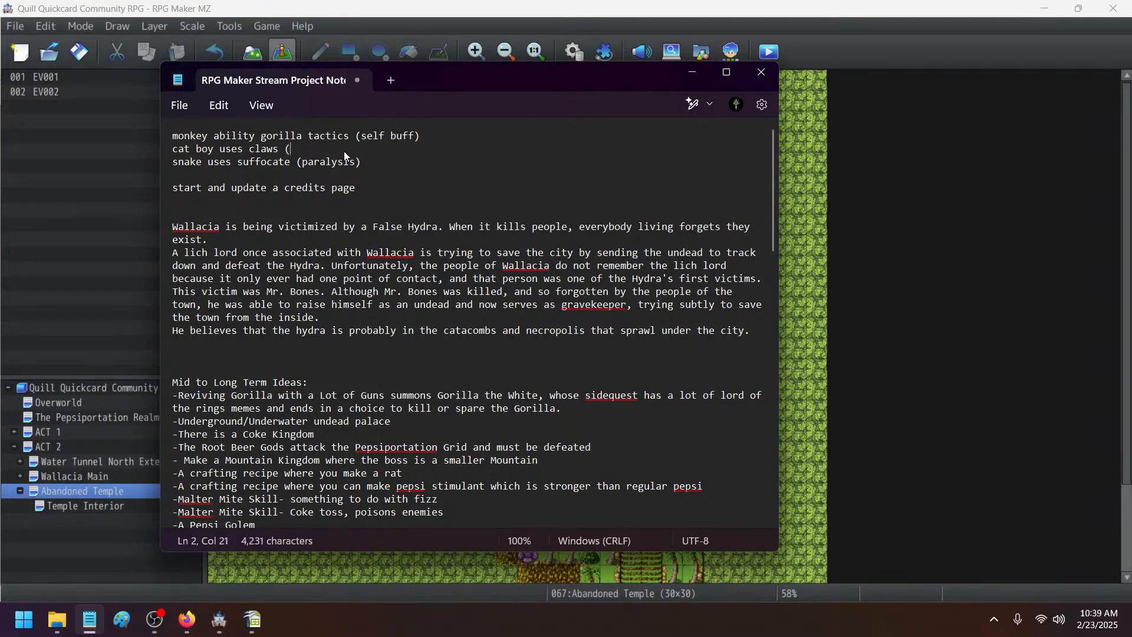
text(doube a)
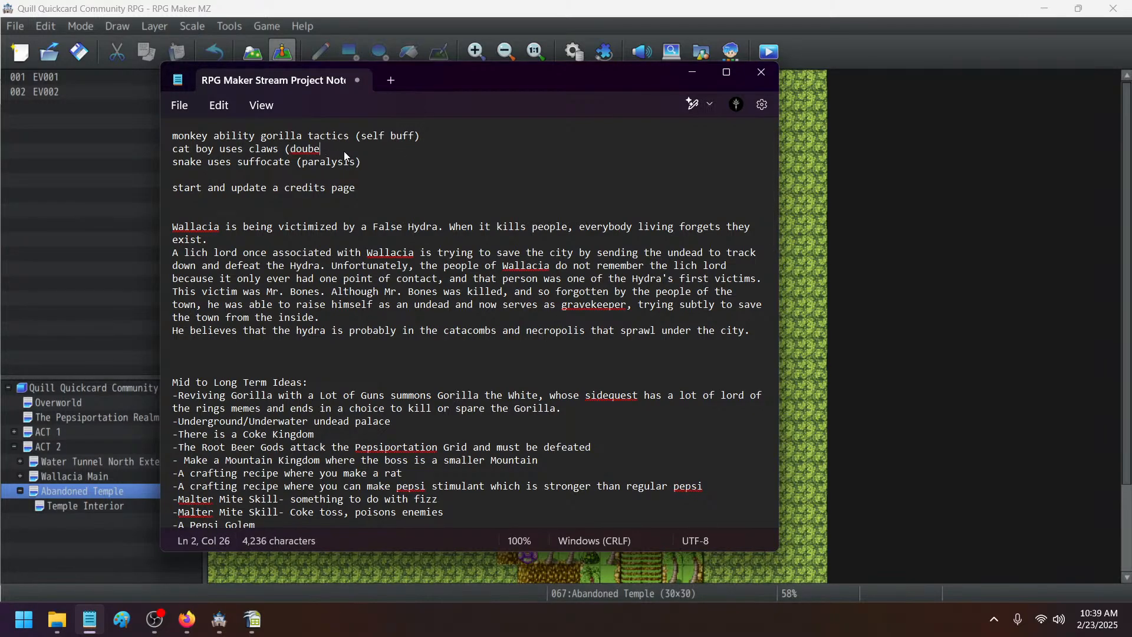
key(BackSpace)
text(ble attack))
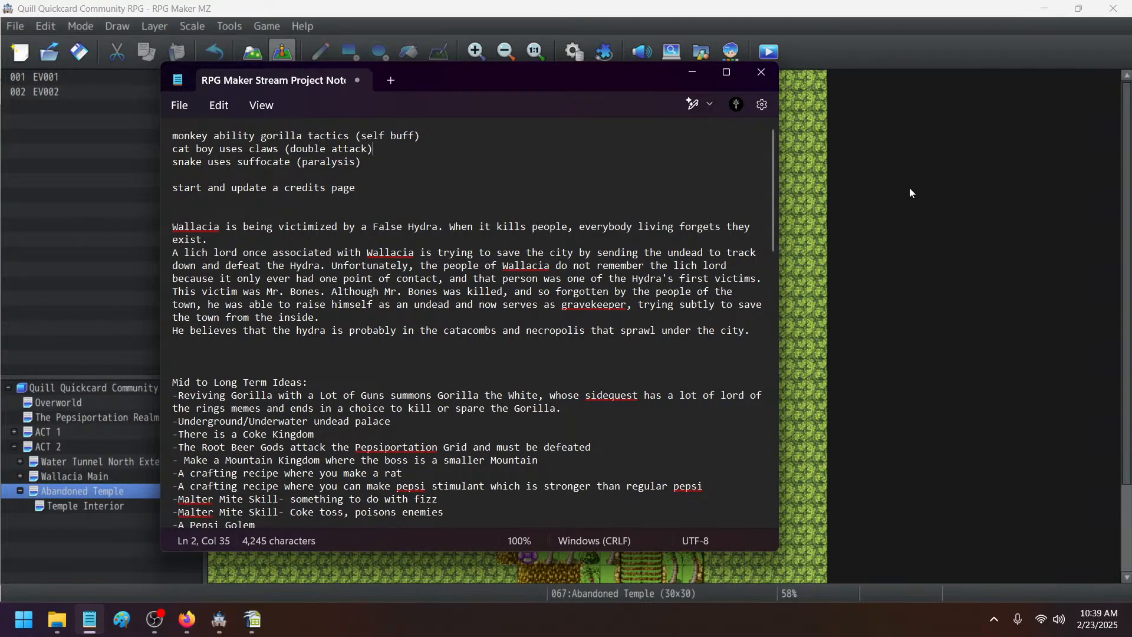
- Add the line "Sunlight Sojourn" below the snake note, then minimize the project notes
click(468, 168)
key(Return)
text(Sunlught)
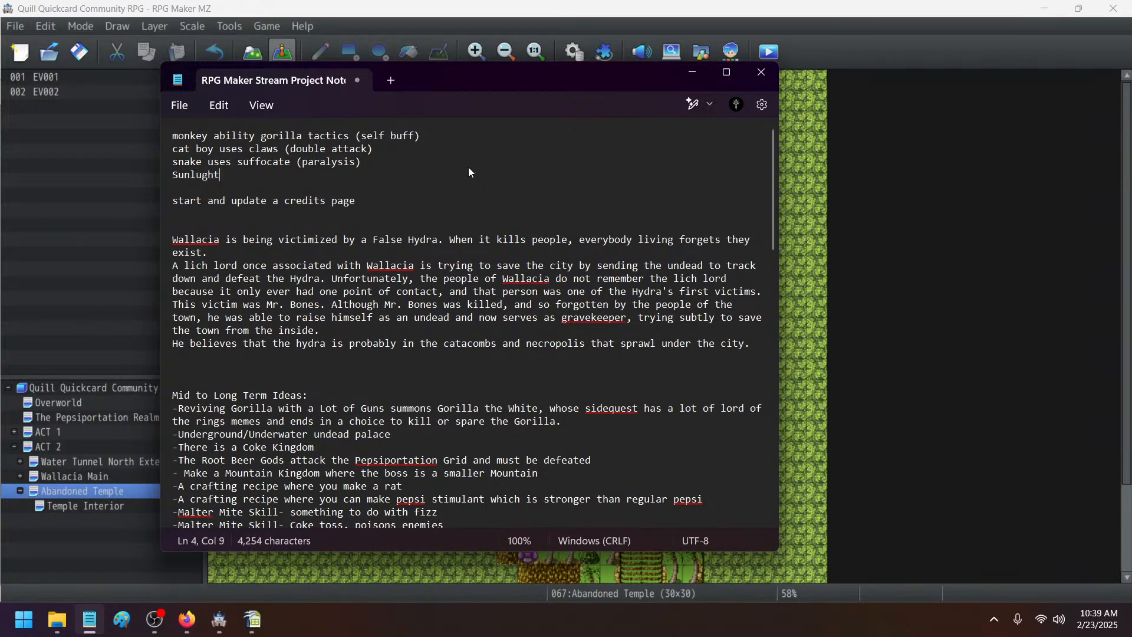
key(BackSpace)
key(BackSpace)
key(BackSpace)
key(BackSpace)
text(ight Soj)
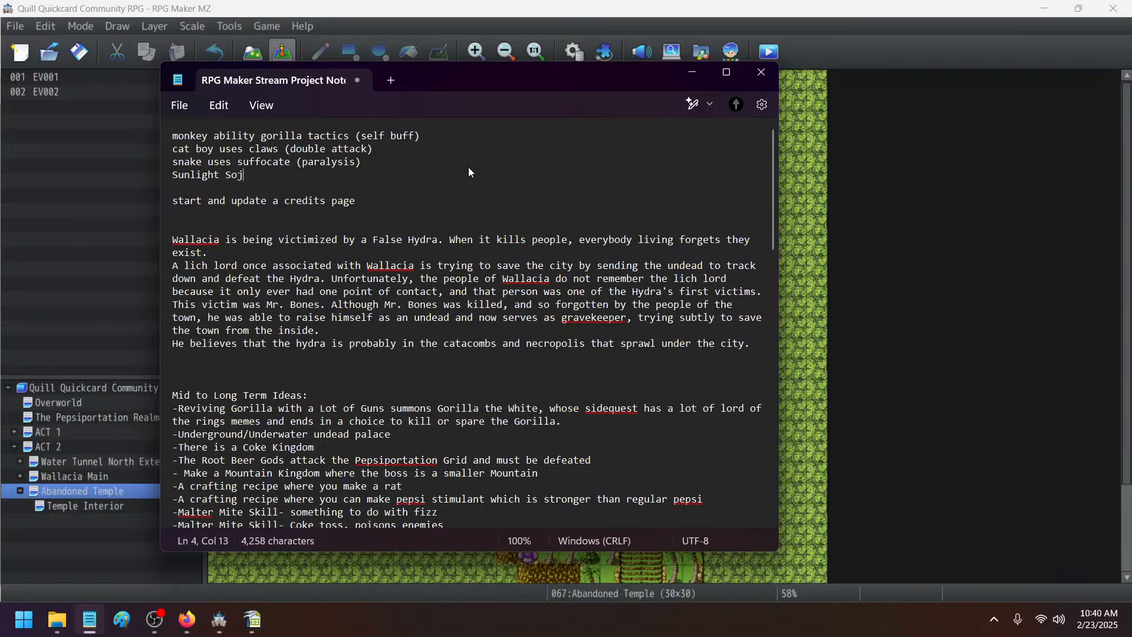
text(ourn)
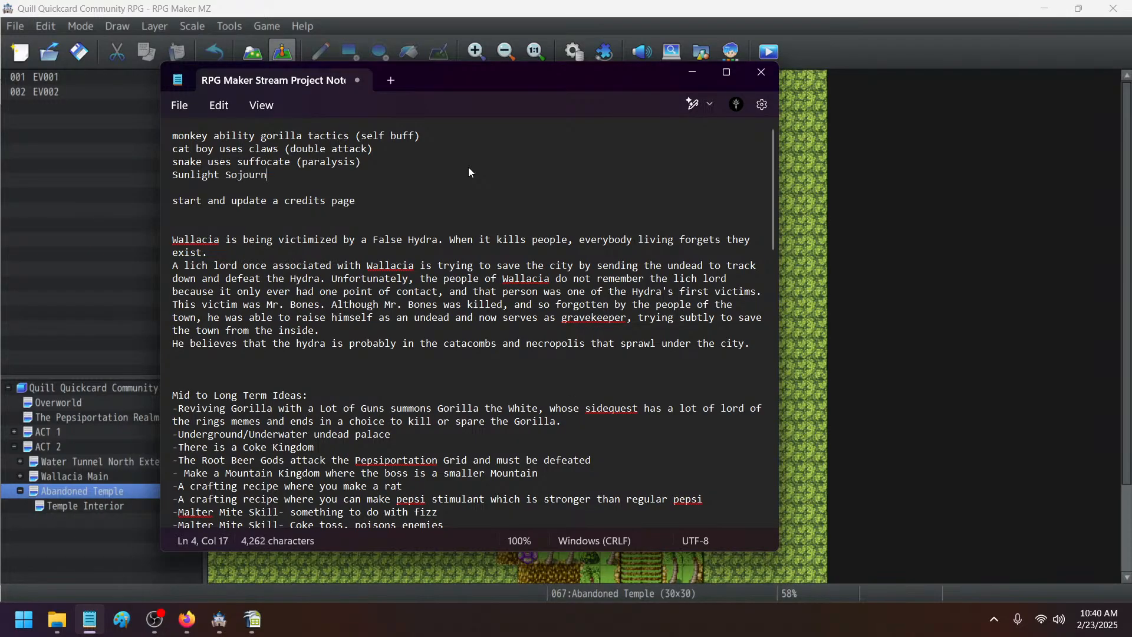
click(706, 76)
- Open the Temple Interior map and switch it to tile editing
click(53, 507)
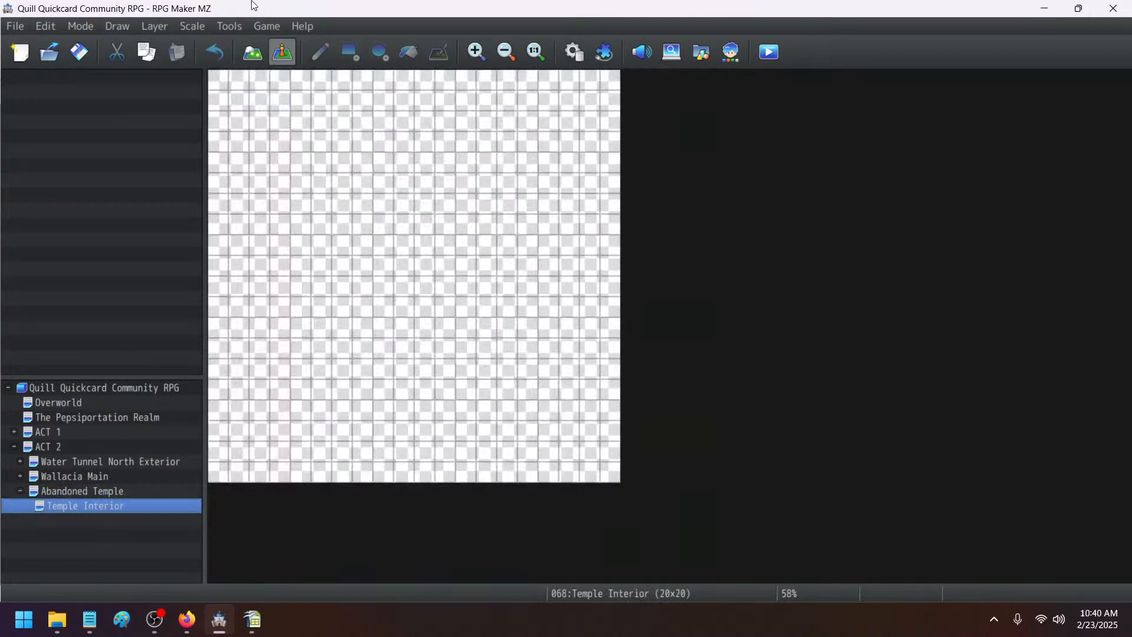
click(253, 53)
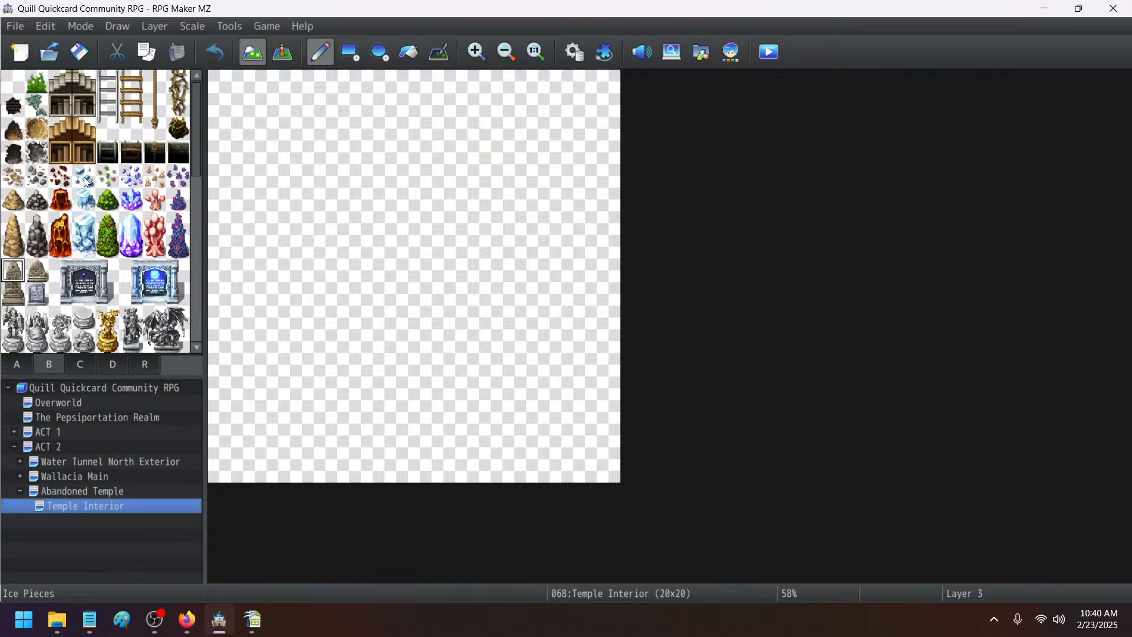
- Open the Abandoned Temple map in tile editing and set its drawing layer to Automatic
scroll(95, 235, down, 3)
click(8, 367)
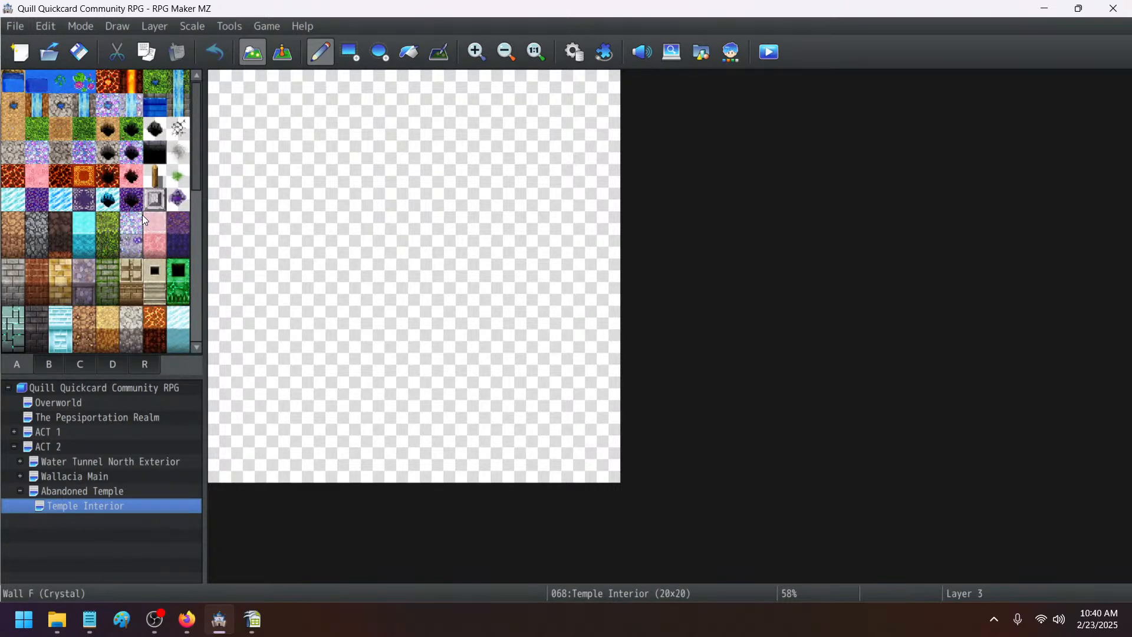
scroll(142, 214, down, 2)
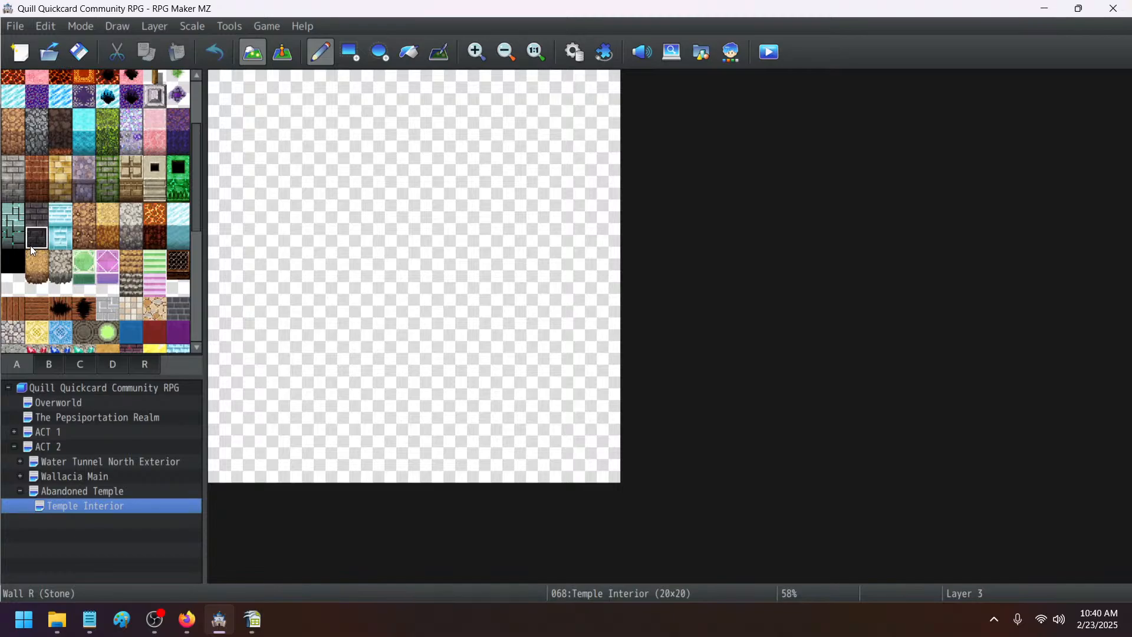
click(72, 478)
click(74, 490)
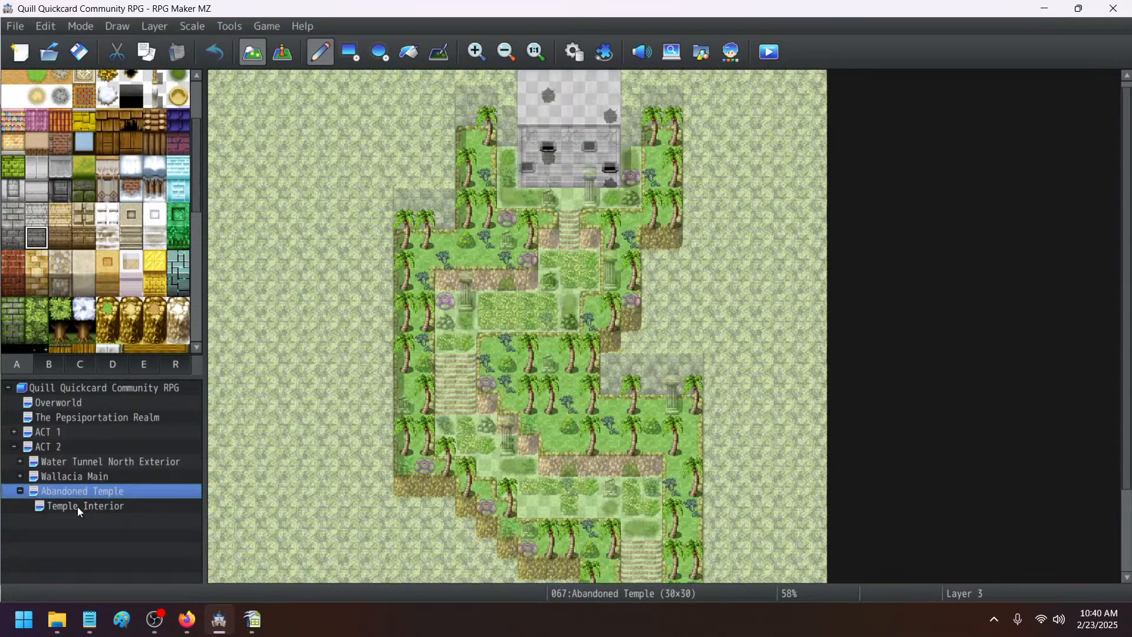
click(282, 52)
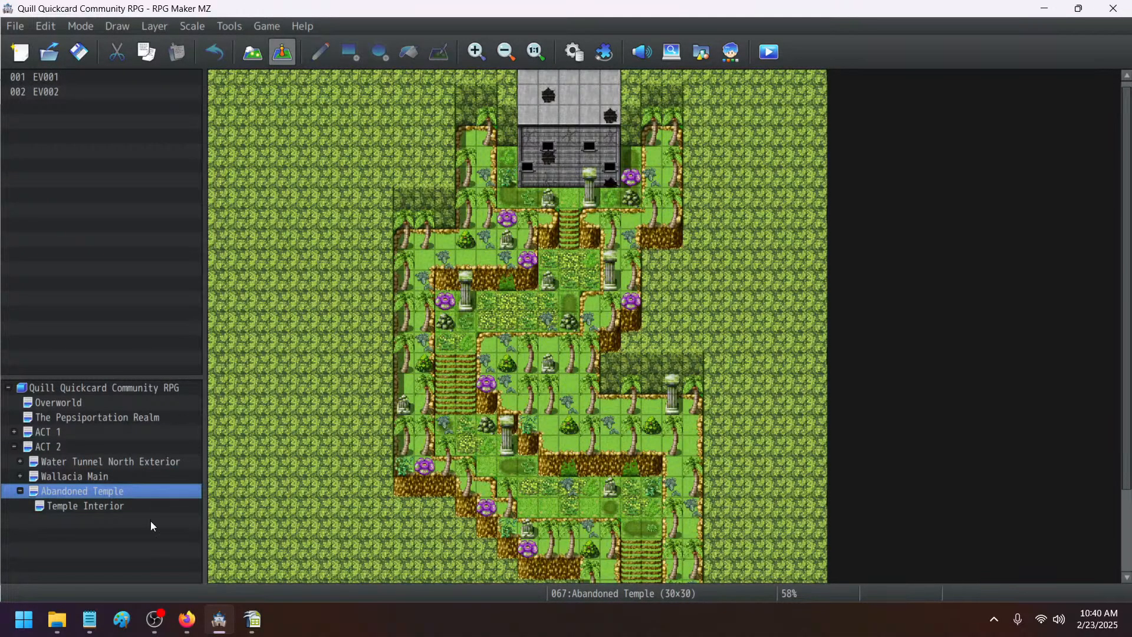
click(154, 31)
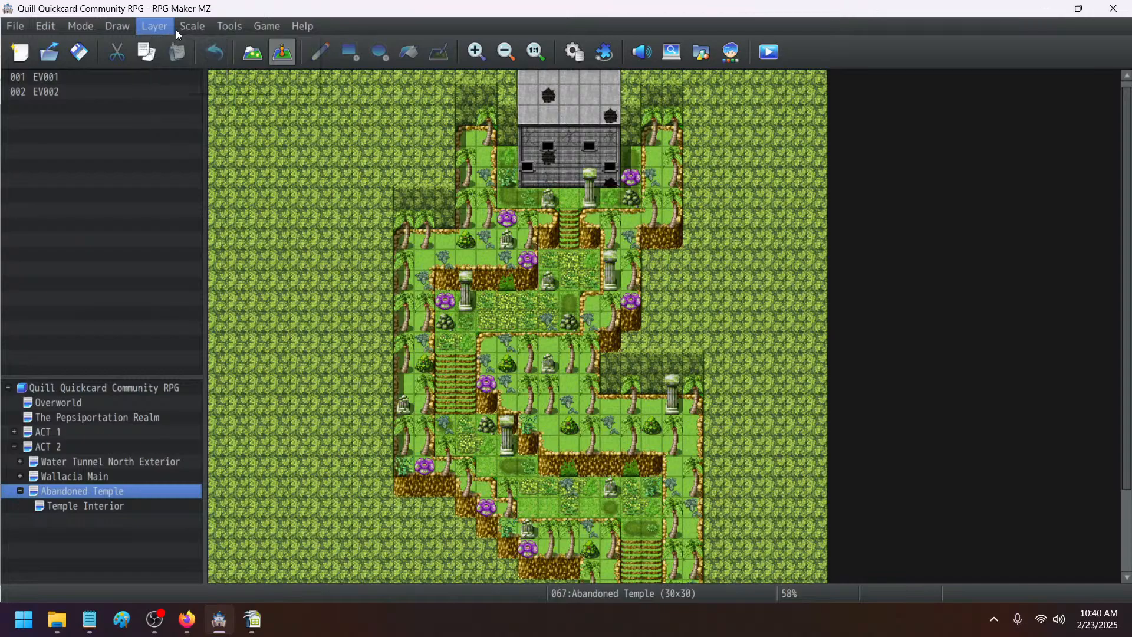
click(281, 2)
click(250, 53)
click(155, 26)
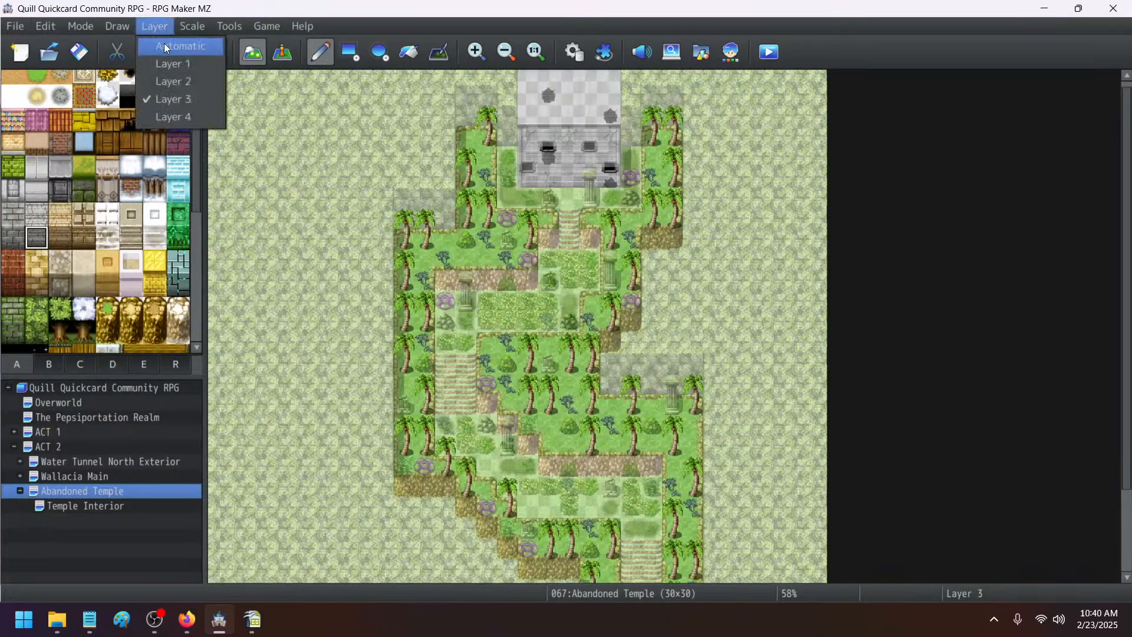
click(177, 44)
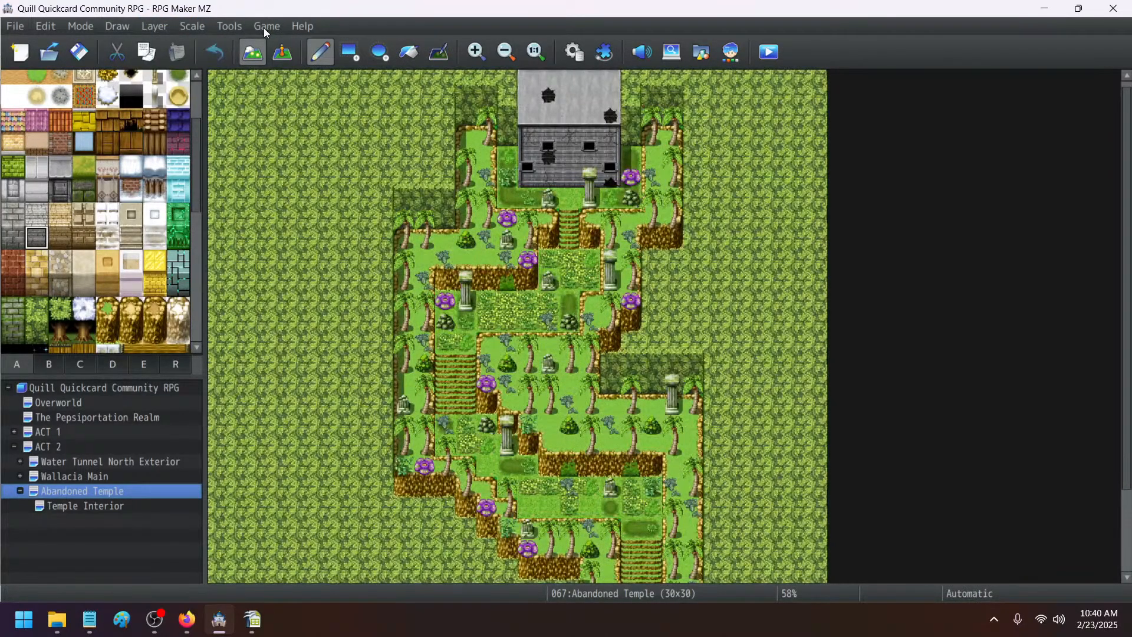
- On the Temple Interior map, draw a wall block 8 tiles wide and 2 high and finish it in Wall M (Moss)
click(75, 505)
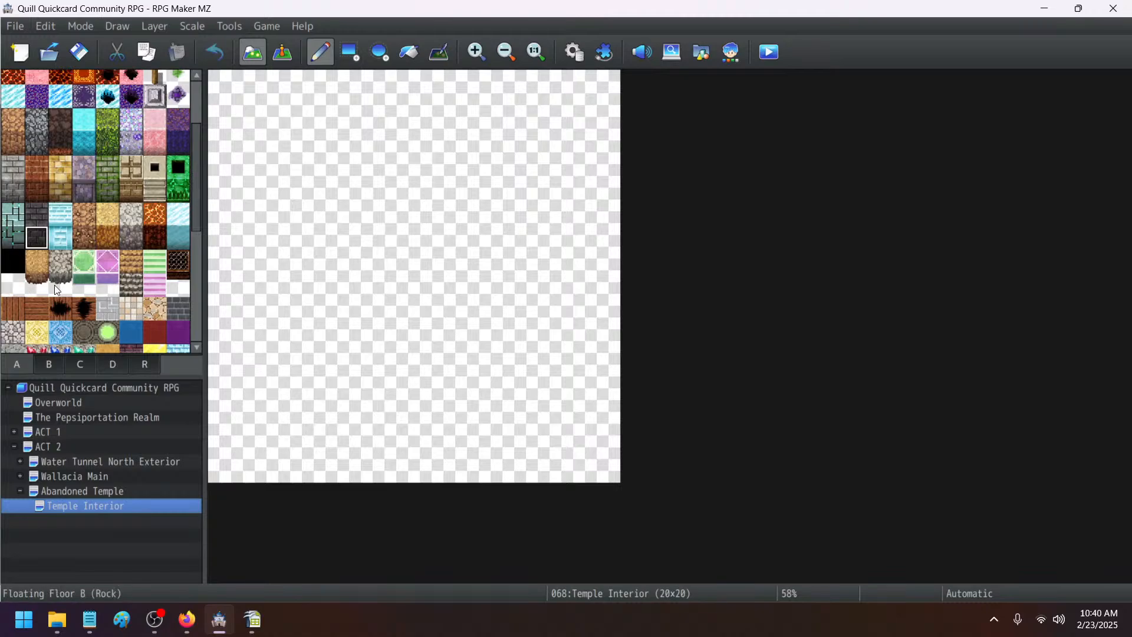
scroll(58, 284, down, 3)
scroll(58, 283, up, 3)
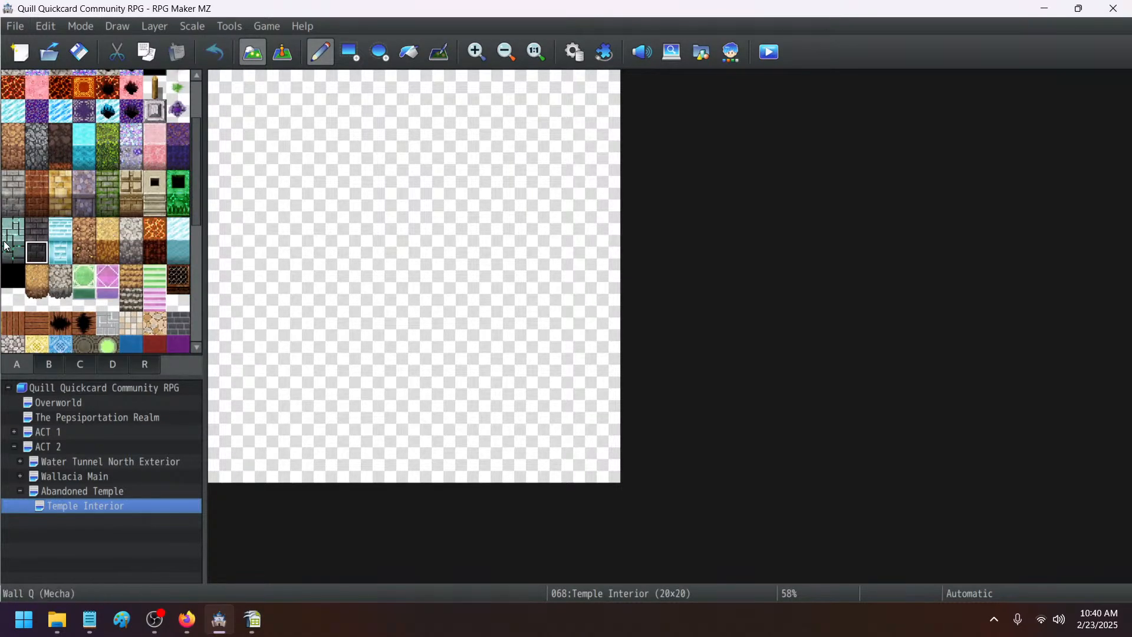
click(22, 206)
click(350, 52)
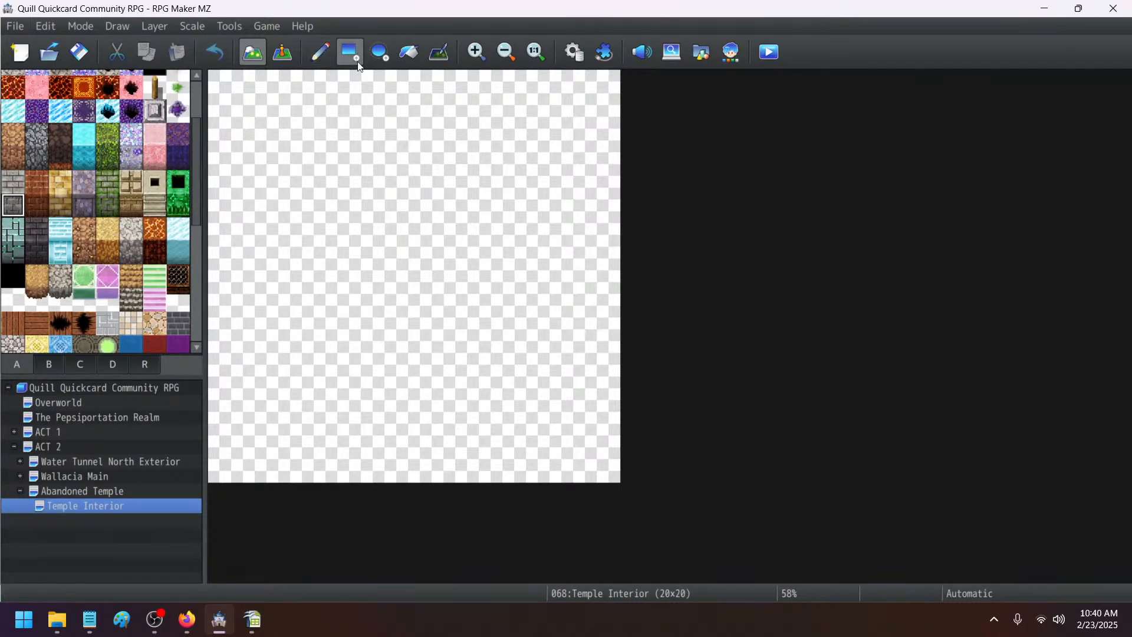
drag(335, 188, 471, 208)
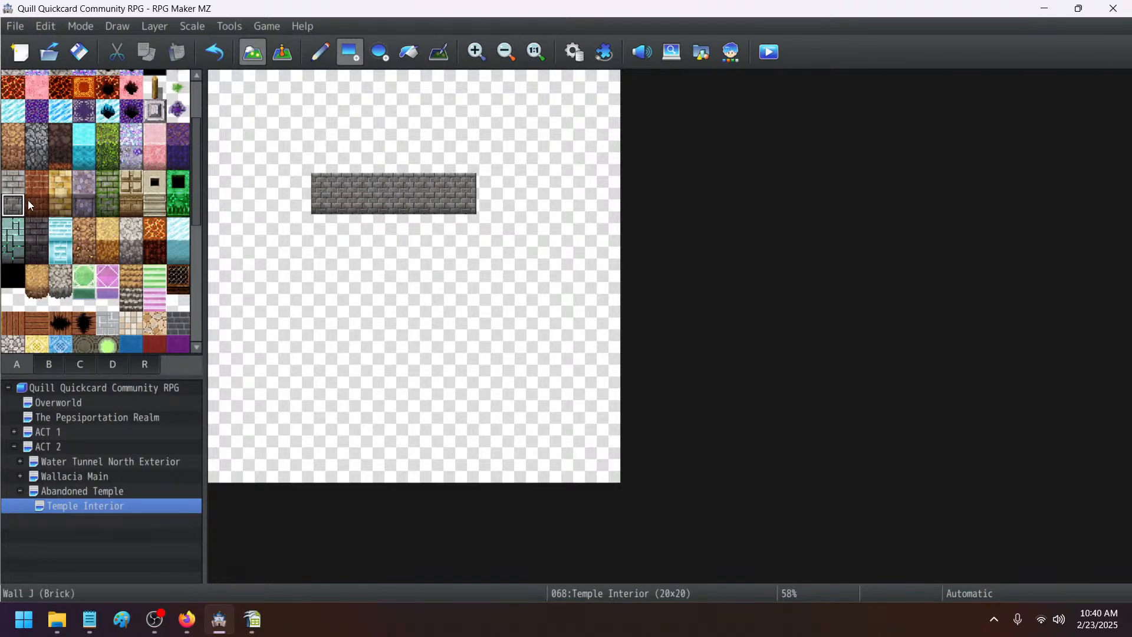
click(108, 206)
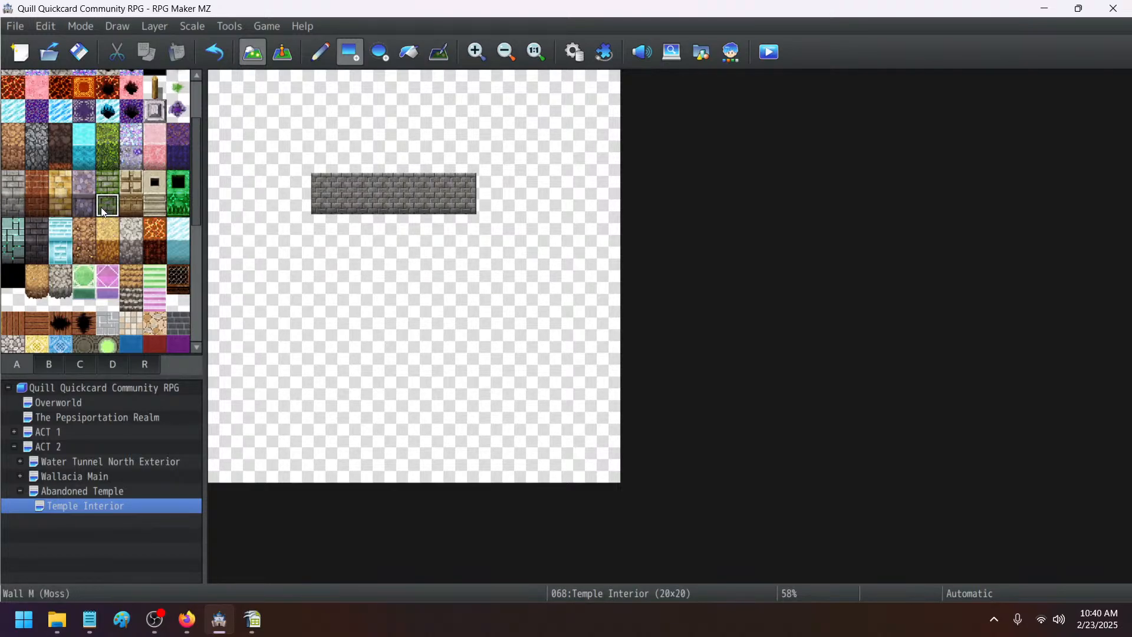
click(341, 204)
drag(318, 191, 466, 194)
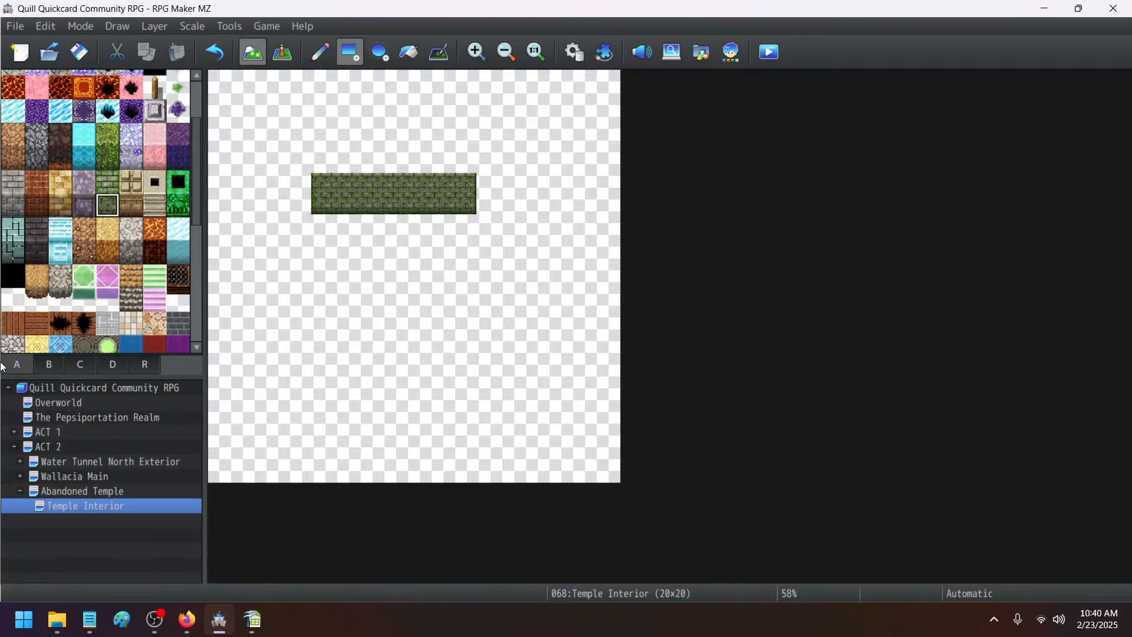
- Draw a one-tile mossy wall top along the block's upper edge and down both sides of the room
click(108, 182)
mouse_move(300, 163)
mouse_down()
mouse_move(486, 160)
mouse_move(500, 338)
mouse_move(489, 328)
mouse_up()
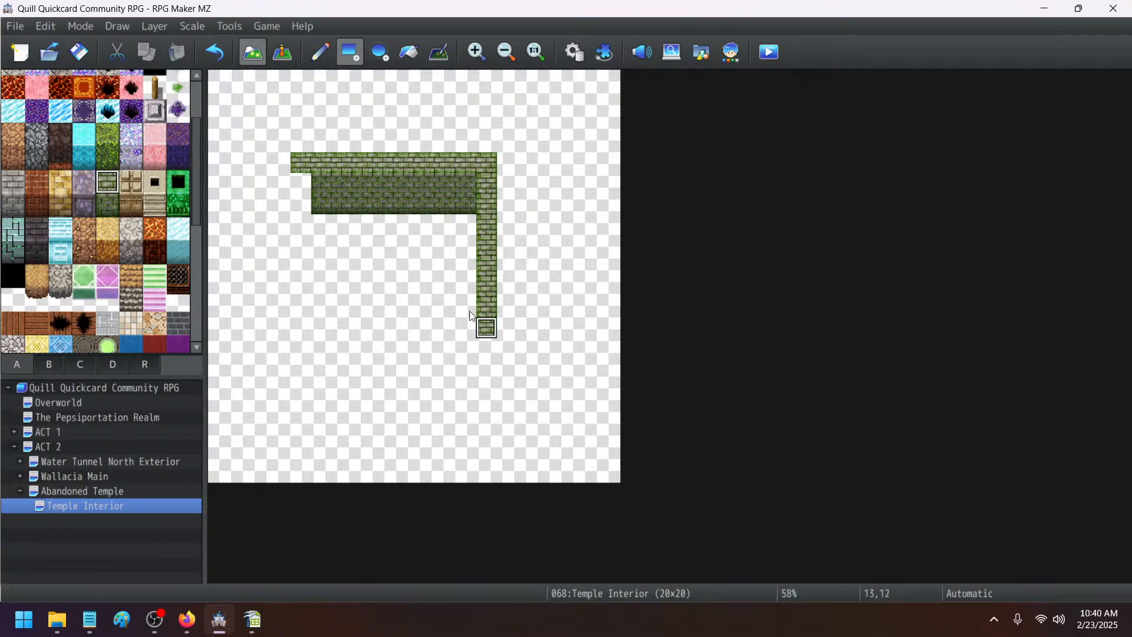
mouse_move(287, 179)
mouse_down()
mouse_move(301, 181)
mouse_move(313, 271)
mouse_move(301, 330)
mouse_up()
click(214, 52)
- Close the room's lower edge with mossy wall top, stepping it out around a two-tile-wide entrance recess in the middle
drag(485, 347, 426, 349)
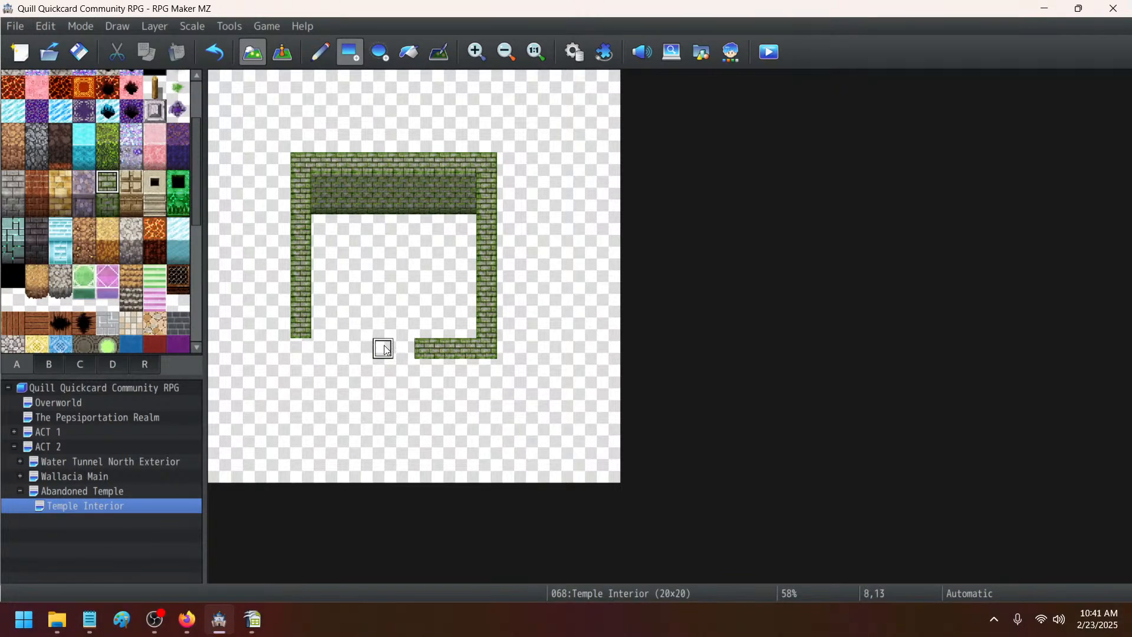
click(384, 370)
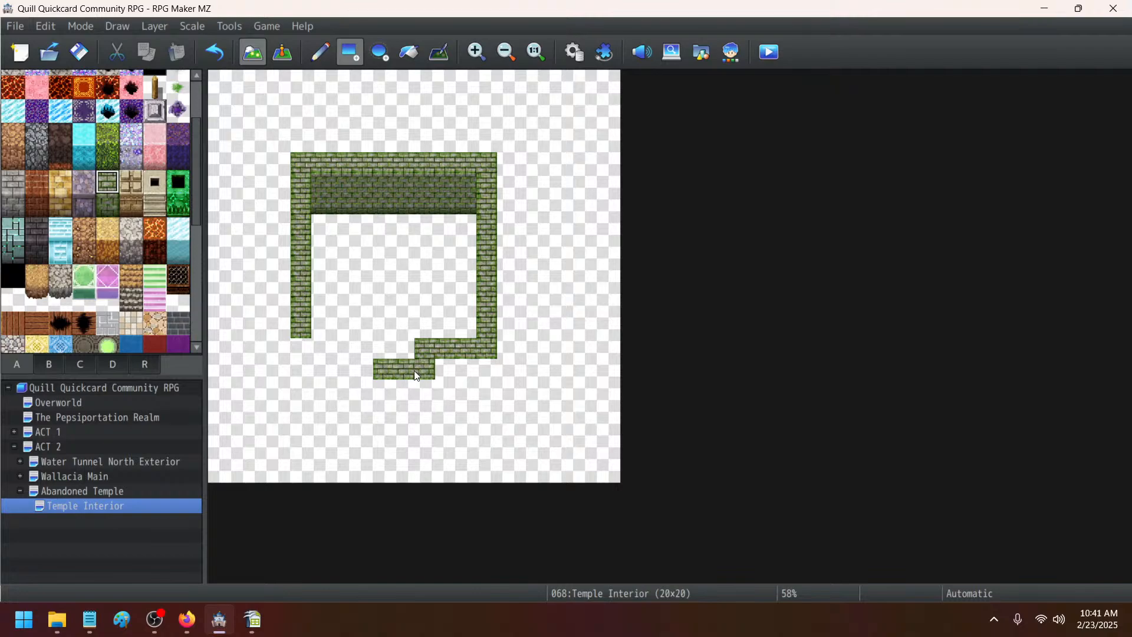
click(362, 369)
drag(367, 354, 339, 353)
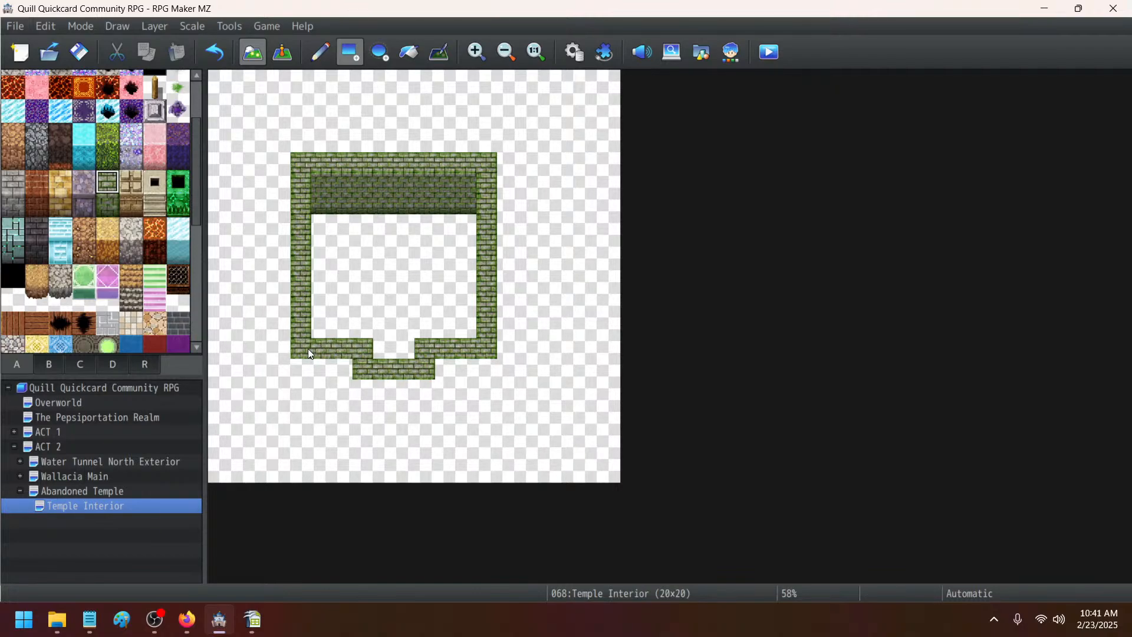
- In the enemy database, reset the frilled lizard image's hue to 0 and replace the image with mv_Plant
click(593, 57)
click(307, 289)
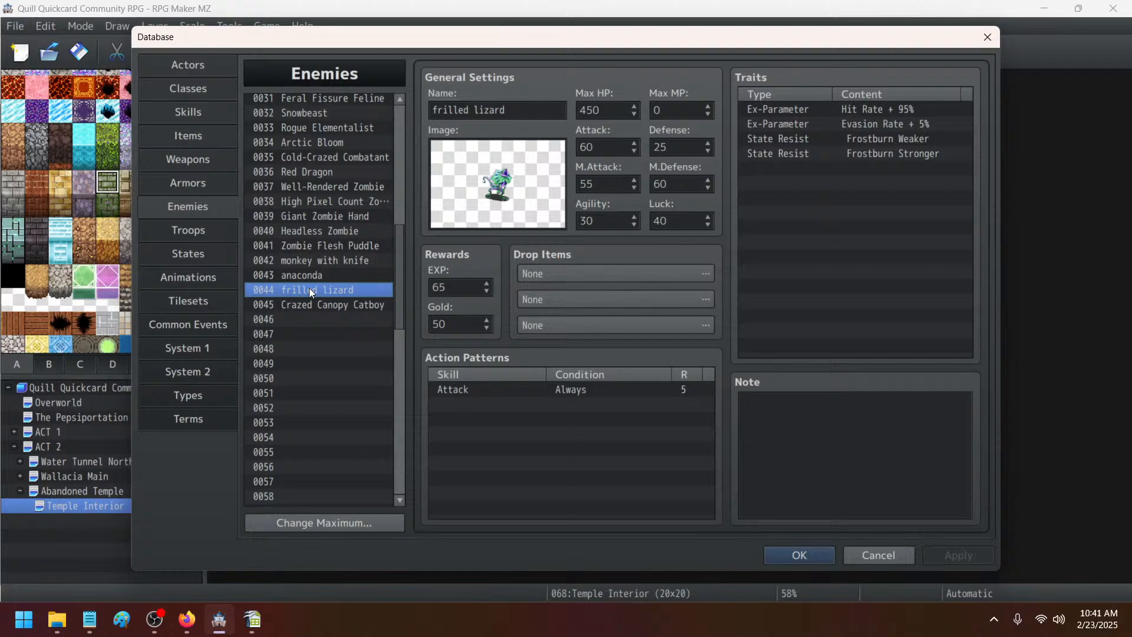
double_click(507, 196)
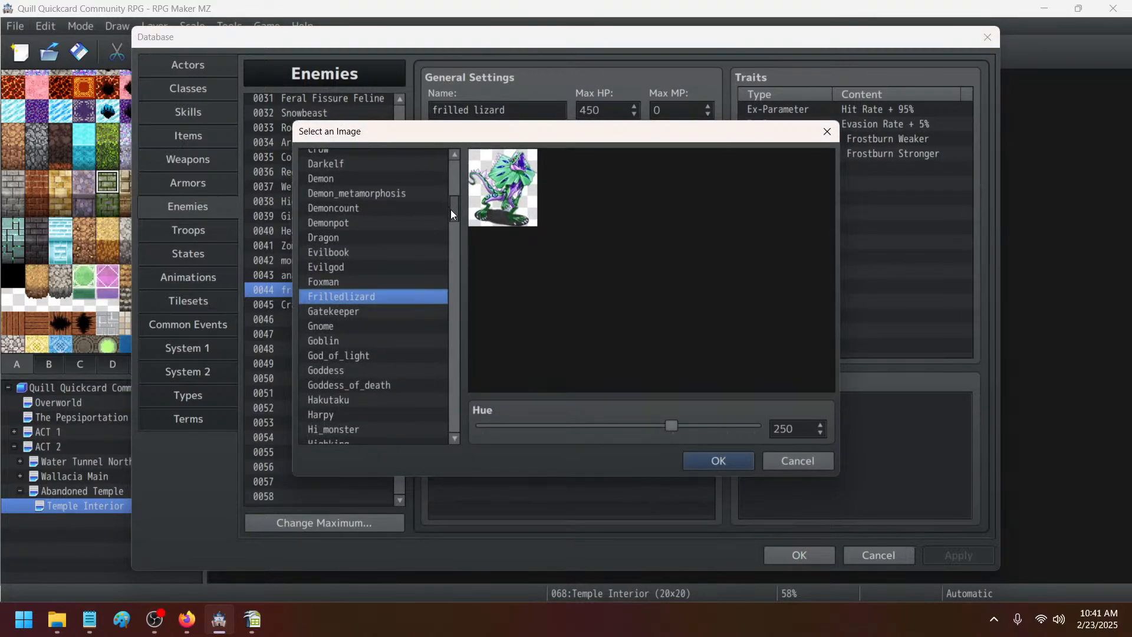
drag(498, 399, 394, 431)
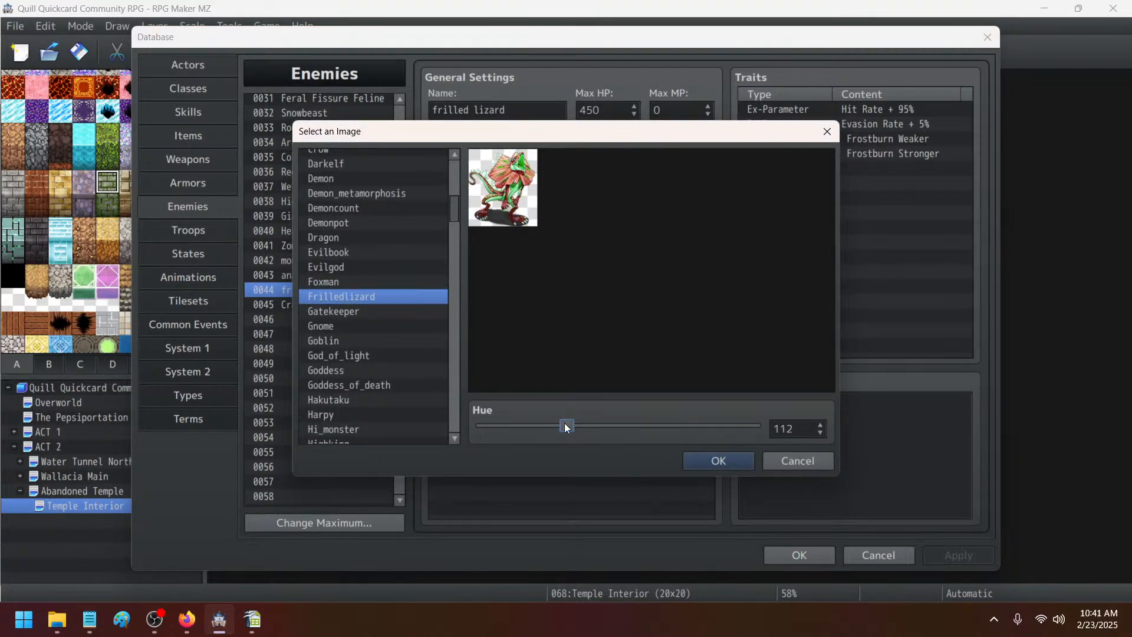
drag(565, 426, 477, 431)
scroll(448, 407, down, 6)
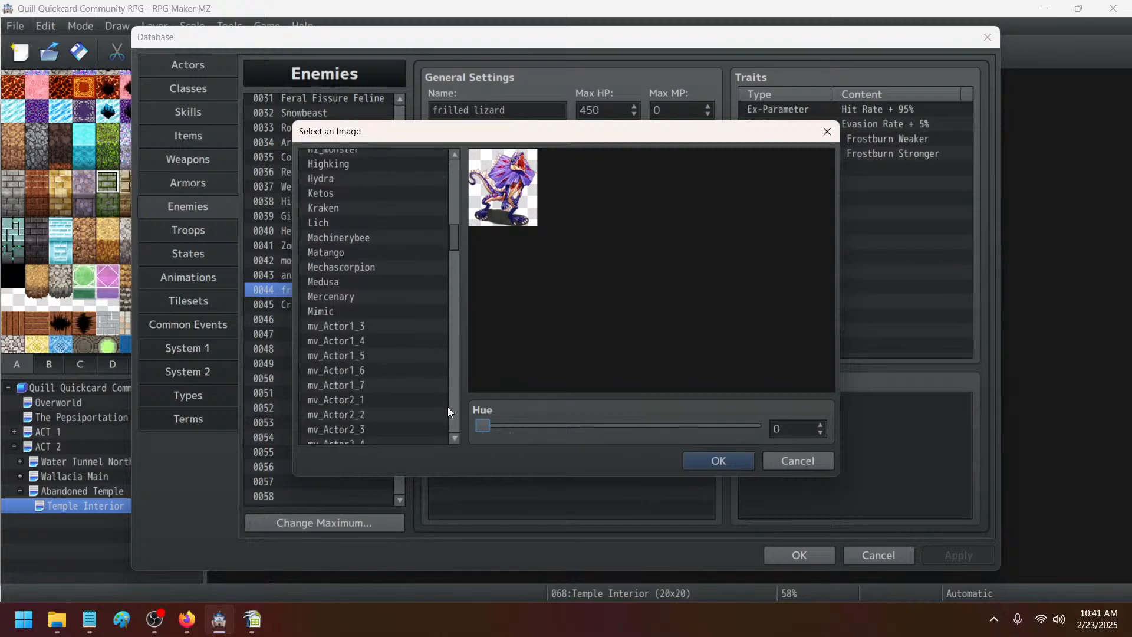
scroll(447, 407, down, 15)
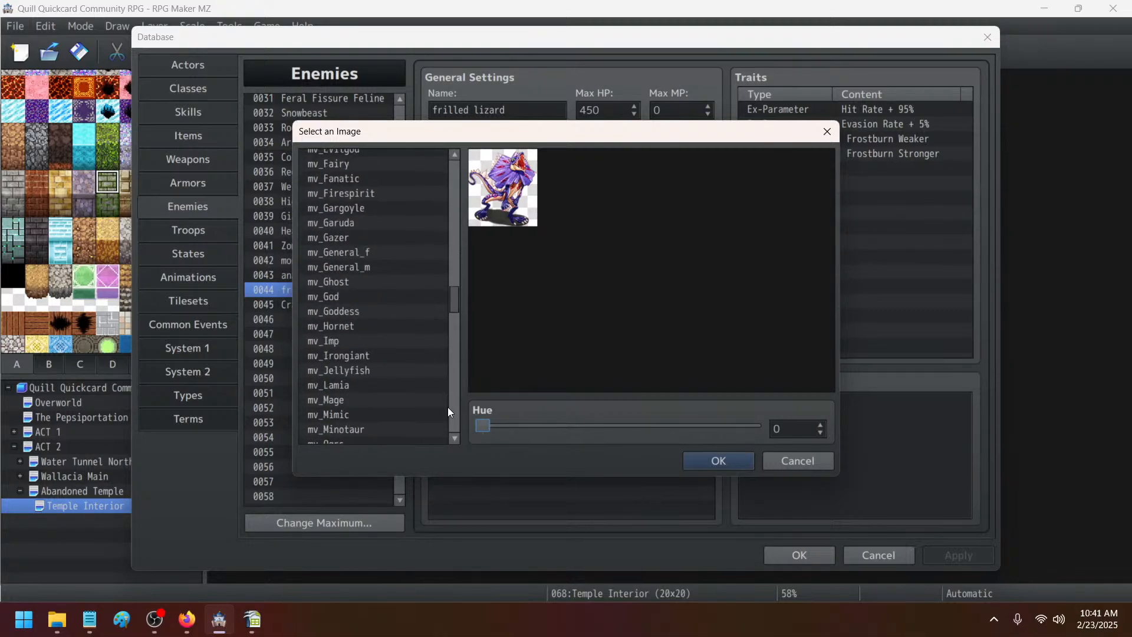
scroll(447, 407, down, 3)
click(374, 341)
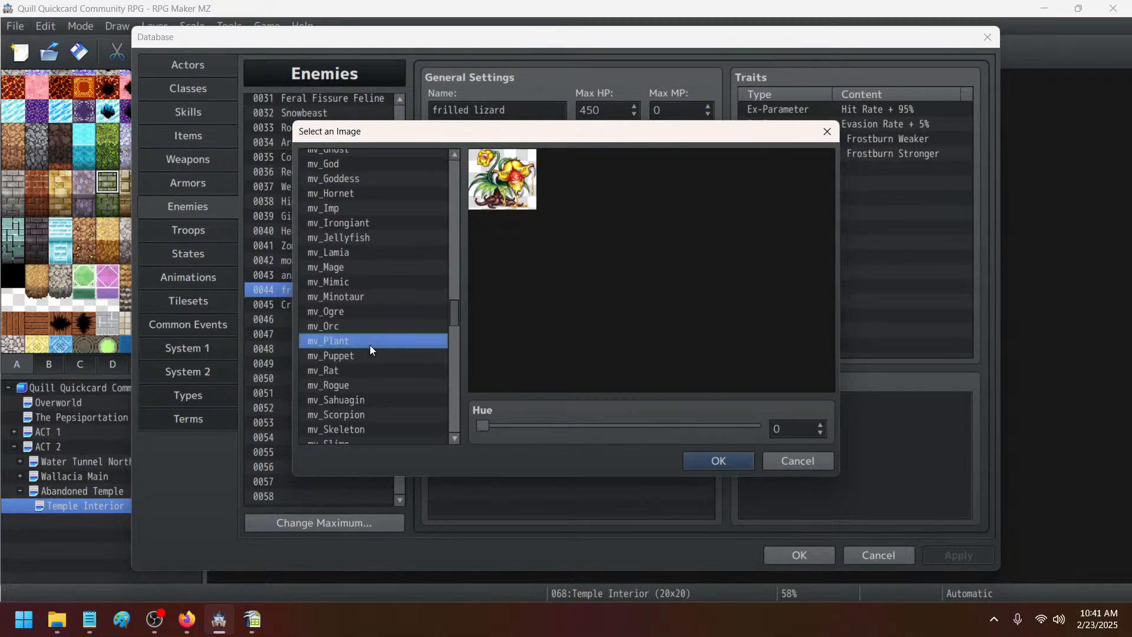
- Set the mv_Plant image's hue to 235 and accept it as the enemy's image
scroll(370, 345, down, 6)
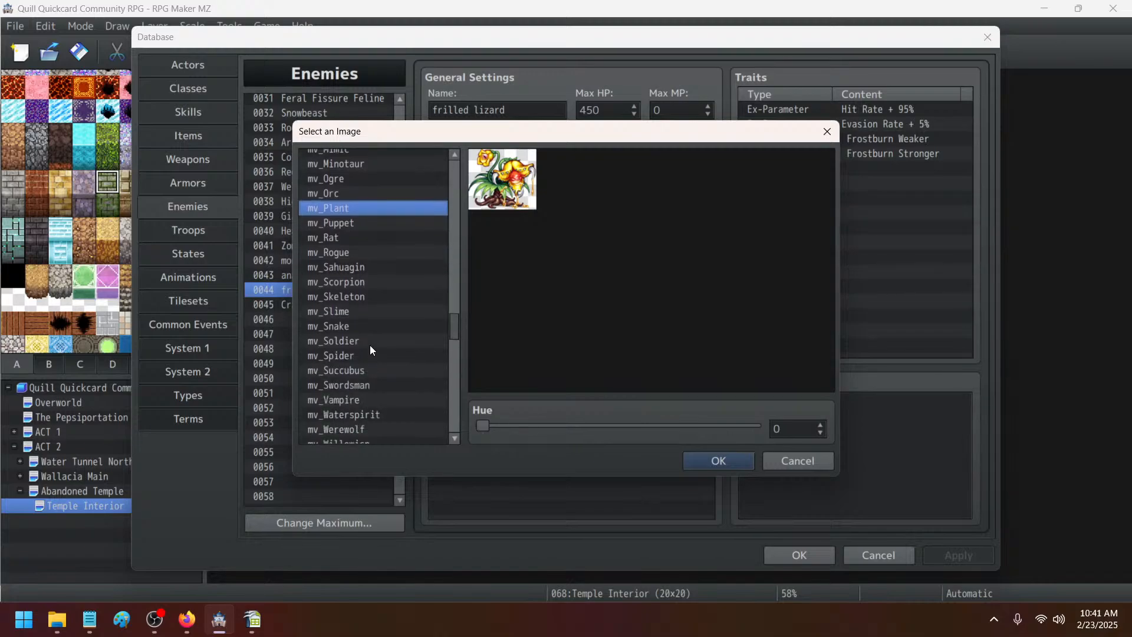
scroll(369, 356, down, 2)
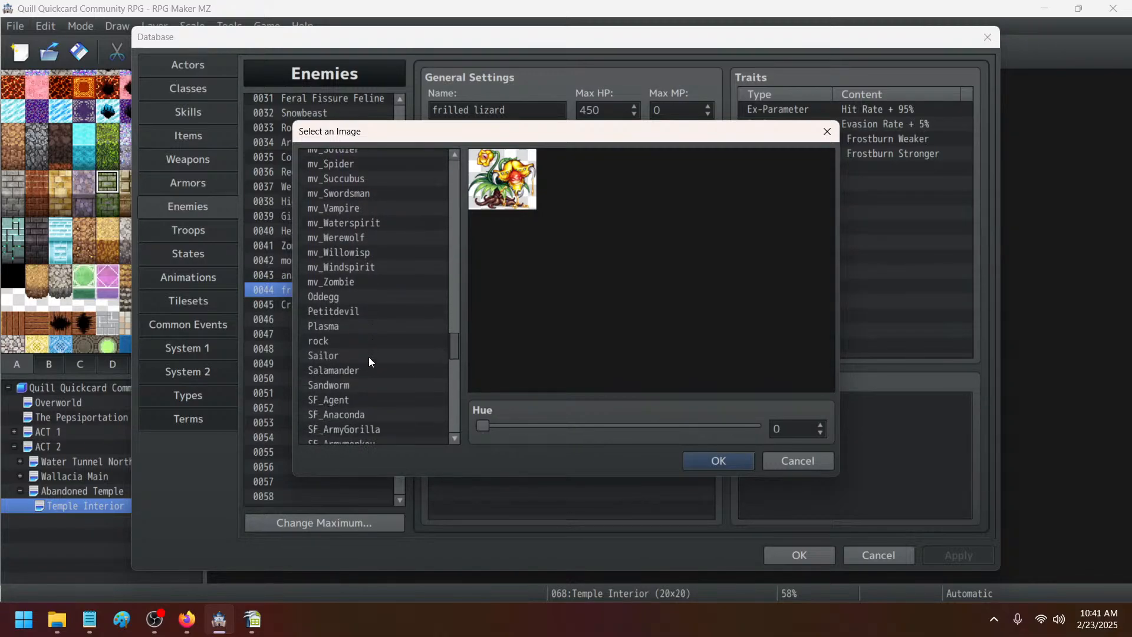
scroll(370, 356, up, 4)
scroll(369, 356, up, 1)
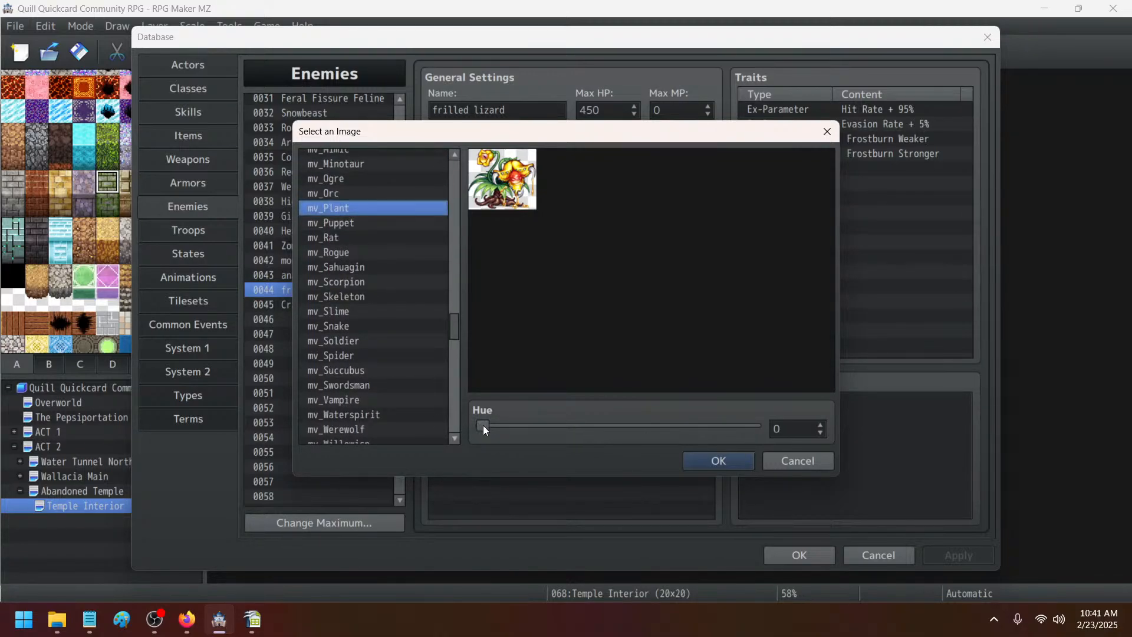
drag(483, 426, 661, 434)
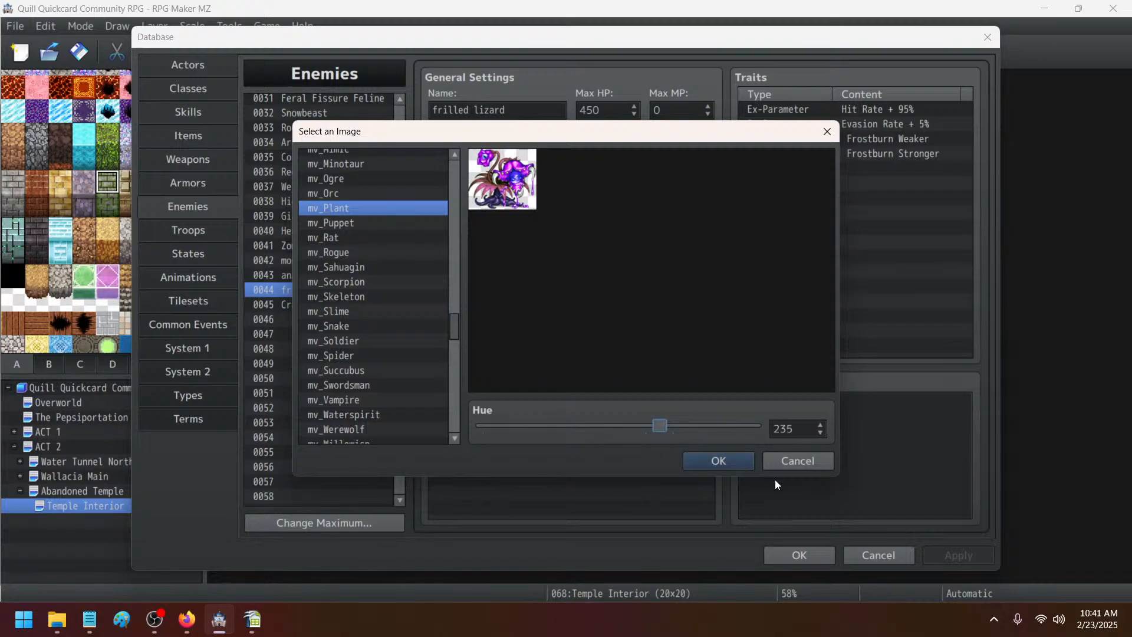
click(731, 464)
- Rename the frilled lizard enemy to "plant", apply the change and close the database
click(517, 108)
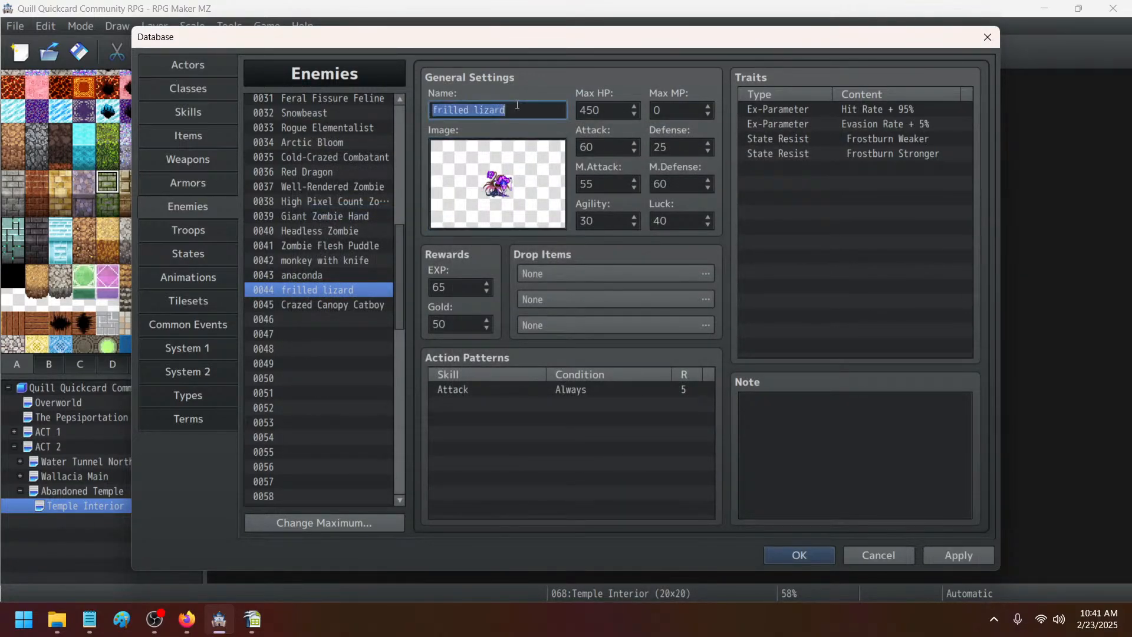
text(plant)
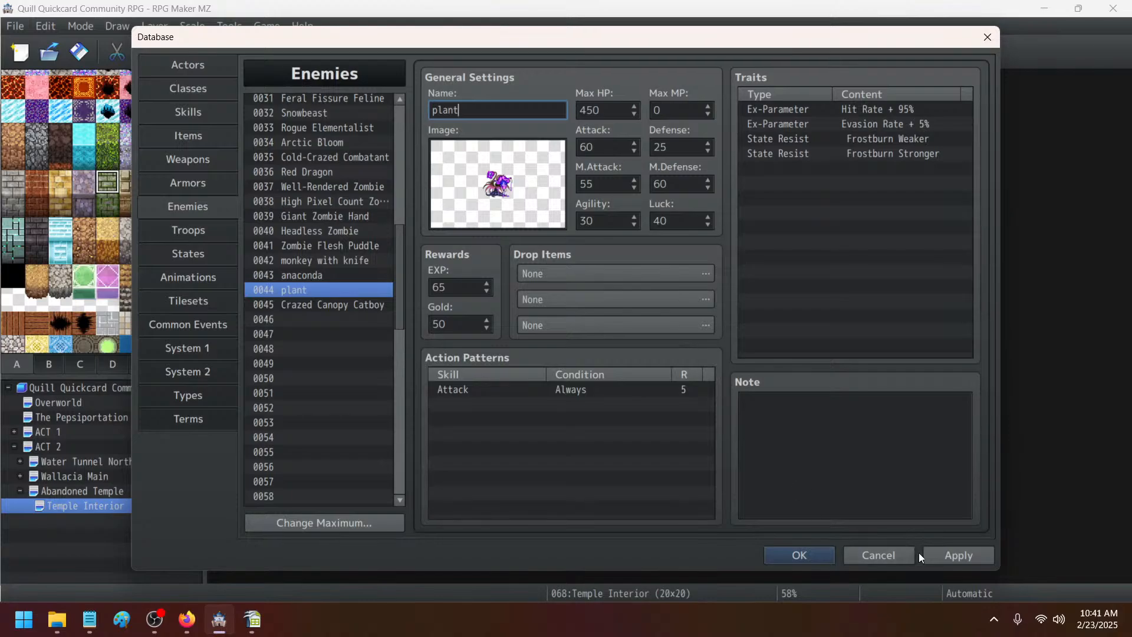
click(944, 553)
click(815, 557)
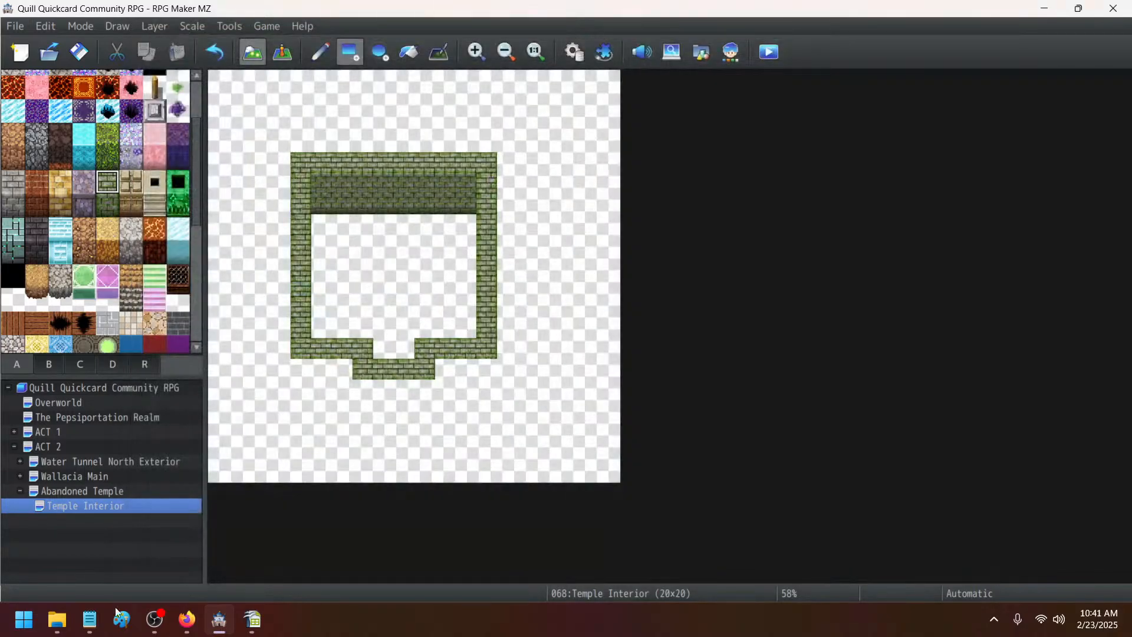
- Switch to the Notepad project notes and add ", knife toss" after "self buff" in the monkey ability line
click(89, 619)
click(413, 136)
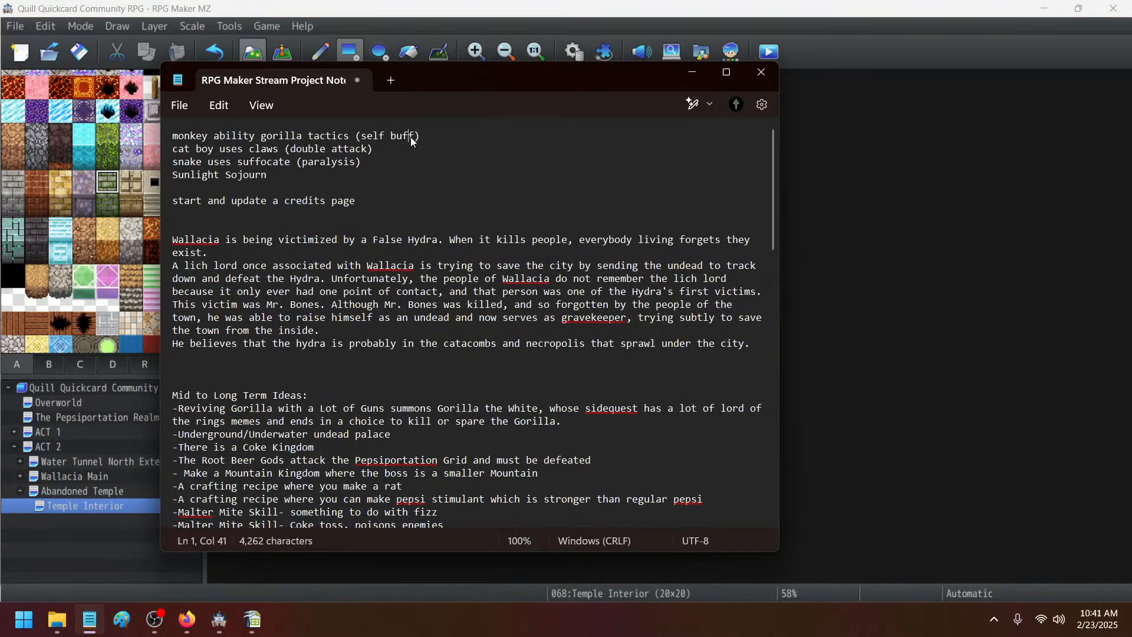
text(, knife toss)
- Replace the "Sunlight Sojourn" line with "plant uses sunlight sojourn"
click(285, 181)
click(281, 178)
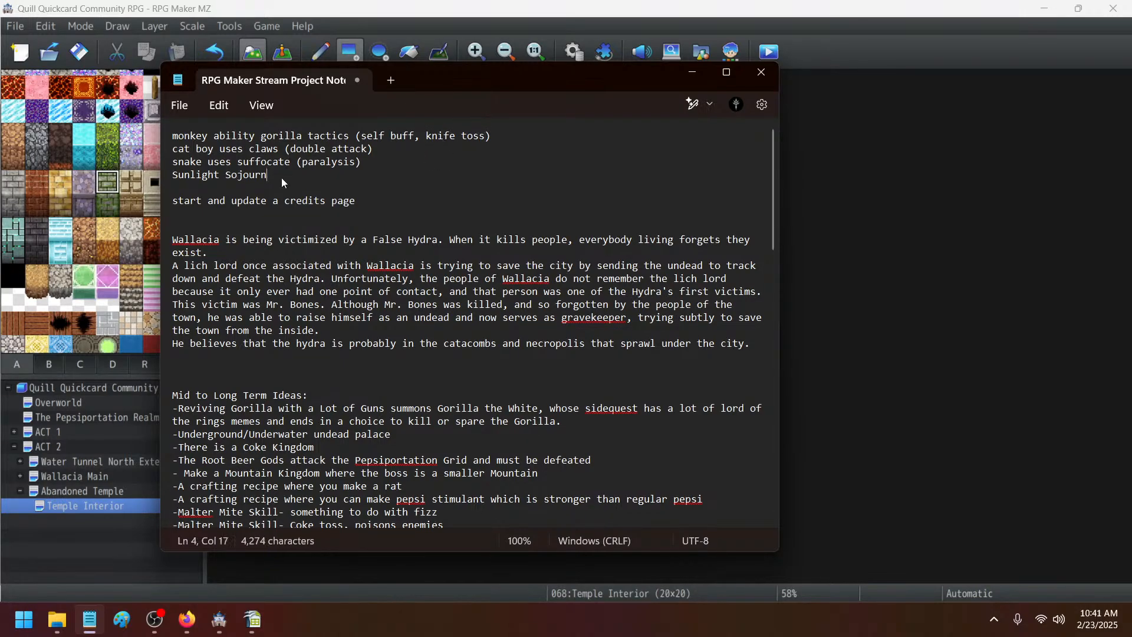
drag(282, 178, 126, 172)
text(plant us)
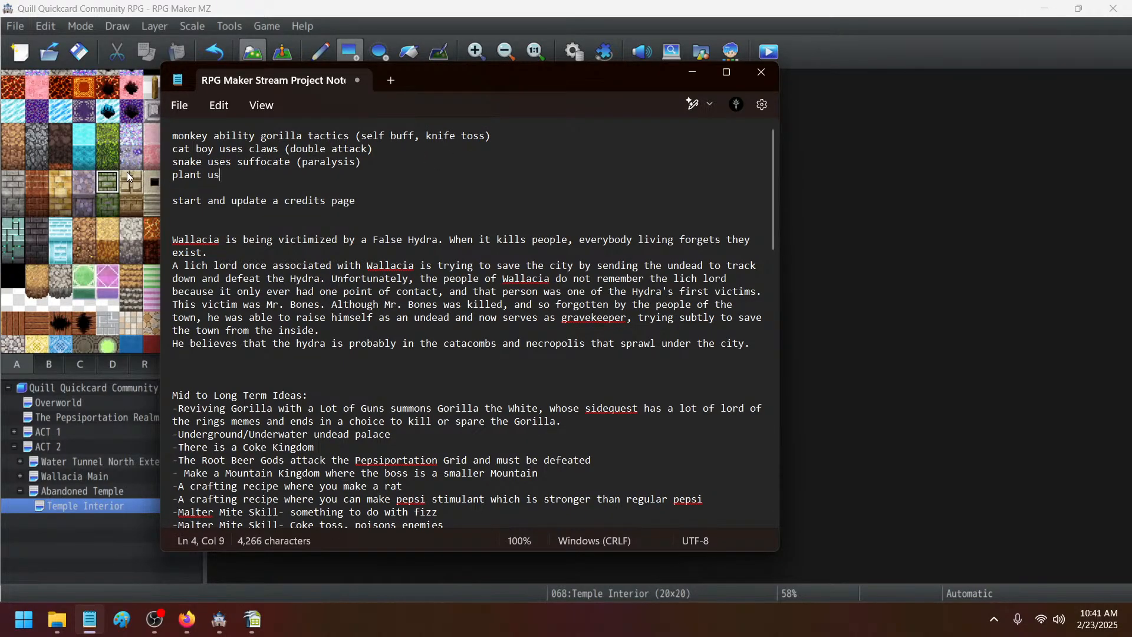
text(es sunlight s)
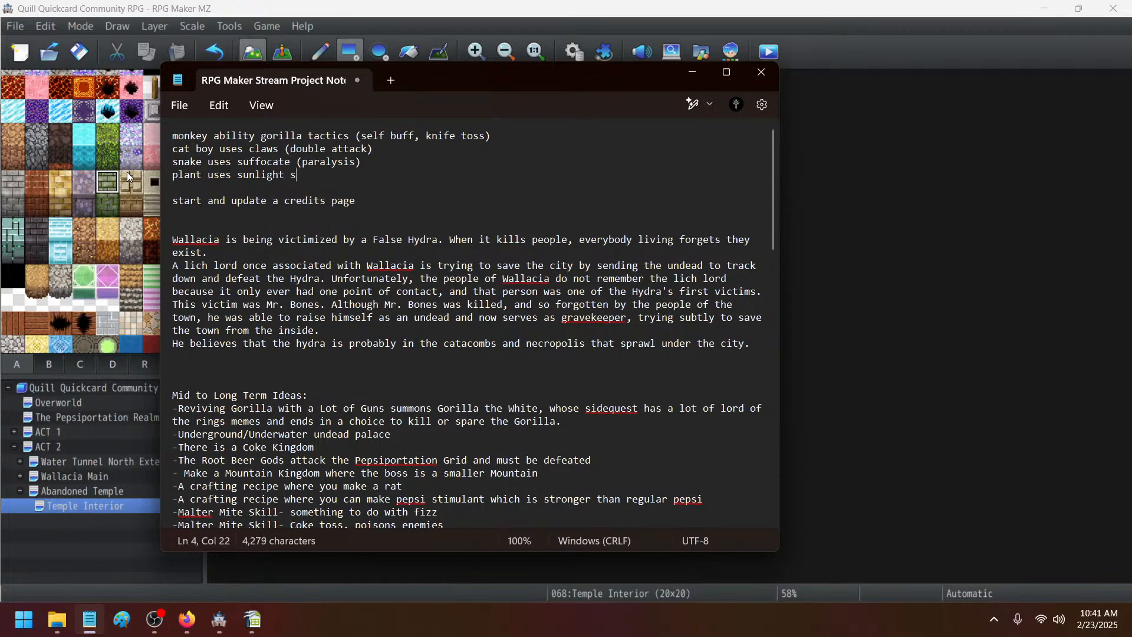
text(ojourn)
- Complete the plant line as "plant uses sunlight sojourn (holy/light damage)"
text())
key(Left)
key(Left)
key(Left)
key(Left)
key(Left)
key(BackSpace)
text((holy)
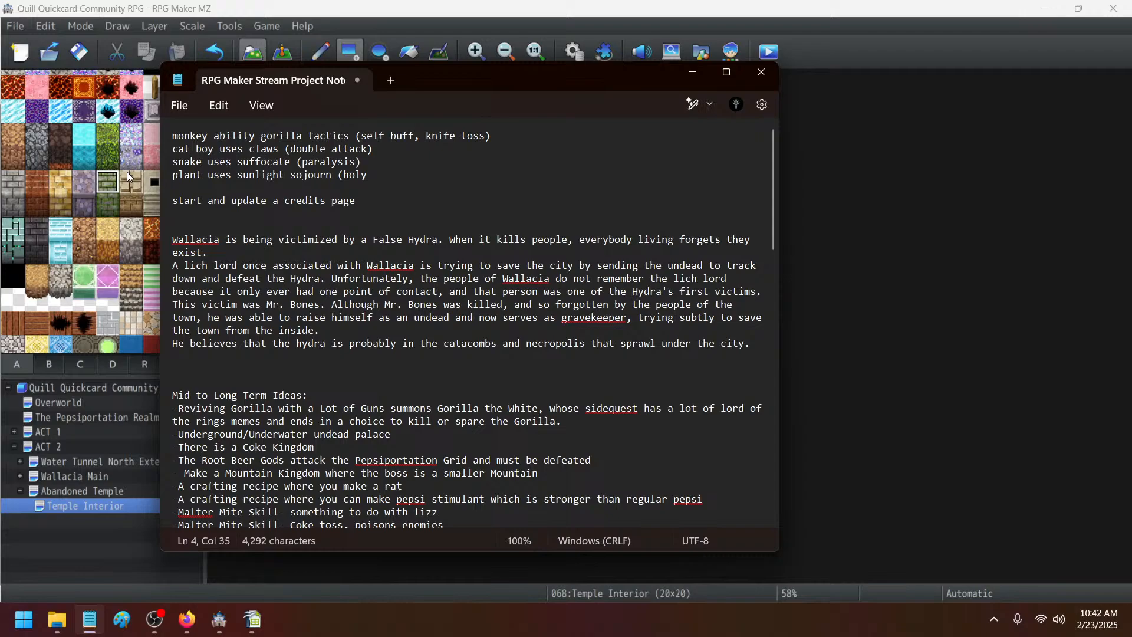
key(BackSpace)
text(/light damage))
- Add ", purr to charm)" after "(double attack)" at the end of the cat boy line
click(243, 148)
click(409, 150)
text(, purr )
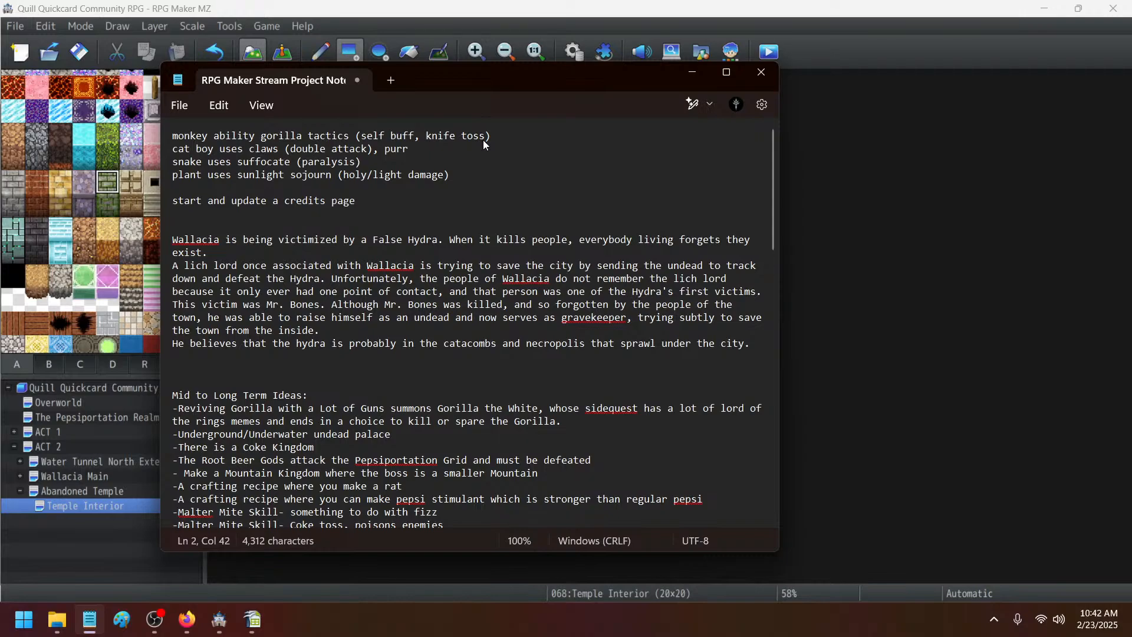
text(to charm))
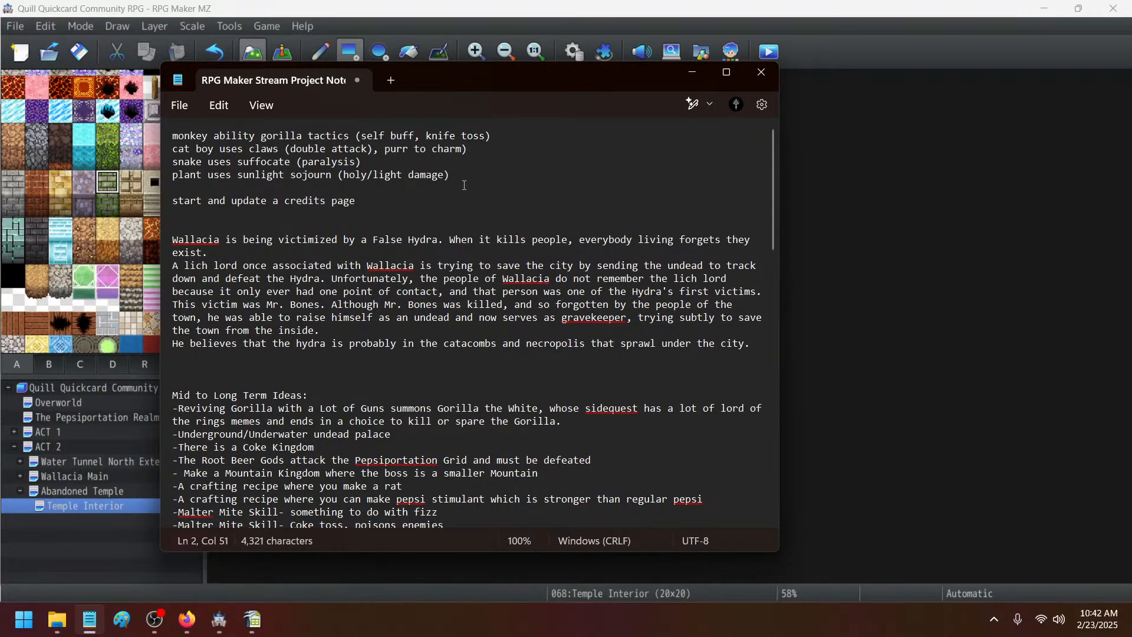
- Add "also blinds" after "holy/light damage" inside the plant line's parentheses
click(461, 178)
key(BackSpace)
text(also blinds)
click(314, 128)
click(262, 161)
drag(528, 175, 139, 139)
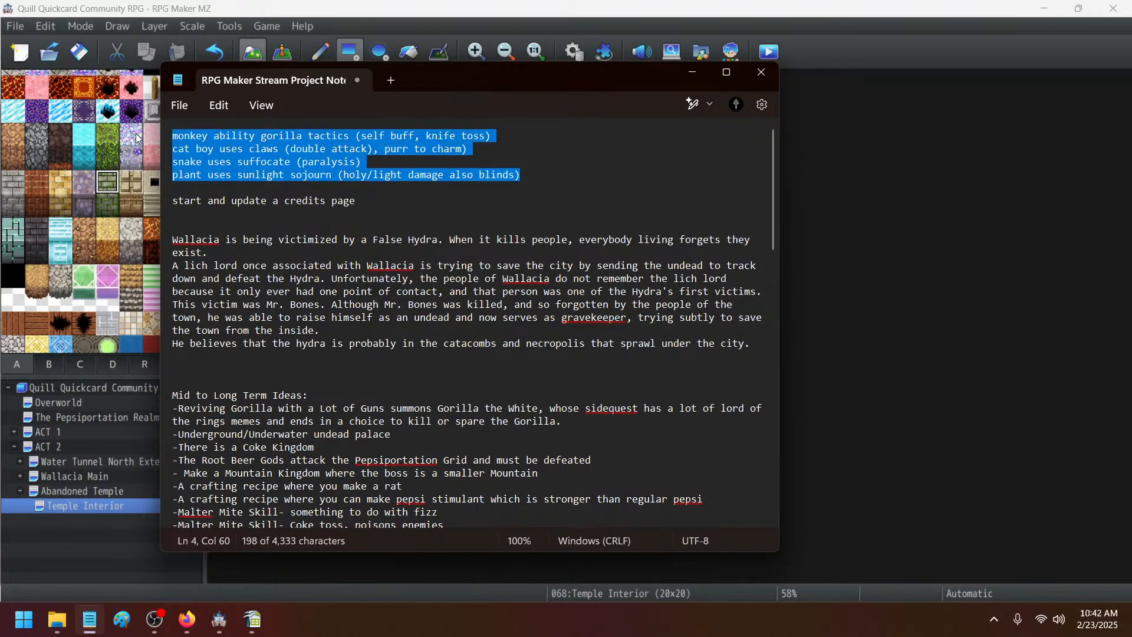
click(541, 179)
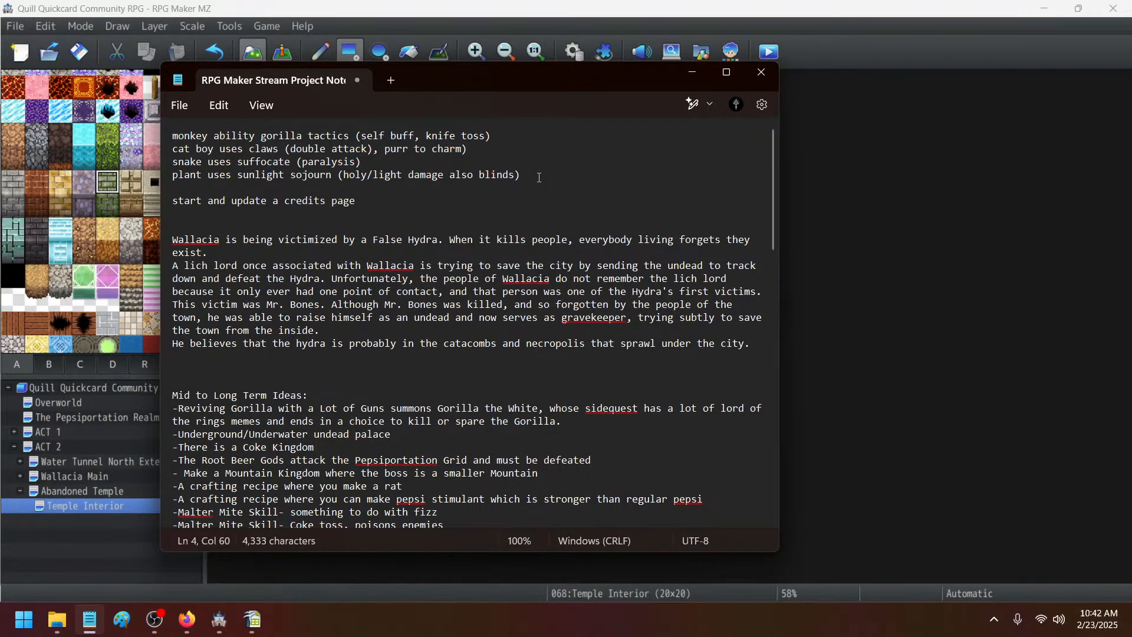
drag(409, 160, 168, 166)
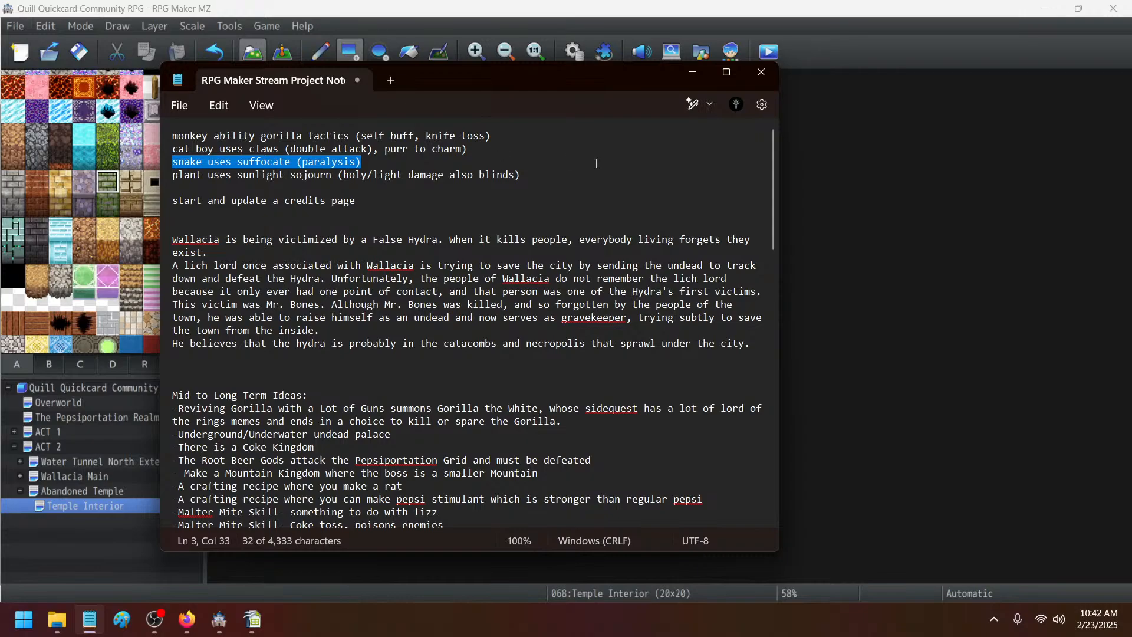
- Add ", leeching vines" after "also blinds" inside the plant line's parentheses
click(586, 180)
key(BackSpace)
text(, sap)
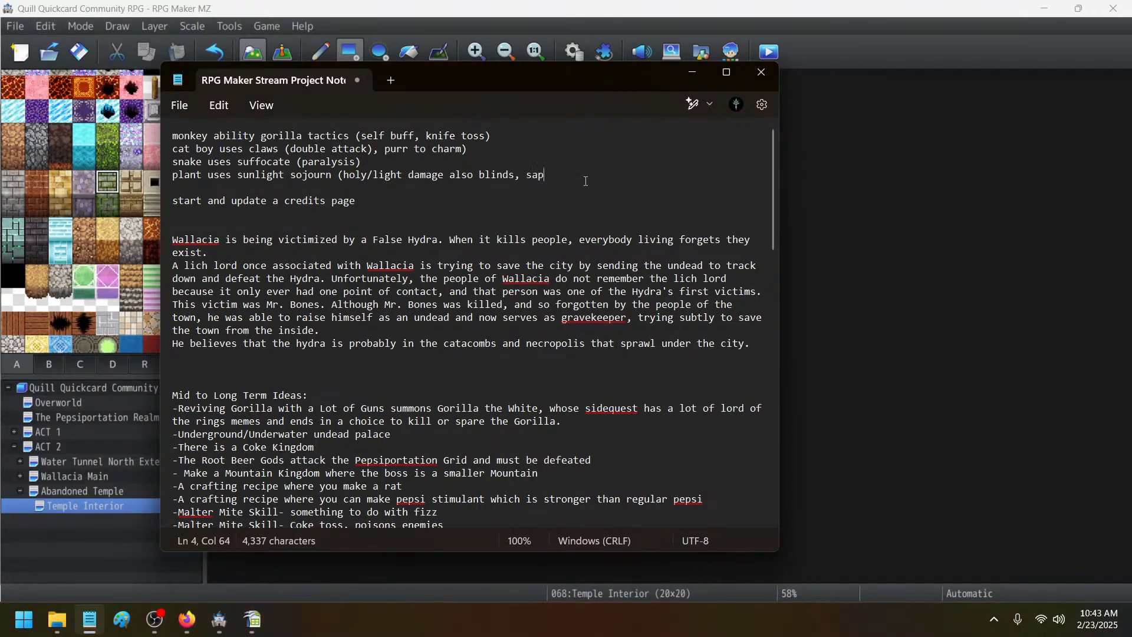
key(BackSpace)
key(BackSpace)
key(BackSpace)
text(parasitic)
key(BackSpace)
key(BackSpace)
key(BackSpace)
key(BackSpace)
key(BackSpace)
key(BackSpace)
key(BackSpace)
key(BackSpace)
key(BackSpace)
key(BackSpace)
text(leeching vines)
drag(640, 172, 176, 137)
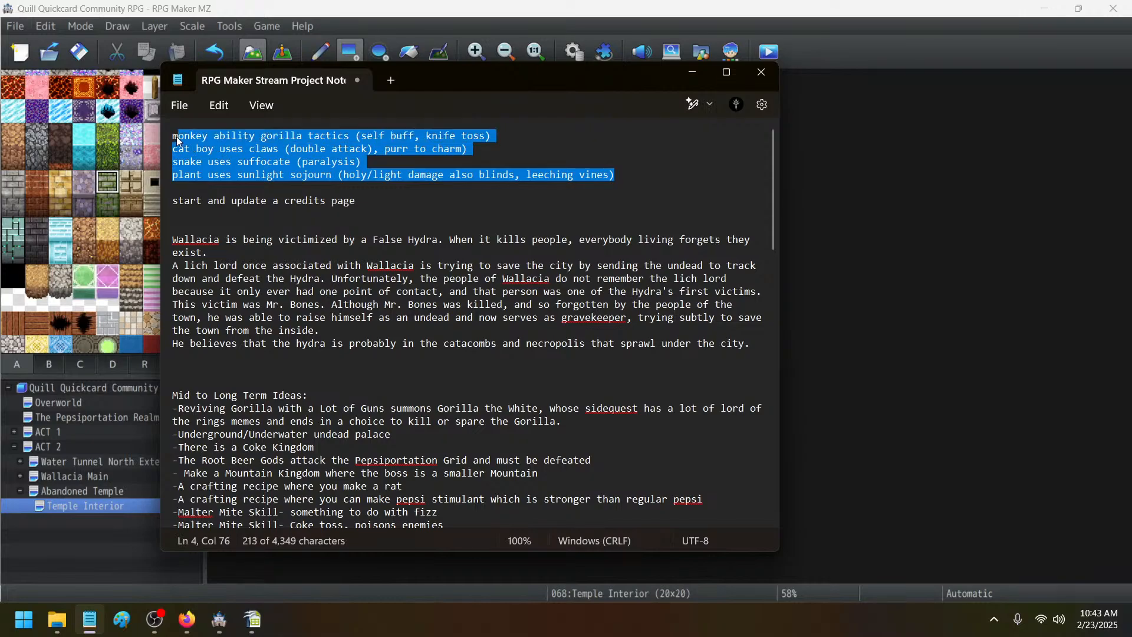
click(615, 175)
drag(615, 174, 80, 124)
click(211, 150)
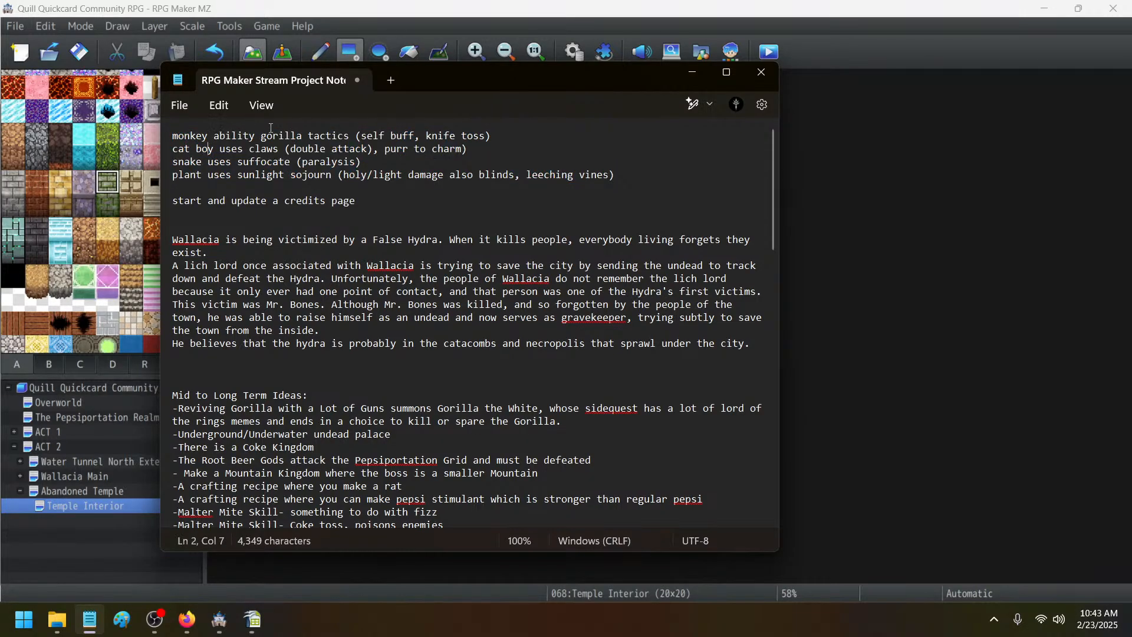
- Reword the monkey line to "monkey (gorilla tactics self buff, knife toss)", removing "ability" and moving the opening parenthesis before "gorilla"
click(361, 137)
key(BackSpace)
key(Left)
key(Left)
key(Left)
key(Left)
key(Left)
key(Left)
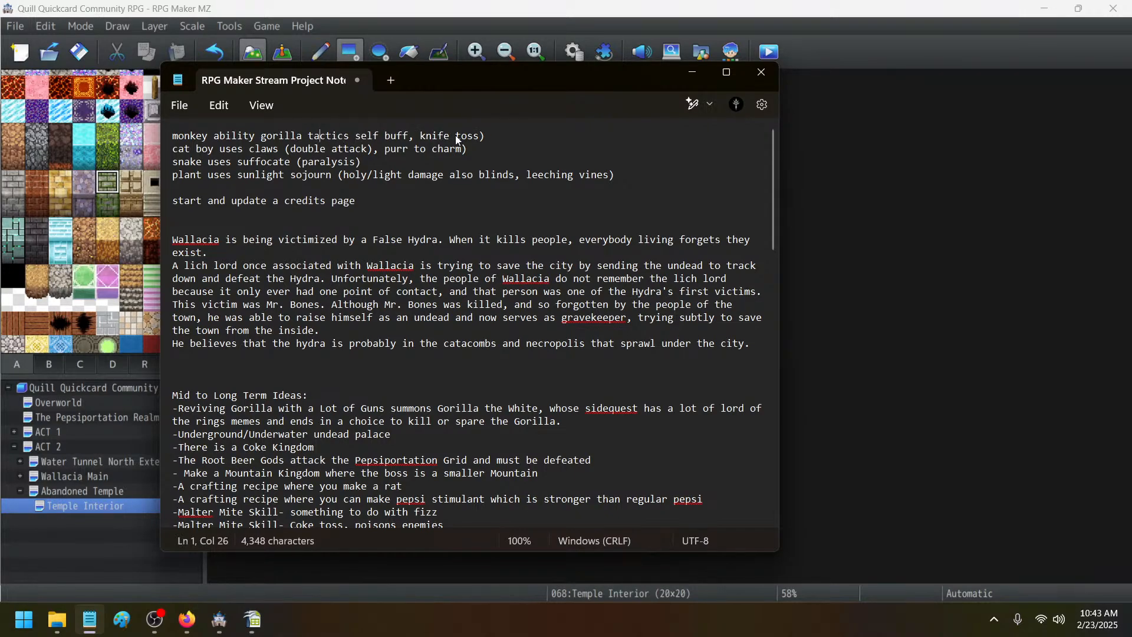
key(ctrl+Left)
key(ctrl+Left)
key(BackSpace)
key(BackSpace)
key(BackSpace)
key(BackSpace)
key(BackSpace)
key(BackSpace)
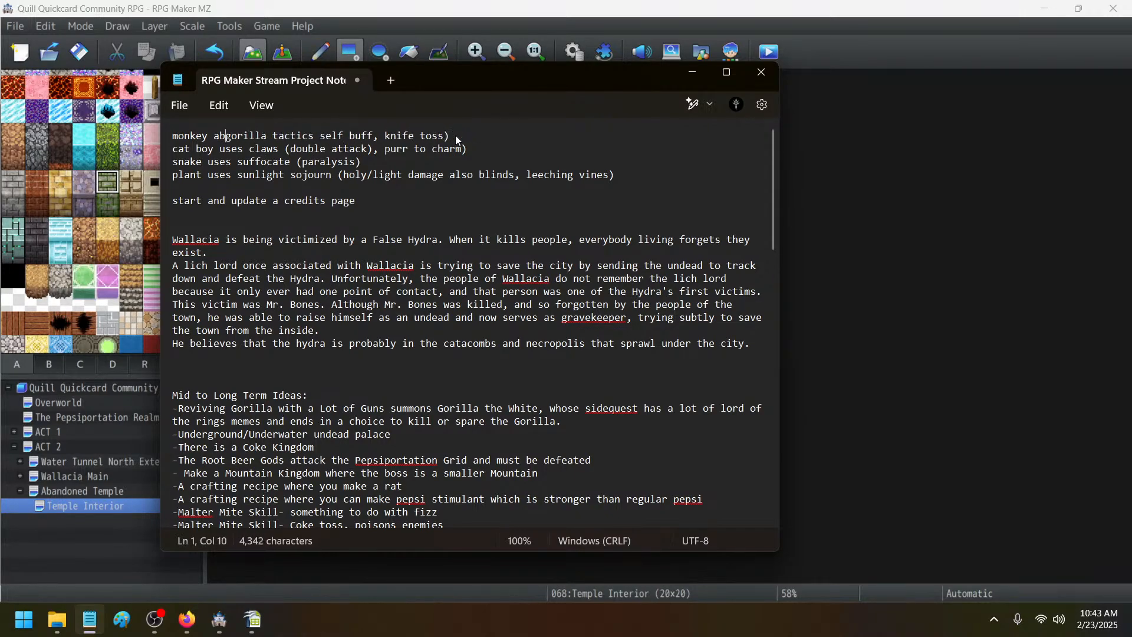
key(BackSpace)
key(BackSpace)
text(()
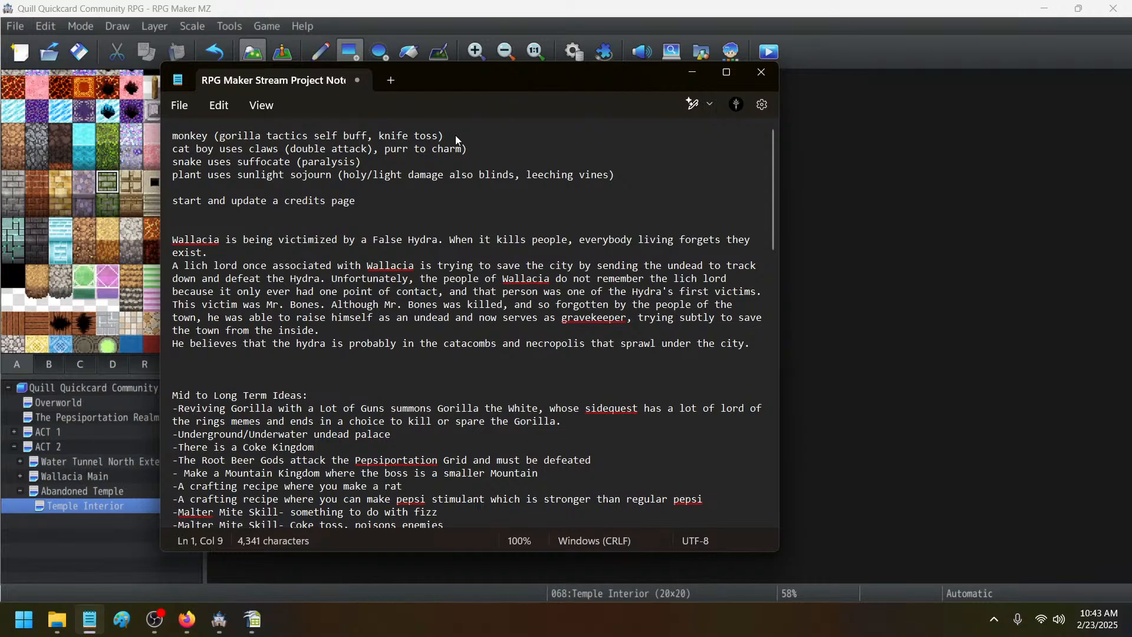
- Delete the closing parenthesis after "double attack" in the cat boy line of the notes
click(372, 150)
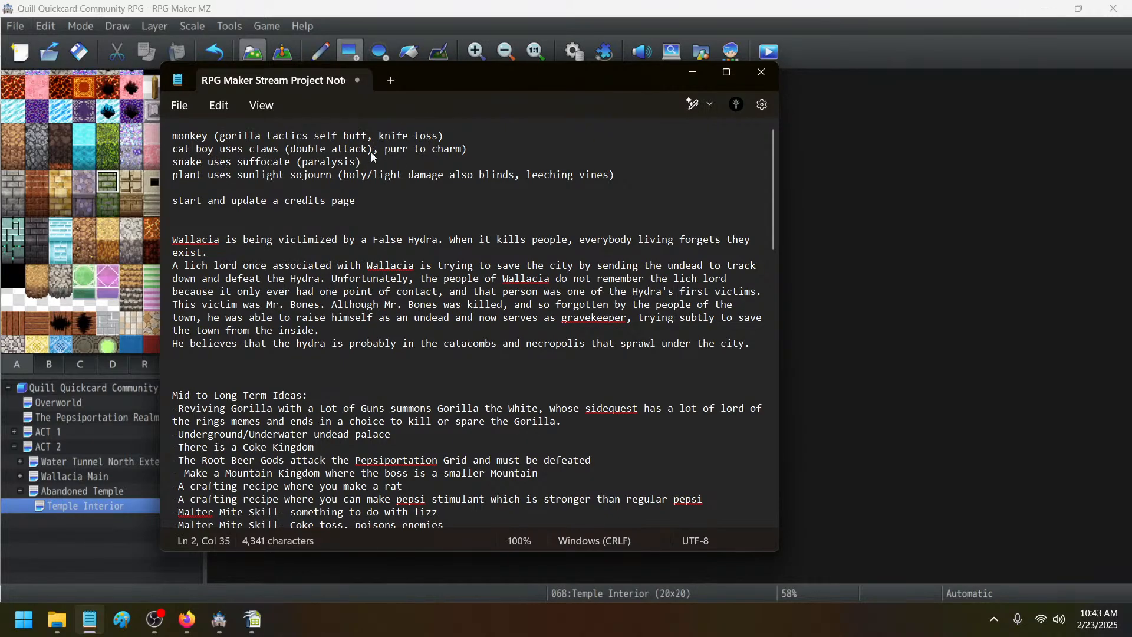
key(BackSpace)
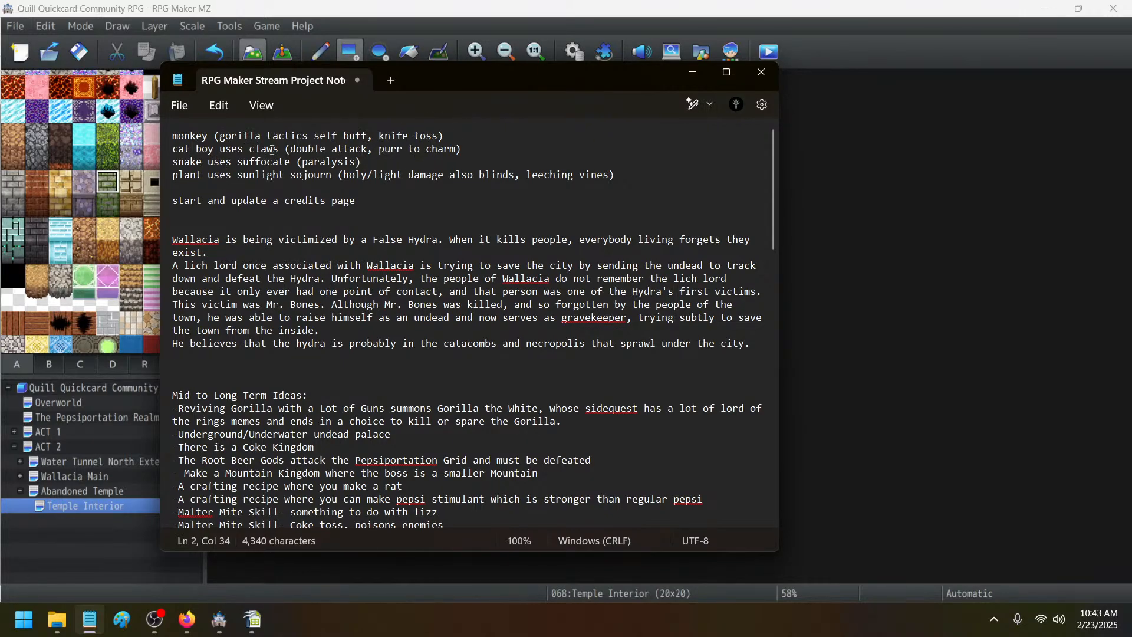
click(339, 149)
drag(458, 151, 290, 149)
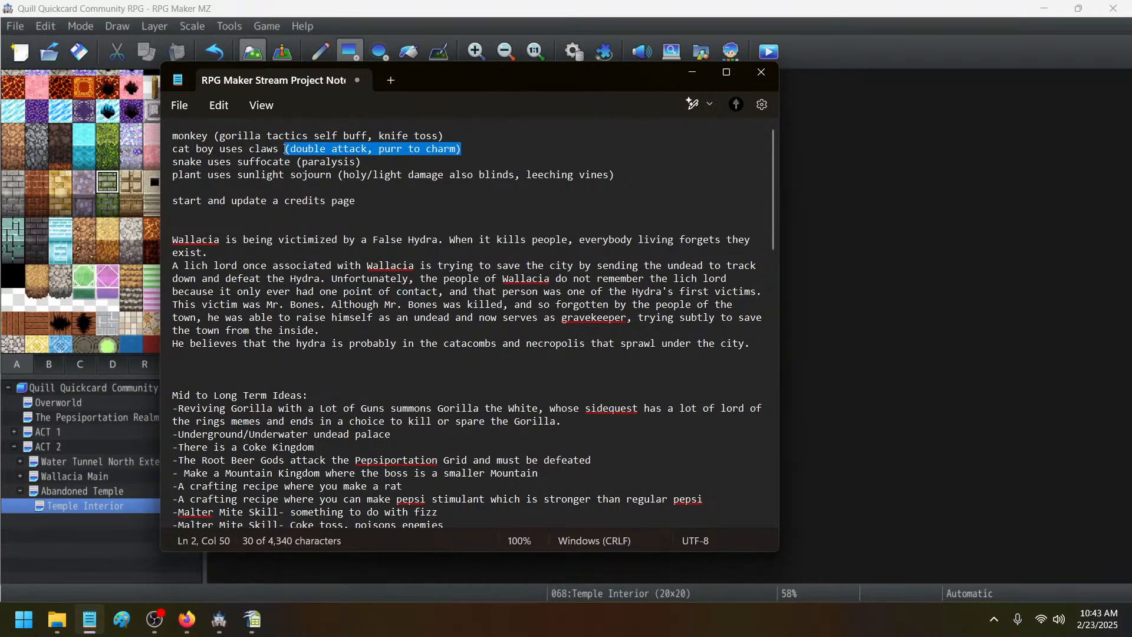
click(178, 161)
drag(170, 163, 367, 157)
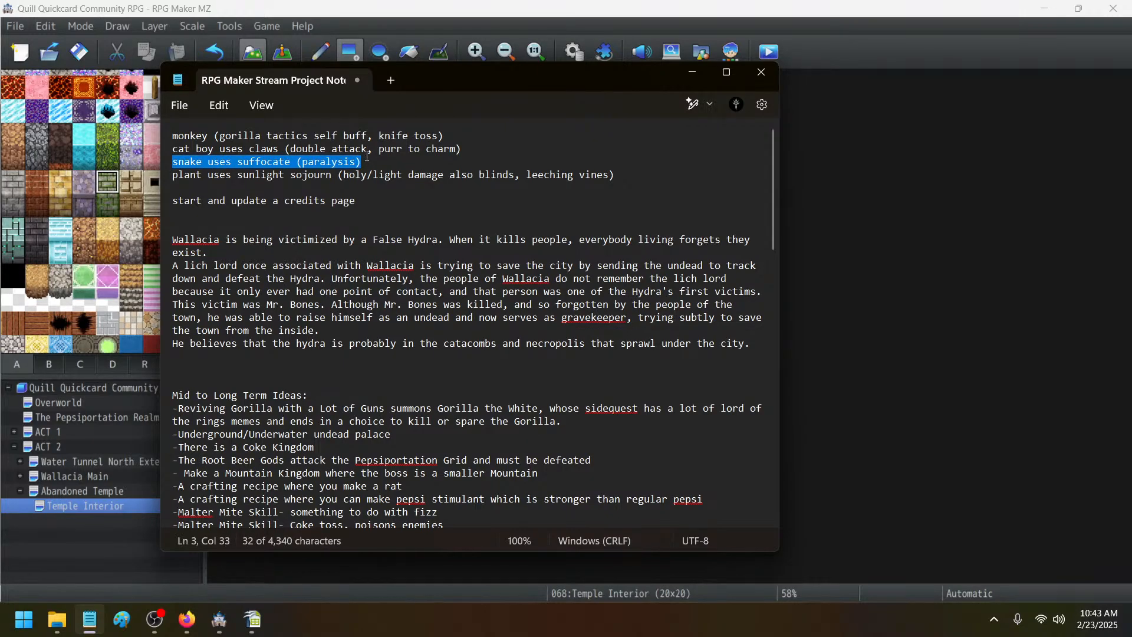
drag(616, 175, 108, 177)
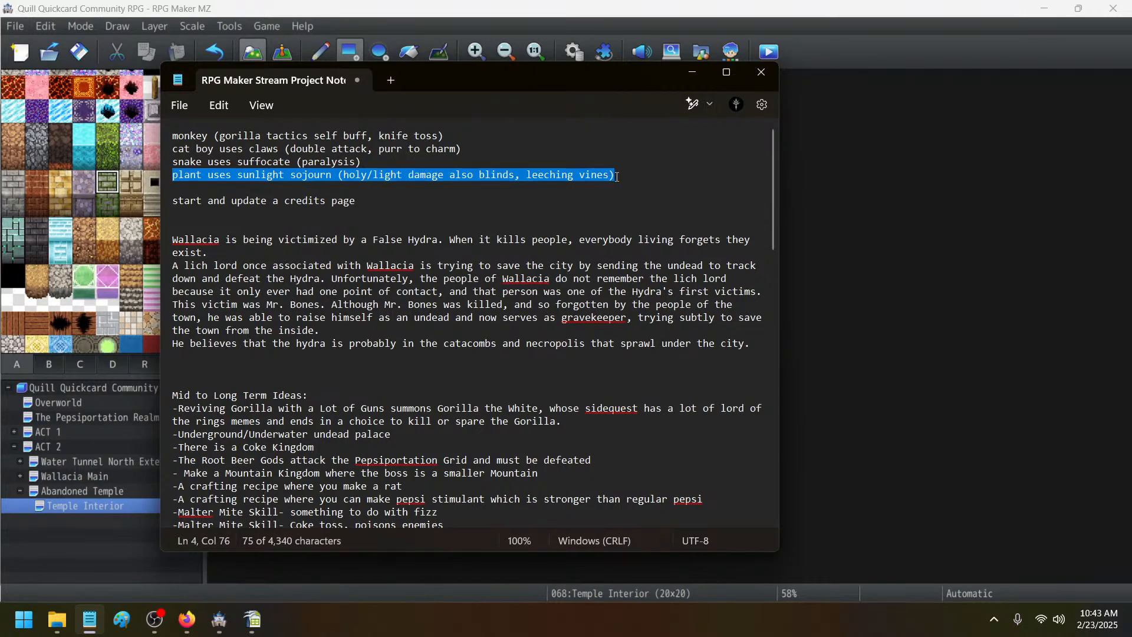
drag(617, 177, 355, 170)
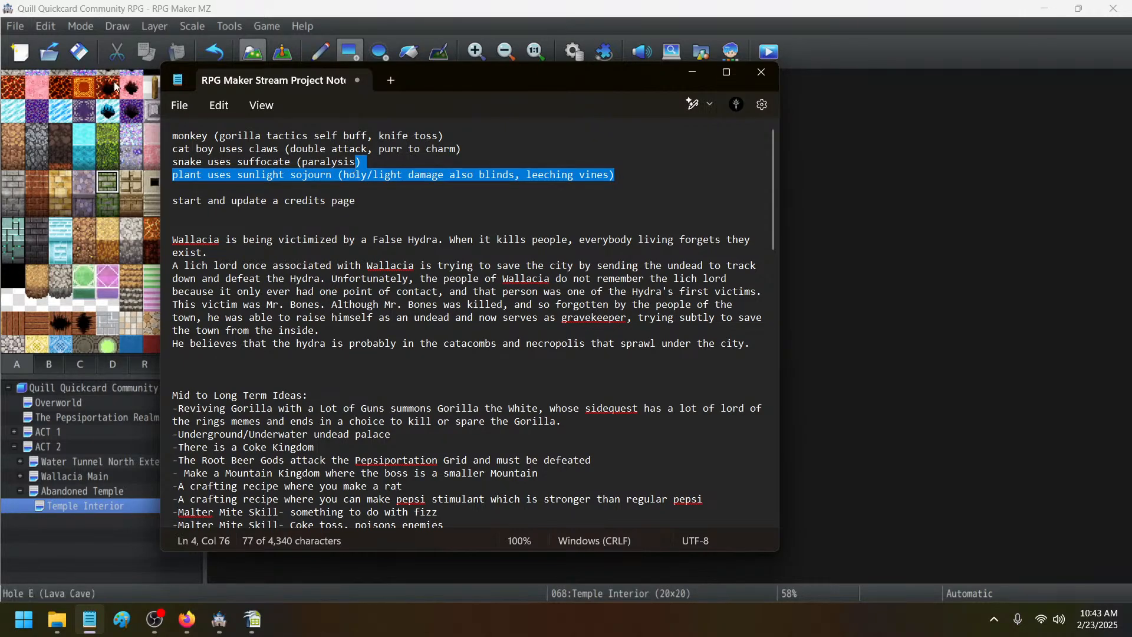
- Save the project notes and return to the Temple Interior map in RPG Maker MZ
click(179, 106)
click(189, 211)
click(688, 71)
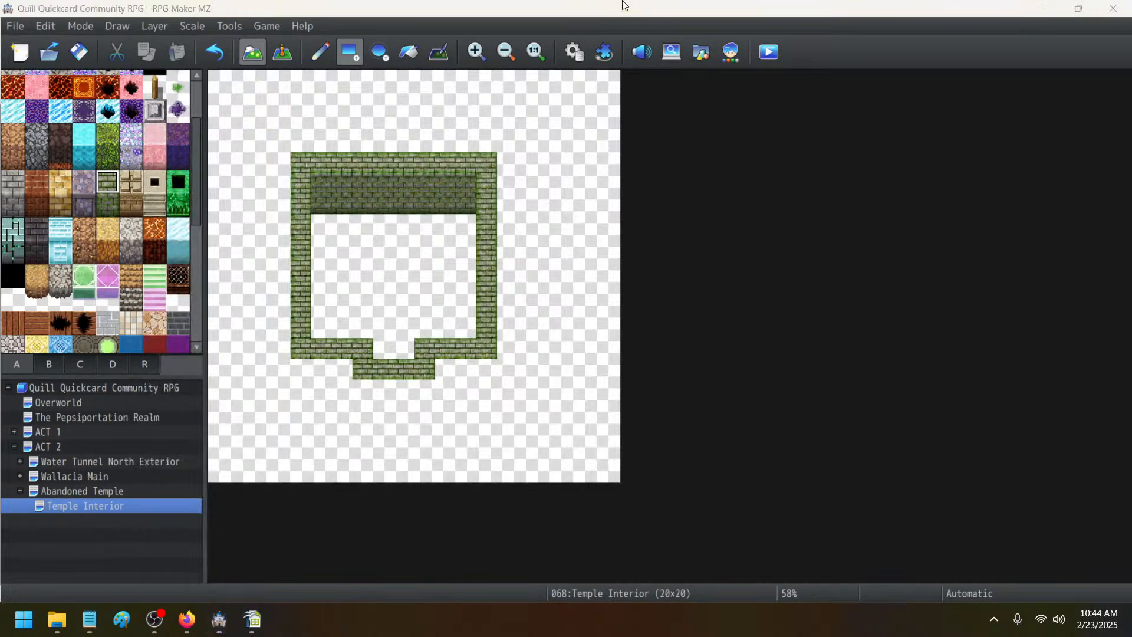
- Flood-fill the empty area outside the temple walls with the solid black tile
click(7, 268)
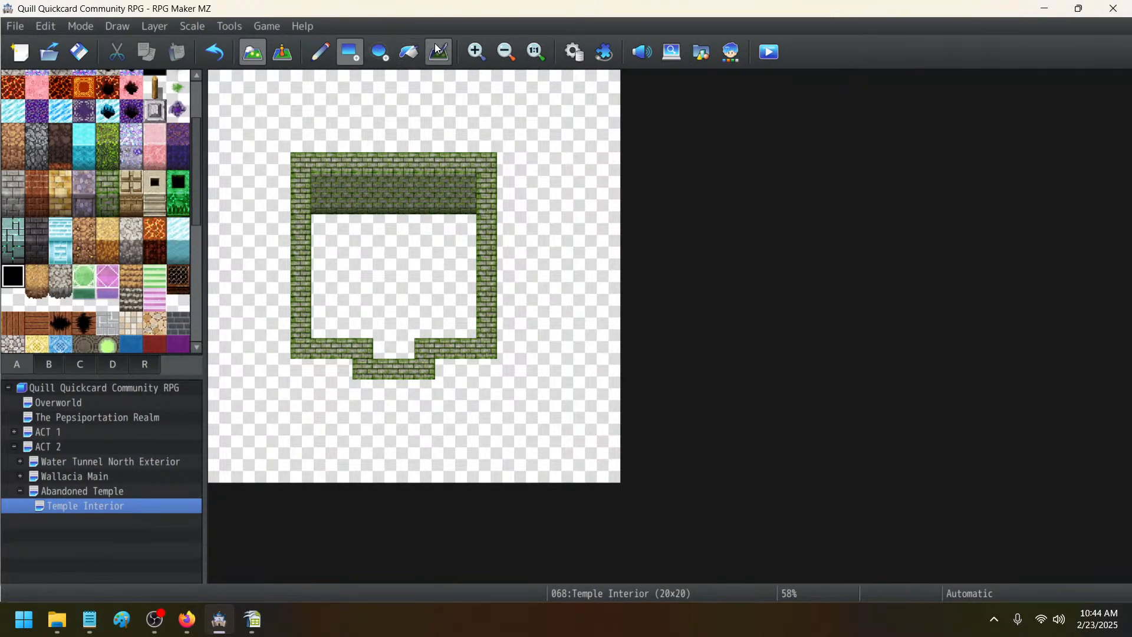
click(409, 52)
click(446, 122)
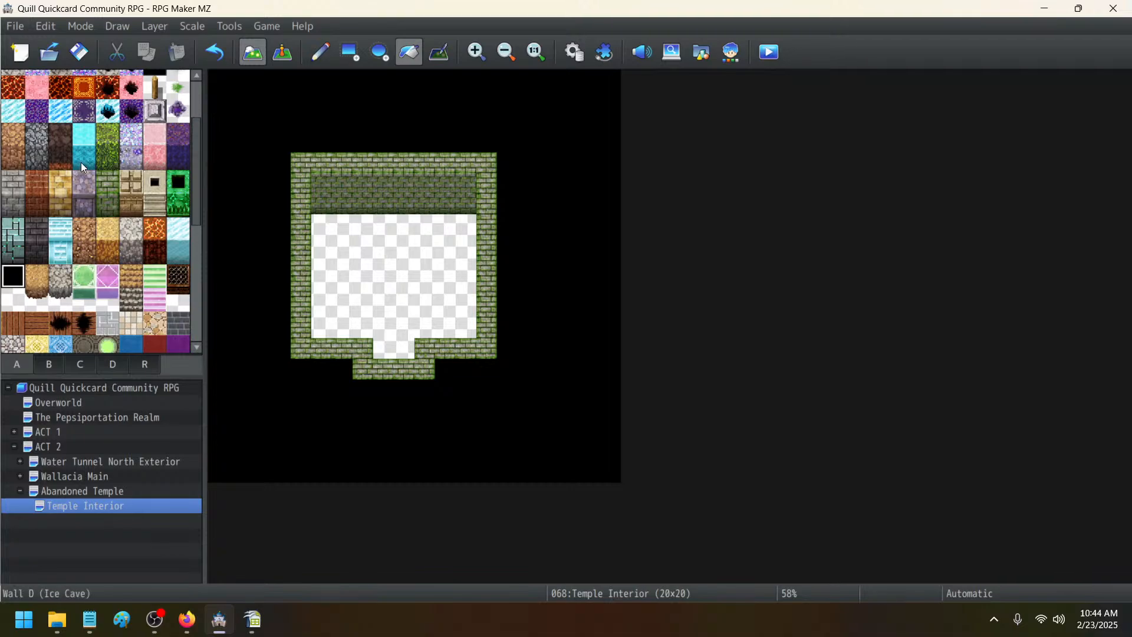
- Paint the temple room's floor and entrance gap with the darker grass ground tile
click(321, 52)
scroll(94, 200, up, 3)
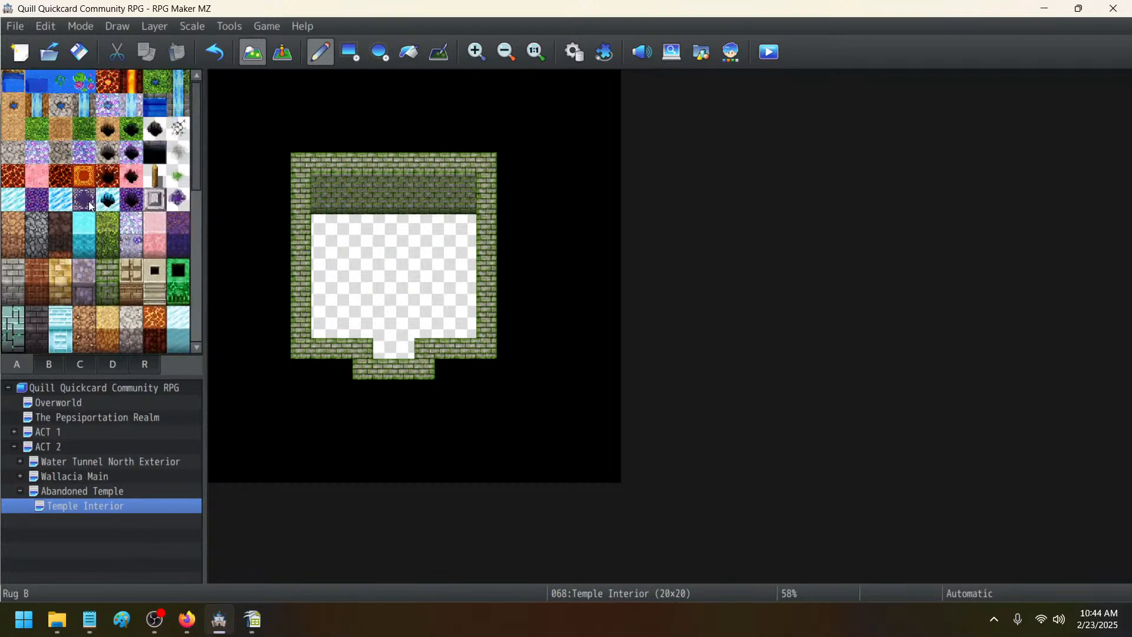
click(84, 129)
mouse_move(323, 225)
mouse_down()
mouse_move(408, 224)
mouse_move(466, 245)
mouse_move(466, 286)
mouse_move(328, 319)
mouse_move(407, 323)
mouse_move(410, 255)
mouse_move(318, 243)
mouse_move(339, 283)
mouse_move(339, 262)
mouse_move(380, 286)
mouse_move(445, 263)
mouse_move(381, 328)
mouse_move(406, 349)
mouse_up()
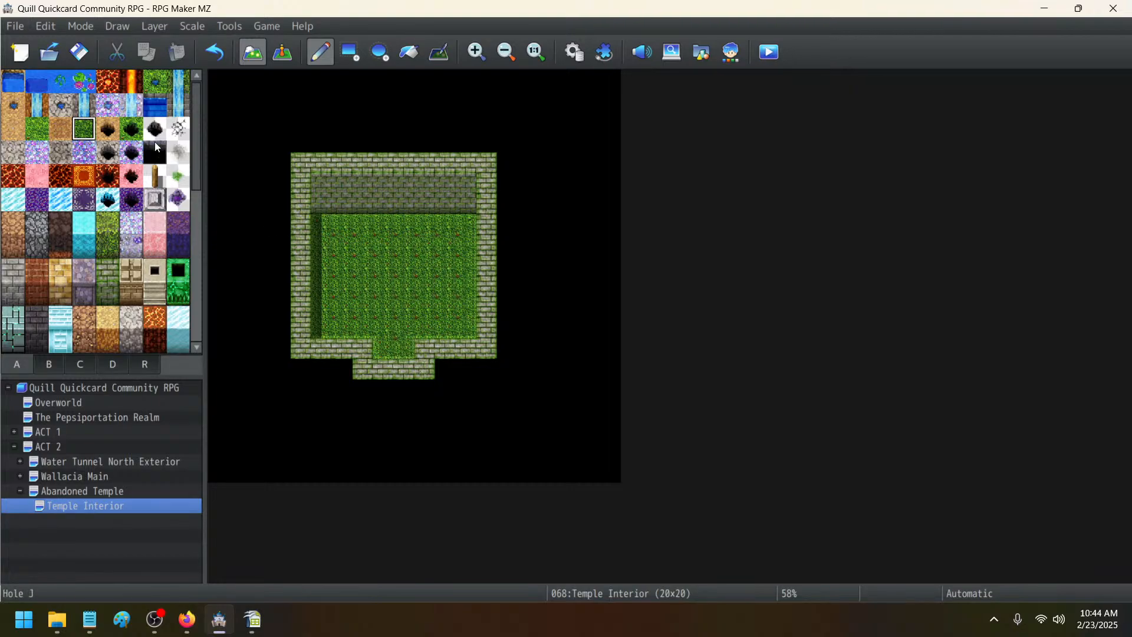
- Try Ground B (Grass Maze) as the floor fill and refill the floor with the darker grass tile
click(46, 133)
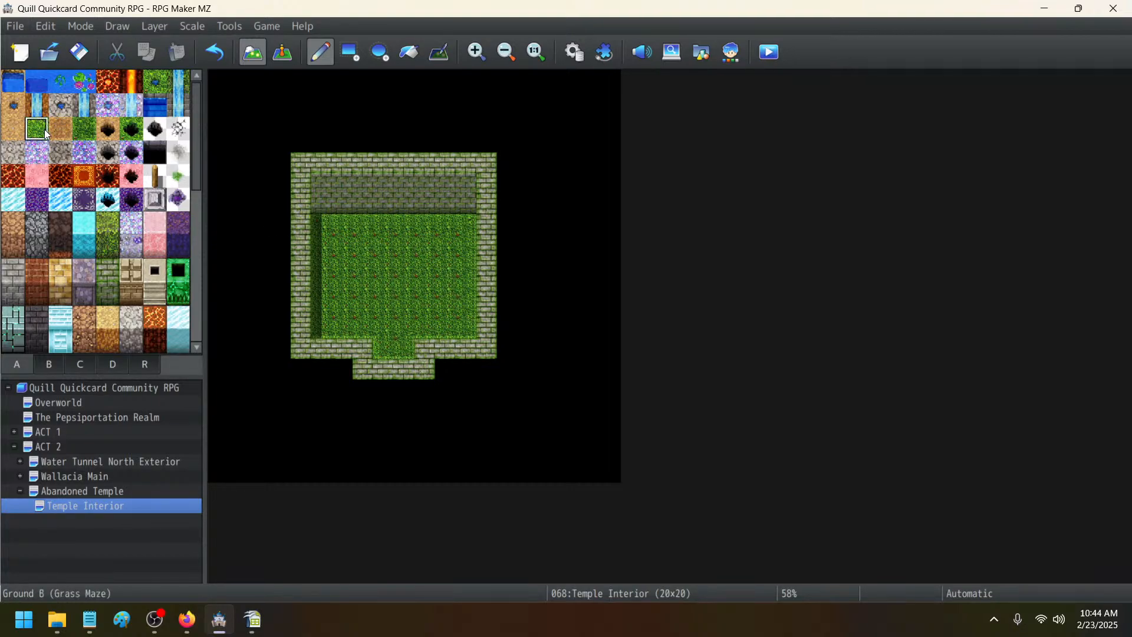
click(410, 52)
click(385, 311)
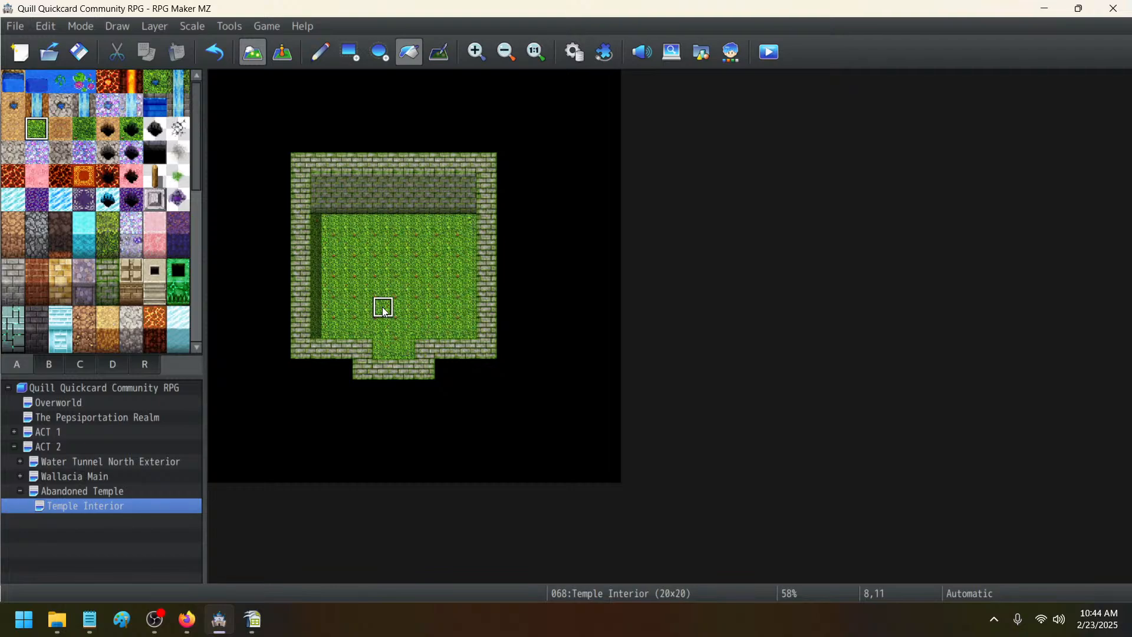
click(84, 128)
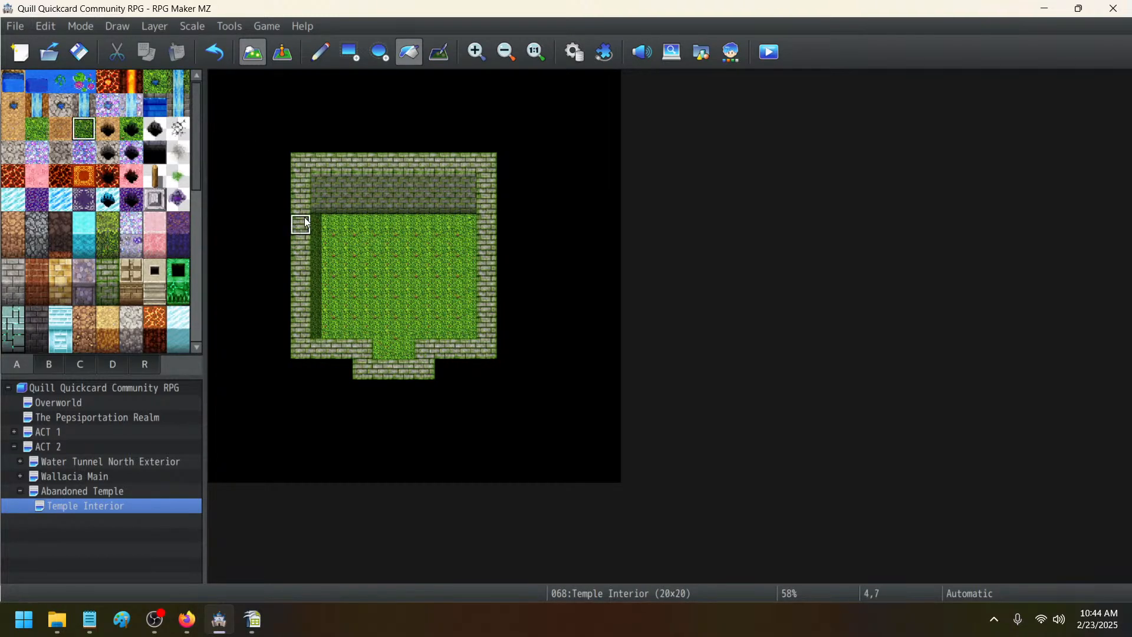
click(334, 236)
- Paint a hole two tiles tall with the grass hole tile in the floor's lower-right corner
click(131, 129)
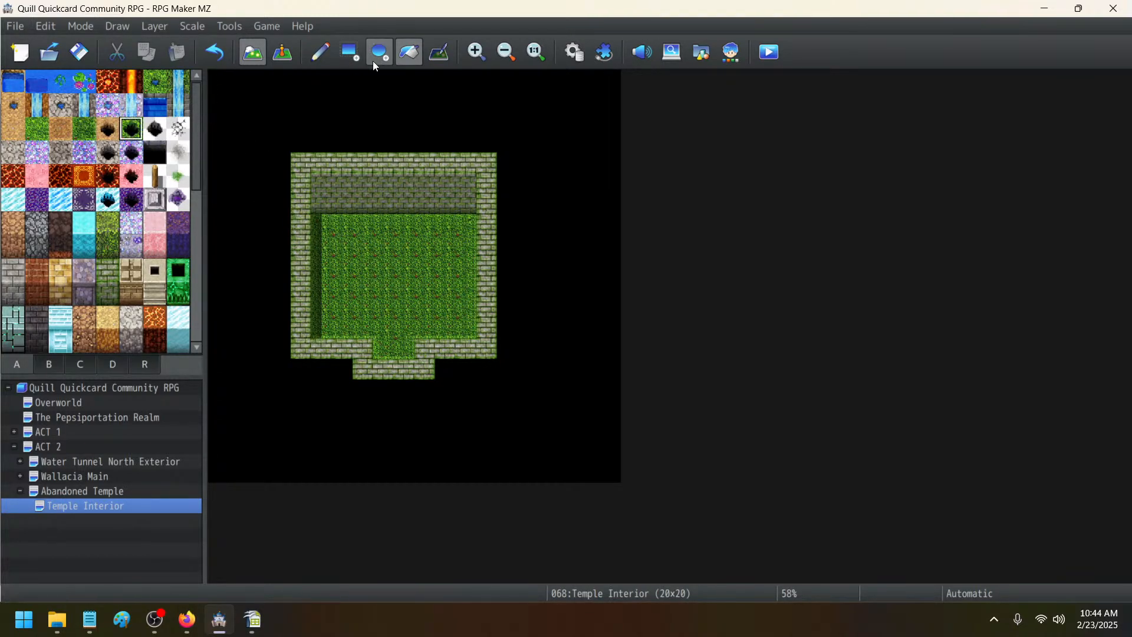
click(321, 52)
drag(459, 311, 462, 328)
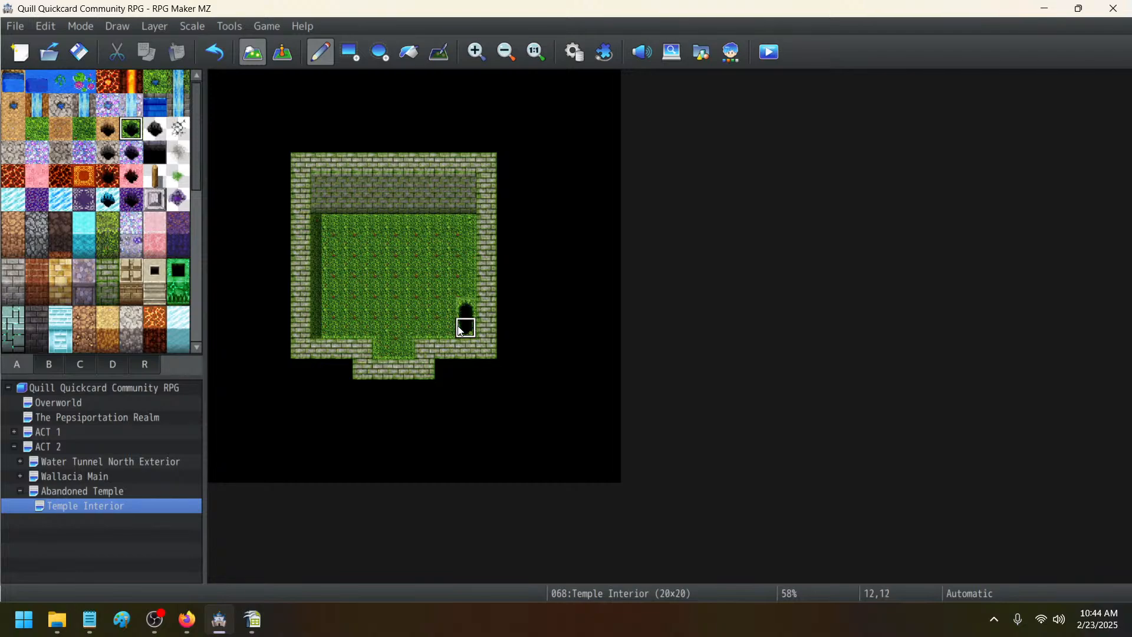
- Flood-fill the floor around the hole with Ground B (Grass Maze)
click(36, 129)
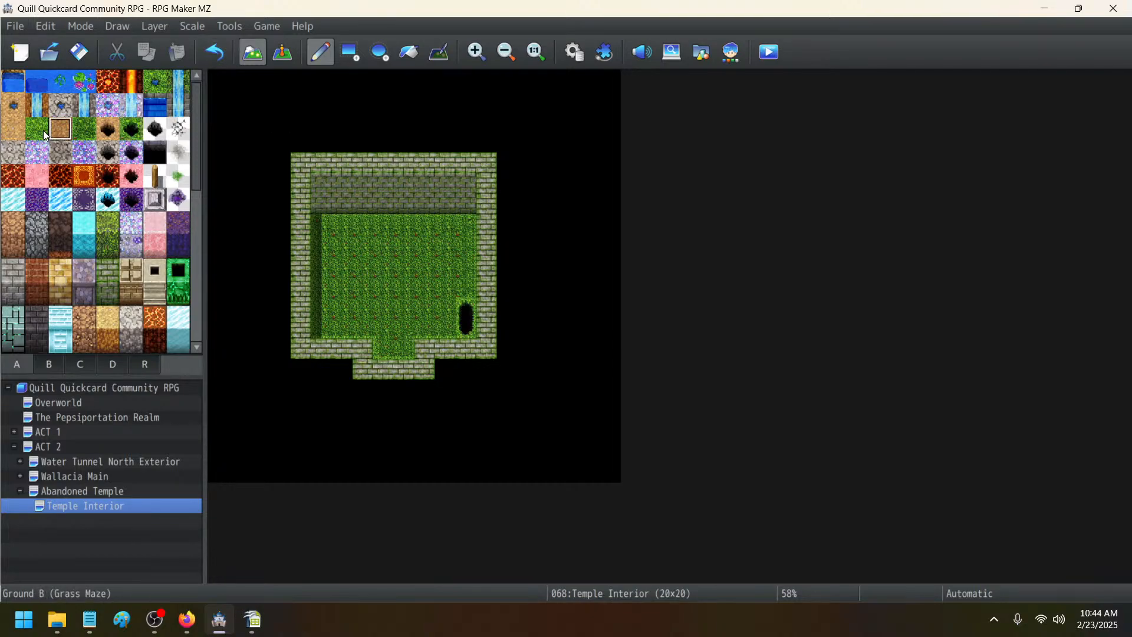
click(409, 52)
click(405, 325)
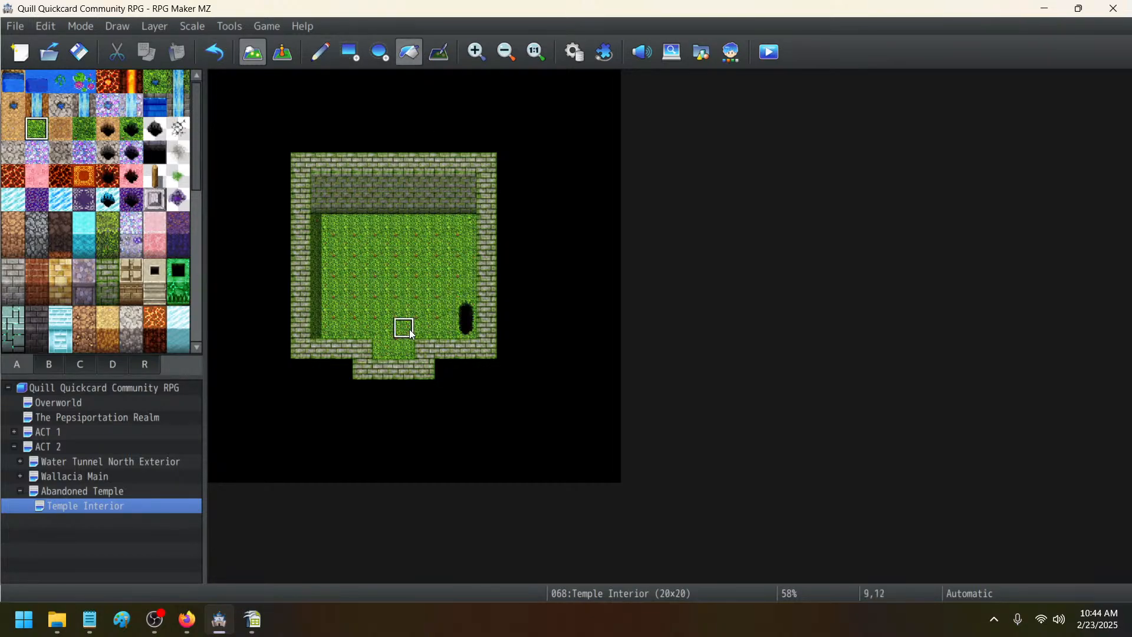
- Extend the corner hole into an L shape and place three single-tile grass holes on the floor's left side
click(128, 135)
click(320, 52)
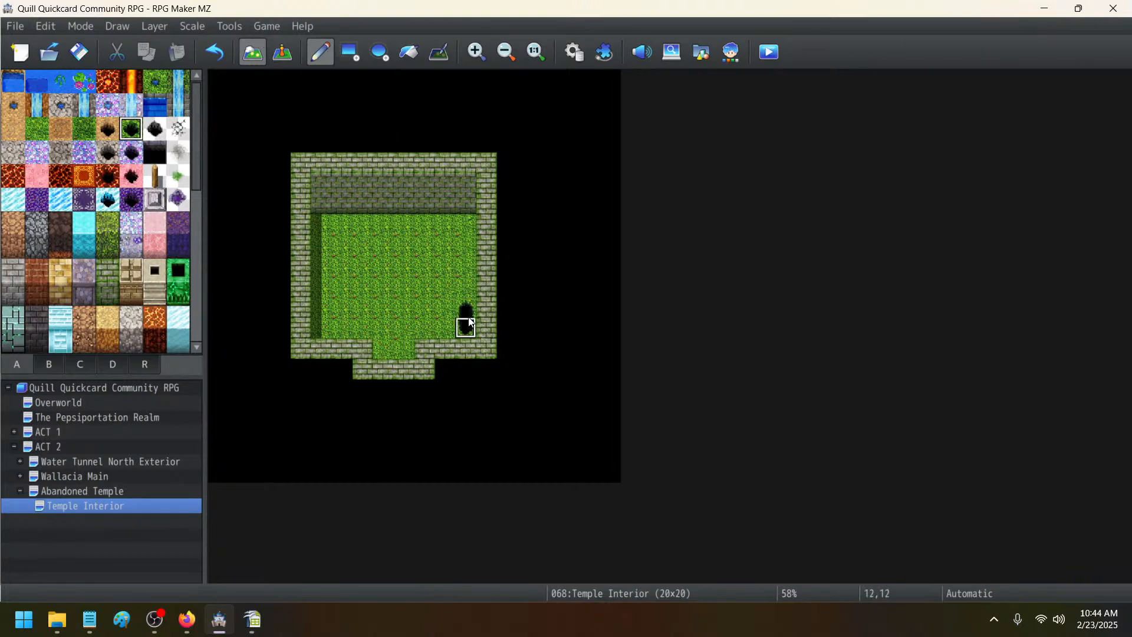
mouse_move(465, 321)
mouse_down()
mouse_move(445, 324)
mouse_move(470, 286)
mouse_up()
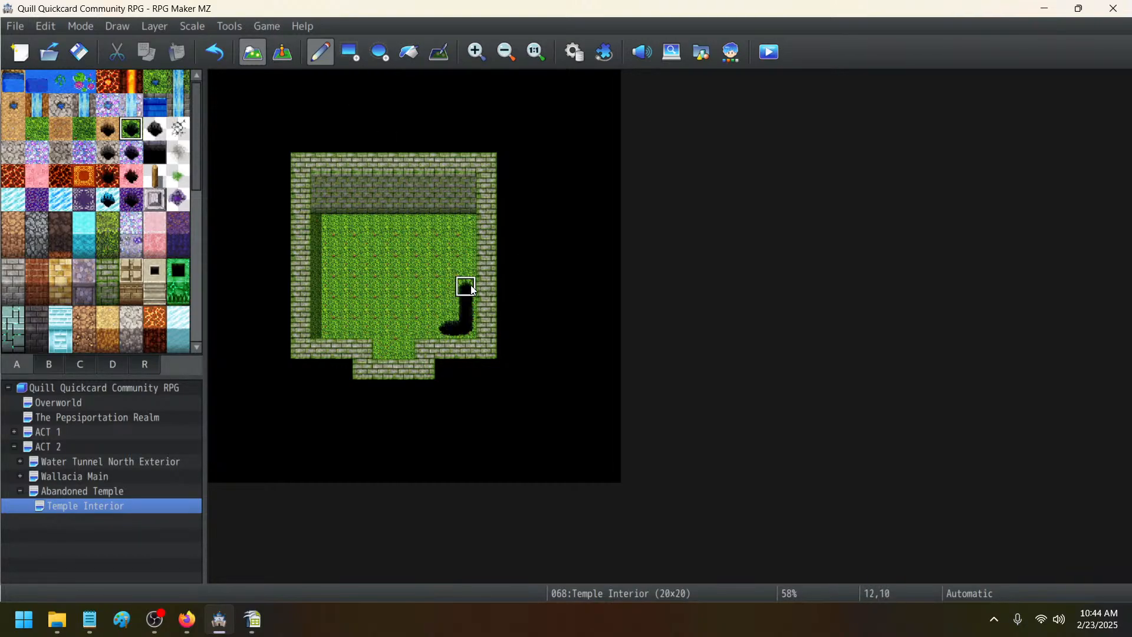
click(363, 266)
click(342, 287)
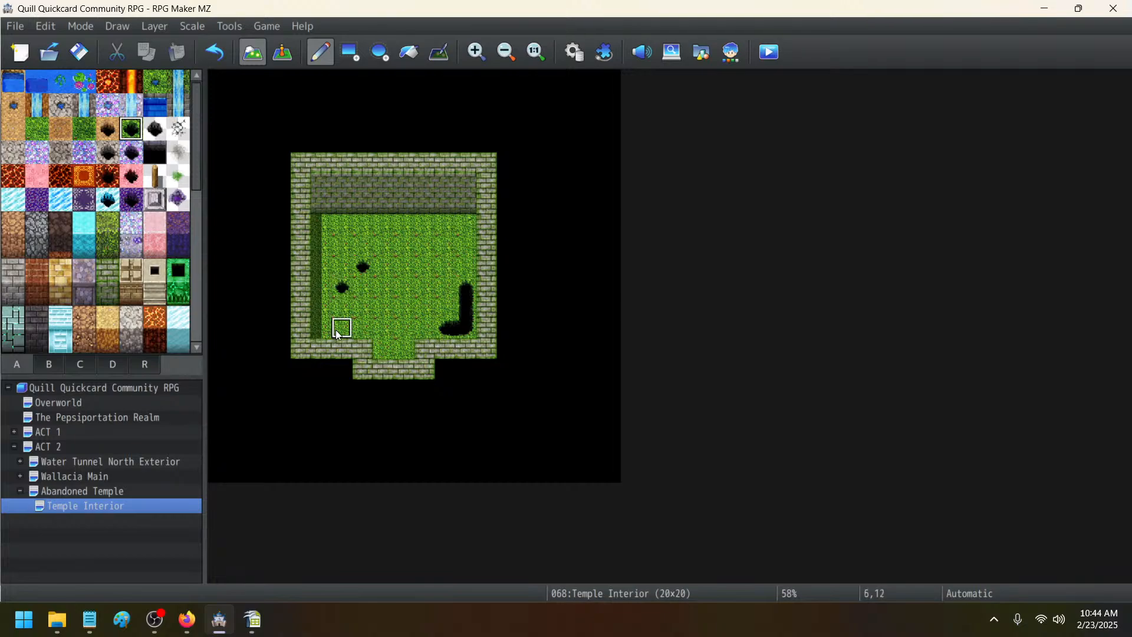
click(342, 329)
- Paint a grass-edged pond in the floor's upper-right corner and a small L-shaped pool along the left wall
click(153, 81)
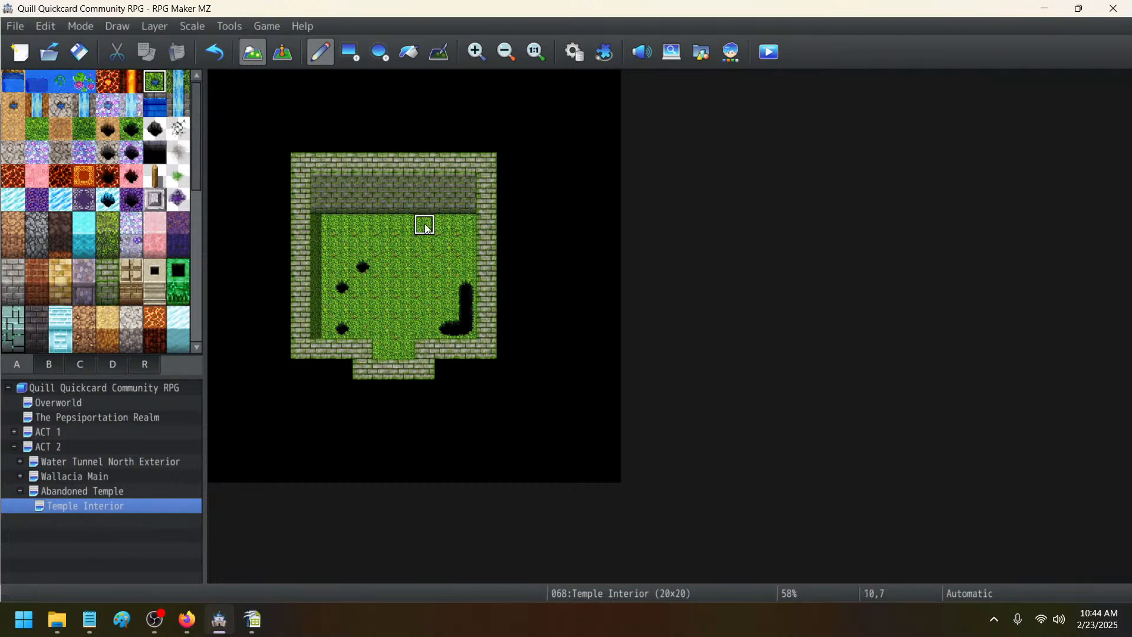
mouse_move(426, 226)
mouse_down()
mouse_move(449, 261)
mouse_move(471, 267)
mouse_move(445, 225)
mouse_move(420, 231)
mouse_up()
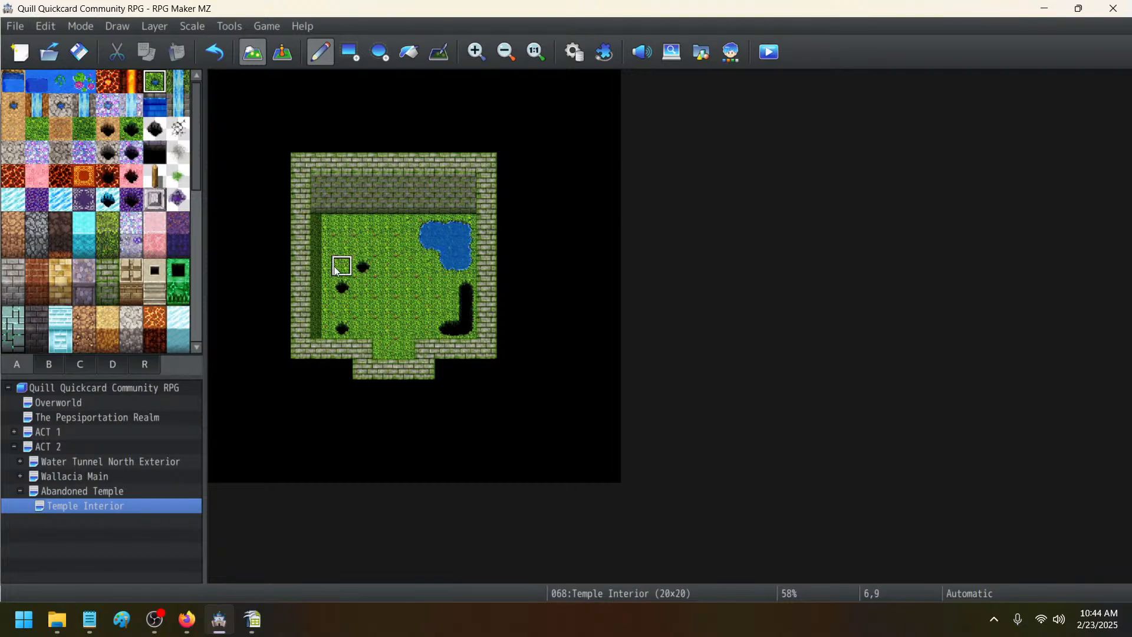
drag(339, 264, 323, 282)
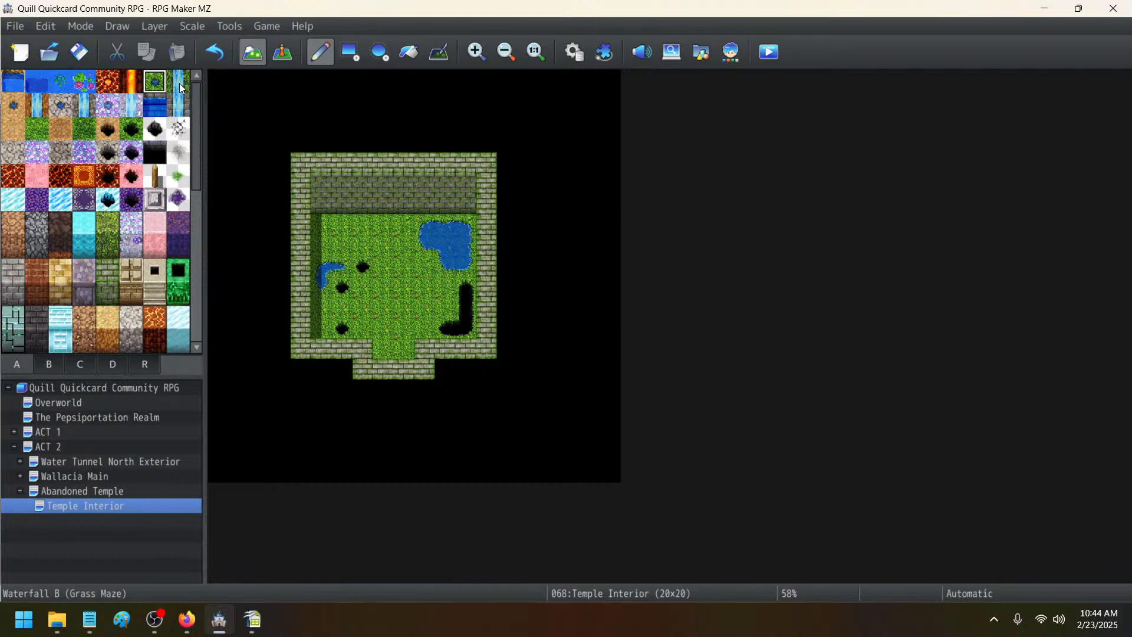
- Lay green grassy stair tiles across the two-tile entrance gap in the bottom wall
scroll(130, 236, down, 1)
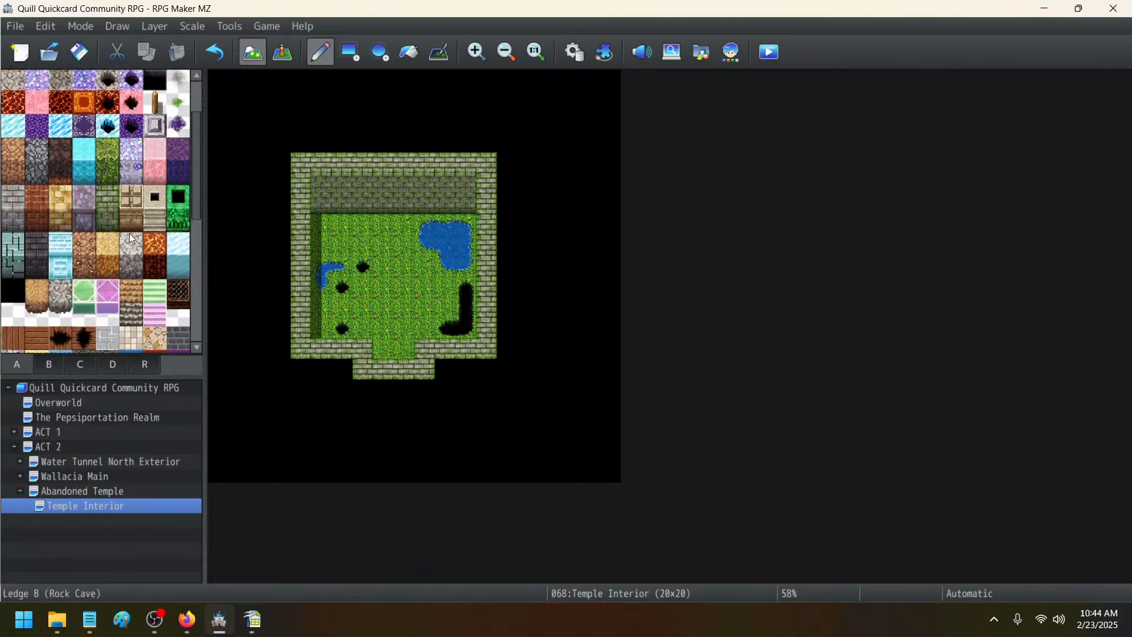
scroll(136, 233, down, 1)
scroll(143, 233, down, 1)
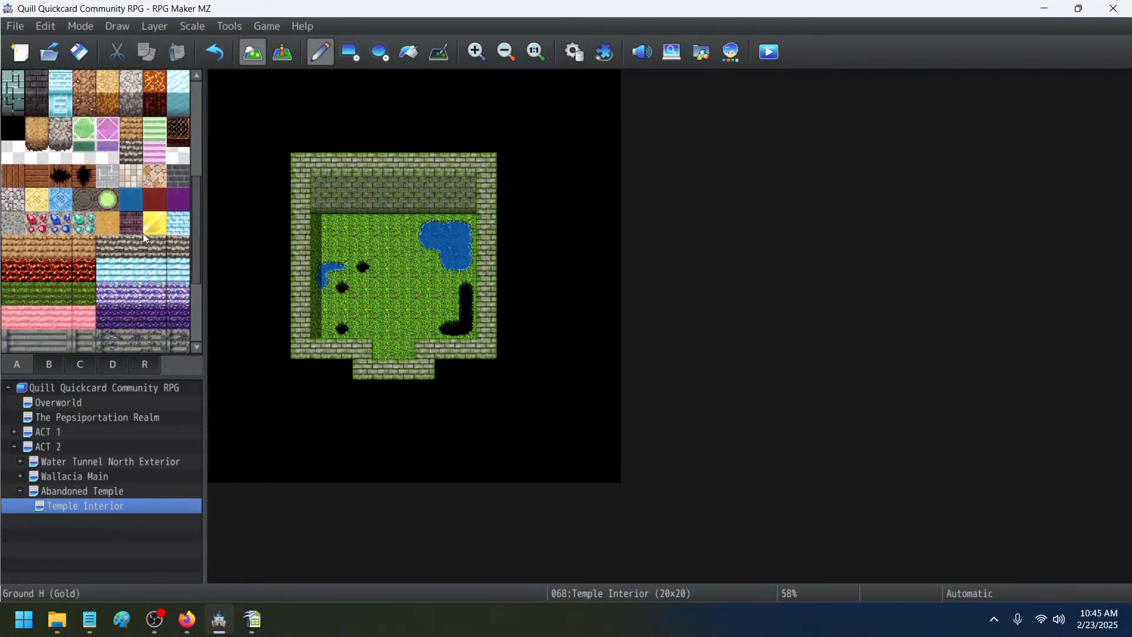
click(82, 294)
drag(390, 353, 404, 352)
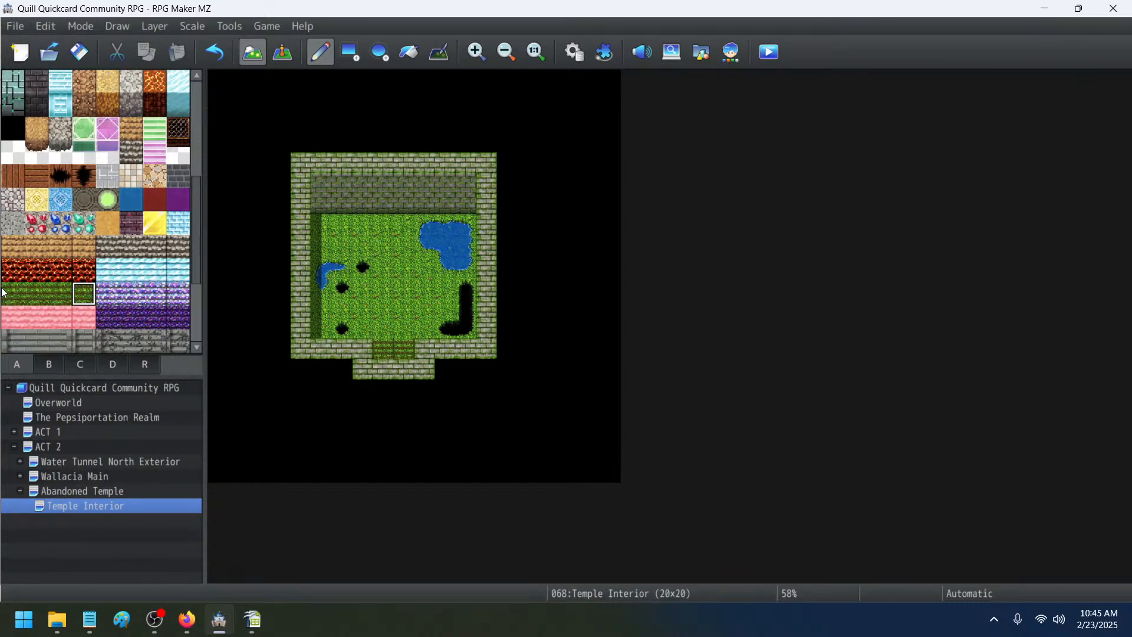
click(60, 294)
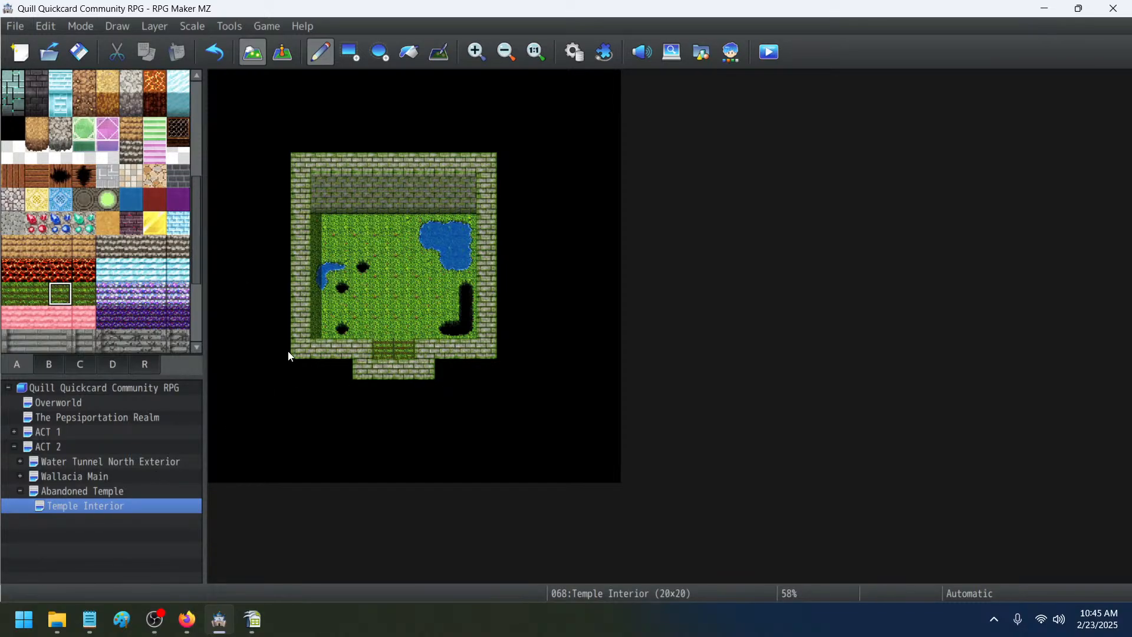
click(13, 293)
- Place the cracked green ground tile in the floor's upper-left corner and near the L-shaped hole, undoing the extra one on the left edge
scroll(132, 303, down, 3)
scroll(133, 302, down, 2)
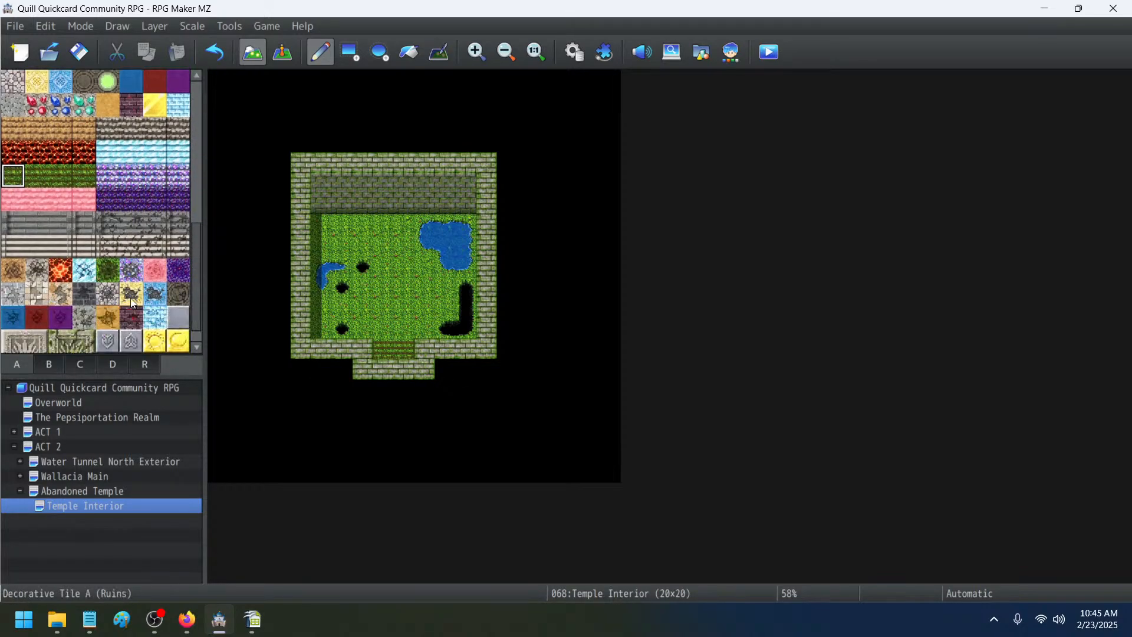
click(107, 277)
click(323, 224)
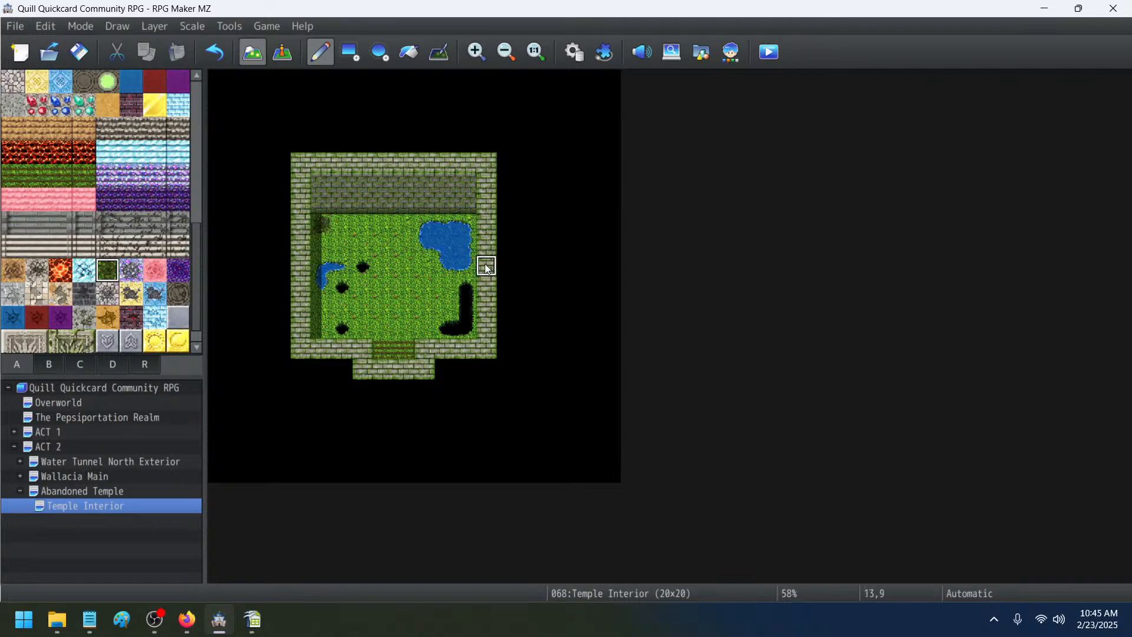
click(323, 244)
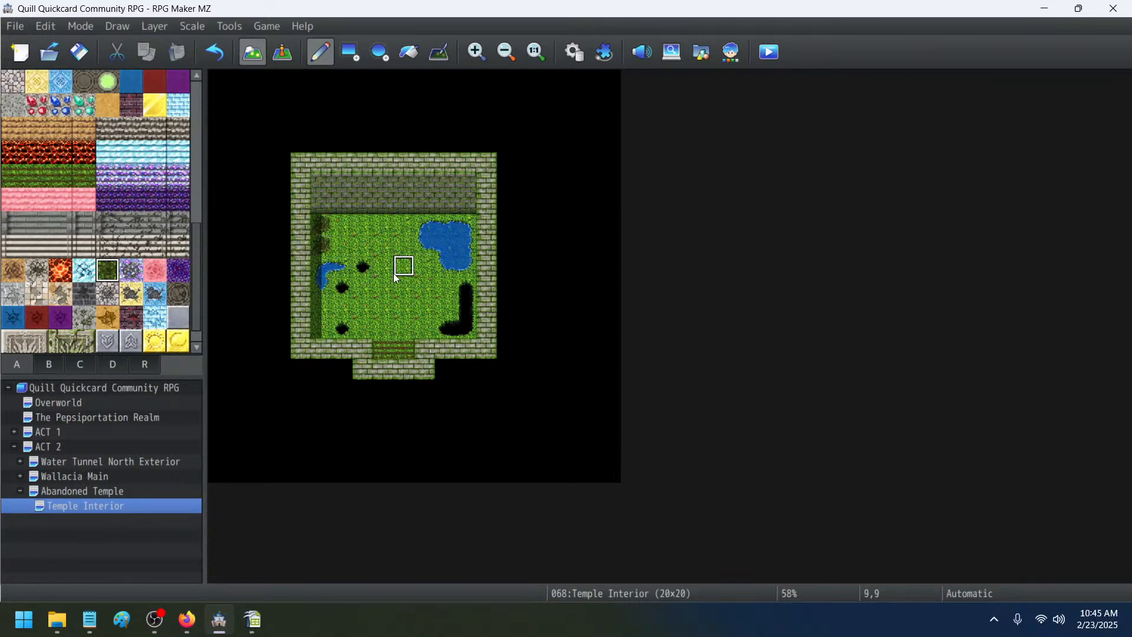
click(211, 61)
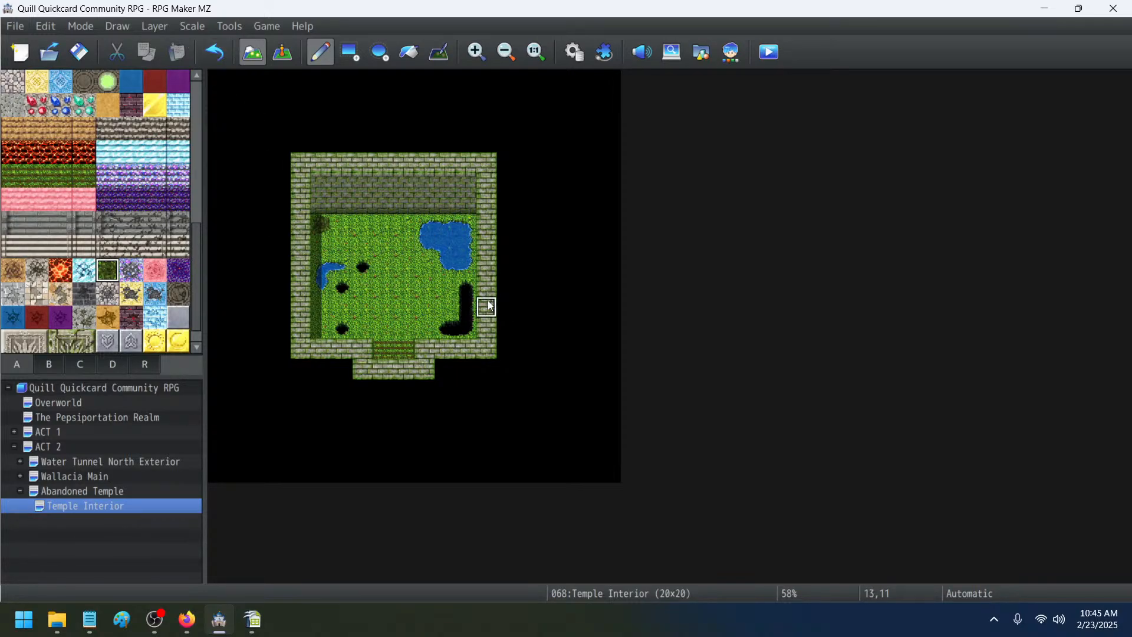
click(422, 306)
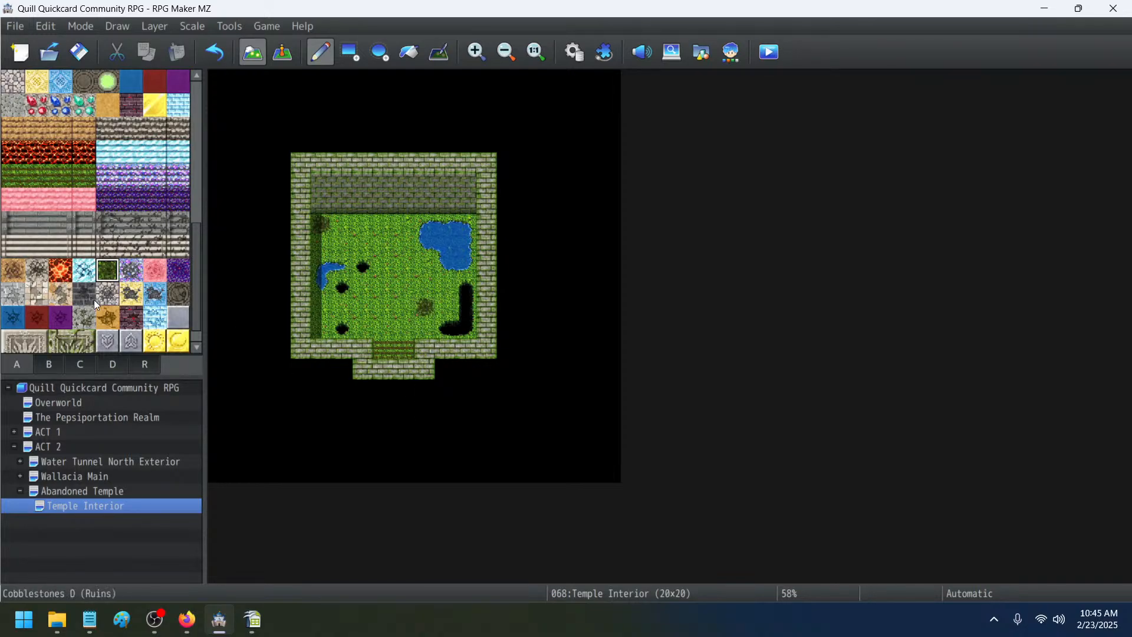
- Place the dark Coffin A (Right) horizontally in the middle of the grass floor, to the right of the single-tile holes
click(57, 366)
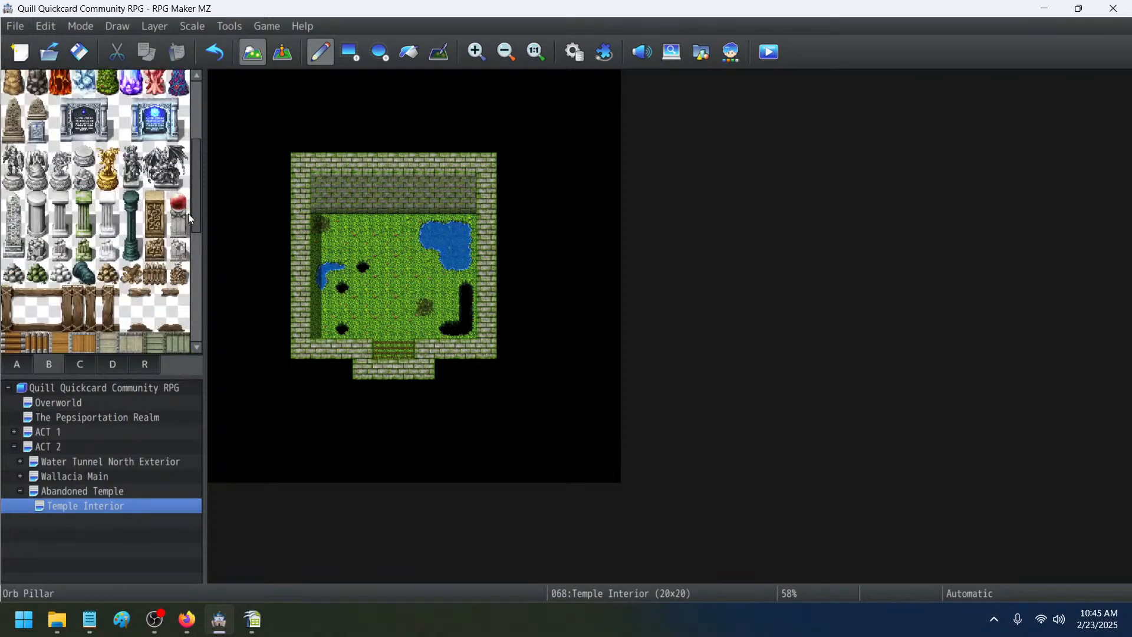
scroll(182, 221, up, 5)
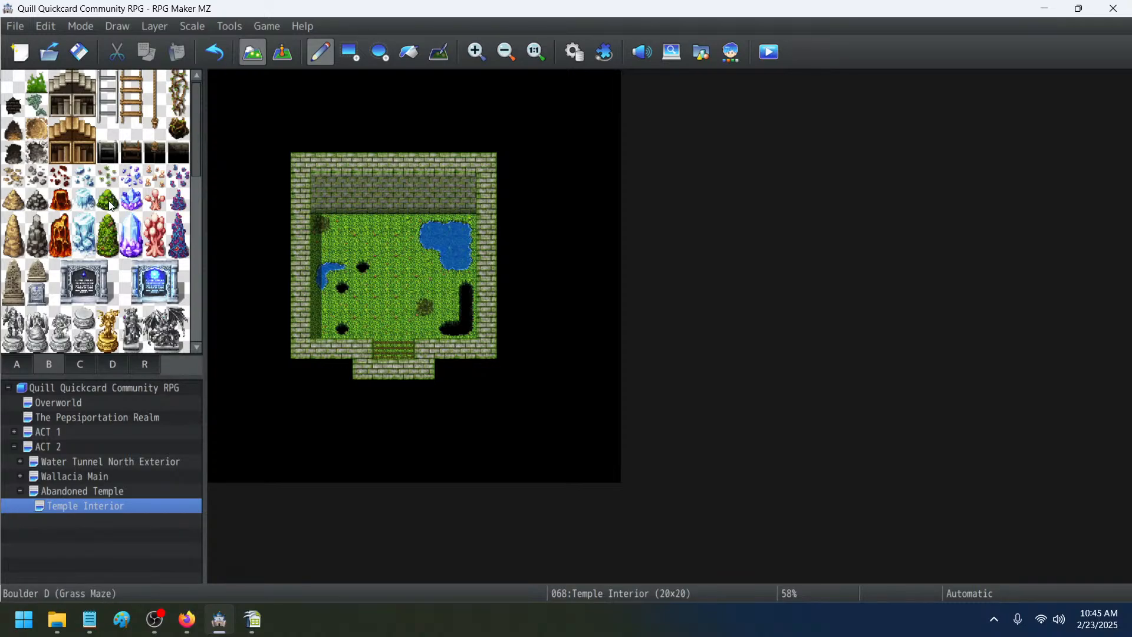
scroll(113, 239, down, 6)
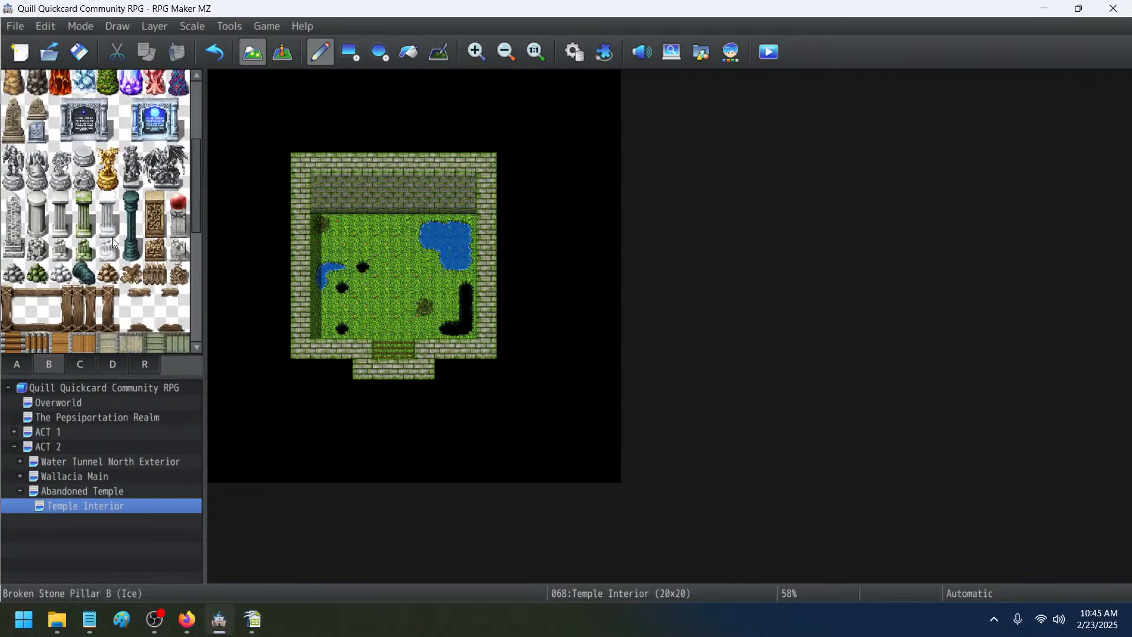
scroll(112, 238, down, 5)
click(80, 364)
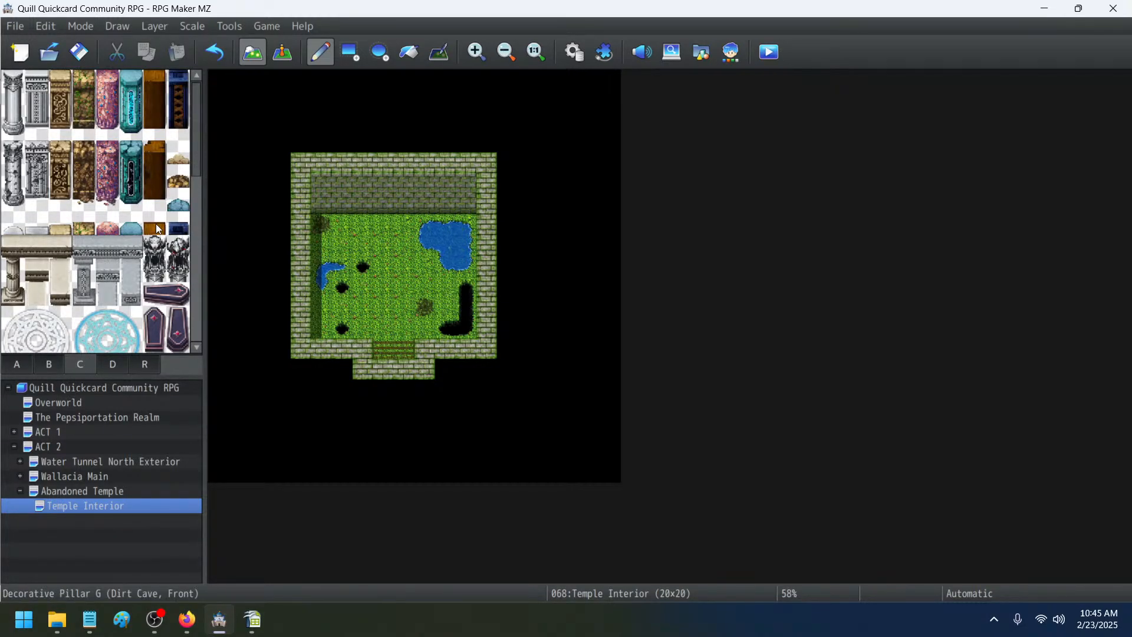
scroll(158, 229, down, 12)
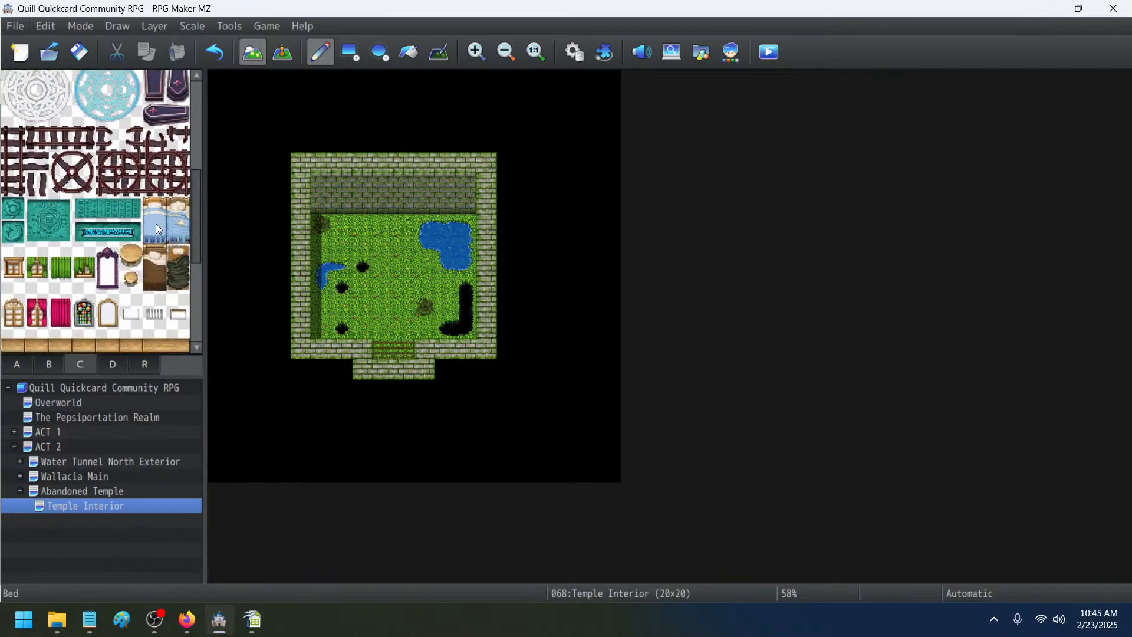
scroll(157, 225, up, 12)
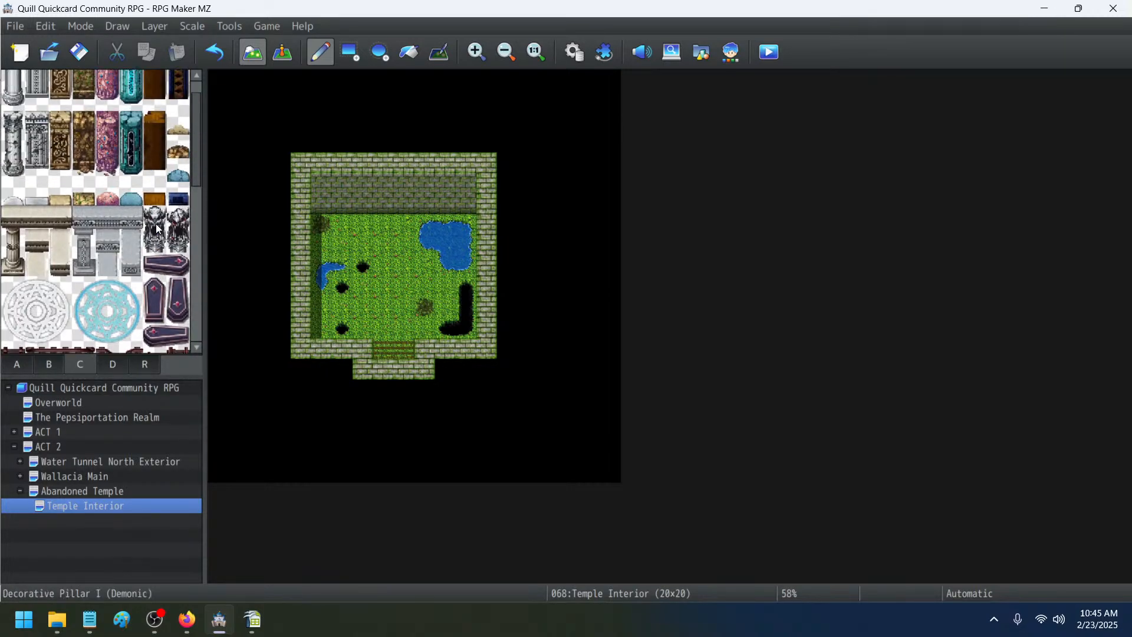
click(115, 370)
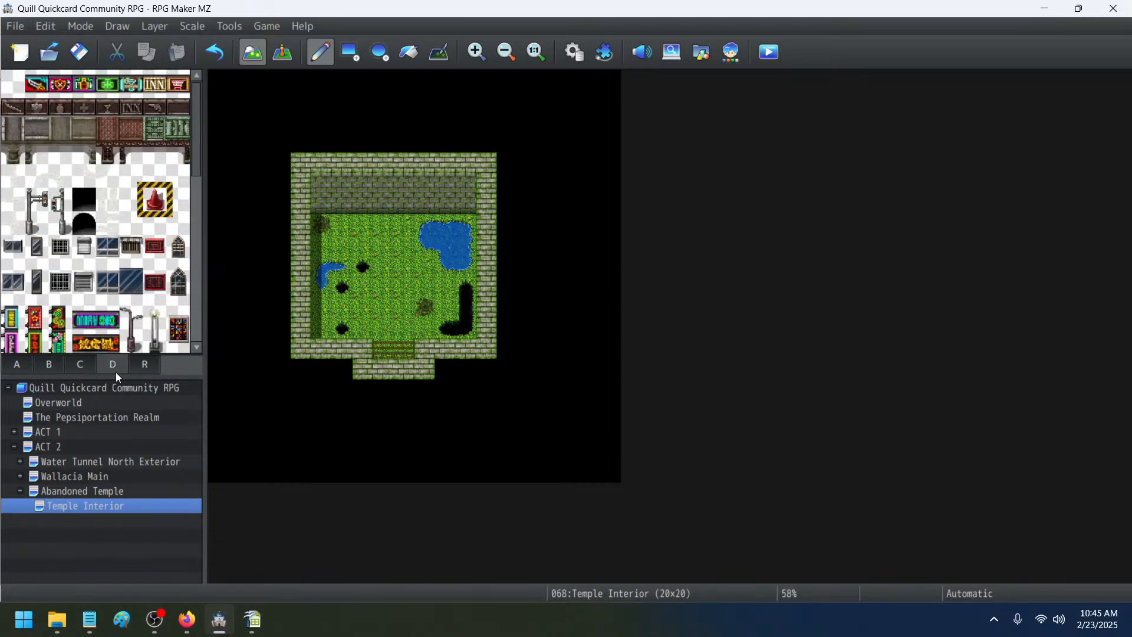
click(72, 365)
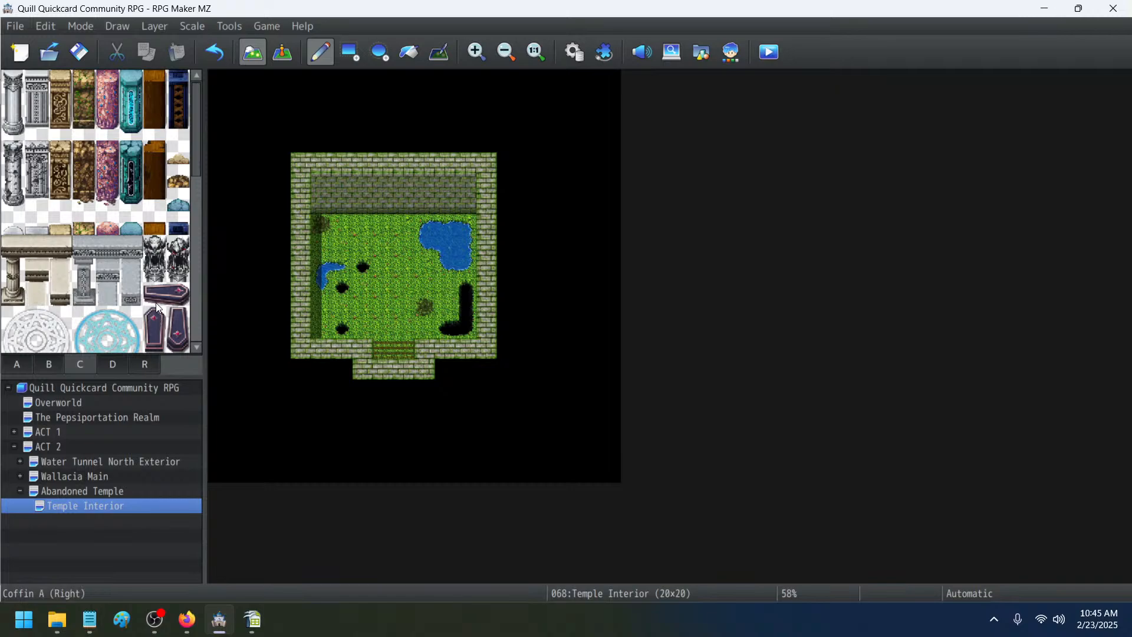
drag(155, 295, 171, 308)
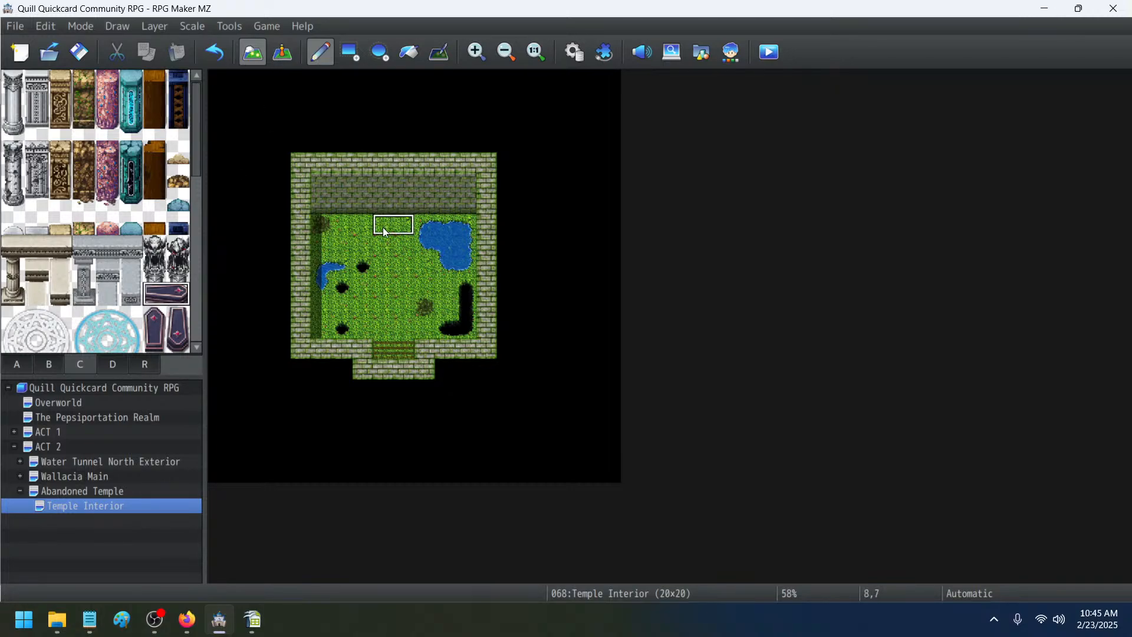
click(387, 286)
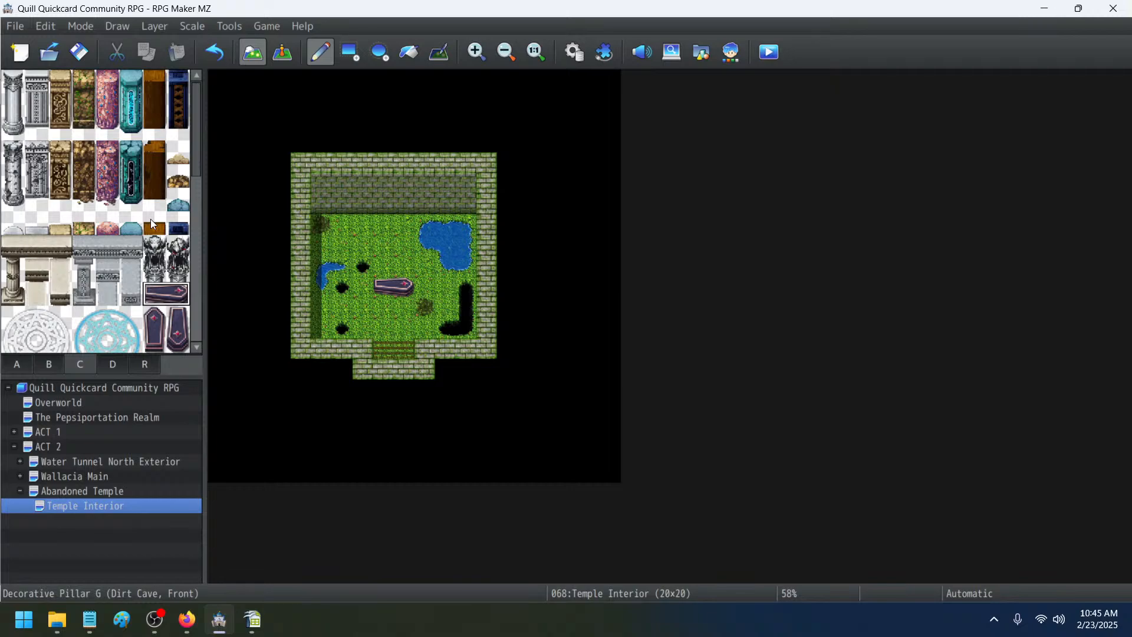
- Place the single-tile top piece of Decorative Pillar A (Stone, Ruins) in the floor's lower-left and lower-right corners
scroll(151, 219, down, 5)
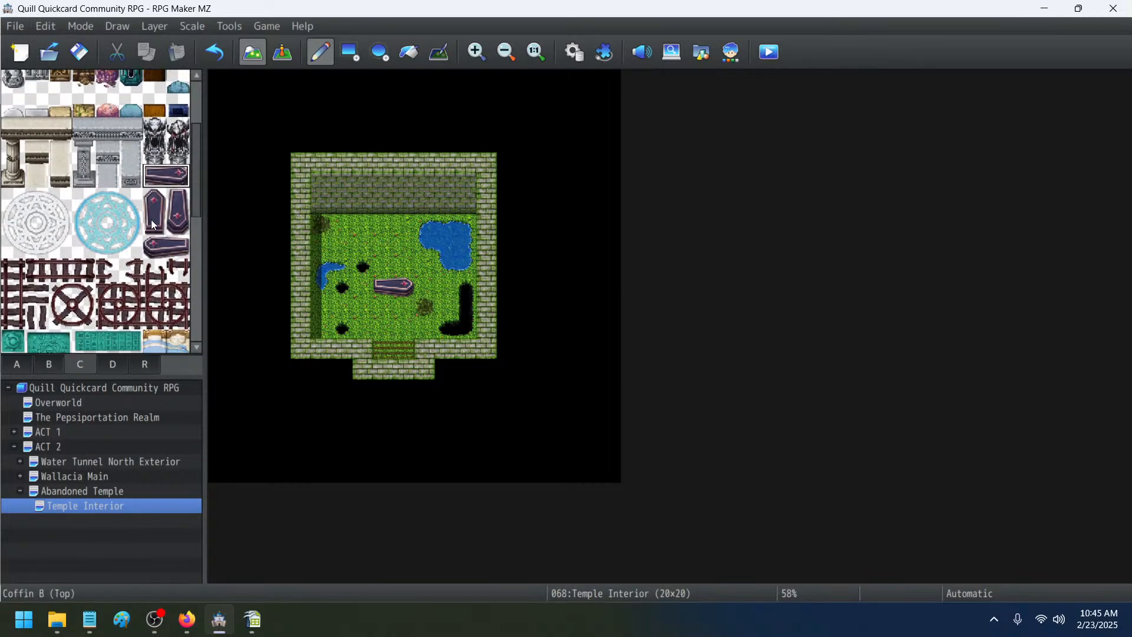
scroll(151, 220, down, 2)
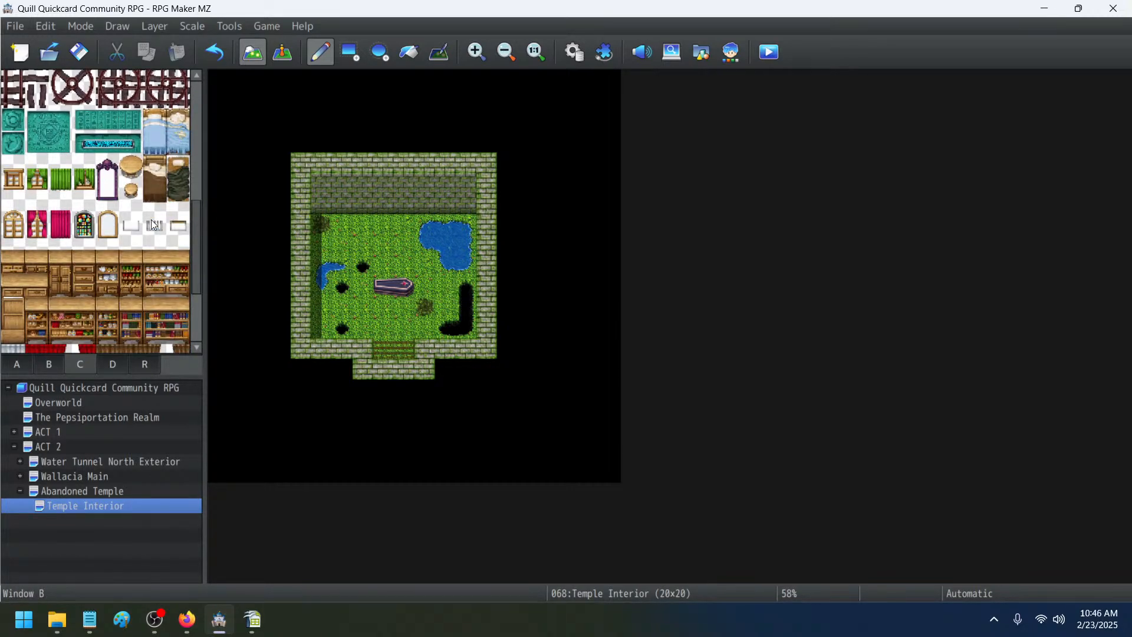
scroll(151, 220, down, 2)
scroll(151, 219, up, 3)
scroll(151, 219, up, 6)
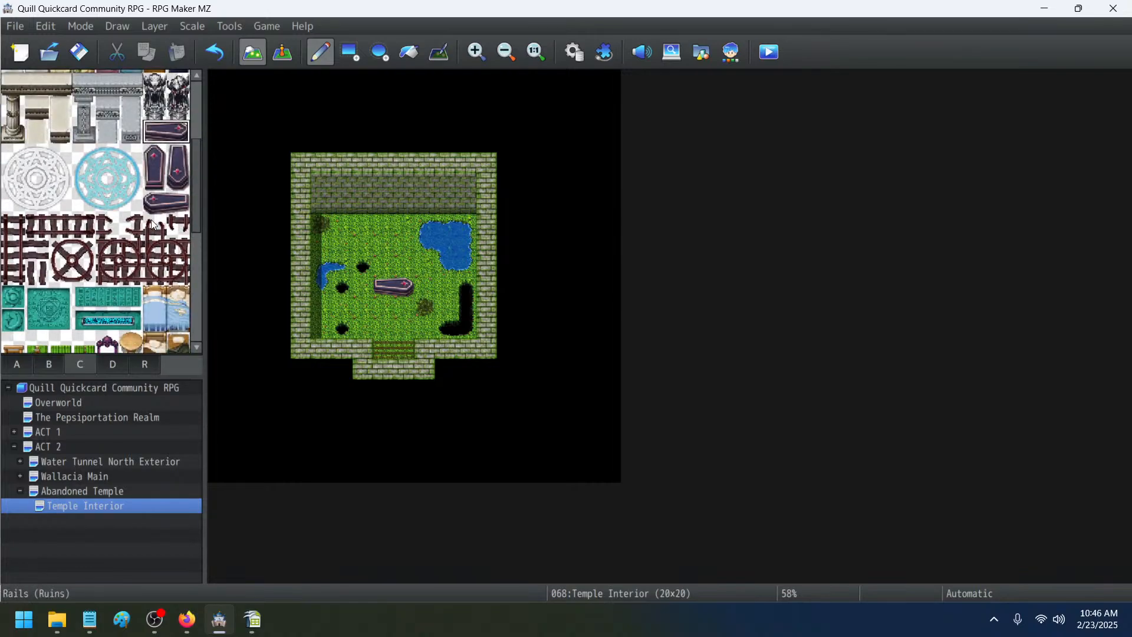
click(107, 366)
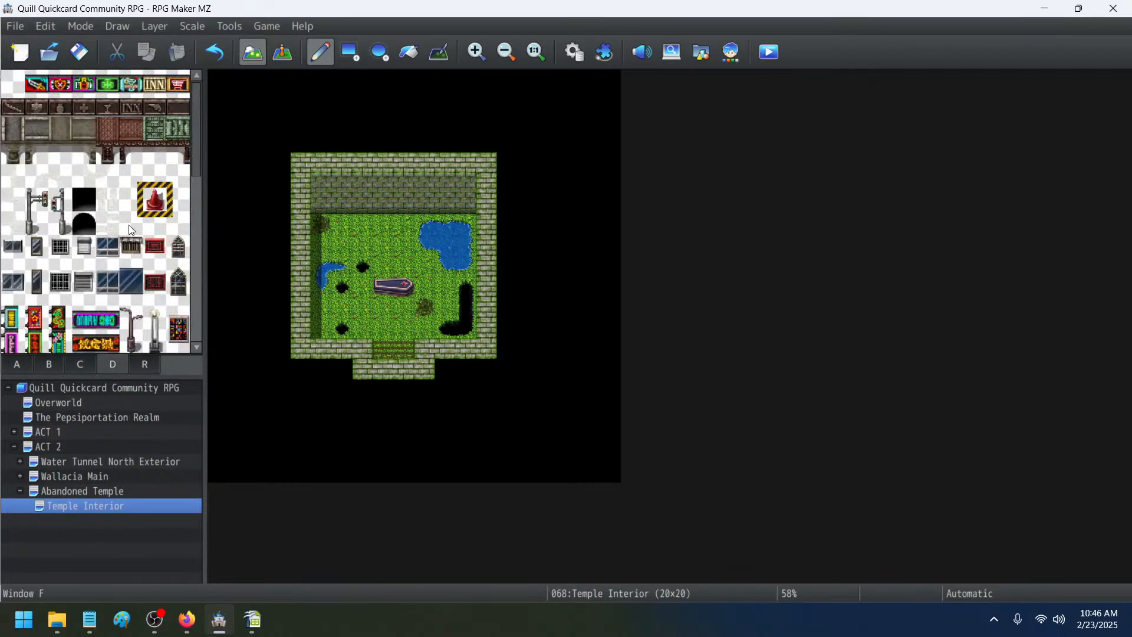
scroll(128, 224, down, 3)
click(72, 366)
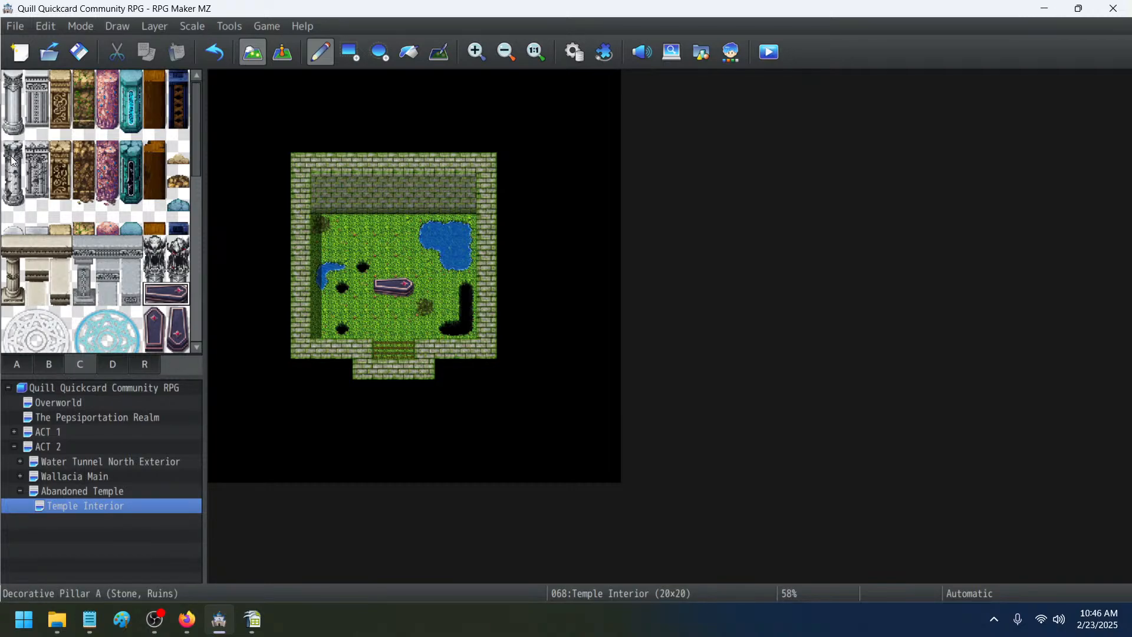
drag(17, 151, 16, 194)
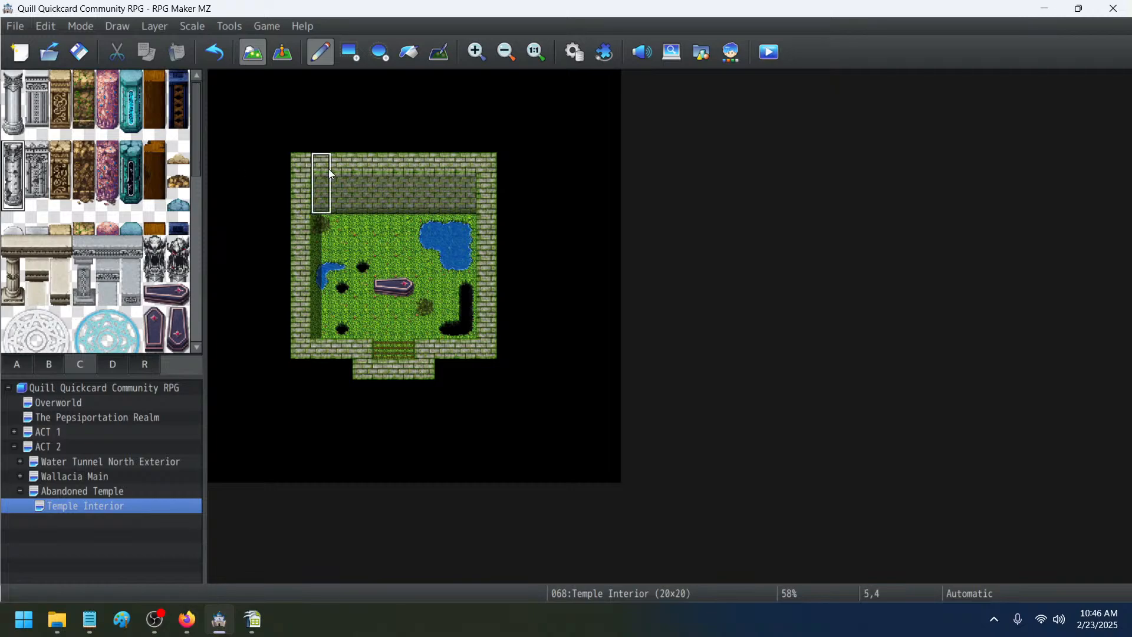
click(16, 162)
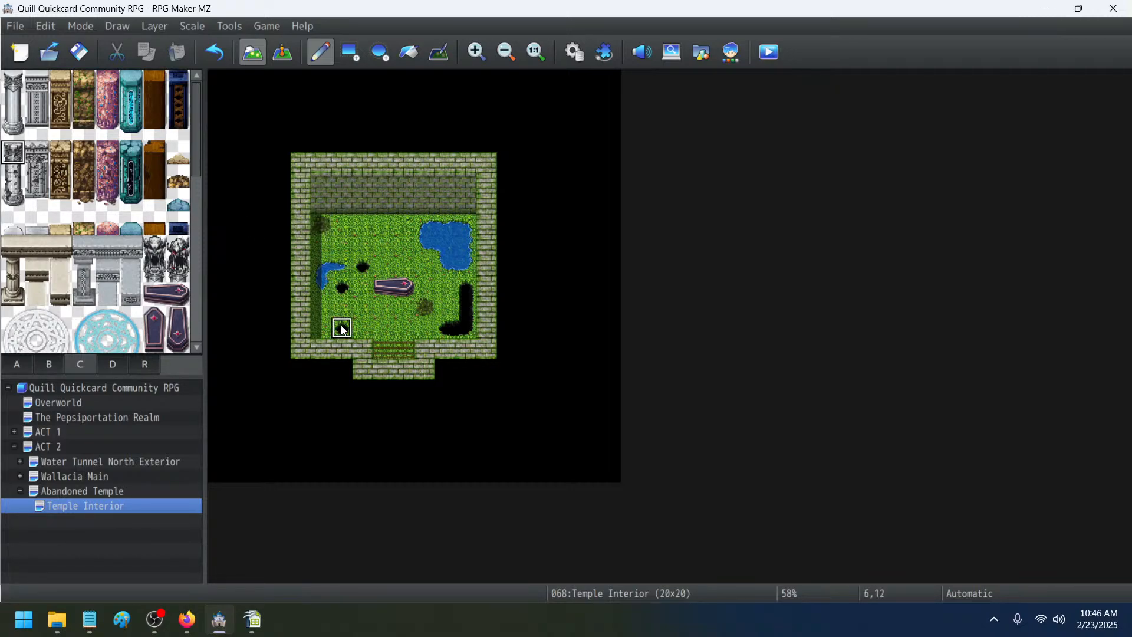
click(321, 328)
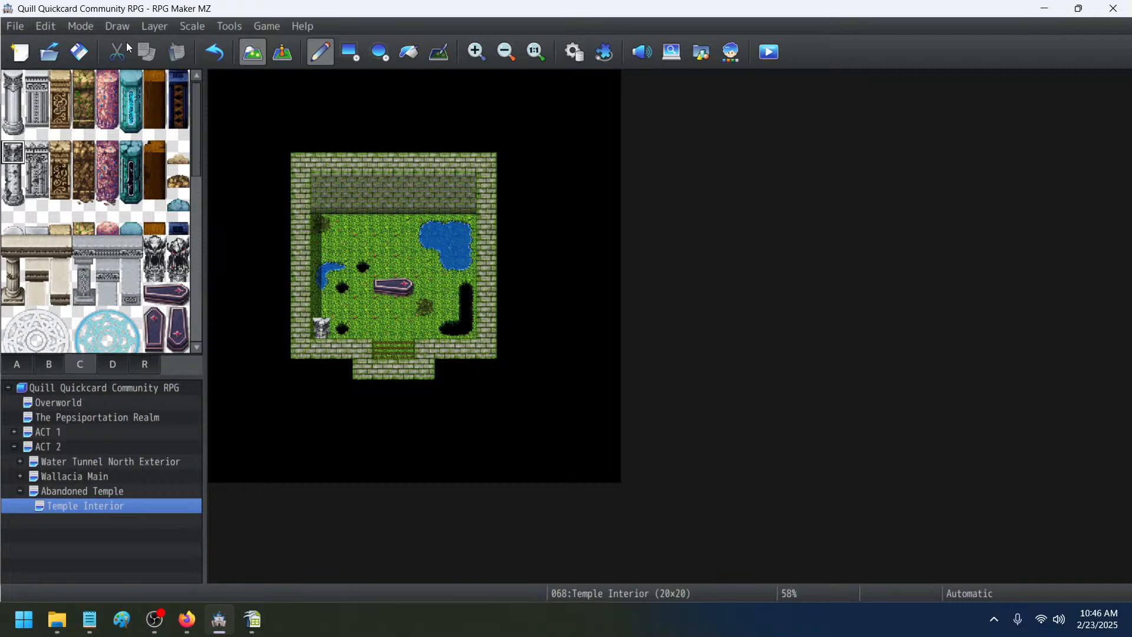
click(465, 328)
- Place a cracked green ground tile at 6,8, diagonally below the one in the floor's upper-left corner
click(153, 27)
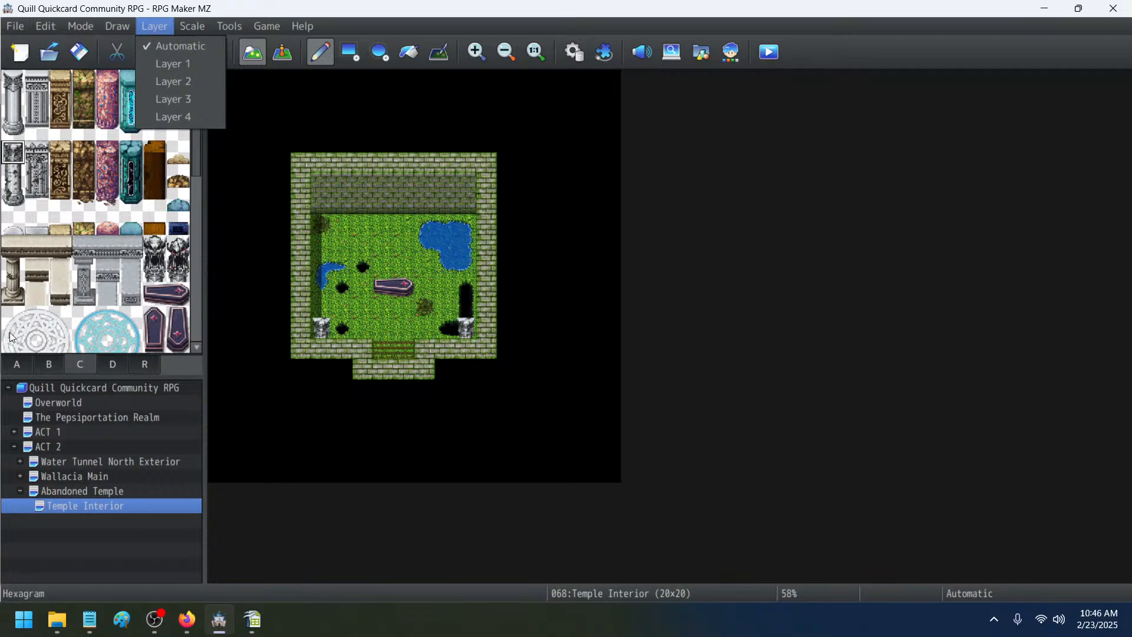
click(16, 363)
scroll(66, 172, down, 3)
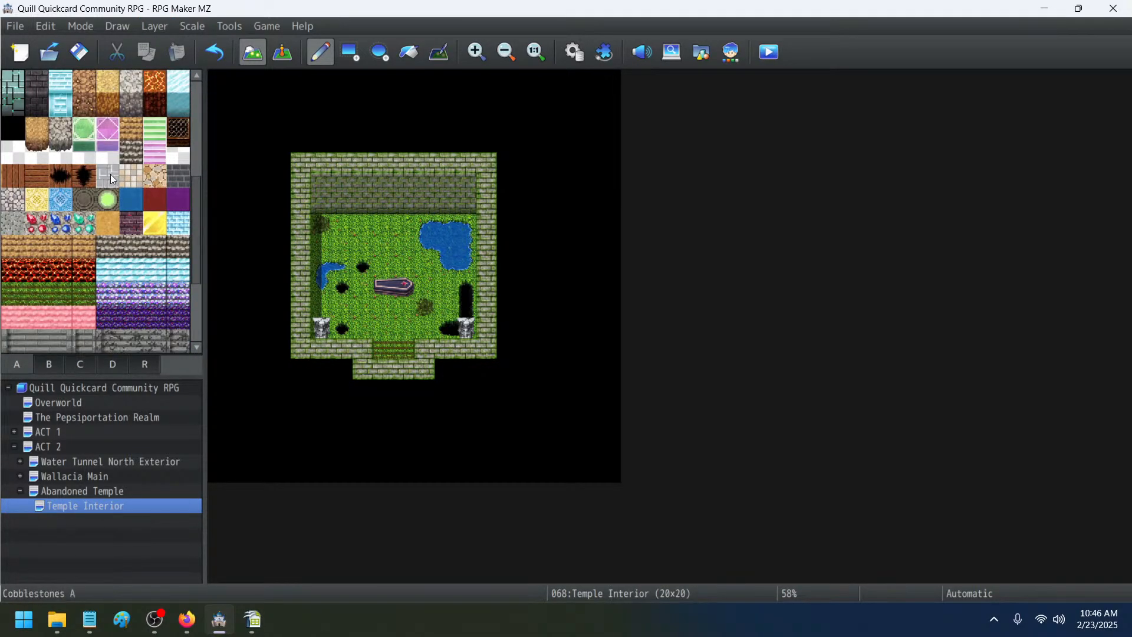
scroll(111, 175, down, 3)
click(108, 314)
click(341, 243)
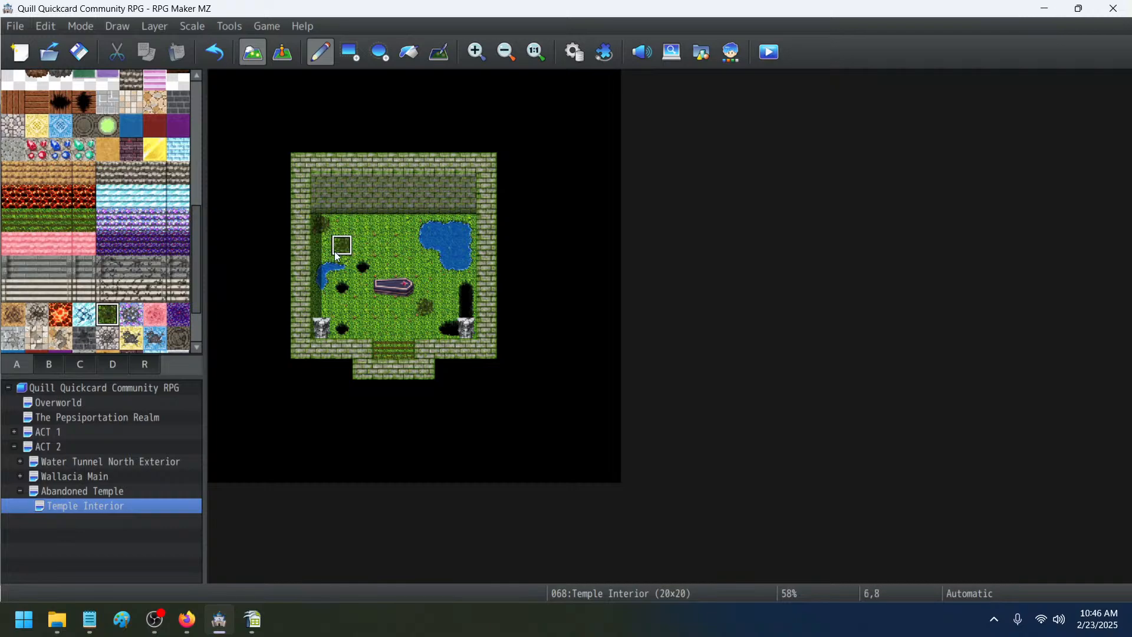
- Paint Dark Ground B (Grass Maze) over the cracked tile in the upper-left floor corner and the pond's upper-right corner tile
scroll(68, 231, up, 5)
click(88, 131)
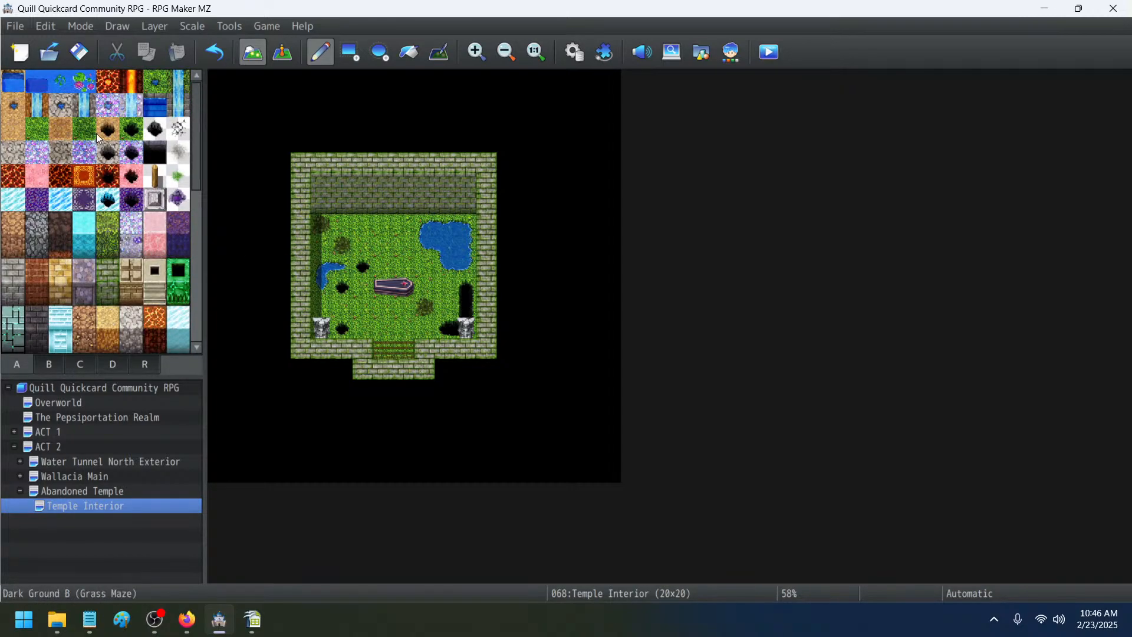
click(321, 224)
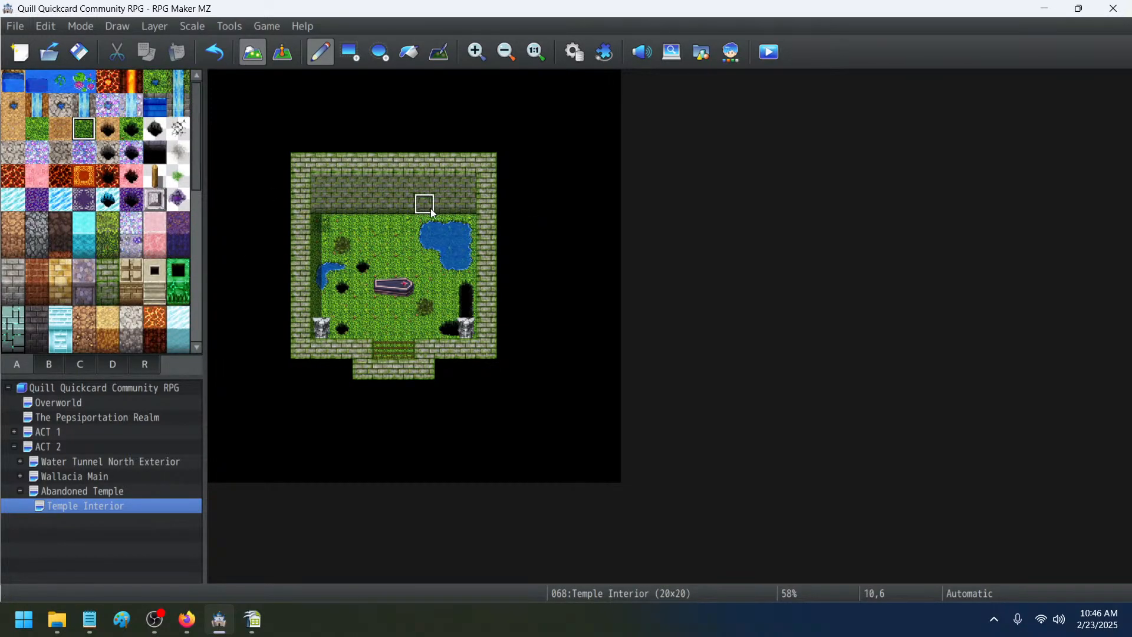
click(466, 227)
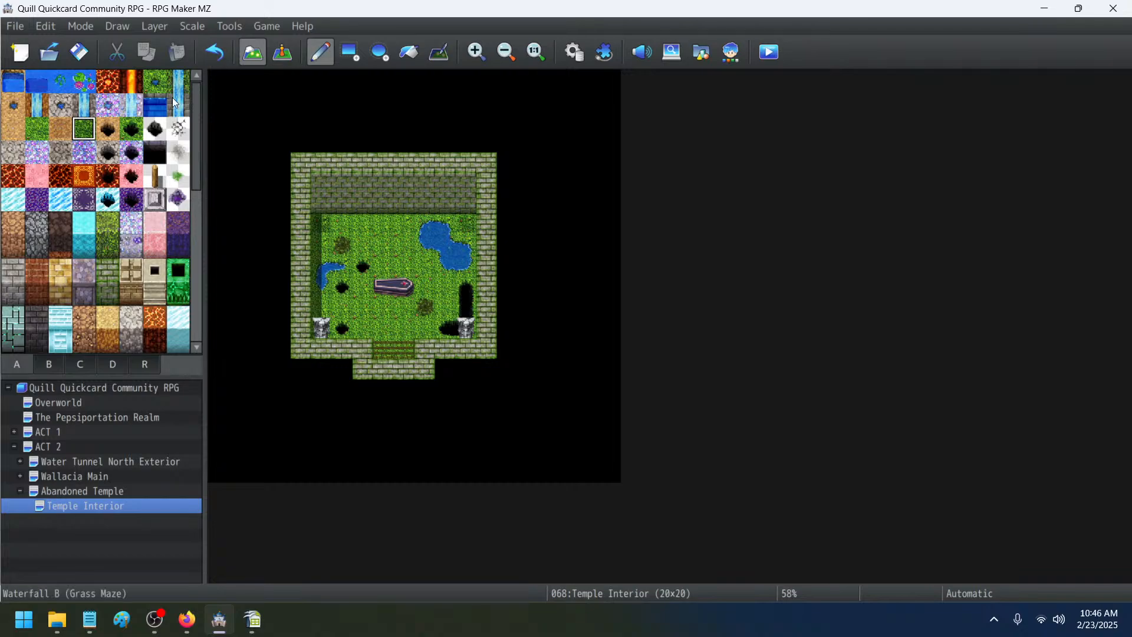
- Place a full three-tile Decorative Pillar A (Stone, Ruins) in both the upper-left and upper-right corners of the room
click(114, 366)
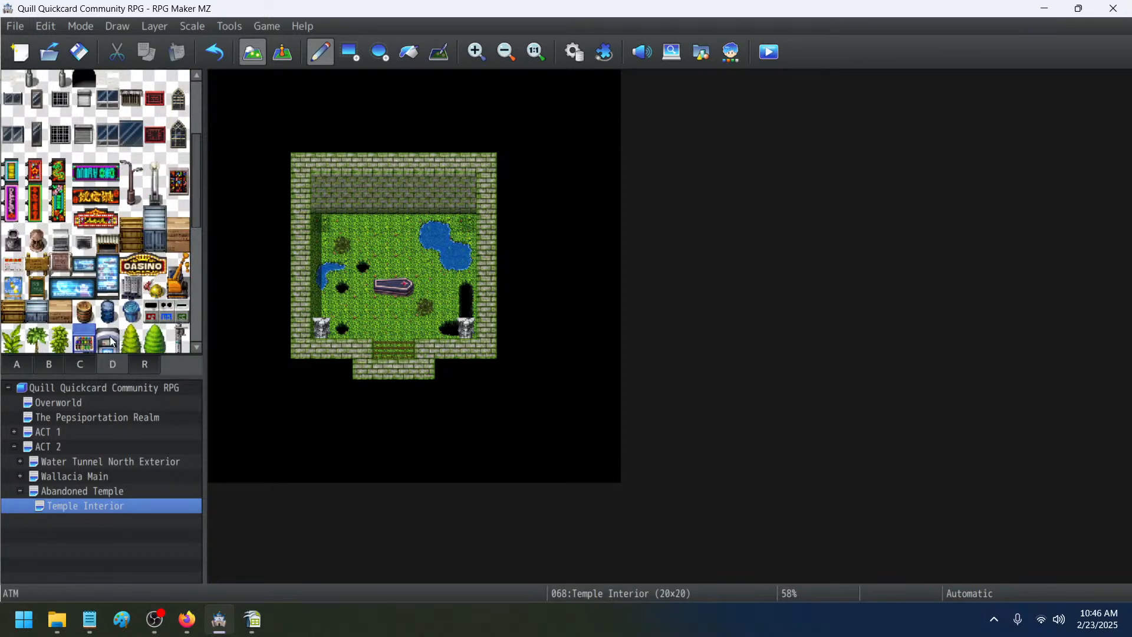
click(88, 365)
drag(9, 155, 12, 197)
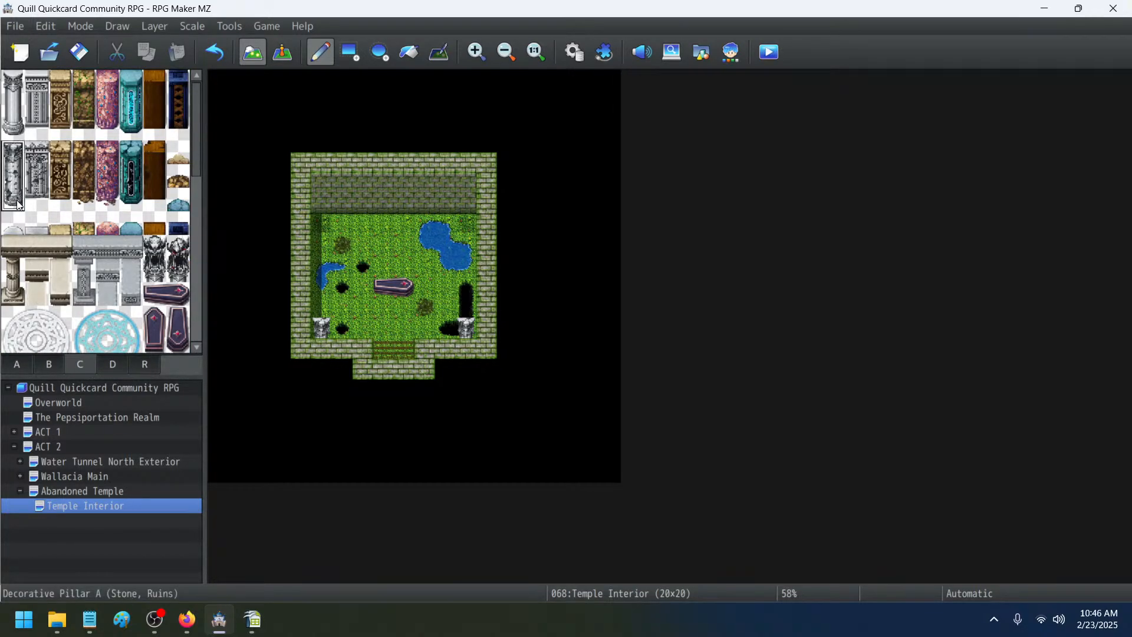
click(319, 196)
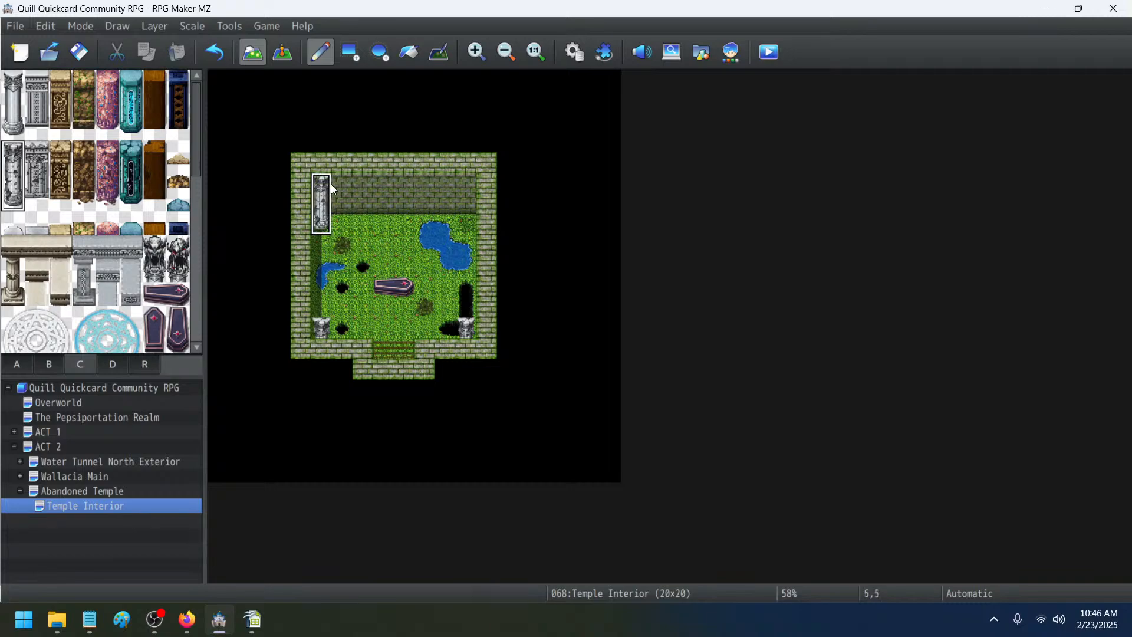
click(463, 196)
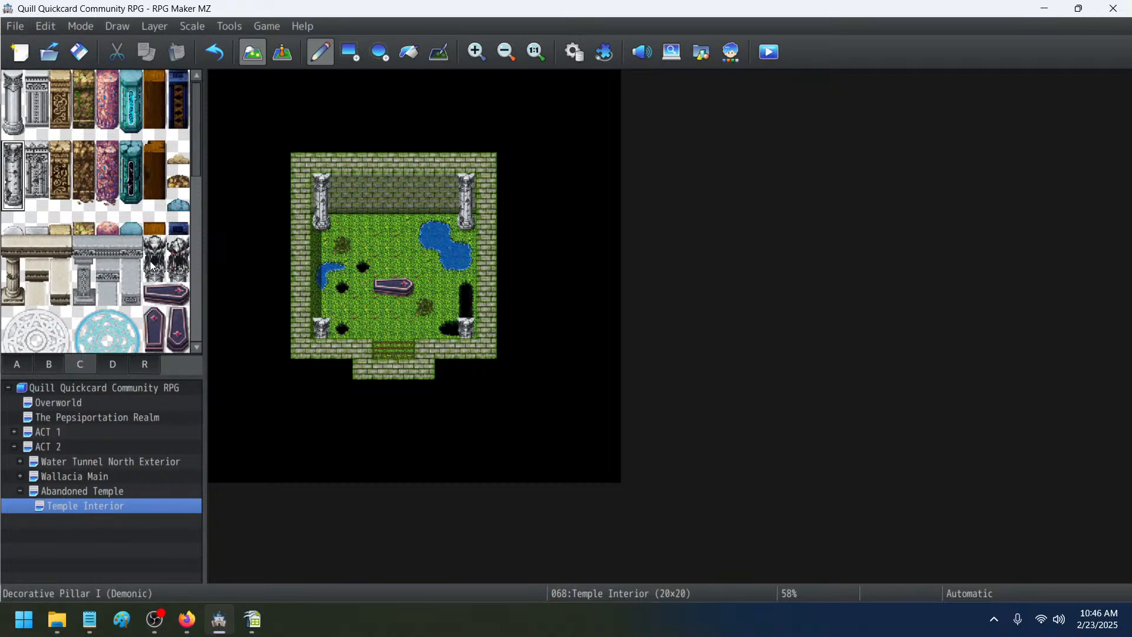
- Place the tall two-tile brown stone monument in column 8, at the foot of the room's back wall
click(113, 364)
scroll(151, 266, down, 3)
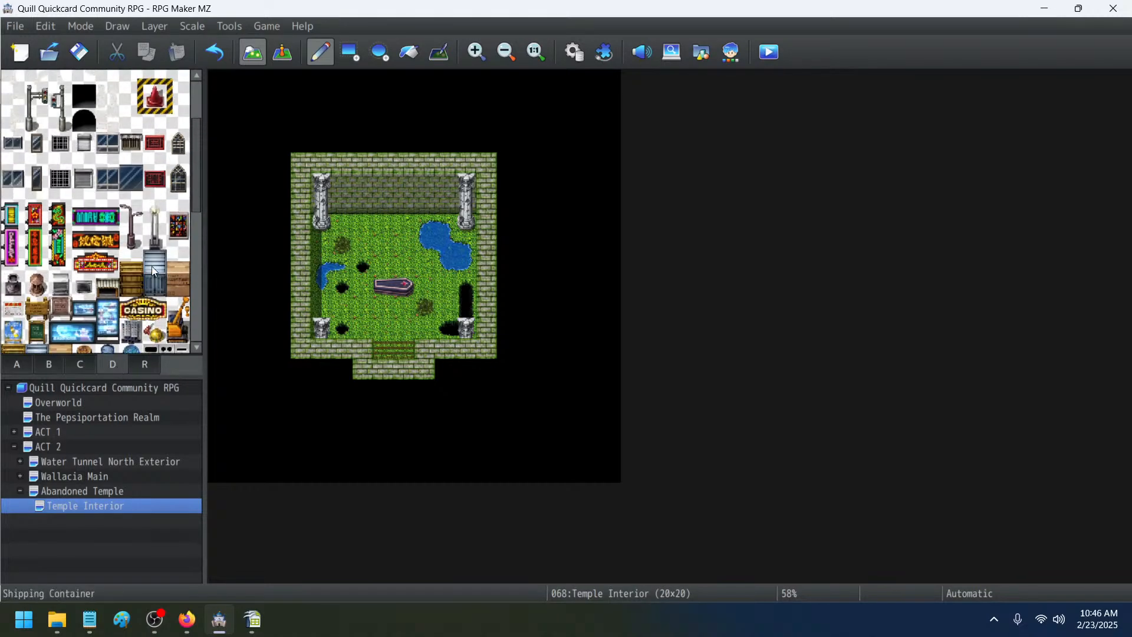
click(75, 371)
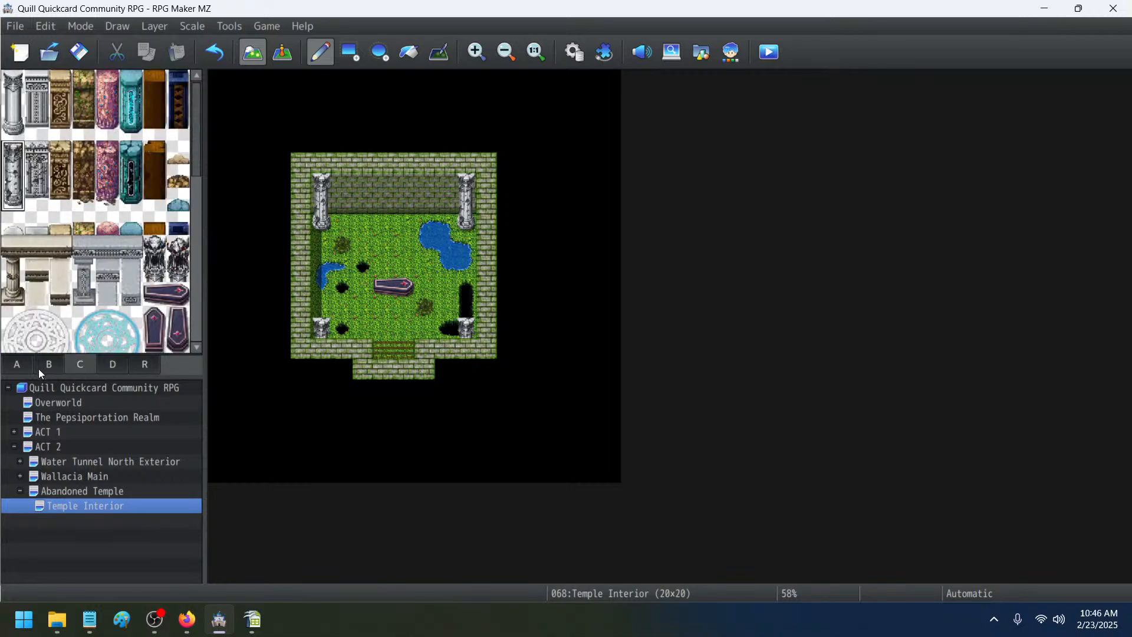
click(39, 369)
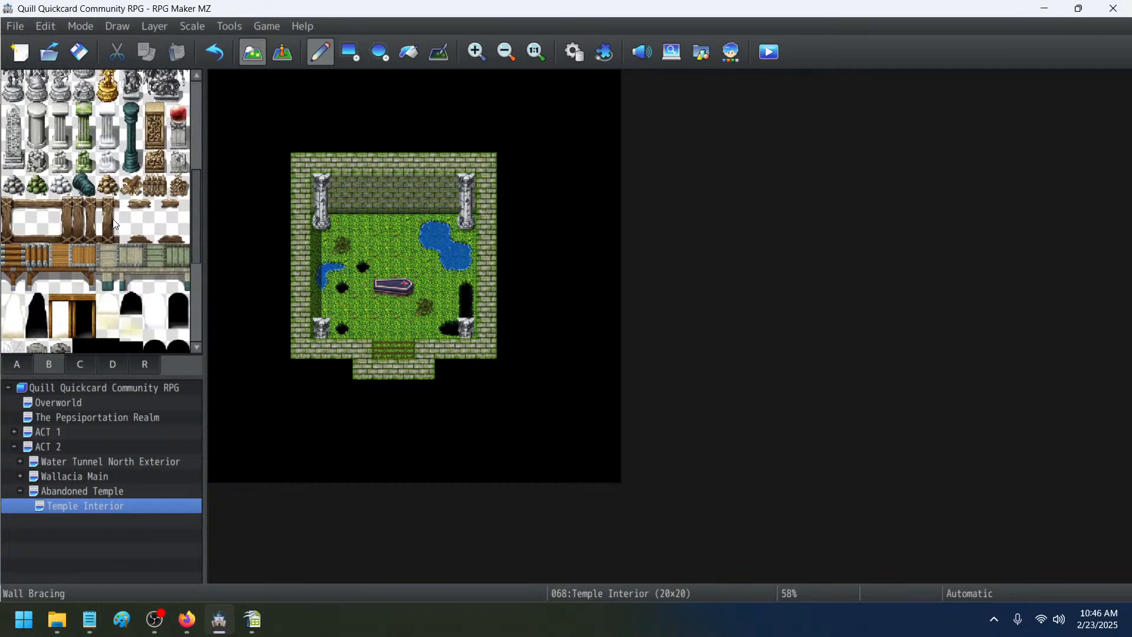
drag(196, 197, 202, 103)
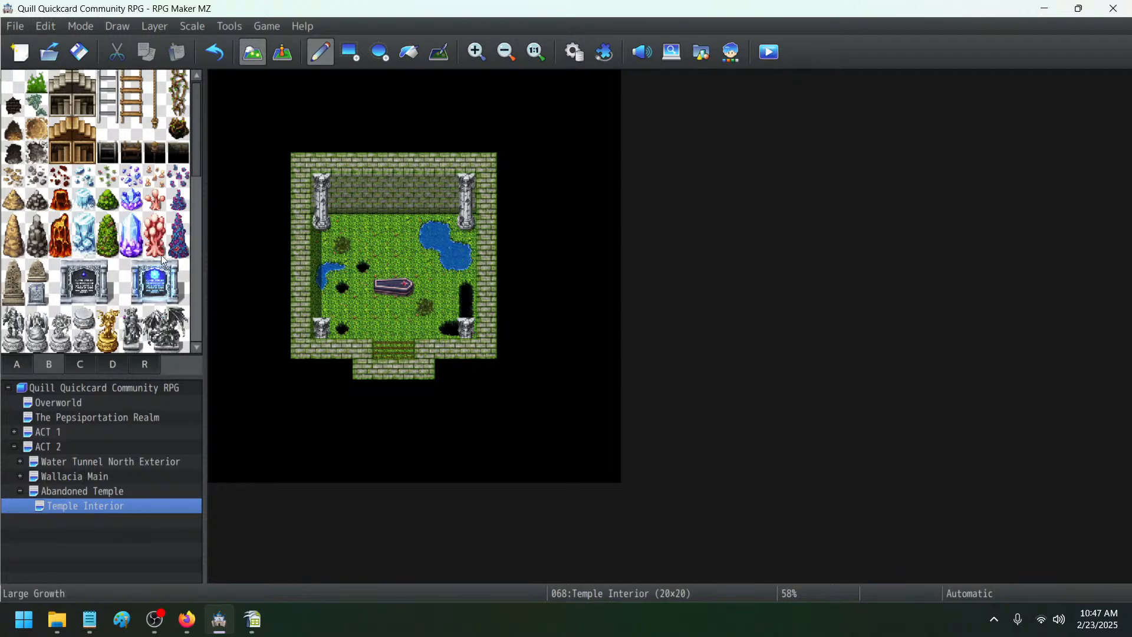
scroll(144, 270, down, 1)
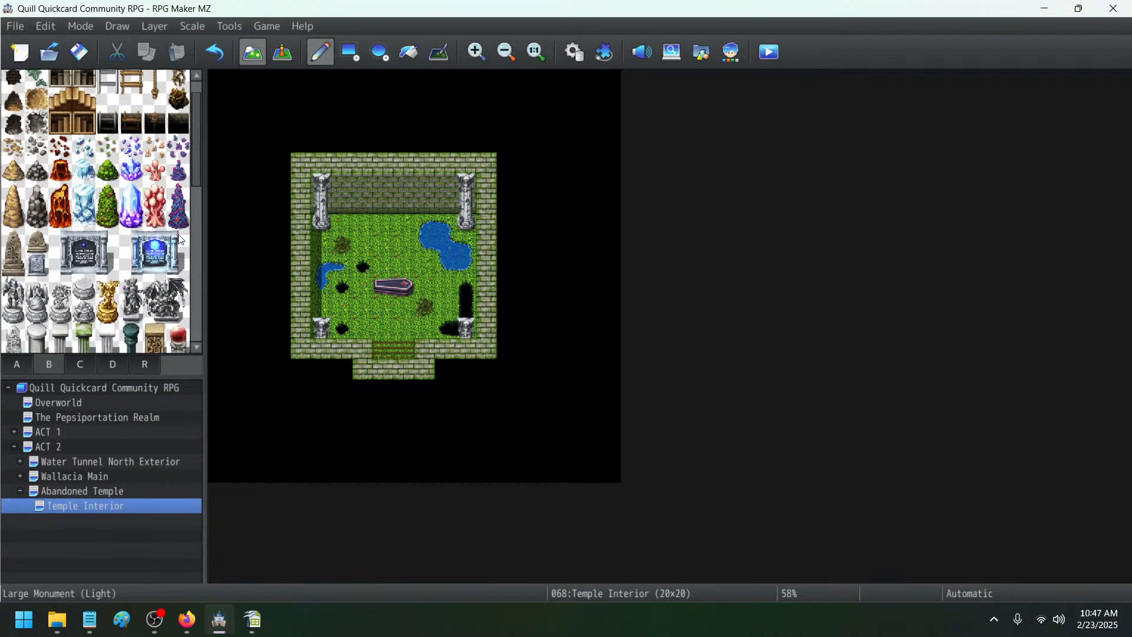
click(76, 251)
drag(63, 248, 105, 270)
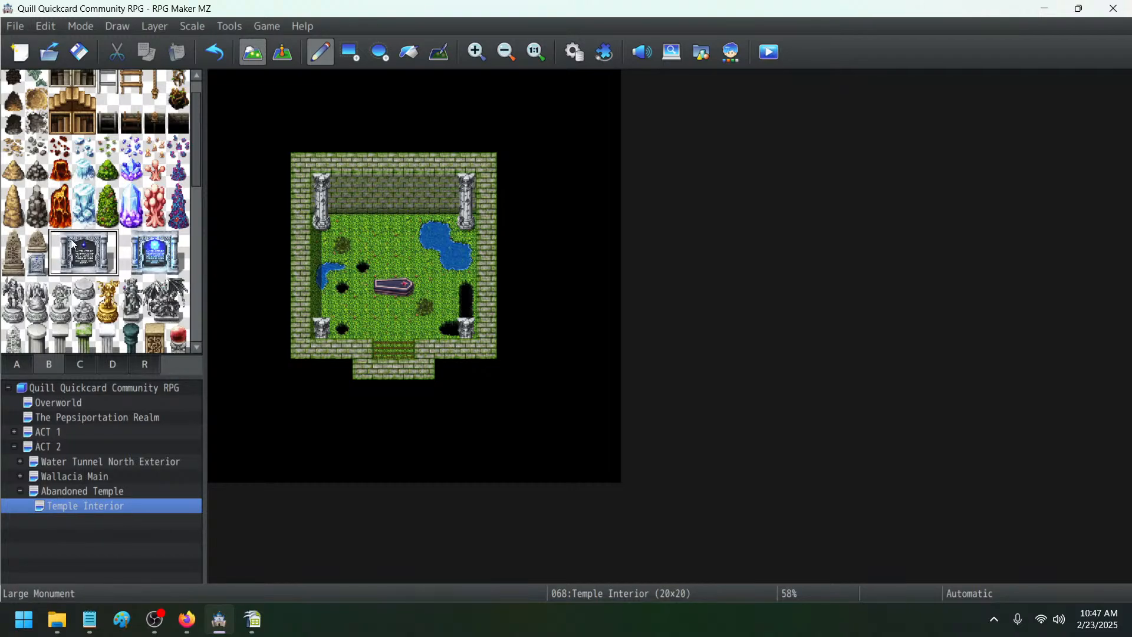
click(13, 253)
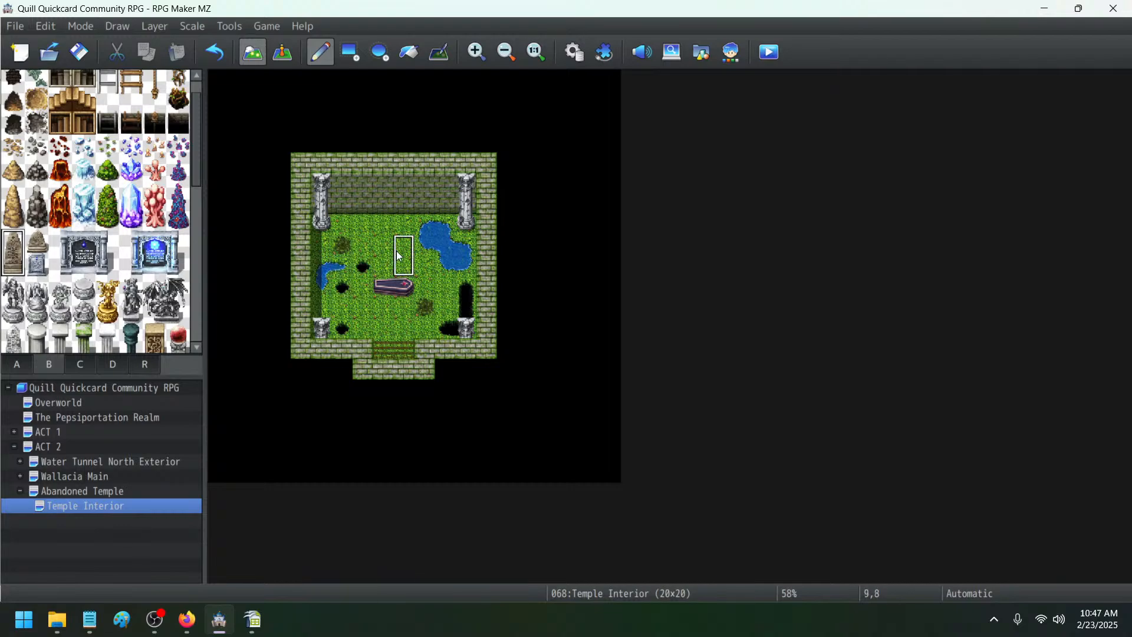
click(385, 214)
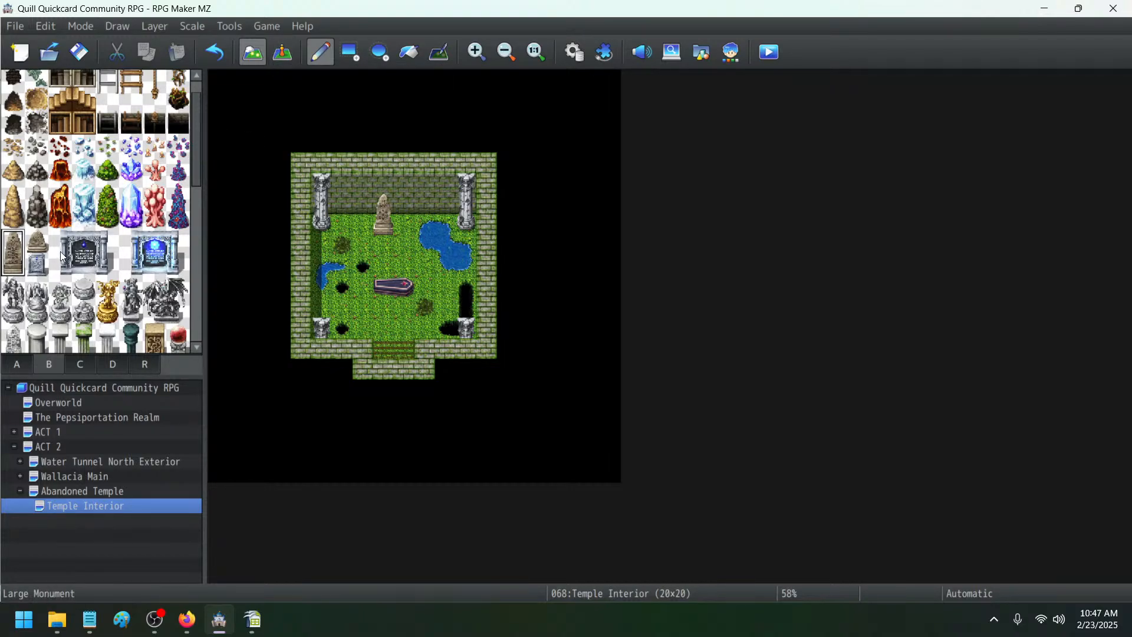
- Place the seated Angel Statue directly right of the stone monument and the dark grey two-tile statue directly left of it
click(40, 298)
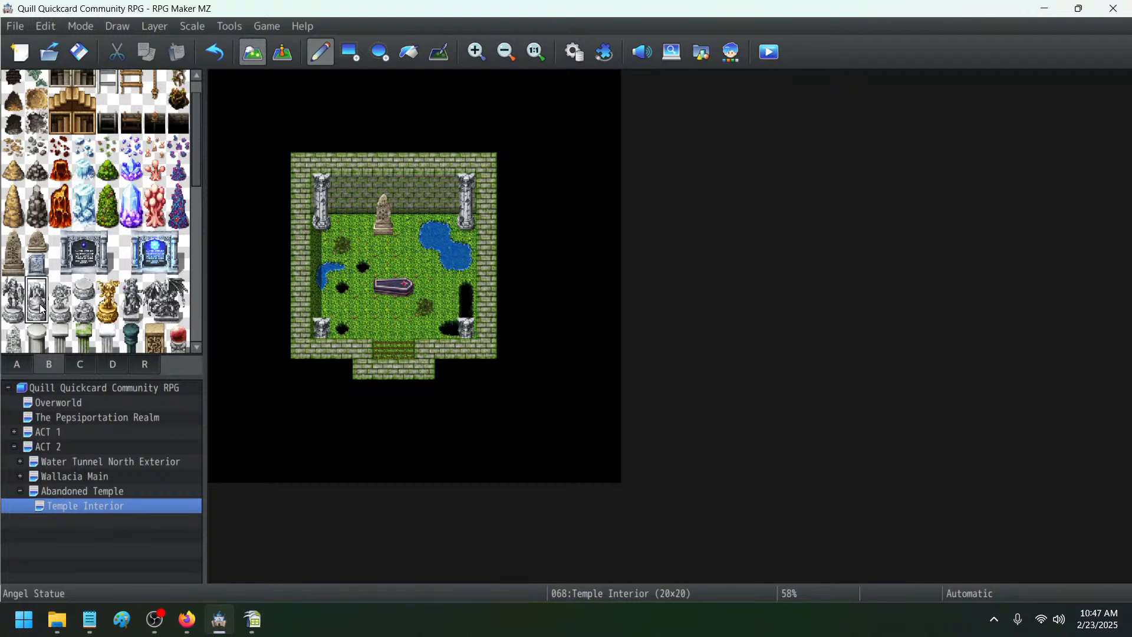
click(405, 210)
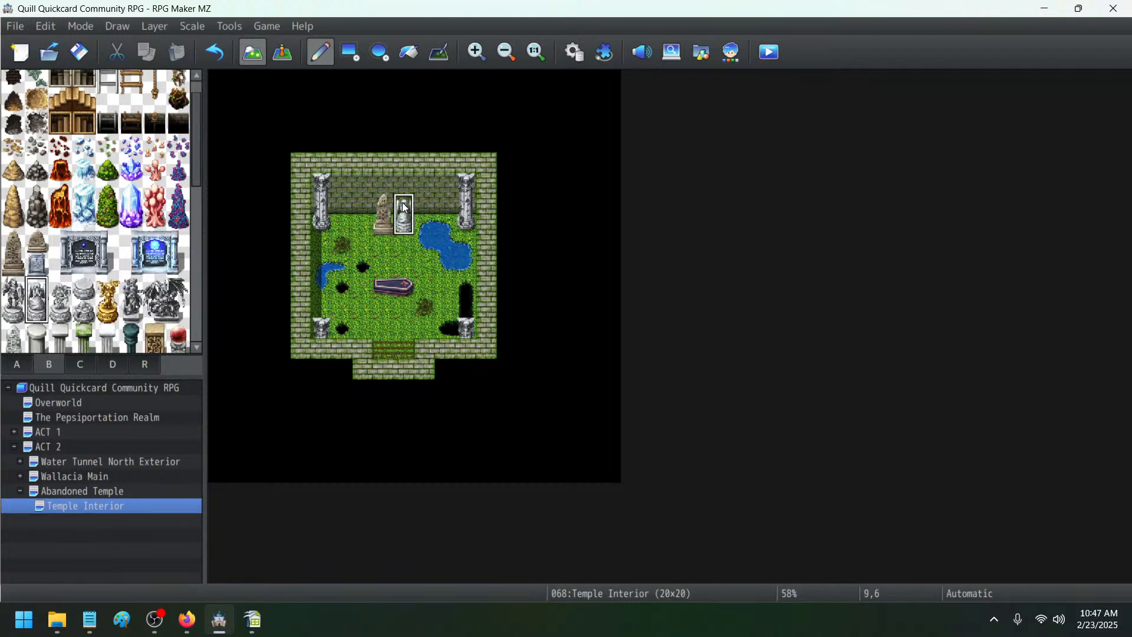
click(130, 296)
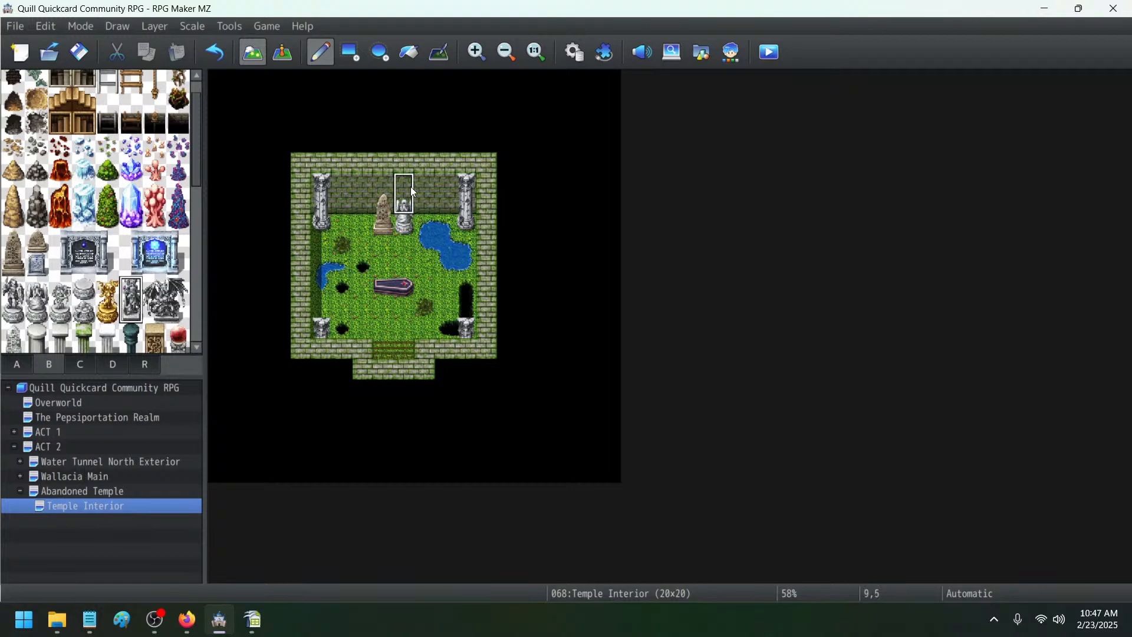
click(361, 211)
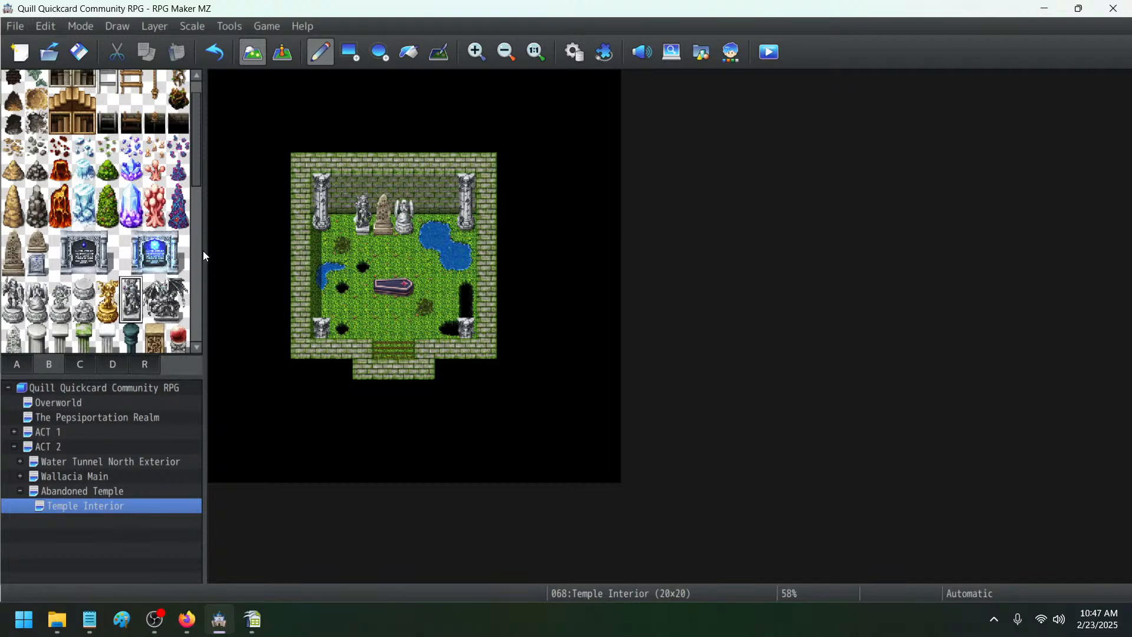
- Look through the B, C, D and A tile sets for further temple decorations
scroll(196, 255, down, 3)
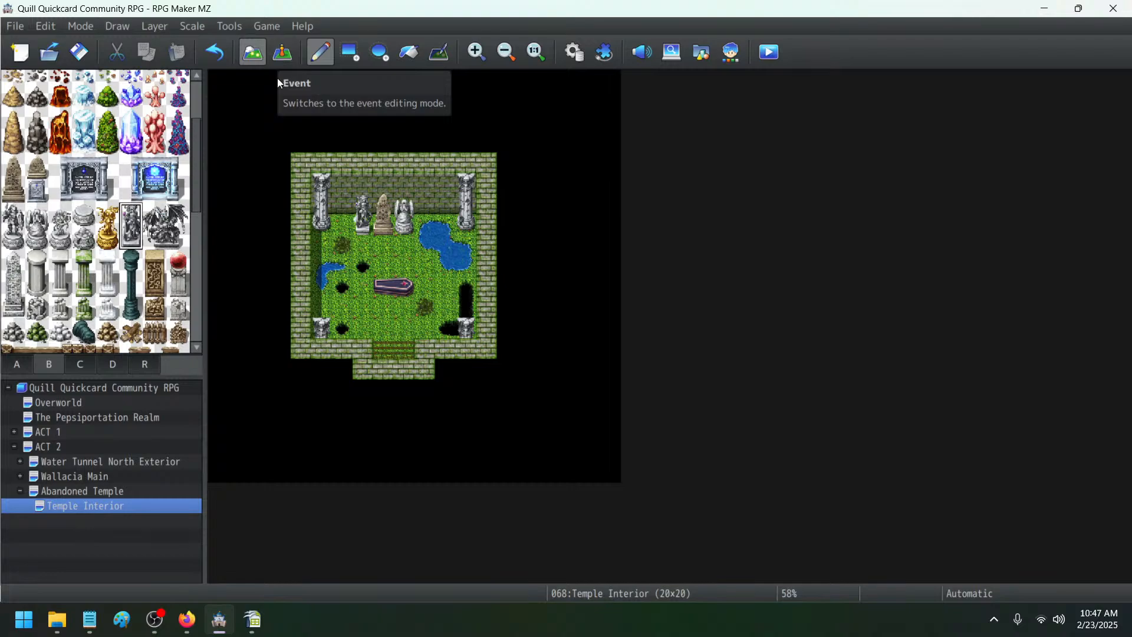
click(88, 364)
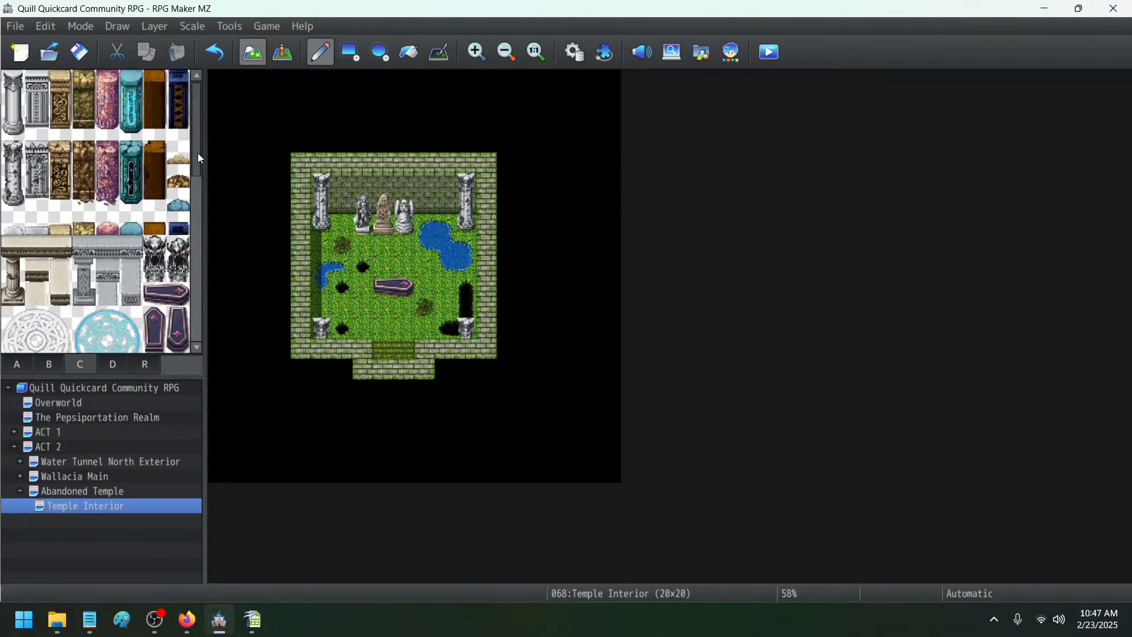
drag(203, 118, 205, 235)
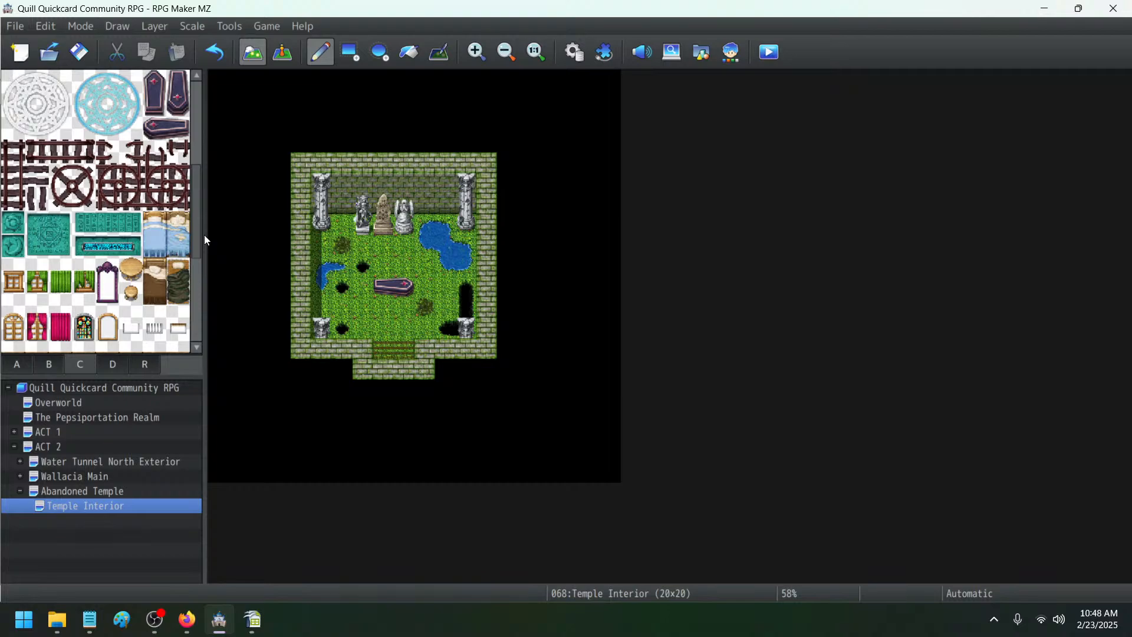
drag(207, 240, 187, 223)
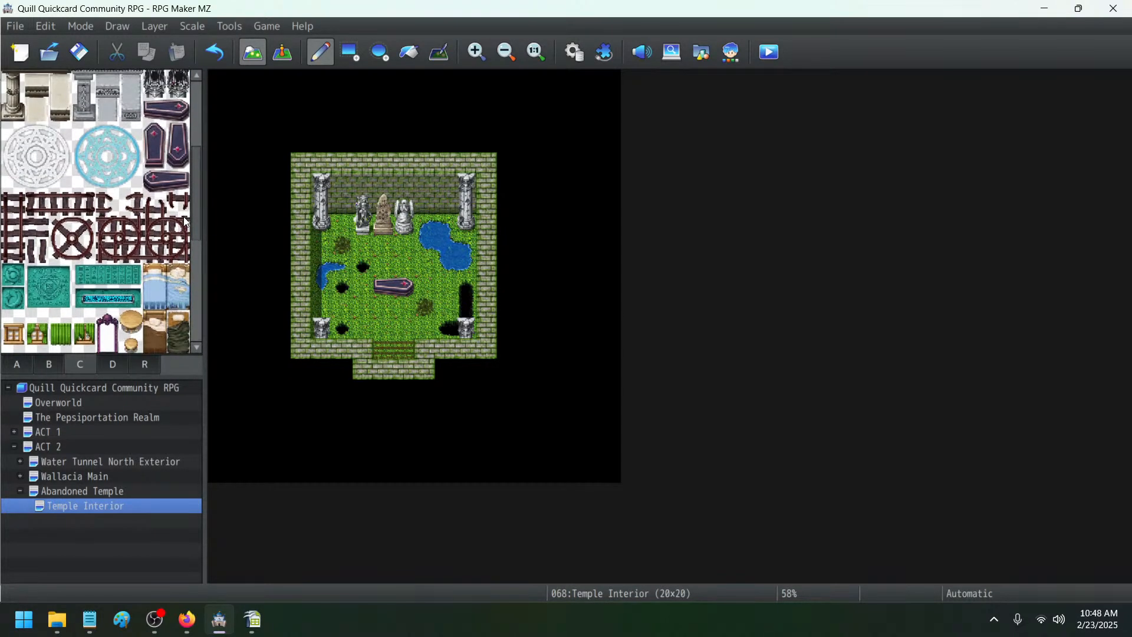
click(112, 363)
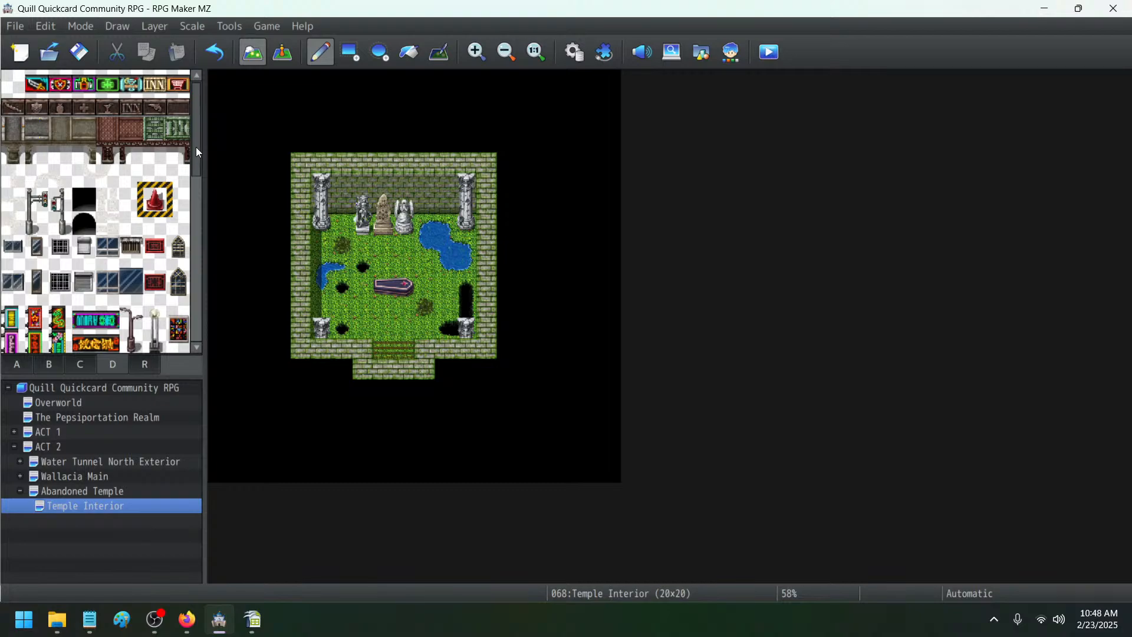
drag(196, 152, 197, 324)
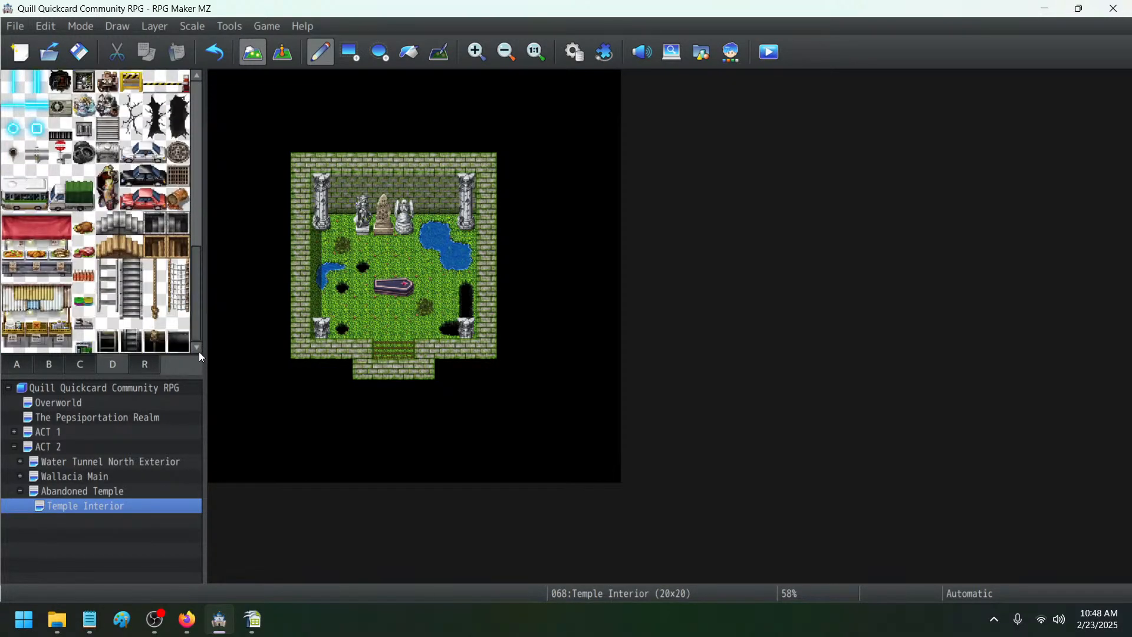
click(24, 362)
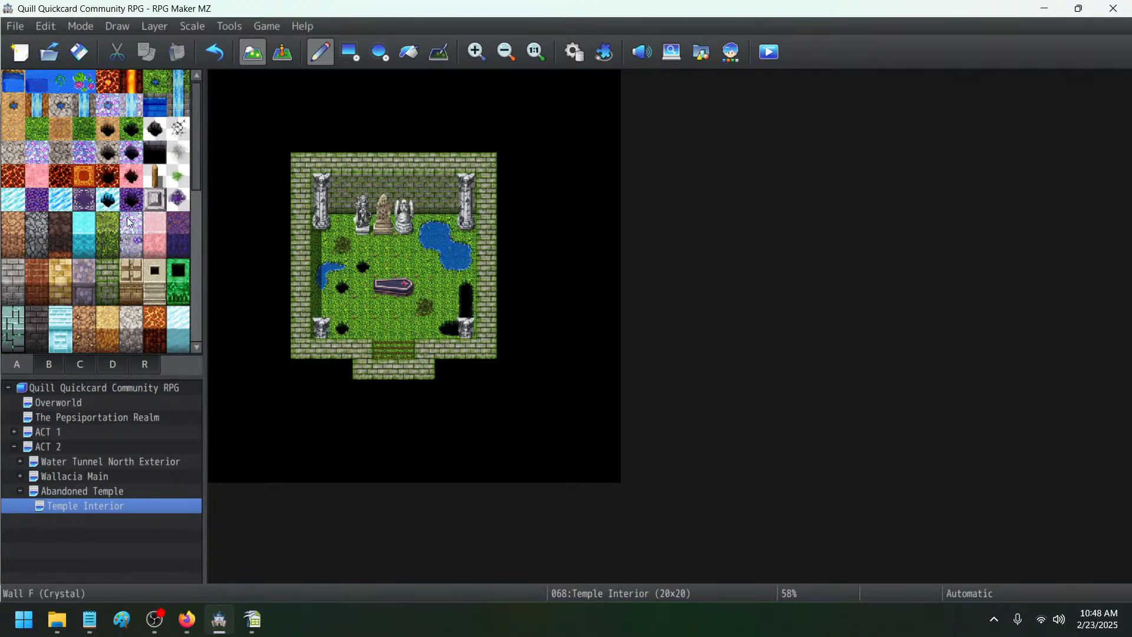
- Save the project and start a new event at 17,5 on the Abandoned Temple map, at the base of the temple's front wall
click(83, 54)
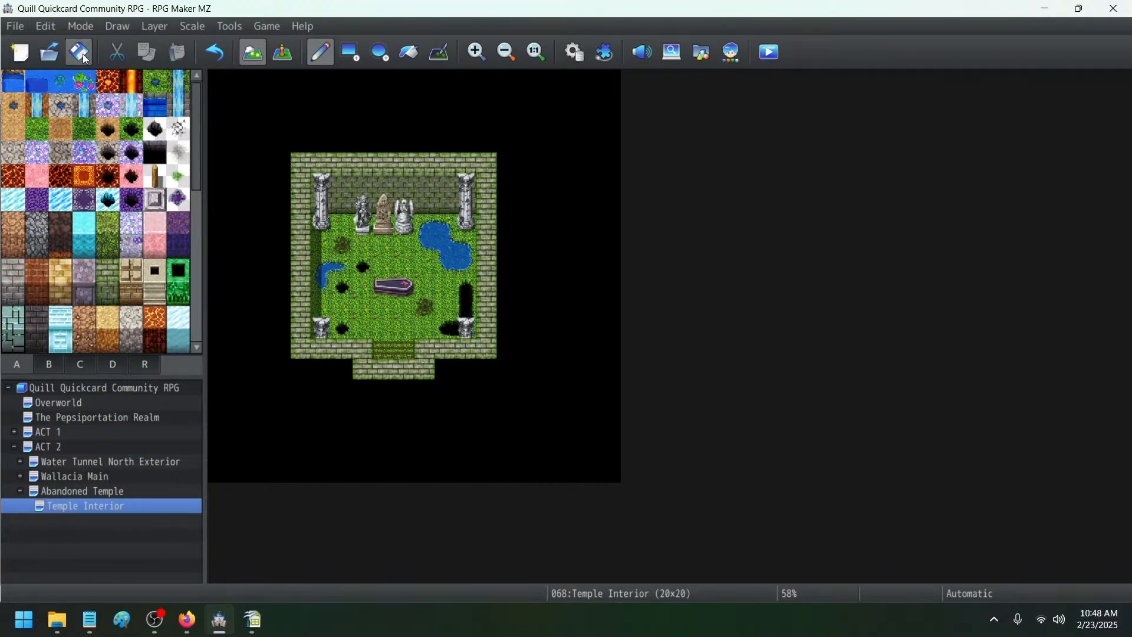
click(123, 490)
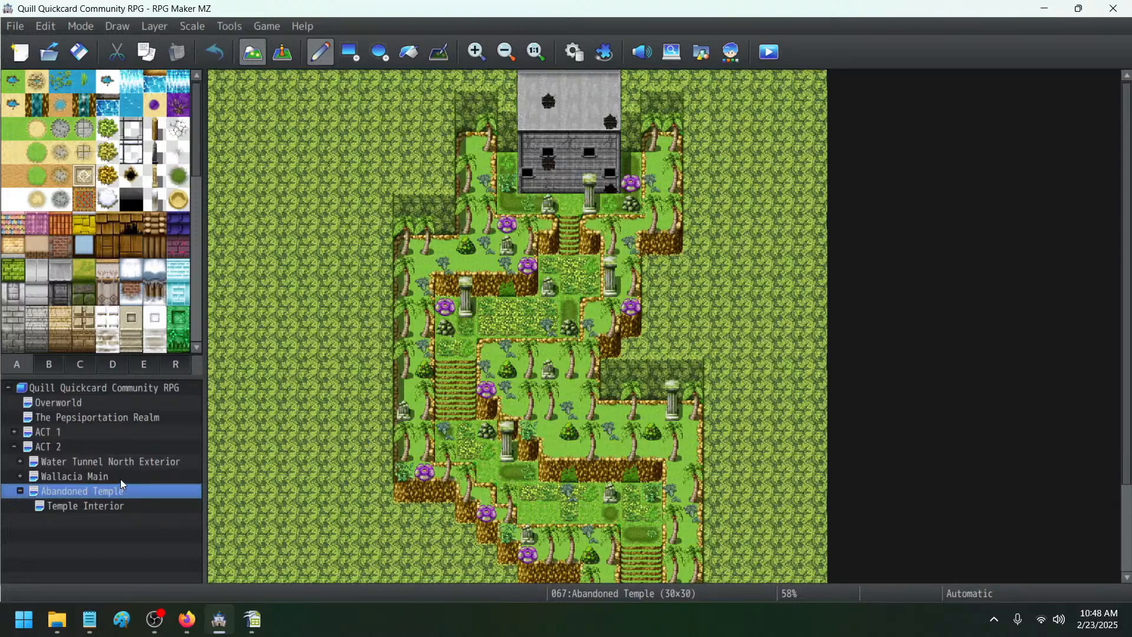
click(283, 52)
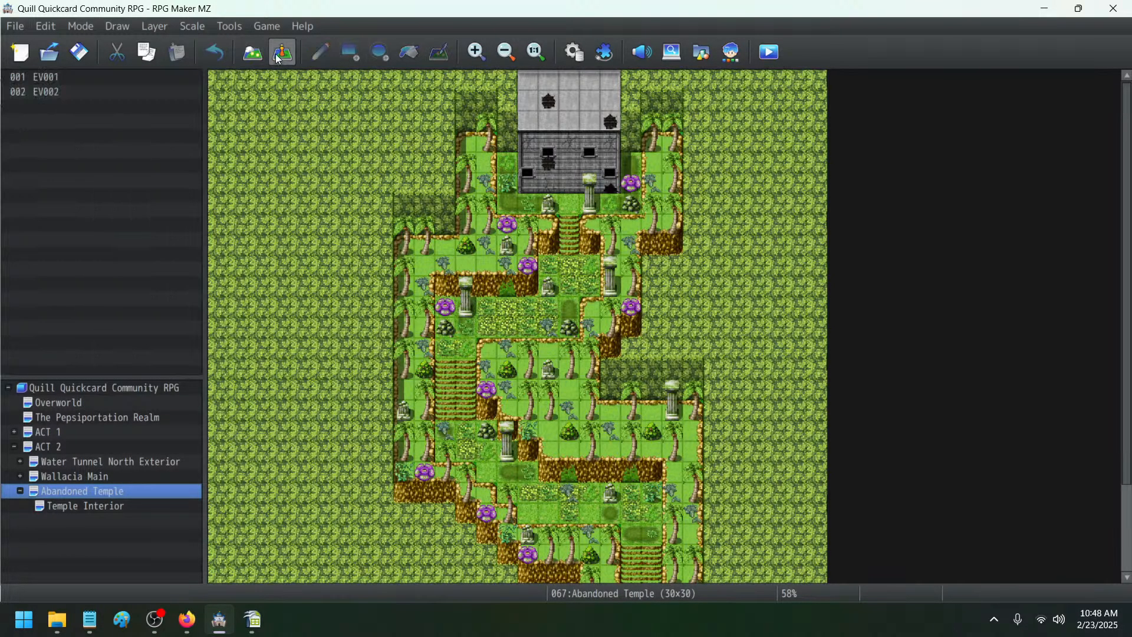
double_click(577, 188)
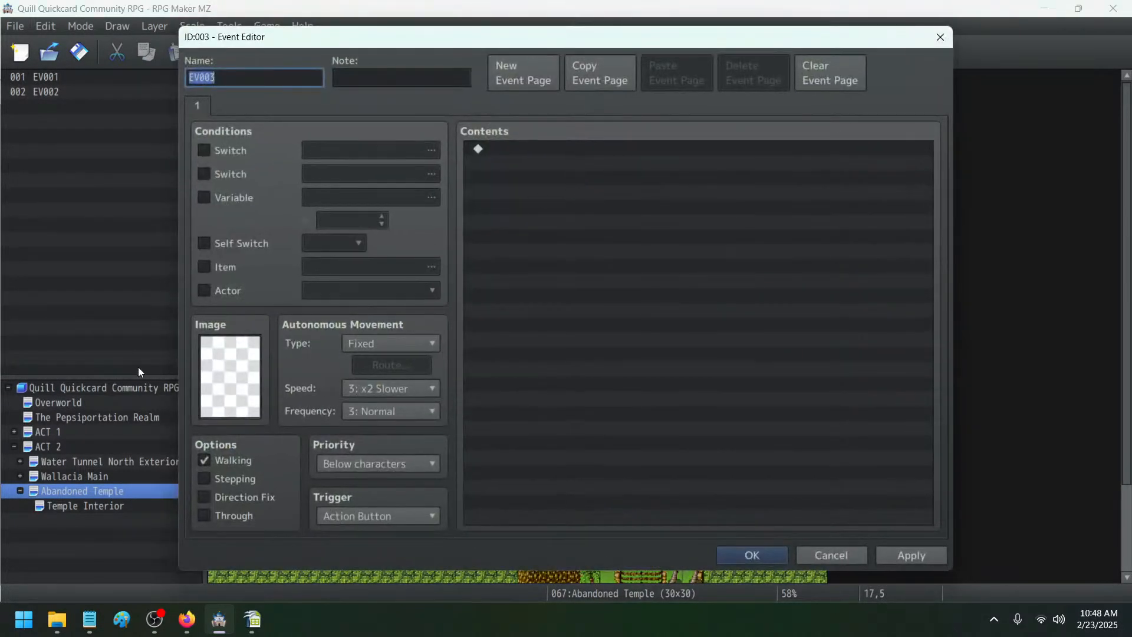
- Compare the mv_!Door1, mv_!Door2, mv_!$Gate1 and mv_!$Gate2 sheets as possible images for the temple entrance event
double_click(243, 363)
drag(454, 215, 427, 266)
click(369, 216)
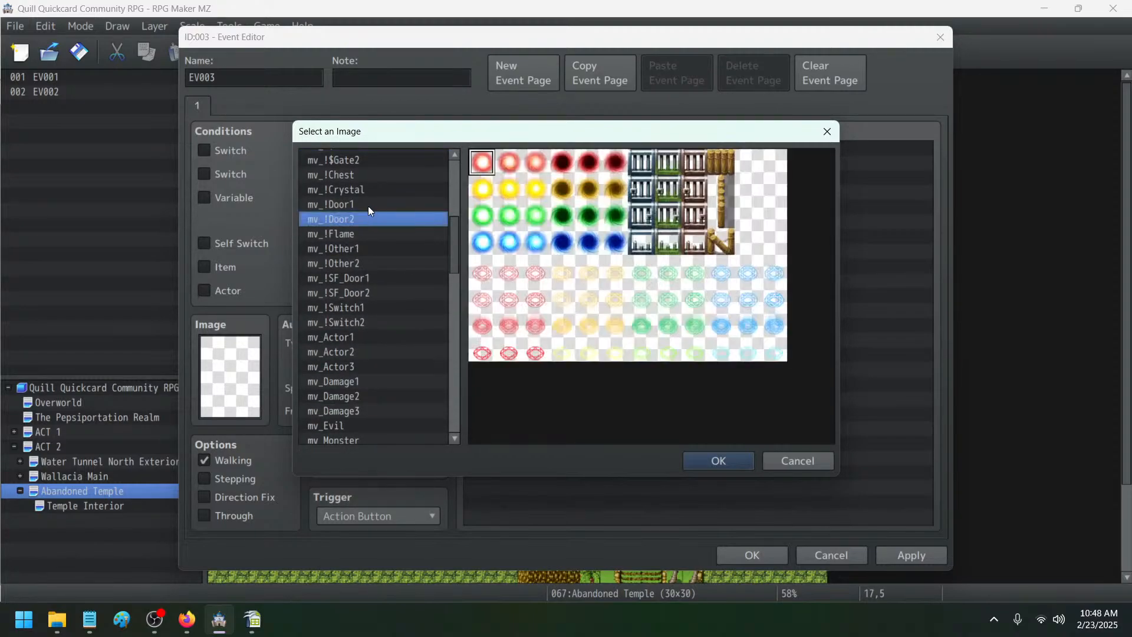
click(369, 206)
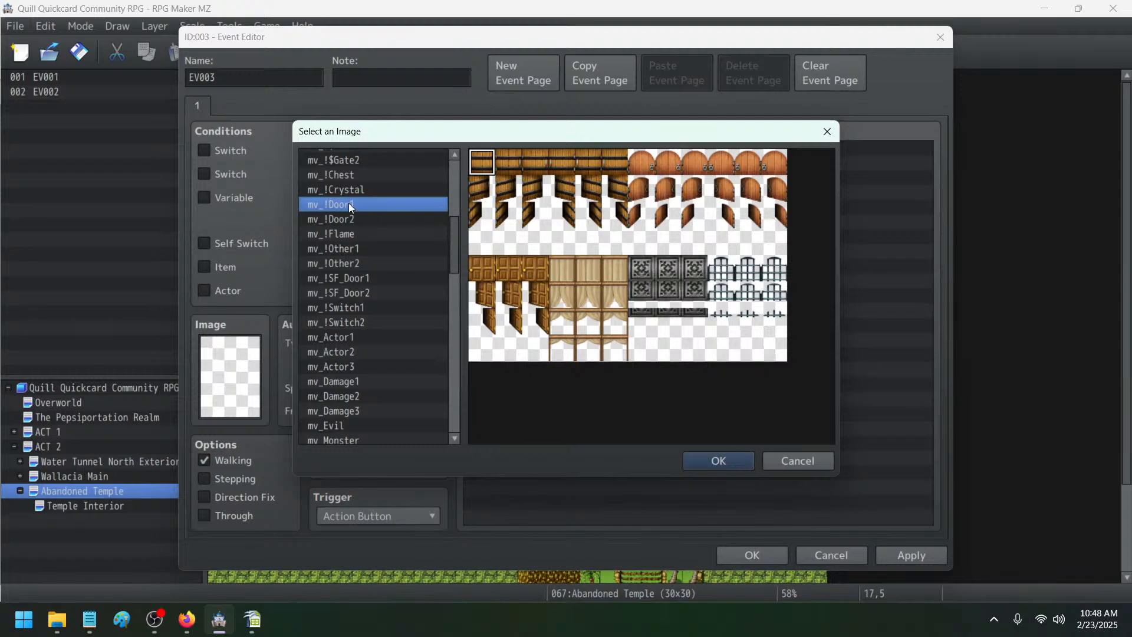
click(350, 218)
click(444, 235)
click(448, 203)
click(376, 161)
scroll(397, 177, up, 2)
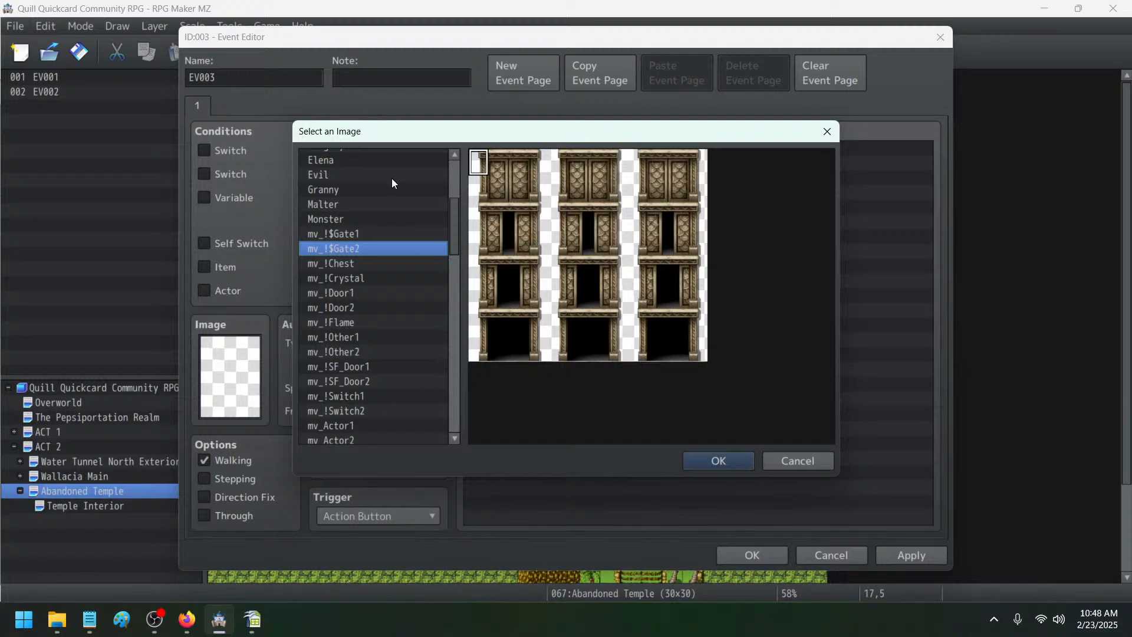
click(341, 235)
click(355, 250)
scroll(354, 252, up, 4)
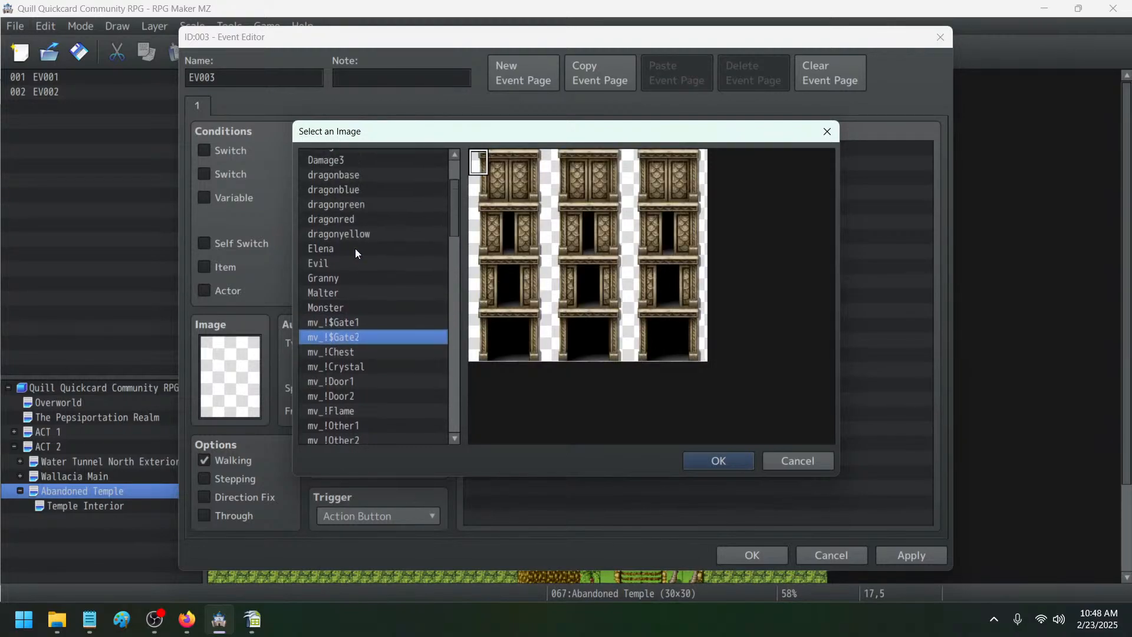
- Look through the character image list and compare the !SF_Door1, !Door2 and !Door1 sheets for the temple entrance
scroll(355, 291, down, 3)
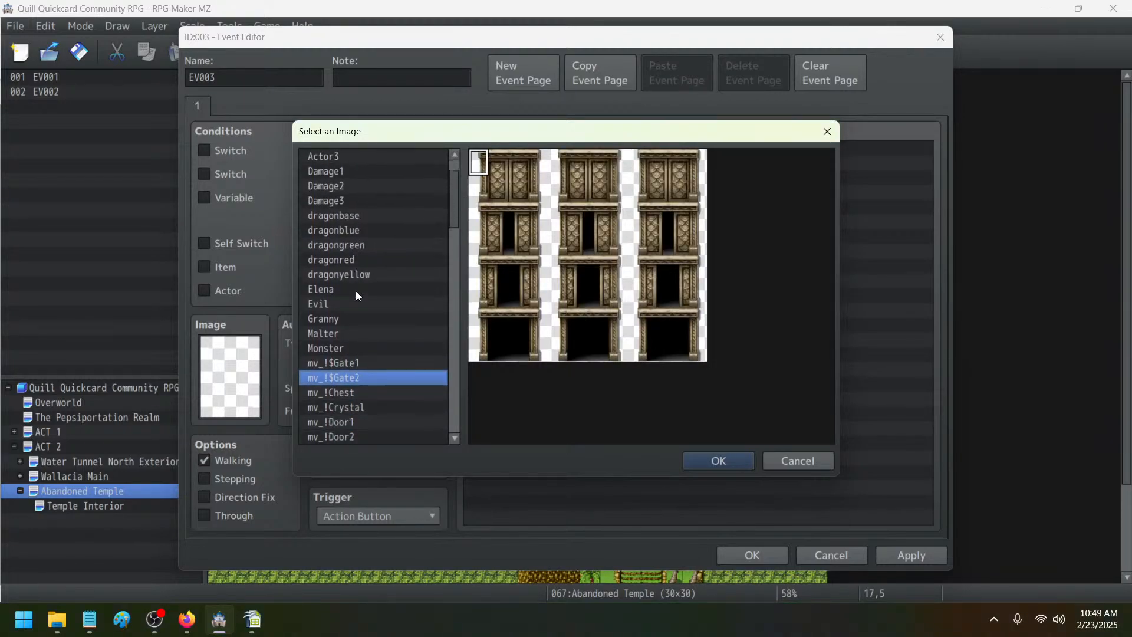
scroll(355, 292, down, 3)
scroll(356, 291, down, 12)
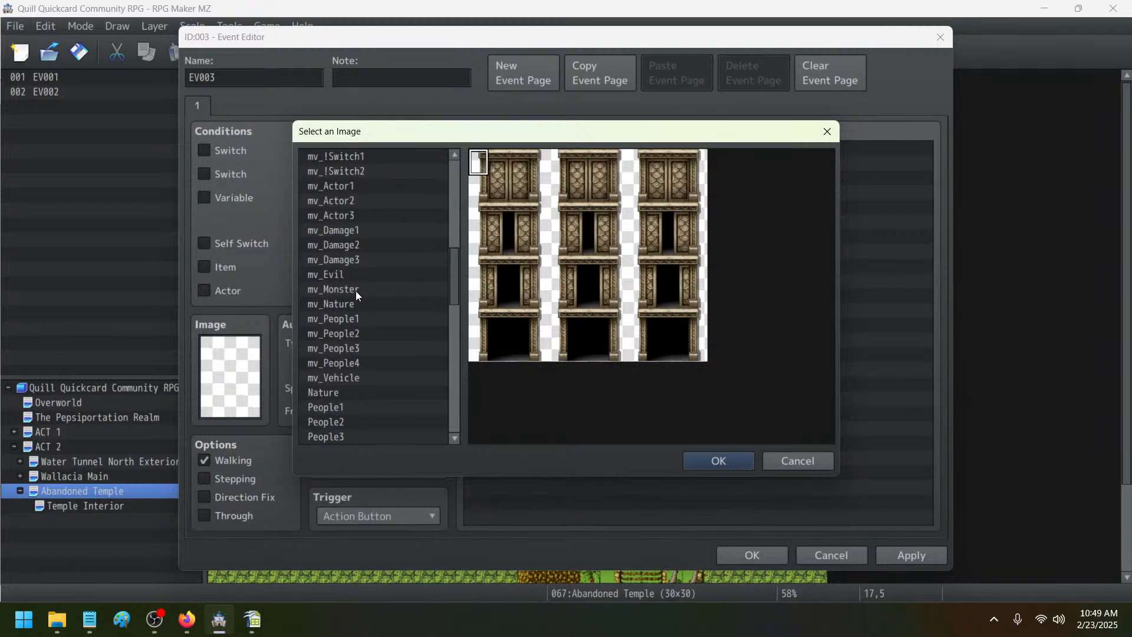
scroll(356, 292, down, 3)
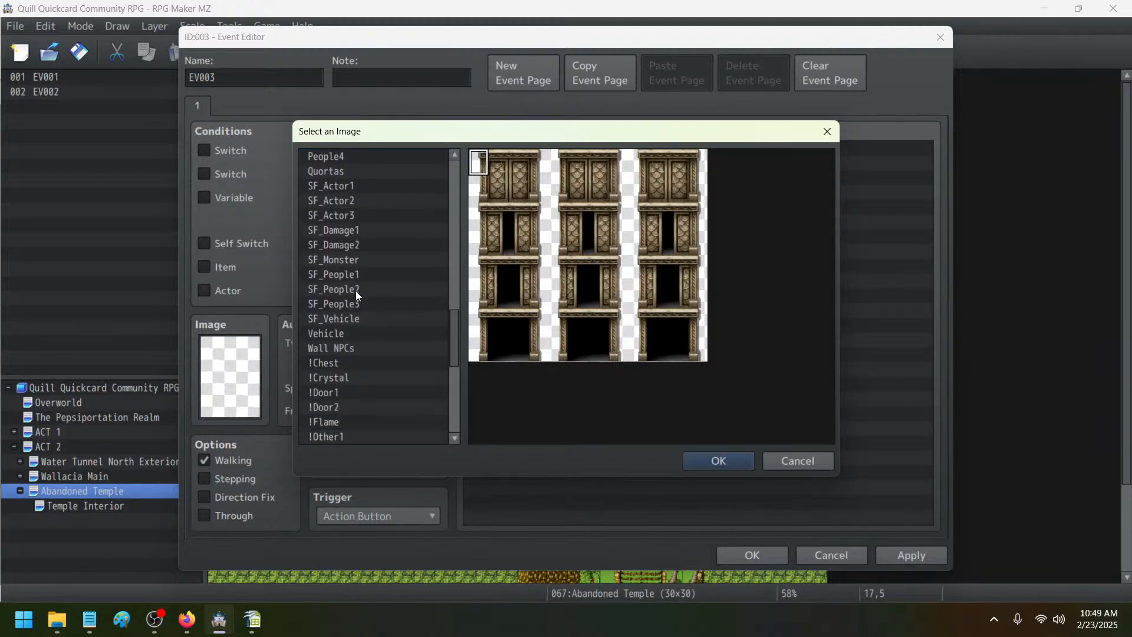
scroll(351, 360, down, 1)
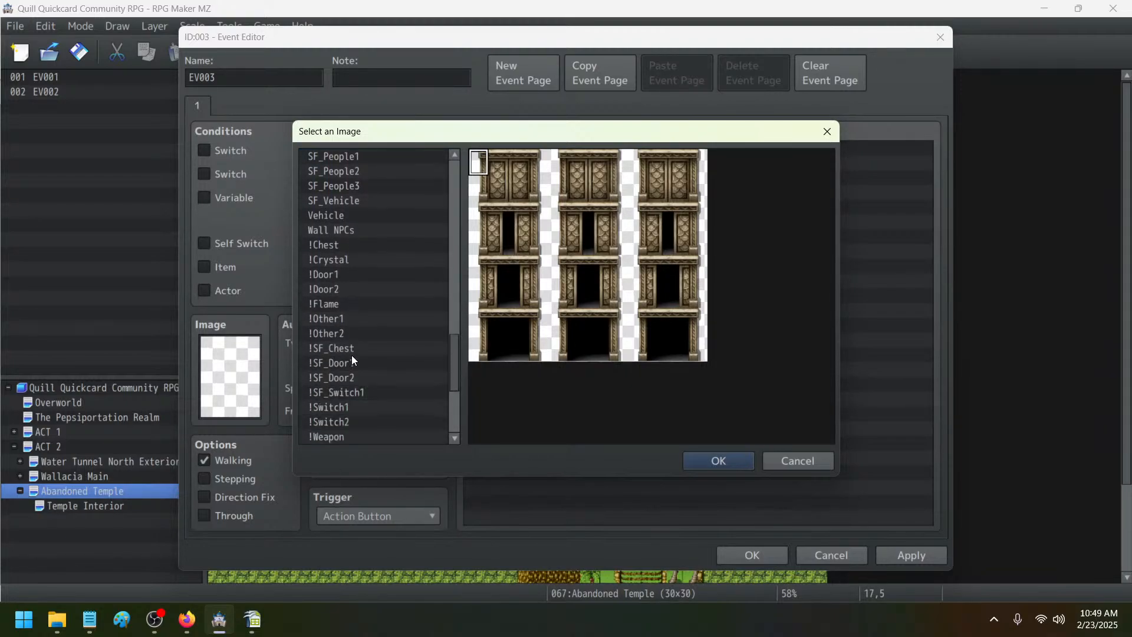
click(352, 362)
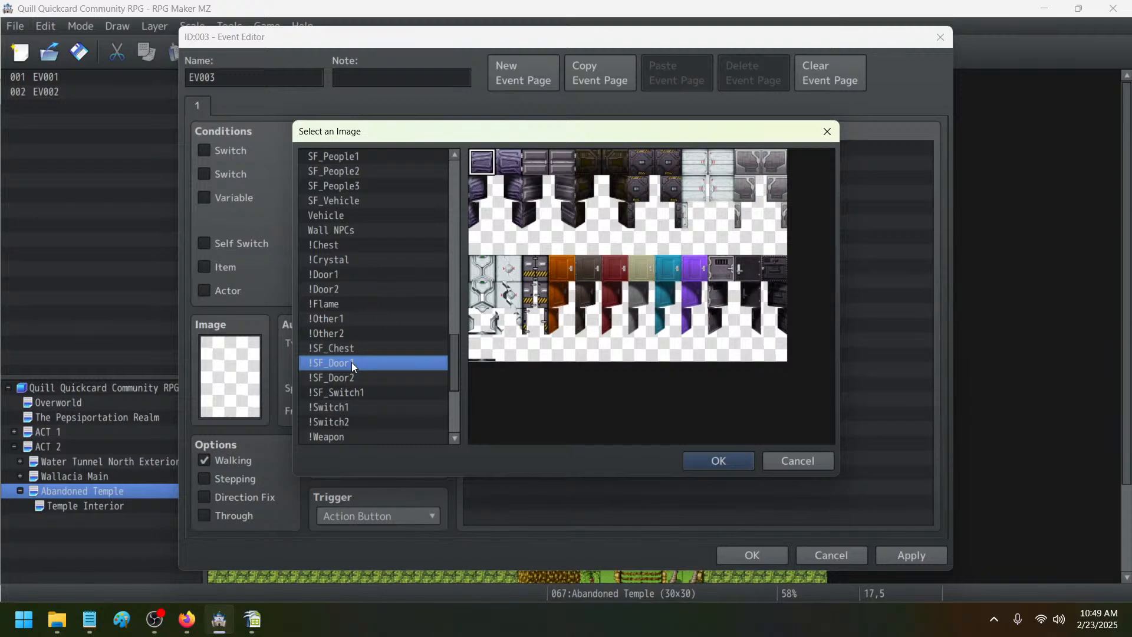
click(339, 288)
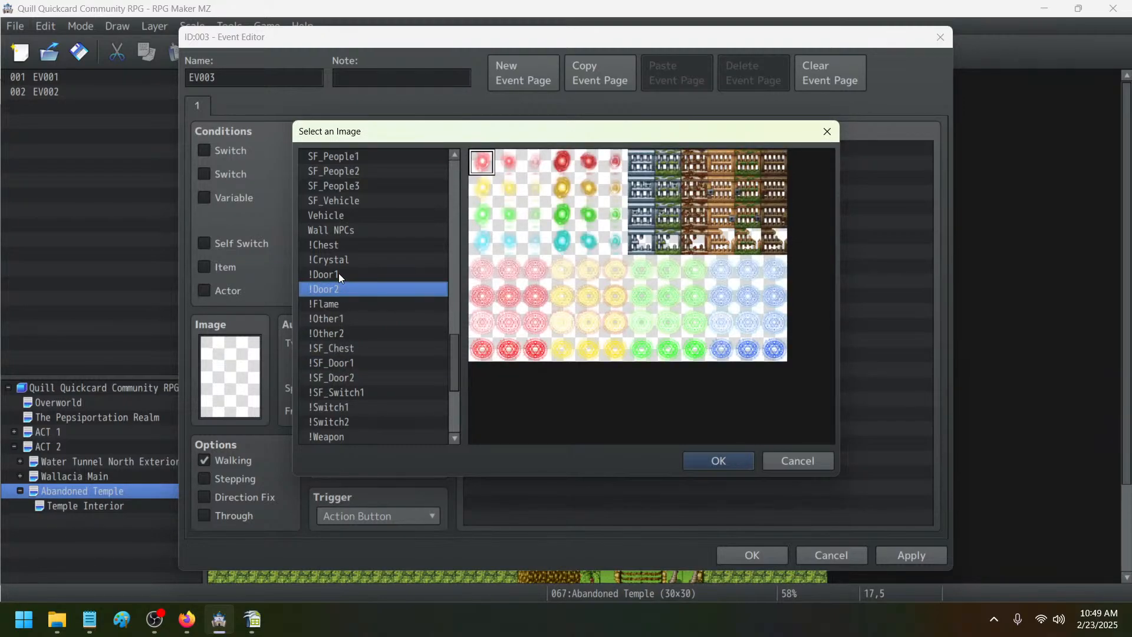
click(339, 273)
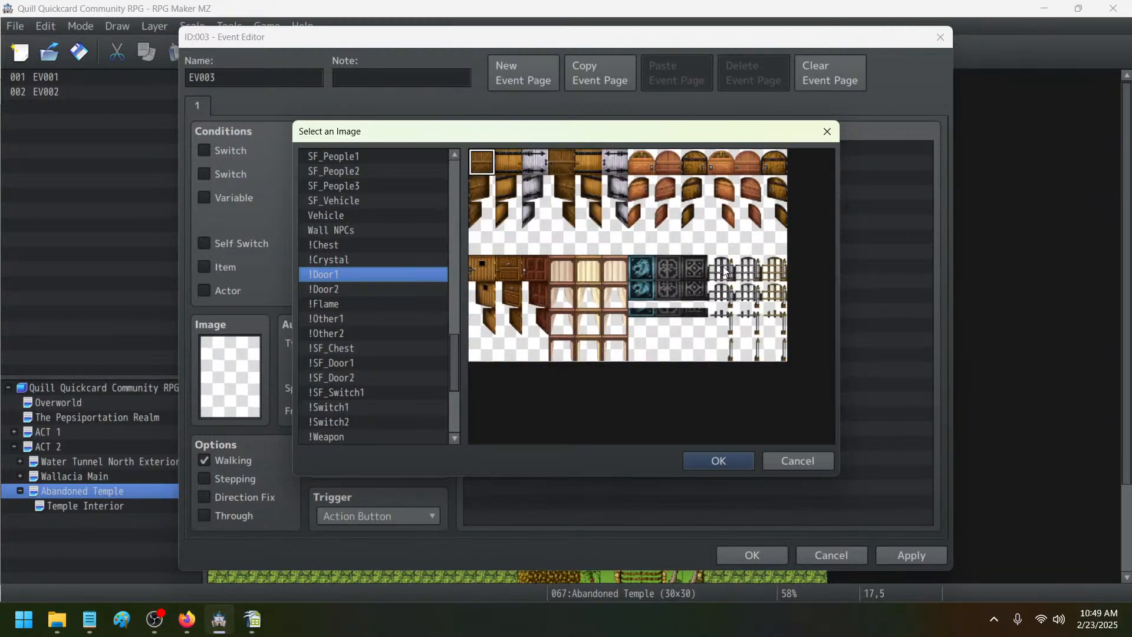
- Compare the !$Gate1, !$Gate2 and !$SF_Gate sheets as possible images for the temple entrance event
scroll(365, 339, down, 4)
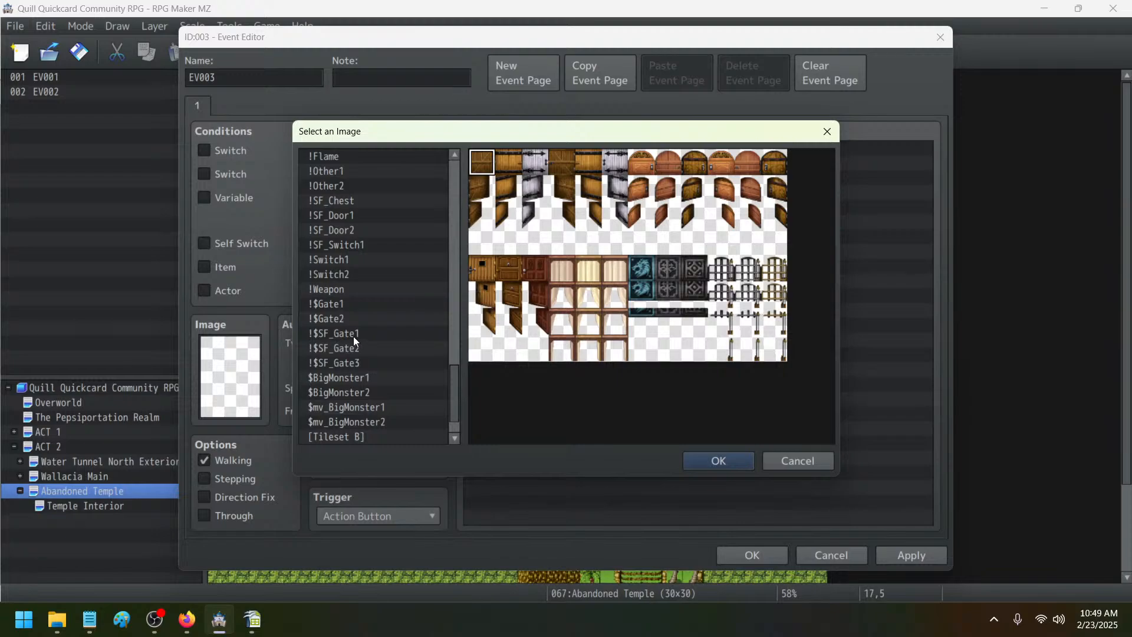
click(349, 317)
click(349, 306)
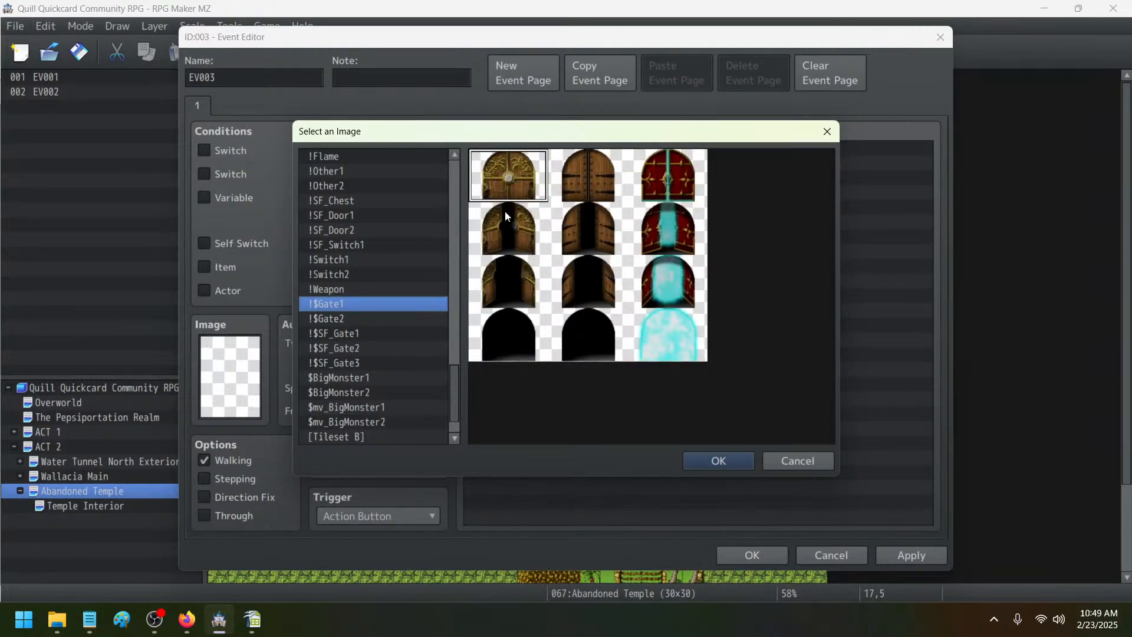
click(327, 334)
click(329, 347)
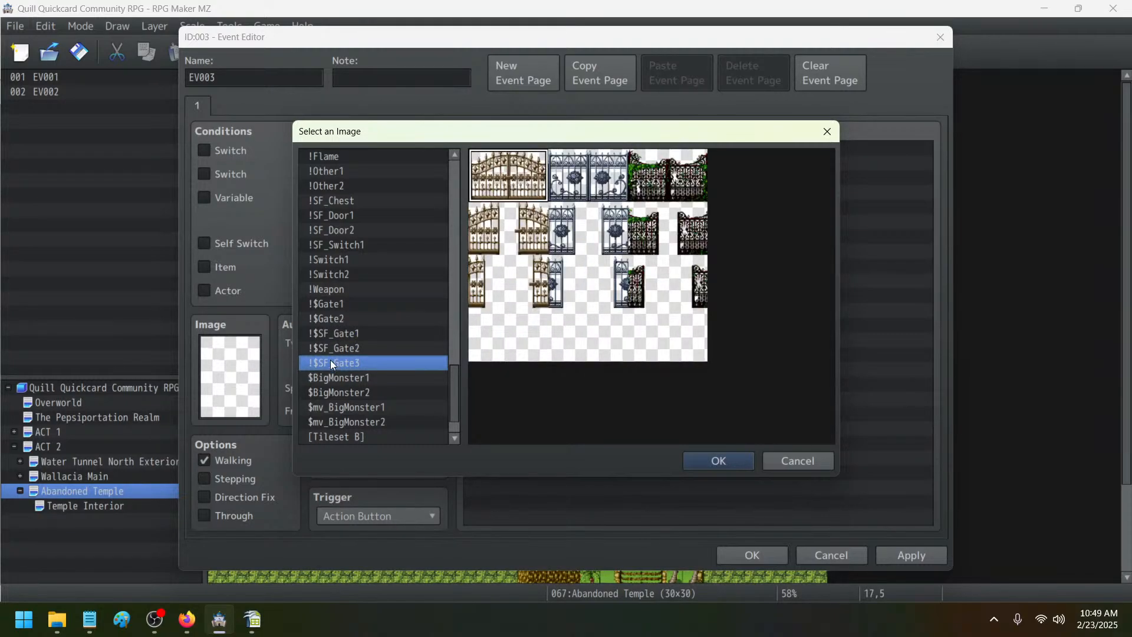
click(334, 319)
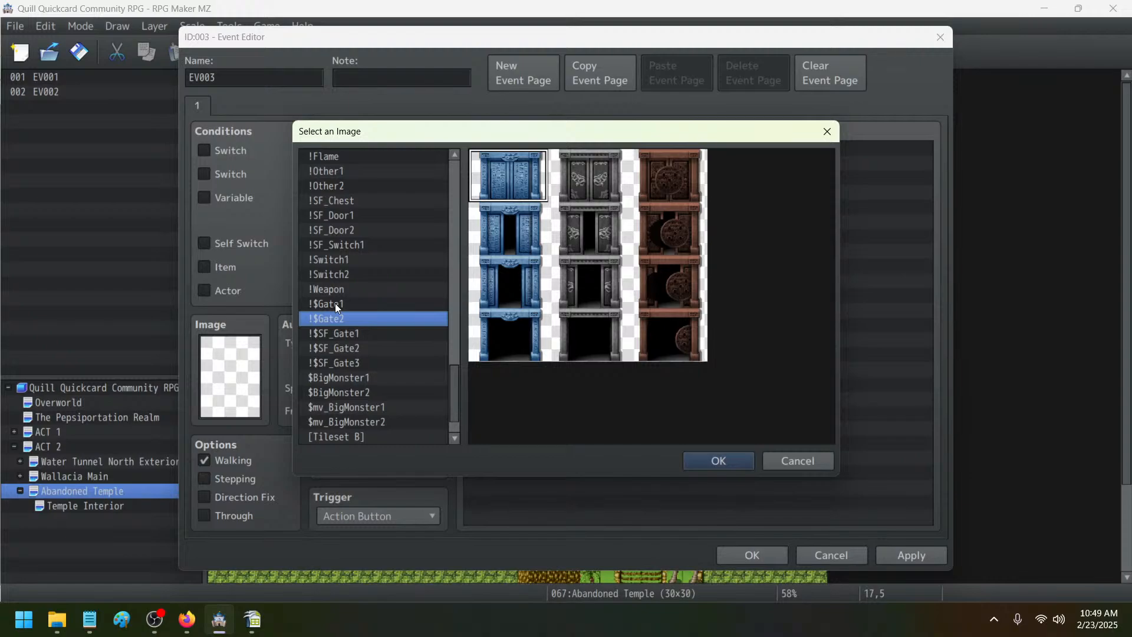
click(375, 304)
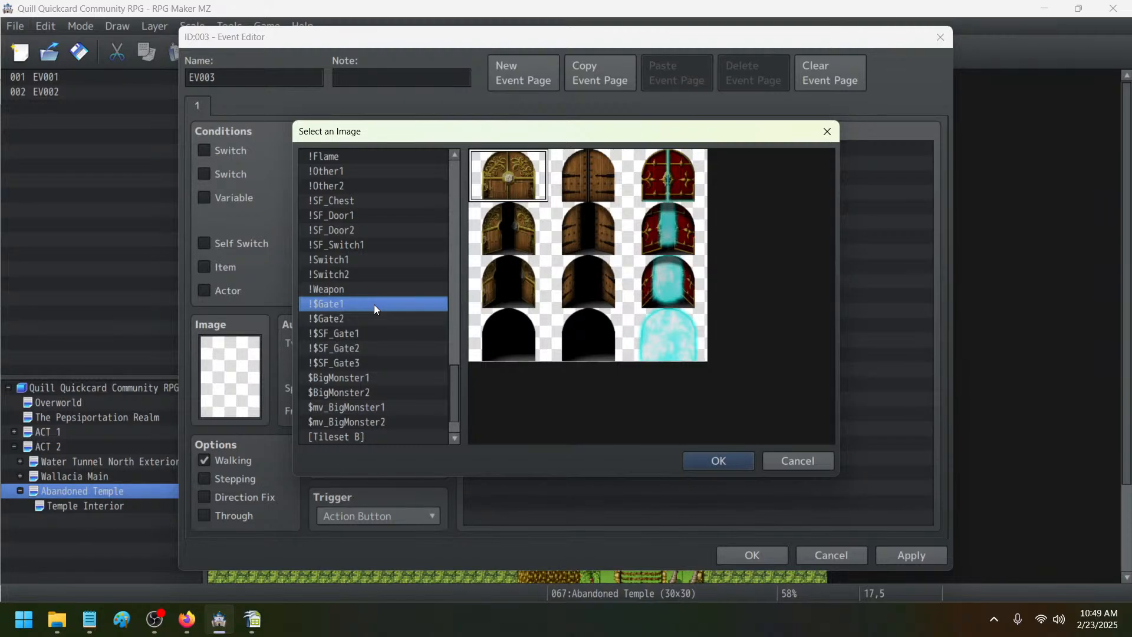
click(326, 319)
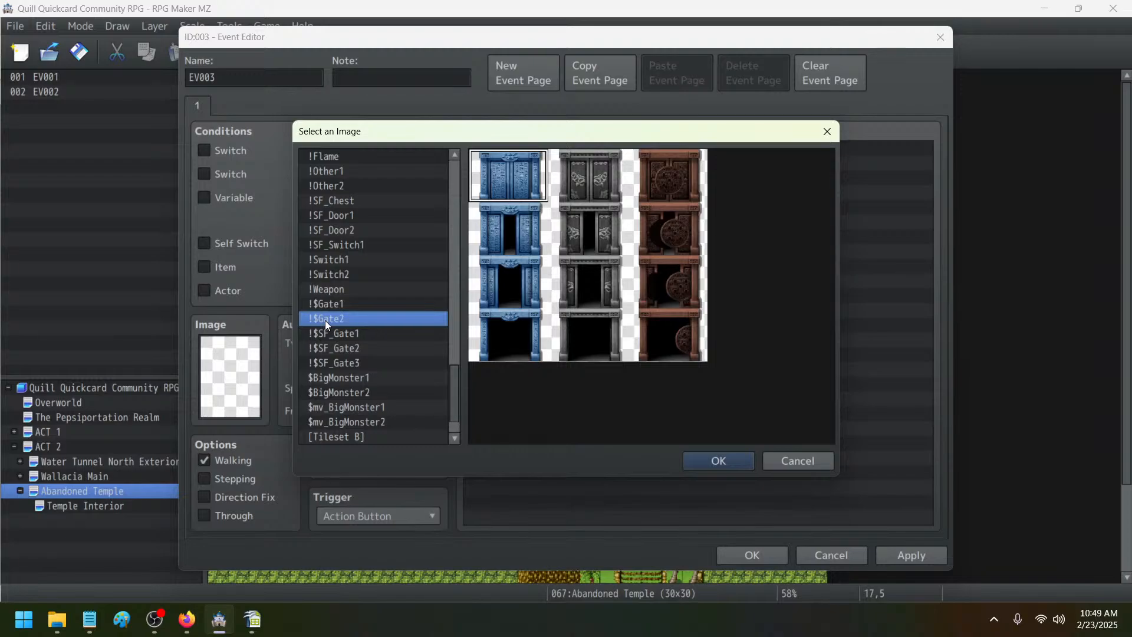
- Try the dark grey double door from !$Gate2 as the new event's image, and discard the event
double_click(600, 178)
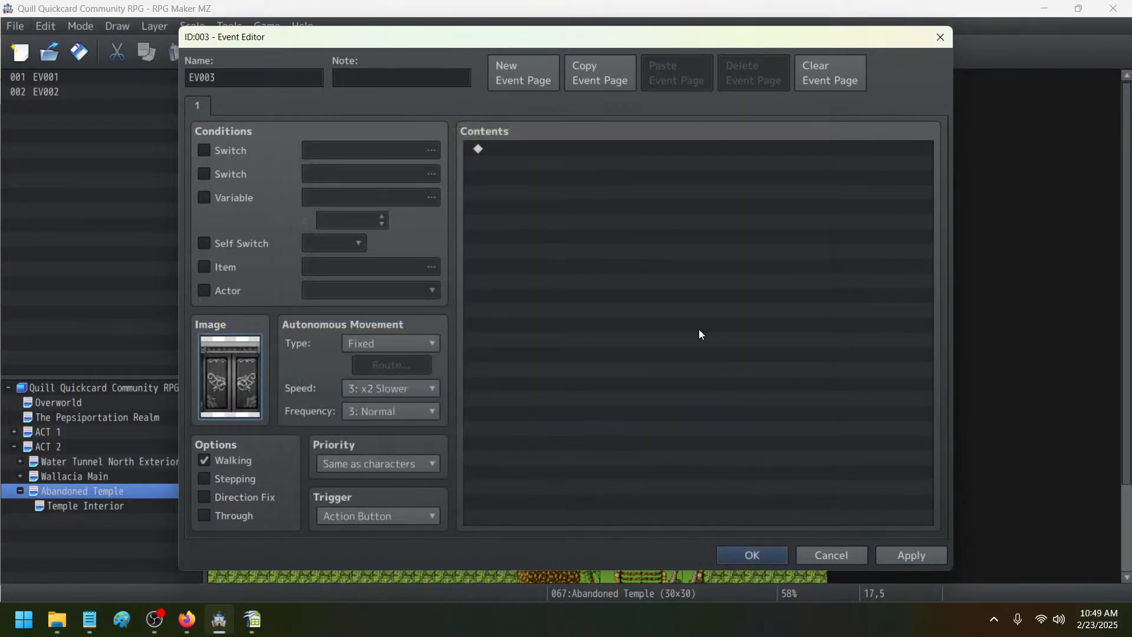
click(831, 555)
click(537, 328)
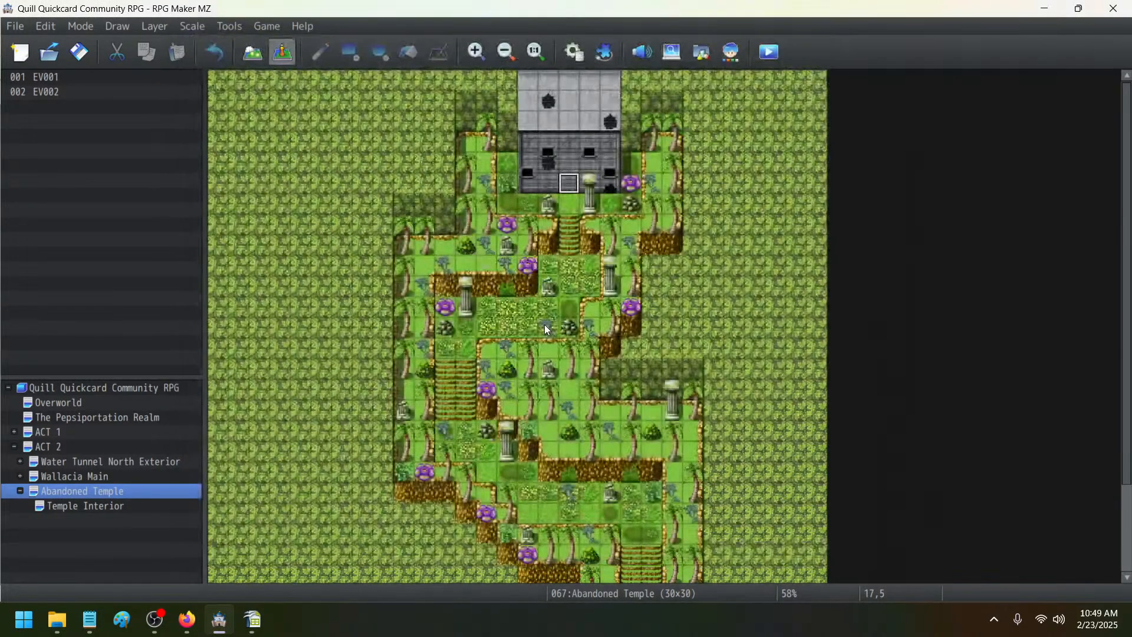
- Copy the Terminal Door event at 58,38 on Wallacia Main to 17,5 on the Abandoned Temple map
click(54, 477)
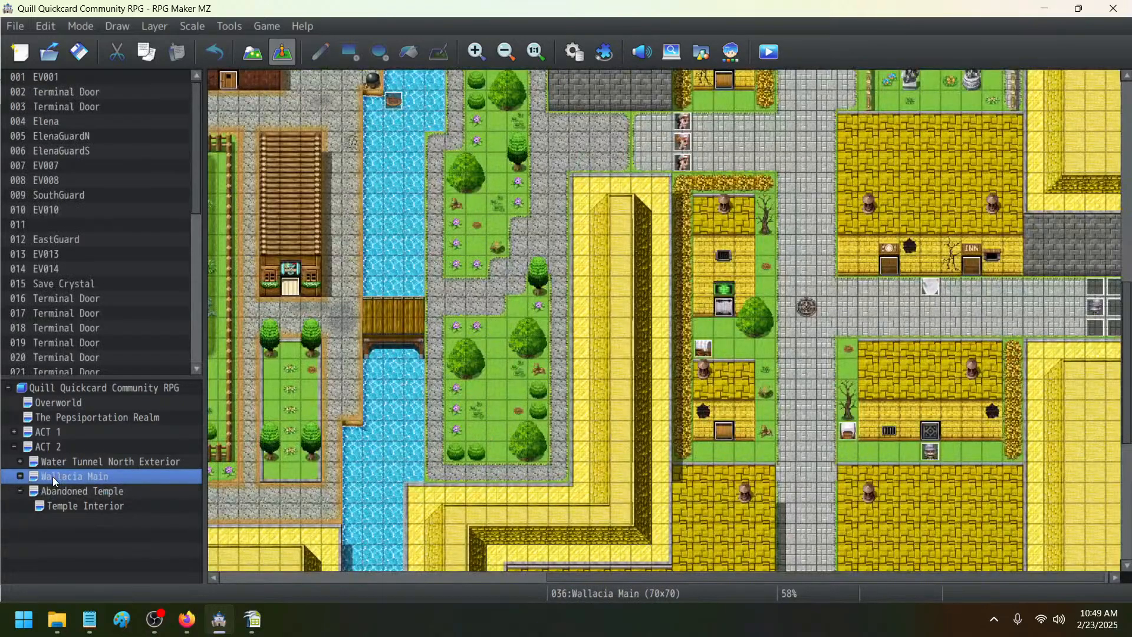
click(894, 264)
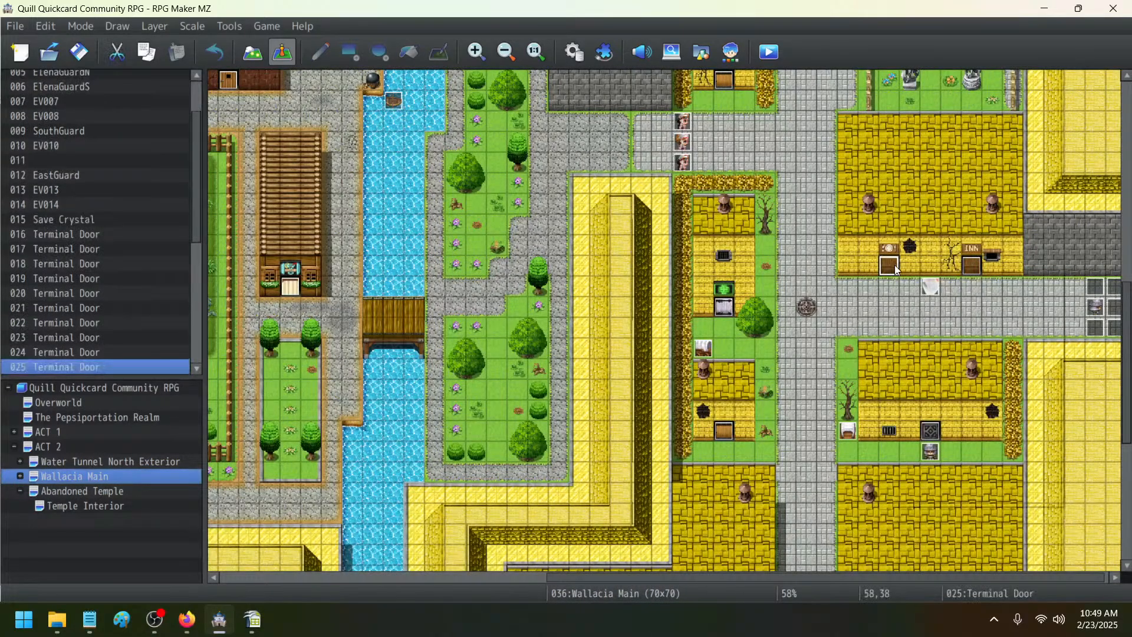
right_click(894, 264)
click(914, 336)
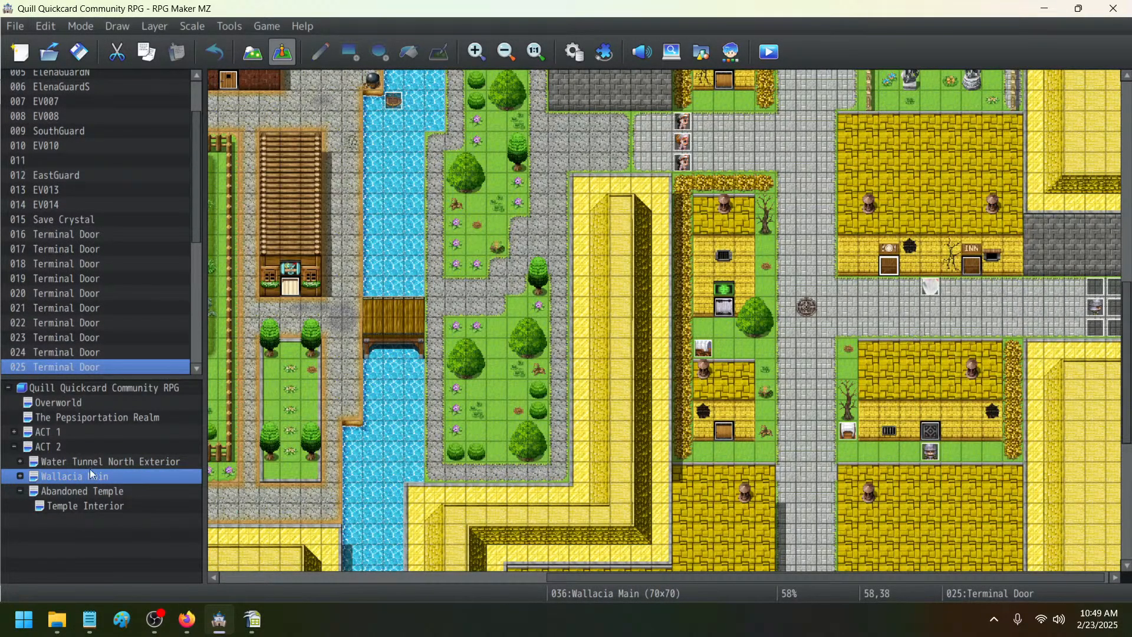
click(93, 493)
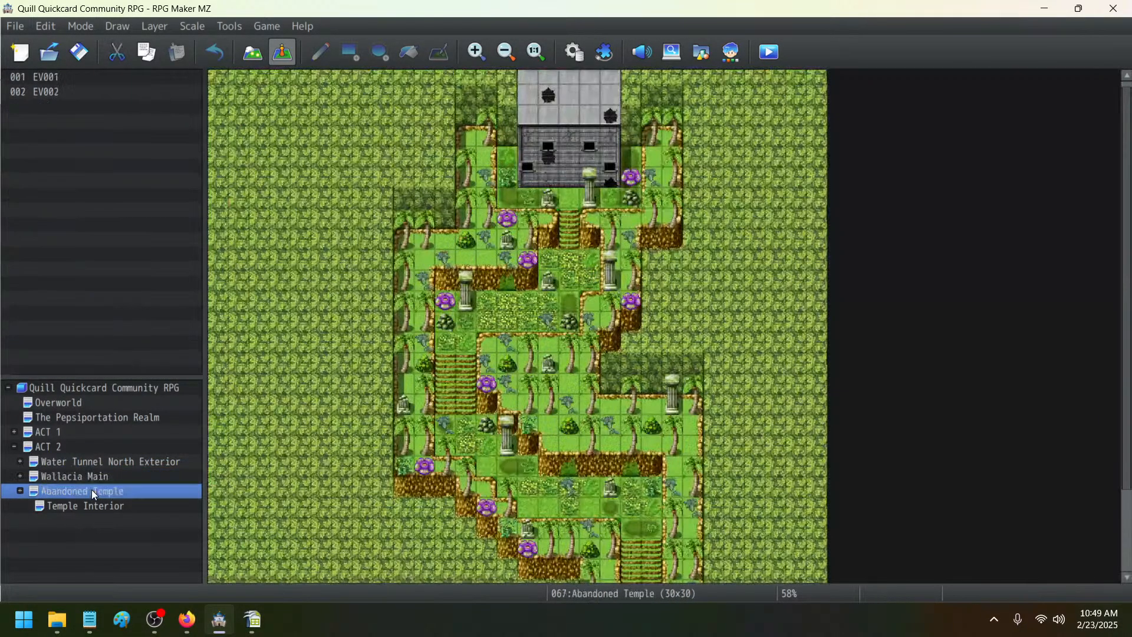
right_click(567, 180)
click(602, 263)
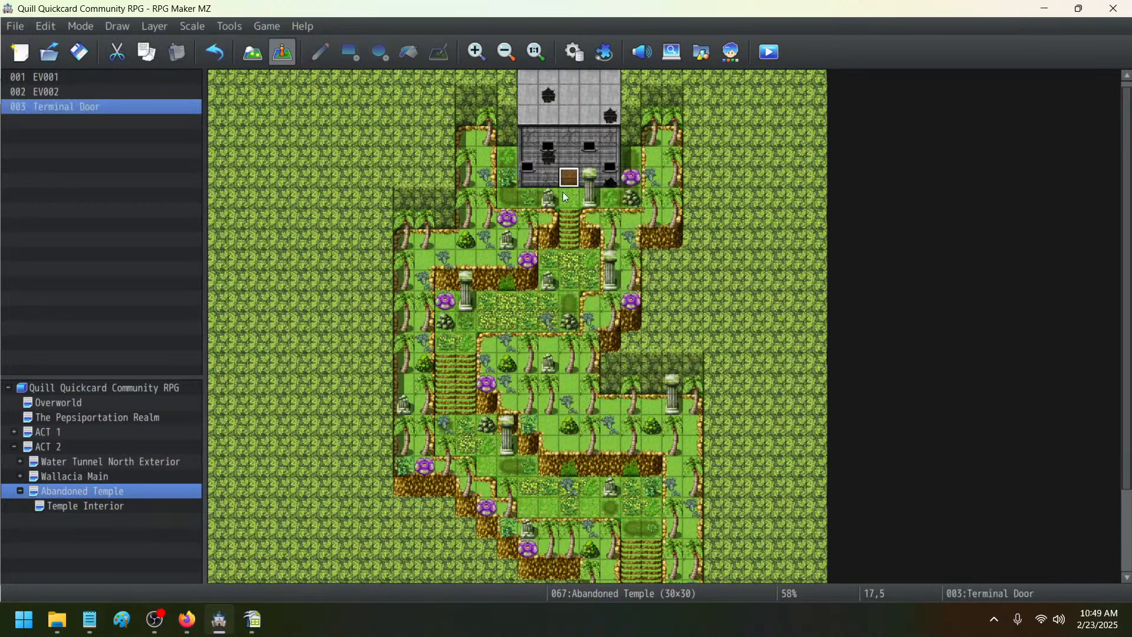
- Change the pasted Terminal Door event's image to the closed dark grey double door from the !$Gate2 sheet and apply it
double_click(568, 180)
double_click(230, 376)
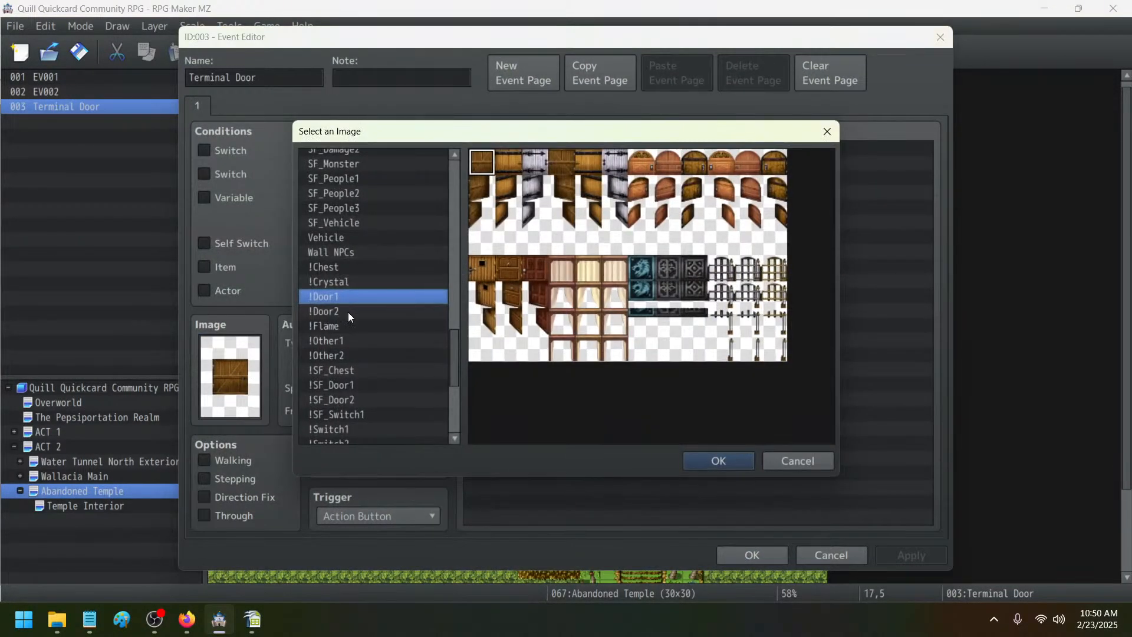
scroll(349, 312, down, 5)
click(348, 289)
click(334, 272)
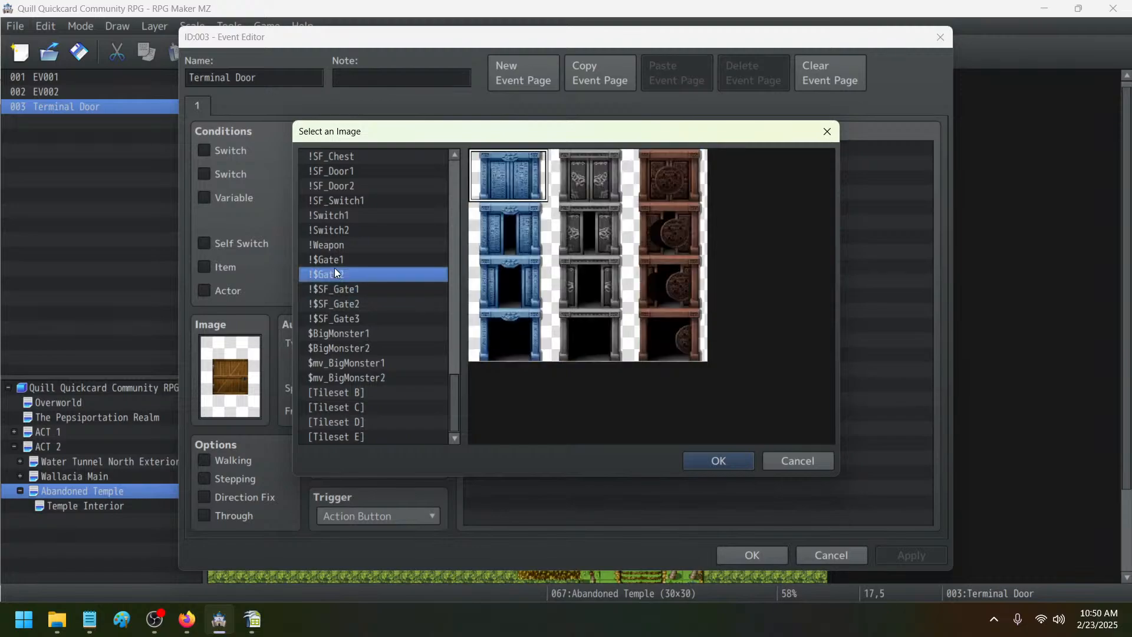
click(610, 174)
double_click(610, 175)
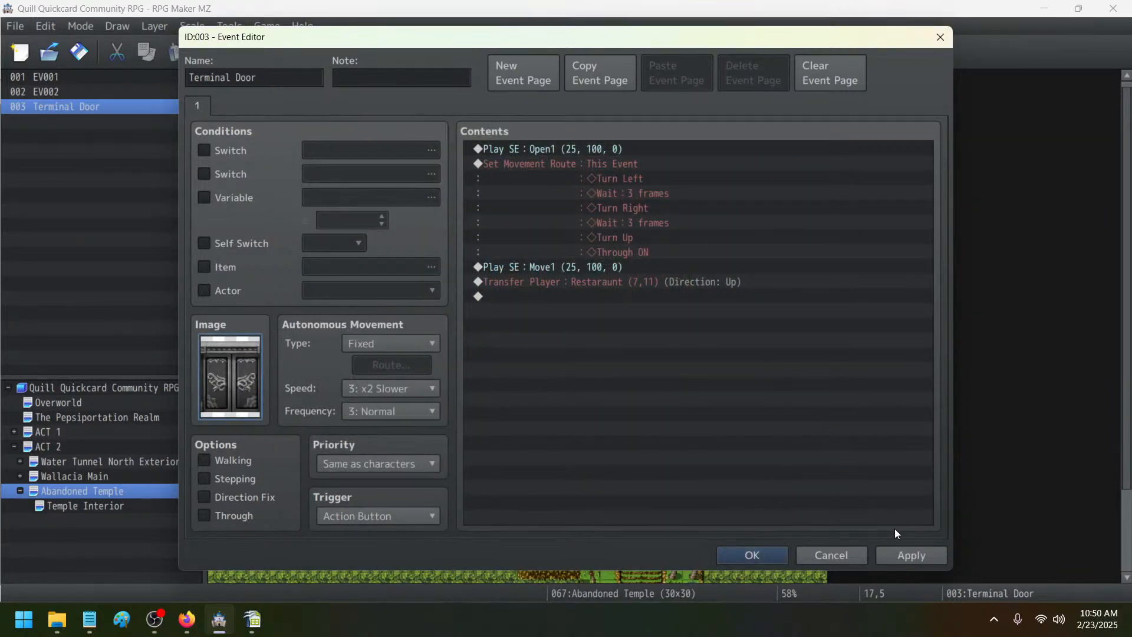
click(922, 552)
- Set the door event's Transfer Player destination to Temple Interior (8,12), keeping direction Up, and accept the event
double_click(589, 281)
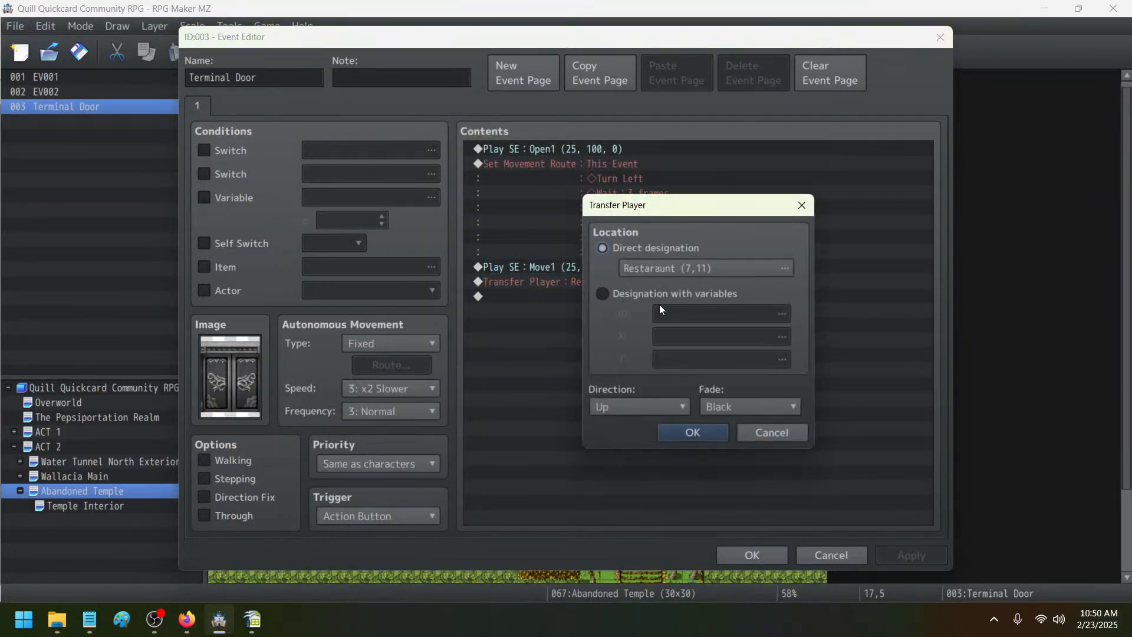
click(682, 269)
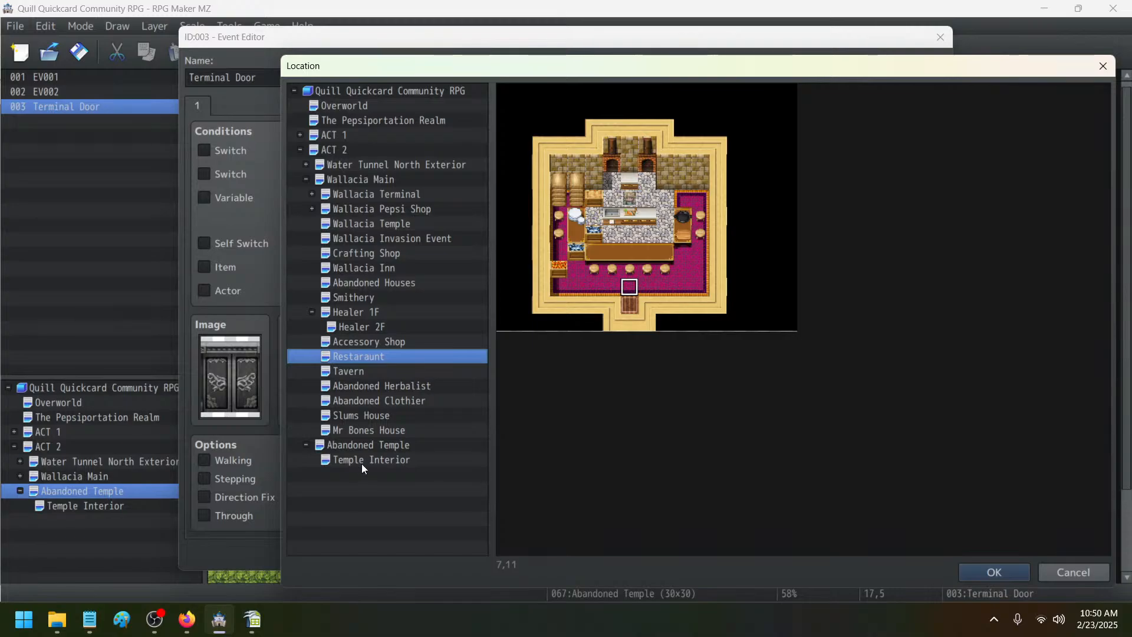
click(362, 461)
double_click(642, 354)
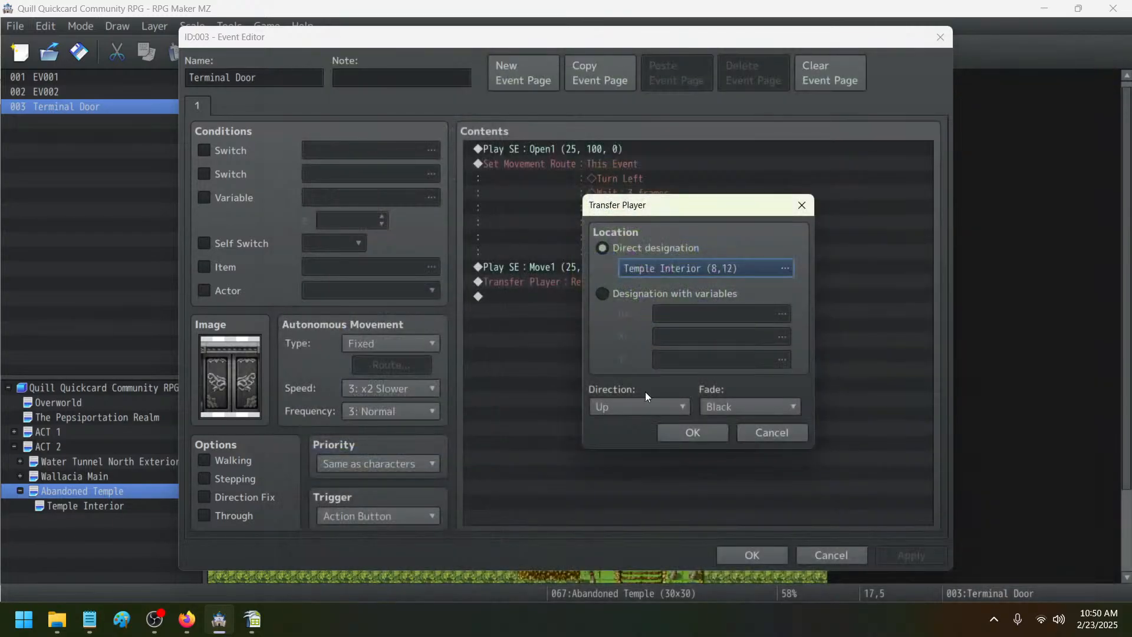
click(720, 437)
click(900, 555)
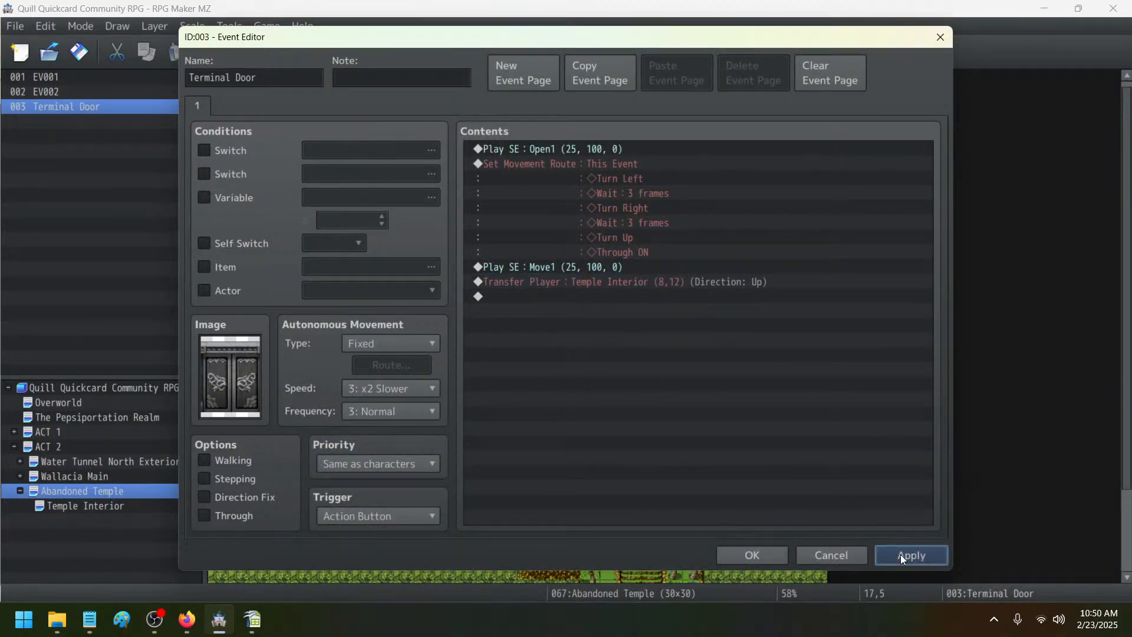
click(734, 554)
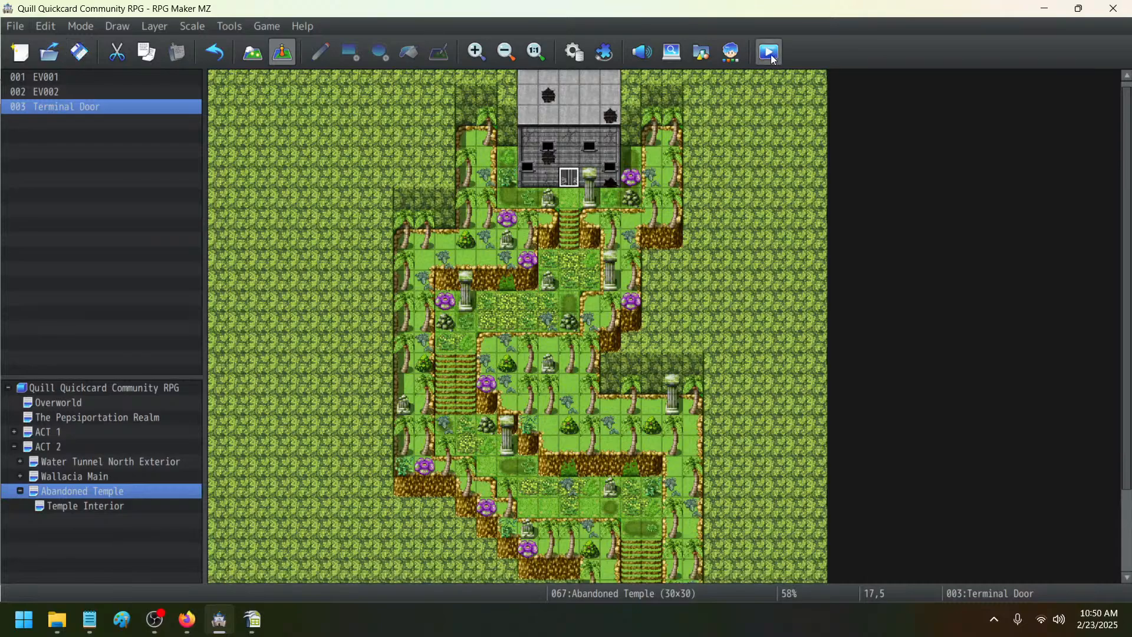
- Playtest the game from save File 1 and walk the party from Wallacia across the overworld into the Abandoned Temple
key(ctrl+r)
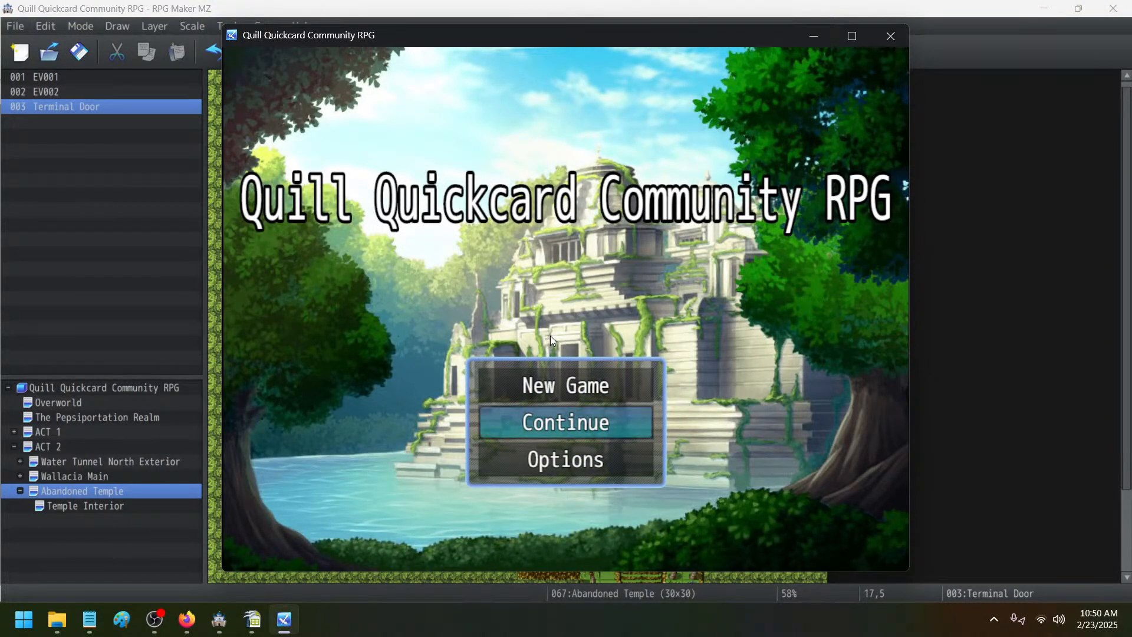
key(Return)
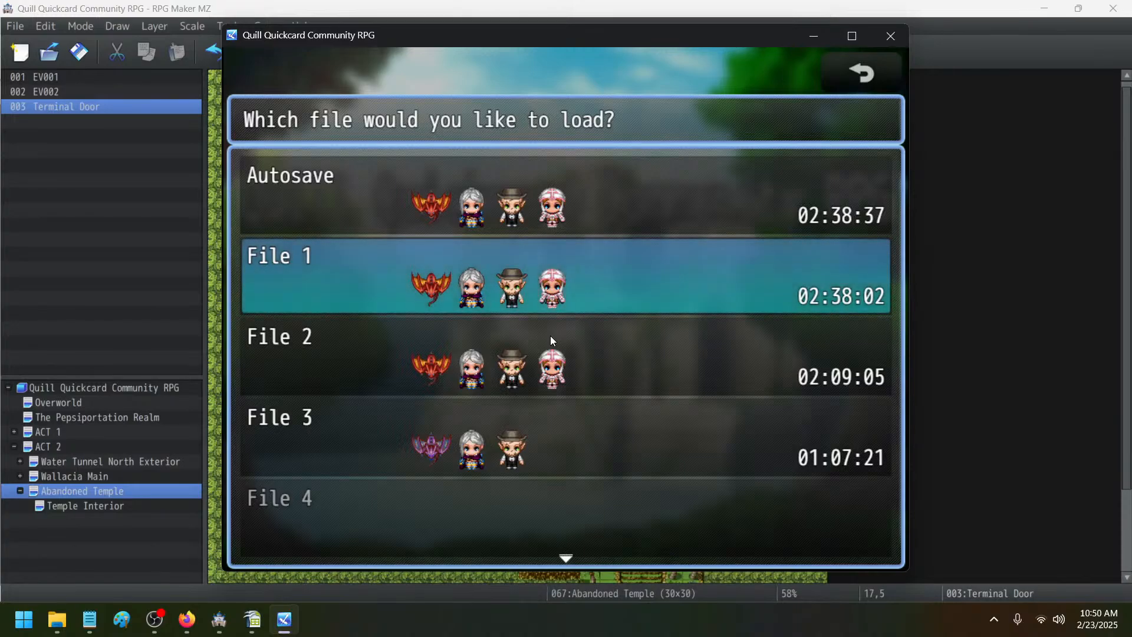
key(Return)
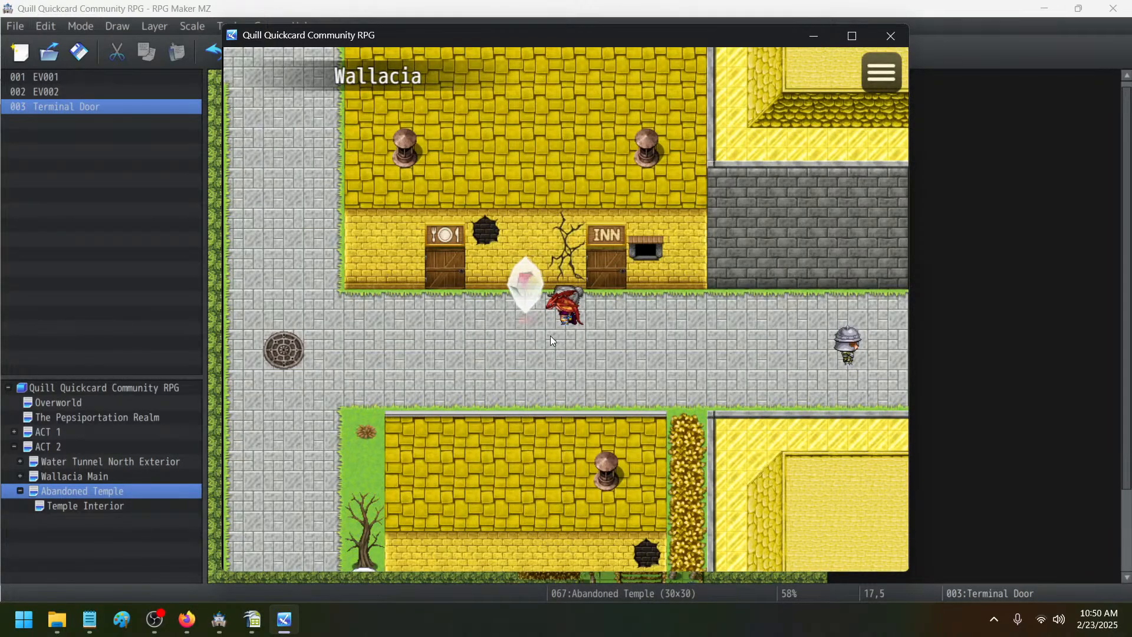
key(Right)
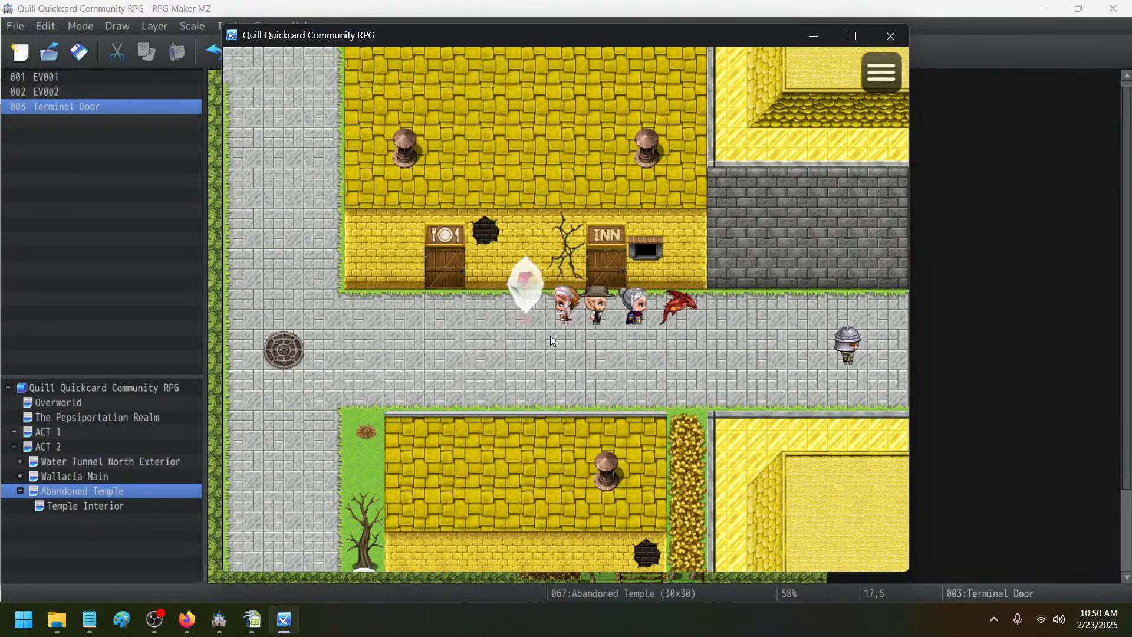
key(Left)
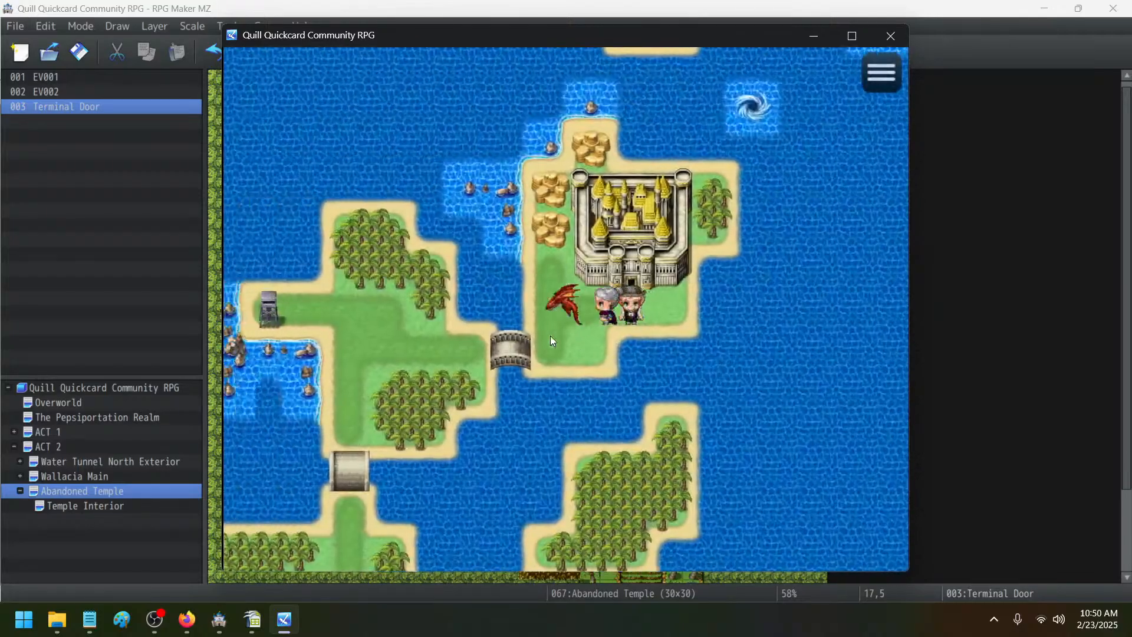
key(Down)
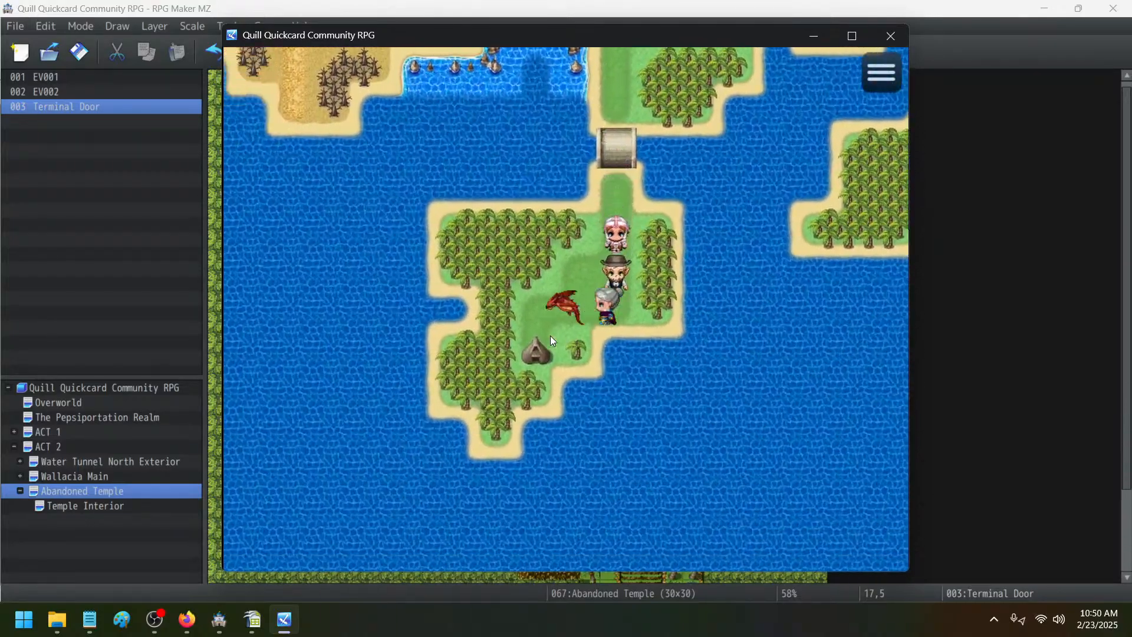
key(Down)
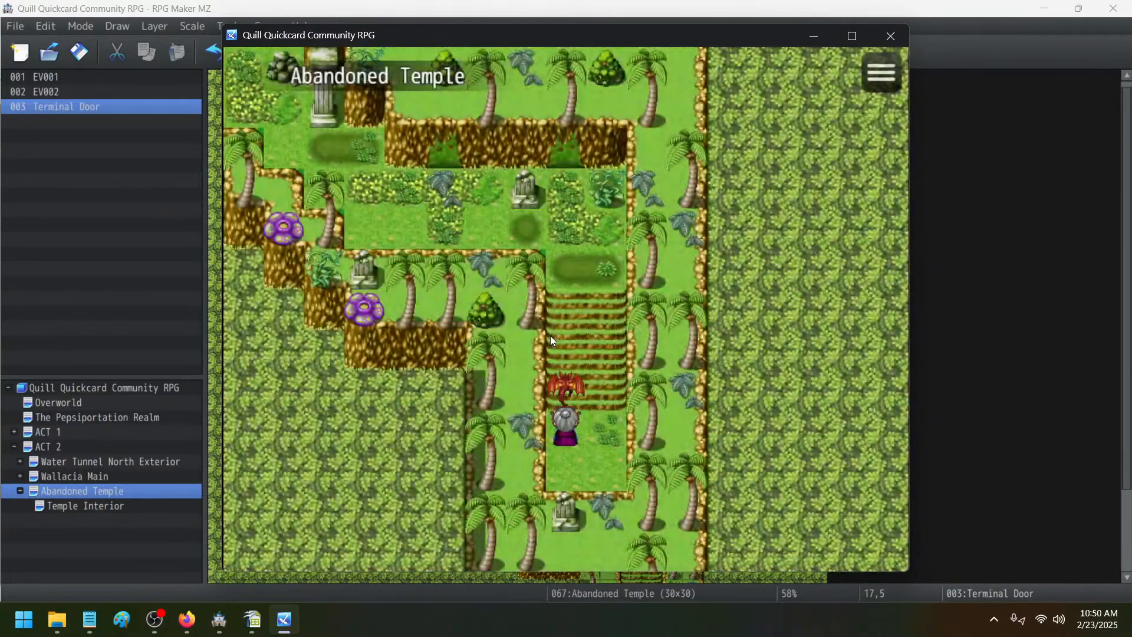
- Walk the party up through the Abandoned Temple grounds to check the double door's appearance, and end the playtest
key(Up)
key(Left)
key(Up)
key(Left)
key(Up)
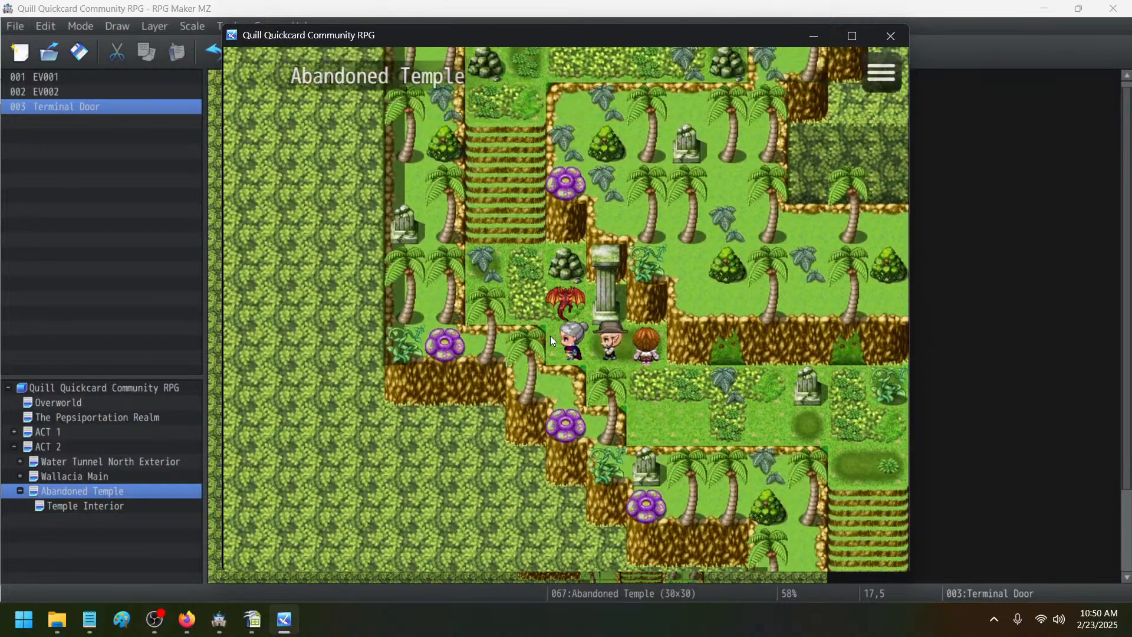
key(Left)
key(Up)
key(Up)
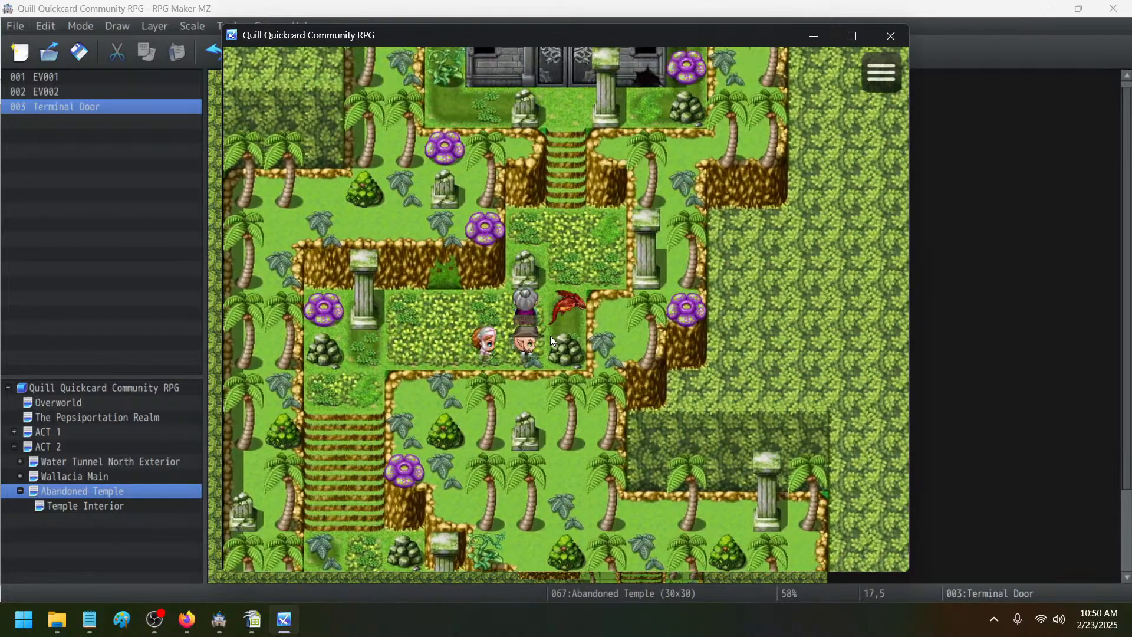
key(Up)
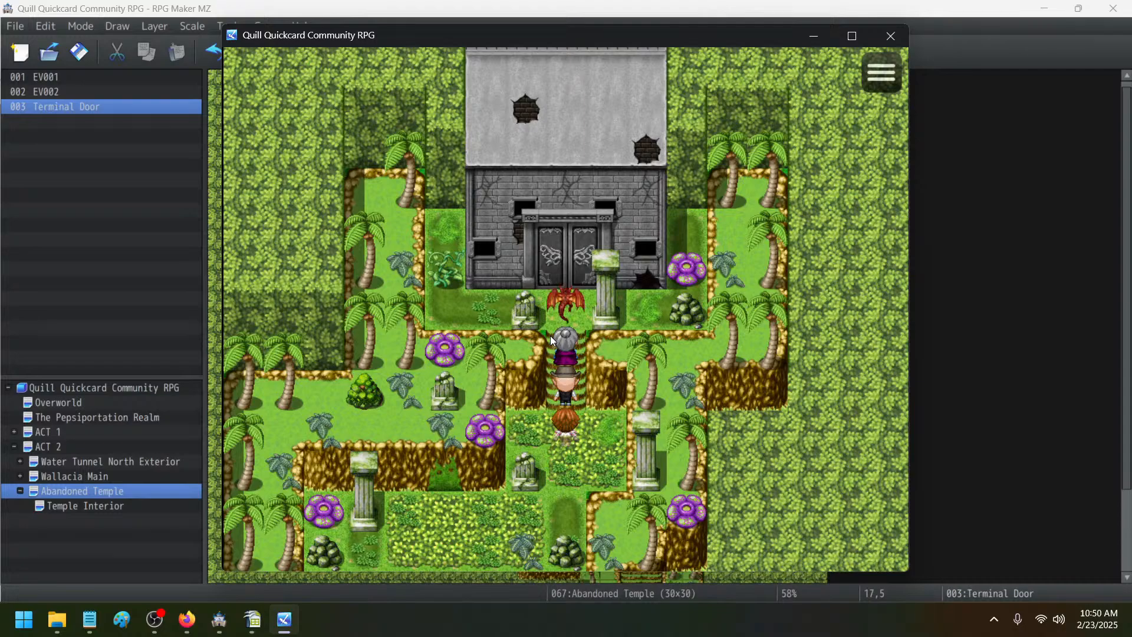
click(890, 35)
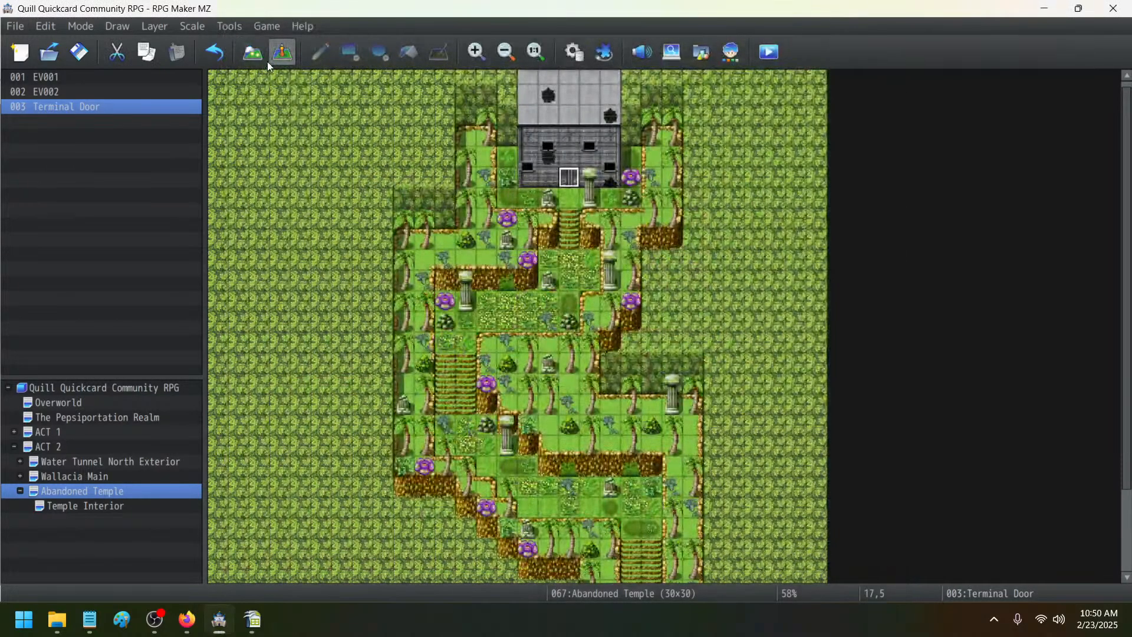
- Erase the small windows and the hole on both sides above the temple's double door using the blank tile, and save the project
click(165, 26)
mouse_move(196, 27)
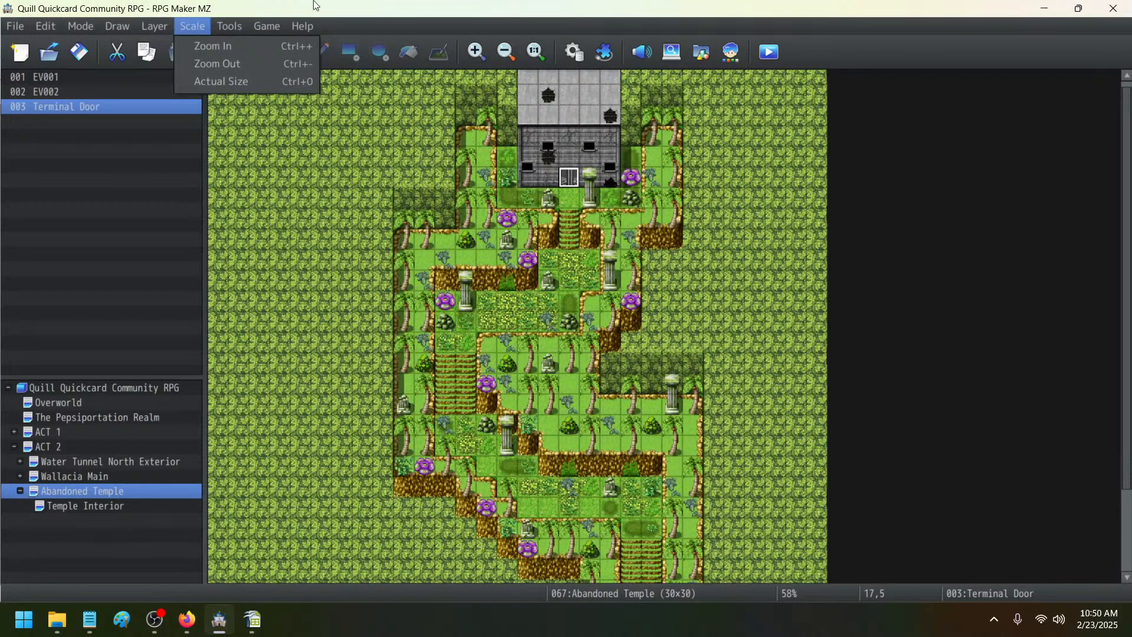
click(315, 6)
click(264, 50)
click(155, 26)
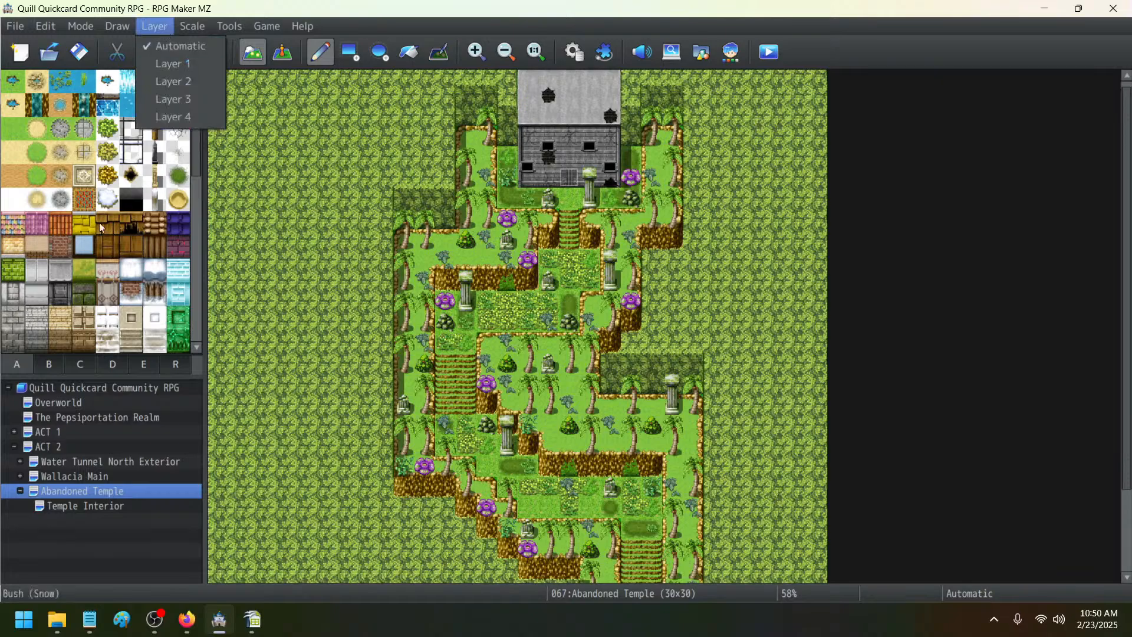
click(47, 363)
scroll(95, 206, down, 5)
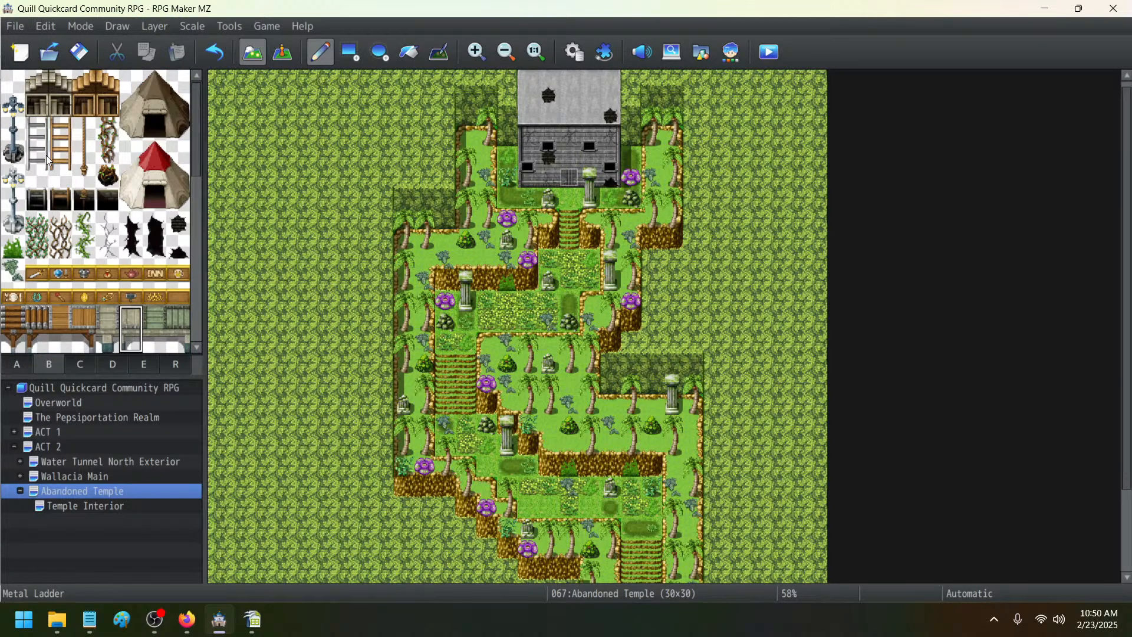
click(11, 82)
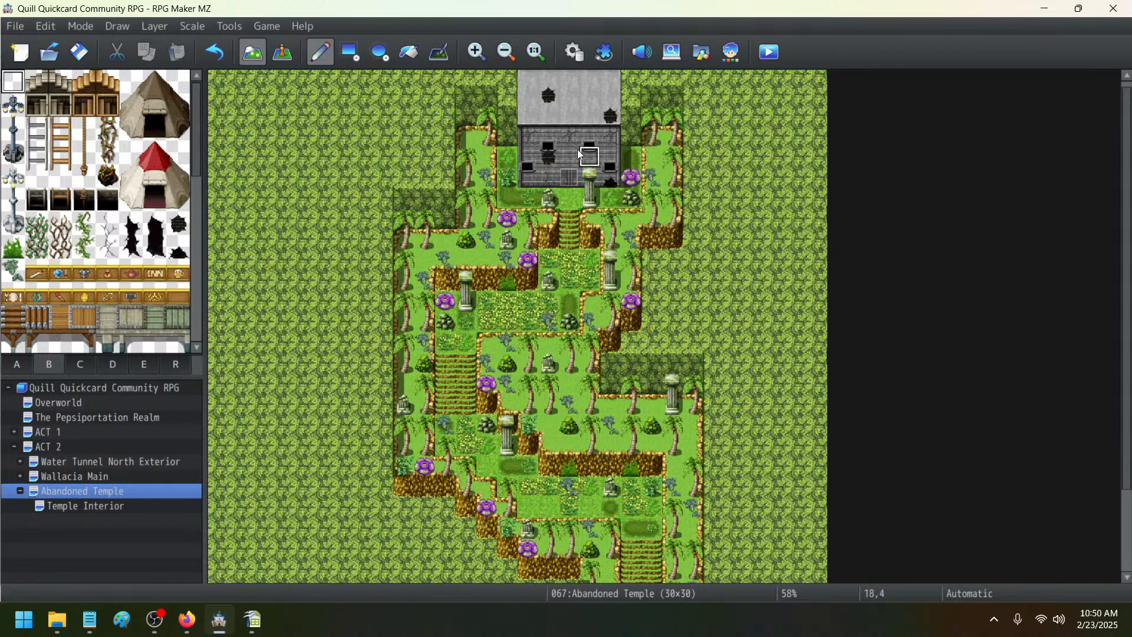
click(547, 155)
click(79, 52)
- Playtest the game from the existing save and walk the party from Wallacia across the overworld into the Abandoned Temple
click(769, 59)
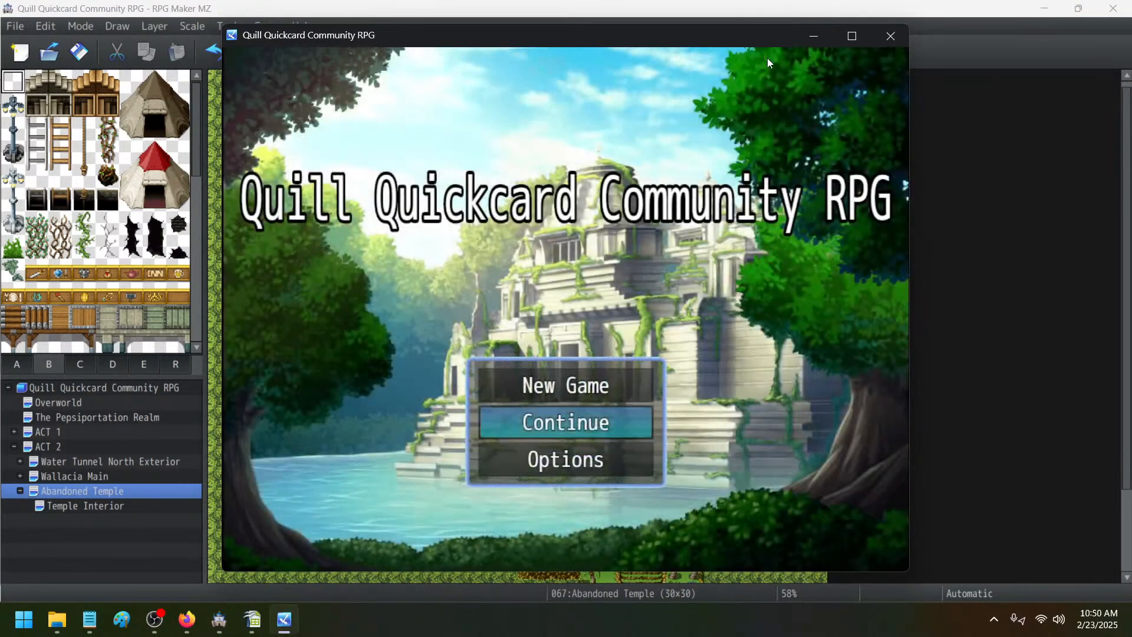
key(Return)
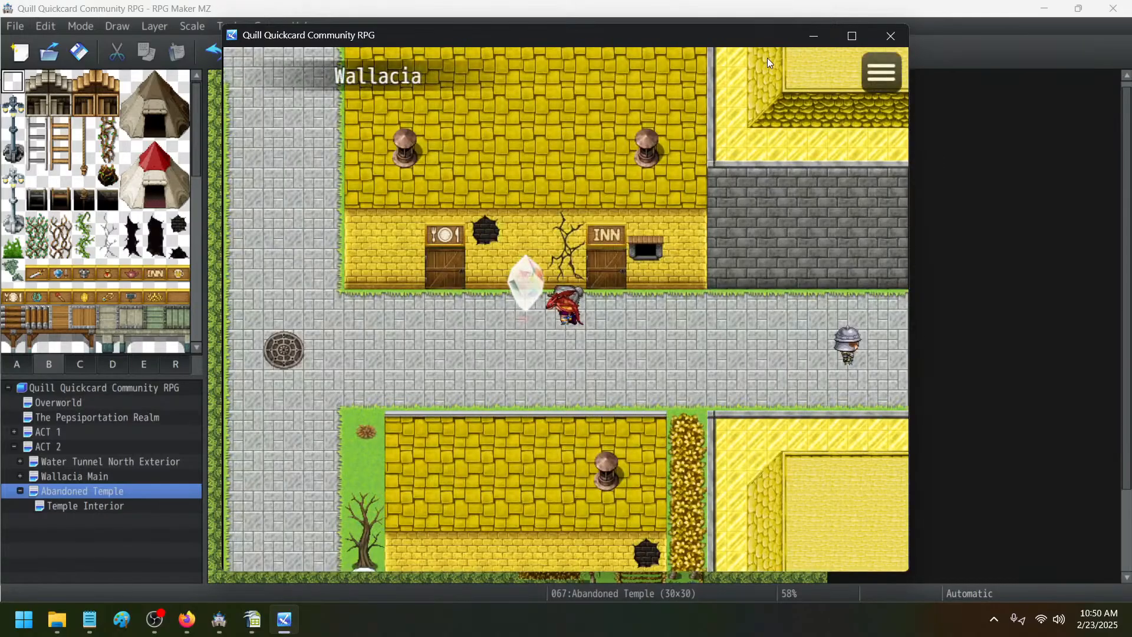
key(Right)
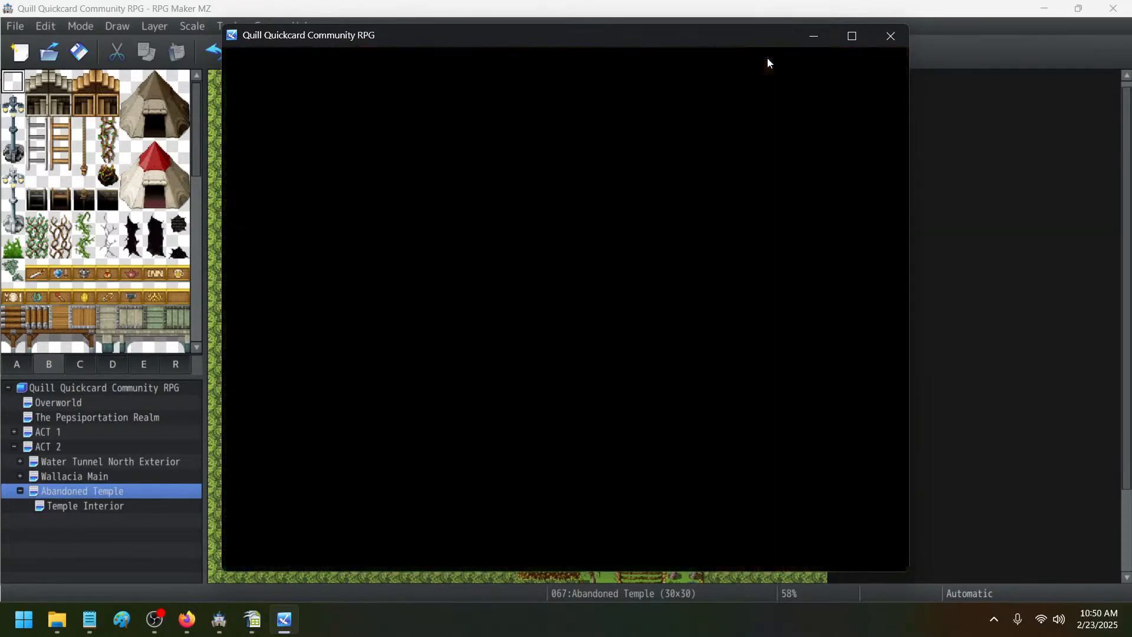
key(Left)
key(Down)
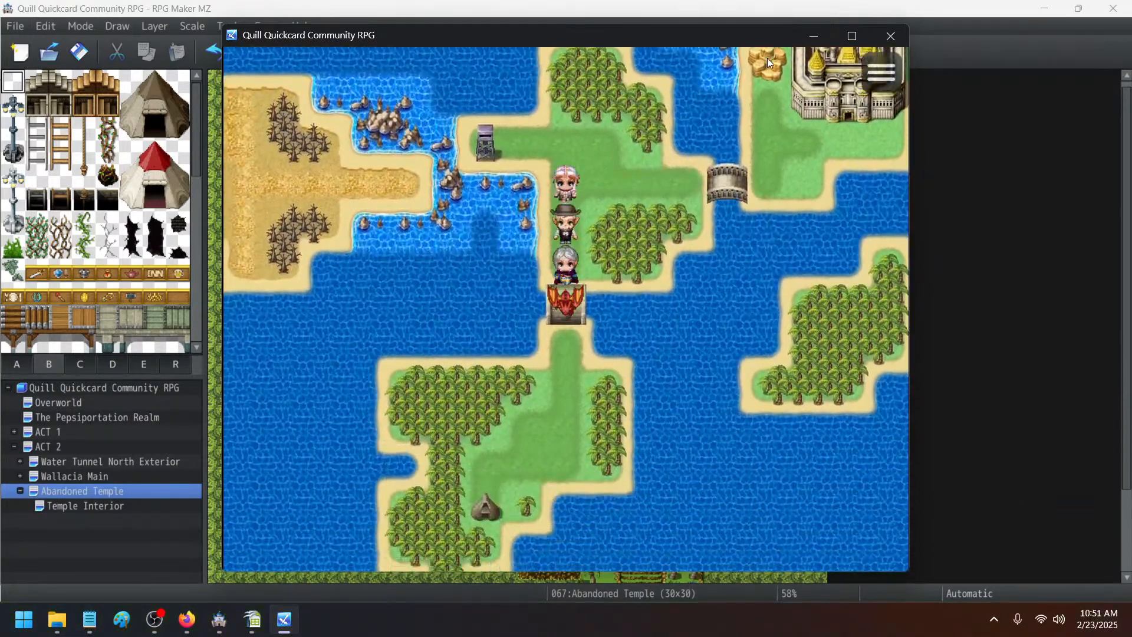
key(Left)
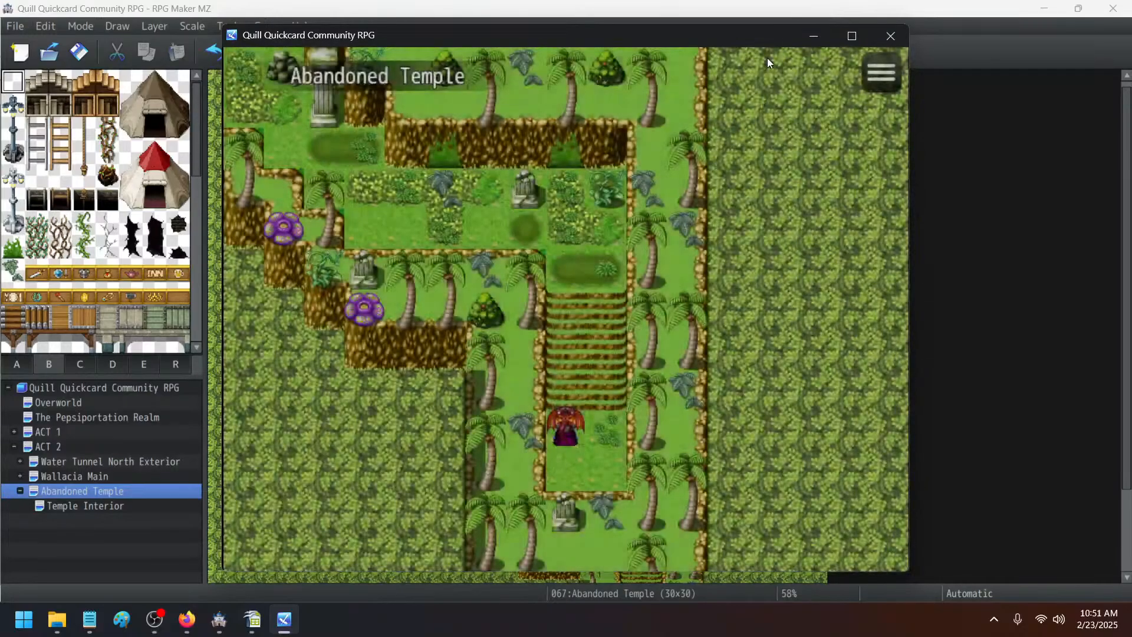
- Walk the party up to the temple's double door, enter Temple Interior, and close the playtest
key(Up)
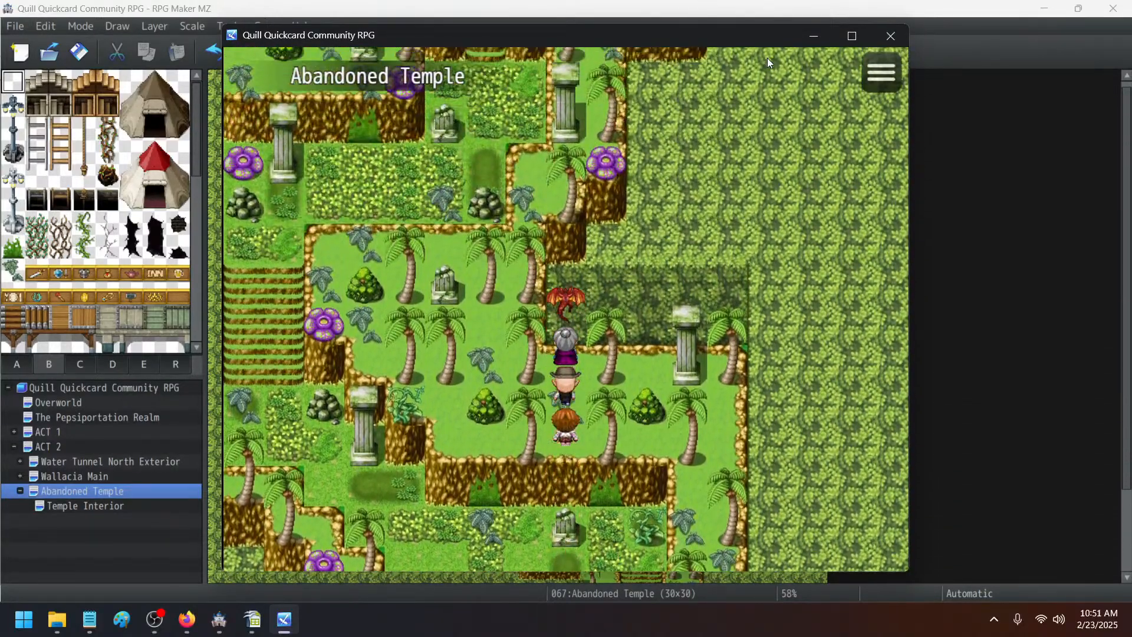
key(Up)
key(Left)
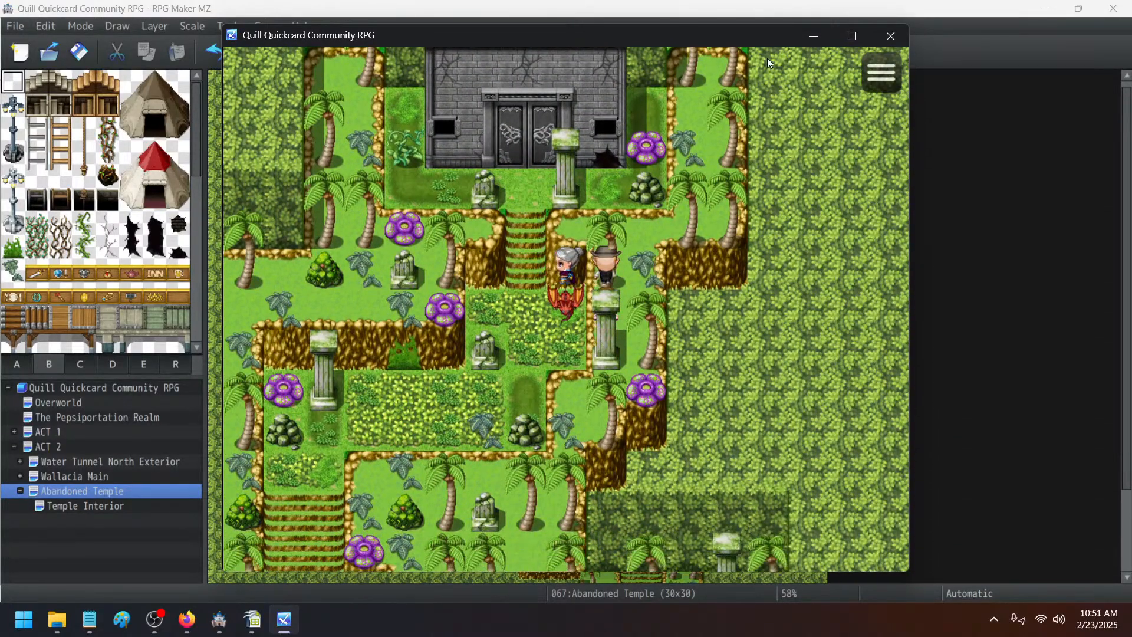
key(Up)
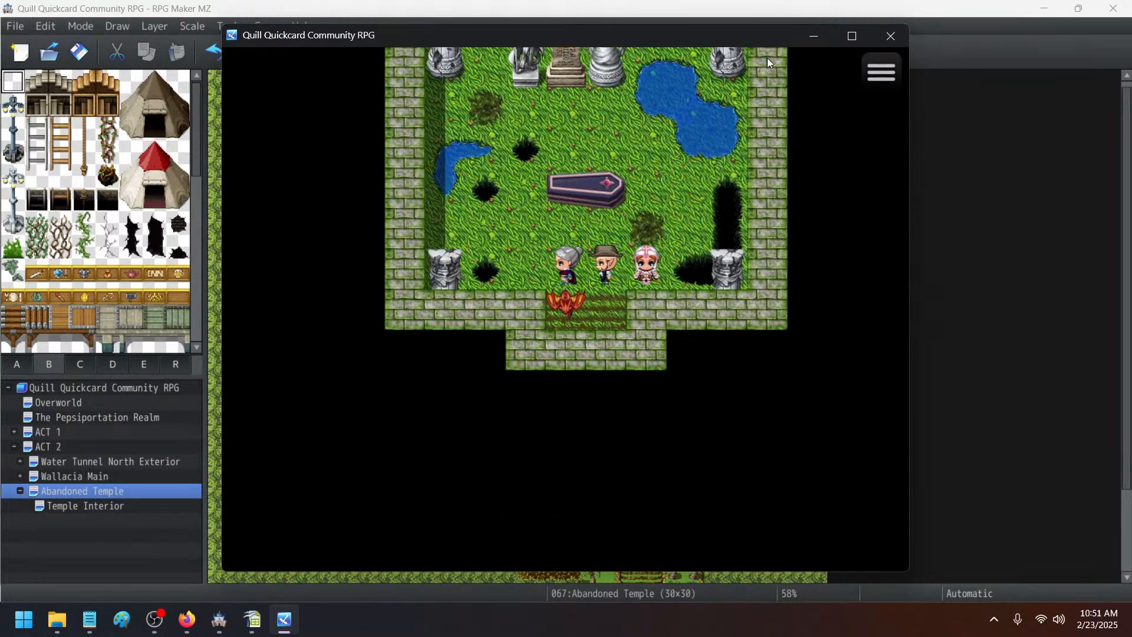
click(885, 34)
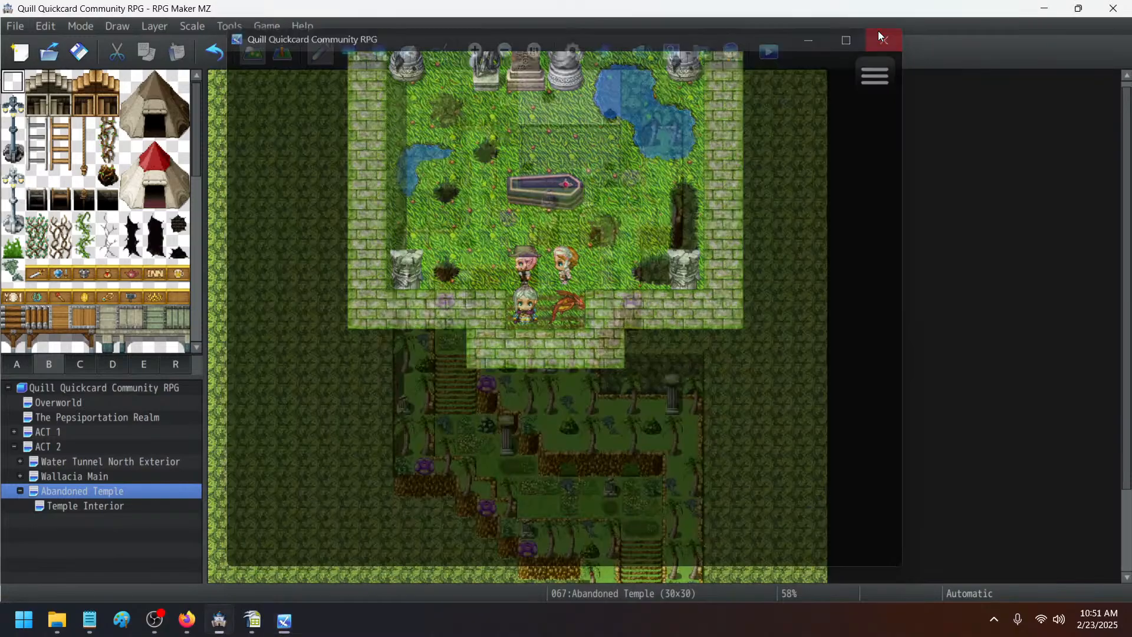
- Replace the Move1 sound effect in the temple's Terminal Door event with Door4 and accept the event
click(272, 33)
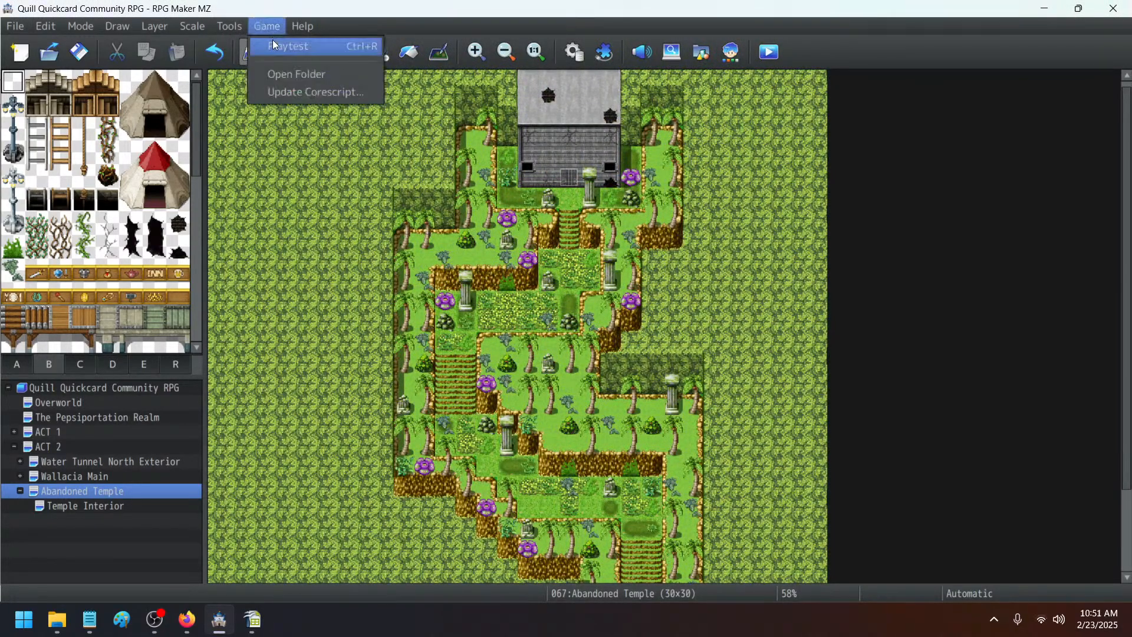
key(Escape)
click(283, 52)
double_click(562, 177)
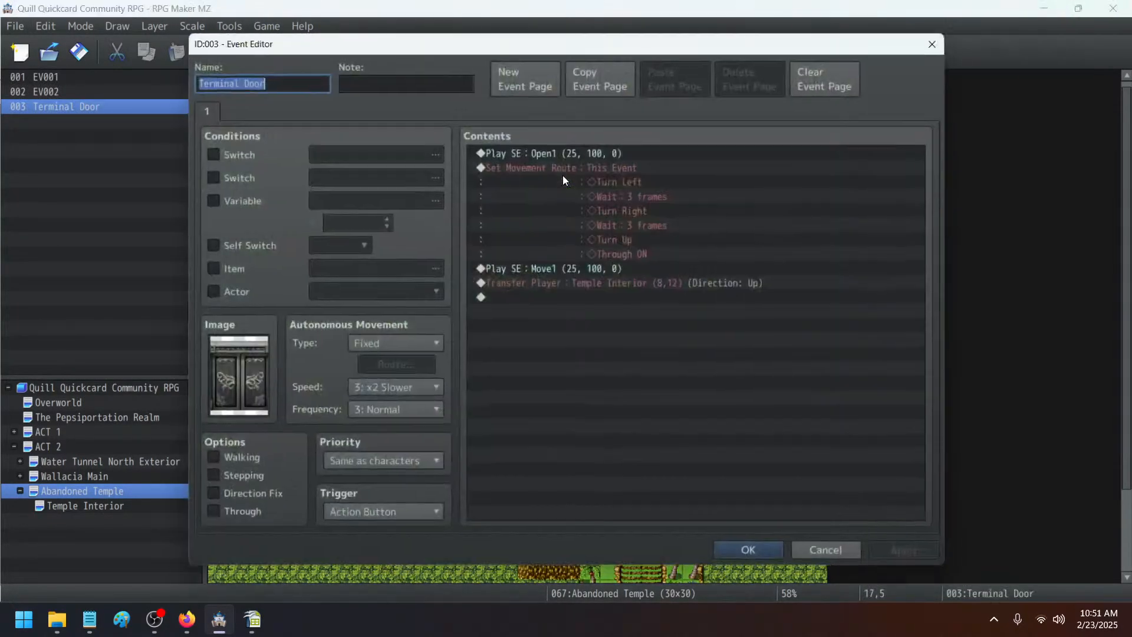
double_click(589, 282)
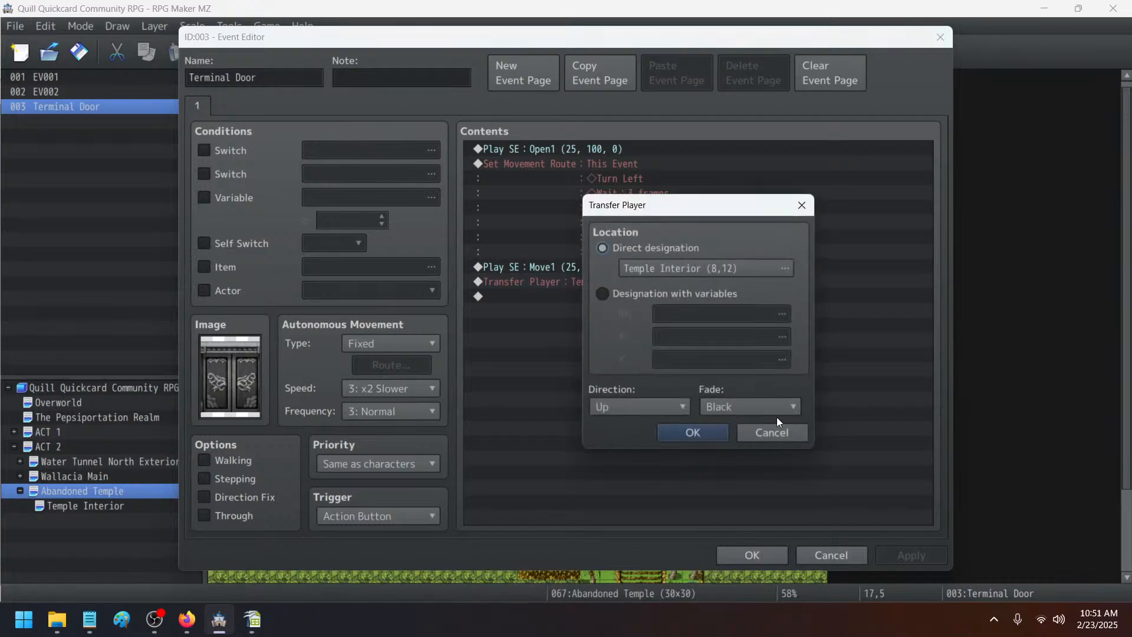
click(775, 422)
click(528, 268)
double_click(527, 271)
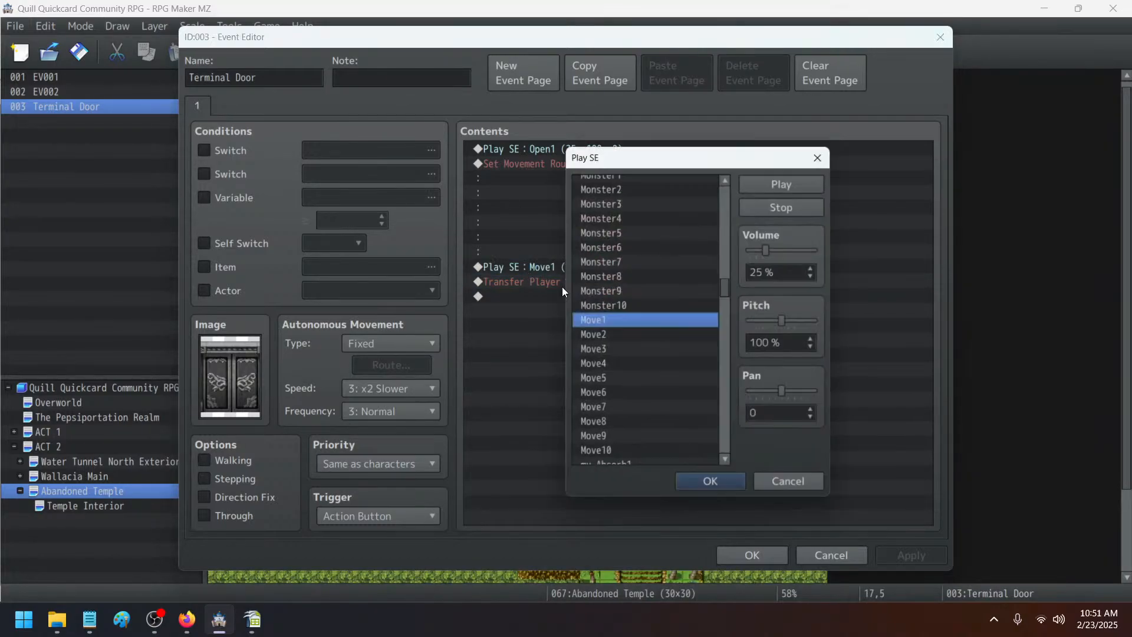
drag(727, 288, 721, 241)
click(613, 294)
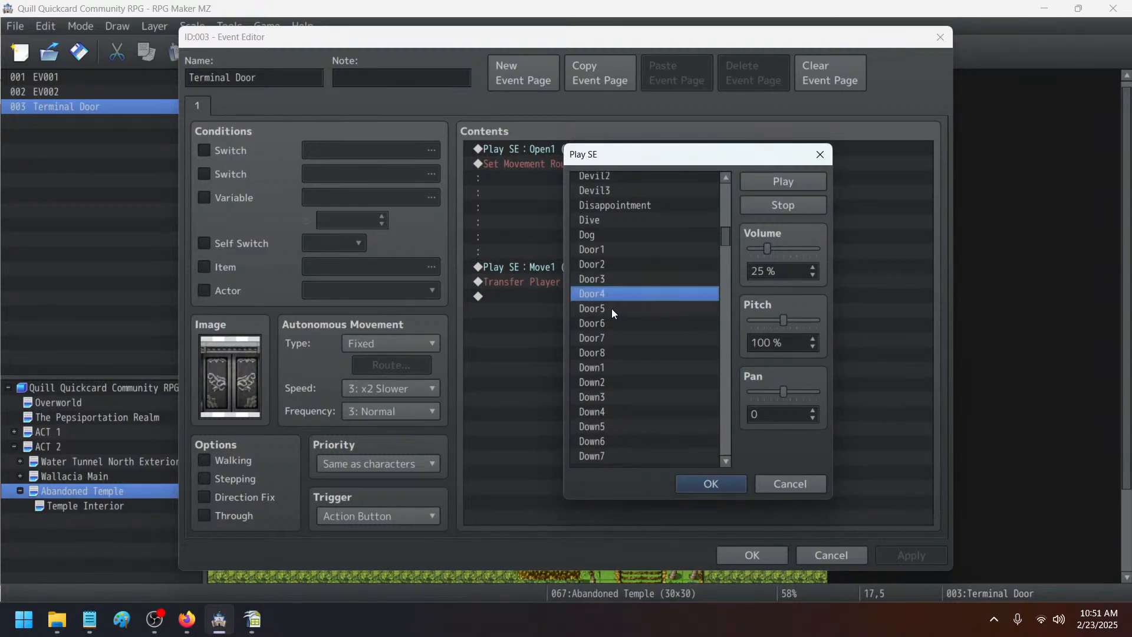
click(611, 309)
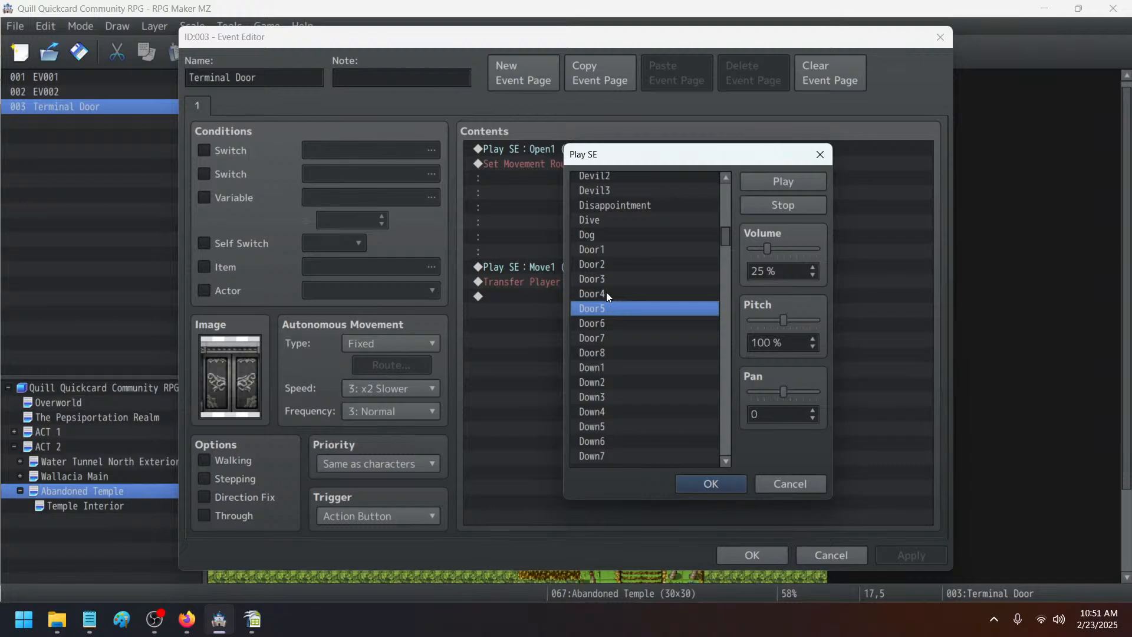
click(608, 294)
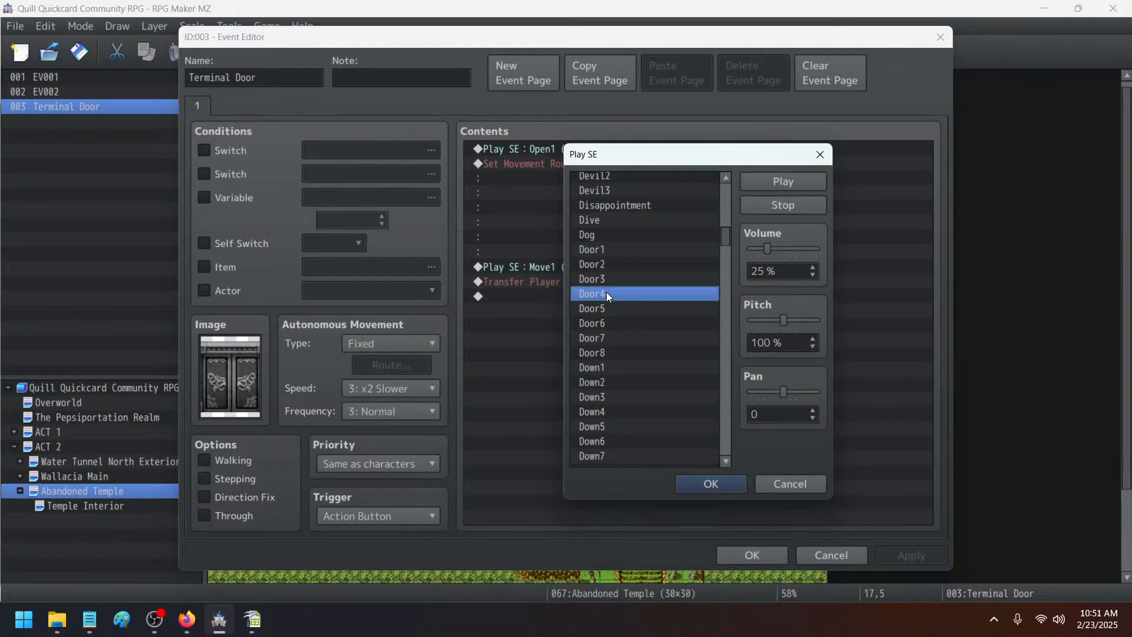
click(708, 482)
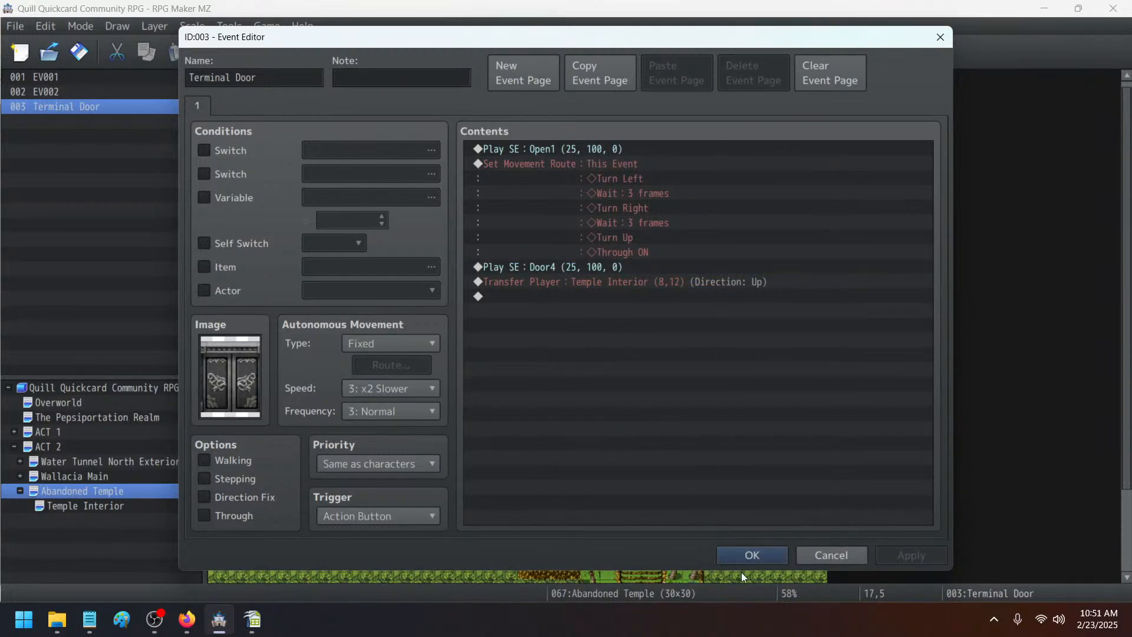
click(747, 556)
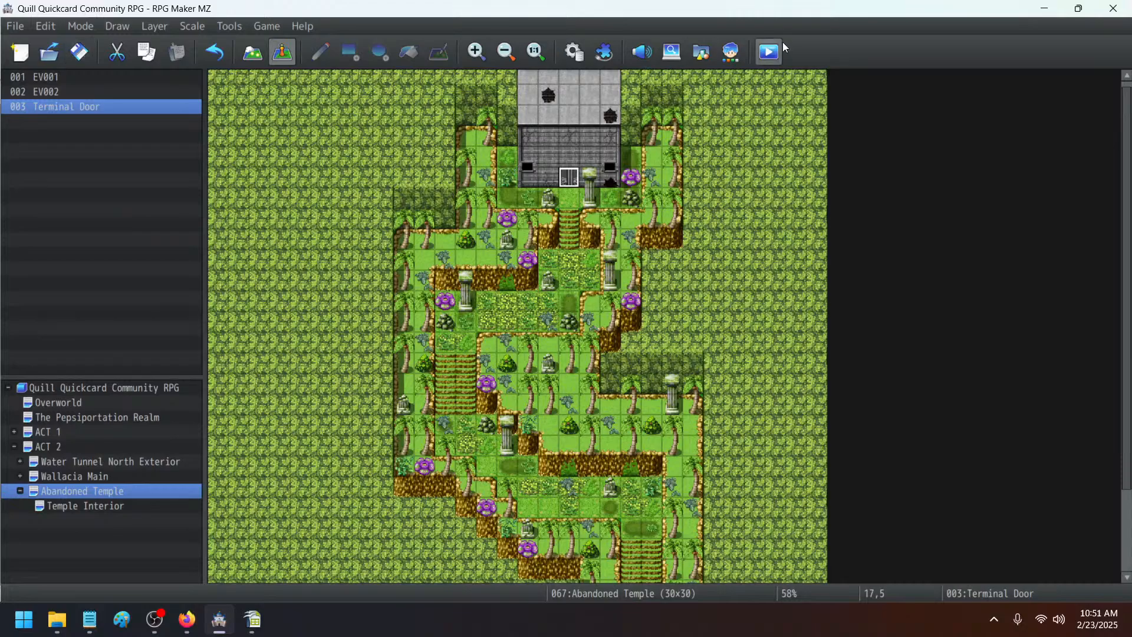
- Playtest the changed door event from the existing save, walking the party from Wallacia over the bridges to the Abandoned Temple entrance
click(780, 50)
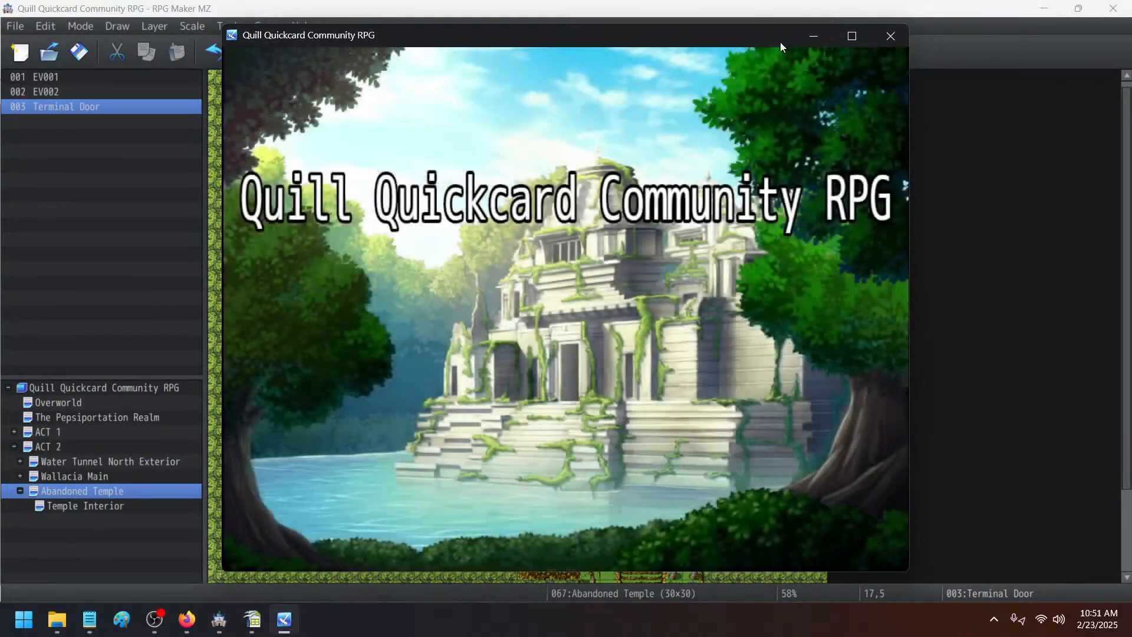
key(Return)
key(Return)
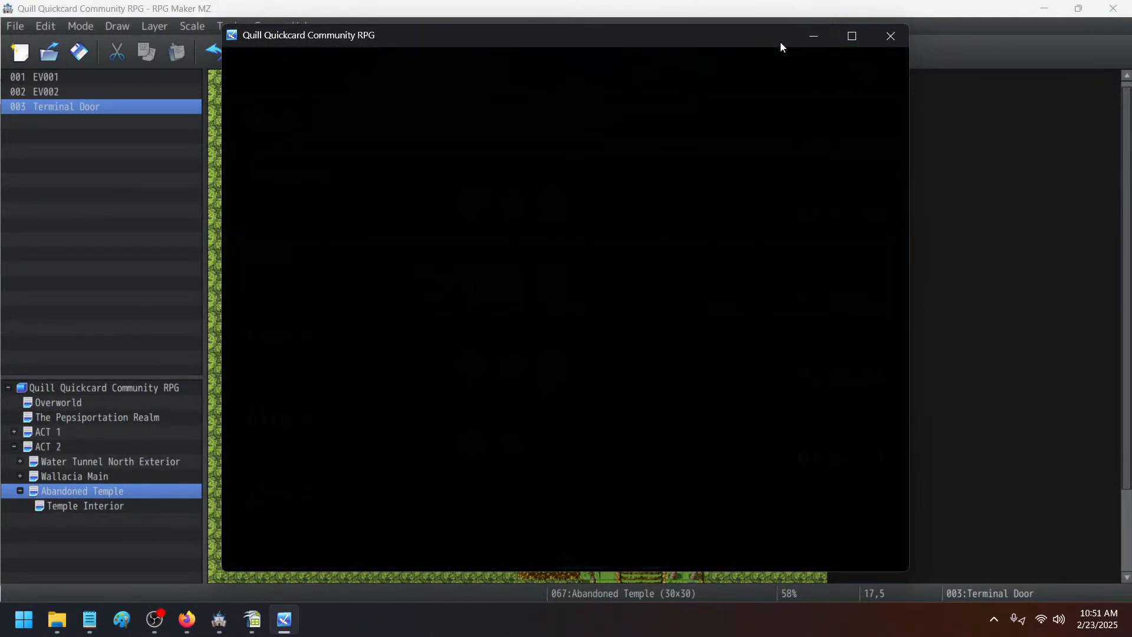
key(Down)
key(Right)
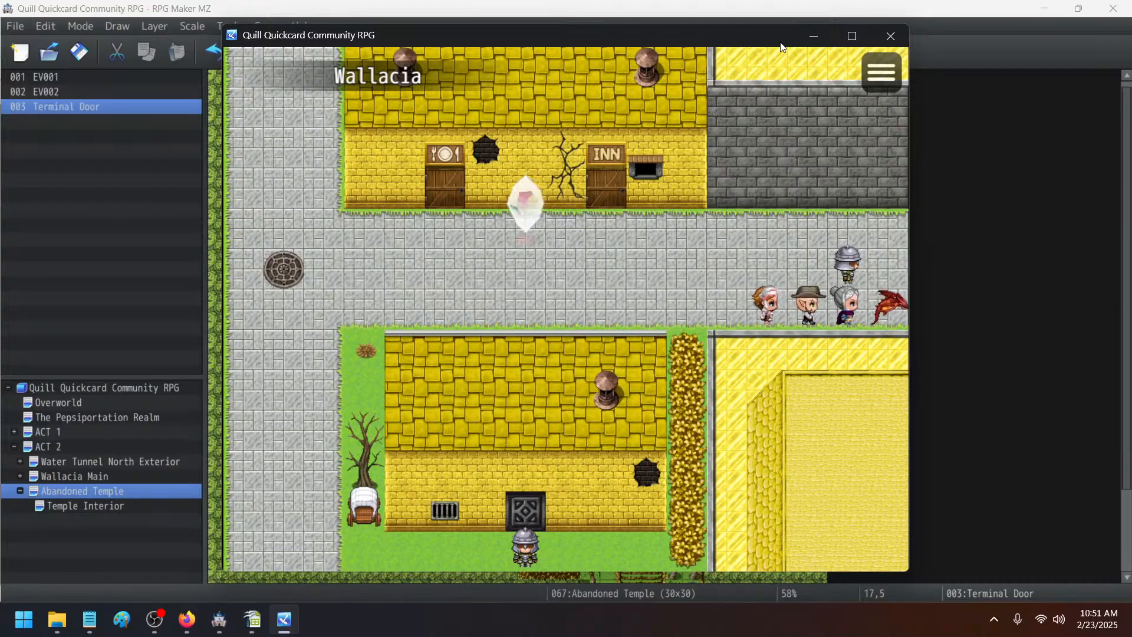
key(Down)
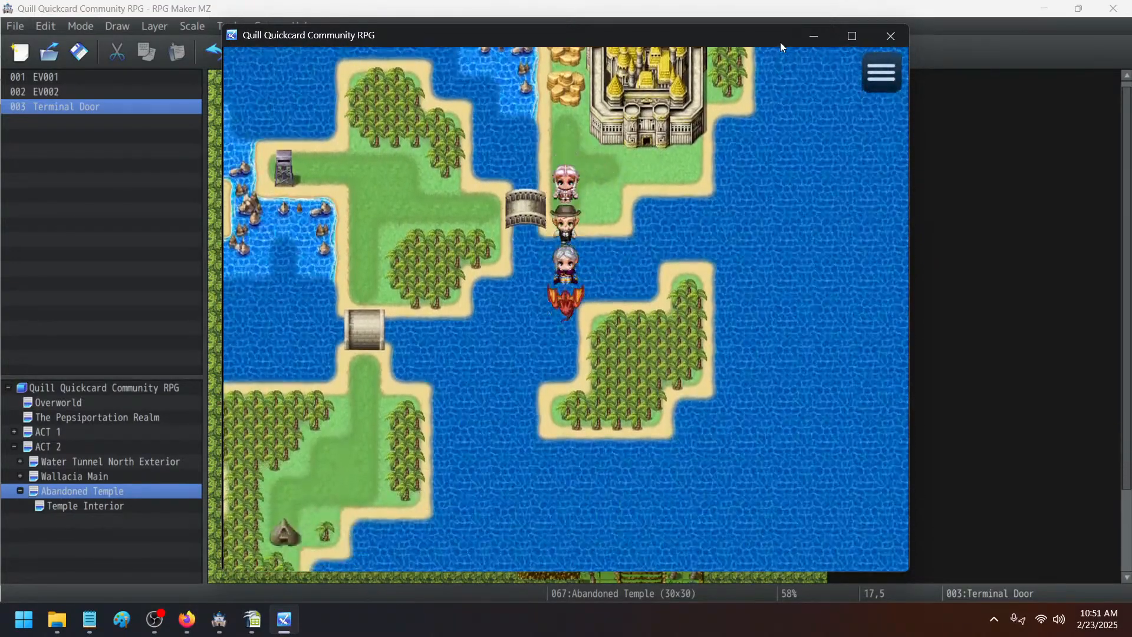
key(Left)
key(Down)
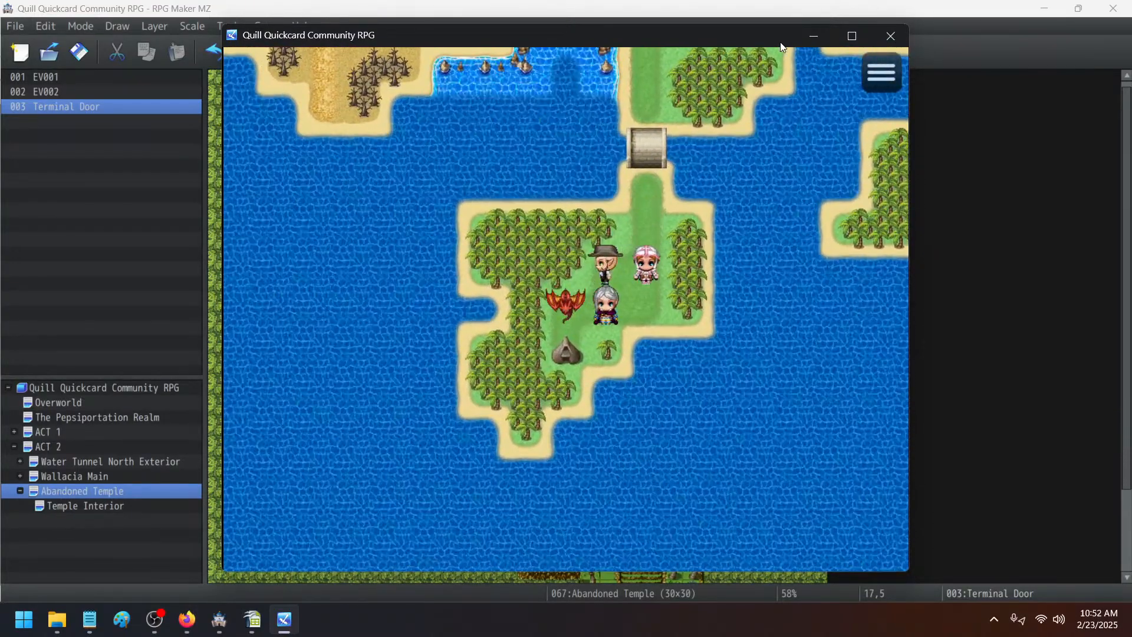
- Take the party up the temple grounds and through the double door to test the new sound, and end the playtest
key(Up)
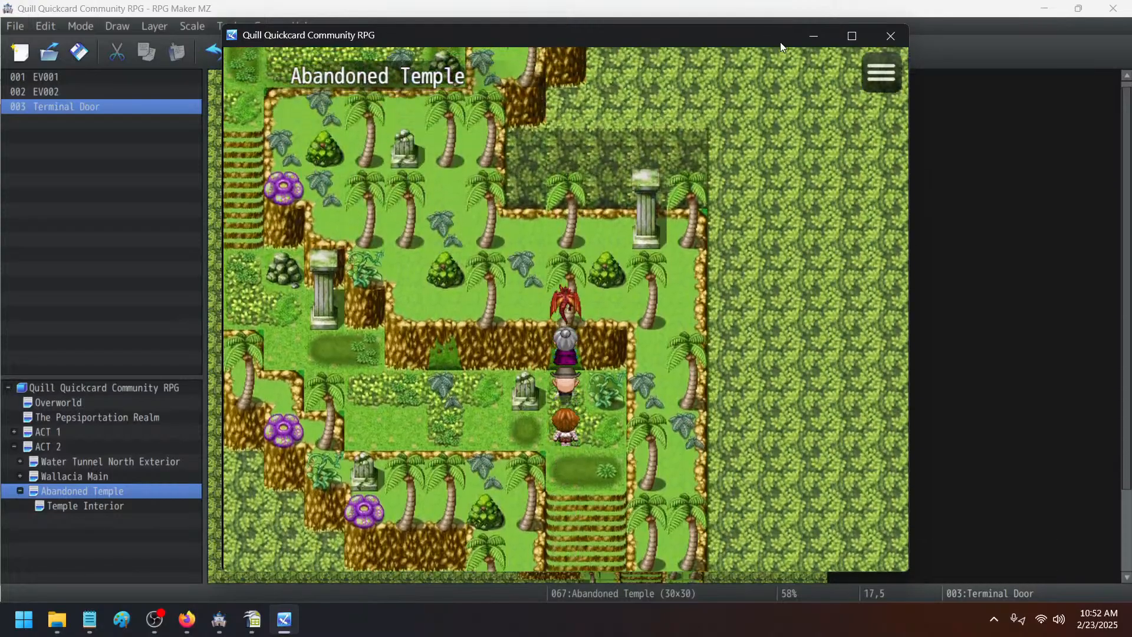
key(Up)
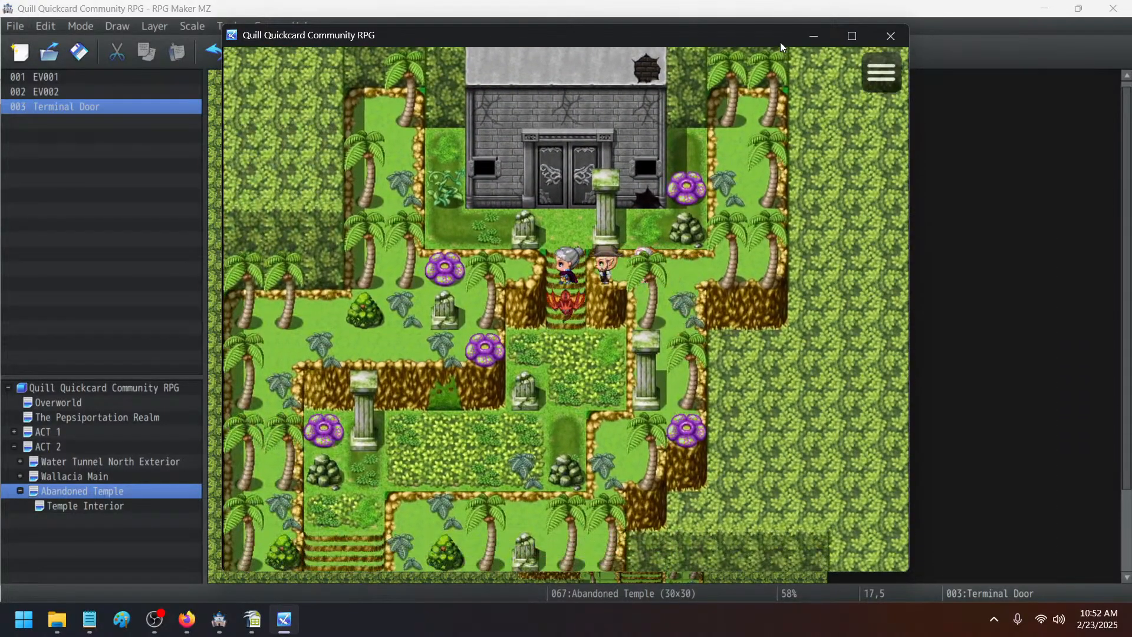
key(Up)
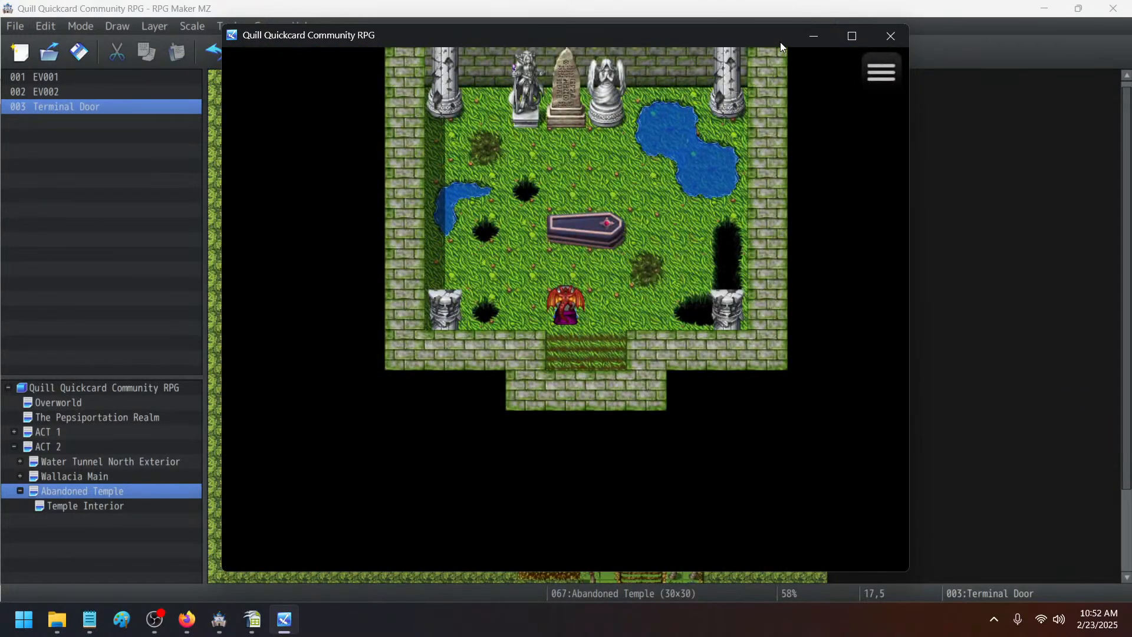
click(891, 33)
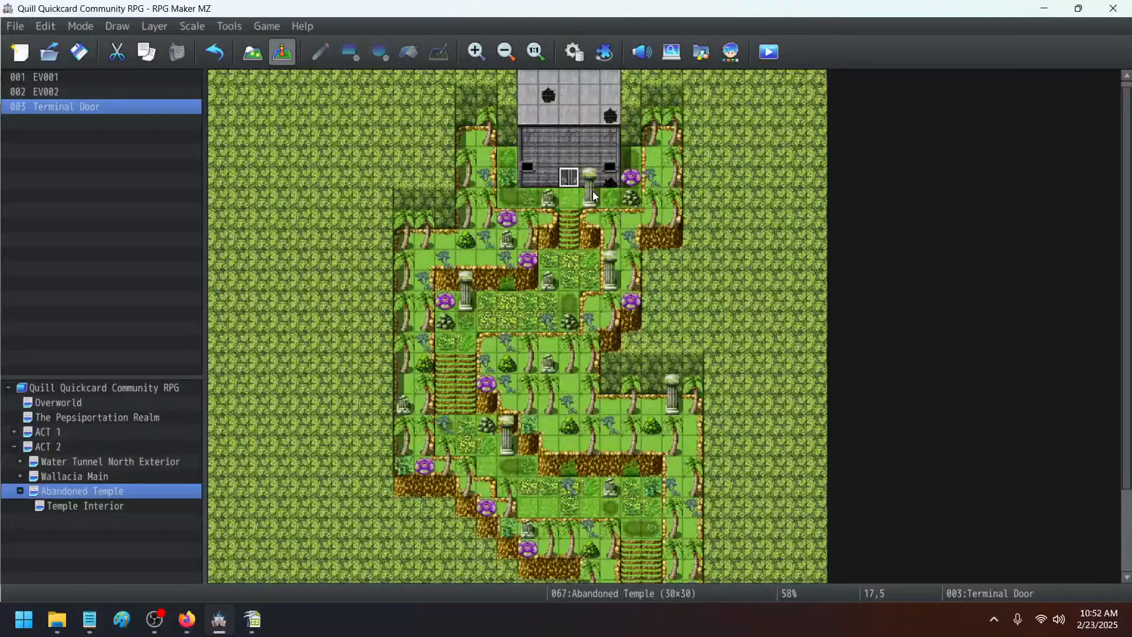
- Set both waits in the Terminal Door event's movement route to 7 frames
double_click(562, 182)
double_click(588, 161)
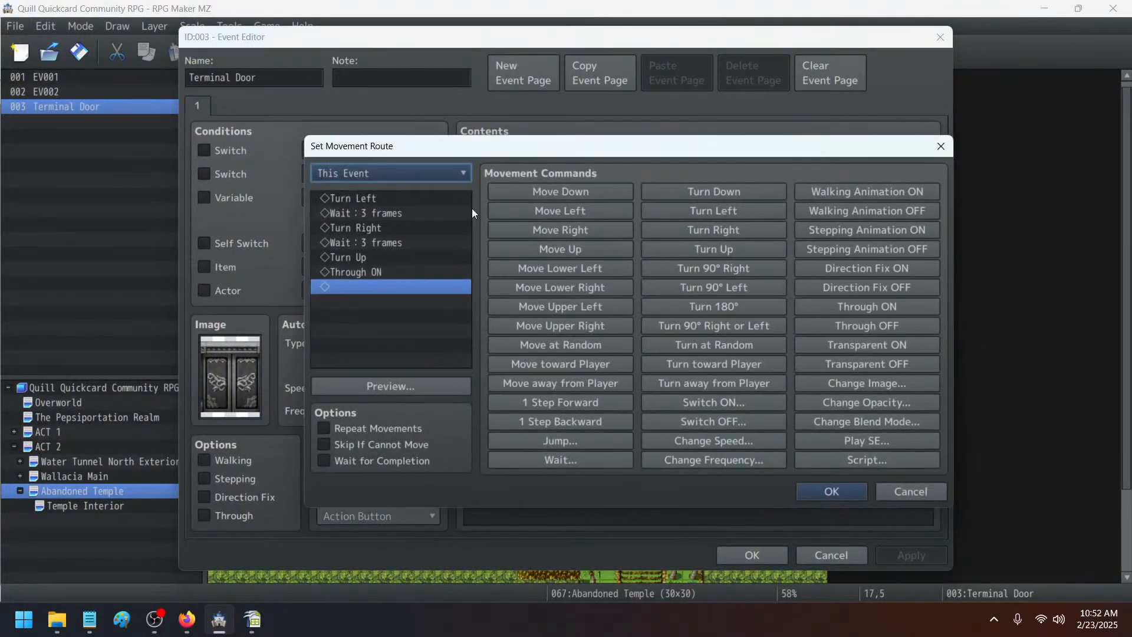
double_click(384, 213)
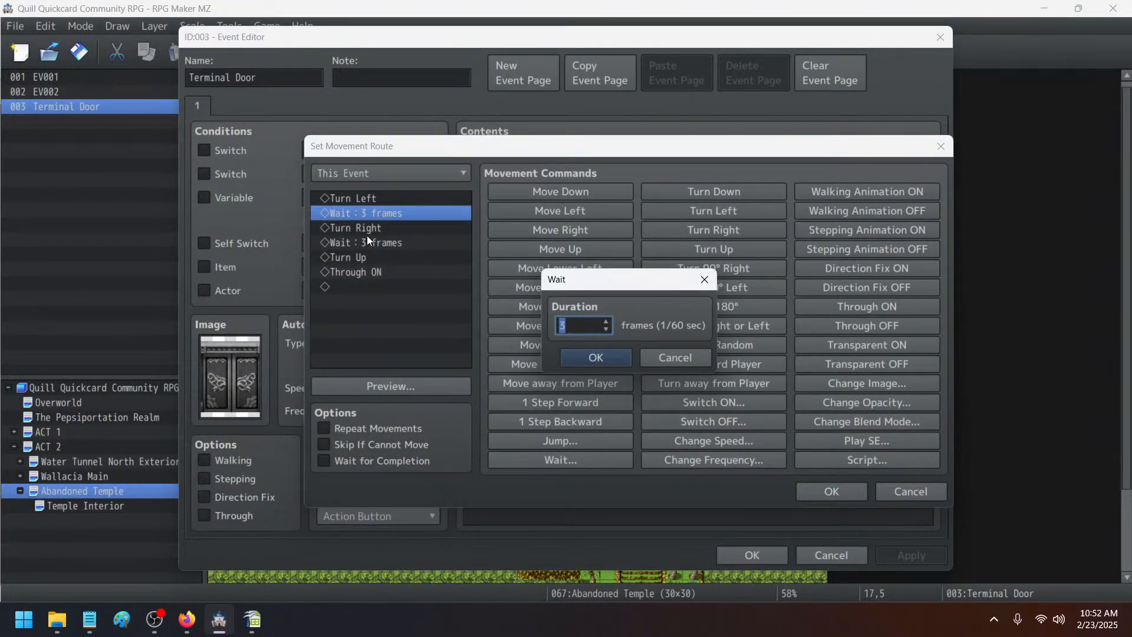
text(7)
click(596, 357)
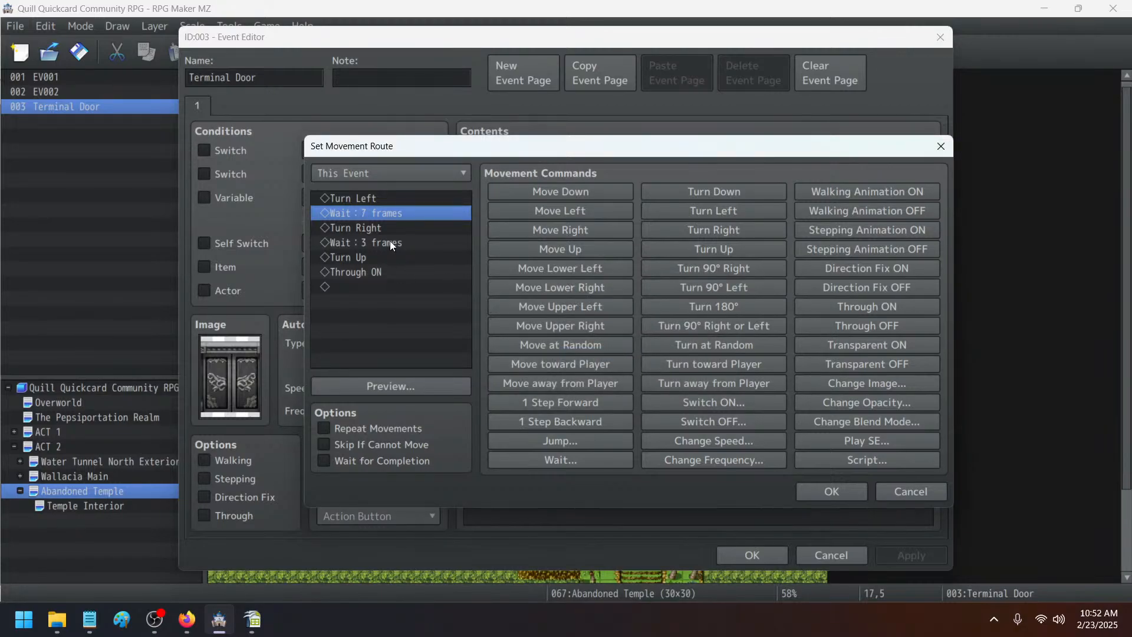
double_click(390, 242)
click(606, 322)
click(606, 322)
click(606, 322)
click(605, 322)
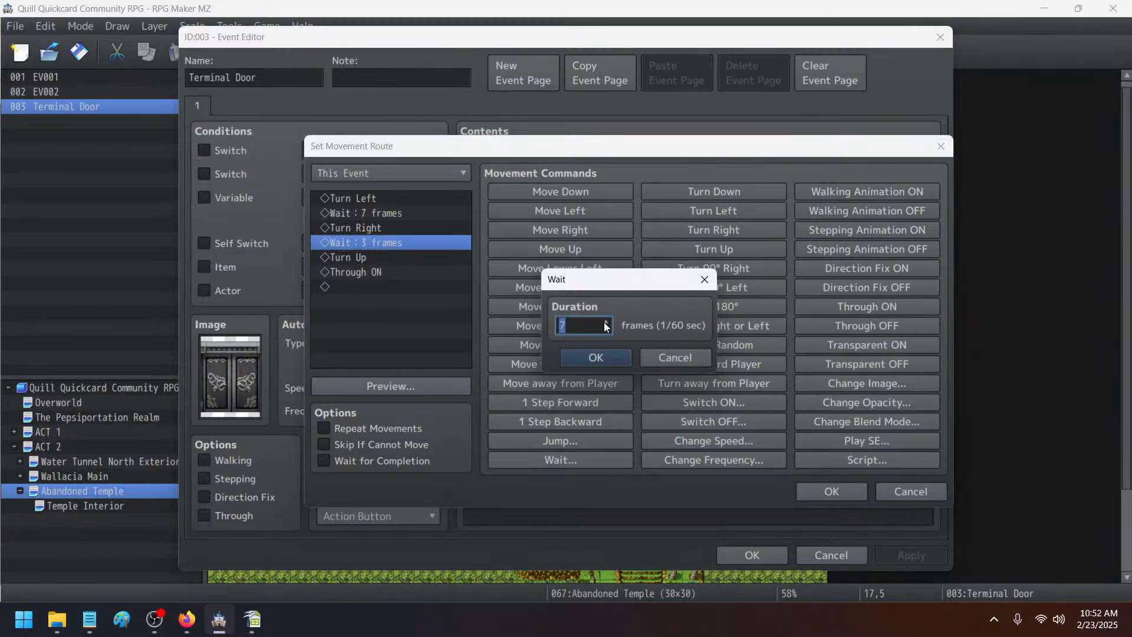
click(605, 357)
- Copy a 7-frame wait to the start of the door's movement route, before Turn Left, and accept the route
click(367, 213)
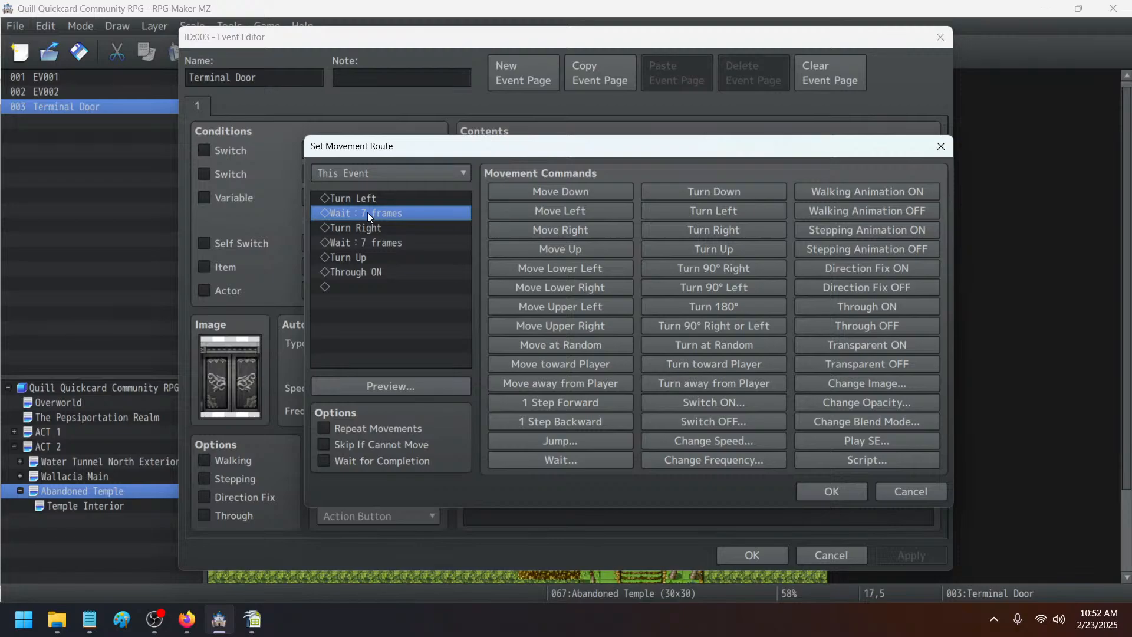
click(357, 197)
key(ctrl+v)
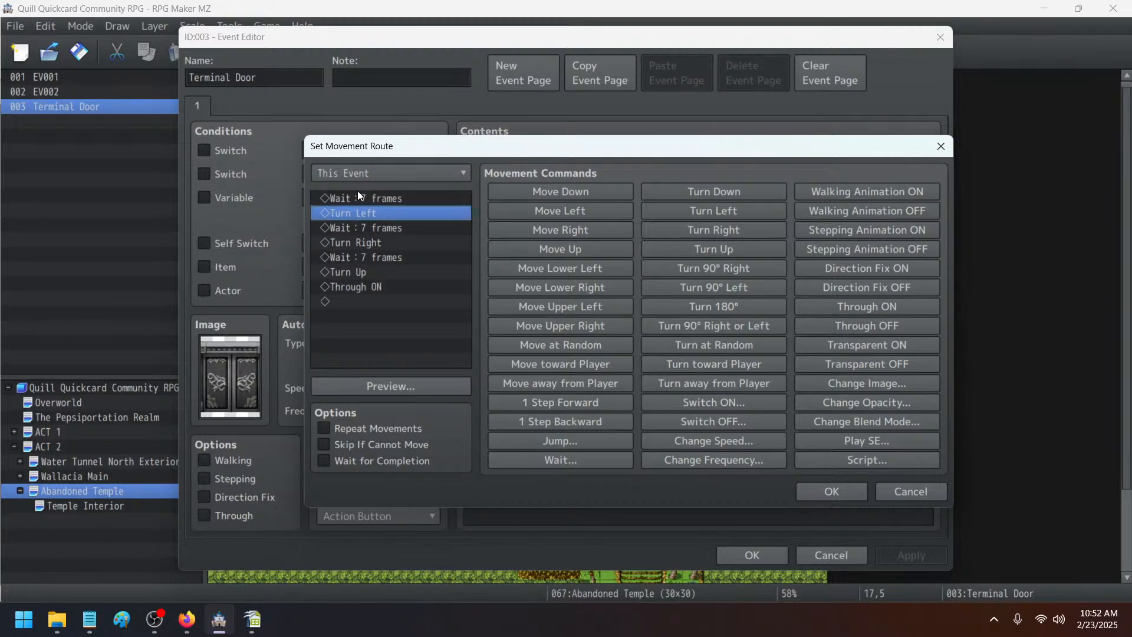
click(851, 489)
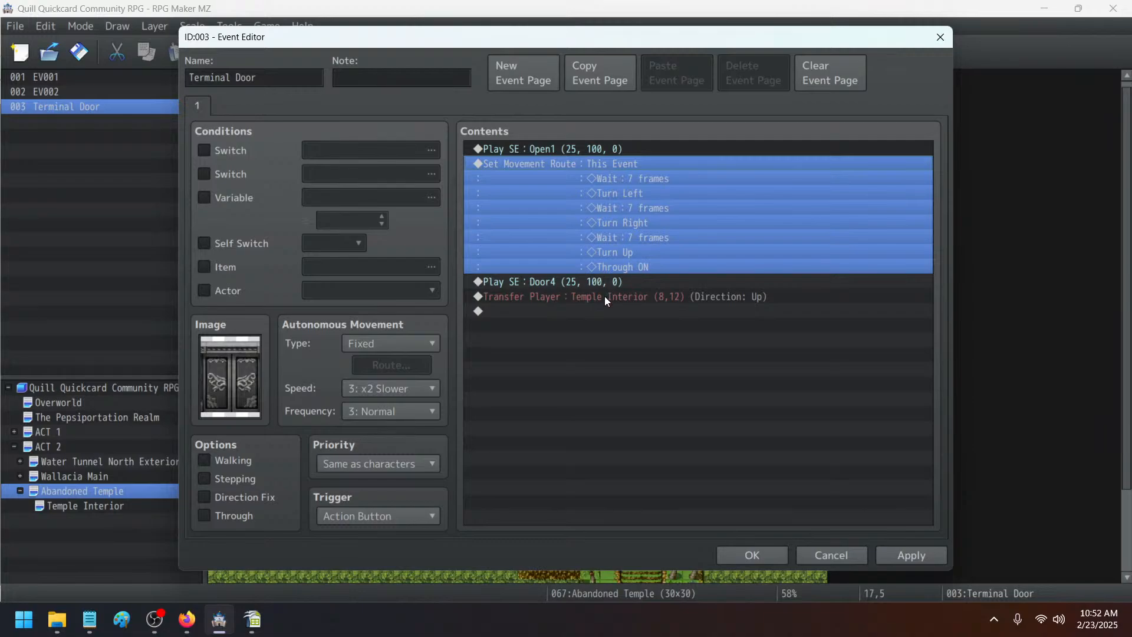
- Move the Door4 sound effect ahead of the movement route in the Terminal Door event
click(604, 281)
key(Delete)
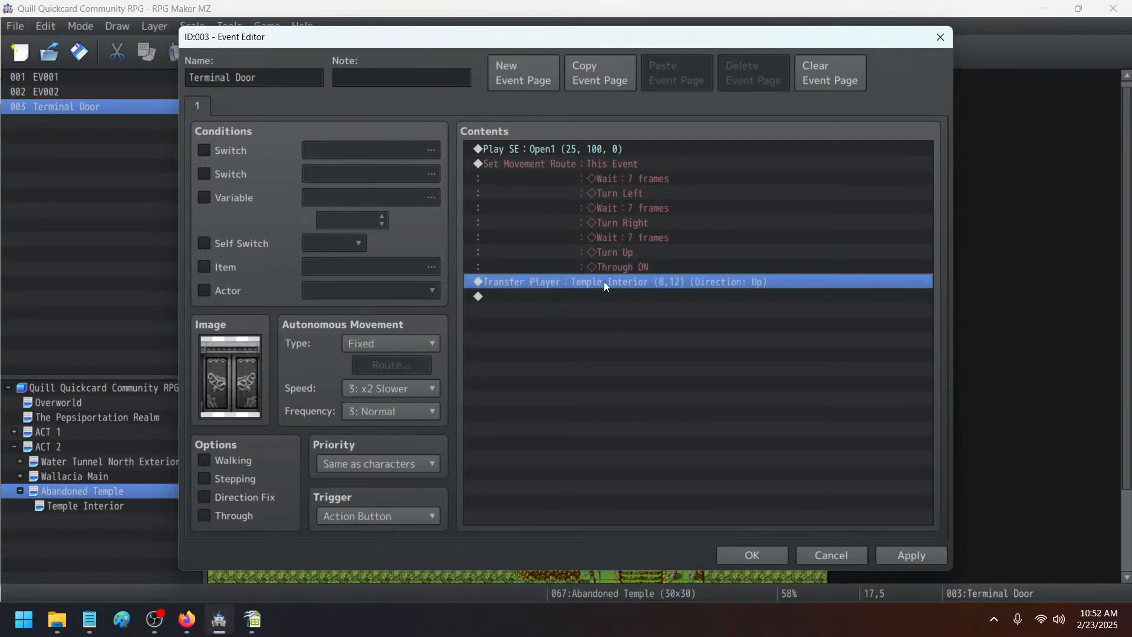
click(602, 164)
key(ctrl+v)
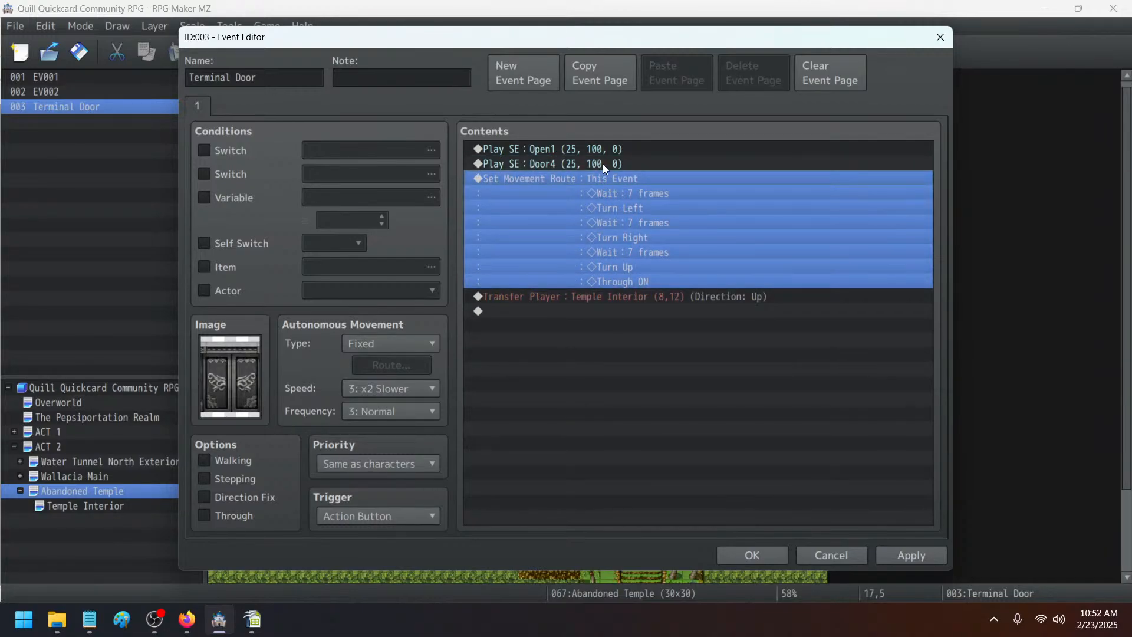
- Check the Open1 sound effect, delete it from the Terminal Door event, and apply the change
double_click(590, 150)
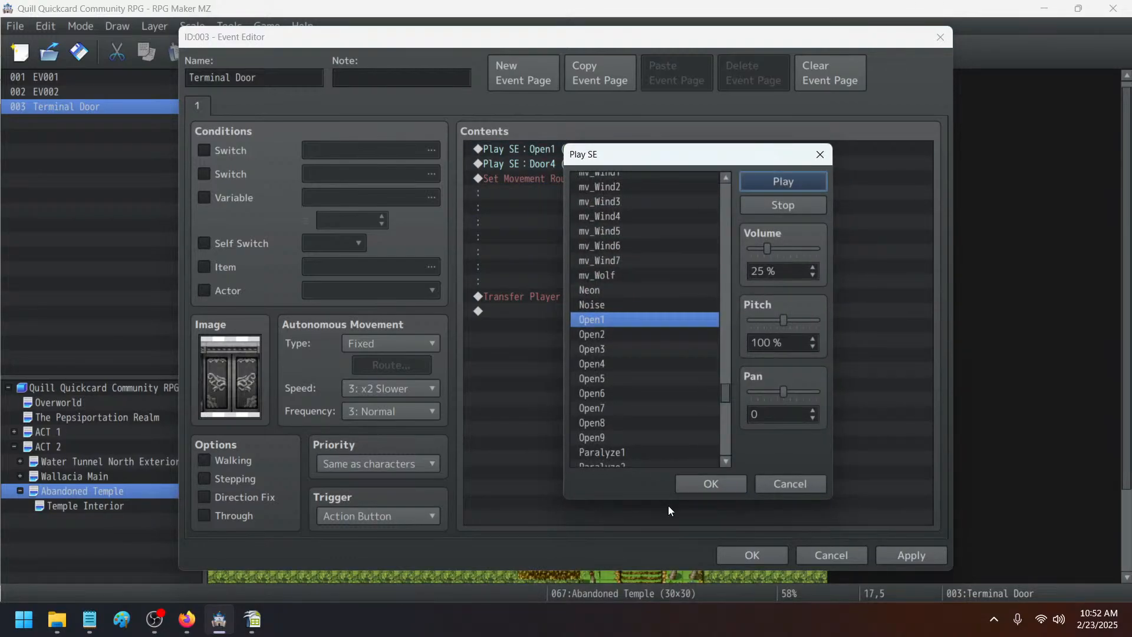
click(695, 485)
key(Delete)
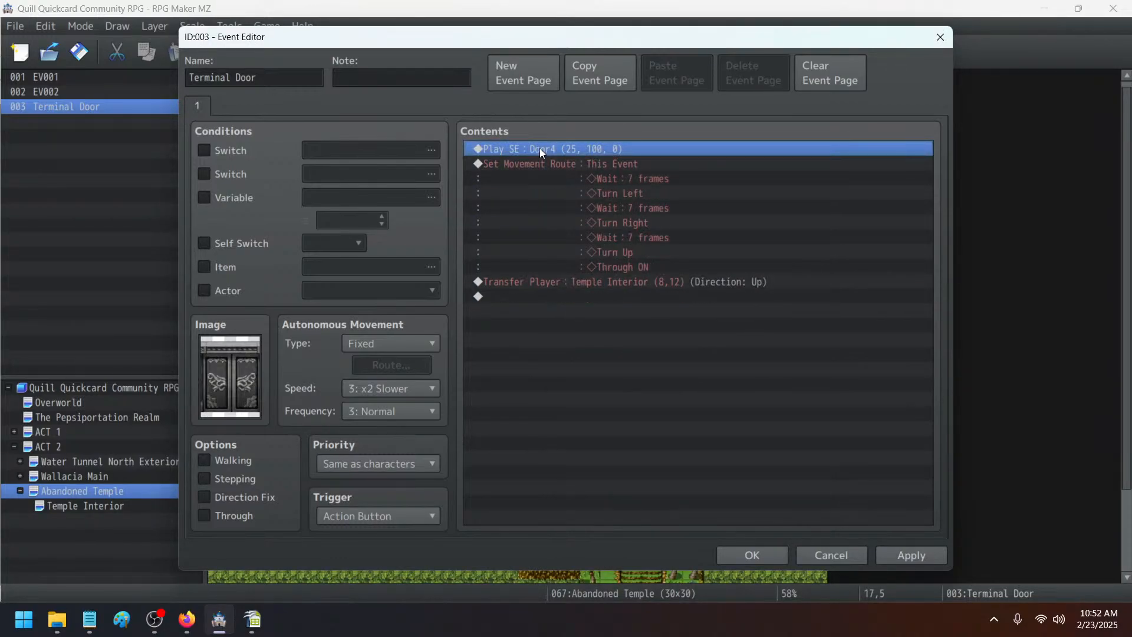
click(912, 555)
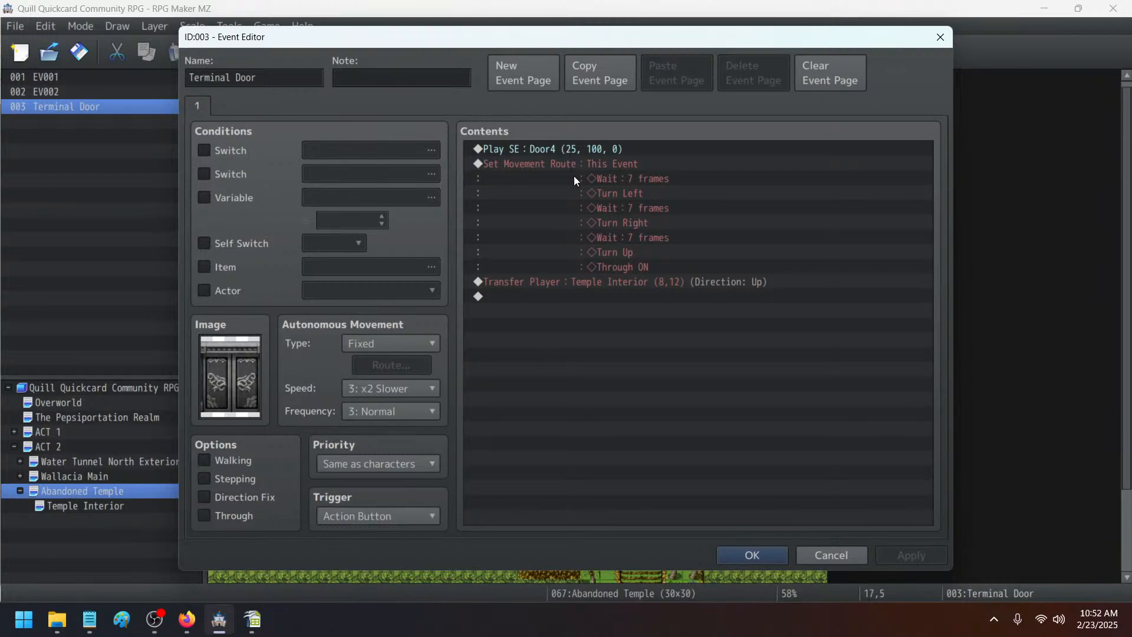
- Preview the Door4 sound effect in the Terminal Door event
click(589, 158)
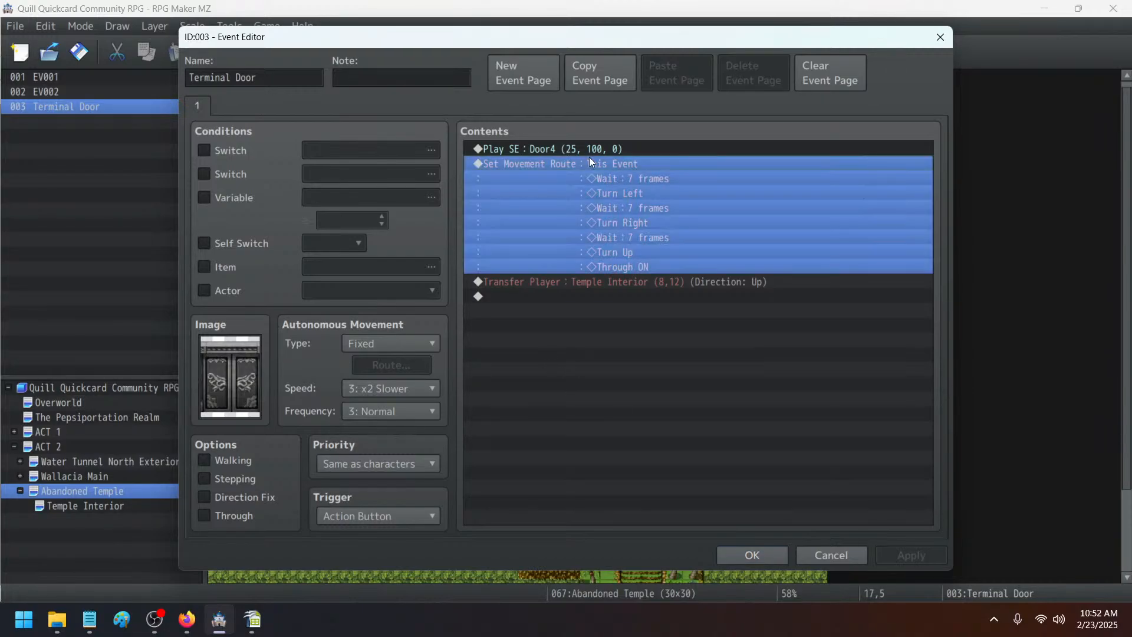
double_click(589, 146)
click(783, 182)
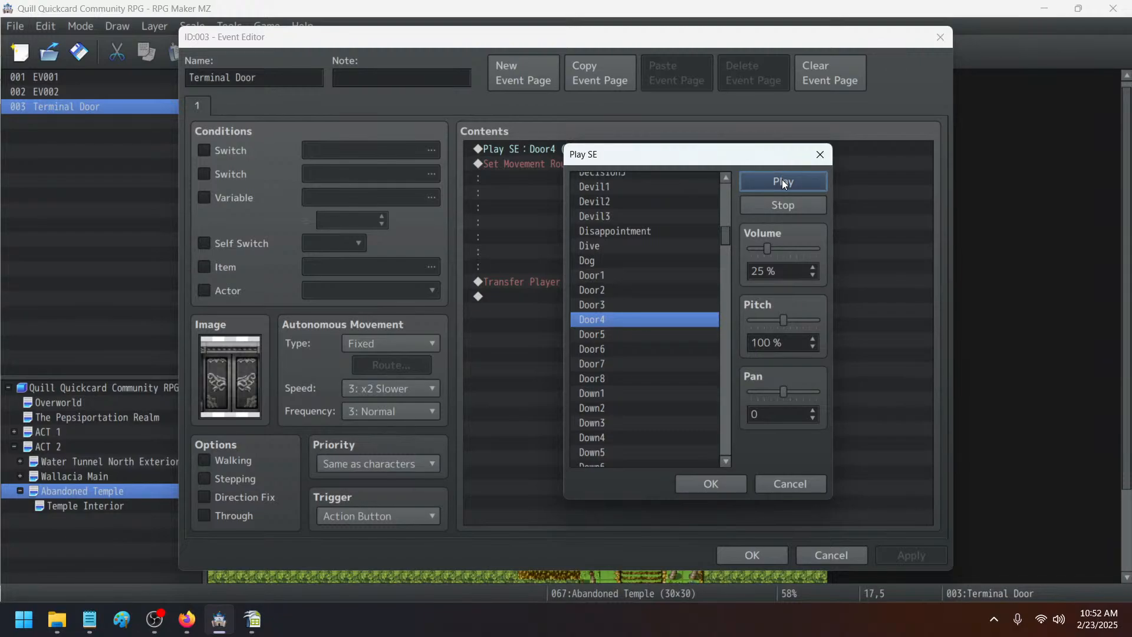
click(724, 484)
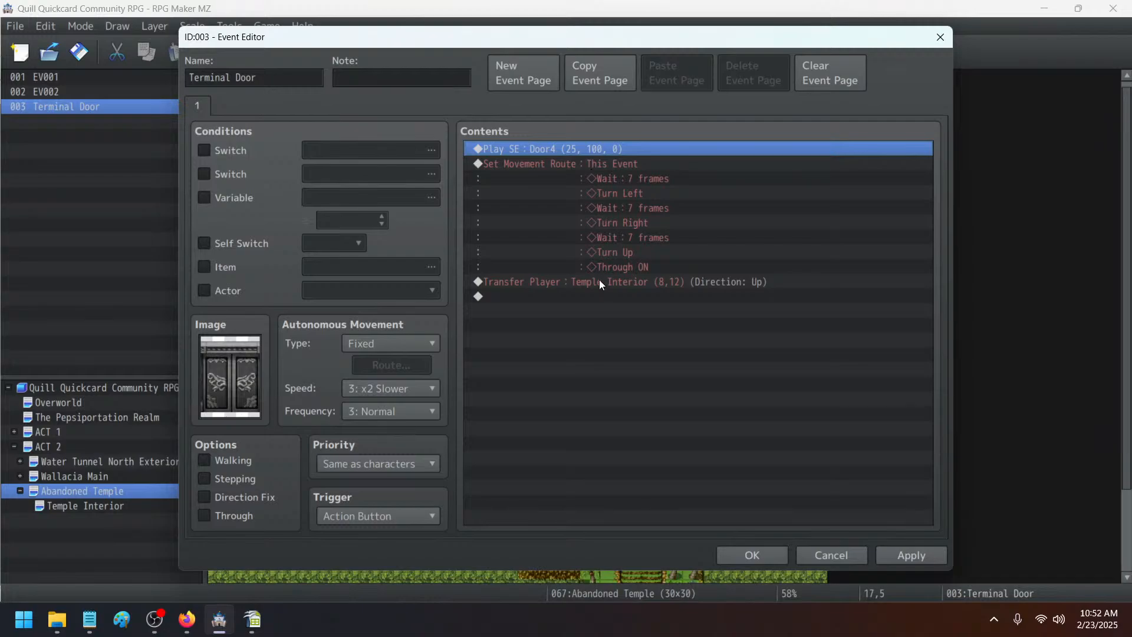
- Set the first wait in the door's movement route, before Turn Left, to 12 frames
double_click(575, 162)
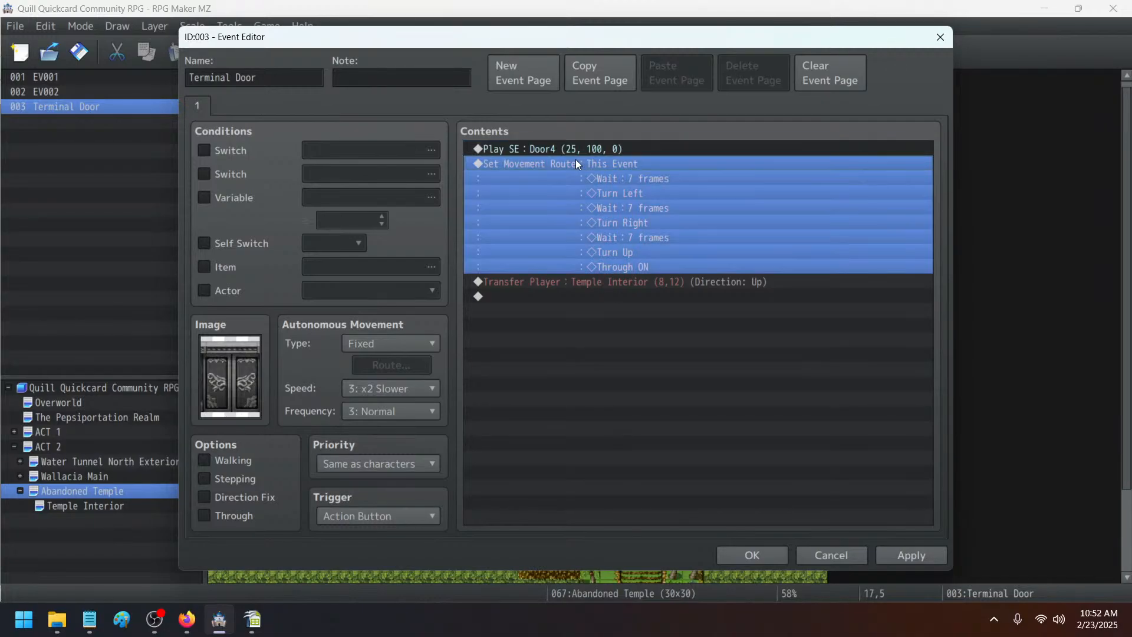
click(360, 197)
click(368, 228)
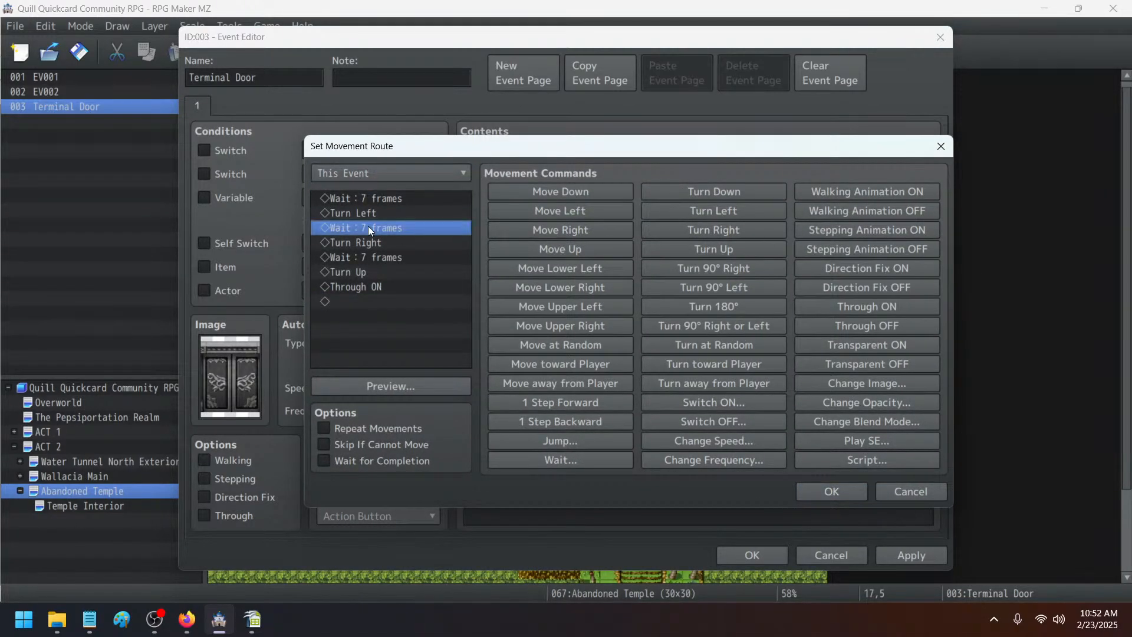
double_click(370, 199)
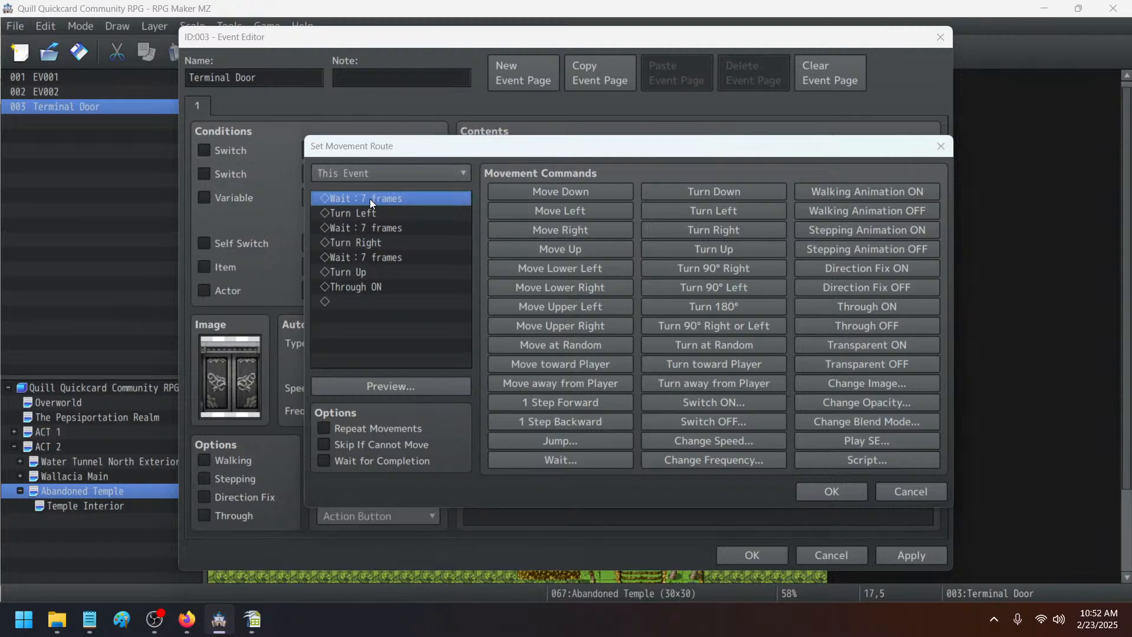
click(607, 321)
click(607, 322)
click(607, 322)
click(606, 321)
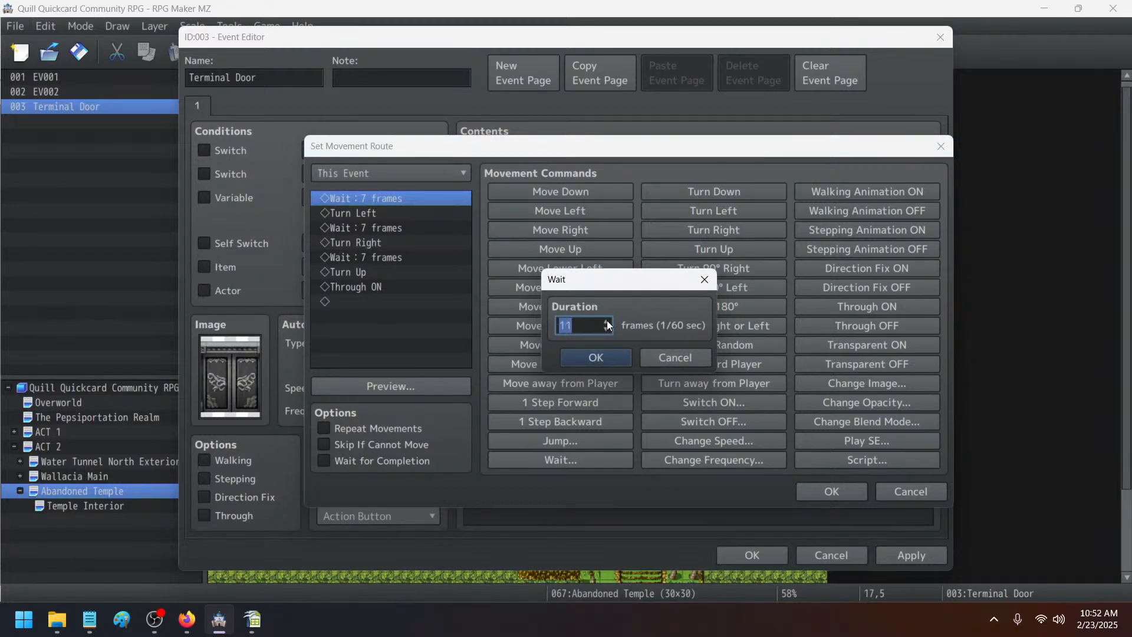
click(607, 322)
click(594, 358)
- Set the wait between Turn Left and Turn Right to 12 frames
double_click(377, 228)
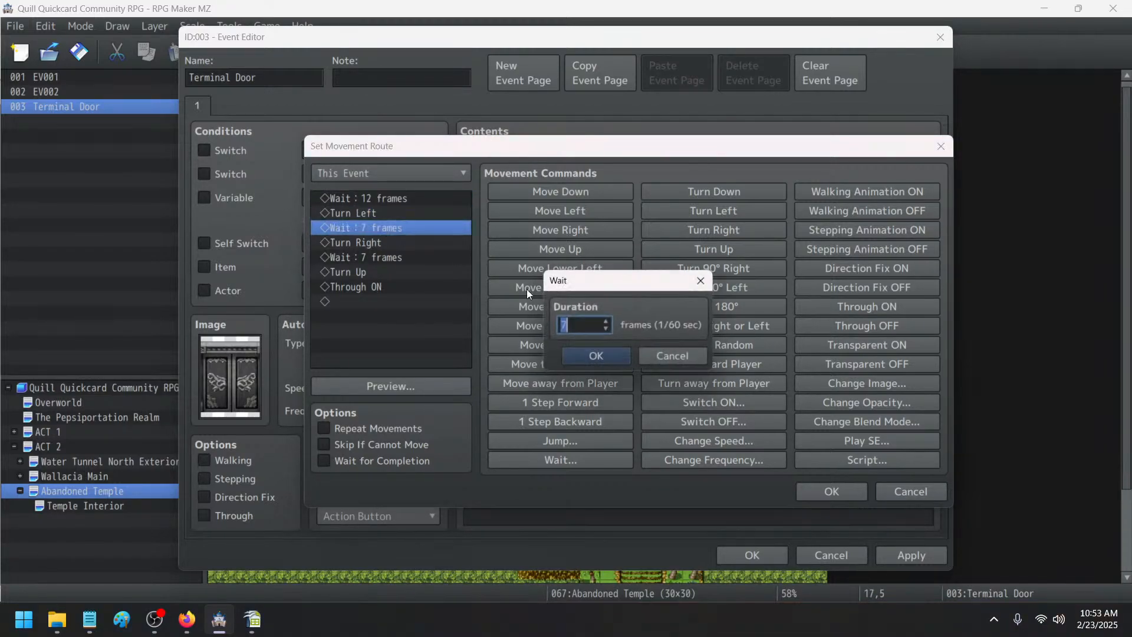
click(605, 320)
click(605, 320)
click(606, 320)
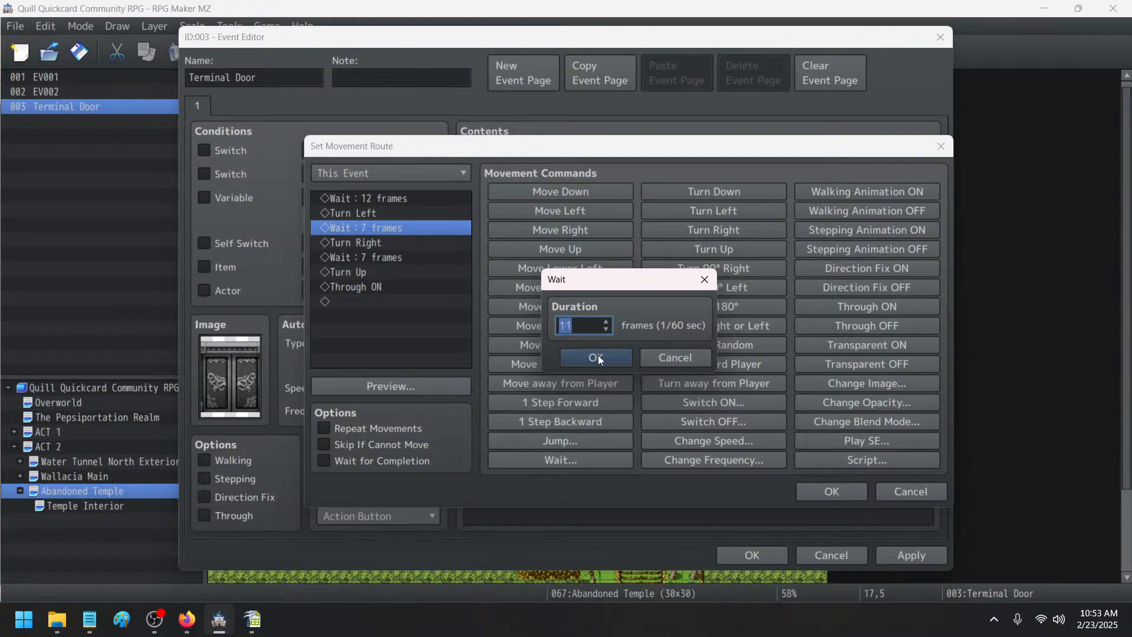
click(607, 321)
click(596, 357)
- Set the wait before Turn Up to 12 frames, accept the movement route, and apply the event changes
double_click(368, 257)
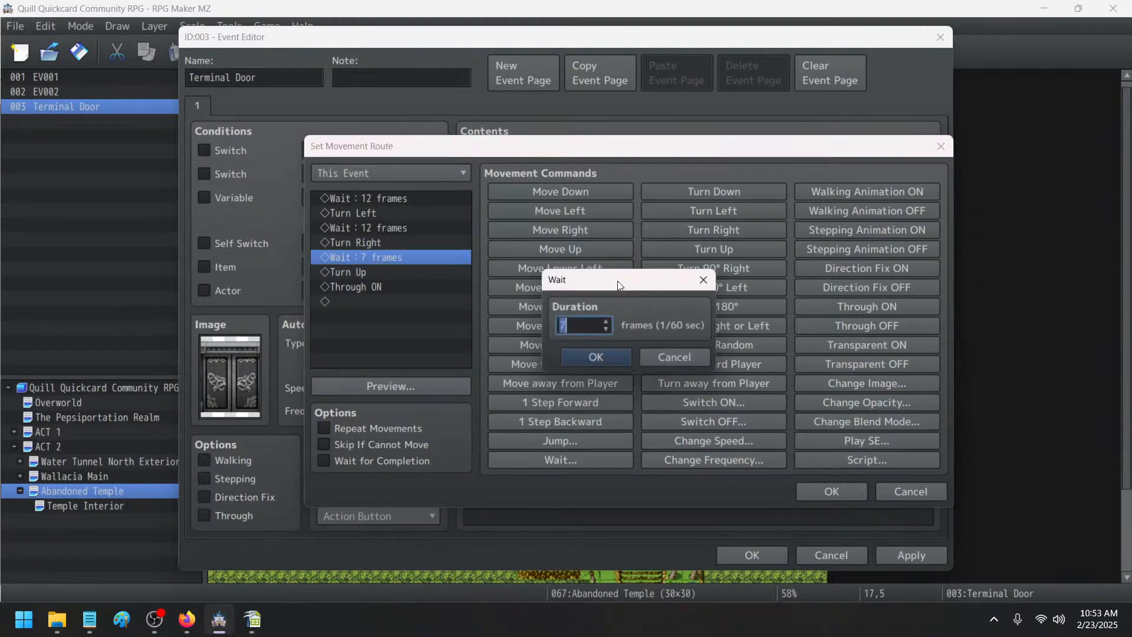
click(606, 322)
click(606, 322)
click(606, 322)
click(606, 321)
click(606, 322)
click(595, 355)
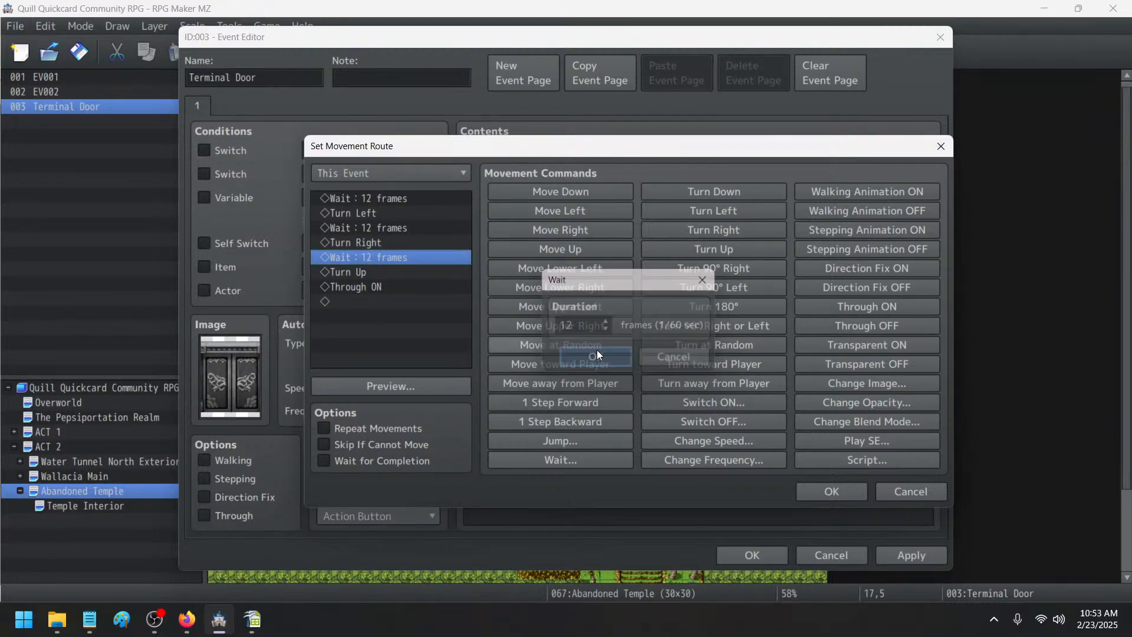
click(838, 496)
click(914, 552)
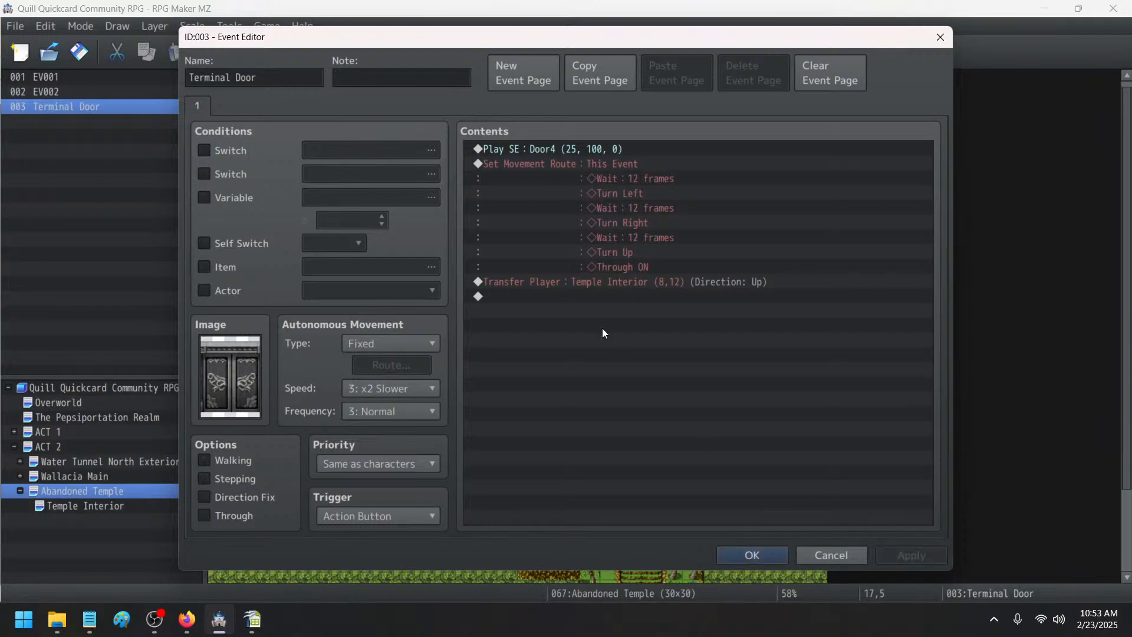
- Insert a 60-frame wait before the Transfer Player command and accept the Terminal Door event
click(585, 286)
right_click(585, 285)
click(599, 292)
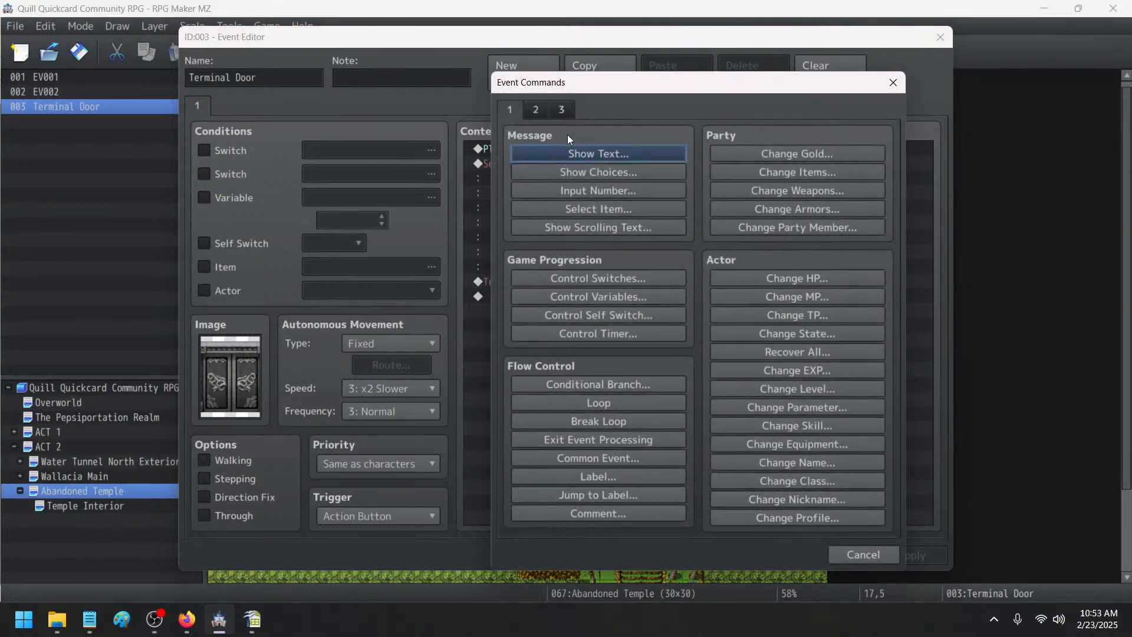
click(540, 108)
click(783, 151)
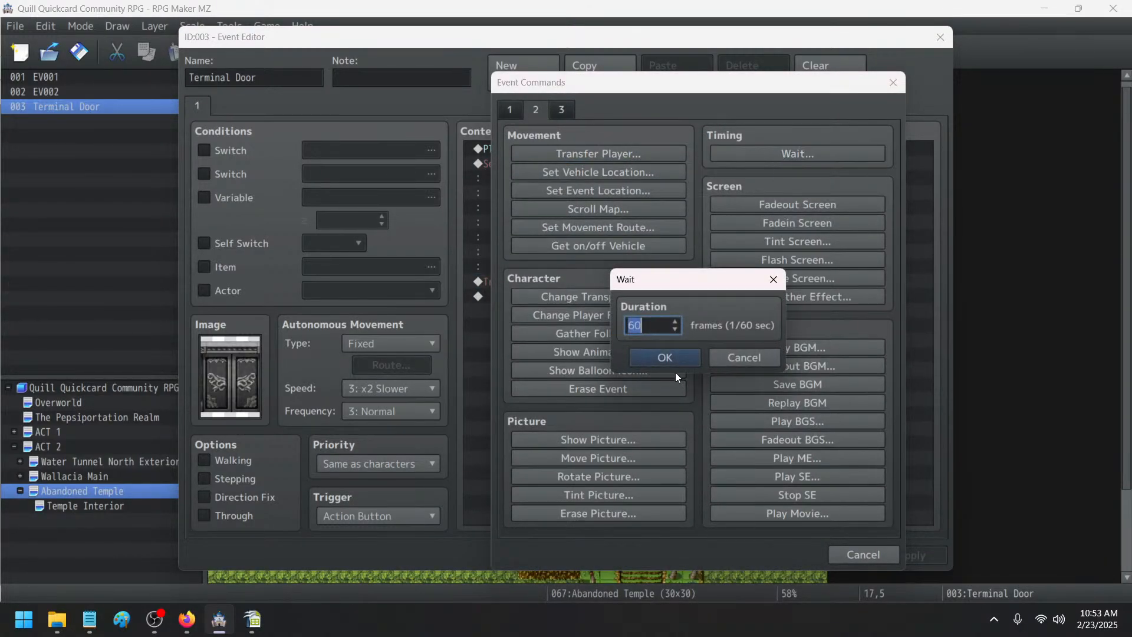
click(676, 356)
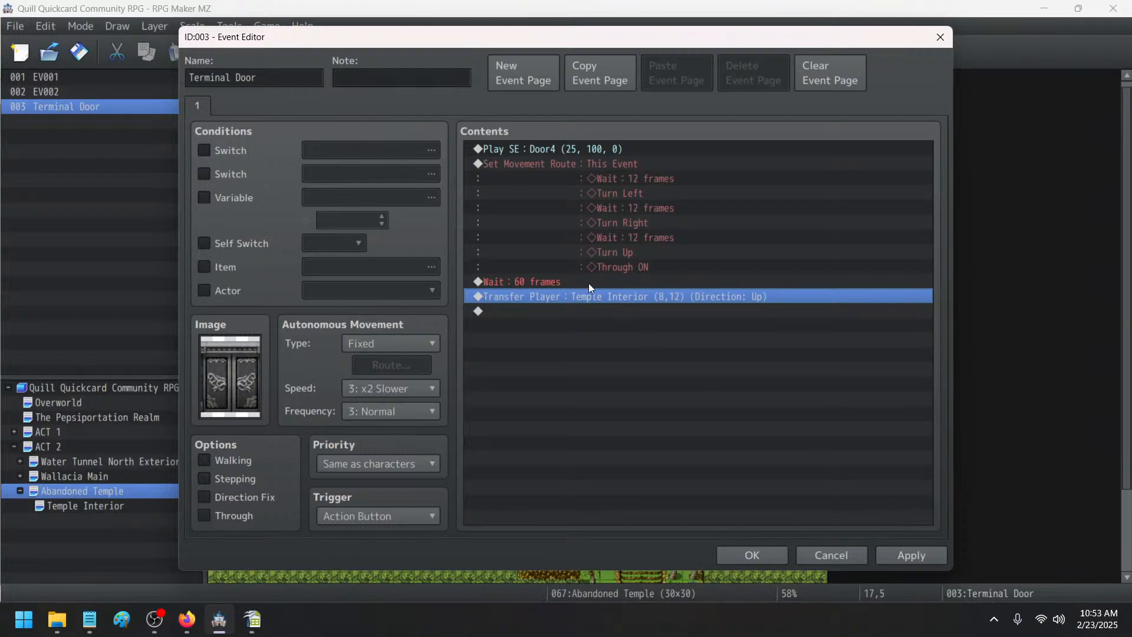
click(912, 557)
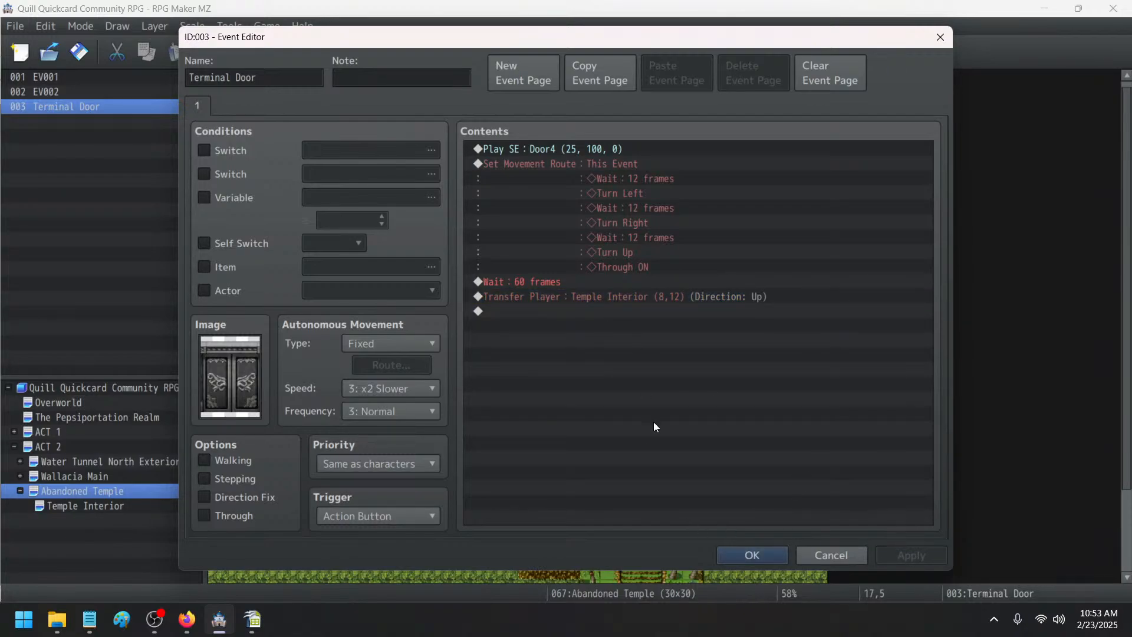
click(754, 555)
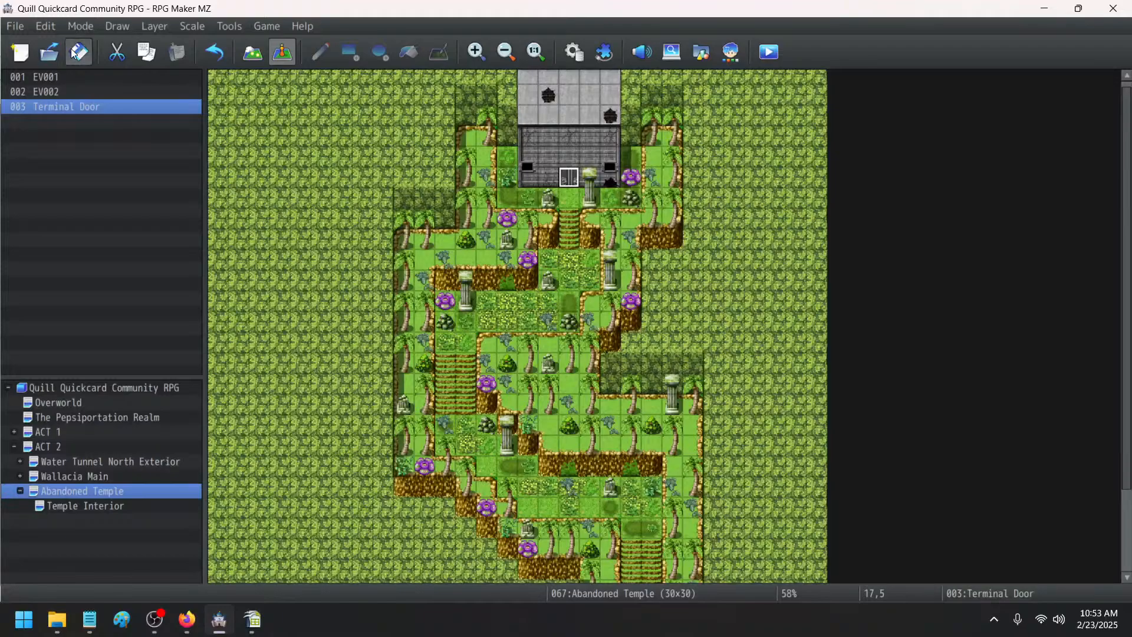
- Playtest the slowed door animation from the existing save through to Temple Interior, and end the playtest
click(769, 52)
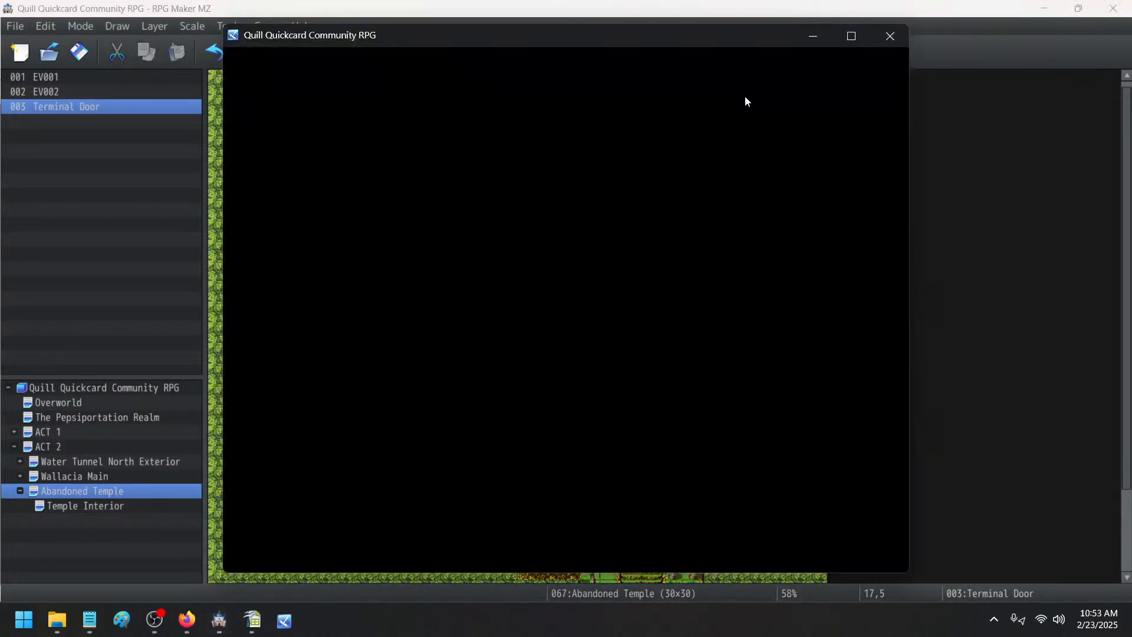
key(Return)
key(Return)
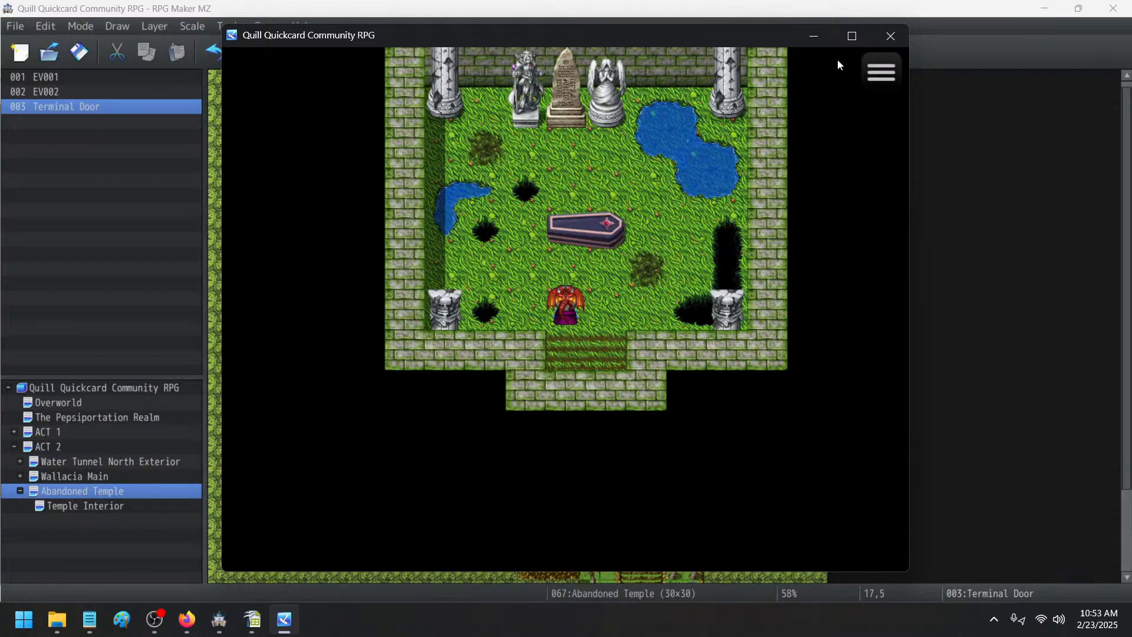
click(885, 39)
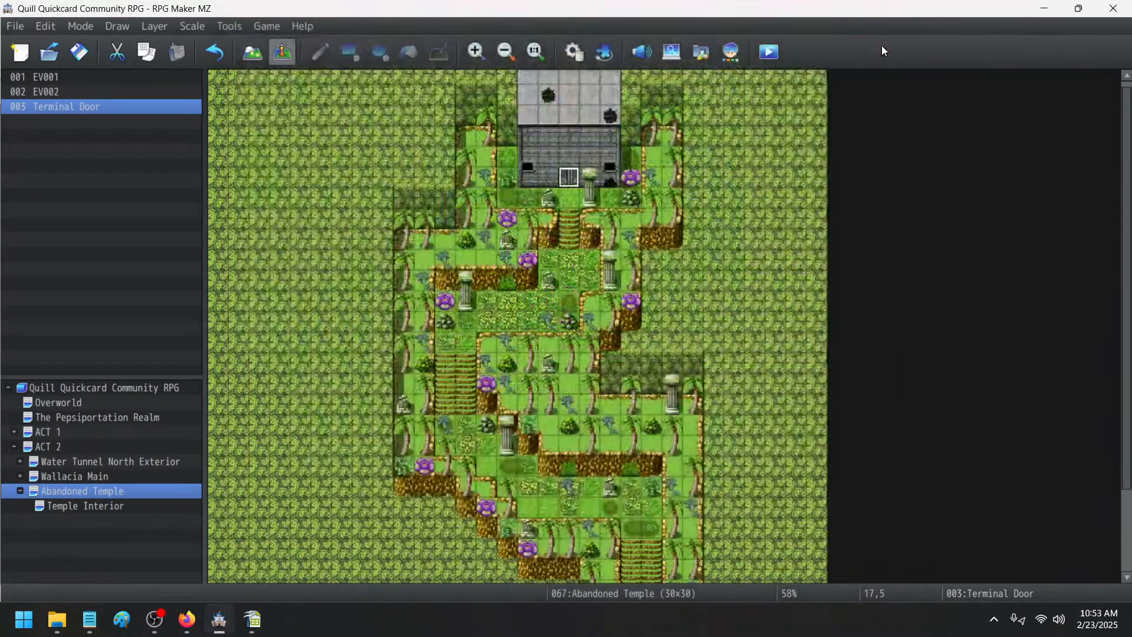
- Open the Terminal Door event's movement route and set the wait before Turn Left to 20 frames
double_click(582, 182)
click(834, 554)
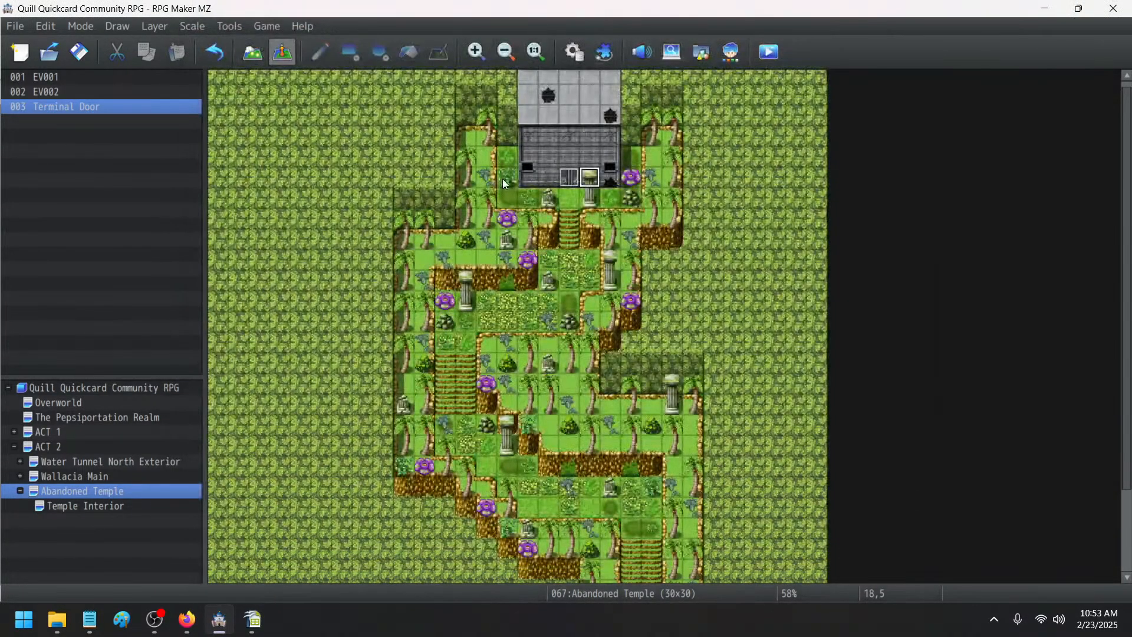
double_click(569, 174)
click(570, 163)
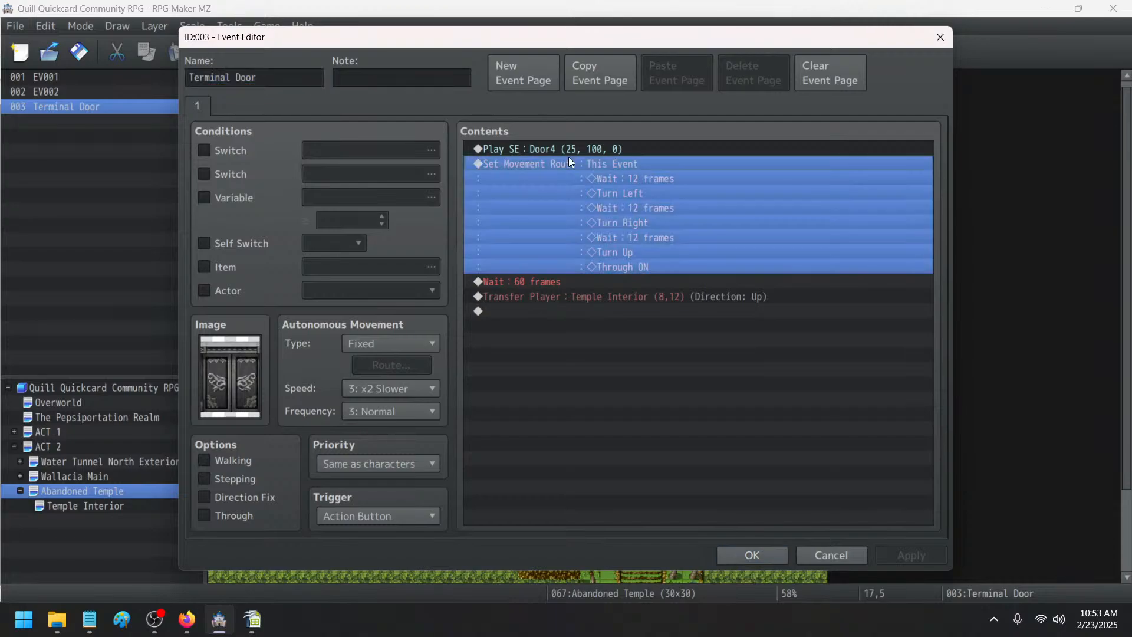
double_click(614, 168)
double_click(419, 199)
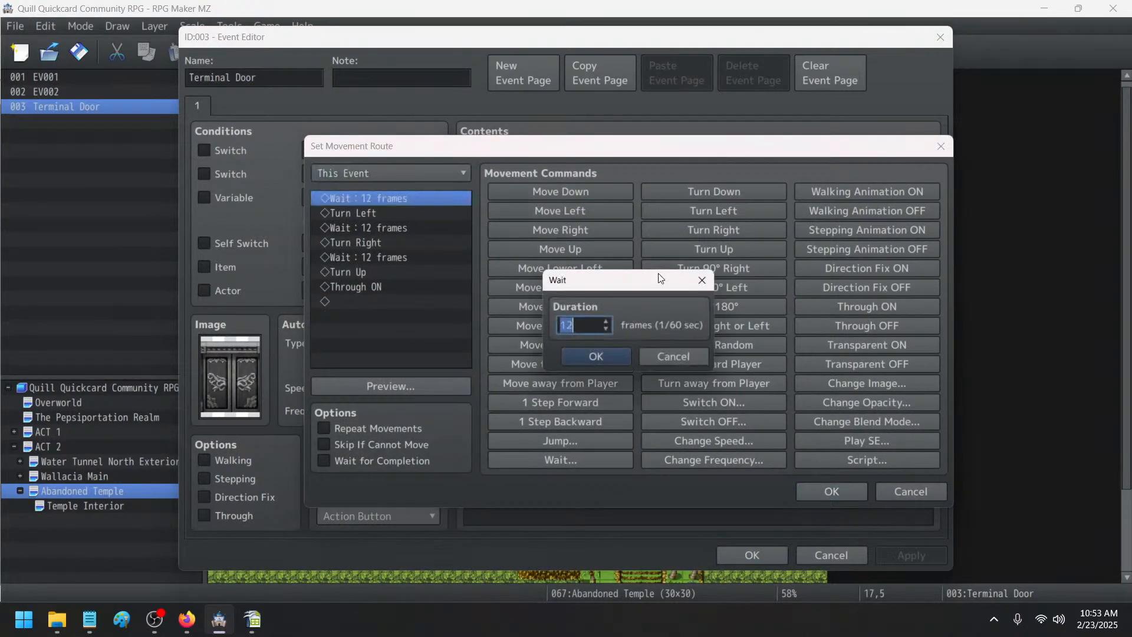
click(608, 320)
click(607, 320)
click(608, 321)
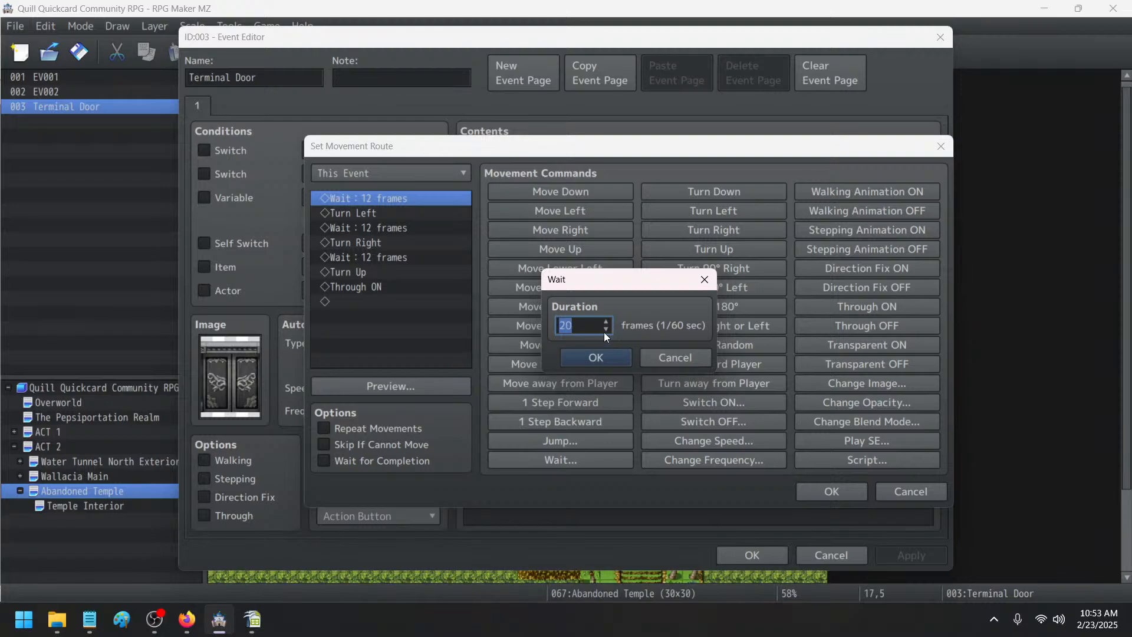
key(Return)
- Set the wait between Turn Left and Turn Right to 20 frames
double_click(362, 228)
click(607, 322)
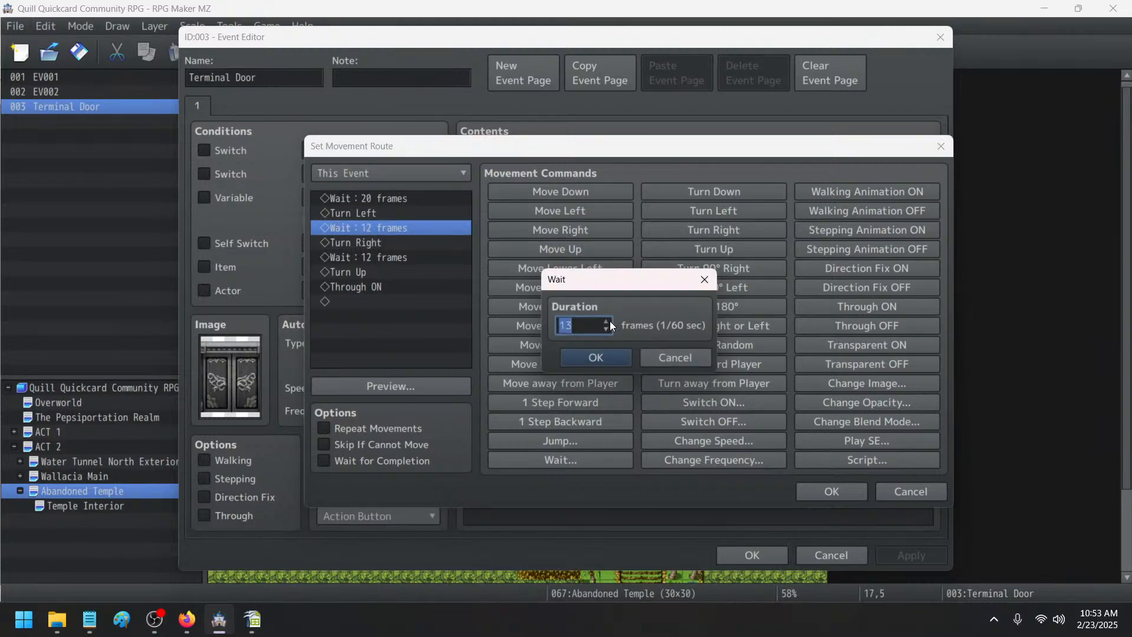
click(608, 321)
click(607, 321)
click(607, 321)
click(607, 321)
click(597, 357)
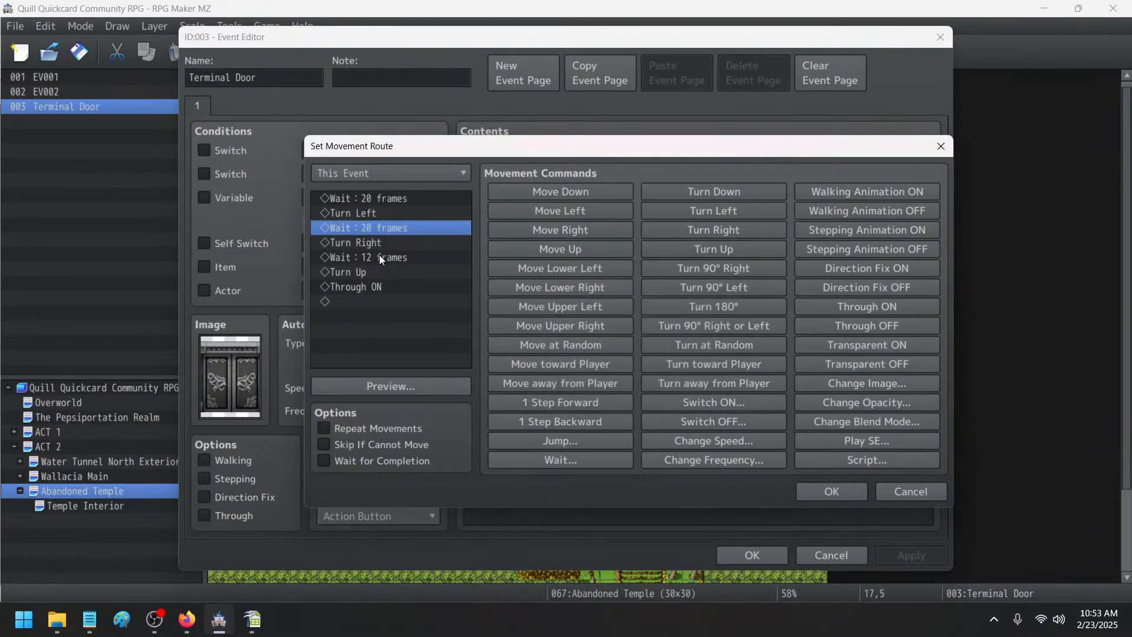
- Set the wait before Turn Up to 20 frames and accept the movement route
double_click(380, 257)
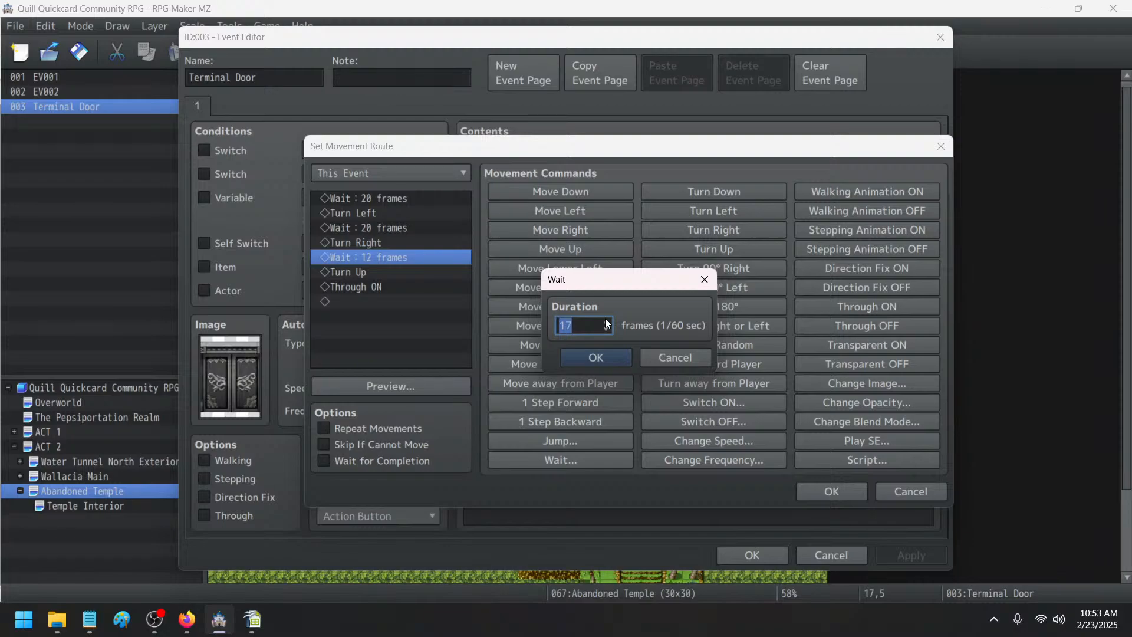
click(596, 357)
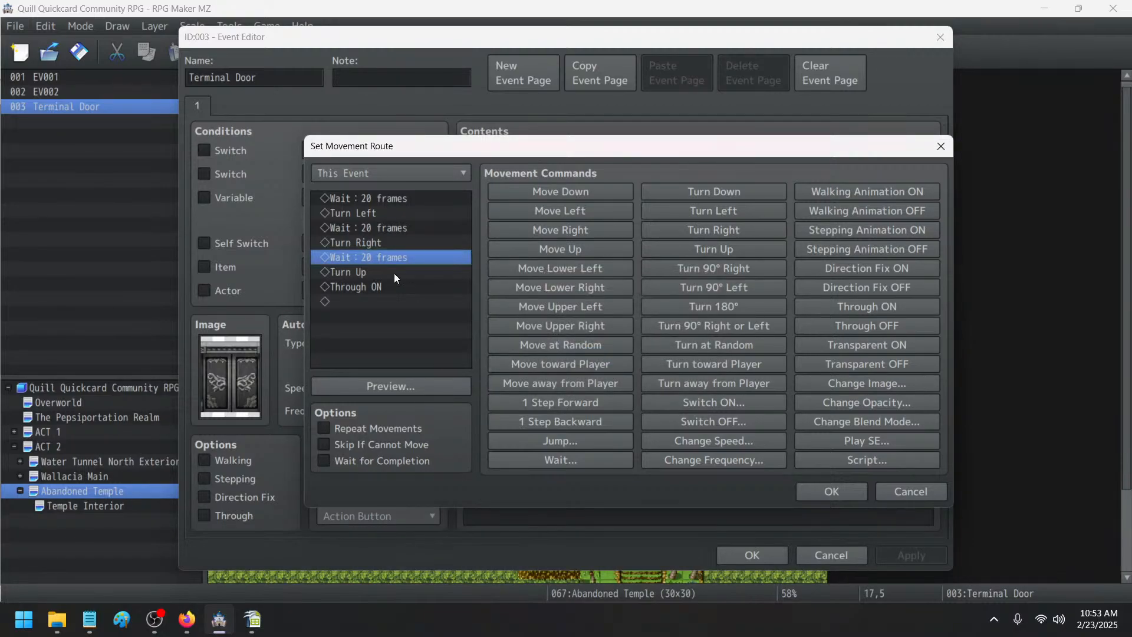
click(825, 491)
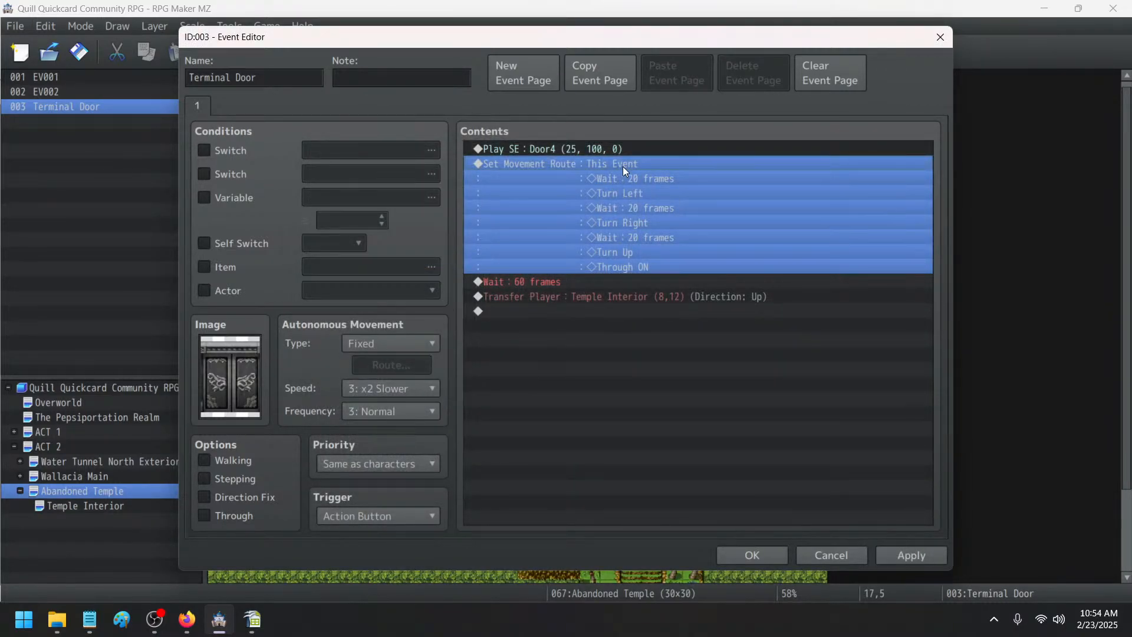
- Paste a copy of the door's movement route before the Transfer Player command and strip it down to Through ON only
click(565, 293)
key(ctrl+v)
double_click(564, 293)
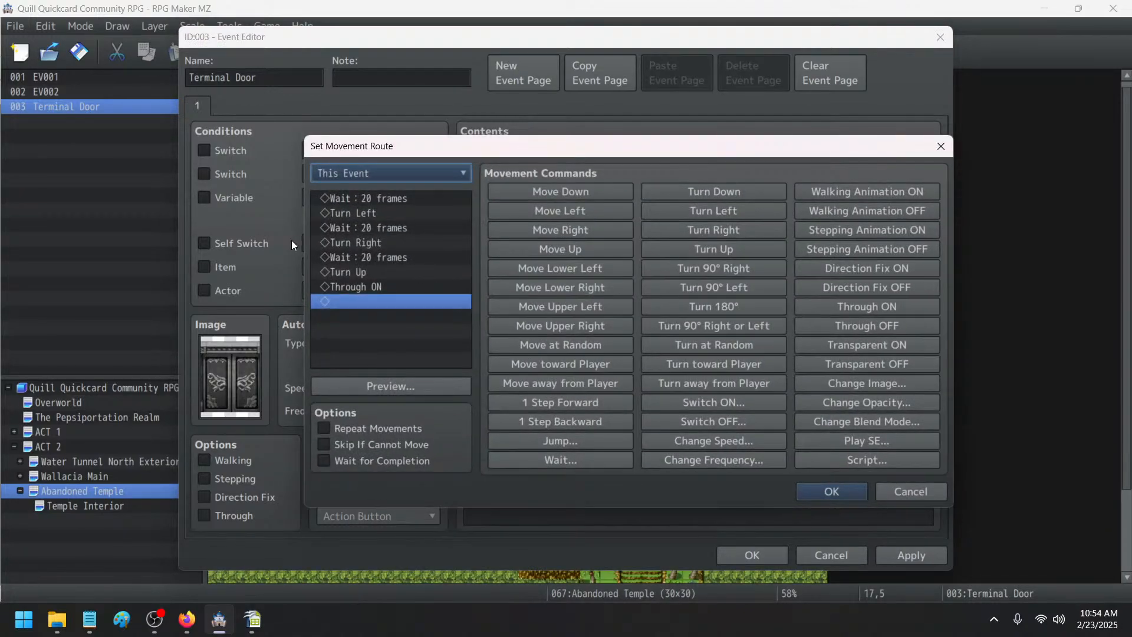
click(367, 204)
key(Delete)
key(Delete)
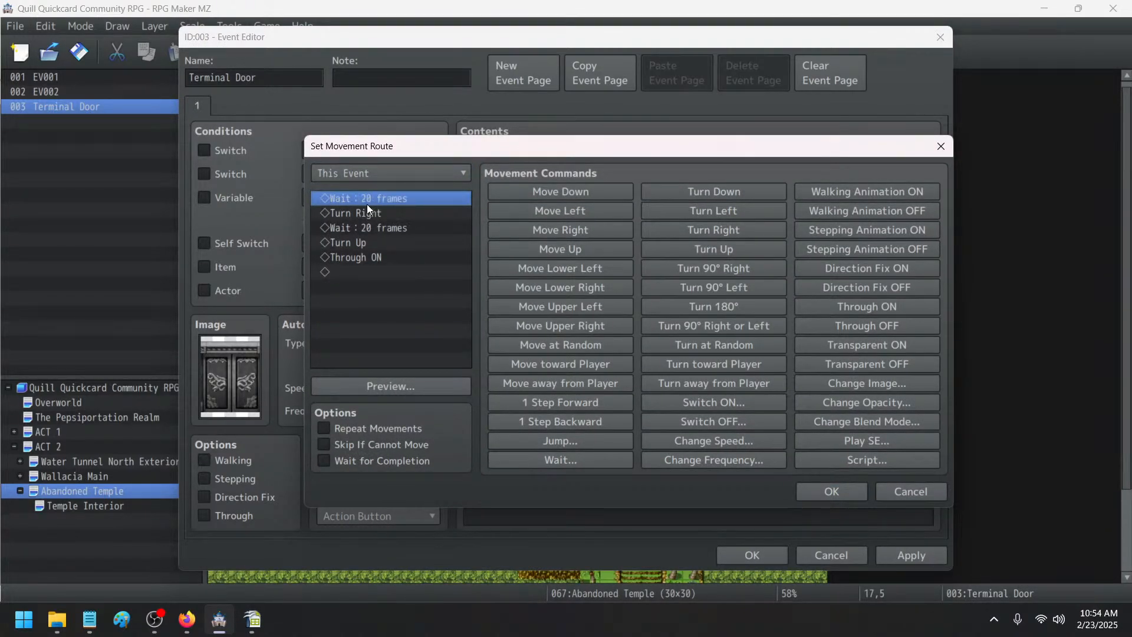
key(Delete)
key(Delete)
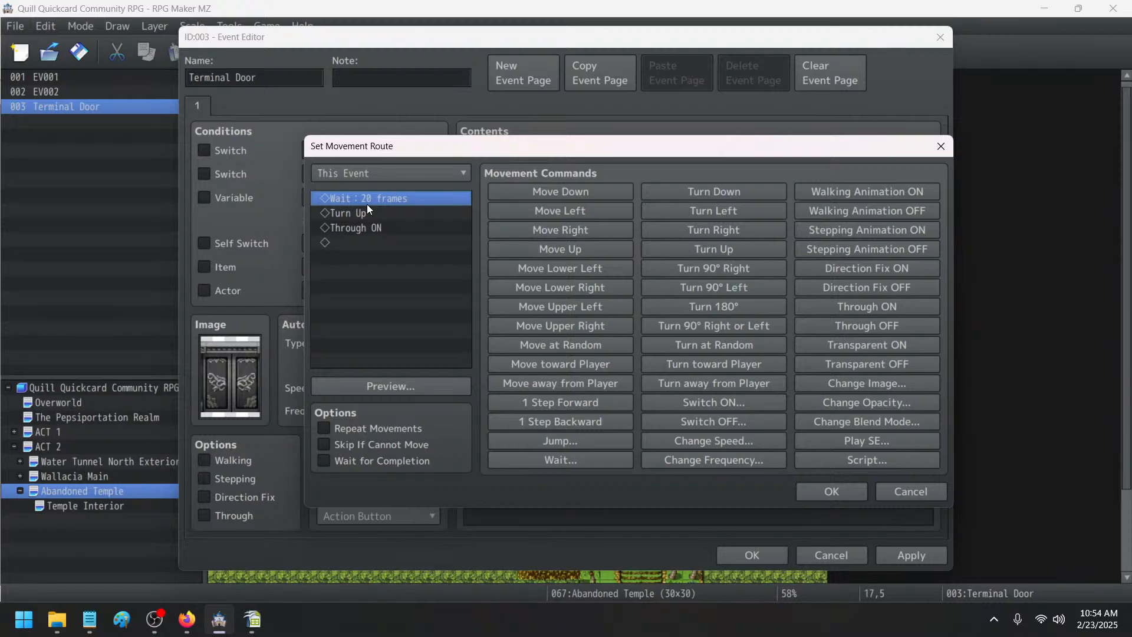
key(Delete)
key(Delete)
click(831, 493)
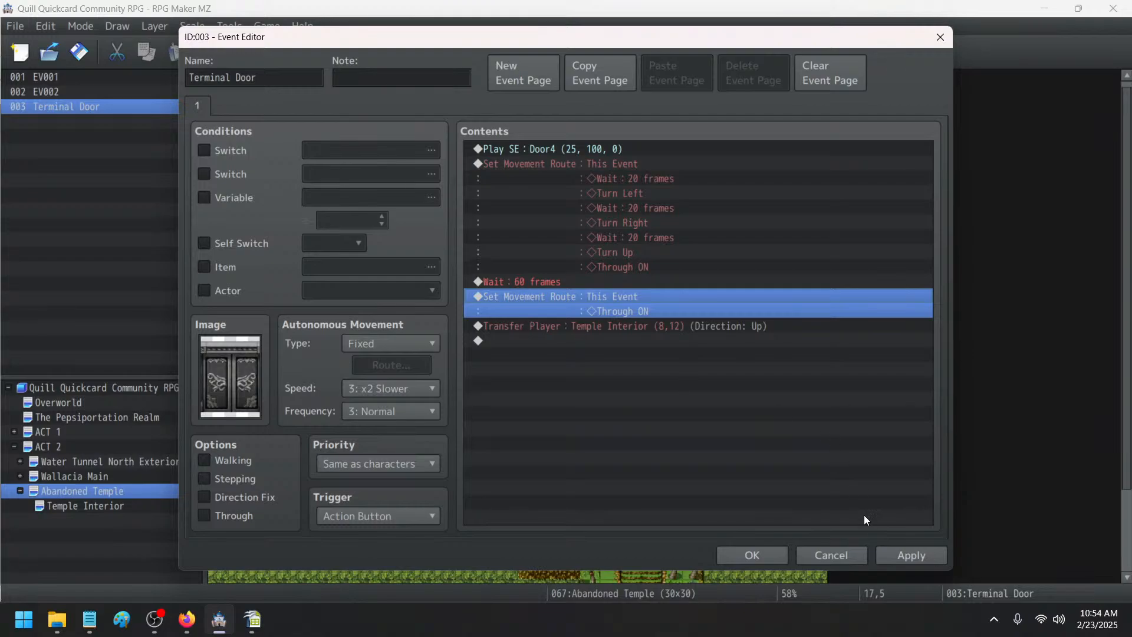
double_click(580, 306)
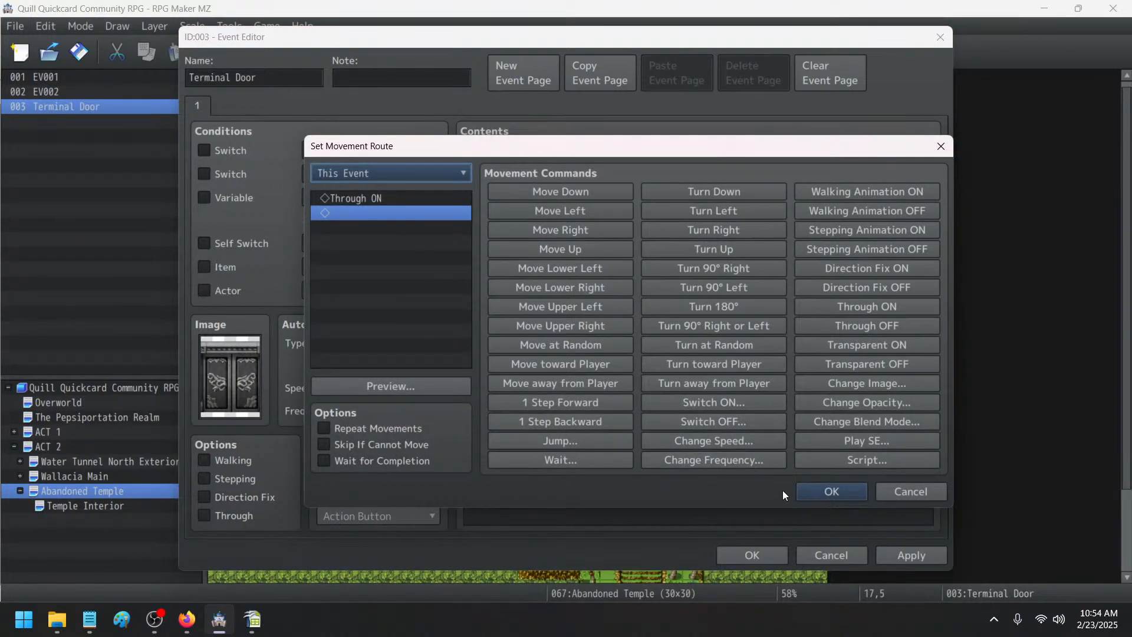
click(806, 492)
- Paste another movement route before Transfer Player, target it at the Player, add Move Up, and apply the changes
click(593, 326)
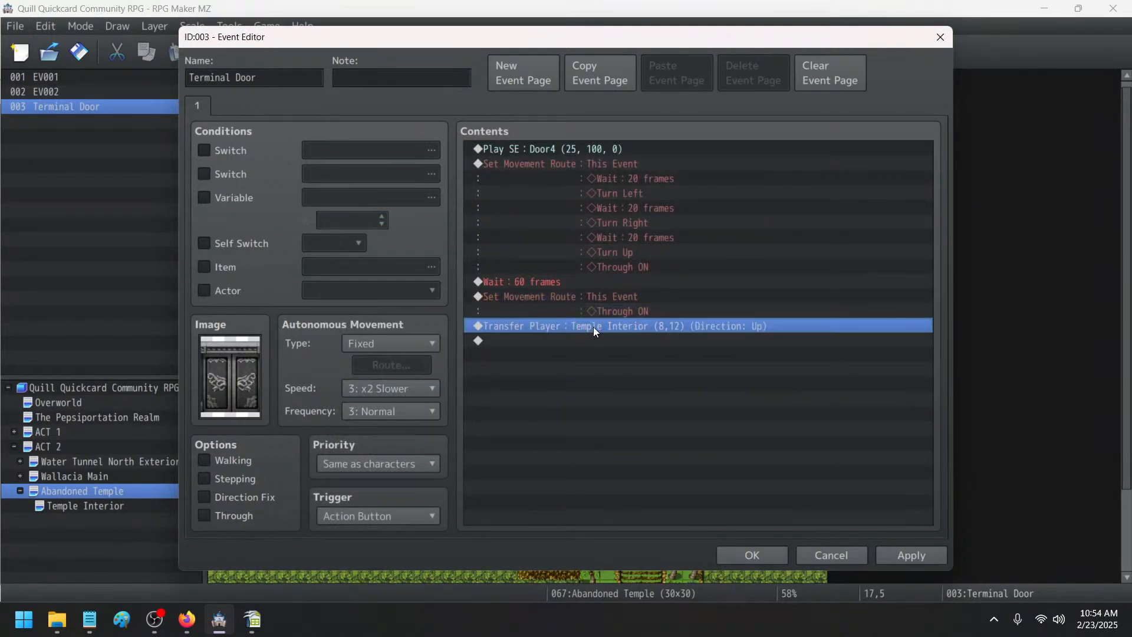
key(ctrl+v)
double_click(589, 326)
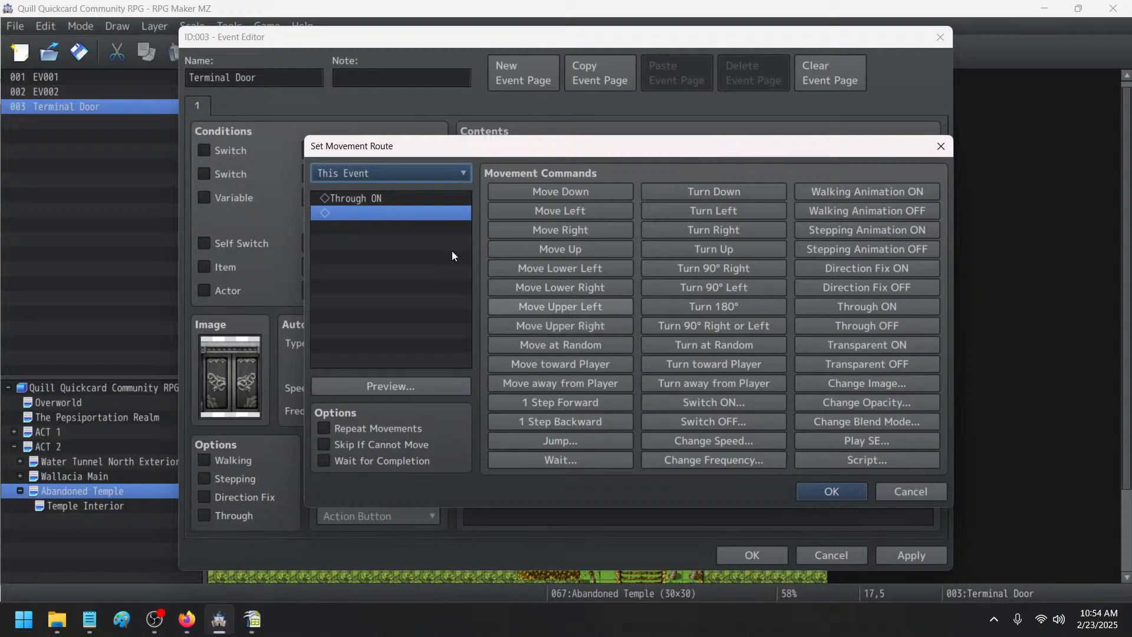
click(341, 177)
click(340, 191)
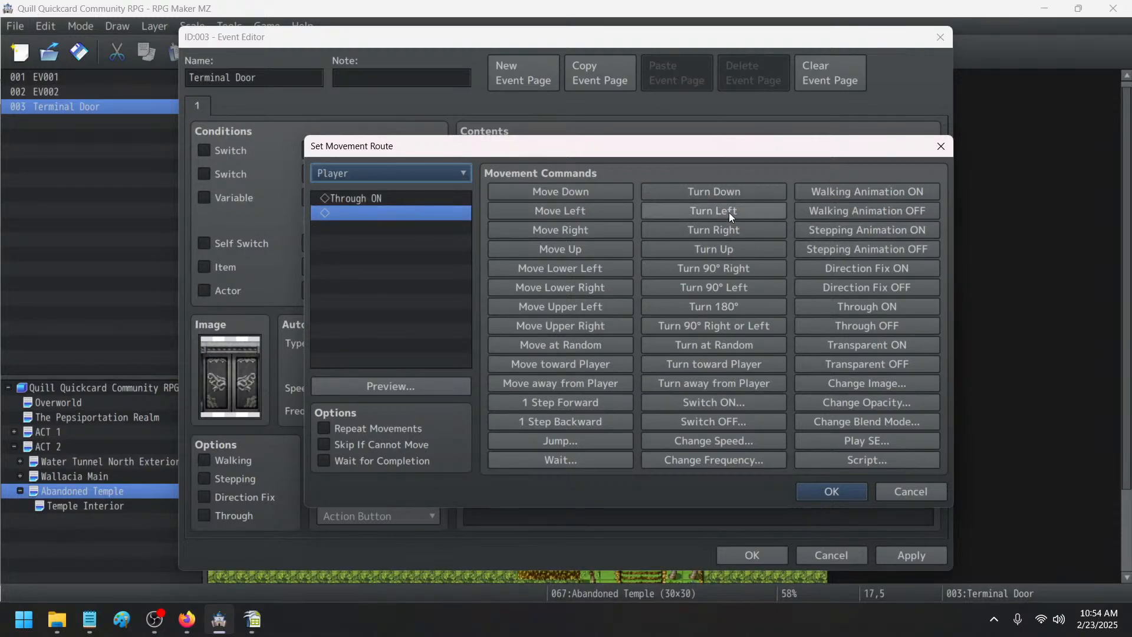
click(594, 245)
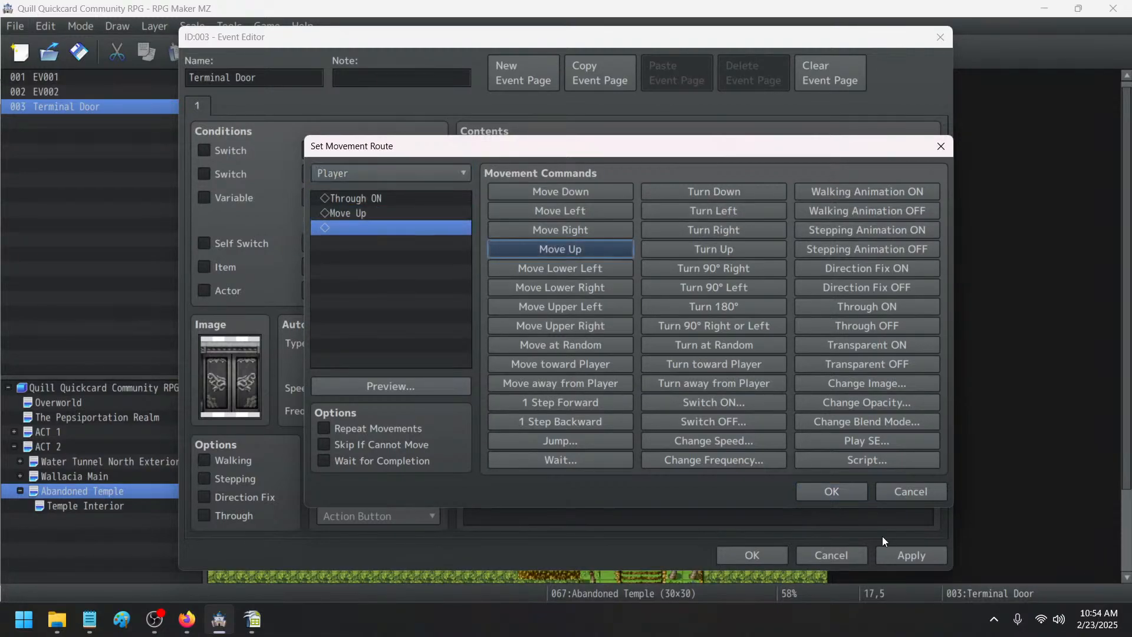
click(840, 490)
click(915, 555)
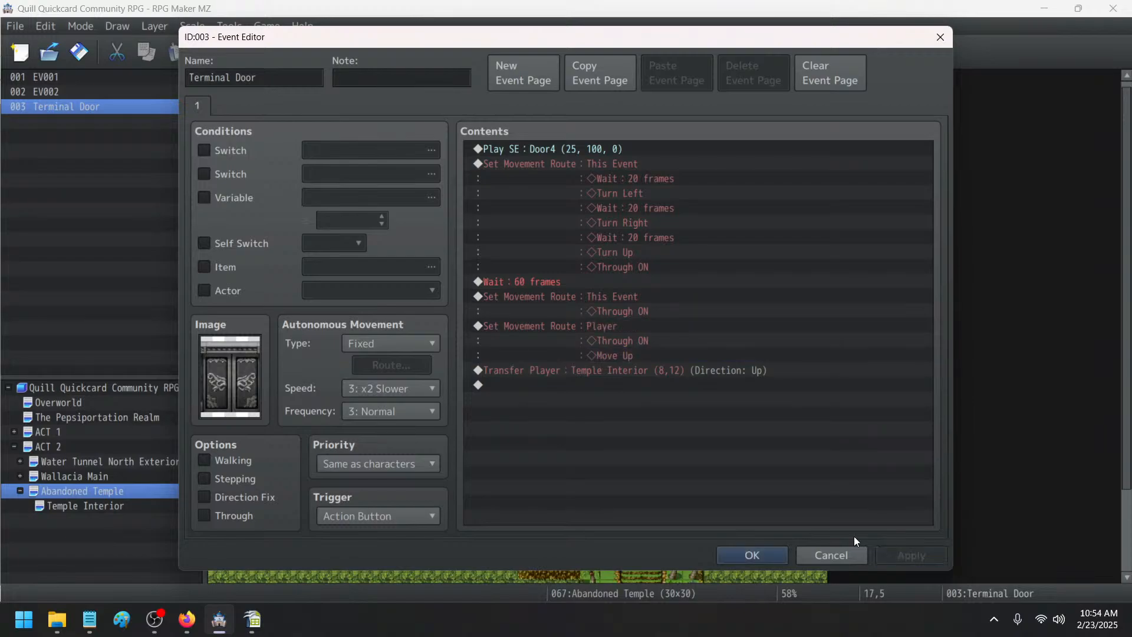
- Remove Through ON from the Player's movement route and accept the Terminal Door event
double_click(593, 324)
click(338, 192)
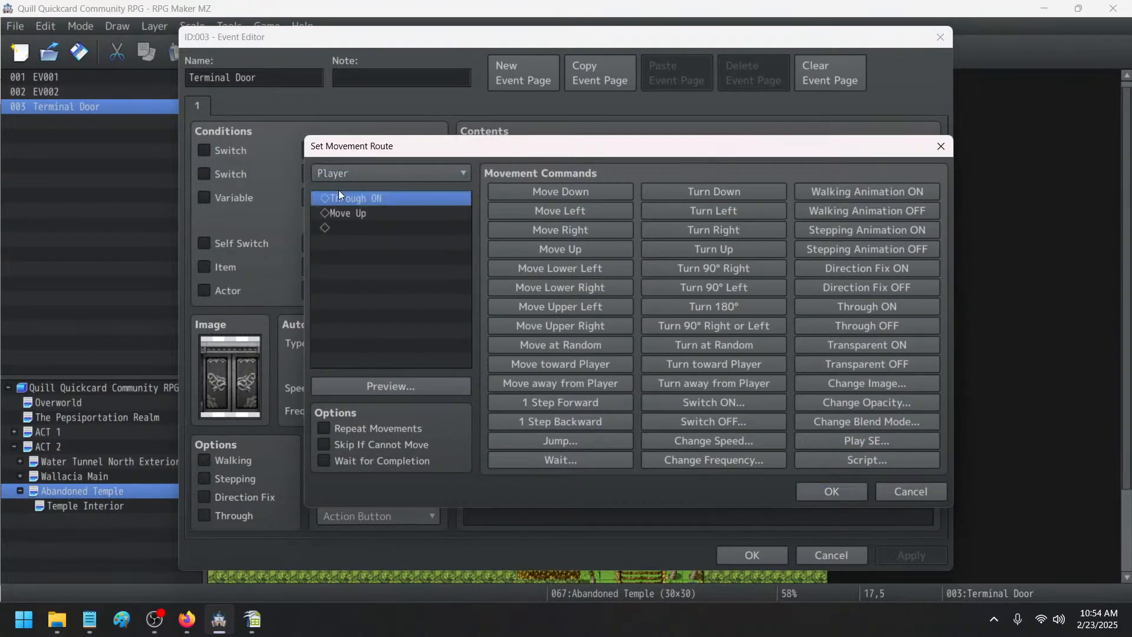
key(Delete)
click(832, 491)
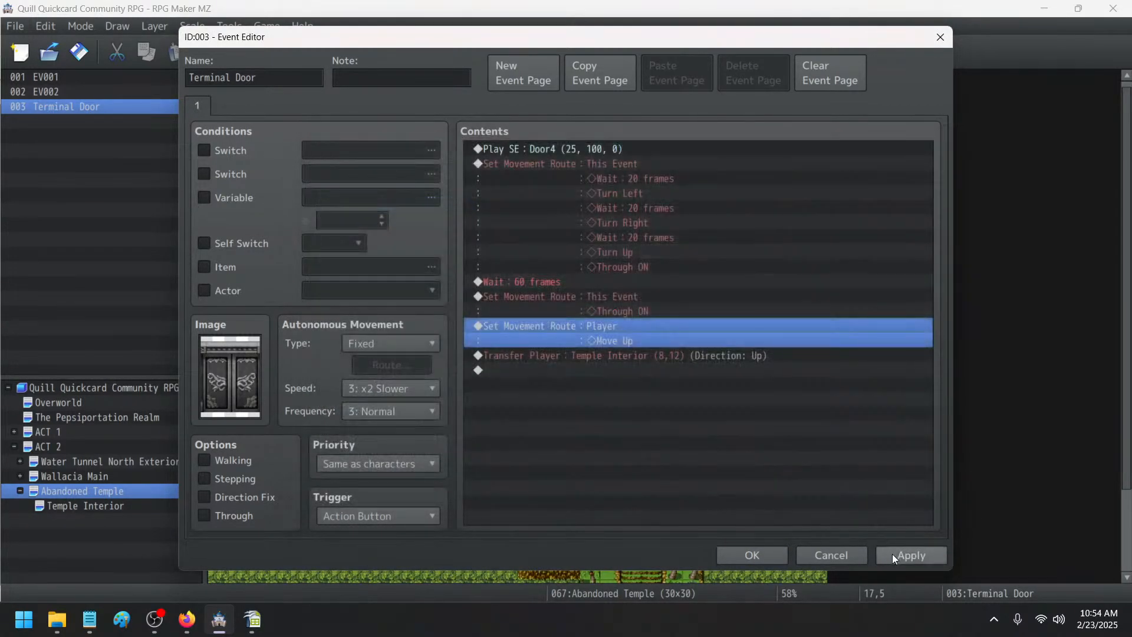
click(893, 554)
click(751, 555)
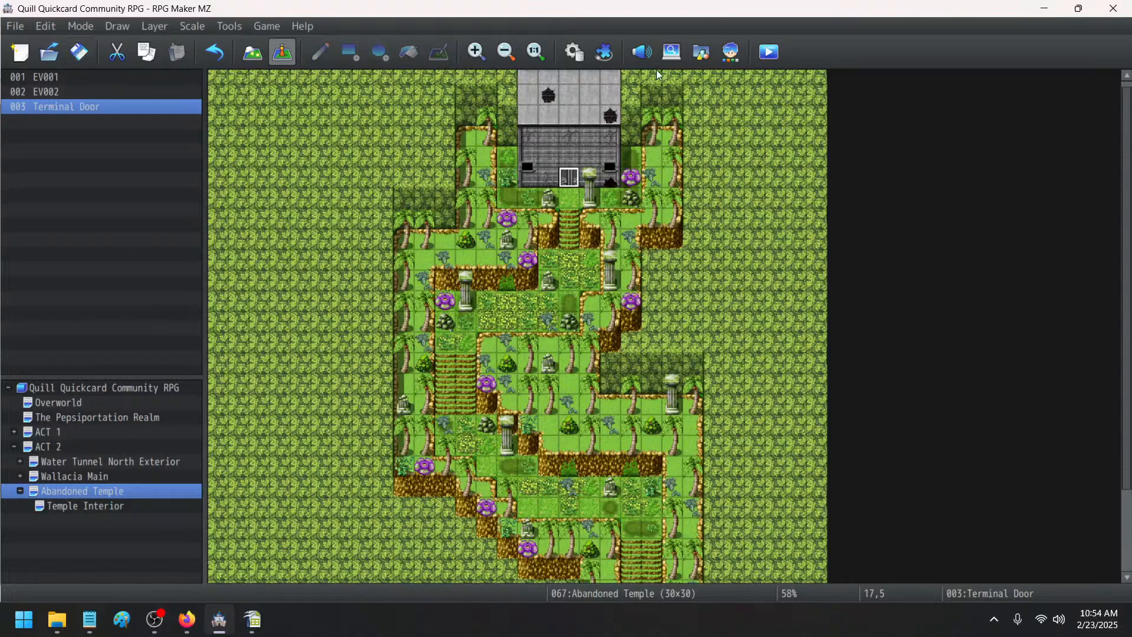
- Start a playtest from the existing save and travel across the overworld from Wallacia to the Abandoned Temple
click(770, 54)
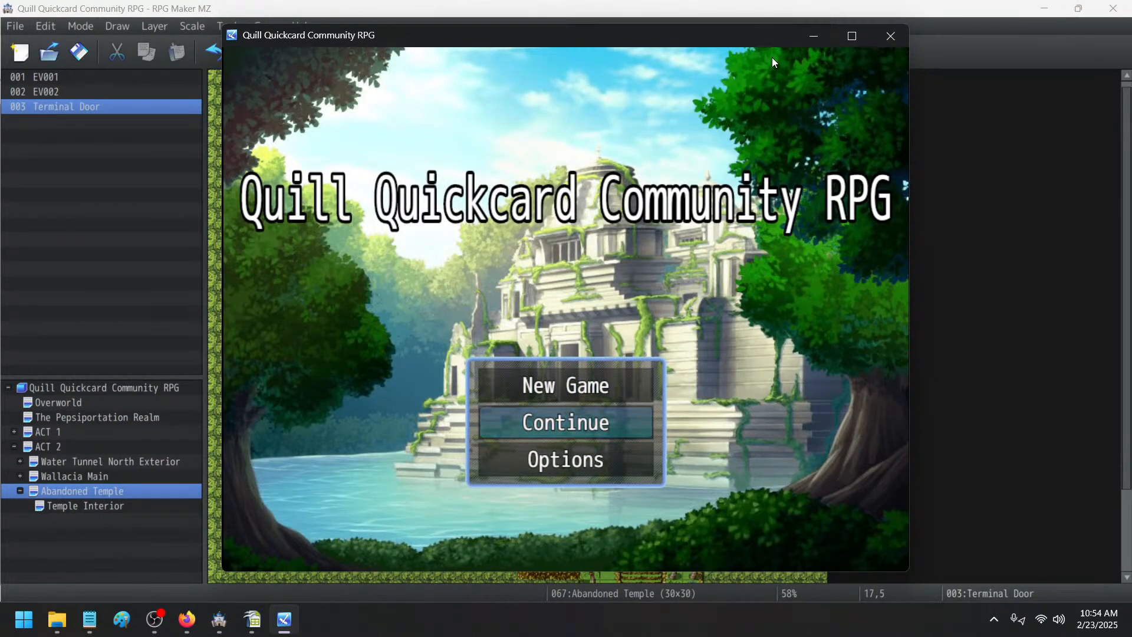
key(Return)
key(Return)
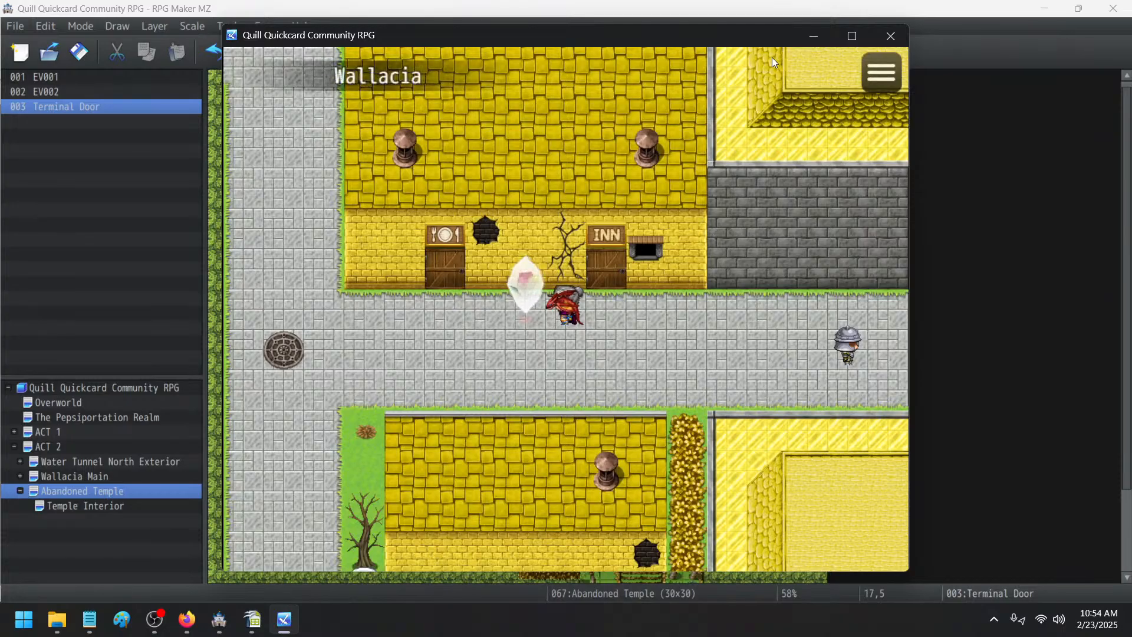
key(Right)
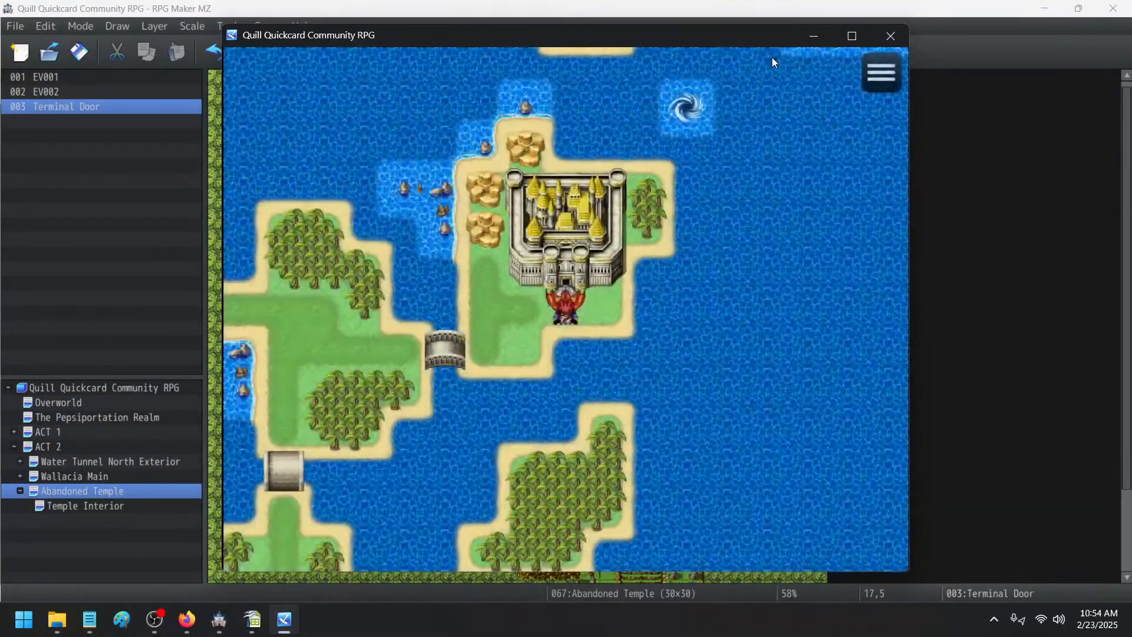
key(Left)
key(Down)
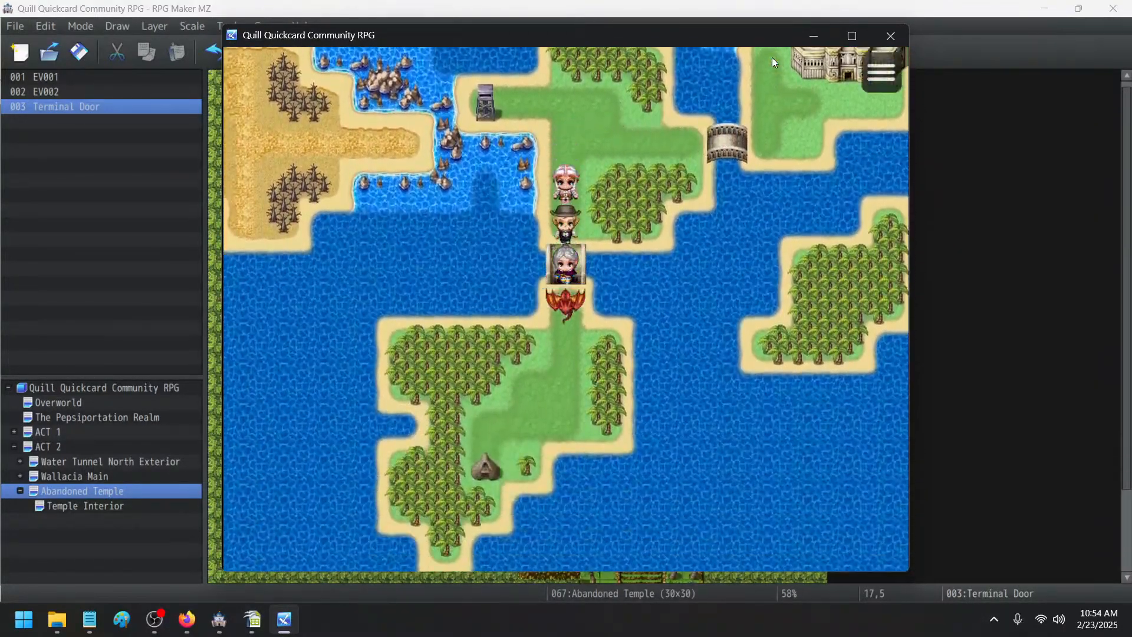
key(Left)
key(Down)
key(Left)
key(Down)
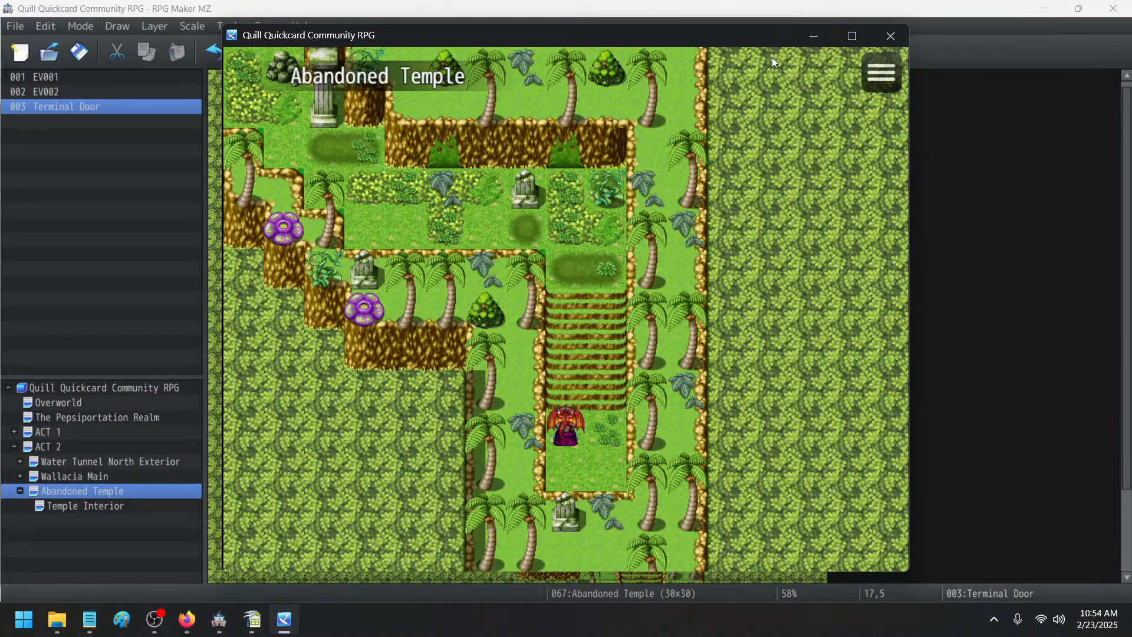
- Walk up the Abandoned Temple path, test the door sequence into Temple Interior, and end the playtest
key(Up)
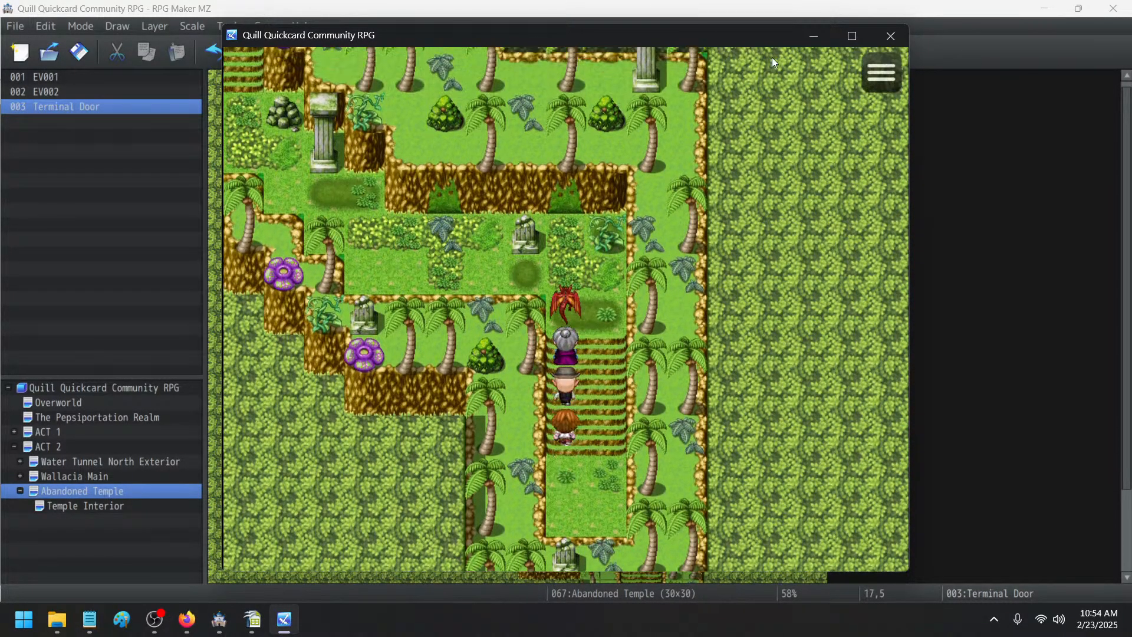
key(Left)
key(Up)
key(Left)
key(Up)
key(Up)
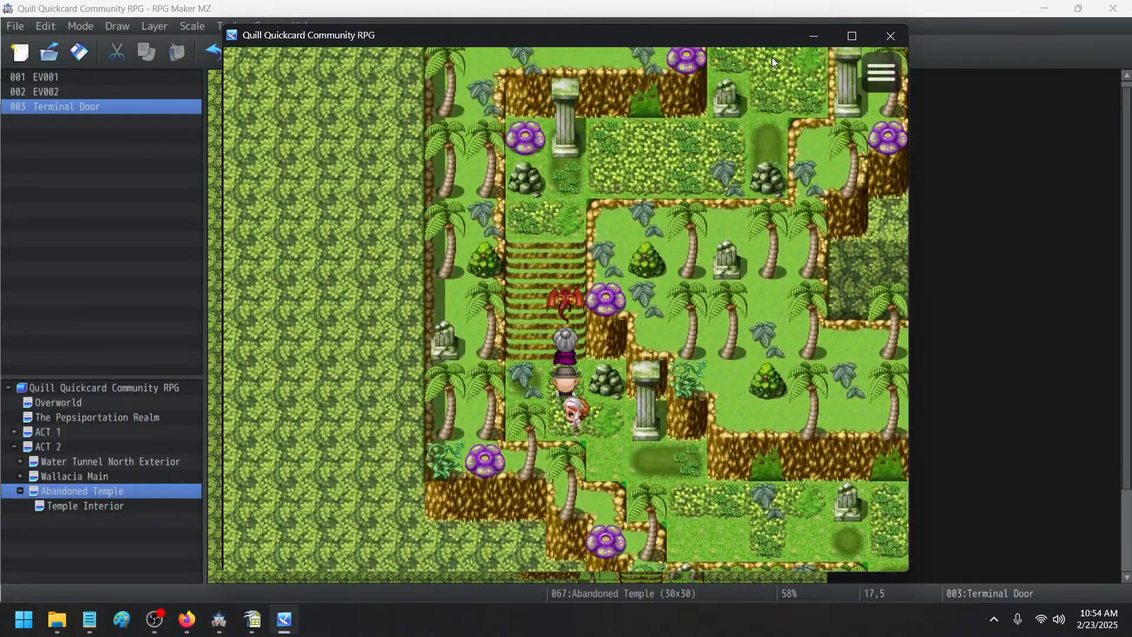
key(Left)
key(Up)
key(Right)
key(Up)
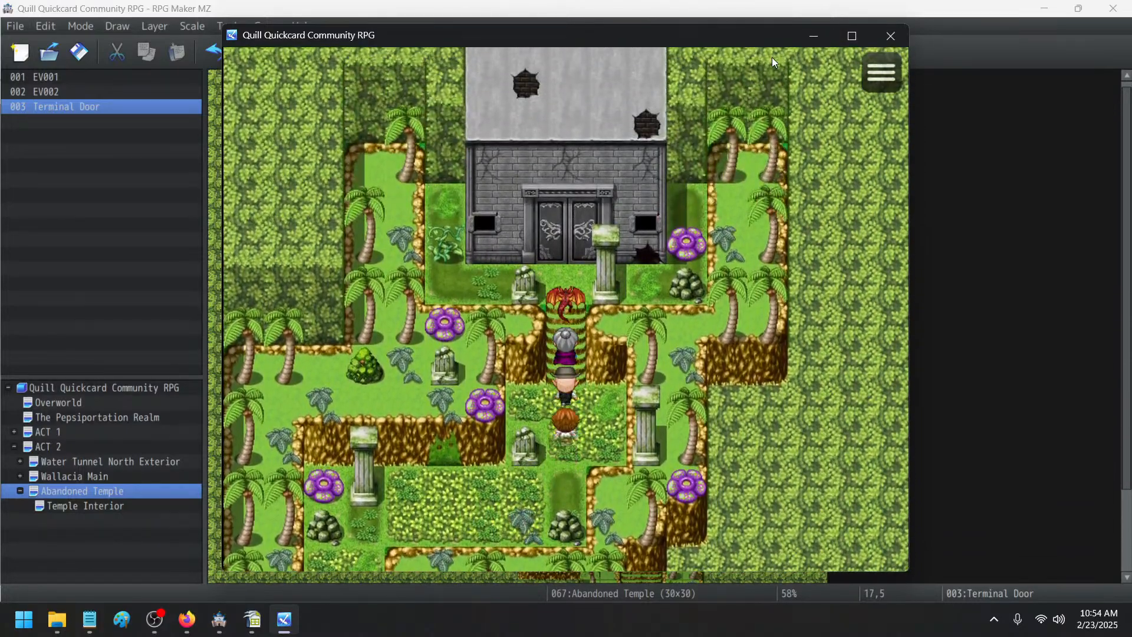
key(Up)
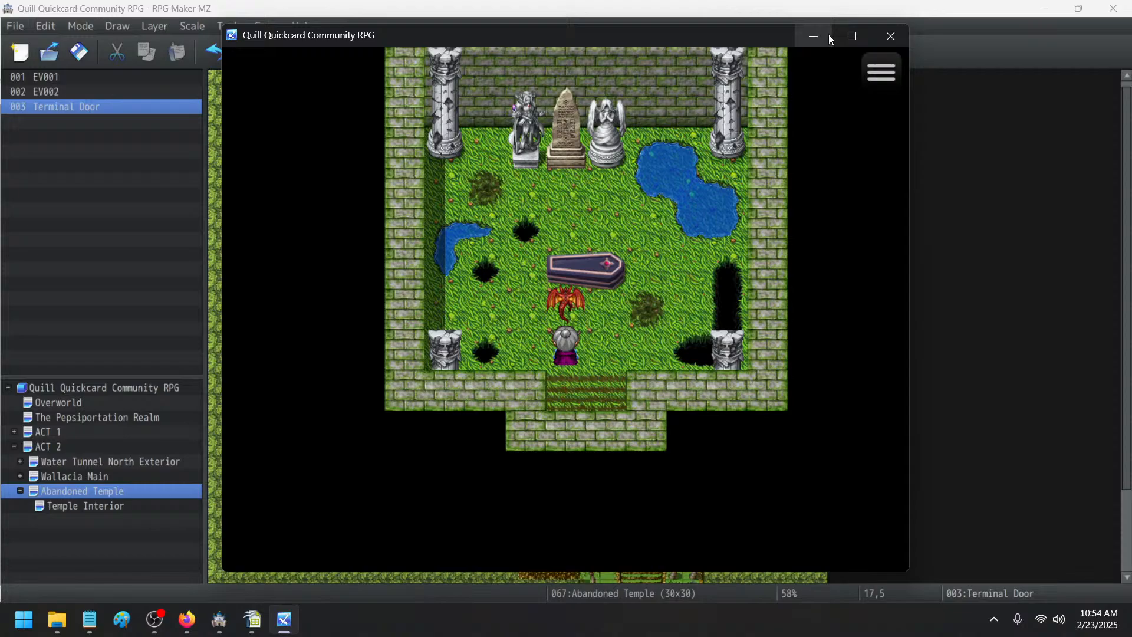
click(896, 38)
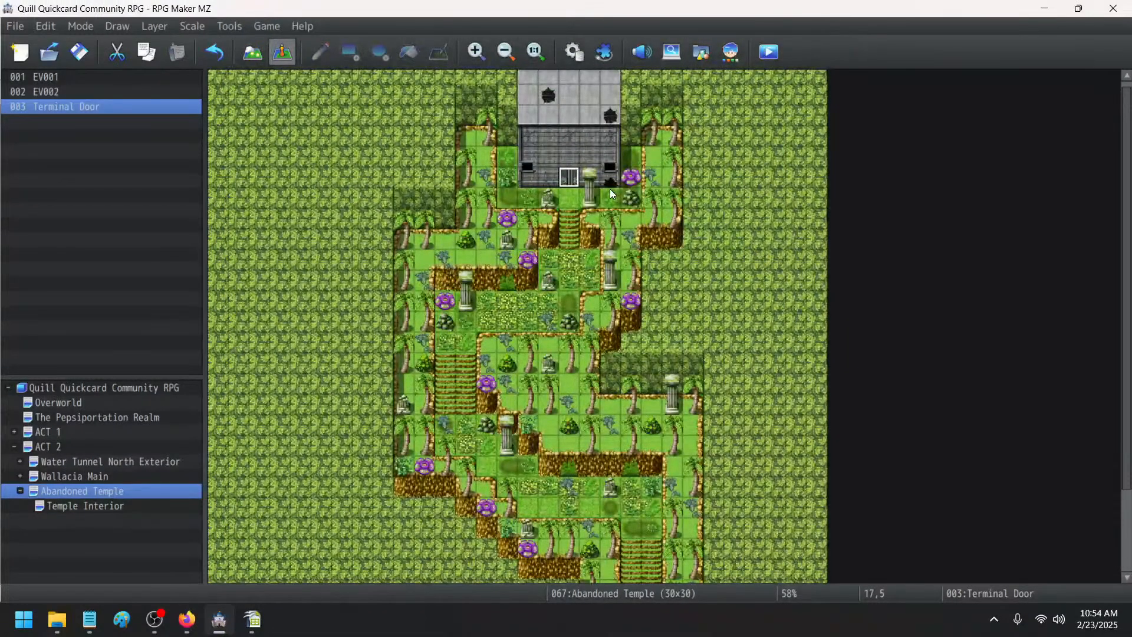
- Review the Terminal Door's movement commands and !$Gate2 image frames, keep the closed door frame, and accept the event
double_click(563, 178)
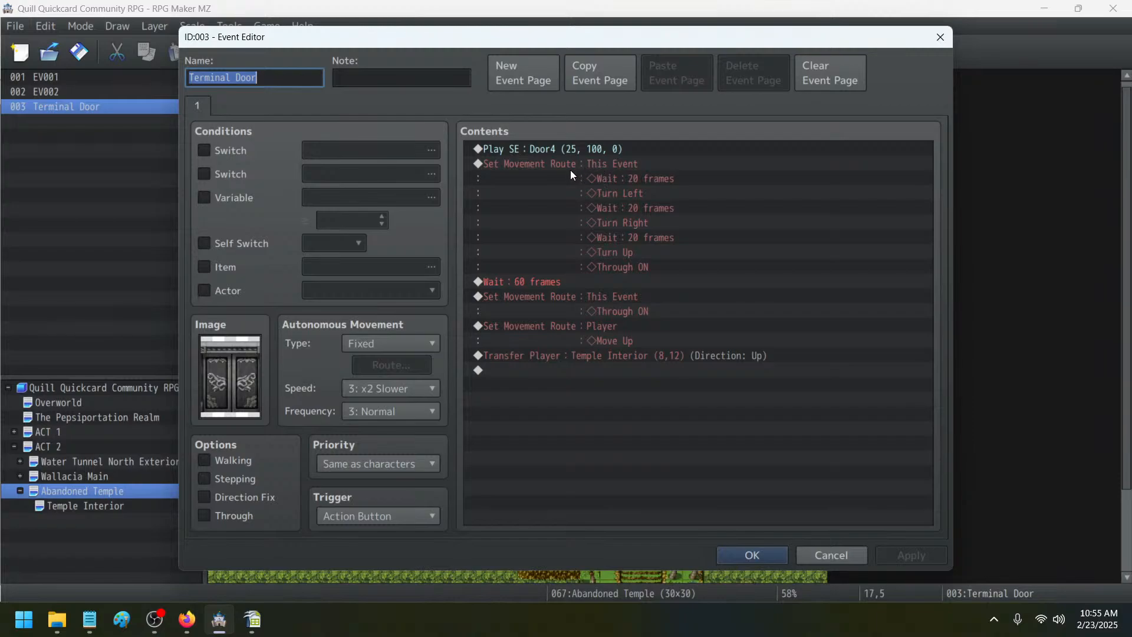
click(606, 190)
click(605, 227)
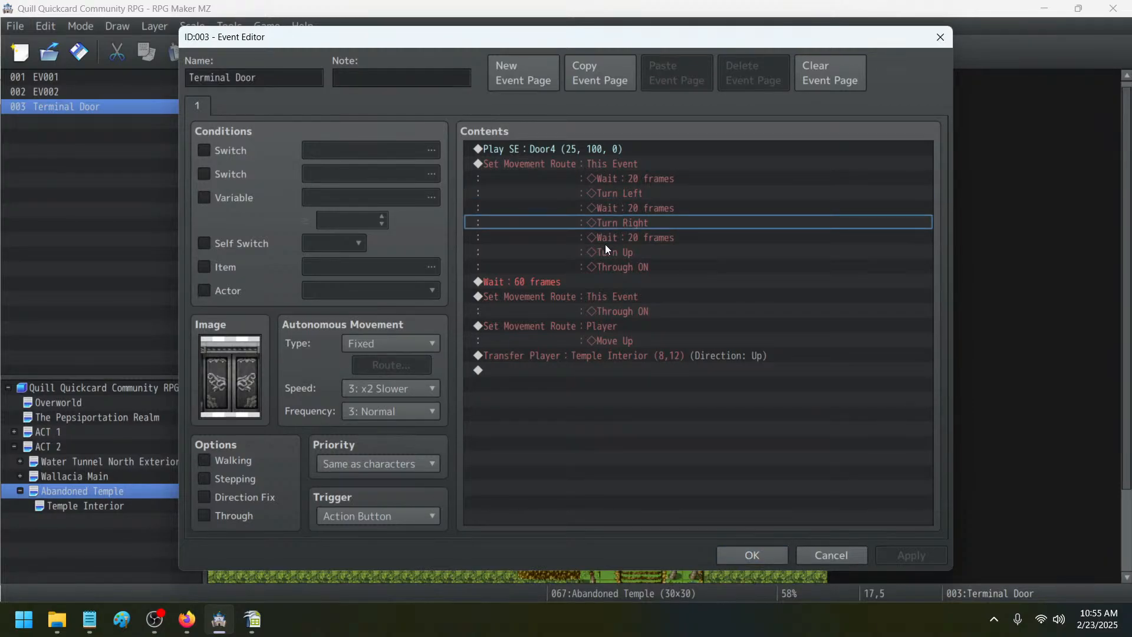
click(605, 246)
double_click(240, 374)
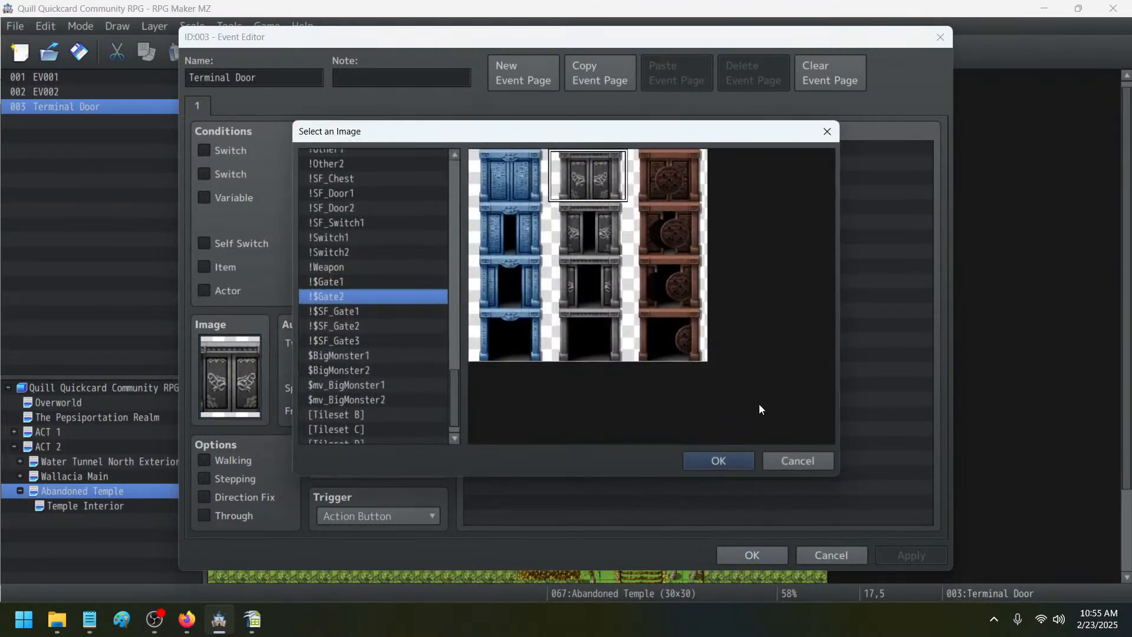
click(717, 460)
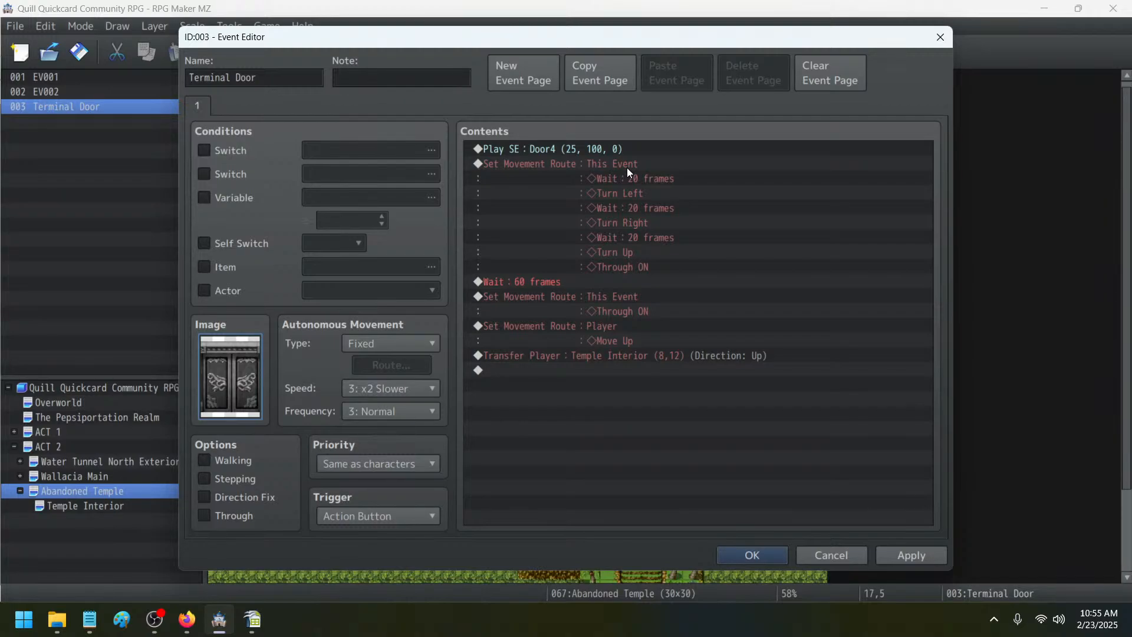
click(625, 253)
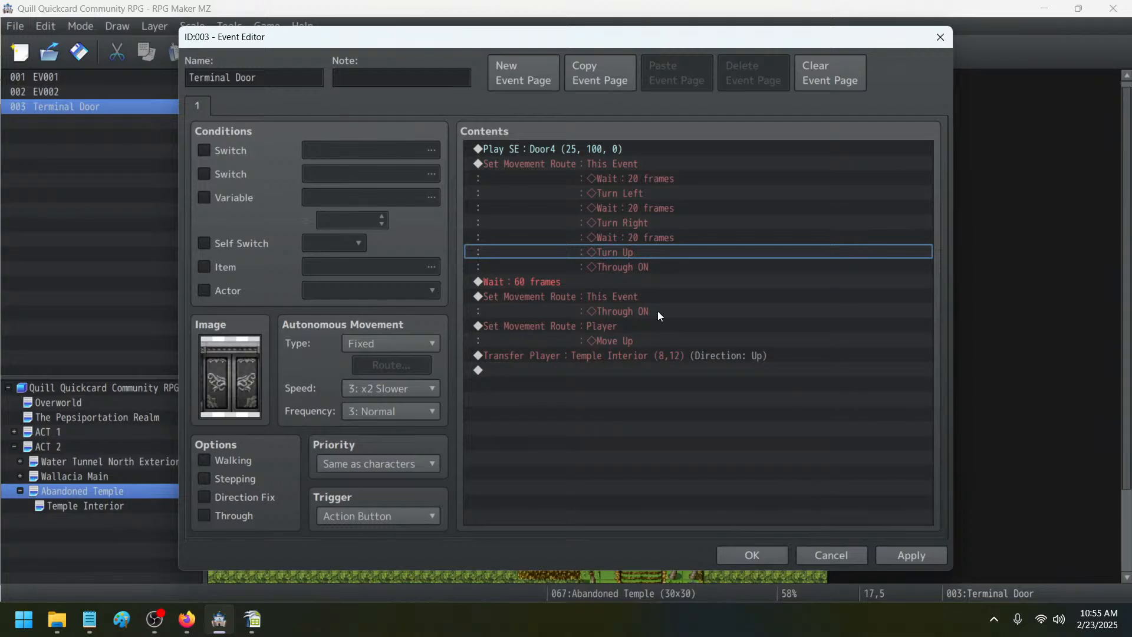
click(904, 555)
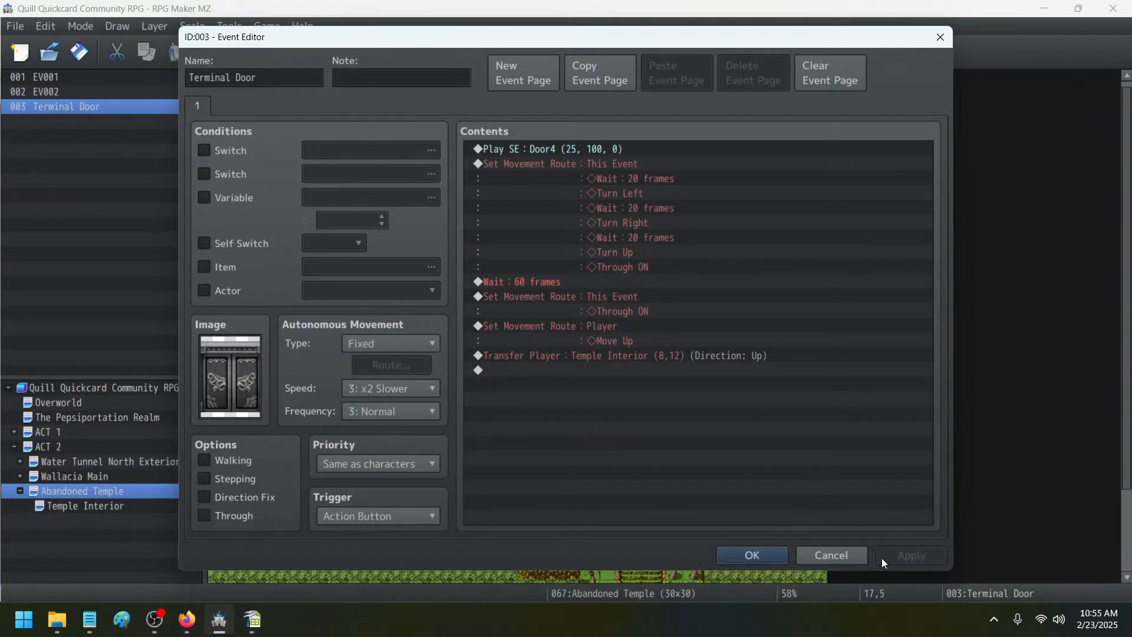
click(761, 556)
- Start a playtest from the existing save and cross the overworld from Wallacia southwest to the Abandoned Temple
click(767, 50)
key(Return)
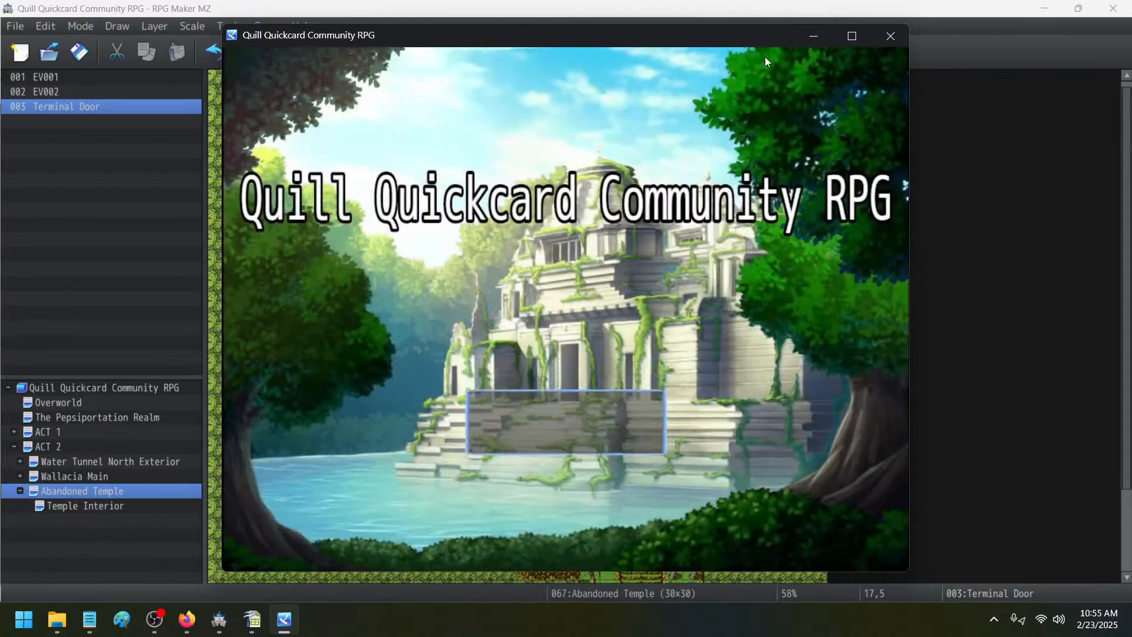
key(Return)
key(Return)
key(Right)
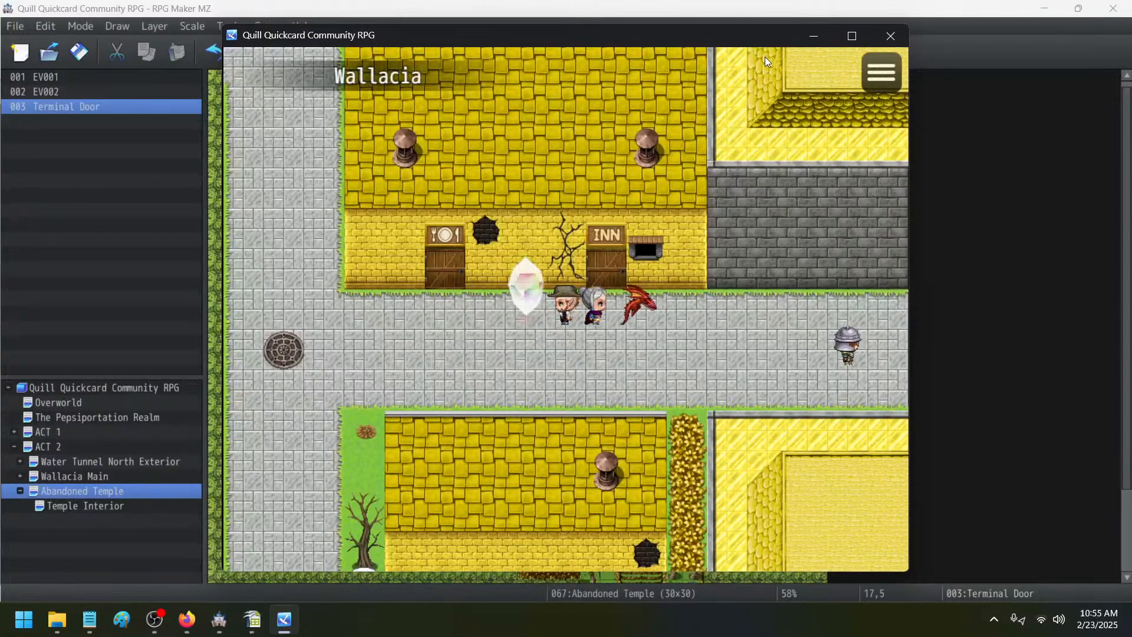
key(ctrl+Left)
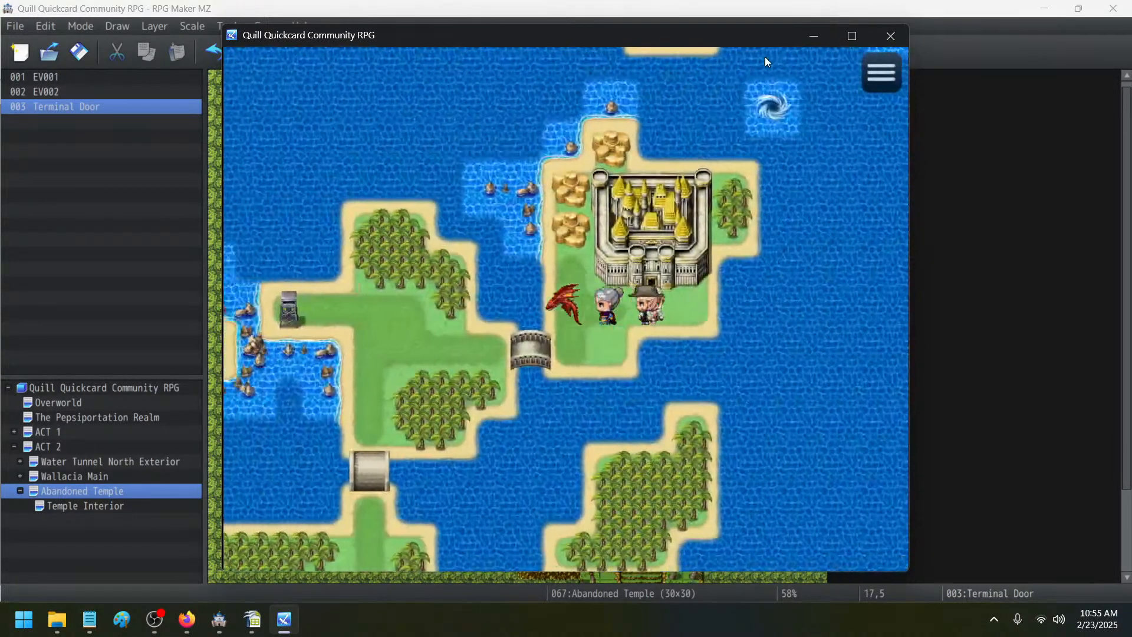
key(Down)
key(Down)
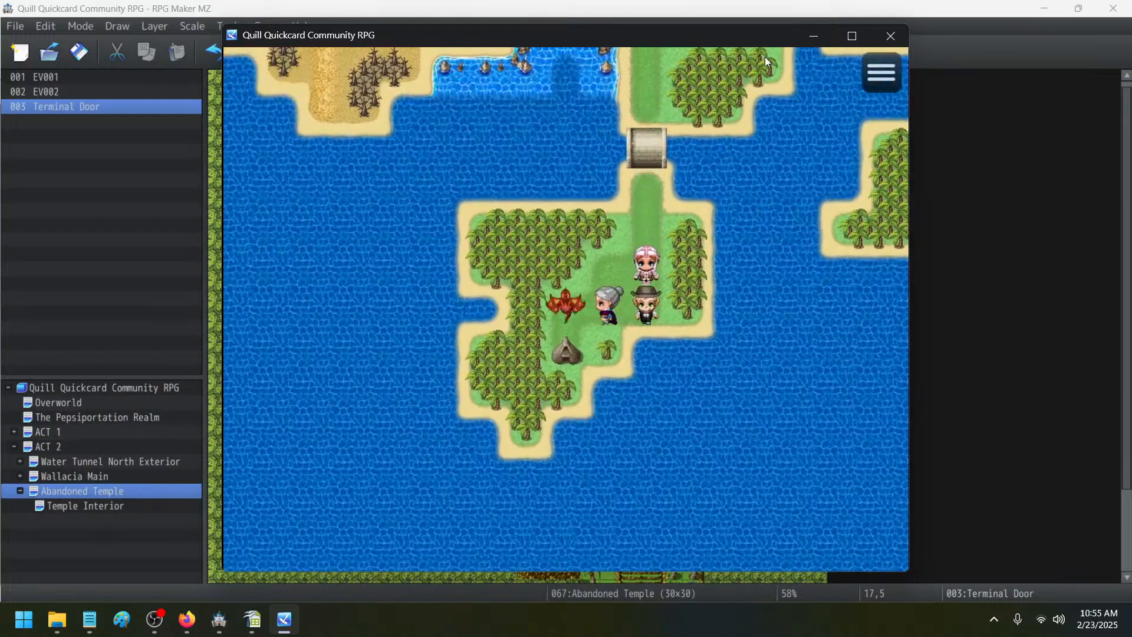
- Walk up the Abandoned Temple path, go through the closed-frame door into Temple Interior, and end the playtest
key(Up)
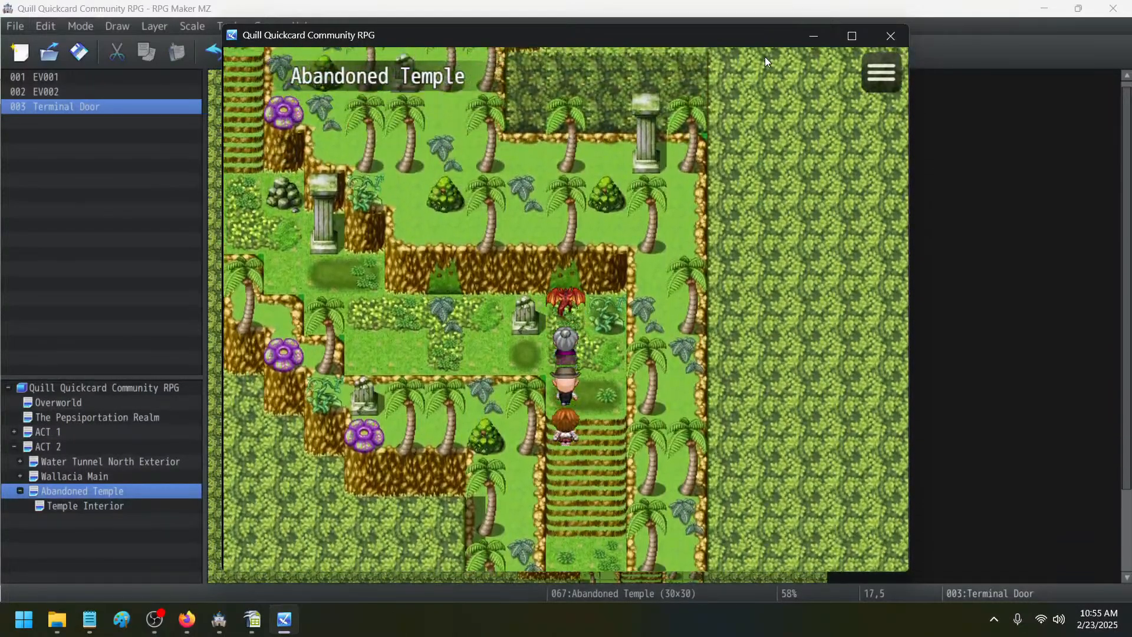
key(Up)
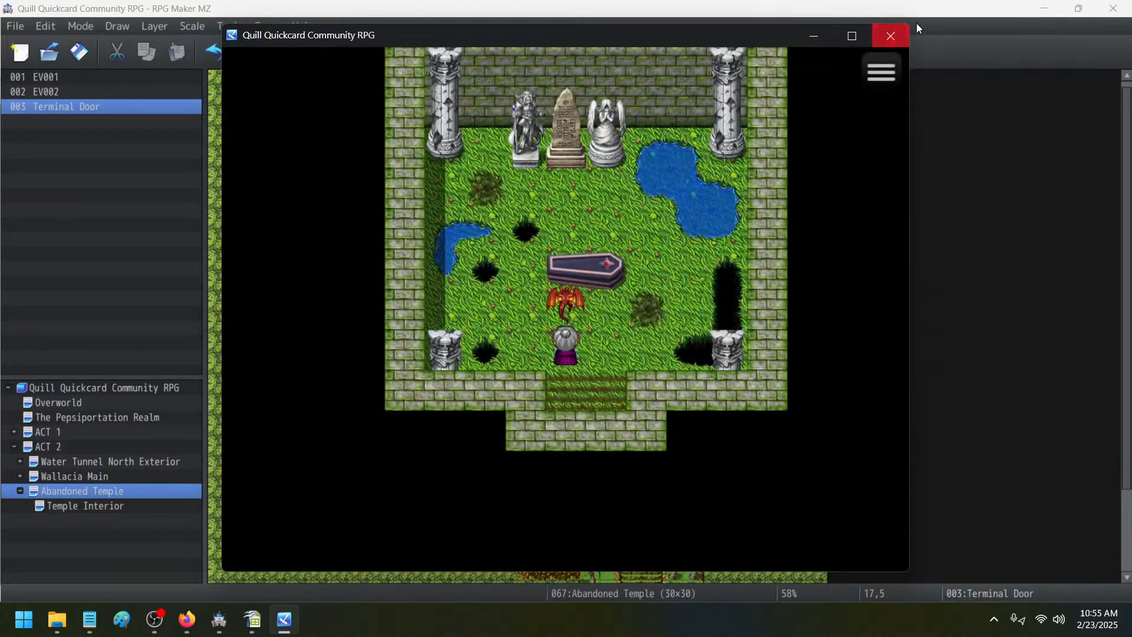
click(891, 36)
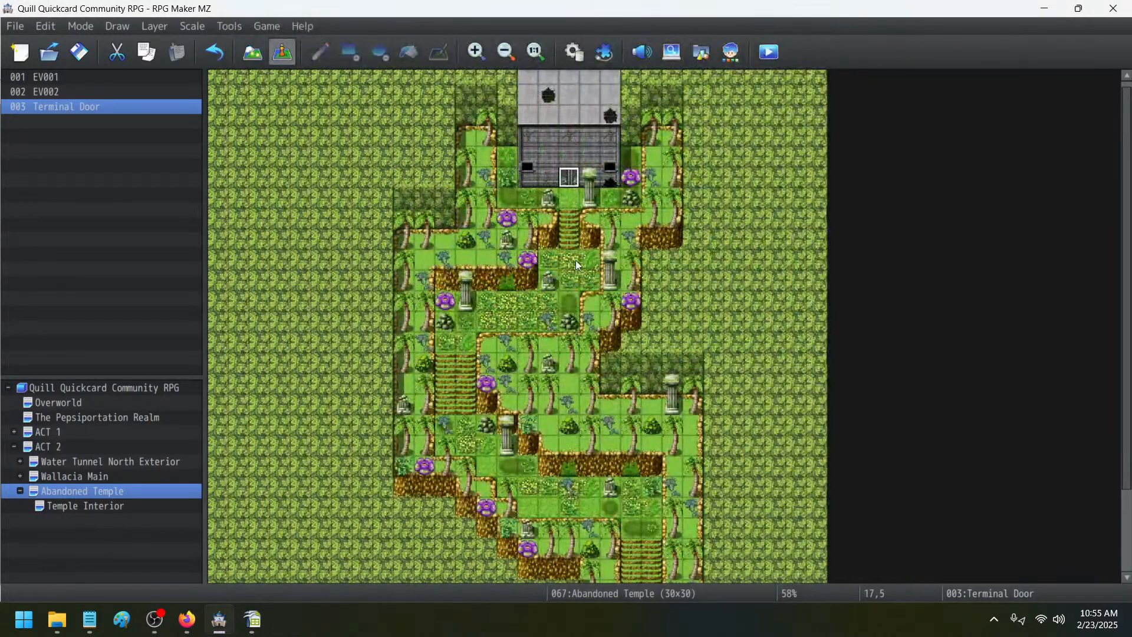
- Change the Terminal Door's image to the partly open gray gate, third frame down in !$Gate2
double_click(569, 178)
double_click(239, 380)
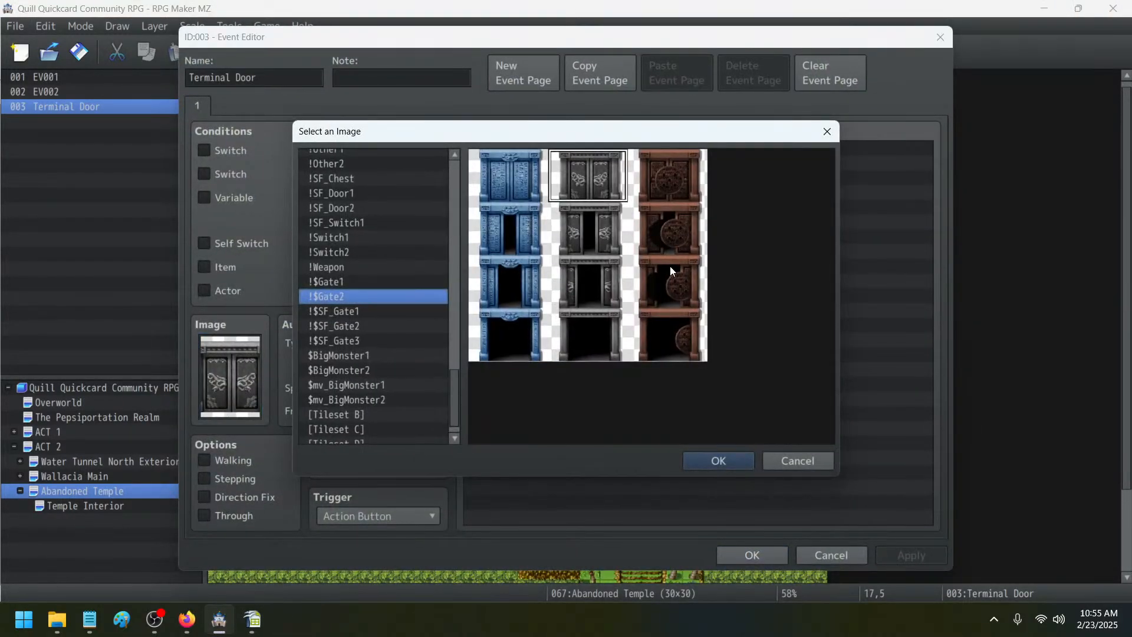
click(615, 291)
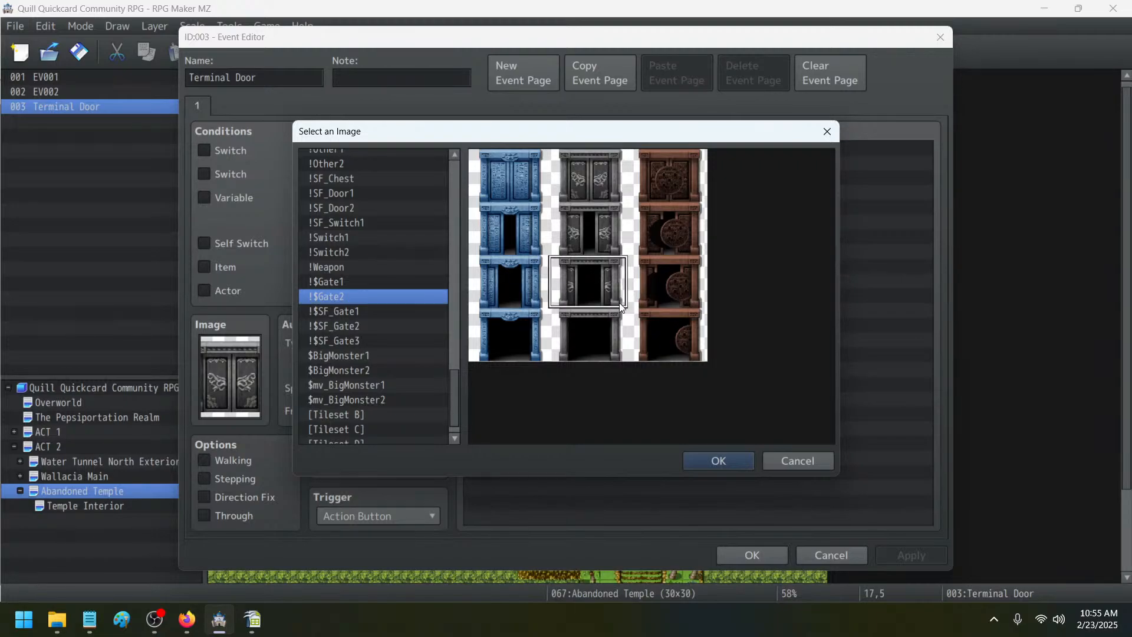
click(691, 465)
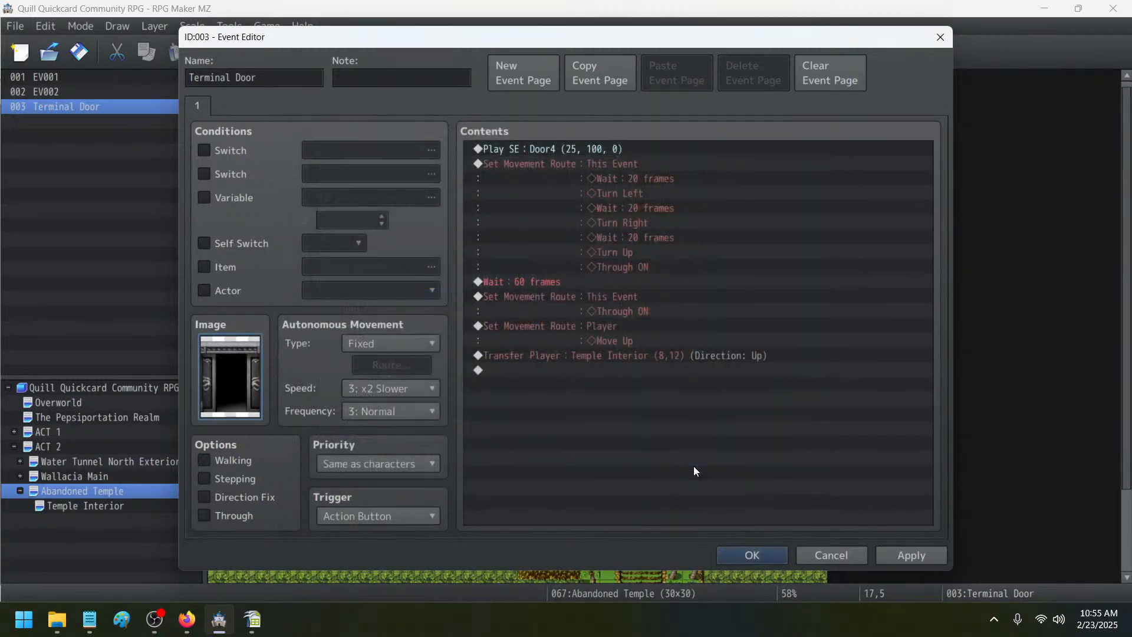
- Enable Wait for Completion on the Terminal Door's first This Event movement route and accept the event
double_click(562, 162)
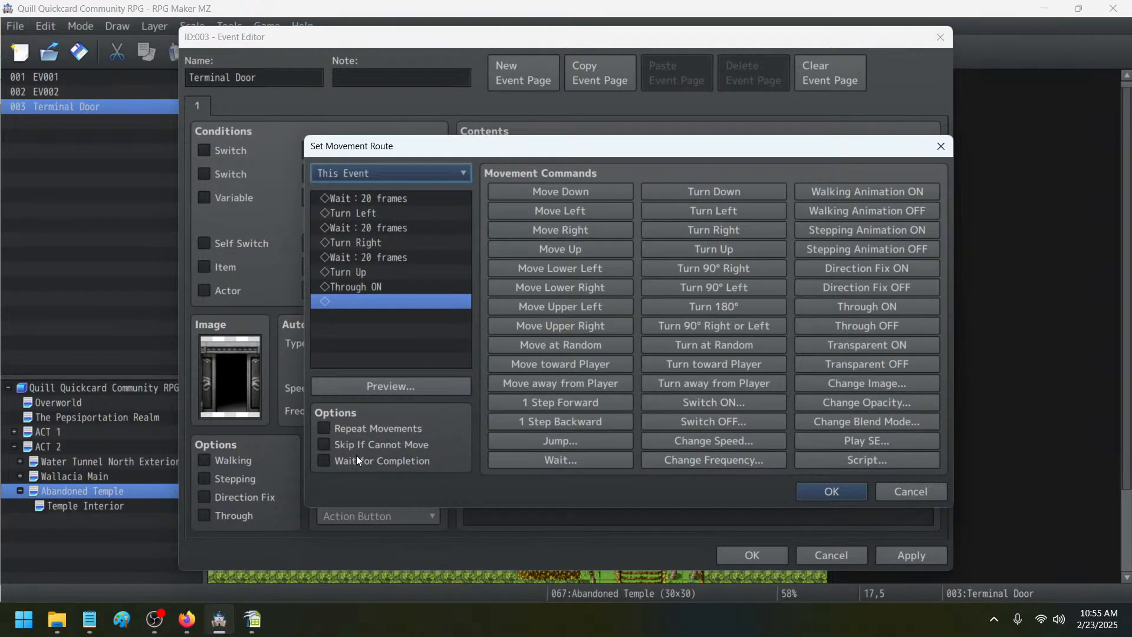
click(355, 458)
click(824, 489)
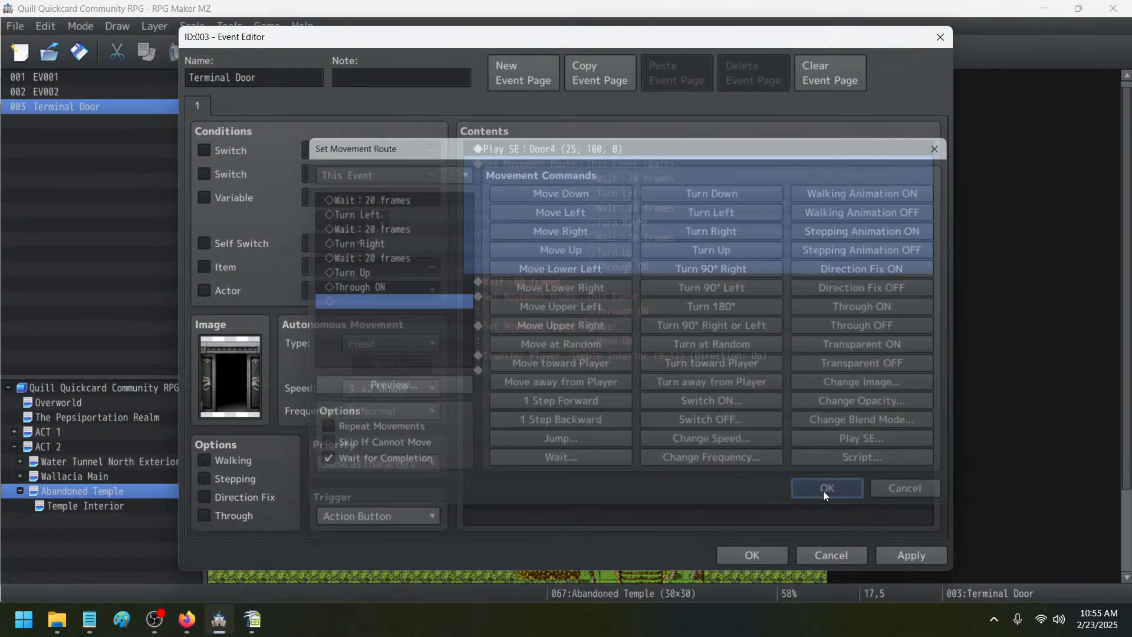
click(752, 554)
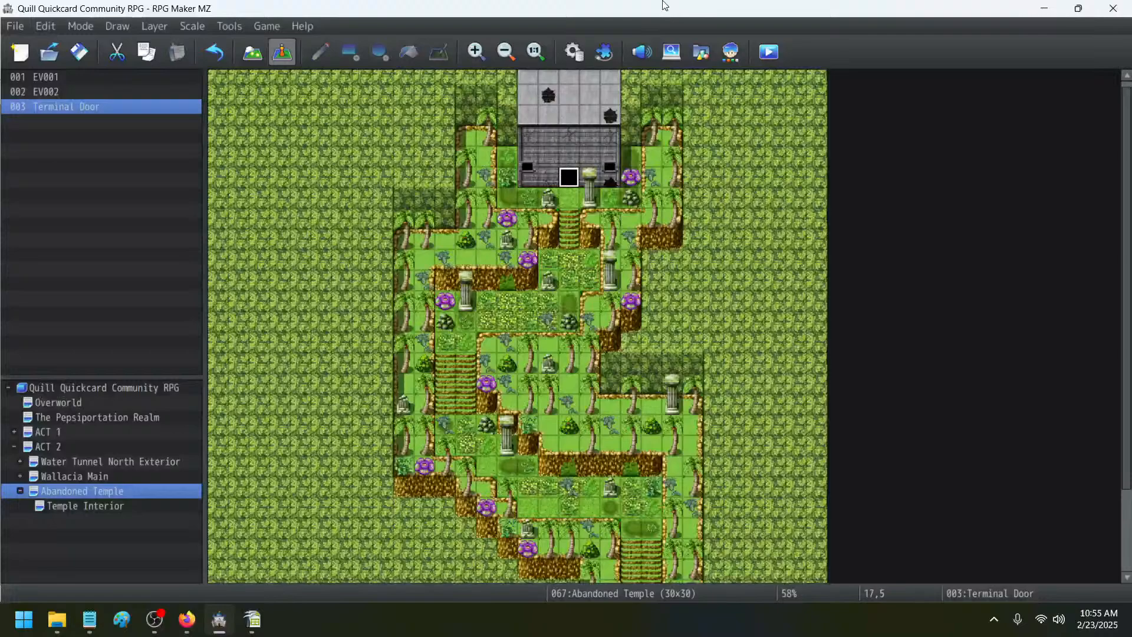
- Save the changes, playtest from File 1, and travel across the overworld from Wallacia into the Abandoned Temple map
click(774, 57)
click(535, 330)
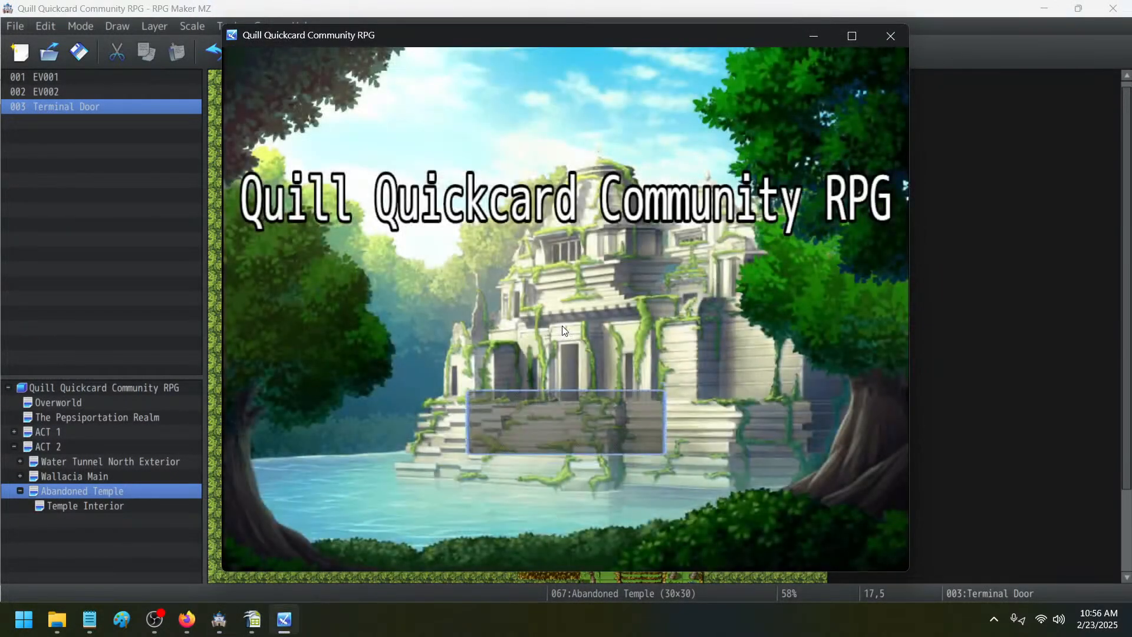
click(566, 420)
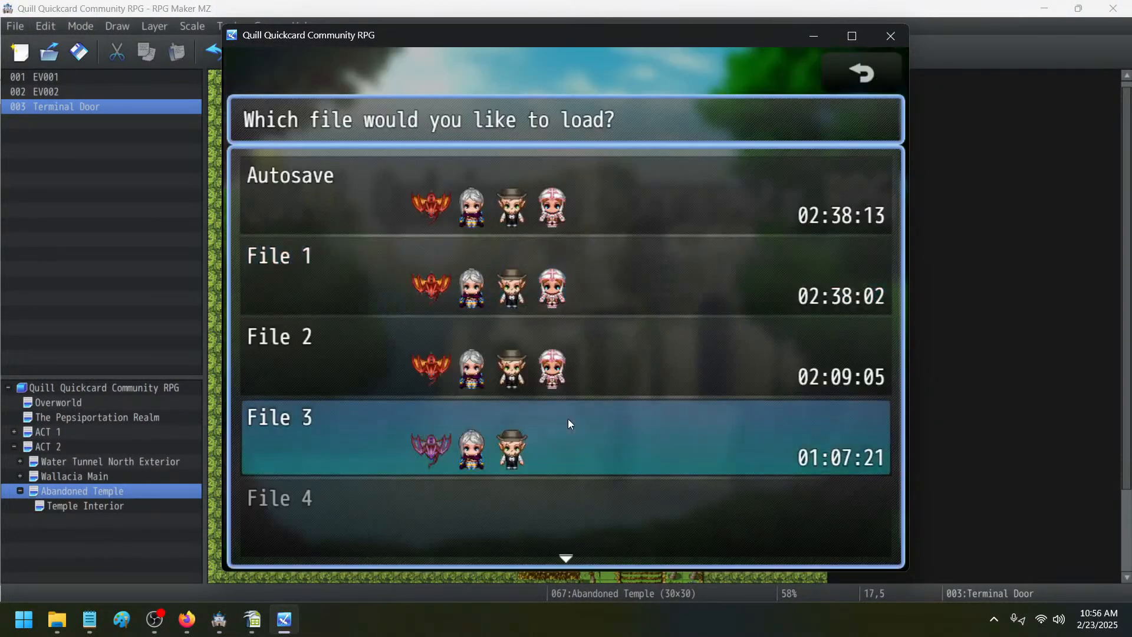
click(552, 253)
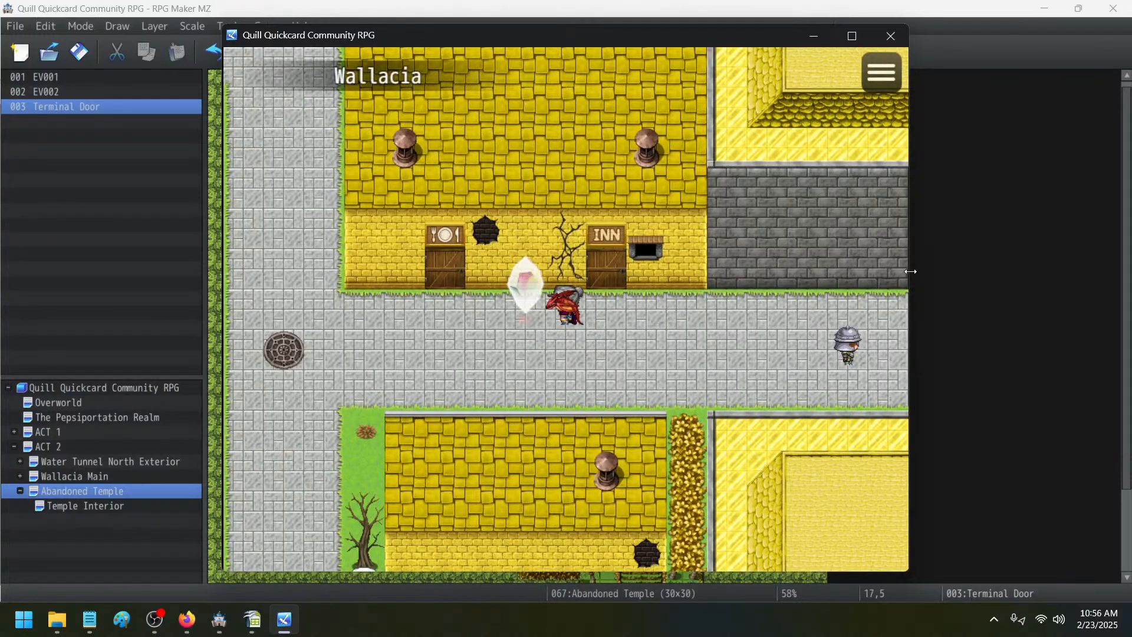
click(894, 312)
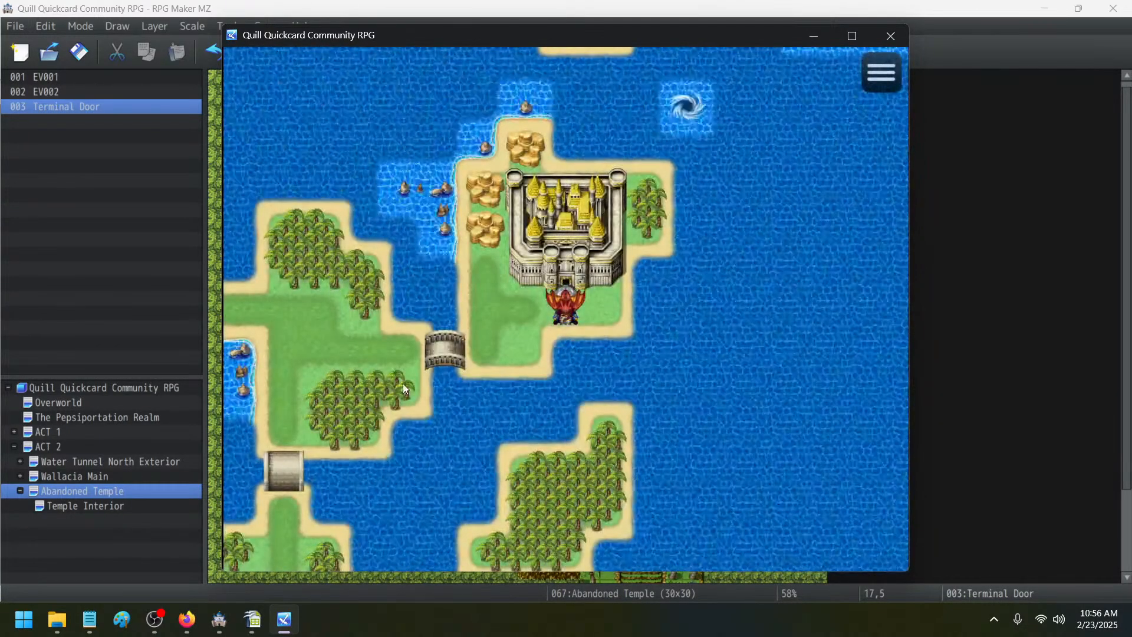
drag(335, 427, 526, 475)
click(530, 360)
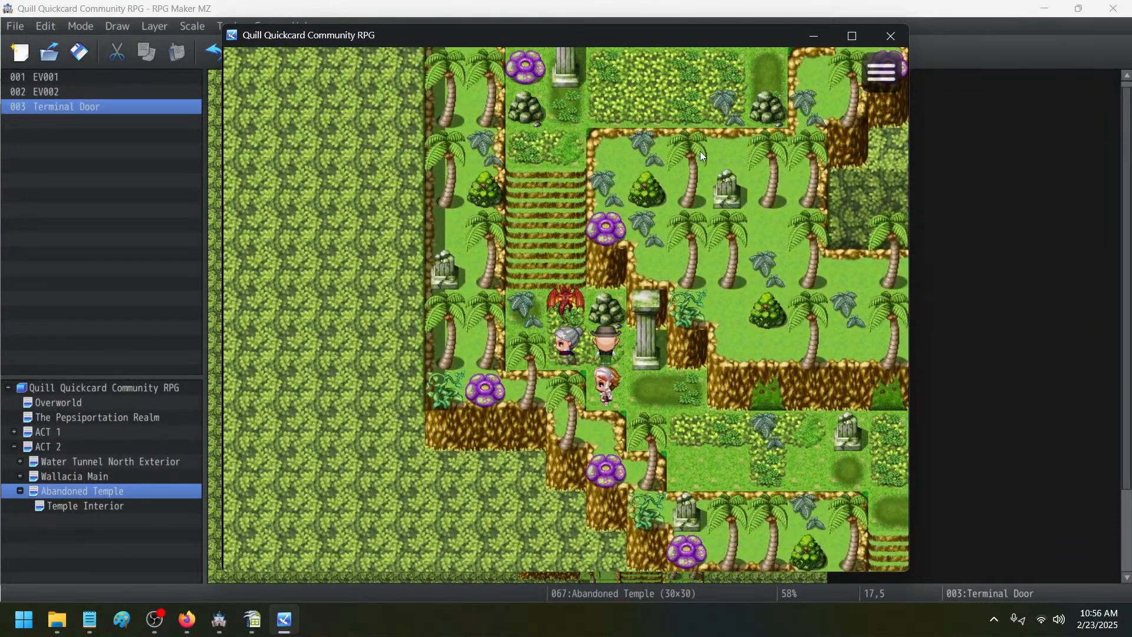
- Climb the stairs to the temple entrance, trigger the open-frame door into Temple Interior, and end the playtest
click(731, 56)
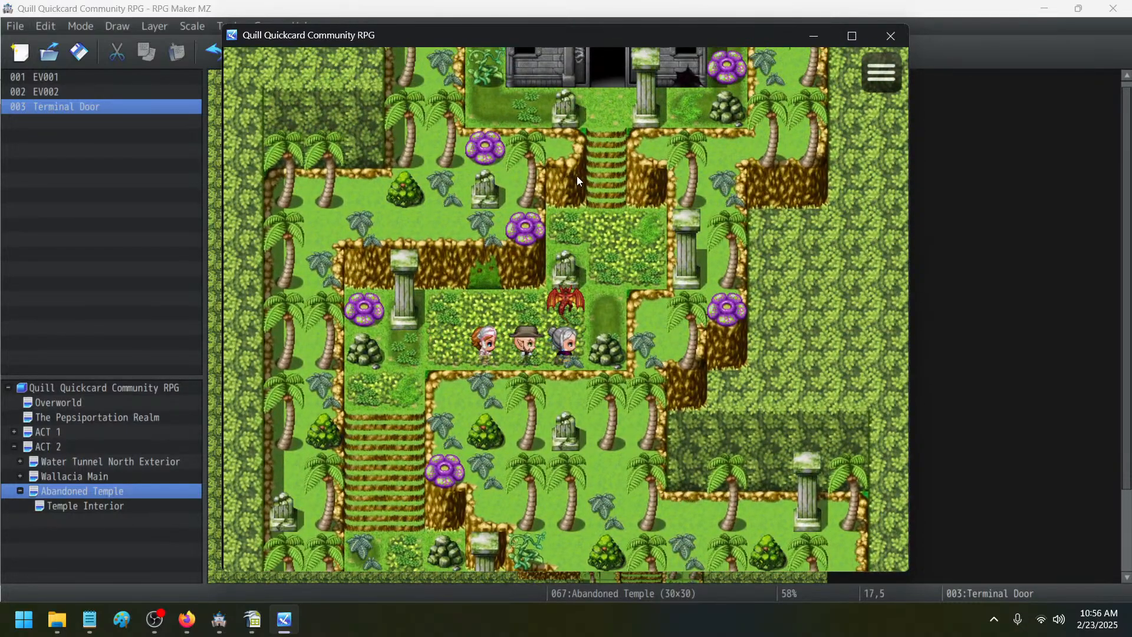
click(598, 186)
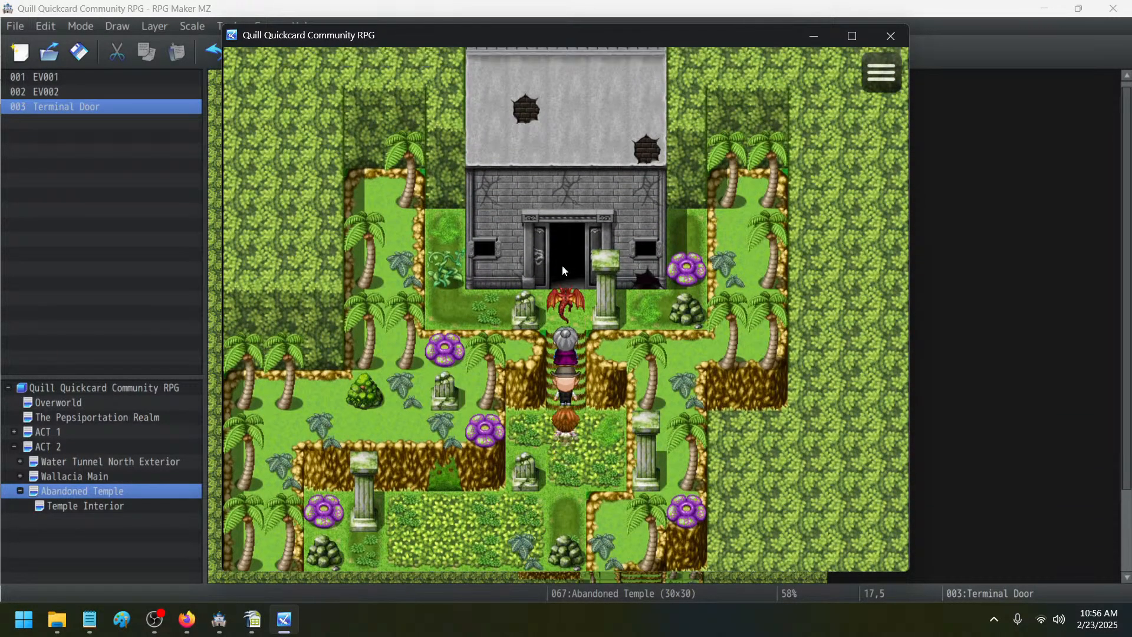
click(562, 274)
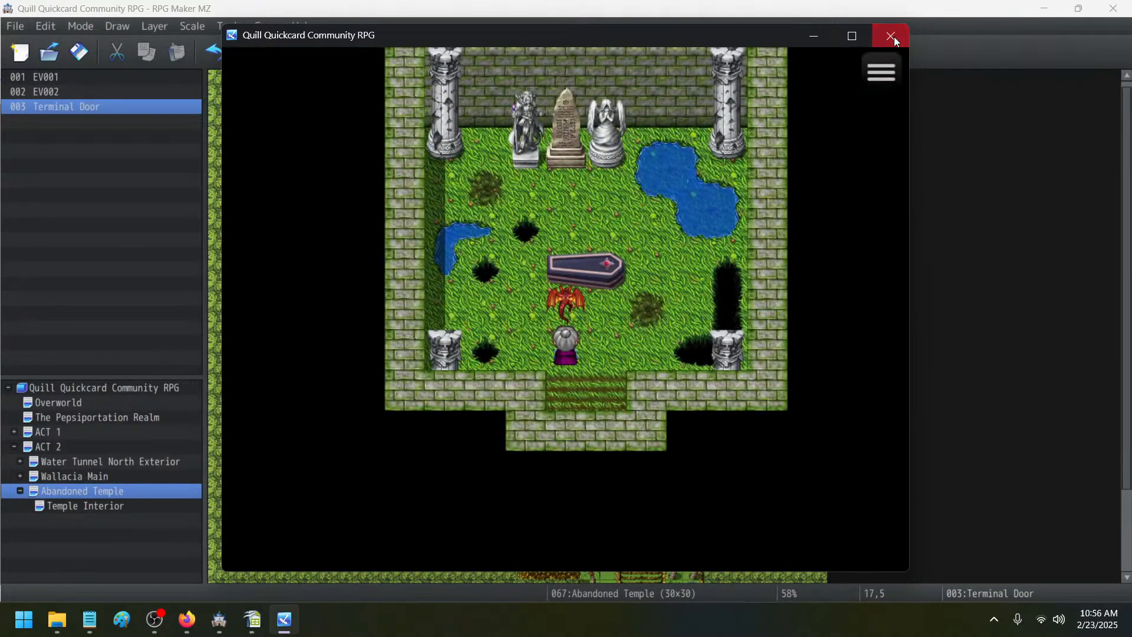
click(890, 36)
- Set the Terminal Door's image back to the closed gray gate in !$Gate2 and accept the event
double_click(568, 180)
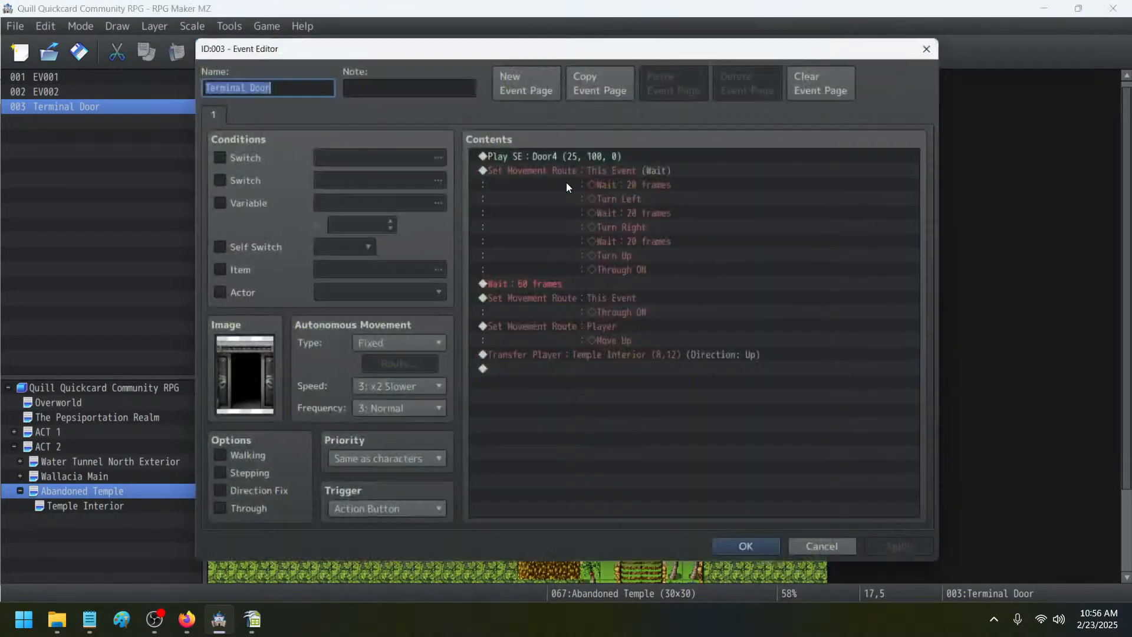
double_click(210, 394)
click(585, 187)
double_click(585, 186)
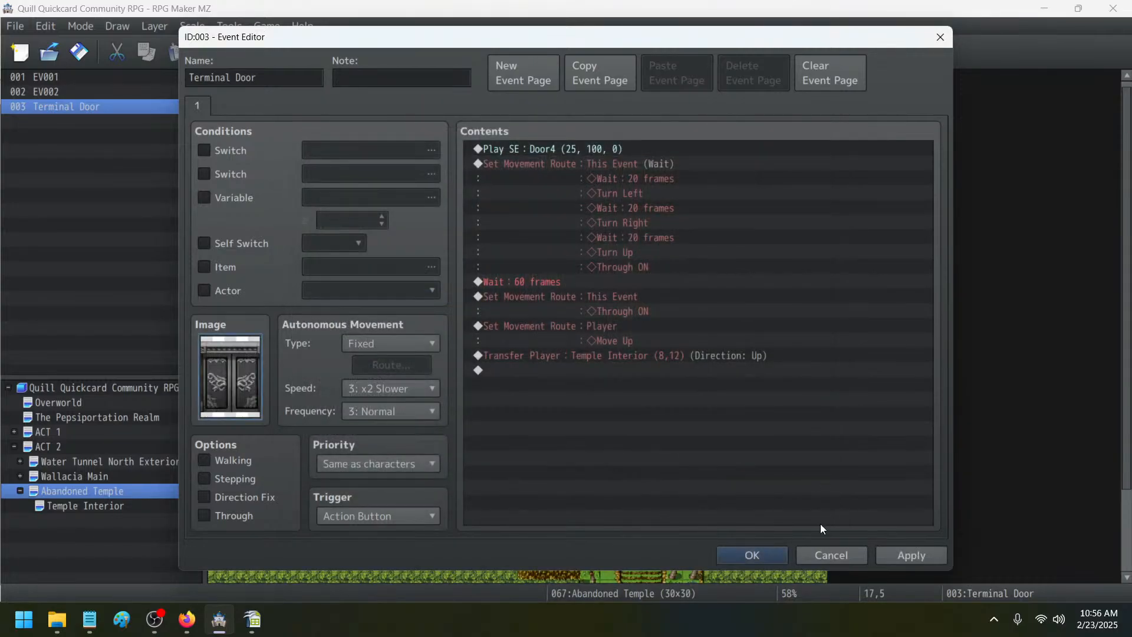
click(763, 557)
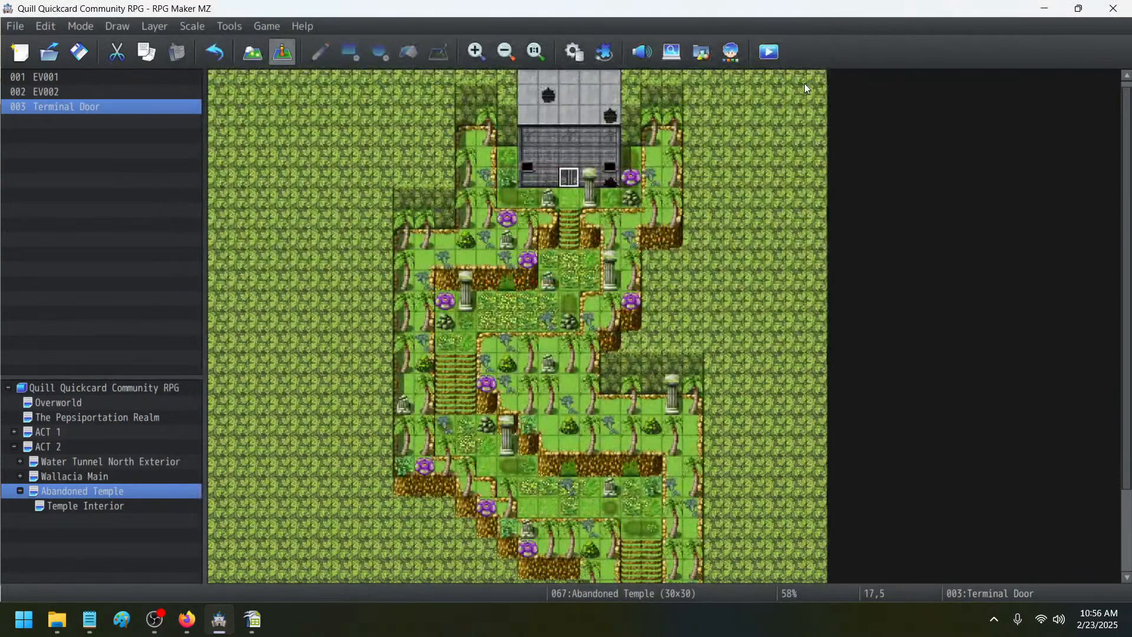
- Save the changes, playtest from the saved game, and travel across the overworld from Wallacia into the Abandoned Temple map
click(762, 57)
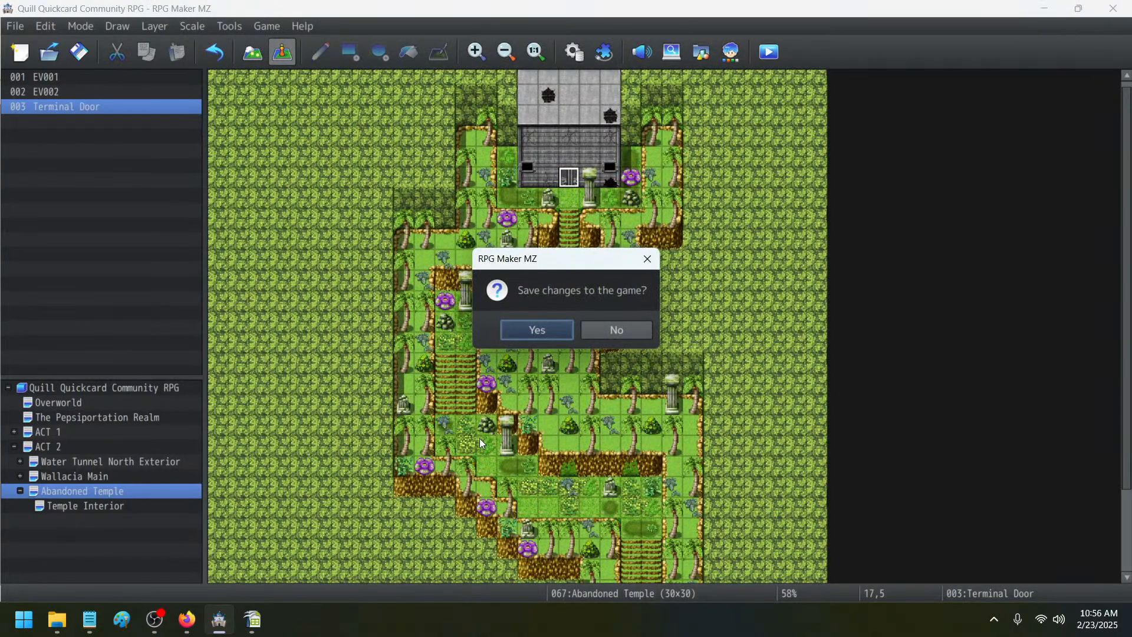
click(522, 336)
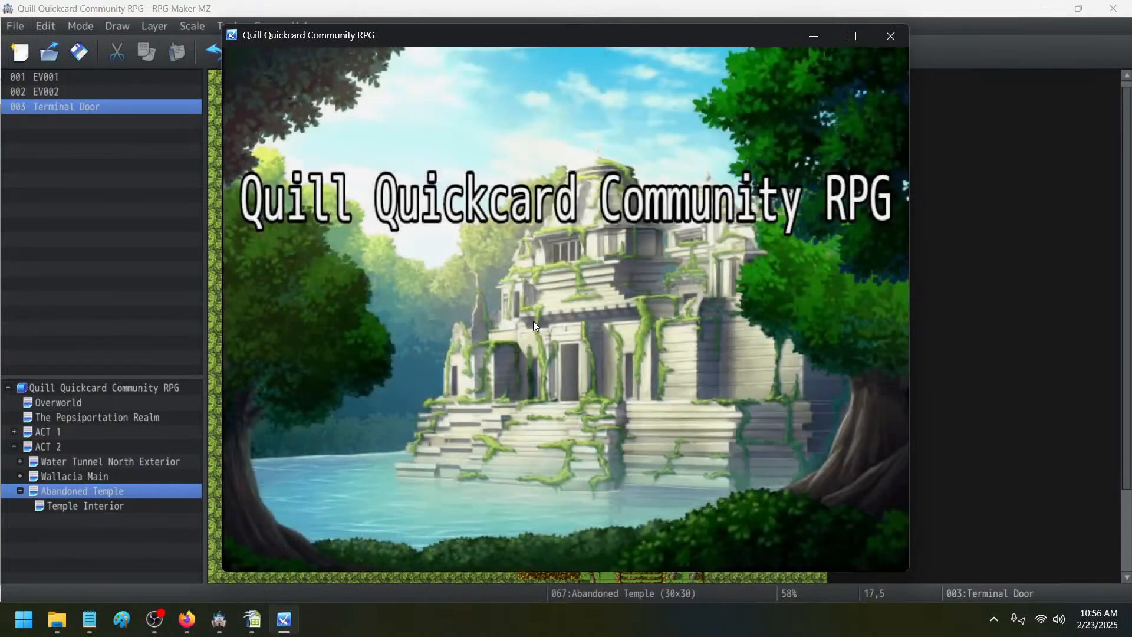
key(Return)
key(Return)
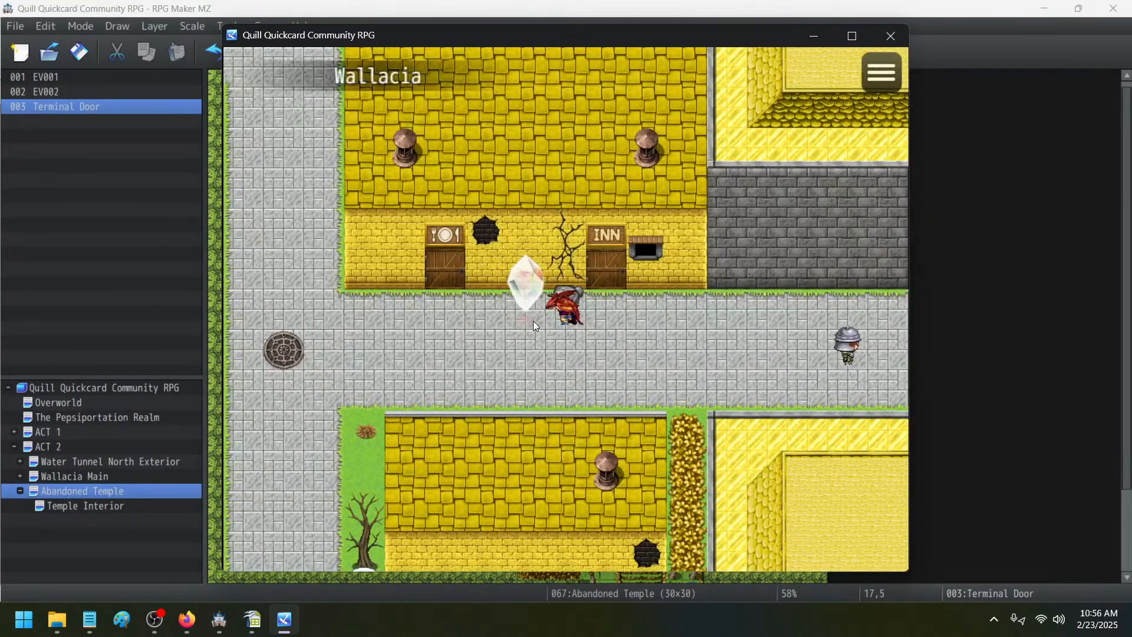
key(Right)
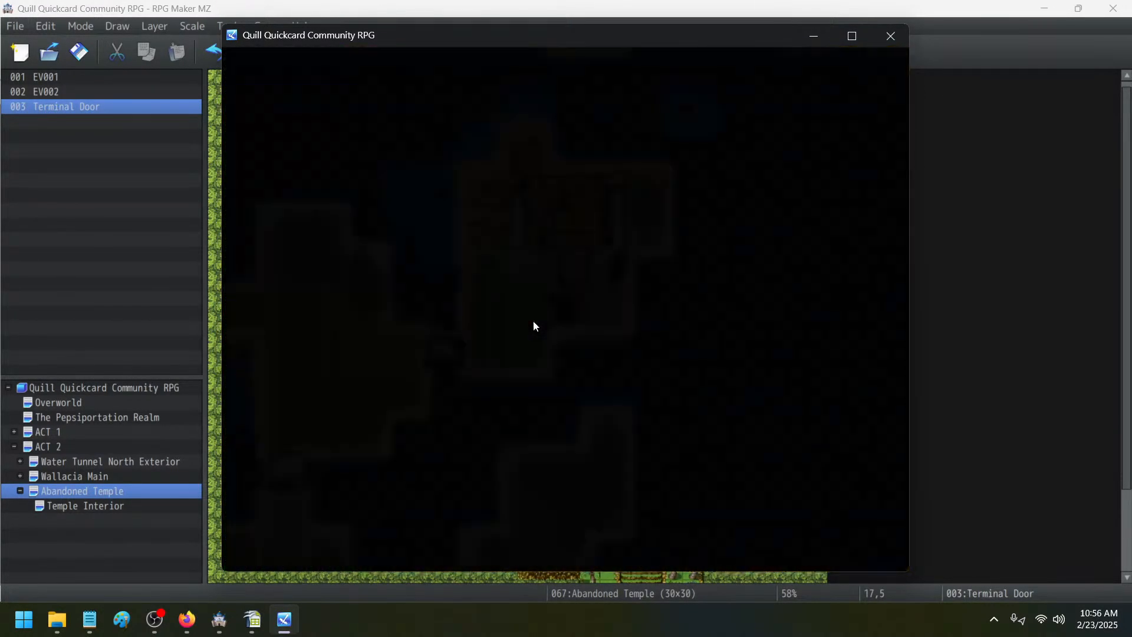
key(Left)
key(Down)
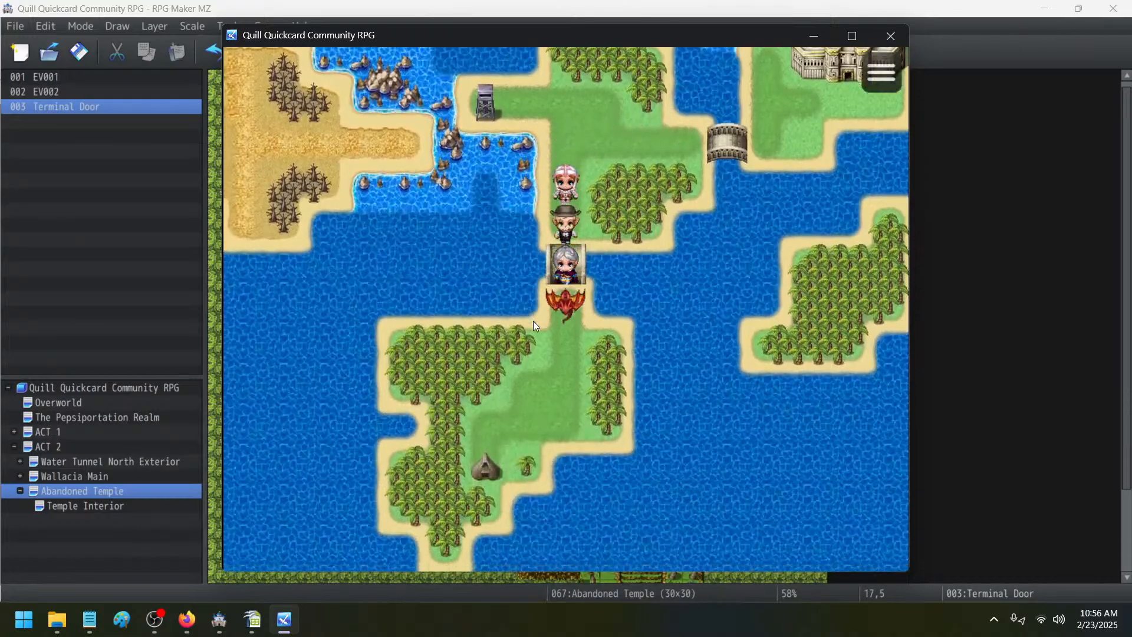
key(Left)
key(Down)
click(565, 348)
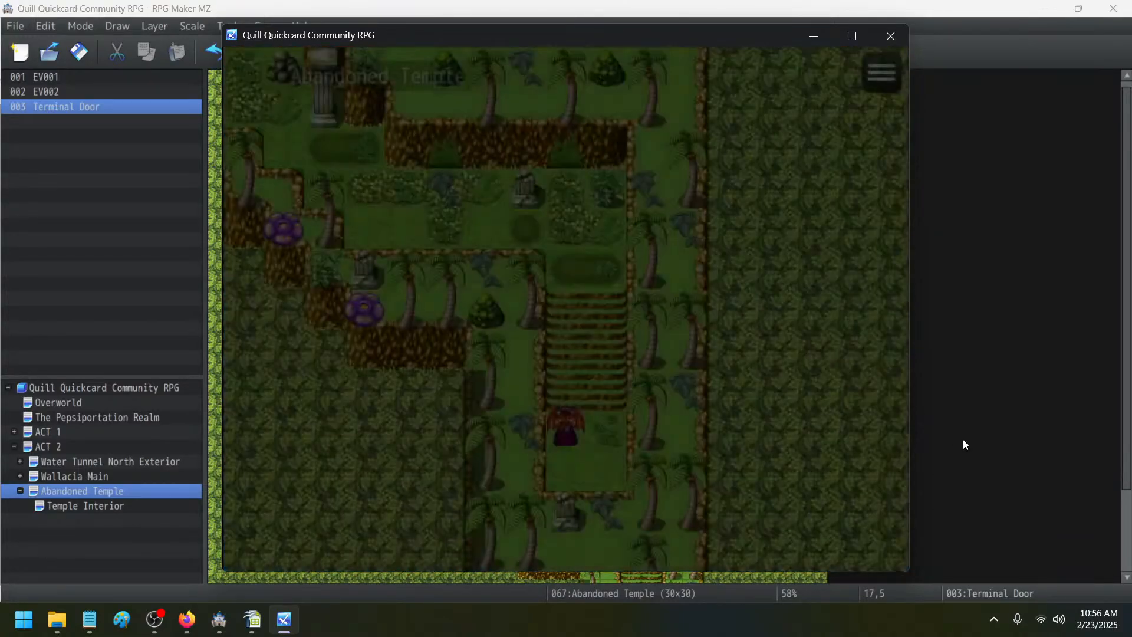
- Climb to the temple entrance, trigger the closed gate into Temple Interior, and end the playtest
key(Up)
key(Left)
key(Left)
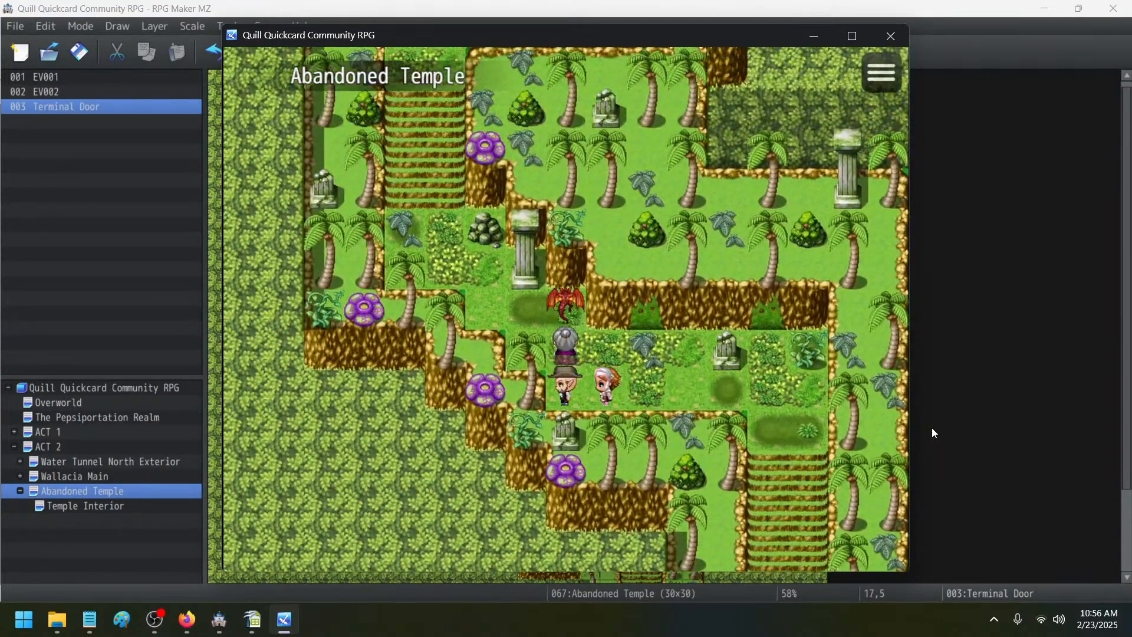
key(Up)
key(Right)
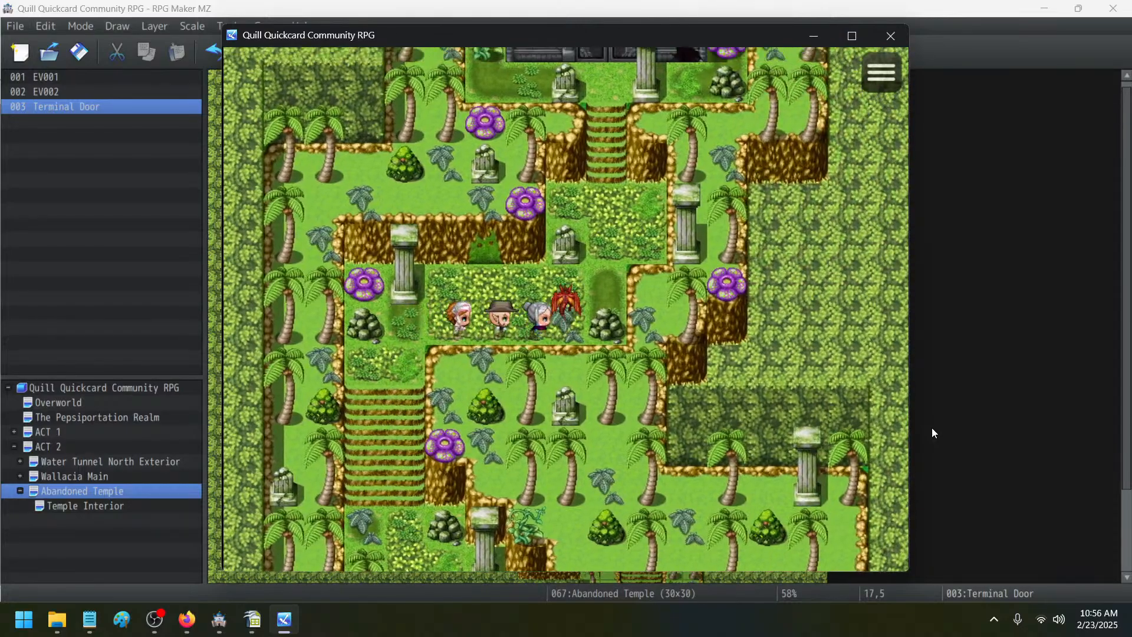
key(Up)
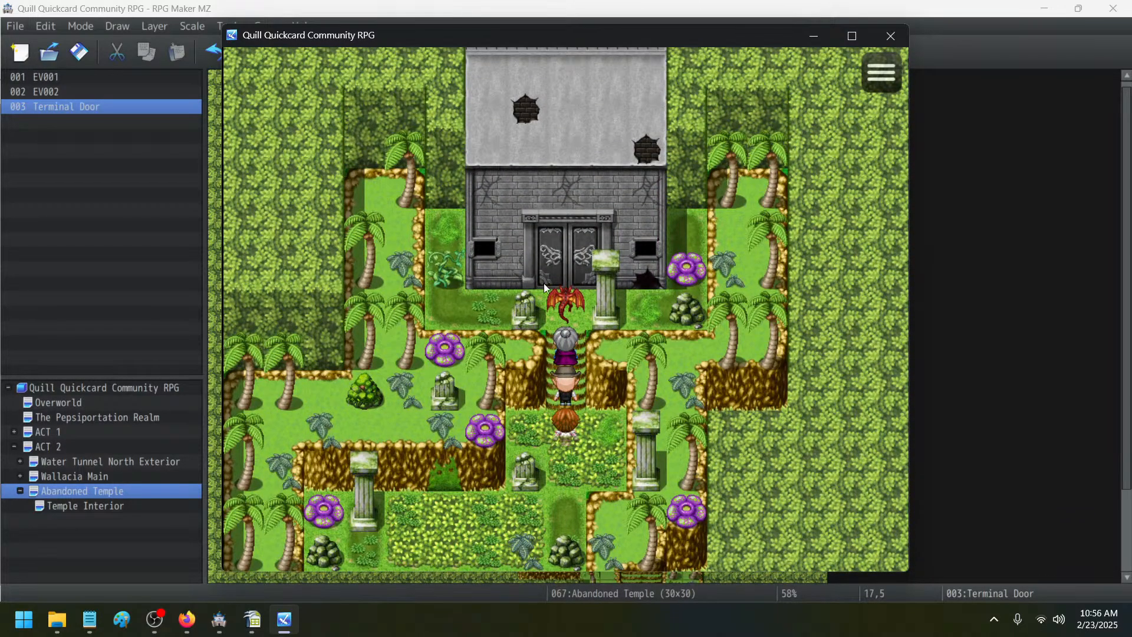
key(Return)
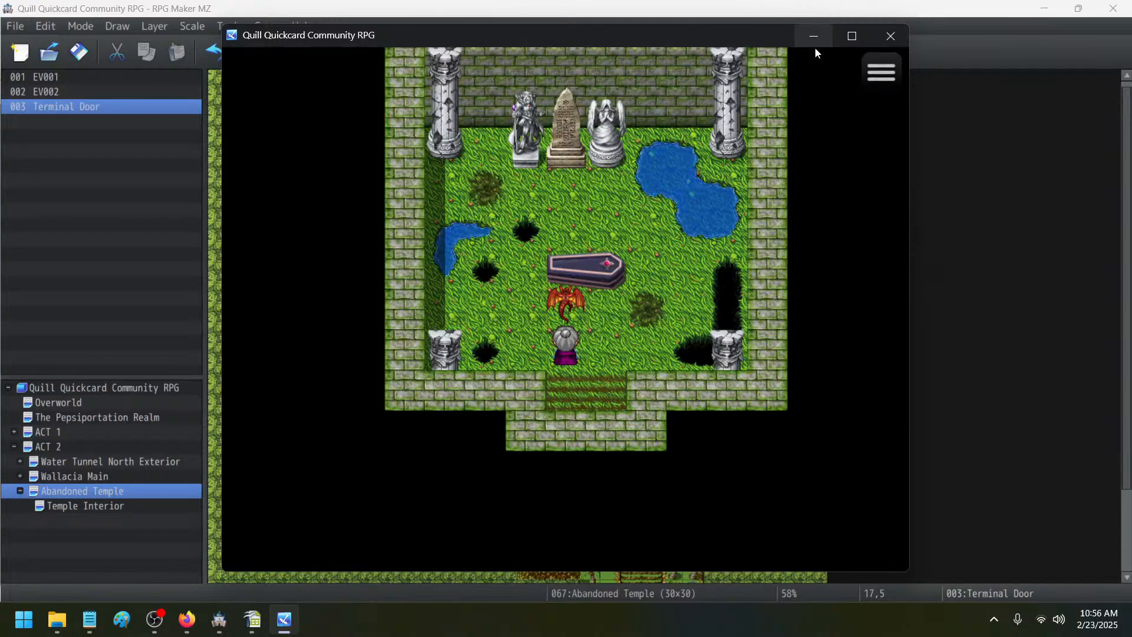
click(891, 36)
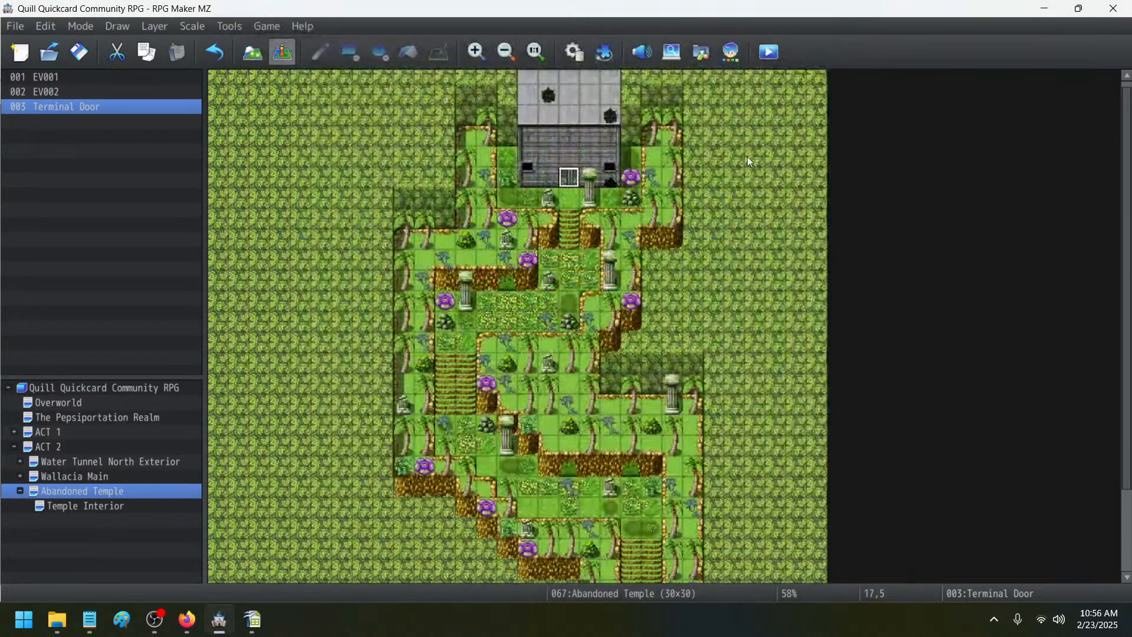
- Enable Wait for Completion on the Terminal Door's second This Event route and its Player route, and accept the event
double_click(572, 183)
double_click(611, 296)
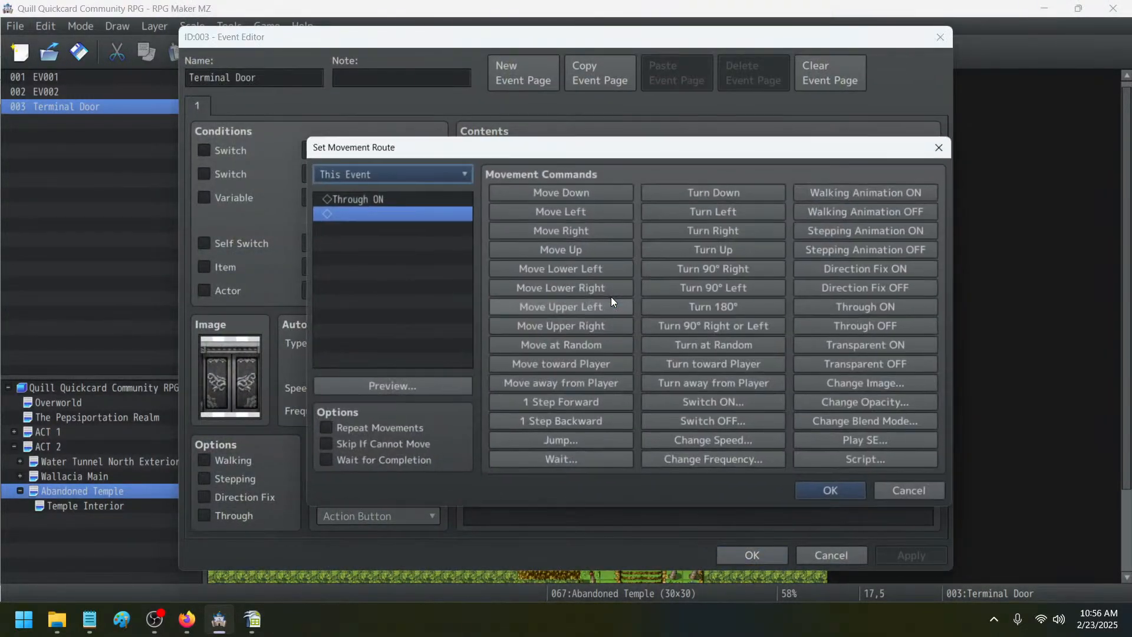
click(364, 461)
click(826, 491)
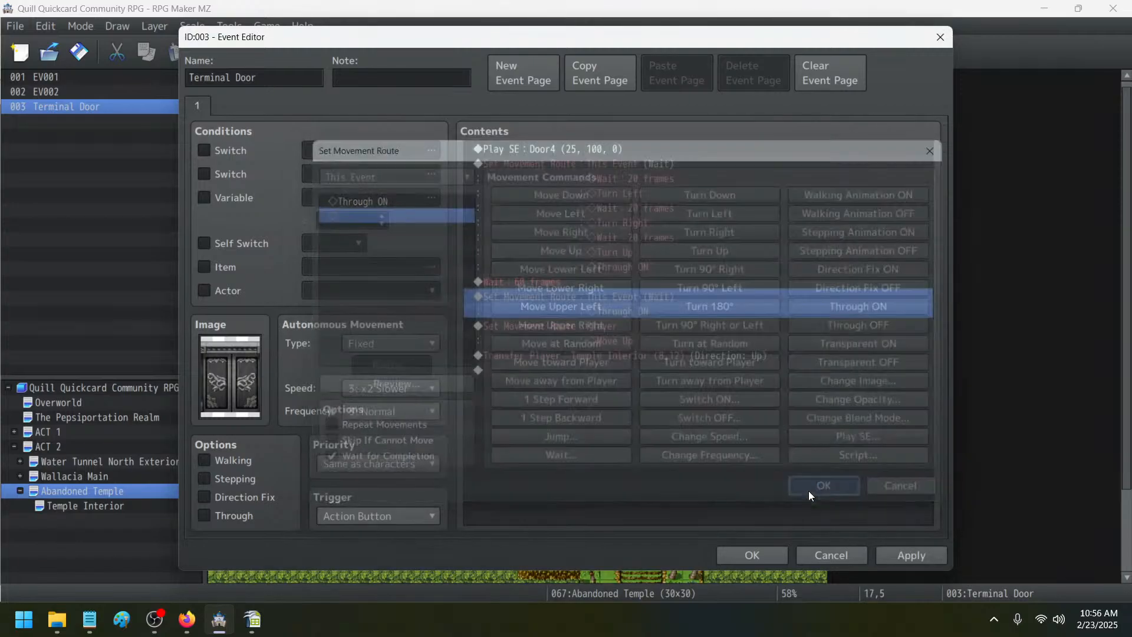
click(552, 333)
double_click(561, 328)
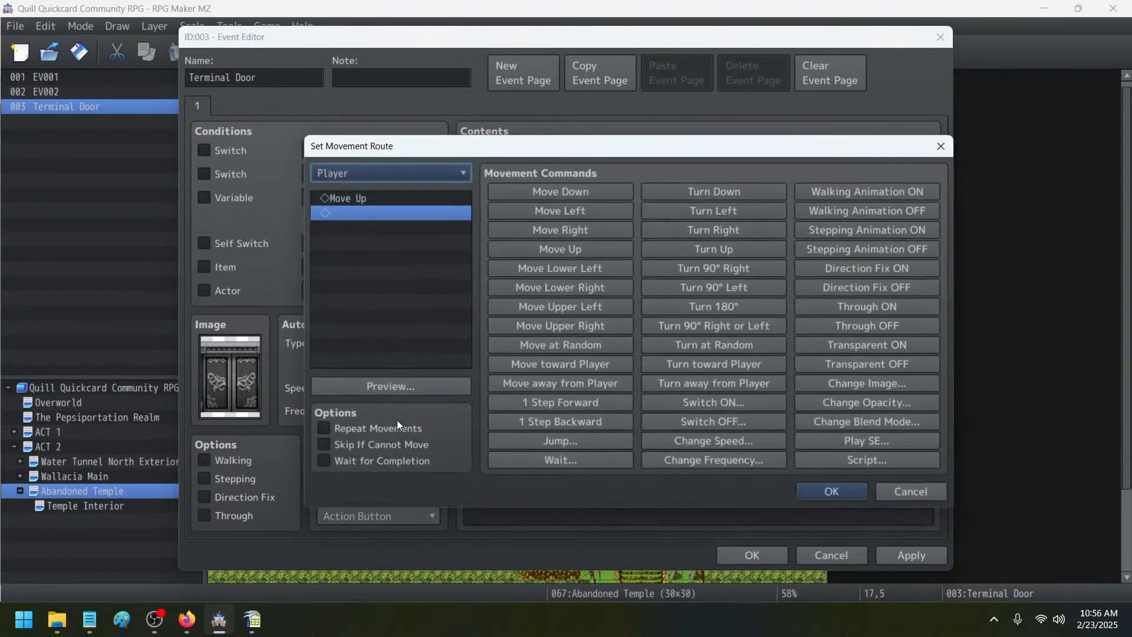
click(375, 463)
click(852, 491)
click(925, 559)
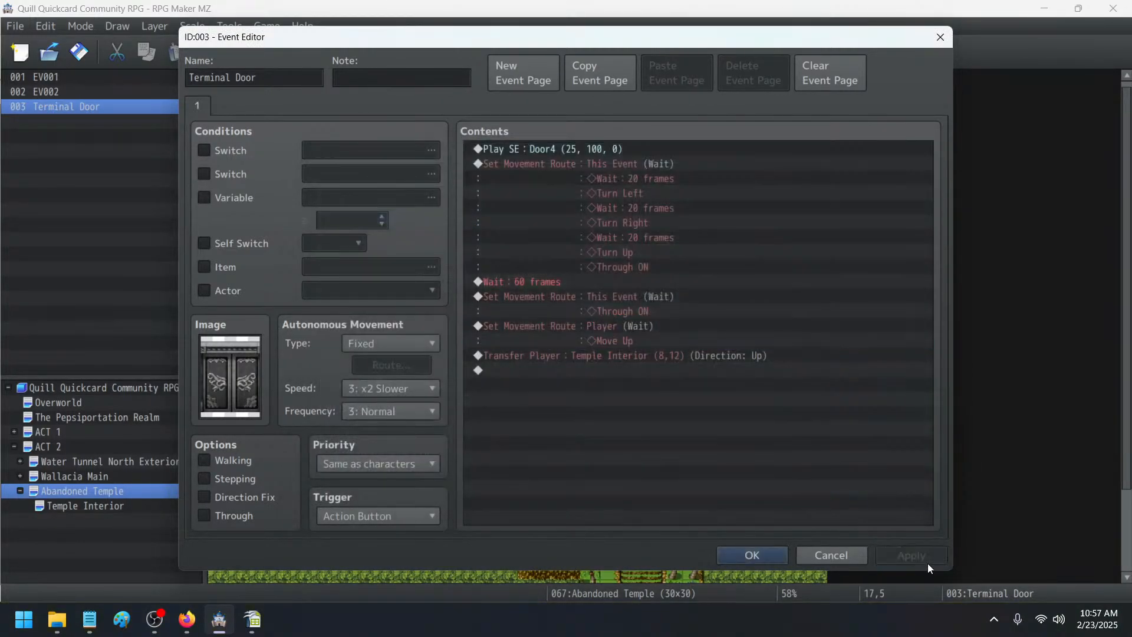
click(722, 556)
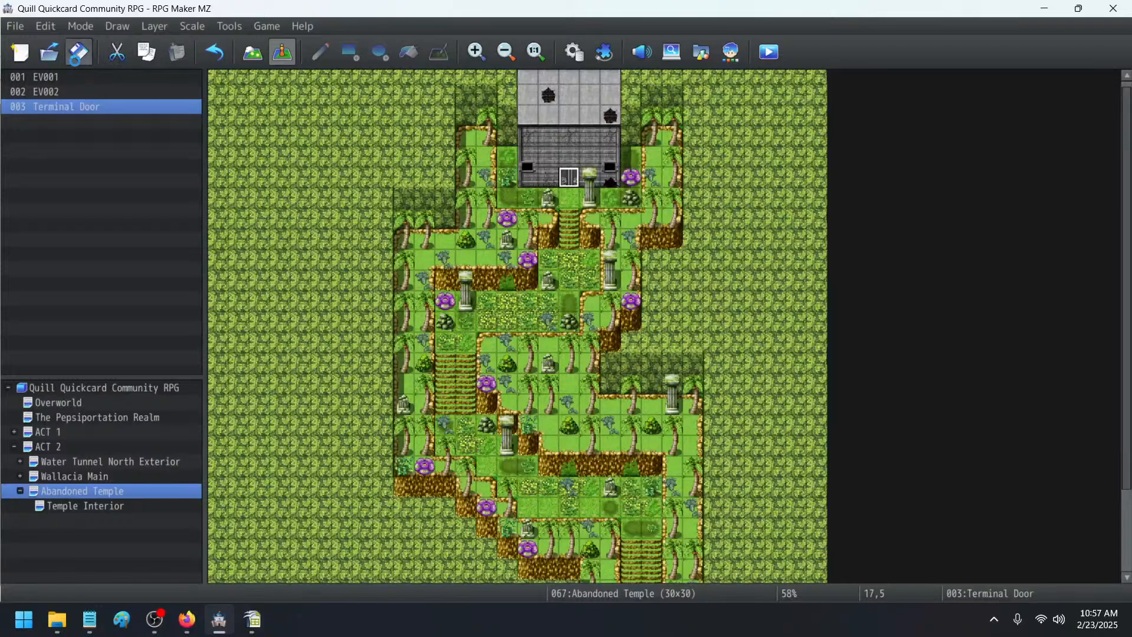
- Copy the exit event at the main doorway of the Wallacia Terminal map
click(89, 477)
click(21, 477)
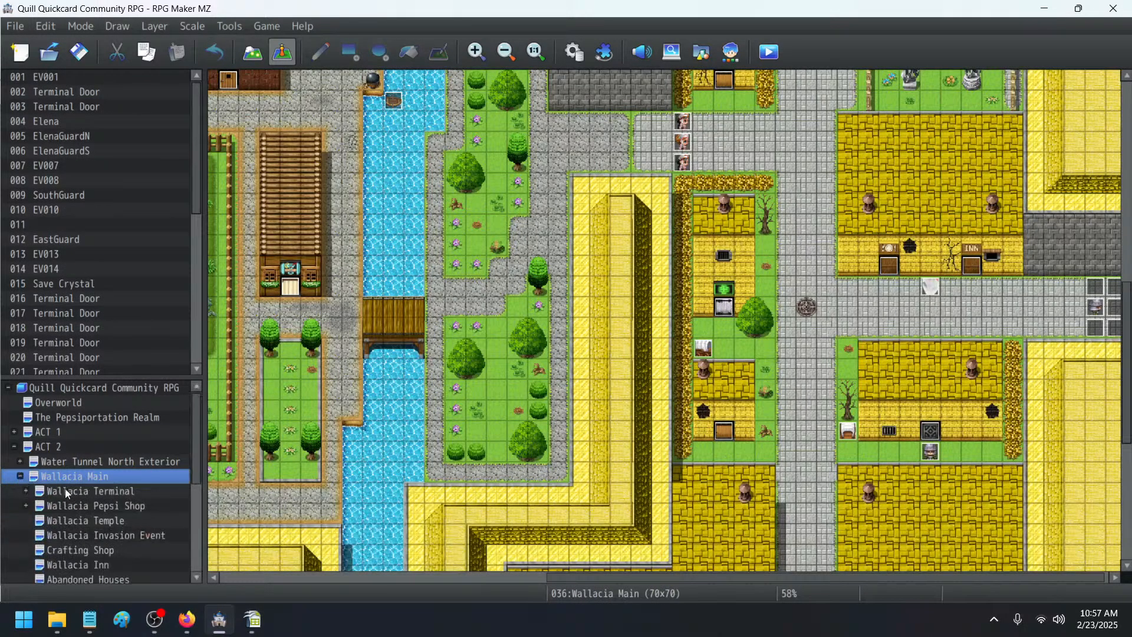
click(89, 494)
right_click(328, 286)
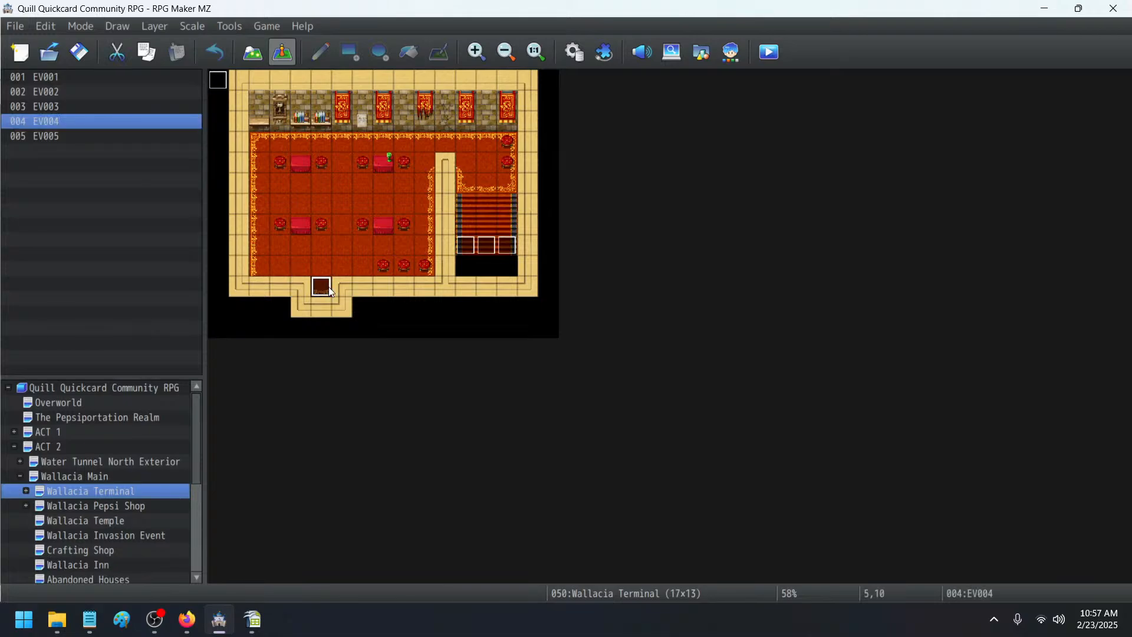
click(369, 359)
- Paste the copied exit event onto the stair tile at 8,13 in Temple Interior
click(14, 447)
click(15, 448)
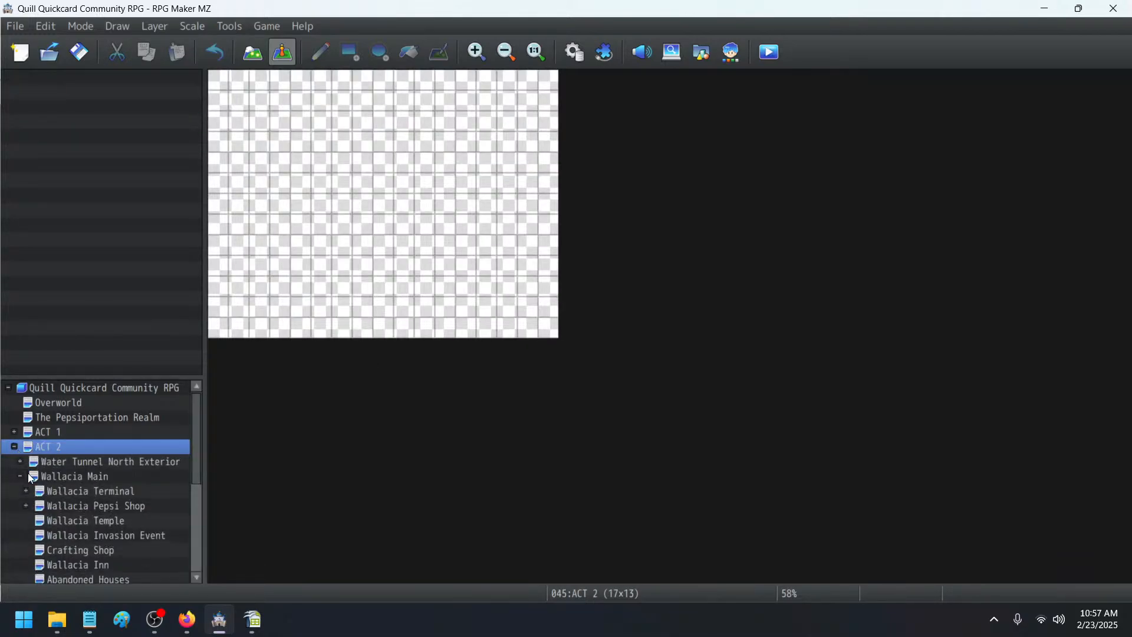
click(27, 477)
click(22, 476)
click(65, 492)
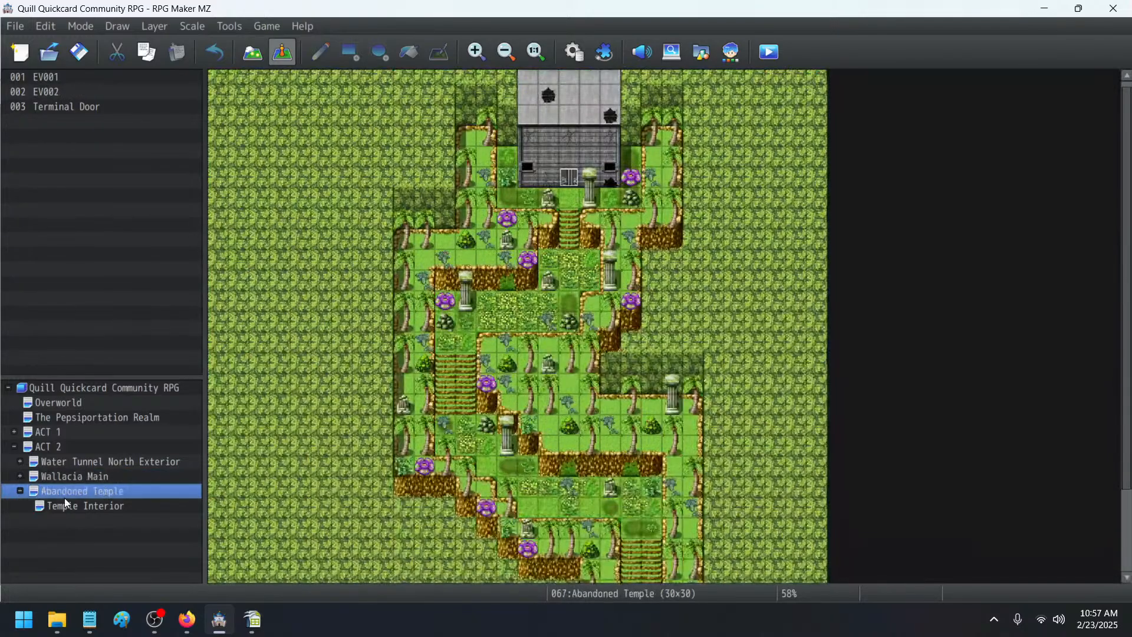
click(65, 505)
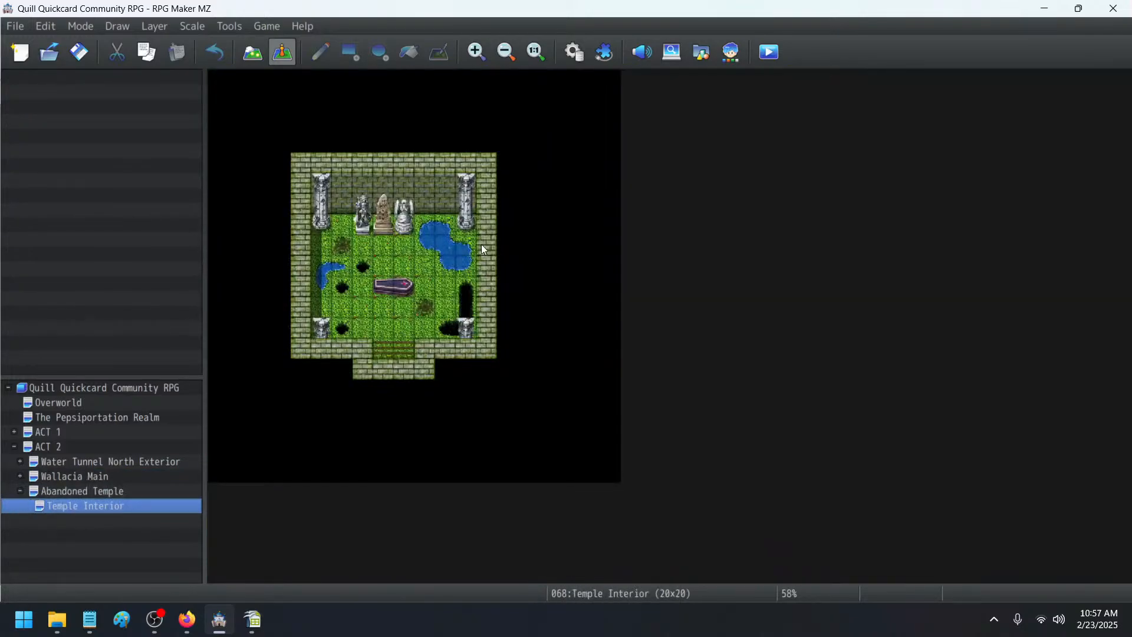
click(382, 354)
- Retarget the pasted event's player transfer to Abandoned Temple (17,6), facing Down, and accept the event
double_click(382, 353)
click(617, 163)
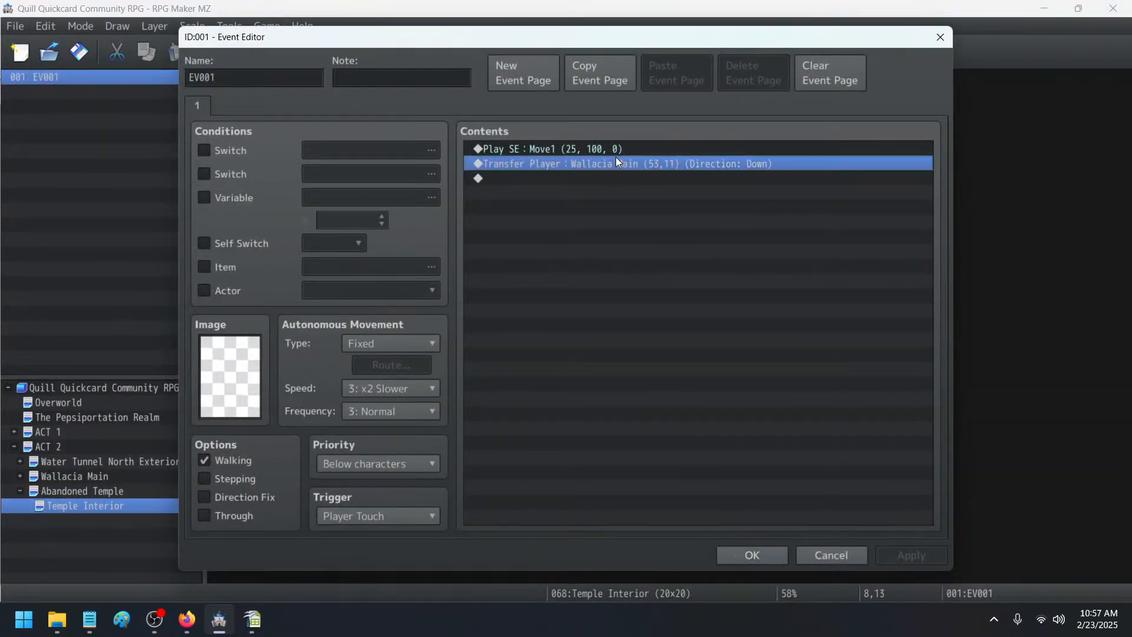
double_click(617, 162)
click(678, 266)
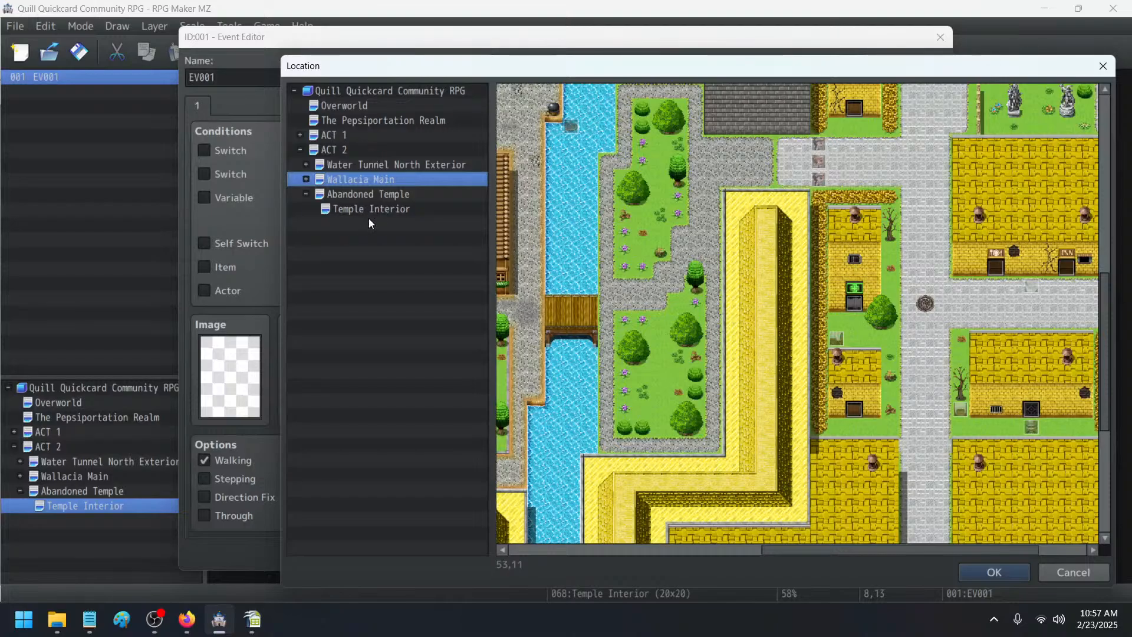
click(369, 195)
double_click(808, 211)
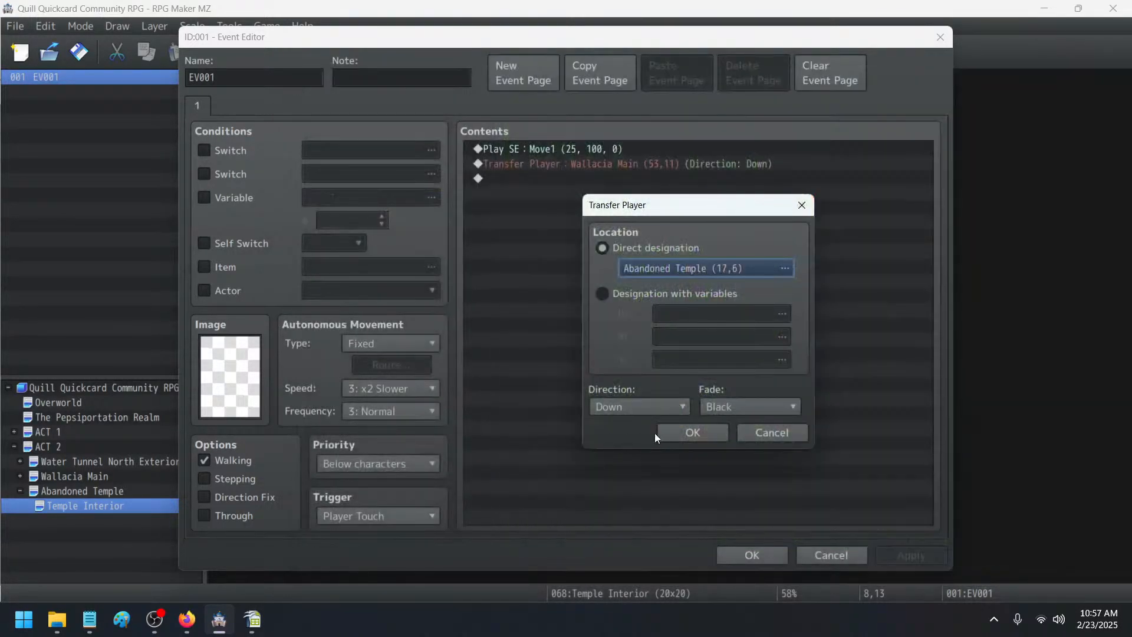
click(717, 434)
click(892, 560)
click(762, 561)
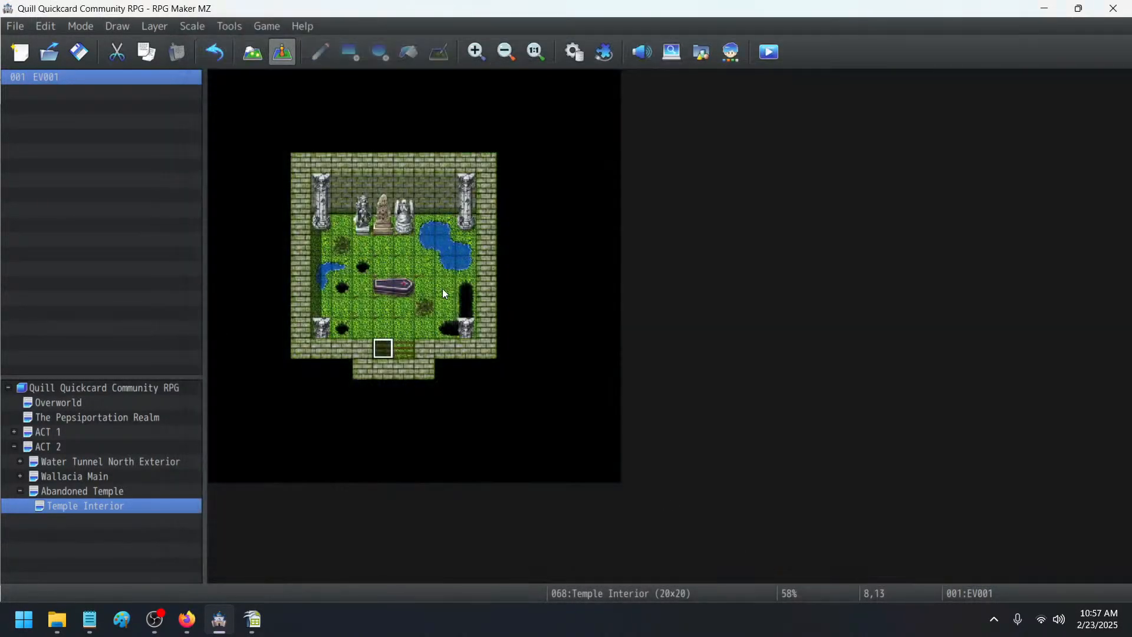
- Duplicate the exit event onto the adjacent stair tile at 9,13, and paint a brown decoration tile near the room's southeast corner
right_click(380, 351)
click(412, 422)
key(ctrl+v)
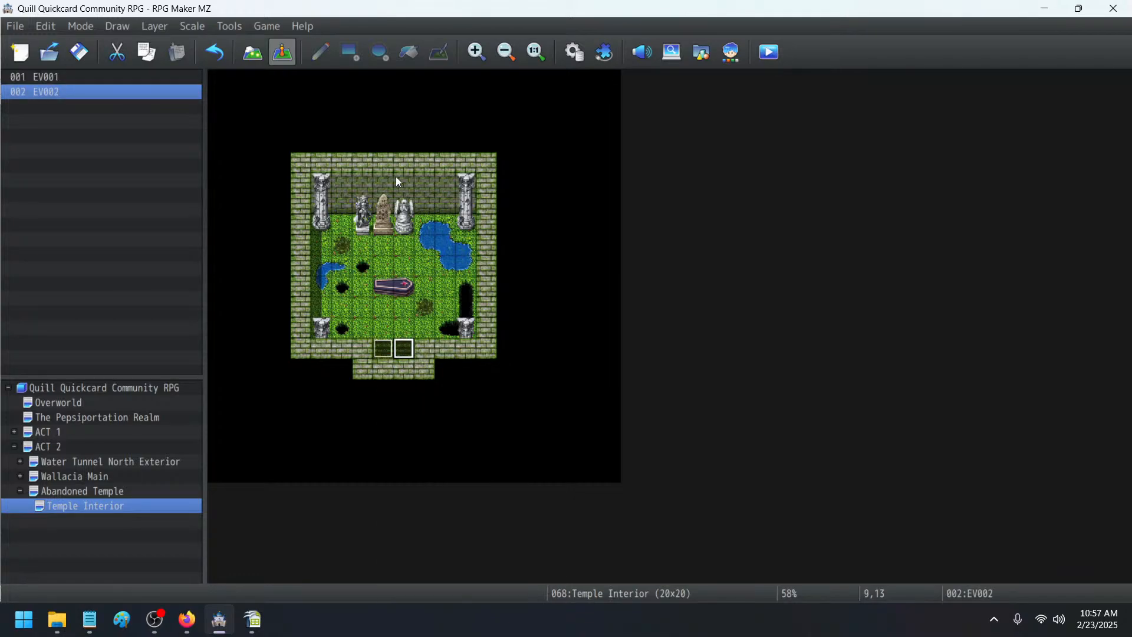
click(253, 52)
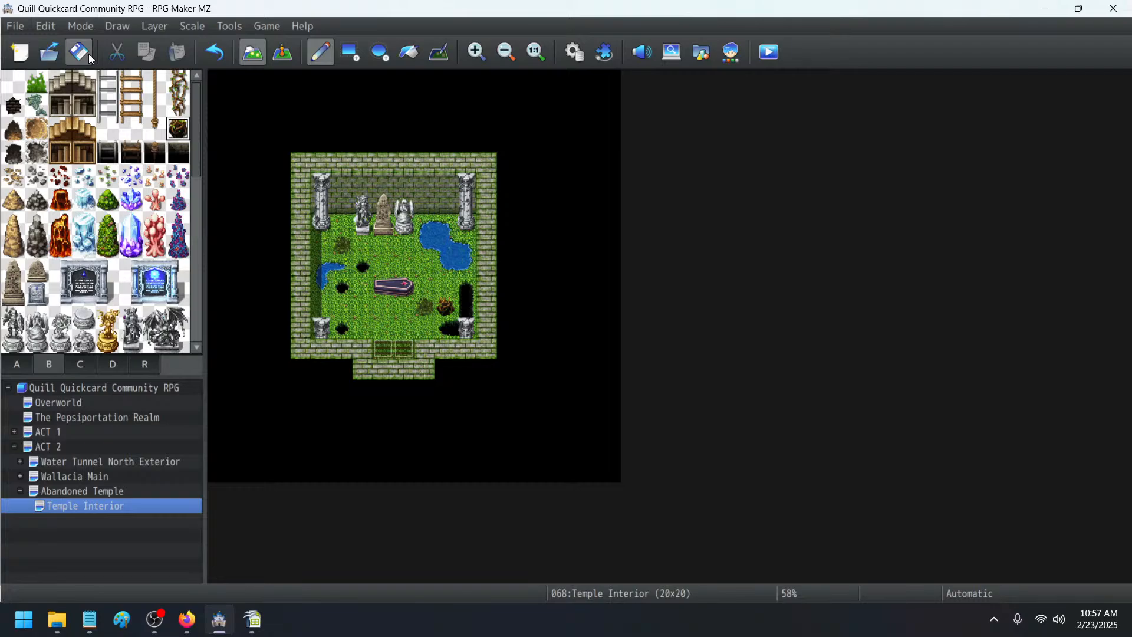
click(762, 44)
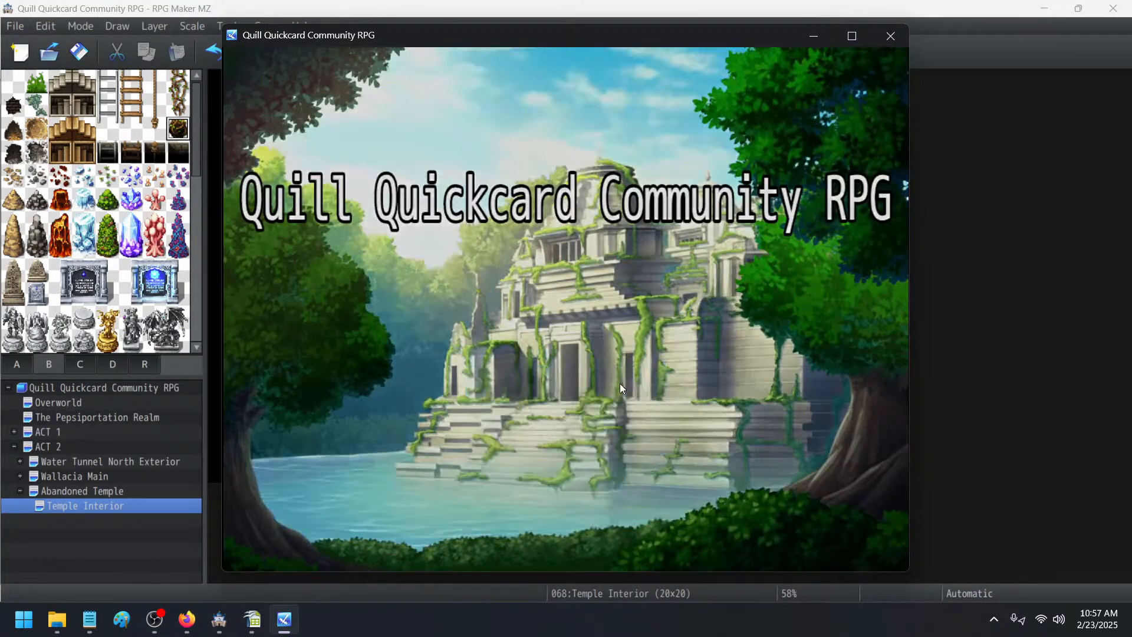
click(621, 383)
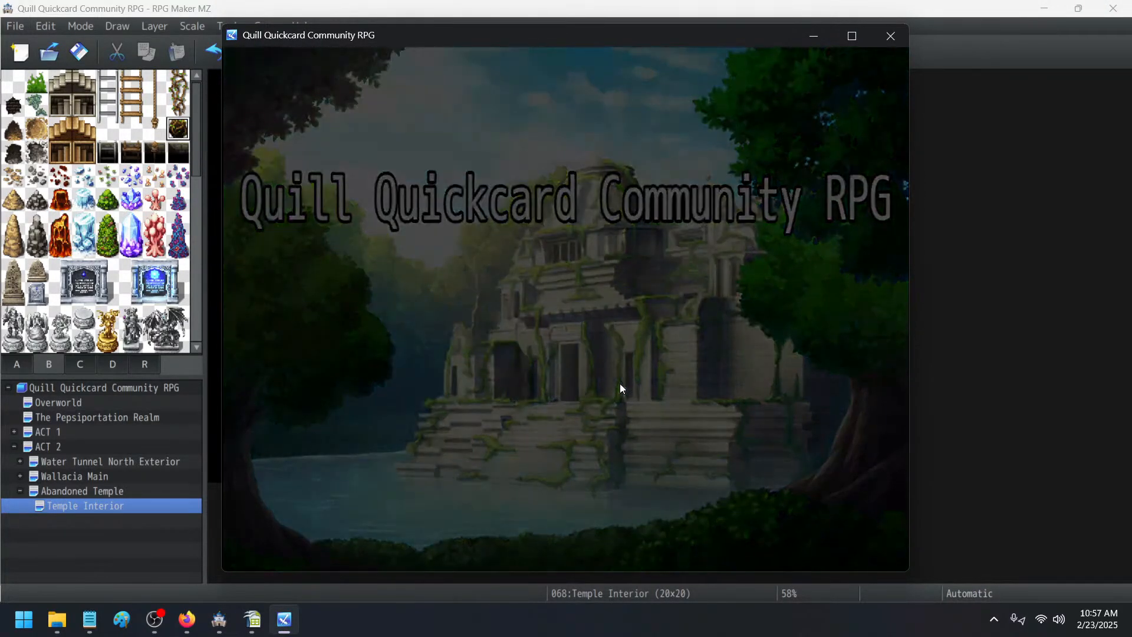
key(alt+F4)
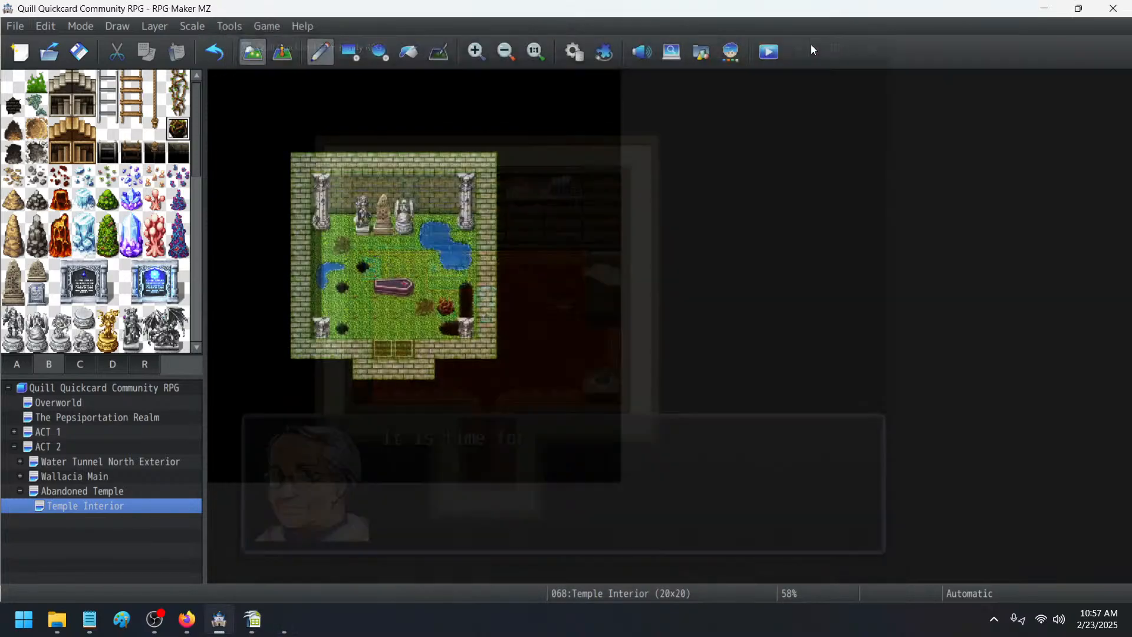
- Playtest from the saved game, check the temple door from outside, and end the playtest
click(770, 54)
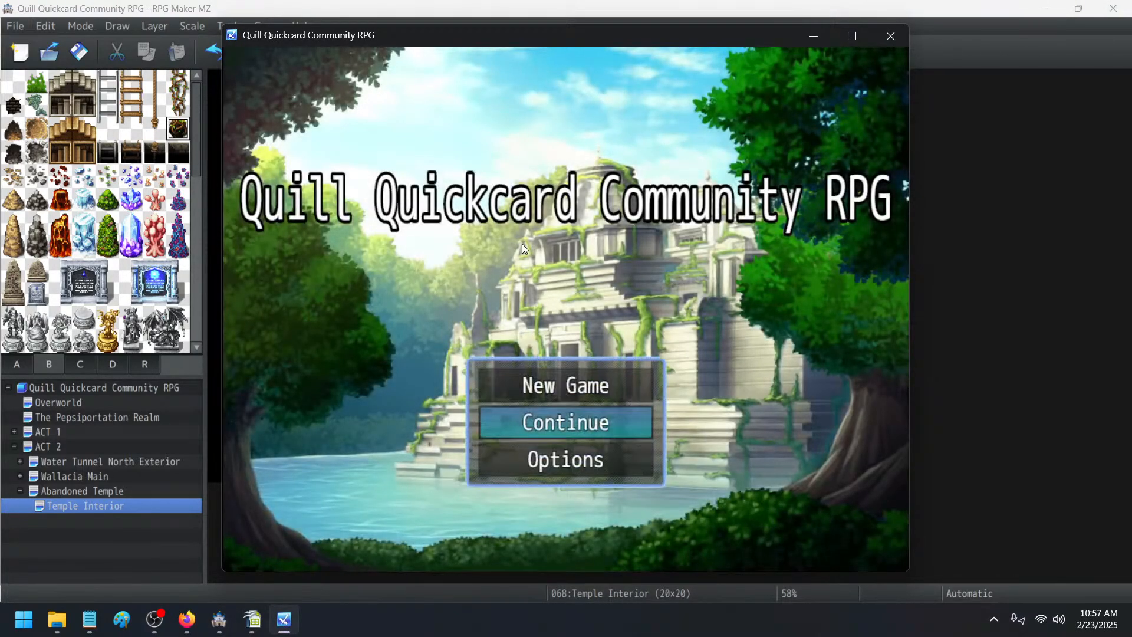
key(Return)
click(522, 244)
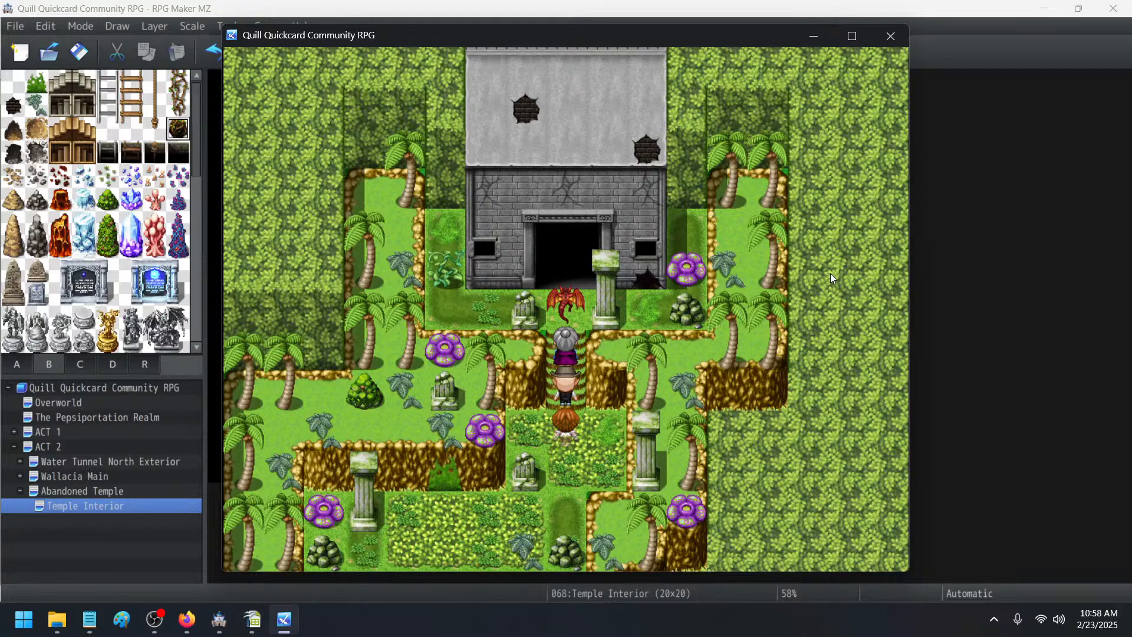
click(895, 32)
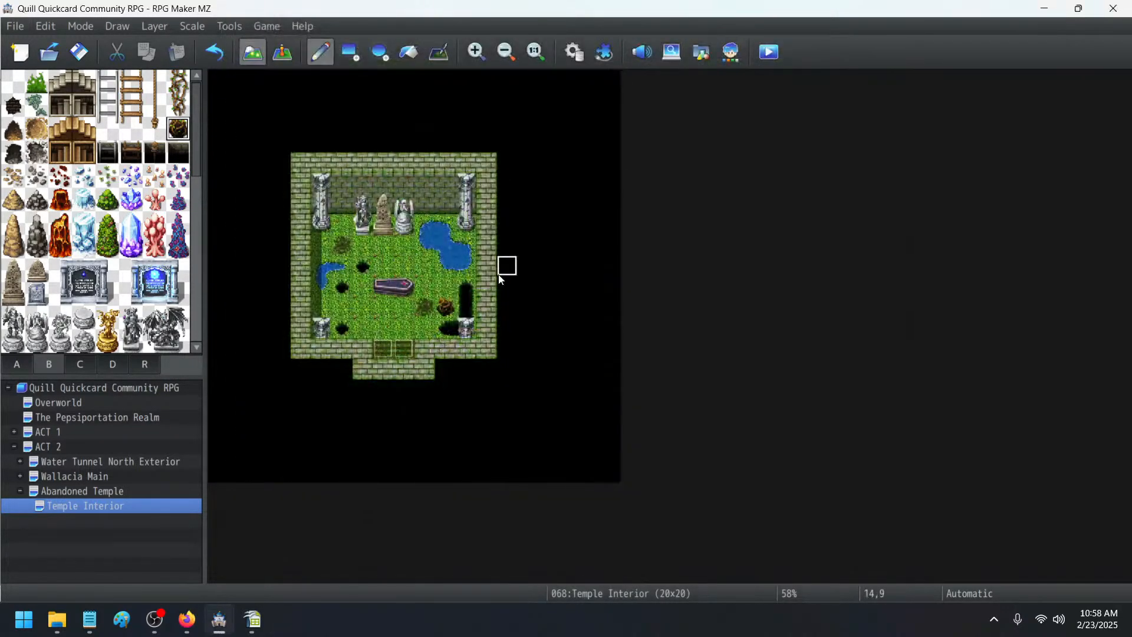
- In the temple's Terminal Door event, wrap the player's Move Up route with Through ON before it and Through OFF after it, and accept the event
click(291, 52)
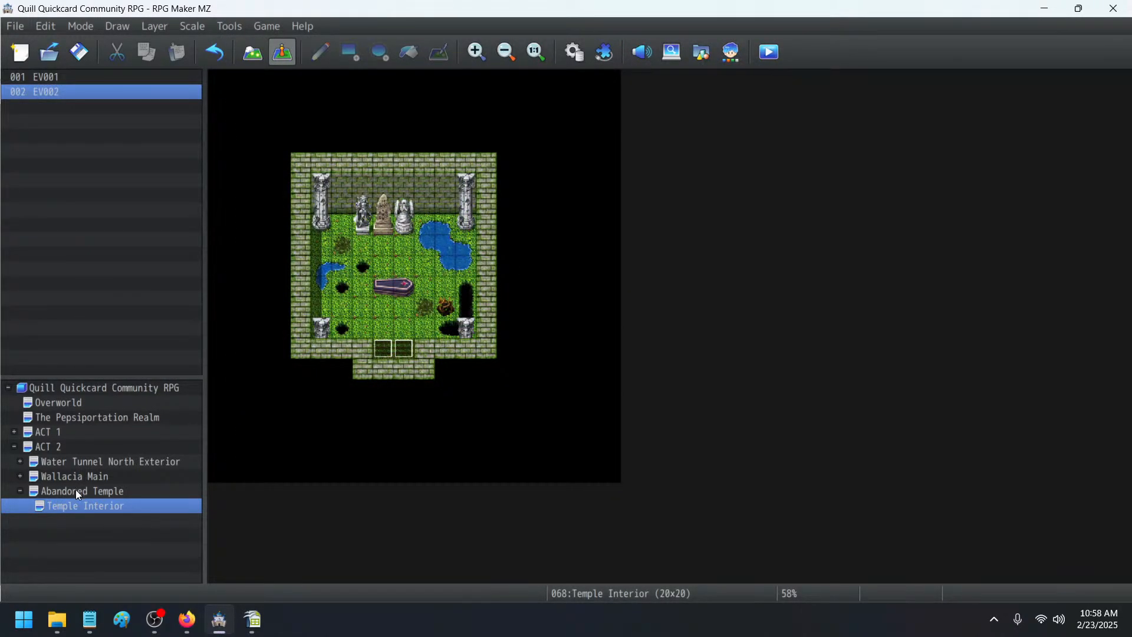
click(75, 490)
double_click(581, 173)
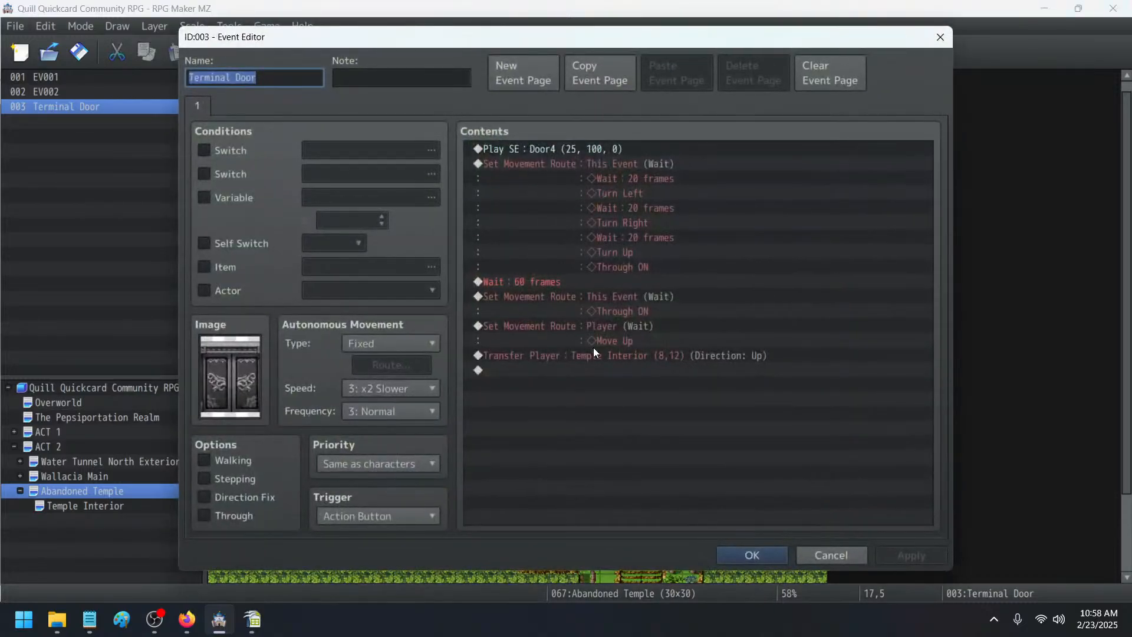
double_click(550, 327)
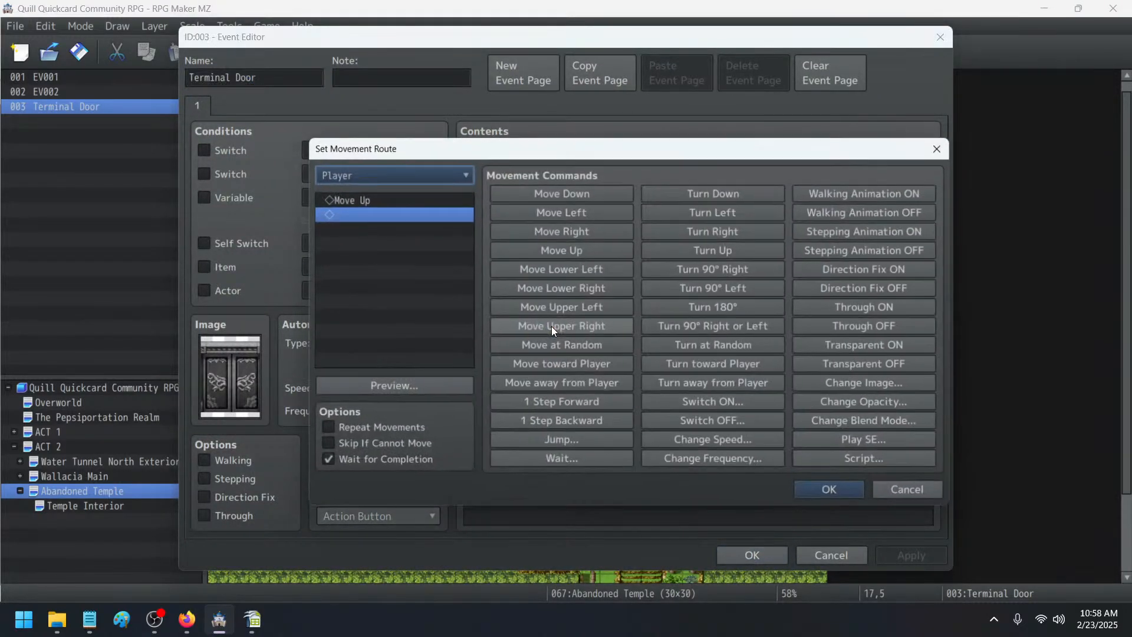
click(366, 201)
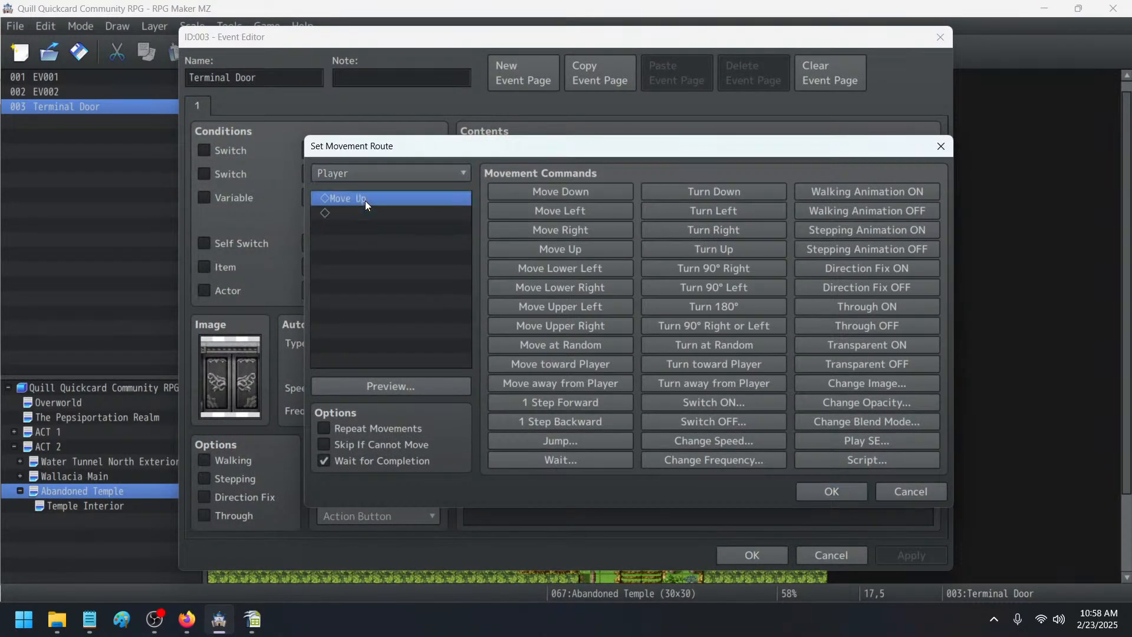
click(862, 307)
click(349, 227)
click(906, 332)
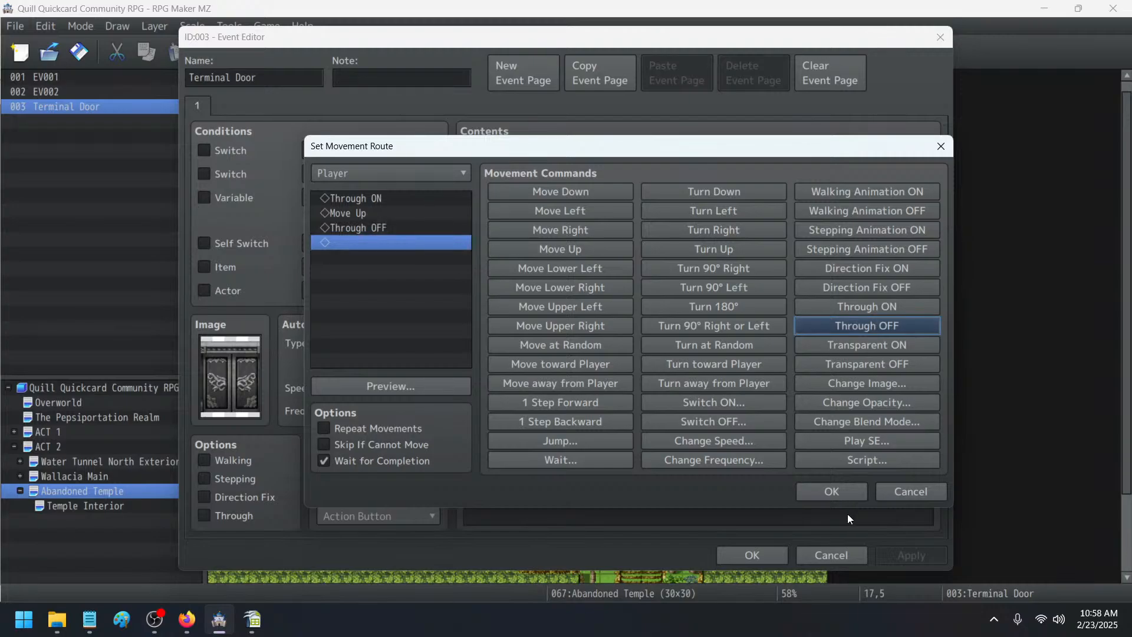
click(832, 491)
click(900, 560)
click(751, 556)
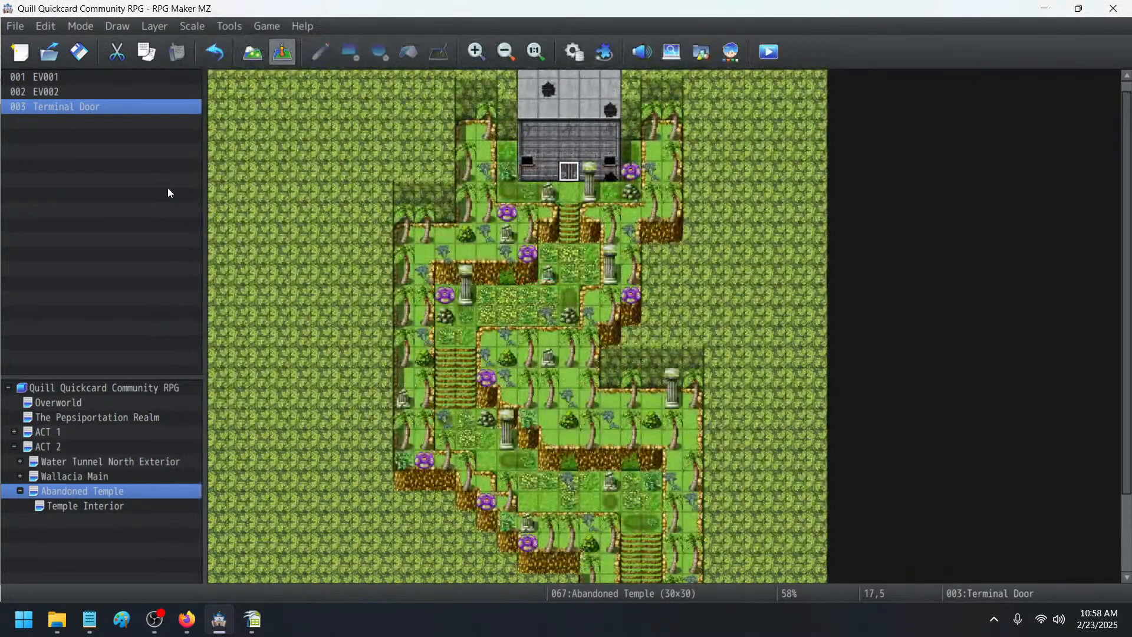
- Start a playtest from the saved game and travel from Wallacia across the overworld into the Abandoned Temple map
click(768, 56)
click(846, 37)
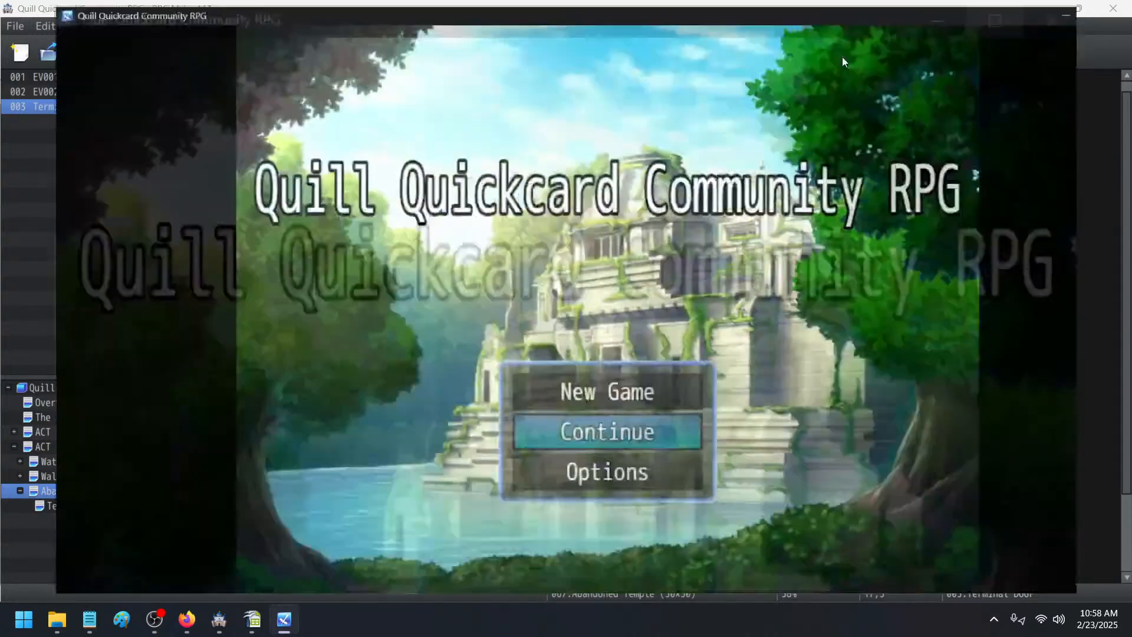
key(Return)
key(Return)
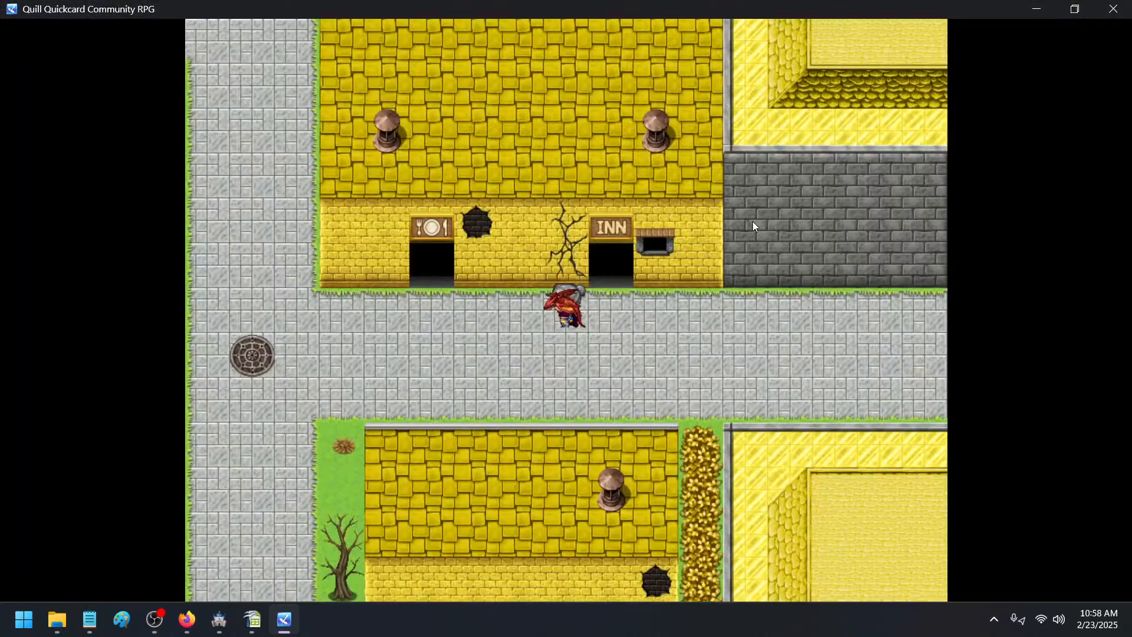
key(Right)
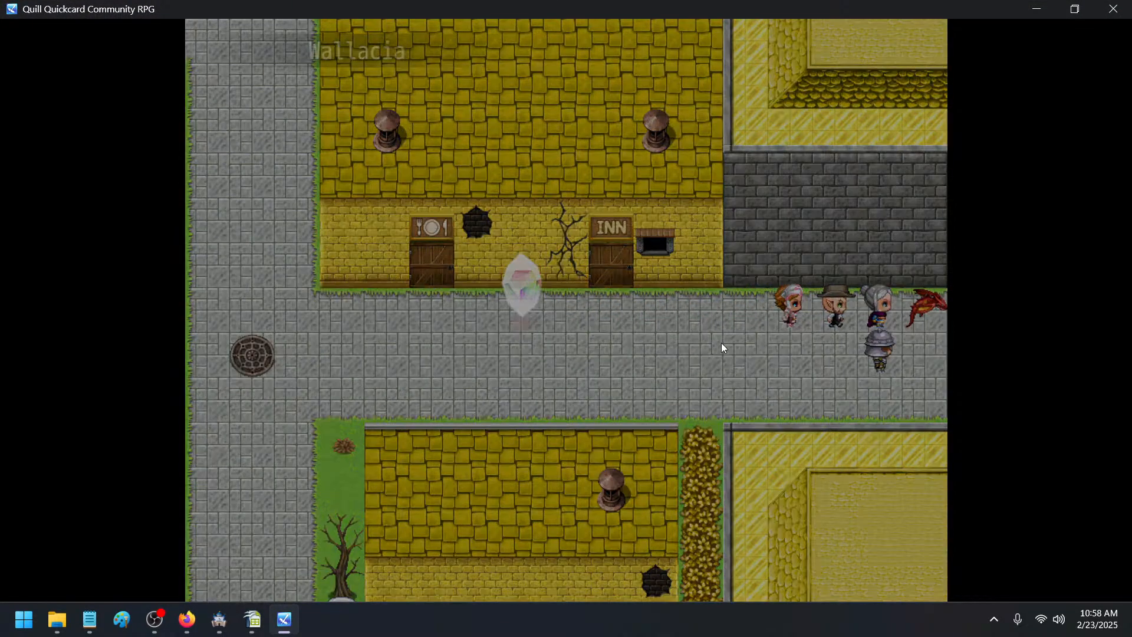
key(Left)
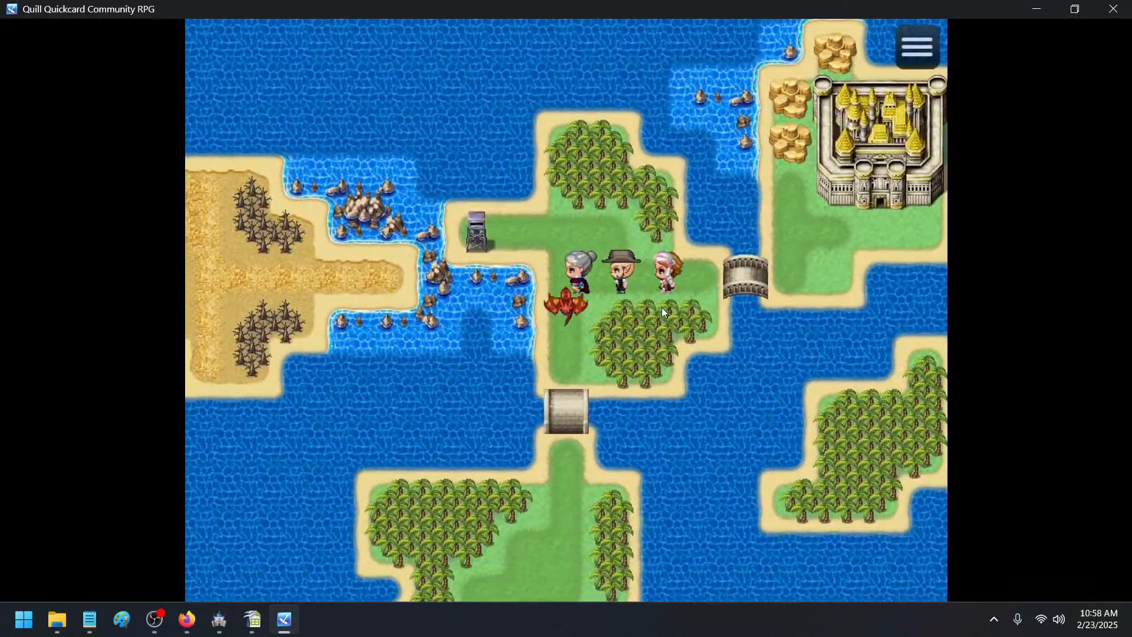
key(Down)
key(Down)
key(Left)
key(Down)
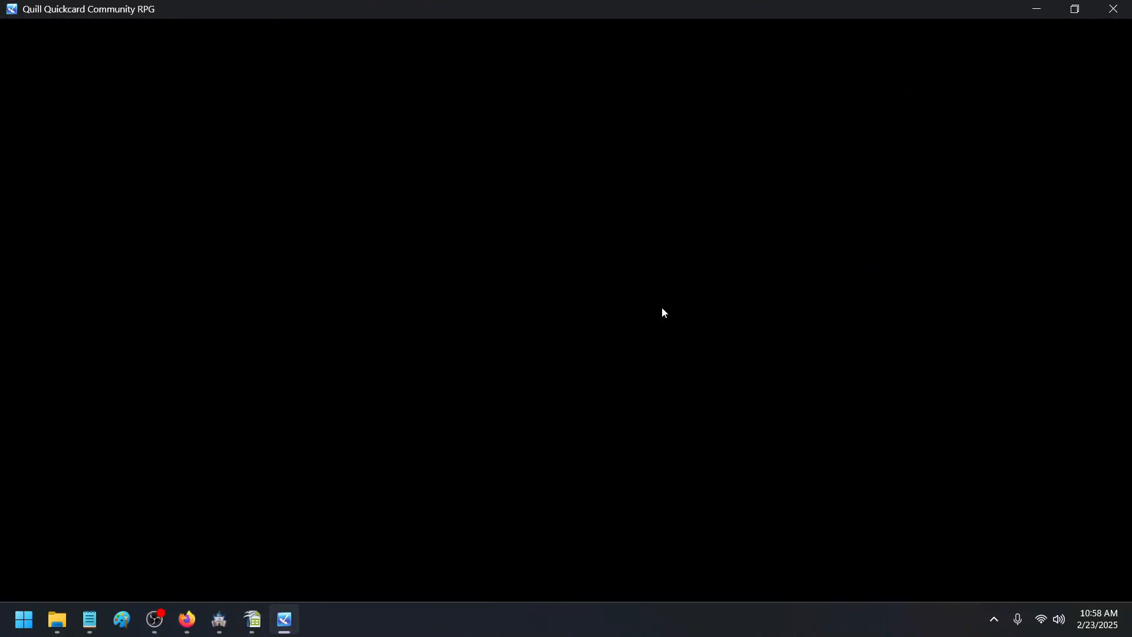
- Walk the party up the Abandoned Temple's stairways to the temple door and enter through it
key(Up)
key(Left)
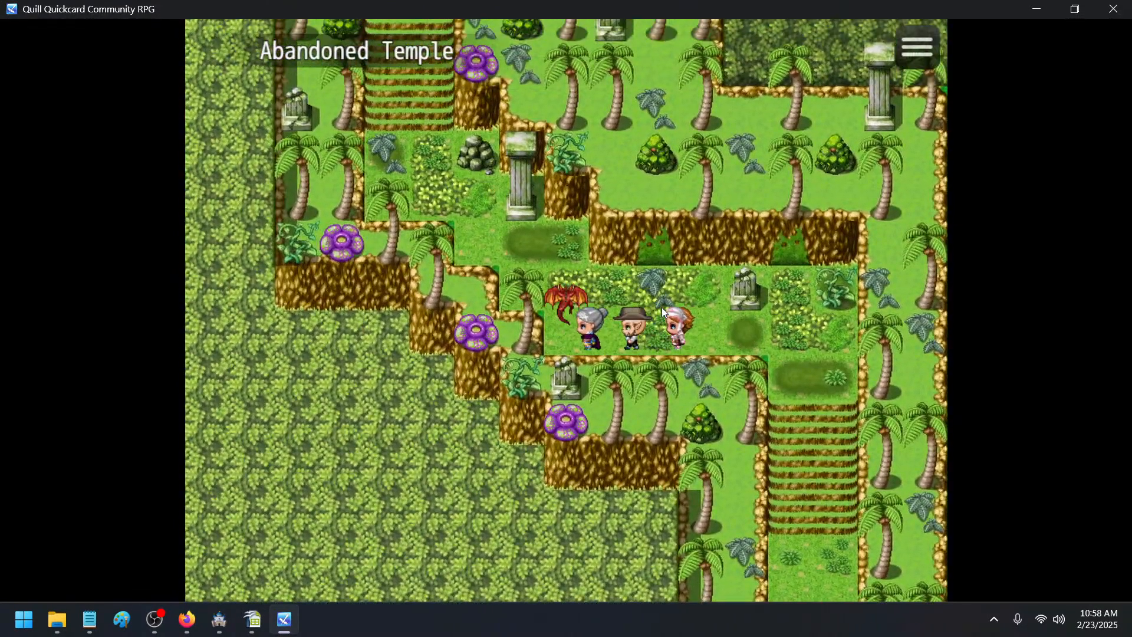
key(Left)
key(Up)
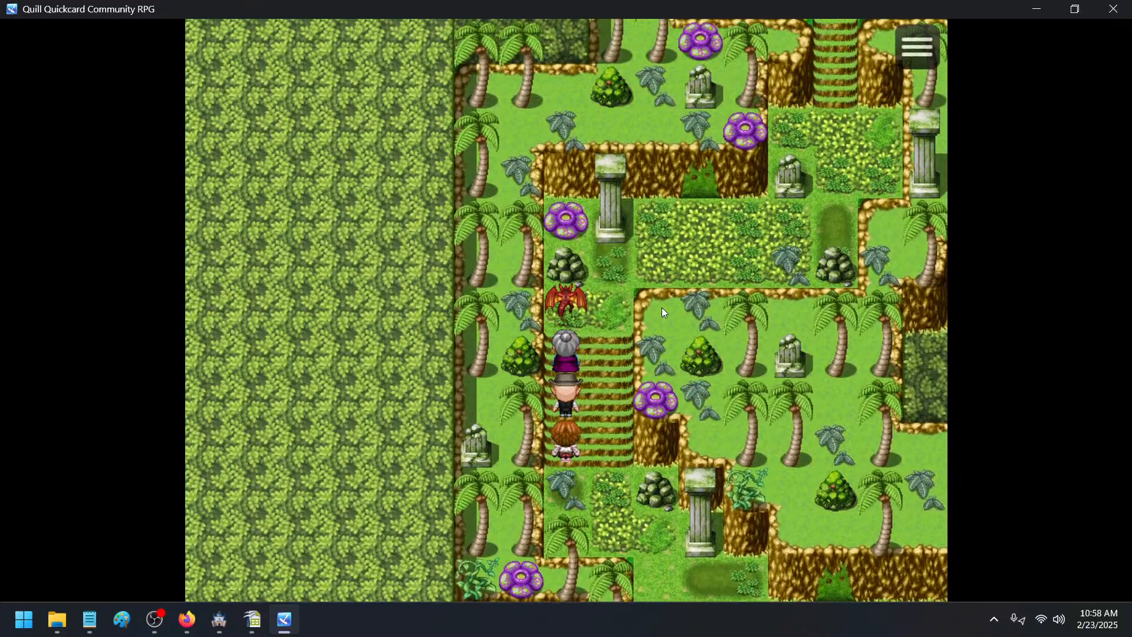
key(Up)
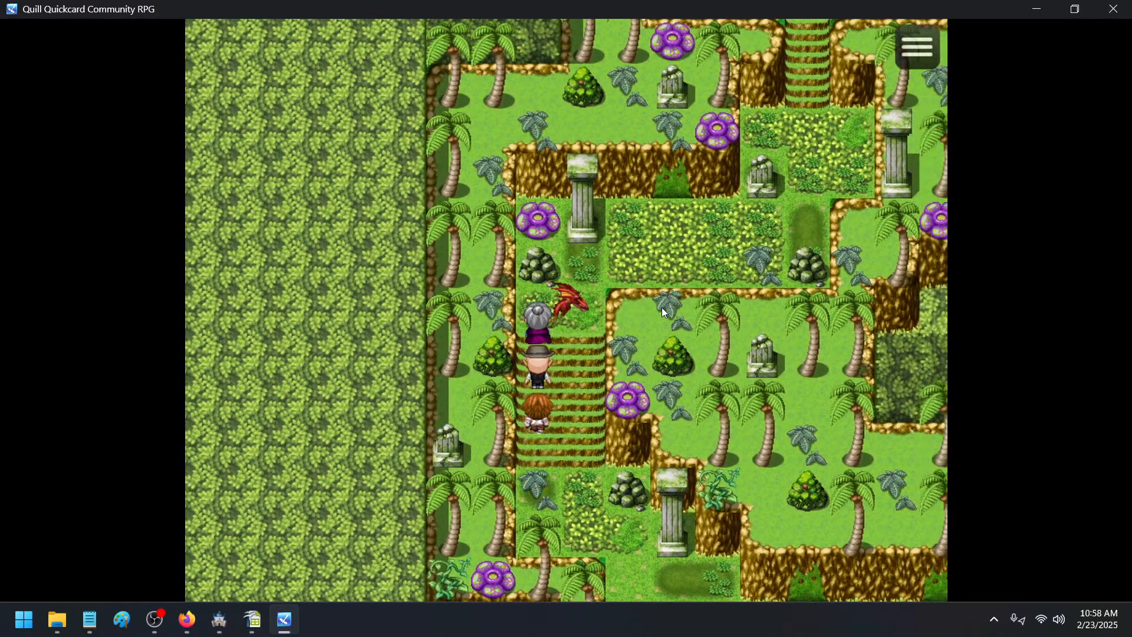
key(Left)
key(Right)
key(Up)
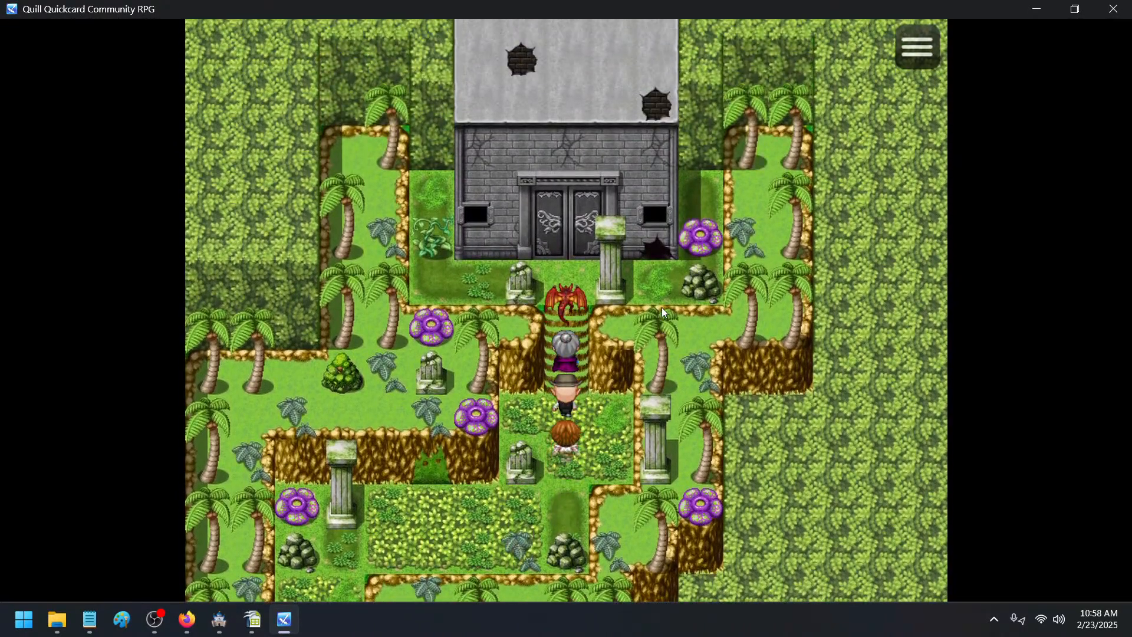
key(Up)
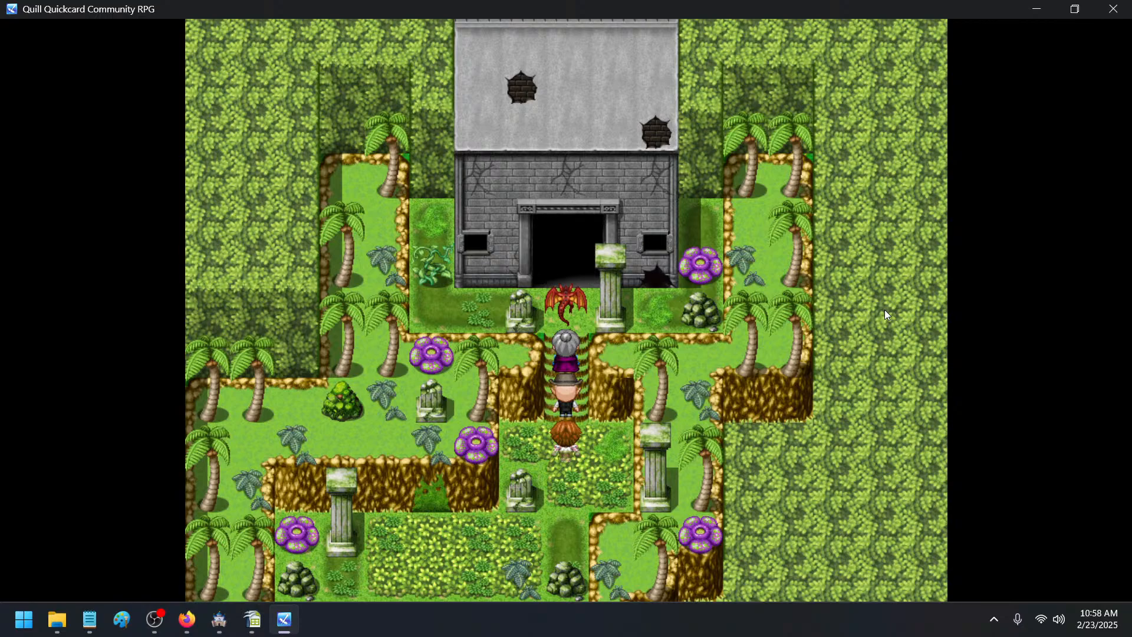
key(Up)
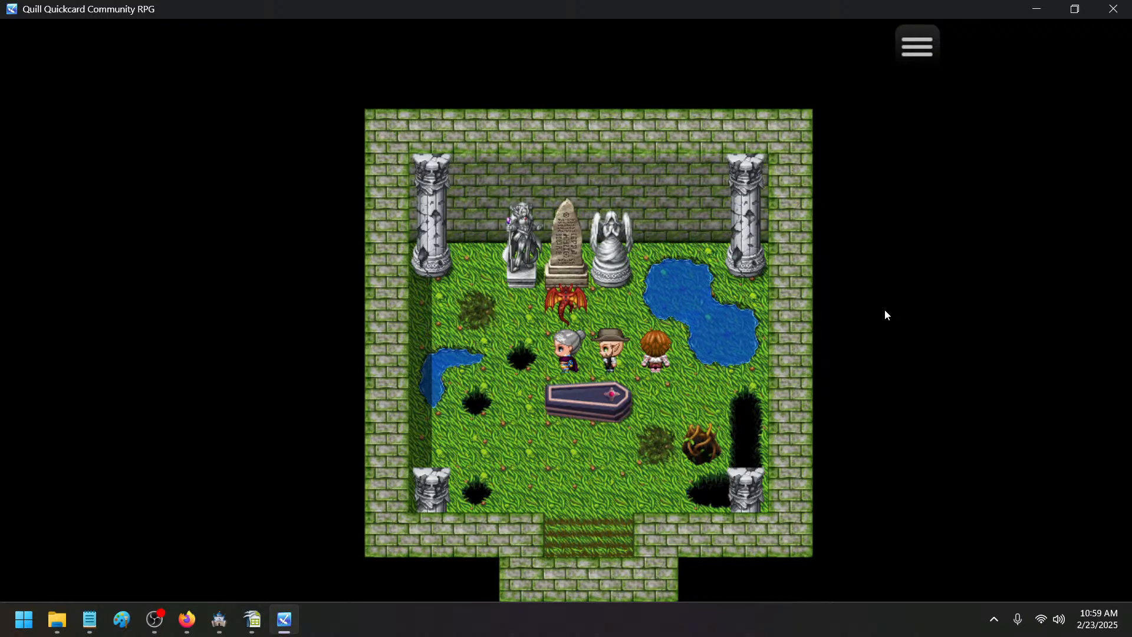
- Walk around Temple Interior to check movement around the statues, coffin, pond and thorny hole
click(434, 301)
click(608, 341)
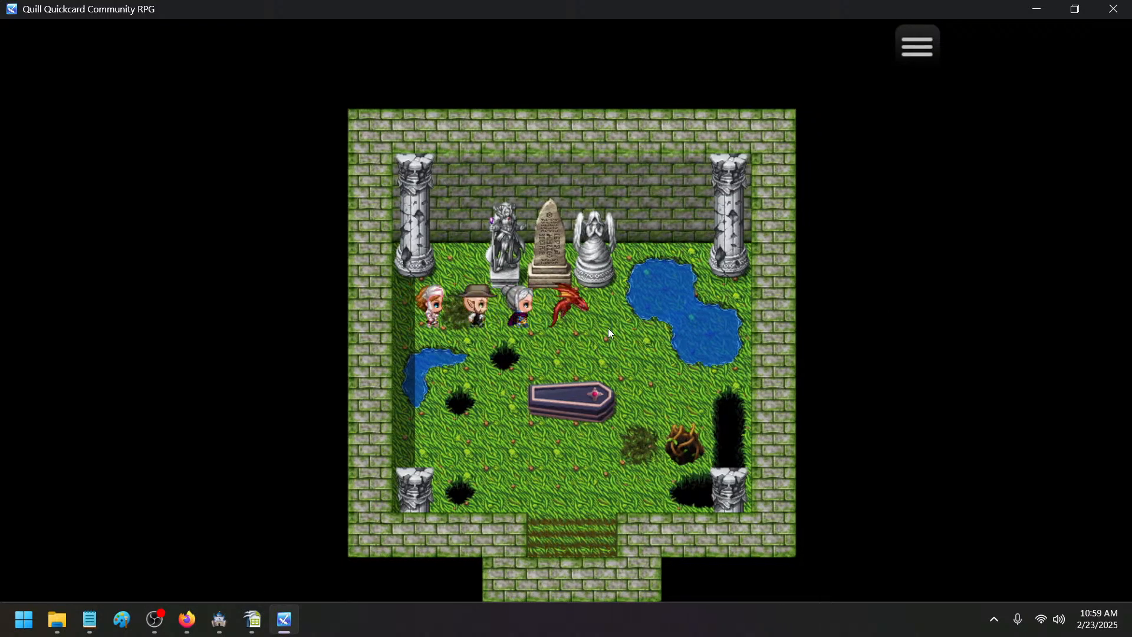
key(Right)
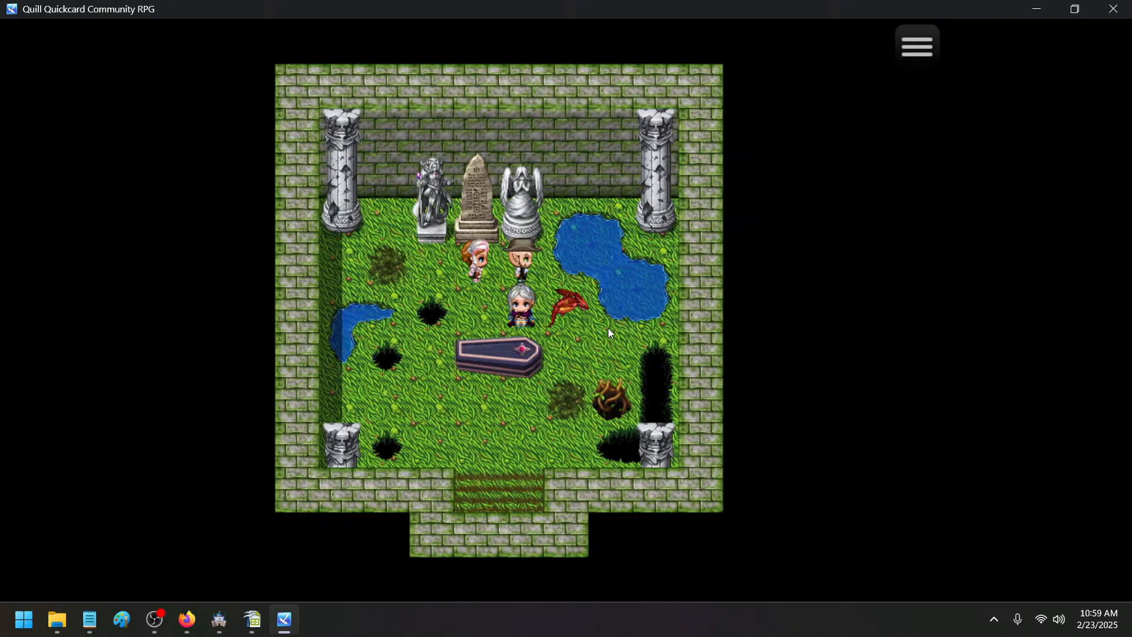
key(Down)
key(Right)
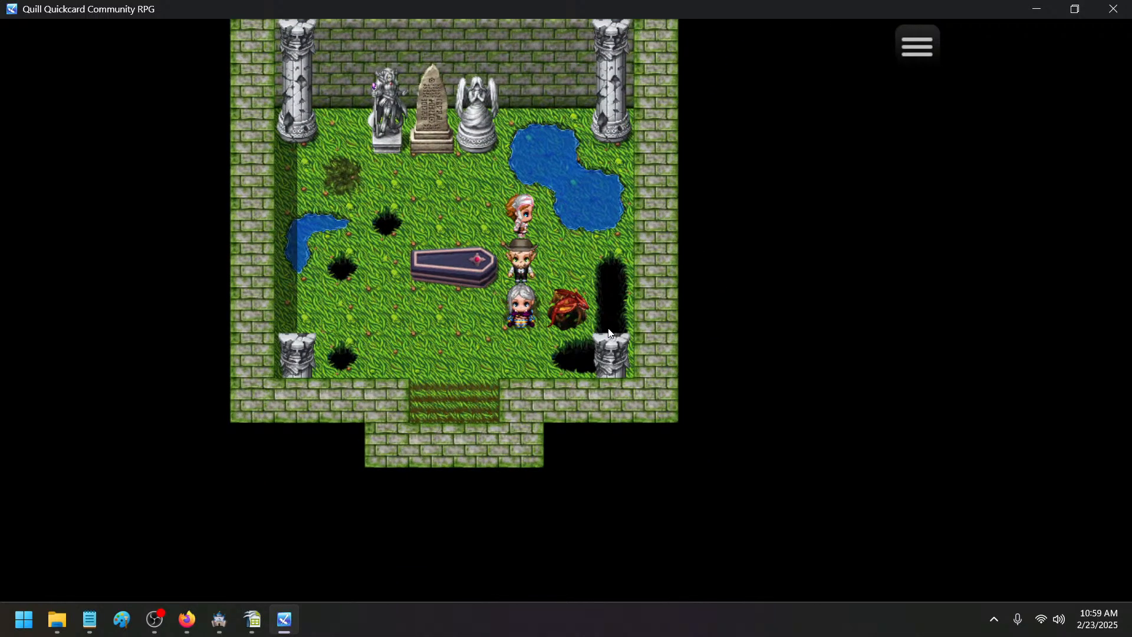
key(Left)
key(Right)
key(Up)
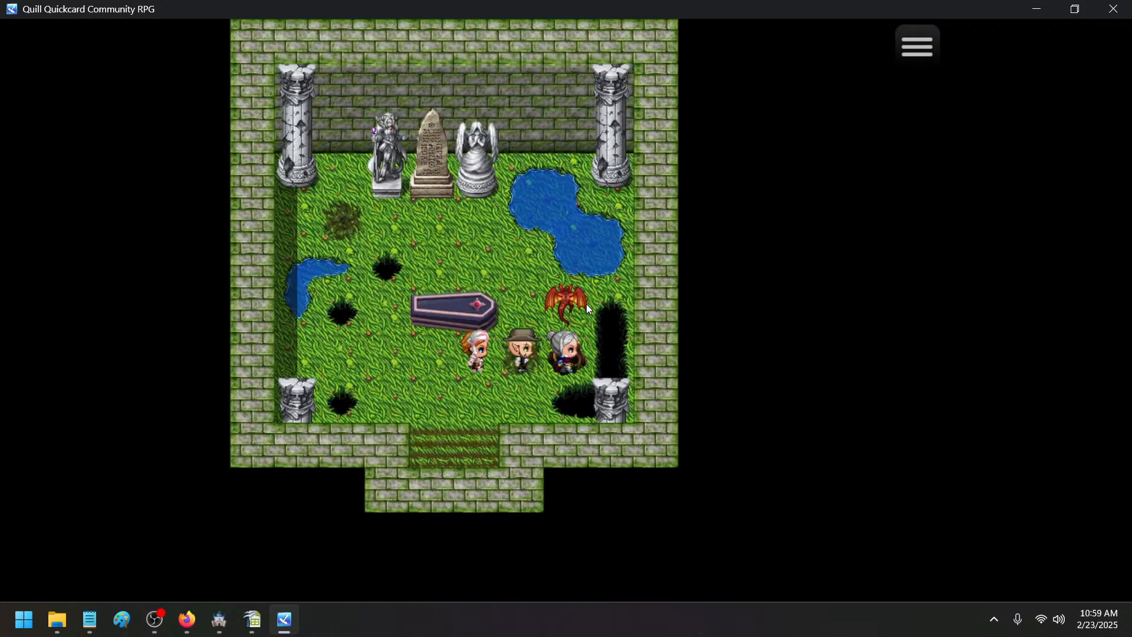
key(Left)
key(Up)
key(Left)
key(Up)
key(Left)
key(Right)
key(Down)
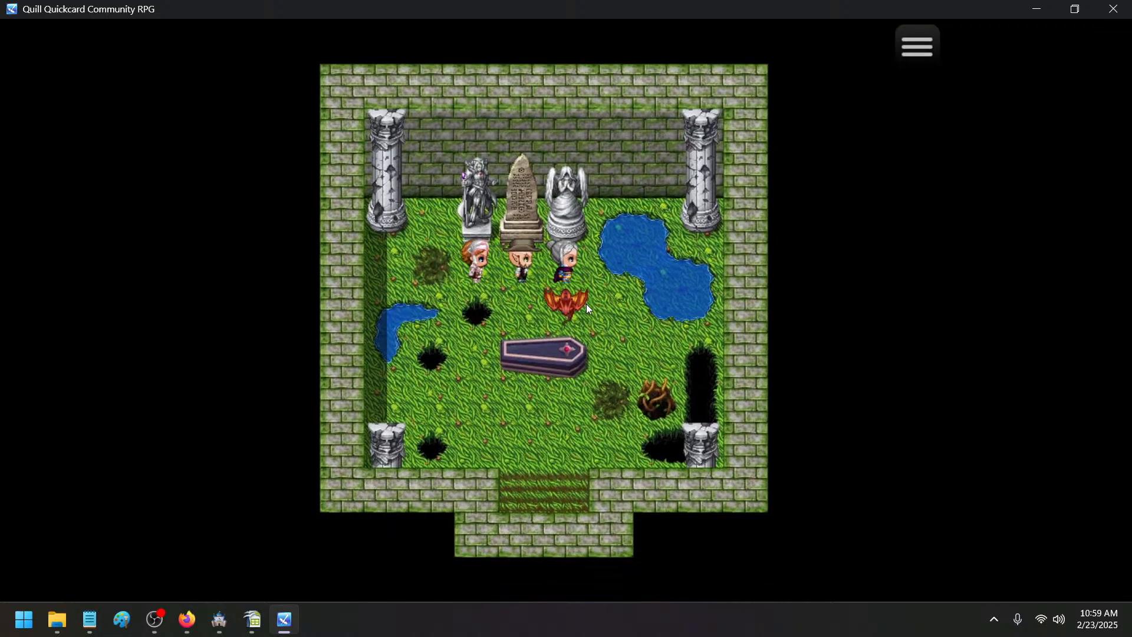
- Leave the temple by the interior stairs, re-enter through the door, and exit again to test both transfers
key(Down)
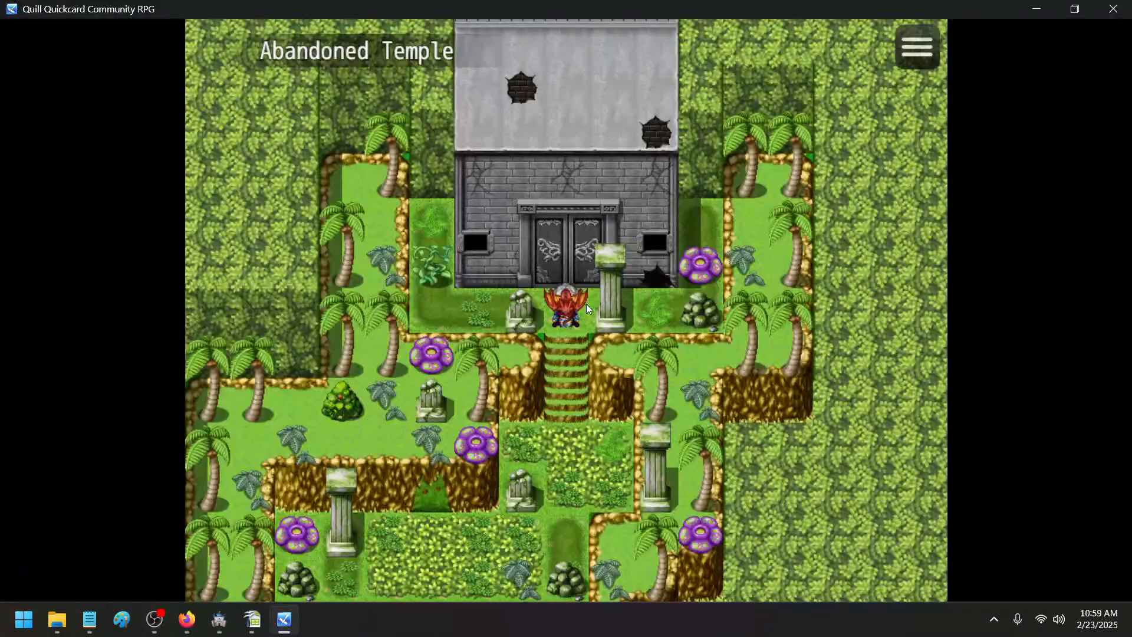
key(Up)
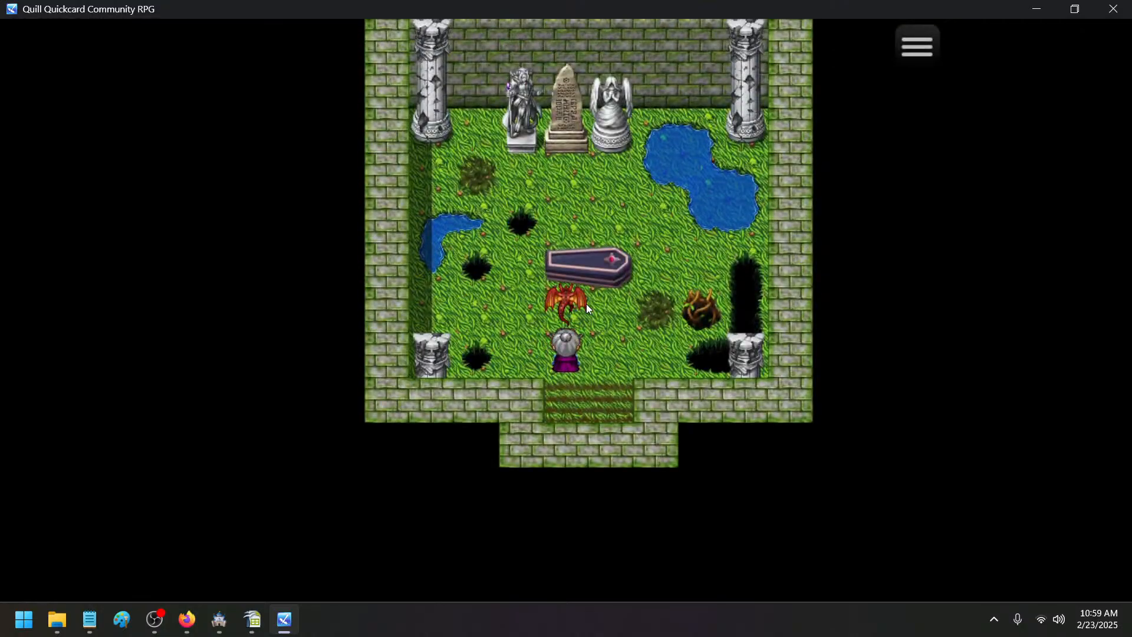
key(Down)
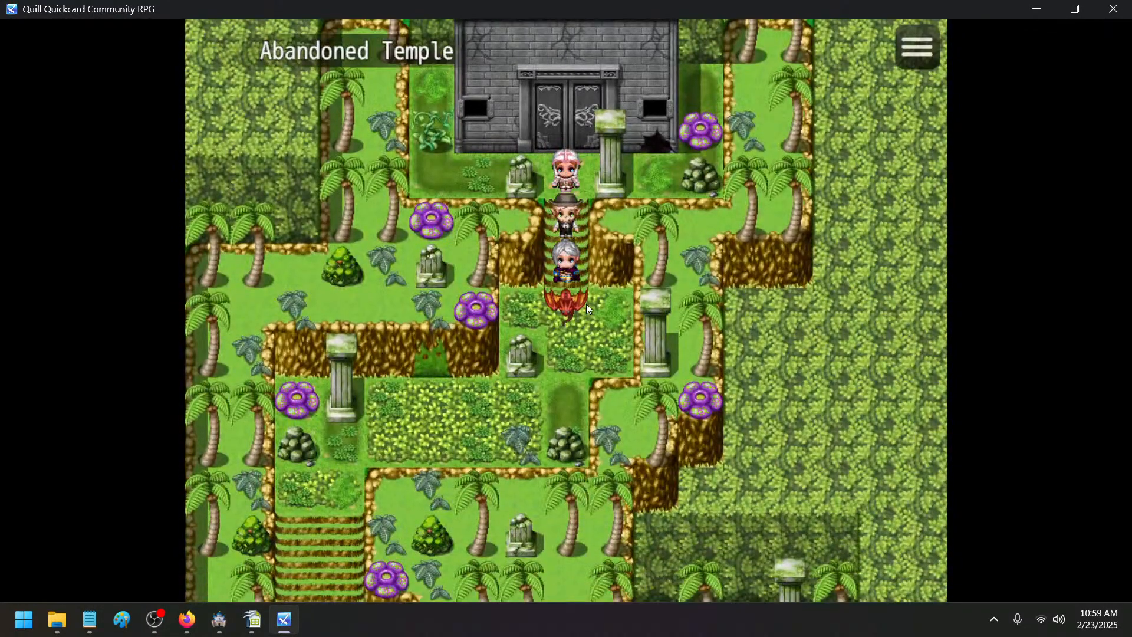
- Walk the party back down the Abandoned Temple path and out its southern exit to the overworld
key(Left)
key(Down)
key(Left)
key(Down)
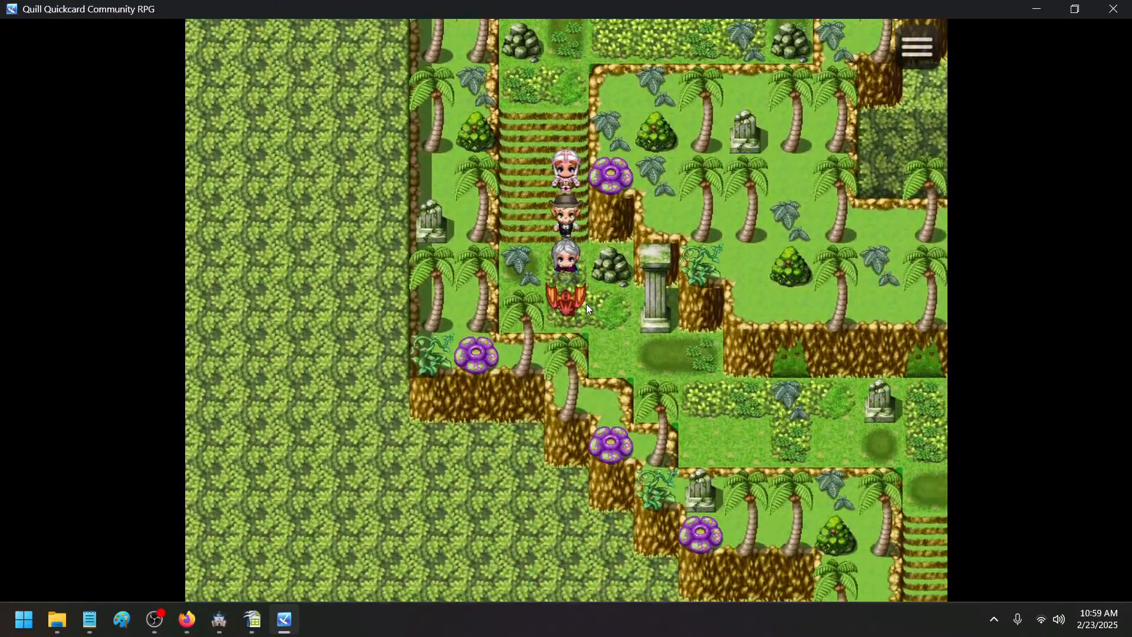
key(Down)
key(Right)
key(Down)
key(Right)
key(Down)
key(Right)
key(Down)
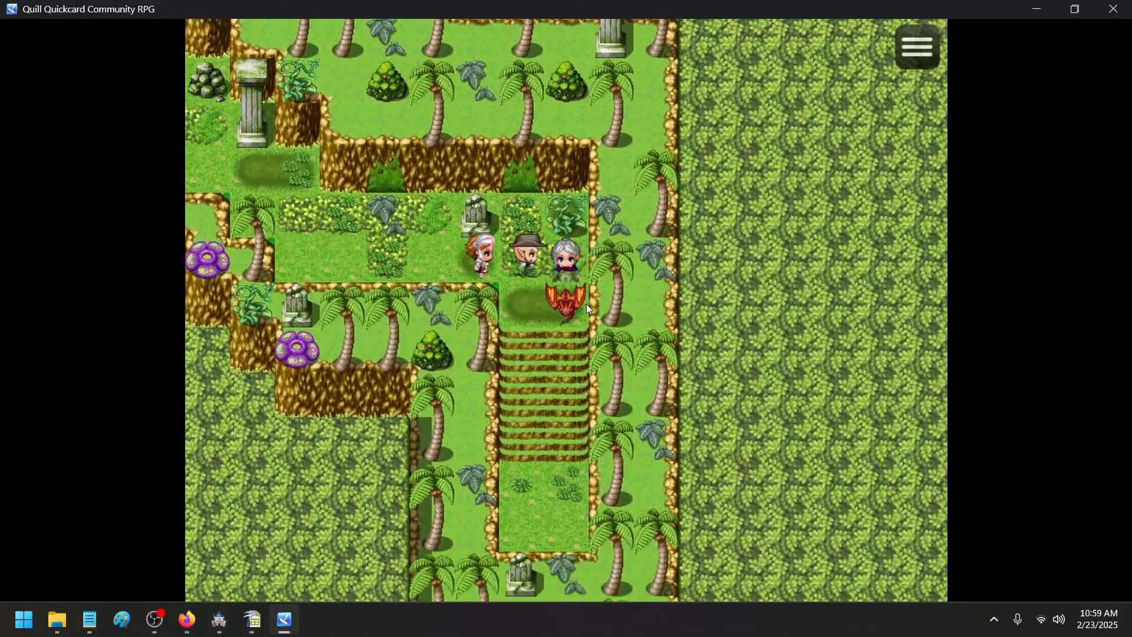
key(Down)
key(Down)
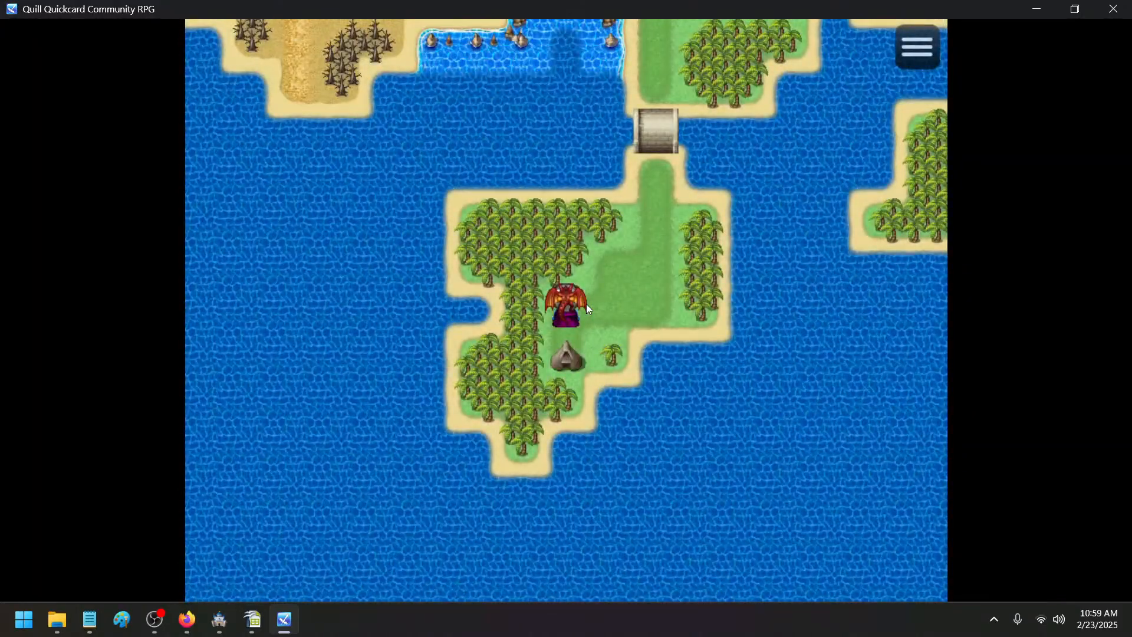
- Re-enter the Abandoned Temple from the overworld, leave it again, and walk north to the bridge
key(Down)
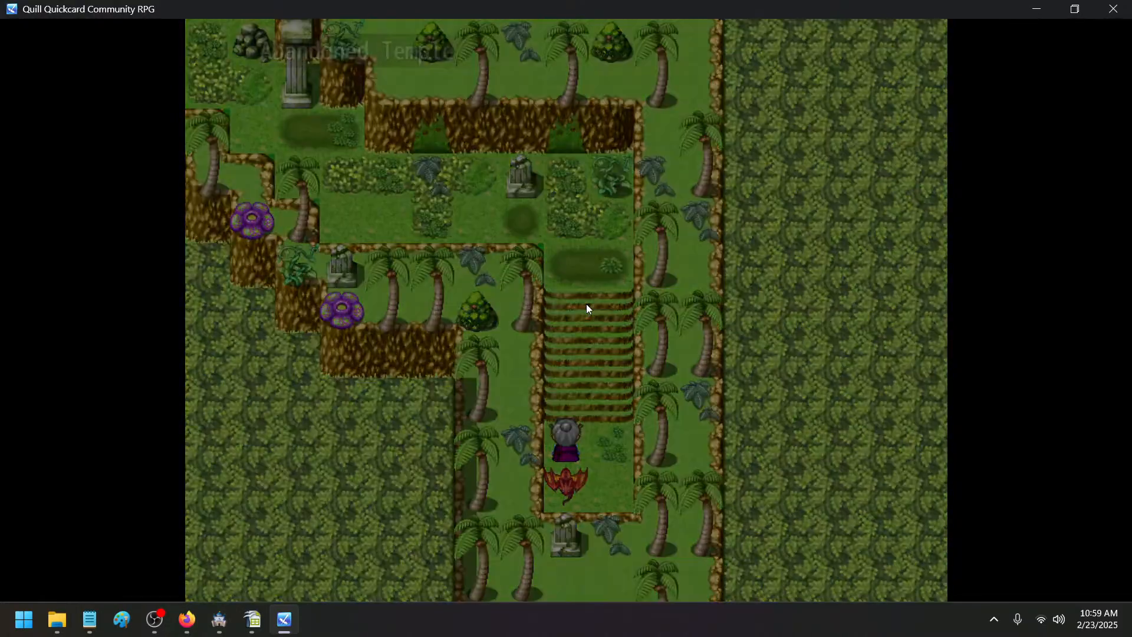
key(Up)
key(Up)
key(Up)
key(Up)
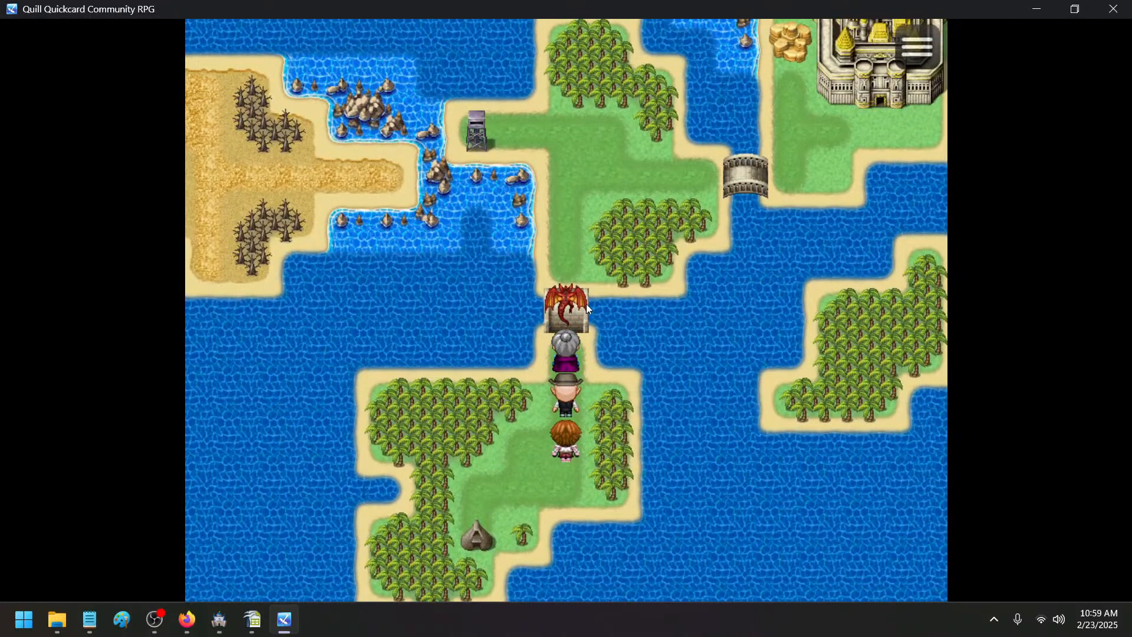
- End the playtest and save the project
click(1111, 9)
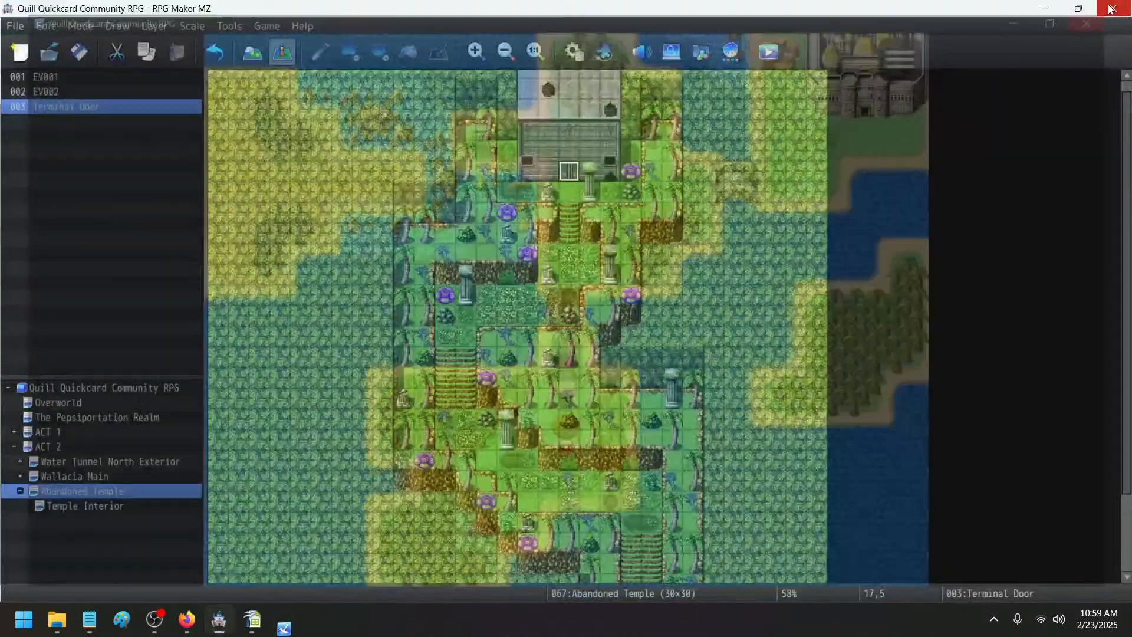
click(88, 57)
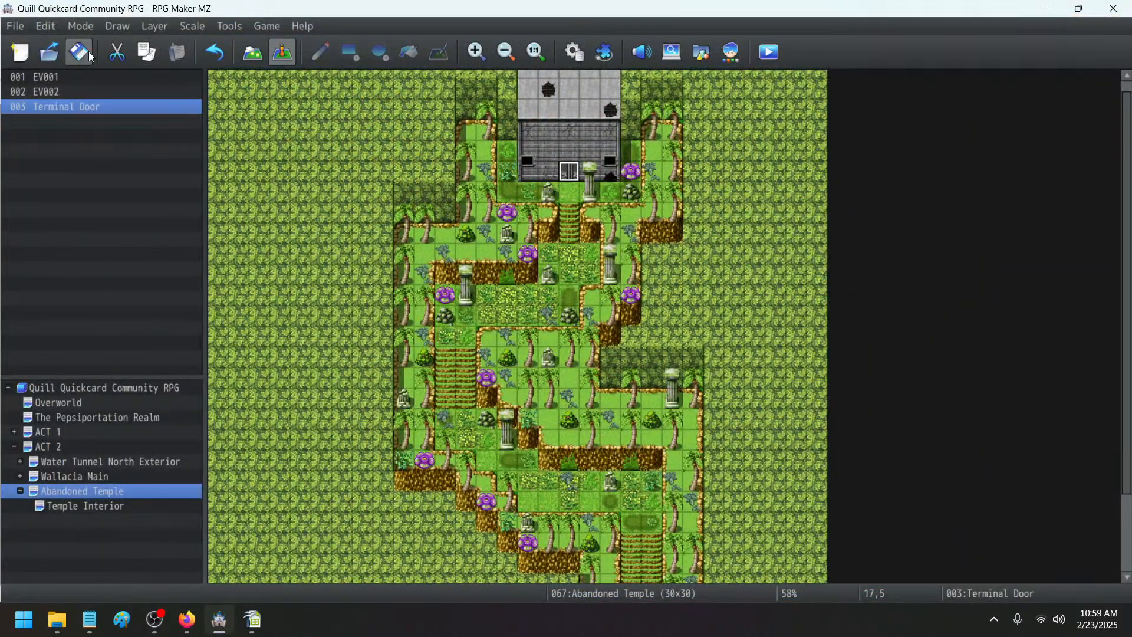
click(88, 57)
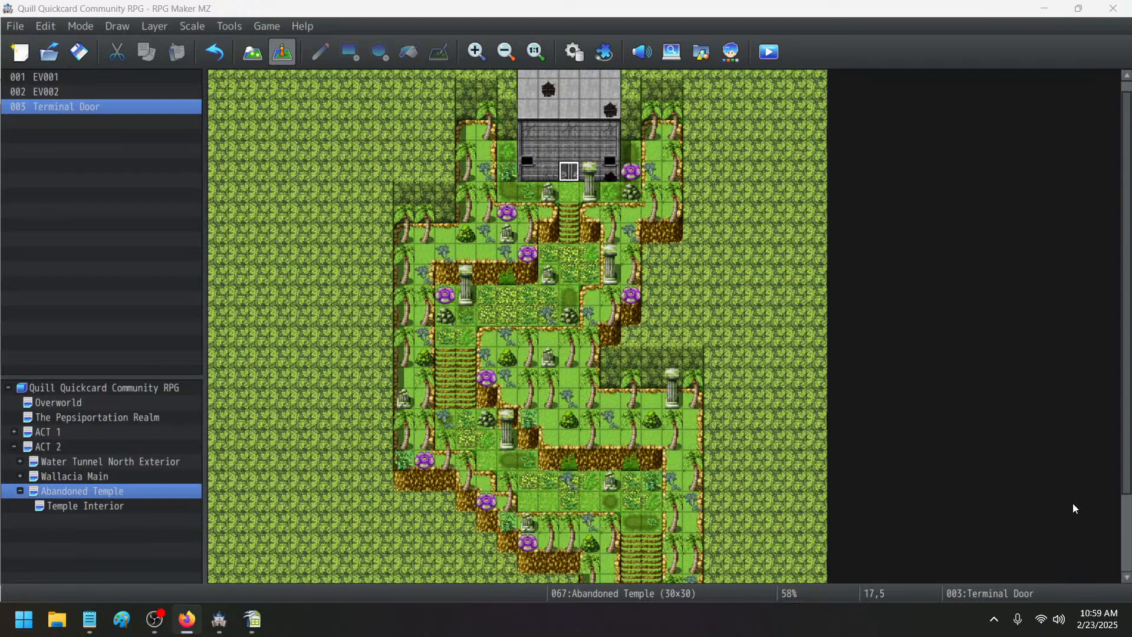
click(151, 619)
click(416, 13)
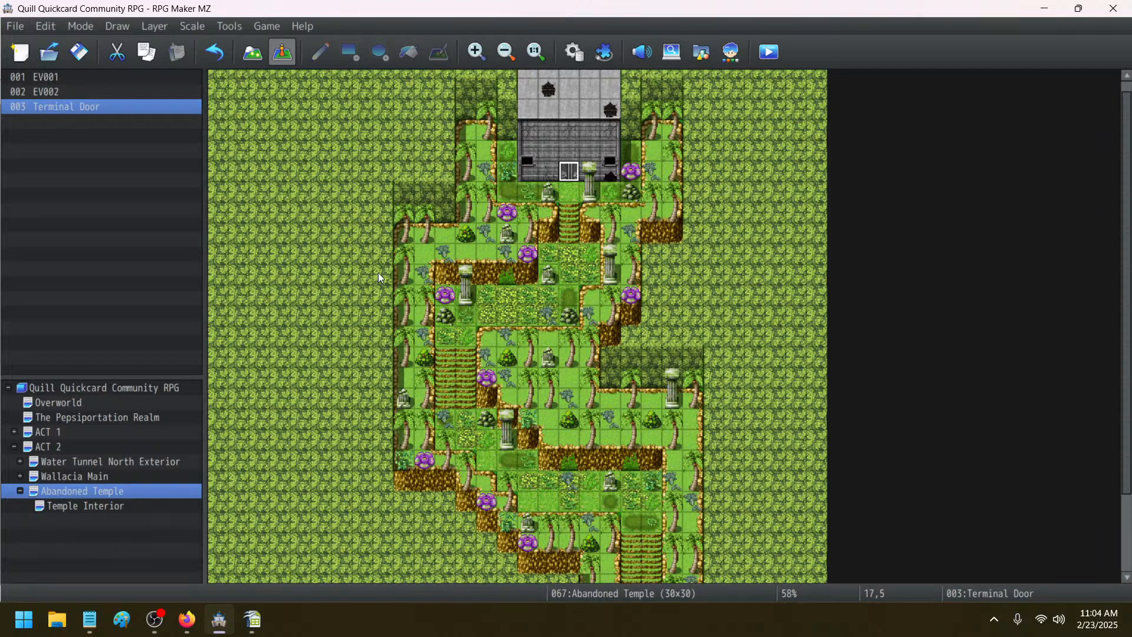
click(161, 625)
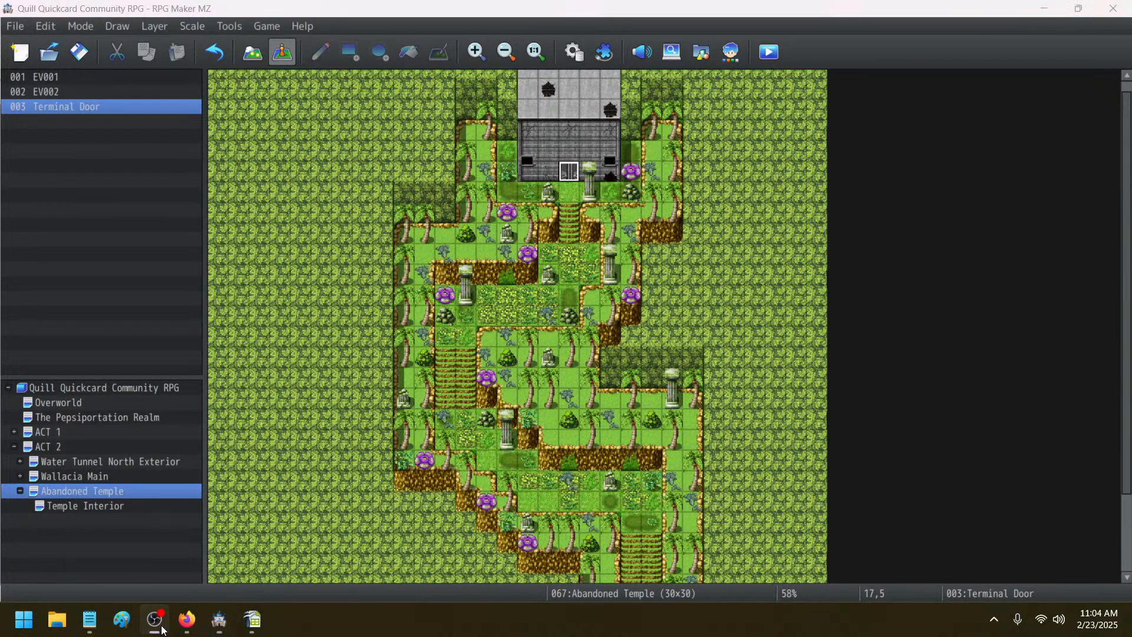